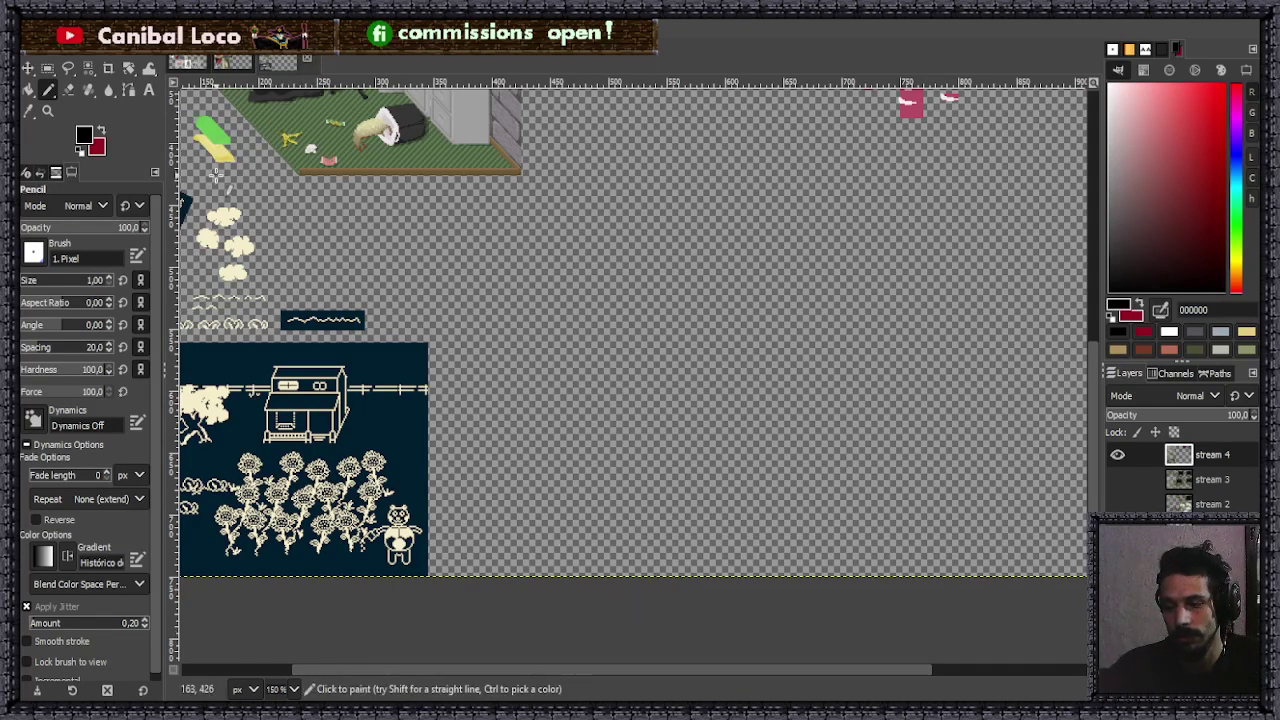
- Switch to the reference image and examine the photos, especially the rat's legs and tail
{"action": "left_click", "coordinate": [240, 66]}
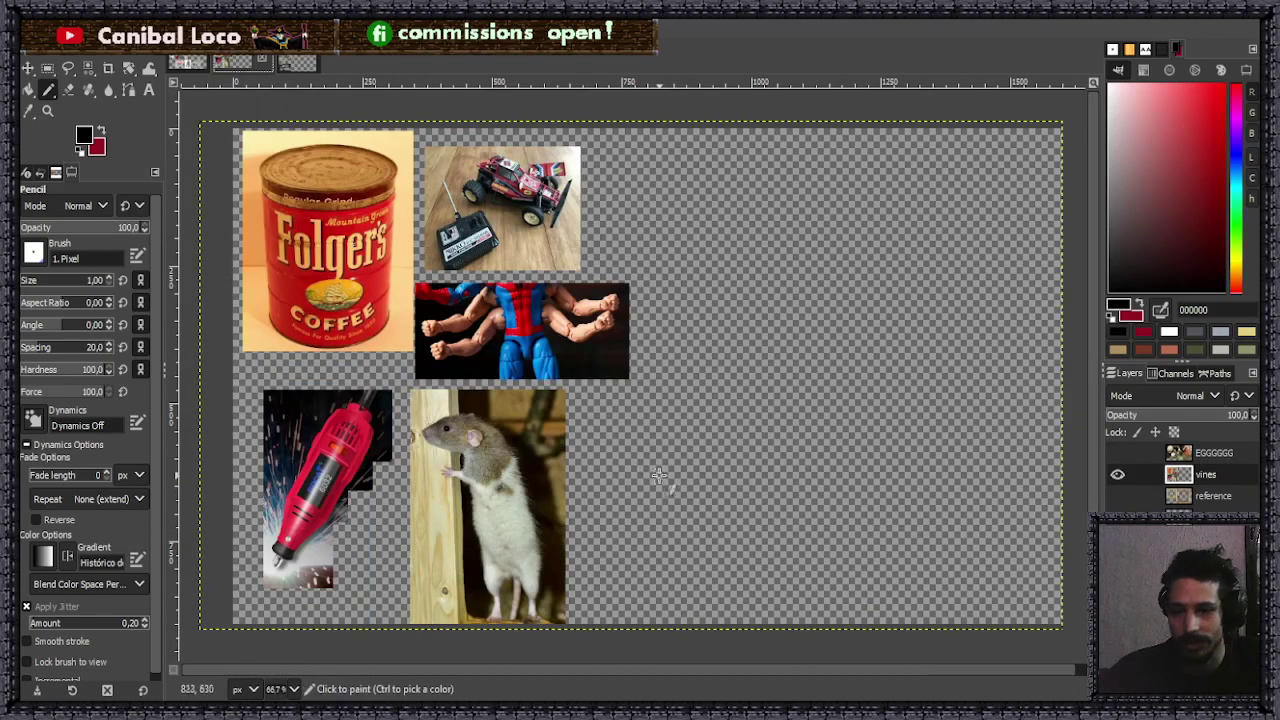
{"action": "scroll", "coordinate": [525, 632], "scroll_direction": "down", "scroll_amount": 3}
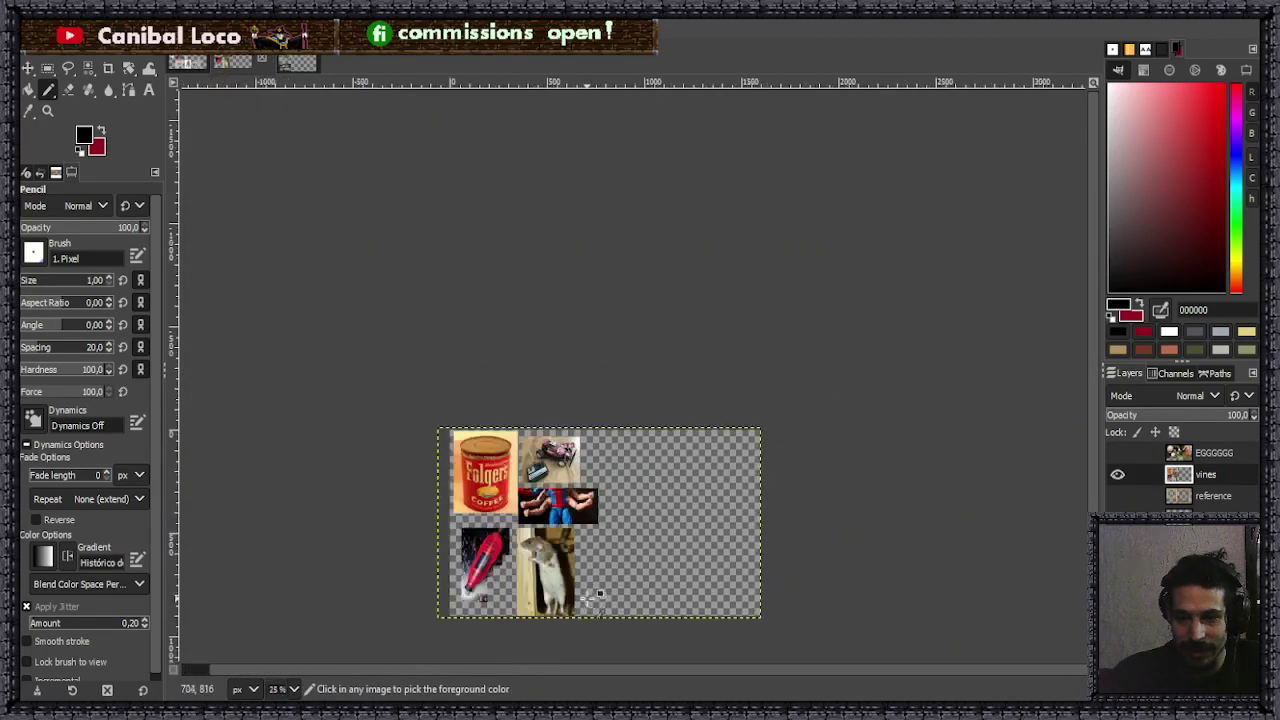
{"action": "scroll", "coordinate": [543, 600], "scroll_direction": "up", "scroll_amount": 4}
{"action": "scroll", "coordinate": [514, 586], "scroll_direction": "down", "scroll_amount": 4}
{"action": "scroll", "coordinate": [548, 570], "scroll_direction": "up", "scroll_amount": 7}
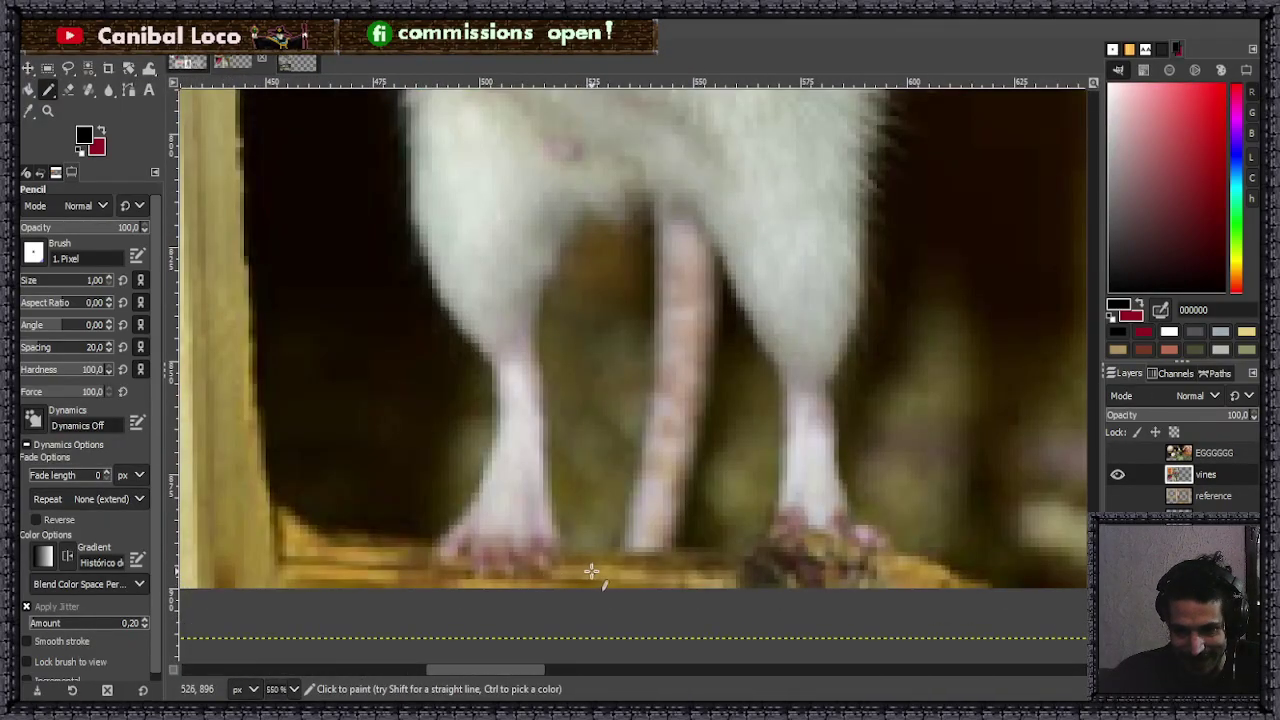
{"action": "scroll", "coordinate": [600, 560], "scroll_direction": "down", "scroll_amount": 7}
{"action": "scroll", "coordinate": [632, 312], "scroll_direction": "up", "scroll_amount": 1}
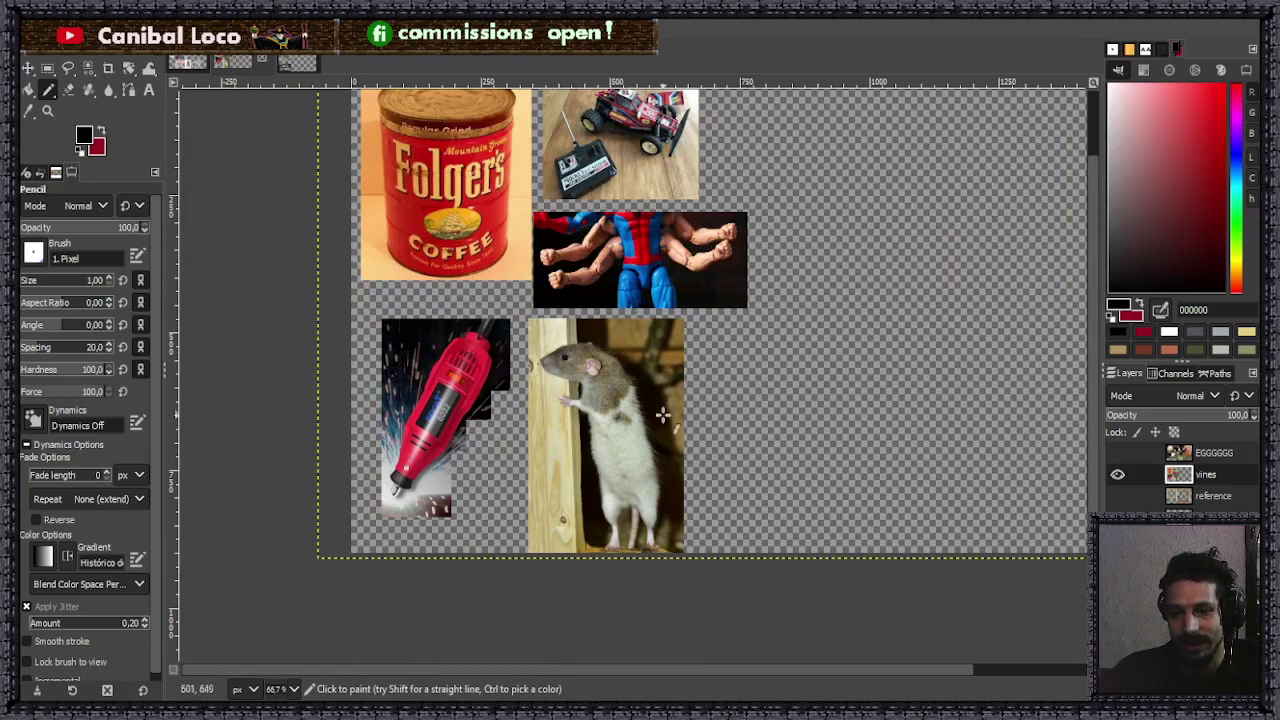
{"action": "scroll", "coordinate": [663, 409], "scroll_direction": "up", "scroll_amount": 1}
- Return to the pixel-art sheet and examine its sprites and the dark blue farm scene
{"action": "left_click", "coordinate": [297, 62]}
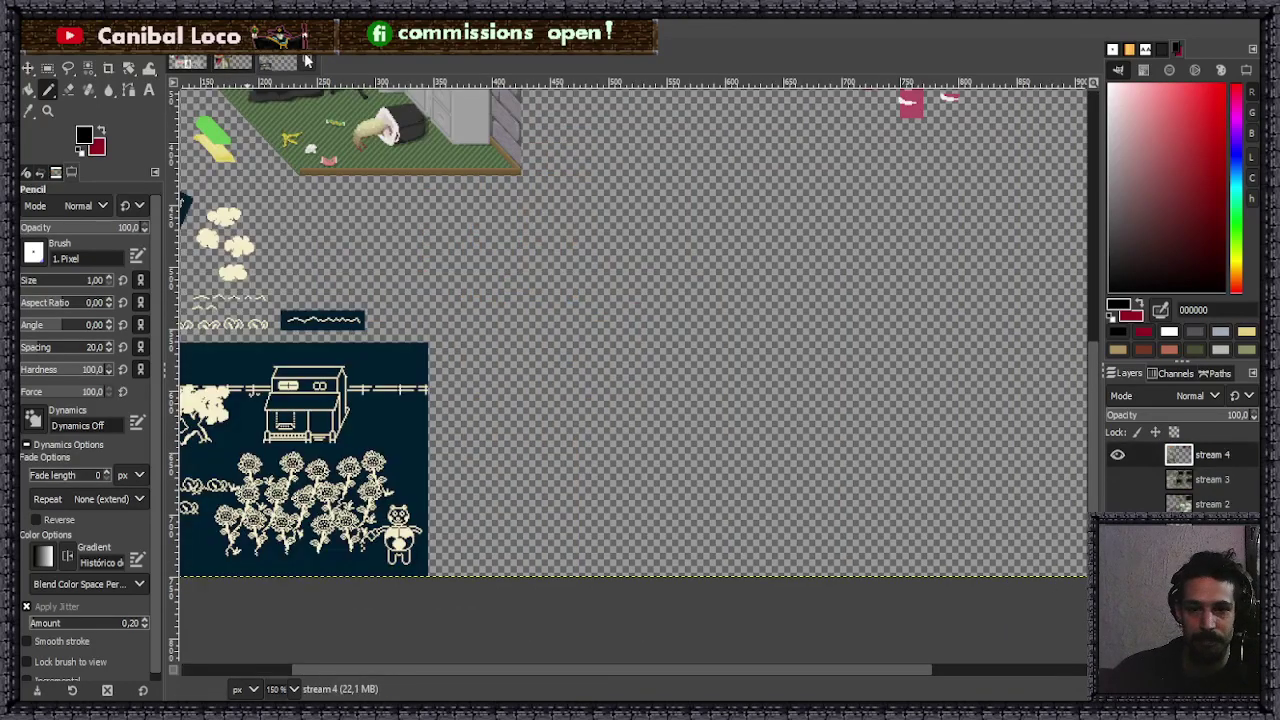
{"action": "scroll", "coordinate": [690, 405], "scroll_direction": "down", "scroll_amount": 2}
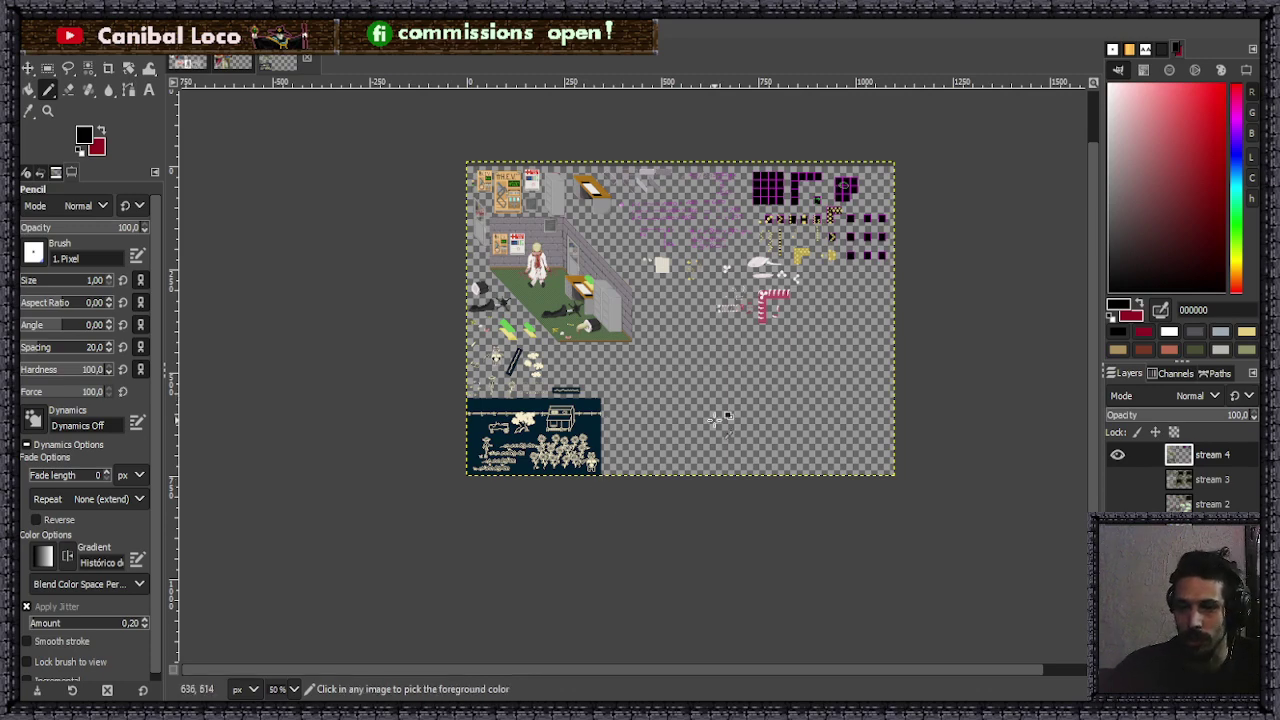
{"action": "scroll", "coordinate": [680, 462], "scroll_direction": "up", "scroll_amount": 3}
{"action": "scroll", "coordinate": [680, 462], "scroll_direction": "down", "scroll_amount": 5}
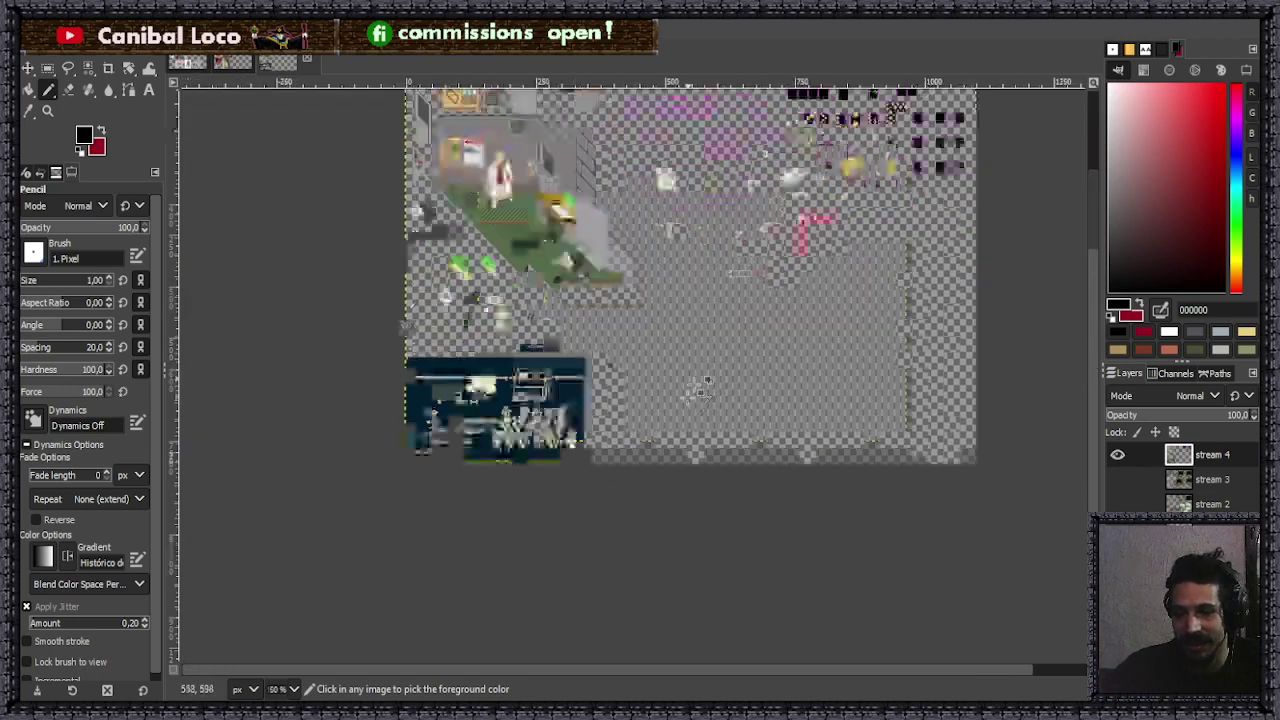
{"action": "scroll", "coordinate": [680, 390], "scroll_direction": "up", "scroll_amount": 3}
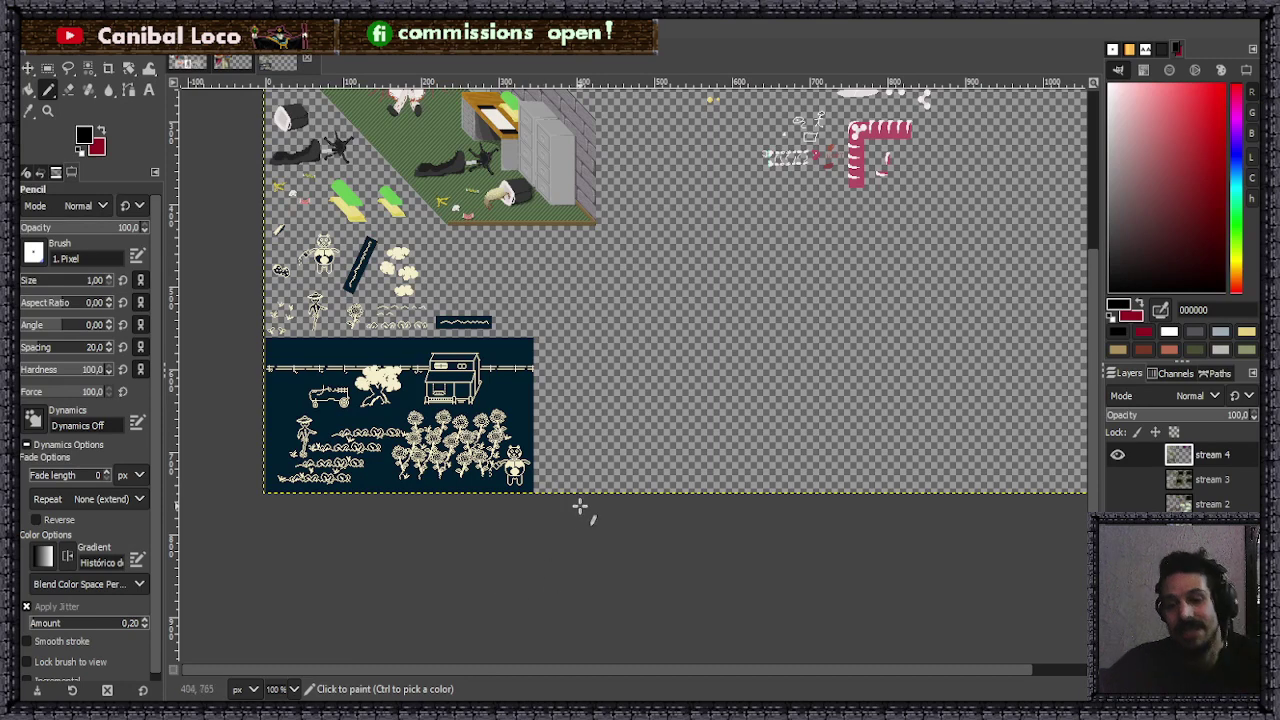
{"action": "scroll", "coordinate": [634, 449], "scroll_direction": "up", "scroll_amount": 3, "text": "ctrl"}
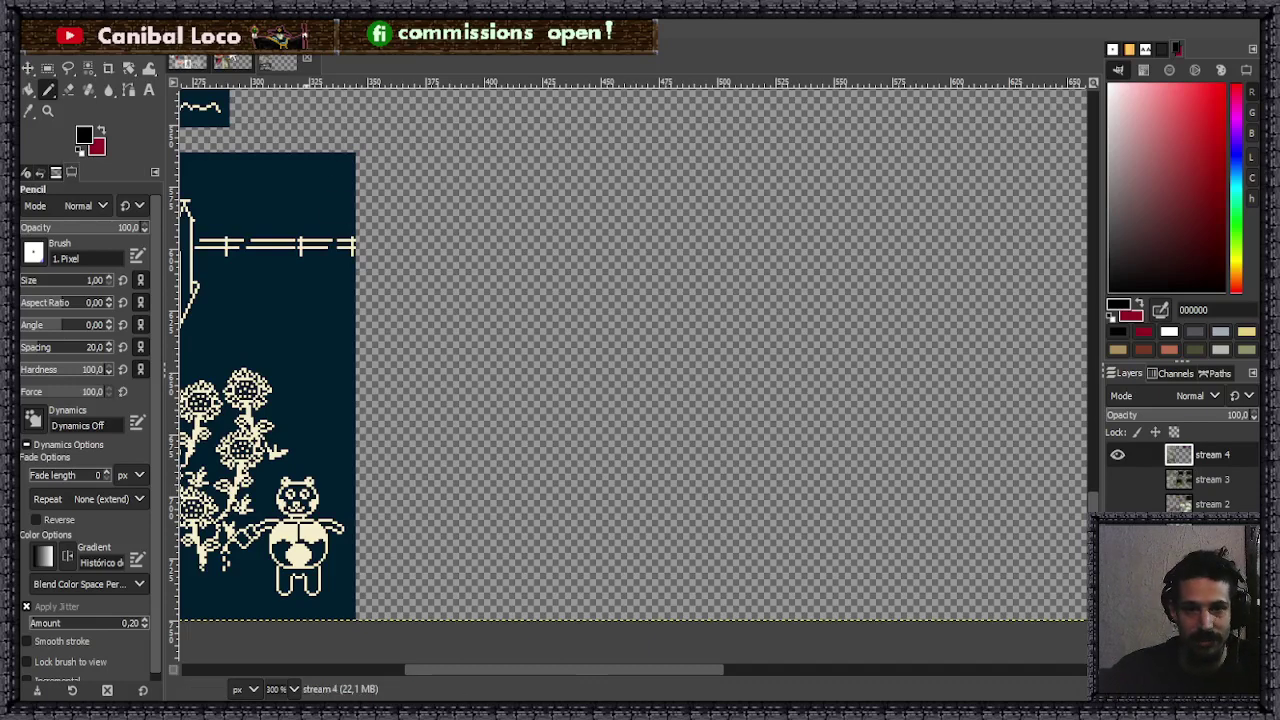
- Switch to the reference image and examine the coffee can, toy car, action figure, rotary tool and rat photos
{"action": "left_click", "coordinate": [290, 64]}
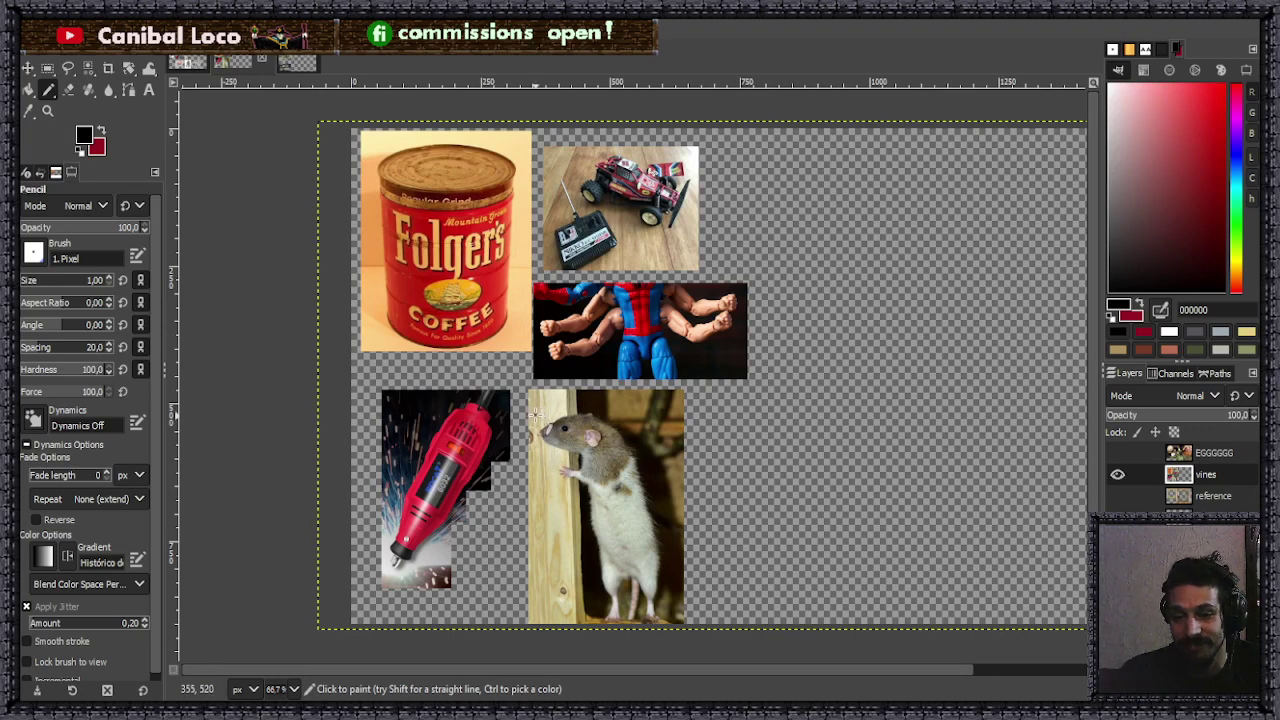
{"action": "key", "text": "ctrl"}
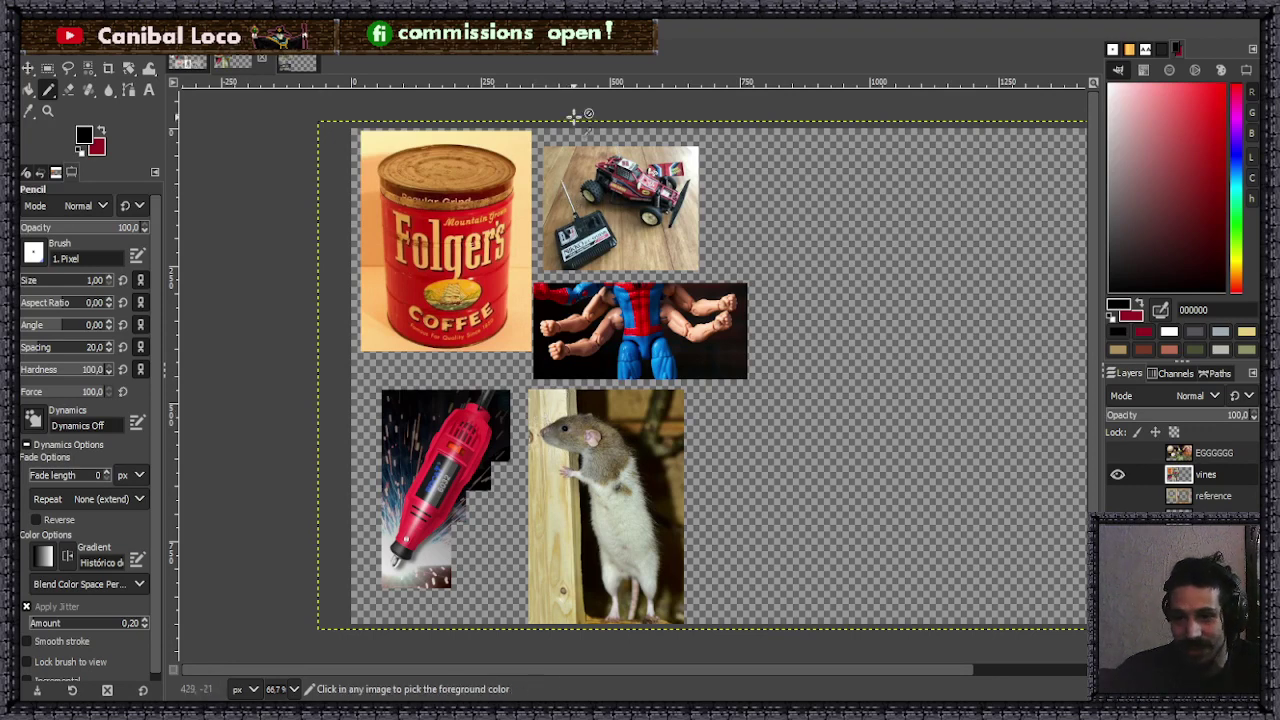
{"action": "scroll", "coordinate": [560, 132], "scroll_direction": "up", "scroll_amount": 3}
{"action": "scroll", "coordinate": [558, 176], "scroll_direction": "down", "scroll_amount": 2}
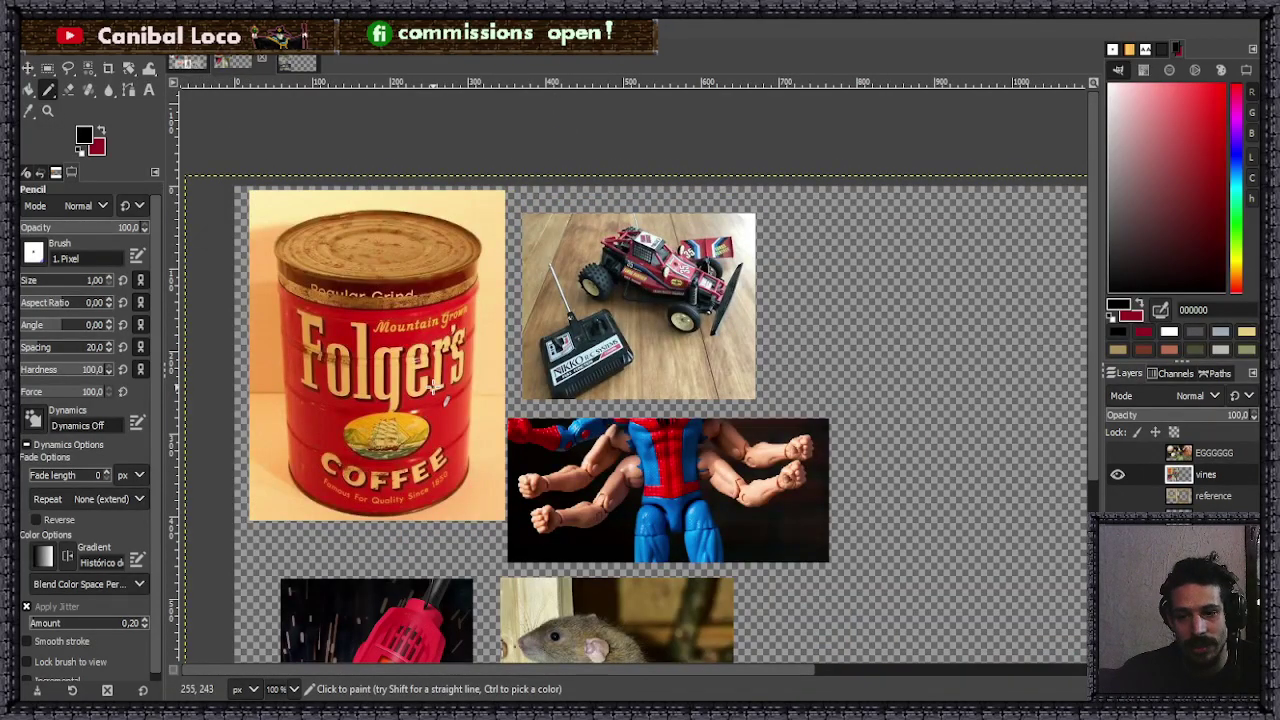
{"action": "scroll", "coordinate": [486, 365], "scroll_direction": "down", "scroll_amount": 2}
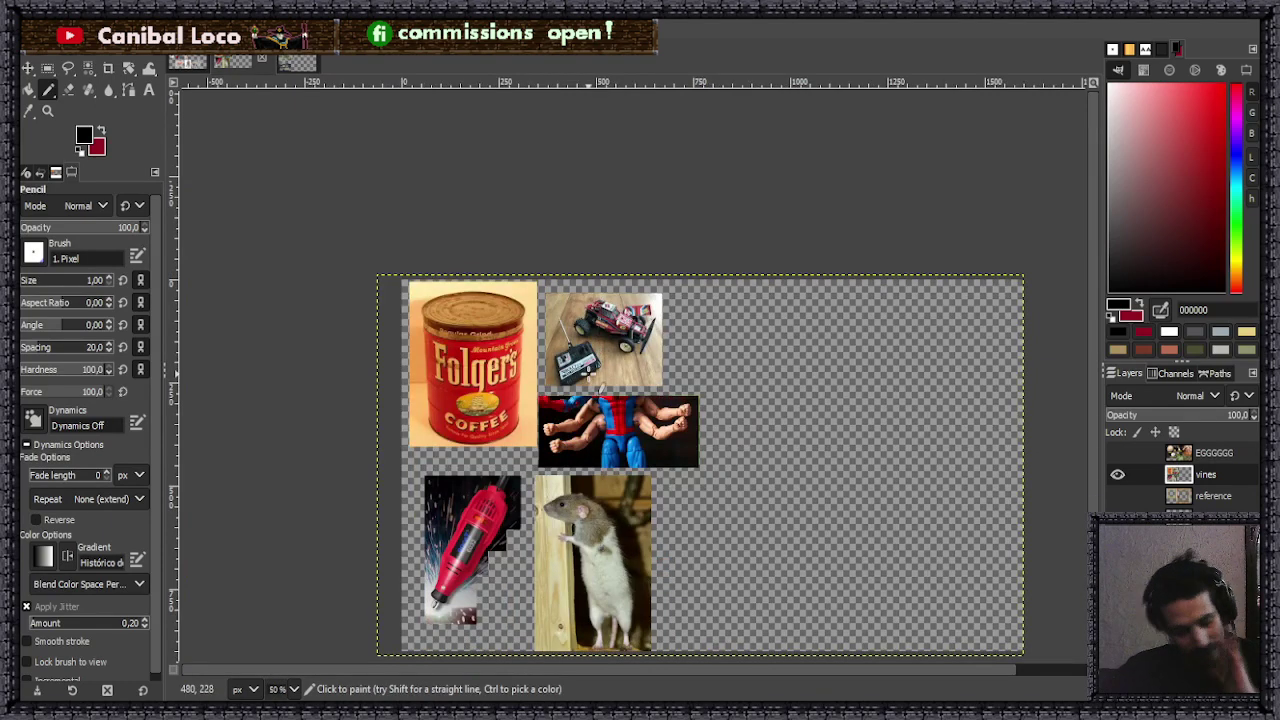
{"action": "scroll", "coordinate": [500, 525], "scroll_direction": "up", "scroll_amount": 1}
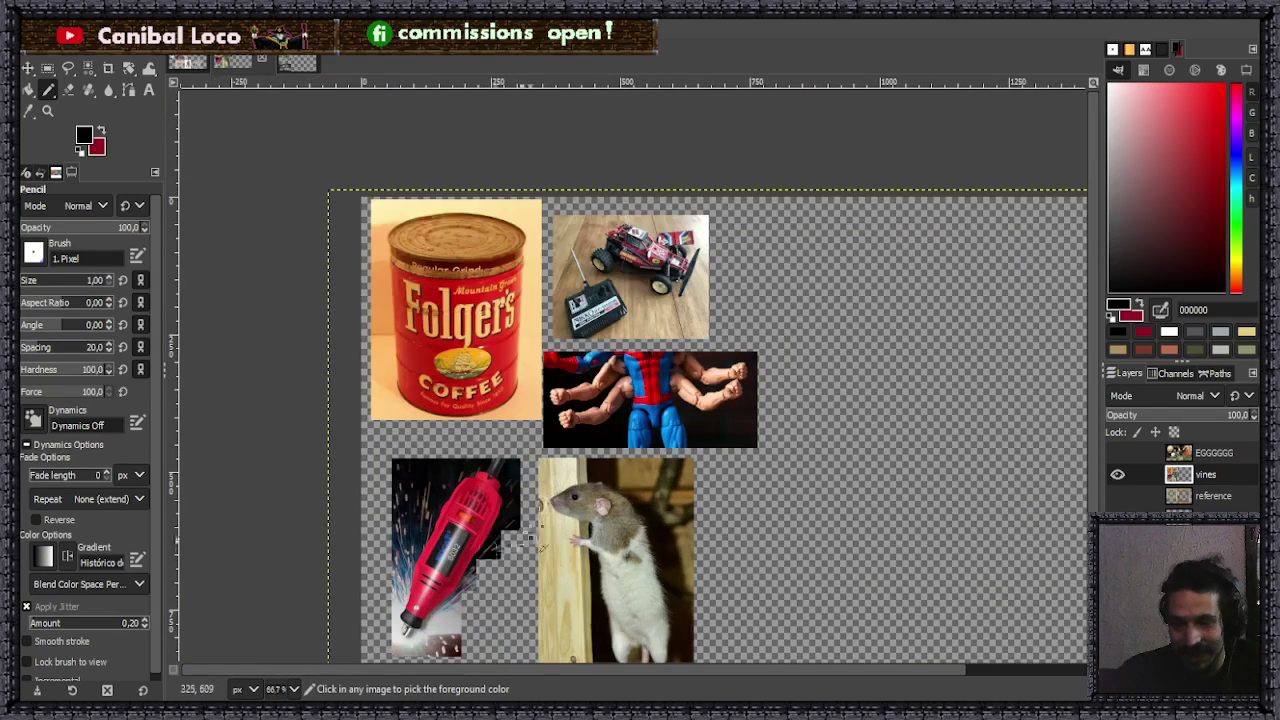
{"action": "scroll", "coordinate": [548, 400], "scroll_direction": "up", "scroll_amount": 1}
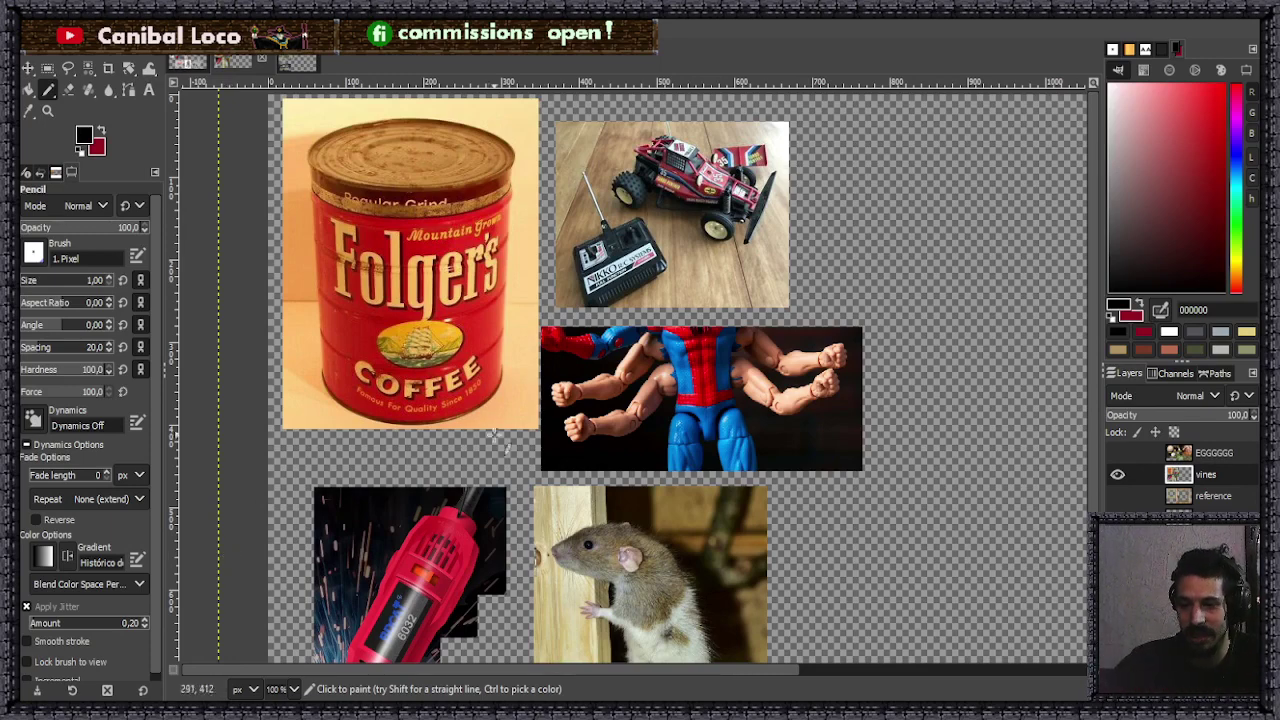
- Undo a trial scribble and handwrite "nok rok" with the black pencil in the empty area beside the rat photo
{"action": "left_click_drag", "start_coordinate": [800, 542], "coordinate": [864, 552]}
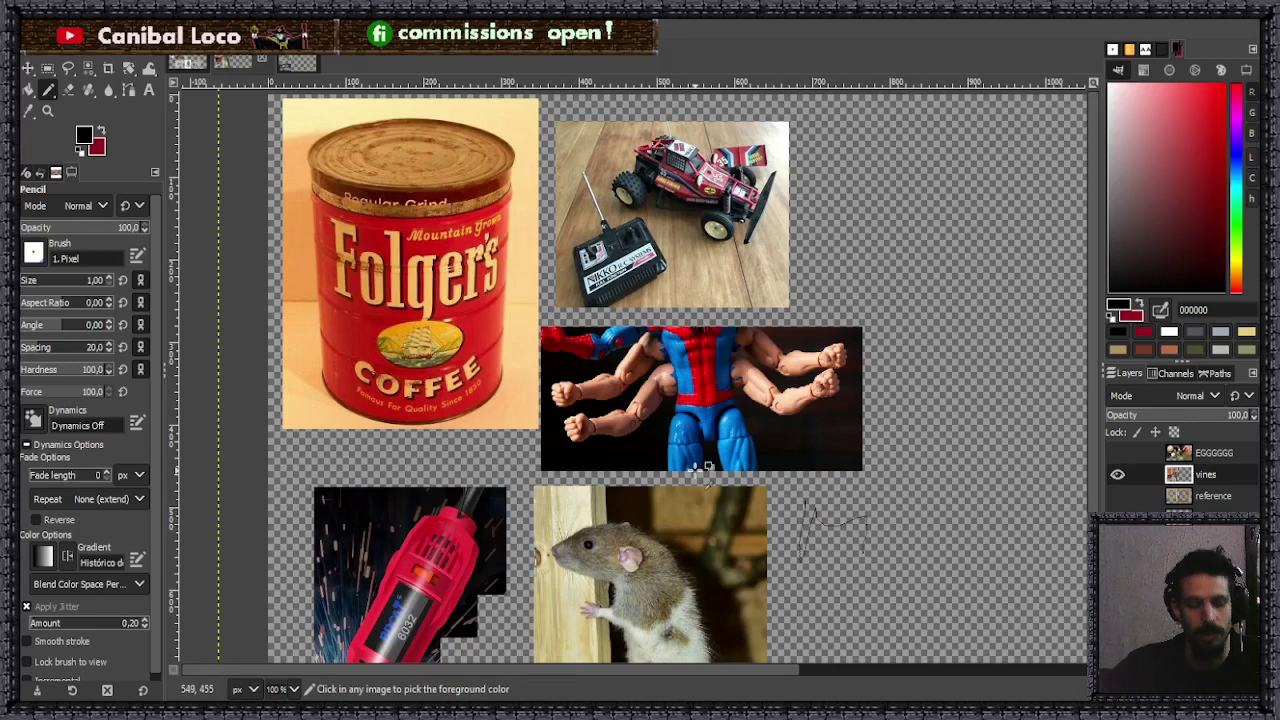
{"action": "key", "text": "ctrl+z"}
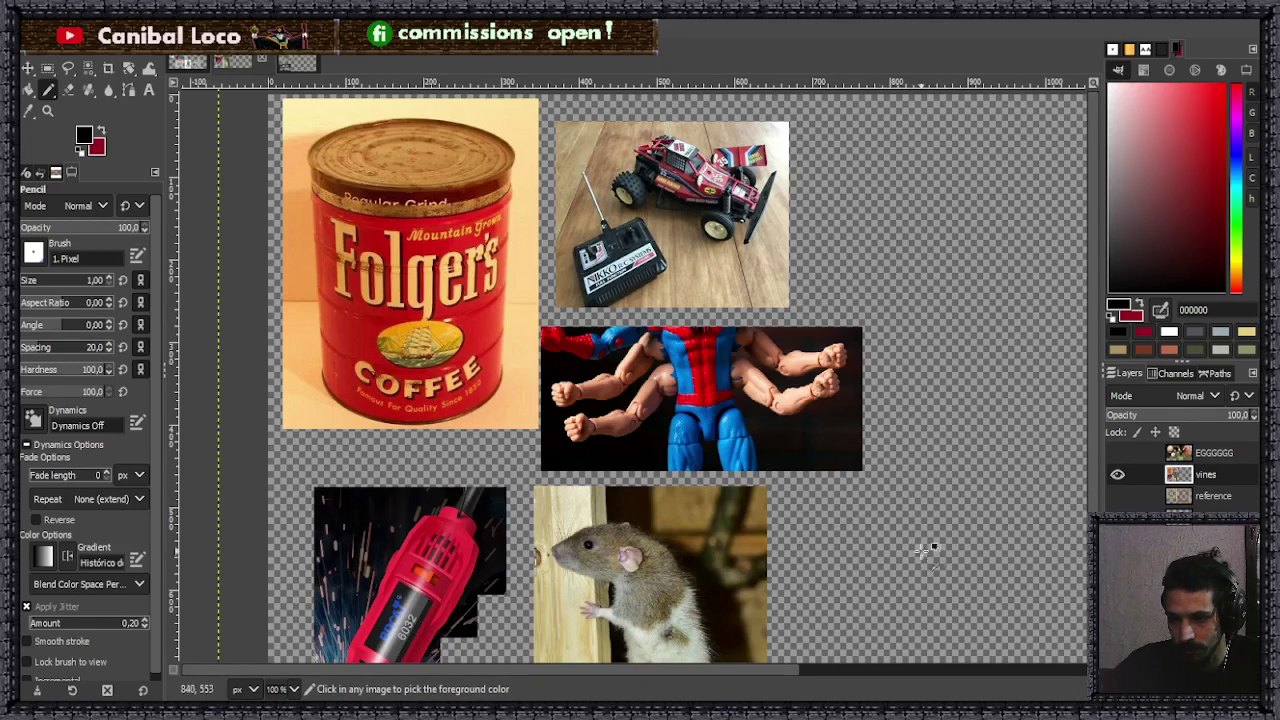
{"action": "scroll", "coordinate": [914, 543], "scroll_direction": "up", "scroll_amount": 3}
{"action": "mouse_move", "coordinate": [562, 456]}
{"action": "left_mouse_down"}
{"action": "mouse_move", "coordinate": [557, 494]}
{"action": "mouse_move", "coordinate": [633, 465]}
{"action": "mouse_move", "coordinate": [668, 482]}
{"action": "left_mouse_up"}
{"action": "mouse_move", "coordinate": [738, 400]}
{"action": "left_mouse_down"}
{"action": "mouse_move", "coordinate": [780, 498]}
{"action": "mouse_move", "coordinate": [731, 466]}
{"action": "left_mouse_up"}
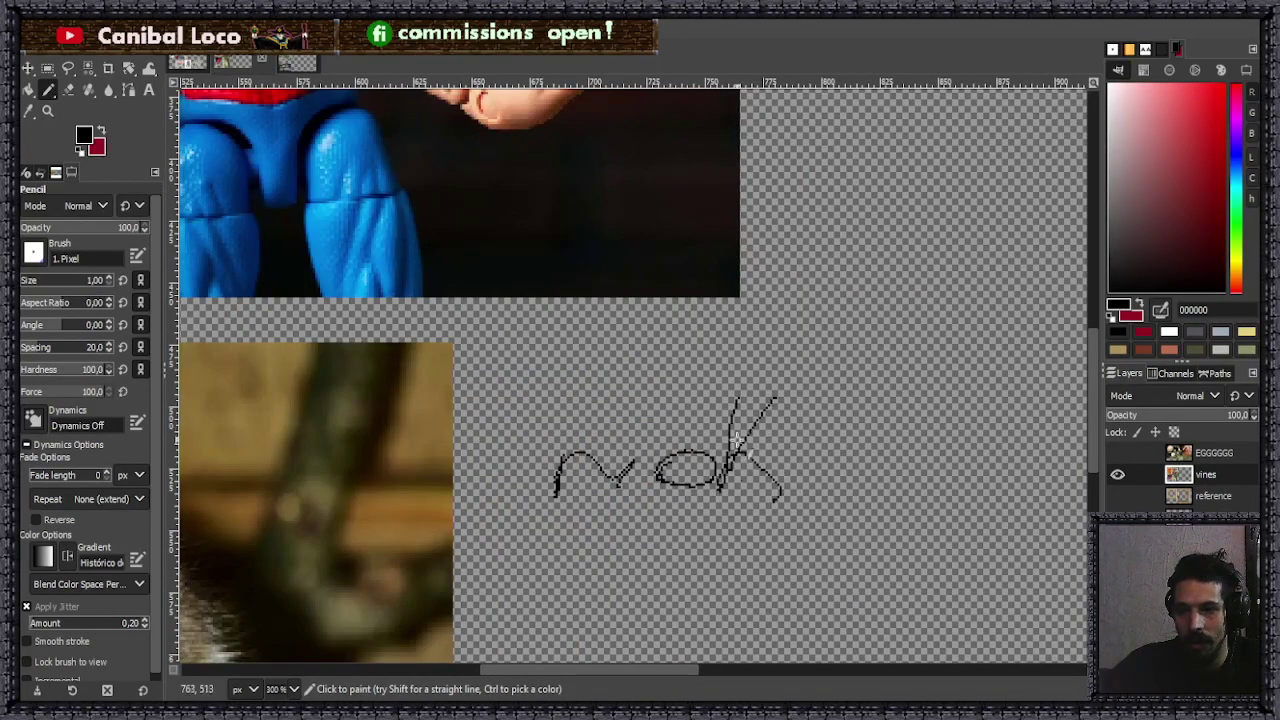
{"action": "mouse_move", "coordinate": [866, 434]}
{"action": "left_mouse_down"}
{"action": "mouse_move", "coordinate": [866, 494]}
{"action": "mouse_move", "coordinate": [920, 436]}
{"action": "left_mouse_up"}
{"action": "mouse_move", "coordinate": [946, 450]}
{"action": "left_mouse_down"}
{"action": "mouse_move", "coordinate": [957, 466]}
{"action": "mouse_move", "coordinate": [944, 448]}
{"action": "left_mouse_up"}
{"action": "mouse_move", "coordinate": [1005, 384]}
{"action": "left_mouse_down"}
{"action": "mouse_move", "coordinate": [996, 451]}
{"action": "mouse_move", "coordinate": [1037, 433]}
{"action": "mouse_move", "coordinate": [1000, 438]}
{"action": "left_mouse_up"}
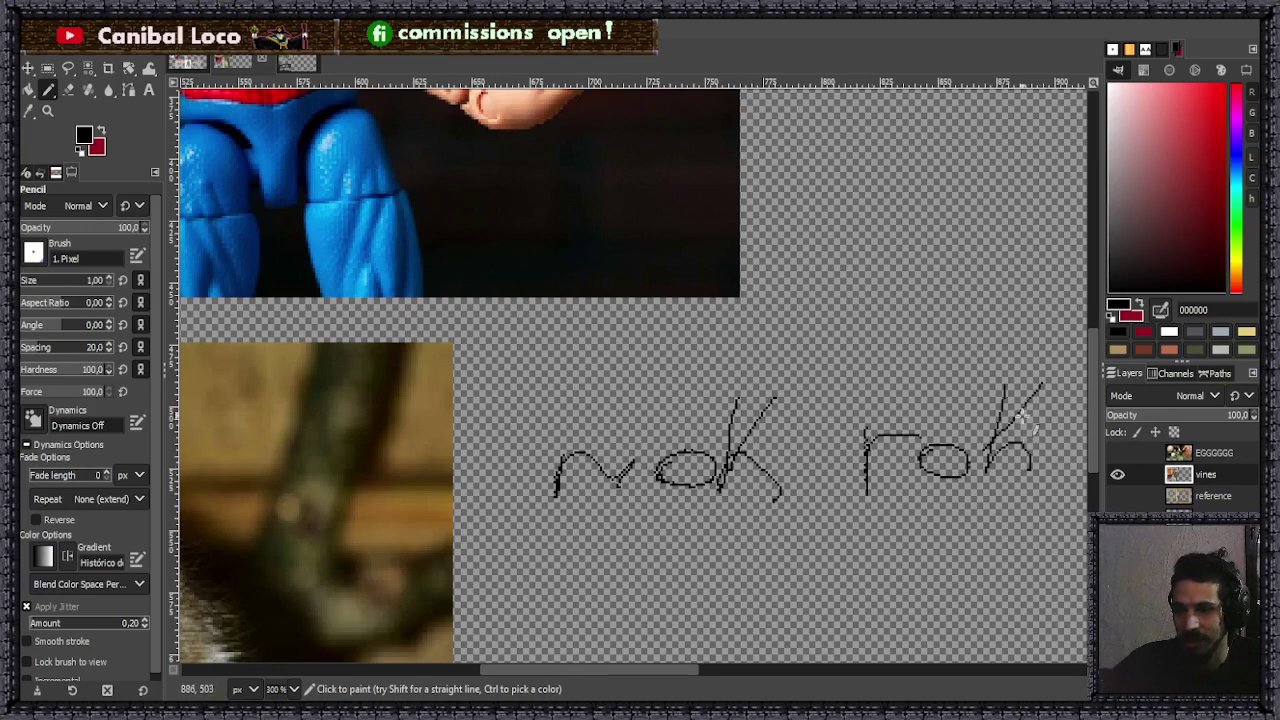
- Draw a curved black arrow under the handwritten words pointing towards the rat photo, and save the image
{"action": "scroll", "coordinate": [1000, 440], "scroll_direction": "down", "scroll_amount": 3}
{"action": "scroll", "coordinate": [747, 477], "scroll_direction": "up", "scroll_amount": 2}
{"action": "mouse_move", "coordinate": [722, 500]}
{"action": "left_mouse_down"}
{"action": "mouse_move", "coordinate": [832, 468]}
{"action": "mouse_move", "coordinate": [842, 436]}
{"action": "left_mouse_up"}
{"action": "mouse_move", "coordinate": [738, 478]}
{"action": "left_mouse_down"}
{"action": "mouse_move", "coordinate": [700, 486]}
{"action": "mouse_move", "coordinate": [749, 548]}
{"action": "left_mouse_up"}
{"action": "scroll", "coordinate": [749, 548], "scroll_direction": "down", "scroll_amount": 5}
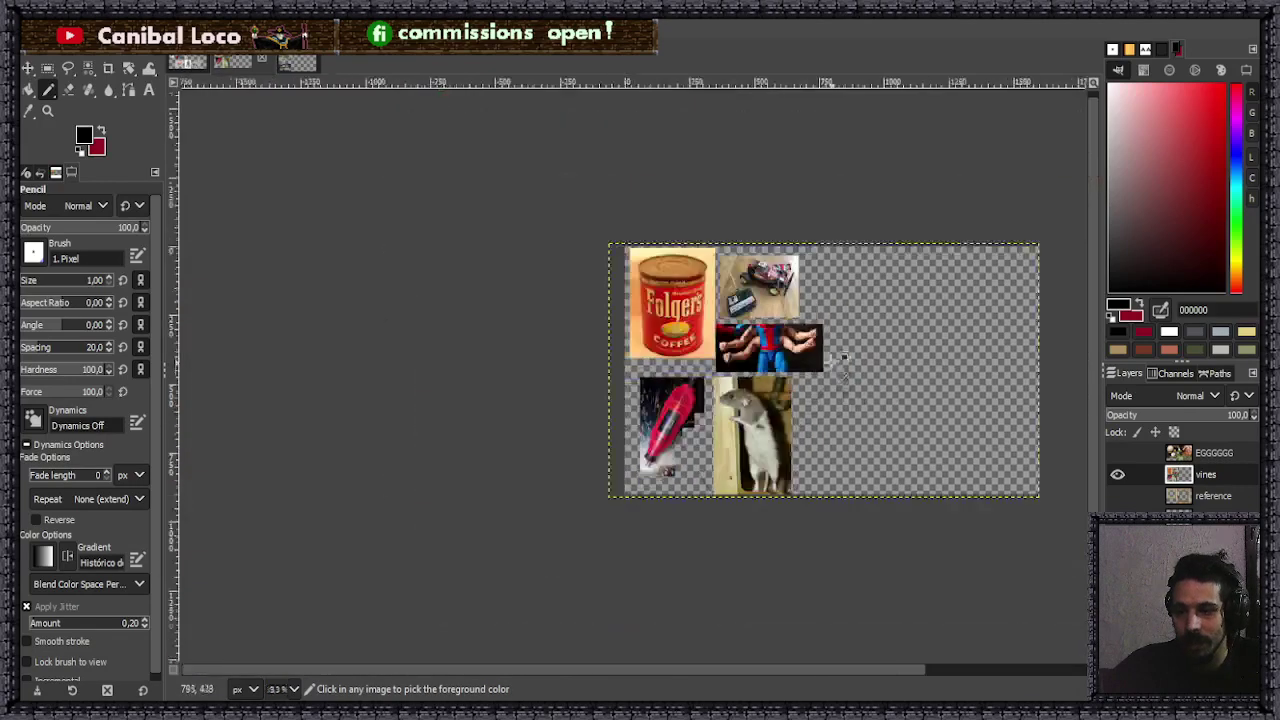
{"action": "scroll", "coordinate": [768, 522], "scroll_direction": "up", "scroll_amount": 2}
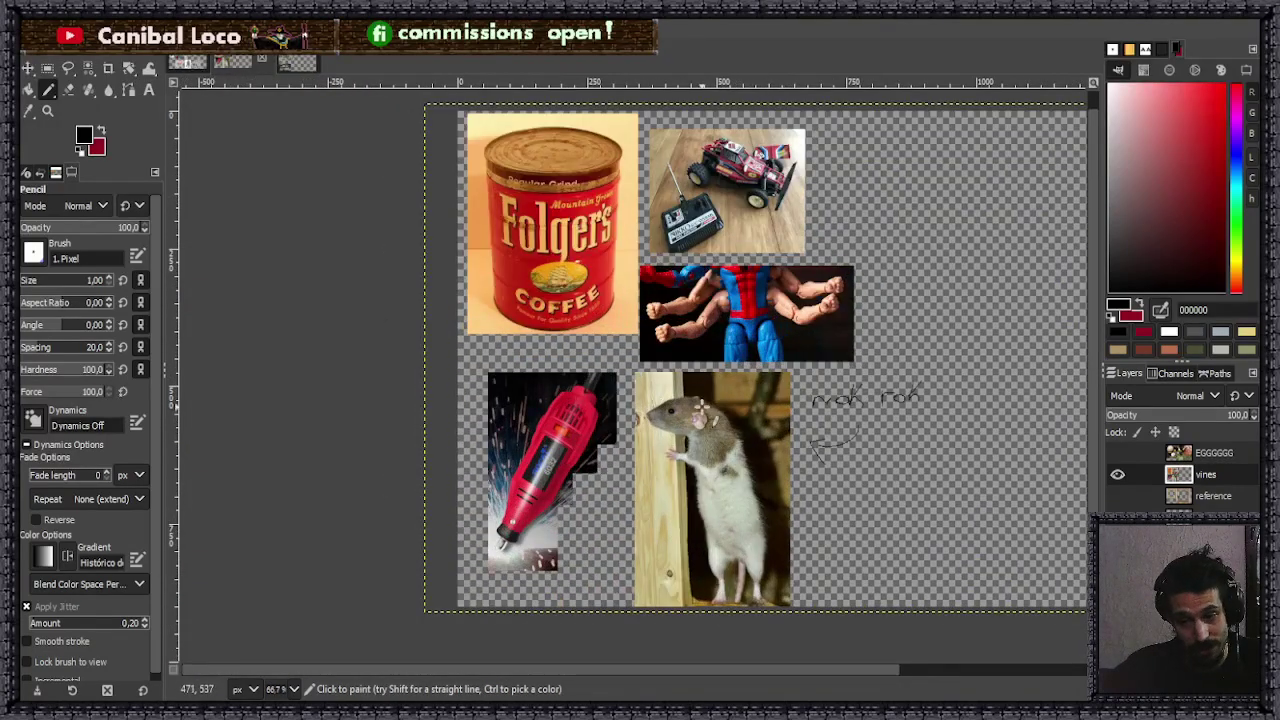
{"action": "key", "text": "ctrl+s"}
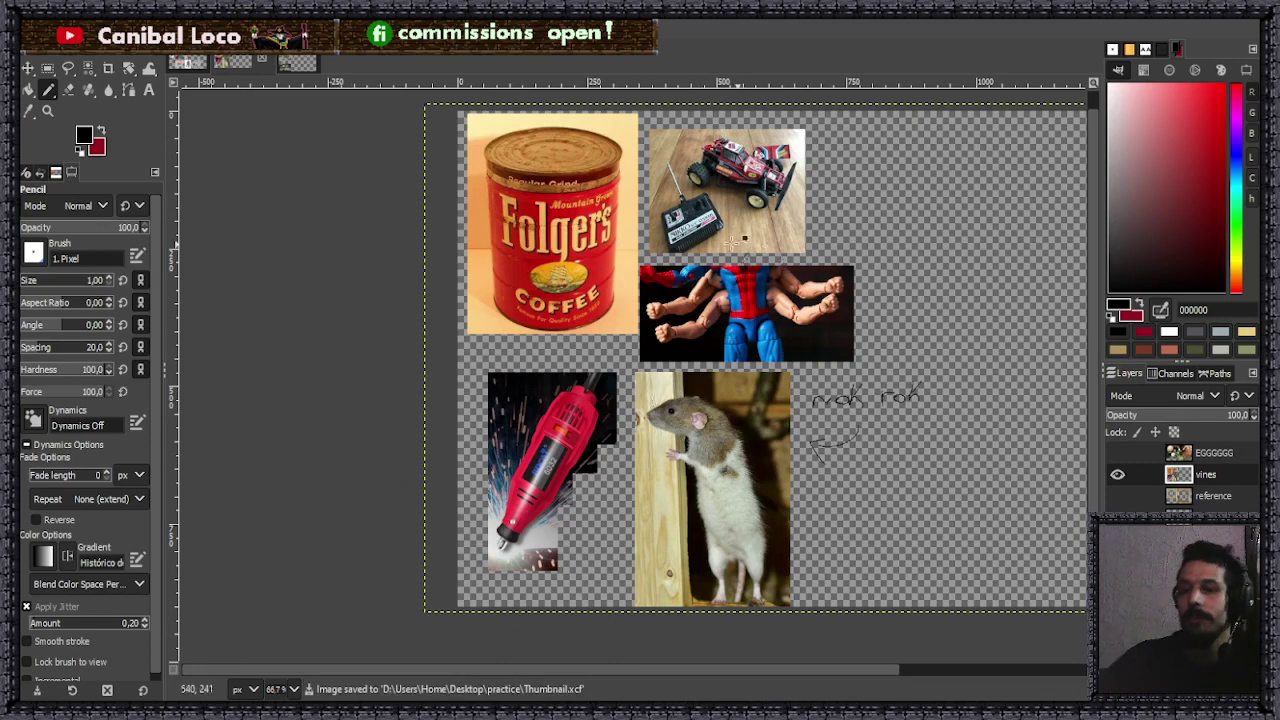
- Set the foreground colour to the medium blue 5d8bbf
{"action": "scroll", "coordinate": [712, 246], "scroll_direction": "up", "scroll_amount": 2}
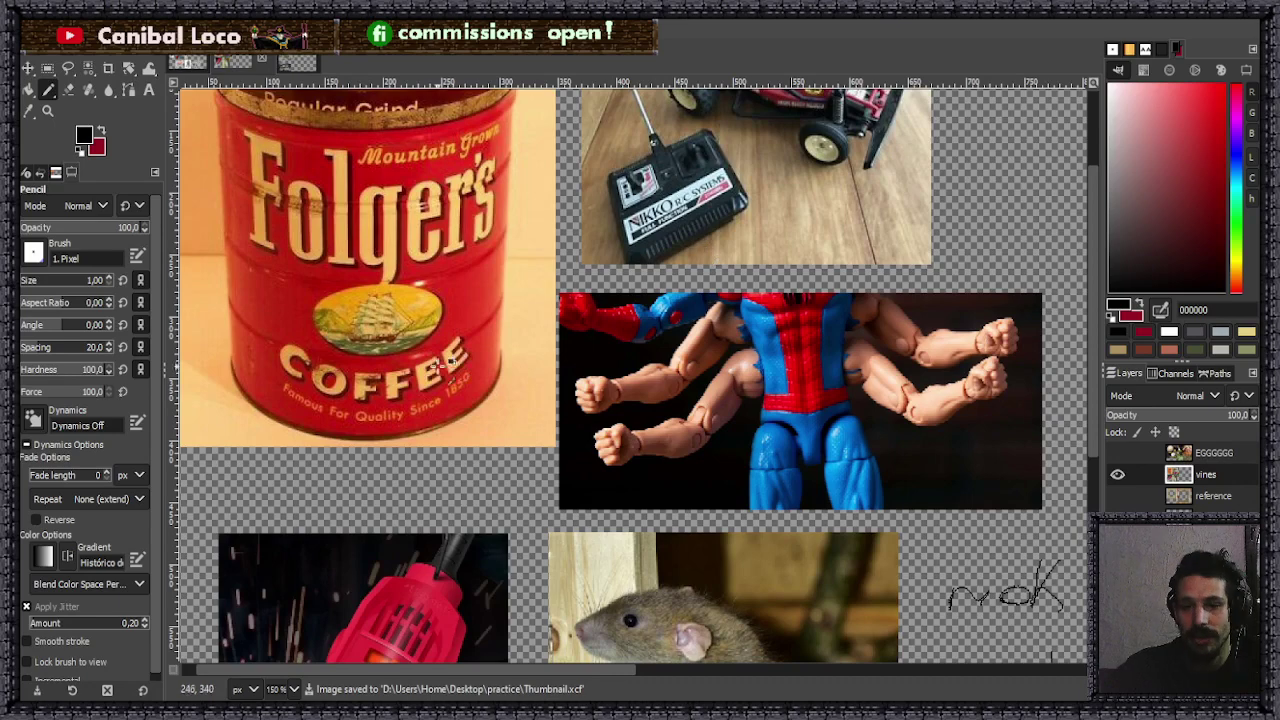
{"action": "scroll", "coordinate": [466, 358], "scroll_direction": "down", "scroll_amount": 2}
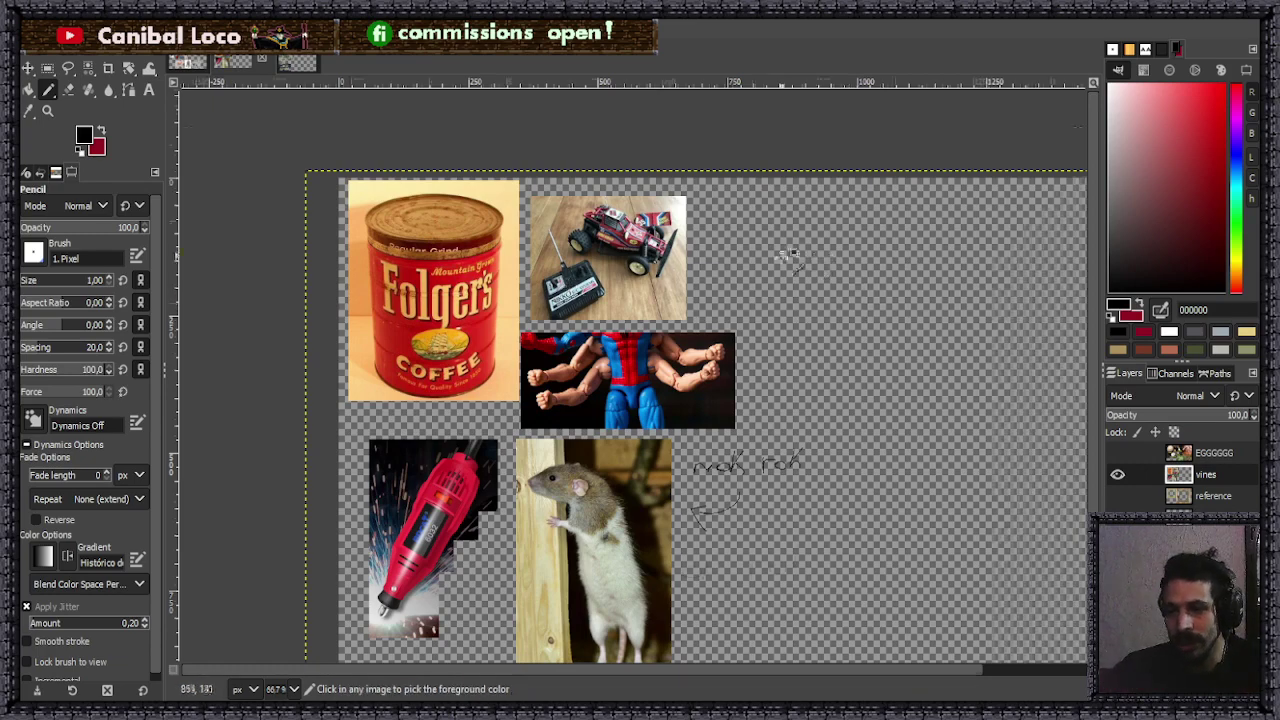
{"action": "scroll", "coordinate": [780, 255], "scroll_direction": "up", "scroll_amount": 5, "text": "ctrl"}
{"action": "scroll", "coordinate": [728, 295], "scroll_direction": "down", "scroll_amount": 6, "text": "ctrl"}
{"action": "scroll", "coordinate": [674, 266], "scroll_direction": "up", "scroll_amount": 4, "text": "ctrl"}
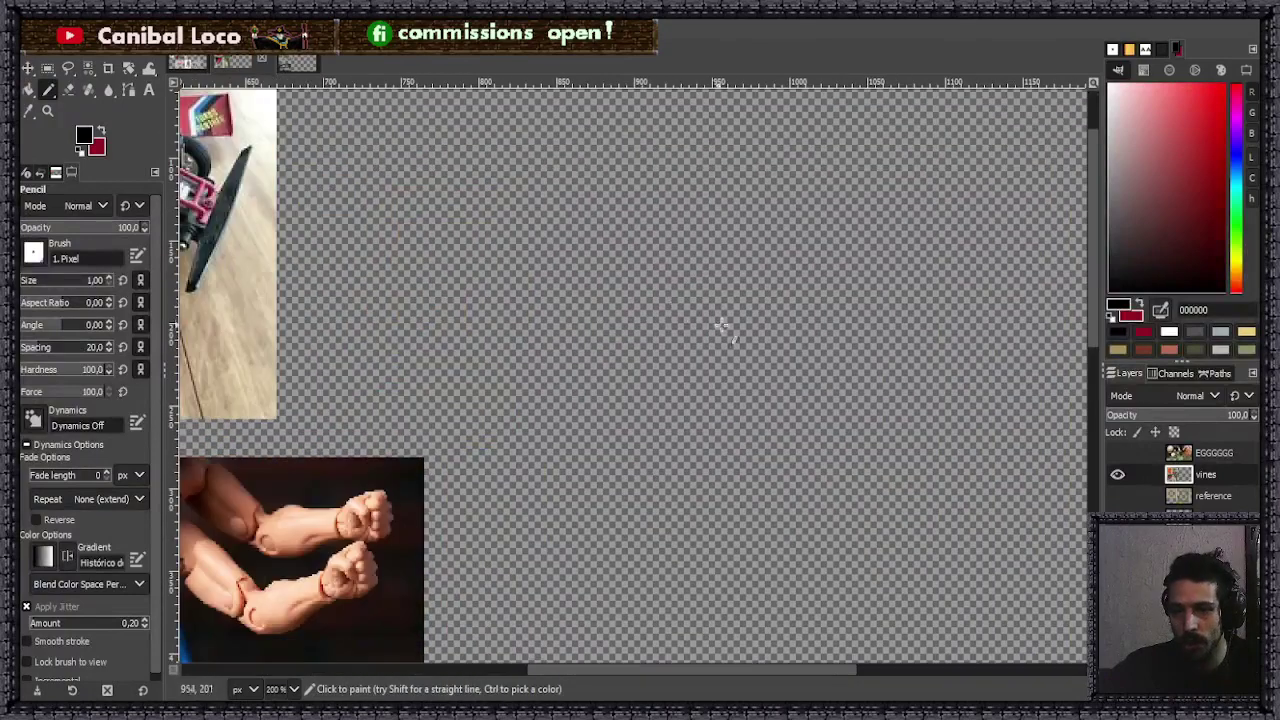
{"action": "left_click_drag", "start_coordinate": [1238, 168], "coordinate": [1238, 178]}
{"action": "left_click_drag", "start_coordinate": [1147, 128], "coordinate": [1165, 138]}
- Select a rectangle about 481 by 231 px in the empty area beside the toy car photo and fill it with the blue
{"action": "scroll", "coordinate": [640, 251], "scroll_direction": "down", "scroll_amount": 4, "text": "ctrl"}
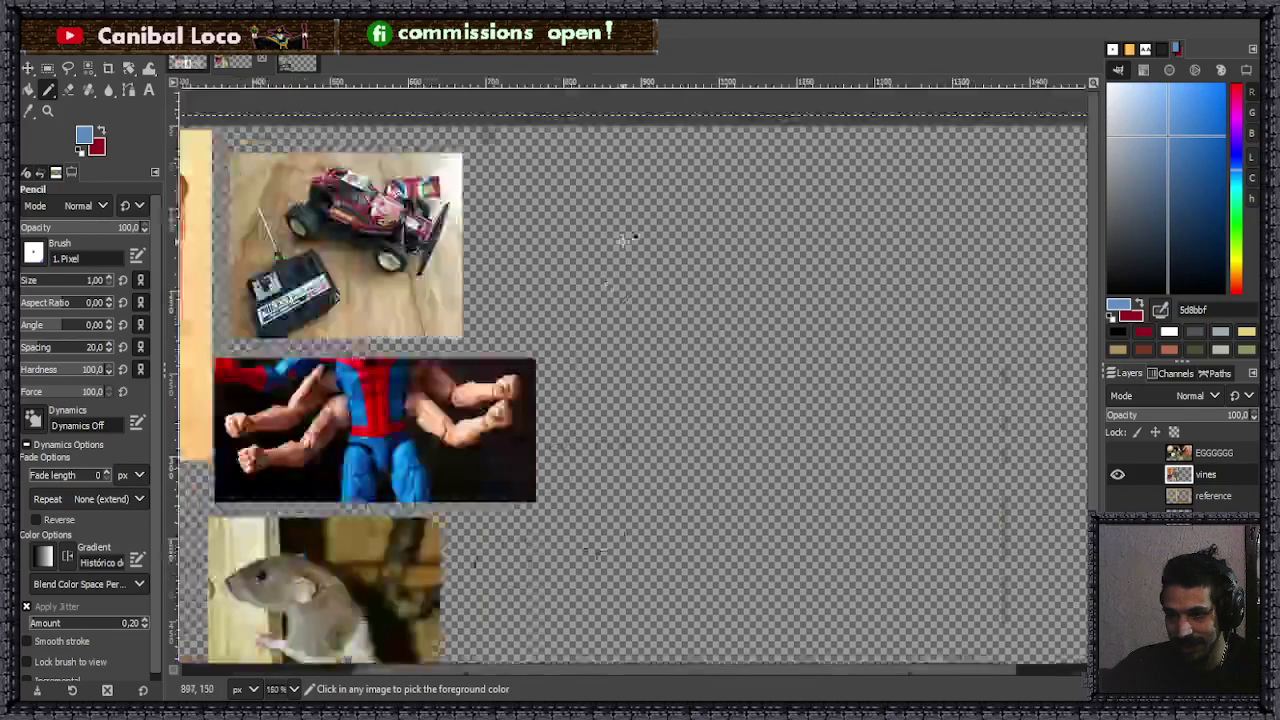
{"action": "scroll", "coordinate": [694, 223], "scroll_direction": "up", "scroll_amount": 3, "text": "ctrl"}
{"action": "key", "text": "r"}
{"action": "mouse_move", "coordinate": [424, 178]}
{"action": "left_mouse_down"}
{"action": "mouse_move", "coordinate": [808, 404]}
{"action": "mouse_move", "coordinate": [983, 461]}
{"action": "left_mouse_up"}
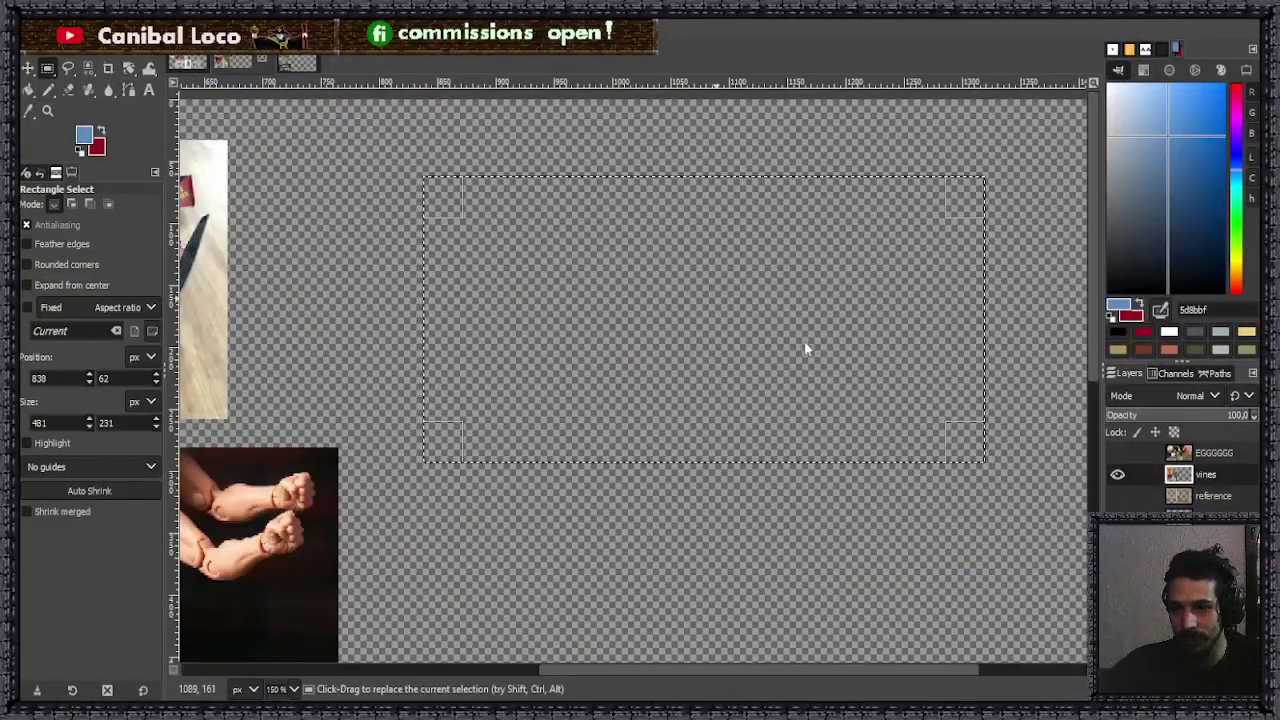
{"action": "left_click", "coordinate": [877, 506]}
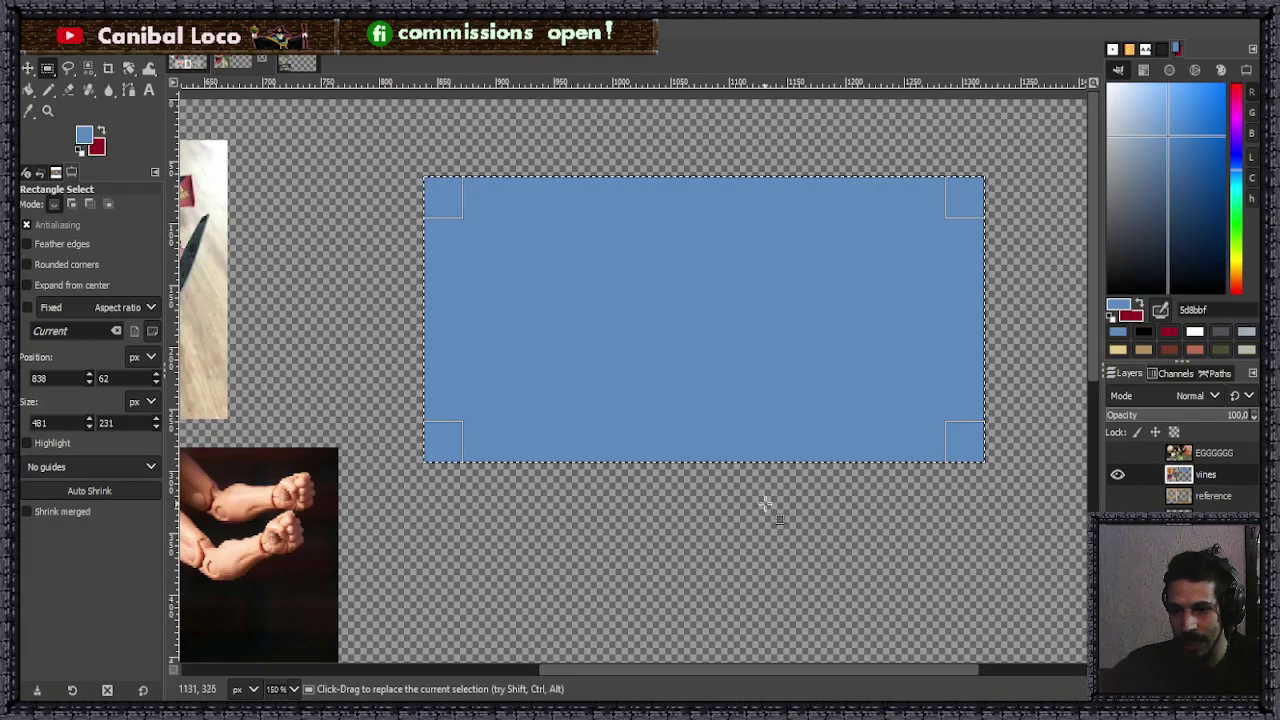
- Draw a white corner bracket with the pencil in the bottom-left corner of the blue rectangle
{"action": "key", "text": "n"}
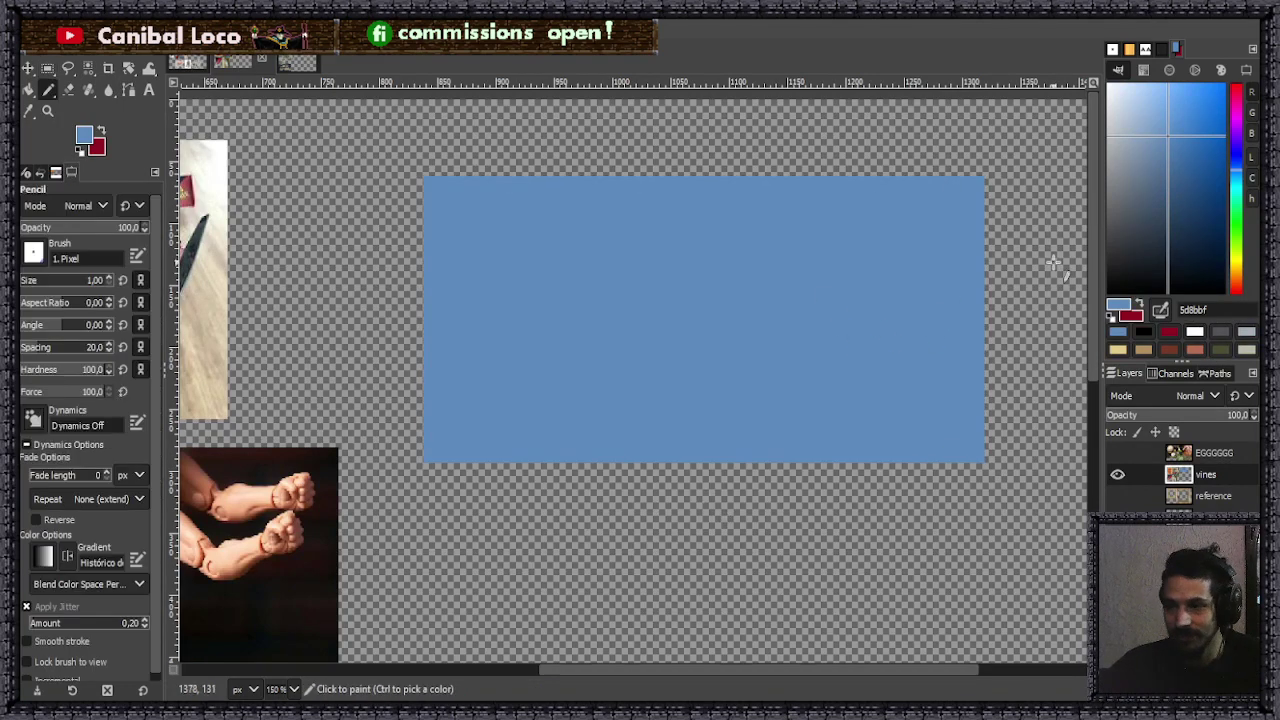
{"action": "left_click", "coordinate": [1112, 90]}
{"action": "scroll", "coordinate": [340, 455], "scroll_direction": "up", "scroll_amount": 5}
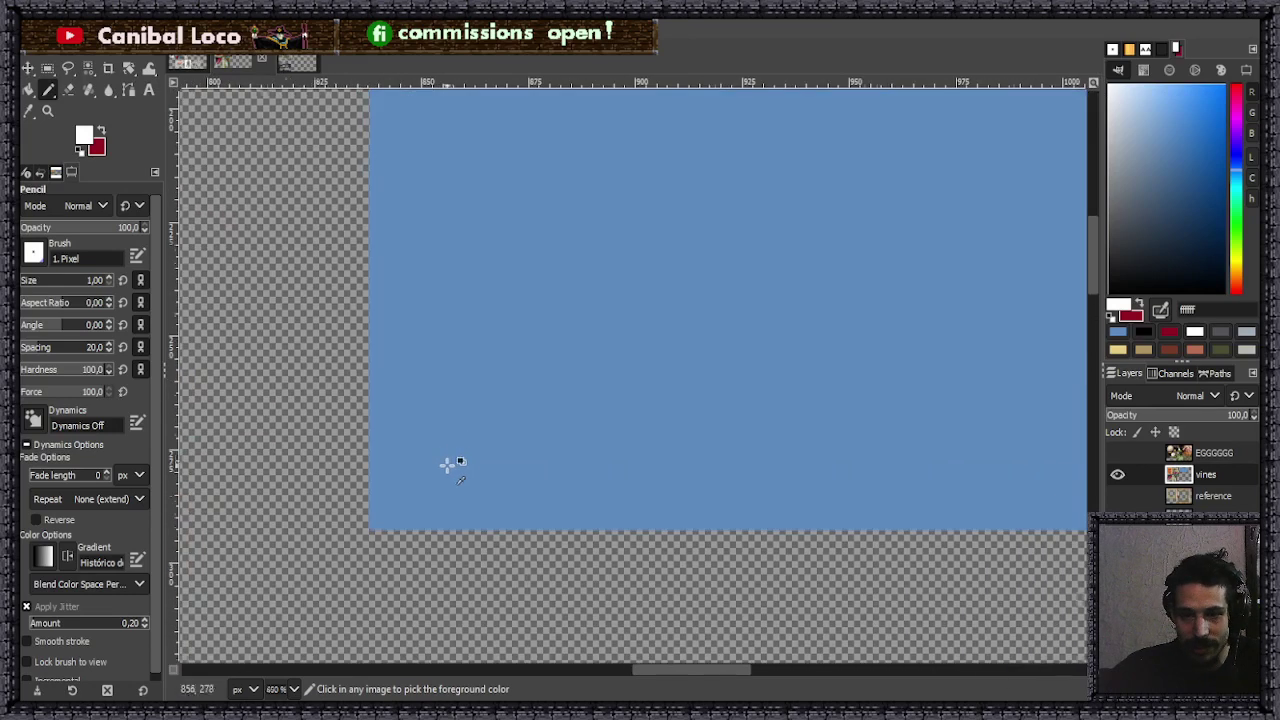
{"action": "mouse_move", "coordinate": [346, 457]}
{"action": "left_mouse_down"}
{"action": "mouse_move", "coordinate": [407, 458]}
{"action": "mouse_move", "coordinate": [409, 523]}
{"action": "left_mouse_up"}
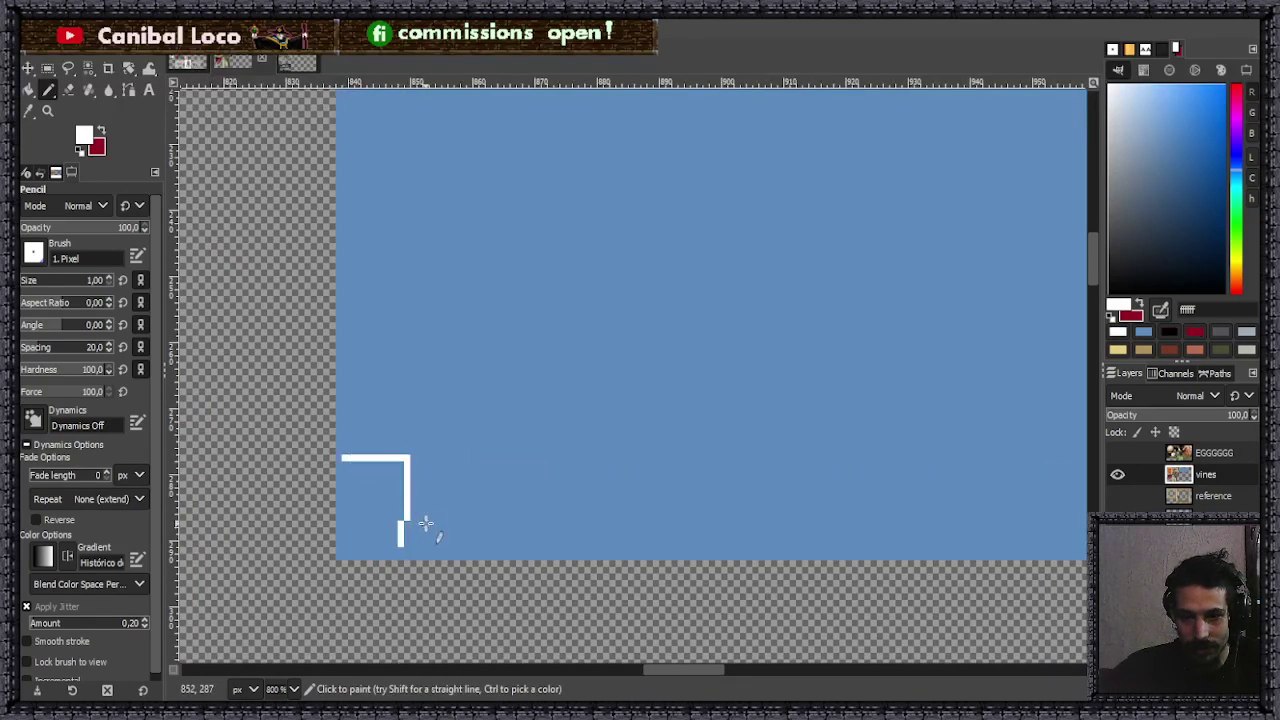
{"action": "scroll", "coordinate": [423, 329], "scroll_direction": "down", "scroll_amount": 4}
- Draw white pencil corner marks in the top-left and top-right corners of the blue rectangle
{"action": "scroll", "coordinate": [401, 264], "scroll_direction": "up", "scroll_amount": 3}
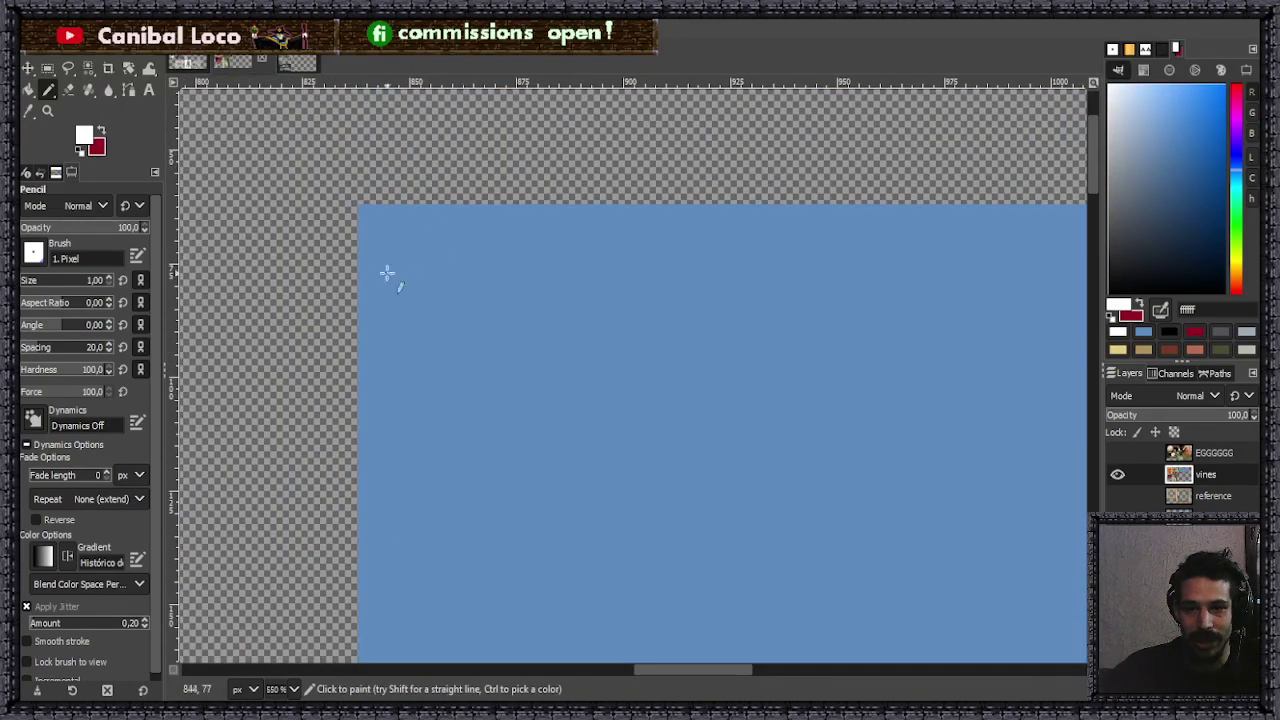
{"action": "mouse_move", "coordinate": [374, 292]}
{"action": "left_mouse_down"}
{"action": "mouse_move", "coordinate": [421, 291]}
{"action": "mouse_move", "coordinate": [424, 208]}
{"action": "left_mouse_up"}
{"action": "scroll", "coordinate": [438, 252], "scroll_direction": "down", "scroll_amount": 6}
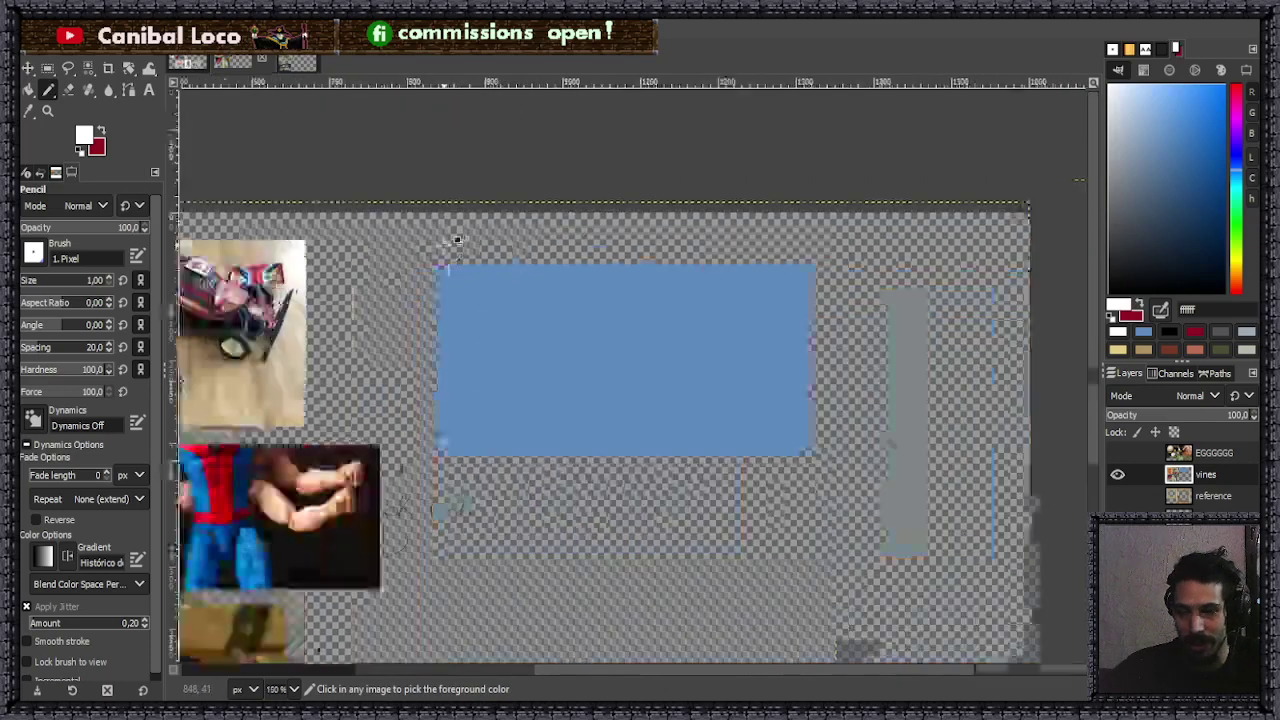
{"action": "scroll", "coordinate": [652, 237], "scroll_direction": "up", "scroll_amount": 6}
{"action": "scroll", "coordinate": [734, 226], "scroll_direction": "up", "scroll_amount": 2}
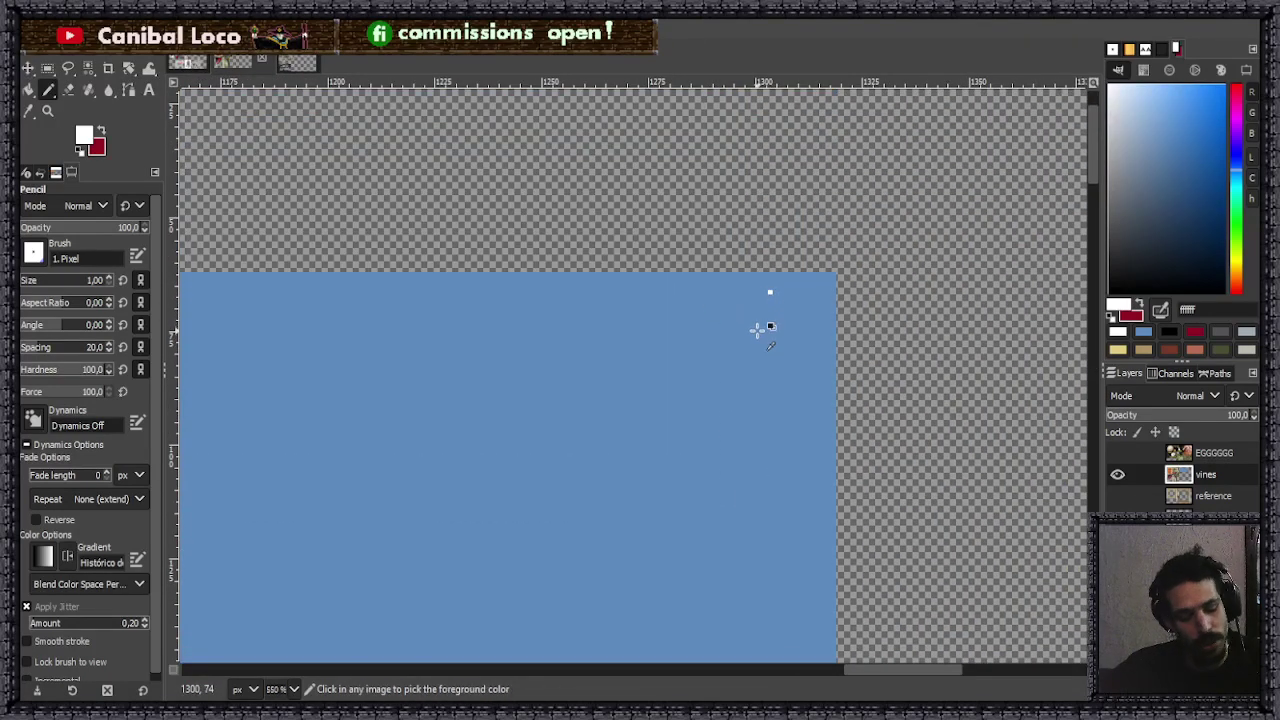
{"action": "mouse_move", "coordinate": [776, 290]}
{"action": "left_mouse_down"}
{"action": "mouse_move", "coordinate": [770, 354]}
{"action": "mouse_move", "coordinate": [822, 352]}
{"action": "left_mouse_up"}
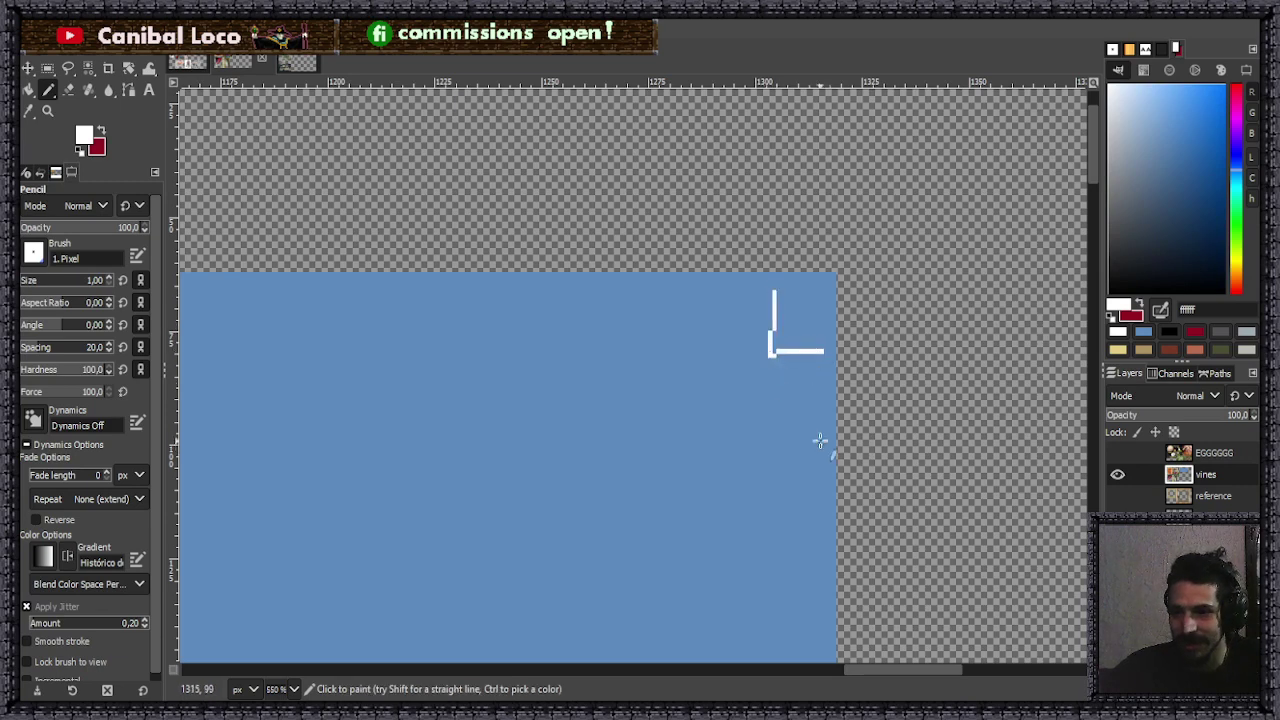
- Draw a white pencil corner mark in the bottom-right corner of the blue rectangle
{"action": "scroll", "coordinate": [818, 400], "scroll_direction": "down", "scroll_amount": 5}
{"action": "left_click_drag", "start_coordinate": [783, 541], "coordinate": [783, 594]}
{"action": "scroll", "coordinate": [850, 515], "scroll_direction": "down", "scroll_amount": 5}
{"action": "scroll", "coordinate": [570, 400], "scroll_direction": "up", "scroll_amount": 1}
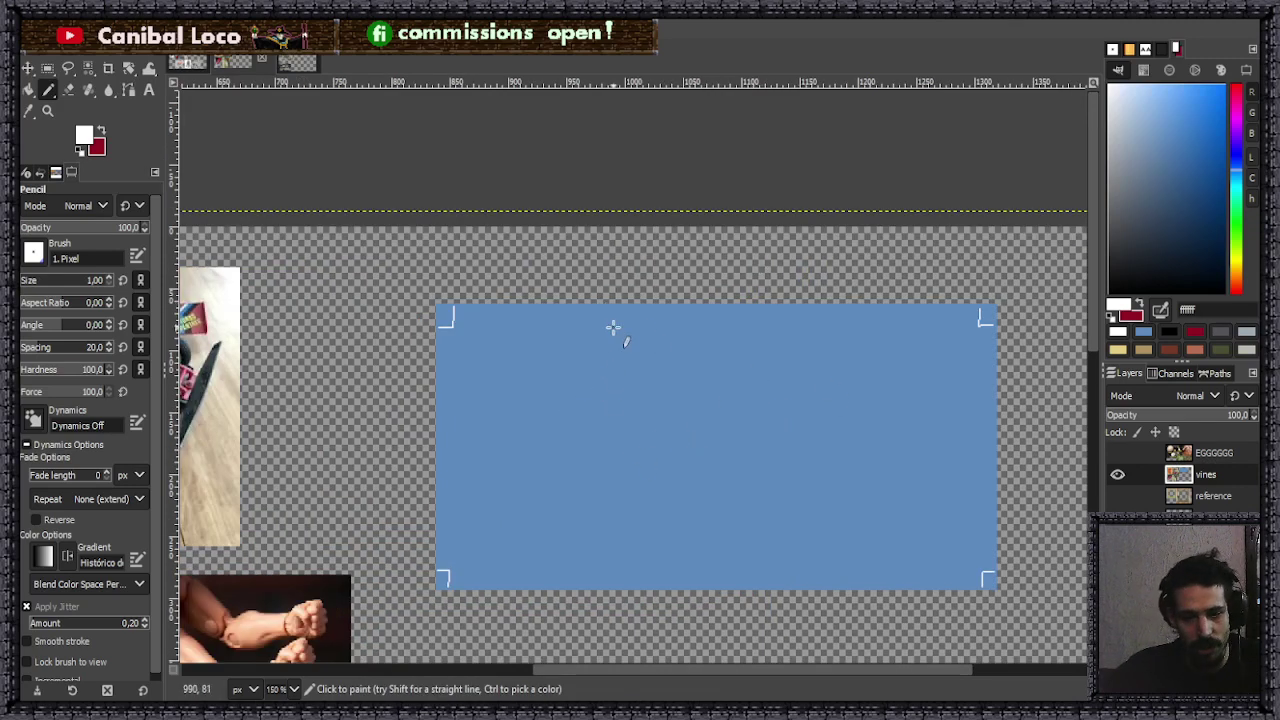
- Draw a white box outline about 62 by 72 px near the centre of the blue rectangle using straight pencil lines
{"action": "scroll", "coordinate": [610, 340], "scroll_direction": "up", "scroll_amount": 2}
{"action": "scroll", "coordinate": [614, 360], "scroll_direction": "down", "scroll_amount": 2}
{"action": "scroll", "coordinate": [743, 426], "scroll_direction": "up", "scroll_amount": 4}
{"action": "mouse_move", "coordinate": [524, 278]}
{"action": "left_mouse_down"}
{"action": "mouse_move", "coordinate": [608, 278]}
{"action": "mouse_move", "coordinate": [591, 408]}
{"action": "left_mouse_up"}
{"action": "left_click", "coordinate": [720, 279], "text": "shift"}
{"action": "scroll", "coordinate": [663, 322], "scroll_direction": "down", "scroll_amount": 2}
{"action": "key", "text": "ctrl+z"}
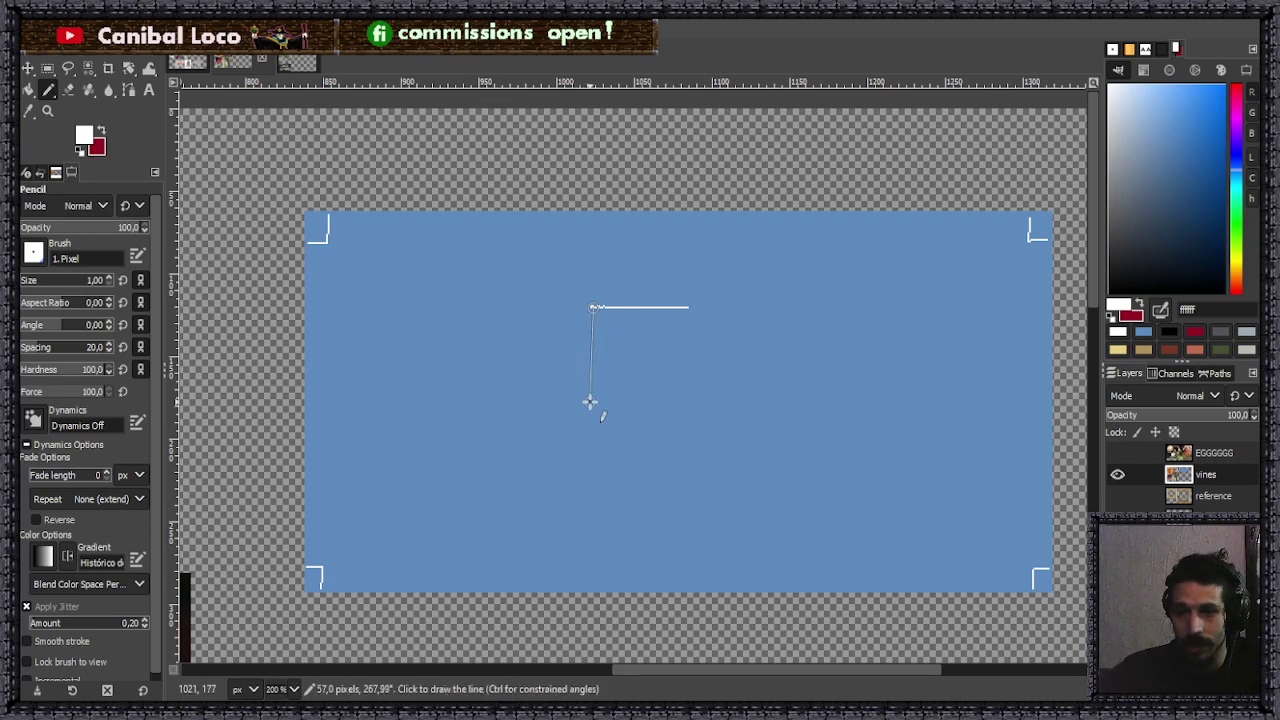
{"action": "left_click", "coordinate": [591, 419], "text": "shift"}
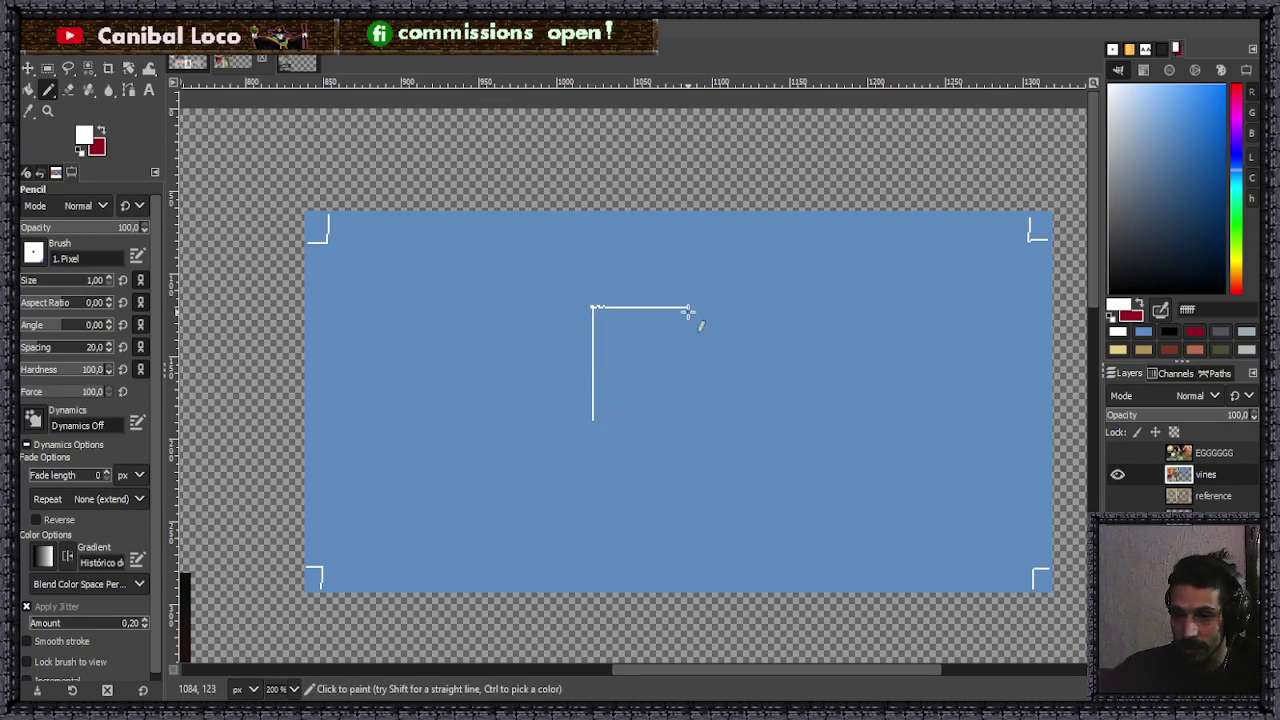
{"action": "left_click", "coordinate": [689, 419], "text": "shift"}
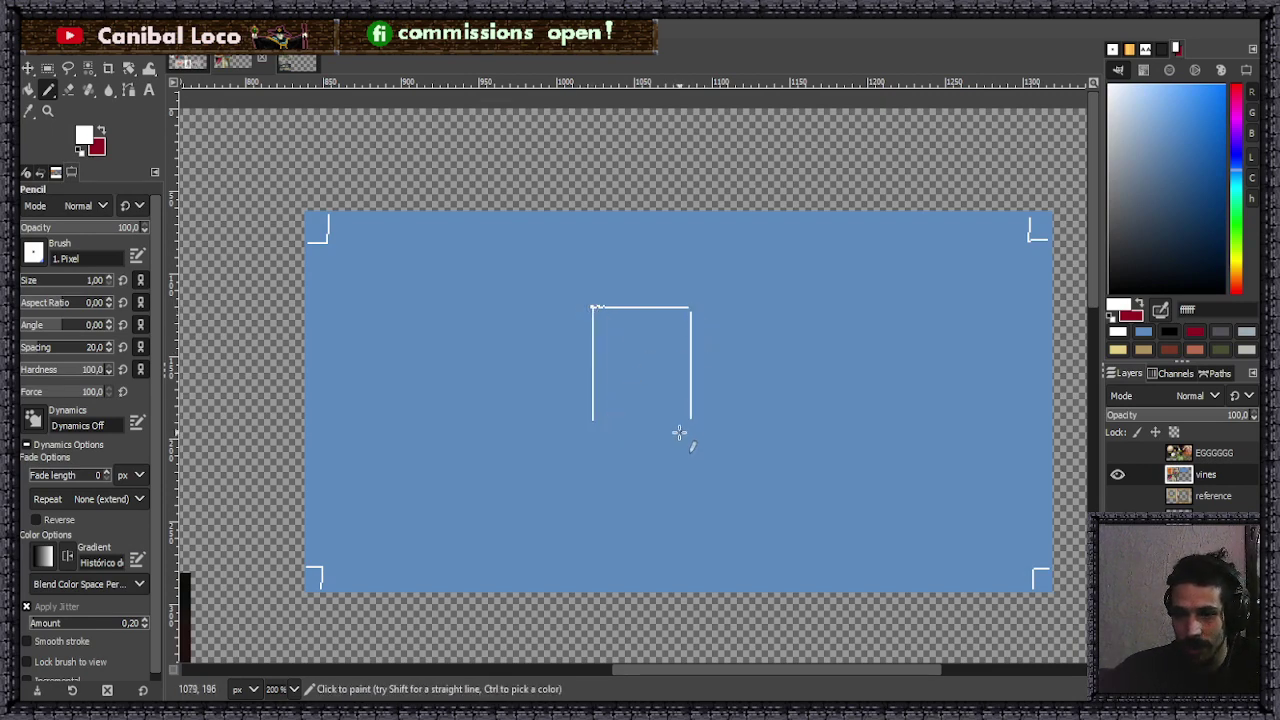
{"action": "left_click", "coordinate": [594, 421], "text": "shift"}
- Handwrite "body" beside the white box and draw an arrow from the word towards the box
{"action": "scroll", "coordinate": [501, 366], "scroll_direction": "up", "scroll_amount": 3}
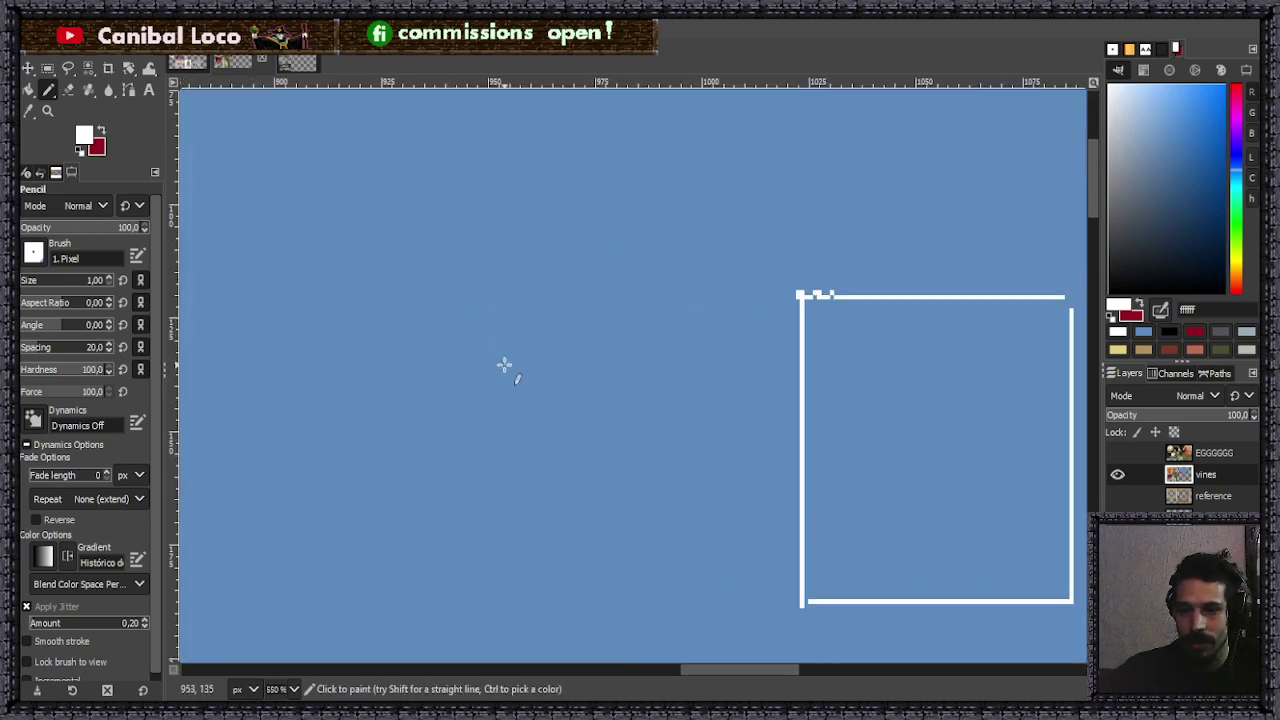
{"action": "mouse_move", "coordinate": [383, 333]}
{"action": "left_mouse_down"}
{"action": "mouse_move", "coordinate": [399, 412]}
{"action": "mouse_move", "coordinate": [492, 410]}
{"action": "left_mouse_up"}
{"action": "mouse_move", "coordinate": [516, 325]}
{"action": "left_mouse_down"}
{"action": "mouse_move", "coordinate": [497, 379]}
{"action": "mouse_move", "coordinate": [566, 402]}
{"action": "left_mouse_up"}
{"action": "mouse_move", "coordinate": [572, 355]}
{"action": "left_mouse_down"}
{"action": "mouse_move", "coordinate": [572, 400]}
{"action": "mouse_move", "coordinate": [550, 435]}
{"action": "left_mouse_up"}
{"action": "mouse_move", "coordinate": [600, 374]}
{"action": "left_mouse_down"}
{"action": "mouse_move", "coordinate": [746, 384]}
{"action": "mouse_move", "coordinate": [712, 388]}
{"action": "left_mouse_up"}
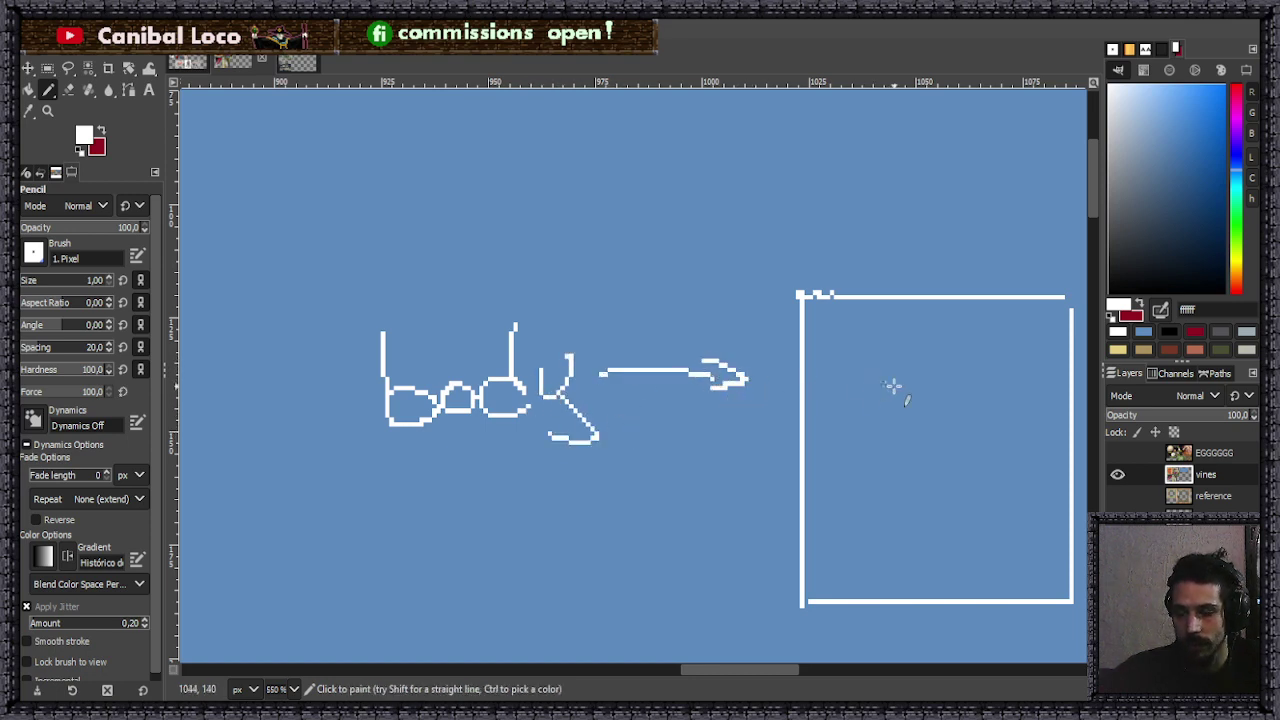
- Handwrite "coffe" inside the white box
{"action": "mouse_move", "coordinate": [848, 436]}
{"action": "left_mouse_down"}
{"action": "mouse_move", "coordinate": [850, 455]}
{"action": "mouse_move", "coordinate": [890, 452]}
{"action": "left_mouse_up"}
{"action": "mouse_move", "coordinate": [934, 394]}
{"action": "left_mouse_down"}
{"action": "mouse_move", "coordinate": [912, 433]}
{"action": "mouse_move", "coordinate": [940, 434]}
{"action": "mouse_move", "coordinate": [943, 408]}
{"action": "mouse_move", "coordinate": [959, 412]}
{"action": "mouse_move", "coordinate": [935, 436]}
{"action": "mouse_move", "coordinate": [1020, 462]}
{"action": "left_mouse_up"}
{"action": "scroll", "coordinate": [990, 450], "scroll_direction": "down", "scroll_amount": 3}
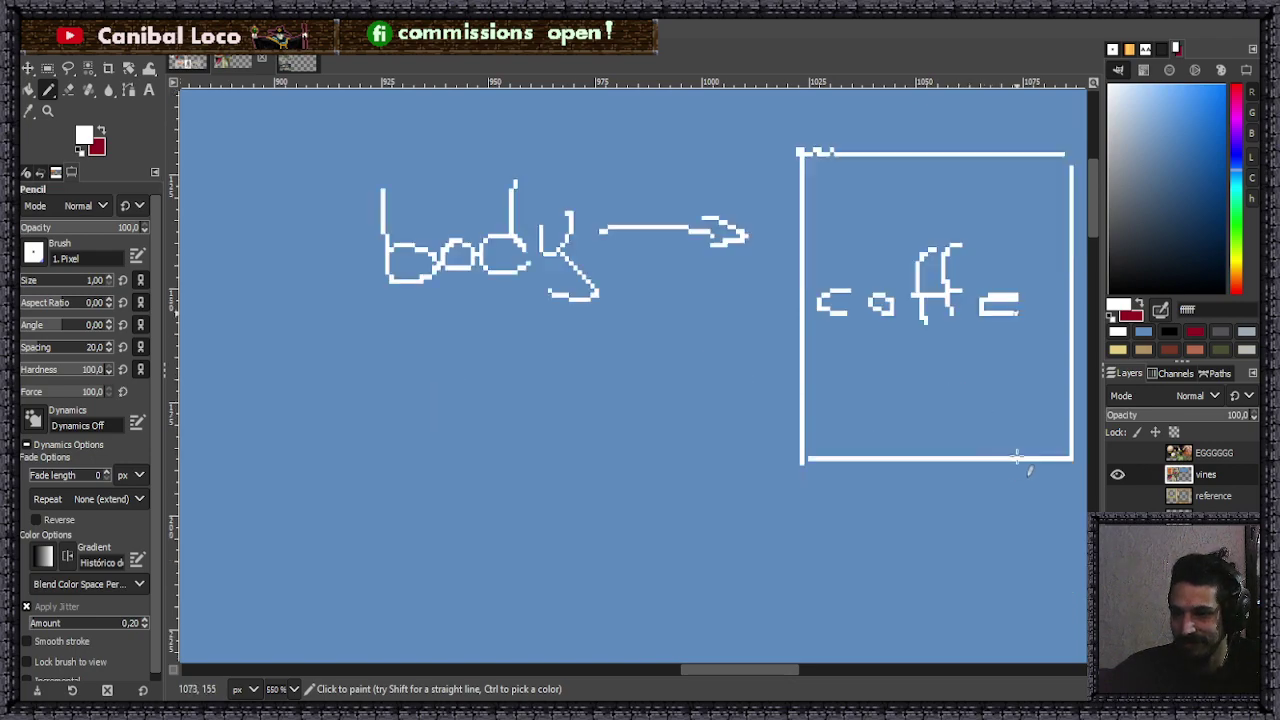
{"action": "scroll", "coordinate": [981, 450], "scroll_direction": "down", "scroll_amount": 6}
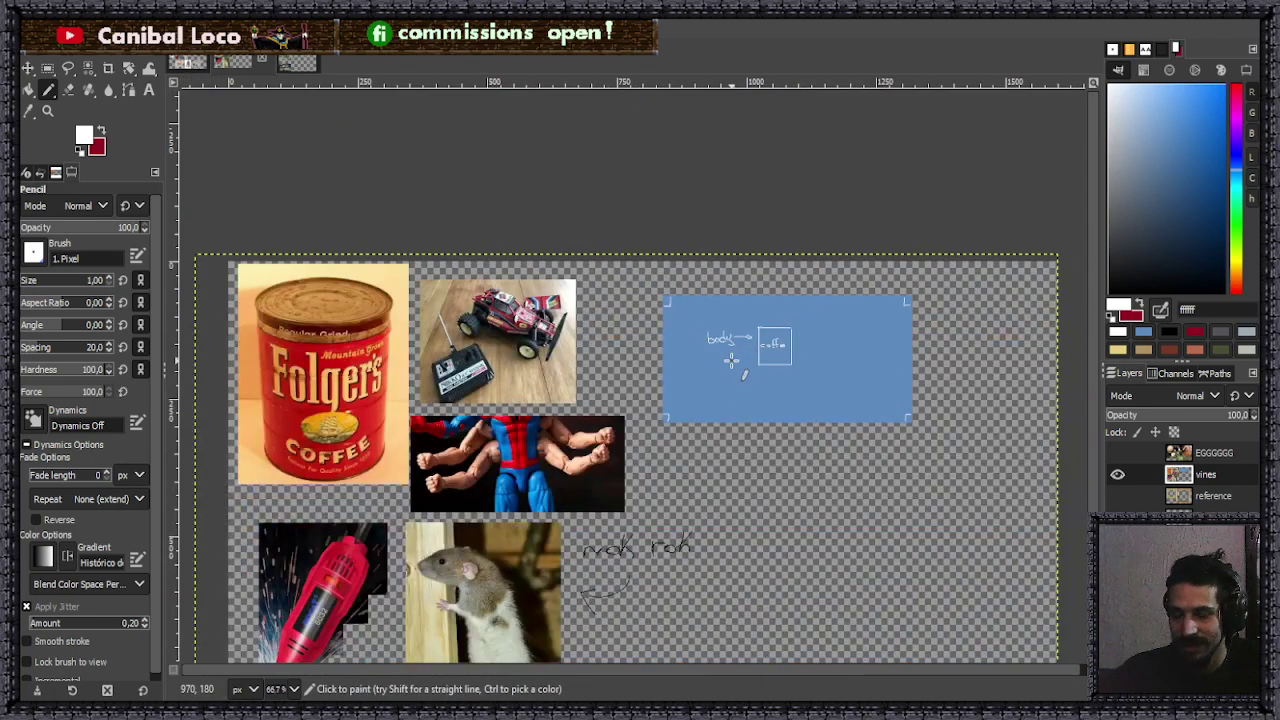
- Draw a slanted line rising from the box's top-right corner like an open lid
{"action": "scroll", "coordinate": [806, 323], "scroll_direction": "up", "scroll_amount": 3}
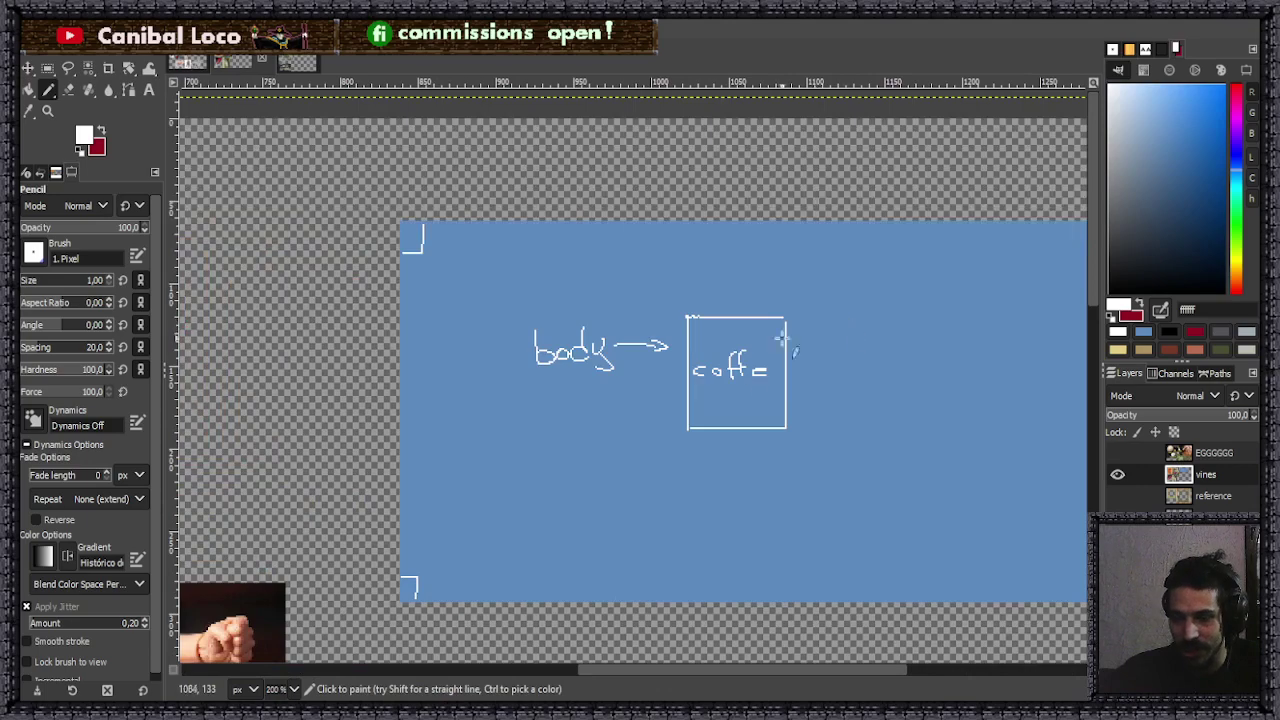
{"action": "scroll", "coordinate": [754, 400], "scroll_direction": "down", "scroll_amount": 2}
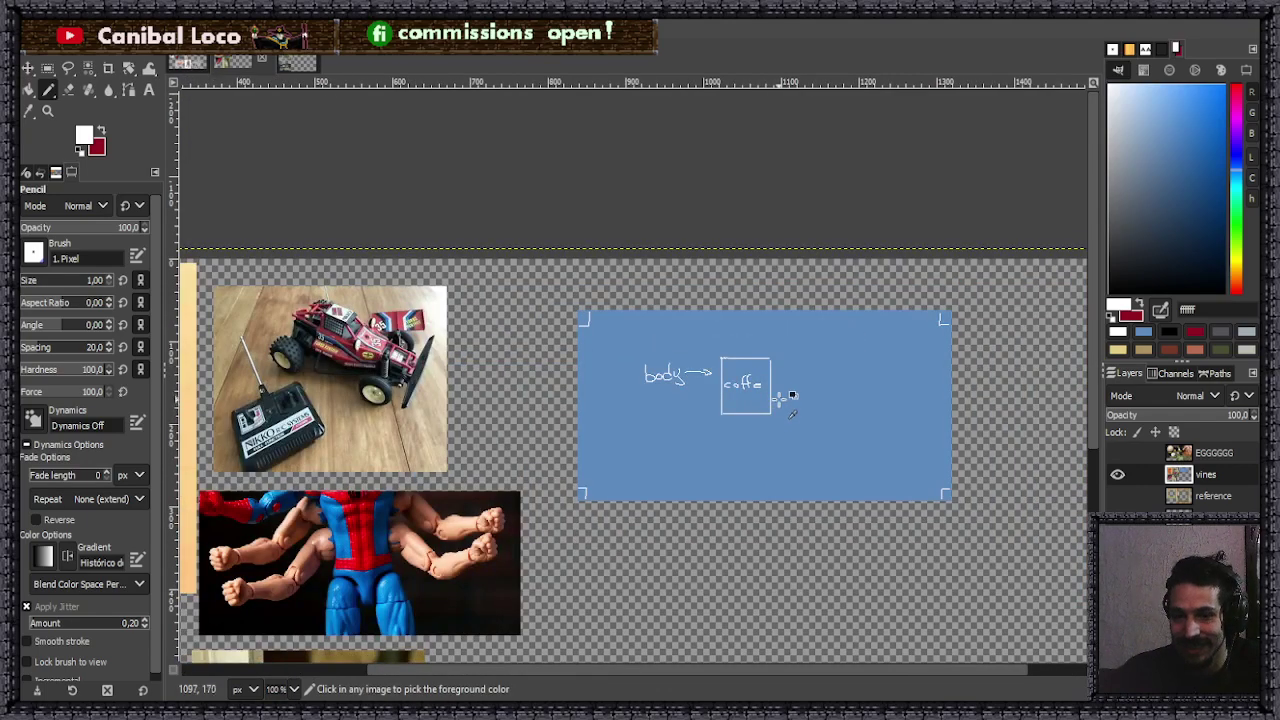
{"action": "scroll", "coordinate": [780, 402], "scroll_direction": "up", "scroll_amount": 2}
{"action": "scroll", "coordinate": [726, 437], "scroll_direction": "down", "scroll_amount": 2}
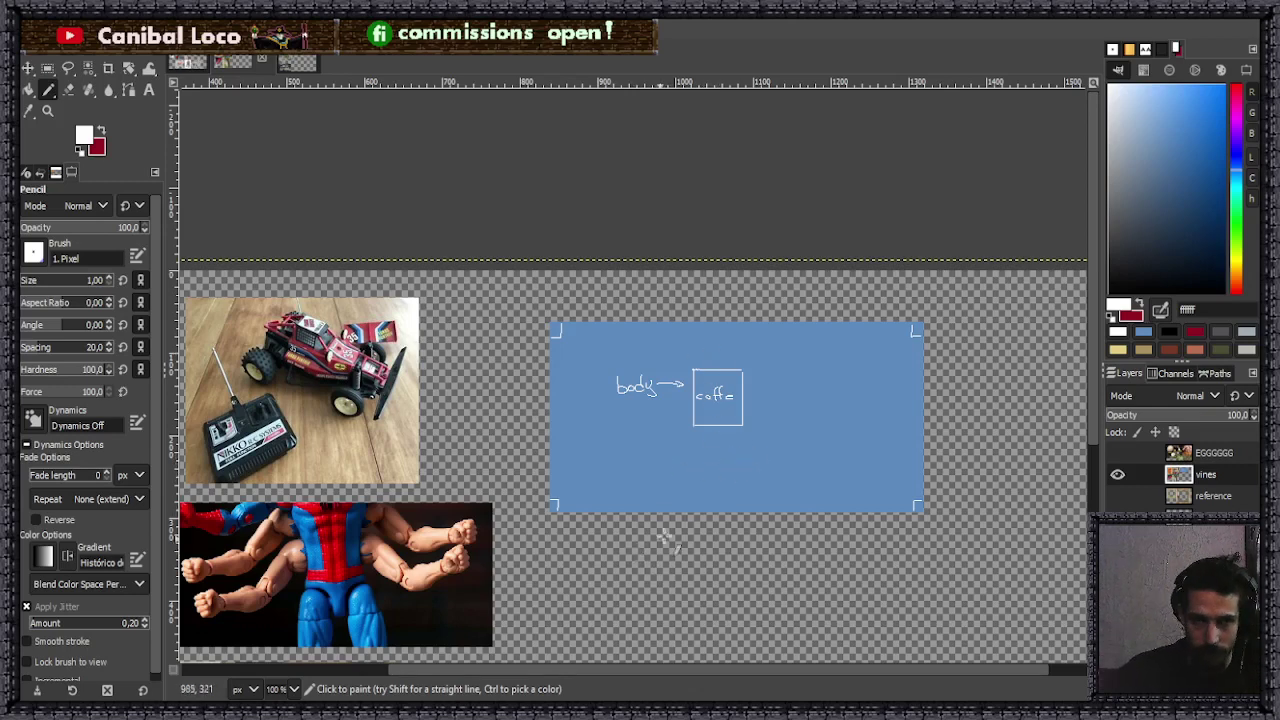
{"action": "scroll", "coordinate": [760, 330], "scroll_direction": "up", "scroll_amount": 5}
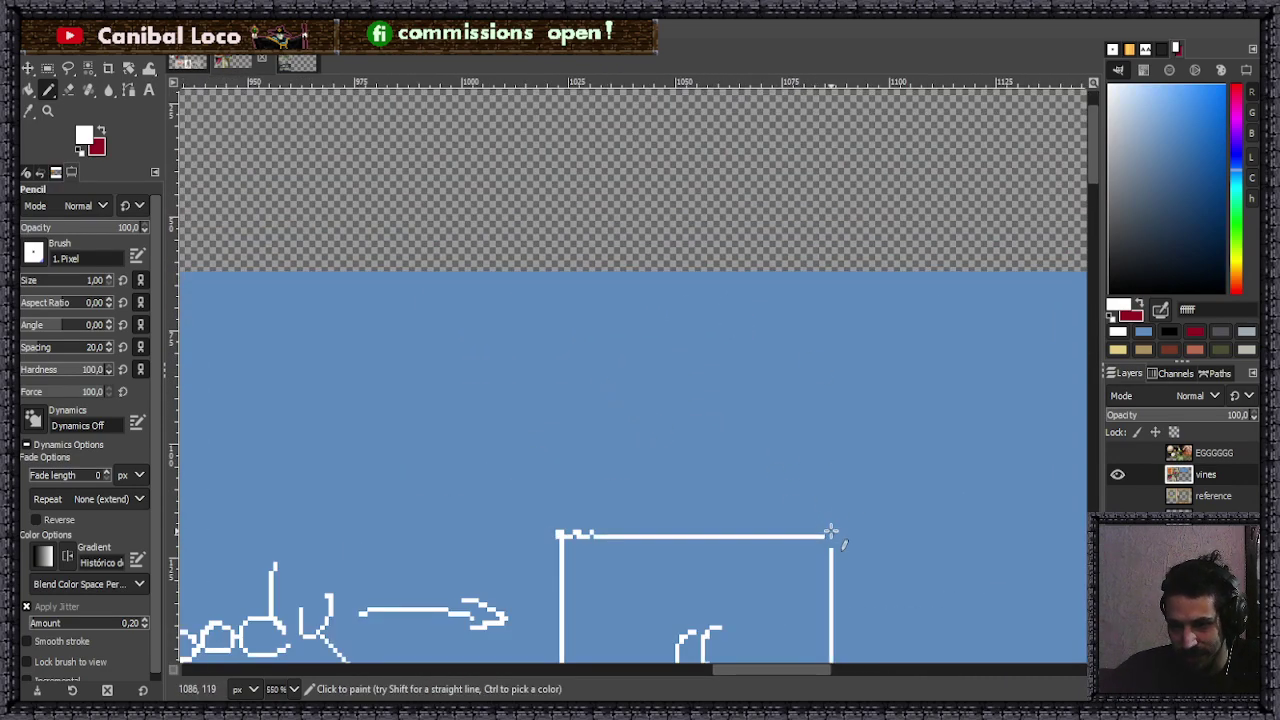
{"action": "left_click", "coordinate": [597, 386], "text": "shift"}
{"action": "scroll", "coordinate": [640, 420], "scroll_direction": "down", "scroll_amount": 3}
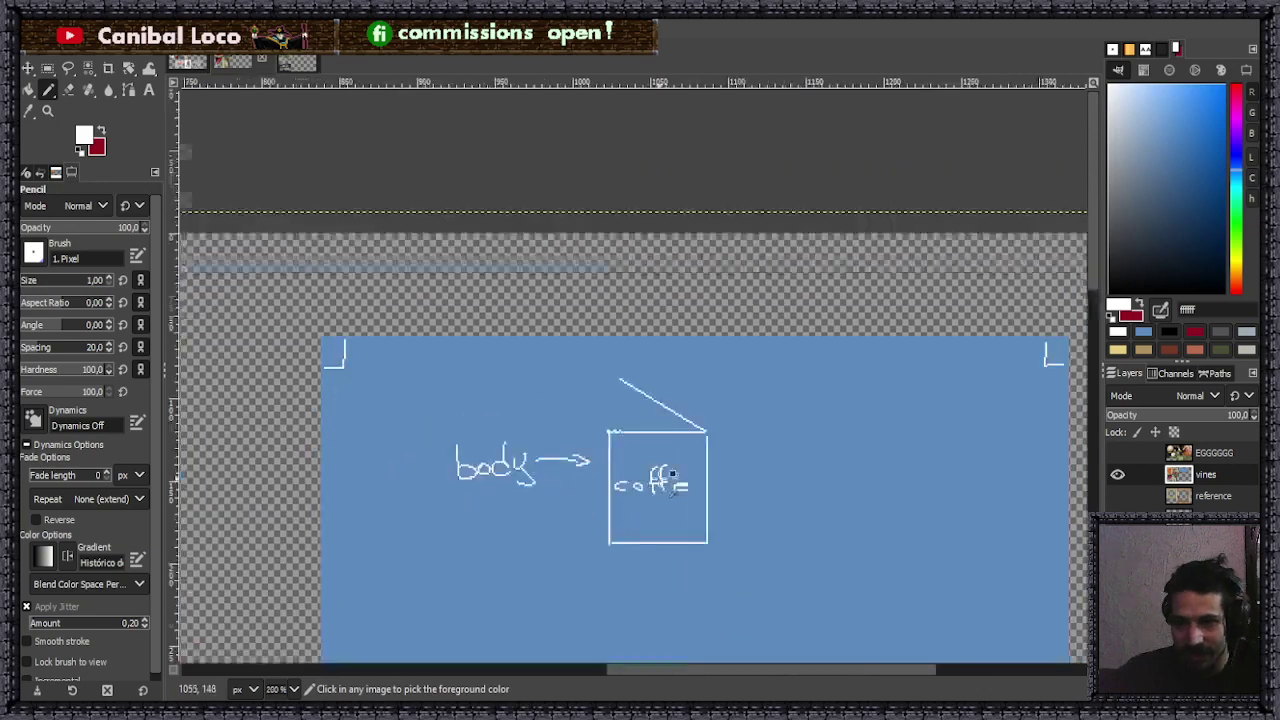
{"action": "scroll", "coordinate": [661, 470], "scroll_direction": "up", "scroll_amount": 2}
{"action": "scroll", "coordinate": [640, 455], "scroll_direction": "down", "scroll_amount": 4}
{"action": "scroll", "coordinate": [648, 472], "scroll_direction": "up", "scroll_amount": 3}
{"action": "scroll", "coordinate": [630, 430], "scroll_direction": "down", "scroll_amount": 3}
{"action": "scroll", "coordinate": [617, 491], "scroll_direction": "up", "scroll_amount": 1}
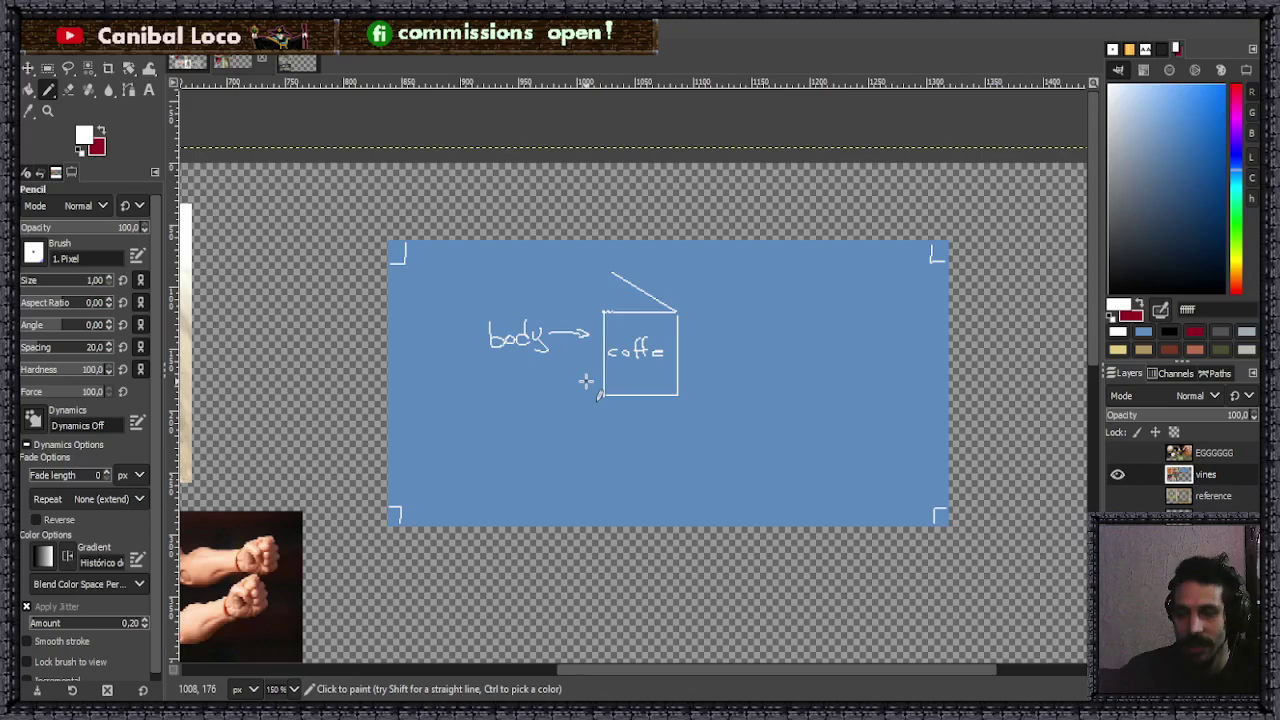
{"action": "scroll", "coordinate": [617, 384], "scroll_direction": "up", "scroll_amount": 3}
{"action": "scroll", "coordinate": [646, 486], "scroll_direction": "down", "scroll_amount": 3}
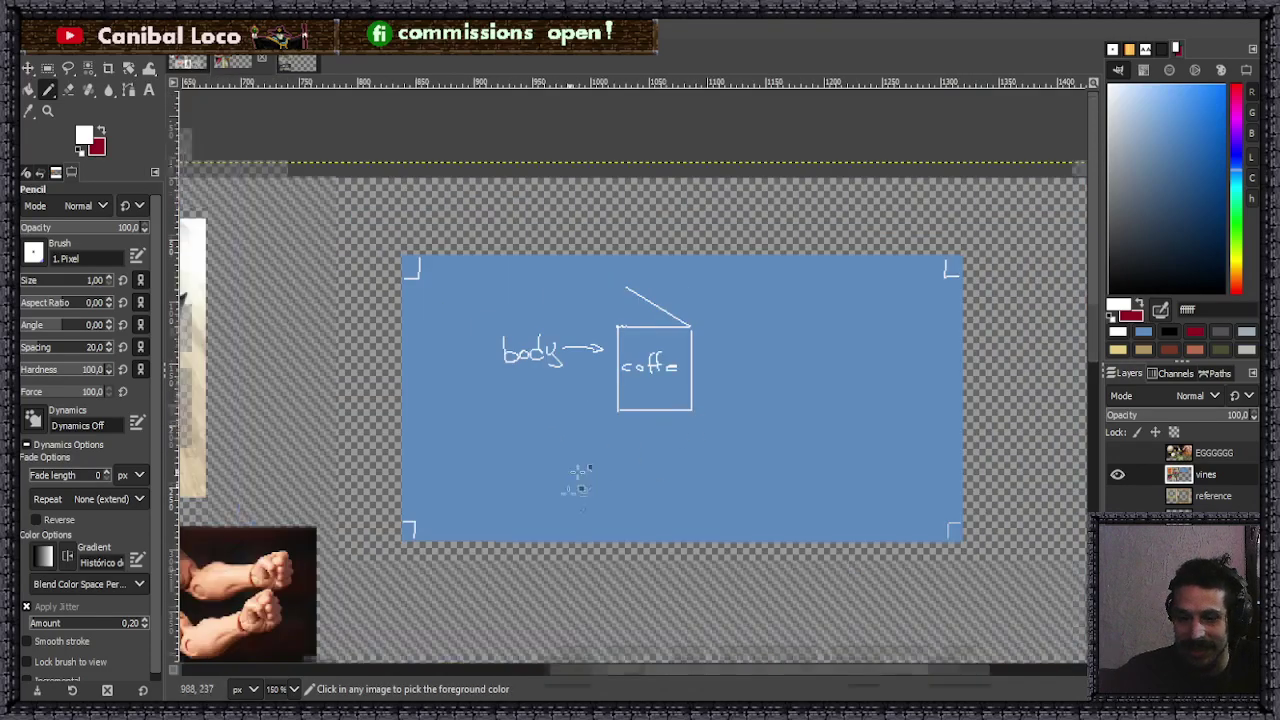
{"action": "scroll", "coordinate": [583, 466], "scroll_direction": "up", "scroll_amount": 2}
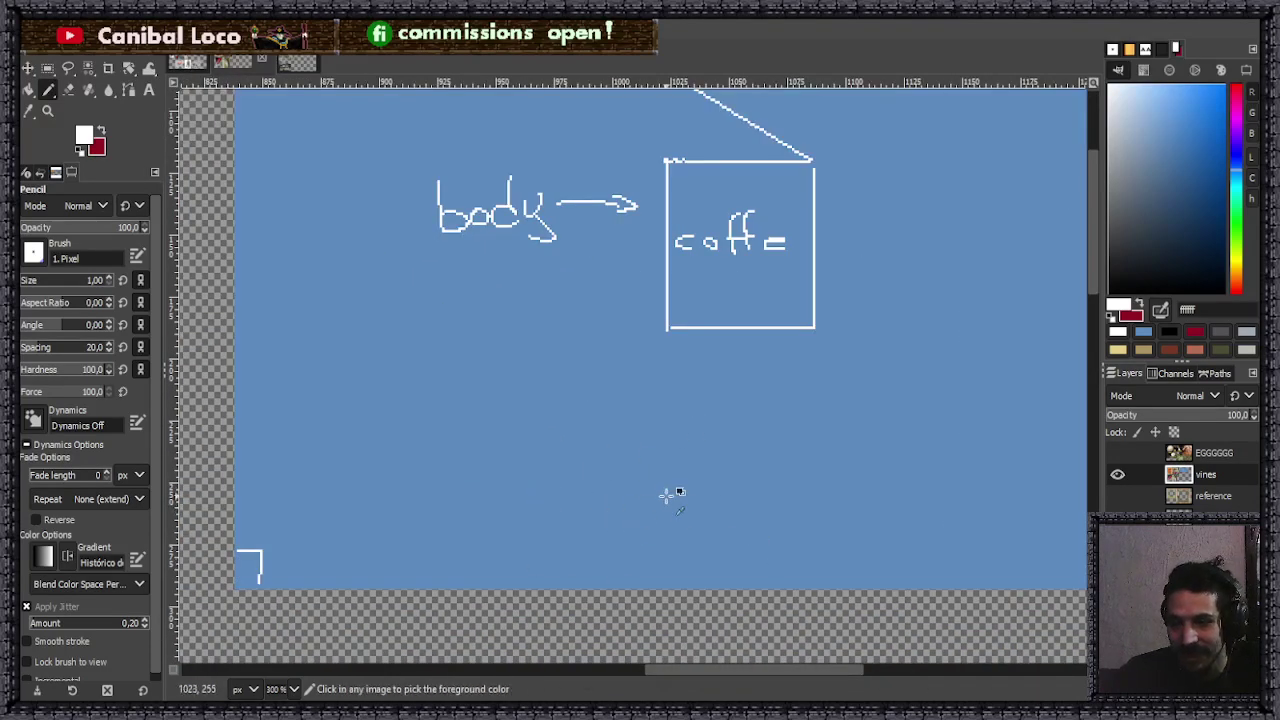
{"action": "scroll", "coordinate": [665, 505], "scroll_direction": "up", "scroll_amount": 1}
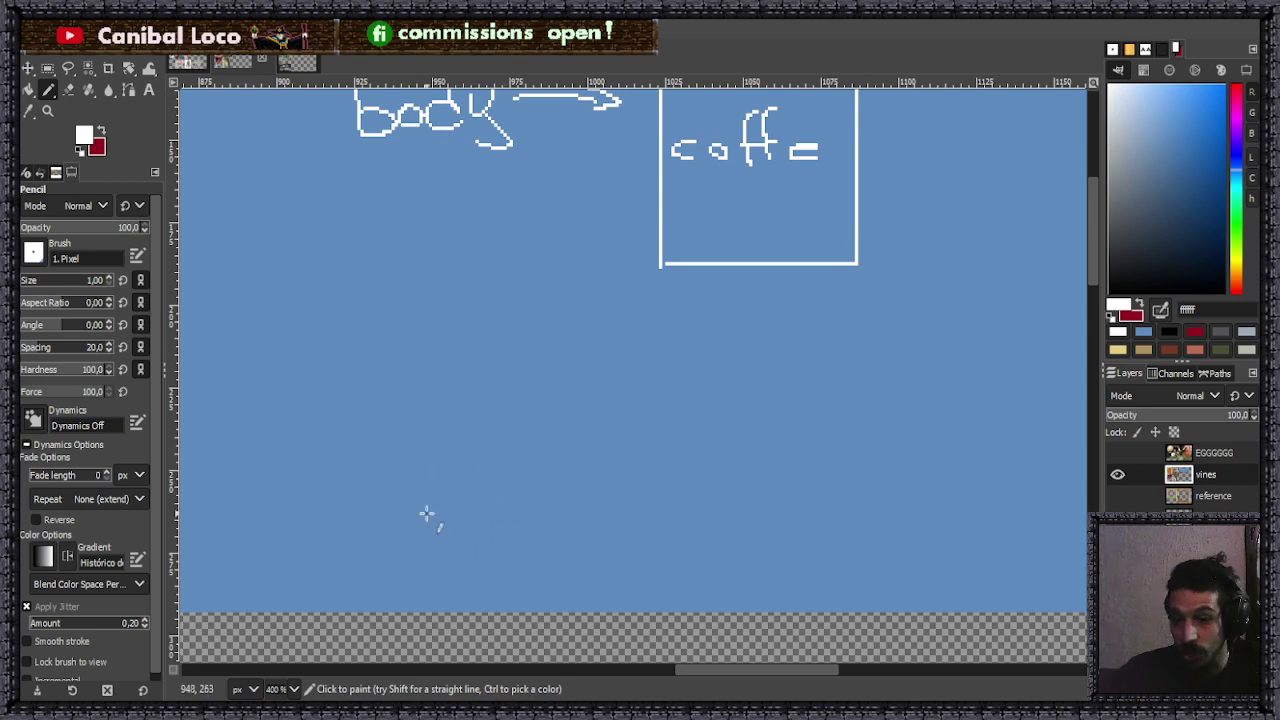
{"action": "scroll", "coordinate": [366, 500], "scroll_direction": "down", "scroll_amount": 4}
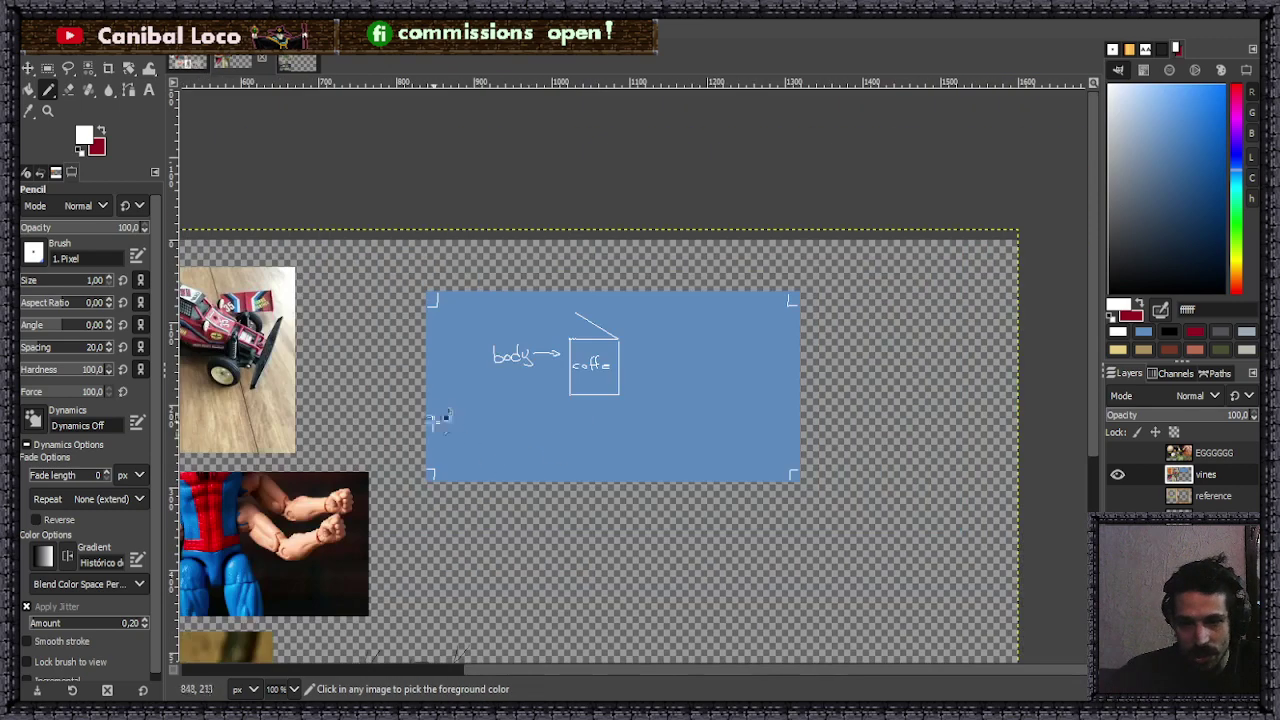
{"action": "scroll", "coordinate": [520, 440], "scroll_direction": "up", "scroll_amount": 4}
{"action": "scroll", "coordinate": [531, 459], "scroll_direction": "down", "scroll_amount": 4}
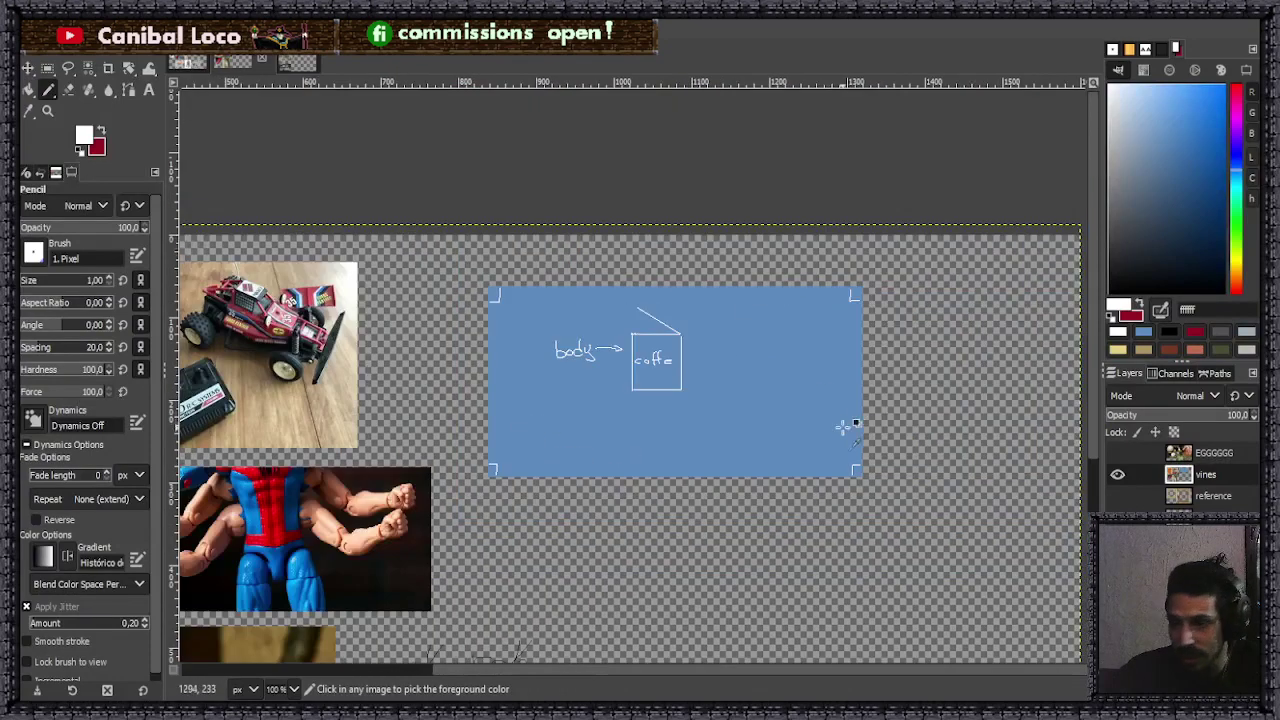
- Sketch a horizontal chassis line with two oval wheels near the lower-right corner of the blue rectangle
{"action": "scroll", "coordinate": [846, 424], "scroll_direction": "up", "scroll_amount": 4}
{"action": "left_click_drag", "start_coordinate": [474, 470], "coordinate": [718, 468]}
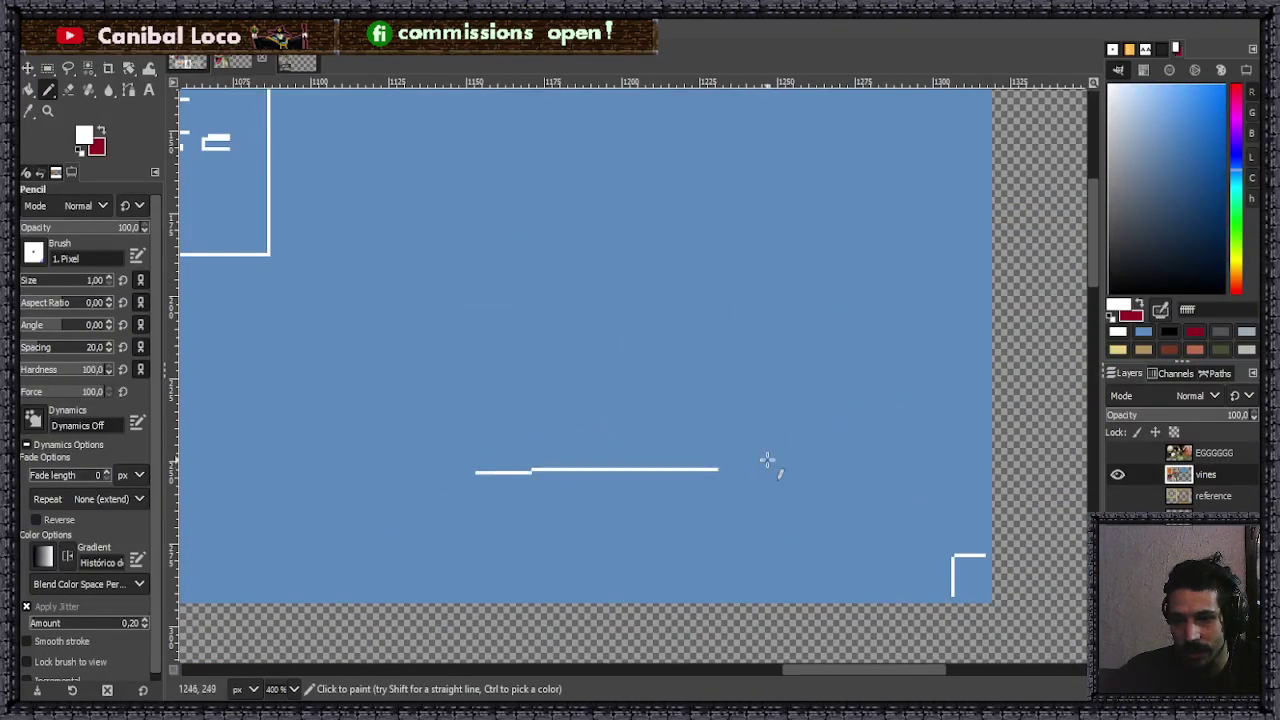
{"action": "left_click_drag", "start_coordinate": [474, 489], "coordinate": [505, 512]}
{"action": "left_click_drag", "start_coordinate": [708, 468], "coordinate": [740, 506]}
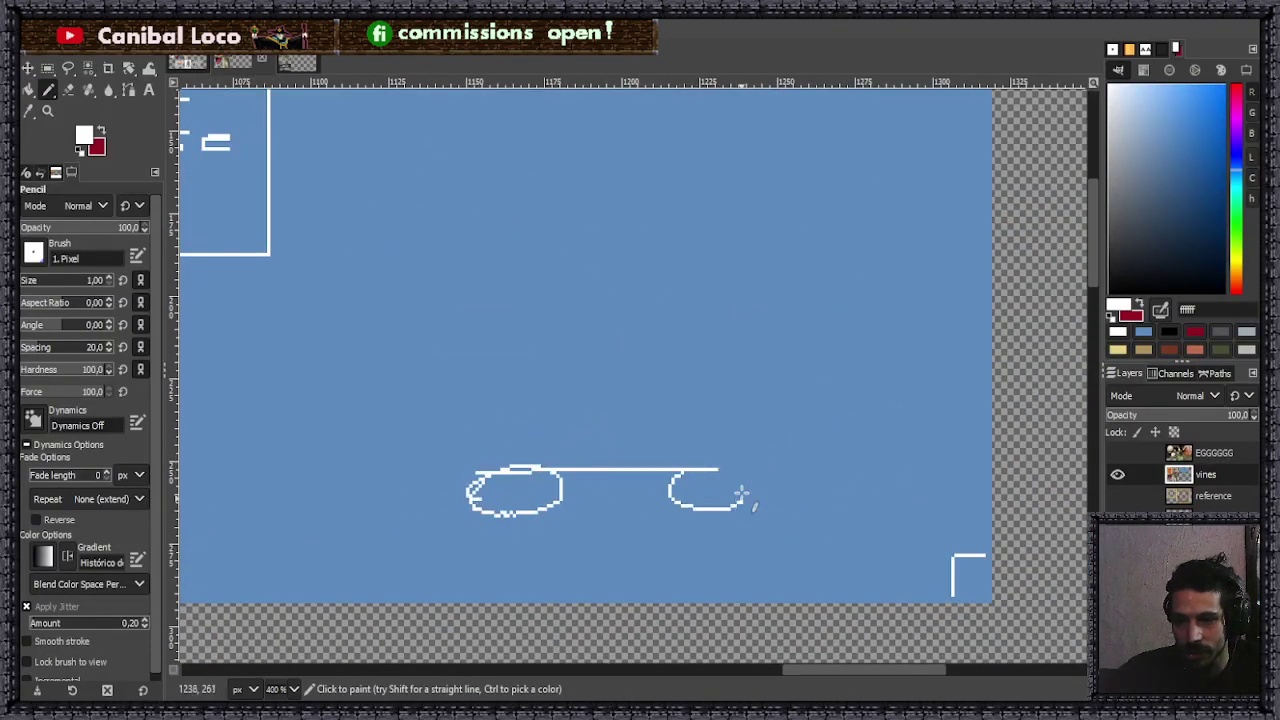
- Sketch the car's body and rear spoiler on top of the lower-right chassis line
{"action": "mouse_move", "coordinate": [475, 468]}
{"action": "left_mouse_down"}
{"action": "mouse_move", "coordinate": [546, 426]}
{"action": "mouse_move", "coordinate": [580, 426]}
{"action": "mouse_move", "coordinate": [601, 395]}
{"action": "mouse_move", "coordinate": [771, 390]}
{"action": "mouse_move", "coordinate": [713, 443]}
{"action": "mouse_move", "coordinate": [785, 394]}
{"action": "mouse_move", "coordinate": [787, 373]}
{"action": "mouse_move", "coordinate": [742, 440]}
{"action": "mouse_move", "coordinate": [797, 466]}
{"action": "mouse_move", "coordinate": [830, 378]}
{"action": "mouse_move", "coordinate": [785, 388]}
{"action": "left_mouse_up"}
{"action": "scroll", "coordinate": [823, 430], "scroll_direction": "down", "scroll_amount": 6}
{"action": "scroll", "coordinate": [519, 322], "scroll_direction": "up", "scroll_amount": 3}
{"action": "scroll", "coordinate": [519, 322], "scroll_direction": "down", "scroll_amount": 2}
{"action": "scroll", "coordinate": [826, 385], "scroll_direction": "up", "scroll_amount": 3}
{"action": "scroll", "coordinate": [816, 455], "scroll_direction": "up", "scroll_amount": 3}
{"action": "scroll", "coordinate": [646, 532], "scroll_direction": "down", "scroll_amount": 2}
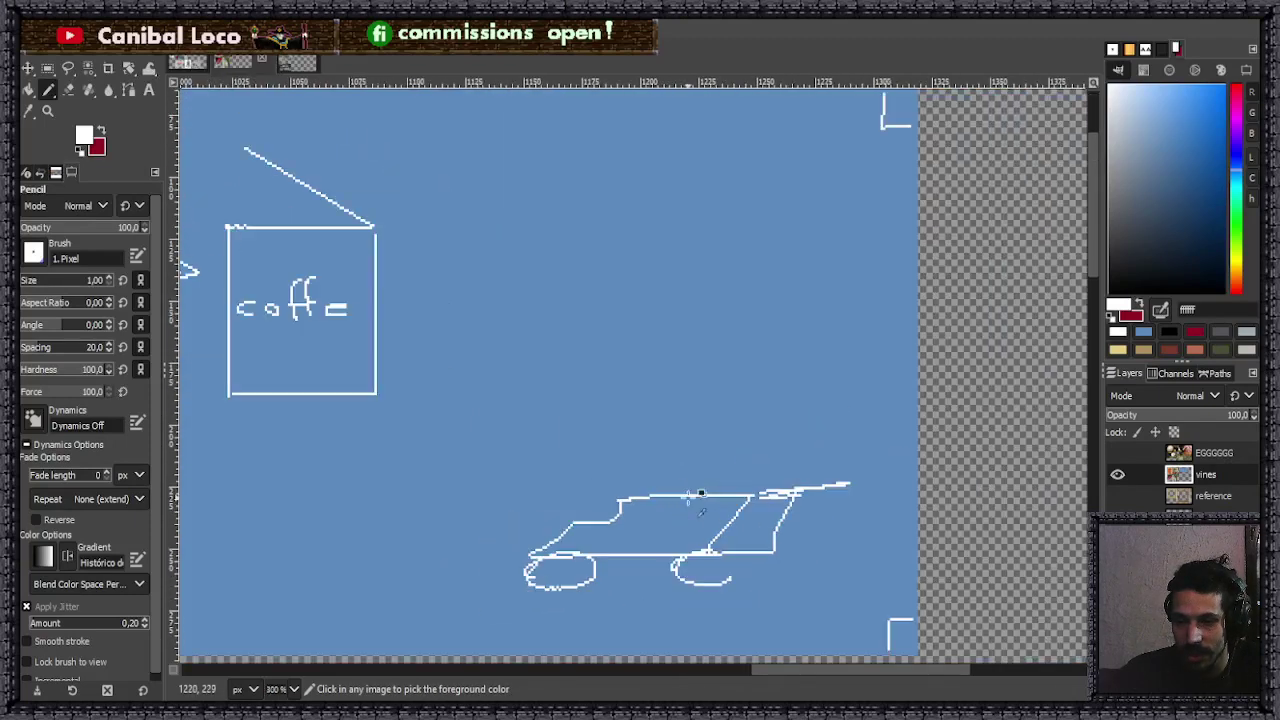
- Sketch a separate chassis line about 129 px long with two oval wheels below the "coffe" box
{"action": "scroll", "coordinate": [380, 455], "scroll_direction": "down", "scroll_amount": 3}
{"action": "scroll", "coordinate": [420, 420], "scroll_direction": "up", "scroll_amount": 5}
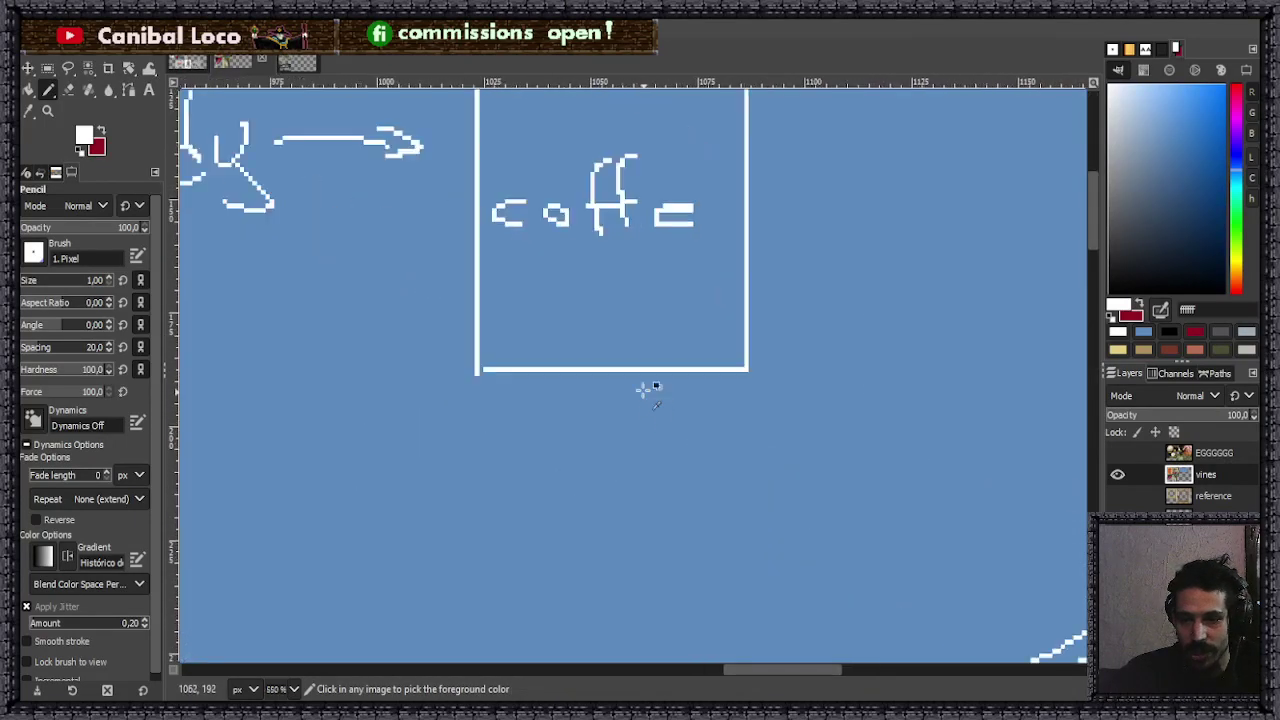
{"action": "left_click_drag", "start_coordinate": [324, 489], "coordinate": [876, 495]}
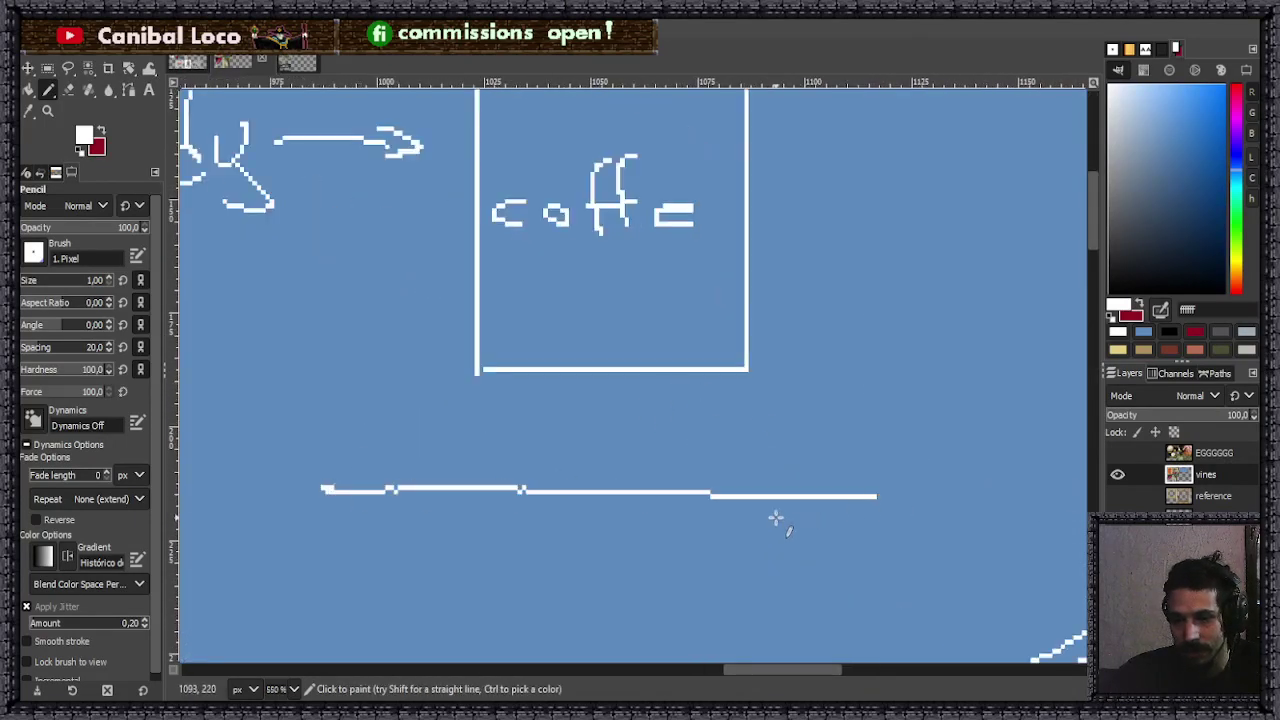
{"action": "left_click_drag", "start_coordinate": [415, 502], "coordinate": [414, 540]}
{"action": "left_click_drag", "start_coordinate": [728, 484], "coordinate": [709, 522]}
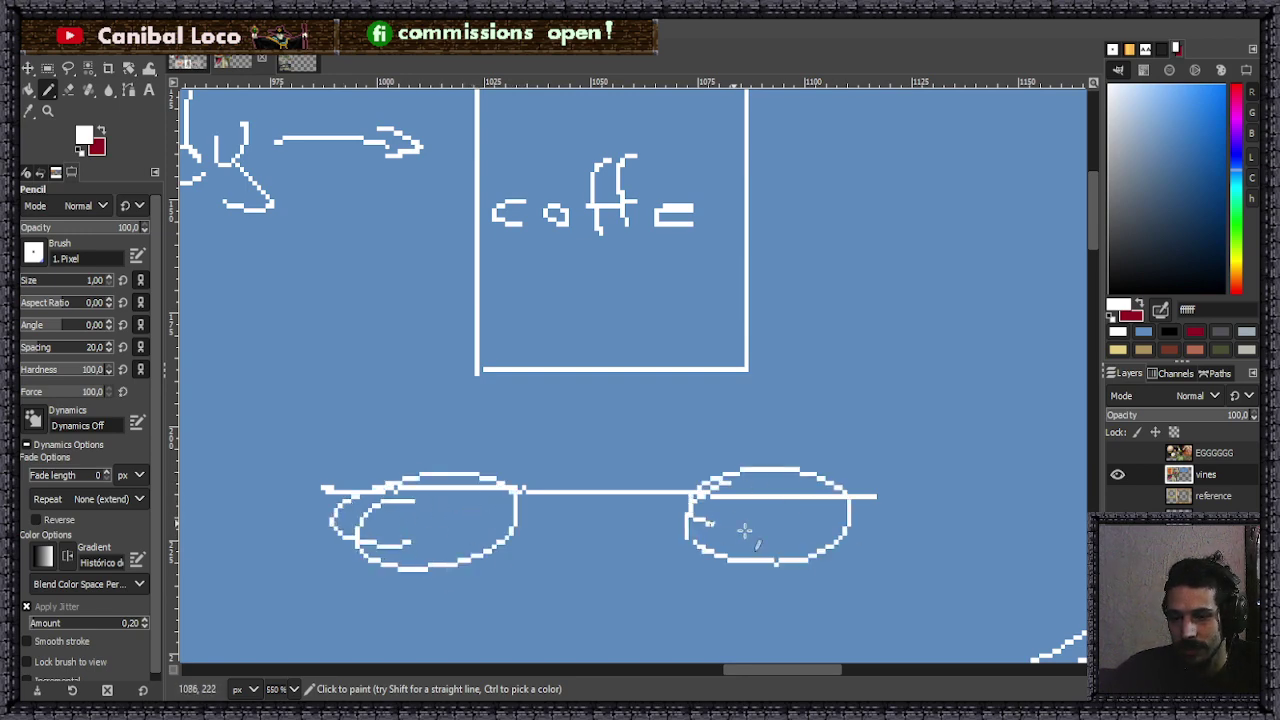
- Draw an arrow from the car sketch to the separate chassis and another from the chassis up to the box
{"action": "scroll", "coordinate": [806, 506], "scroll_direction": "down", "scroll_amount": 2}
{"action": "mouse_move", "coordinate": [637, 440]}
{"action": "left_mouse_down"}
{"action": "mouse_move", "coordinate": [715, 457]}
{"action": "mouse_move", "coordinate": [616, 449]}
{"action": "mouse_move", "coordinate": [630, 418]}
{"action": "mouse_move", "coordinate": [670, 440]}
{"action": "left_mouse_up"}
{"action": "scroll", "coordinate": [640, 430], "scroll_direction": "up", "scroll_amount": 3}
{"action": "mouse_move", "coordinate": [570, 460]}
{"action": "left_mouse_down"}
{"action": "mouse_move", "coordinate": [563, 392]}
{"action": "mouse_move", "coordinate": [604, 408]}
{"action": "left_mouse_up"}
{"action": "scroll", "coordinate": [620, 390], "scroll_direction": "down", "scroll_amount": 3}
- Examine the remote control in the toy car photo and compare it with the sketch
{"action": "scroll", "coordinate": [663, 306], "scroll_direction": "up", "scroll_amount": 2}
{"action": "scroll", "coordinate": [652, 357], "scroll_direction": "down", "scroll_amount": 2}
{"action": "scroll", "coordinate": [652, 356], "scroll_direction": "down", "scroll_amount": 4}
{"action": "scroll", "coordinate": [640, 320], "scroll_direction": "up", "scroll_amount": 3}
{"action": "scroll", "coordinate": [612, 343], "scroll_direction": "down", "scroll_amount": 2}
{"action": "scroll", "coordinate": [330, 307], "scroll_direction": "up", "scroll_amount": 4}
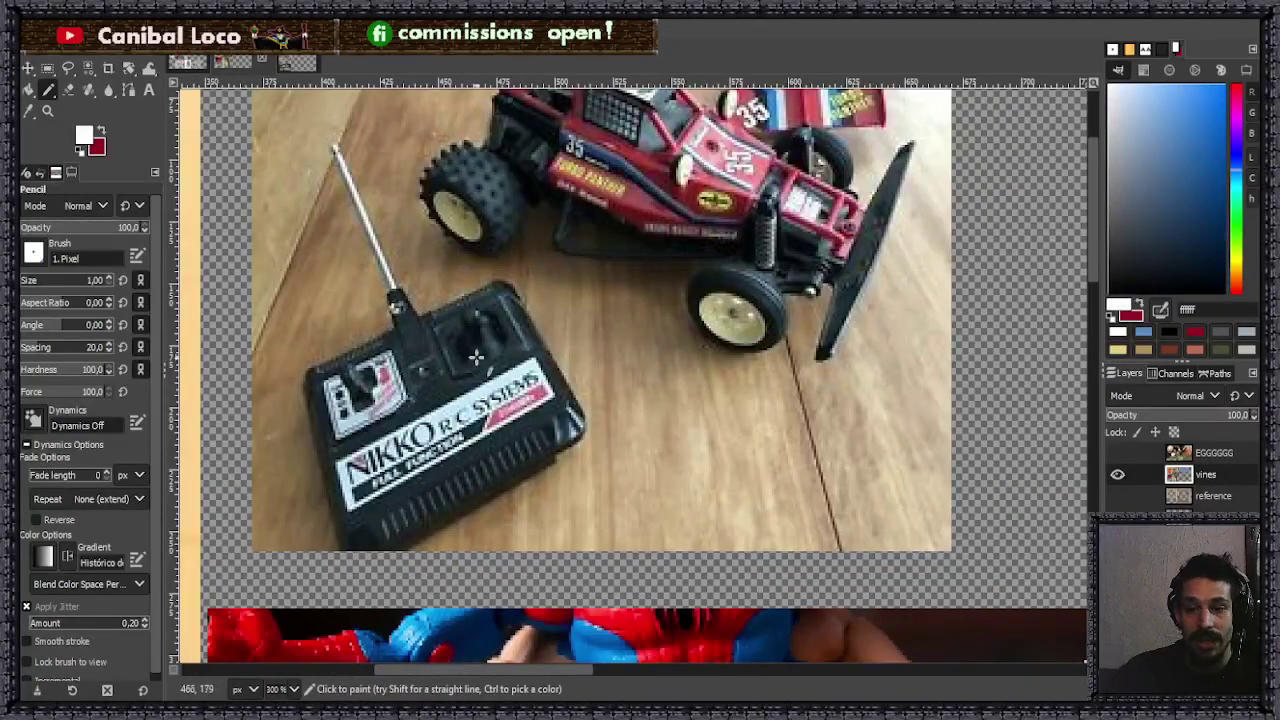
{"action": "scroll", "coordinate": [640, 370], "scroll_direction": "down", "scroll_amount": 3}
{"action": "scroll", "coordinate": [686, 371], "scroll_direction": "up", "scroll_amount": 3}
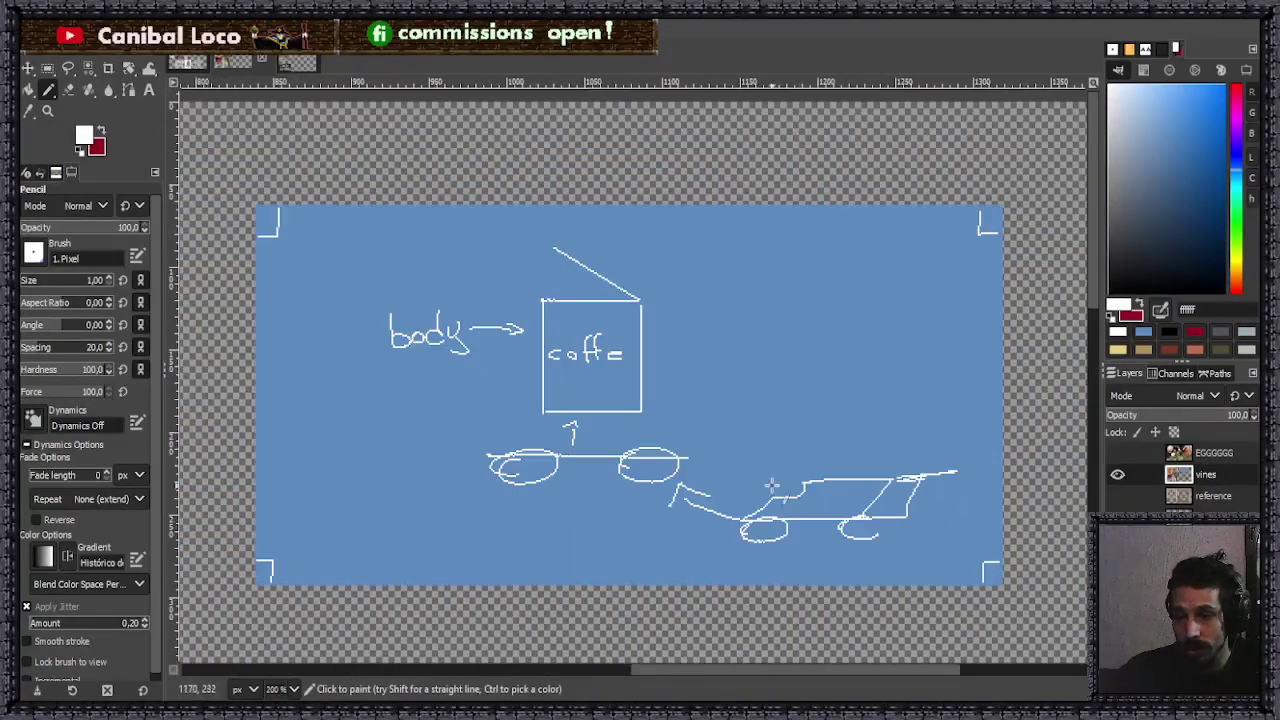
- Sketch a small rectangle about 46 by 24 px near the lower-left part of the blue area for the remote control
{"action": "scroll", "coordinate": [646, 534], "scroll_direction": "up", "scroll_amount": 3}
{"action": "scroll", "coordinate": [477, 480], "scroll_direction": "down", "scroll_amount": 4}
{"action": "scroll", "coordinate": [484, 491], "scroll_direction": "up", "scroll_amount": 2}
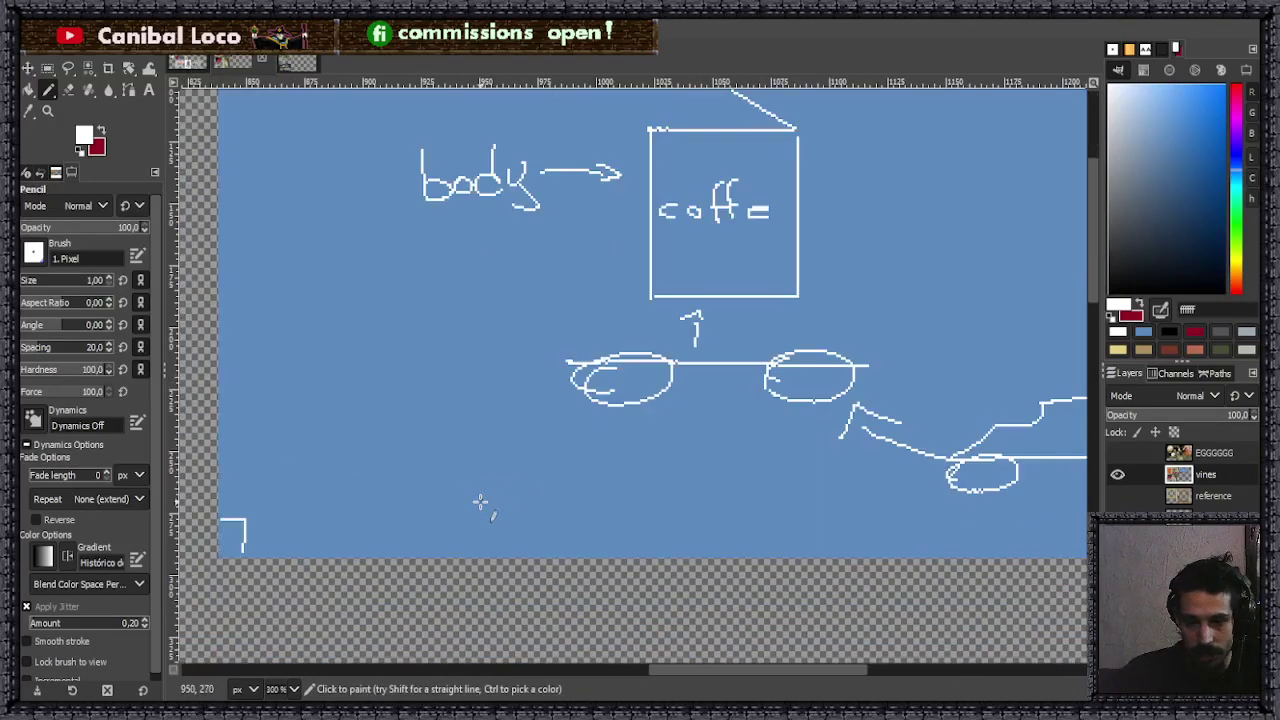
{"action": "mouse_move", "coordinate": [446, 526]}
{"action": "left_mouse_down"}
{"action": "mouse_move", "coordinate": [448, 477]}
{"action": "mouse_move", "coordinate": [550, 474]}
{"action": "mouse_move", "coordinate": [554, 530]}
{"action": "mouse_move", "coordinate": [451, 527]}
{"action": "left_mouse_up"}
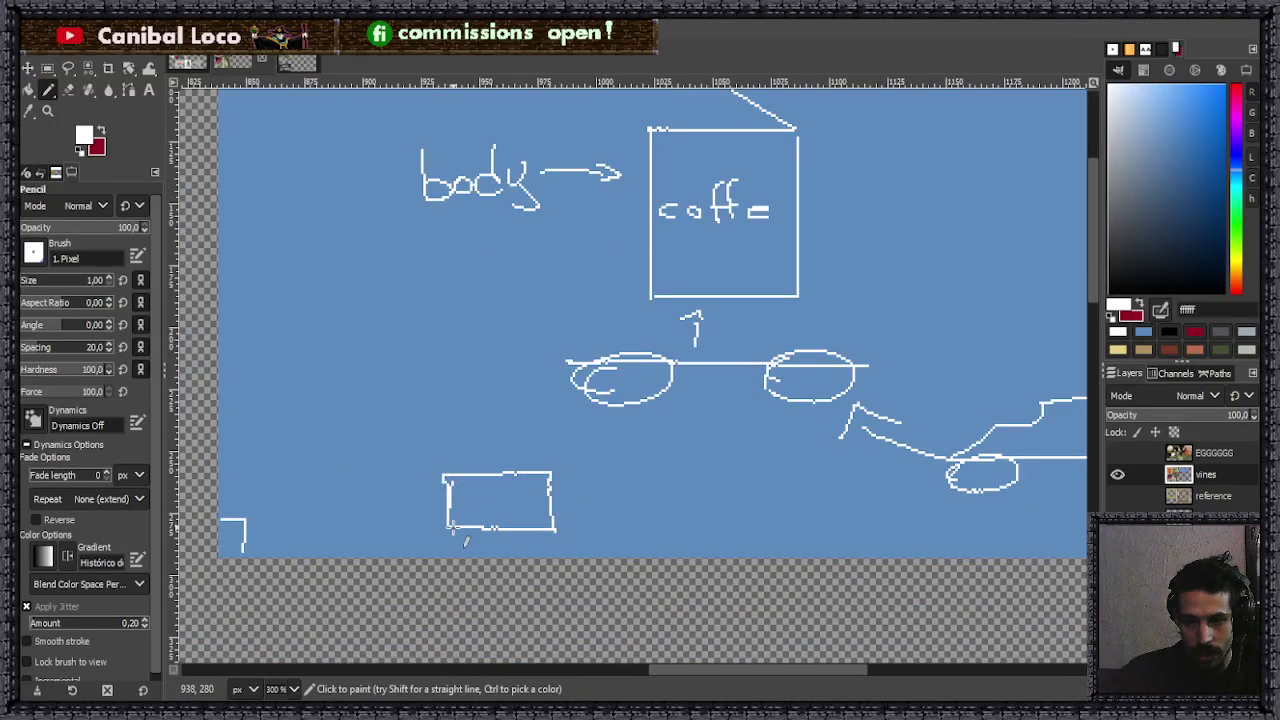
- Draw a vertical stick about 30 px tall with a rounded tip on the small rectangle, using the photographed remote control as reference
{"action": "scroll", "coordinate": [498, 493], "scroll_direction": "down", "scroll_amount": 5}
{"action": "scroll", "coordinate": [486, 412], "scroll_direction": "up", "scroll_amount": 5}
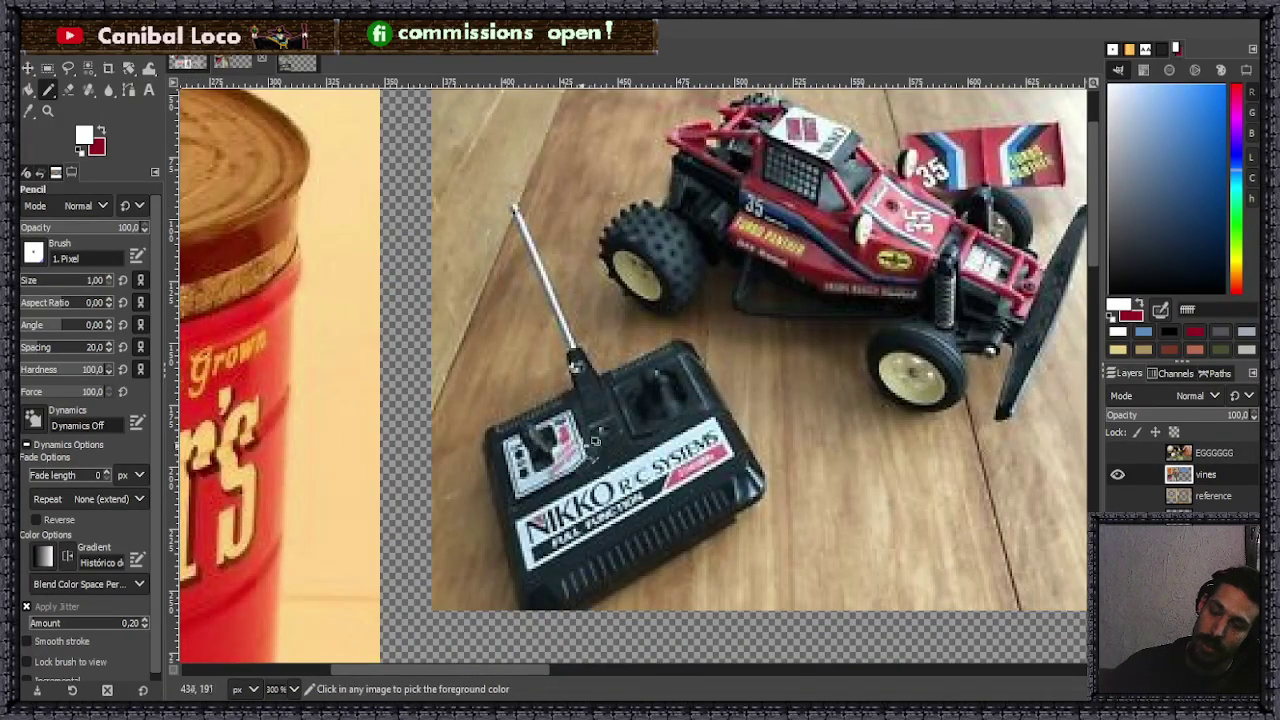
{"action": "scroll", "coordinate": [598, 452], "scroll_direction": "up", "scroll_amount": 2}
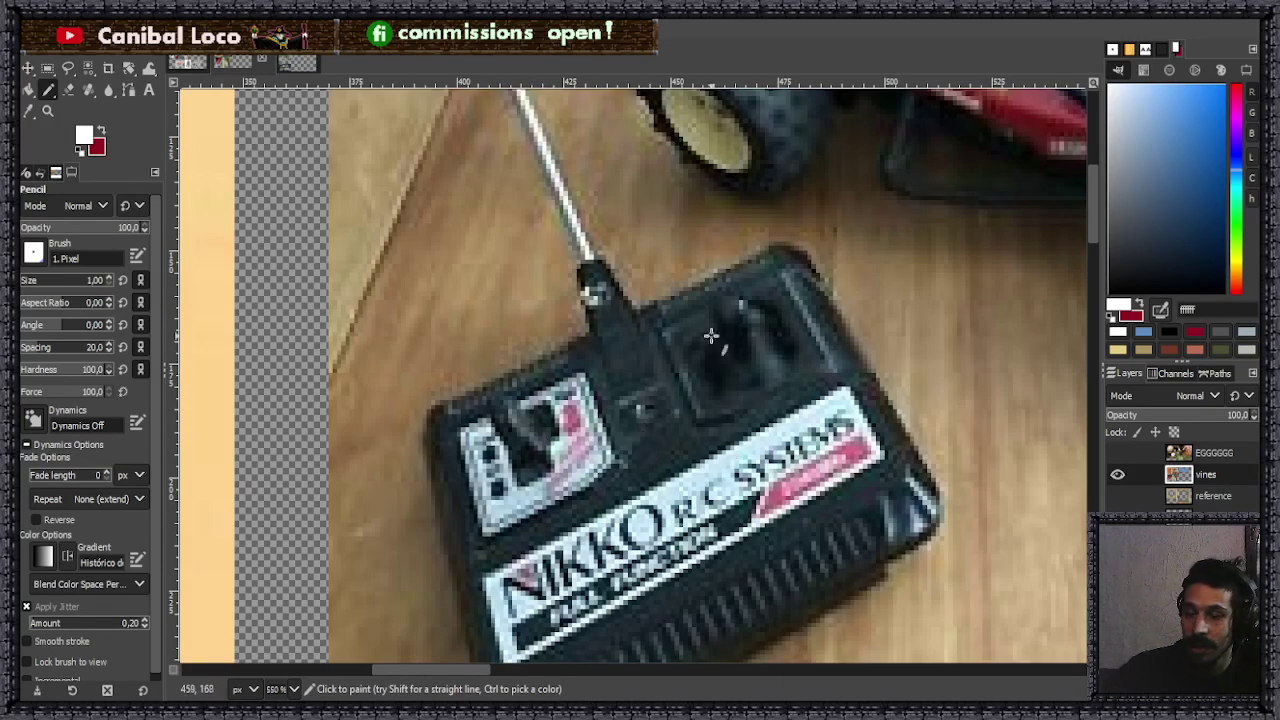
{"action": "scroll", "coordinate": [754, 328], "scroll_direction": "down", "scroll_amount": 2}
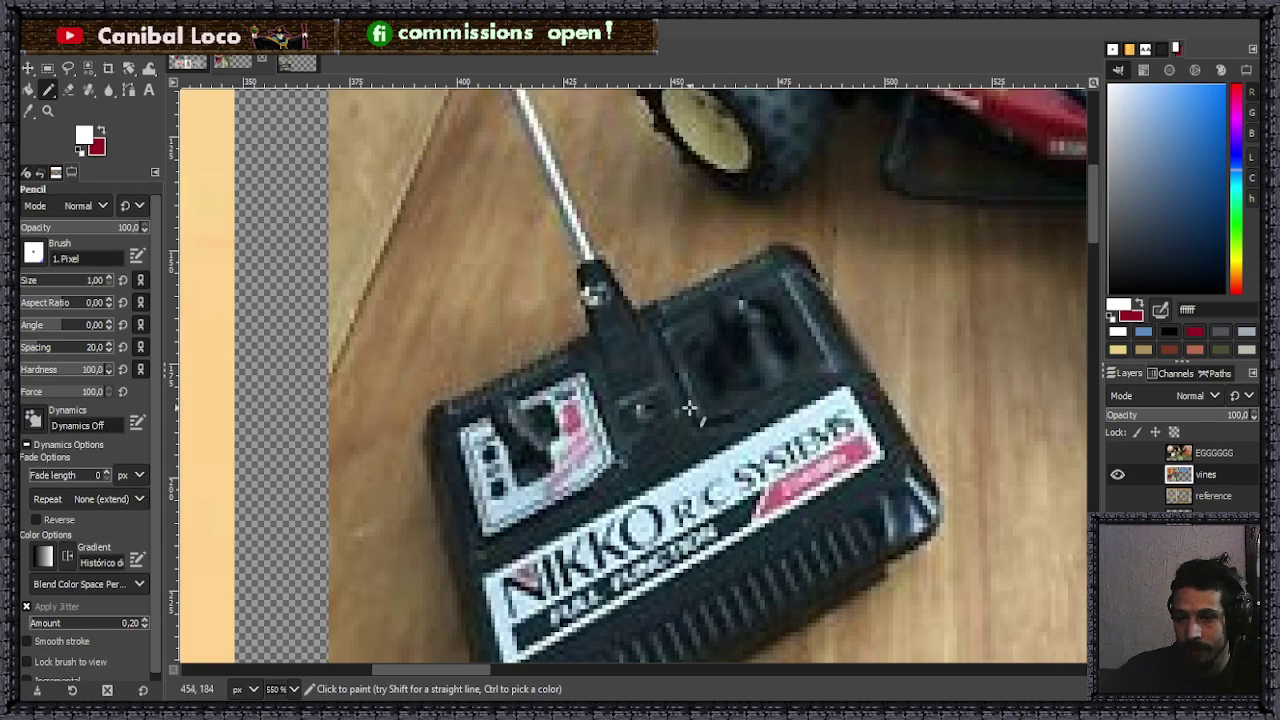
{"action": "scroll", "coordinate": [660, 374], "scroll_direction": "down", "scroll_amount": 5}
{"action": "scroll", "coordinate": [777, 375], "scroll_direction": "up", "scroll_amount": 5}
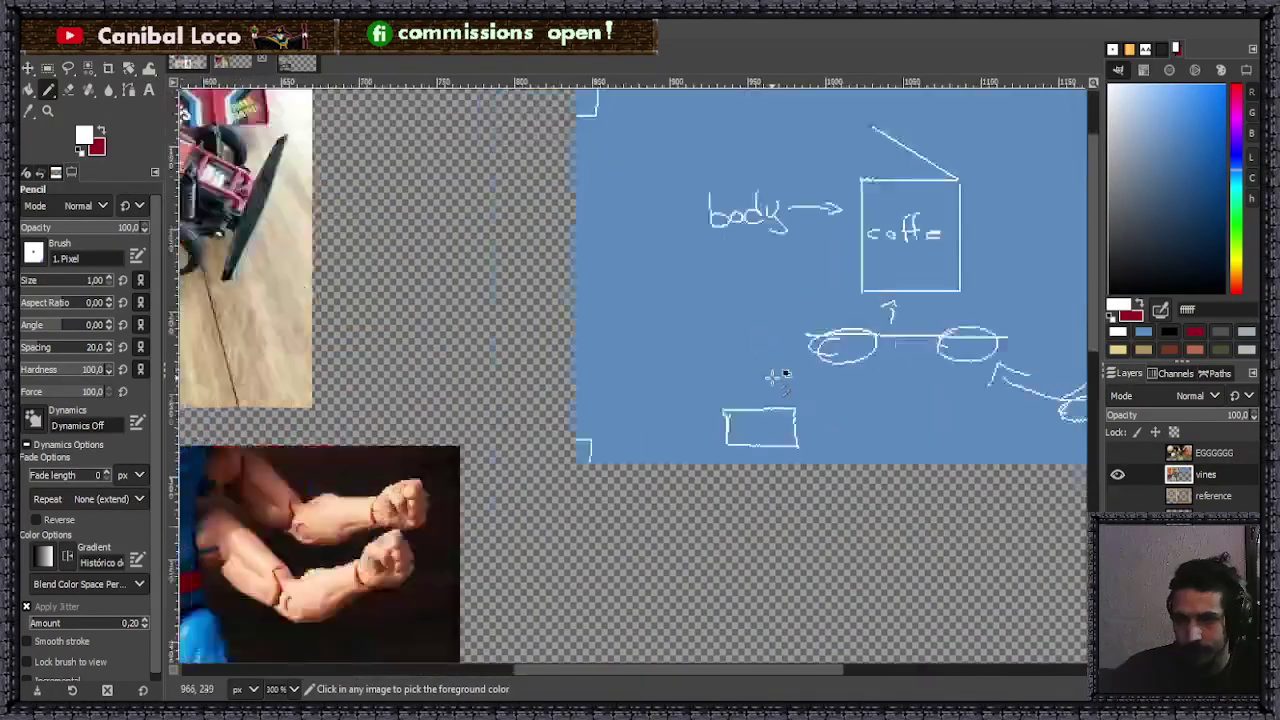
{"action": "scroll", "coordinate": [777, 375], "scroll_direction": "up", "scroll_amount": 2}
{"action": "left_click_drag", "start_coordinate": [741, 428], "coordinate": [740, 366]}
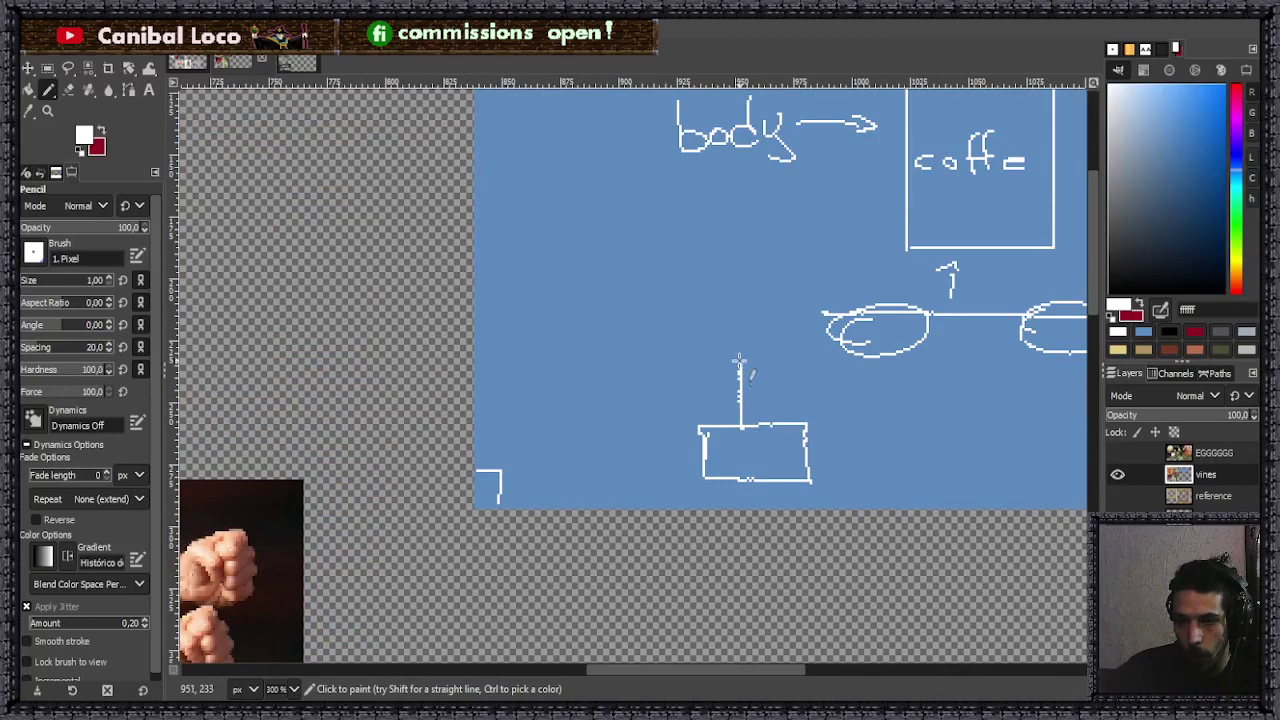
{"action": "scroll", "coordinate": [800, 371], "scroll_direction": "up", "scroll_amount": 2}
{"action": "mouse_move", "coordinate": [710, 320]}
{"action": "left_mouse_down"}
{"action": "mouse_move", "coordinate": [689, 314]}
{"action": "mouse_move", "coordinate": [723, 320]}
{"action": "left_mouse_up"}
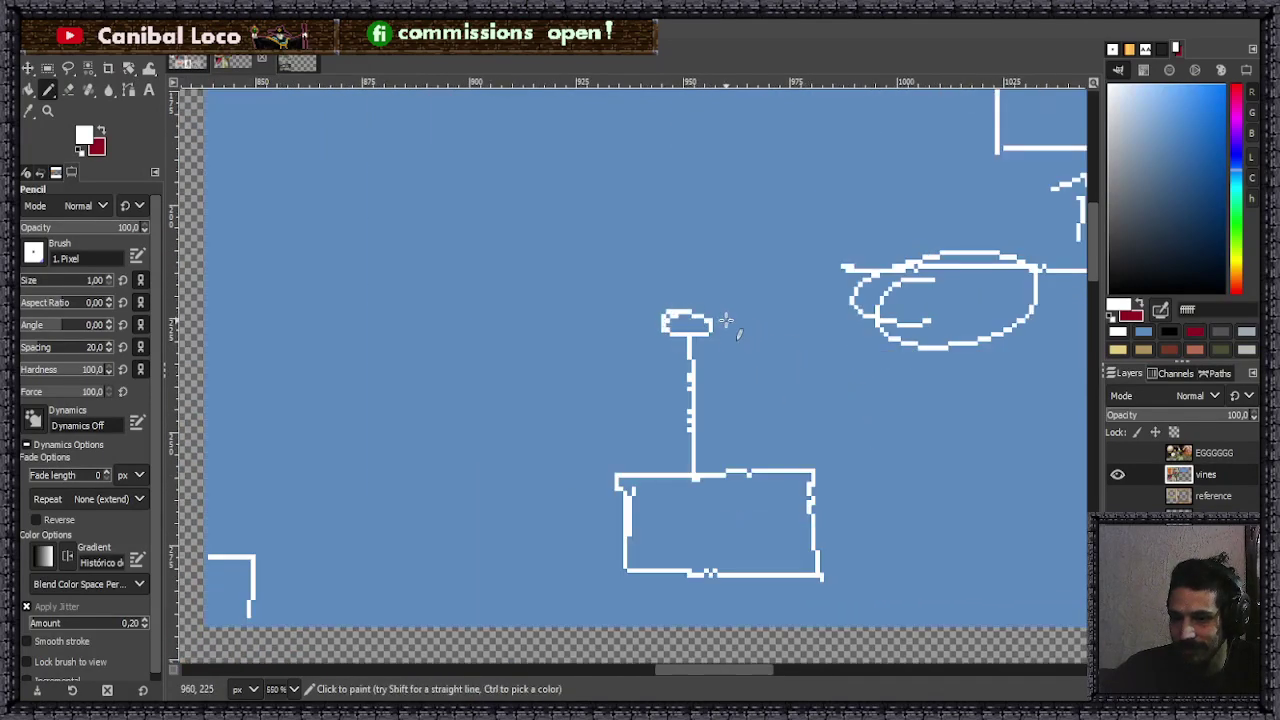
- Draw two small square controls with centre dots inside the remote control's rectangle and a smaller switch between them
{"action": "scroll", "coordinate": [766, 523], "scroll_direction": "down", "scroll_amount": 3}
{"action": "scroll", "coordinate": [466, 511], "scroll_direction": "up", "scroll_amount": 4}
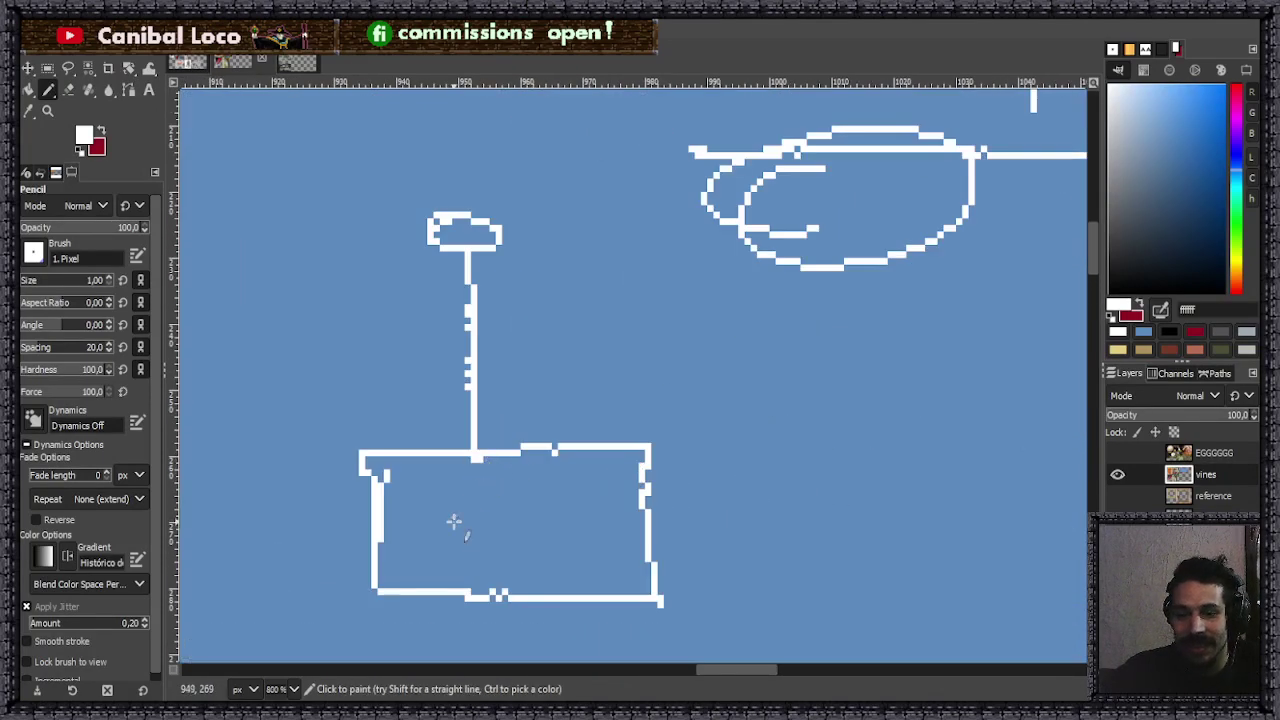
{"action": "mouse_move", "coordinate": [413, 498]}
{"action": "left_mouse_down"}
{"action": "mouse_move", "coordinate": [466, 525]}
{"action": "mouse_move", "coordinate": [402, 541]}
{"action": "mouse_move", "coordinate": [430, 507]}
{"action": "left_mouse_up"}
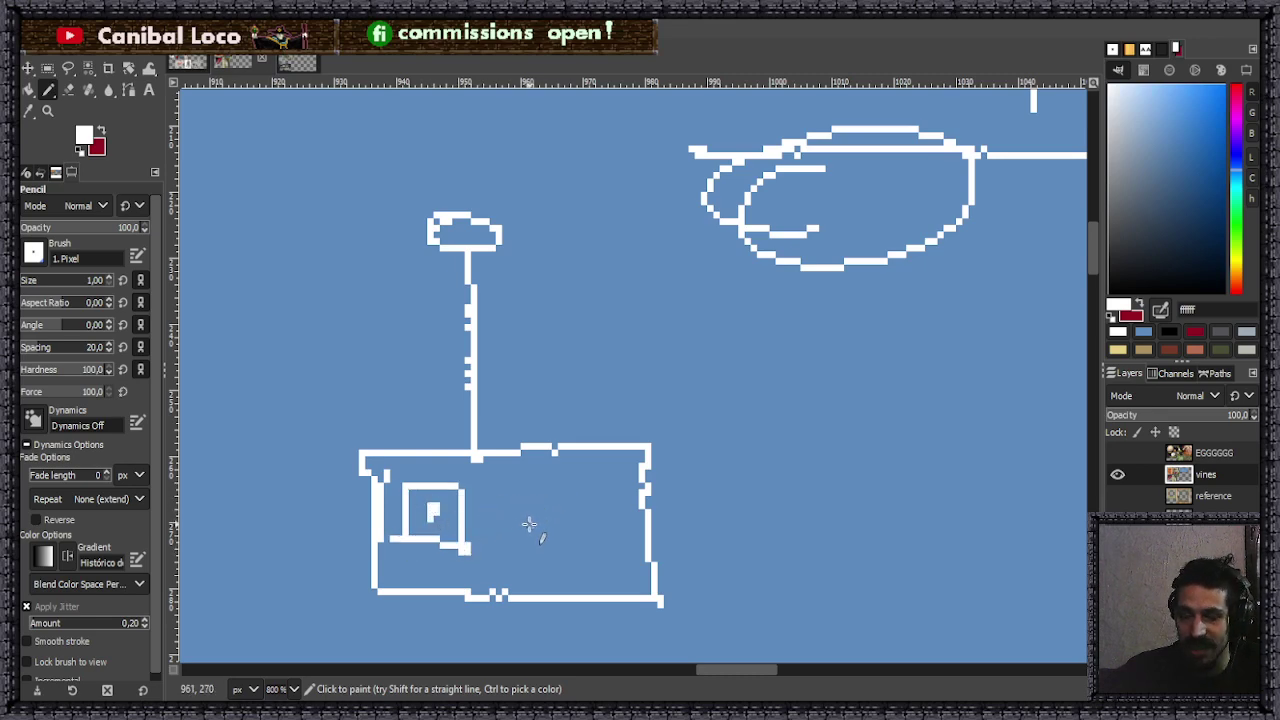
{"action": "mouse_move", "coordinate": [509, 525]}
{"action": "left_mouse_down"}
{"action": "mouse_move", "coordinate": [545, 546]}
{"action": "mouse_move", "coordinate": [515, 538]}
{"action": "left_mouse_up"}
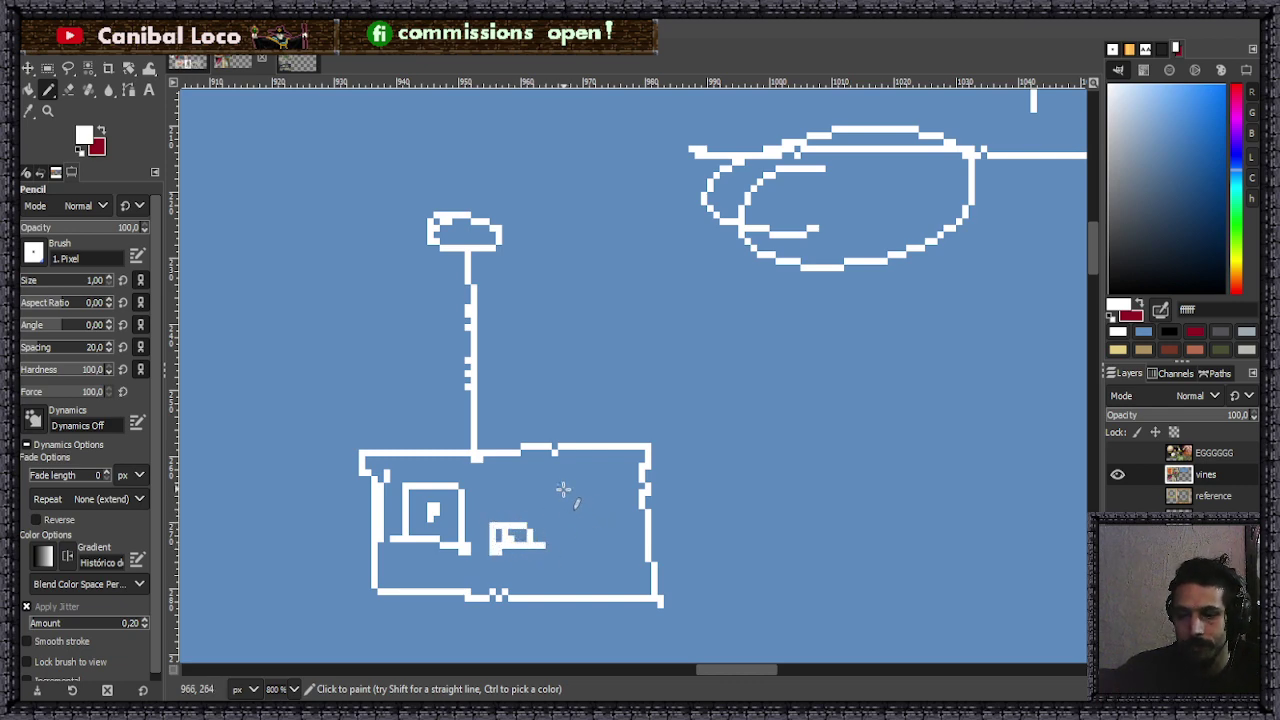
{"action": "mouse_move", "coordinate": [553, 485]}
{"action": "left_mouse_down"}
{"action": "mouse_move", "coordinate": [630, 490]}
{"action": "mouse_move", "coordinate": [616, 543]}
{"action": "mouse_move", "coordinate": [559, 538]}
{"action": "mouse_move", "coordinate": [554, 479]}
{"action": "mouse_move", "coordinate": [604, 518]}
{"action": "left_mouse_up"}
- Handwrite the note "- ignit." beside the remote control sketch
{"action": "scroll", "coordinate": [580, 437], "scroll_direction": "down", "scroll_amount": 3}
{"action": "scroll", "coordinate": [555, 443], "scroll_direction": "up", "scroll_amount": 2}
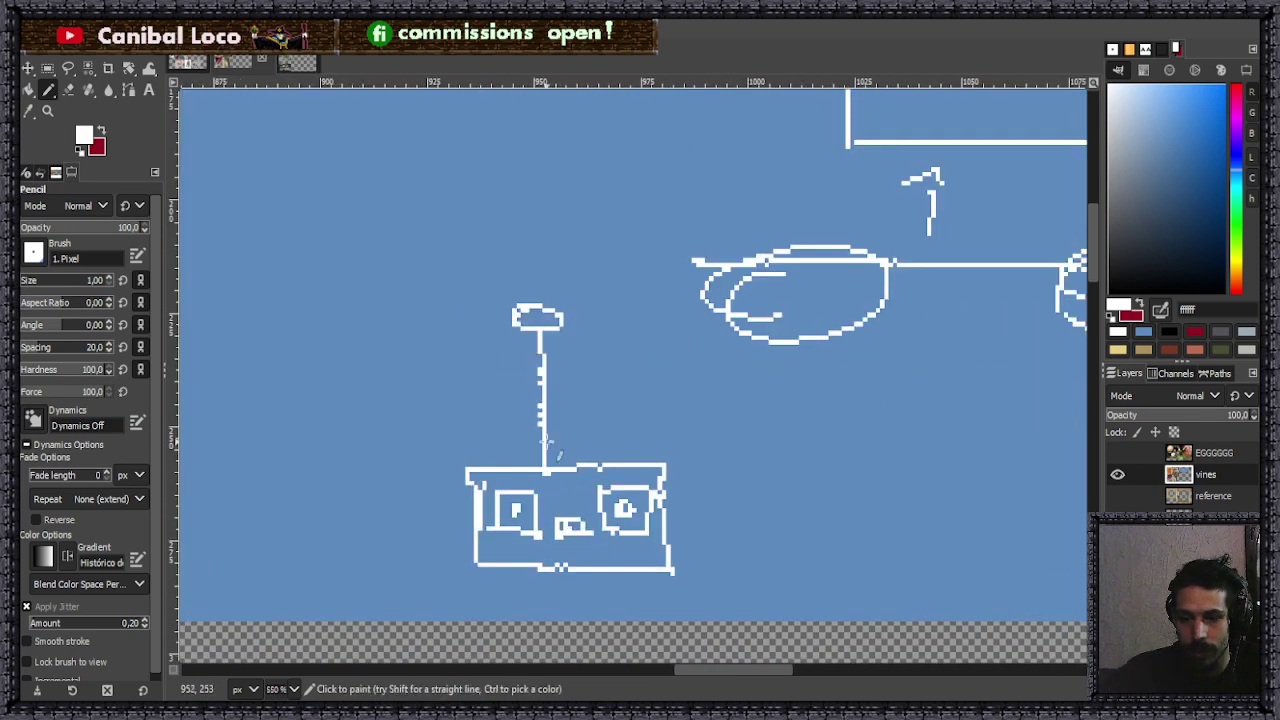
{"action": "scroll", "coordinate": [445, 487], "scroll_direction": "down", "scroll_amount": 4}
{"action": "scroll", "coordinate": [595, 450], "scroll_direction": "up", "scroll_amount": 3}
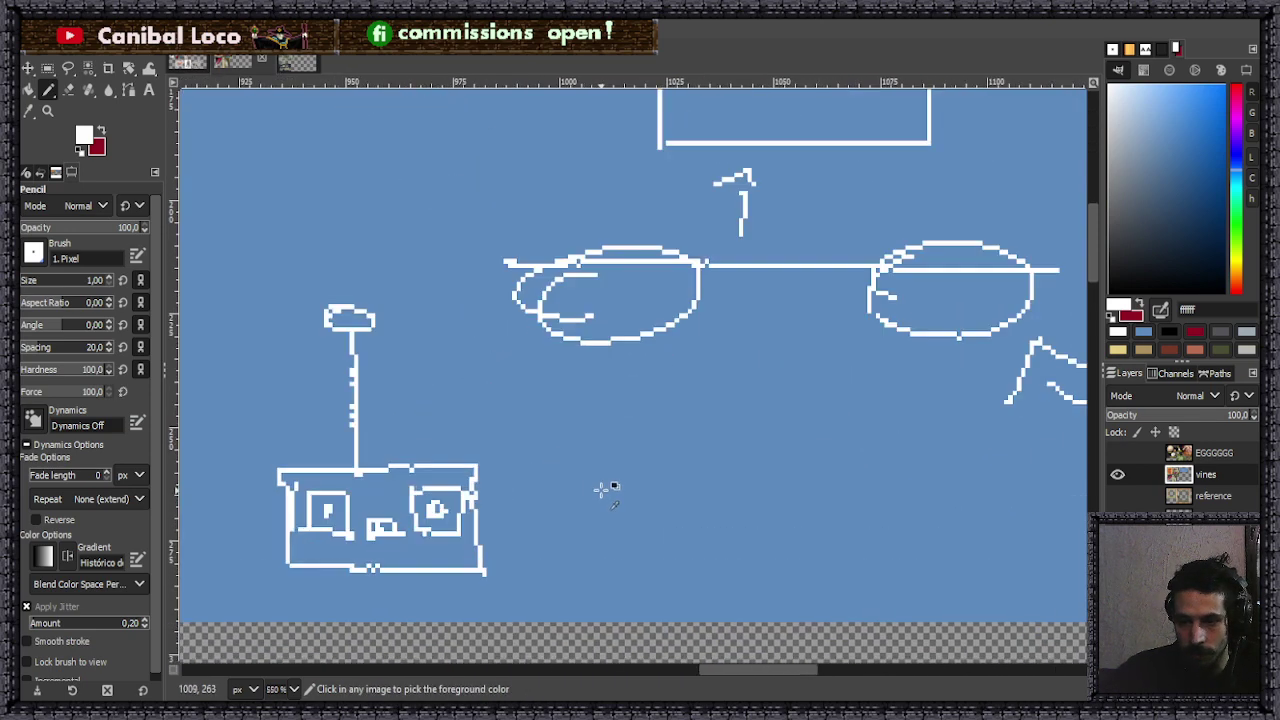
{"action": "mouse_move", "coordinate": [529, 442]}
{"action": "left_mouse_down"}
{"action": "mouse_move", "coordinate": [624, 434]}
{"action": "mouse_move", "coordinate": [619, 466]}
{"action": "left_mouse_up"}
{"action": "left_click_drag", "start_coordinate": [737, 402], "coordinate": [752, 454]}
{"action": "left_click_drag", "start_coordinate": [710, 421], "coordinate": [745, 421]}
{"action": "left_click", "coordinate": [779, 445]}
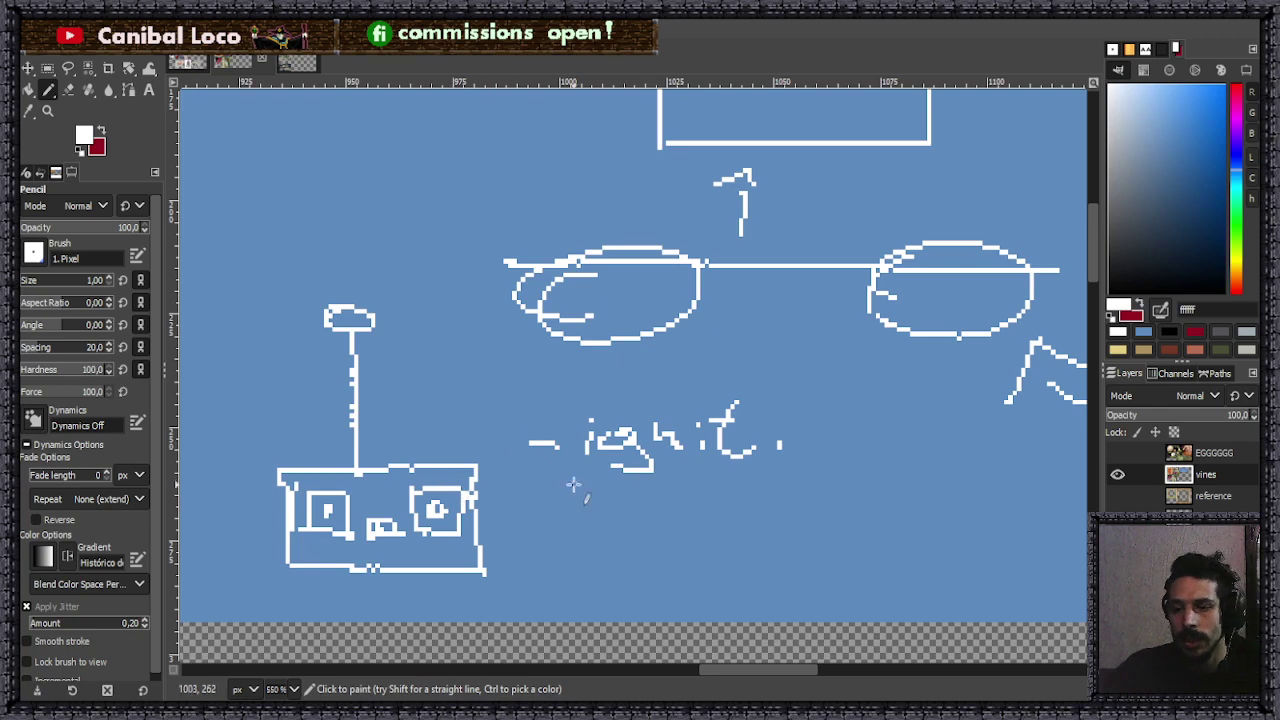
- Handwrite the notes "- gear shift." and "- stear." beneath the ignition note
{"action": "left_click_drag", "start_coordinate": [525, 497], "coordinate": [563, 497]}
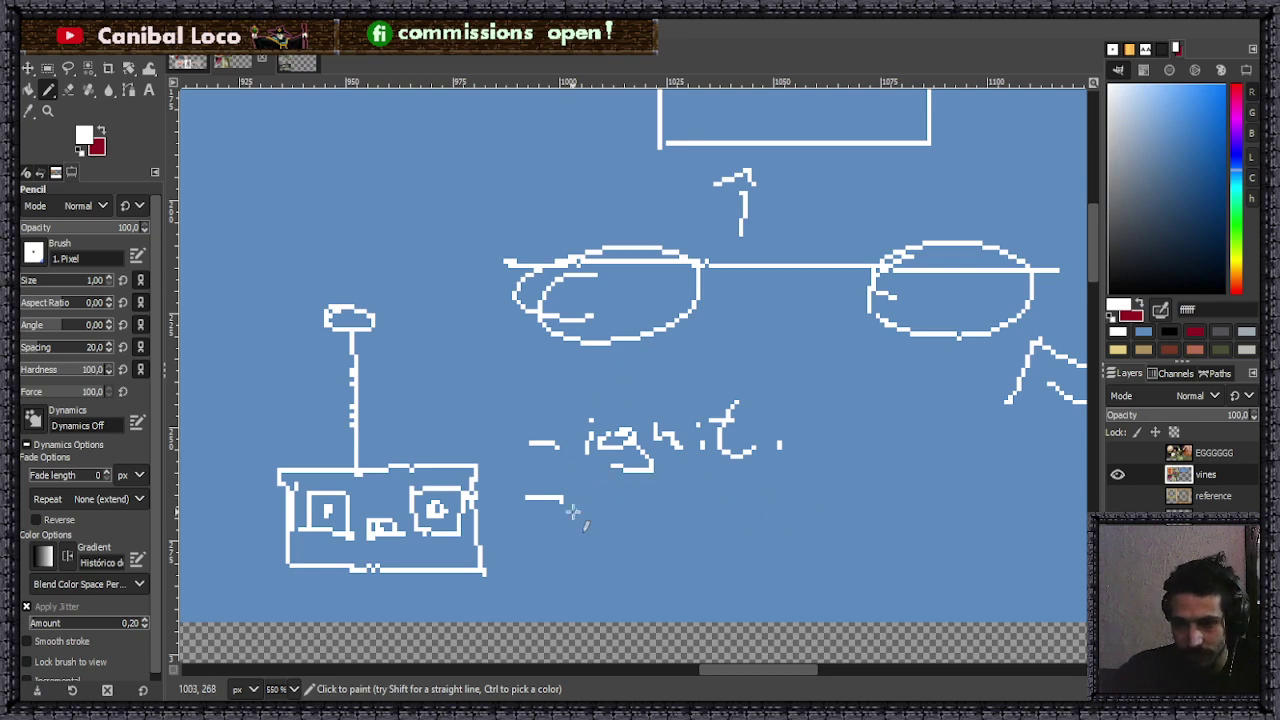
{"action": "mouse_move", "coordinate": [595, 498]}
{"action": "left_mouse_down"}
{"action": "mouse_move", "coordinate": [607, 514]}
{"action": "mouse_move", "coordinate": [650, 496]}
{"action": "mouse_move", "coordinate": [842, 514]}
{"action": "mouse_move", "coordinate": [870, 503]}
{"action": "left_mouse_up"}
{"action": "mouse_move", "coordinate": [912, 458]}
{"action": "left_mouse_down"}
{"action": "mouse_move", "coordinate": [885, 494]}
{"action": "mouse_move", "coordinate": [941, 513]}
{"action": "mouse_move", "coordinate": [952, 480]}
{"action": "left_mouse_up"}
{"action": "left_click", "coordinate": [976, 510]}
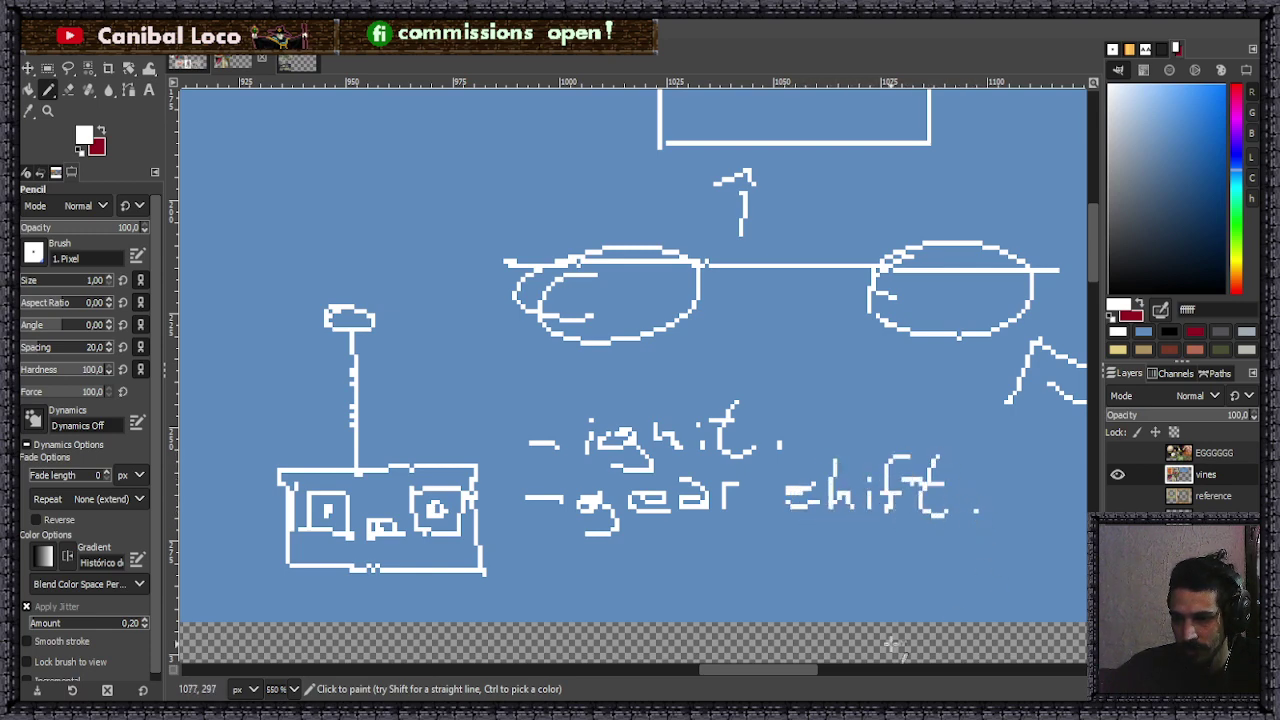
{"action": "left_click_drag", "start_coordinate": [517, 571], "coordinate": [572, 570]}
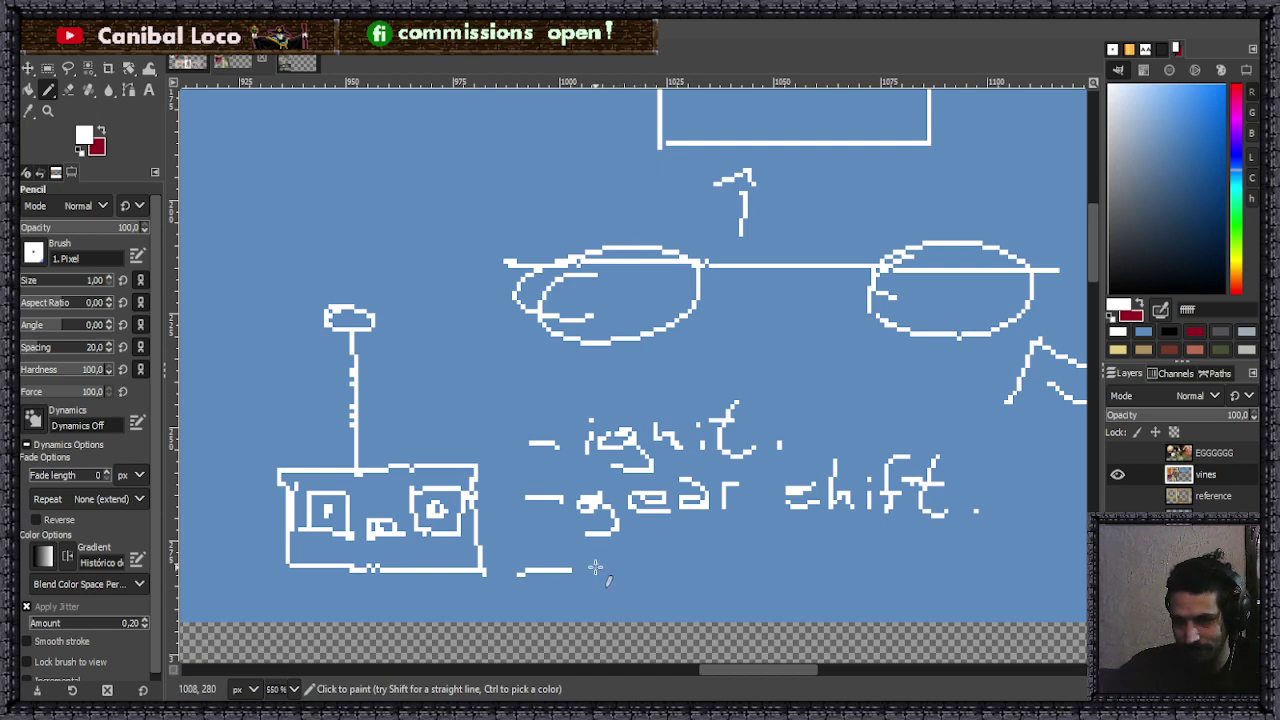
{"action": "left_click_drag", "start_coordinate": [624, 572], "coordinate": [580, 598]}
{"action": "mouse_move", "coordinate": [654, 540]}
{"action": "left_mouse_down"}
{"action": "mouse_move", "coordinate": [660, 598]}
{"action": "mouse_move", "coordinate": [700, 568]}
{"action": "mouse_move", "coordinate": [730, 590]}
{"action": "mouse_move", "coordinate": [784, 596]}
{"action": "mouse_move", "coordinate": [808, 566]}
{"action": "left_mouse_up"}
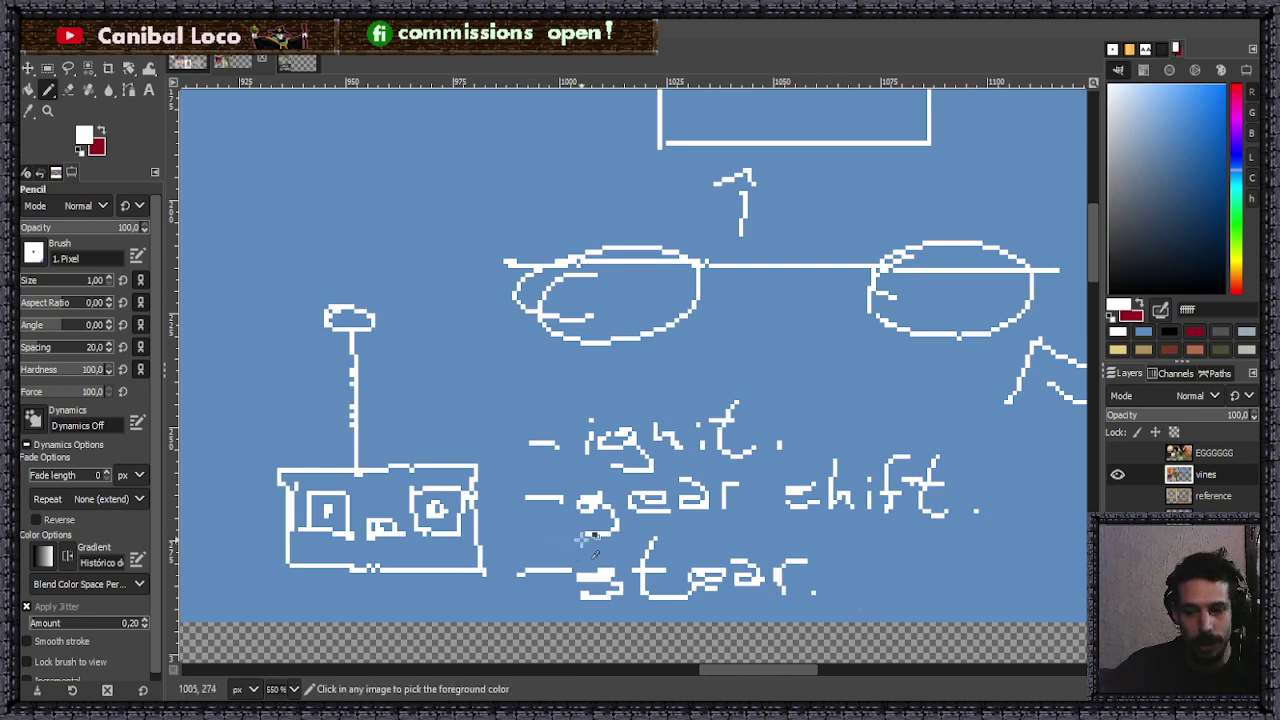
- Draw a curved arrow leading from the remote control's left side toward the empty area up and to the left
{"action": "scroll", "coordinate": [537, 357], "scroll_direction": "down", "scroll_amount": 3}
{"action": "scroll", "coordinate": [580, 434], "scroll_direction": "up", "scroll_amount": 2}
{"action": "scroll", "coordinate": [510, 505], "scroll_direction": "up", "scroll_amount": 2}
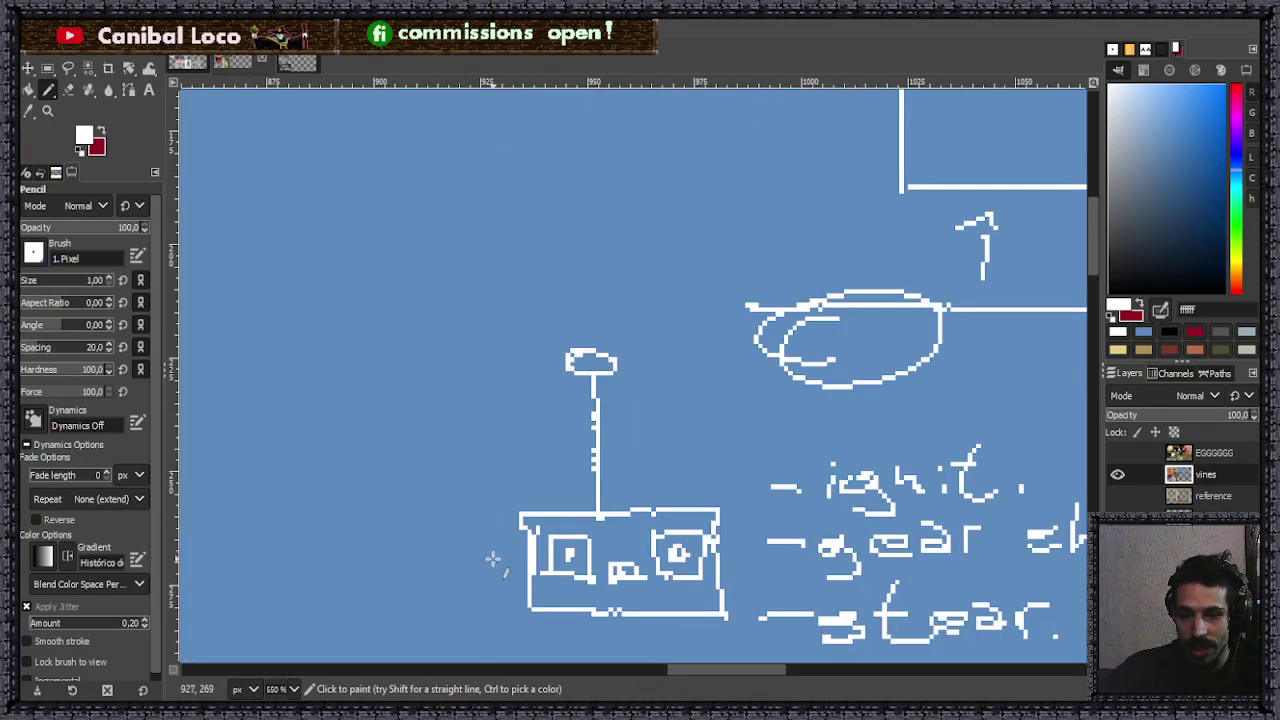
{"action": "mouse_move", "coordinate": [505, 556]}
{"action": "left_mouse_down"}
{"action": "mouse_move", "coordinate": [393, 528]}
{"action": "mouse_move", "coordinate": [394, 485]}
{"action": "mouse_move", "coordinate": [437, 494]}
{"action": "left_mouse_up"}
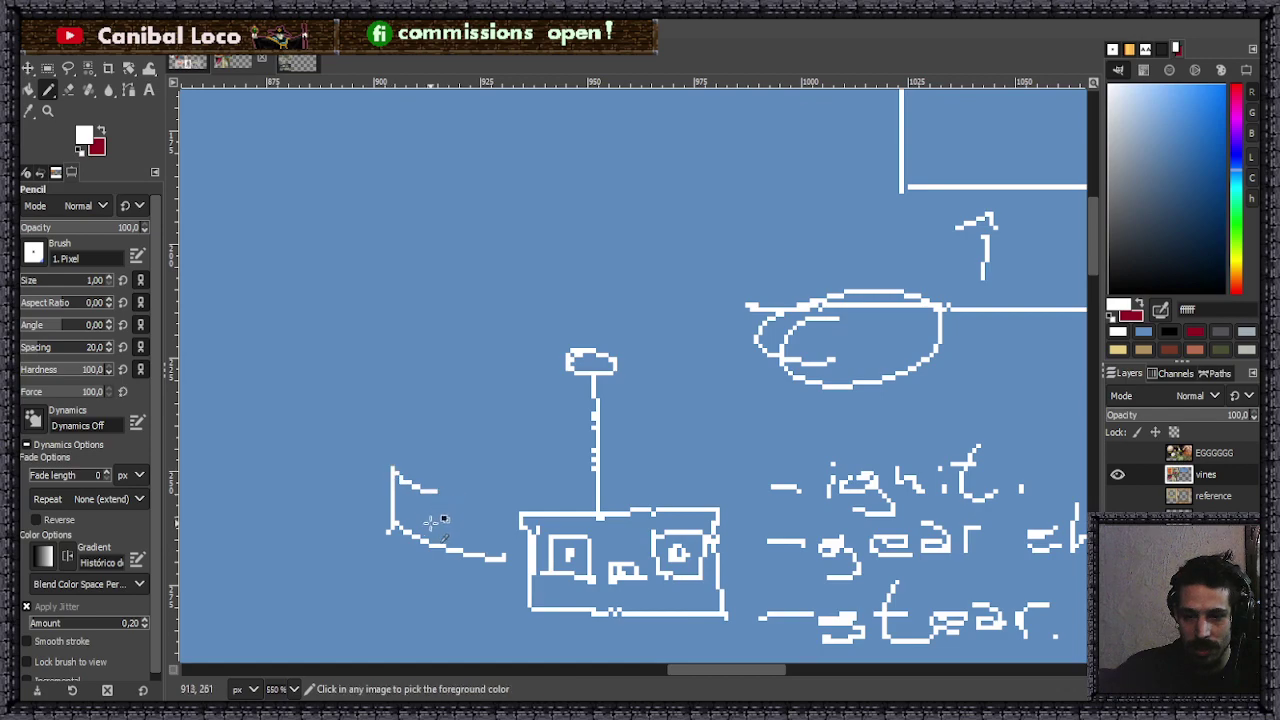
- Sketch a slightly tilted rectangle about 38 by 20 px near the blue area's left edge, beyond the remote's arrow
{"action": "scroll", "coordinate": [437, 494], "scroll_direction": "down", "scroll_amount": 4}
{"action": "scroll", "coordinate": [391, 386], "scroll_direction": "up", "scroll_amount": 3}
{"action": "scroll", "coordinate": [537, 431], "scroll_direction": "up", "scroll_amount": 1}
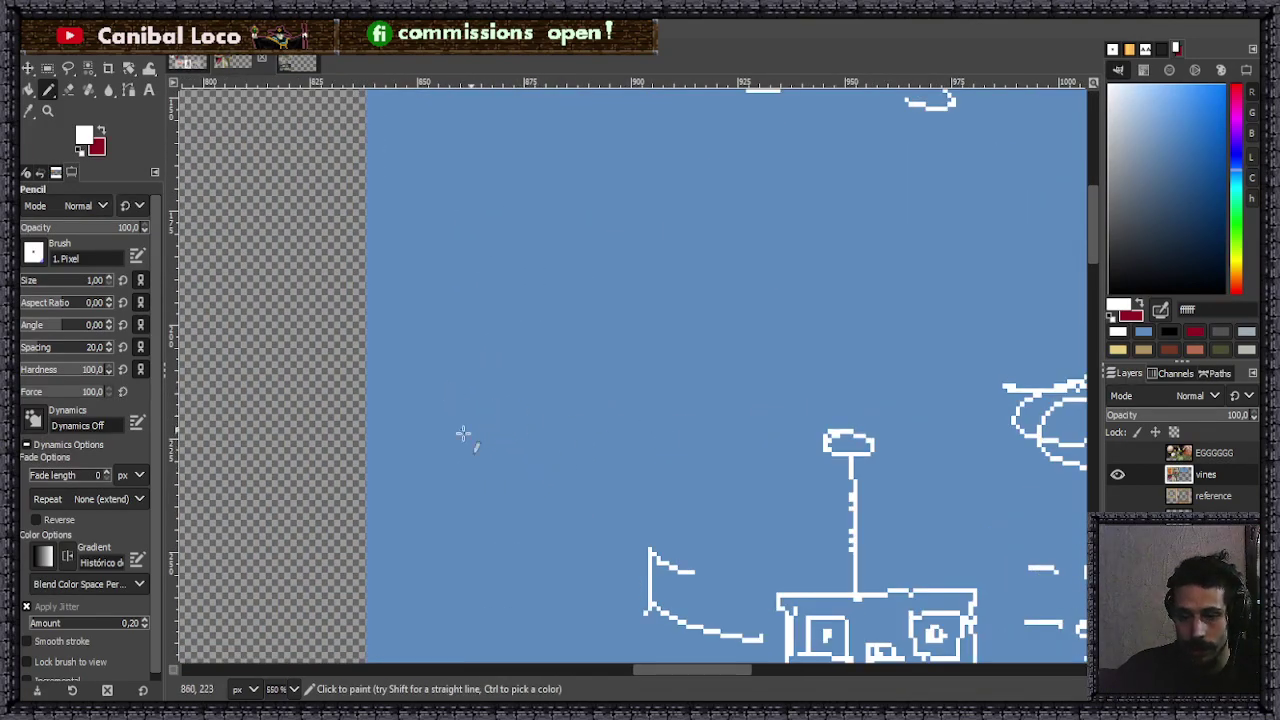
{"action": "mouse_move", "coordinate": [448, 416]}
{"action": "left_mouse_down"}
{"action": "mouse_move", "coordinate": [620, 394]}
{"action": "mouse_move", "coordinate": [613, 457]}
{"action": "mouse_move", "coordinate": [531, 495]}
{"action": "mouse_move", "coordinate": [583, 481]}
{"action": "mouse_move", "coordinate": [556, 491]}
{"action": "mouse_move", "coordinate": [581, 494]}
{"action": "mouse_move", "coordinate": [610, 474]}
{"action": "left_mouse_up"}
{"action": "scroll", "coordinate": [611, 474], "scroll_direction": "down", "scroll_amount": 3}
{"action": "scroll", "coordinate": [602, 401], "scroll_direction": "up", "scroll_amount": 3}
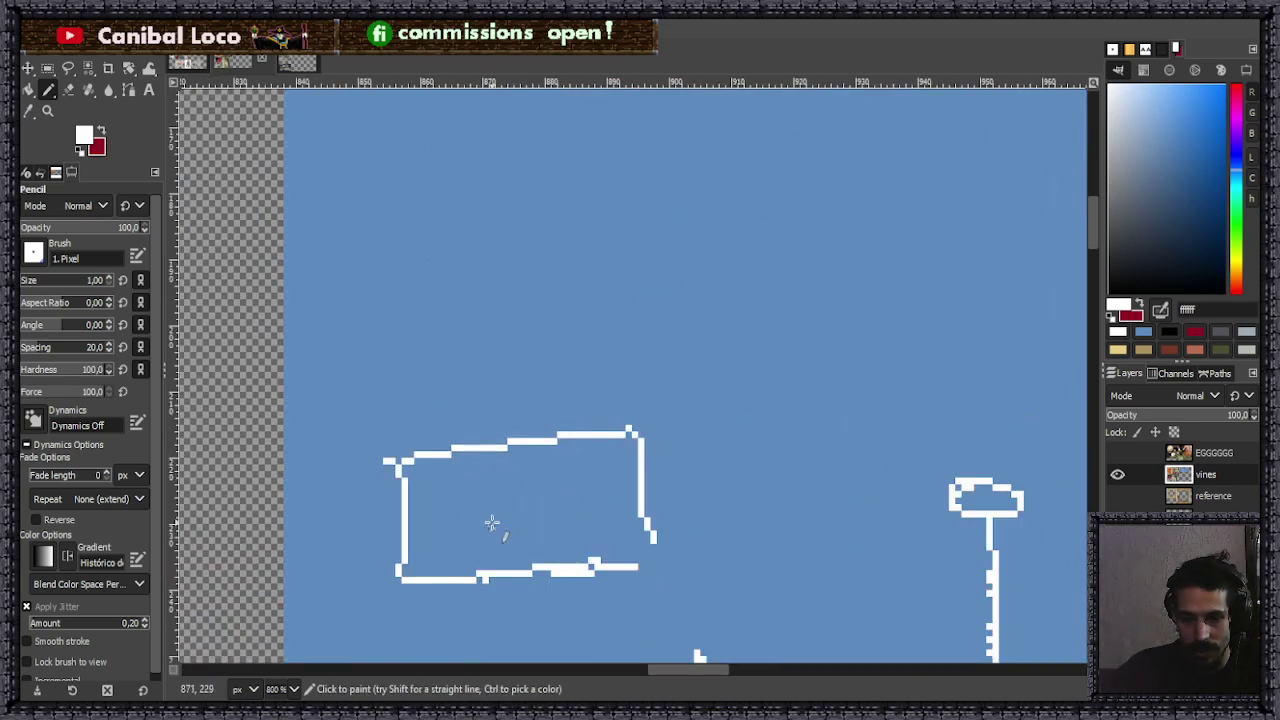
- Examine the tilted rectangle up close and compare the overall sketch with the reference photos
{"action": "scroll", "coordinate": [470, 482], "scroll_direction": "down", "scroll_amount": 4}
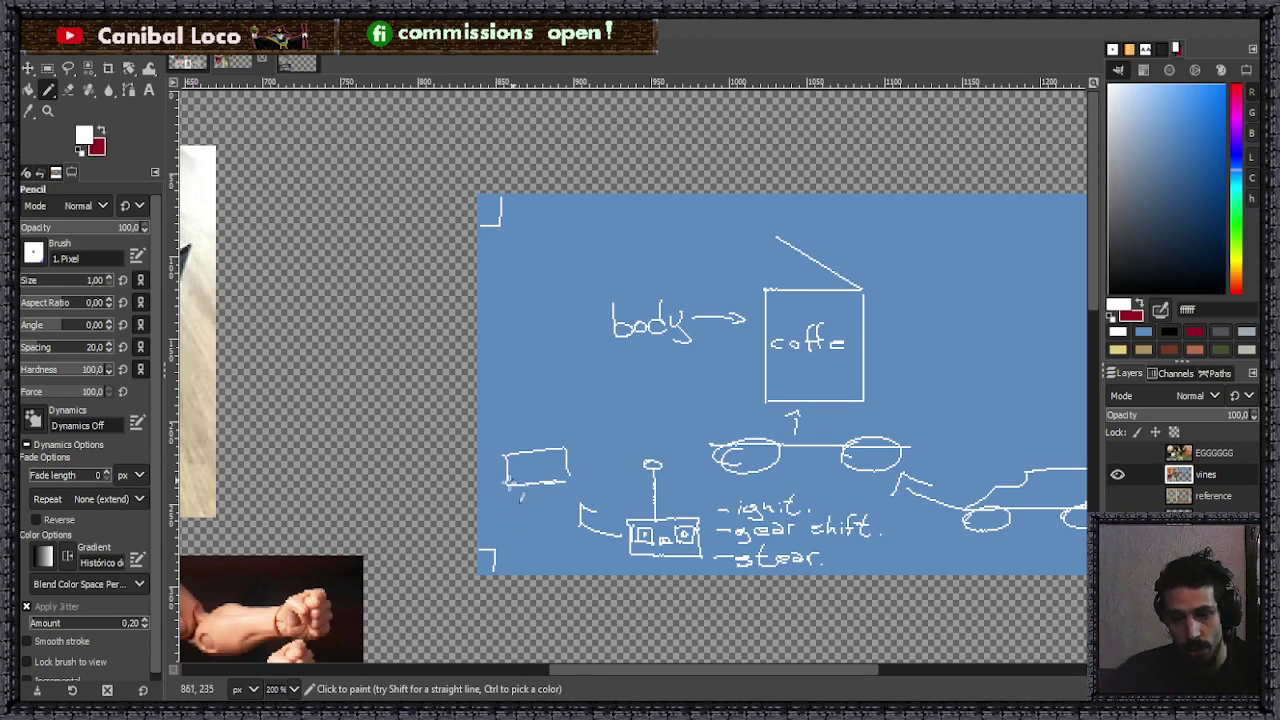
{"action": "scroll", "coordinate": [540, 477], "scroll_direction": "up", "scroll_amount": 2, "text": "ctrl"}
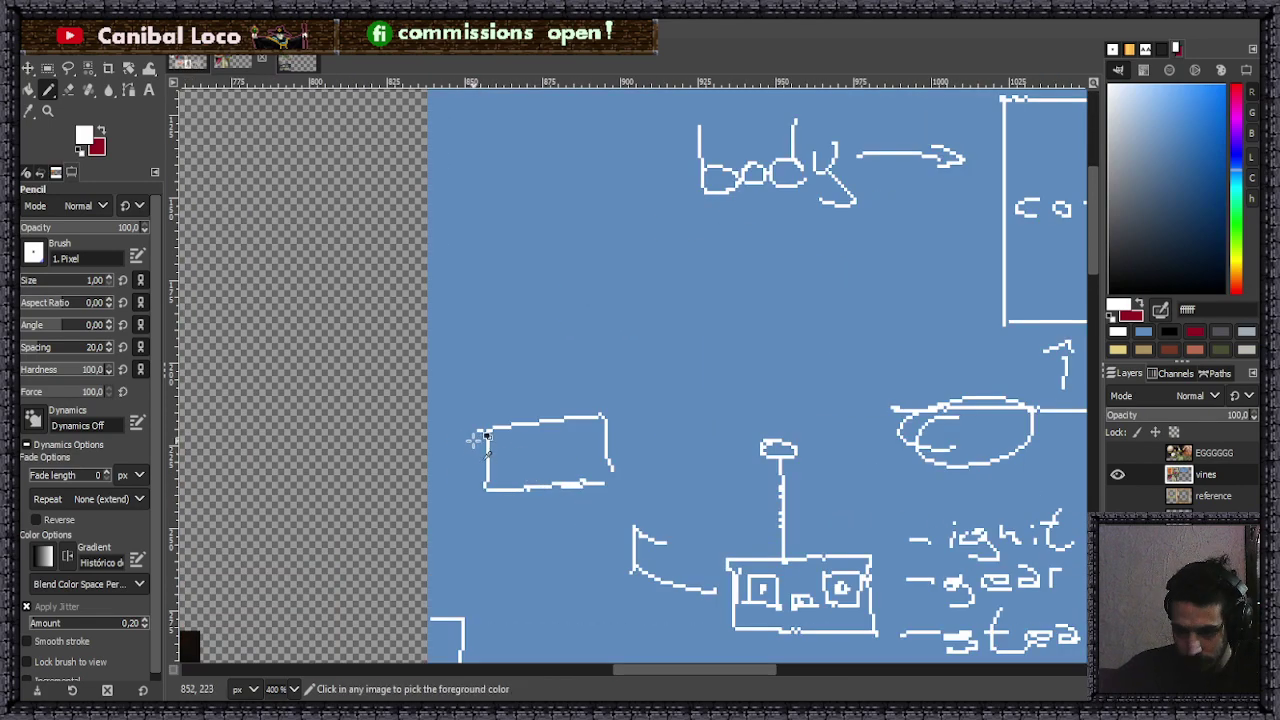
{"action": "scroll", "coordinate": [477, 449], "scroll_direction": "up", "scroll_amount": 2, "text": "ctrl"}
{"action": "scroll", "coordinate": [473, 452], "scroll_direction": "up", "scroll_amount": 3, "text": "ctrl"}
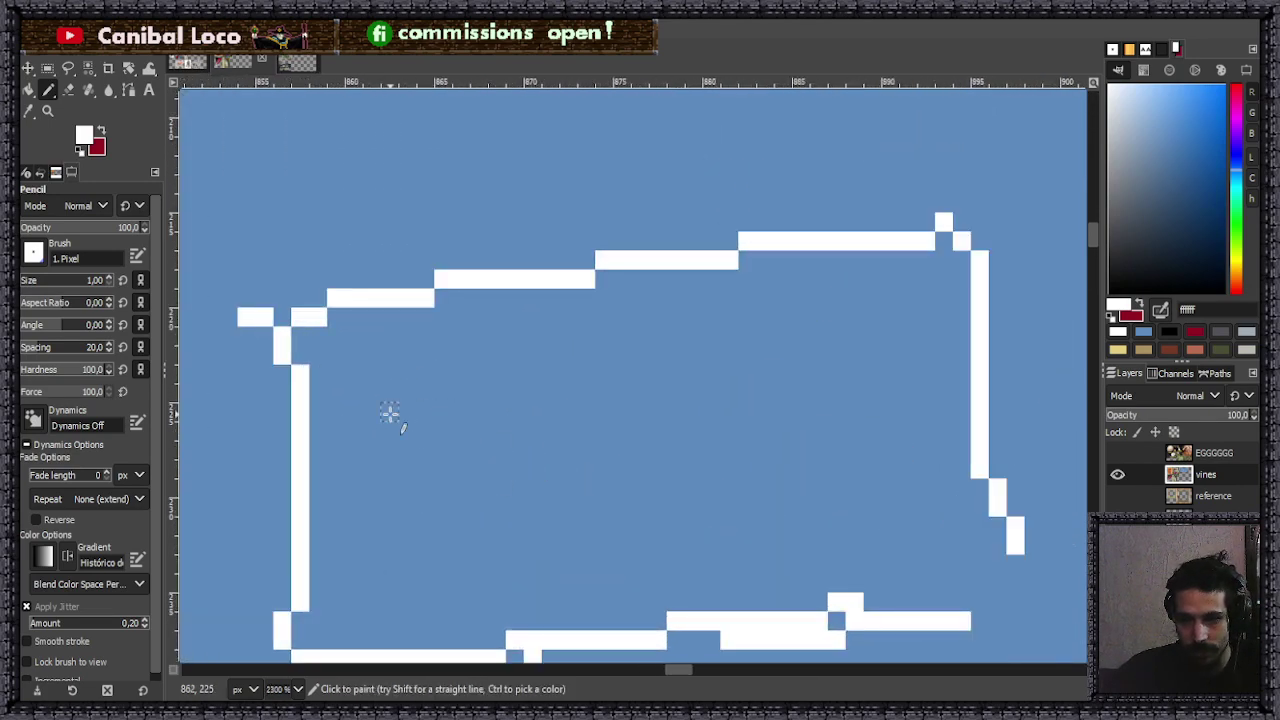
{"action": "scroll", "coordinate": [453, 410], "scroll_direction": "down", "scroll_amount": 6, "text": "ctrl"}
{"action": "scroll", "coordinate": [688, 520], "scroll_direction": "up", "scroll_amount": 2, "text": "ctrl"}
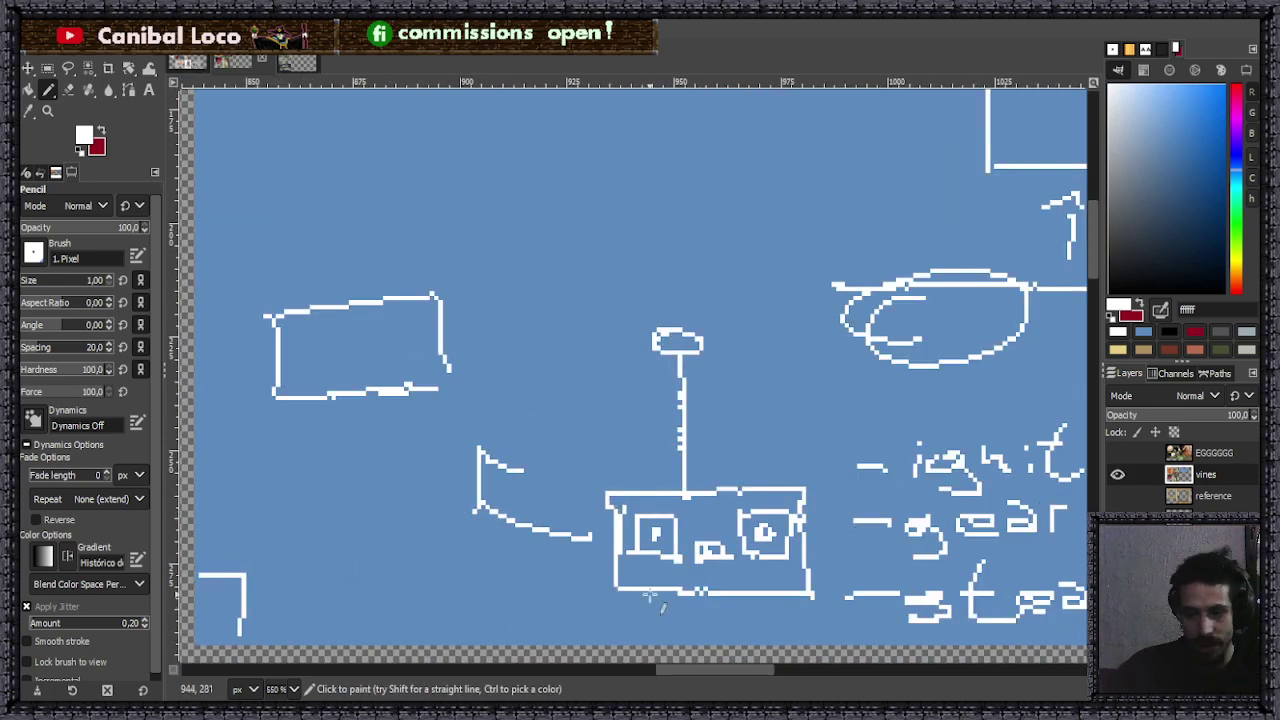
{"action": "scroll", "coordinate": [551, 480], "scroll_direction": "down", "scroll_amount": 3, "text": "ctrl"}
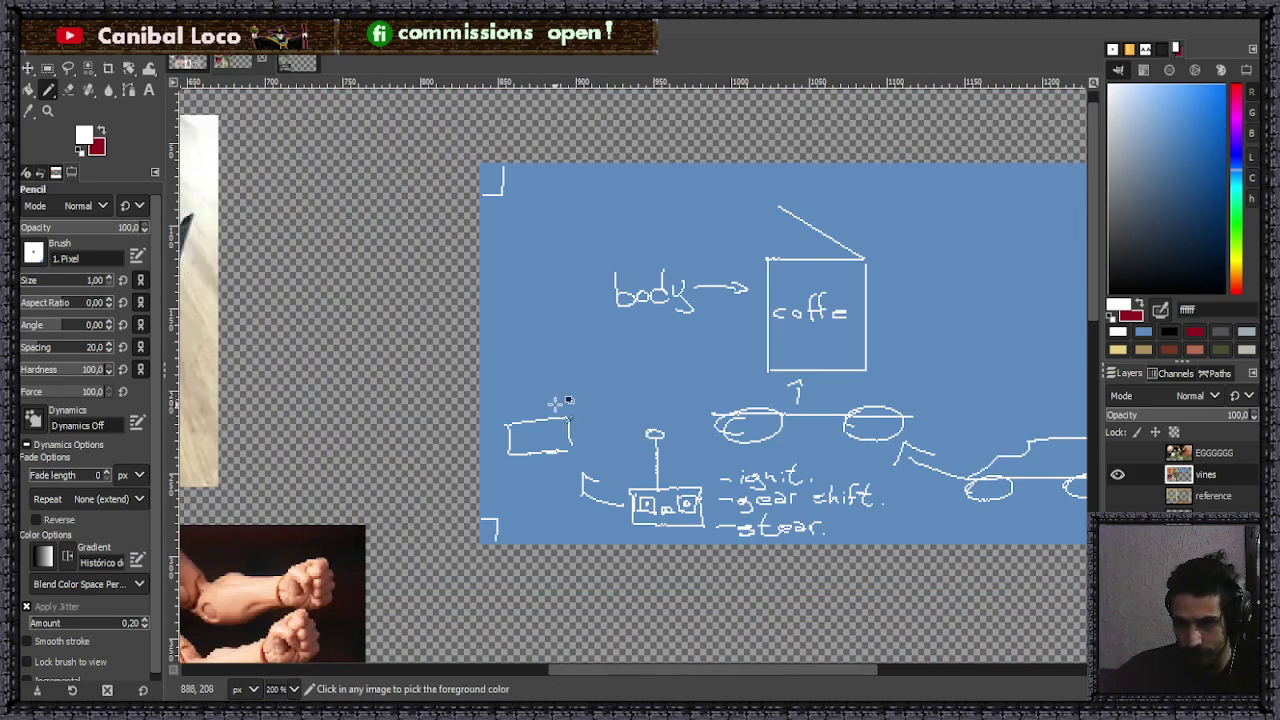
{"action": "scroll", "coordinate": [551, 396], "scroll_direction": "up", "scroll_amount": 2, "text": "ctrl"}
{"action": "scroll", "coordinate": [545, 380], "scroll_direction": "down", "scroll_amount": 3, "text": "ctrl"}
{"action": "scroll", "coordinate": [600, 358], "scroll_direction": "down", "scroll_amount": 3, "text": "ctrl"}
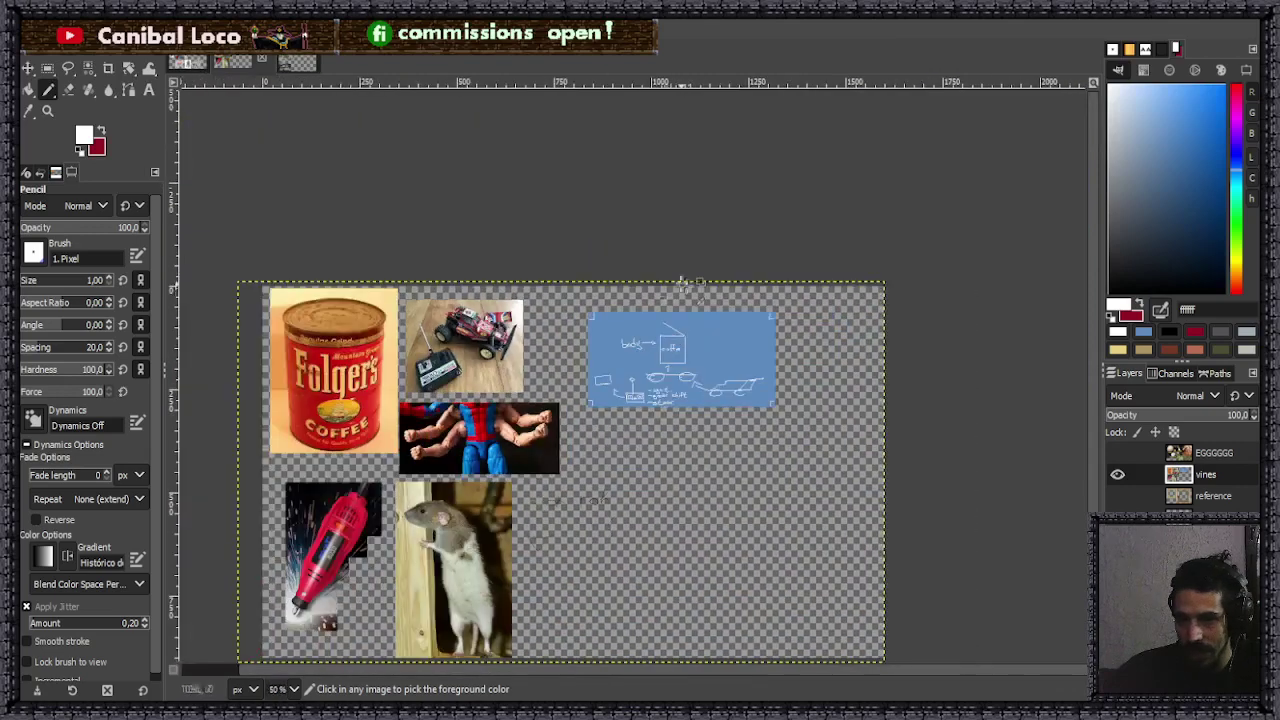
- Draw a curved antenna about 55 px tall with a round tip, attached by a short stub to the coffee box's upper right side
{"action": "scroll", "coordinate": [700, 340], "scroll_direction": "up", "scroll_amount": 7, "text": "ctrl"}
{"action": "scroll", "coordinate": [705, 428], "scroll_direction": "up", "scroll_amount": 1, "text": "ctrl"}
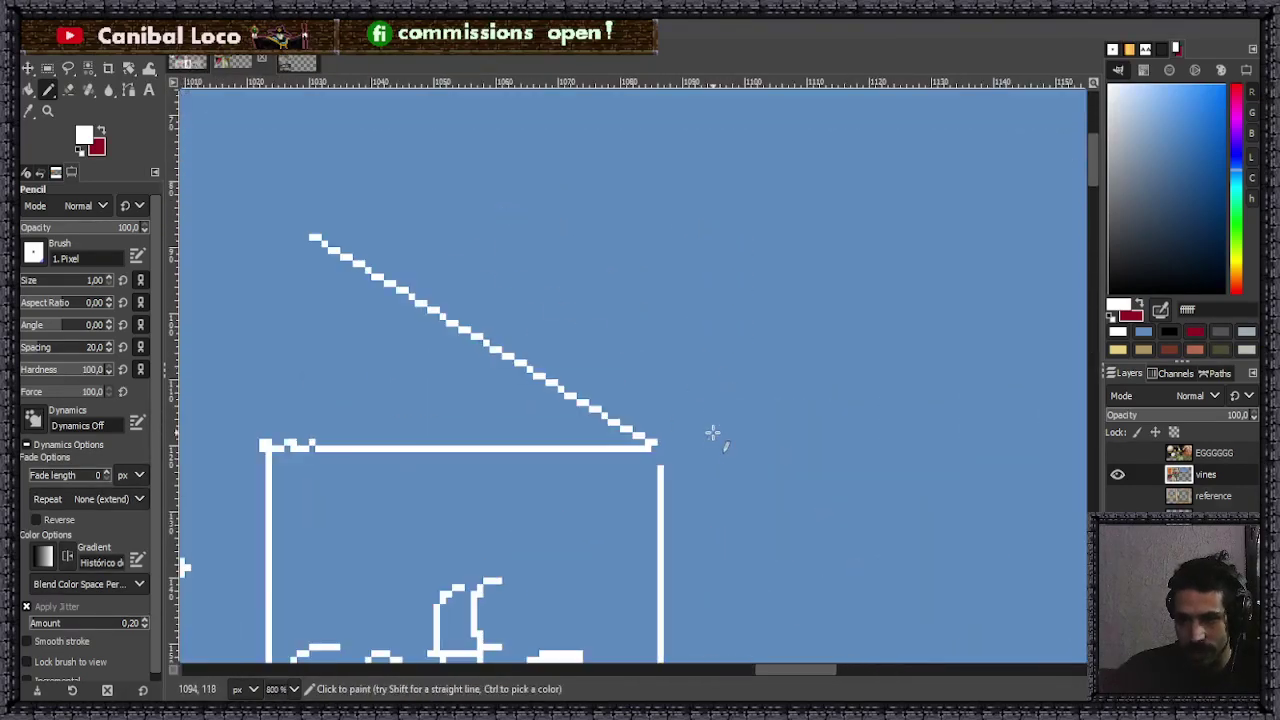
{"action": "left_click_drag", "start_coordinate": [661, 515], "coordinate": [694, 517]}
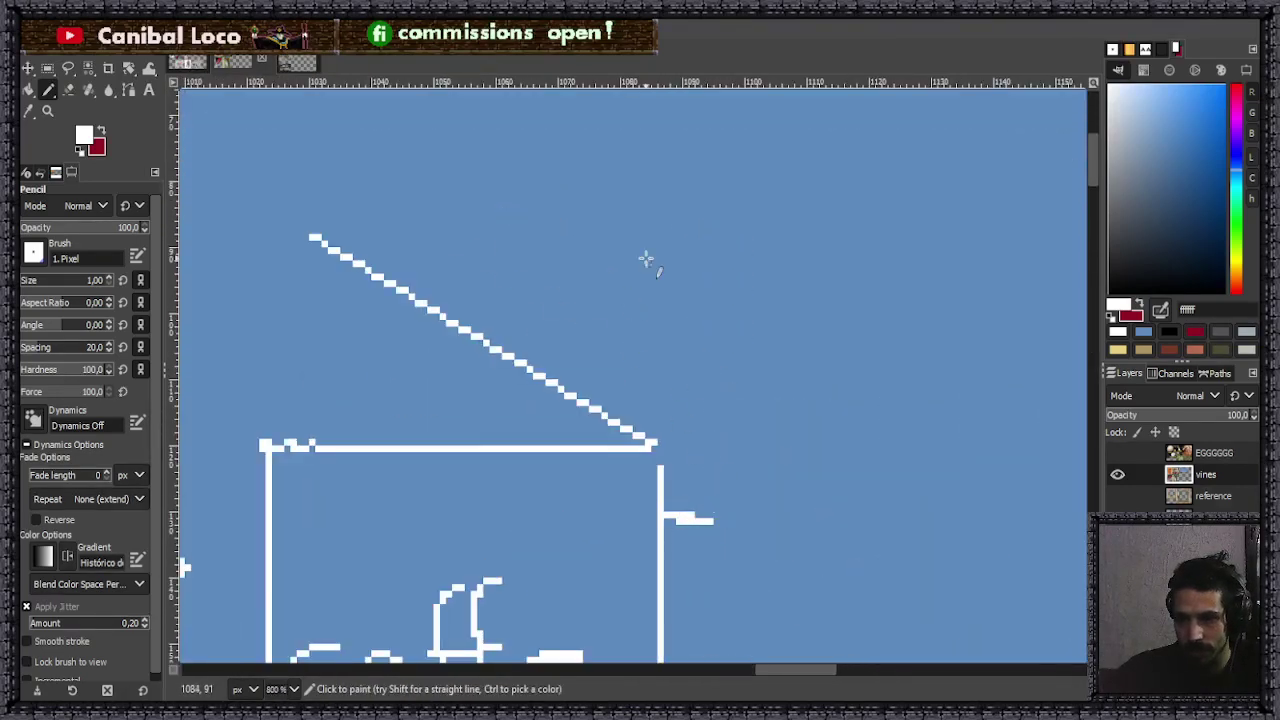
{"action": "mouse_move", "coordinate": [716, 170]}
{"action": "left_mouse_down"}
{"action": "mouse_move", "coordinate": [735, 295]}
{"action": "mouse_move", "coordinate": [733, 403]}
{"action": "mouse_move", "coordinate": [706, 515]}
{"action": "left_mouse_up"}
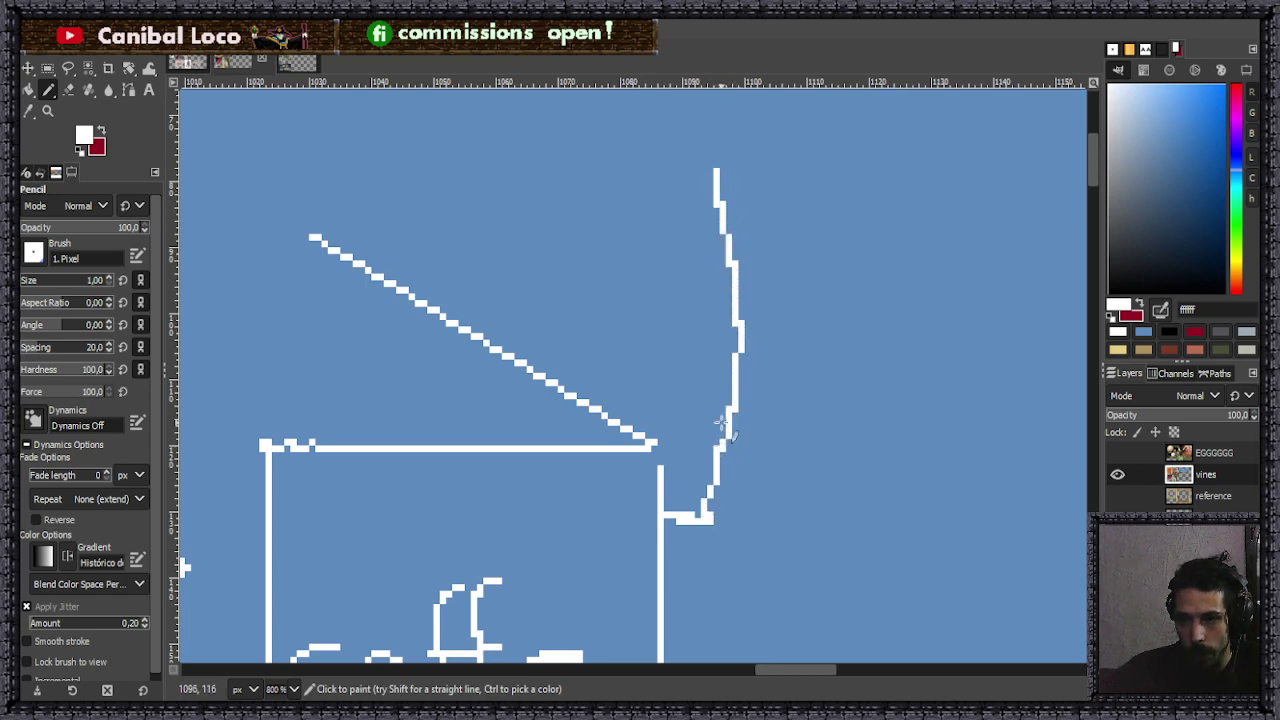
{"action": "left_click_drag", "start_coordinate": [696, 127], "coordinate": [677, 153]}
- Review the coffee box, the tilted rectangle and the remote control within the overall sketch
{"action": "scroll", "coordinate": [706, 274], "scroll_direction": "down", "scroll_amount": 6}
{"action": "scroll", "coordinate": [778, 313], "scroll_direction": "up", "scroll_amount": 3}
{"action": "scroll", "coordinate": [775, 369], "scroll_direction": "up", "scroll_amount": 2}
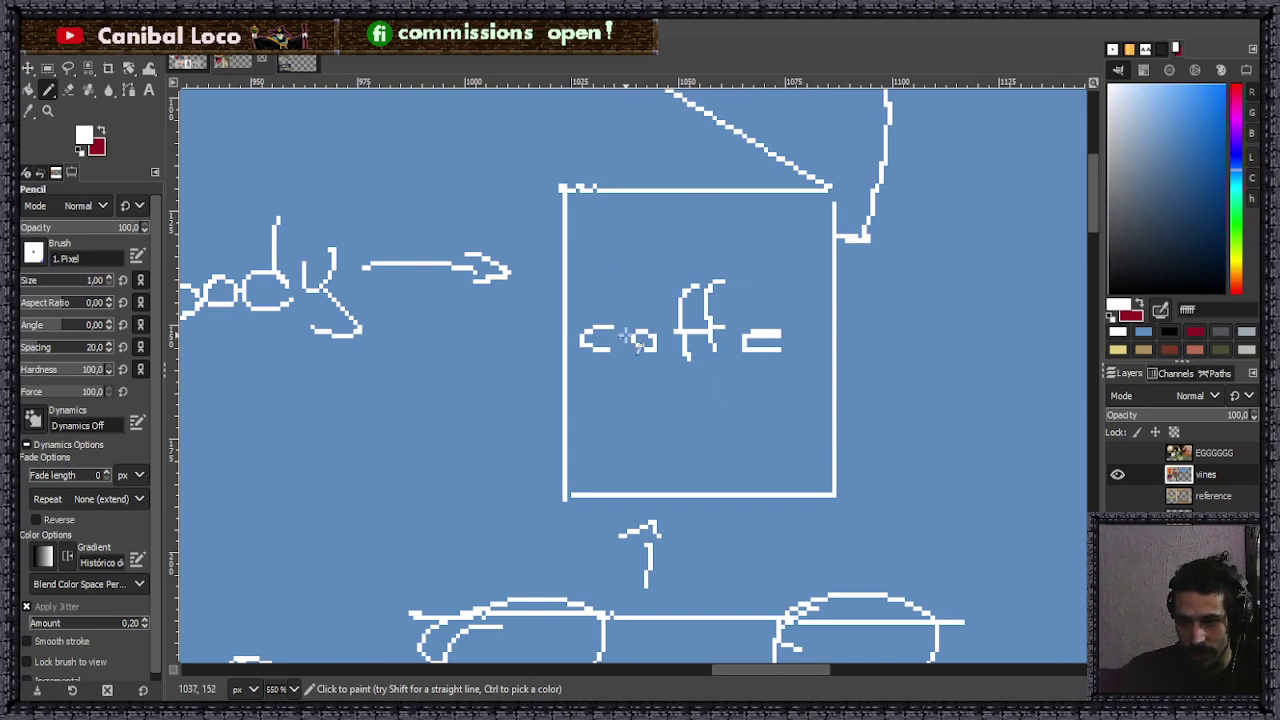
{"action": "scroll", "coordinate": [660, 340], "scroll_direction": "down", "scroll_amount": 5}
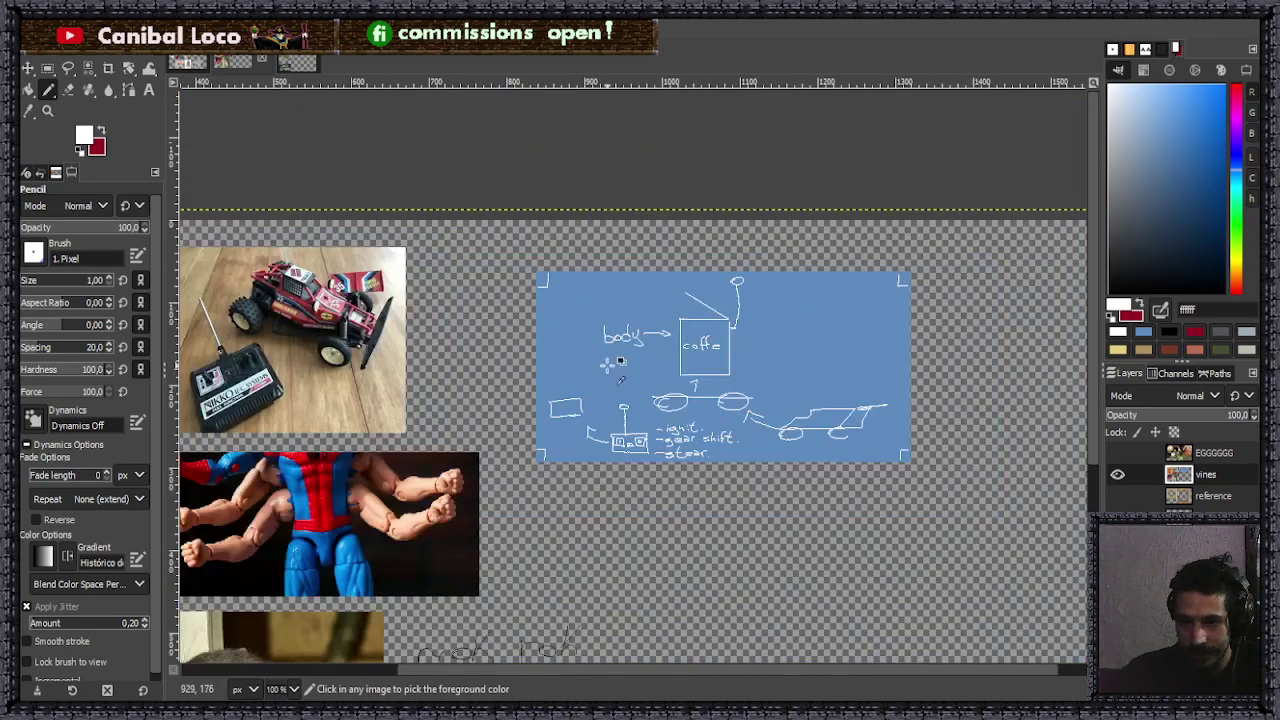
{"action": "scroll", "coordinate": [567, 385], "scroll_direction": "up", "scroll_amount": 7}
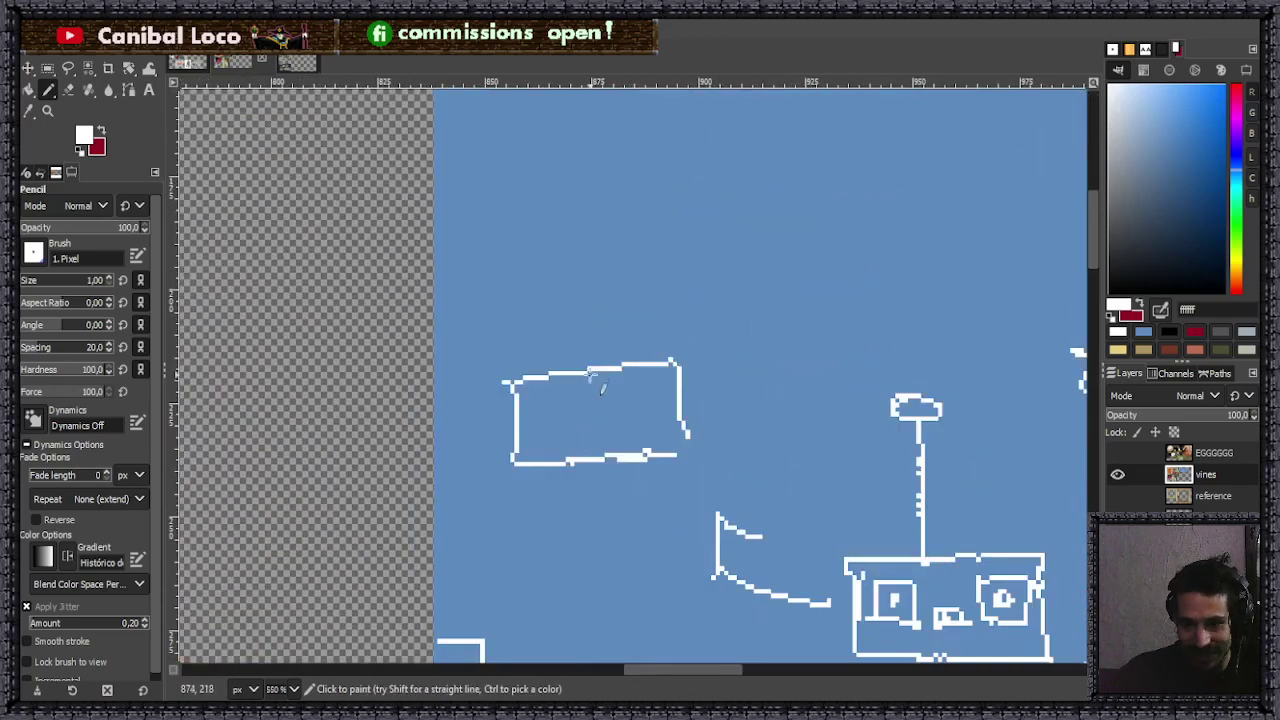
{"action": "scroll", "coordinate": [580, 430], "scroll_direction": "up", "scroll_amount": 2}
{"action": "scroll", "coordinate": [551, 440], "scroll_direction": "down", "scroll_amount": 10}
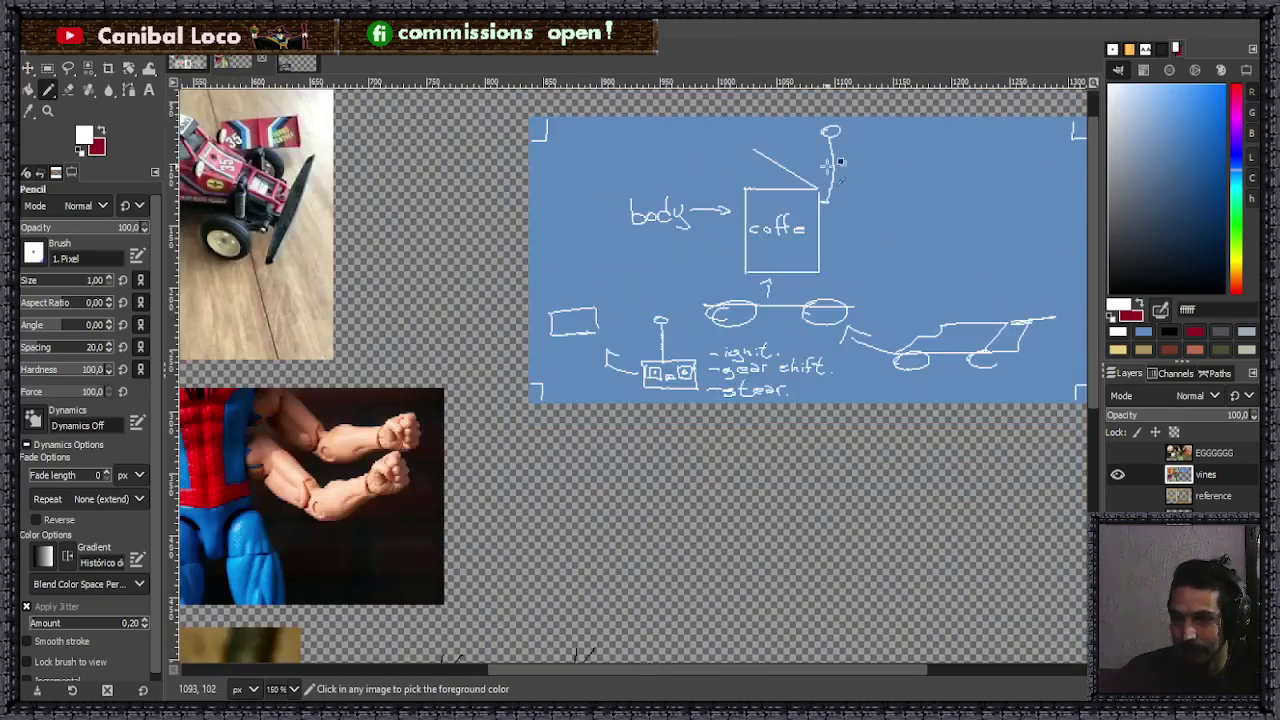
- Touch up the upper end of the coffee box's antenna and handwrite the label "ant." beside it
{"action": "left_click_drag", "start_coordinate": [831, 140], "coordinate": [834, 154]}
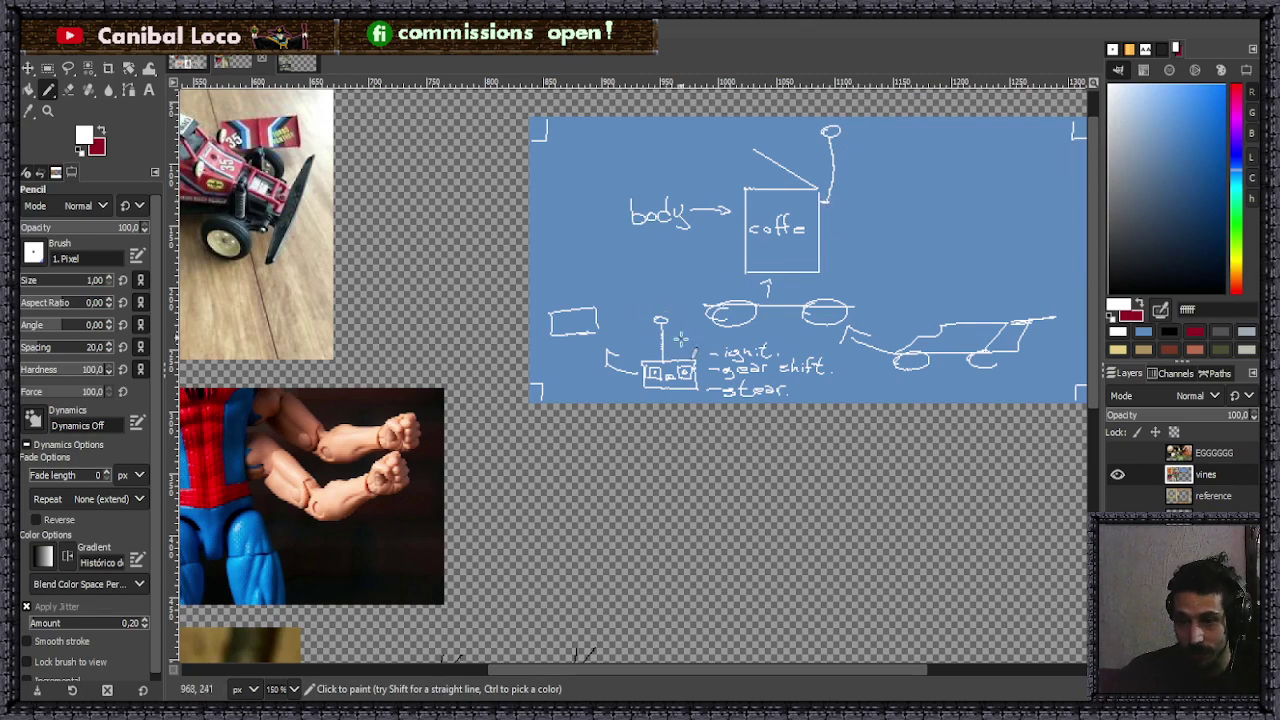
{"action": "scroll", "coordinate": [875, 143], "scroll_direction": "up", "scroll_amount": 4}
{"action": "mouse_move", "coordinate": [785, 205]}
{"action": "left_mouse_down"}
{"action": "mouse_move", "coordinate": [790, 190]}
{"action": "mouse_move", "coordinate": [872, 226]}
{"action": "left_mouse_up"}
{"action": "left_click_drag", "start_coordinate": [898, 143], "coordinate": [905, 208]}
{"action": "left_click_drag", "start_coordinate": [852, 183], "coordinate": [888, 181]}
{"action": "left_click", "coordinate": [936, 211]}
- Circle the tip of the remote's stick with an oval about 42 by 26 px and draw a curved arrow toward the coffee box
{"action": "scroll", "coordinate": [766, 406], "scroll_direction": "down", "scroll_amount": 4}
{"action": "scroll", "coordinate": [751, 414], "scroll_direction": "up", "scroll_amount": 3}
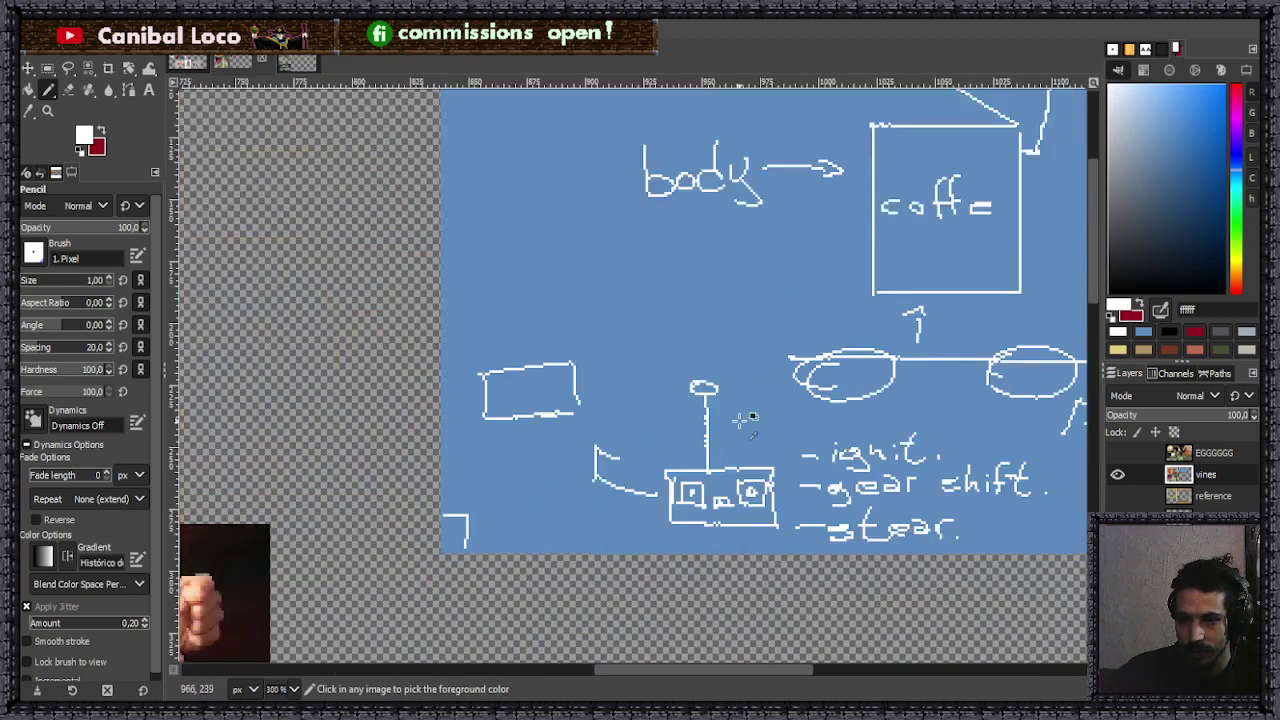
{"action": "mouse_move", "coordinate": [660, 379]}
{"action": "left_mouse_down"}
{"action": "mouse_move", "coordinate": [700, 345]}
{"action": "mouse_move", "coordinate": [645, 375]}
{"action": "mouse_move", "coordinate": [790, 277]}
{"action": "mouse_move", "coordinate": [840, 298]}
{"action": "left_mouse_up"}
- Examine the tilted rectangle, the labelled antenna and the complete concept sketch alongside the reference photos
{"action": "scroll", "coordinate": [720, 300], "scroll_direction": "down", "scroll_amount": 4}
{"action": "scroll", "coordinate": [722, 302], "scroll_direction": "up", "scroll_amount": 3}
{"action": "scroll", "coordinate": [722, 302], "scroll_direction": "up", "scroll_amount": 1}
{"action": "scroll", "coordinate": [738, 275], "scroll_direction": "down", "scroll_amount": 3}
{"action": "scroll", "coordinate": [740, 275], "scroll_direction": "down", "scroll_amount": 1}
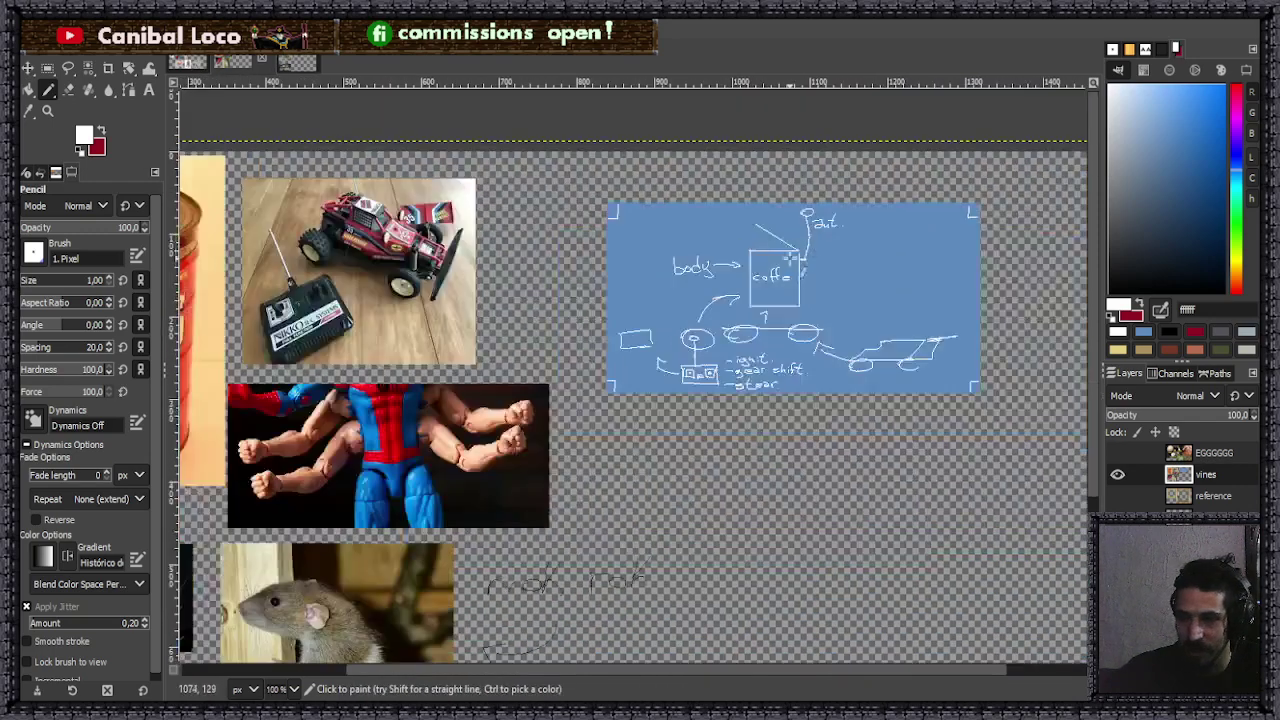
{"action": "scroll", "coordinate": [686, 240], "scroll_direction": "up", "scroll_amount": 3}
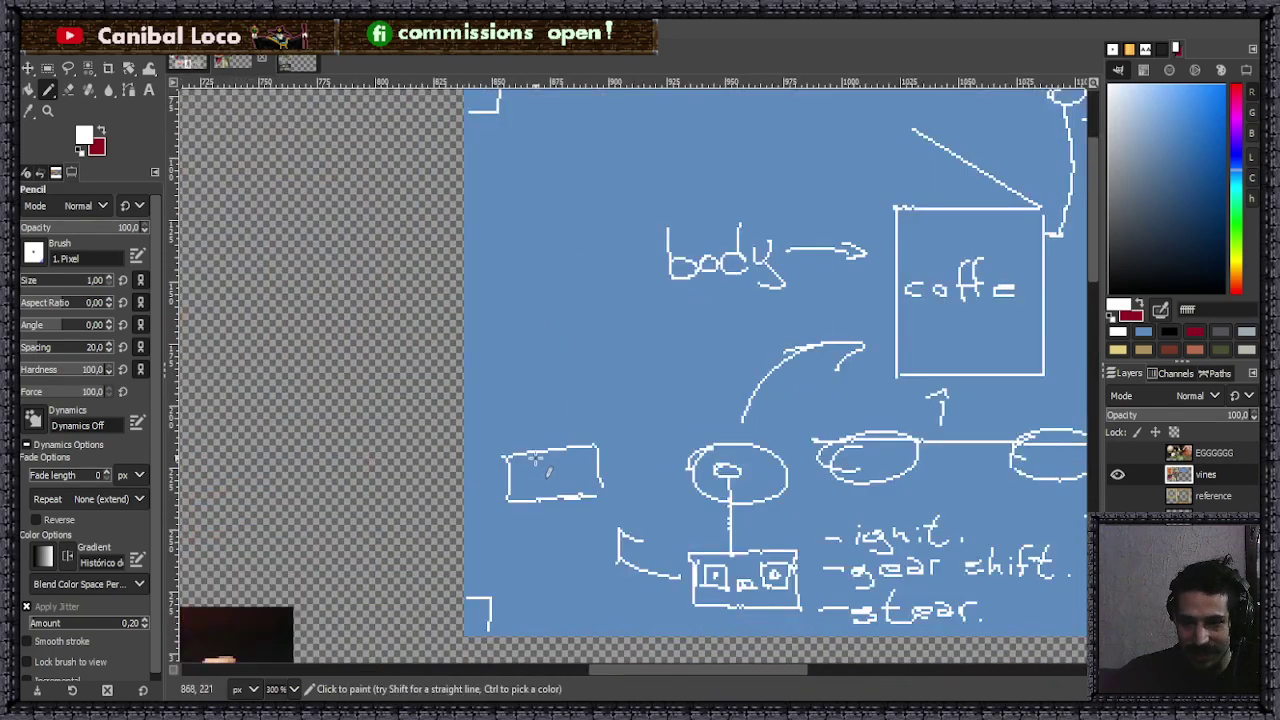
{"action": "scroll", "coordinate": [737, 500], "scroll_direction": "down", "scroll_amount": 2}
{"action": "scroll", "coordinate": [909, 337], "scroll_direction": "up", "scroll_amount": 4}
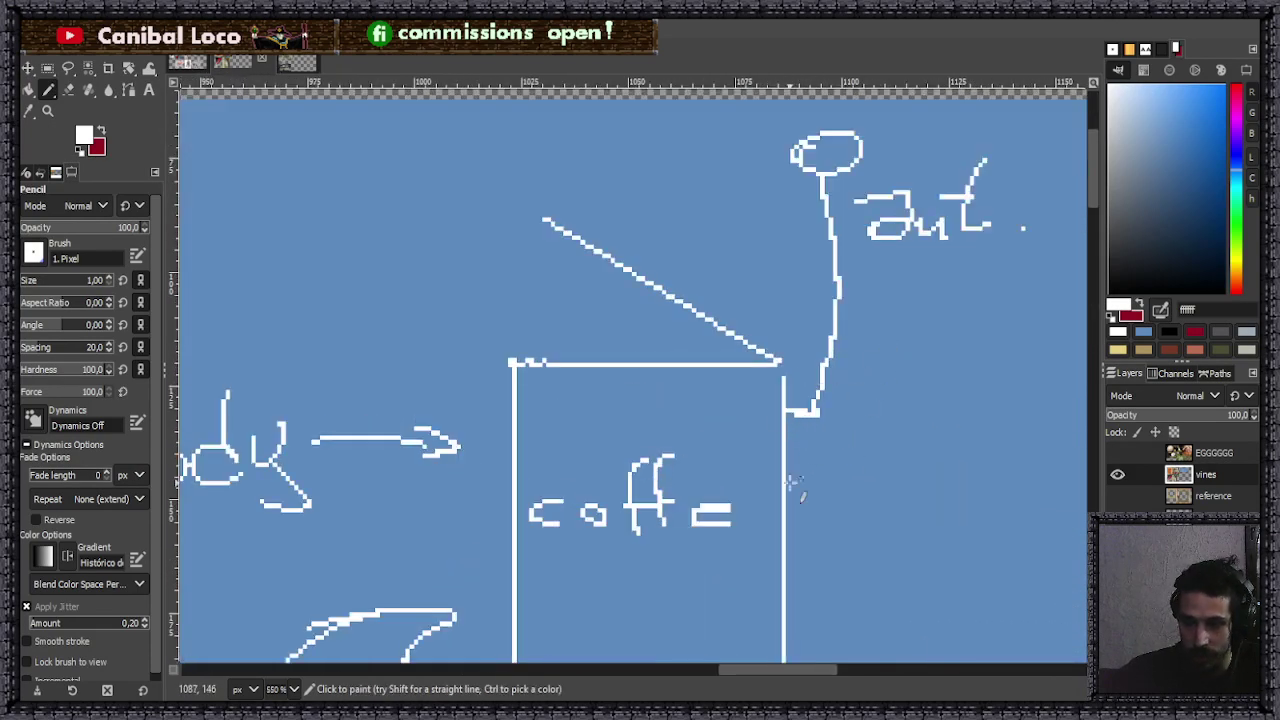
{"action": "scroll", "coordinate": [740, 430], "scroll_direction": "down", "scroll_amount": 4}
{"action": "scroll", "coordinate": [503, 572], "scroll_direction": "up", "scroll_amount": 1}
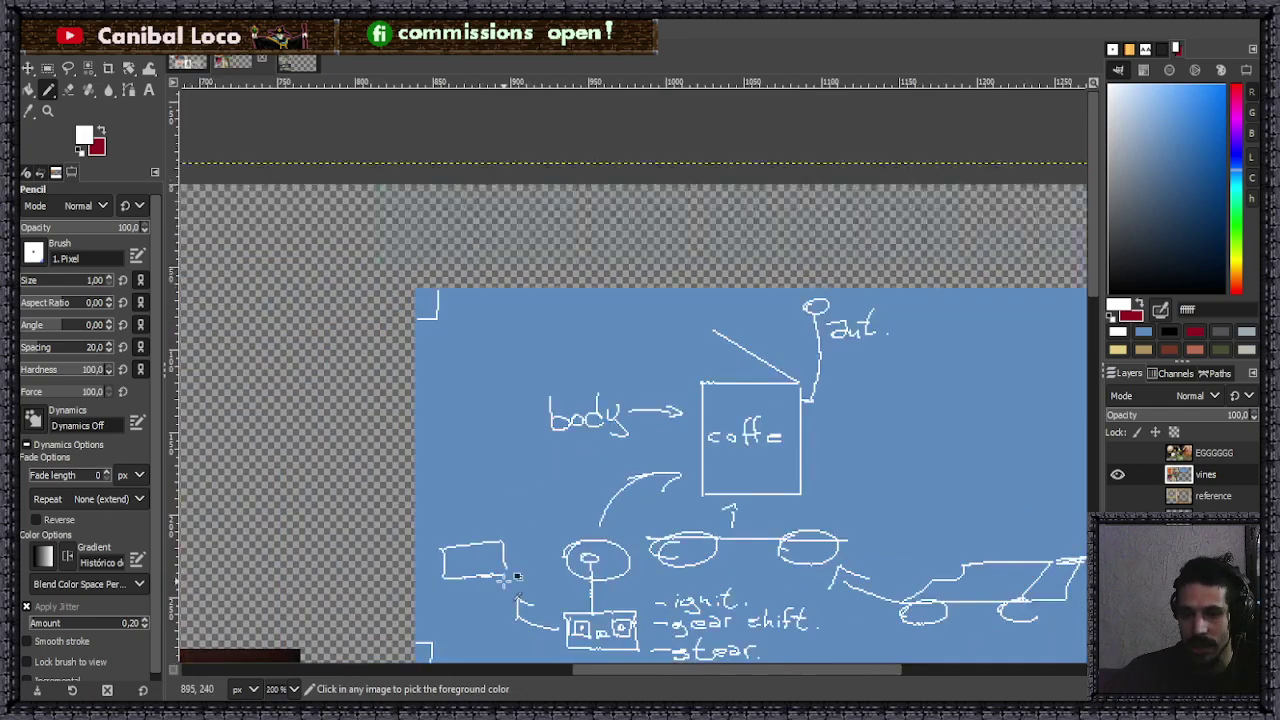
{"action": "scroll", "coordinate": [505, 575], "scroll_direction": "up", "scroll_amount": 1}
{"action": "scroll", "coordinate": [617, 490], "scroll_direction": "down", "scroll_amount": 3}
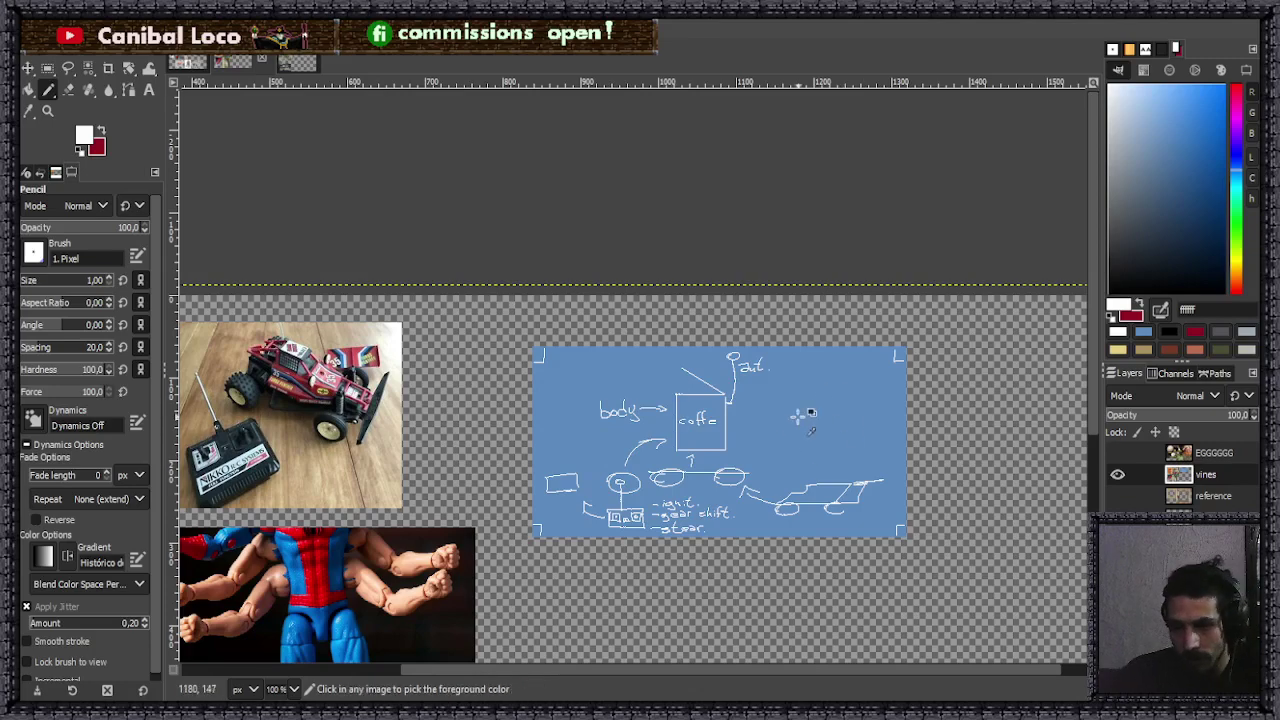
{"action": "scroll", "coordinate": [805, 414], "scroll_direction": "down", "scroll_amount": 2}
{"action": "scroll", "coordinate": [810, 420], "scroll_direction": "up", "scroll_amount": 2}
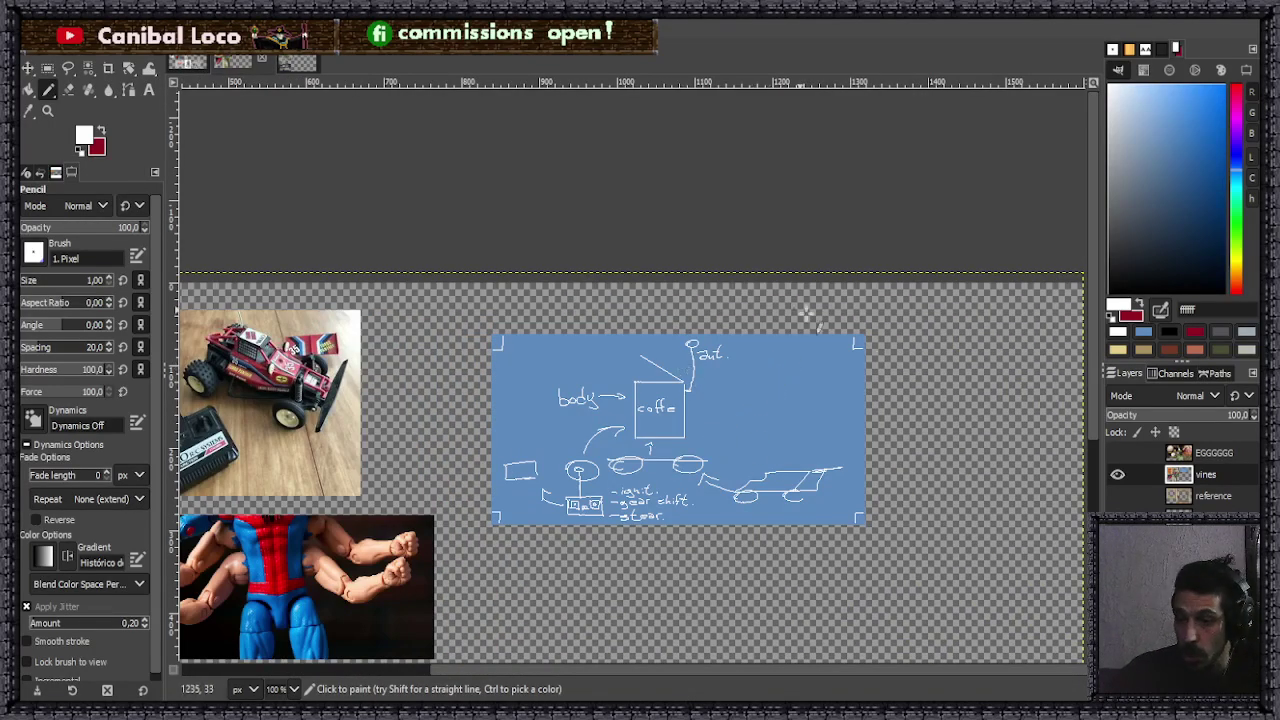
- Draw a curved arrow about 65 px wide from above the toy-car chassis toward the coffee box, with its arrowhead near the box
{"action": "scroll", "coordinate": [791, 380], "scroll_direction": "up", "scroll_amount": 4, "text": "ctrl"}
{"action": "mouse_move", "coordinate": [535, 483]}
{"action": "left_mouse_down"}
{"action": "mouse_move", "coordinate": [704, 519]}
{"action": "mouse_move", "coordinate": [806, 611]}
{"action": "left_mouse_up"}
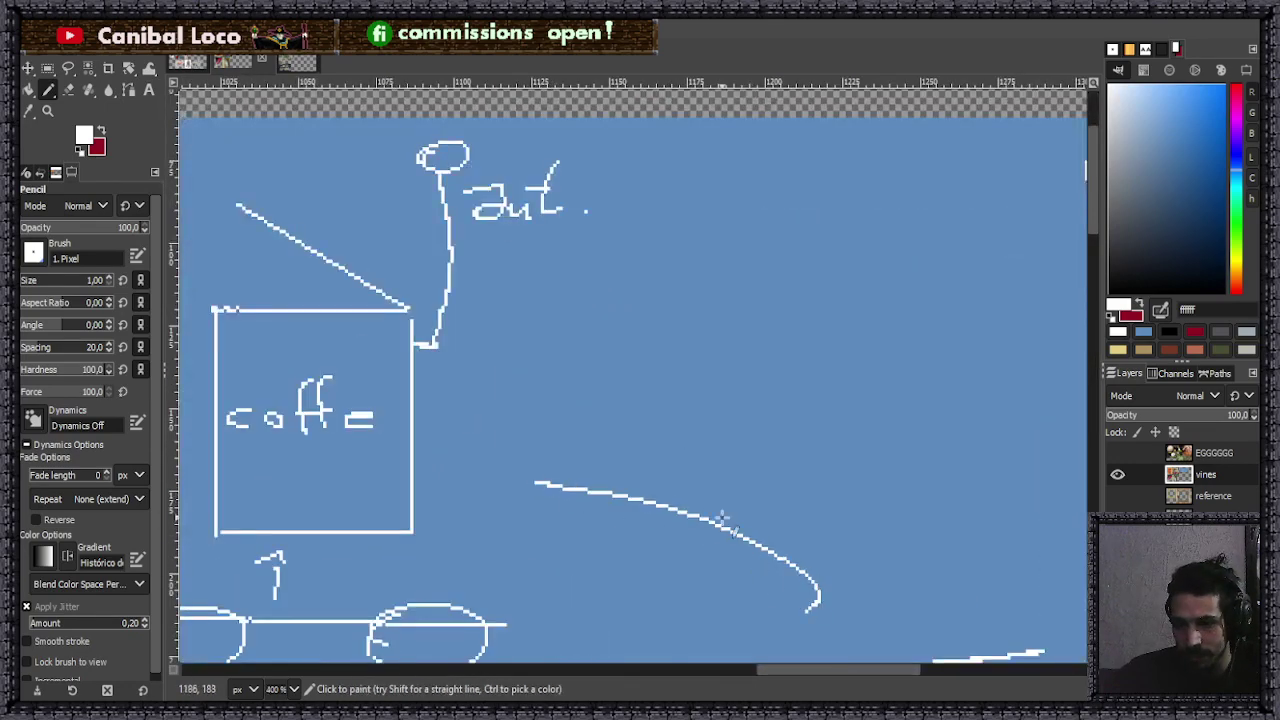
{"action": "left_click_drag", "start_coordinate": [531, 500], "coordinate": [580, 467]}
{"action": "scroll", "coordinate": [783, 578], "scroll_direction": "down", "scroll_amount": 3, "text": "ctrl"}
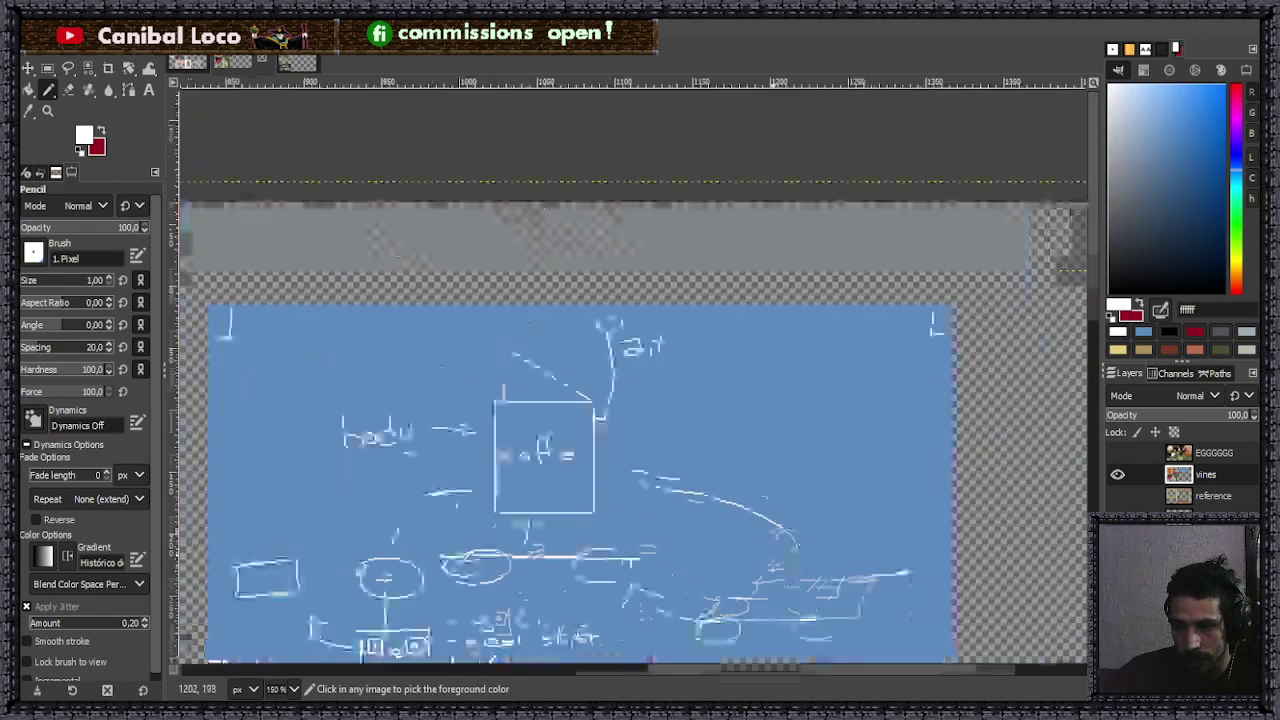
- Draw a small seat above the toy-car chassis at the tail of the curved arrow and handwrite the label "sit." beside it
{"action": "scroll", "coordinate": [787, 530], "scroll_direction": "up", "scroll_amount": 3, "text": "ctrl"}
{"action": "mouse_move", "coordinate": [830, 549]}
{"action": "left_mouse_down"}
{"action": "mouse_move", "coordinate": [830, 570]}
{"action": "mouse_move", "coordinate": [861, 548]}
{"action": "left_mouse_up"}
{"action": "mouse_move", "coordinate": [866, 490]}
{"action": "left_mouse_down"}
{"action": "mouse_move", "coordinate": [857, 485]}
{"action": "mouse_move", "coordinate": [870, 563]}
{"action": "mouse_move", "coordinate": [834, 562]}
{"action": "mouse_move", "coordinate": [859, 563]}
{"action": "left_mouse_up"}
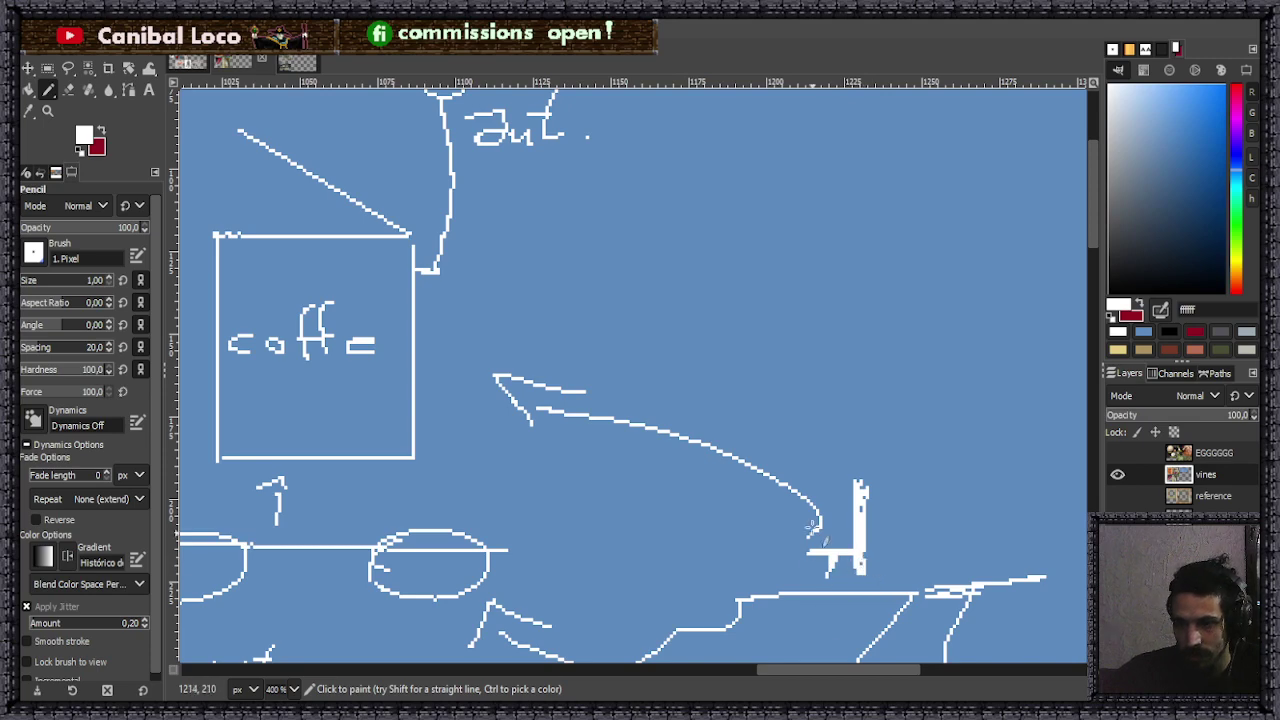
{"action": "mouse_move", "coordinate": [916, 508]}
{"action": "left_mouse_down"}
{"action": "mouse_move", "coordinate": [884, 538]}
{"action": "mouse_move", "coordinate": [940, 538]}
{"action": "left_mouse_up"}
{"action": "mouse_move", "coordinate": [984, 466]}
{"action": "left_mouse_down"}
{"action": "mouse_move", "coordinate": [970, 530]}
{"action": "mouse_move", "coordinate": [1018, 532]}
{"action": "left_mouse_up"}
- Examine the reference photos, from the coffee can and toy car to the multi-armed action figure, against the concept sketch
{"action": "scroll", "coordinate": [1005, 532], "scroll_direction": "down", "scroll_amount": 6}
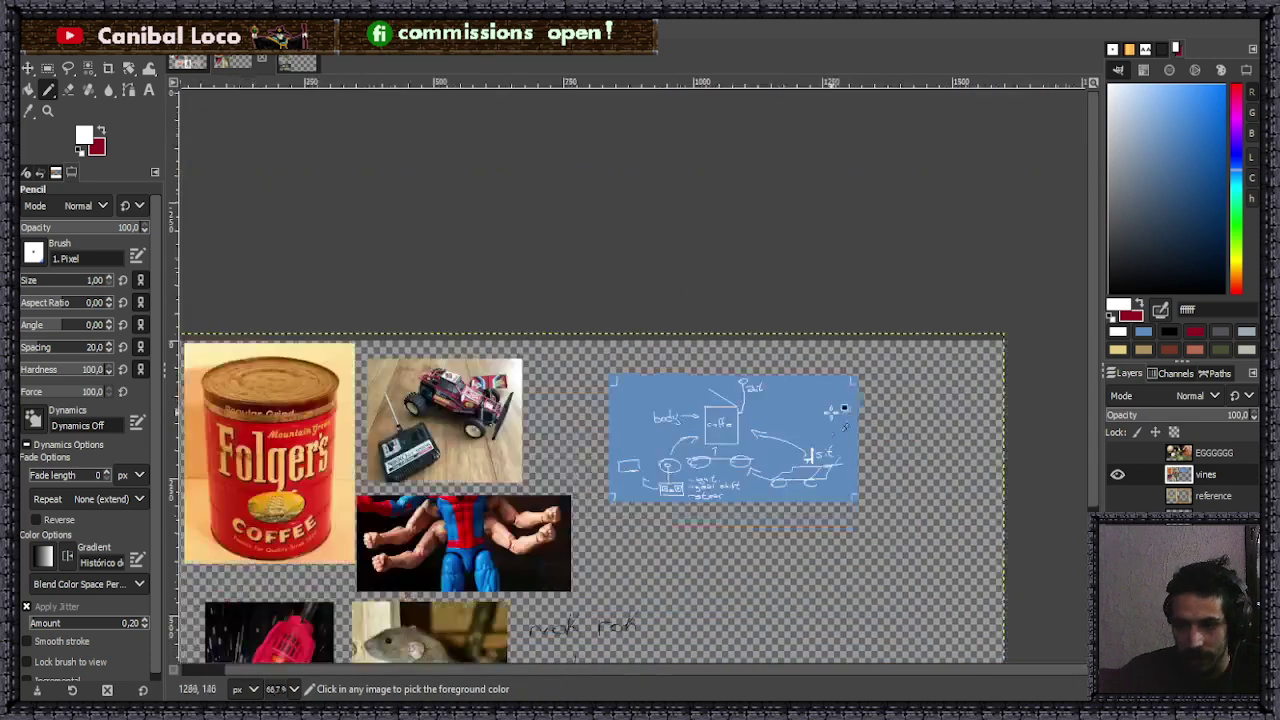
{"action": "scroll", "coordinate": [972, 364], "scroll_direction": "up", "scroll_amount": 3}
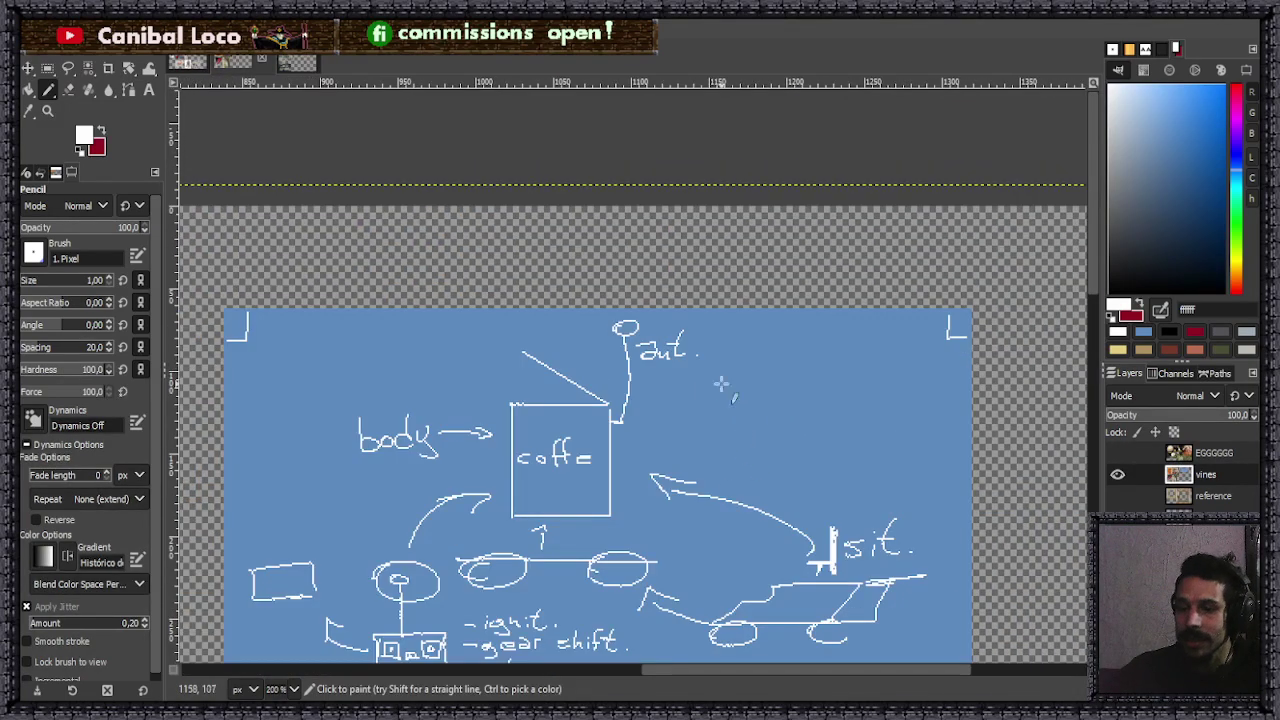
{"action": "scroll", "coordinate": [725, 405], "scroll_direction": "down", "scroll_amount": 2}
{"action": "scroll", "coordinate": [744, 393], "scroll_direction": "down", "scroll_amount": 2}
{"action": "scroll", "coordinate": [500, 380], "scroll_direction": "up", "scroll_amount": 3}
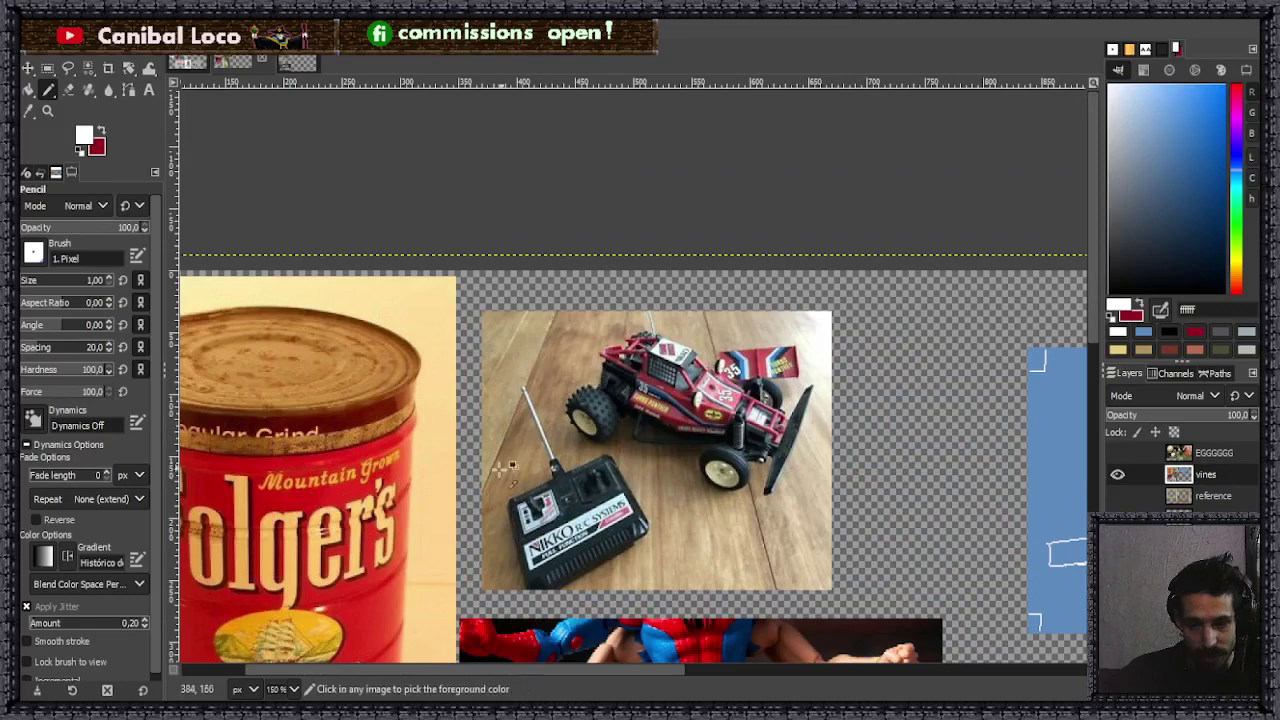
{"action": "scroll", "coordinate": [515, 455], "scroll_direction": "down", "scroll_amount": 5}
{"action": "scroll", "coordinate": [535, 432], "scroll_direction": "up", "scroll_amount": 4}
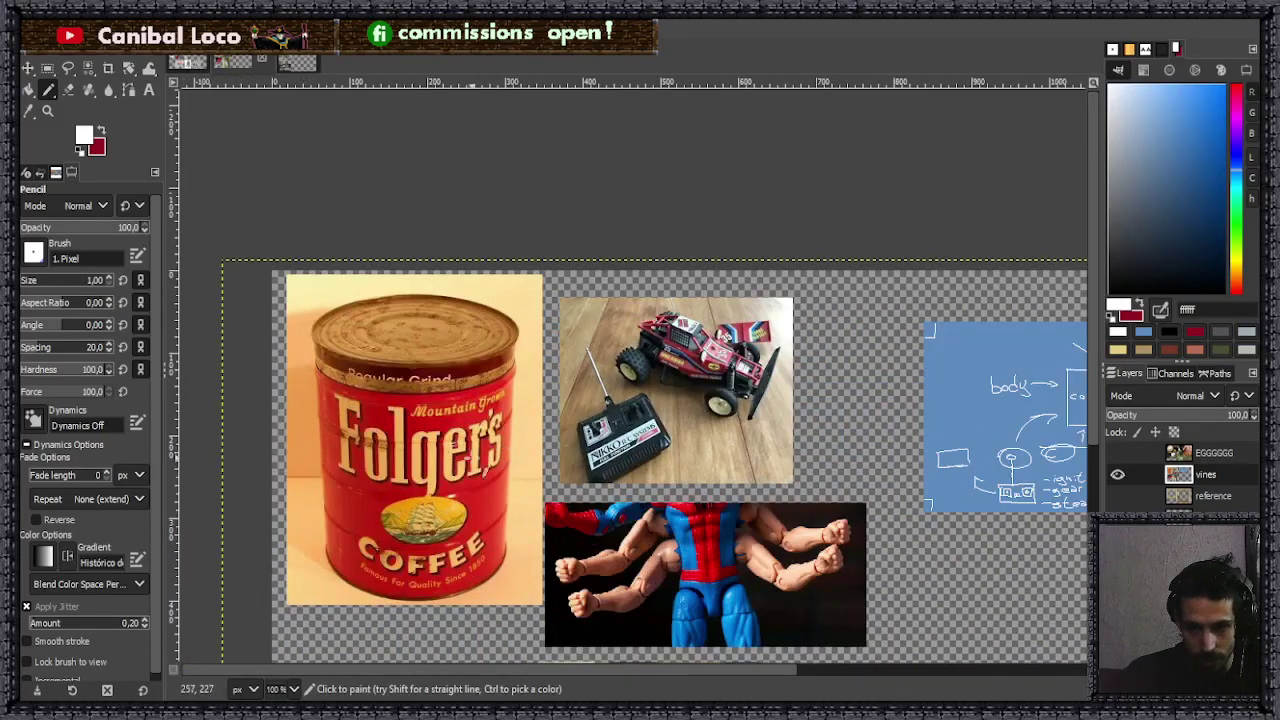
{"action": "scroll", "coordinate": [441, 378], "scroll_direction": "down", "scroll_amount": 2}
{"action": "scroll", "coordinate": [455, 505], "scroll_direction": "up", "scroll_amount": 2}
{"action": "scroll", "coordinate": [455, 505], "scroll_direction": "down", "scroll_amount": 2}
{"action": "scroll", "coordinate": [497, 457], "scroll_direction": "up", "scroll_amount": 1}
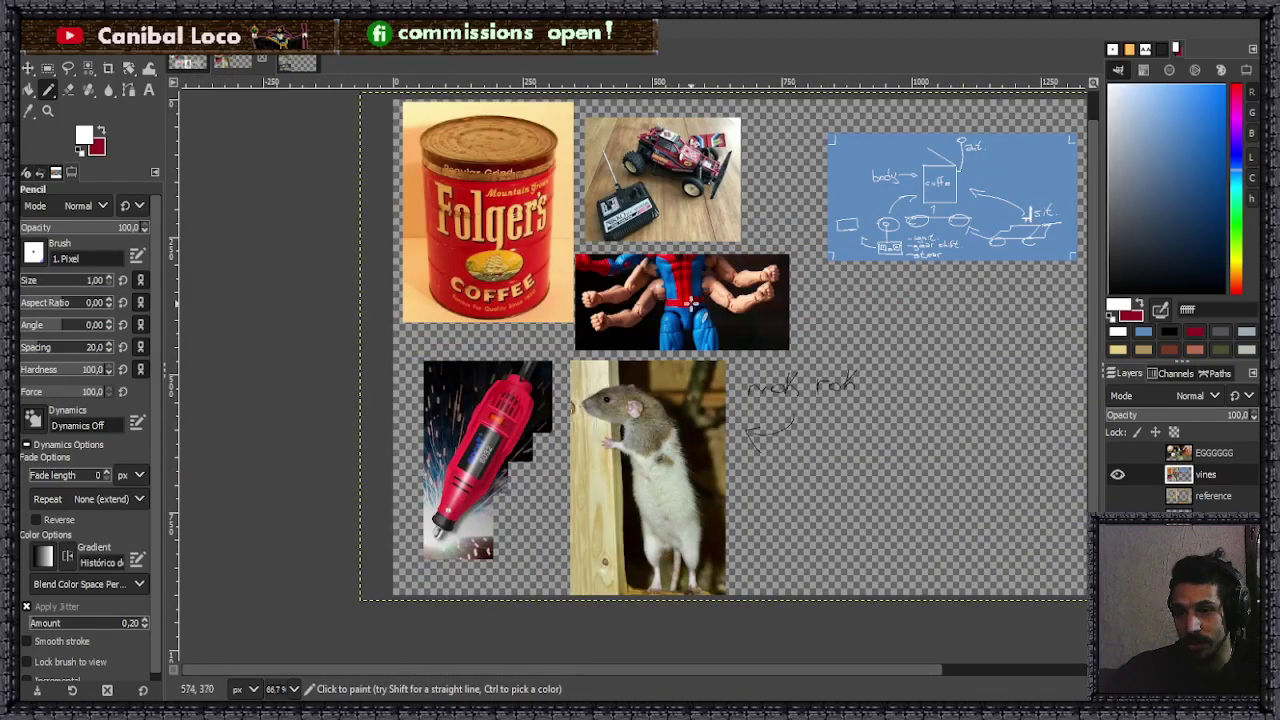
{"action": "scroll", "coordinate": [697, 300], "scroll_direction": "up", "scroll_amount": 3}
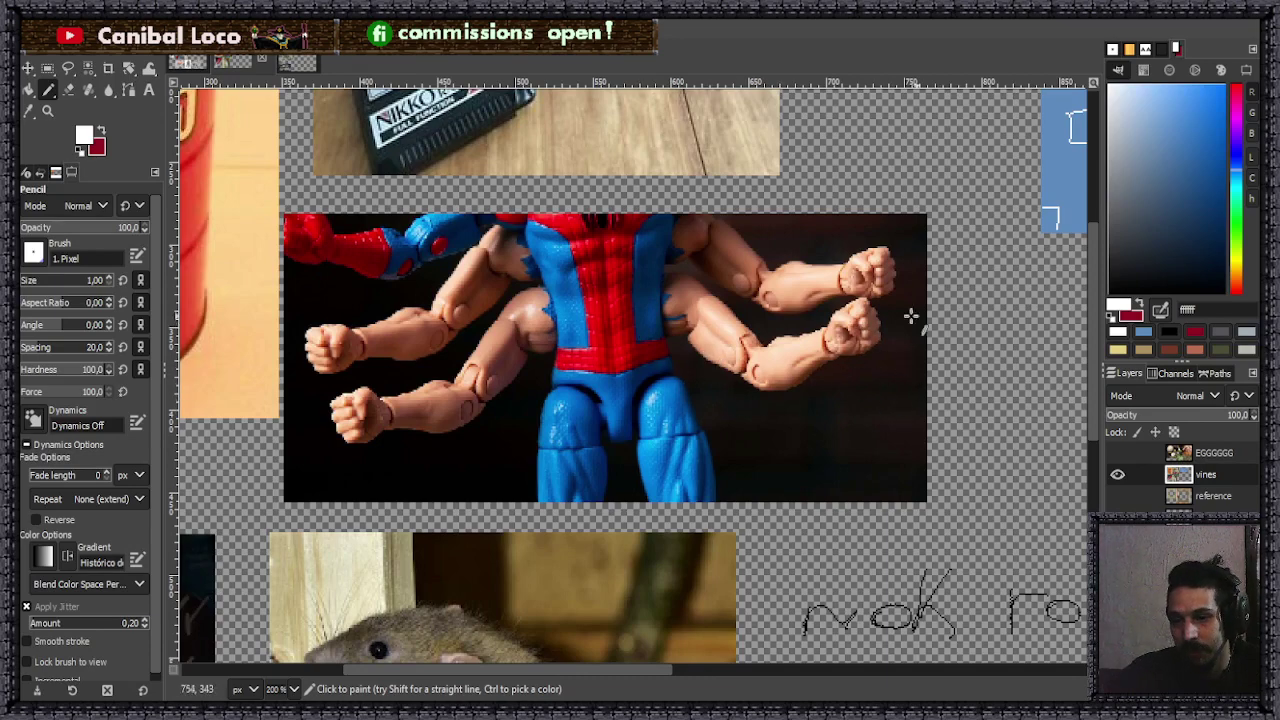
{"action": "scroll", "coordinate": [590, 437], "scroll_direction": "down", "scroll_amount": 4}
{"action": "scroll", "coordinate": [735, 340], "scroll_direction": "up", "scroll_amount": 3}
- Draw the outline of a bent arm ending in a rounded fist, about 39 by 33 px, on the blue area beyond the antenna label
{"action": "scroll", "coordinate": [735, 340], "scroll_direction": "up", "scroll_amount": 3}
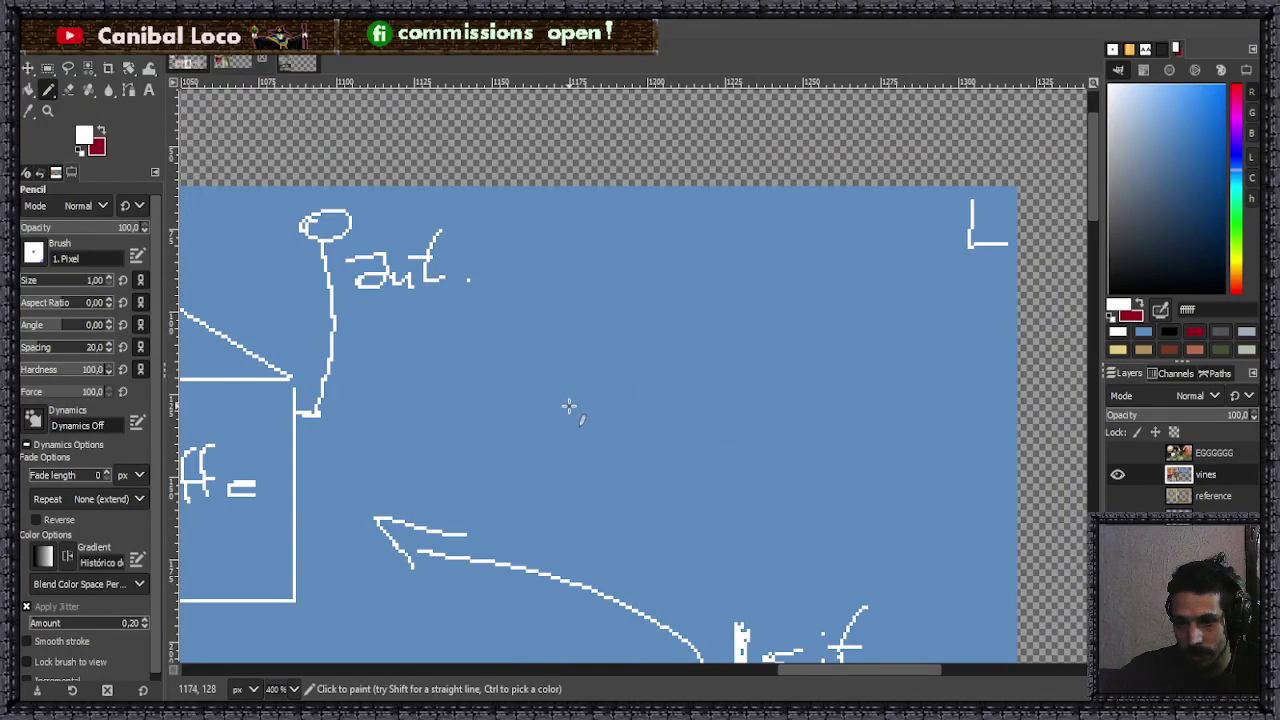
{"action": "left_click_drag", "start_coordinate": [567, 402], "coordinate": [685, 383]}
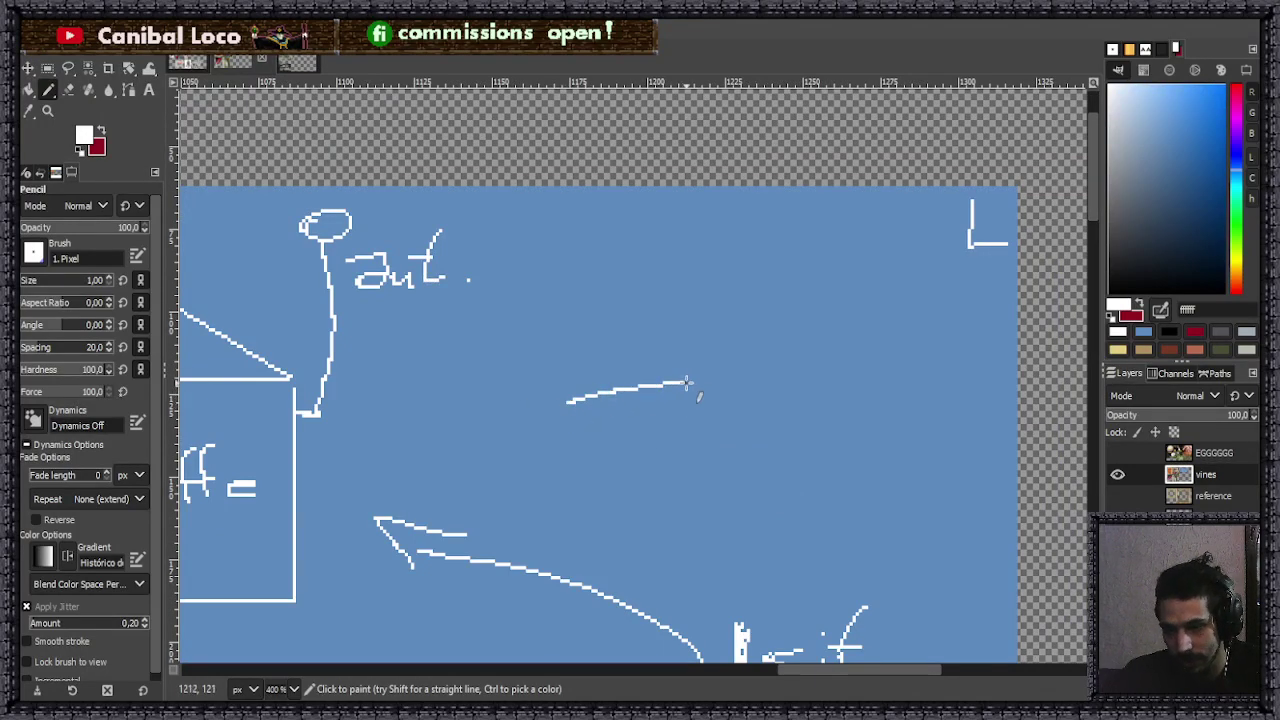
{"action": "mouse_move", "coordinate": [576, 433]}
{"action": "left_mouse_down"}
{"action": "mouse_move", "coordinate": [690, 400]}
{"action": "mouse_move", "coordinate": [714, 328]}
{"action": "mouse_move", "coordinate": [736, 362]}
{"action": "left_mouse_up"}
{"action": "left_click_drag", "start_coordinate": [690, 402], "coordinate": [742, 367]}
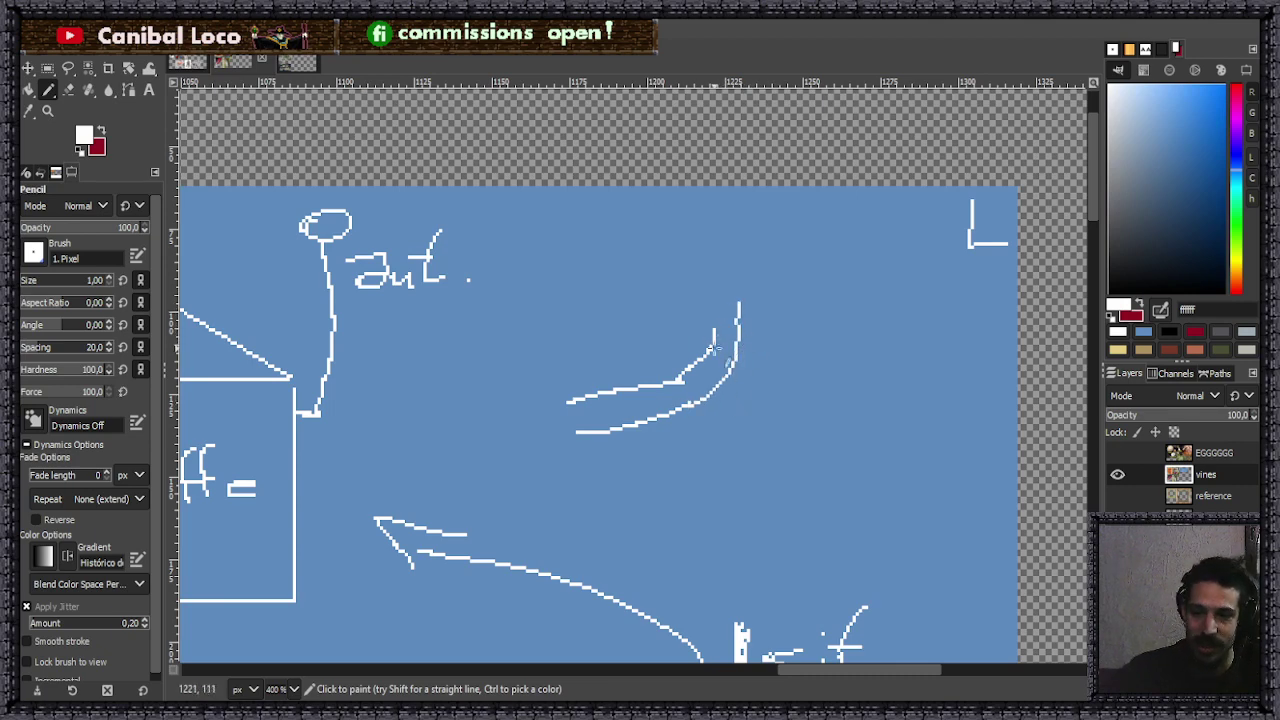
{"action": "mouse_move", "coordinate": [700, 318]}
{"action": "left_mouse_down"}
{"action": "mouse_move", "coordinate": [758, 276]}
{"action": "mouse_move", "coordinate": [766, 306]}
{"action": "mouse_move", "coordinate": [735, 377]}
{"action": "mouse_move", "coordinate": [791, 322]}
{"action": "mouse_move", "coordinate": [849, 315]}
{"action": "mouse_move", "coordinate": [812, 307]}
{"action": "mouse_move", "coordinate": [806, 352]}
{"action": "left_mouse_up"}
- Complete the handwritten label "arm" beside the fist and draw a curved arrow from the arm to the coffee box
{"action": "mouse_move", "coordinate": [806, 336]}
{"action": "left_mouse_down"}
{"action": "mouse_move", "coordinate": [851, 303]}
{"action": "mouse_move", "coordinate": [852, 340]}
{"action": "left_mouse_up"}
{"action": "left_click_drag", "start_coordinate": [853, 325], "coordinate": [889, 335]}
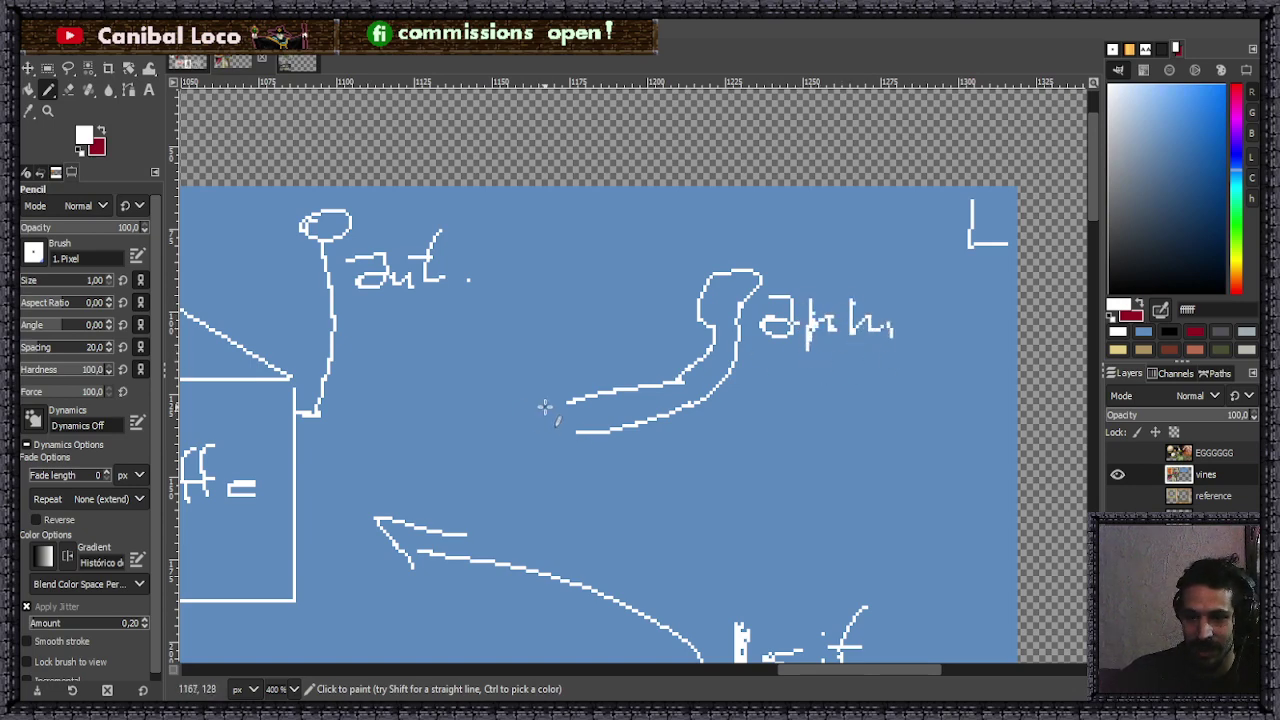
{"action": "mouse_move", "coordinate": [546, 418]}
{"action": "left_mouse_down"}
{"action": "mouse_move", "coordinate": [349, 470]}
{"action": "mouse_move", "coordinate": [343, 491]}
{"action": "mouse_move", "coordinate": [357, 503]}
{"action": "left_mouse_up"}
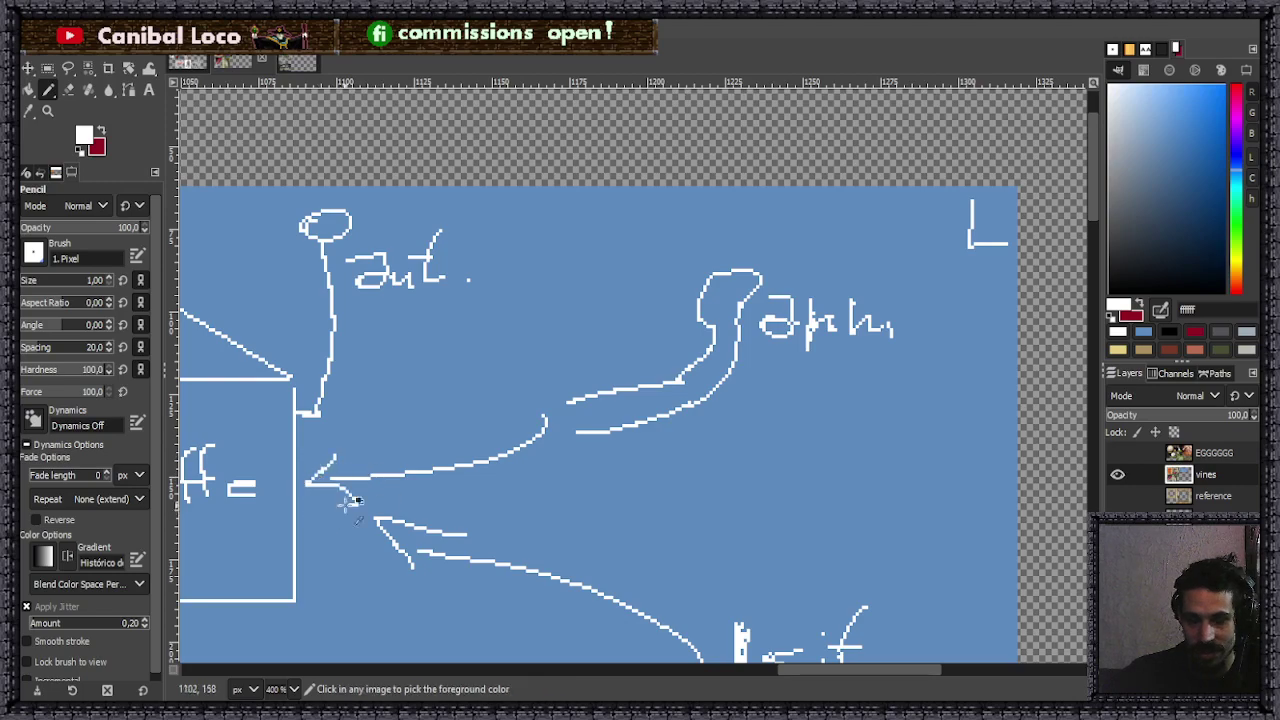
- Review the arm and its arrow within the overall sketch and alongside the reference photos
{"action": "scroll", "coordinate": [320, 510], "scroll_direction": "down", "scroll_amount": 5}
{"action": "scroll", "coordinate": [660, 352], "scroll_direction": "up", "scroll_amount": 3}
{"action": "scroll", "coordinate": [660, 352], "scroll_direction": "down", "scroll_amount": 4}
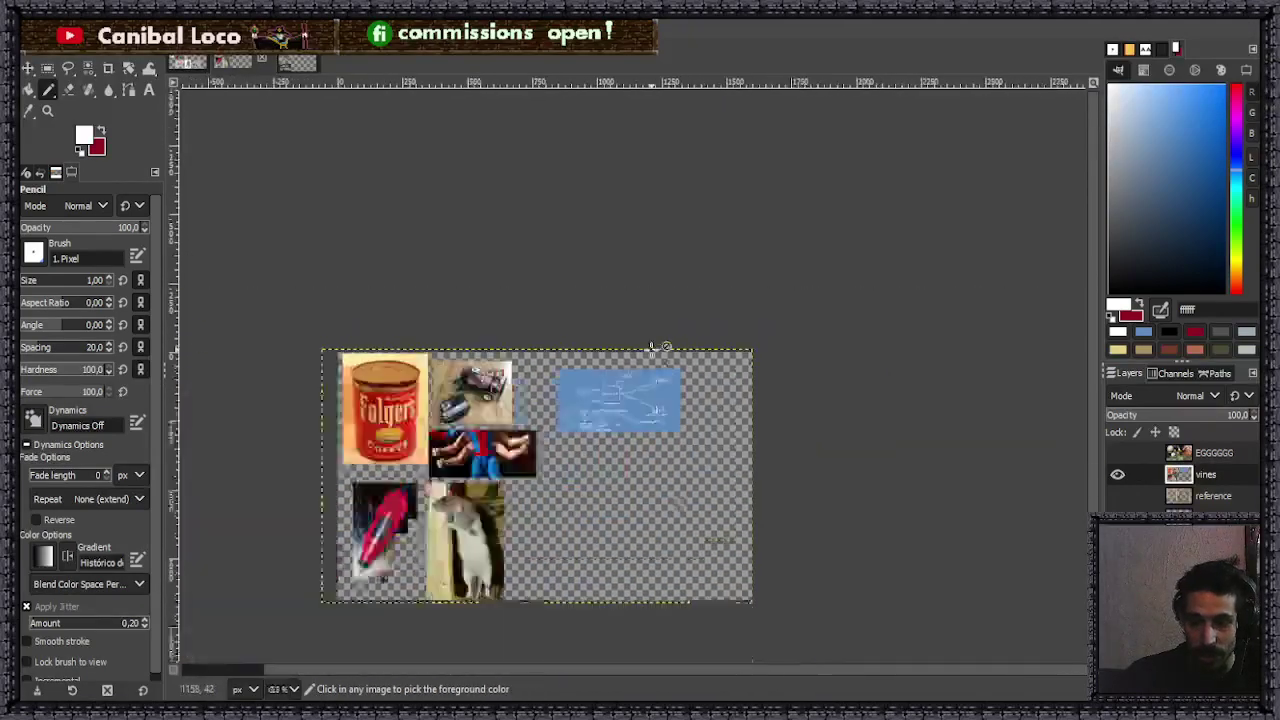
{"action": "scroll", "coordinate": [540, 435], "scroll_direction": "up", "scroll_amount": 3}
{"action": "scroll", "coordinate": [540, 435], "scroll_direction": "down", "scroll_amount": 3}
{"action": "scroll", "coordinate": [540, 435], "scroll_direction": "up", "scroll_amount": 2}
{"action": "scroll", "coordinate": [540, 435], "scroll_direction": "down", "scroll_amount": 3}
{"action": "scroll", "coordinate": [690, 310], "scroll_direction": "up", "scroll_amount": 8}
{"action": "scroll", "coordinate": [690, 310], "scroll_direction": "down", "scroll_amount": 3}
- Handwrite the note "+ nail" below the "arm" label
{"action": "scroll", "coordinate": [617, 376], "scroll_direction": "up", "scroll_amount": 4}
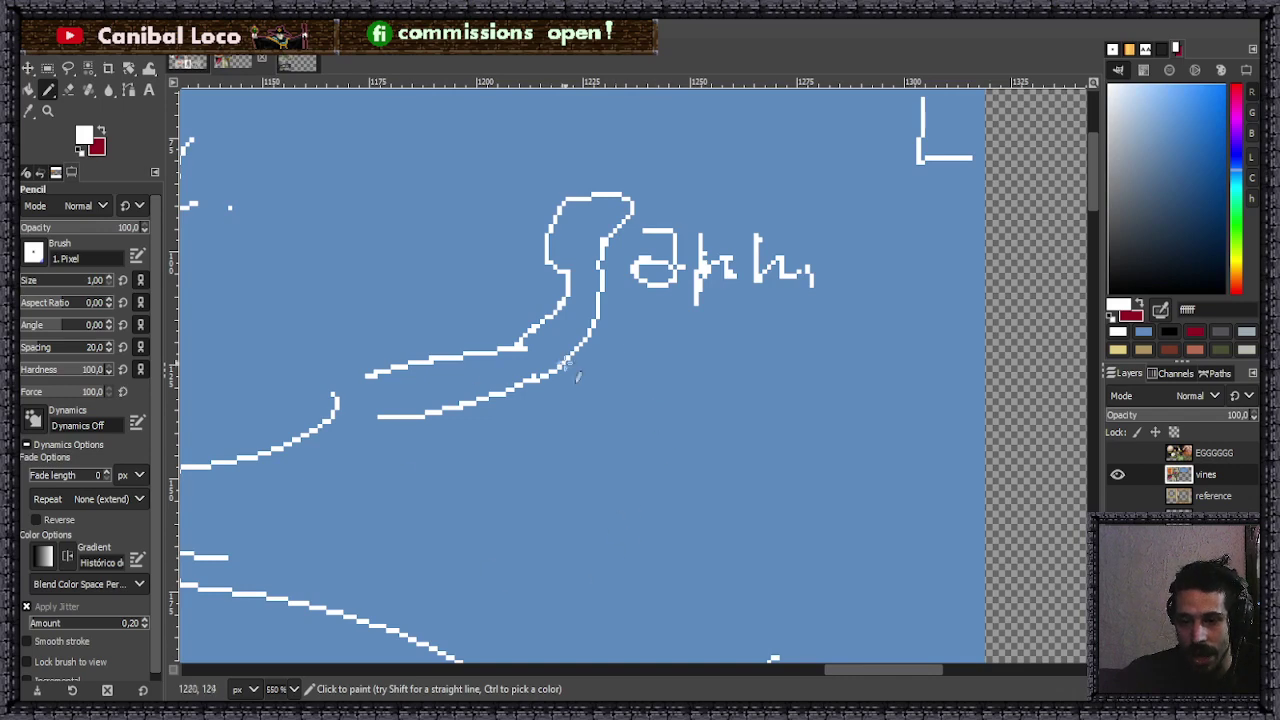
{"action": "left_click_drag", "start_coordinate": [610, 390], "coordinate": [596, 440]}
{"action": "mouse_move", "coordinate": [571, 421]}
{"action": "left_mouse_down"}
{"action": "mouse_move", "coordinate": [634, 417]}
{"action": "mouse_move", "coordinate": [660, 458]}
{"action": "left_mouse_up"}
{"action": "mouse_move", "coordinate": [661, 432]}
{"action": "left_mouse_down"}
{"action": "mouse_move", "coordinate": [734, 441]}
{"action": "mouse_move", "coordinate": [730, 417]}
{"action": "mouse_move", "coordinate": [770, 434]}
{"action": "left_mouse_up"}
{"action": "left_click", "coordinate": [770, 394]}
{"action": "mouse_move", "coordinate": [815, 362]}
{"action": "left_mouse_down"}
{"action": "mouse_move", "coordinate": [811, 424]}
{"action": "mouse_move", "coordinate": [768, 414]}
{"action": "mouse_move", "coordinate": [752, 446]}
{"action": "left_mouse_up"}
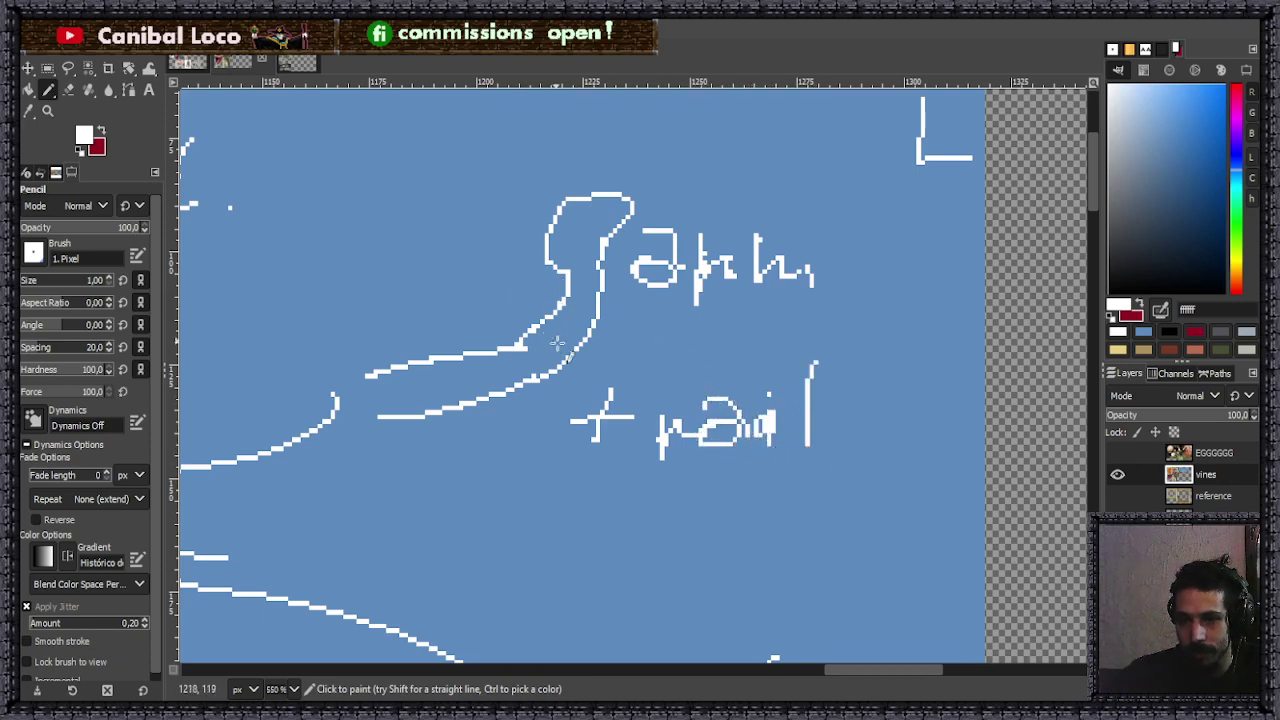
- Handwrite "(weap)" in parentheses after the "+ nail" note, extending past the edge of the blue panel
{"action": "mouse_move", "coordinate": [898, 345]}
{"action": "left_mouse_down"}
{"action": "mouse_move", "coordinate": [868, 370]}
{"action": "mouse_move", "coordinate": [862, 470]}
{"action": "left_mouse_up"}
{"action": "mouse_move", "coordinate": [878, 420]}
{"action": "left_mouse_down"}
{"action": "mouse_move", "coordinate": [998, 424]}
{"action": "mouse_move", "coordinate": [1024, 444]}
{"action": "mouse_move", "coordinate": [1024, 413]}
{"action": "mouse_move", "coordinate": [1054, 451]}
{"action": "mouse_move", "coordinate": [1064, 504]}
{"action": "left_mouse_up"}
{"action": "left_click_drag", "start_coordinate": [1046, 420], "coordinate": [1070, 464]}
{"action": "scroll", "coordinate": [1064, 450], "scroll_direction": "down", "scroll_amount": 5}
{"action": "scroll", "coordinate": [948, 355], "scroll_direction": "up", "scroll_amount": 5}
{"action": "left_click_drag", "start_coordinate": [946, 332], "coordinate": [936, 470]}
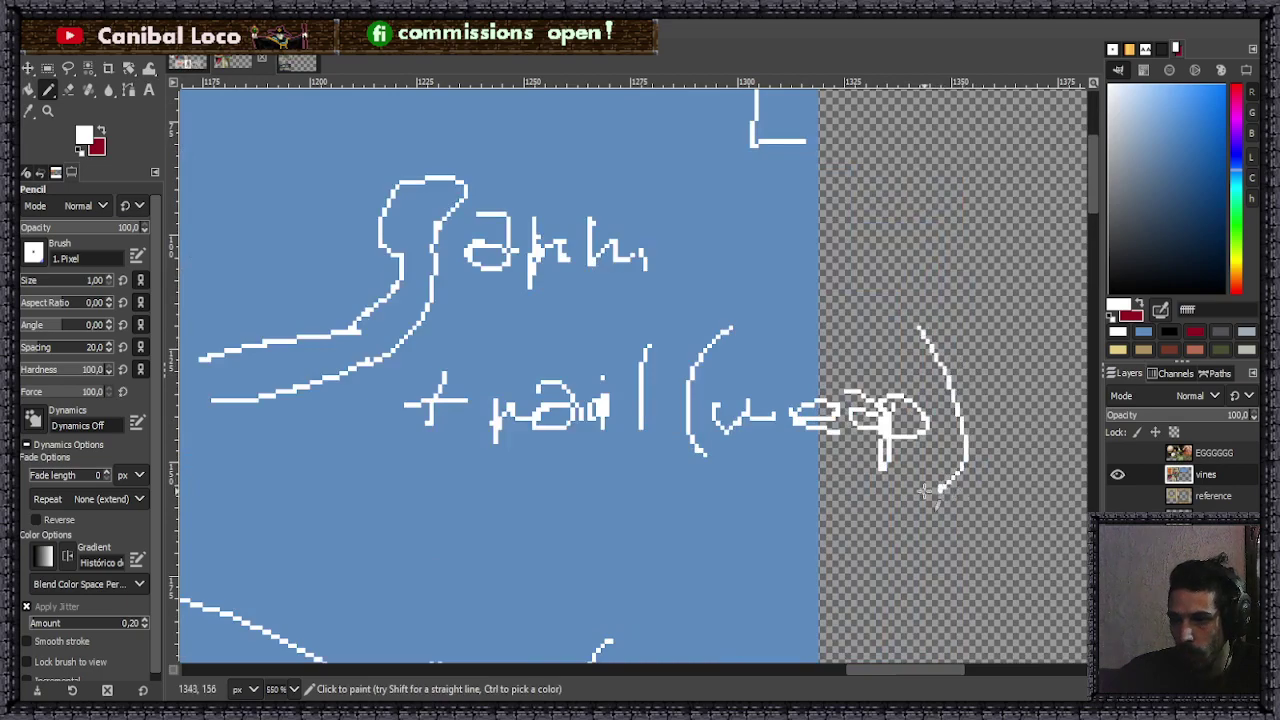
- Handwrite the word "wire" beneath the "+ nail (weap)" note
{"action": "scroll", "coordinate": [920, 430], "scroll_direction": "down", "scroll_amount": 3}
{"action": "scroll", "coordinate": [888, 398], "scroll_direction": "down", "scroll_amount": 2}
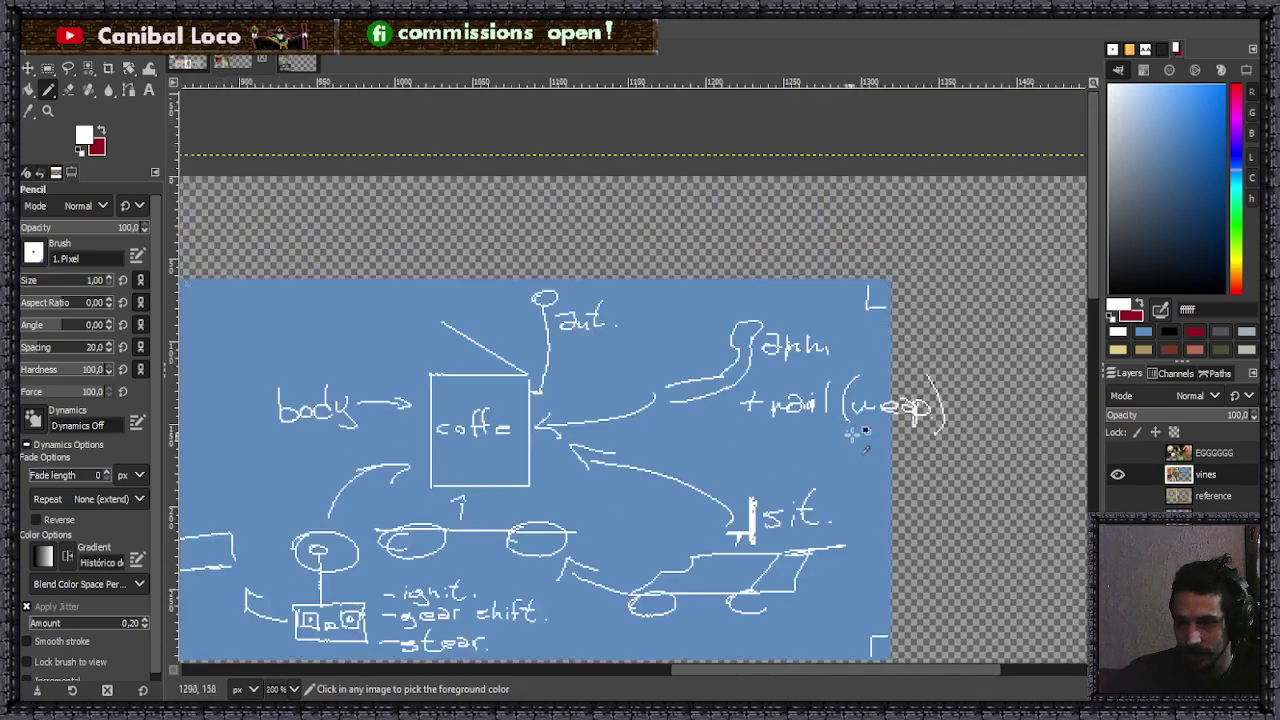
{"action": "scroll", "coordinate": [814, 366], "scroll_direction": "up", "scroll_amount": 4}
{"action": "scroll", "coordinate": [700, 400], "scroll_direction": "down", "scroll_amount": 1}
{"action": "scroll", "coordinate": [700, 405], "scroll_direction": "up", "scroll_amount": 3}
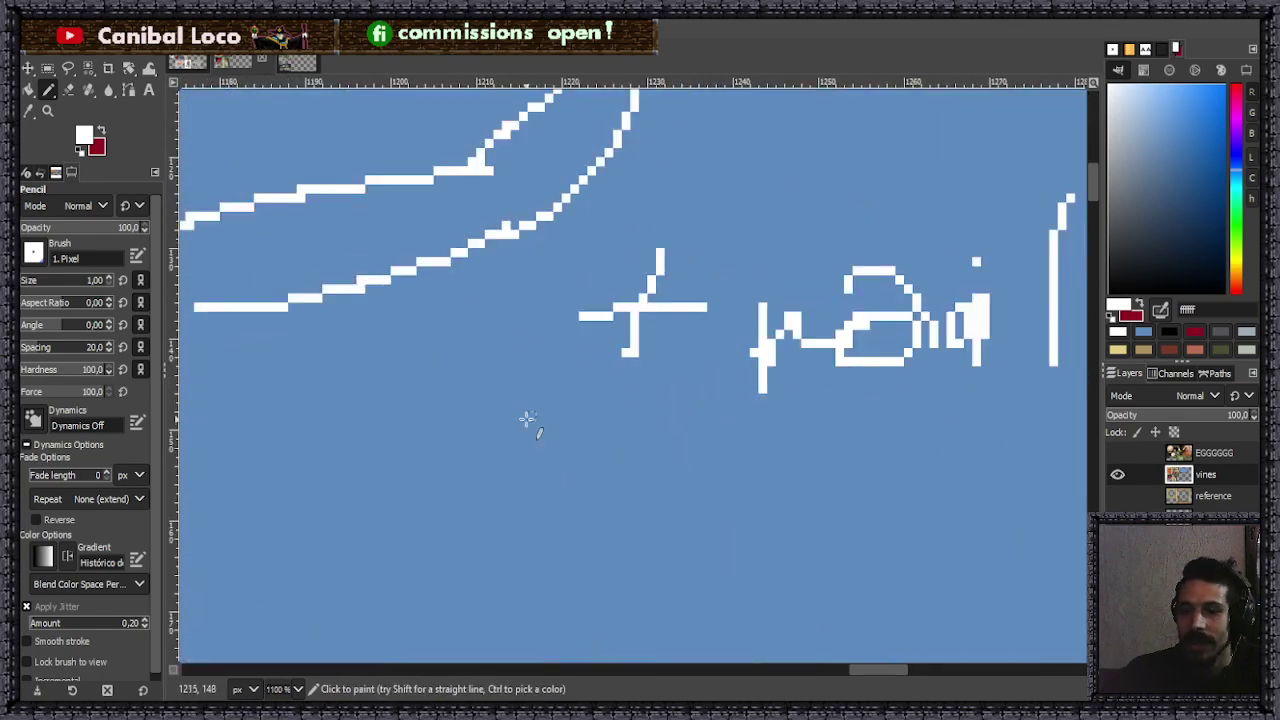
{"action": "scroll", "coordinate": [646, 420], "scroll_direction": "down", "scroll_amount": 4}
{"action": "scroll", "coordinate": [730, 385], "scroll_direction": "up", "scroll_amount": 2}
{"action": "scroll", "coordinate": [745, 420], "scroll_direction": "up", "scroll_amount": 2}
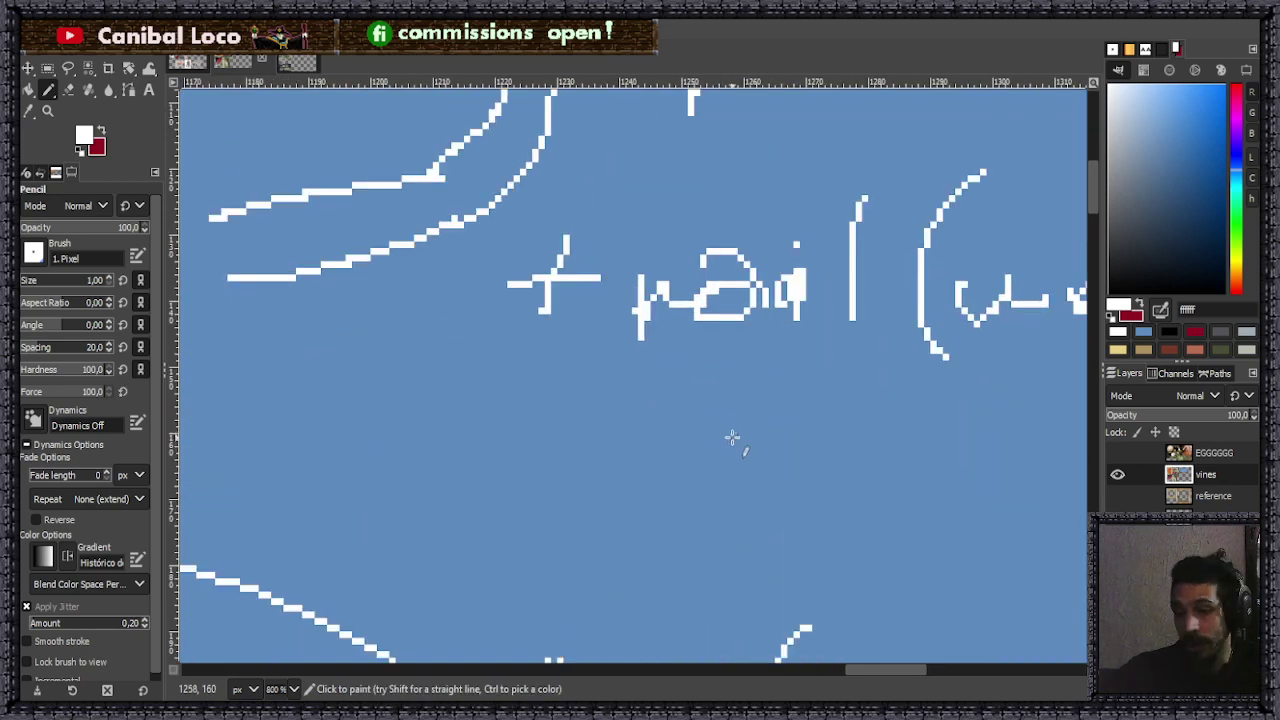
{"action": "mouse_move", "coordinate": [632, 446]}
{"action": "left_mouse_down"}
{"action": "mouse_move", "coordinate": [679, 454]}
{"action": "mouse_move", "coordinate": [763, 442]}
{"action": "mouse_move", "coordinate": [769, 427]}
{"action": "mouse_move", "coordinate": [789, 457]}
{"action": "mouse_move", "coordinate": [868, 433]}
{"action": "mouse_move", "coordinate": [902, 478]}
{"action": "left_mouse_up"}
- Examine the annotated sketch and the reference photos, including the red rotary tool and the standing rat
{"action": "scroll", "coordinate": [921, 382], "scroll_direction": "down", "scroll_amount": 6}
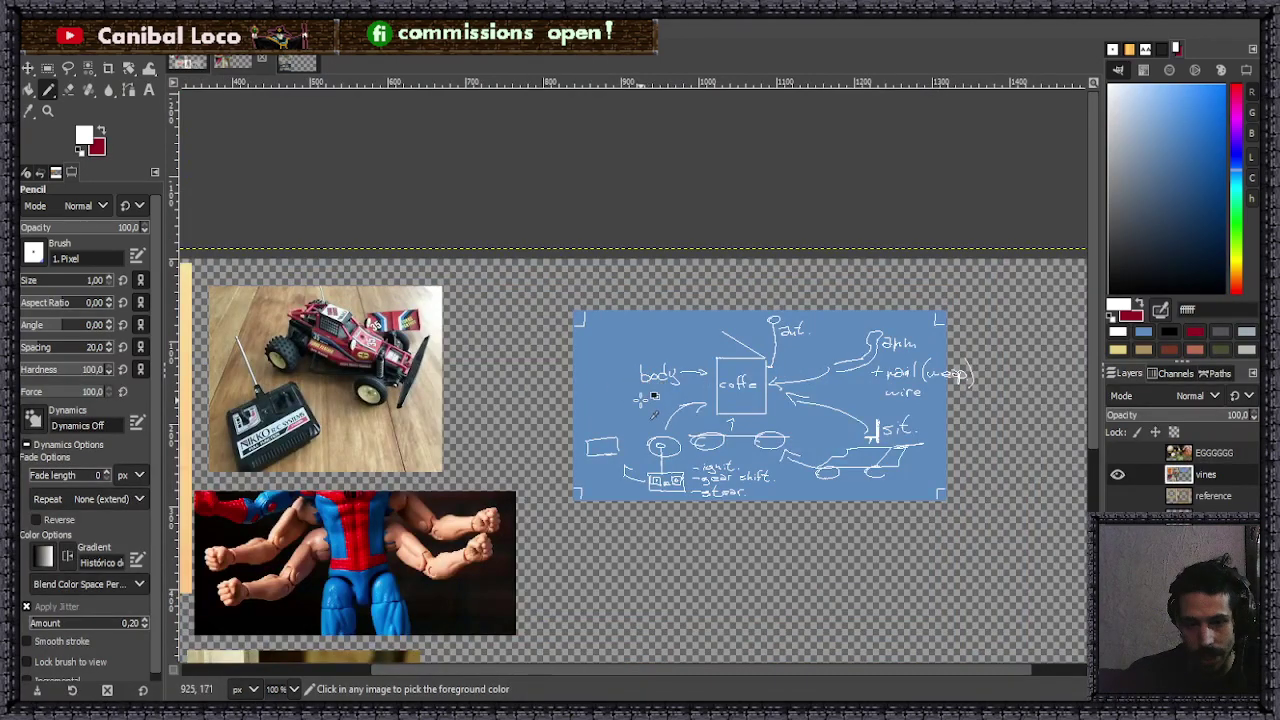
{"action": "scroll", "coordinate": [655, 395], "scroll_direction": "down", "scroll_amount": 3}
{"action": "scroll", "coordinate": [722, 378], "scroll_direction": "up", "scroll_amount": 4}
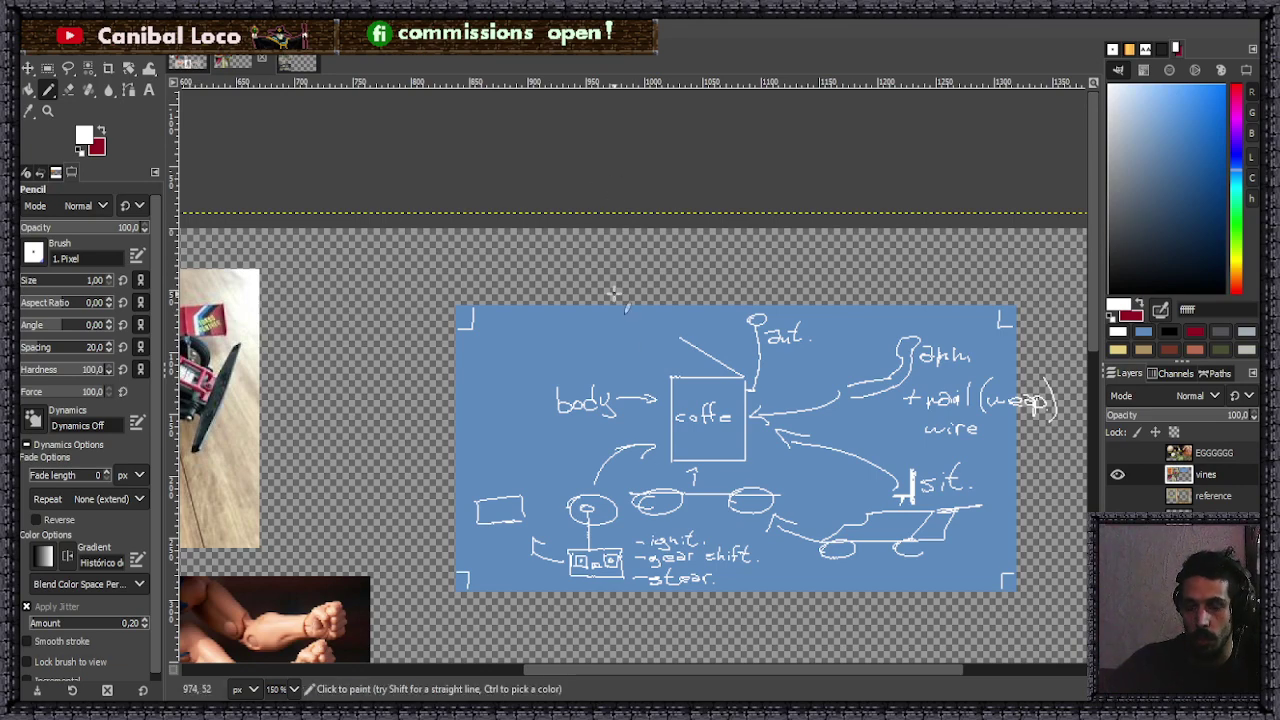
{"action": "scroll", "coordinate": [600, 412], "scroll_direction": "down", "scroll_amount": 3}
{"action": "scroll", "coordinate": [605, 409], "scroll_direction": "up", "scroll_amount": 3}
{"action": "scroll", "coordinate": [566, 424], "scroll_direction": "down", "scroll_amount": 4}
{"action": "scroll", "coordinate": [430, 590], "scroll_direction": "up", "scroll_amount": 3}
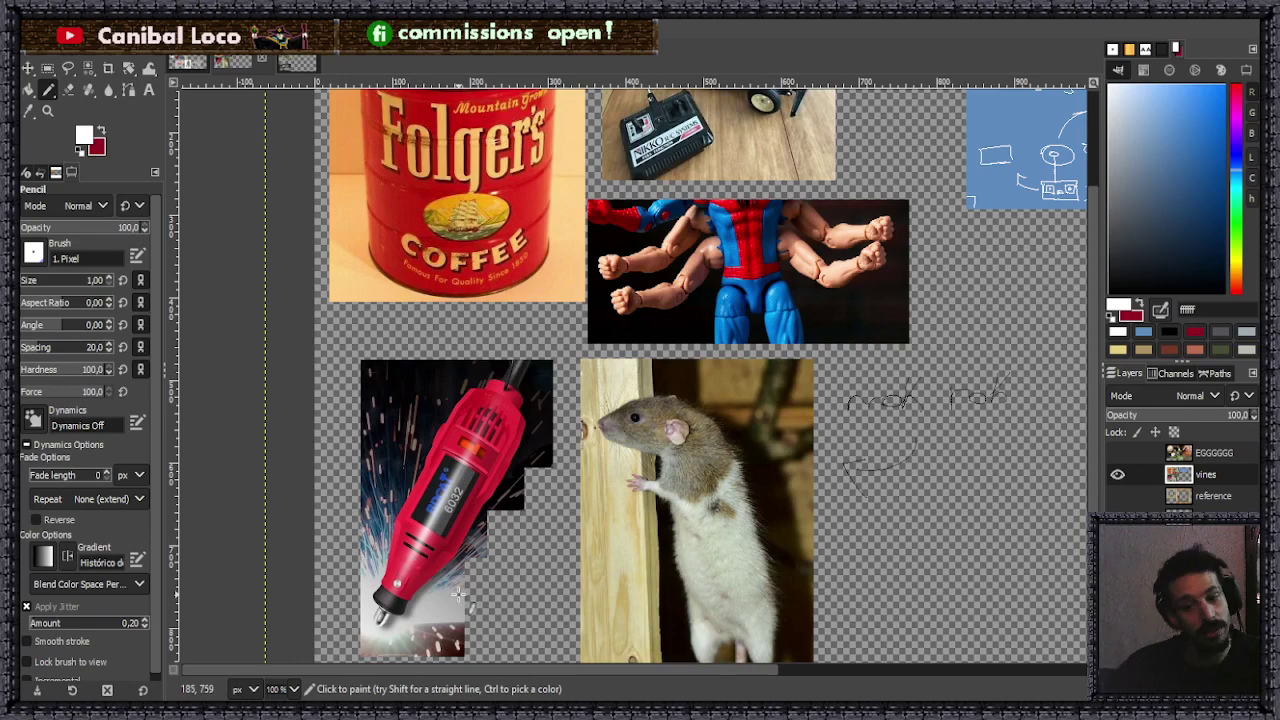
{"action": "scroll", "coordinate": [620, 398], "scroll_direction": "down", "scroll_amount": 3}
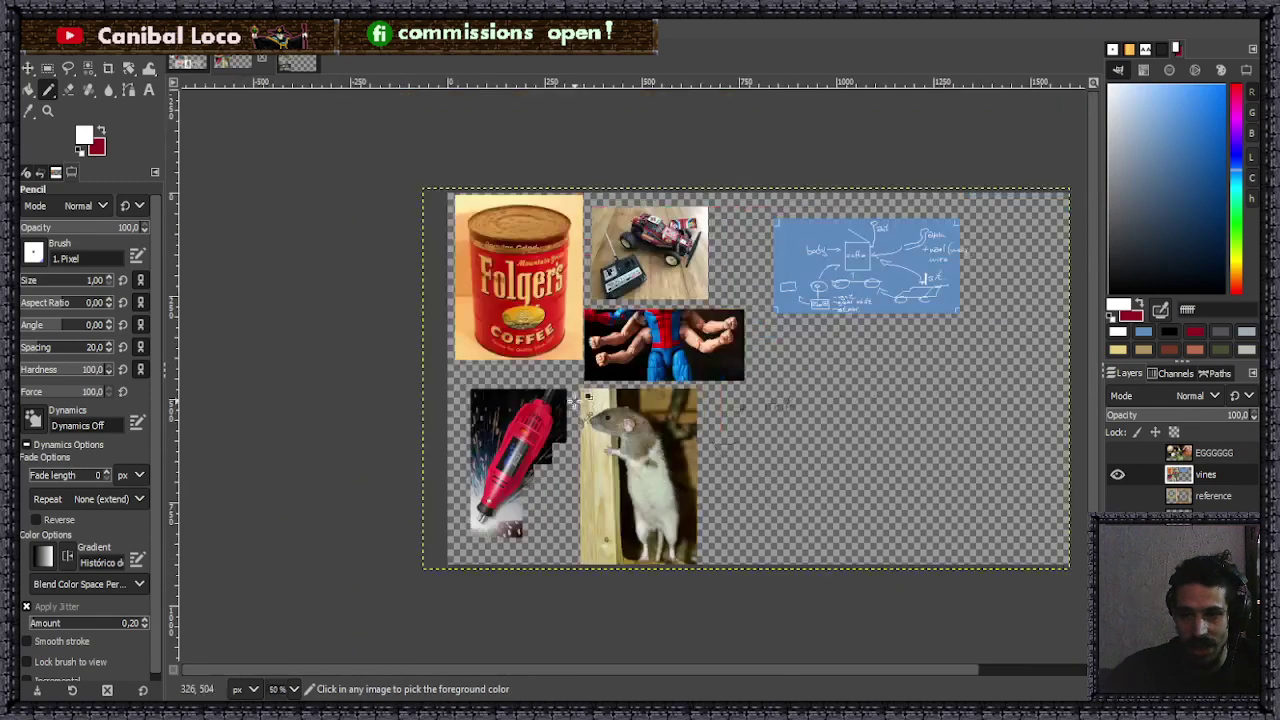
- Handwrite "drill in opening" above the coffee box and draw a short arrow from it down to the box's upper corner
{"action": "scroll", "coordinate": [728, 286], "scroll_direction": "up", "scroll_amount": 8}
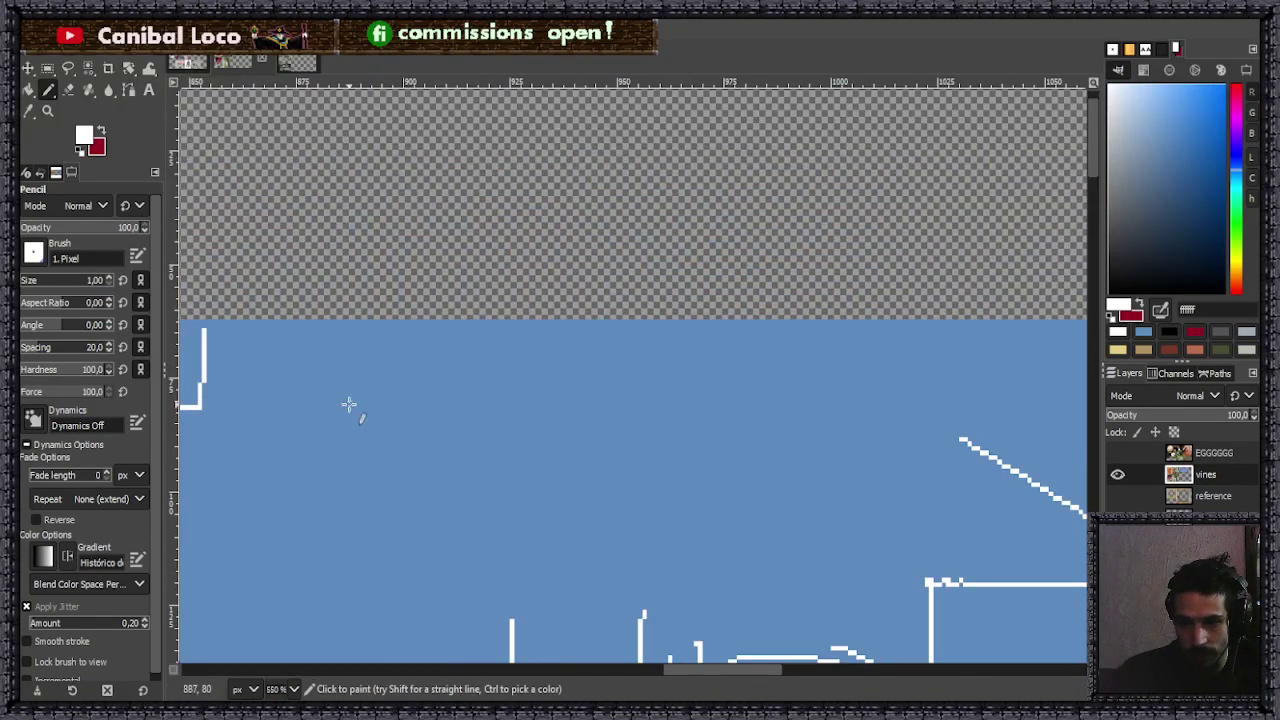
{"action": "mouse_move", "coordinate": [368, 412]}
{"action": "left_mouse_down"}
{"action": "mouse_move", "coordinate": [370, 442]}
{"action": "mouse_move", "coordinate": [424, 398]}
{"action": "mouse_move", "coordinate": [431, 426]}
{"action": "mouse_move", "coordinate": [474, 354]}
{"action": "left_mouse_up"}
{"action": "left_click_drag", "start_coordinate": [499, 348], "coordinate": [478, 428]}
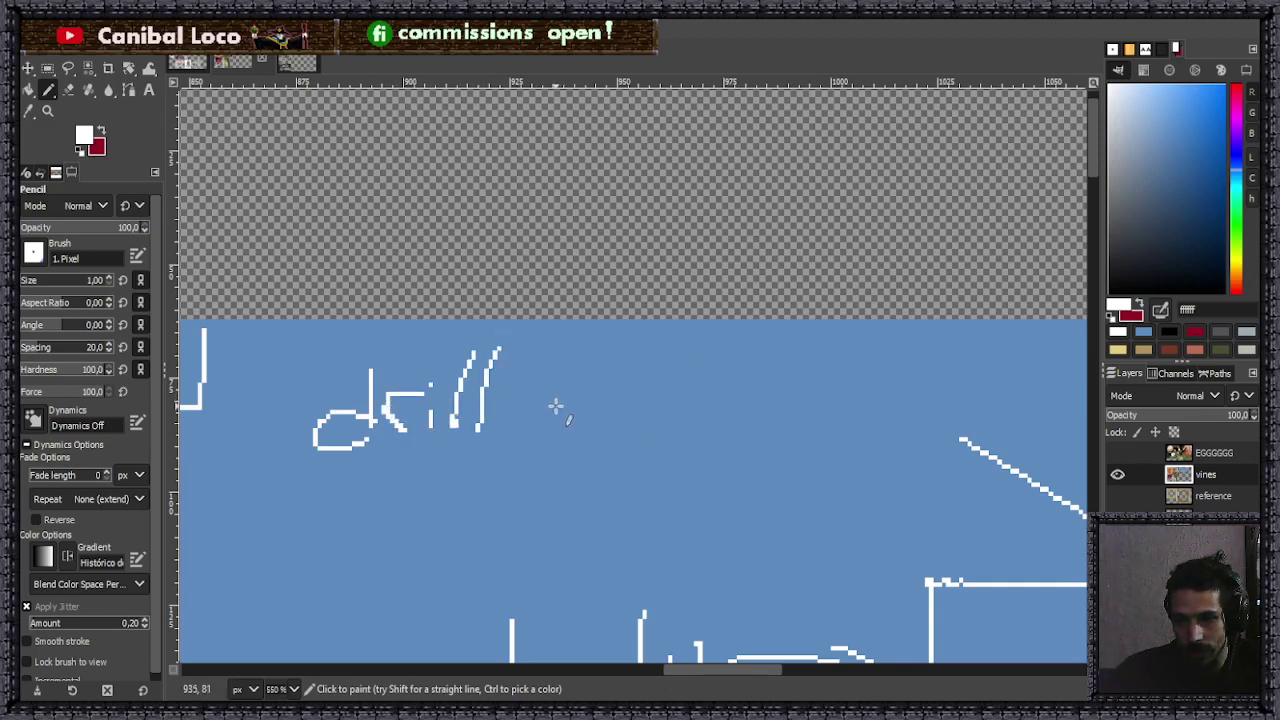
{"action": "mouse_move", "coordinate": [557, 392]}
{"action": "left_mouse_down"}
{"action": "mouse_move", "coordinate": [557, 422]}
{"action": "mouse_move", "coordinate": [599, 422]}
{"action": "left_mouse_up"}
{"action": "left_click", "coordinate": [554, 371]}
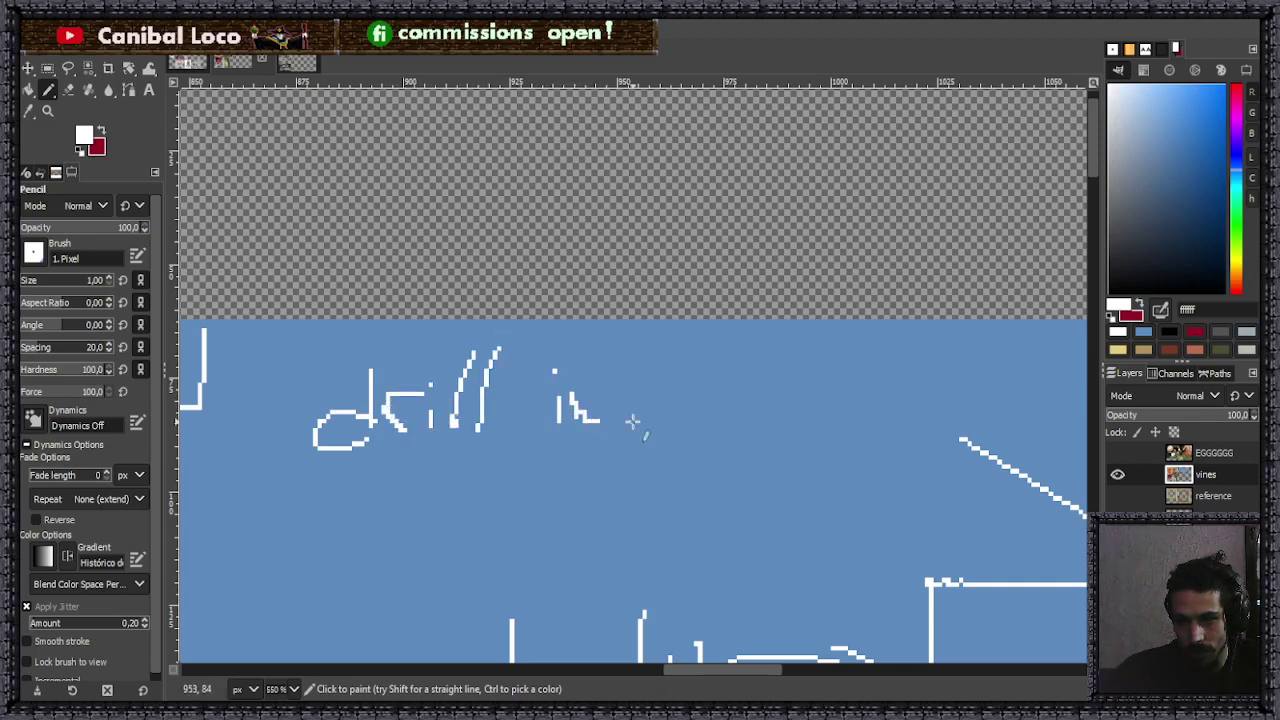
{"action": "left_click_drag", "start_coordinate": [690, 390], "coordinate": [704, 446]}
{"action": "mouse_move", "coordinate": [706, 390]}
{"action": "left_mouse_down"}
{"action": "mouse_move", "coordinate": [740, 408]}
{"action": "mouse_move", "coordinate": [812, 412]}
{"action": "left_mouse_up"}
{"action": "mouse_move", "coordinate": [824, 392]}
{"action": "left_mouse_down"}
{"action": "mouse_move", "coordinate": [873, 378]}
{"action": "mouse_move", "coordinate": [905, 403]}
{"action": "mouse_move", "coordinate": [917, 395]}
{"action": "mouse_move", "coordinate": [910, 432]}
{"action": "left_mouse_up"}
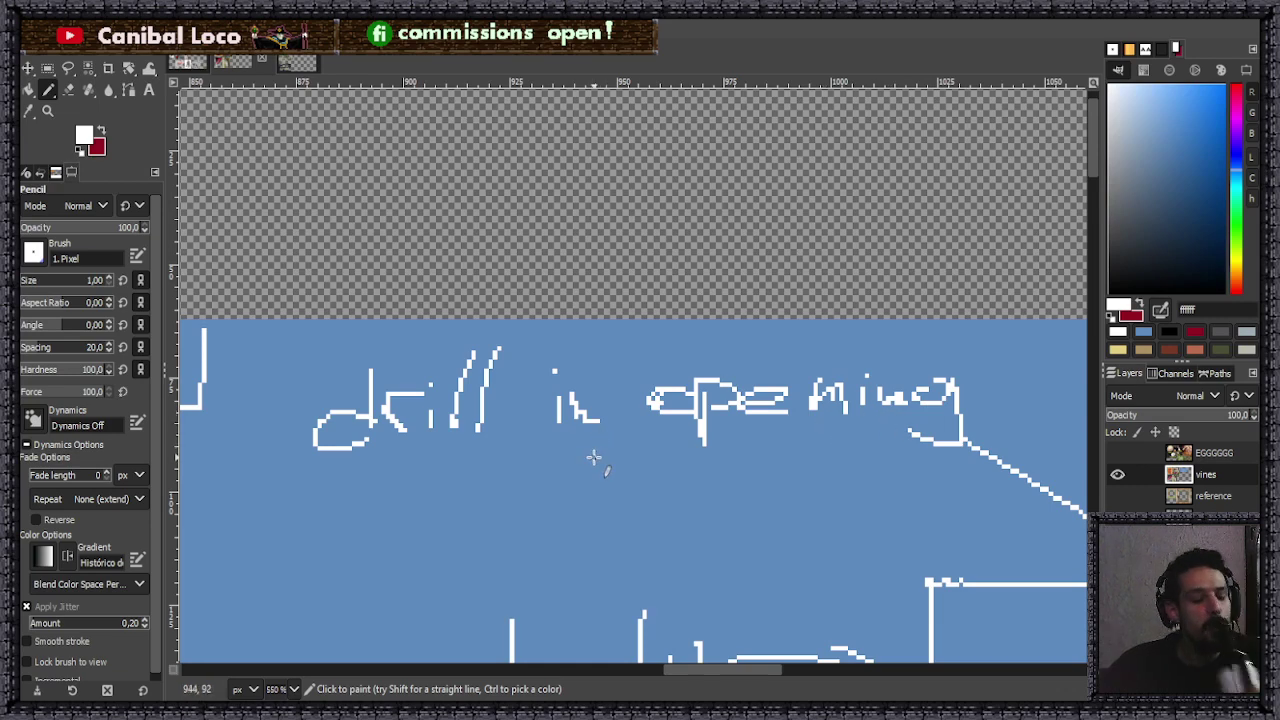
{"action": "scroll", "coordinate": [614, 457], "scroll_direction": "down", "scroll_amount": 6}
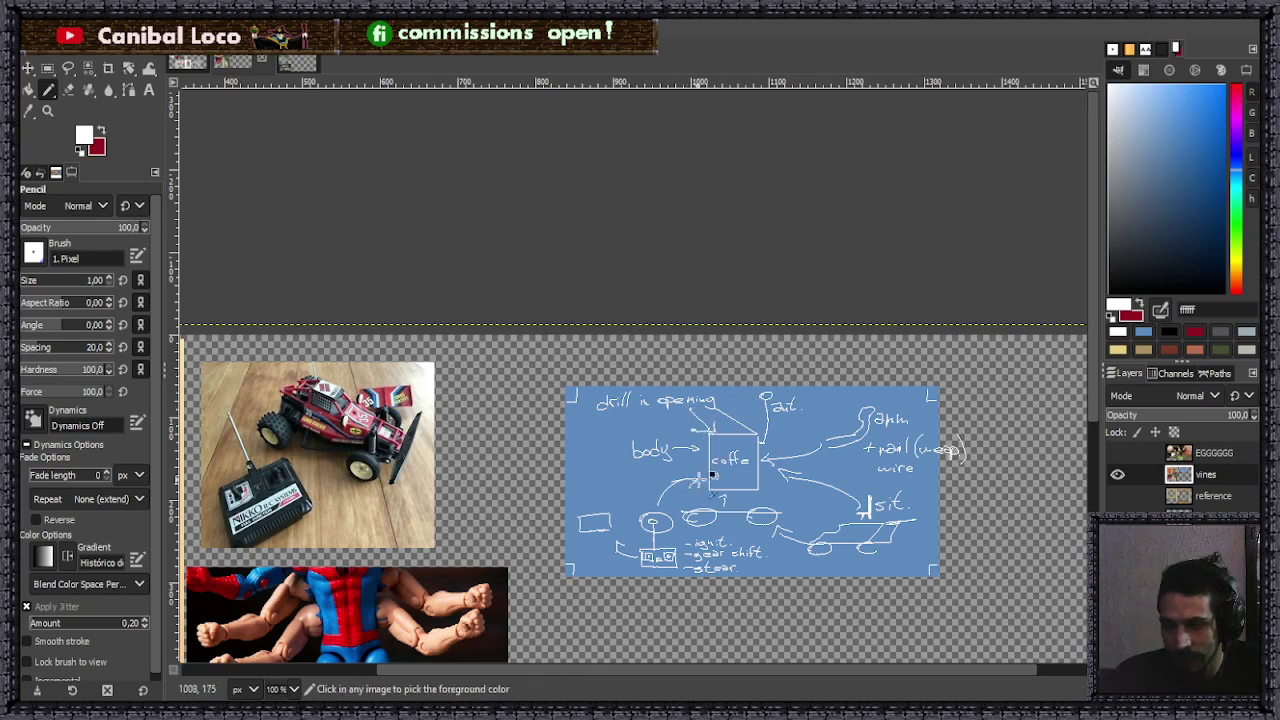
- Switch to the image with the house, sunflowers and panda drawing and set the foreground color to light gray d2d5d8
{"action": "scroll", "coordinate": [680, 470], "scroll_direction": "down", "scroll_amount": 3}
{"action": "scroll", "coordinate": [739, 420], "scroll_direction": "up", "scroll_amount": 4}
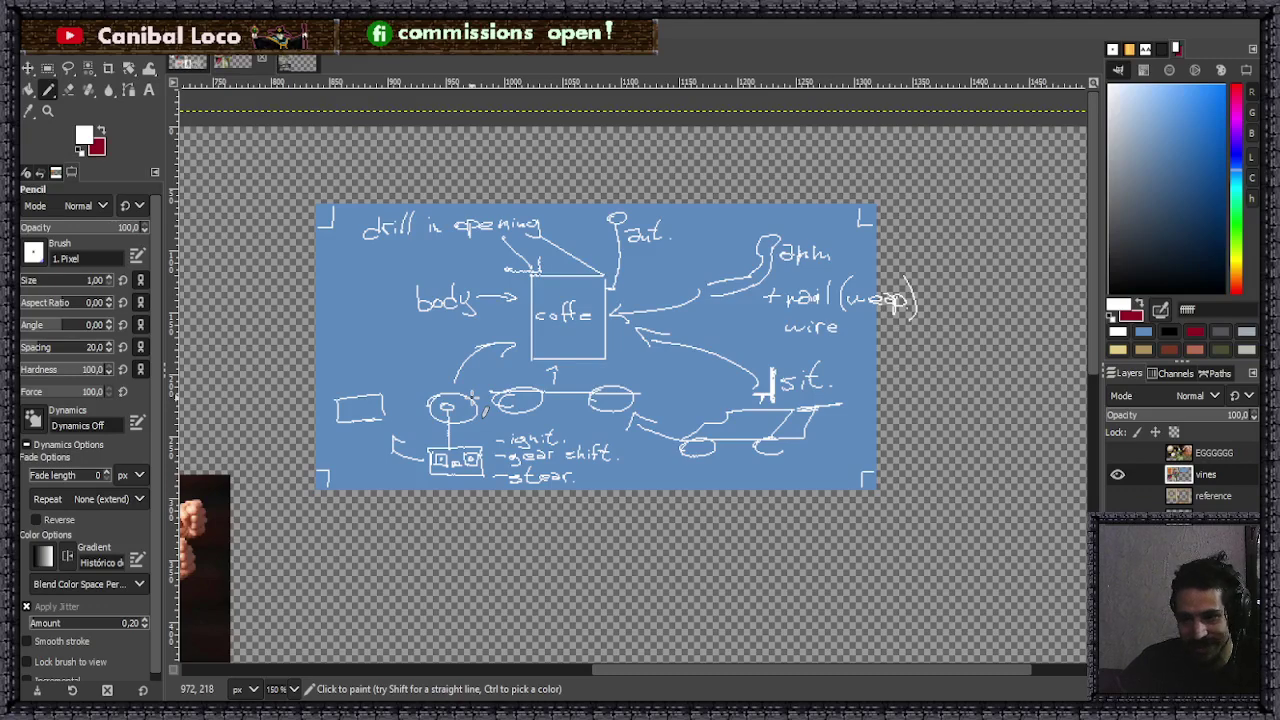
{"action": "left_click", "coordinate": [295, 63]}
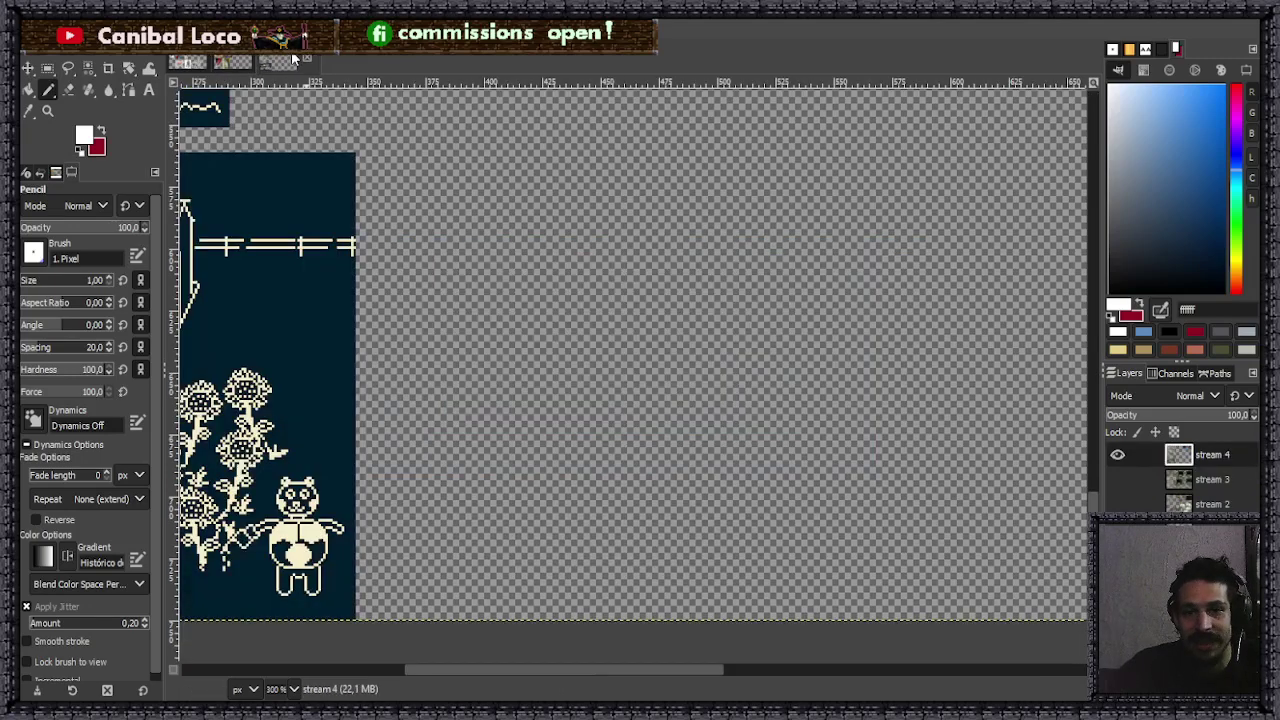
{"action": "scroll", "coordinate": [451, 457], "scroll_direction": "down", "scroll_amount": 1}
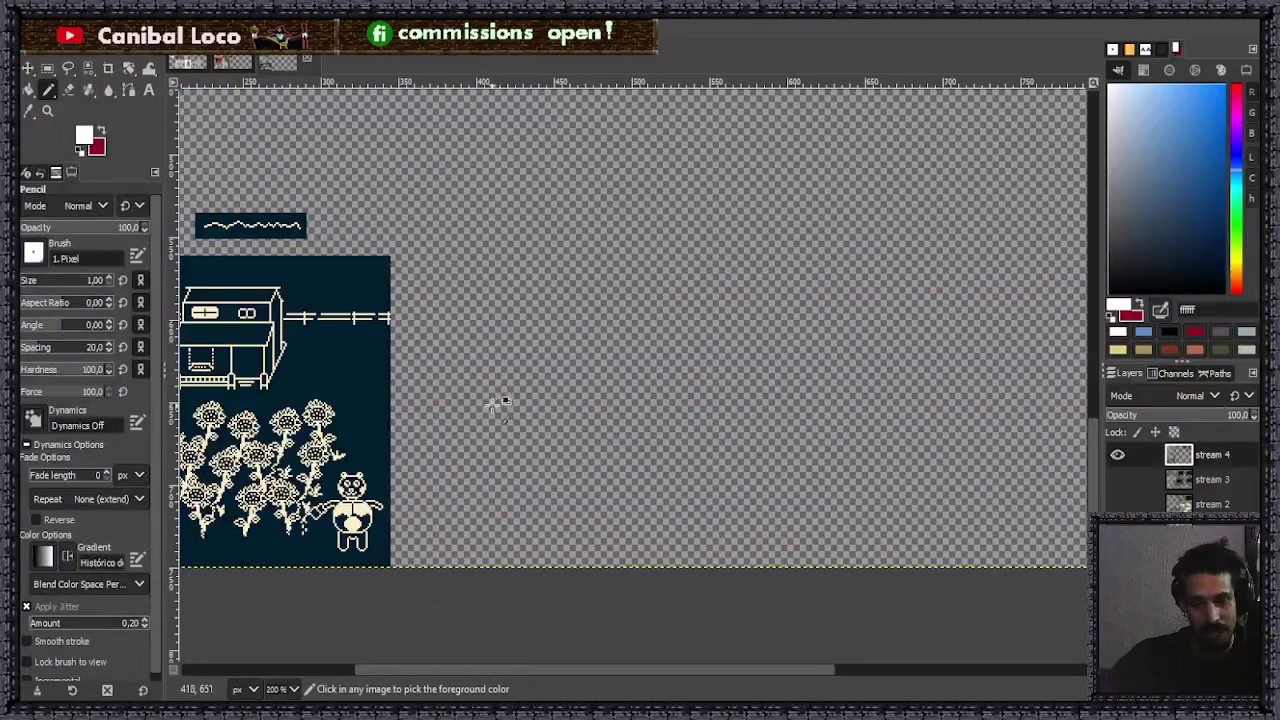
{"action": "scroll", "coordinate": [493, 427], "scroll_direction": "up", "scroll_amount": 3}
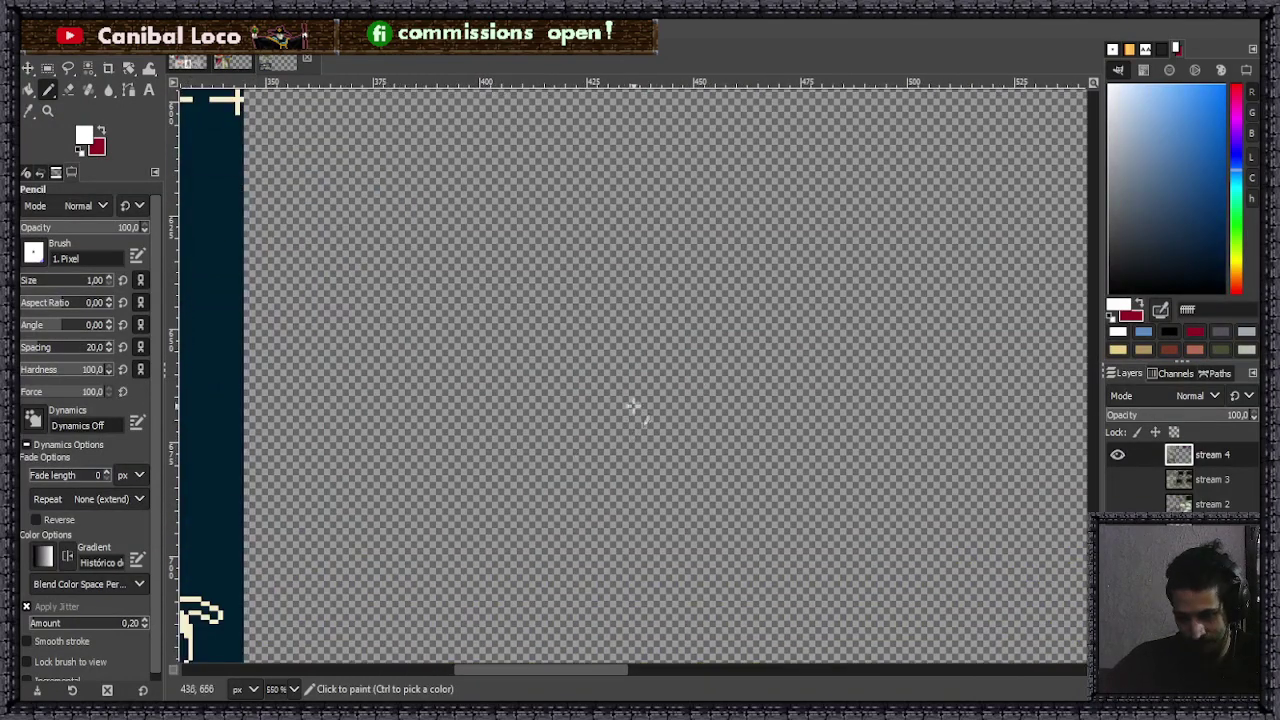
{"action": "mouse_move", "coordinate": [1114, 114]}
{"action": "left_mouse_down"}
{"action": "mouse_move", "coordinate": [1110, 103]}
{"action": "mouse_move", "coordinate": [1110, 116]}
{"action": "left_mouse_up"}
{"action": "scroll", "coordinate": [500, 314], "scroll_direction": "down", "scroll_amount": 3}
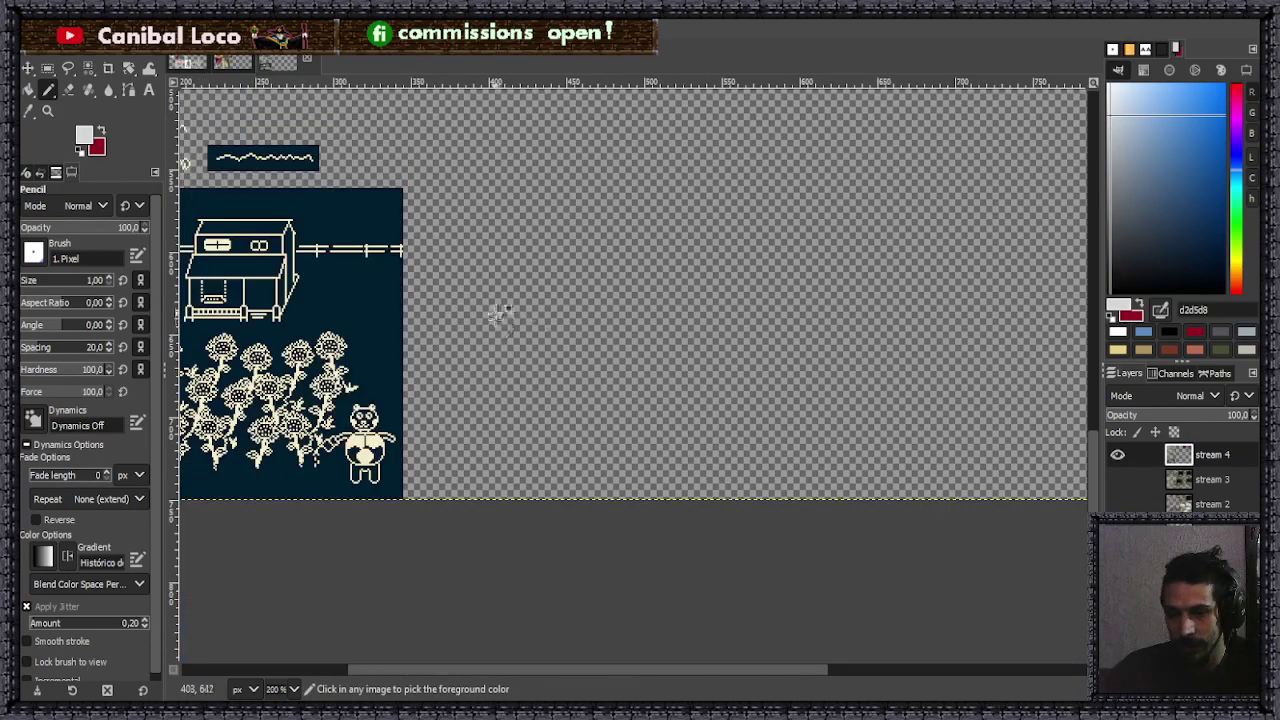
- Survey the stream 4 sprite sheet for an empty area to draw in
{"action": "scroll", "coordinate": [590, 356], "scroll_direction": "up", "scroll_amount": 2}
{"action": "scroll", "coordinate": [554, 278], "scroll_direction": "down", "scroll_amount": 2}
{"action": "scroll", "coordinate": [547, 297], "scroll_direction": "up", "scroll_amount": 1}
{"action": "scroll", "coordinate": [547, 297], "scroll_direction": "down", "scroll_amount": 3}
{"action": "scroll", "coordinate": [515, 265], "scroll_direction": "up", "scroll_amount": 5}
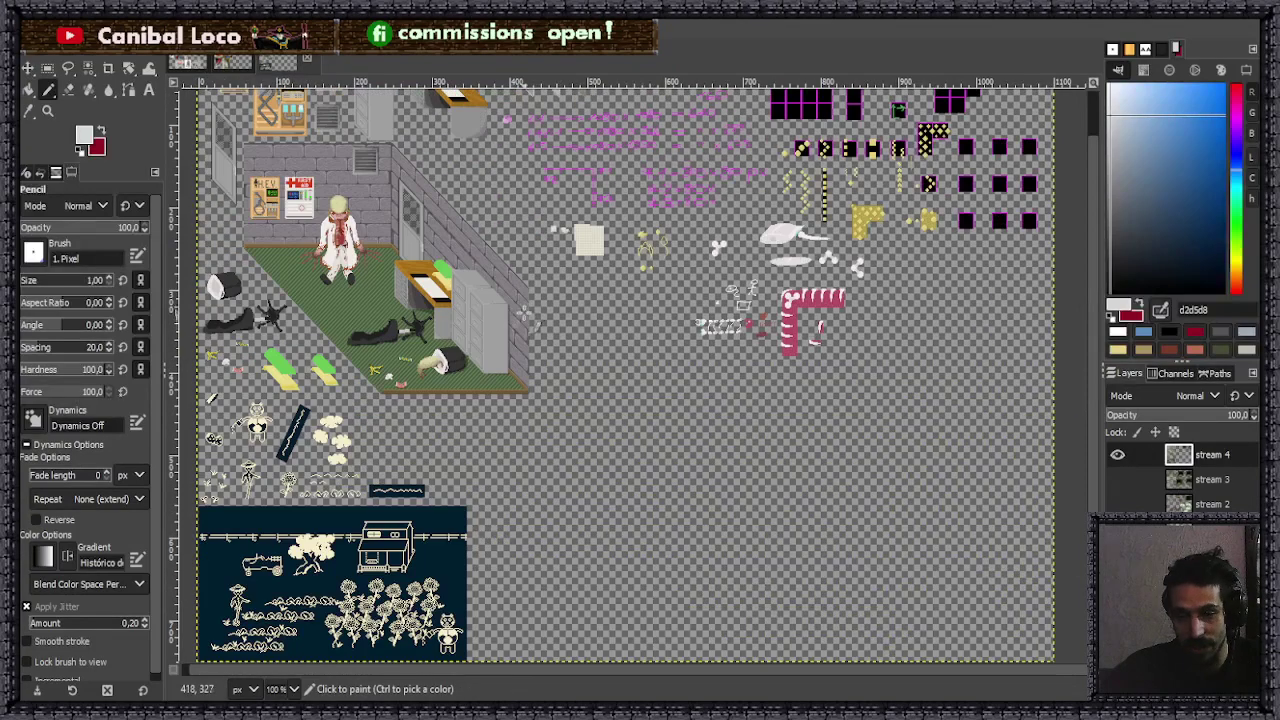
{"action": "scroll", "coordinate": [519, 348], "scroll_direction": "down", "scroll_amount": 3}
{"action": "scroll", "coordinate": [561, 305], "scroll_direction": "up", "scroll_amount": 4}
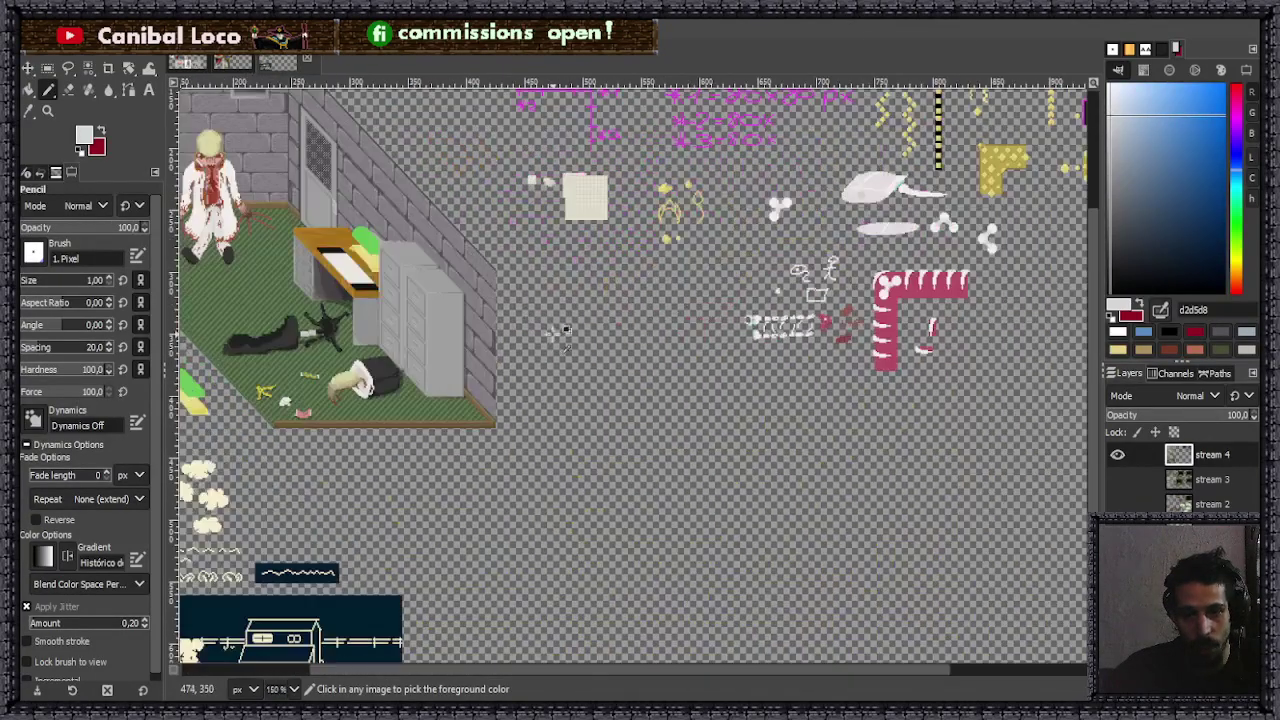
{"action": "scroll", "coordinate": [565, 330], "scroll_direction": "down", "scroll_amount": 3}
{"action": "scroll", "coordinate": [575, 382], "scroll_direction": "up", "scroll_amount": 2}
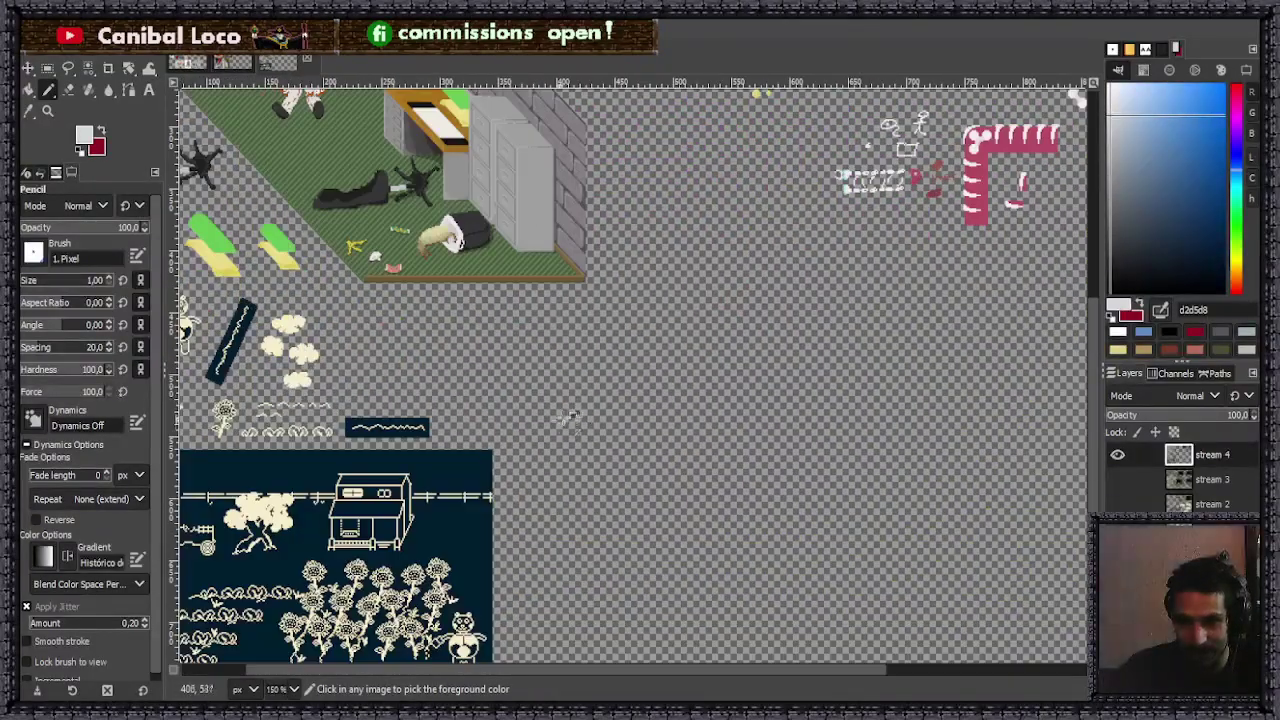
{"action": "scroll", "coordinate": [580, 410], "scroll_direction": "down", "scroll_amount": 1}
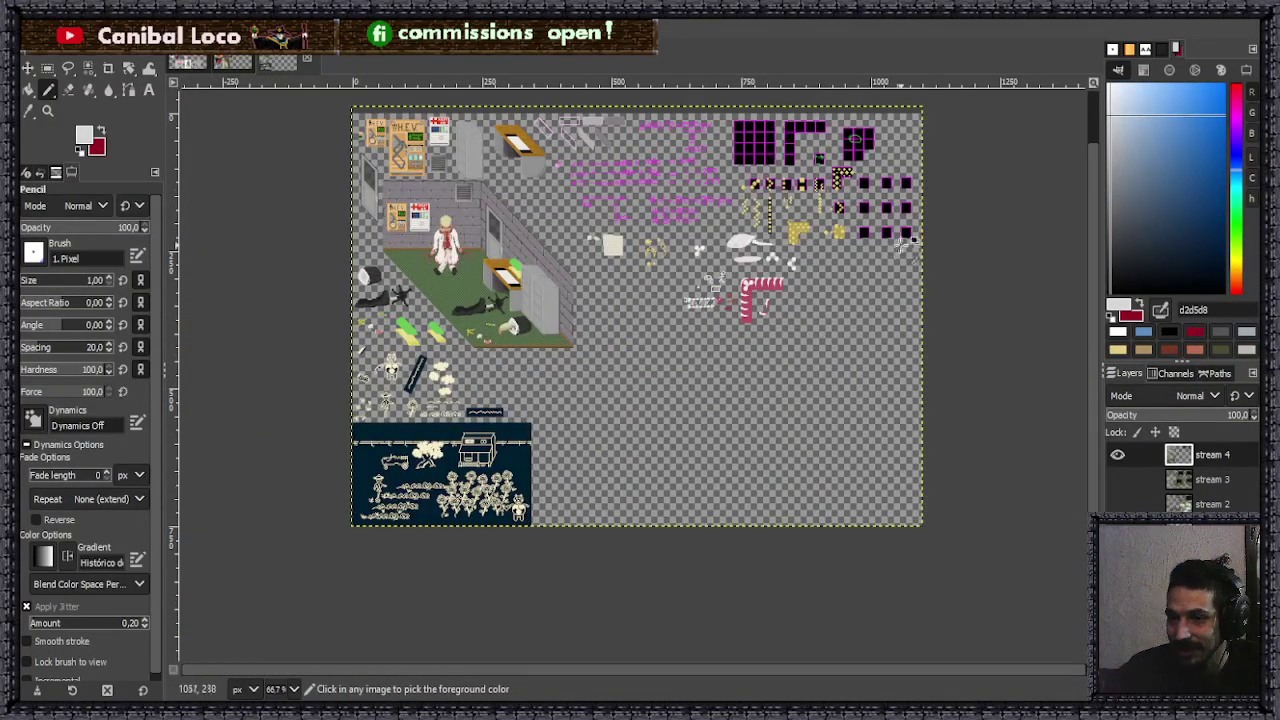
- Pencil a horizontal line about 60 px long in the empty area beside the red-and-white corner sprite, with one pixel stepped down at each end
{"action": "scroll", "coordinate": [887, 257], "scroll_direction": "up", "scroll_amount": 5}
{"action": "scroll", "coordinate": [629, 331], "scroll_direction": "down", "scroll_amount": 2}
{"action": "scroll", "coordinate": [508, 323], "scroll_direction": "up", "scroll_amount": 3}
{"action": "scroll", "coordinate": [508, 325], "scroll_direction": "up", "scroll_amount": 1}
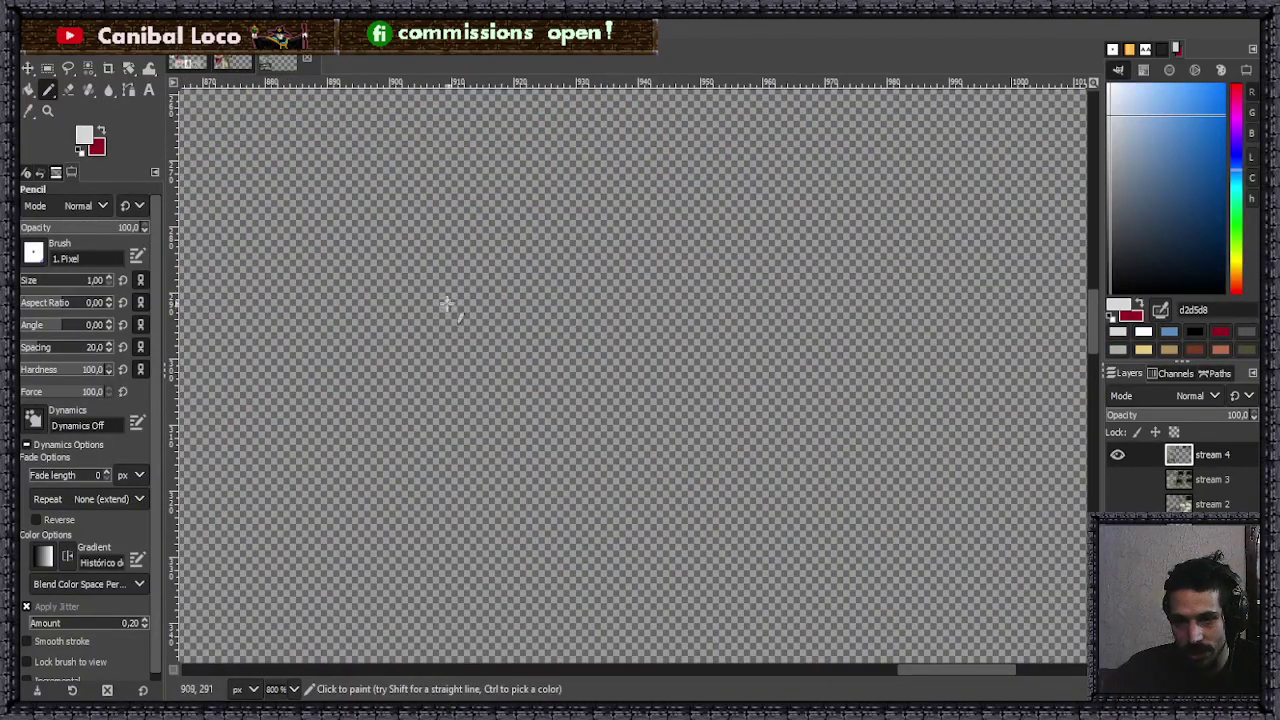
{"action": "left_click_drag", "start_coordinate": [436, 302], "coordinate": [846, 303]}
{"action": "scroll", "coordinate": [402, 326], "scroll_direction": "up", "scroll_amount": 2}
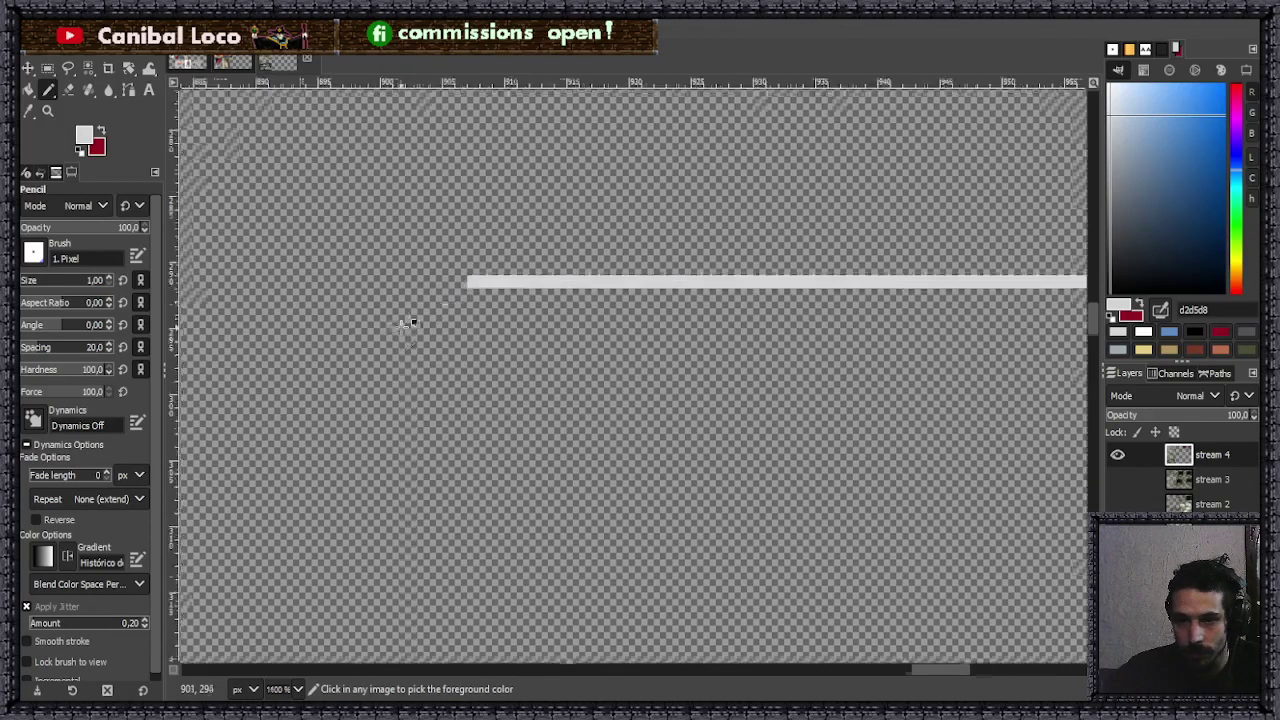
{"action": "scroll", "coordinate": [462, 323], "scroll_direction": "down", "scroll_amount": 3}
{"action": "scroll", "coordinate": [483, 292], "scroll_direction": "up", "scroll_amount": 2}
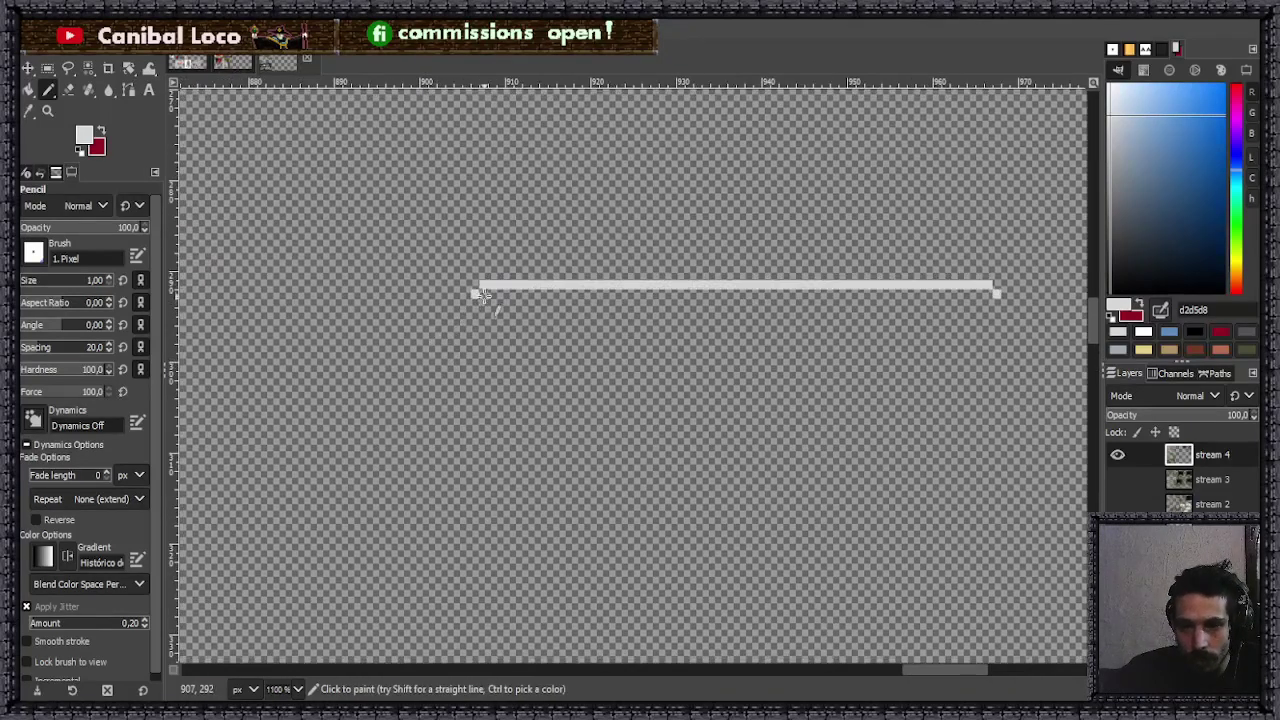
- Draw straight left, bottom and right sides to close a nearly square outline about 62 px on each side
{"action": "scroll", "coordinate": [491, 337], "scroll_direction": "down", "scroll_amount": 2}
{"action": "scroll", "coordinate": [500, 466], "scroll_direction": "up", "scroll_amount": 1}
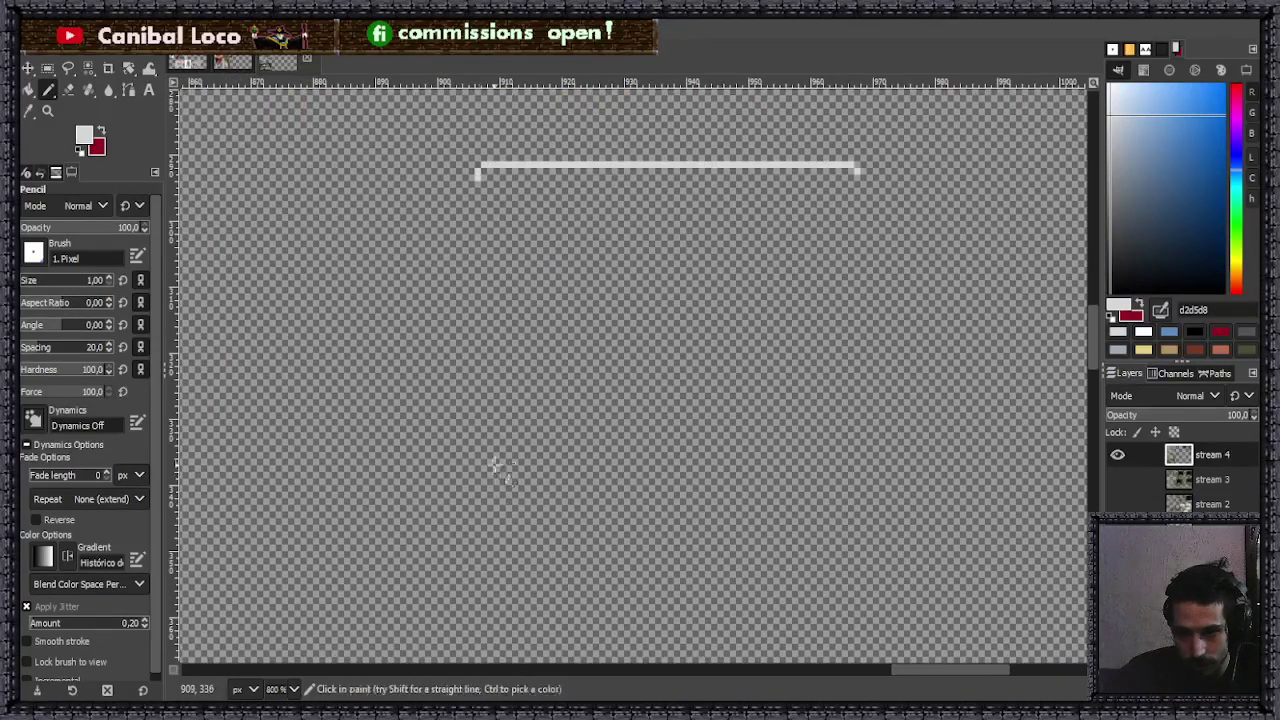
{"action": "left_click", "coordinate": [480, 562], "text": "shift"}
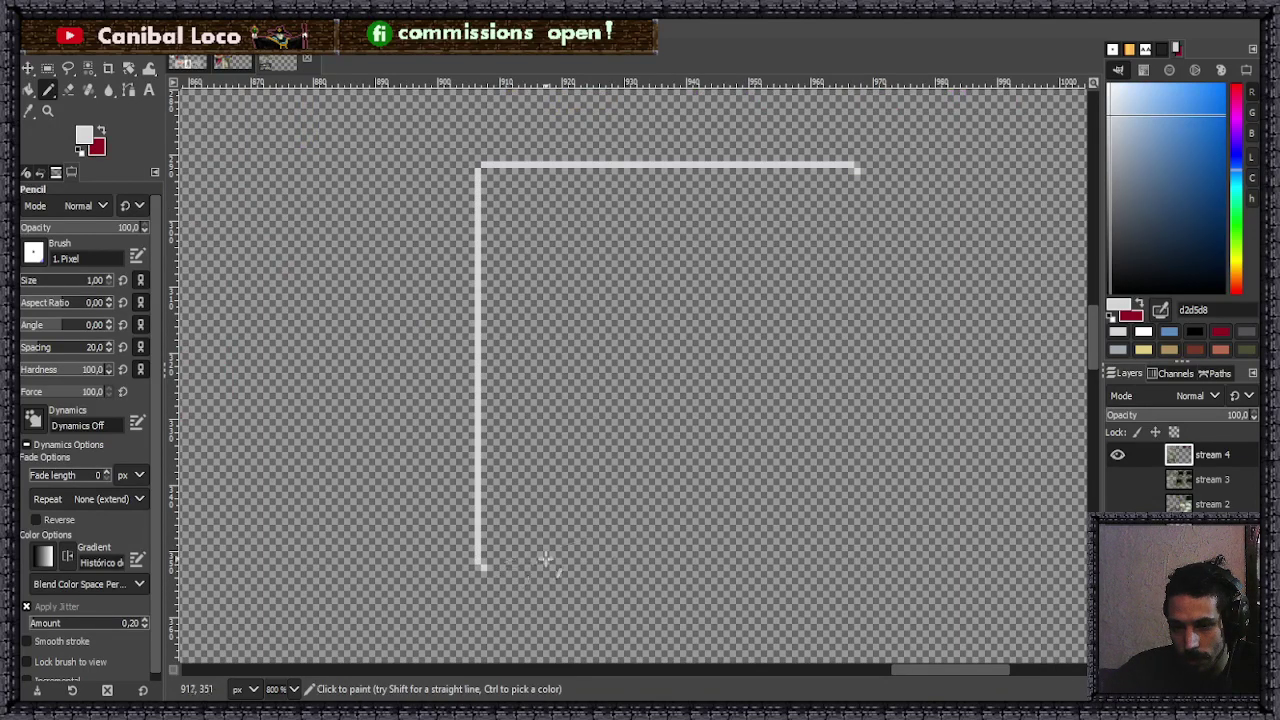
{"action": "left_click", "coordinate": [853, 567], "text": "shift"}
{"action": "left_click", "coordinate": [857, 167]}
{"action": "left_click", "coordinate": [857, 564], "text": "shift"}
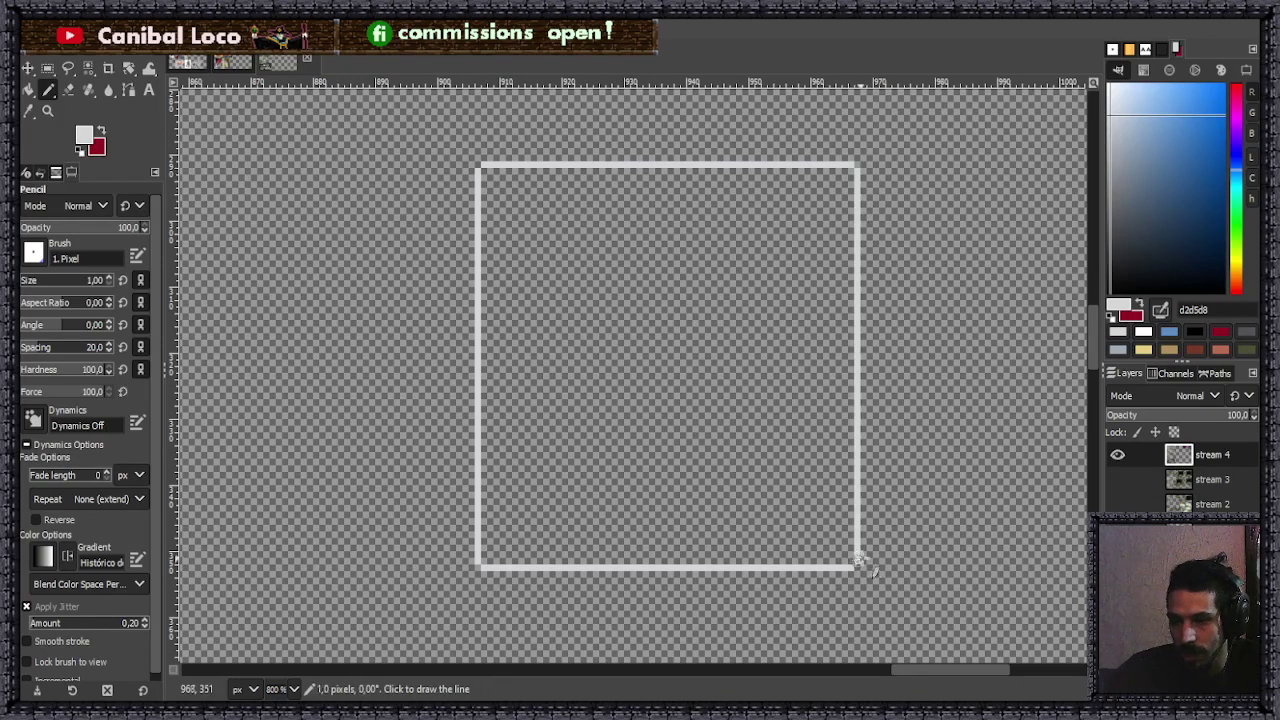
- Examine the square outline's size and proportions against the surrounding sprites
{"action": "scroll", "coordinate": [676, 480], "scroll_direction": "down", "scroll_amount": 4}
{"action": "scroll", "coordinate": [700, 380], "scroll_direction": "up", "scroll_amount": 3}
{"action": "scroll", "coordinate": [660, 400], "scroll_direction": "down", "scroll_amount": 3}
{"action": "scroll", "coordinate": [666, 414], "scroll_direction": "up", "scroll_amount": 4}
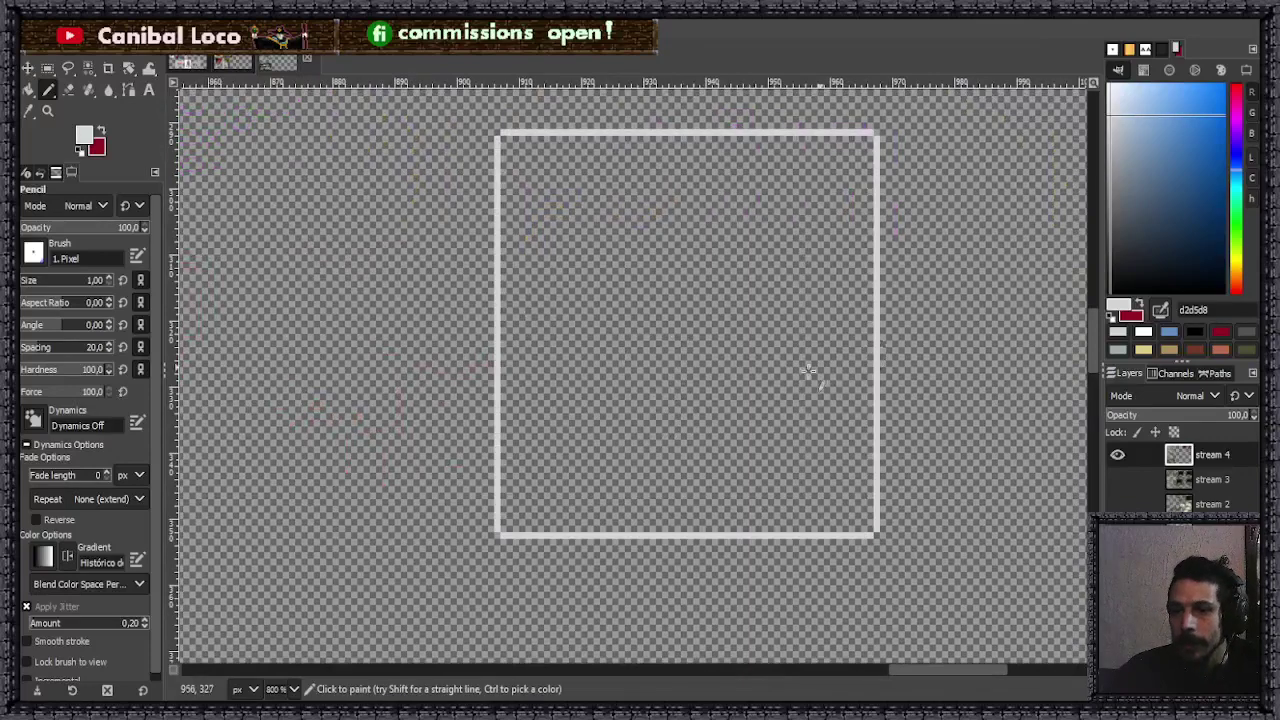
{"action": "scroll", "coordinate": [663, 314], "scroll_direction": "down", "scroll_amount": 3}
{"action": "scroll", "coordinate": [677, 294], "scroll_direction": "up", "scroll_amount": 2}
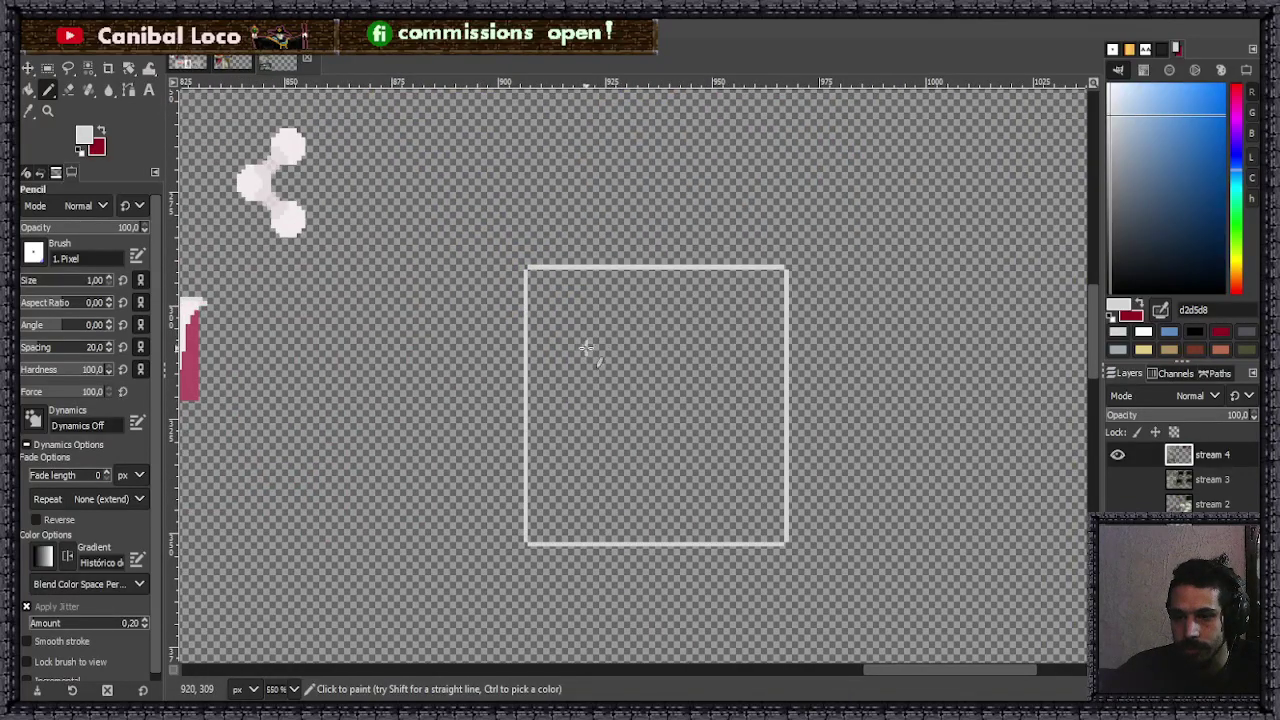
{"action": "scroll", "coordinate": [580, 350], "scroll_direction": "down", "scroll_amount": 4}
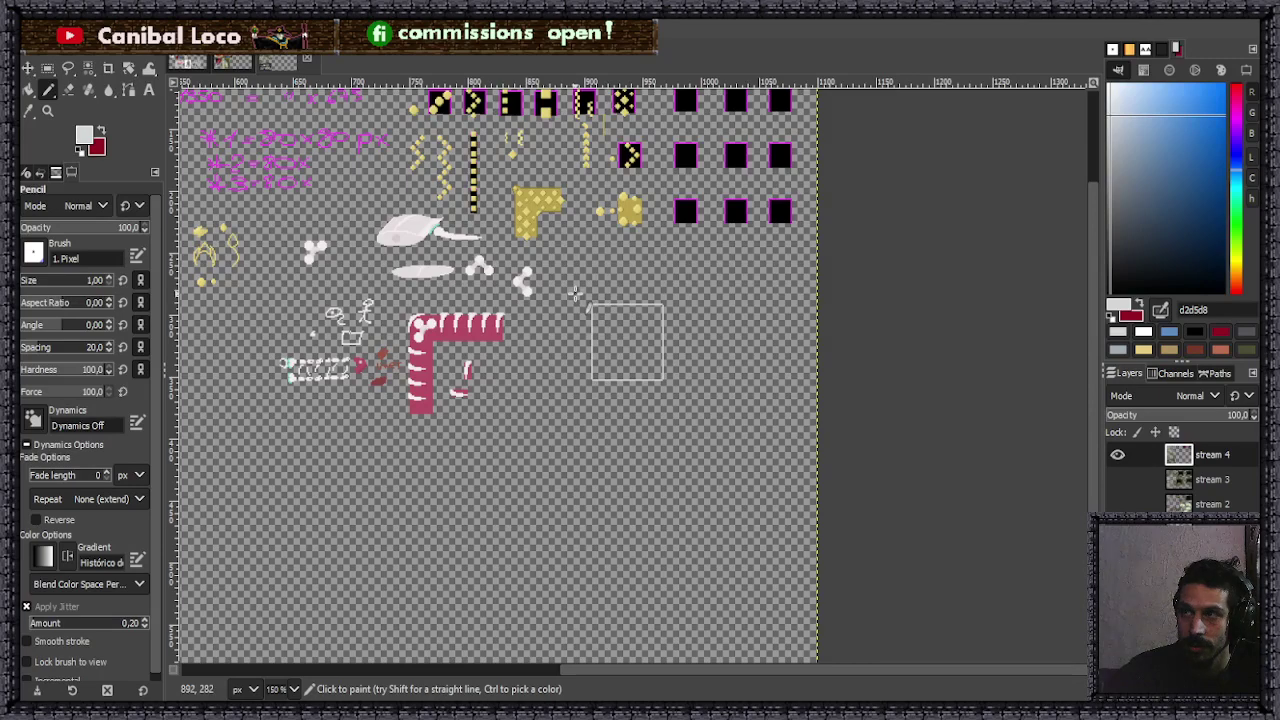
{"action": "scroll", "coordinate": [652, 308], "scroll_direction": "up", "scroll_amount": 4}
{"action": "scroll", "coordinate": [652, 308], "scroll_direction": "down", "scroll_amount": 4}
{"action": "scroll", "coordinate": [614, 320], "scroll_direction": "up", "scroll_amount": 5}
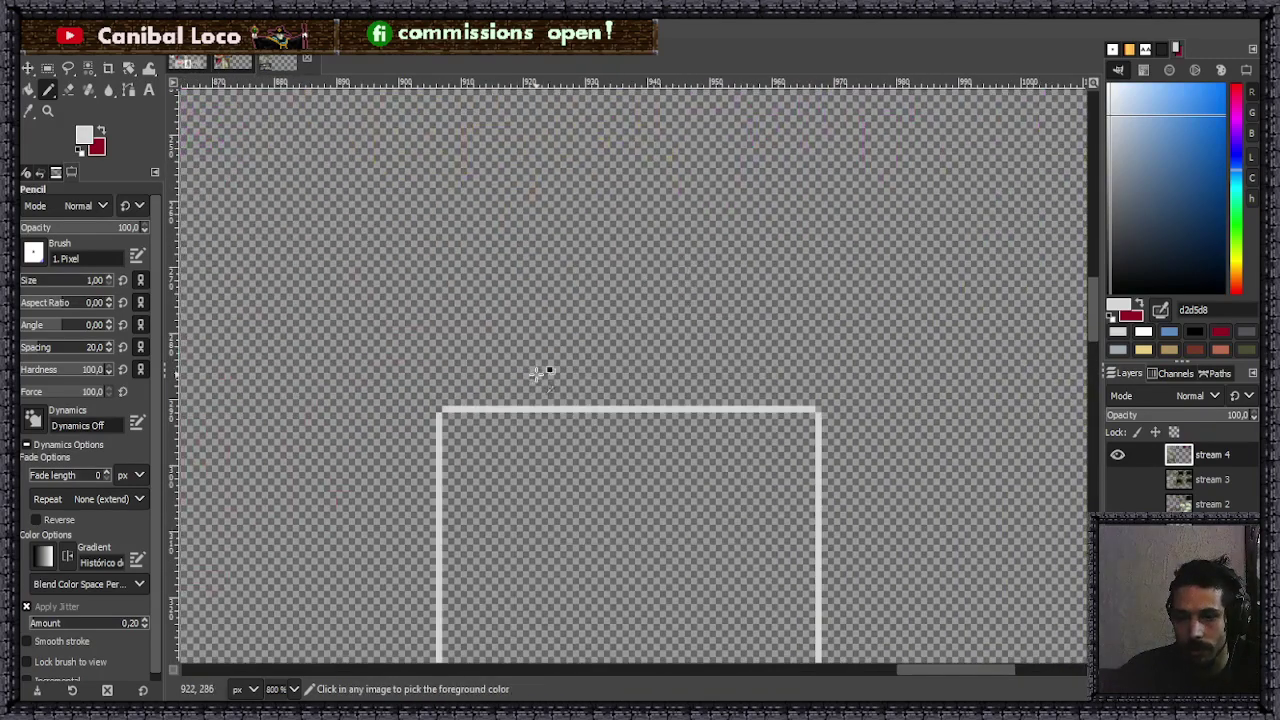
{"action": "scroll", "coordinate": [543, 373], "scroll_direction": "down", "scroll_amount": 7}
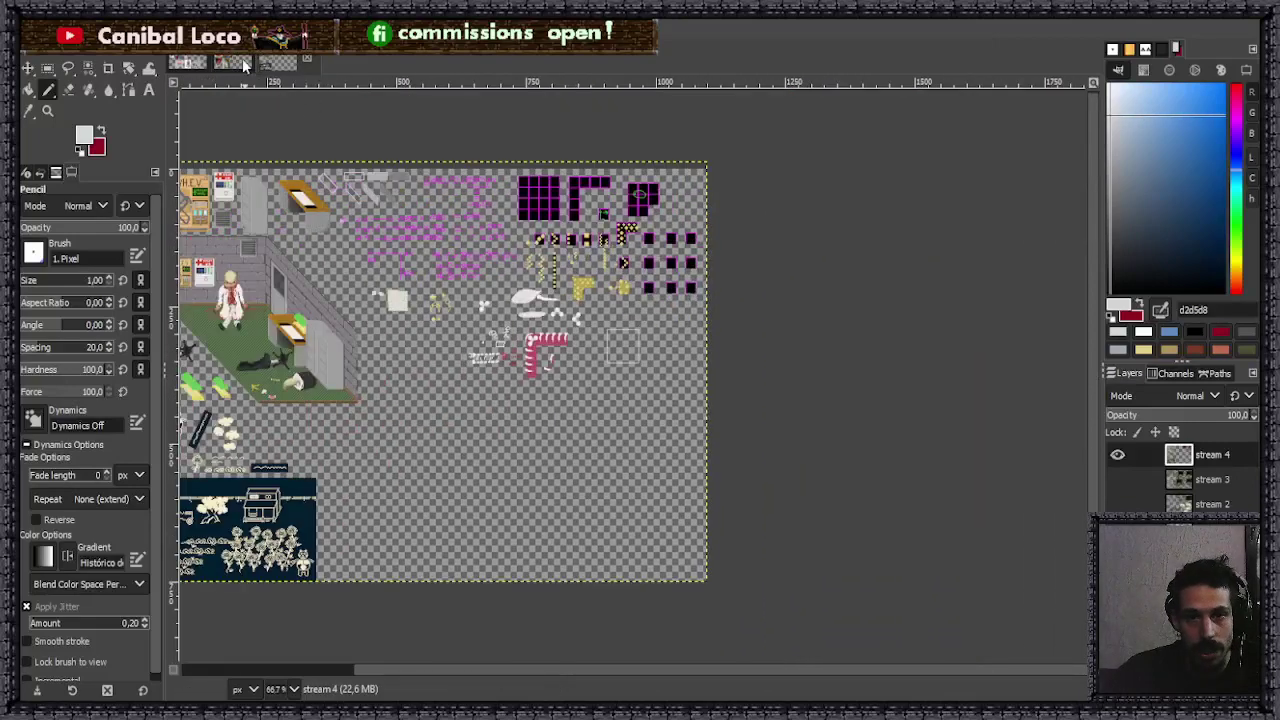
- Switch to the reference image and examine the Folger's coffee can photo
{"action": "key", "text": "ctrl+Page_Down"}
{"action": "key", "text": "ctrl+Page_Down"}
{"action": "scroll", "coordinate": [297, 272], "scroll_direction": "up", "scroll_amount": 2}
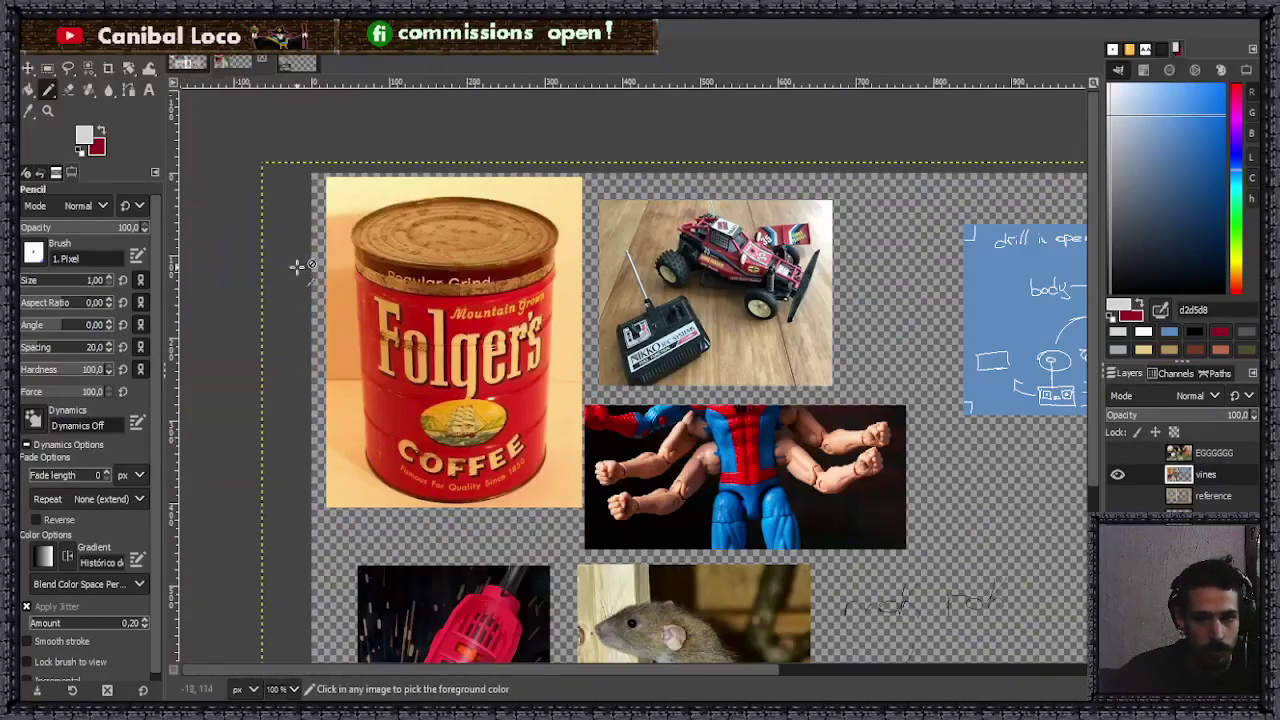
{"action": "scroll", "coordinate": [290, 280], "scroll_direction": "up", "scroll_amount": 2}
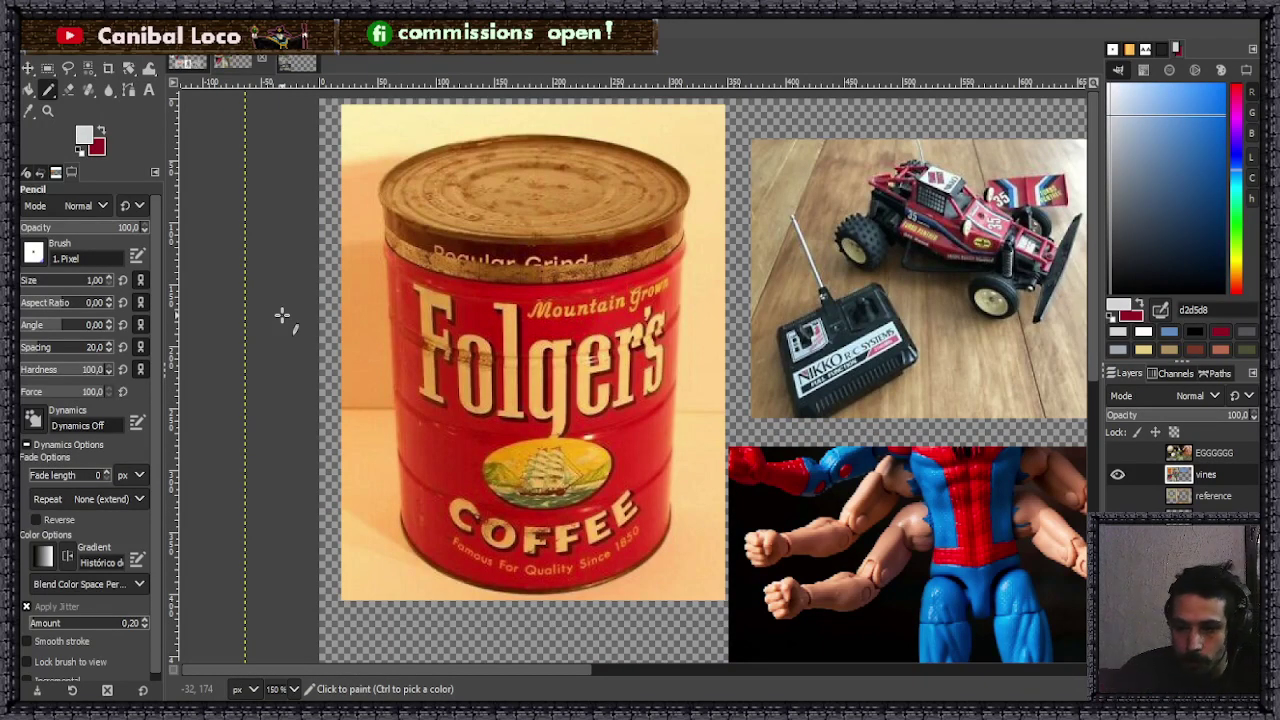
- Back in the stream 4 image, thicken the square's bottom edge into a solid rim projecting one pixel past both sides
{"action": "left_click", "coordinate": [296, 63]}
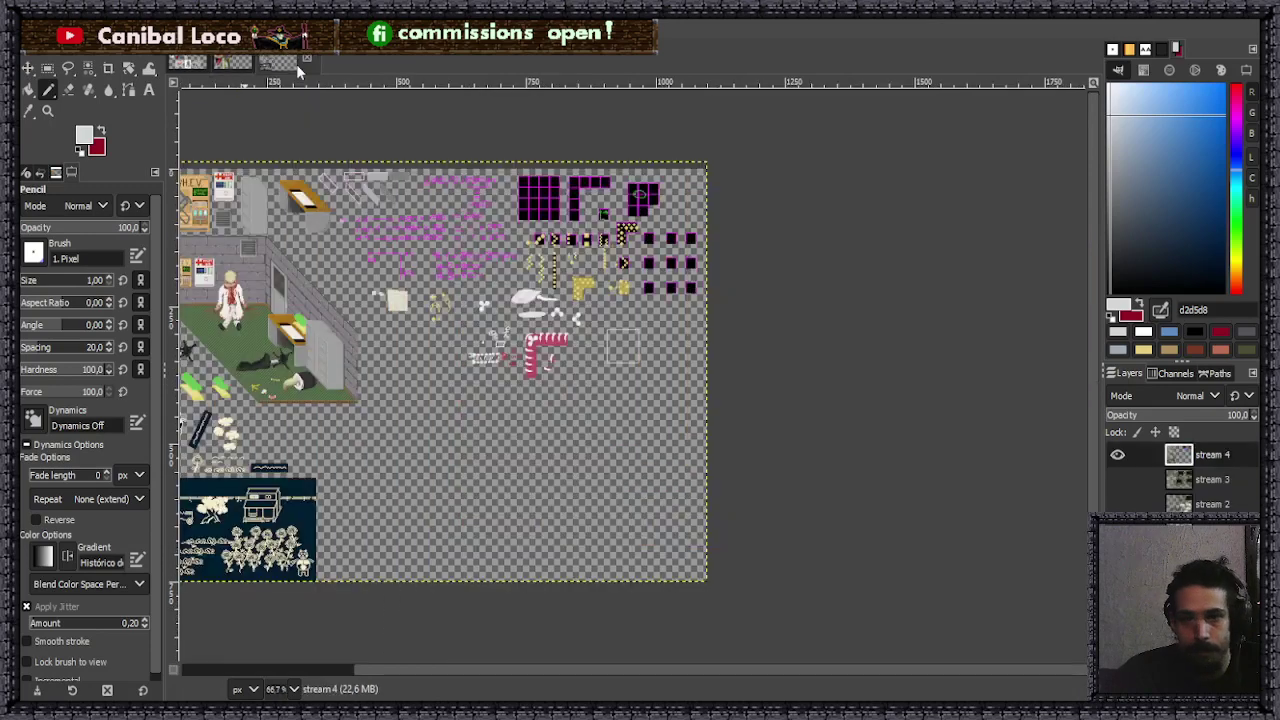
{"action": "scroll", "coordinate": [585, 346], "scroll_direction": "up", "scroll_amount": 4}
{"action": "scroll", "coordinate": [585, 346], "scroll_direction": "up", "scroll_amount": 3}
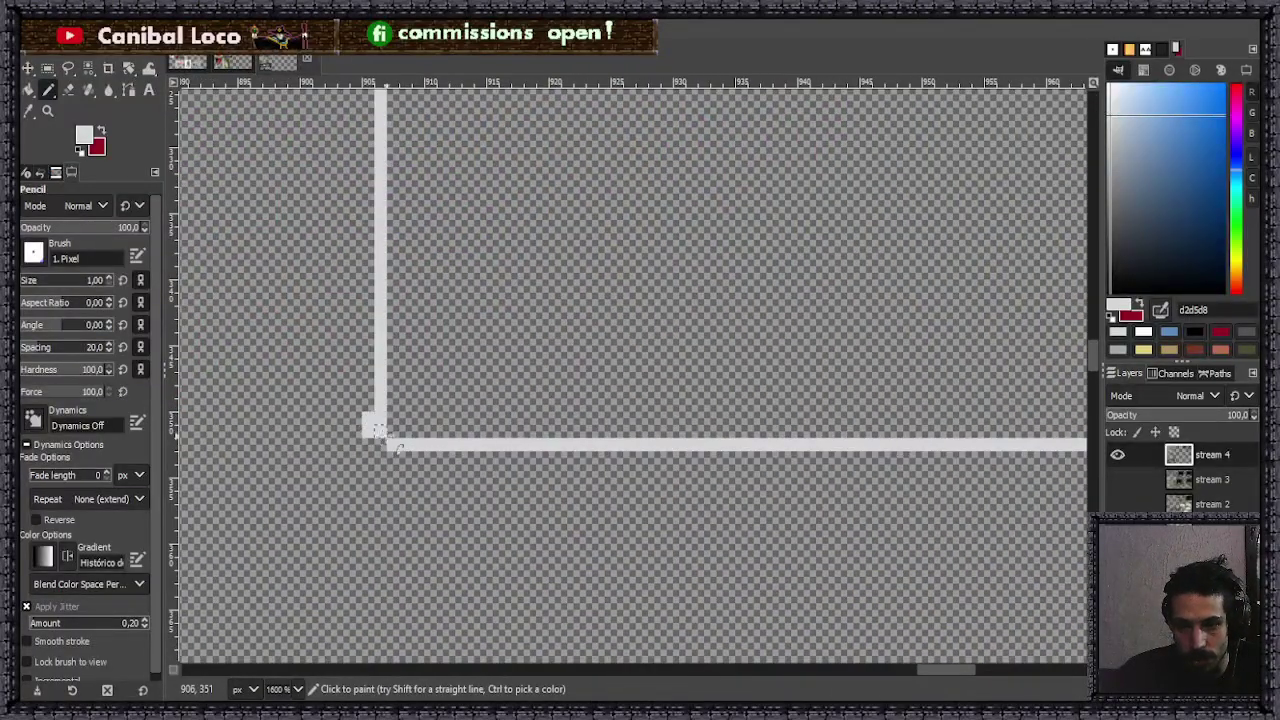
{"action": "scroll", "coordinate": [375, 420], "scroll_direction": "down", "scroll_amount": 3}
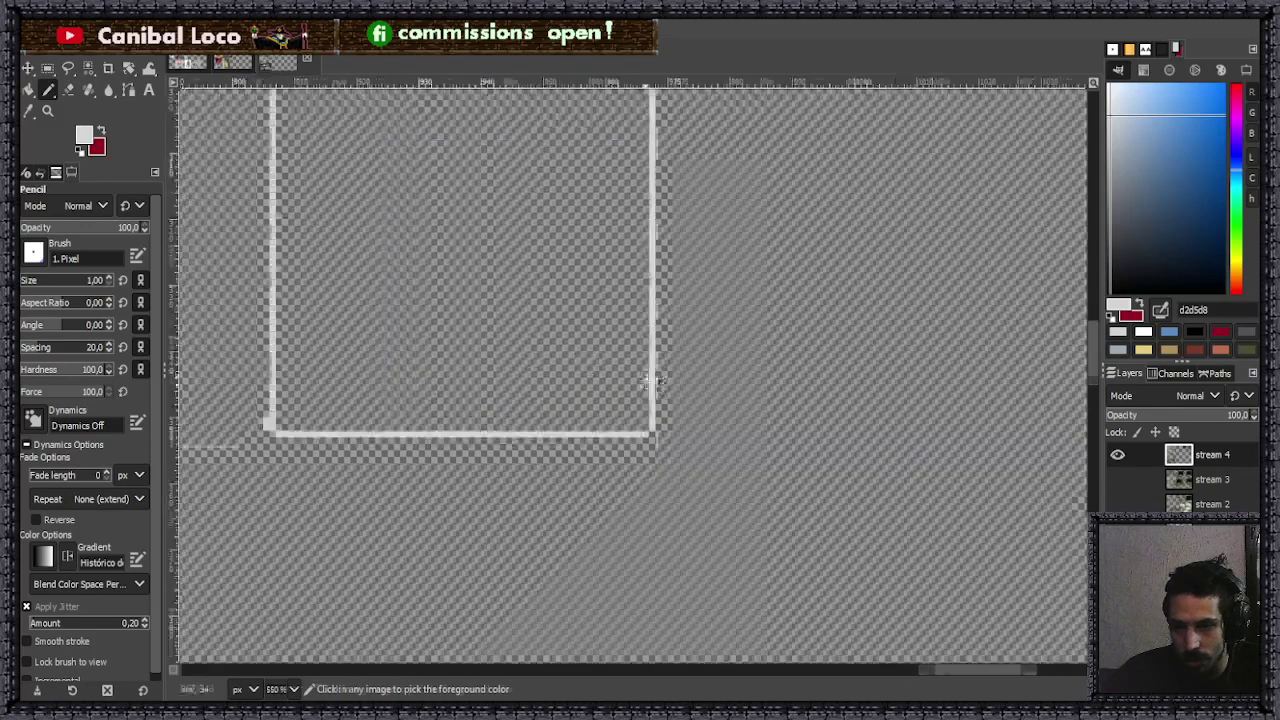
{"action": "scroll", "coordinate": [706, 462], "scroll_direction": "up", "scroll_amount": 4}
{"action": "left_click", "coordinate": [678, 464], "text": "shift"}
{"action": "left_click", "coordinate": [672, 478]}
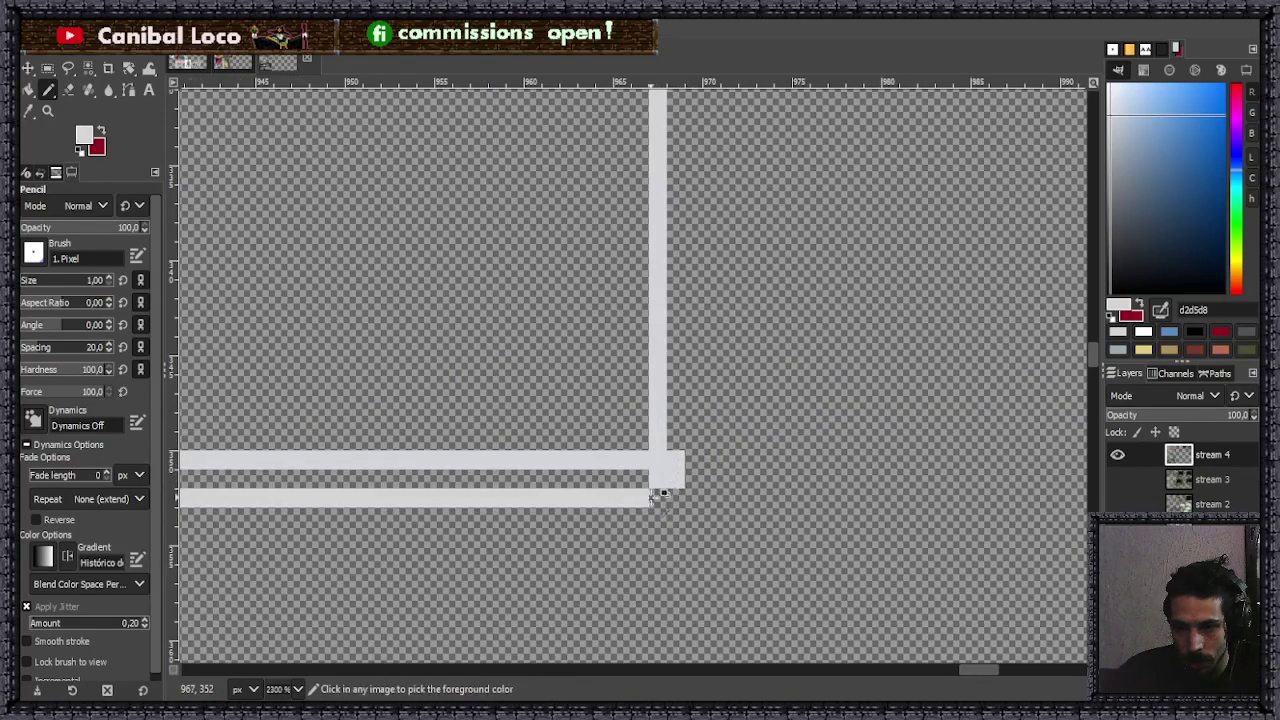
{"action": "scroll", "coordinate": [660, 470], "scroll_direction": "down", "scroll_amount": 5}
{"action": "scroll", "coordinate": [617, 417], "scroll_direction": "up", "scroll_amount": 3}
{"action": "left_click_drag", "start_coordinate": [404, 479], "coordinate": [910, 486]}
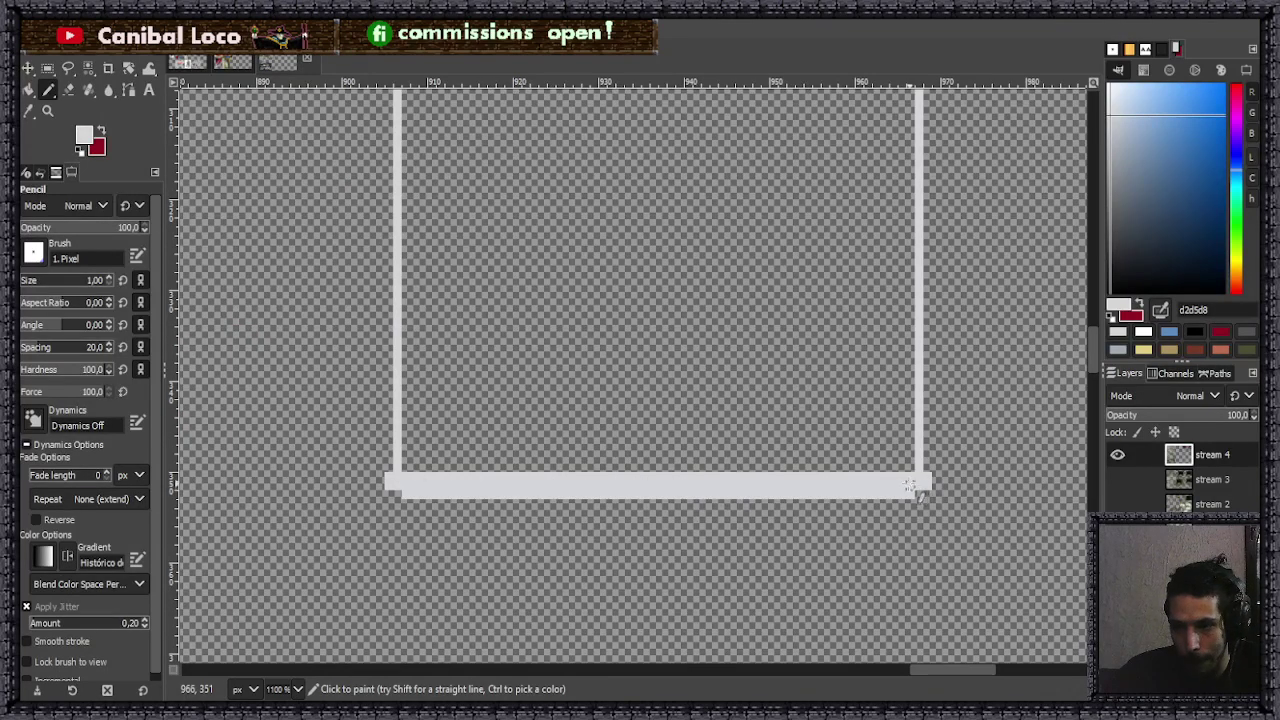
- Add overhanging pixels at the outline's upper-left corner and compare the rim with the coffee can photo
{"action": "scroll", "coordinate": [617, 541], "scroll_direction": "down", "scroll_amount": 5}
{"action": "scroll", "coordinate": [571, 220], "scroll_direction": "up", "scroll_amount": 6}
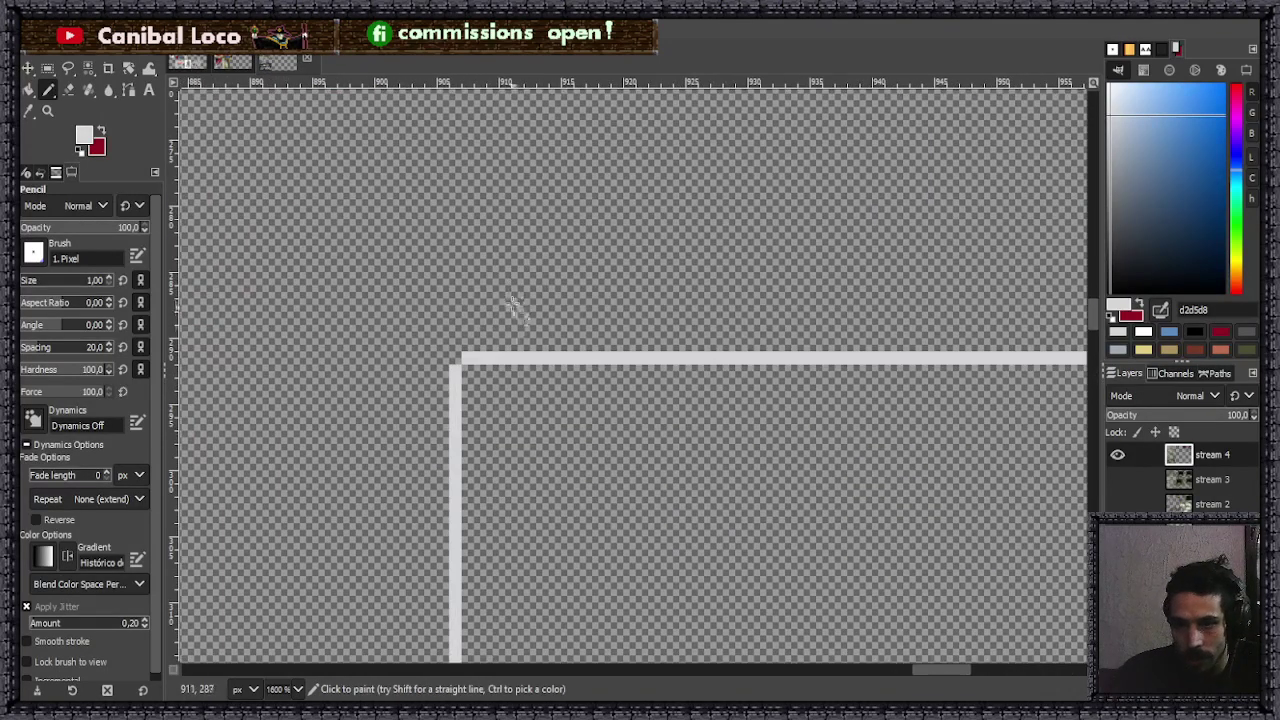
{"action": "left_click", "coordinate": [449, 377]}
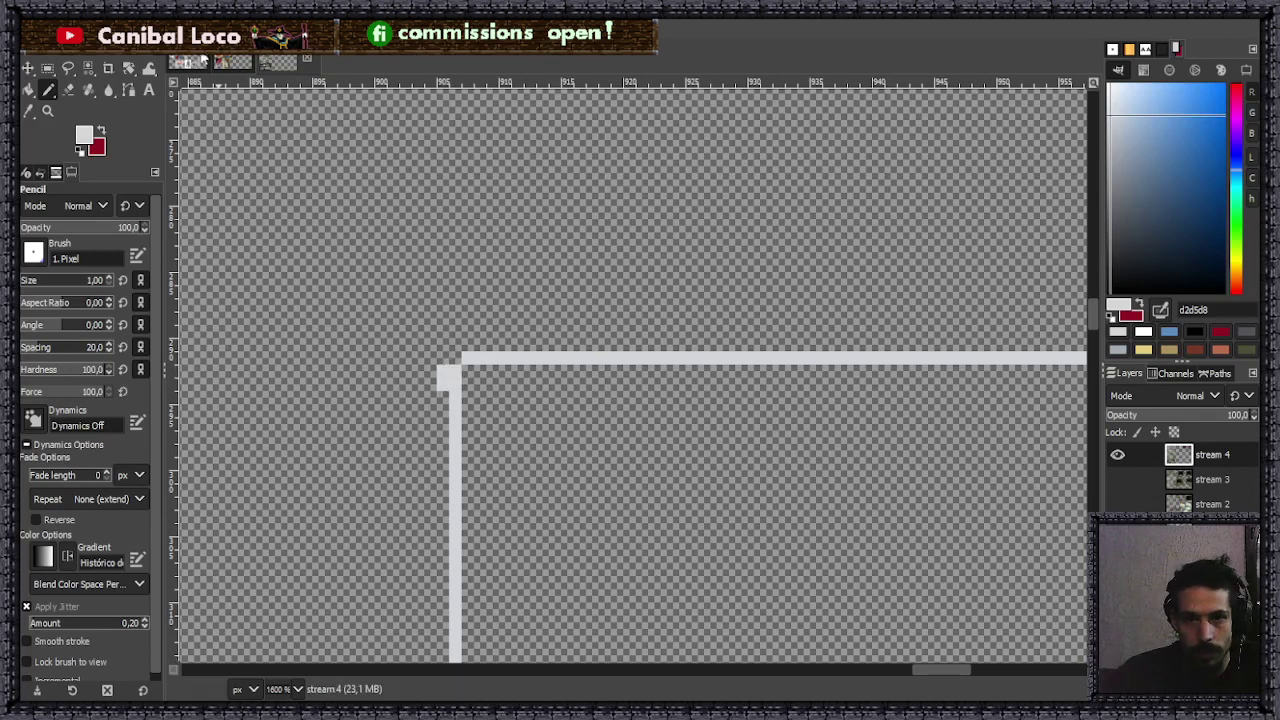
{"action": "left_click", "coordinate": [231, 63]}
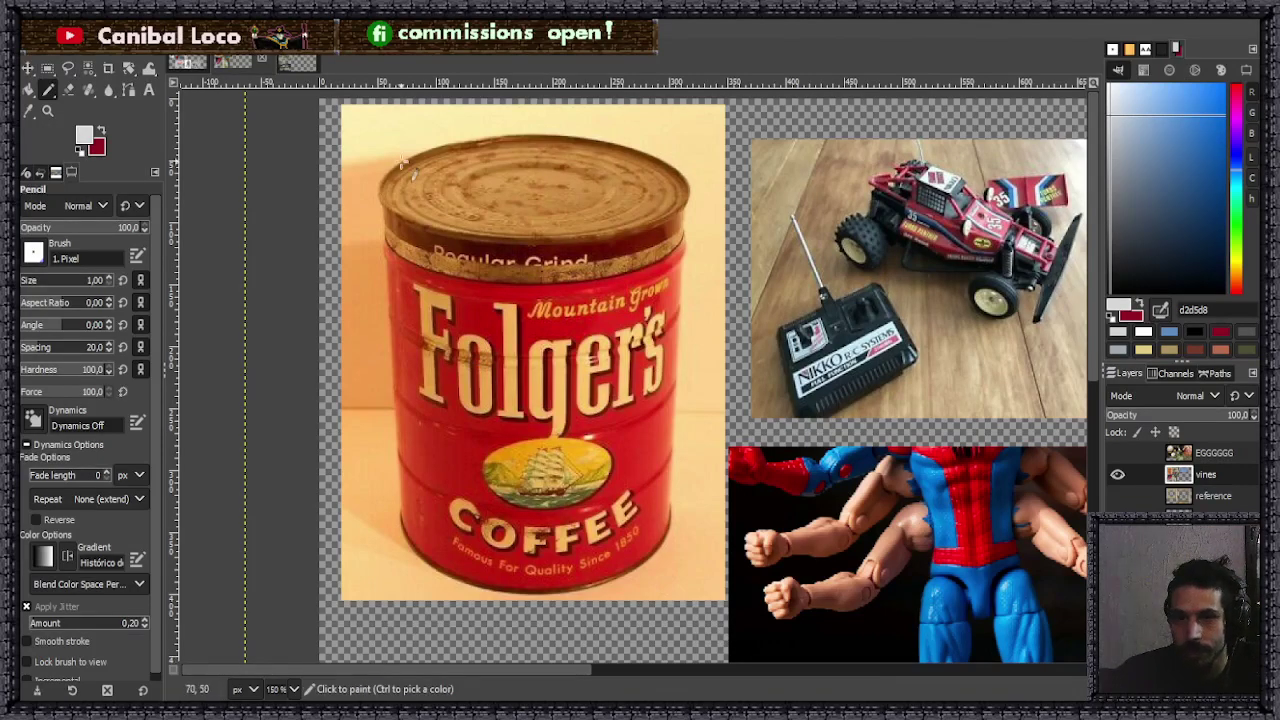
{"action": "left_click", "coordinate": [296, 62]}
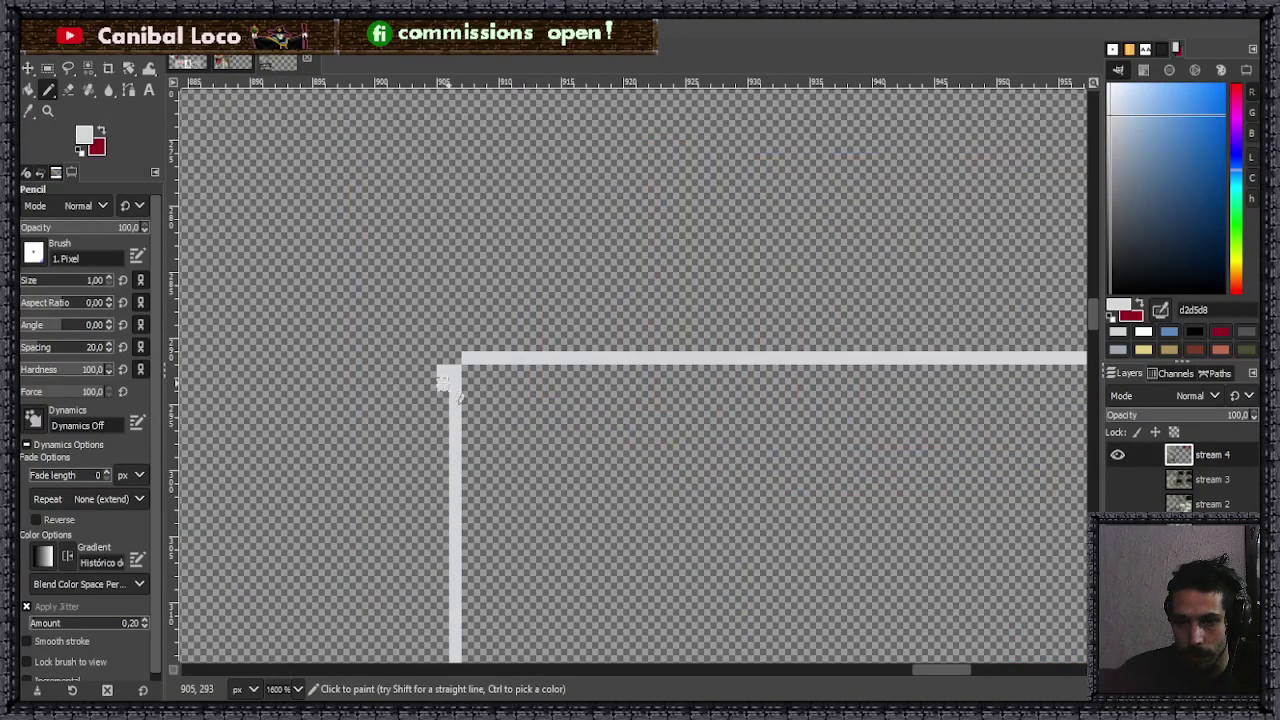
- Draw a 63 px line under the top edge and fill the gap to form a solid, slightly overhanging top rim
{"action": "scroll", "coordinate": [490, 350], "scroll_direction": "down", "scroll_amount": 5}
{"action": "scroll", "coordinate": [737, 371], "scroll_direction": "up", "scroll_amount": 6}
{"action": "left_click", "coordinate": [618, 375], "text": "shift"}
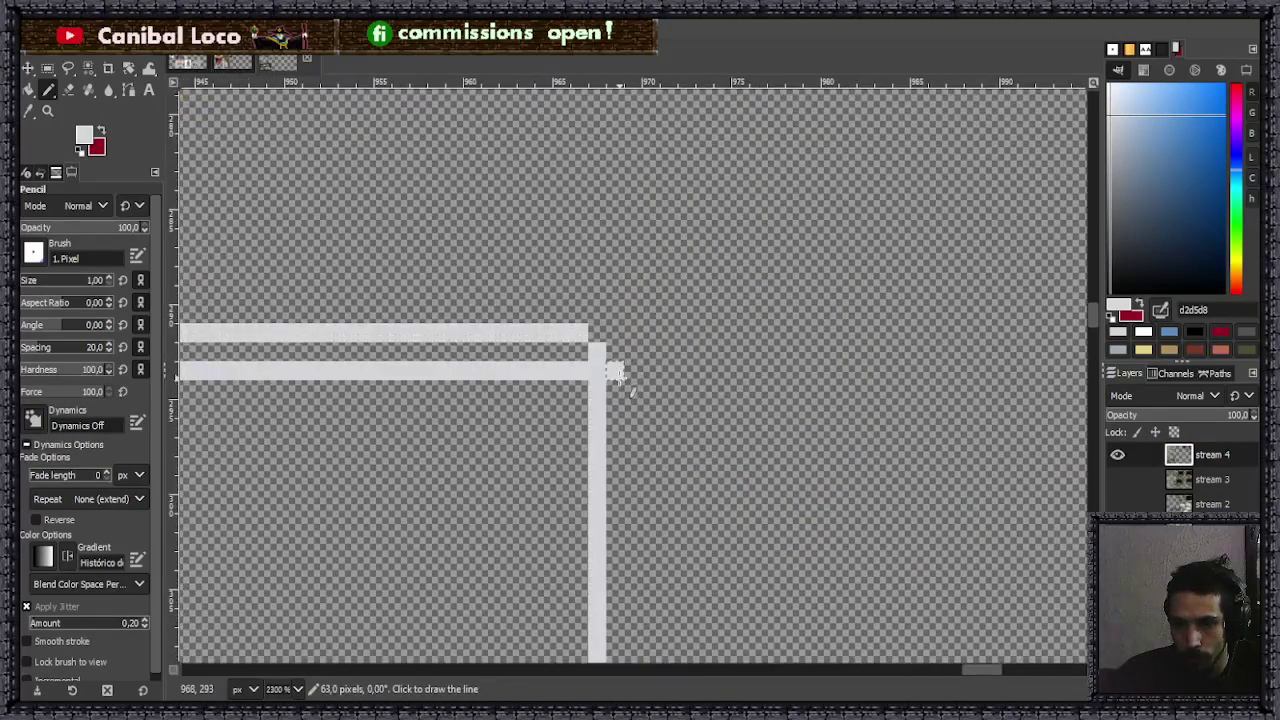
{"action": "scroll", "coordinate": [640, 355], "scroll_direction": "down", "scroll_amount": 3}
{"action": "scroll", "coordinate": [255, 363], "scroll_direction": "up", "scroll_amount": 1}
{"action": "left_click", "coordinate": [268, 365], "text": "shift"}
{"action": "scroll", "coordinate": [449, 326], "scroll_direction": "down", "scroll_amount": 2}
{"action": "scroll", "coordinate": [414, 343], "scroll_direction": "up", "scroll_amount": 3}
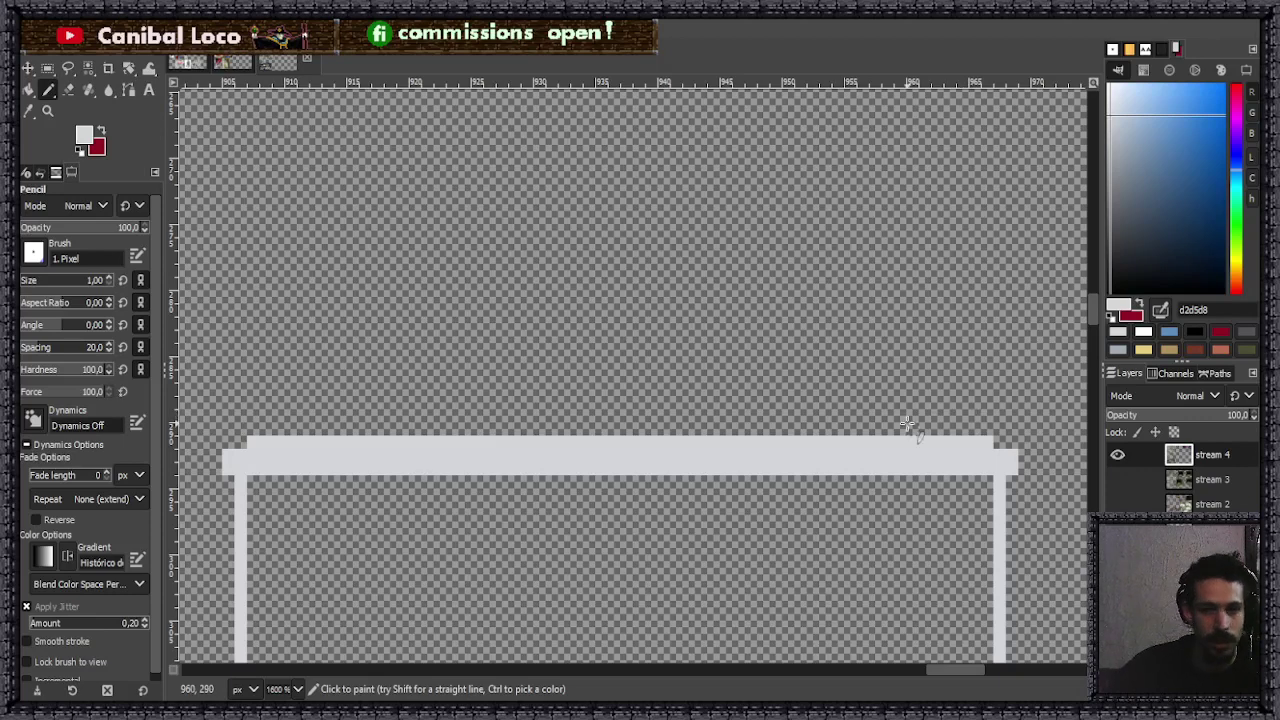
- Draw a slanted lid line about 60 px long rising from the top rim's right end, and redo it slightly lower
{"action": "scroll", "coordinate": [786, 429], "scroll_direction": "down", "scroll_amount": 3}
{"action": "scroll", "coordinate": [663, 277], "scroll_direction": "up", "scroll_amount": 2}
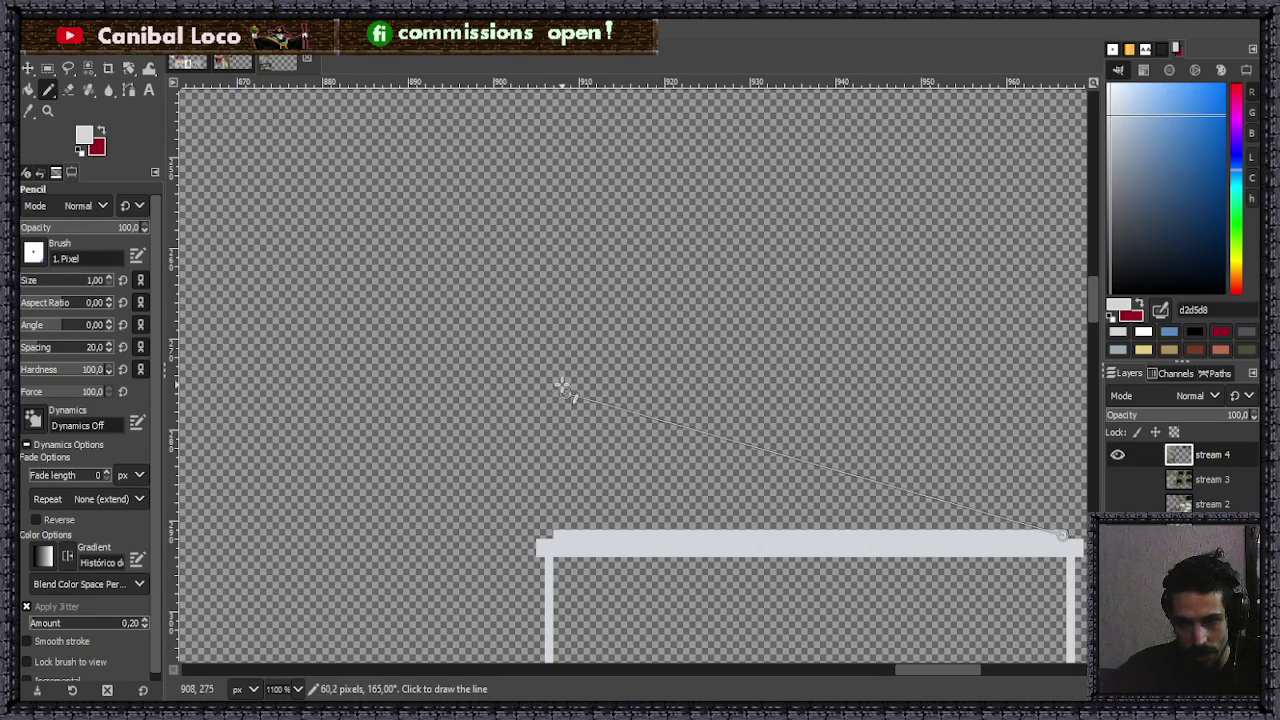
{"action": "left_click", "coordinate": [563, 389]}
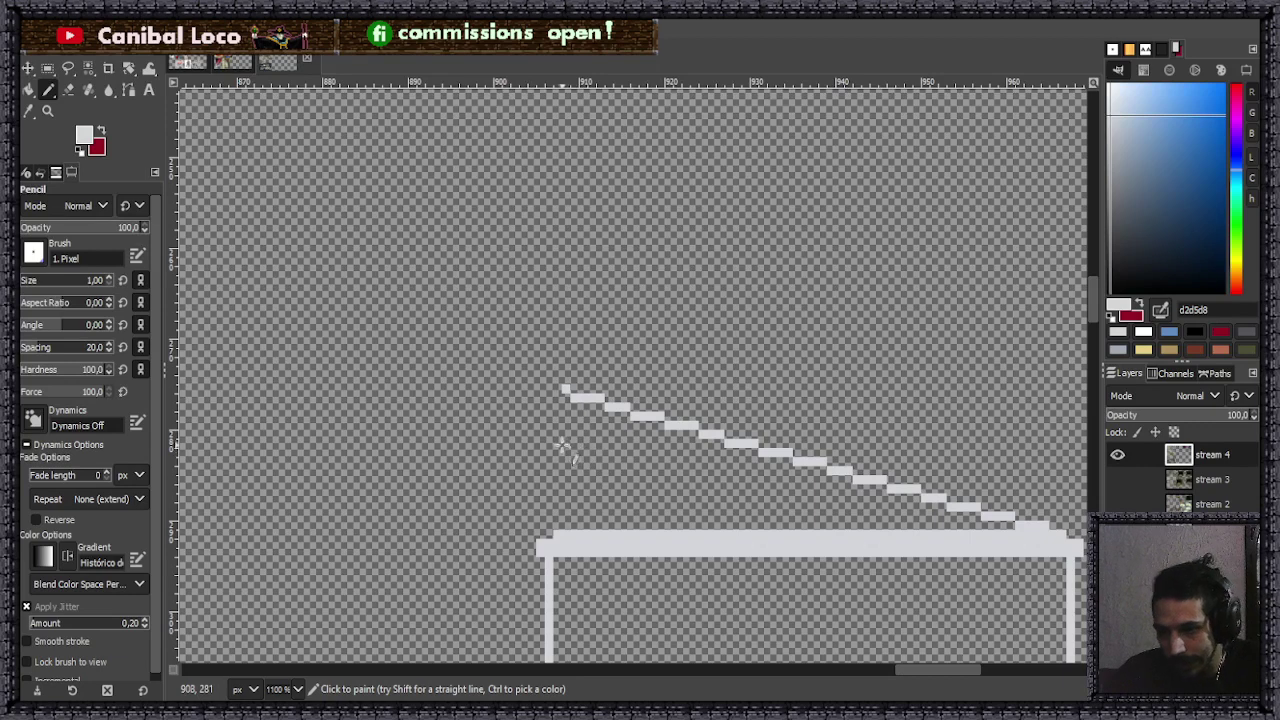
{"action": "key", "text": "ctrl+z"}
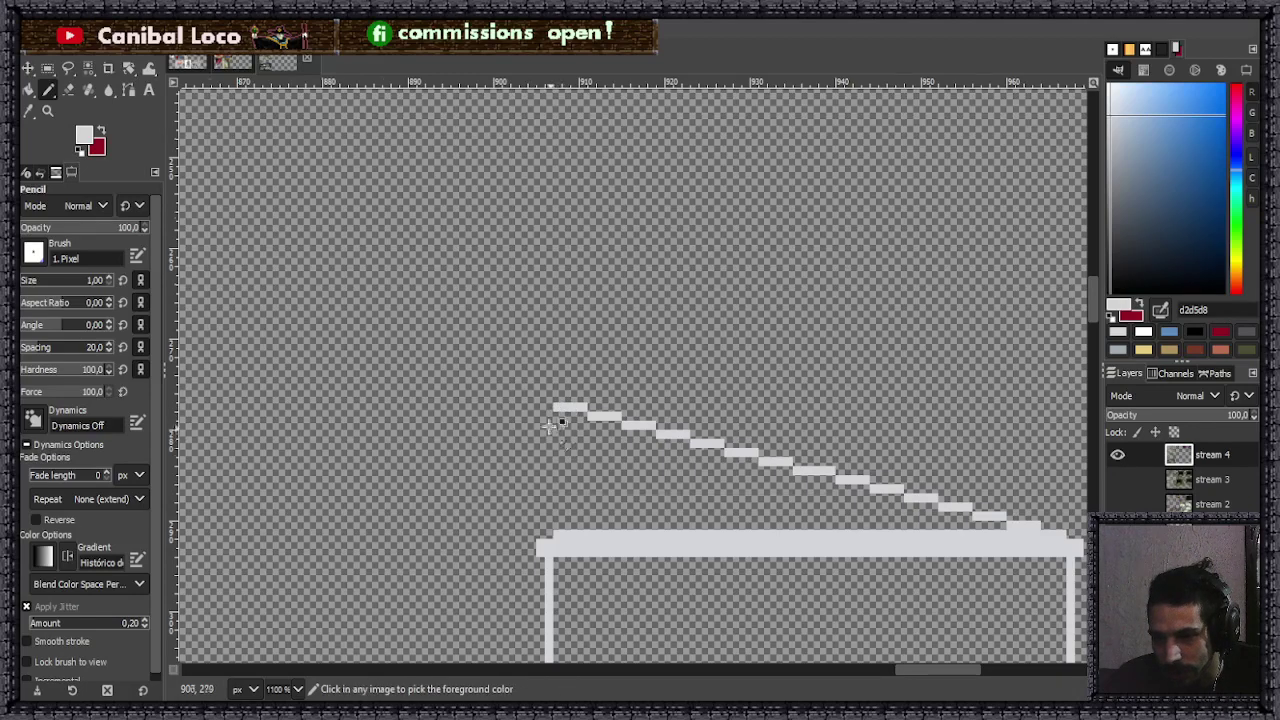
{"action": "scroll", "coordinate": [560, 426], "scroll_direction": "down", "scroll_amount": 5}
{"action": "scroll", "coordinate": [645, 420], "scroll_direction": "up", "scroll_amount": 4}
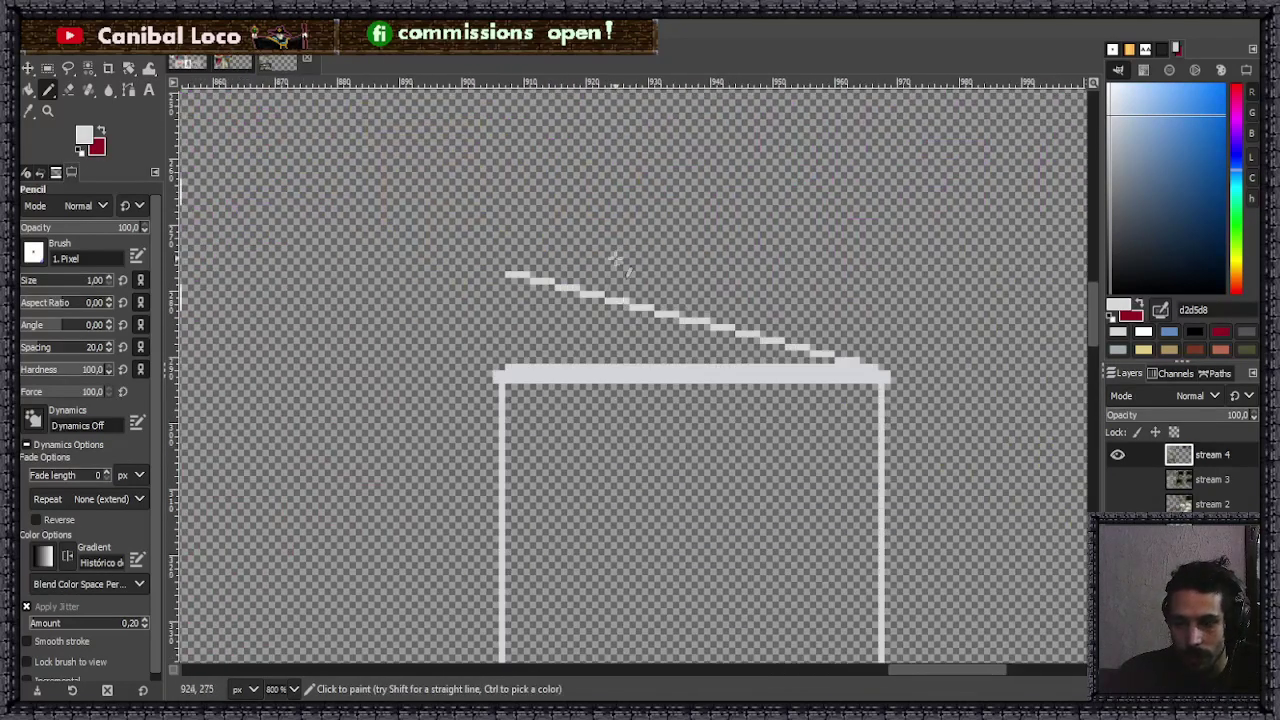
{"action": "scroll", "coordinate": [630, 476], "scroll_direction": "down", "scroll_amount": 3}
{"action": "scroll", "coordinate": [640, 422], "scroll_direction": "up", "scroll_amount": 3}
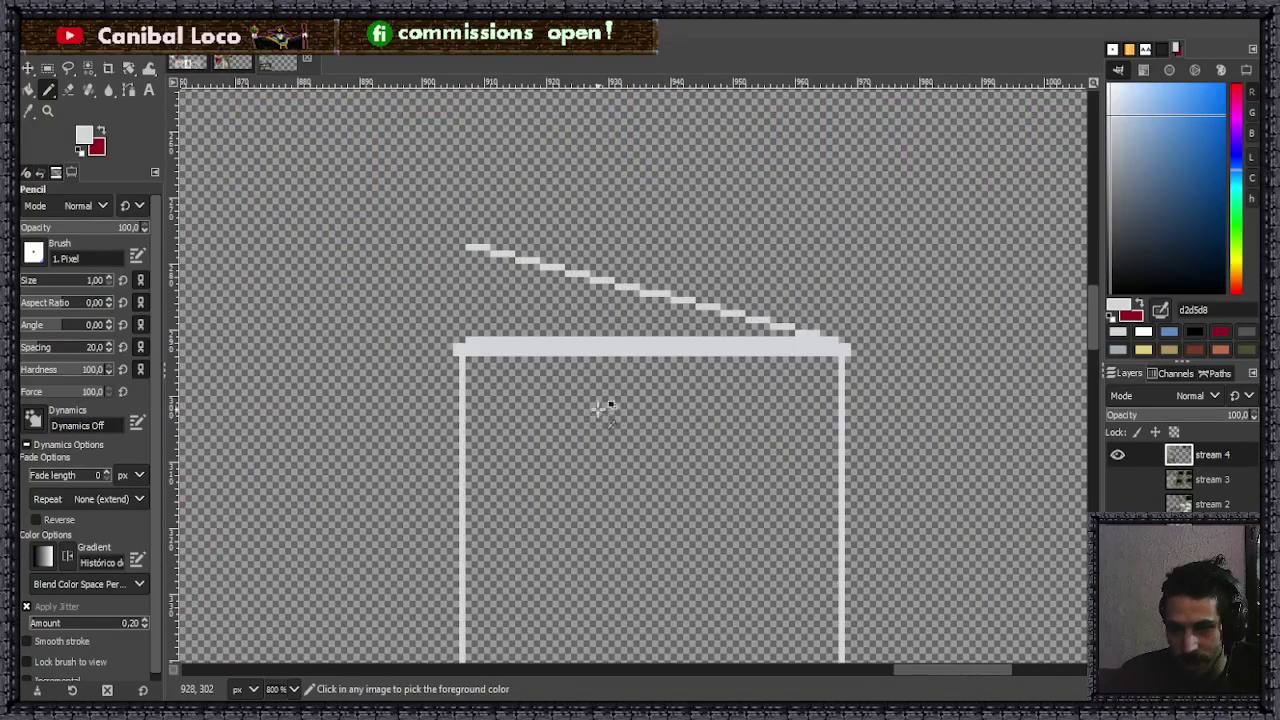
{"action": "scroll", "coordinate": [600, 409], "scroll_direction": "down", "scroll_amount": 2}
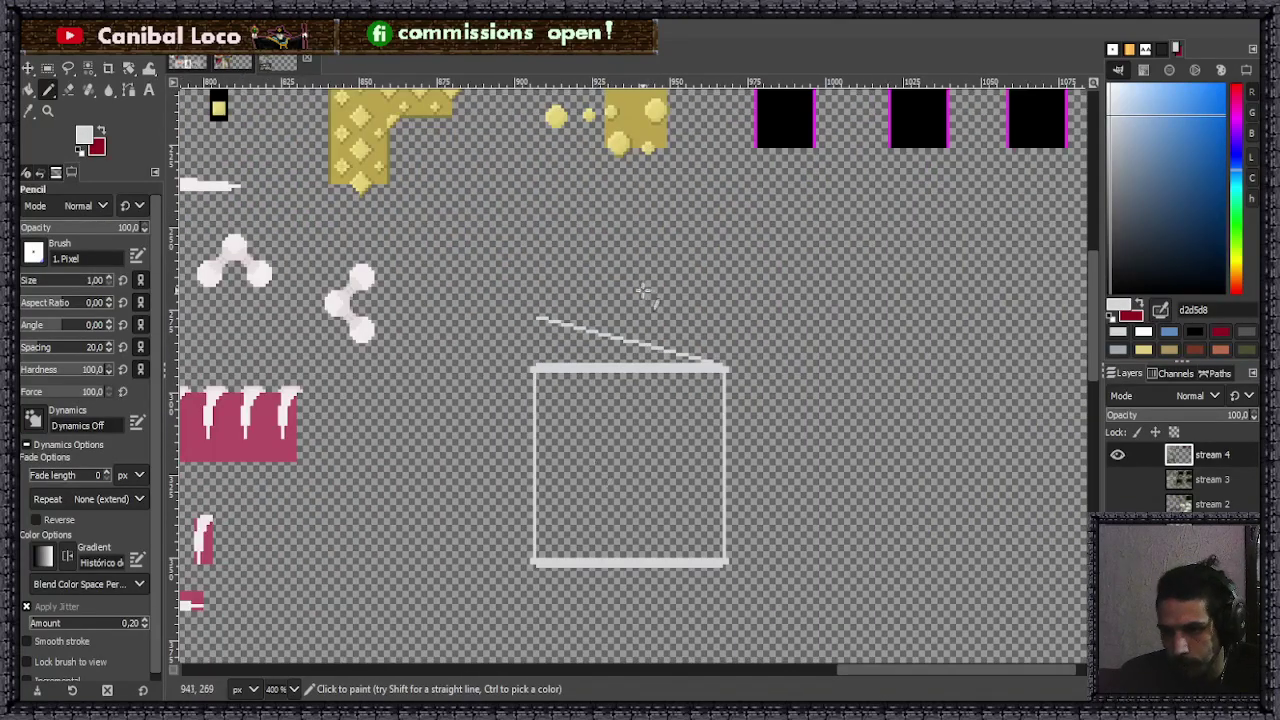
{"action": "scroll", "coordinate": [675, 272], "scroll_direction": "up", "scroll_amount": 2}
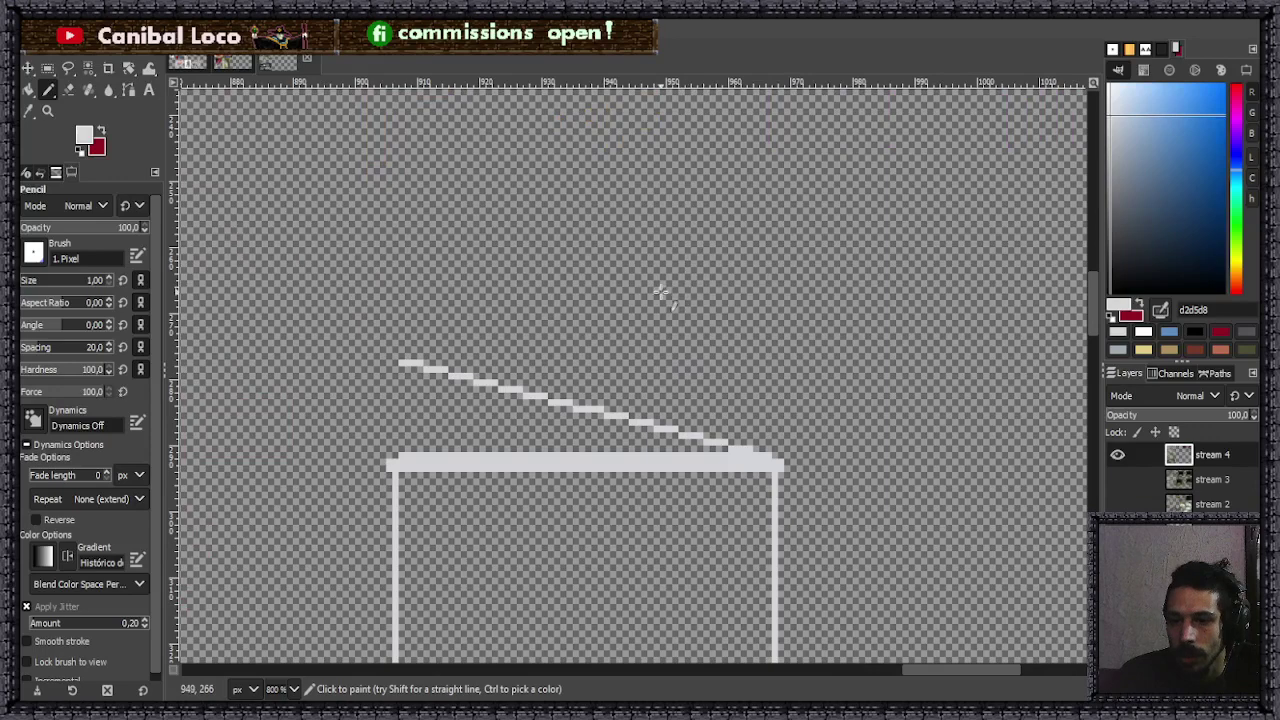
- Review the open-lid can drawing, and examine the coffee can photo, the blue concept sketch and the toy car photo
{"action": "scroll", "coordinate": [660, 294], "scroll_direction": "down", "scroll_amount": 2}
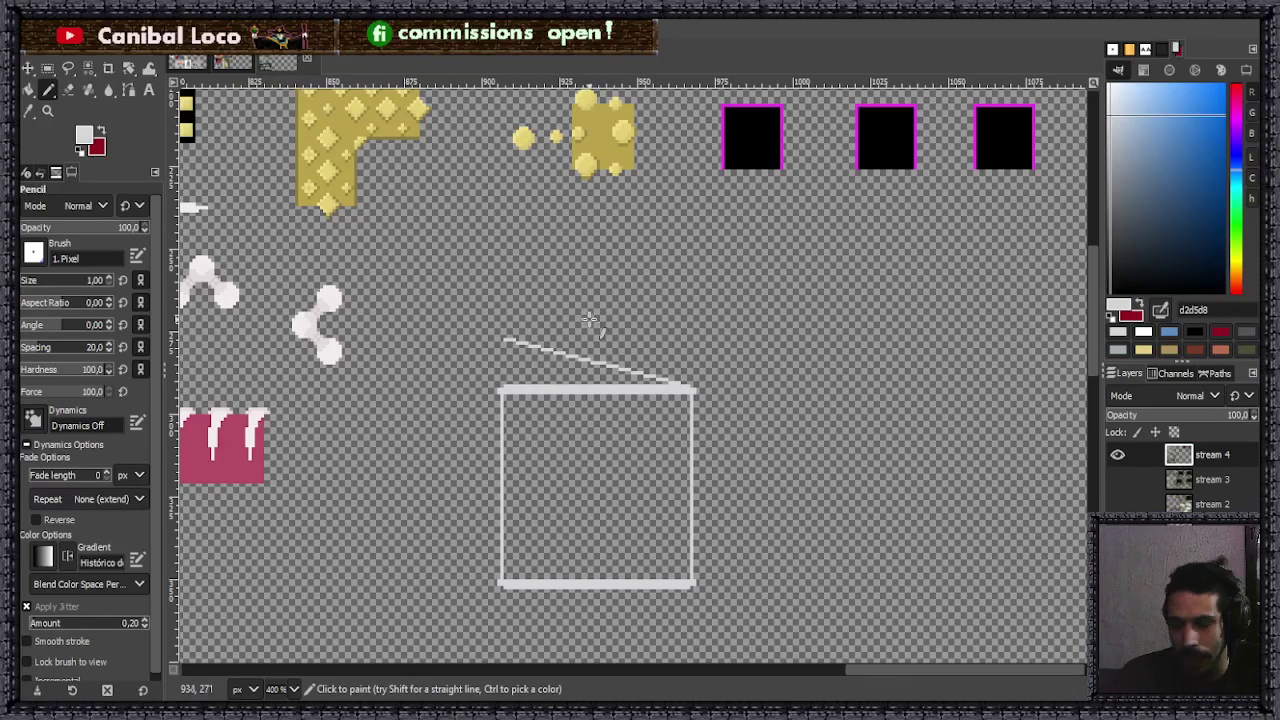
{"action": "scroll", "coordinate": [591, 319], "scroll_direction": "up", "scroll_amount": 2}
{"action": "scroll", "coordinate": [737, 366], "scroll_direction": "down", "scroll_amount": 4}
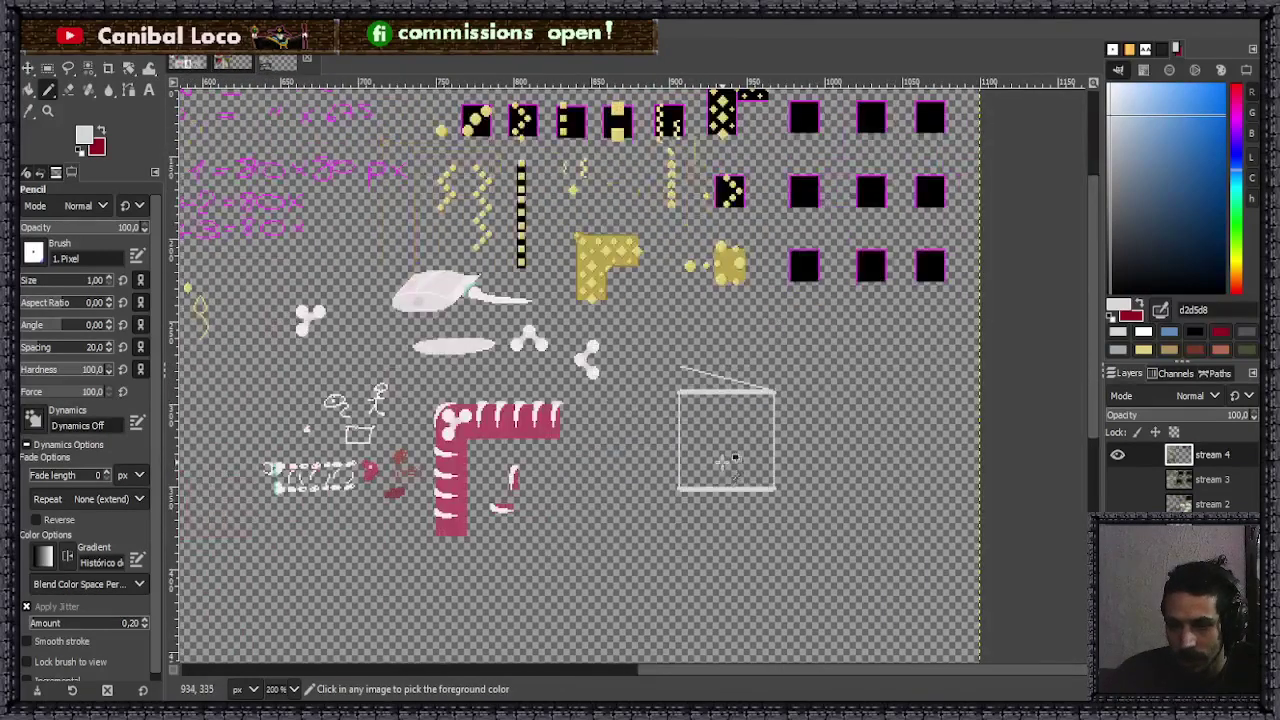
{"action": "scroll", "coordinate": [735, 460], "scroll_direction": "up", "scroll_amount": 3}
{"action": "scroll", "coordinate": [688, 540], "scroll_direction": "down", "scroll_amount": 3}
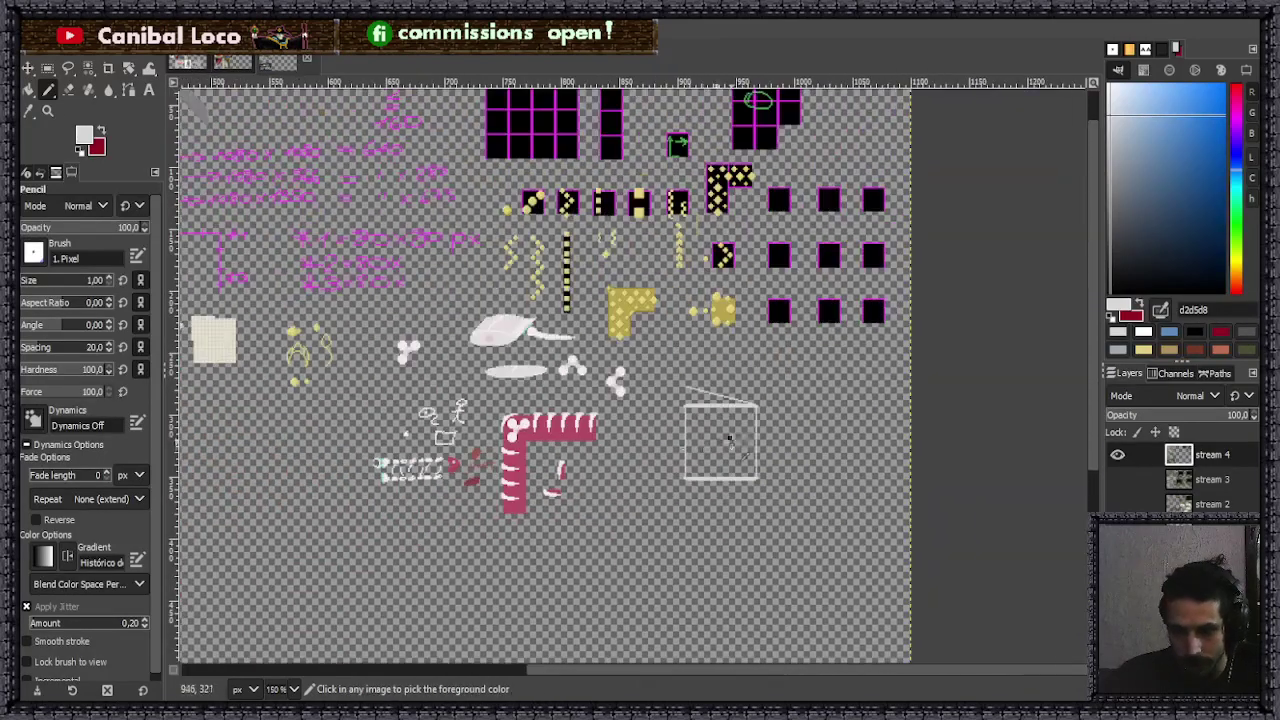
{"action": "left_click", "coordinate": [233, 64]}
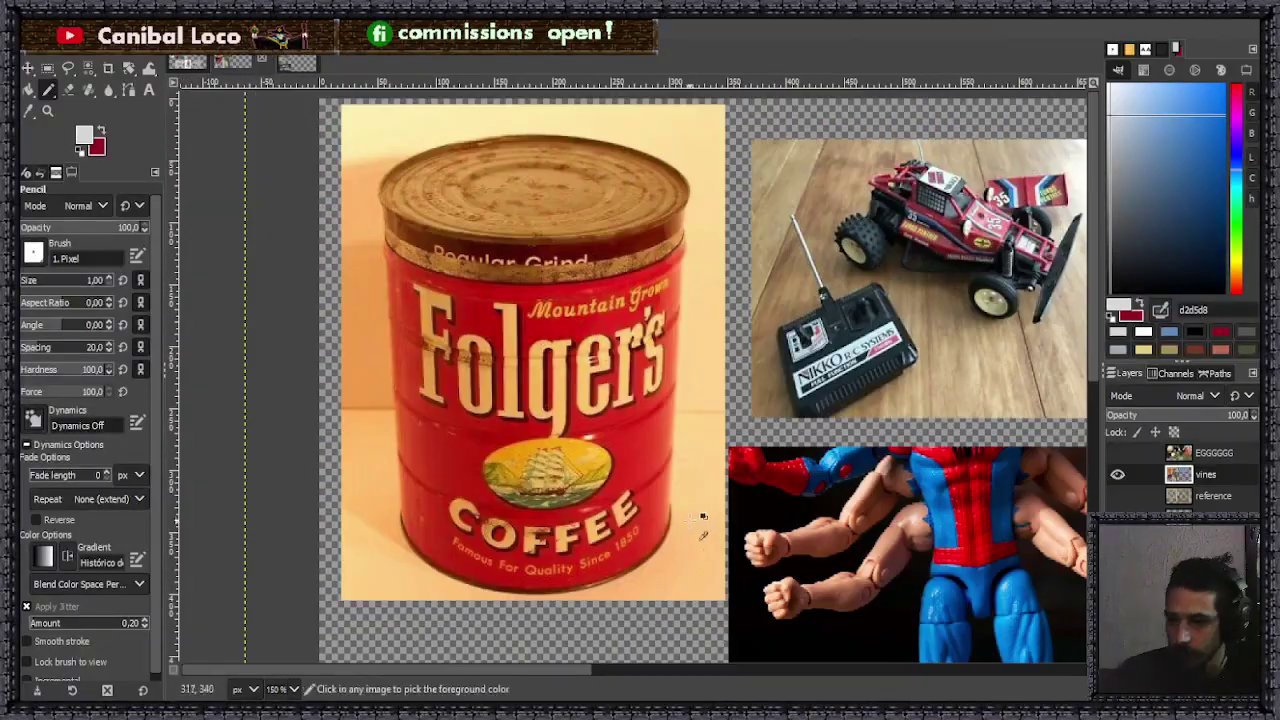
{"action": "scroll", "coordinate": [800, 420], "scroll_direction": "down", "scroll_amount": 4}
{"action": "scroll", "coordinate": [810, 415], "scroll_direction": "up", "scroll_amount": 5}
{"action": "scroll", "coordinate": [812, 415], "scroll_direction": "down", "scroll_amount": 4}
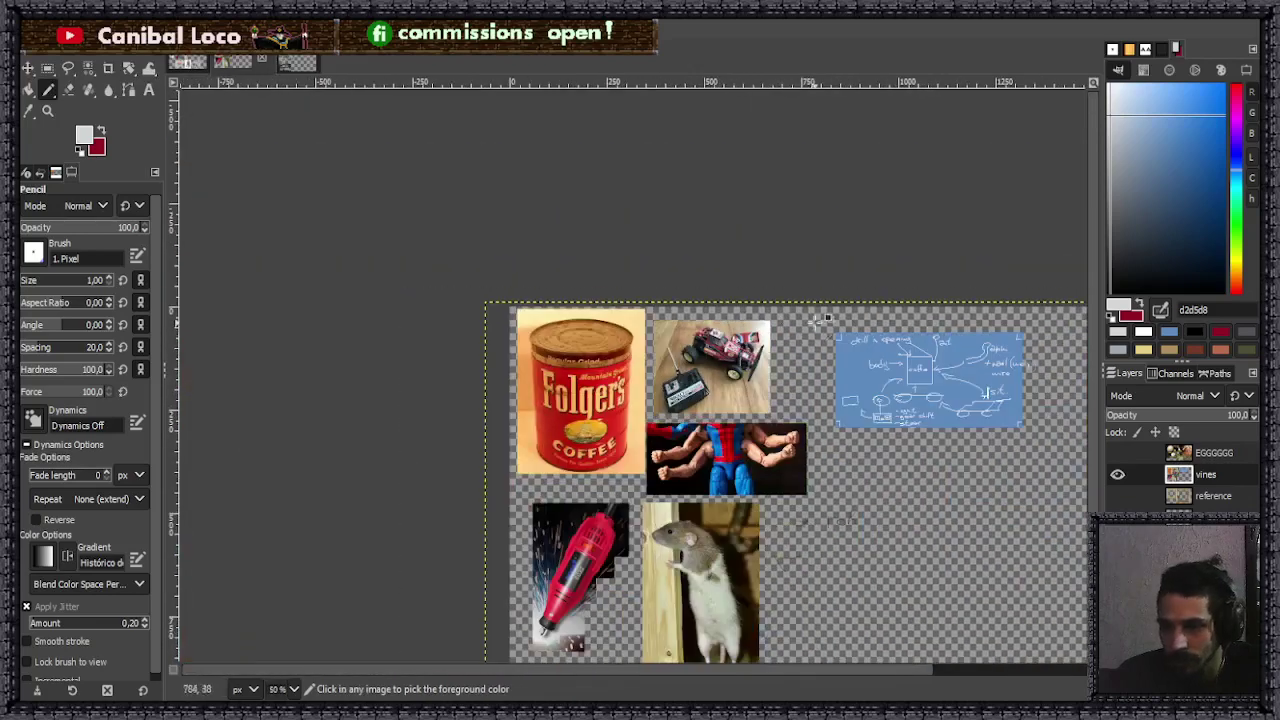
{"action": "scroll", "coordinate": [890, 440], "scroll_direction": "up", "scroll_amount": 3}
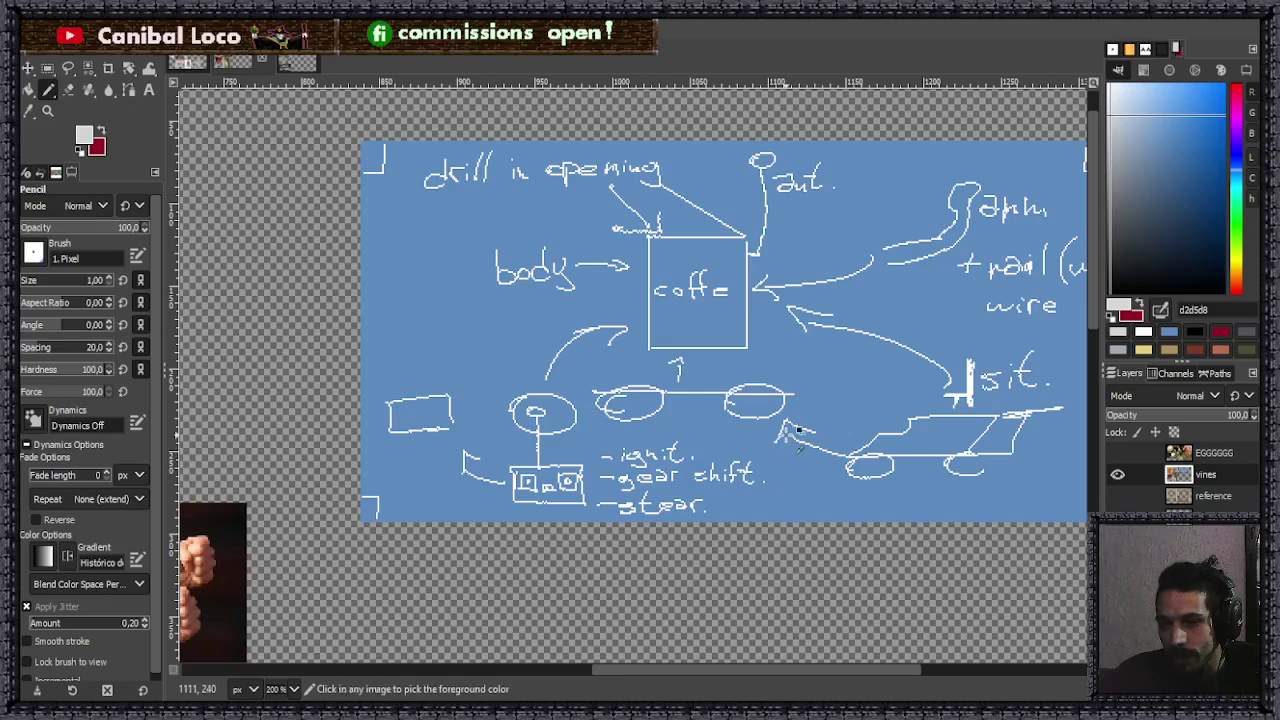
{"action": "scroll", "coordinate": [783, 432], "scroll_direction": "down", "scroll_amount": 4}
{"action": "scroll", "coordinate": [655, 395], "scroll_direction": "up", "scroll_amount": 5}
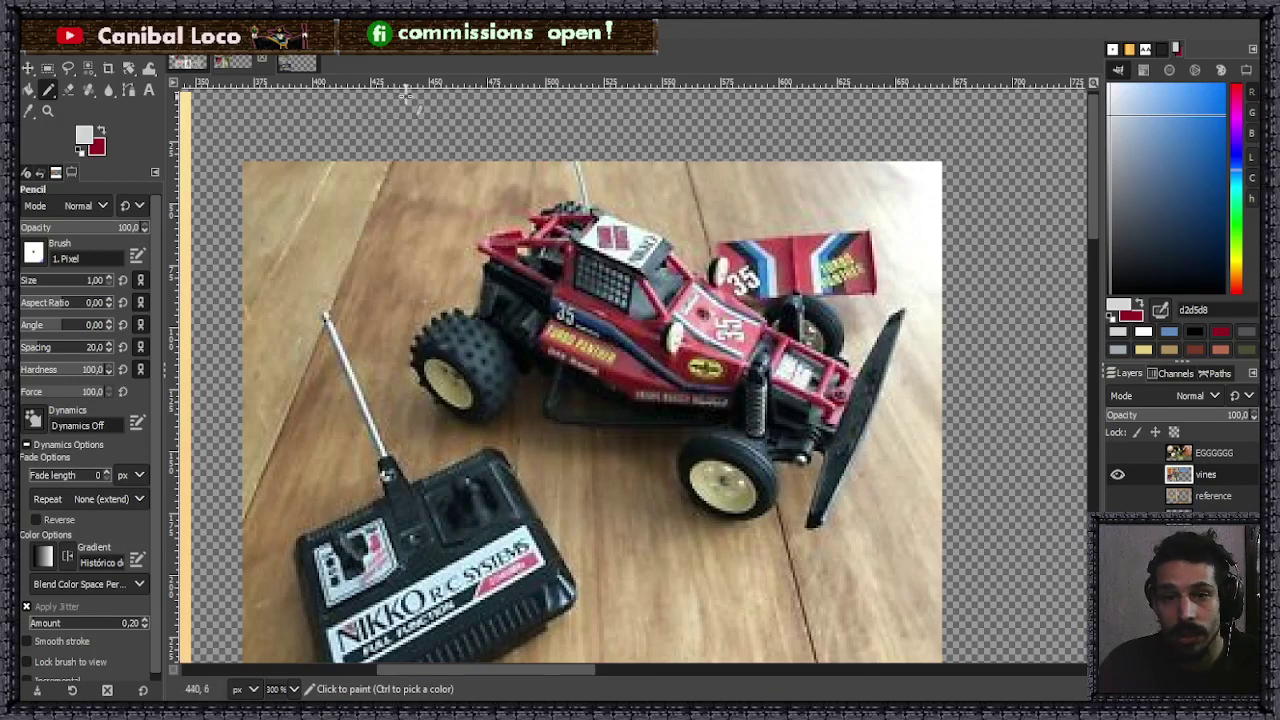
- Back in the stream 4 image, set the foreground color to black (000000)
{"action": "left_click", "coordinate": [291, 63]}
{"action": "scroll", "coordinate": [728, 435], "scroll_direction": "up", "scroll_amount": 3}
{"action": "scroll", "coordinate": [735, 468], "scroll_direction": "up", "scroll_amount": 2}
{"action": "scroll", "coordinate": [775, 452], "scroll_direction": "down", "scroll_amount": 2}
{"action": "scroll", "coordinate": [765, 447], "scroll_direction": "up", "scroll_amount": 2}
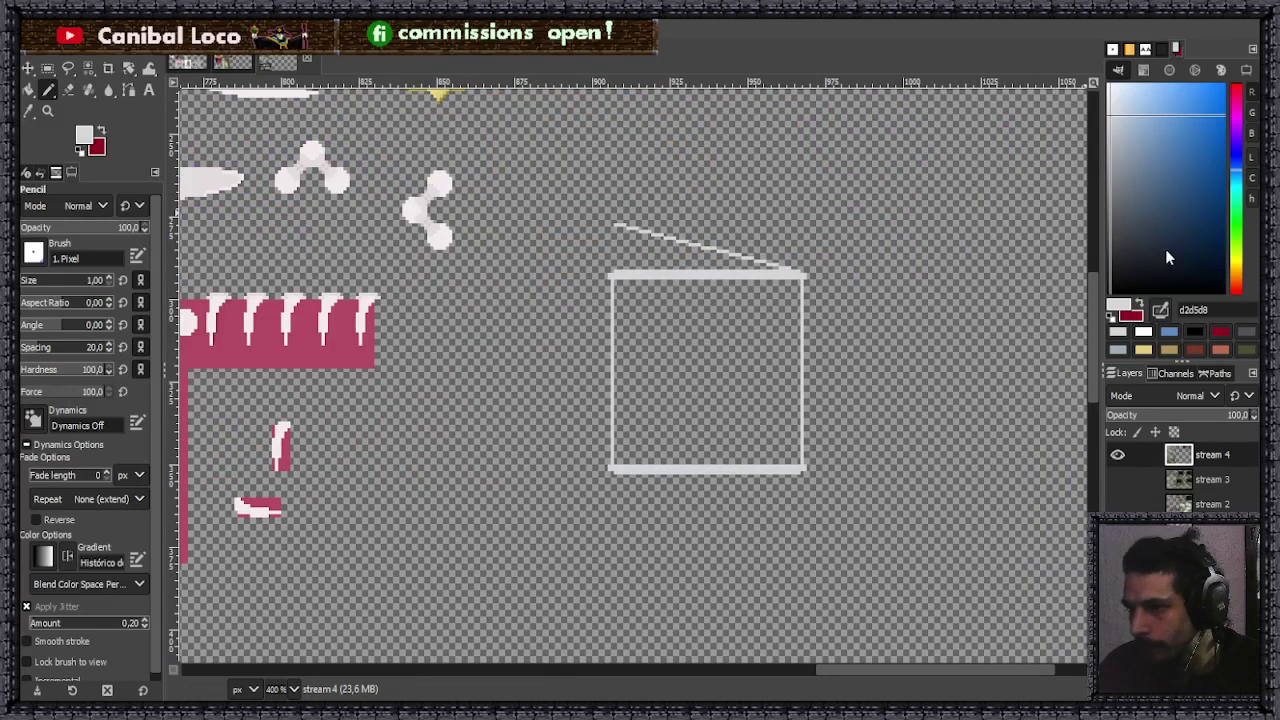
{"action": "left_click", "coordinate": [1160, 279]}
{"action": "scroll", "coordinate": [814, 480], "scroll_direction": "down", "scroll_amount": 3}
{"action": "scroll", "coordinate": [860, 476], "scroll_direction": "up", "scroll_amount": 3}
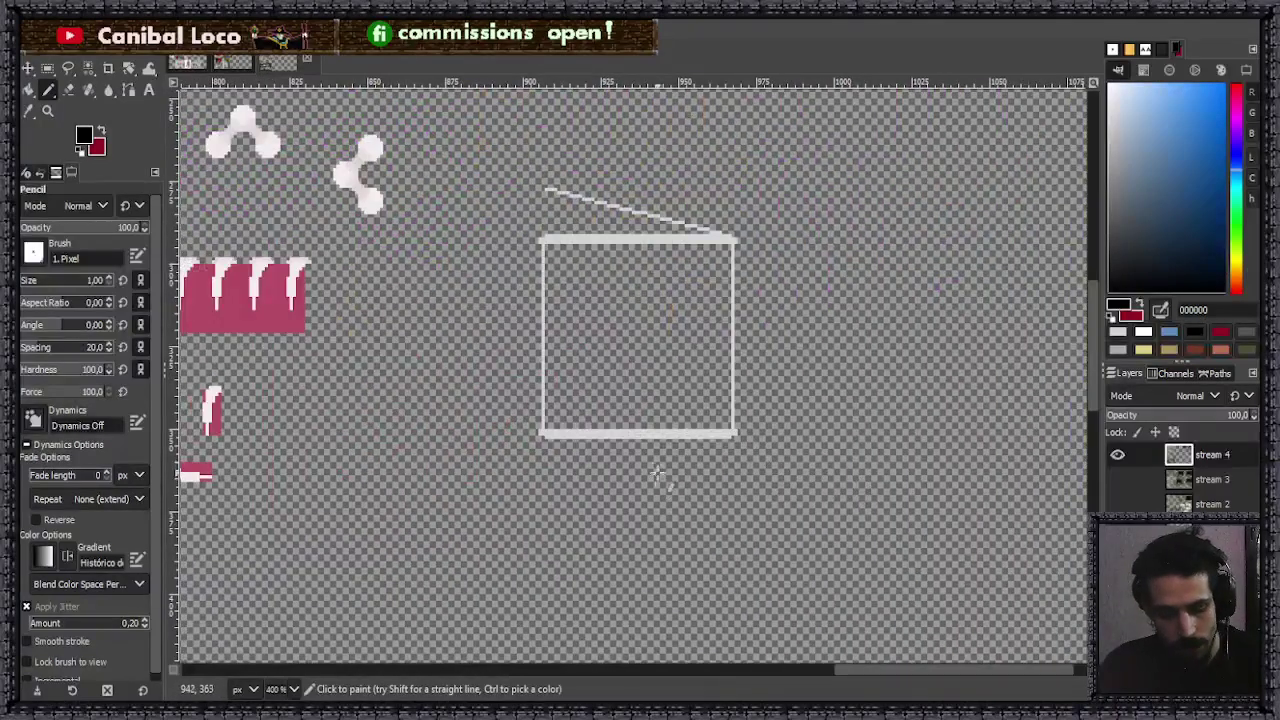
- Cut the whole can drawing with its lid line and paste it about 38 px further right
{"action": "key", "text": "r"}
{"action": "left_click_drag", "start_coordinate": [520, 168], "coordinate": [752, 450]}
{"action": "key", "text": "ctrl+x"}
{"action": "key", "text": "ctrl+v"}
{"action": "left_click_drag", "start_coordinate": [667, 444], "coordinate": [784, 437]}
{"action": "left_click", "coordinate": [758, 480]}
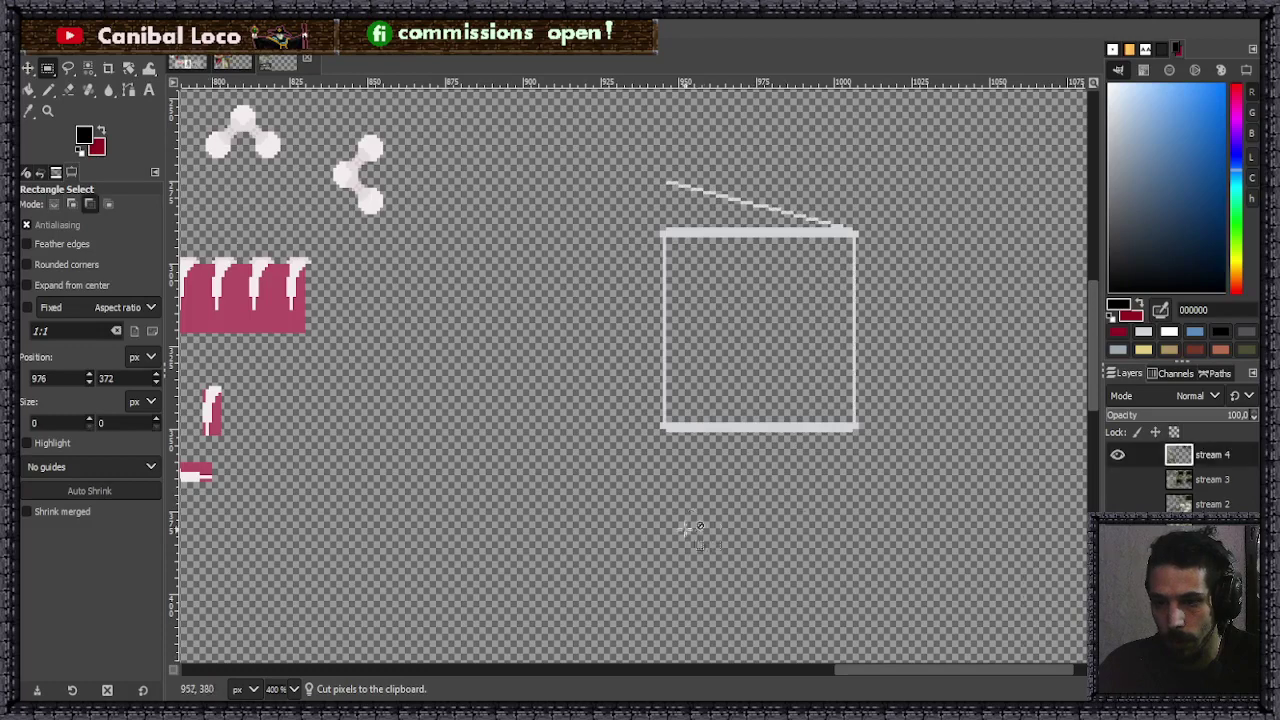
- Create a 30 × 30 px elliptical selection to the lower right of the can and fill it with black
{"action": "scroll", "coordinate": [700, 528], "scroll_direction": "down", "scroll_amount": 1}
{"action": "scroll", "coordinate": [843, 463], "scroll_direction": "up", "scroll_amount": 3}
{"action": "key", "text": "n"}
{"action": "scroll", "coordinate": [749, 449], "scroll_direction": "right", "scroll_amount": 2}
{"action": "key", "text": "e"}
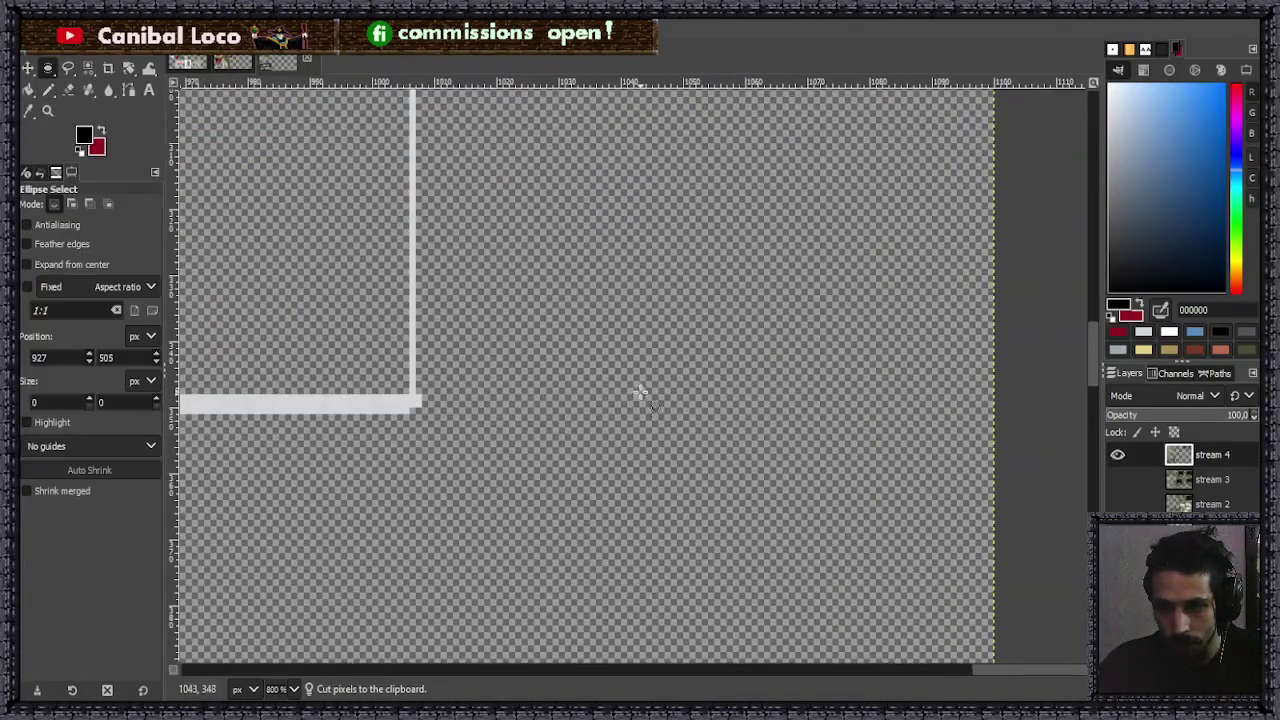
{"action": "left_click_drag", "start_coordinate": [609, 342], "coordinate": [792, 538]}
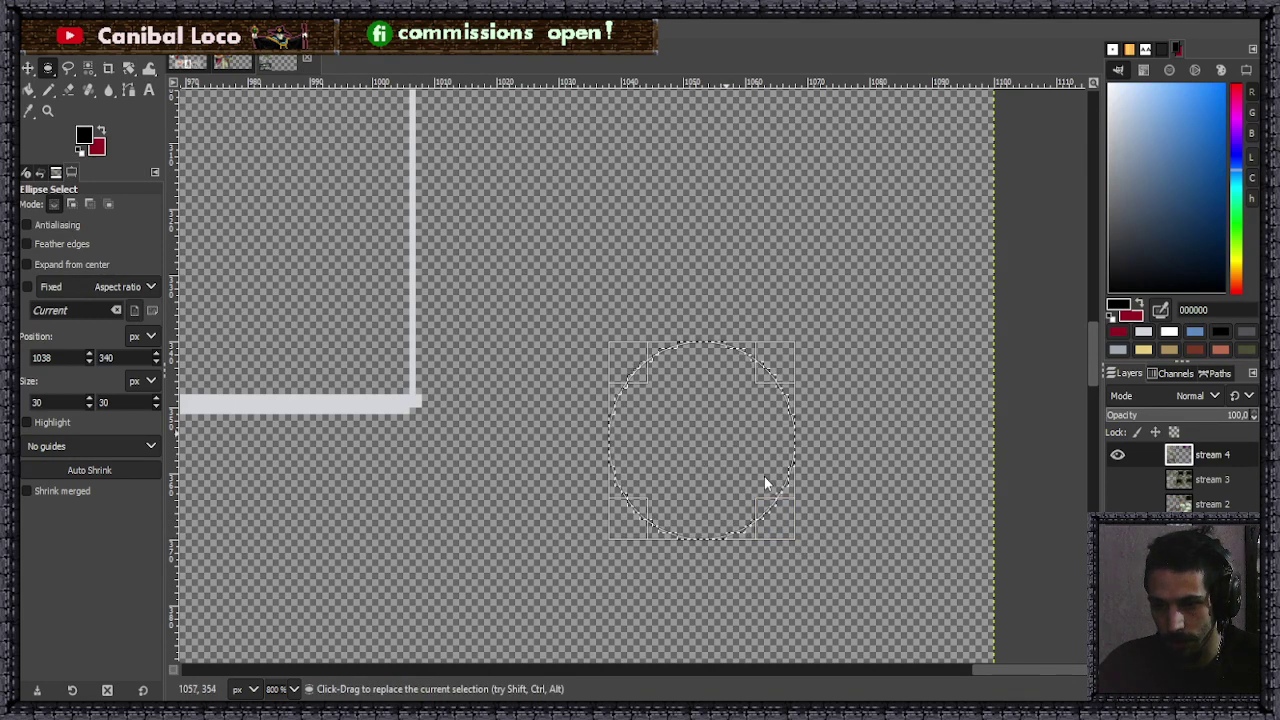
{"action": "key", "text": "ctrl+comma"}
{"action": "scroll", "coordinate": [733, 474], "scroll_direction": "down", "scroll_amount": 3}
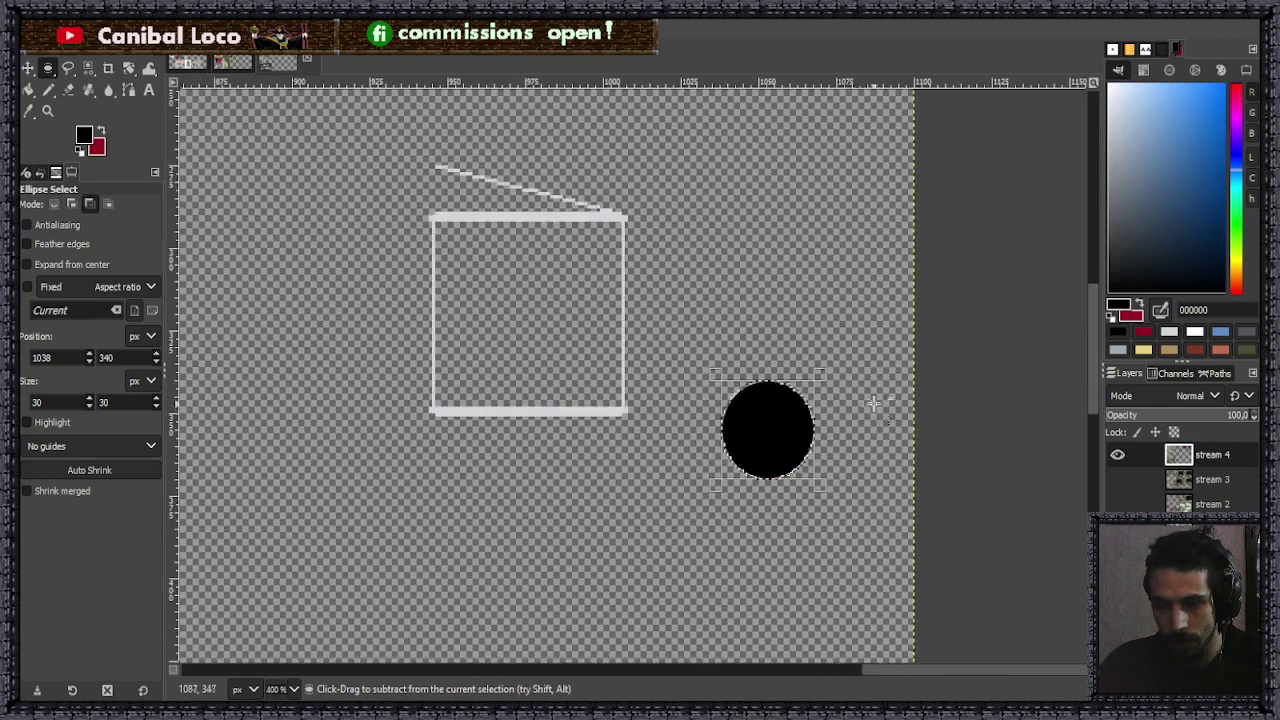
{"action": "scroll", "coordinate": [742, 401], "scroll_direction": "up", "scroll_amount": 1}
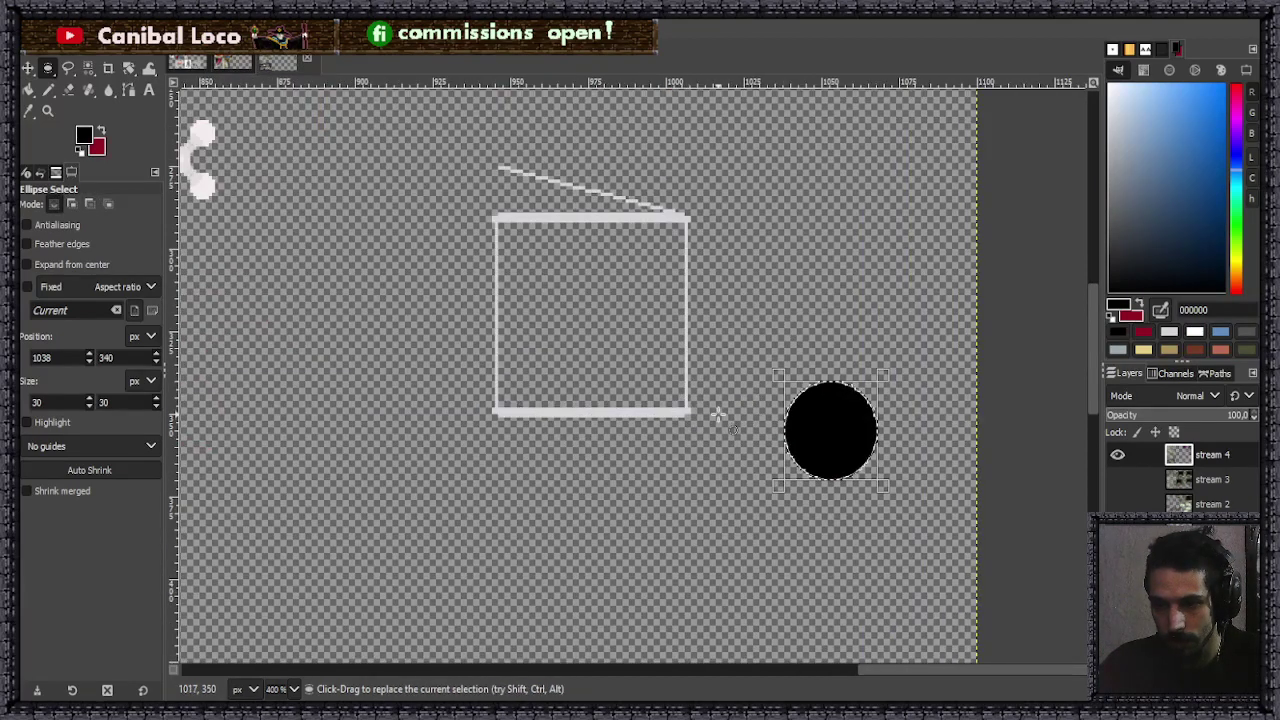
- Try to duplicate the black circle by pasting a copy of it, and anchor the pasted selection
{"action": "key", "text": "ctrl+c"}
{"action": "key", "text": "ctrl+v"}
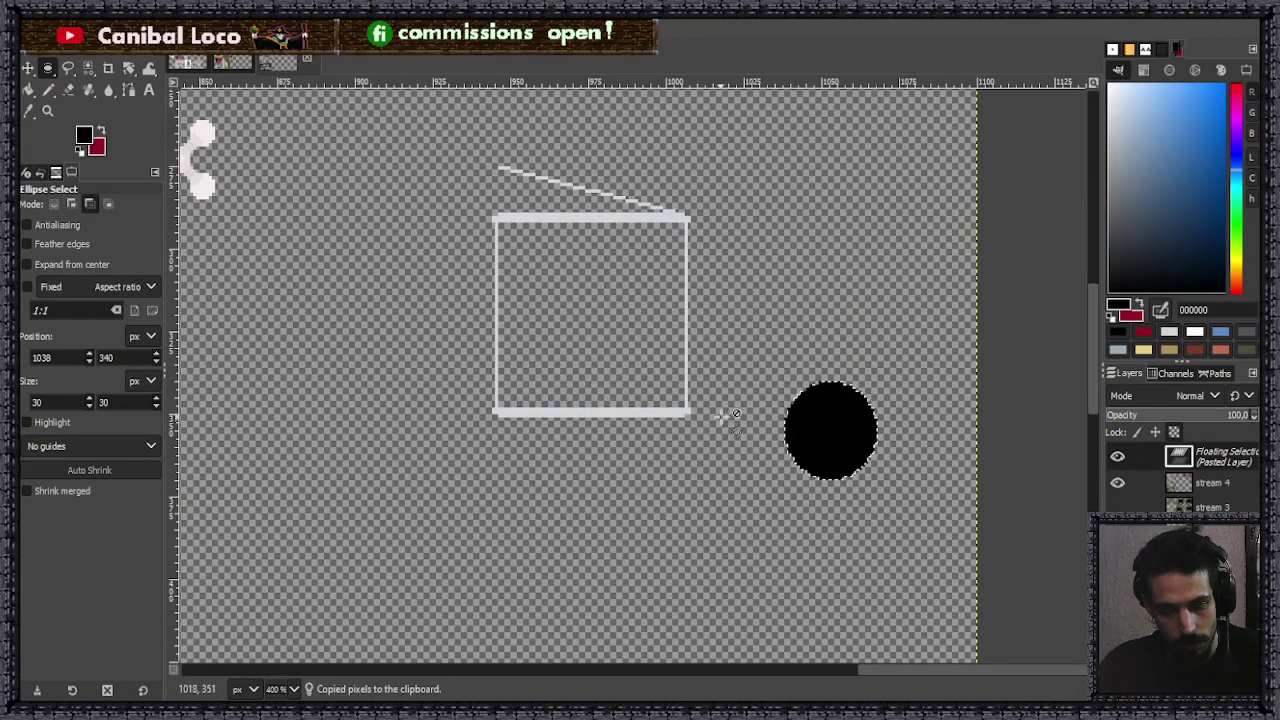
{"action": "mouse_move", "coordinate": [840, 434]}
{"action": "left_mouse_down"}
{"action": "mouse_move", "coordinate": [681, 417]}
{"action": "mouse_move", "coordinate": [786, 545]}
{"action": "mouse_move", "coordinate": [705, 566]}
{"action": "mouse_move", "coordinate": [857, 554]}
{"action": "mouse_move", "coordinate": [829, 557]}
{"action": "mouse_move", "coordinate": [834, 437]}
{"action": "left_mouse_up"}
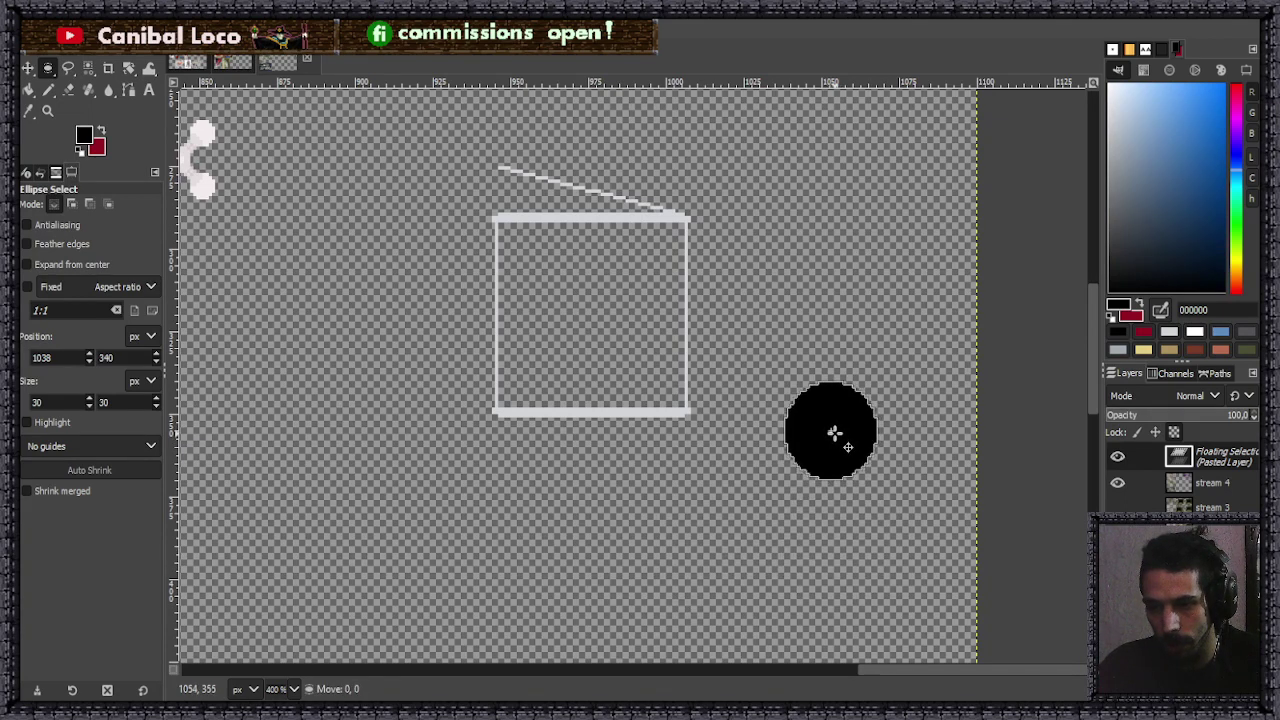
{"action": "left_click", "coordinate": [822, 552]}
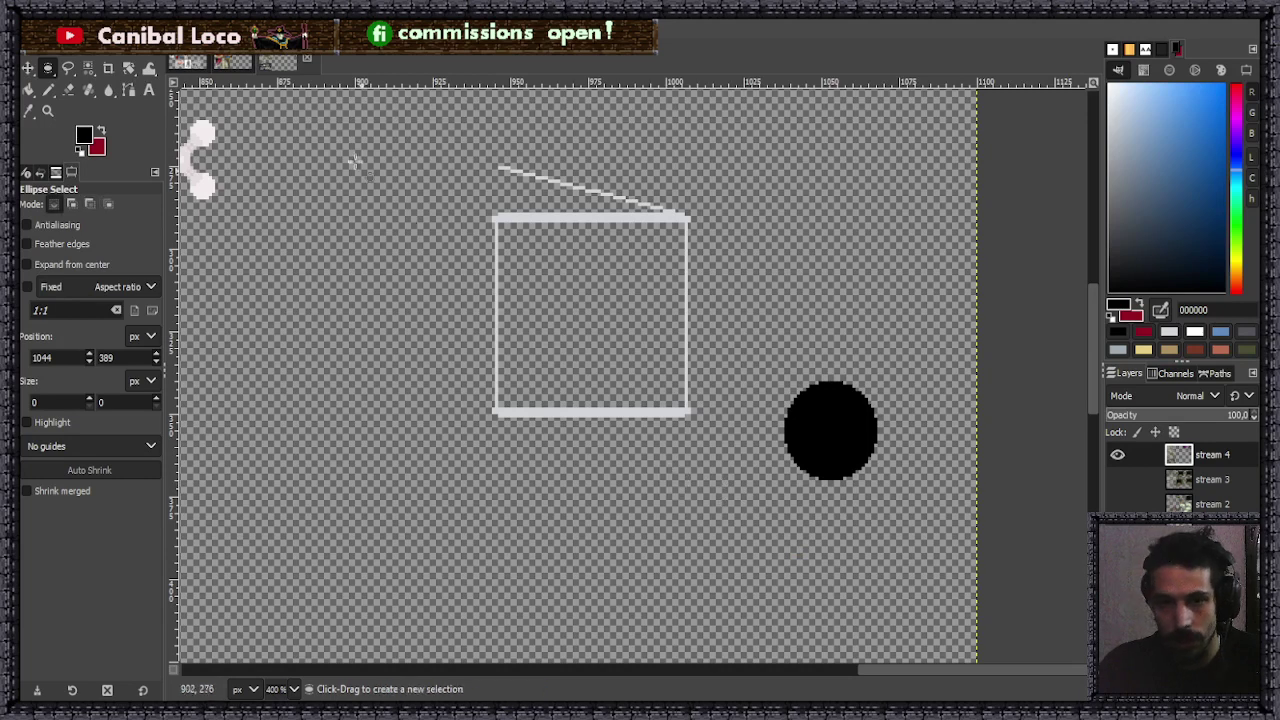
- Check the toy car photo, and add a second black-filled circle of 28 × 28 px directly below the 30 px circle
{"action": "left_click", "coordinate": [237, 62]}
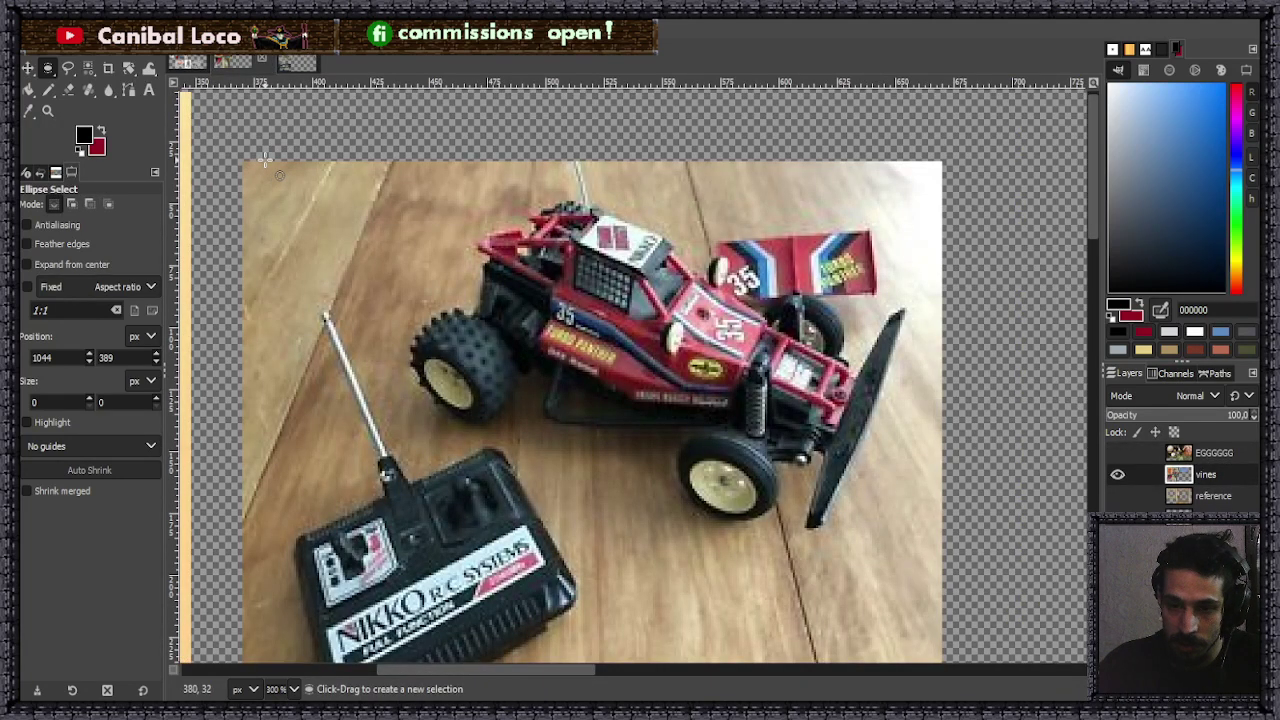
{"action": "left_click", "coordinate": [297, 63]}
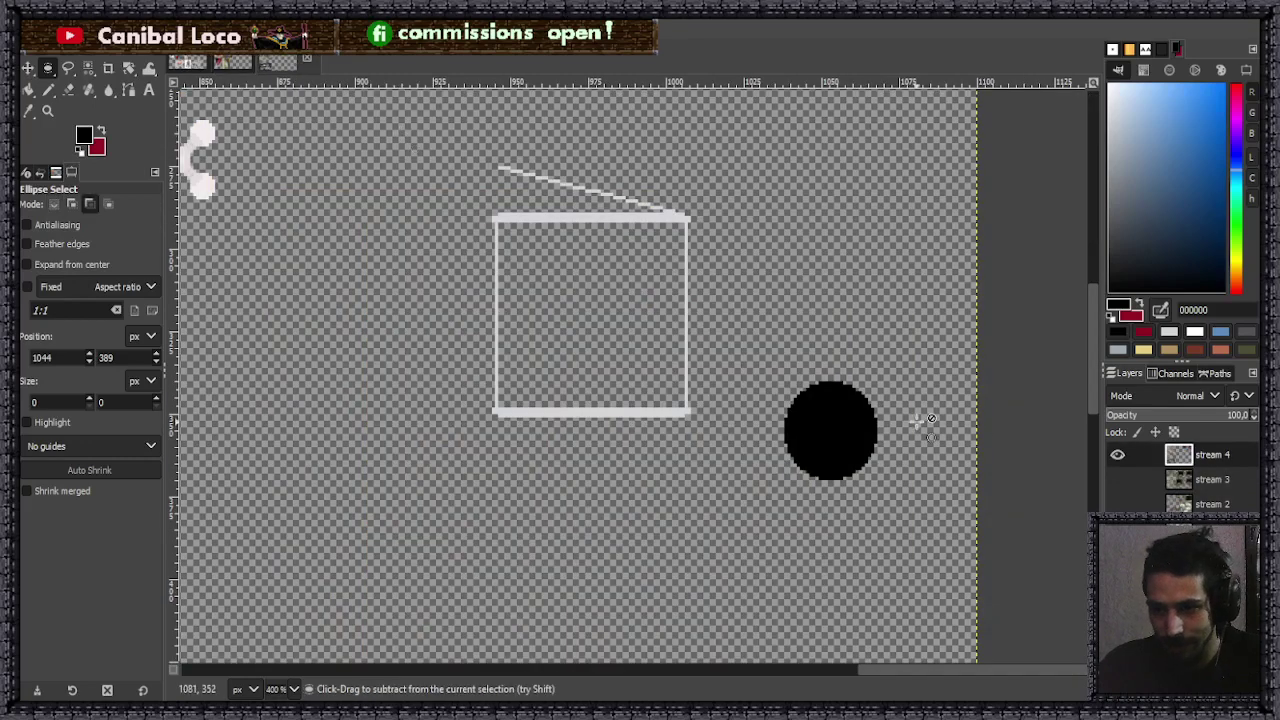
{"action": "scroll", "coordinate": [920, 425], "scroll_direction": "up", "scroll_amount": 3}
{"action": "left_click_drag", "start_coordinate": [645, 311], "coordinate": [829, 509]}
{"action": "left_click_drag", "start_coordinate": [766, 423], "coordinate": [748, 415]}
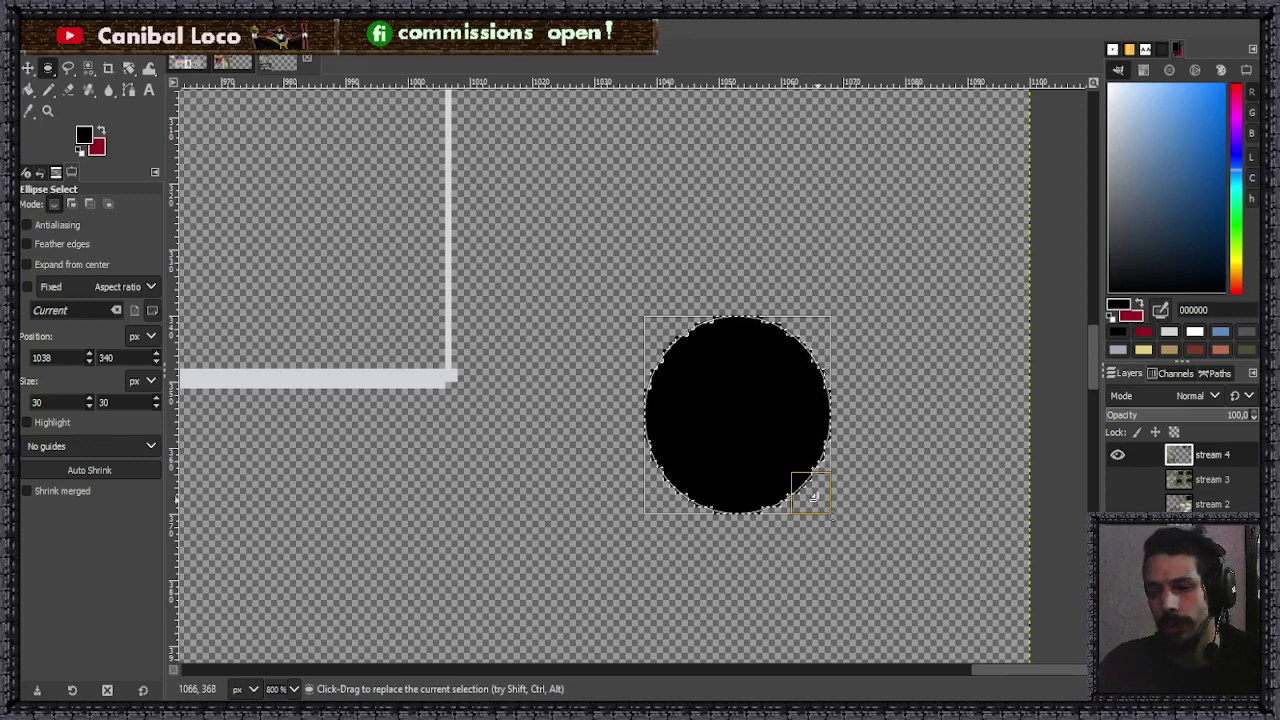
{"action": "left_click_drag", "start_coordinate": [809, 492], "coordinate": [806, 486]}
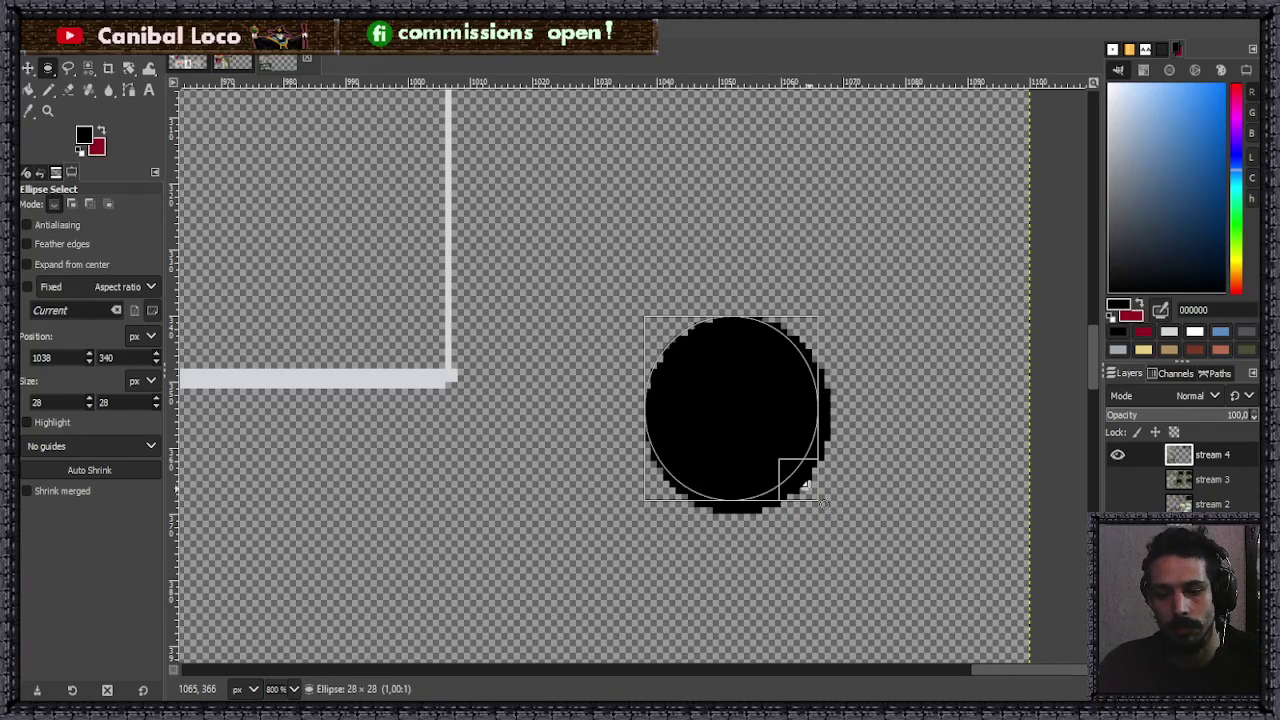
{"action": "left_click_drag", "start_coordinate": [823, 503], "coordinate": [824, 504]}
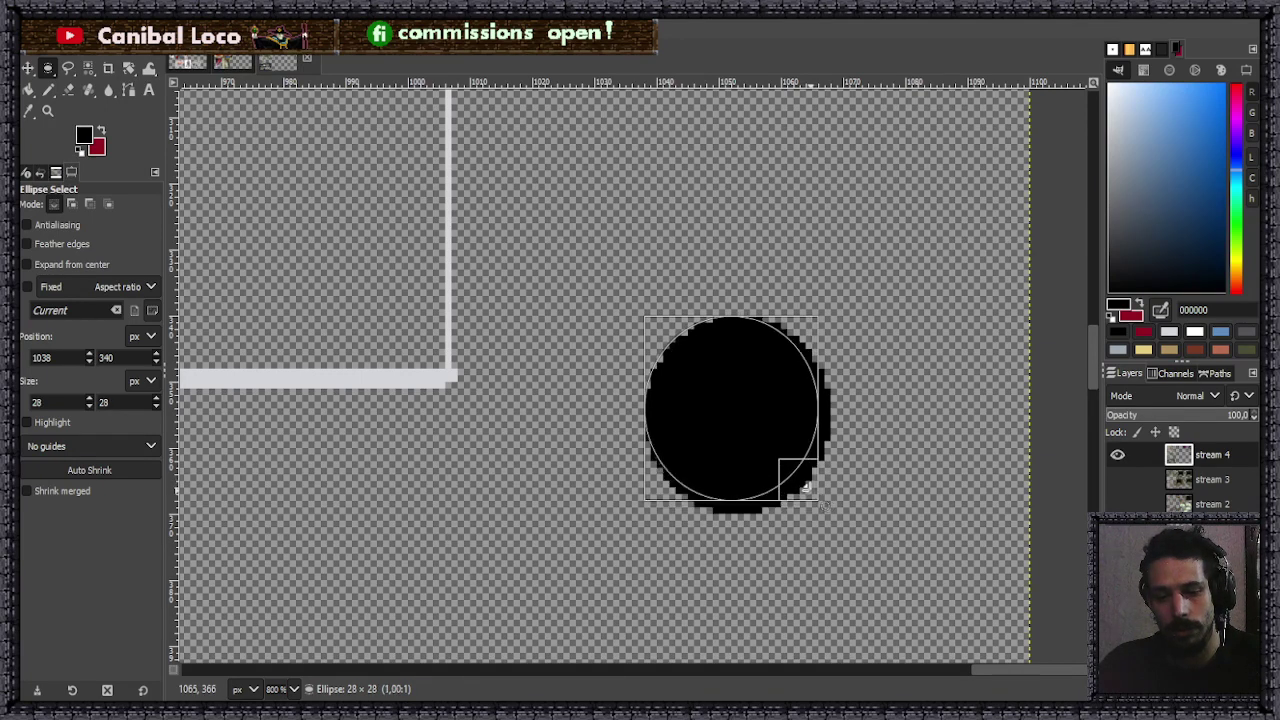
{"action": "left_click_drag", "start_coordinate": [734, 406], "coordinate": [729, 623]}
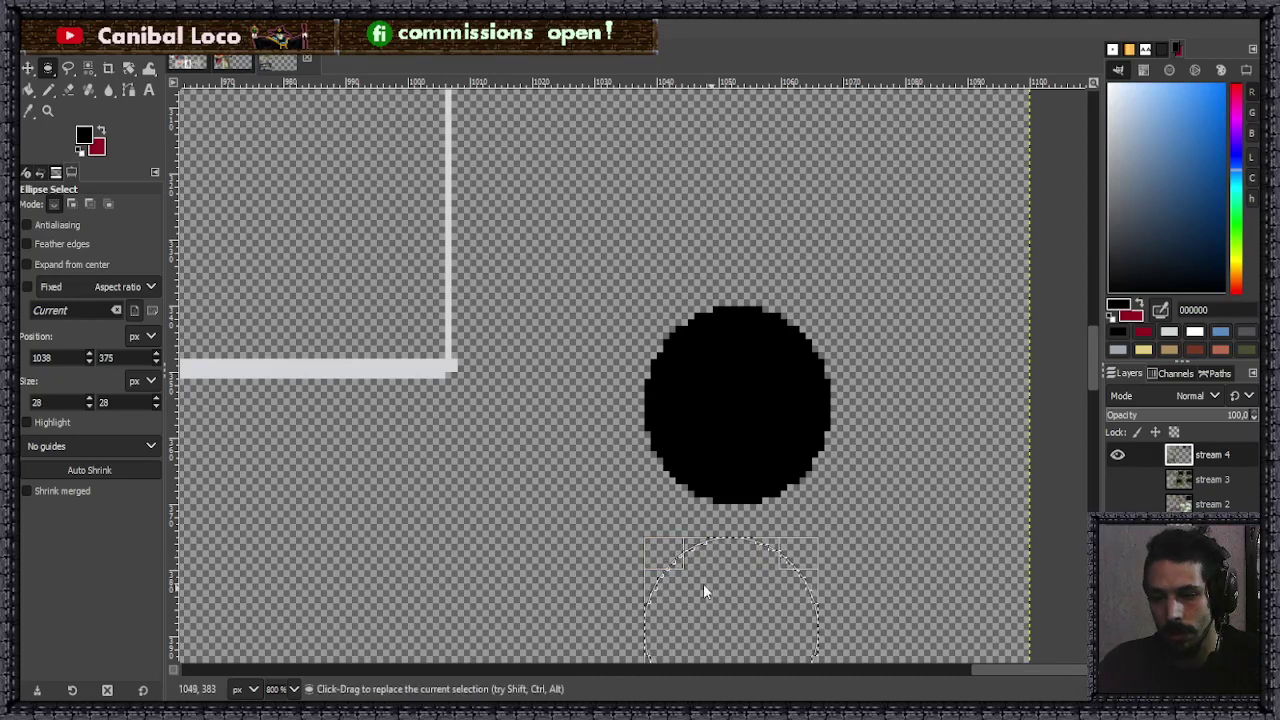
{"action": "key", "text": "ctrl+comma"}
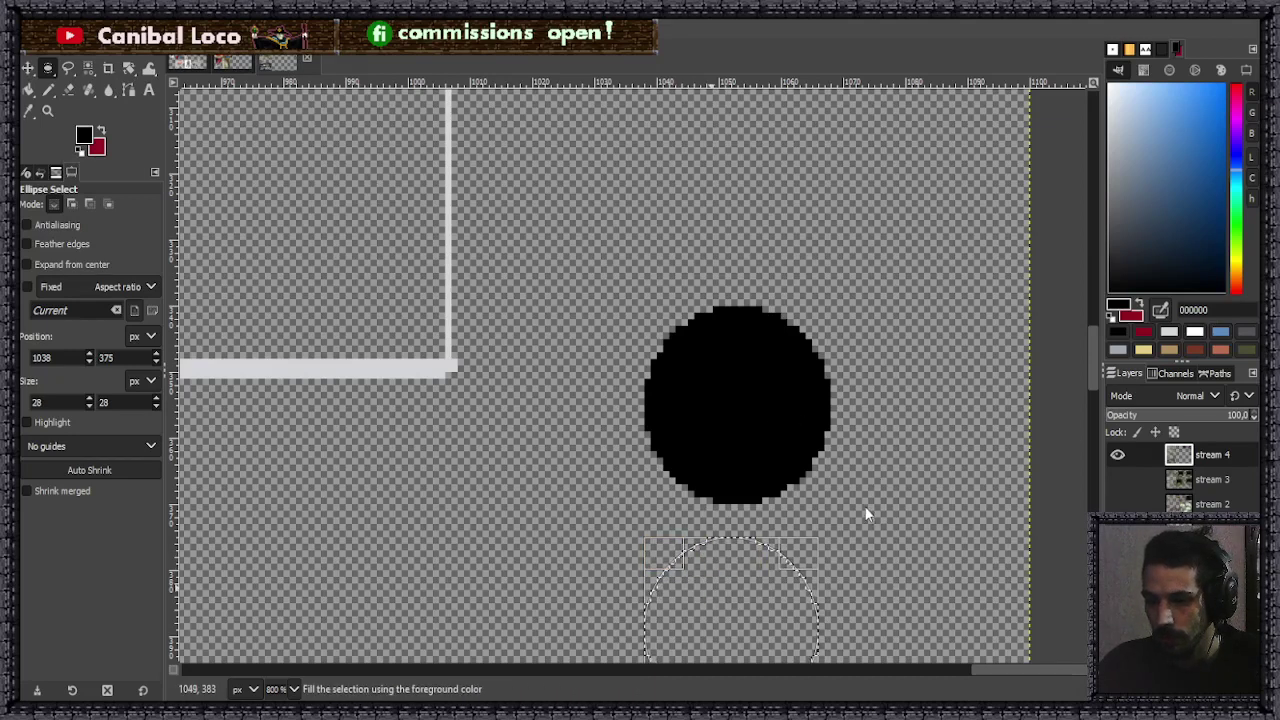
{"action": "key", "text": "ctrl+shift+a"}
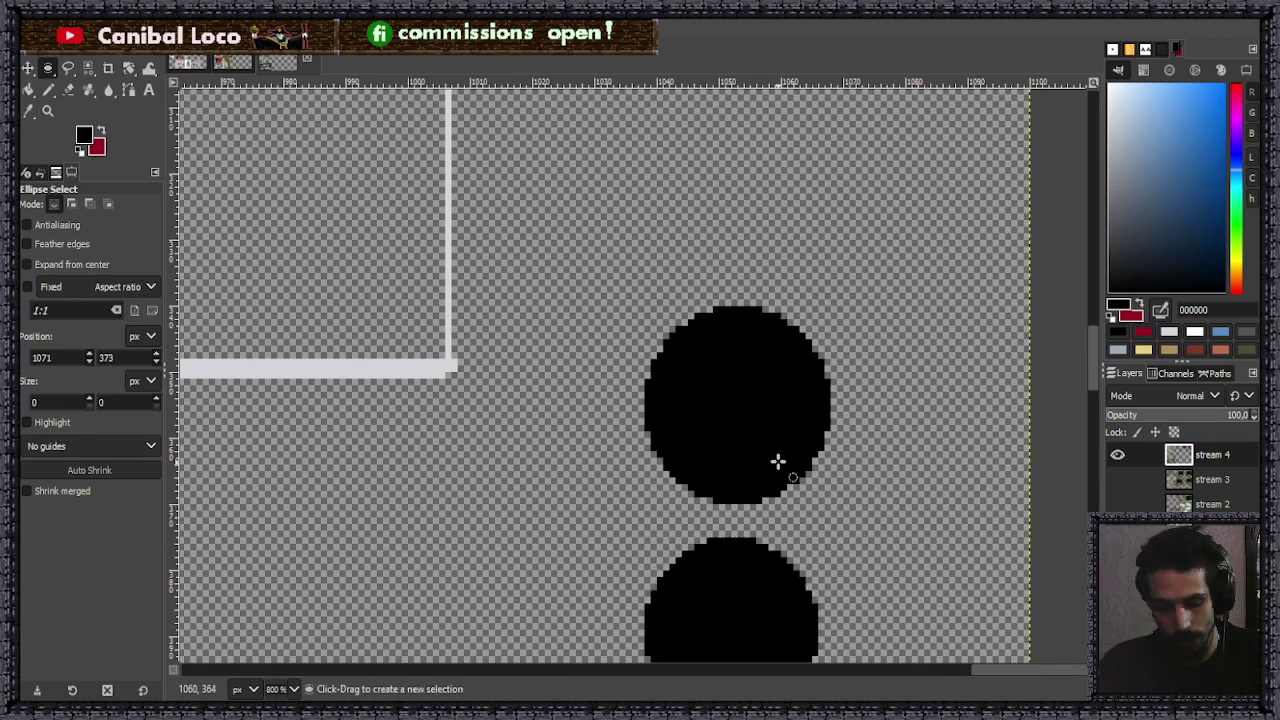
- Handwrite a black arrow and the number 28 with the Pencil beside the lower circle to label its size
{"action": "key", "text": "m"}
{"action": "key", "text": "n"}
{"action": "scroll", "coordinate": [815, 455], "scroll_direction": "down", "scroll_amount": 5}
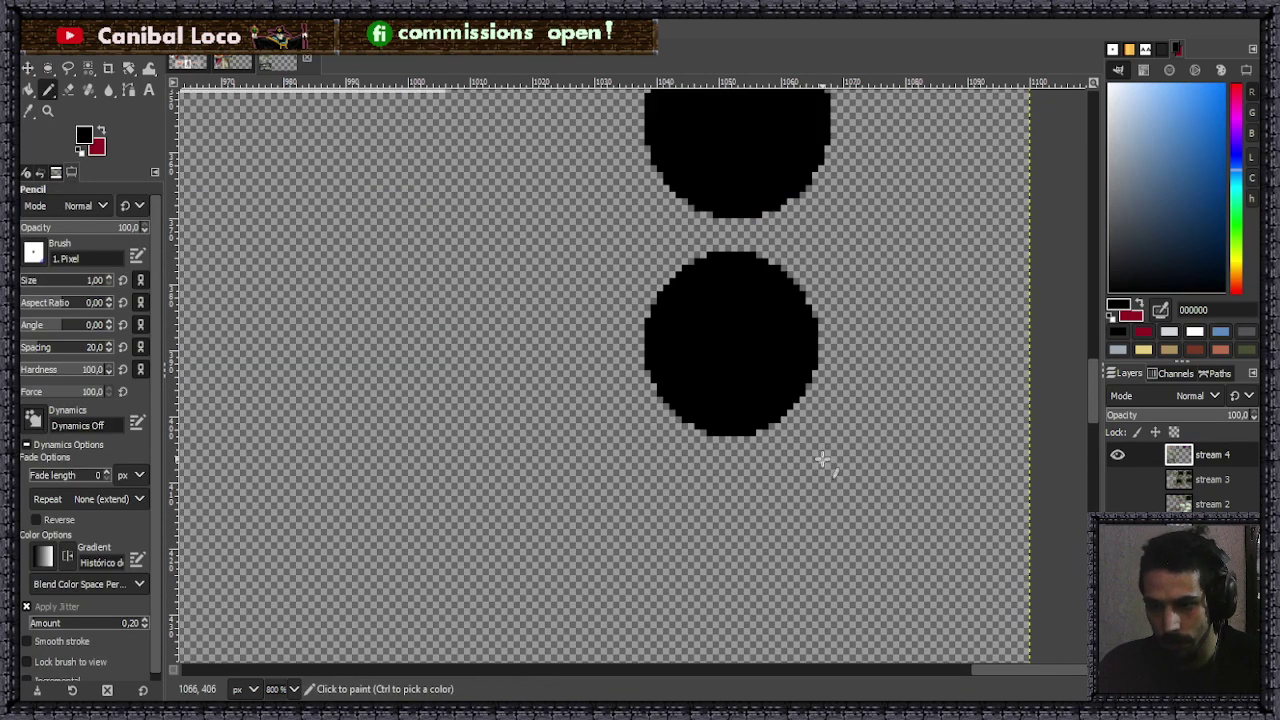
{"action": "mouse_move", "coordinate": [887, 322]}
{"action": "left_mouse_down"}
{"action": "mouse_move", "coordinate": [883, 358]}
{"action": "mouse_move", "coordinate": [880, 338]}
{"action": "mouse_move", "coordinate": [956, 346]}
{"action": "mouse_move", "coordinate": [996, 324]}
{"action": "mouse_move", "coordinate": [974, 352]}
{"action": "left_mouse_up"}
{"action": "scroll", "coordinate": [960, 350], "scroll_direction": "down", "scroll_amount": 2}
{"action": "scroll", "coordinate": [942, 376], "scroll_direction": "up", "scroll_amount": 2}
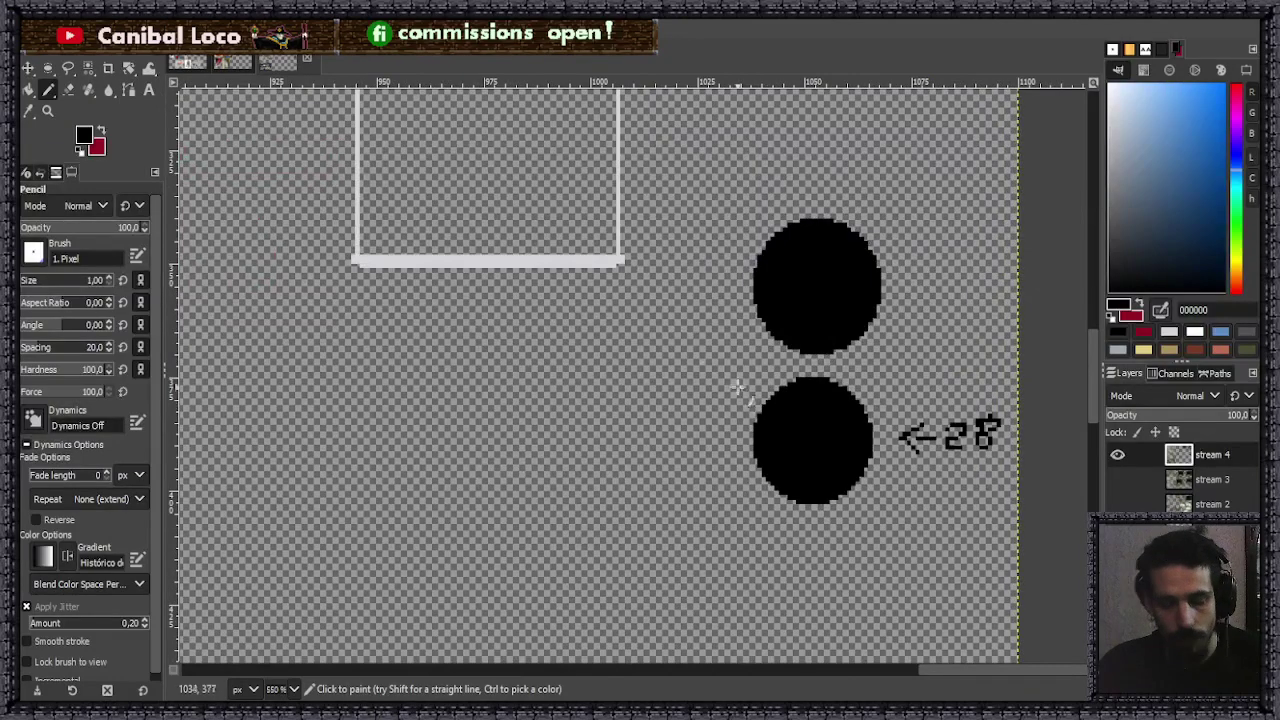
- Look at the character reference image and examine the toy car's wheels in the reference photo up close
{"action": "left_click", "coordinate": [186, 64]}
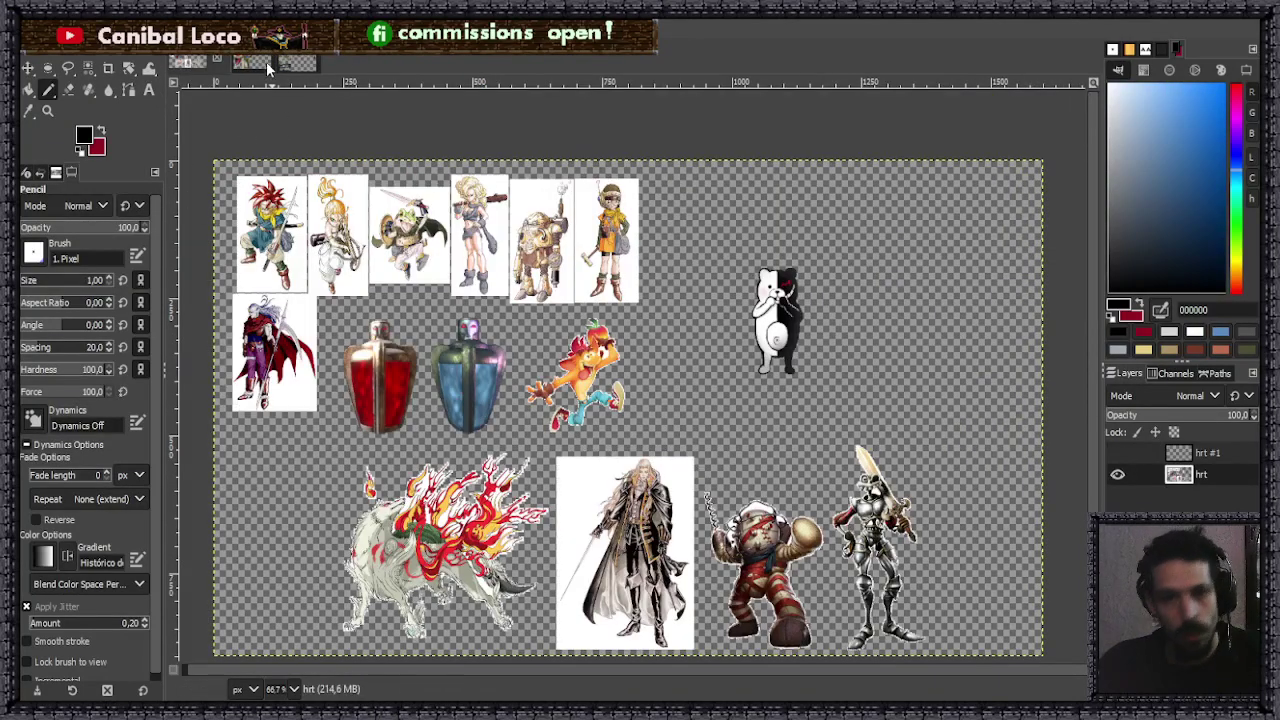
{"action": "left_click", "coordinate": [255, 62]}
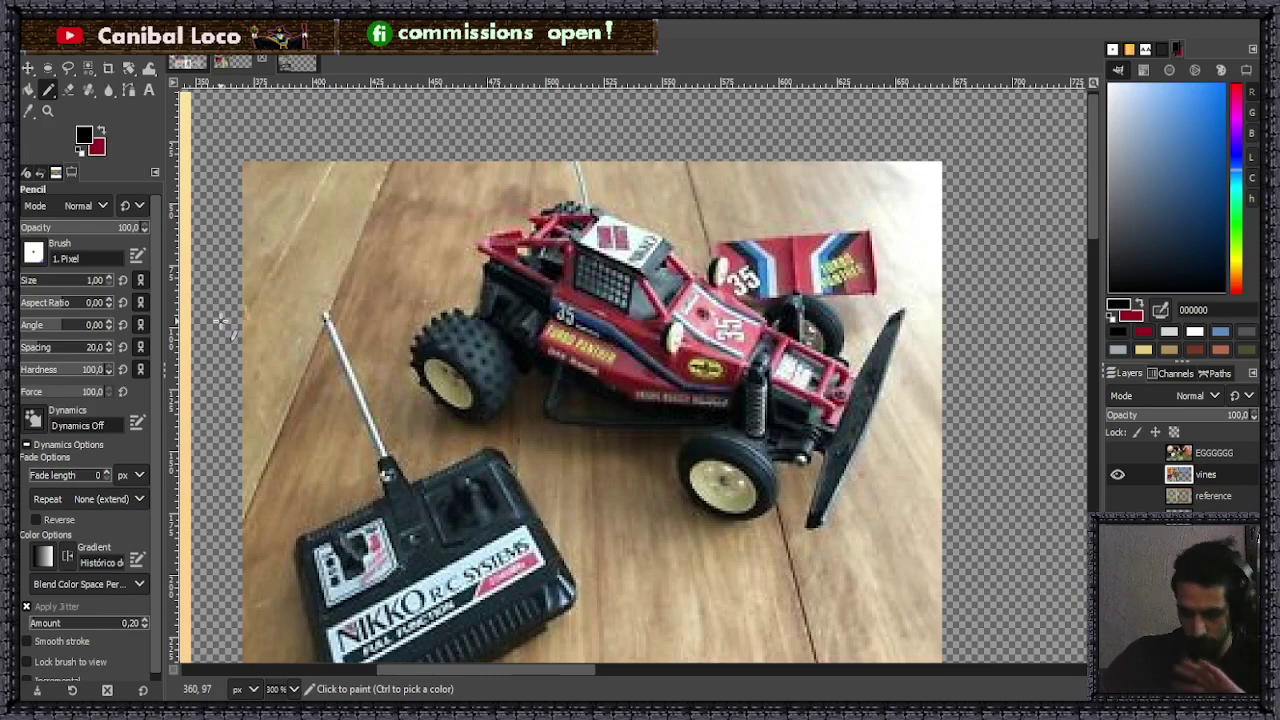
{"action": "key", "text": "r"}
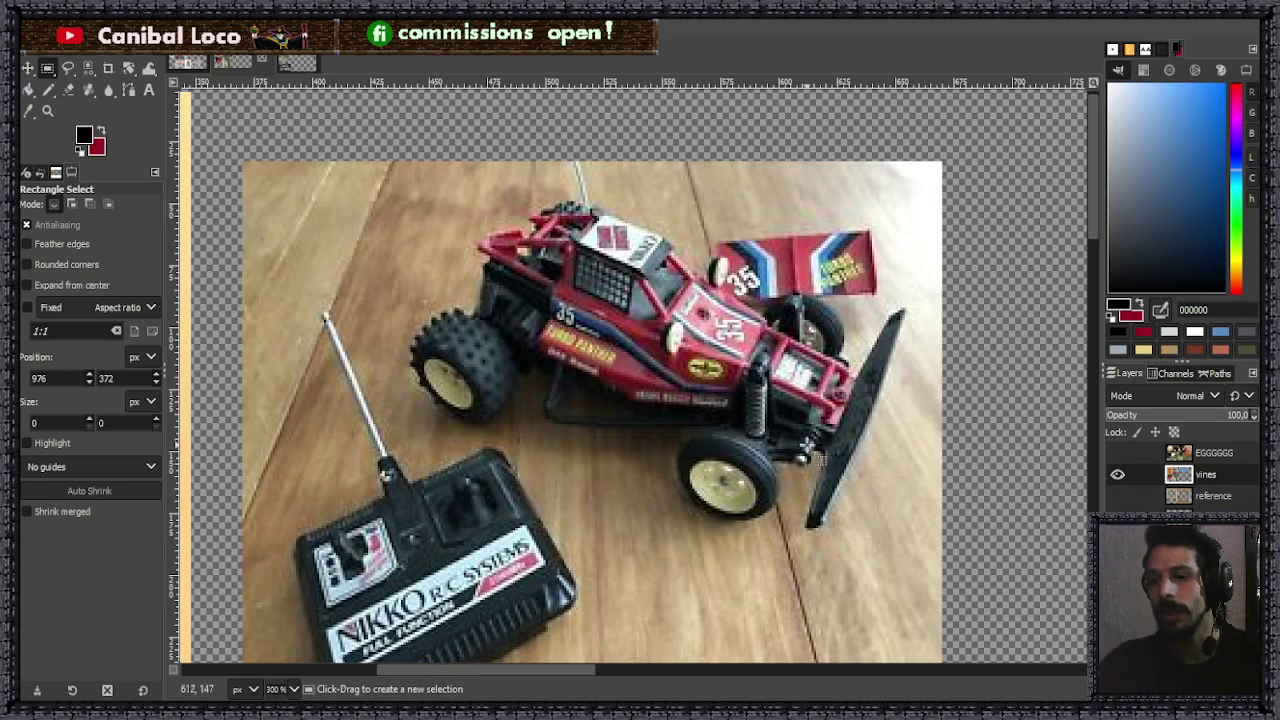
{"action": "scroll", "coordinate": [820, 460], "scroll_direction": "up", "scroll_amount": 3, "text": "ctrl"}
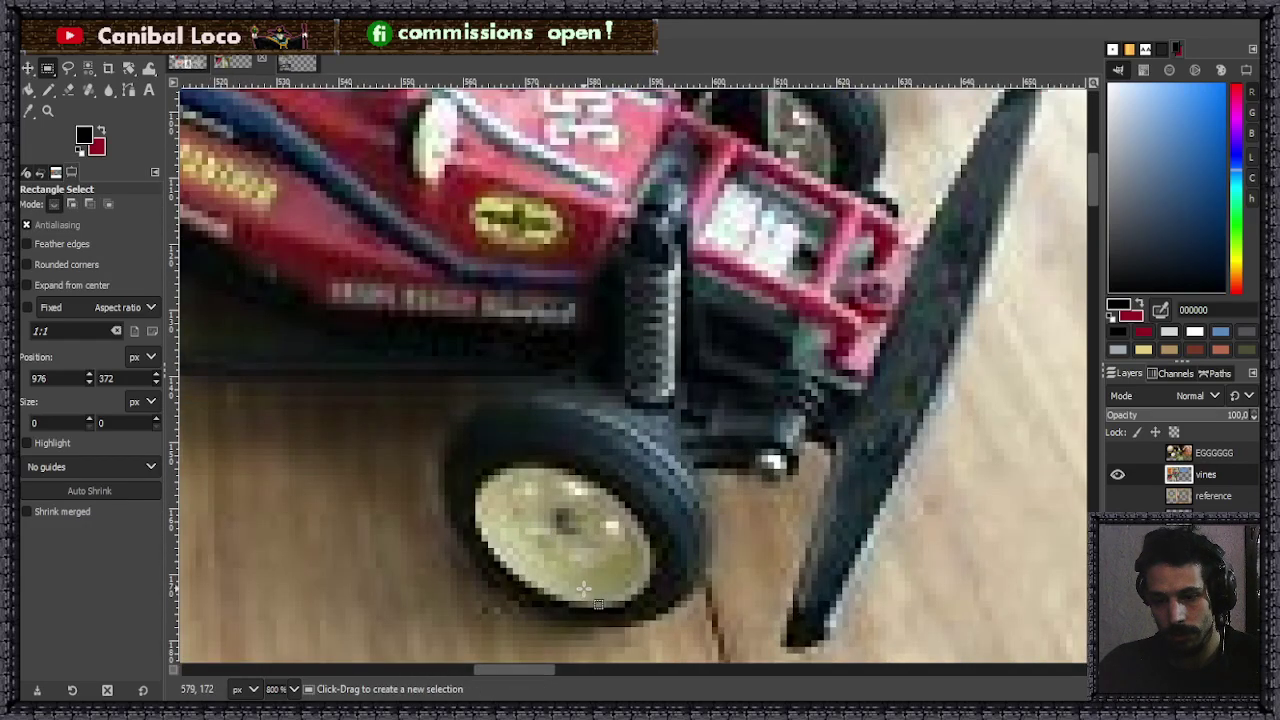
{"action": "scroll", "coordinate": [586, 590], "scroll_direction": "down", "scroll_amount": 2, "text": "ctrl"}
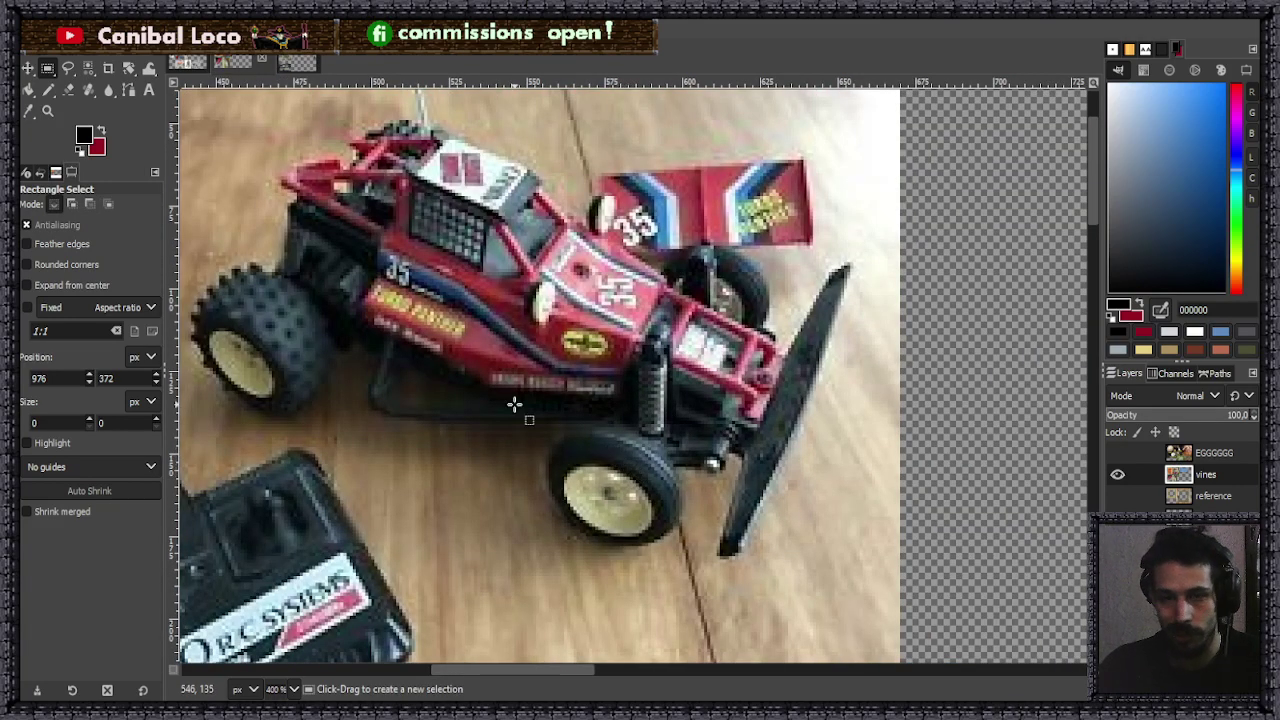
- Select a 24 × 24 px circle centred inside the lower 28 px black circle, and set the foreground colour to off-white e8e4d7
{"action": "left_click", "coordinate": [290, 62]}
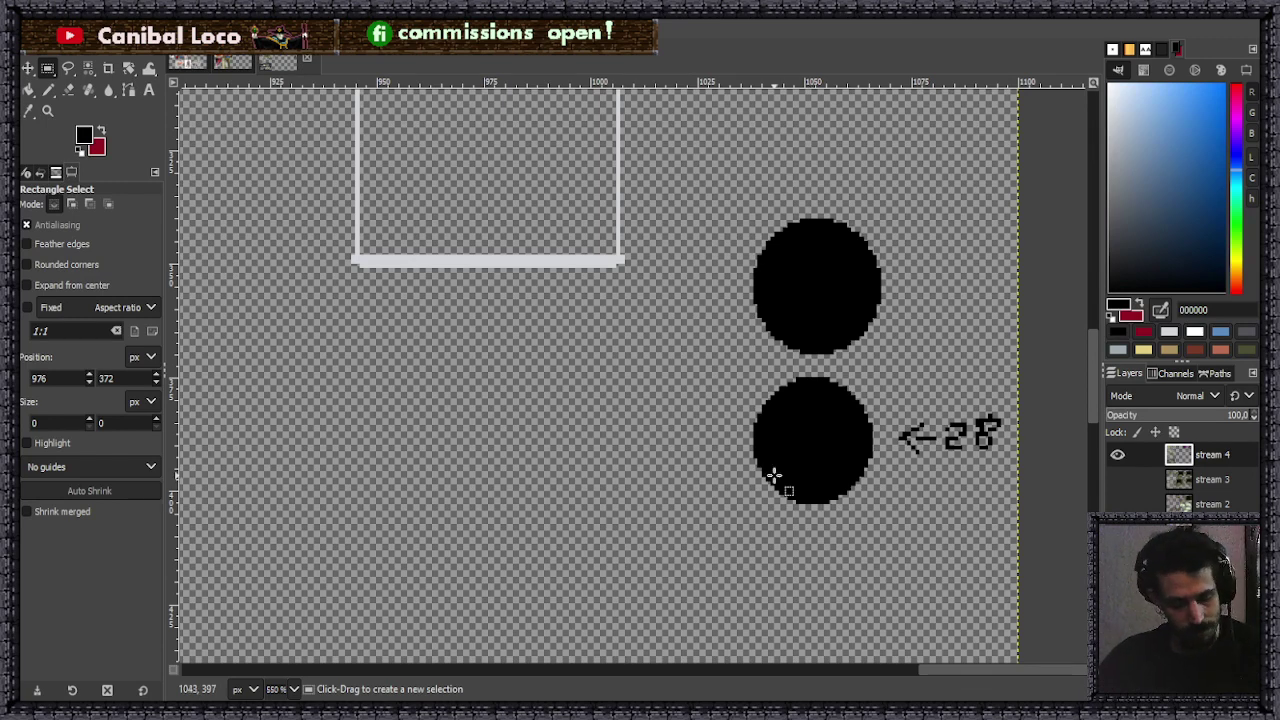
{"action": "key", "text": "e"}
{"action": "scroll", "coordinate": [850, 530], "scroll_direction": "up", "scroll_amount": 3, "text": "ctrl"}
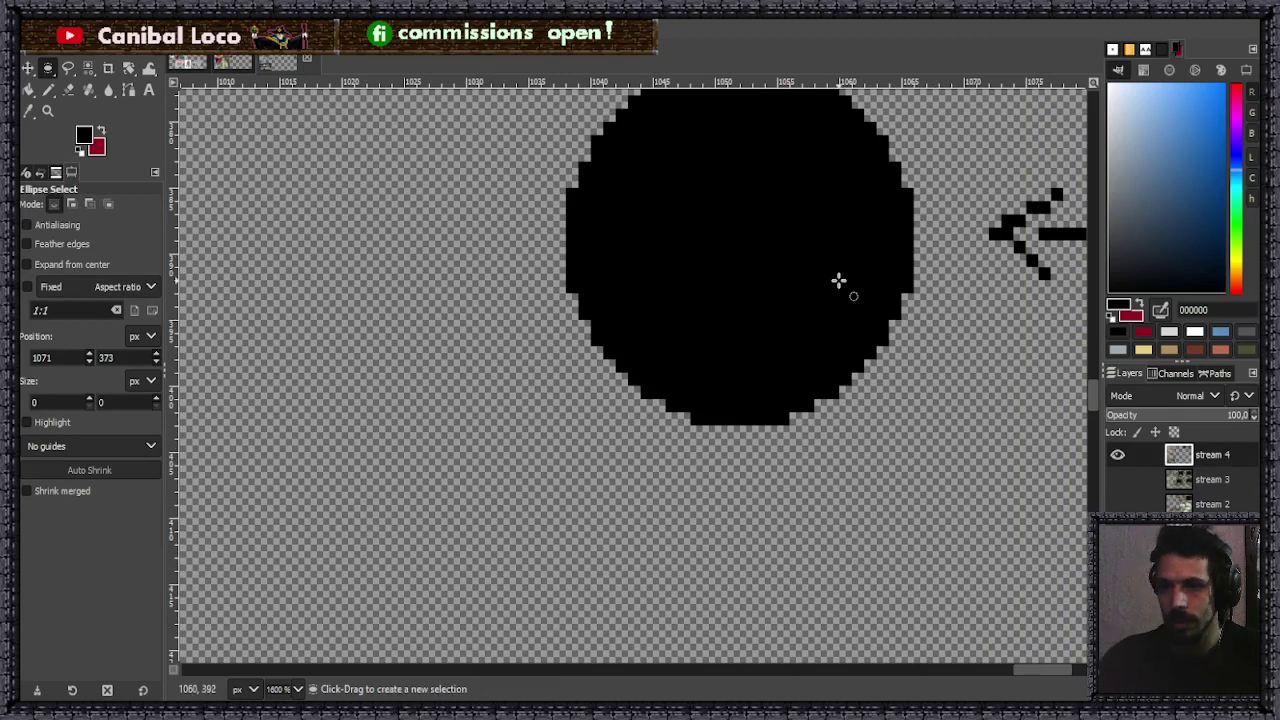
{"action": "scroll", "coordinate": [851, 300], "scroll_direction": "up", "scroll_amount": 2}
{"action": "left_click_drag", "start_coordinate": [592, 200], "coordinate": [882, 503]}
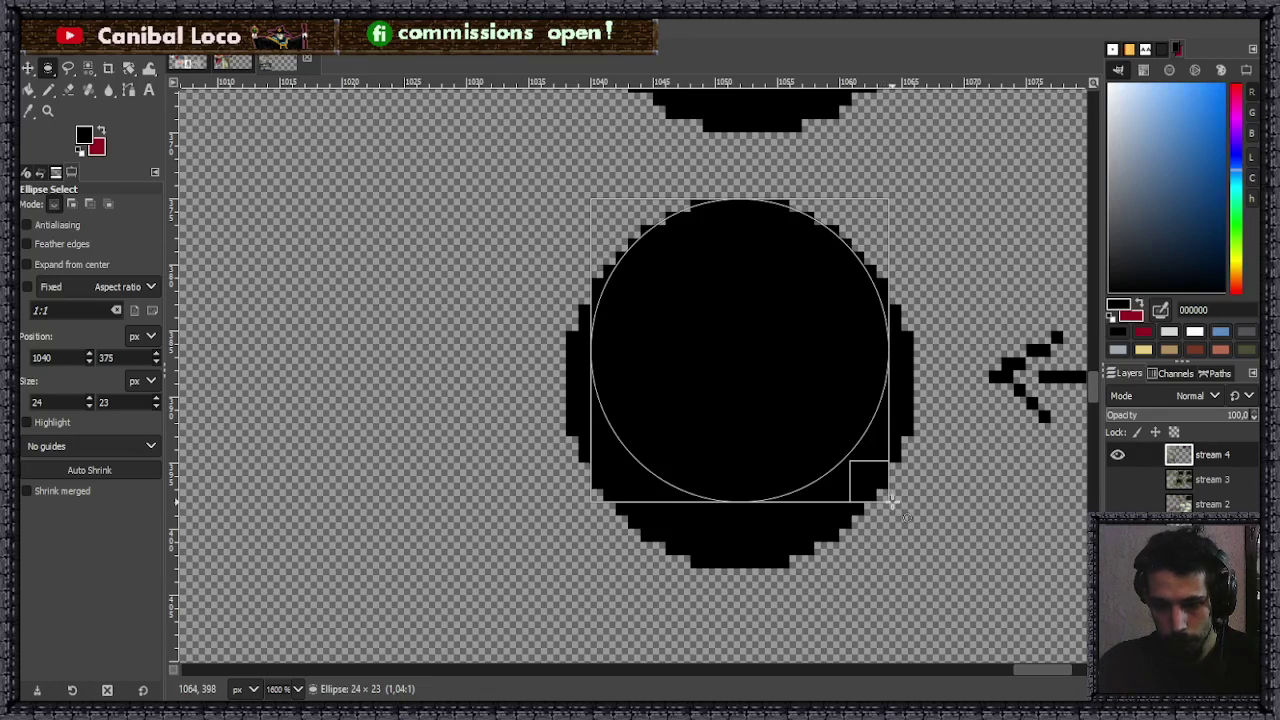
{"action": "left_click_drag", "start_coordinate": [884, 505], "coordinate": [887, 517]}
{"action": "left_click_drag", "start_coordinate": [781, 358], "coordinate": [782, 384]}
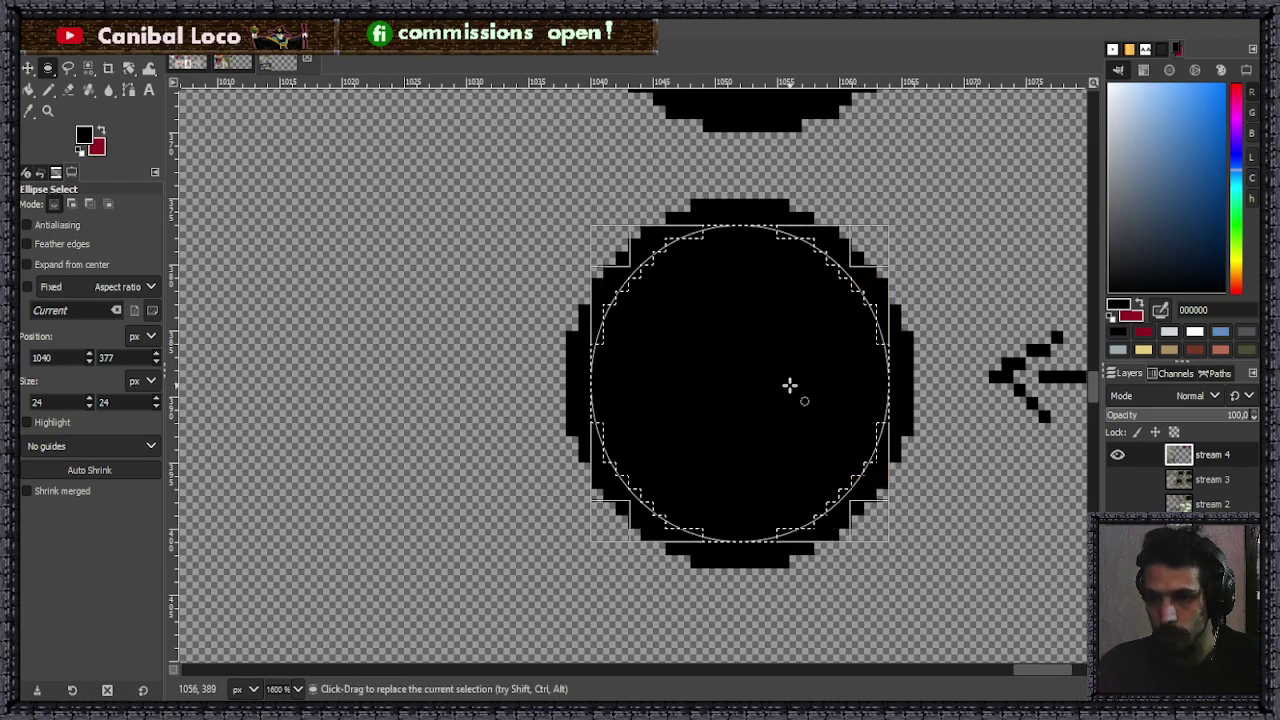
{"action": "left_click", "coordinate": [1237, 275]}
{"action": "left_click_drag", "start_coordinate": [1109, 95], "coordinate": [1116, 102]}
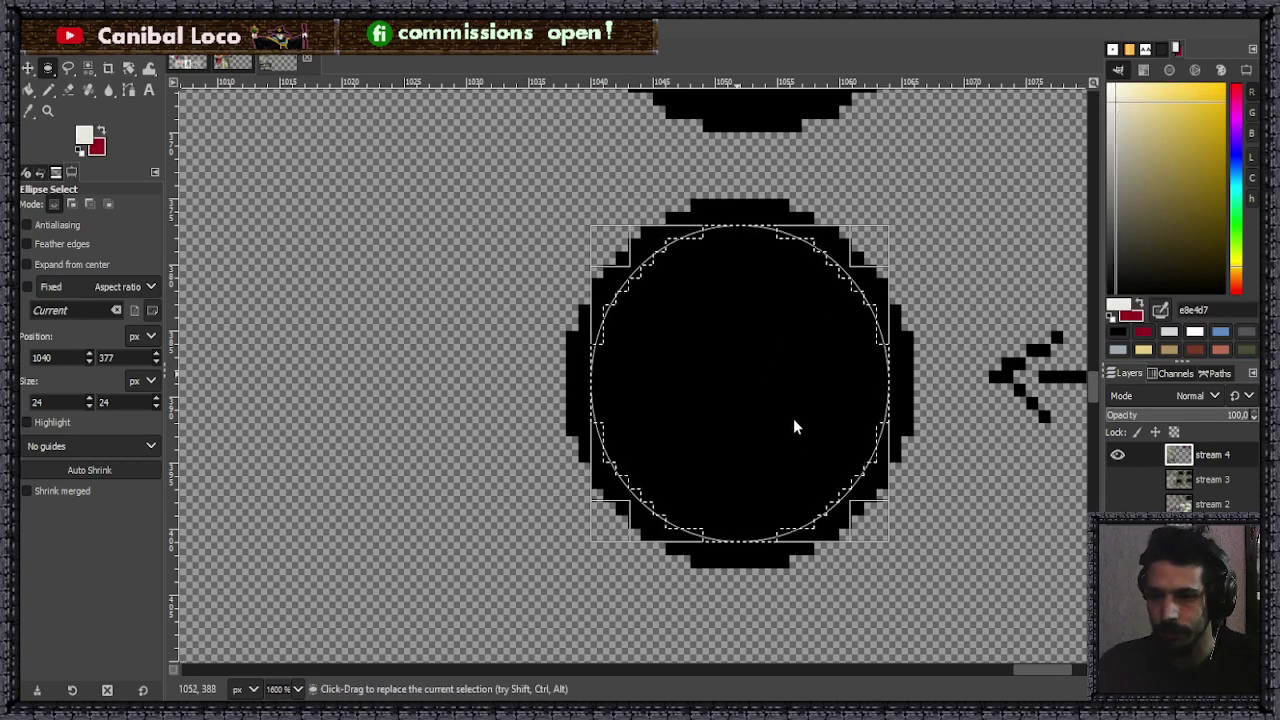
- Try filling the 24 px circular selection with the off-white foreground colour, and undo the fill
{"action": "key", "text": "ctrl+comma"}
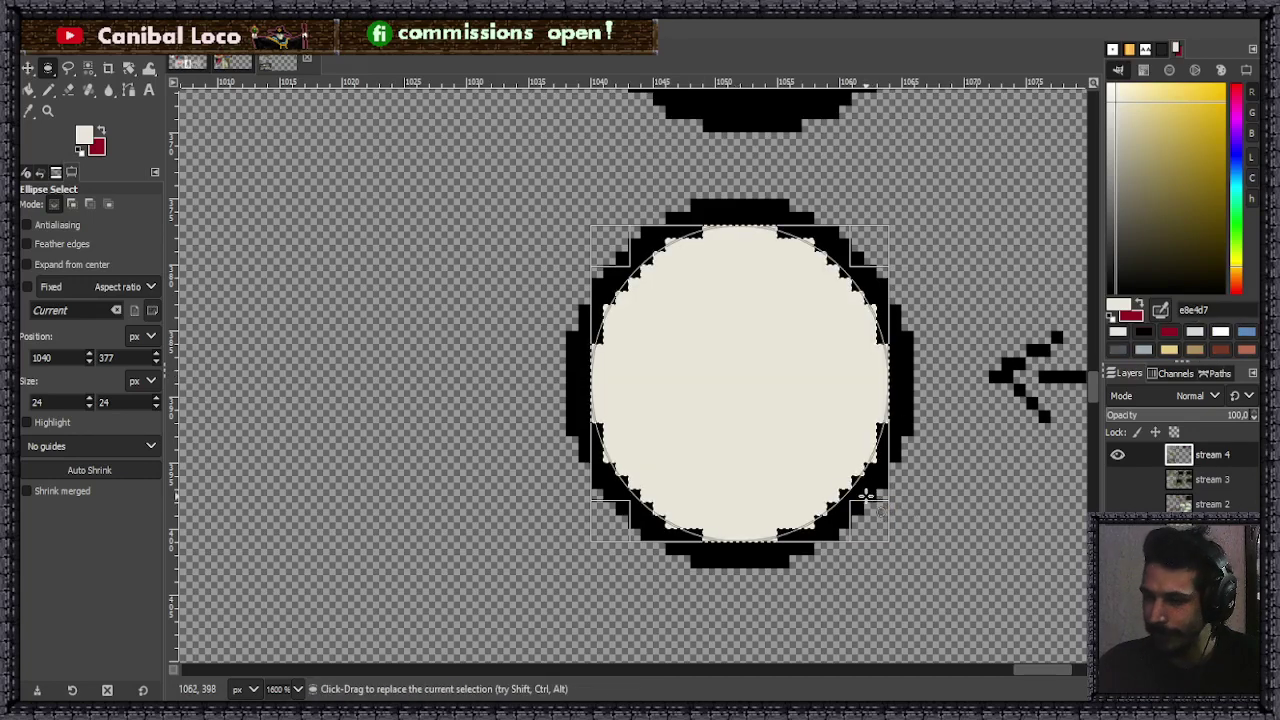
{"action": "key", "text": "ctrl"}
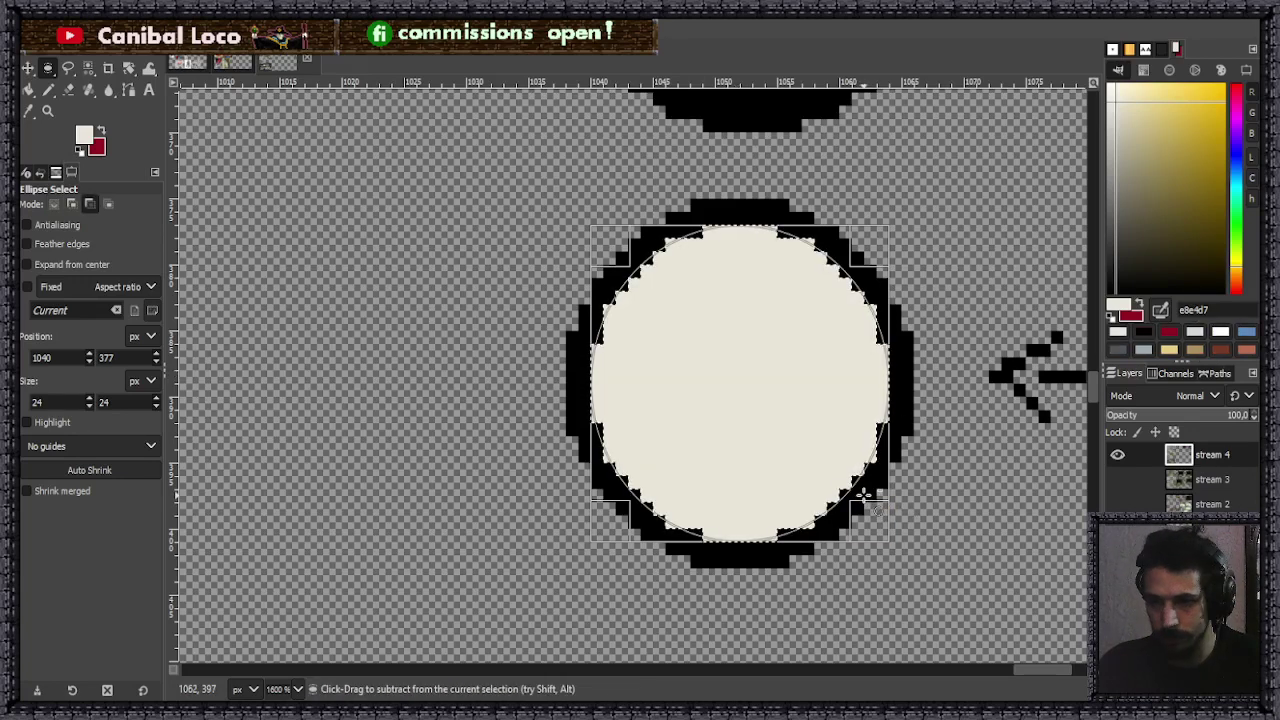
{"action": "key", "text": "ctrl+z"}
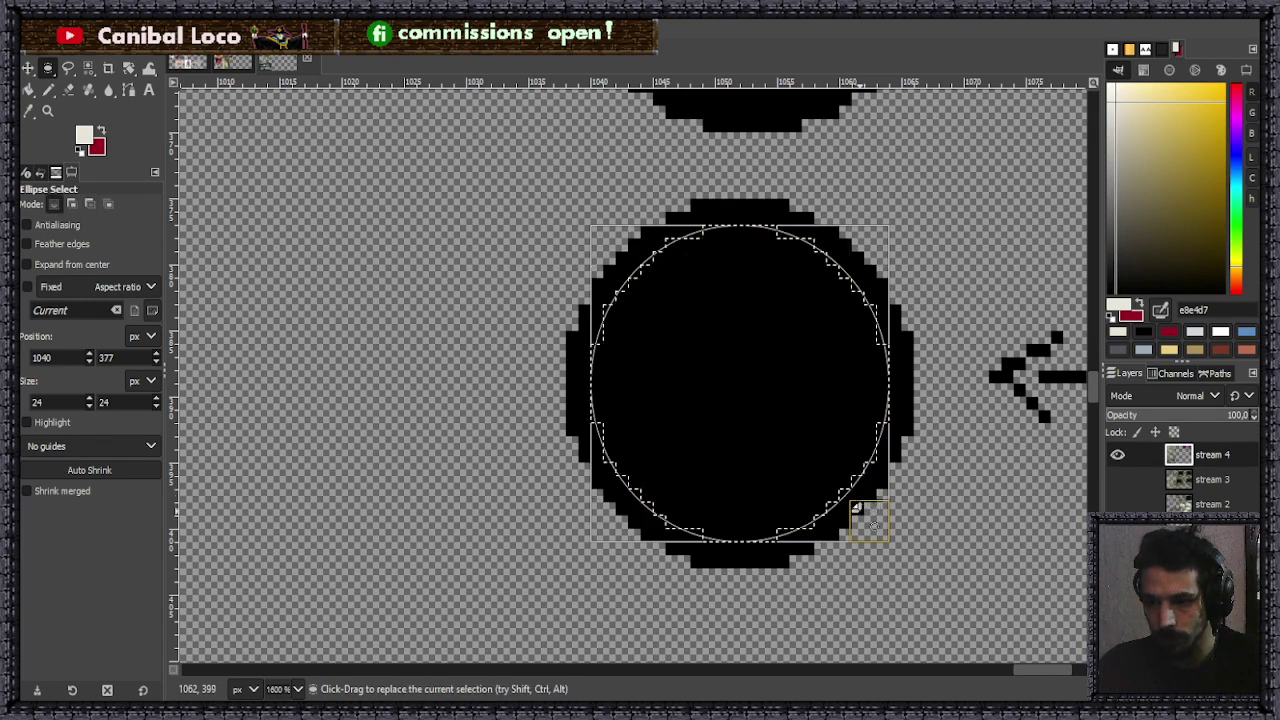
- Shrink the circular selection to 22 × 22 px, centre it in the lower black circle, fill it with off-white e8e4d7 and deselect
{"action": "left_click_drag", "start_coordinate": [856, 505], "coordinate": [862, 517]}
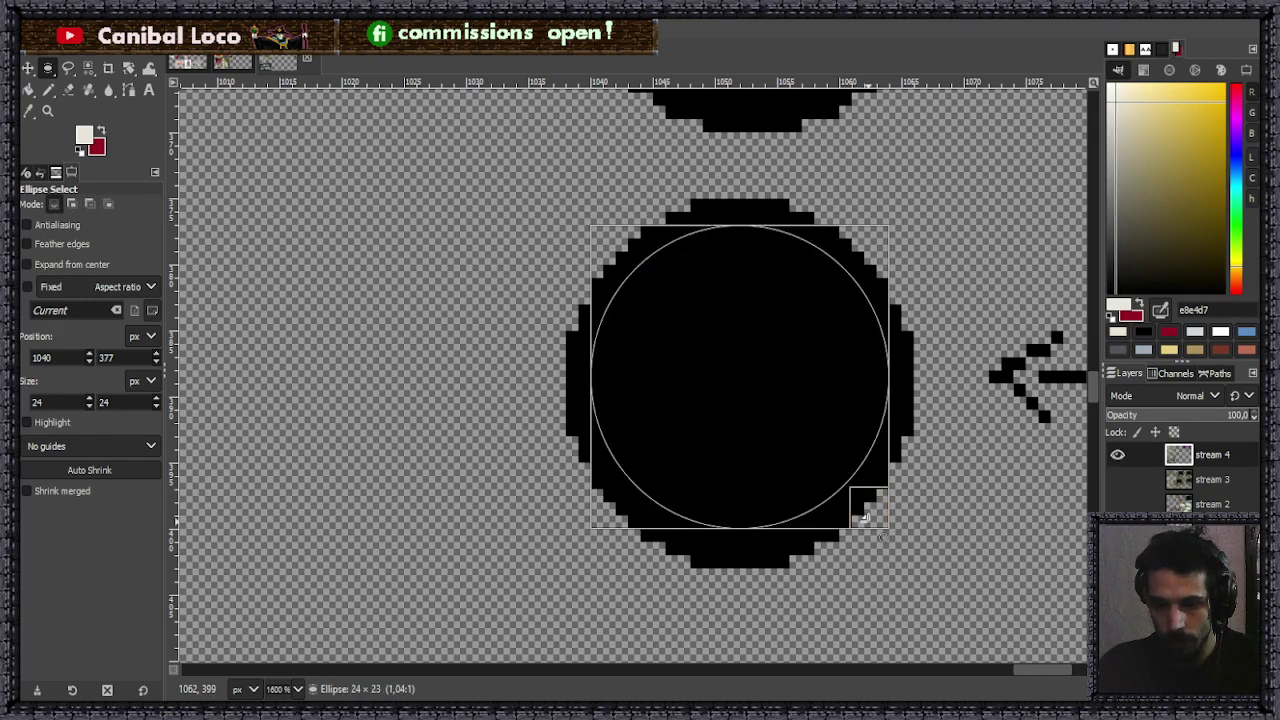
{"action": "left_click_drag", "start_coordinate": [856, 516], "coordinate": [835, 491]}
{"action": "left_click_drag", "start_coordinate": [731, 377], "coordinate": [742, 390]}
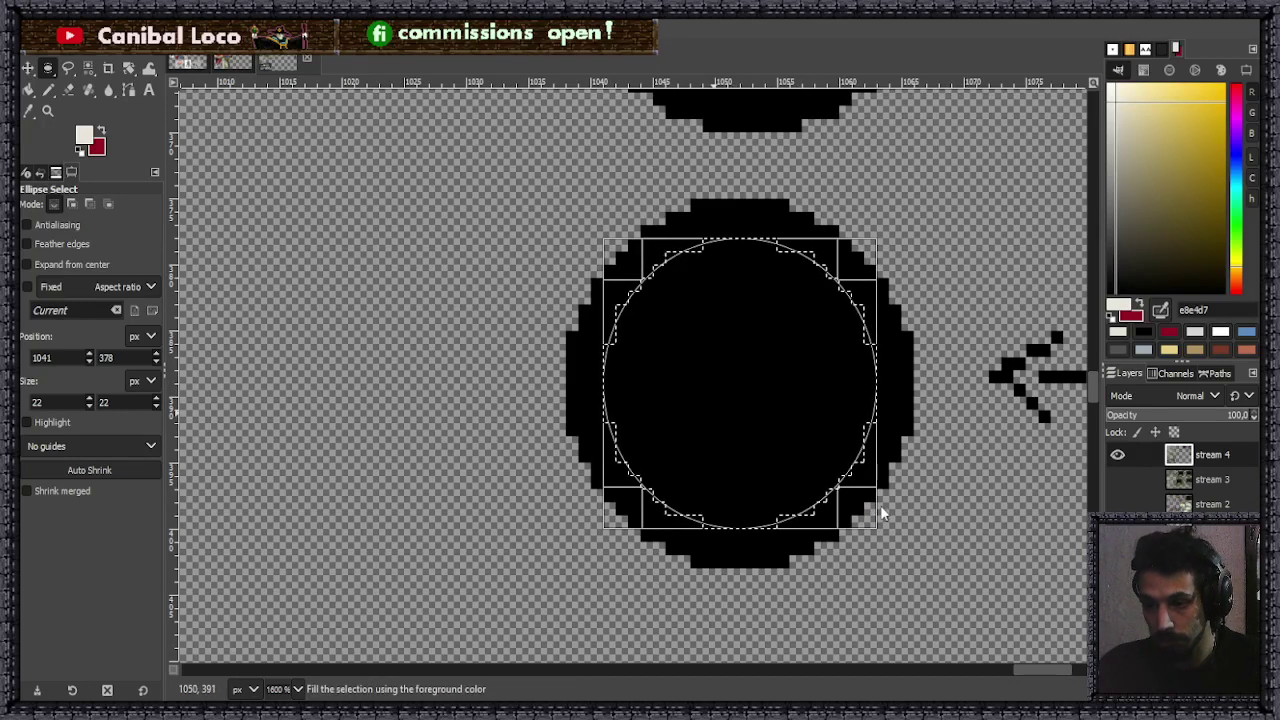
{"action": "key", "text": "ctrl+comma"}
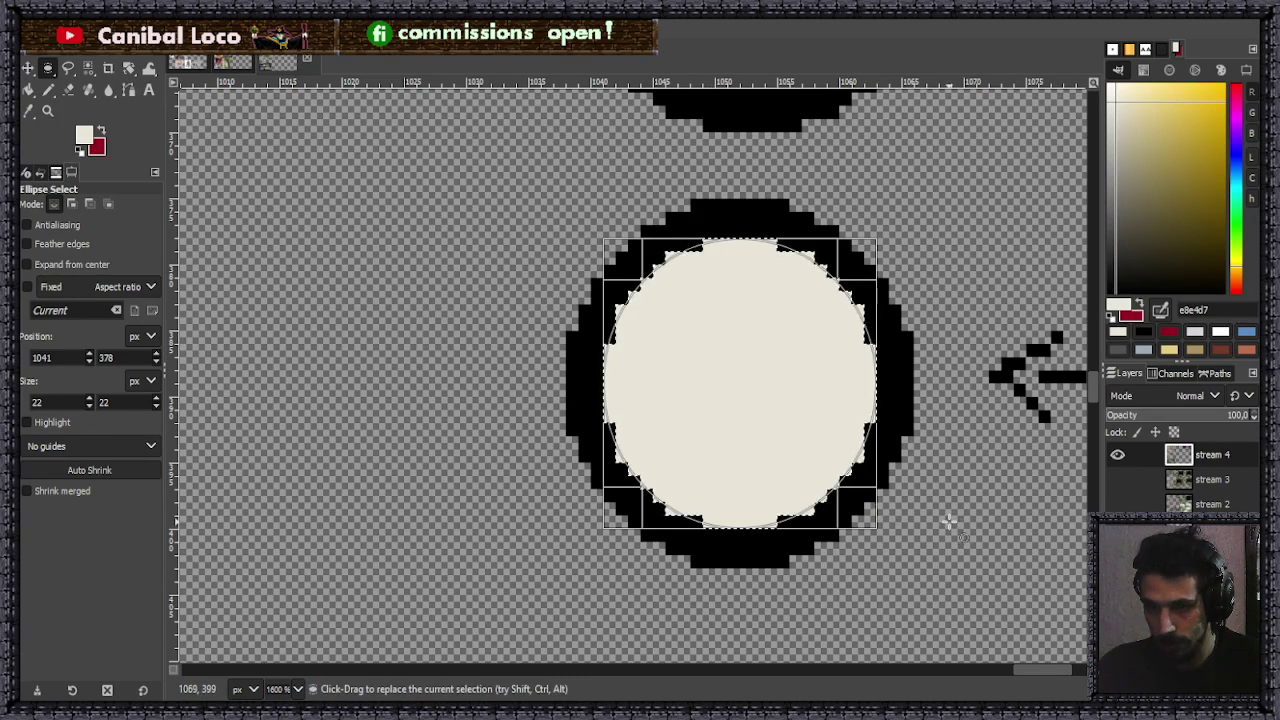
{"action": "left_click", "coordinate": [940, 472]}
{"action": "scroll", "coordinate": [900, 450], "scroll_direction": "up", "scroll_amount": 5}
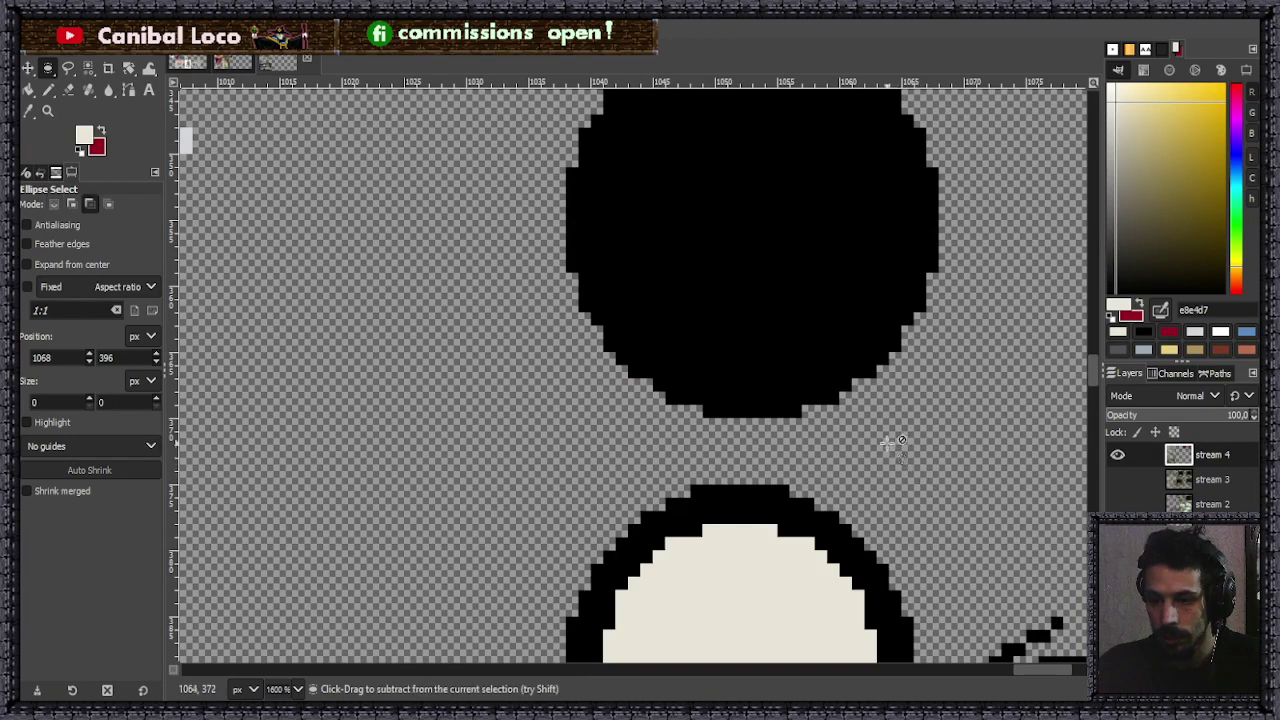
- Handwrite "(front)" in black with the 1 px Pencil below the 28 label of the lower wheel
{"action": "scroll", "coordinate": [868, 322], "scroll_direction": "down", "scroll_amount": 3, "text": "ctrl"}
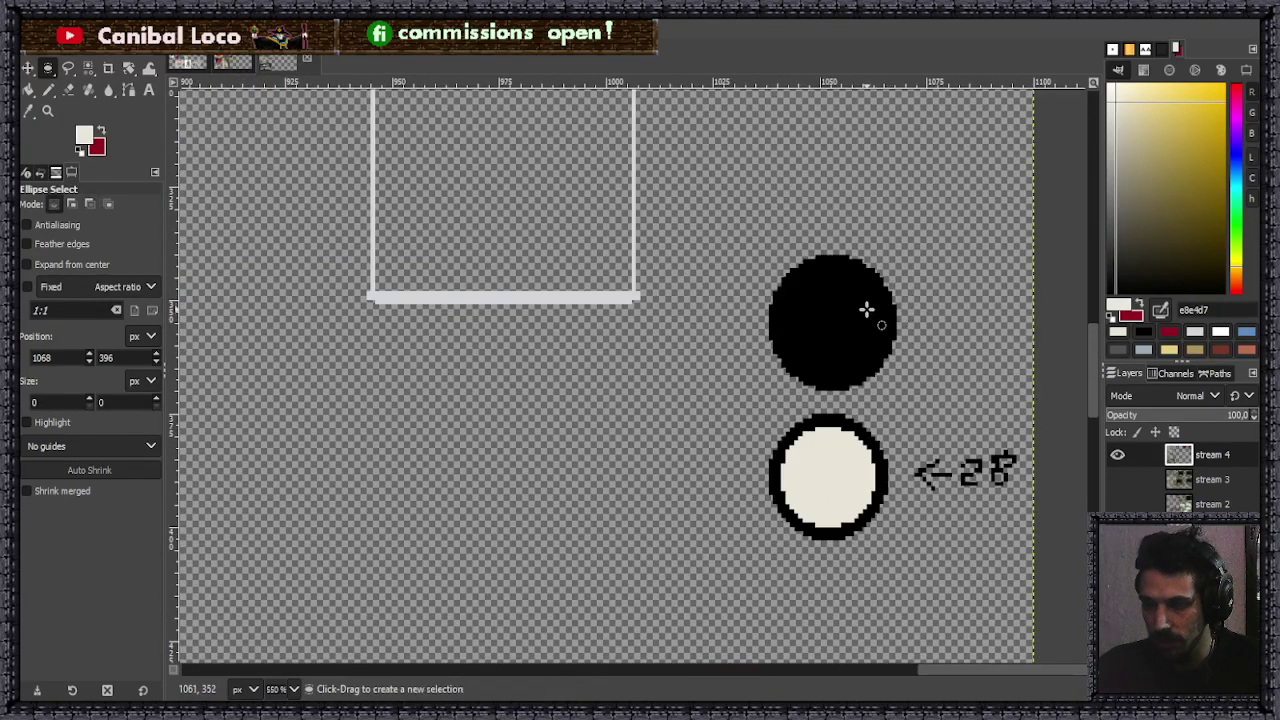
{"action": "key", "text": "f"}
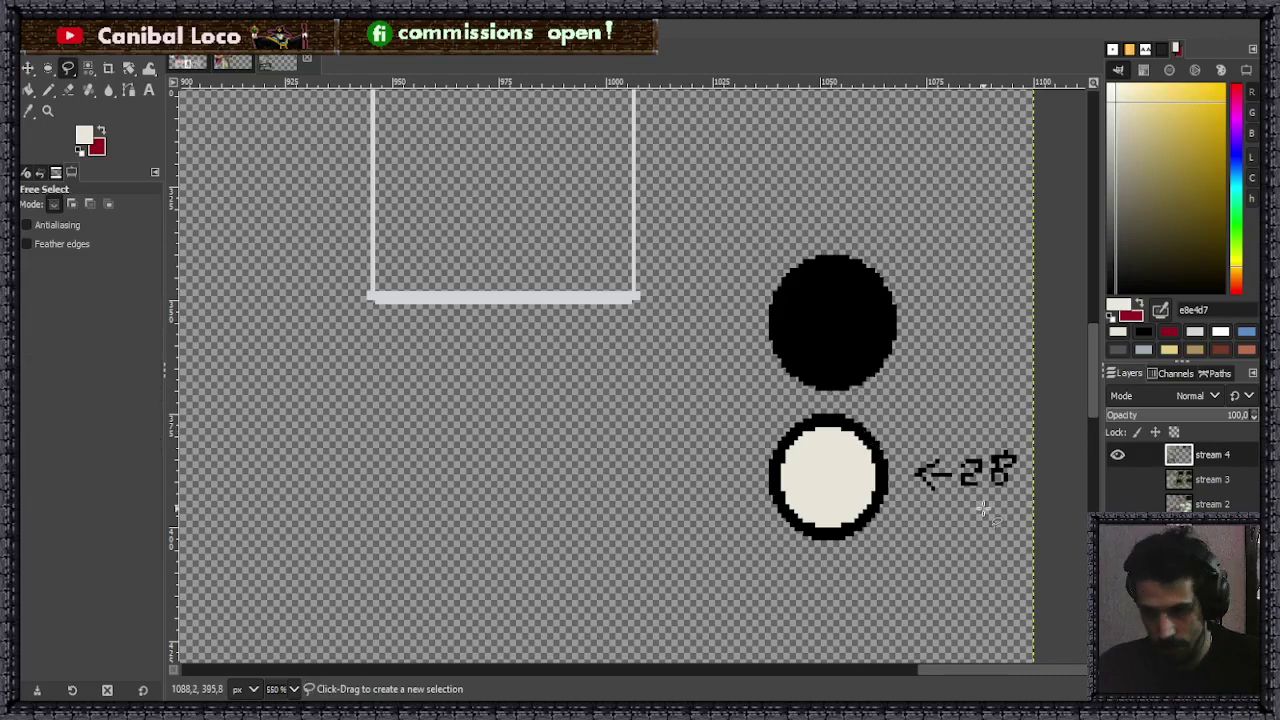
{"action": "scroll", "coordinate": [998, 540], "scroll_direction": "up", "scroll_amount": 3, "text": "ctrl"}
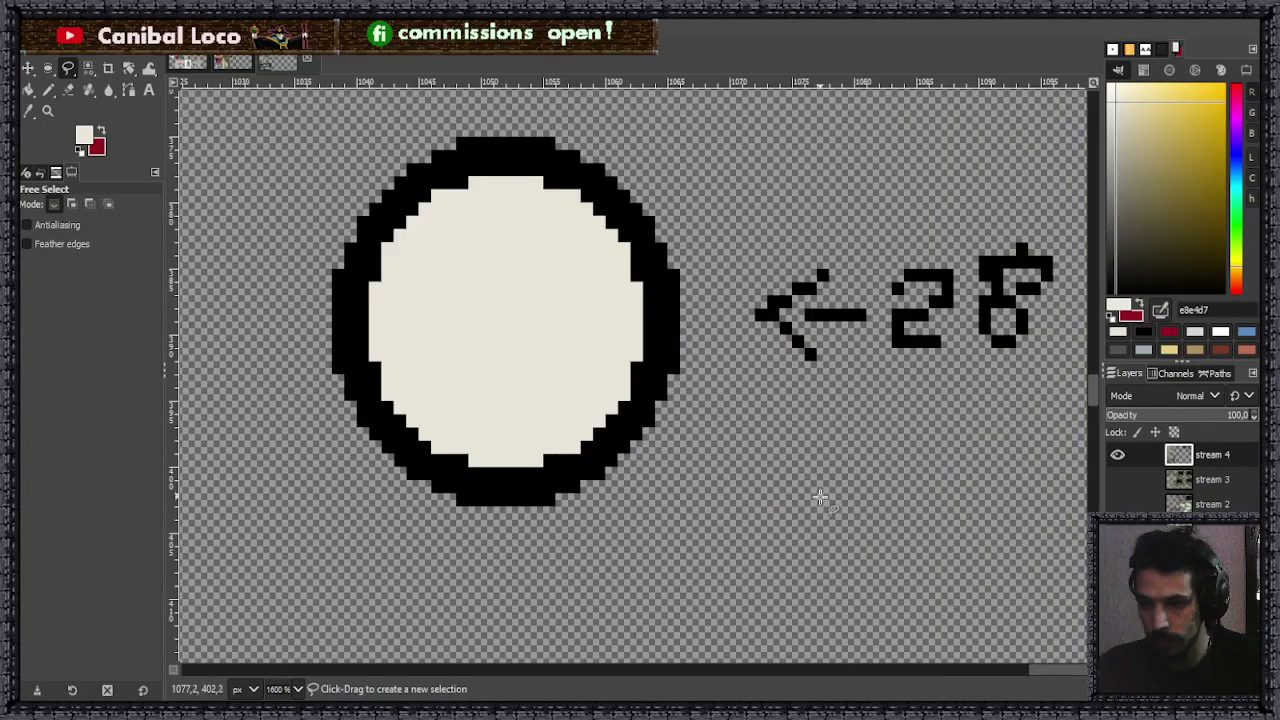
{"action": "key", "text": "n"}
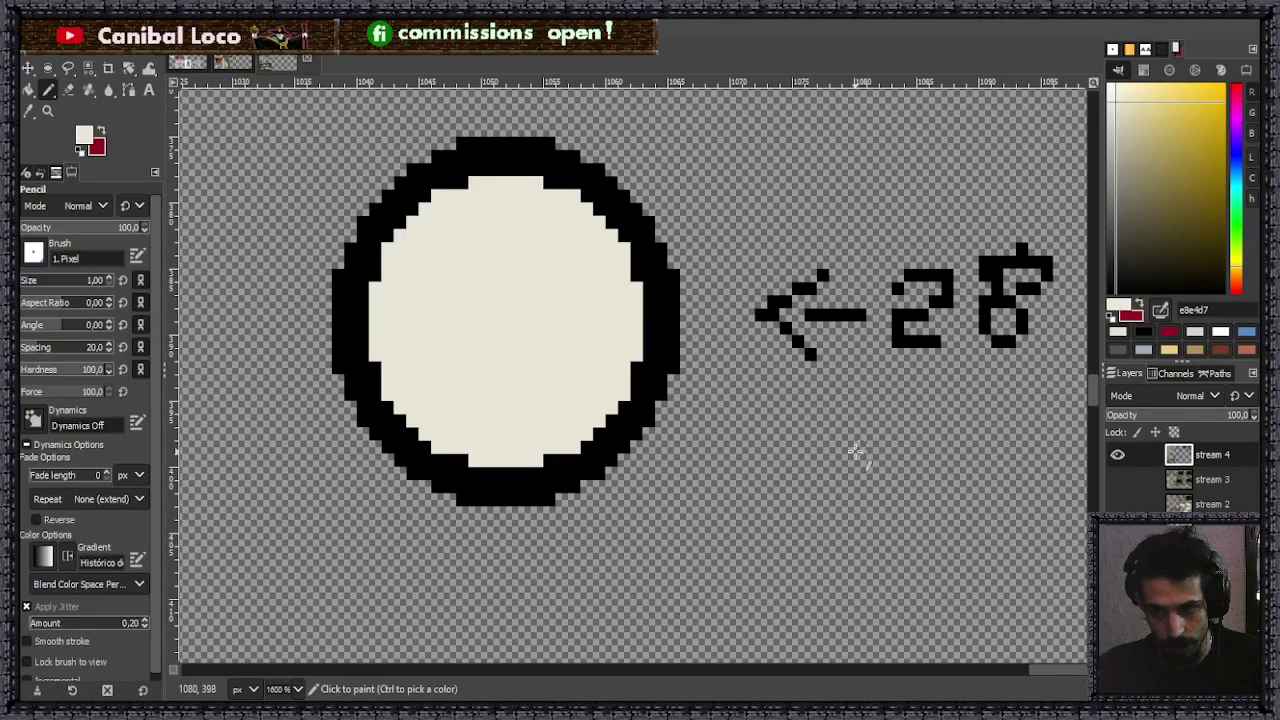
{"action": "left_click", "coordinate": [915, 320], "text": "ctrl"}
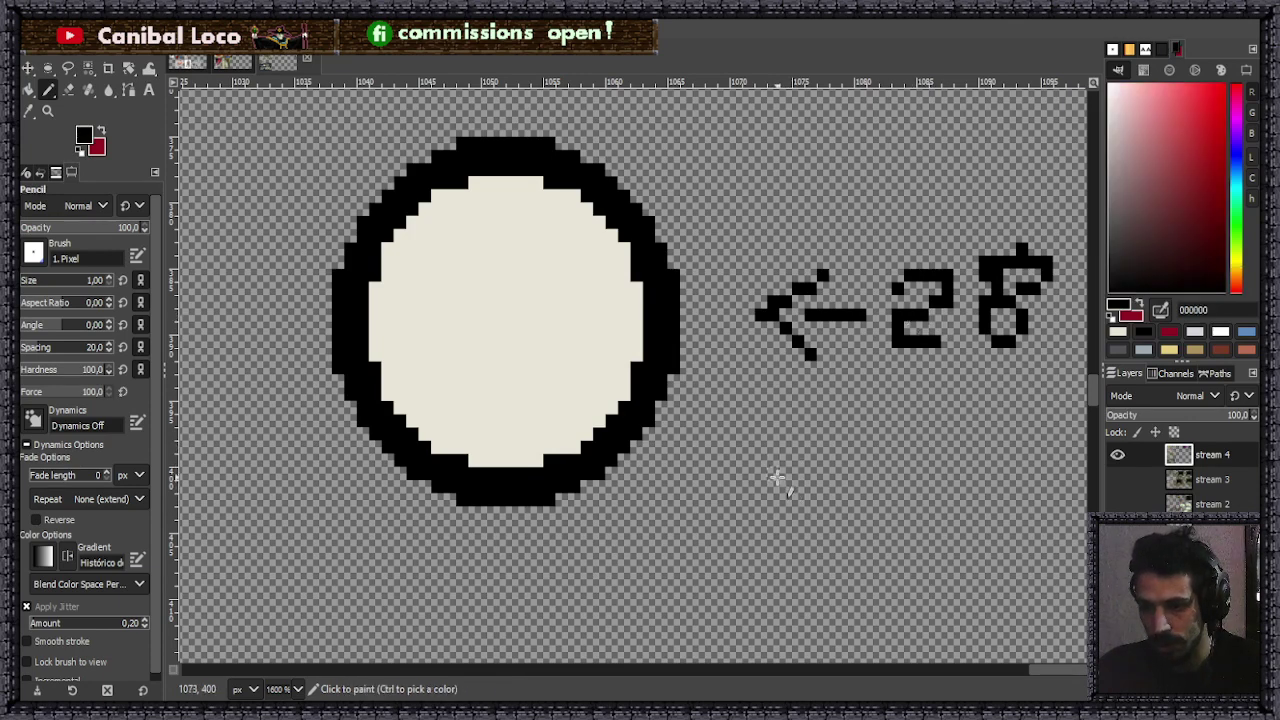
{"action": "mouse_move", "coordinate": [797, 406]}
{"action": "left_mouse_down"}
{"action": "mouse_move", "coordinate": [730, 478]}
{"action": "mouse_move", "coordinate": [796, 539]}
{"action": "mouse_move", "coordinate": [796, 484]}
{"action": "mouse_move", "coordinate": [828, 432]}
{"action": "left_mouse_up"}
{"action": "mouse_move", "coordinate": [768, 487]}
{"action": "left_mouse_down"}
{"action": "mouse_move", "coordinate": [844, 491]}
{"action": "mouse_move", "coordinate": [809, 487]}
{"action": "mouse_move", "coordinate": [849, 504]}
{"action": "mouse_move", "coordinate": [846, 545]}
{"action": "left_mouse_up"}
{"action": "left_click_drag", "start_coordinate": [846, 515], "coordinate": [890, 500]}
{"action": "mouse_move", "coordinate": [905, 508]}
{"action": "left_mouse_down"}
{"action": "mouse_move", "coordinate": [934, 532]}
{"action": "mouse_move", "coordinate": [954, 509]}
{"action": "mouse_move", "coordinate": [1015, 545]}
{"action": "left_mouse_up"}
{"action": "mouse_move", "coordinate": [1030, 412]}
{"action": "left_mouse_down"}
{"action": "mouse_move", "coordinate": [1058, 545]}
{"action": "mouse_move", "coordinate": [1085, 525]}
{"action": "left_mouse_up"}
{"action": "left_click_drag", "start_coordinate": [980, 480], "coordinate": [1055, 476]}
{"action": "scroll", "coordinate": [925, 404], "scroll_direction": "down", "scroll_amount": 4}
{"action": "scroll", "coordinate": [925, 404], "scroll_direction": "up", "scroll_amount": 3}
{"action": "mouse_move", "coordinate": [840, 398]}
{"action": "left_mouse_down"}
{"action": "mouse_move", "coordinate": [885, 540]}
{"action": "mouse_move", "coordinate": [870, 556]}
{"action": "left_mouse_up"}
{"action": "scroll", "coordinate": [745, 172], "scroll_direction": "down", "scroll_amount": 2}
{"action": "scroll", "coordinate": [784, 195], "scroll_direction": "up", "scroll_amount": 2}
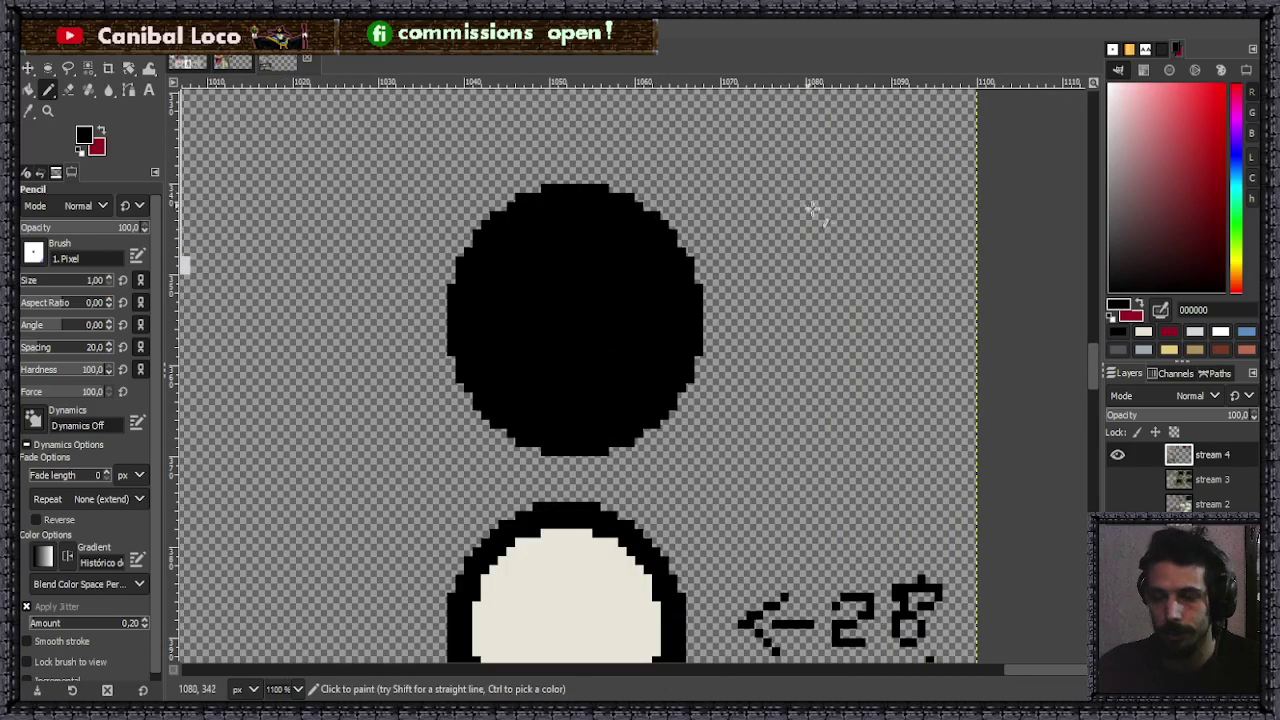
- Handwrite the labels 30 and "back" in black with the Pencil beside the upper black circle
{"action": "scroll", "coordinate": [871, 330], "scroll_direction": "up", "scroll_amount": 3}
{"action": "mouse_move", "coordinate": [765, 358]}
{"action": "left_mouse_down"}
{"action": "mouse_move", "coordinate": [804, 350]}
{"action": "mouse_move", "coordinate": [797, 393]}
{"action": "left_mouse_up"}
{"action": "left_click_drag", "start_coordinate": [874, 350], "coordinate": [868, 352]}
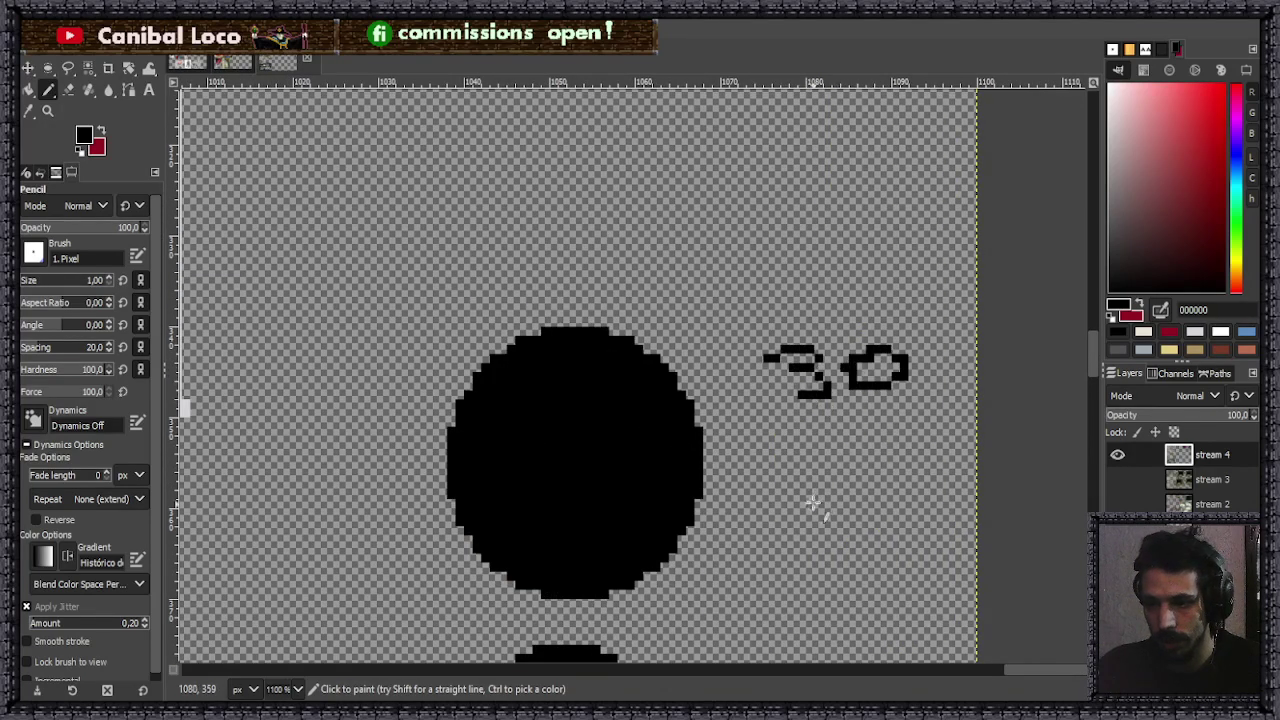
{"action": "mouse_move", "coordinate": [765, 455]}
{"action": "left_mouse_down"}
{"action": "mouse_move", "coordinate": [783, 512]}
{"action": "mouse_move", "coordinate": [835, 498]}
{"action": "mouse_move", "coordinate": [853, 507]}
{"action": "mouse_move", "coordinate": [827, 475]}
{"action": "mouse_move", "coordinate": [906, 492]}
{"action": "left_mouse_up"}
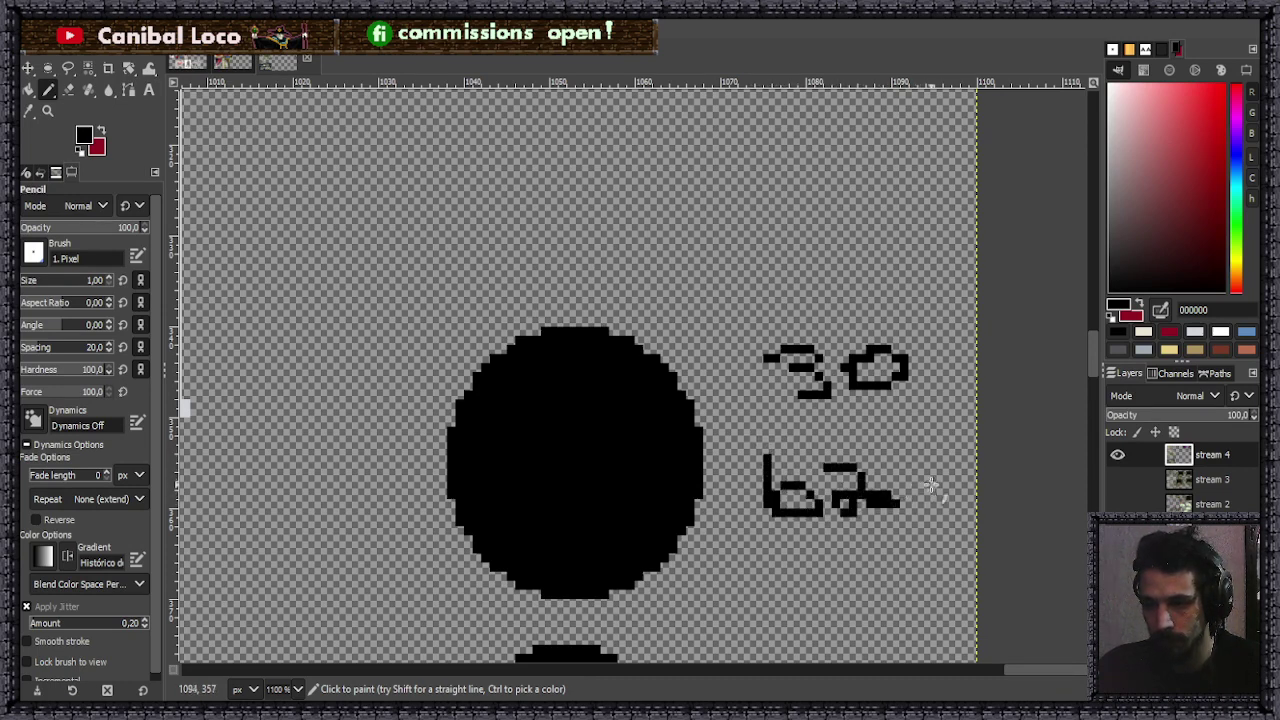
{"action": "mouse_move", "coordinate": [921, 420]}
{"action": "left_mouse_down"}
{"action": "mouse_move", "coordinate": [930, 485]}
{"action": "mouse_move", "coordinate": [950, 498]}
{"action": "mouse_move", "coordinate": [926, 476]}
{"action": "left_mouse_up"}
{"action": "scroll", "coordinate": [940, 470], "scroll_direction": "down", "scroll_amount": 3}
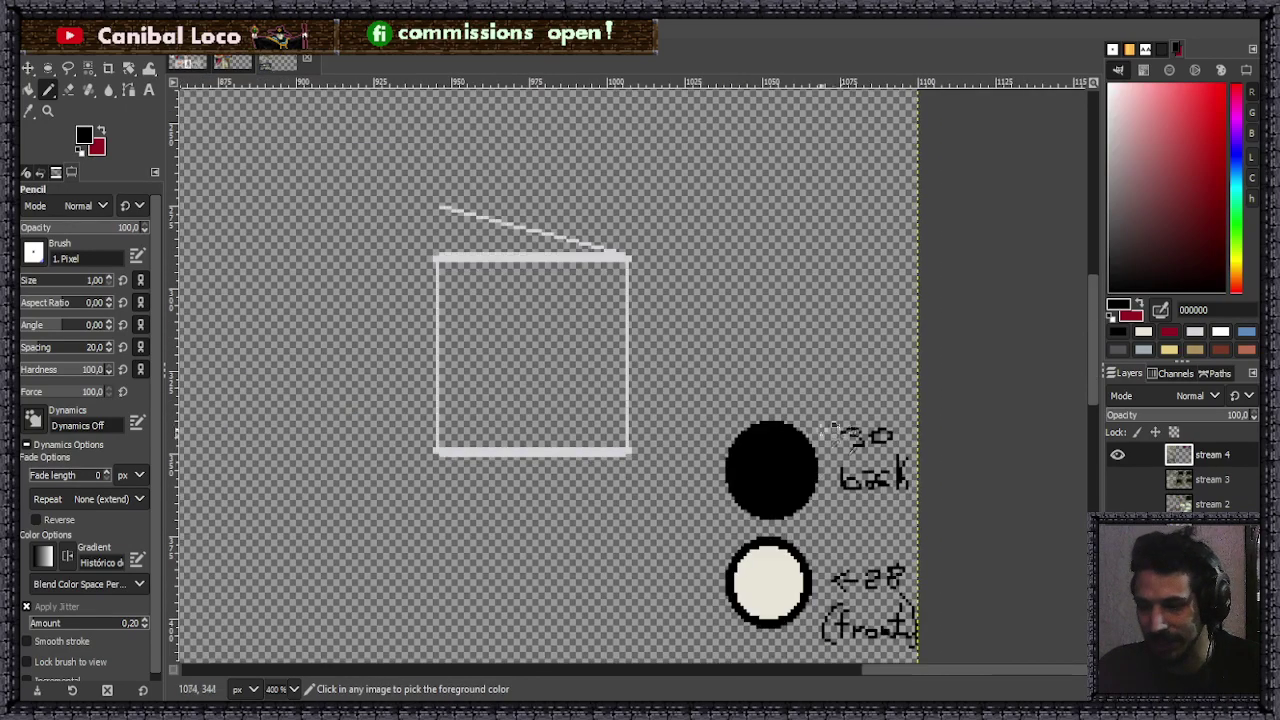
- Add parentheses around the handwritten word "back", and save the image stream.xcf
{"action": "scroll", "coordinate": [948, 462], "scroll_direction": "up", "scroll_amount": 3}
{"action": "mouse_move", "coordinate": [858, 422]}
{"action": "left_mouse_down"}
{"action": "mouse_move", "coordinate": [836, 450]}
{"action": "mouse_move", "coordinate": [848, 508]}
{"action": "left_mouse_up"}
{"action": "mouse_move", "coordinate": [1030, 390]}
{"action": "left_mouse_down"}
{"action": "mouse_move", "coordinate": [1075, 508]}
{"action": "mouse_move", "coordinate": [1050, 550]}
{"action": "left_mouse_up"}
{"action": "mouse_move", "coordinate": [1056, 466]}
{"action": "left_mouse_down"}
{"action": "mouse_move", "coordinate": [1078, 482]}
{"action": "mouse_move", "coordinate": [1068, 532]}
{"action": "left_mouse_up"}
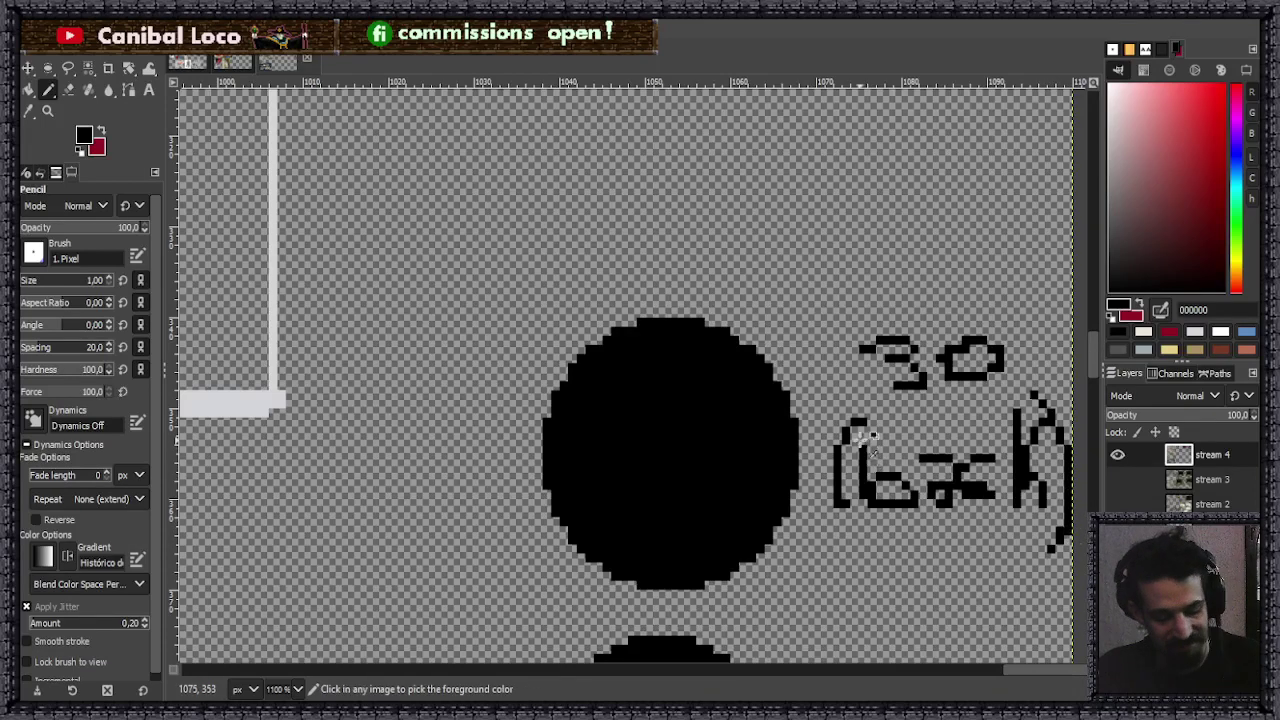
{"action": "key", "text": "ctrl+s"}
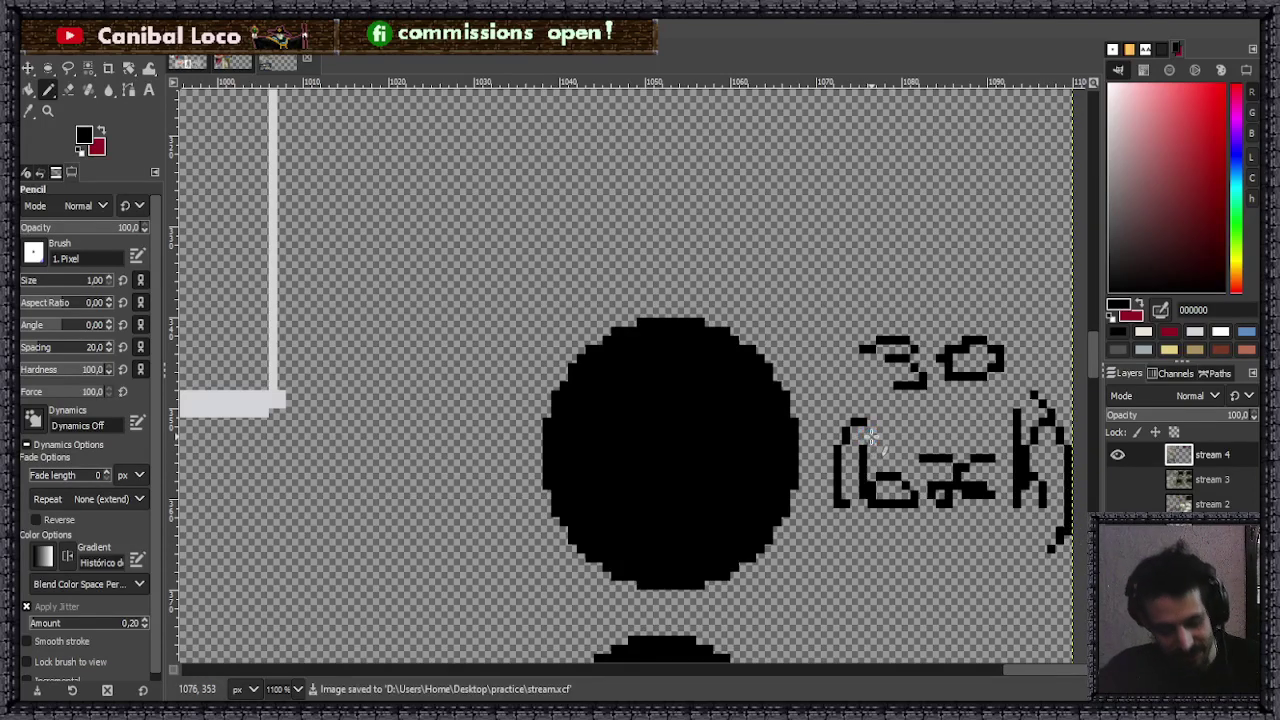
- Select a 24 × 24 px circle with Ellipse Select and centre it inside the upper 30 px black circle
{"action": "key", "text": "e"}
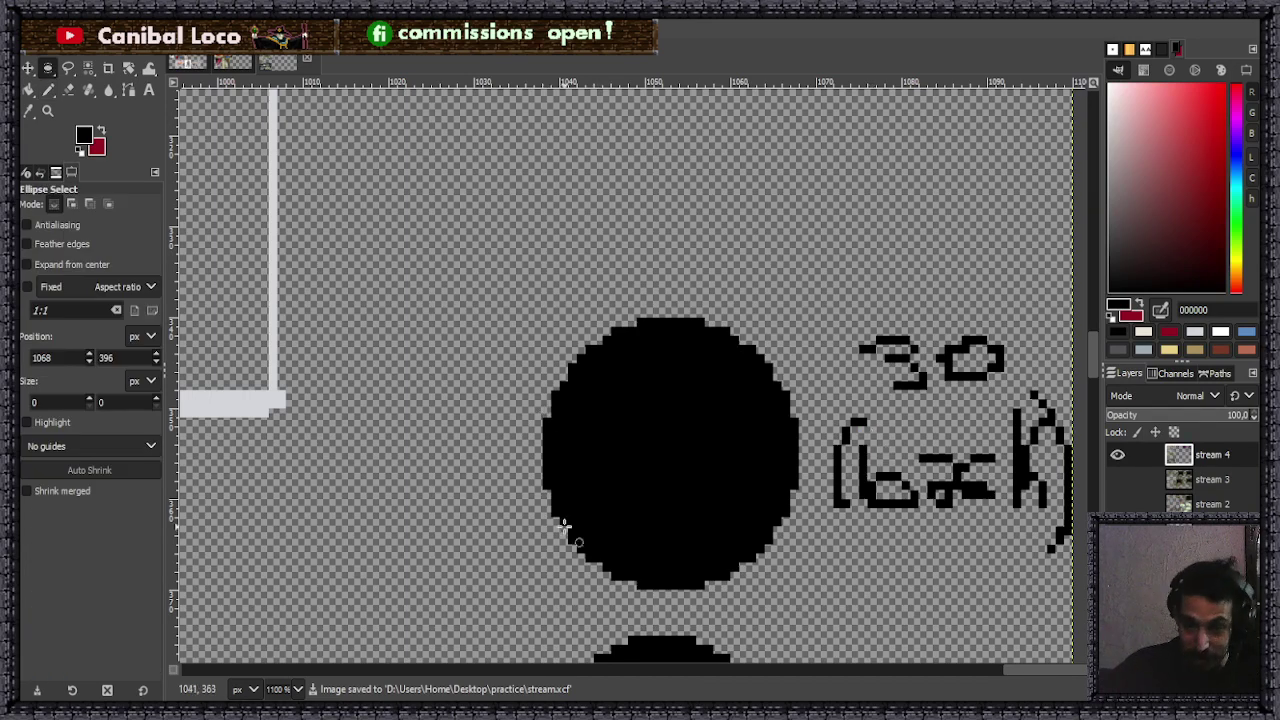
{"action": "scroll", "coordinate": [636, 529], "scroll_direction": "down", "scroll_amount": 4}
{"action": "scroll", "coordinate": [686, 443], "scroll_direction": "up", "scroll_amount": 4}
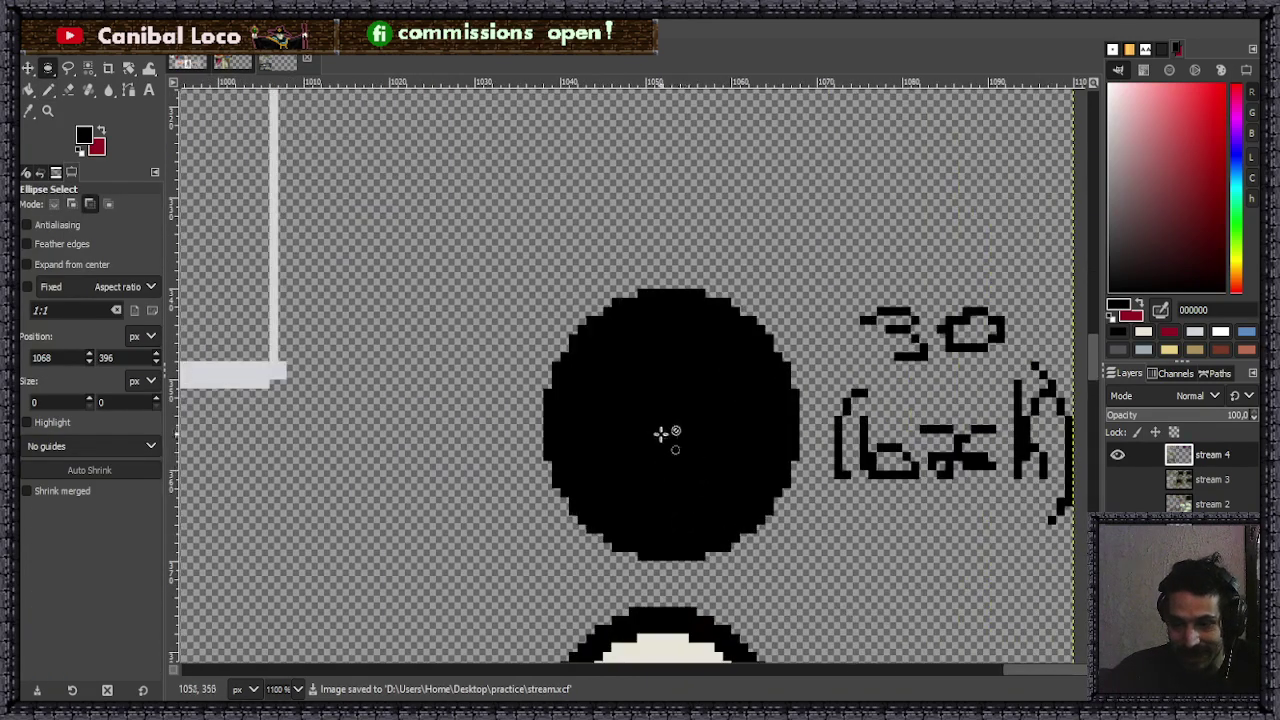
{"action": "scroll", "coordinate": [616, 372], "scroll_direction": "up", "scroll_amount": 2}
{"action": "left_click_drag", "start_coordinate": [477, 181], "coordinate": [950, 645]}
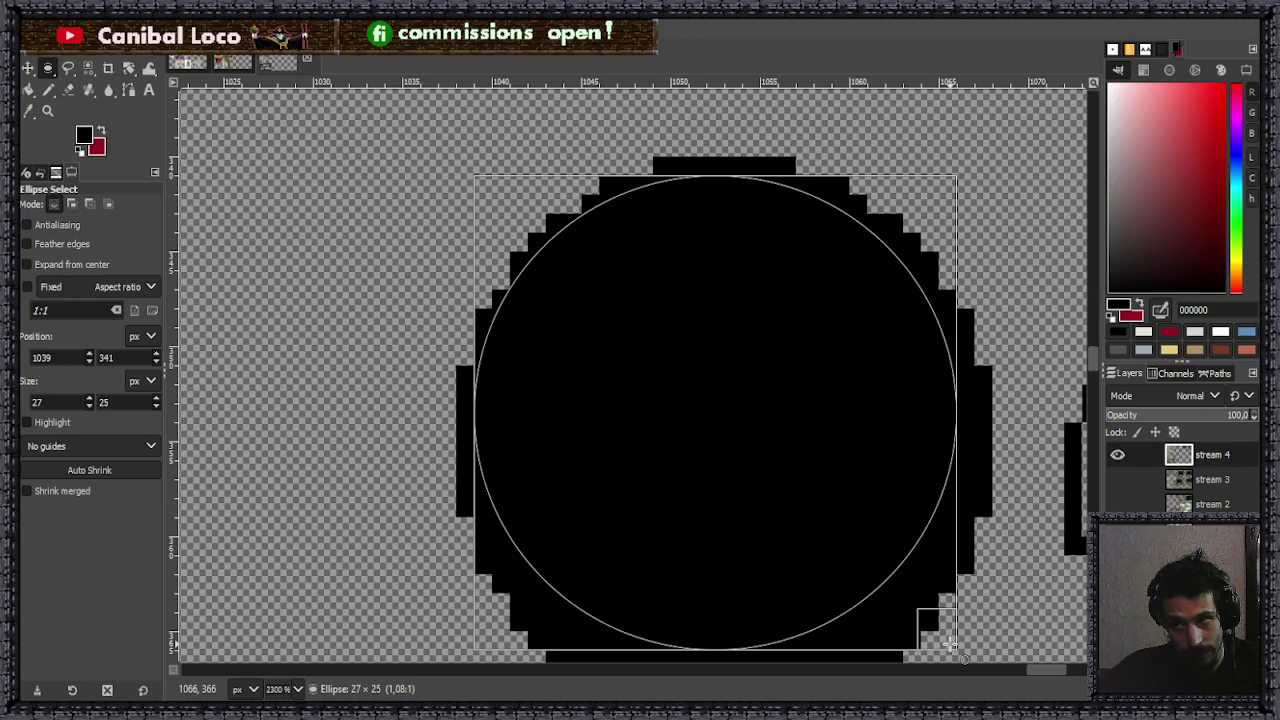
{"action": "left_click_drag", "start_coordinate": [950, 645], "coordinate": [909, 620]}
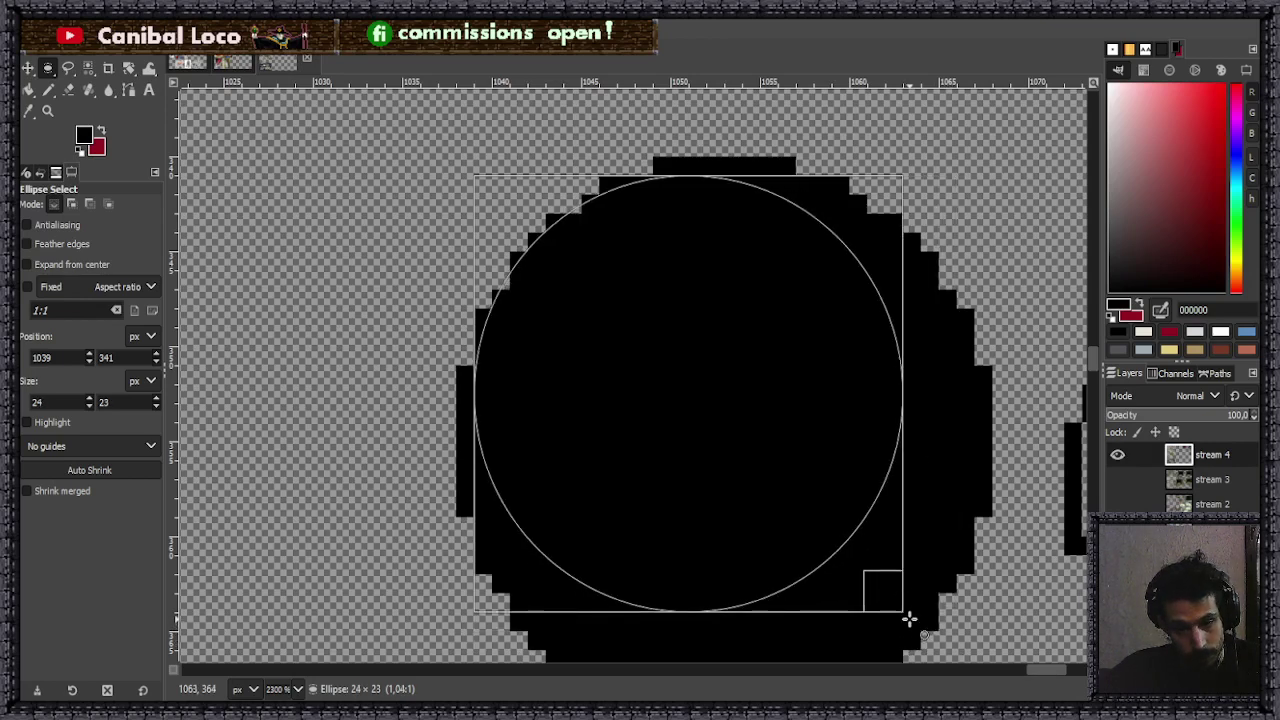
{"action": "left_click_drag", "start_coordinate": [909, 620], "coordinate": [906, 623]}
{"action": "left_click", "coordinate": [723, 446]}
{"action": "left_click_drag", "start_coordinate": [723, 446], "coordinate": [725, 455]}
{"action": "left_click", "coordinate": [725, 455]}
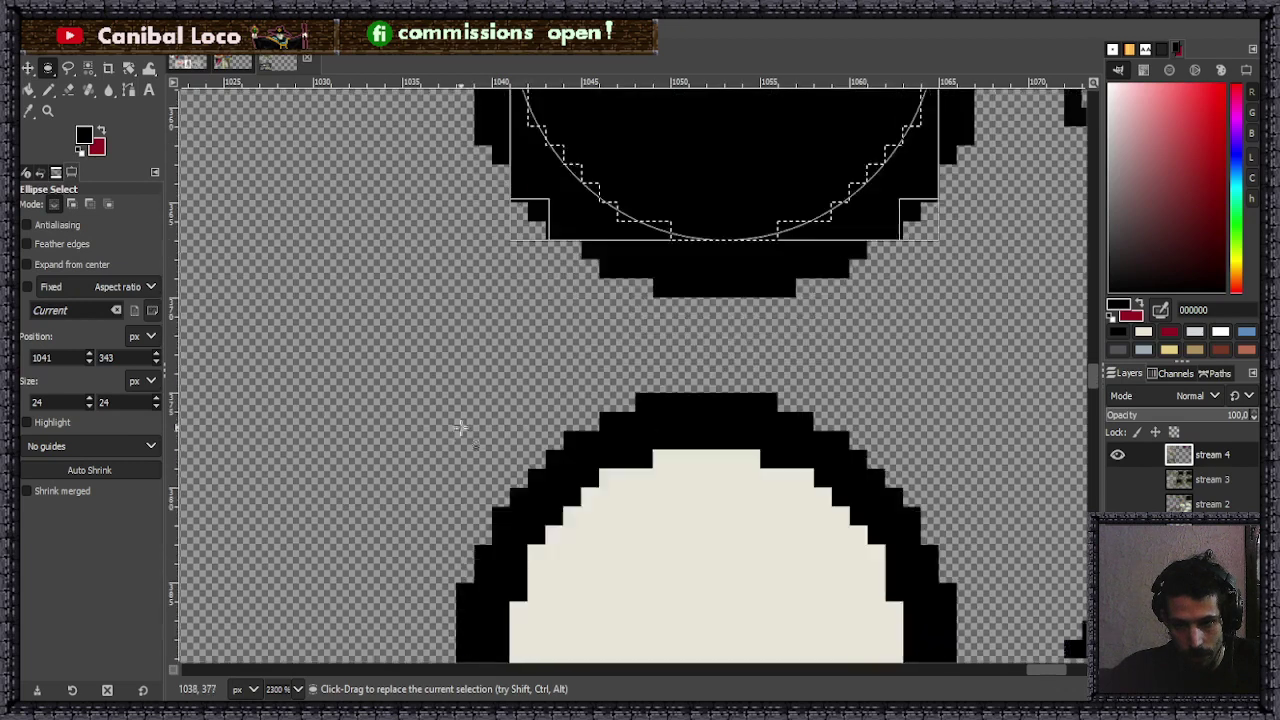
- Pick the off-white e8e4d7 from the lower wheel, and try filling the upper wheel's 24 px selection with it
{"action": "scroll", "coordinate": [461, 482], "scroll_direction": "down", "scroll_amount": 5}
{"action": "key", "text": "n"}
{"action": "left_click", "coordinate": [711, 514], "text": "ctrl"}
{"action": "scroll", "coordinate": [709, 463], "scroll_direction": "up", "scroll_amount": 3}
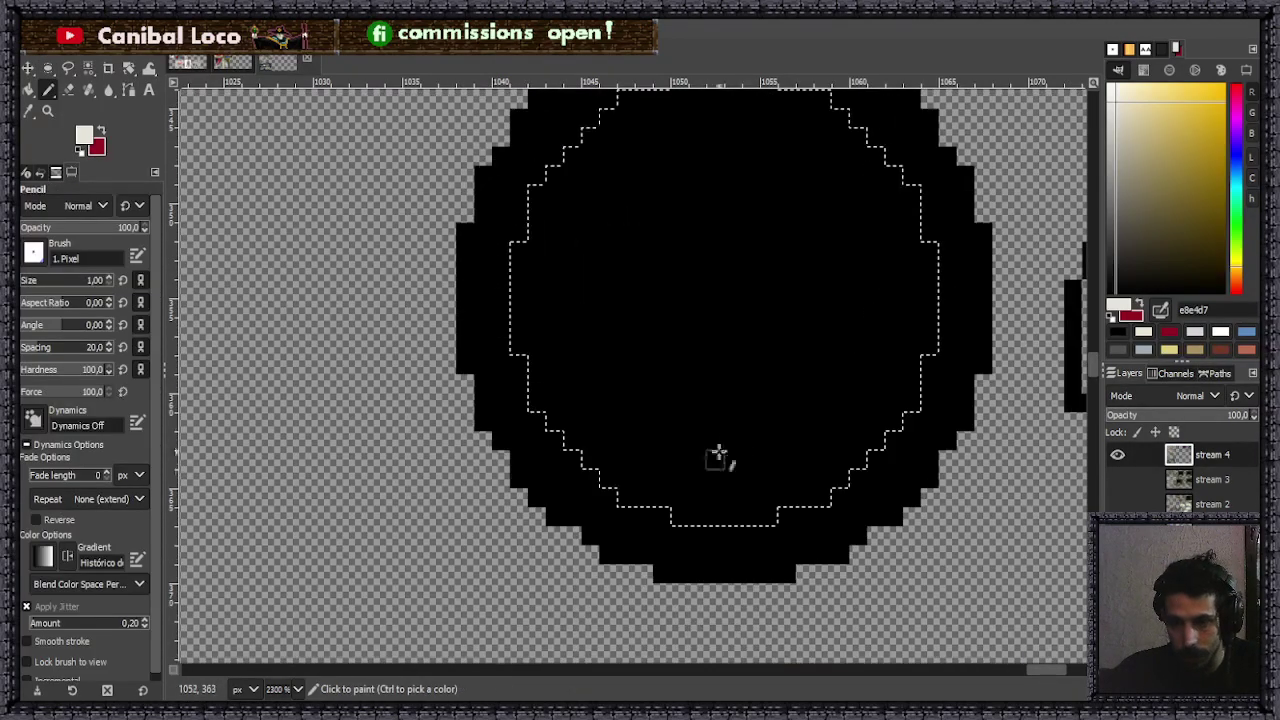
{"action": "key", "text": "shift+b"}
{"action": "left_click", "coordinate": [677, 389]}
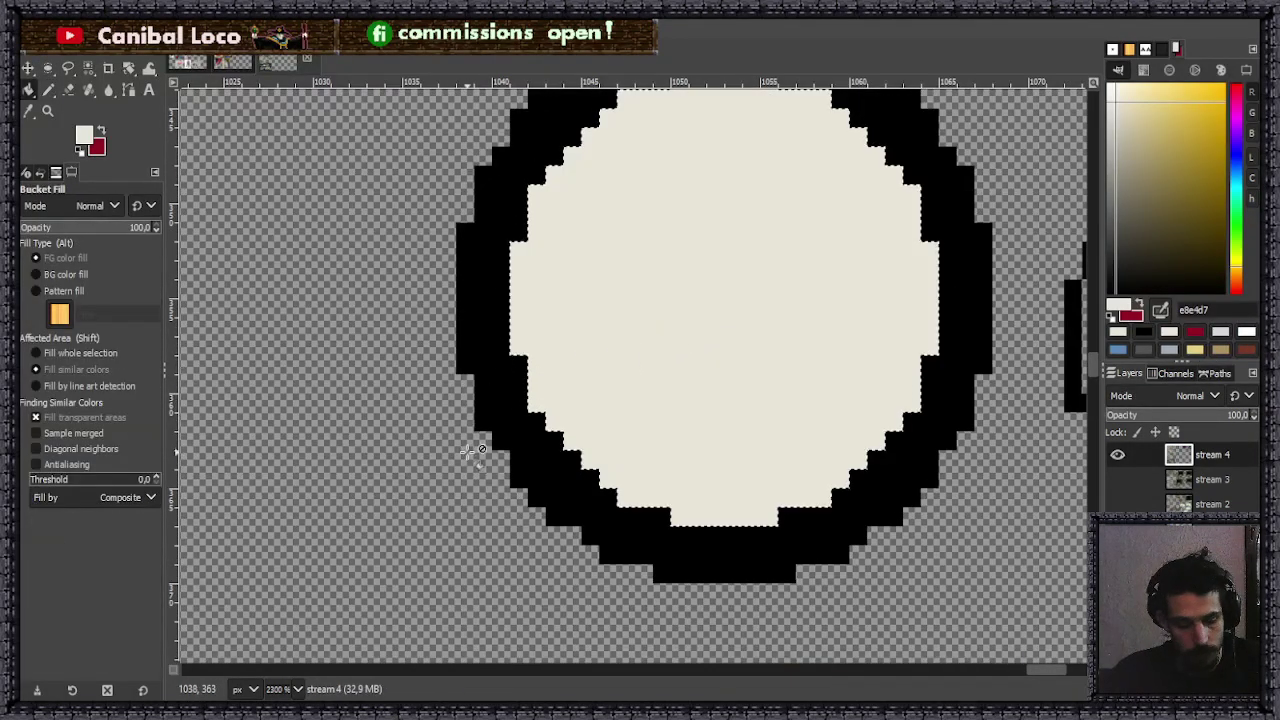
{"action": "key", "text": "r"}
{"action": "scroll", "coordinate": [523, 482], "scroll_direction": "down", "scroll_amount": 3}
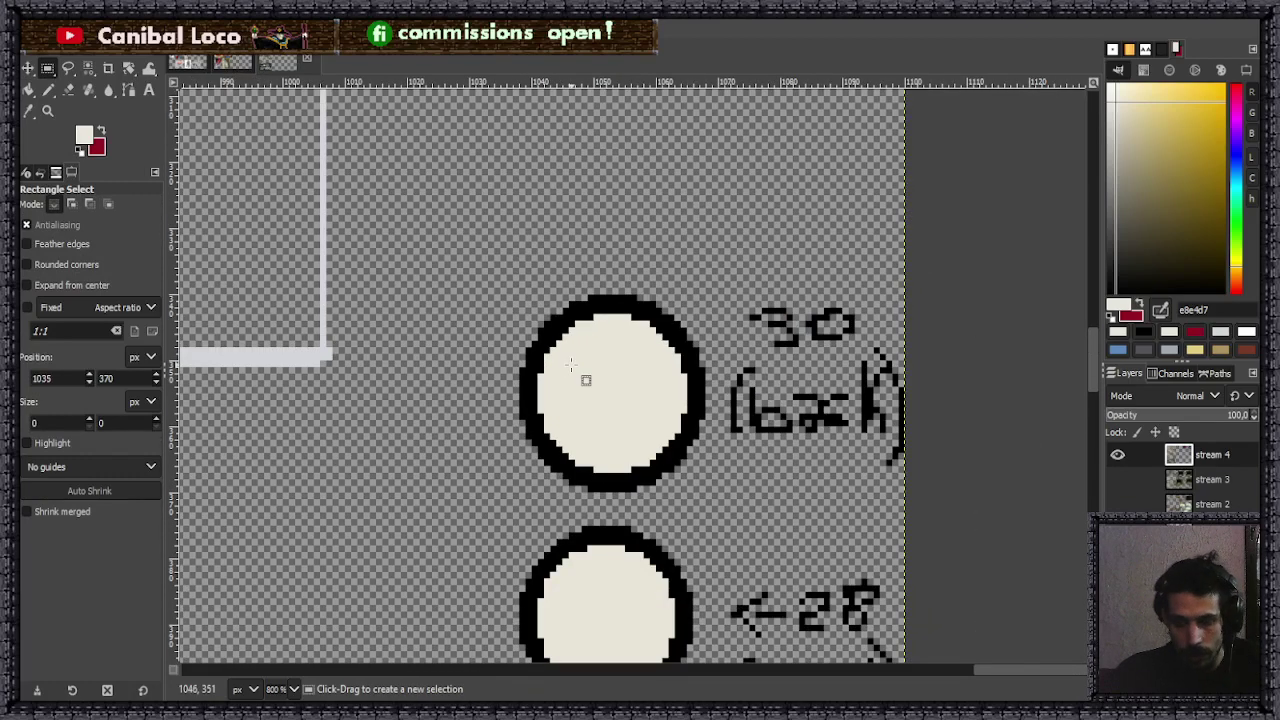
- Check the upper wheel's rim thickness against the lower wheel, and undo the upper wheel's off-white fill
{"action": "key", "text": "n"}
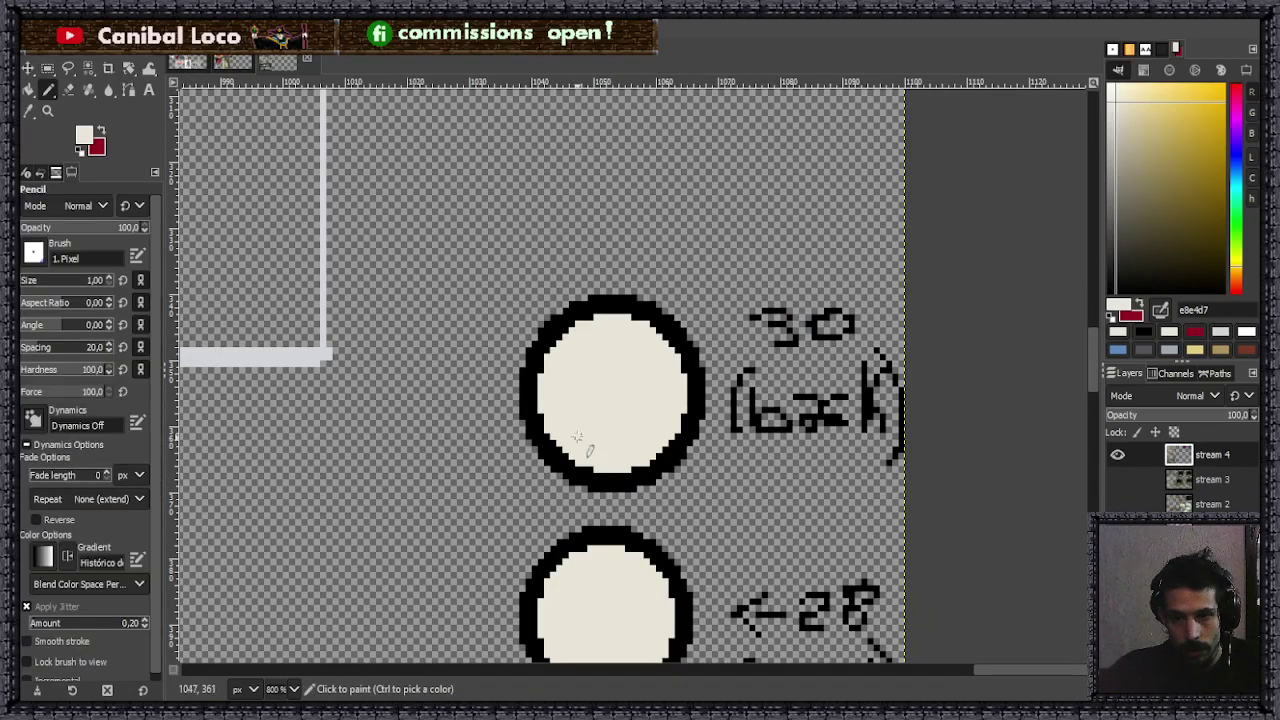
{"action": "scroll", "coordinate": [670, 393], "scroll_direction": "down", "scroll_amount": 4}
{"action": "scroll", "coordinate": [664, 395], "scroll_direction": "up", "scroll_amount": 5}
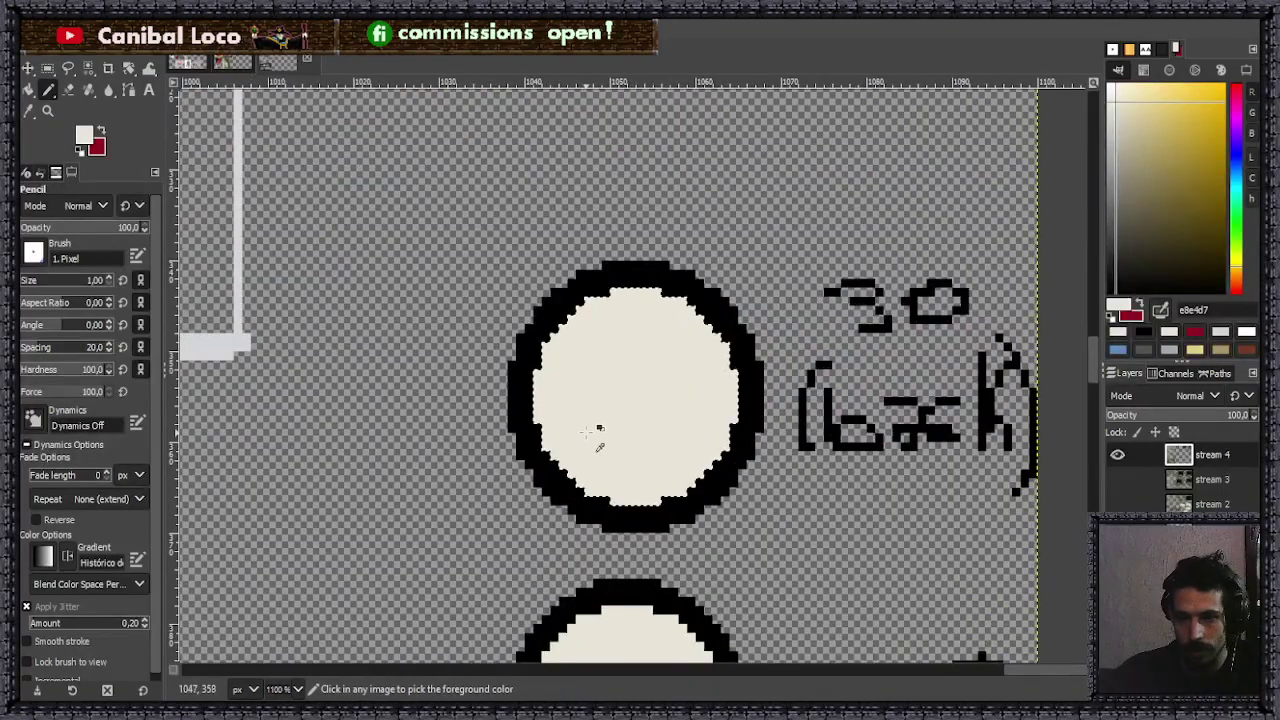
{"action": "key", "text": "Delete"}
{"action": "scroll", "coordinate": [632, 428], "scroll_direction": "up", "scroll_amount": 1}
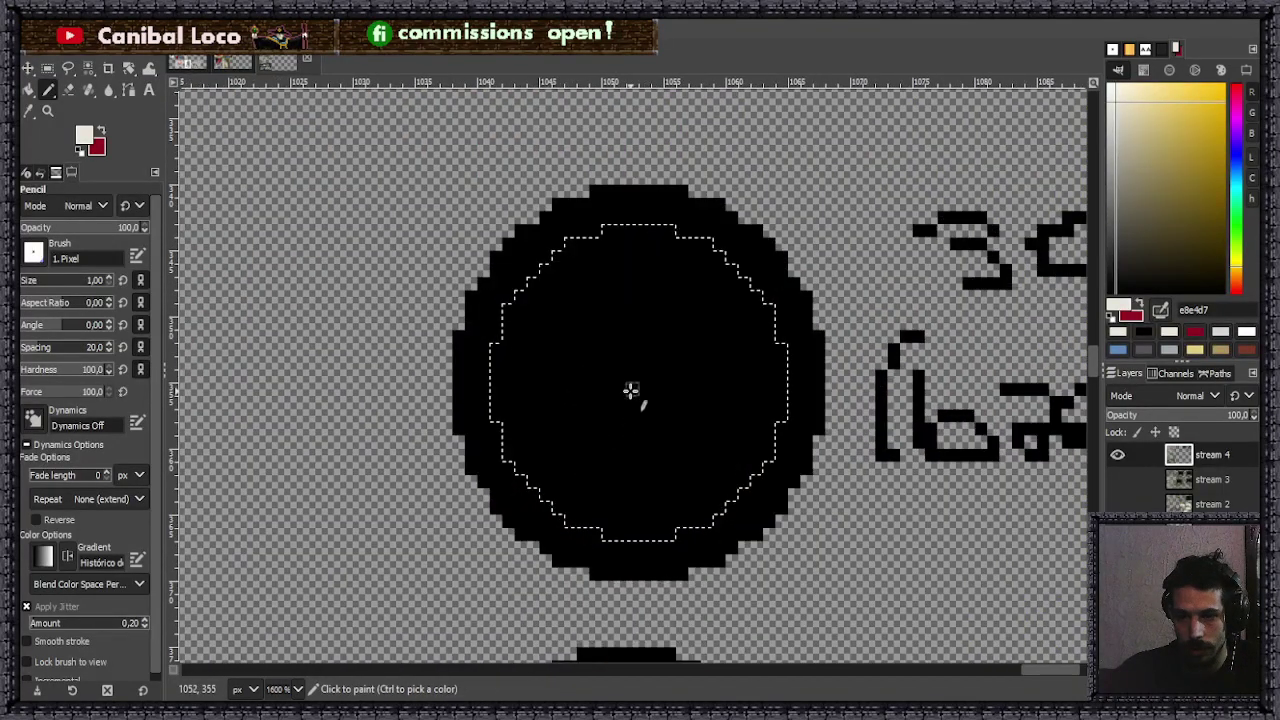
- Shrink the circular selection to 20 × 20 px and centre it inside the upper 30 px black circle
{"action": "key", "text": "e"}
{"action": "left_click", "coordinate": [694, 431]}
{"action": "left_click_drag", "start_coordinate": [768, 511], "coordinate": [727, 463]}
{"action": "left_click_drag", "start_coordinate": [643, 365], "coordinate": [657, 397]}
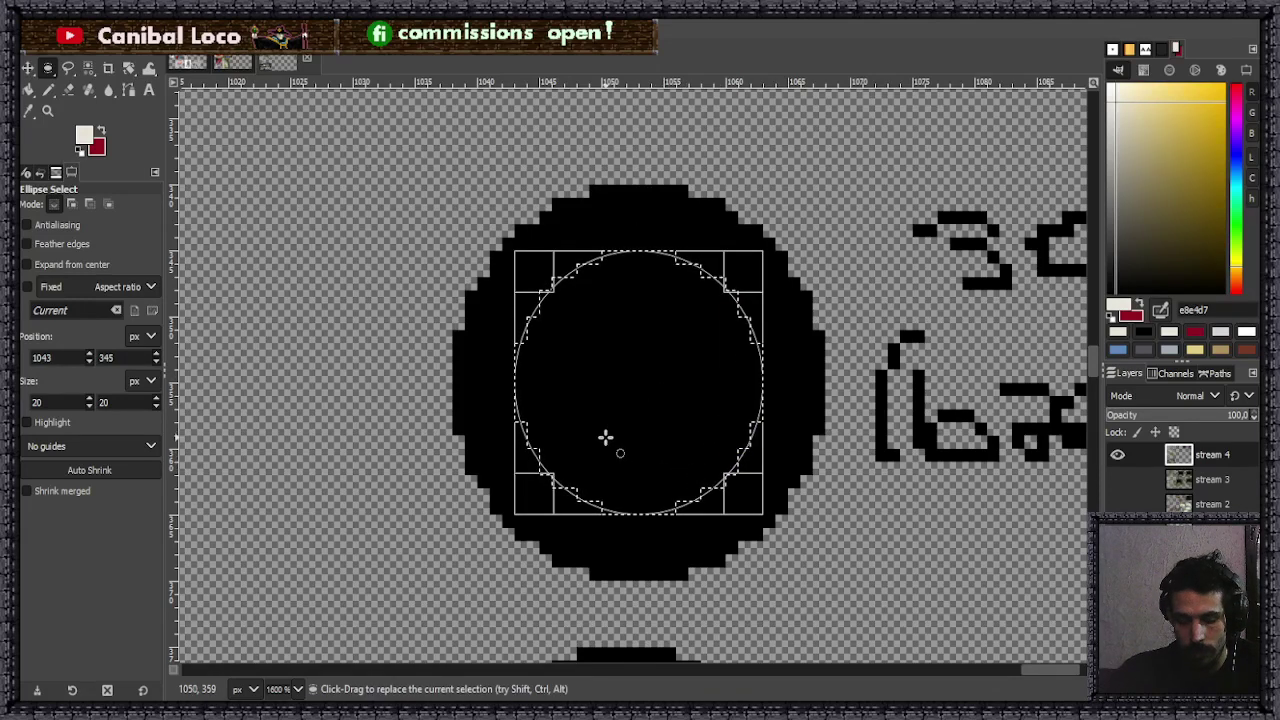
- Fill the circular selection in the upper wheel with off-white e8e4d7 and clear the selection
{"action": "key", "text": "shift+b"}
{"action": "left_click", "coordinate": [634, 401]}
{"action": "key", "text": "n"}
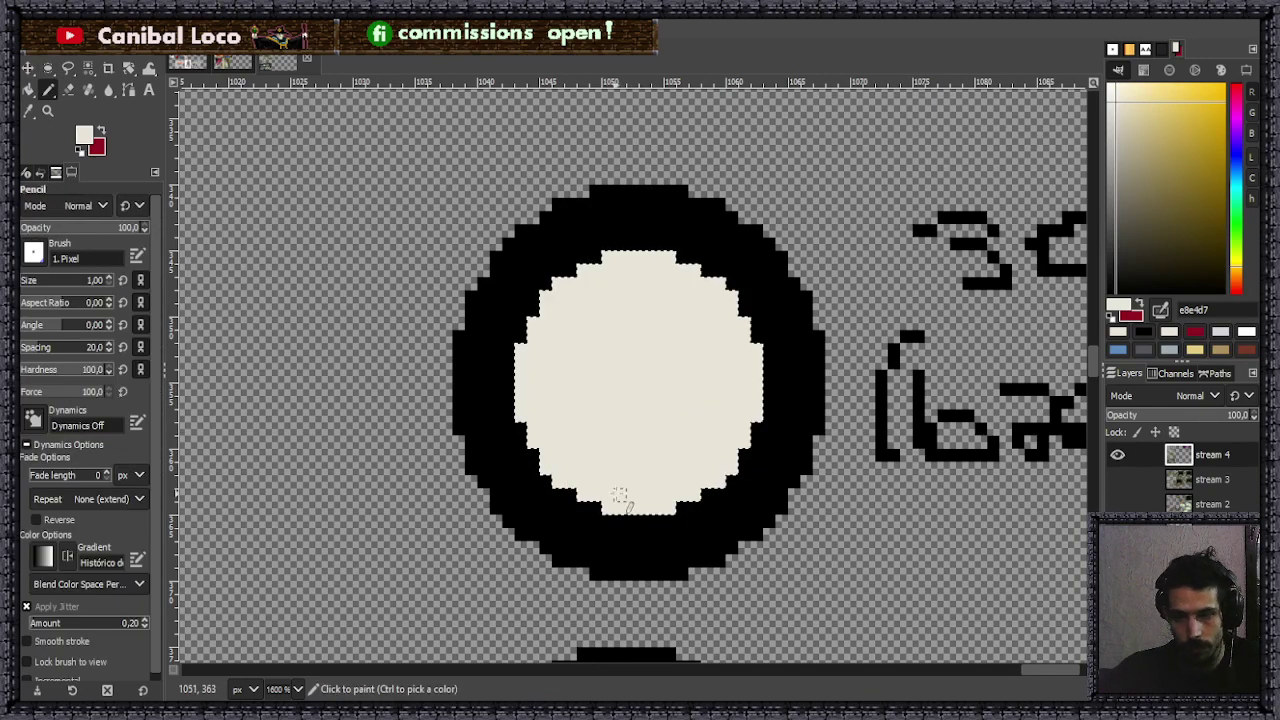
{"action": "scroll", "coordinate": [749, 414], "scroll_direction": "down", "scroll_amount": 3, "text": "ctrl"}
{"action": "scroll", "coordinate": [760, 425], "scroll_direction": "up", "scroll_amount": 2, "text": "ctrl"}
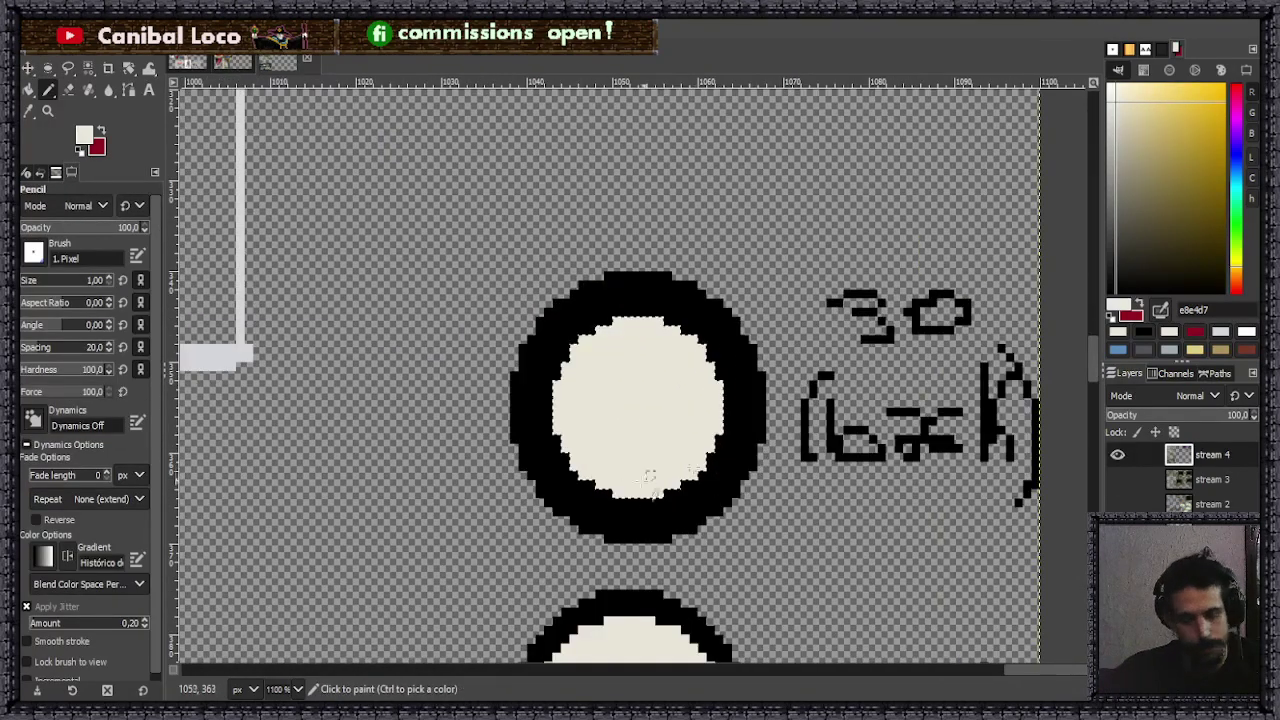
{"action": "key", "text": "r"}
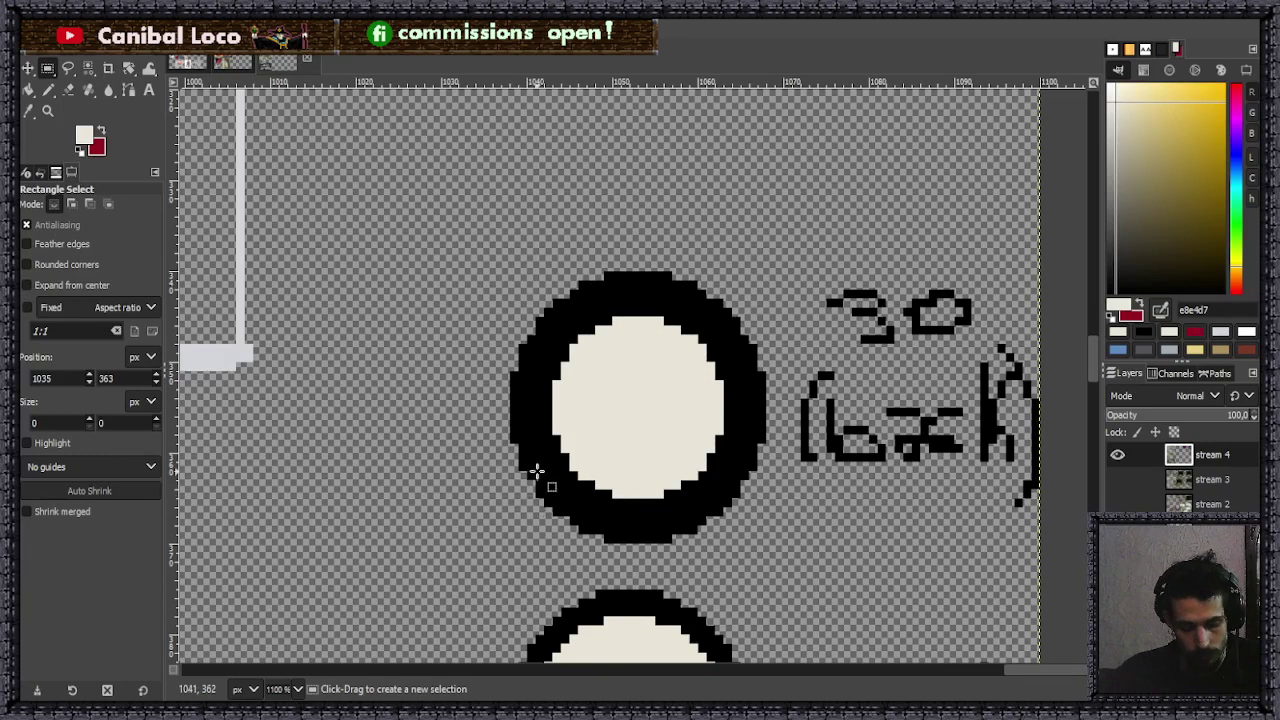
{"action": "key", "text": "n"}
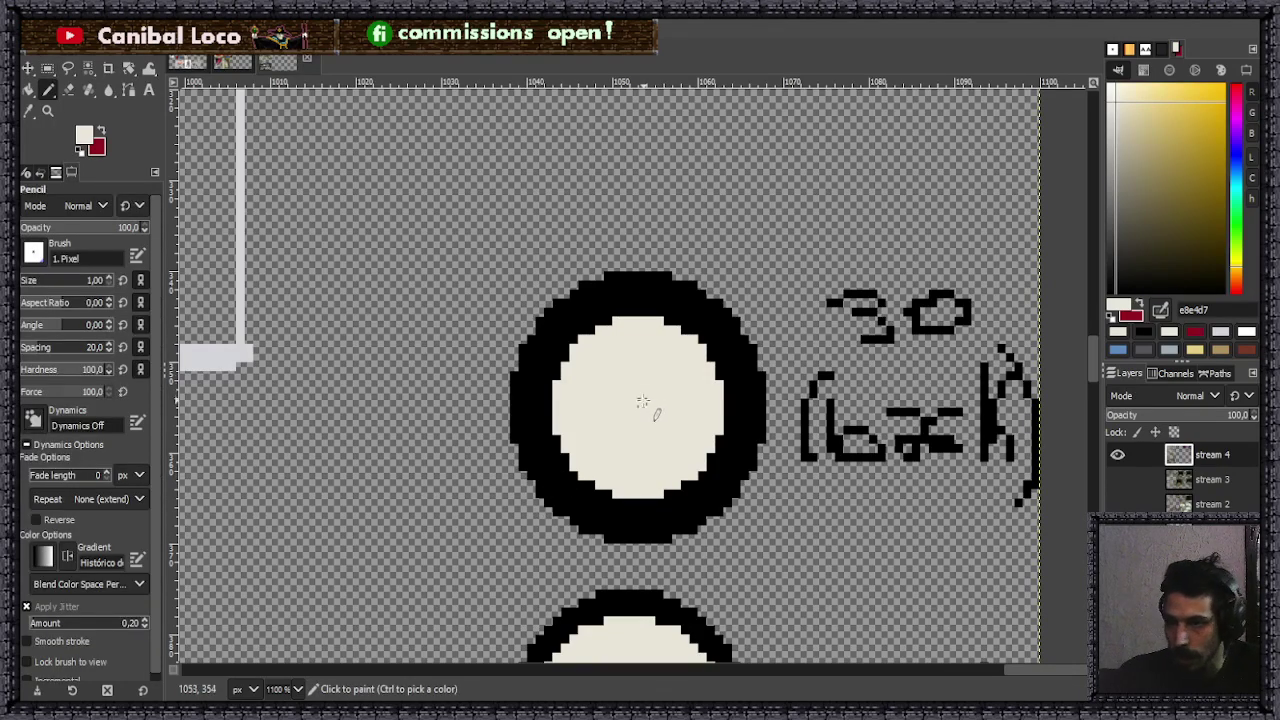
- Pick the light grey d2d5d8 from the can's outline as the foreground colour for the upper wheel
{"action": "scroll", "coordinate": [572, 463], "scroll_direction": "down", "scroll_amount": 3, "text": "ctrl"}
{"action": "scroll", "coordinate": [537, 435], "scroll_direction": "up", "scroll_amount": 2, "text": "ctrl"}
{"action": "scroll", "coordinate": [523, 397], "scroll_direction": "up", "scroll_amount": 1, "text": "ctrl"}
{"action": "left_click", "coordinate": [523, 397], "text": "ctrl"}
{"action": "scroll", "coordinate": [655, 378], "scroll_direction": "down", "scroll_amount": 2, "text": "ctrl"}
{"action": "scroll", "coordinate": [791, 449], "scroll_direction": "up", "scroll_amount": 4, "text": "ctrl"}
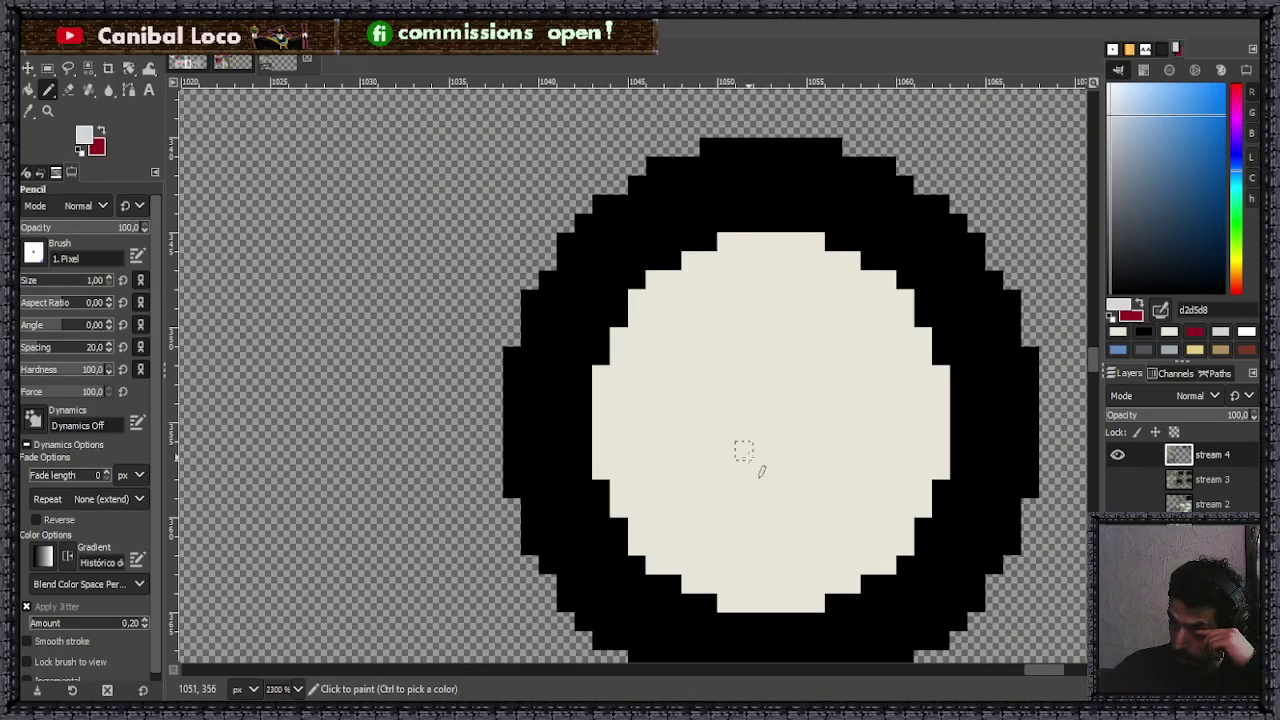
- Measure the width of the upper wheel's off-white hub with a temporary Ellipse Select to find its centre
{"action": "key", "text": "e"}
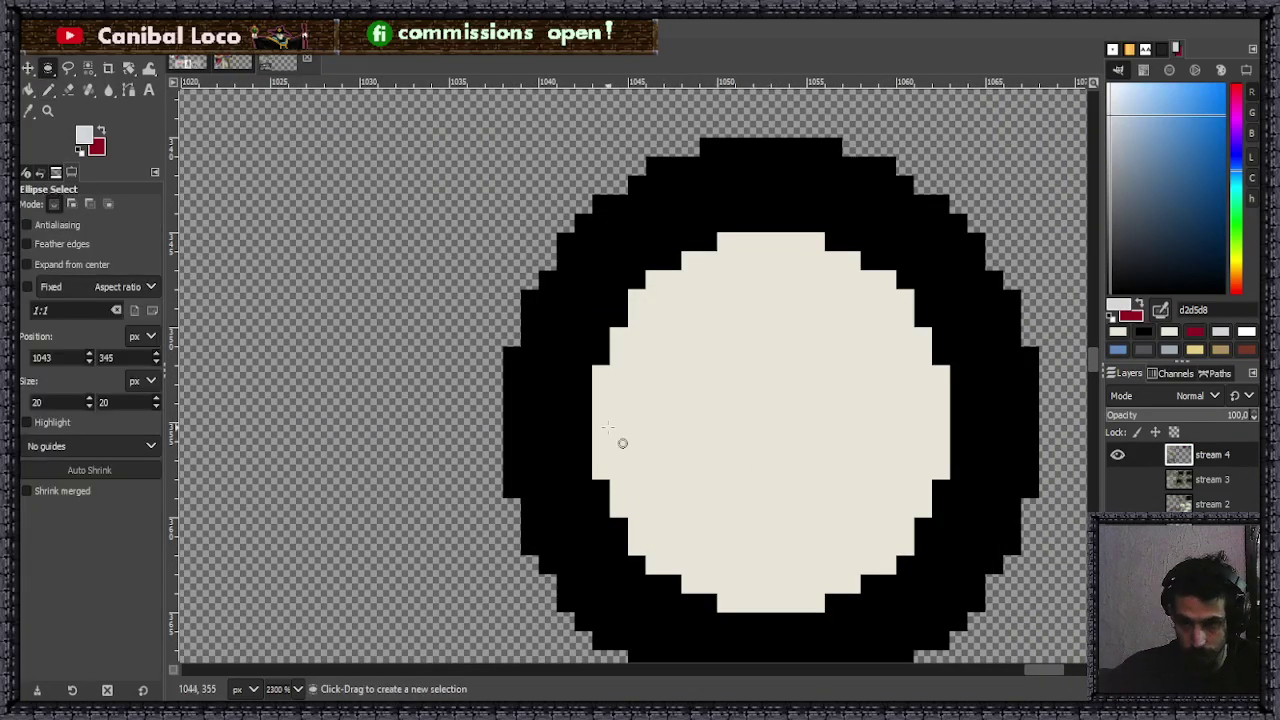
{"action": "left_click_drag", "start_coordinate": [588, 421], "coordinate": [990, 420]}
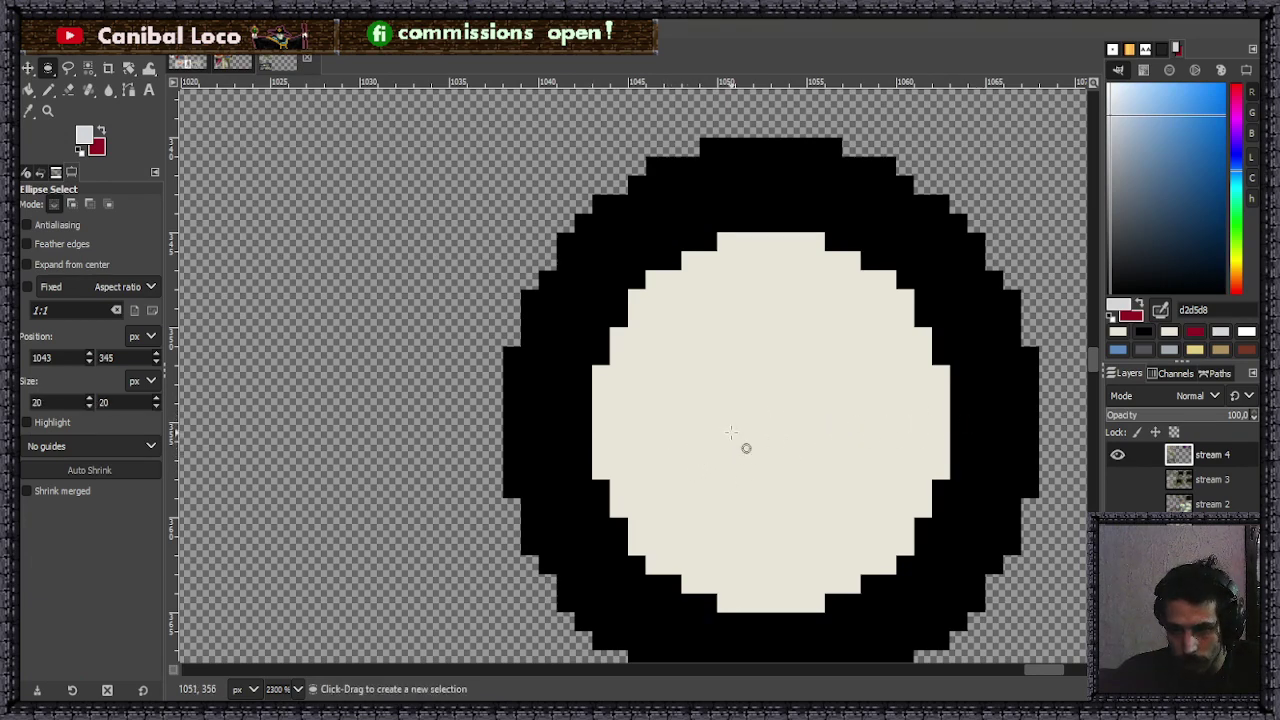
{"action": "left_click_drag", "start_coordinate": [590, 421], "coordinate": [941, 421]}
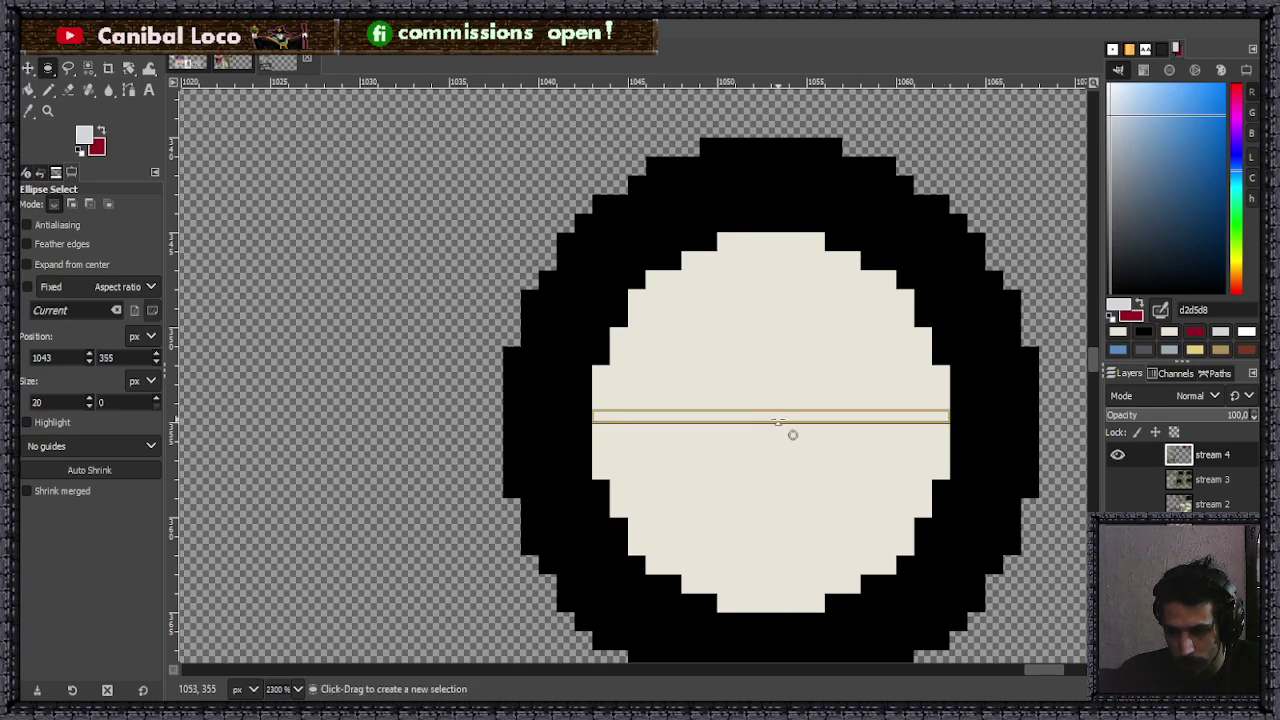
{"action": "left_click", "coordinate": [774, 399]}
- Pencil a light grey plus-shaped mark, 3 px across, at the centre of the upper wheel's hub
{"action": "key", "text": "n"}
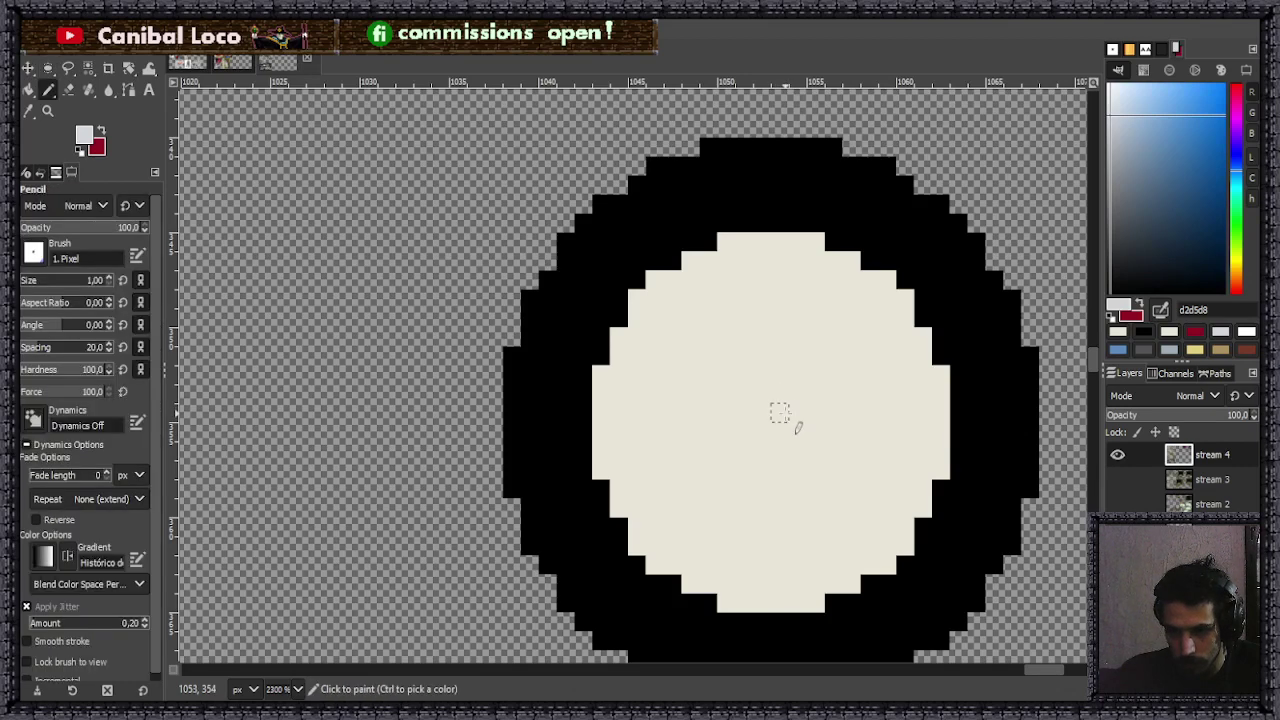
{"action": "left_click", "coordinate": [780, 413]}
{"action": "left_click", "coordinate": [761, 413]}
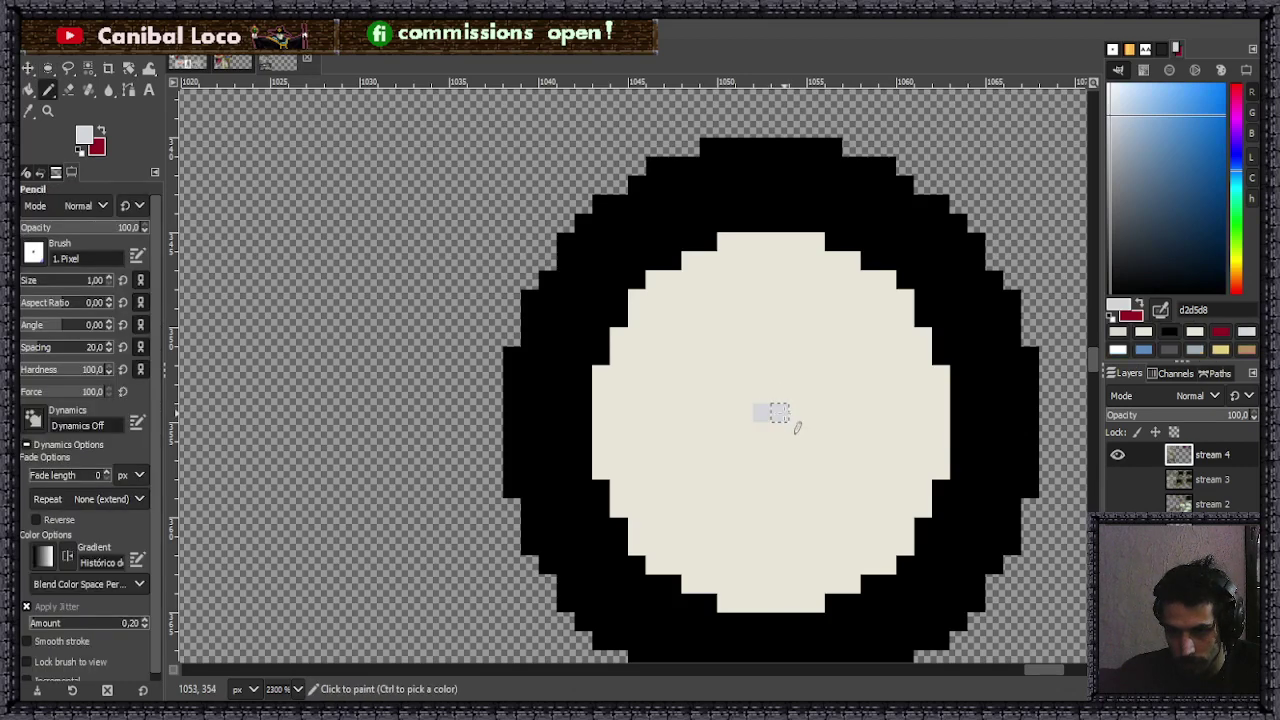
{"action": "left_click", "coordinate": [797, 413]}
{"action": "left_click", "coordinate": [779, 394]}
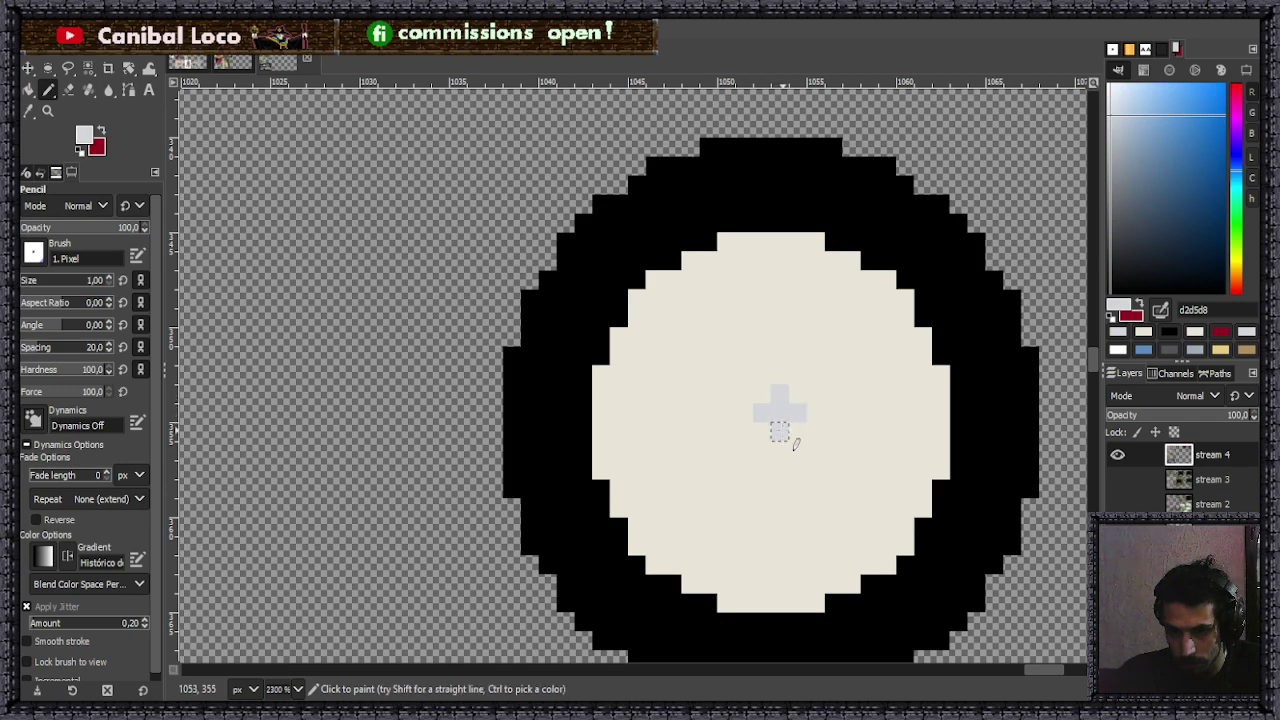
{"action": "scroll", "coordinate": [816, 470], "scroll_direction": "down", "scroll_amount": 4}
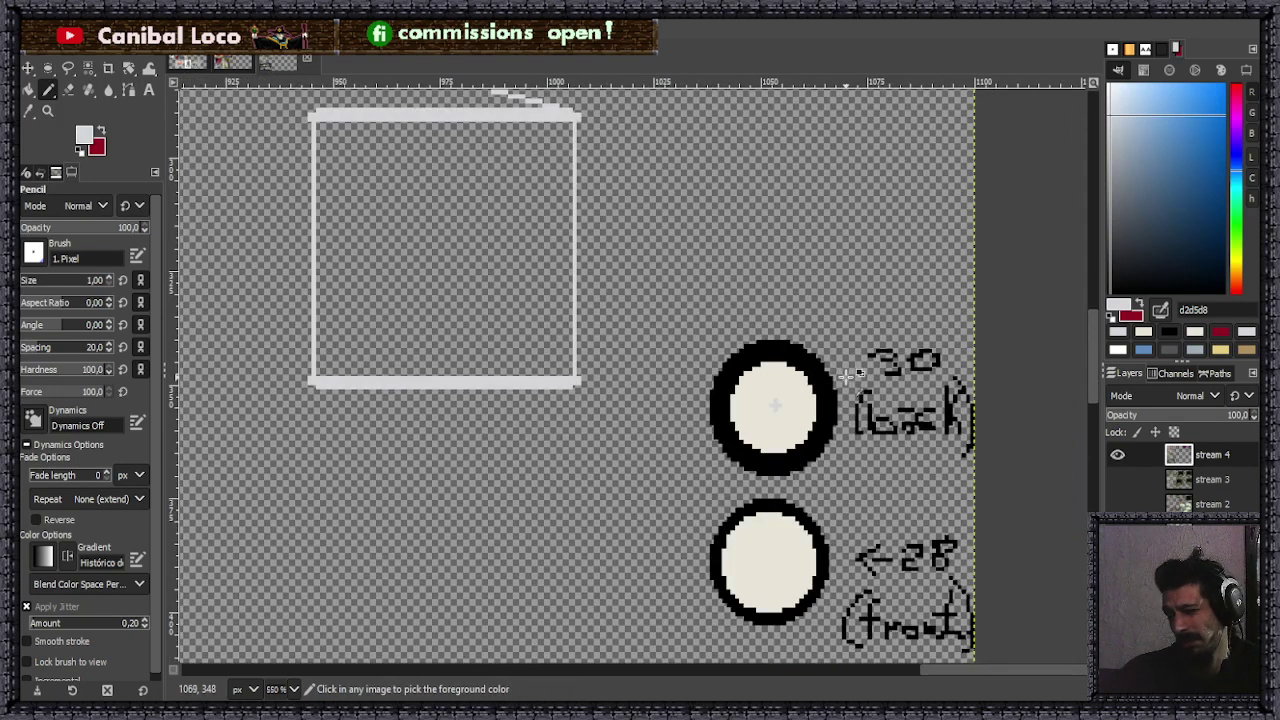
{"action": "scroll", "coordinate": [818, 385], "scroll_direction": "up", "scroll_amount": 4}
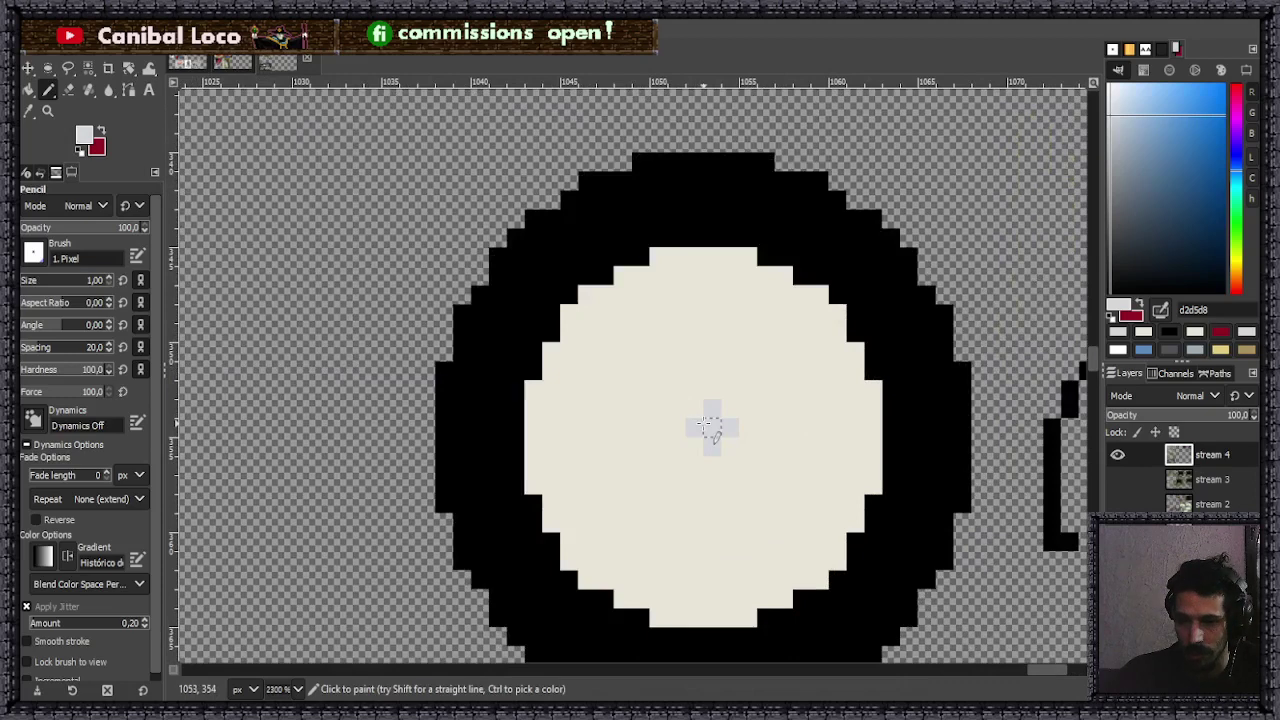
- Measure the straight edge on the left side of the upper hub with a temporary Rectangle Select
{"action": "left_click", "coordinate": [544, 410], "text": "ctrl"}
{"action": "key", "text": "r"}
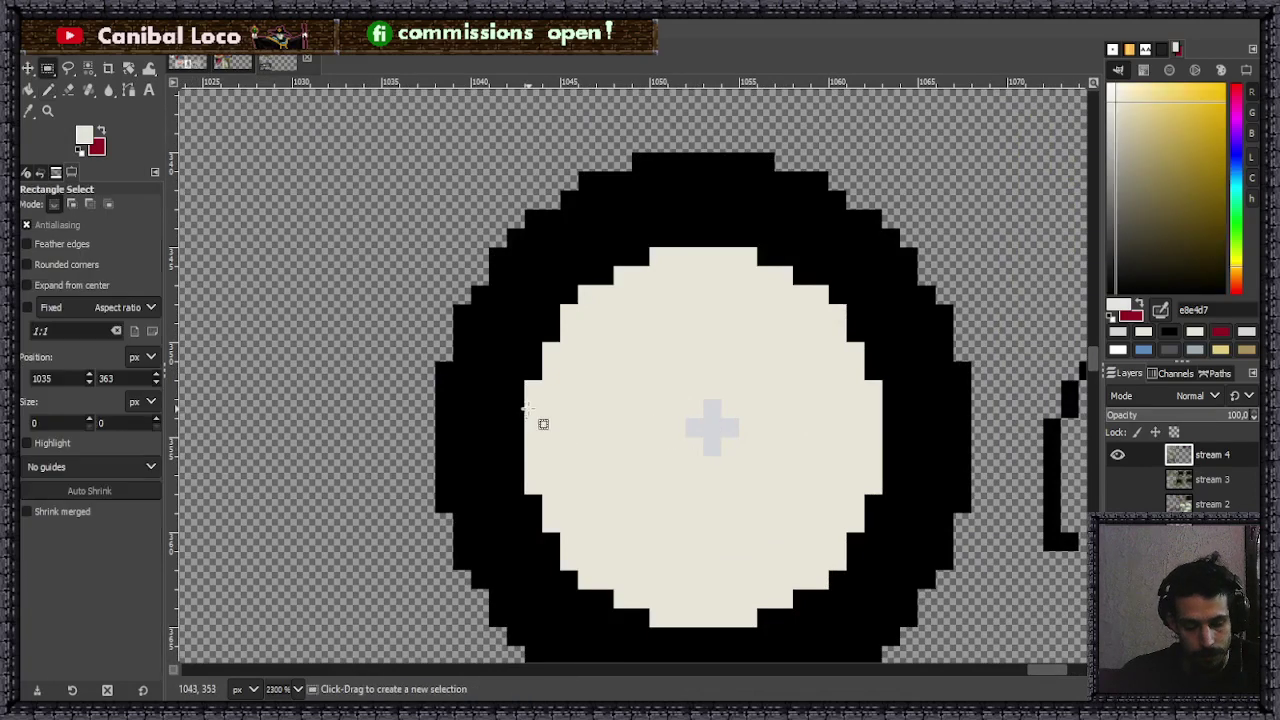
{"action": "left_click_drag", "start_coordinate": [525, 380], "coordinate": [530, 500]}
{"action": "left_click", "coordinate": [632, 476]}
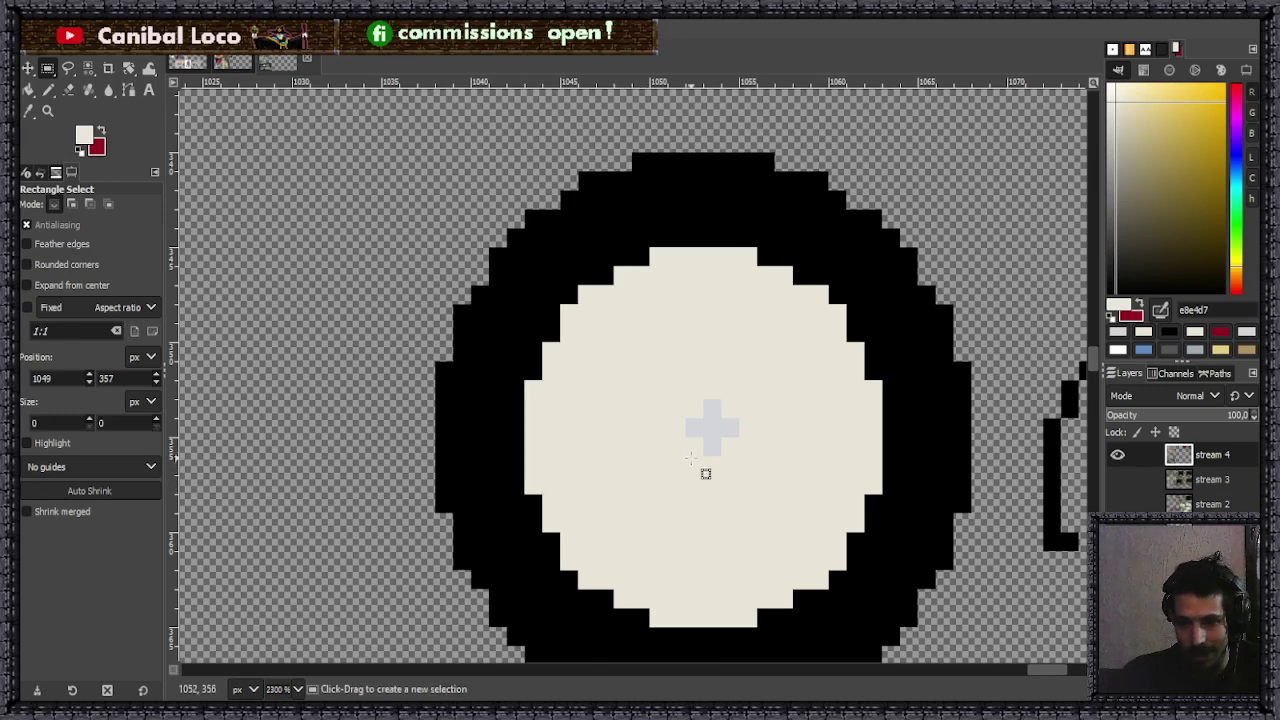
- Enlarge the upper hub's centre mark to a rounded 4 × 4 px shape in light grey d2d5d8, and save the image
{"action": "key", "text": "n"}
{"action": "scroll", "coordinate": [730, 428], "scroll_direction": "up", "scroll_amount": 1}
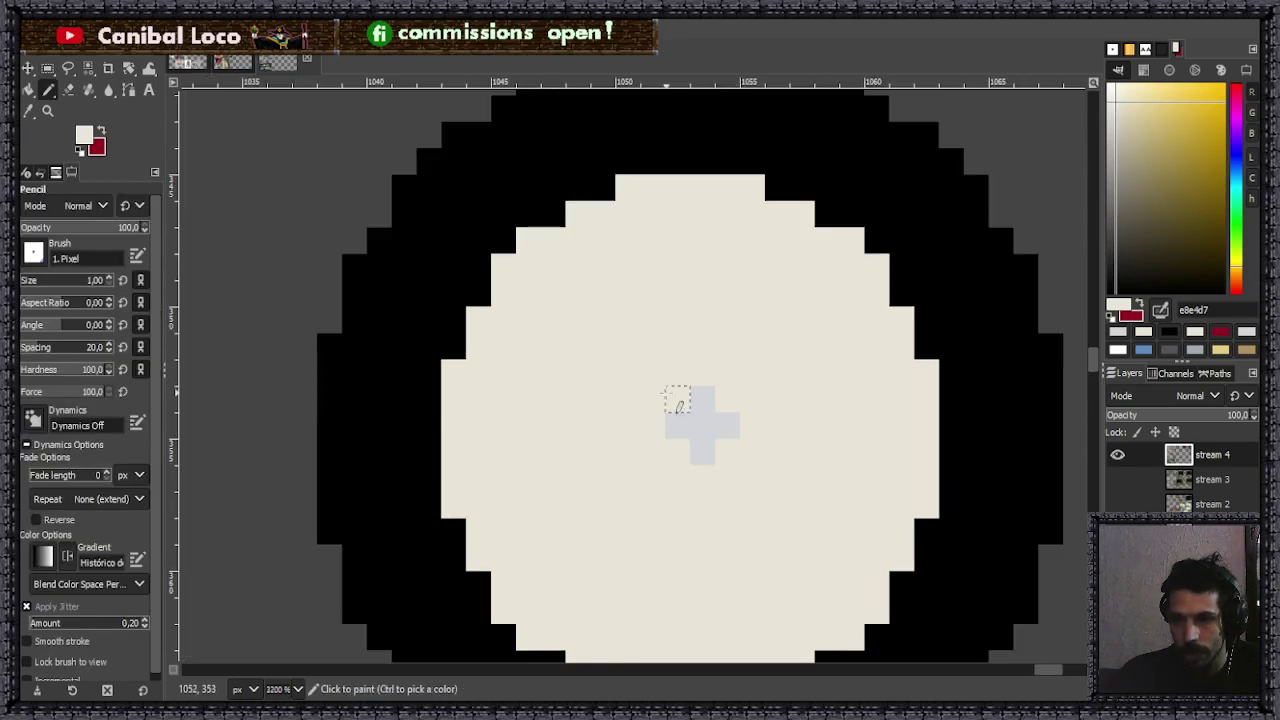
{"action": "left_click", "coordinate": [678, 400]}
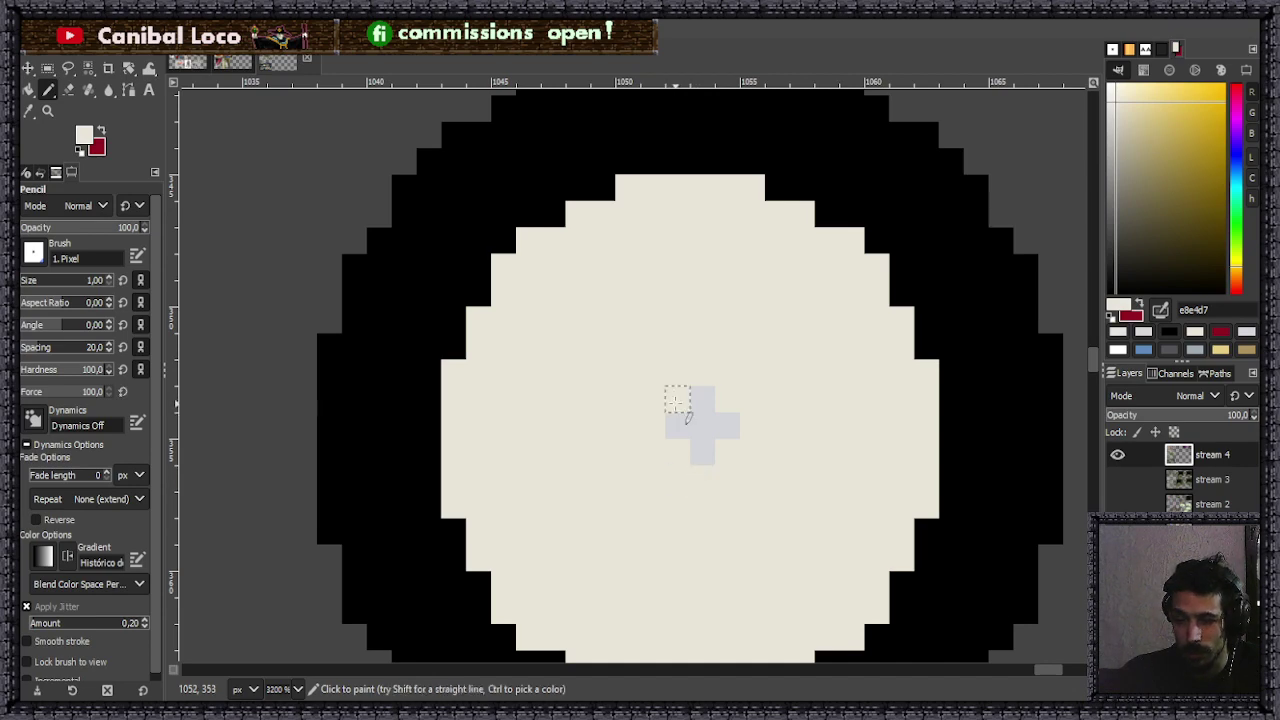
{"action": "left_click", "coordinate": [714, 418], "text": "ctrl"}
{"action": "left_click", "coordinate": [677, 405]}
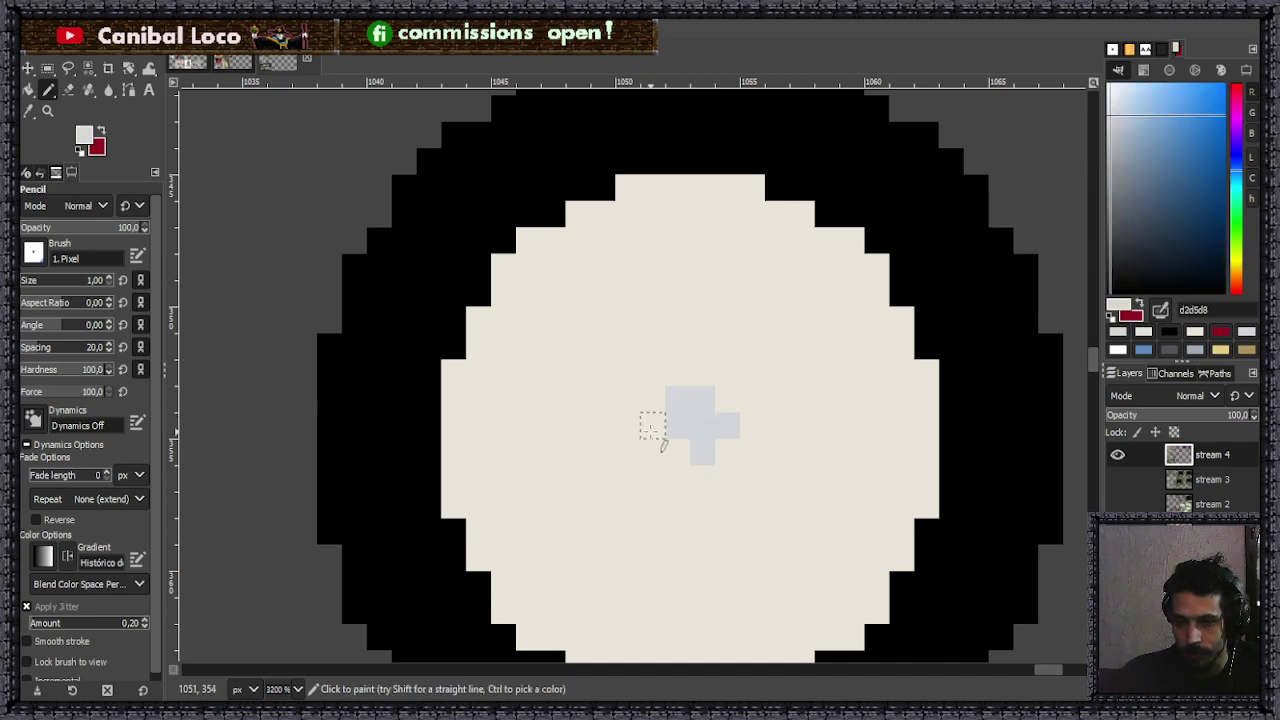
{"action": "left_click", "coordinate": [652, 427]}
{"action": "left_click_drag", "start_coordinate": [677, 478], "coordinate": [702, 479]}
{"action": "left_click", "coordinate": [677, 452]}
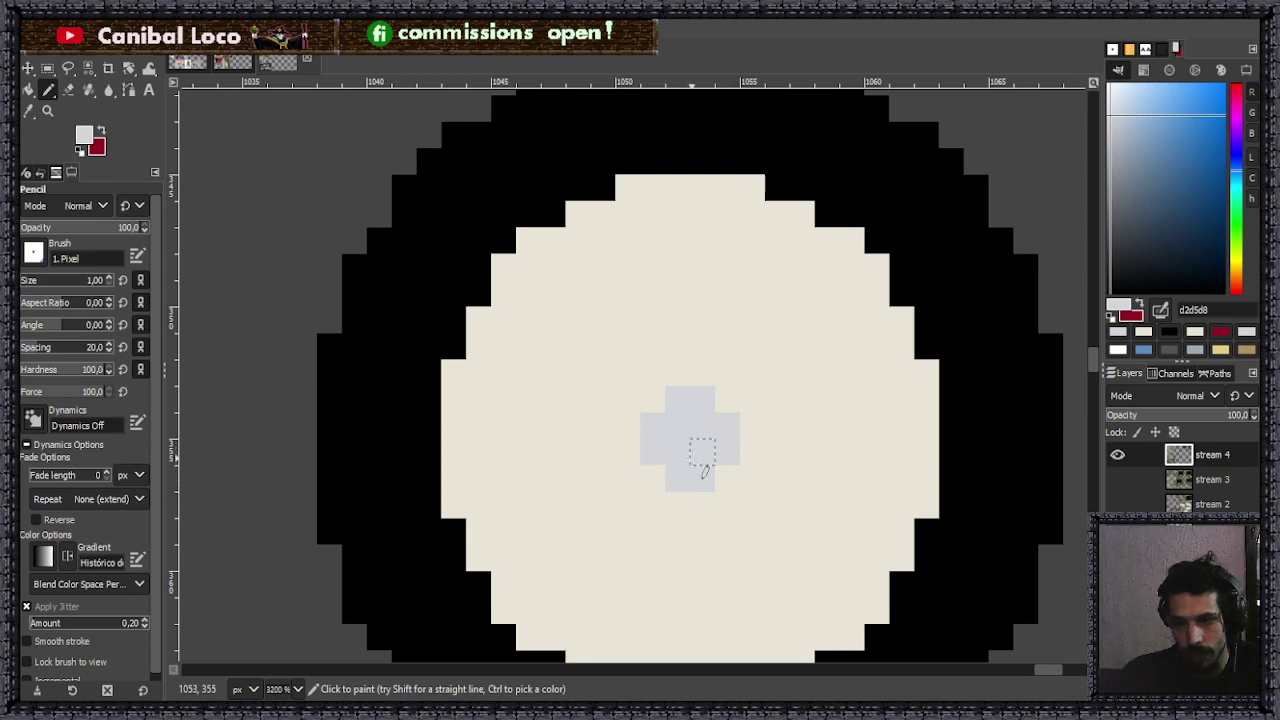
{"action": "scroll", "coordinate": [710, 455], "scroll_direction": "down", "scroll_amount": 5, "text": "ctrl"}
{"action": "scroll", "coordinate": [738, 410], "scroll_direction": "up", "scroll_amount": 3, "text": "ctrl"}
{"action": "key", "text": "ctrl+s"}
- Measure the straight edge on the left side of the lower wheel's hub with a temporary Rectangle Select
{"action": "scroll", "coordinate": [668, 428], "scroll_direction": "down", "scroll_amount": 5}
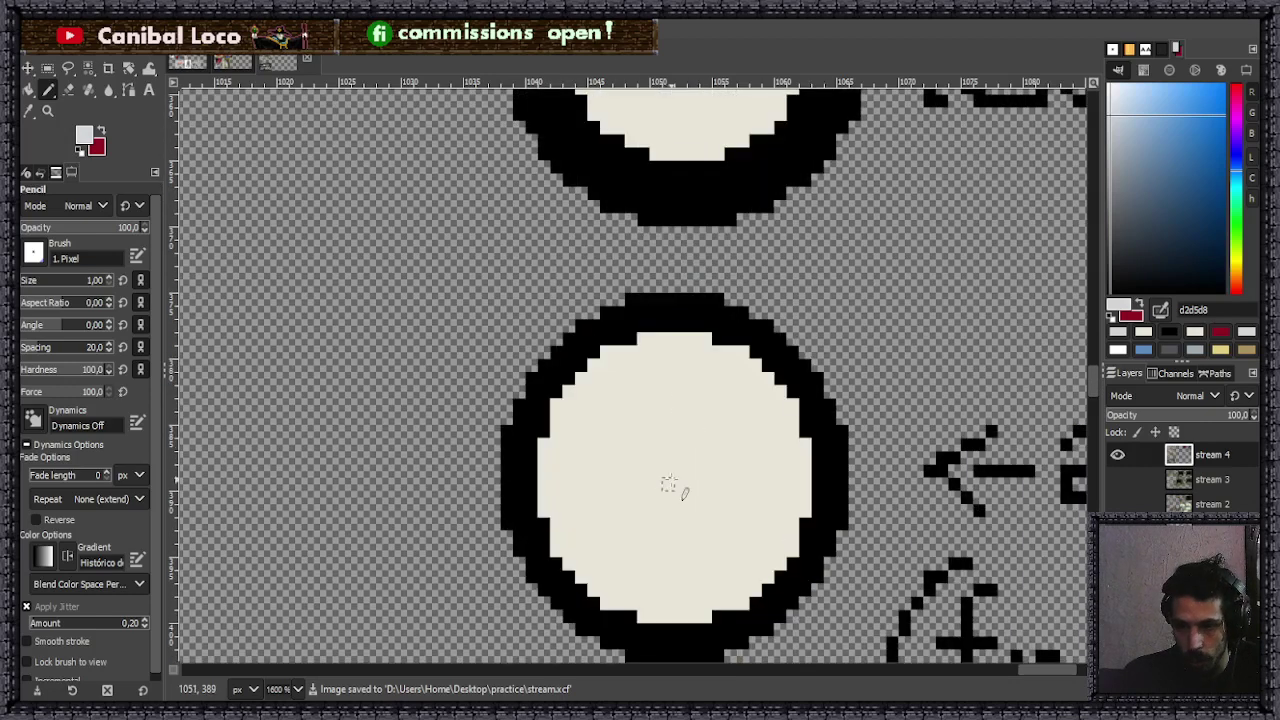
{"action": "key", "text": "r"}
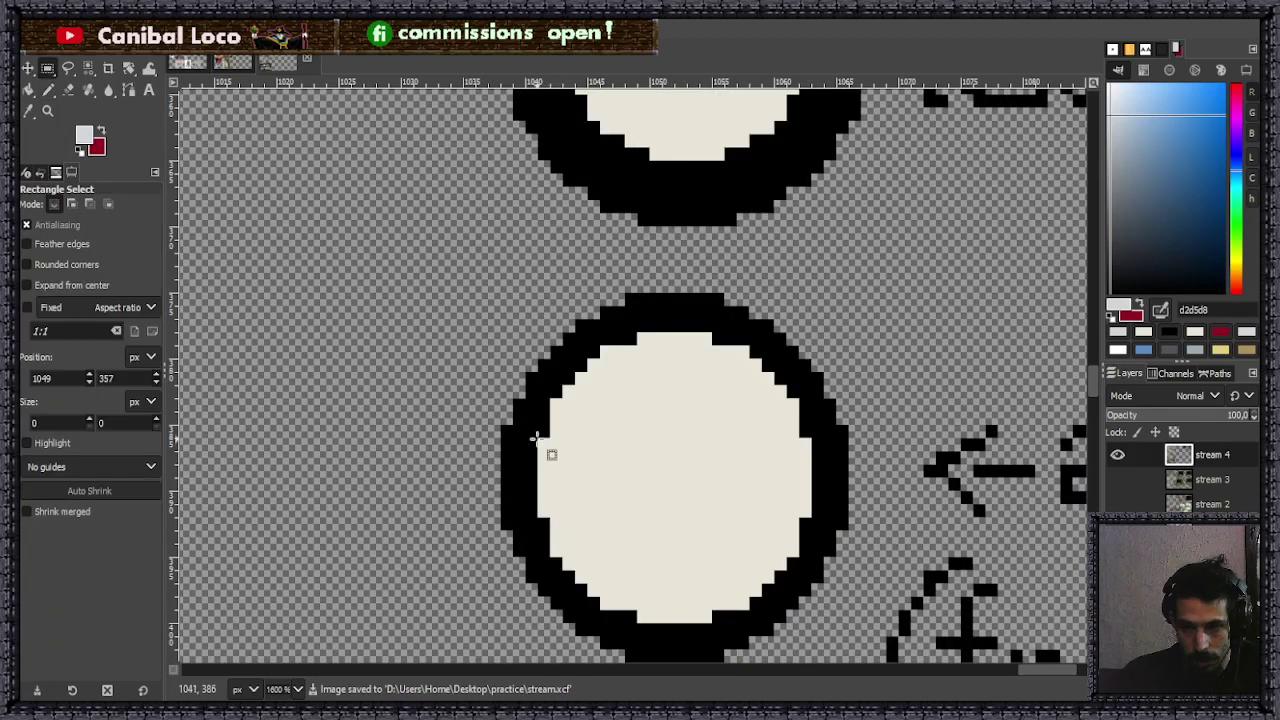
{"action": "left_click_drag", "start_coordinate": [540, 437], "coordinate": [570, 533]}
{"action": "left_click", "coordinate": [627, 505]}
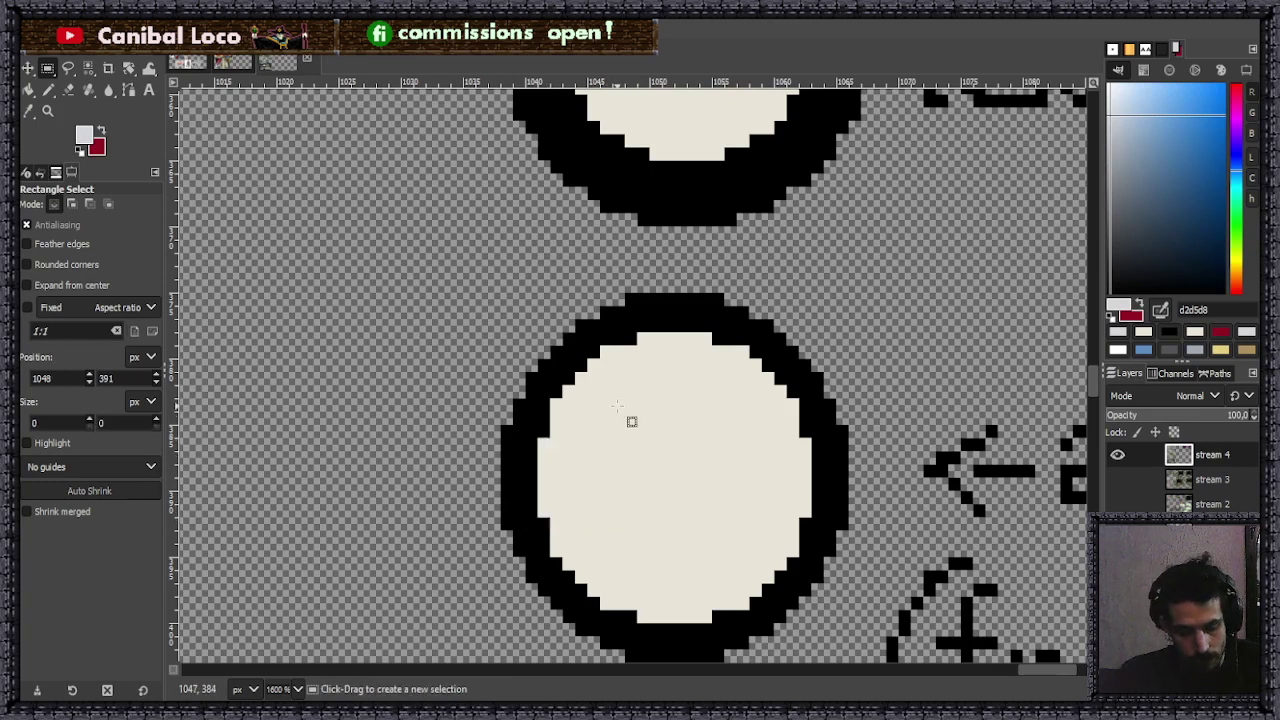
- Copy the 4 × 4 px grey centre mark from the upper wheel, anchor it centred in the lower hub, and save
{"action": "scroll", "coordinate": [681, 420], "scroll_direction": "up", "scroll_amount": 3}
{"action": "left_click_drag", "start_coordinate": [668, 145], "coordinate": [675, 593]}
{"action": "key", "text": "ctrl+c"}
{"action": "key", "text": "ctrl+v"}
{"action": "scroll", "coordinate": [728, 463], "scroll_direction": "down", "scroll_amount": 3}
{"action": "scroll", "coordinate": [744, 470], "scroll_direction": "down", "scroll_amount": 3}
{"action": "left_click_drag", "start_coordinate": [675, 318], "coordinate": [690, 346]}
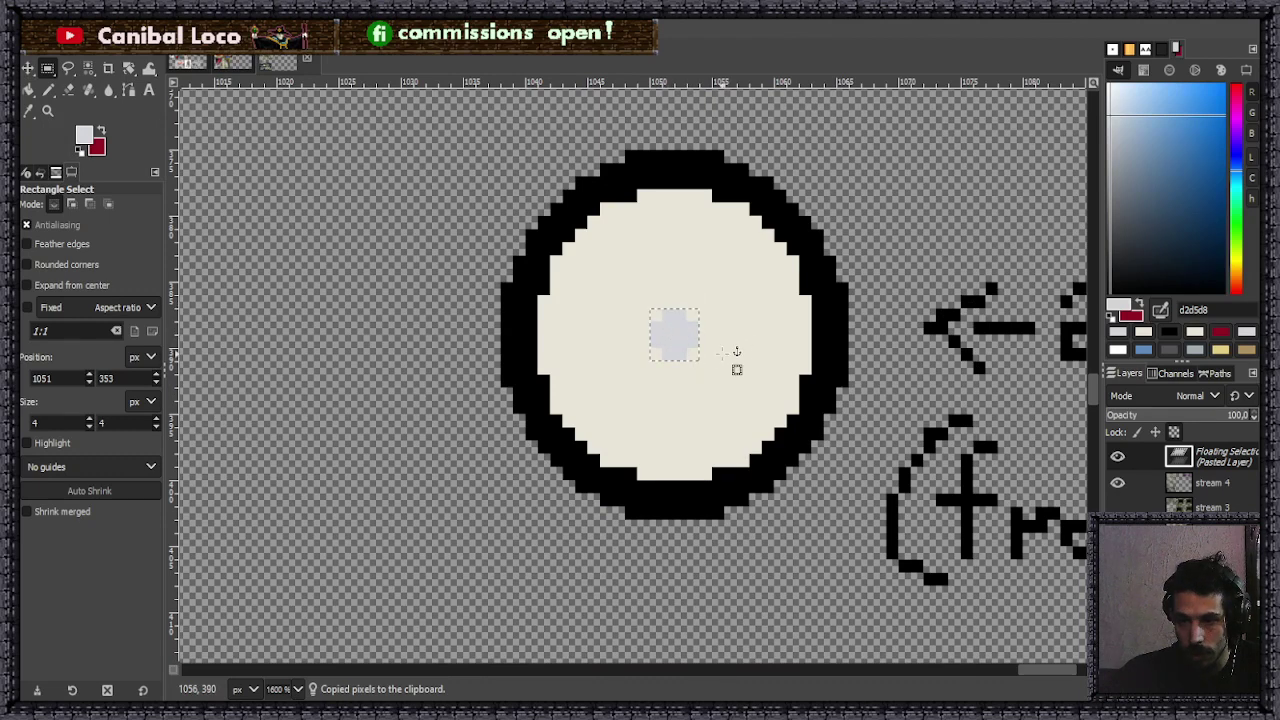
{"action": "left_click", "coordinate": [723, 360]}
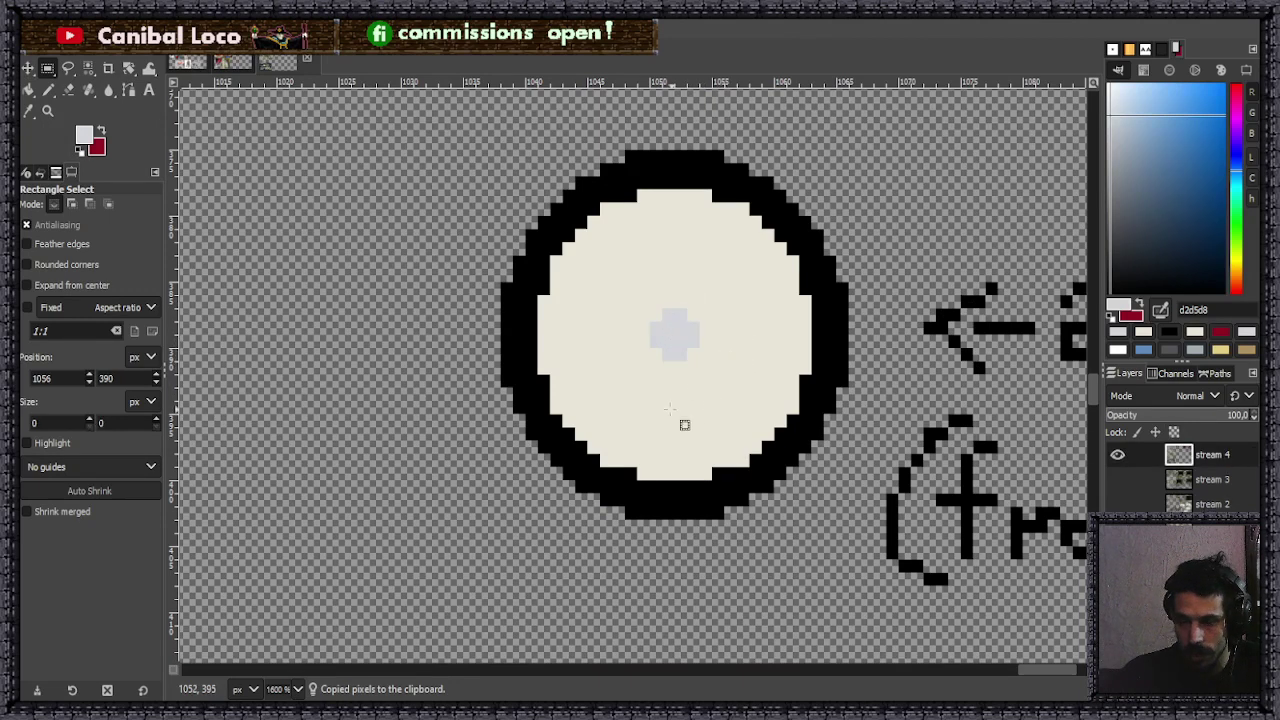
{"action": "key", "text": "ctrl+s"}
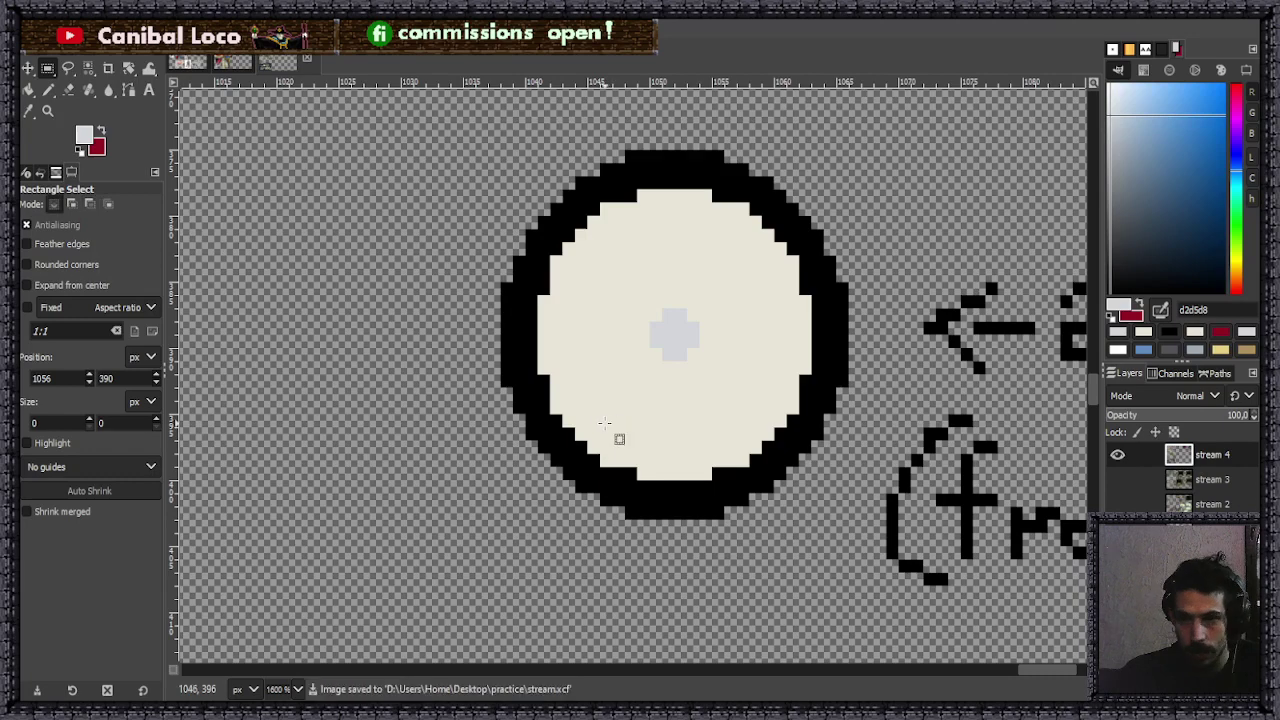
- Pick the lower hub's off-white, darken it to d7d2c0, and pencil a test swatch between the two wheel labels
{"action": "scroll", "coordinate": [700, 292], "scroll_direction": "down", "scroll_amount": 4}
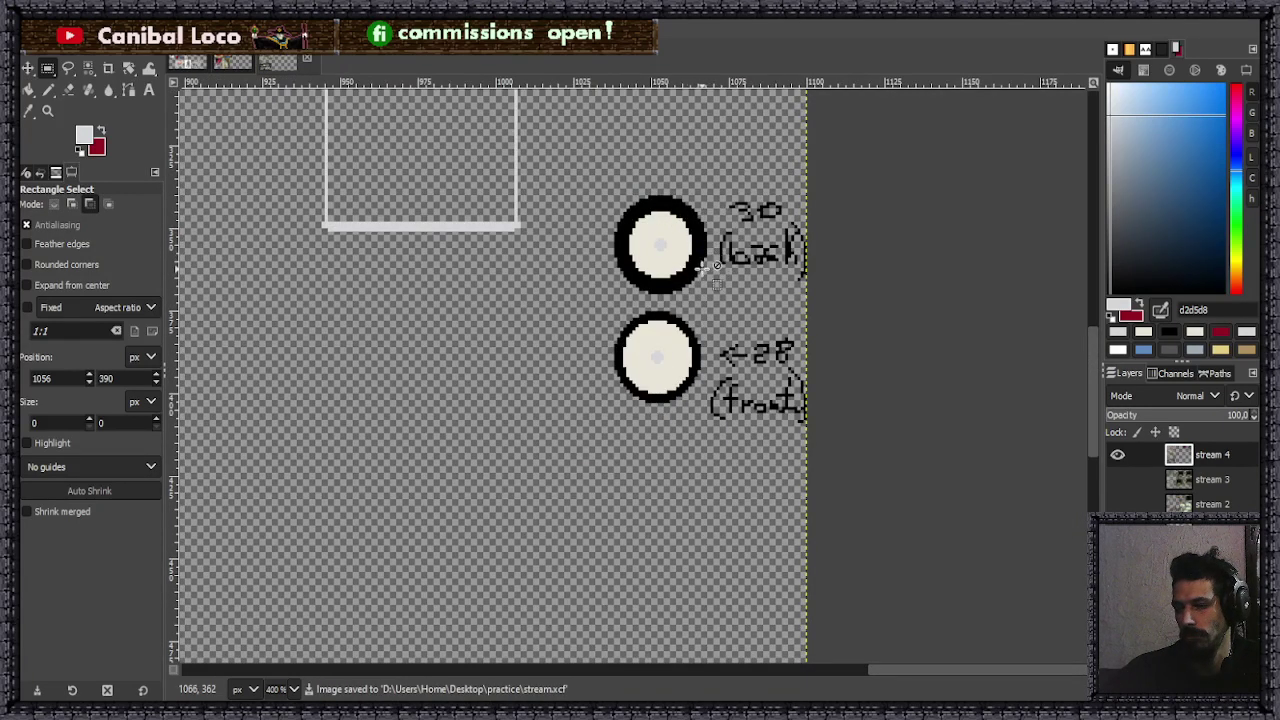
{"action": "scroll", "coordinate": [657, 349], "scroll_direction": "up", "scroll_amount": 2}
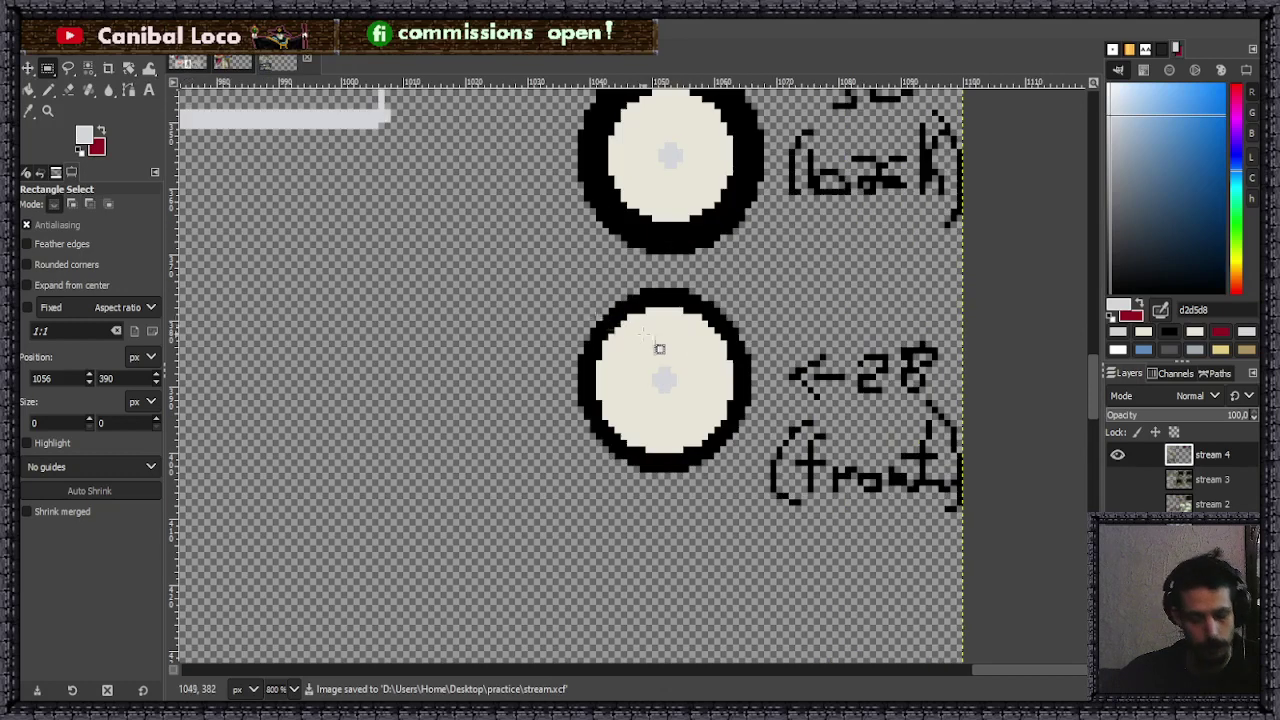
{"action": "key", "text": "n"}
{"action": "left_click", "coordinate": [685, 345], "text": "ctrl"}
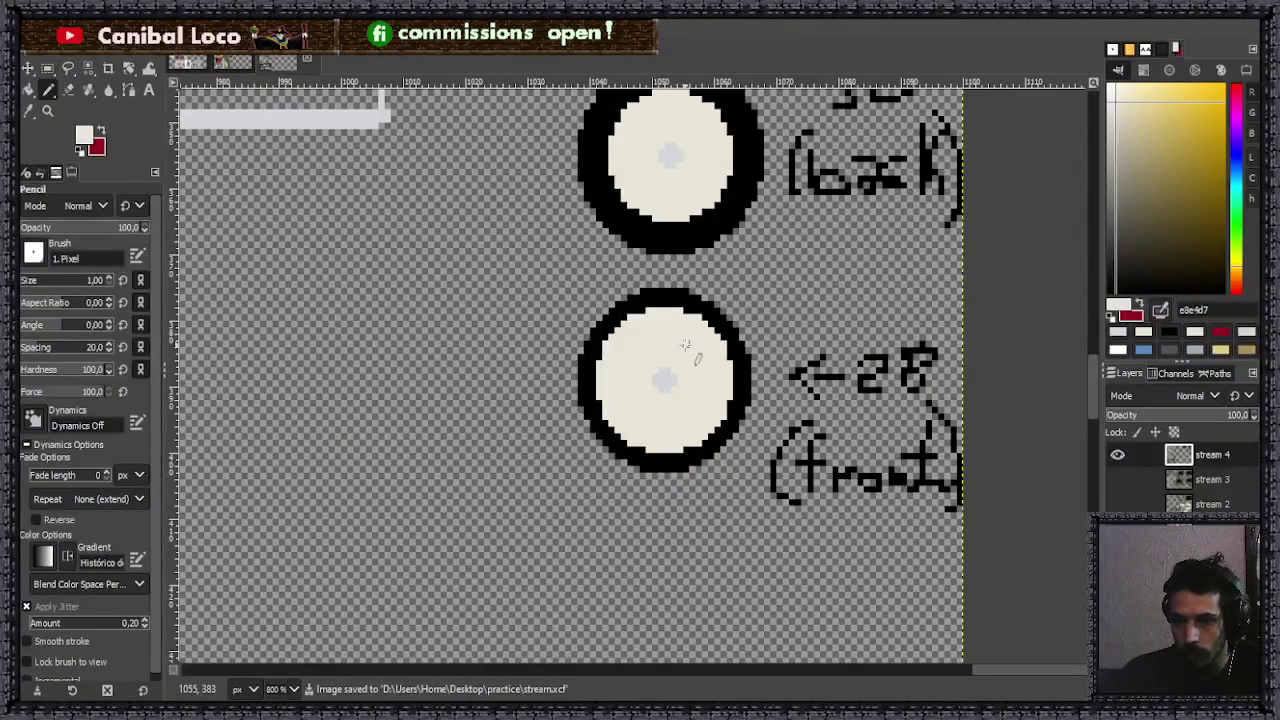
{"action": "left_click", "coordinate": [1119, 115]}
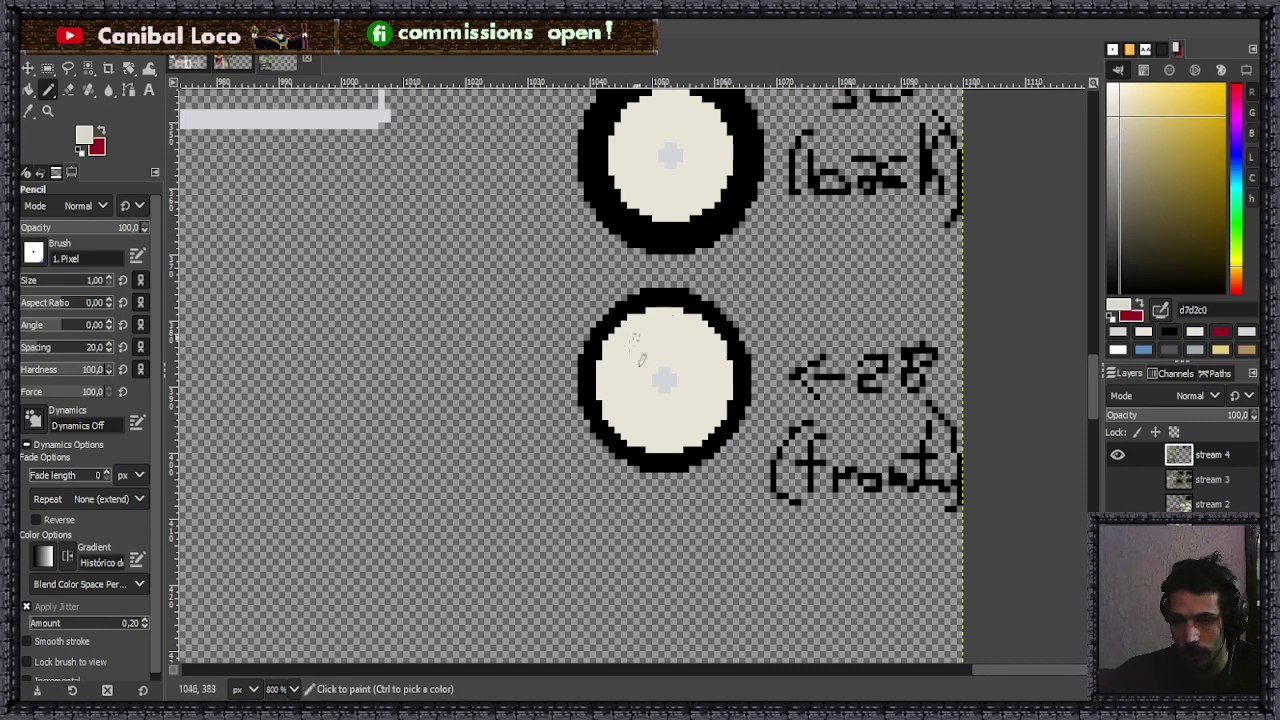
{"action": "scroll", "coordinate": [814, 275], "scroll_direction": "up", "scroll_amount": 2}
{"action": "left_click_drag", "start_coordinate": [922, 250], "coordinate": [820, 328]}
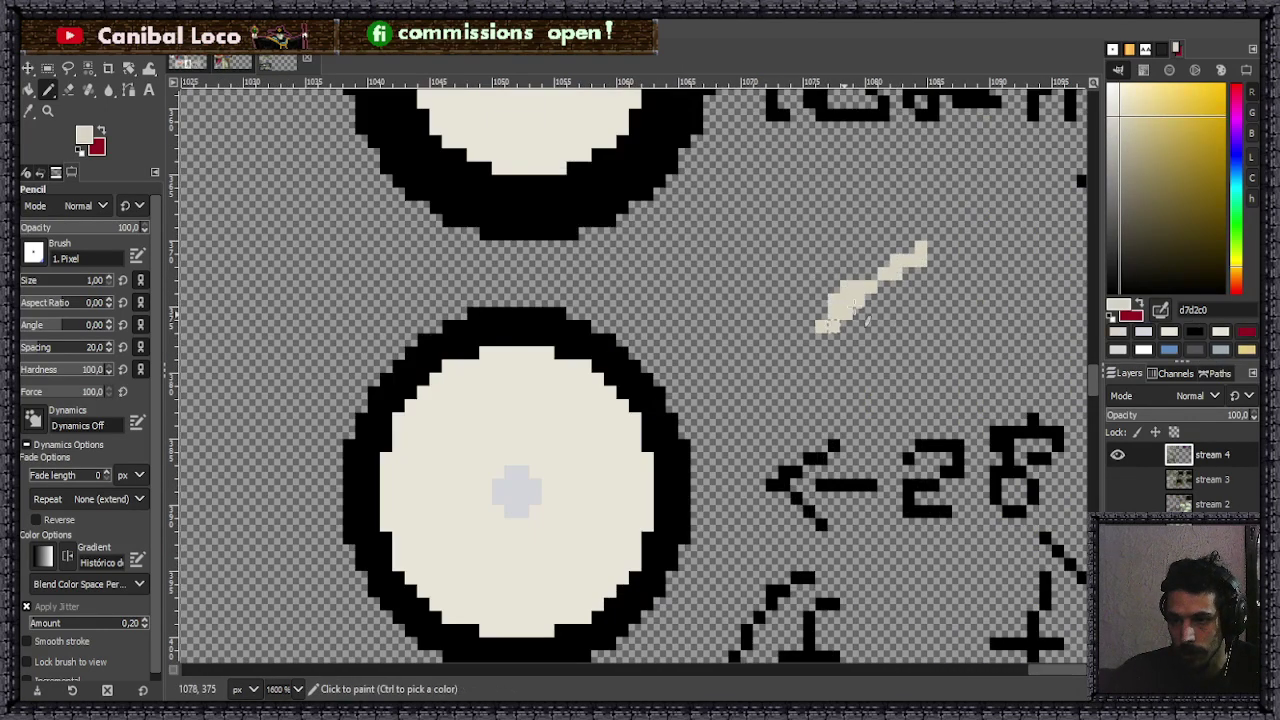
- Pick the hub's off-white e8e4d7 again, pencil a swatch beside the darker one for comparison, and save the image
{"action": "left_click", "coordinate": [571, 420], "text": "ctrl"}
{"action": "mouse_move", "coordinate": [893, 243]}
{"action": "left_mouse_down"}
{"action": "mouse_move", "coordinate": [795, 326]}
{"action": "mouse_move", "coordinate": [815, 340]}
{"action": "mouse_move", "coordinate": [895, 235]}
{"action": "mouse_move", "coordinate": [795, 315]}
{"action": "mouse_move", "coordinate": [835, 300]}
{"action": "left_mouse_up"}
{"action": "key", "text": "ctrl+s"}
{"action": "scroll", "coordinate": [595, 380], "scroll_direction": "down", "scroll_amount": 5}
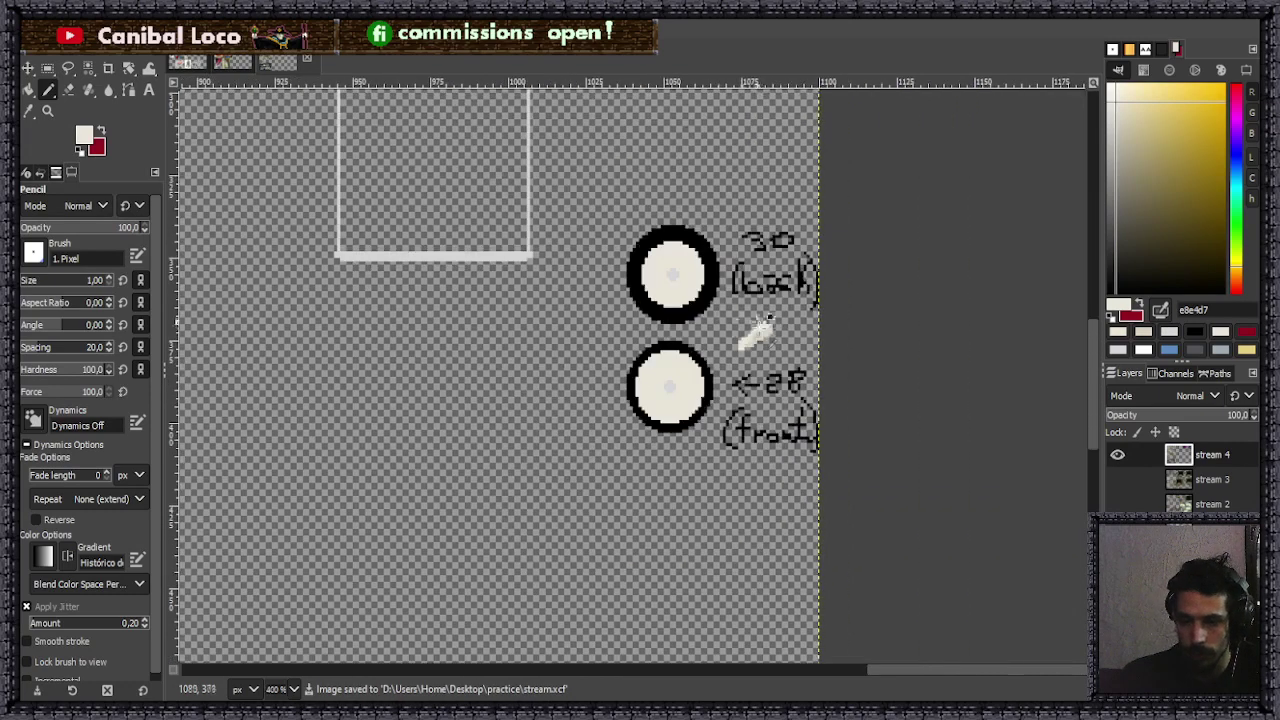
- Switch to the open reference image with the red RC buggy photo to study its wheels
{"action": "scroll", "coordinate": [680, 260], "scroll_direction": "up", "scroll_amount": 3}
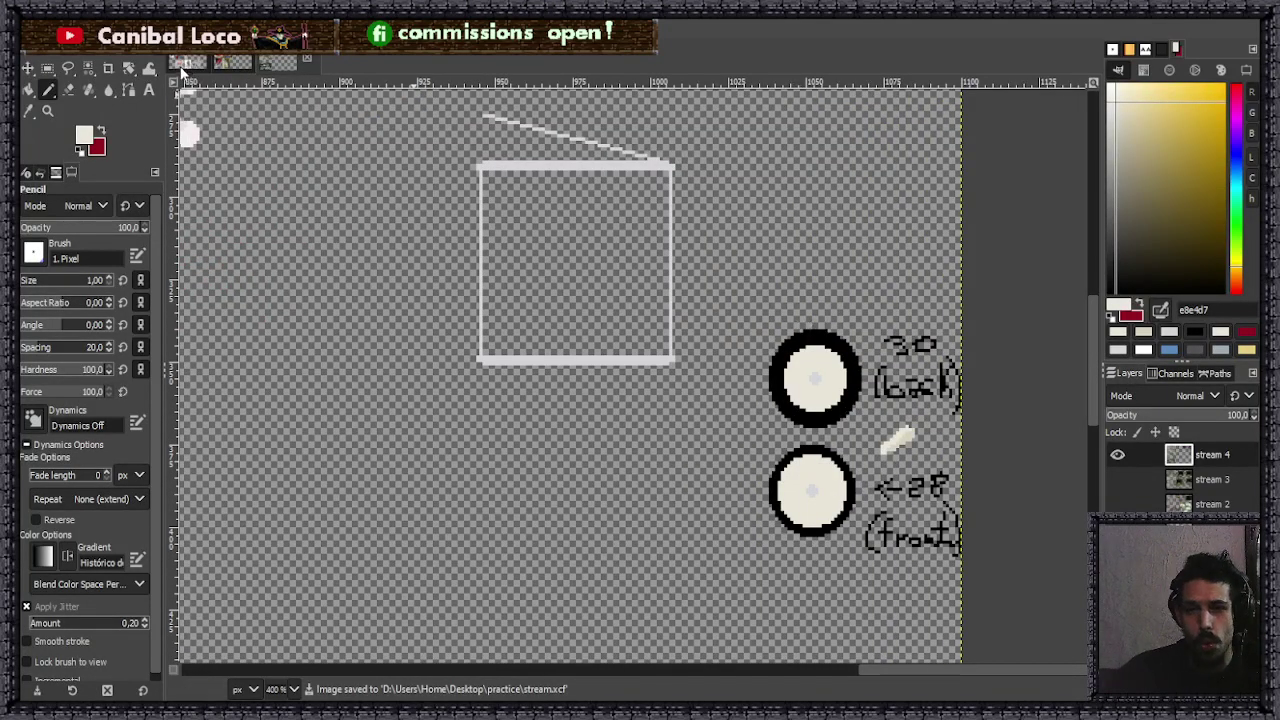
{"action": "left_click", "coordinate": [187, 63]}
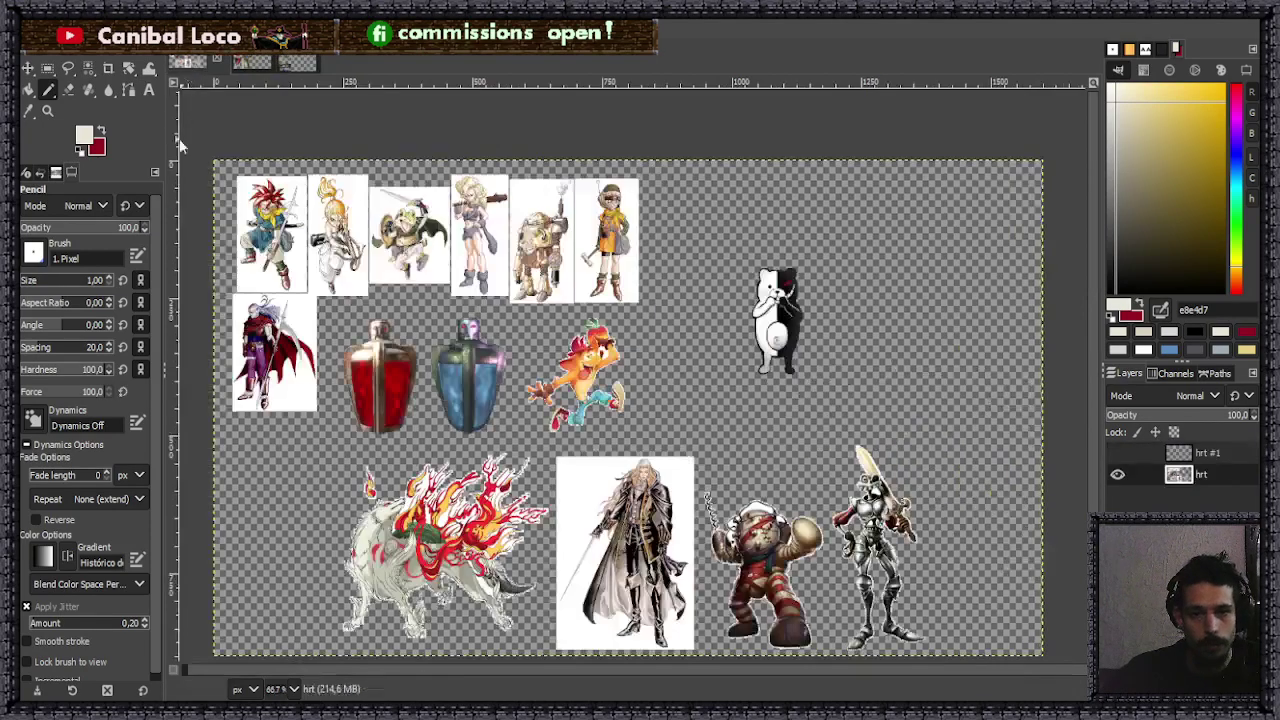
{"action": "left_click", "coordinate": [232, 62]}
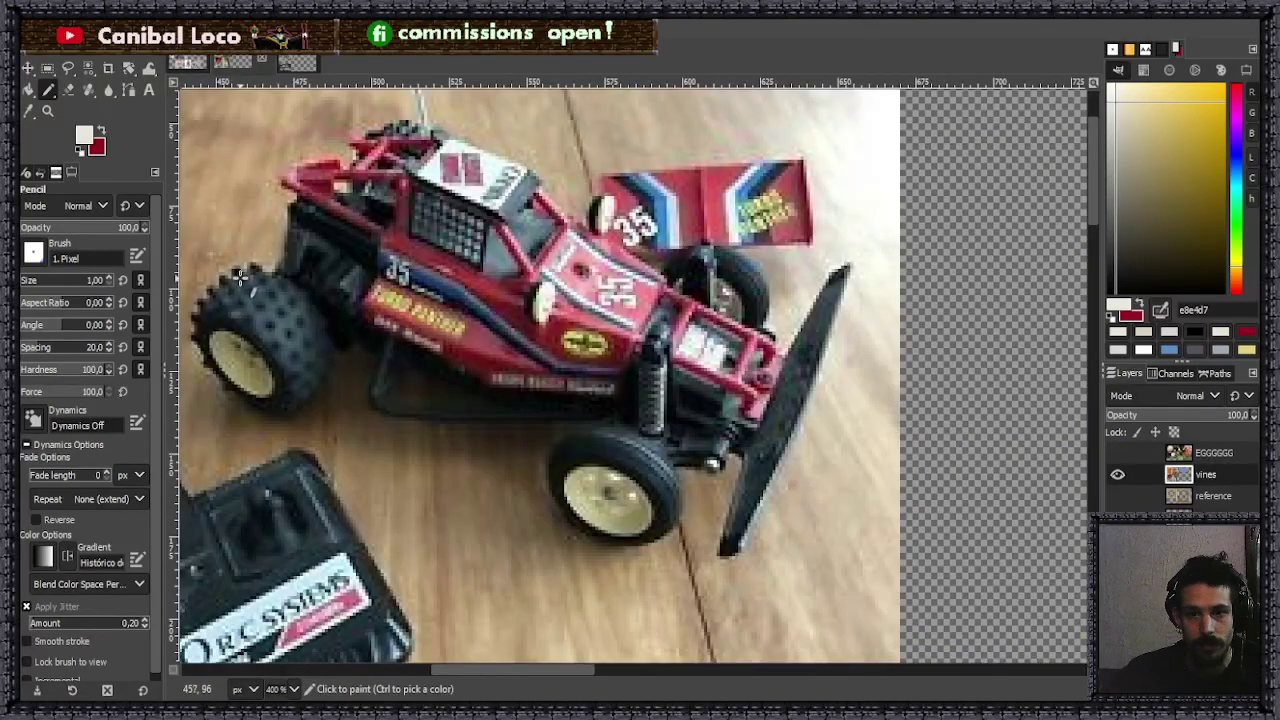
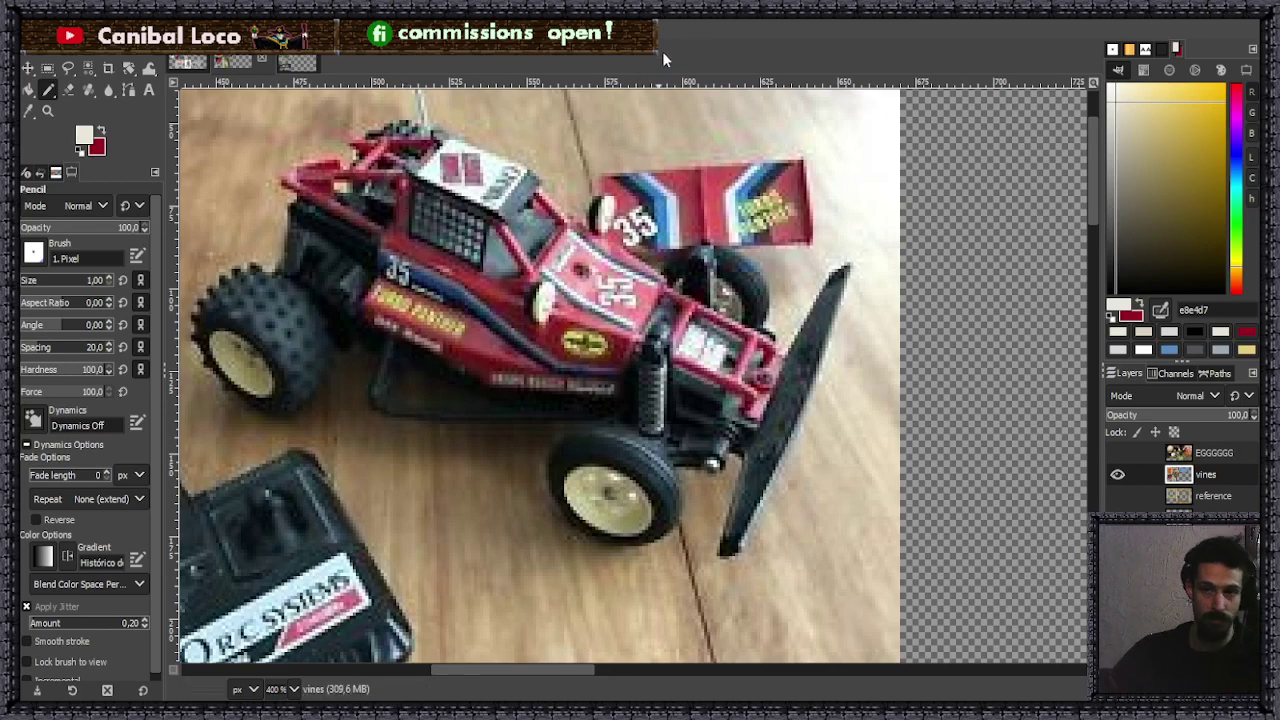
- Return to the wheel drawing and pick the black of the back wheel's tyre
{"action": "left_click", "coordinate": [303, 64]}
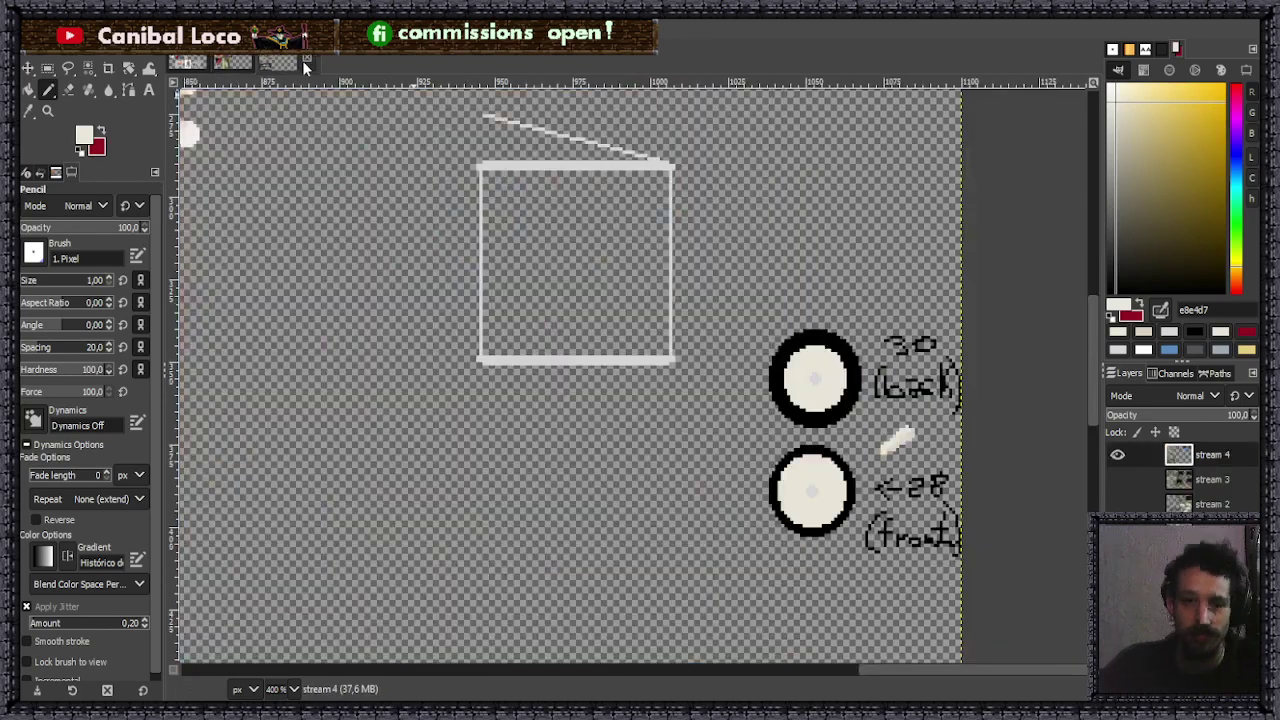
{"action": "scroll", "coordinate": [843, 500], "scroll_direction": "up", "scroll_amount": 2}
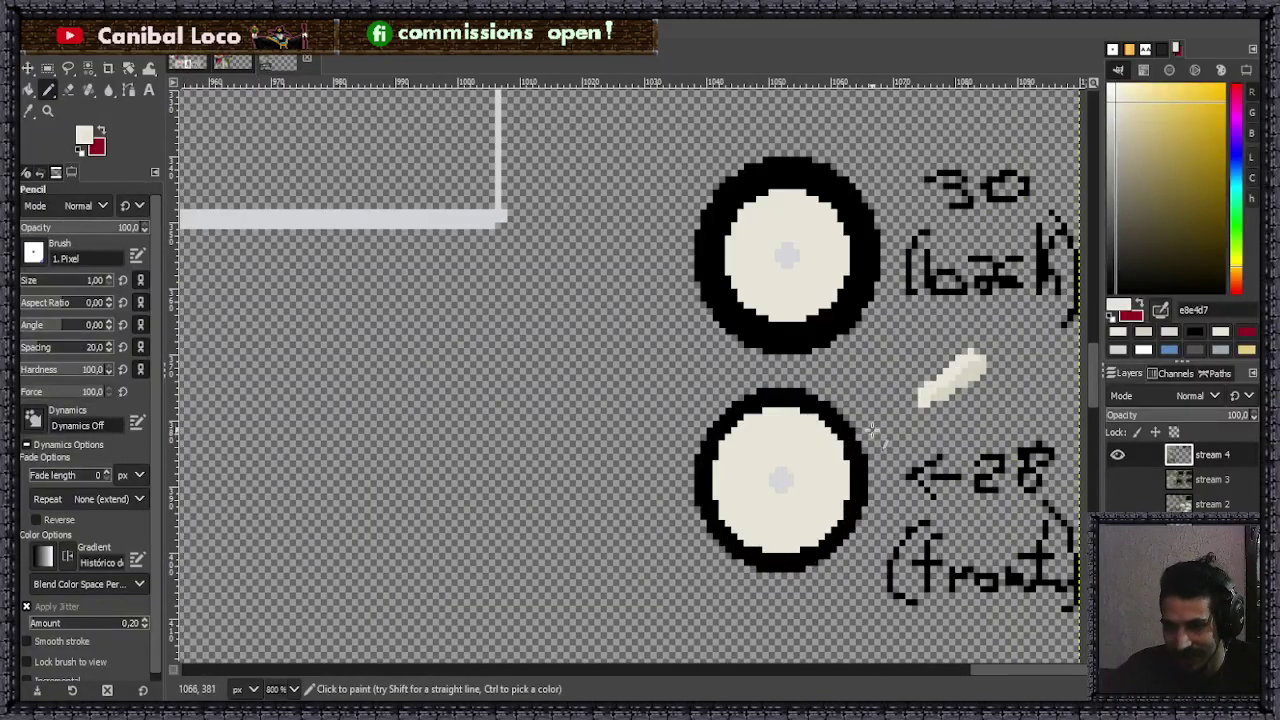
{"action": "scroll", "coordinate": [880, 303], "scroll_direction": "up", "scroll_amount": 3}
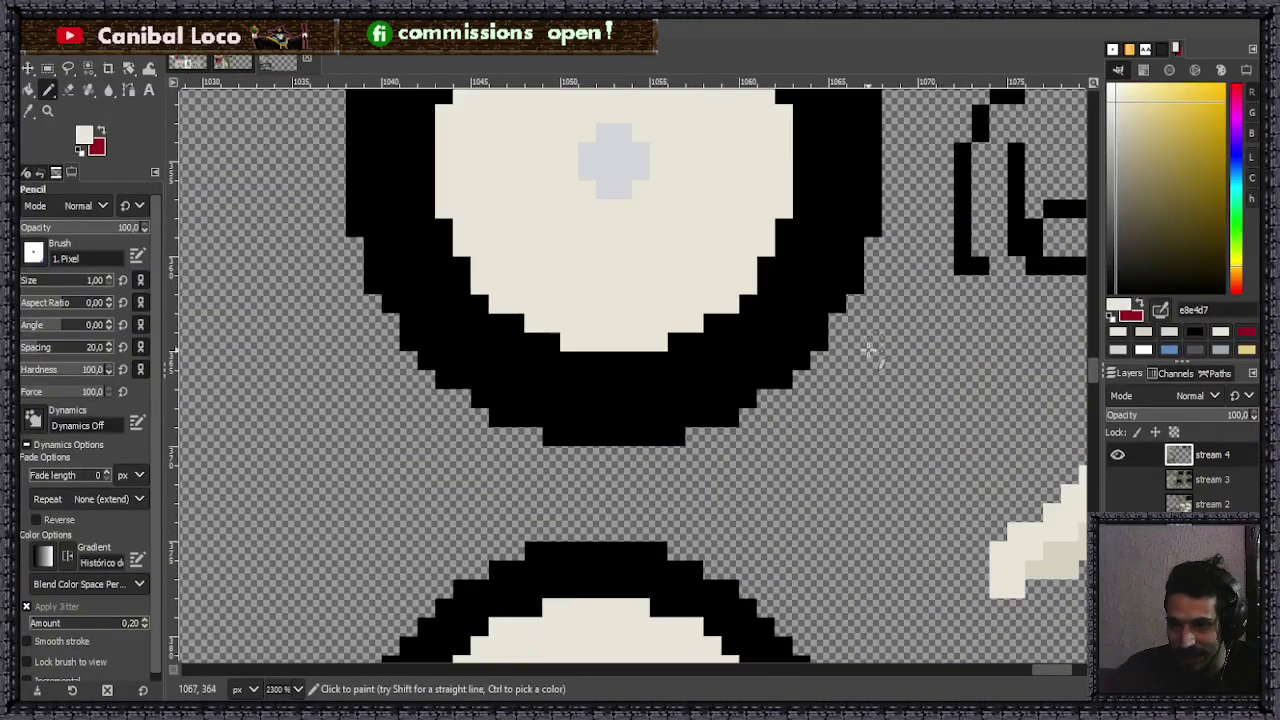
{"action": "scroll", "coordinate": [780, 400], "scroll_direction": "down", "scroll_amount": 4}
{"action": "scroll", "coordinate": [780, 312], "scroll_direction": "up", "scroll_amount": 1}
{"action": "scroll", "coordinate": [785, 310], "scroll_direction": "down", "scroll_amount": 1}
{"action": "scroll", "coordinate": [795, 305], "scroll_direction": "up", "scroll_amount": 3}
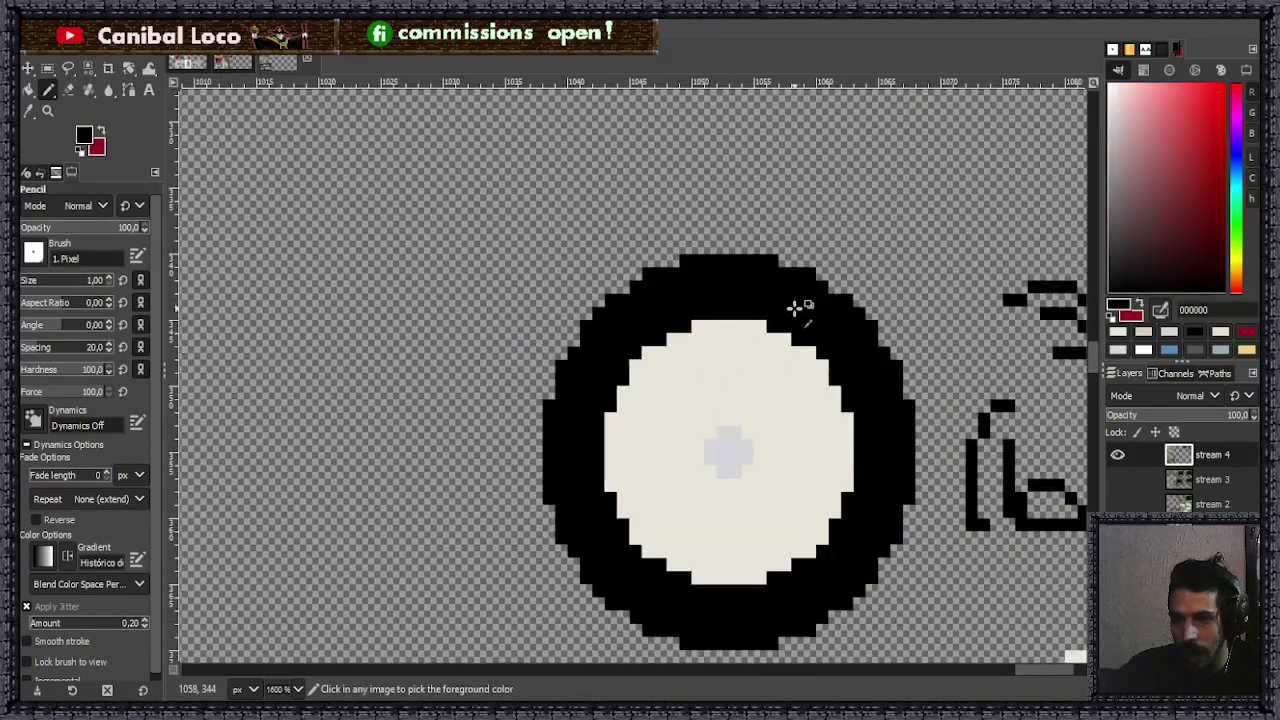
{"action": "left_click", "coordinate": [797, 303], "text": "ctrl"}
{"action": "scroll", "coordinate": [860, 263], "scroll_direction": "up", "scroll_amount": 2}
{"action": "scroll", "coordinate": [829, 266], "scroll_direction": "down", "scroll_amount": 4}
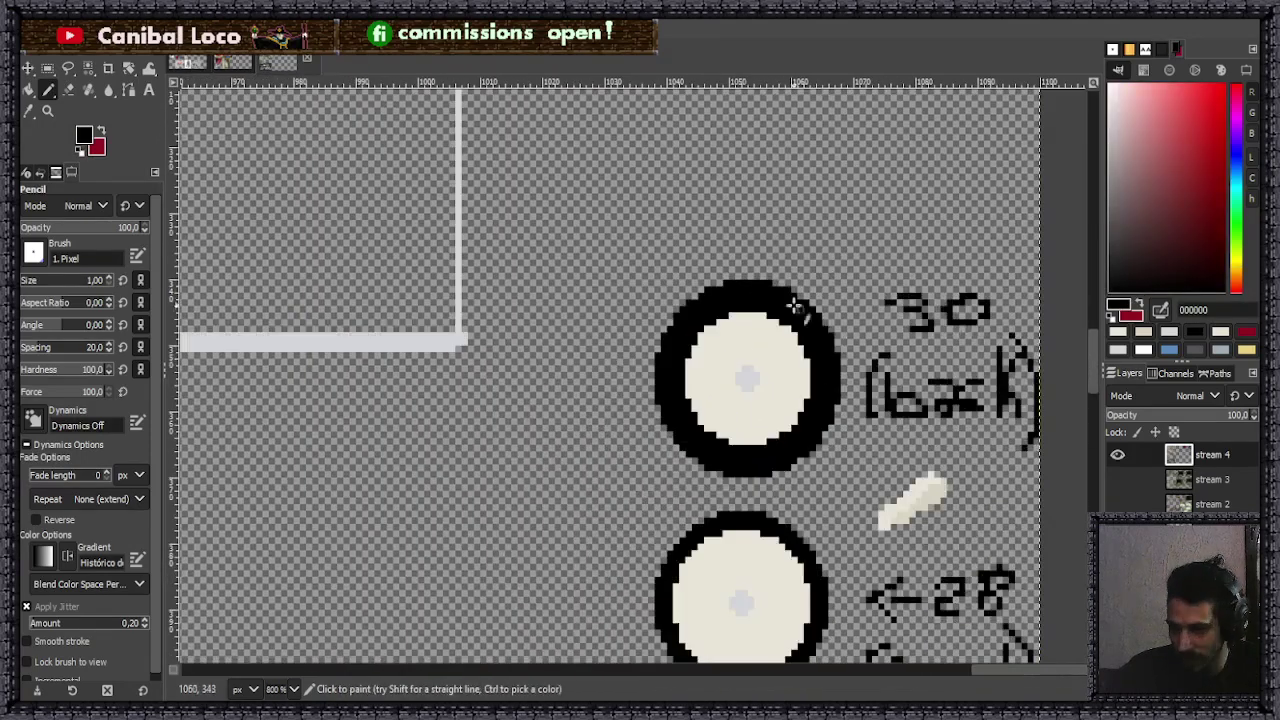
- Compare the wheels in the buggy photo with the drawn back and front wheels and the can outline
{"action": "left_click", "coordinate": [230, 62]}
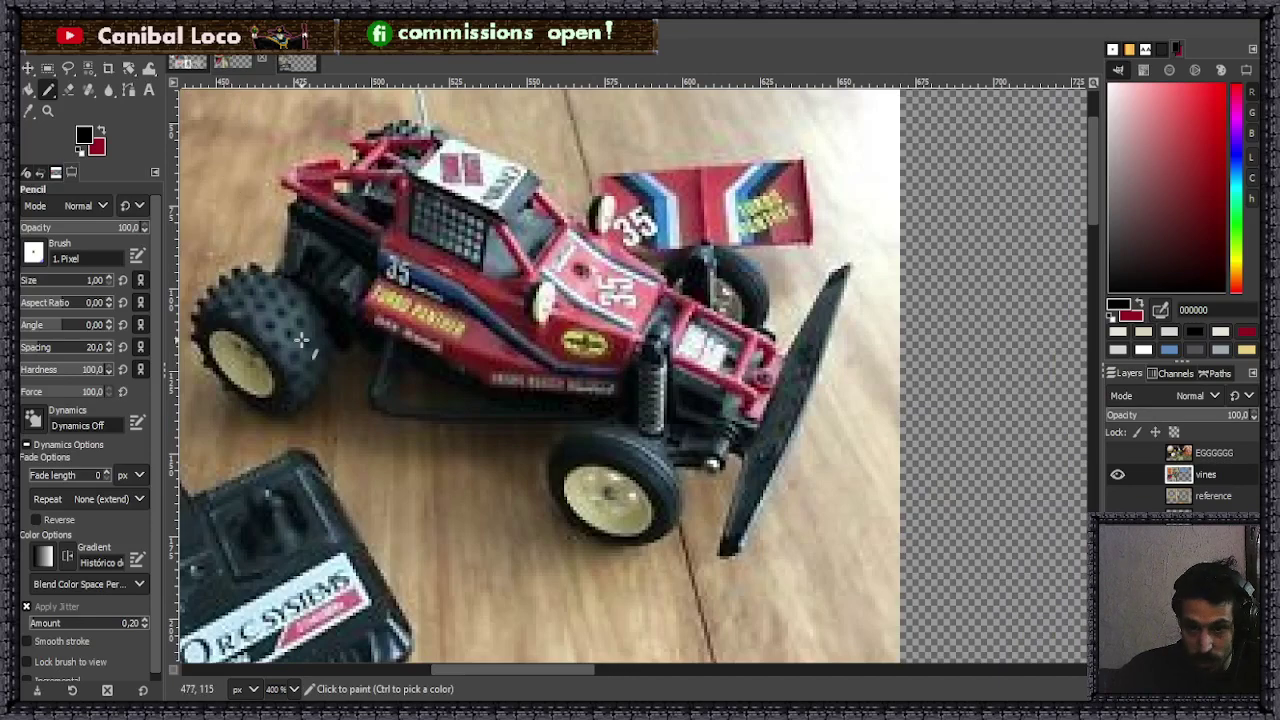
{"action": "left_click", "coordinate": [300, 62]}
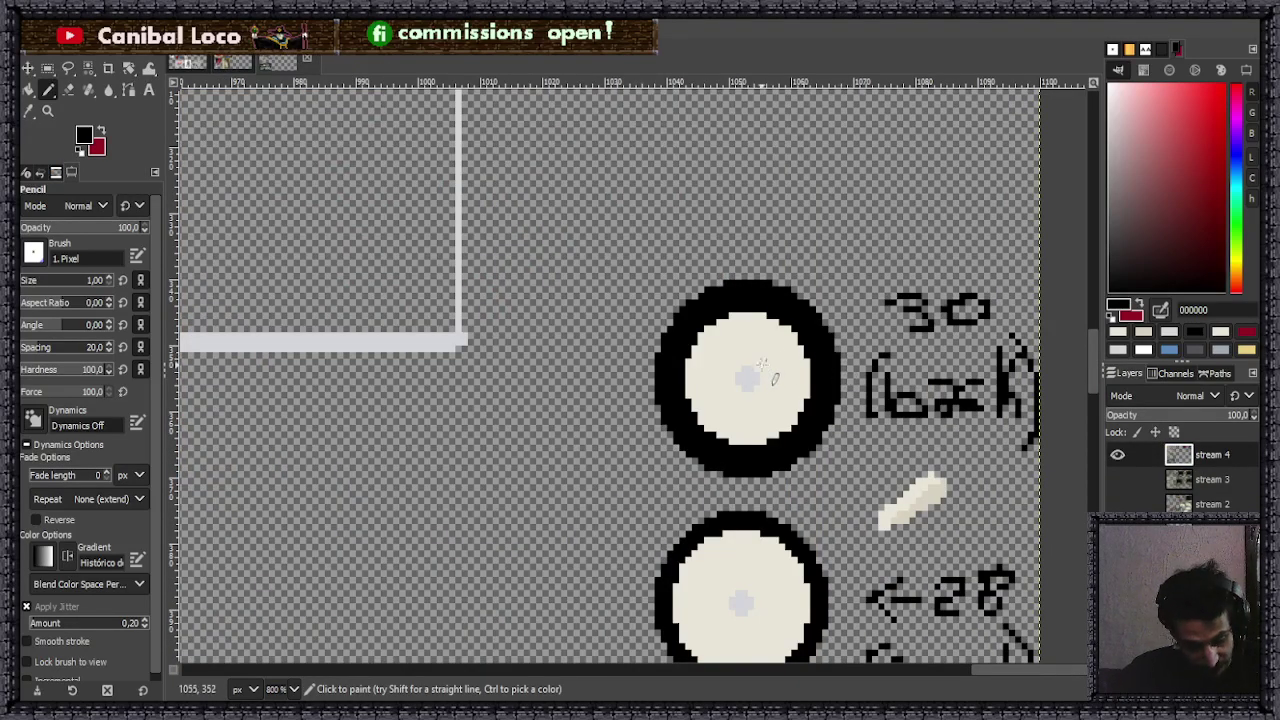
{"action": "scroll", "coordinate": [815, 342], "scroll_direction": "down", "scroll_amount": 1, "text": "ctrl"}
{"action": "scroll", "coordinate": [800, 408], "scroll_direction": "up", "scroll_amount": 2, "text": "ctrl"}
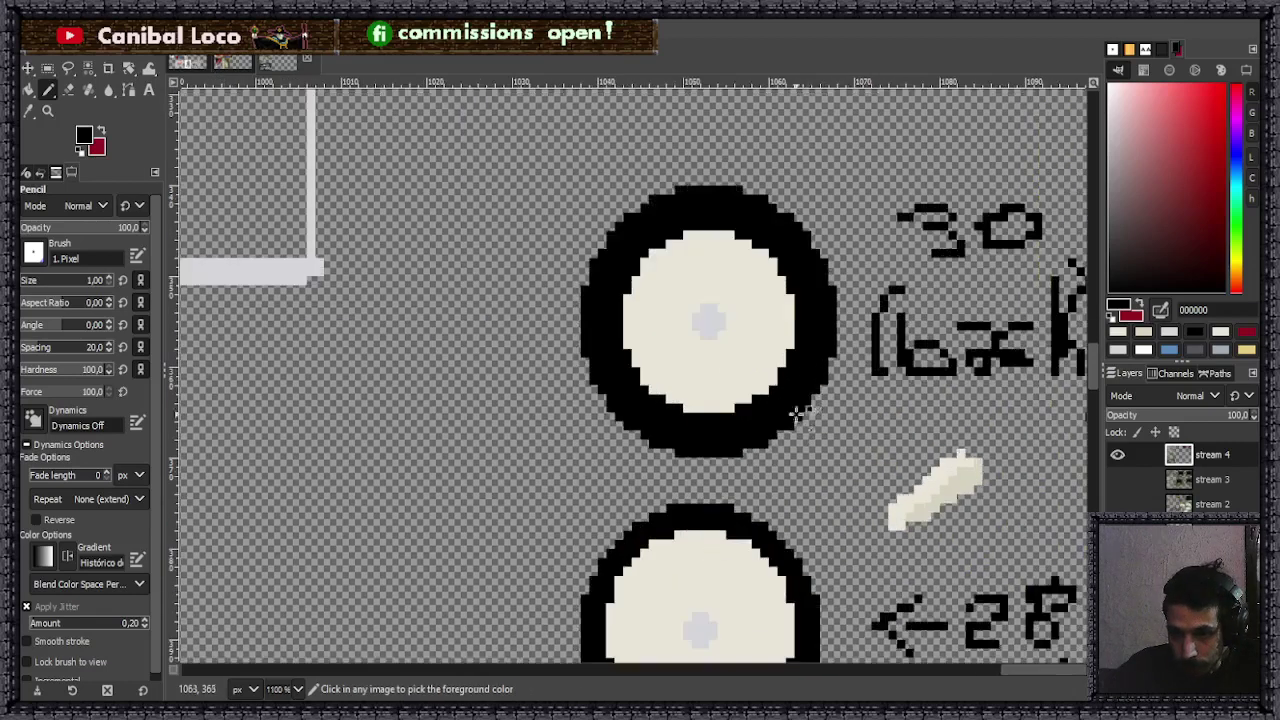
{"action": "key", "text": "r"}
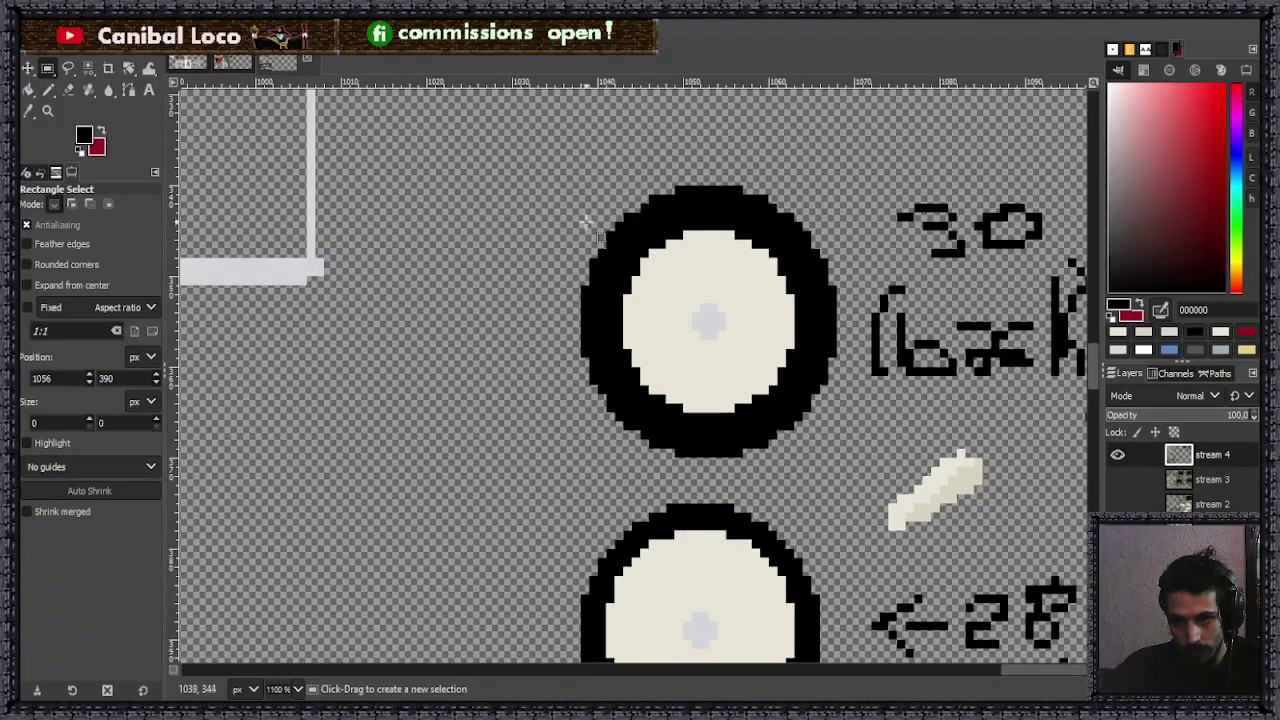
{"action": "key", "text": "n"}
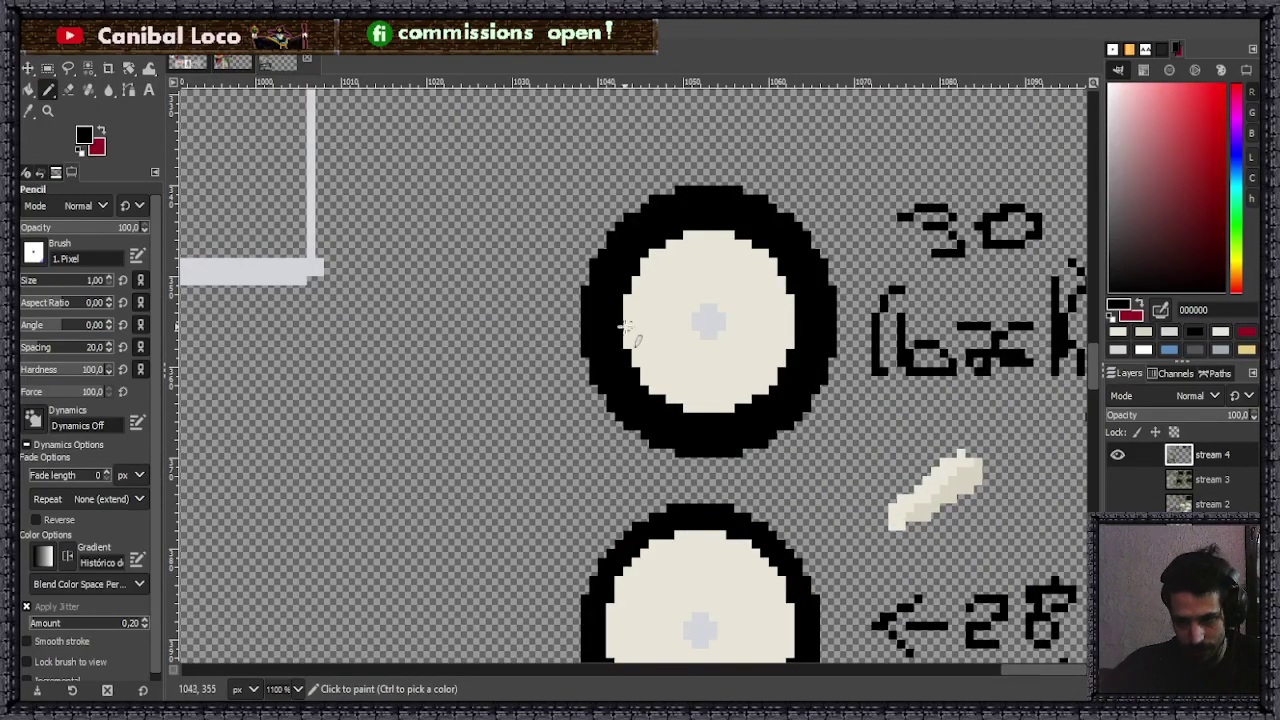
{"action": "scroll", "coordinate": [575, 320], "scroll_direction": "down", "scroll_amount": 2, "text": "ctrl"}
{"action": "scroll", "coordinate": [562, 360], "scroll_direction": "down", "scroll_amount": 3, "text": "ctrl"}
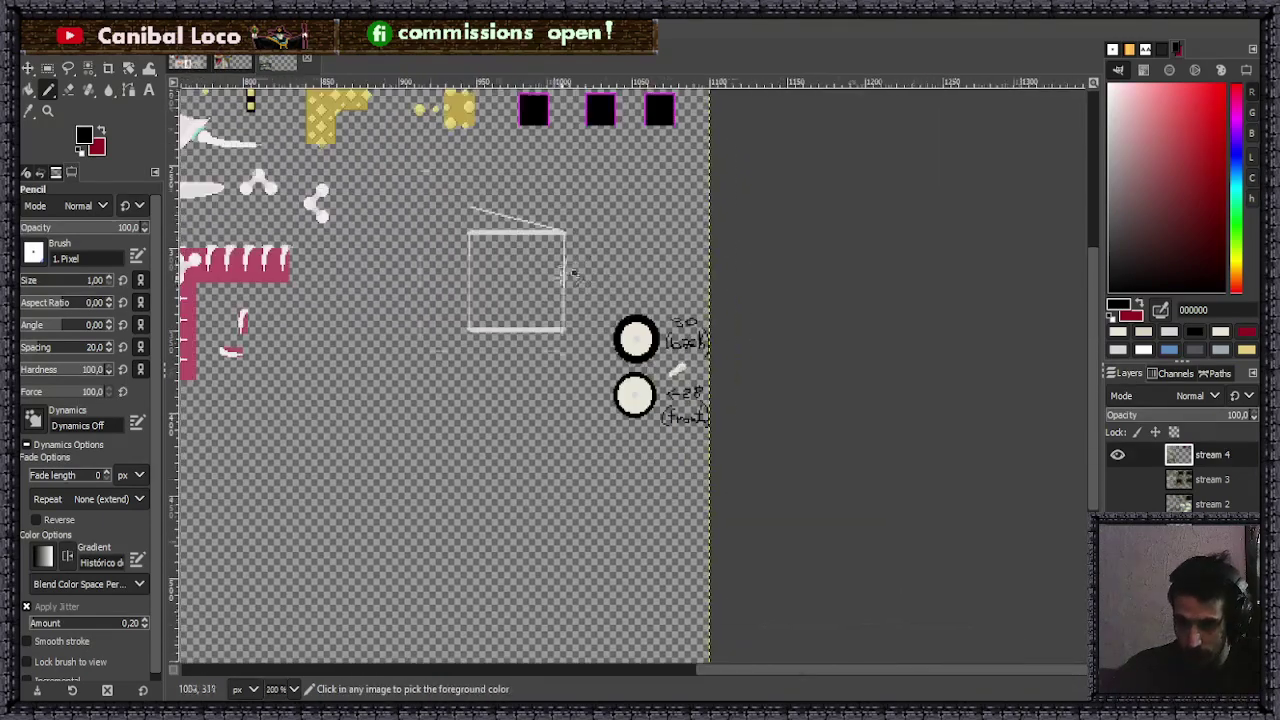
{"action": "scroll", "coordinate": [600, 268], "scroll_direction": "up", "scroll_amount": 2, "text": "ctrl"}
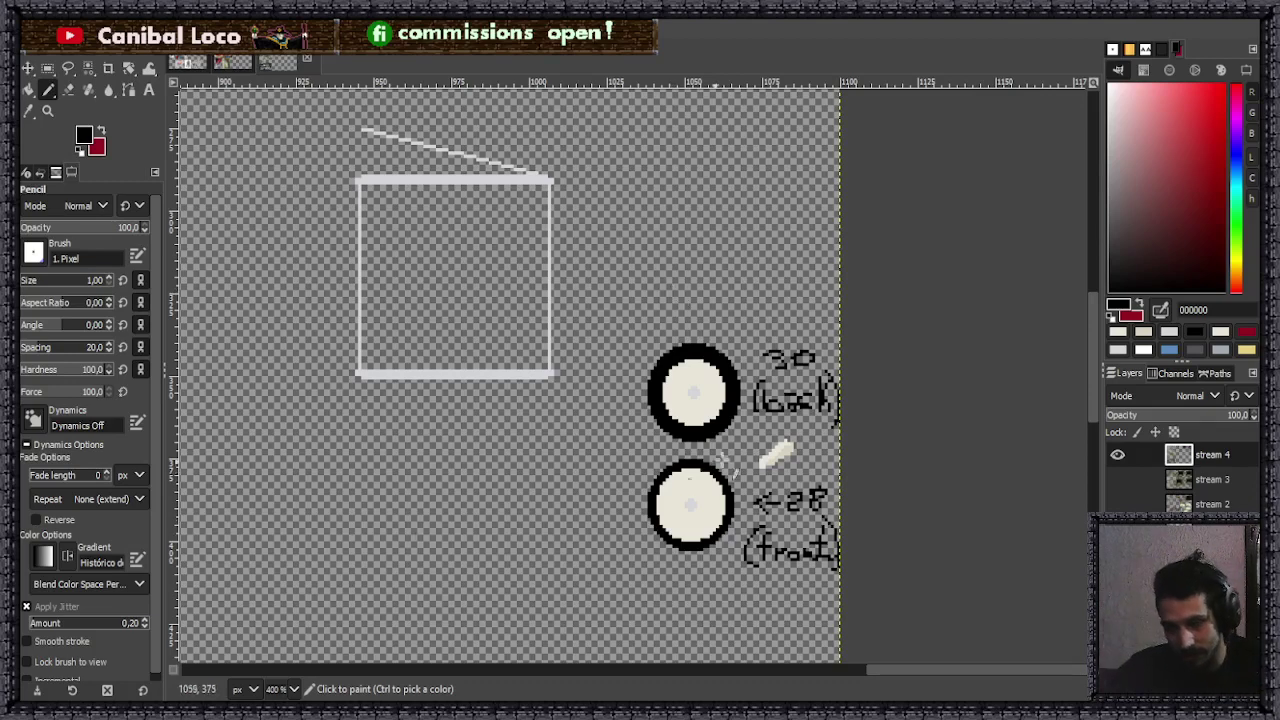
- Pick the darker off-white d7d2c0 from the test swatch and check the buggy photo's hub details again
{"action": "key", "text": "ctrl"}
{"action": "scroll", "coordinate": [735, 393], "scroll_direction": "up", "scroll_amount": 3}
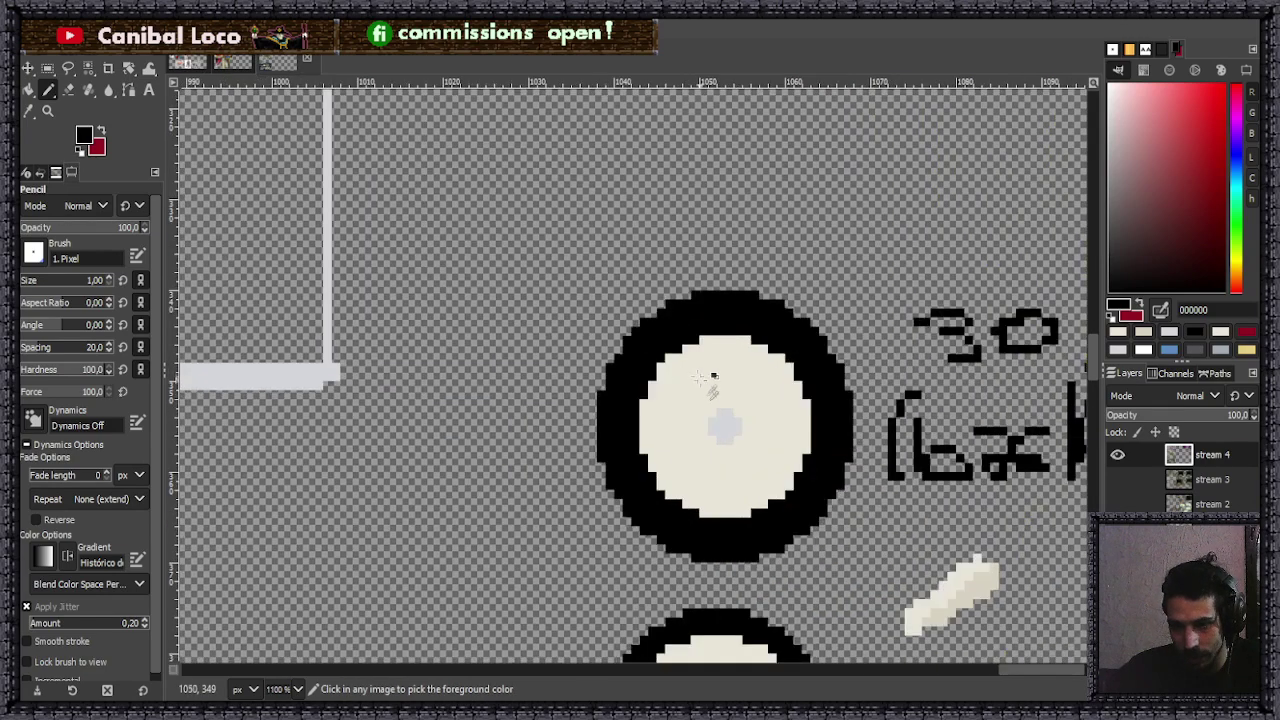
{"action": "left_click", "coordinate": [711, 375], "text": "ctrl"}
{"action": "scroll", "coordinate": [703, 414], "scroll_direction": "down", "scroll_amount": 3}
{"action": "scroll", "coordinate": [890, 470], "scroll_direction": "up", "scroll_amount": 3}
{"action": "left_click", "coordinate": [884, 490], "text": "ctrl"}
{"action": "left_click", "coordinate": [226, 62]}
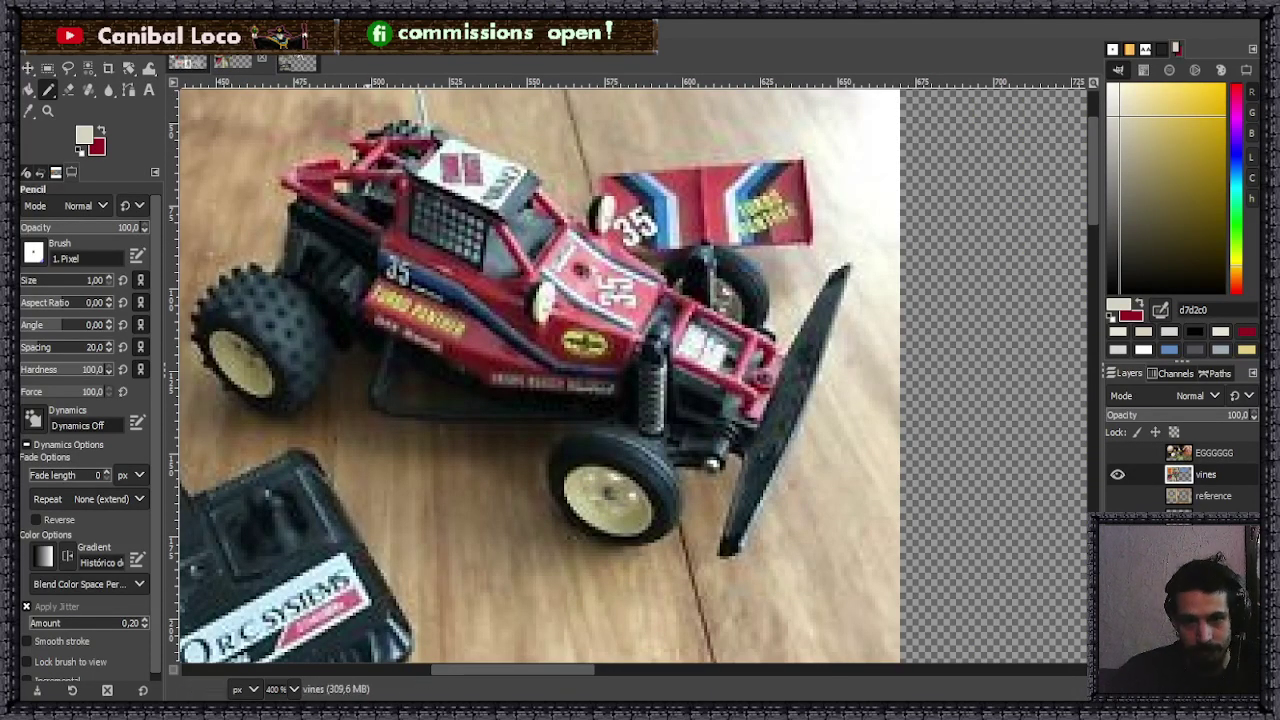
{"action": "left_click", "coordinate": [300, 62]}
- Pencil a 6 × 6 px tapered shape in d7d2c0 above the back wheel's grey centre and fill its interior
{"action": "scroll", "coordinate": [620, 275], "scroll_direction": "up", "scroll_amount": 3}
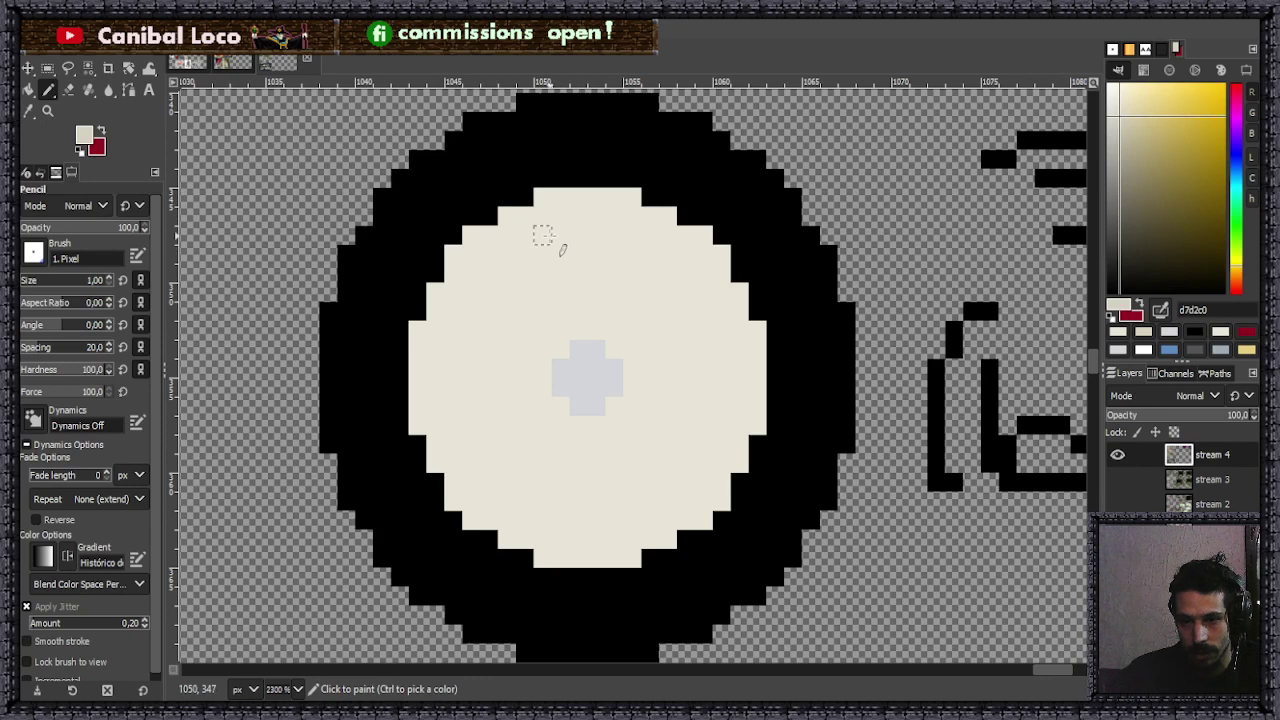
{"action": "mouse_move", "coordinate": [541, 234]}
{"action": "left_mouse_down"}
{"action": "mouse_move", "coordinate": [560, 290]}
{"action": "mouse_move", "coordinate": [590, 311]}
{"action": "mouse_move", "coordinate": [613, 291]}
{"action": "left_mouse_up"}
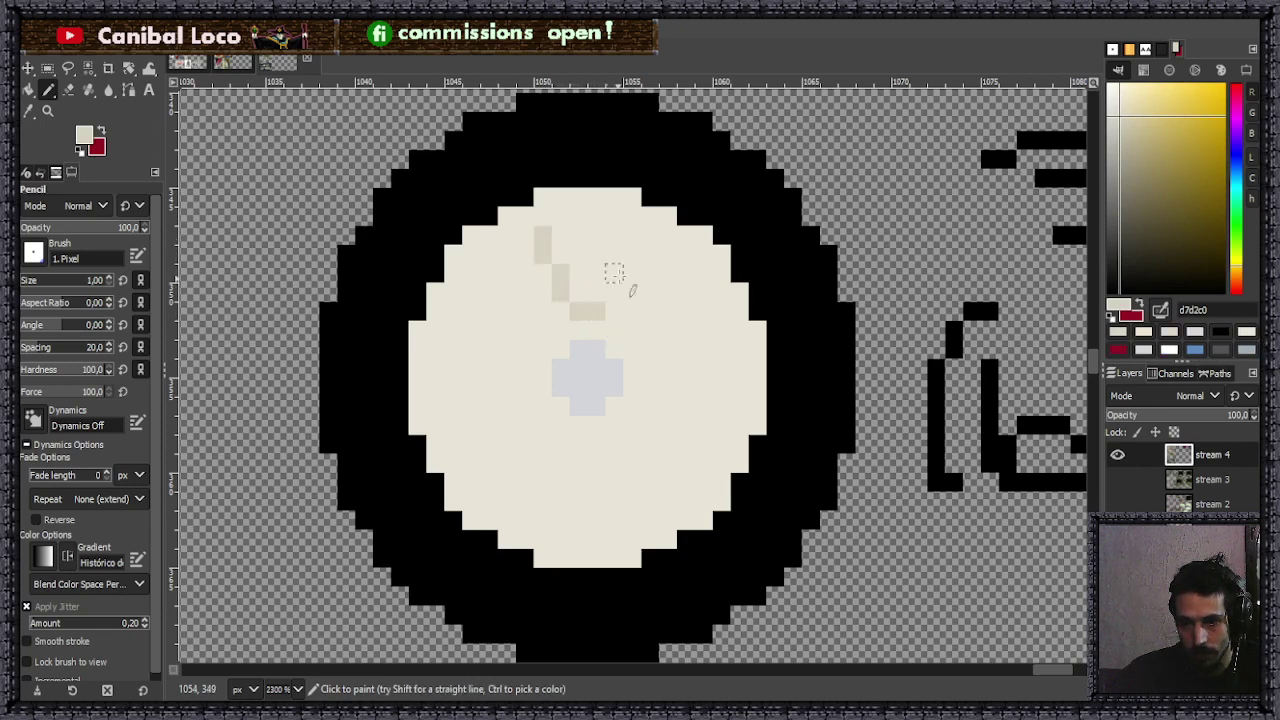
{"action": "left_click_drag", "start_coordinate": [632, 236], "coordinate": [632, 252]}
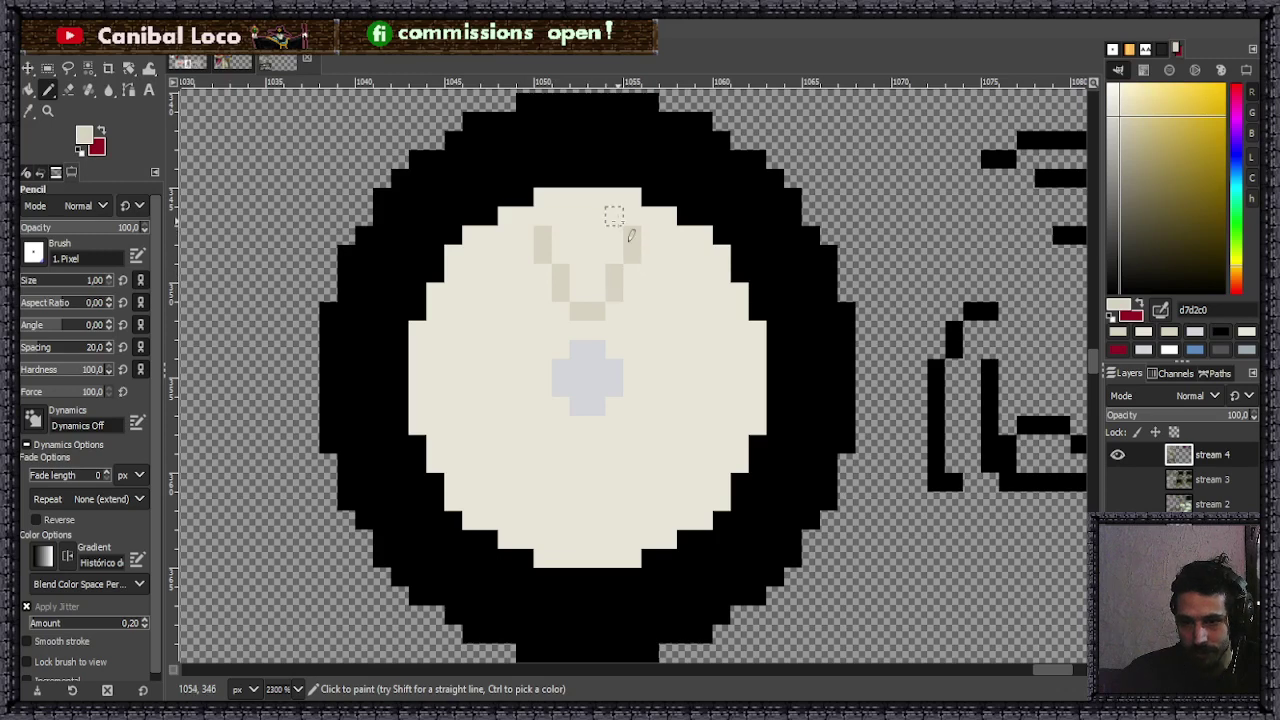
{"action": "left_click_drag", "start_coordinate": [560, 216], "coordinate": [604, 215]}
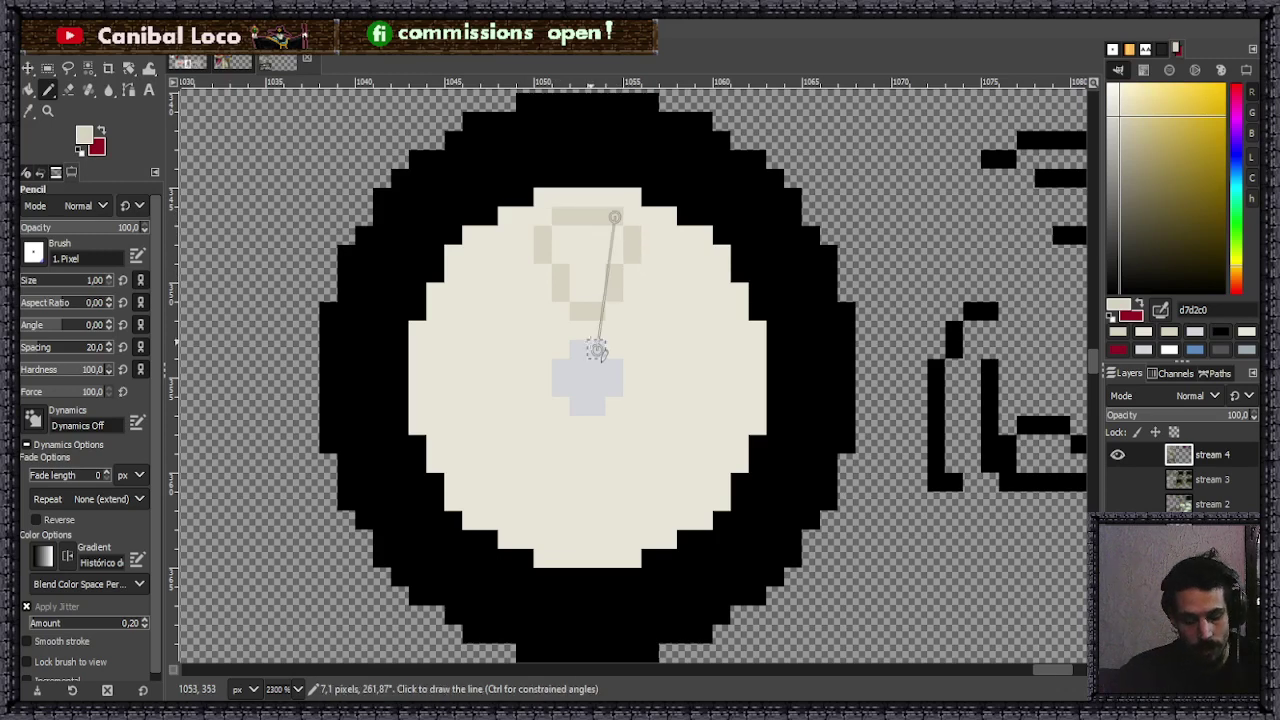
{"action": "key", "text": "shift+b"}
{"action": "left_click", "coordinate": [594, 282]}
- Copy the 6 × 6 px hub shape, flip it vertically, and anchor the copy below the back wheel's grey centre
{"action": "key", "text": "r"}
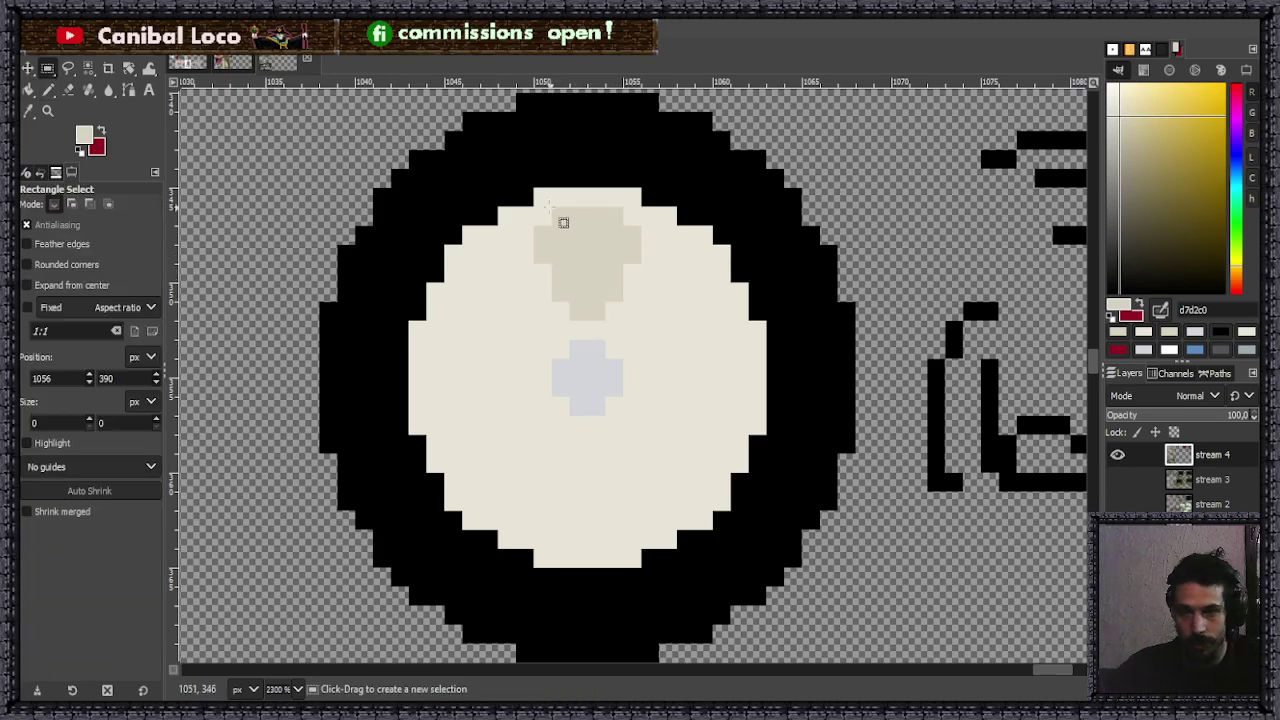
{"action": "left_click_drag", "start_coordinate": [537, 209], "coordinate": [655, 331]}
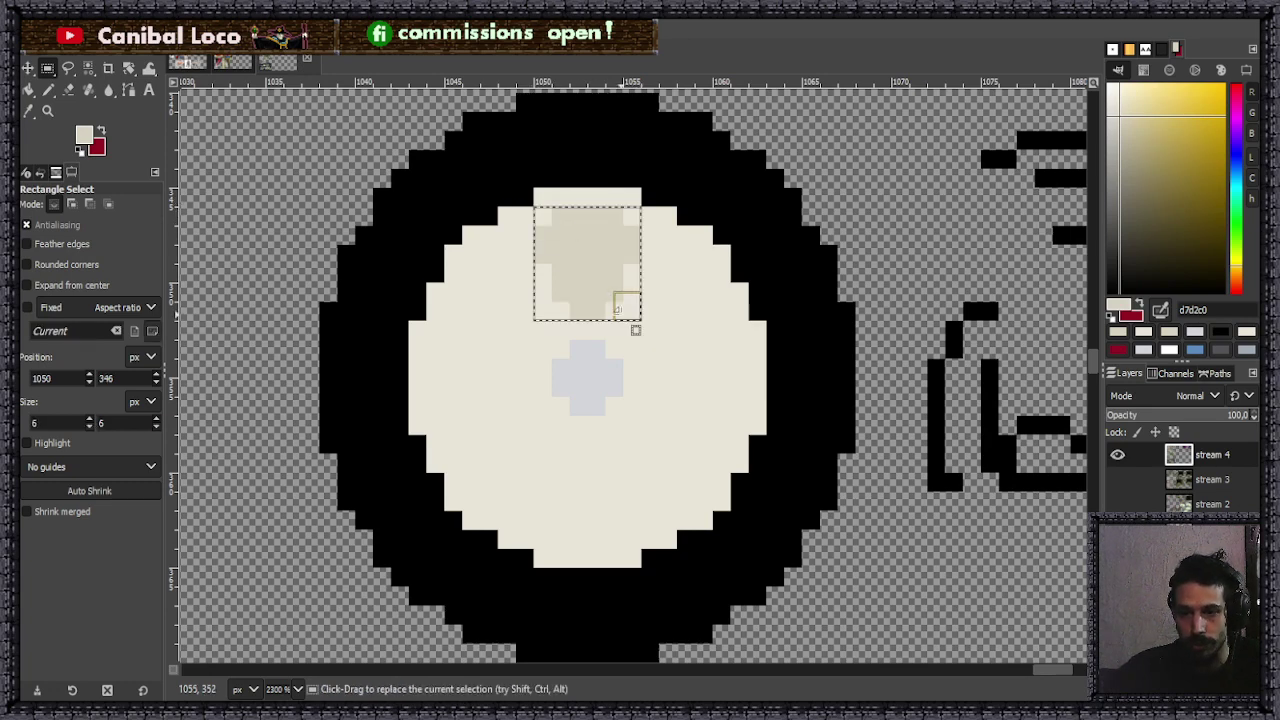
{"action": "key", "text": "ctrl+c"}
{"action": "key", "text": "ctrl+v"}
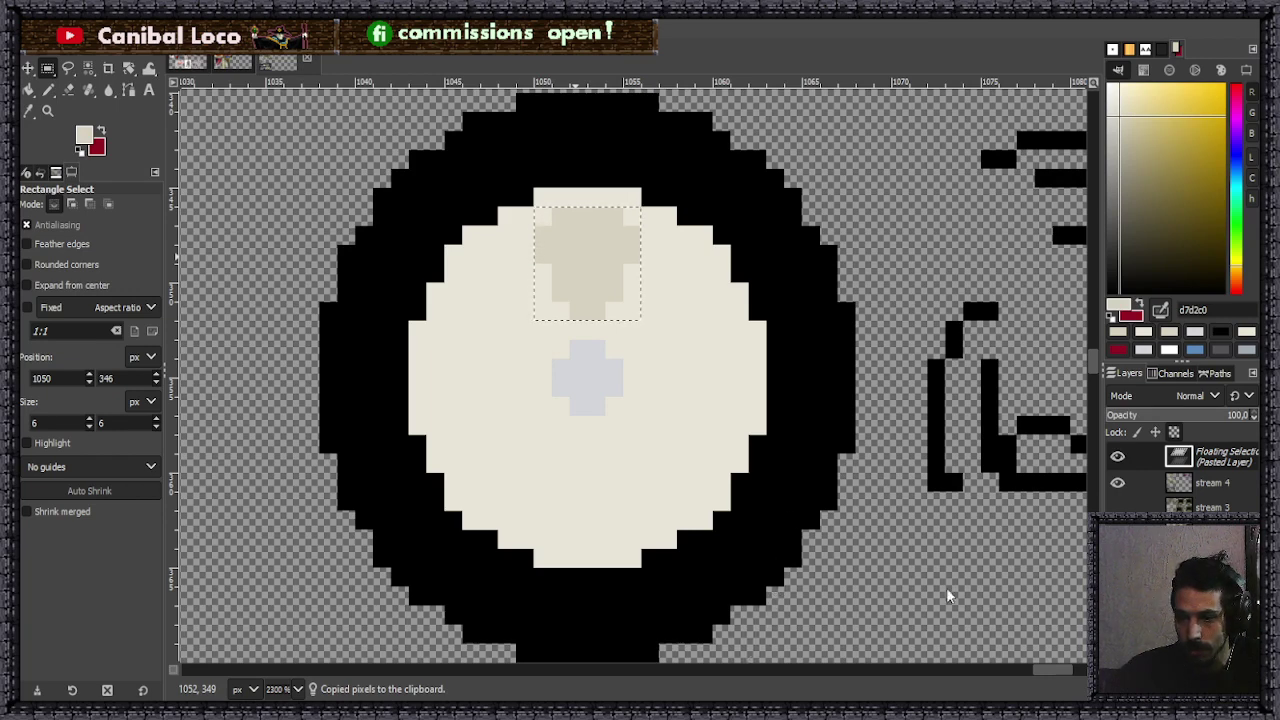
{"action": "key", "text": "shift+v"}
{"action": "left_click_drag", "start_coordinate": [593, 250], "coordinate": [593, 476]}
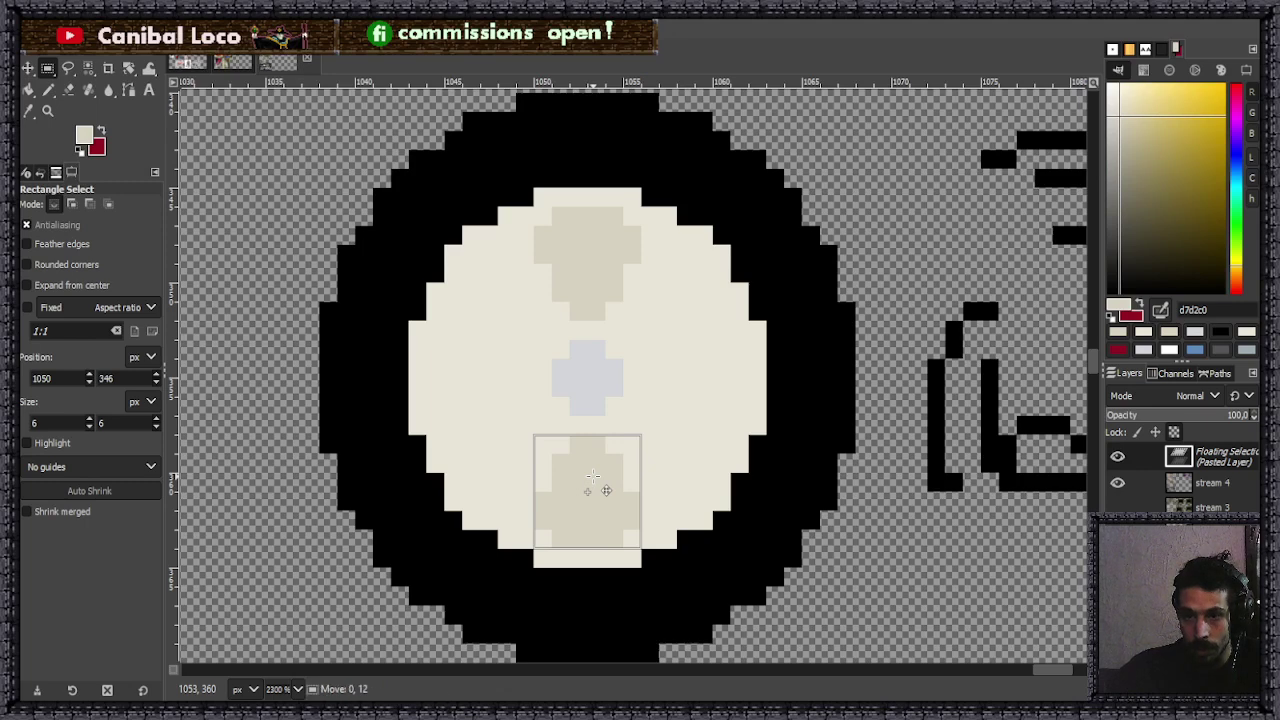
{"action": "left_click", "coordinate": [682, 462]}
- Paste another hub shape rotated 90° clockwise and anchor it to the right of the back wheel's grey centre
{"action": "key", "text": "ctrl+v"}
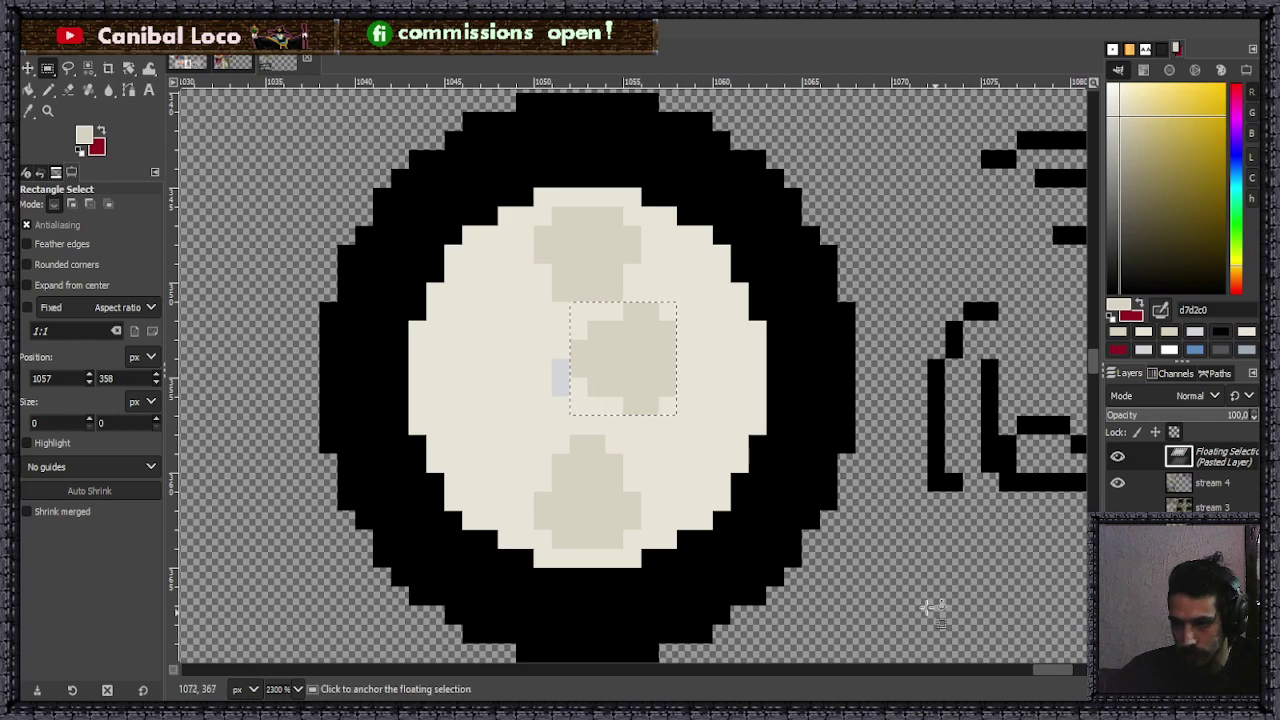
{"action": "left_click_drag", "start_coordinate": [642, 376], "coordinate": [720, 394]}
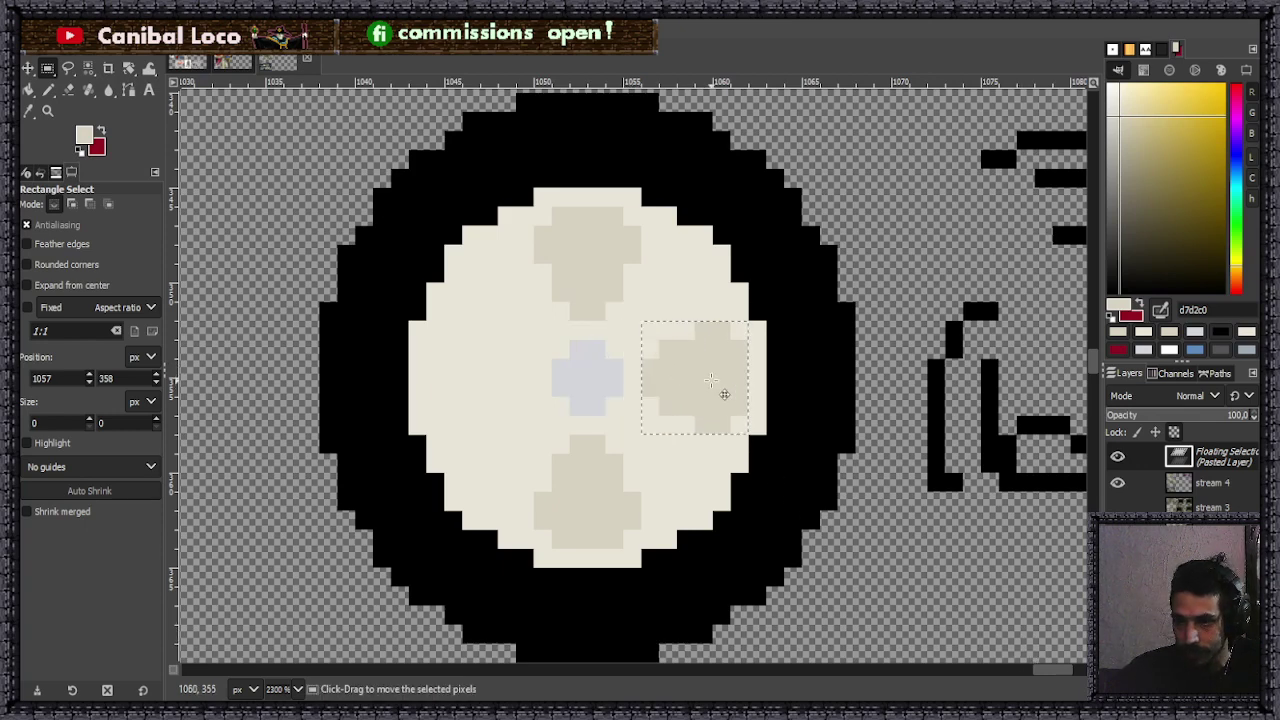
{"action": "left_click", "coordinate": [783, 382]}
- Copy the 7 × 6 px area around the right hub shape, flip it horizontally, and anchor it left of the back wheel's centre
{"action": "left_click_drag", "start_coordinate": [640, 322], "coordinate": [752, 446]}
{"action": "key", "text": "ctrl+c"}
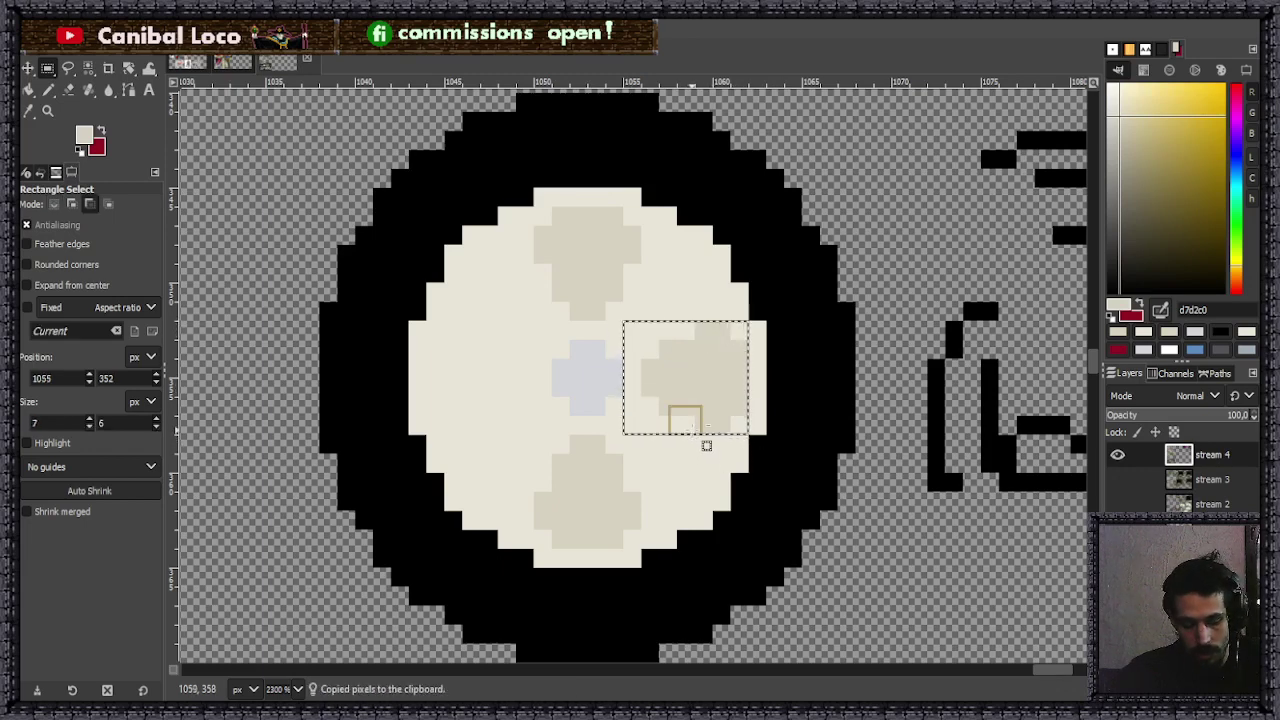
{"action": "key", "text": "ctrl+v"}
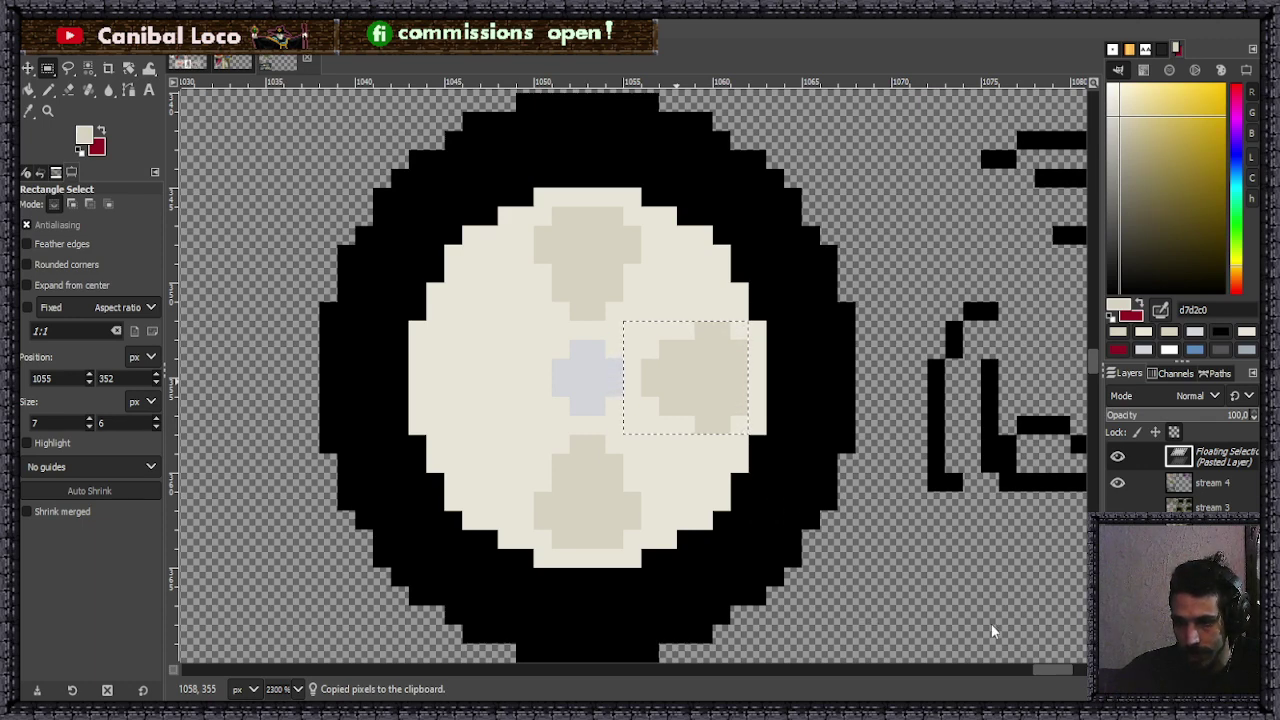
{"action": "key", "text": "shift+h"}
{"action": "left_click_drag", "start_coordinate": [688, 375], "coordinate": [474, 375]}
{"action": "left_click", "coordinate": [636, 420]}
{"action": "scroll", "coordinate": [623, 495], "scroll_direction": "down", "scroll_amount": 5}
{"action": "scroll", "coordinate": [700, 380], "scroll_direction": "up", "scroll_amount": 2}
{"action": "scroll", "coordinate": [740, 360], "scroll_direction": "down", "scroll_amount": 2}
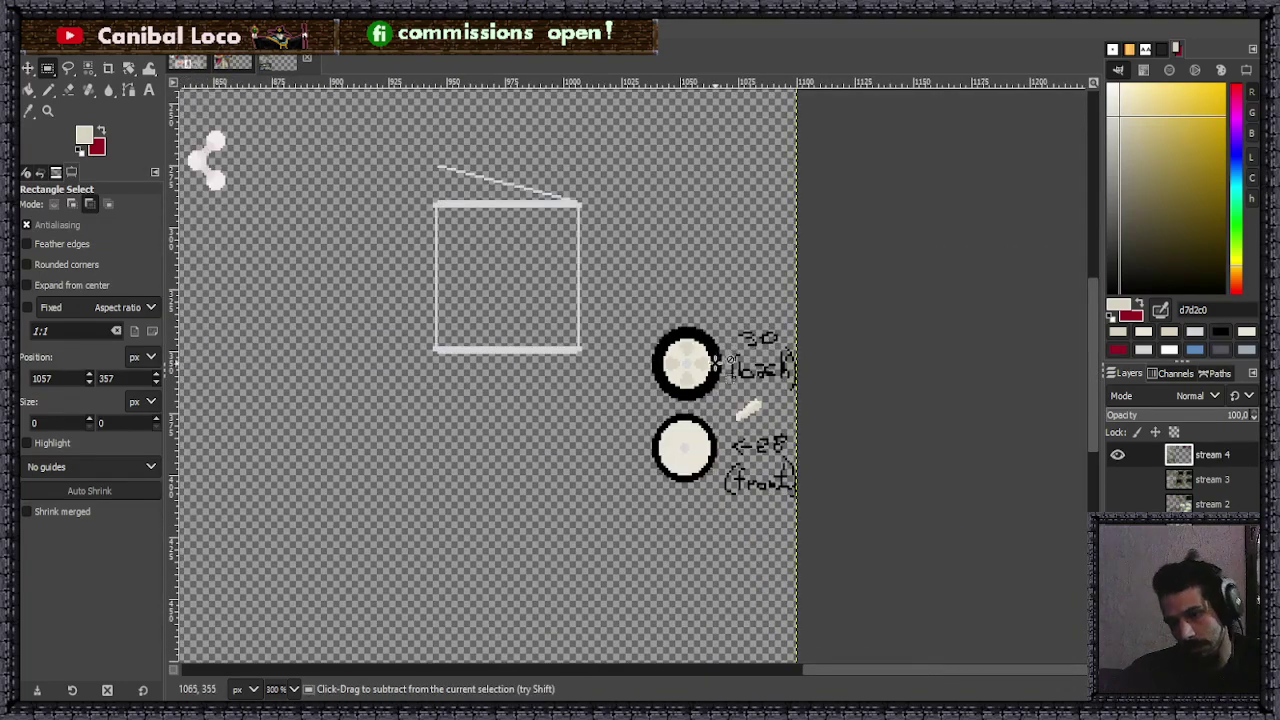
- Paste the sideways hub shape right of the front wheel's grey centre and anchor a horizontally flipped copy on its left
{"action": "scroll", "coordinate": [678, 442], "scroll_direction": "up", "scroll_amount": 5}
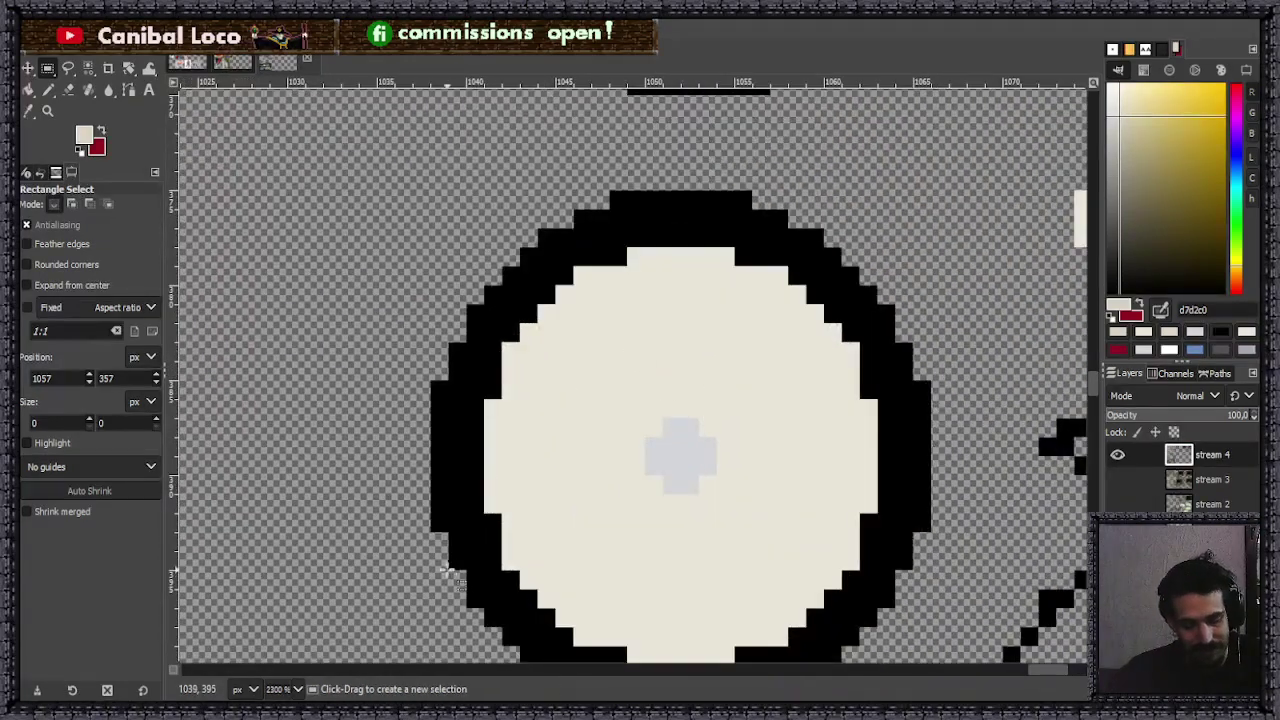
{"action": "key", "text": "ctrl+v"}
{"action": "left_click_drag", "start_coordinate": [669, 371], "coordinate": [811, 458]}
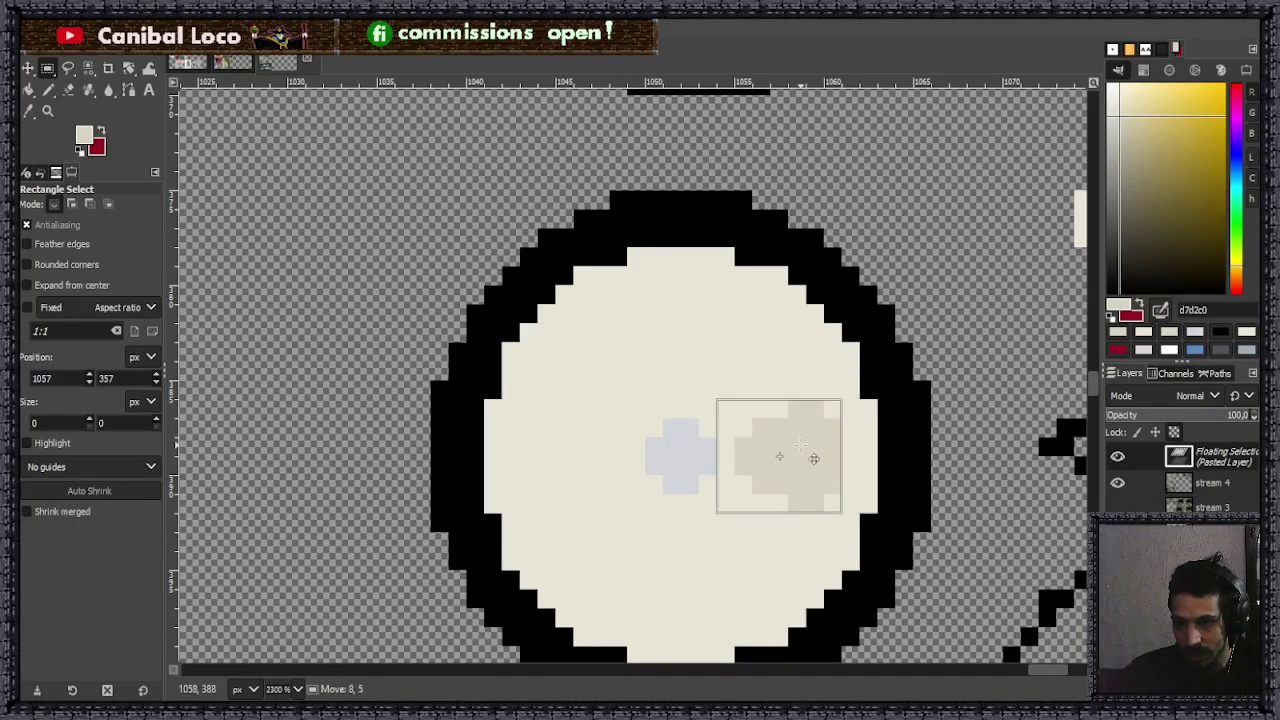
{"action": "left_click", "coordinate": [866, 448]}
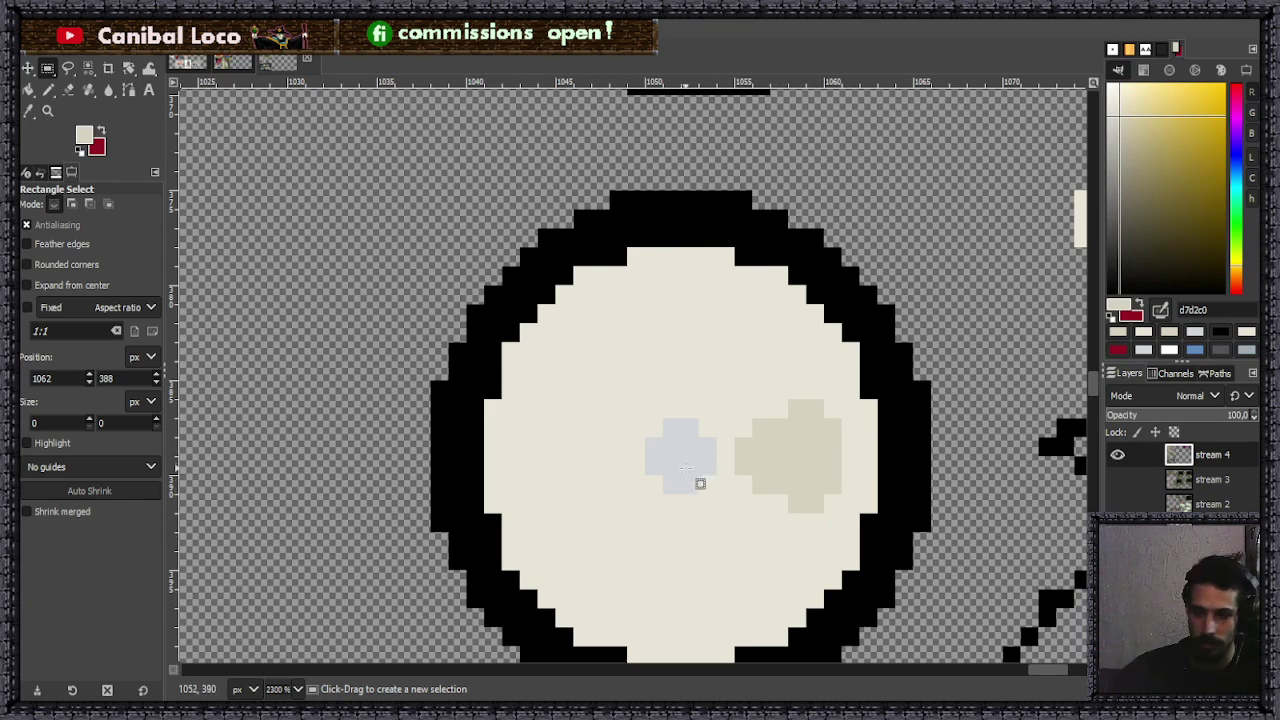
{"action": "key", "text": "ctrl+v"}
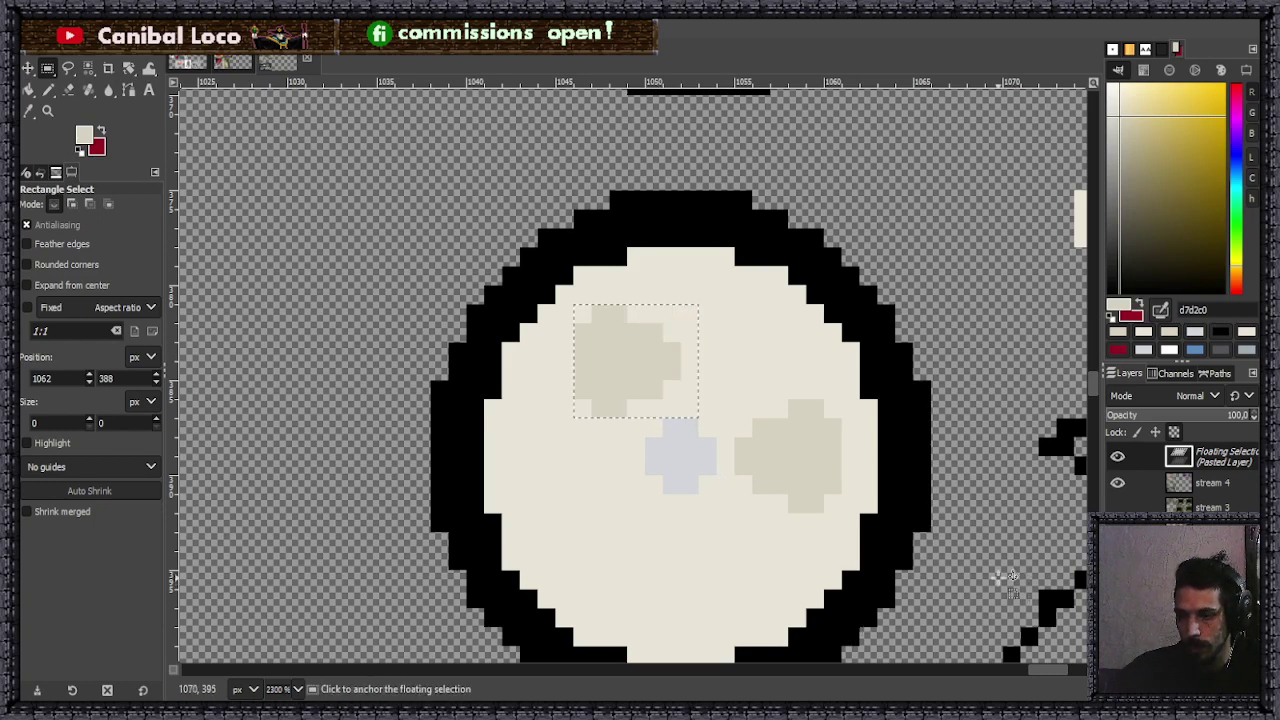
{"action": "left_click_drag", "start_coordinate": [686, 392], "coordinate": [627, 477]}
{"action": "left_click", "coordinate": [683, 360]}
{"action": "scroll", "coordinate": [681, 370], "scroll_direction": "down", "scroll_amount": 5}
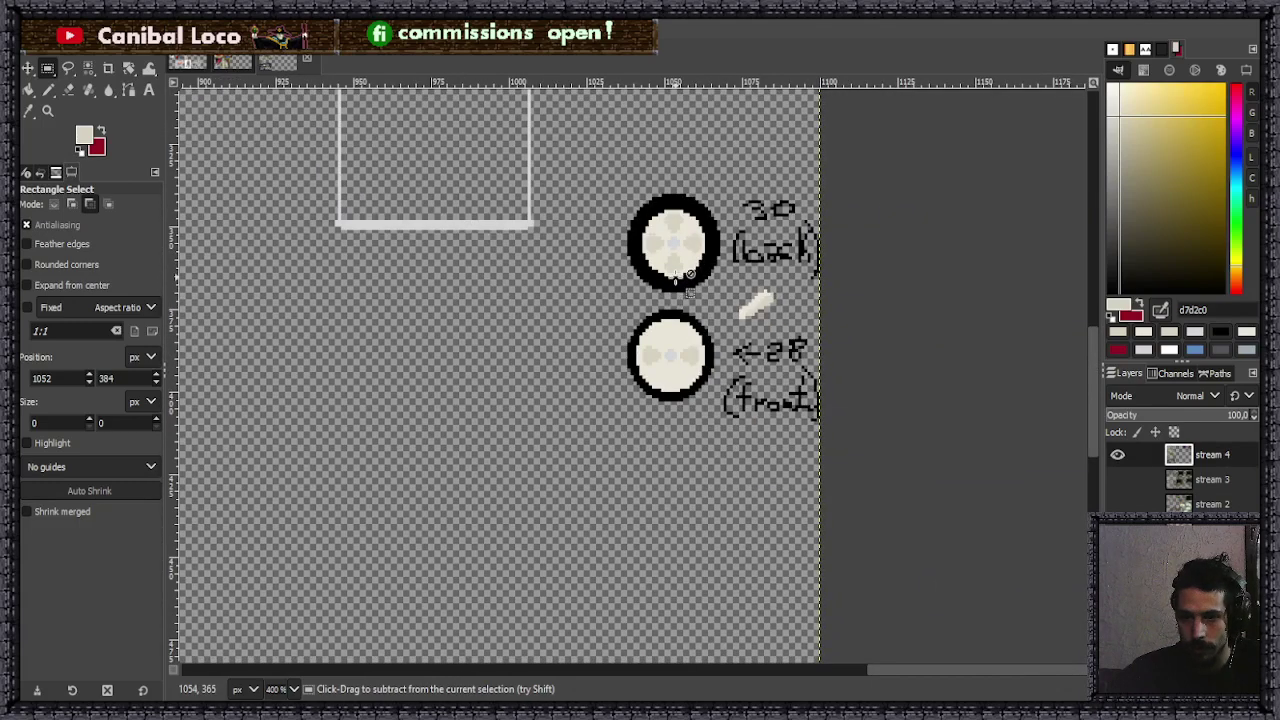
- Copy the 8 × 6 px area around the back wheel's lower hub shape and anchor it below the front wheel's grey centre
{"action": "scroll", "coordinate": [705, 237], "scroll_direction": "up", "scroll_amount": 5}
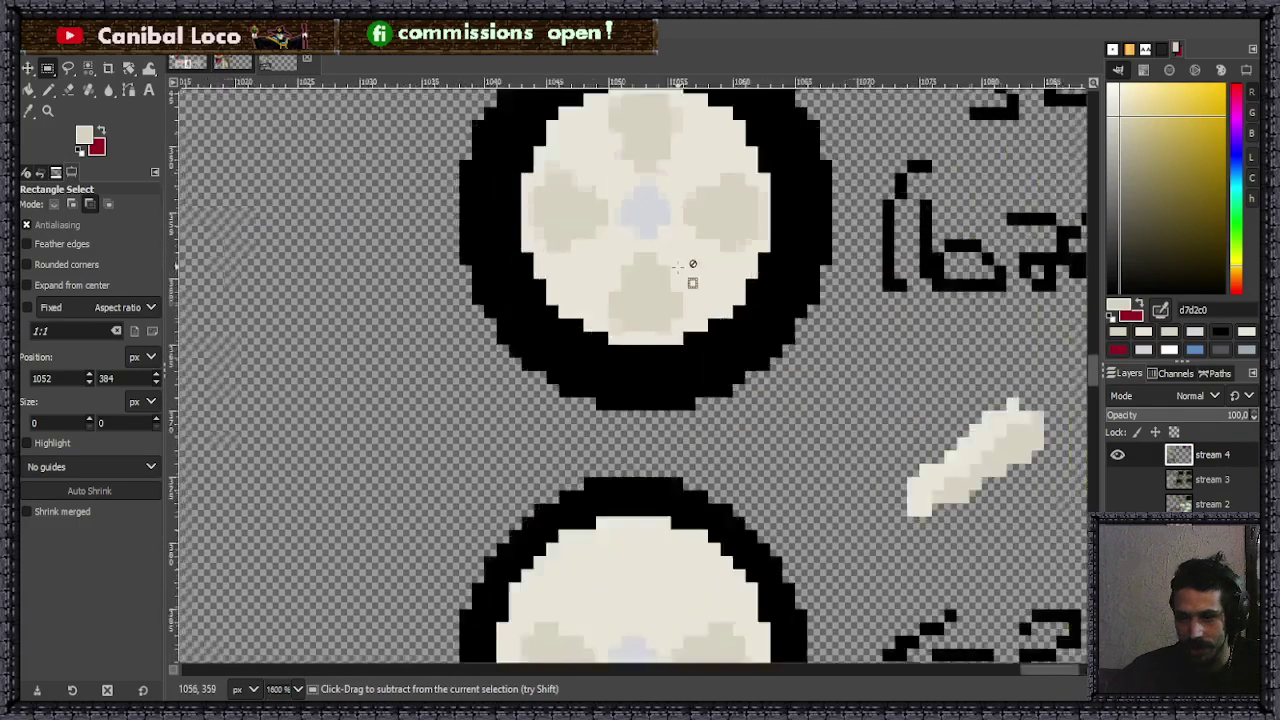
{"action": "left_click_drag", "start_coordinate": [560, 246], "coordinate": [706, 372]}
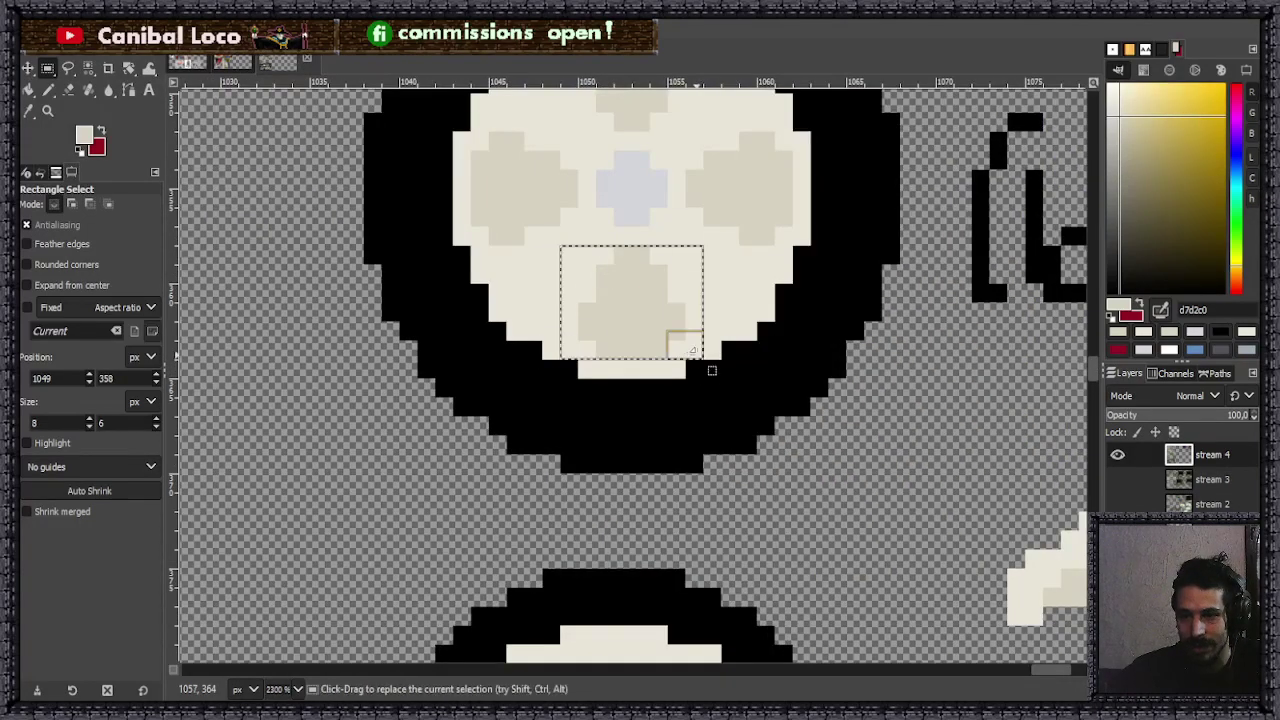
{"action": "key", "text": "ctrl+c"}
{"action": "left_click", "coordinate": [510, 475]}
{"action": "scroll", "coordinate": [510, 475], "scroll_direction": "down", "scroll_amount": 4}
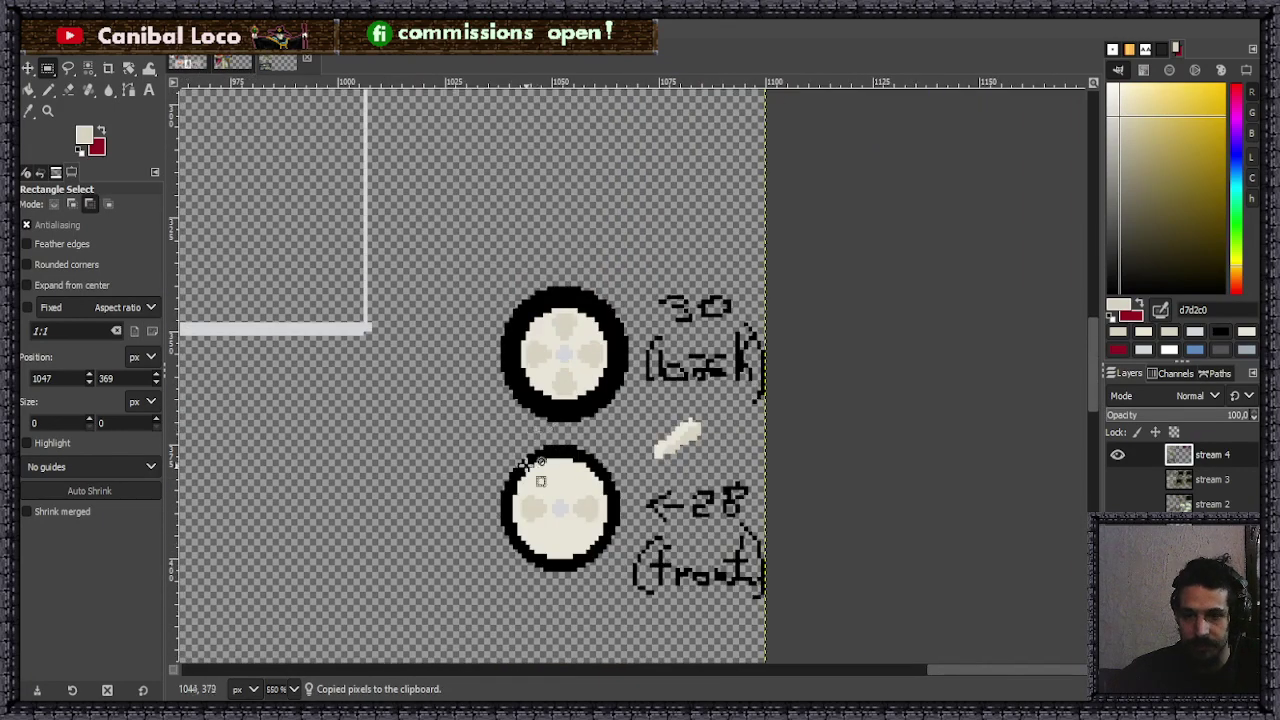
{"action": "scroll", "coordinate": [655, 450], "scroll_direction": "up", "scroll_amount": 5}
{"action": "key", "text": "ctrl+v"}
{"action": "left_click_drag", "start_coordinate": [658, 420], "coordinate": [660, 449]}
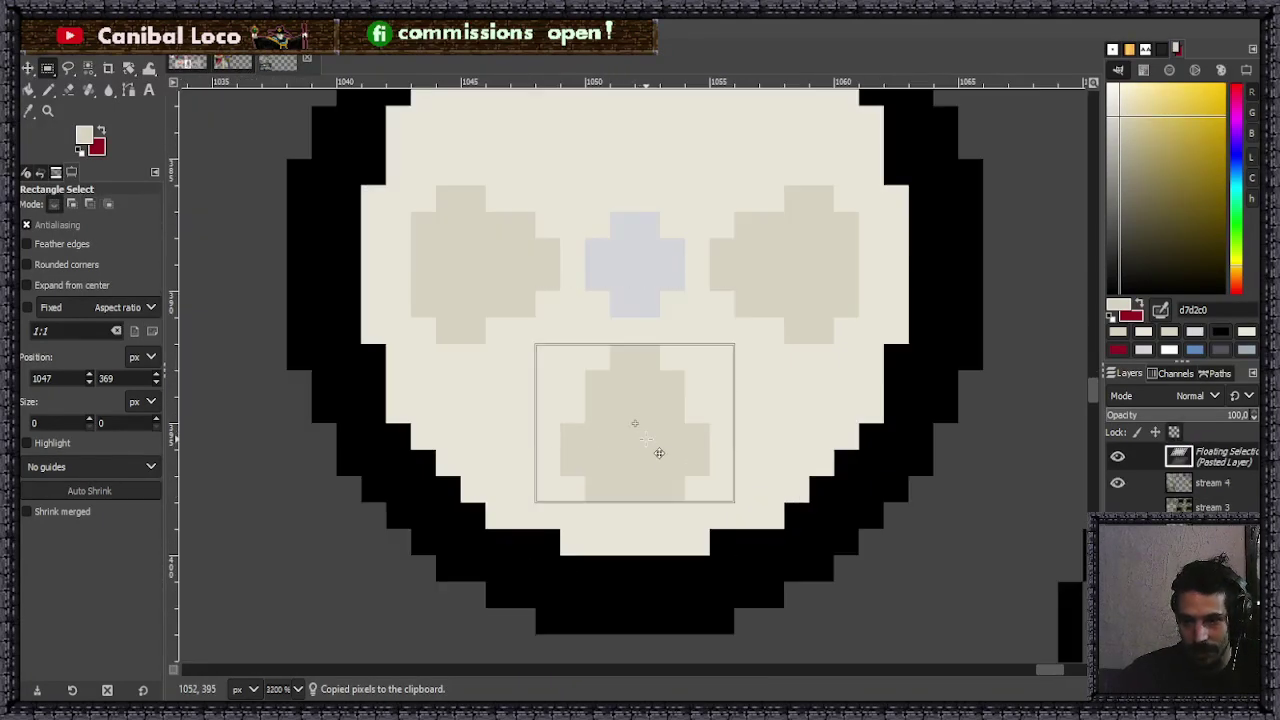
{"action": "left_click", "coordinate": [732, 354]}
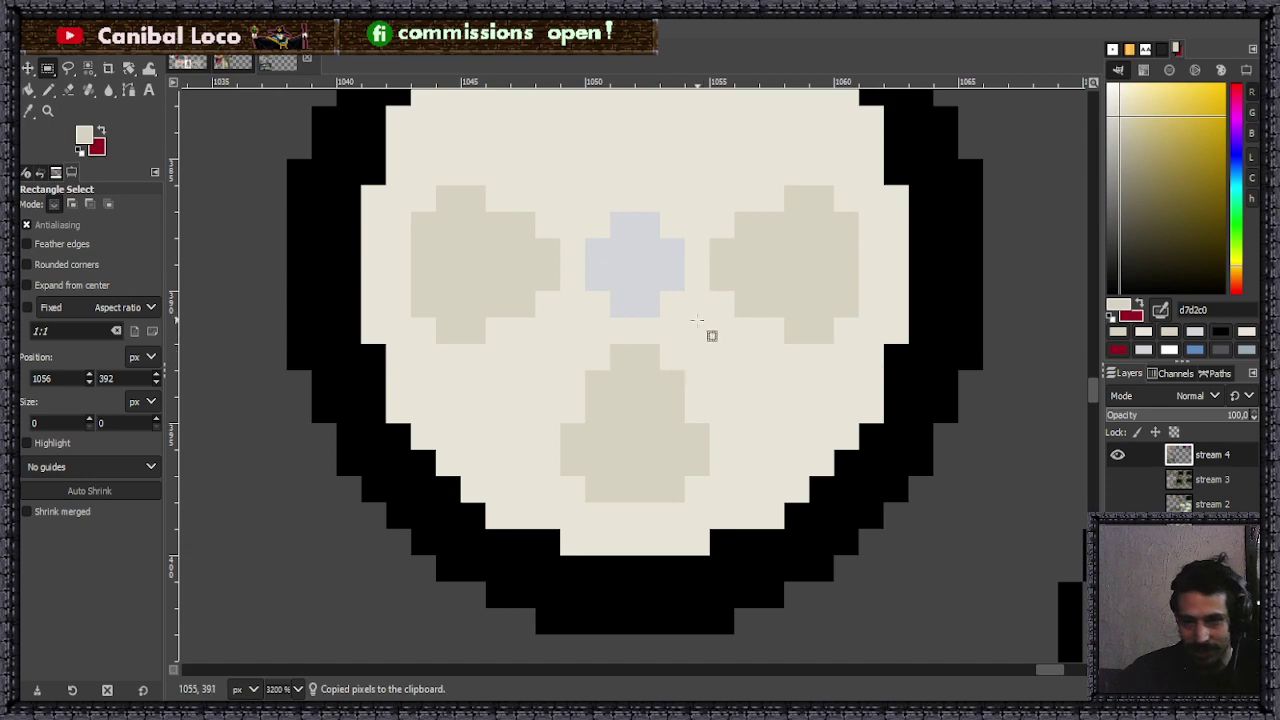
- Copy the back wheel's upper hub shape and anchor it above the front wheel's grey centre
{"action": "scroll", "coordinate": [689, 328], "scroll_direction": "up", "scroll_amount": 8}
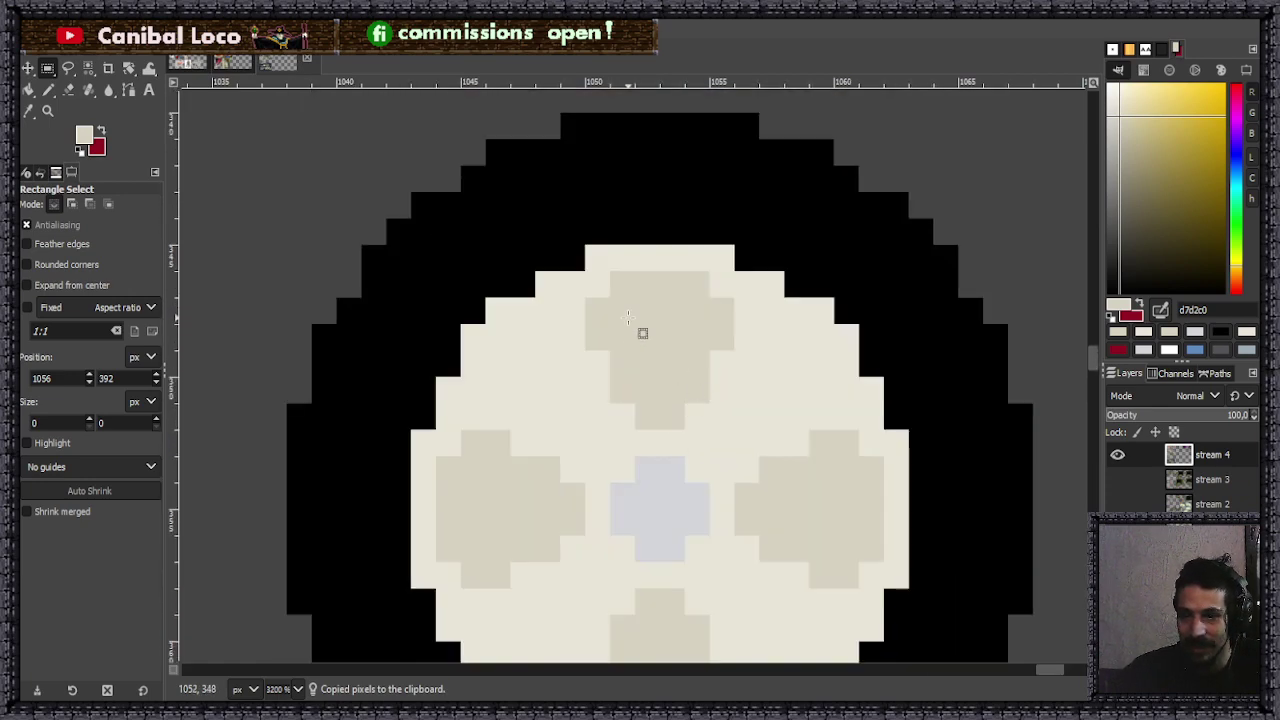
{"action": "left_click_drag", "start_coordinate": [583, 274], "coordinate": [746, 453]}
{"action": "key", "text": "ctrl+c"}
{"action": "left_click", "coordinate": [625, 546]}
{"action": "scroll", "coordinate": [625, 546], "scroll_direction": "down", "scroll_amount": 5}
{"action": "scroll", "coordinate": [675, 400], "scroll_direction": "down", "scroll_amount": 2}
{"action": "scroll", "coordinate": [660, 470], "scroll_direction": "up", "scroll_amount": 6}
{"action": "key", "text": "ctrl+v"}
{"action": "left_click_drag", "start_coordinate": [640, 391], "coordinate": [642, 428]}
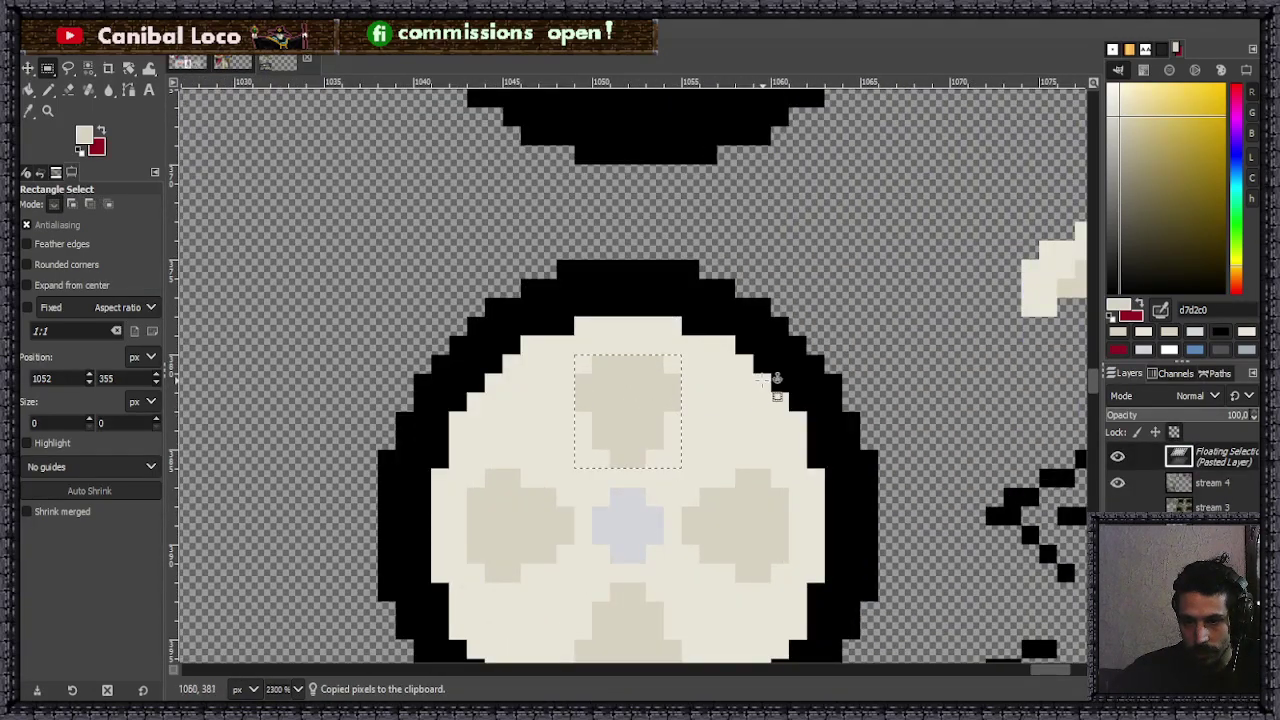
{"action": "left_click", "coordinate": [737, 421]}
- Save the image with the detailed wheel hubs to stream.xcf
{"action": "scroll", "coordinate": [790, 360], "scroll_direction": "down", "scroll_amount": 5}
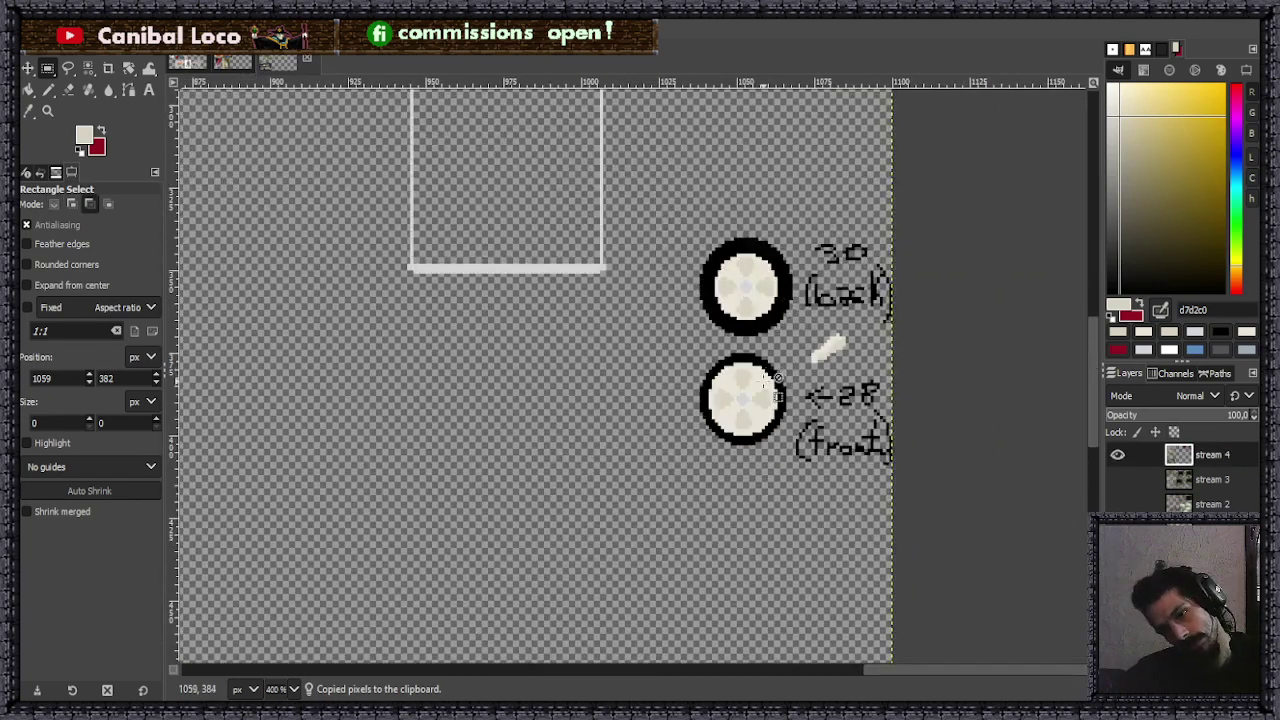
{"action": "scroll", "coordinate": [785, 330], "scroll_direction": "down", "scroll_amount": 3}
{"action": "scroll", "coordinate": [782, 355], "scroll_direction": "up", "scroll_amount": 4}
{"action": "scroll", "coordinate": [775, 358], "scroll_direction": "up", "scroll_amount": 2}
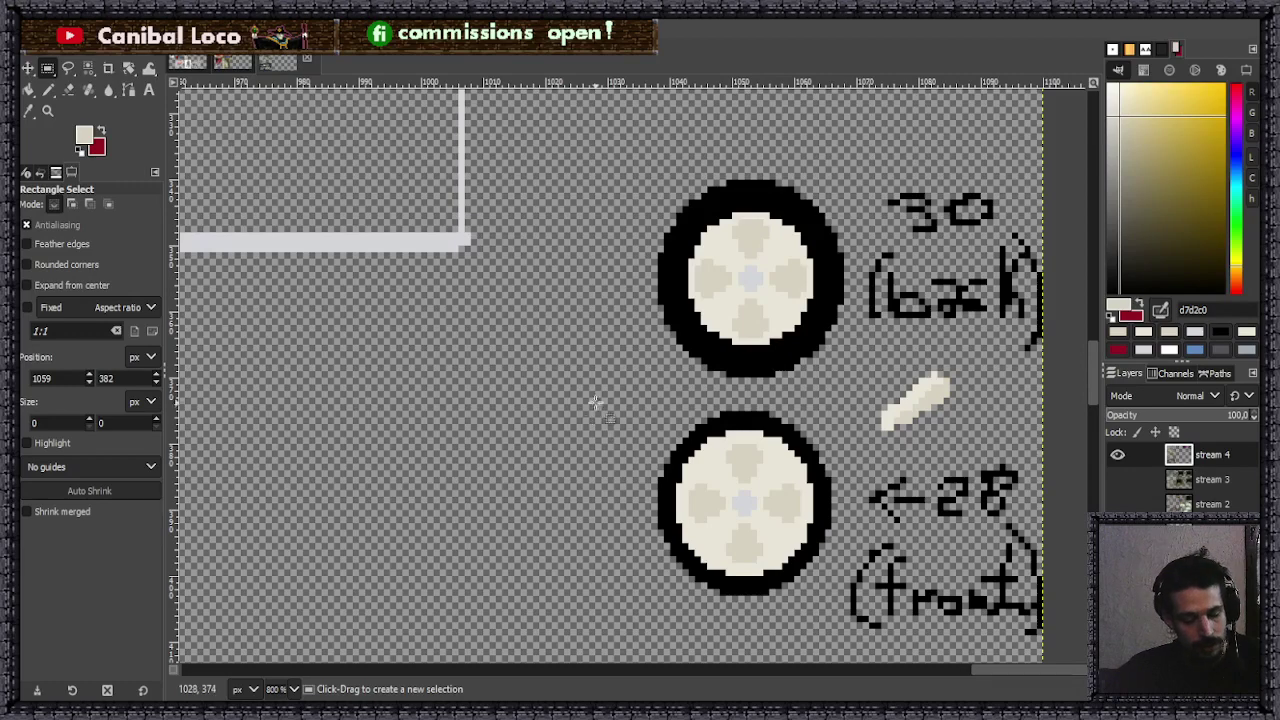
{"action": "scroll", "coordinate": [600, 415], "scroll_direction": "down", "scroll_amount": 4}
{"action": "scroll", "coordinate": [580, 335], "scroll_direction": "up", "scroll_amount": 2}
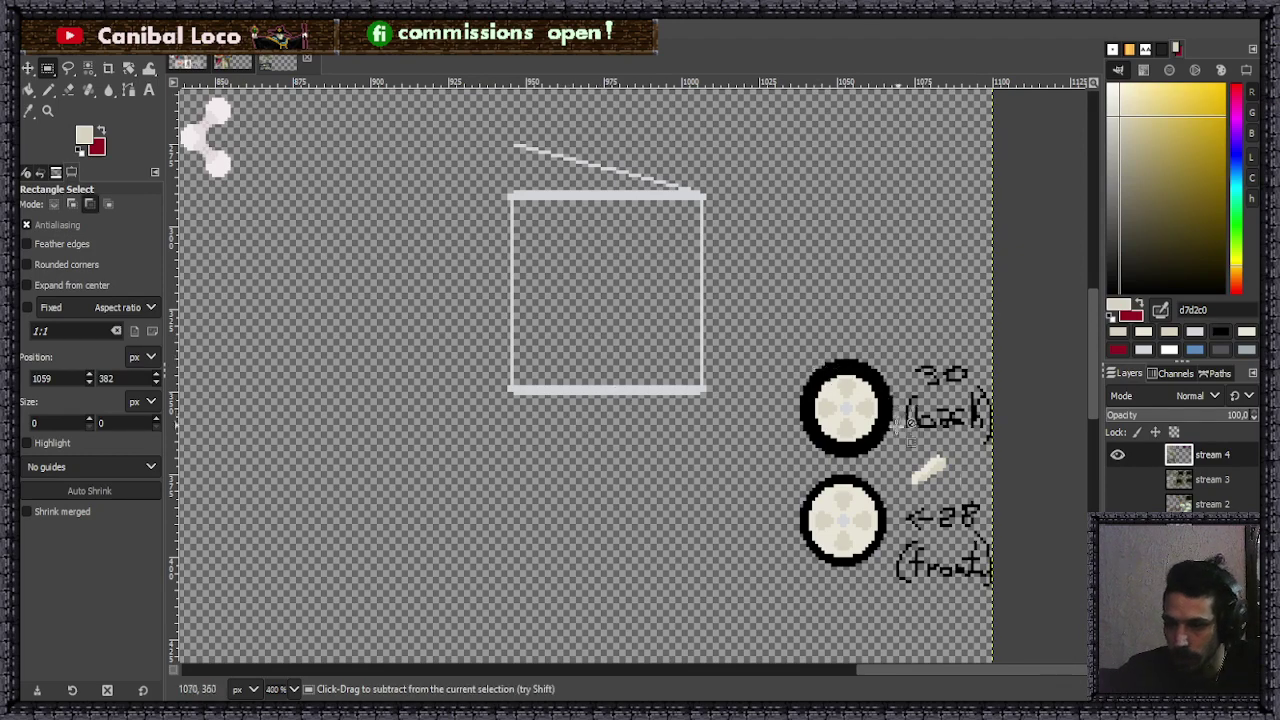
{"action": "scroll", "coordinate": [826, 428], "scroll_direction": "up", "scroll_amount": 2, "text": "ctrl"}
{"action": "key", "text": "ctrl+s"}
{"action": "scroll", "coordinate": [812, 424], "scroll_direction": "down", "scroll_amount": 5, "text": "ctrl"}
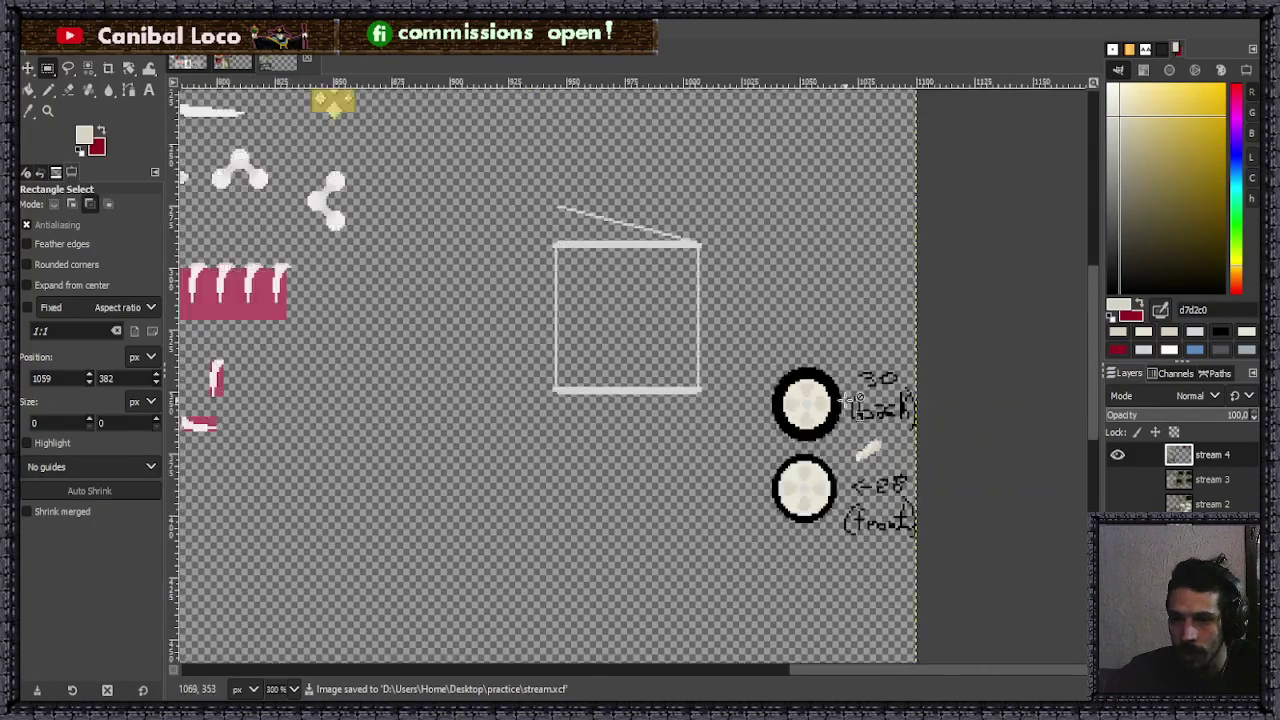
{"action": "scroll", "coordinate": [805, 318], "scroll_direction": "up", "scroll_amount": 3, "text": "ctrl"}
{"action": "key", "text": "n"}
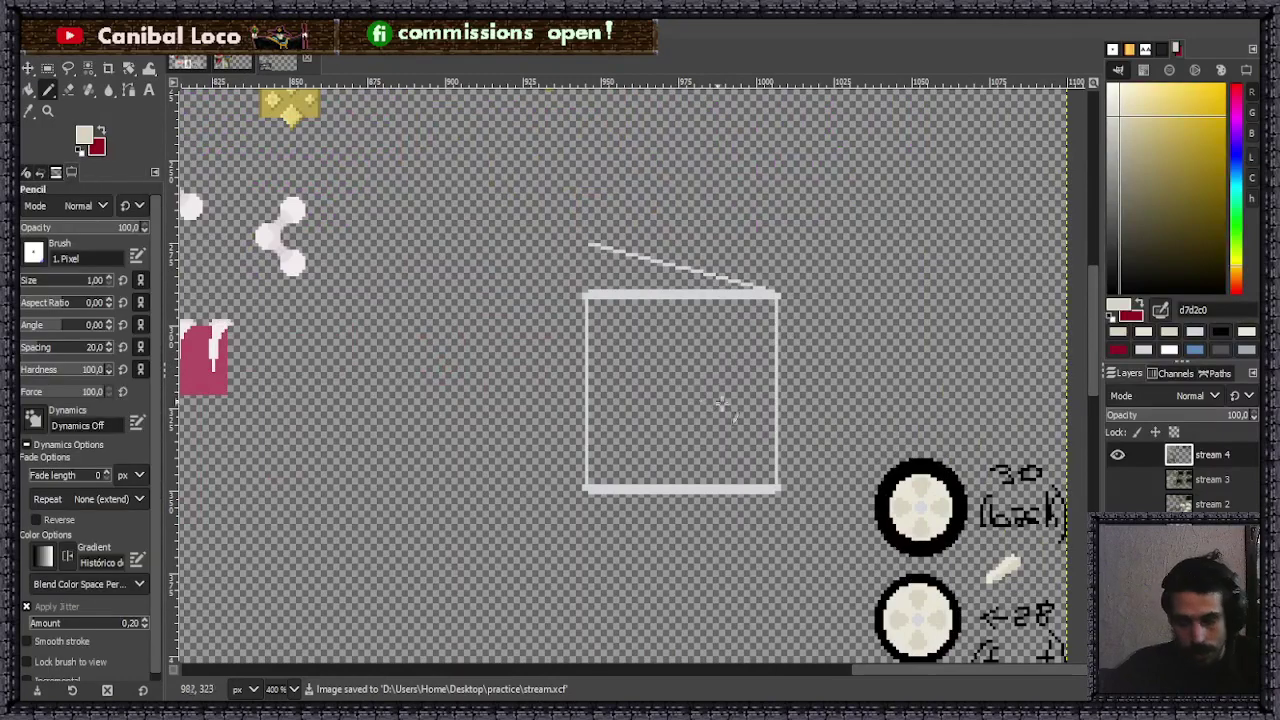
{"action": "scroll", "coordinate": [720, 440], "scroll_direction": "down", "scroll_amount": 2, "text": "ctrl"}
{"action": "scroll", "coordinate": [734, 466], "scroll_direction": "up", "scroll_amount": 2, "text": "ctrl"}
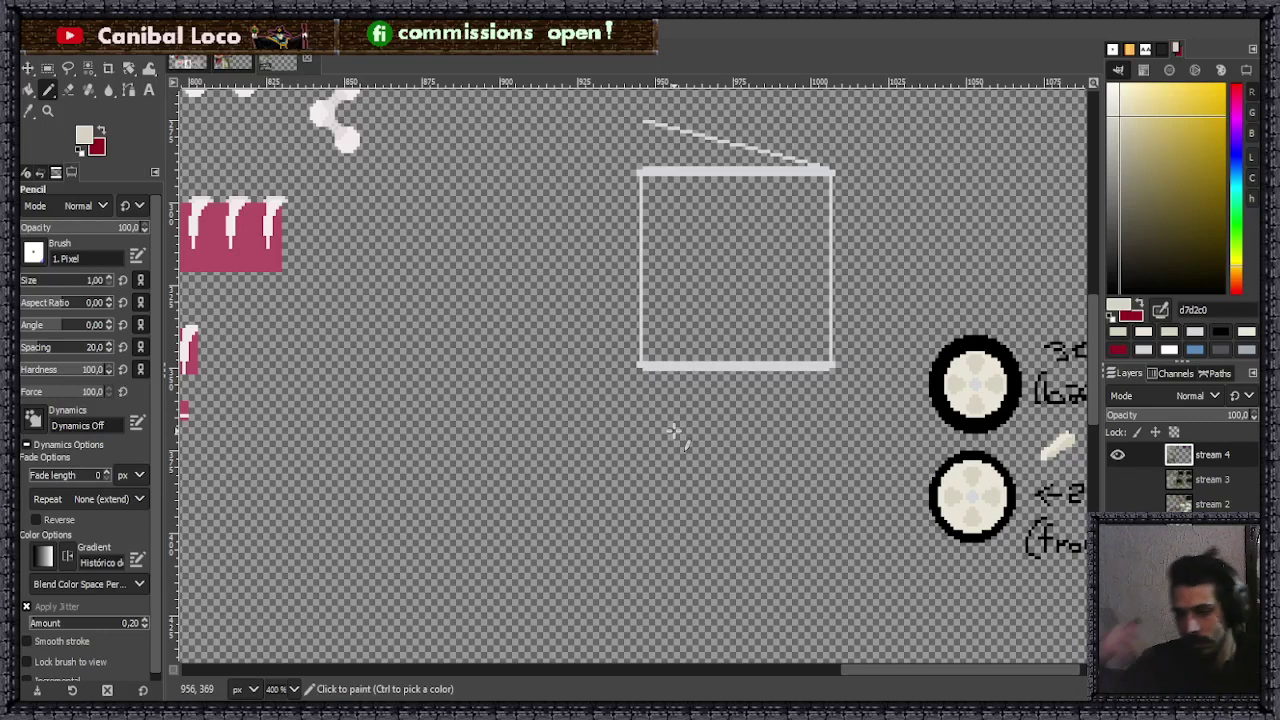
{"action": "key", "text": "ctrl+s"}
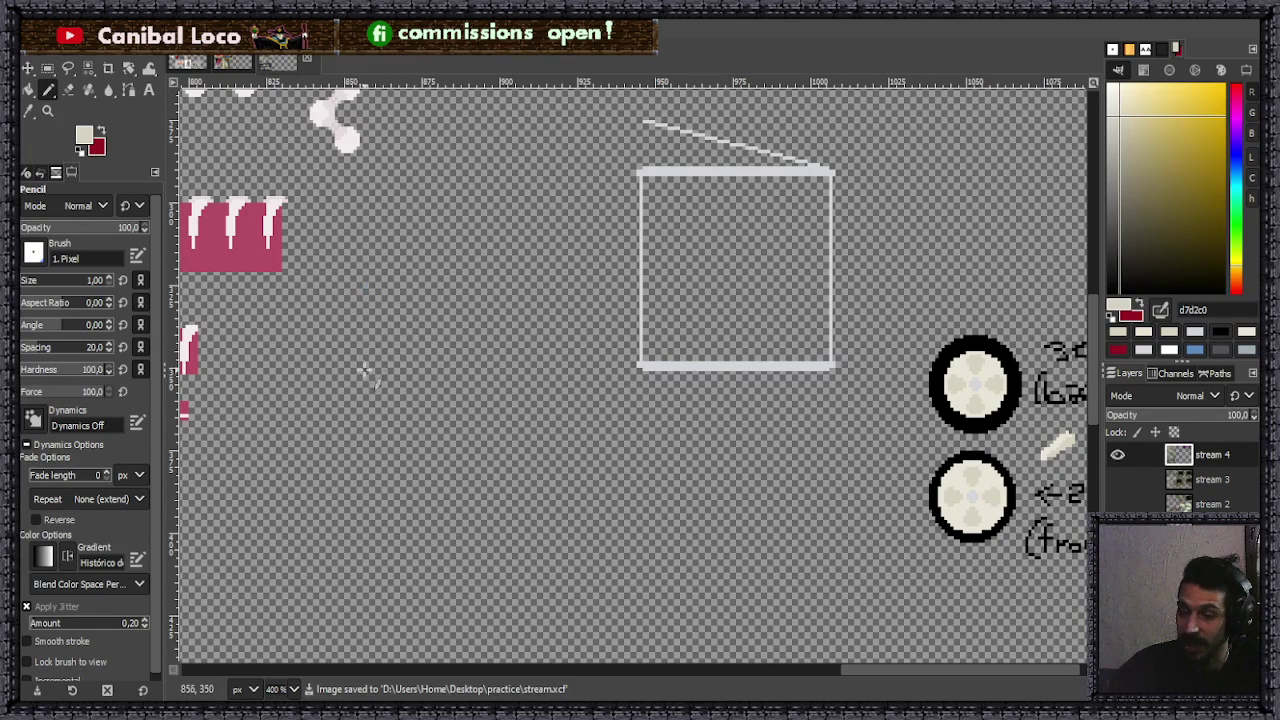
- Pick the light grey of the can outline as the Pencil colour and darken it to bcc0c4
{"action": "scroll", "coordinate": [727, 328], "scroll_direction": "down", "scroll_amount": 2}
{"action": "scroll", "coordinate": [727, 340], "scroll_direction": "up", "scroll_amount": 2}
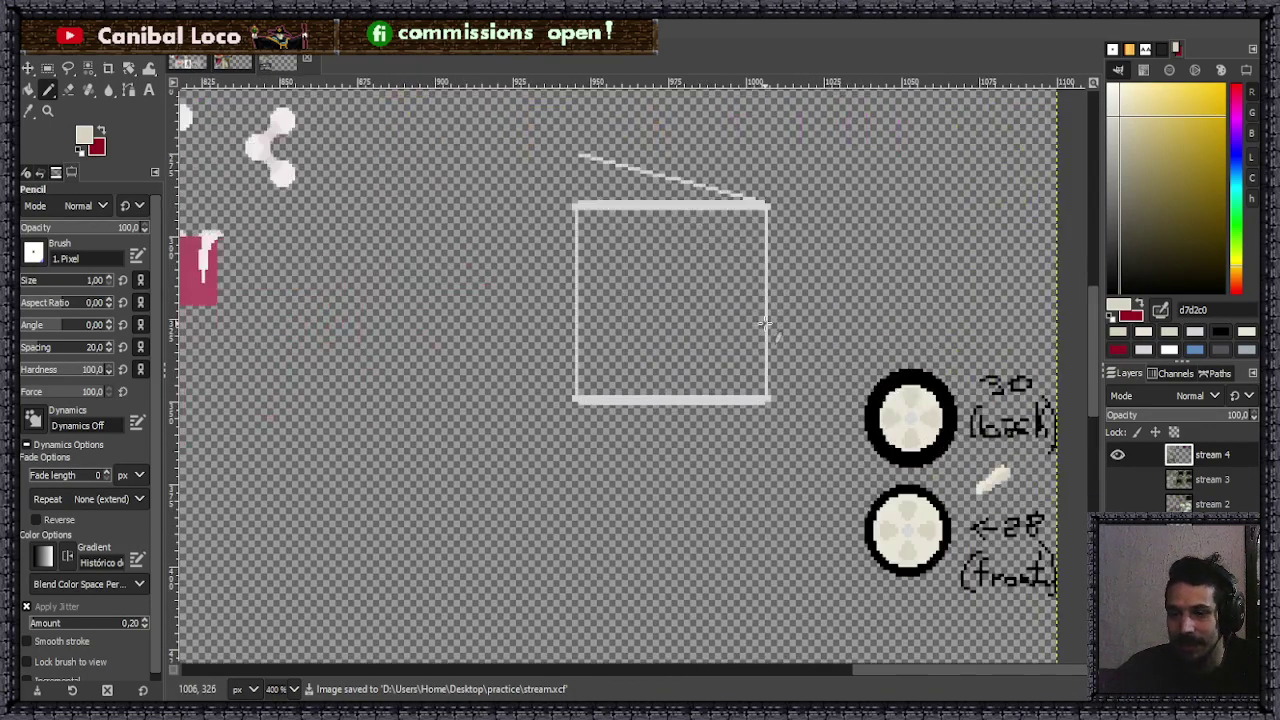
{"action": "scroll", "coordinate": [626, 360], "scroll_direction": "up", "scroll_amount": 3}
{"action": "left_click", "coordinate": [606, 462], "text": "ctrl"}
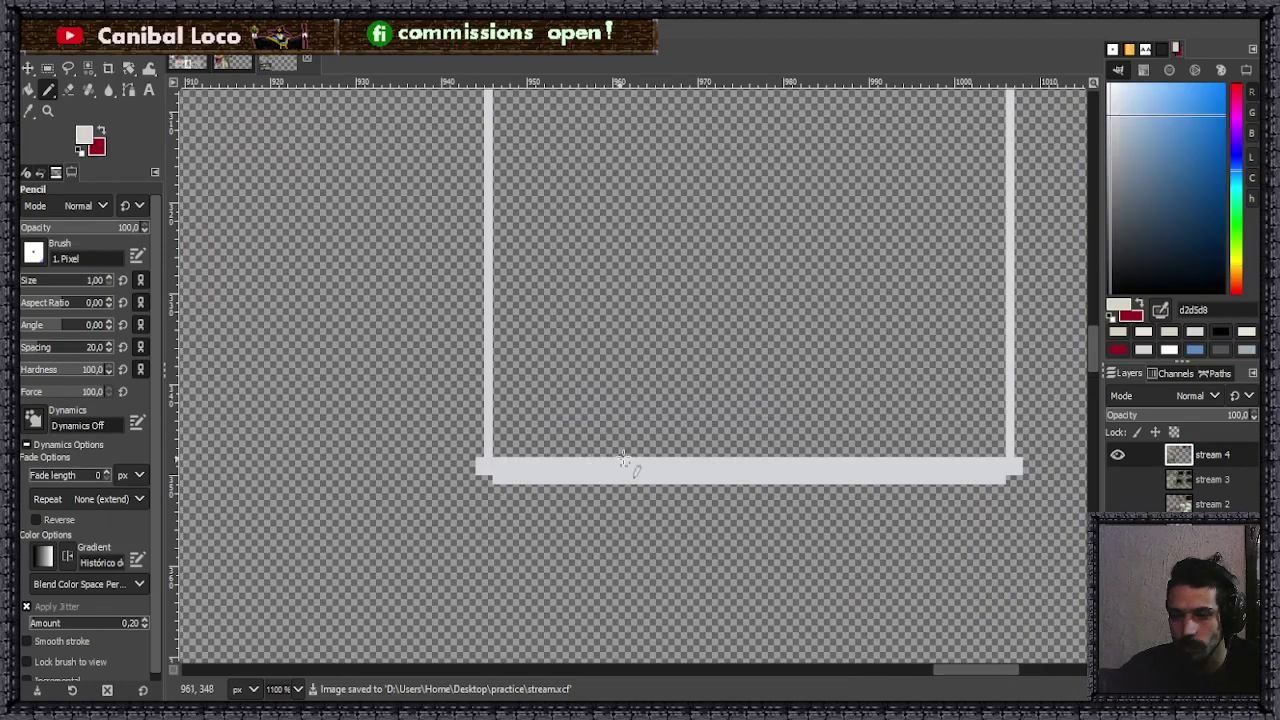
{"action": "left_click", "coordinate": [1112, 132]}
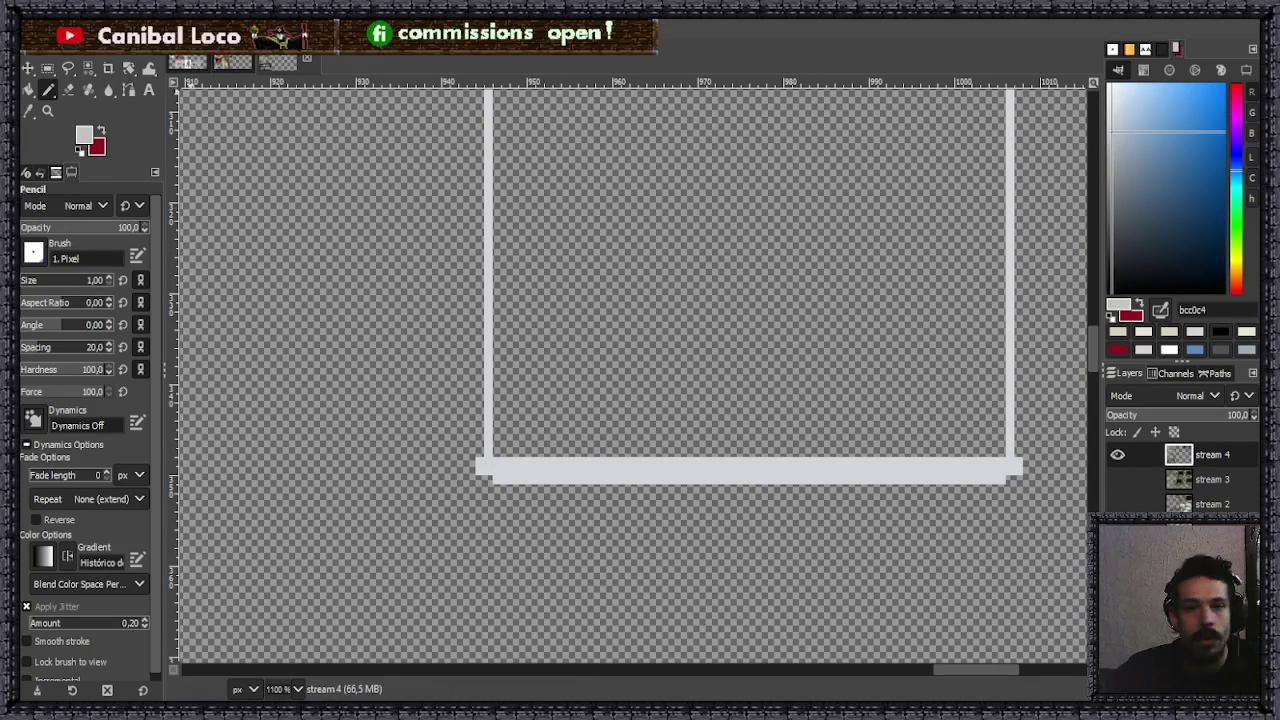
- Examine the ridges of the coffee can photo in the reference image and return to the pixel-art drawing
{"action": "left_click", "coordinate": [235, 62]}
{"action": "left_click", "coordinate": [252, 62]}
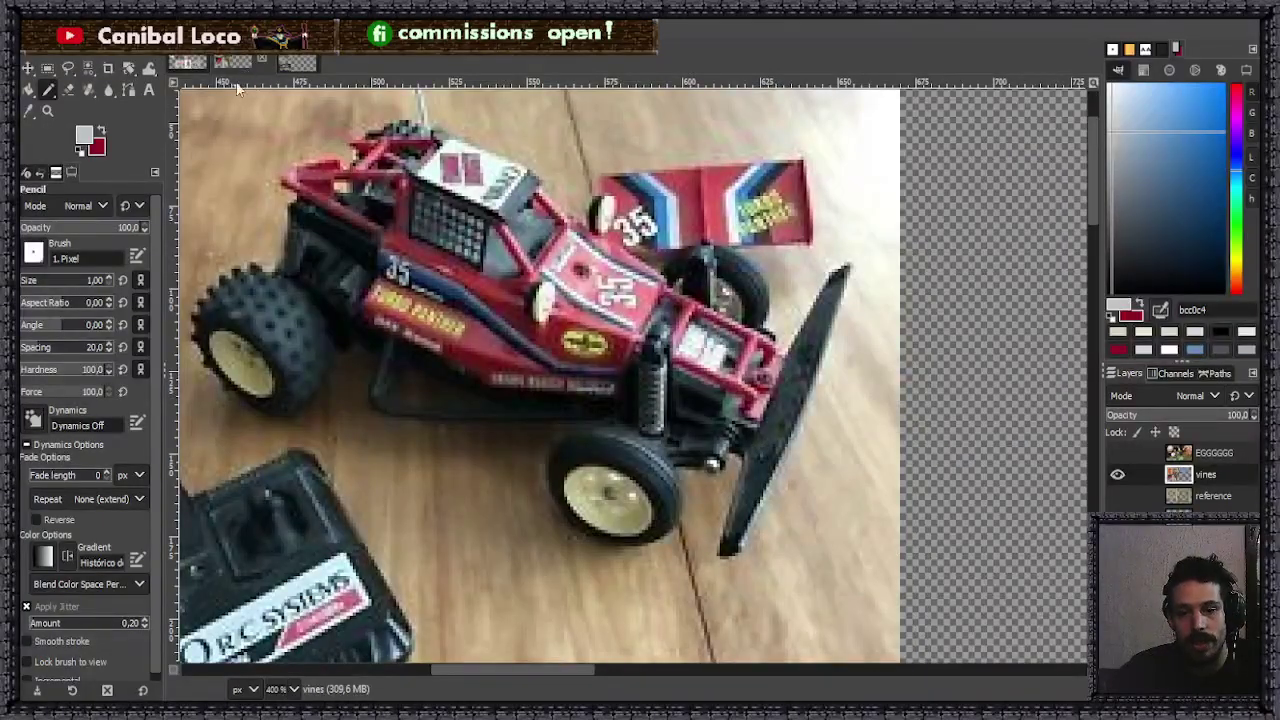
{"action": "key", "text": "shift+ctrl+j"}
{"action": "key", "text": "1"}
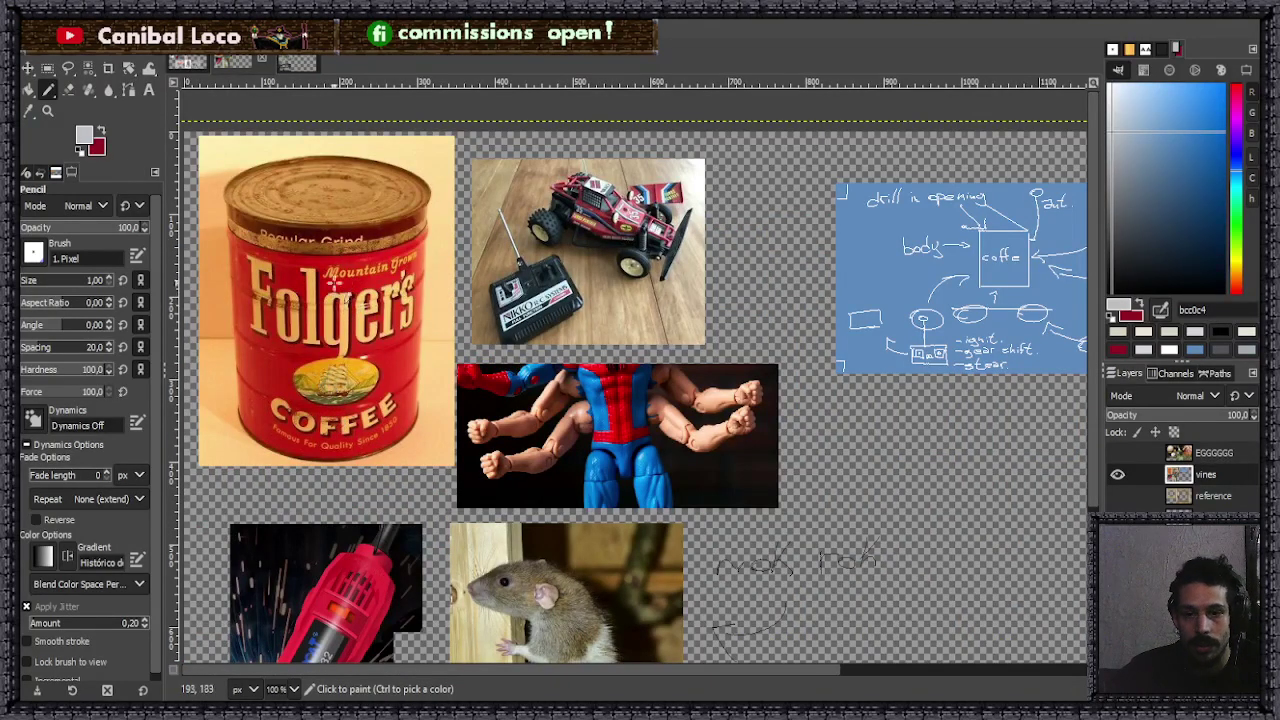
{"action": "left_click", "coordinate": [297, 63]}
- Draw a straight horizontal bcc0c4 band, 60 × 2 px, across the can body between its side walls, about a third down
{"action": "scroll", "coordinate": [737, 400], "scroll_direction": "up", "scroll_amount": 5}
{"action": "scroll", "coordinate": [720, 420], "scroll_direction": "down", "scroll_amount": 5}
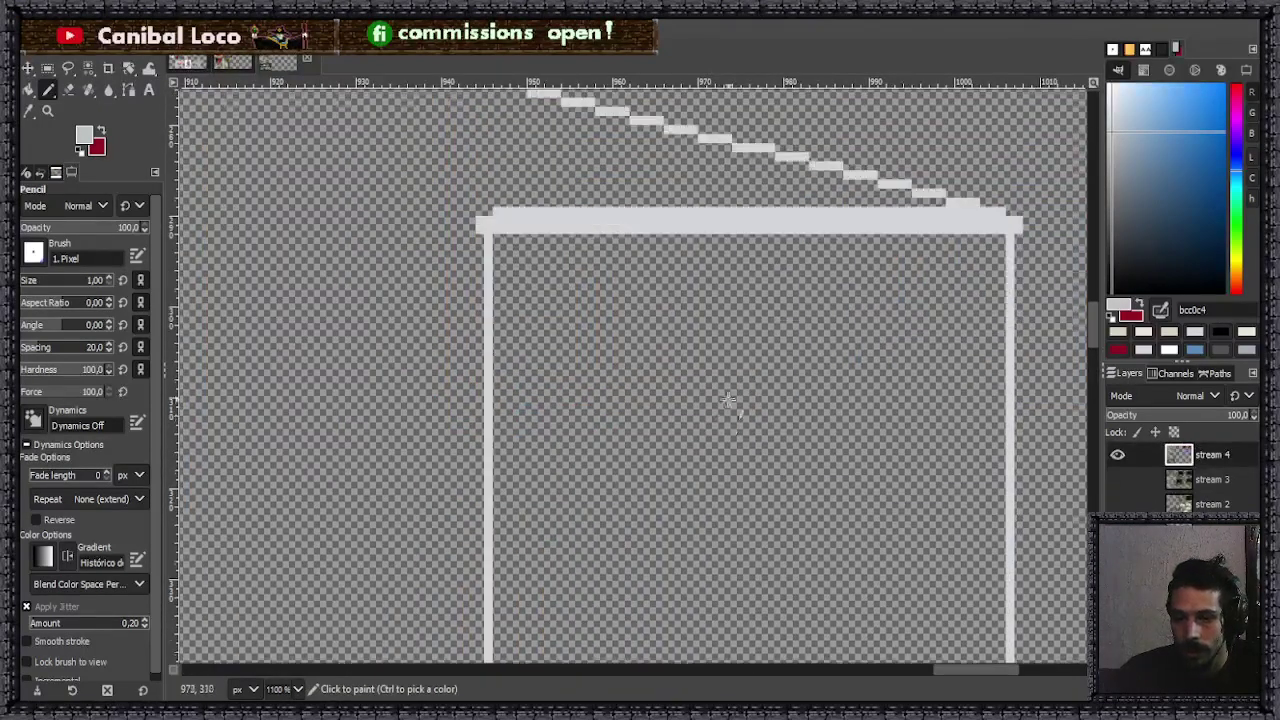
{"action": "scroll", "coordinate": [718, 392], "scroll_direction": "down", "scroll_amount": 1, "text": "ctrl"}
{"action": "scroll", "coordinate": [750, 350], "scroll_direction": "down", "scroll_amount": 2, "text": "ctrl"}
{"action": "scroll", "coordinate": [786, 309], "scroll_direction": "up", "scroll_amount": 4, "text": "ctrl"}
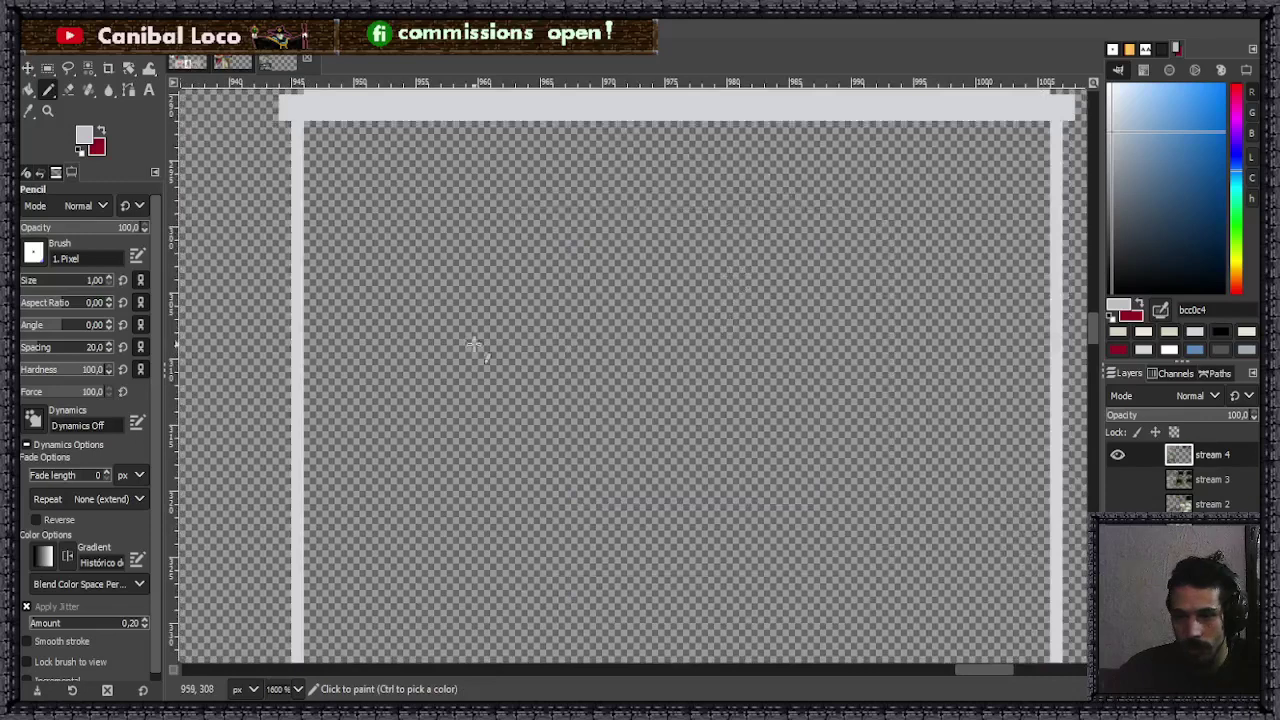
{"action": "left_click", "coordinate": [310, 345]}
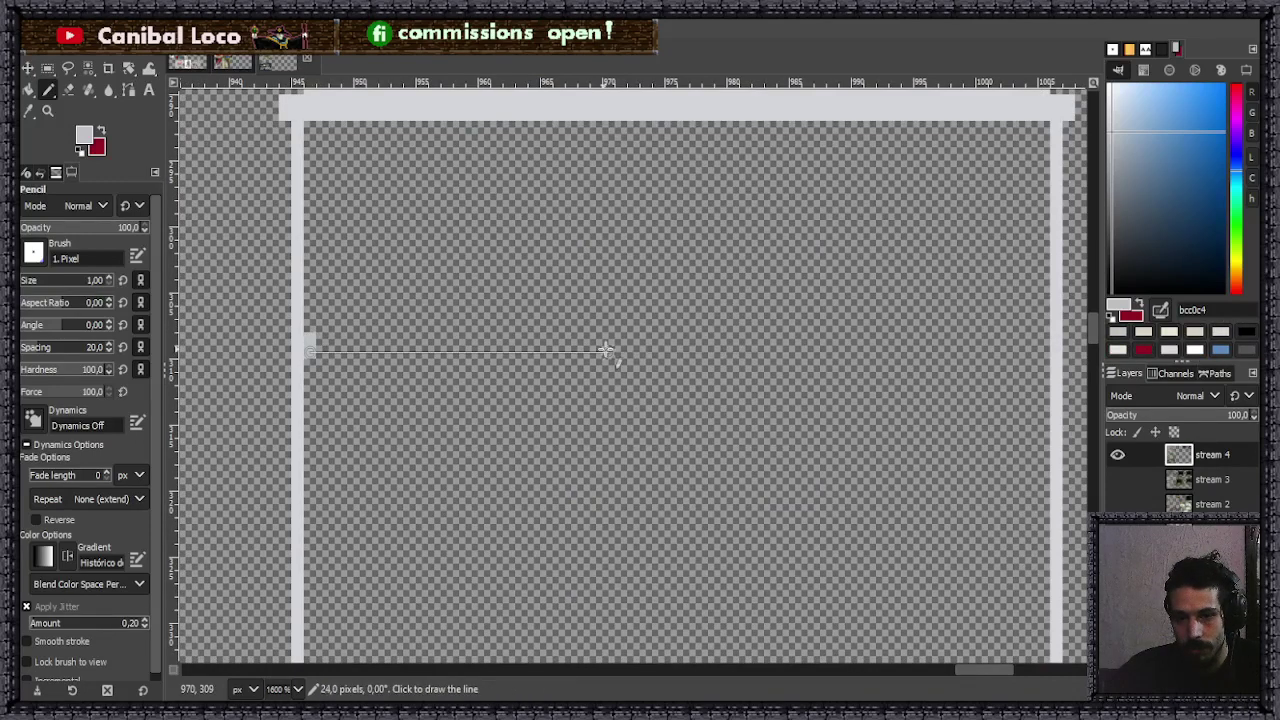
{"action": "left_click", "coordinate": [1045, 350], "text": "shift"}
{"action": "left_click", "coordinate": [310, 339], "text": "shift"}
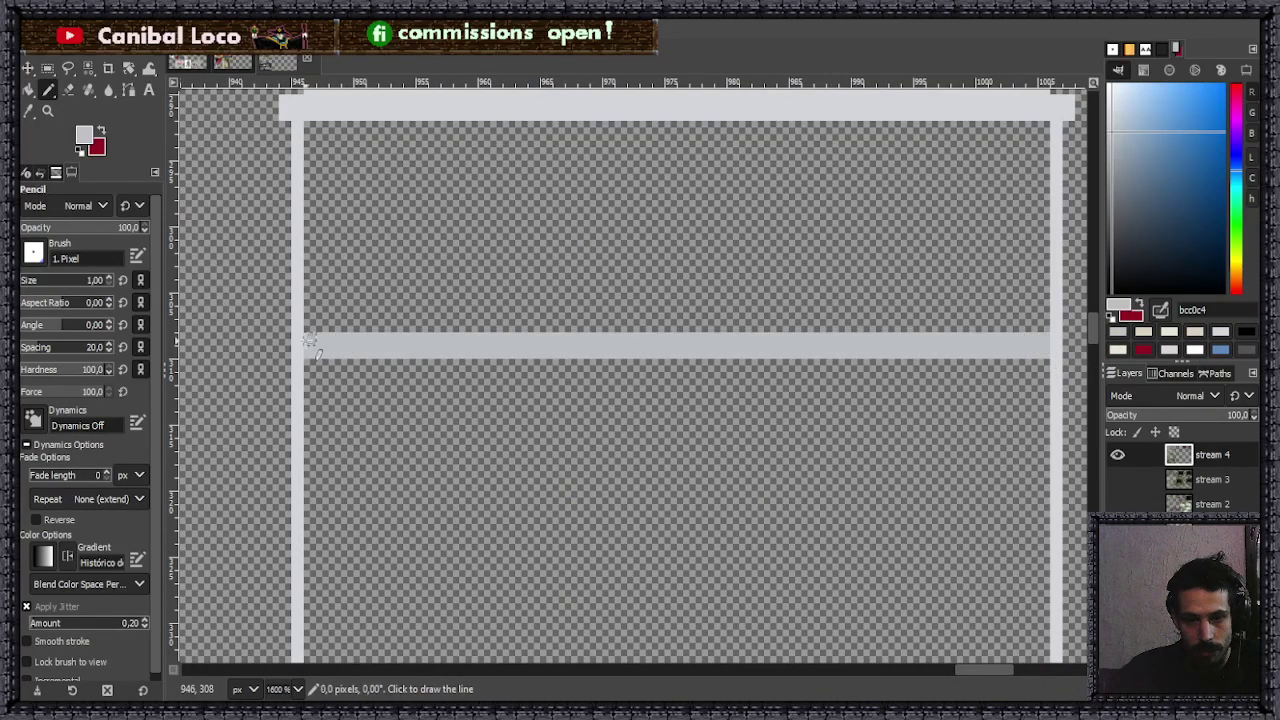
- Copy the 60 × 2 px band and anchor a copy across the can a little above its bottom rim
{"action": "key", "text": "r"}
{"action": "left_click_drag", "start_coordinate": [306, 334], "coordinate": [1052, 366]}
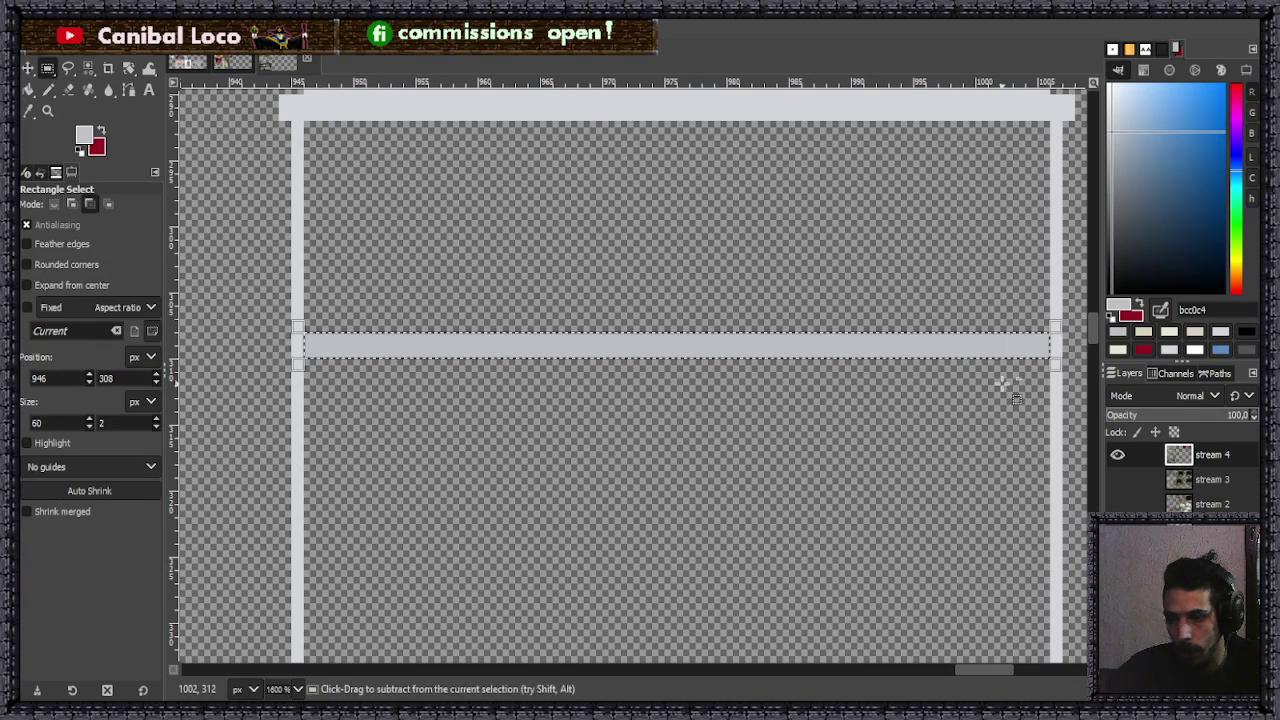
{"action": "key", "text": "ctrl+c"}
{"action": "key", "text": "ctrl+v"}
{"action": "scroll", "coordinate": [676, 430], "scroll_direction": "down", "scroll_amount": 4}
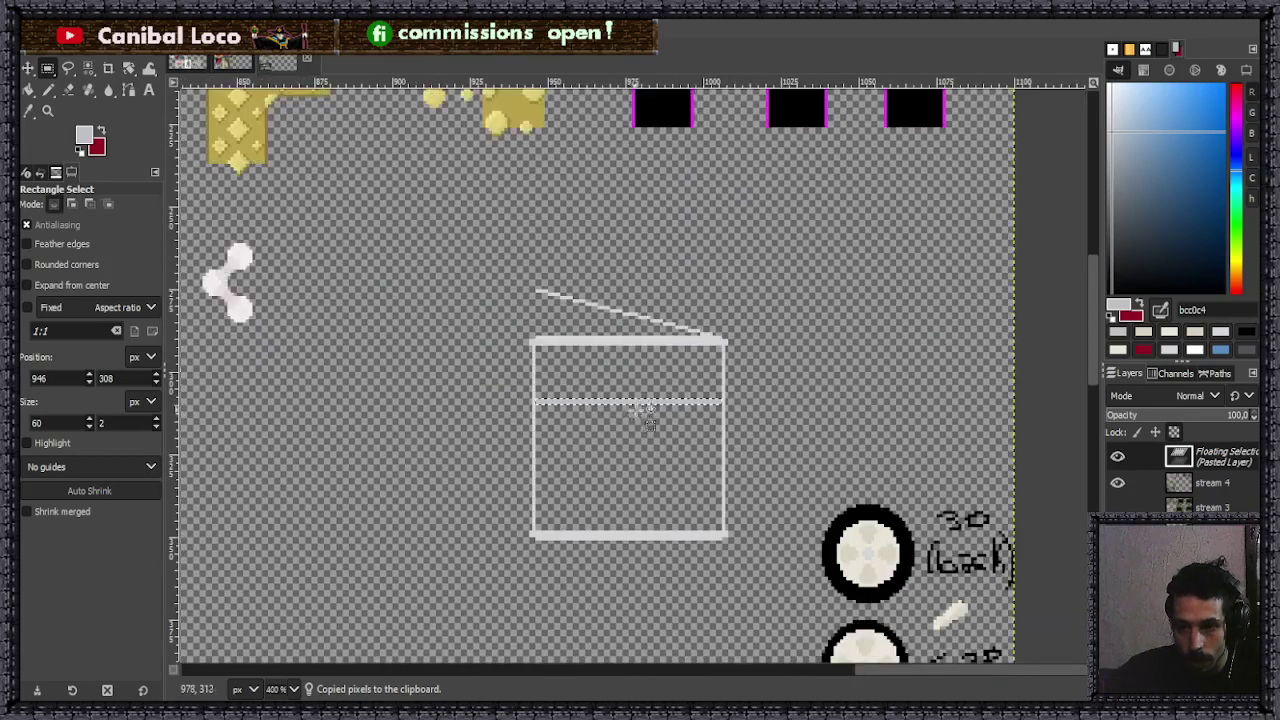
{"action": "left_click_drag", "start_coordinate": [648, 418], "coordinate": [651, 510]}
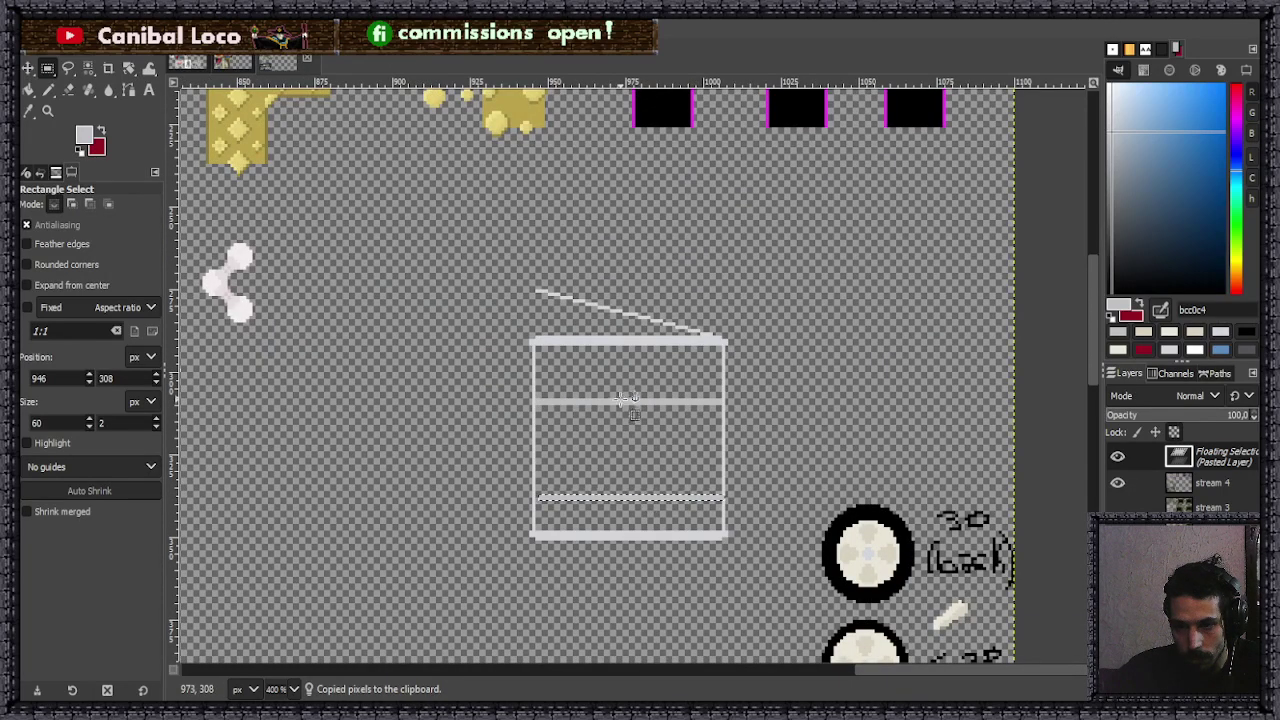
{"action": "left_click", "coordinate": [611, 431]}
- Paste another copy of the band and anchor it across the middle of the can
{"action": "key", "text": "ctrl+v"}
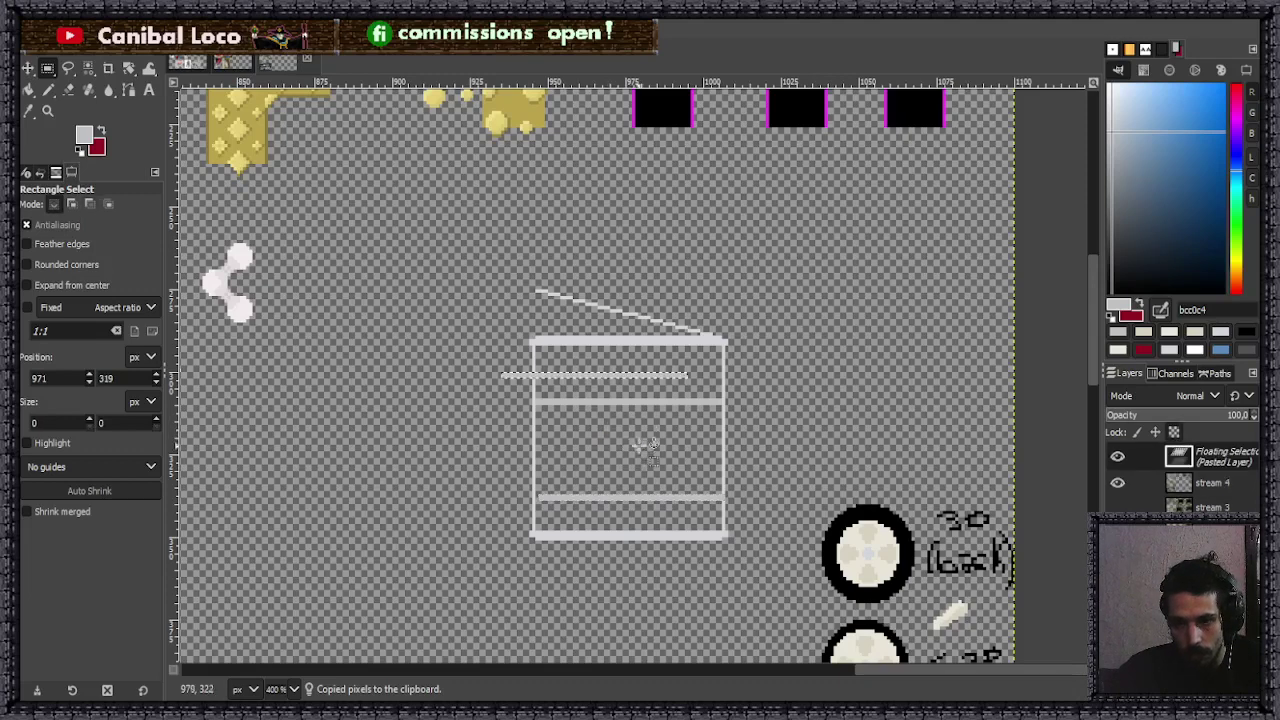
{"action": "left_click_drag", "start_coordinate": [597, 375], "coordinate": [636, 452]}
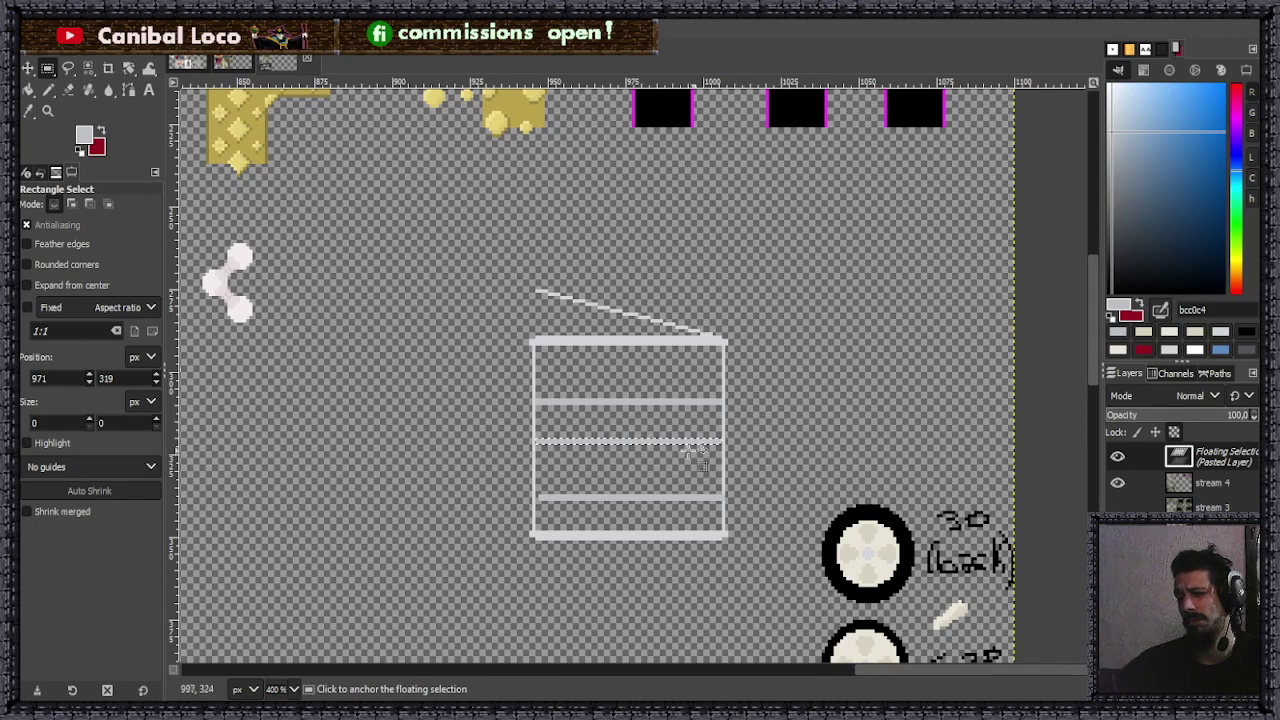
{"action": "left_click", "coordinate": [645, 425]}
- Paste another copy of the band and anchor it between the can's top rim and the originally drawn band
{"action": "key", "text": "5"}
{"action": "key", "text": "ctrl+v"}
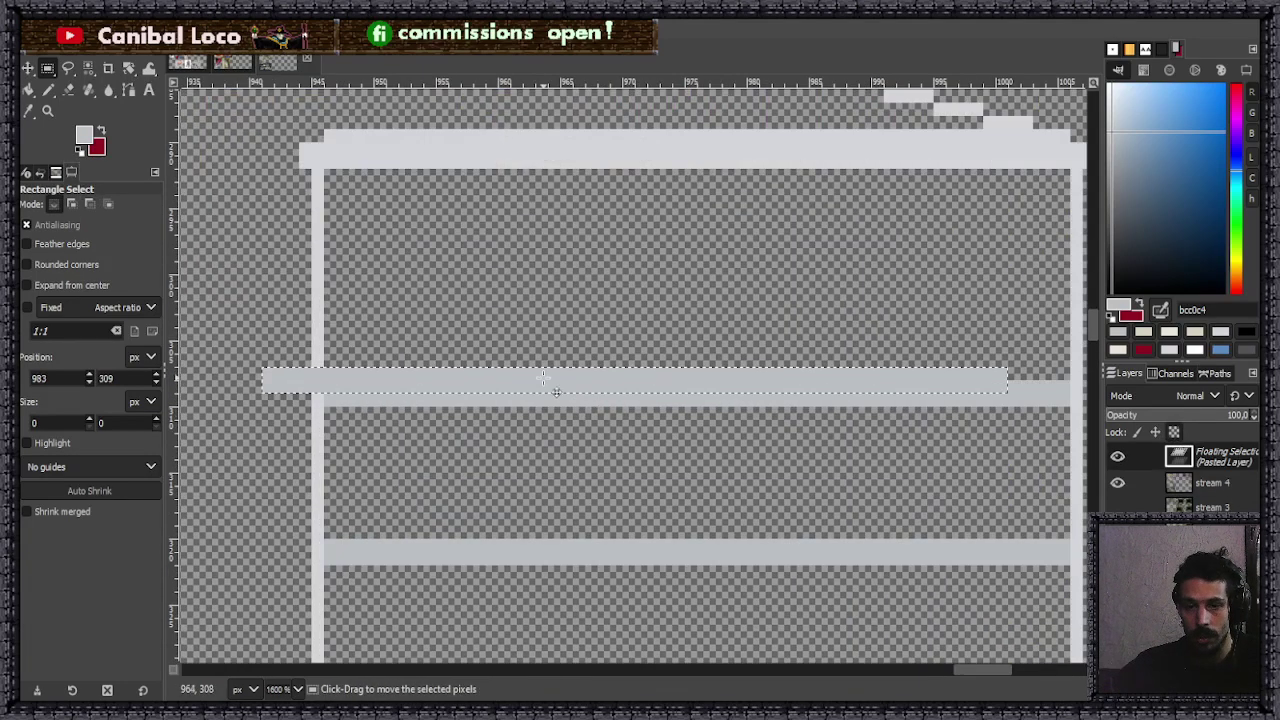
{"action": "mouse_move", "coordinate": [545, 392]}
{"action": "left_mouse_down"}
{"action": "mouse_move", "coordinate": [645, 347]}
{"action": "mouse_move", "coordinate": [612, 344]}
{"action": "left_mouse_up"}
{"action": "key", "text": "3"}
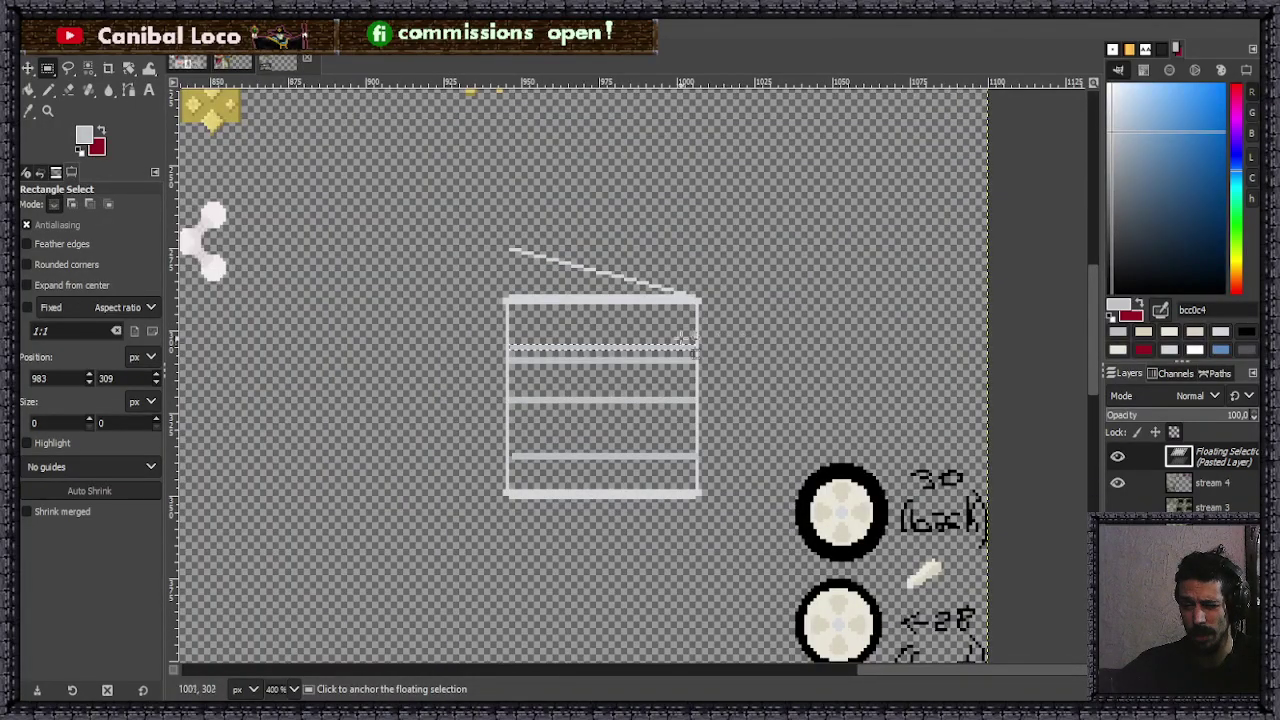
{"action": "left_click_drag", "start_coordinate": [596, 347], "coordinate": [597, 345]}
{"action": "left_click", "coordinate": [603, 583]}
- Paste the band over the uppermost one, aligned exactly between the can's side walls, and anchor it
{"action": "scroll", "coordinate": [574, 341], "scroll_direction": "up", "scroll_amount": 2}
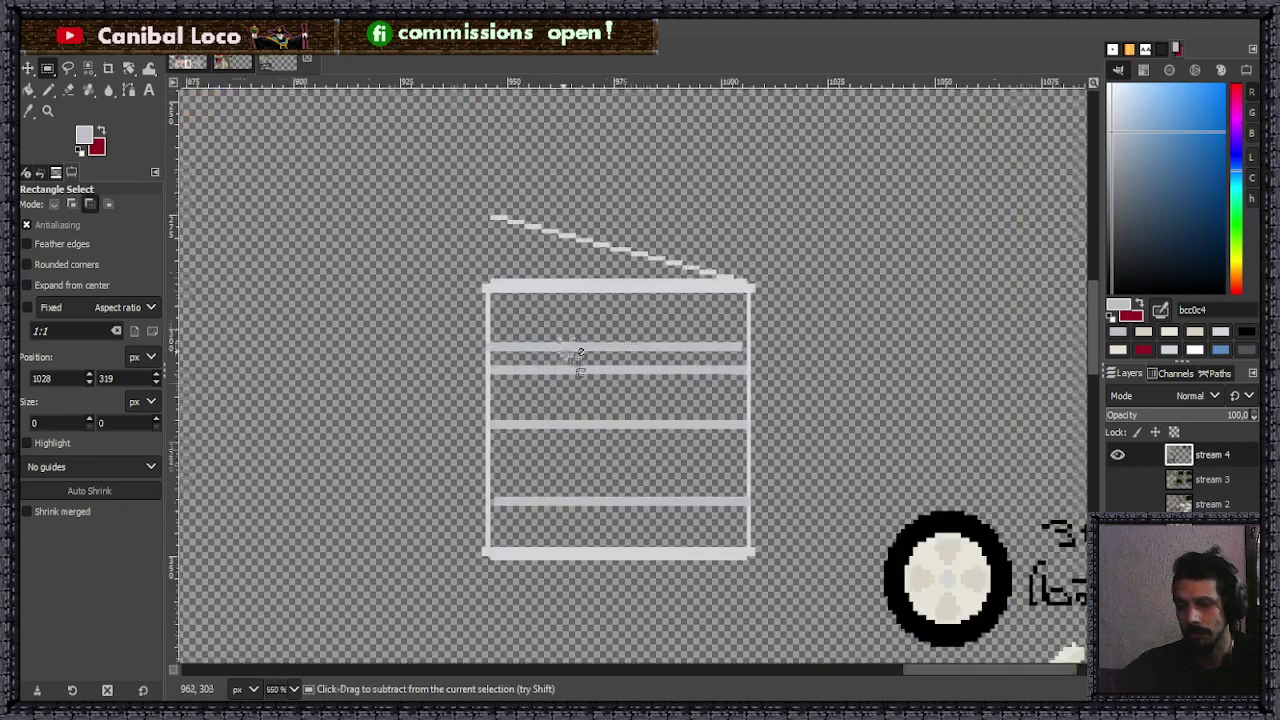
{"action": "scroll", "coordinate": [574, 341], "scroll_direction": "up", "scroll_amount": 3}
{"action": "left_click_drag", "start_coordinate": [348, 368], "coordinate": [561, 432]}
{"action": "key", "text": "ctrl+v"}
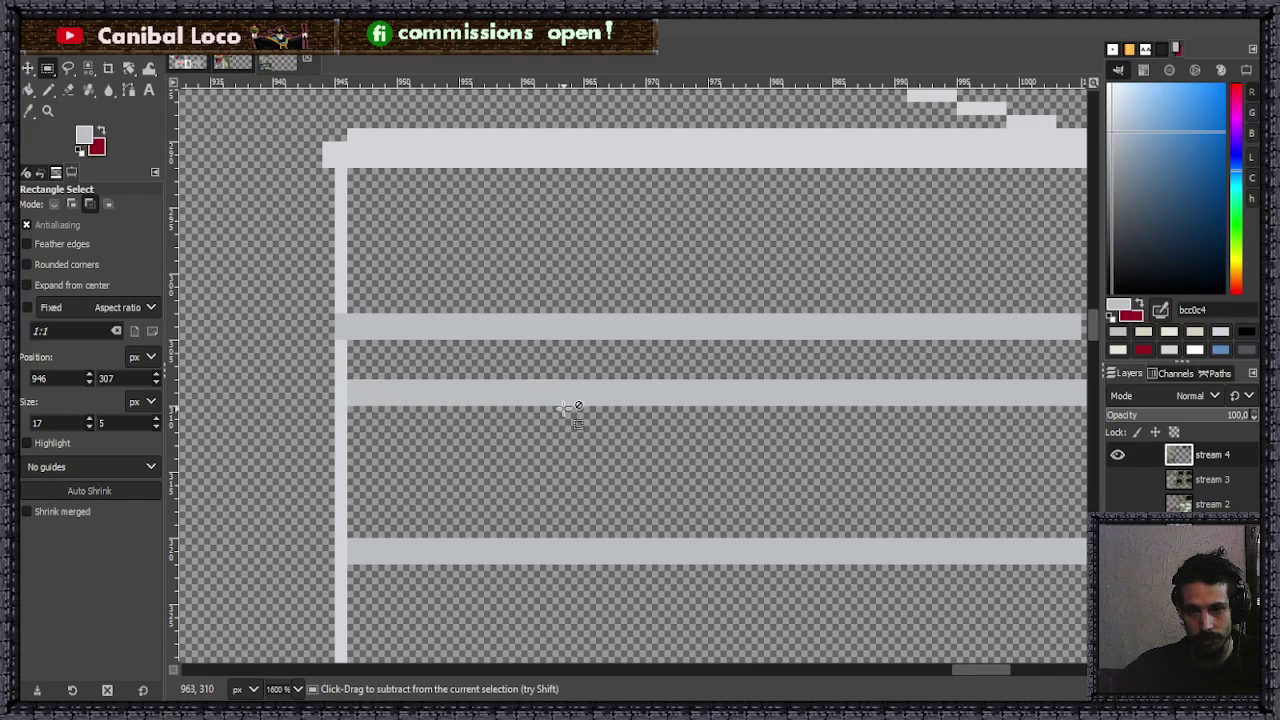
{"action": "left_click_drag", "start_coordinate": [527, 341], "coordinate": [539, 341]}
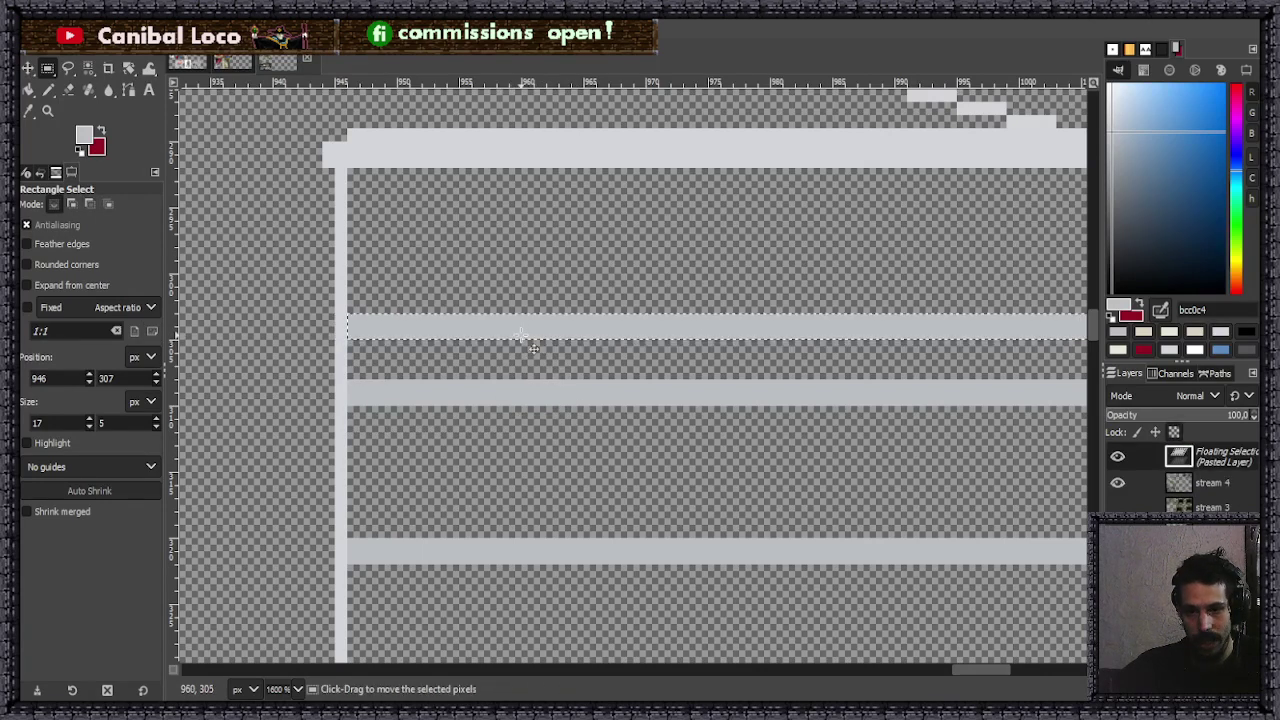
{"action": "left_click", "coordinate": [410, 415]}
- Select the 60 × 4 px area around the second band from the top, delete it and clear the selection
{"action": "left_click_drag", "start_coordinate": [352, 380], "coordinate": [921, 443]}
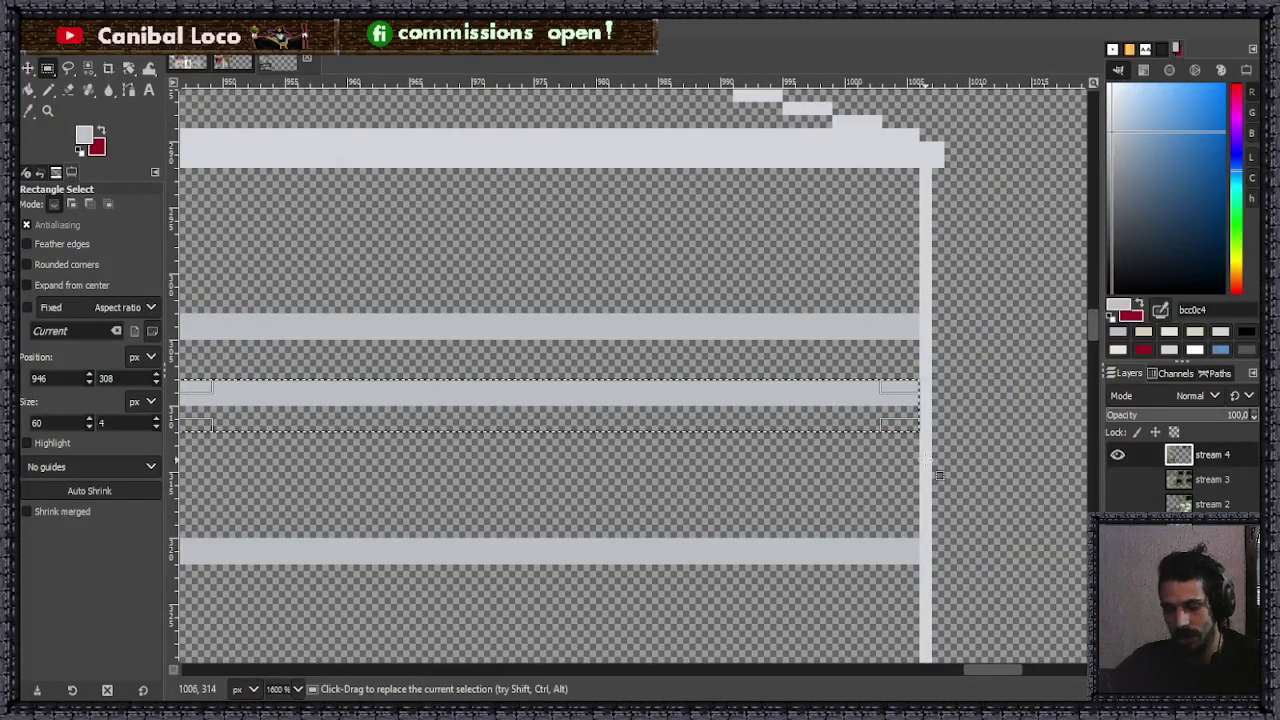
{"action": "key", "text": "Delete"}
{"action": "left_click", "coordinate": [1010, 447]}
{"action": "scroll", "coordinate": [760, 455], "scroll_direction": "down", "scroll_amount": 5}
{"action": "scroll", "coordinate": [680, 380], "scroll_direction": "up", "scroll_amount": 3}
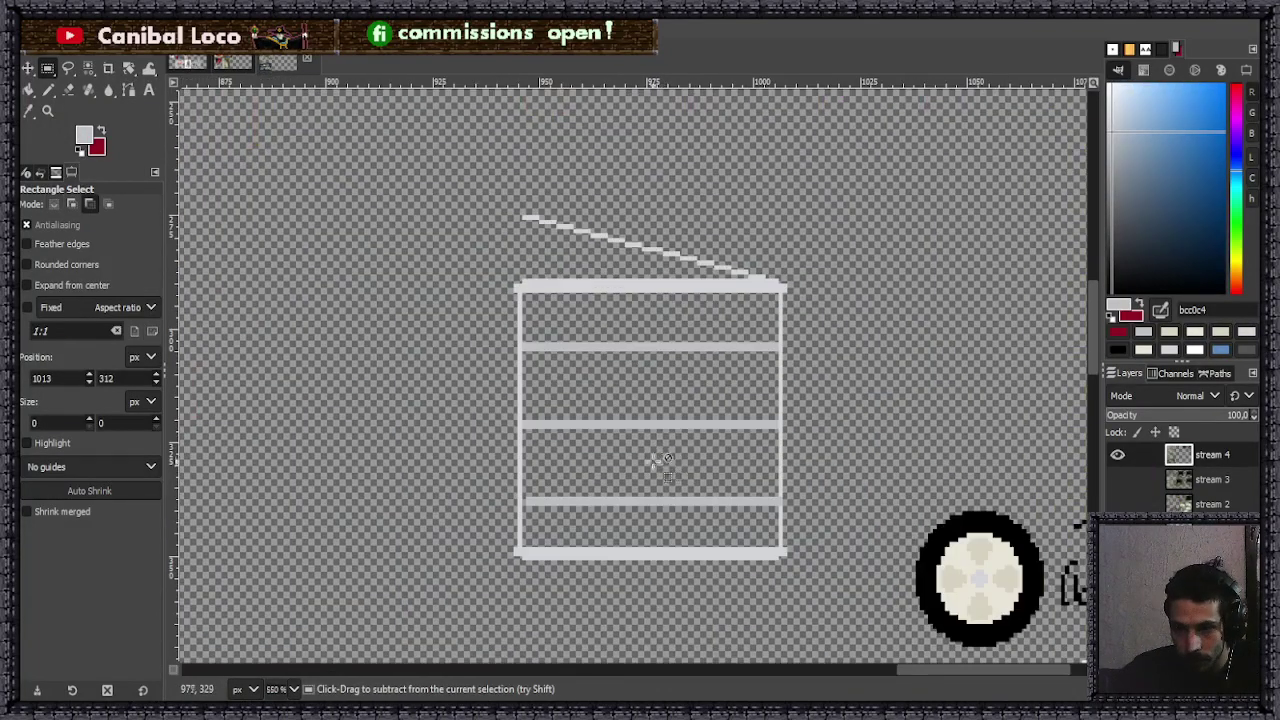
- Paste another copy of the band over the lowest one, aligned flush with the can's side wall, and anchor it
{"action": "scroll", "coordinate": [565, 487], "scroll_direction": "up", "scroll_amount": 3}
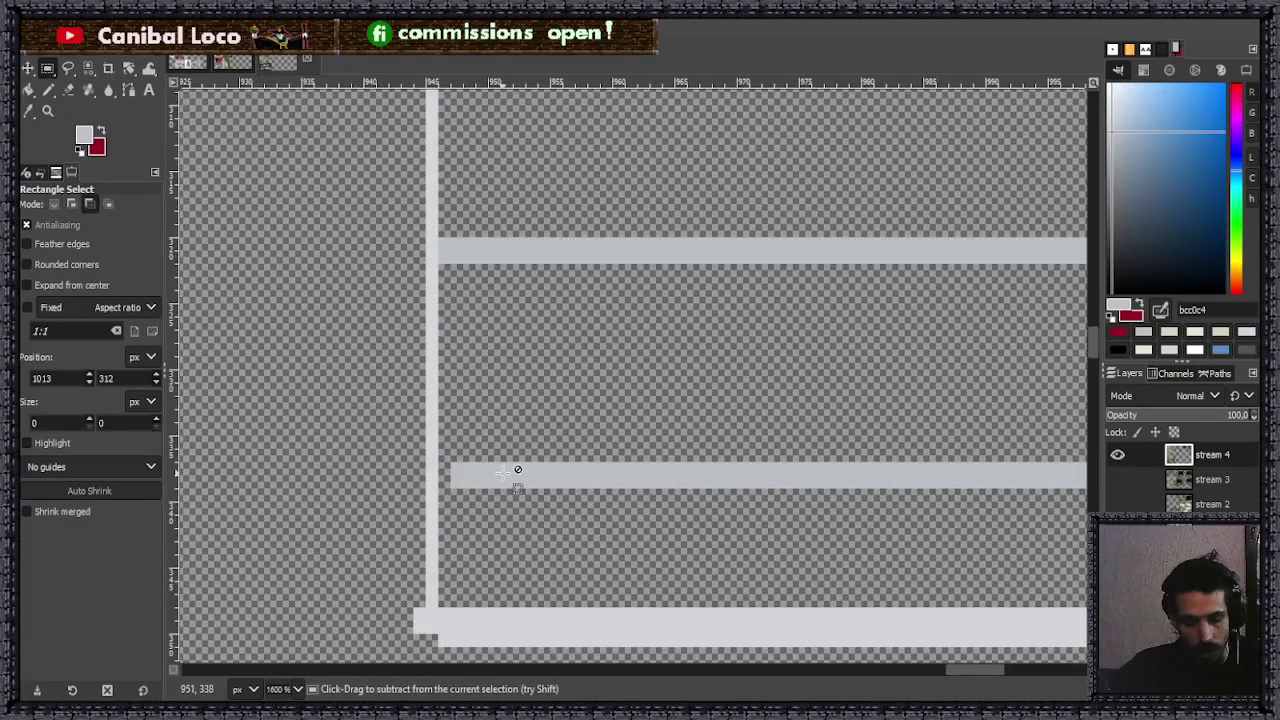
{"action": "key", "text": "ctrl+v"}
{"action": "left_click_drag", "start_coordinate": [508, 371], "coordinate": [660, 475]}
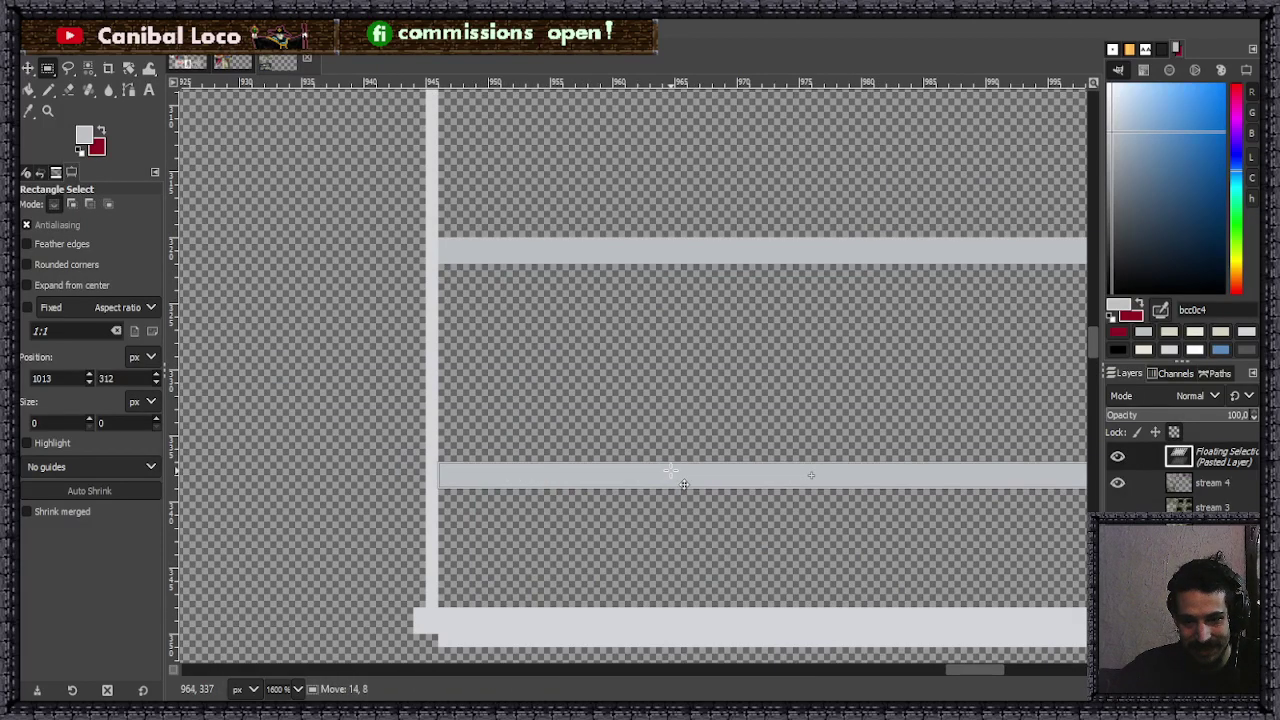
{"action": "left_click", "coordinate": [668, 425]}
{"action": "key", "text": "n"}
{"action": "scroll", "coordinate": [706, 386], "scroll_direction": "down", "scroll_amount": 5}
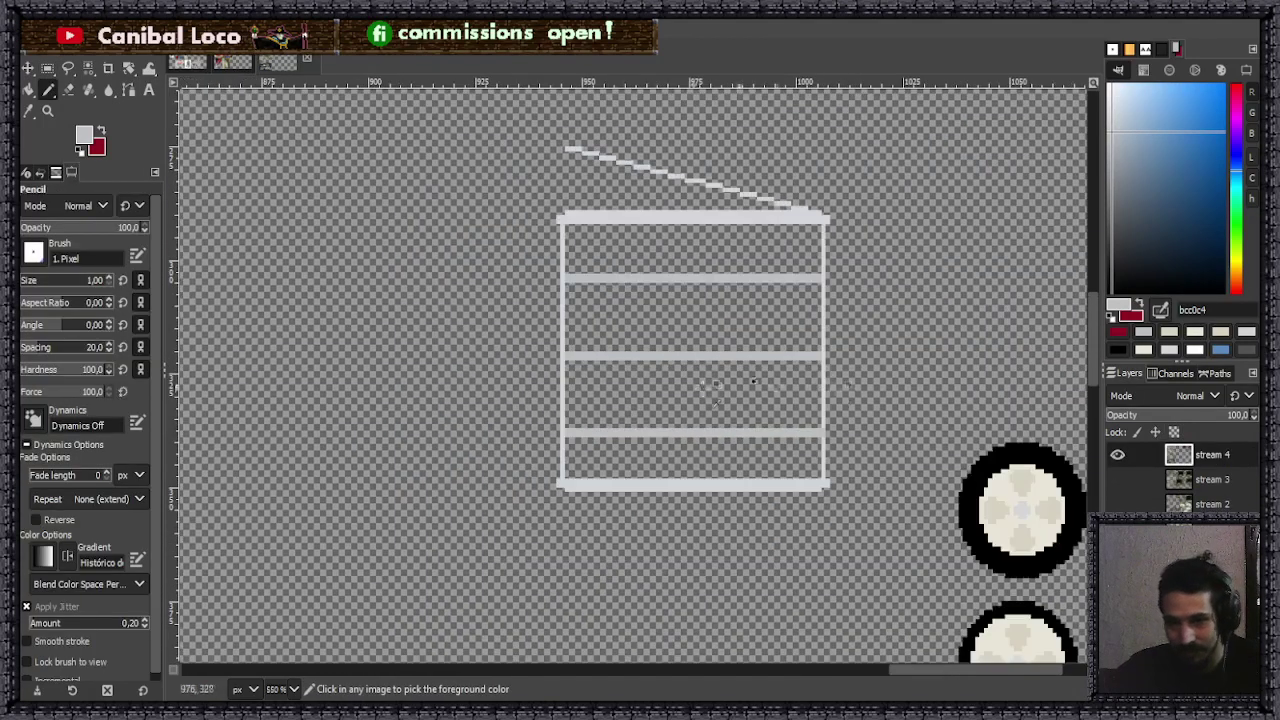
- Try filling the can's four sections between the bands with the can outline's light grey d2d5d8
{"action": "scroll", "coordinate": [840, 460], "scroll_direction": "up", "scroll_amount": 8}
{"action": "scroll", "coordinate": [737, 372], "scroll_direction": "up", "scroll_amount": 1}
{"action": "scroll", "coordinate": [720, 430], "scroll_direction": "down", "scroll_amount": 6}
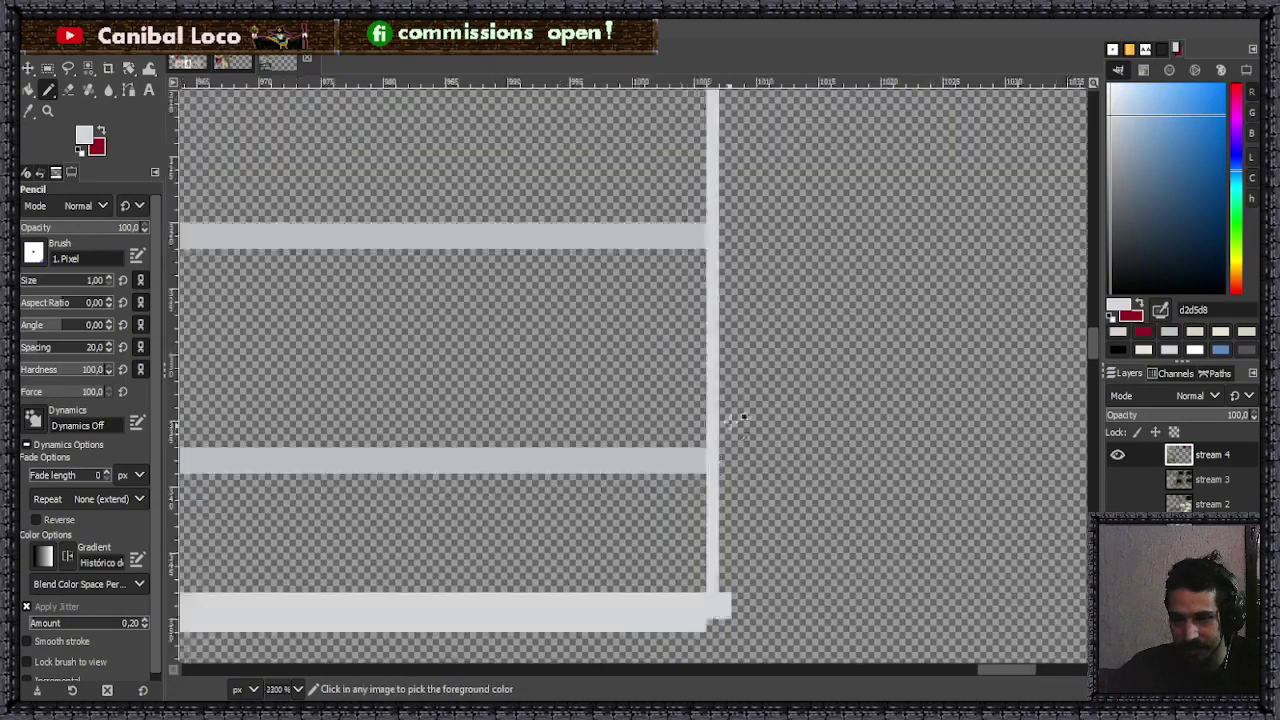
{"action": "key", "text": "shift+b"}
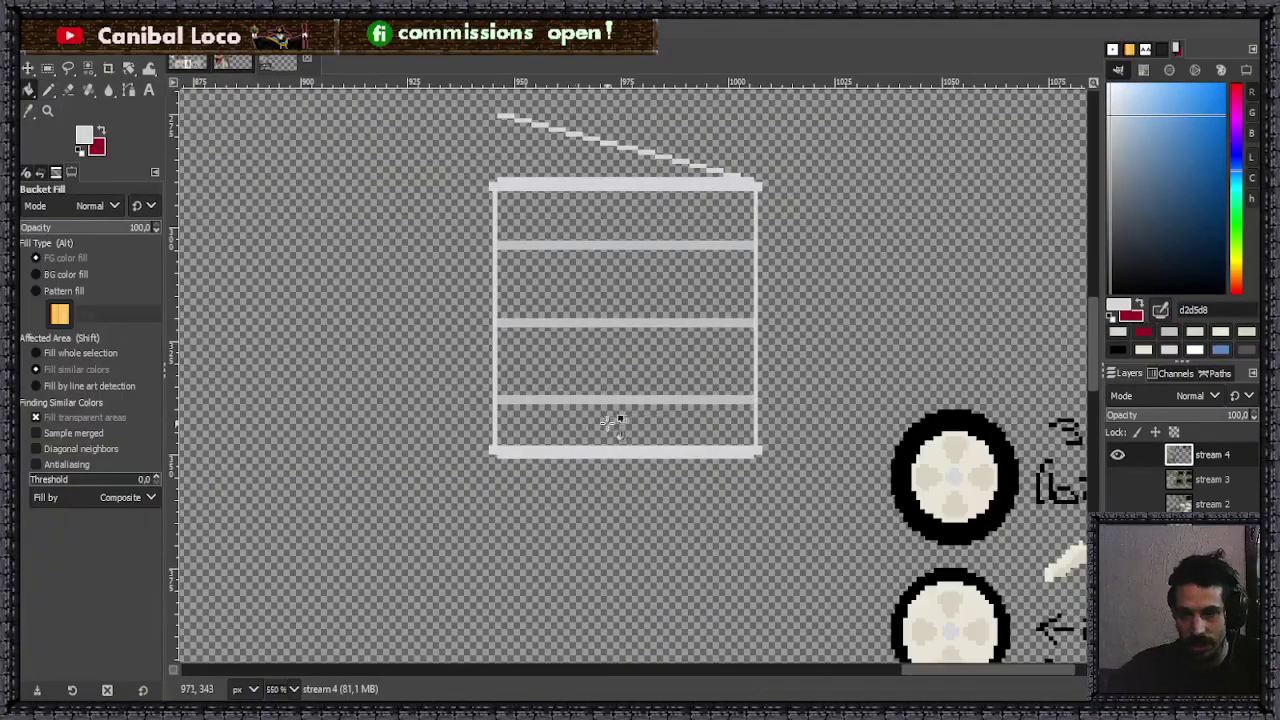
{"action": "left_click", "coordinate": [612, 425]}
{"action": "left_click", "coordinate": [630, 360]}
{"action": "left_click", "coordinate": [628, 280]}
{"action": "left_click", "coordinate": [651, 232]}
{"action": "scroll", "coordinate": [580, 400], "scroll_direction": "down", "scroll_amount": 3}
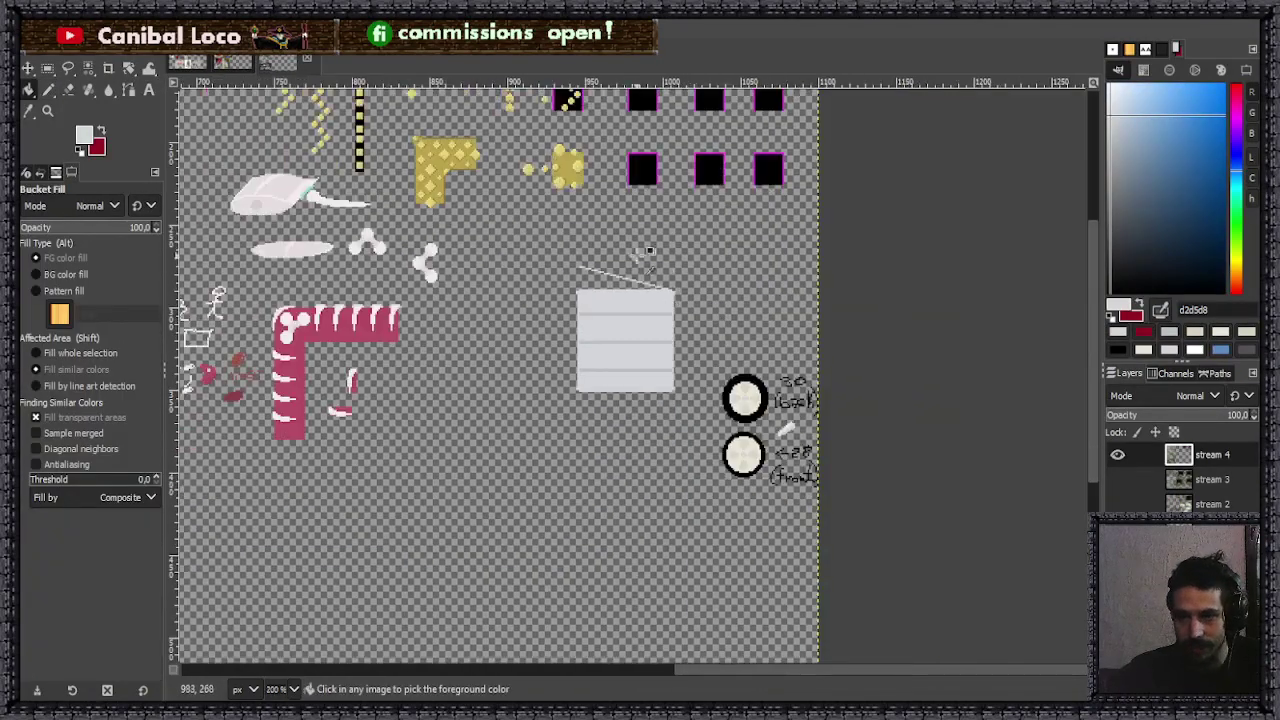
{"action": "scroll", "coordinate": [626, 334], "scroll_direction": "up", "scroll_amount": 4}
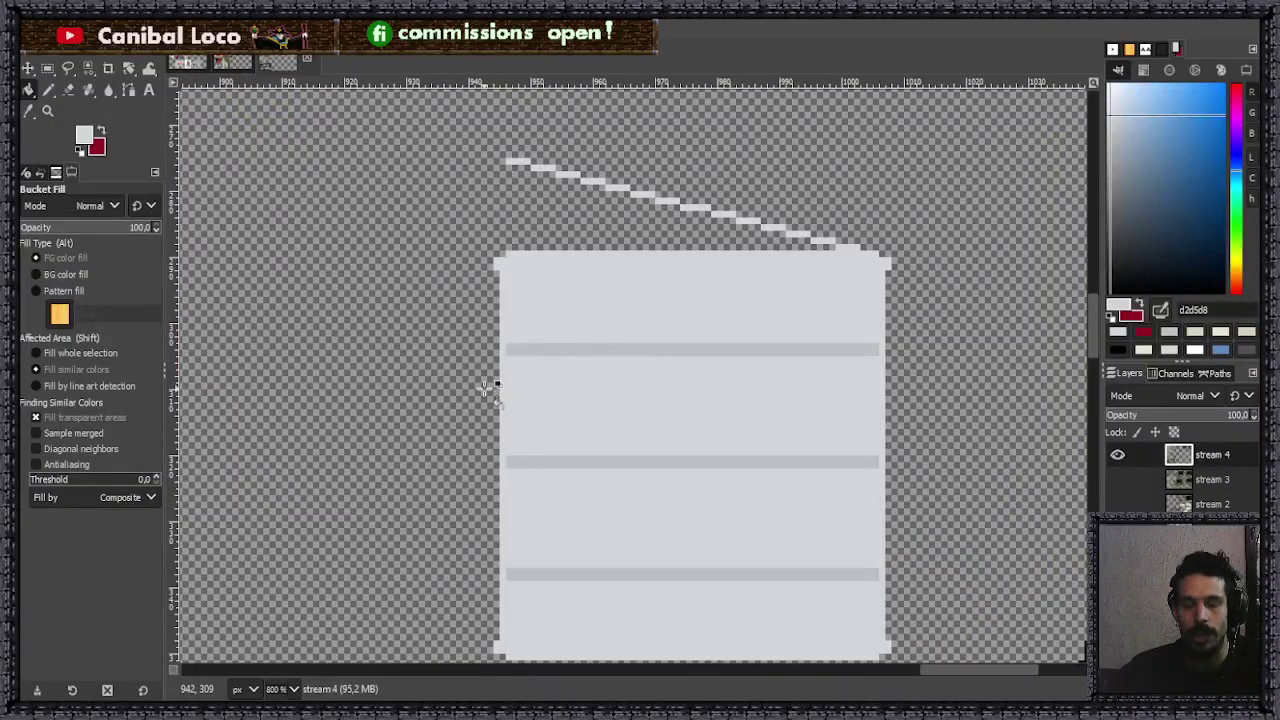
{"action": "key", "text": "ctrl"}
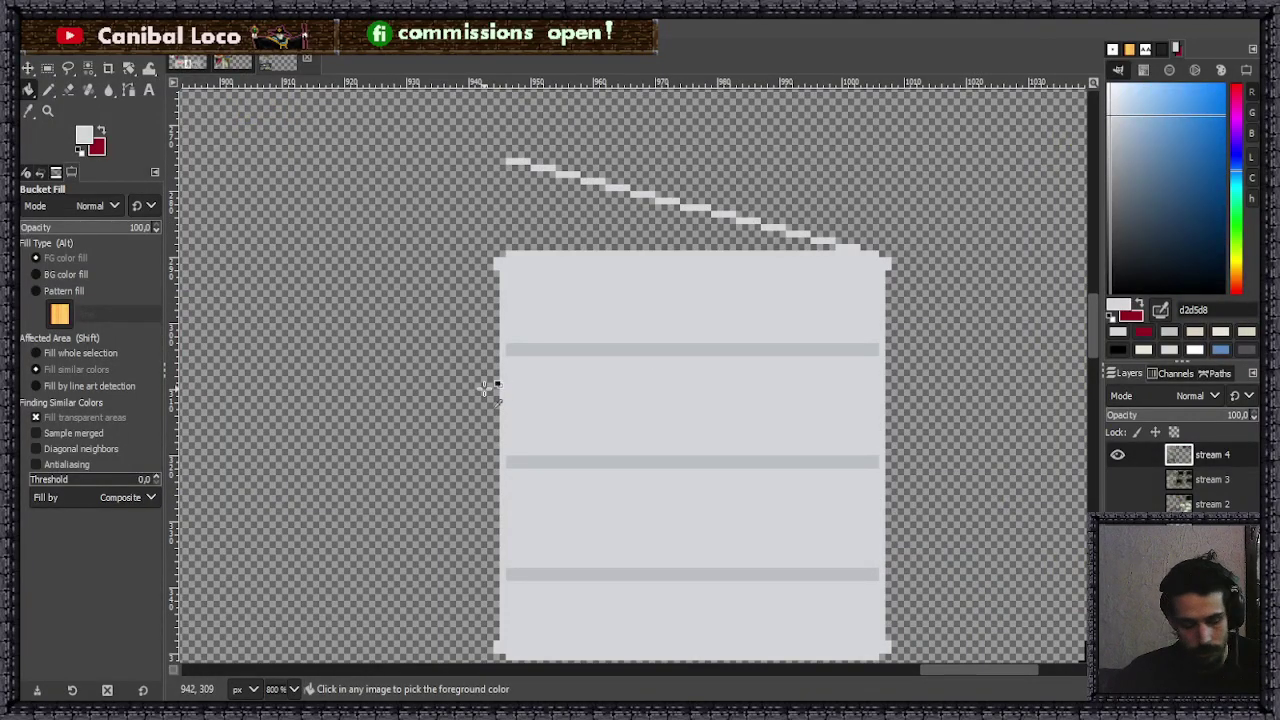
{"action": "scroll", "coordinate": [769, 510], "scroll_direction": "down", "scroll_amount": 3}
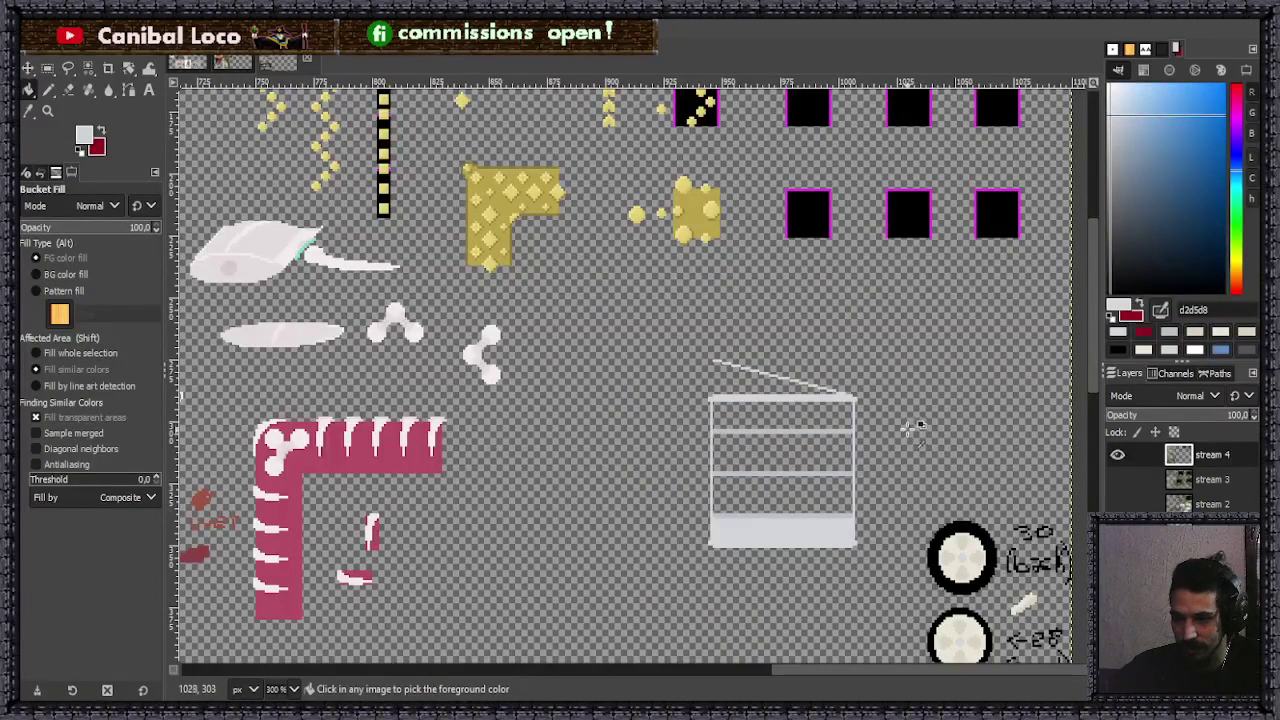
- Save the image to stream.xcf and check the banded can outline at actual size among the other sketches
{"action": "key", "text": "ctrl+s"}
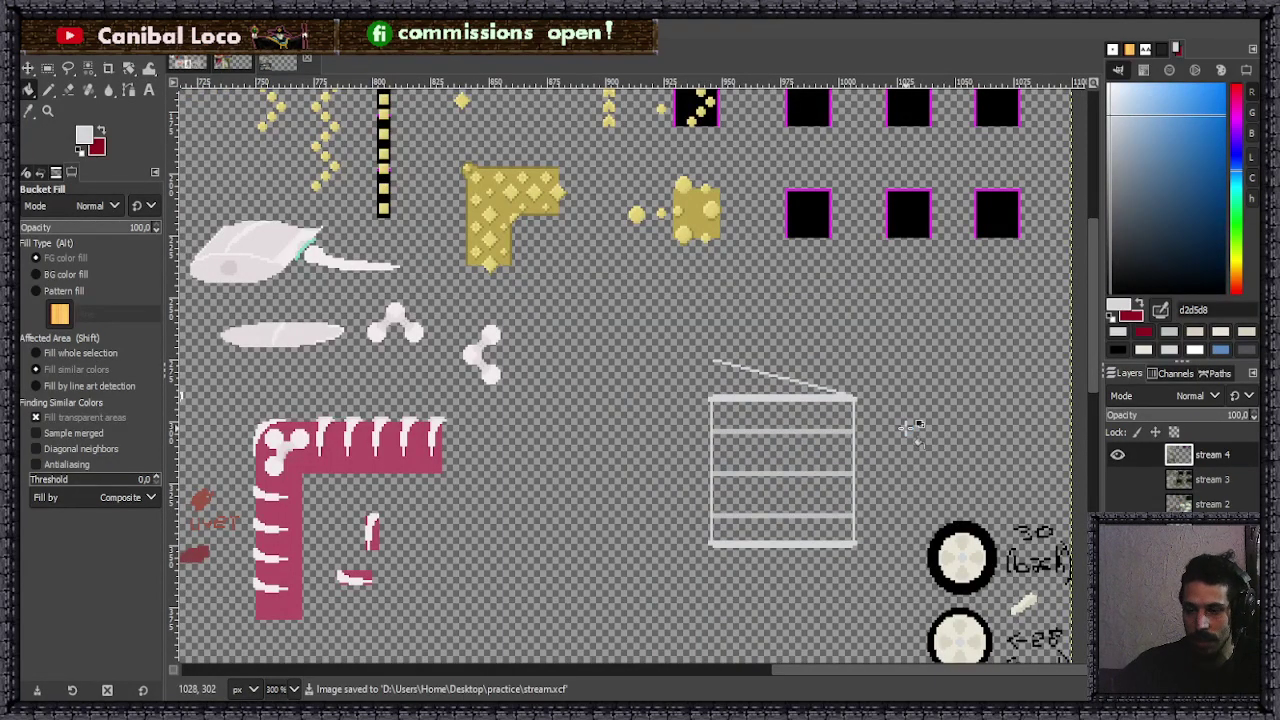
{"action": "key", "text": "r"}
{"action": "key", "text": "n"}
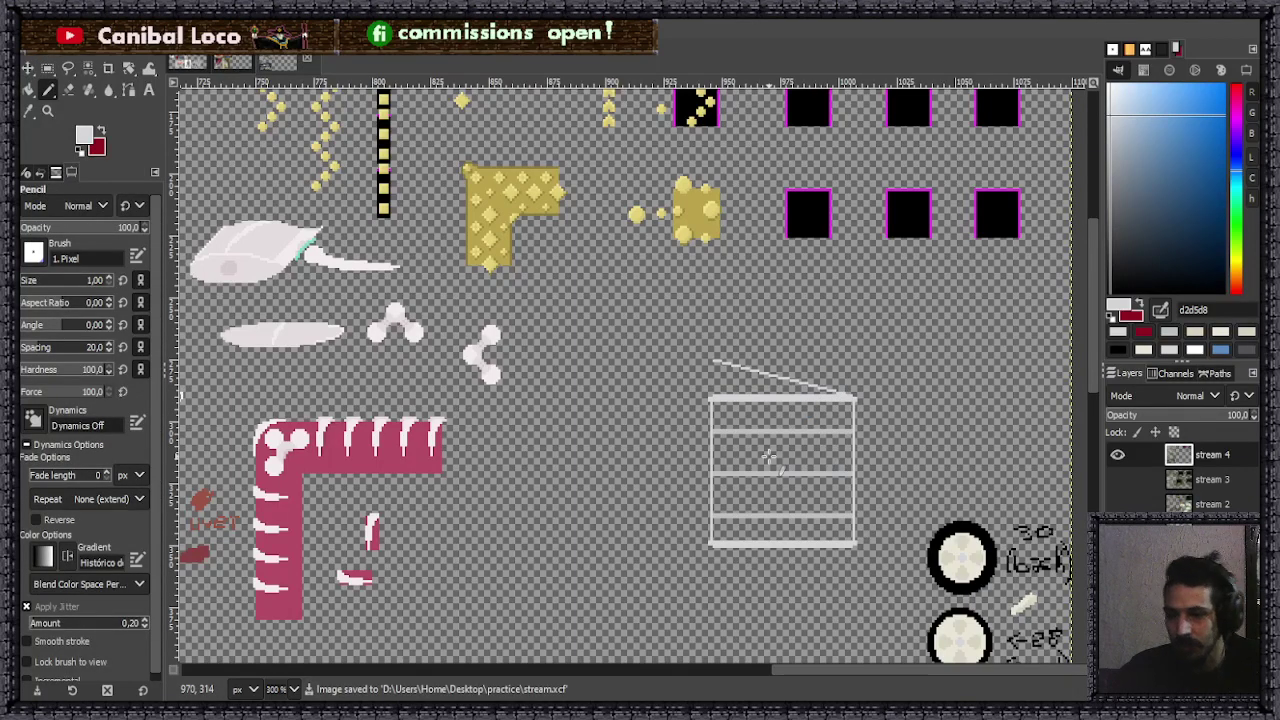
{"action": "key", "text": "1"}
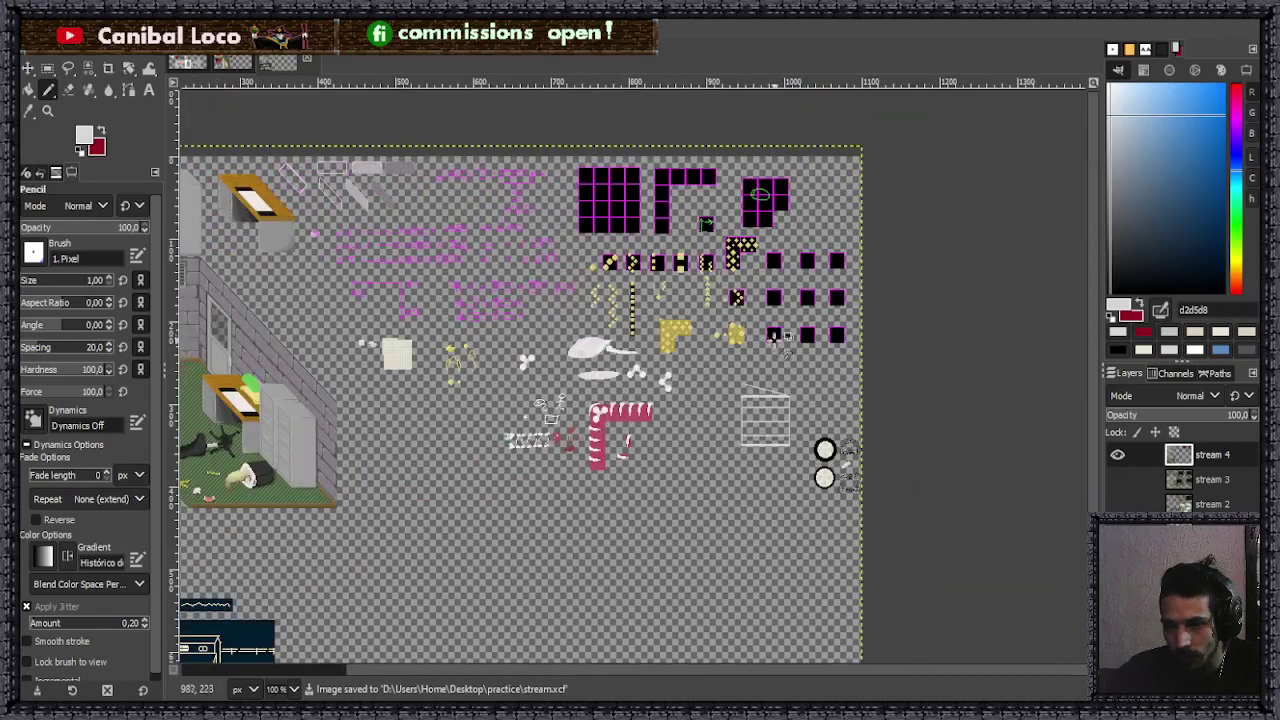
{"action": "key", "text": "plus"}
{"action": "key", "text": "plus"}
{"action": "key", "text": "plus"}
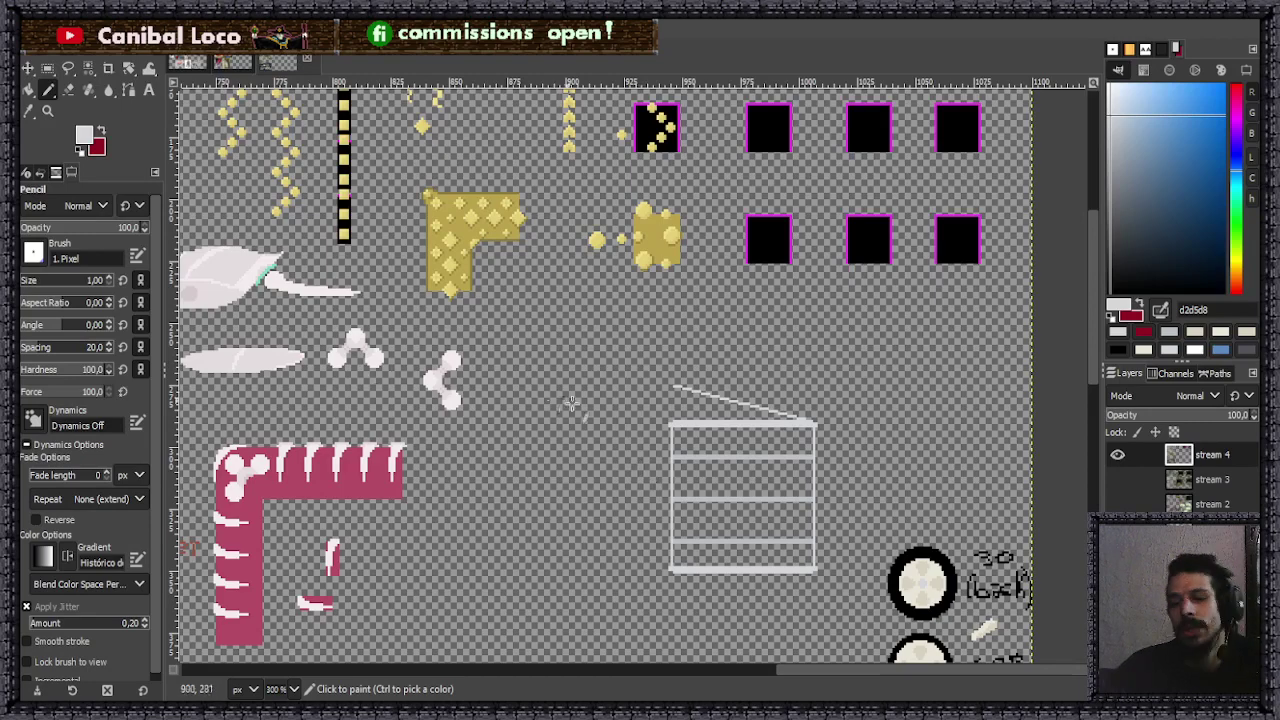
- Save stream.xcf again and look over the can outline beside the front and back wheels
{"action": "key", "text": "ctrl+s"}
{"action": "scroll", "coordinate": [845, 487], "scroll_direction": "down", "scroll_amount": 1}
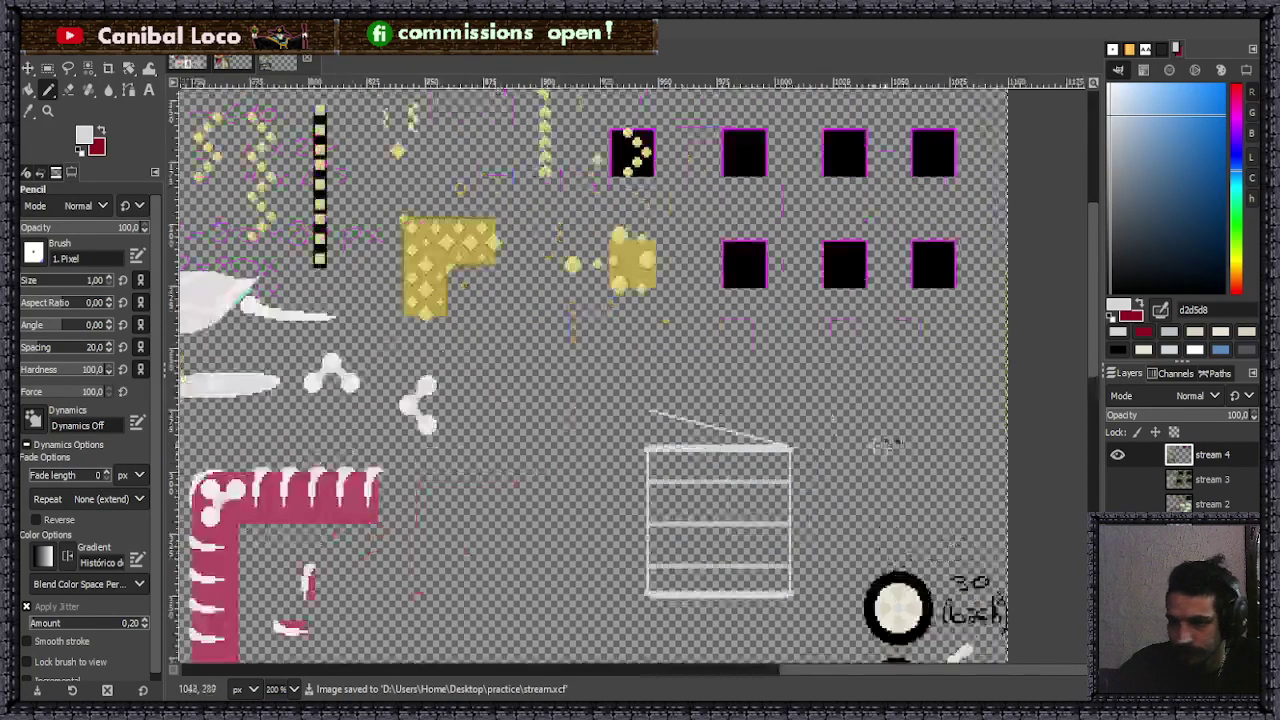
{"action": "scroll", "coordinate": [829, 529], "scroll_direction": "up", "scroll_amount": 4}
{"action": "scroll", "coordinate": [829, 517], "scroll_direction": "down", "scroll_amount": 4}
{"action": "scroll", "coordinate": [837, 420], "scroll_direction": "up", "scroll_amount": 3}
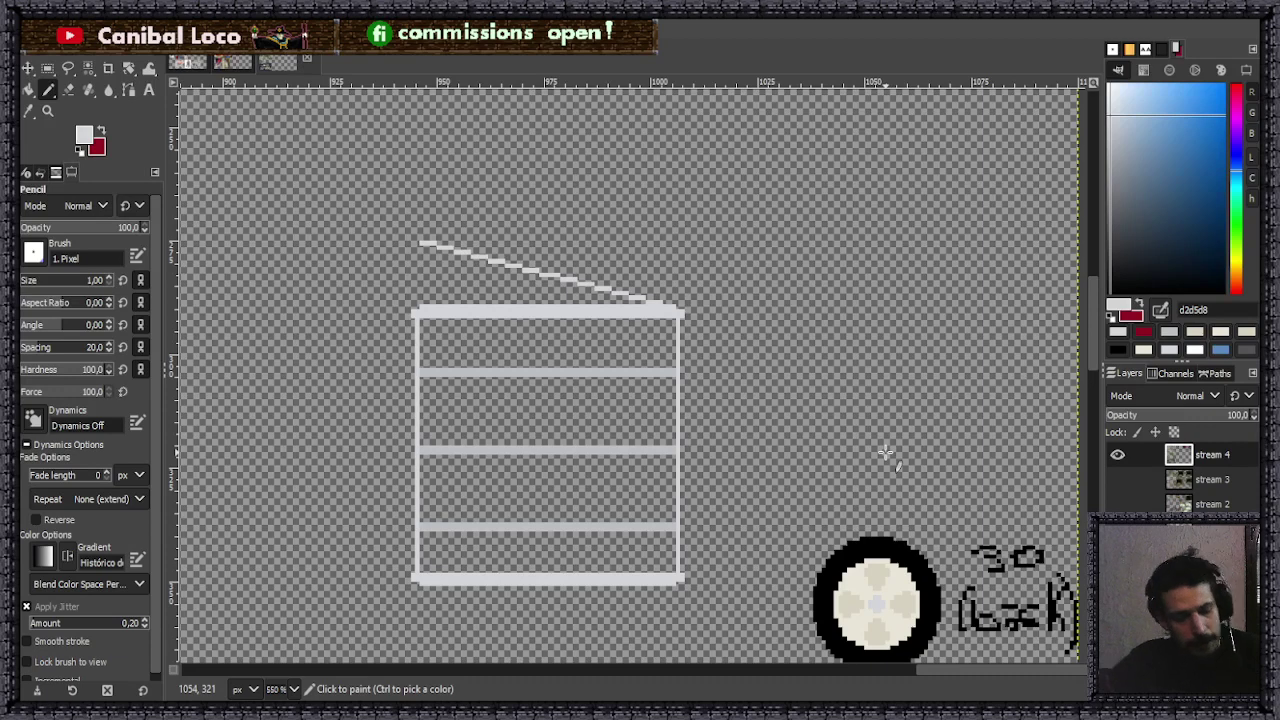
{"action": "key", "text": "ctrl+s"}
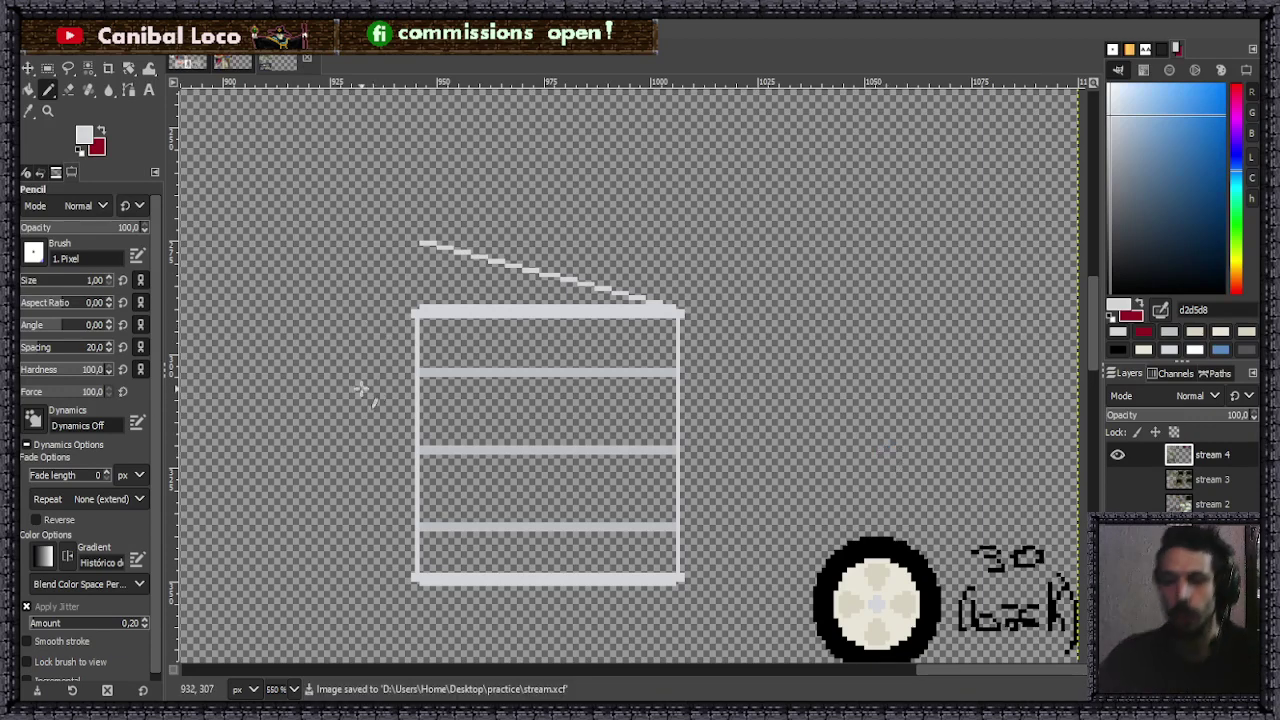
{"action": "scroll", "coordinate": [343, 471], "scroll_direction": "down", "scroll_amount": 4}
{"action": "scroll", "coordinate": [523, 466], "scroll_direction": "up", "scroll_amount": 3}
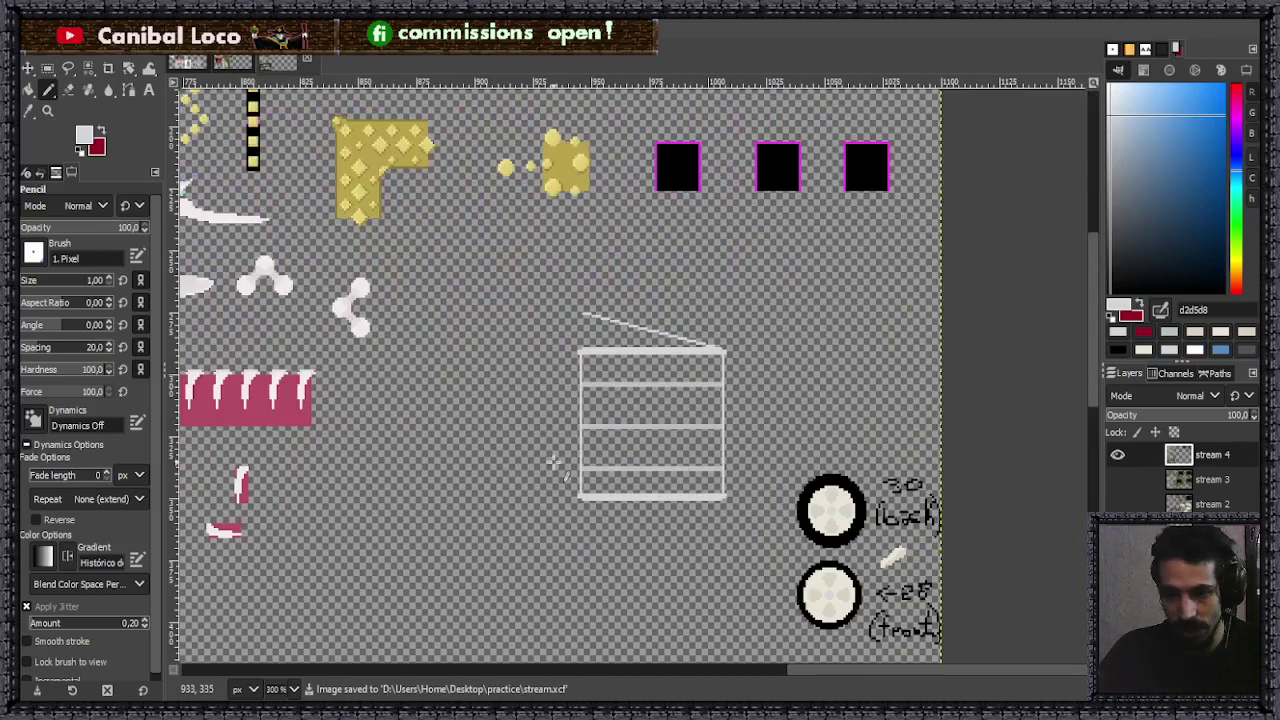
{"action": "scroll", "coordinate": [628, 497], "scroll_direction": "down", "scroll_amount": 3}
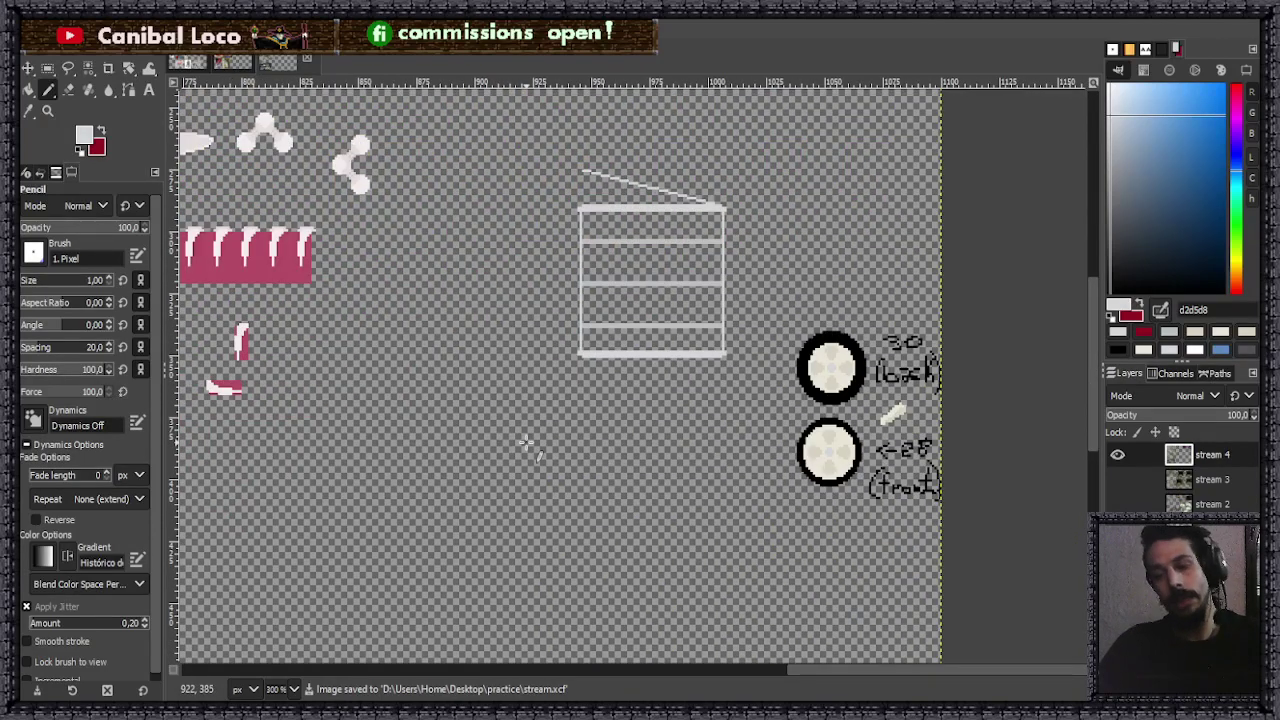
- Examine the rotary tool, rat and coffee-can photos in the reference image, and return to the stream drawing
{"action": "left_click", "coordinate": [252, 62]}
{"action": "scroll", "coordinate": [472, 368], "scroll_direction": "down", "scroll_amount": 4}
{"action": "scroll", "coordinate": [510, 452], "scroll_direction": "up", "scroll_amount": 5}
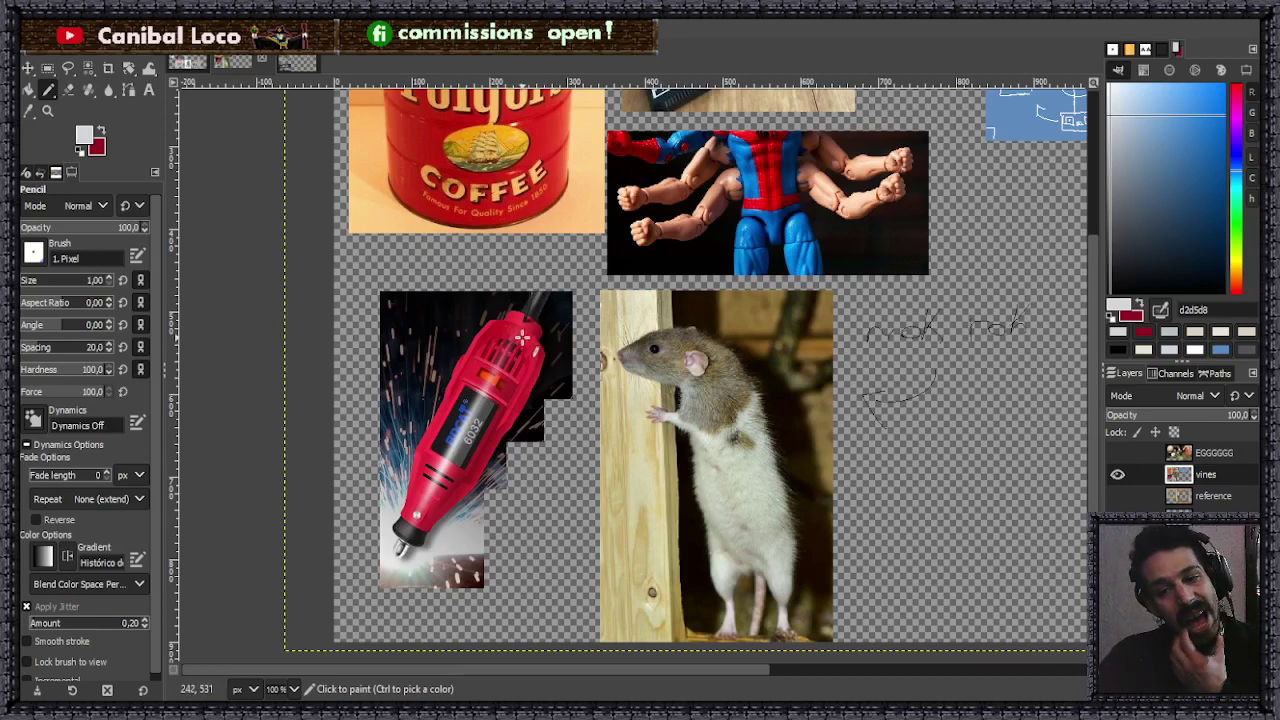
{"action": "scroll", "coordinate": [527, 338], "scroll_direction": "up", "scroll_amount": 2}
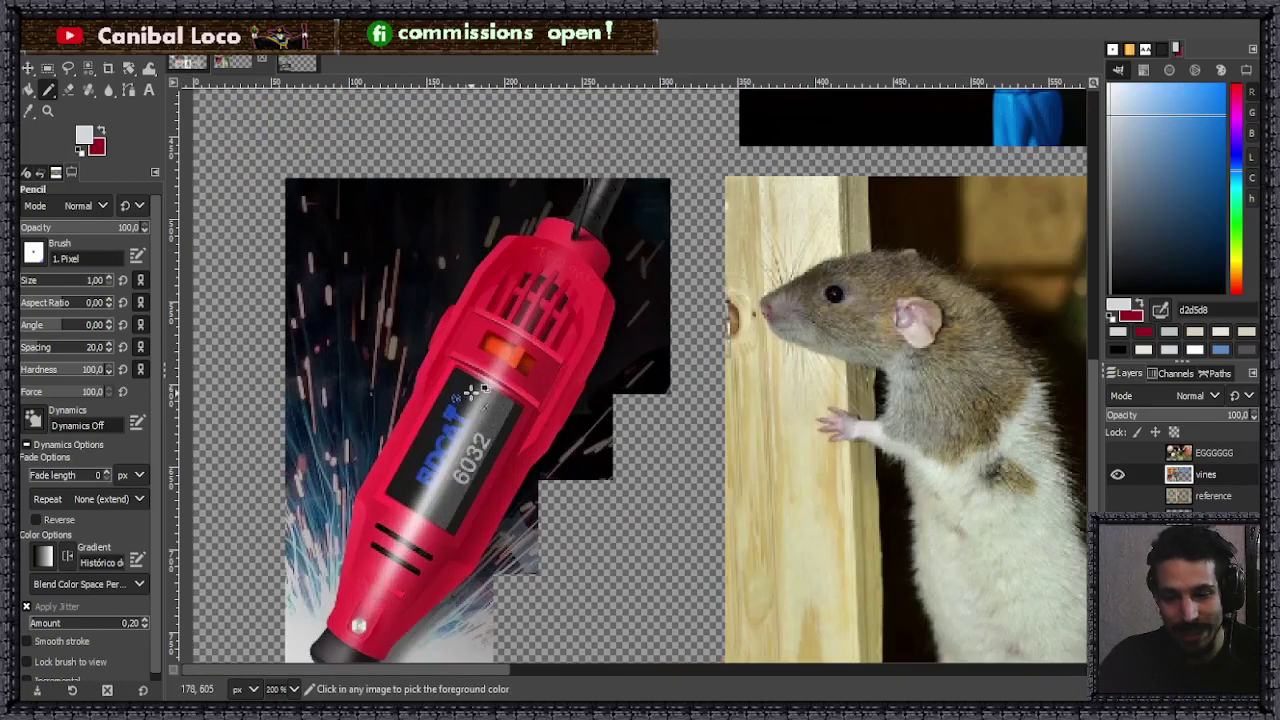
{"action": "scroll", "coordinate": [493, 366], "scroll_direction": "down", "scroll_amount": 1}
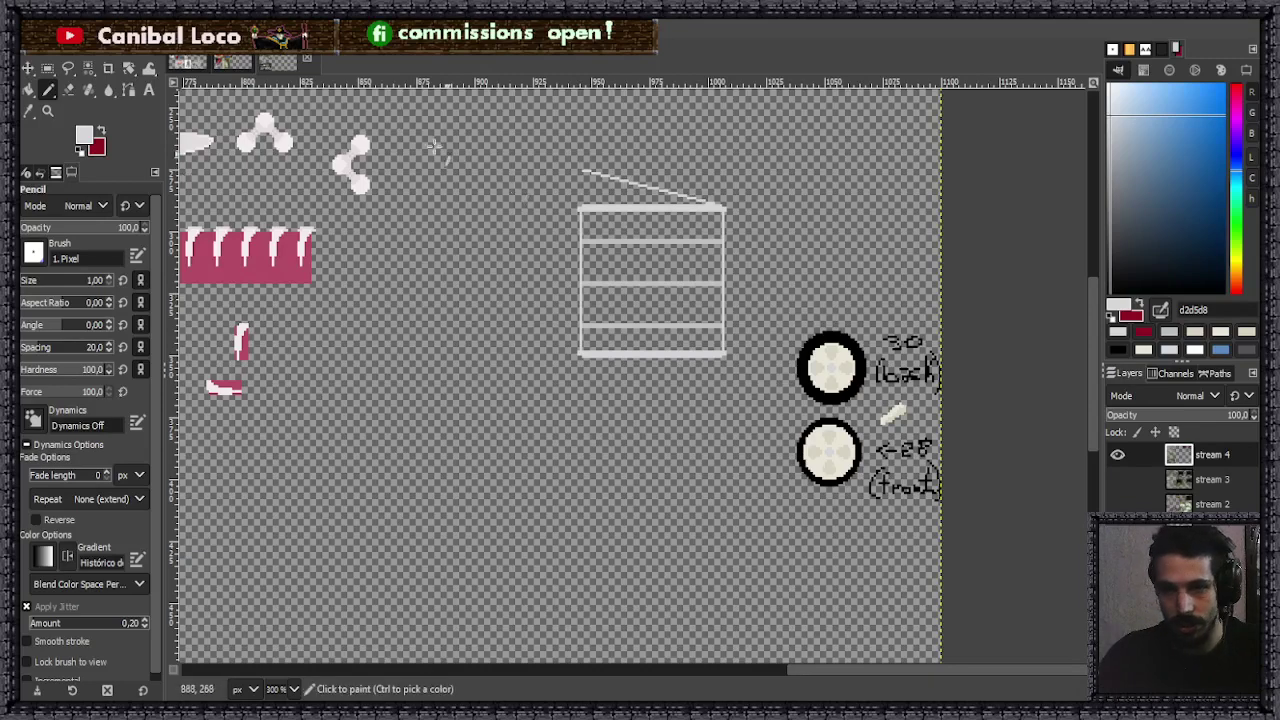
{"action": "left_click", "coordinate": [237, 62]}
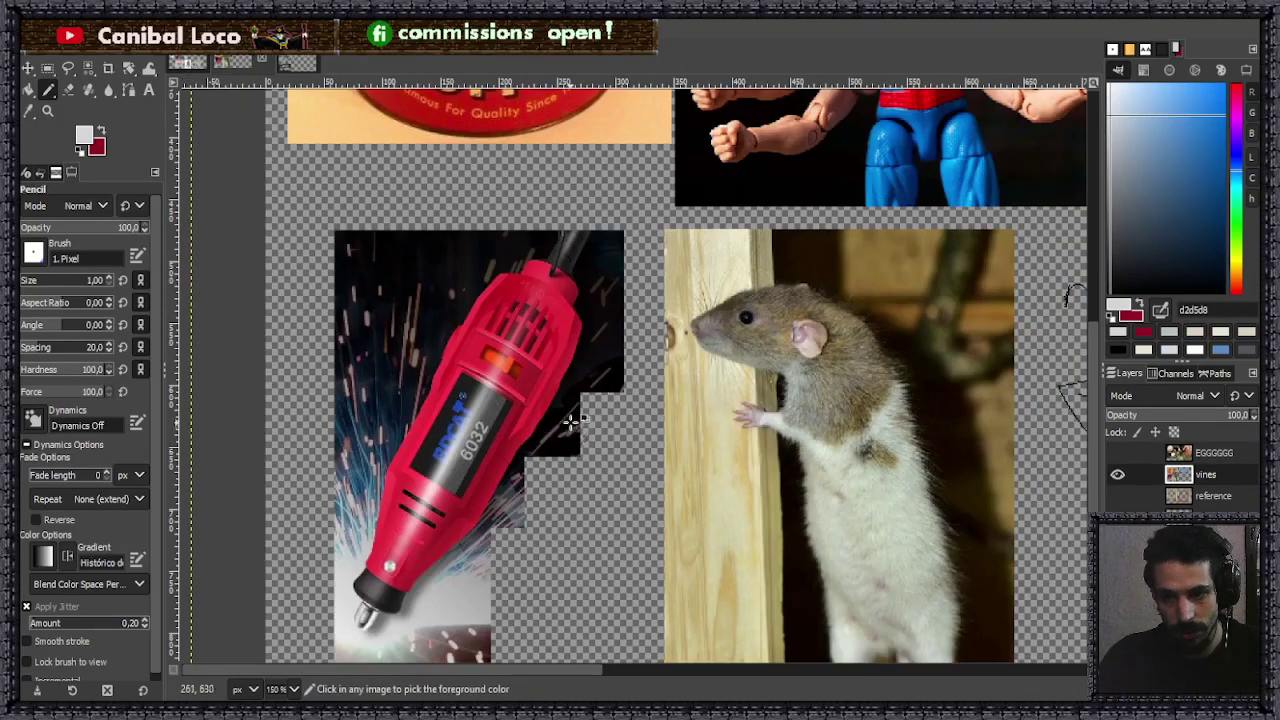
{"action": "scroll", "coordinate": [575, 380], "scroll_direction": "down", "scroll_amount": 2}
{"action": "scroll", "coordinate": [578, 364], "scroll_direction": "up", "scroll_amount": 1}
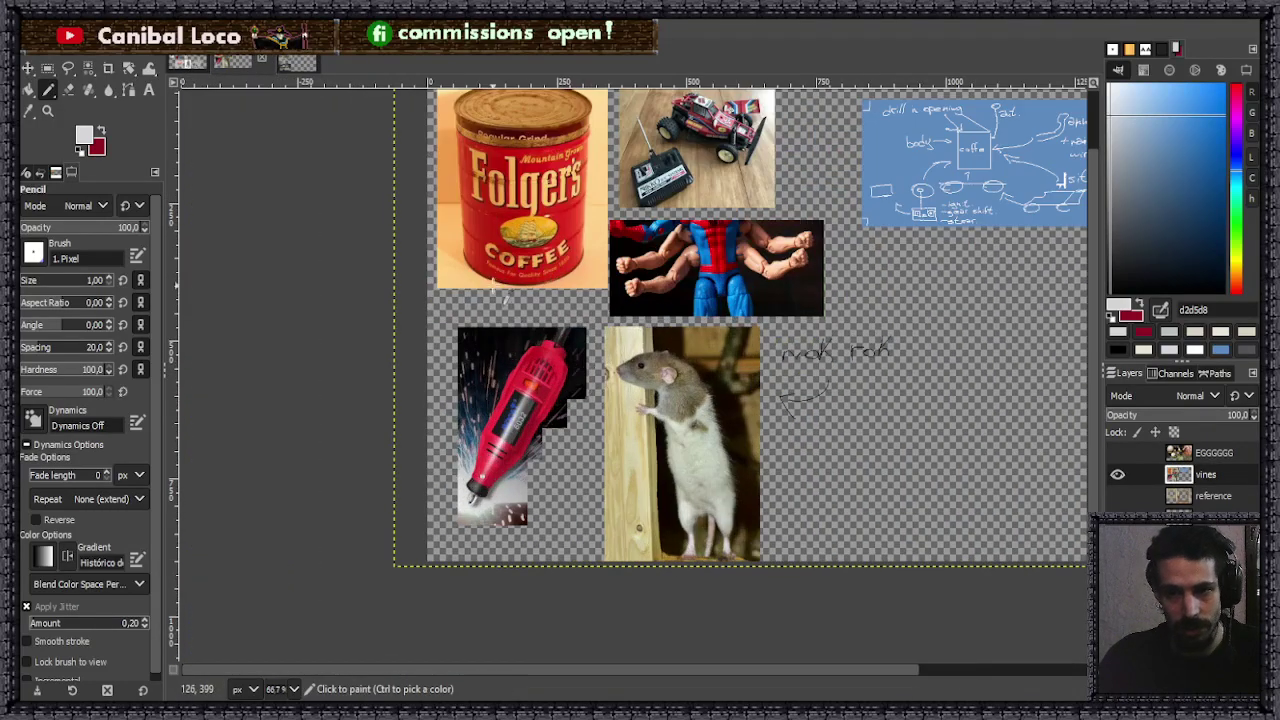
{"action": "left_click", "coordinate": [296, 63]}
- Copy the 32 × 33 px area around the back wheel, paste it and place it over the can's lower-right corner
{"action": "scroll", "coordinate": [775, 345], "scroll_direction": "up", "scroll_amount": 2}
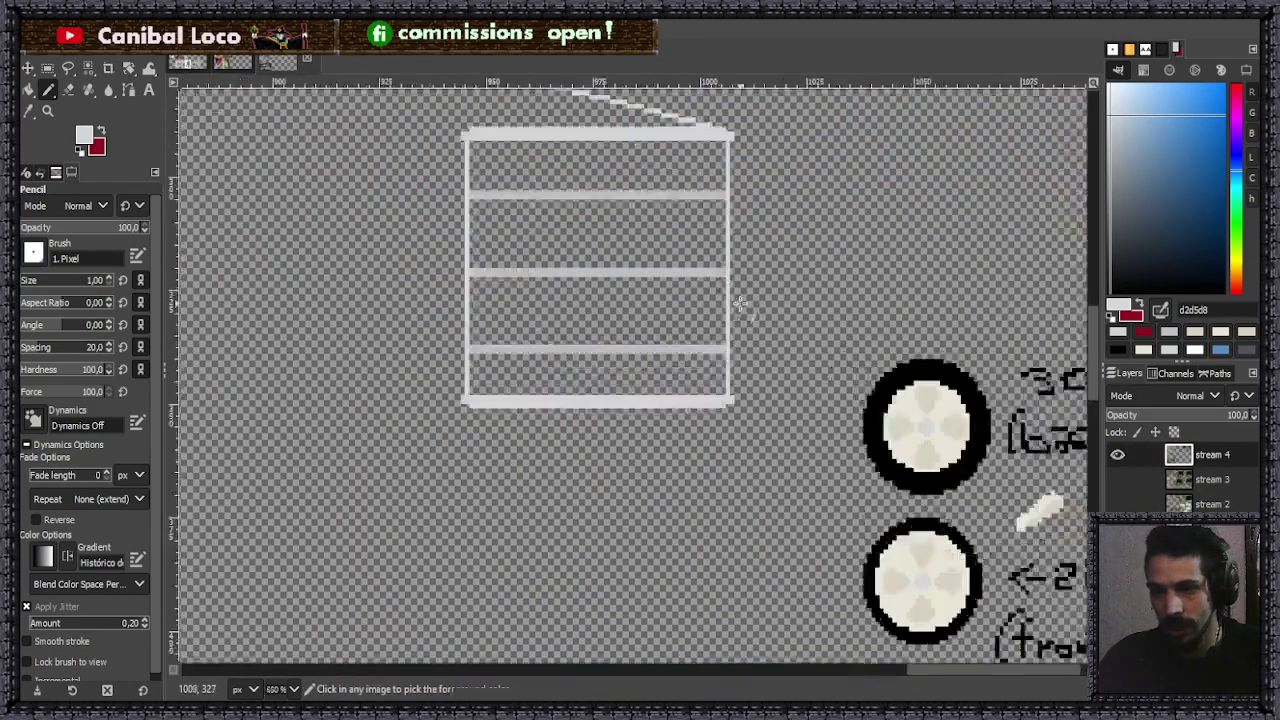
{"action": "key", "text": "r"}
{"action": "left_click_drag", "start_coordinate": [866, 351], "coordinate": [991, 502]}
{"action": "left_click_drag", "start_coordinate": [886, 424], "coordinate": [801, 496]}
{"action": "key", "text": "ctrl+c"}
{"action": "key", "text": "ctrl+v"}
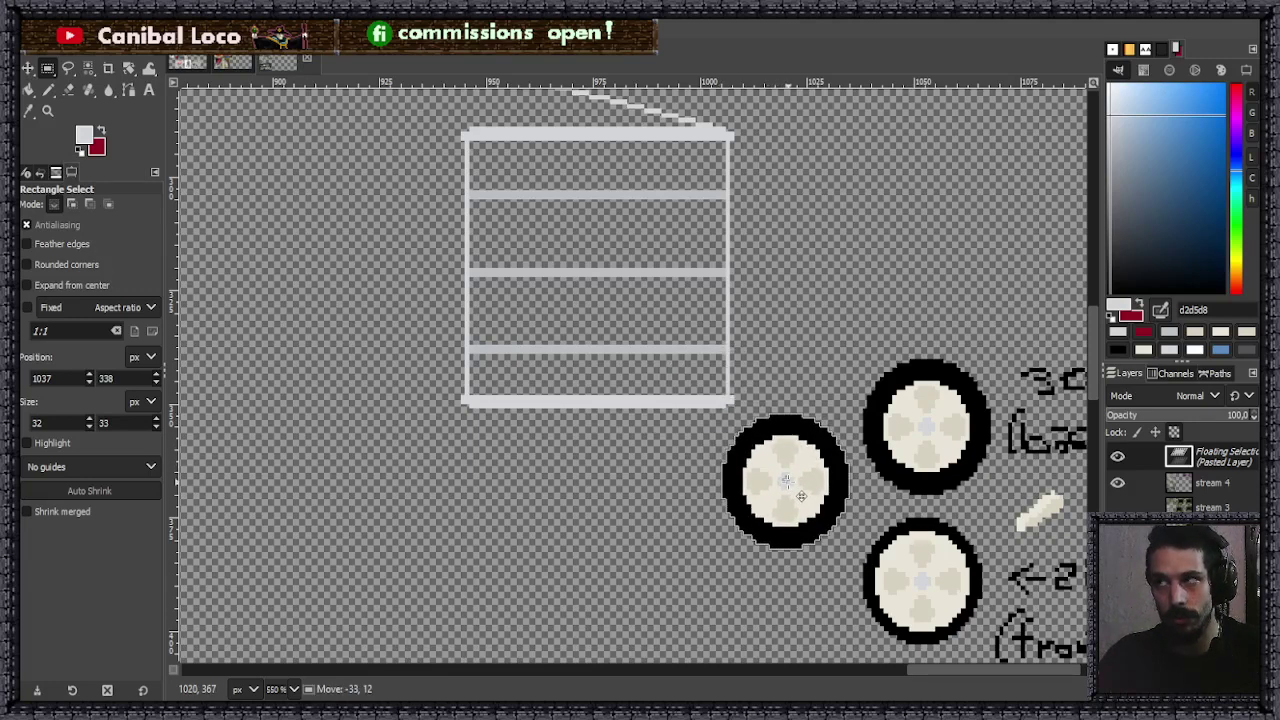
{"action": "left_click_drag", "start_coordinate": [801, 496], "coordinate": [721, 402]}
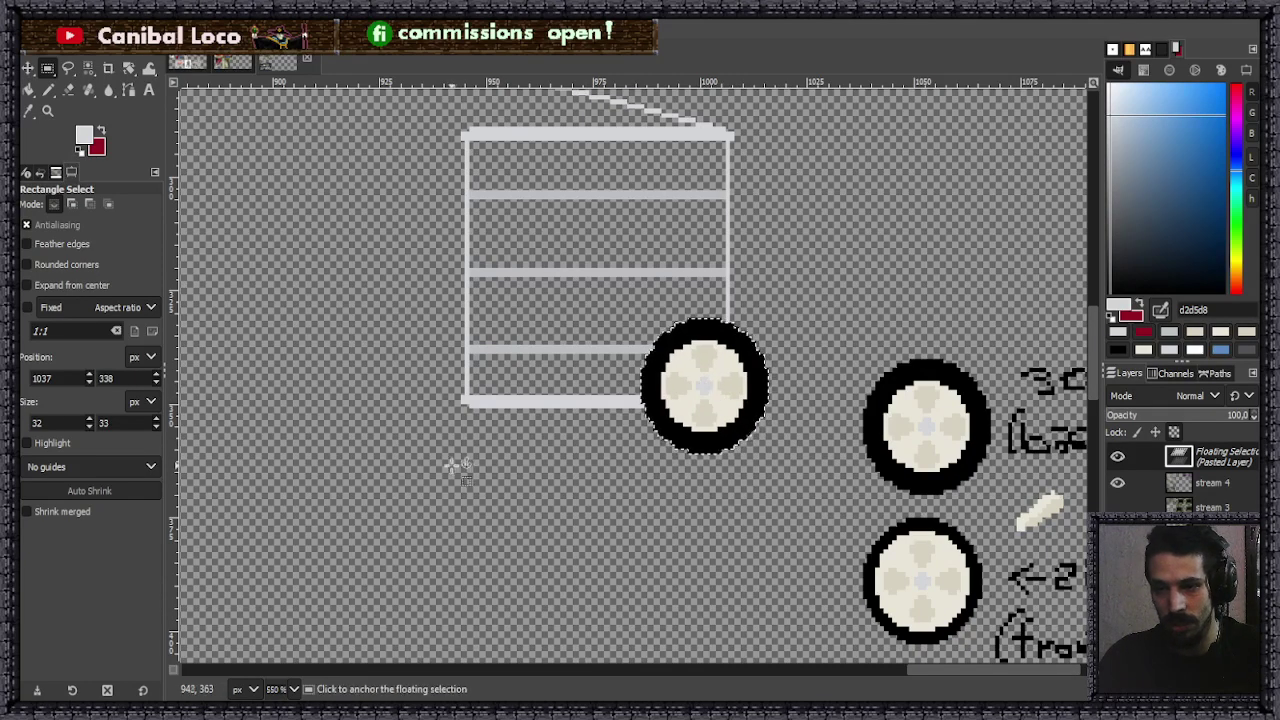
- Move the pasted wheel off the can into the empty area below it and anchor it
{"action": "scroll", "coordinate": [457, 457], "scroll_direction": "down", "scroll_amount": 4}
{"action": "scroll", "coordinate": [549, 427], "scroll_direction": "up", "scroll_amount": 2}
{"action": "scroll", "coordinate": [549, 427], "scroll_direction": "up", "scroll_amount": 1}
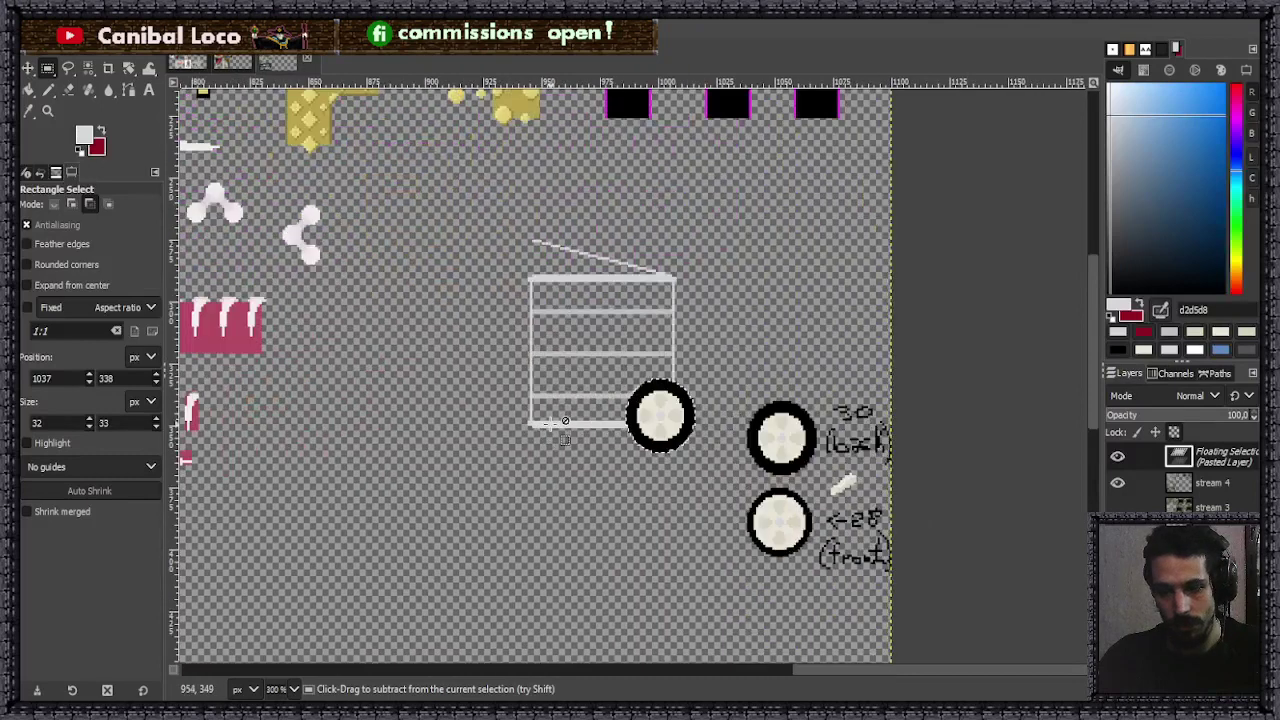
{"action": "left_click_drag", "start_coordinate": [672, 429], "coordinate": [640, 544]}
{"action": "left_click", "coordinate": [688, 510]}
- Copy the whole can outline with its lid line, paste it in the empty area below and left of the original, and anchor it
{"action": "left_click_drag", "start_coordinate": [516, 234], "coordinate": [706, 438]}
{"action": "key", "text": "ctrl+c"}
{"action": "left_click", "coordinate": [546, 457]}
{"action": "key", "text": "ctrl+v"}
{"action": "scroll", "coordinate": [546, 457], "scroll_direction": "down", "scroll_amount": 2}
{"action": "scroll", "coordinate": [580, 450], "scroll_direction": "up", "scroll_amount": 2}
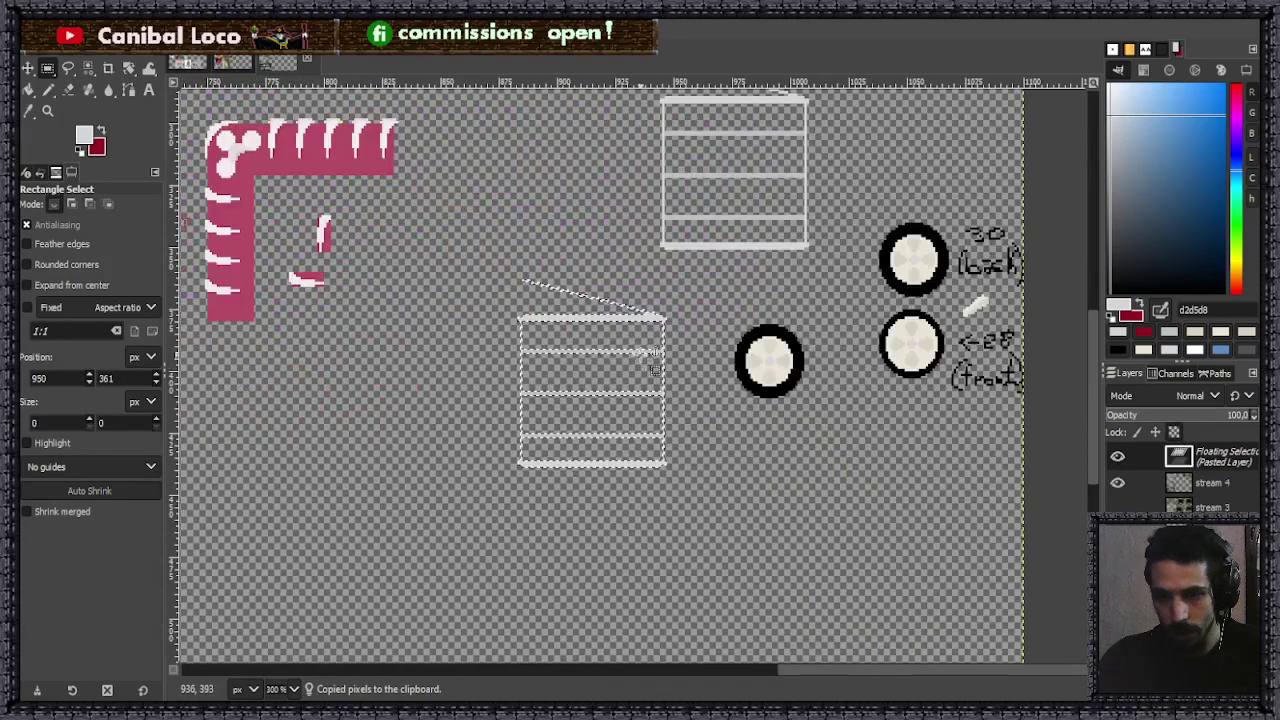
{"action": "left_click_drag", "start_coordinate": [676, 318], "coordinate": [713, 403]}
{"action": "key", "text": "ctrl+h"}
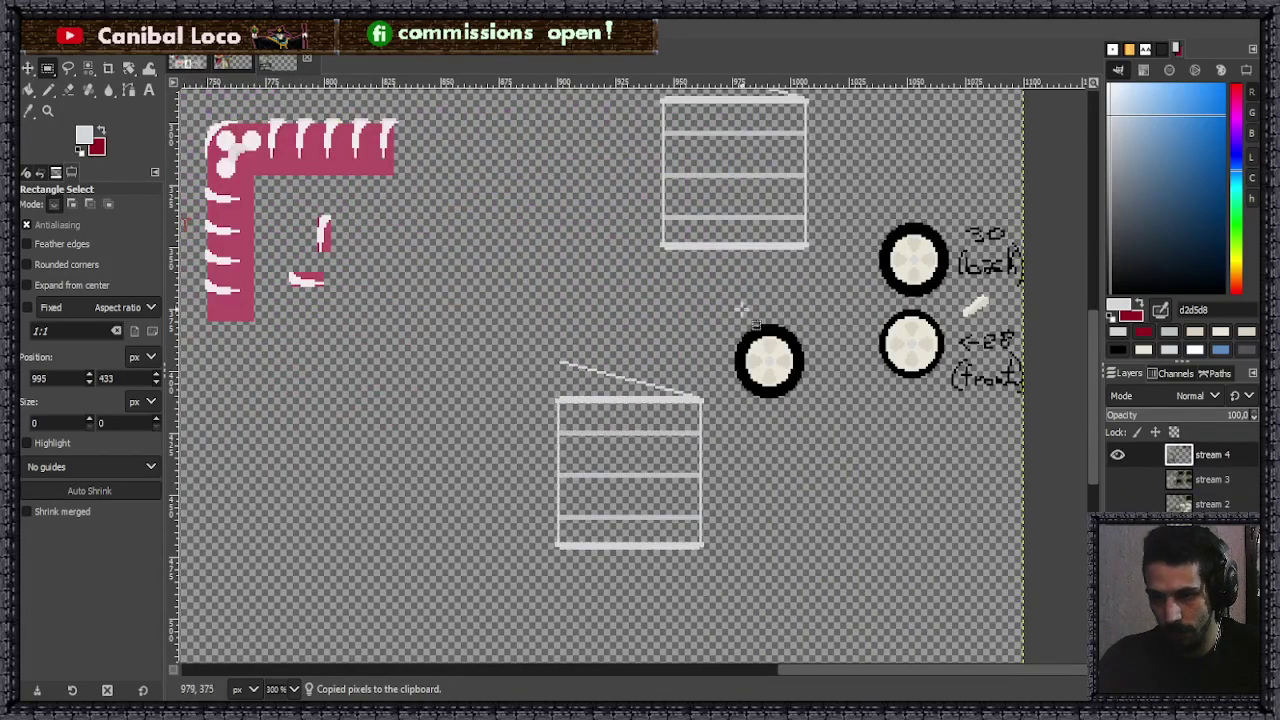
- Select the 39 × 37 px area around the loose wheel copy, cut it and paste it as a floating selection
{"action": "scroll", "coordinate": [713, 357], "scroll_direction": "down", "scroll_amount": 2}
{"action": "scroll", "coordinate": [690, 375], "scroll_direction": "up", "scroll_amount": 4}
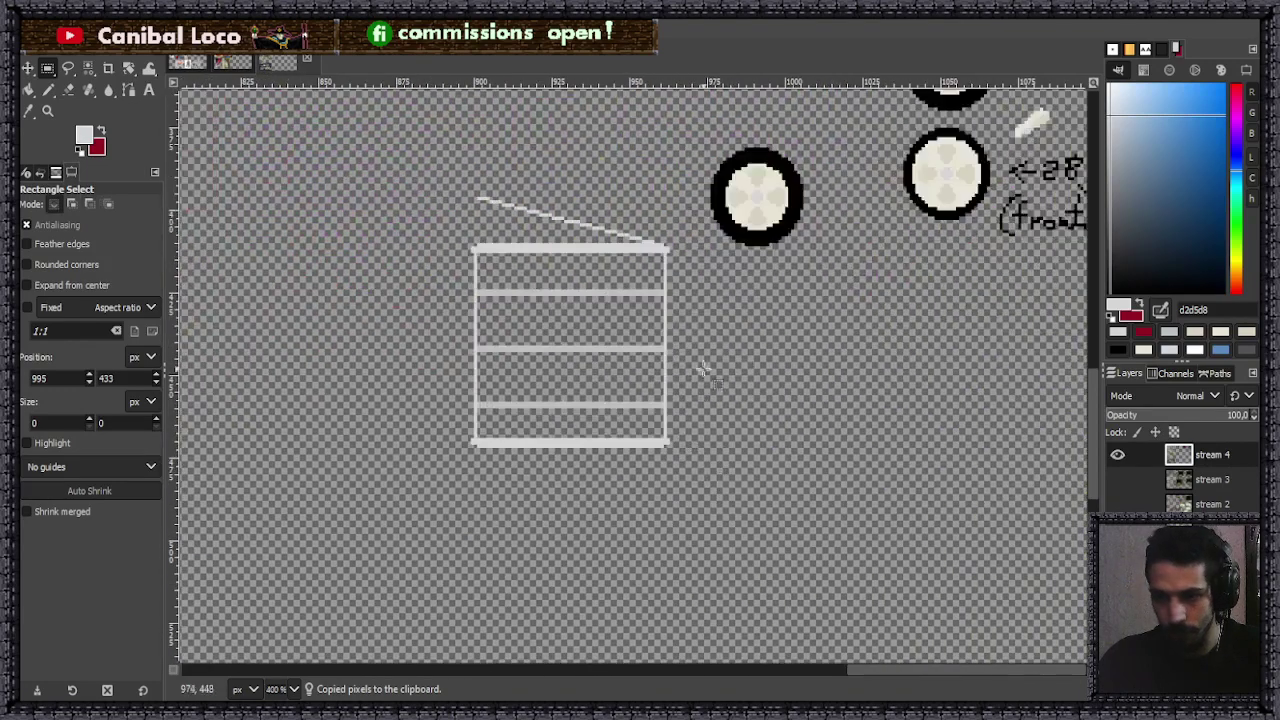
{"action": "left_click_drag", "start_coordinate": [703, 136], "coordinate": [834, 251]}
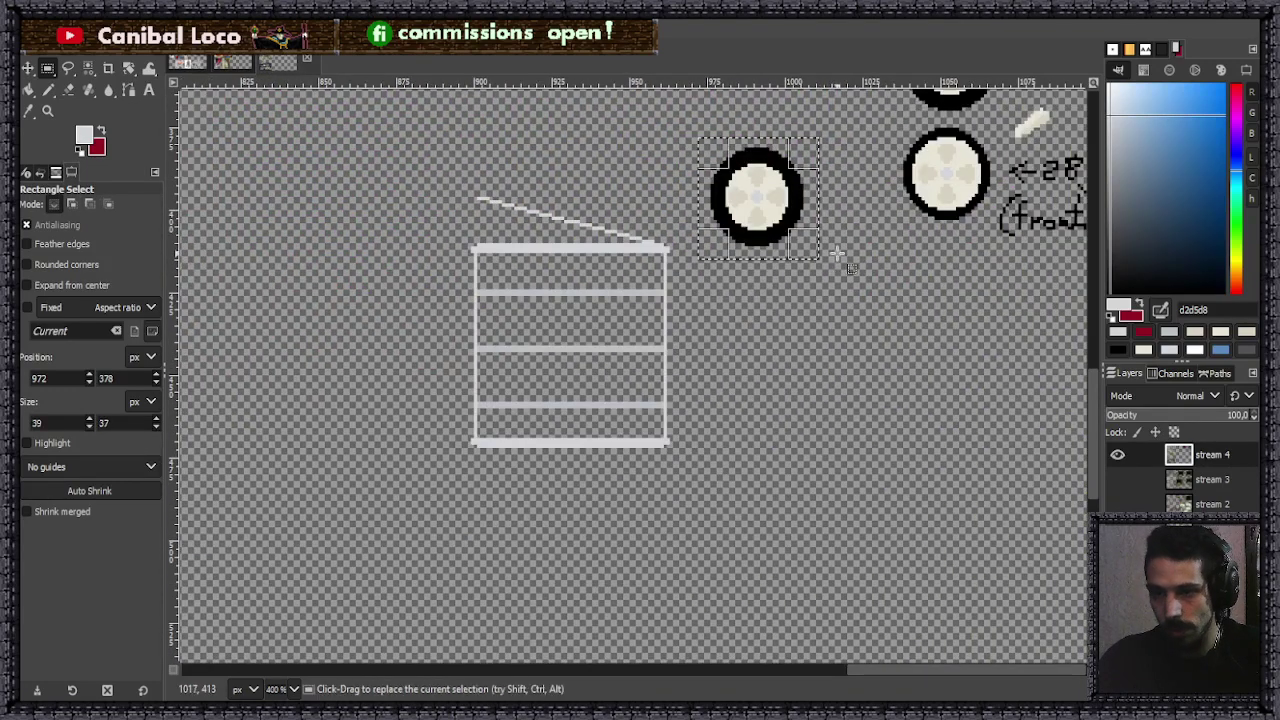
{"action": "key", "text": "ctrl+x"}
{"action": "key", "text": "ctrl+v"}
- Position the pasted wheel over the lower-right corner of the can copy, overlapping its side wall and bottom rim, and anchor it
{"action": "scroll", "coordinate": [765, 378], "scroll_direction": "up", "scroll_amount": 2}
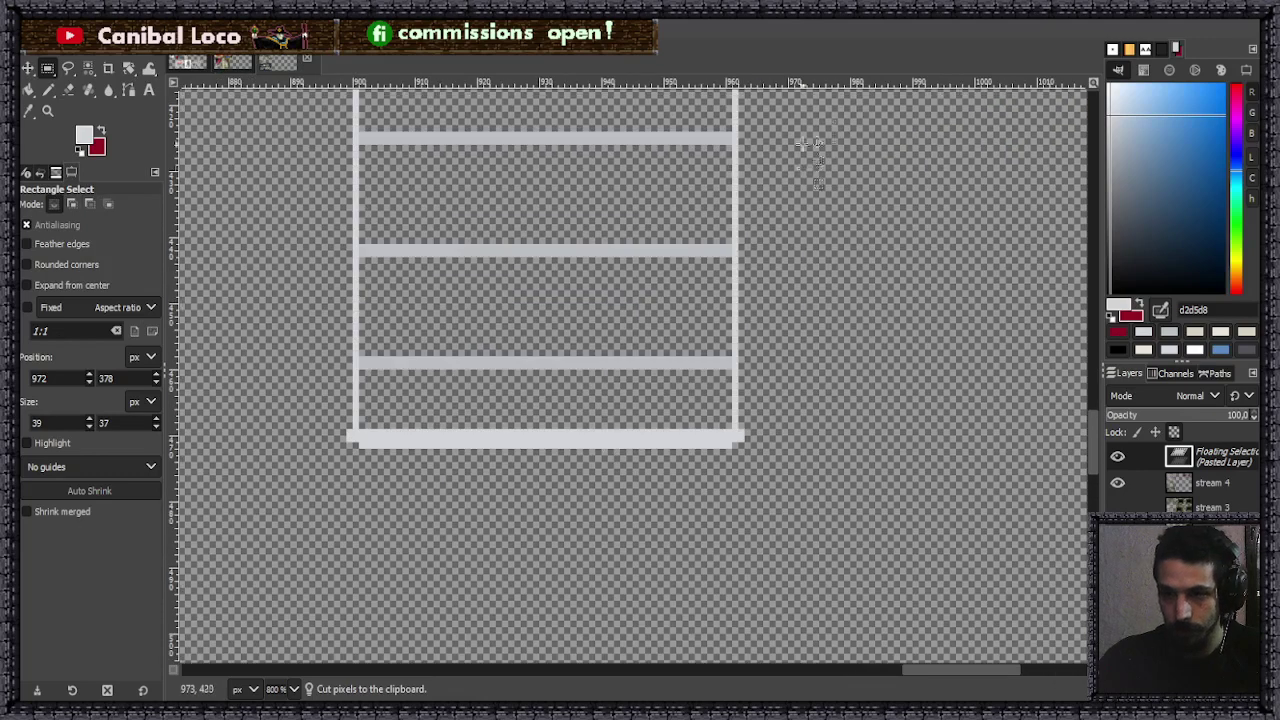
{"action": "scroll", "coordinate": [760, 170], "scroll_direction": "down", "scroll_amount": 2}
{"action": "scroll", "coordinate": [765, 168], "scroll_direction": "up", "scroll_amount": 2}
{"action": "left_click_drag", "start_coordinate": [869, 211], "coordinate": [766, 450]}
{"action": "scroll", "coordinate": [785, 530], "scroll_direction": "up", "scroll_amount": 3}
{"action": "left_click_drag", "start_coordinate": [624, 388], "coordinate": [680, 532]}
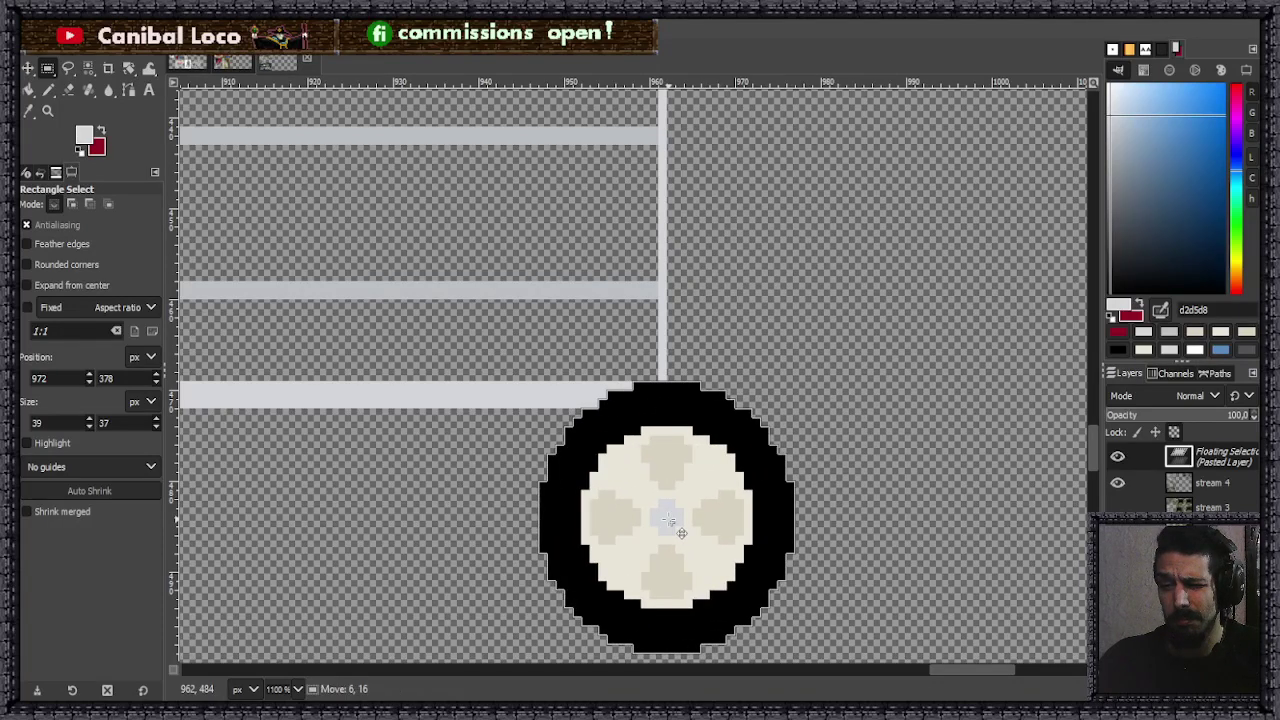
{"action": "left_click_drag", "start_coordinate": [681, 533], "coordinate": [628, 367]}
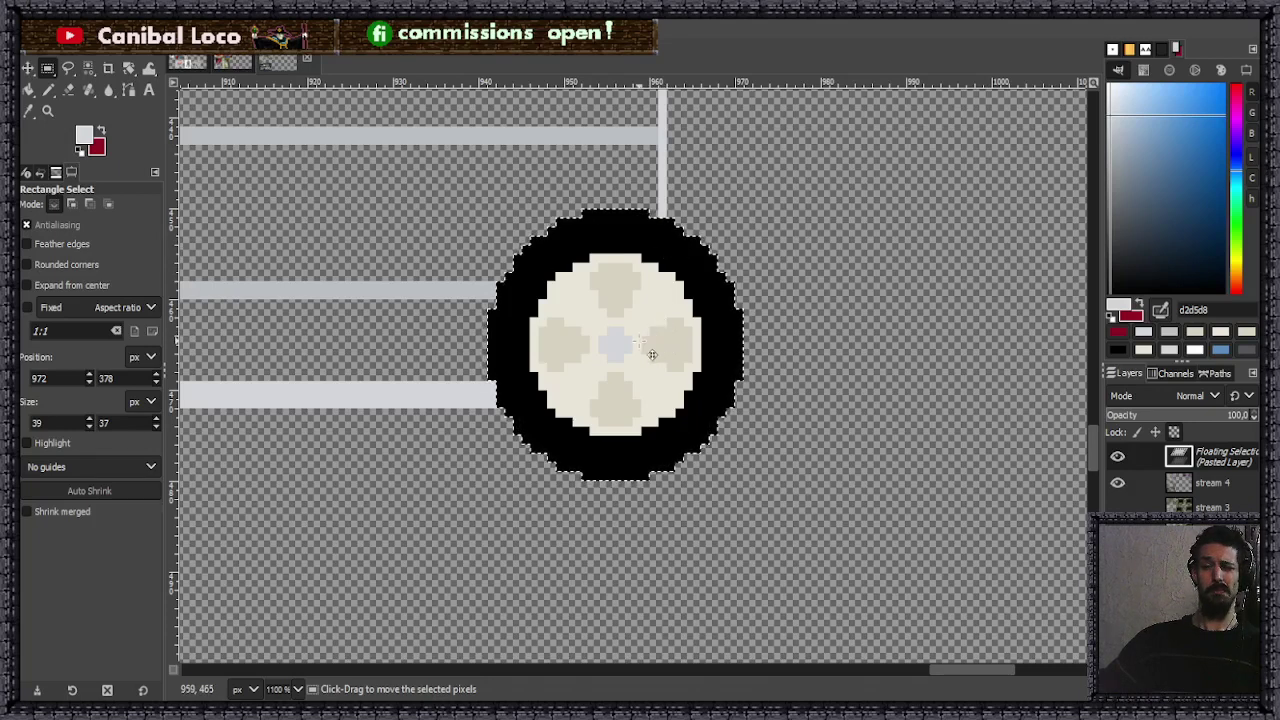
{"action": "left_click", "coordinate": [823, 400]}
{"action": "scroll", "coordinate": [757, 408], "scroll_direction": "down", "scroll_amount": 5, "text": "ctrl"}
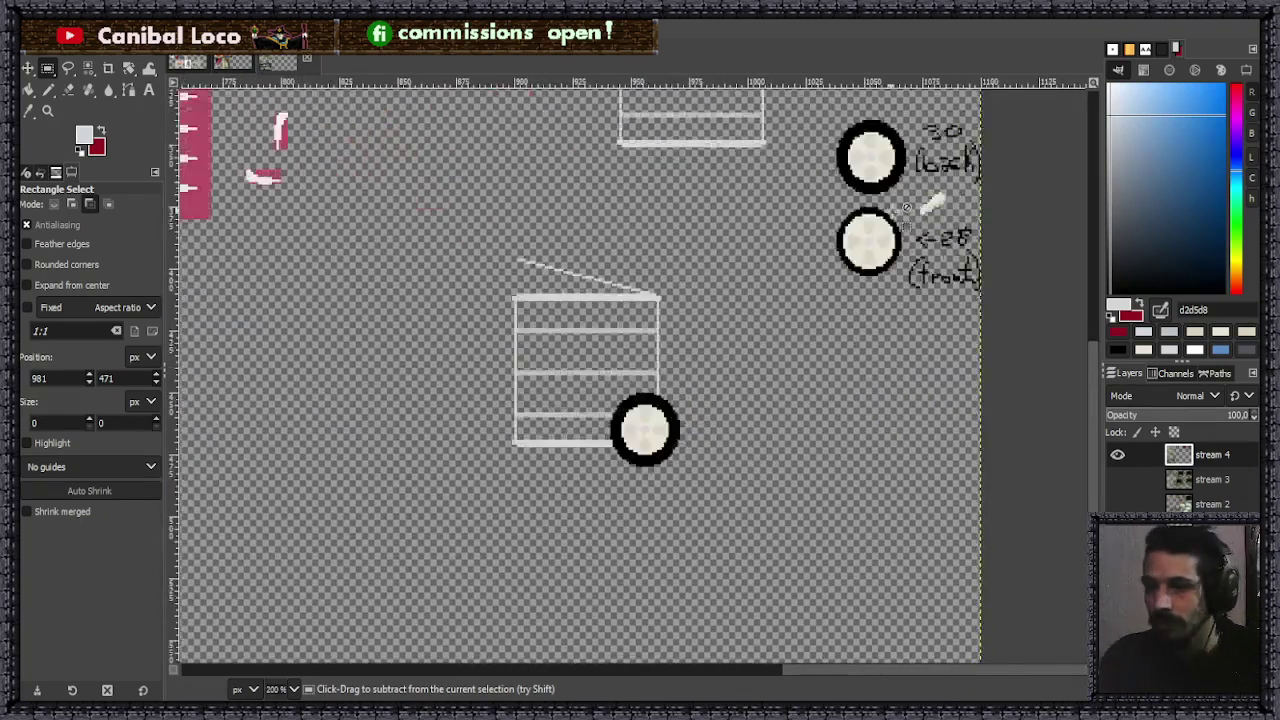
- Select the 35 × 33 px area around the front reference wheel marked 28 and copy it
{"action": "scroll", "coordinate": [876, 233], "scroll_direction": "up", "scroll_amount": 4}
{"action": "left_click_drag", "start_coordinate": [728, 155], "coordinate": [943, 372]}
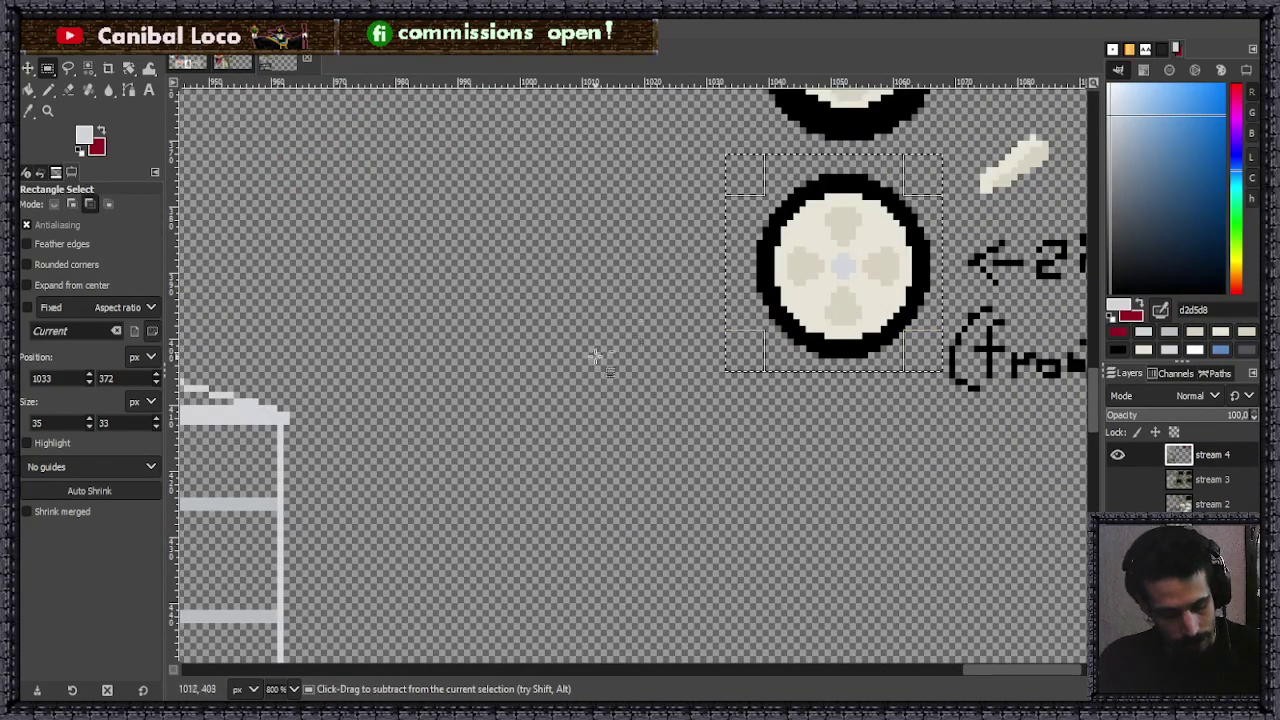
{"action": "key", "text": "ctrl+c"}
{"action": "left_click", "coordinate": [517, 447]}
{"action": "scroll", "coordinate": [517, 447], "scroll_direction": "down", "scroll_amount": 4, "text": "ctrl"}
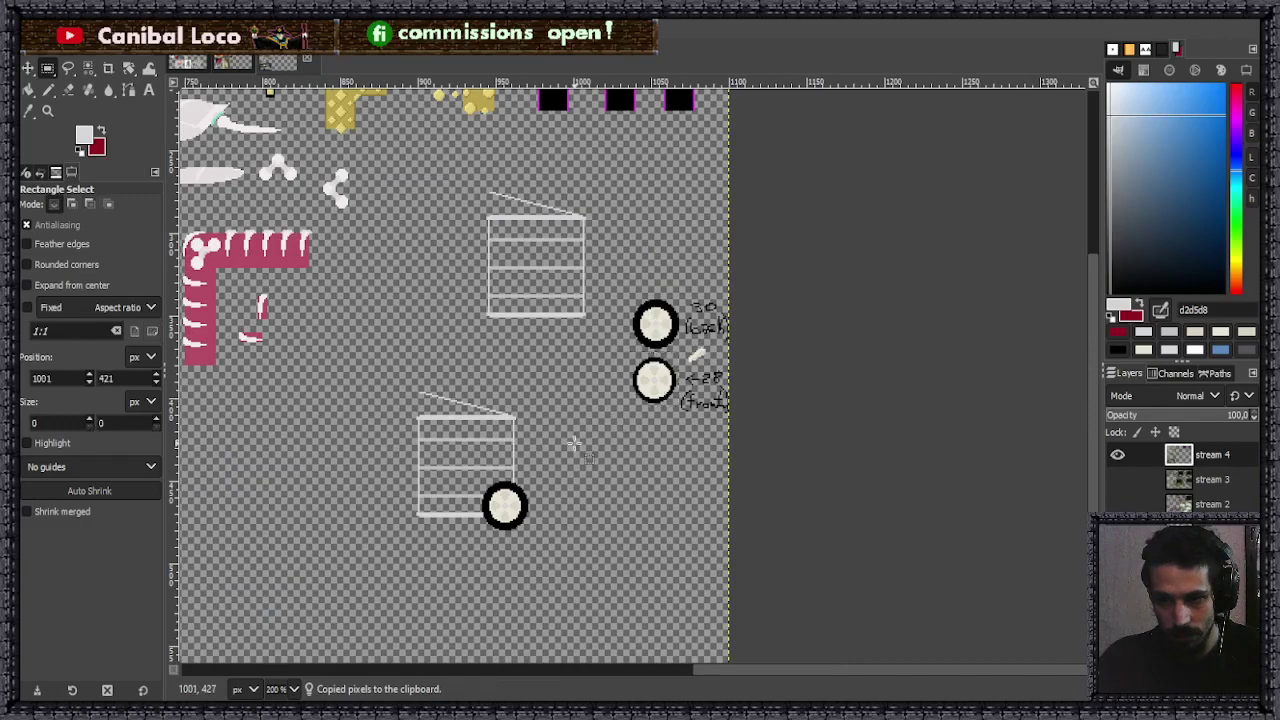
- Draw a one-pixel horizontal guide line, about 72 px long, under the can copy's wheel in blue 5d8bbf sampled from the reference image
{"action": "scroll", "coordinate": [577, 443], "scroll_direction": "down", "scroll_amount": 2, "text": "ctrl"}
{"action": "scroll", "coordinate": [610, 455], "scroll_direction": "up", "scroll_amount": 4, "text": "ctrl"}
{"action": "key", "text": "n"}
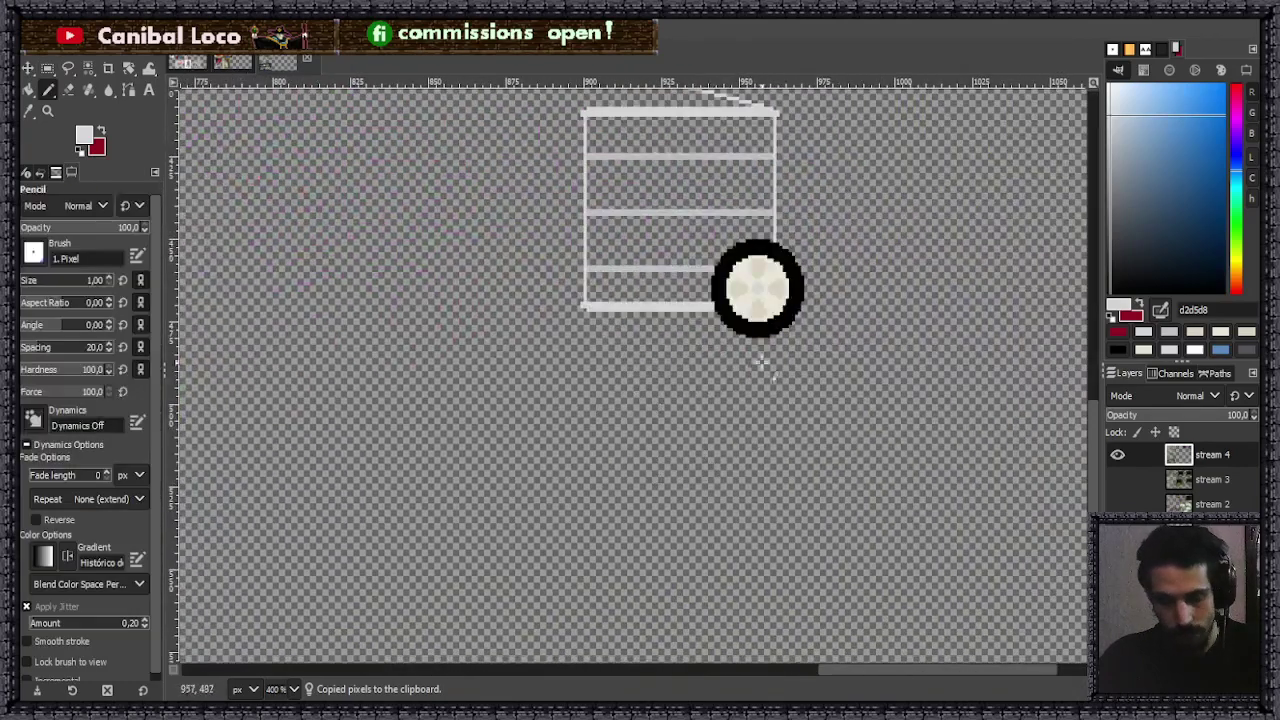
{"action": "left_click_drag", "start_coordinate": [1172, 234], "coordinate": [1197, 131]}
{"action": "scroll", "coordinate": [766, 290], "scroll_direction": "up", "scroll_amount": 2, "text": "ctrl"}
{"action": "left_click", "coordinate": [221, 64]}
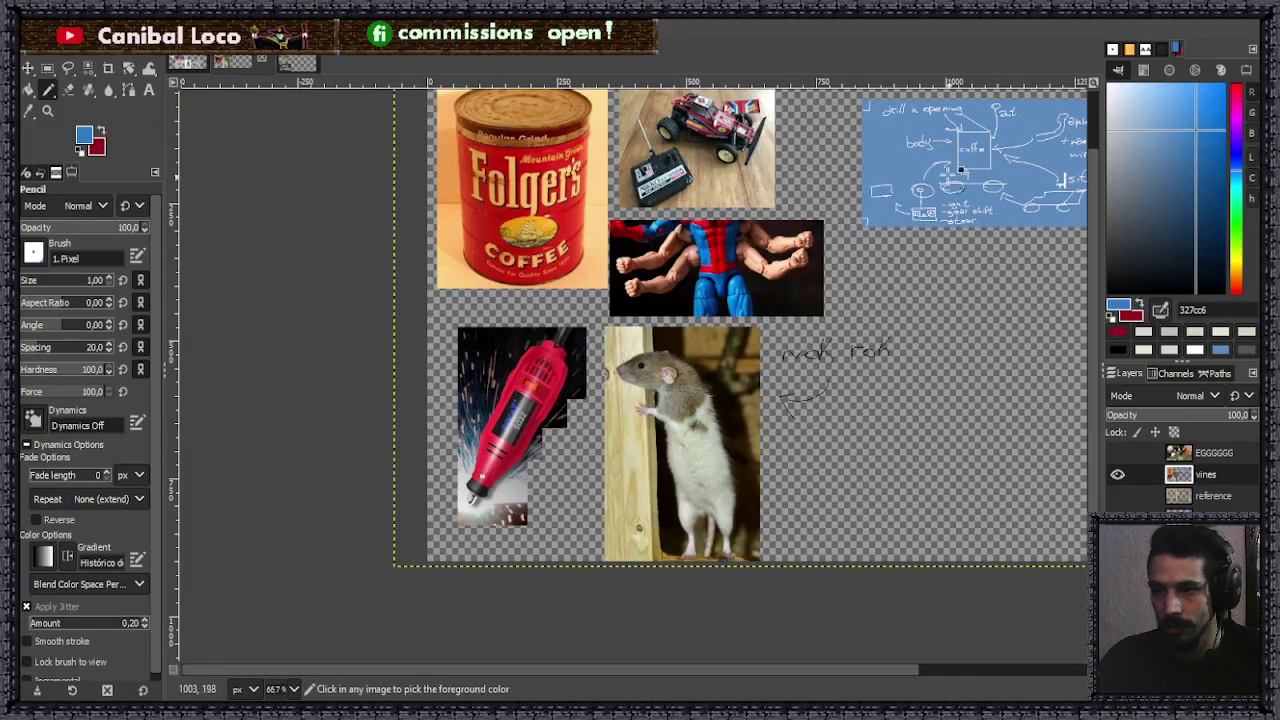
{"action": "left_click", "coordinate": [296, 62]}
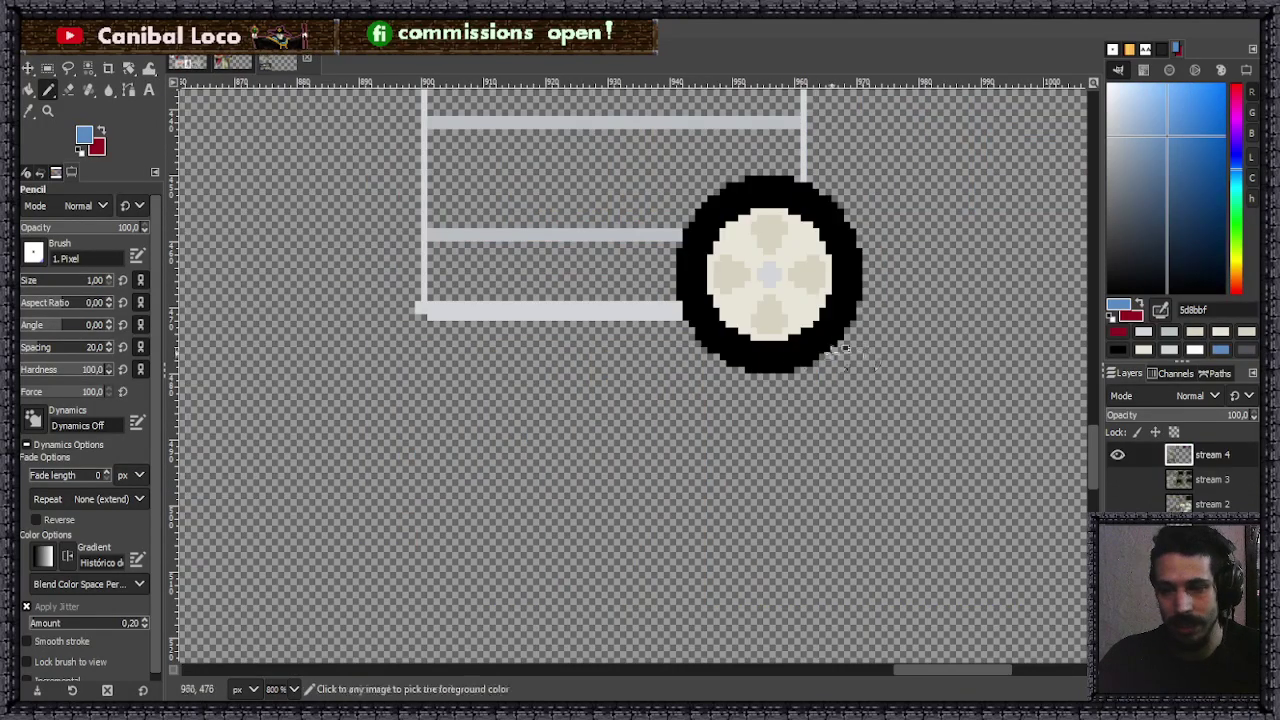
{"action": "scroll", "coordinate": [820, 370], "scroll_direction": "up", "scroll_amount": 1, "text": "ctrl"}
{"action": "left_click", "coordinate": [849, 381]}
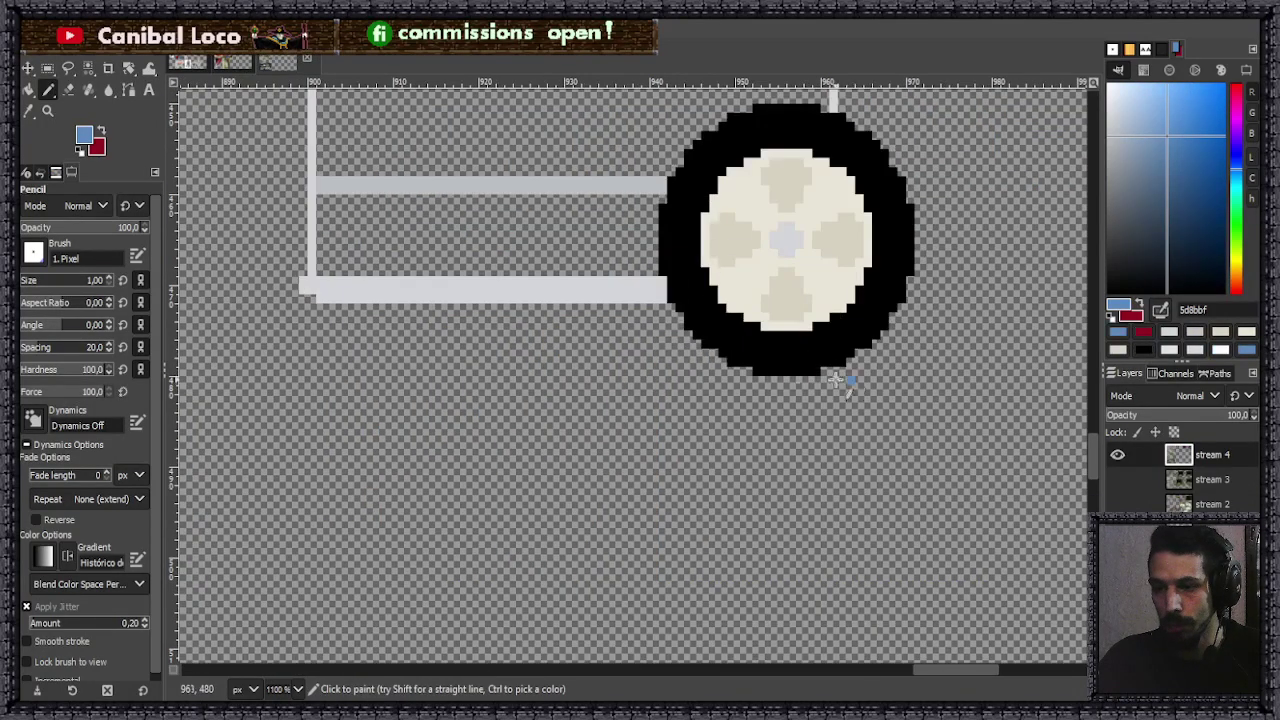
{"action": "left_click", "coordinate": [235, 378], "text": "shift"}
- Paste the front wheel over the can copy's lower-left corner, resting on the blue guide line, and anchor it
{"action": "scroll", "coordinate": [420, 330], "scroll_direction": "down", "scroll_amount": 3, "text": "ctrl"}
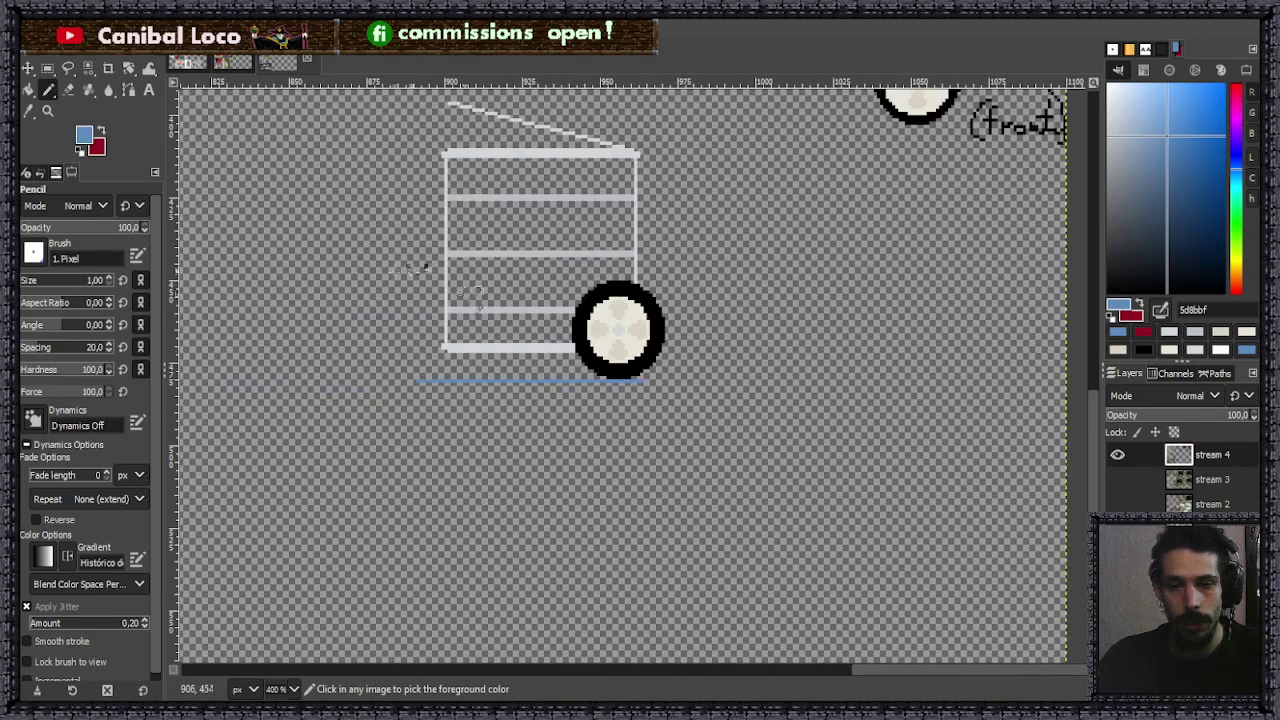
{"action": "scroll", "coordinate": [423, 329], "scroll_direction": "up", "scroll_amount": 3, "text": "ctrl"}
{"action": "key", "text": "r"}
{"action": "key", "text": "ctrl+v"}
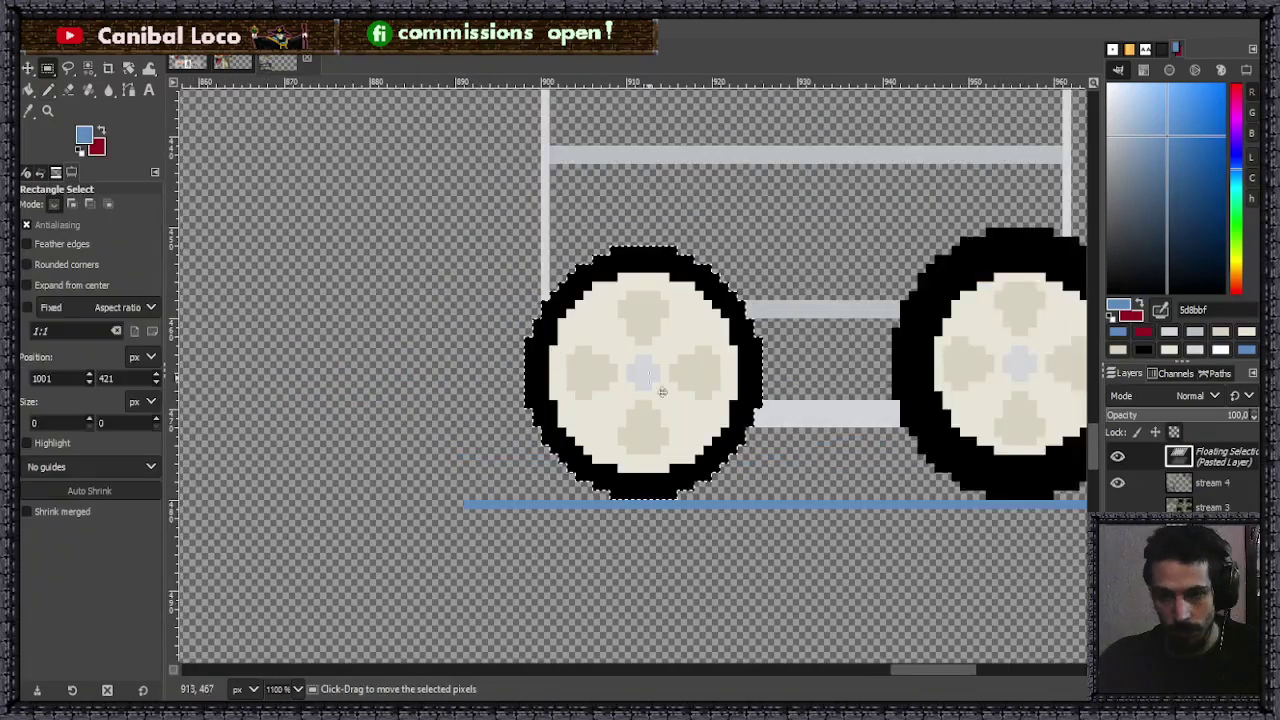
{"action": "mouse_move", "coordinate": [688, 406]}
{"action": "left_mouse_down"}
{"action": "mouse_move", "coordinate": [611, 405]}
{"action": "mouse_move", "coordinate": [749, 334]}
{"action": "mouse_move", "coordinate": [668, 373]}
{"action": "mouse_move", "coordinate": [792, 405]}
{"action": "left_mouse_up"}
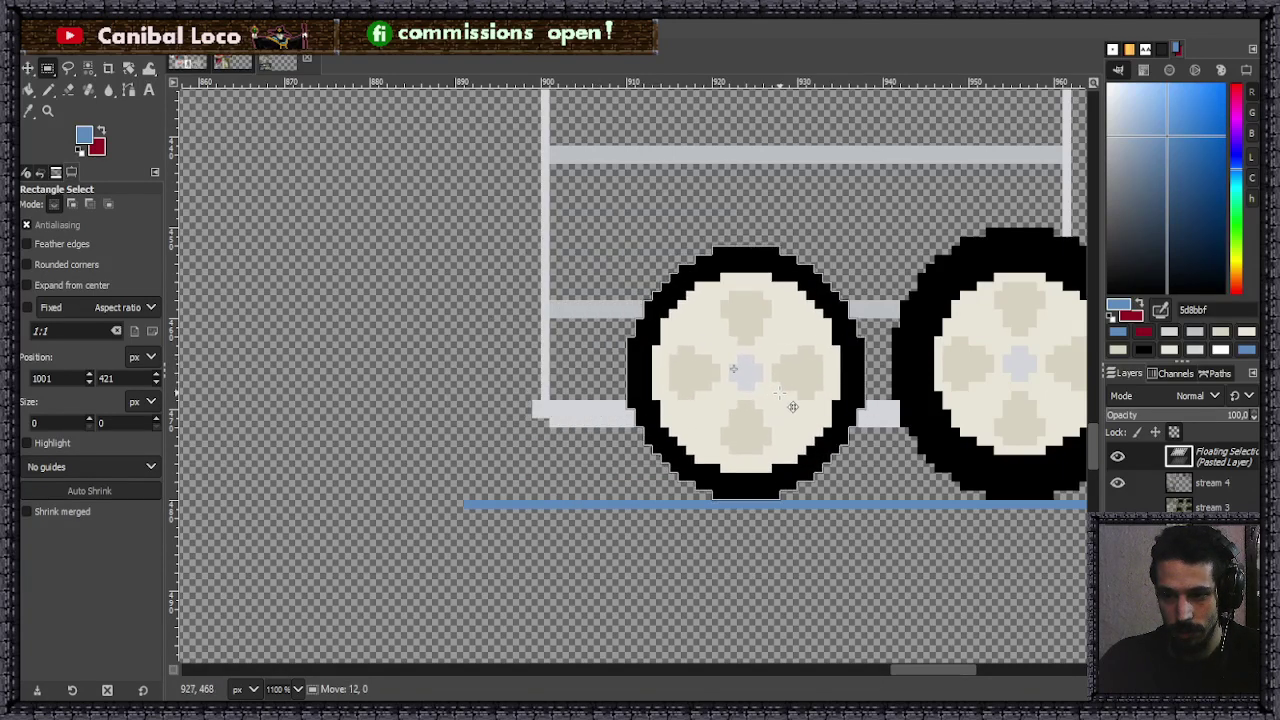
{"action": "left_click_drag", "start_coordinate": [792, 405], "coordinate": [638, 408]}
{"action": "left_click", "coordinate": [729, 409]}
- Select the 78 × 5 px area enclosing the blue guide line beneath both wheels
{"action": "scroll", "coordinate": [686, 429], "scroll_direction": "down", "scroll_amount": 3}
{"action": "scroll", "coordinate": [701, 431], "scroll_direction": "up", "scroll_amount": 2}
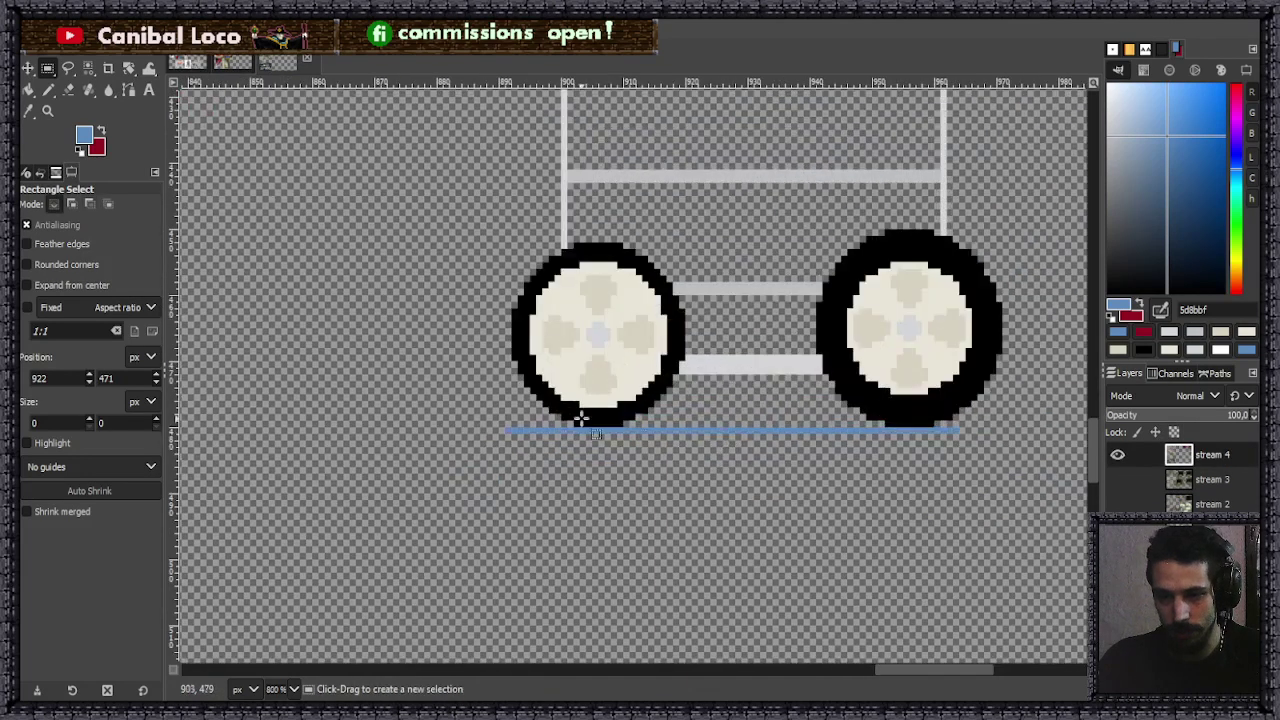
{"action": "left_click_drag", "start_coordinate": [497, 424], "coordinate": [986, 464]}
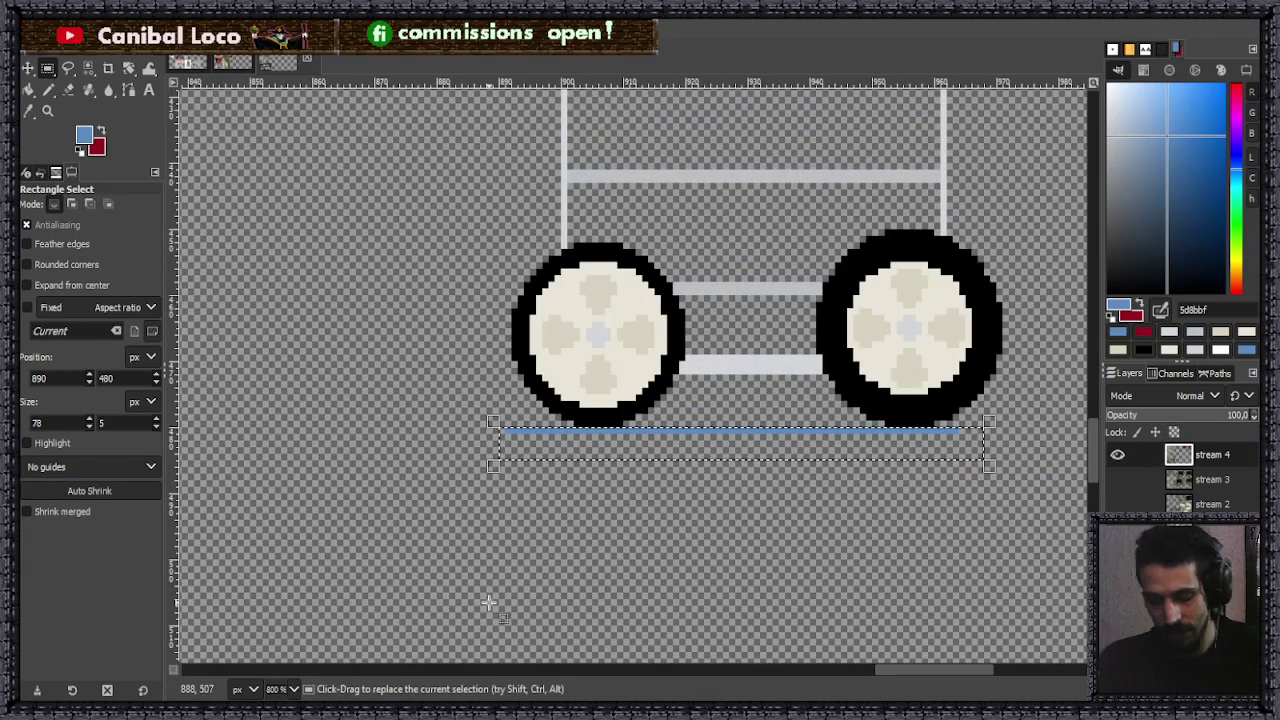
- Clear the rectangular selection beneath the wheels and save the image
{"action": "left_click", "coordinate": [505, 578]}
{"action": "scroll", "coordinate": [571, 471], "scroll_direction": "down", "scroll_amount": 3}
{"action": "key", "text": "ctrl+s"}
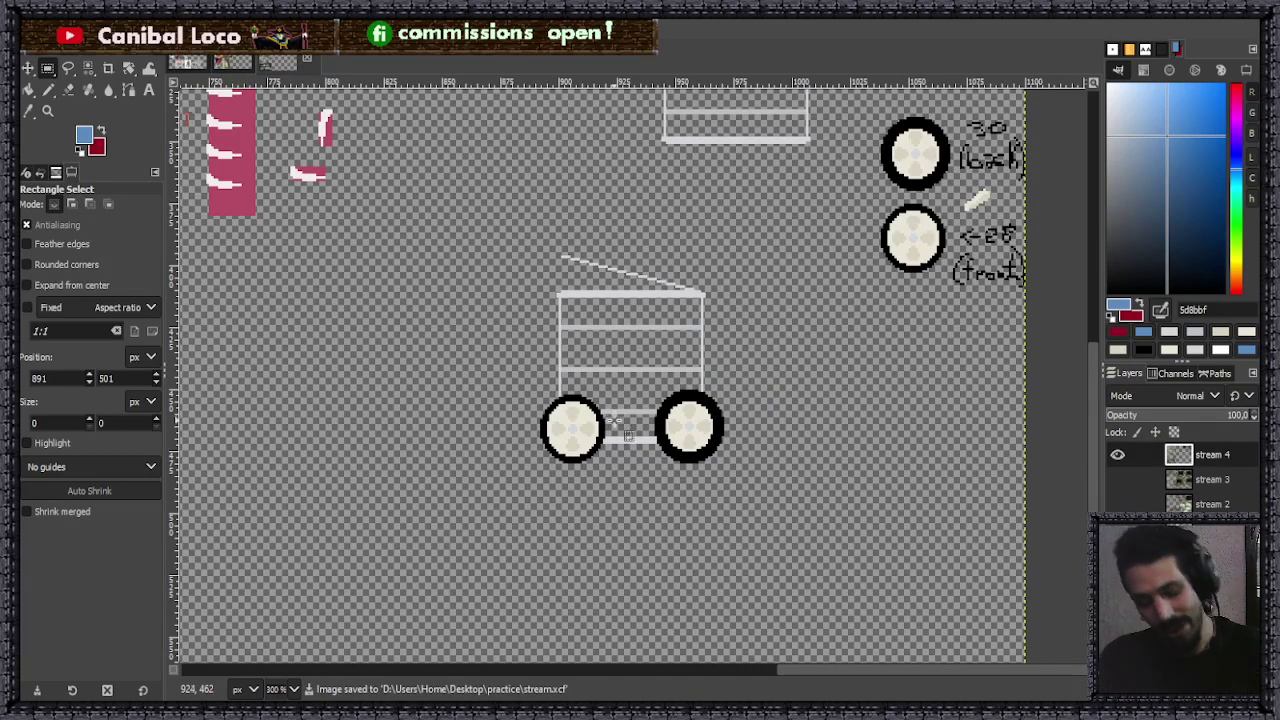
- Measure the gaps between the horizontal bands of the standalone can outline with rectangle selections
{"action": "key", "text": "n"}
{"action": "scroll", "coordinate": [724, 350], "scroll_direction": "down", "scroll_amount": 3}
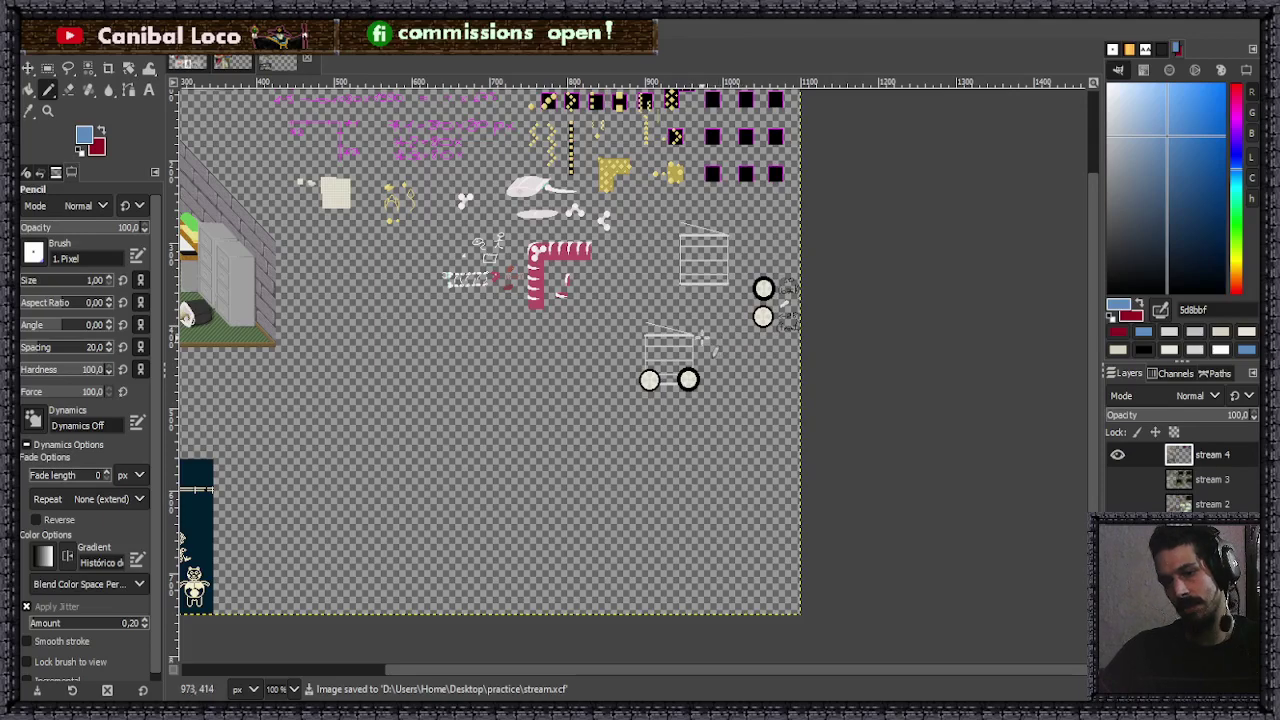
{"action": "scroll", "coordinate": [700, 342], "scroll_direction": "up", "scroll_amount": 3}
{"action": "scroll", "coordinate": [700, 342], "scroll_direction": "down", "scroll_amount": 4}
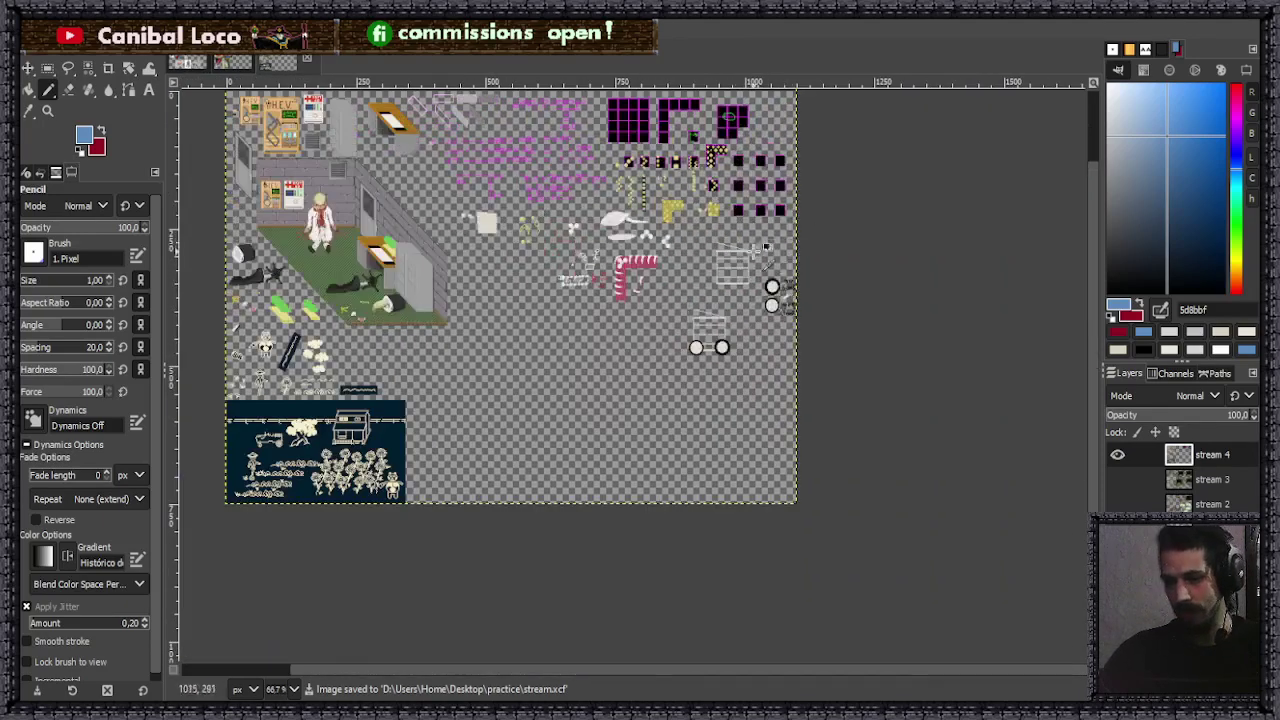
{"action": "scroll", "coordinate": [770, 243], "scroll_direction": "up", "scroll_amount": 6}
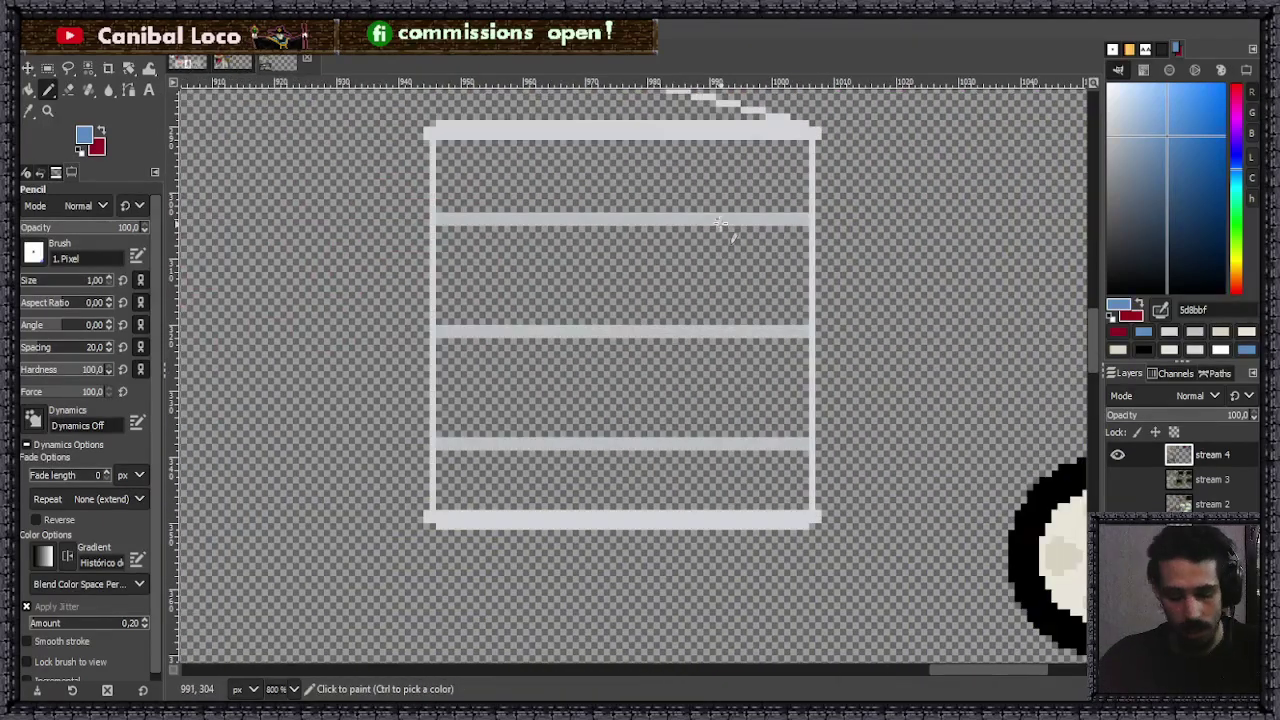
{"action": "key", "text": "r"}
{"action": "left_click_drag", "start_coordinate": [476, 142], "coordinate": [490, 228]}
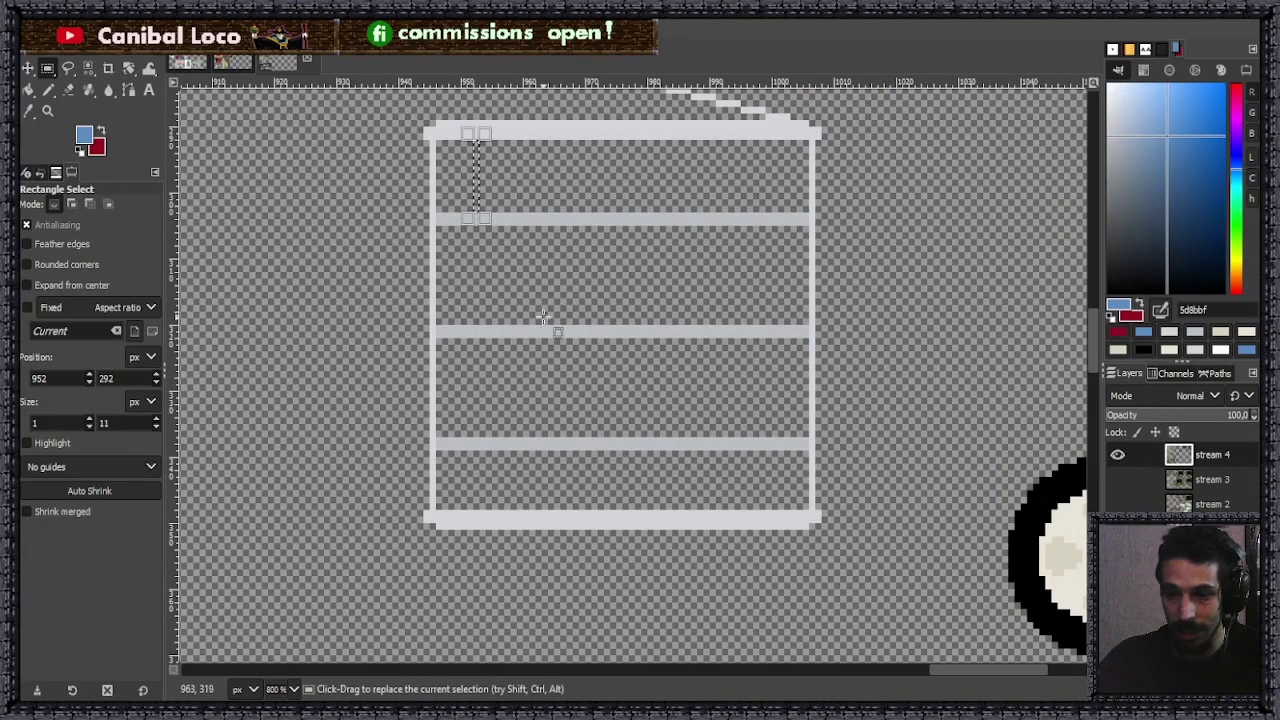
{"action": "left_click_drag", "start_coordinate": [492, 449], "coordinate": [511, 522]}
{"action": "left_click", "coordinate": [565, 378]}
{"action": "left_click_drag", "start_coordinate": [515, 335], "coordinate": [540, 450]}
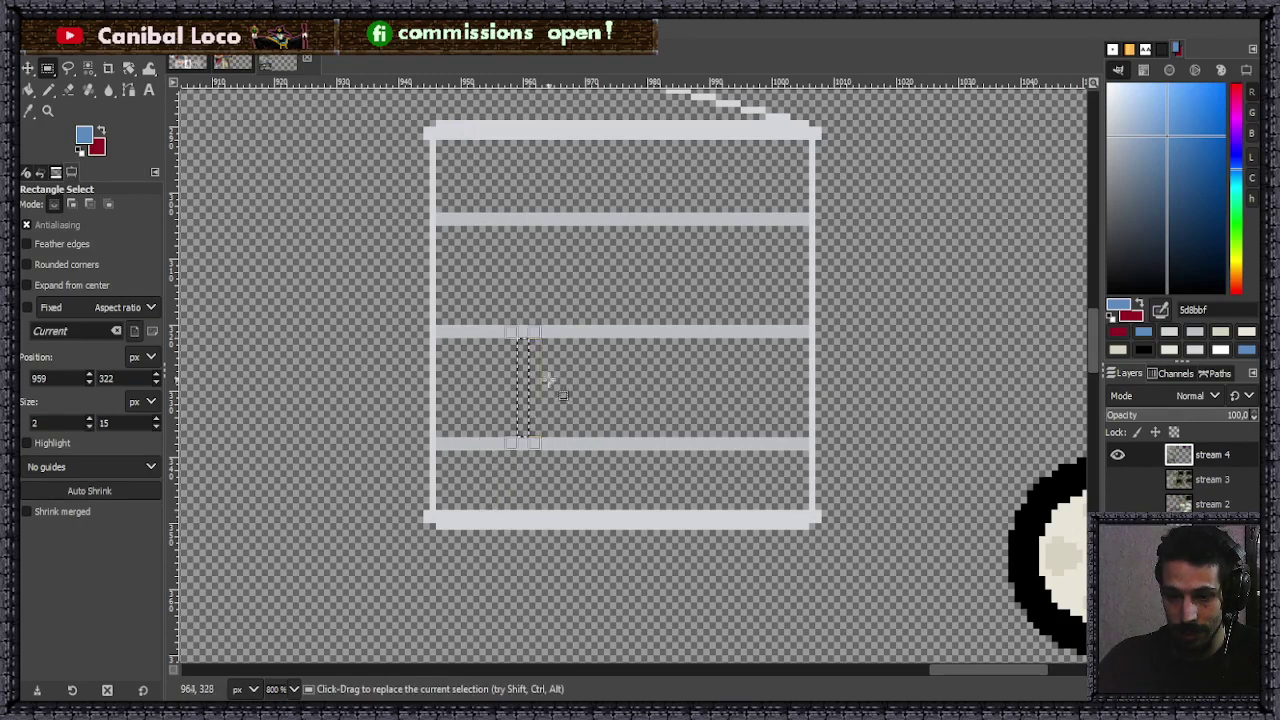
{"action": "left_click_drag", "start_coordinate": [531, 228], "coordinate": [546, 326]}
{"action": "left_click", "coordinate": [635, 322]}
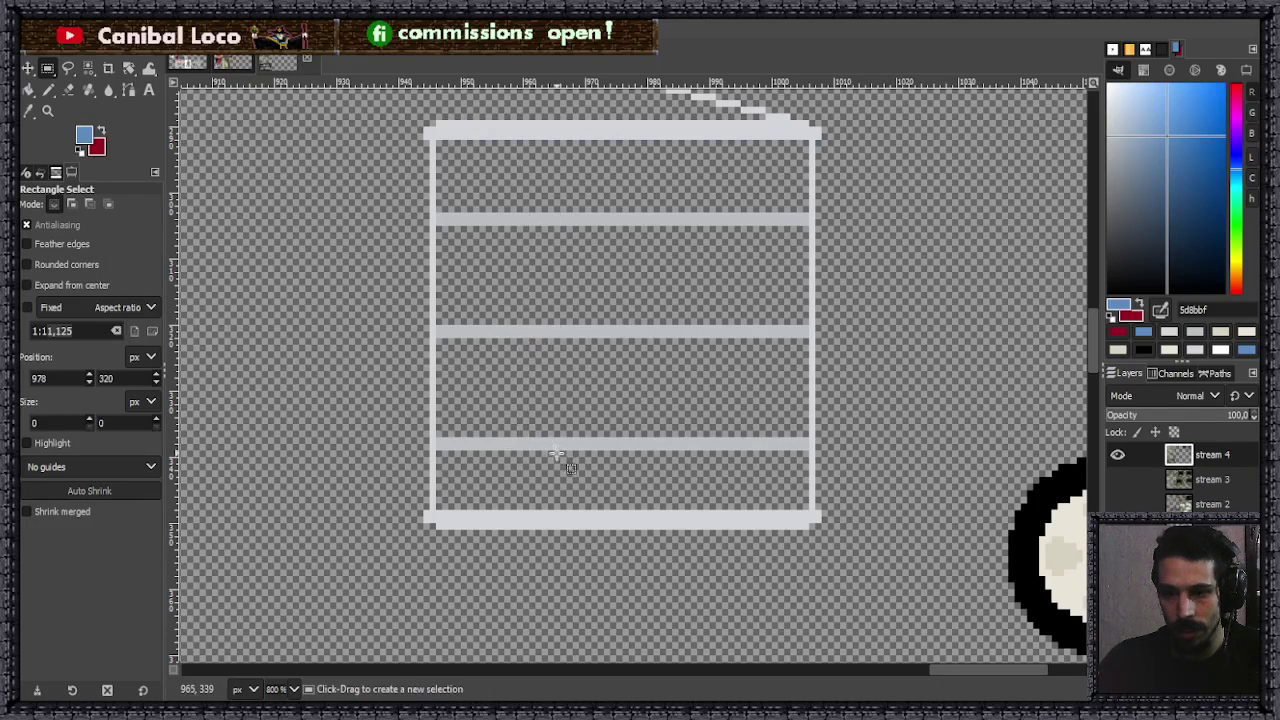
- Cut the can outline's bottom bar, paste it in place and anchor it 2 px lower
{"action": "scroll", "coordinate": [563, 404], "scroll_direction": "down", "scroll_amount": 3}
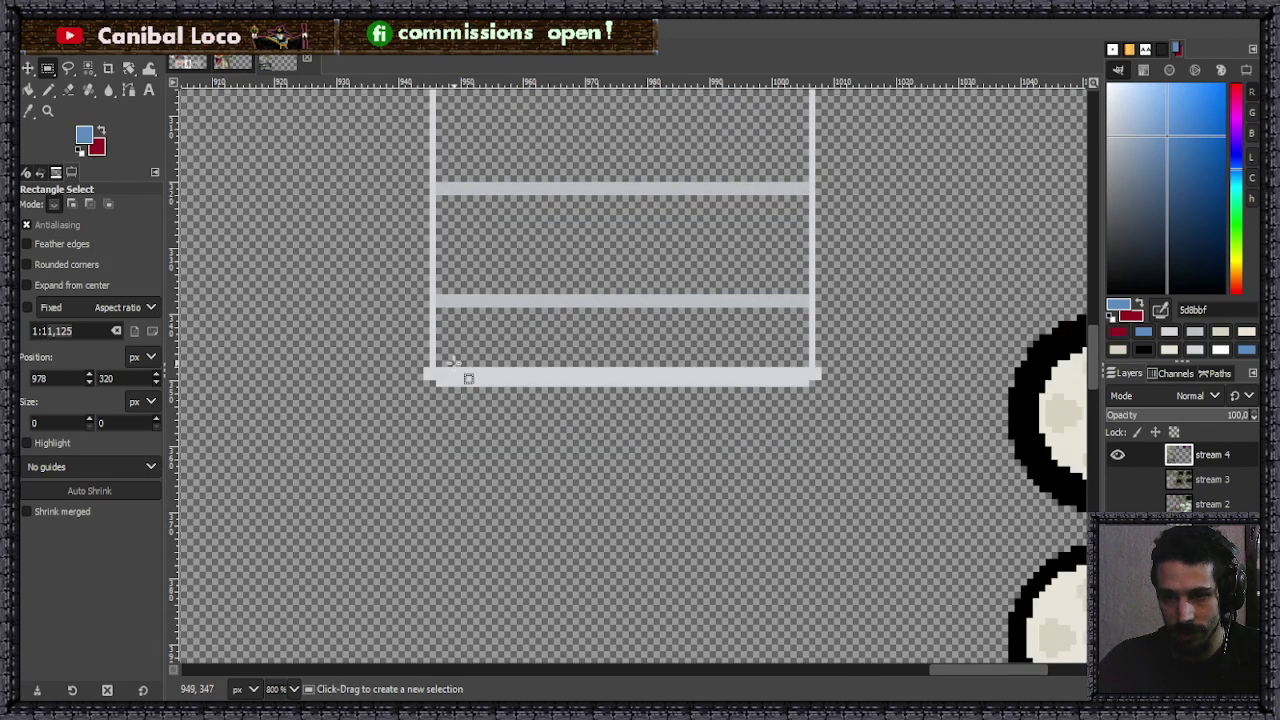
{"action": "left_click_drag", "start_coordinate": [406, 362], "coordinate": [870, 419]}
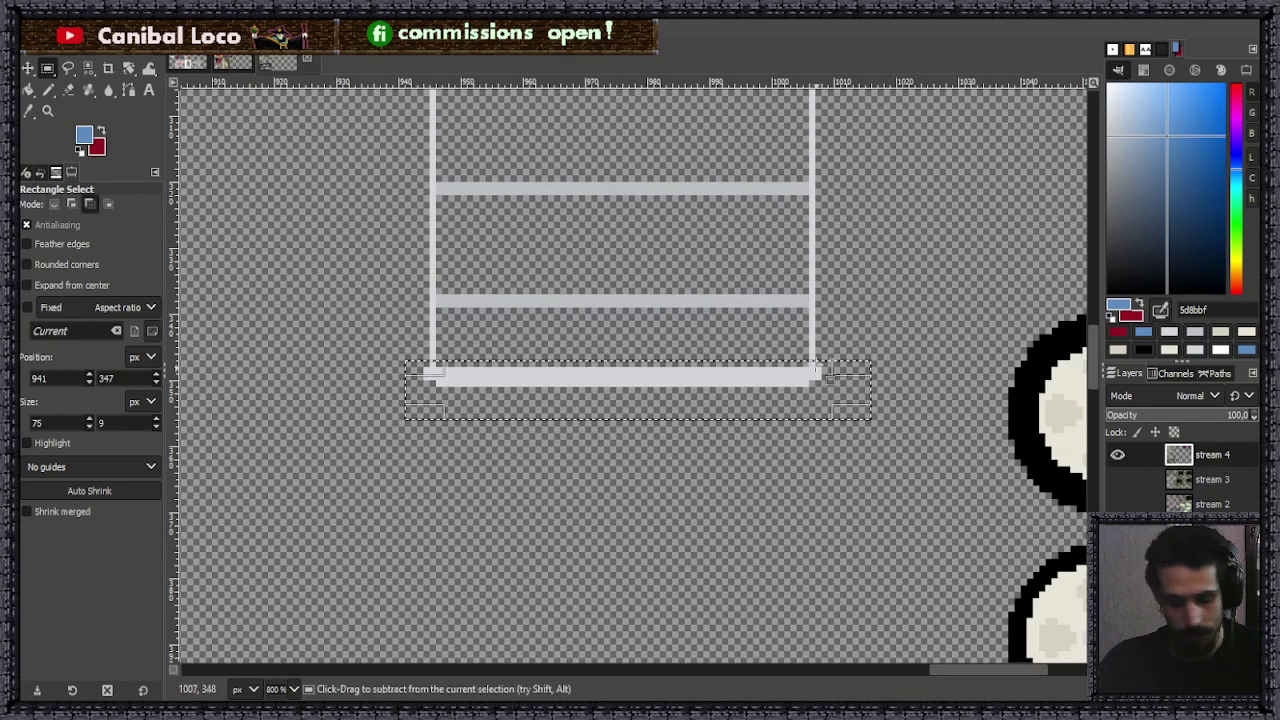
{"action": "key", "text": "ctrl+x"}
{"action": "key", "text": "ctrl+v"}
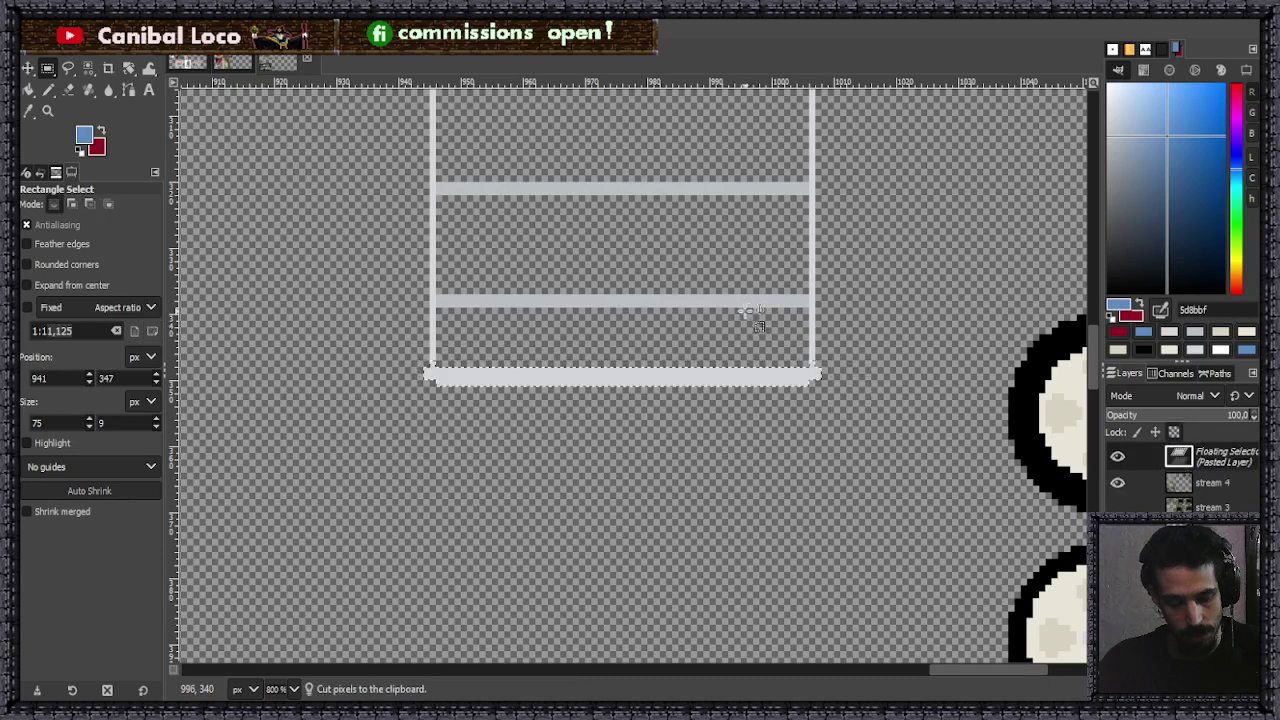
{"action": "scroll", "coordinate": [557, 318], "scroll_direction": "up", "scroll_amount": 3}
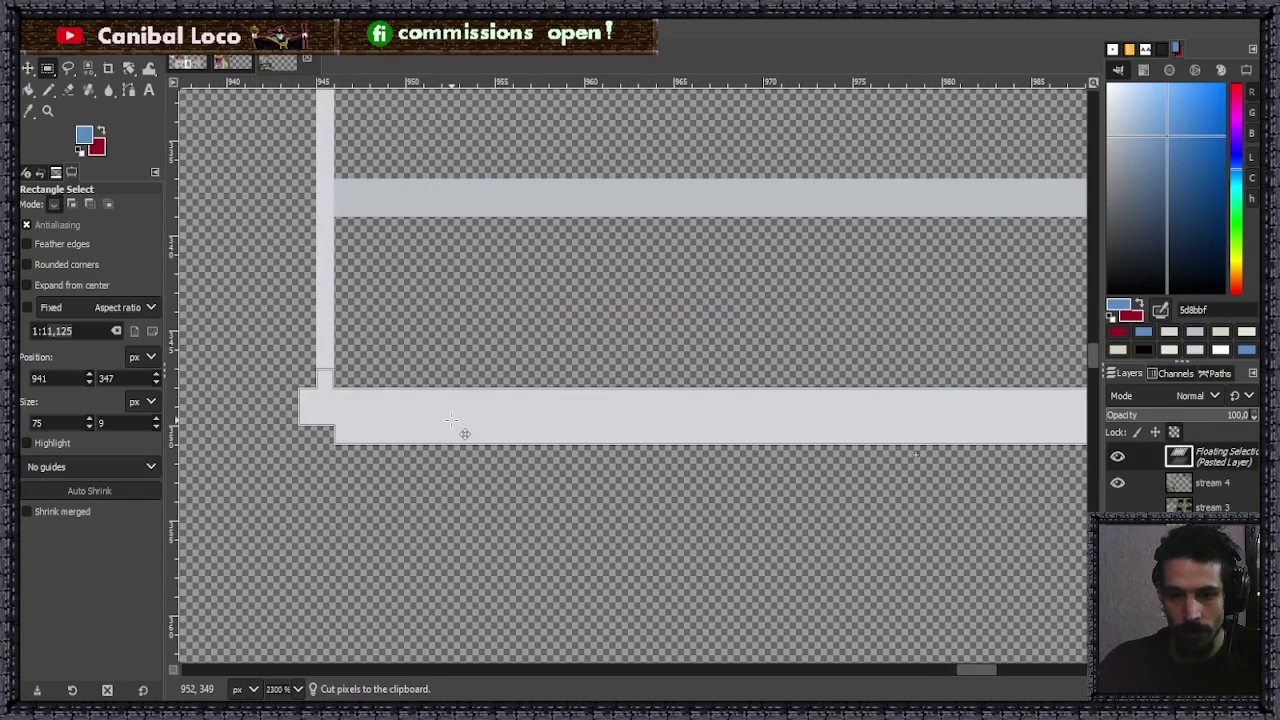
{"action": "left_click_drag", "start_coordinate": [451, 420], "coordinate": [454, 458]}
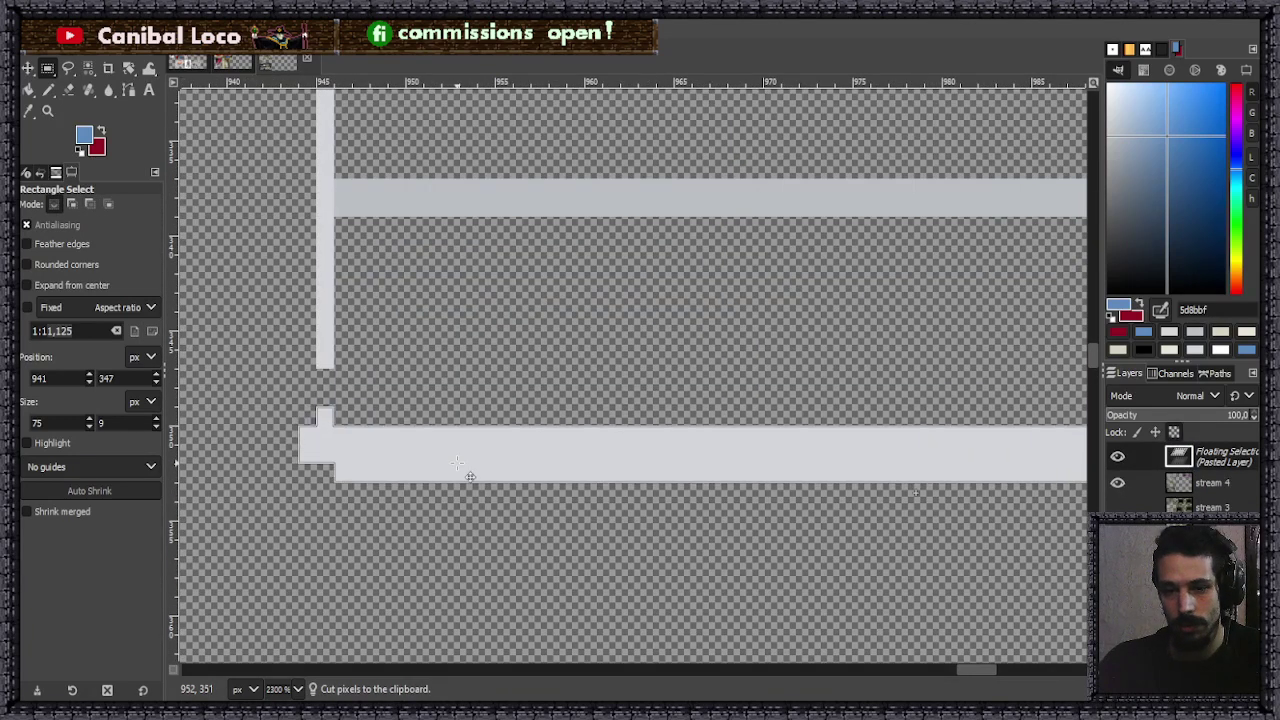
{"action": "left_click", "coordinate": [440, 357]}
- Close the gaps in both side lines above the bottom bar with the Pencil, using the outline's light grey
{"action": "key", "text": "n"}
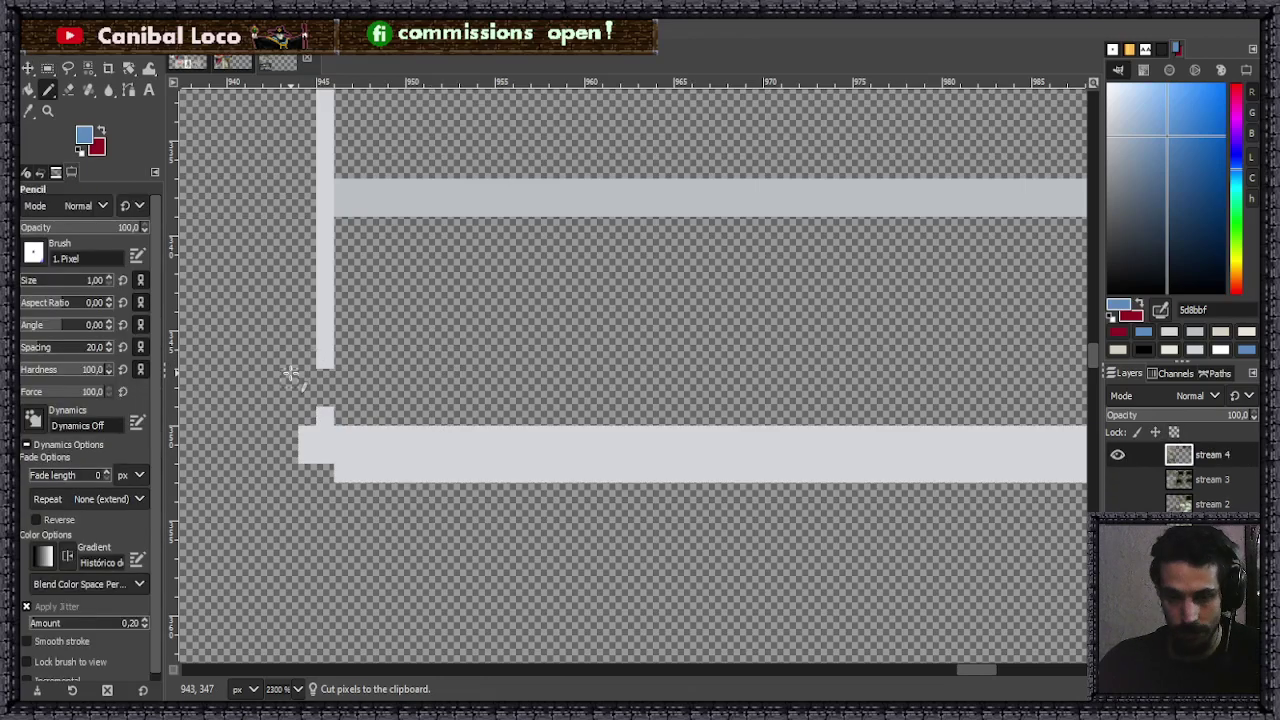
{"action": "left_click", "coordinate": [326, 343], "text": "ctrl"}
{"action": "left_click_drag", "start_coordinate": [326, 356], "coordinate": [326, 410]}
{"action": "scroll", "coordinate": [330, 400], "scroll_direction": "down", "scroll_amount": 4}
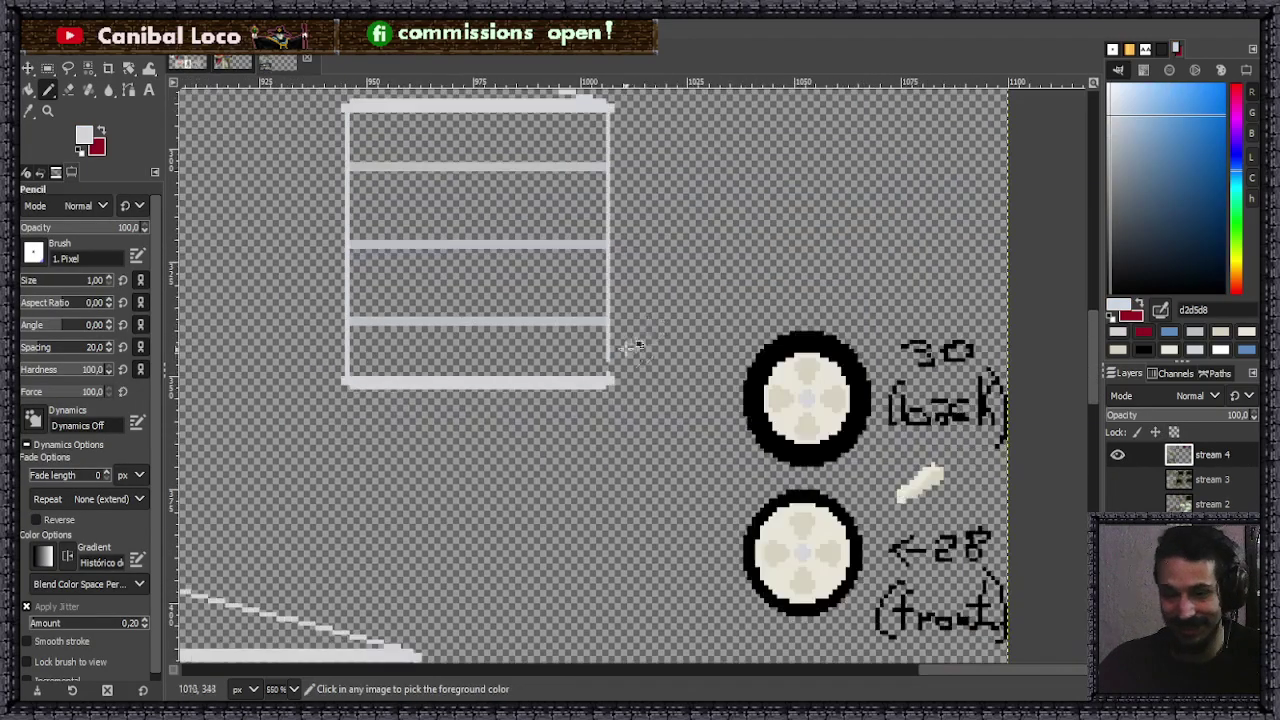
{"action": "scroll", "coordinate": [634, 343], "scroll_direction": "up", "scroll_amount": 4}
{"action": "left_click_drag", "start_coordinate": [593, 381], "coordinate": [590, 432]}
{"action": "scroll", "coordinate": [546, 423], "scroll_direction": "down", "scroll_amount": 5}
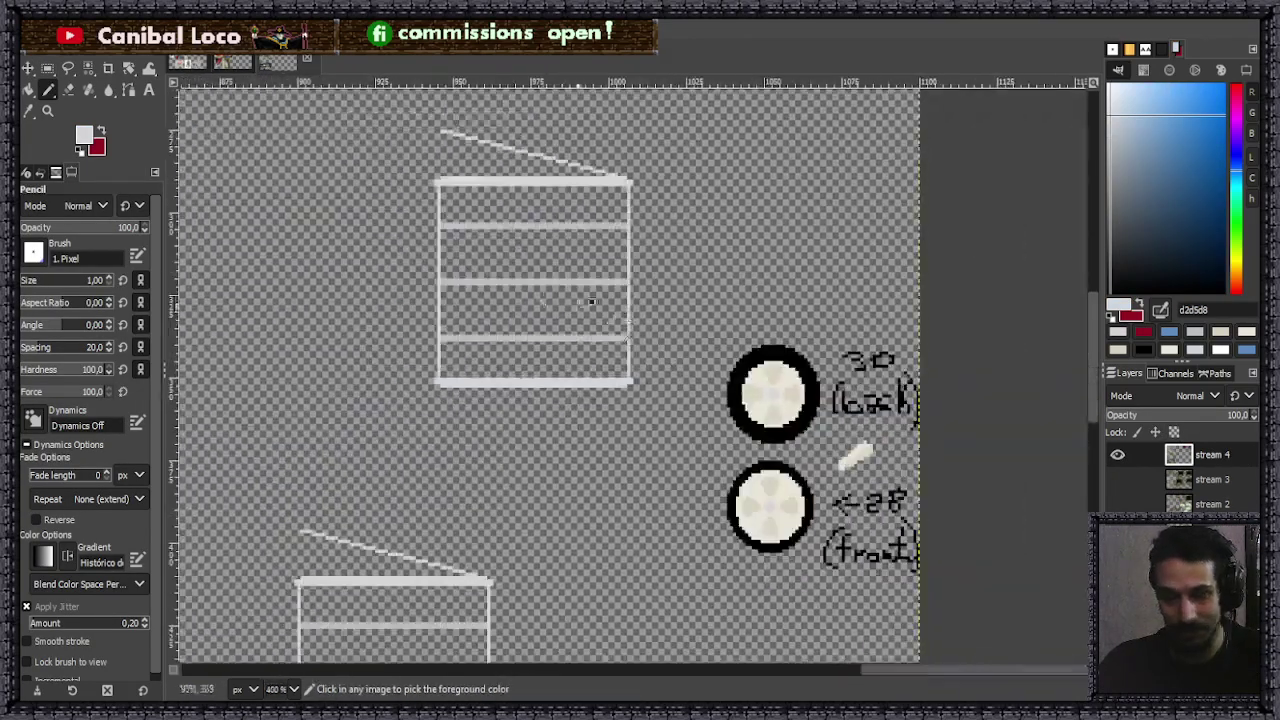
- Check the coffee can photo in the reference image and return to the sprite image
{"action": "scroll", "coordinate": [520, 290], "scroll_direction": "down", "scroll_amount": 5}
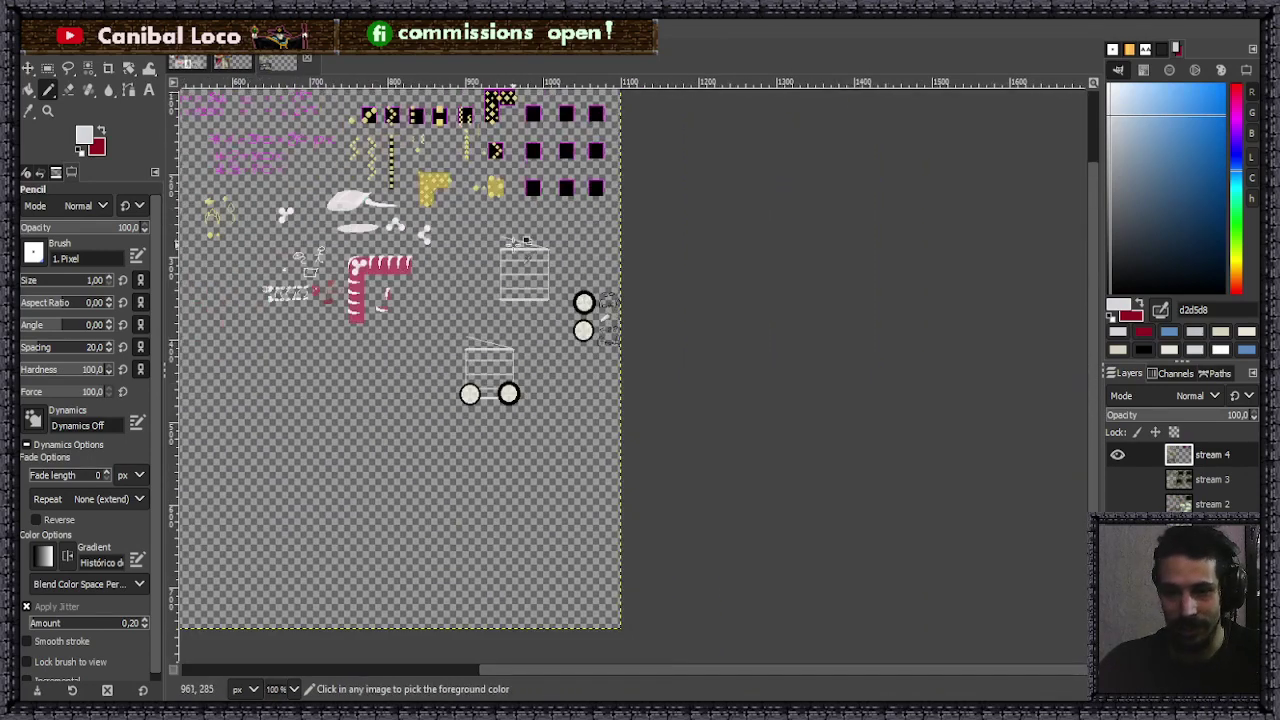
{"action": "scroll", "coordinate": [540, 262], "scroll_direction": "up", "scroll_amount": 2}
{"action": "scroll", "coordinate": [541, 263], "scroll_direction": "up", "scroll_amount": 2}
{"action": "scroll", "coordinate": [528, 303], "scroll_direction": "up", "scroll_amount": 1}
{"action": "left_click", "coordinate": [228, 63]}
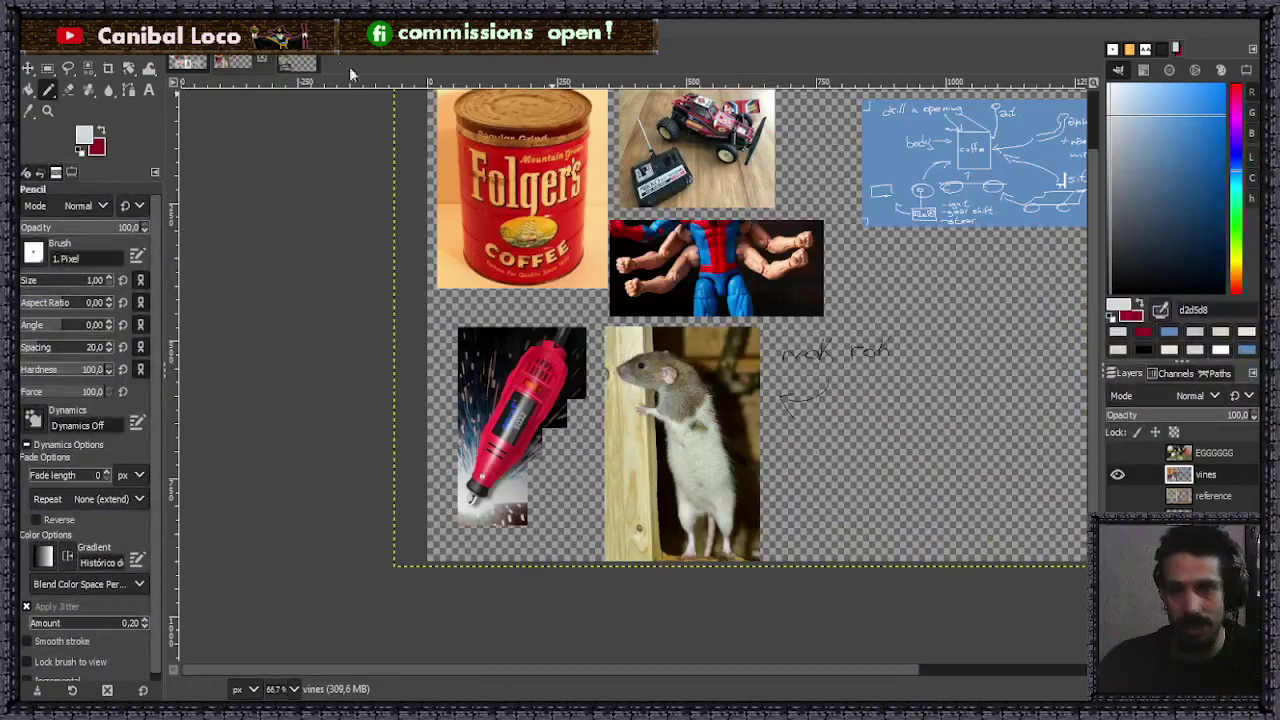
{"action": "key", "text": "1"}
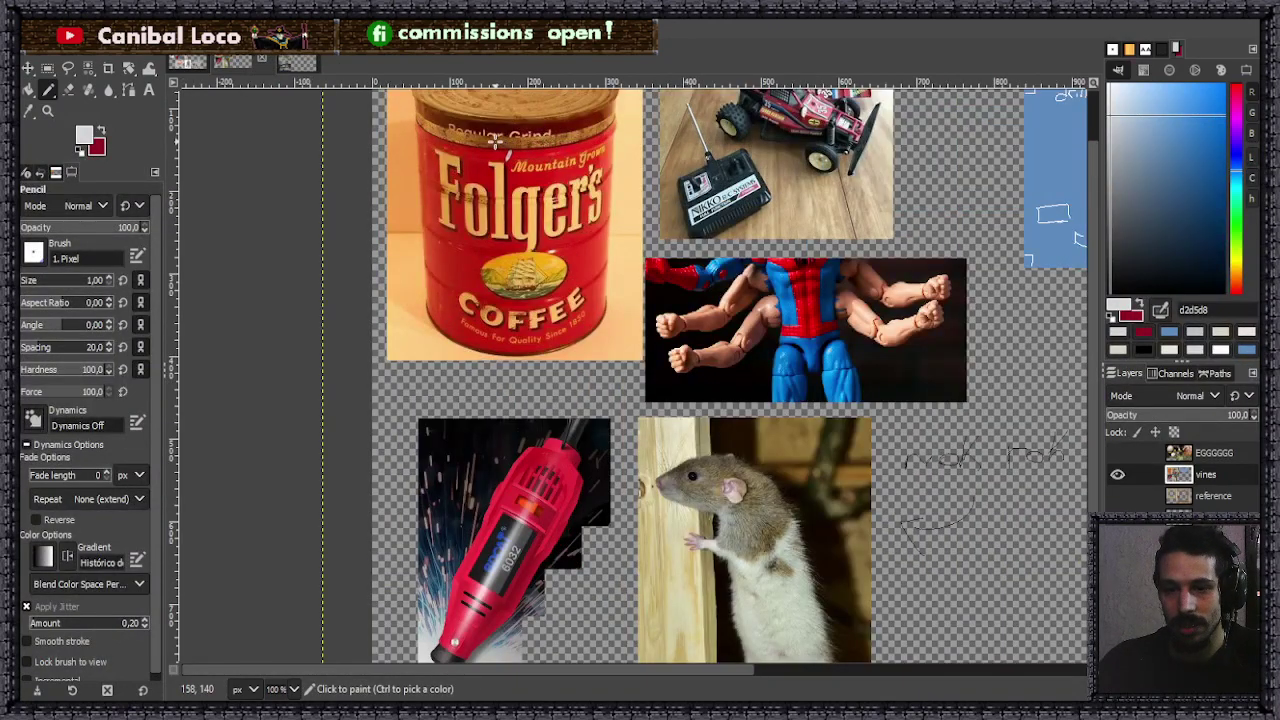
{"action": "key", "text": "alt+1"}
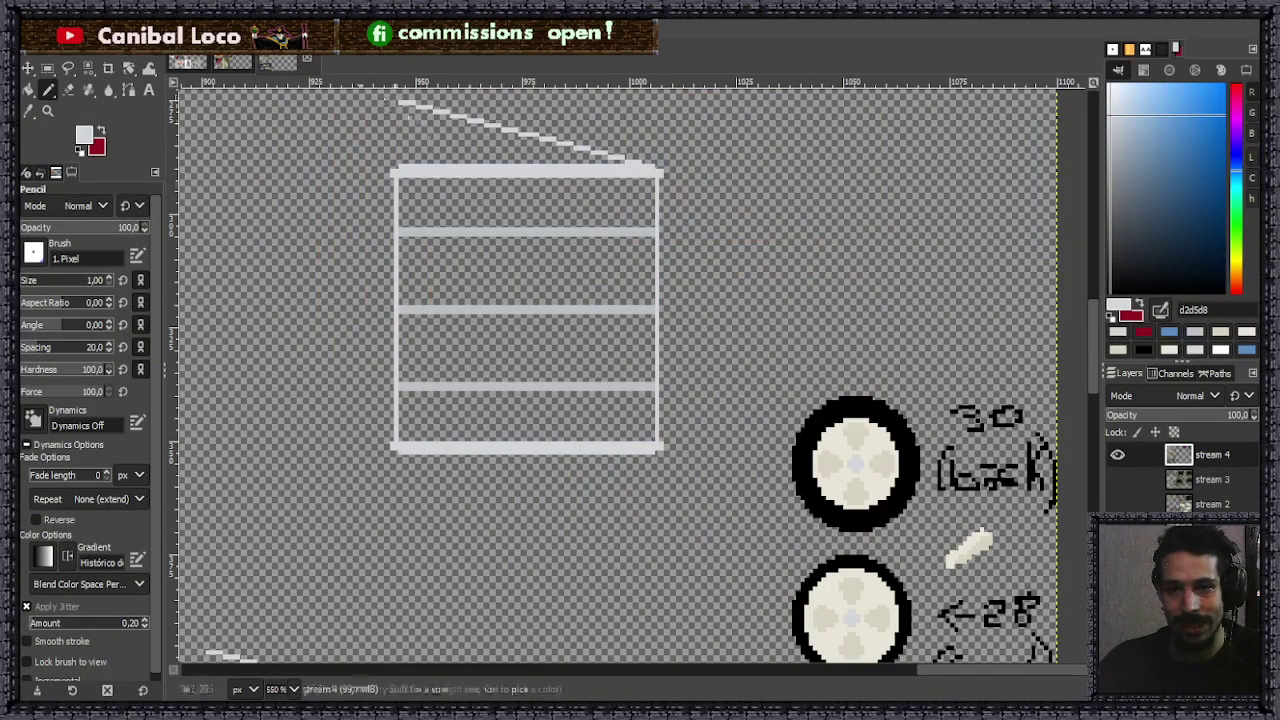
- Cut the bottom bar with its short side stubs, paste it and anchor it another 4 px lower
{"action": "key", "text": "r"}
{"action": "left_click_drag", "start_coordinate": [388, 421], "coordinate": [685, 491]}
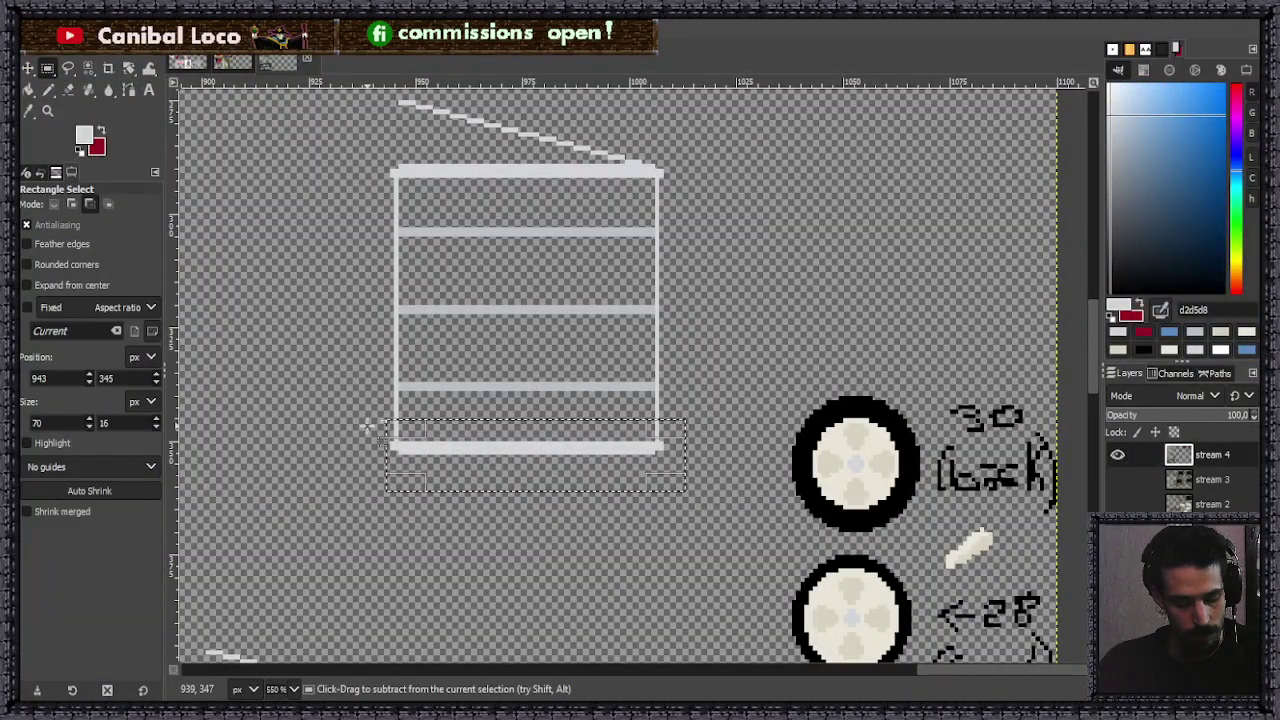
{"action": "key", "text": "ctrl+x"}
{"action": "key", "text": "ctrl+v"}
{"action": "scroll", "coordinate": [385, 410], "scroll_direction": "up", "scroll_amount": 4}
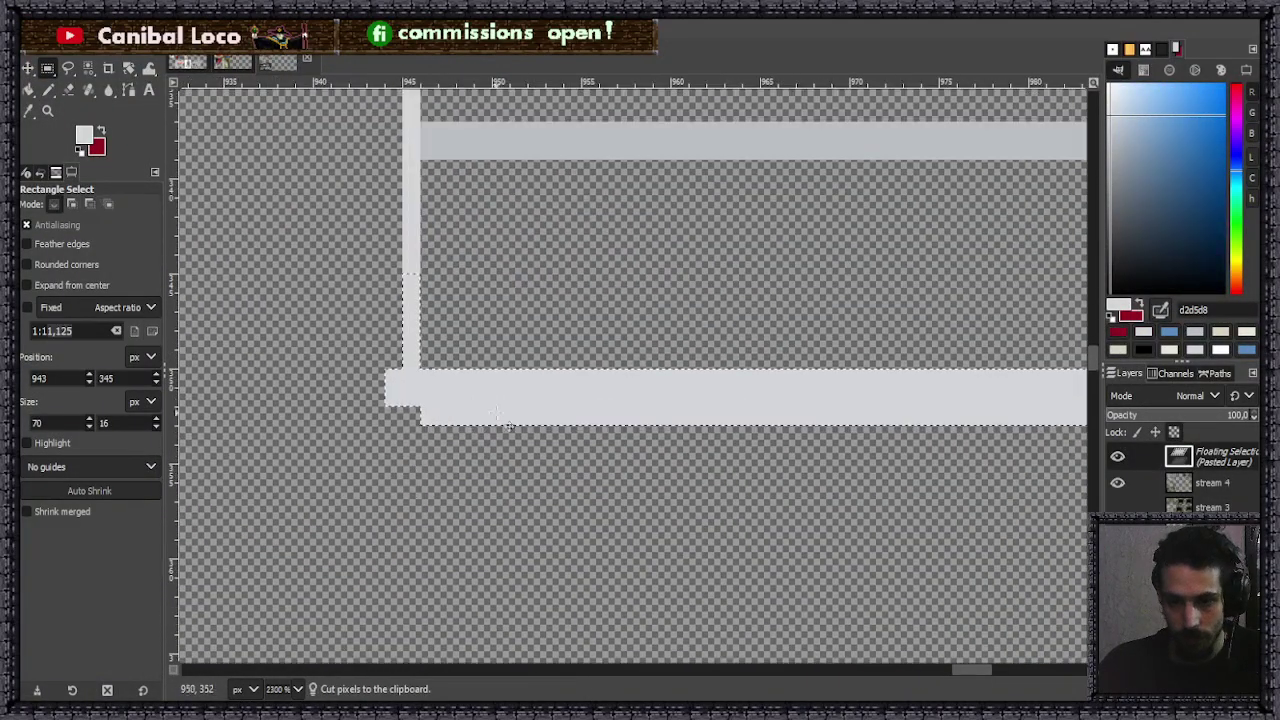
{"action": "left_click_drag", "start_coordinate": [477, 414], "coordinate": [477, 480]}
{"action": "key", "text": "ctrl+h"}
- Redraw the missing 4 px in both side lines above the lowered bottom bar with the Pencil
{"action": "key", "text": "n"}
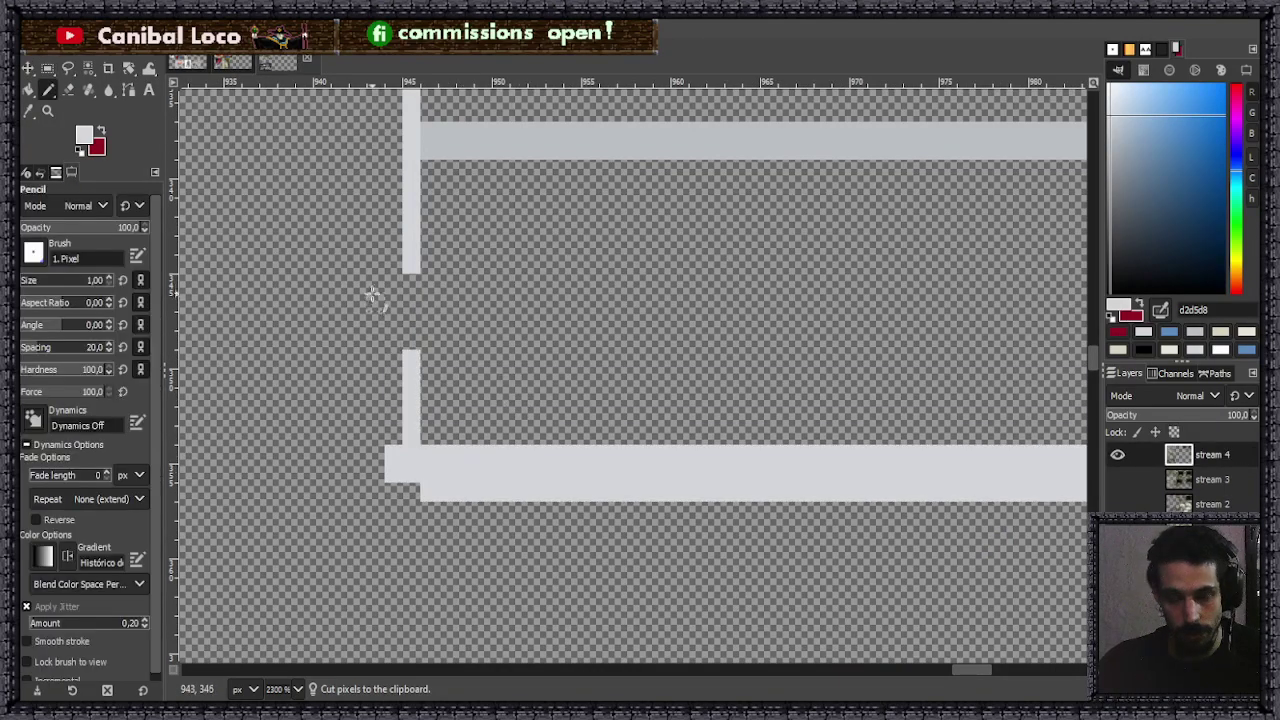
{"action": "left_click_drag", "start_coordinate": [411, 285], "coordinate": [412, 350]}
{"action": "scroll", "coordinate": [395, 342], "scroll_direction": "down", "scroll_amount": 3}
{"action": "scroll", "coordinate": [740, 335], "scroll_direction": "up", "scroll_amount": 4}
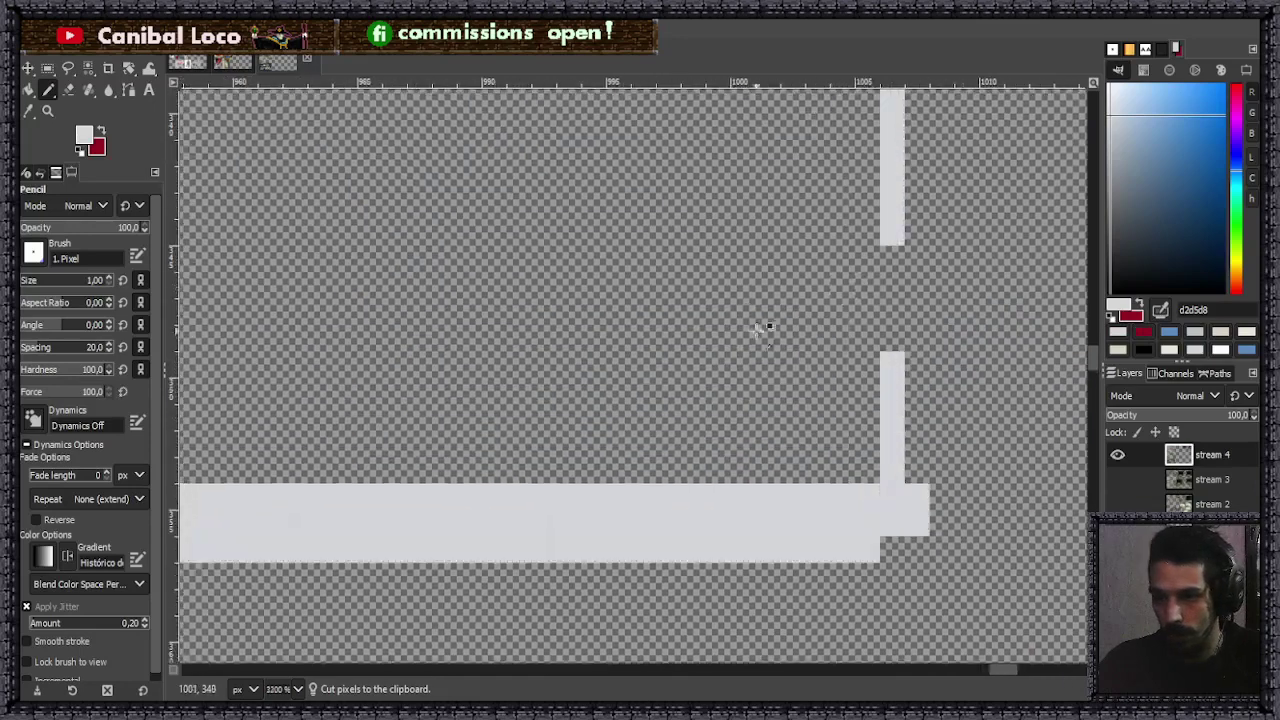
{"action": "left_click_drag", "start_coordinate": [892, 250], "coordinate": [892, 350]}
{"action": "scroll", "coordinate": [850, 370], "scroll_direction": "down", "scroll_amount": 8}
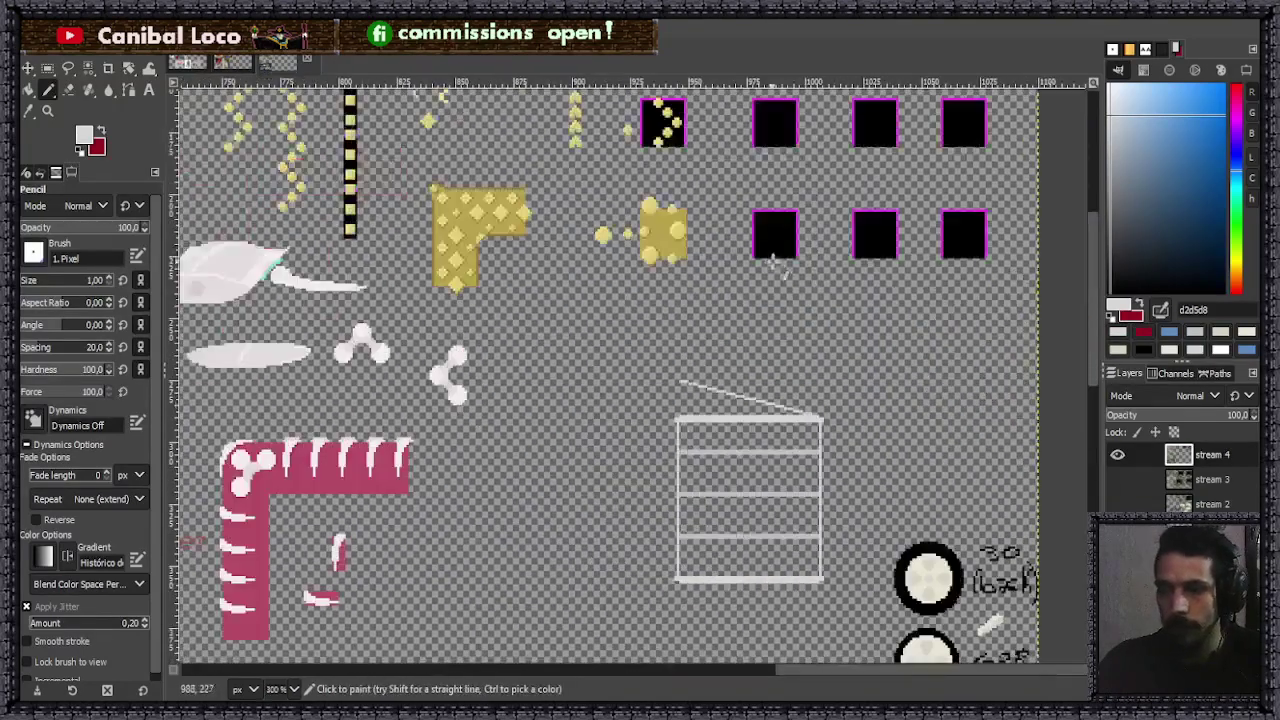
- Move the slanted lid line and top bar 4 px up and reconnect the left side line with the Pencil
{"action": "scroll", "coordinate": [798, 380], "scroll_direction": "up", "scroll_amount": 2}
{"action": "key", "text": "r"}
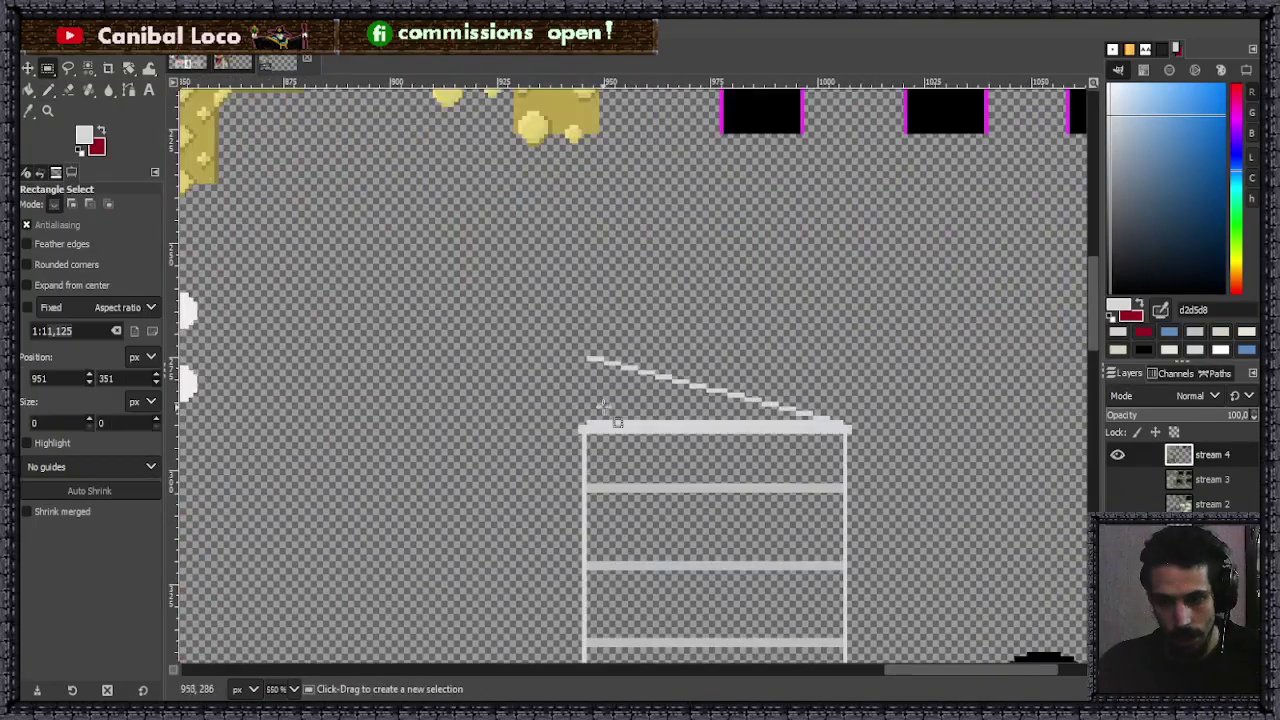
{"action": "scroll", "coordinate": [760, 445], "scroll_direction": "up", "scroll_amount": 1}
{"action": "left_click_drag", "start_coordinate": [447, 285], "coordinate": [900, 453]}
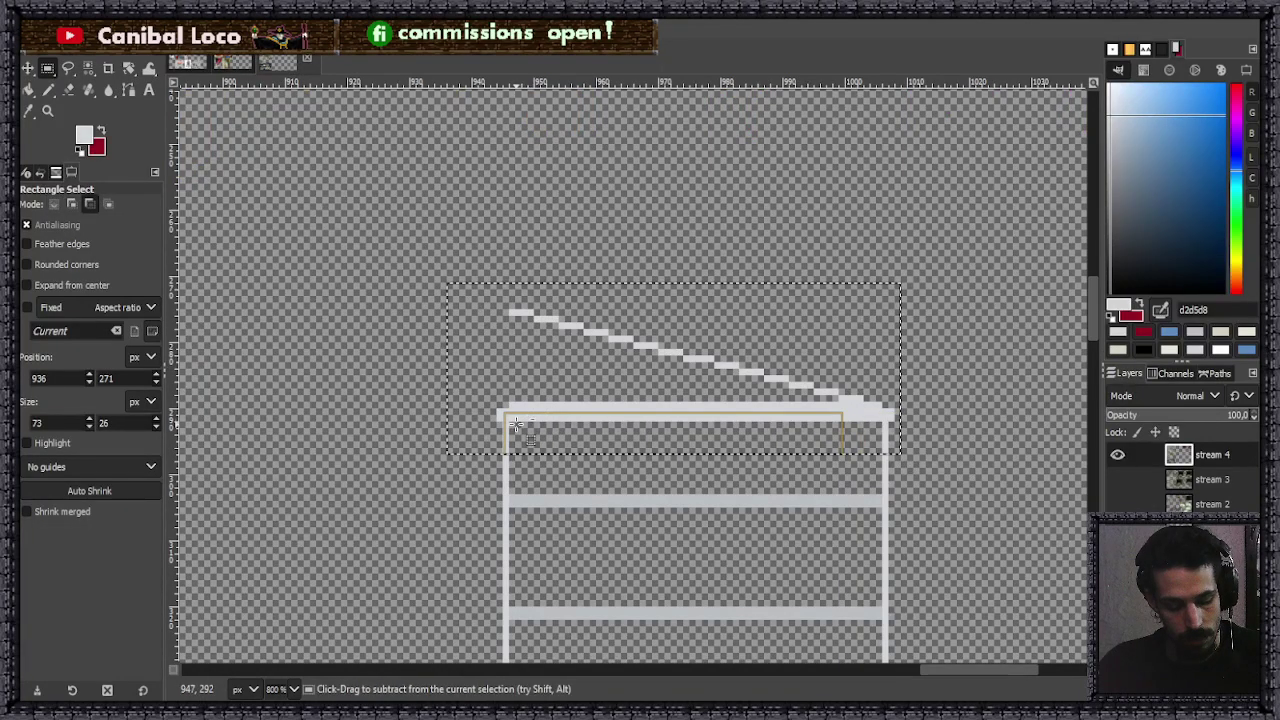
{"action": "key", "text": "ctrl+x"}
{"action": "key", "text": "ctrl+v"}
{"action": "scroll", "coordinate": [553, 416], "scroll_direction": "up", "scroll_amount": 3}
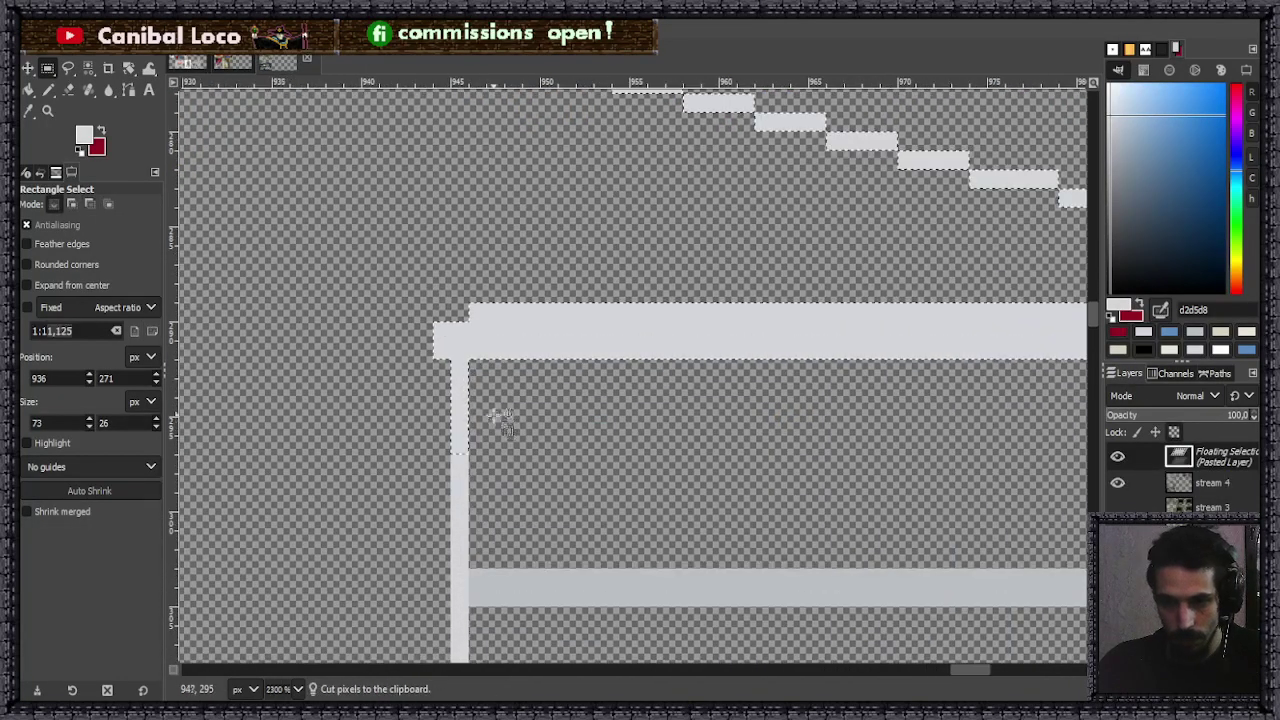
{"action": "mouse_move", "coordinate": [476, 470]}
{"action": "left_mouse_down"}
{"action": "mouse_move", "coordinate": [475, 386]}
{"action": "mouse_move", "coordinate": [461, 452]}
{"action": "left_mouse_up"}
{"action": "key", "text": "ctrl+h"}
{"action": "key", "text": "n"}
{"action": "scroll", "coordinate": [986, 383], "scroll_direction": "down", "scroll_amount": 3}
{"action": "scroll", "coordinate": [993, 428], "scroll_direction": "up", "scroll_amount": 4}
{"action": "left_click_drag", "start_coordinate": [966, 388], "coordinate": [966, 478]}
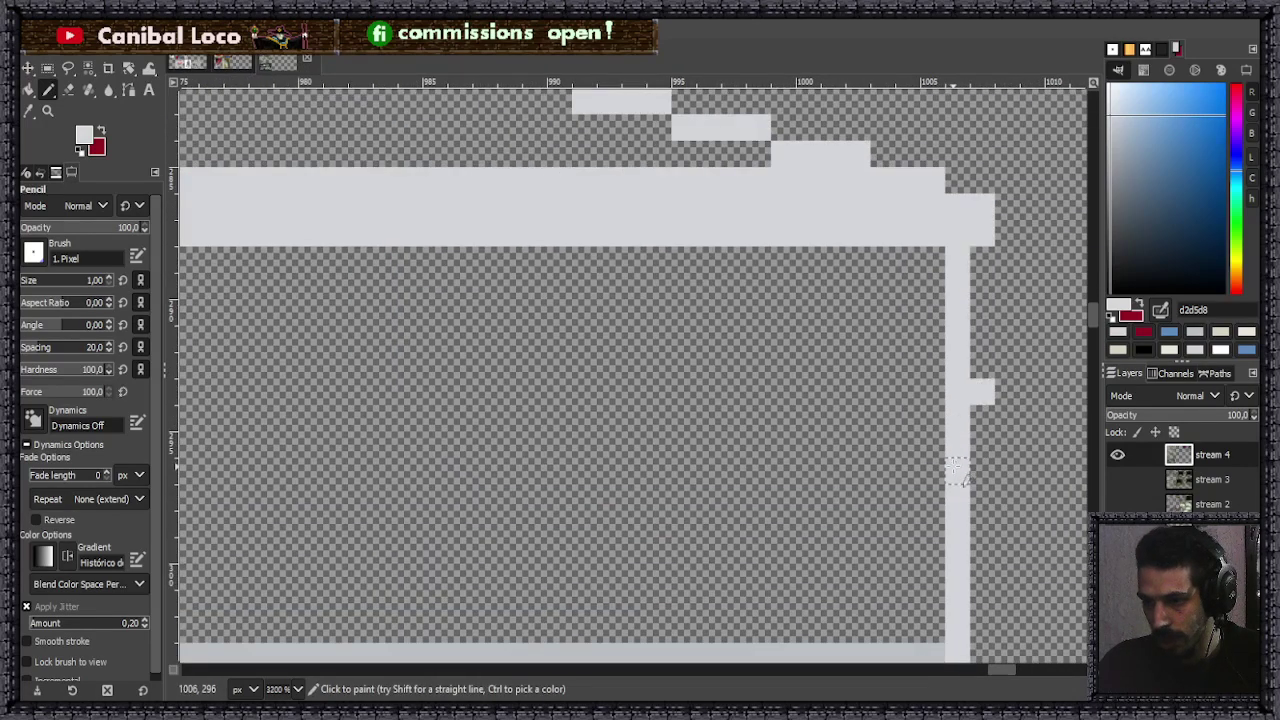
{"action": "key", "text": "ctrl+z"}
{"action": "left_click_drag", "start_coordinate": [966, 400], "coordinate": [966, 468]}
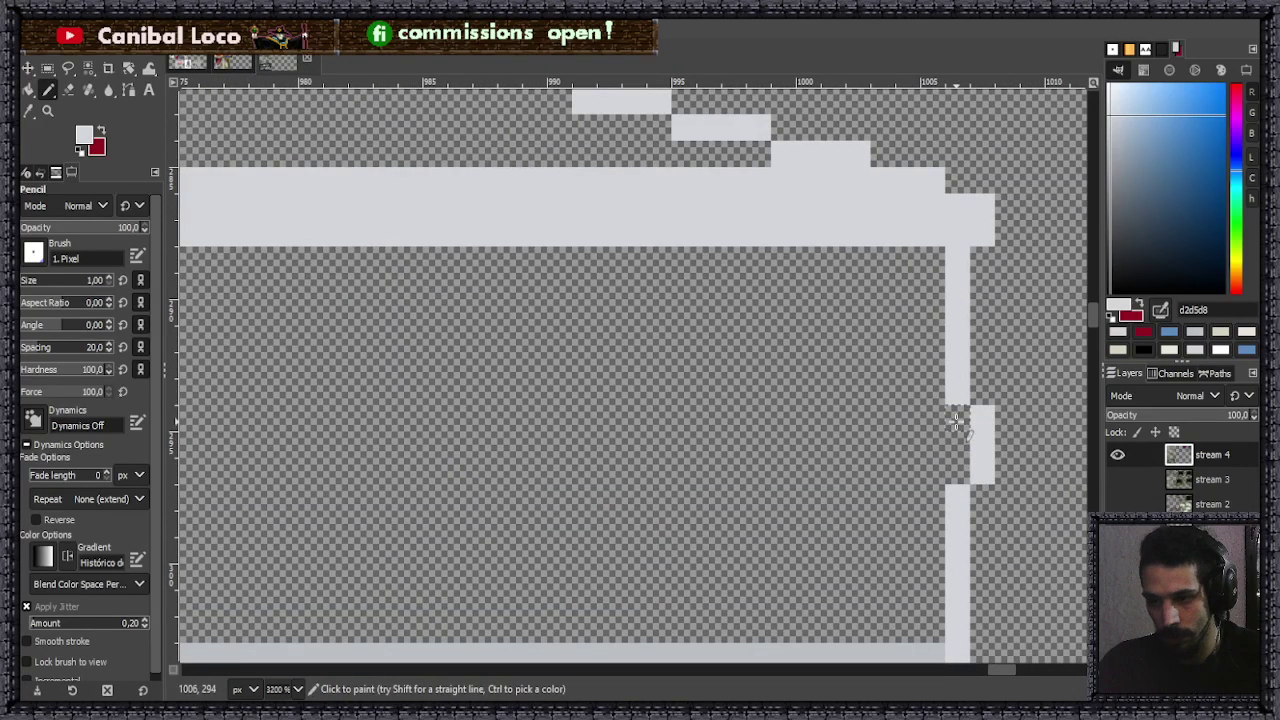
{"action": "key", "text": "ctrl+z"}
- Close the gap in the right side line below the top bar, erasing the stray pixel, and save the image
{"action": "left_click_drag", "start_coordinate": [957, 395], "coordinate": [957, 497]}
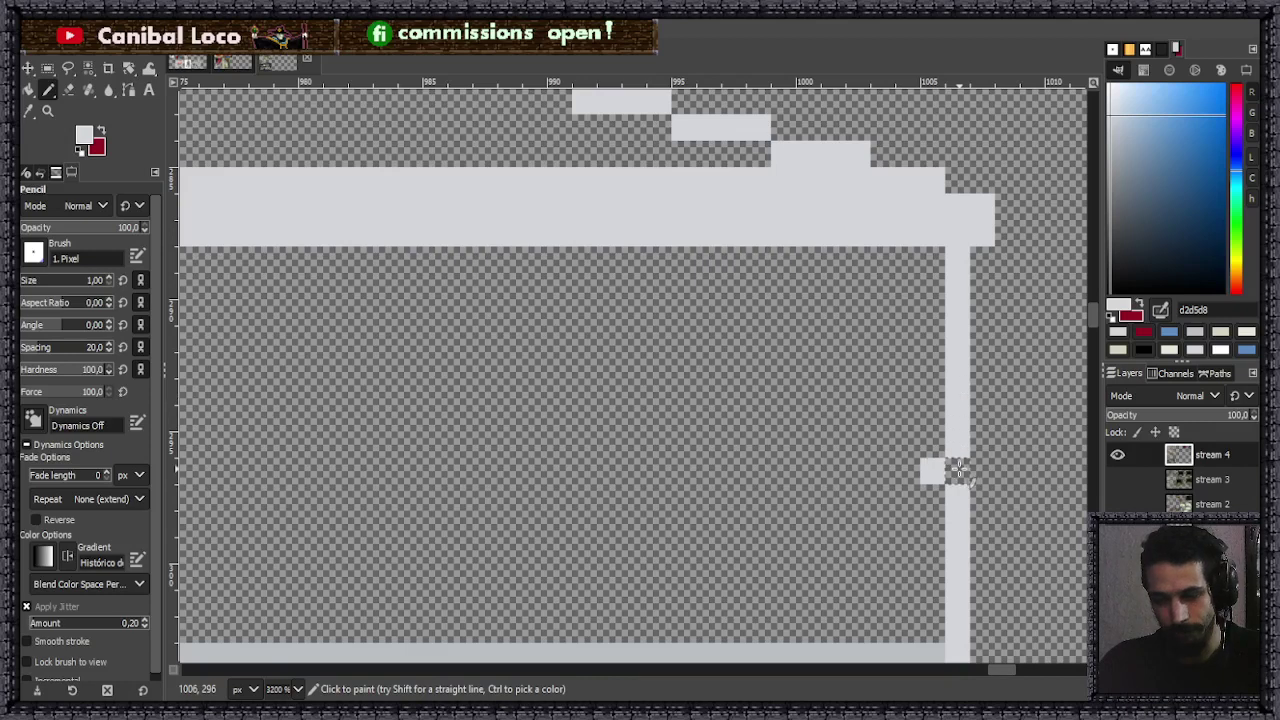
{"action": "key", "text": "shift+e"}
{"action": "left_click", "coordinate": [932, 472]}
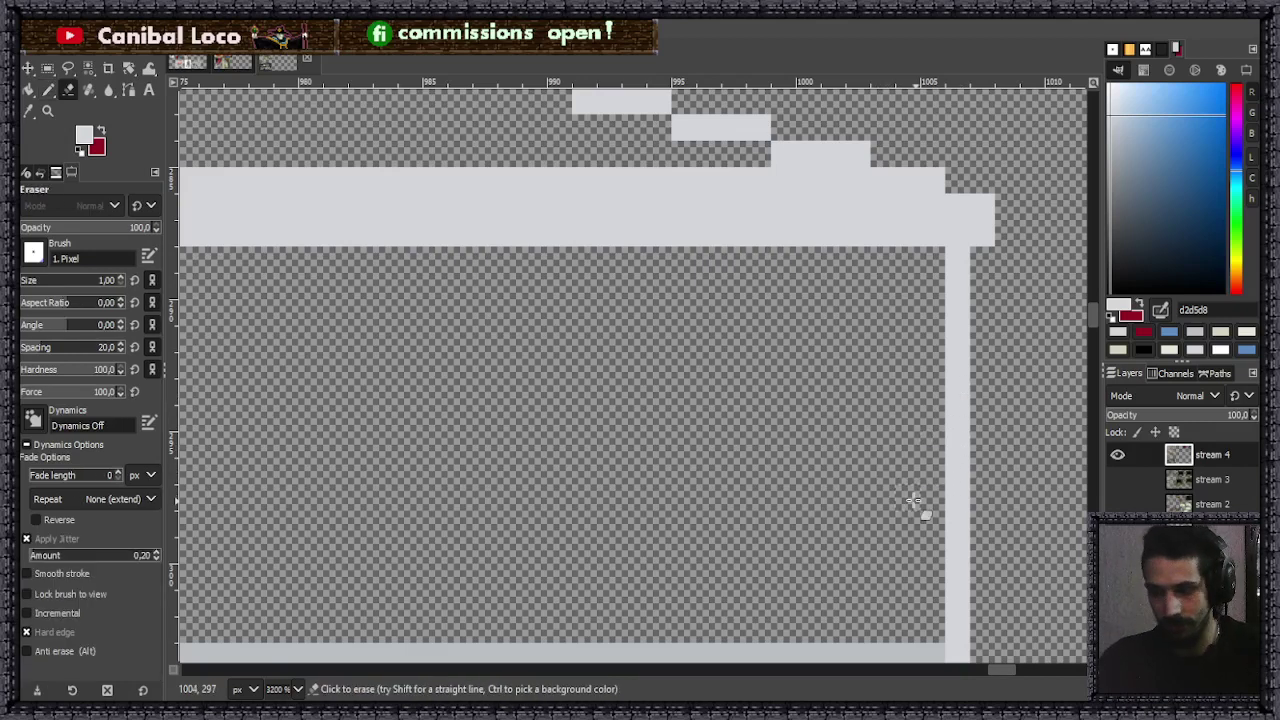
{"action": "key", "text": "n"}
{"action": "key", "text": "ctrl+s"}
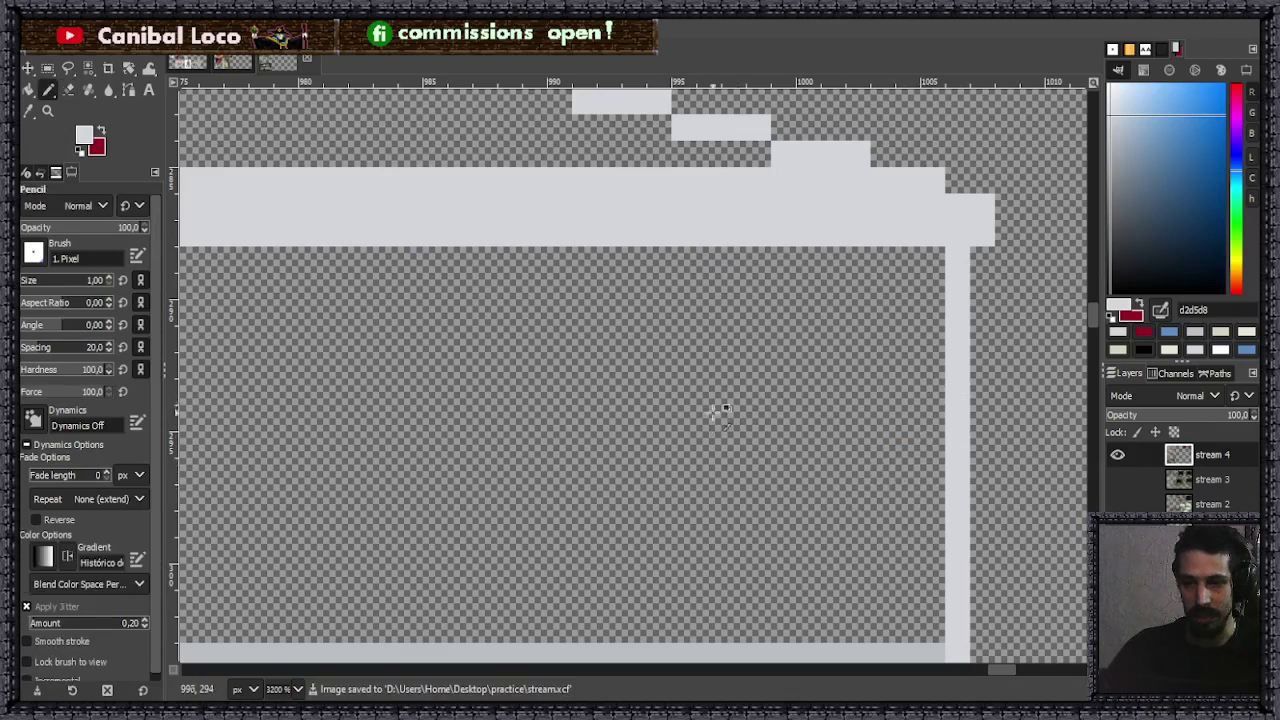
- Select both wheels and the bars between them on the old can outline with Rectangle Select and copy them
{"action": "scroll", "coordinate": [737, 402], "scroll_direction": "down", "scroll_amount": 5}
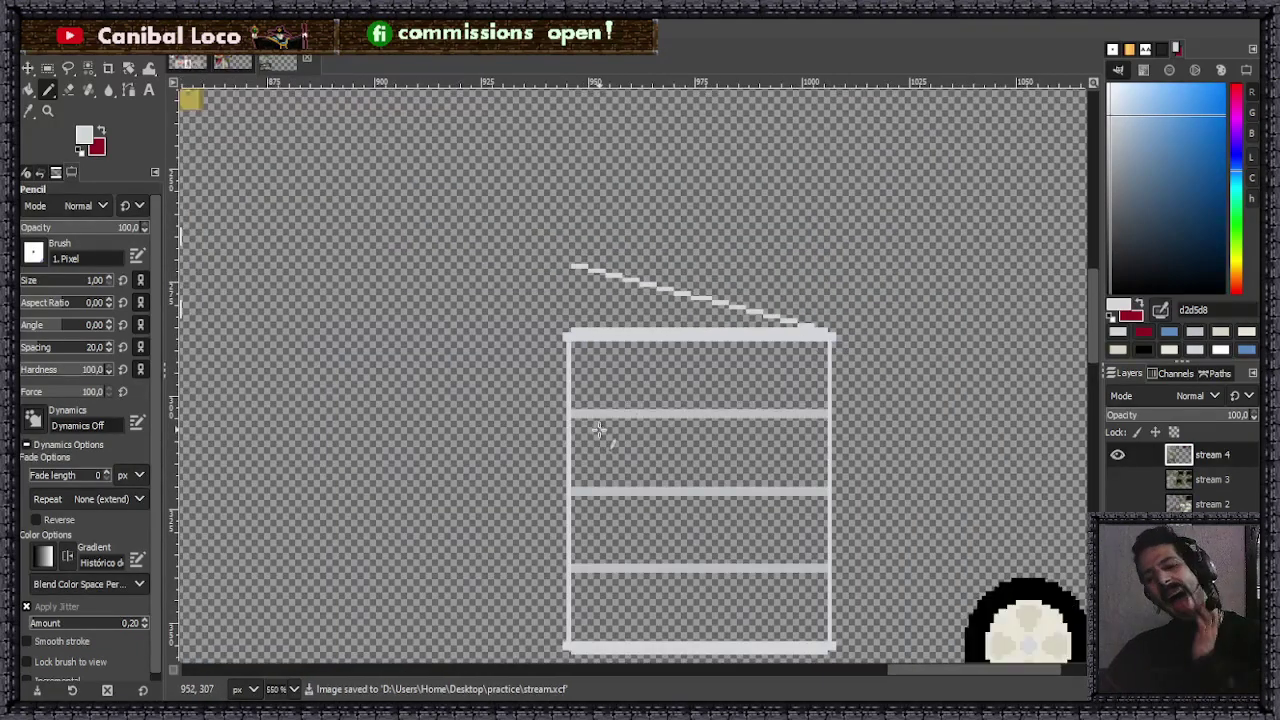
{"action": "key", "text": "r"}
{"action": "scroll", "coordinate": [620, 420], "scroll_direction": "down", "scroll_amount": 6}
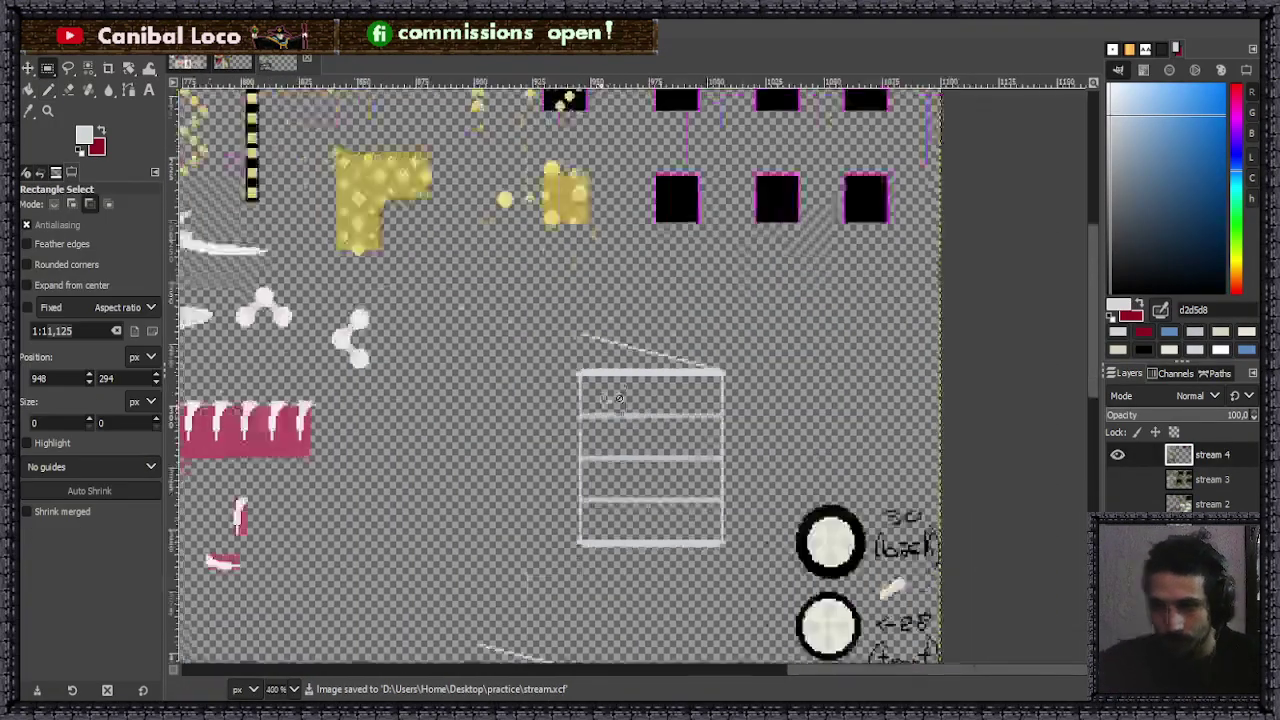
{"action": "scroll", "coordinate": [663, 410], "scroll_direction": "up", "scroll_amount": 3}
{"action": "scroll", "coordinate": [658, 412], "scroll_direction": "up", "scroll_amount": 3}
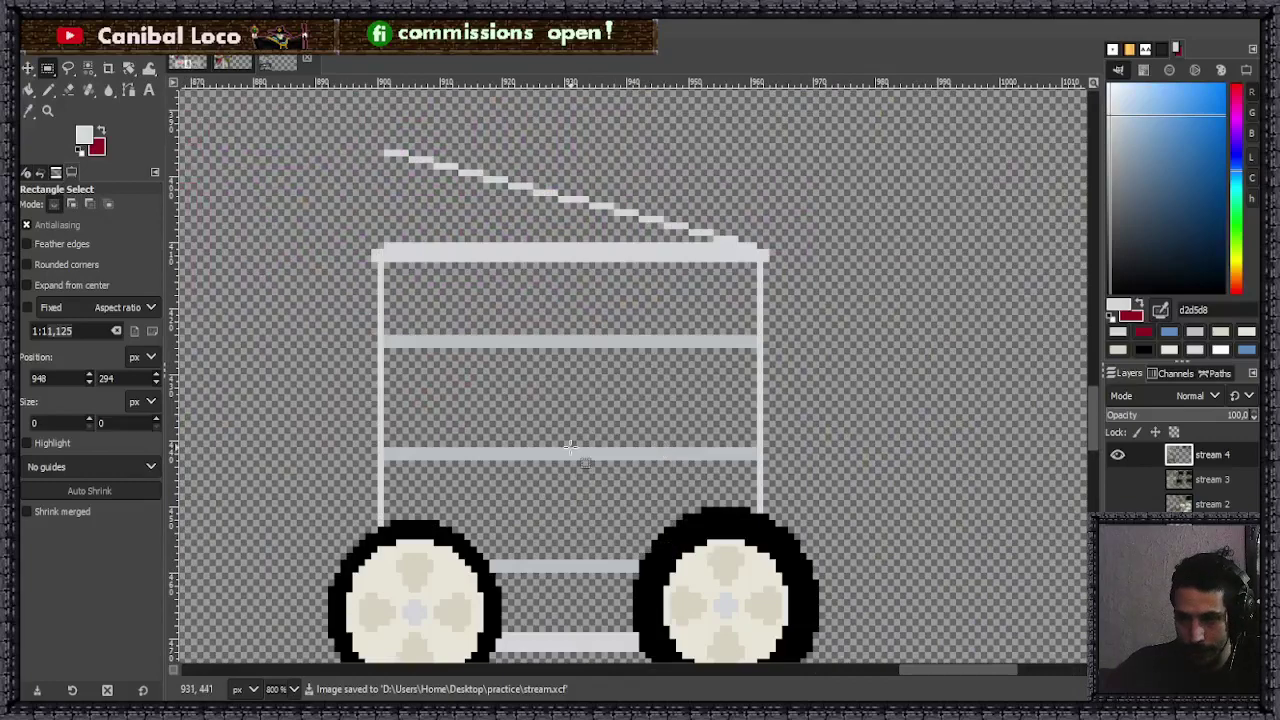
{"action": "scroll", "coordinate": [572, 441], "scroll_direction": "down", "scroll_amount": 3}
{"action": "scroll", "coordinate": [530, 460], "scroll_direction": "up", "scroll_amount": 2}
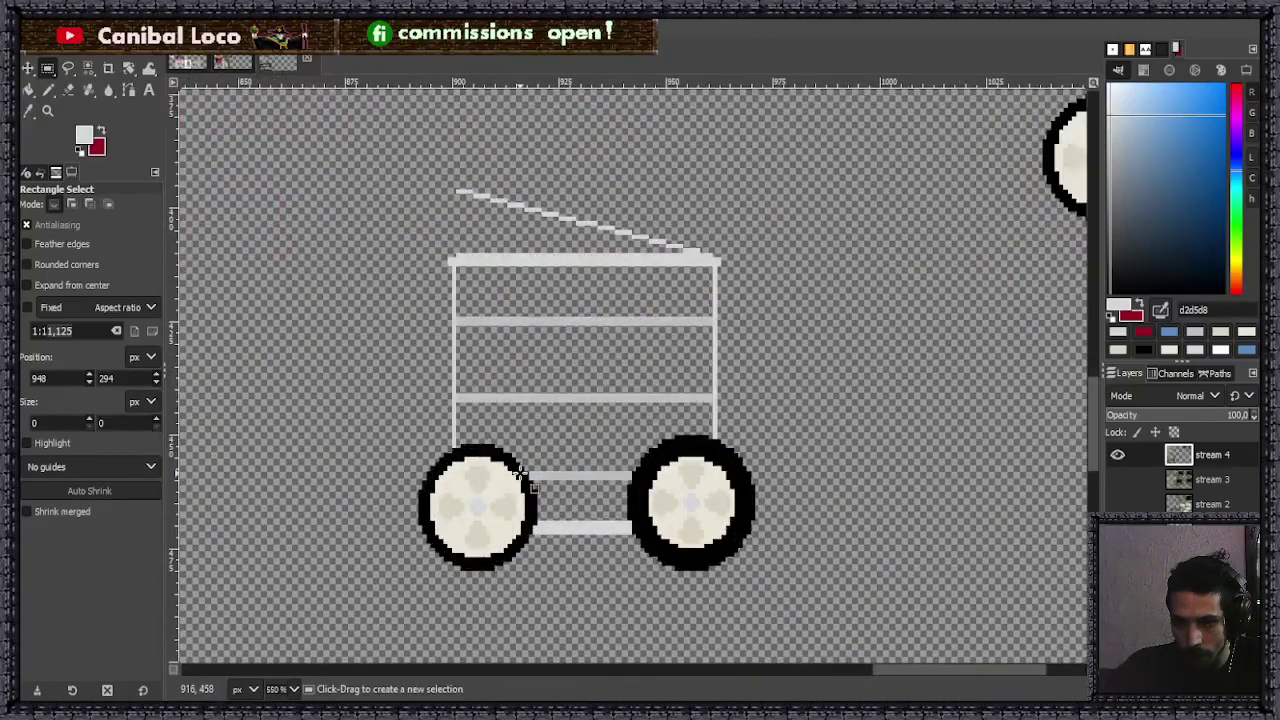
{"action": "left_click_drag", "start_coordinate": [400, 441], "coordinate": [765, 571]}
{"action": "left_click_drag", "start_coordinate": [664, 444], "coordinate": [660, 432]}
{"action": "key", "text": "ctrl+c"}
{"action": "left_click", "coordinate": [812, 395]}
- Paste the copied wheels, place them in the empty area below the red striped corner piece and anchor them
{"action": "scroll", "coordinate": [657, 449], "scroll_direction": "down", "scroll_amount": 4}
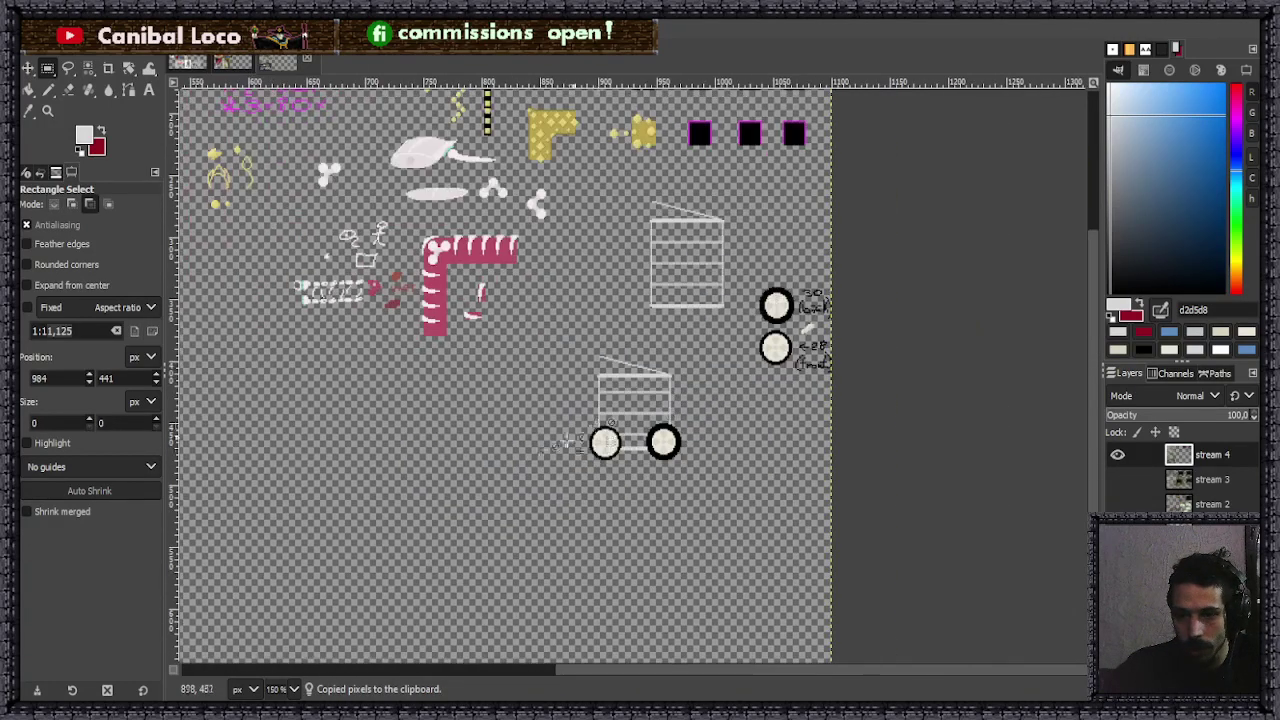
{"action": "key", "text": "ctrl+v"}
{"action": "left_click_drag", "start_coordinate": [539, 372], "coordinate": [445, 428]}
{"action": "left_click", "coordinate": [571, 337]}
- Delete the old can outline with its original wheels and clear the selection
{"action": "left_click_drag", "start_coordinate": [571, 337], "coordinate": [700, 492]}
{"action": "key", "text": "Delete"}
{"action": "left_click", "coordinate": [741, 490]}
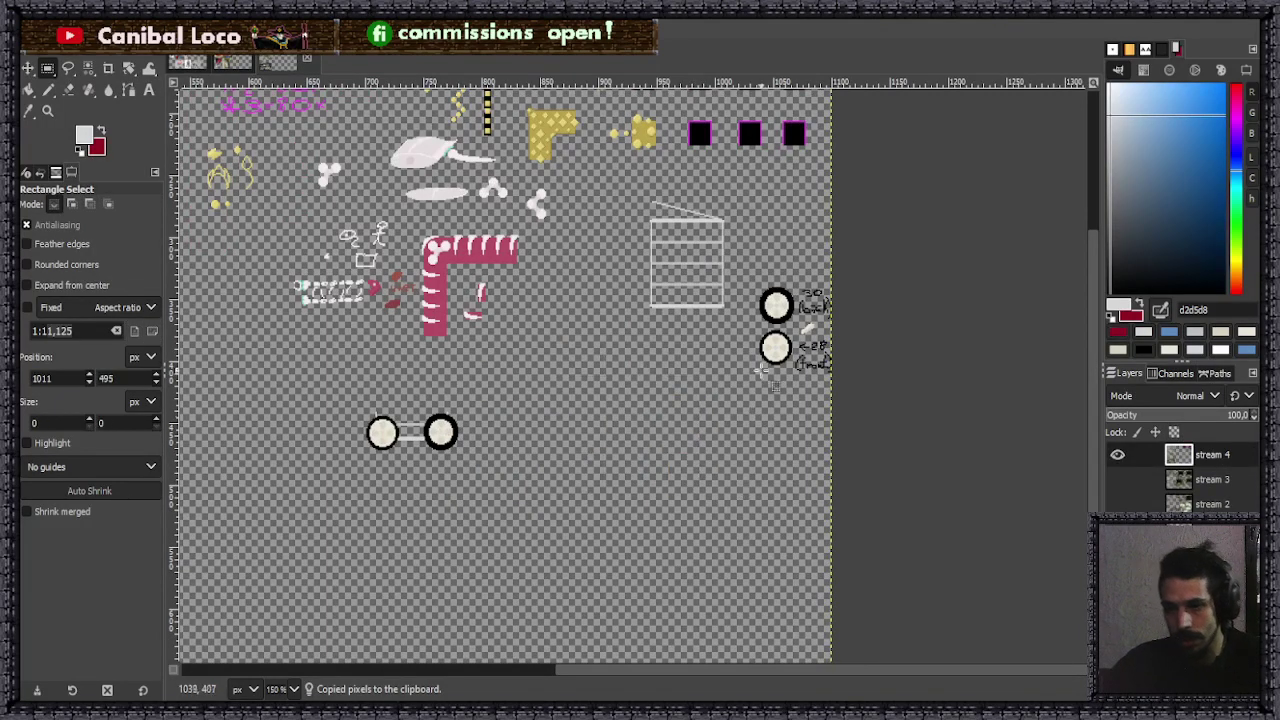
- Duplicate the resized can outline with its slanted lid and anchor the copy in the cleared area level with the wheels
{"action": "left_click_drag", "start_coordinate": [637, 188], "coordinate": [738, 322]}
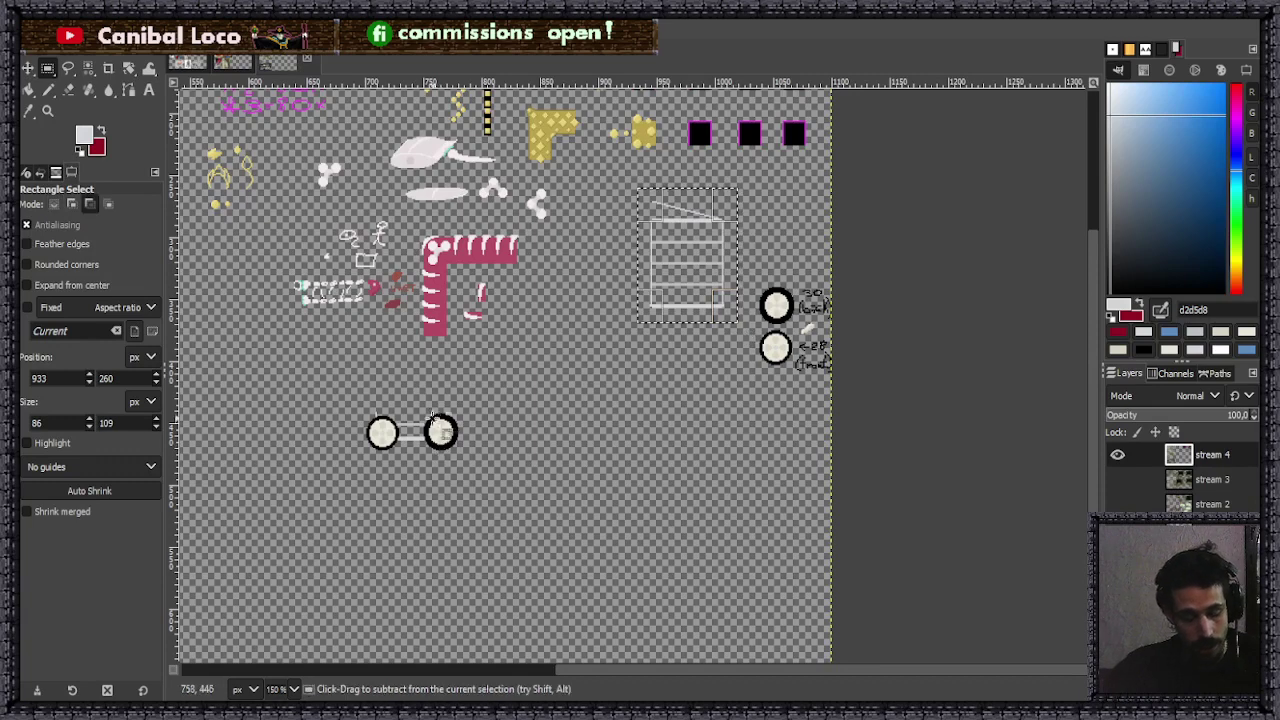
{"action": "key", "text": "ctrl+v"}
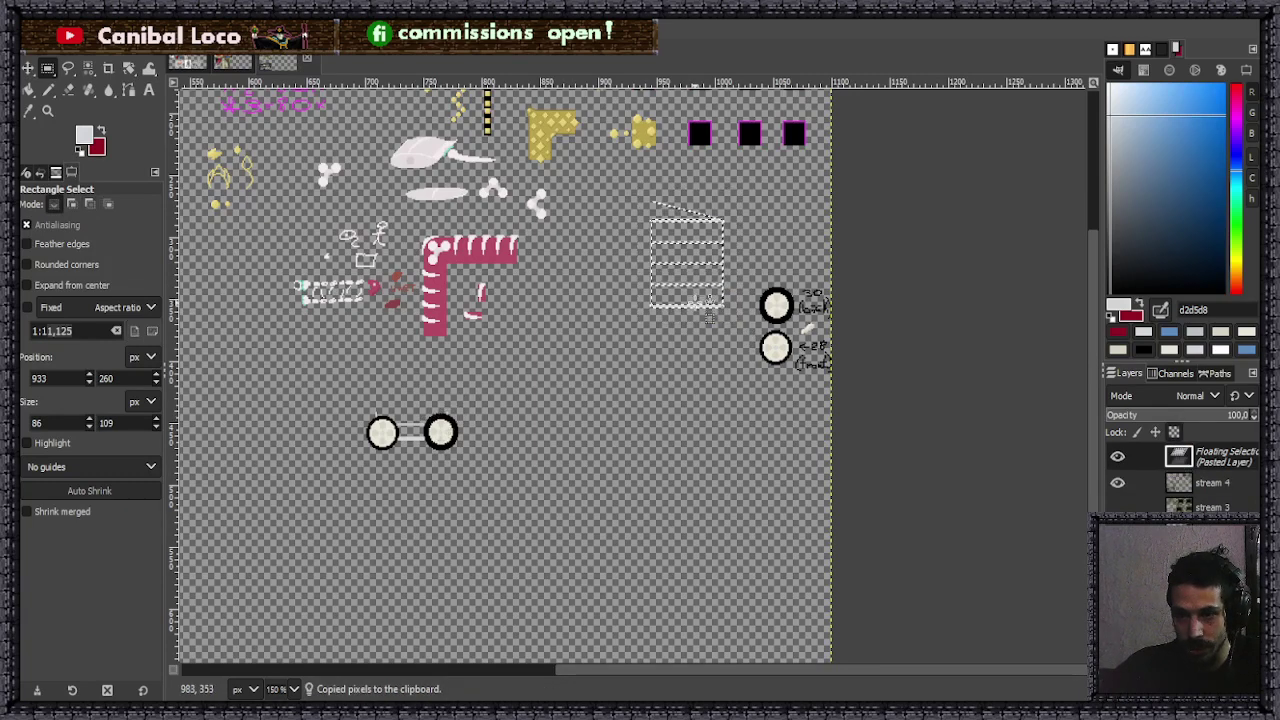
{"action": "left_click_drag", "start_coordinate": [705, 318], "coordinate": [638, 470]}
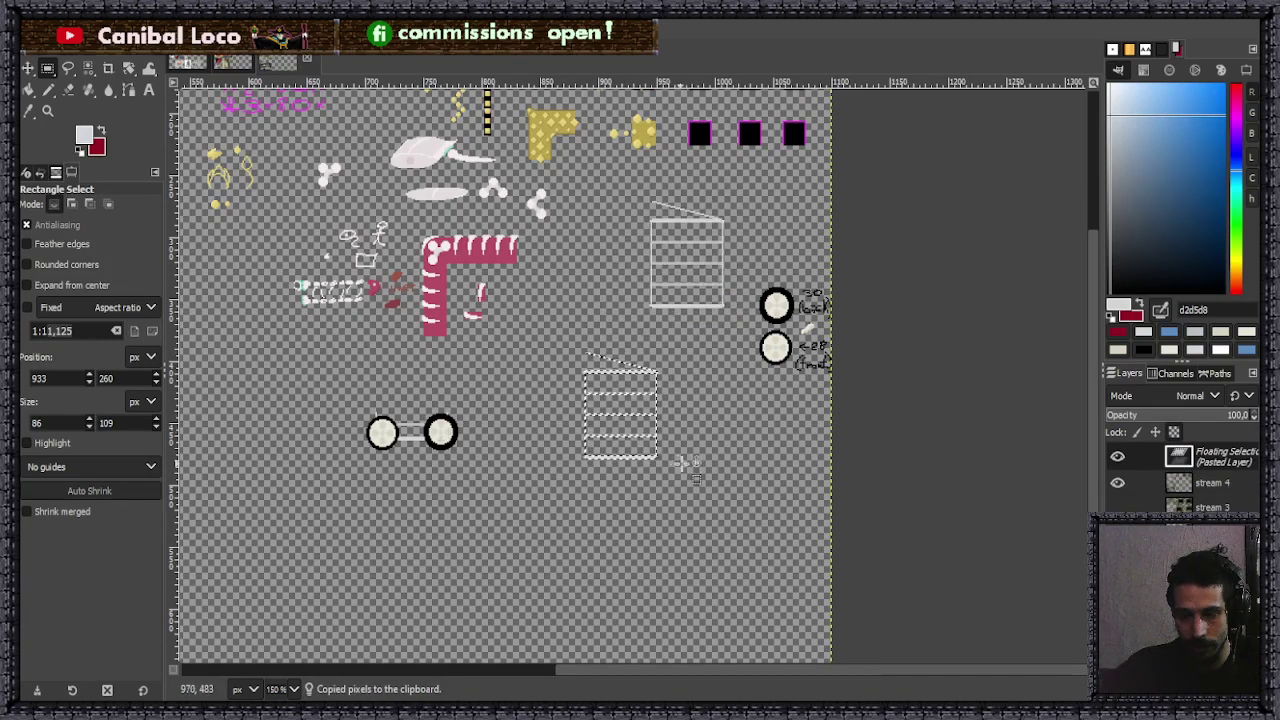
{"action": "left_click", "coordinate": [681, 465]}
- Erase the leftover side-line pixels above both tires of the copied wheels with the 1-pixel Eraser
{"action": "scroll", "coordinate": [392, 440], "scroll_direction": "up", "scroll_amount": 3}
{"action": "left_click_drag", "start_coordinate": [301, 333], "coordinate": [340, 345]}
{"action": "key", "text": "shift+e"}
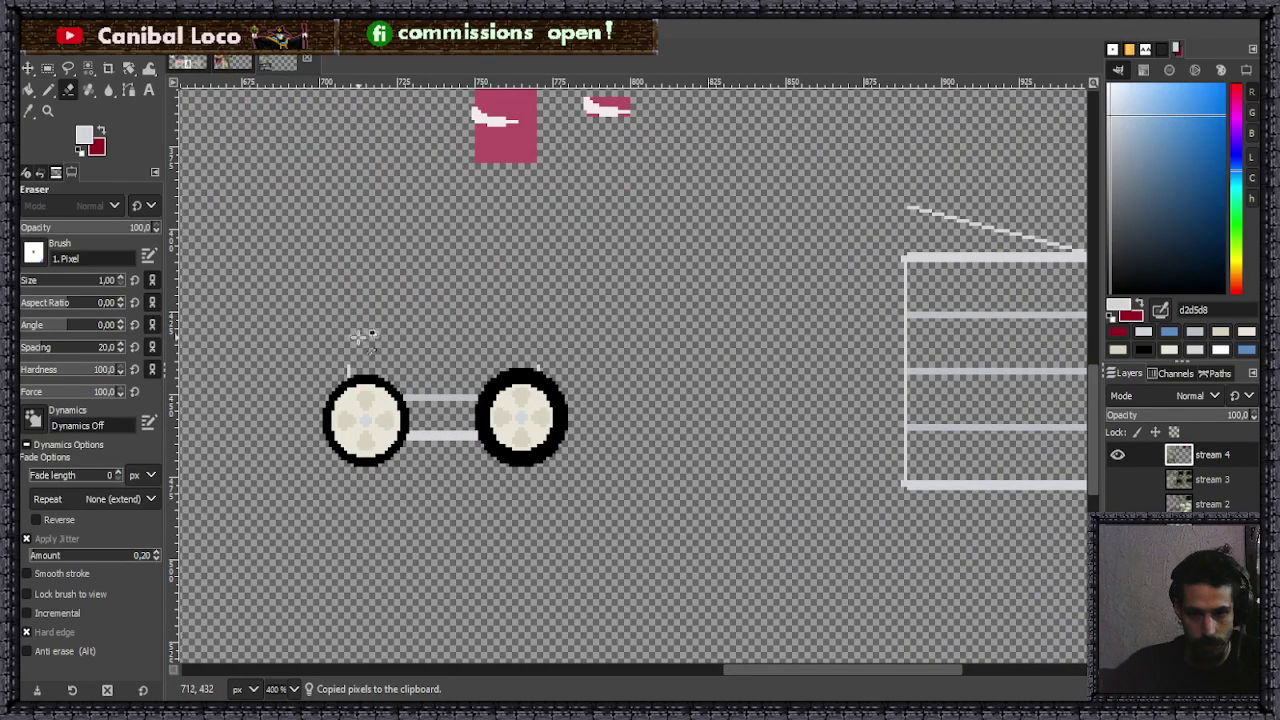
{"action": "scroll", "coordinate": [364, 376], "scroll_direction": "up", "scroll_amount": 5}
{"action": "mouse_move", "coordinate": [285, 412]}
{"action": "left_mouse_down"}
{"action": "mouse_move", "coordinate": [309, 318]}
{"action": "mouse_move", "coordinate": [286, 343]}
{"action": "left_mouse_up"}
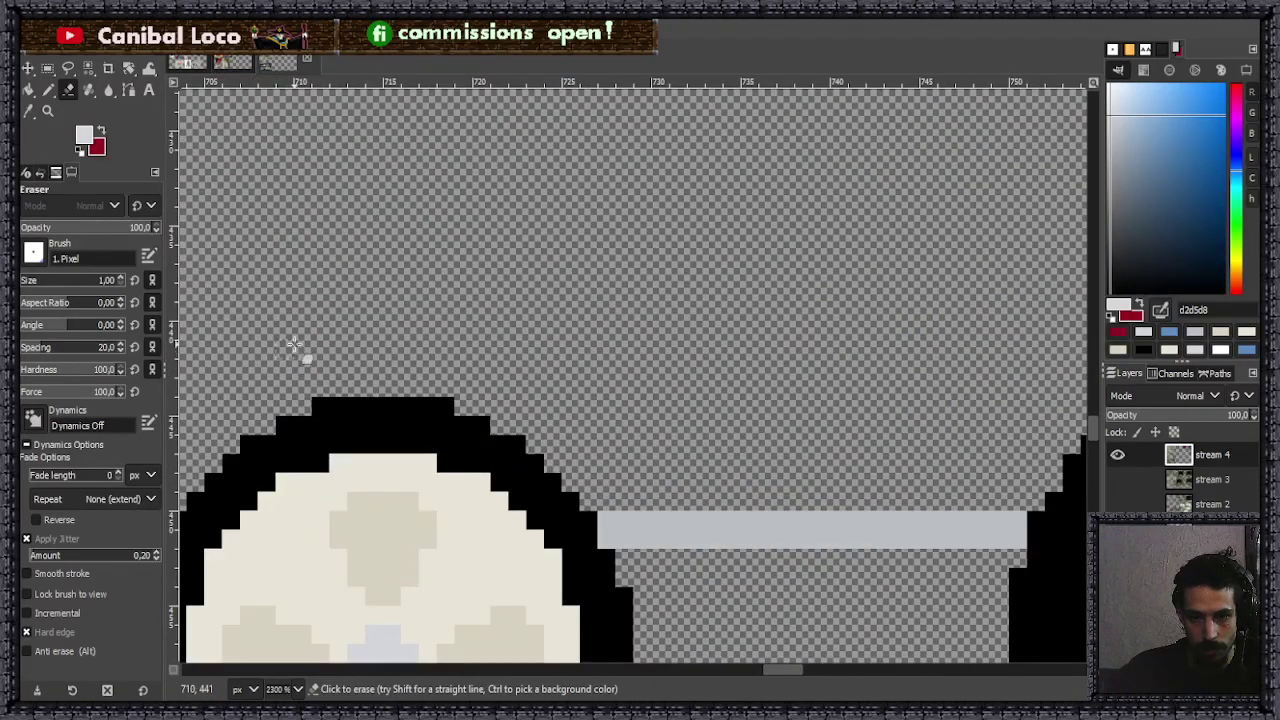
{"action": "scroll", "coordinate": [286, 343], "scroll_direction": "down", "scroll_amount": 3}
{"action": "scroll", "coordinate": [686, 350], "scroll_direction": "up", "scroll_amount": 3}
{"action": "left_click", "coordinate": [686, 351]}
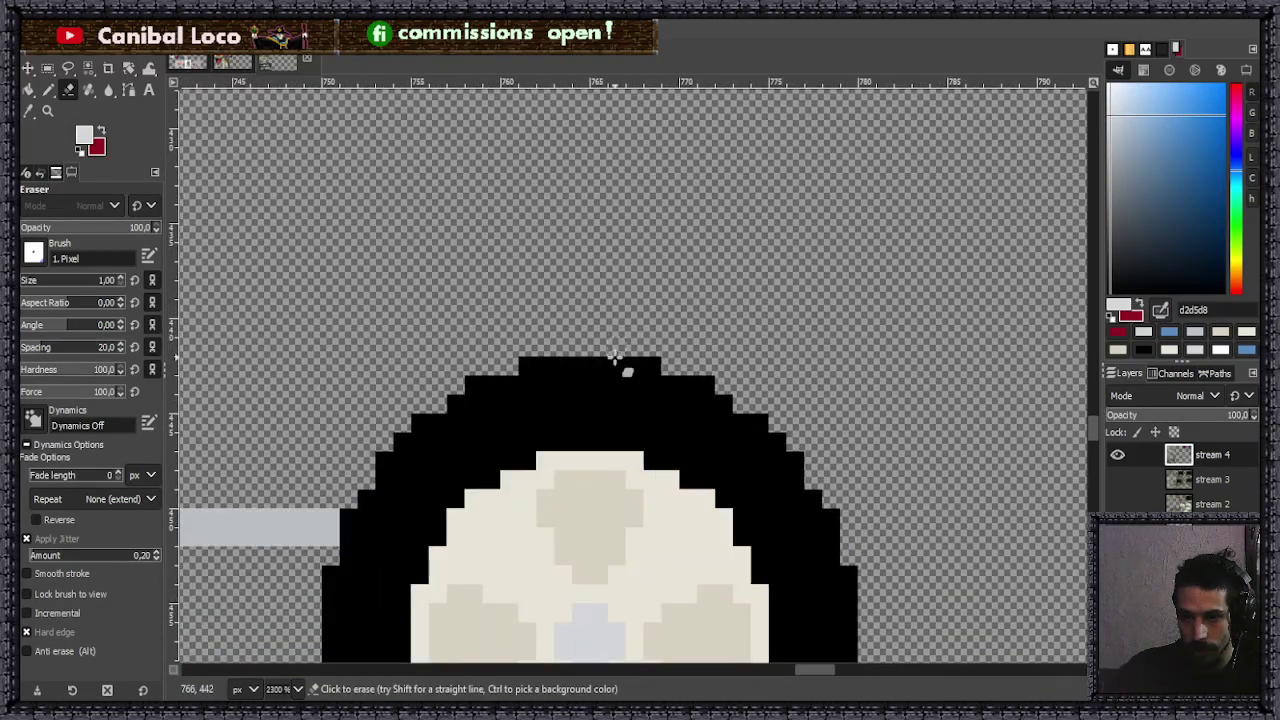
- Remove the upper grey bar between the wheels using Bucket Fill in Erase mode, and restore the Normal mode
{"action": "scroll", "coordinate": [651, 363], "scroll_direction": "down", "scroll_amount": 3}
{"action": "scroll", "coordinate": [487, 319], "scroll_direction": "up", "scroll_amount": 2}
{"action": "key", "text": "shift+b"}
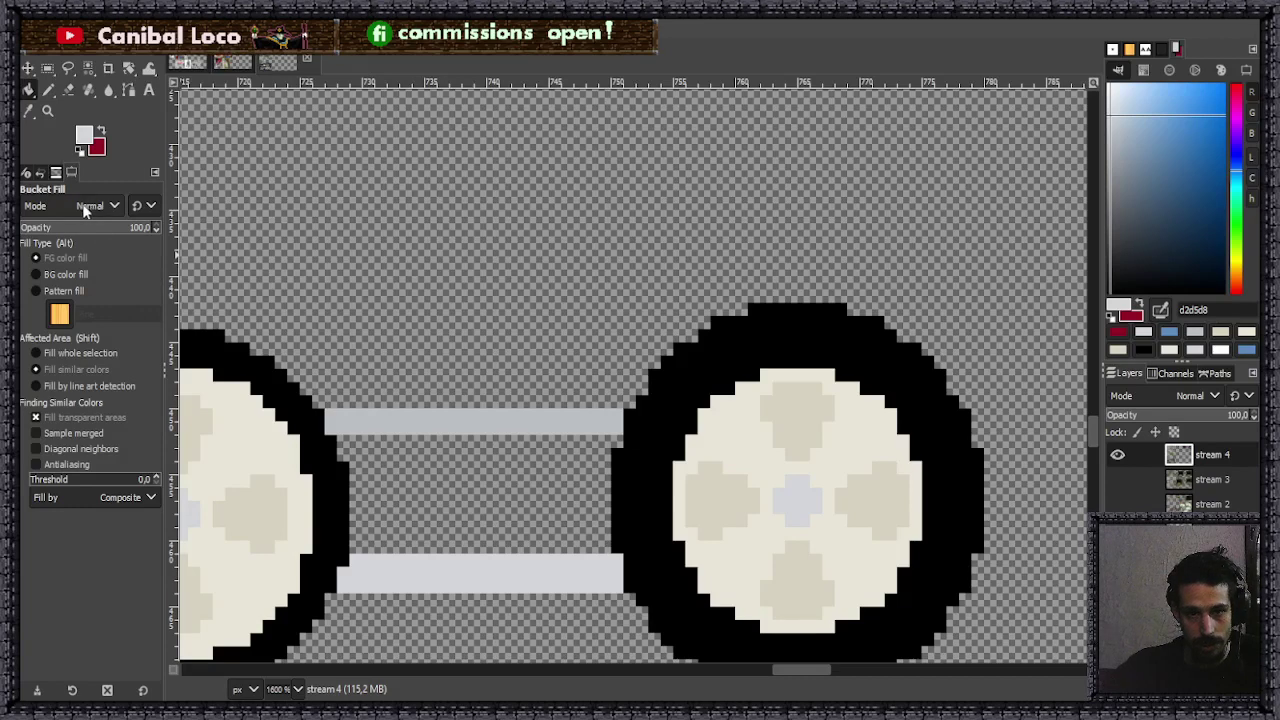
{"action": "key", "text": "shift+e"}
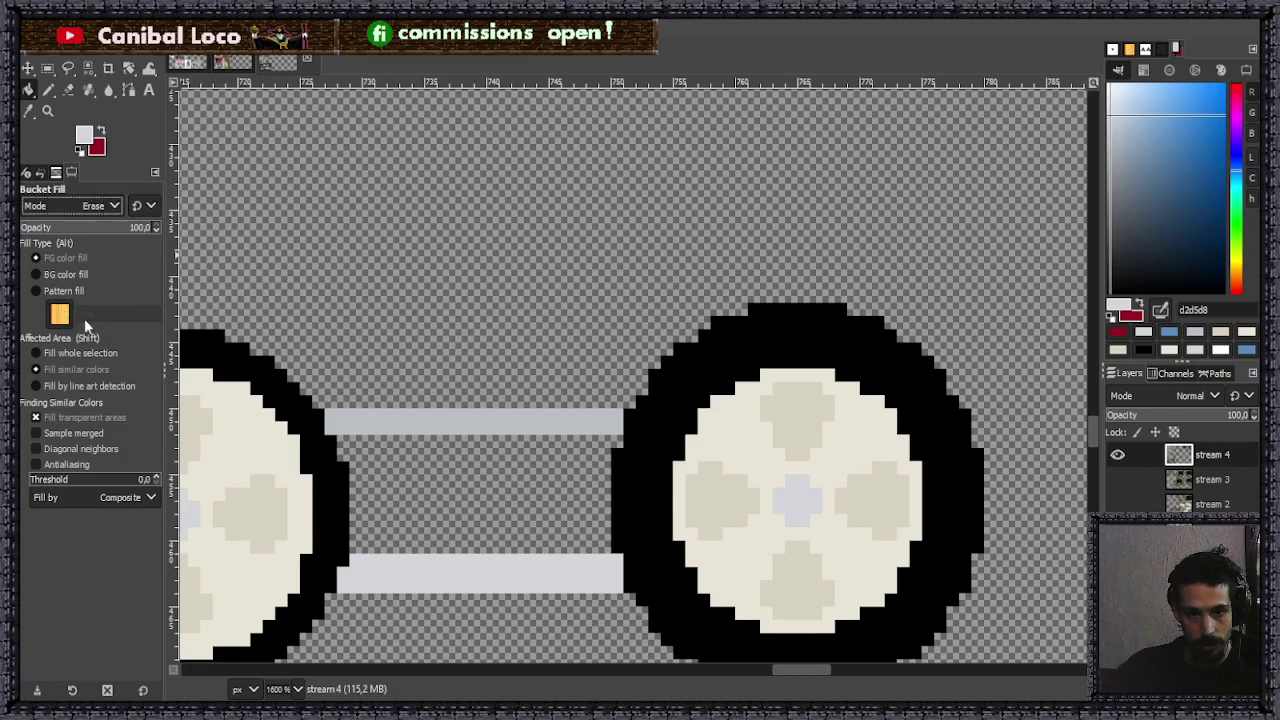
{"action": "left_click", "coordinate": [410, 415]}
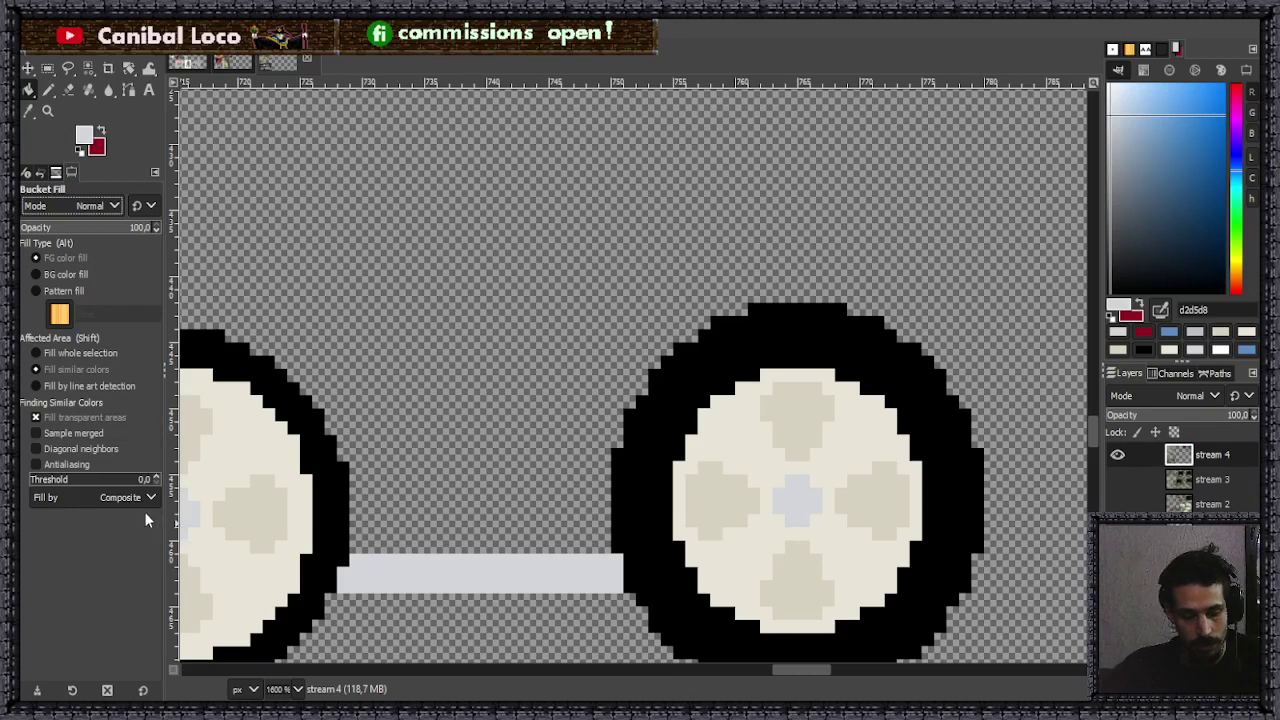
- Cut the two wheels with their connecting bar, paste them and move them directly below the copied can outline
{"action": "key", "text": "r"}
{"action": "scroll", "coordinate": [339, 439], "scroll_direction": "down", "scroll_amount": 3}
{"action": "left_click_drag", "start_coordinate": [213, 380], "coordinate": [570, 549]}
{"action": "key", "text": "ctrl+x"}
{"action": "key", "text": "ctrl+v"}
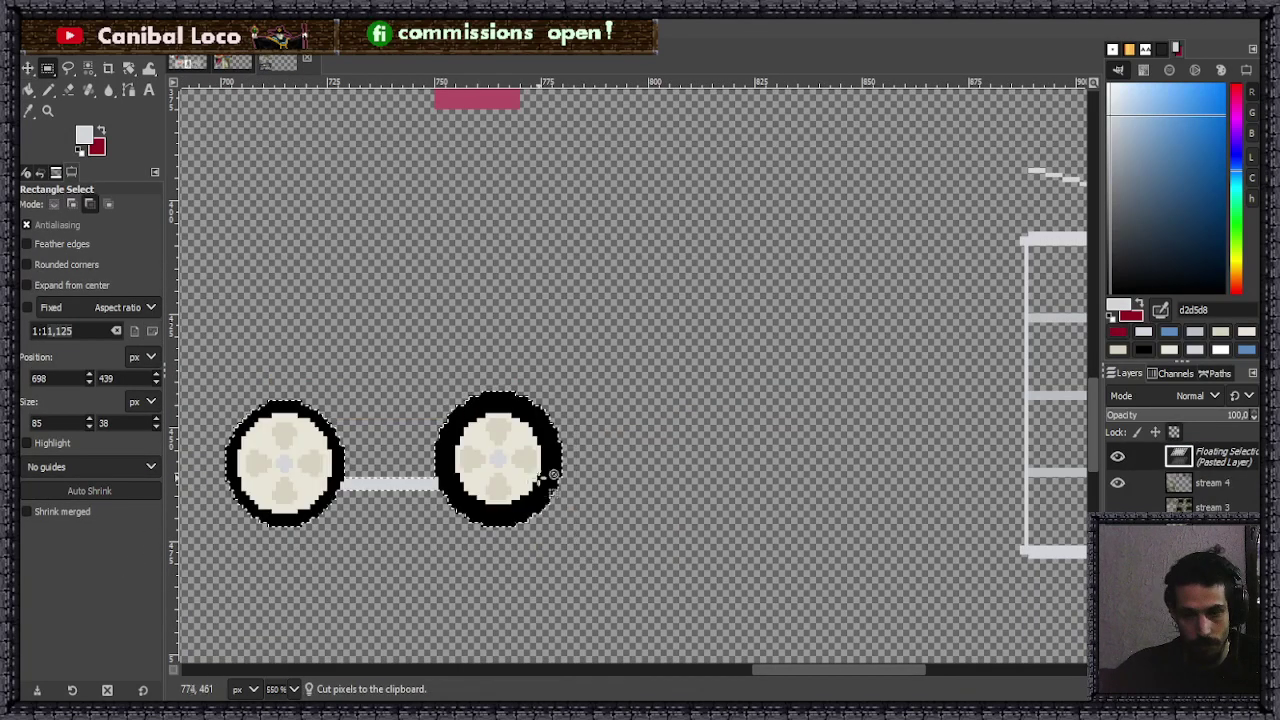
{"action": "scroll", "coordinate": [541, 472], "scroll_direction": "down", "scroll_amount": 3}
{"action": "left_click_drag", "start_coordinate": [548, 450], "coordinate": [822, 515]}
{"action": "scroll", "coordinate": [865, 490], "scroll_direction": "up", "scroll_amount": 2}
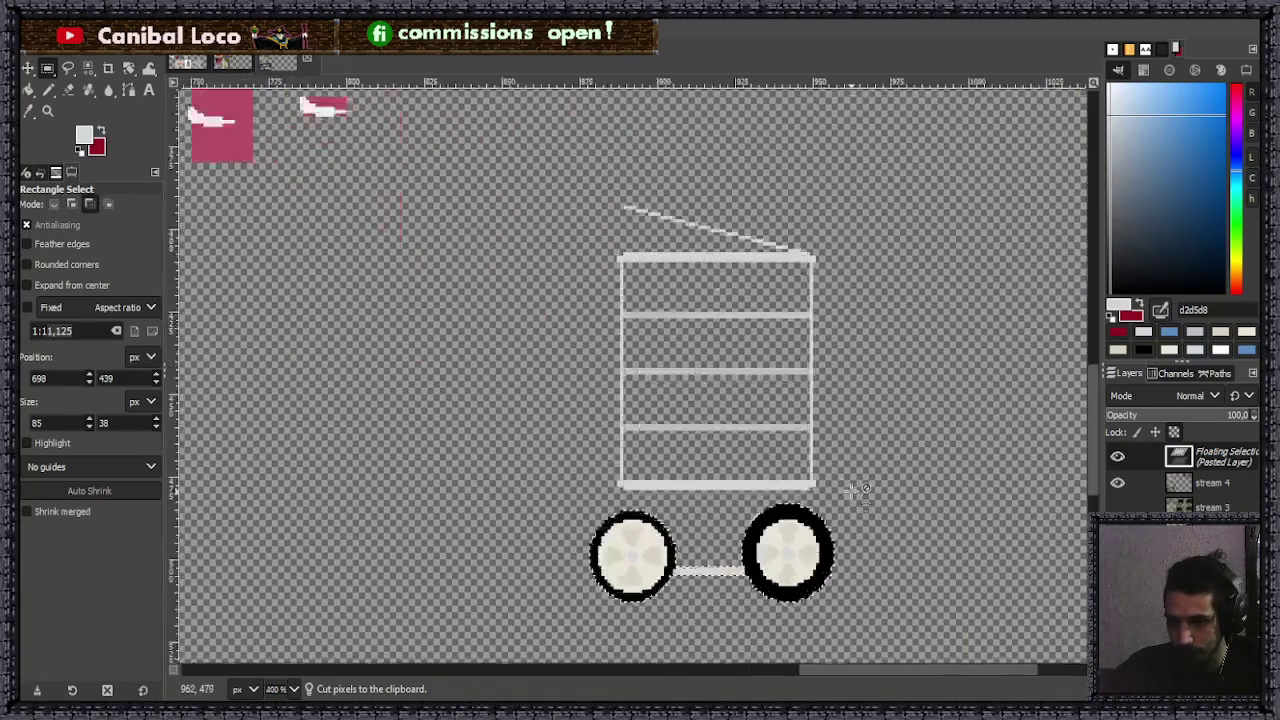
- Align the floating wheels' connecting bar with the can's bottom bar, anchor the wheels and save the image
{"action": "scroll", "coordinate": [865, 490], "scroll_direction": "up", "scroll_amount": 1}
{"action": "left_click_drag", "start_coordinate": [757, 586], "coordinate": [766, 472]}
{"action": "scroll", "coordinate": [766, 470], "scroll_direction": "up", "scroll_amount": 2}
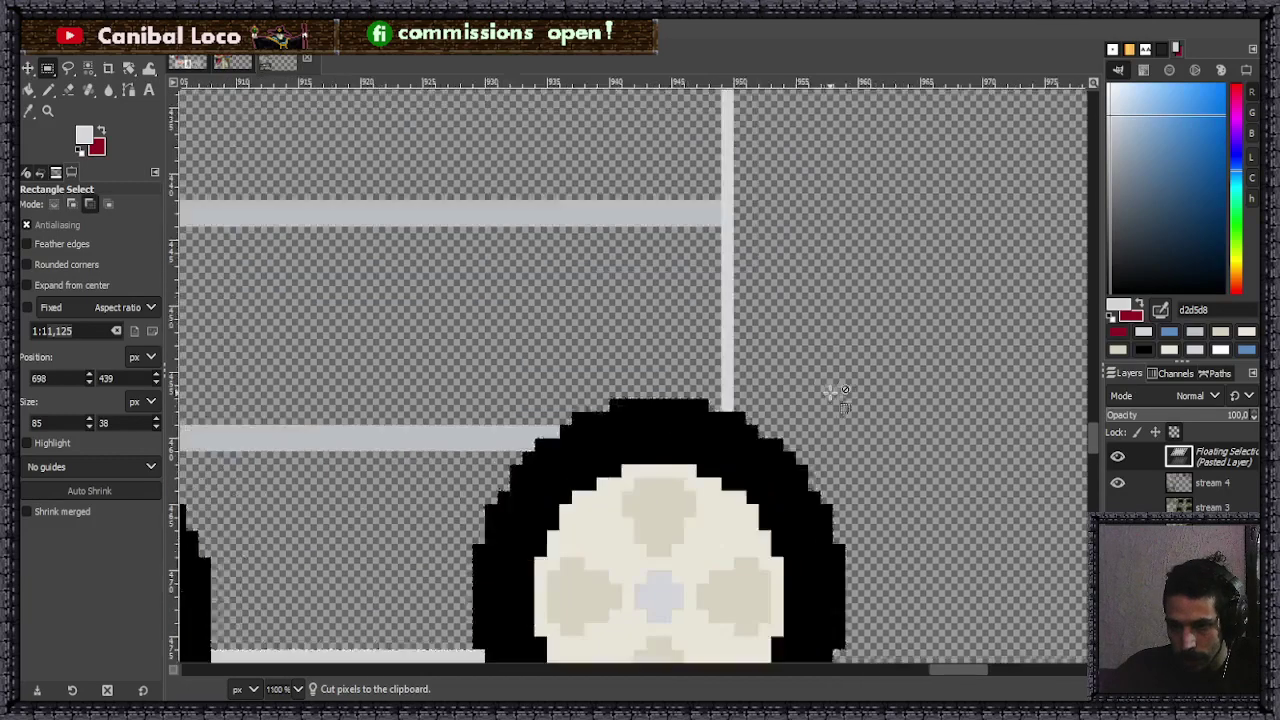
{"action": "scroll", "coordinate": [722, 384], "scroll_direction": "down", "scroll_amount": 2}
{"action": "scroll", "coordinate": [585, 492], "scroll_direction": "up", "scroll_amount": 1}
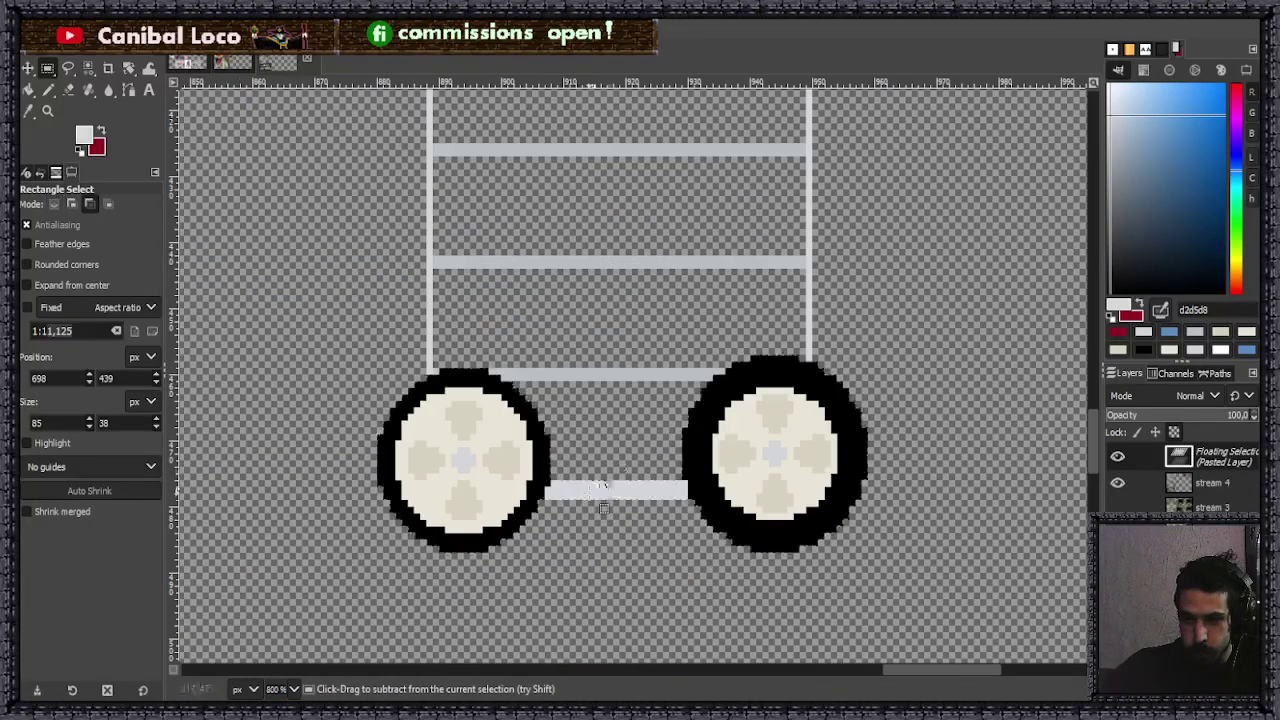
{"action": "left_click", "coordinate": [519, 467]}
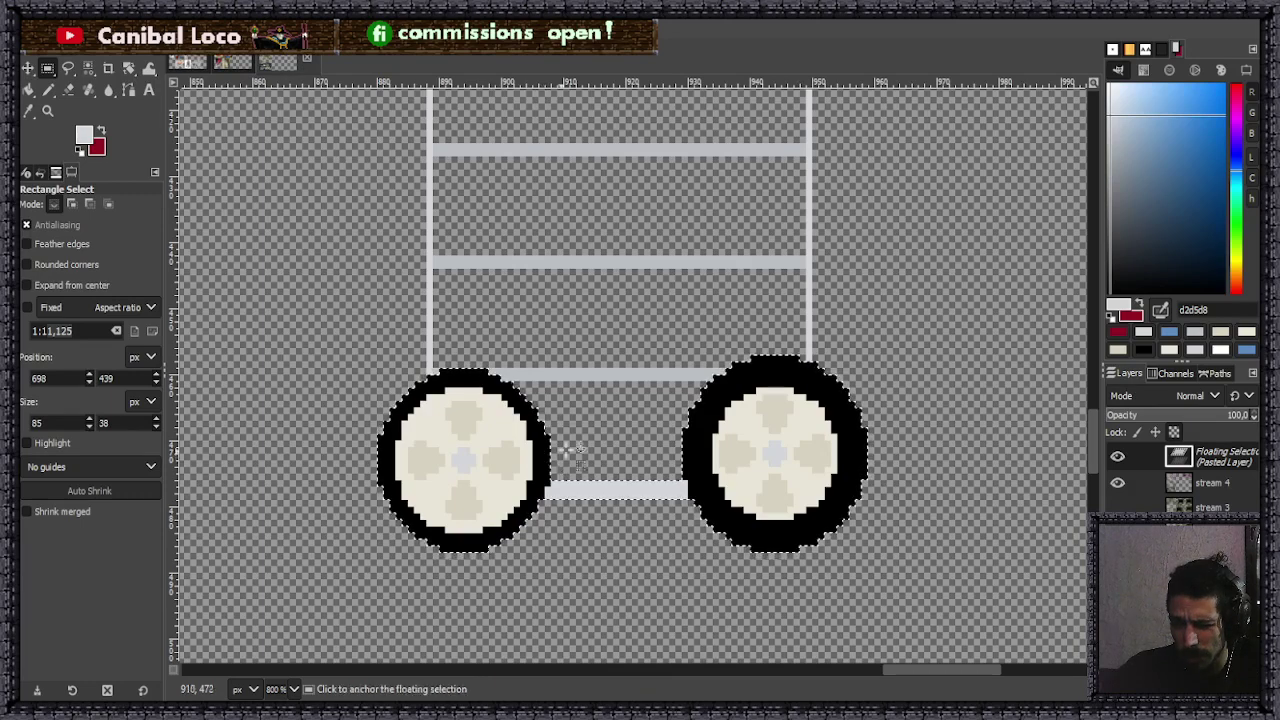
{"action": "left_click", "coordinate": [906, 355]}
{"action": "scroll", "coordinate": [660, 430], "scroll_direction": "down", "scroll_amount": 5, "text": "ctrl"}
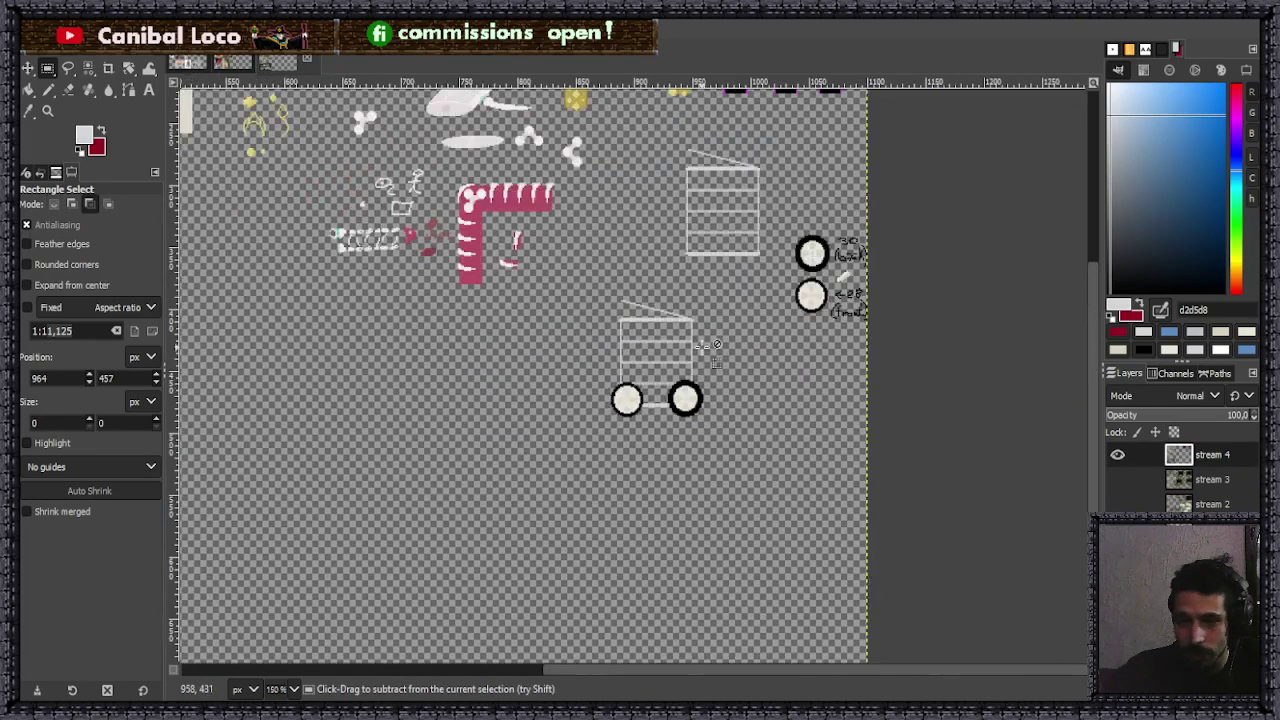
{"action": "scroll", "coordinate": [678, 285], "scroll_direction": "up", "scroll_amount": 2, "text": "ctrl"}
{"action": "key", "text": "ctrl+s"}
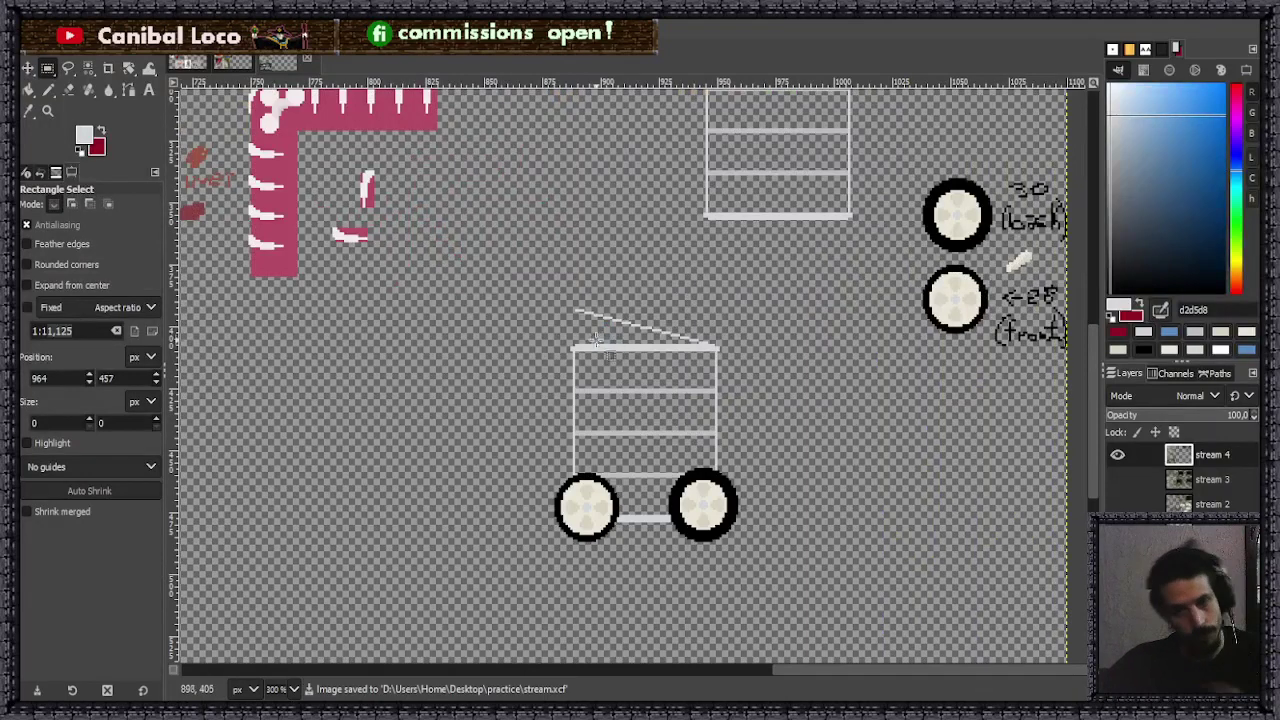
- Cut the assembled can car, paste it and anchor it in the empty area below the red striped corner piece
{"action": "left_click_drag", "start_coordinate": [527, 285], "coordinate": [806, 558]}
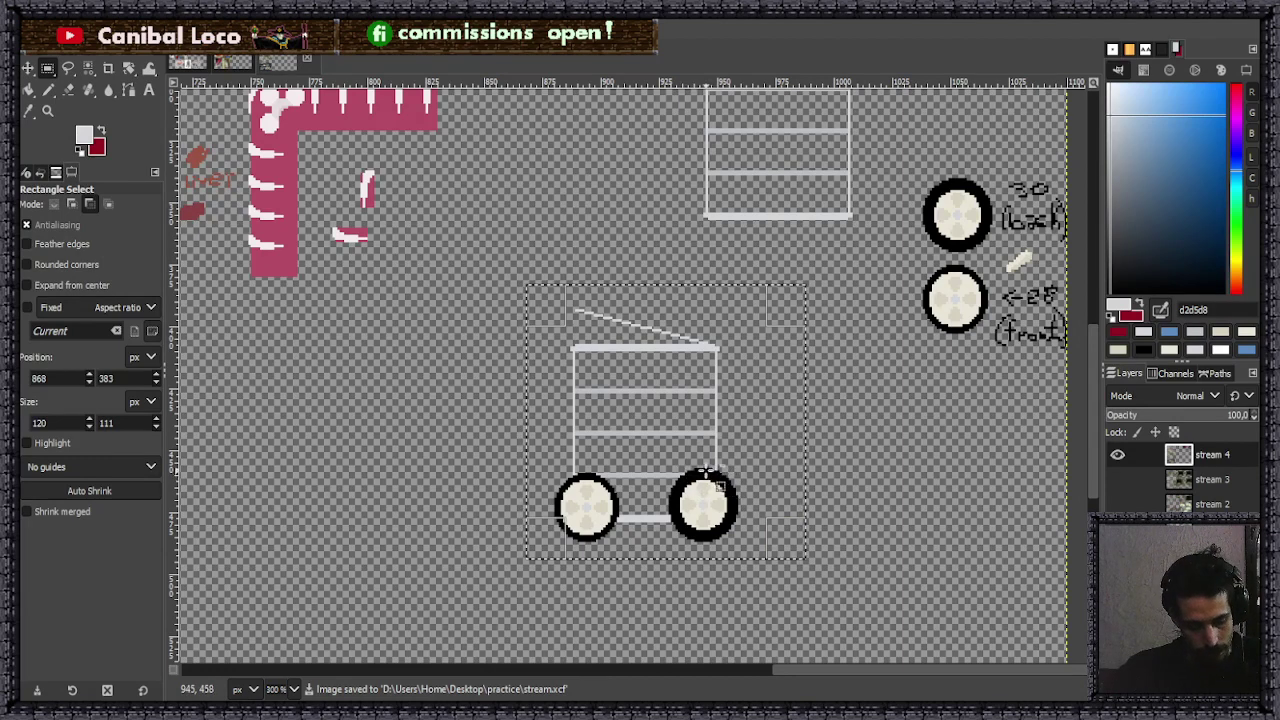
{"action": "key", "text": "ctrl+x"}
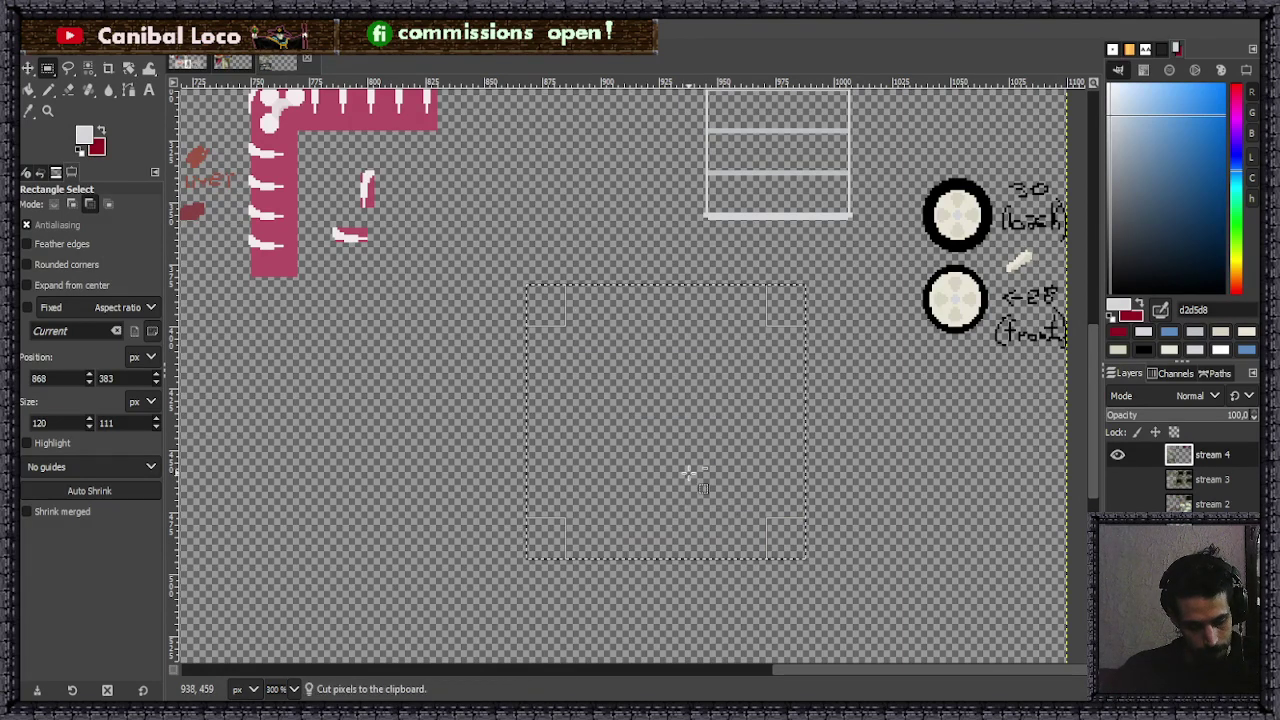
{"action": "key", "text": "ctrl+v"}
{"action": "left_click_drag", "start_coordinate": [688, 472], "coordinate": [361, 513]}
{"action": "left_click", "coordinate": [633, 503]}
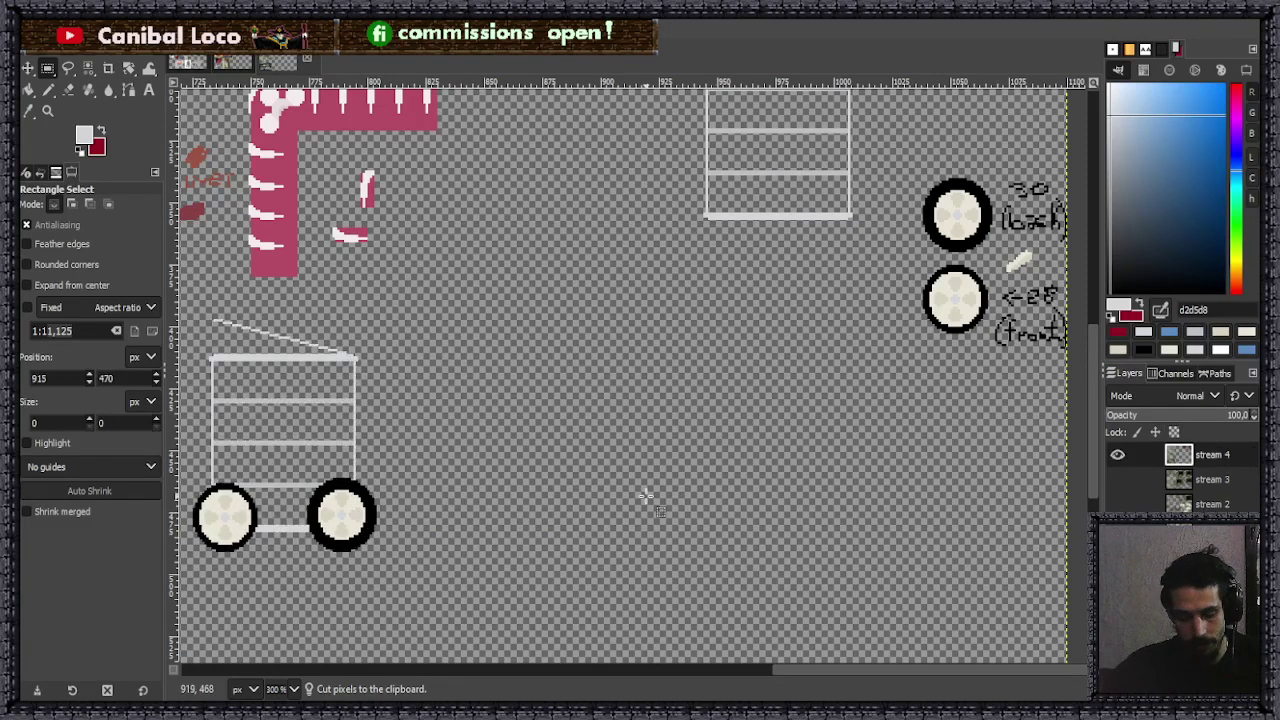
- Cut the spare can outline without wheels, paste it and anchor it above the labelled spare wheels at the canvas edge
{"action": "key", "text": "n"}
{"action": "scroll", "coordinate": [655, 457], "scroll_direction": "down", "scroll_amount": 2}
{"action": "scroll", "coordinate": [640, 310], "scroll_direction": "up", "scroll_amount": 2}
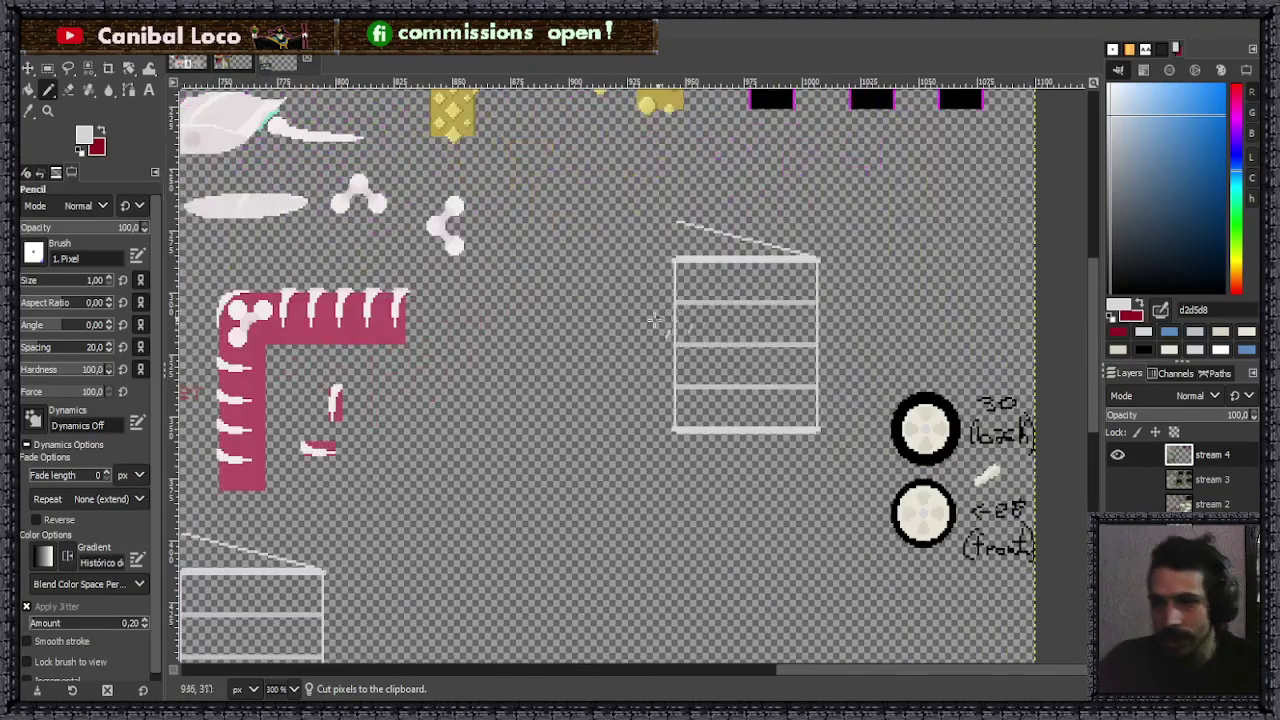
{"action": "key", "text": "r"}
{"action": "mouse_move", "coordinate": [648, 188]}
{"action": "left_mouse_down"}
{"action": "mouse_move", "coordinate": [820, 463]}
{"action": "mouse_move", "coordinate": [840, 458]}
{"action": "left_mouse_up"}
{"action": "key", "text": "ctrl+x"}
{"action": "key", "text": "ctrl+v"}
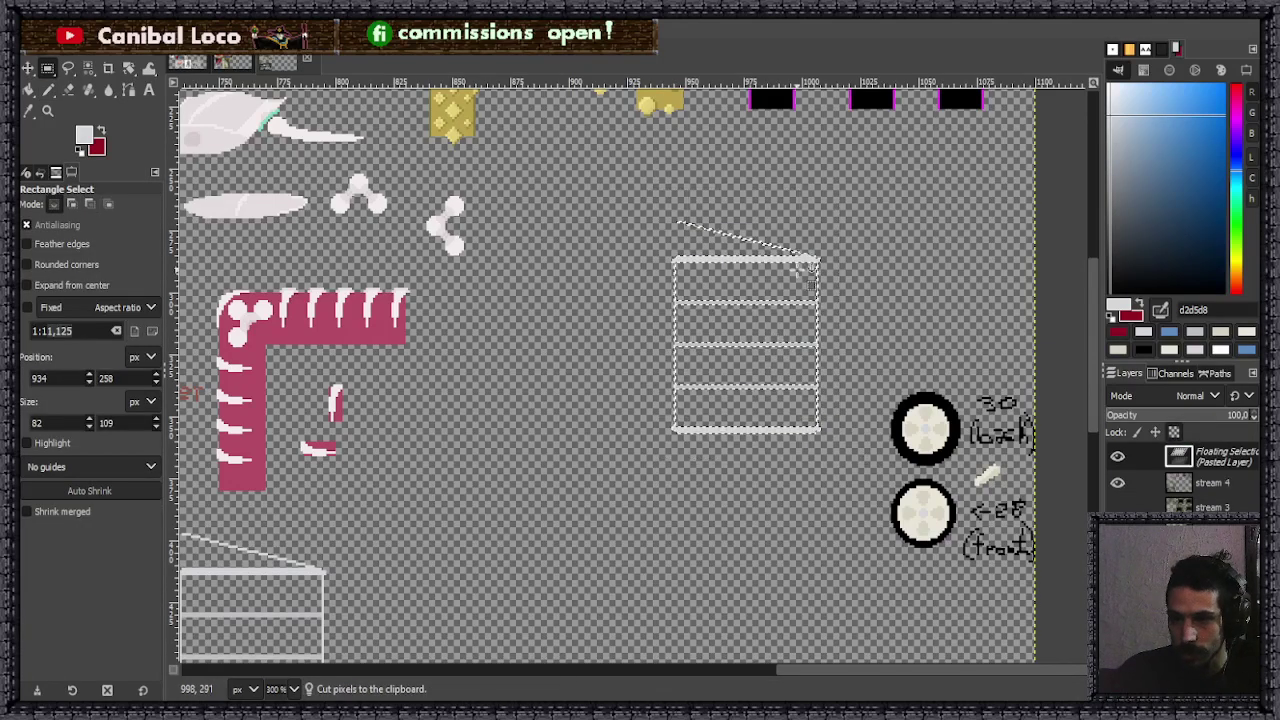
{"action": "left_click_drag", "start_coordinate": [792, 268], "coordinate": [990, 183]}
{"action": "left_click", "coordinate": [800, 392]}
{"action": "key", "text": "n"}
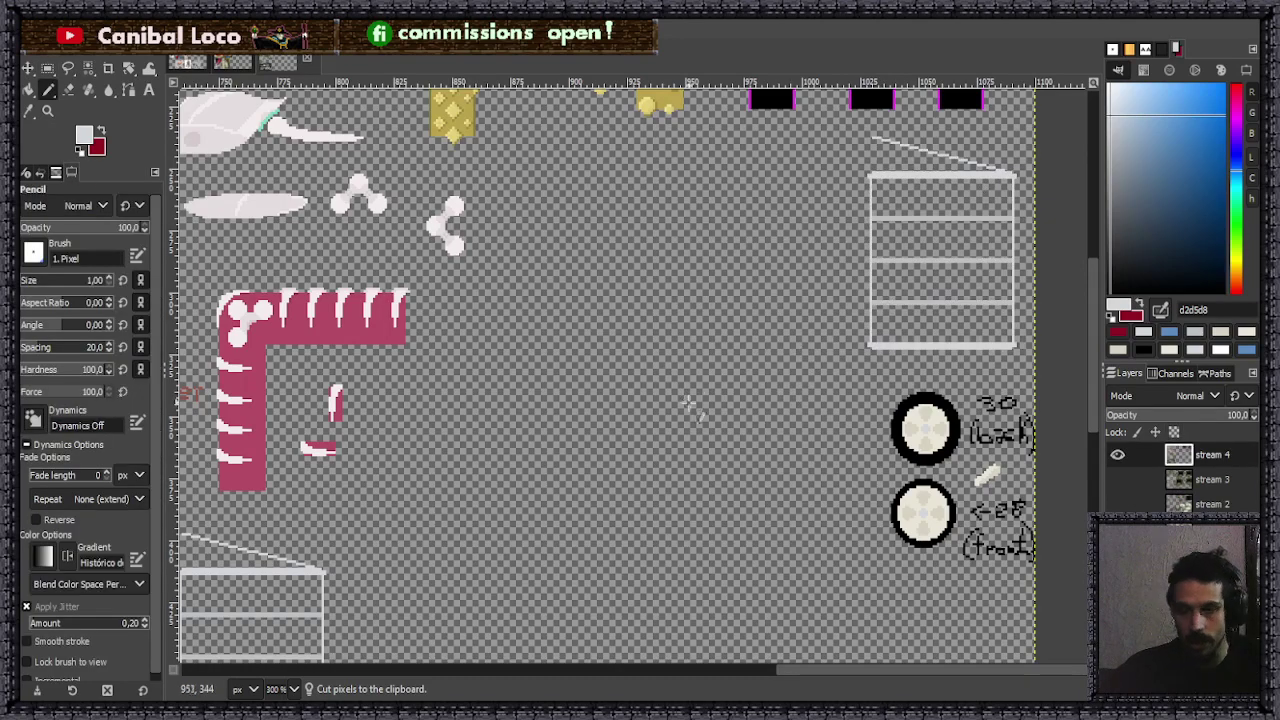
- Compare the can drawing with the coffee can and remote-control car photos in the reference image
{"action": "key", "text": "1"}
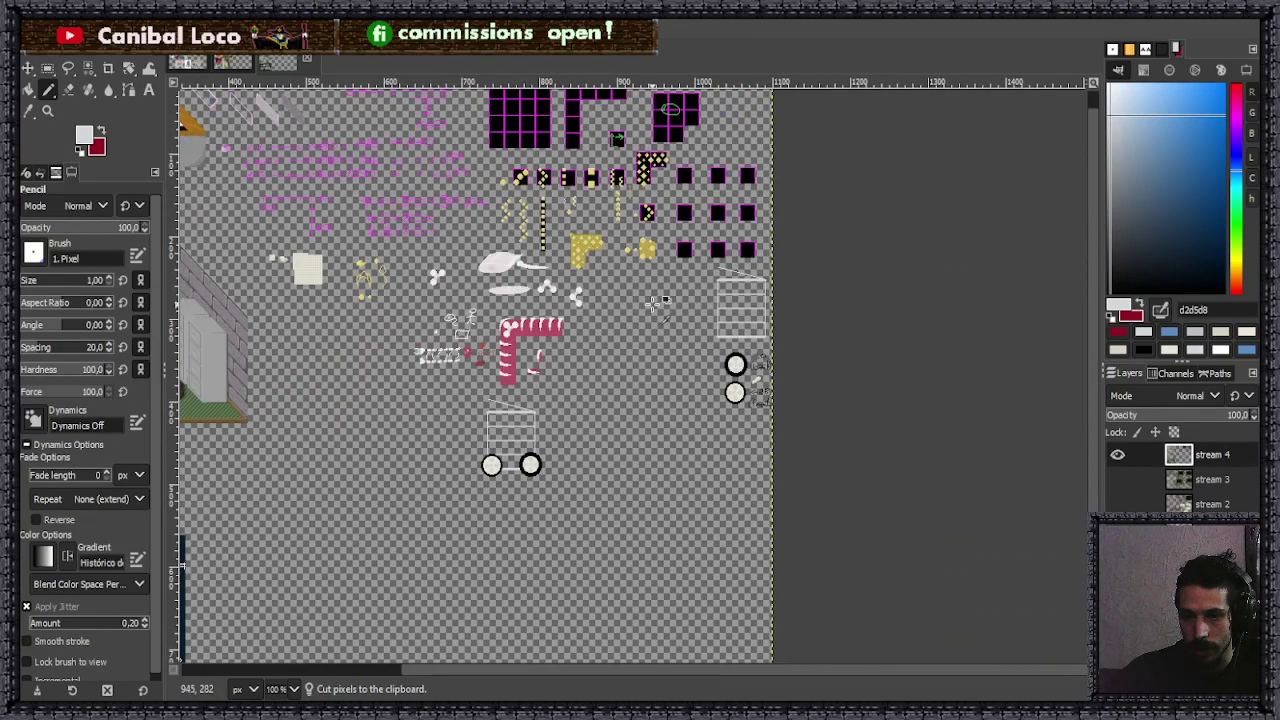
{"action": "scroll", "coordinate": [680, 289], "scroll_direction": "up", "scroll_amount": 3}
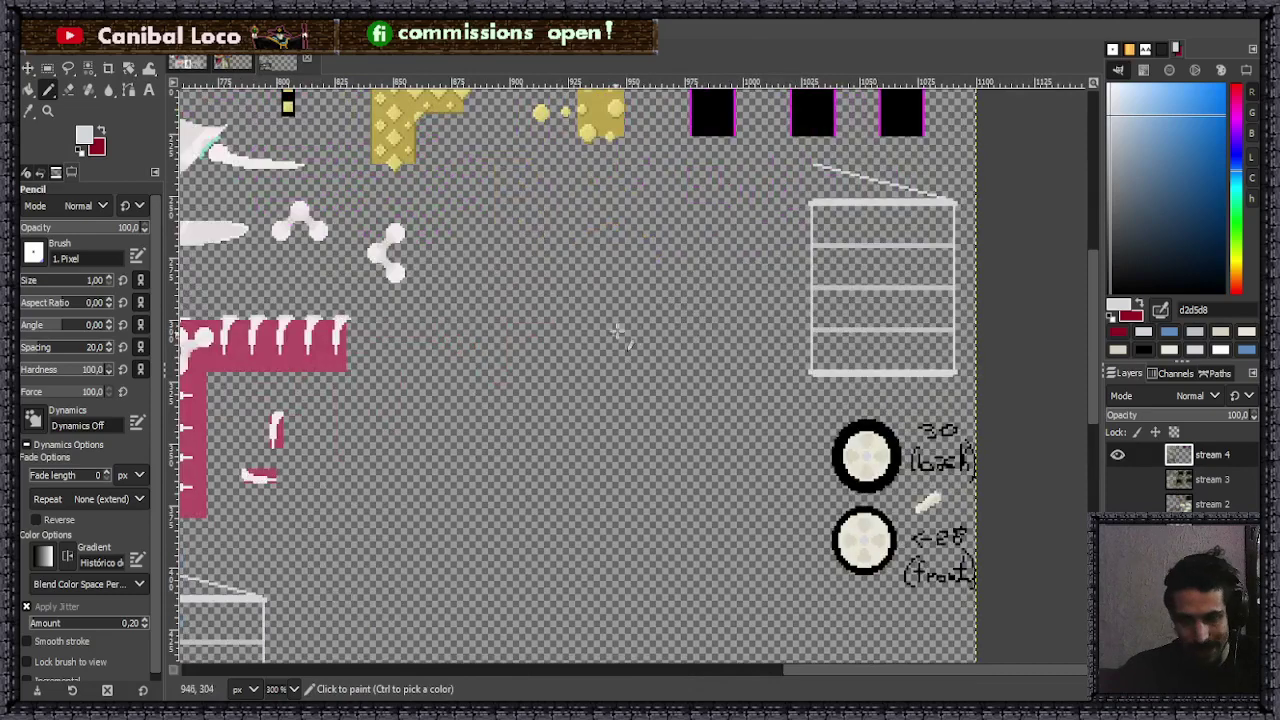
{"action": "left_click", "coordinate": [241, 64]}
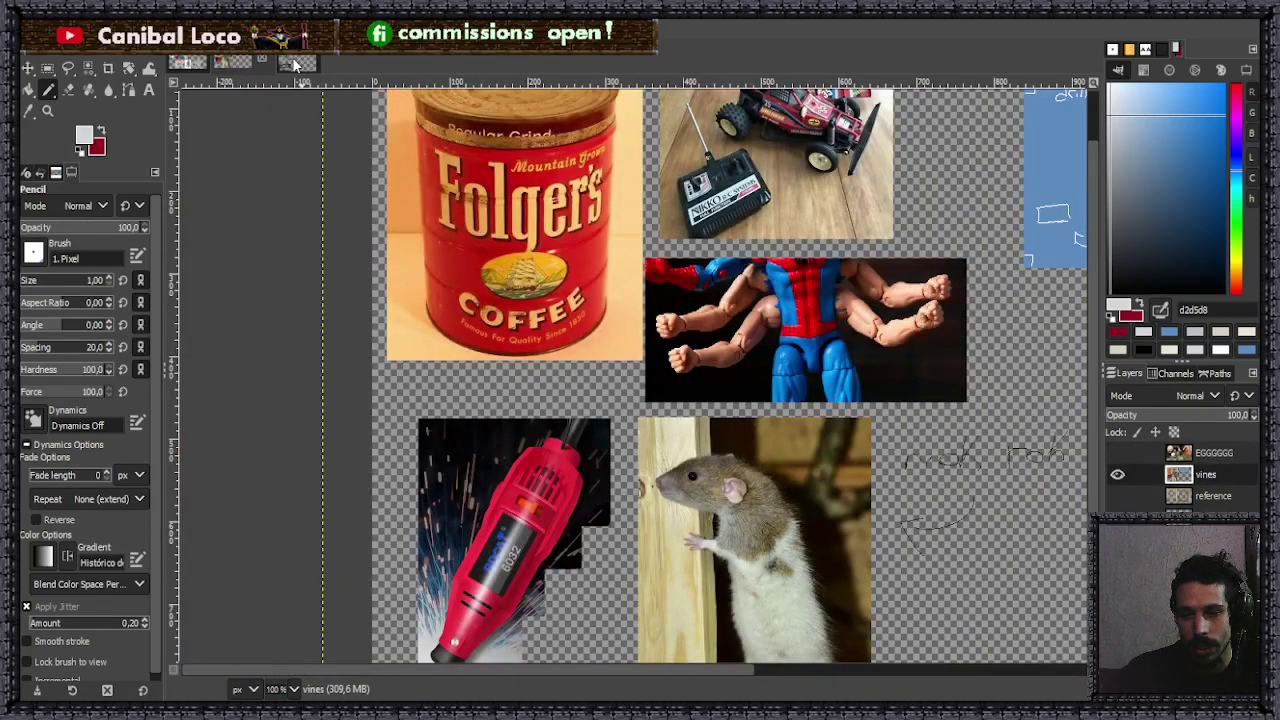
{"action": "scroll", "coordinate": [372, 234], "scroll_direction": "down", "scroll_amount": 3}
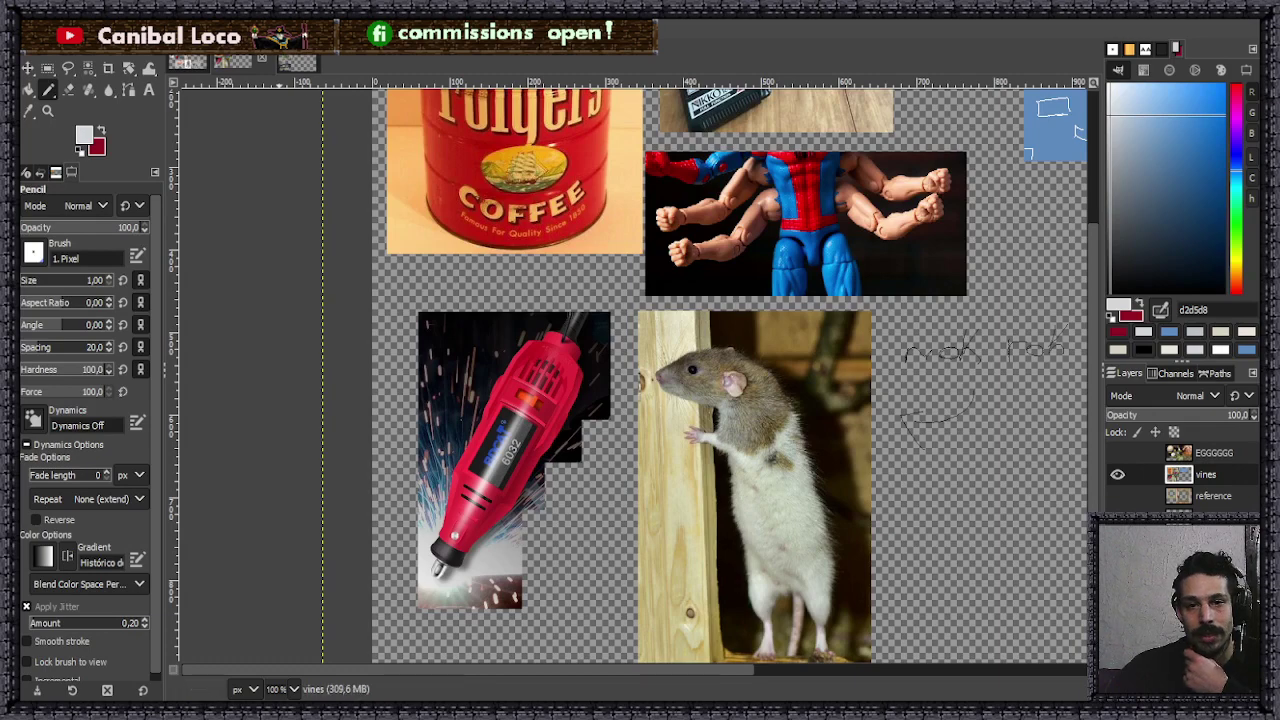
{"action": "left_click", "coordinate": [293, 62]}
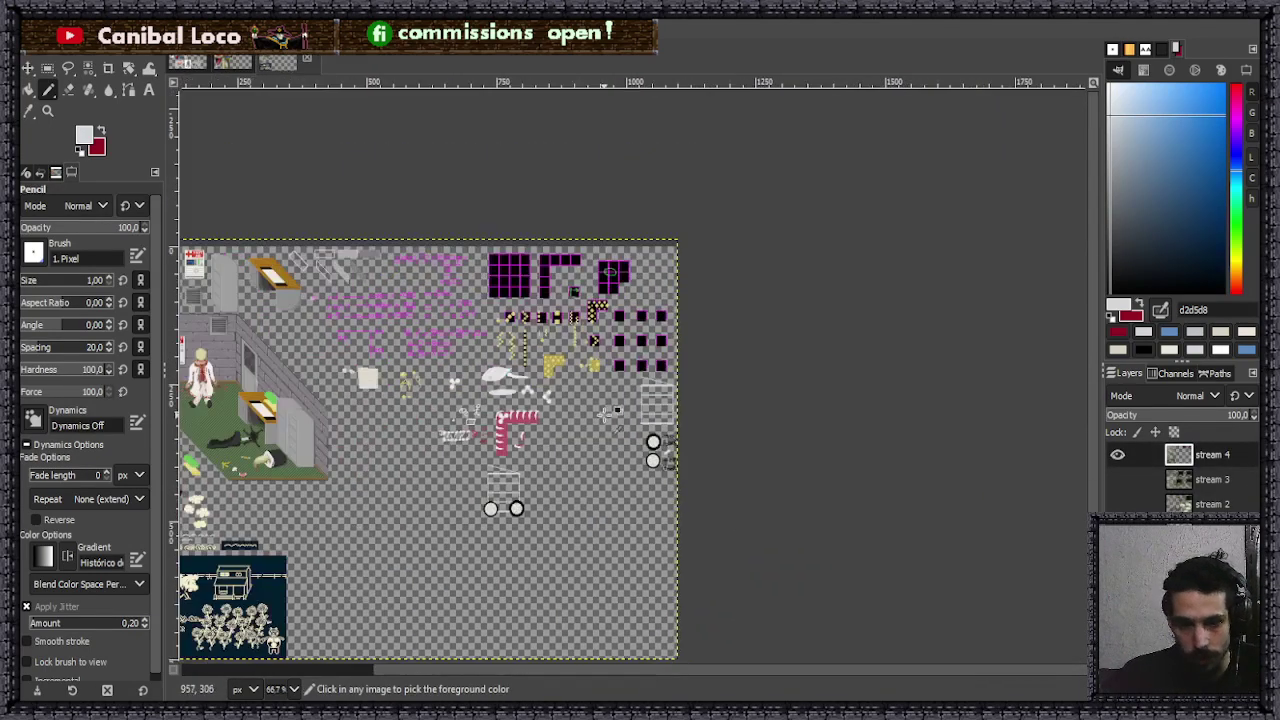
- Pick the white line color of the blue coffee-can car sketch in the reference image as the foreground color
{"action": "scroll", "coordinate": [600, 450], "scroll_direction": "down", "scroll_amount": 4}
{"action": "left_click", "coordinate": [244, 61]}
{"action": "scroll", "coordinate": [860, 300], "scroll_direction": "down", "scroll_amount": 4}
{"action": "scroll", "coordinate": [884, 286], "scroll_direction": "up", "scroll_amount": 5}
{"action": "scroll", "coordinate": [884, 286], "scroll_direction": "up", "scroll_amount": 3}
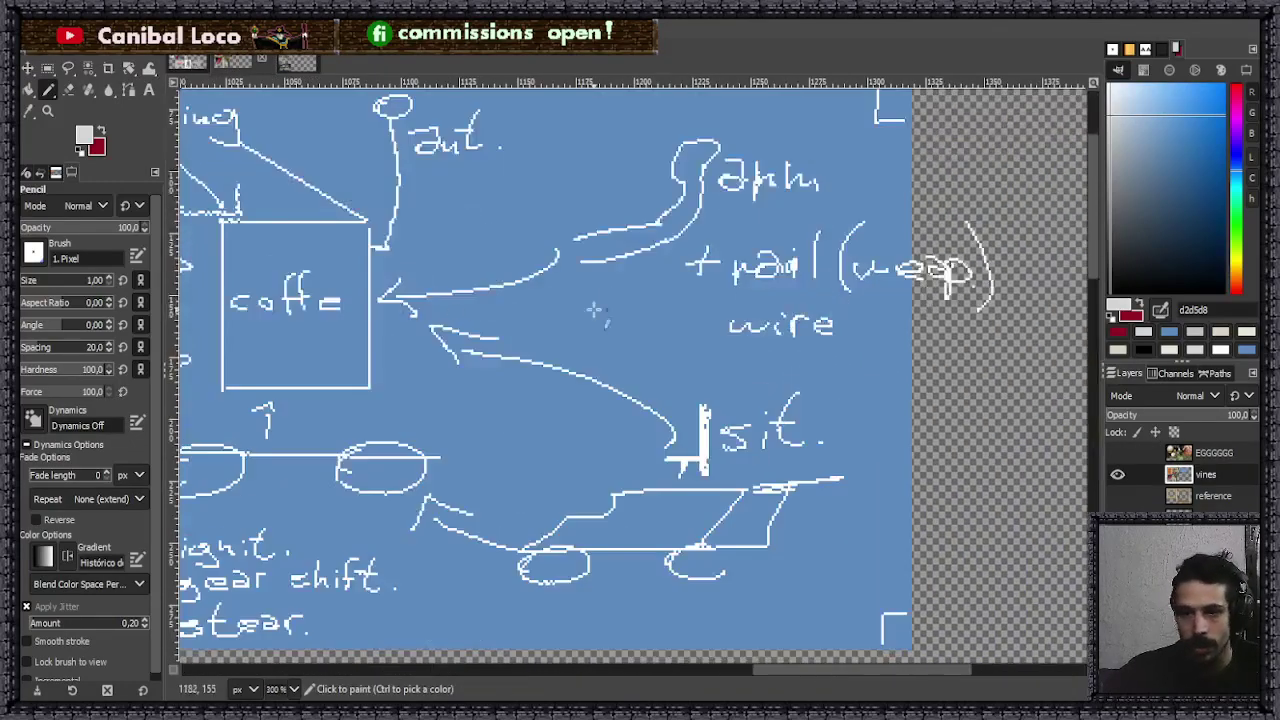
{"action": "left_click", "coordinate": [372, 354], "text": "ctrl"}
{"action": "scroll", "coordinate": [568, 337], "scroll_direction": "down", "scroll_amount": 3}
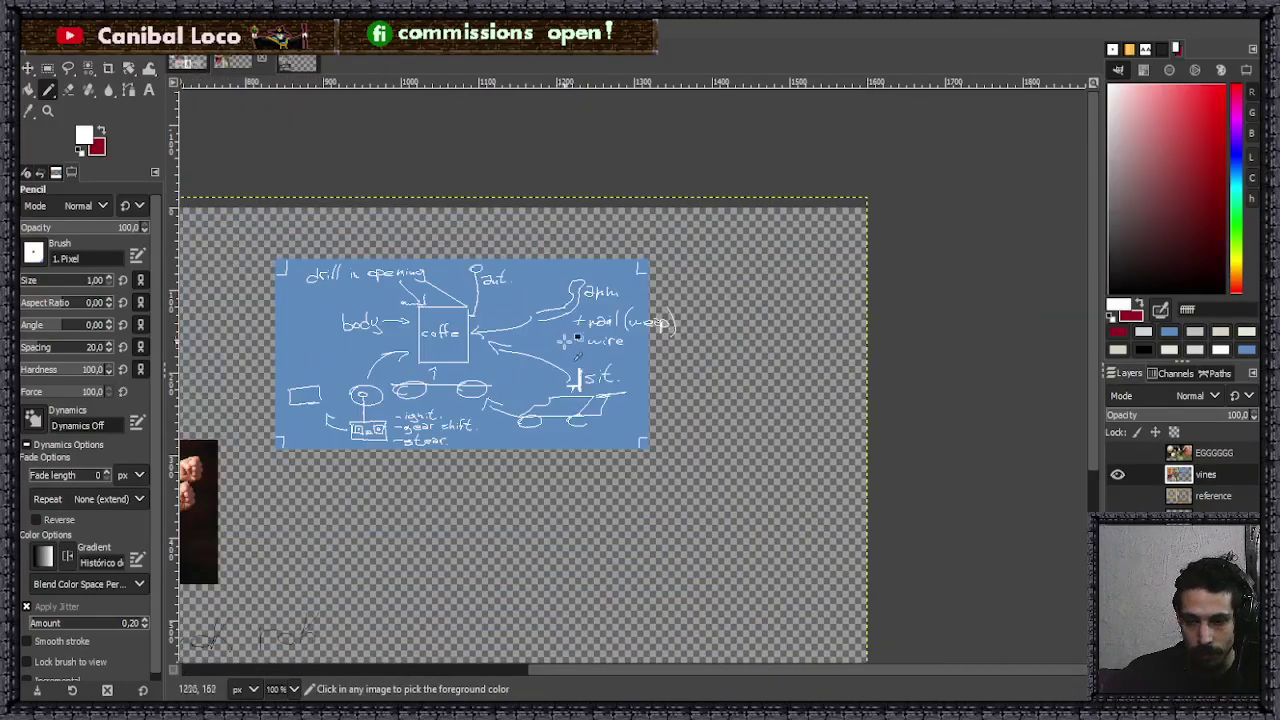
- Draw a white lightning bolt outline at the left edge of the blue sketch, beside the "body" label
{"action": "scroll", "coordinate": [335, 280], "scroll_direction": "up", "scroll_amount": 5}
{"action": "mouse_move", "coordinate": [298, 206]}
{"action": "left_mouse_down"}
{"action": "mouse_move", "coordinate": [357, 220]}
{"action": "mouse_move", "coordinate": [338, 214]}
{"action": "mouse_move", "coordinate": [324, 245]}
{"action": "mouse_move", "coordinate": [286, 260]}
{"action": "mouse_move", "coordinate": [351, 256]}
{"action": "mouse_move", "coordinate": [297, 325]}
{"action": "left_mouse_up"}
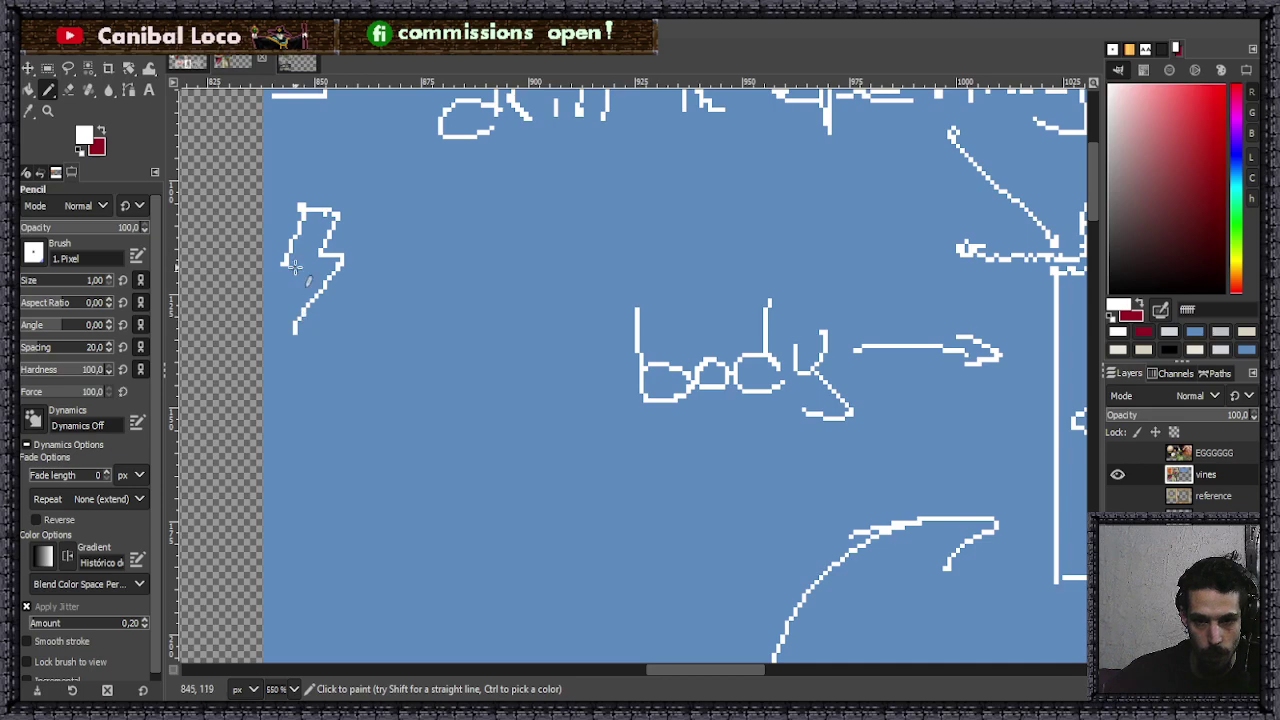
{"action": "left_click_drag", "start_coordinate": [303, 270], "coordinate": [291, 328]}
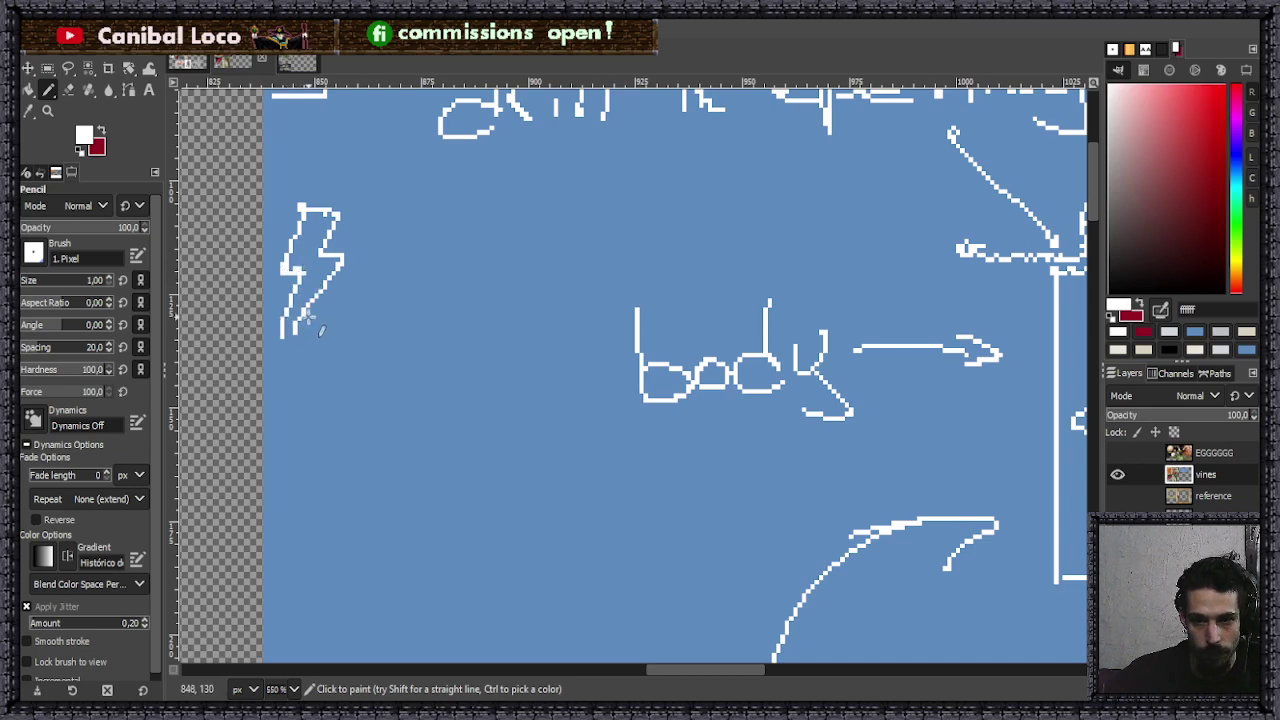
{"action": "scroll", "coordinate": [374, 394], "scroll_direction": "down", "scroll_amount": 3}
- Handwrite "2 AA" in white next to the lightning bolt in the blue sketch
{"action": "scroll", "coordinate": [363, 320], "scroll_direction": "up", "scroll_amount": 4}
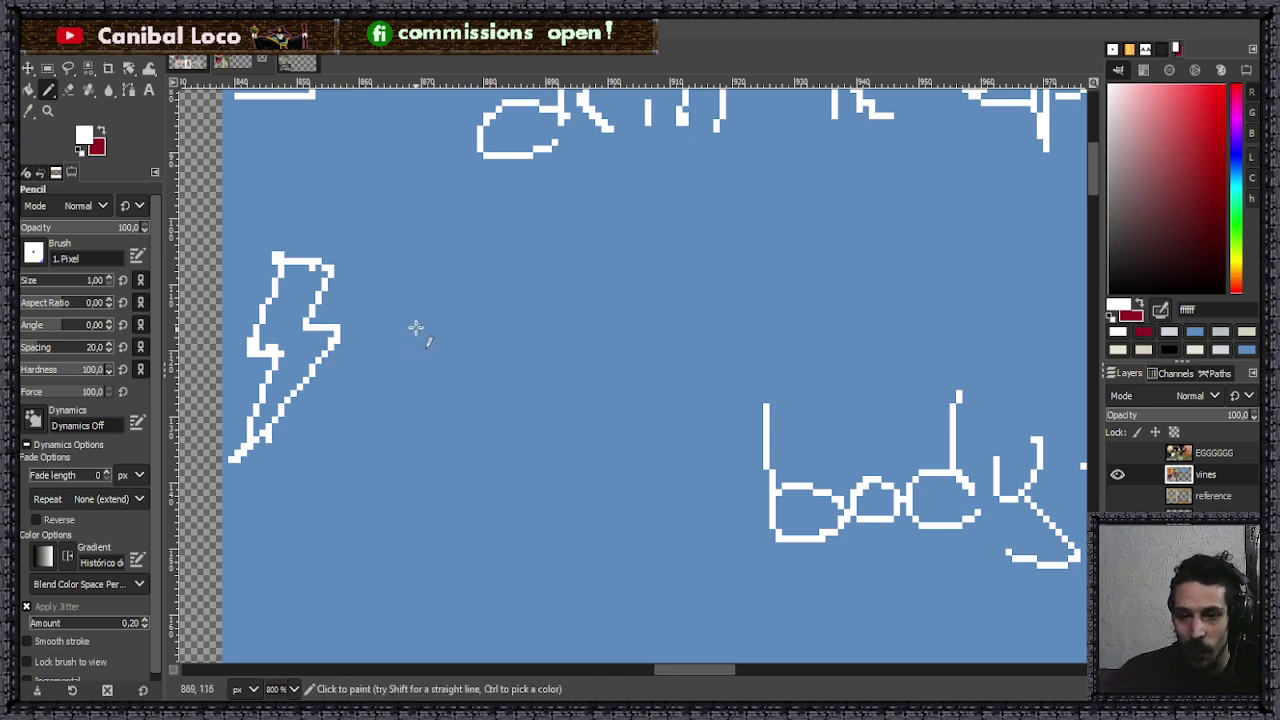
{"action": "mouse_move", "coordinate": [393, 288]}
{"action": "left_mouse_down"}
{"action": "mouse_move", "coordinate": [439, 352]}
{"action": "mouse_move", "coordinate": [494, 316]}
{"action": "mouse_move", "coordinate": [543, 359]}
{"action": "left_mouse_up"}
{"action": "mouse_move", "coordinate": [482, 322]}
{"action": "left_mouse_down"}
{"action": "mouse_move", "coordinate": [522, 320]}
{"action": "mouse_move", "coordinate": [600, 262]}
{"action": "left_mouse_up"}
{"action": "left_click_drag", "start_coordinate": [600, 262], "coordinate": [640, 348]}
{"action": "left_click_drag", "start_coordinate": [568, 322], "coordinate": [604, 320]}
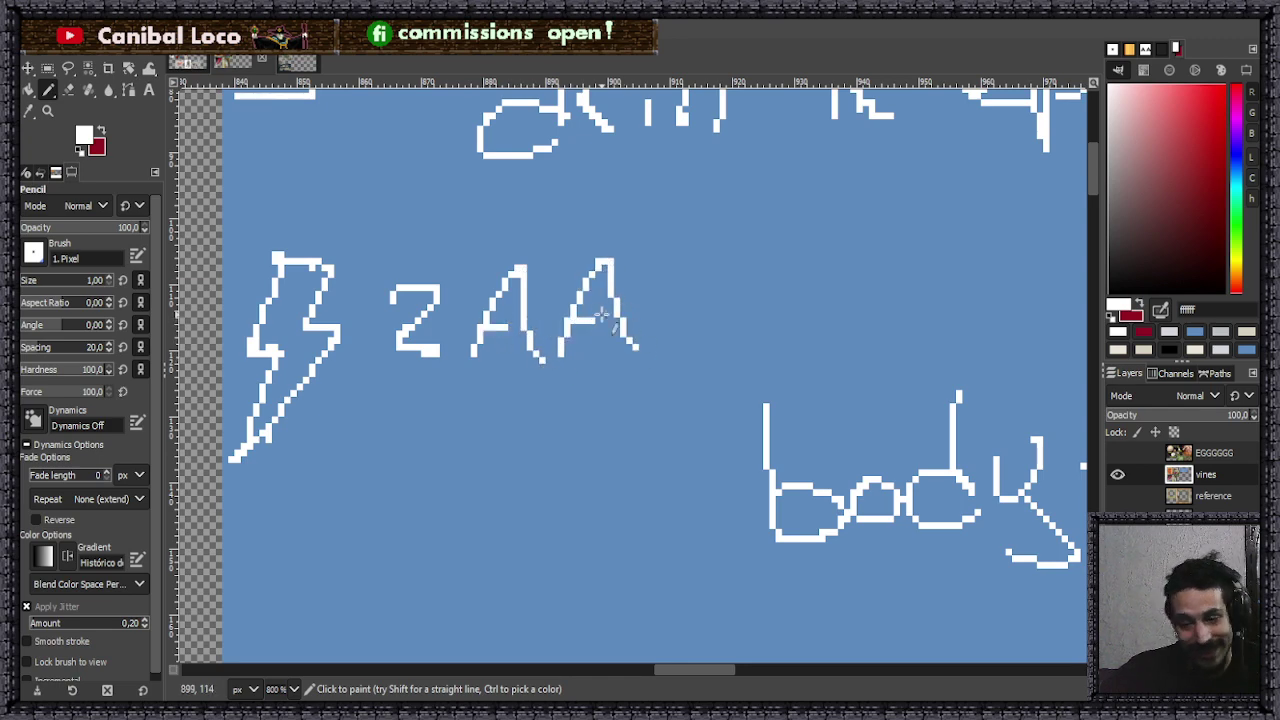
- Handwrite "1 9v" under the AA note and add a dash after each quantity, giving "2-AA" and "1-9v"
{"action": "mouse_move", "coordinate": [378, 460]}
{"action": "left_mouse_down"}
{"action": "mouse_move", "coordinate": [436, 404]}
{"action": "mouse_move", "coordinate": [420, 494]}
{"action": "left_mouse_up"}
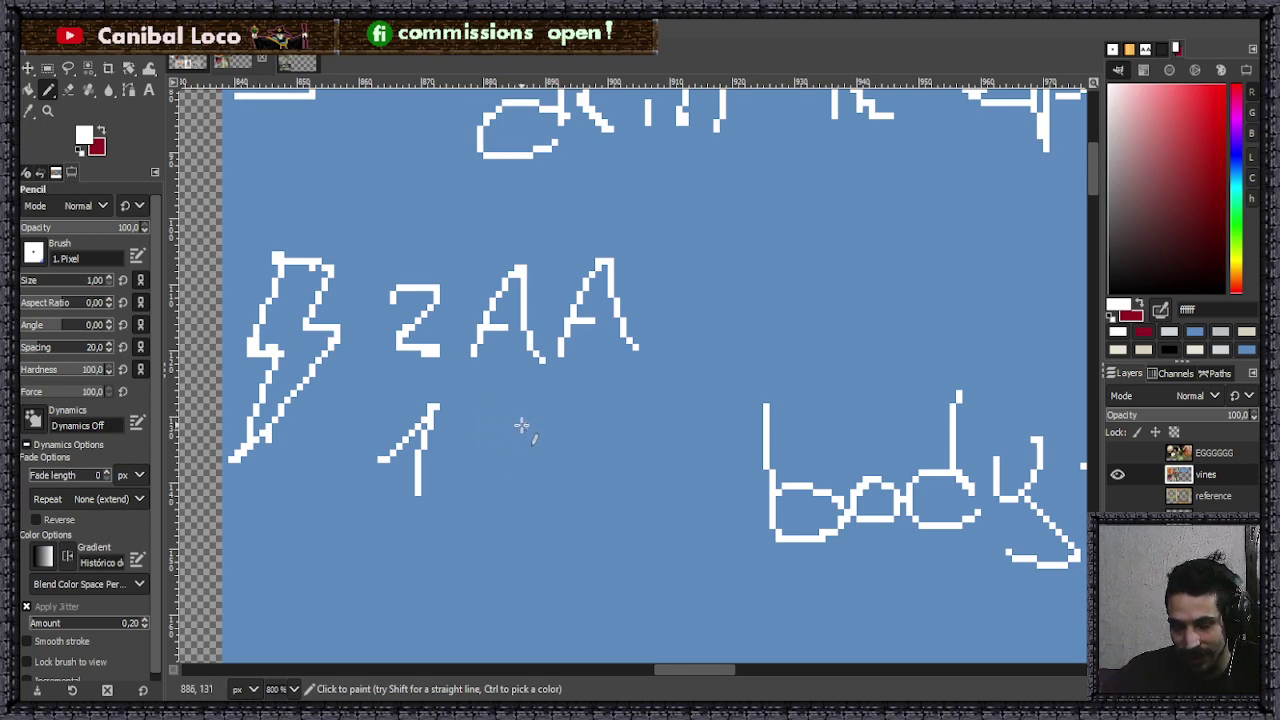
{"action": "mouse_move", "coordinate": [510, 410]}
{"action": "left_mouse_down"}
{"action": "mouse_move", "coordinate": [549, 425]}
{"action": "mouse_move", "coordinate": [530, 494]}
{"action": "mouse_move", "coordinate": [594, 450]}
{"action": "left_mouse_up"}
{"action": "scroll", "coordinate": [661, 484], "scroll_direction": "down", "scroll_amount": 4}
{"action": "scroll", "coordinate": [594, 420], "scroll_direction": "up", "scroll_amount": 4}
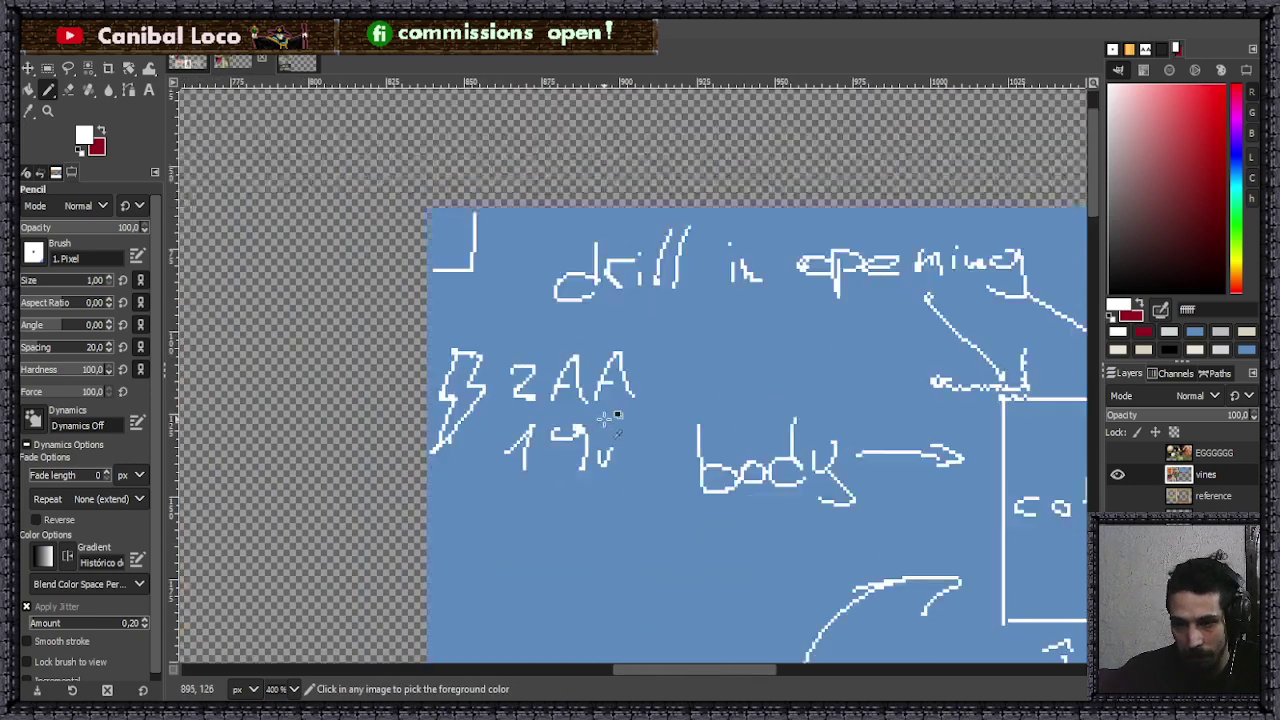
{"action": "left_click_drag", "start_coordinate": [484, 479], "coordinate": [502, 479]}
{"action": "left_click_drag", "start_coordinate": [474, 338], "coordinate": [494, 338]}
- Review the battery notes together with the rest of the blue sketch and the reference photos
{"action": "scroll", "coordinate": [560, 390], "scroll_direction": "down", "scroll_amount": 4}
{"action": "scroll", "coordinate": [566, 414], "scroll_direction": "down", "scroll_amount": 1}
{"action": "scroll", "coordinate": [600, 415], "scroll_direction": "up", "scroll_amount": 2}
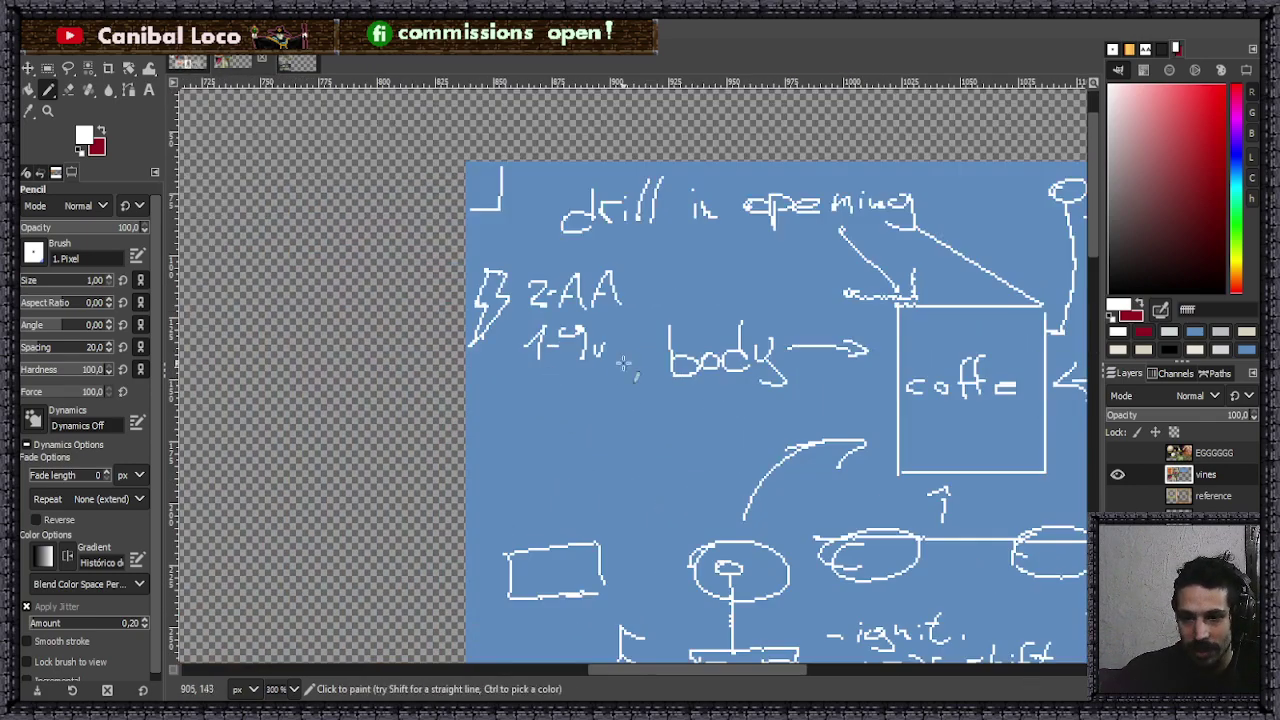
{"action": "scroll", "coordinate": [617, 417], "scroll_direction": "down", "scroll_amount": 3}
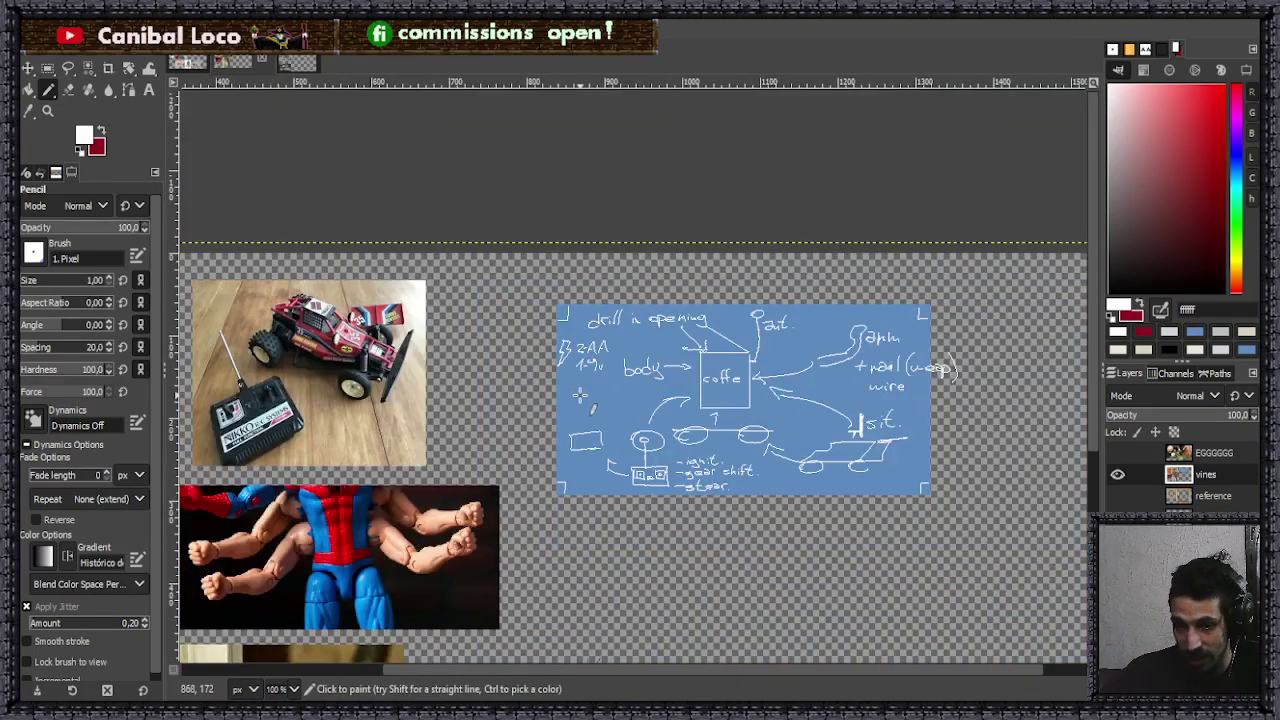
{"action": "scroll", "coordinate": [588, 381], "scroll_direction": "up", "scroll_amount": 4}
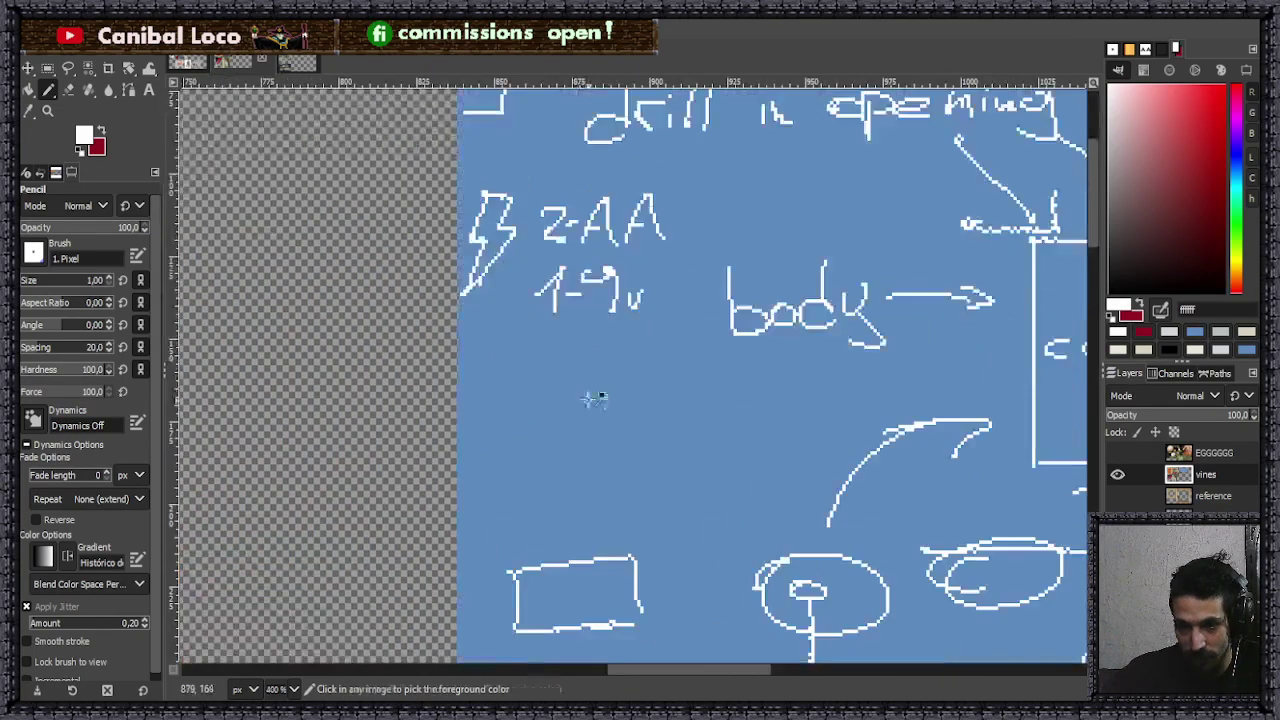
{"action": "scroll", "coordinate": [560, 370], "scroll_direction": "down", "scroll_amount": 1}
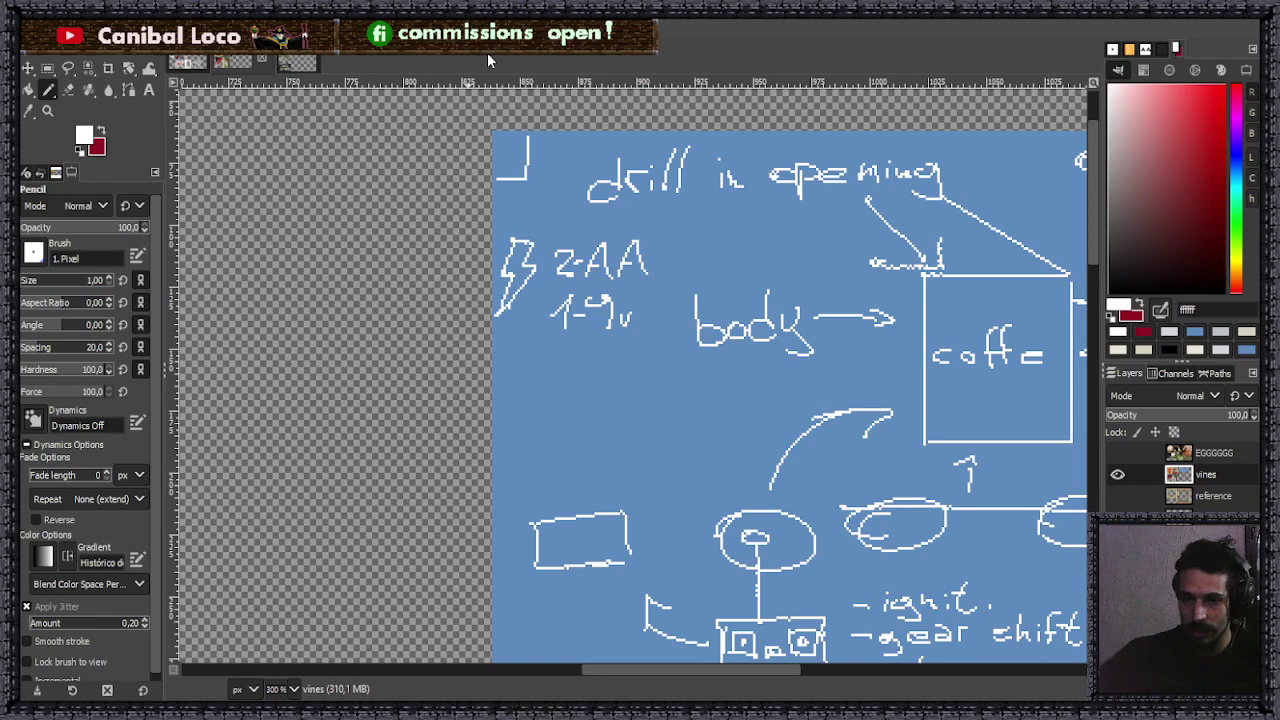
{"action": "scroll", "coordinate": [545, 430], "scroll_direction": "down", "scroll_amount": 4}
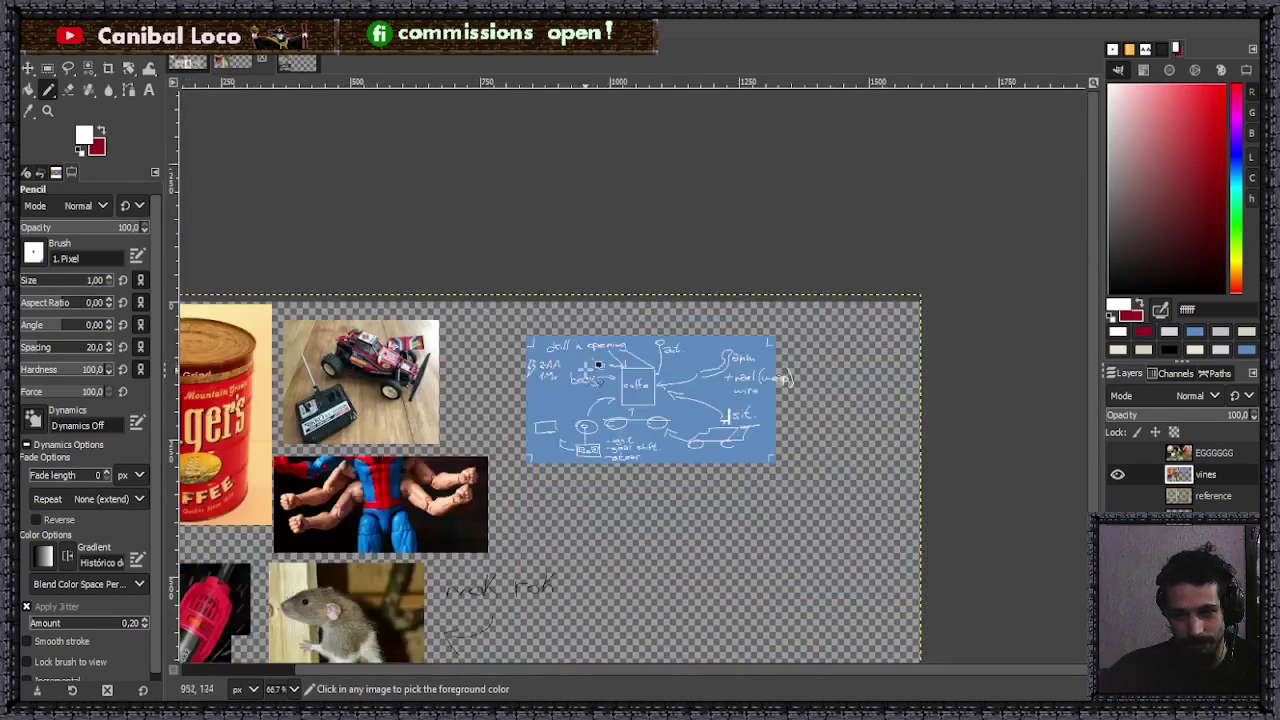
{"action": "scroll", "coordinate": [560, 347], "scroll_direction": "up", "scroll_amount": 5}
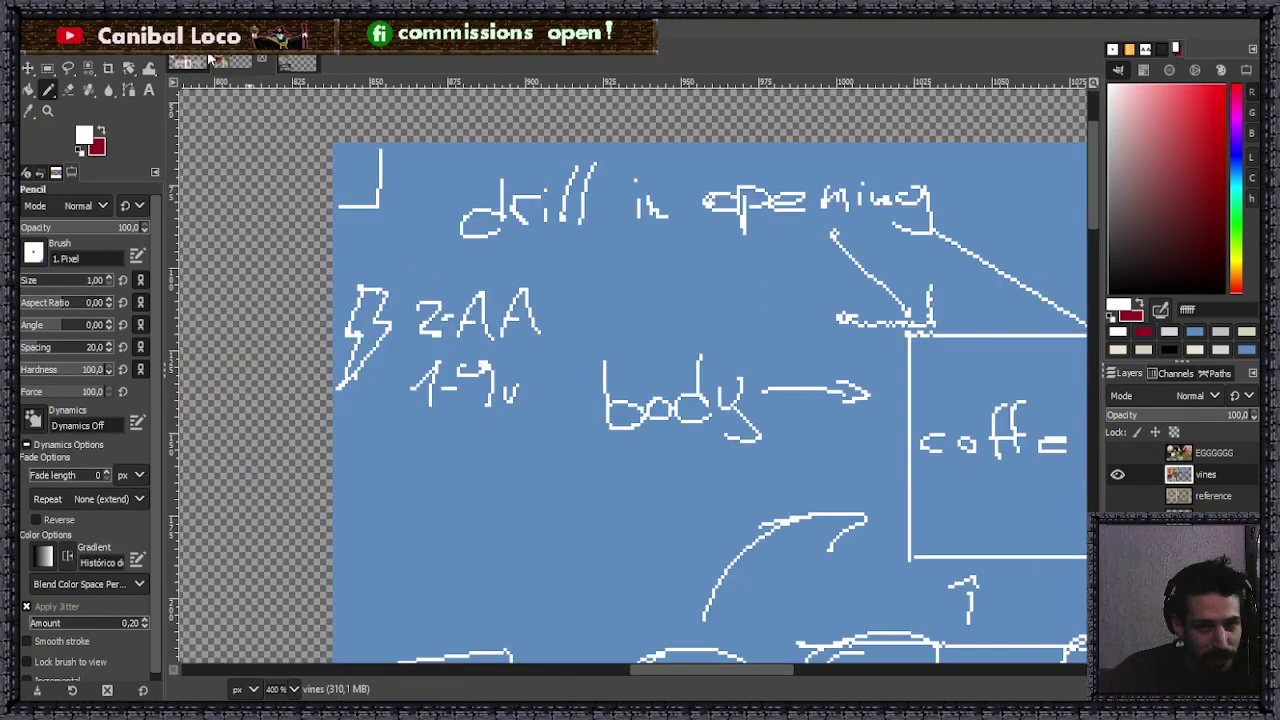
- Switch to the sprite image and examine the assembled can car outline and its wheels
{"action": "left_click", "coordinate": [292, 62]}
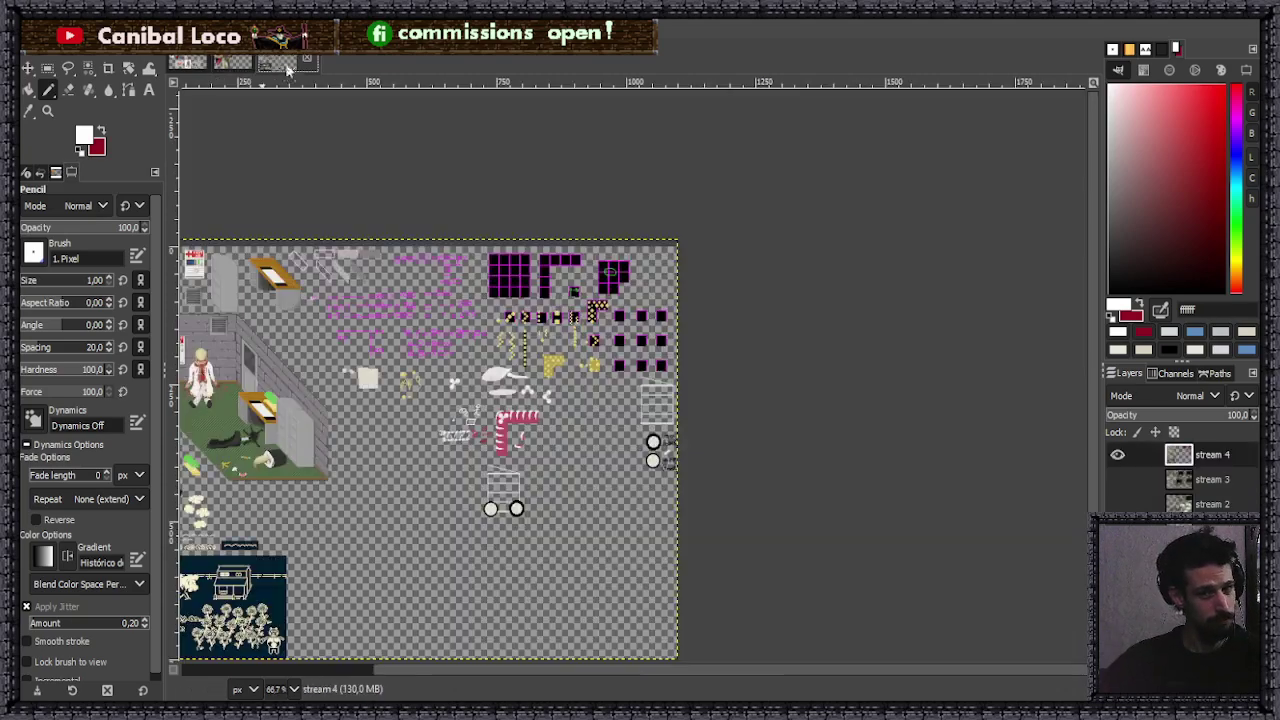
{"action": "scroll", "coordinate": [529, 506], "scroll_direction": "up", "scroll_amount": 5}
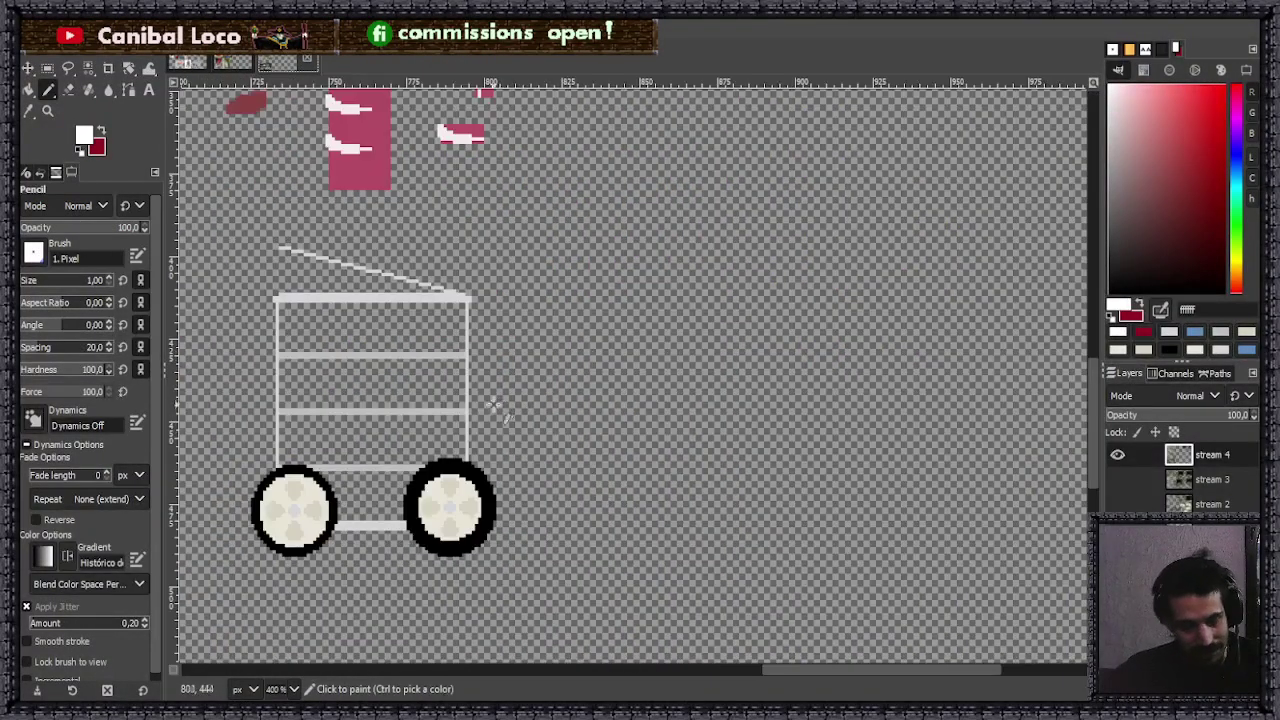
{"action": "scroll", "coordinate": [437, 427], "scroll_direction": "down", "scroll_amount": 4}
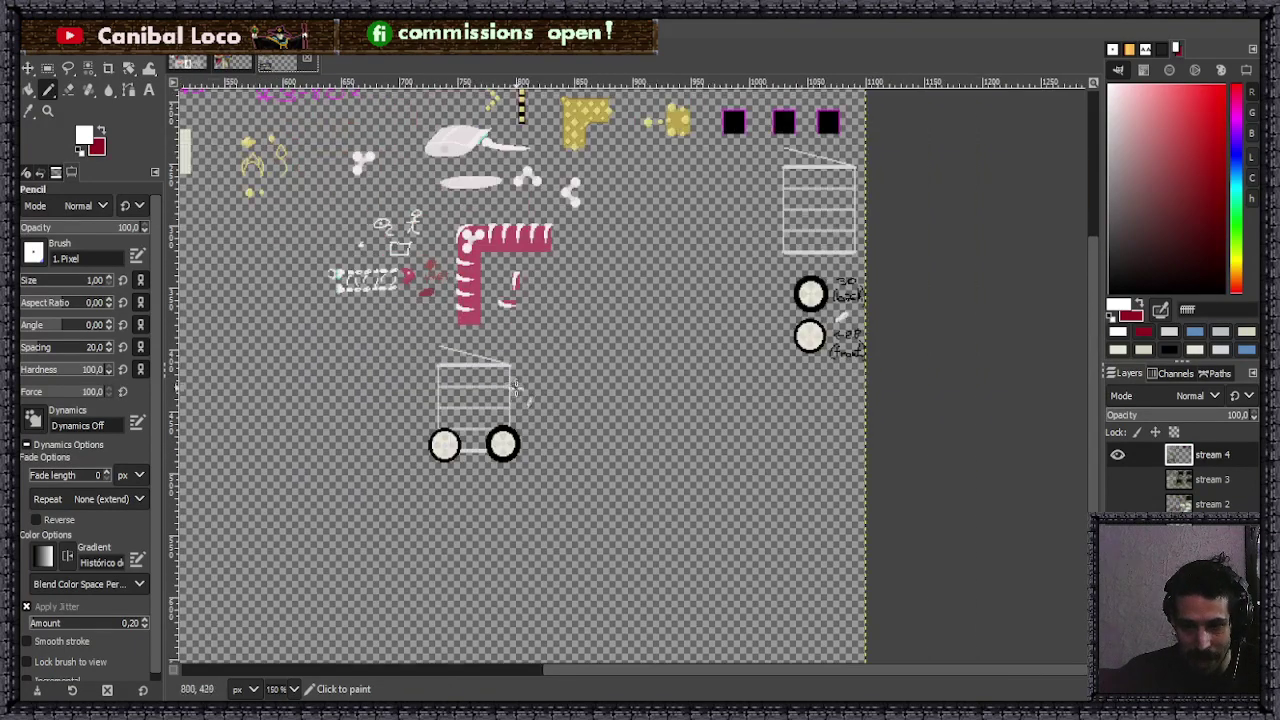
{"action": "scroll", "coordinate": [527, 392], "scroll_direction": "up", "scroll_amount": 5}
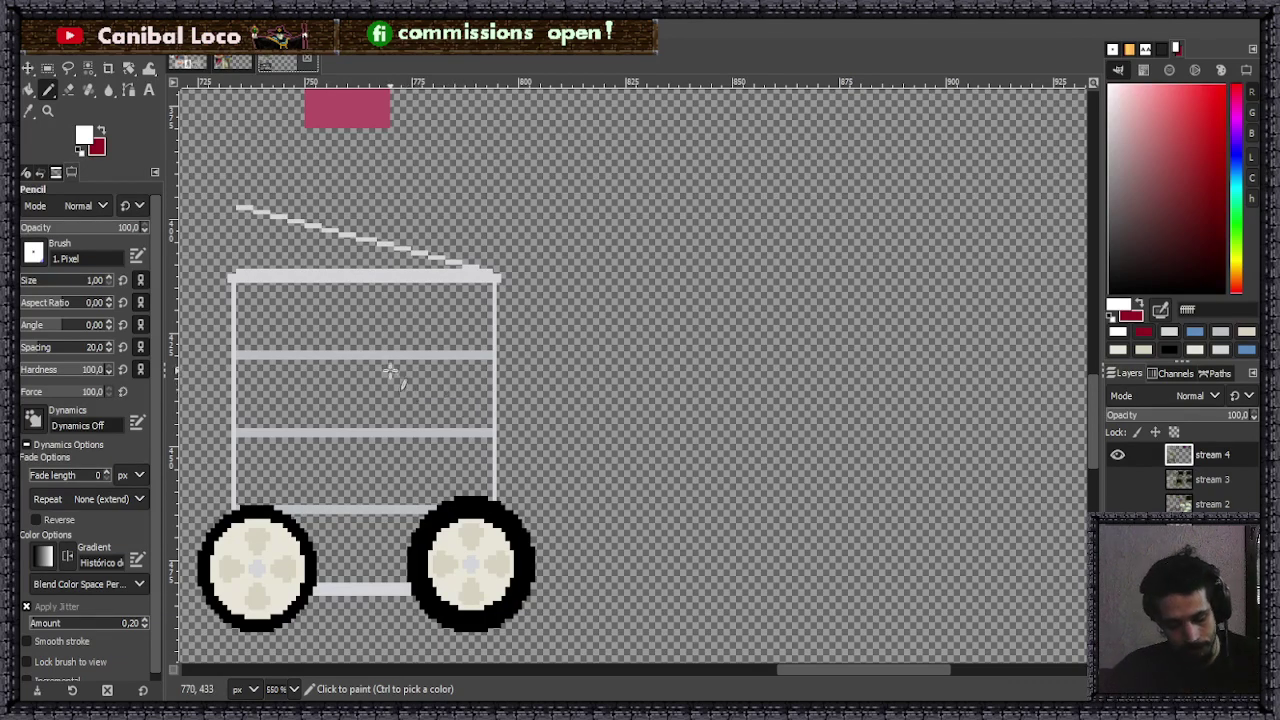
{"action": "scroll", "coordinate": [371, 480], "scroll_direction": "down", "scroll_amount": 3}
{"action": "scroll", "coordinate": [372, 492], "scroll_direction": "up", "scroll_amount": 4}
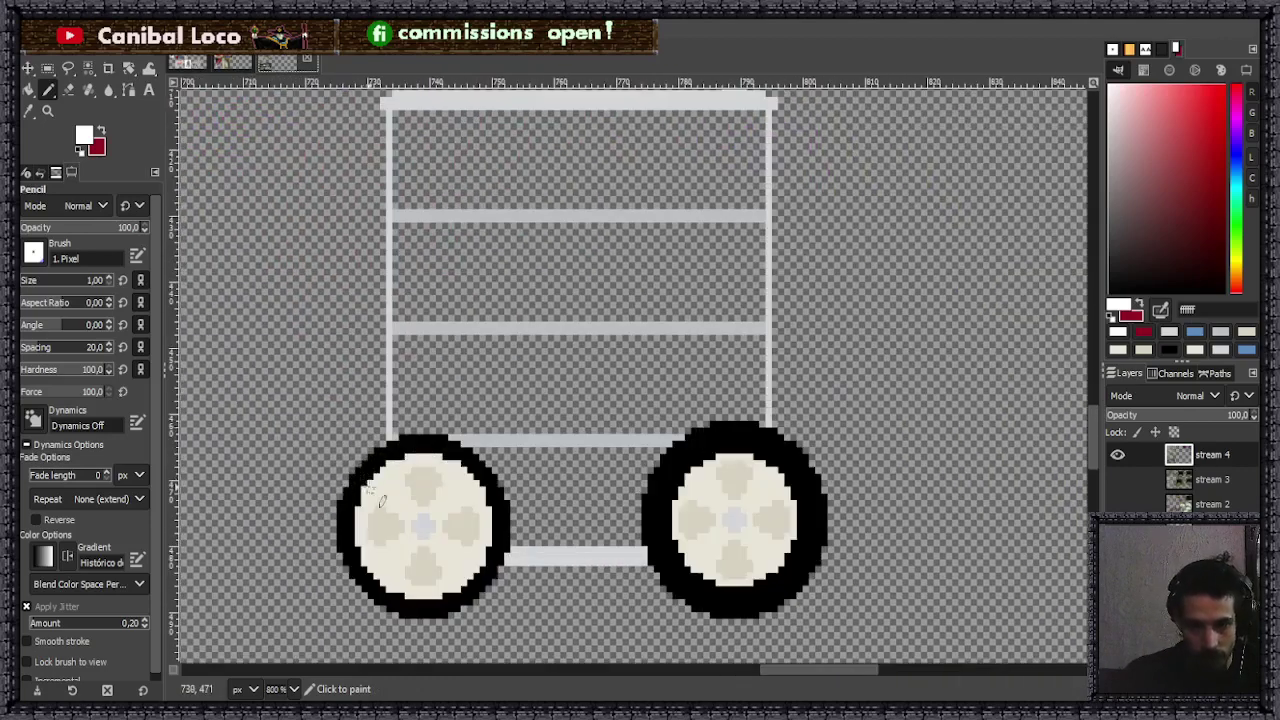
{"action": "scroll", "coordinate": [410, 405], "scroll_direction": "down", "scroll_amount": 2}
{"action": "scroll", "coordinate": [446, 307], "scroll_direction": "up", "scroll_amount": 3}
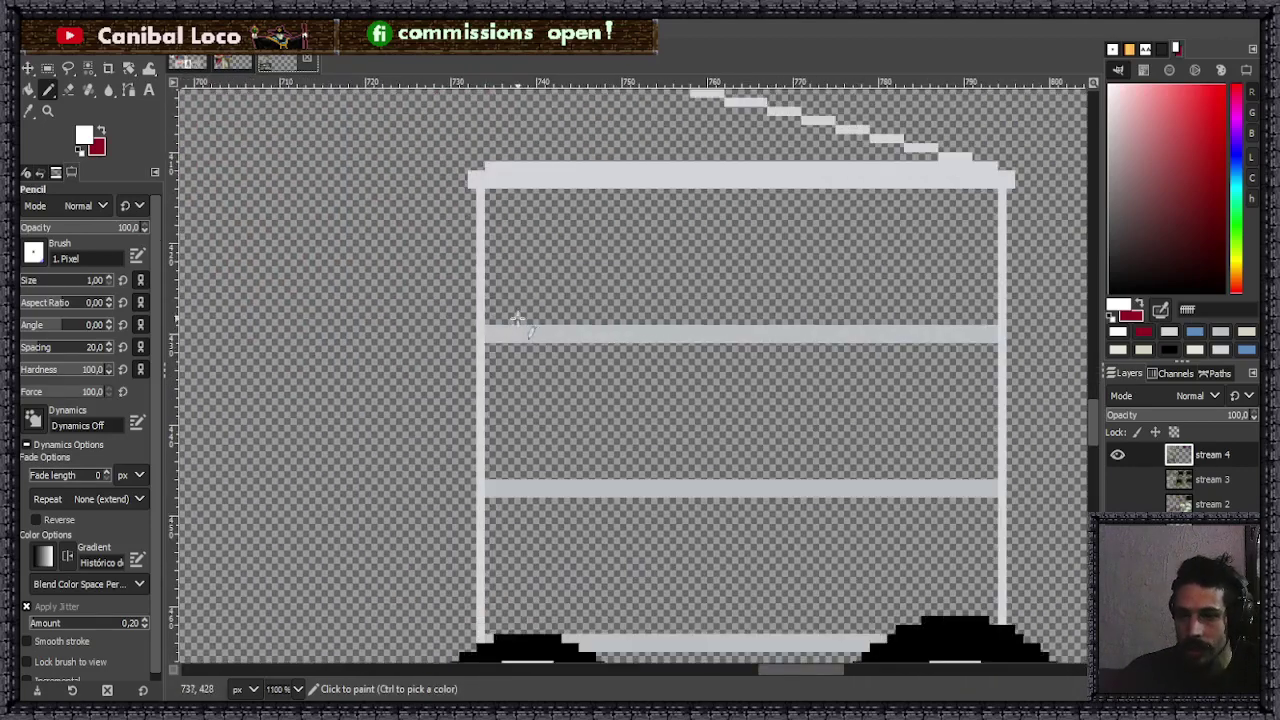
{"action": "scroll", "coordinate": [519, 318], "scroll_direction": "down", "scroll_amount": 3}
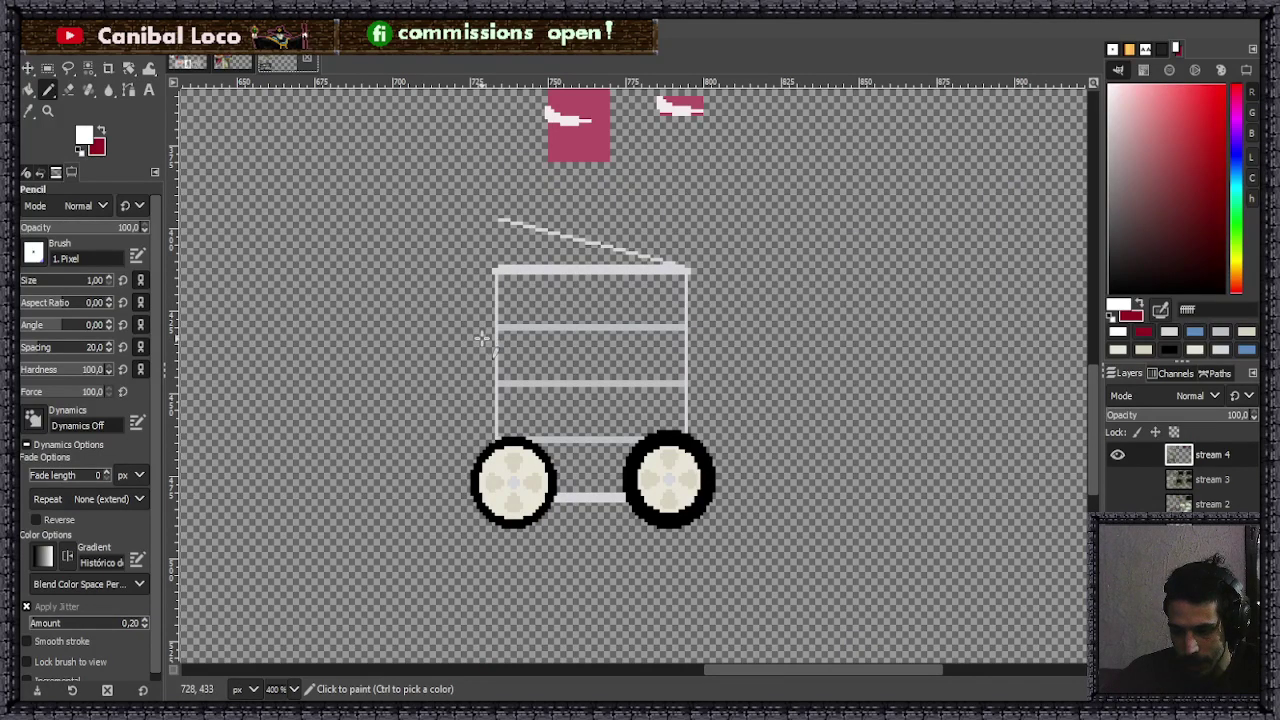
{"action": "scroll", "coordinate": [467, 346], "scroll_direction": "down", "scroll_amount": 4}
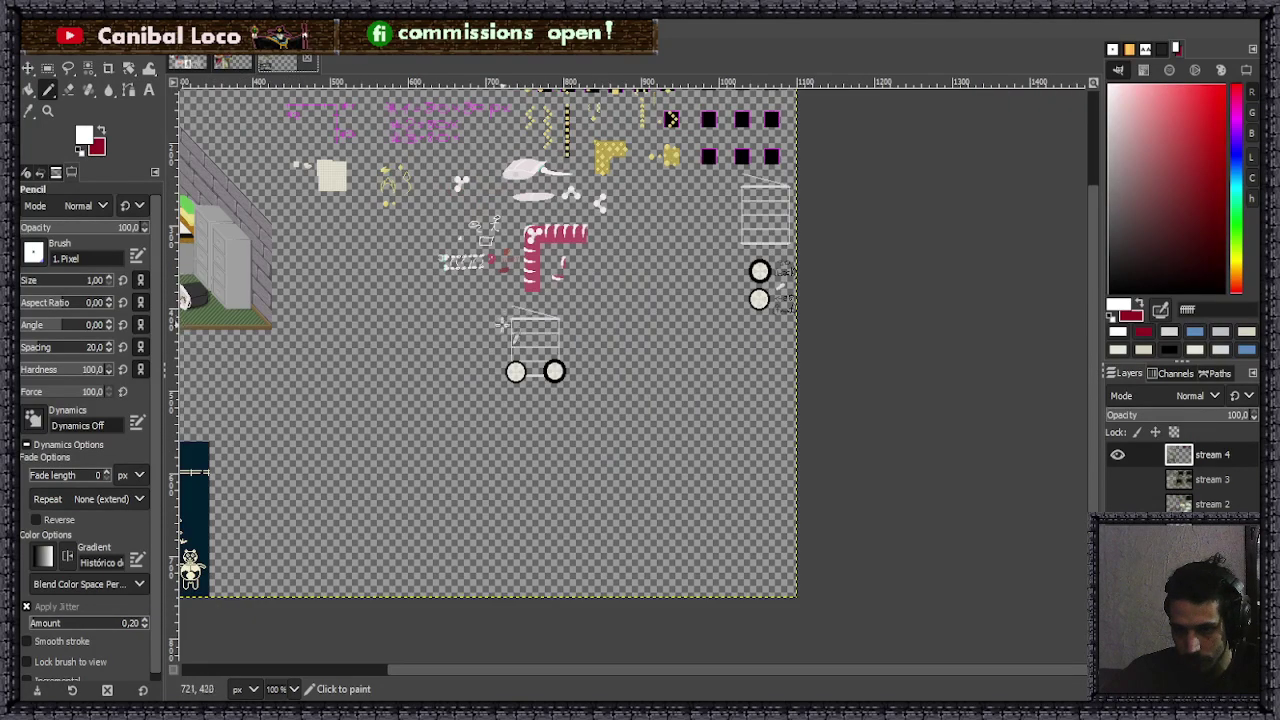
{"action": "scroll", "coordinate": [496, 327], "scroll_direction": "down", "scroll_amount": 1}
{"action": "scroll", "coordinate": [519, 325], "scroll_direction": "up", "scroll_amount": 5}
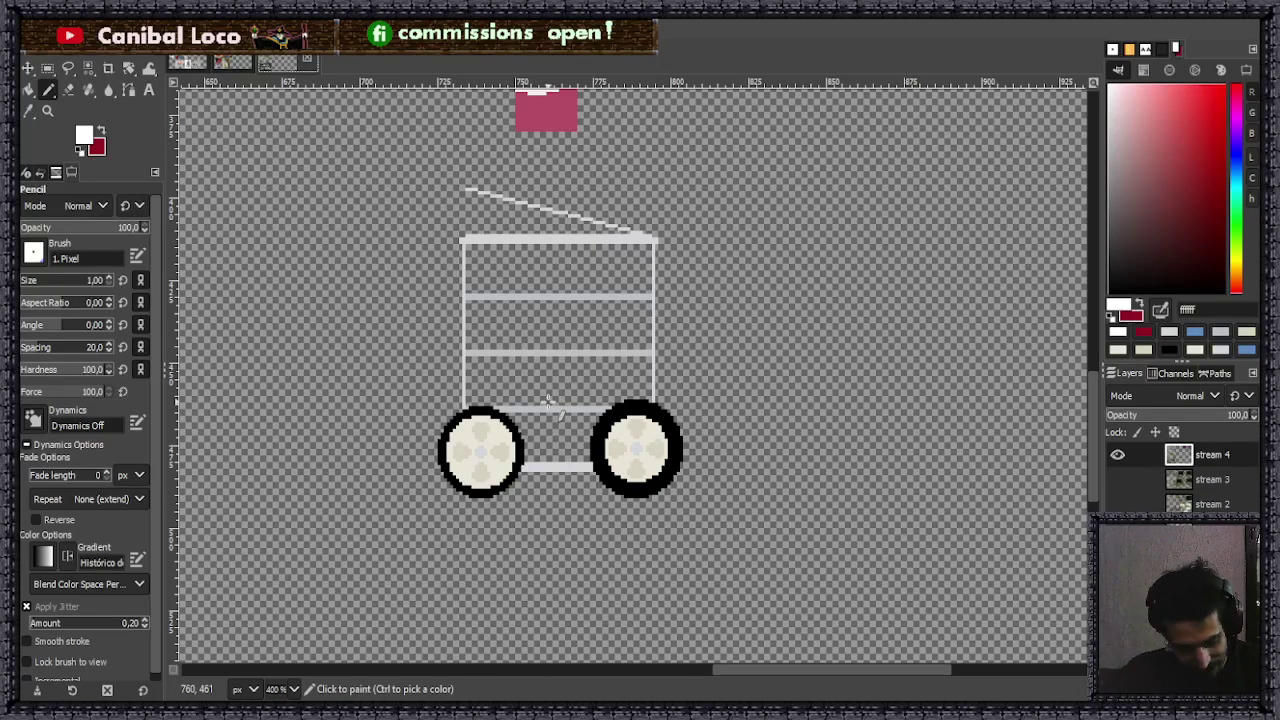
- Copy the assembled can car with its wheels, paste it into the empty area to its right and anchor it
{"action": "key", "text": "minus"}
{"action": "key", "text": "minus"}
{"action": "key", "text": "minus"}
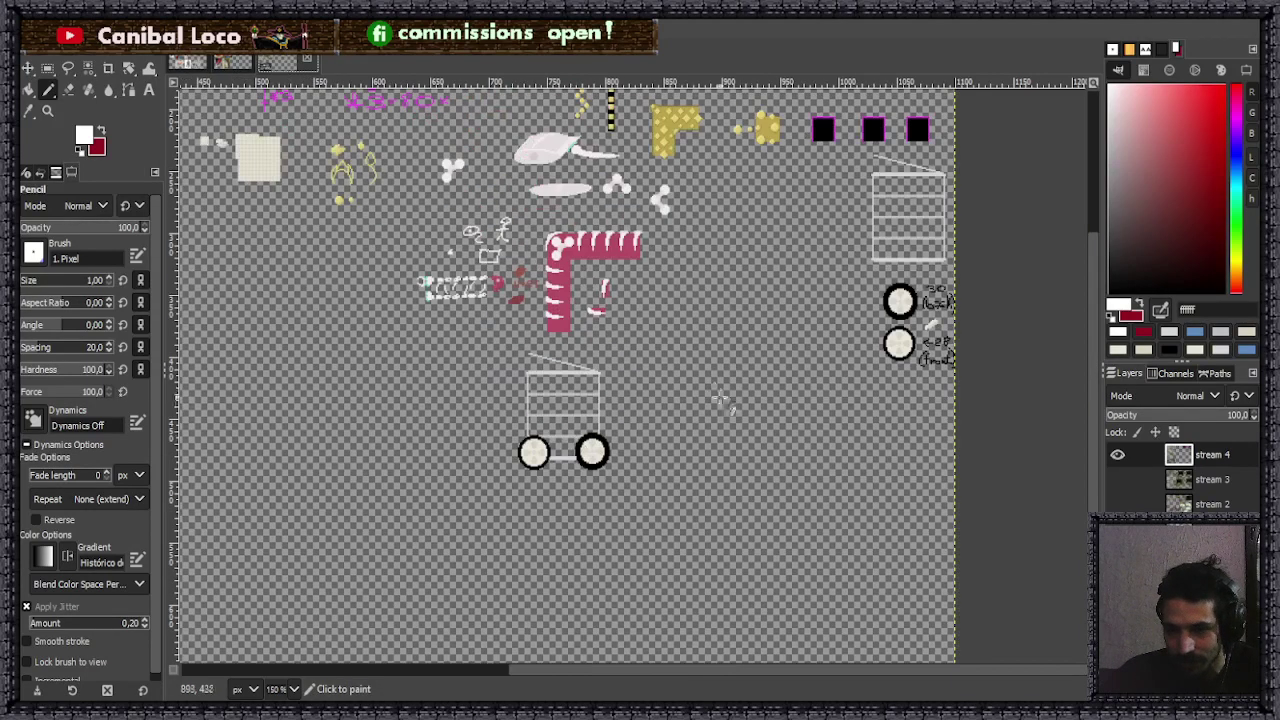
{"action": "key", "text": "plus"}
{"action": "key", "text": "plus"}
{"action": "key", "text": "r"}
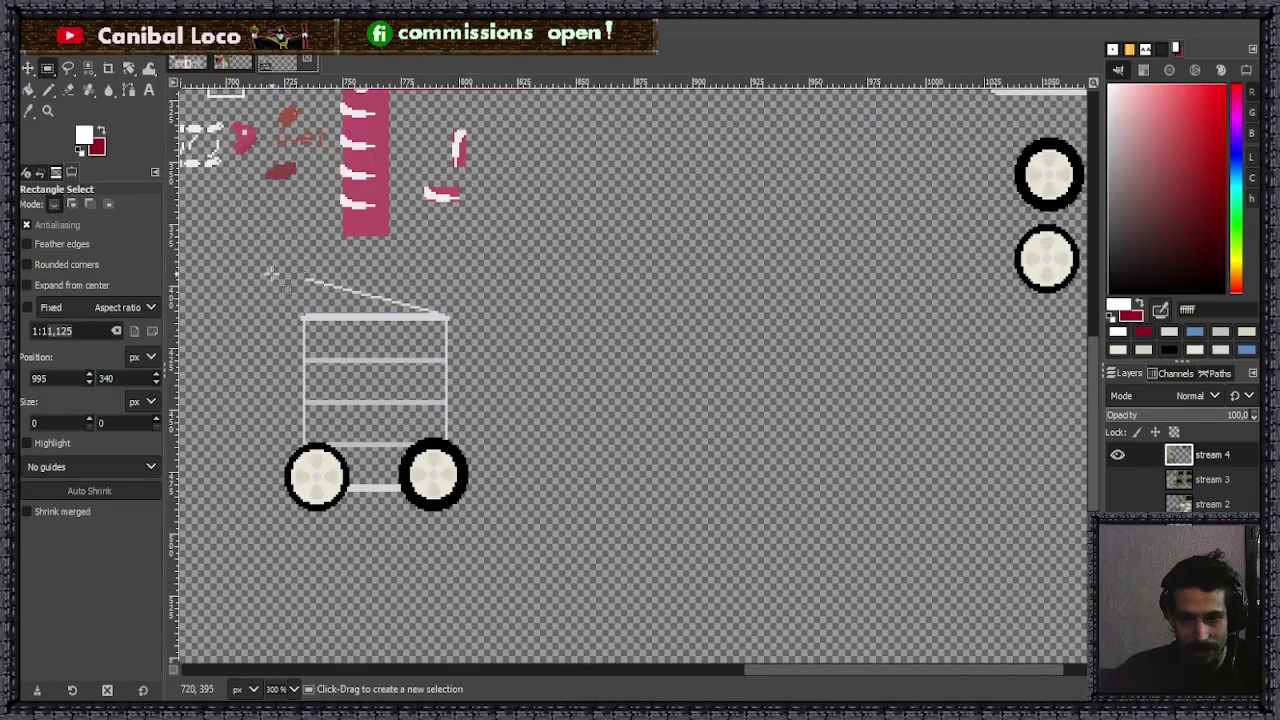
{"action": "left_click_drag", "start_coordinate": [286, 263], "coordinate": [485, 522]}
{"action": "left_click_drag", "start_coordinate": [460, 448], "coordinate": [432, 462]}
{"action": "key", "text": "ctrl+c"}
{"action": "left_click", "coordinate": [553, 391]}
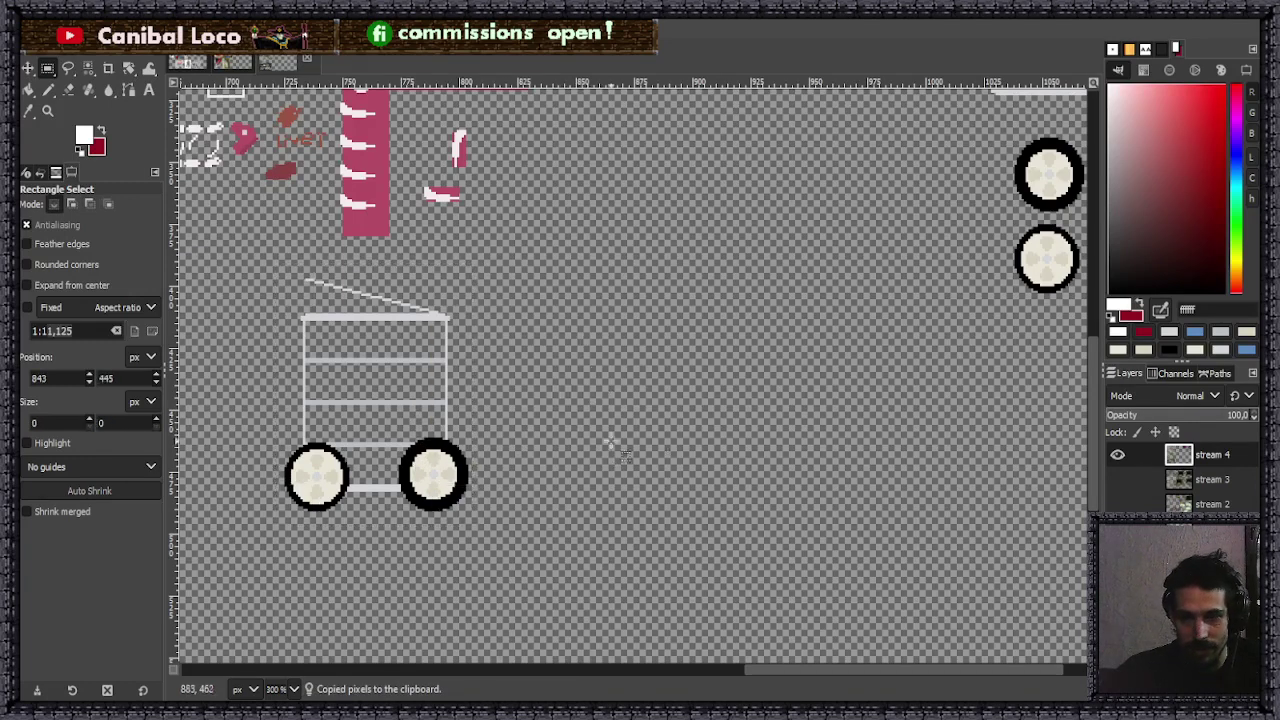
{"action": "key", "text": "ctrl+v"}
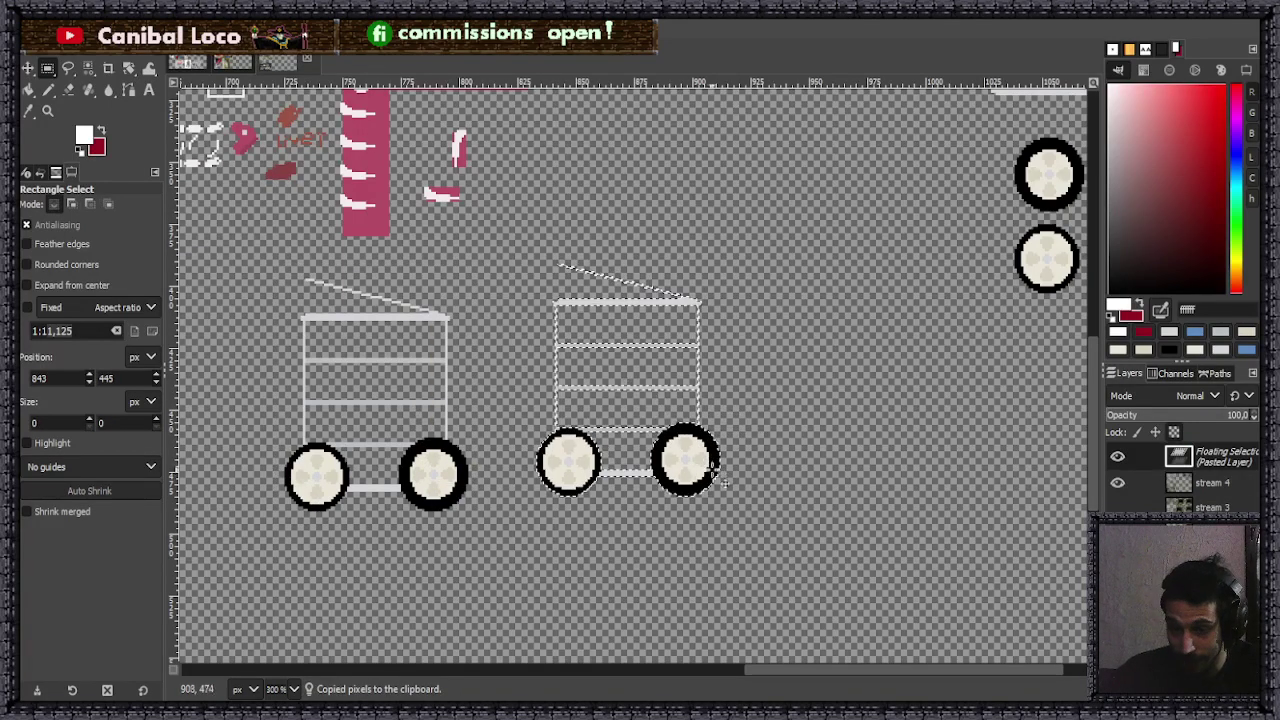
{"action": "left_click", "coordinate": [604, 562]}
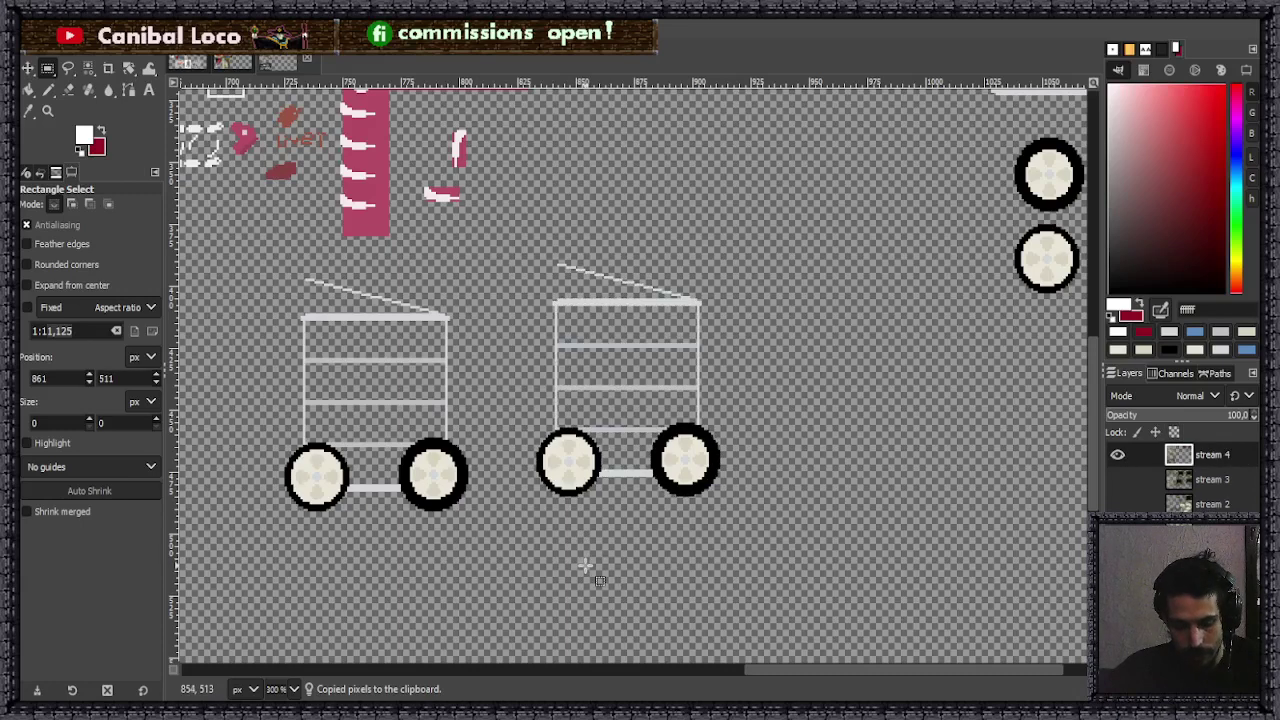
- Fill all four sections of the copied can's body with the light gray d2d5d8 picked from its bottom edge
{"action": "key", "text": "b"}
{"action": "scroll", "coordinate": [614, 457], "scroll_direction": "up", "scroll_amount": 3}
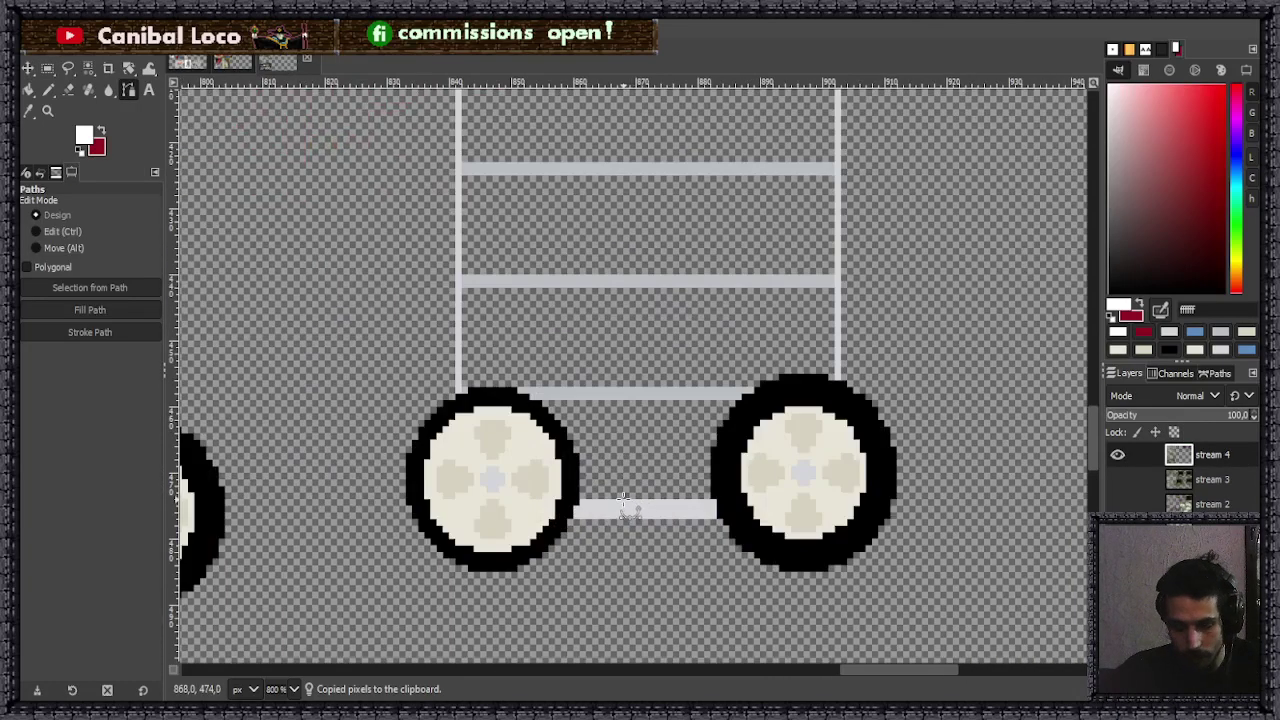
{"action": "key", "text": "shift+b"}
{"action": "left_click", "coordinate": [643, 505], "text": "ctrl"}
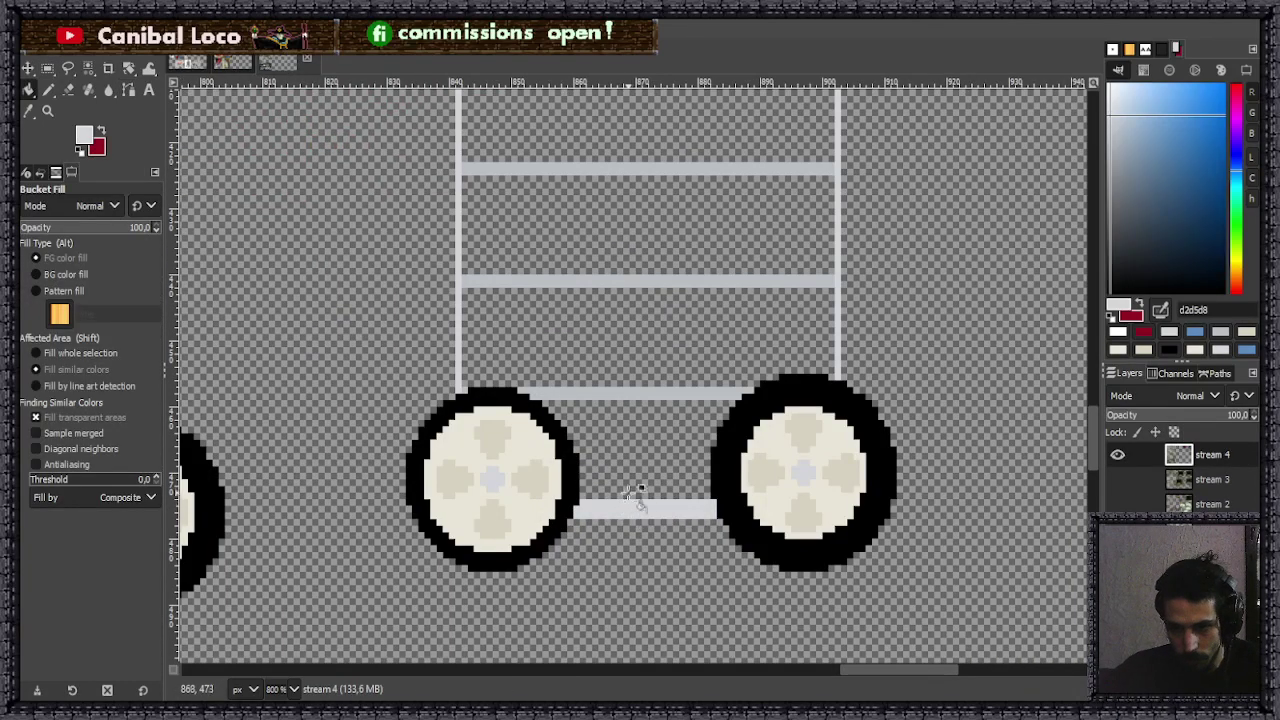
{"action": "left_click", "coordinate": [651, 455]}
{"action": "left_click", "coordinate": [655, 335]}
{"action": "left_click", "coordinate": [648, 245]}
{"action": "left_click", "coordinate": [643, 152]}
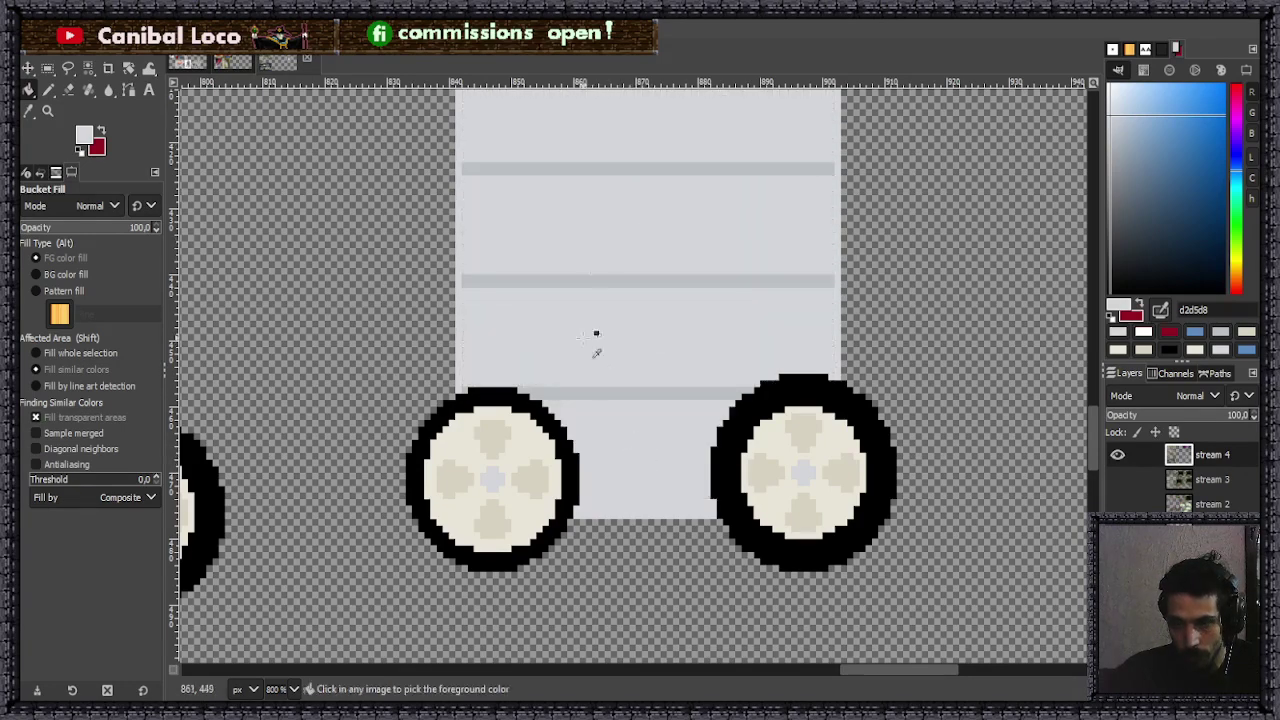
{"action": "scroll", "coordinate": [595, 315], "scroll_direction": "down", "scroll_amount": 4}
{"action": "scroll", "coordinate": [650, 280], "scroll_direction": "up", "scroll_amount": 3}
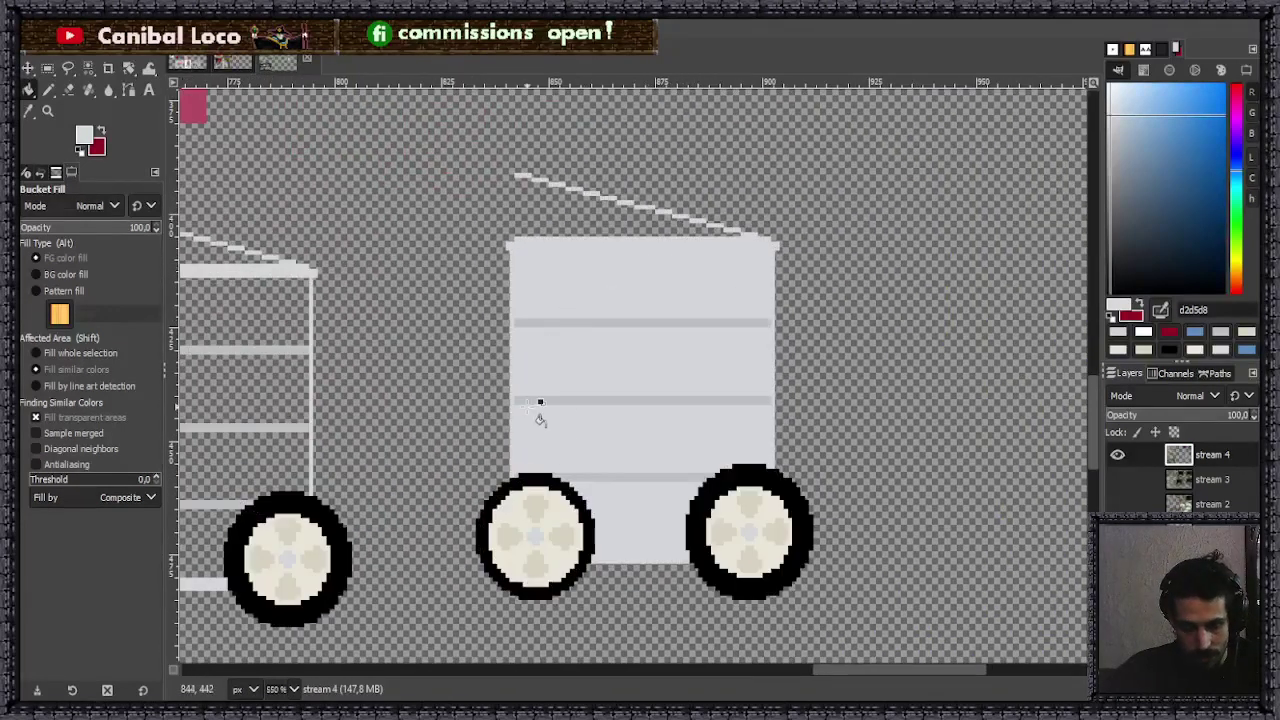
- Pick the darker gray bcc0c4 of the filled can's horizontal bands as the Pencil color
{"action": "key", "text": "n"}
{"action": "scroll", "coordinate": [503, 337], "scroll_direction": "up", "scroll_amount": 3}
{"action": "left_click", "coordinate": [476, 366], "text": "ctrl"}
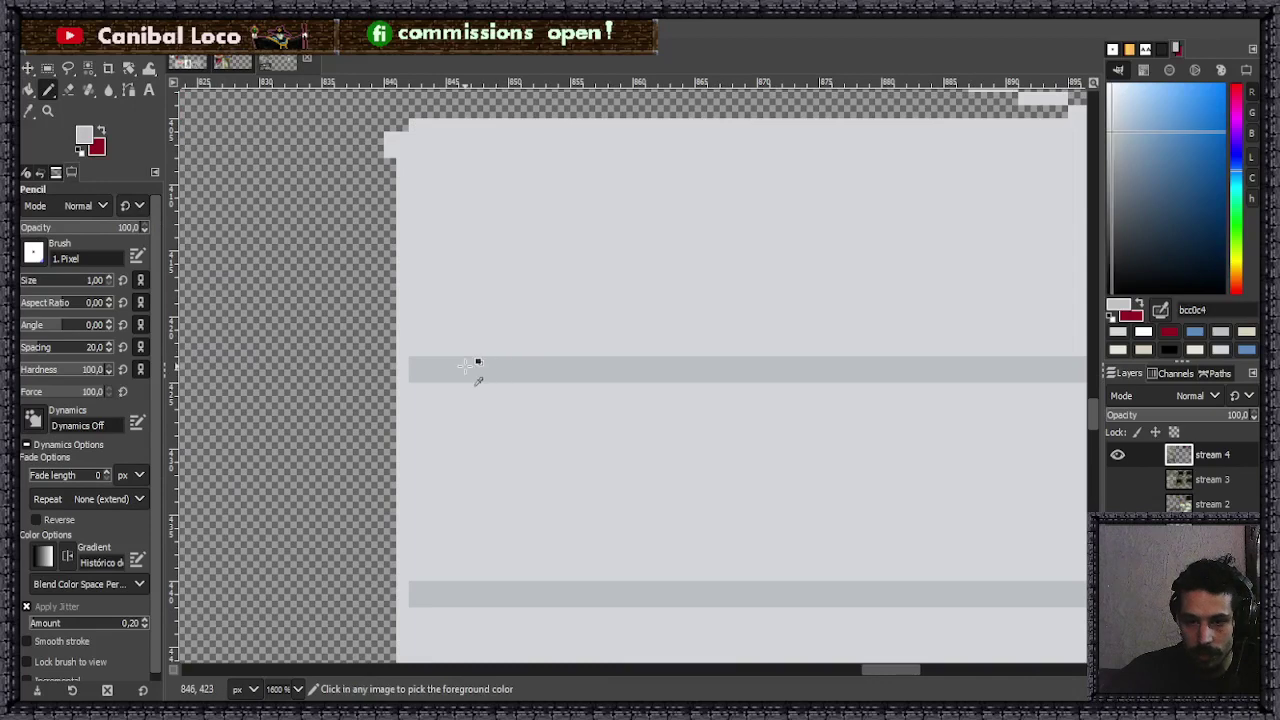
{"action": "scroll", "coordinate": [420, 368], "scroll_direction": "down", "scroll_amount": 3}
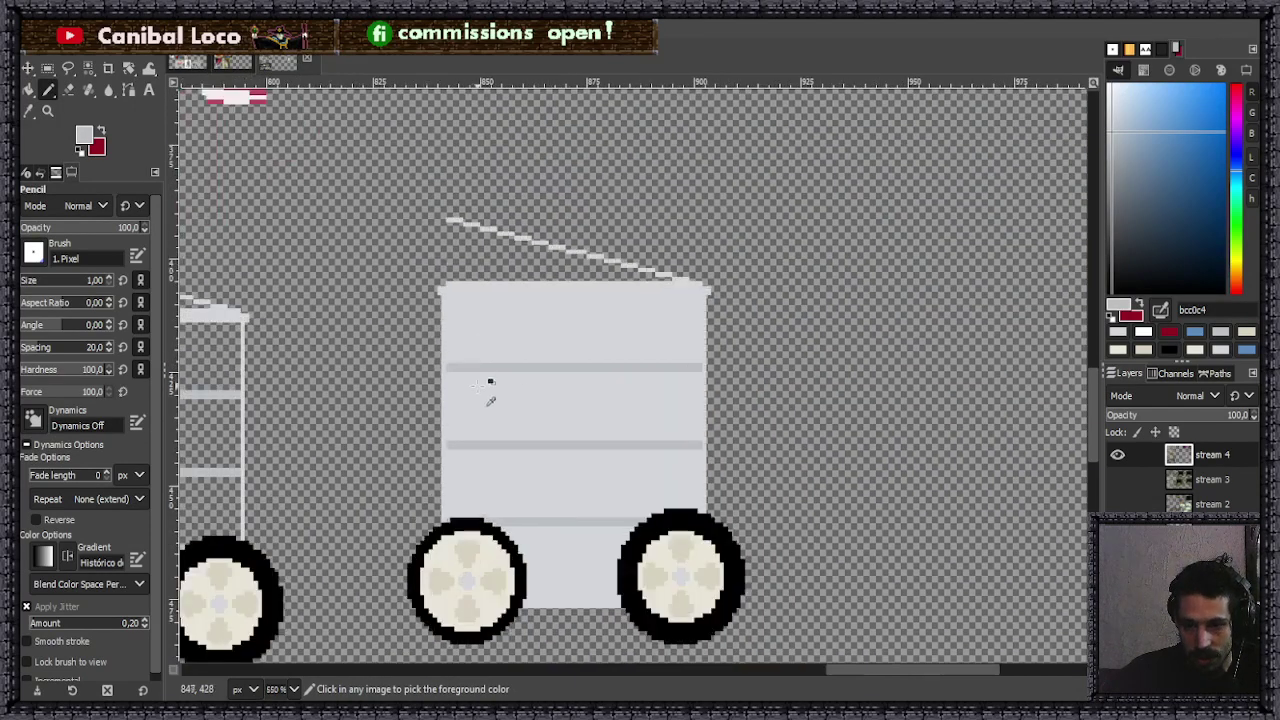
{"action": "scroll", "coordinate": [612, 365], "scroll_direction": "up", "scroll_amount": 2}
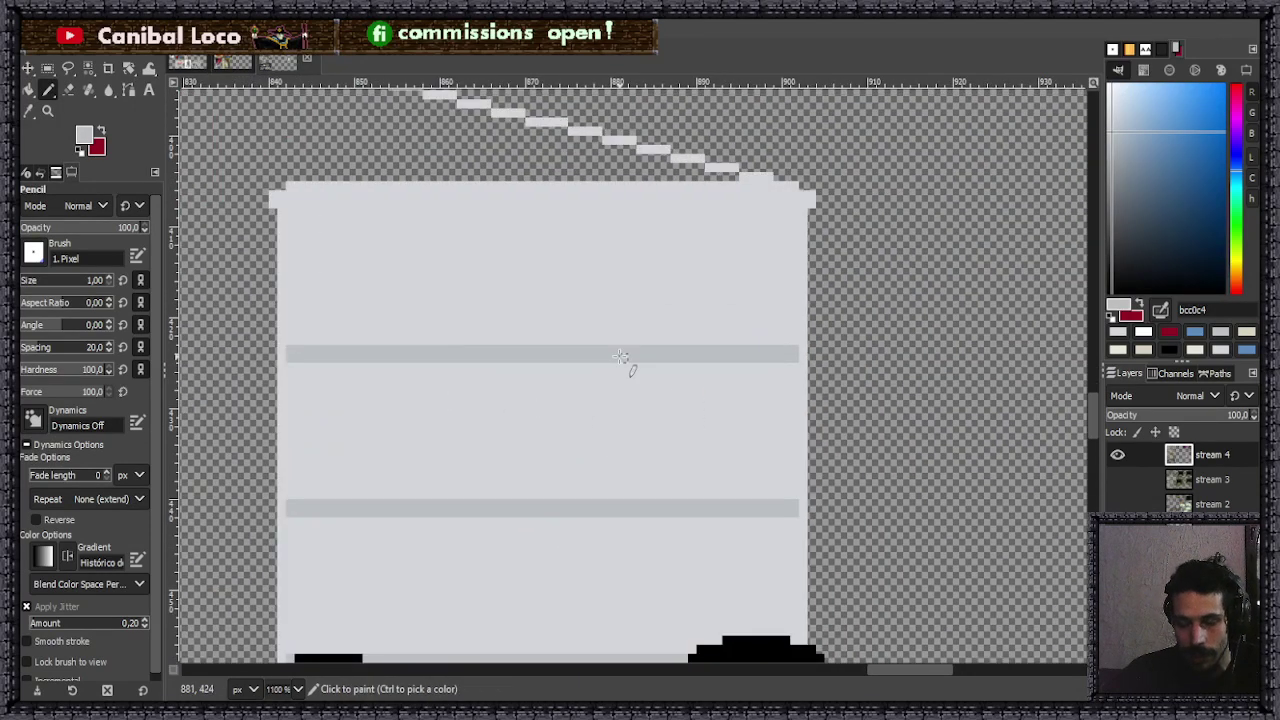
{"action": "scroll", "coordinate": [551, 363], "scroll_direction": "down", "scroll_amount": 3}
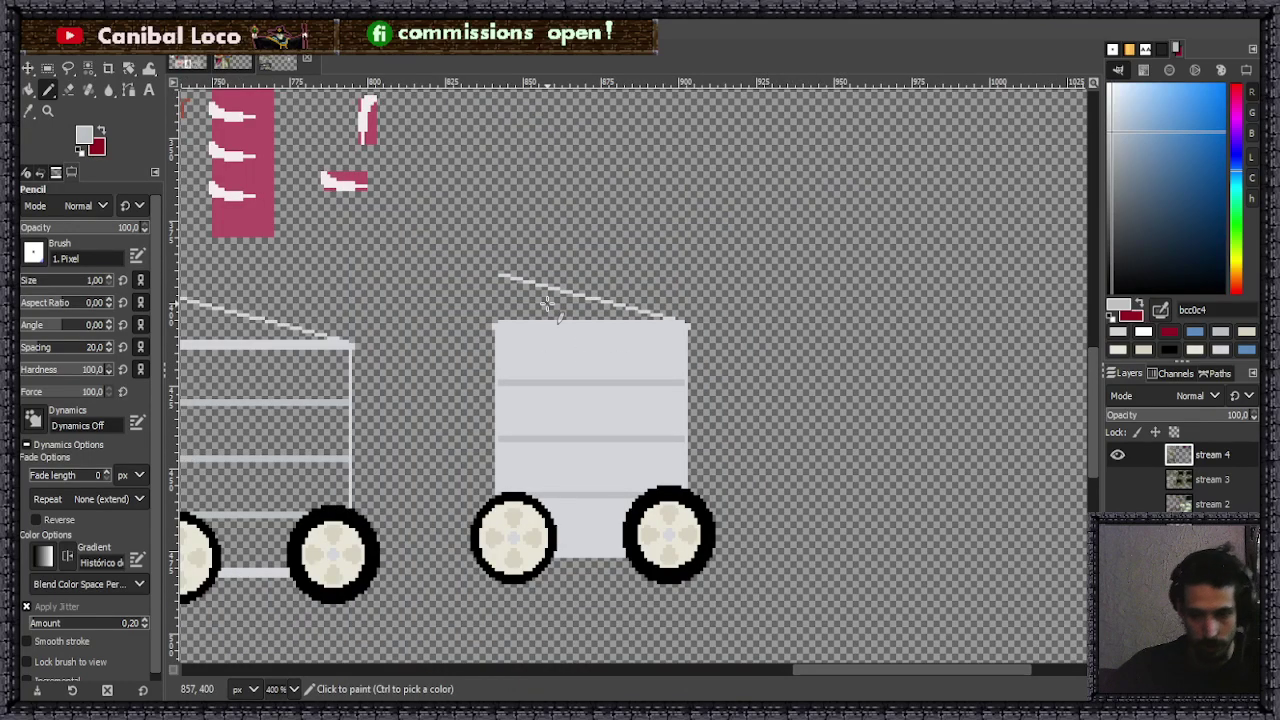
{"action": "scroll", "coordinate": [670, 530], "scroll_direction": "up", "scroll_amount": 3}
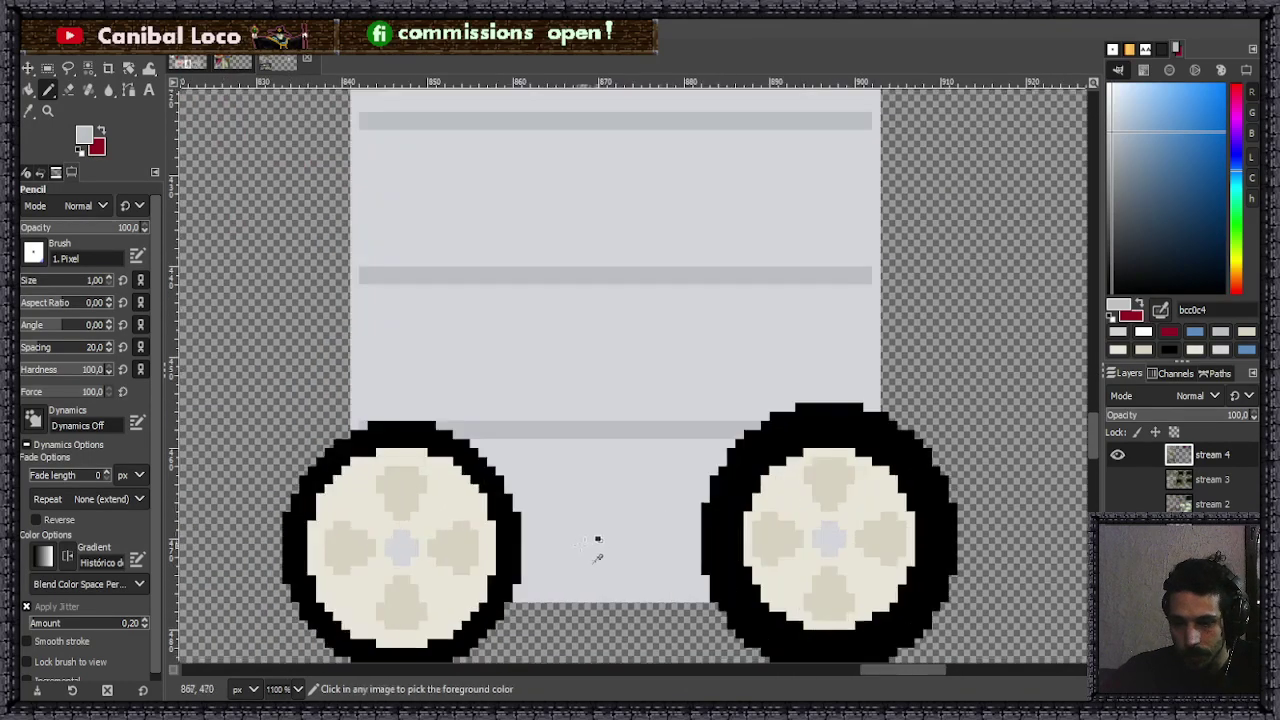
- Set the Pencil color to black 000000
{"action": "scroll", "coordinate": [794, 229], "scroll_direction": "down", "scroll_amount": 3}
{"action": "scroll", "coordinate": [872, 256], "scroll_direction": "up", "scroll_amount": 2}
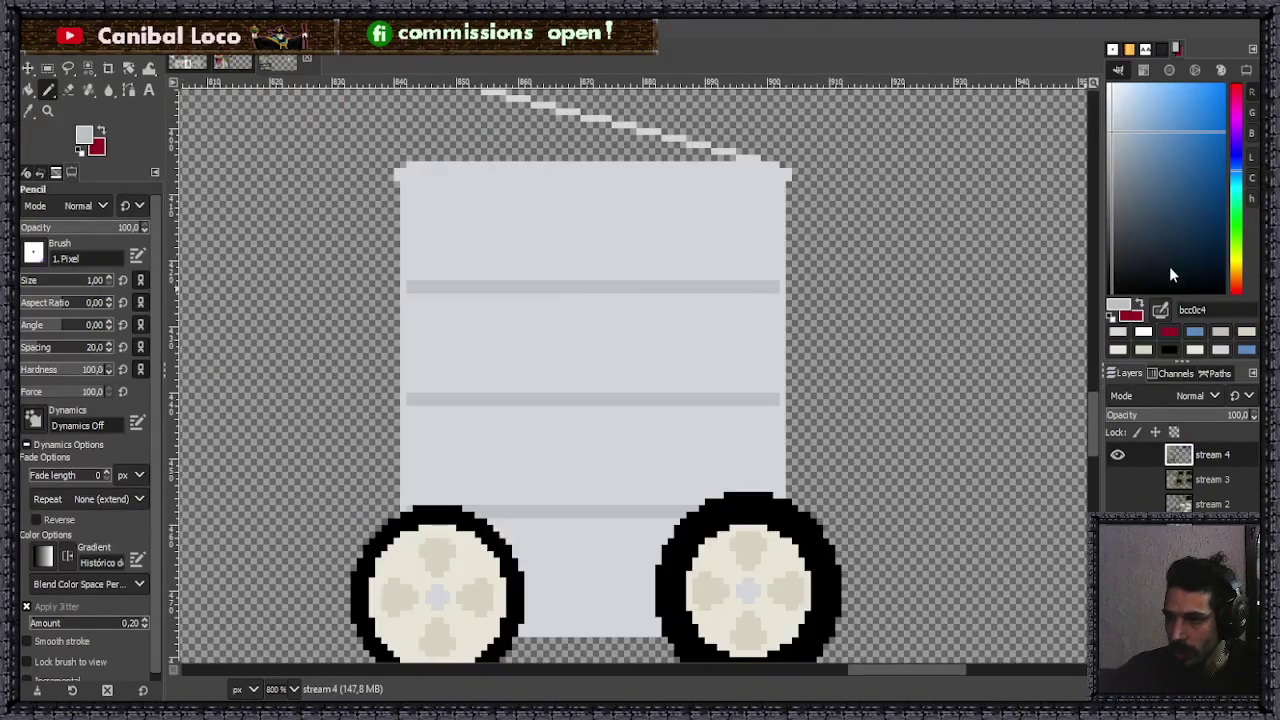
{"action": "left_click", "coordinate": [1115, 288]}
{"action": "scroll", "coordinate": [732, 400], "scroll_direction": "up", "scroll_amount": 3}
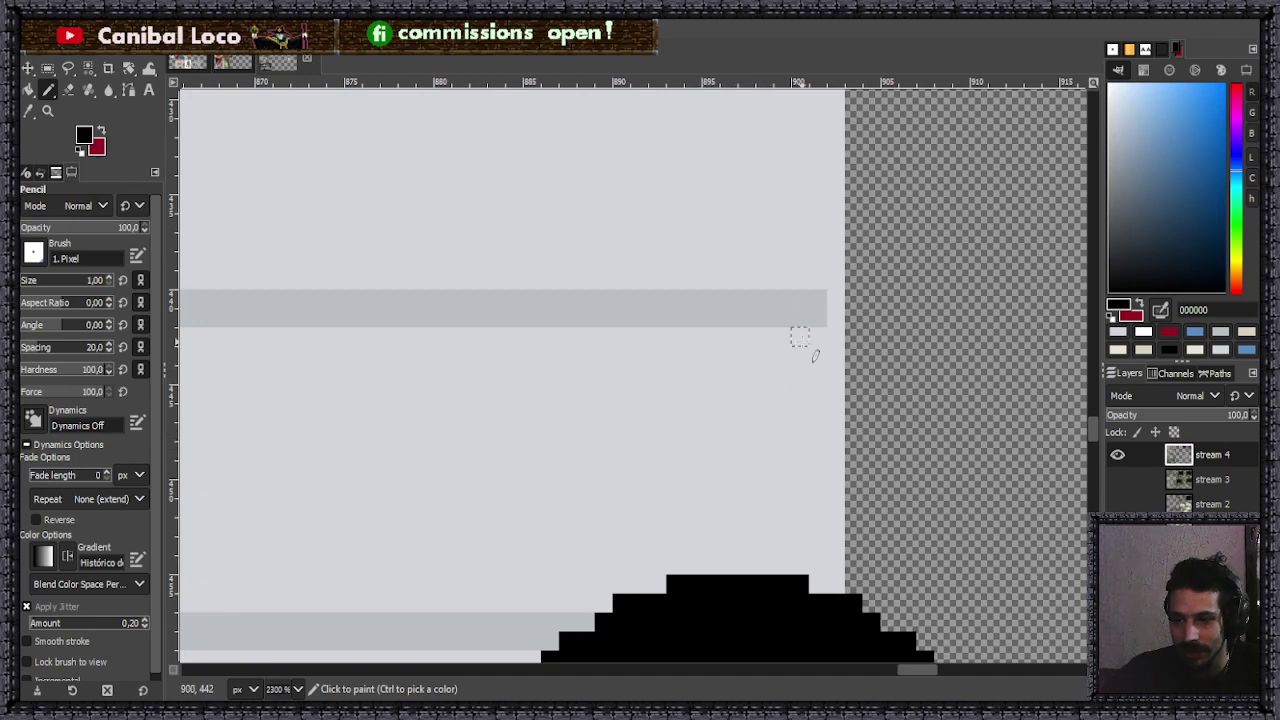
{"action": "scroll", "coordinate": [788, 294], "scroll_direction": "down", "scroll_amount": 5}
{"action": "scroll", "coordinate": [786, 340], "scroll_direction": "up", "scroll_amount": 4}
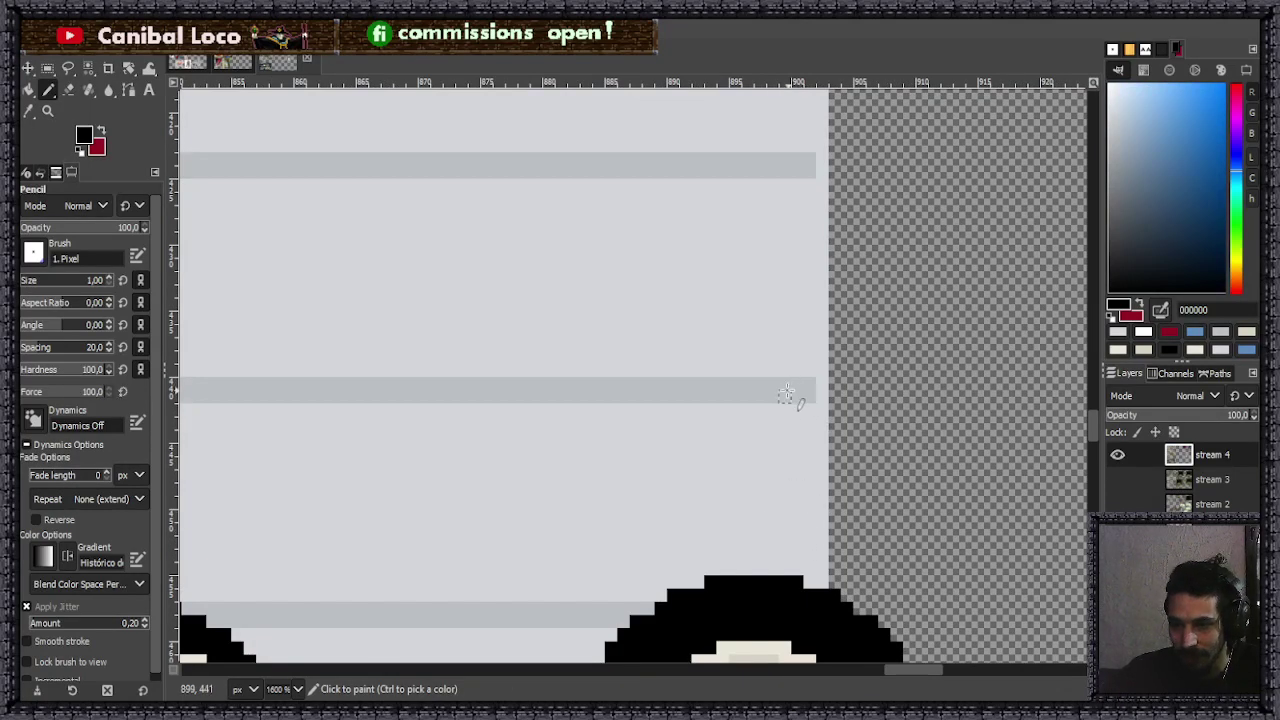
{"action": "scroll", "coordinate": [785, 385], "scroll_direction": "down", "scroll_amount": 5}
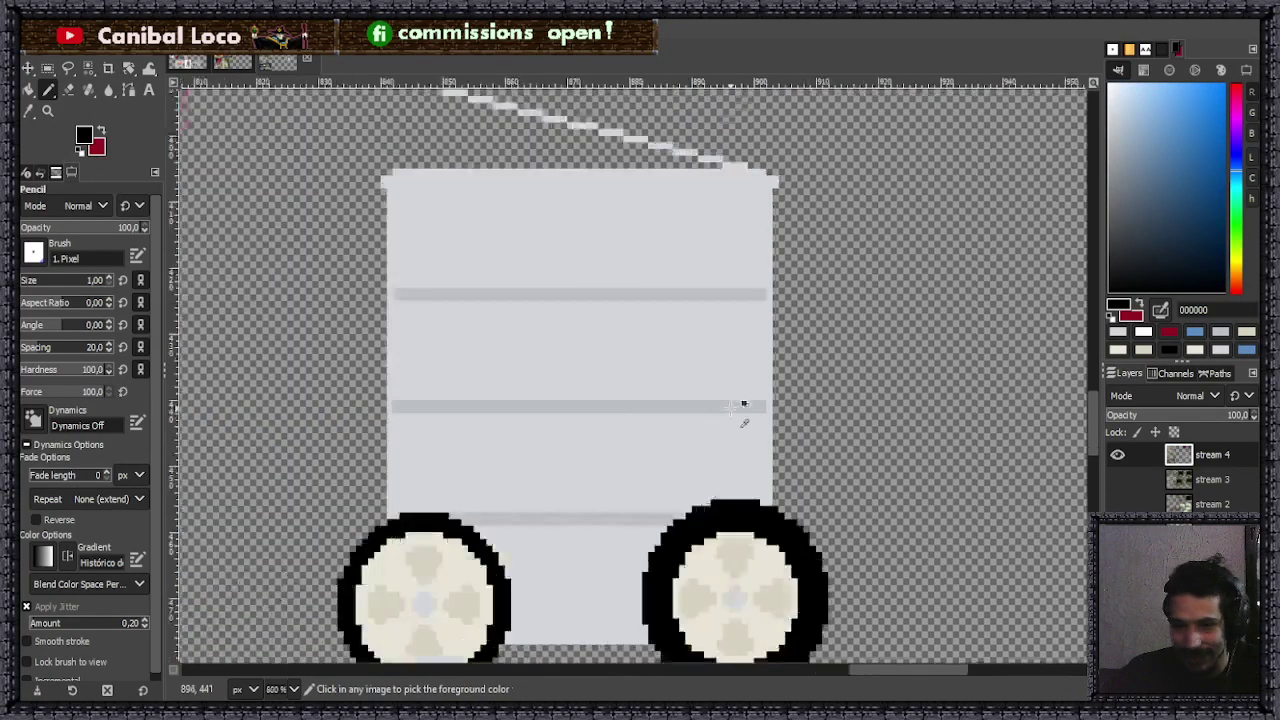
{"action": "scroll", "coordinate": [740, 408], "scroll_direction": "up", "scroll_amount": 5}
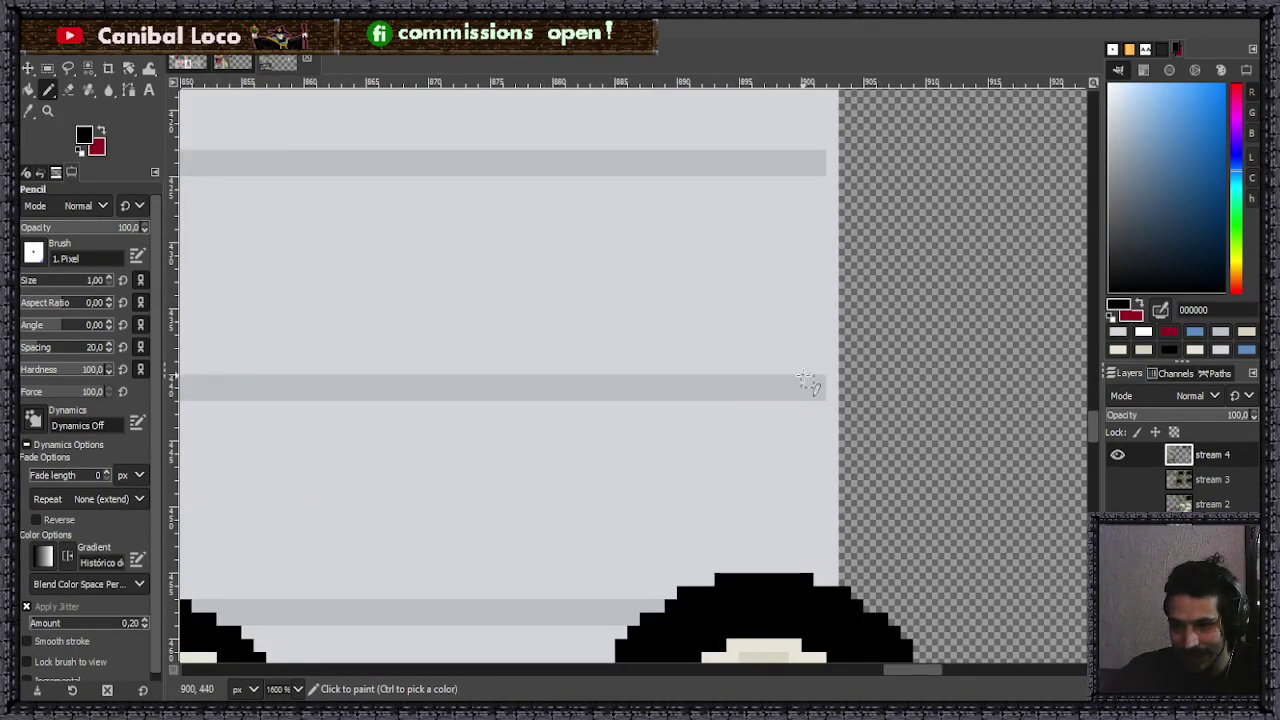
{"action": "left_click_drag", "start_coordinate": [805, 383], "coordinate": [778, 380]}
{"action": "key", "text": "ctrl+z"}
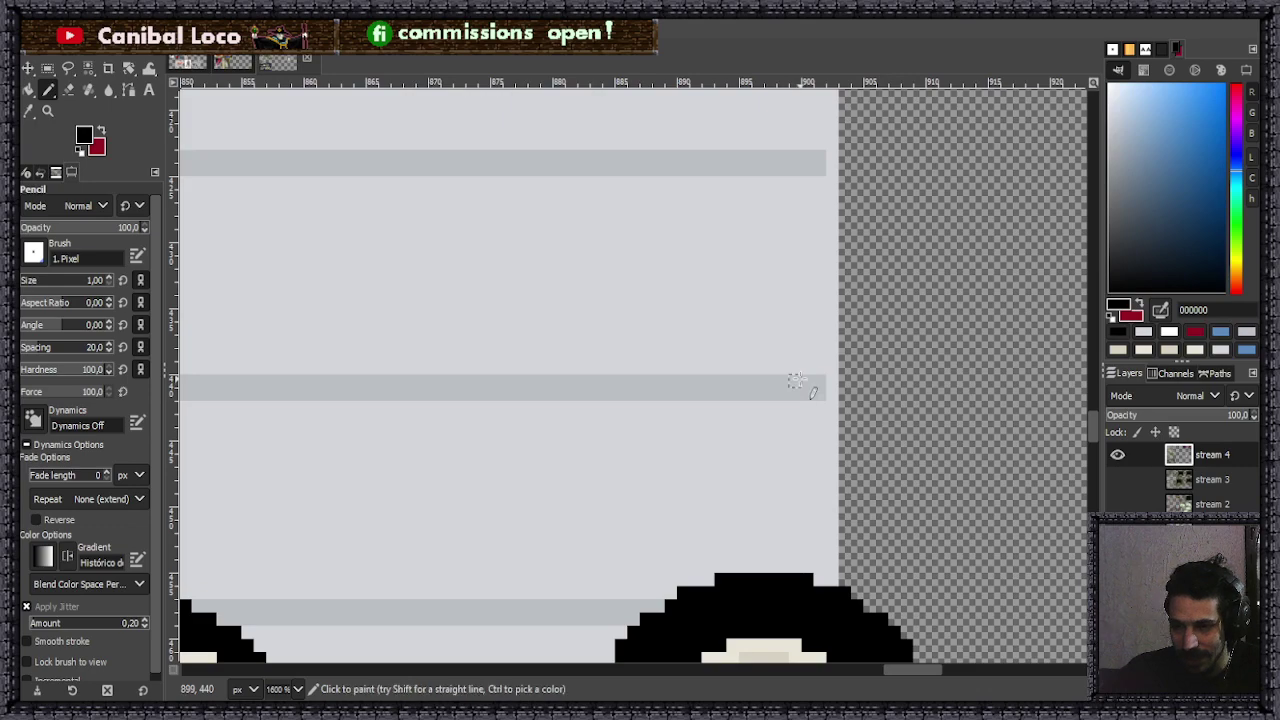
- Draw a black horizontal line about 15 pixels long with a lowered pixel at each end, in the empty area beside the filled can
{"action": "scroll", "coordinate": [796, 383], "scroll_direction": "down", "scroll_amount": 4}
{"action": "scroll", "coordinate": [886, 351], "scroll_direction": "up", "scroll_amount": 1}
{"action": "scroll", "coordinate": [971, 369], "scroll_direction": "down", "scroll_amount": 1}
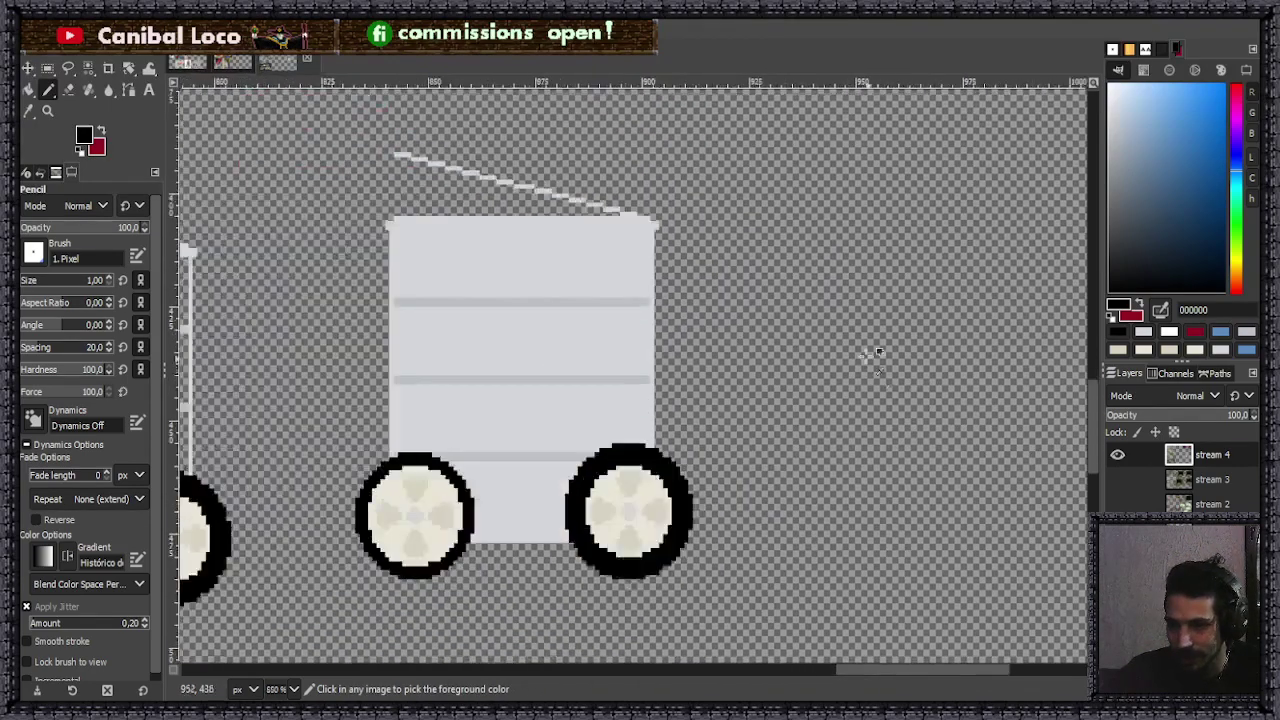
{"action": "scroll", "coordinate": [877, 368], "scroll_direction": "down", "scroll_amount": 4}
{"action": "scroll", "coordinate": [1030, 270], "scroll_direction": "up", "scroll_amount": 5}
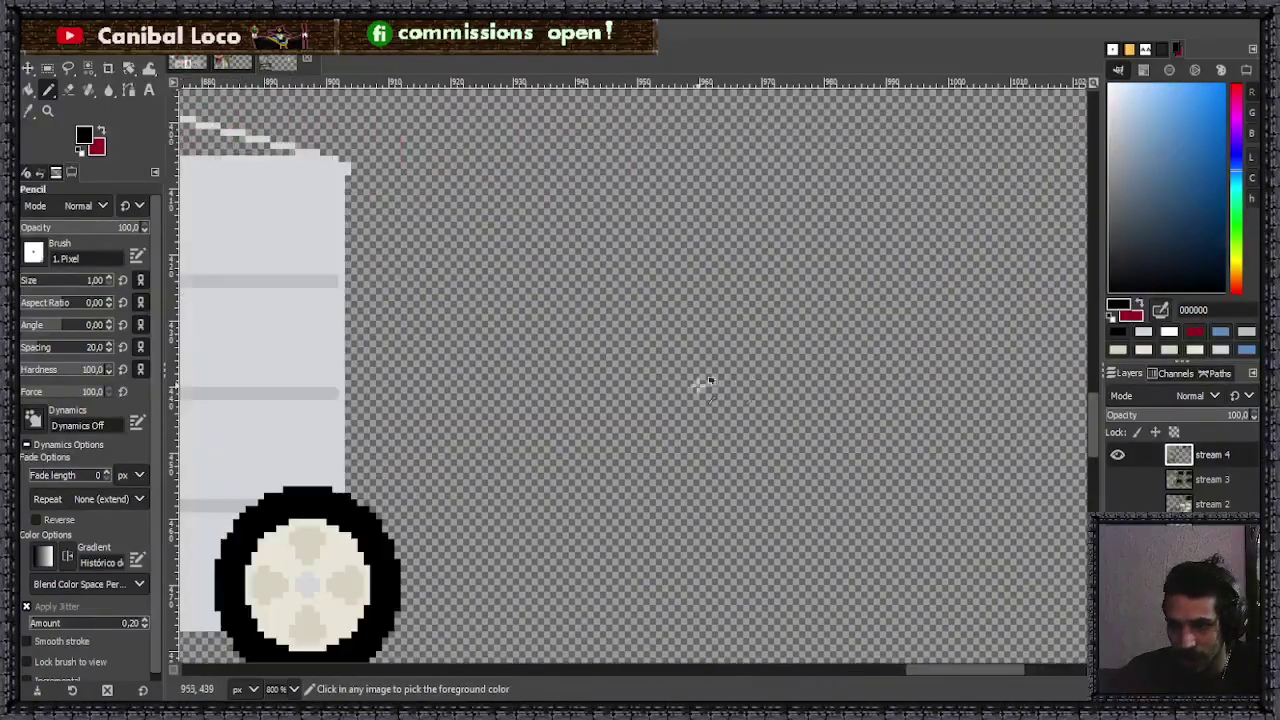
{"action": "left_click_drag", "start_coordinate": [564, 423], "coordinate": [657, 424]}
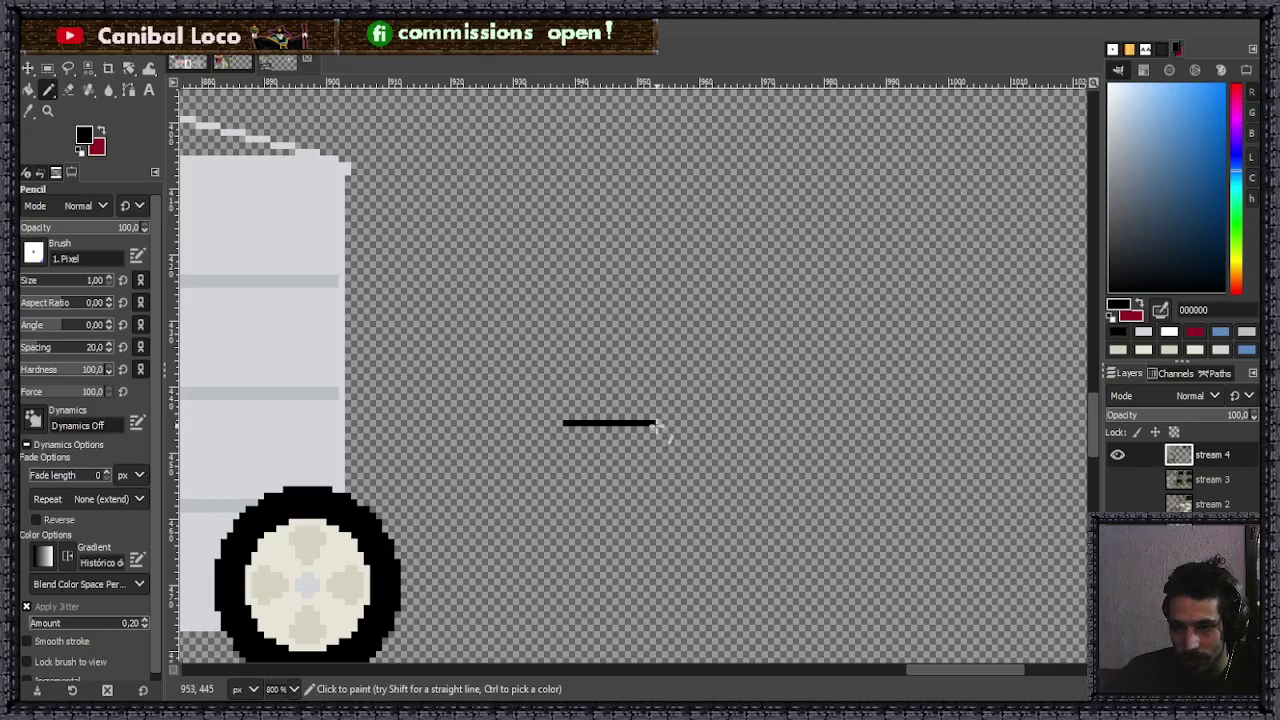
{"action": "scroll", "coordinate": [654, 432], "scroll_direction": "up", "scroll_amount": 3}
{"action": "left_click", "coordinate": [514, 405]}
- Copy the black line and place the pasted copy over the can's middle band to compare its size
{"action": "scroll", "coordinate": [529, 420], "scroll_direction": "down", "scroll_amount": 2}
{"action": "key", "text": "r"}
{"action": "left_click_drag", "start_coordinate": [527, 360], "coordinate": [700, 421]}
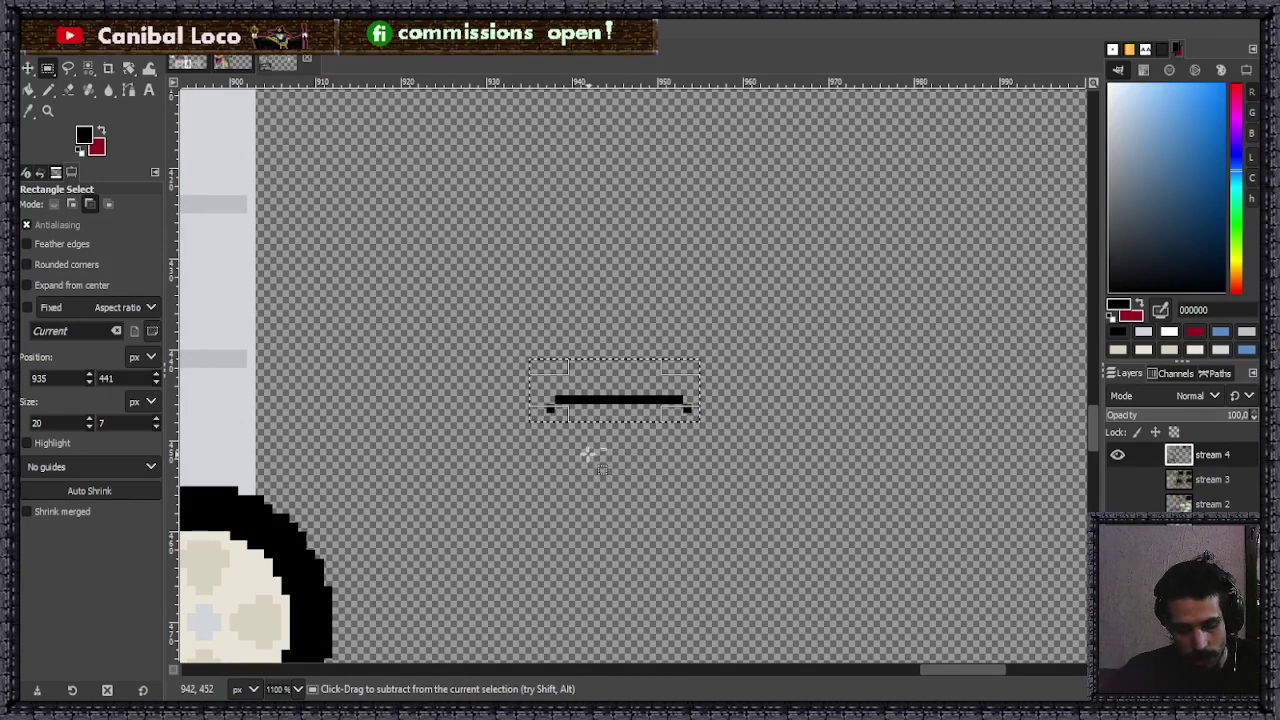
{"action": "key", "text": "ctrl+c"}
{"action": "left_click", "coordinate": [548, 497]}
{"action": "scroll", "coordinate": [569, 475], "scroll_direction": "down", "scroll_amount": 1}
{"action": "scroll", "coordinate": [423, 457], "scroll_direction": "down", "scroll_amount": 4}
{"action": "scroll", "coordinate": [500, 420], "scroll_direction": "up", "scroll_amount": 5}
{"action": "key", "text": "ctrl+v"}
{"action": "left_click_drag", "start_coordinate": [628, 374], "coordinate": [463, 371]}
{"action": "scroll", "coordinate": [463, 371], "scroll_direction": "down", "scroll_amount": 3}
{"action": "scroll", "coordinate": [552, 366], "scroll_direction": "up", "scroll_amount": 2}
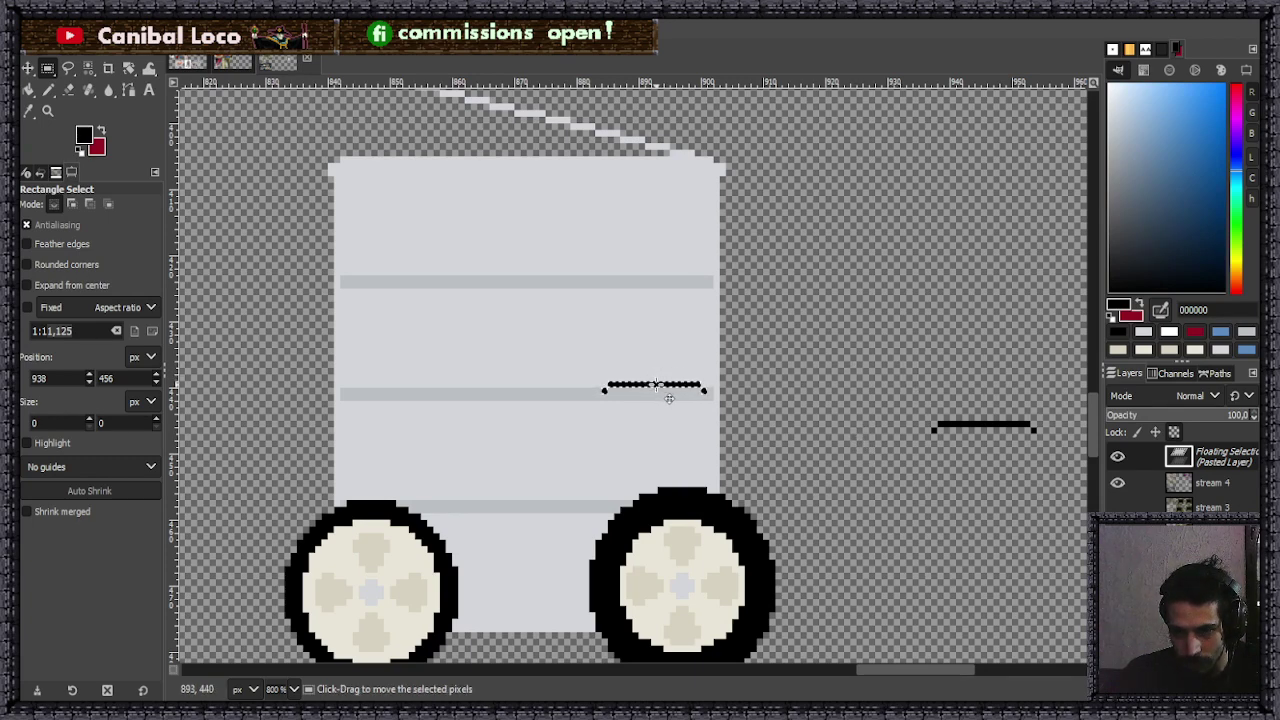
- Test the pasted line lower on the can, above the larger wheel, and anchor it back over the original line
{"action": "left_click_drag", "start_coordinate": [669, 398], "coordinate": [669, 463]}
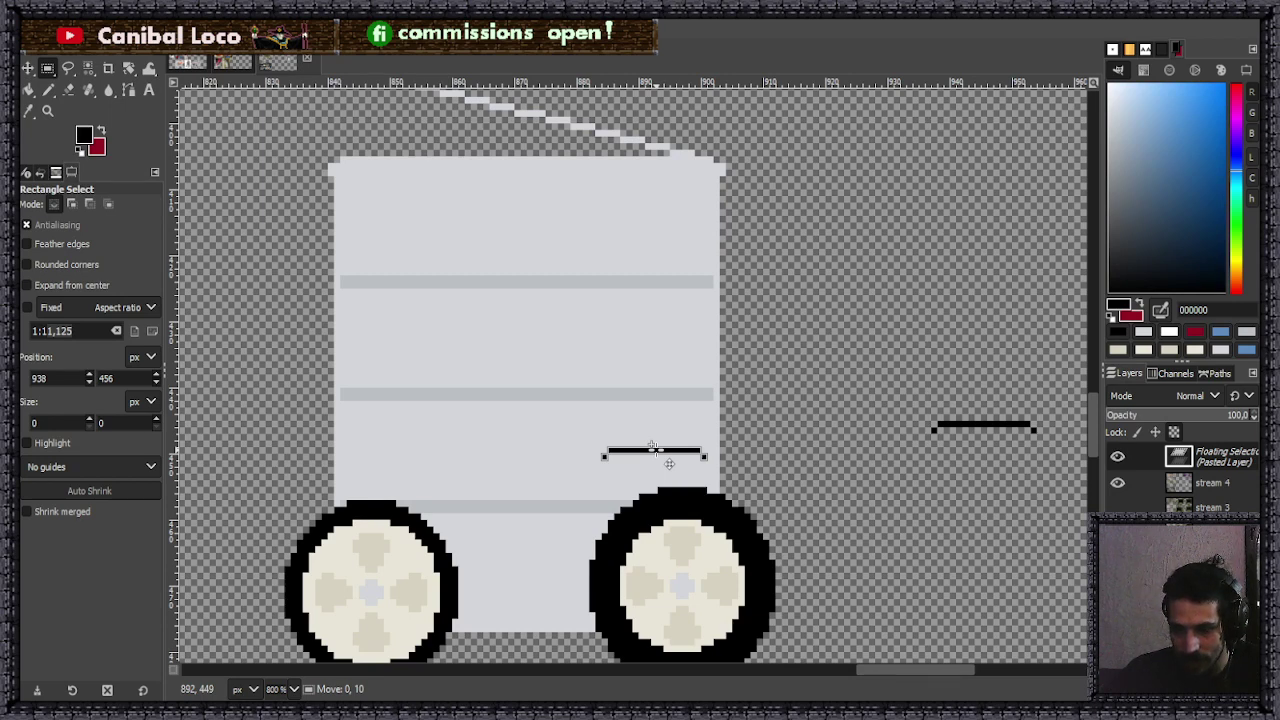
{"action": "left_click_drag", "start_coordinate": [669, 463], "coordinate": [994, 435]}
{"action": "left_click", "coordinate": [951, 500]}
{"action": "scroll", "coordinate": [857, 400], "scroll_direction": "down", "scroll_amount": 2}
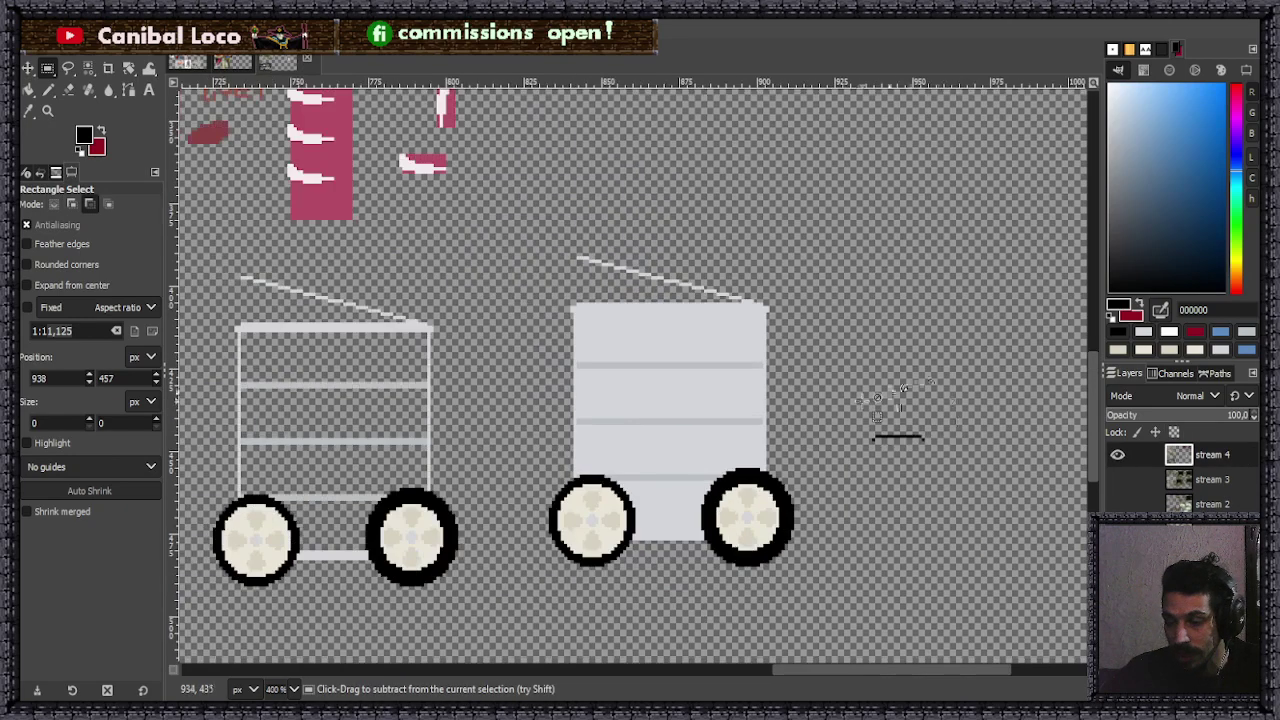
- Shorten the black line to 8 pixels plus its end pixels by cutting its left part and overlapping it onto the right part
{"action": "scroll", "coordinate": [607, 402], "scroll_direction": "up", "scroll_amount": 4}
{"action": "left_click", "coordinate": [607, 402]}
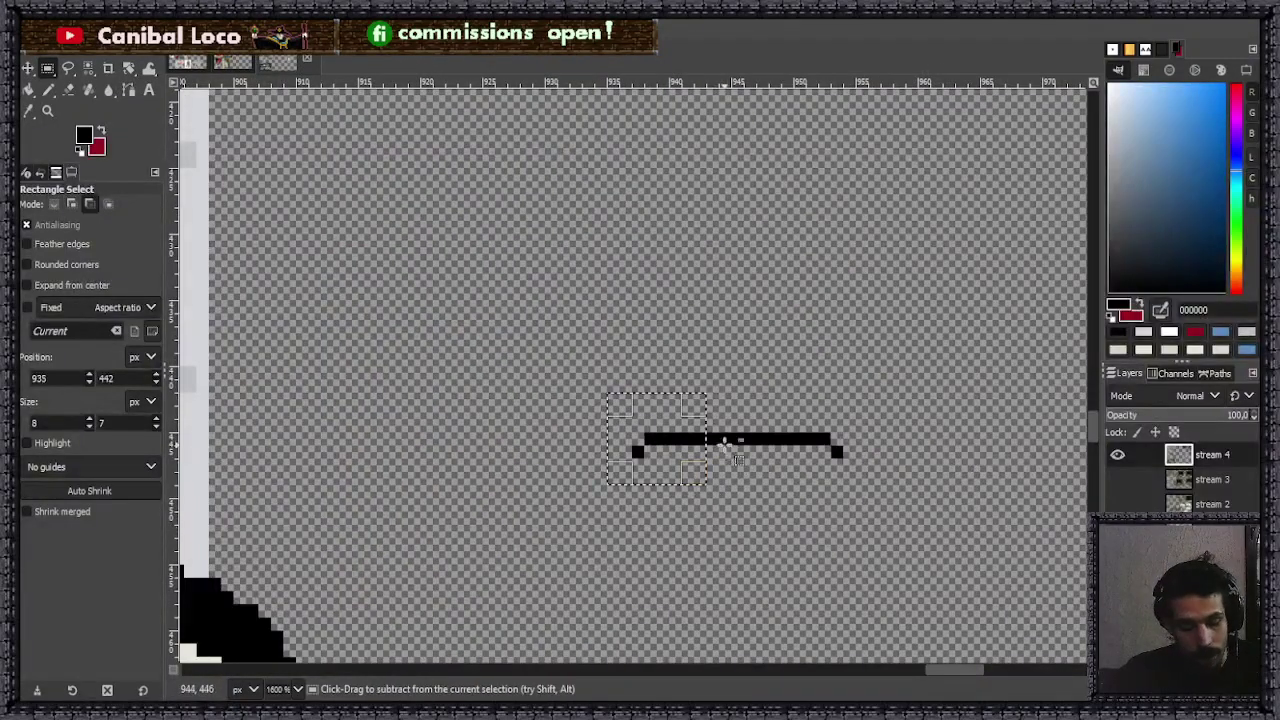
{"action": "left_click", "coordinate": [785, 465]}
{"action": "left_click_drag", "start_coordinate": [596, 394], "coordinate": [737, 492]}
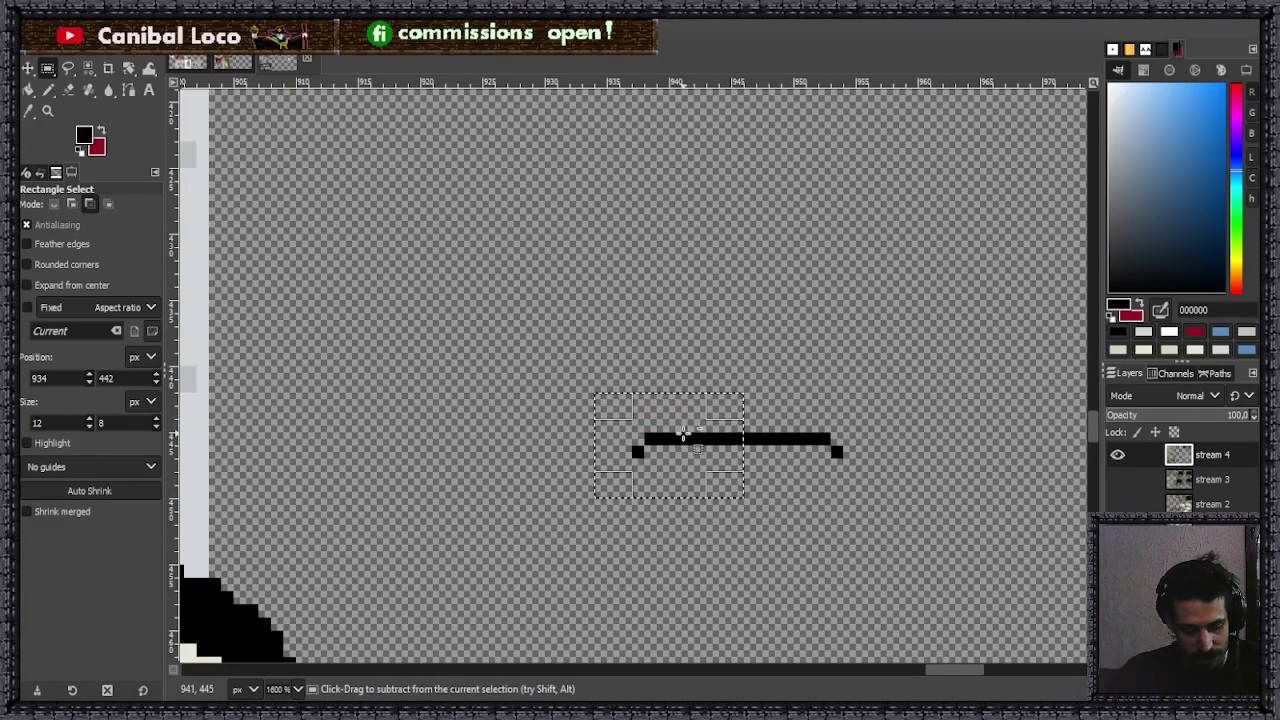
{"action": "key", "text": "ctrl+x"}
{"action": "key", "text": "ctrl+v"}
{"action": "left_click_drag", "start_coordinate": [725, 447], "coordinate": [800, 446]}
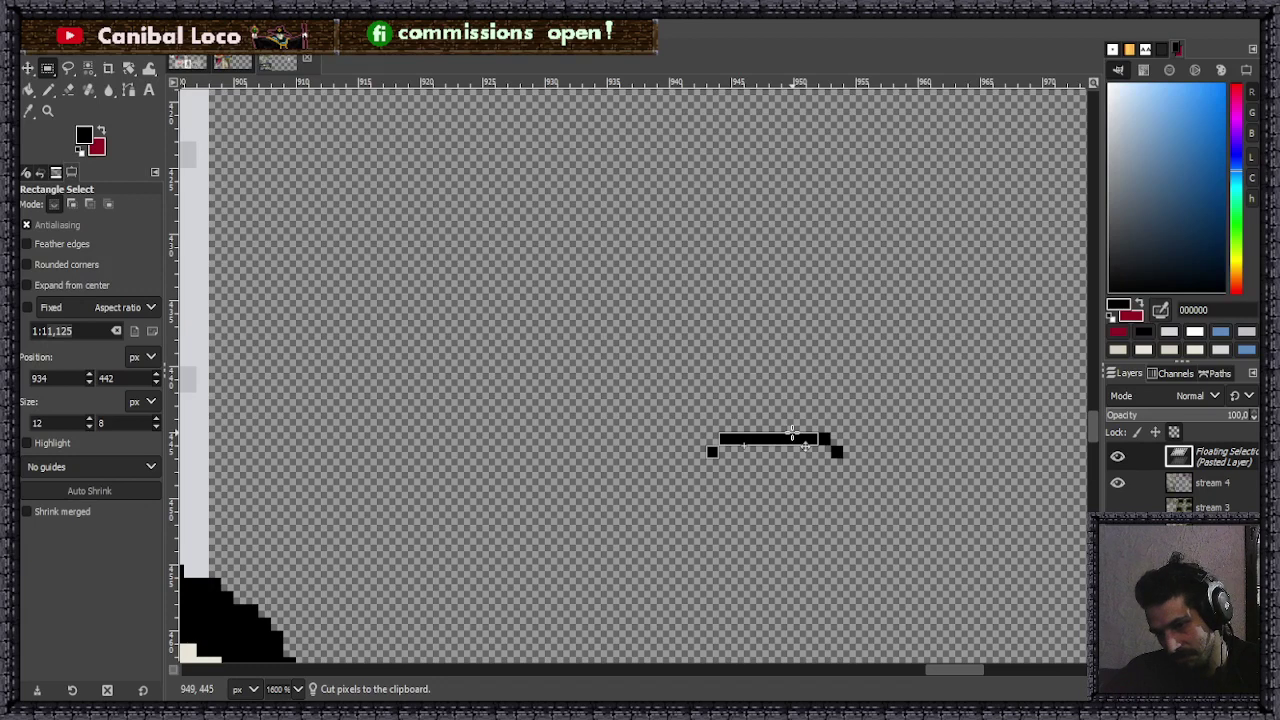
{"action": "left_click_drag", "start_coordinate": [805, 445], "coordinate": [836, 455]}
{"action": "left_click", "coordinate": [912, 455]}
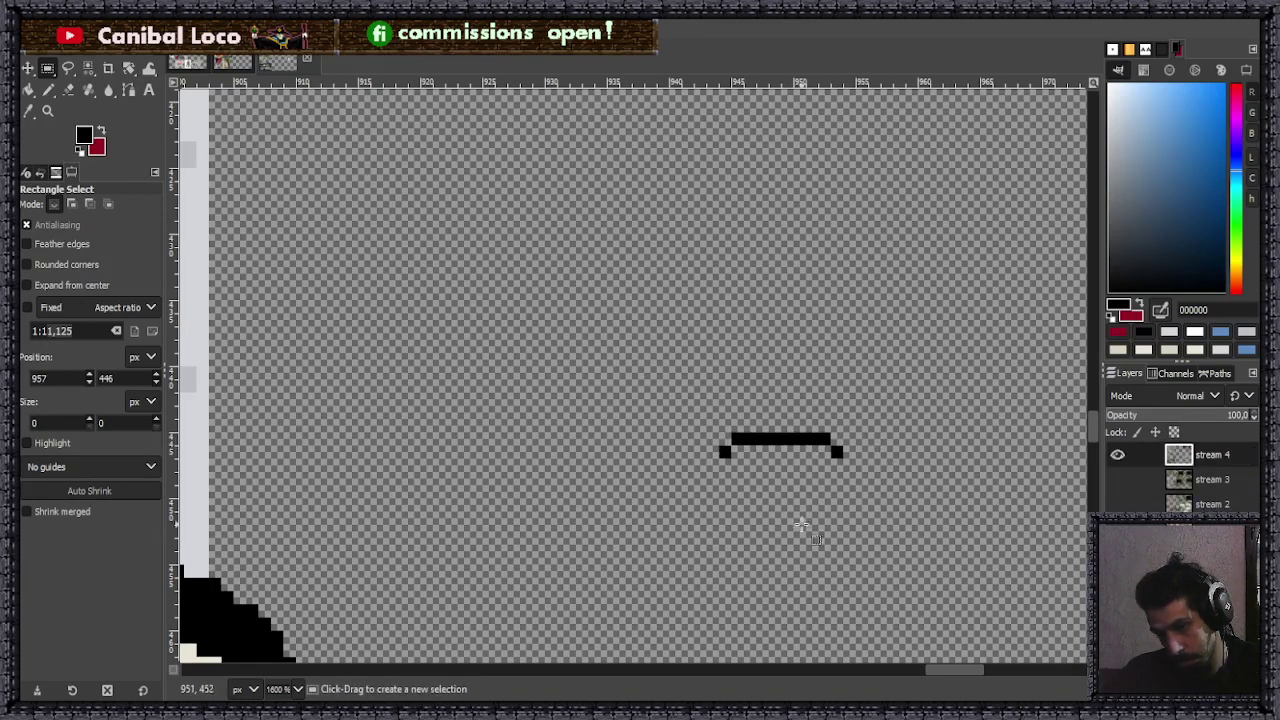
- Draw a black vertical side about 10 pixels tall down from each end pixel and erase the stray pixels beside the right side
{"action": "key", "text": "n"}
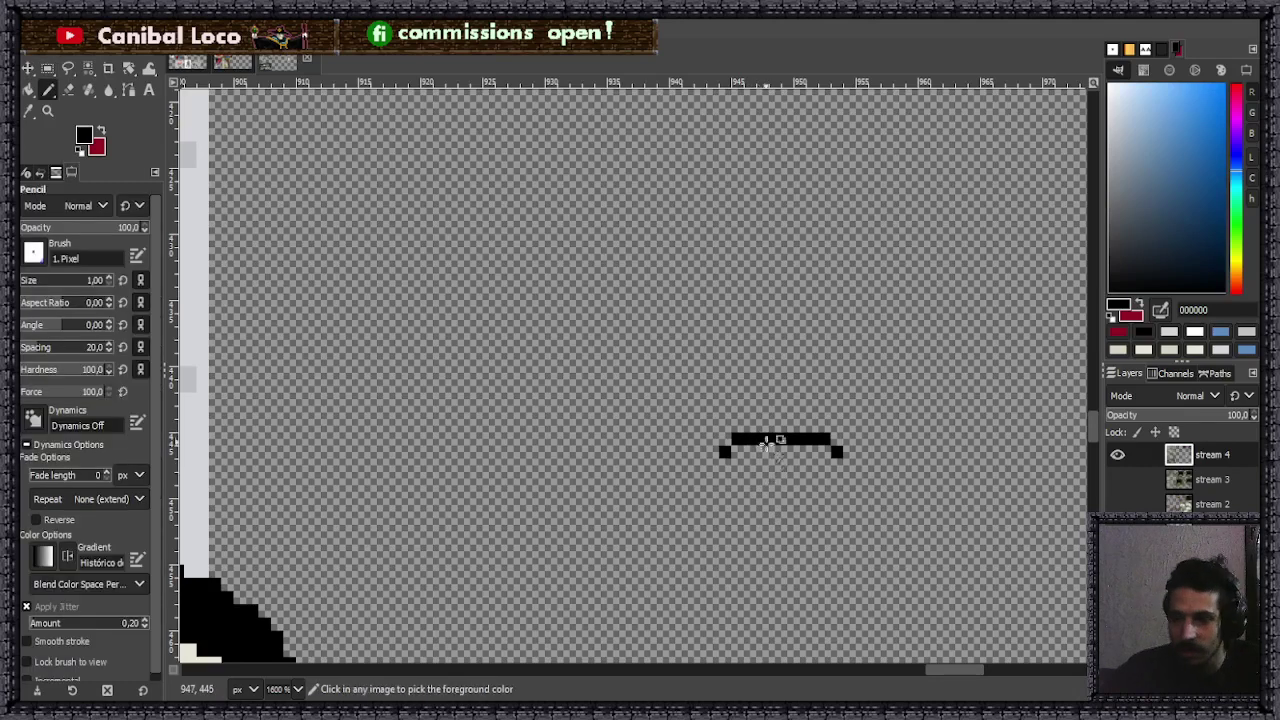
{"action": "scroll", "coordinate": [768, 505], "scroll_direction": "up", "scroll_amount": 2}
{"action": "left_click_drag", "start_coordinate": [680, 393], "coordinate": [680, 508]}
{"action": "scroll", "coordinate": [720, 412], "scroll_direction": "up", "scroll_amount": 2}
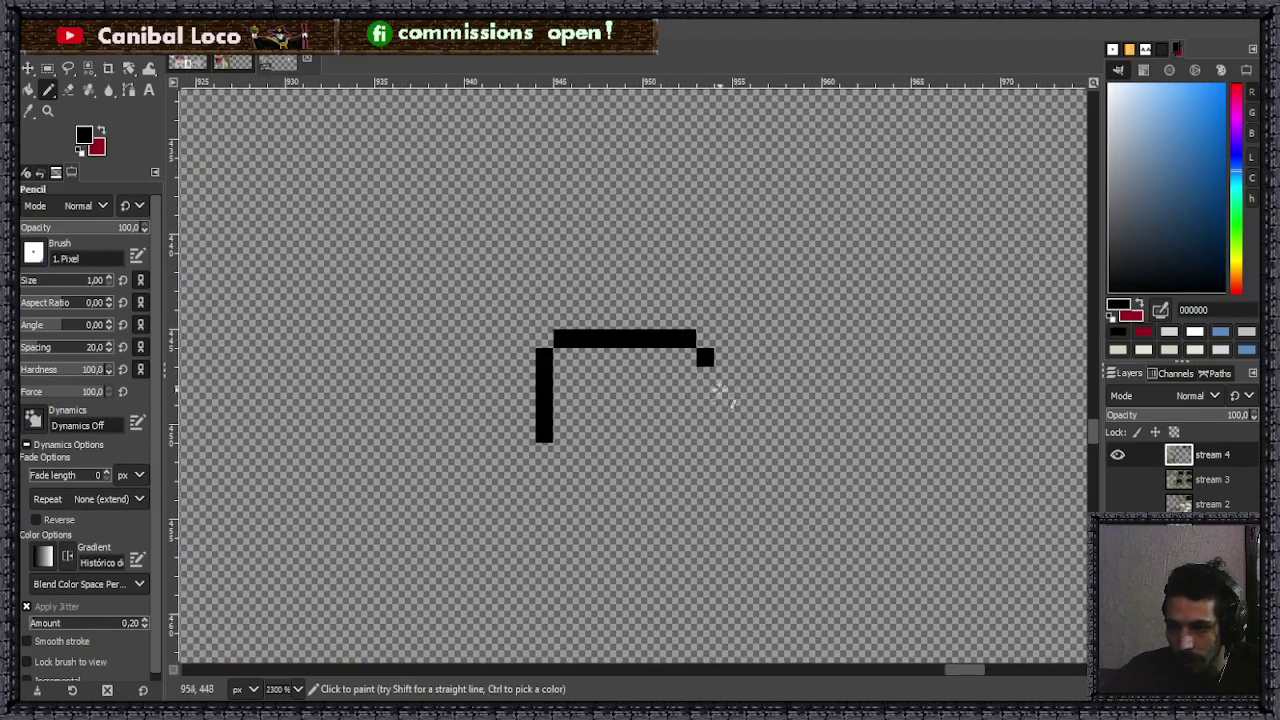
{"action": "left_click_drag", "start_coordinate": [706, 361], "coordinate": [709, 486]}
{"action": "key", "text": "ctrl+z"}
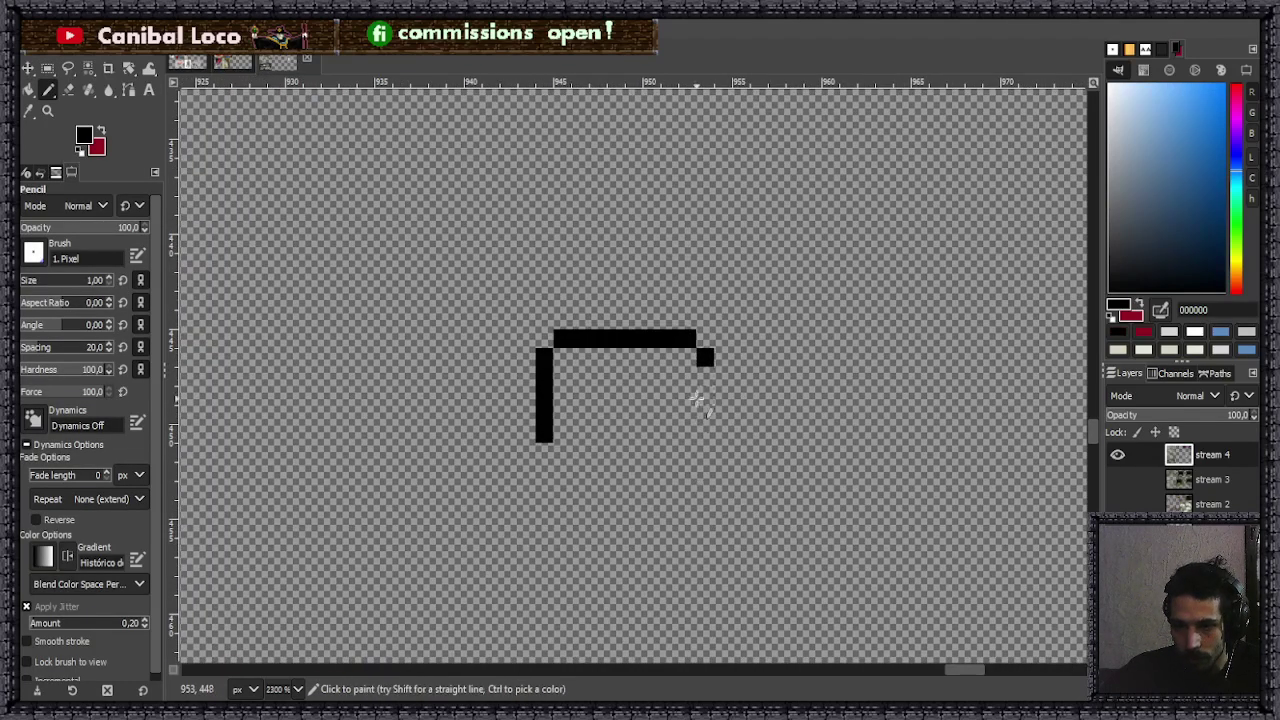
{"action": "mouse_move", "coordinate": [705, 369]}
{"action": "left_mouse_down"}
{"action": "mouse_move", "coordinate": [717, 514]}
{"action": "mouse_move", "coordinate": [718, 496]}
{"action": "mouse_move", "coordinate": [707, 456]}
{"action": "mouse_move", "coordinate": [716, 535]}
{"action": "left_mouse_up"}
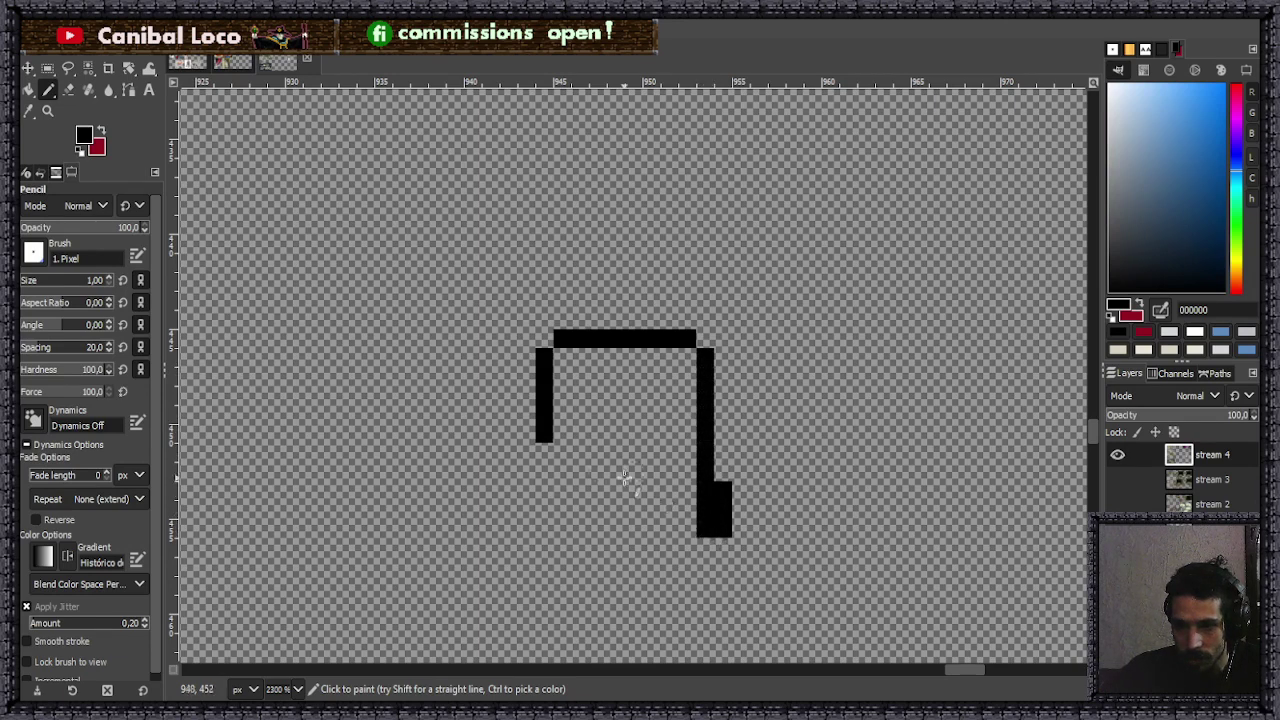
{"action": "left_click_drag", "start_coordinate": [546, 436], "coordinate": [556, 497]}
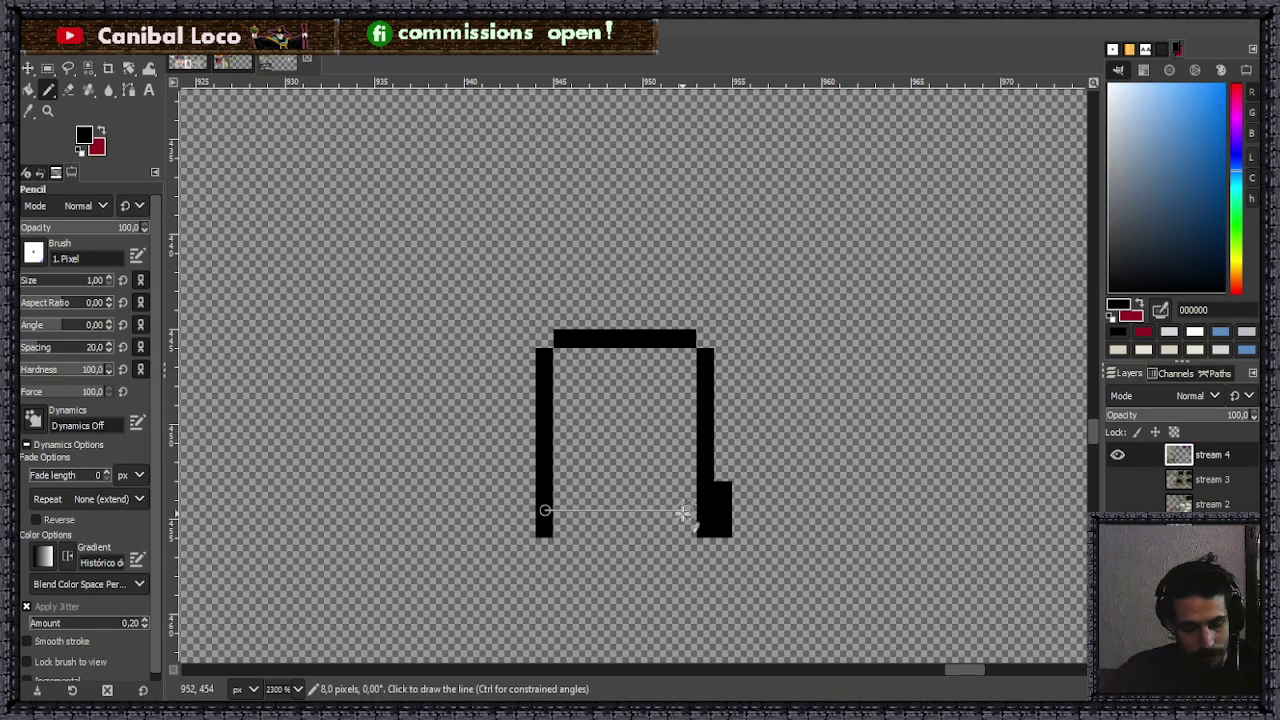
{"action": "key", "text": "shift+e"}
{"action": "left_click_drag", "start_coordinate": [718, 490], "coordinate": [726, 545]}
{"action": "key", "text": "n"}
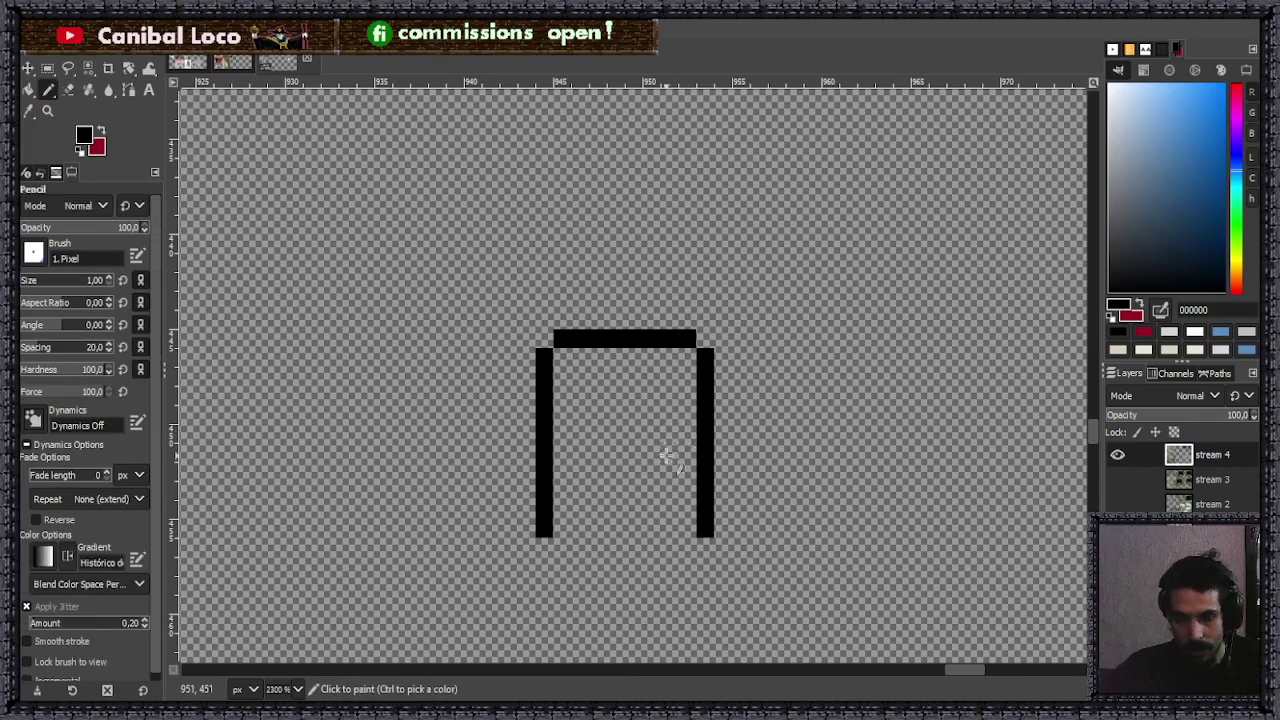
- Pick the band gray bcc0c4 and draw a cap 4 pixels wide and 1 pixel tall centered on the shape's top edge
{"action": "scroll", "coordinate": [660, 455], "scroll_direction": "down", "scroll_amount": 4}
{"action": "left_click", "coordinate": [272, 382], "text": "ctrl"}
{"action": "scroll", "coordinate": [722, 370], "scroll_direction": "up", "scroll_amount": 3}
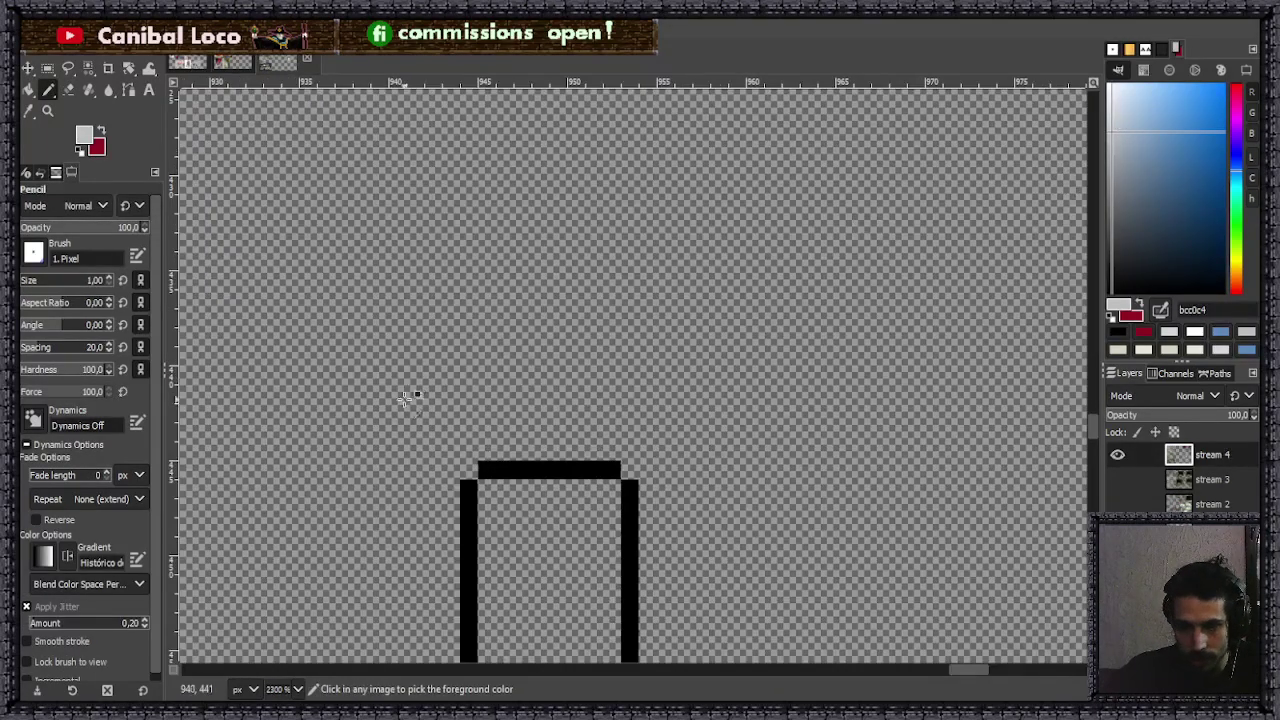
{"action": "scroll", "coordinate": [480, 410], "scroll_direction": "up", "scroll_amount": 3}
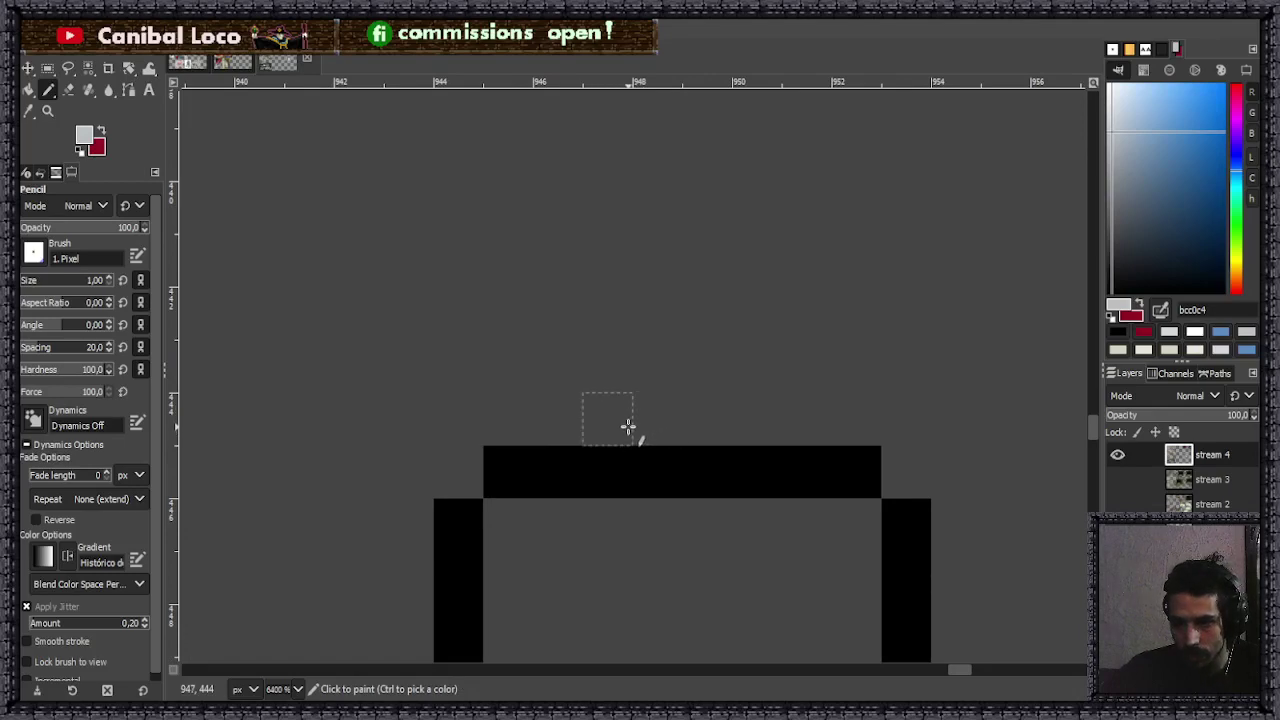
{"action": "left_click_drag", "start_coordinate": [650, 425], "coordinate": [705, 425]}
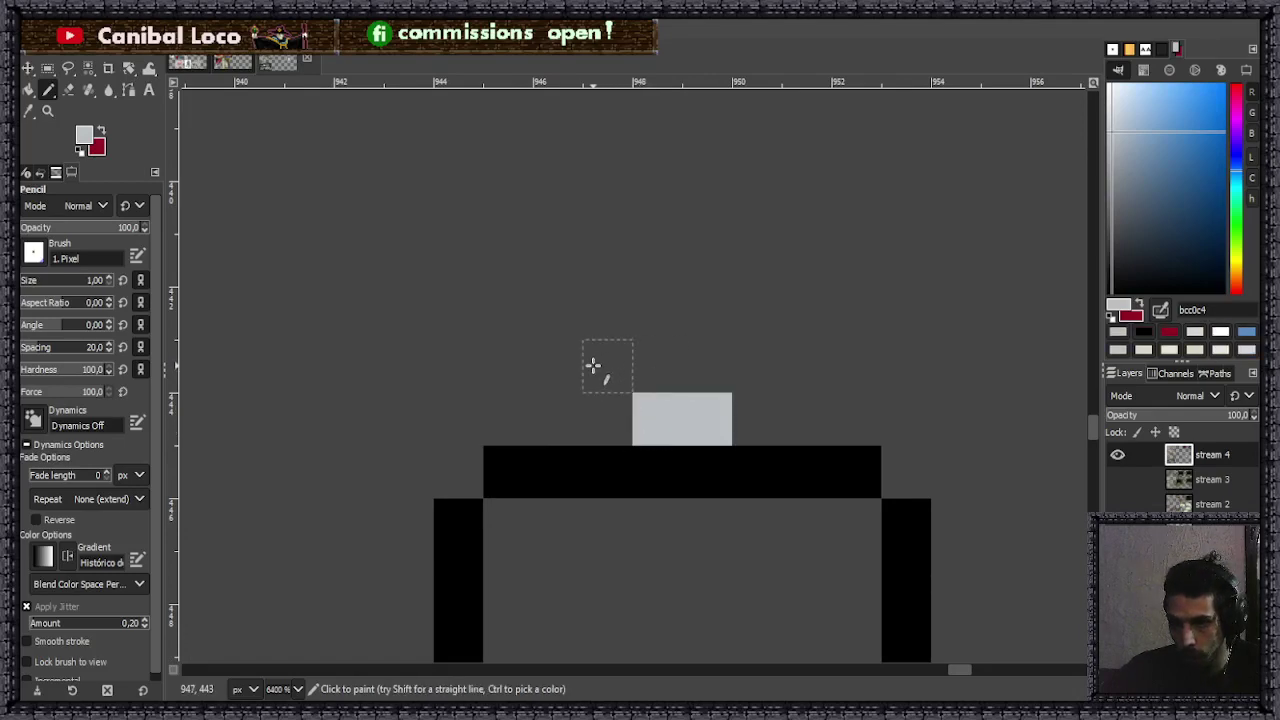
{"action": "left_click_drag", "start_coordinate": [594, 366], "coordinate": [770, 366]}
{"action": "scroll", "coordinate": [663, 443], "scroll_direction": "down", "scroll_amount": 2}
{"action": "scroll", "coordinate": [666, 351], "scroll_direction": "up", "scroll_amount": 1}
{"action": "scroll", "coordinate": [688, 339], "scroll_direction": "up", "scroll_amount": 2}
{"action": "key", "text": "ctrl+z"}
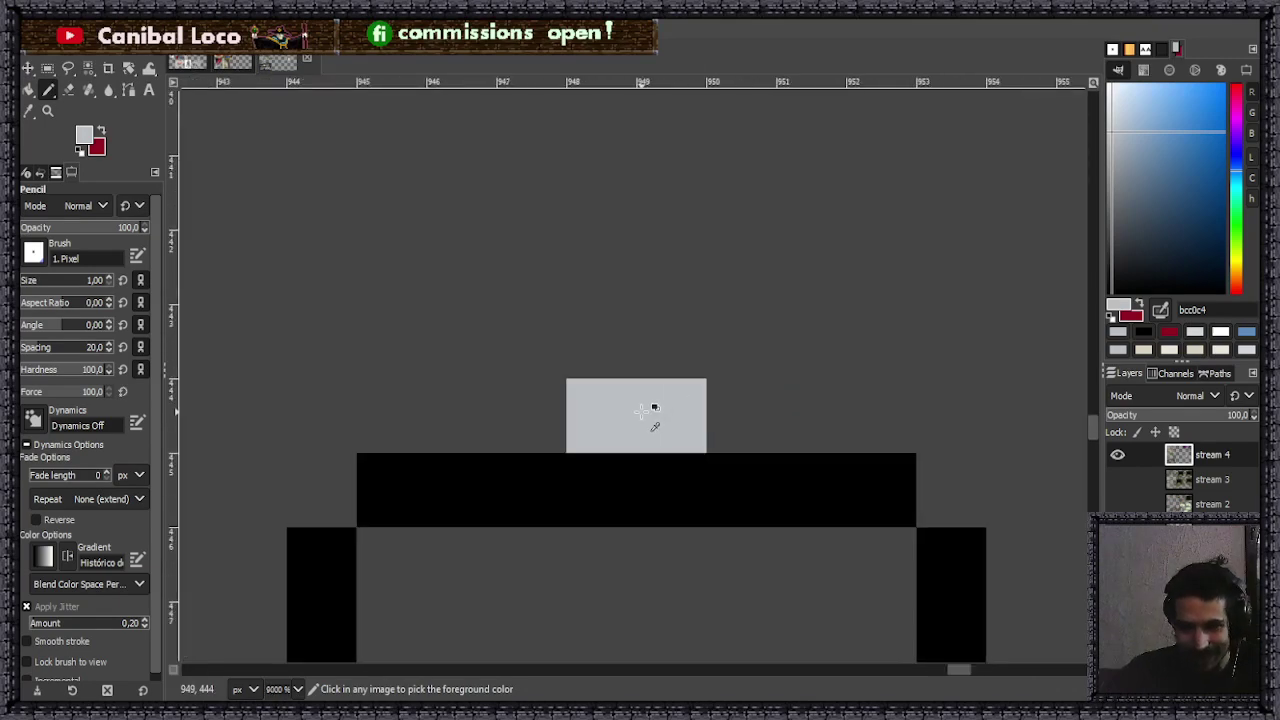
{"action": "left_click", "coordinate": [540, 418]}
{"action": "left_click", "coordinate": [745, 415]}
{"action": "scroll", "coordinate": [722, 483], "scroll_direction": "down", "scroll_amount": 4}
{"action": "scroll", "coordinate": [686, 486], "scroll_direction": "up", "scroll_amount": 3}
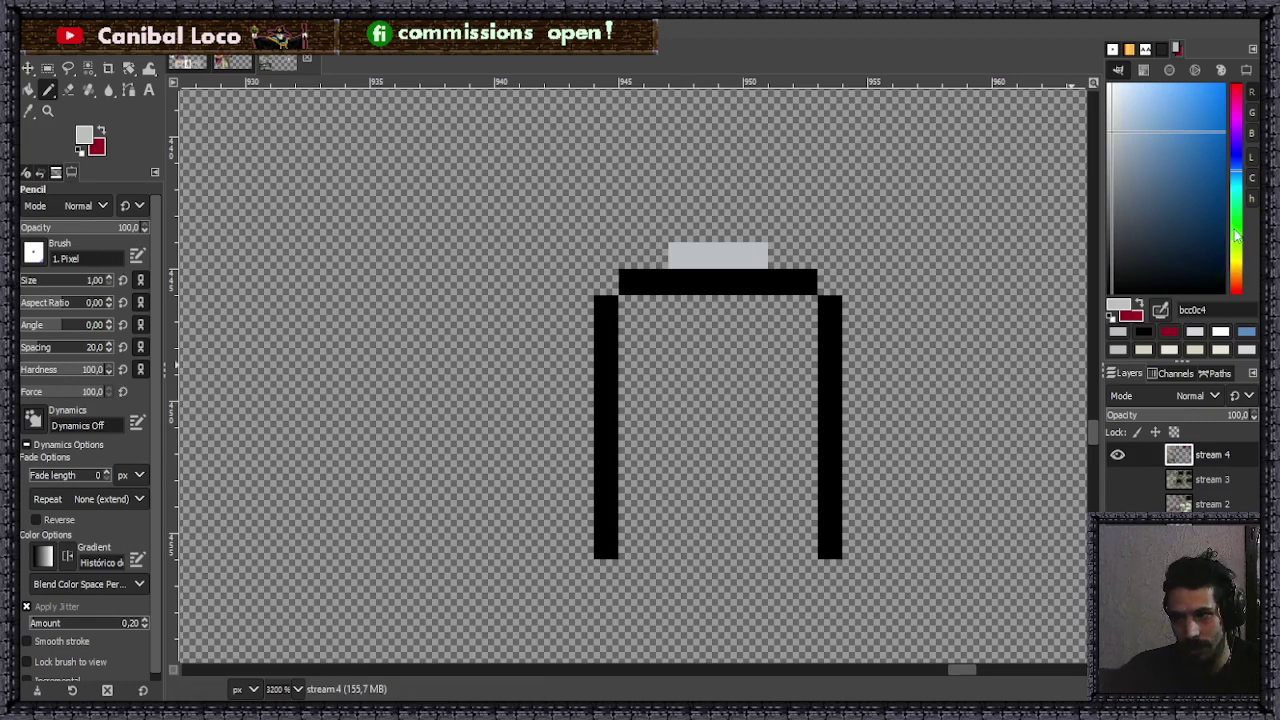
- Mix the light green 8bc680, close off the shape's upper half and fill it together with its outline
{"action": "left_click_drag", "start_coordinate": [1236, 235], "coordinate": [1236, 225]}
{"action": "left_click_drag", "start_coordinate": [1157, 131], "coordinate": [1150, 131]}
{"action": "mouse_move", "coordinate": [622, 390]}
{"action": "left_mouse_down"}
{"action": "mouse_move", "coordinate": [825, 388]}
{"action": "mouse_move", "coordinate": [827, 312]}
{"action": "mouse_move", "coordinate": [803, 281]}
{"action": "mouse_move", "coordinate": [642, 279]}
{"action": "mouse_move", "coordinate": [607, 317]}
{"action": "mouse_move", "coordinate": [603, 384]}
{"action": "left_mouse_up"}
{"action": "key", "text": "shift+b"}
{"action": "left_click", "coordinate": [720, 303]}
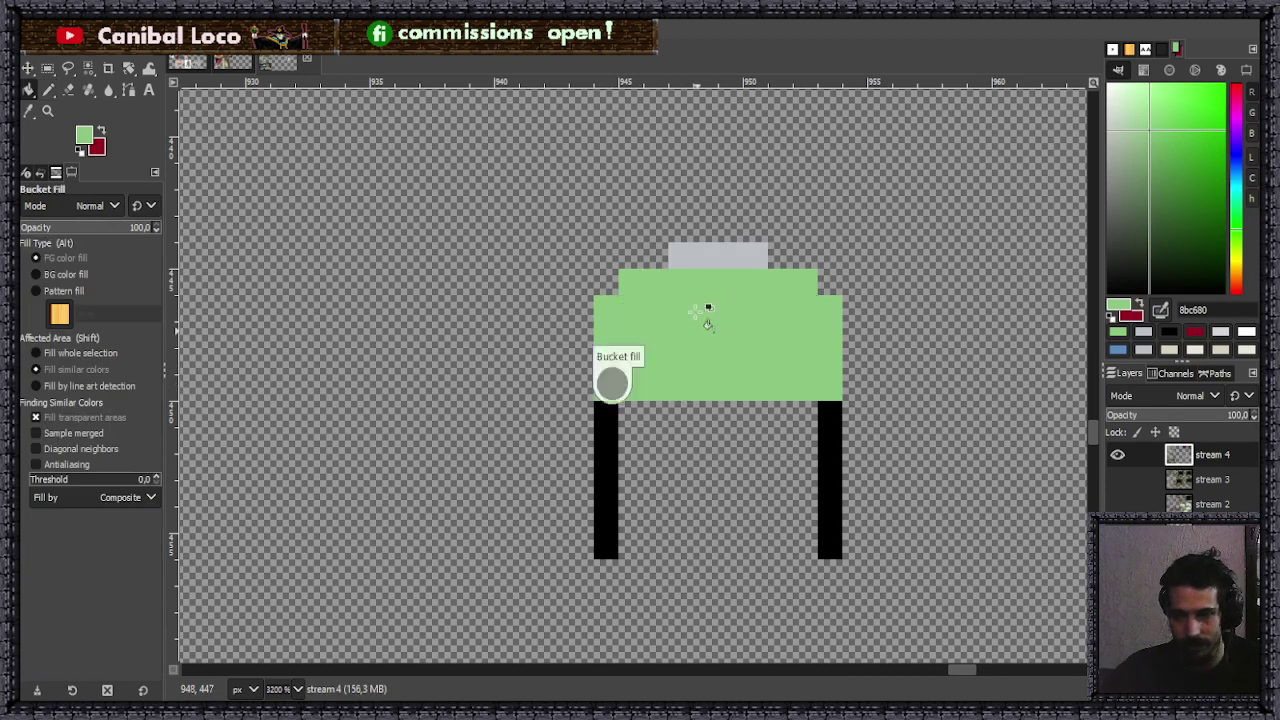
- Pick the outline black, close the shape's bottom edge and fill the lower half with black
{"action": "key", "text": "n"}
{"action": "left_click", "coordinate": [608, 440], "text": "ctrl"}
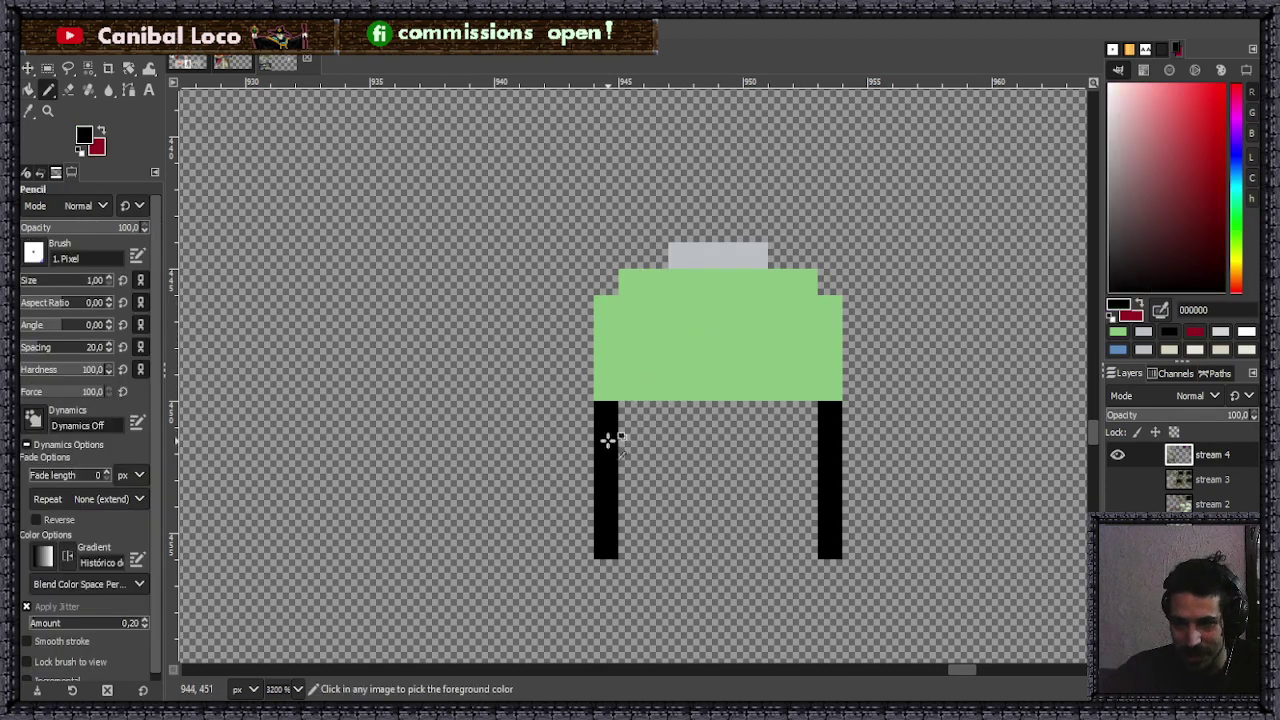
{"action": "left_click_drag", "start_coordinate": [630, 546], "coordinate": [805, 545]}
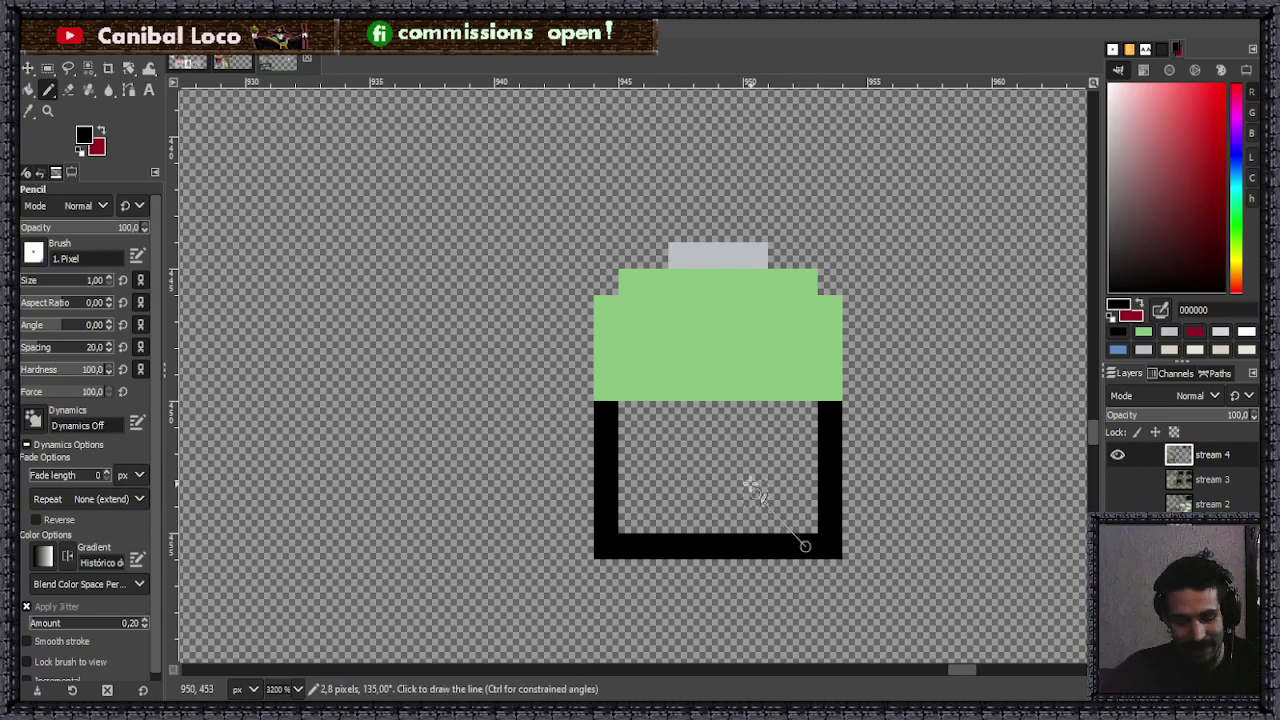
{"action": "key", "text": "shift+b"}
{"action": "left_click", "coordinate": [700, 480]}
{"action": "key", "text": "n"}
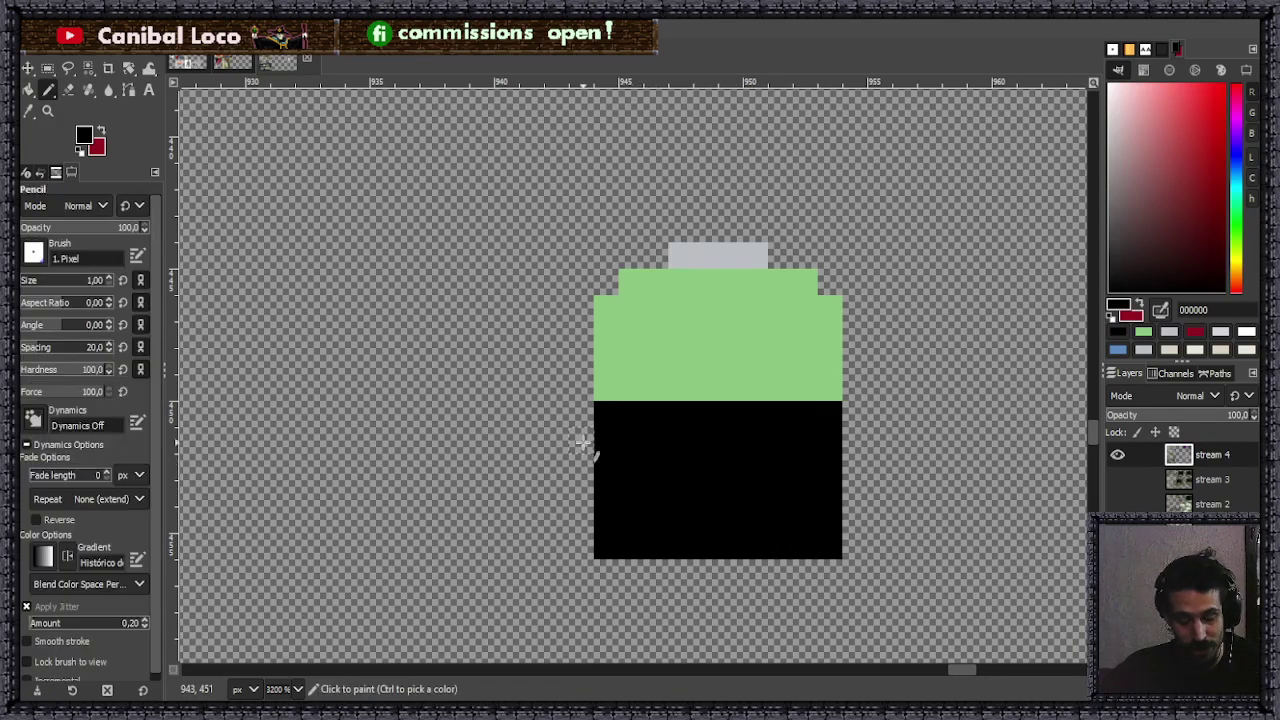
- Copy the green-and-black battery shape and place the copy on the filled can just above the larger back wheel
{"action": "scroll", "coordinate": [637, 426], "scroll_direction": "down", "scroll_amount": 4}
{"action": "scroll", "coordinate": [669, 434], "scroll_direction": "up", "scroll_amount": 3}
{"action": "scroll", "coordinate": [703, 374], "scroll_direction": "down", "scroll_amount": 3}
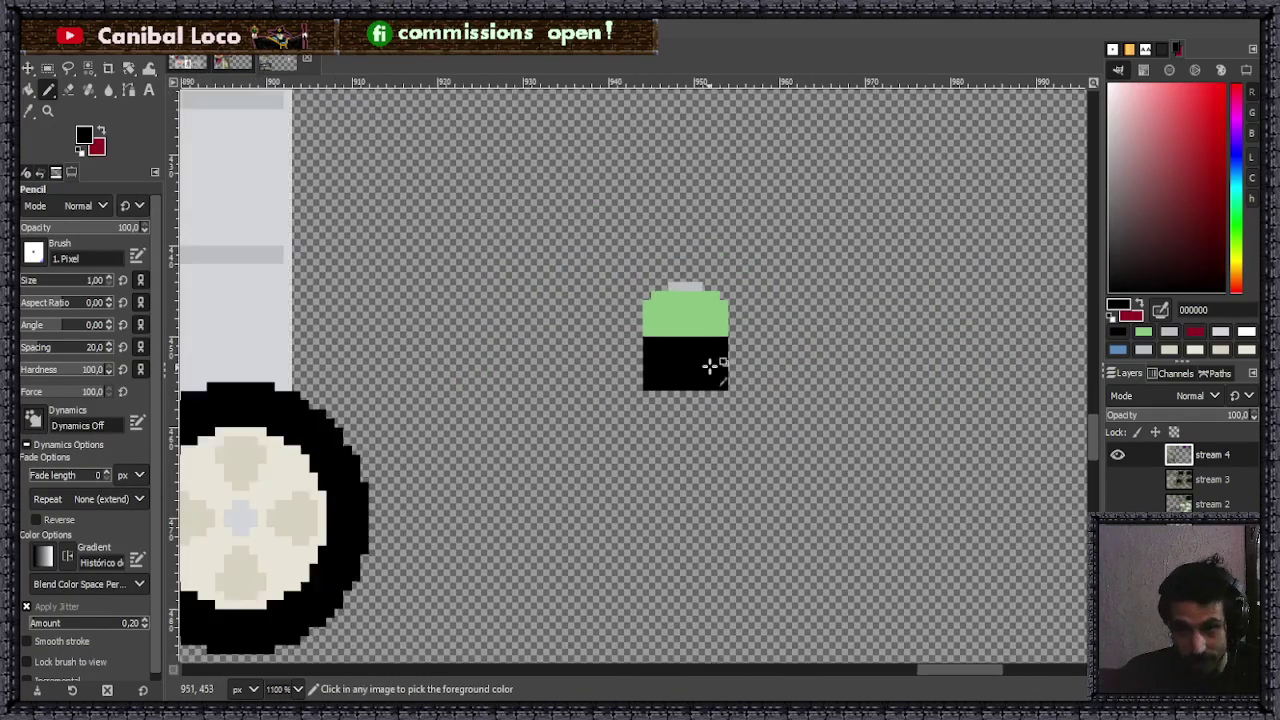
{"action": "key", "text": "r"}
{"action": "left_click_drag", "start_coordinate": [638, 288], "coordinate": [748, 398]}
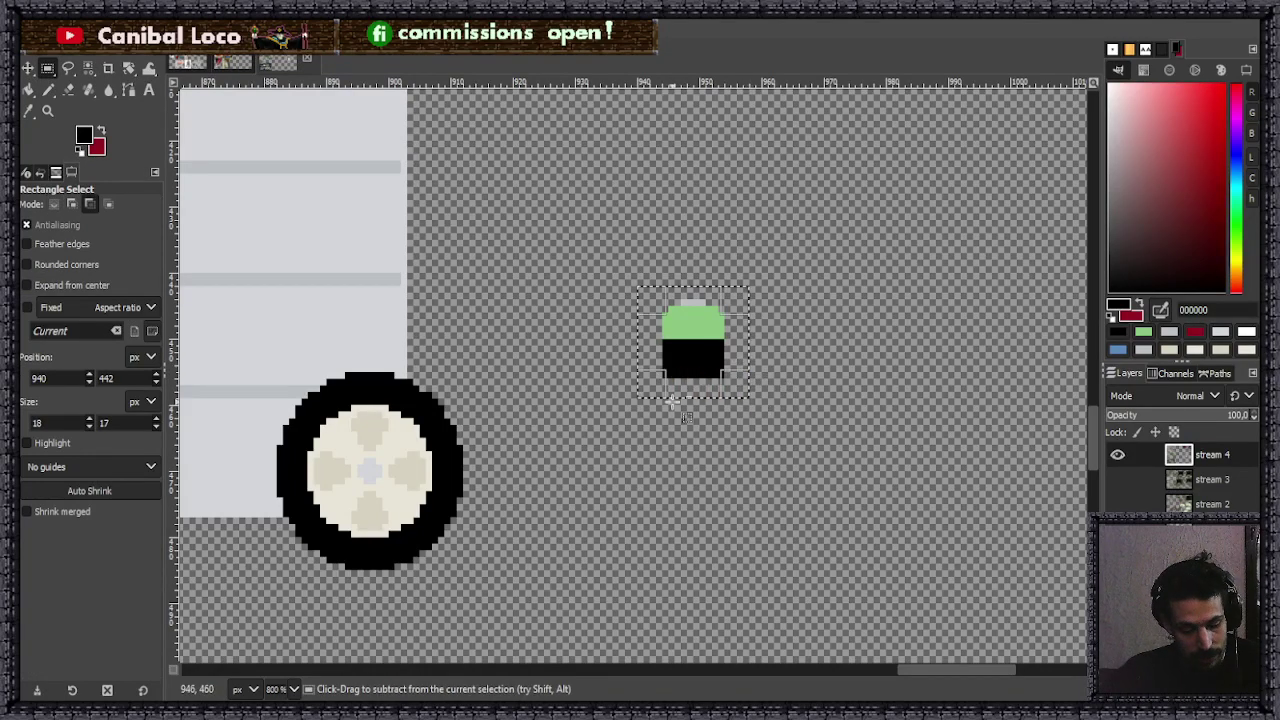
{"action": "key", "text": "ctrl+c"}
{"action": "key", "text": "ctrl+v"}
{"action": "mouse_move", "coordinate": [690, 350]}
{"action": "left_mouse_down"}
{"action": "mouse_move", "coordinate": [254, 398]}
{"action": "mouse_move", "coordinate": [165, 395]}
{"action": "mouse_move", "coordinate": [400, 386]}
{"action": "mouse_move", "coordinate": [656, 330]}
{"action": "mouse_move", "coordinate": [698, 351]}
{"action": "mouse_move", "coordinate": [695, 331]}
{"action": "left_mouse_up"}
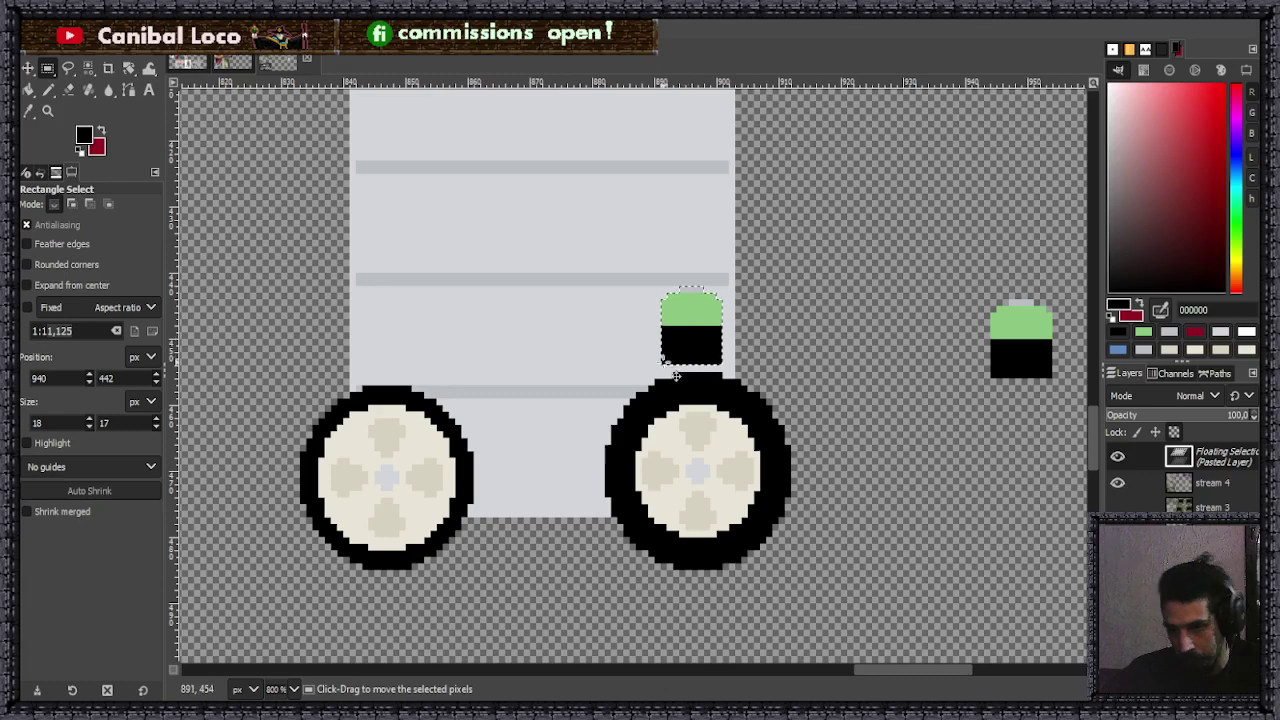
{"action": "scroll", "coordinate": [771, 334], "scroll_direction": "down", "scroll_amount": 2}
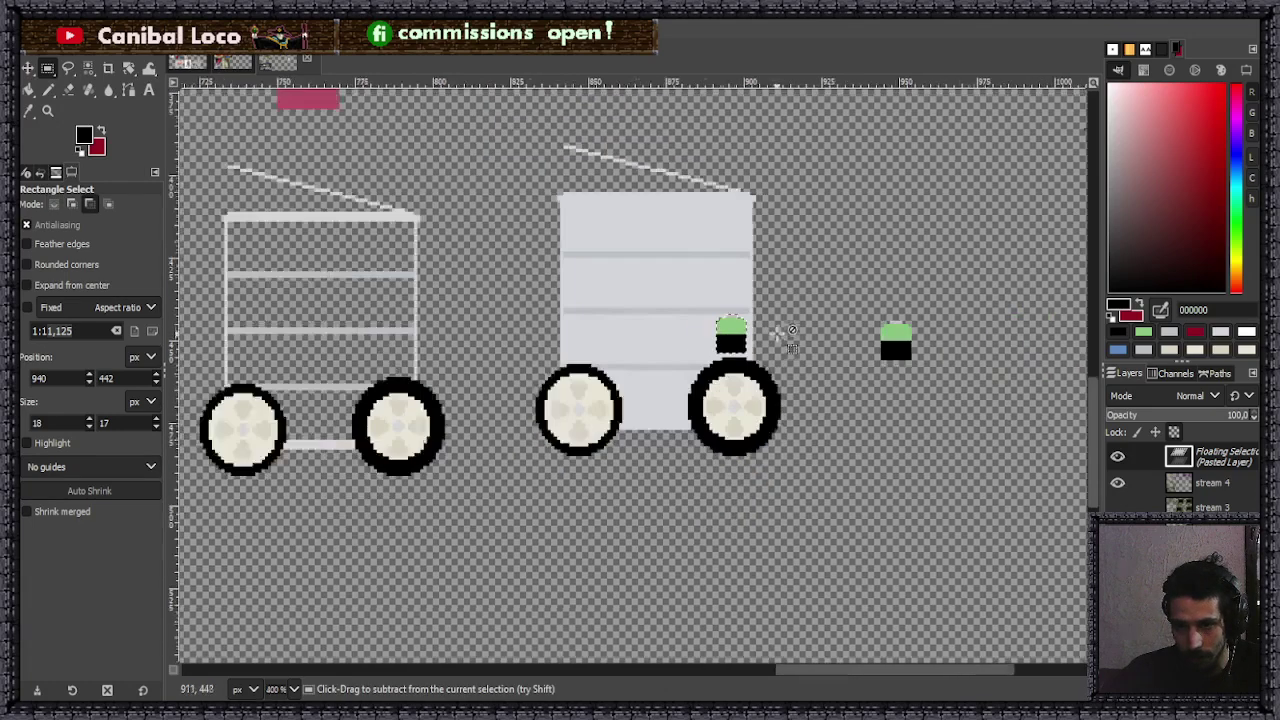
{"action": "scroll", "coordinate": [787, 285], "scroll_direction": "up", "scroll_amount": 2}
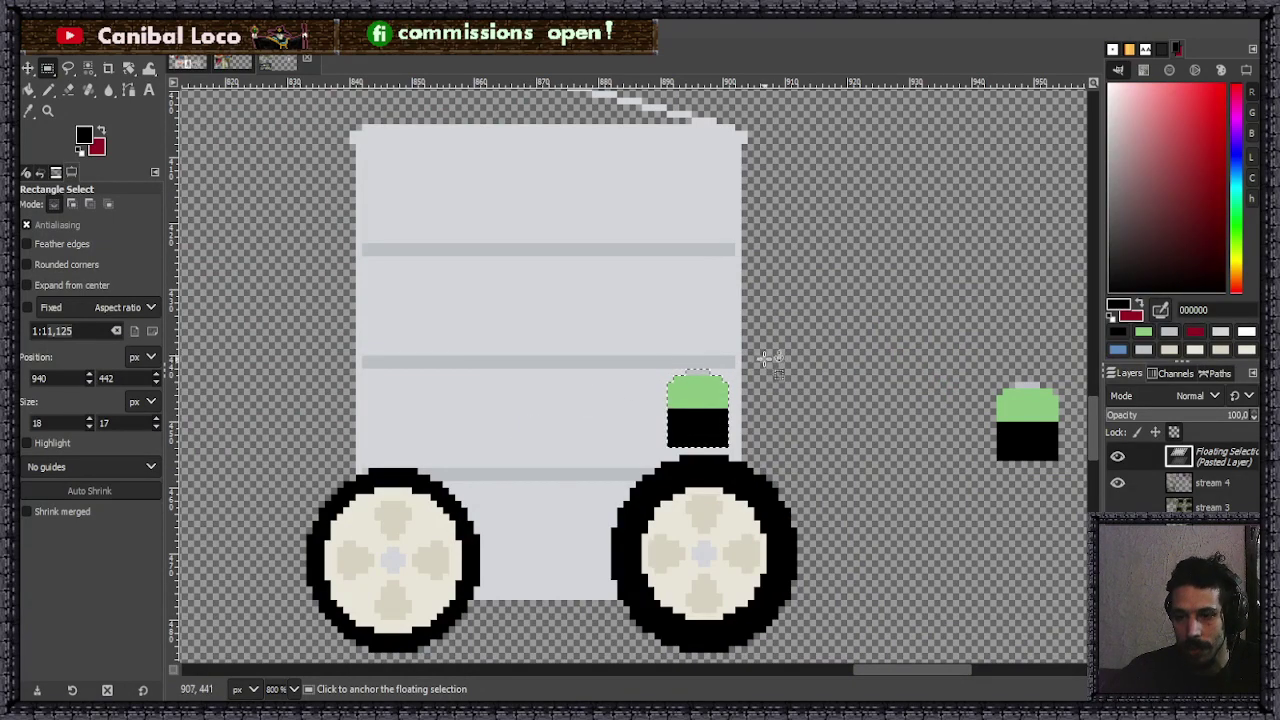
{"action": "key", "text": "ctrl+h"}
{"action": "scroll", "coordinate": [752, 395], "scroll_direction": "down", "scroll_amount": 3}
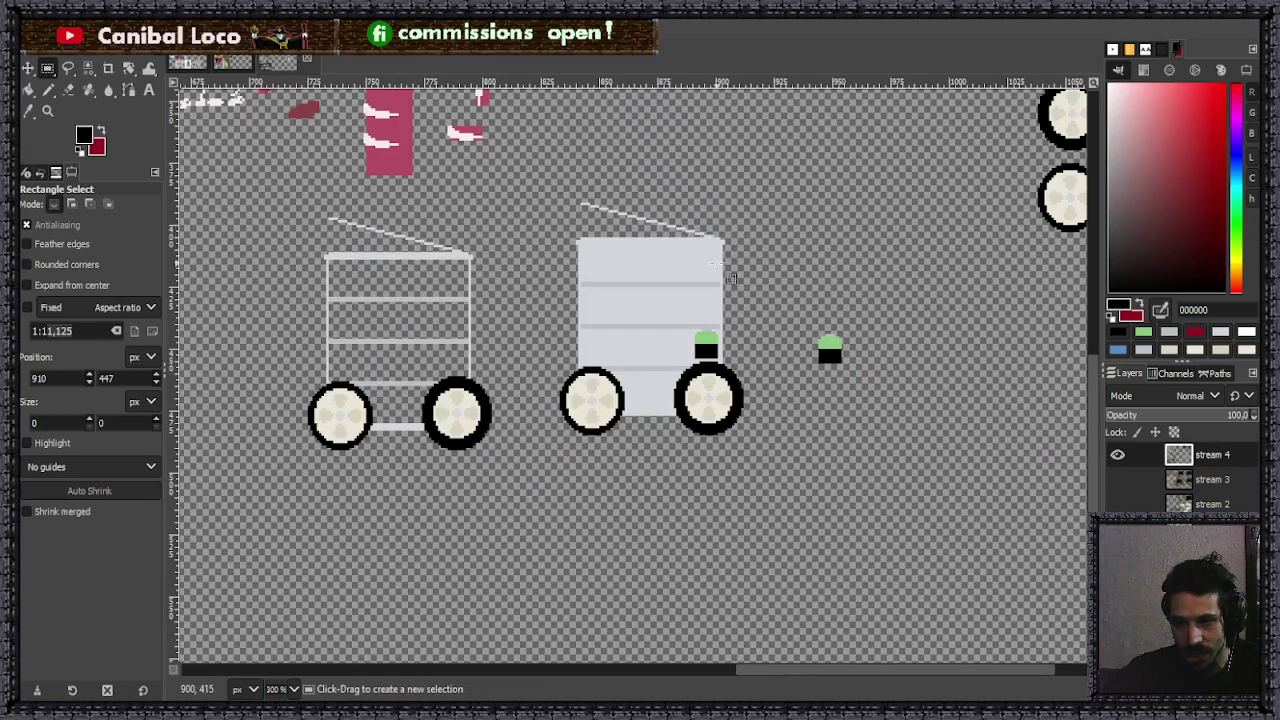
- Select the original loose battery shape with a 10 by 12 pixel rectangle and cut it from the canvas
{"action": "key", "text": "n"}
{"action": "scroll", "coordinate": [701, 321], "scroll_direction": "up", "scroll_amount": 2}
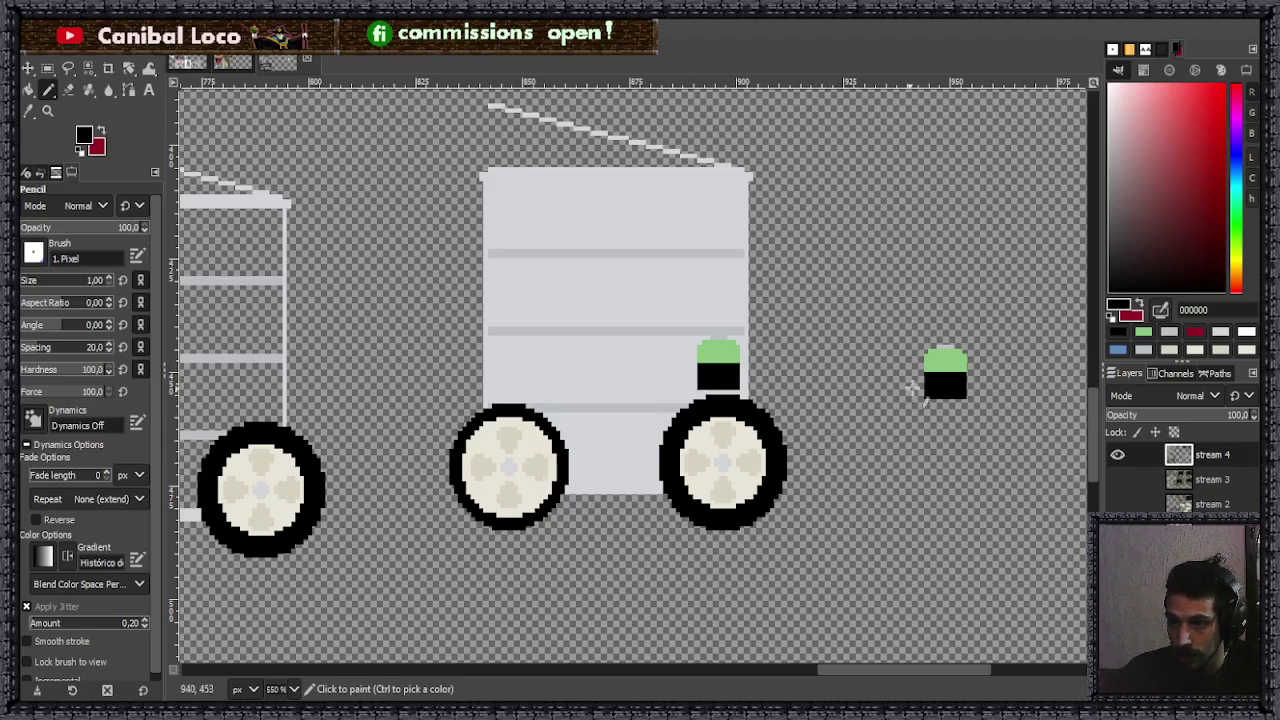
{"action": "scroll", "coordinate": [942, 385], "scroll_direction": "up", "scroll_amount": 5}
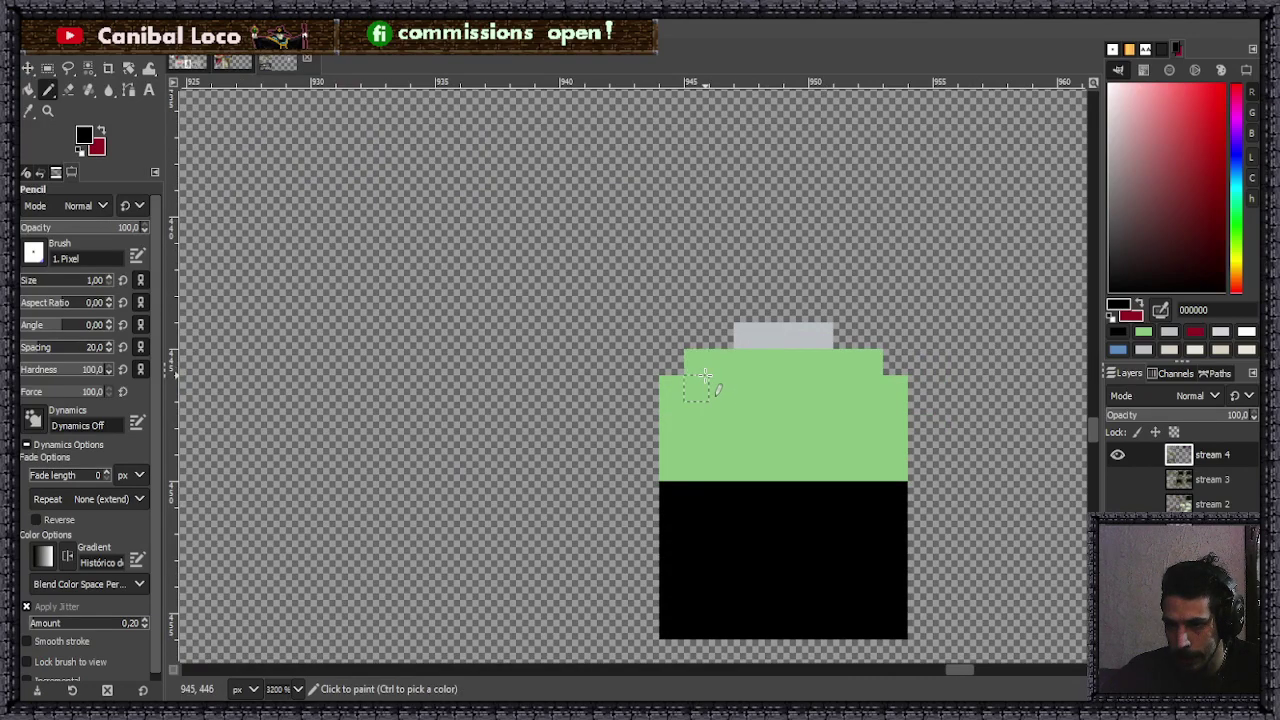
{"action": "key", "text": "r"}
{"action": "mouse_move", "coordinate": [688, 352]}
{"action": "left_mouse_down"}
{"action": "mouse_move", "coordinate": [737, 371]}
{"action": "mouse_move", "coordinate": [880, 378]}
{"action": "left_mouse_up"}
{"action": "left_click", "coordinate": [862, 476]}
{"action": "left_click_drag", "start_coordinate": [662, 321], "coordinate": [904, 632]}
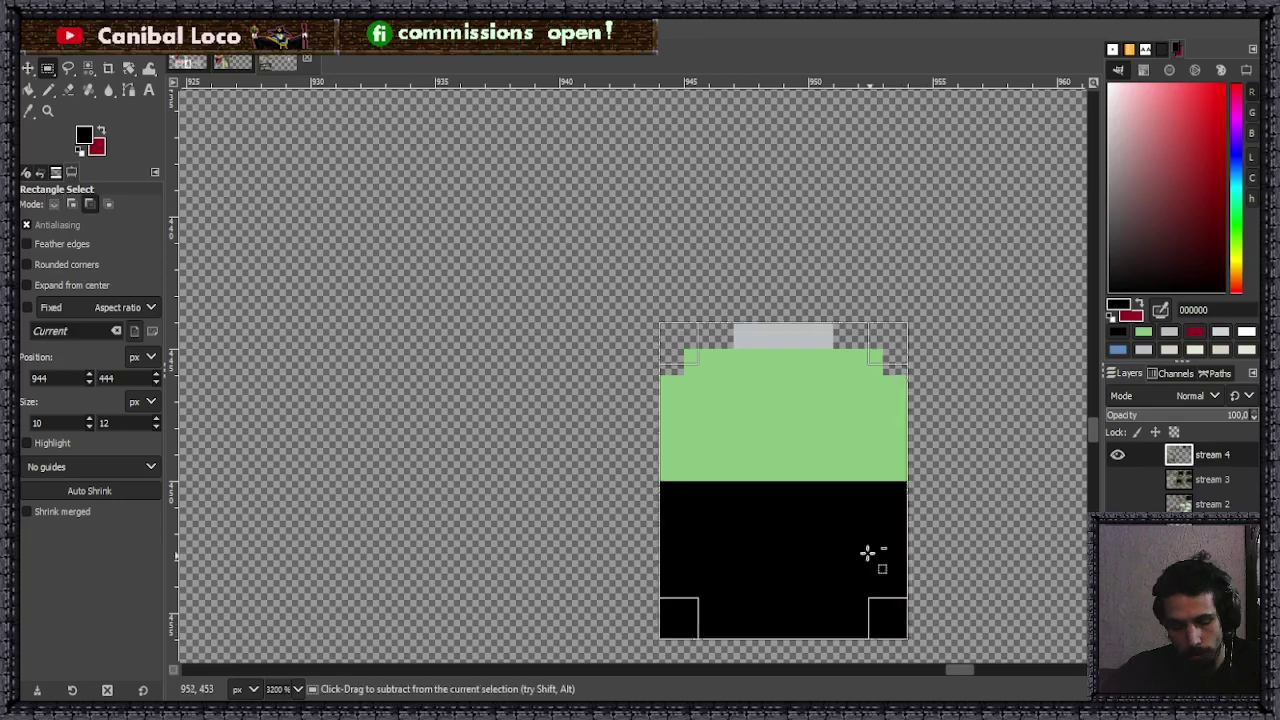
{"action": "key", "text": "ctrl+x"}
{"action": "key", "text": "ctrl+shift+a"}
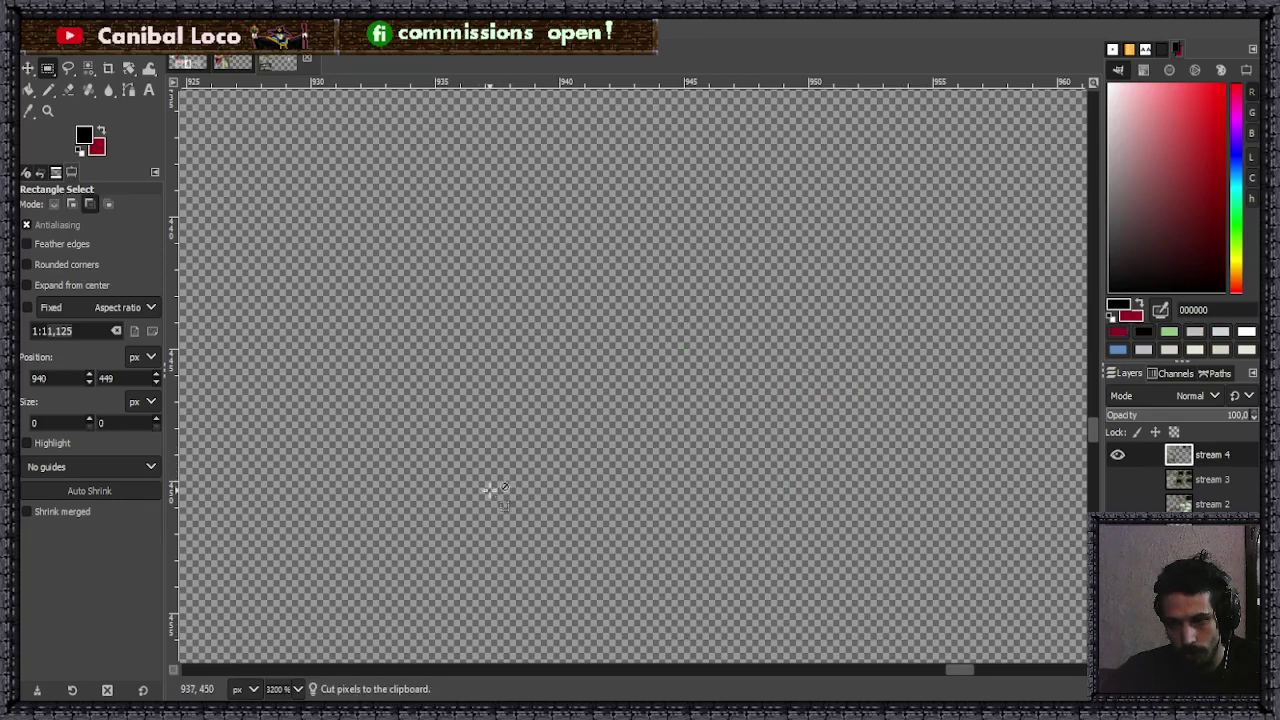
- Paste the cut battery below the front wheel reference near the canvas's right edge and anchor it
{"action": "scroll", "coordinate": [598, 443], "scroll_direction": "down", "scroll_amount": 5}
{"action": "scroll", "coordinate": [645, 430], "scroll_direction": "up", "scroll_amount": 3}
{"action": "scroll", "coordinate": [650, 430], "scroll_direction": "down", "scroll_amount": 3}
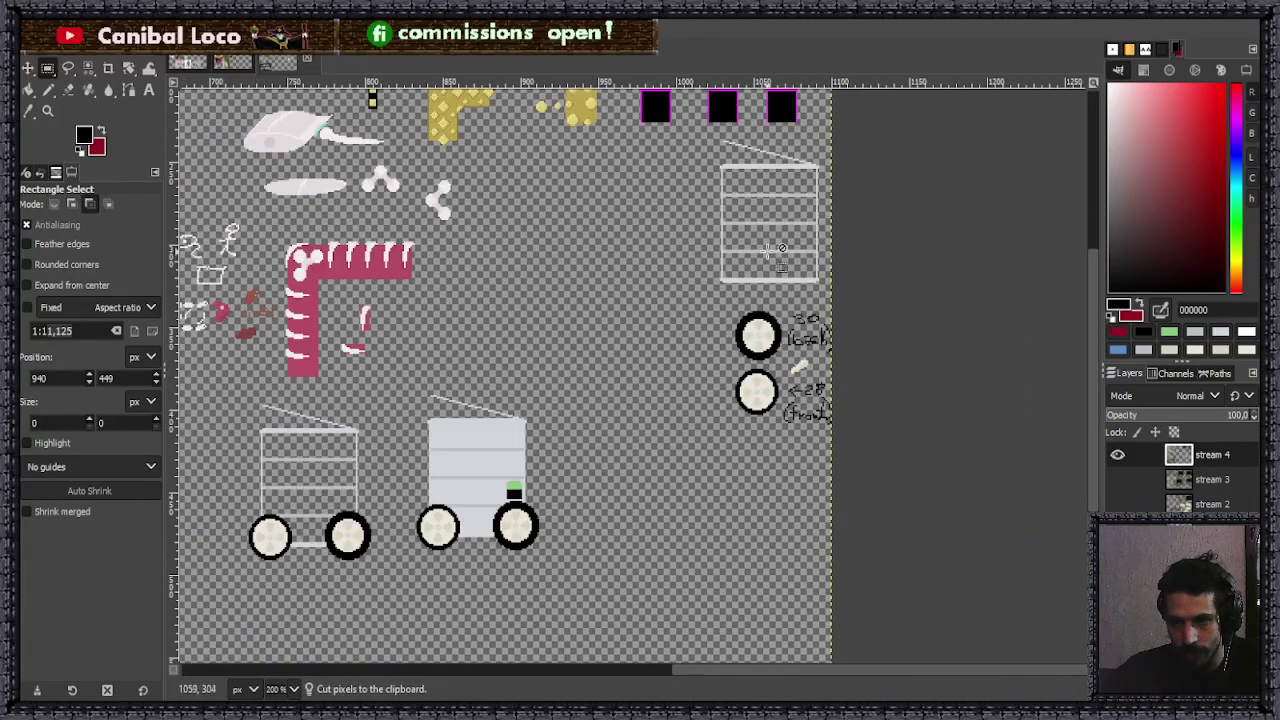
{"action": "scroll", "coordinate": [754, 345], "scroll_direction": "up", "scroll_amount": 2}
{"action": "key", "text": "ctrl+v"}
{"action": "left_click_drag", "start_coordinate": [535, 395], "coordinate": [843, 445]}
{"action": "left_click", "coordinate": [383, 533]}
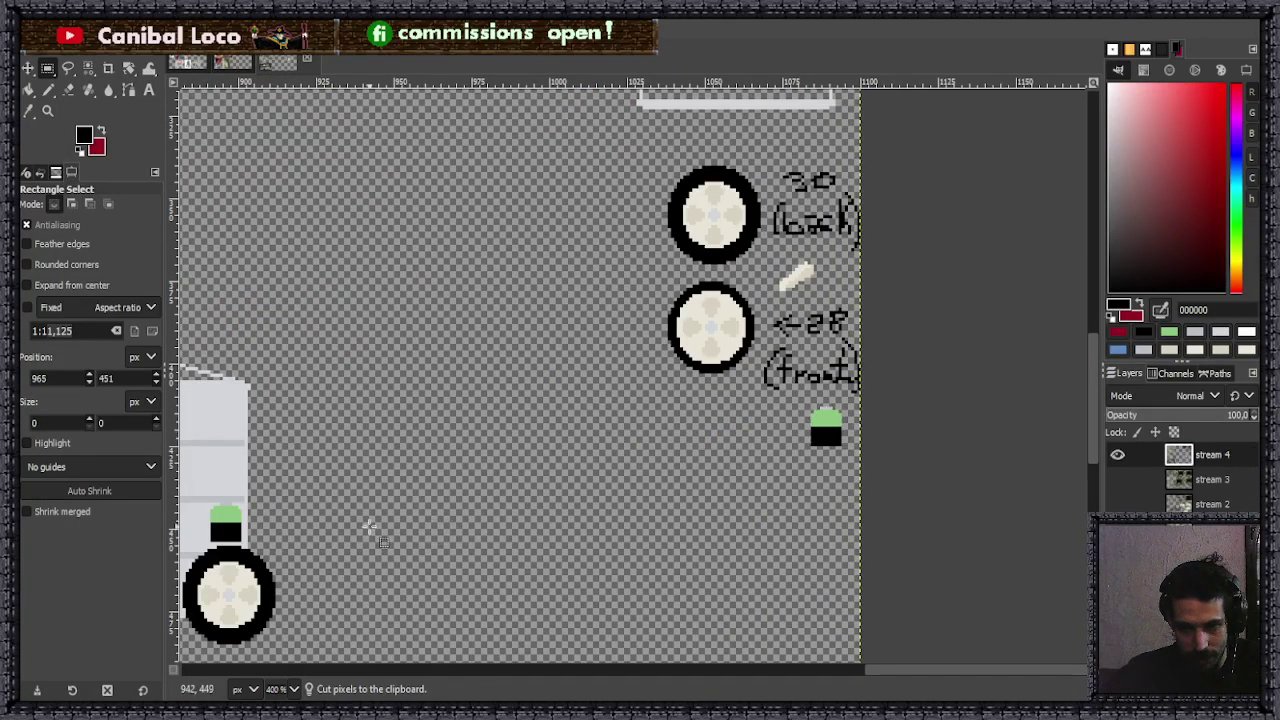
- Paste another copy of the battery into the empty area between the filled can and the wheel references
{"action": "scroll", "coordinate": [383, 533], "scroll_direction": "up", "scroll_amount": 2}
{"action": "key", "text": "ctrl+v"}
{"action": "left_click", "coordinate": [620, 320]}
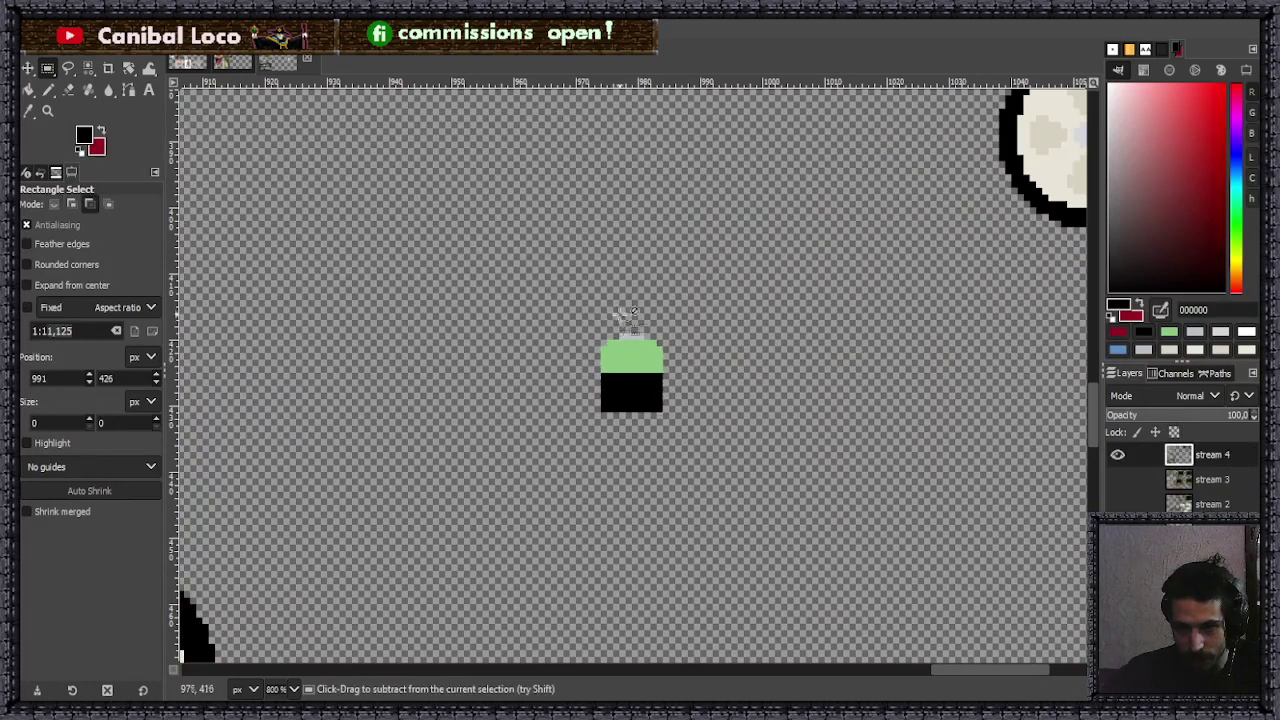
{"action": "scroll", "coordinate": [611, 319], "scroll_direction": "up", "scroll_amount": 3}
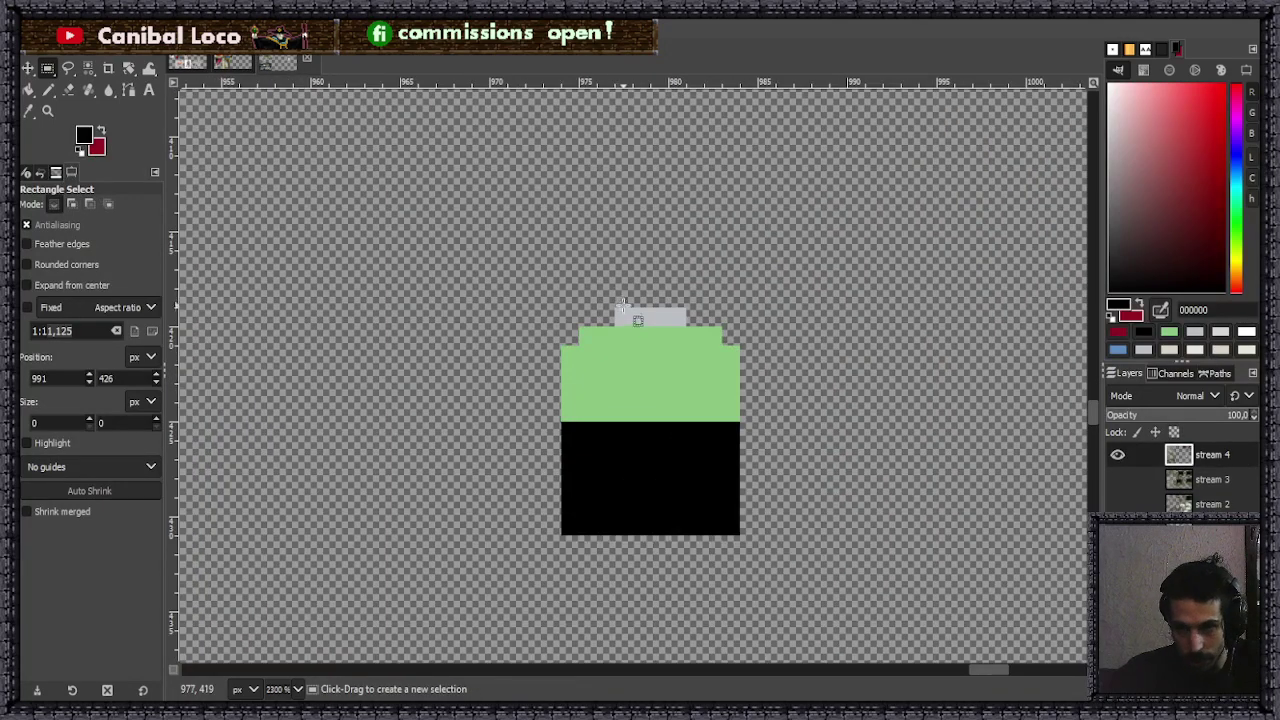
- Erase one pixel from each end of the new copy's gray cap, leaving it 2 pixels wide
{"action": "key", "text": "shift+e"}
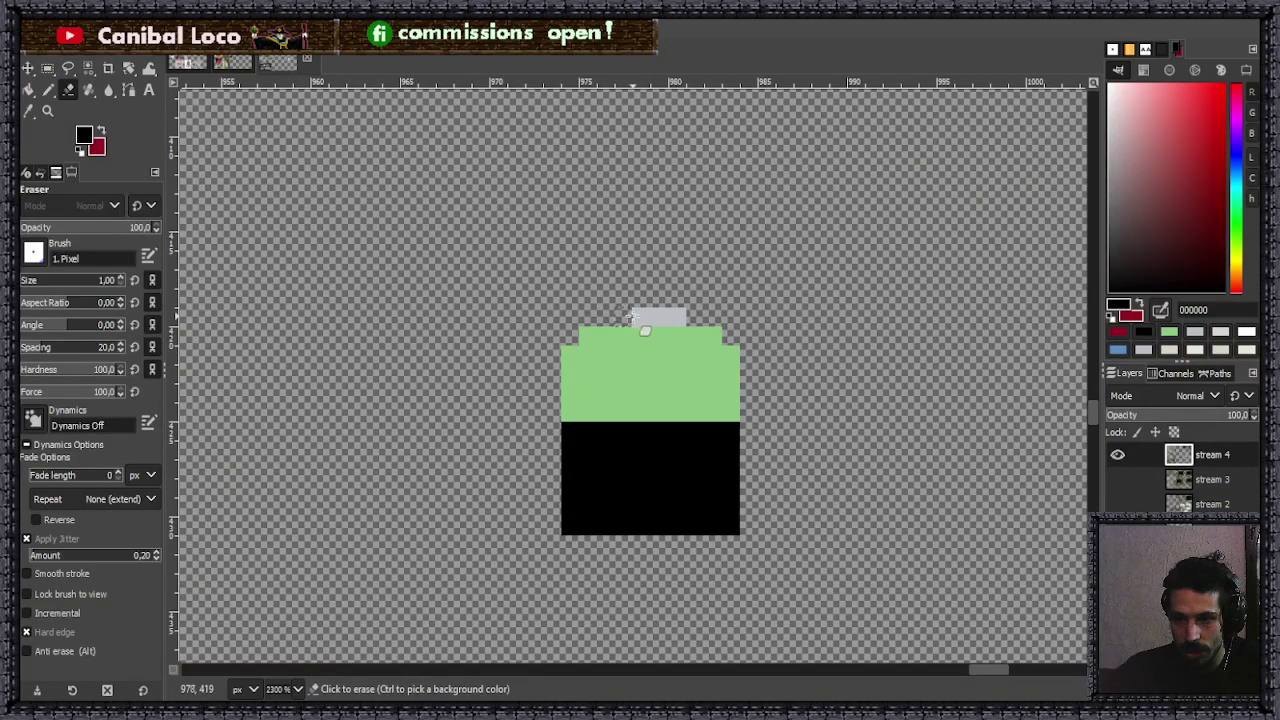
{"action": "left_click", "coordinate": [627, 316]}
{"action": "key", "text": "ctrl+z"}
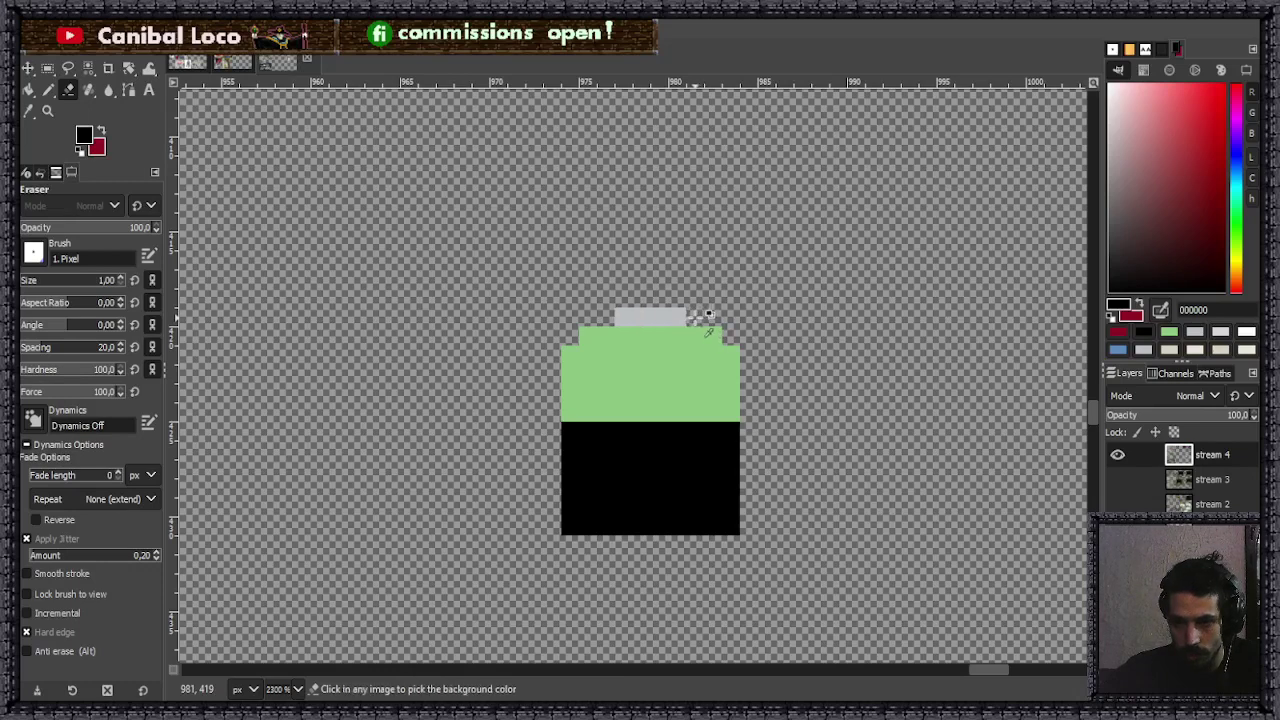
{"action": "left_click", "coordinate": [678, 318]}
{"action": "left_click", "coordinate": [621, 316]}
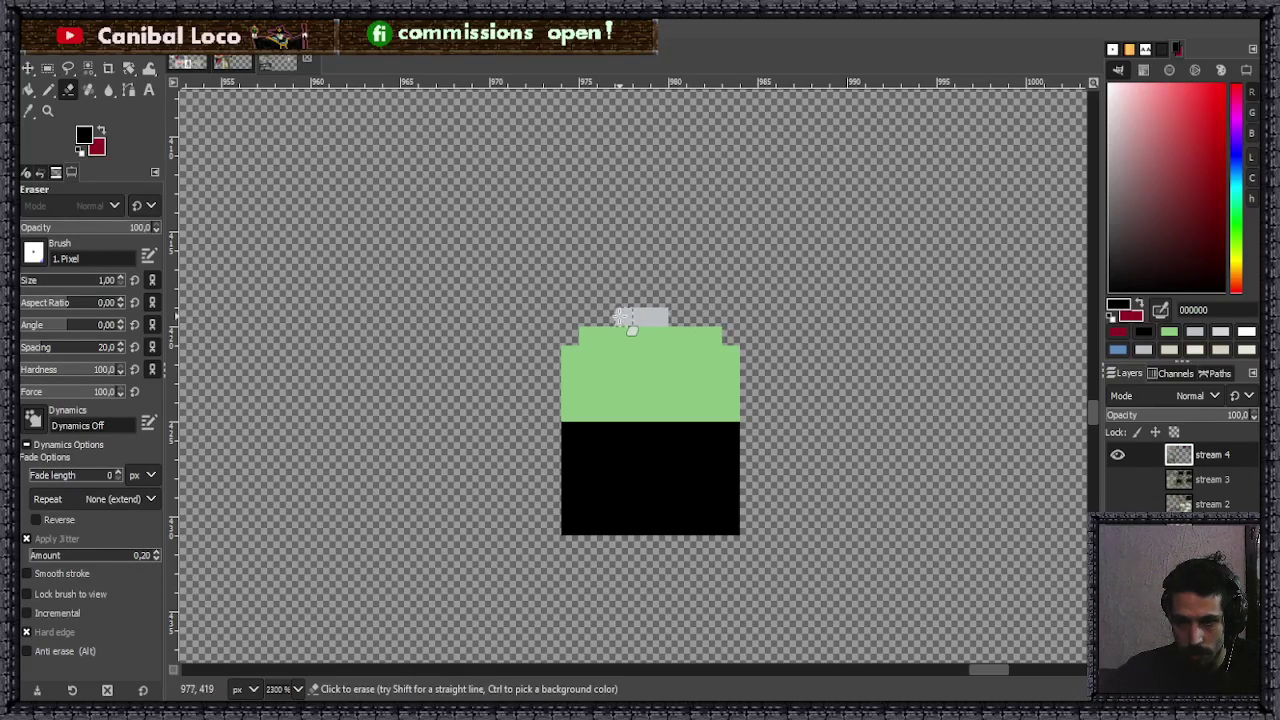
{"action": "left_click", "coordinate": [587, 355]}
{"action": "mouse_move", "coordinate": [571, 374]}
{"action": "left_mouse_down"}
{"action": "mouse_move", "coordinate": [567, 506]}
{"action": "mouse_move", "coordinate": [586, 480]}
{"action": "left_mouse_up"}
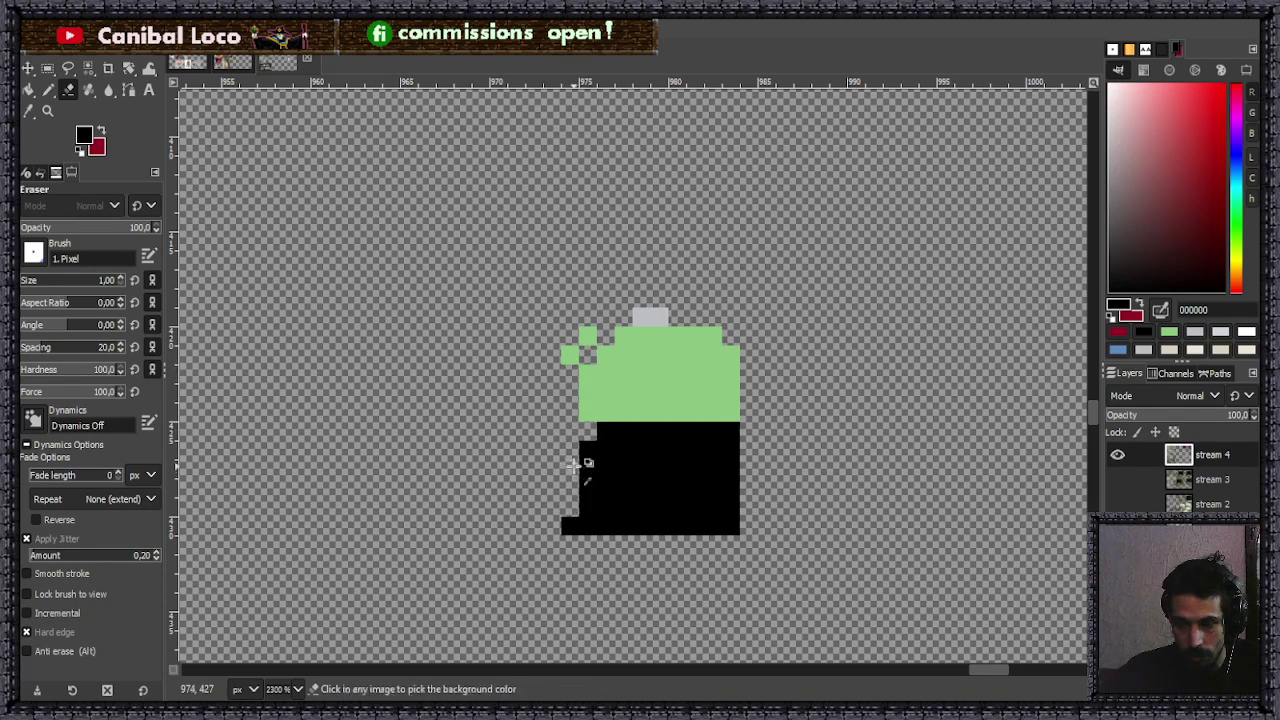
{"action": "key", "text": "ctrl+z"}
- Erase two pixel columns from each side of the battery copy, narrowing its body to 6 pixels
{"action": "mouse_move", "coordinate": [567, 343]}
{"action": "left_mouse_down"}
{"action": "mouse_move", "coordinate": [583, 345]}
{"action": "mouse_move", "coordinate": [565, 540]}
{"action": "left_mouse_up"}
{"action": "mouse_move", "coordinate": [707, 336]}
{"action": "left_mouse_down"}
{"action": "mouse_move", "coordinate": [734, 363]}
{"action": "mouse_move", "coordinate": [740, 429]}
{"action": "mouse_move", "coordinate": [724, 540]}
{"action": "left_mouse_up"}
{"action": "mouse_move", "coordinate": [695, 337]}
{"action": "left_mouse_down"}
{"action": "mouse_move", "coordinate": [694, 443]}
{"action": "mouse_move", "coordinate": [713, 360]}
{"action": "mouse_move", "coordinate": [711, 517]}
{"action": "left_mouse_up"}
{"action": "mouse_move", "coordinate": [590, 368]}
{"action": "left_mouse_down"}
{"action": "mouse_move", "coordinate": [575, 538]}
{"action": "mouse_move", "coordinate": [585, 441]}
{"action": "mouse_move", "coordinate": [586, 549]}
{"action": "left_mouse_up"}
{"action": "scroll", "coordinate": [620, 415], "scroll_direction": "down", "scroll_amount": 5}
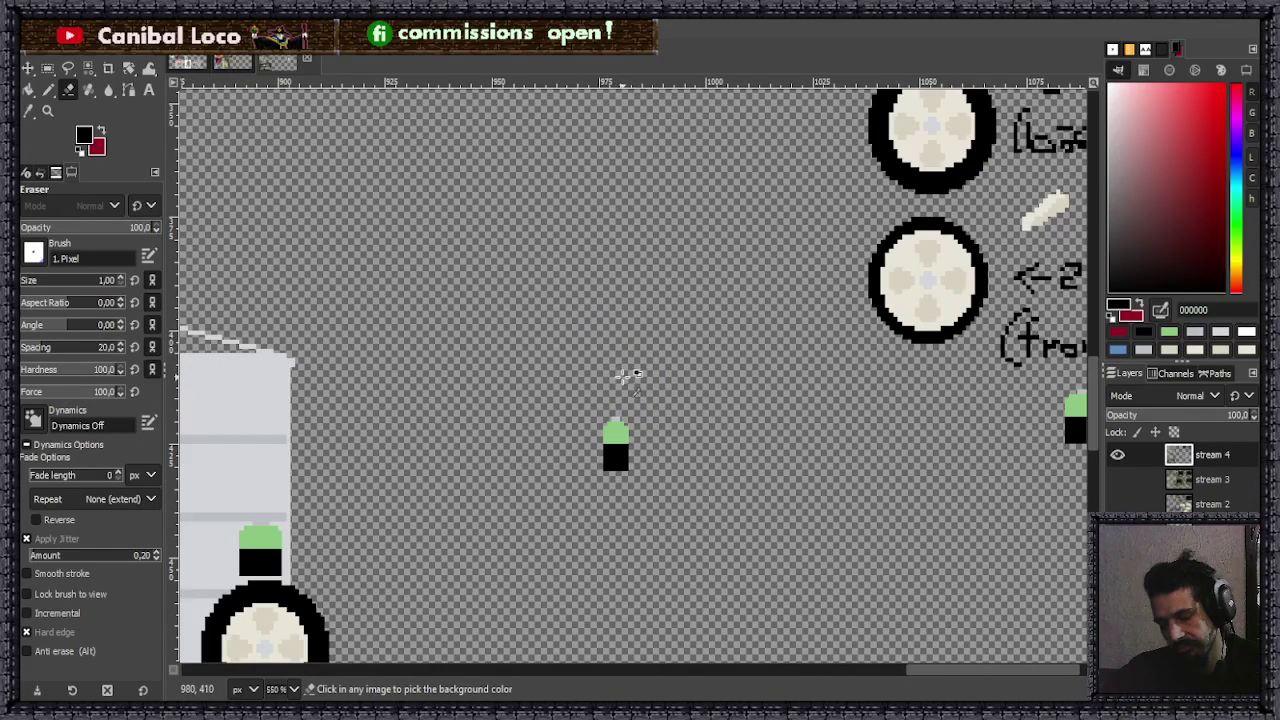
{"action": "scroll", "coordinate": [622, 390], "scroll_direction": "up", "scroll_amount": 5}
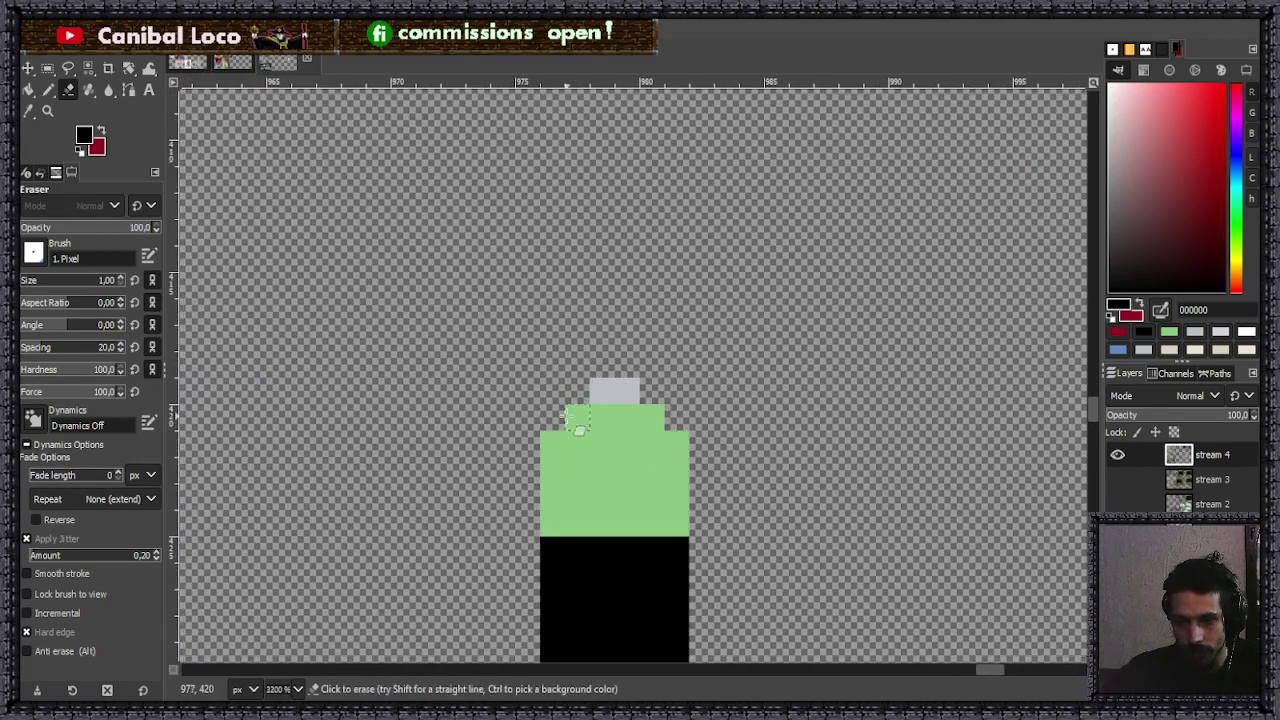
- Cut and repaste the narrowed 6 by 12 pixel battery, rotate it 90 degrees so its cap points left, and anchor it
{"action": "key", "text": "r"}
{"action": "left_click_drag", "start_coordinate": [548, 372], "coordinate": [686, 549]}
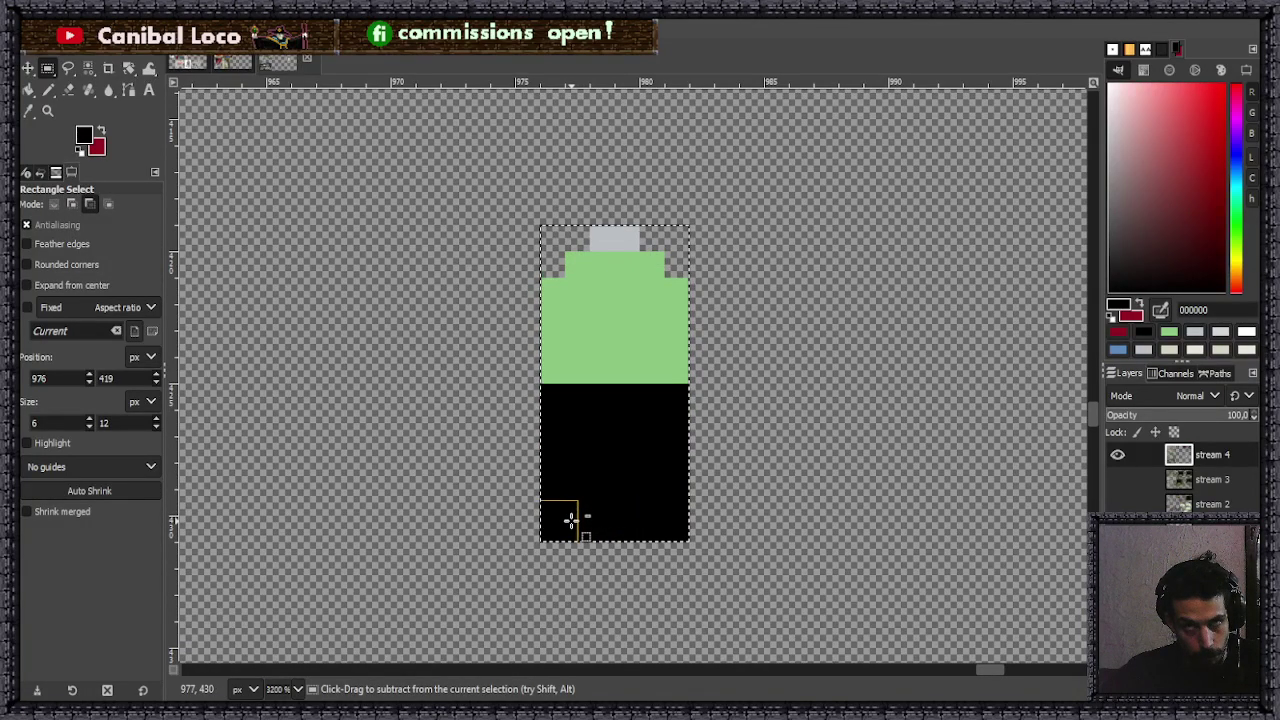
{"action": "left_click_drag", "start_coordinate": [570, 521], "coordinate": [578, 527]}
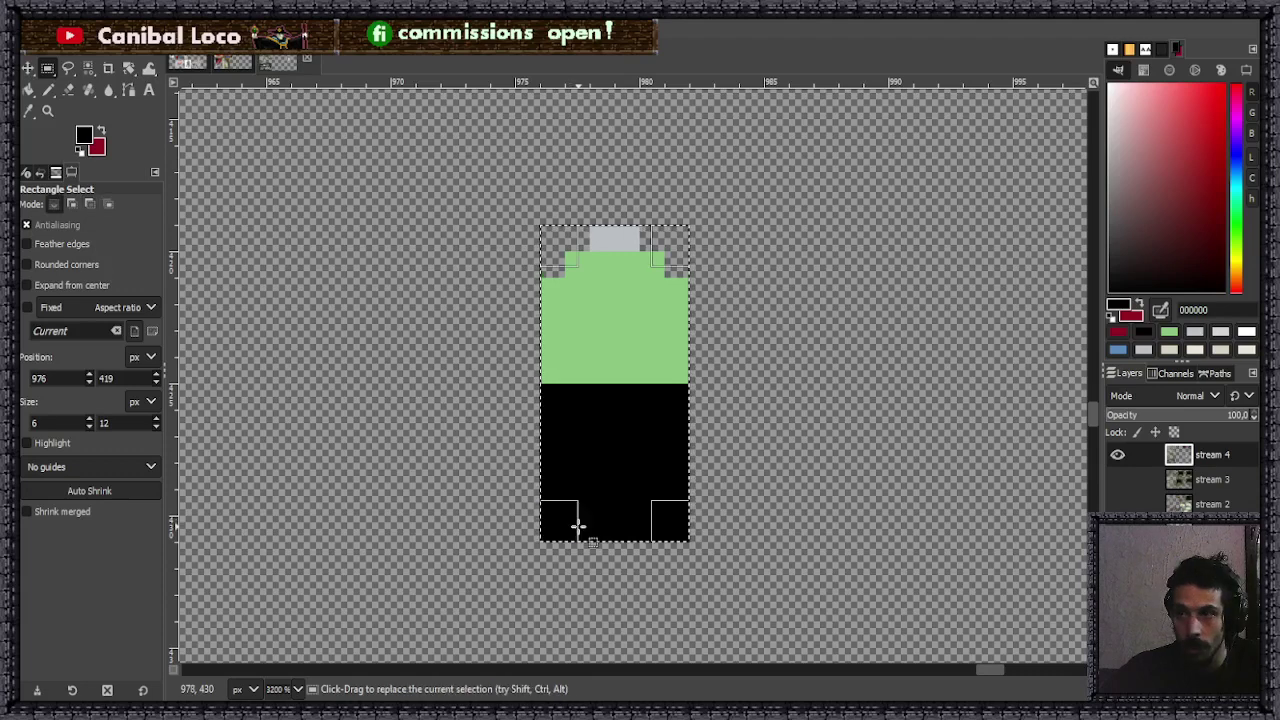
{"action": "key", "text": "ctrl+z"}
{"action": "key", "text": "ctrl+y"}
{"action": "key", "text": "ctrl+z"}
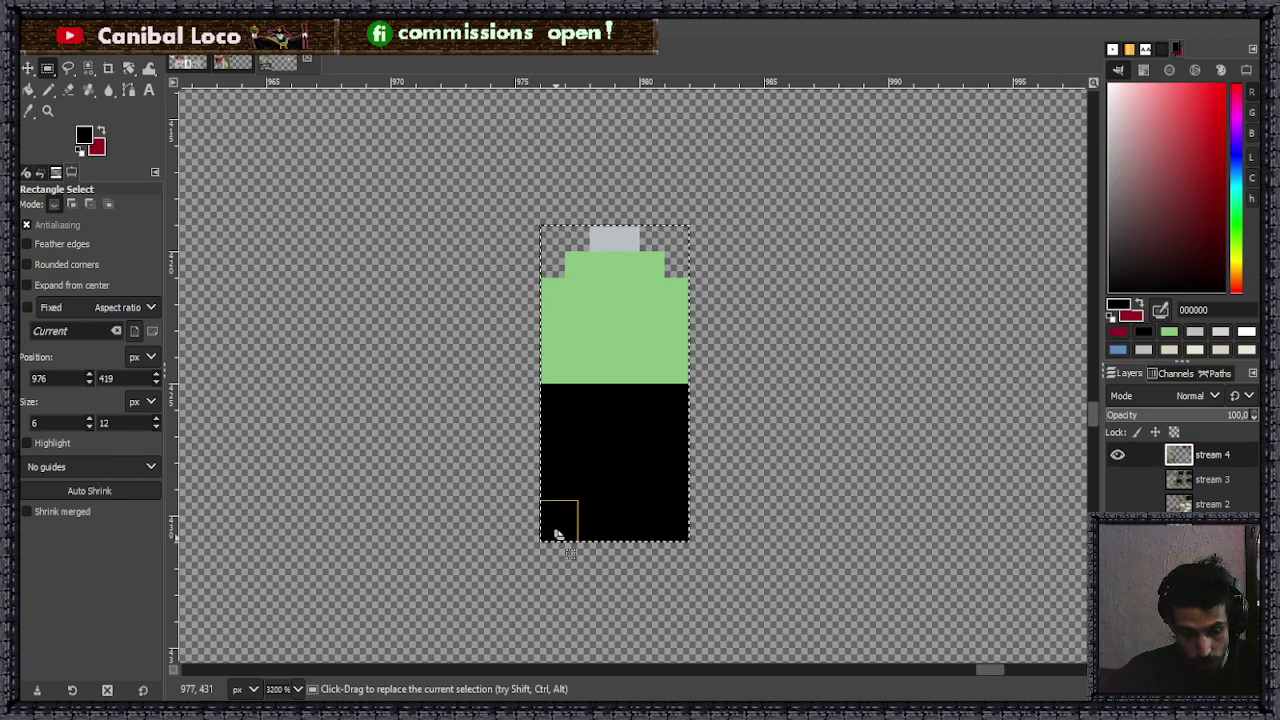
{"action": "key", "text": "ctrl+y"}
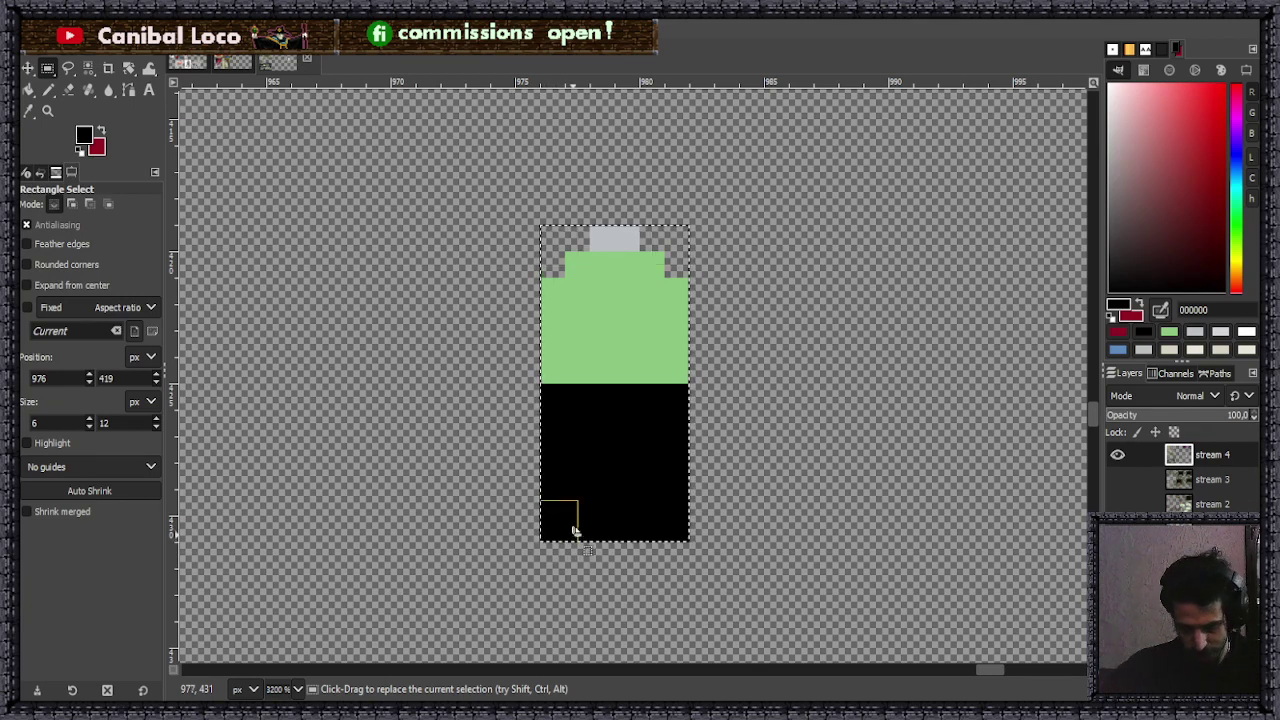
{"action": "key", "text": "ctrl"}
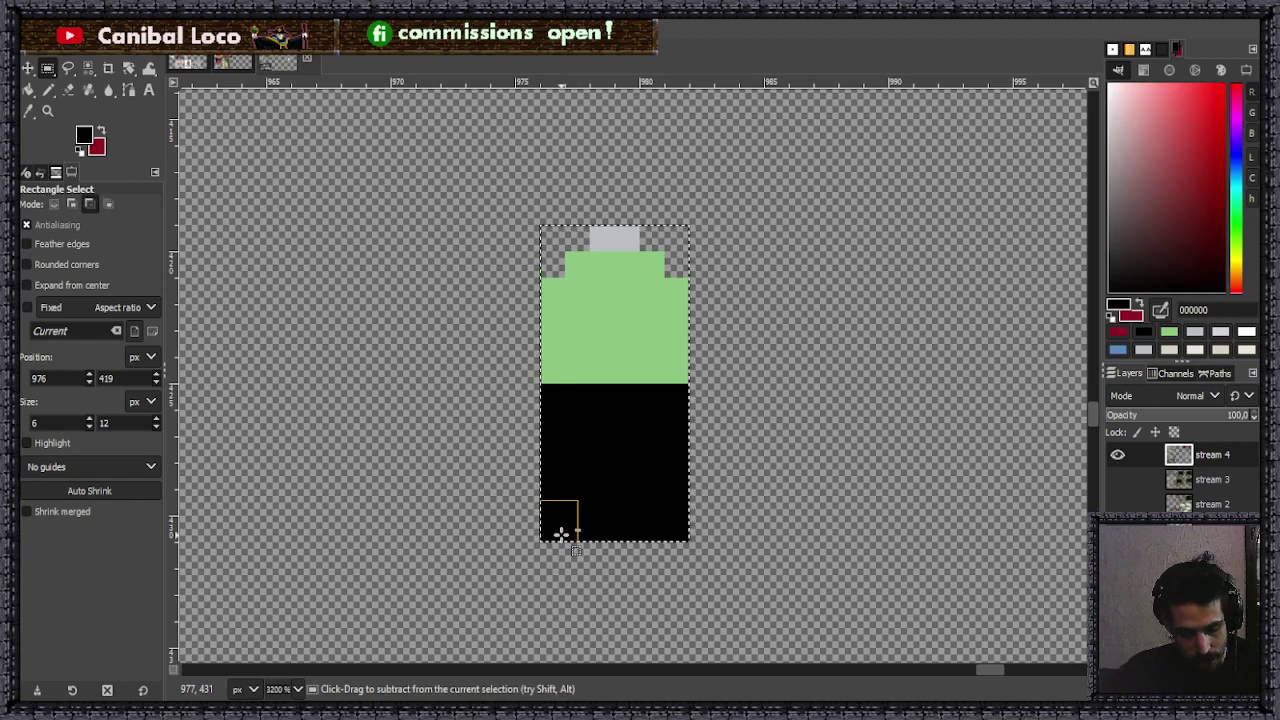
{"action": "key", "text": "ctrl+x"}
{"action": "key", "text": "ctrl+v"}
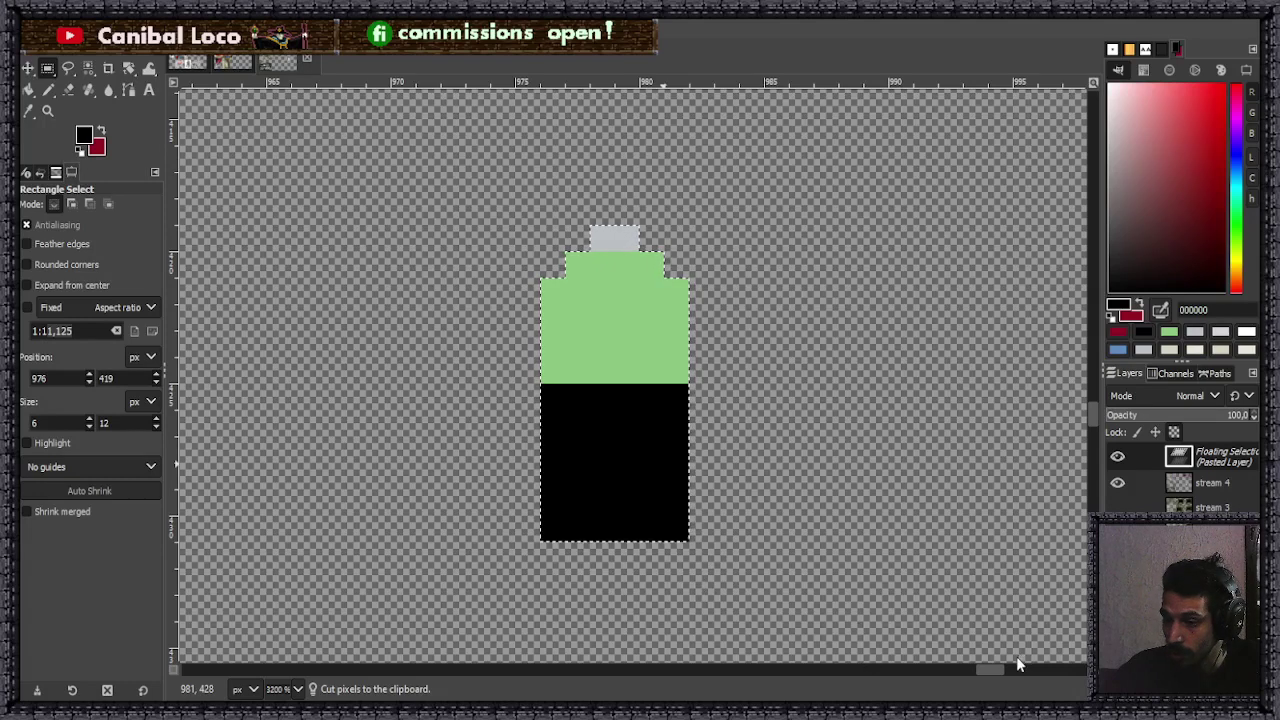
{"action": "key", "text": "ctrl+r"}
{"action": "left_click", "coordinate": [860, 578]}
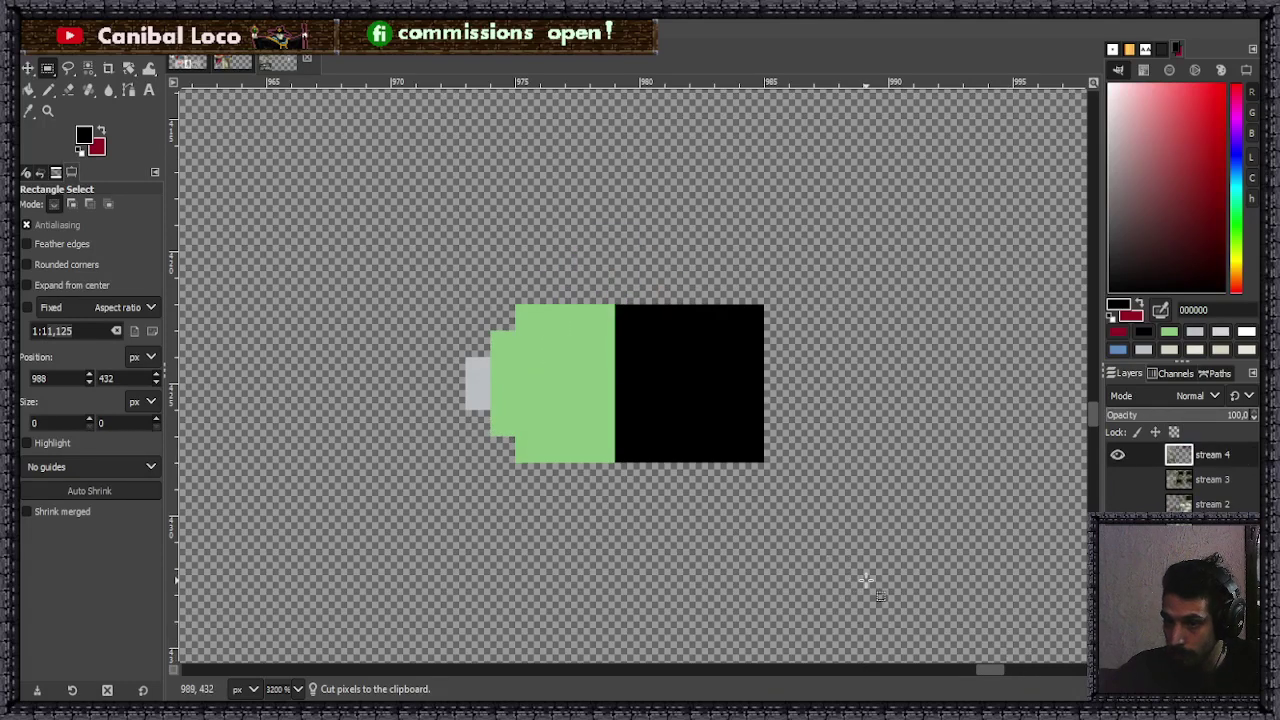
{"action": "left_click_drag", "start_coordinate": [442, 281], "coordinate": [764, 463]}
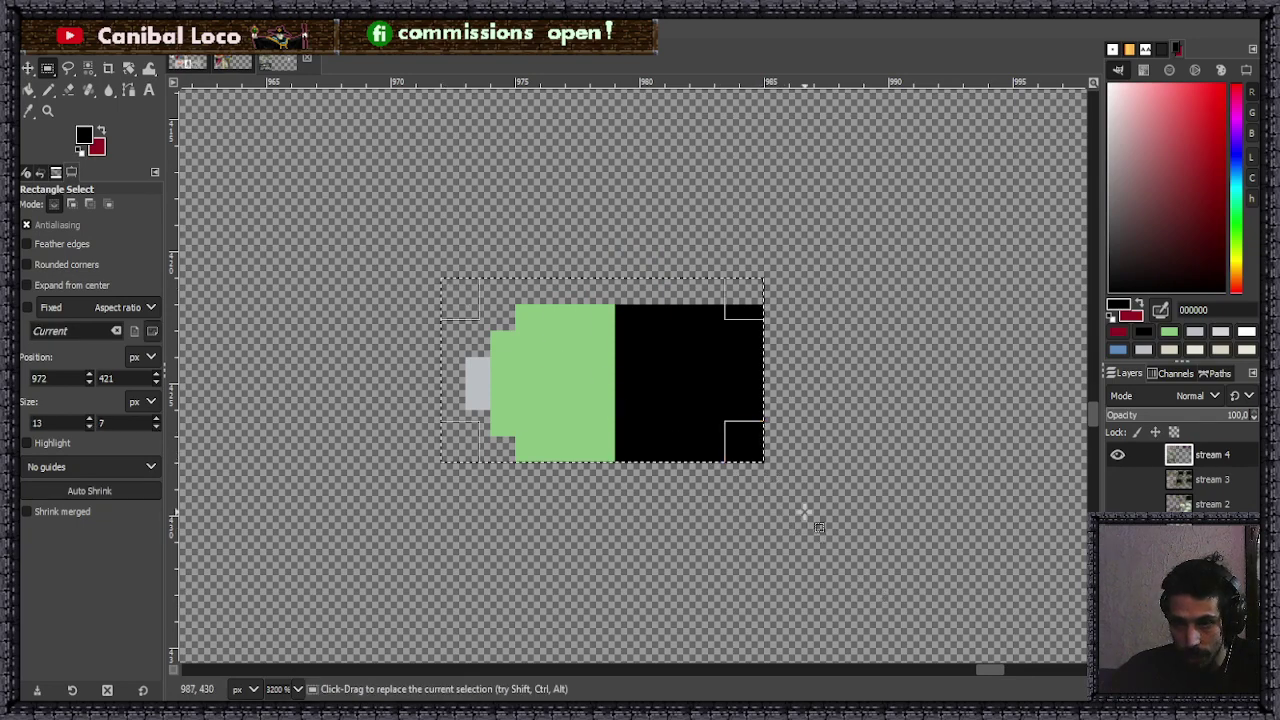
{"action": "scroll", "coordinate": [700, 485], "scroll_direction": "down", "scroll_amount": 5}
{"action": "scroll", "coordinate": [652, 502], "scroll_direction": "down", "scroll_amount": 3}
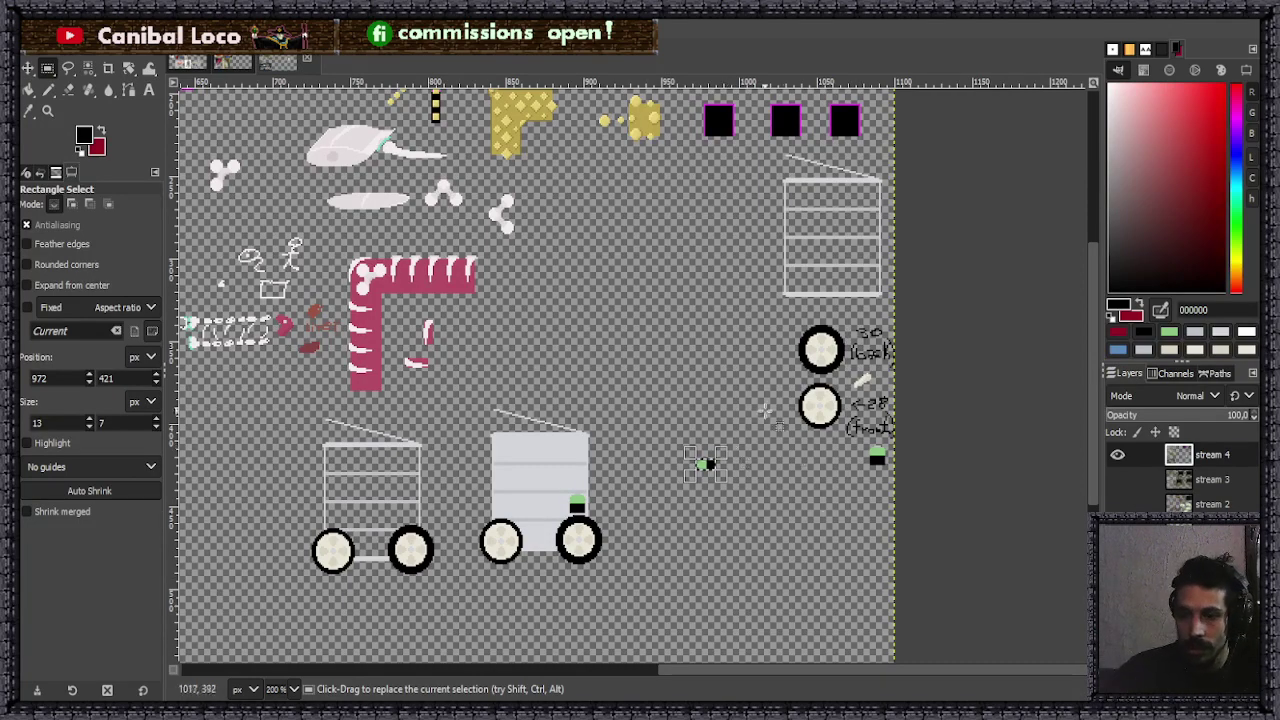
{"action": "scroll", "coordinate": [731, 447], "scroll_direction": "up", "scroll_amount": 4}
{"action": "scroll", "coordinate": [737, 449], "scroll_direction": "up", "scroll_amount": 1}
{"action": "left_click", "coordinate": [740, 470]}
- Lengthen the horizontal battery's black half by 4 pixels, outlining the extension in black and filling it
{"action": "key", "text": "n"}
{"action": "scroll", "coordinate": [760, 404], "scroll_direction": "up", "scroll_amount": 4}
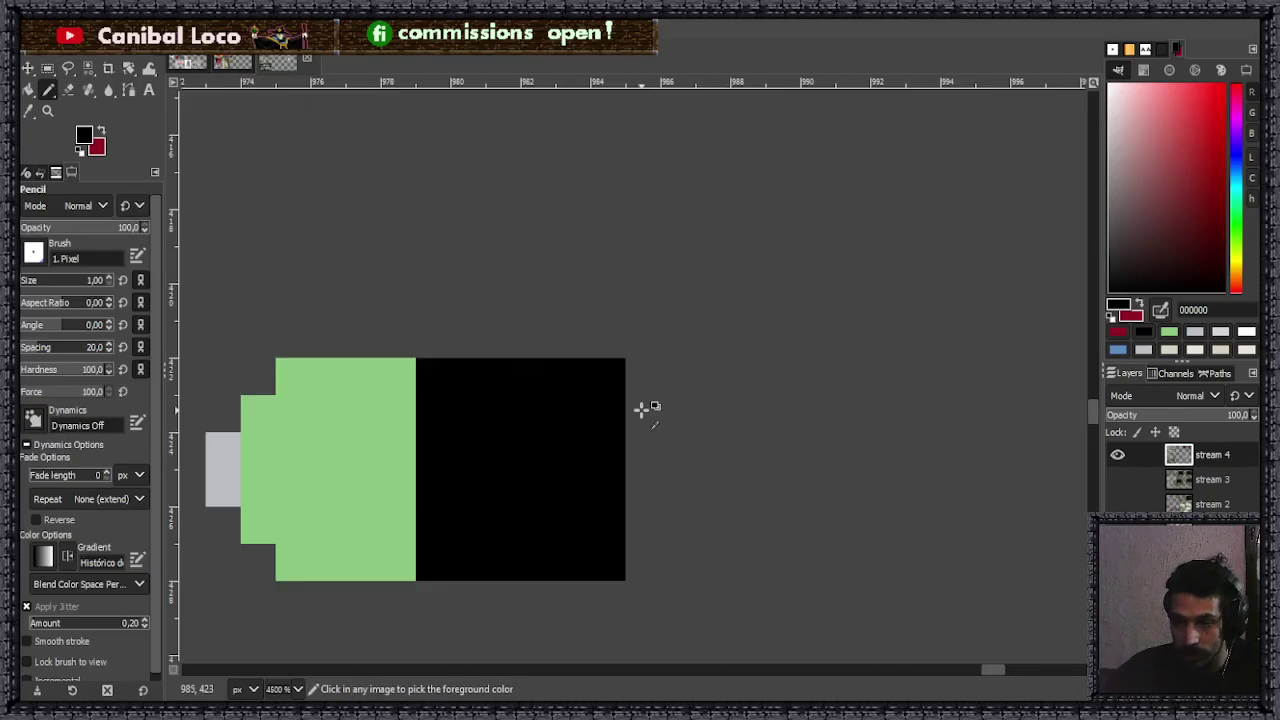
{"action": "left_click_drag", "start_coordinate": [646, 376], "coordinate": [748, 376]}
{"action": "left_click_drag", "start_coordinate": [637, 574], "coordinate": [726, 563]}
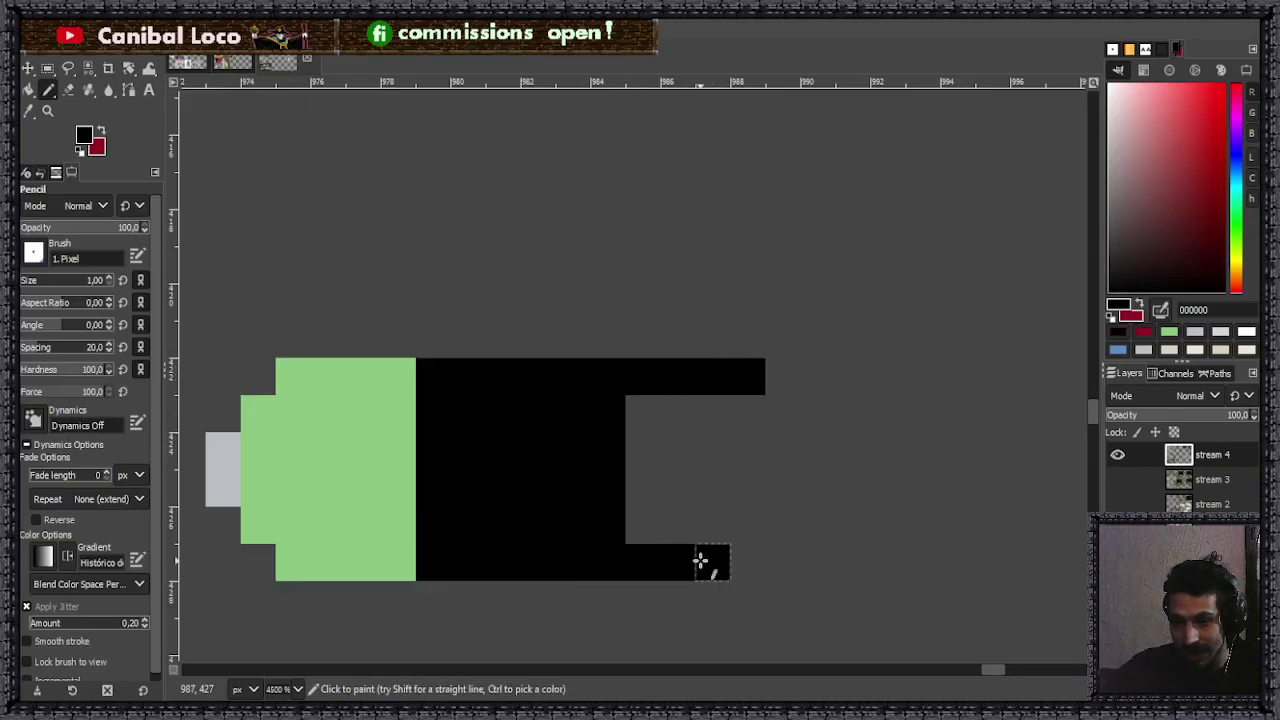
{"action": "left_click_drag", "start_coordinate": [746, 414], "coordinate": [746, 563]}
{"action": "key", "text": "shift+b"}
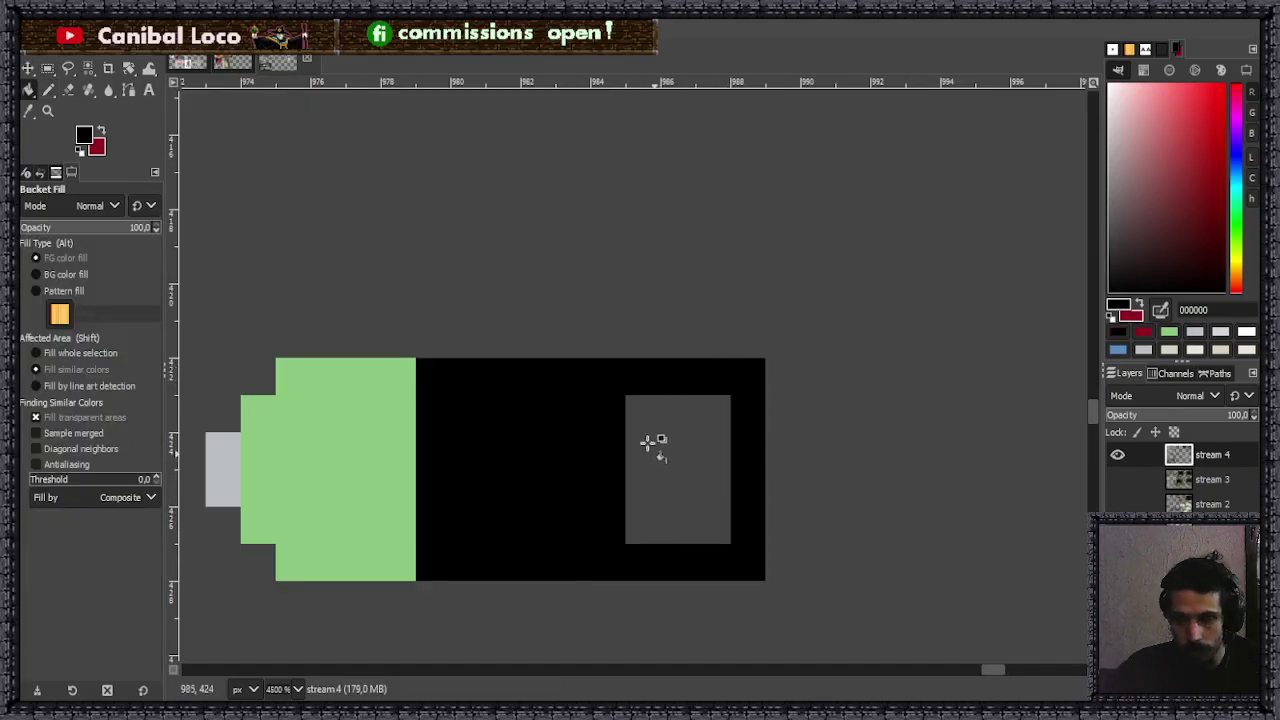
{"action": "left_click", "coordinate": [663, 463]}
{"action": "key", "text": "n"}
{"action": "scroll", "coordinate": [566, 453], "scroll_direction": "down", "scroll_amount": 3}
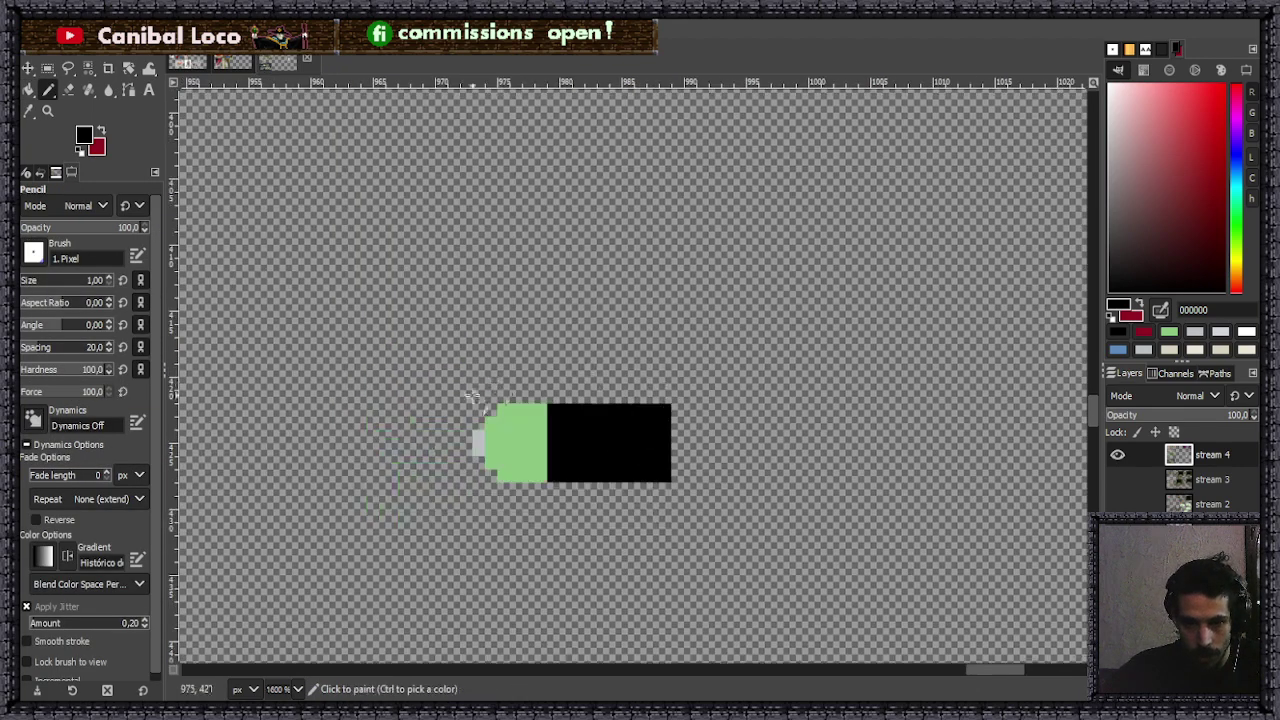
- Copy the lengthened horizontal battery and place the copy on the lower part of the filled can, between the two wheels
{"action": "key", "text": "r"}
{"action": "scroll", "coordinate": [500, 443], "scroll_direction": "up", "scroll_amount": 2}
{"action": "left_click_drag", "start_coordinate": [438, 368], "coordinate": [838, 494]}
{"action": "left_click_drag", "start_coordinate": [666, 400], "coordinate": [629, 371]}
{"action": "key", "text": "ctrl+c"}
{"action": "left_click", "coordinate": [386, 451]}
{"action": "scroll", "coordinate": [529, 452], "scroll_direction": "down", "scroll_amount": 7}
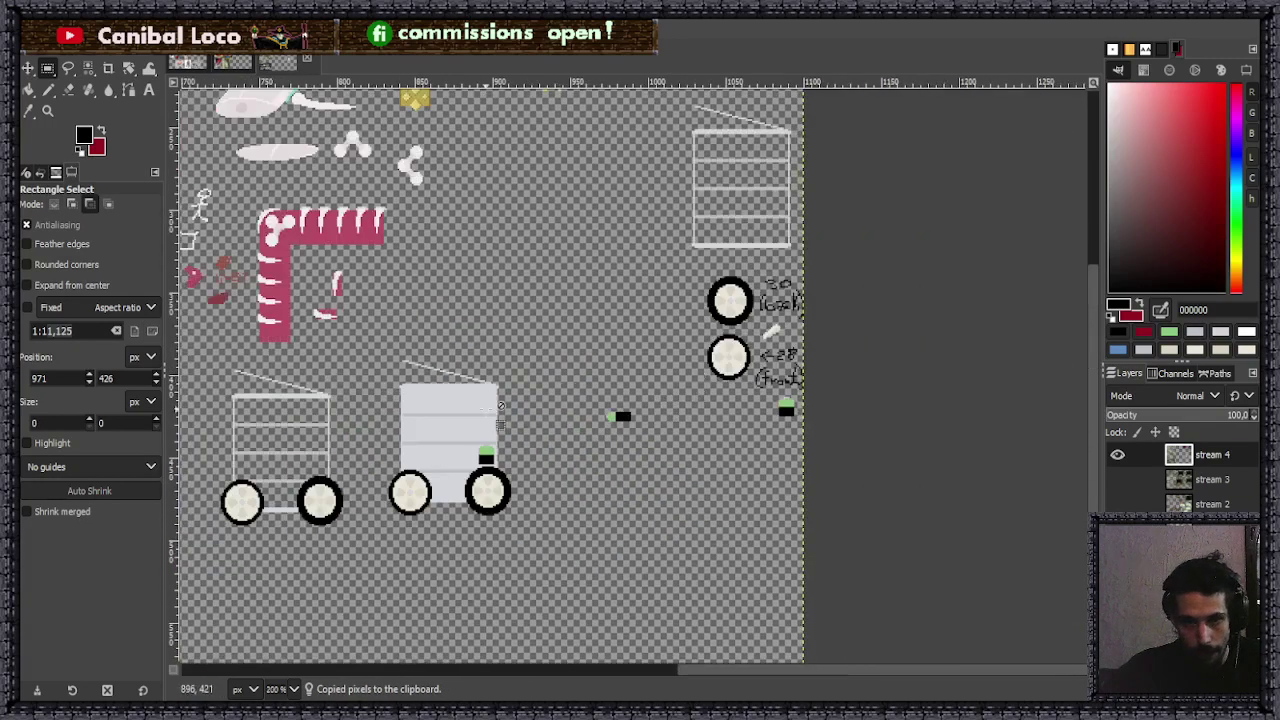
{"action": "scroll", "coordinate": [421, 490], "scroll_direction": "up", "scroll_amount": 2}
{"action": "scroll", "coordinate": [421, 490], "scroll_direction": "up", "scroll_amount": 3}
{"action": "key", "text": "ctrl+v"}
{"action": "left_click_drag", "start_coordinate": [642, 375], "coordinate": [694, 457]}
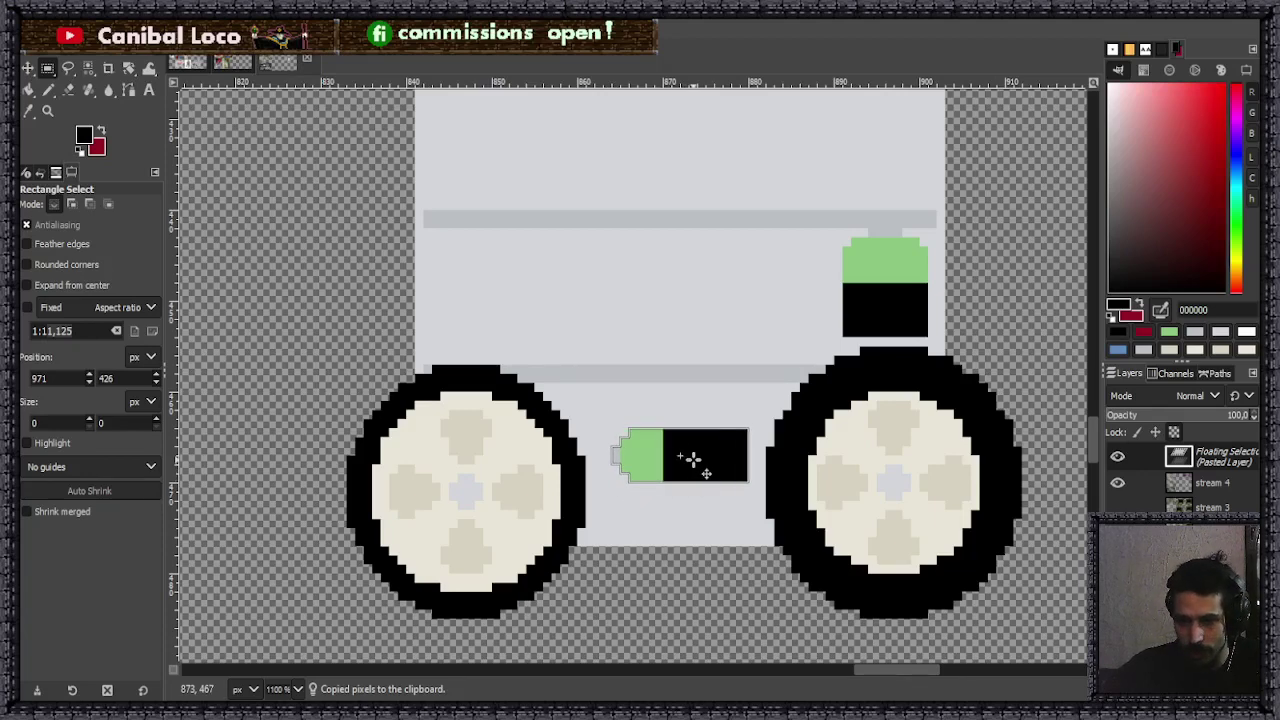
- Anchor the battery copy and draw a one-pixel bcc0c4 grey line between the wheels, leaving a one-pixel gap below the battery
{"action": "left_click", "coordinate": [686, 520]}
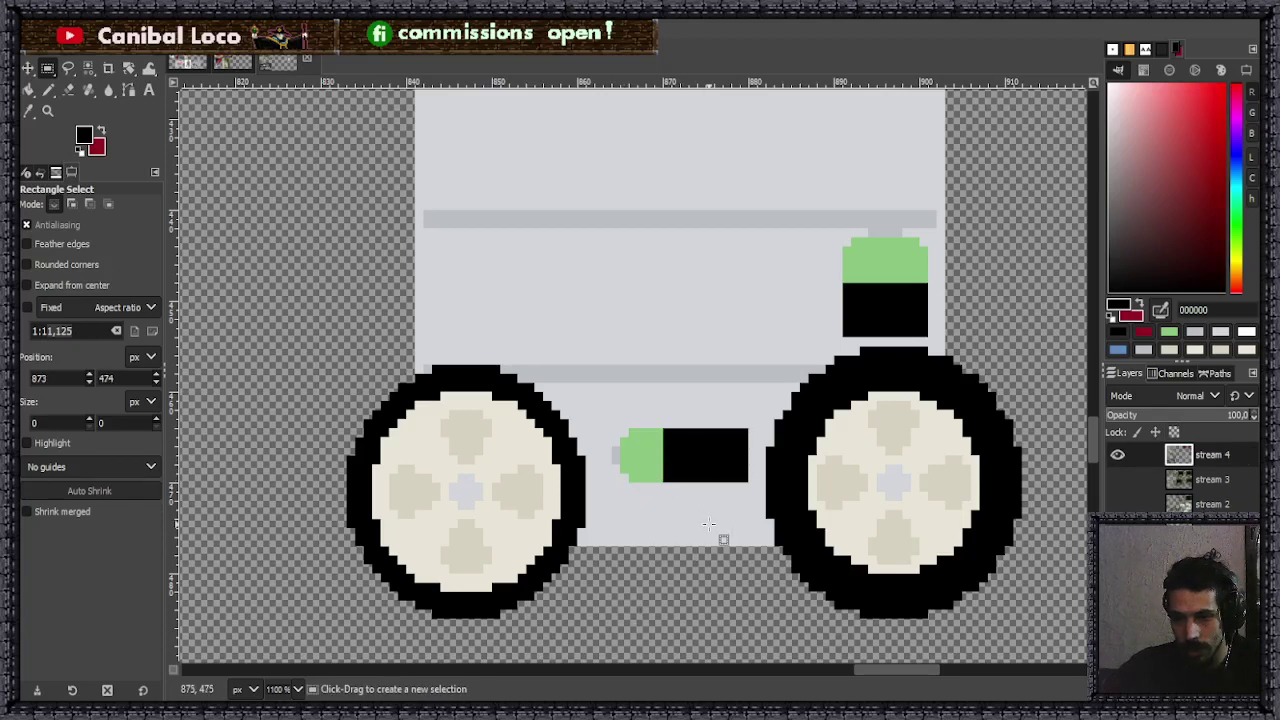
{"action": "key", "text": "n"}
{"action": "left_click", "coordinate": [654, 371], "text": "ctrl"}
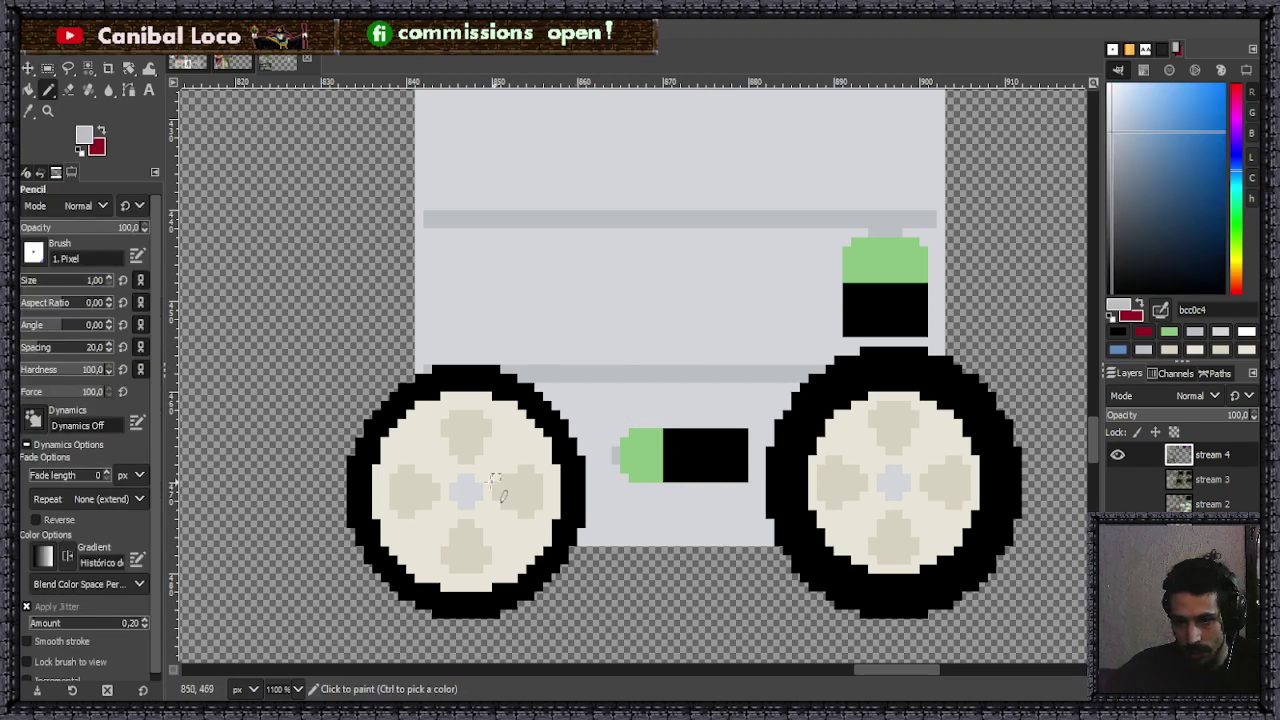
{"action": "left_click_drag", "start_coordinate": [591, 486], "coordinate": [718, 487]}
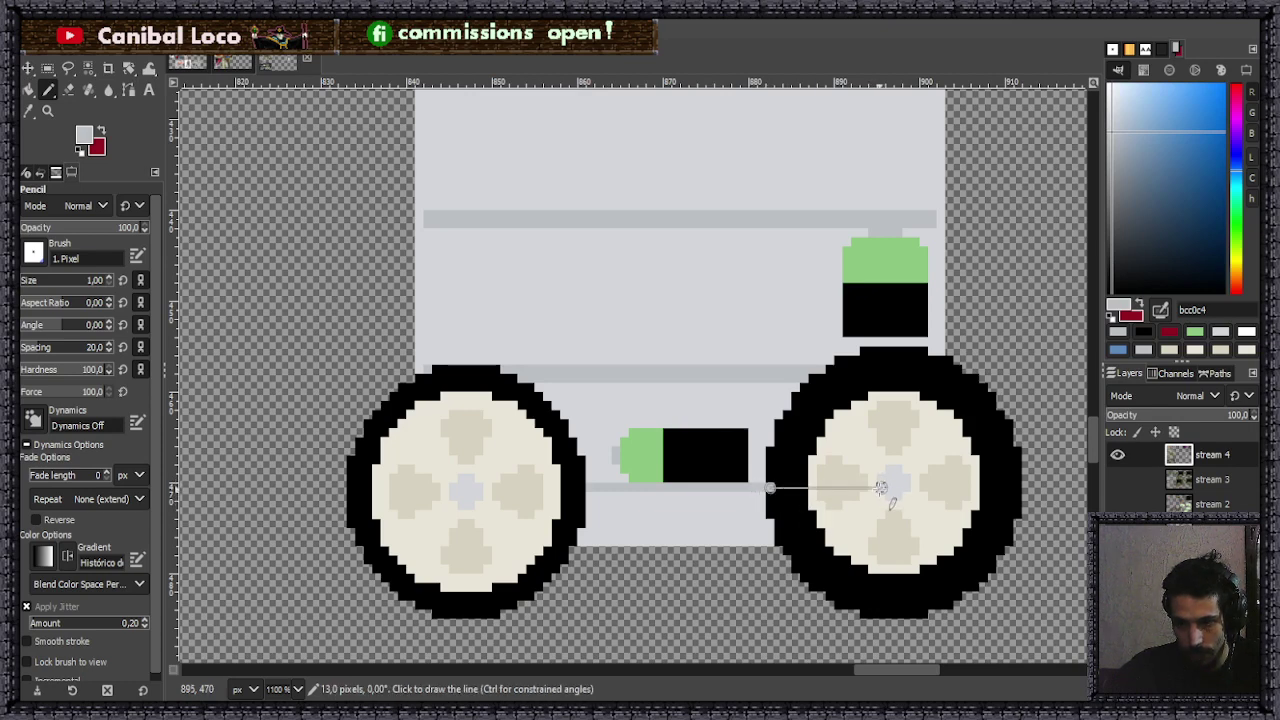
{"action": "key", "text": "ctrl+z"}
{"action": "scroll", "coordinate": [600, 505], "scroll_direction": "up", "scroll_amount": 2, "text": "ctrl"}
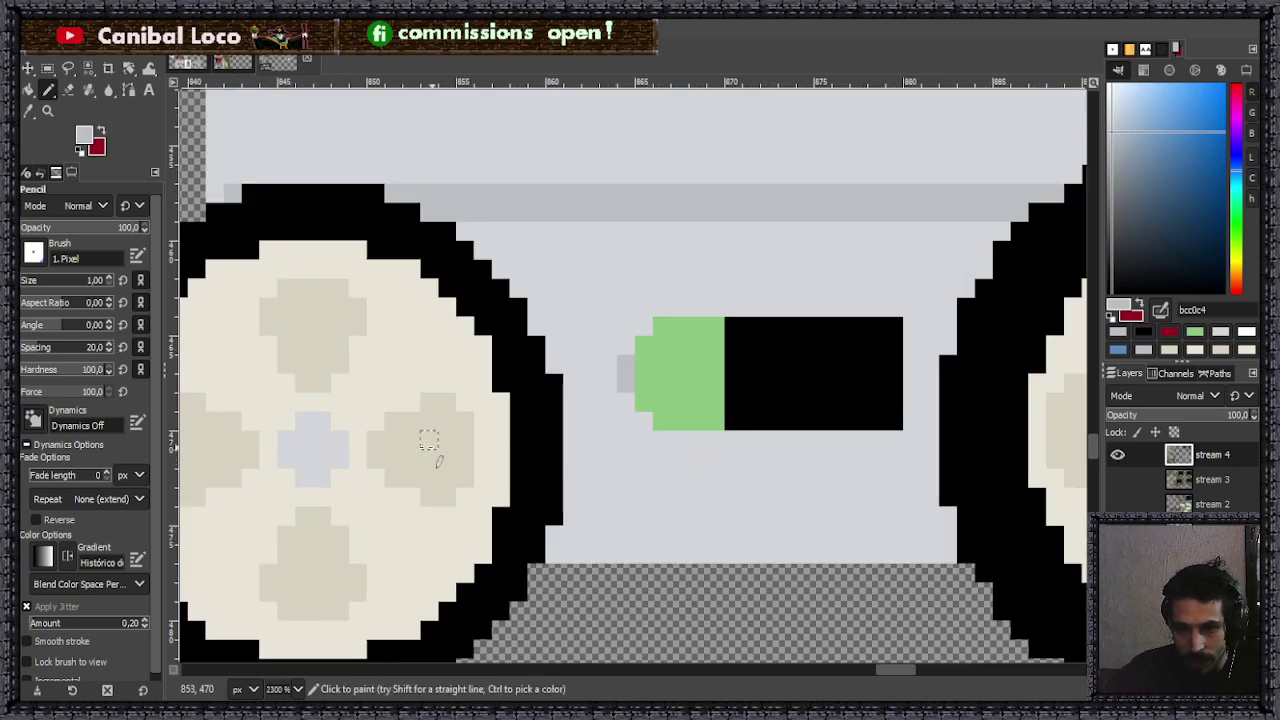
{"action": "left_click", "coordinate": [571, 458]}
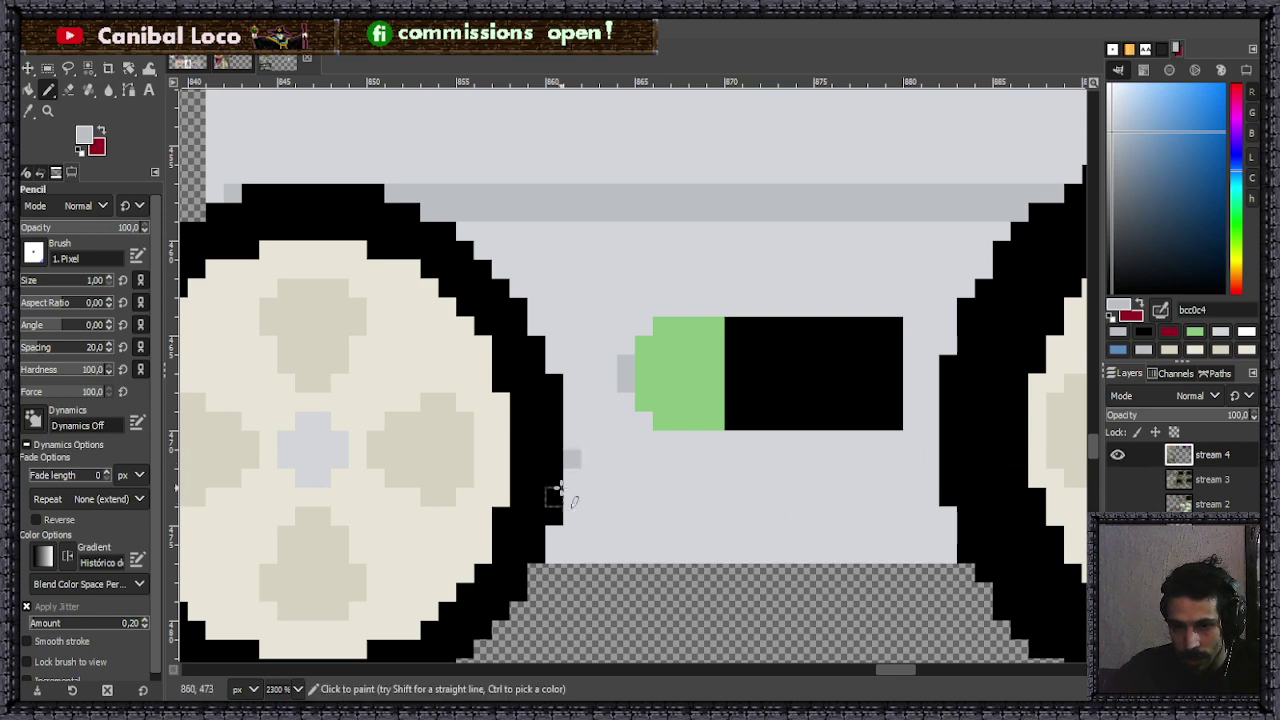
{"action": "scroll", "coordinate": [728, 460], "scroll_direction": "down", "scroll_amount": 1, "text": "ctrl"}
{"action": "scroll", "coordinate": [728, 460], "scroll_direction": "up", "scroll_amount": 1, "text": "ctrl"}
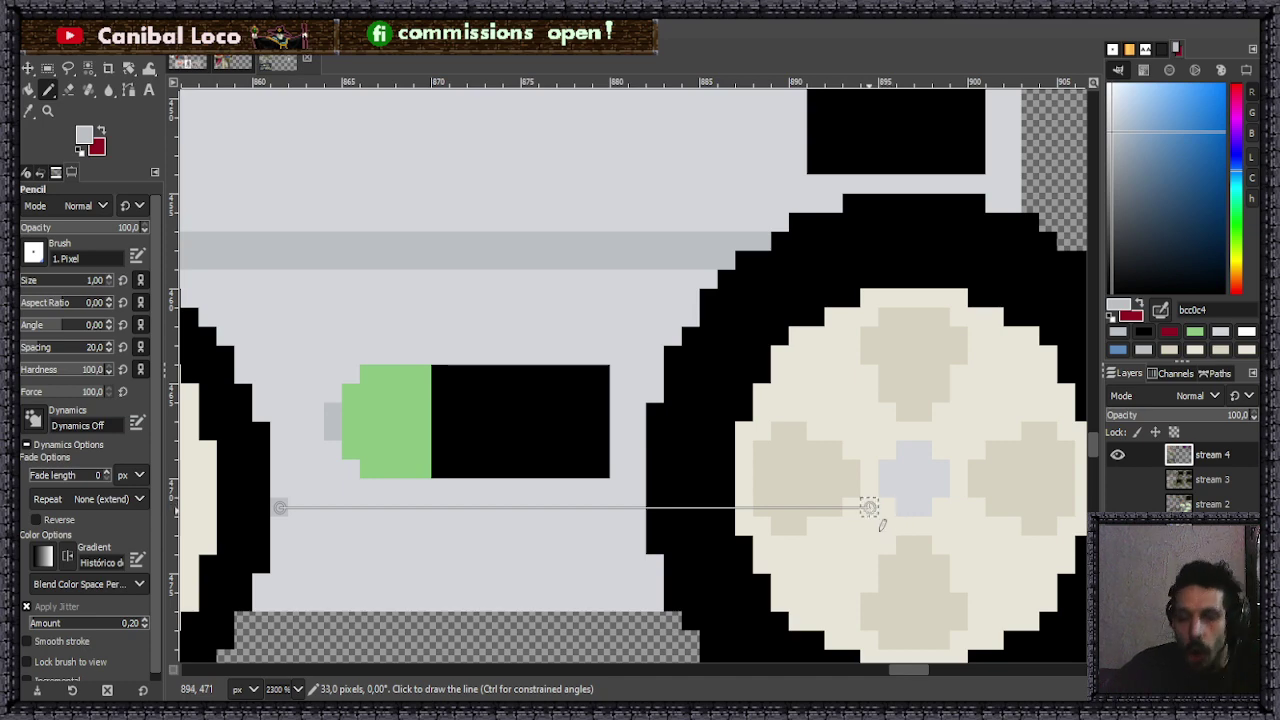
{"action": "left_click", "coordinate": [635, 508], "text": "shift"}
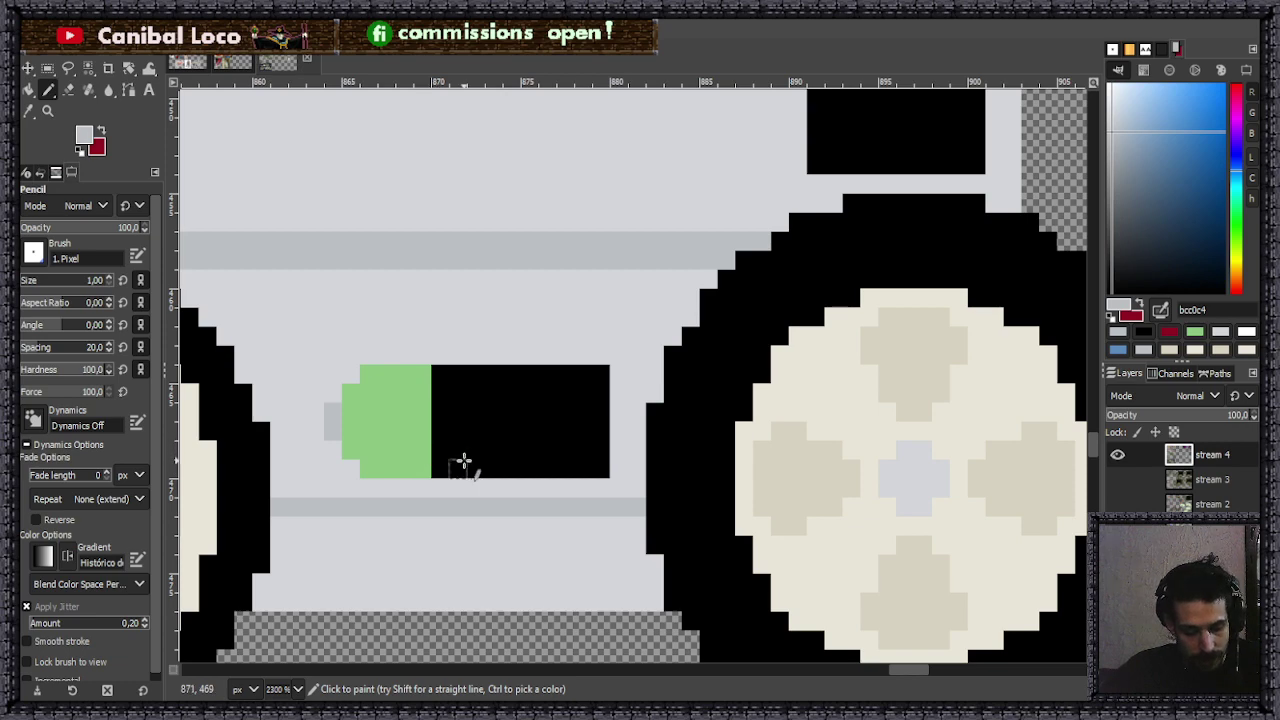
- Copy the 19 by 8 pixel area around the horizontal battery, paste it one pixel higher and anchor it
{"action": "key", "text": "r"}
{"action": "left_click_drag", "start_coordinate": [296, 349], "coordinate": [628, 496]}
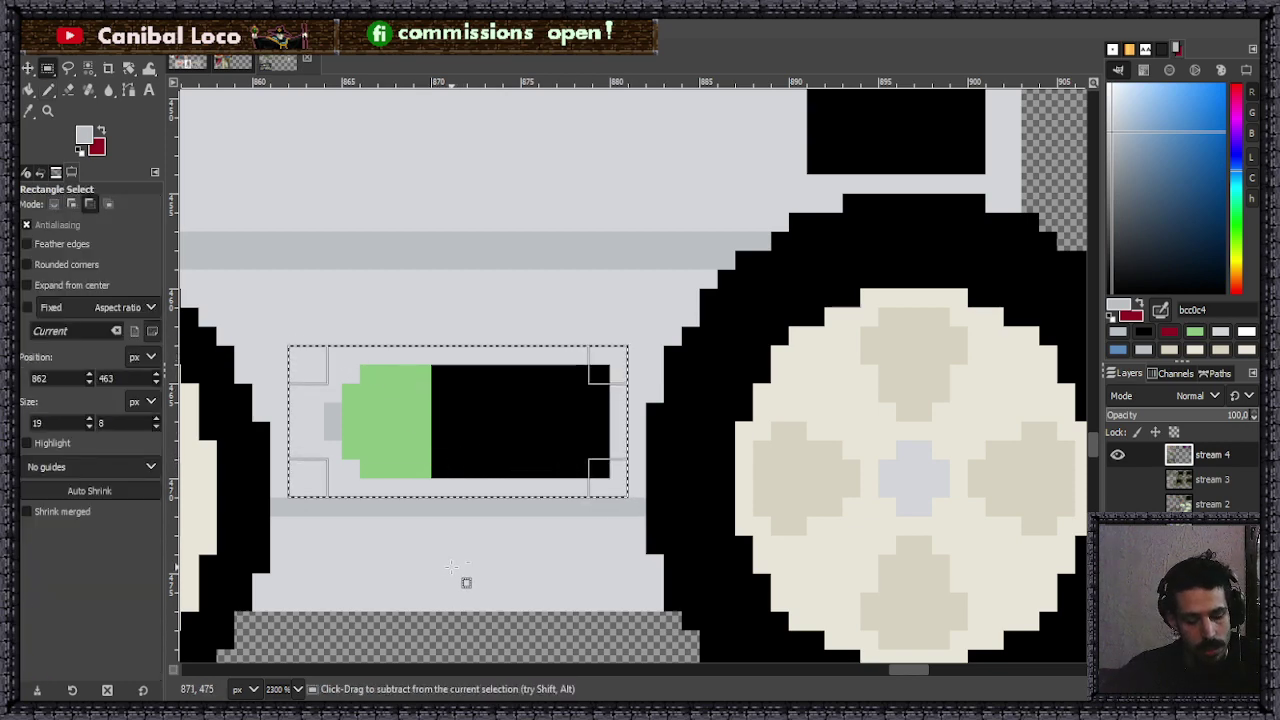
{"action": "key", "text": "ctrl+c"}
{"action": "key", "text": "ctrl+v"}
{"action": "key", "text": "Up"}
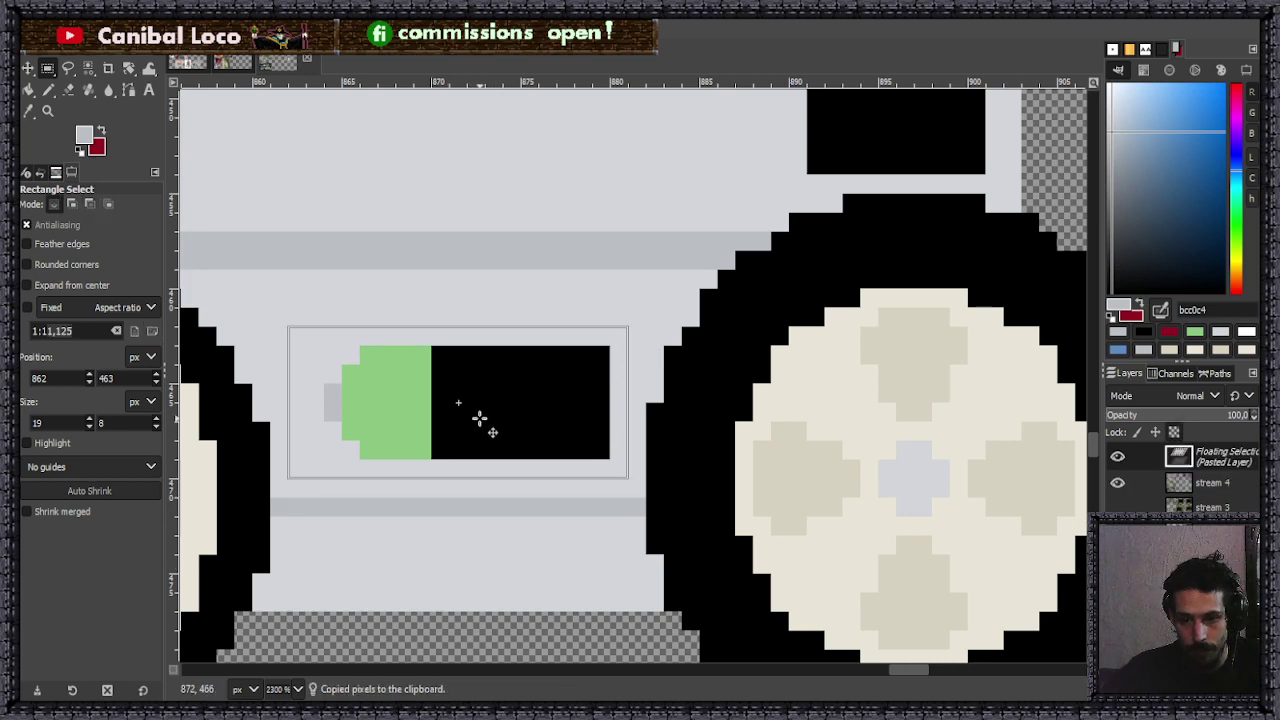
{"action": "left_click", "coordinate": [612, 338]}
- Thicken the grey line between the wheels to two pixels by adding a row above it, and save the image
{"action": "key", "text": "n"}
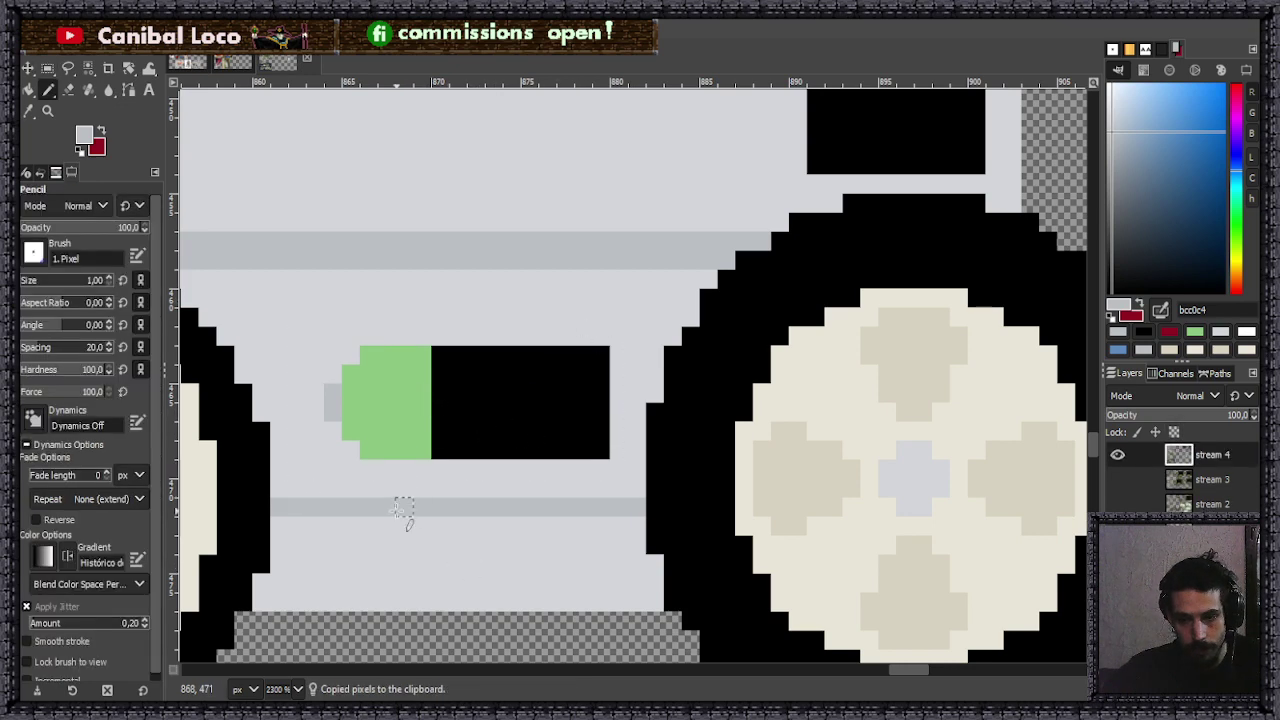
{"action": "left_click_drag", "start_coordinate": [279, 490], "coordinate": [635, 488]}
{"action": "left_click", "coordinate": [572, 472], "text": "ctrl"}
{"action": "left_click", "coordinate": [511, 469]}
{"action": "scroll", "coordinate": [549, 497], "scroll_direction": "down", "scroll_amount": 4}
{"action": "scroll", "coordinate": [479, 421], "scroll_direction": "up", "scroll_amount": 2}
{"action": "key", "text": "ctrl+s"}
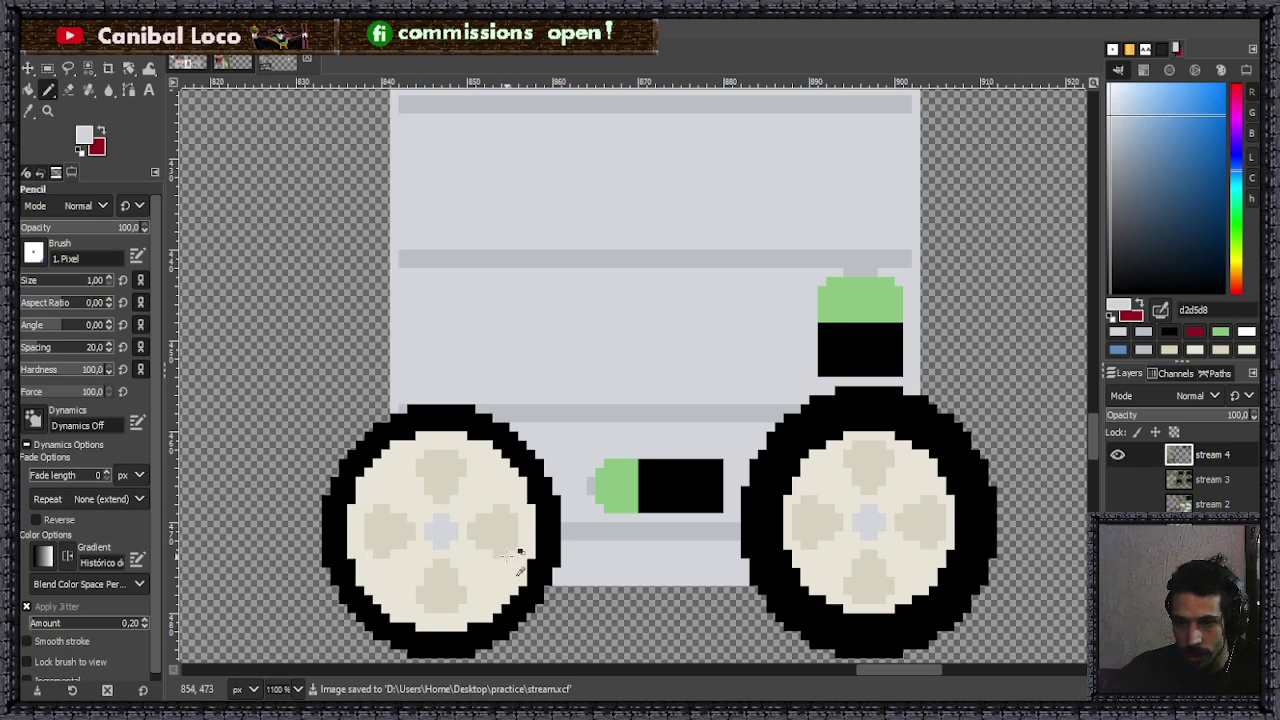
- Review the car's batteries, wheels and can body at several magnifications and save the image
{"action": "scroll", "coordinate": [530, 552], "scroll_direction": "down", "scroll_amount": 1}
{"action": "scroll", "coordinate": [600, 608], "scroll_direction": "down", "scroll_amount": 2}
{"action": "scroll", "coordinate": [622, 610], "scroll_direction": "up", "scroll_amount": 2}
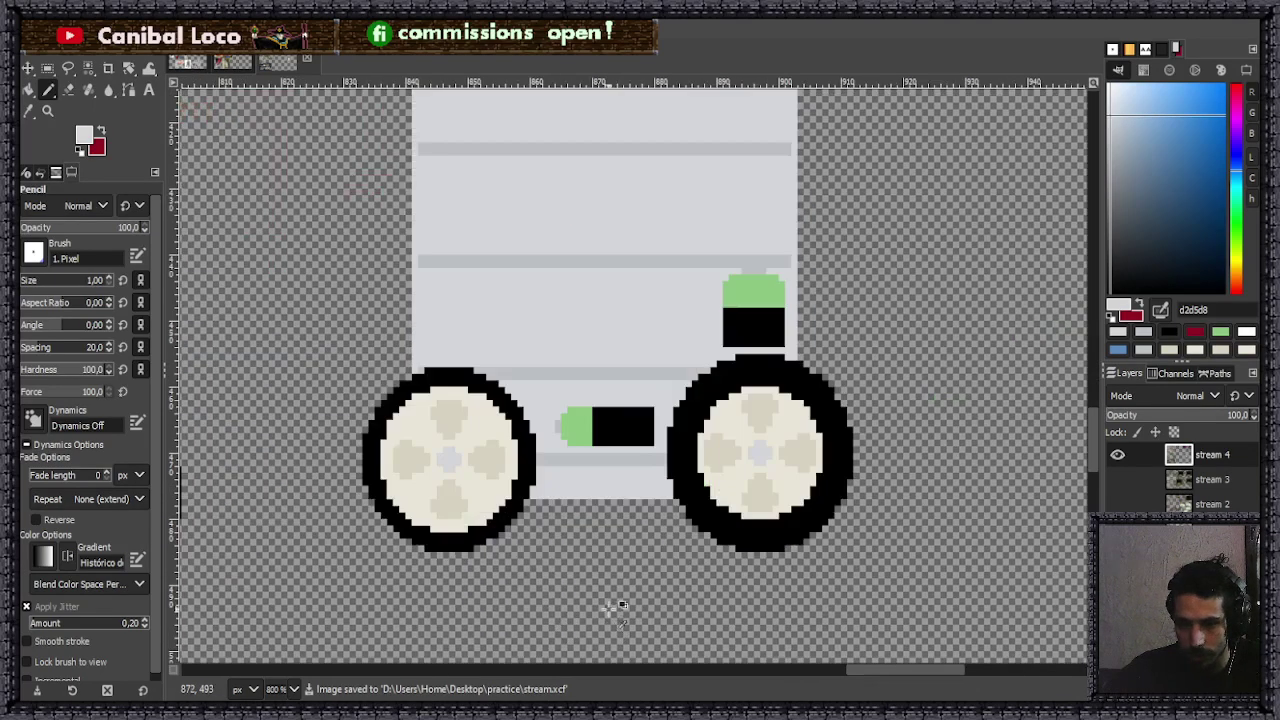
{"action": "scroll", "coordinate": [601, 542], "scroll_direction": "up", "scroll_amount": 1}
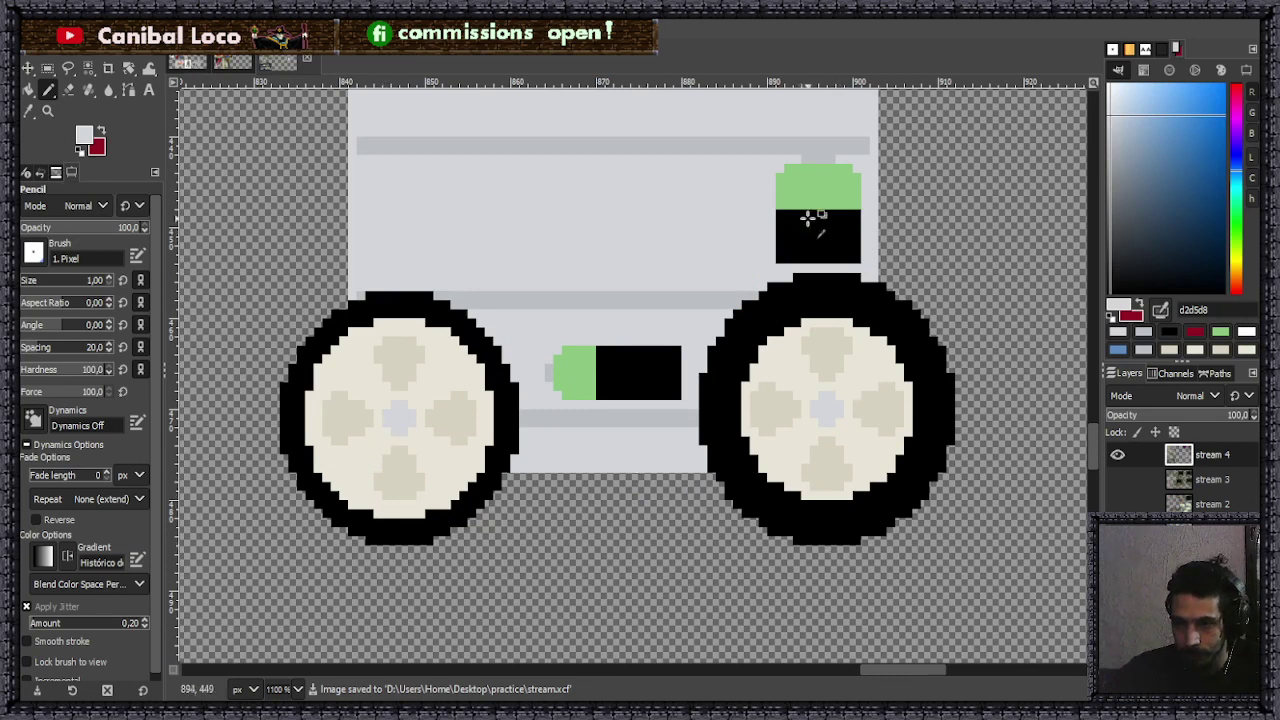
{"action": "left_click", "coordinate": [840, 184], "text": "ctrl"}
{"action": "left_click", "coordinate": [858, 550]}
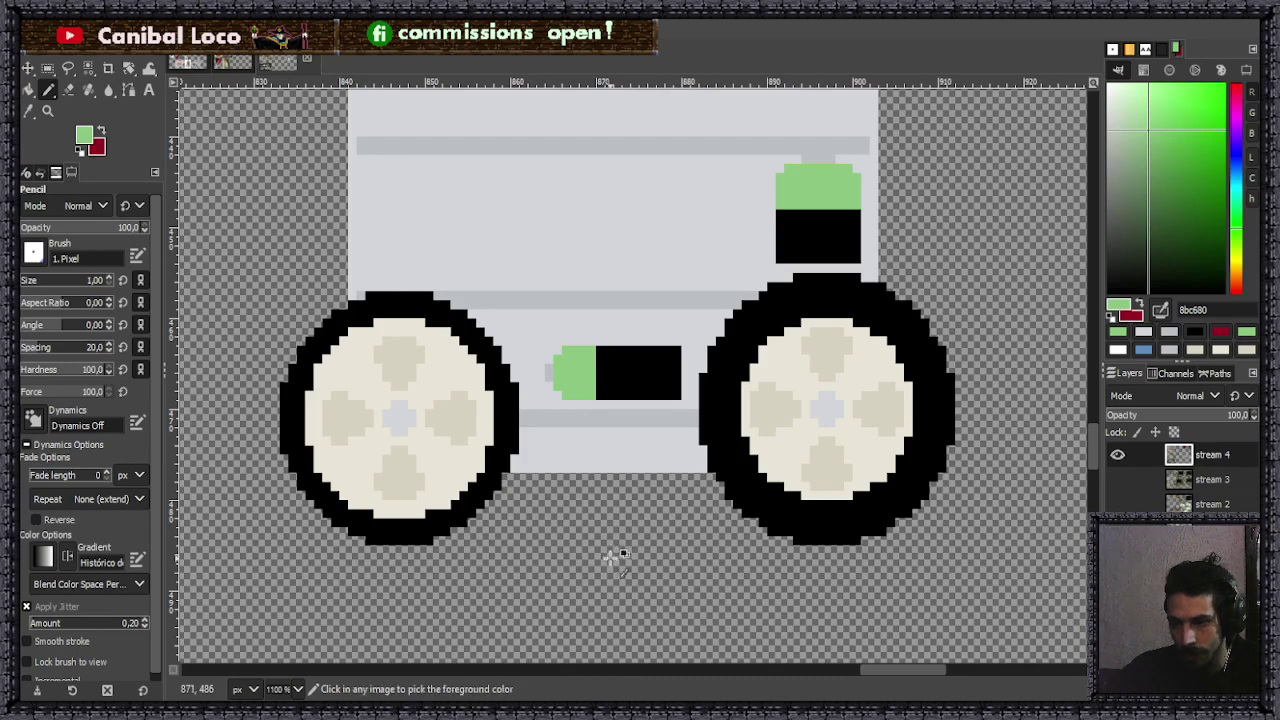
{"action": "scroll", "coordinate": [540, 460], "scroll_direction": "down", "scroll_amount": 1}
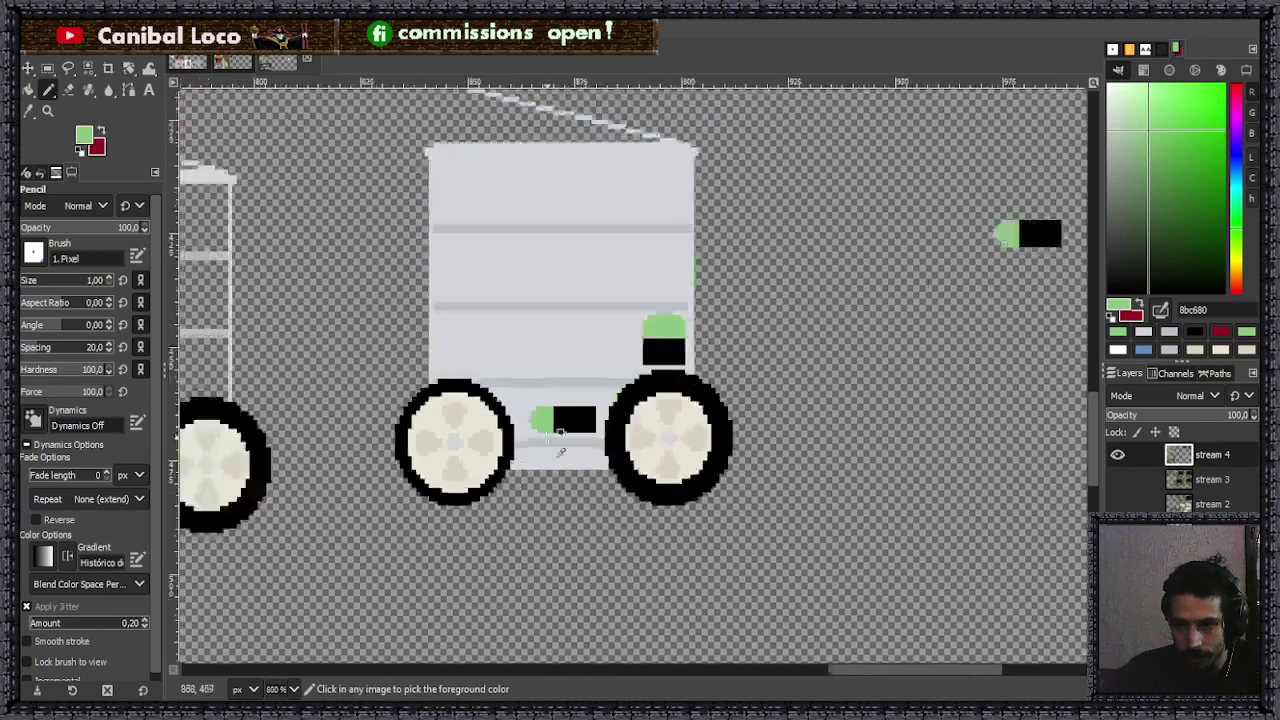
{"action": "scroll", "coordinate": [540, 425], "scroll_direction": "up", "scroll_amount": 1}
{"action": "scroll", "coordinate": [563, 414], "scroll_direction": "down", "scroll_amount": 3}
{"action": "key", "text": "ctrl+s"}
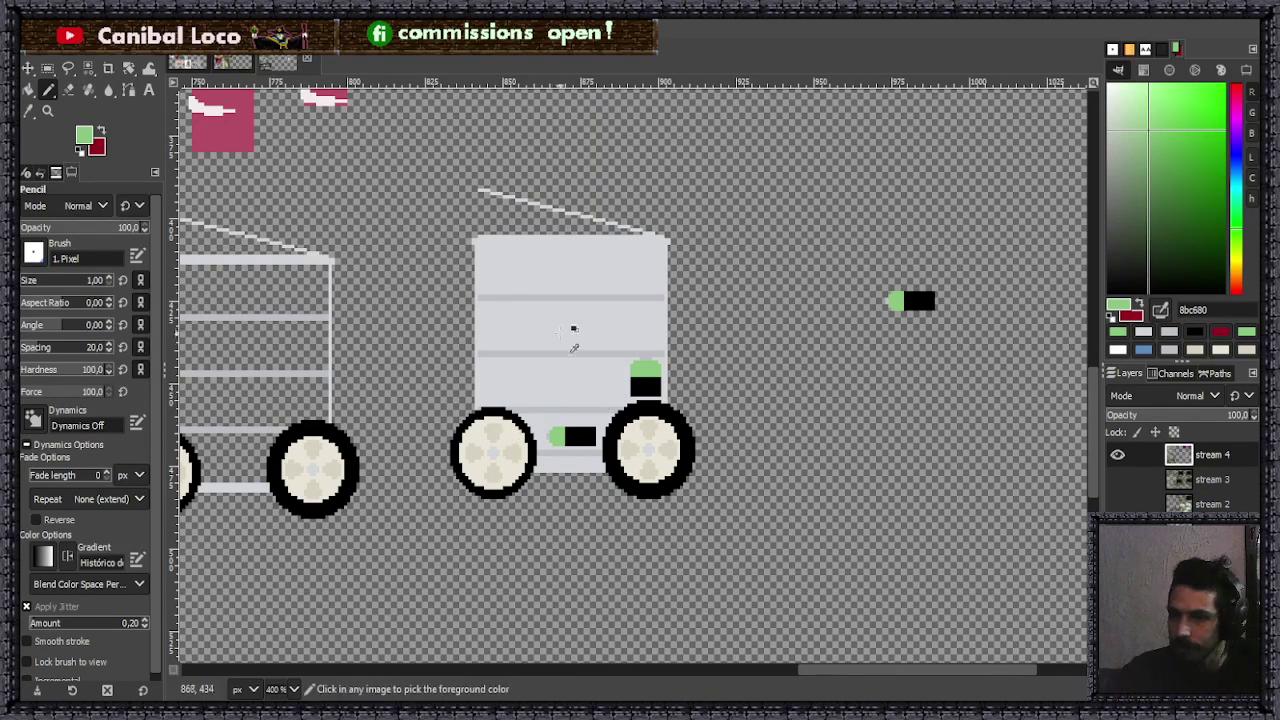
- Fill the two-pixel bar between the wheels with the darker grey a1a5a9
{"action": "scroll", "coordinate": [563, 404], "scroll_direction": "up", "scroll_amount": 3}
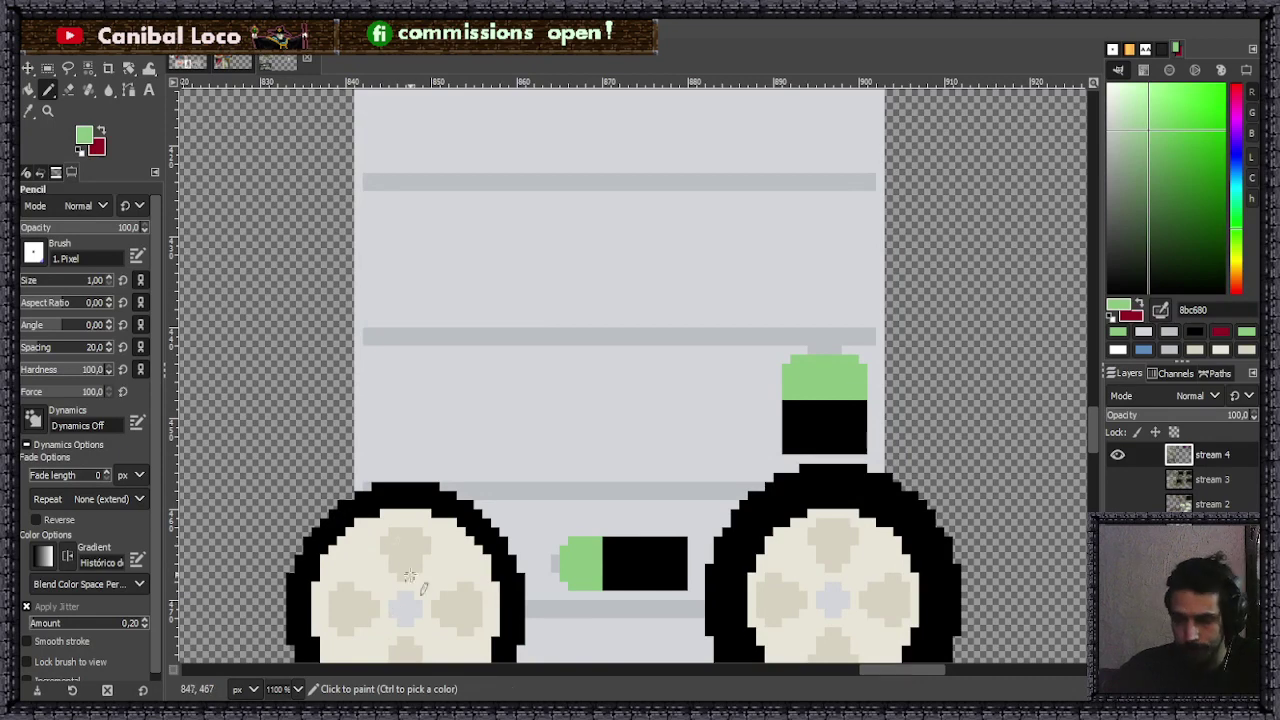
{"action": "scroll", "coordinate": [410, 568], "scroll_direction": "down", "scroll_amount": 5}
{"action": "scroll", "coordinate": [591, 560], "scroll_direction": "up", "scroll_amount": 7}
{"action": "scroll", "coordinate": [556, 597], "scroll_direction": "up", "scroll_amount": 1}
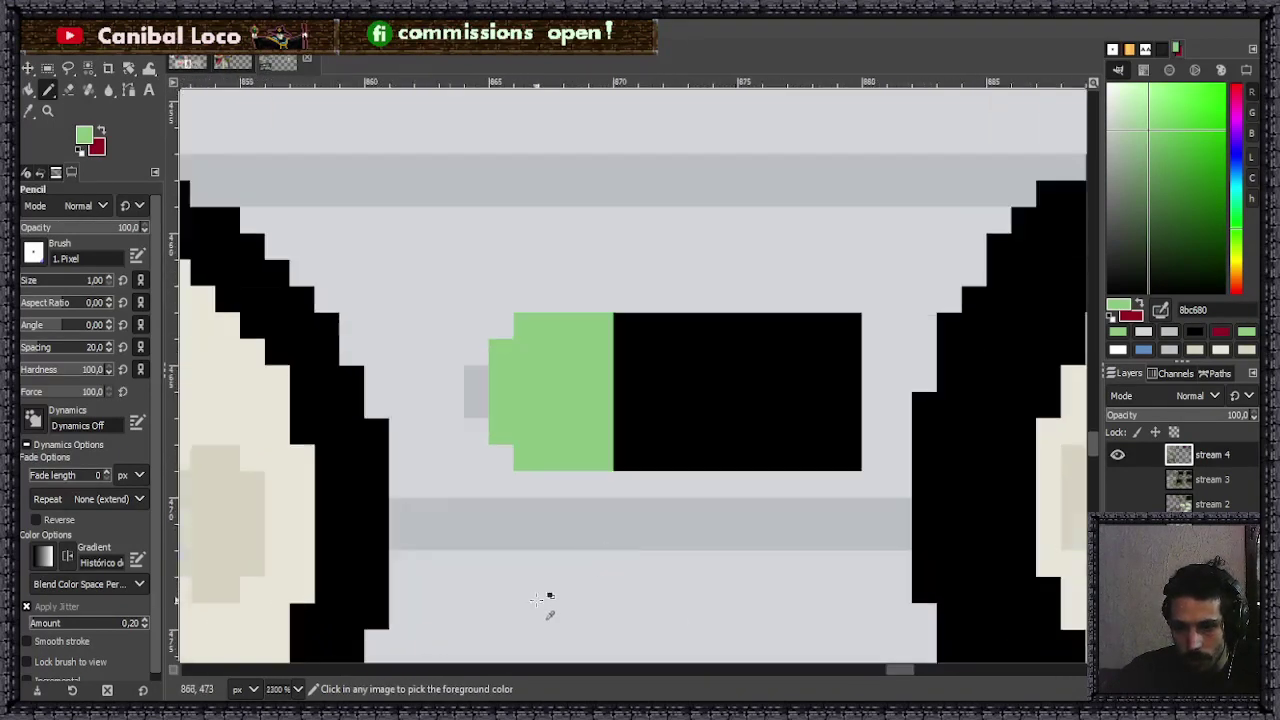
{"action": "left_click", "coordinate": [600, 517], "text": "ctrl"}
{"action": "left_click_drag", "start_coordinate": [1112, 150], "coordinate": [1112, 154]}
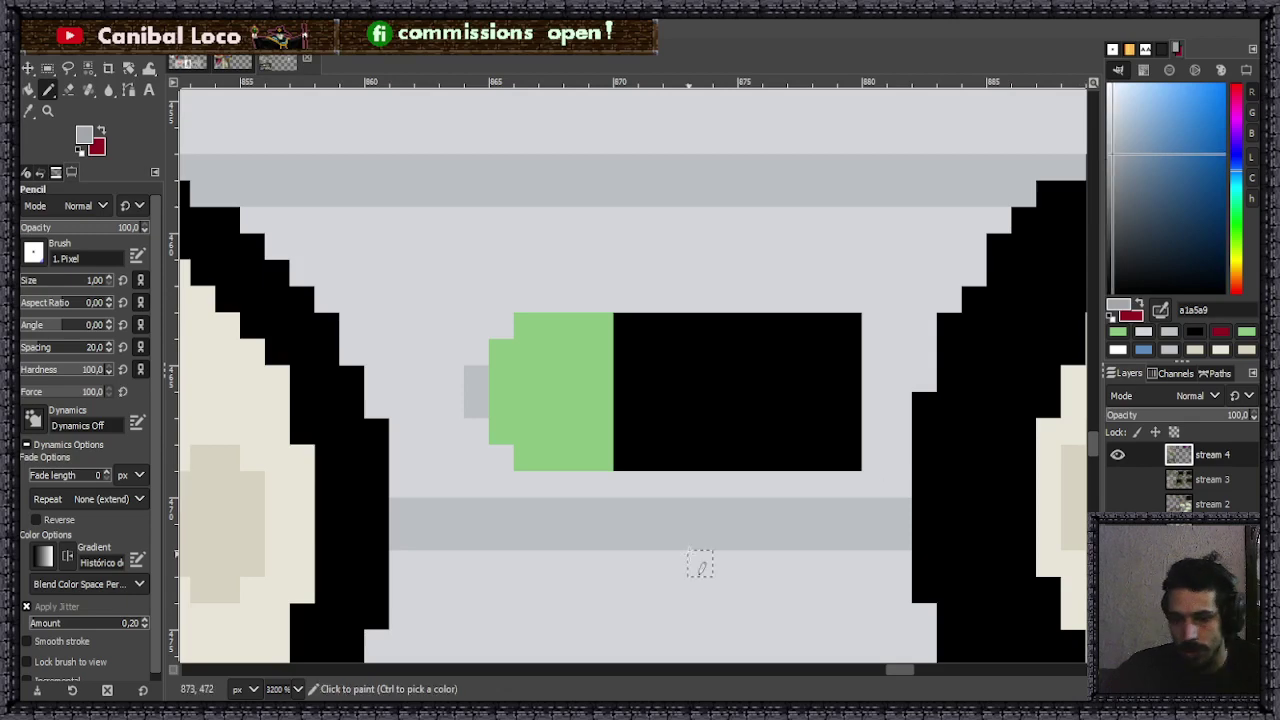
{"action": "key", "text": "shift+b"}
{"action": "left_click", "coordinate": [543, 540]}
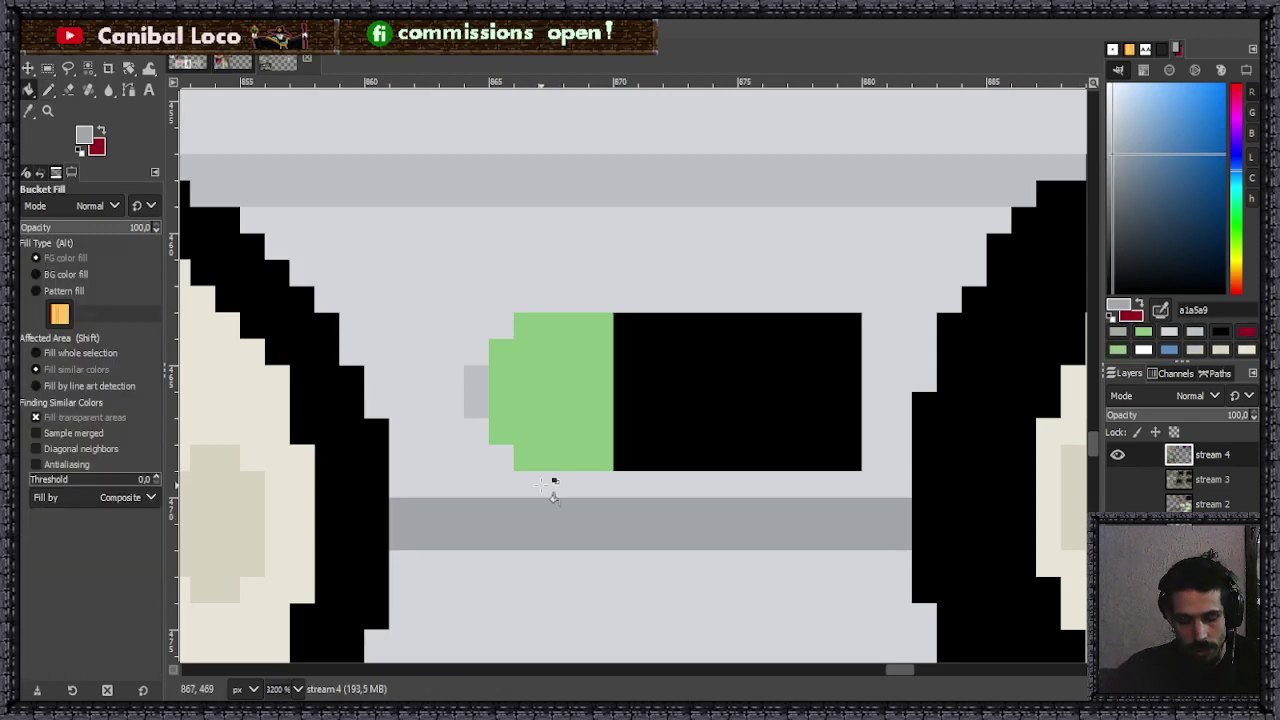
- Draw a b1bdc9 row above the axle bar with stepped corners against both wheels, above and below the bar, and save the image
{"action": "key", "text": "n"}
{"action": "scroll", "coordinate": [663, 529], "scroll_direction": "down", "scroll_amount": 3}
{"action": "scroll", "coordinate": [663, 463], "scroll_direction": "up", "scroll_amount": 2}
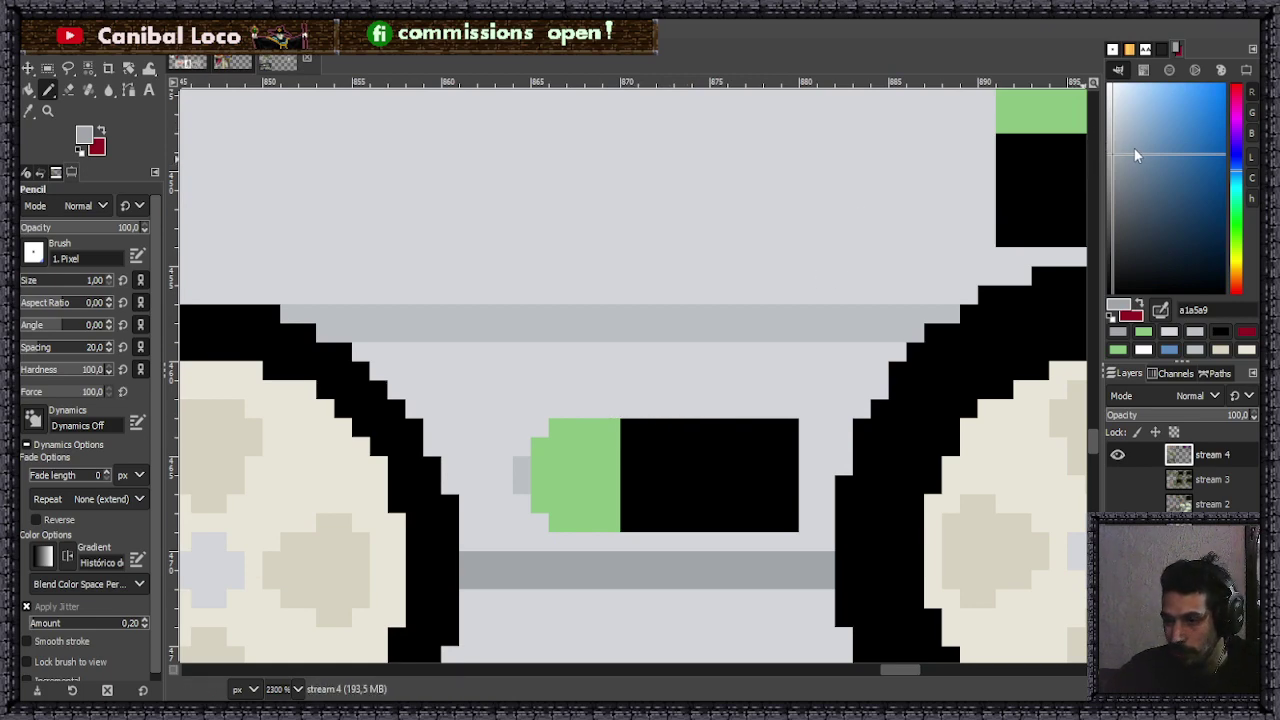
{"action": "left_click_drag", "start_coordinate": [1127, 131], "coordinate": [1121, 128]}
{"action": "mouse_move", "coordinate": [462, 543]}
{"action": "left_mouse_down"}
{"action": "mouse_move", "coordinate": [825, 543]}
{"action": "mouse_move", "coordinate": [825, 503]}
{"action": "mouse_move", "coordinate": [825, 523]}
{"action": "mouse_move", "coordinate": [790, 543]}
{"action": "left_mouse_up"}
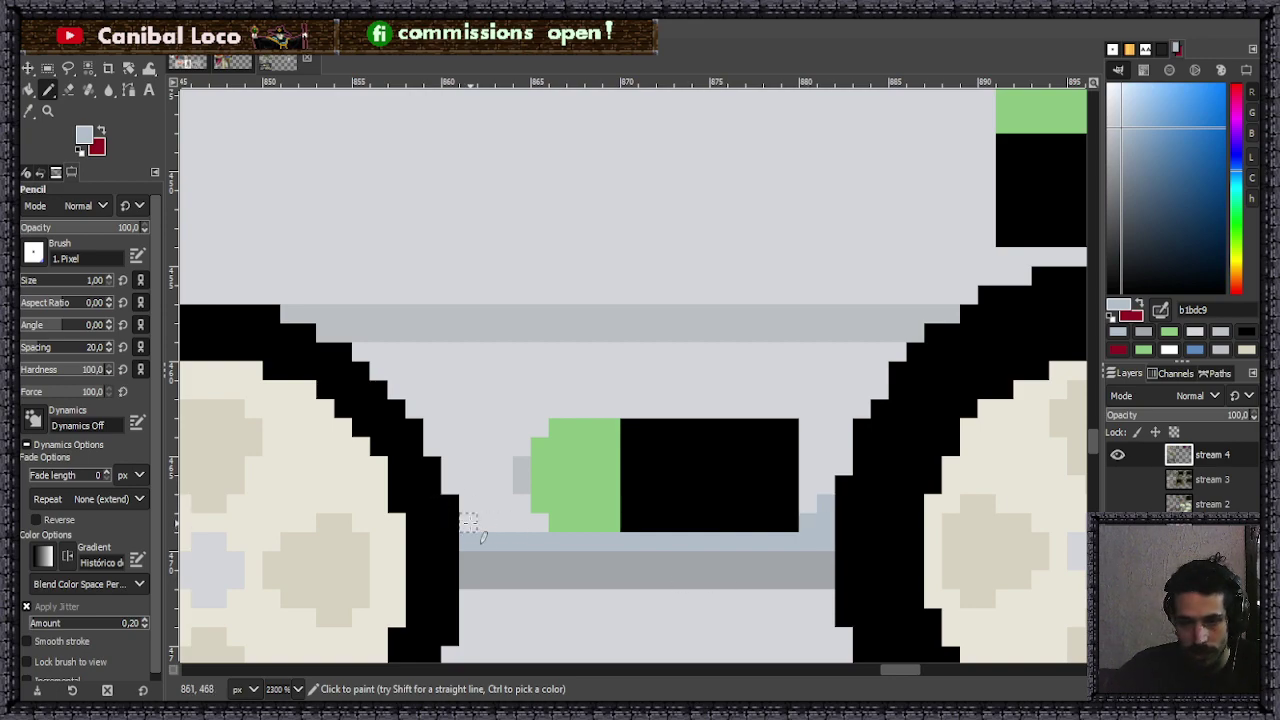
{"action": "scroll", "coordinate": [468, 508], "scroll_direction": "down", "scroll_amount": 6, "text": "ctrl"}
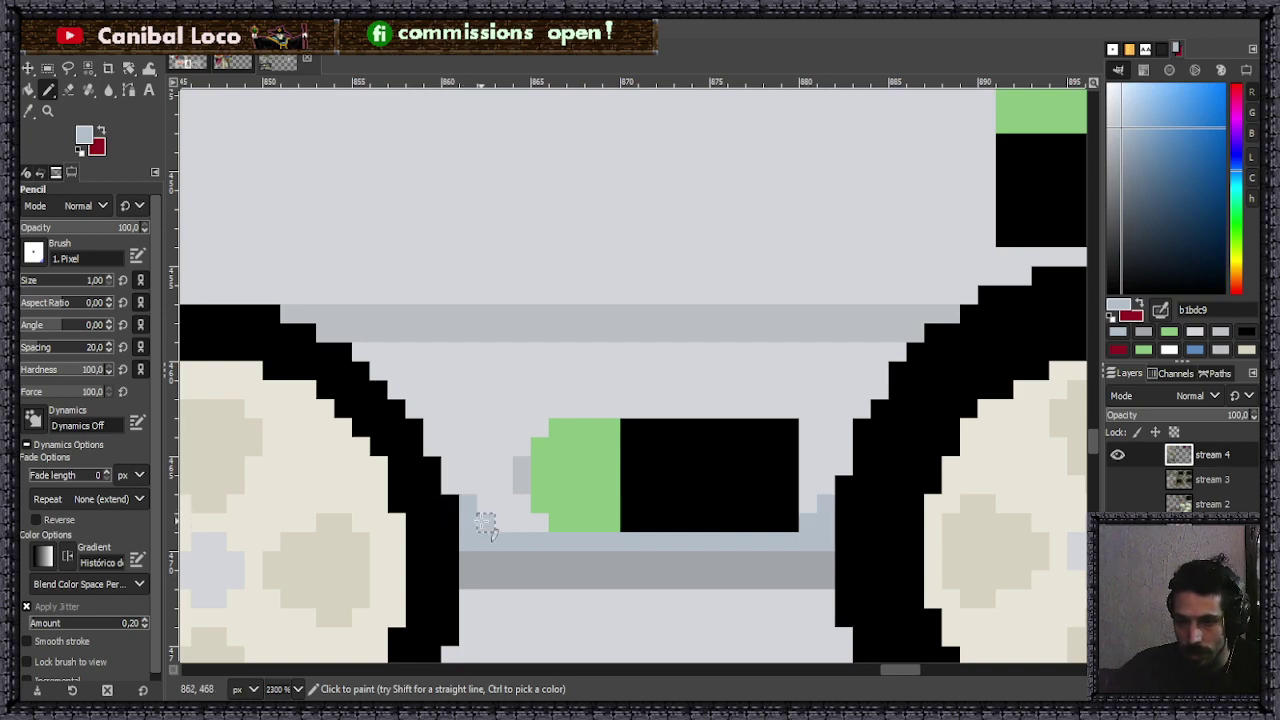
{"action": "scroll", "coordinate": [600, 497], "scroll_direction": "up", "scroll_amount": 5, "text": "ctrl"}
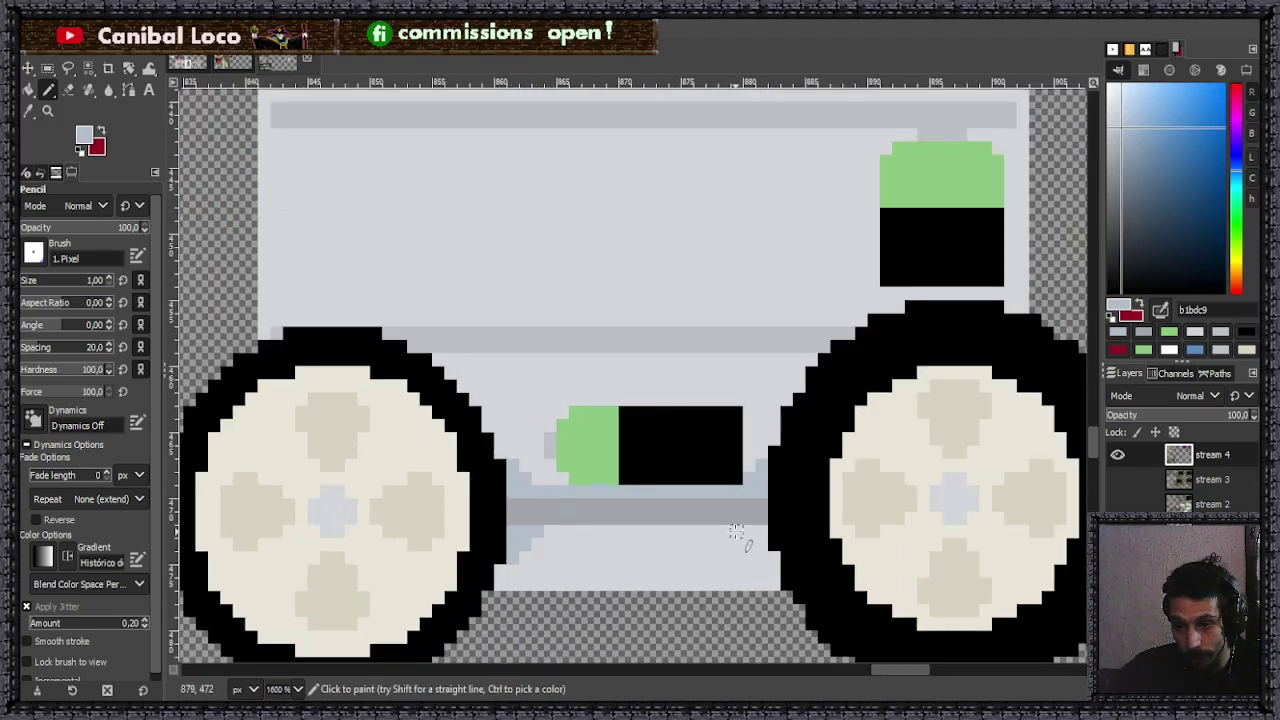
{"action": "left_click", "coordinate": [756, 548]}
{"action": "scroll", "coordinate": [747, 582], "scroll_direction": "down", "scroll_amount": 4}
{"action": "scroll", "coordinate": [652, 552], "scroll_direction": "up", "scroll_amount": 2}
{"action": "key", "text": "ctrl+s"}
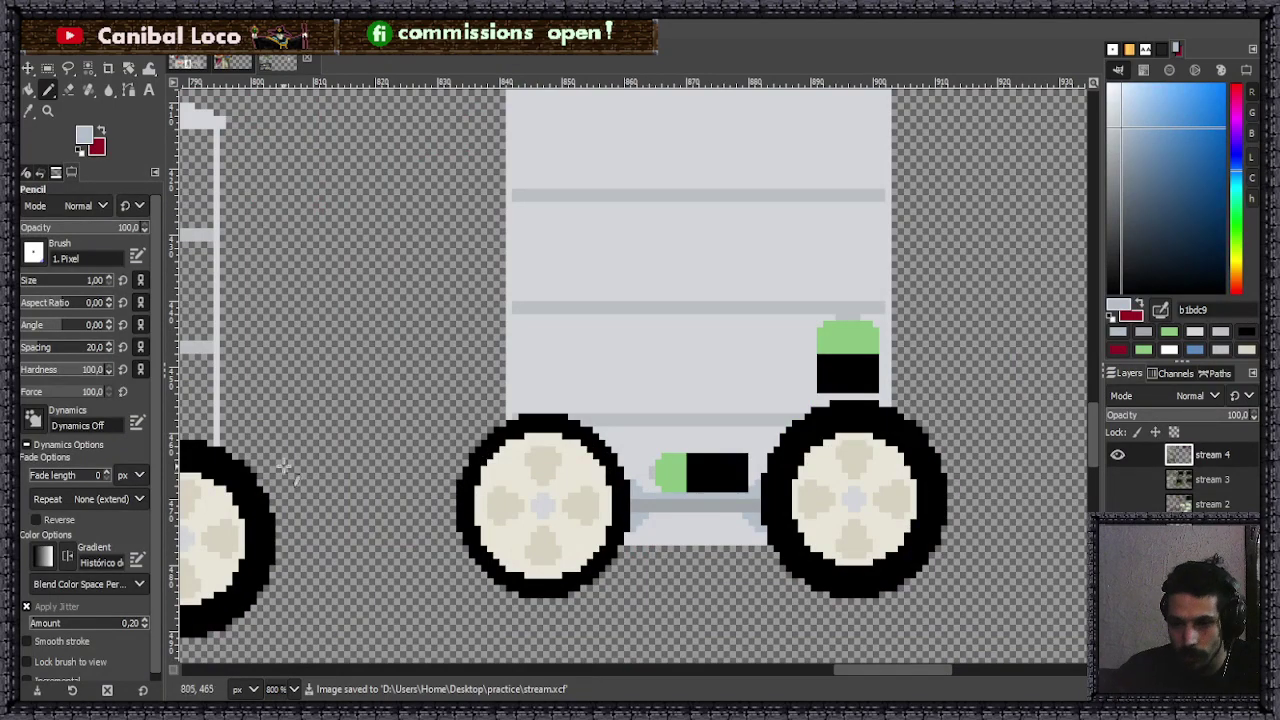
- Set the drawing colour to black 000000 and look over the car and the spare batteries beside it
{"action": "scroll", "coordinate": [740, 414], "scroll_direction": "up", "scroll_amount": 2}
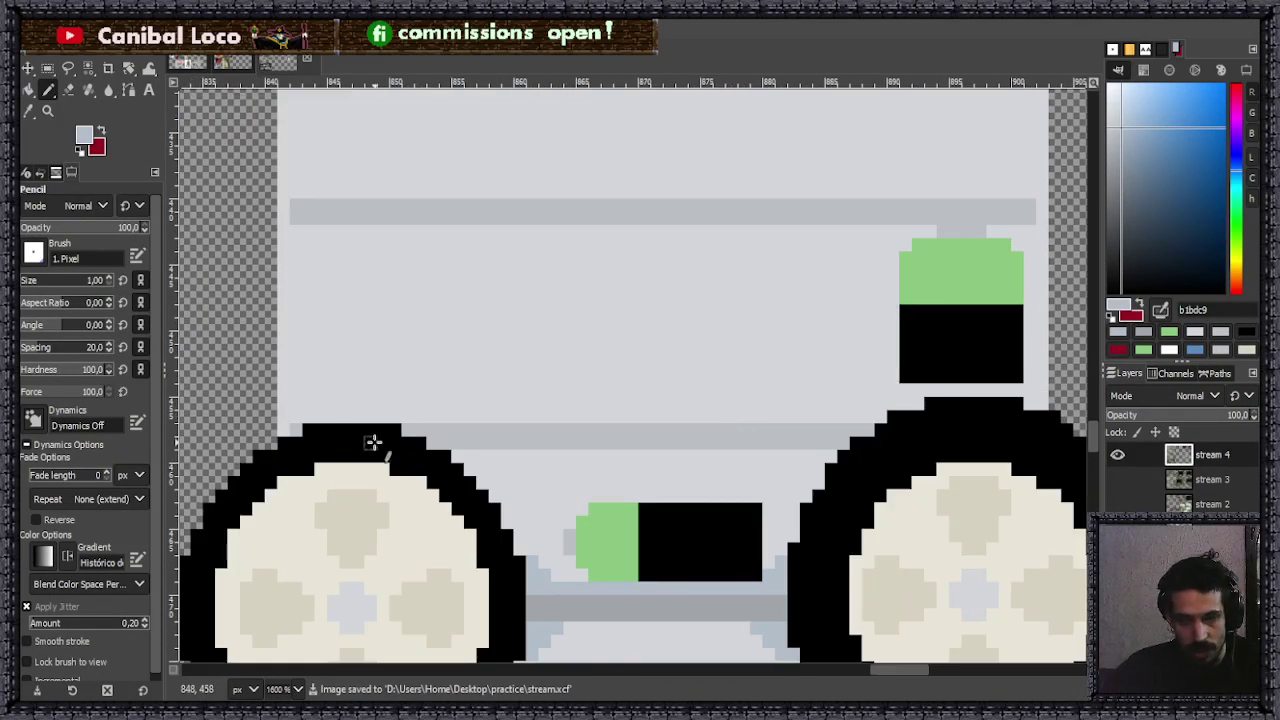
{"action": "scroll", "coordinate": [572, 392], "scroll_direction": "down", "scroll_amount": 1}
{"action": "scroll", "coordinate": [572, 392], "scroll_direction": "down", "scroll_amount": 2}
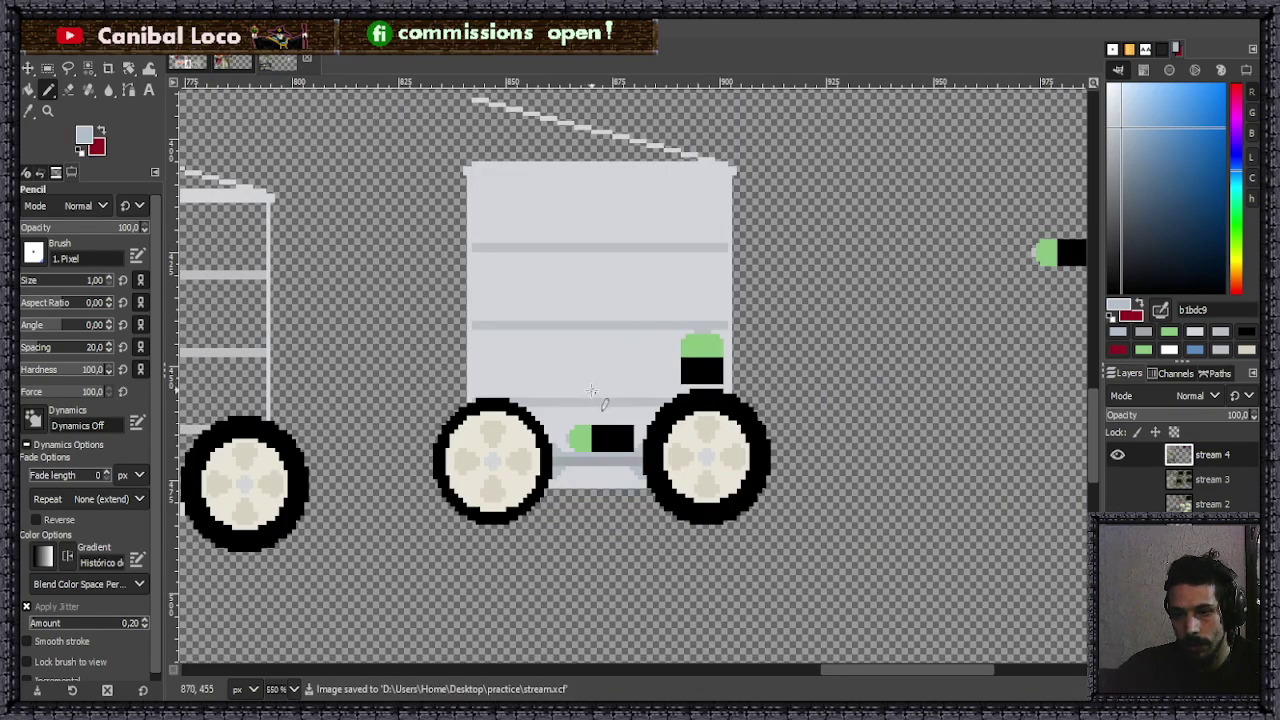
{"action": "scroll", "coordinate": [633, 413], "scroll_direction": "up", "scroll_amount": 2}
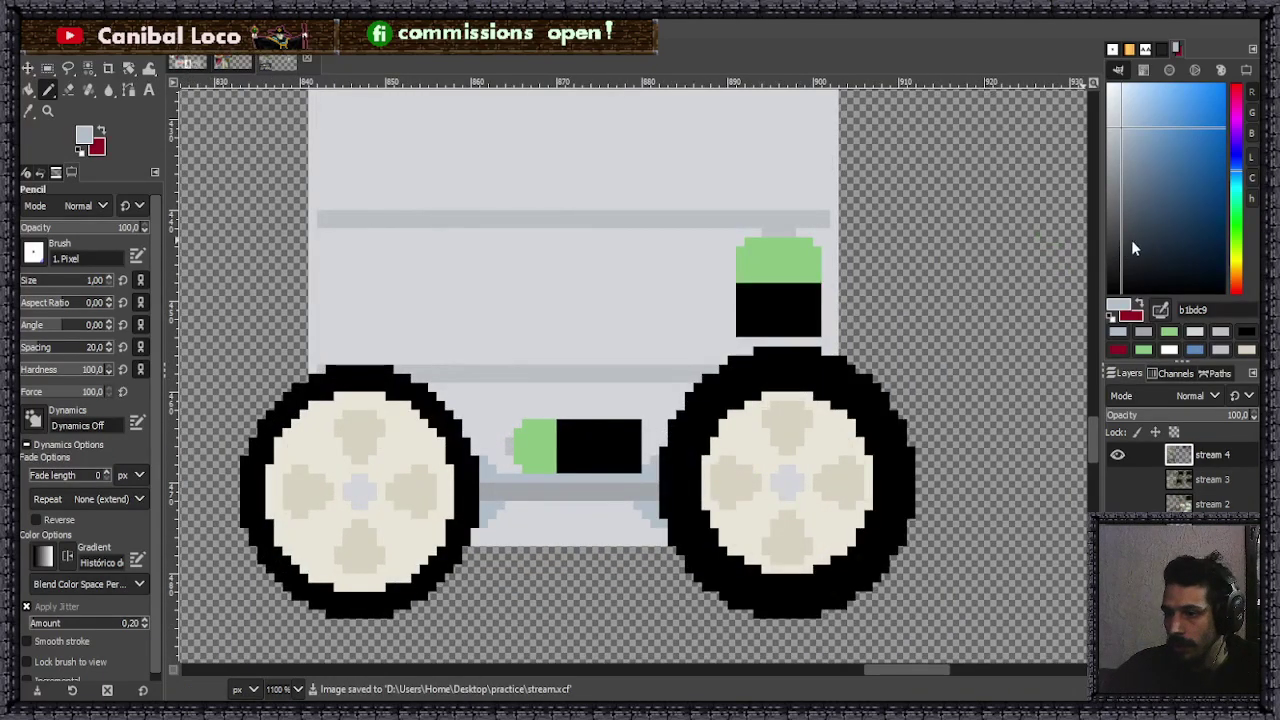
{"action": "left_click", "coordinate": [1246, 332]}
{"action": "scroll", "coordinate": [414, 416], "scroll_direction": "down", "scroll_amount": 3}
{"action": "scroll", "coordinate": [537, 335], "scroll_direction": "up", "scroll_amount": 2}
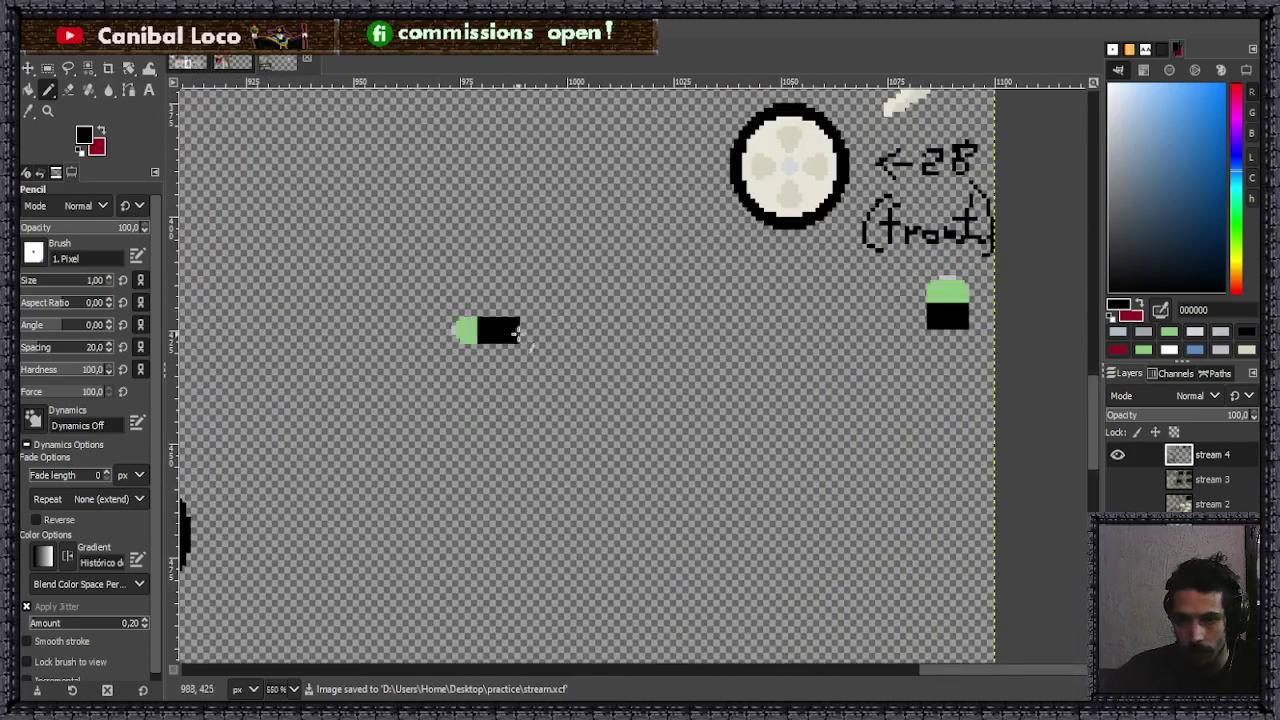
- Check the blue coffee-can sketch and the red buggy photo in the reference image, and return to the car's battery area
{"action": "left_click", "coordinate": [224, 62]}
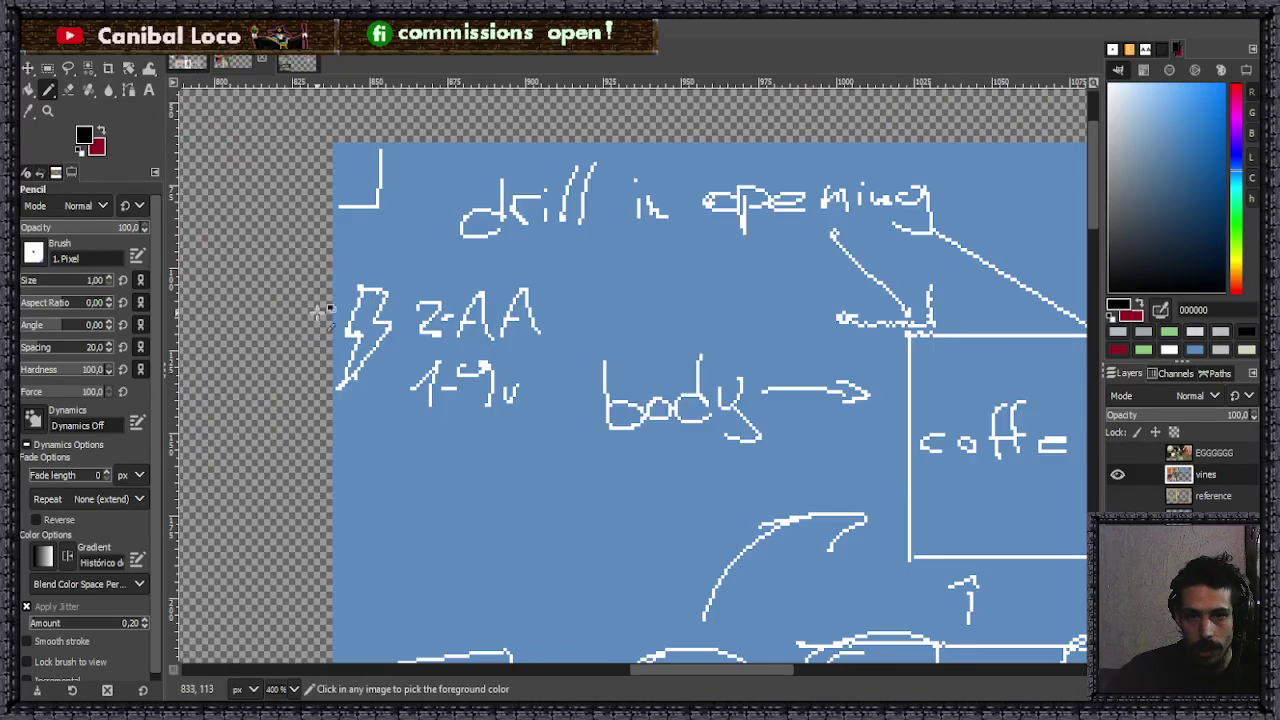
{"action": "scroll", "coordinate": [310, 283], "scroll_direction": "down", "scroll_amount": 4}
{"action": "scroll", "coordinate": [340, 278], "scroll_direction": "up", "scroll_amount": 6}
{"action": "scroll", "coordinate": [355, 273], "scroll_direction": "down", "scroll_amount": 3}
{"action": "scroll", "coordinate": [343, 293], "scroll_direction": "up", "scroll_amount": 3}
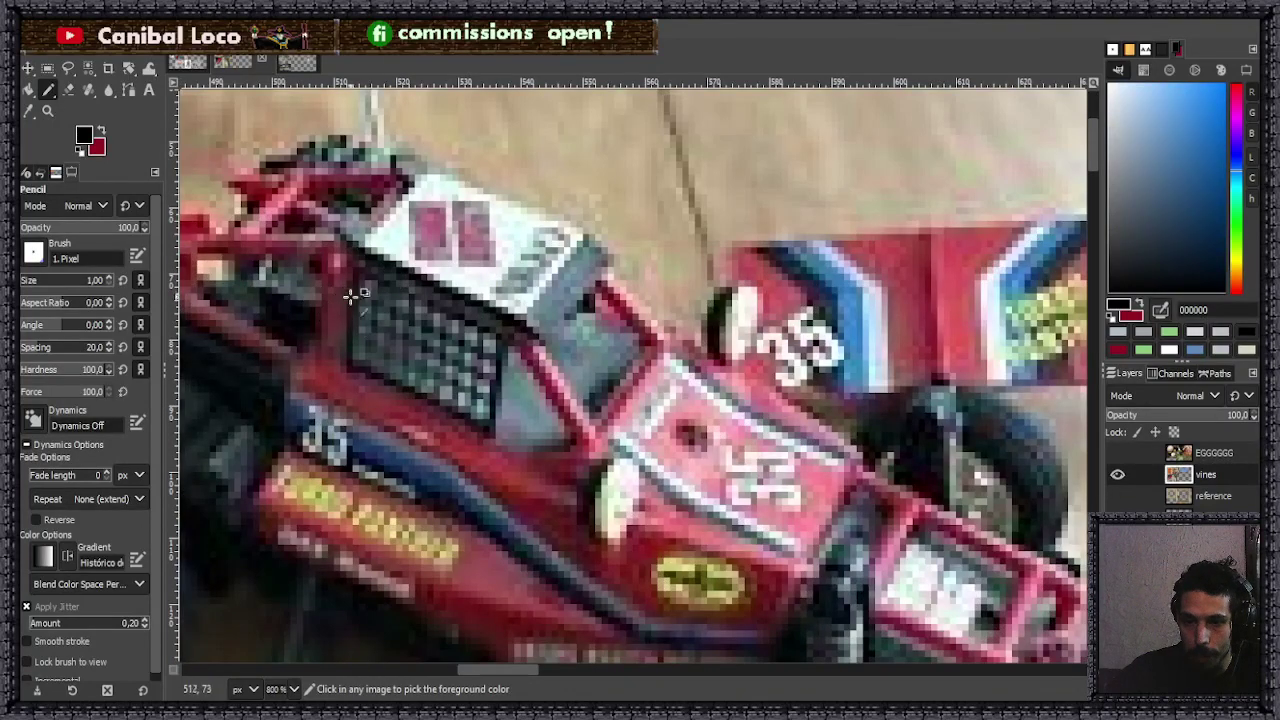
{"action": "scroll", "coordinate": [343, 293], "scroll_direction": "down", "scroll_amount": 7}
{"action": "scroll", "coordinate": [510, 345], "scroll_direction": "up", "scroll_amount": 3}
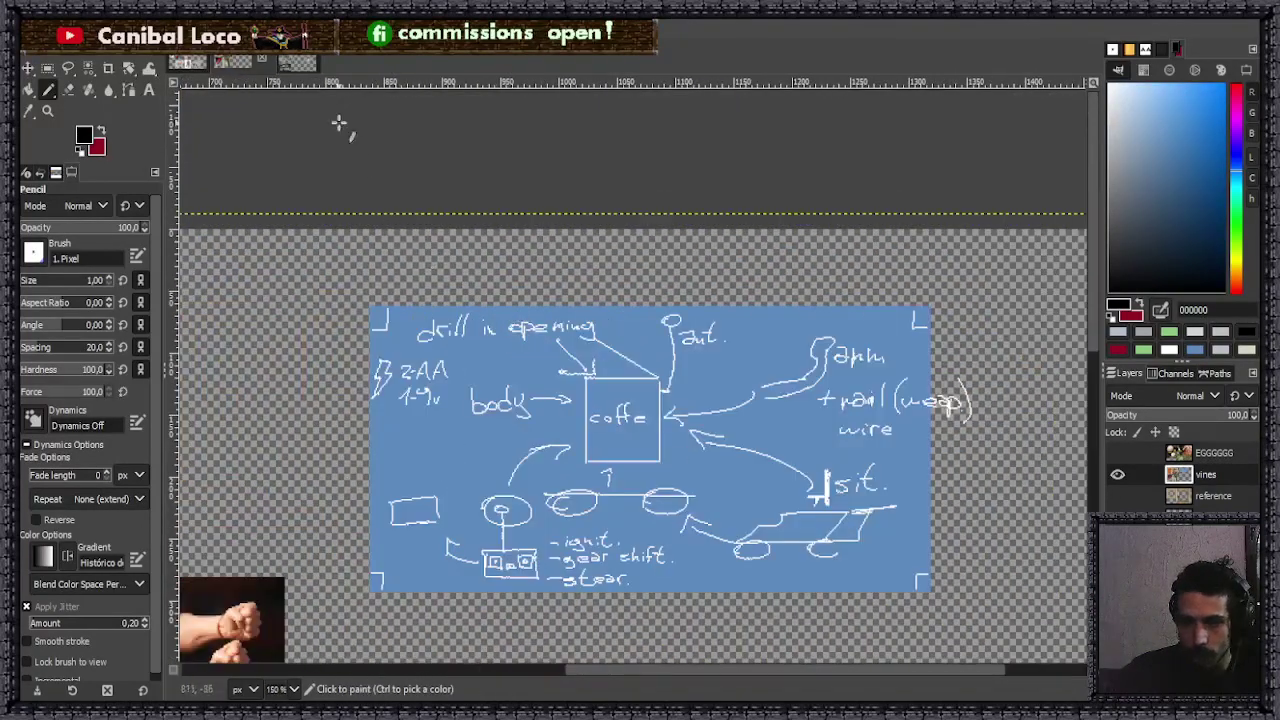
{"action": "left_click", "coordinate": [294, 64]}
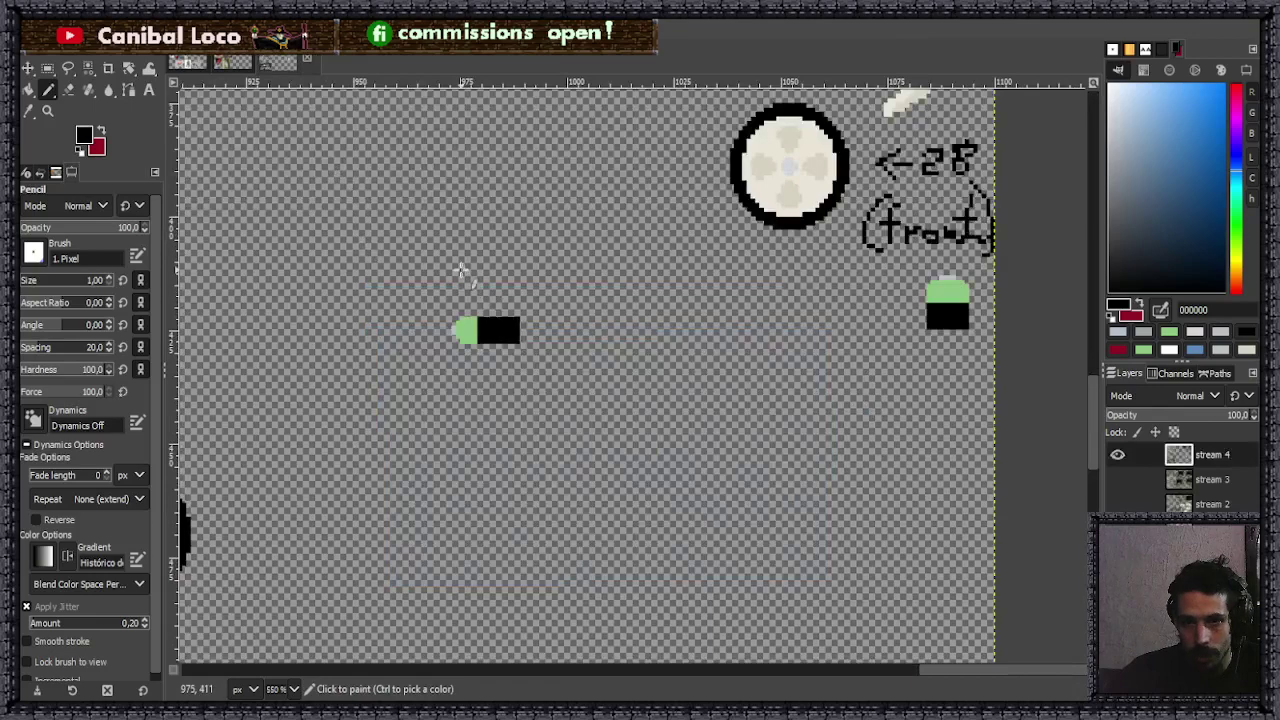
{"action": "scroll", "coordinate": [377, 280], "scroll_direction": "down", "scroll_amount": 3}
{"action": "scroll", "coordinate": [300, 340], "scroll_direction": "up", "scroll_amount": 3}
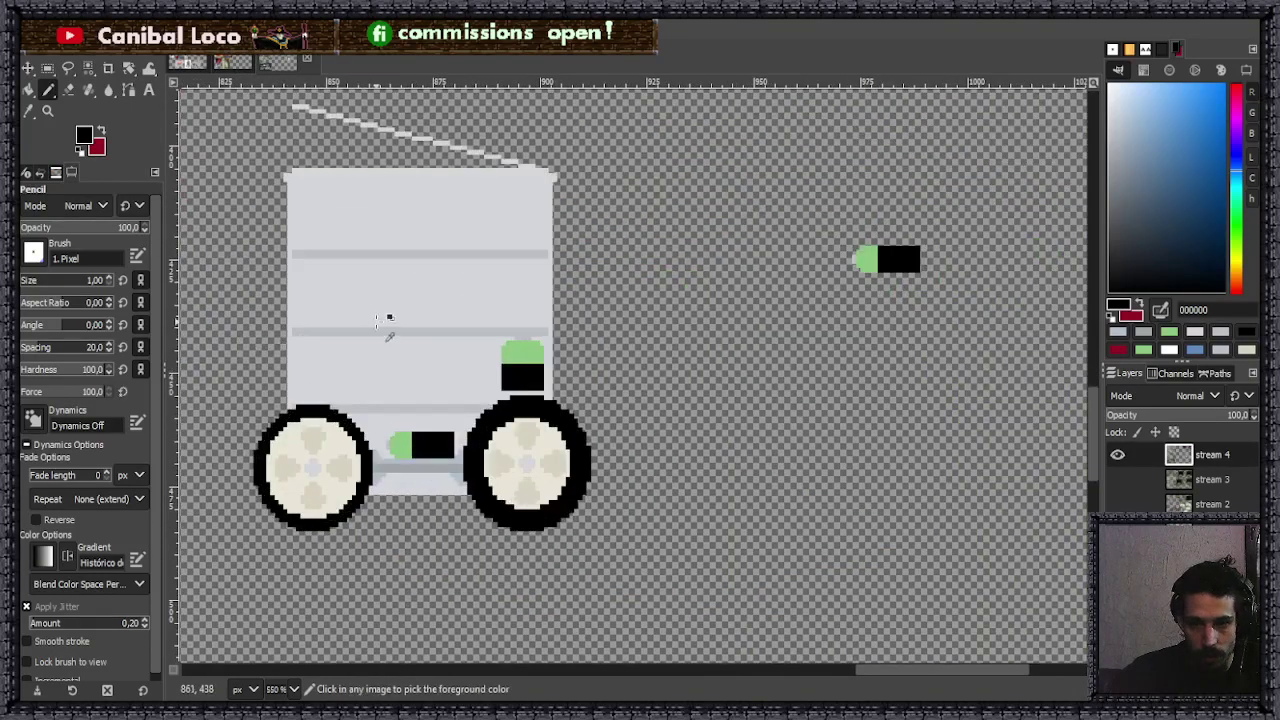
{"action": "scroll", "coordinate": [372, 320], "scroll_direction": "up", "scroll_amount": 2}
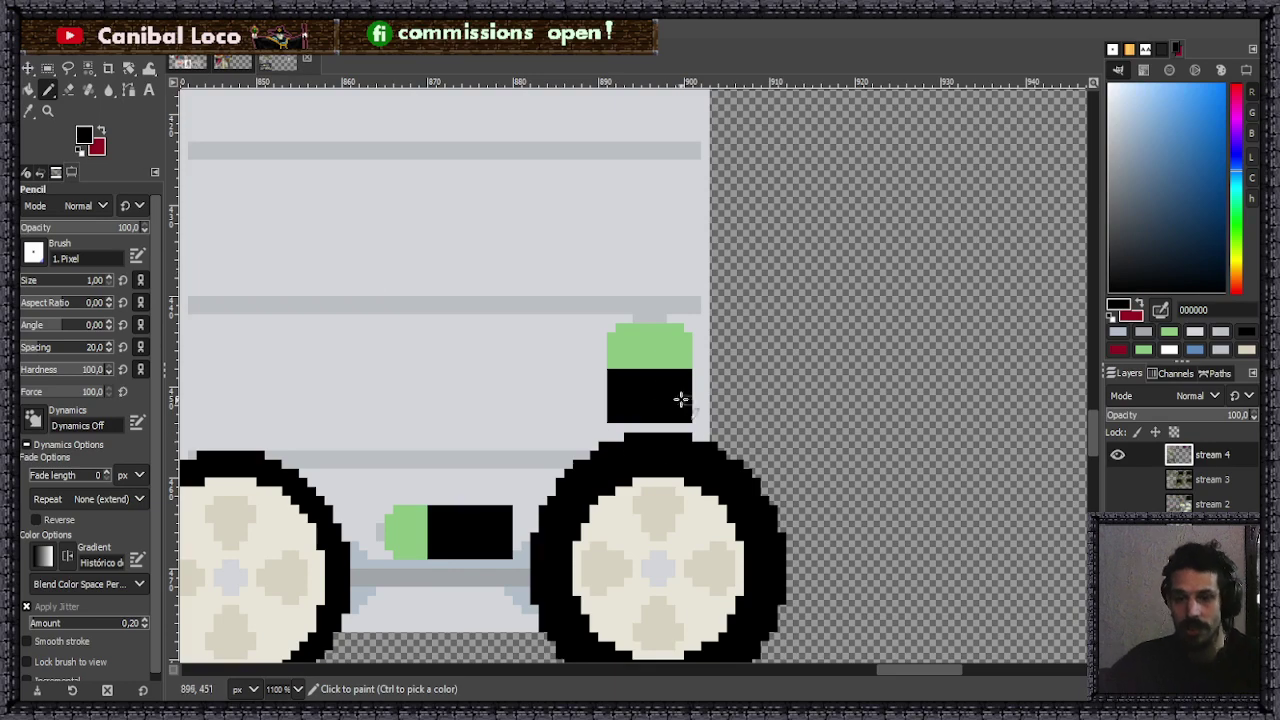
- Cut the spare horizontal battery out of the empty area and paste it beside the upright spare battery under the spare wheels
{"action": "scroll", "coordinate": [610, 368], "scroll_direction": "down", "scroll_amount": 3}
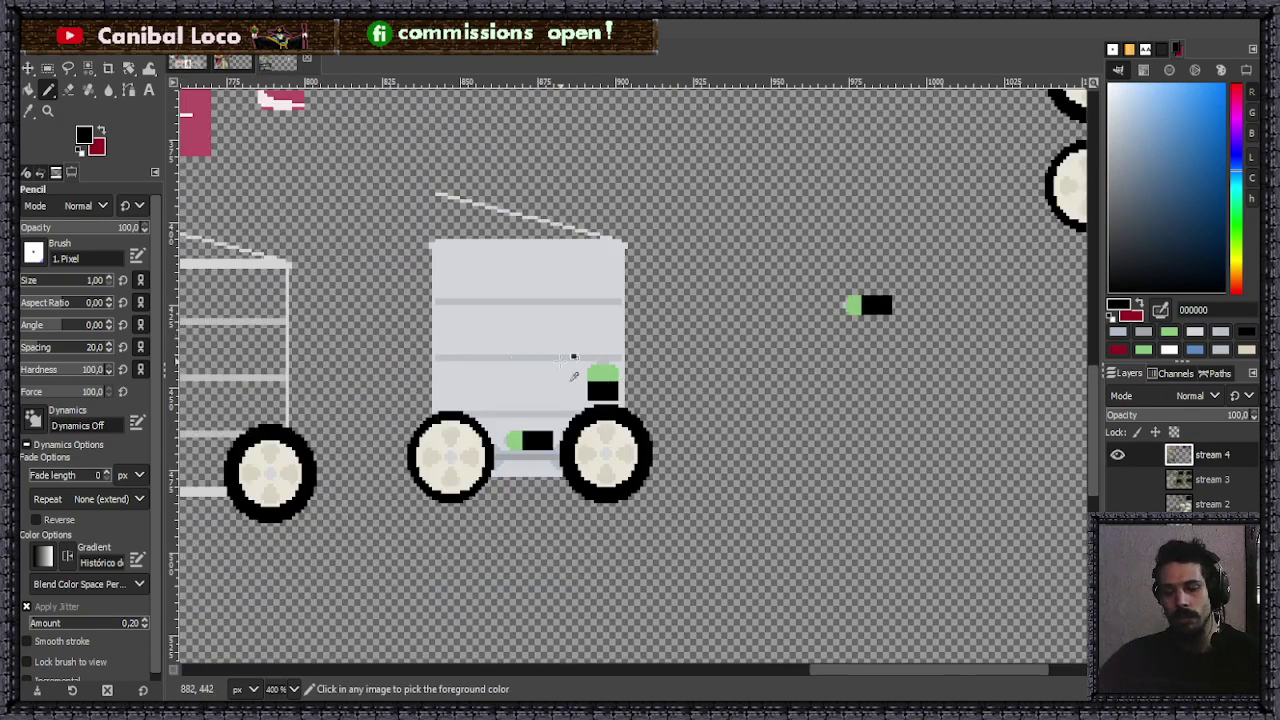
{"action": "scroll", "coordinate": [552, 362], "scroll_direction": "up", "scroll_amount": 3}
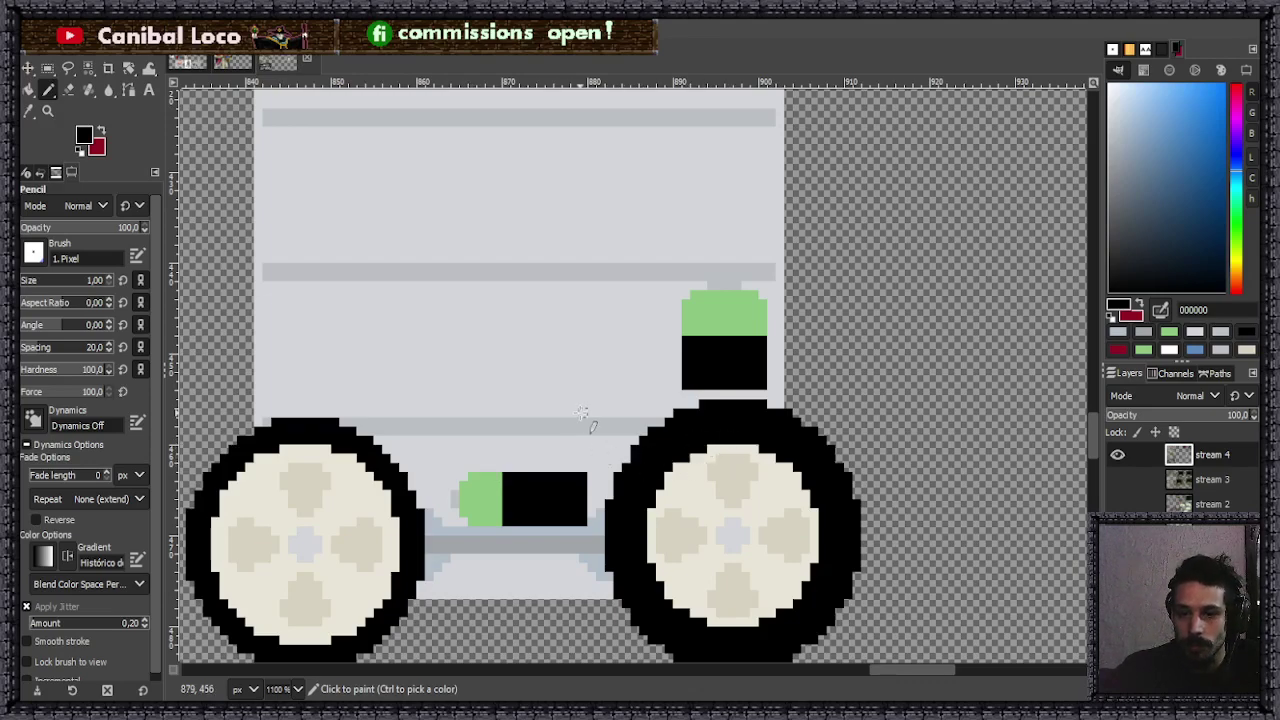
{"action": "scroll", "coordinate": [583, 441], "scroll_direction": "down", "scroll_amount": 3}
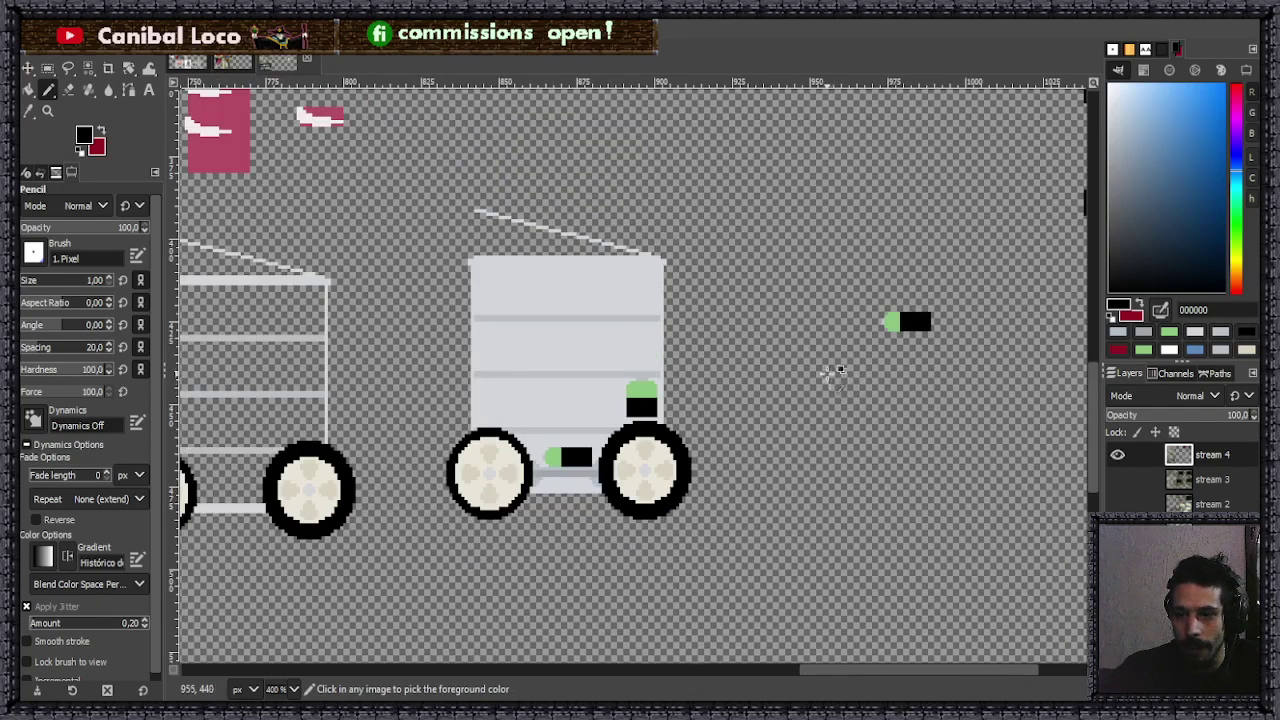
{"action": "scroll", "coordinate": [829, 380], "scroll_direction": "down", "scroll_amount": 1}
{"action": "scroll", "coordinate": [875, 318], "scroll_direction": "up", "scroll_amount": 1}
{"action": "key", "text": "r"}
{"action": "mouse_move", "coordinate": [723, 296]}
{"action": "left_mouse_down"}
{"action": "mouse_move", "coordinate": [808, 346]}
{"action": "mouse_move", "coordinate": [1092, 347]}
{"action": "mouse_move", "coordinate": [1010, 310]}
{"action": "left_mouse_up"}
{"action": "key", "text": "ctrl+x"}
{"action": "key", "text": "ctrl+v"}
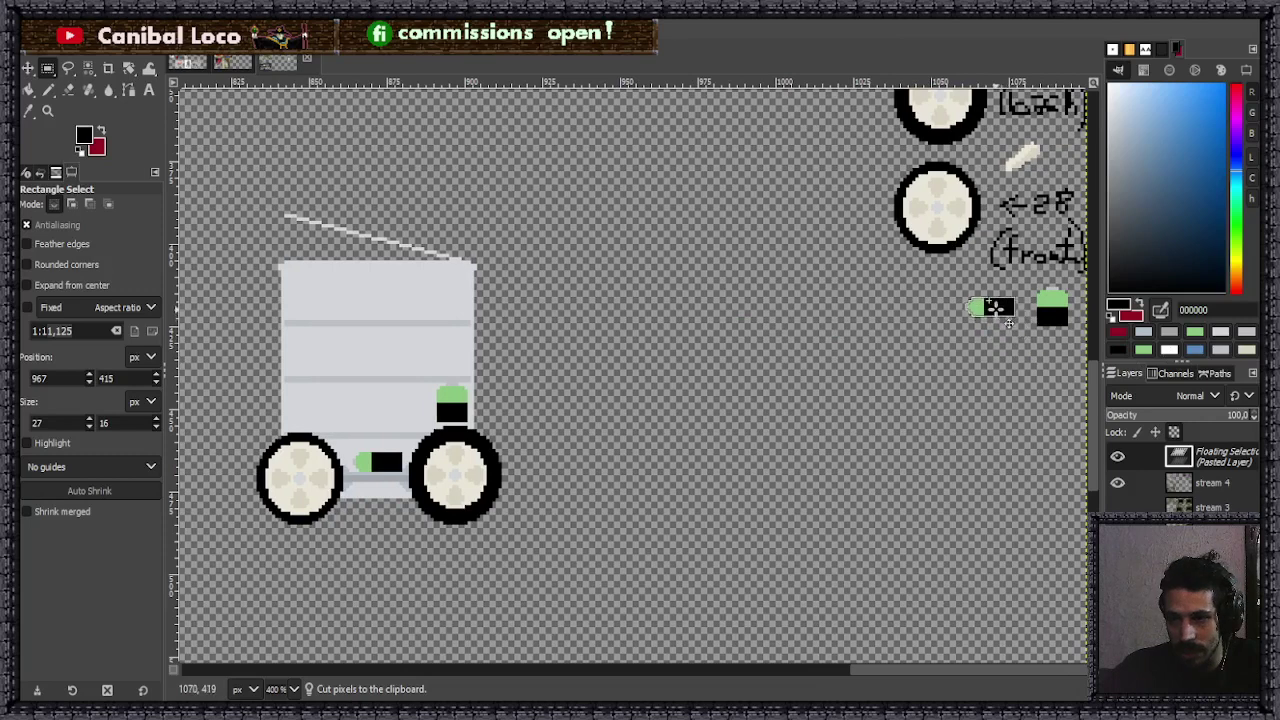
{"action": "left_click", "coordinate": [920, 365]}
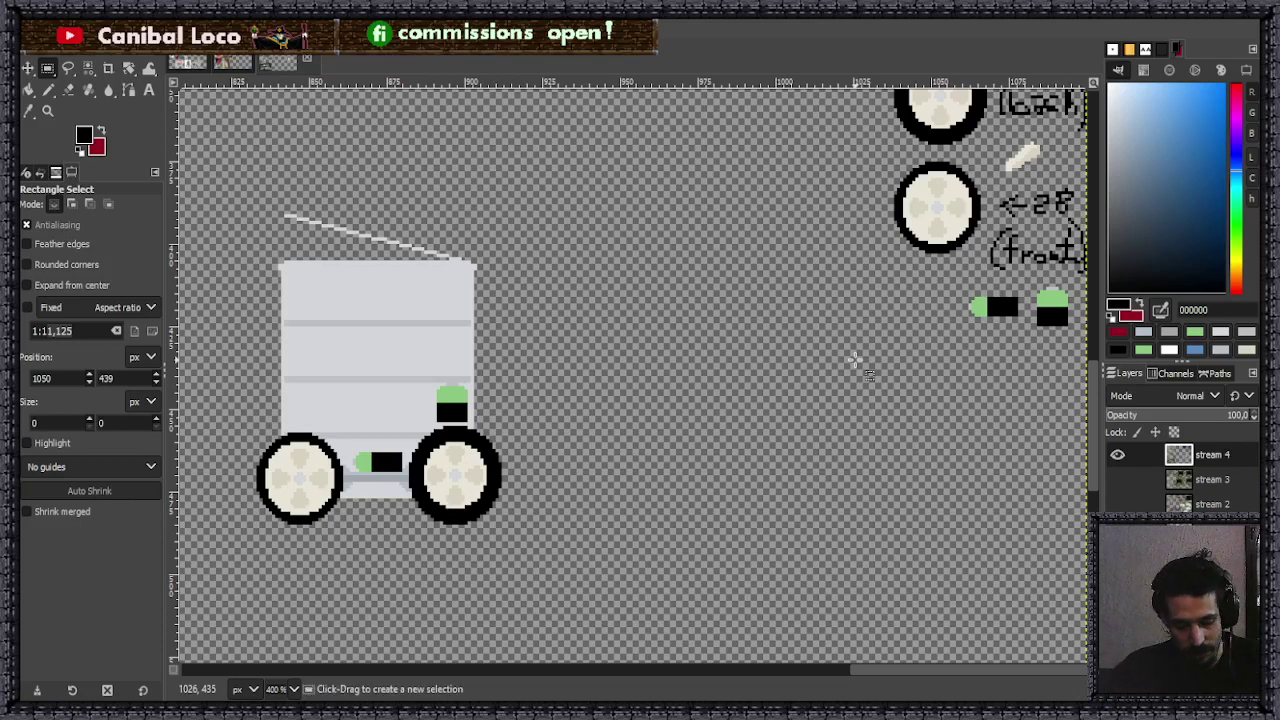
- Switch to the Pencil and mix the beige c7c39e as the drawing colour
{"action": "key", "text": "n"}
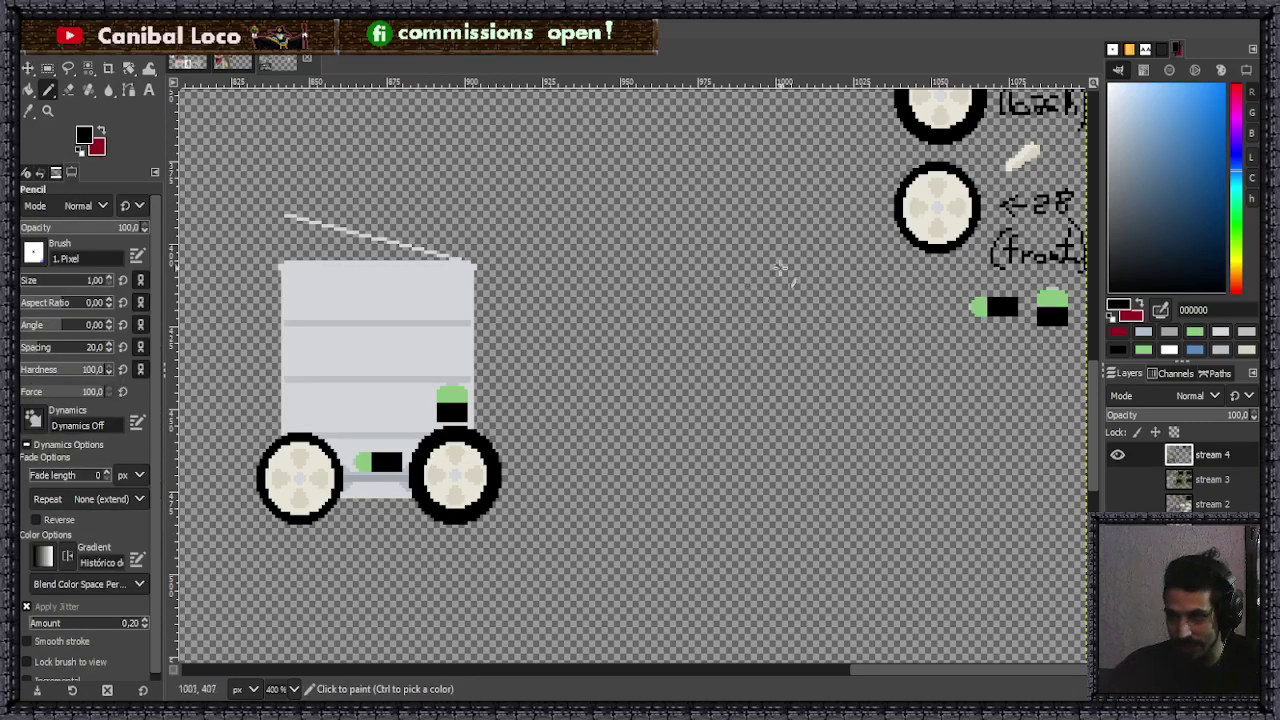
{"action": "left_click", "coordinate": [1238, 268]}
{"action": "left_click_drag", "start_coordinate": [1238, 268], "coordinate": [1238, 264]}
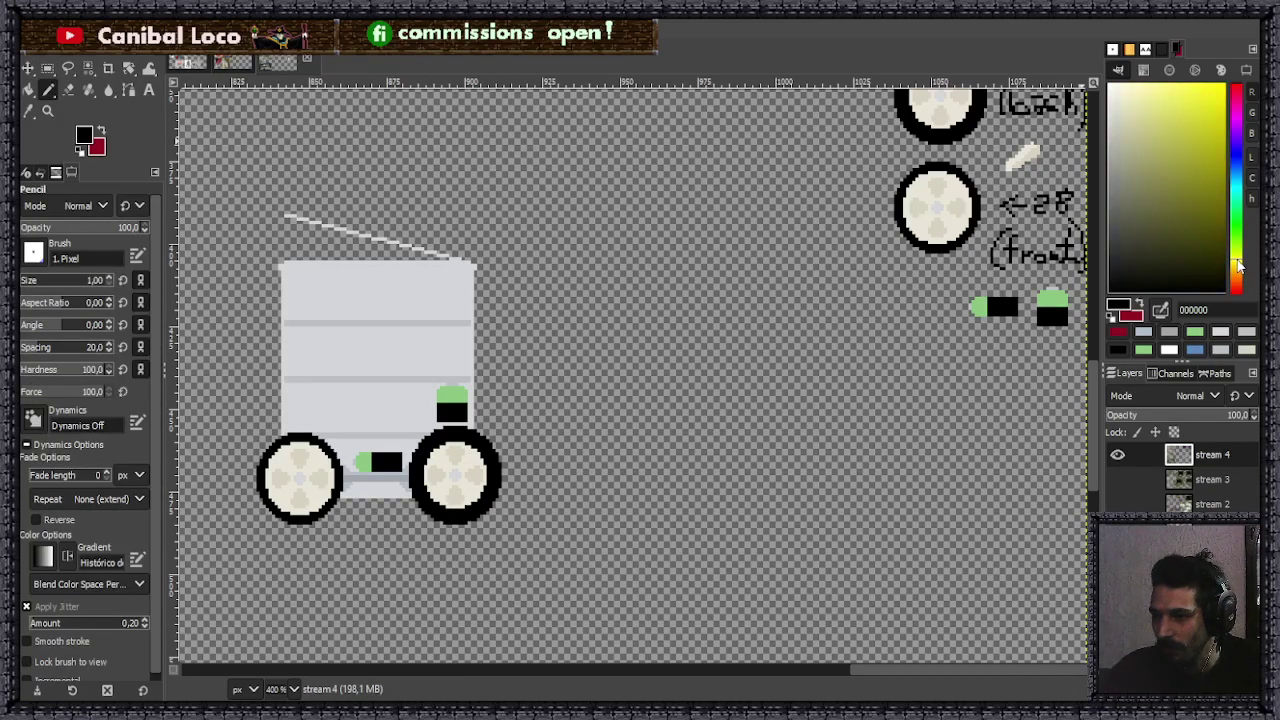
{"action": "left_click_drag", "start_coordinate": [1115, 118], "coordinate": [1125, 118]}
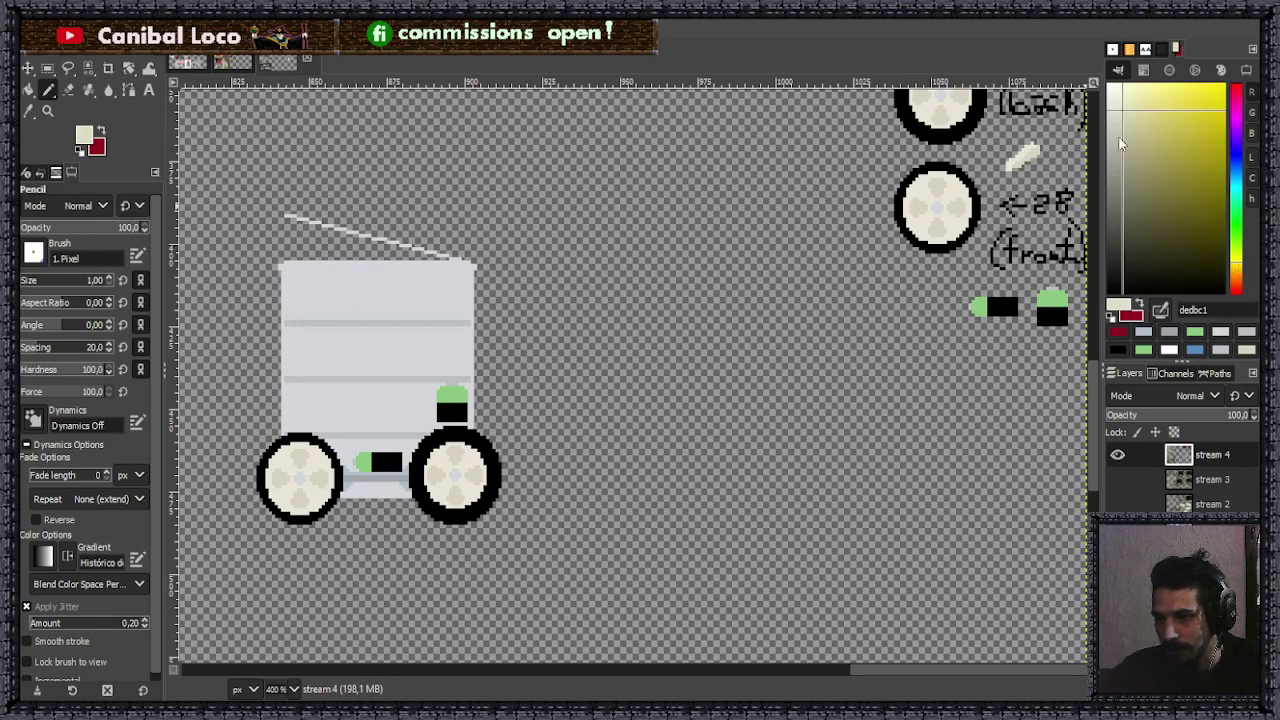
{"action": "left_click_drag", "start_coordinate": [1132, 120], "coordinate": [1131, 129]}
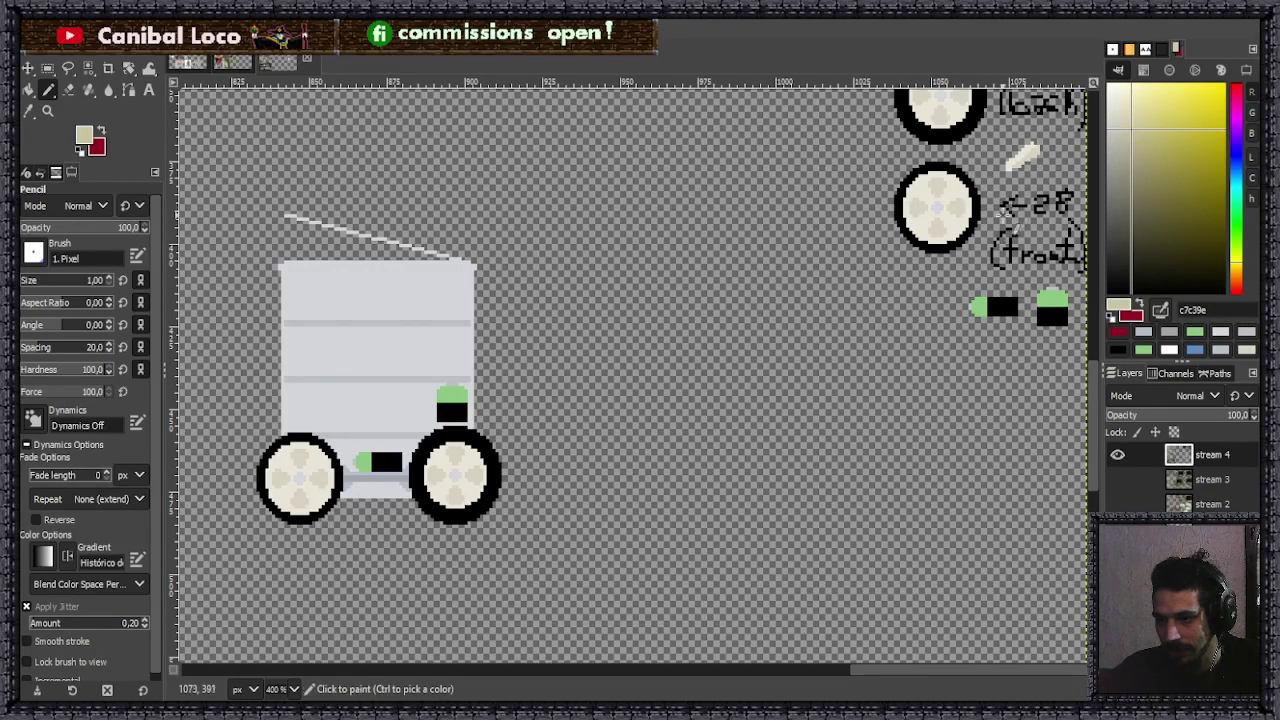
{"action": "scroll", "coordinate": [1010, 205], "scroll_direction": "down", "scroll_amount": 3}
{"action": "scroll", "coordinate": [903, 263], "scroll_direction": "up", "scroll_amount": 2}
{"action": "scroll", "coordinate": [686, 309], "scroll_direction": "up", "scroll_amount": 3}
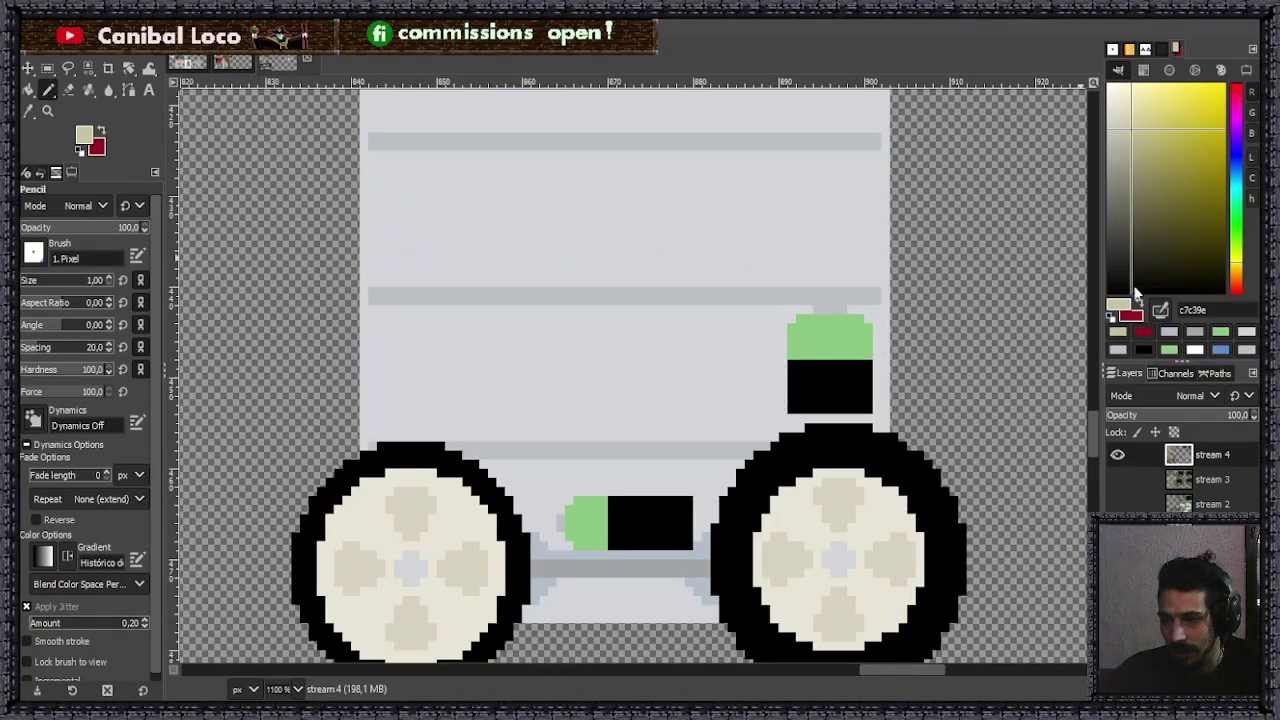
- Lighten the drawing colour to d3ccab and then e1dcc2, testing each with a short stroke above the can's lowest ridge
{"action": "left_click", "coordinate": [1131, 131]}
{"action": "mouse_move", "coordinate": [1128, 129]}
{"action": "left_mouse_down"}
{"action": "mouse_move", "coordinate": [1124, 115]}
{"action": "mouse_move", "coordinate": [1134, 124]}
{"action": "left_mouse_up"}
{"action": "left_click_drag", "start_coordinate": [508, 436], "coordinate": [630, 428]}
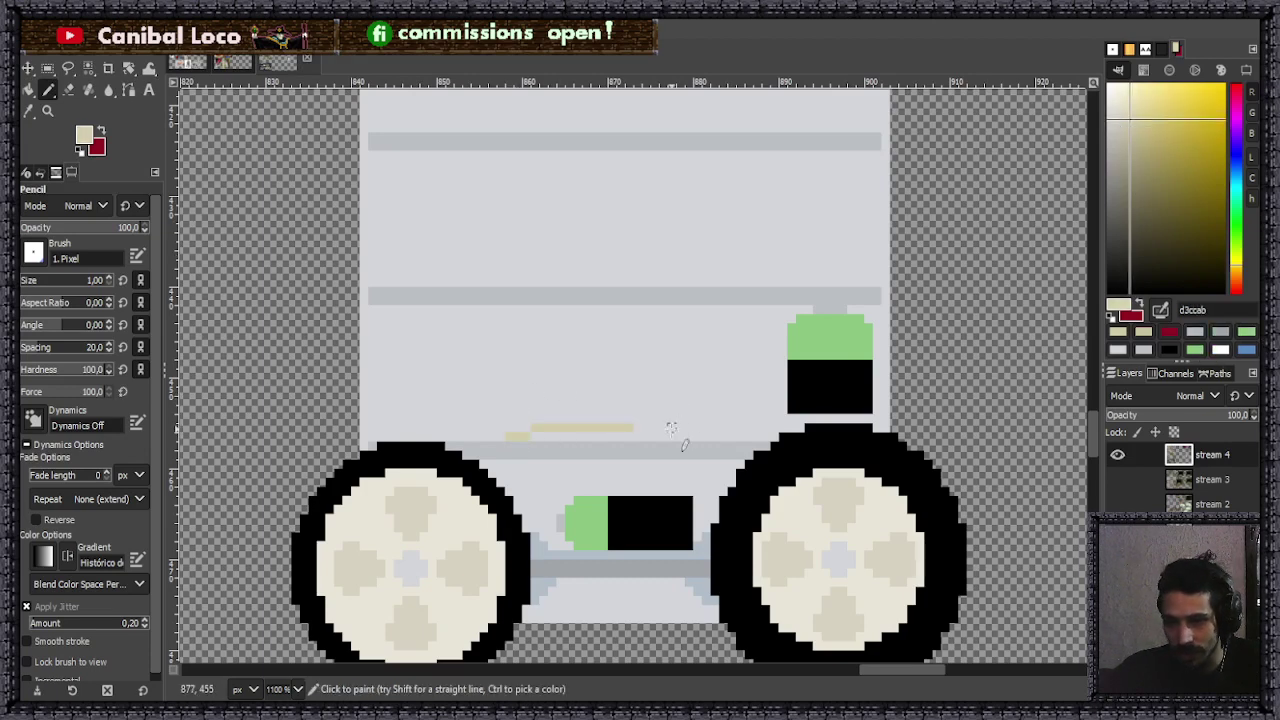
{"action": "left_click_drag", "start_coordinate": [1130, 121], "coordinate": [1123, 107]}
{"action": "key", "text": "ctrl+z"}
{"action": "left_click_drag", "start_coordinate": [508, 427], "coordinate": [614, 427]}
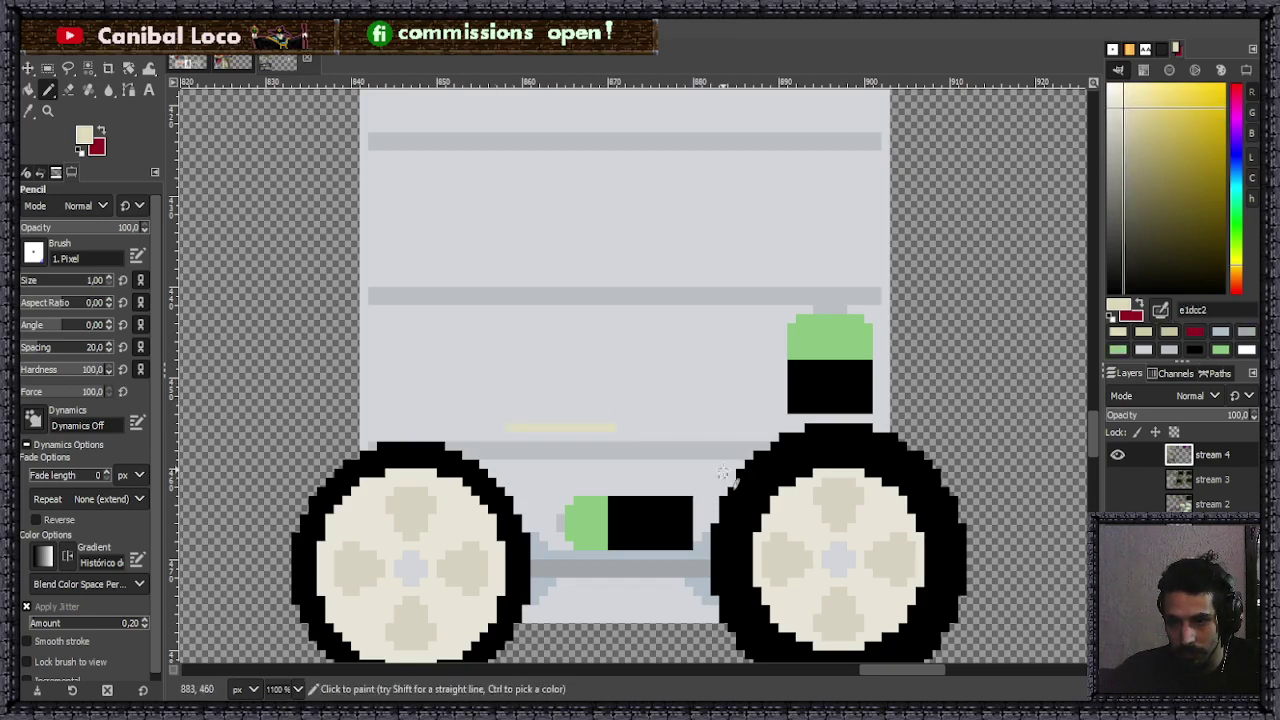
- Inspect the car's lower body, then compare it with the Folger's coffee can photo in the reference image
{"action": "scroll", "coordinate": [603, 409], "scroll_direction": "up", "scroll_amount": 3}
{"action": "scroll", "coordinate": [660, 390], "scroll_direction": "down", "scroll_amount": 3}
{"action": "scroll", "coordinate": [803, 414], "scroll_direction": "up", "scroll_amount": 2}
{"action": "scroll", "coordinate": [660, 420], "scroll_direction": "down", "scroll_amount": 3}
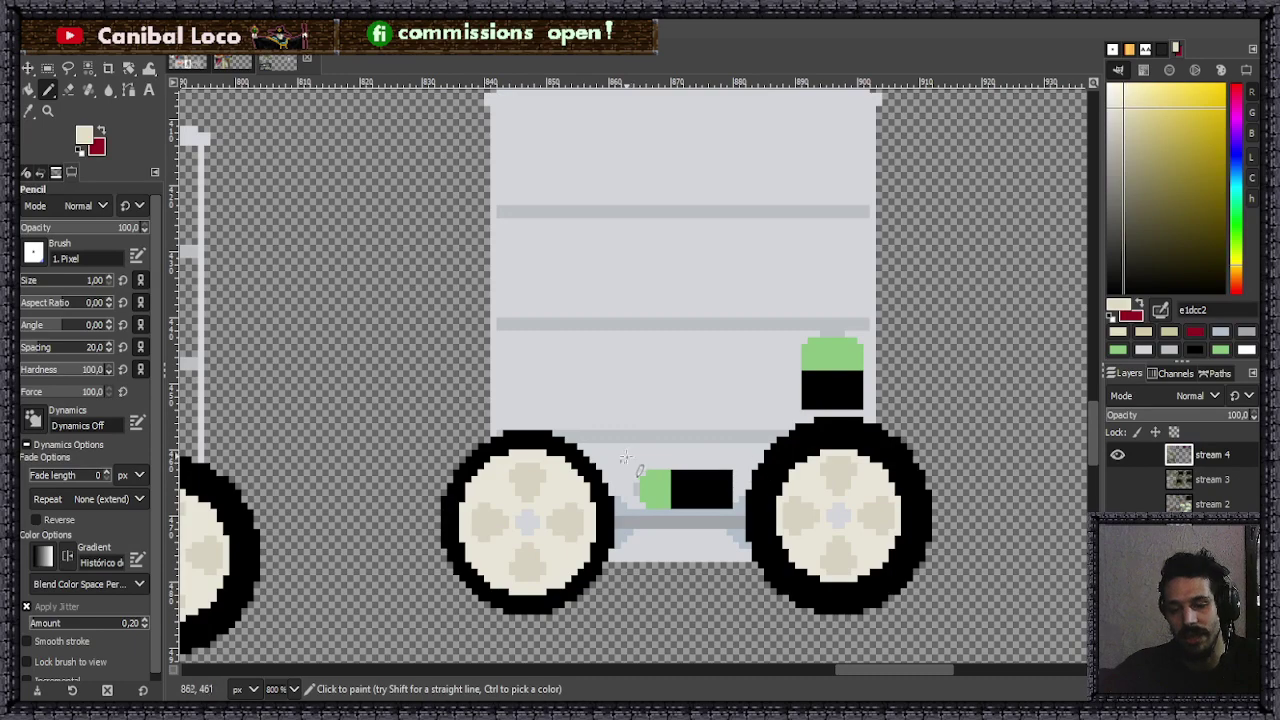
{"action": "left_click", "coordinate": [232, 62]}
{"action": "scroll", "coordinate": [482, 335], "scroll_direction": "down", "scroll_amount": 2}
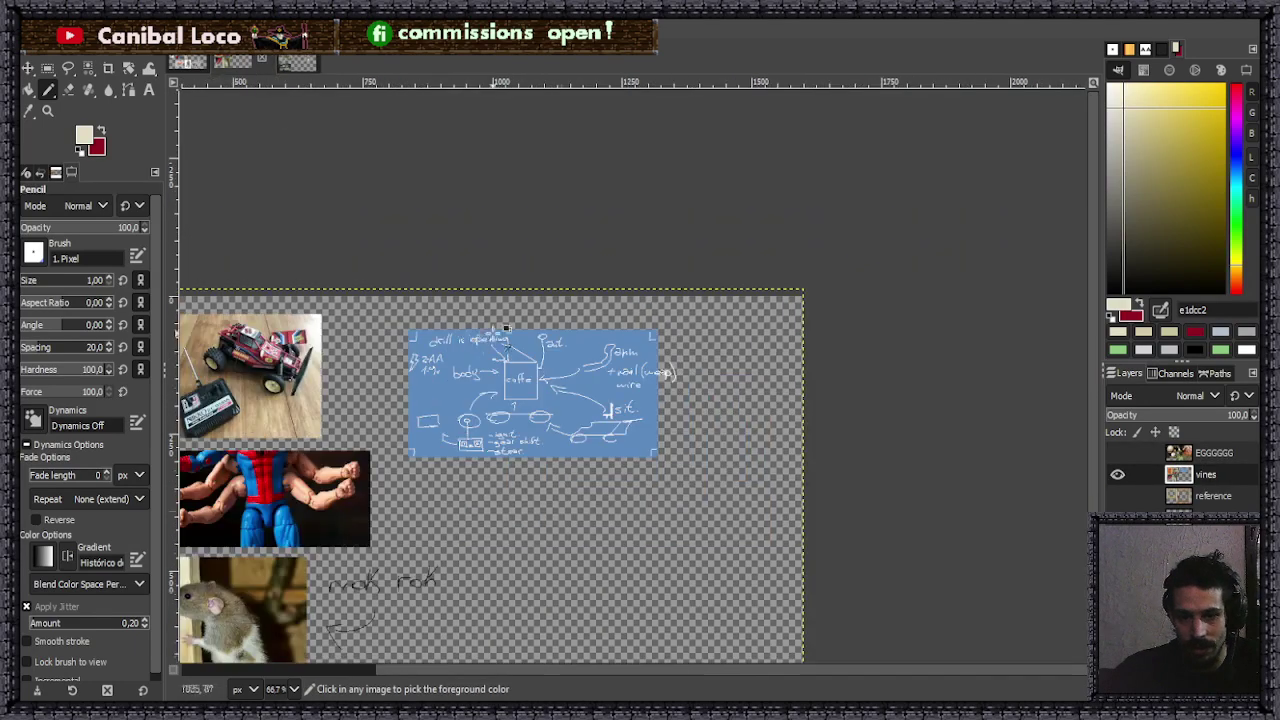
{"action": "scroll", "coordinate": [430, 332], "scroll_direction": "down", "scroll_amount": 2}
{"action": "scroll", "coordinate": [292, 331], "scroll_direction": "up", "scroll_amount": 5}
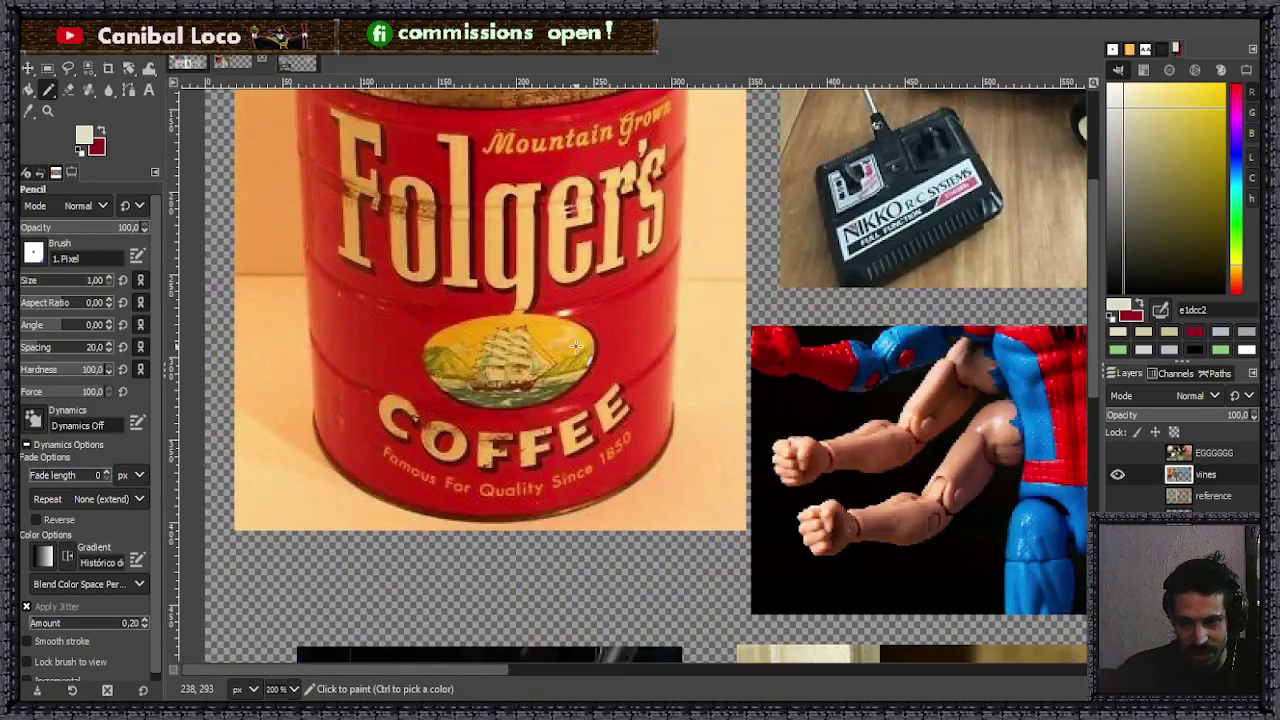
{"action": "left_click", "coordinate": [297, 62]}
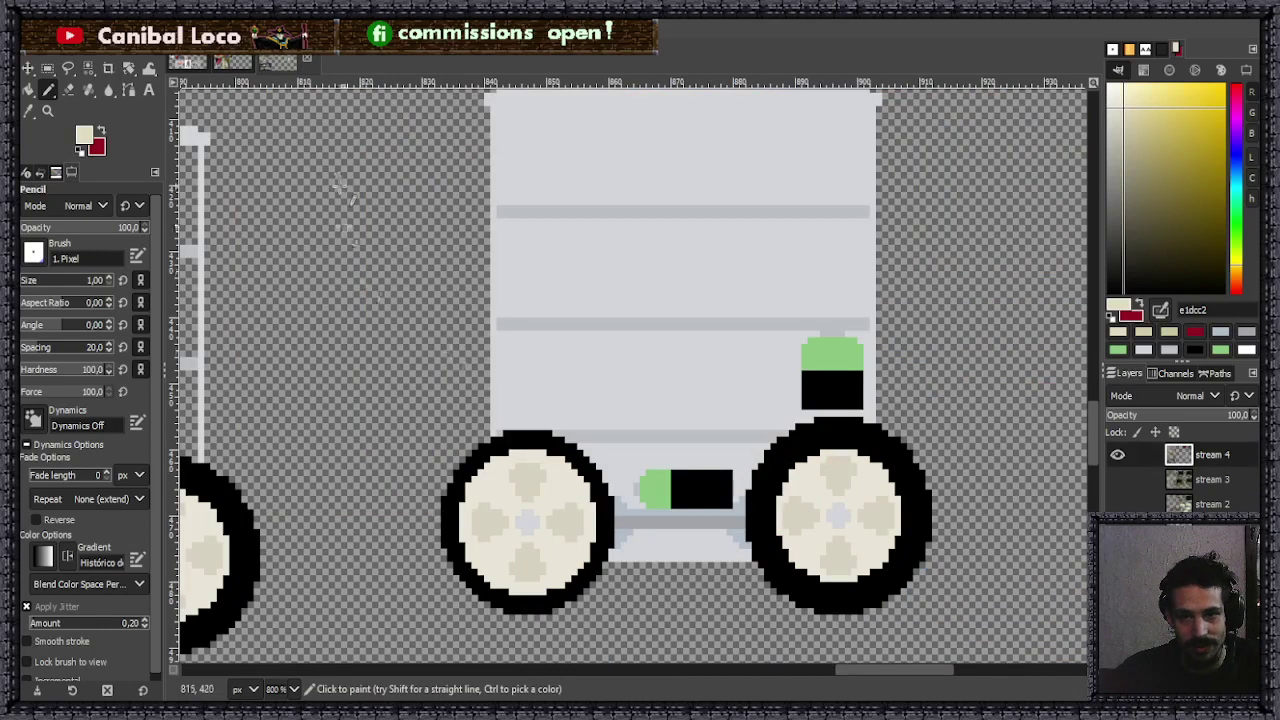
- Draw a straight two-pixel-thick bar in e1dcc2 over the can's lowest ridge, spanning from the front wheel to the back wheel
{"action": "scroll", "coordinate": [749, 409], "scroll_direction": "up", "scroll_amount": 2}
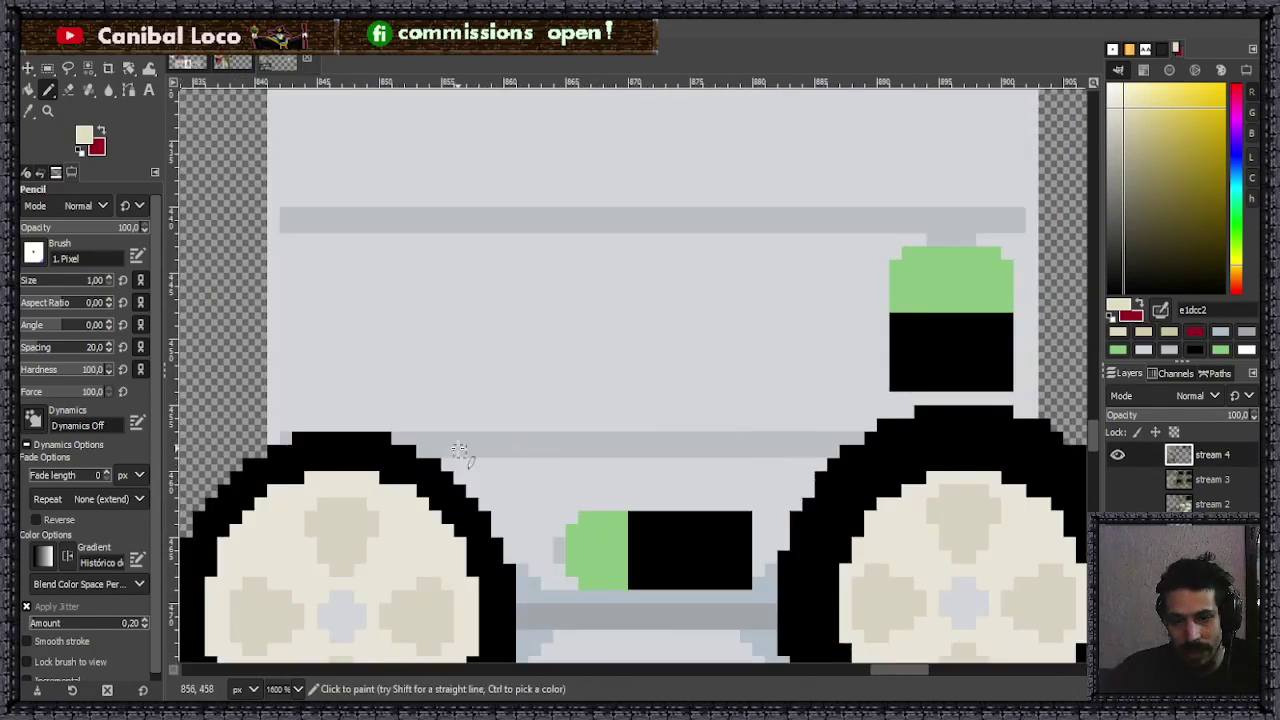
{"action": "left_click_drag", "start_coordinate": [430, 451], "coordinate": [806, 439]}
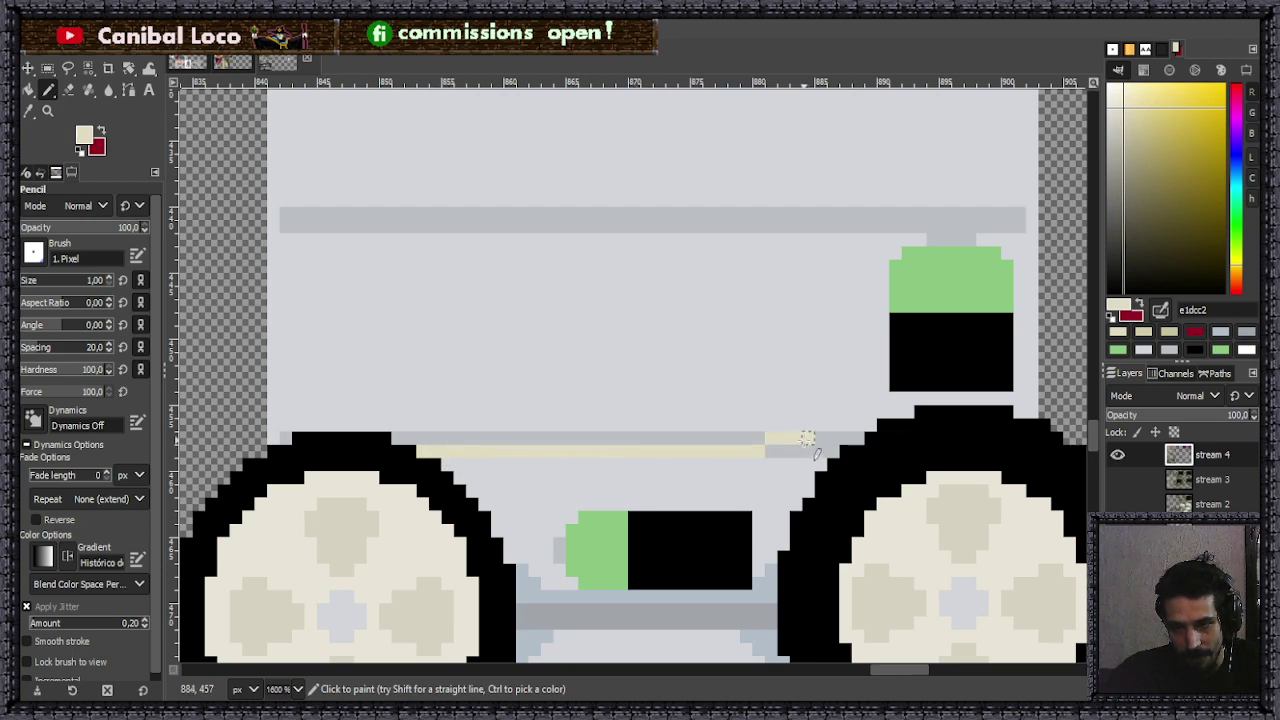
{"action": "key", "text": "ctrl+z"}
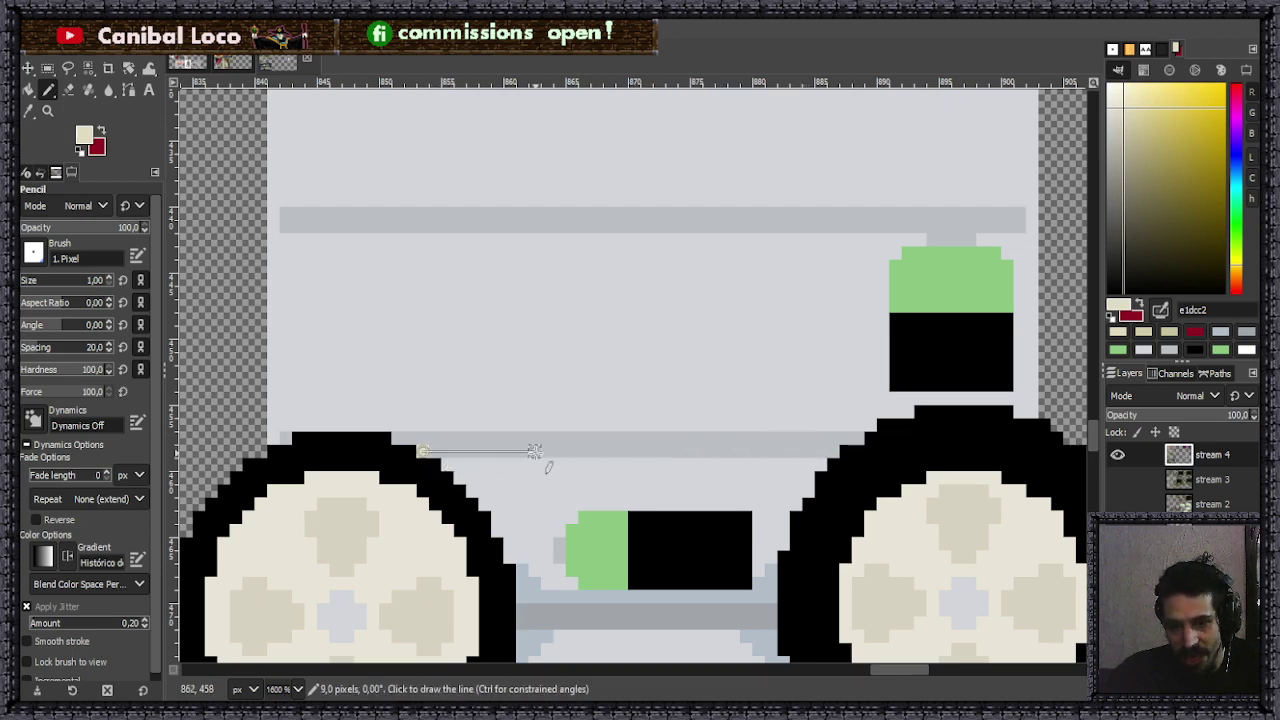
{"action": "left_click", "coordinate": [840, 451], "text": "shift"}
{"action": "left_click", "coordinate": [397, 437]}
{"action": "left_click", "coordinate": [866, 450], "text": "shift"}
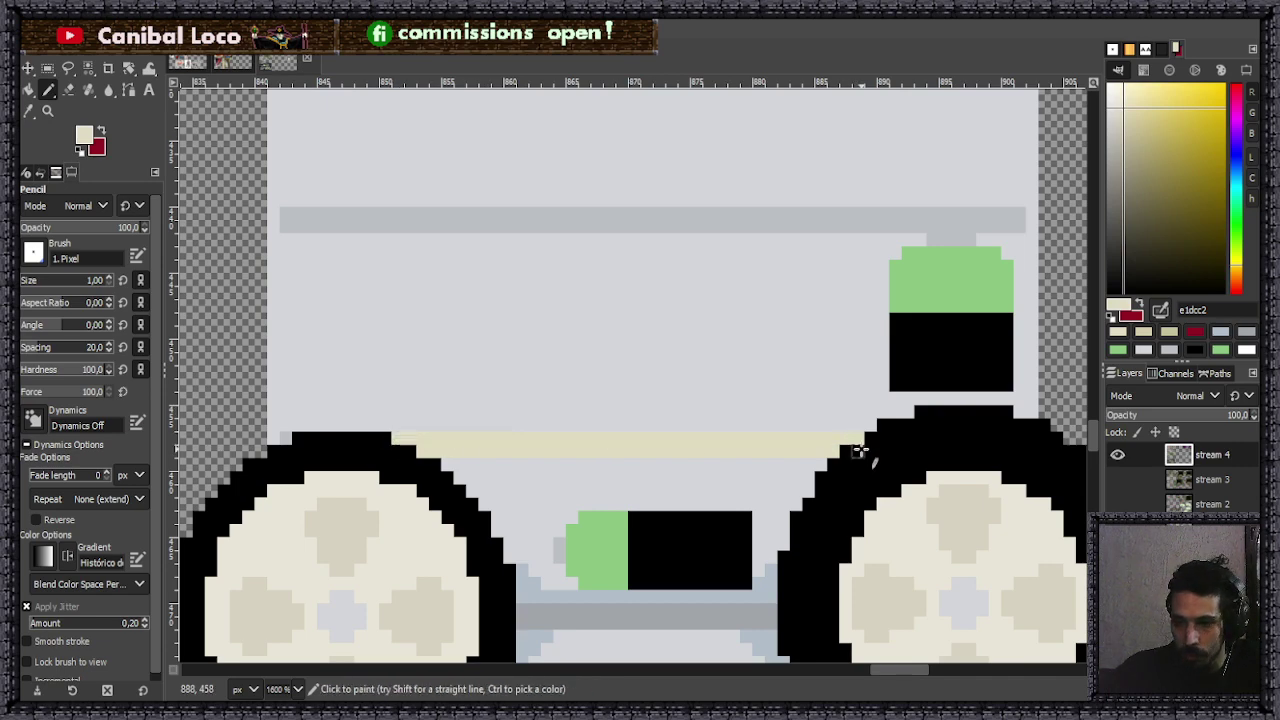
{"action": "scroll", "coordinate": [866, 450], "scroll_direction": "down", "scroll_amount": 4}
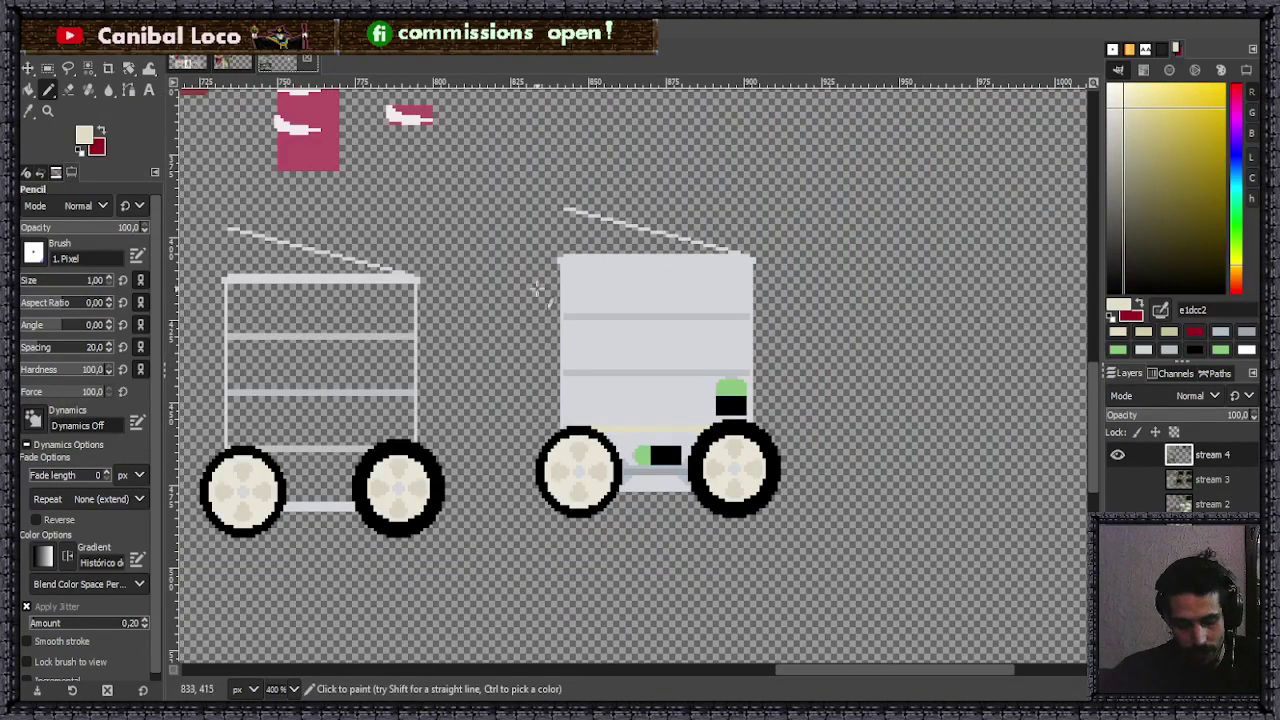
- Examine the blue car sketch in the reference image and set the drawing colour to white ffffff from its lines
{"action": "key", "text": "ctrl+Page_Up"}
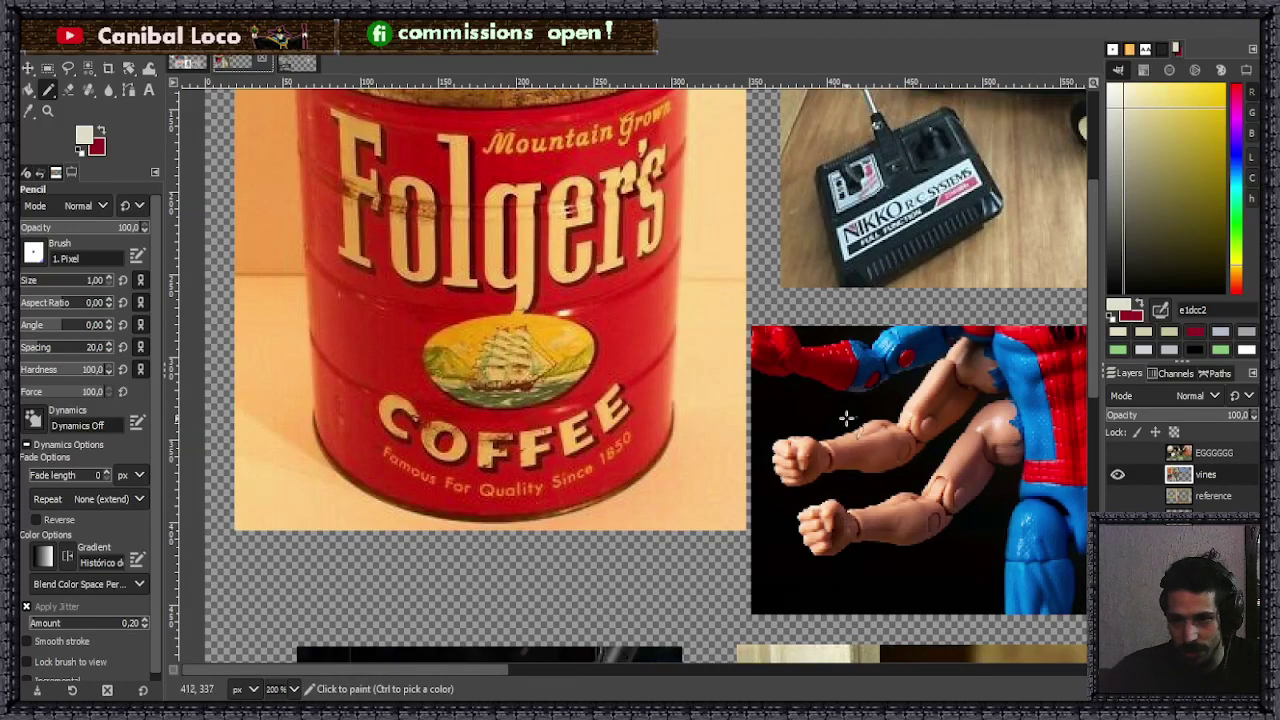
{"action": "scroll", "coordinate": [897, 410], "scroll_direction": "down", "scroll_amount": 6}
{"action": "scroll", "coordinate": [712, 448], "scroll_direction": "up", "scroll_amount": 5}
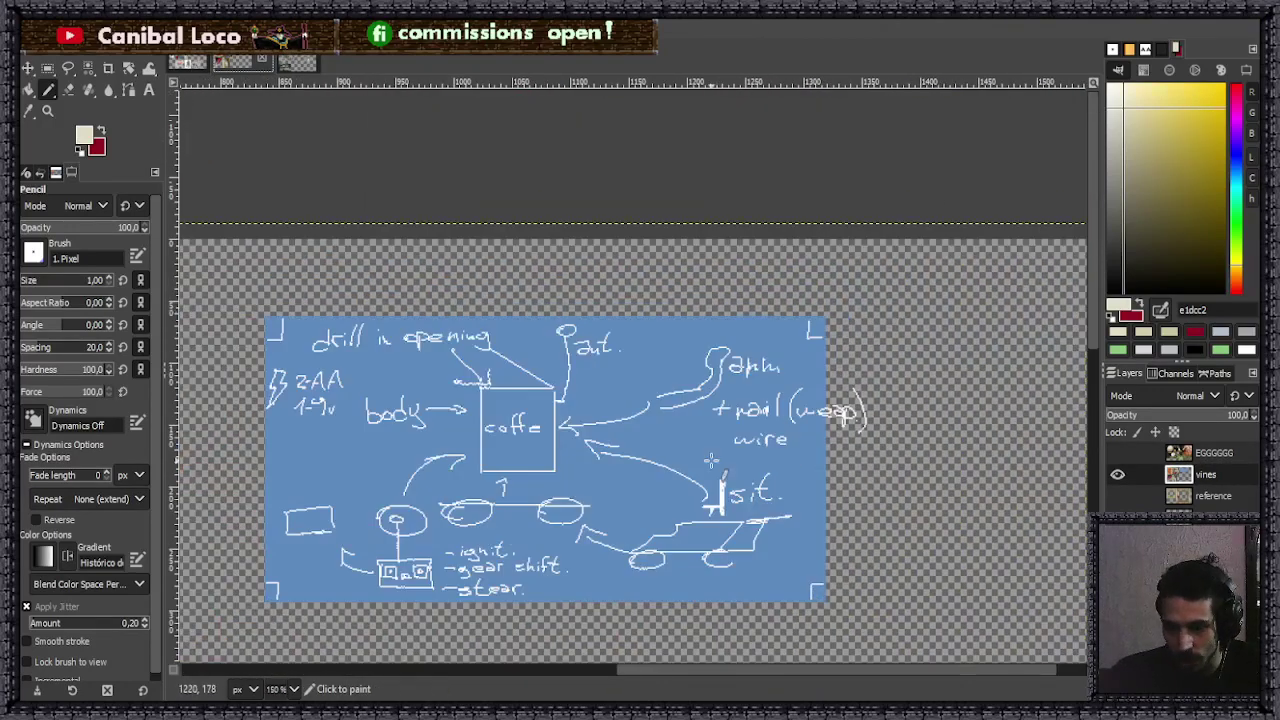
{"action": "scroll", "coordinate": [712, 448], "scroll_direction": "up", "scroll_amount": 4}
{"action": "left_click", "coordinate": [738, 540], "text": "ctrl"}
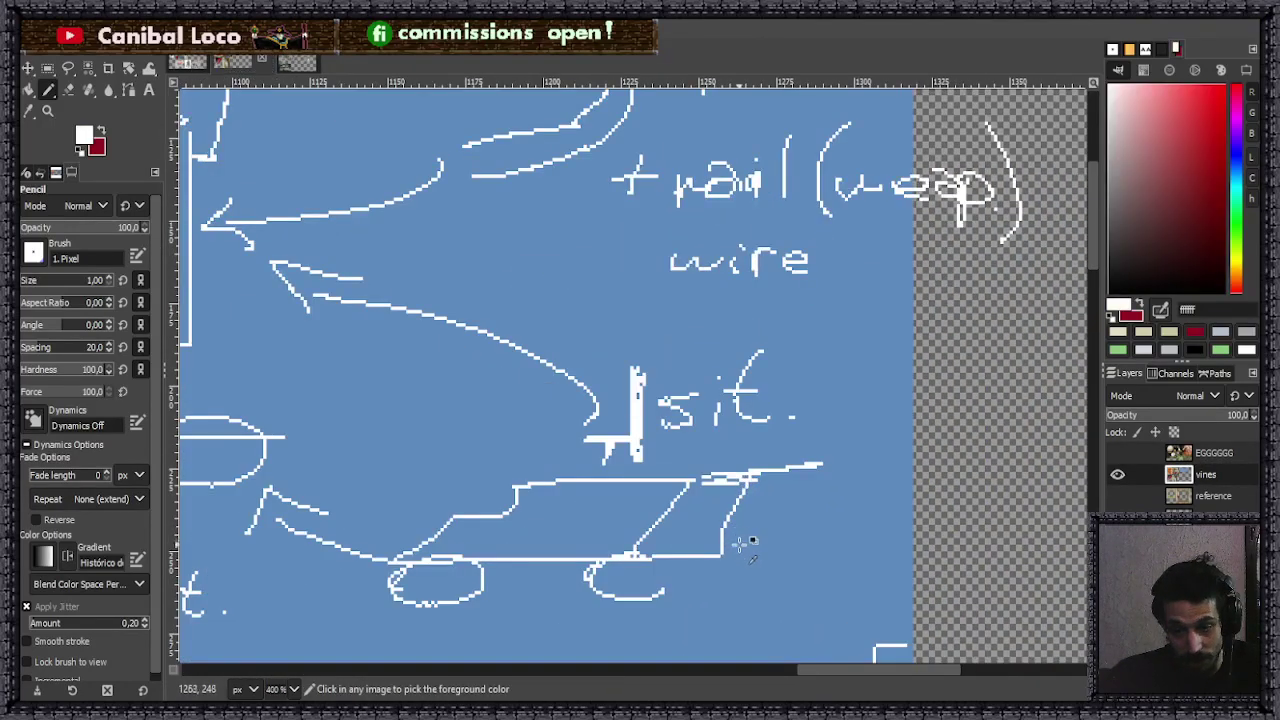
{"action": "scroll", "coordinate": [750, 462], "scroll_direction": "down", "scroll_amount": 3}
{"action": "scroll", "coordinate": [945, 422], "scroll_direction": "up", "scroll_amount": 2}
{"action": "scroll", "coordinate": [840, 345], "scroll_direction": "down", "scroll_amount": 3}
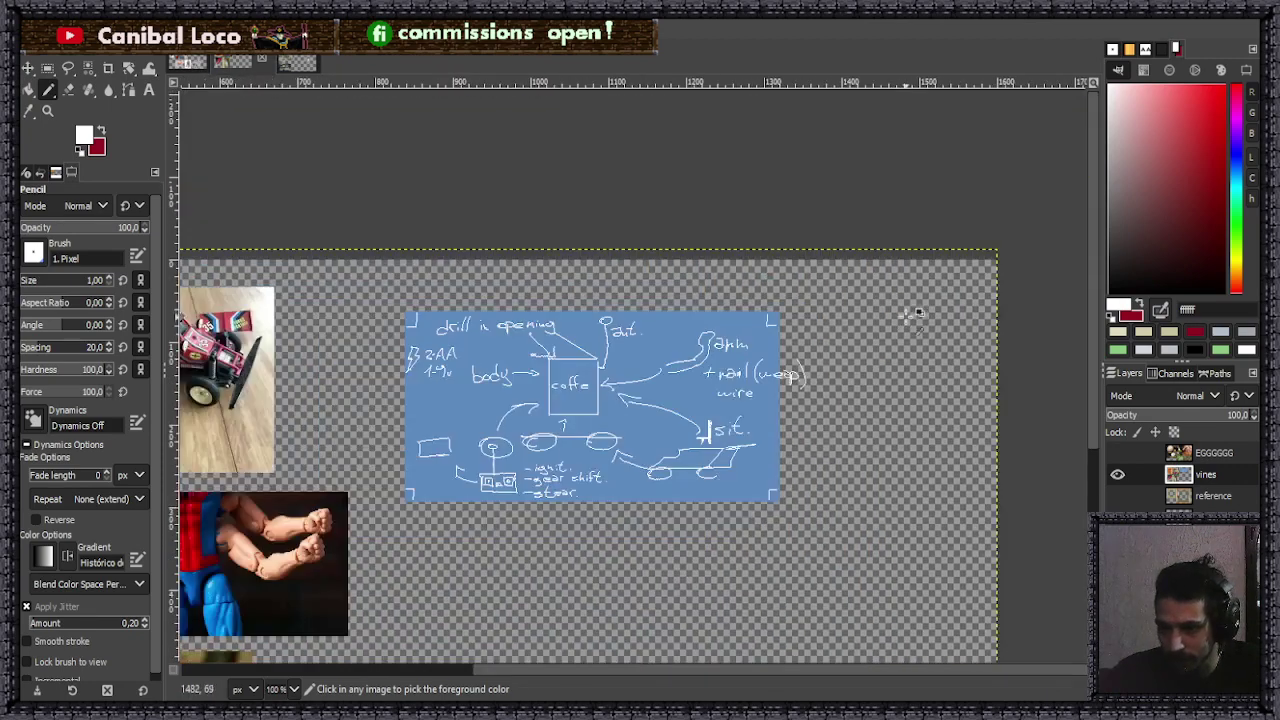
{"action": "scroll", "coordinate": [900, 320], "scroll_direction": "up", "scroll_amount": 2}
{"action": "scroll", "coordinate": [800, 330], "scroll_direction": "up", "scroll_amount": 2}
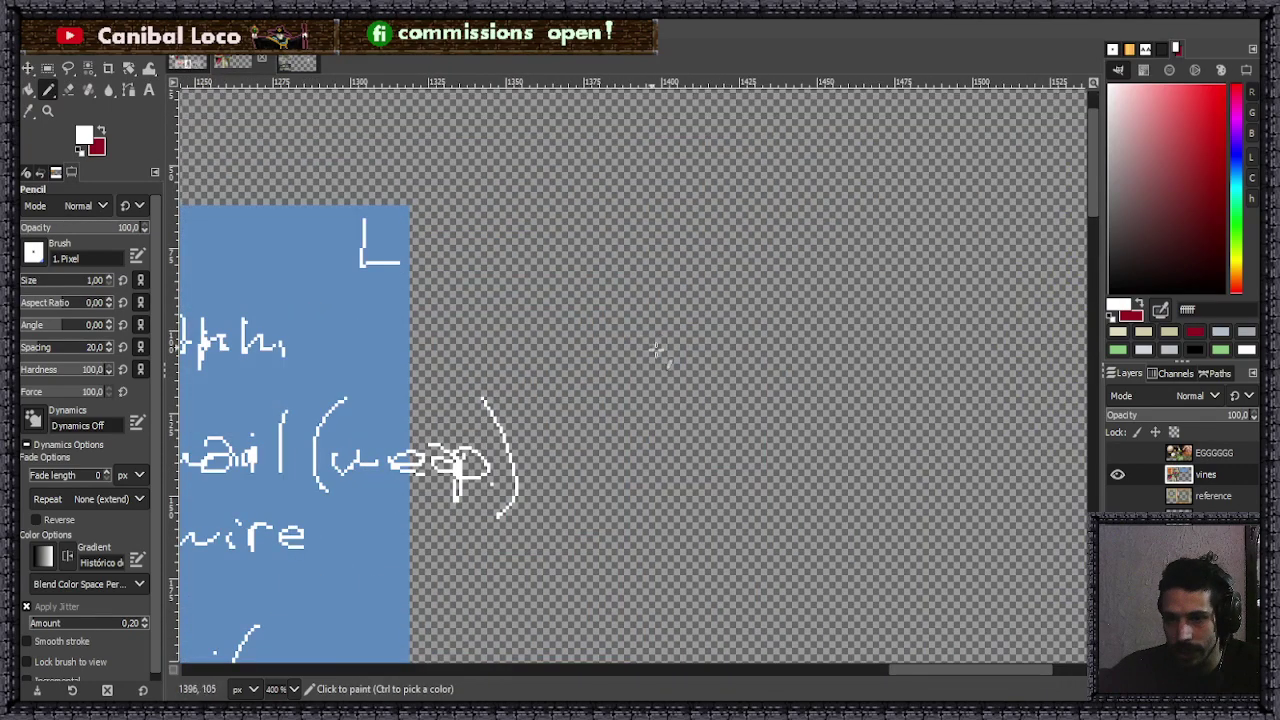
- Handwrite the note "popcycle stick" in white on the empty canvas beside the blue sketch
{"action": "left_click_drag", "start_coordinate": [655, 278], "coordinate": [668, 365]}
{"action": "mouse_move", "coordinate": [652, 280]}
{"action": "left_mouse_down"}
{"action": "mouse_move", "coordinate": [672, 318]}
{"action": "mouse_move", "coordinate": [760, 320]}
{"action": "mouse_move", "coordinate": [790, 268]}
{"action": "mouse_move", "coordinate": [866, 300]}
{"action": "mouse_move", "coordinate": [910, 270]}
{"action": "mouse_move", "coordinate": [884, 351]}
{"action": "left_mouse_up"}
{"action": "left_click_drag", "start_coordinate": [952, 270], "coordinate": [920, 306]}
{"action": "mouse_move", "coordinate": [988, 214]}
{"action": "left_mouse_down"}
{"action": "mouse_move", "coordinate": [980, 290]}
{"action": "mouse_move", "coordinate": [1022, 302]}
{"action": "left_mouse_up"}
{"action": "scroll", "coordinate": [869, 385], "scroll_direction": "down", "scroll_amount": 1}
{"action": "scroll", "coordinate": [869, 385], "scroll_direction": "right", "scroll_amount": 3}
{"action": "left_click_drag", "start_coordinate": [920, 311], "coordinate": [892, 336]}
{"action": "mouse_move", "coordinate": [945, 272]}
{"action": "left_mouse_down"}
{"action": "mouse_move", "coordinate": [938, 312]}
{"action": "mouse_move", "coordinate": [967, 320]}
{"action": "mouse_move", "coordinate": [971, 302]}
{"action": "mouse_move", "coordinate": [983, 318]}
{"action": "mouse_move", "coordinate": [1001, 293]}
{"action": "mouse_move", "coordinate": [1020, 336]}
{"action": "left_mouse_up"}
{"action": "left_click_drag", "start_coordinate": [1010, 284], "coordinate": [1046, 332]}
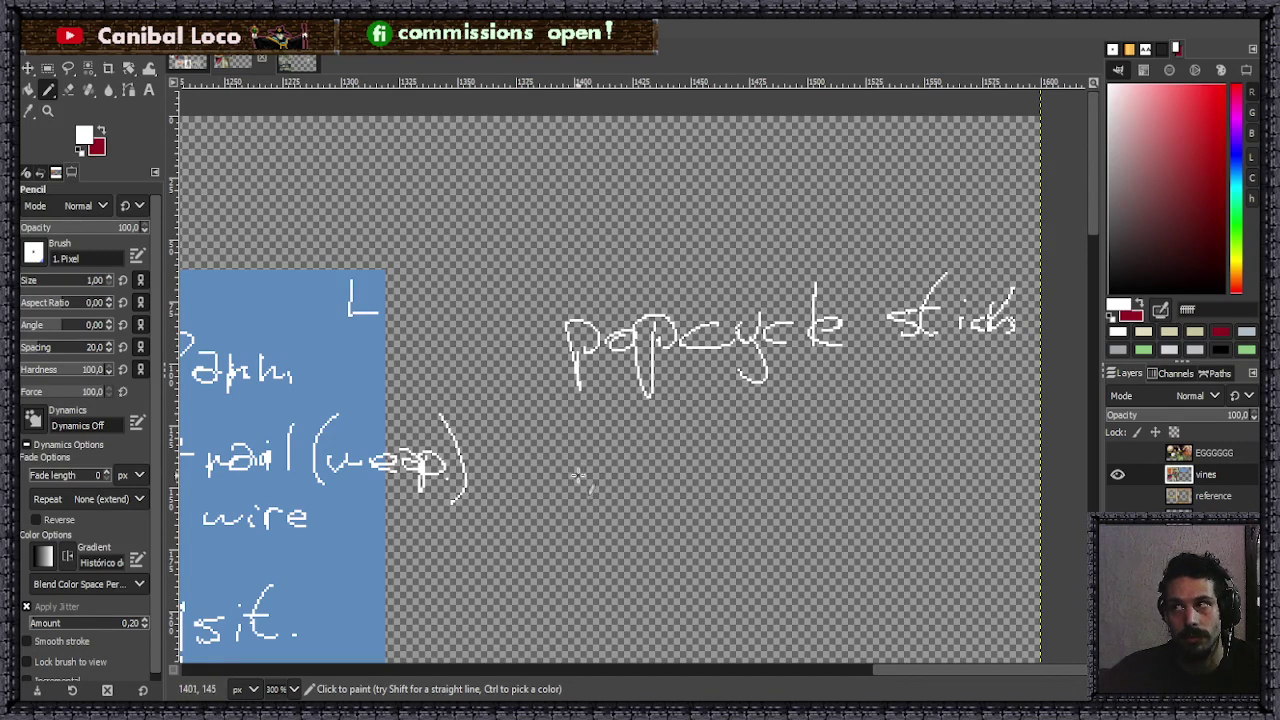
- Handwrite "Flooring" in white under the "popcycle stick" note and save the reference image
{"action": "mouse_move", "coordinate": [598, 494]}
{"action": "left_mouse_down"}
{"action": "mouse_move", "coordinate": [592, 453]}
{"action": "mouse_move", "coordinate": [645, 404]}
{"action": "left_mouse_up"}
{"action": "left_click_drag", "start_coordinate": [592, 453], "coordinate": [620, 450]}
{"action": "mouse_move", "coordinate": [652, 410]}
{"action": "left_mouse_down"}
{"action": "mouse_move", "coordinate": [660, 475]}
{"action": "mouse_move", "coordinate": [730, 475]}
{"action": "mouse_move", "coordinate": [771, 441]}
{"action": "mouse_move", "coordinate": [775, 467]}
{"action": "mouse_move", "coordinate": [819, 470]}
{"action": "mouse_move", "coordinate": [840, 452]}
{"action": "mouse_move", "coordinate": [872, 472]}
{"action": "mouse_move", "coordinate": [840, 490]}
{"action": "left_mouse_up"}
{"action": "scroll", "coordinate": [873, 366], "scroll_direction": "down", "scroll_amount": 5, "text": "ctrl"}
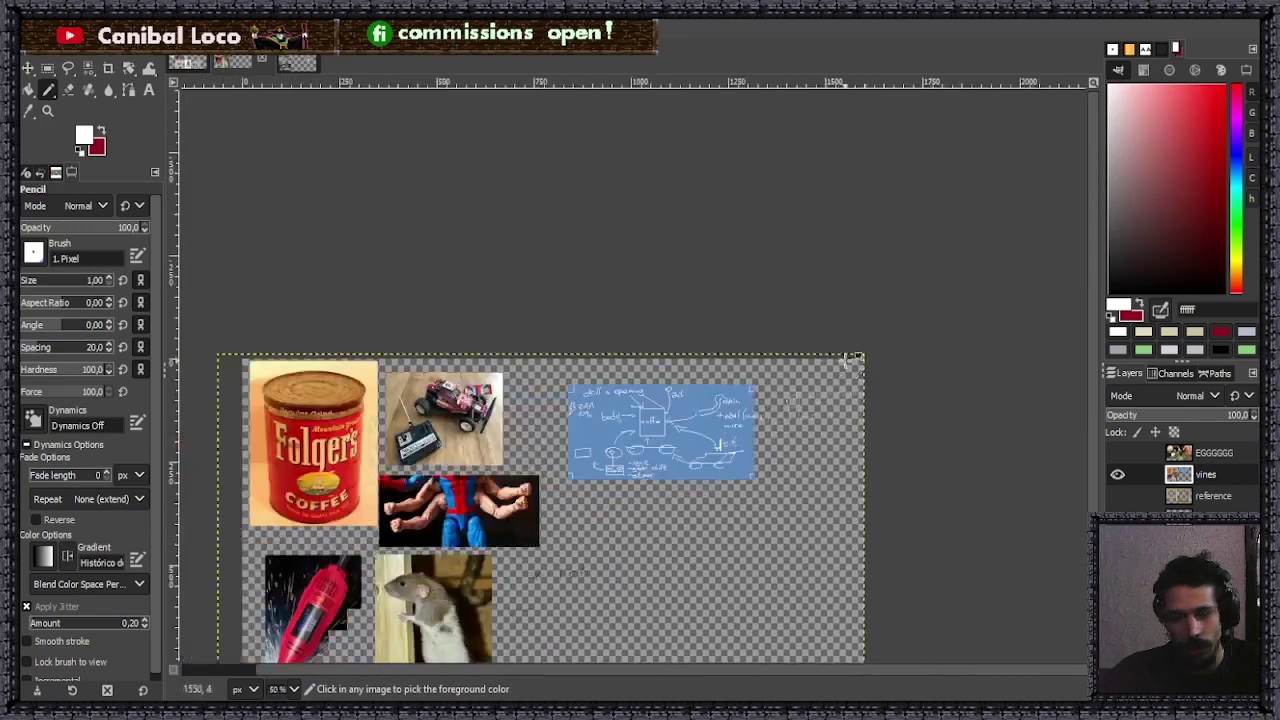
{"action": "scroll", "coordinate": [705, 414], "scroll_direction": "up", "scroll_amount": 1, "text": "ctrl"}
{"action": "key", "text": "ctrl+s"}
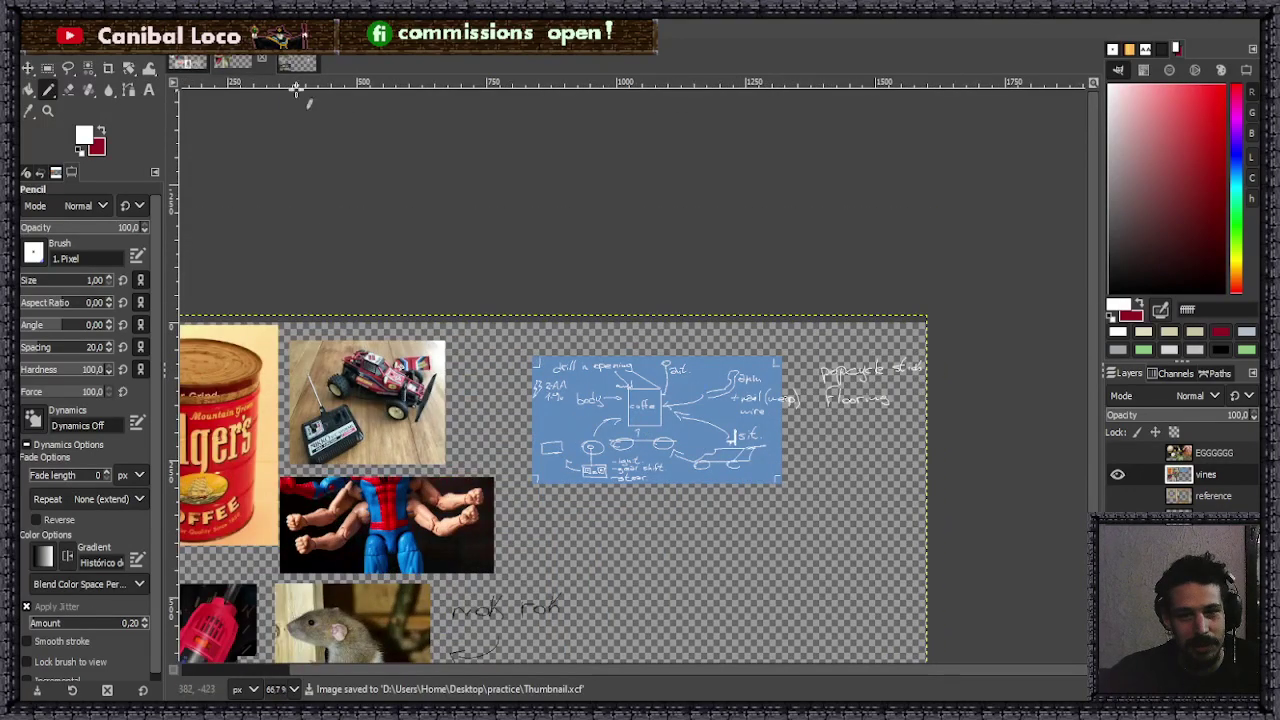
- Return to the car image and examine the beige bar, the batteries and the other car drawings around it
{"action": "left_click", "coordinate": [297, 62]}
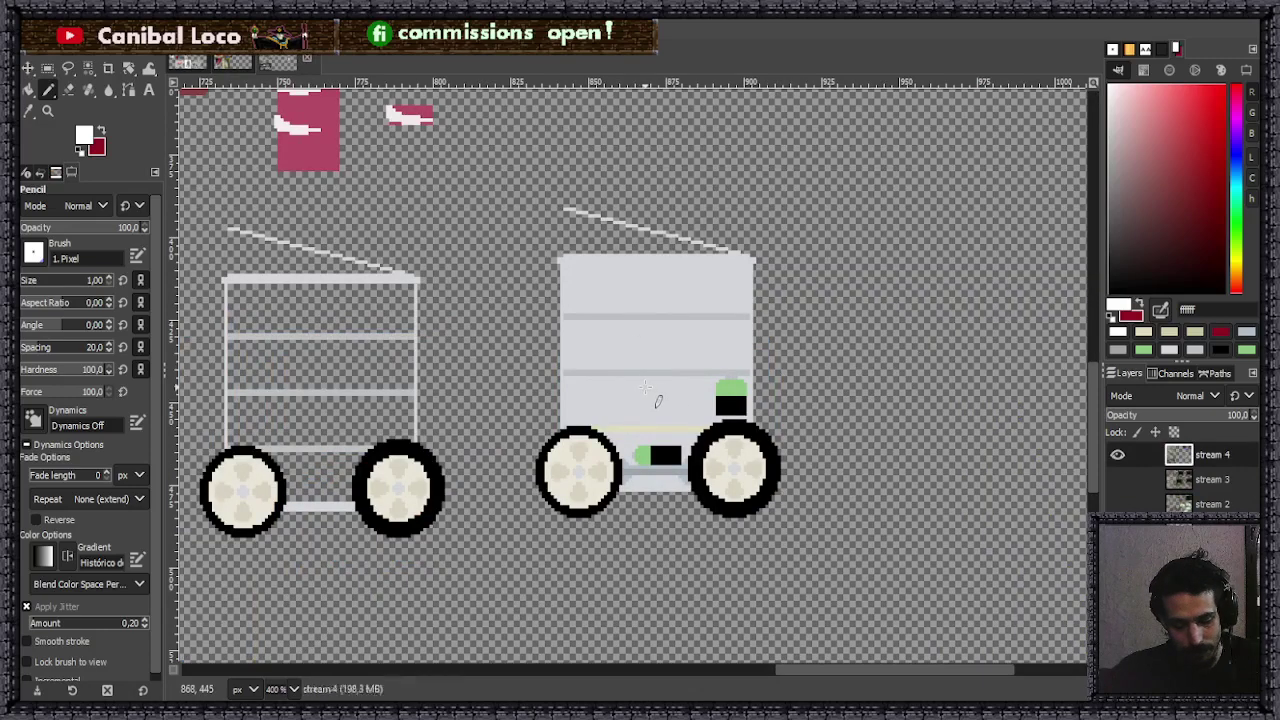
{"action": "scroll", "coordinate": [645, 387], "scroll_direction": "up", "scroll_amount": 4, "text": "ctrl"}
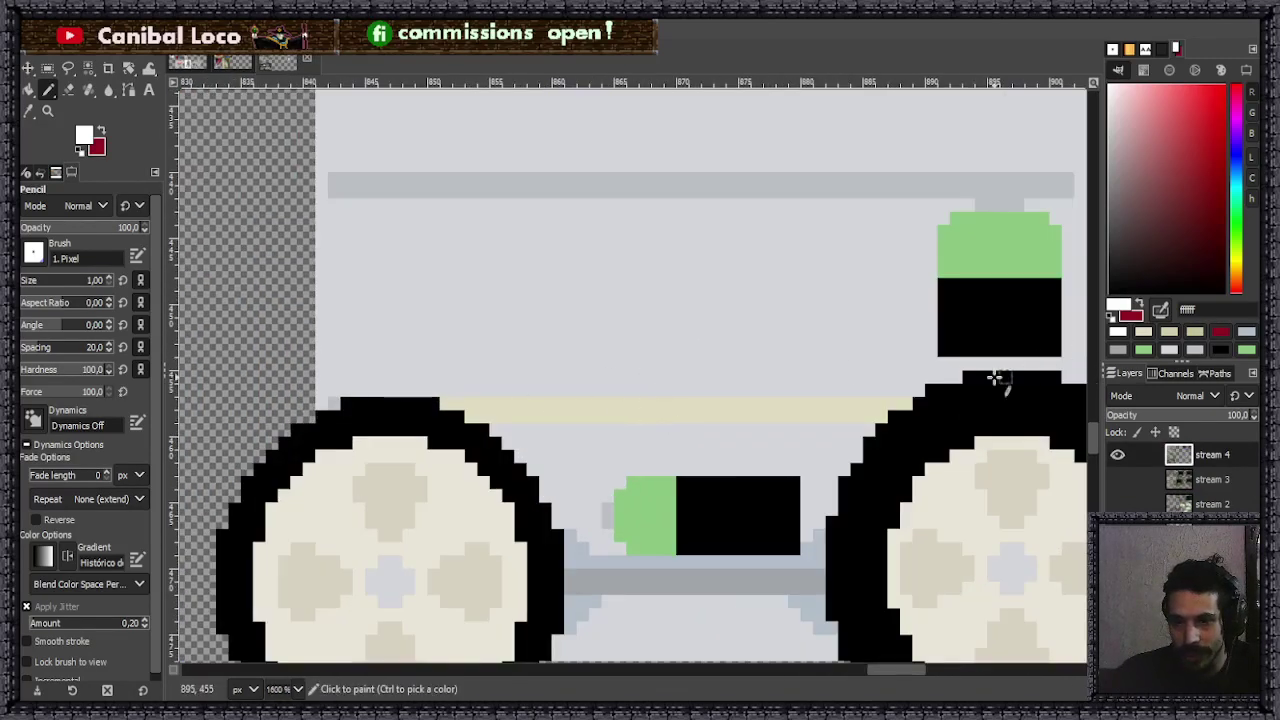
{"action": "scroll", "coordinate": [1032, 370], "scroll_direction": "down", "scroll_amount": 5, "text": "ctrl"}
{"action": "scroll", "coordinate": [428, 335], "scroll_direction": "down", "scroll_amount": 3}
{"action": "scroll", "coordinate": [480, 350], "scroll_direction": "up", "scroll_amount": 3}
{"action": "scroll", "coordinate": [565, 396], "scroll_direction": "up", "scroll_amount": 1}
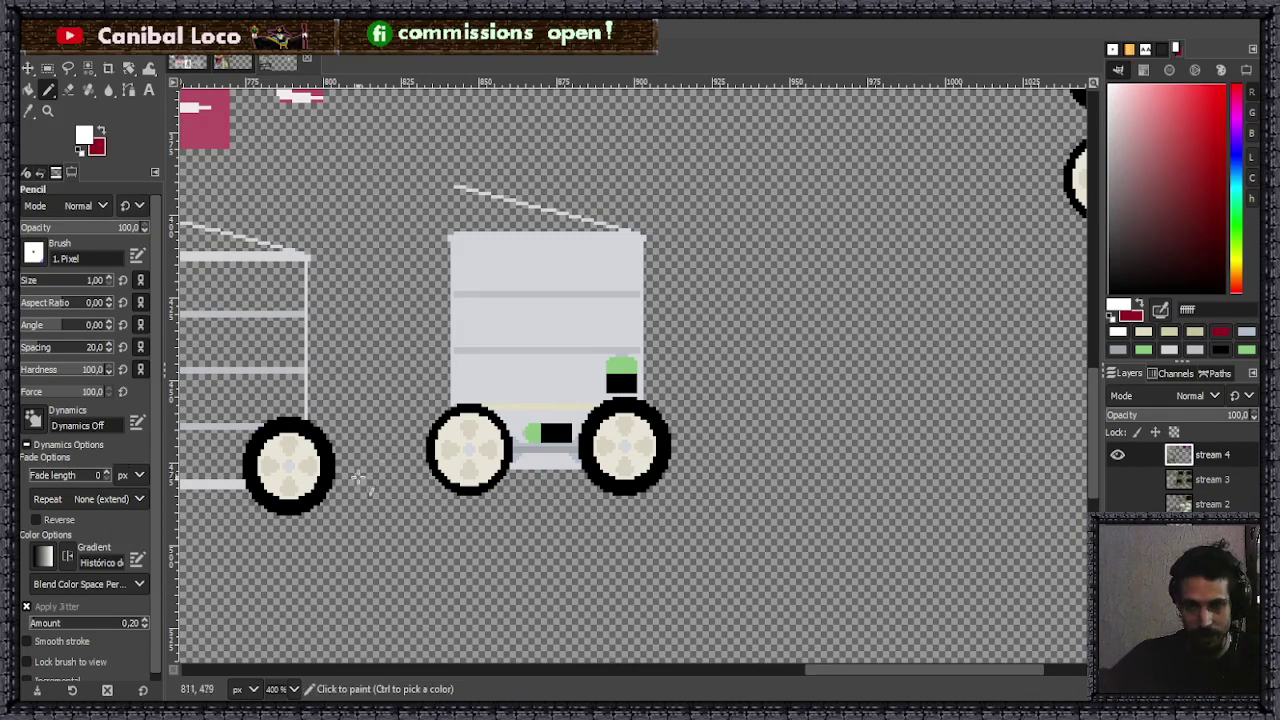
{"action": "scroll", "coordinate": [547, 447], "scroll_direction": "down", "scroll_amount": 3}
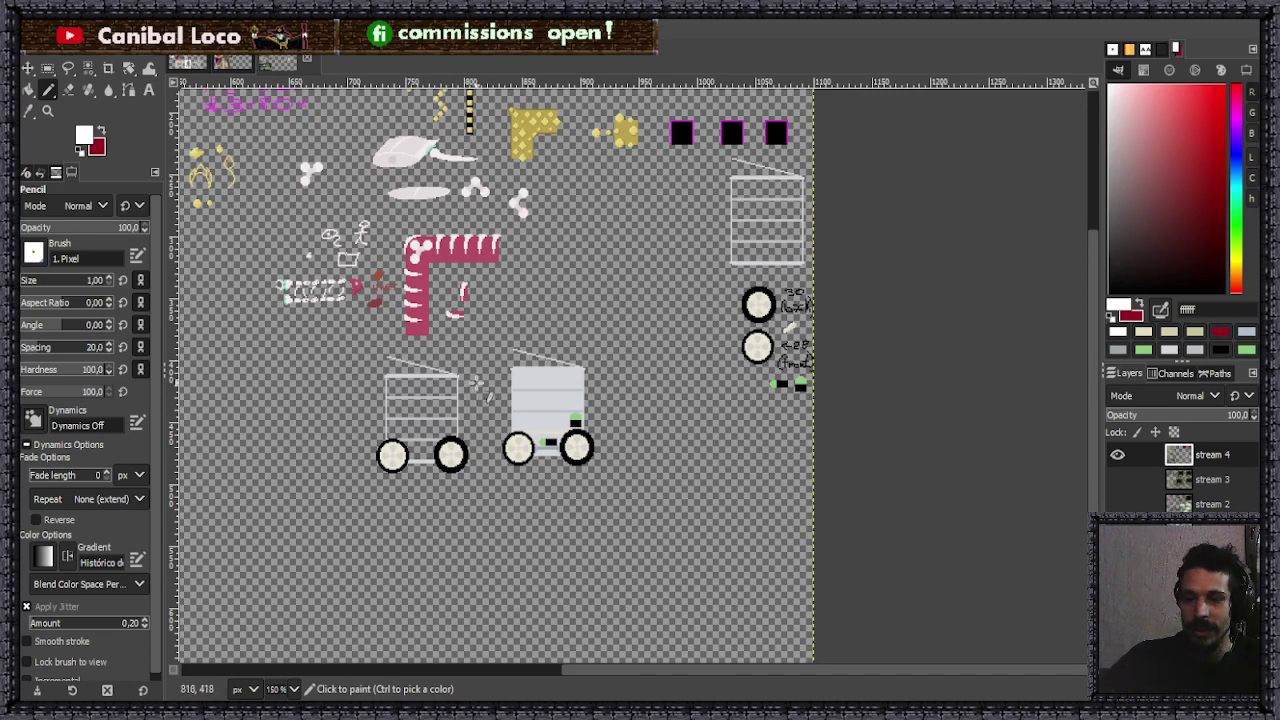
{"action": "scroll", "coordinate": [575, 420], "scroll_direction": "up", "scroll_amount": 6}
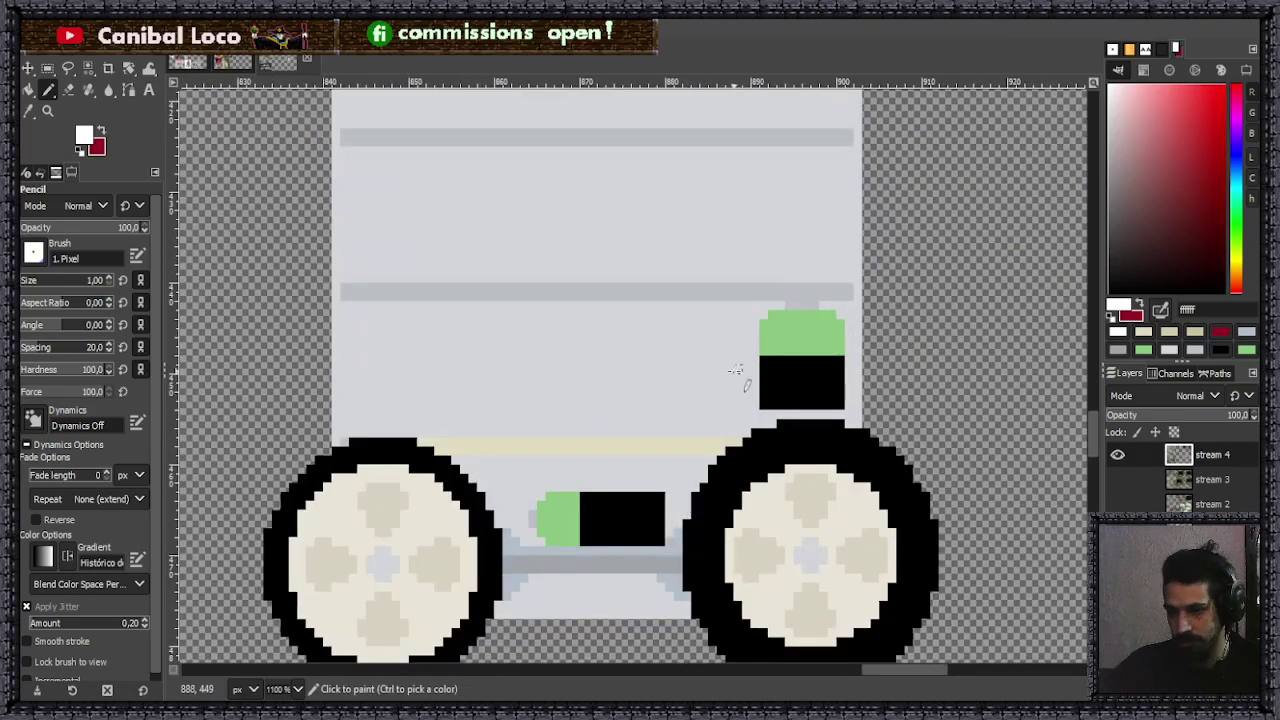
- Draw an L-shaped black 000000 seat in side view above the beige floor, beside the upright battery
{"action": "left_click", "coordinate": [651, 497], "text": "ctrl"}
{"action": "left_click_drag", "start_coordinate": [657, 404], "coordinate": [708, 397]}
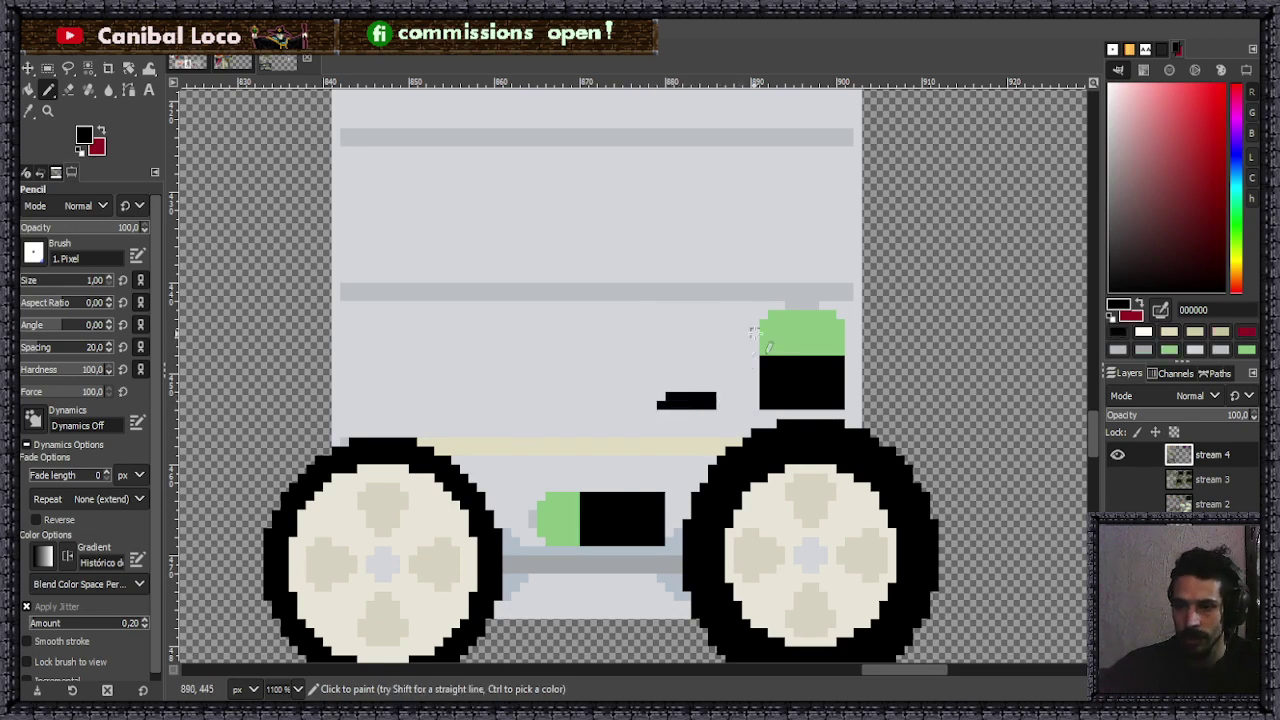
{"action": "left_click_drag", "start_coordinate": [720, 318], "coordinate": [720, 390]}
{"action": "key", "text": "ctrl+z"}
{"action": "left_click_drag", "start_coordinate": [720, 320], "coordinate": [721, 400]}
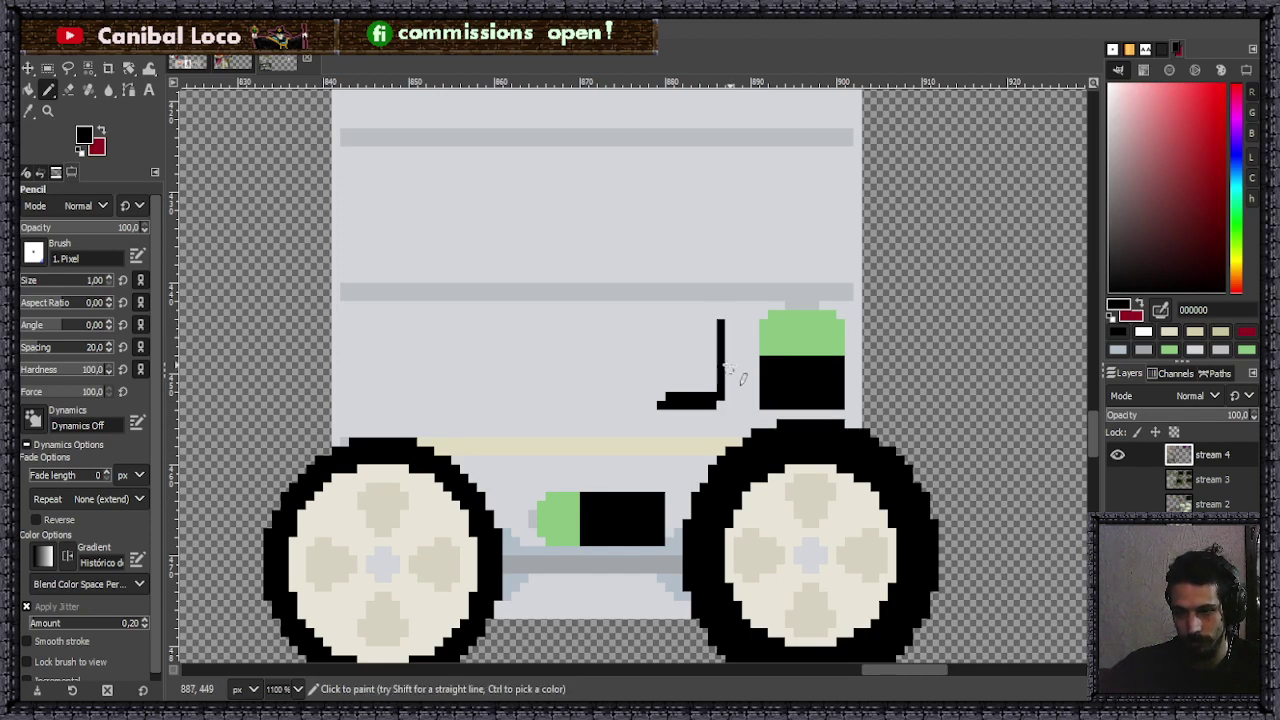
{"action": "left_click_drag", "start_coordinate": [713, 324], "coordinate": [711, 398]}
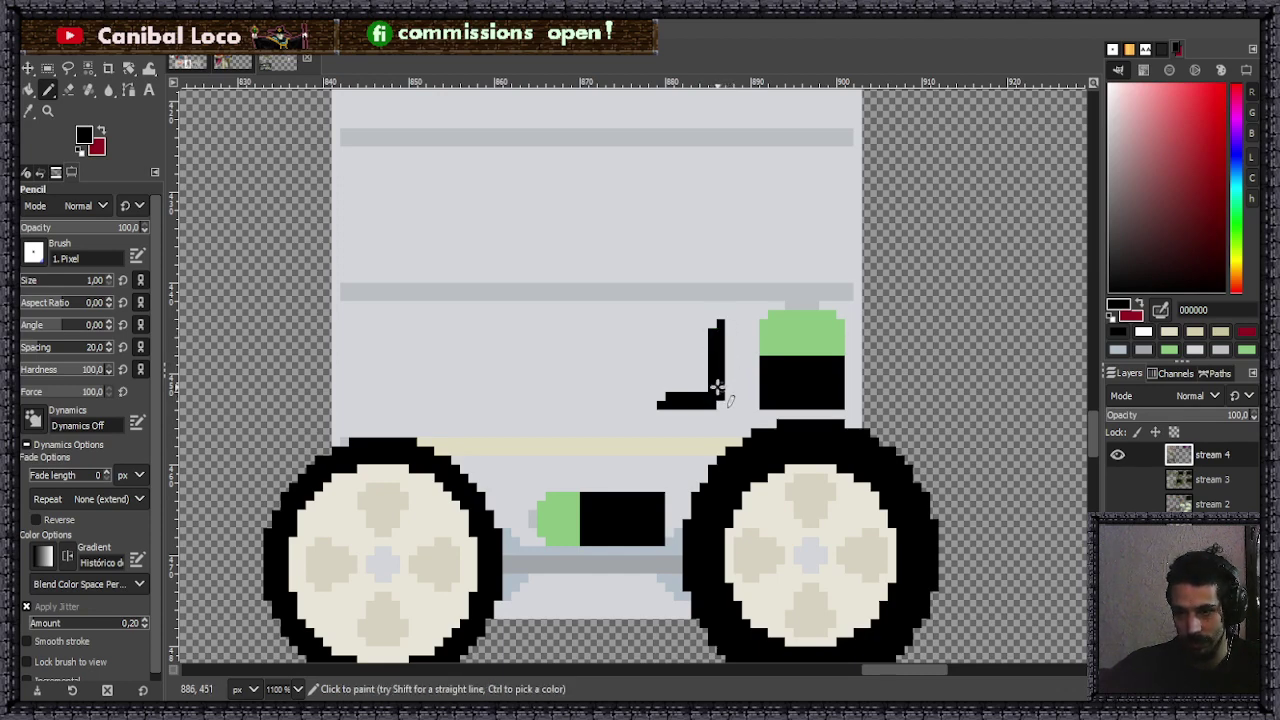
{"action": "left_click", "coordinate": [701, 392]}
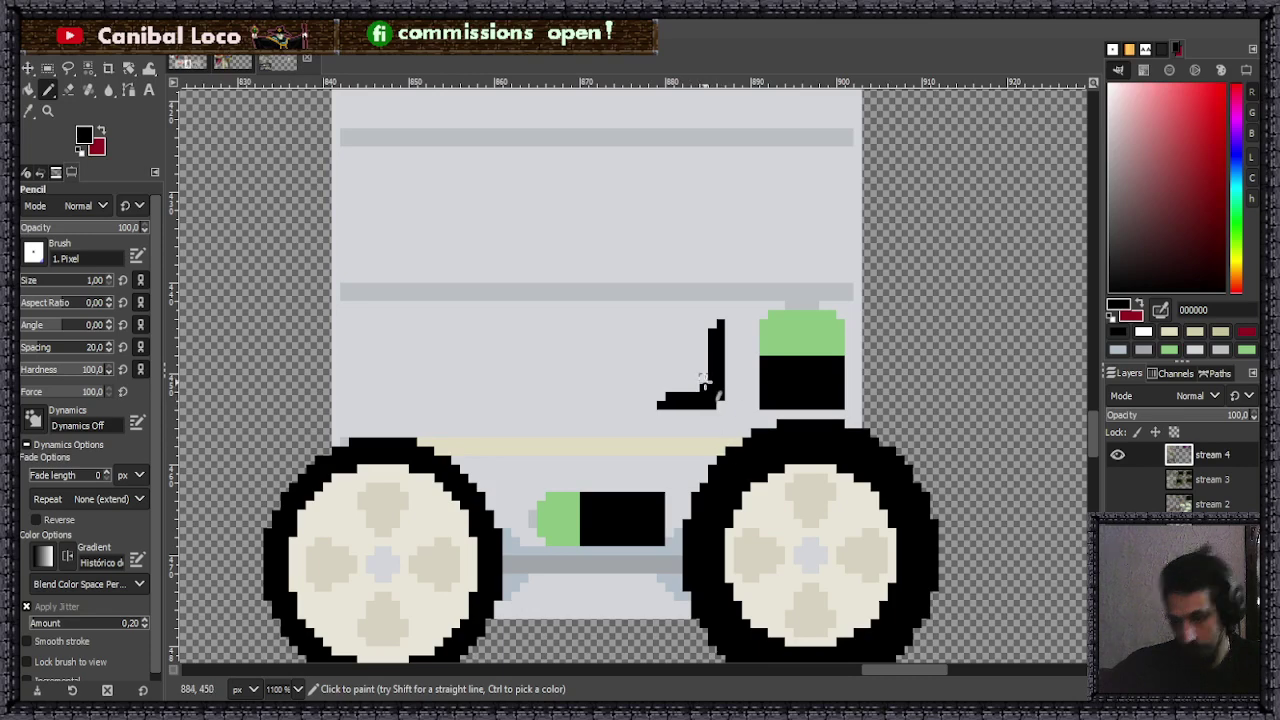
{"action": "left_click_drag", "start_coordinate": [686, 410], "coordinate": [686, 434]}
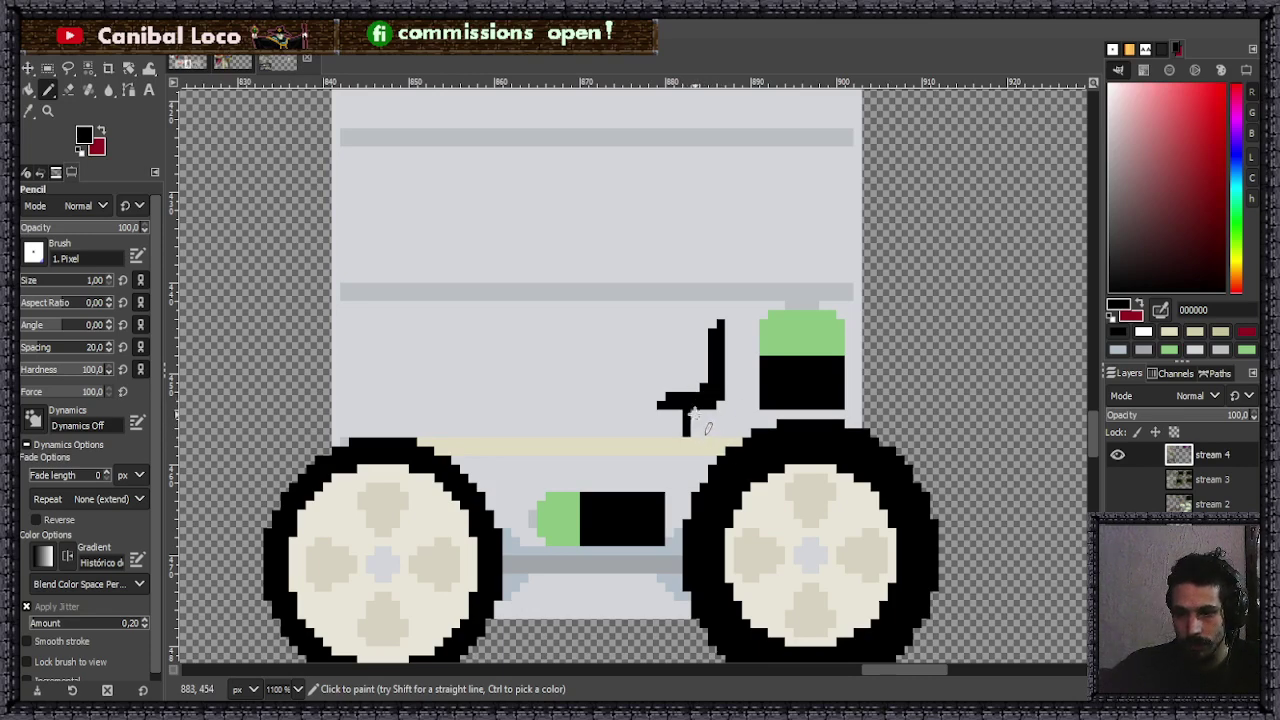
{"action": "key", "text": "ctrl+z"}
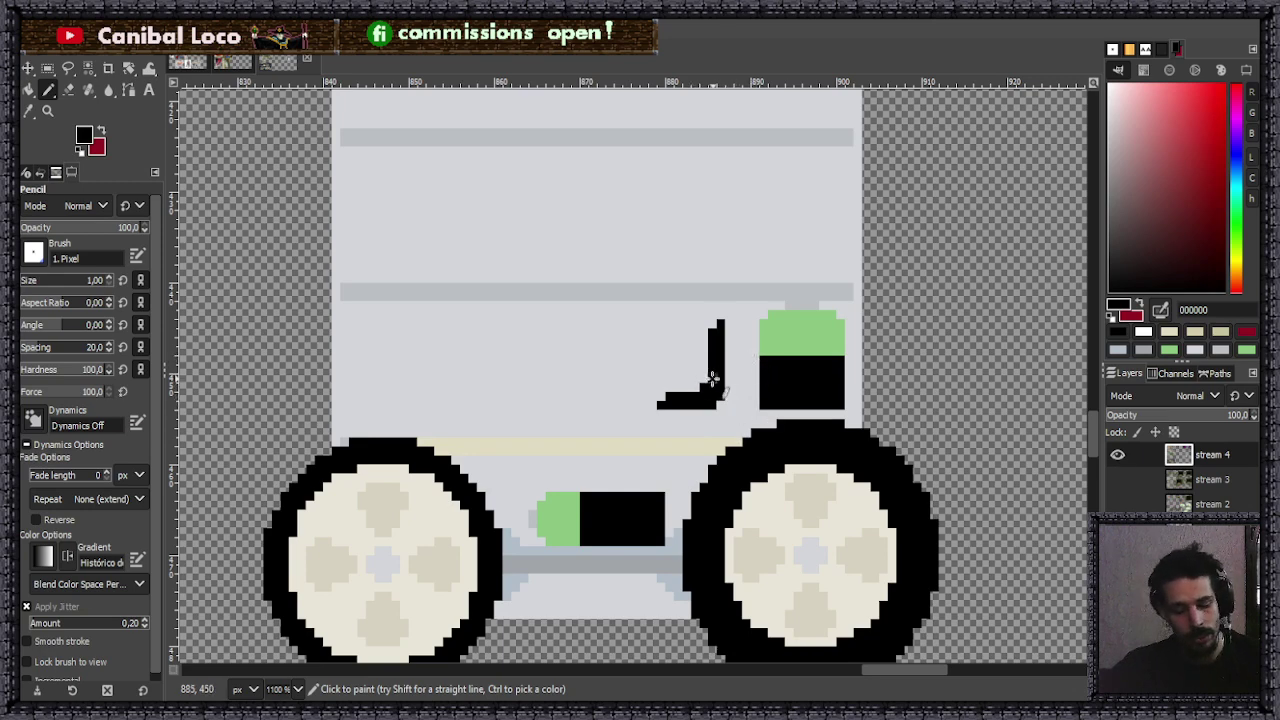
{"action": "key", "text": "r"}
{"action": "left_click_drag", "start_coordinate": [640, 311], "coordinate": [737, 429]}
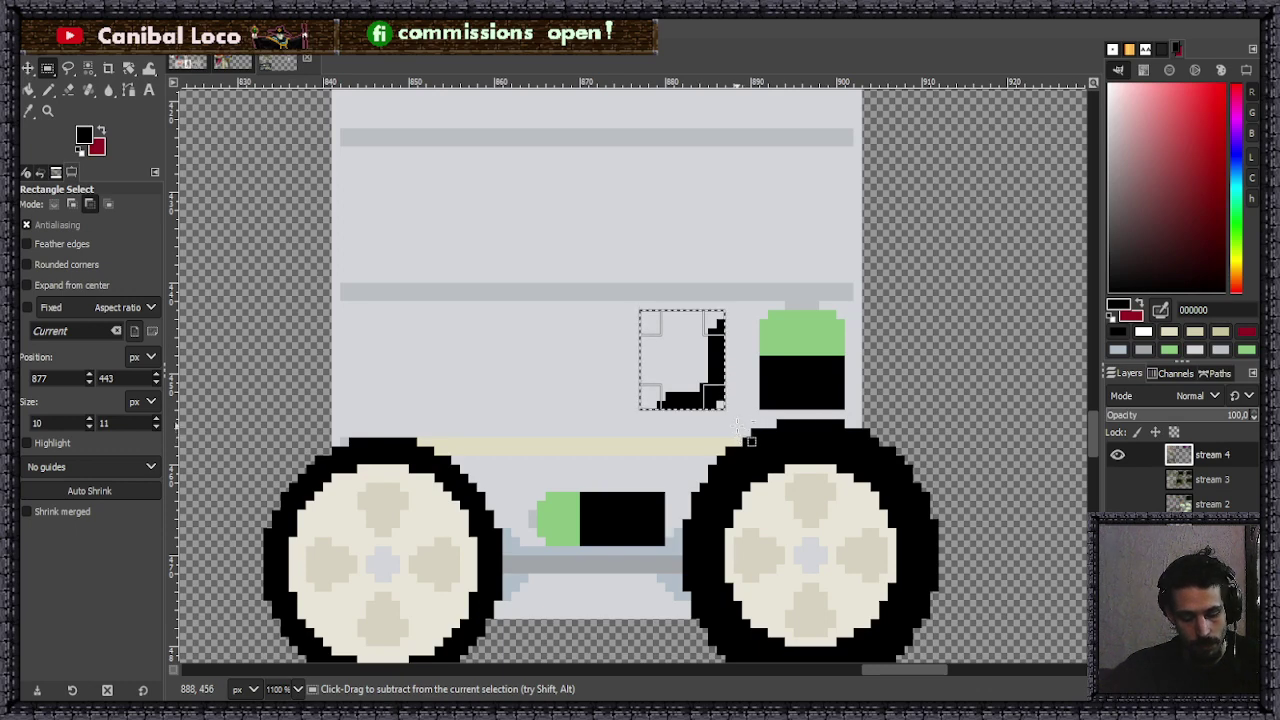
{"action": "key", "text": "ctrl+x"}
{"action": "key", "text": "ctrl+v"}
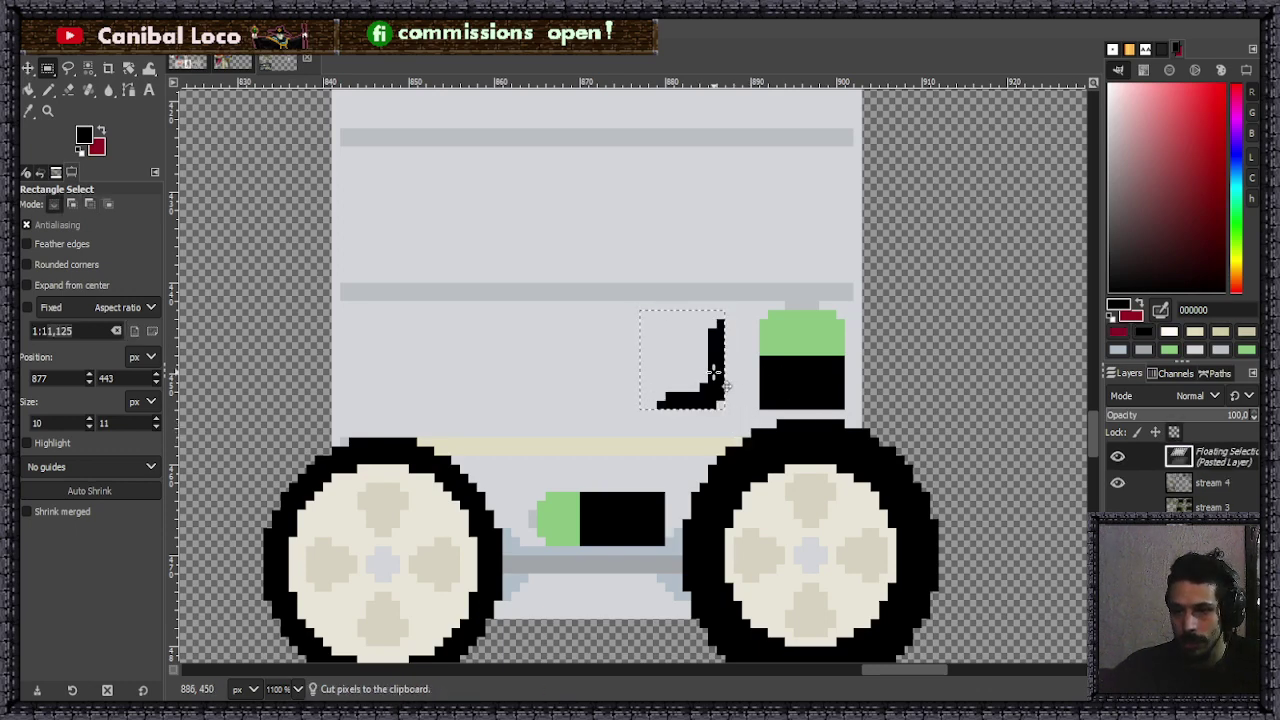
{"action": "key", "text": "ctrl"}
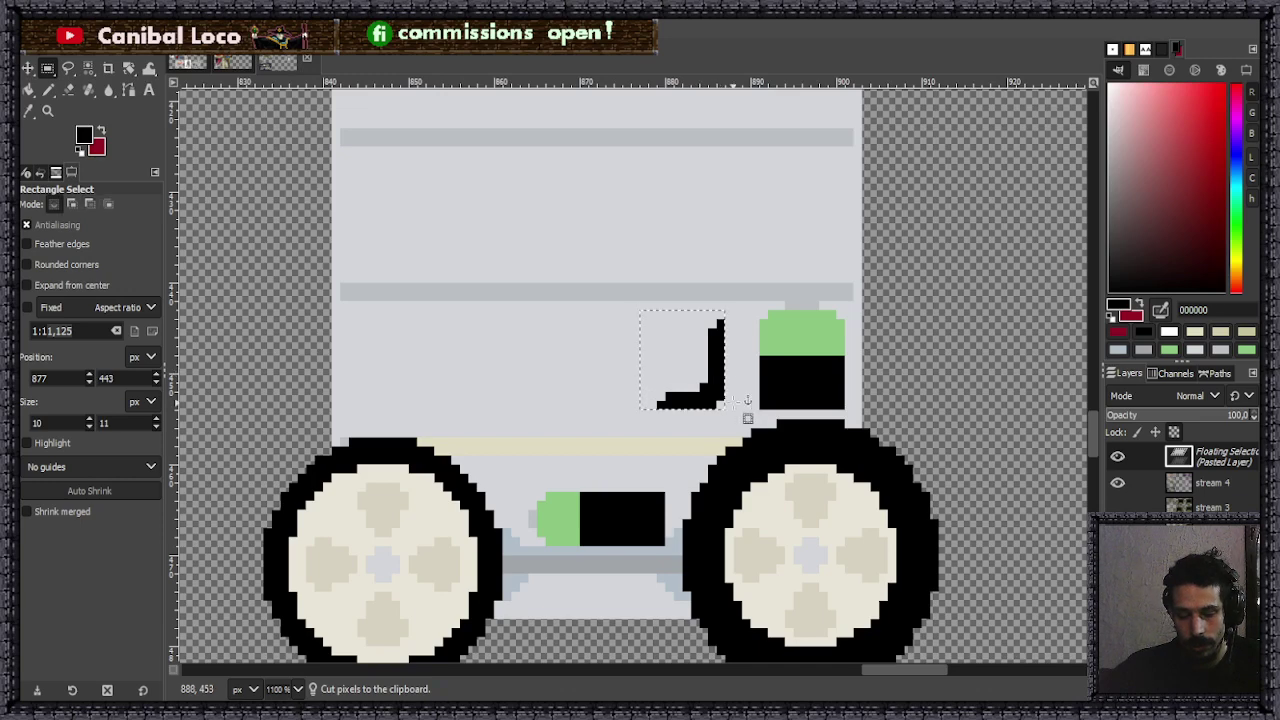
{"action": "left_click", "coordinate": [762, 420]}
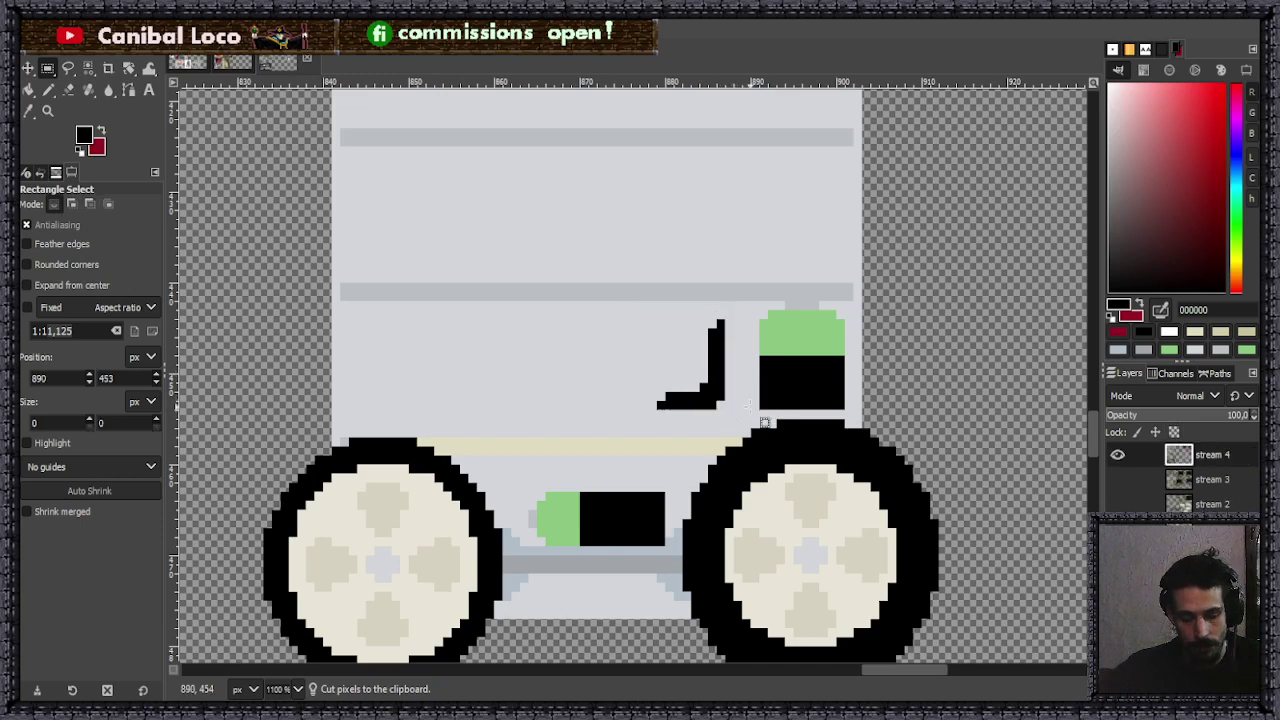
- Move the black seat 3 pixels horizontally towards the upright battery
{"action": "left_click_drag", "start_coordinate": [631, 302], "coordinate": [650, 329]}
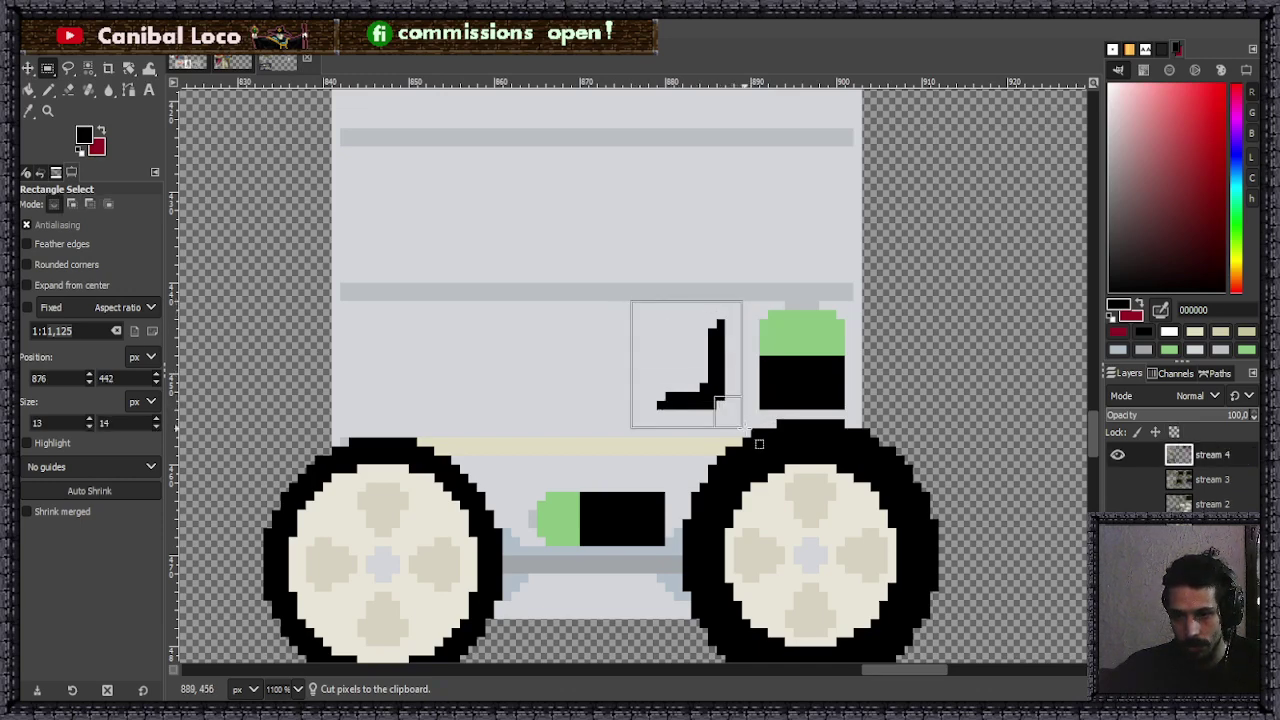
{"action": "key", "text": "Return"}
{"action": "key", "text": "ctrl+c"}
{"action": "key", "text": "ctrl+v"}
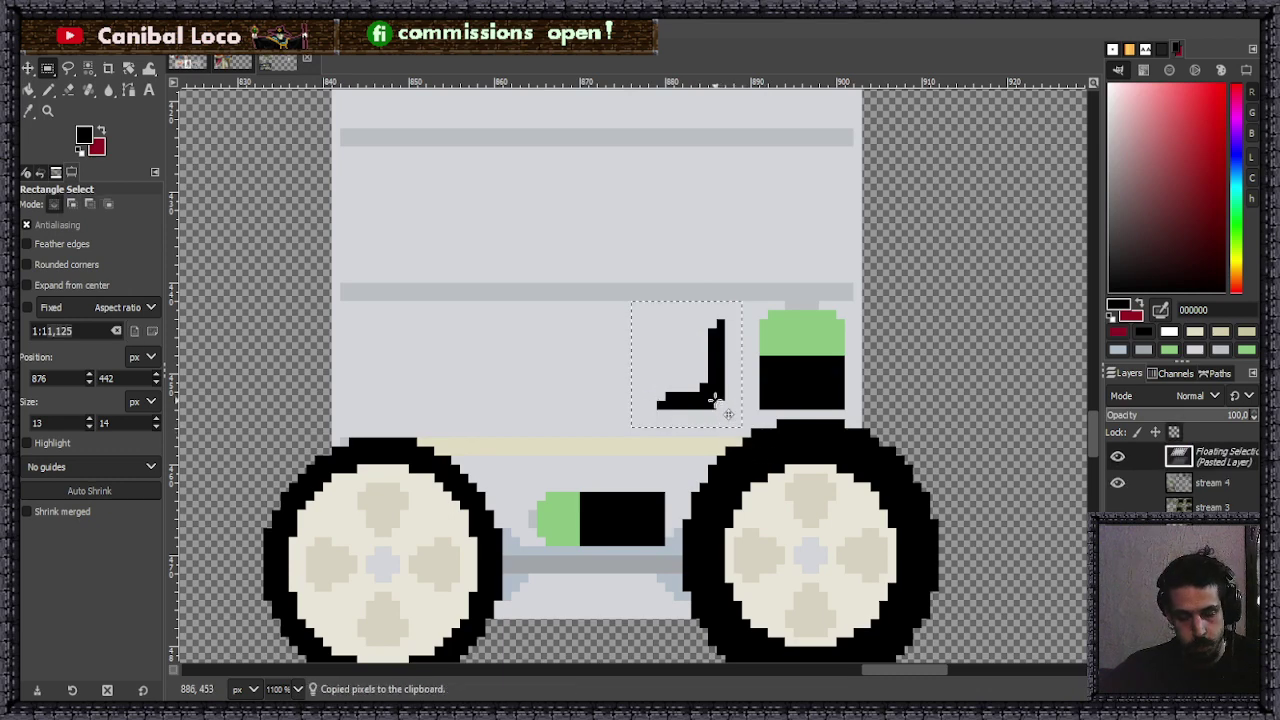
{"action": "left_click_drag", "start_coordinate": [715, 389], "coordinate": [731, 391]}
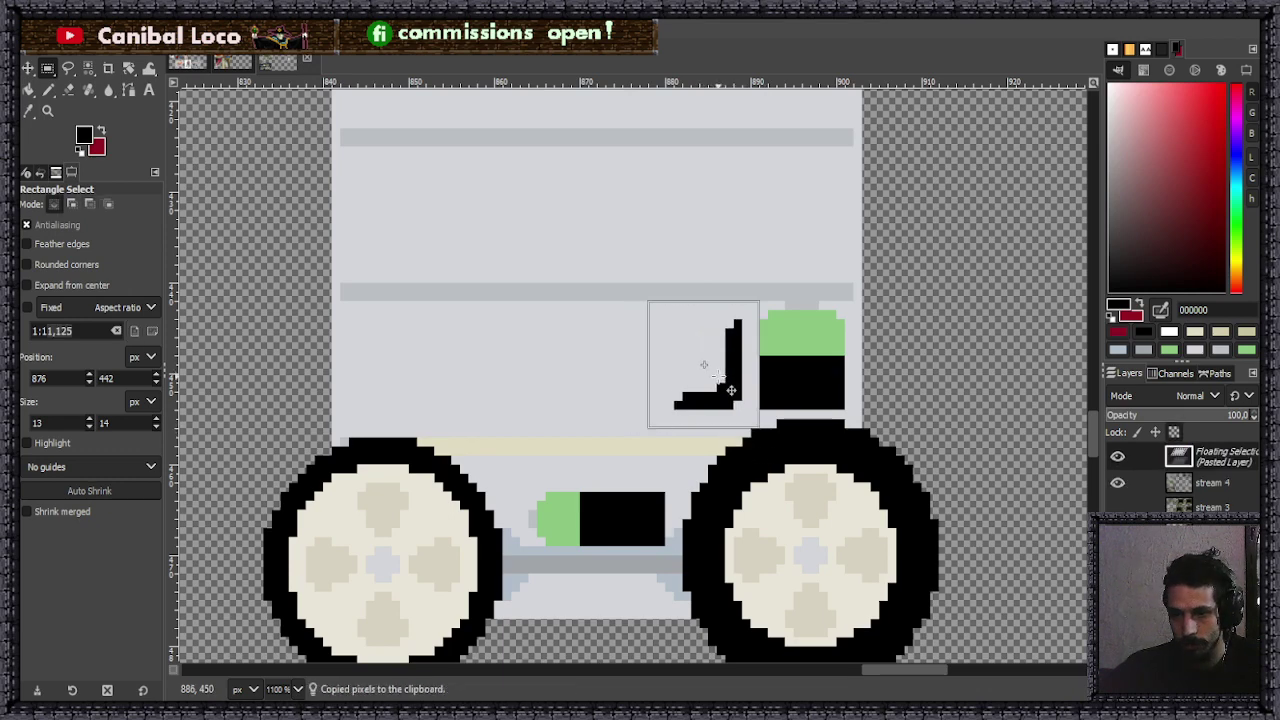
{"action": "left_click", "coordinate": [797, 378]}
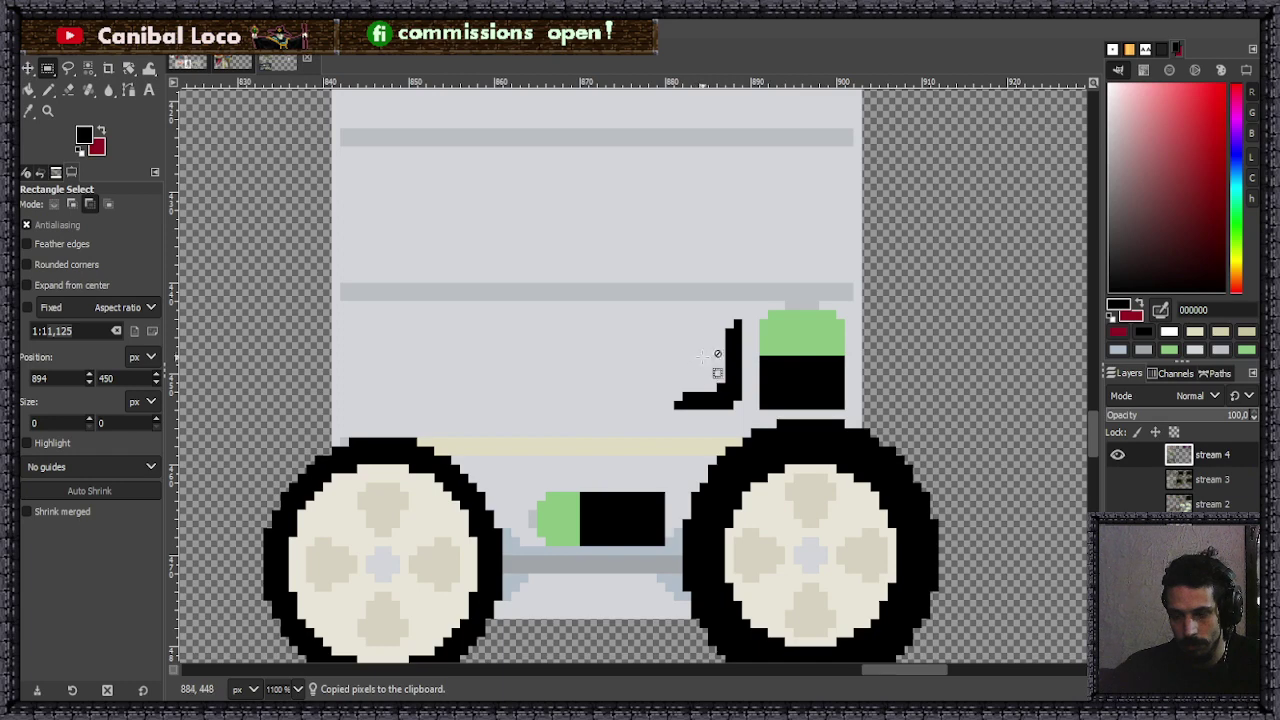
{"action": "left_click_drag", "start_coordinate": [665, 320], "coordinate": [751, 418]}
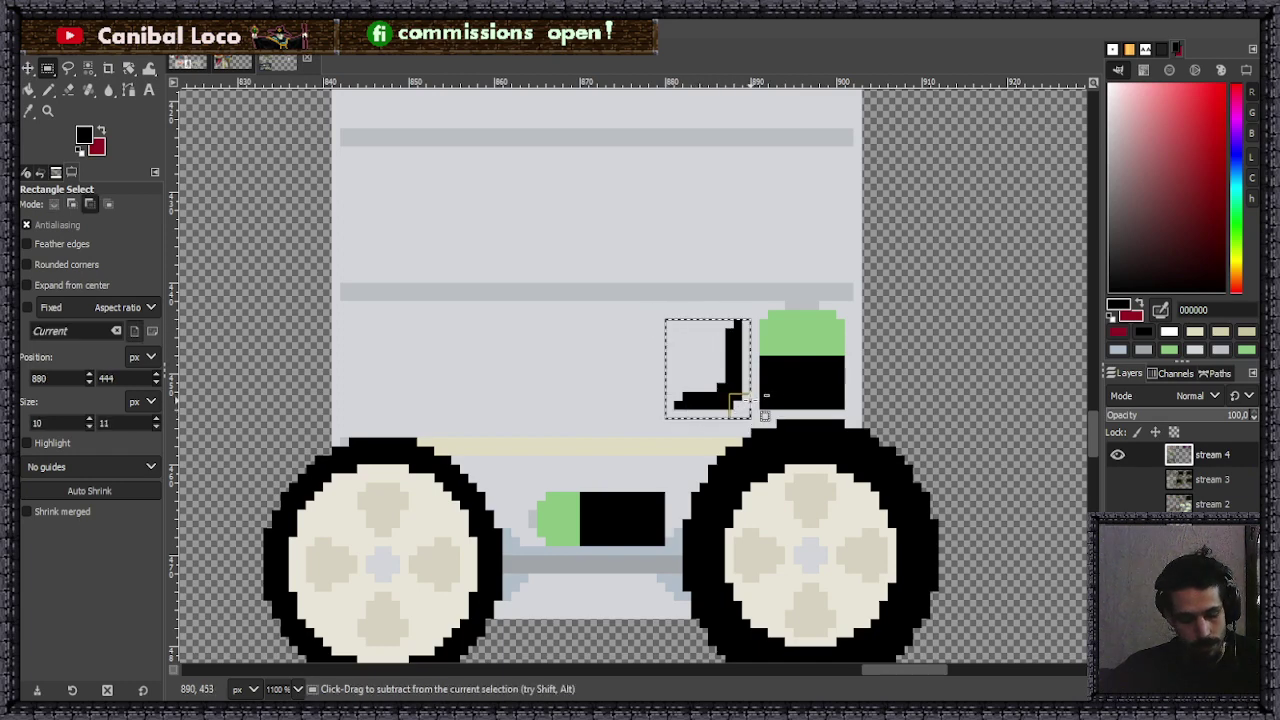
{"action": "key", "text": "ctrl+v"}
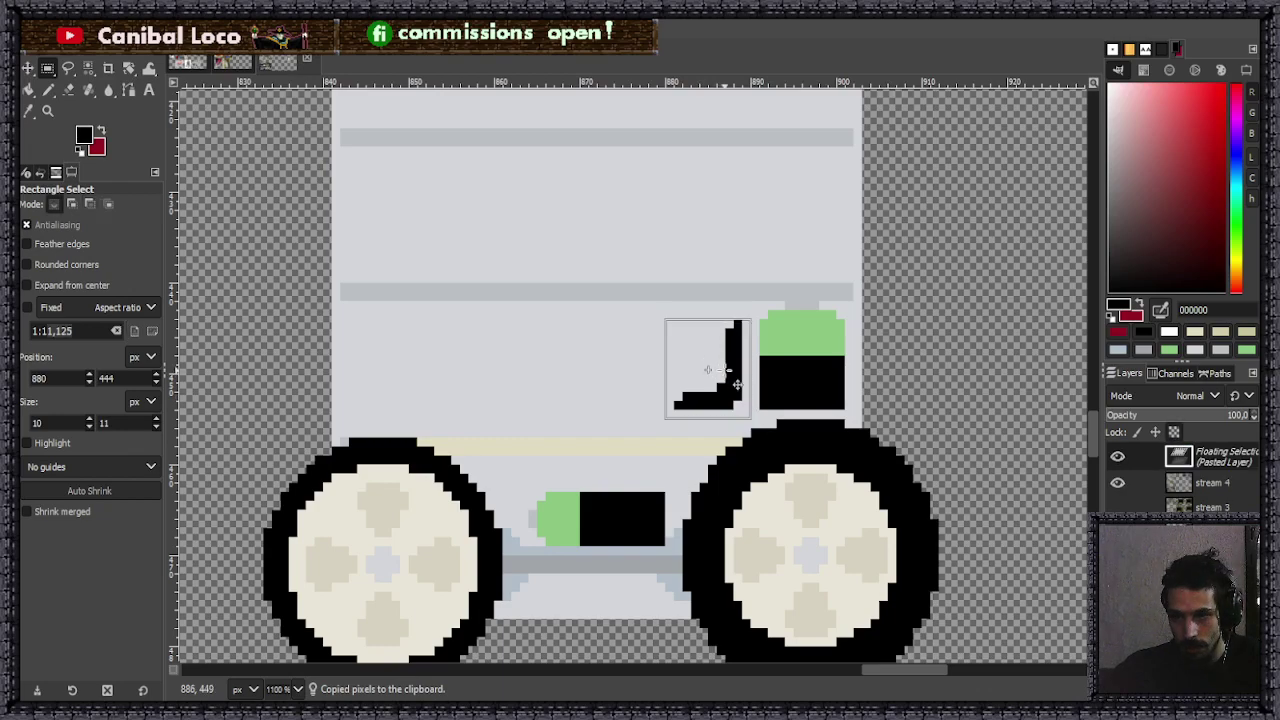
{"action": "key", "text": "Right"}
{"action": "left_click", "coordinate": [628, 378]}
- Set the drawing colour to pale pink eedada and draw a one-pixel-wide vertical strip between the seat back and the upright battery
{"action": "scroll", "coordinate": [663, 408], "scroll_direction": "down", "scroll_amount": 1}
{"action": "scroll", "coordinate": [694, 371], "scroll_direction": "up", "scroll_amount": 1}
{"action": "key", "text": "n"}
{"action": "scroll", "coordinate": [805, 325], "scroll_direction": "up", "scroll_amount": 2}
{"action": "left_click_drag", "start_coordinate": [1125, 105], "coordinate": [1122, 104]}
{"action": "left_click_drag", "start_coordinate": [782, 280], "coordinate": [785, 378]}
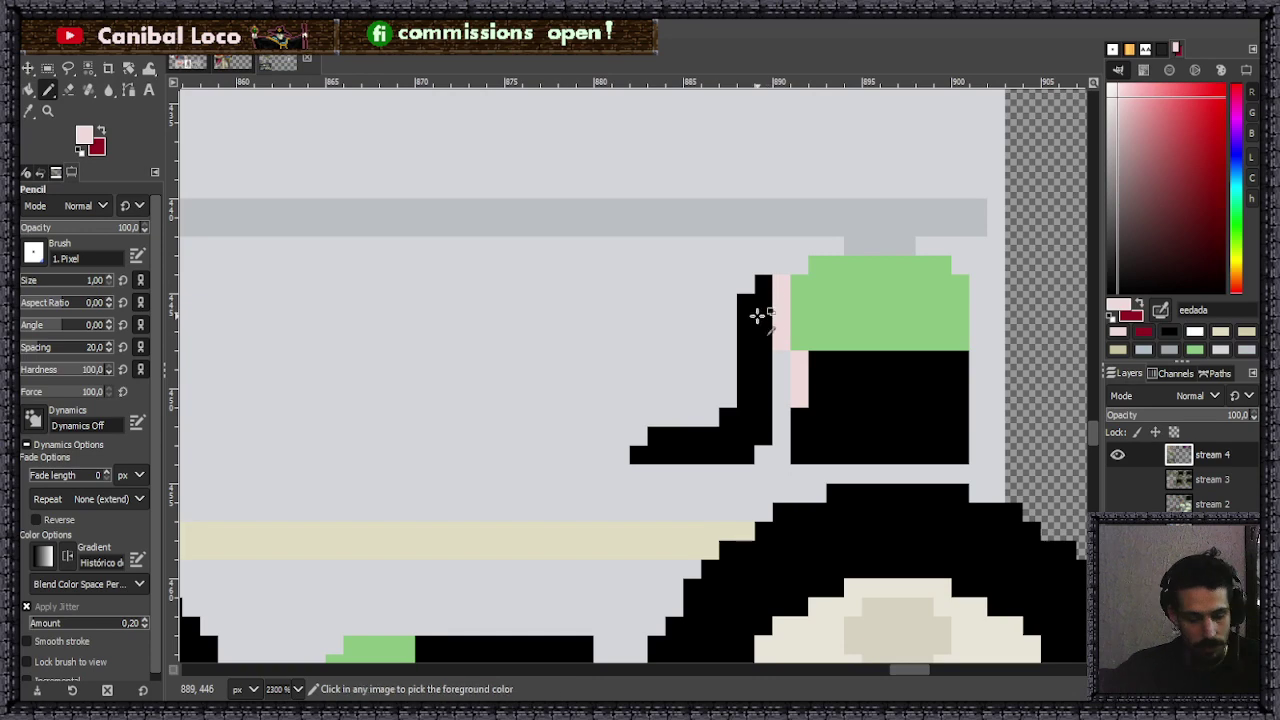
{"action": "key", "text": "ctrl+z"}
{"action": "left_click_drag", "start_coordinate": [790, 296], "coordinate": [791, 426]}
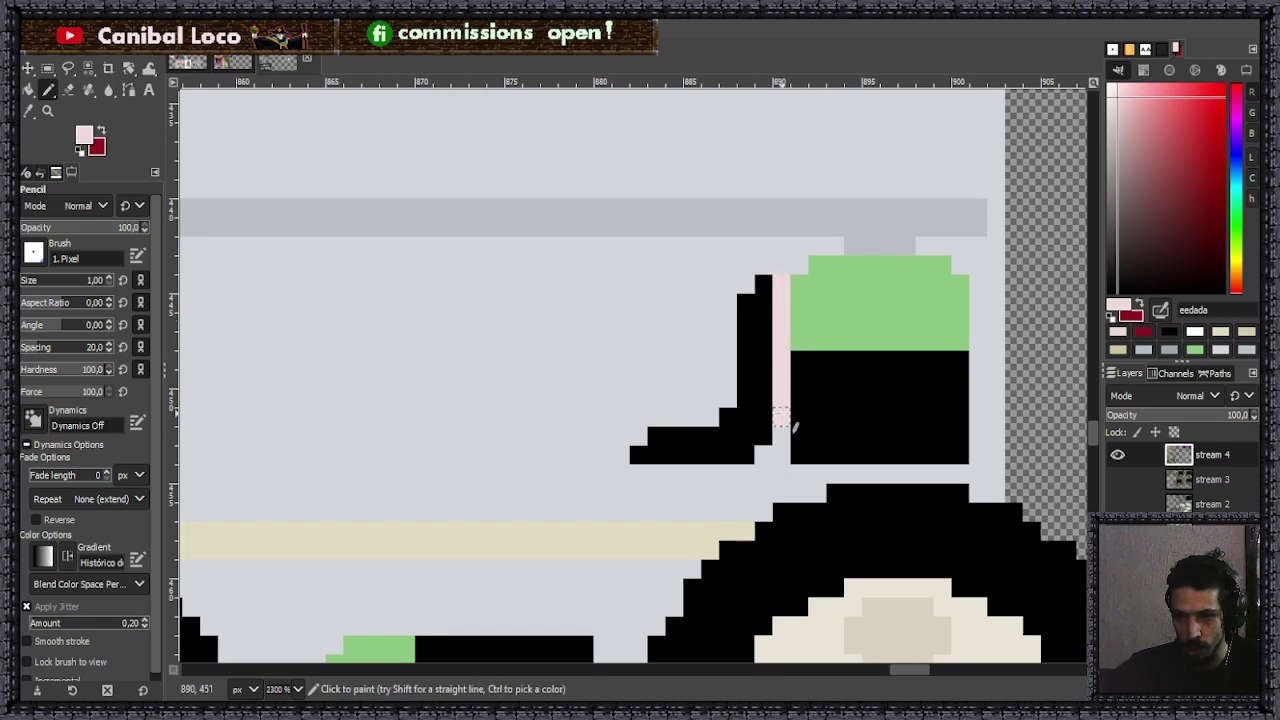
- Set the drawing colour to black 000000 from the seat
{"action": "scroll", "coordinate": [763, 370], "scroll_direction": "down", "scroll_amount": 2}
{"action": "scroll", "coordinate": [763, 362], "scroll_direction": "up", "scroll_amount": 4}
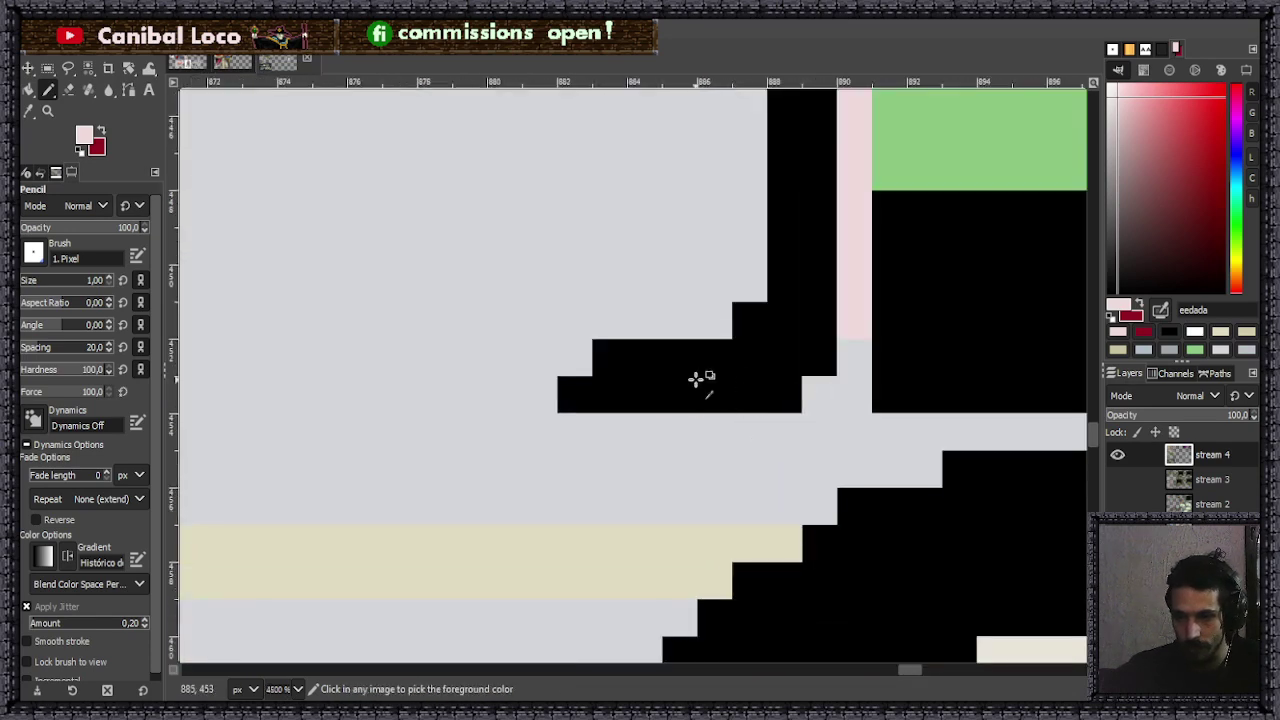
{"action": "left_click", "coordinate": [700, 380], "text": "ctrl"}
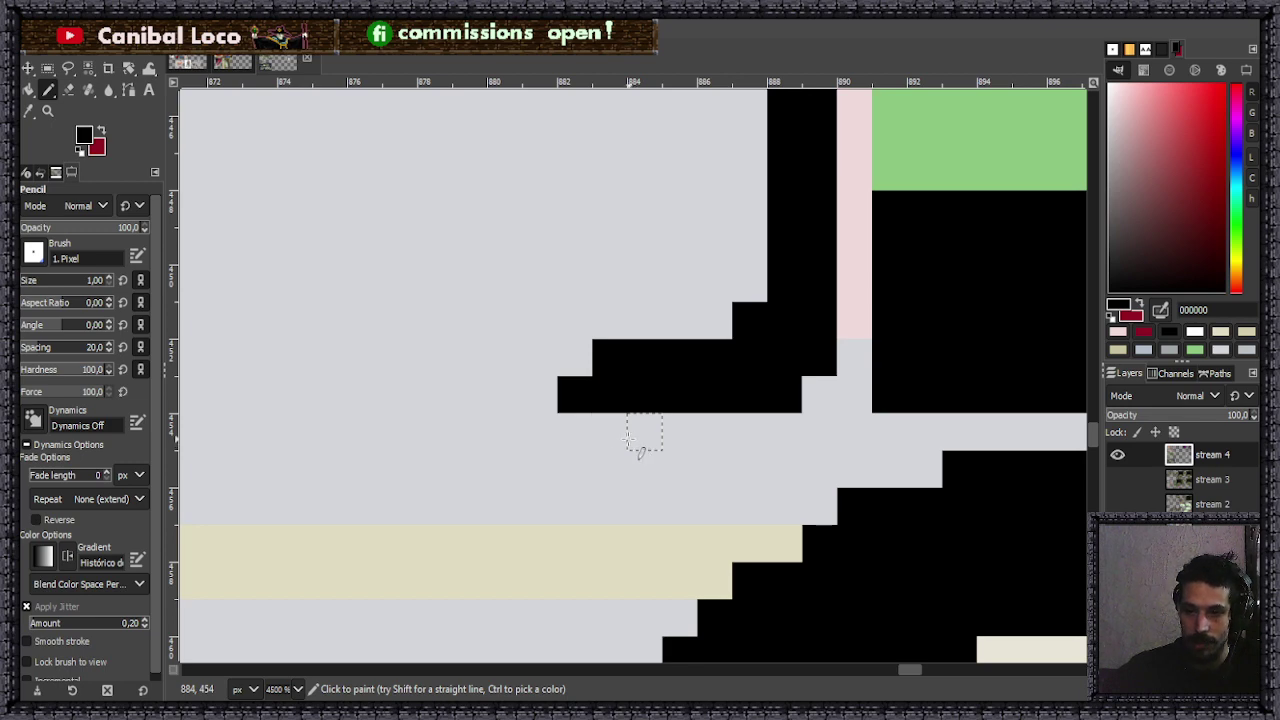
{"action": "left_click", "coordinate": [607, 430]}
{"action": "left_click", "coordinate": [574, 467]}
{"action": "left_click", "coordinate": [542, 503]}
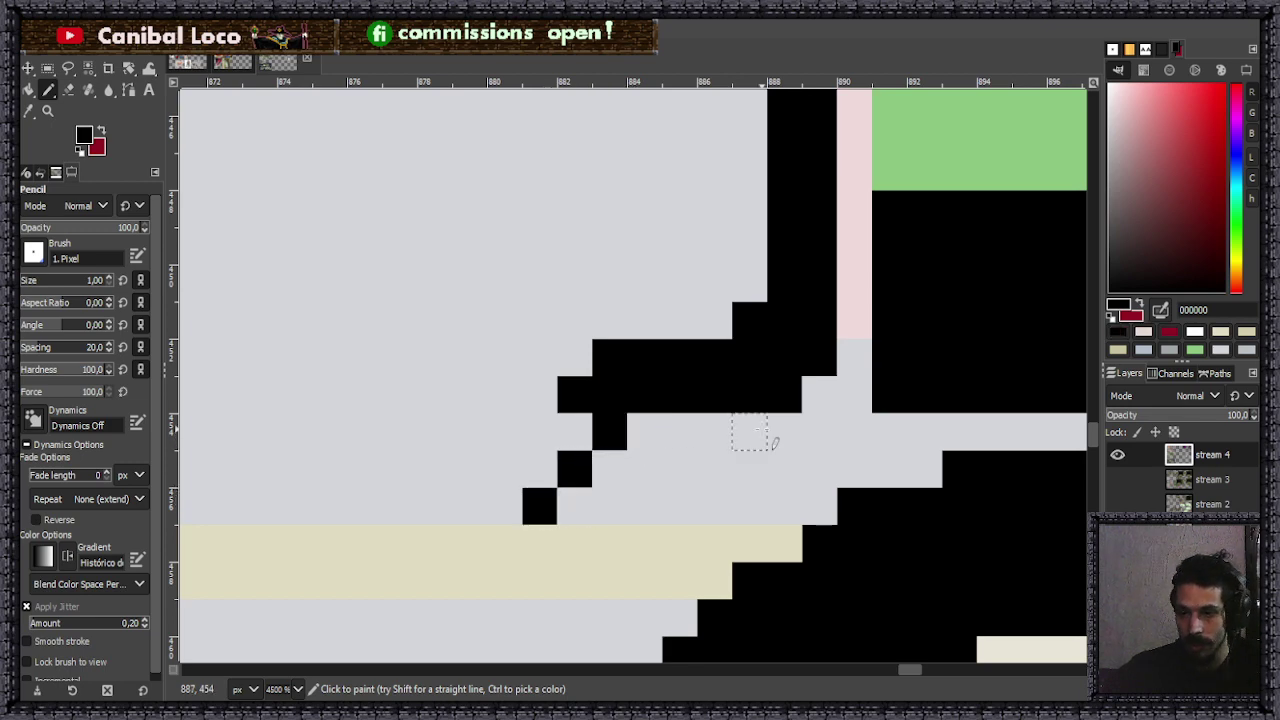
{"action": "left_click", "coordinate": [749, 432]}
{"action": "left_click", "coordinate": [784, 468]}
{"action": "left_click", "coordinate": [819, 505]}
{"action": "scroll", "coordinate": [763, 420], "scroll_direction": "down", "scroll_amount": 3}
{"action": "key", "text": "ctrl+z"}
{"action": "scroll", "coordinate": [770, 420], "scroll_direction": "up", "scroll_amount": 1}
{"action": "key", "text": "ctrl+z"}
{"action": "key", "text": "ctrl+z"}
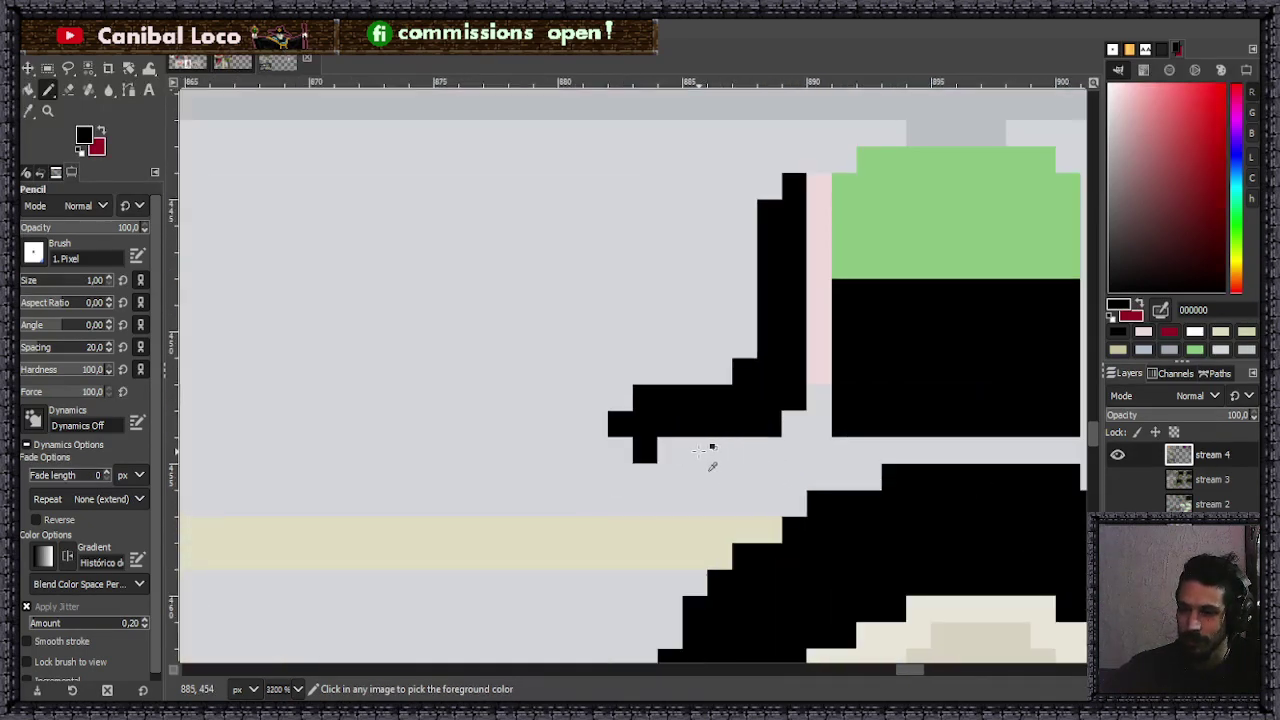
{"action": "key", "text": "ctrl+z"}
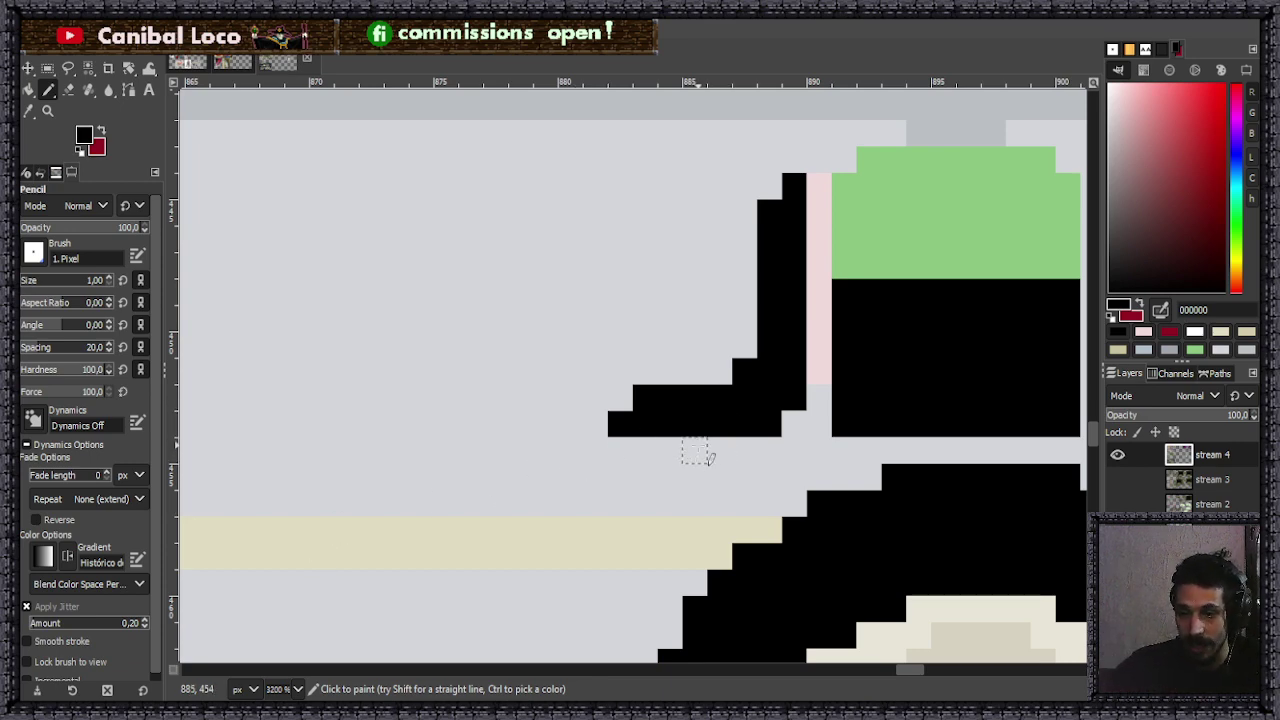
- Draw a one-pixel-wide vertical black leg from the underside of the seat down to the beige floor
{"action": "left_click_drag", "start_coordinate": [694, 449], "coordinate": [696, 508]}
{"action": "scroll", "coordinate": [691, 490], "scroll_direction": "down", "scroll_amount": 3}
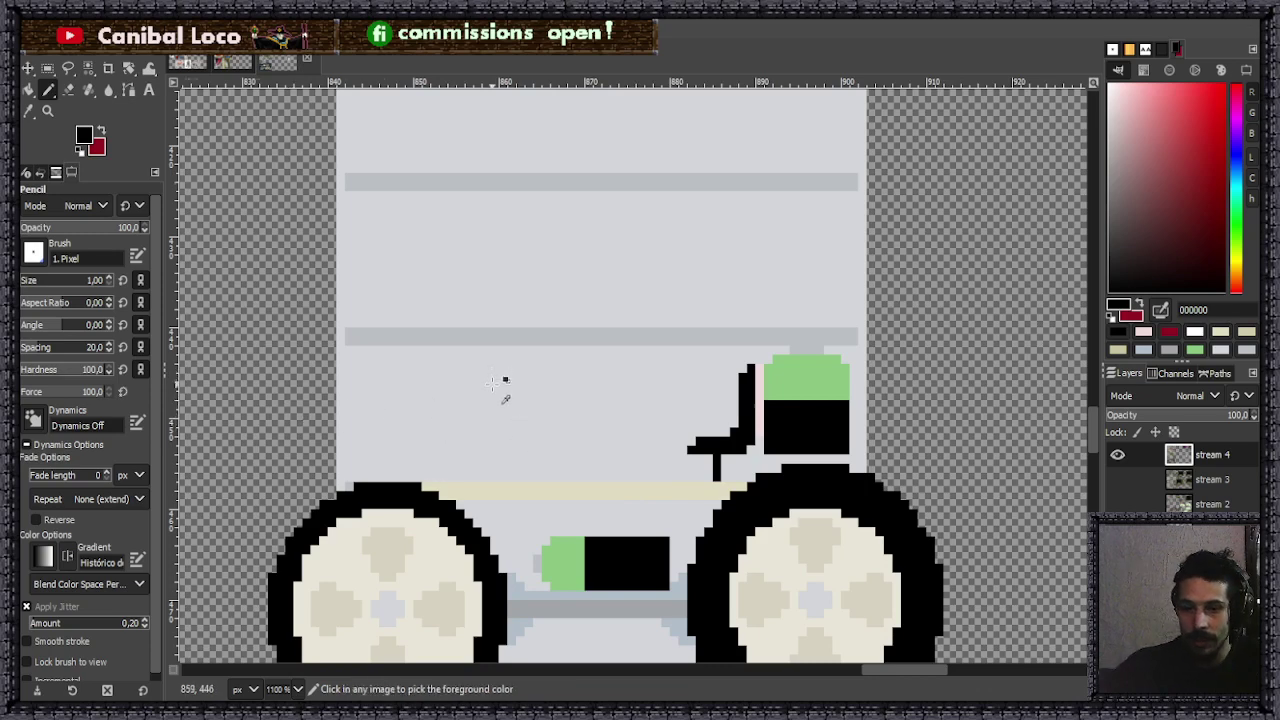
- Pick the green of the upright battery and darken the drawing colour to 53804b
{"action": "scroll", "coordinate": [506, 385], "scroll_direction": "down", "scroll_amount": 2}
{"action": "scroll", "coordinate": [463, 328], "scroll_direction": "up", "scroll_amount": 3}
{"action": "left_click", "coordinate": [1034, 463]}
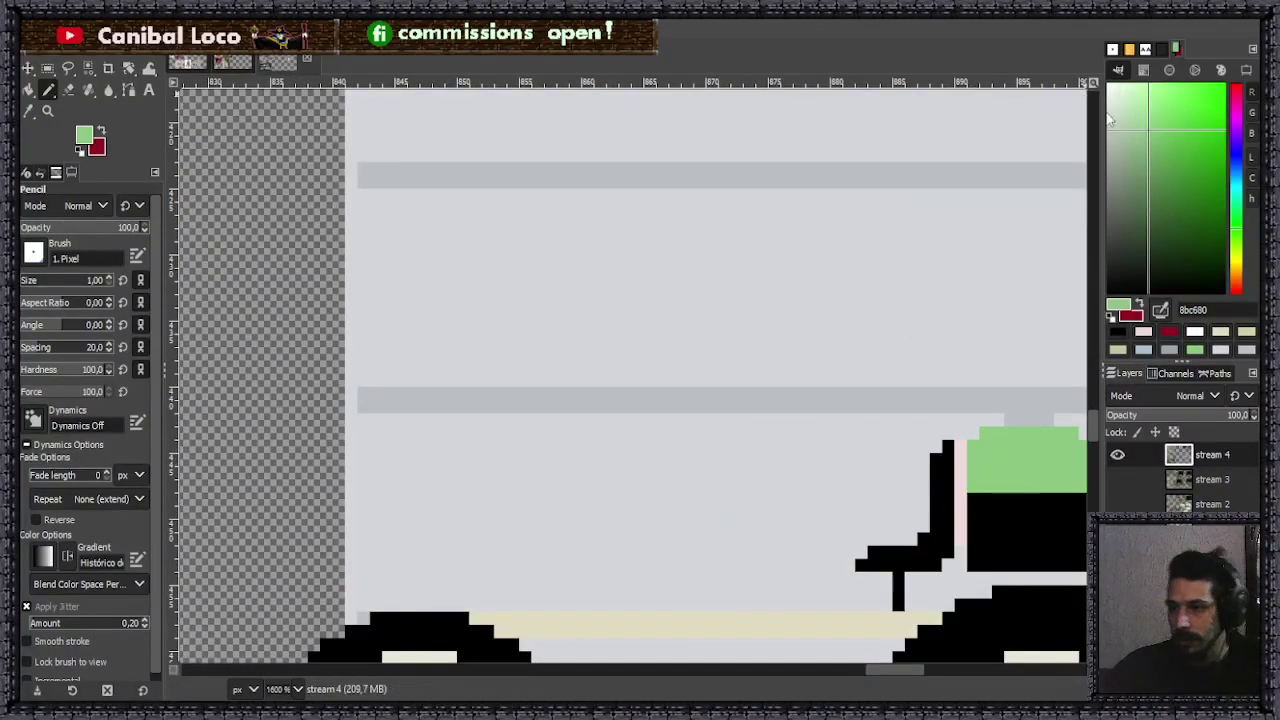
{"action": "left_click", "coordinate": [1189, 165]}
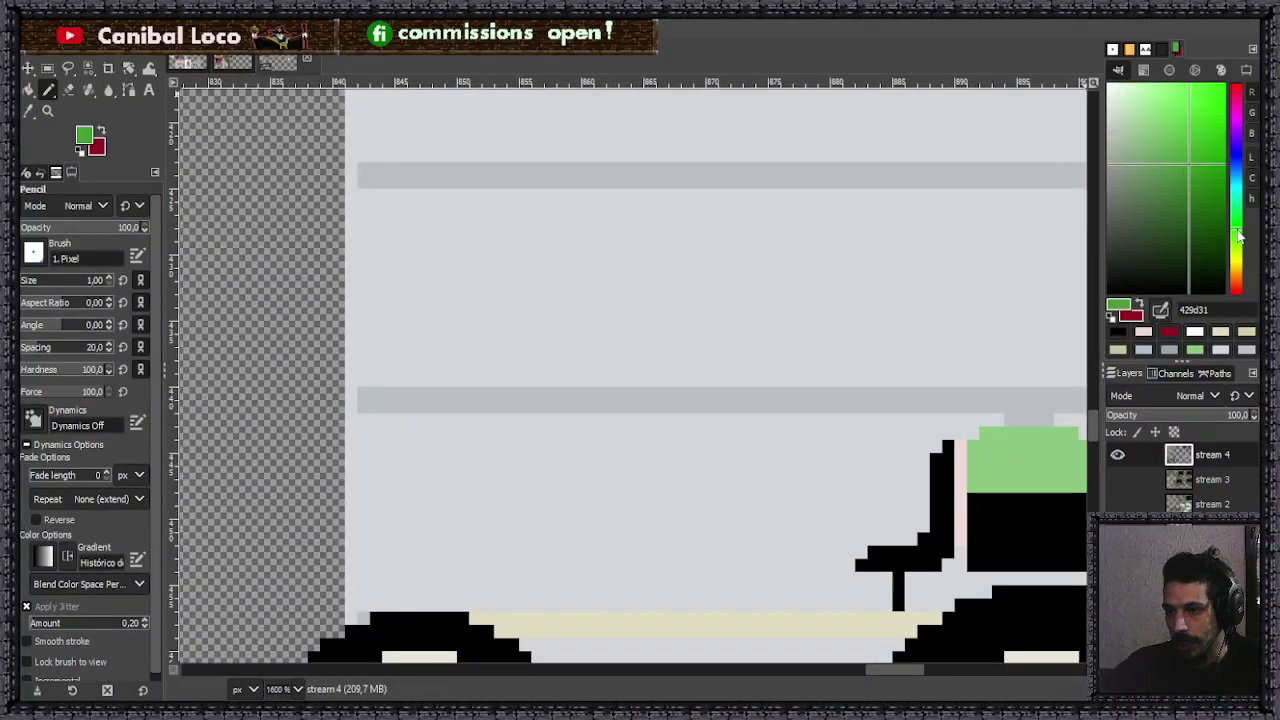
{"action": "mouse_move", "coordinate": [1176, 178]}
{"action": "left_mouse_down"}
{"action": "mouse_move", "coordinate": [1167, 183]}
{"action": "mouse_move", "coordinate": [1185, 169]}
{"action": "mouse_move", "coordinate": [1175, 199]}
{"action": "mouse_move", "coordinate": [1156, 188]}
{"action": "left_mouse_up"}
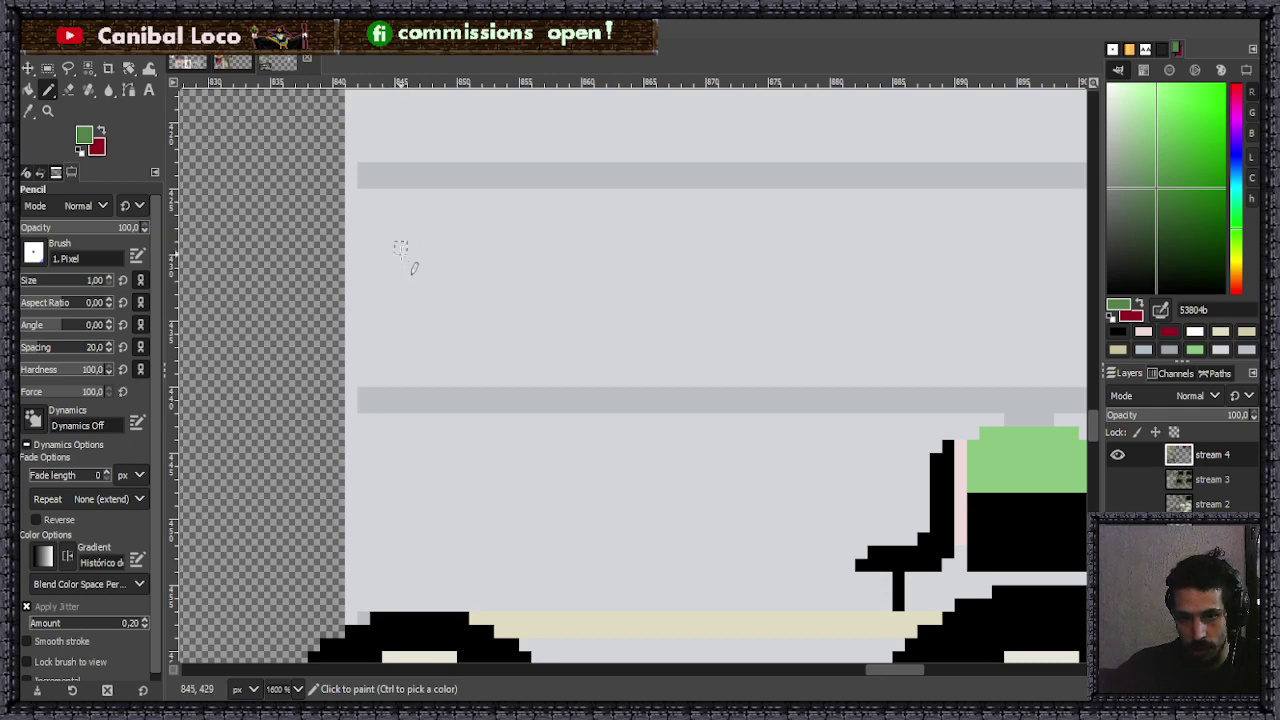
- Draw a two-pixel-wide vertical dark green bar from the top of the left wheel up to just below the can's second-lowest grey band
{"action": "left_click_drag", "start_coordinate": [388, 248], "coordinate": [414, 248]}
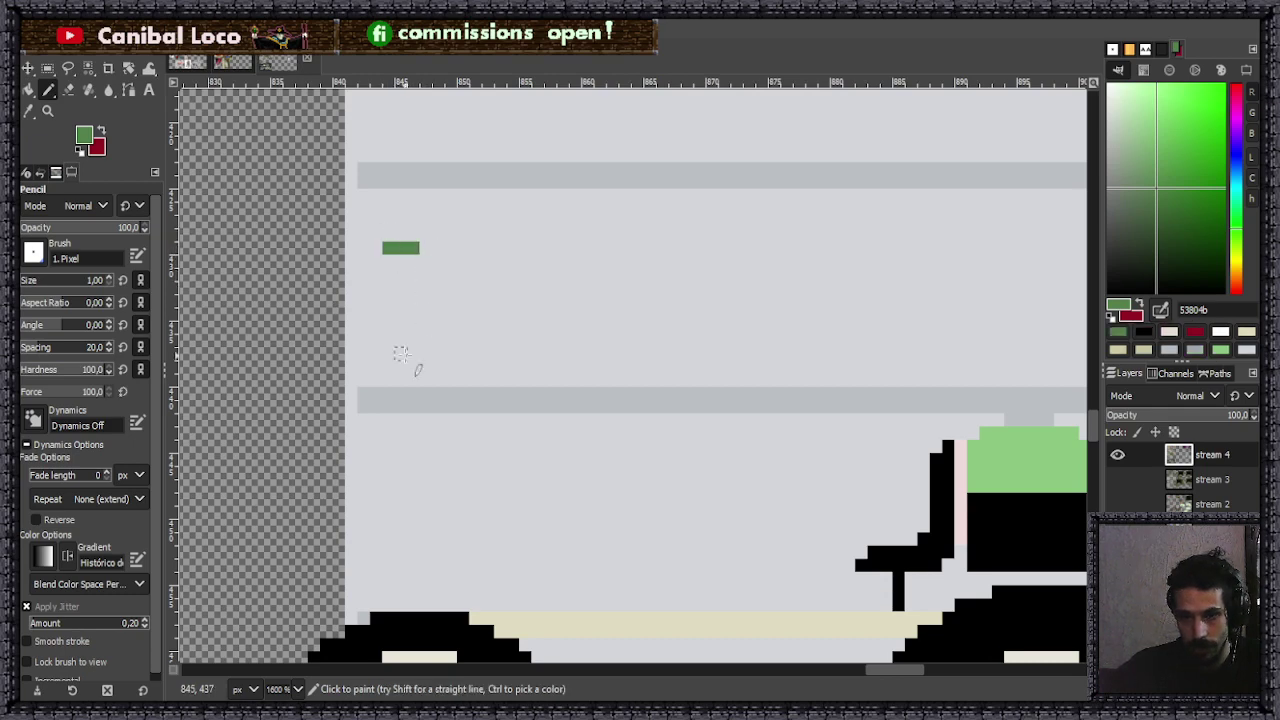
{"action": "key", "text": "ctrl+z"}
{"action": "left_click", "coordinate": [388, 248]}
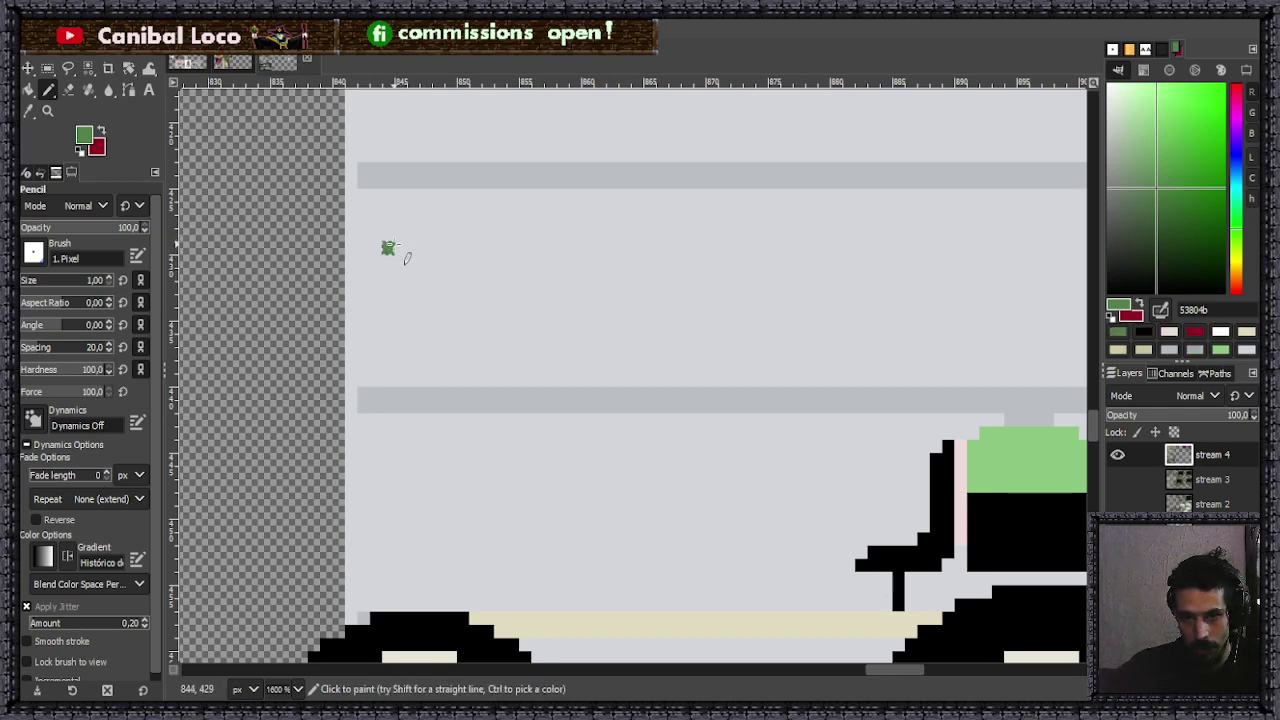
{"action": "left_click", "coordinate": [388, 604], "text": "shift"}
{"action": "left_click", "coordinate": [400, 604]}
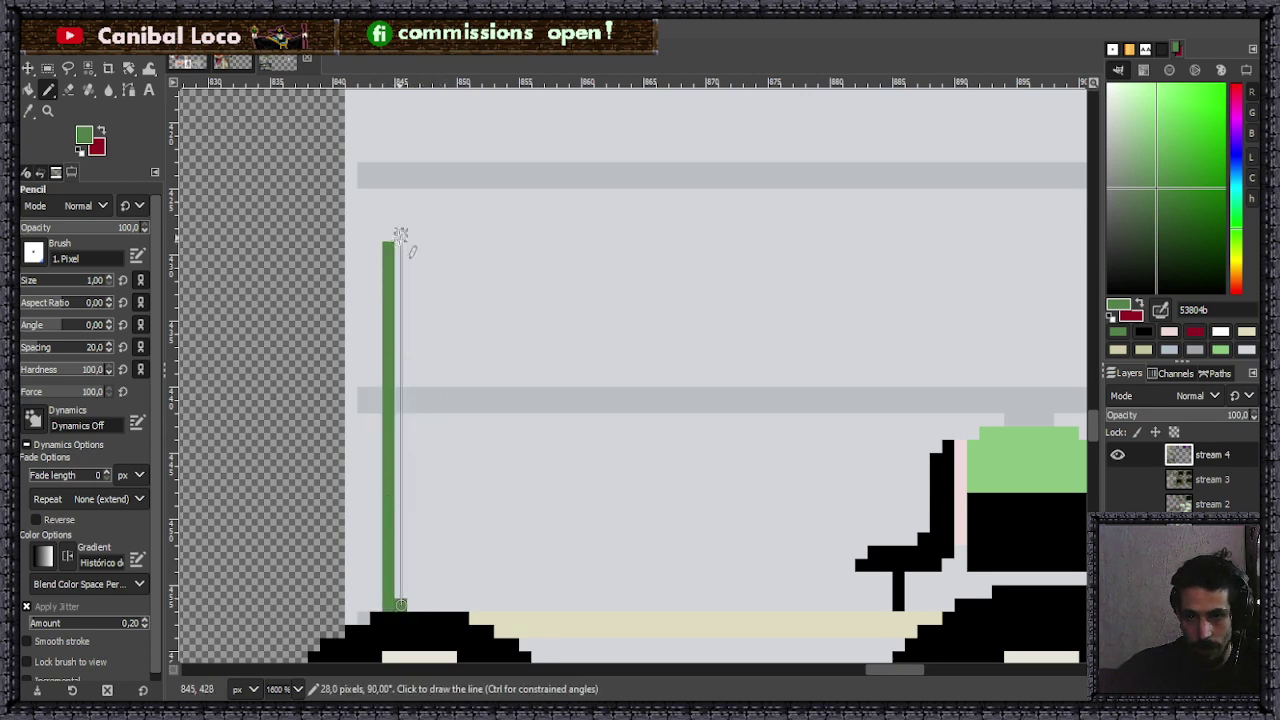
{"action": "left_click", "coordinate": [400, 248], "text": "shift"}
{"action": "scroll", "coordinate": [460, 230], "scroll_direction": "down", "scroll_amount": 5}
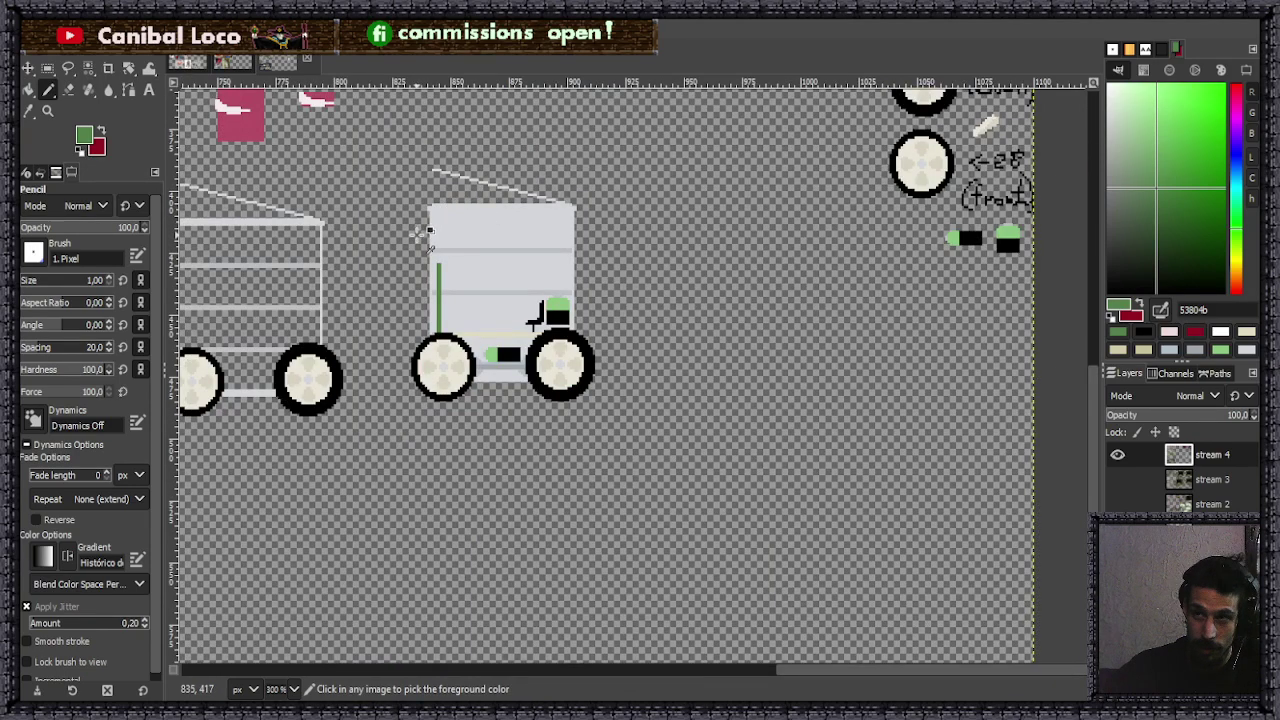
{"action": "scroll", "coordinate": [432, 244], "scroll_direction": "up", "scroll_amount": 2}
{"action": "scroll", "coordinate": [449, 255], "scroll_direction": "up", "scroll_amount": 2}
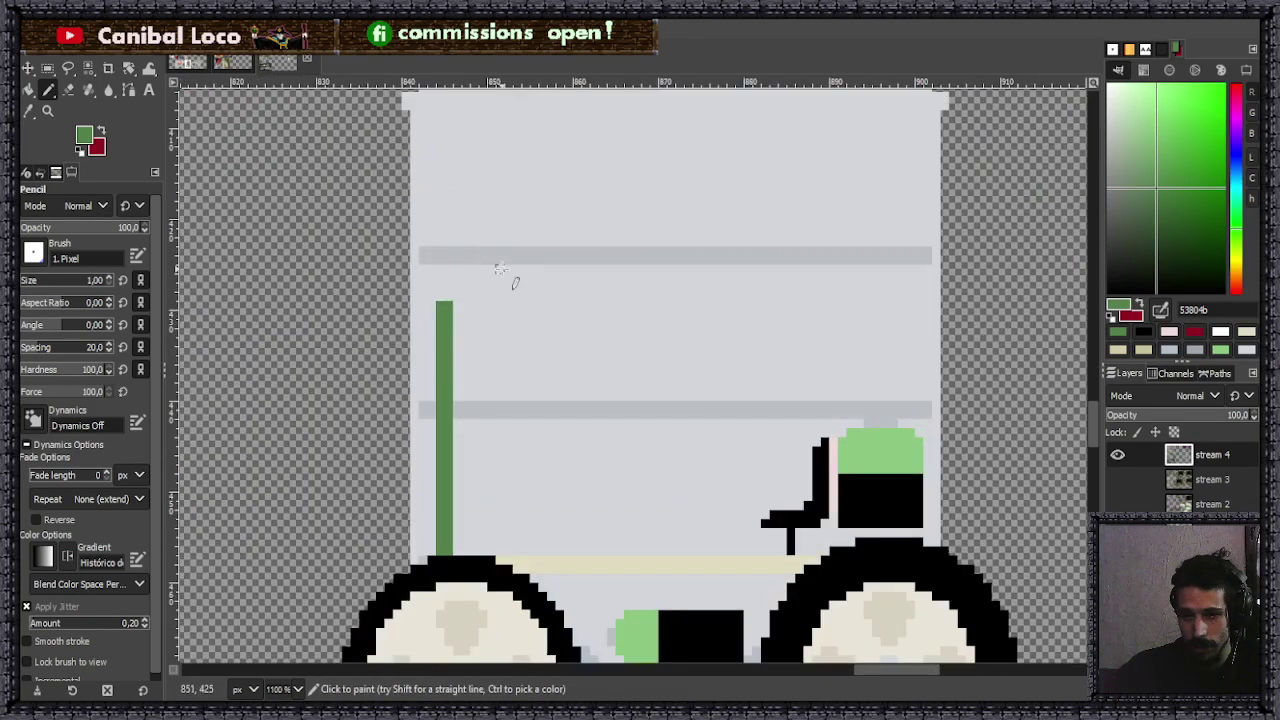
{"action": "left_click_drag", "start_coordinate": [440, 277], "coordinate": [446, 286]}
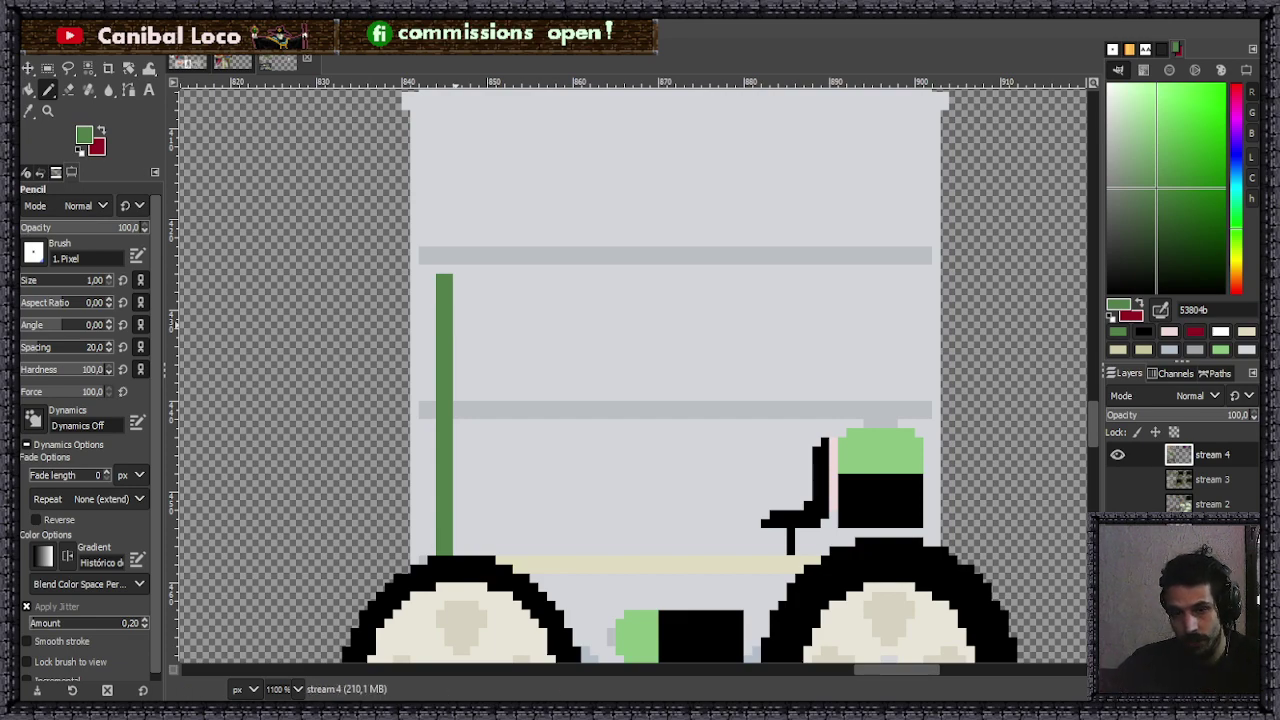
- Switch to the reference image and examine the toy car's remote control and its antenna
{"action": "left_click", "coordinate": [232, 62]}
{"action": "scroll", "coordinate": [480, 340], "scroll_direction": "down", "scroll_amount": 3}
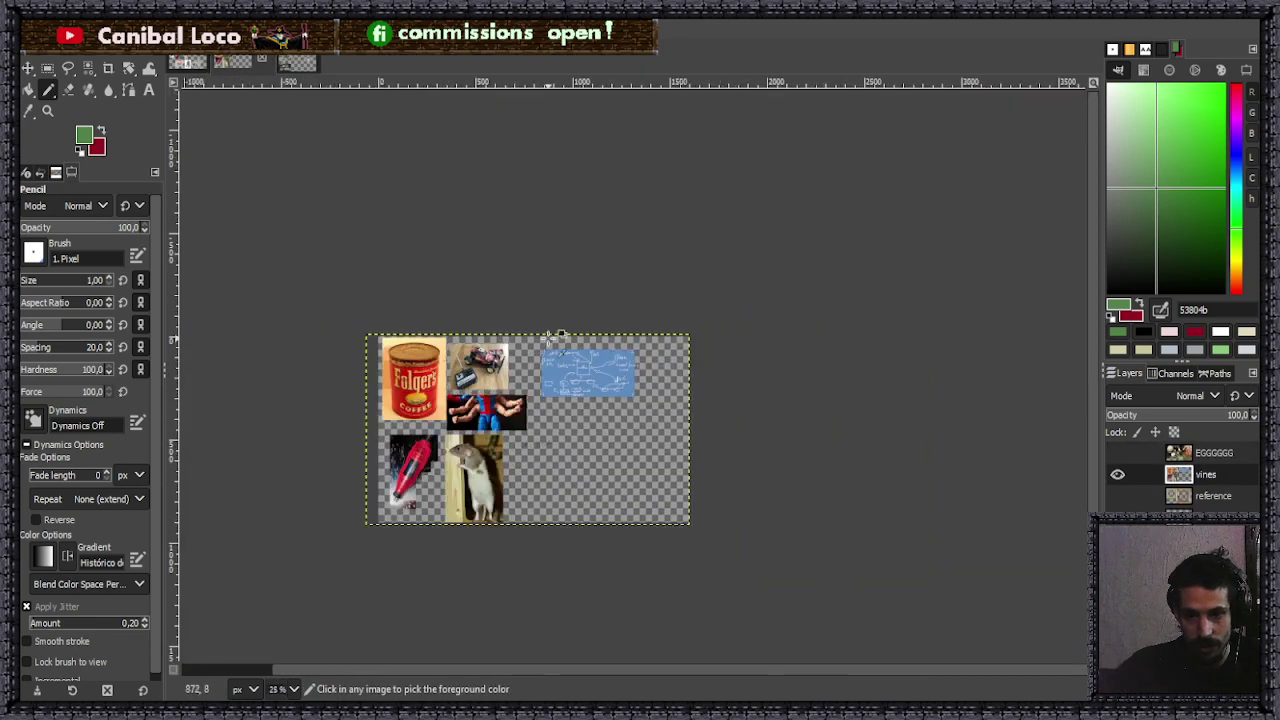
{"action": "scroll", "coordinate": [463, 375], "scroll_direction": "up", "scroll_amount": 2}
{"action": "scroll", "coordinate": [463, 375], "scroll_direction": "up", "scroll_amount": 4}
{"action": "scroll", "coordinate": [627, 397], "scroll_direction": "up", "scroll_amount": 2}
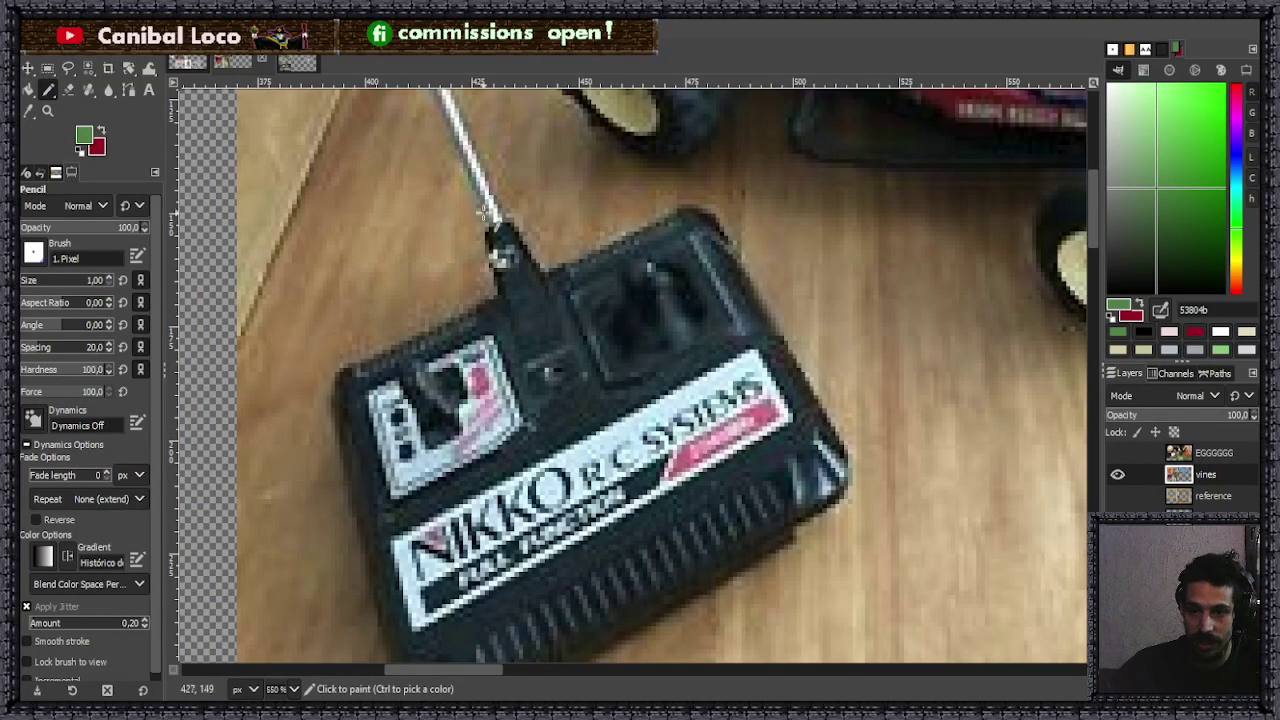
{"action": "mouse_move", "coordinate": [695, 212]}
{"action": "left_mouse_down"}
{"action": "mouse_move", "coordinate": [603, 360]}
{"action": "mouse_move", "coordinate": [541, 325]}
{"action": "mouse_move", "coordinate": [648, 273]}
{"action": "left_mouse_up"}
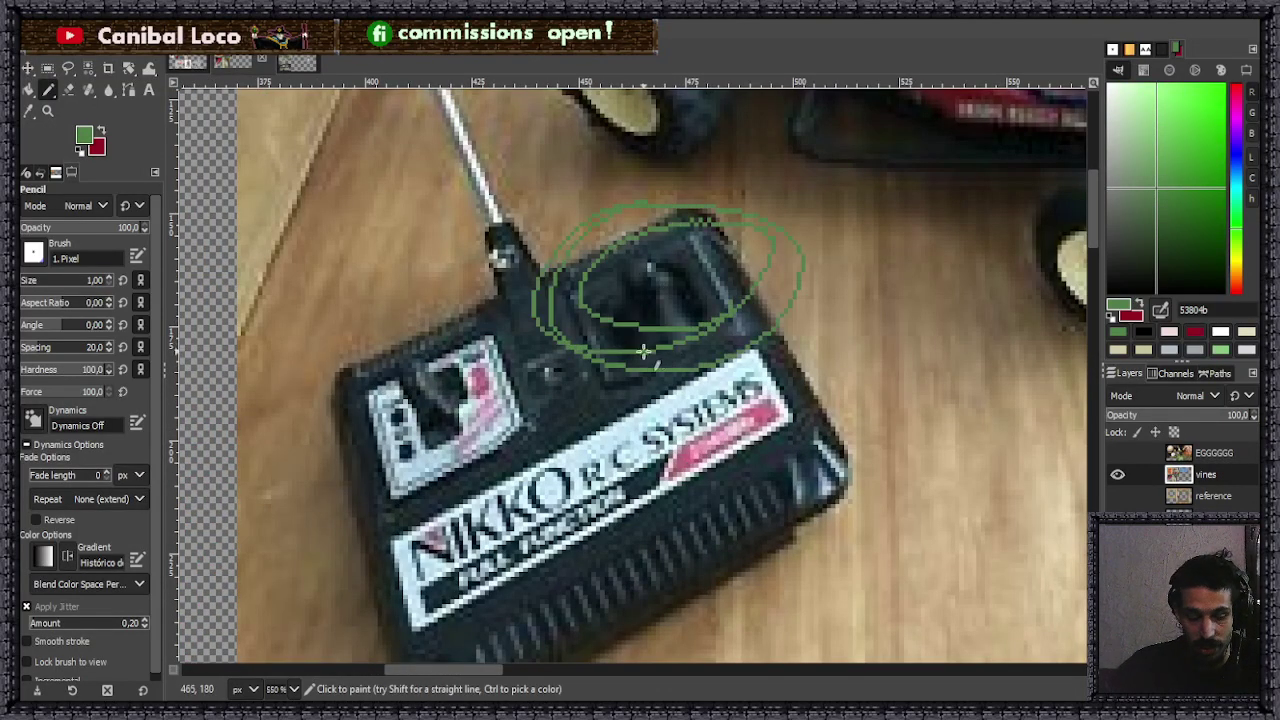
{"action": "key", "text": "ctrl+z"}
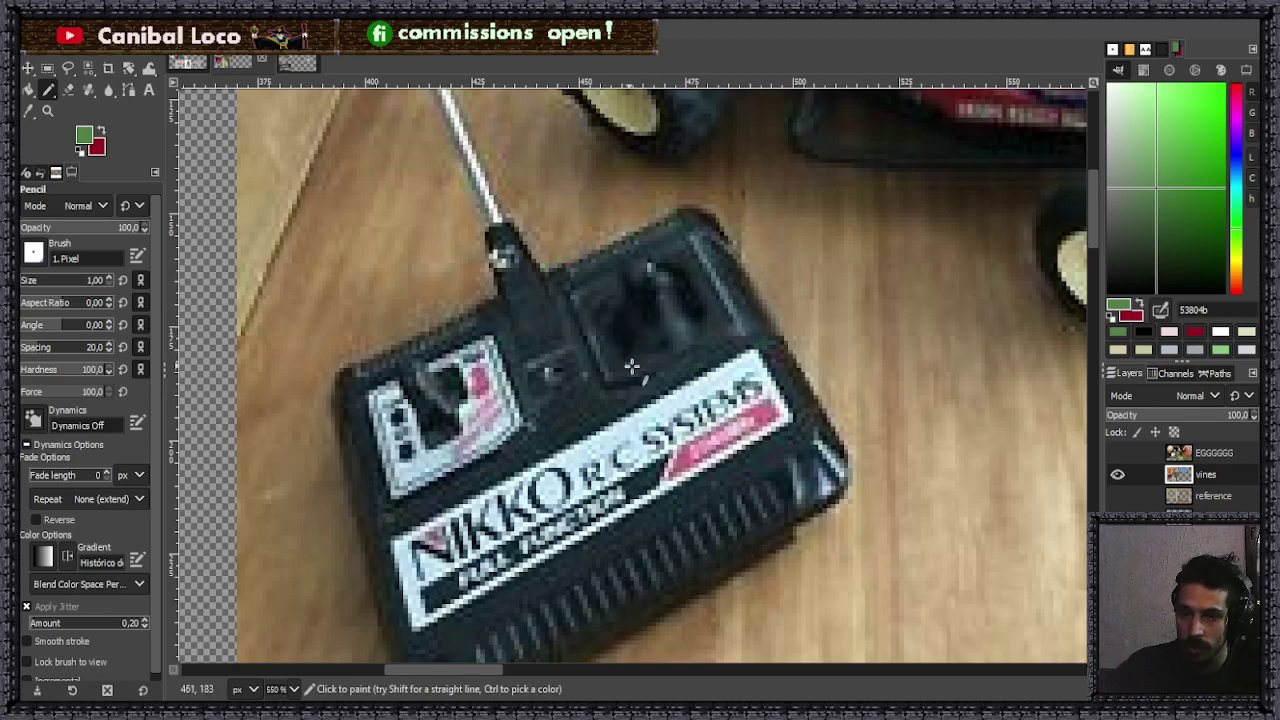
{"action": "key", "text": "shift+ctrl+j"}
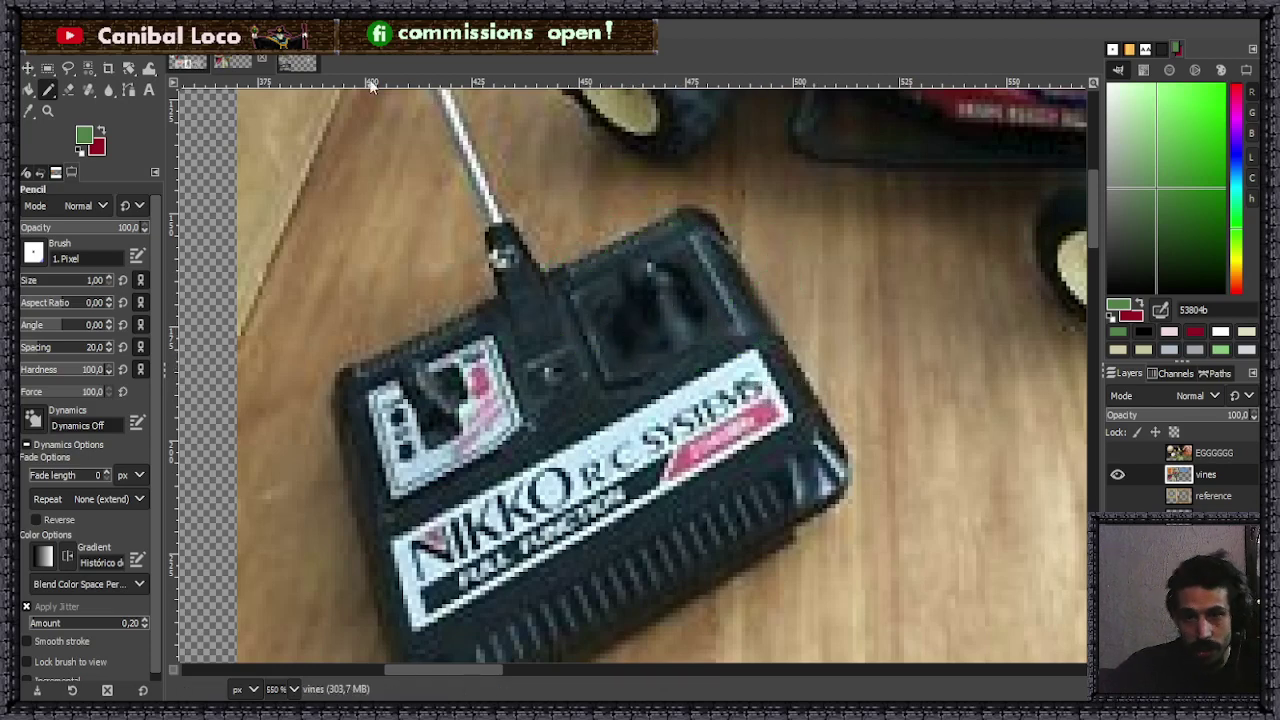
- Return to the car drawing, set the colour to 252e23, and draw a small blocky head on two one-pixel struts branching from the green bar
{"action": "left_click", "coordinate": [295, 62]}
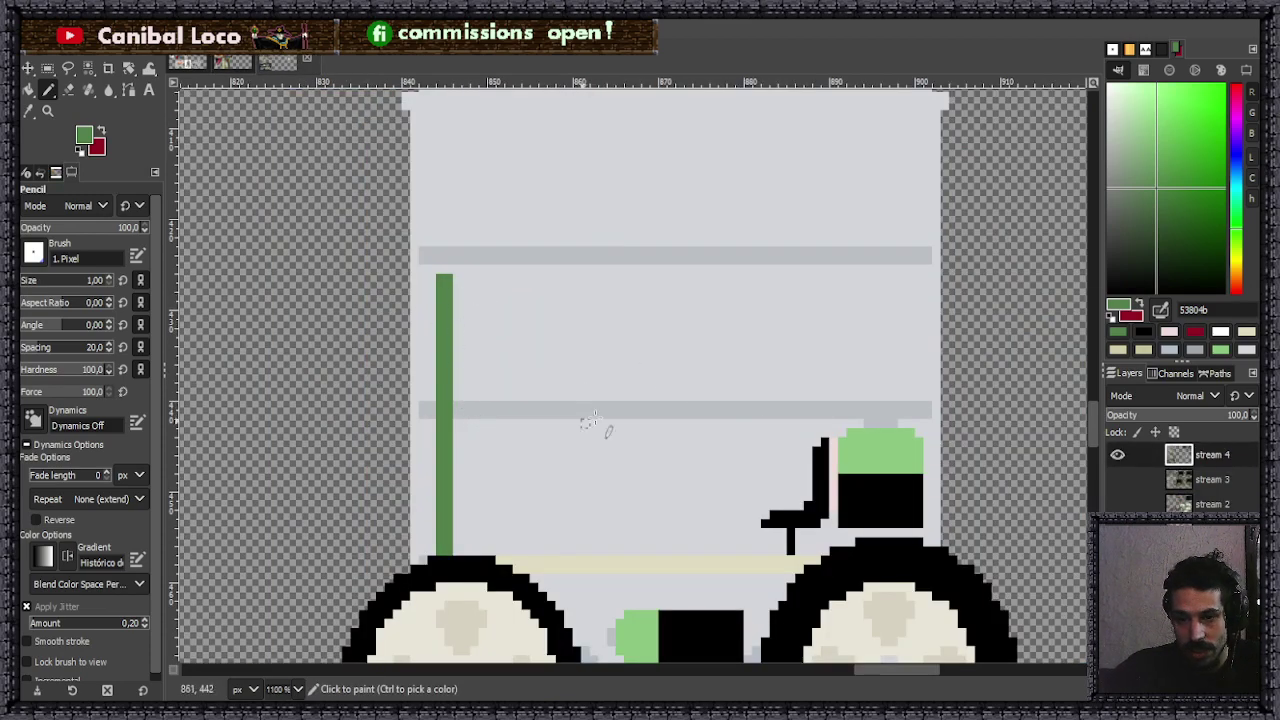
{"action": "left_click", "coordinate": [1137, 256]}
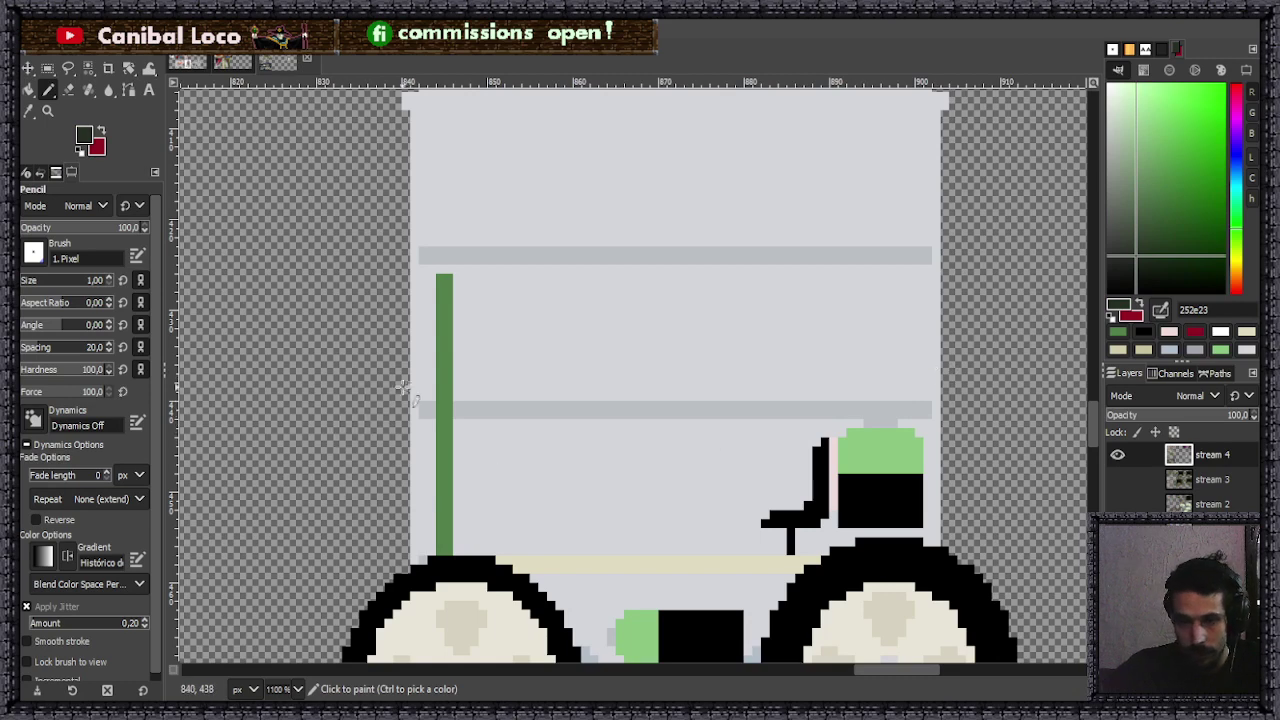
{"action": "scroll", "coordinate": [500, 412], "scroll_direction": "up", "scroll_amount": 1}
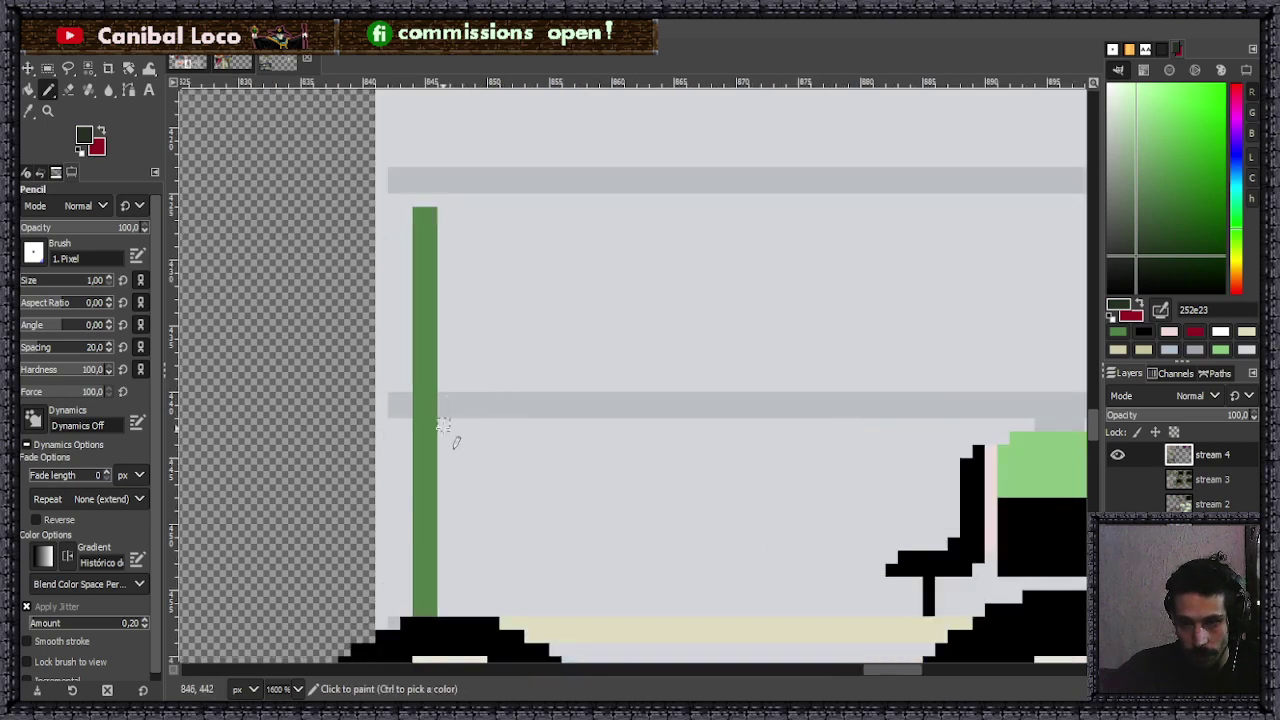
{"action": "mouse_move", "coordinate": [444, 437]}
{"action": "left_mouse_down"}
{"action": "mouse_move", "coordinate": [543, 400]}
{"action": "mouse_move", "coordinate": [545, 414]}
{"action": "left_mouse_up"}
{"action": "left_click", "coordinate": [443, 528]}
{"action": "left_click", "coordinate": [531, 437], "text": "shift"}
{"action": "scroll", "coordinate": [545, 414], "scroll_direction": "down", "scroll_amount": 1}
{"action": "scroll", "coordinate": [545, 414], "scroll_direction": "down", "scroll_amount": 3}
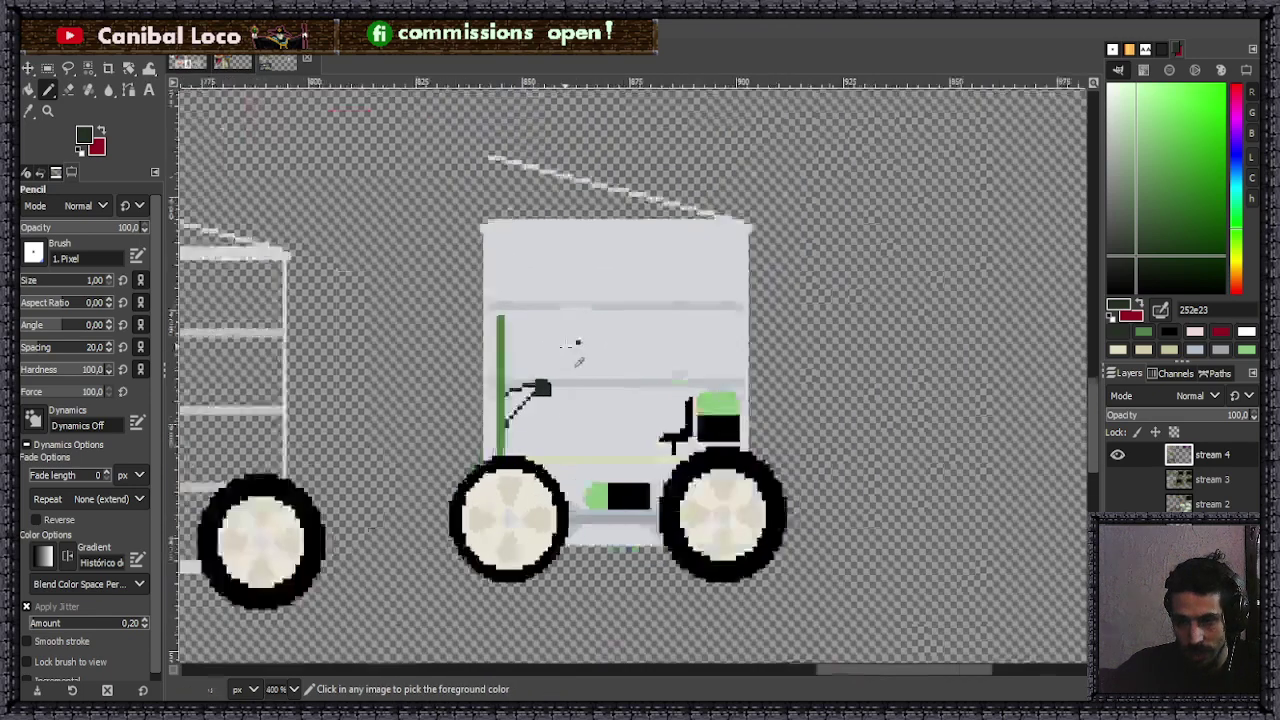
{"action": "scroll", "coordinate": [583, 337], "scroll_direction": "up", "scroll_amount": 3}
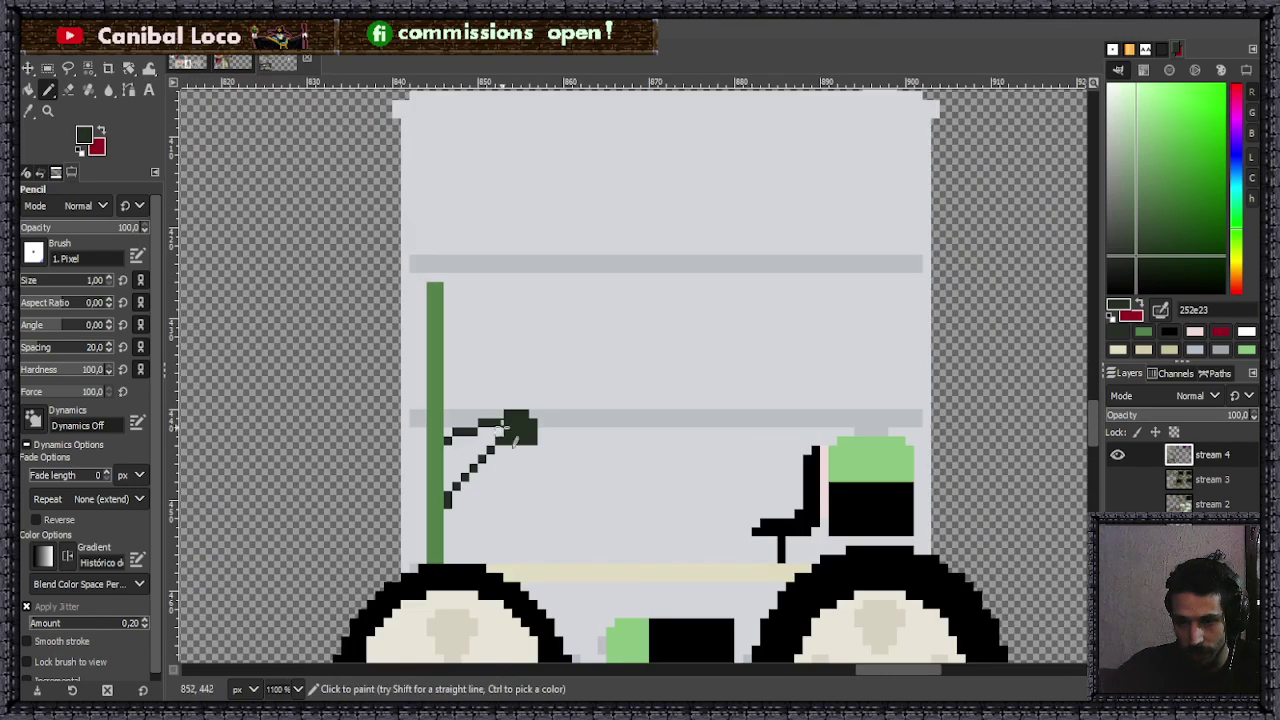
- Pick the bar's green and draw a one-pixel frame's top edge and right side, with a stepped corner, around the dark bracket
{"action": "left_click", "coordinate": [436, 314], "text": "ctrl"}
{"action": "left_click_drag", "start_coordinate": [473, 287], "coordinate": [469, 287]}
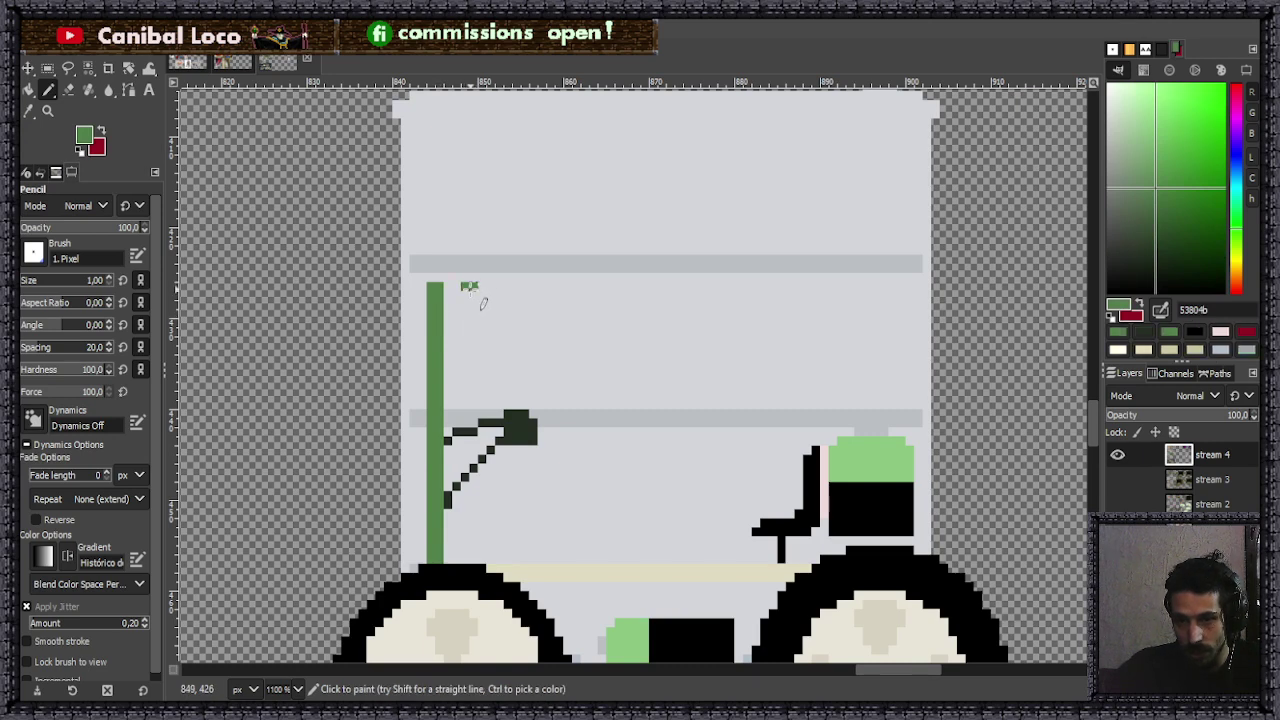
{"action": "left_click", "coordinate": [572, 287], "text": "shift"}
{"action": "left_click", "coordinate": [615, 287], "text": "shift"}
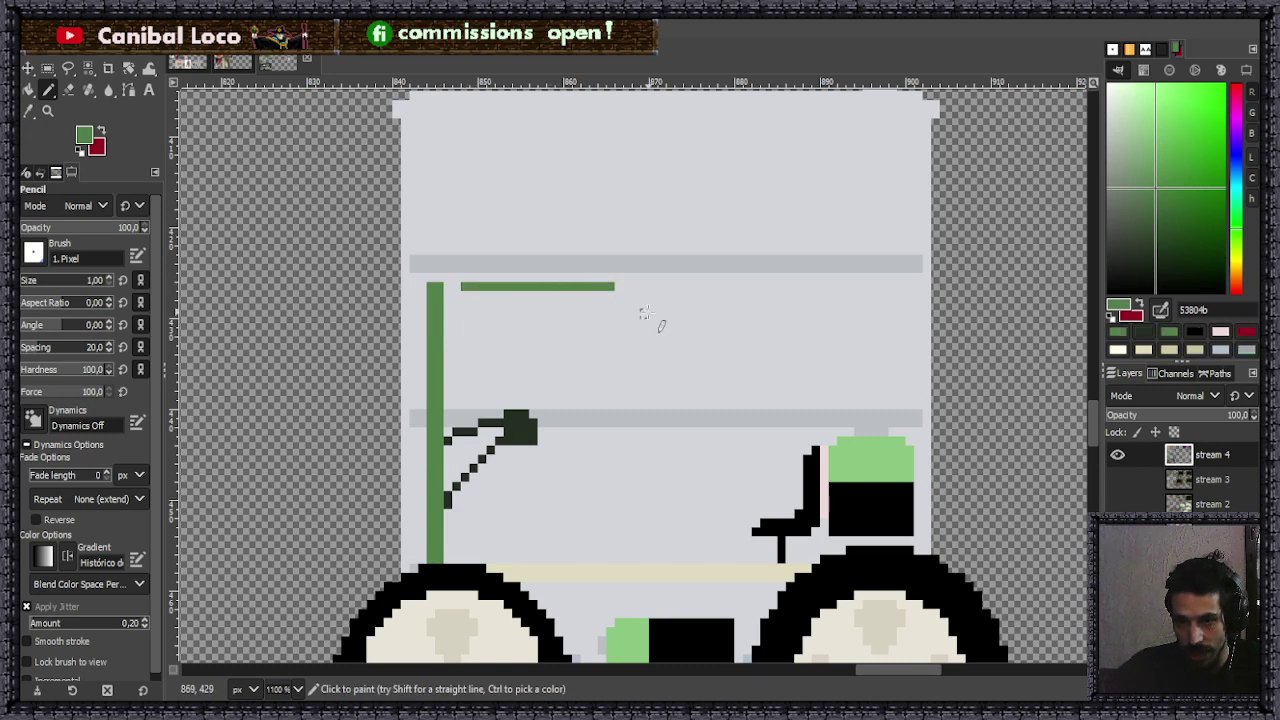
{"action": "left_click", "coordinate": [617, 452], "text": "shift"}
{"action": "key", "text": "ctrl+z"}
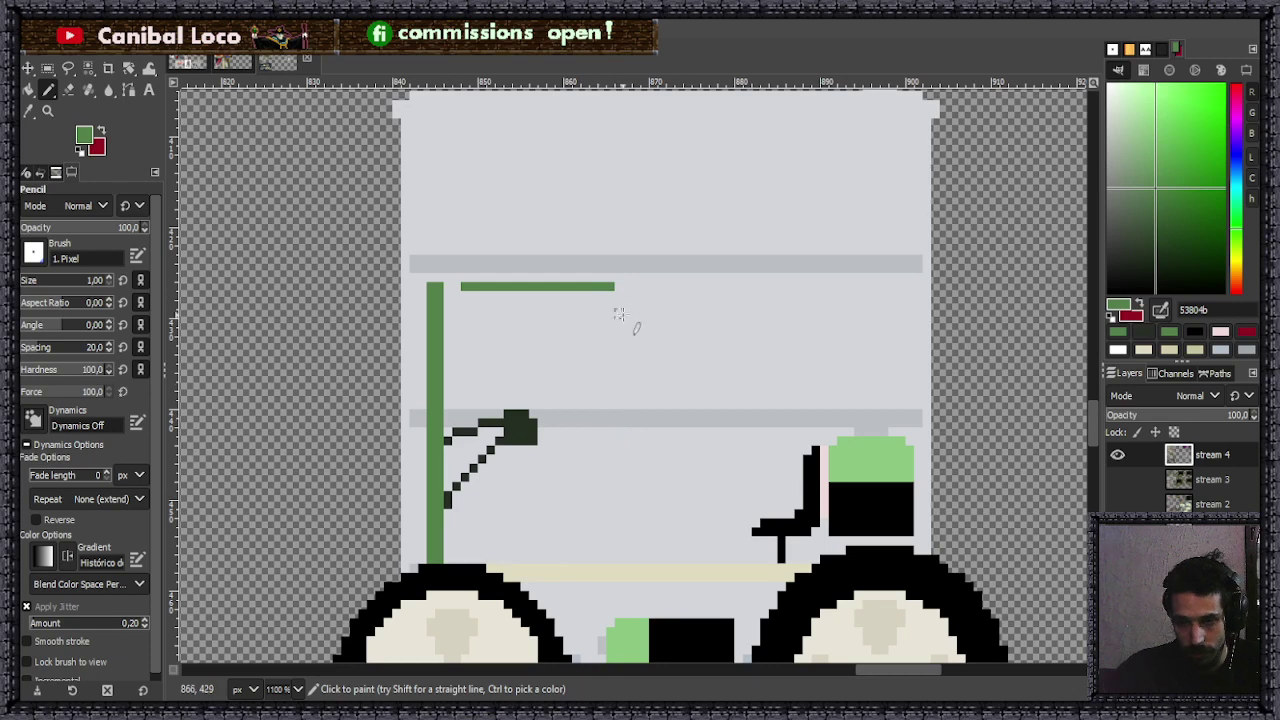
{"action": "left_click", "coordinate": [619, 541], "text": "shift"}
{"action": "key", "text": "ctrl+z"}
{"action": "left_click", "coordinate": [625, 548], "text": "shift"}
- Reshape the frame's top-left corner to match its right one and draw the left side down to just above the floor
{"action": "left_click", "coordinate": [455, 294]}
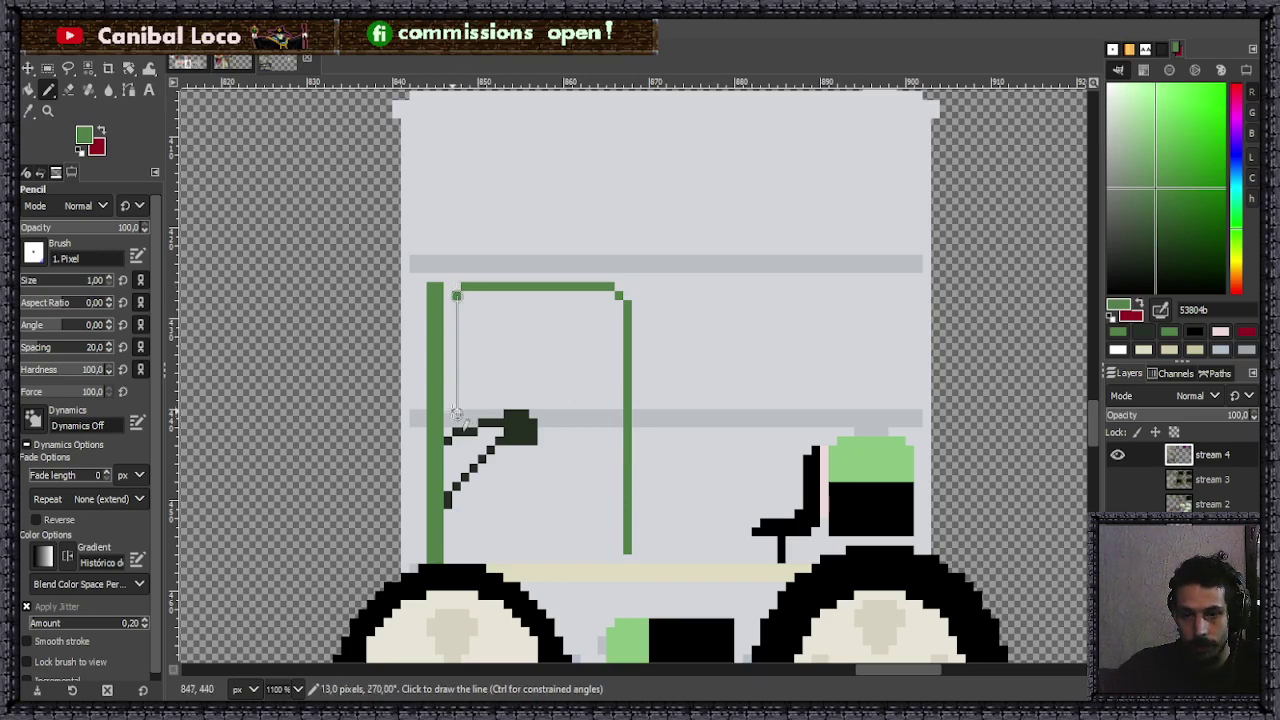
{"action": "left_click", "coordinate": [484, 314], "text": "ctrl"}
{"action": "left_click_drag", "start_coordinate": [457, 294], "coordinate": [465, 287]}
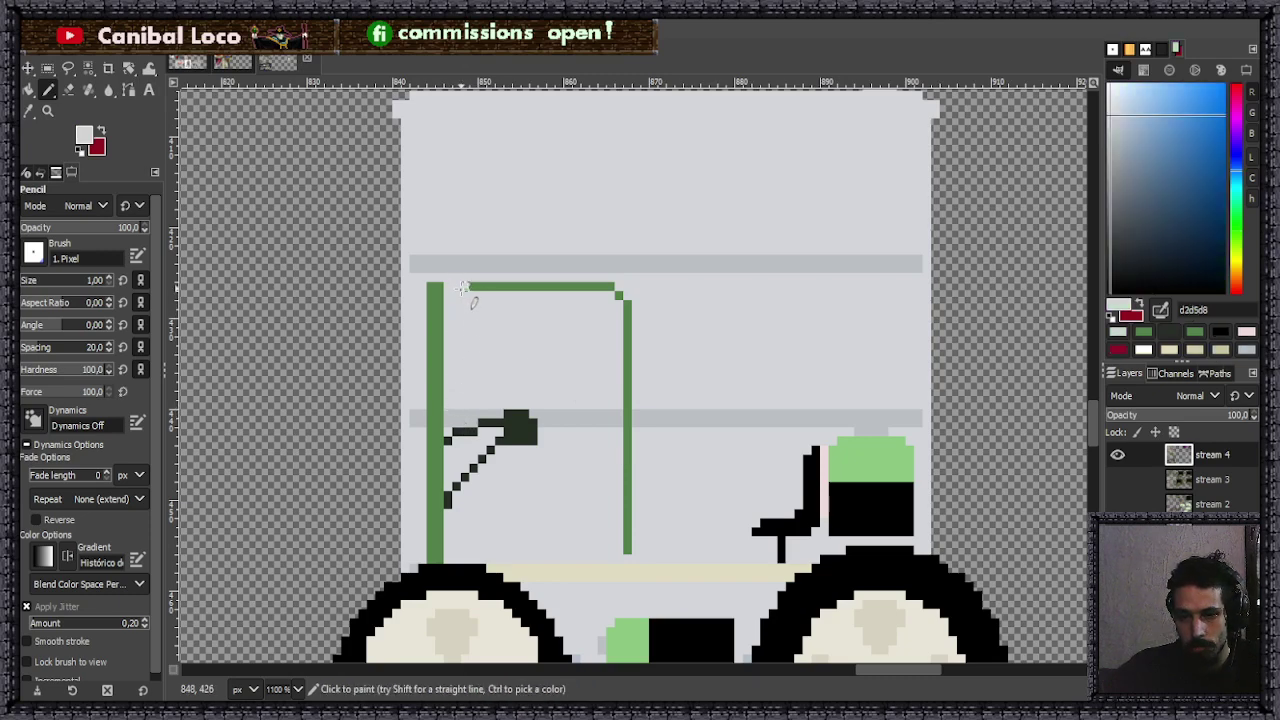
{"action": "left_click", "coordinate": [482, 289], "text": "ctrl"}
{"action": "left_click", "coordinate": [465, 297]}
{"action": "left_click", "coordinate": [456, 304]}
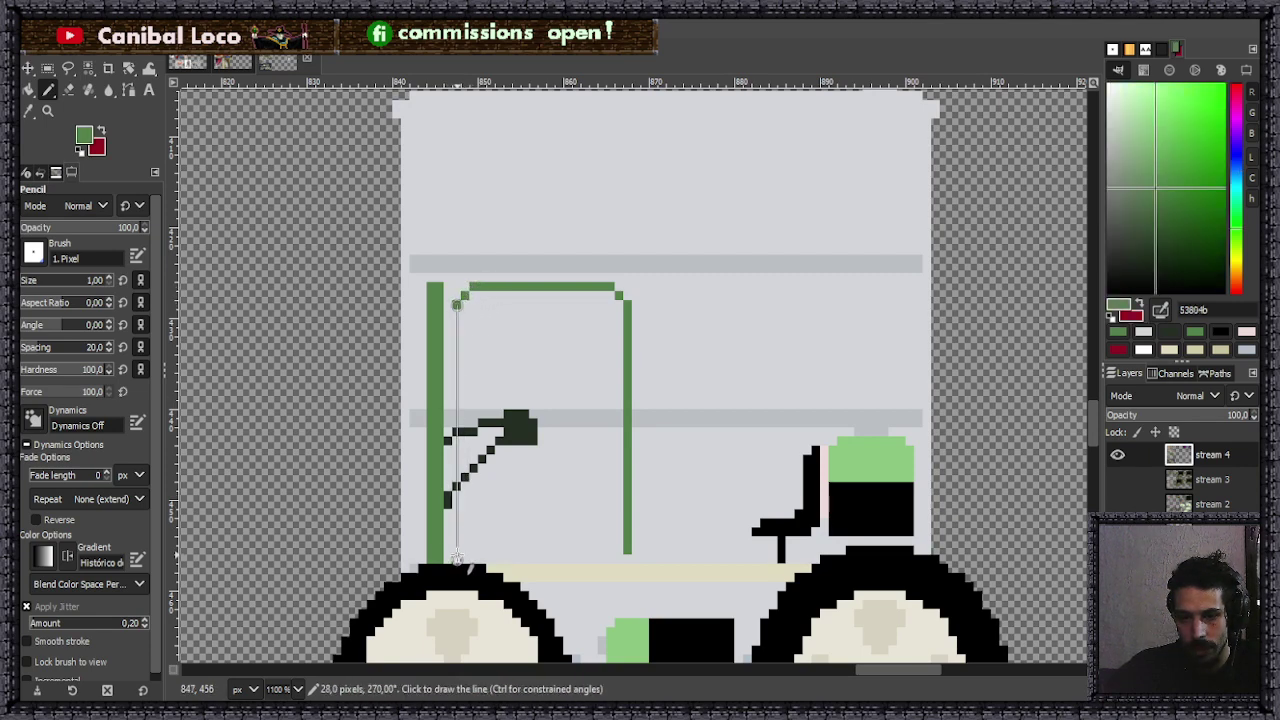
{"action": "left_click", "coordinate": [456, 548], "text": "shift"}
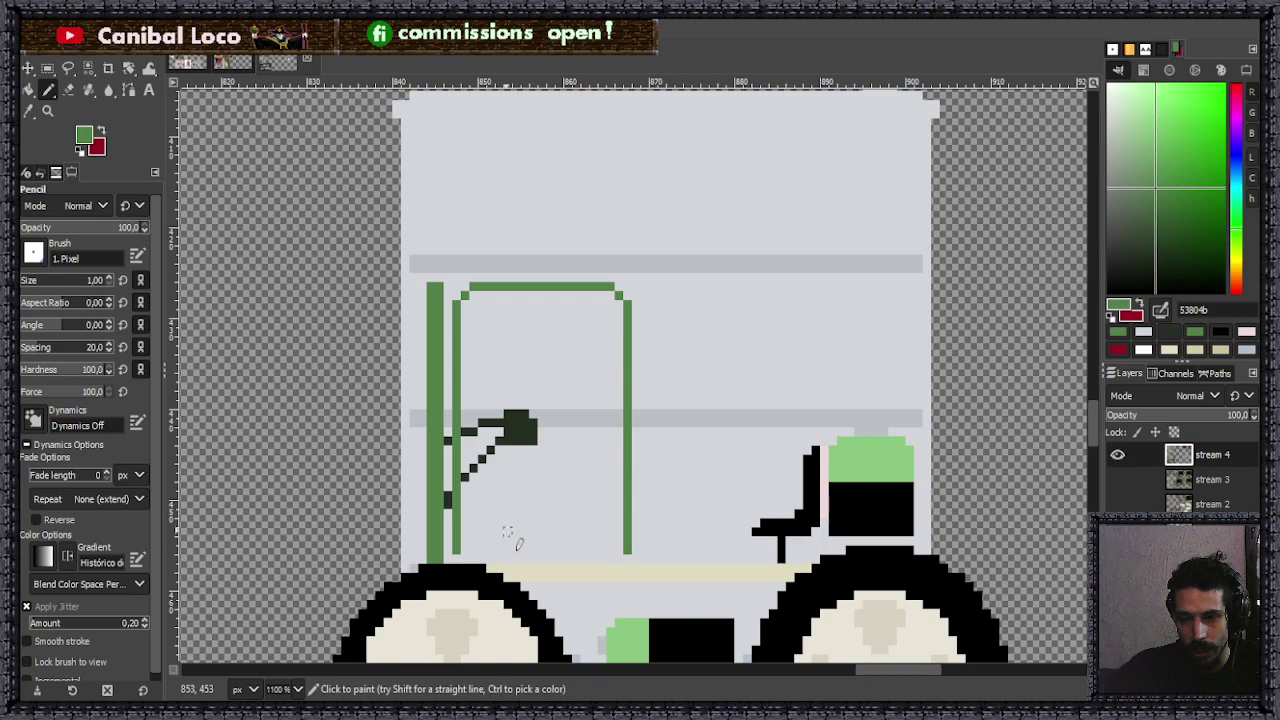
{"action": "scroll", "coordinate": [519, 478], "scroll_direction": "down", "scroll_amount": 4}
{"action": "scroll", "coordinate": [540, 400], "scroll_direction": "up", "scroll_amount": 4}
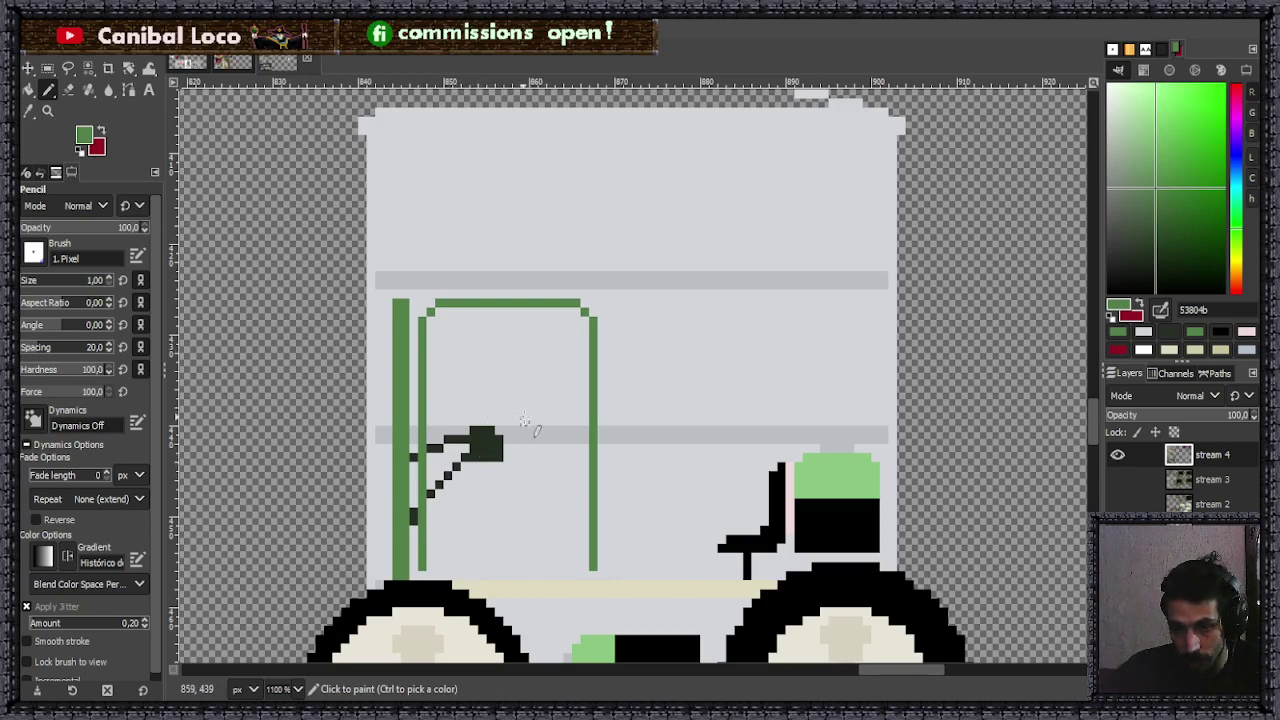
{"action": "scroll", "coordinate": [478, 428], "scroll_direction": "down", "scroll_amount": 3}
{"action": "scroll", "coordinate": [478, 428], "scroll_direction": "up", "scroll_amount": 4}
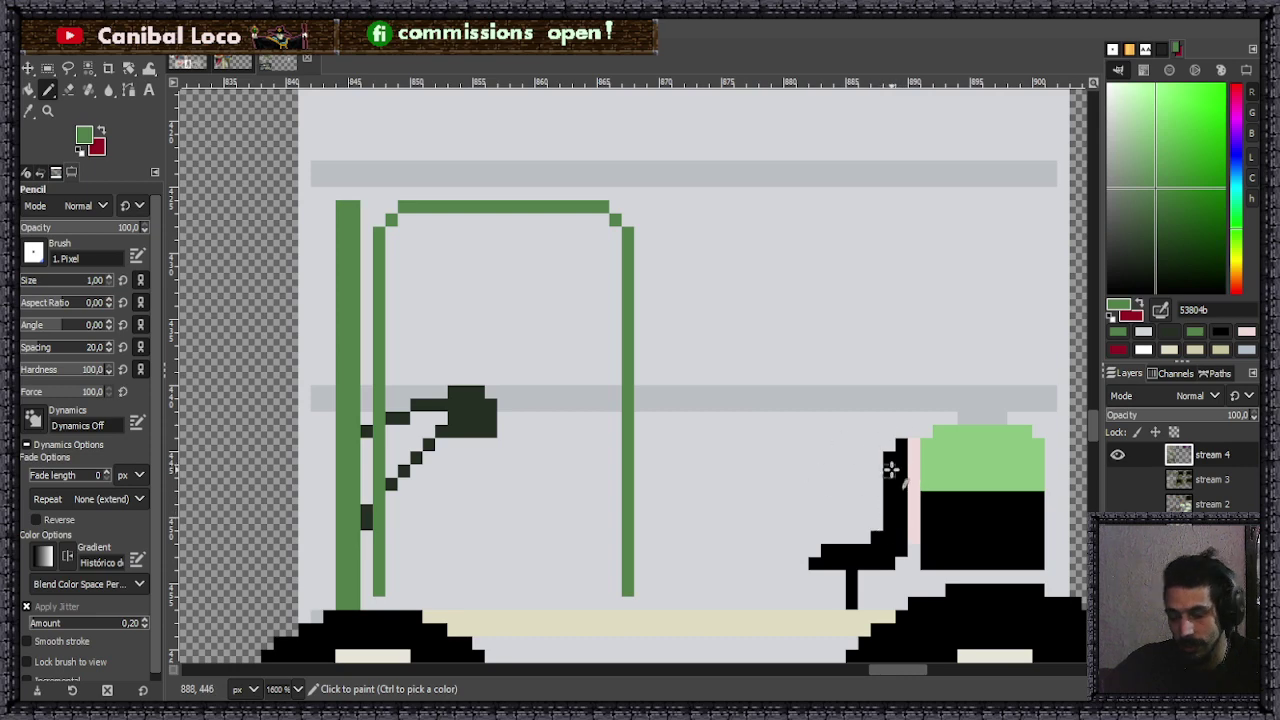
{"action": "scroll", "coordinate": [708, 398], "scroll_direction": "down", "scroll_amount": 3, "text": "ctrl"}
{"action": "scroll", "coordinate": [708, 398], "scroll_direction": "up", "scroll_amount": 2, "text": "ctrl"}
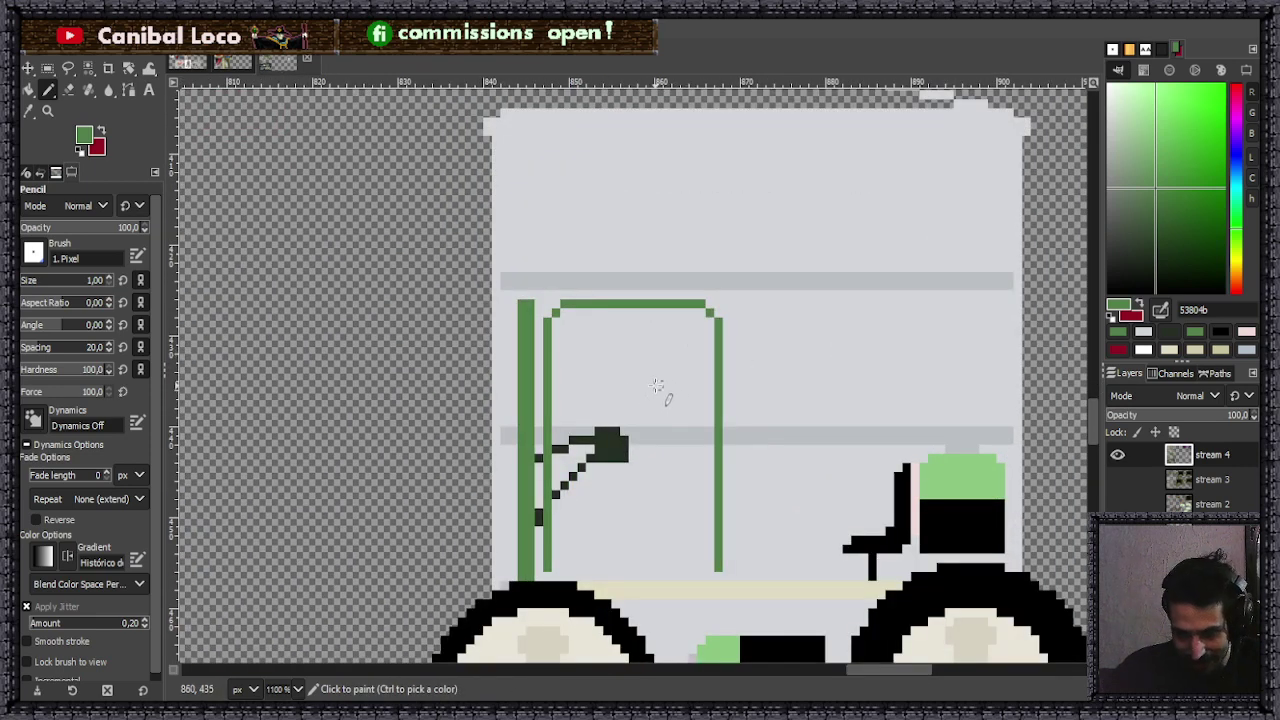
{"action": "scroll", "coordinate": [742, 402], "scroll_direction": "down", "scroll_amount": 2, "text": "ctrl"}
{"action": "scroll", "coordinate": [742, 402], "scroll_direction": "up", "scroll_amount": 1, "text": "ctrl"}
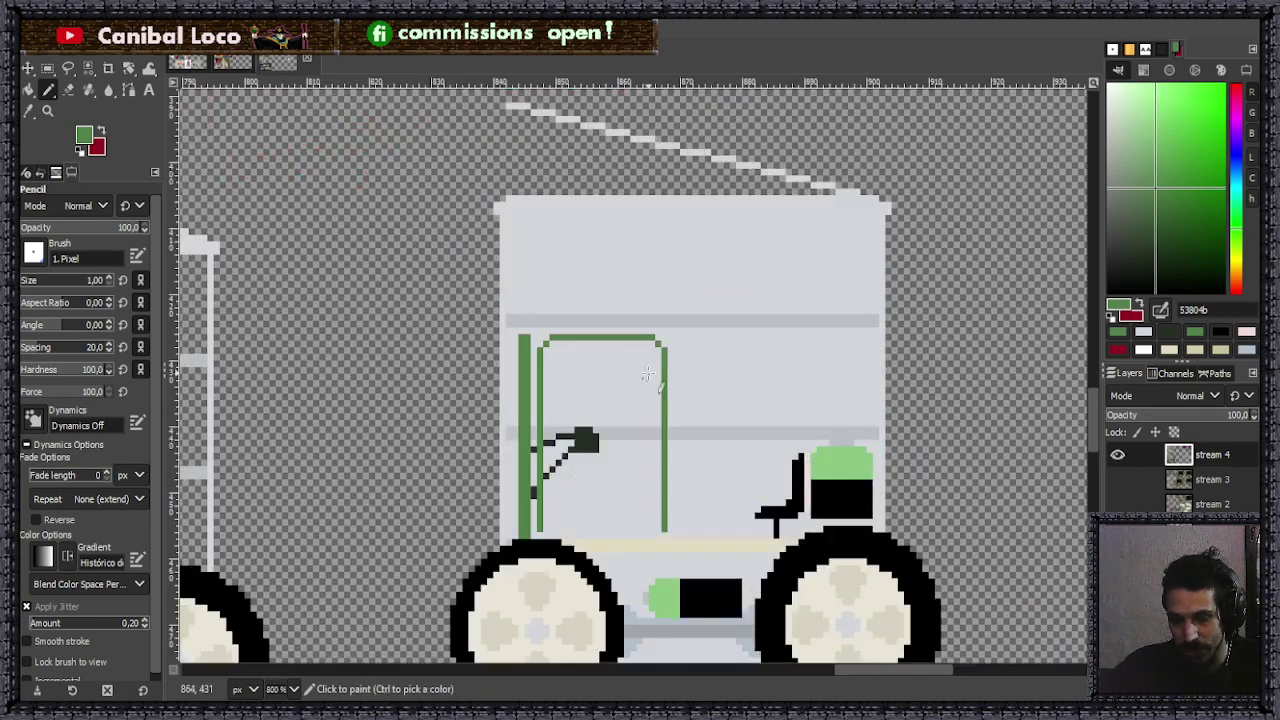
{"action": "scroll", "coordinate": [708, 497], "scroll_direction": "down", "scroll_amount": 2, "text": "ctrl"}
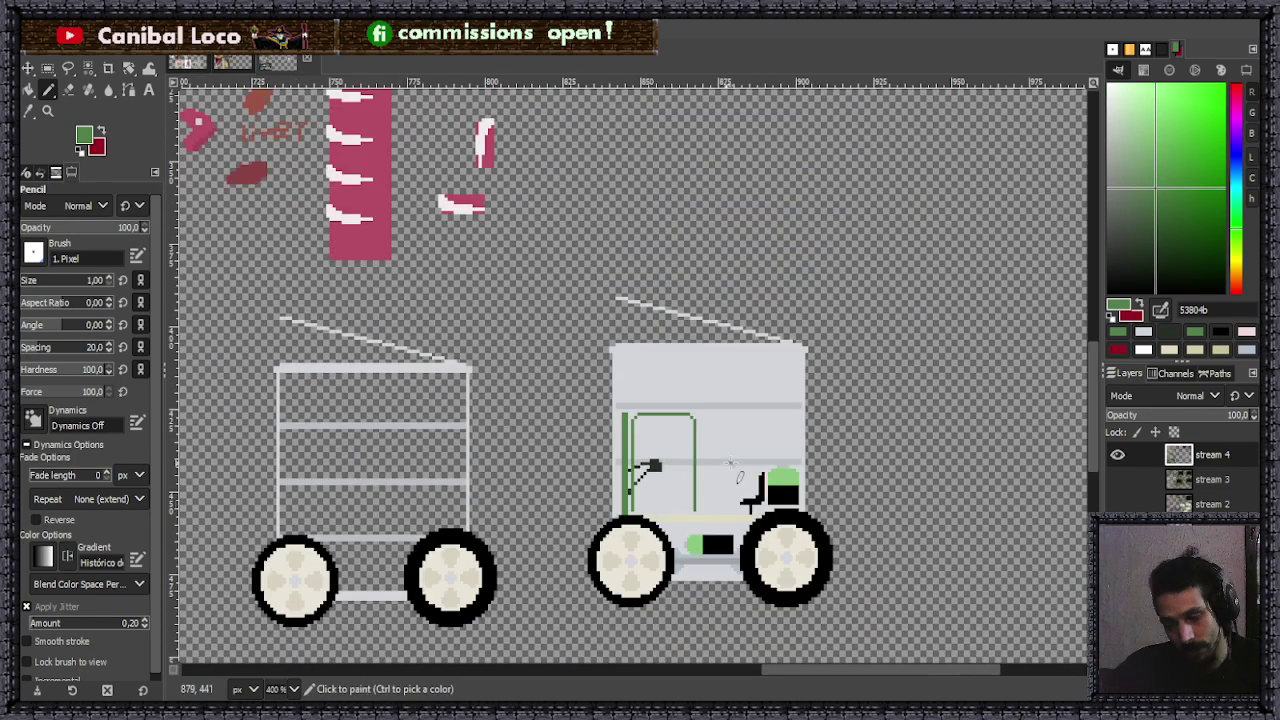
{"action": "scroll", "coordinate": [722, 473], "scroll_direction": "up", "scroll_amount": 3, "text": "ctrl"}
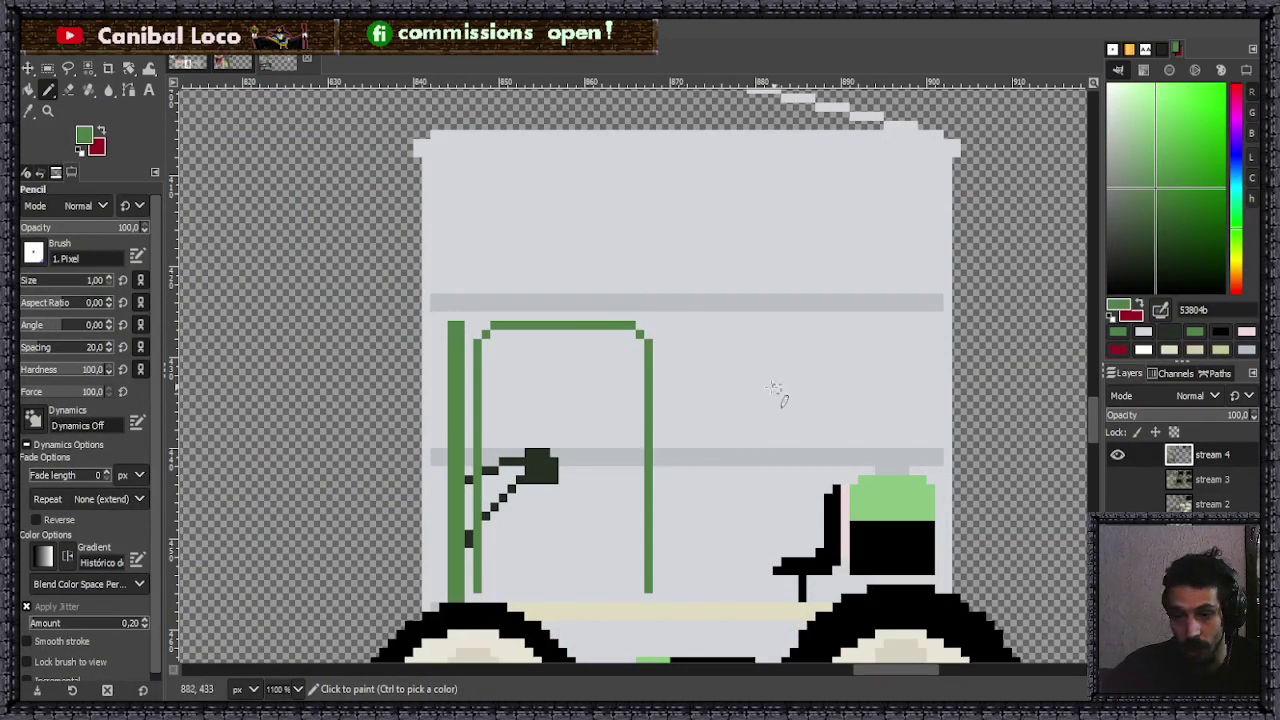
- Draw a second one-pixel green frame beside the first, with its right side running down past the front of the seat's backrest
{"action": "left_click", "coordinate": [665, 343]}
{"action": "left_click", "coordinate": [665, 585], "text": "shift"}
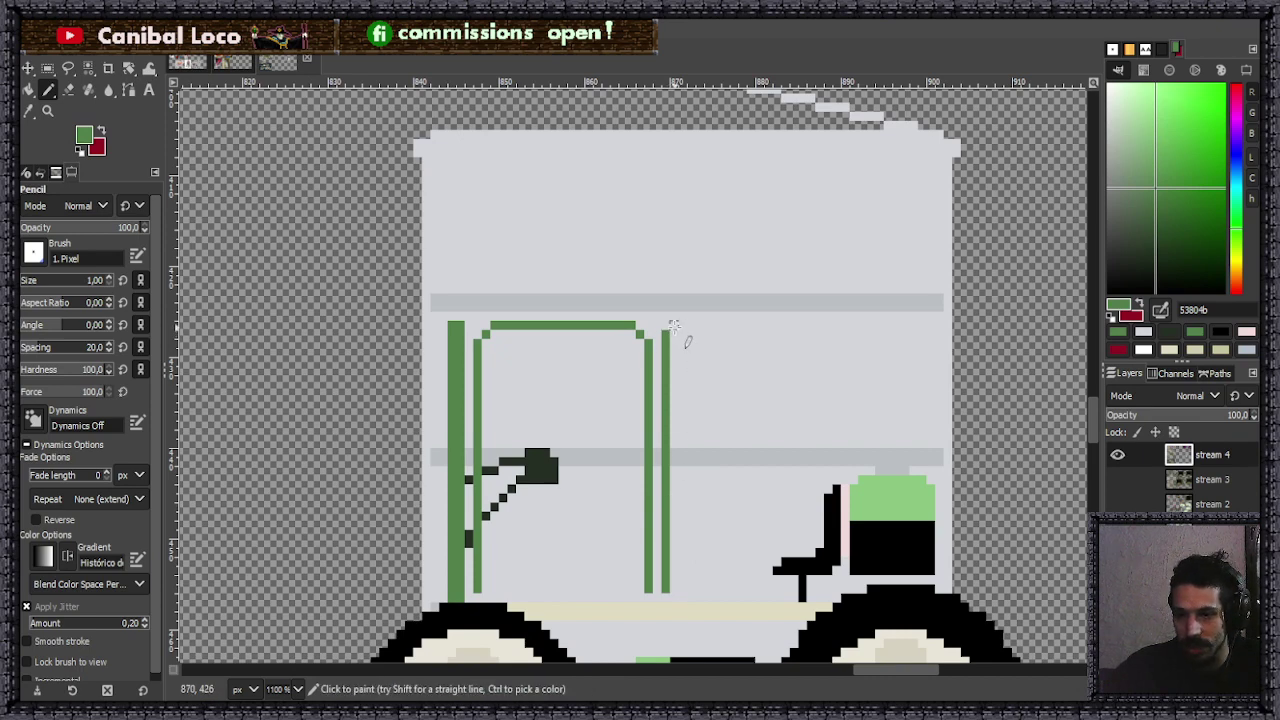
{"action": "left_click_drag", "start_coordinate": [674, 326], "coordinate": [778, 333]}
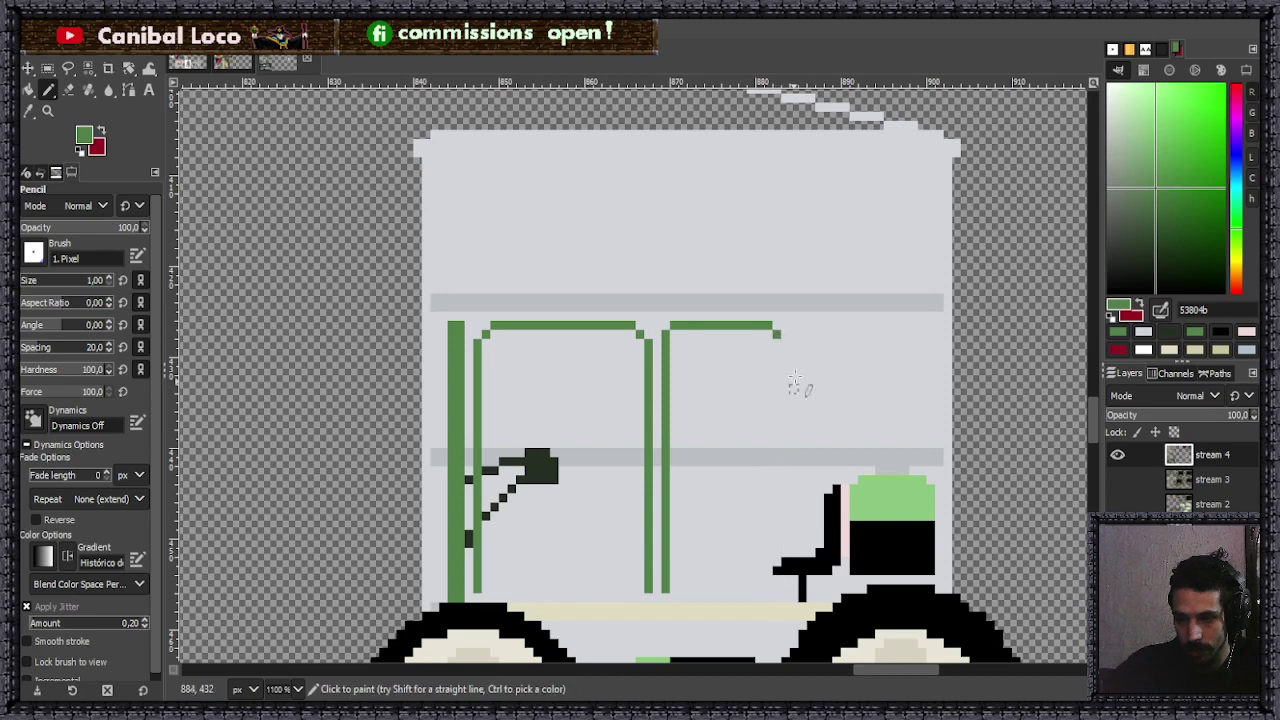
{"action": "left_click", "coordinate": [815, 326], "text": "shift"}
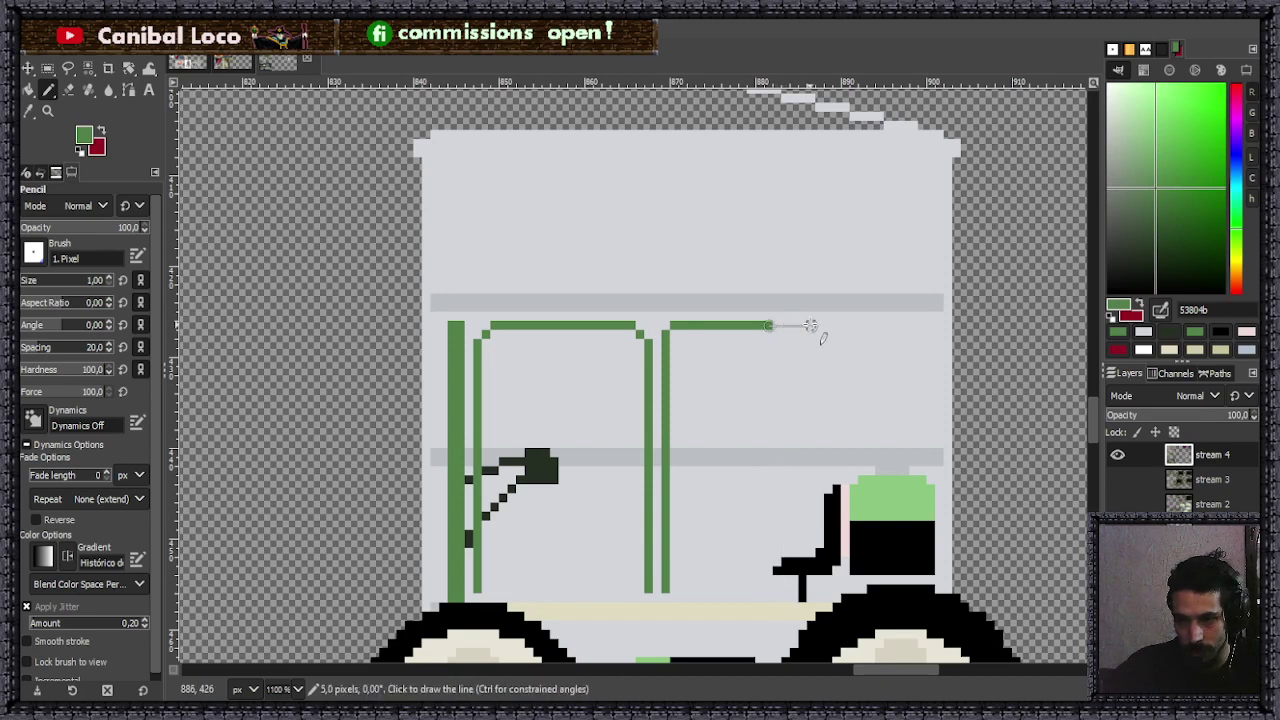
{"action": "left_click", "coordinate": [819, 334]}
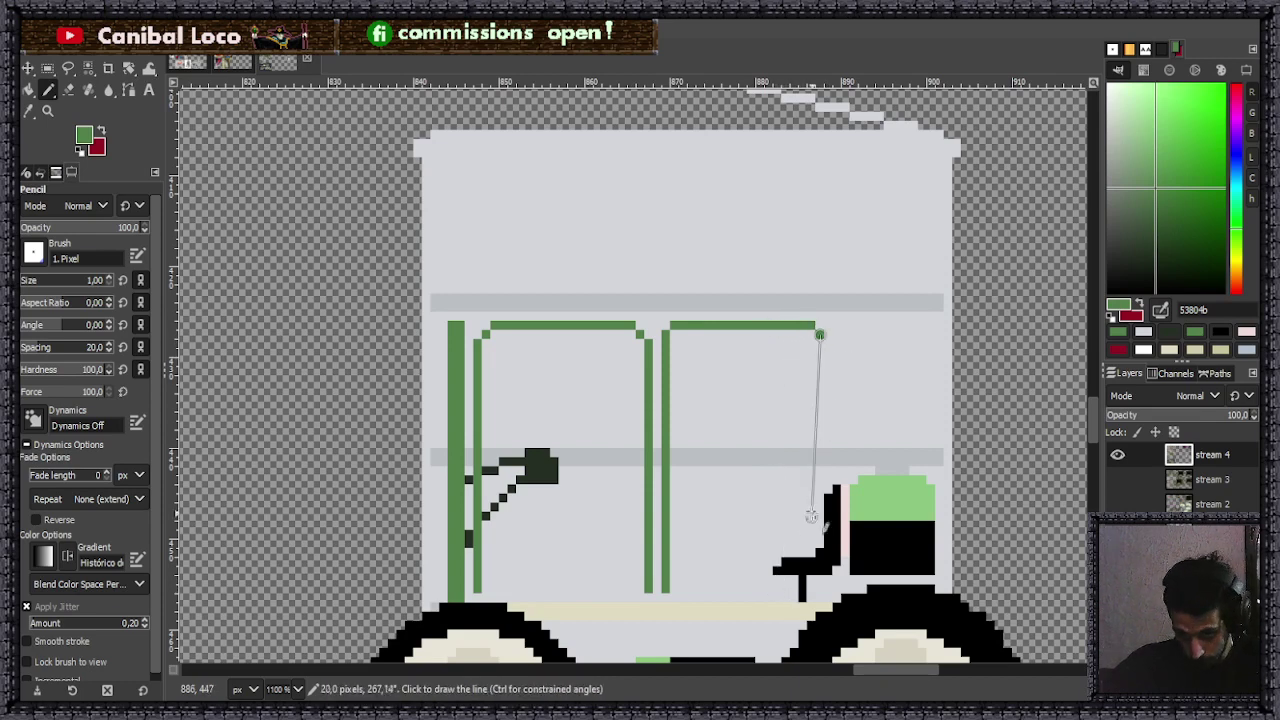
{"action": "left_click", "coordinate": [819, 590]}
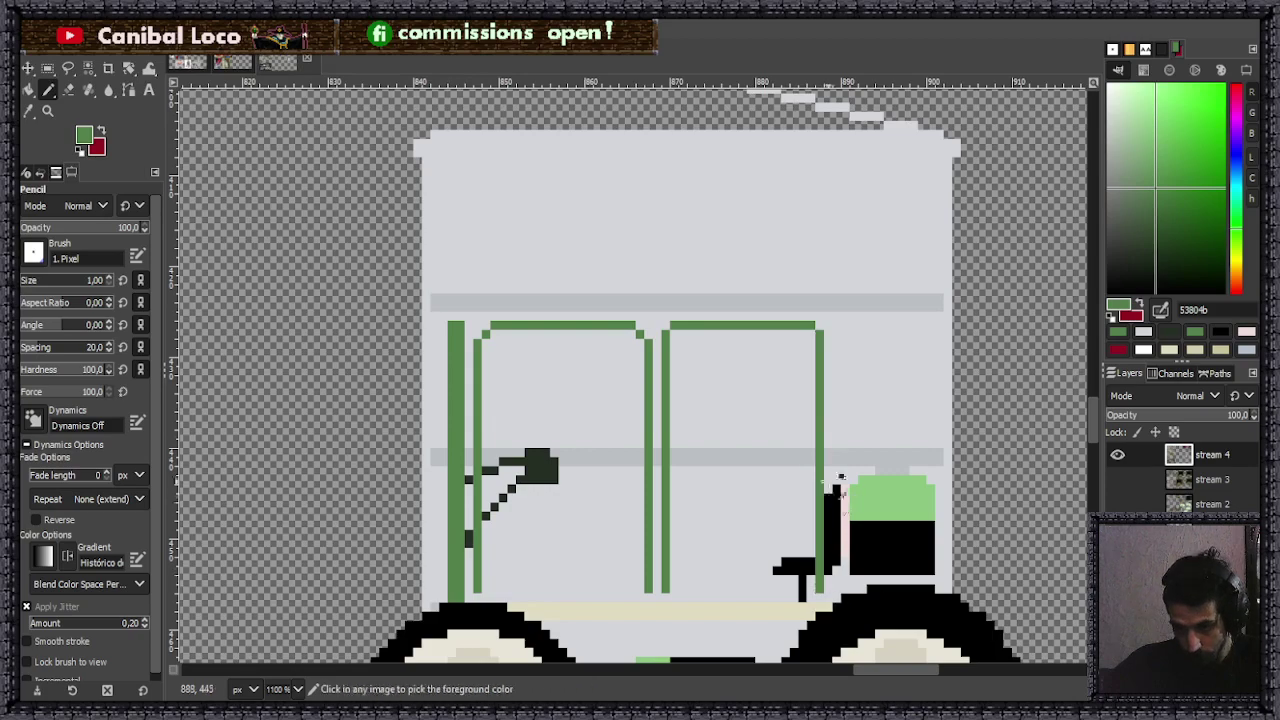
{"action": "scroll", "coordinate": [898, 323], "scroll_direction": "down", "scroll_amount": 5}
{"action": "scroll", "coordinate": [818, 397], "scroll_direction": "up", "scroll_amount": 5}
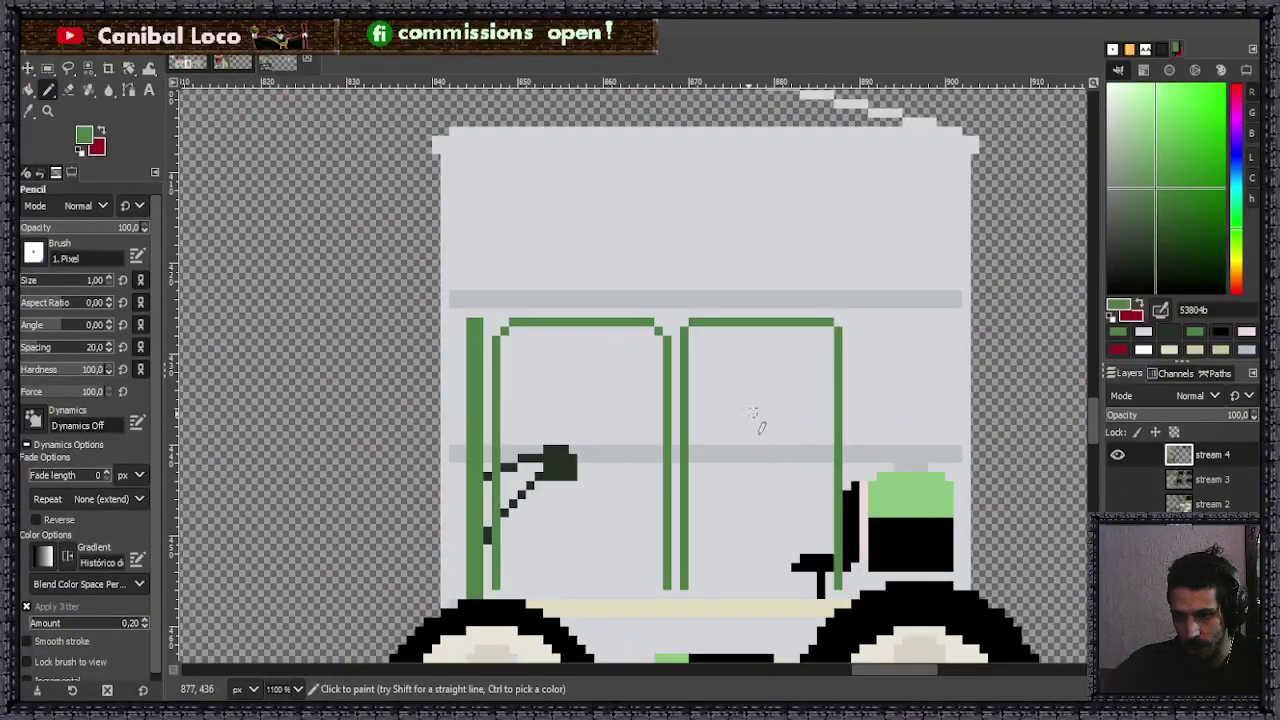
- Draw a narrow green outline with a stepped left side inside the second frame, then pick the can's light grey d2d5d8
{"action": "left_click_drag", "start_coordinate": [734, 376], "coordinate": [775, 385]}
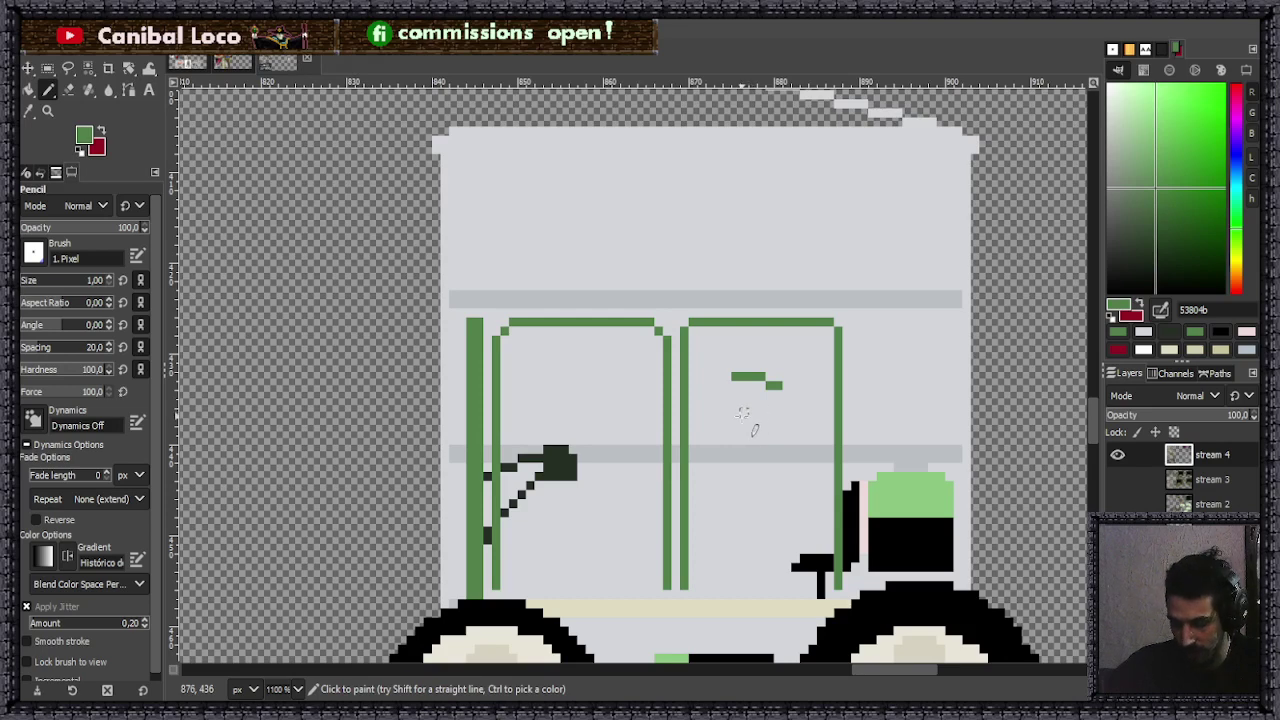
{"action": "left_click_drag", "start_coordinate": [735, 385], "coordinate": [735, 425]}
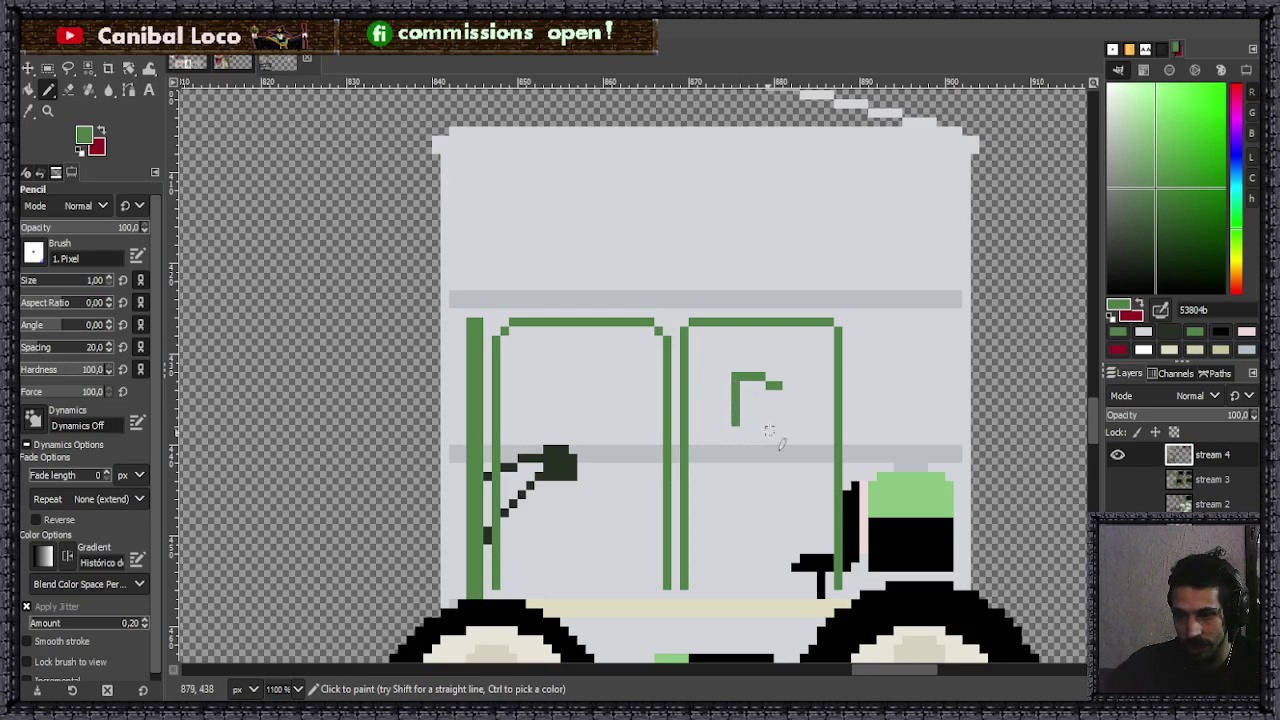
{"action": "left_click_drag", "start_coordinate": [777, 388], "coordinate": [777, 462]}
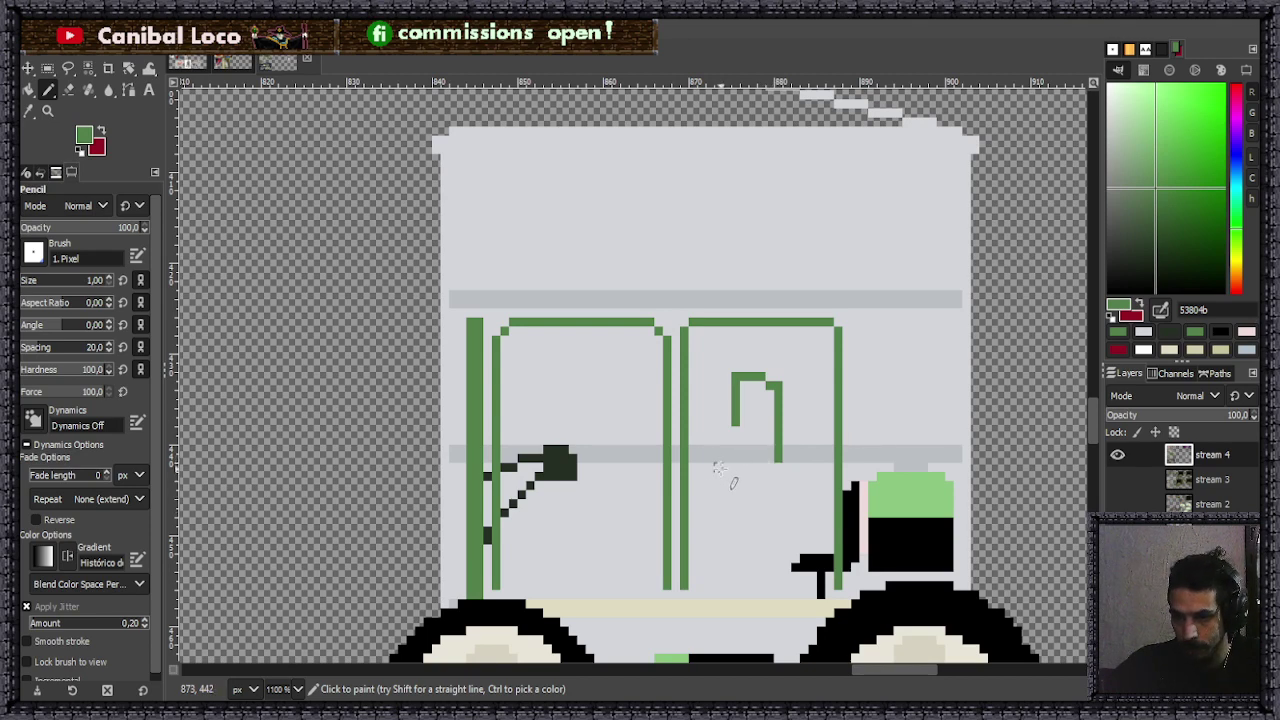
{"action": "mouse_move", "coordinate": [735, 425]}
{"action": "left_mouse_down"}
{"action": "mouse_move", "coordinate": [736, 455]}
{"action": "mouse_move", "coordinate": [717, 464]}
{"action": "mouse_move", "coordinate": [718, 542]}
{"action": "mouse_move", "coordinate": [769, 549]}
{"action": "left_mouse_up"}
{"action": "left_click_drag", "start_coordinate": [778, 458], "coordinate": [787, 540]}
{"action": "left_click", "coordinate": [812, 520], "text": "ctrl"}
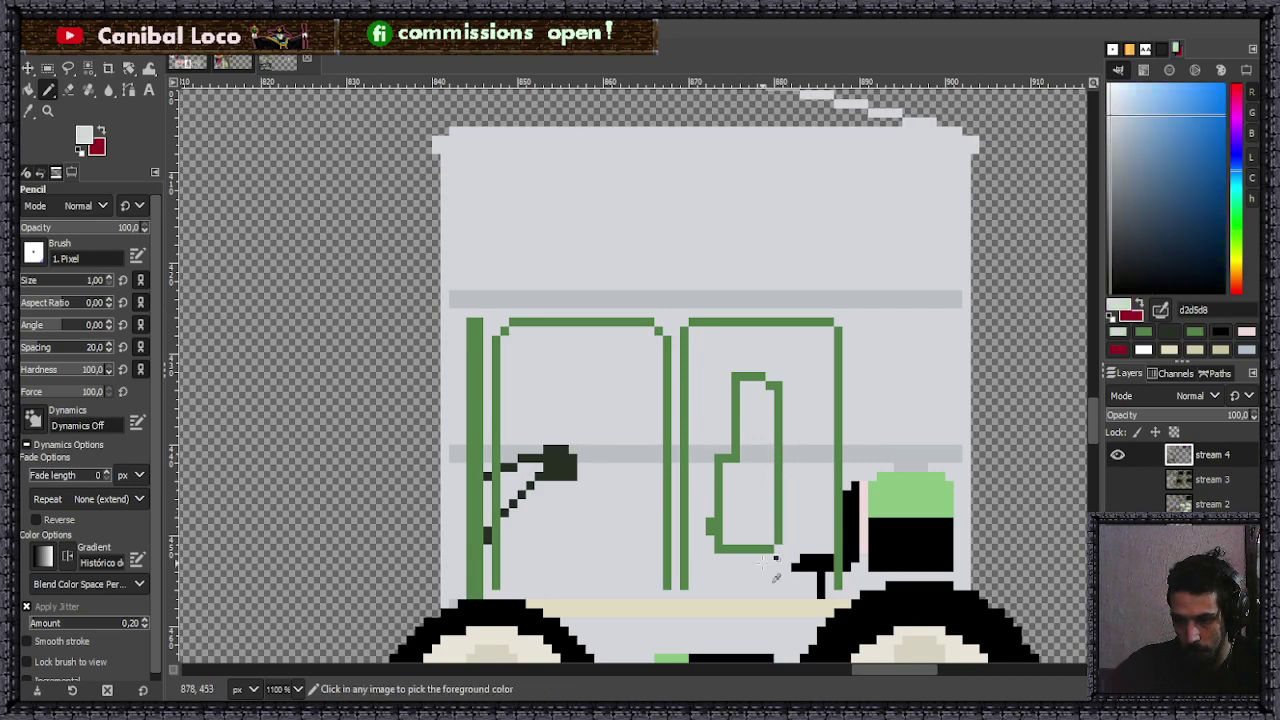
{"action": "scroll", "coordinate": [787, 540], "scroll_direction": "down", "scroll_amount": 7}
{"action": "scroll", "coordinate": [737, 452], "scroll_direction": "up", "scroll_amount": 7}
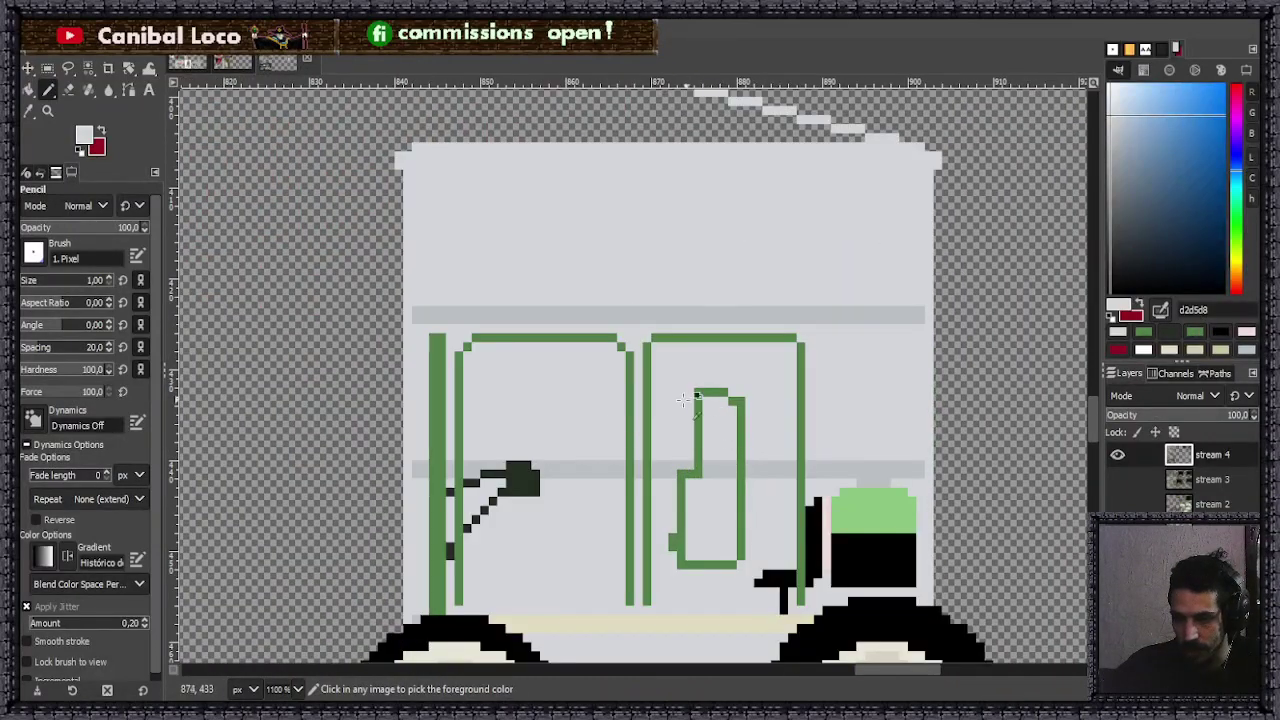
- Save the drawing to stream.xcf
{"action": "scroll", "coordinate": [526, 420], "scroll_direction": "down", "scroll_amount": 6}
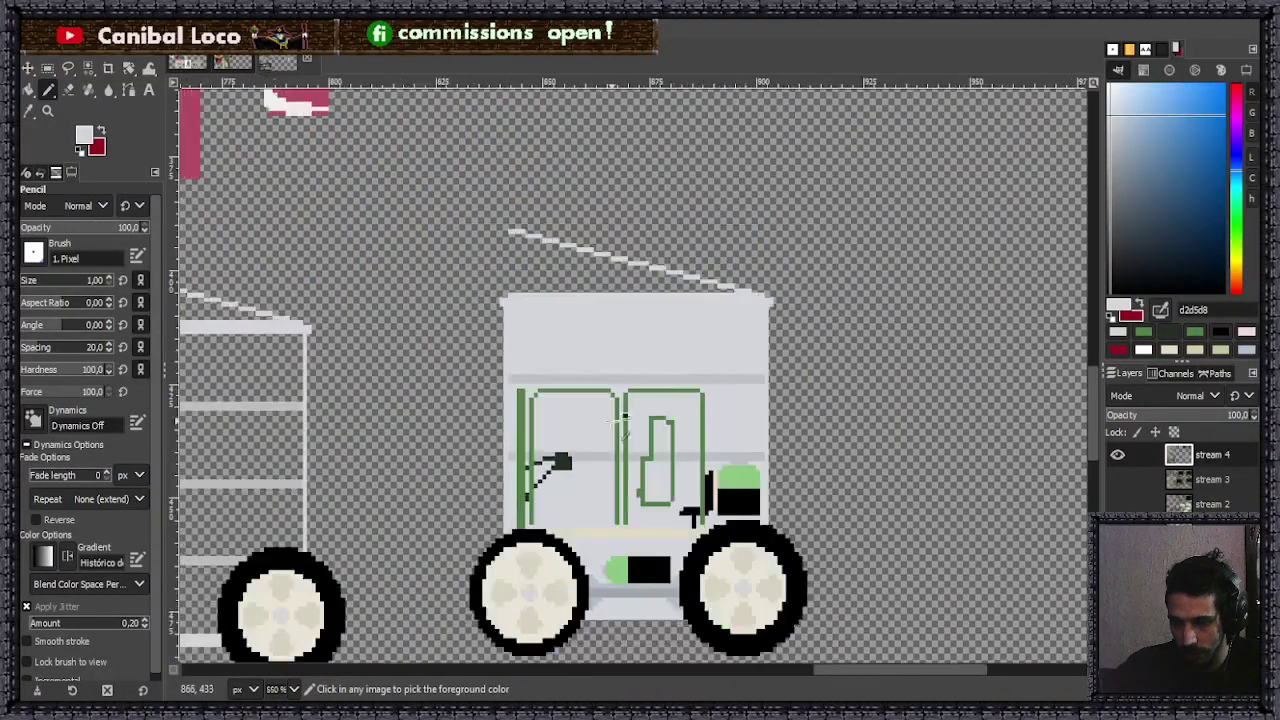
{"action": "scroll", "coordinate": [603, 363], "scroll_direction": "up", "scroll_amount": 5}
{"action": "scroll", "coordinate": [660, 358], "scroll_direction": "down", "scroll_amount": 5}
{"action": "key", "text": "ctrl+s"}
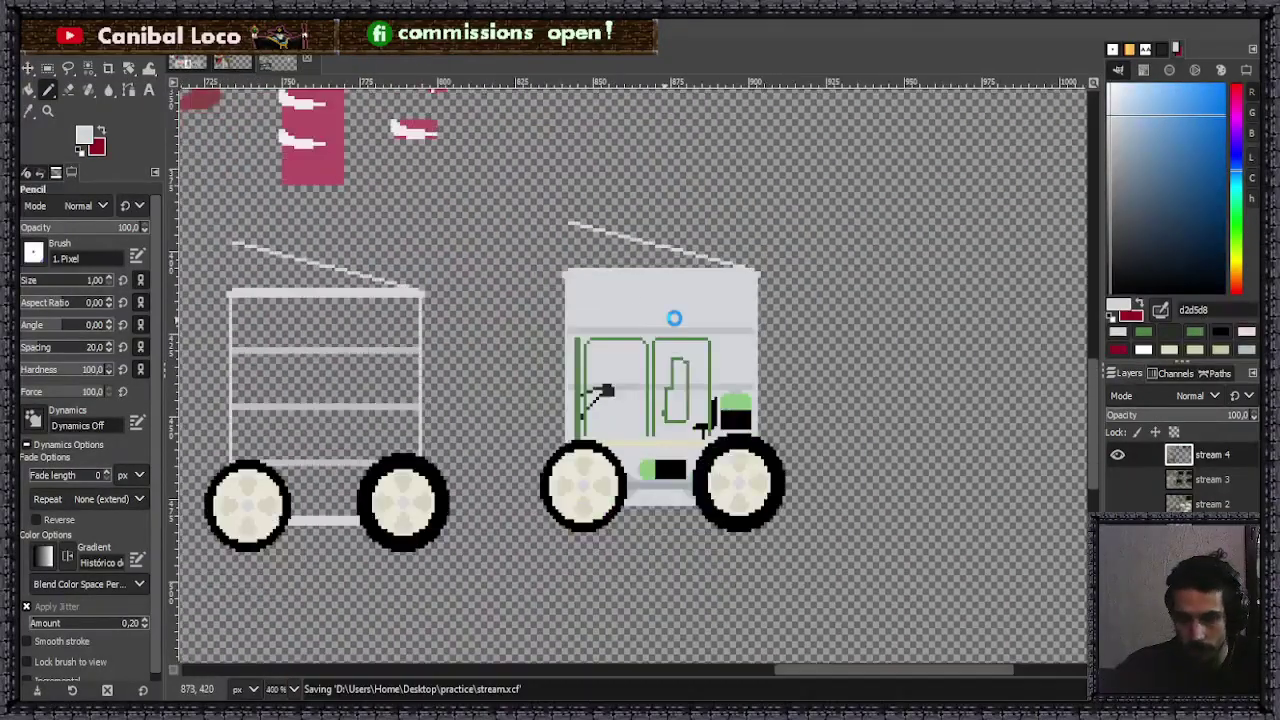
{"action": "scroll", "coordinate": [607, 360], "scroll_direction": "up", "scroll_amount": 6}
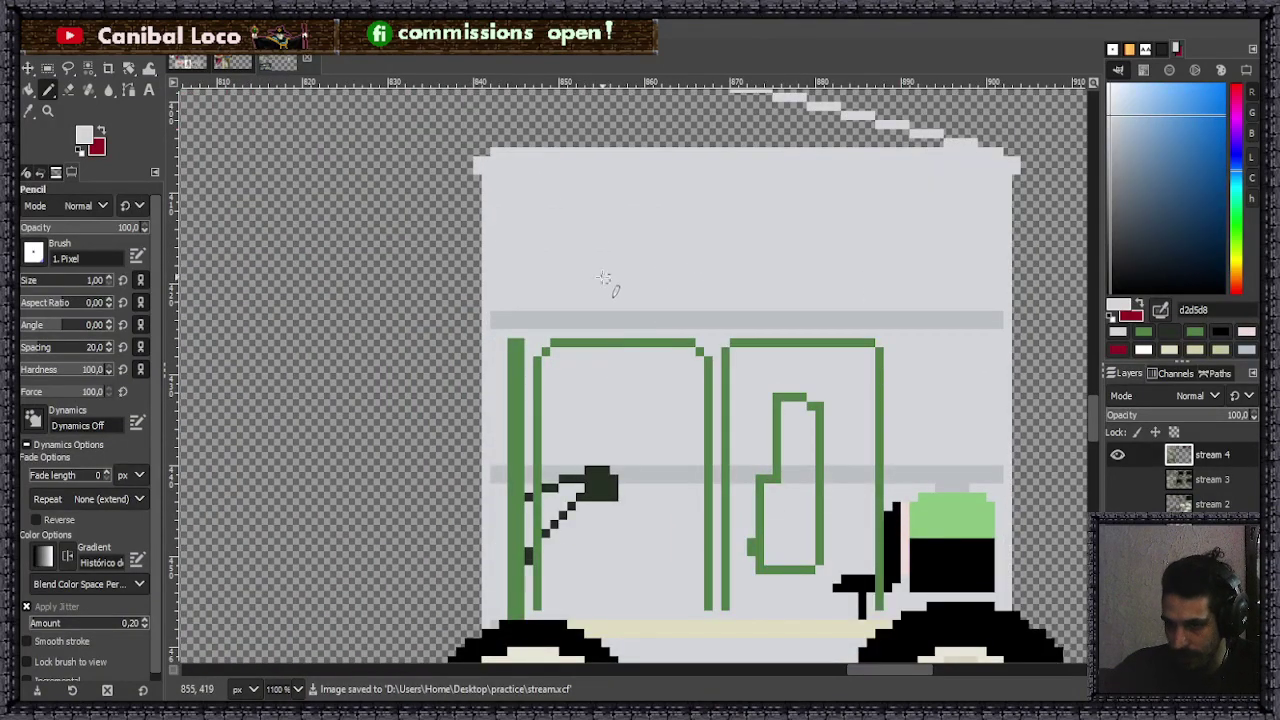
{"action": "scroll", "coordinate": [715, 345], "scroll_direction": "down", "scroll_amount": 5}
{"action": "scroll", "coordinate": [770, 306], "scroll_direction": "up", "scroll_amount": 4}
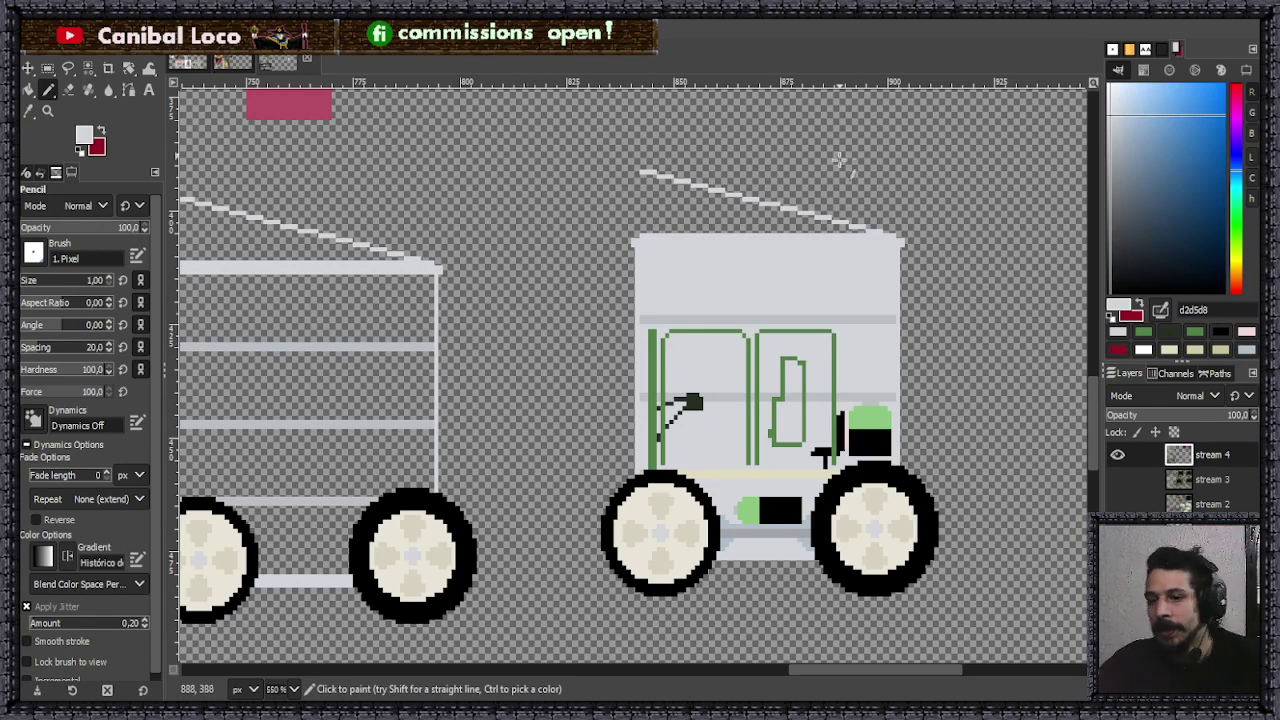
{"action": "scroll", "coordinate": [878, 336], "scroll_direction": "down", "scroll_amount": 4}
{"action": "scroll", "coordinate": [850, 315], "scroll_direction": "up", "scroll_amount": 3}
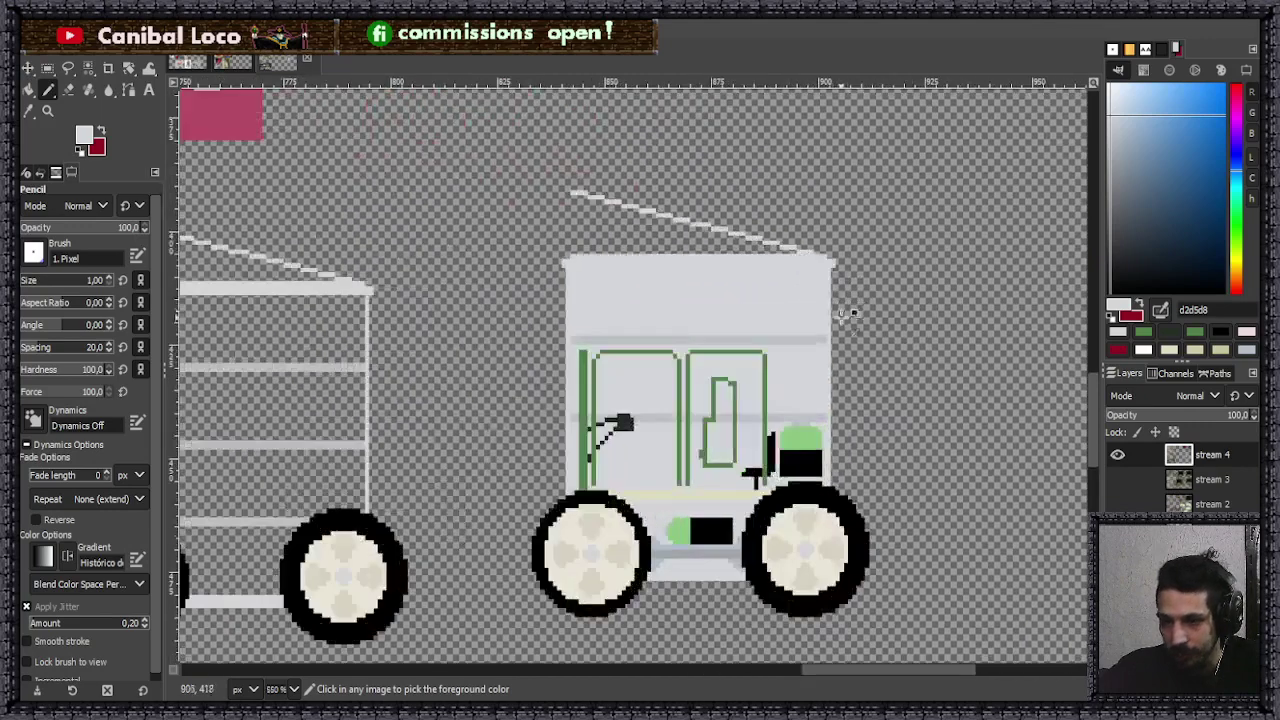
{"action": "scroll", "coordinate": [810, 338], "scroll_direction": "up", "scroll_amount": 1}
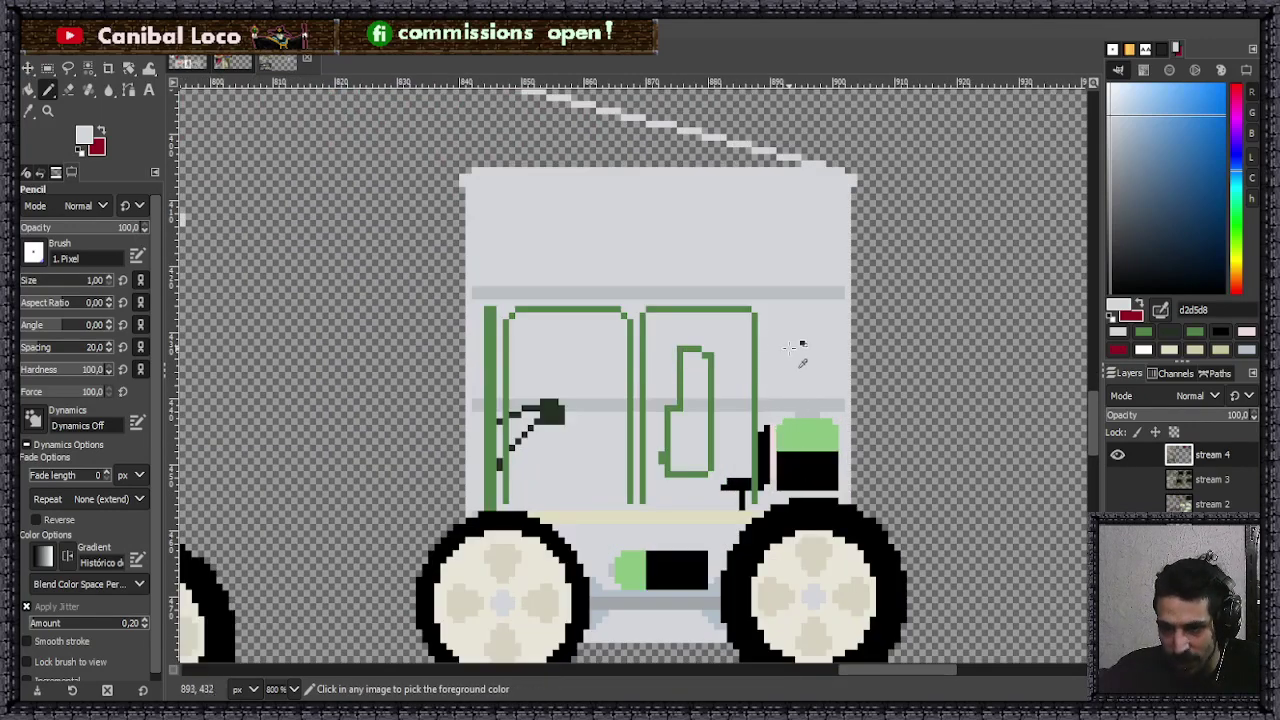
{"action": "scroll", "coordinate": [795, 358], "scroll_direction": "down", "scroll_amount": 3}
{"action": "scroll", "coordinate": [800, 370], "scroll_direction": "up", "scroll_amount": 3}
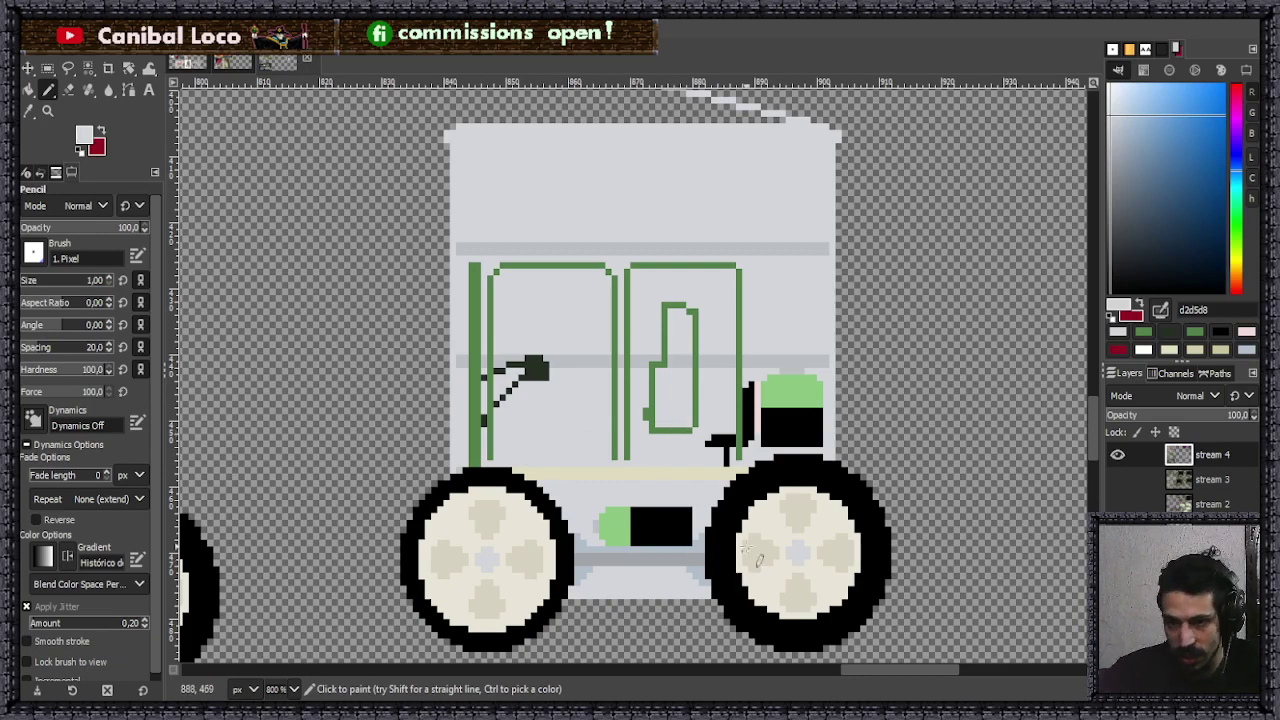
- Copy the small horizontal battery from the reference parts and paste it into the lowest band of the empty can outline
{"action": "scroll", "coordinate": [520, 400], "scroll_direction": "down", "scroll_amount": 4, "text": "ctrl"}
{"action": "scroll", "coordinate": [877, 357], "scroll_direction": "up", "scroll_amount": 4, "text": "ctrl"}
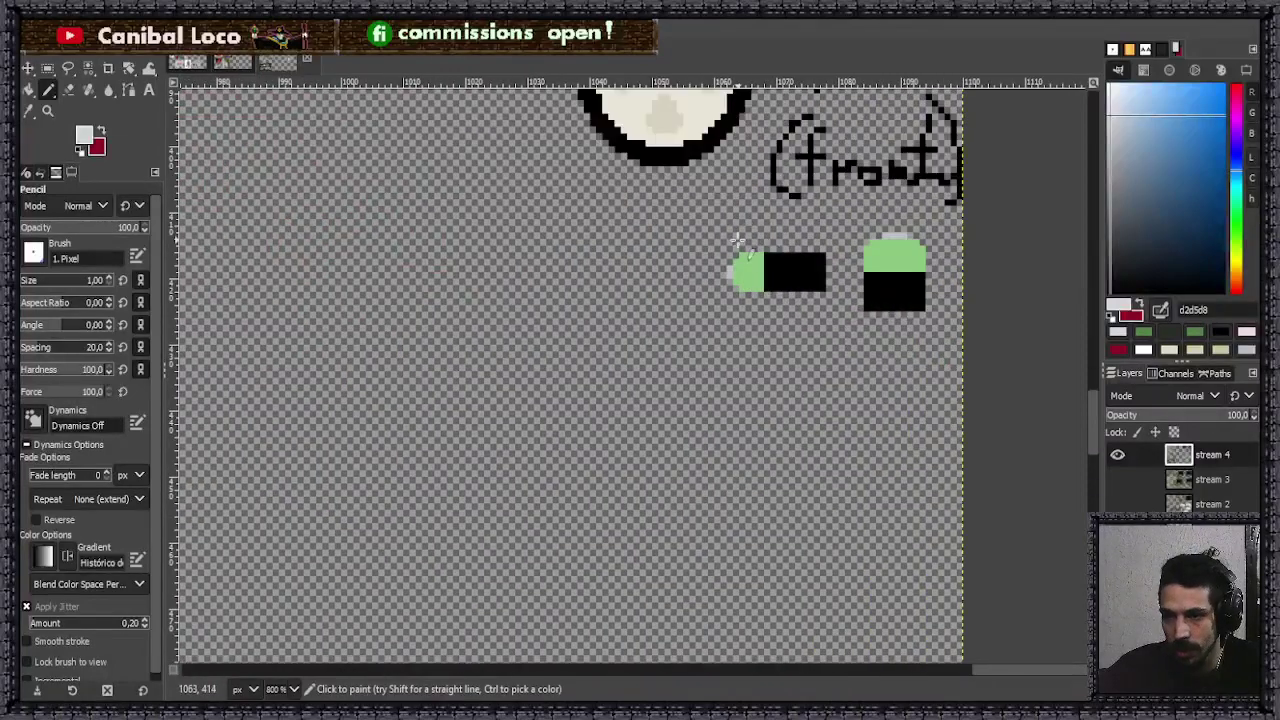
{"action": "key", "text": "r"}
{"action": "left_click_drag", "start_coordinate": [714, 240], "coordinate": [838, 297]}
{"action": "key", "text": "ctrl+c"}
{"action": "left_click", "coordinate": [588, 370]}
{"action": "scroll", "coordinate": [597, 380], "scroll_direction": "down", "scroll_amount": 5, "text": "ctrl"}
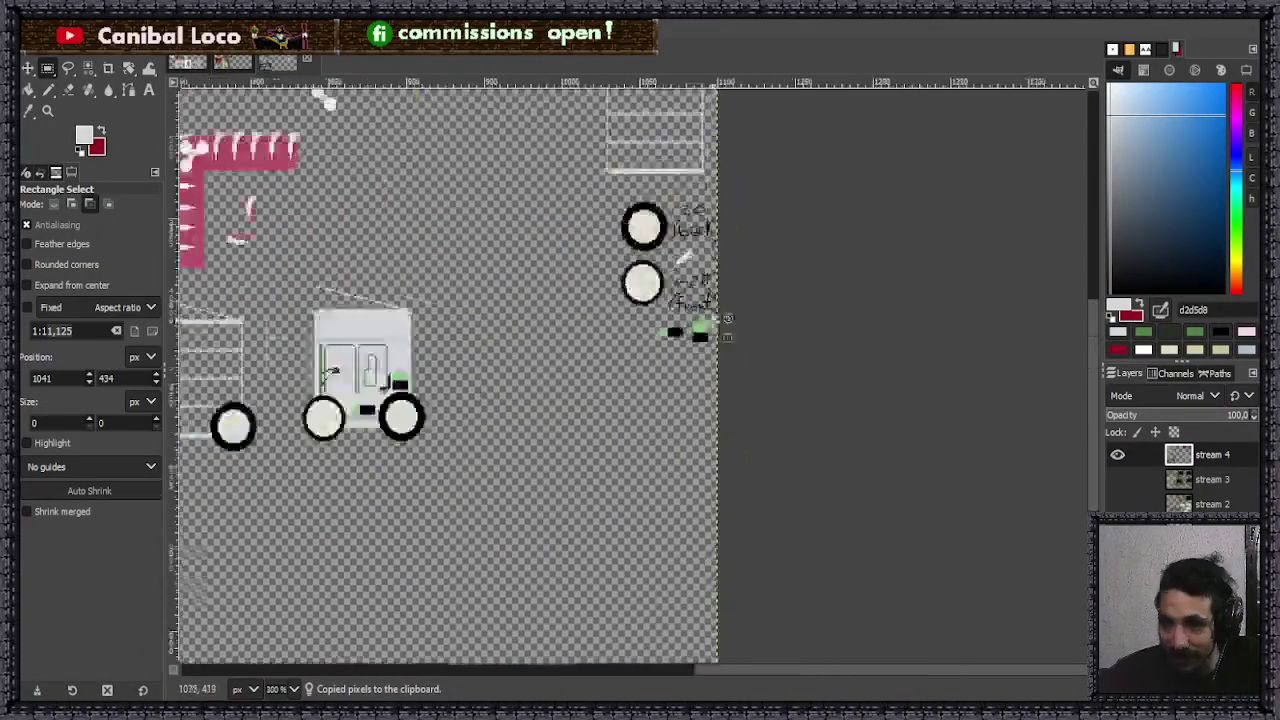
{"action": "scroll", "coordinate": [683, 155], "scroll_direction": "up", "scroll_amount": 1, "text": "ctrl"}
{"action": "scroll", "coordinate": [683, 155], "scroll_direction": "up", "scroll_amount": 6, "text": "ctrl"}
{"action": "key", "text": "ctrl+v"}
{"action": "left_click_drag", "start_coordinate": [651, 437], "coordinate": [840, 458]}
{"action": "scroll", "coordinate": [845, 470], "scroll_direction": "down", "scroll_amount": 6, "text": "ctrl"}
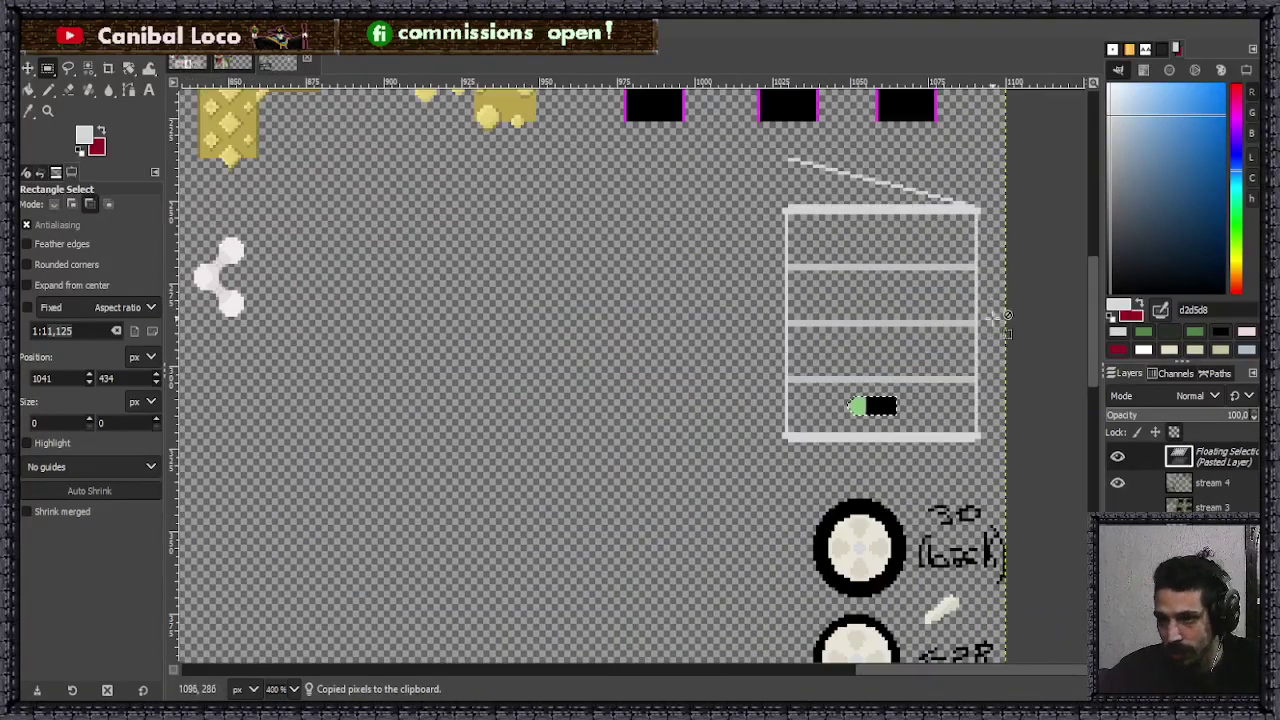
- Anchor the pasted battery and measure the can's bottom rim and the battery's length with rectangle selections
{"action": "scroll", "coordinate": [990, 325], "scroll_direction": "up", "scroll_amount": 4, "text": "ctrl"}
{"action": "left_click", "coordinate": [818, 553]}
{"action": "left_click_drag", "start_coordinate": [603, 517], "coordinate": [980, 526]}
{"action": "key", "text": "ctrl+comma"}
{"action": "left_click_drag", "start_coordinate": [712, 437], "coordinate": [811, 475]}
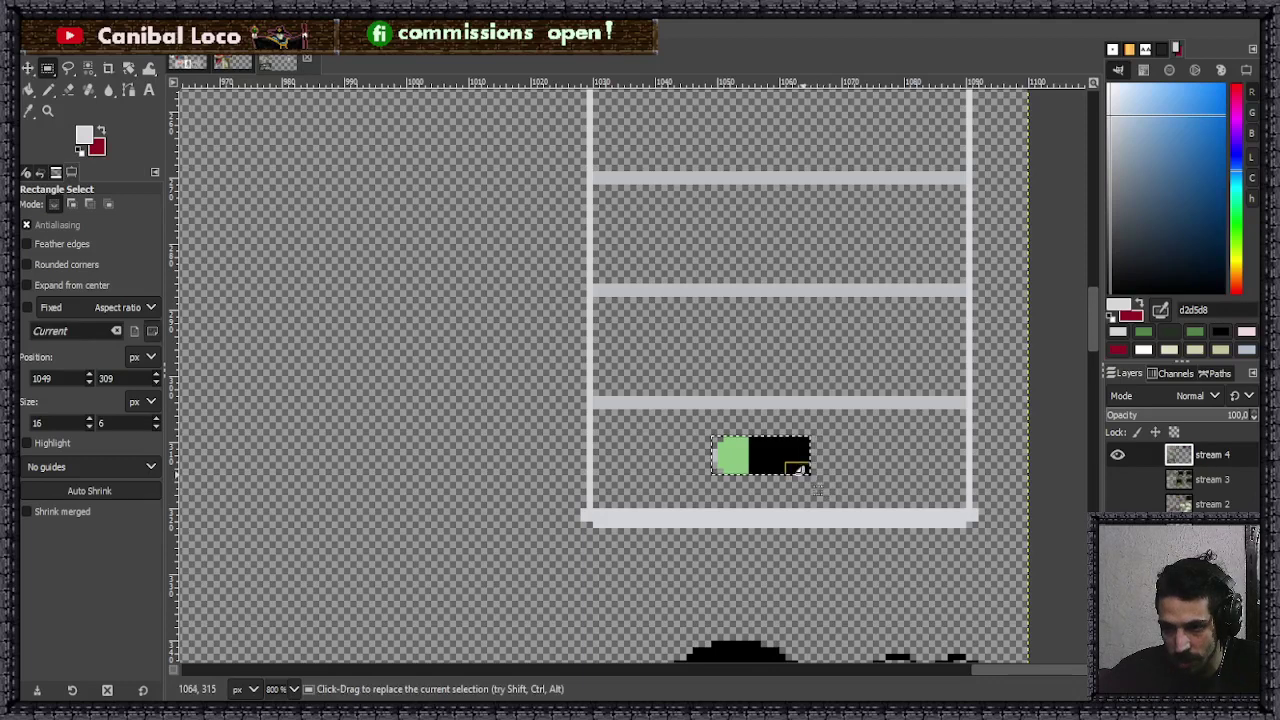
{"action": "key", "text": "shift+ctrl+a"}
{"action": "key", "text": "n"}
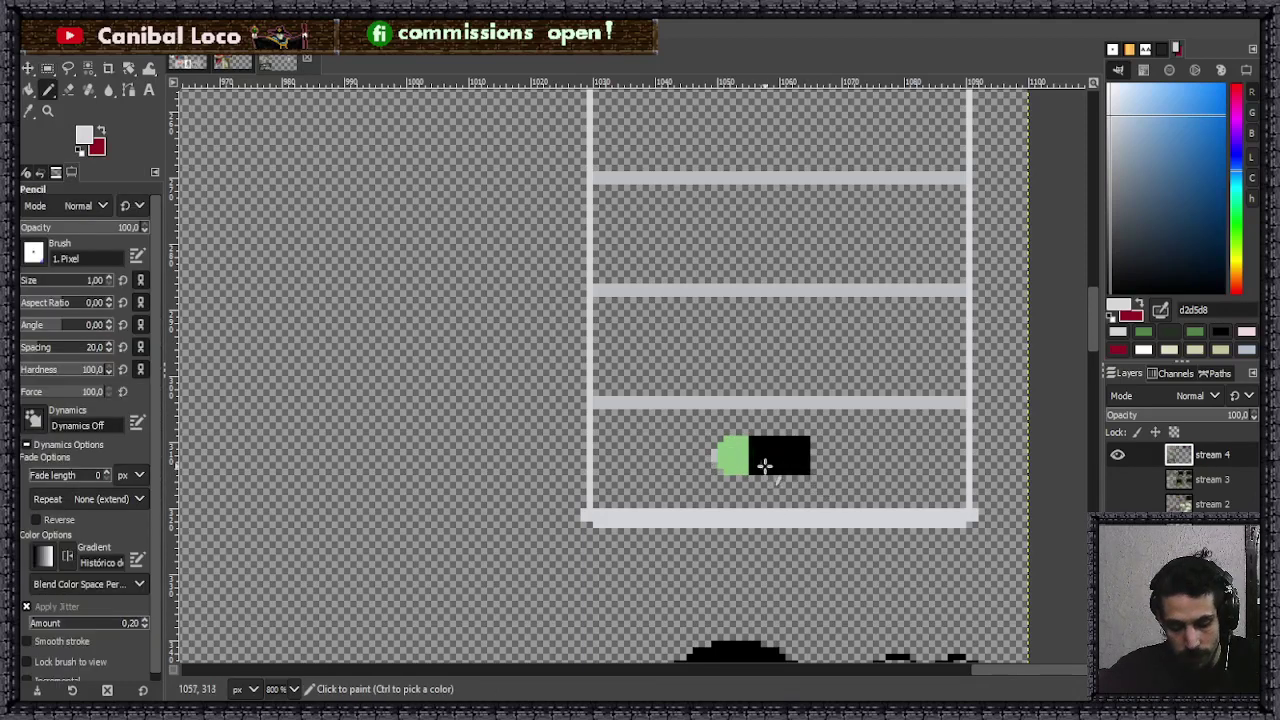
- Measure about 30 pixels from the pasted battery's tip and mark the end with a short black pencil stroke
{"action": "scroll", "coordinate": [803, 442], "scroll_direction": "up", "scroll_amount": 2}
{"action": "key", "text": "r"}
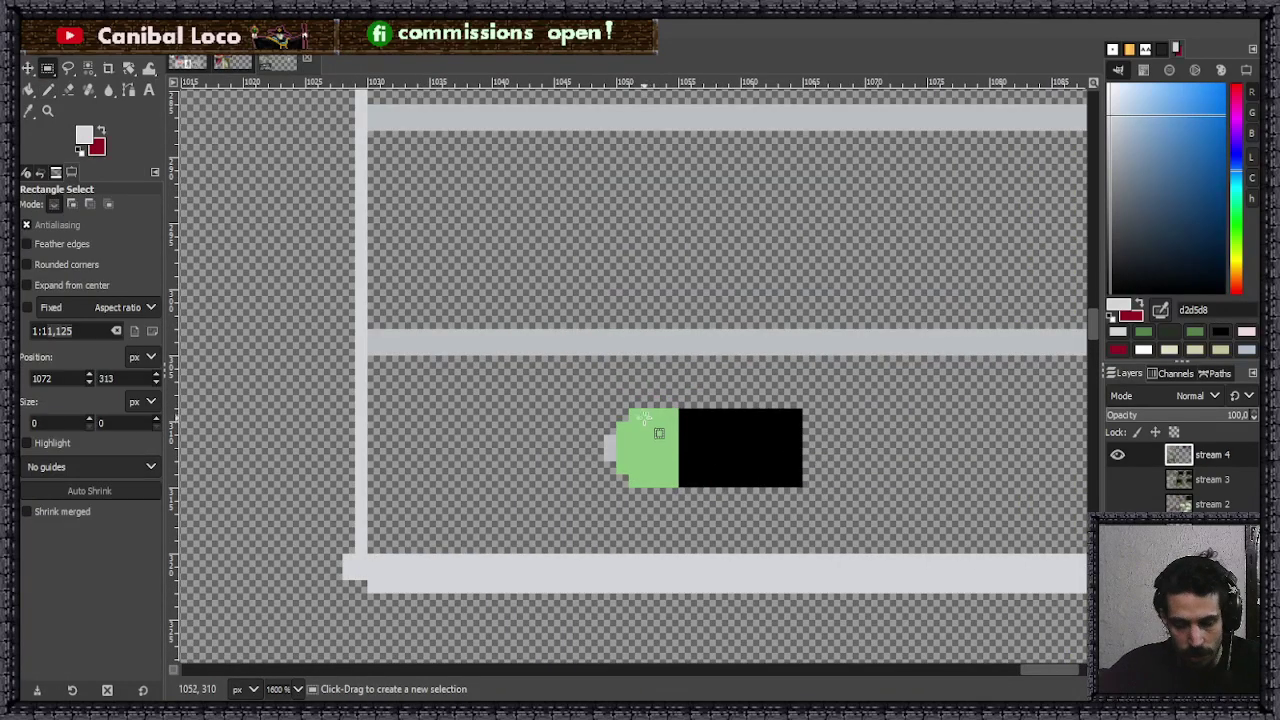
{"action": "left_click_drag", "start_coordinate": [604, 410], "coordinate": [976, 436]}
{"action": "key", "text": "n"}
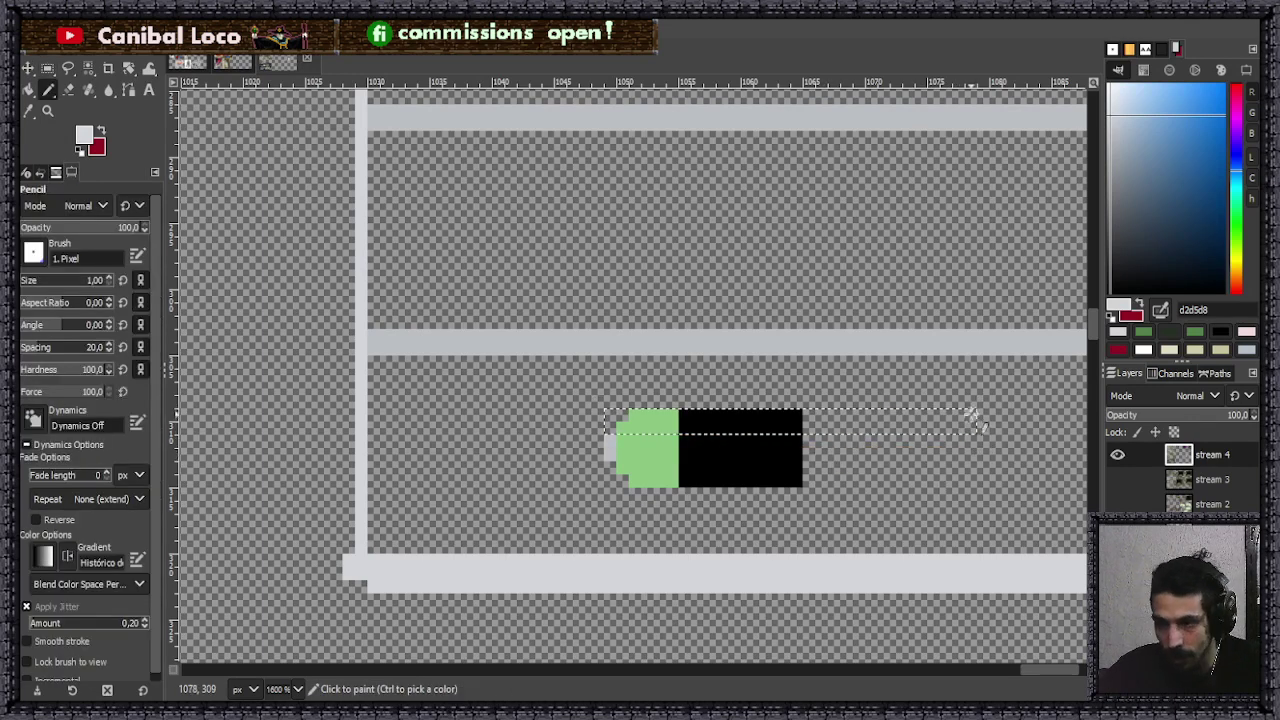
{"action": "left_click", "coordinate": [762, 421], "text": "ctrl"}
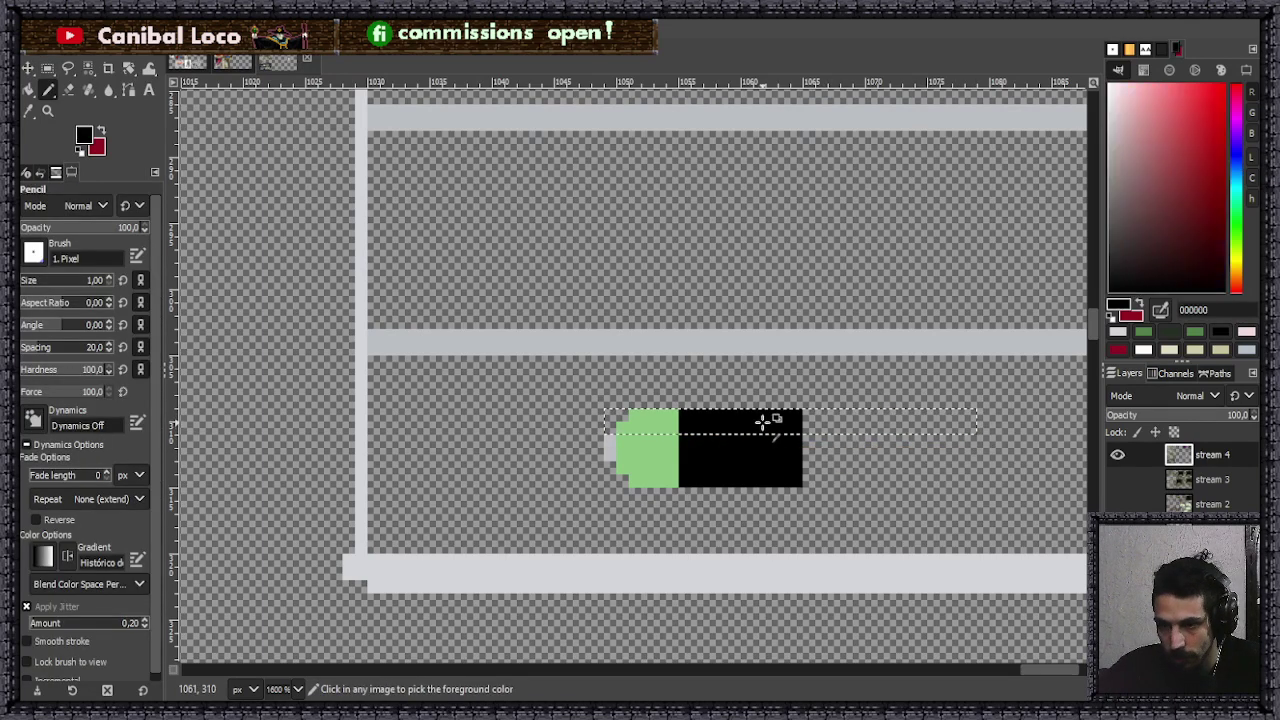
{"action": "left_click", "coordinate": [970, 421]}
{"action": "key", "text": "r"}
{"action": "left_click", "coordinate": [862, 482]}
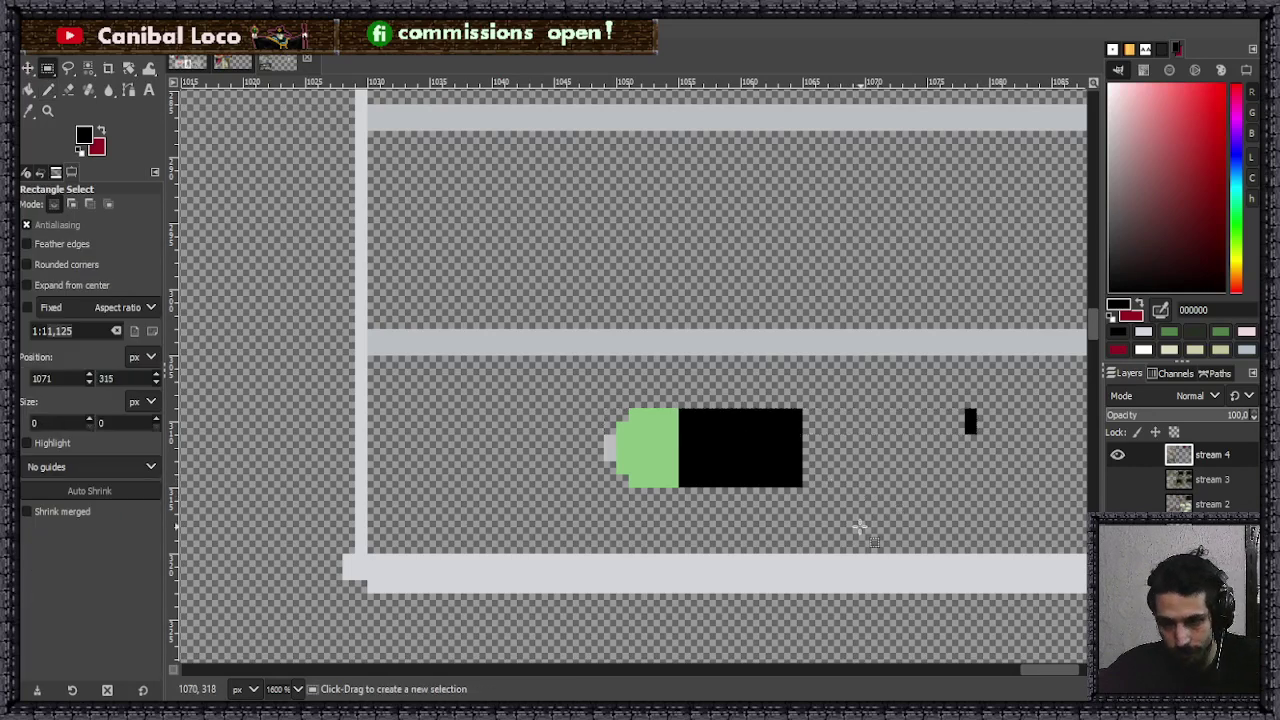
- Extend the battery's black body to the end mark by outlining the added section and filling it with black
{"action": "key", "text": "n"}
{"action": "scroll", "coordinate": [990, 458], "scroll_direction": "up", "scroll_amount": 2}
{"action": "left_click_drag", "start_coordinate": [955, 382], "coordinate": [950, 492]}
{"action": "mouse_move", "coordinate": [607, 474]}
{"action": "left_mouse_down"}
{"action": "mouse_move", "coordinate": [894, 489]}
{"action": "mouse_move", "coordinate": [934, 449]}
{"action": "mouse_move", "coordinate": [949, 349]}
{"action": "mouse_move", "coordinate": [611, 339]}
{"action": "left_mouse_up"}
{"action": "key", "text": "shift+b"}
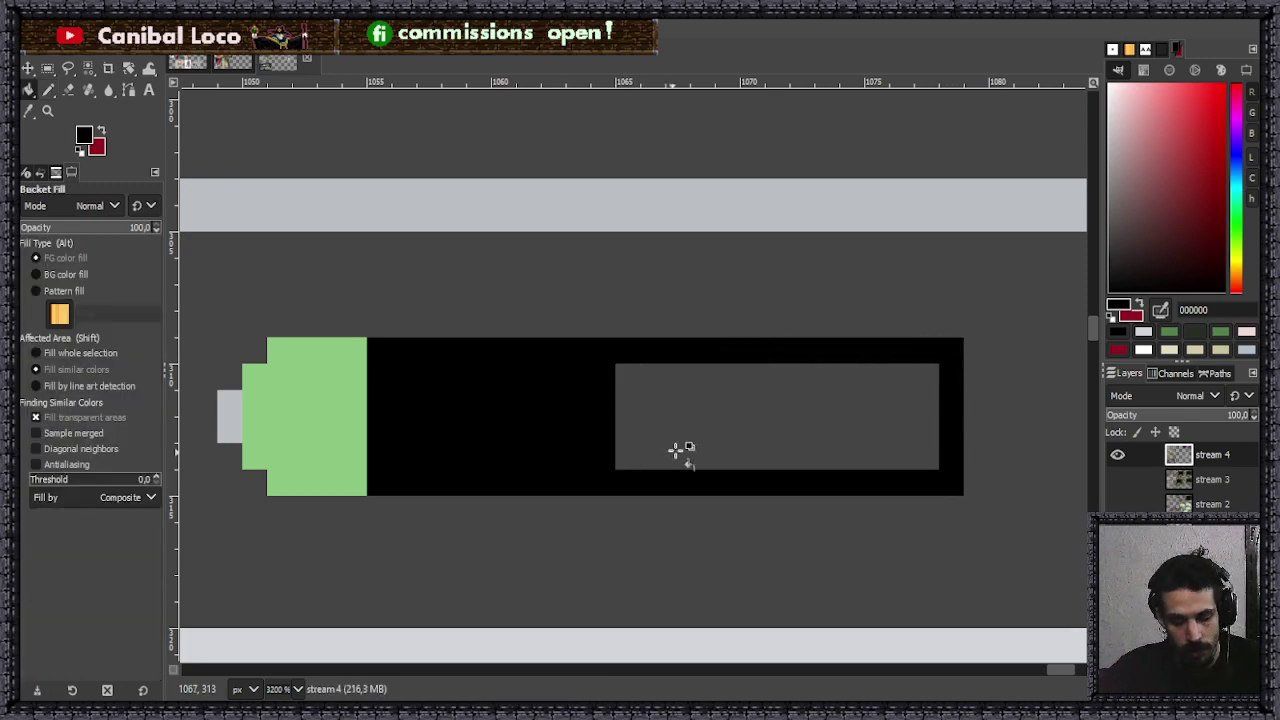
{"action": "left_click", "coordinate": [670, 455]}
{"action": "scroll", "coordinate": [680, 430], "scroll_direction": "down", "scroll_amount": 5}
{"action": "scroll", "coordinate": [763, 360], "scroll_direction": "up", "scroll_amount": 3}
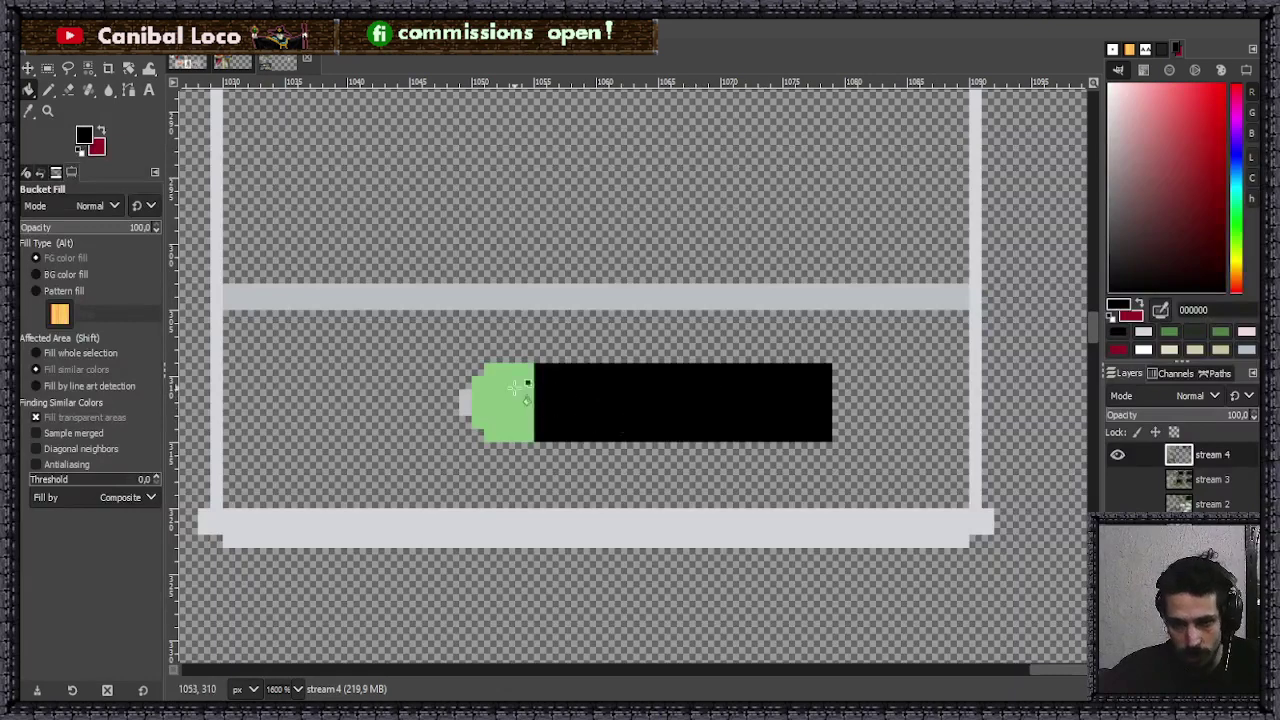
- Cut the lengthened battery out of the can outline and place it below the small horizontal battery in the reference parts
{"action": "key", "text": "n"}
{"action": "scroll", "coordinate": [640, 423], "scroll_direction": "down", "scroll_amount": 3}
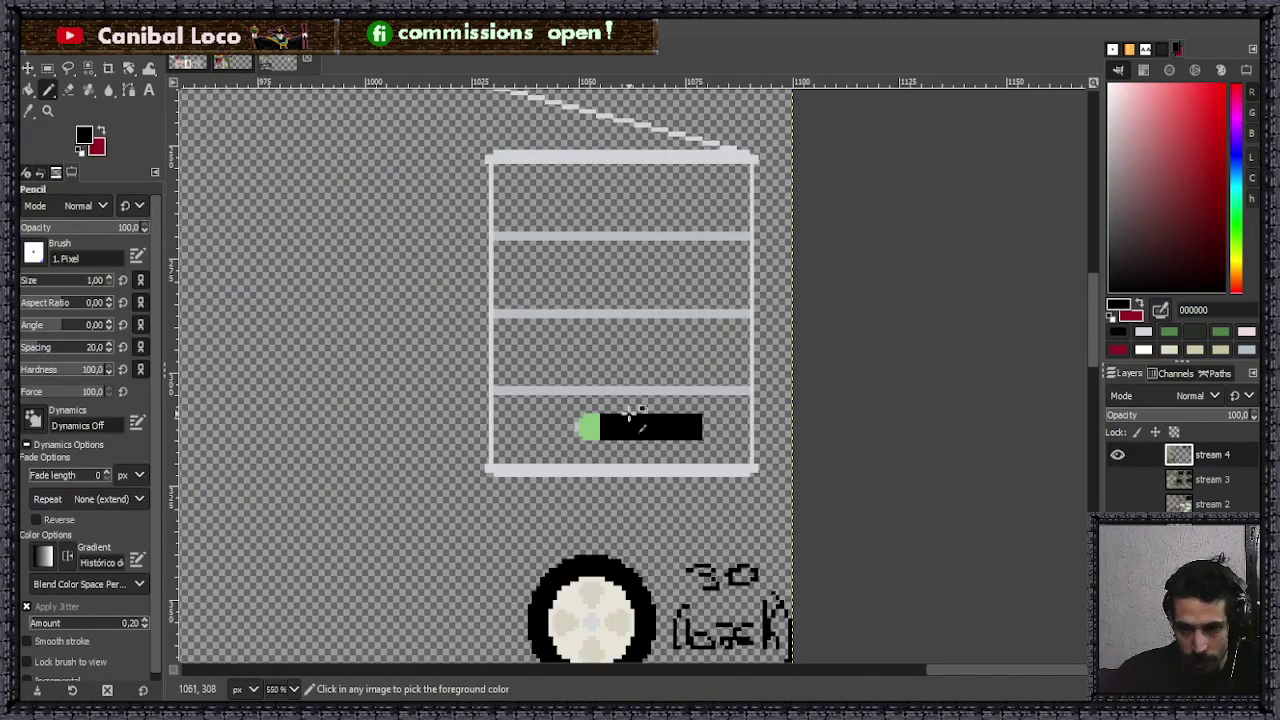
{"action": "scroll", "coordinate": [646, 414], "scroll_direction": "up", "scroll_amount": 2}
{"action": "key", "text": "r"}
{"action": "left_click_drag", "start_coordinate": [521, 404], "coordinate": [786, 474]}
{"action": "key", "text": "ctrl+x"}
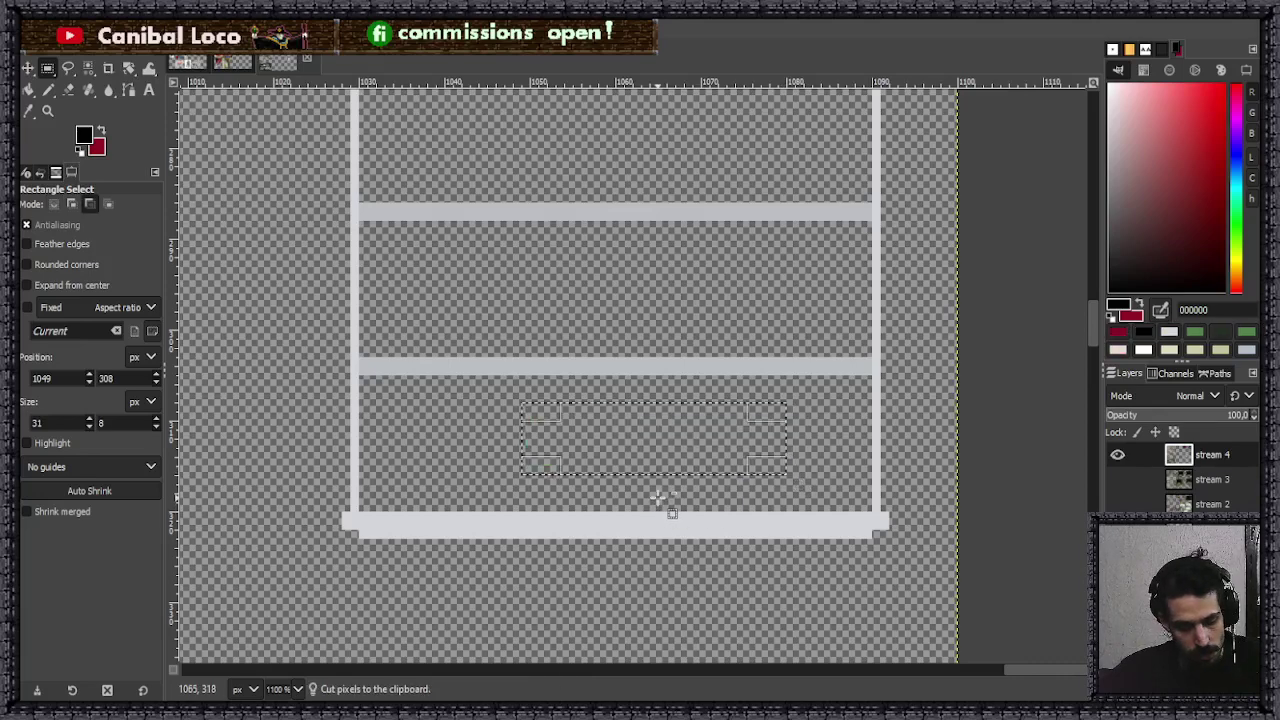
{"action": "left_click", "coordinate": [494, 480]}
{"action": "scroll", "coordinate": [494, 480], "scroll_direction": "down", "scroll_amount": 3}
{"action": "scroll", "coordinate": [690, 545], "scroll_direction": "up", "scroll_amount": 3}
{"action": "key", "text": "ctrl+v"}
{"action": "left_click_drag", "start_coordinate": [549, 380], "coordinate": [690, 607]}
{"action": "left_click", "coordinate": [606, 540]}
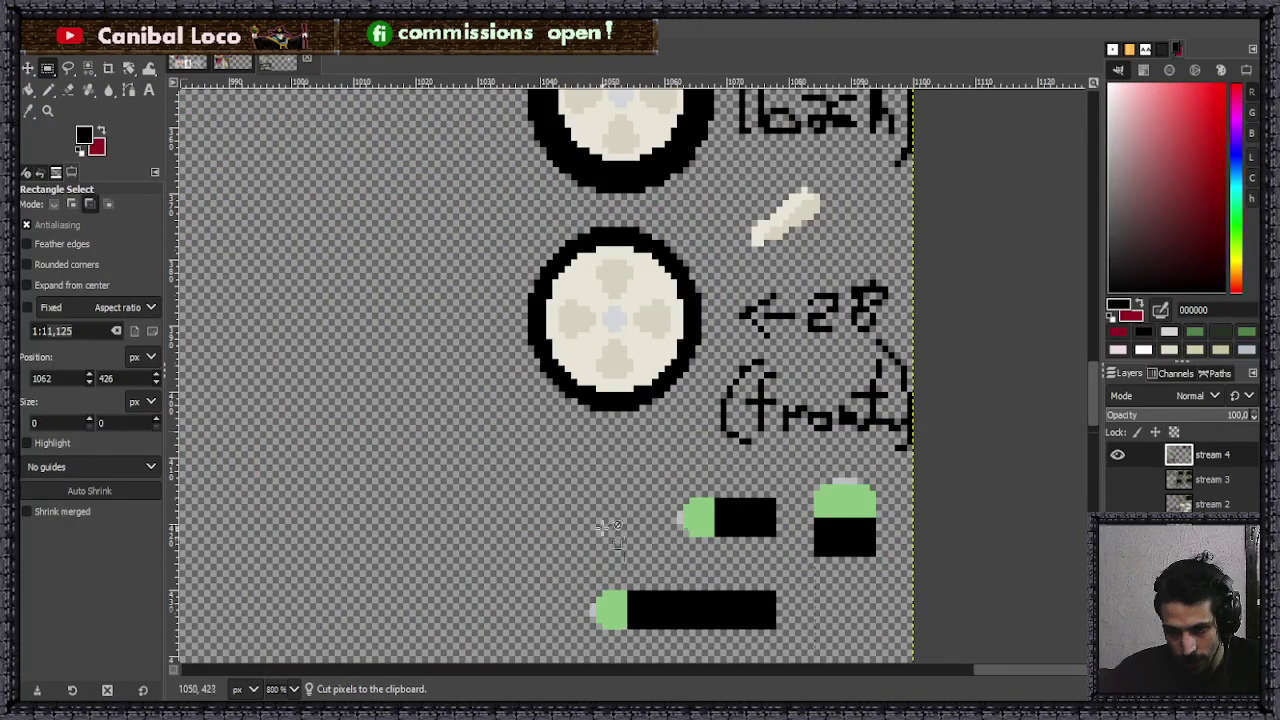
- Handwrite the note "add girth" in one-pixel black pencil below the long battery
{"action": "scroll", "coordinate": [606, 540], "scroll_direction": "down", "scroll_amount": 3}
{"action": "scroll", "coordinate": [675, 488], "scroll_direction": "up", "scroll_amount": 3}
{"action": "key", "text": "n"}
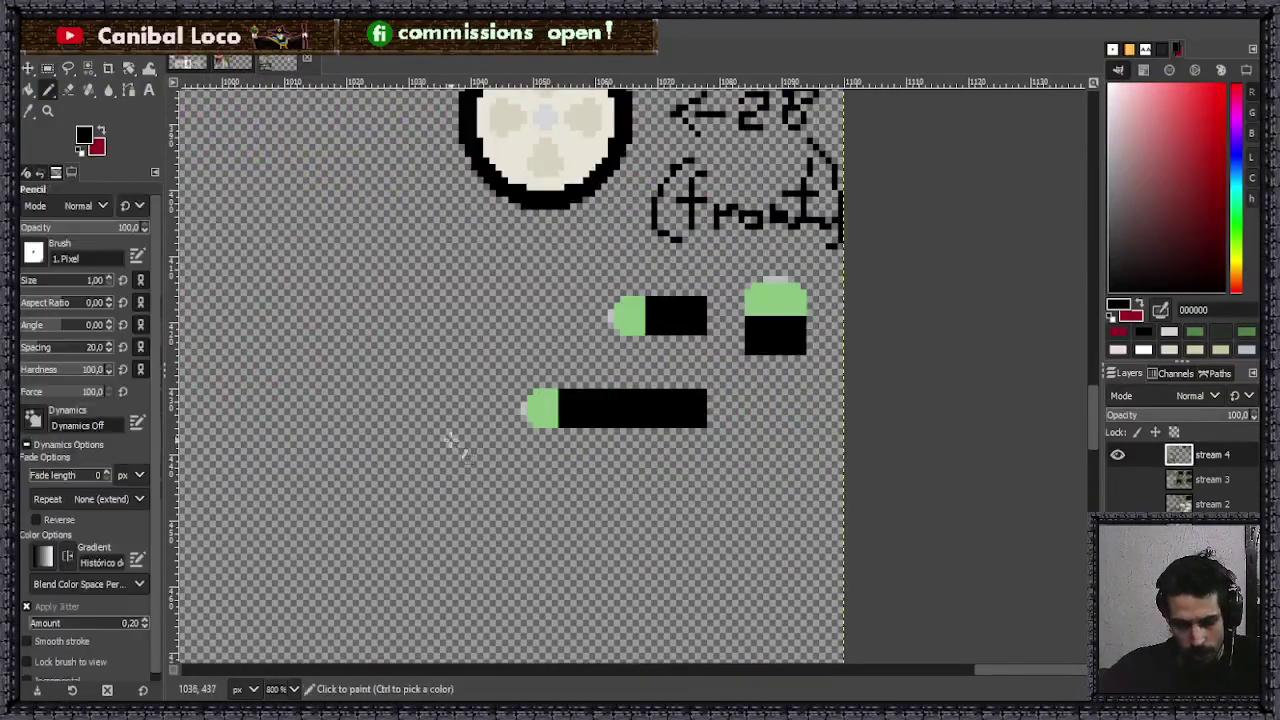
{"action": "scroll", "coordinate": [553, 488], "scroll_direction": "up", "scroll_amount": 1}
{"action": "mouse_move", "coordinate": [528, 500]}
{"action": "left_mouse_down"}
{"action": "mouse_move", "coordinate": [500, 525]}
{"action": "mouse_move", "coordinate": [530, 532]}
{"action": "left_mouse_up"}
{"action": "left_click_drag", "start_coordinate": [563, 460], "coordinate": [572, 520]}
{"action": "mouse_move", "coordinate": [606, 458]}
{"action": "left_mouse_down"}
{"action": "mouse_move", "coordinate": [606, 532]}
{"action": "mouse_move", "coordinate": [618, 540]}
{"action": "left_mouse_up"}
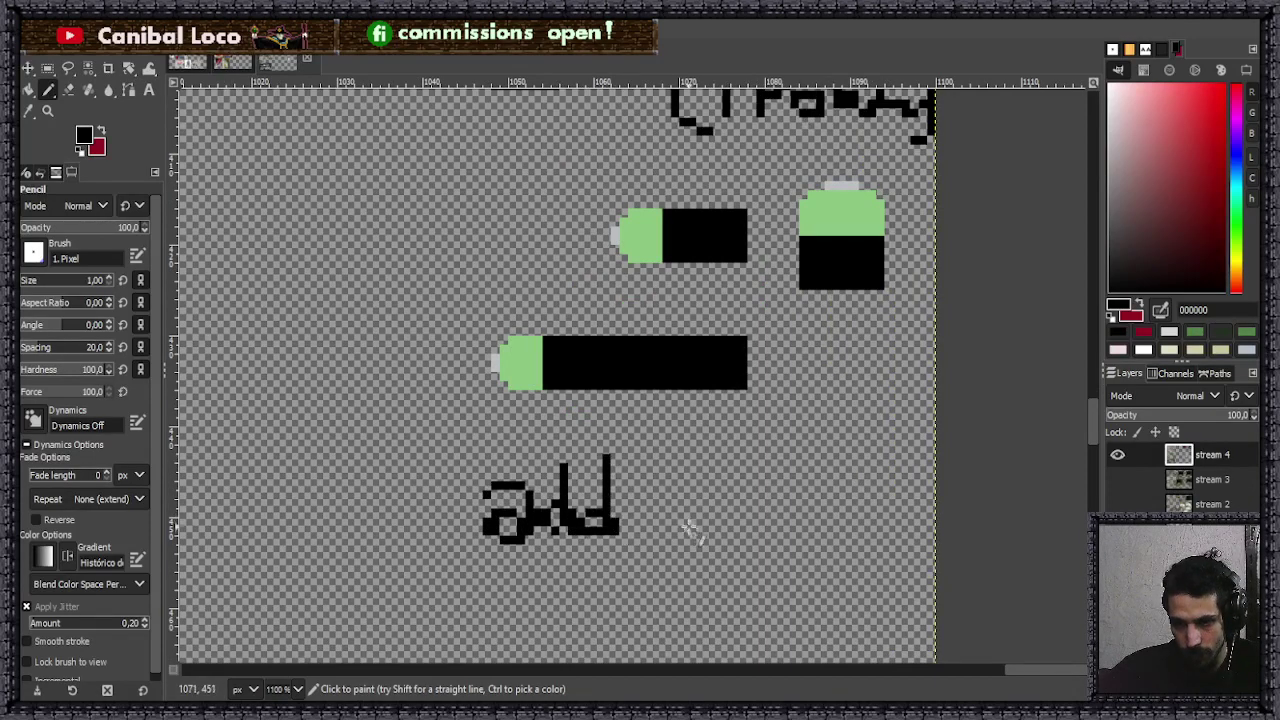
{"action": "mouse_move", "coordinate": [688, 504]}
{"action": "left_mouse_down"}
{"action": "mouse_move", "coordinate": [675, 556]}
{"action": "mouse_move", "coordinate": [664, 550]}
{"action": "left_mouse_up"}
{"action": "mouse_move", "coordinate": [727, 505]}
{"action": "left_mouse_down"}
{"action": "mouse_move", "coordinate": [727, 530]}
{"action": "mouse_move", "coordinate": [750, 528]}
{"action": "mouse_move", "coordinate": [780, 492]}
{"action": "left_mouse_up"}
{"action": "left_click", "coordinate": [727, 478]}
{"action": "mouse_move", "coordinate": [822, 448]}
{"action": "left_mouse_down"}
{"action": "mouse_move", "coordinate": [800, 495]}
{"action": "mouse_move", "coordinate": [832, 522]}
{"action": "left_mouse_up"}
{"action": "left_click_drag", "start_coordinate": [775, 480], "coordinate": [825, 478]}
{"action": "left_click_drag", "start_coordinate": [862, 438], "coordinate": [862, 522]}
{"action": "left_click_drag", "start_coordinate": [866, 502], "coordinate": [900, 532]}
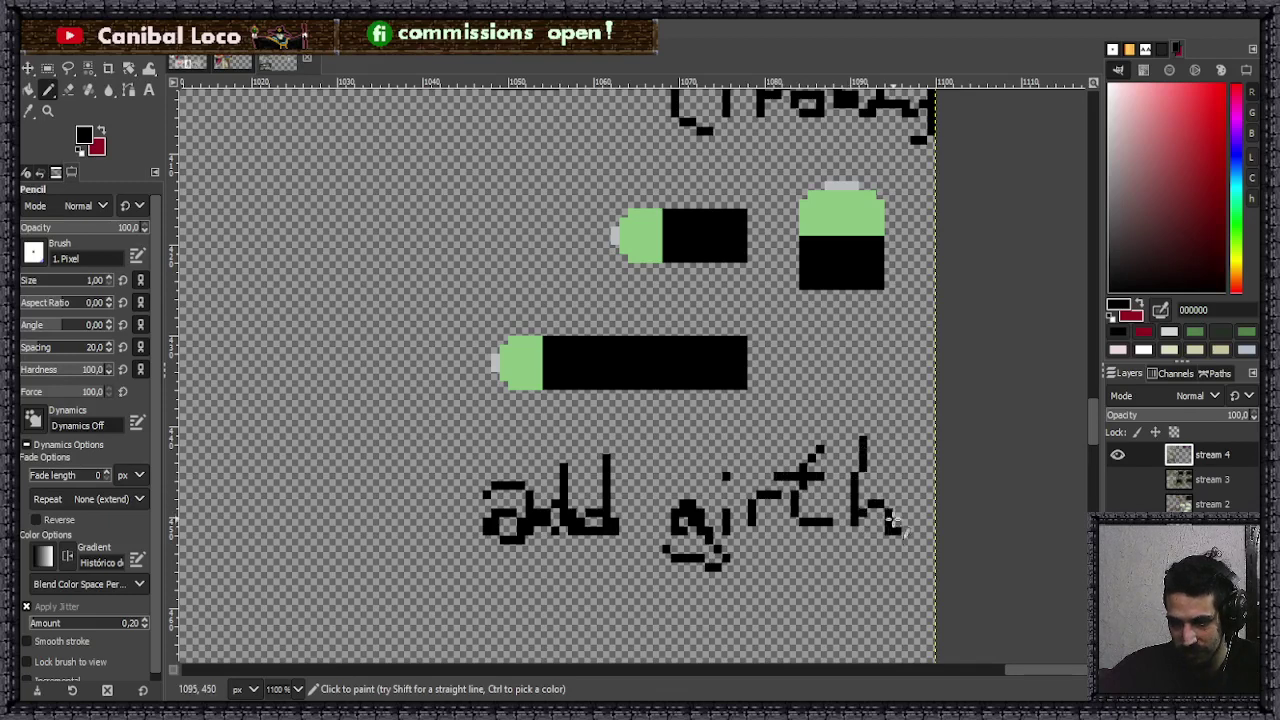
{"action": "scroll", "coordinate": [775, 495], "scroll_direction": "down", "scroll_amount": 2}
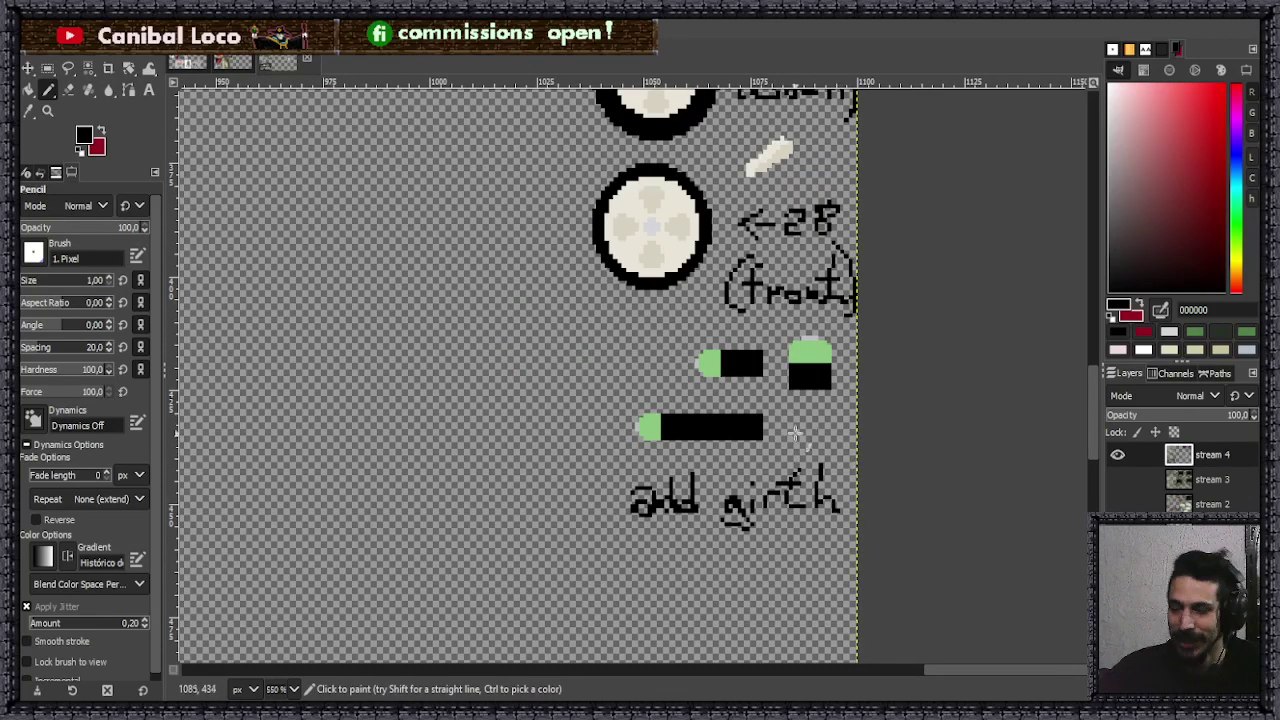
- Copy the long battery and paste it onto the lower part of the finished car, over its front wheel
{"action": "key", "text": "r"}
{"action": "scroll", "coordinate": [697, 422], "scroll_direction": "up", "scroll_amount": 3}
{"action": "left_click_drag", "start_coordinate": [493, 366], "coordinate": [903, 497]}
{"action": "key", "text": "ctrl+c"}
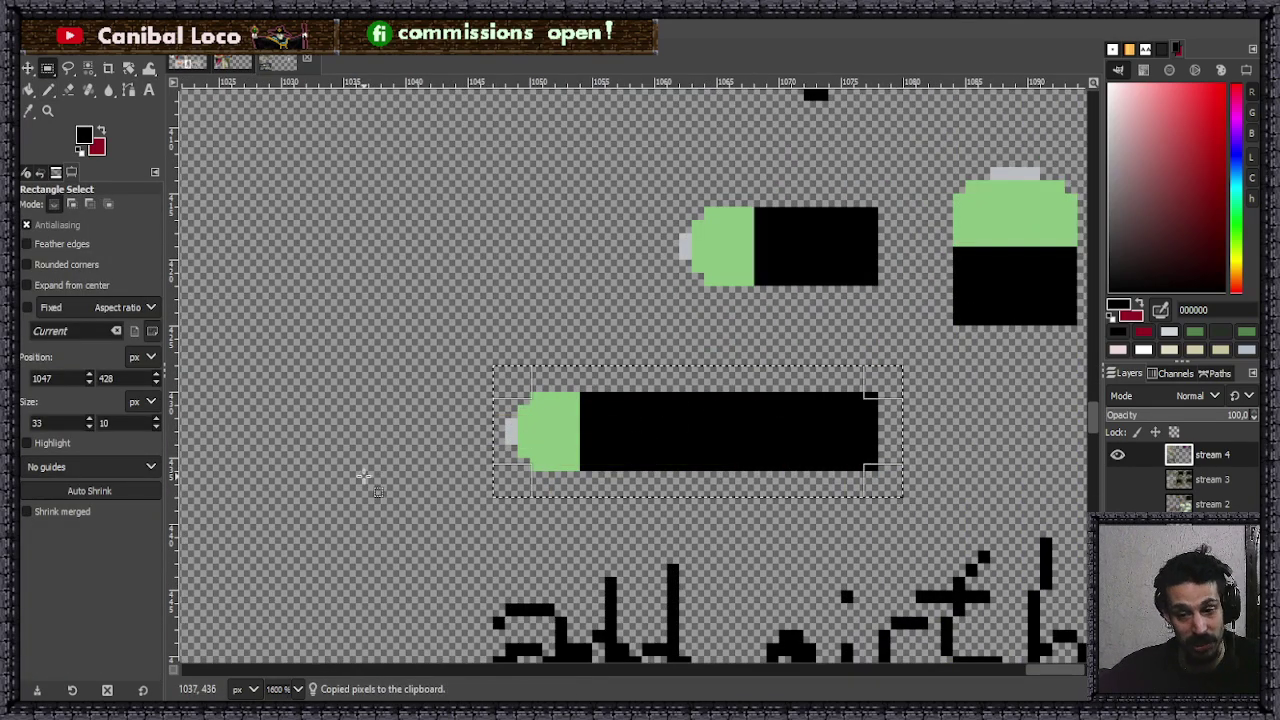
{"action": "left_click", "coordinate": [368, 487]}
{"action": "scroll", "coordinate": [537, 385], "scroll_direction": "down", "scroll_amount": 6}
{"action": "scroll", "coordinate": [240, 495], "scroll_direction": "up", "scroll_amount": 6}
{"action": "scroll", "coordinate": [314, 491], "scroll_direction": "down", "scroll_amount": 4}
{"action": "scroll", "coordinate": [320, 490], "scroll_direction": "up", "scroll_amount": 2}
{"action": "key", "text": "ctrl+v"}
{"action": "left_click_drag", "start_coordinate": [638, 373], "coordinate": [591, 475]}
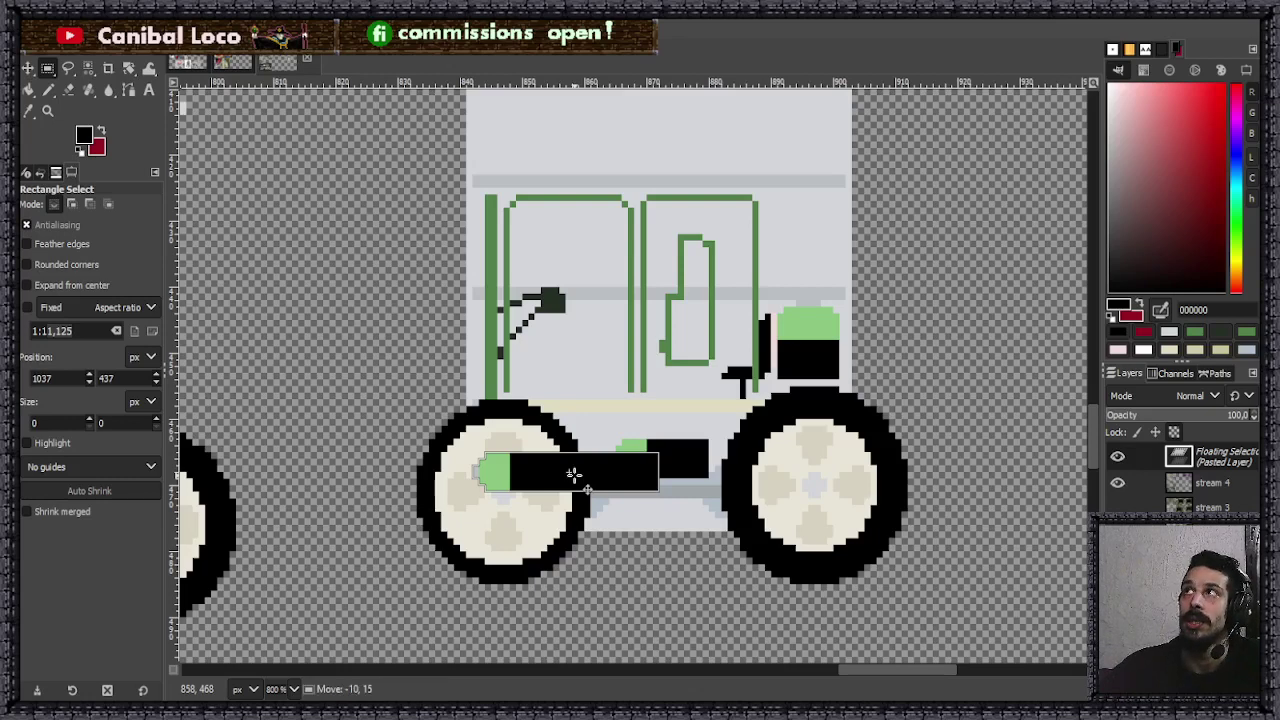
{"action": "left_click_drag", "start_coordinate": [573, 475], "coordinate": [573, 475]}
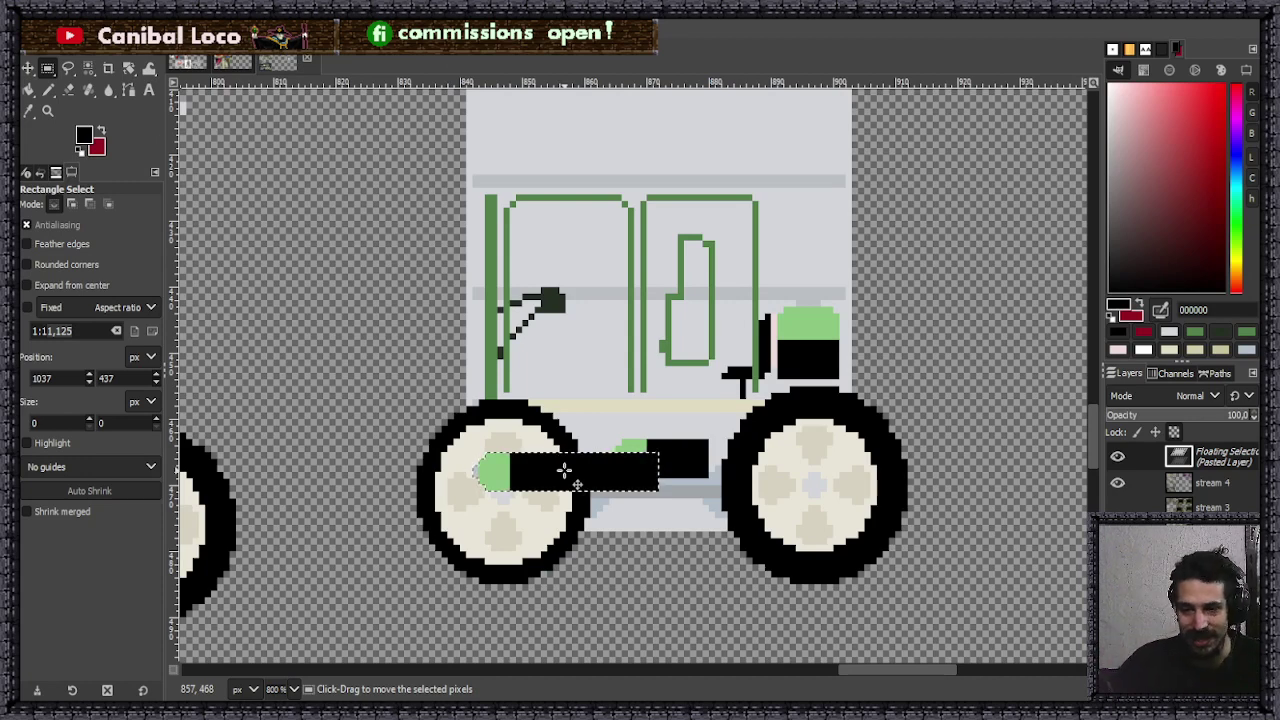
- Compare the long battery with the small one between the wheels, leaving the long battery beside the car
{"action": "left_click_drag", "start_coordinate": [571, 458], "coordinate": [655, 464]}
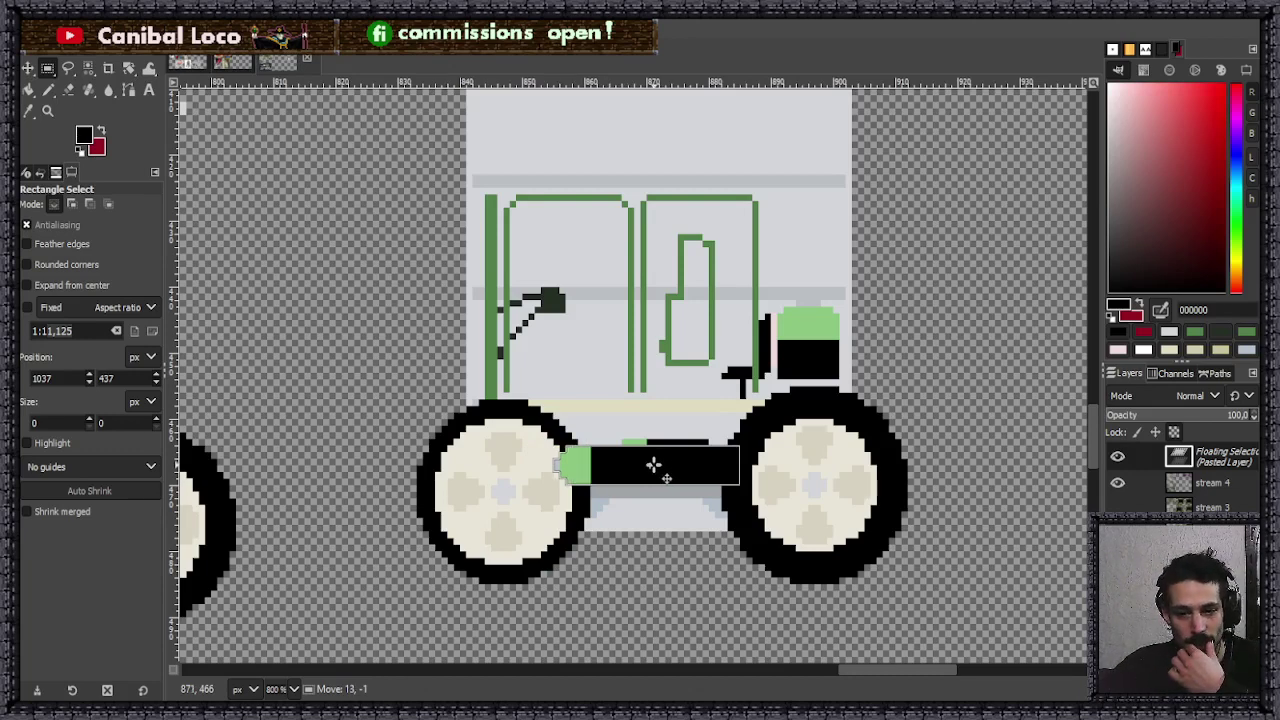
{"action": "left_click_drag", "start_coordinate": [653, 465], "coordinate": [656, 457]}
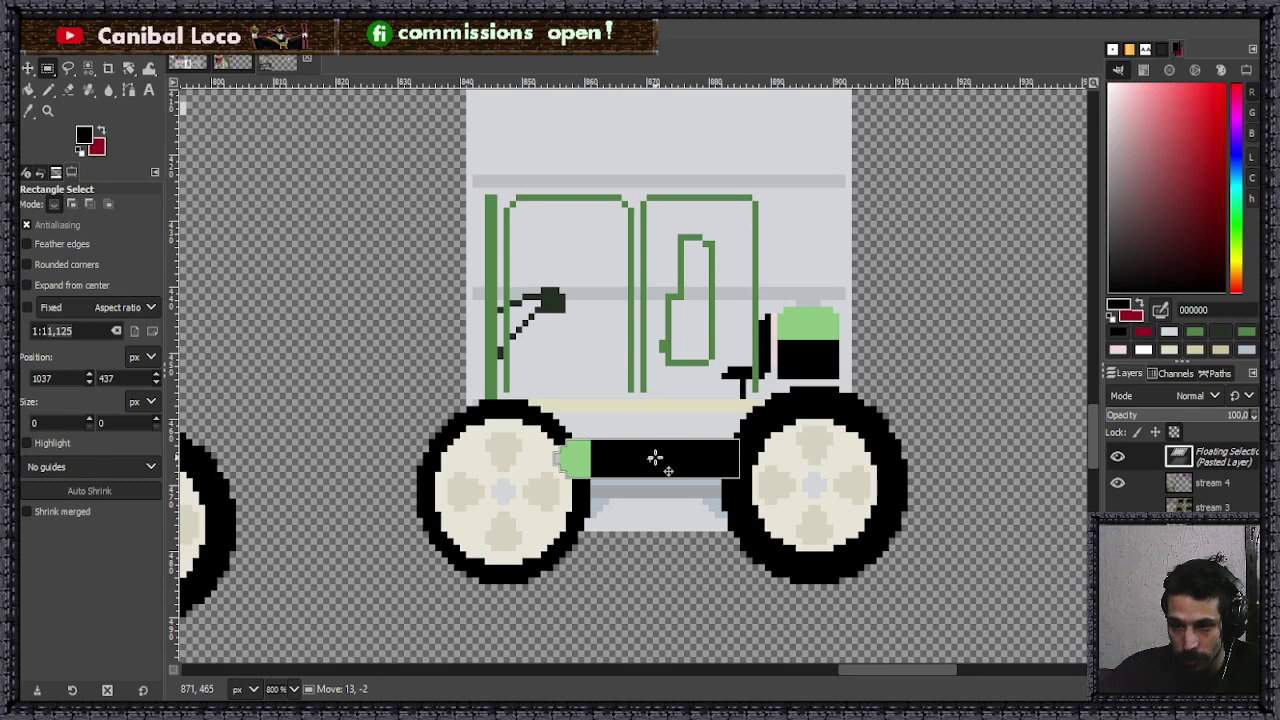
{"action": "left_click_drag", "start_coordinate": [655, 457], "coordinate": [990, 382]}
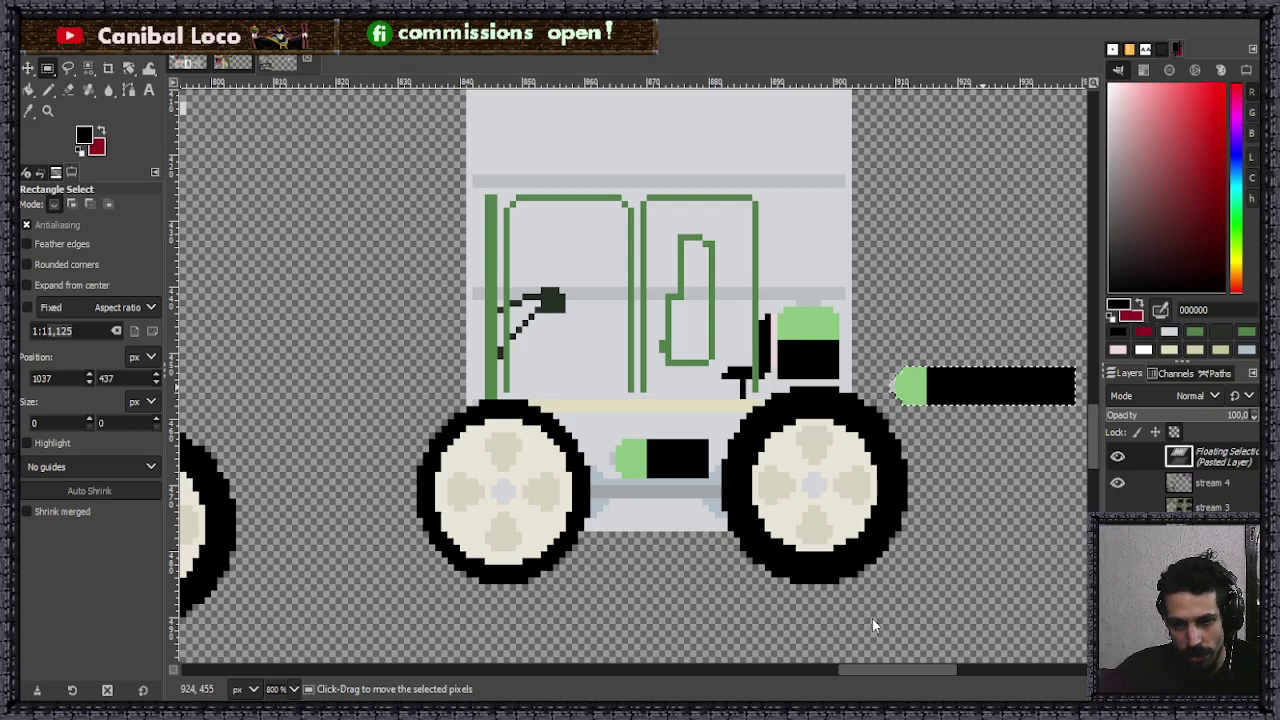
- Rotate the floating long battery upright, compare it with the car's upright battery and move it clear of the car
{"action": "key", "text": "ctrl+r"}
{"action": "left_click_drag", "start_coordinate": [999, 432], "coordinate": [820, 451]}
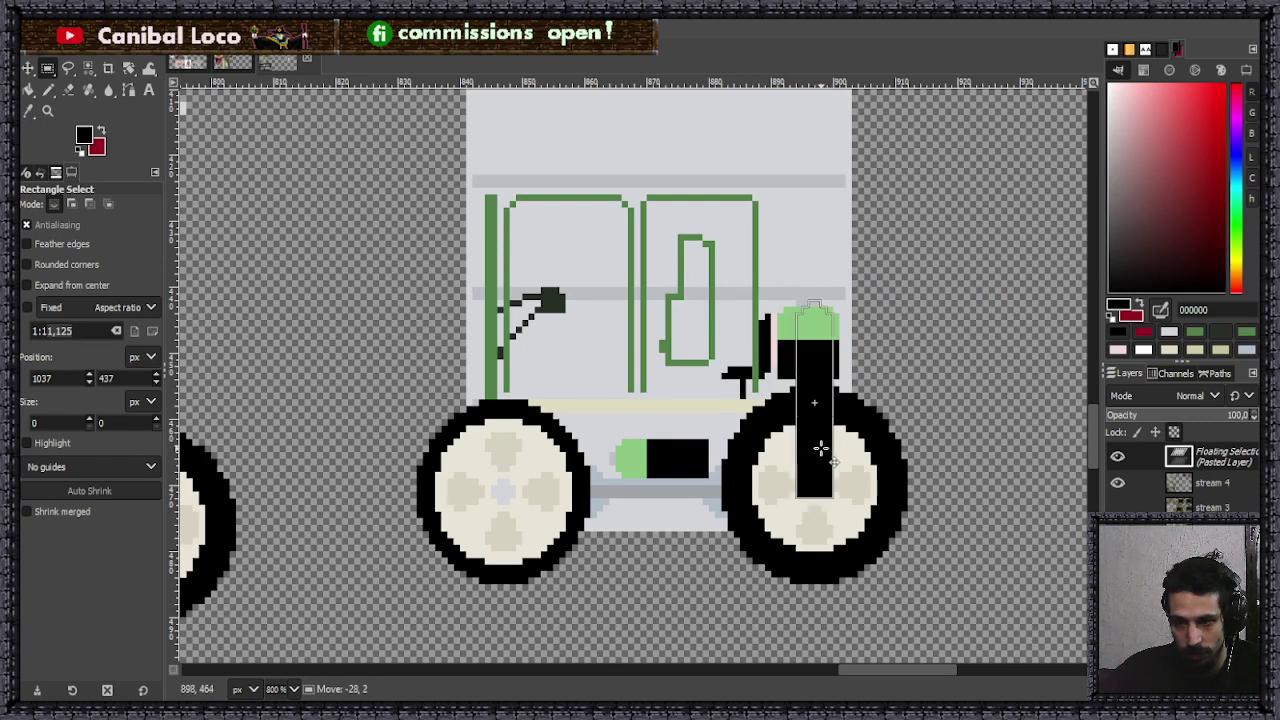
{"action": "left_click_drag", "start_coordinate": [820, 451], "coordinate": [1071, 441]}
- Place the upright long battery near the reference parts, anchor it and save the drawing to stream.xcf
{"action": "scroll", "coordinate": [1071, 441], "scroll_direction": "down", "scroll_amount": 6}
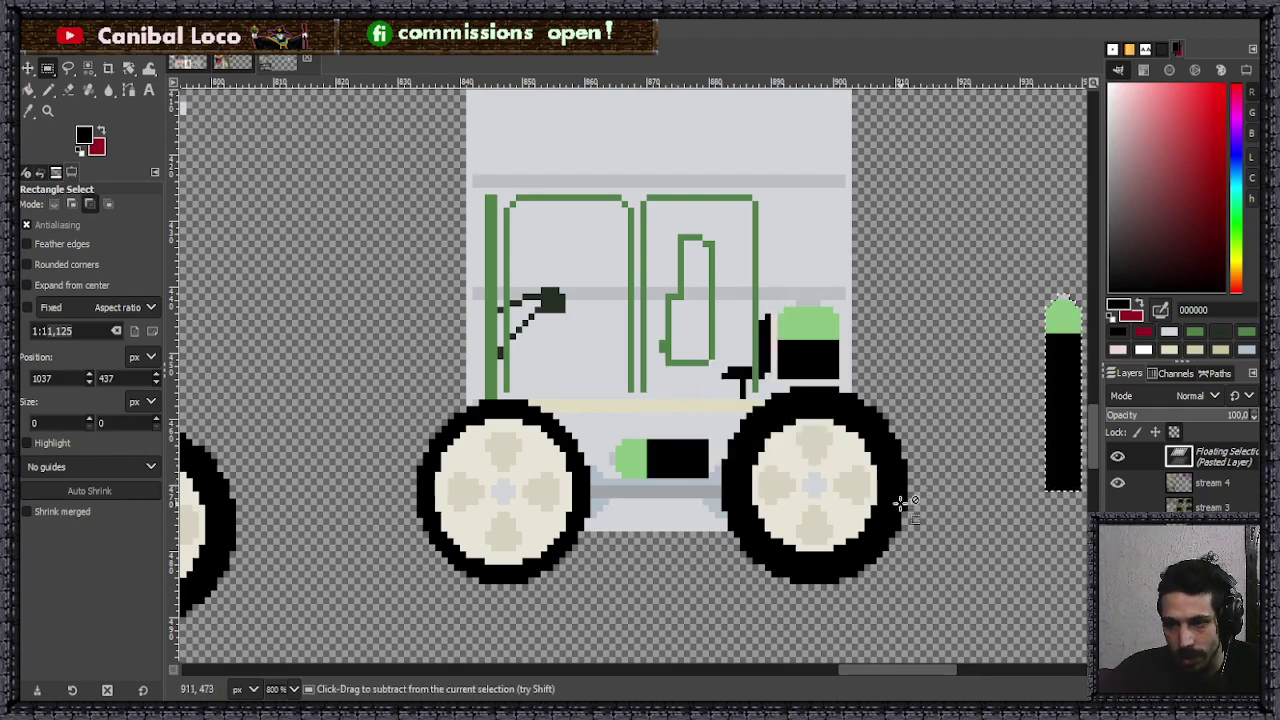
{"action": "scroll", "coordinate": [980, 434], "scroll_direction": "up", "scroll_amount": 4}
{"action": "left_click_drag", "start_coordinate": [545, 400], "coordinate": [901, 446]}
{"action": "left_click", "coordinate": [785, 488]}
{"action": "scroll", "coordinate": [785, 488], "scroll_direction": "down", "scroll_amount": 3}
{"action": "scroll", "coordinate": [636, 460], "scroll_direction": "up", "scroll_amount": 4}
{"action": "key", "text": "ctrl+s"}
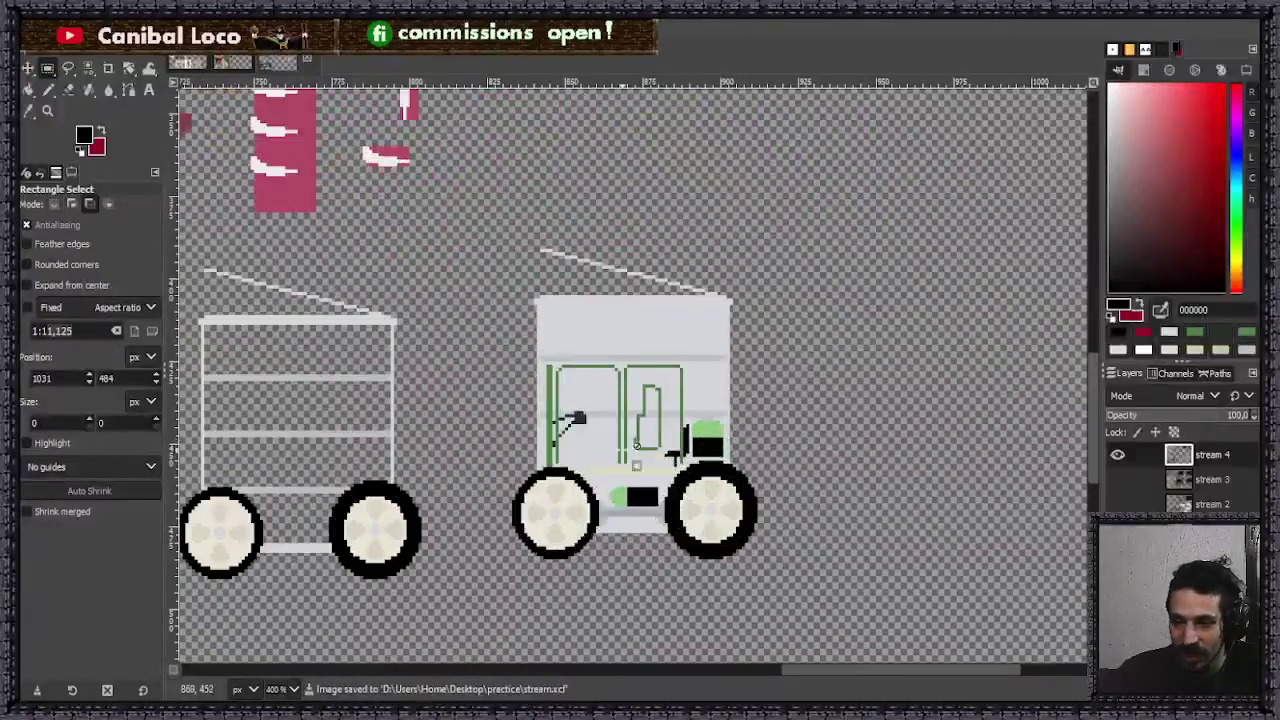
- Measure across the car's upright battery with a rectangle selection and clear the selection
{"action": "scroll", "coordinate": [608, 488], "scroll_direction": "up", "scroll_amount": 2}
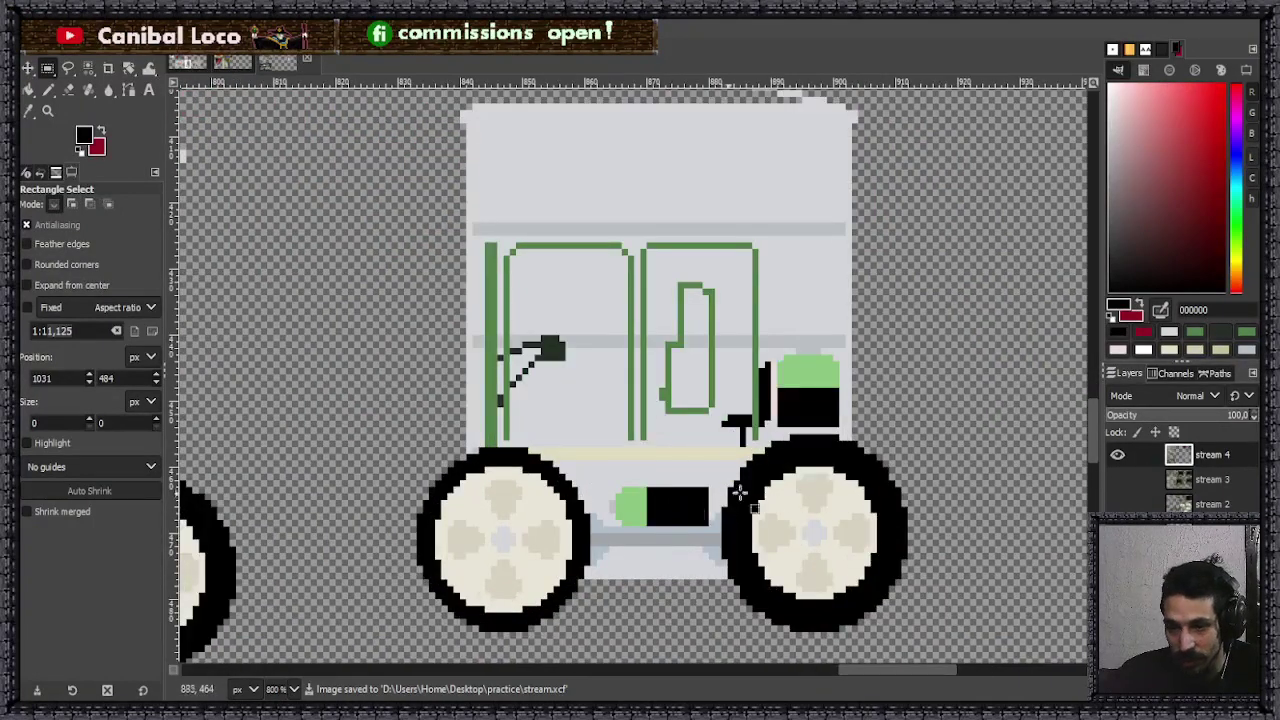
{"action": "scroll", "coordinate": [768, 395], "scroll_direction": "up", "scroll_amount": 3}
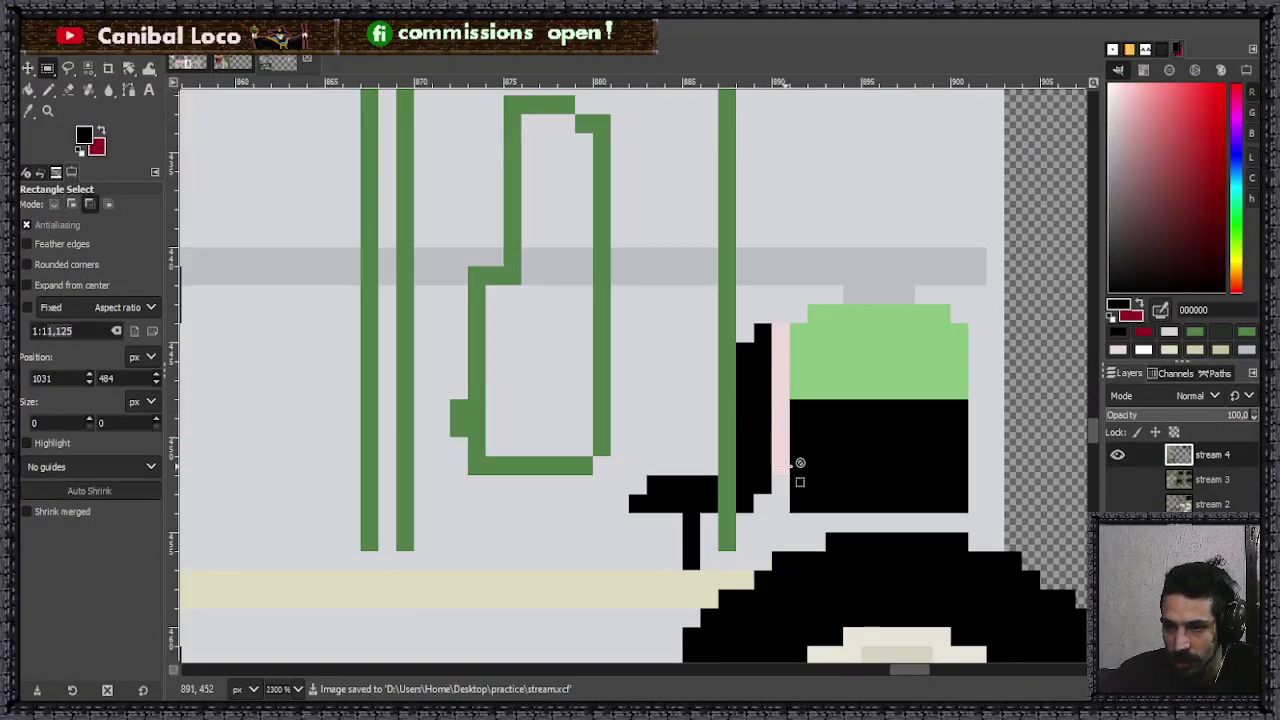
{"action": "scroll", "coordinate": [800, 452], "scroll_direction": "down", "scroll_amount": 2}
{"action": "left_click_drag", "start_coordinate": [794, 322], "coordinate": [893, 321]}
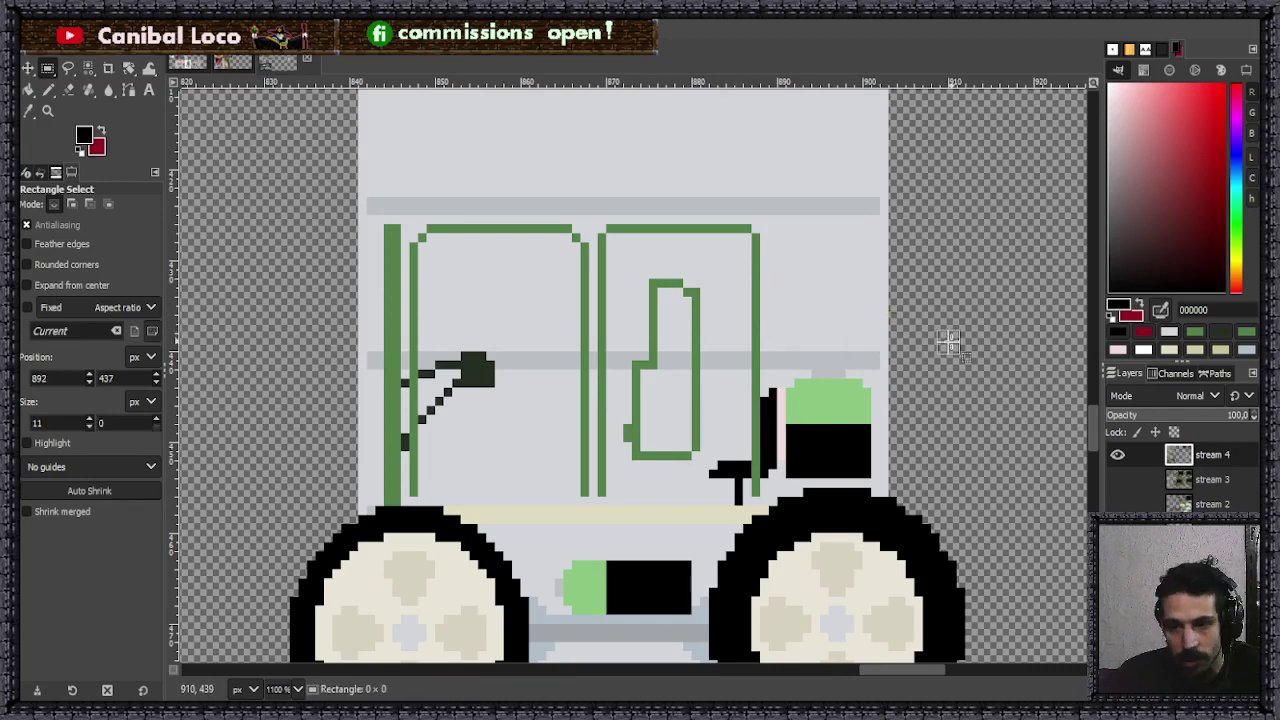
{"action": "scroll", "coordinate": [849, 356], "scroll_direction": "down", "scroll_amount": 2}
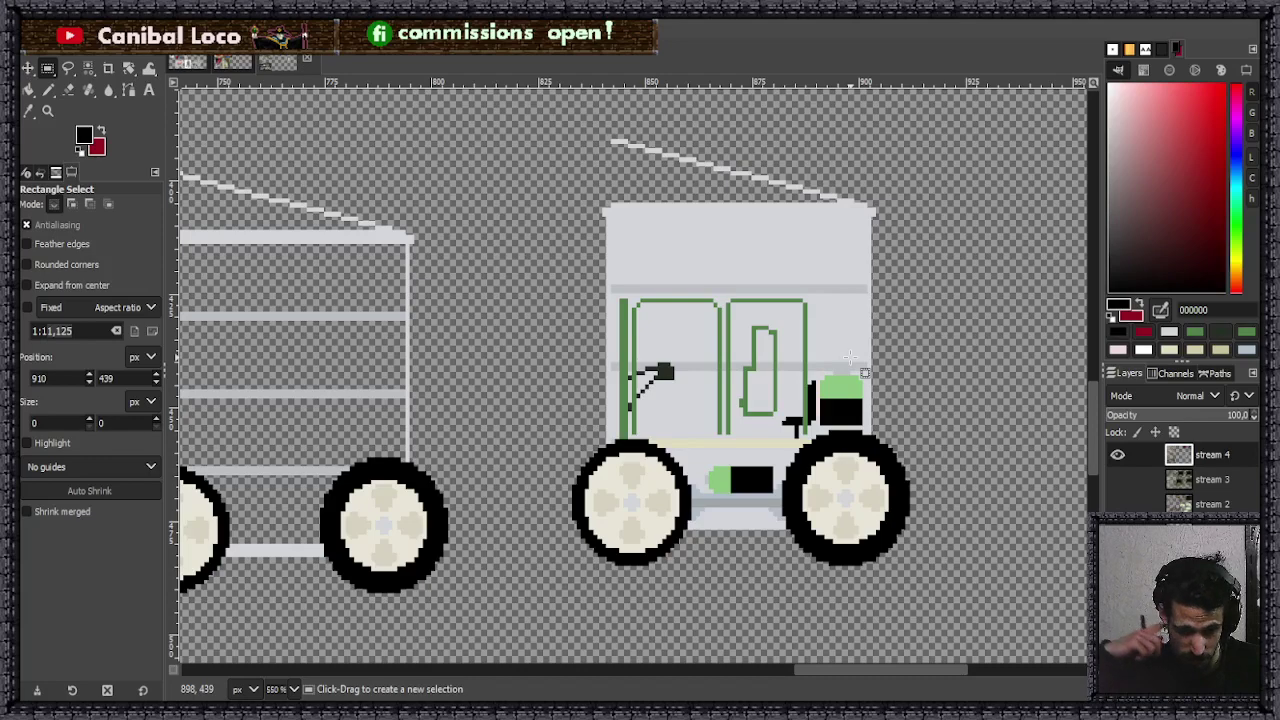
- Examine the car beside the wireframe can and the reference parts at different zoom levels, with the Pencil ready
{"action": "scroll", "coordinate": [740, 450], "scroll_direction": "down", "scroll_amount": 5}
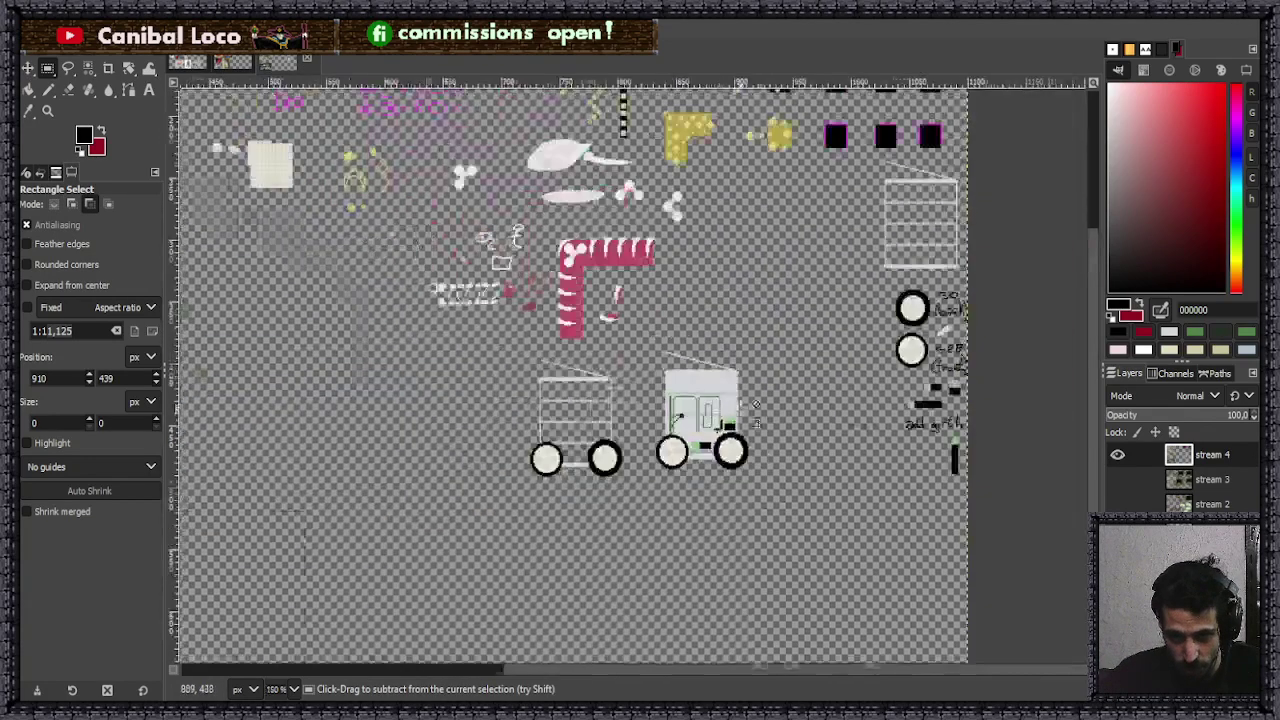
{"action": "scroll", "coordinate": [770, 413], "scroll_direction": "up", "scroll_amount": 1}
{"action": "scroll", "coordinate": [770, 413], "scroll_direction": "up", "scroll_amount": 2}
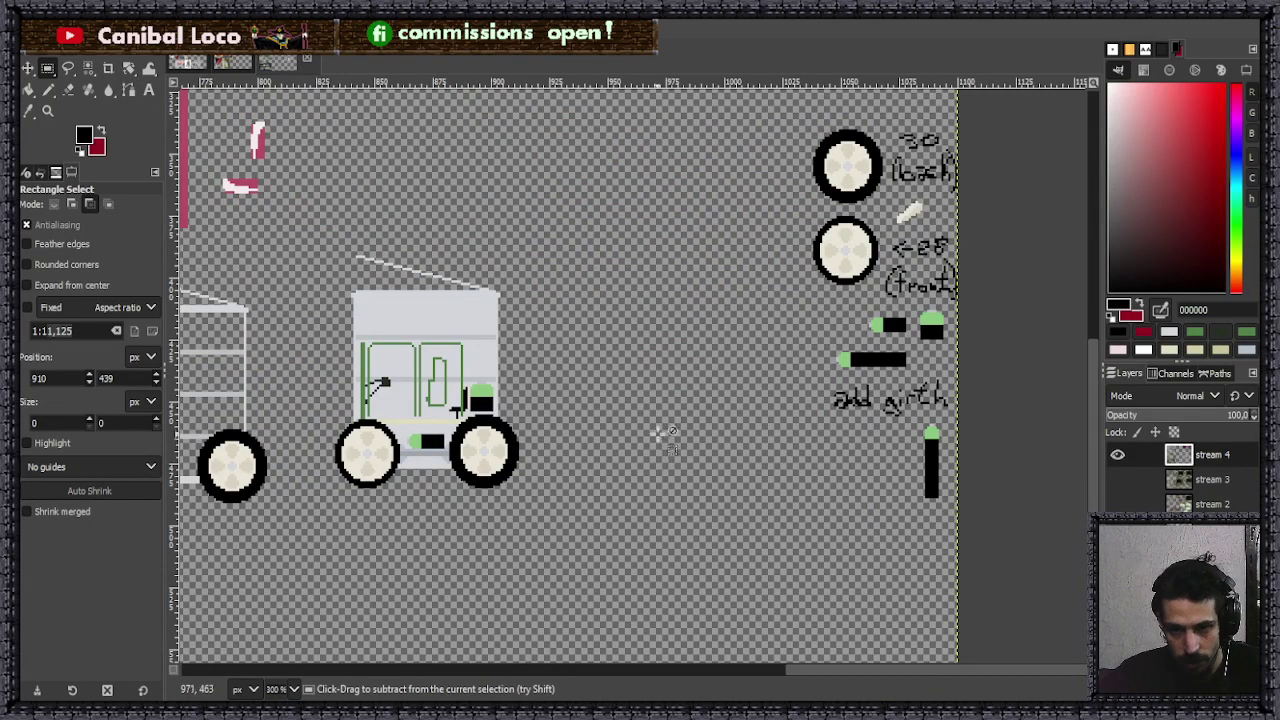
{"action": "scroll", "coordinate": [640, 410], "scroll_direction": "down", "scroll_amount": 2}
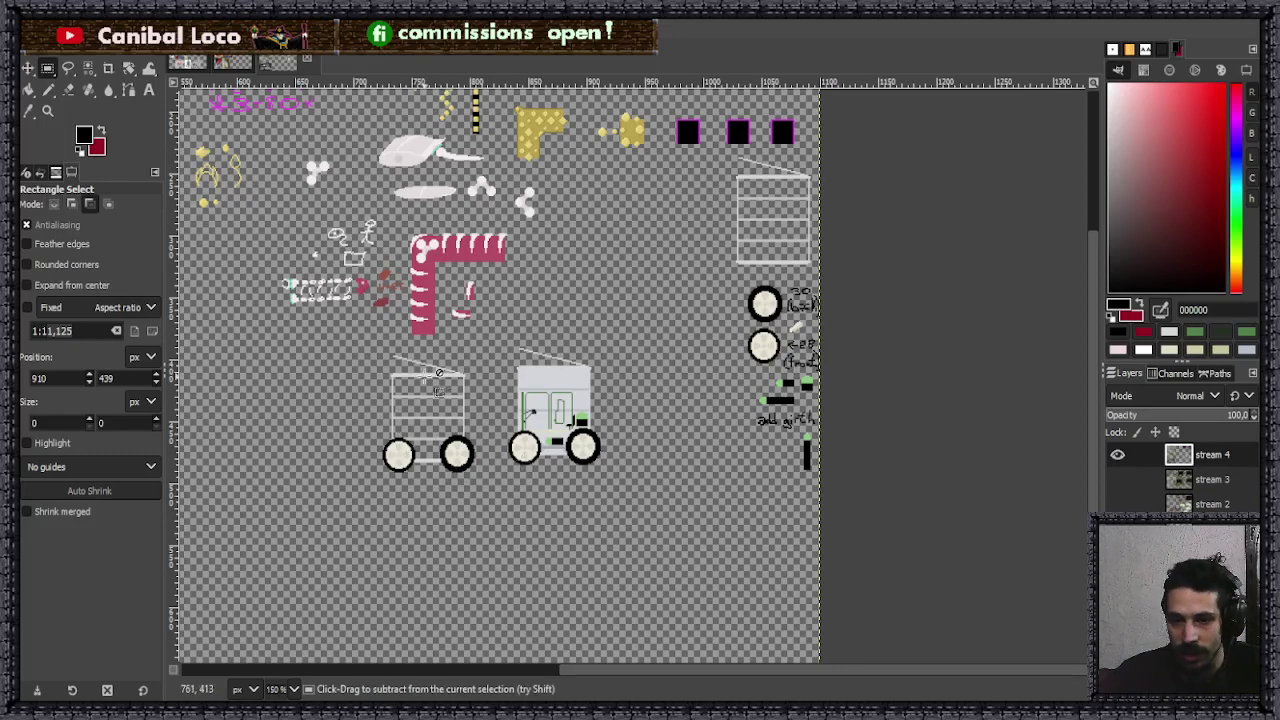
{"action": "key", "text": "3"}
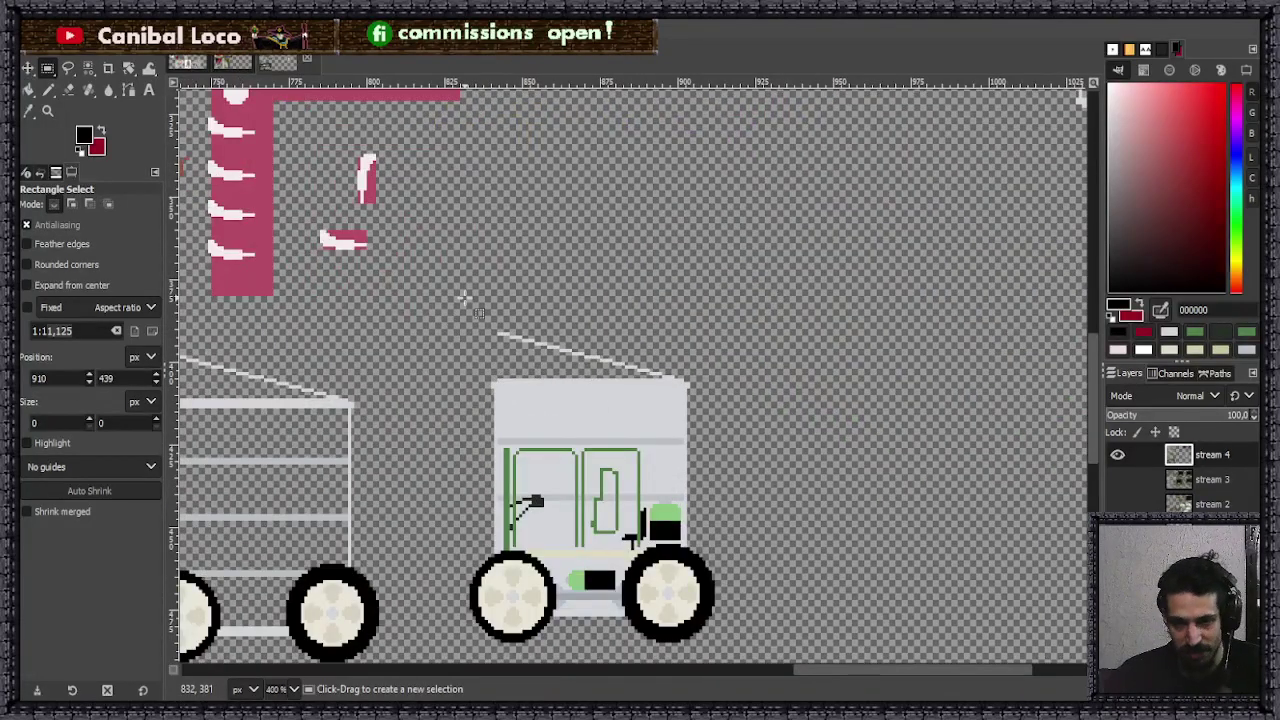
{"action": "key", "text": "n"}
{"action": "scroll", "coordinate": [600, 352], "scroll_direction": "down", "scroll_amount": 3}
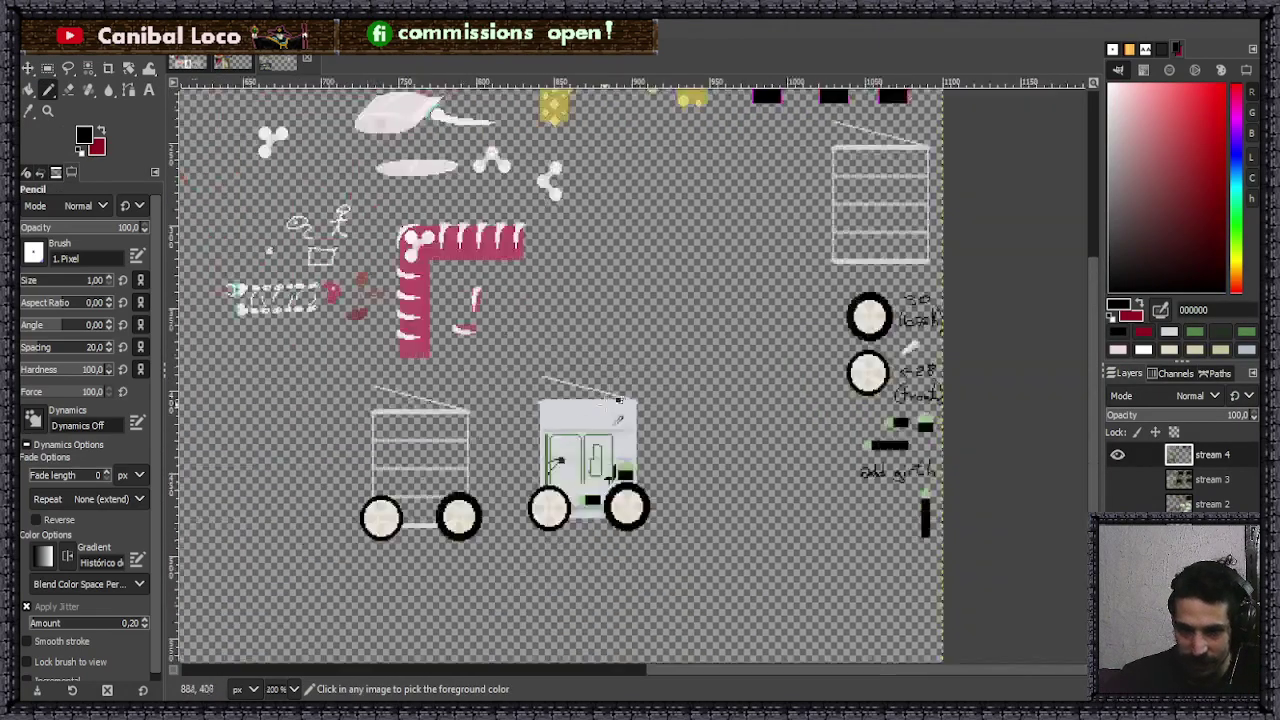
{"action": "key", "text": "3"}
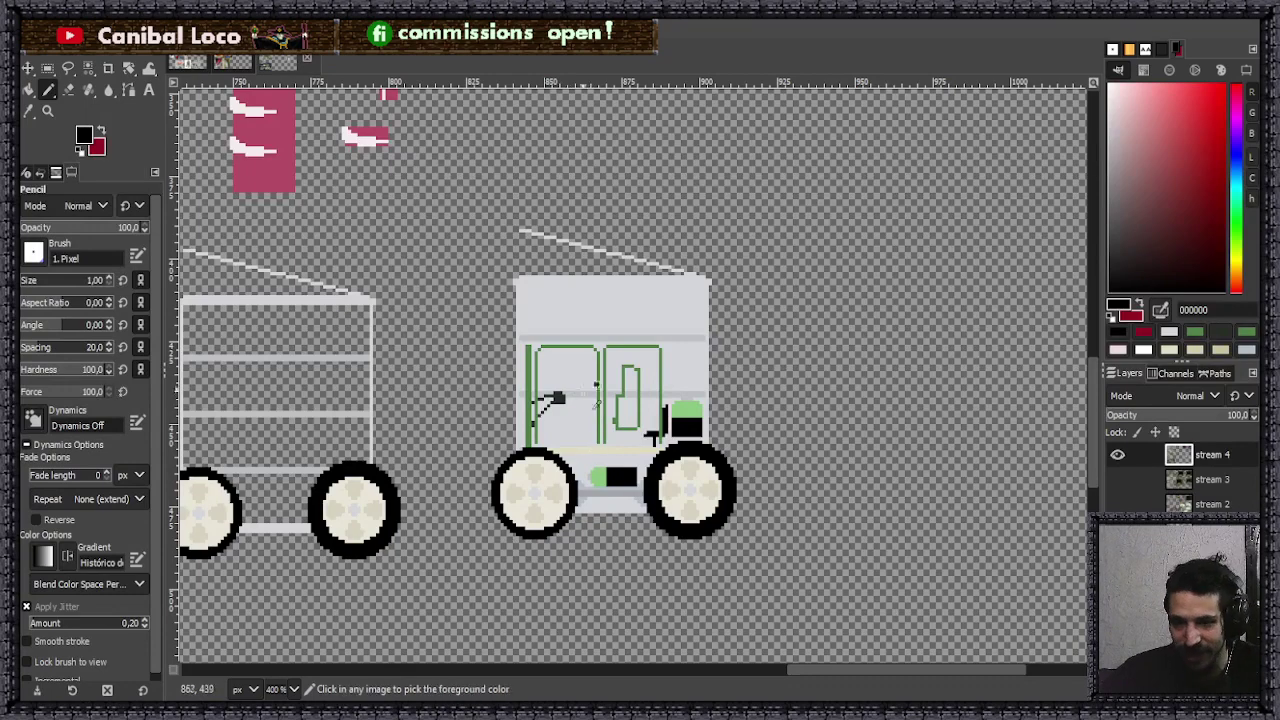
{"action": "key", "text": "4"}
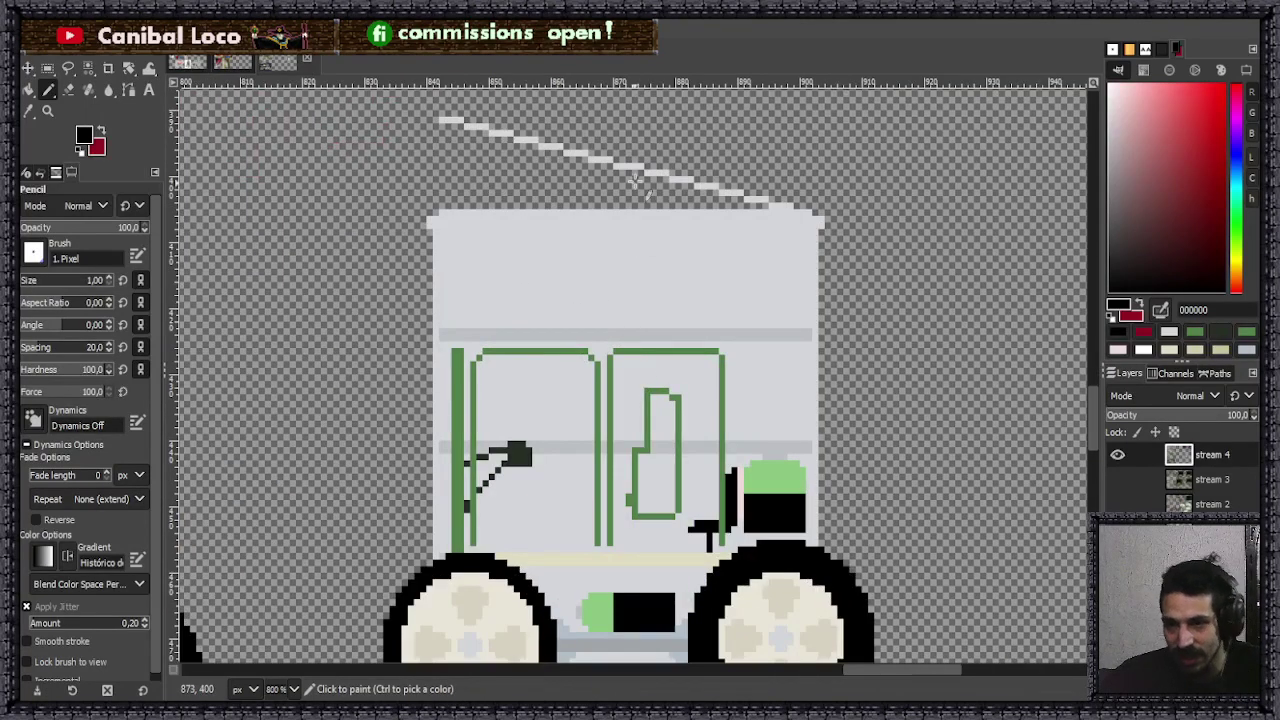
{"action": "scroll", "coordinate": [631, 283], "scroll_direction": "down", "scroll_amount": 2, "text": "ctrl"}
{"action": "scroll", "coordinate": [808, 263], "scroll_direction": "up", "scroll_amount": 1, "text": "ctrl"}
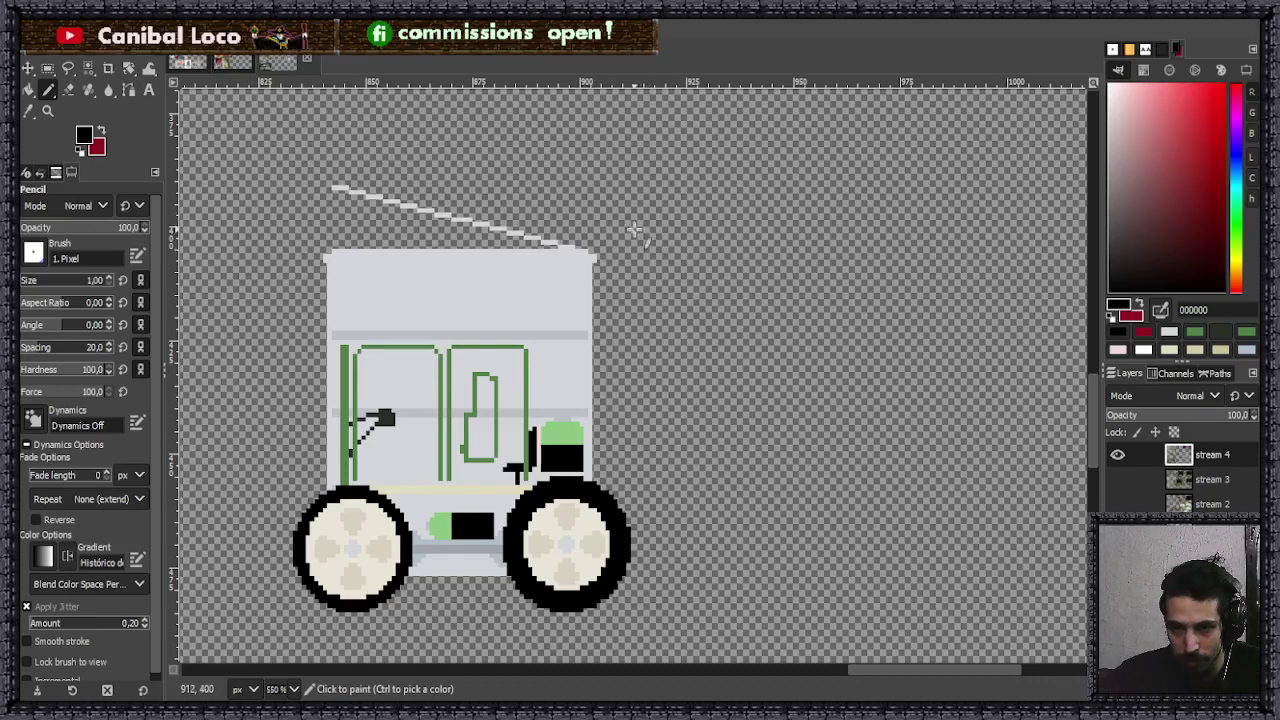
{"action": "scroll", "coordinate": [600, 240], "scroll_direction": "down", "scroll_amount": 3, "text": "ctrl"}
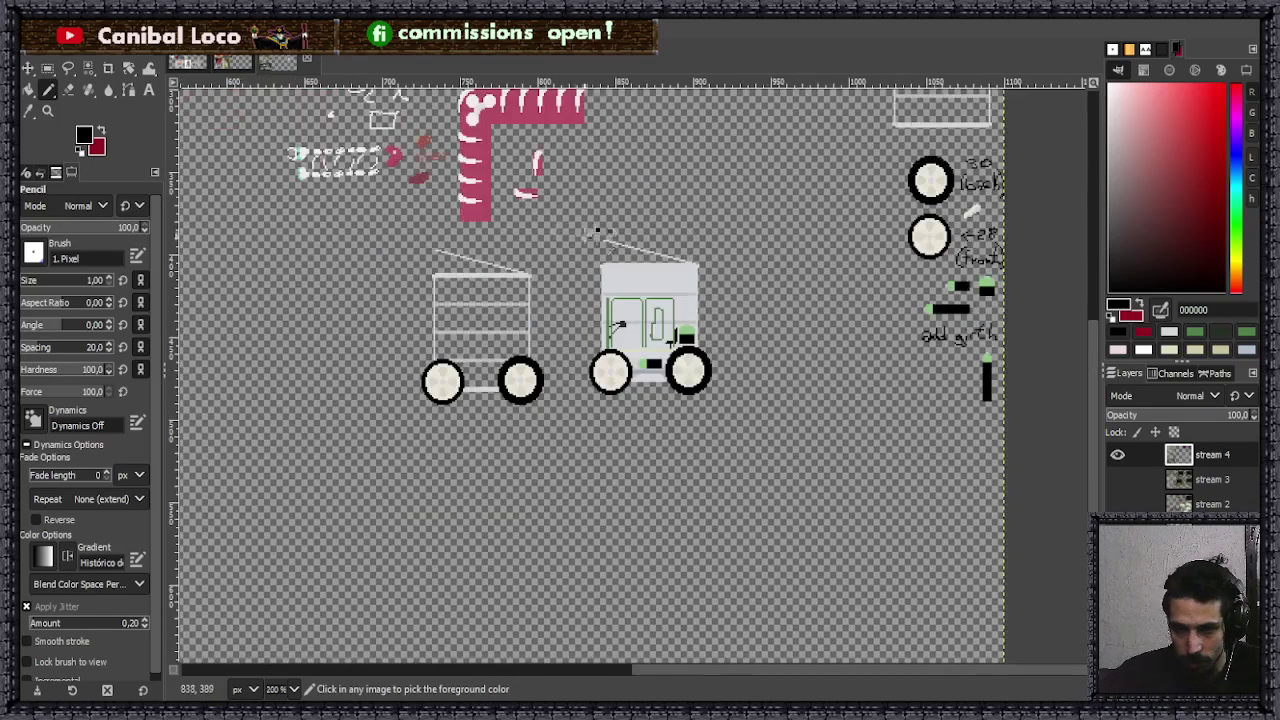
- Draw a black horizontal line about 13 px long and a circle outline about 7 px wide beneath the raised lid's open end
{"action": "scroll", "coordinate": [536, 262], "scroll_direction": "up", "scroll_amount": 2, "text": "ctrl"}
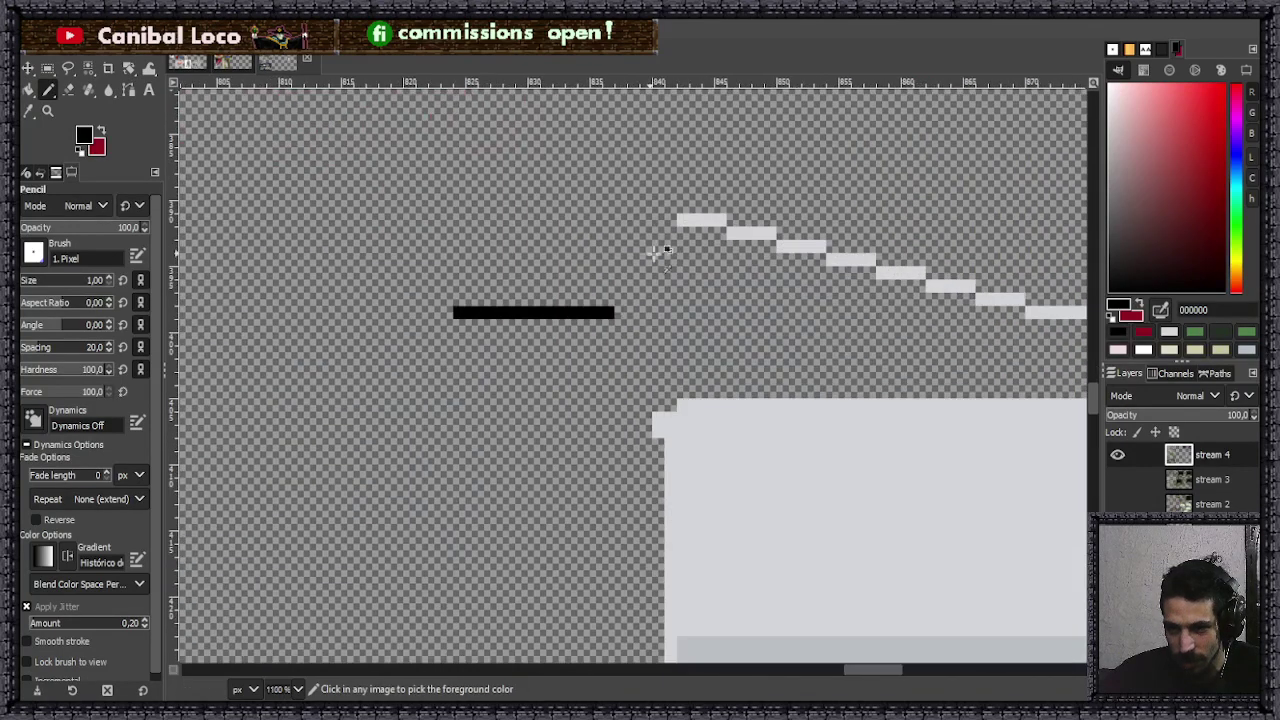
{"action": "scroll", "coordinate": [650, 245], "scroll_direction": "up", "scroll_amount": 4, "text": "ctrl"}
{"action": "left_click", "coordinate": [680, 285]}
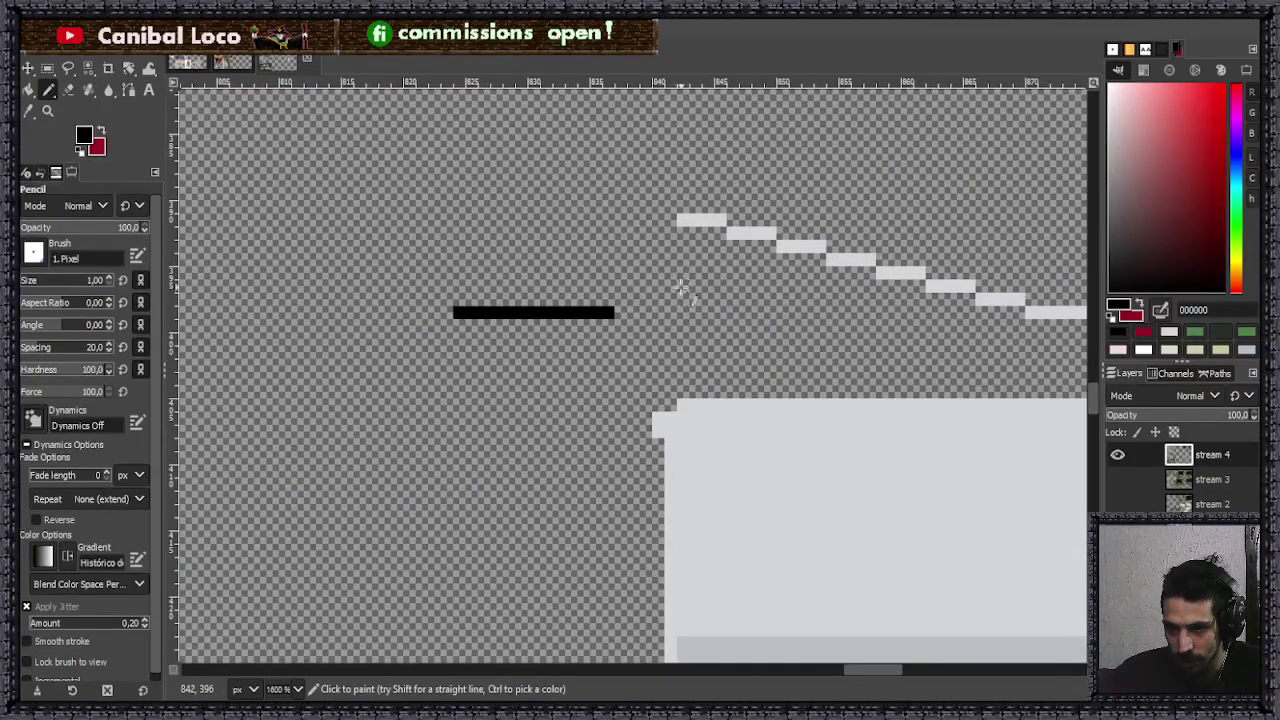
{"action": "left_click", "coordinate": [670, 286]}
{"action": "left_click", "coordinate": [694, 286]}
{"action": "left_click", "coordinate": [707, 298]}
{"action": "mouse_move", "coordinate": [659, 299]}
{"action": "left_mouse_down"}
{"action": "mouse_move", "coordinate": [719, 312]}
{"action": "mouse_move", "coordinate": [733, 334]}
{"action": "mouse_move", "coordinate": [646, 334]}
{"action": "mouse_move", "coordinate": [659, 357]}
{"action": "mouse_move", "coordinate": [707, 350]}
{"action": "mouse_move", "coordinate": [670, 362]}
{"action": "mouse_move", "coordinate": [700, 365]}
{"action": "left_mouse_up"}
{"action": "left_click", "coordinate": [646, 338]}
{"action": "left_click", "coordinate": [658, 351]}
{"action": "left_click", "coordinate": [706, 351]}
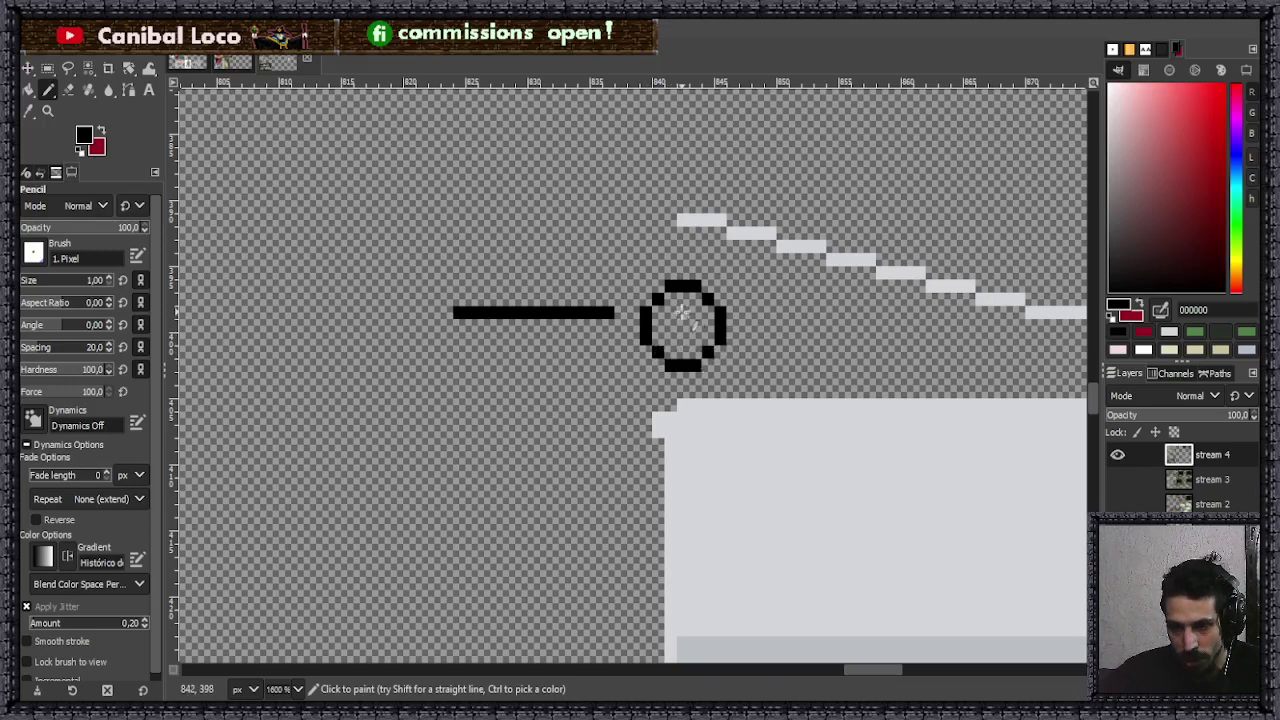
- Paint a black patch inside the circle's left edge and fill the rest of the circle with white
{"action": "left_click_drag", "start_coordinate": [658, 322], "coordinate": [658, 340]}
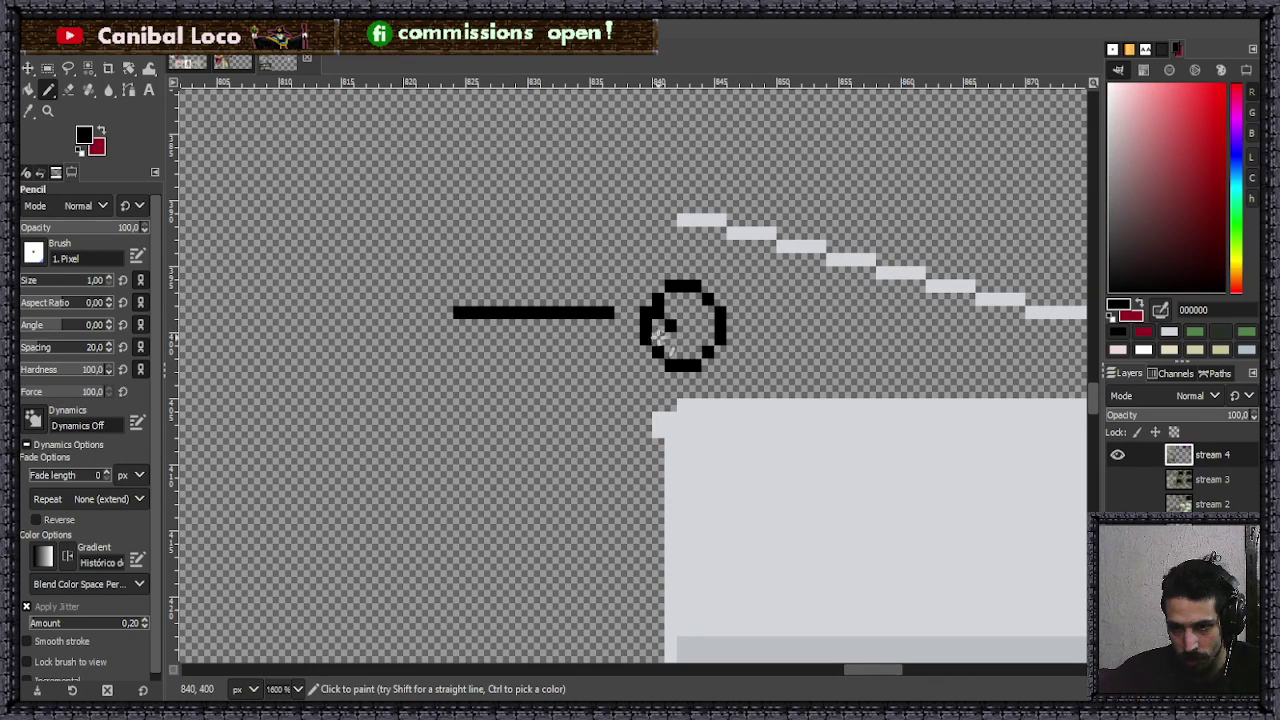
{"action": "left_click", "coordinate": [1110, 88]}
{"action": "key", "text": "shift+b"}
{"action": "left_click", "coordinate": [700, 318]}
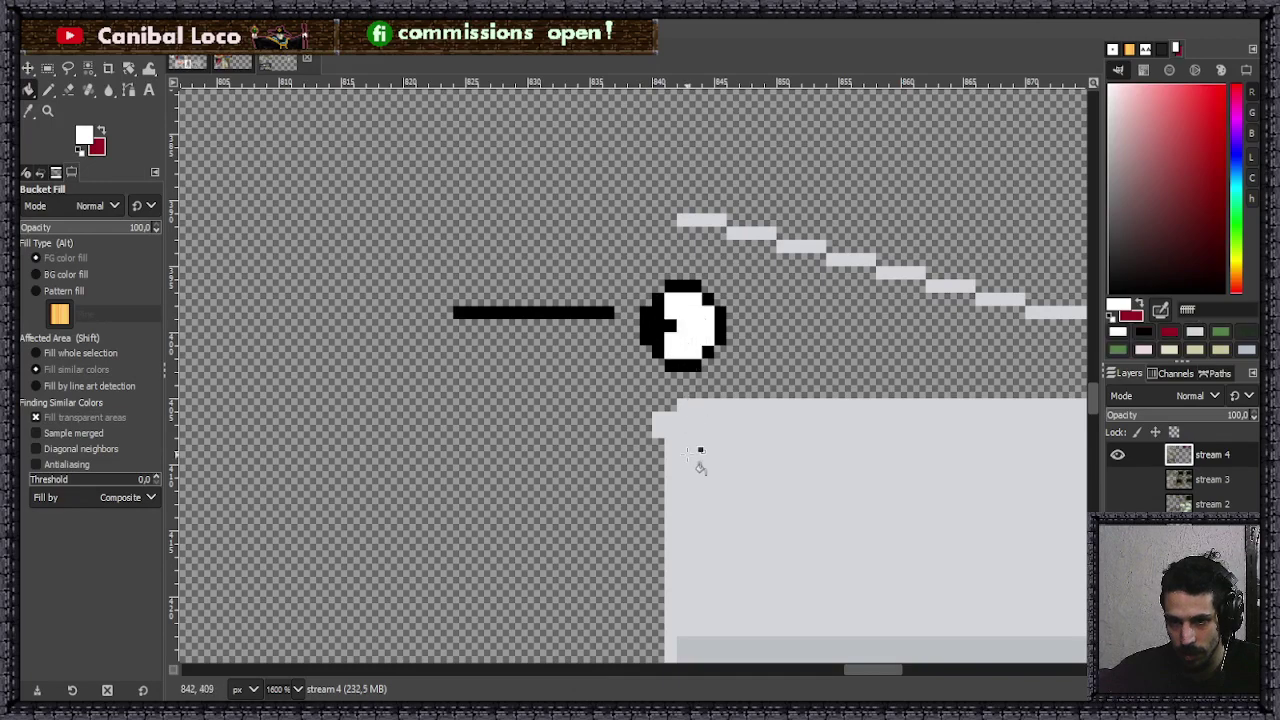
- Pick the circle's black outline colour for the Pencil and save the drawing
{"action": "key", "text": "n"}
{"action": "scroll", "coordinate": [700, 305], "scroll_direction": "down", "scroll_amount": 3}
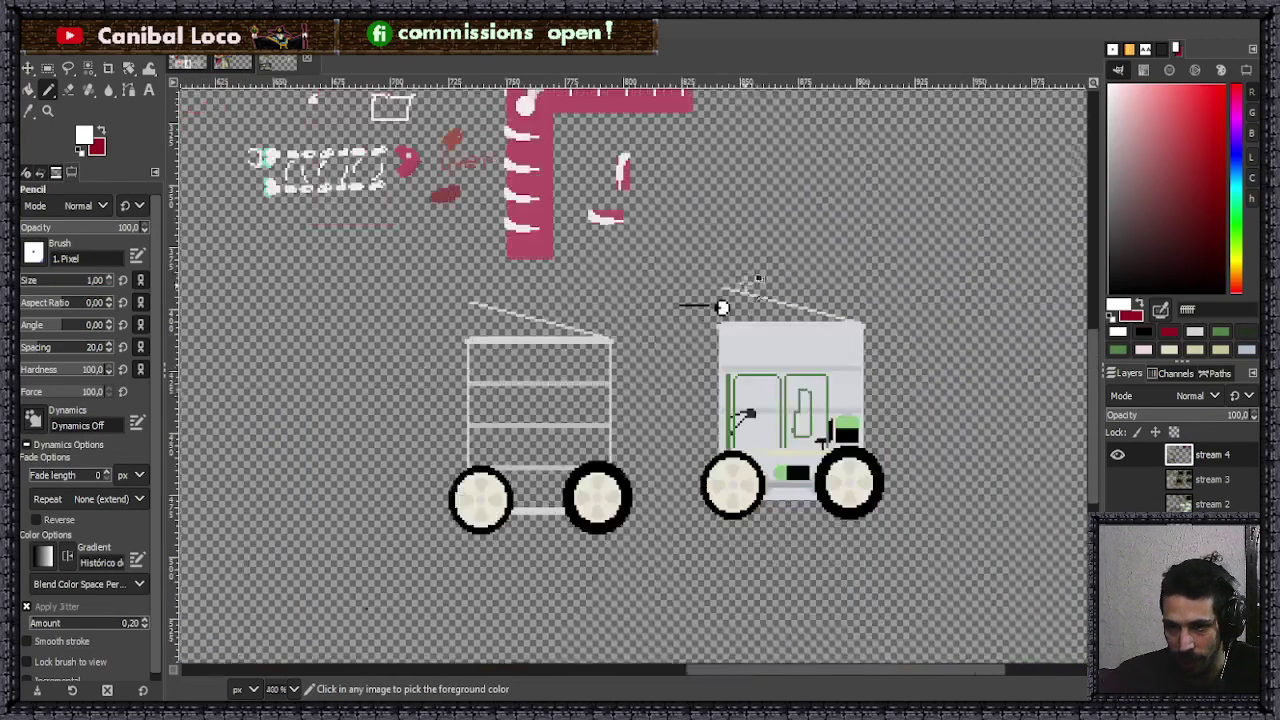
{"action": "scroll", "coordinate": [686, 300], "scroll_direction": "up", "scroll_amount": 2}
{"action": "scroll", "coordinate": [426, 215], "scroll_direction": "up", "scroll_amount": 3}
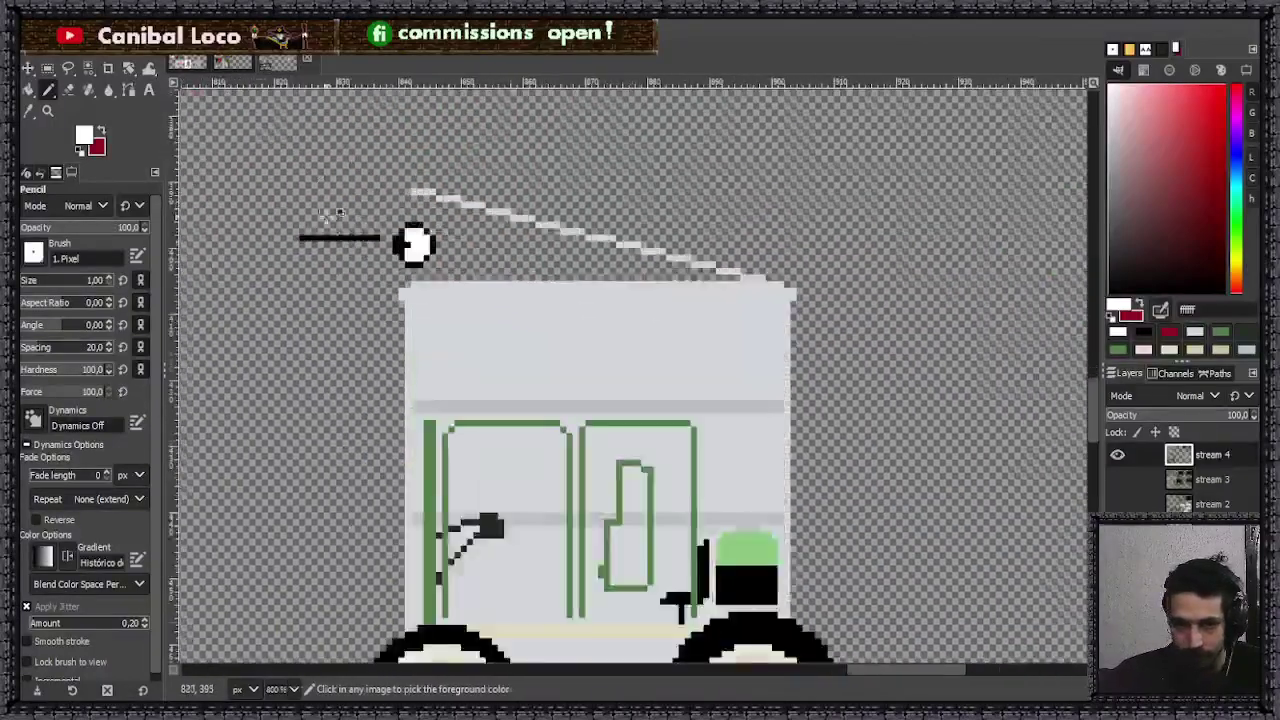
{"action": "left_click", "coordinate": [538, 222], "text": "ctrl"}
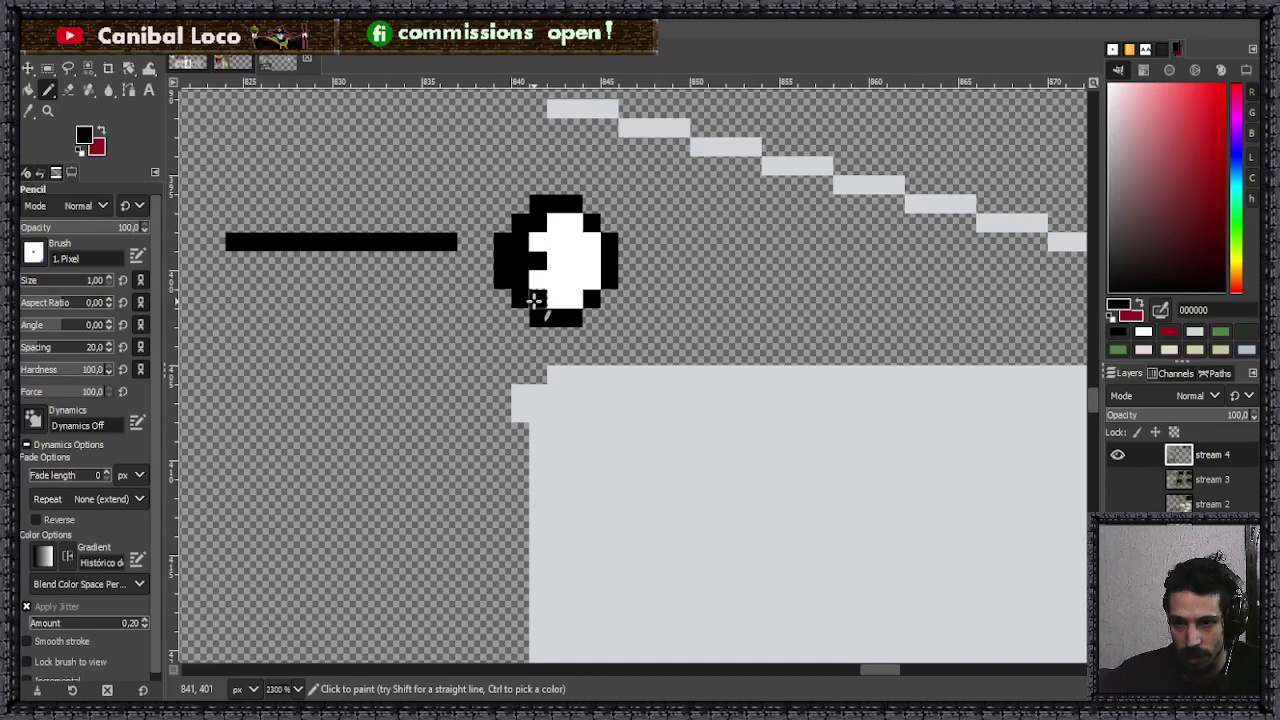
{"action": "scroll", "coordinate": [531, 305], "scroll_direction": "down", "scroll_amount": 5}
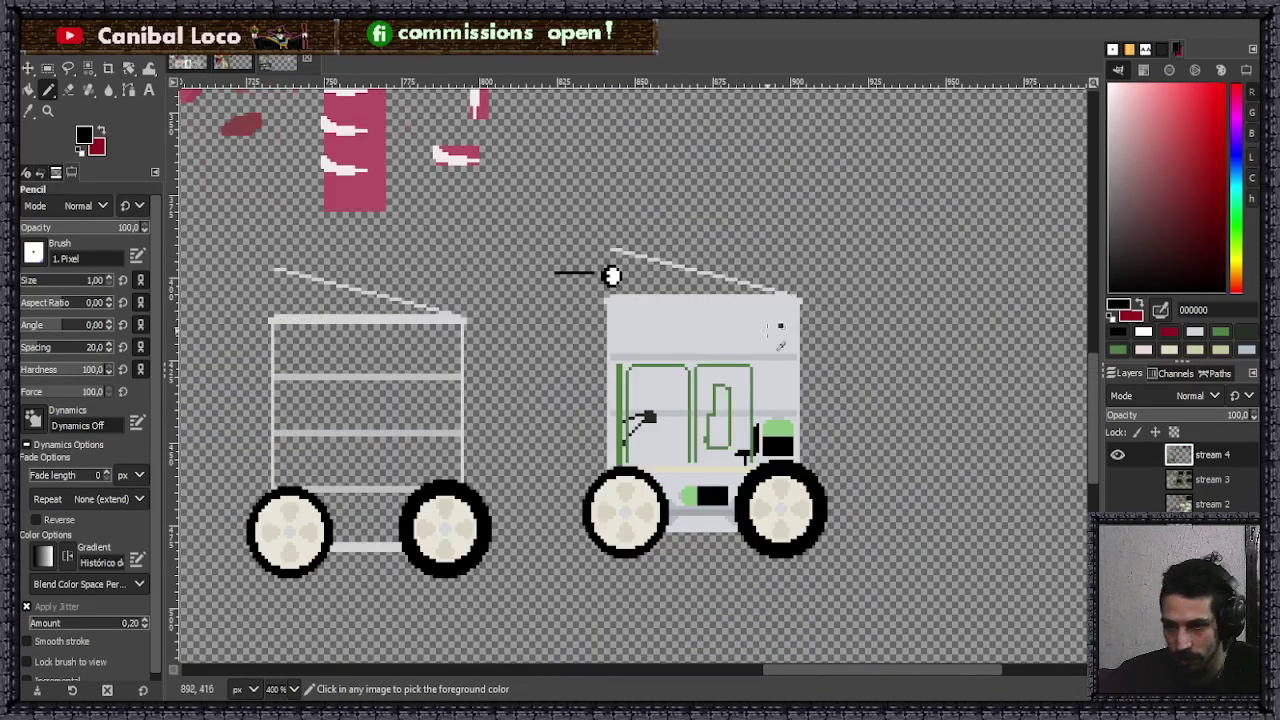
{"action": "scroll", "coordinate": [788, 338], "scroll_direction": "up", "scroll_amount": 2}
{"action": "key", "text": "ctrl+s"}
{"action": "scroll", "coordinate": [808, 328], "scroll_direction": "down", "scroll_amount": 3}
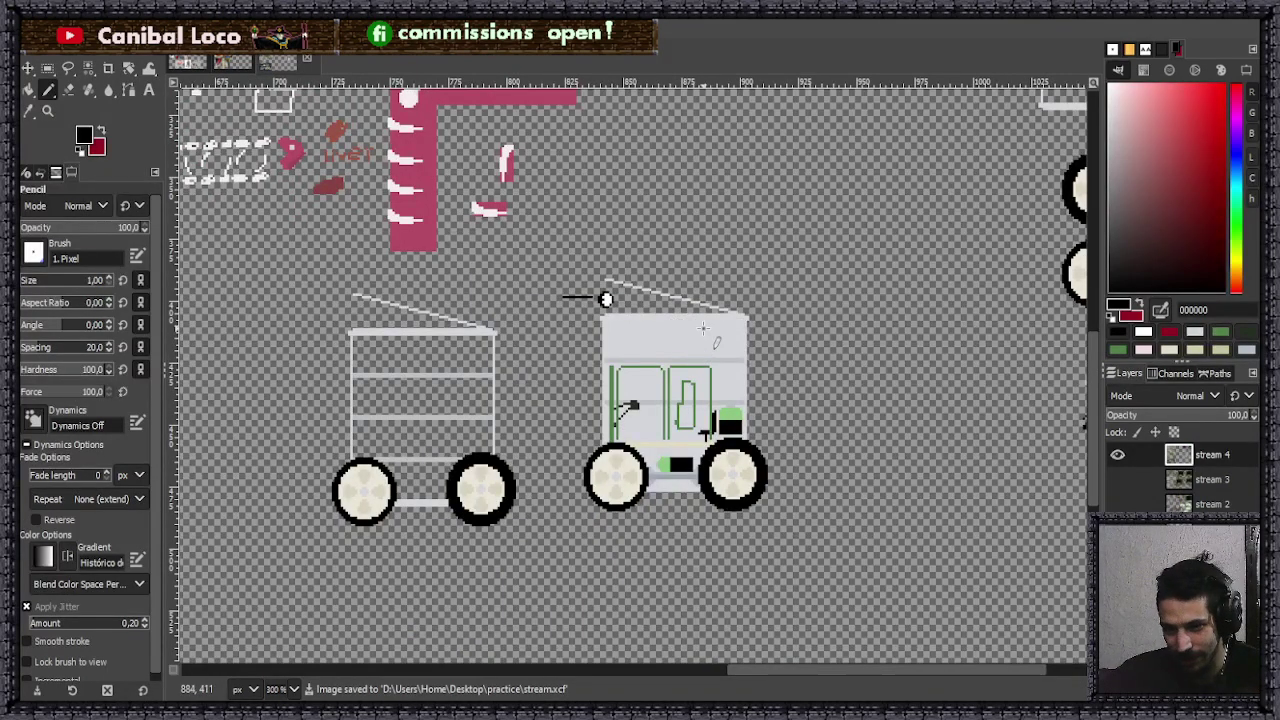
{"action": "scroll", "coordinate": [706, 352], "scroll_direction": "up", "scroll_amount": 3}
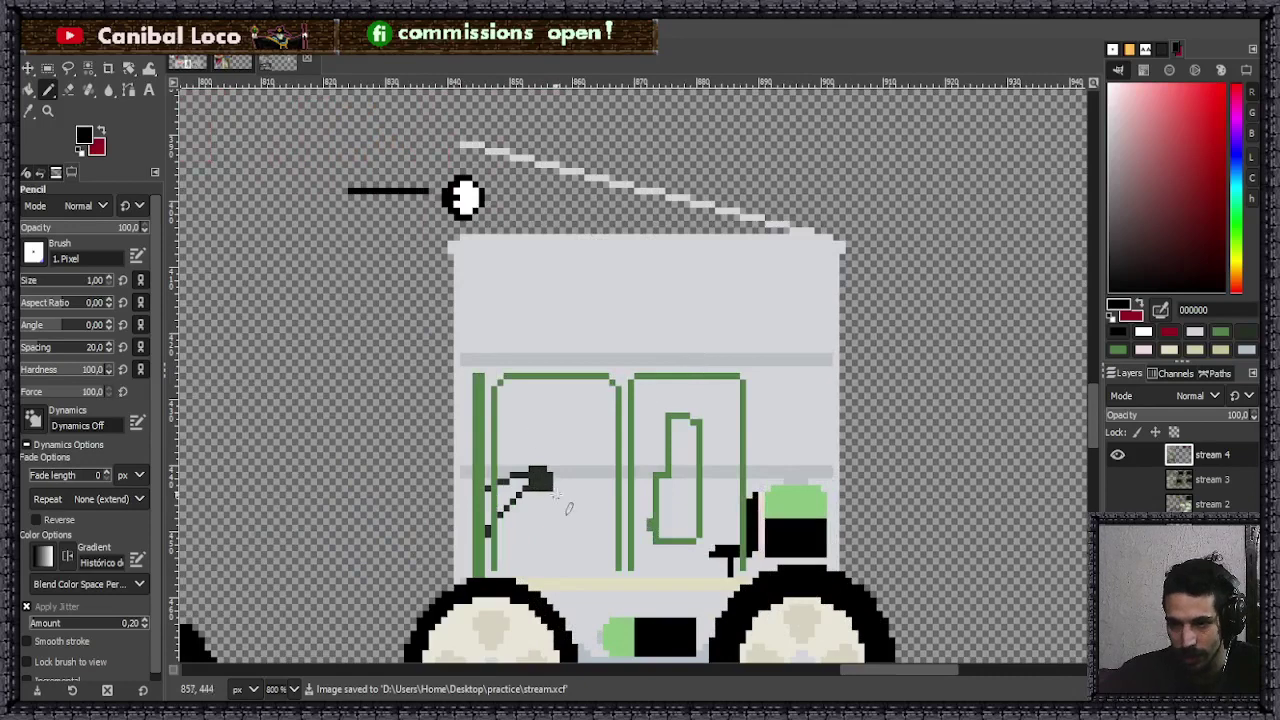
{"action": "left_click_drag", "start_coordinate": [515, 314], "coordinate": [587, 317]}
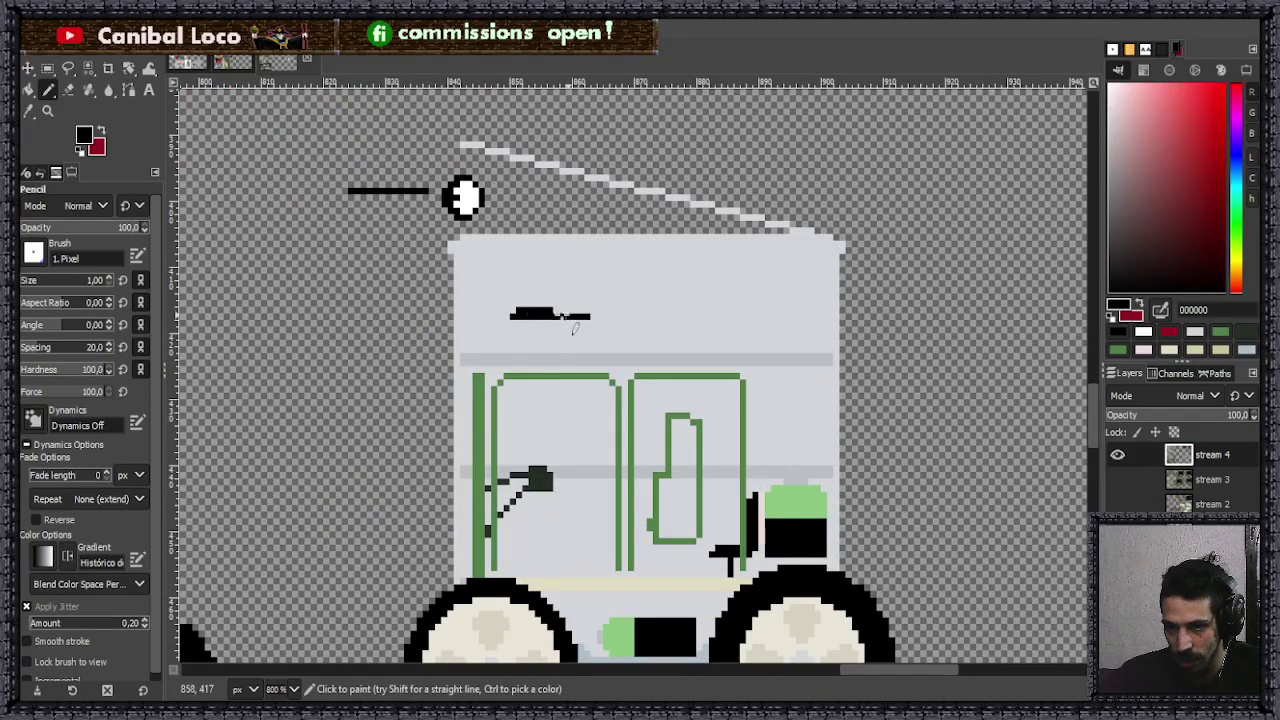
{"action": "key", "text": "ctrl+z"}
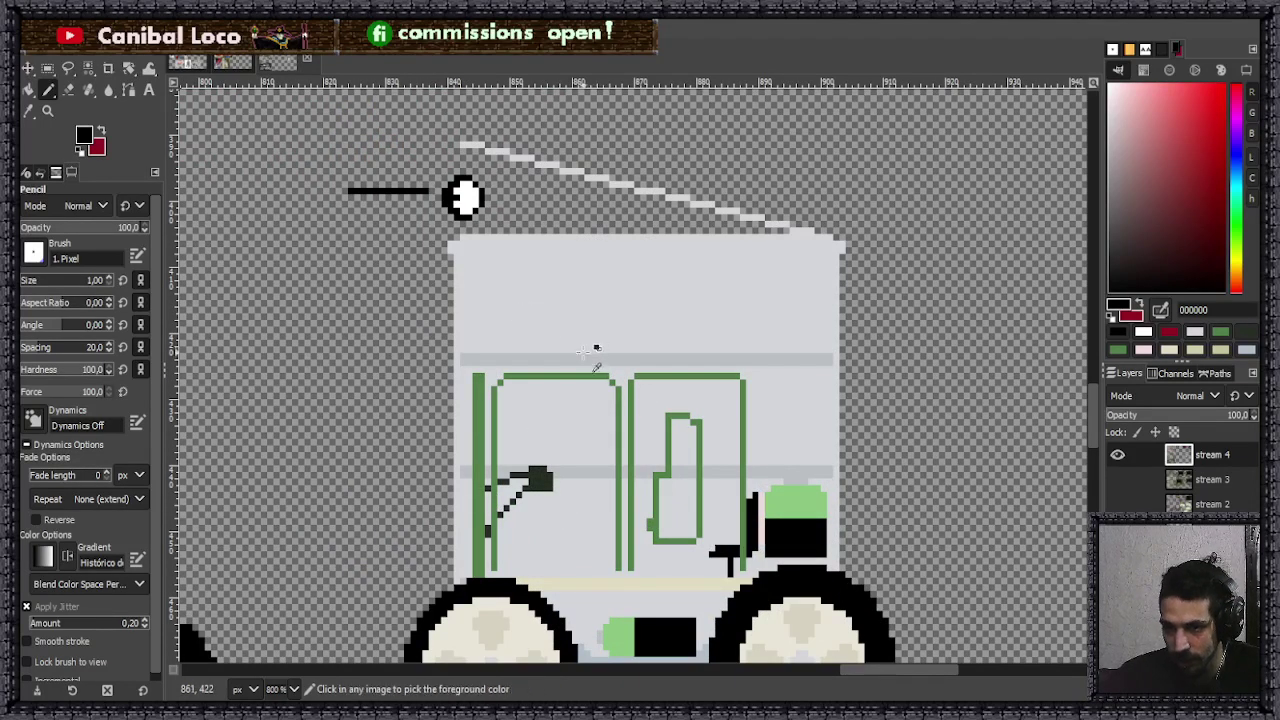
{"action": "scroll", "coordinate": [600, 355], "scroll_direction": "down", "scroll_amount": 4}
{"action": "scroll", "coordinate": [607, 345], "scroll_direction": "up", "scroll_amount": 3}
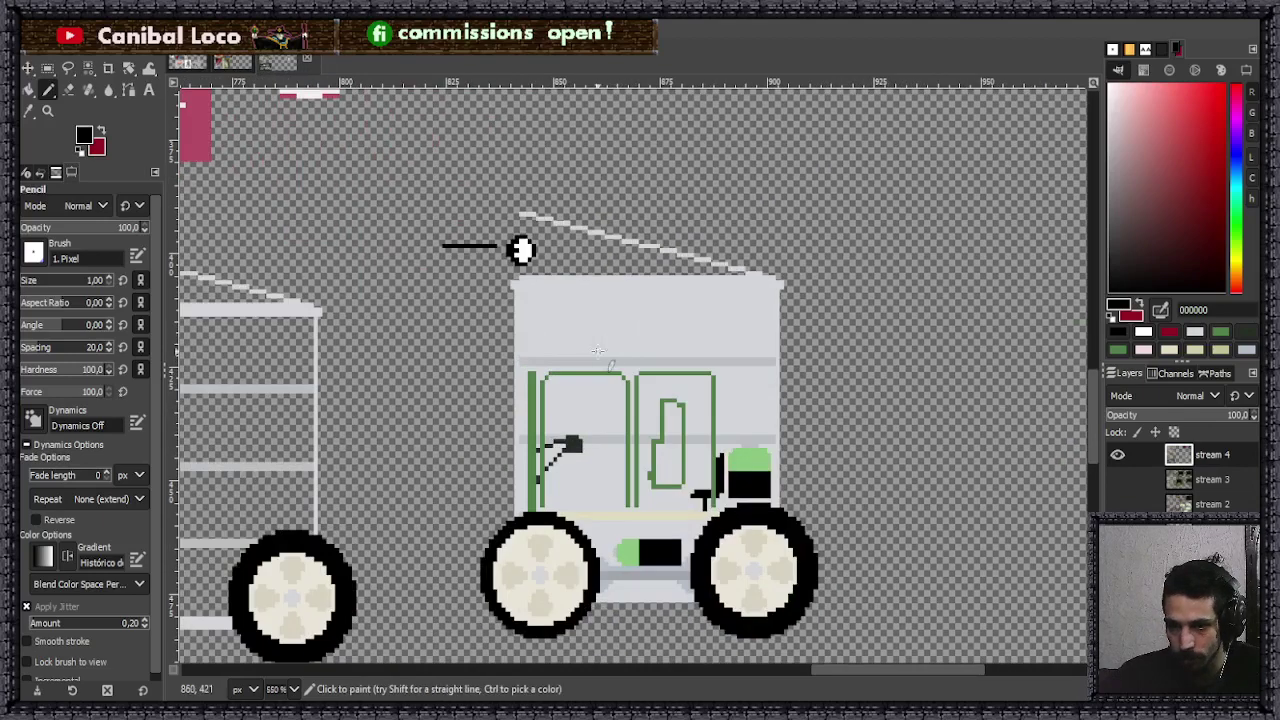
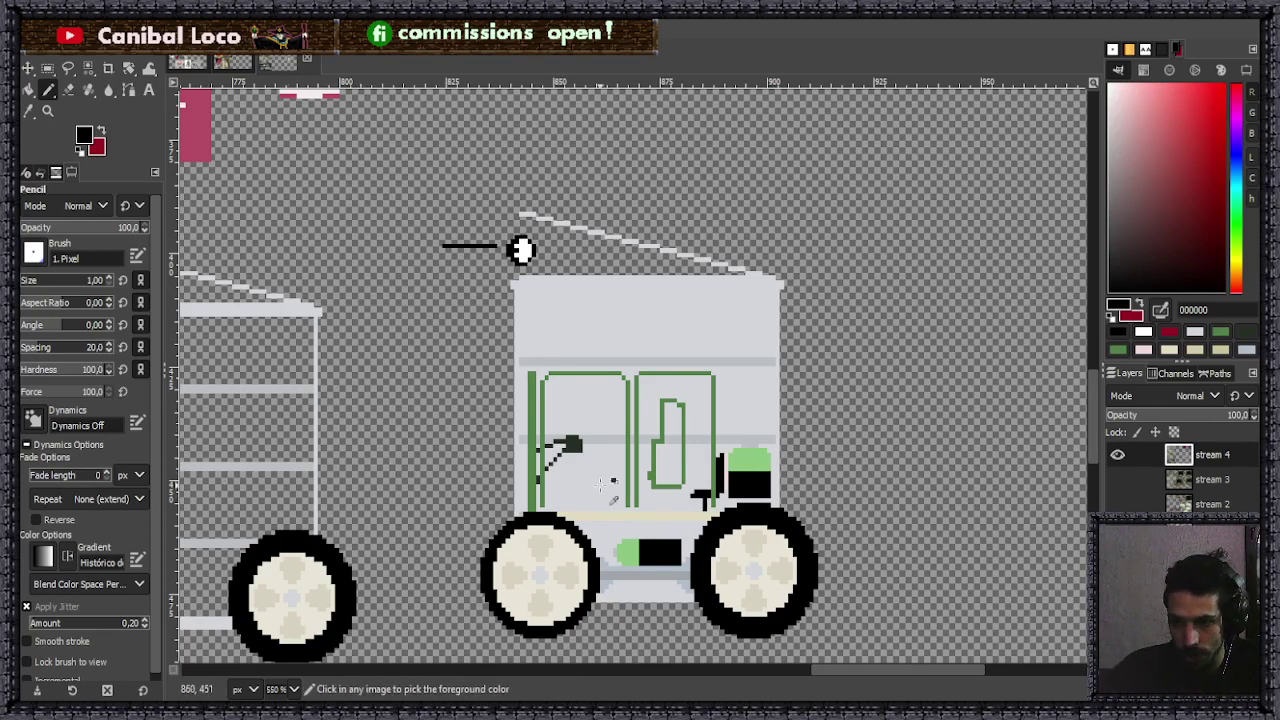
- Pick the frame's green and fill a 119 × 56 px rectangle with it on the empty canvas between the car and the reference parts
{"action": "scroll", "coordinate": [645, 425], "scroll_direction": "up", "scroll_amount": 4}
{"action": "left_click", "coordinate": [642, 430], "text": "ctrl"}
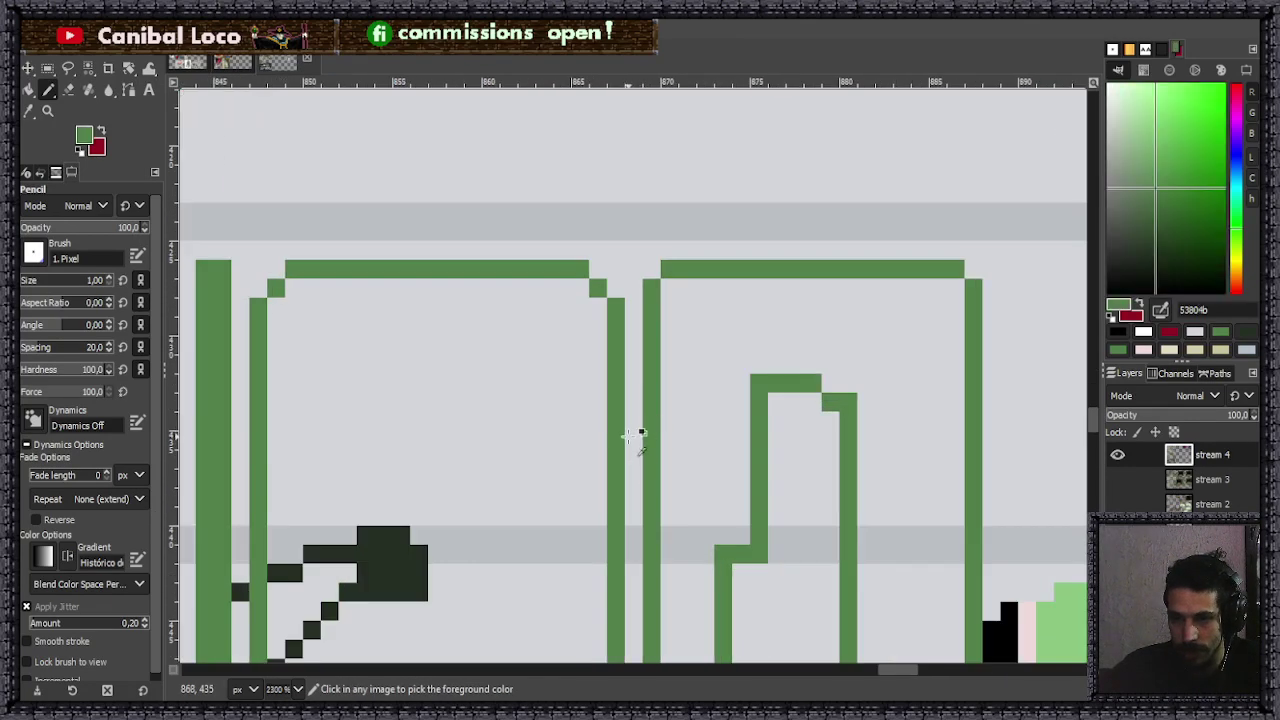
{"action": "scroll", "coordinate": [642, 430], "scroll_direction": "down", "scroll_amount": 8}
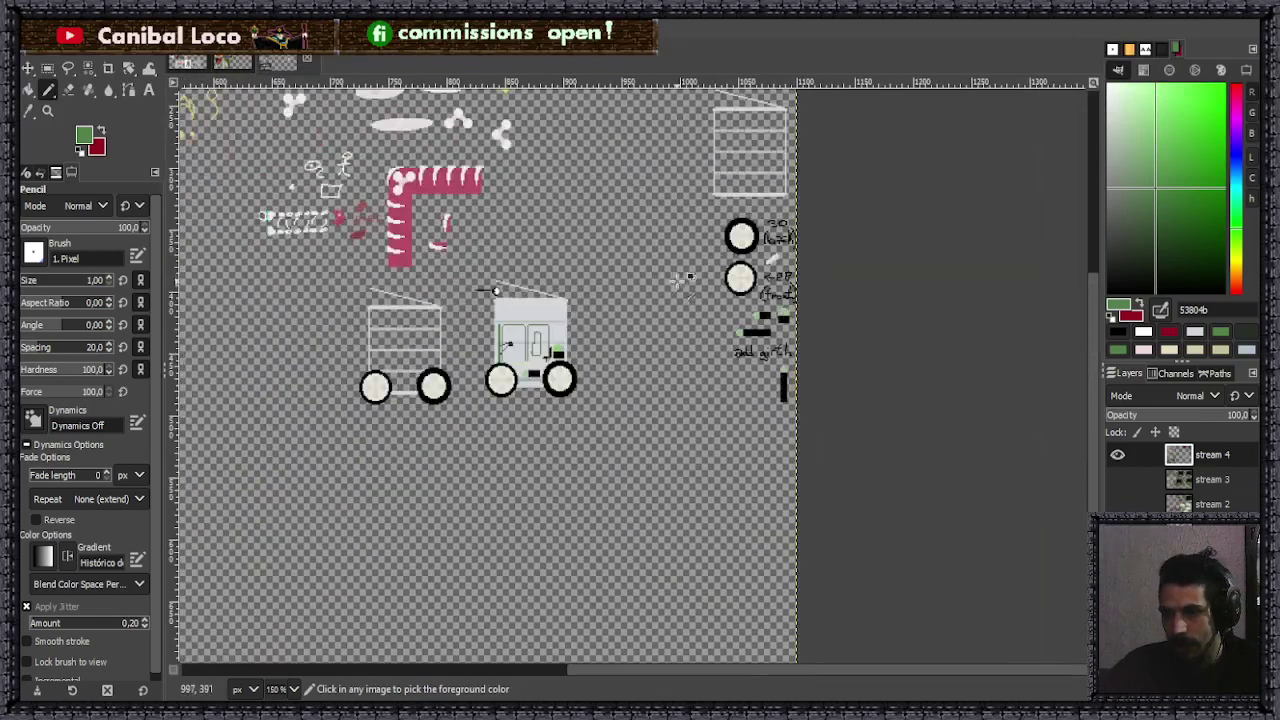
{"action": "scroll", "coordinate": [653, 344], "scroll_direction": "up", "scroll_amount": 3}
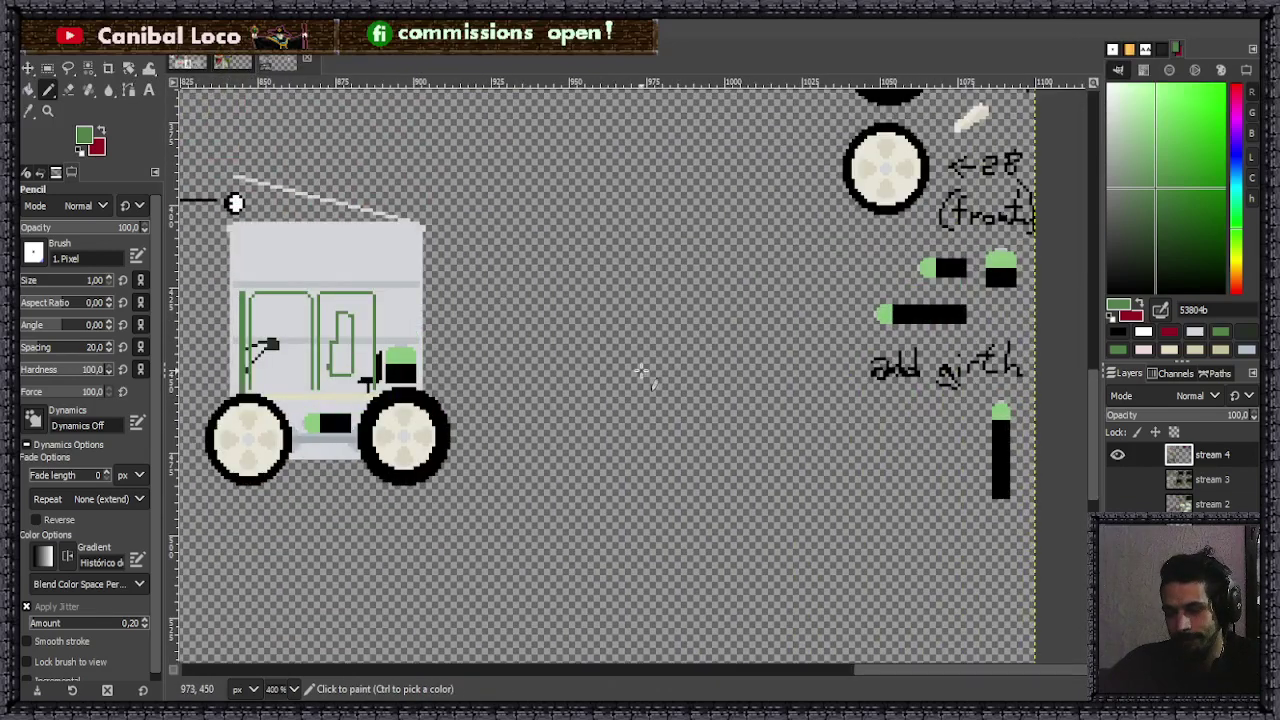
{"action": "scroll", "coordinate": [674, 374], "scroll_direction": "up", "scroll_amount": 2}
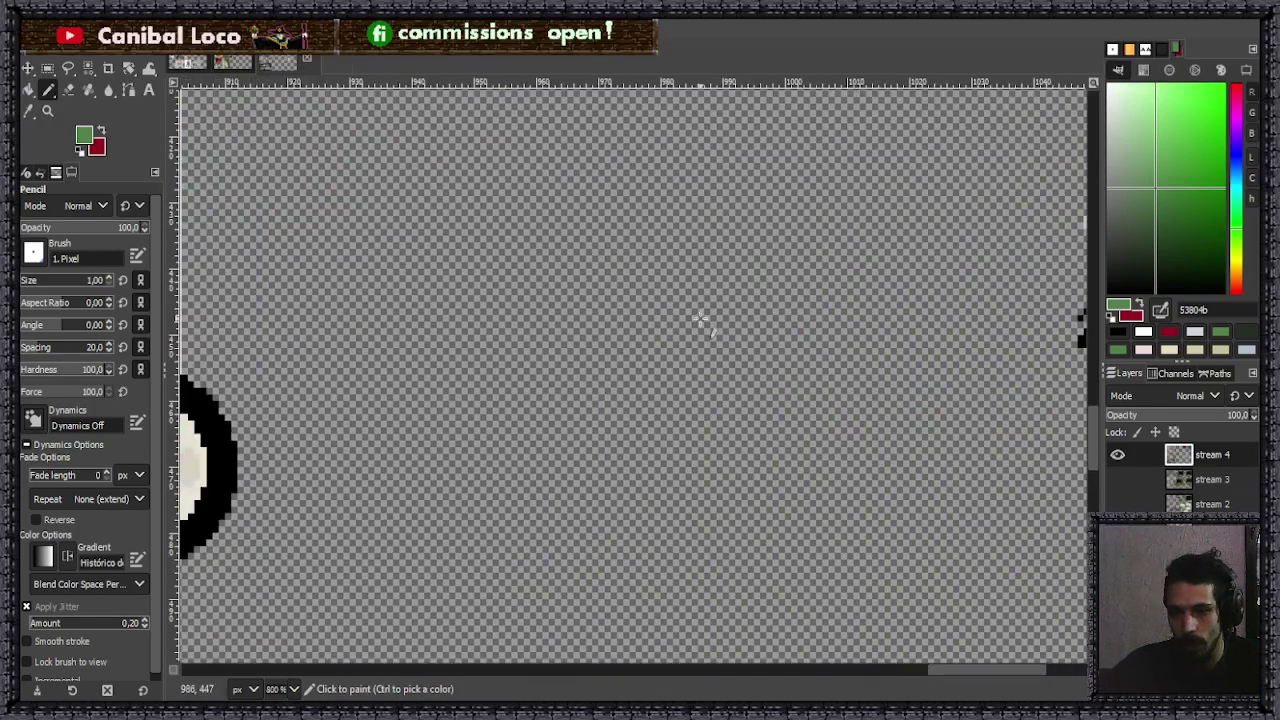
{"action": "scroll", "coordinate": [578, 318], "scroll_direction": "down", "scroll_amount": 4}
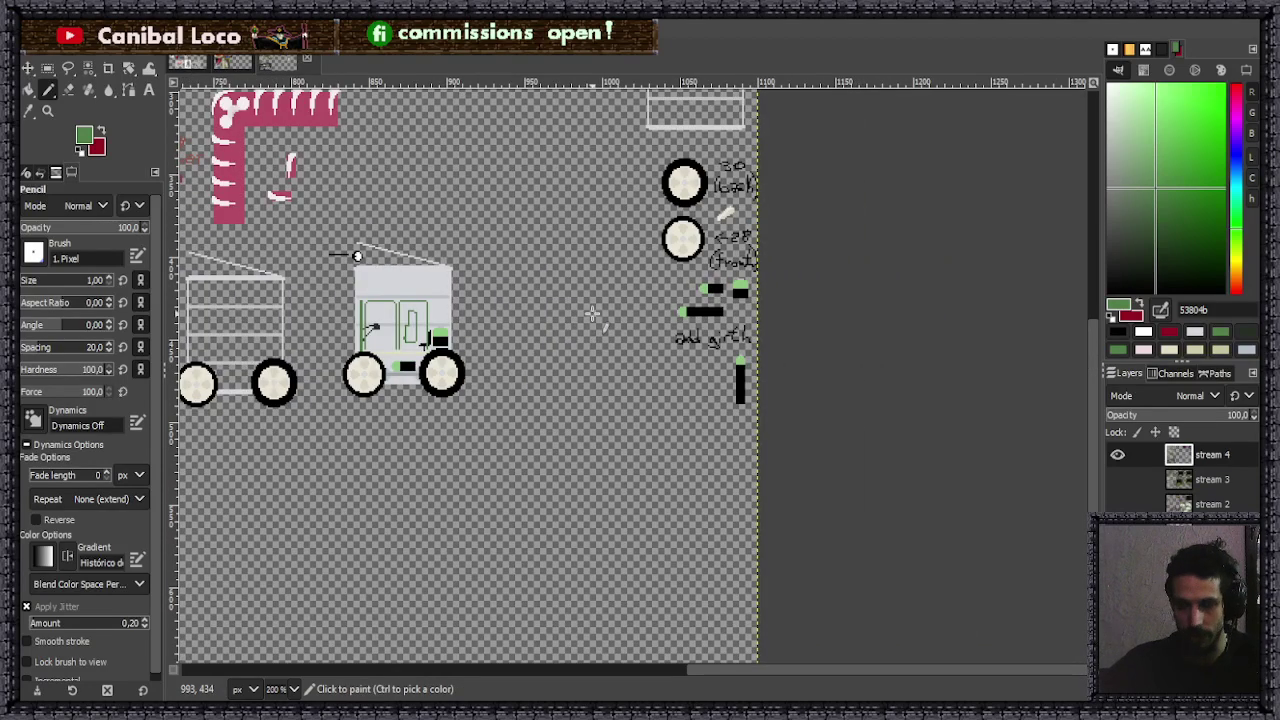
{"action": "scroll", "coordinate": [563, 420], "scroll_direction": "up", "scroll_amount": 2}
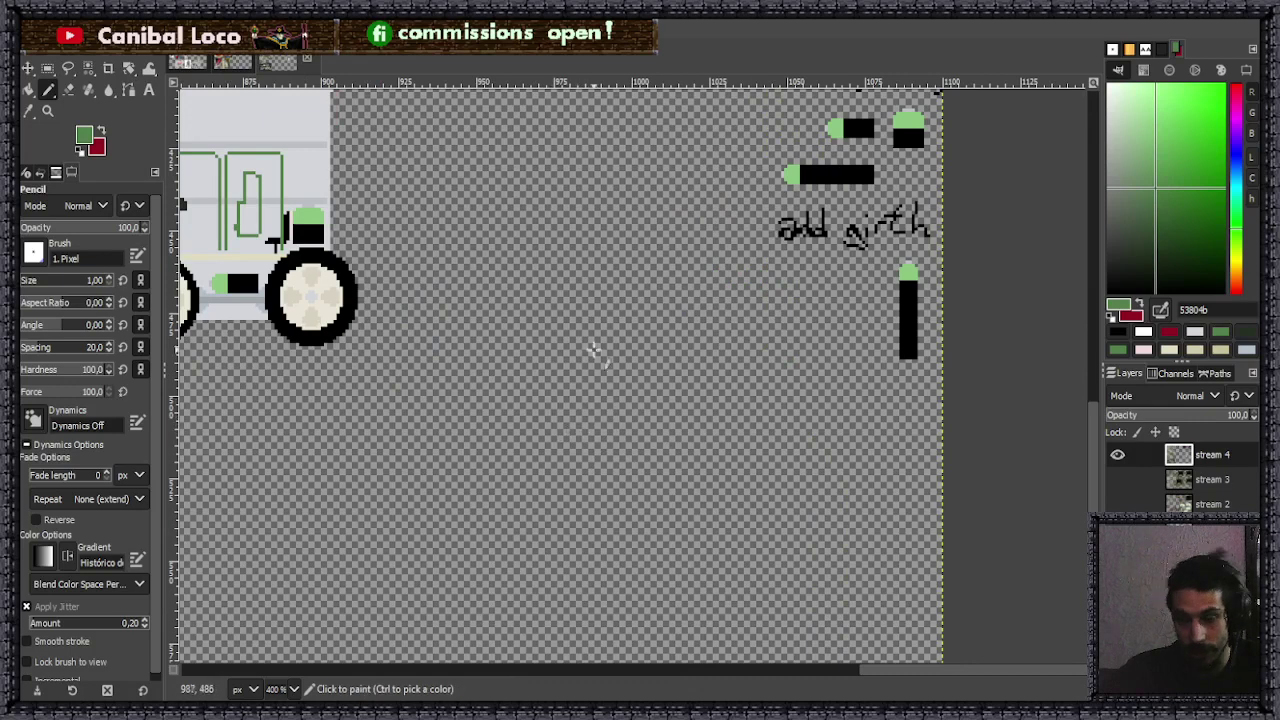
{"action": "key", "text": "r"}
{"action": "left_click_drag", "start_coordinate": [430, 308], "coordinate": [830, 488]}
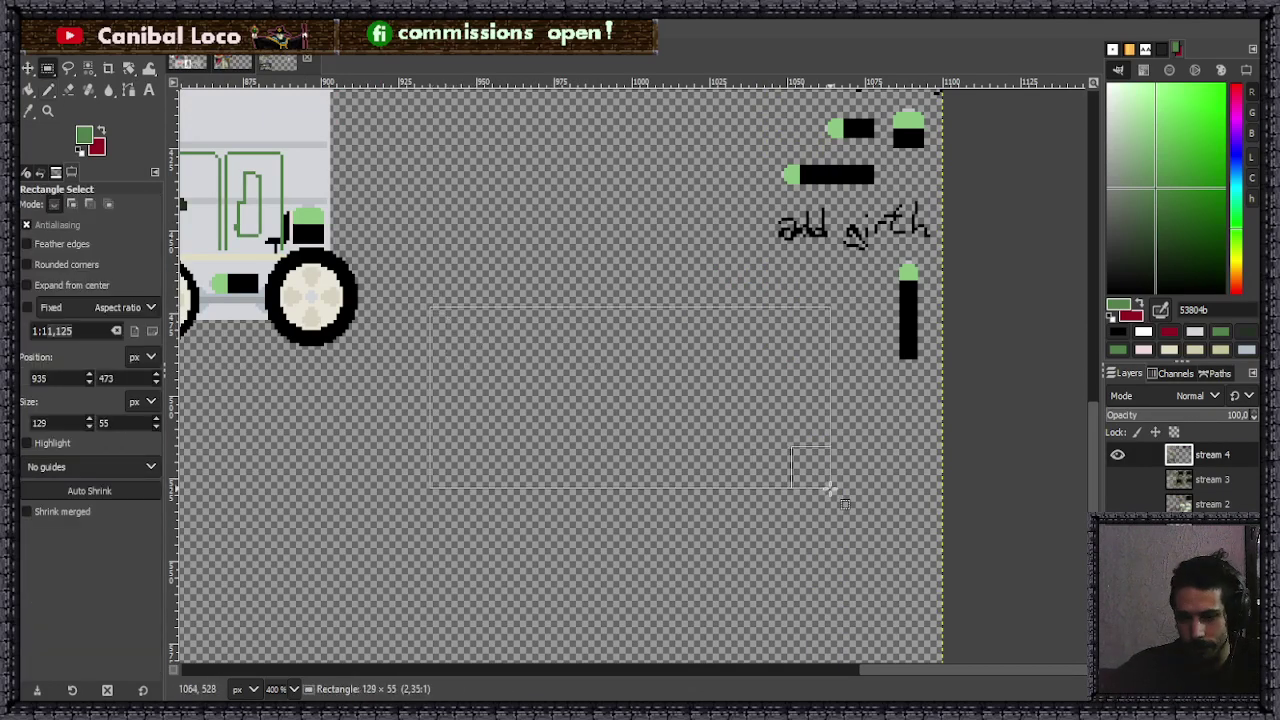
{"action": "left_click_drag", "start_coordinate": [830, 489], "coordinate": [800, 492]}
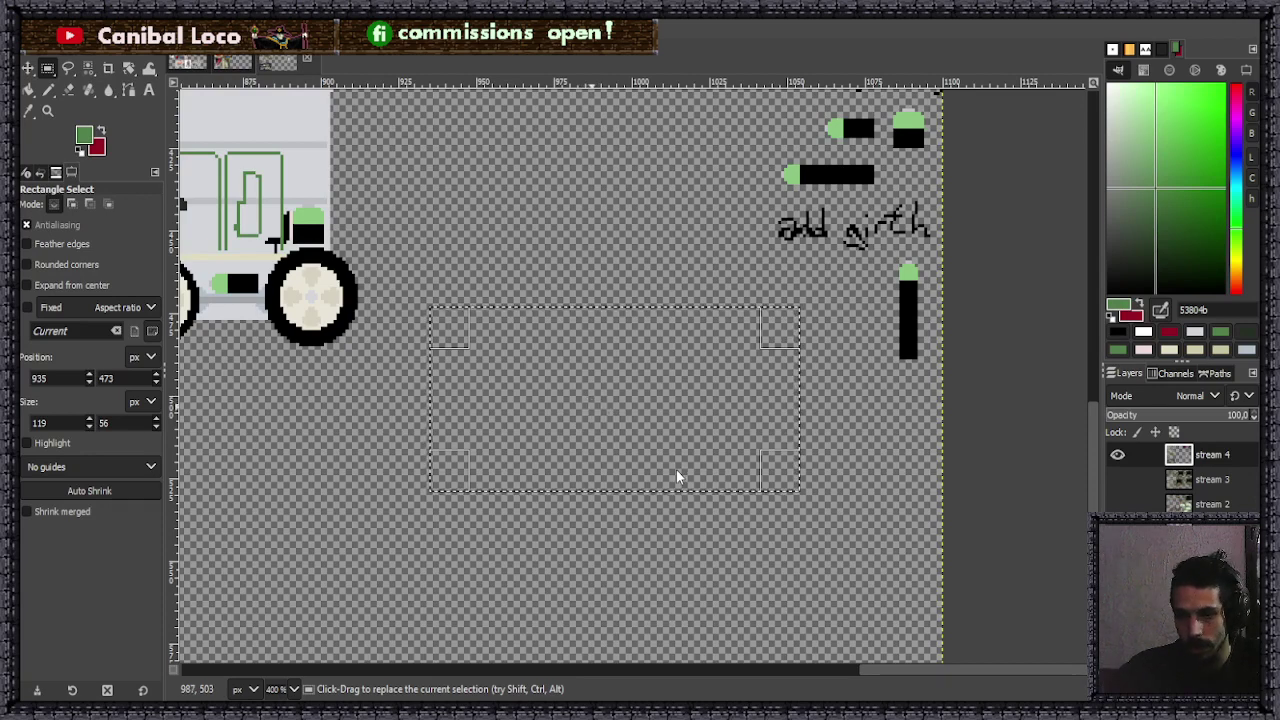
{"action": "key", "text": "ctrl+comma"}
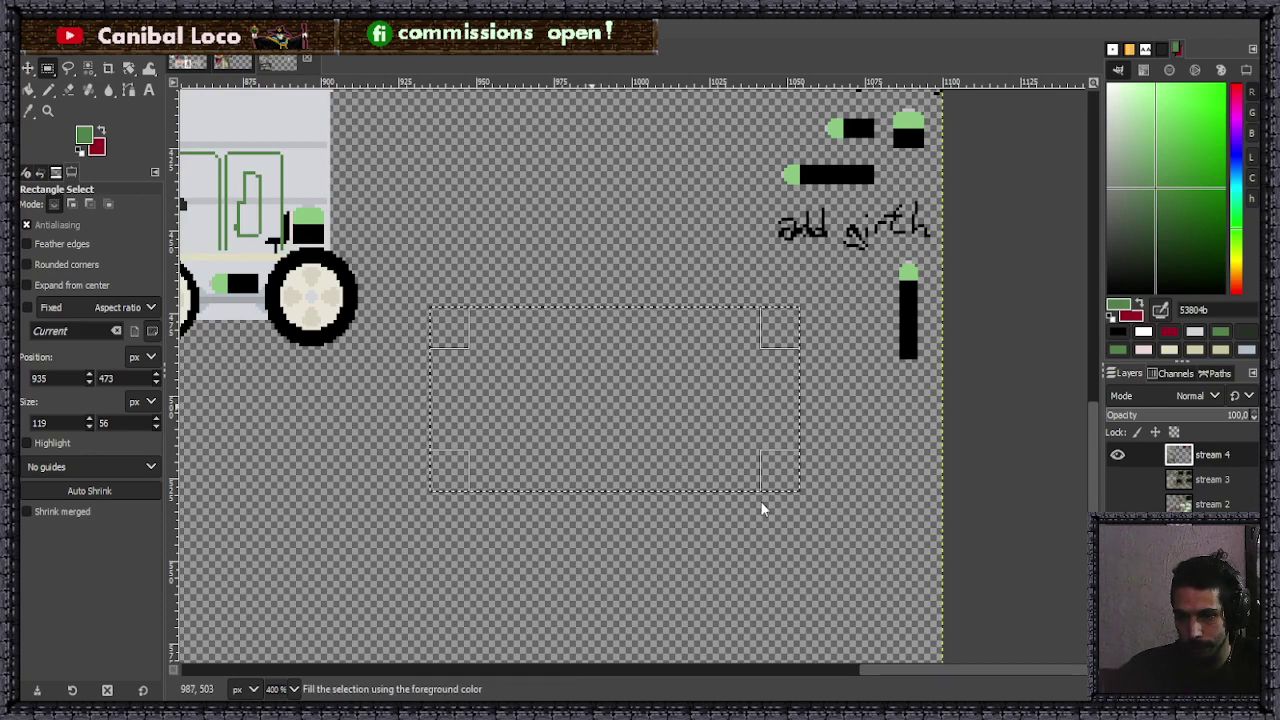
{"action": "left_click", "coordinate": [668, 516]}
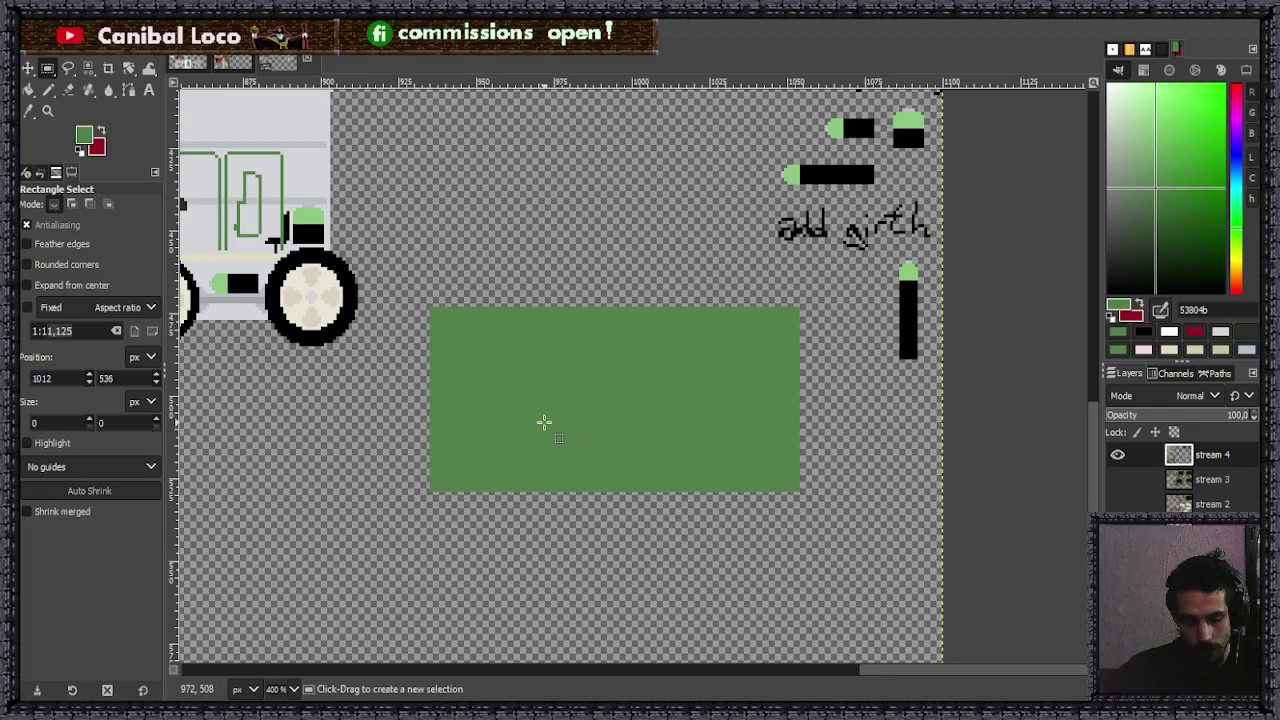
- Mark off 40 px from the green block's lower-left corner with a 2 px high selection and paint a black tick at its end
{"action": "key", "text": "n"}
{"action": "left_click", "coordinate": [1143, 332]}
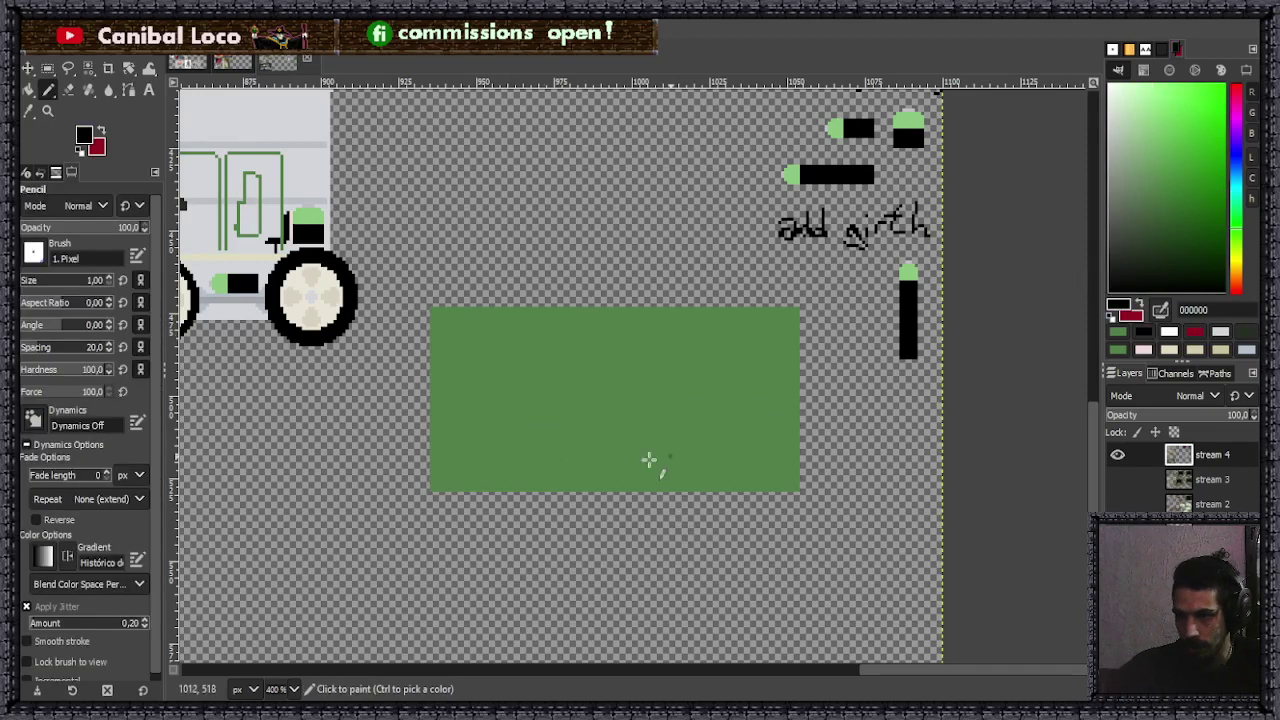
{"action": "key", "text": "r"}
{"action": "scroll", "coordinate": [466, 490], "scroll_direction": "up", "scroll_amount": 3, "text": "ctrl"}
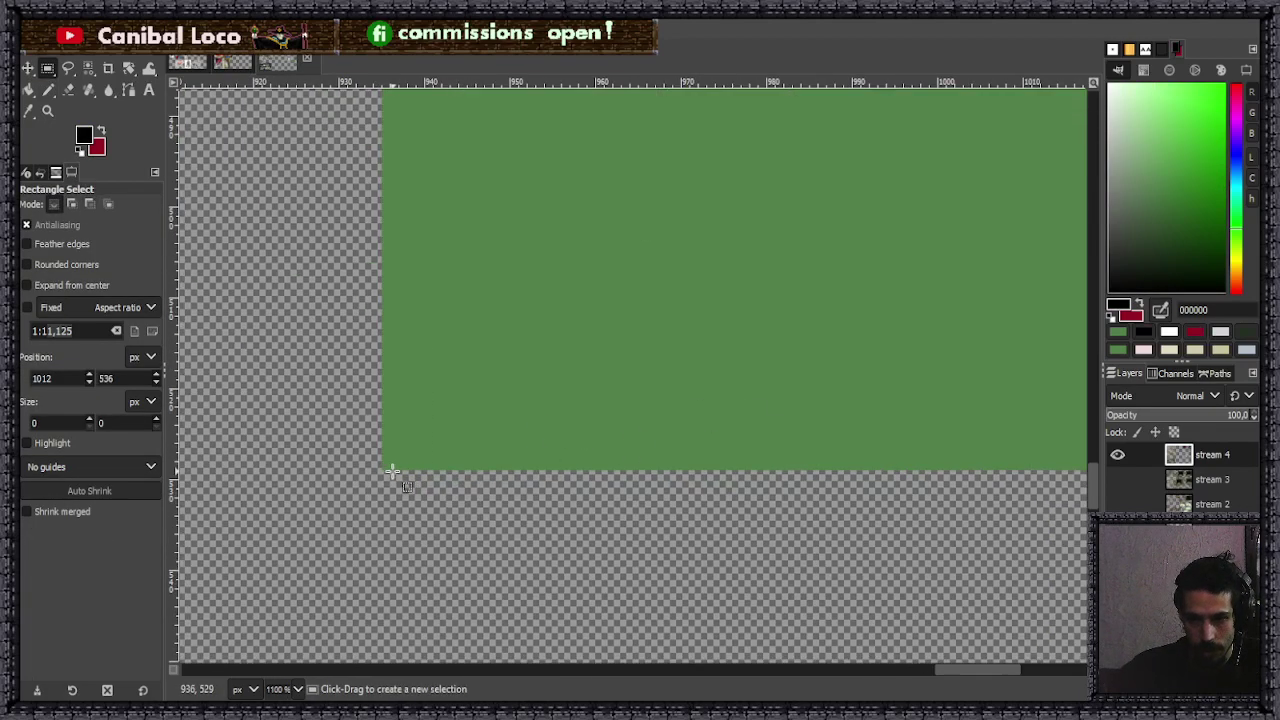
{"action": "mouse_move", "coordinate": [380, 468]}
{"action": "left_mouse_down"}
{"action": "mouse_move", "coordinate": [764, 482]}
{"action": "mouse_move", "coordinate": [727, 493]}
{"action": "mouse_move", "coordinate": [726, 468]}
{"action": "left_mouse_up"}
{"action": "key", "text": "n"}
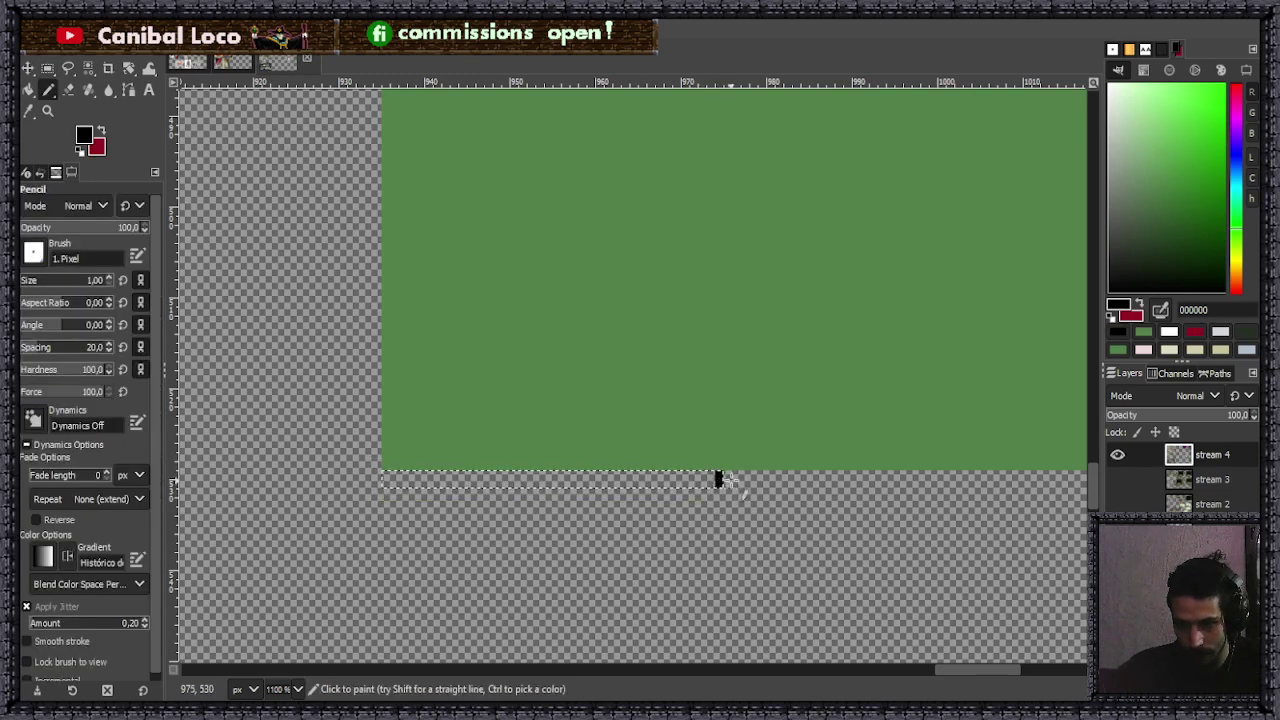
- Mark off about 40 px more along the block's lower edge, paint a second black tick at its end, and clear the selection
{"action": "key", "text": "r"}
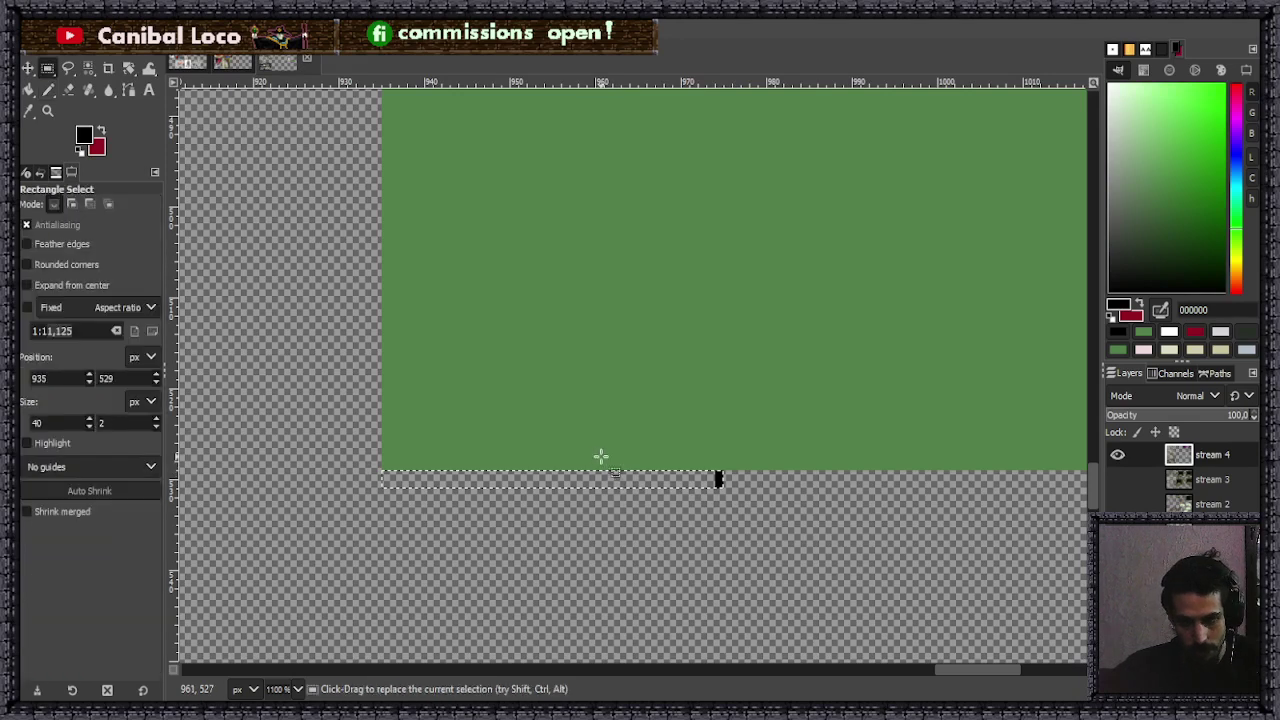
{"action": "left_click_drag", "start_coordinate": [571, 477], "coordinate": [912, 480]}
{"action": "key", "text": "n"}
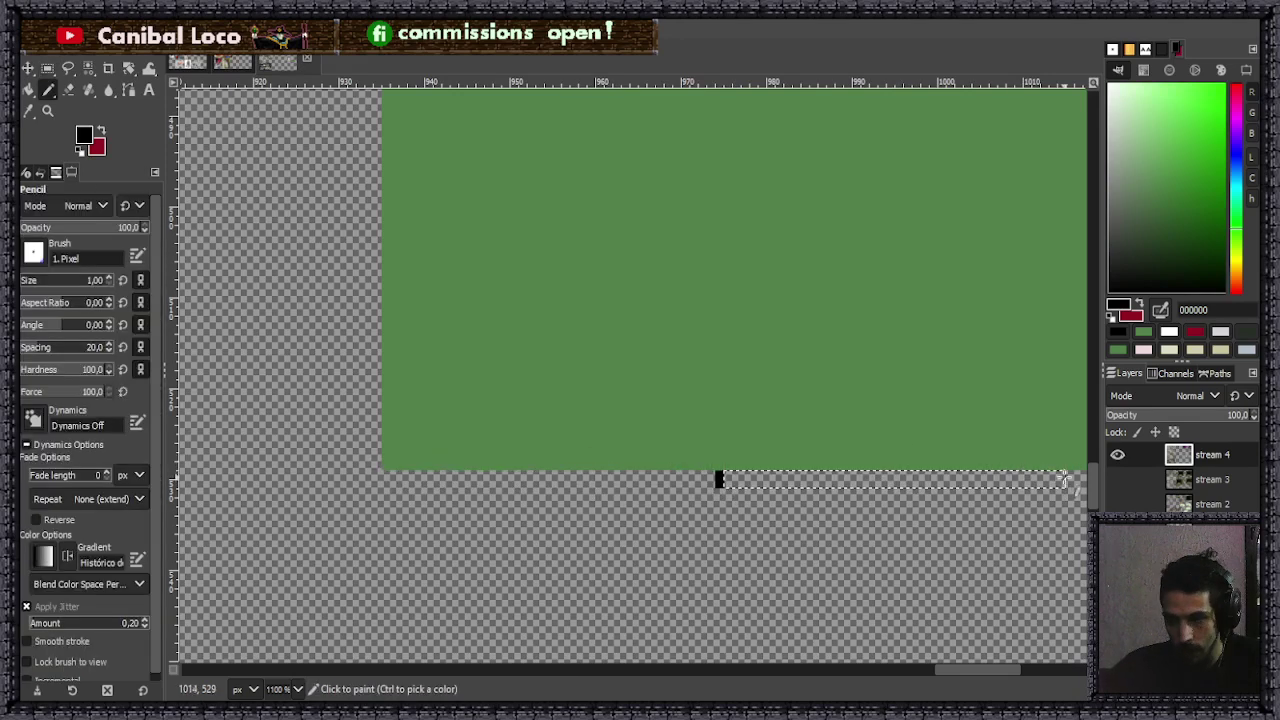
{"action": "left_click", "coordinate": [1060, 479]}
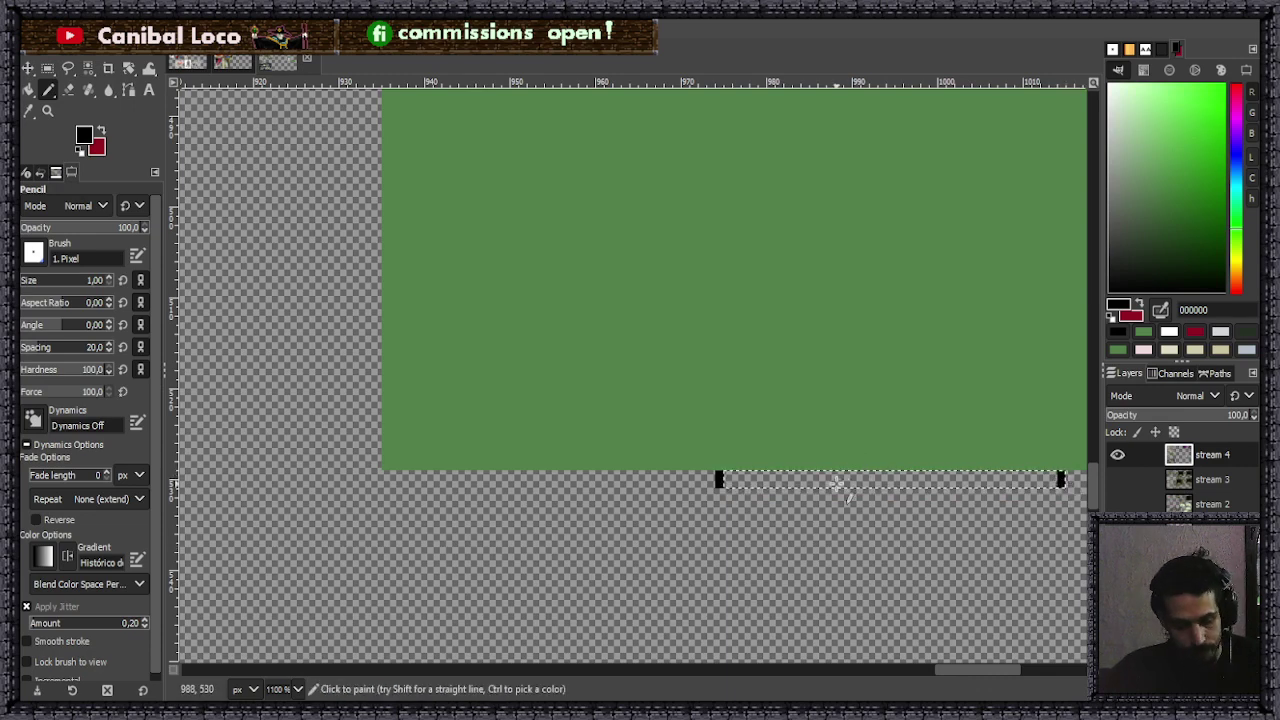
{"action": "key", "text": "r"}
{"action": "left_click", "coordinate": [886, 537]}
{"action": "scroll", "coordinate": [760, 458], "scroll_direction": "down", "scroll_amount": 2}
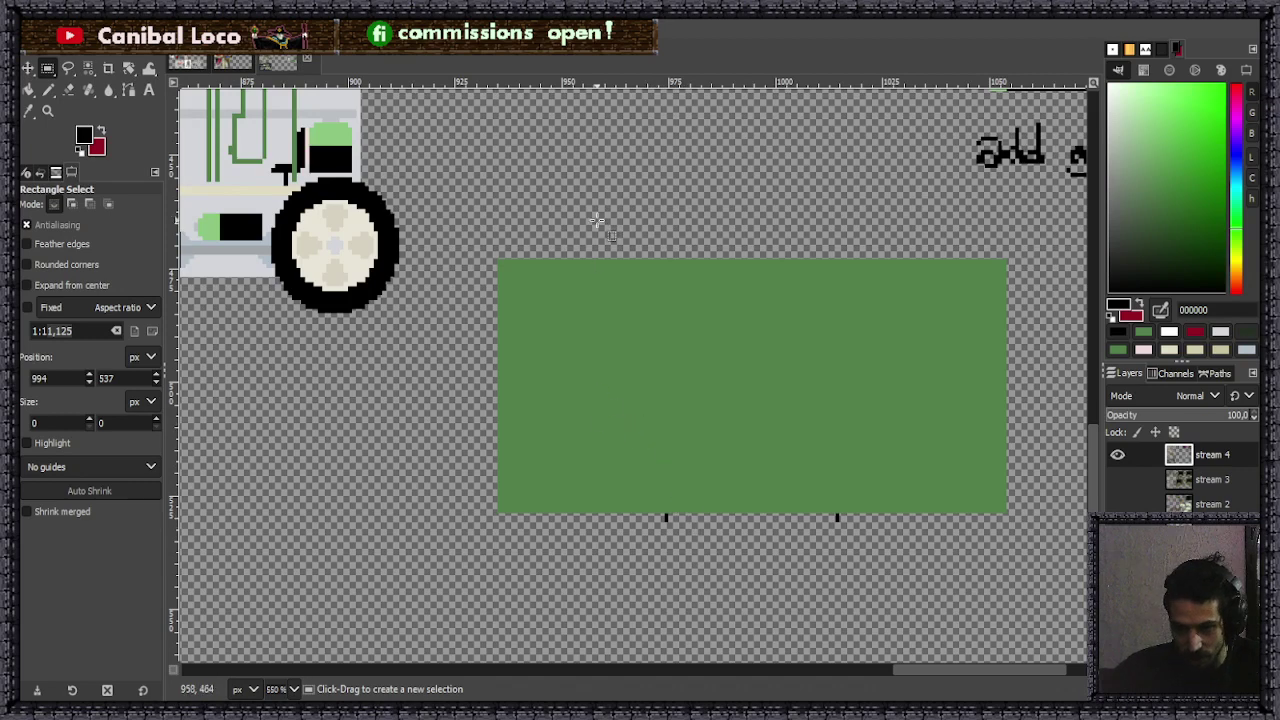
- Handwrite the numbers 1, 2 and 3 in black beneath the three marked sections of the green block
{"action": "key", "text": "n"}
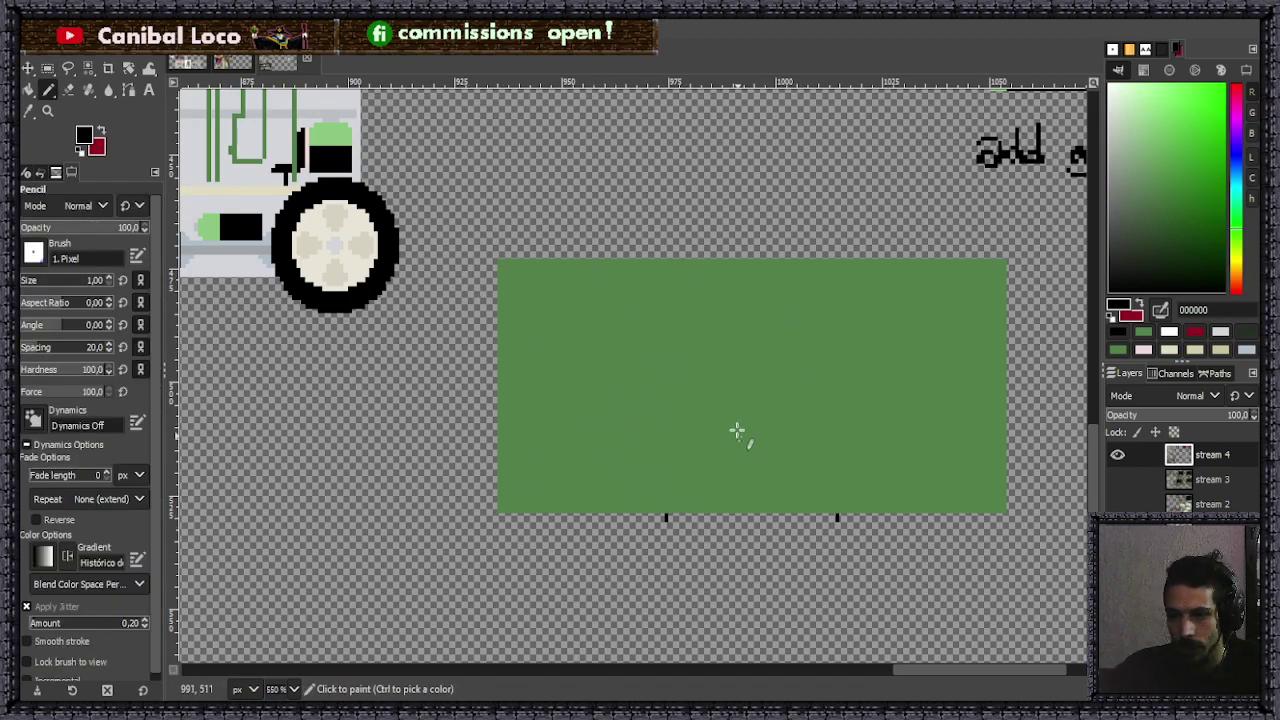
{"action": "scroll", "coordinate": [514, 471], "scroll_direction": "down", "scroll_amount": 3}
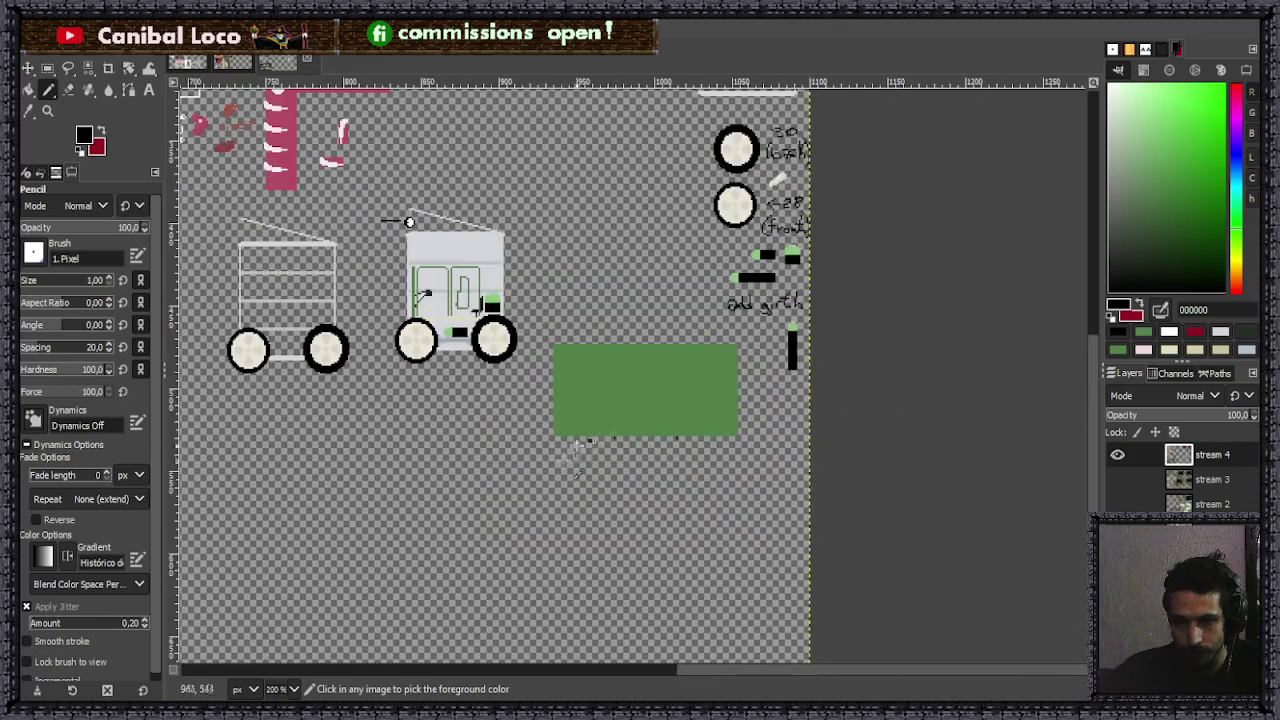
{"action": "scroll", "coordinate": [560, 440], "scroll_direction": "up", "scroll_amount": 2}
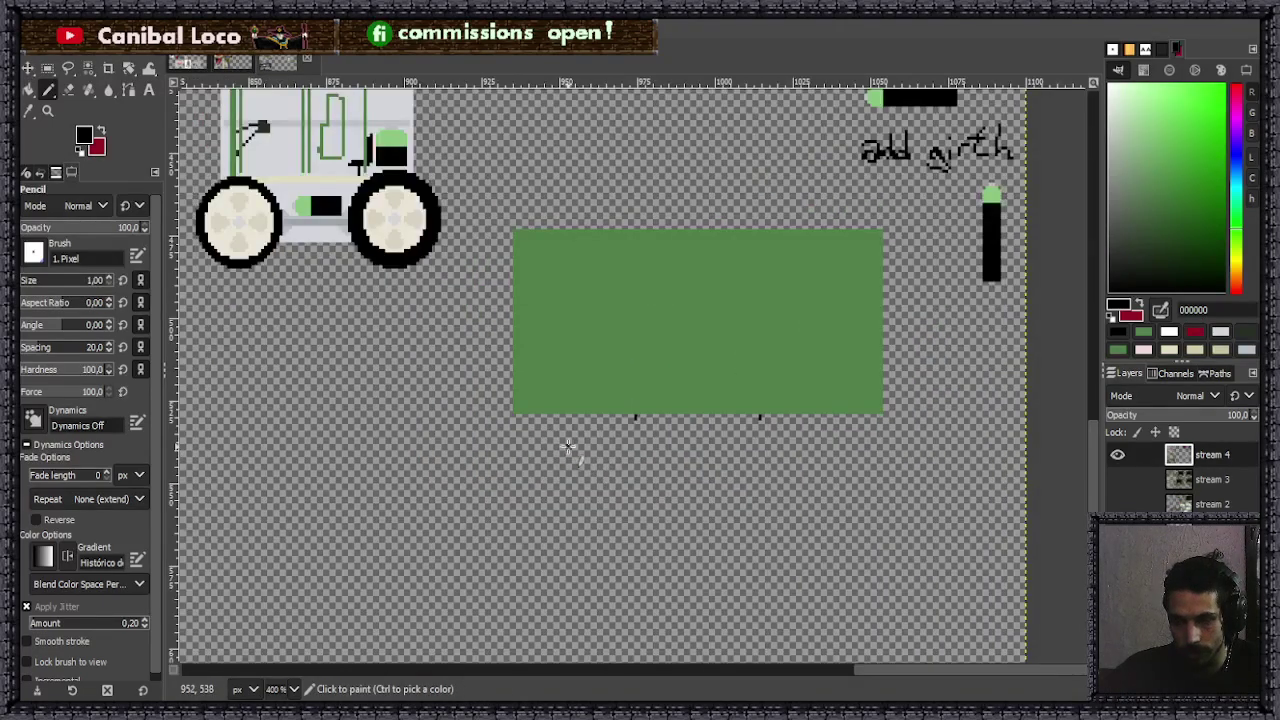
{"action": "left_click_drag", "start_coordinate": [565, 447], "coordinate": [586, 460]}
{"action": "left_click_drag", "start_coordinate": [686, 432], "coordinate": [720, 462]}
{"action": "mouse_move", "coordinate": [798, 428]}
{"action": "left_mouse_down"}
{"action": "mouse_move", "coordinate": [836, 453]}
{"action": "mouse_move", "coordinate": [806, 459]}
{"action": "left_mouse_up"}
{"action": "scroll", "coordinate": [951, 354], "scroll_direction": "down", "scroll_amount": 1}
{"action": "scroll", "coordinate": [1046, 323], "scroll_direction": "up", "scroll_amount": 2}
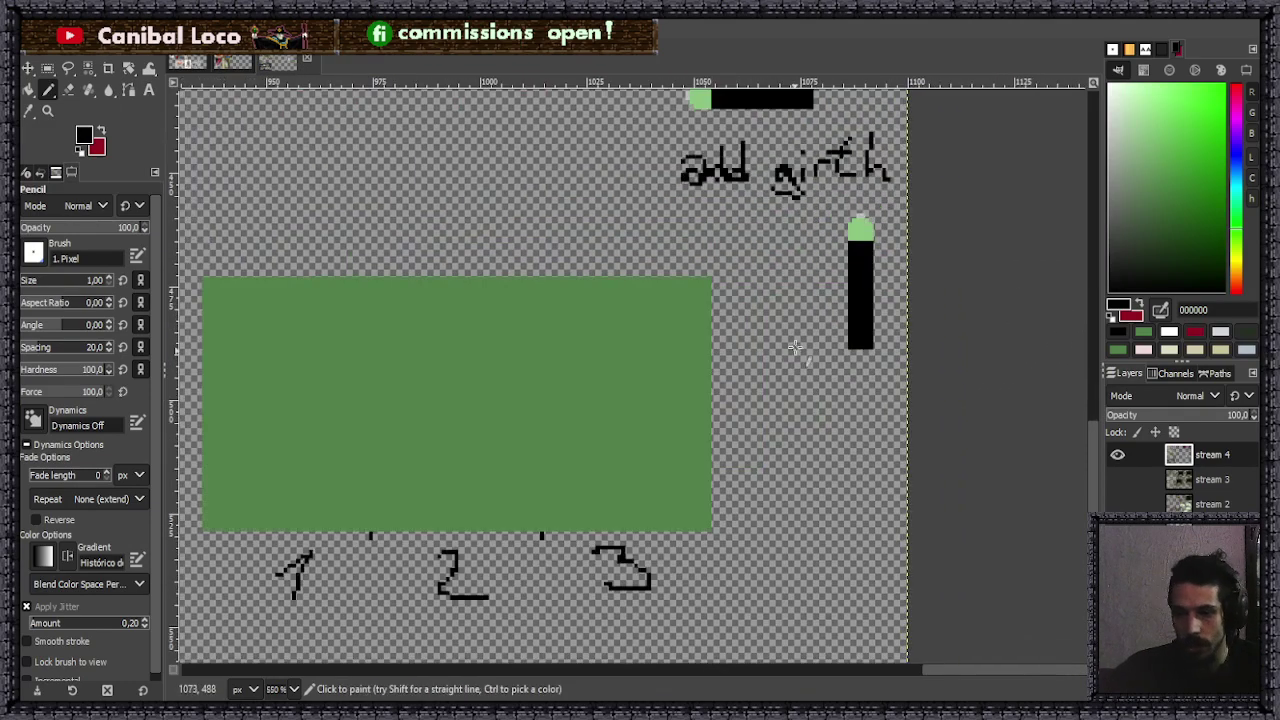
{"action": "scroll", "coordinate": [874, 394], "scroll_direction": "up", "scroll_amount": 2}
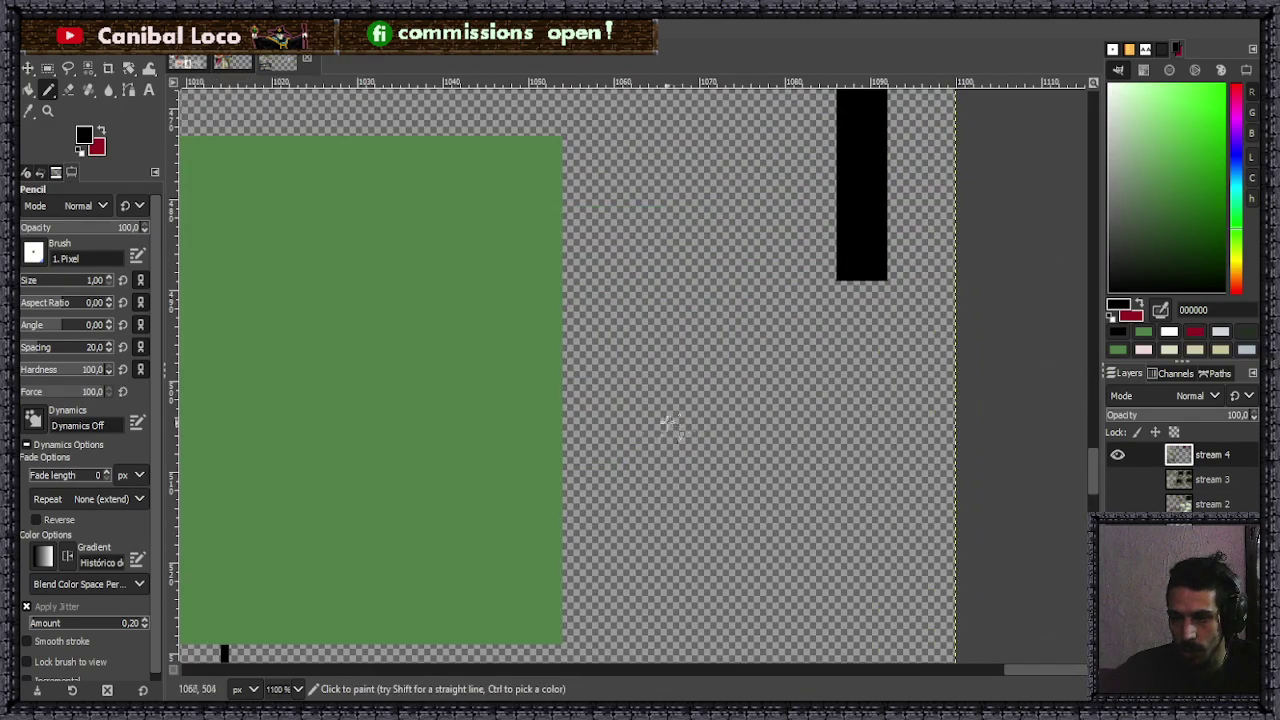
- Handwrite the note "1 shift" in black one-pixel Pencil strokes beside the green rectangle, near the canvas edge
{"action": "left_click_drag", "start_coordinate": [633, 422], "coordinate": [660, 440]}
{"action": "mouse_move", "coordinate": [731, 415]}
{"action": "left_mouse_down"}
{"action": "mouse_move", "coordinate": [740, 445]}
{"action": "mouse_move", "coordinate": [712, 430]}
{"action": "mouse_move", "coordinate": [792, 430]}
{"action": "left_mouse_up"}
{"action": "key", "text": "ctrl+z"}
{"action": "mouse_move", "coordinate": [790, 358]}
{"action": "left_mouse_down"}
{"action": "mouse_move", "coordinate": [780, 417]}
{"action": "mouse_move", "coordinate": [805, 423]}
{"action": "mouse_move", "coordinate": [904, 356]}
{"action": "left_mouse_up"}
{"action": "left_click", "coordinate": [838, 388]}
{"action": "left_click_drag", "start_coordinate": [852, 403], "coordinate": [866, 403]}
{"action": "mouse_move", "coordinate": [928, 358]}
{"action": "left_mouse_down"}
{"action": "mouse_move", "coordinate": [922, 429]}
{"action": "mouse_move", "coordinate": [938, 398]}
{"action": "left_mouse_up"}
- Handwrite "2 on/off" beneath the "1 shift" note and draw the number 3 below it
{"action": "mouse_move", "coordinate": [638, 506]}
{"action": "left_mouse_down"}
{"action": "mouse_move", "coordinate": [628, 566]}
{"action": "mouse_move", "coordinate": [682, 568]}
{"action": "left_mouse_up"}
{"action": "left_click_drag", "start_coordinate": [720, 528], "coordinate": [810, 562]}
{"action": "scroll", "coordinate": [780, 608], "scroll_direction": "down", "scroll_amount": 5}
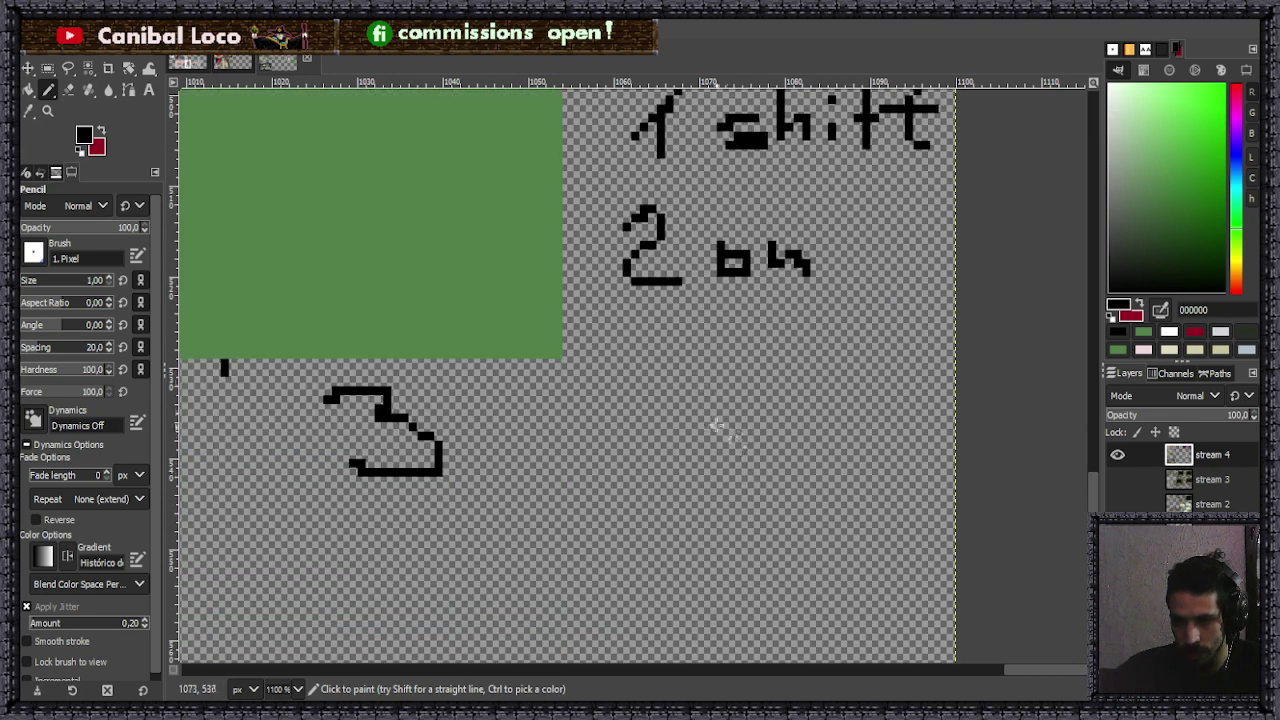
{"action": "left_click_drag", "start_coordinate": [641, 348], "coordinate": [641, 409]}
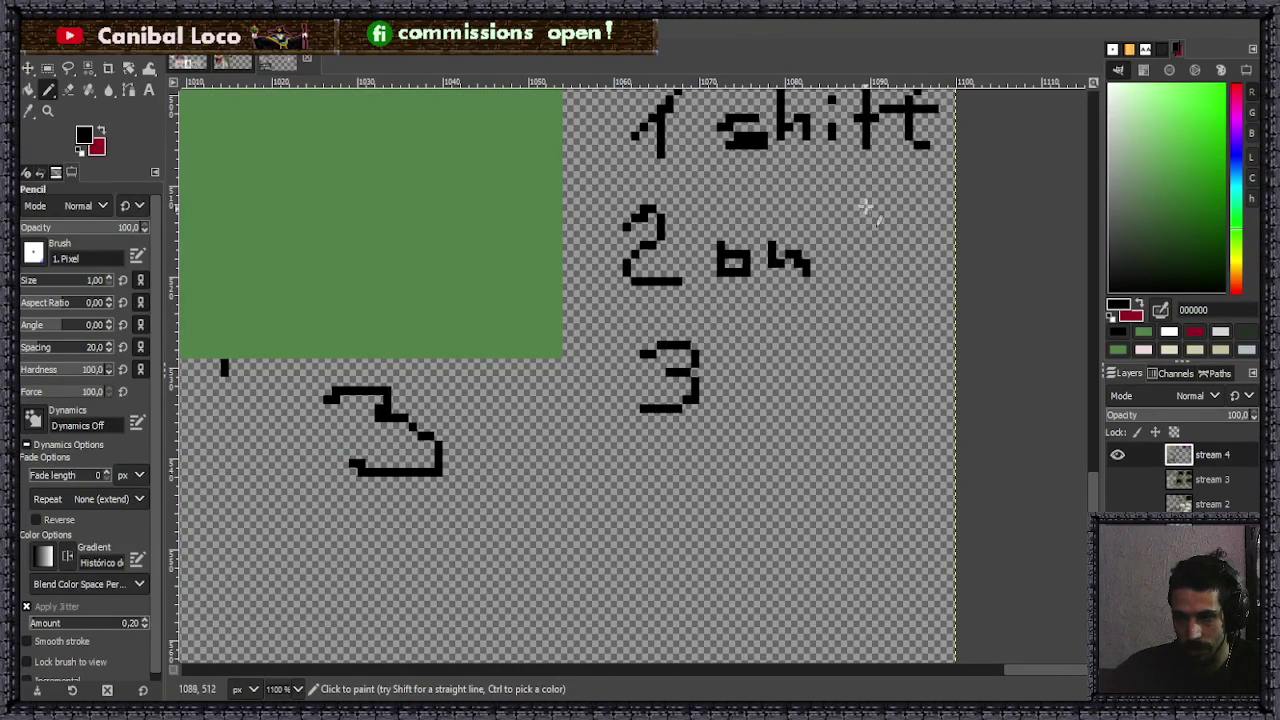
{"action": "mouse_move", "coordinate": [868, 183]}
{"action": "left_mouse_down"}
{"action": "mouse_move", "coordinate": [830, 284]}
{"action": "mouse_move", "coordinate": [886, 264]}
{"action": "mouse_move", "coordinate": [938, 182]}
{"action": "left_mouse_up"}
{"action": "mouse_move", "coordinate": [888, 239]}
{"action": "left_mouse_down"}
{"action": "mouse_move", "coordinate": [948, 262]}
{"action": "mouse_move", "coordinate": [938, 238]}
{"action": "mouse_move", "coordinate": [985, 196]}
{"action": "mouse_move", "coordinate": [921, 242]}
{"action": "mouse_move", "coordinate": [966, 246]}
{"action": "left_mouse_up"}
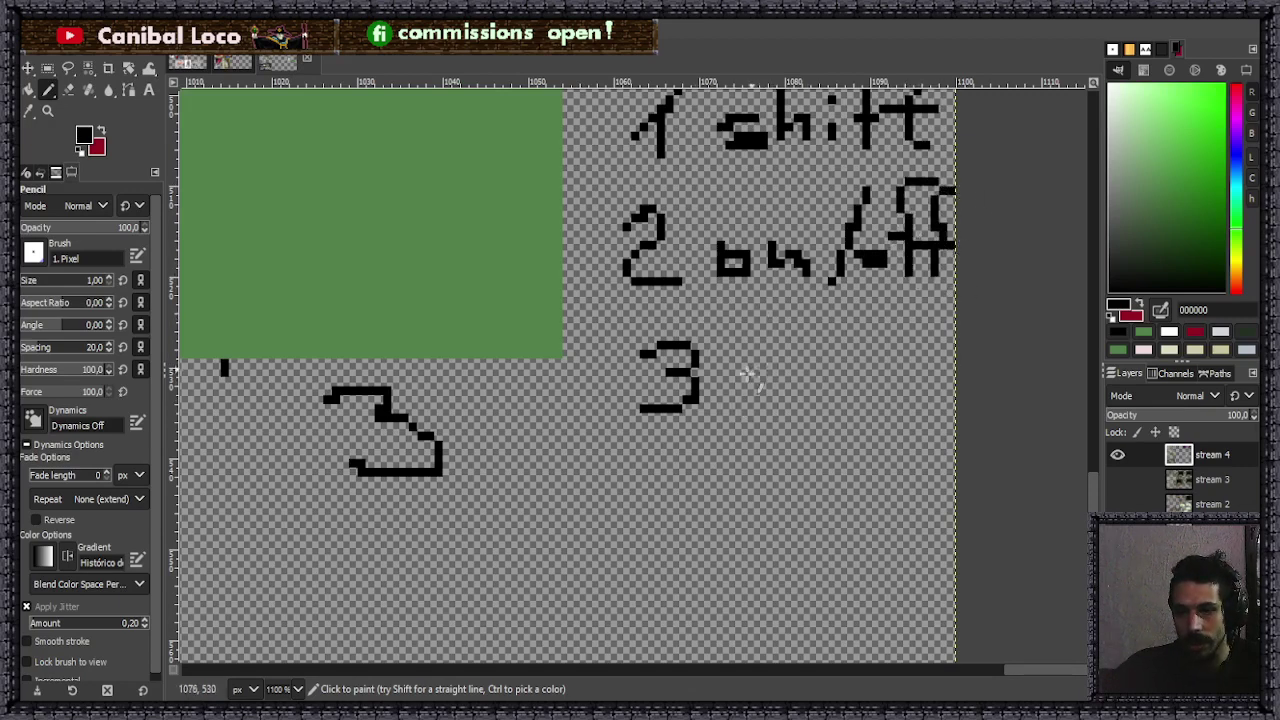
- Handwrite the third note's word in black beside the number 3 and save the image
{"action": "mouse_move", "coordinate": [776, 361]}
{"action": "left_mouse_down"}
{"action": "mouse_move", "coordinate": [770, 397]}
{"action": "mouse_move", "coordinate": [745, 385]}
{"action": "left_mouse_up"}
{"action": "scroll", "coordinate": [829, 323], "scroll_direction": "up", "scroll_amount": 3}
{"action": "mouse_move", "coordinate": [818, 240]}
{"action": "left_mouse_down"}
{"action": "mouse_move", "coordinate": [790, 505]}
{"action": "mouse_move", "coordinate": [808, 470]}
{"action": "mouse_move", "coordinate": [825, 540]}
{"action": "mouse_move", "coordinate": [920, 492]}
{"action": "left_mouse_up"}
{"action": "key", "text": "ctrl+z"}
{"action": "left_click", "coordinate": [864, 488]}
{"action": "scroll", "coordinate": [950, 530], "scroll_direction": "down", "scroll_amount": 5}
{"action": "key", "text": "ctrl+s"}
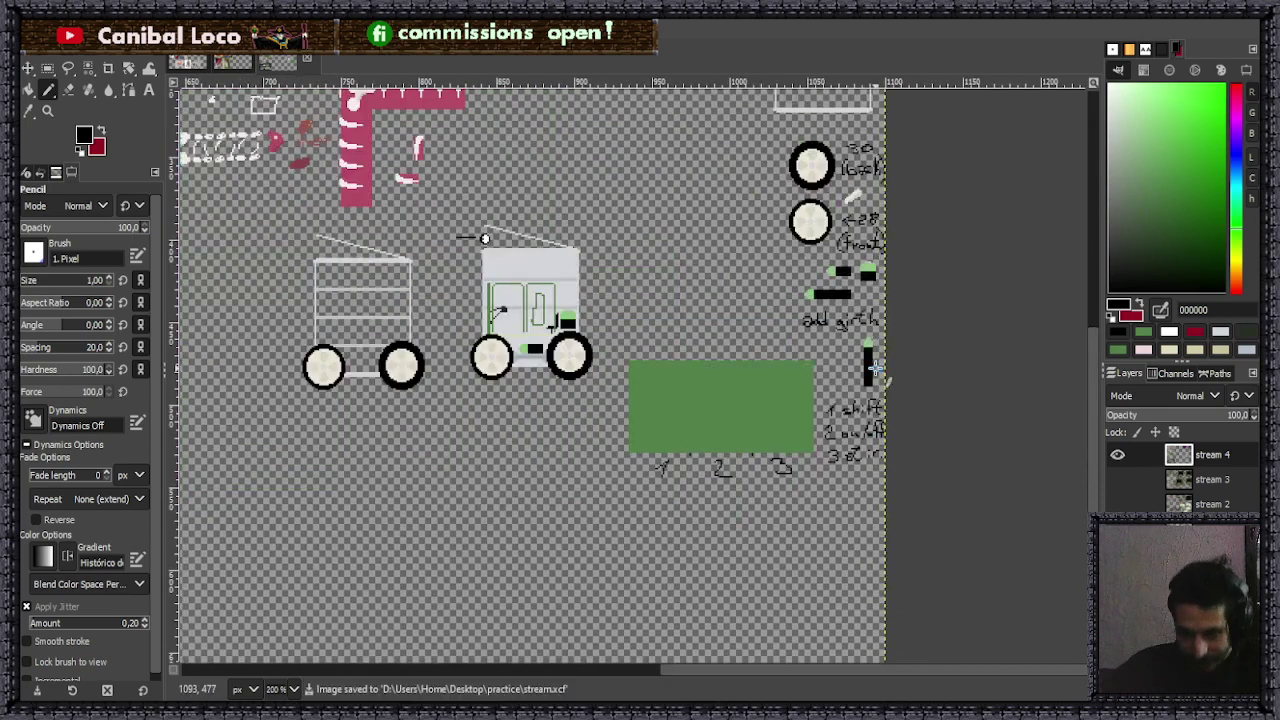
{"action": "scroll", "coordinate": [713, 442], "scroll_direction": "up", "scroll_amount": 3}
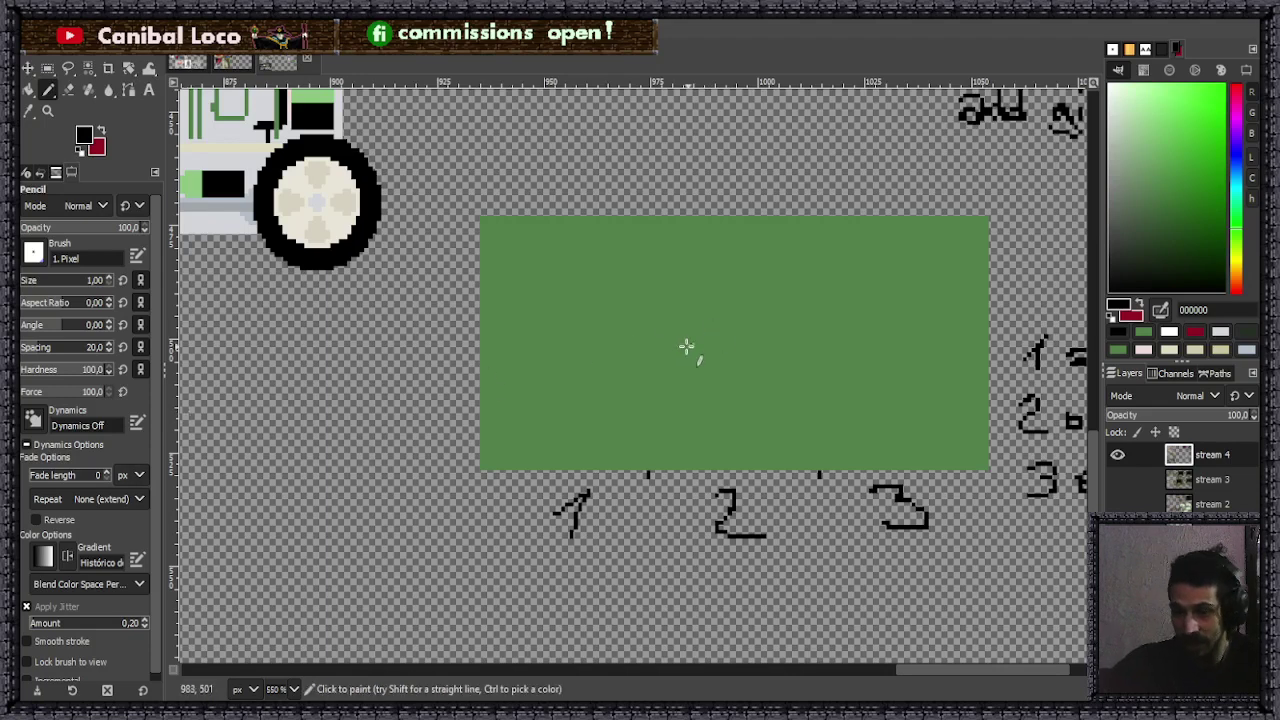
{"action": "key", "text": "ctrl+s"}
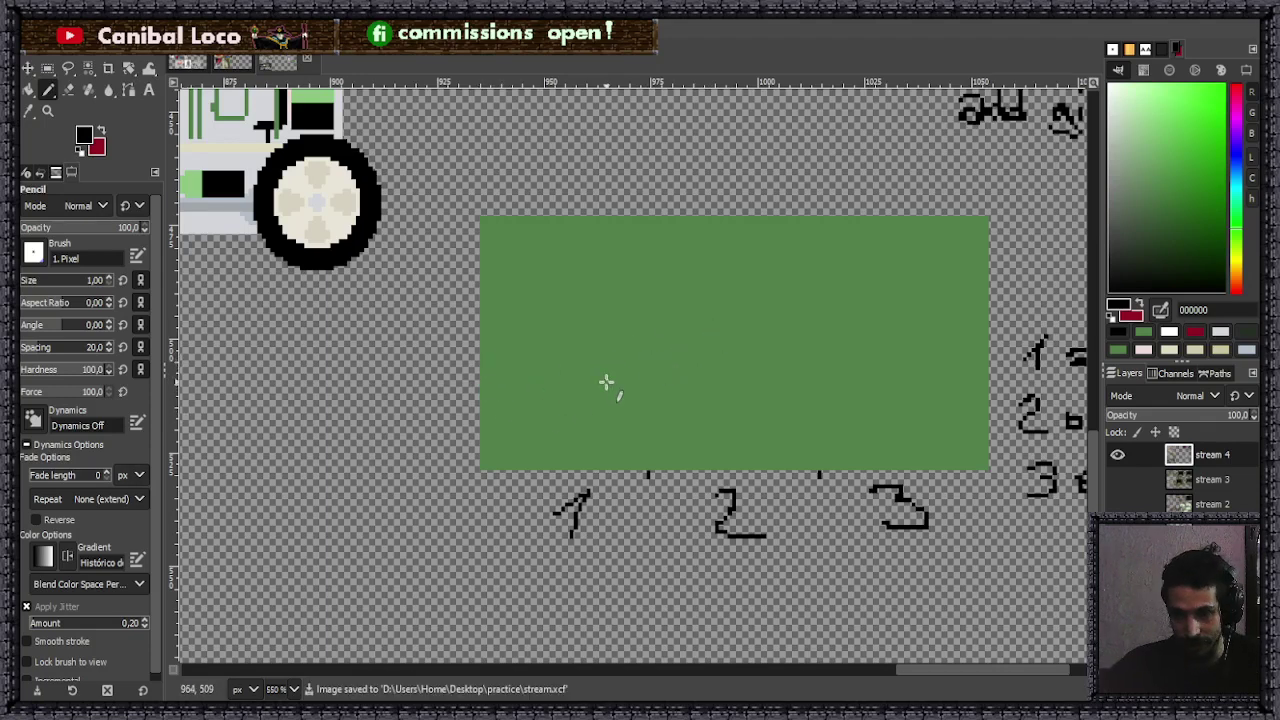
- Cut the green rectangle's section 1 with a 41 x 58 px selection and paste it slightly left, leaving a narrow gap
{"action": "scroll", "coordinate": [611, 377], "scroll_direction": "down", "scroll_amount": 3, "text": "ctrl"}
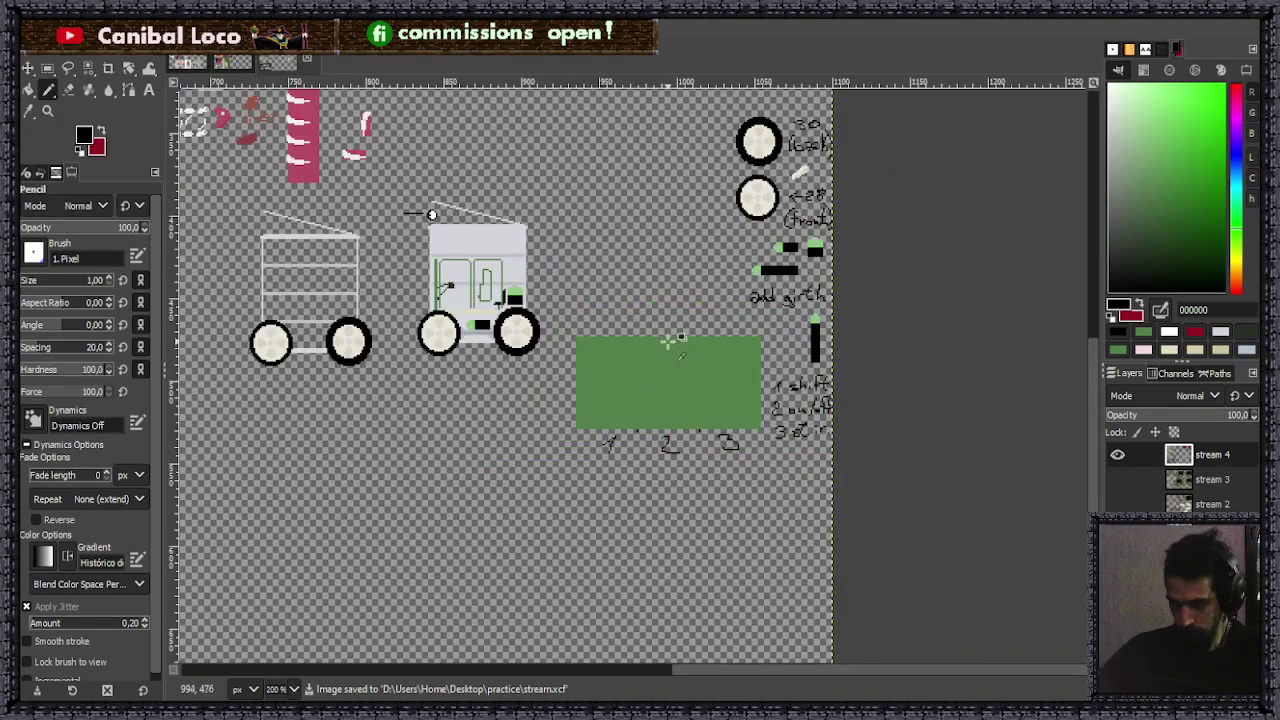
{"action": "scroll", "coordinate": [605, 372], "scroll_direction": "up", "scroll_amount": 3, "text": "ctrl"}
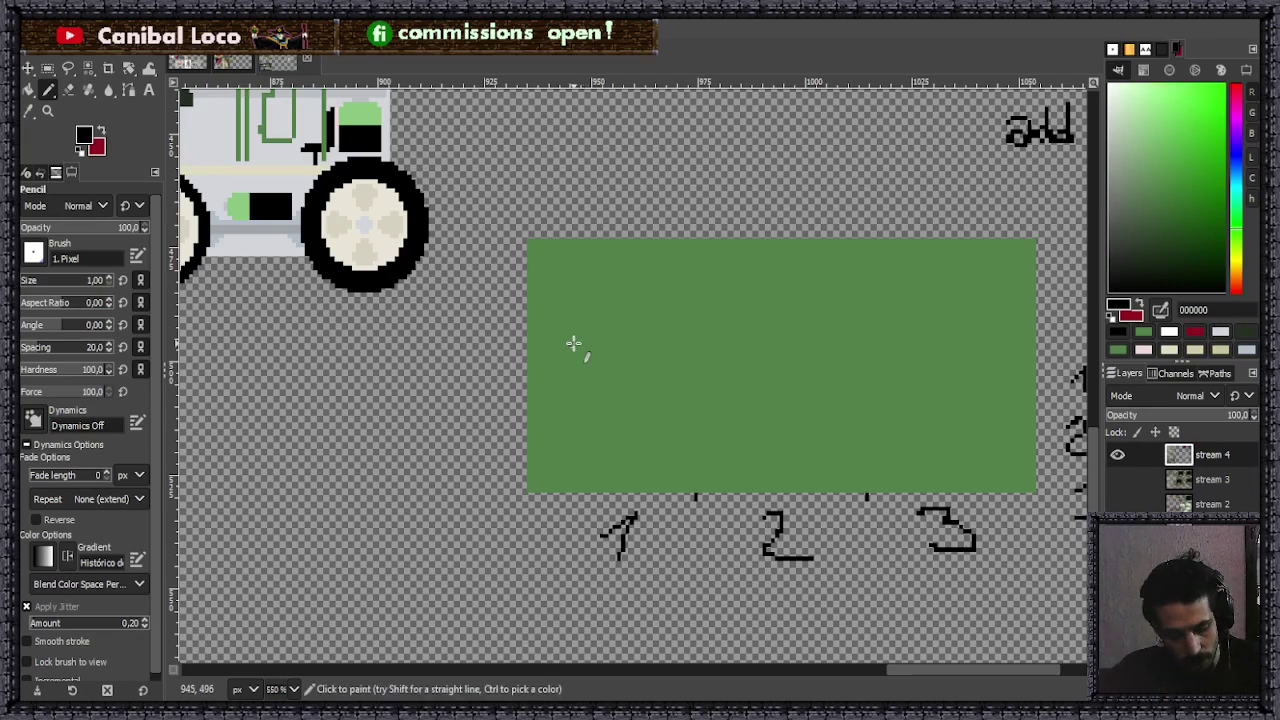
{"action": "key", "text": "r"}
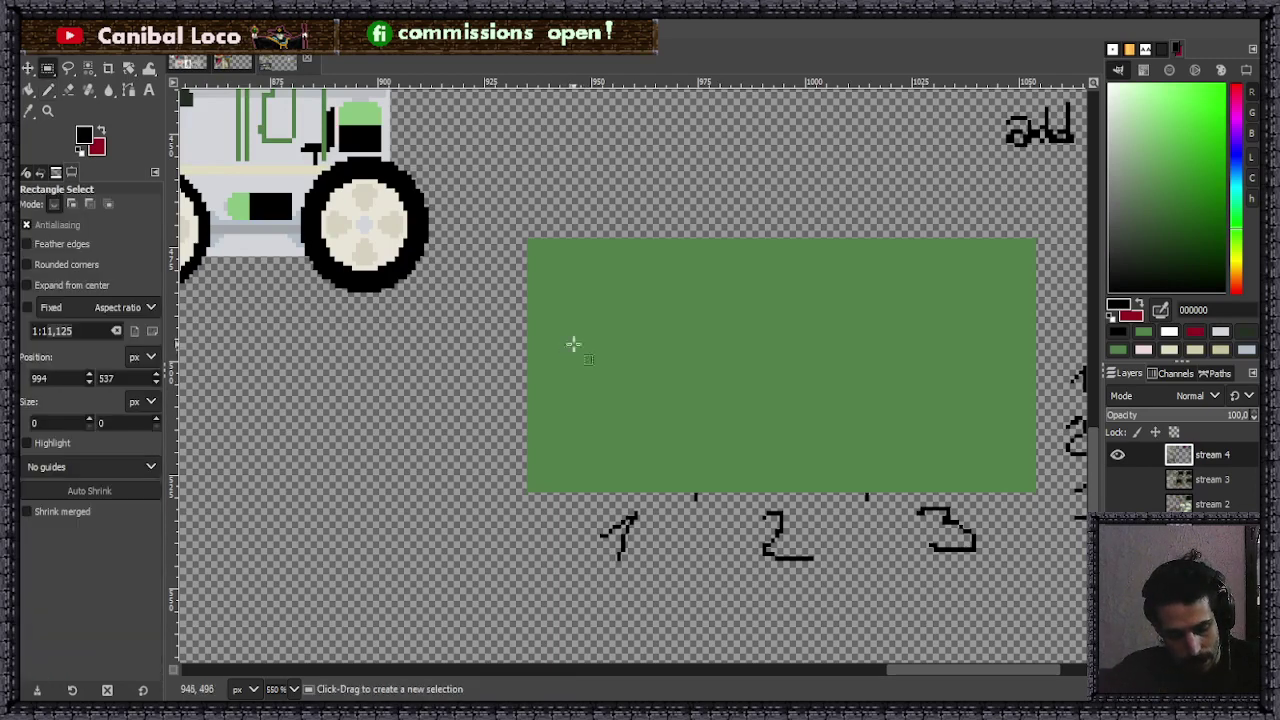
{"action": "left_click_drag", "start_coordinate": [523, 240], "coordinate": [683, 470]}
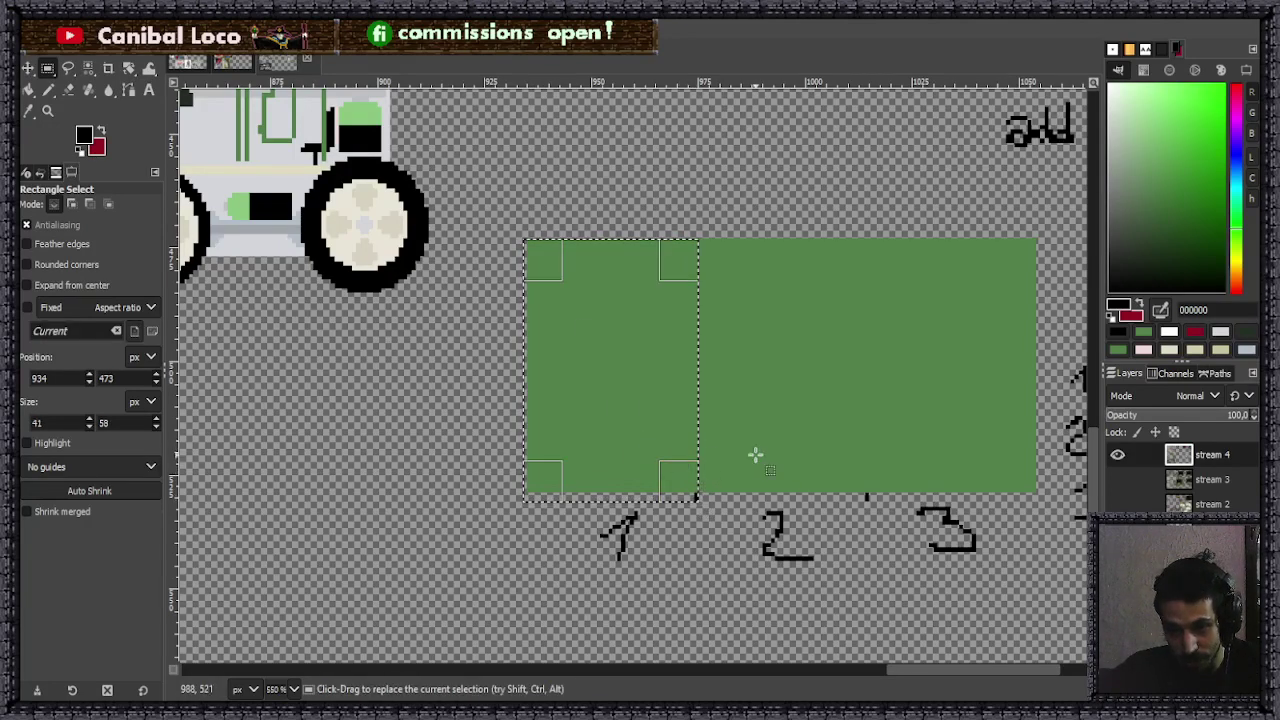
{"action": "key", "text": "ctrl"}
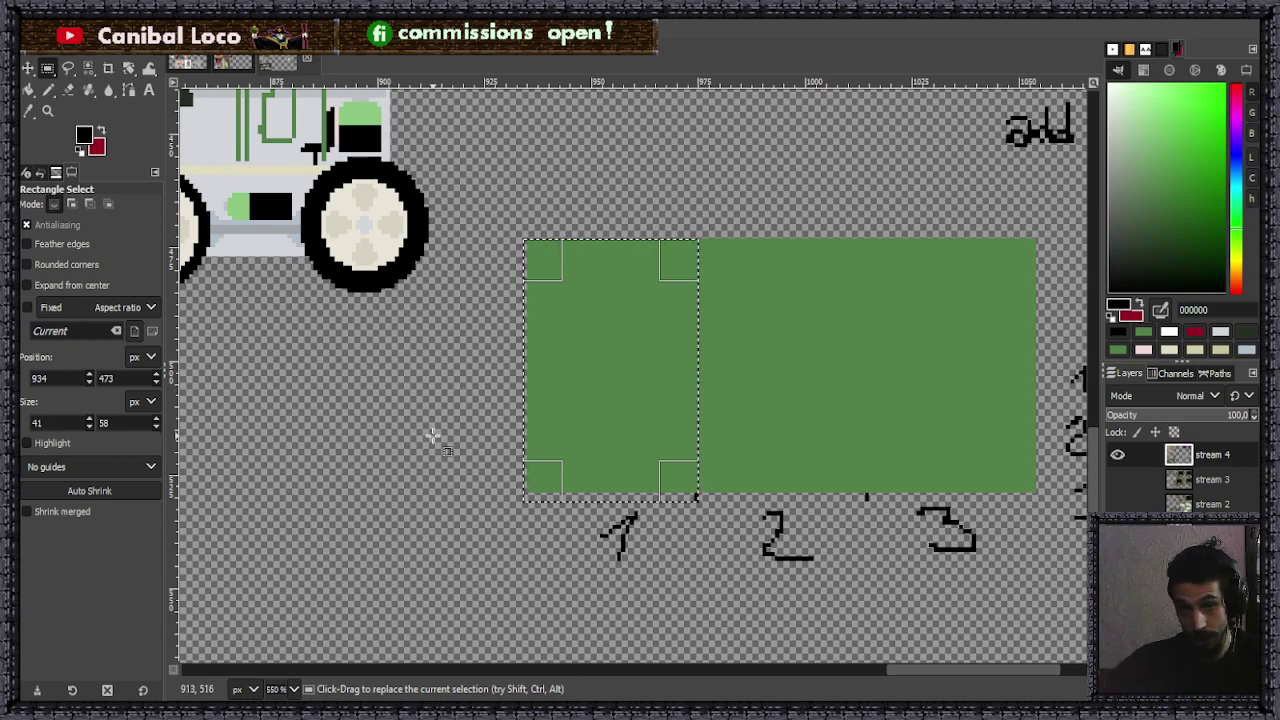
{"action": "key", "text": "ctrl"}
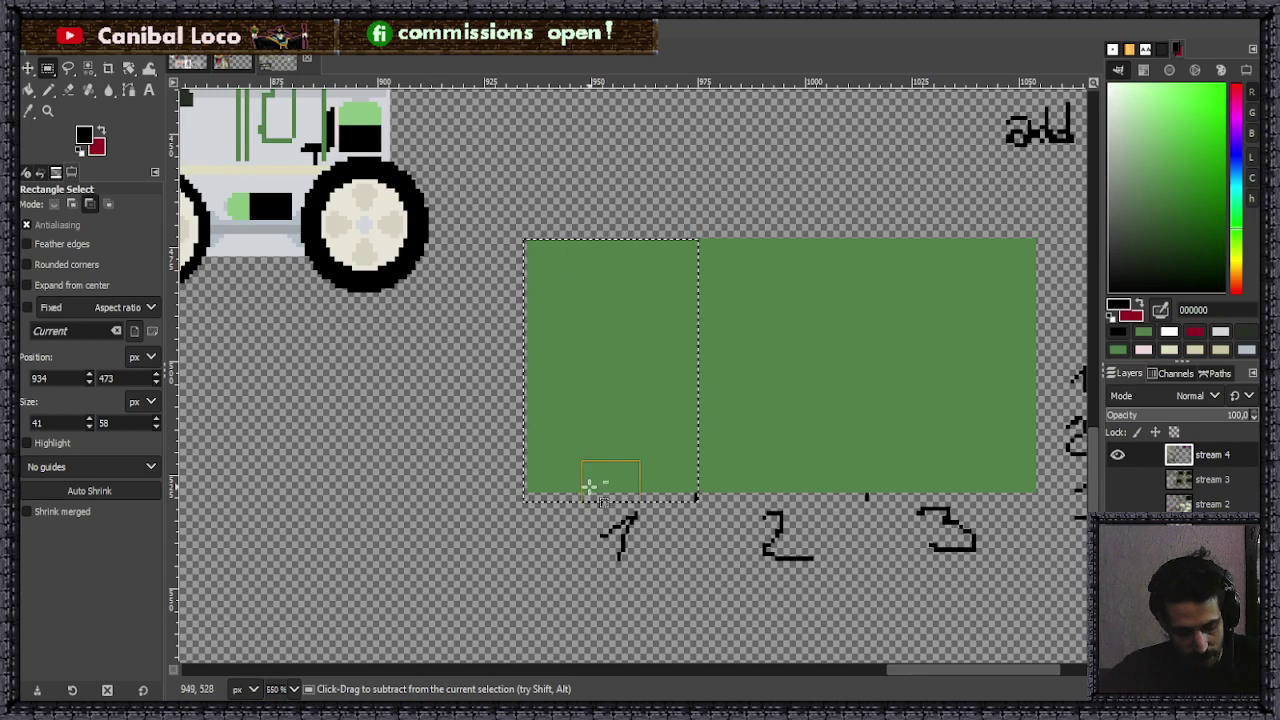
{"action": "key", "text": "ctrl+x"}
{"action": "key", "text": "ctrl+v"}
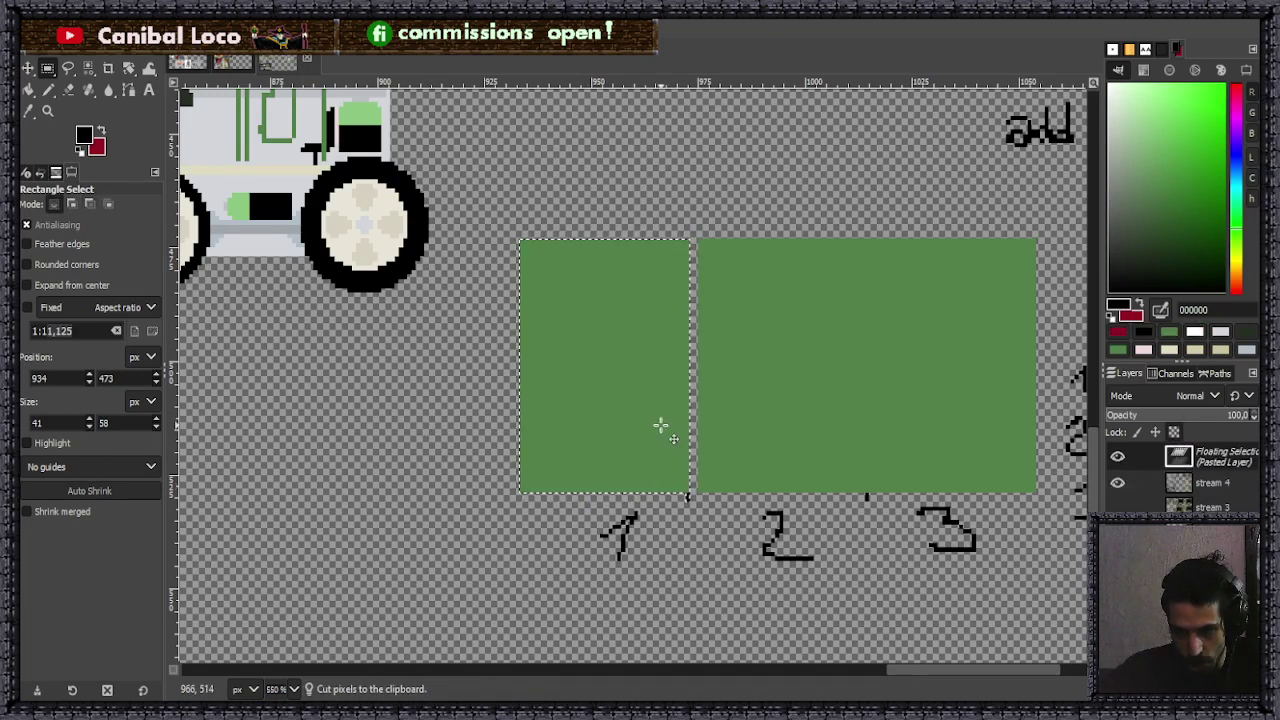
{"action": "left_click", "coordinate": [734, 510]}
- Cut section 3 of the green rectangle with a 40 x 56 px selection and paste it slightly right, leaving a narrow gap
{"action": "left_click_drag", "start_coordinate": [877, 241], "coordinate": [1040, 496]}
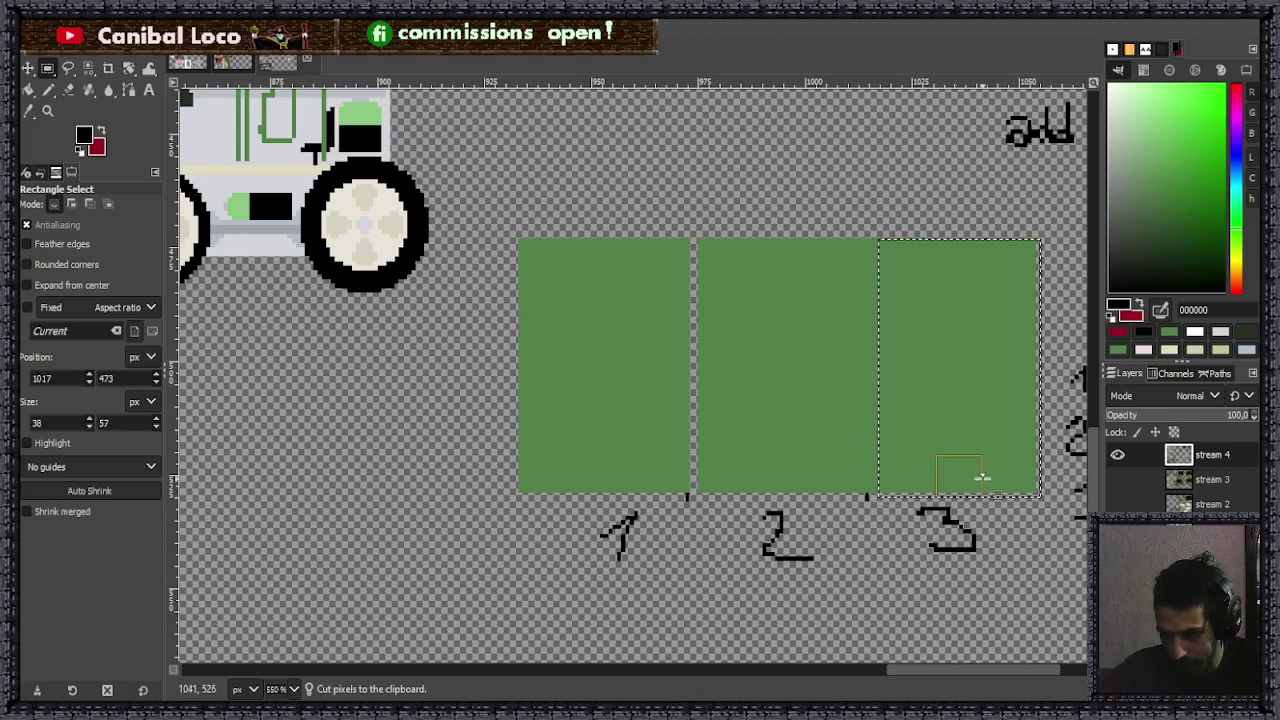
{"action": "key", "text": "Left"}
{"action": "key", "text": "Left"}
{"action": "left_click_drag", "start_coordinate": [1006, 430], "coordinate": [1040, 428]}
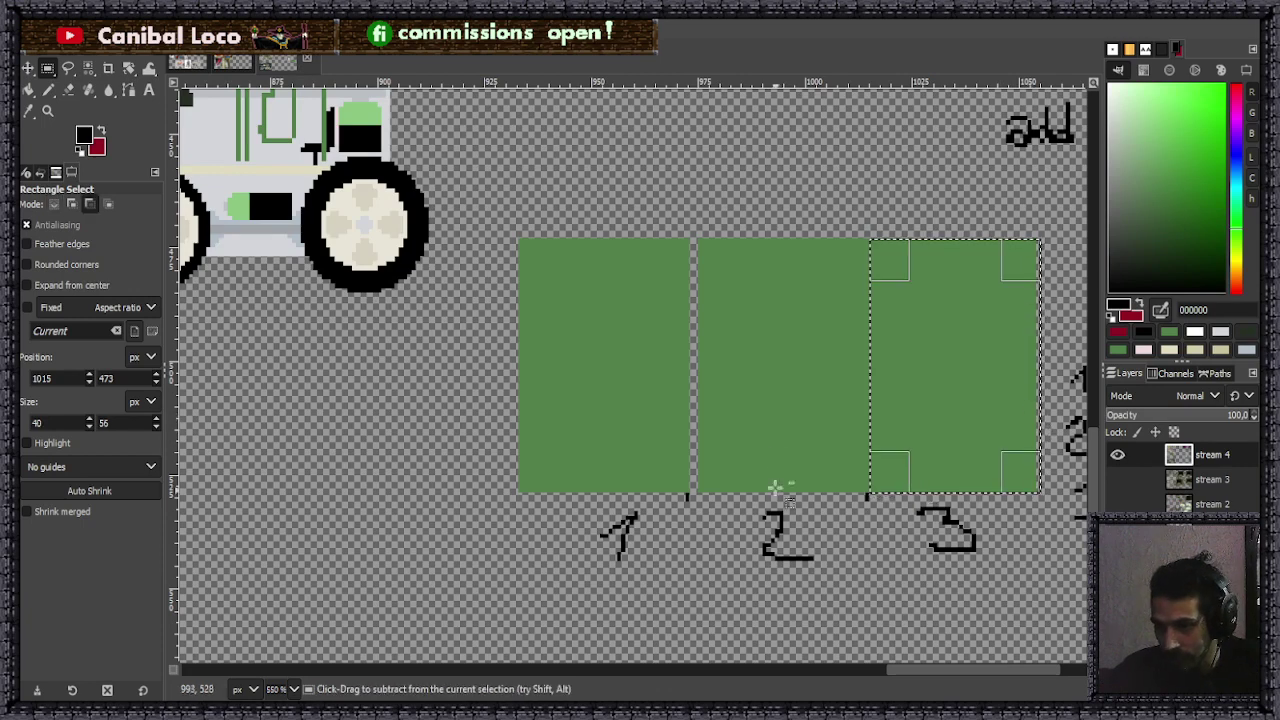
{"action": "key", "text": "ctrl+x"}
{"action": "key", "text": "ctrl+v"}
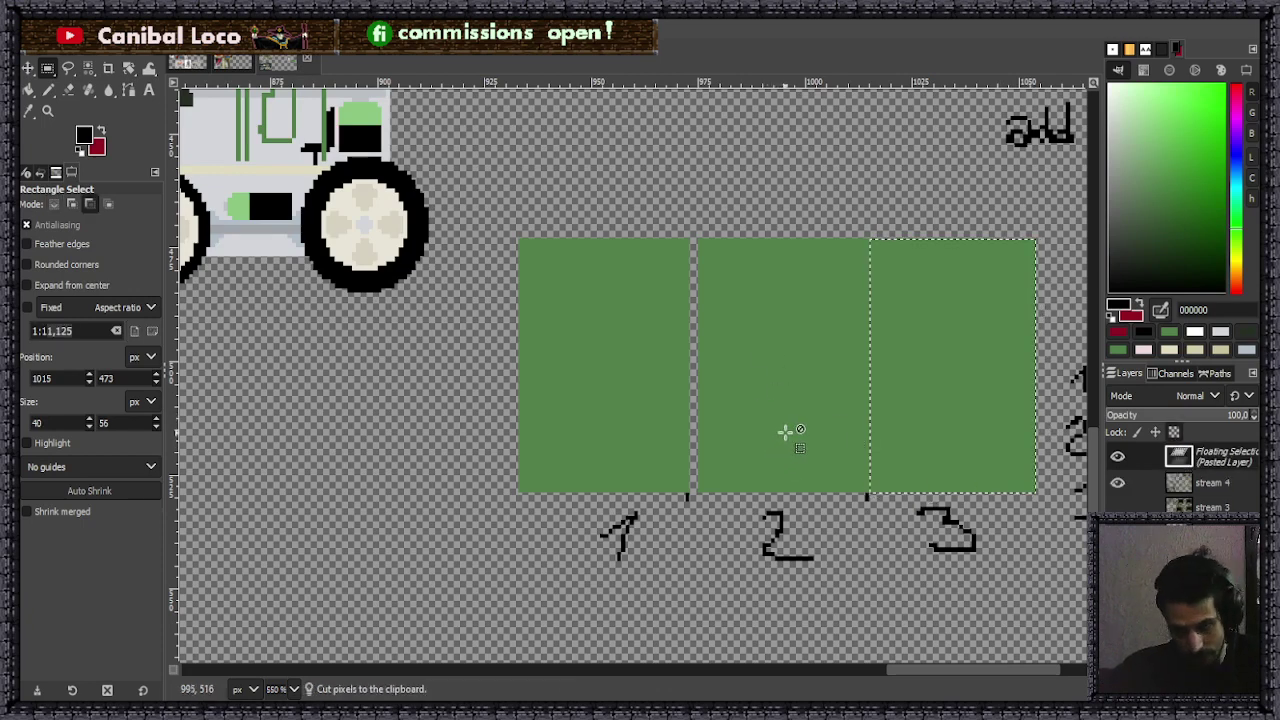
{"action": "left_click", "coordinate": [909, 430]}
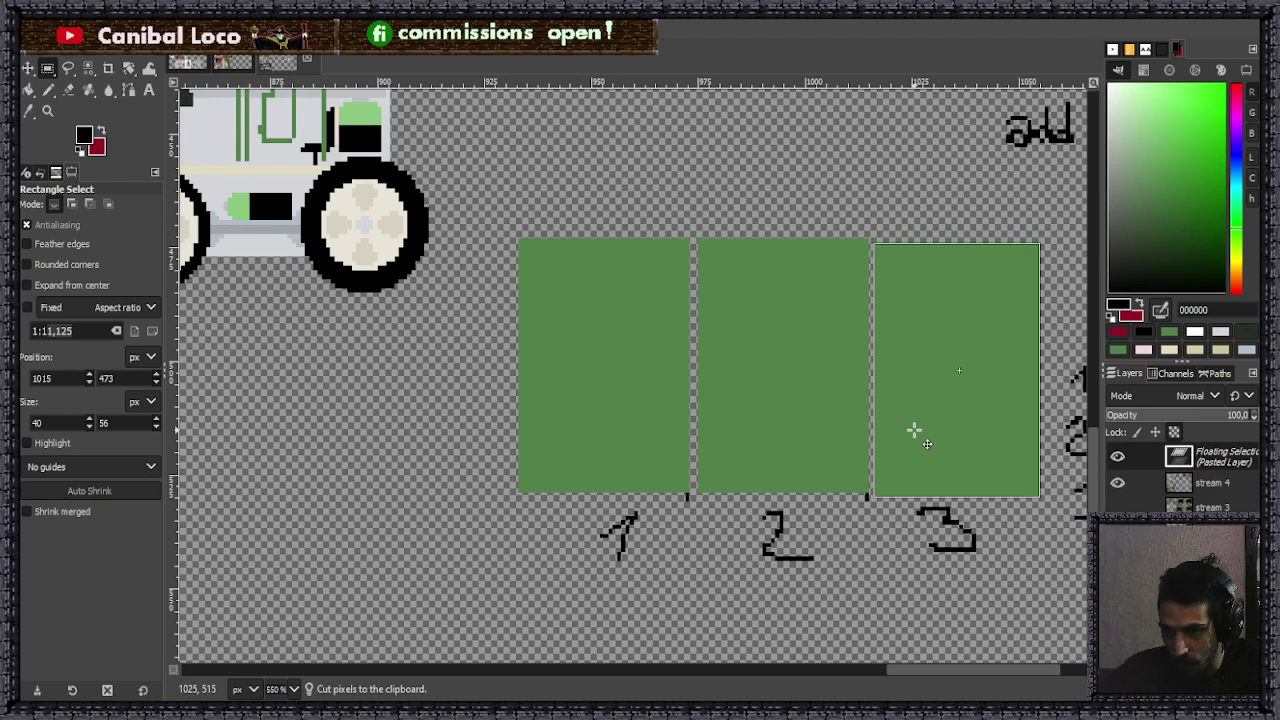
{"action": "left_click_drag", "start_coordinate": [914, 428], "coordinate": [918, 431]}
{"action": "left_click", "coordinate": [862, 548]}
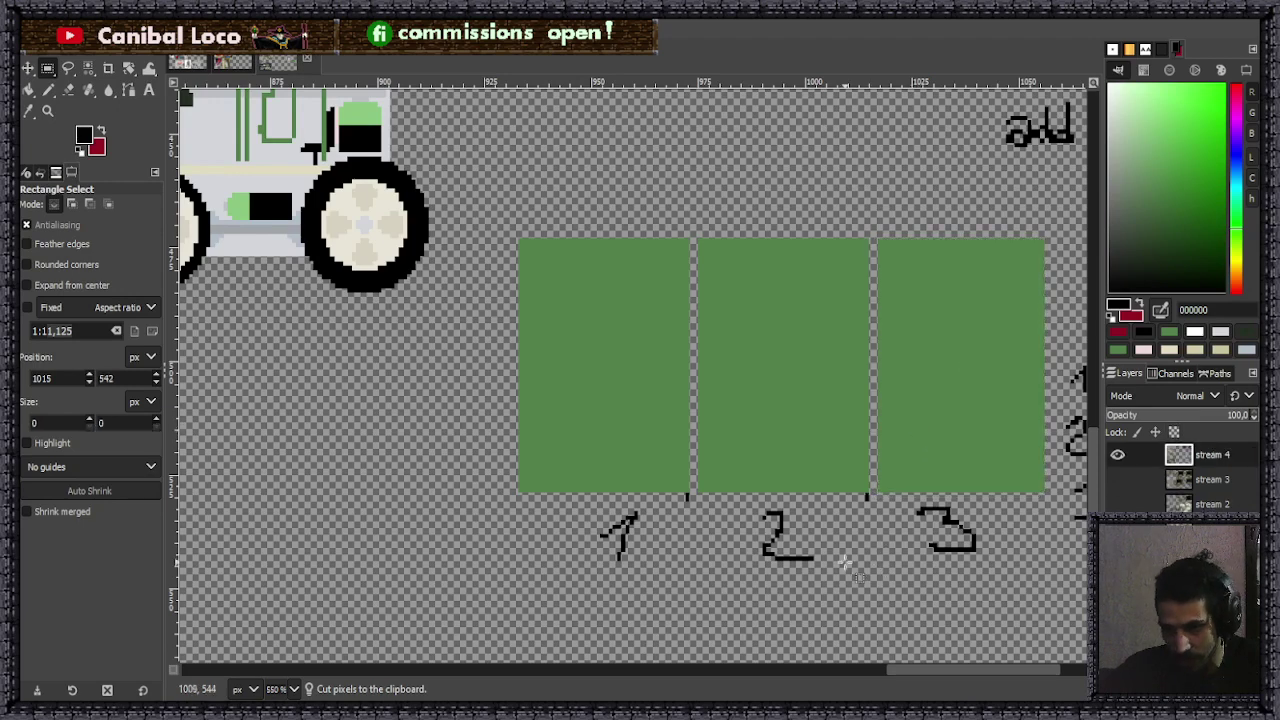
- Switch back to the Pencil tool and save the image
{"action": "key", "text": "n"}
{"action": "key", "text": "minus"}
{"action": "key", "text": "minus"}
{"action": "key", "text": "ctrl+s"}
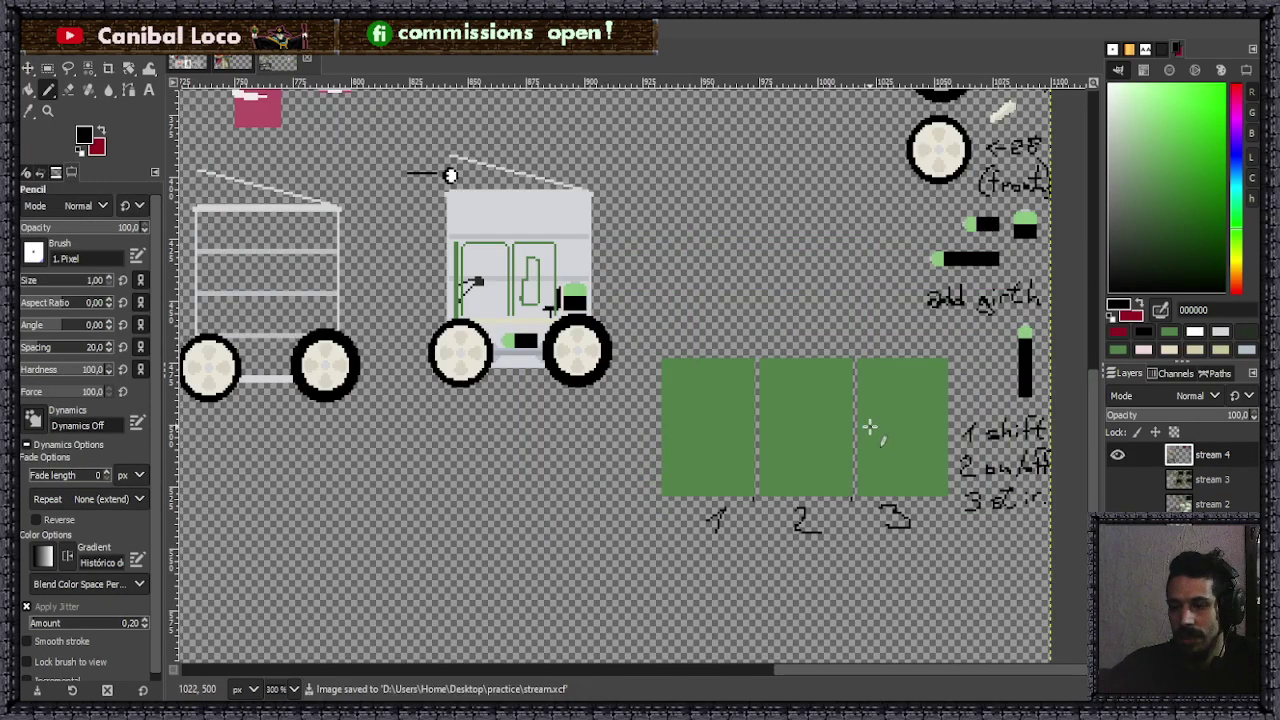
- Draw a black one-pixel rectangular outline with open corner pixels, about 25 x 15 px, inside green section 2
{"action": "key", "text": "plus"}
{"action": "key", "text": "plus"}
{"action": "key", "text": "plus"}
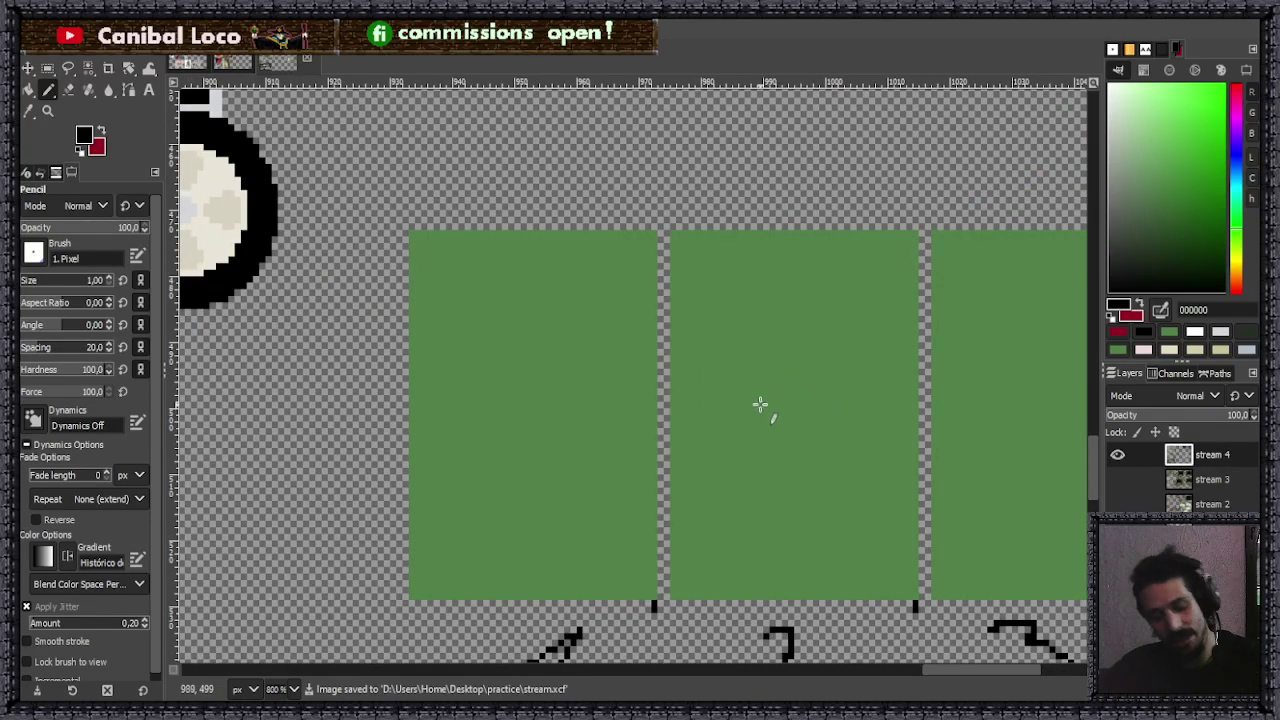
{"action": "key", "text": "minus"}
{"action": "key", "text": "minus"}
{"action": "key", "text": "plus"}
{"action": "key", "text": "plus"}
{"action": "scroll", "coordinate": [754, 406], "scroll_direction": "up", "scroll_amount": 1}
{"action": "scroll", "coordinate": [737, 437], "scroll_direction": "down", "scroll_amount": 2}
{"action": "scroll", "coordinate": [771, 409], "scroll_direction": "up", "scroll_amount": 1}
{"action": "scroll", "coordinate": [748, 437], "scroll_direction": "up", "scroll_amount": 1}
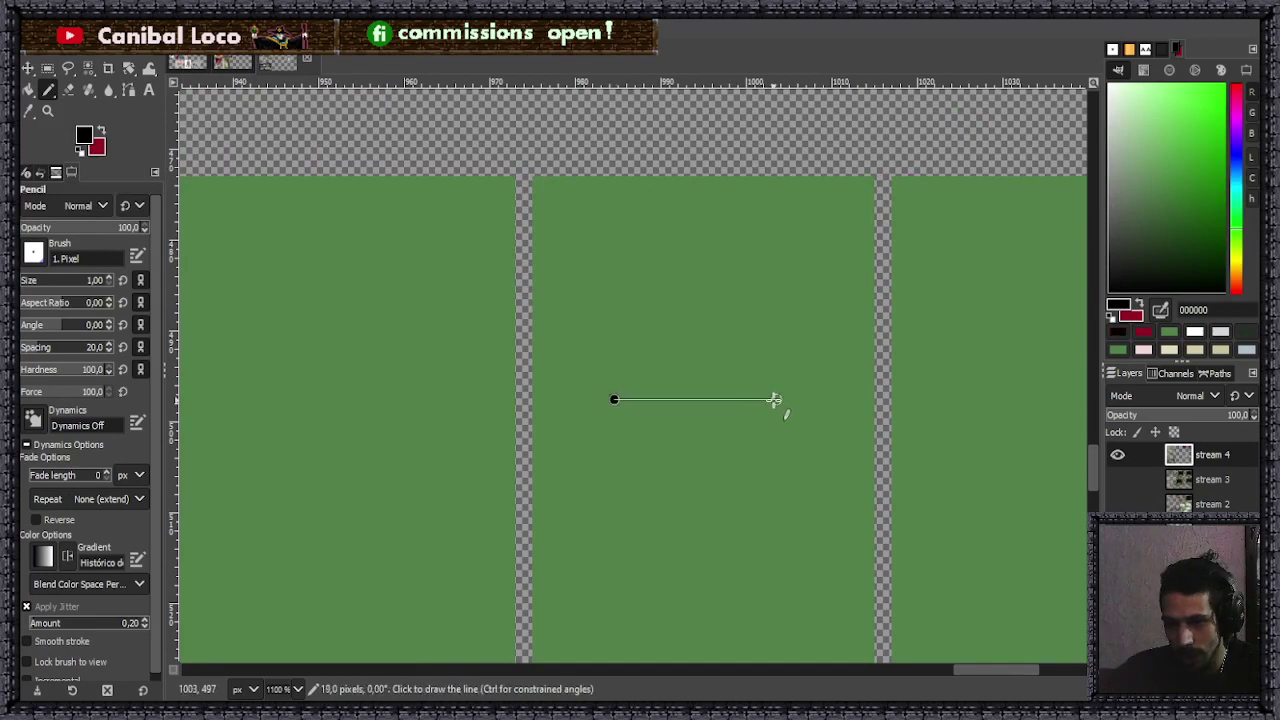
{"action": "left_click", "coordinate": [805, 399], "text": "shift"}
{"action": "left_click", "coordinate": [808, 409]}
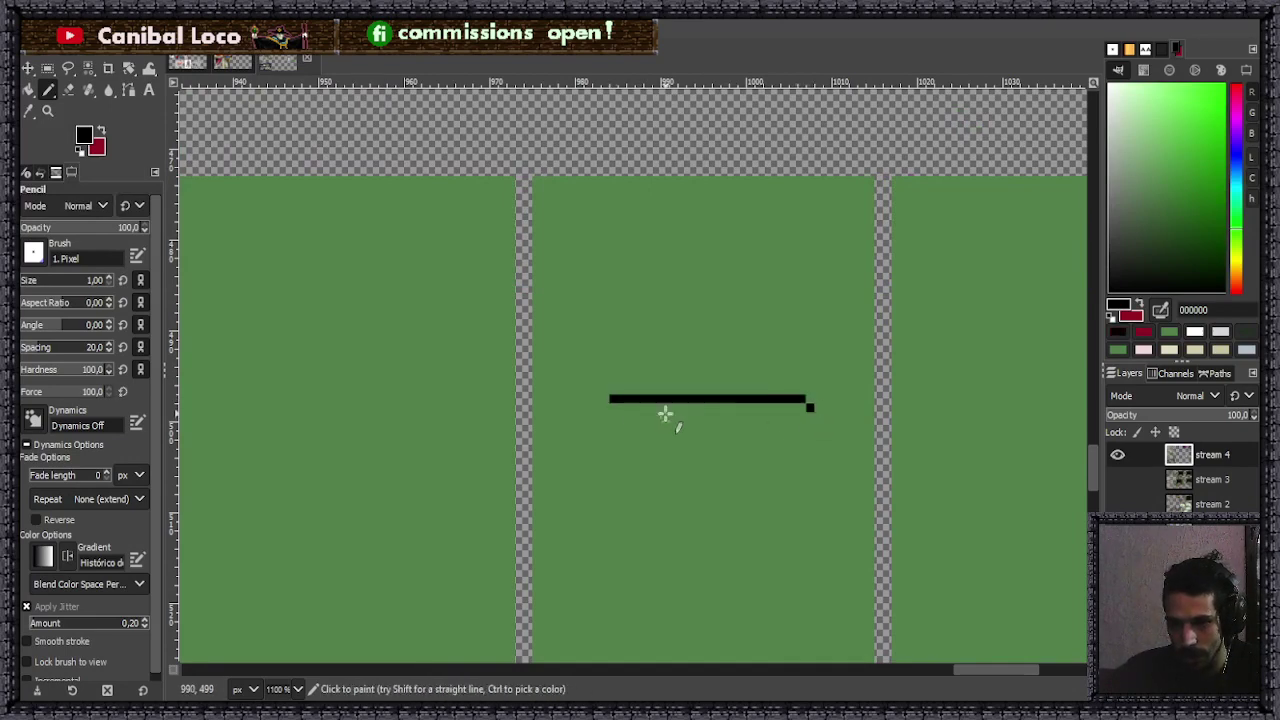
{"action": "left_click", "coordinate": [603, 408]}
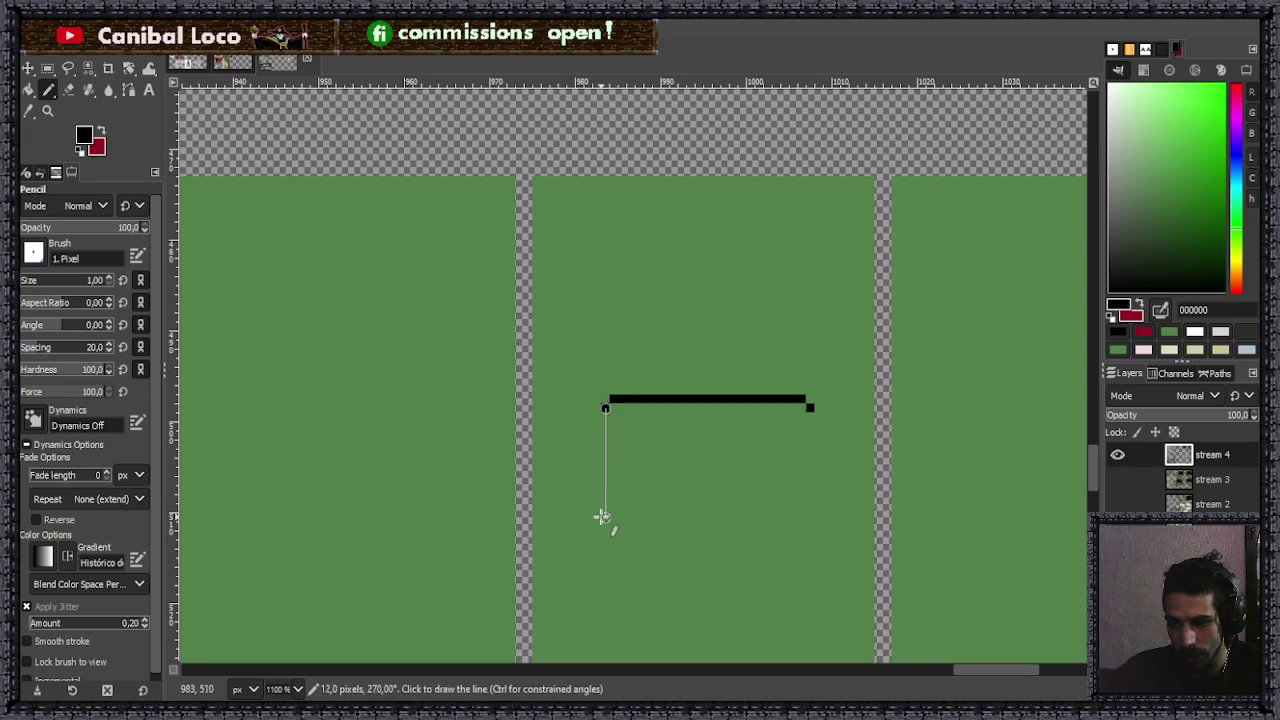
{"action": "left_click", "coordinate": [602, 515], "text": "shift"}
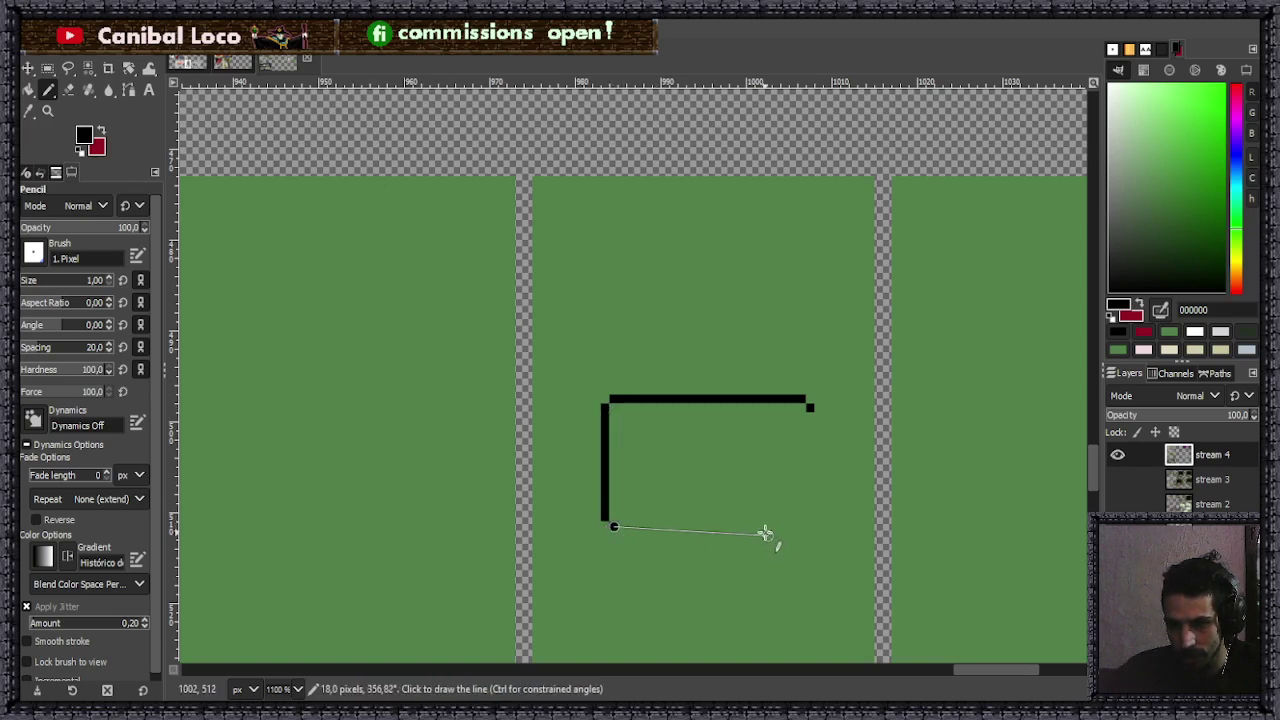
{"action": "left_click", "coordinate": [804, 525], "text": "shift"}
{"action": "left_click", "coordinate": [810, 416]}
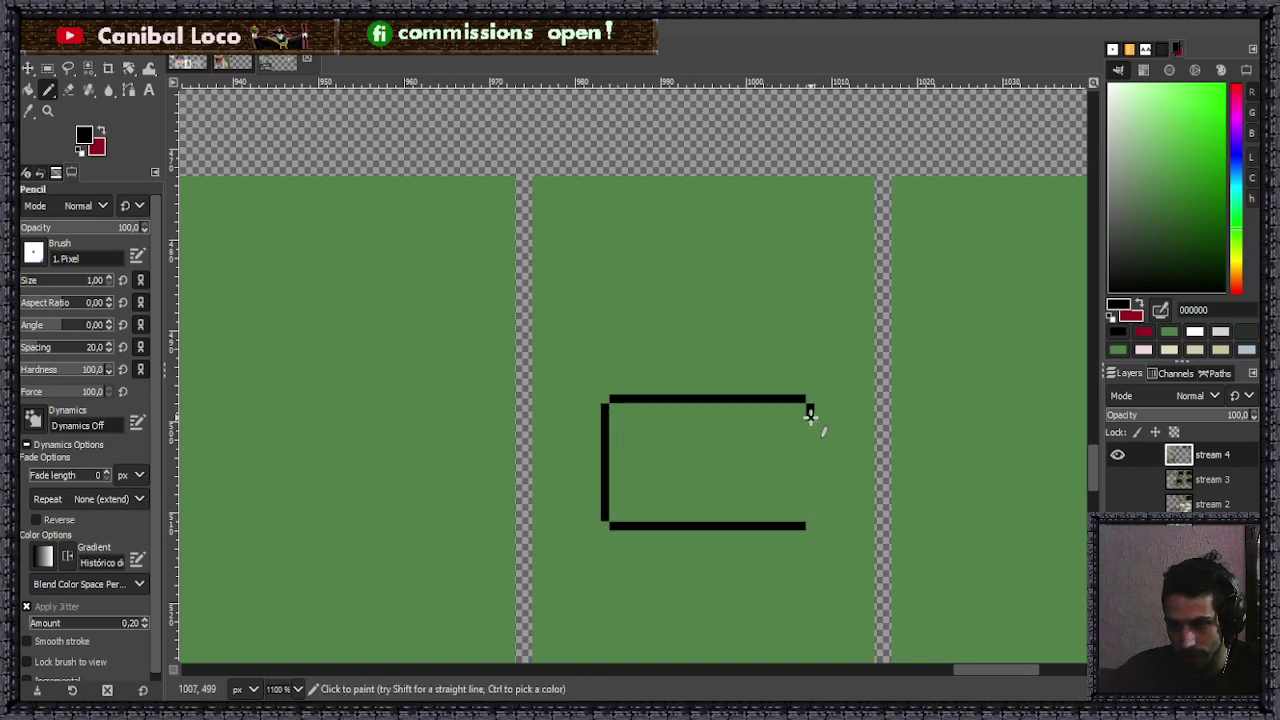
{"action": "left_click", "coordinate": [811, 520], "text": "shift"}
- Draw a black vertical bar two pixels wide with offset ends inside the outline, near its right side
{"action": "scroll", "coordinate": [709, 449], "scroll_direction": "down", "scroll_amount": 2}
{"action": "scroll", "coordinate": [730, 453], "scroll_direction": "up", "scroll_amount": 1}
{"action": "scroll", "coordinate": [715, 465], "scroll_direction": "up", "scroll_amount": 1}
{"action": "scroll", "coordinate": [705, 434], "scroll_direction": "up", "scroll_amount": 2}
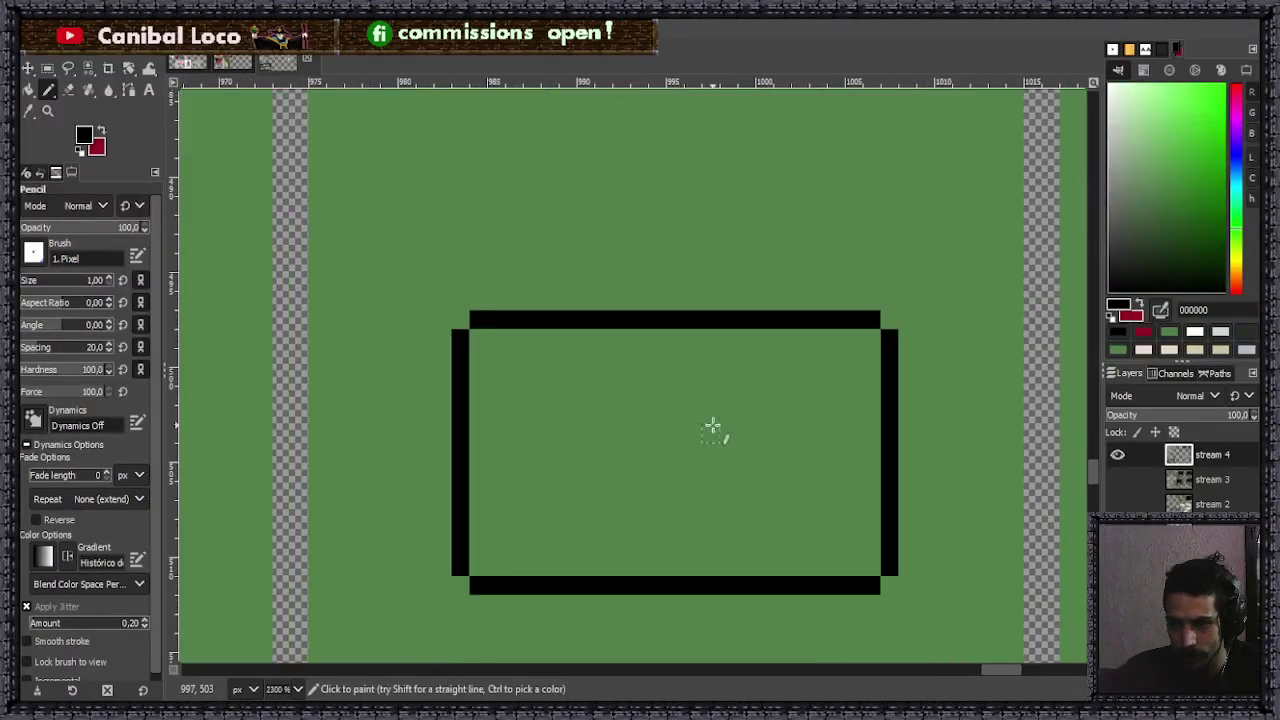
{"action": "left_click", "coordinate": [800, 375]}
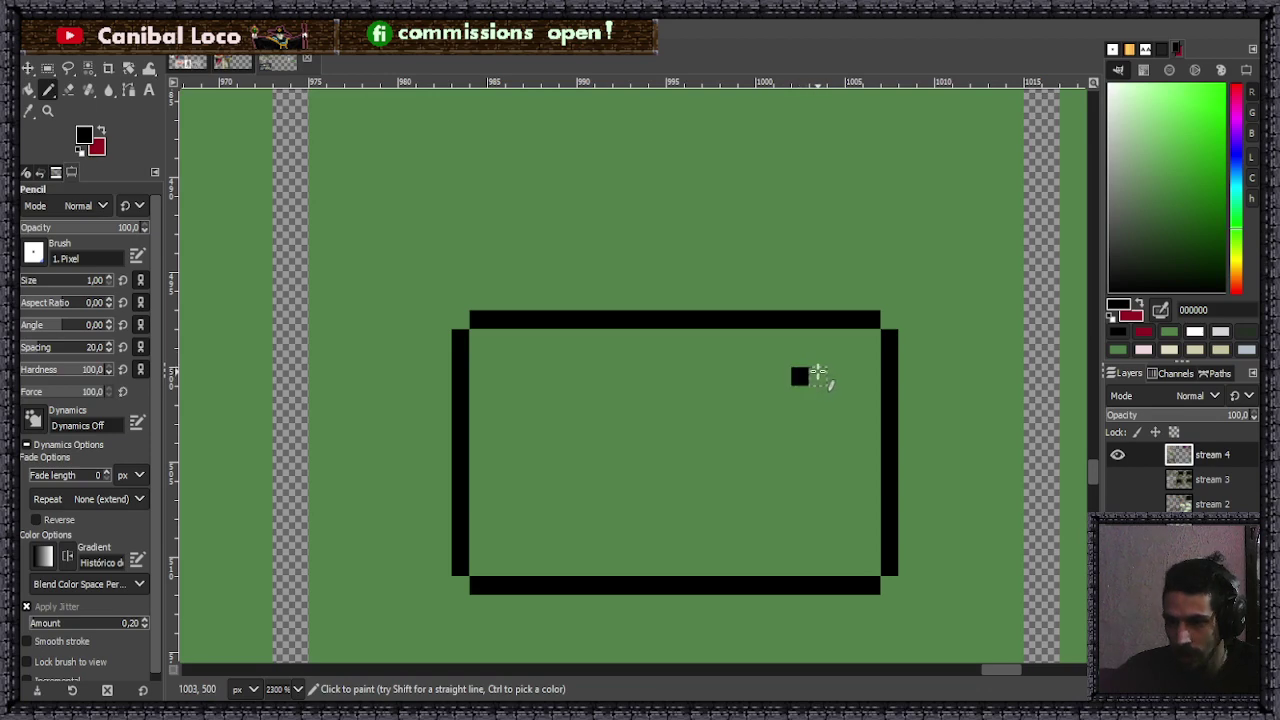
{"action": "left_click", "coordinate": [818, 357]}
{"action": "left_click", "coordinate": [800, 394]}
{"action": "left_click", "coordinate": [800, 528], "text": "shift"}
{"action": "left_click_drag", "start_coordinate": [822, 377], "coordinate": [817, 516]}
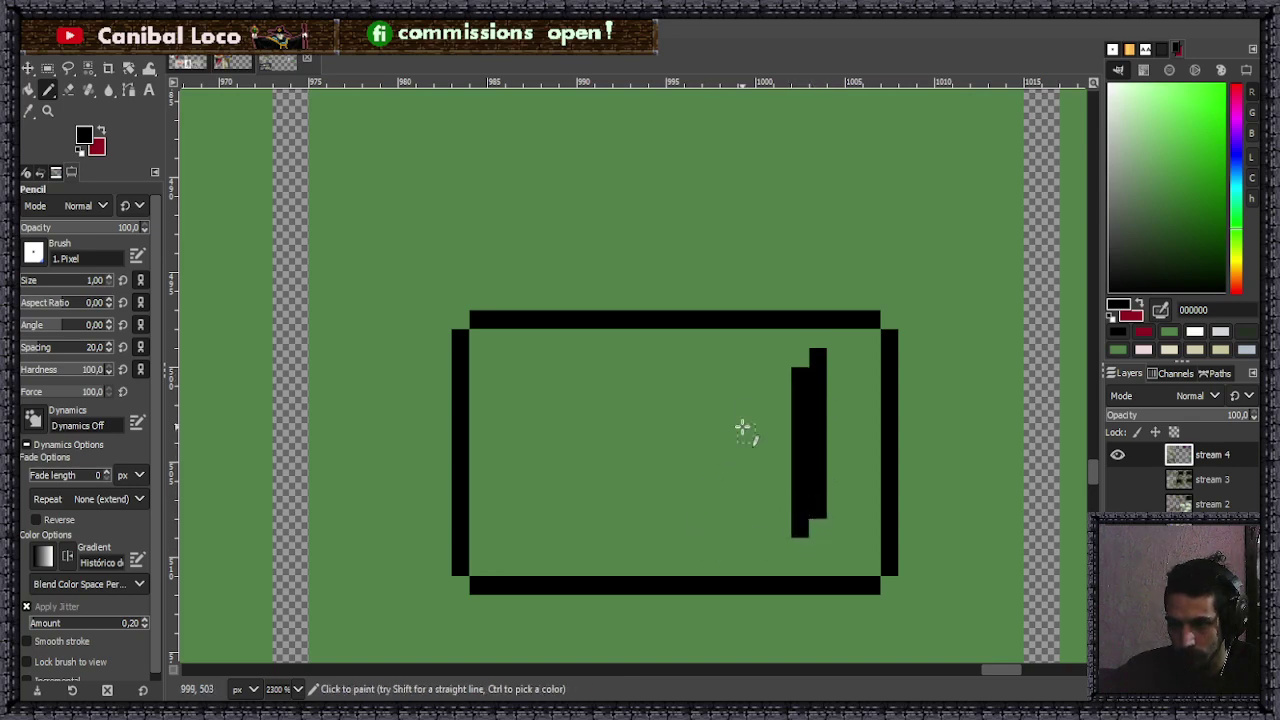
- Set the foreground color to 4b4b4b and draw two parallel stepped lines sloping down-left from the black bar's upper and lower ends
{"action": "left_click", "coordinate": [1118, 232]}
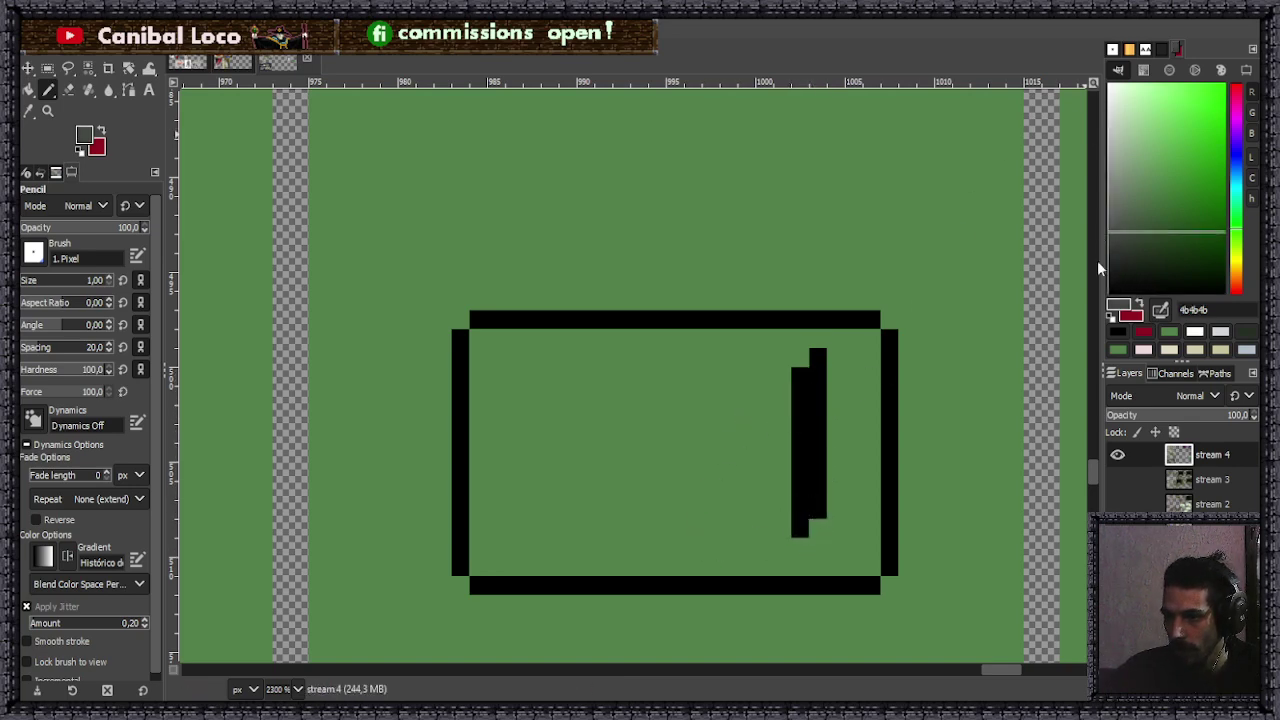
{"action": "left_click", "coordinate": [784, 378]}
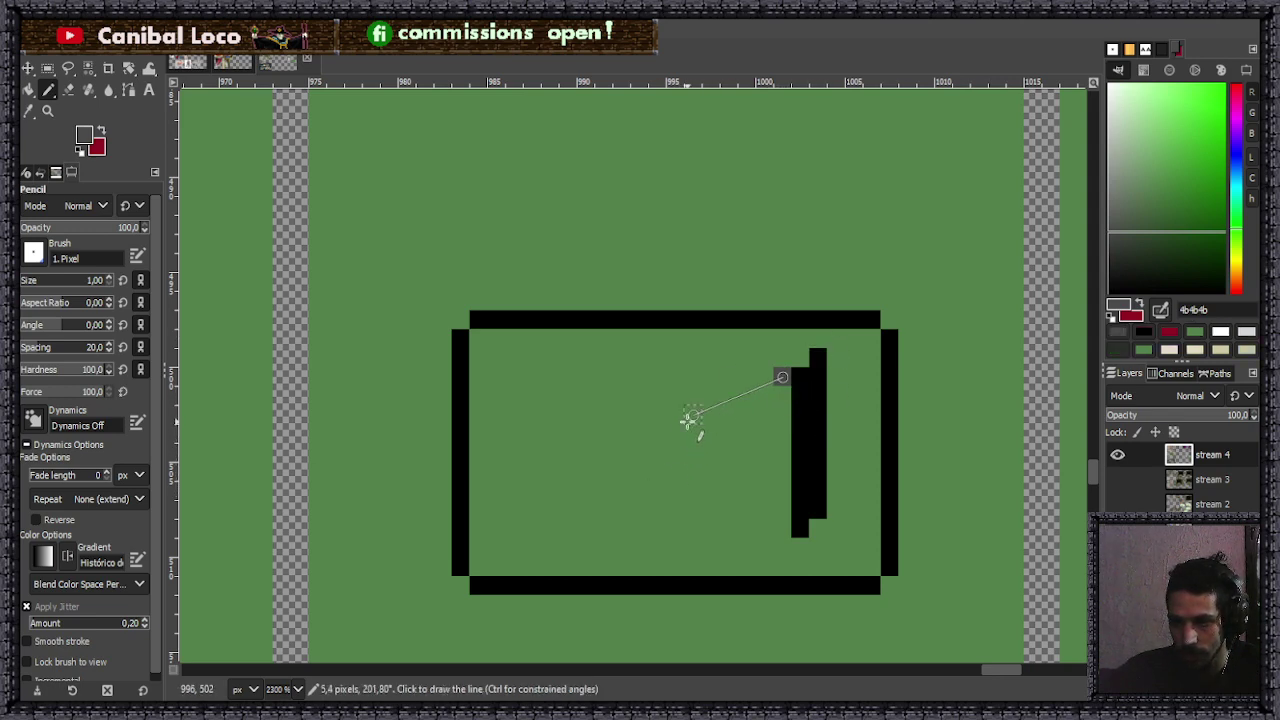
{"action": "left_click", "coordinate": [684, 415]}
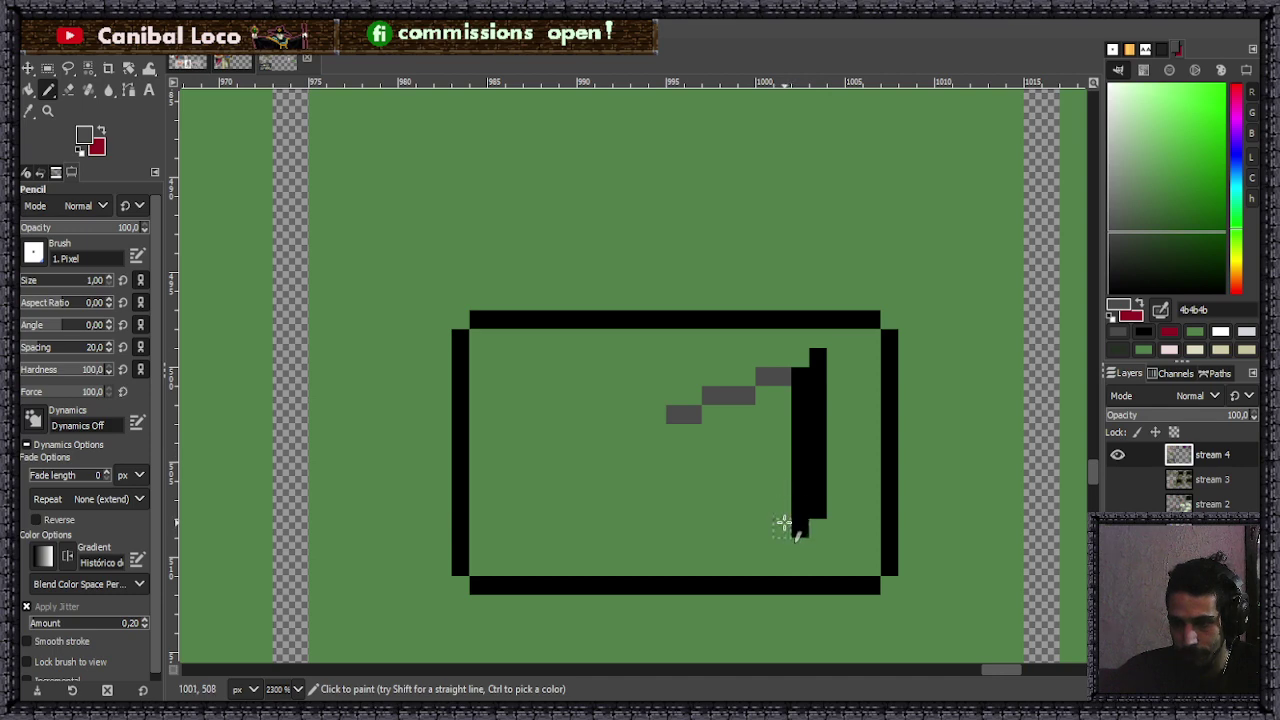
{"action": "left_click", "coordinate": [780, 512]}
{"action": "left_click", "coordinate": [679, 541], "text": "shift"}
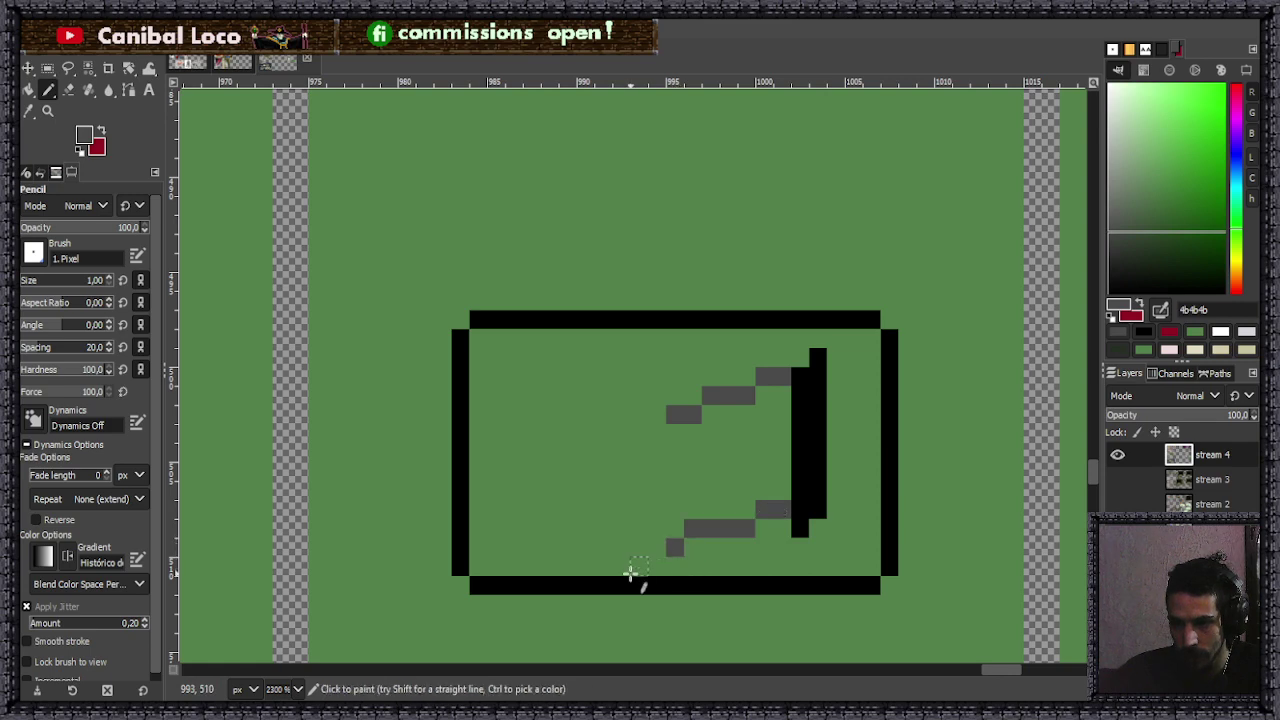
{"action": "key", "text": "ctrl+z"}
{"action": "mouse_move", "coordinate": [767, 512]}
{"action": "left_mouse_down"}
{"action": "mouse_move", "coordinate": [744, 533]}
{"action": "mouse_move", "coordinate": [750, 523]}
{"action": "mouse_move", "coordinate": [705, 535]}
{"action": "left_mouse_up"}
{"action": "left_click", "coordinate": [685, 547]}
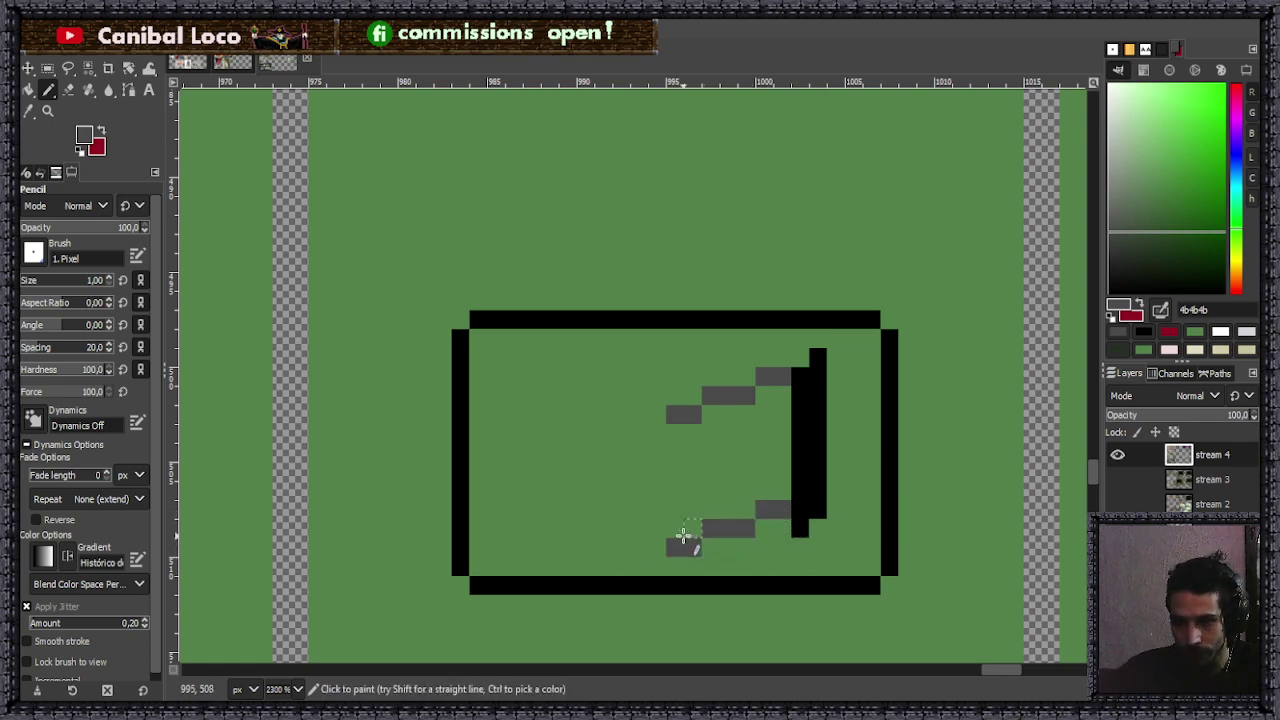
- Sample the dark gray, draw a diagonal edge from the upper stepped line toward the lower one, and bucket-fill the enclosed area
{"action": "left_click", "coordinate": [819, 473], "text": "ctrl"}
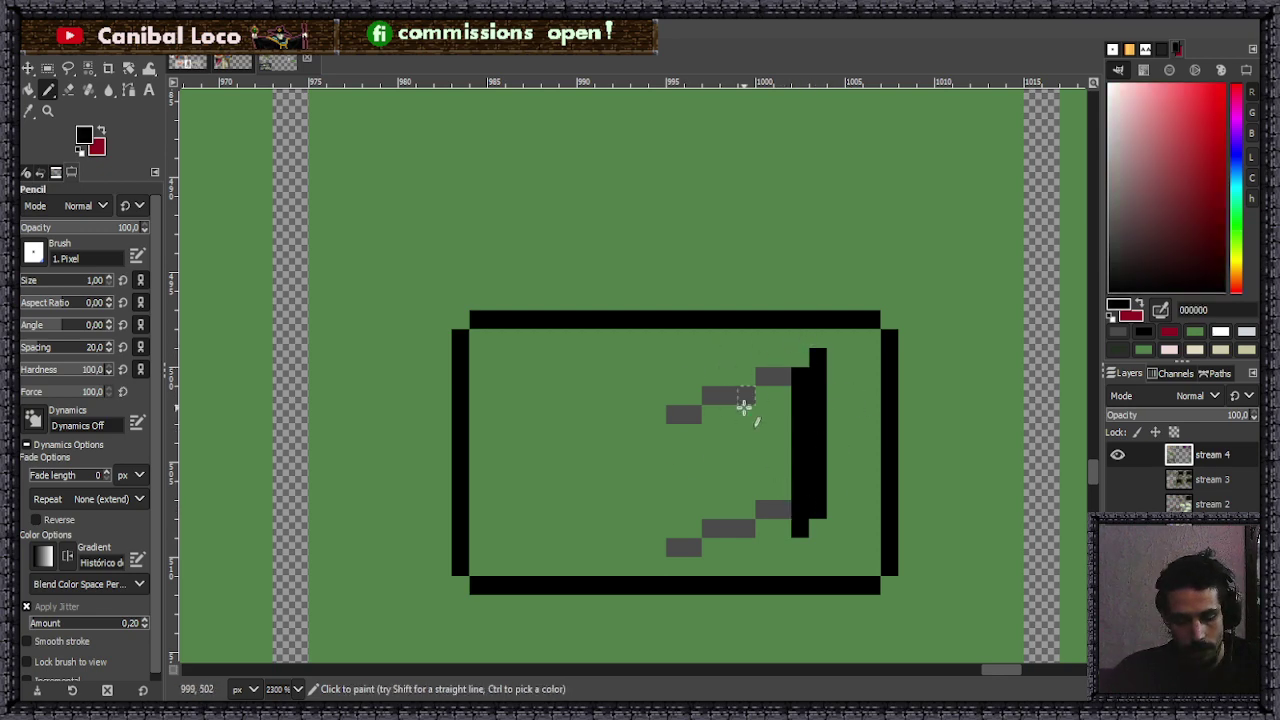
{"action": "left_click", "coordinate": [737, 394], "text": "ctrl"}
{"action": "left_click", "coordinate": [682, 430]}
{"action": "left_click", "coordinate": [762, 490], "text": "shift"}
{"action": "key", "text": "shift+b"}
{"action": "left_click", "coordinate": [757, 414]}
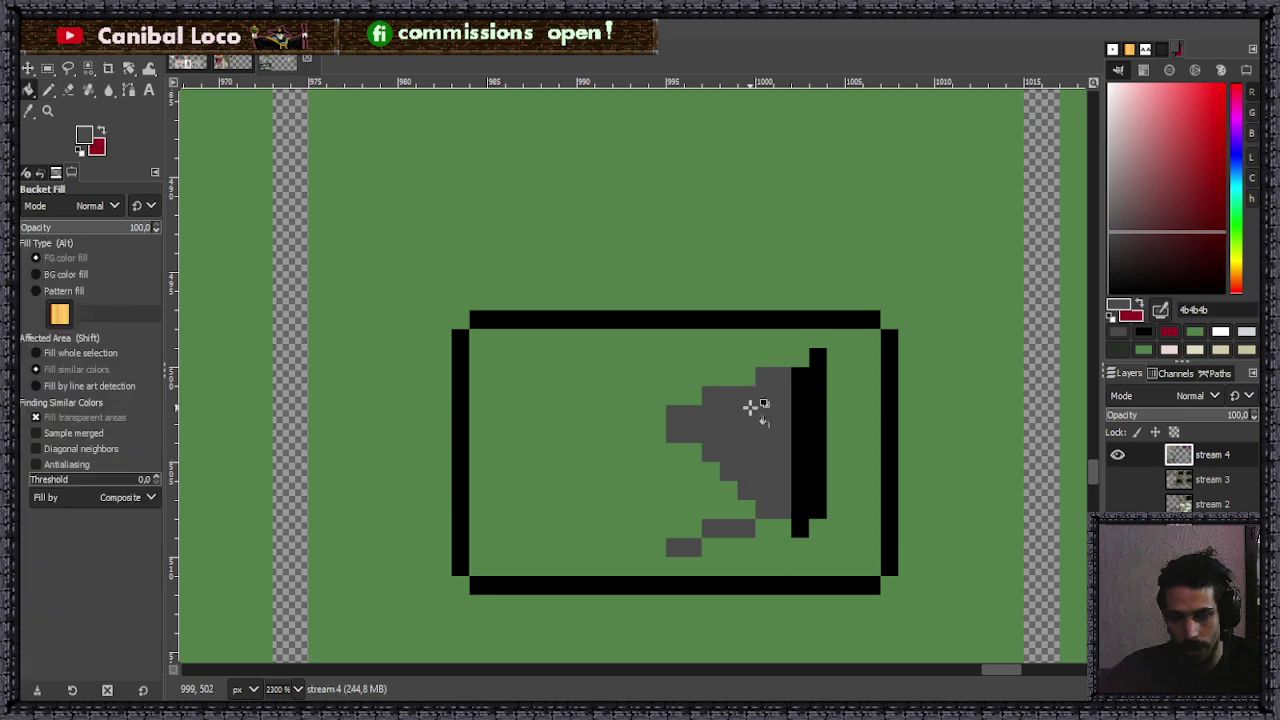
- Sample black, draw a vertical edge down from the dark gray shape's left end, and bucket-fill the enclosed area beneath the shape
{"action": "key", "text": "n"}
{"action": "left_click", "coordinate": [812, 428], "text": "ctrl"}
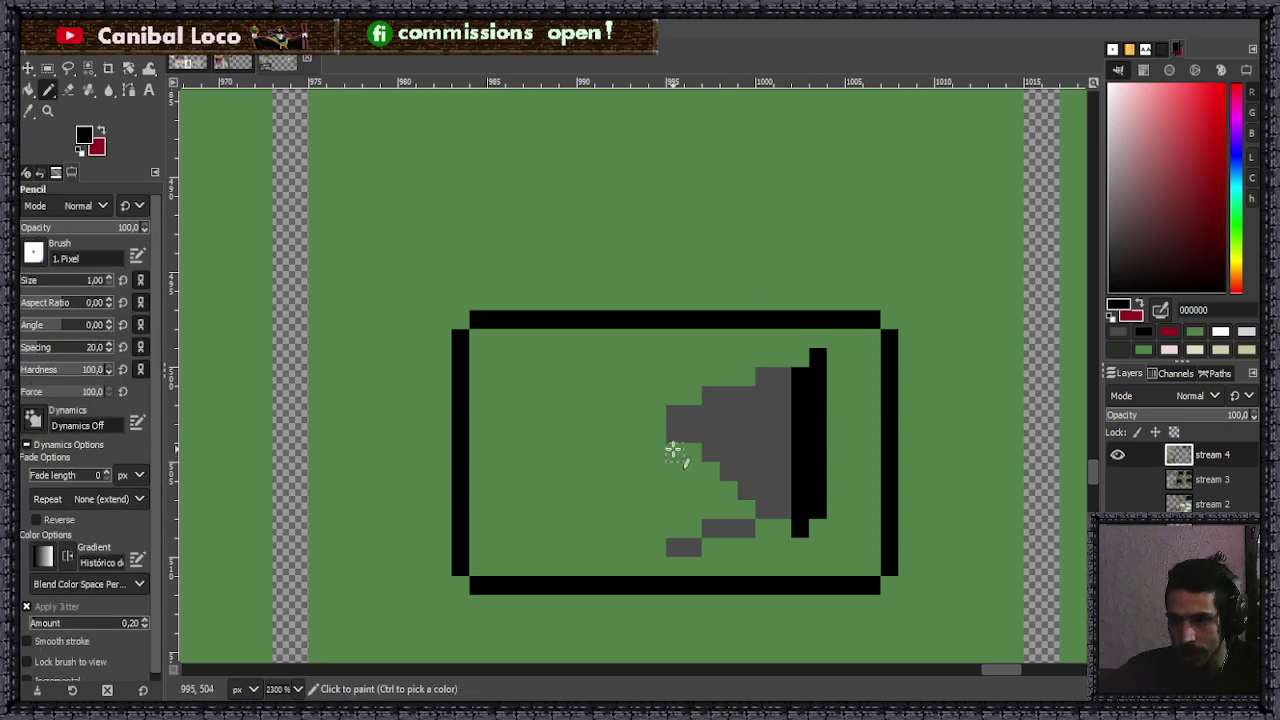
{"action": "left_click_drag", "start_coordinate": [674, 450], "coordinate": [670, 535]}
{"action": "key", "text": "shift+b"}
{"action": "left_click", "coordinate": [720, 492]}
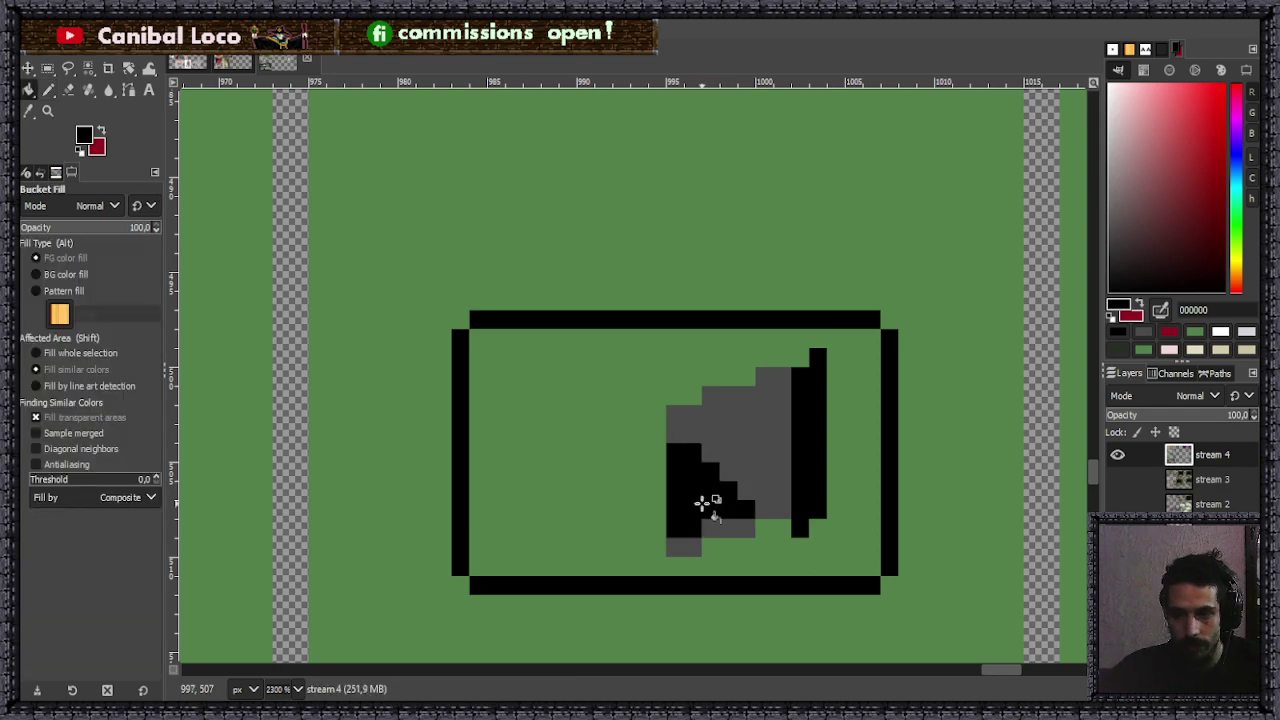
- Draw a black one-pixel line from the gray shape's upper edge toward the left and a vertical side line below its end
{"action": "key", "text": "n"}
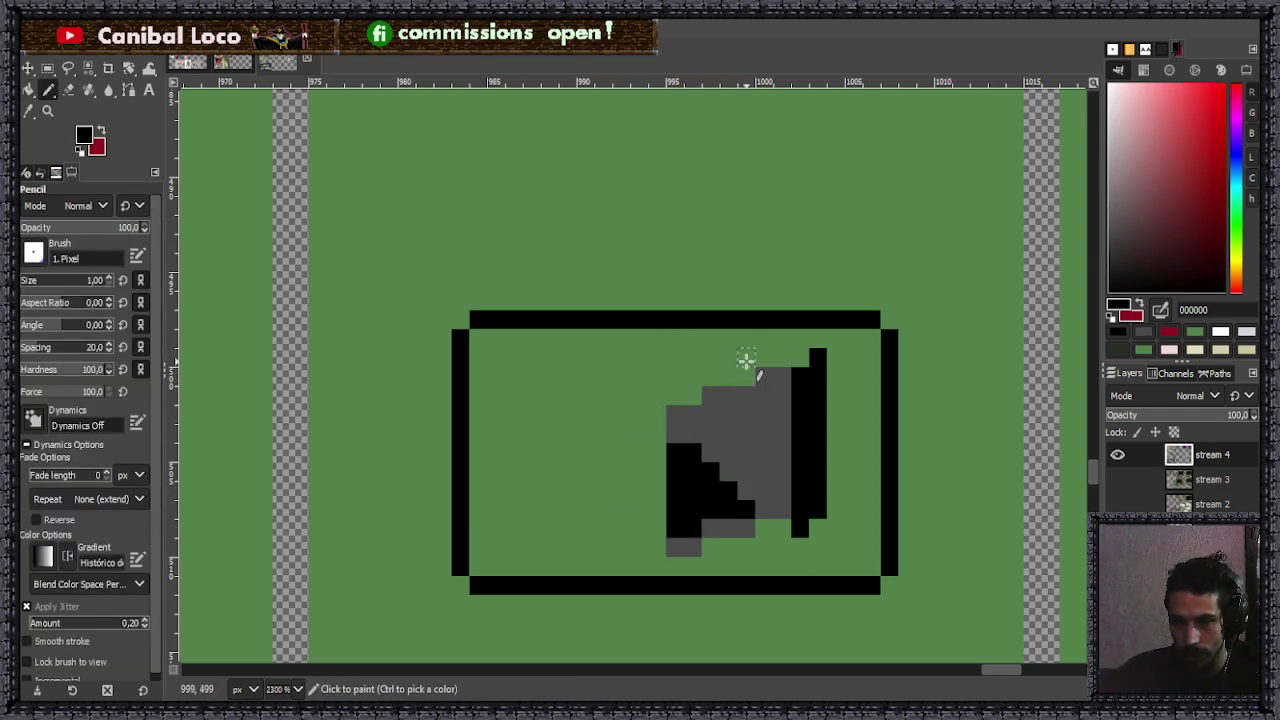
{"action": "left_click_drag", "start_coordinate": [751, 374], "coordinate": [558, 376]}
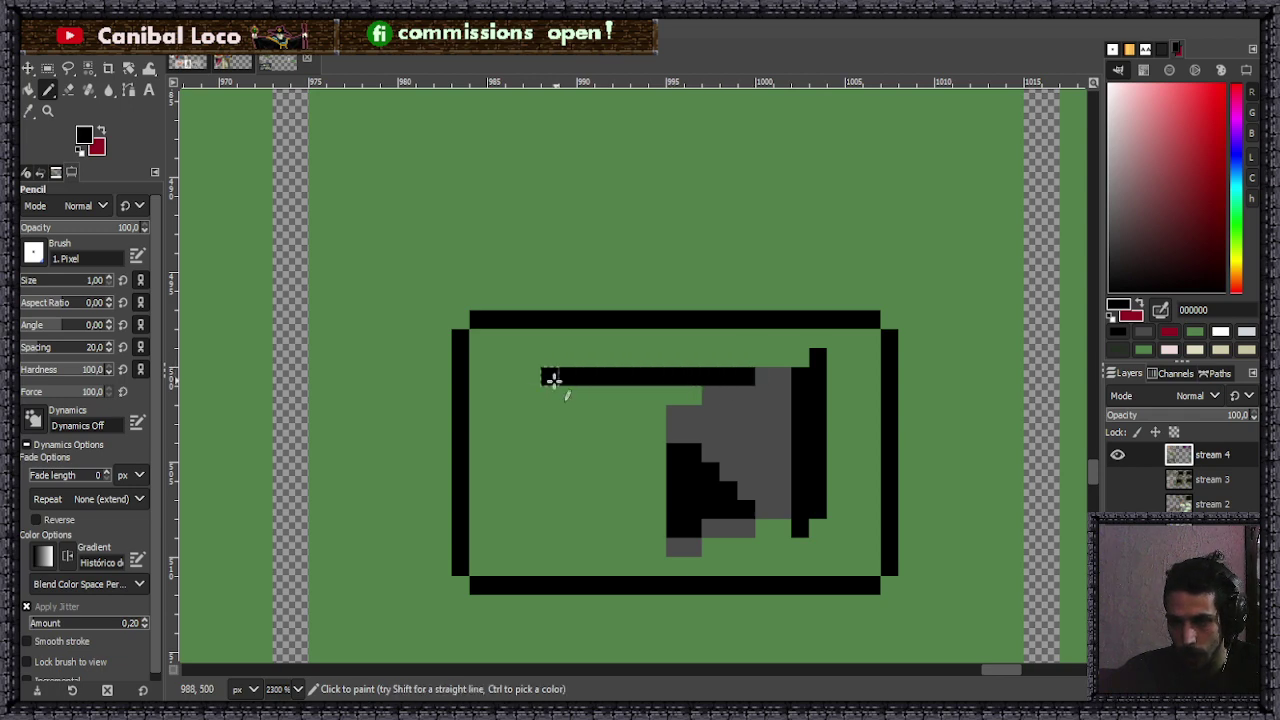
{"action": "left_click", "coordinate": [532, 394]}
{"action": "left_click", "coordinate": [532, 433], "text": "shift"}
{"action": "left_click_drag", "start_coordinate": [533, 437], "coordinate": [536, 552]}
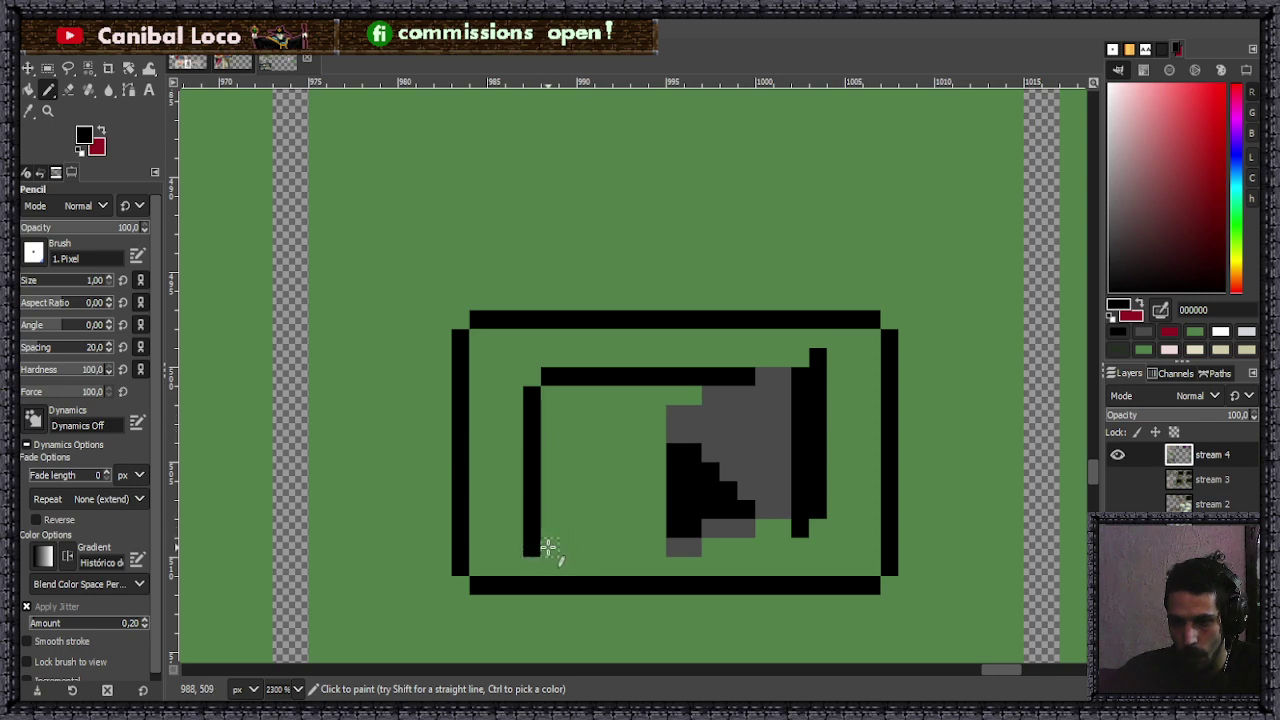
- Paint the inner outline's lower-left corner pixel green, then sample black and draw the bottom edge across to the black bar
{"action": "left_click", "coordinate": [550, 547], "text": "ctrl"}
{"action": "left_click", "coordinate": [533, 547]}
{"action": "left_click", "coordinate": [535, 514], "text": "ctrl"}
{"action": "left_click_drag", "start_coordinate": [549, 546], "coordinate": [801, 547]}
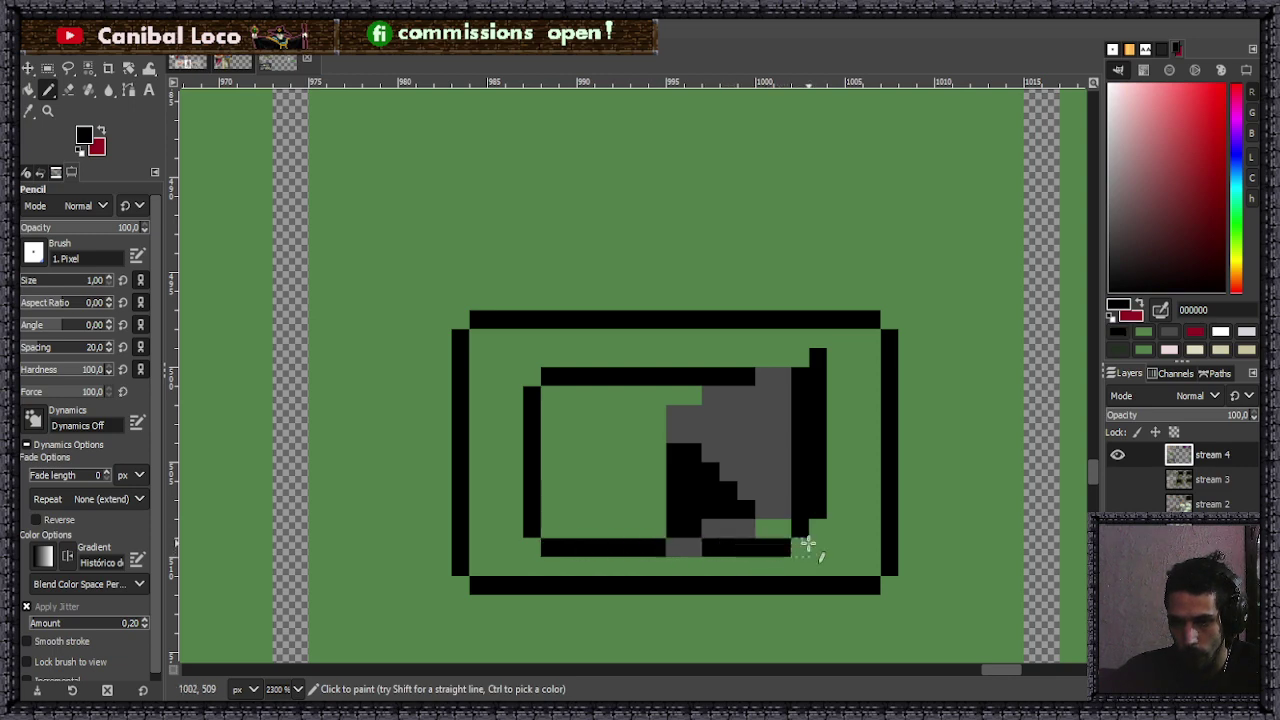
- Sample the dark gray, lighten it to 797979, and bucket-fill the inner outline's green area and the small gap near the bar's lower end
{"action": "scroll", "coordinate": [800, 395], "scroll_direction": "down", "scroll_amount": 4}
{"action": "scroll", "coordinate": [812, 425], "scroll_direction": "up", "scroll_amount": 4}
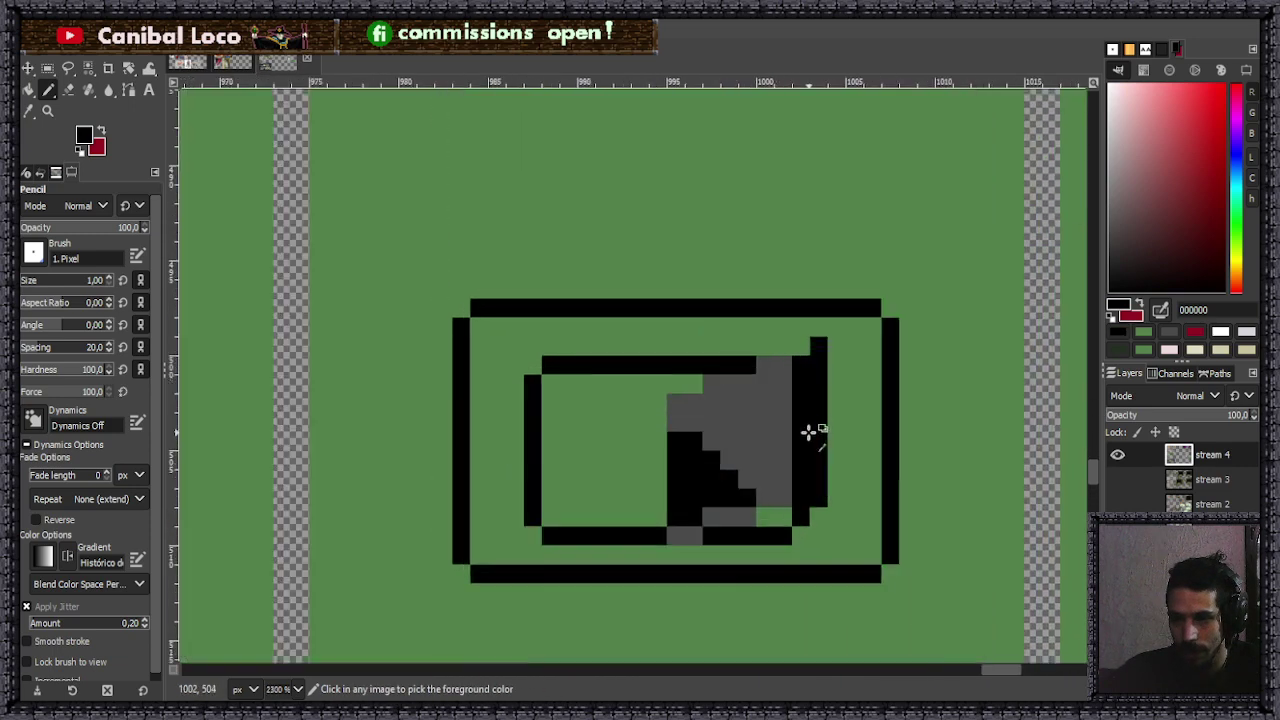
{"action": "scroll", "coordinate": [810, 425], "scroll_direction": "up", "scroll_amount": 1}
{"action": "left_click", "coordinate": [765, 476], "text": "ctrl"}
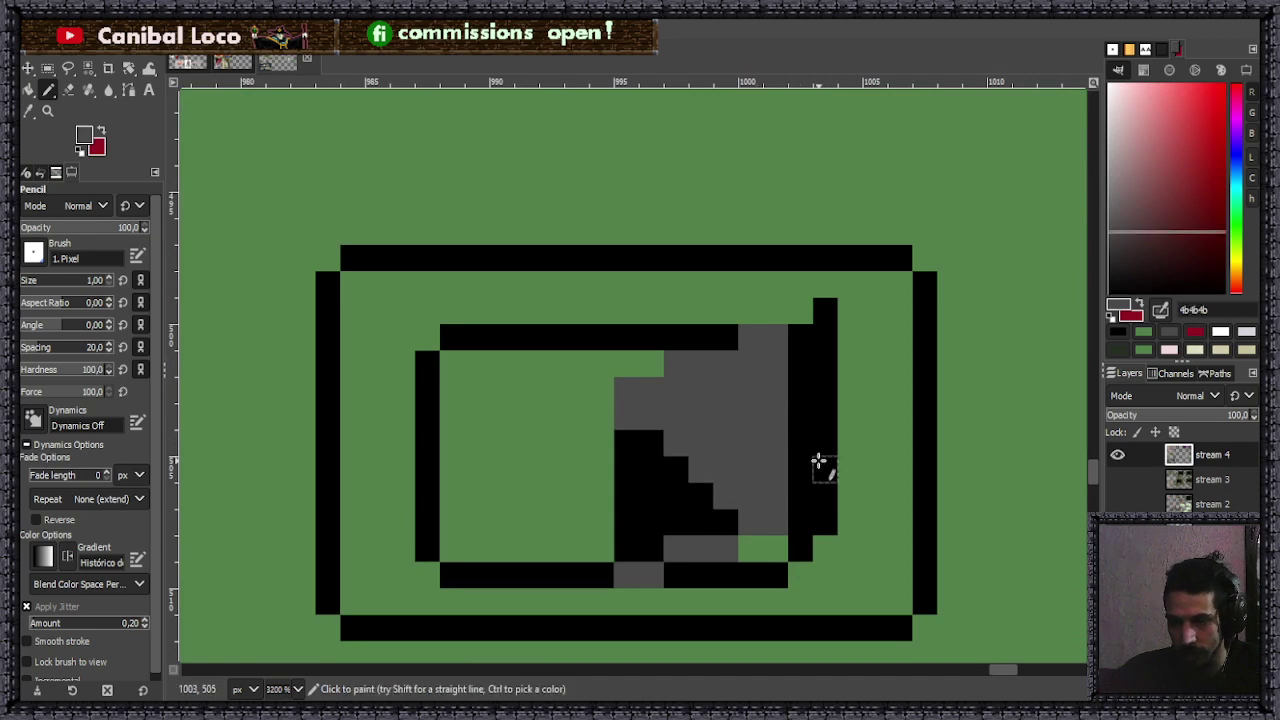
{"action": "left_click", "coordinate": [1111, 200]}
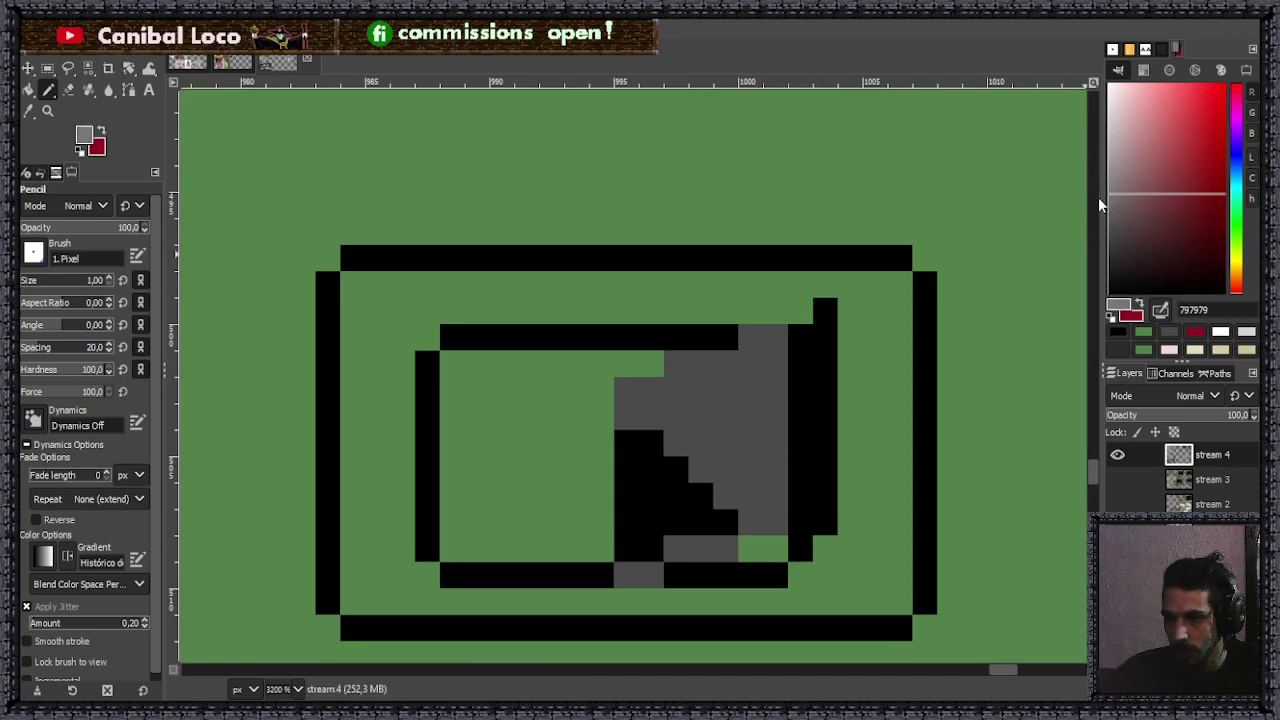
{"action": "key", "text": "shift+b"}
{"action": "left_click", "coordinate": [550, 428]}
{"action": "left_click", "coordinate": [762, 548]}
- Sample the dark gray, draw a one-pixel vertical line along the left side of the black wedge, and save the image
{"action": "scroll", "coordinate": [755, 450], "scroll_direction": "down", "scroll_amount": 1}
{"action": "scroll", "coordinate": [762, 424], "scroll_direction": "down", "scroll_amount": 5}
{"action": "scroll", "coordinate": [808, 300], "scroll_direction": "up", "scroll_amount": 3}
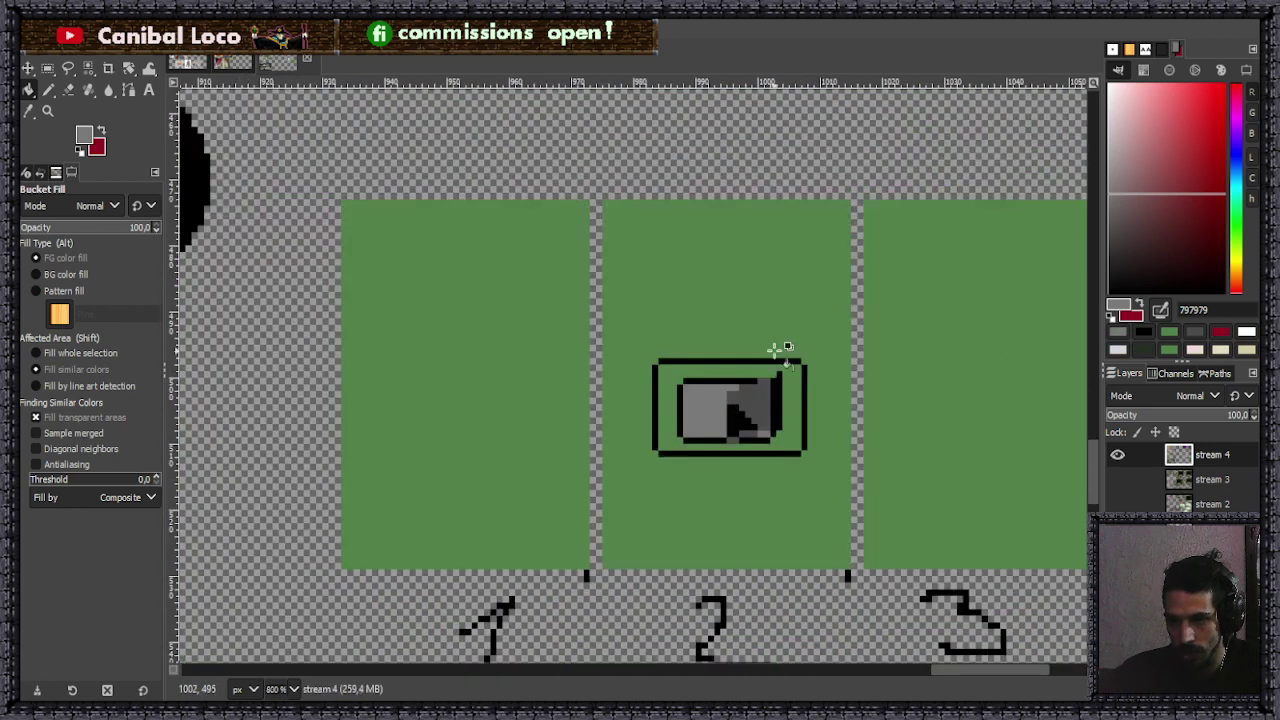
{"action": "key", "text": "n"}
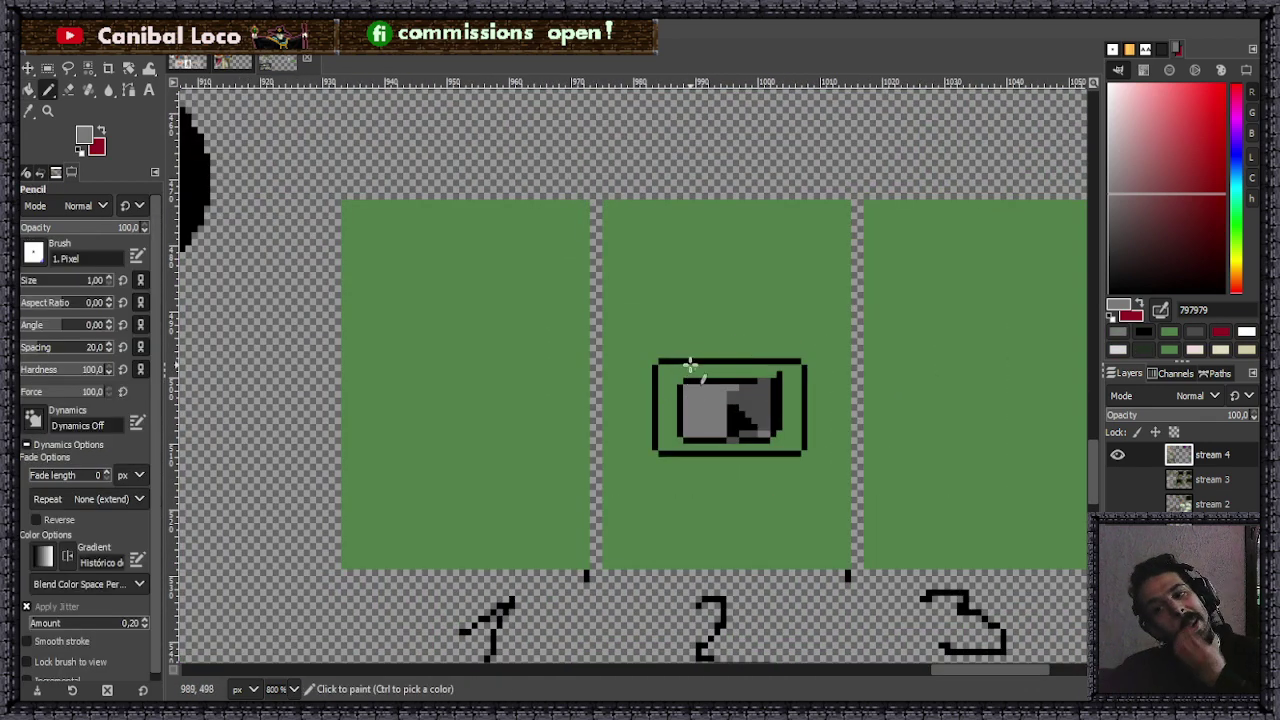
{"action": "scroll", "coordinate": [743, 400], "scroll_direction": "up", "scroll_amount": 4}
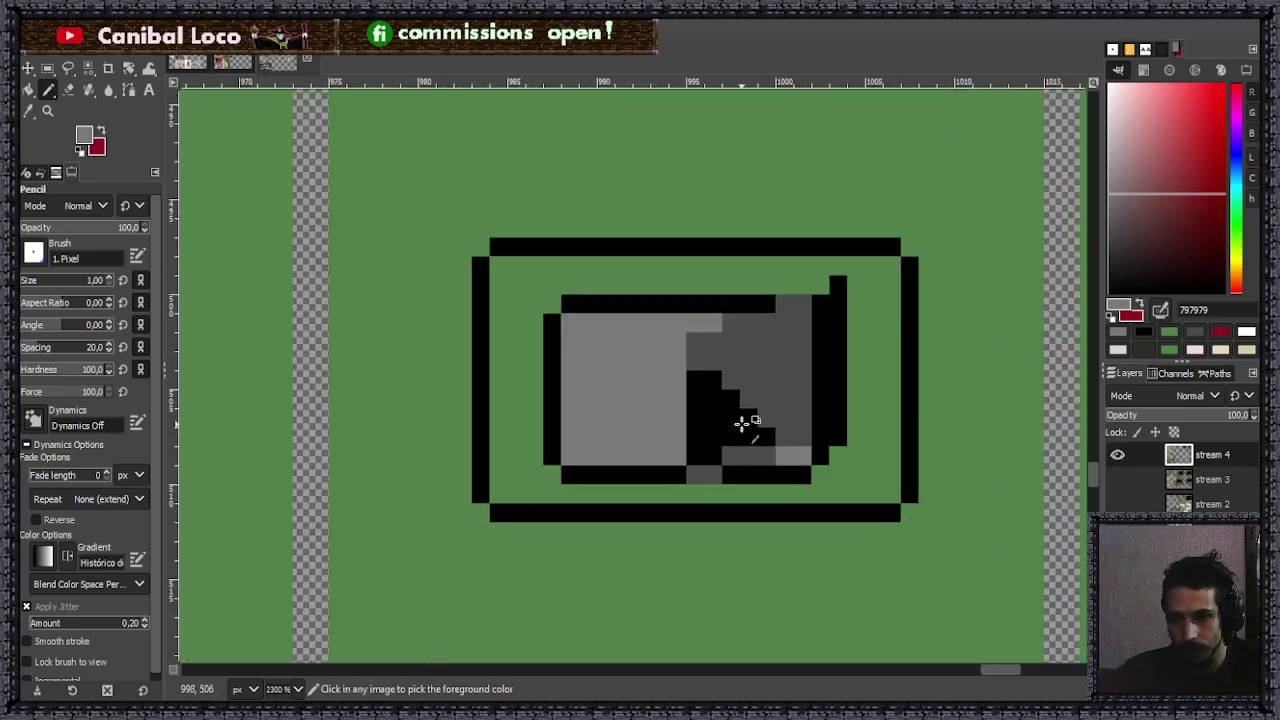
{"action": "left_click", "coordinate": [717, 357], "text": "ctrl"}
{"action": "left_click_drag", "start_coordinate": [652, 332], "coordinate": [651, 435]}
{"action": "scroll", "coordinate": [708, 338], "scroll_direction": "down", "scroll_amount": 3}
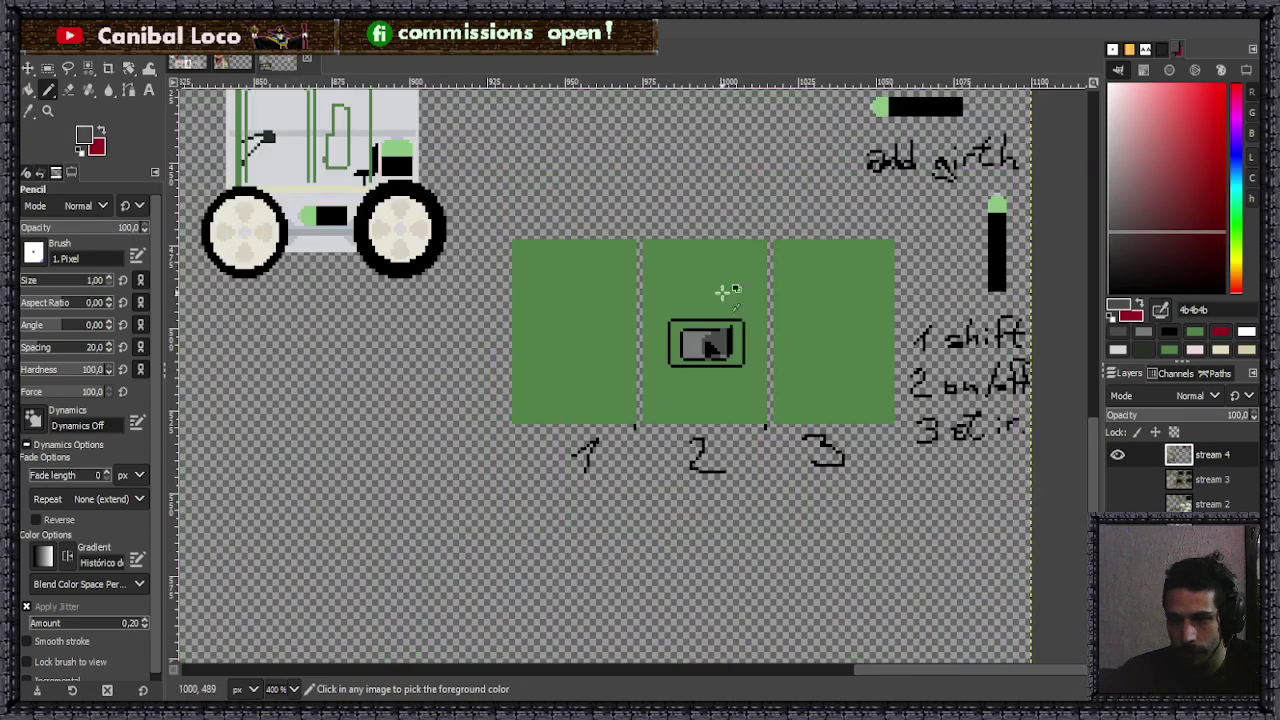
{"action": "scroll", "coordinate": [690, 291], "scroll_direction": "up", "scroll_amount": 2}
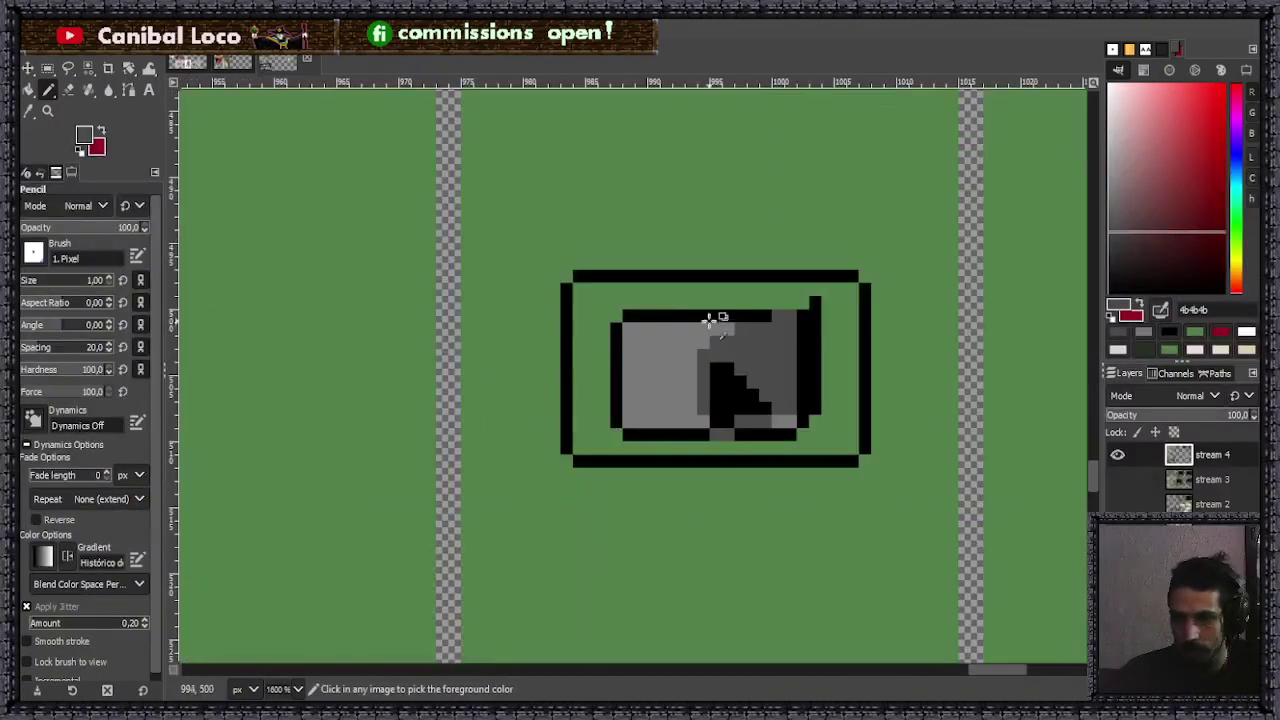
{"action": "key", "text": "ctrl+s"}
- Sample the 797979 gray and paint a stepped row of highlight pixels across the upper part of the dark gray shape
{"action": "scroll", "coordinate": [766, 380], "scroll_direction": "up", "scroll_amount": 1}
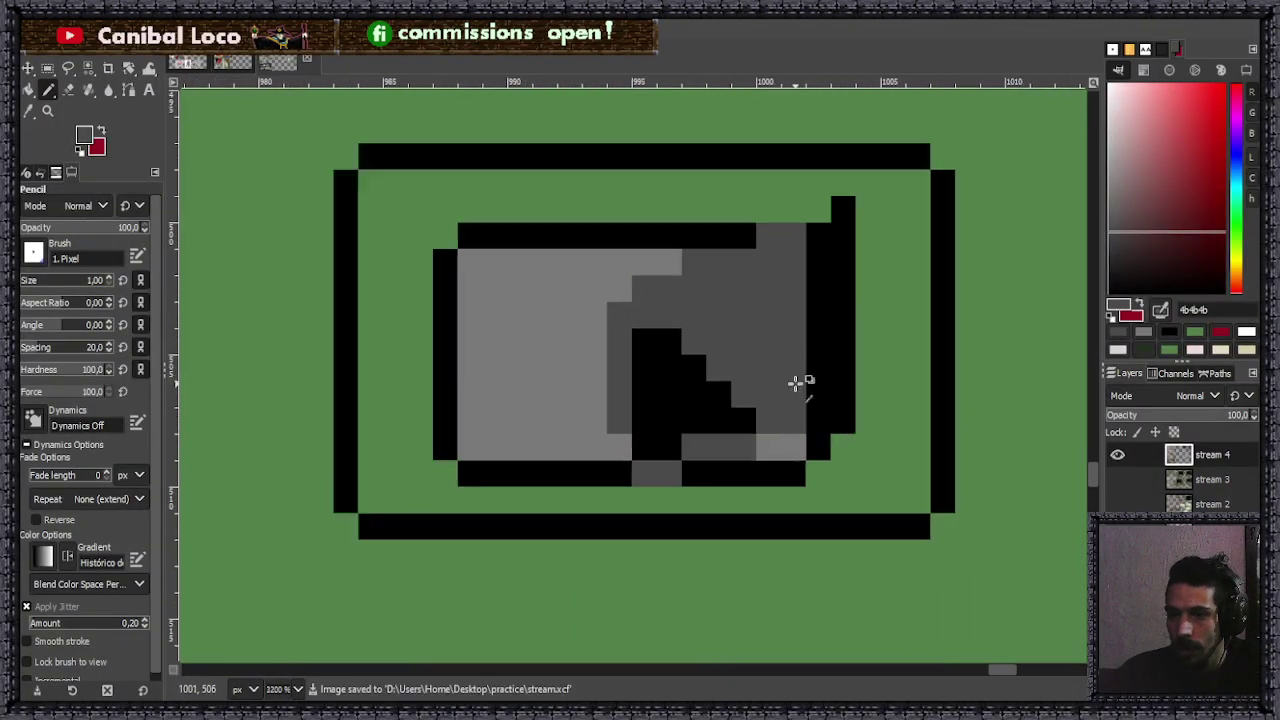
{"action": "scroll", "coordinate": [609, 306], "scroll_direction": "down", "scroll_amount": 1}
{"action": "scroll", "coordinate": [607, 317], "scroll_direction": "up", "scroll_amount": 2}
{"action": "left_click", "coordinate": [607, 317], "text": "ctrl"}
{"action": "left_click", "coordinate": [706, 354]}
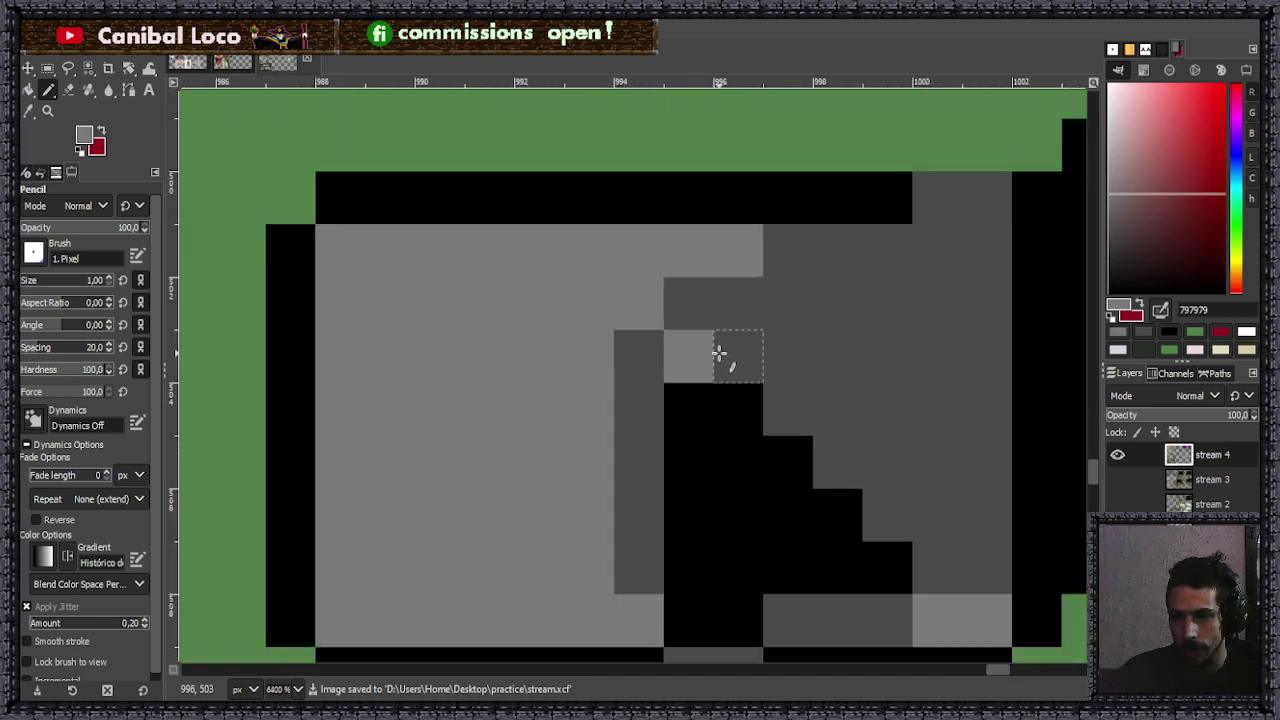
{"action": "left_click", "coordinate": [740, 354]}
{"action": "left_click", "coordinate": [802, 292]}
{"action": "left_click", "coordinate": [840, 300]}
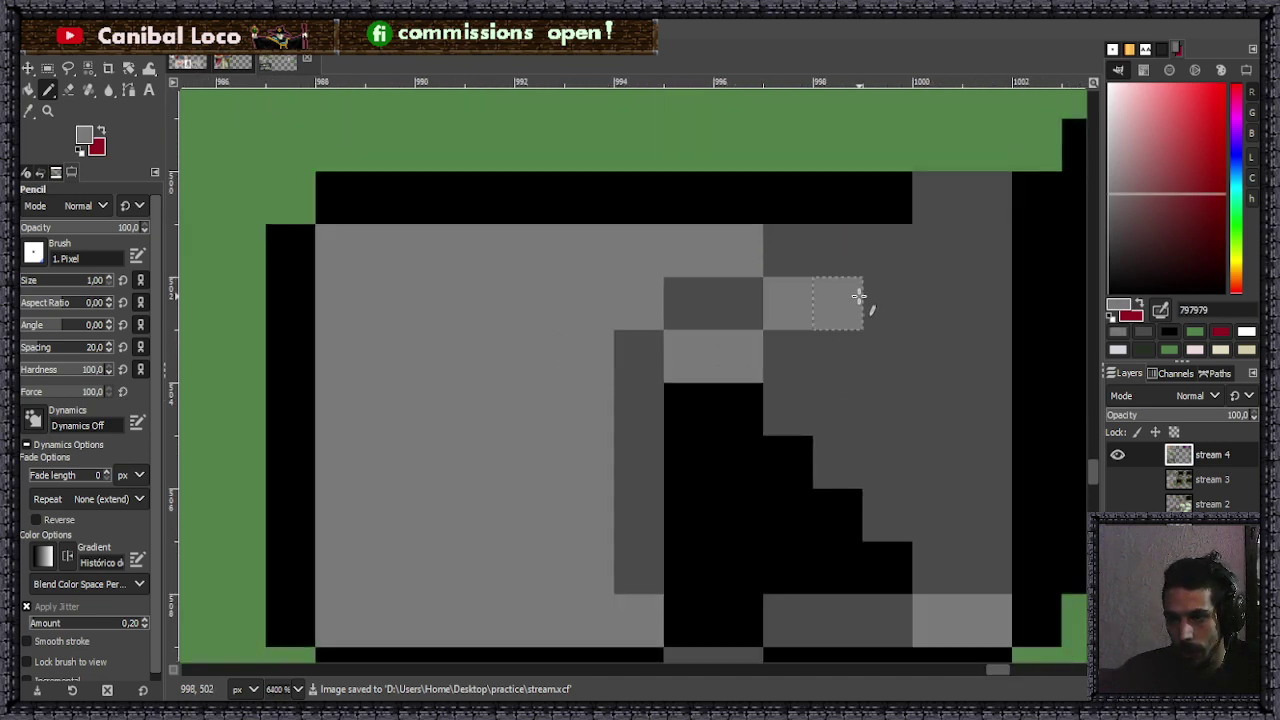
{"action": "left_click", "coordinate": [888, 300]}
{"action": "scroll", "coordinate": [1020, 251], "scroll_direction": "down", "scroll_amount": 6}
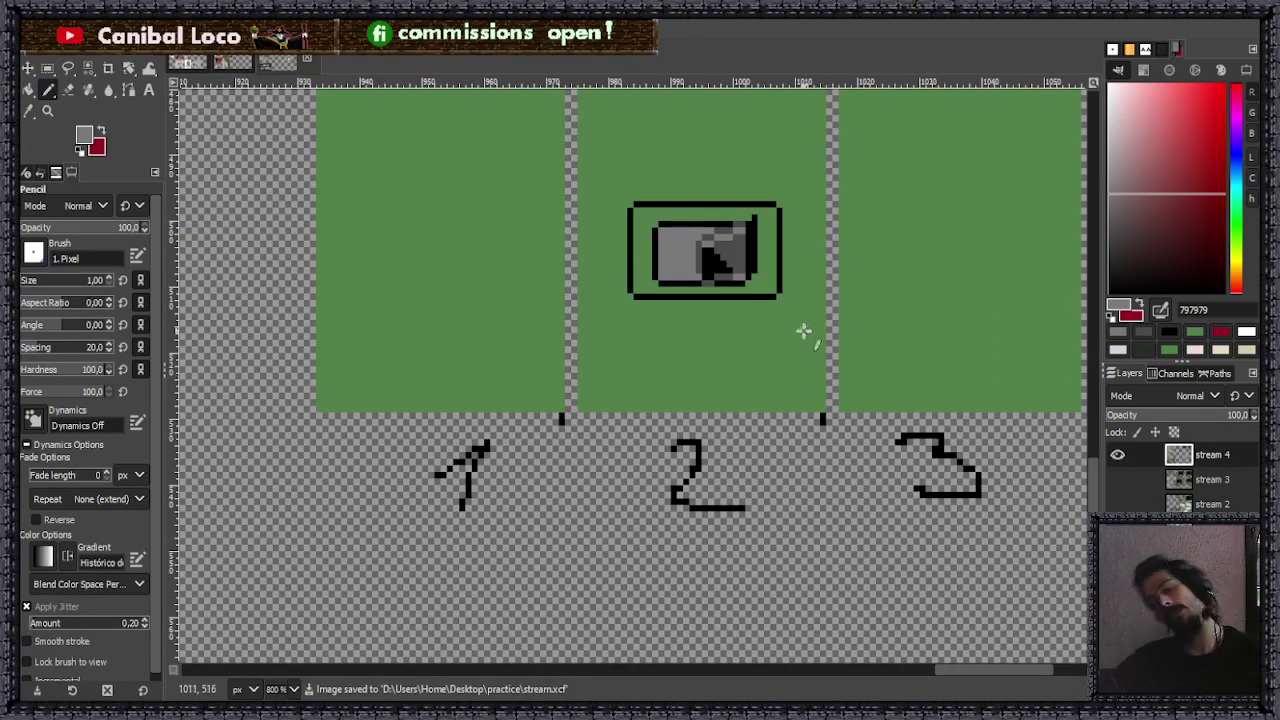
- Set the foreground color to the gold tone c89a37
{"action": "scroll", "coordinate": [790, 235], "scroll_direction": "up", "scroll_amount": 5}
{"action": "scroll", "coordinate": [814, 329], "scroll_direction": "down", "scroll_amount": 3}
{"action": "scroll", "coordinate": [797, 184], "scroll_direction": "up", "scroll_amount": 2}
{"action": "left_click", "coordinate": [350, 228], "text": "ctrl"}
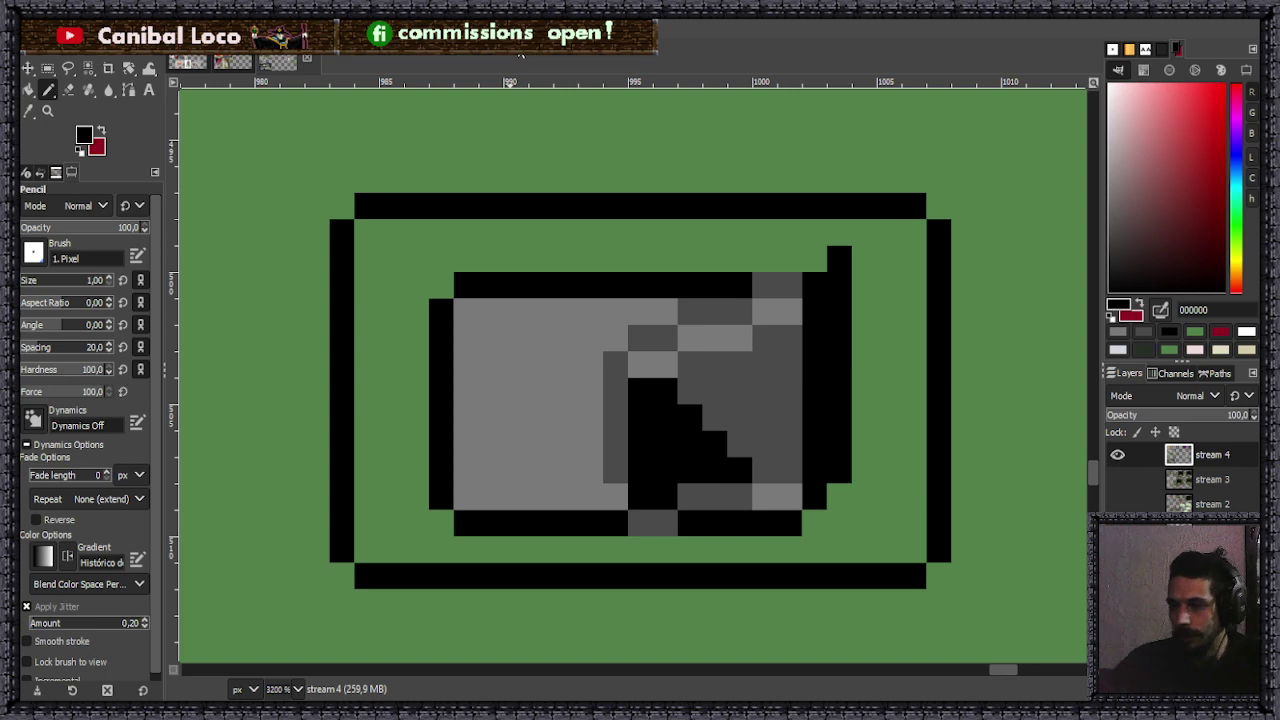
{"action": "left_click_drag", "start_coordinate": [1238, 278], "coordinate": [1245, 268]}
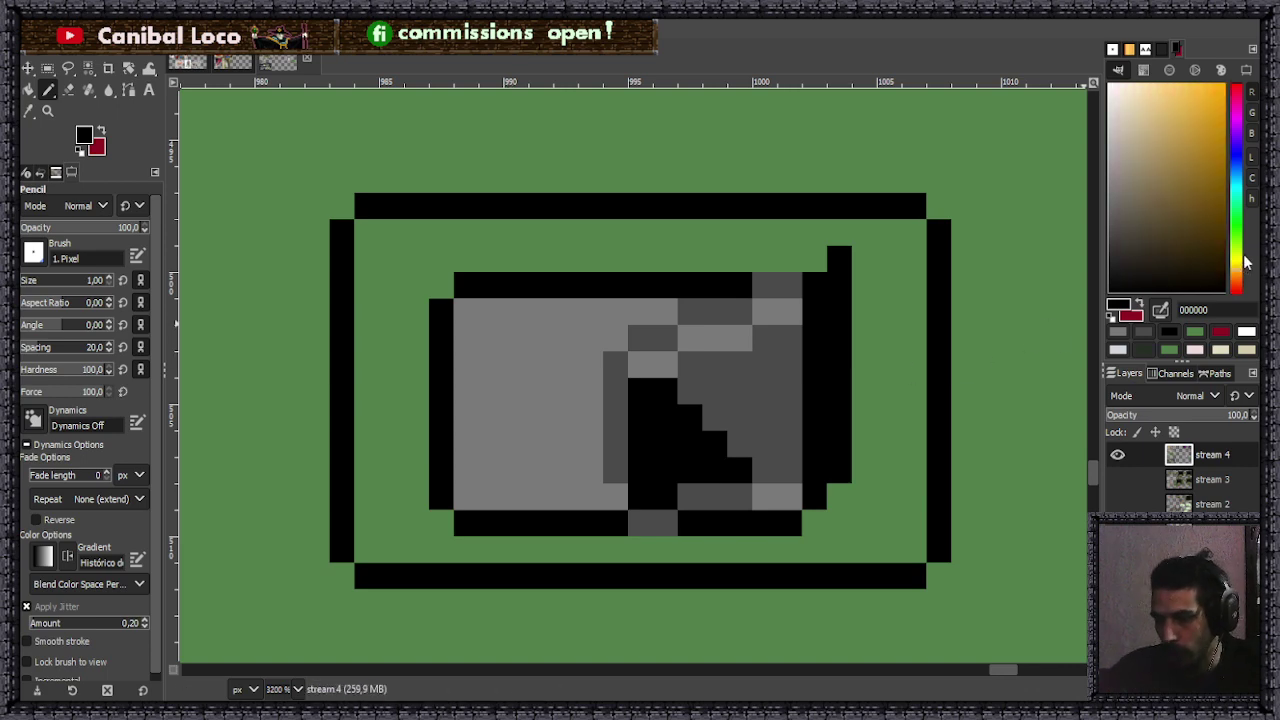
{"action": "left_click_drag", "start_coordinate": [1168, 160], "coordinate": [1194, 130]}
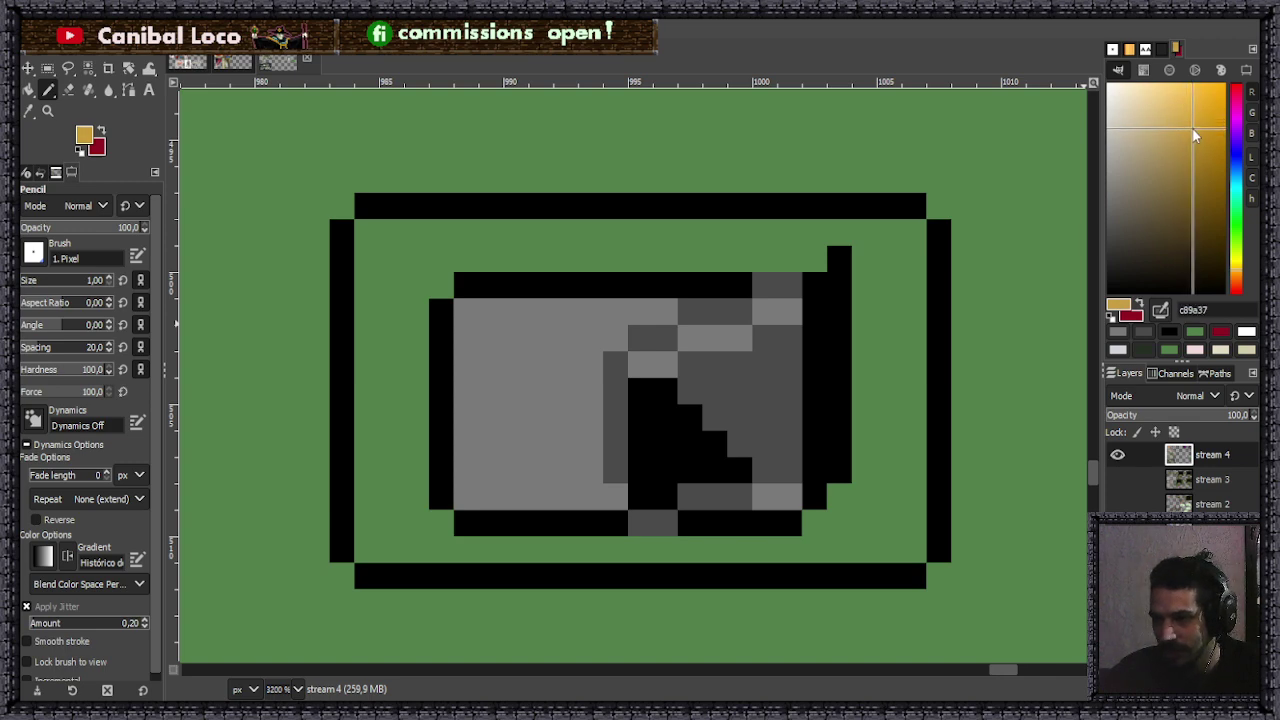
- Try drawing two gold curves that flare outward from the upper edge of green section 2
{"action": "scroll", "coordinate": [757, 265], "scroll_direction": "down", "scroll_amount": 3}
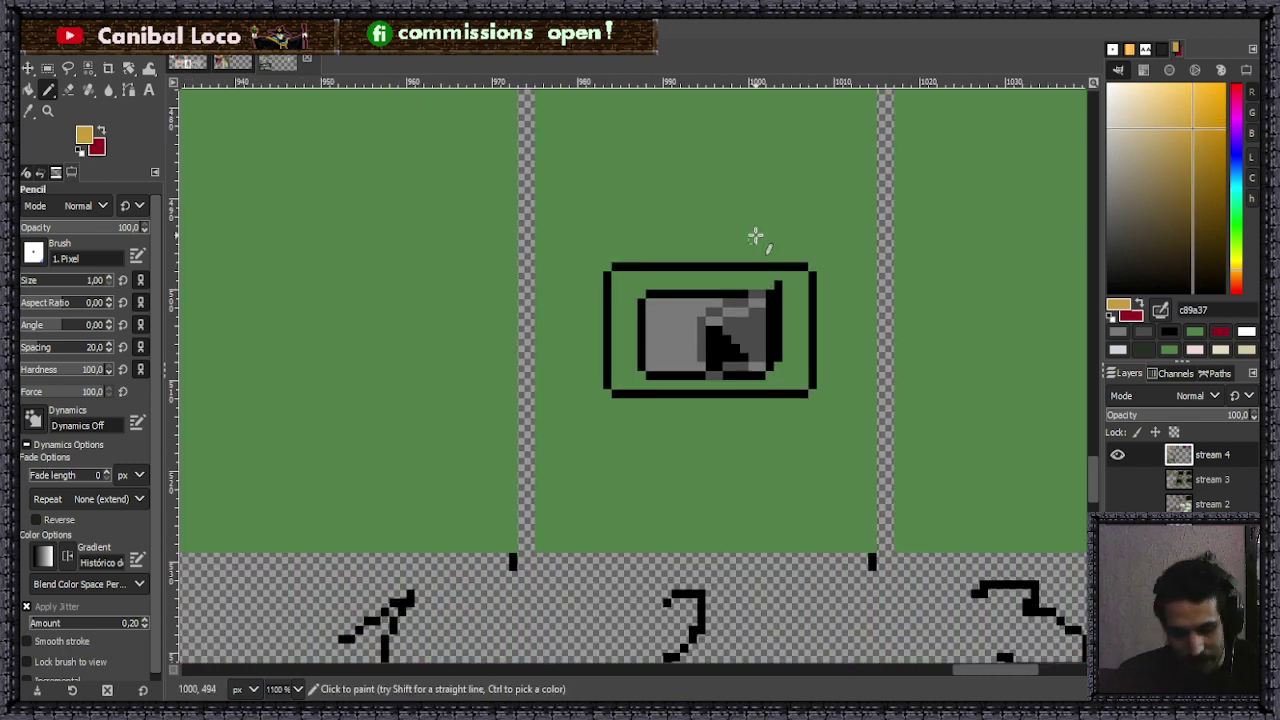
{"action": "scroll", "coordinate": [775, 190], "scroll_direction": "up", "scroll_amount": 3}
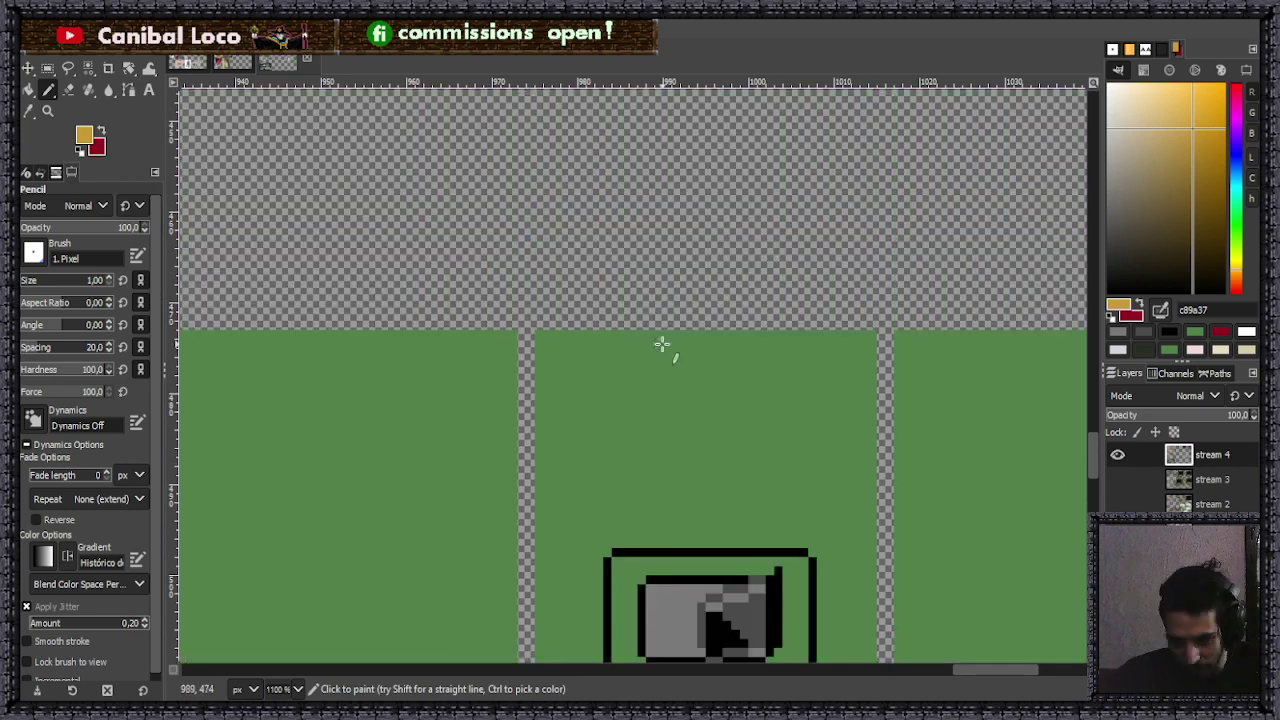
{"action": "scroll", "coordinate": [700, 457], "scroll_direction": "up", "scroll_amount": 2}
{"action": "scroll", "coordinate": [688, 527], "scroll_direction": "down", "scroll_amount": 2}
{"action": "scroll", "coordinate": [657, 406], "scroll_direction": "down", "scroll_amount": 1}
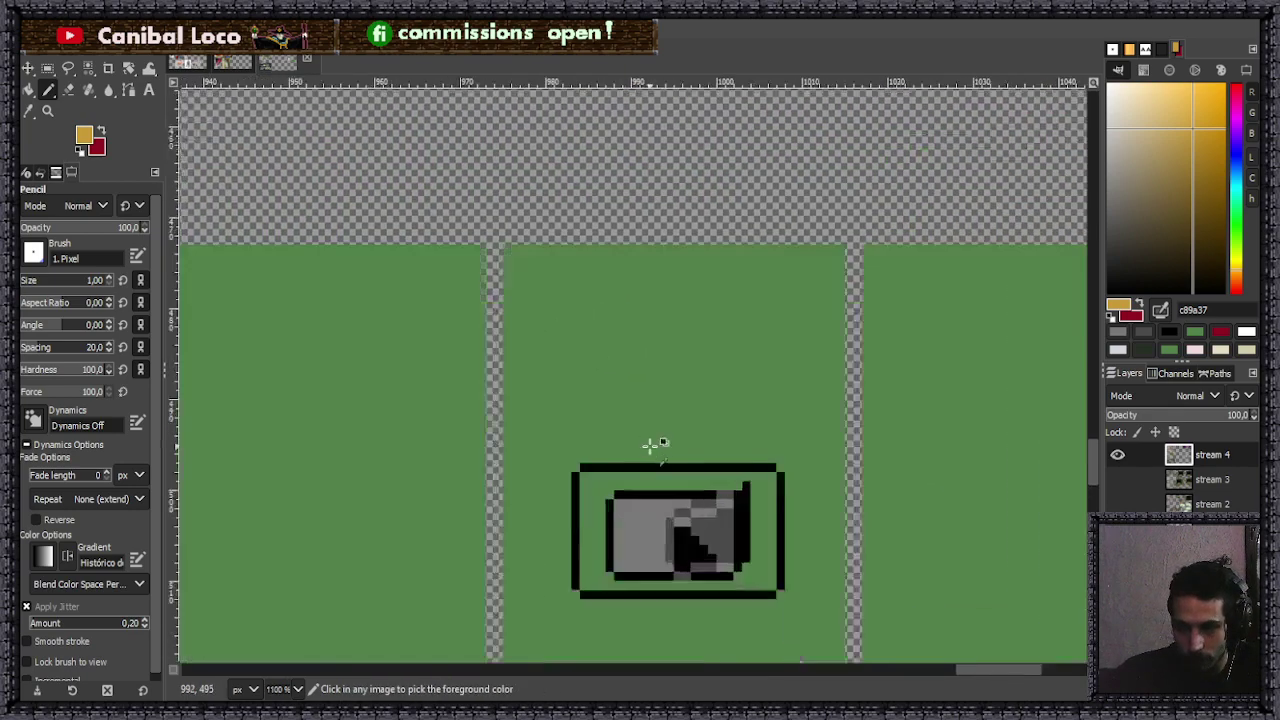
{"action": "scroll", "coordinate": [575, 443], "scroll_direction": "up", "scroll_amount": 2}
{"action": "scroll", "coordinate": [729, 331], "scroll_direction": "down", "scroll_amount": 4}
{"action": "scroll", "coordinate": [780, 310], "scroll_direction": "down", "scroll_amount": 1}
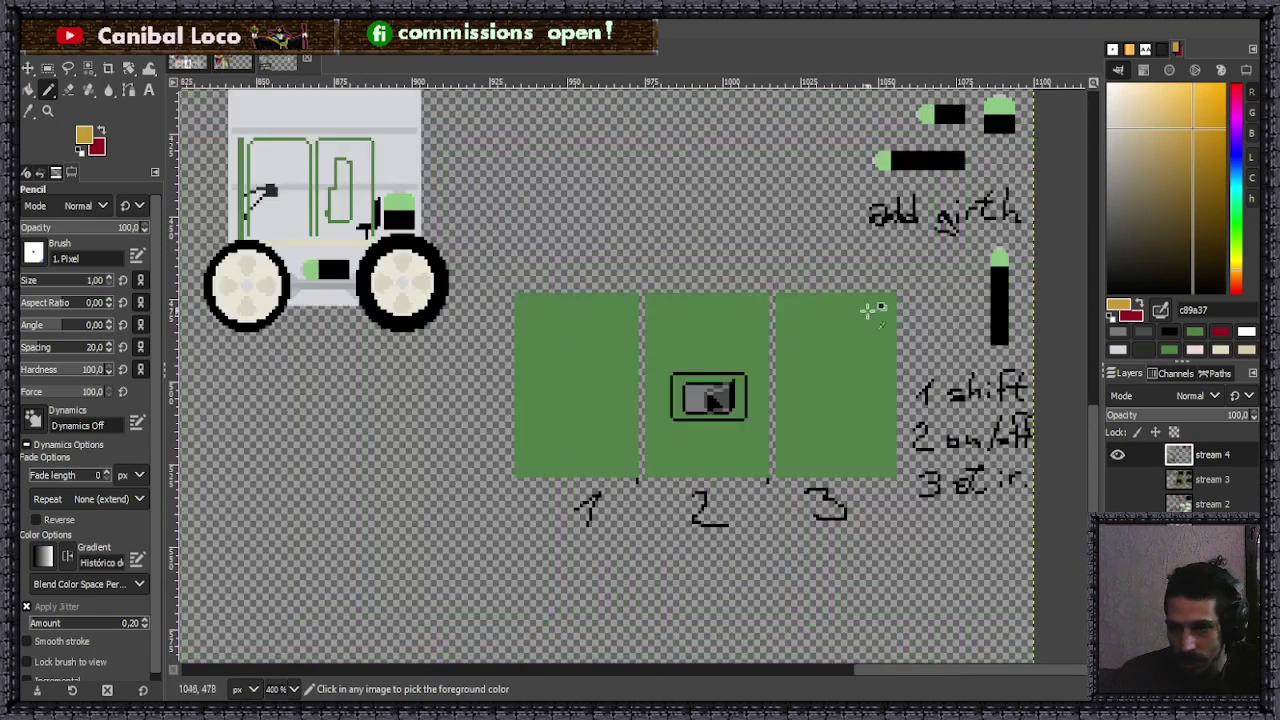
{"action": "scroll", "coordinate": [800, 355], "scroll_direction": "up", "scroll_amount": 1}
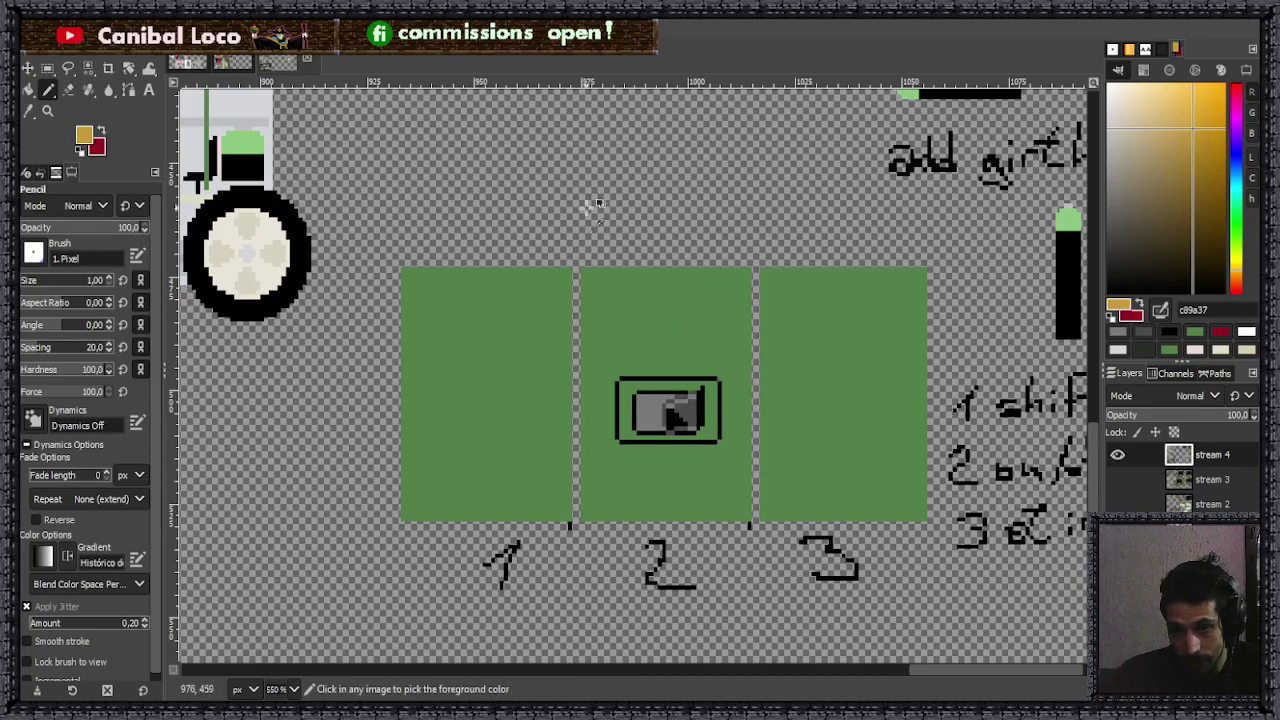
{"action": "scroll", "coordinate": [585, 213], "scroll_direction": "up", "scroll_amount": 3}
{"action": "mouse_move", "coordinate": [632, 347]}
{"action": "left_mouse_down"}
{"action": "mouse_move", "coordinate": [562, 266]}
{"action": "mouse_move", "coordinate": [495, 260]}
{"action": "left_mouse_up"}
{"action": "mouse_move", "coordinate": [874, 352]}
{"action": "left_mouse_down"}
{"action": "mouse_move", "coordinate": [888, 300]}
{"action": "mouse_move", "coordinate": [963, 262]}
{"action": "left_mouse_up"}
{"action": "scroll", "coordinate": [709, 266], "scroll_direction": "down", "scroll_amount": 3}
{"action": "scroll", "coordinate": [771, 314], "scroll_direction": "up", "scroll_amount": 2}
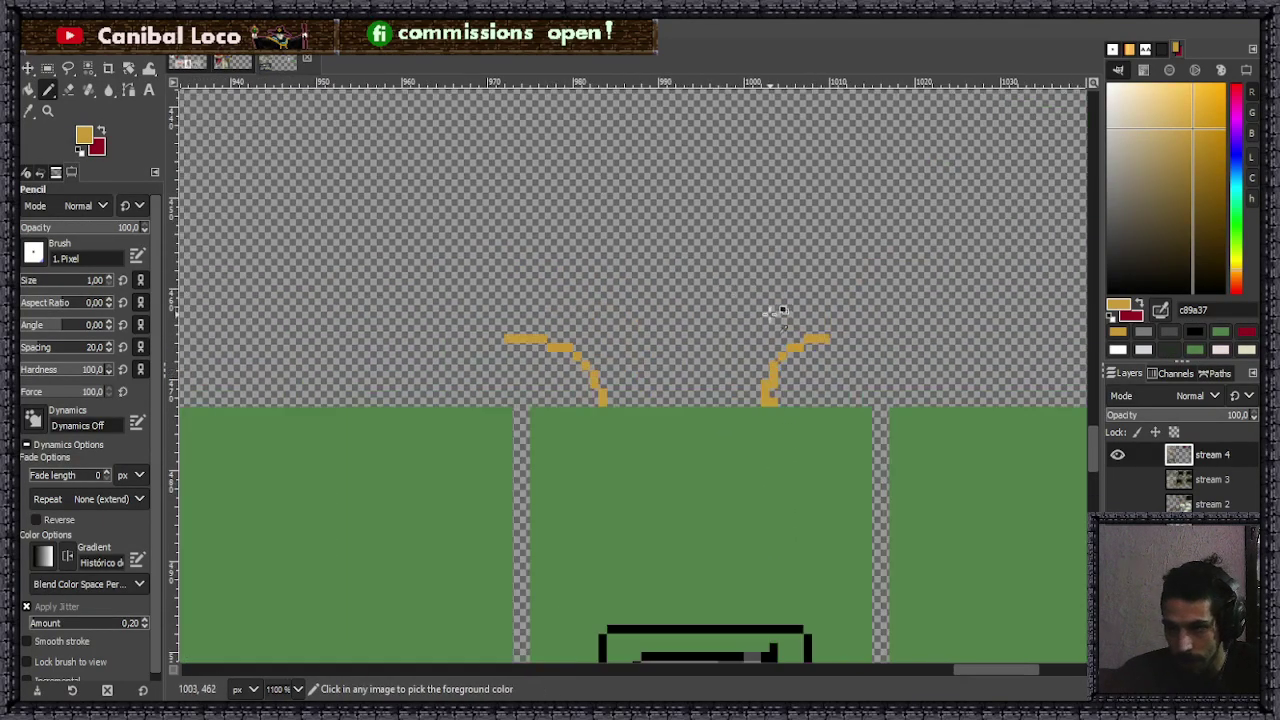
- Draw two gold one-pixel lines running down from the lower edge of green section 2, on either side of the number 2
{"action": "scroll", "coordinate": [742, 296], "scroll_direction": "down", "scroll_amount": 4}
{"action": "scroll", "coordinate": [621, 457], "scroll_direction": "up", "scroll_amount": 3}
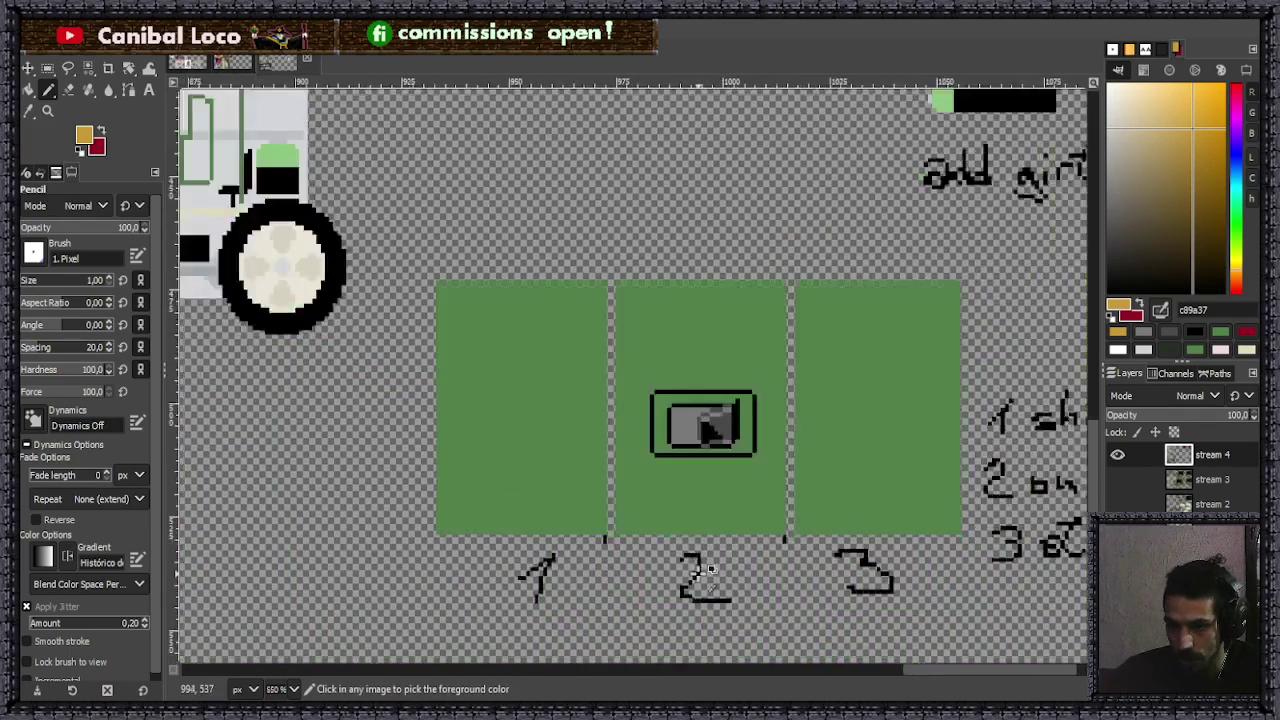
{"action": "left_click_drag", "start_coordinate": [634, 494], "coordinate": [590, 578]}
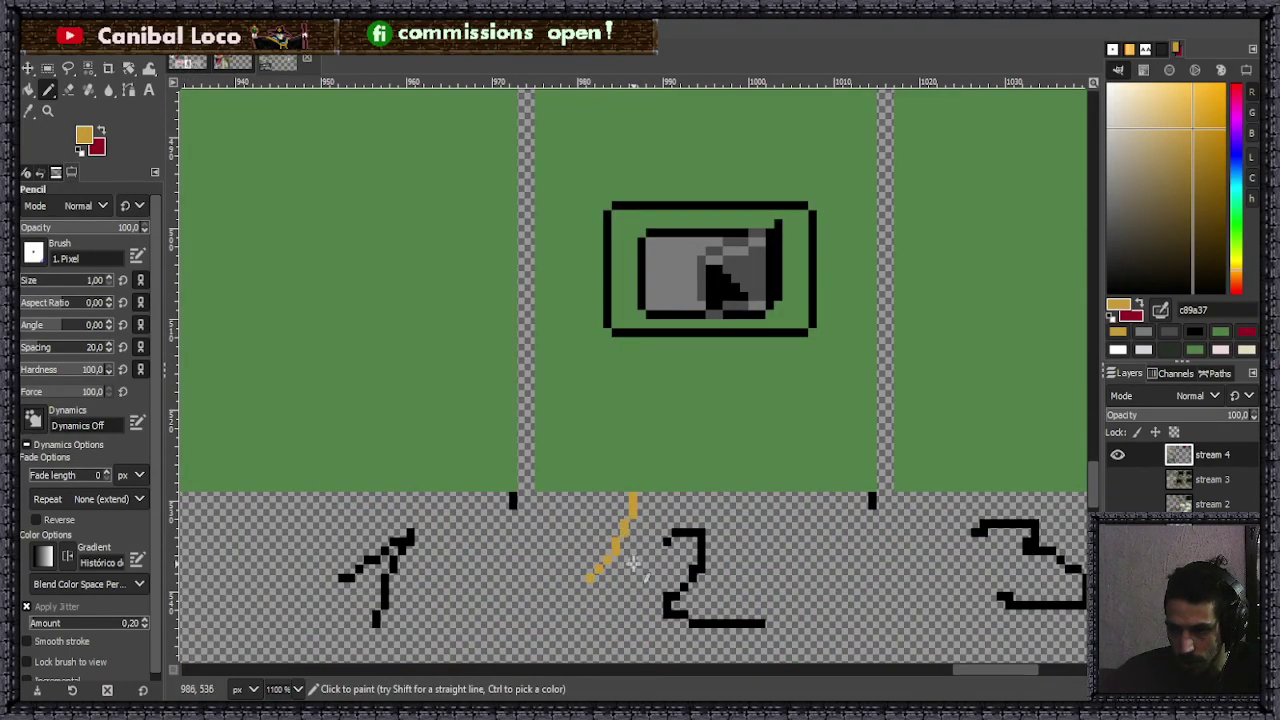
{"action": "left_click_drag", "start_coordinate": [788, 494], "coordinate": [800, 570]}
{"action": "scroll", "coordinate": [706, 466], "scroll_direction": "down", "scroll_amount": 3}
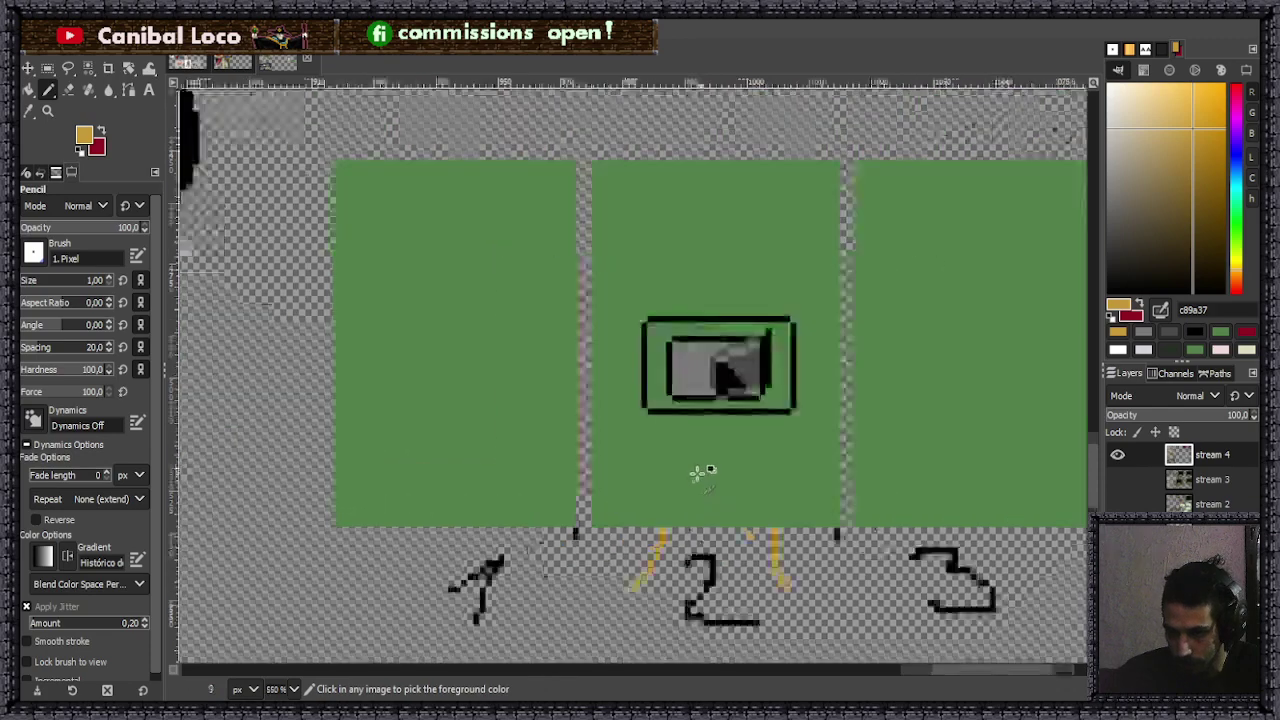
- Draw a 3 x 3 px gold square ring with a green center inside section 2, just above the left gold line
{"action": "scroll", "coordinate": [712, 489], "scroll_direction": "up", "scroll_amount": 4}
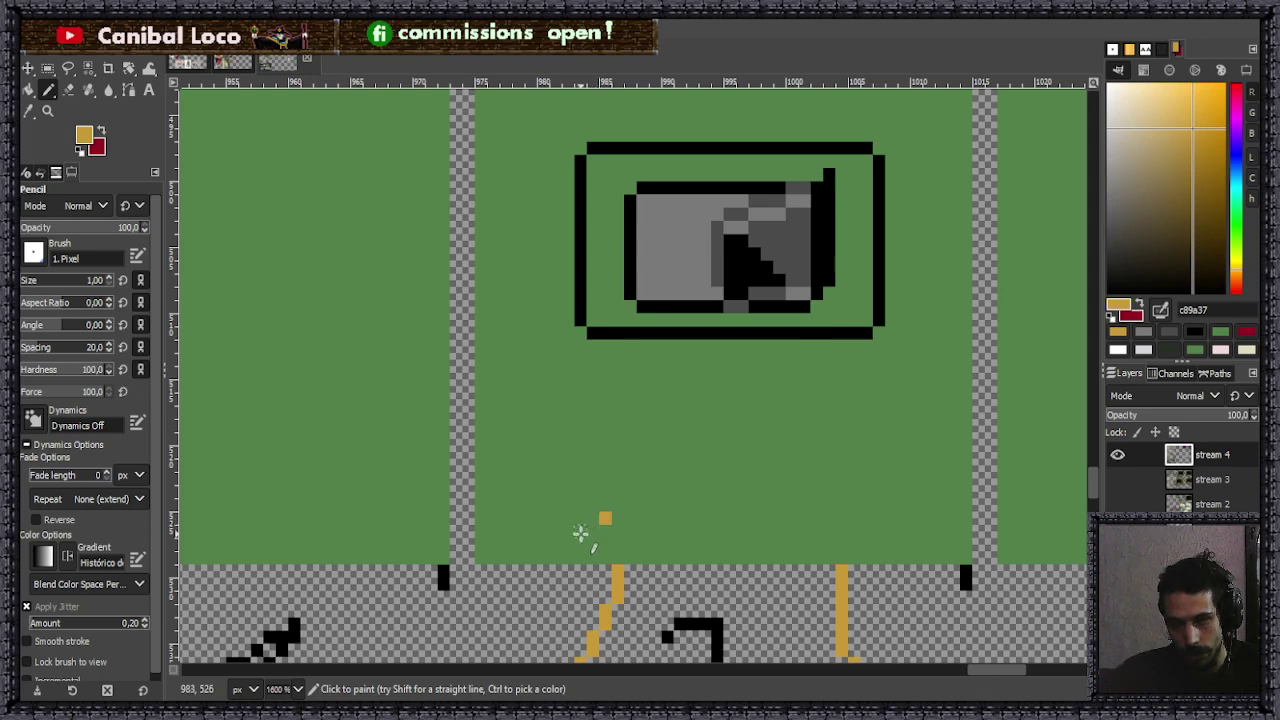
{"action": "scroll", "coordinate": [588, 533], "scroll_direction": "up", "scroll_amount": 4}
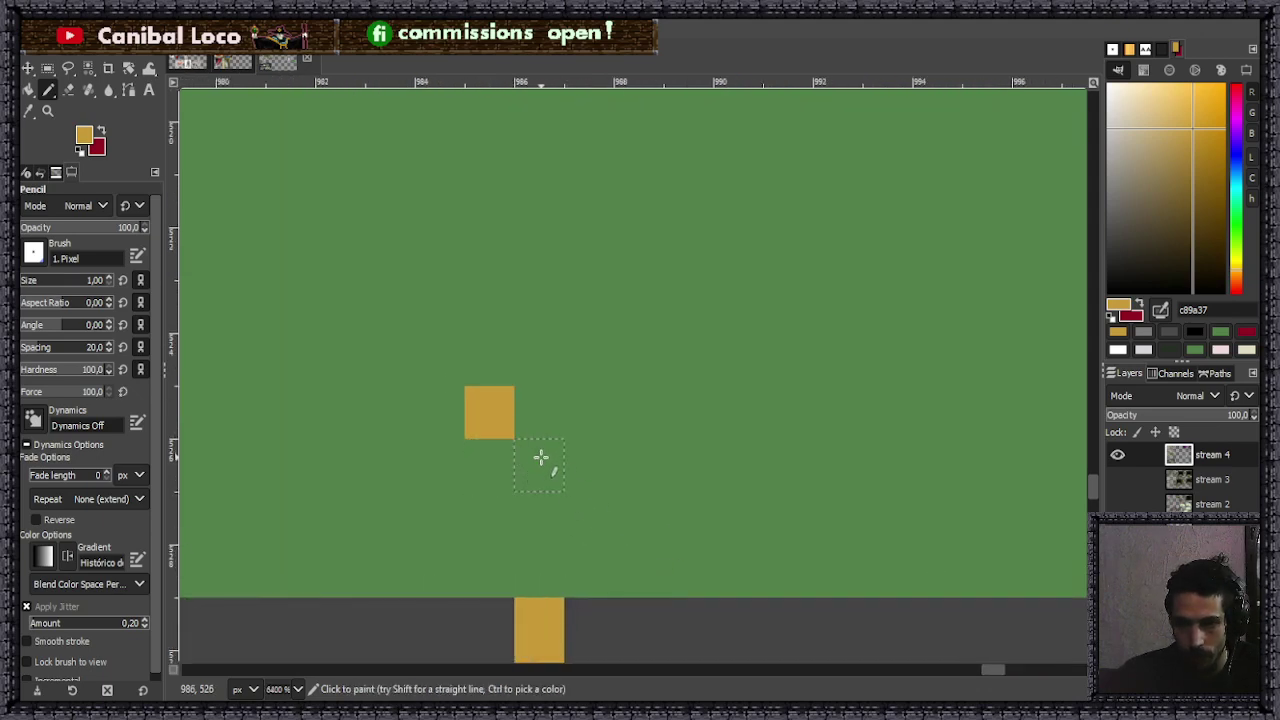
{"action": "mouse_move", "coordinate": [536, 360]}
{"action": "left_mouse_down"}
{"action": "mouse_move", "coordinate": [546, 443]}
{"action": "mouse_move", "coordinate": [517, 478]}
{"action": "mouse_move", "coordinate": [436, 462]}
{"action": "left_mouse_up"}
{"action": "mouse_move", "coordinate": [420, 357]}
{"action": "left_mouse_down"}
{"action": "mouse_move", "coordinate": [430, 426]}
{"action": "mouse_move", "coordinate": [437, 355]}
{"action": "mouse_move", "coordinate": [490, 360]}
{"action": "left_mouse_up"}
{"action": "left_click", "coordinate": [674, 417], "text": "ctrl"}
{"action": "left_click", "coordinate": [486, 408]}
{"action": "left_click", "coordinate": [529, 357], "text": "ctrl"}
- Draw a stepped gold line from the lower edge of the switch's outer outline down to the small gold ring
{"action": "scroll", "coordinate": [560, 345], "scroll_direction": "down", "scroll_amount": 3}
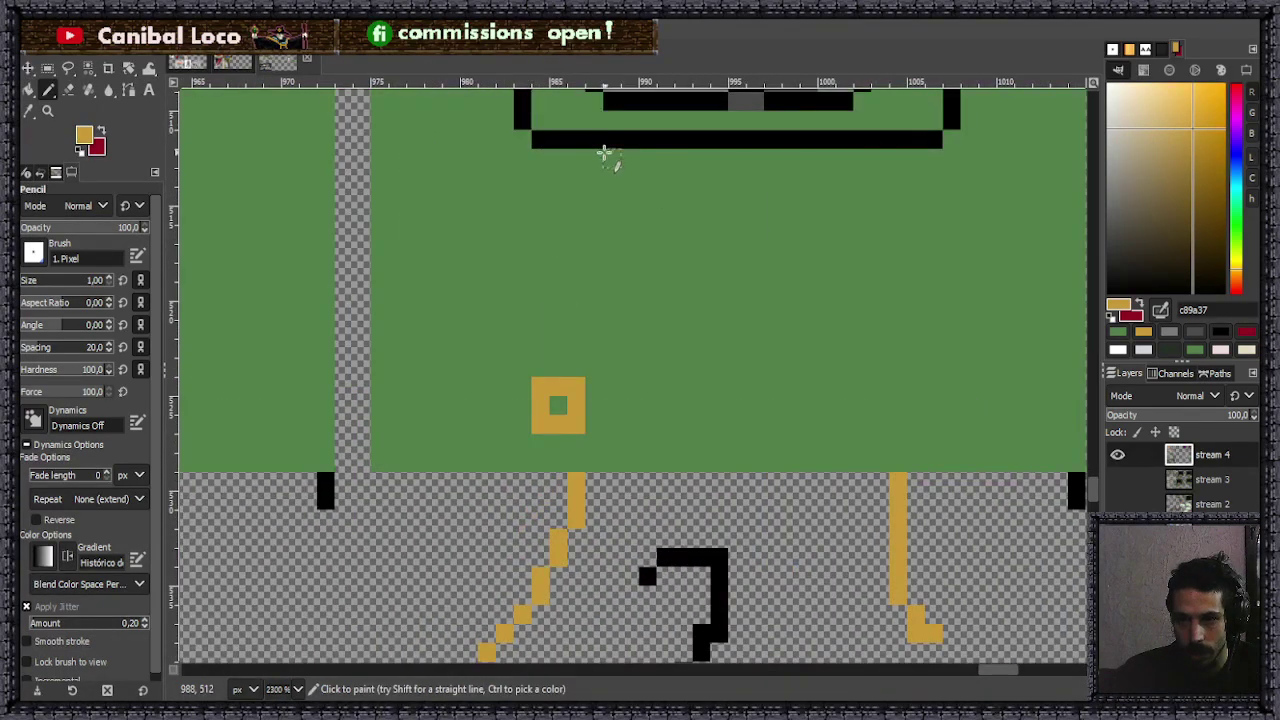
{"action": "left_click", "coordinate": [609, 158]}
{"action": "key", "text": "ctrl+z"}
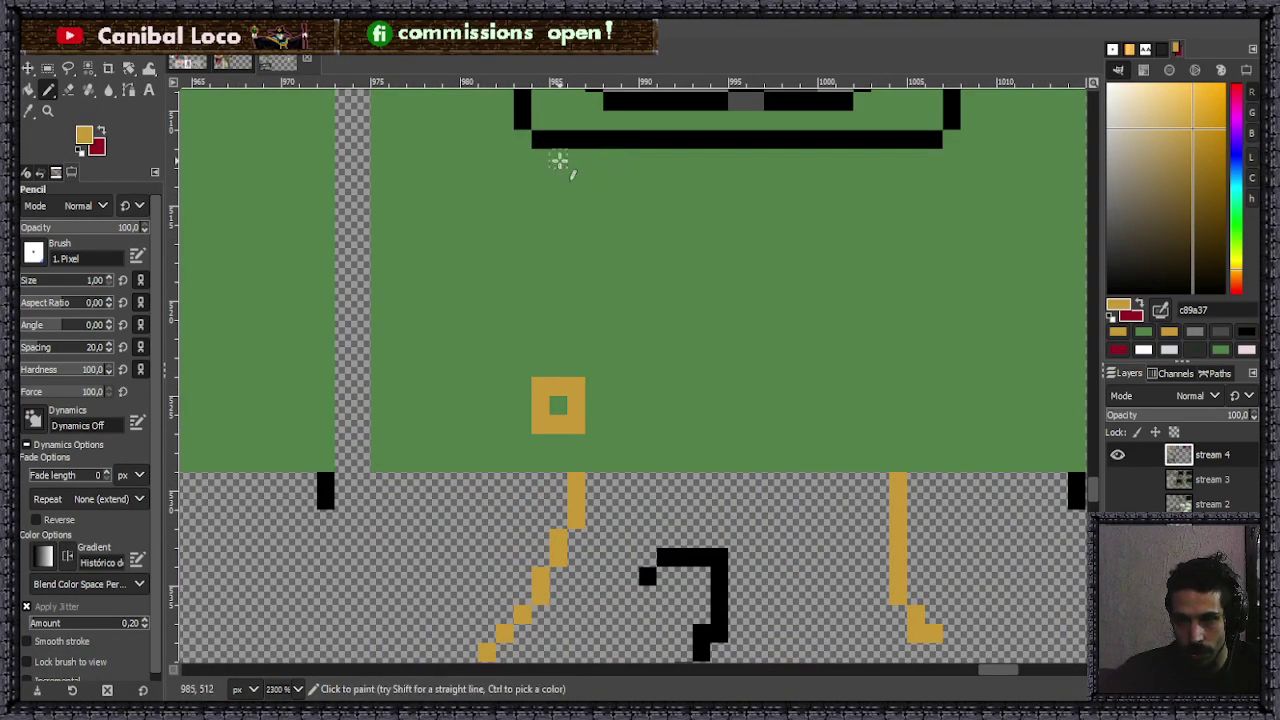
{"action": "mouse_move", "coordinate": [614, 158]}
{"action": "left_mouse_down"}
{"action": "mouse_move", "coordinate": [627, 265]}
{"action": "mouse_move", "coordinate": [594, 272]}
{"action": "mouse_move", "coordinate": [557, 308]}
{"action": "mouse_move", "coordinate": [557, 367]}
{"action": "mouse_move", "coordinate": [528, 418]}
{"action": "left_mouse_up"}
{"action": "scroll", "coordinate": [625, 257], "scroll_direction": "down", "scroll_amount": 3}
{"action": "scroll", "coordinate": [625, 257], "scroll_direction": "up", "scroll_amount": 3}
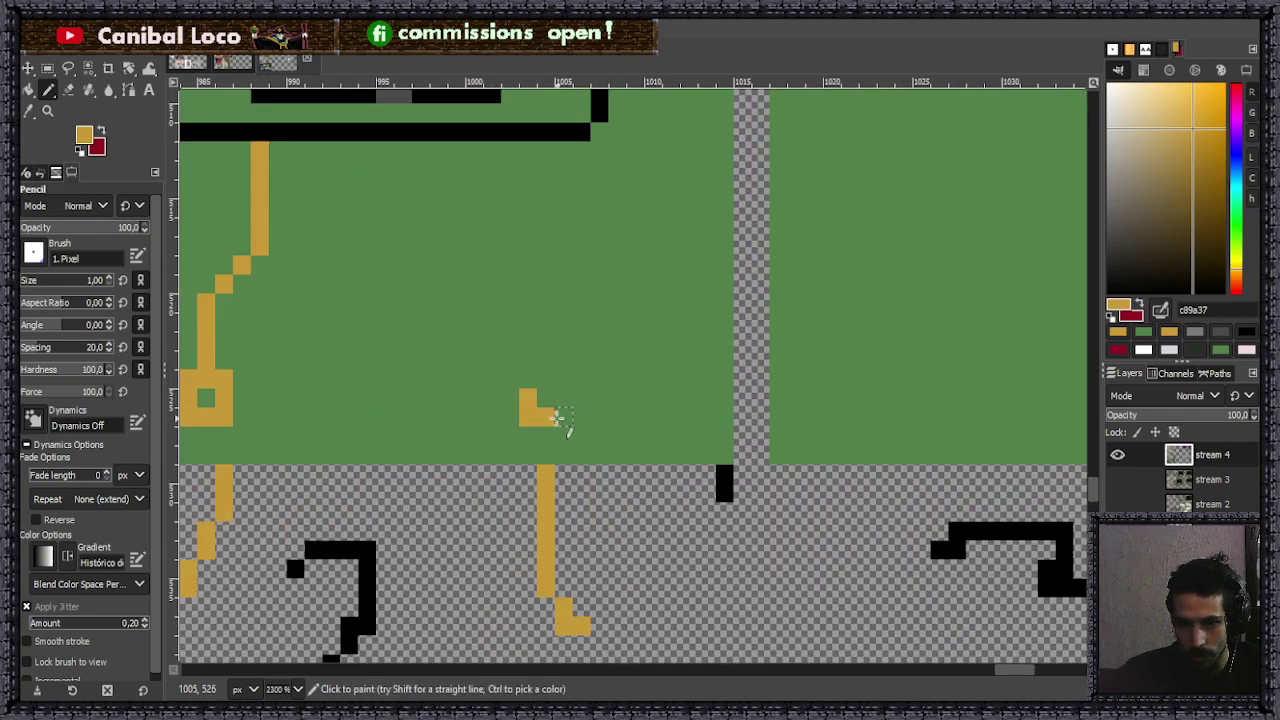
- Complete the 3 x 3 px gold square ring with a green center above the right gold line in section 2
{"action": "left_click_drag", "start_coordinate": [563, 383], "coordinate": [571, 420]}
{"action": "left_click_drag", "start_coordinate": [560, 371], "coordinate": [539, 372]}
{"action": "scroll", "coordinate": [571, 277], "scroll_direction": "down", "scroll_amount": 5}
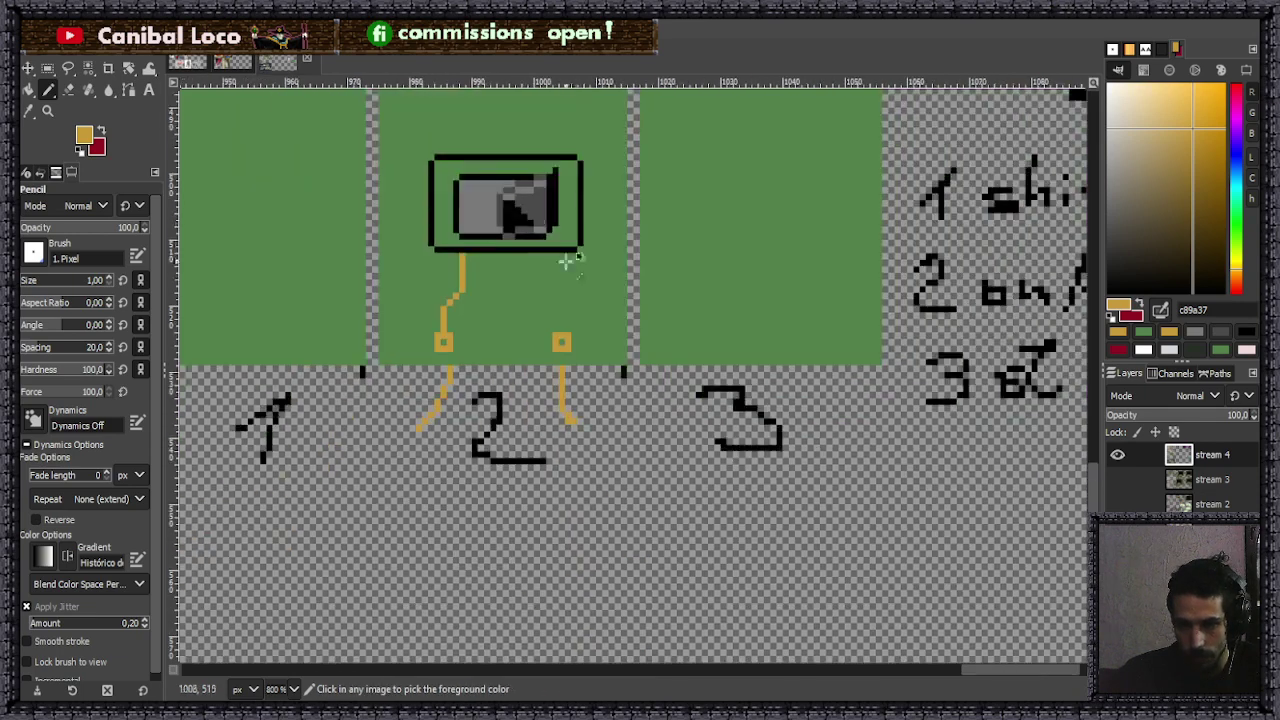
- Draw a stepped one-pixel gold line from the lower edge of the switch's outer outline down to the right gold ring
{"action": "scroll", "coordinate": [563, 250], "scroll_direction": "up", "scroll_amount": 6}
{"action": "left_click", "coordinate": [563, 275]}
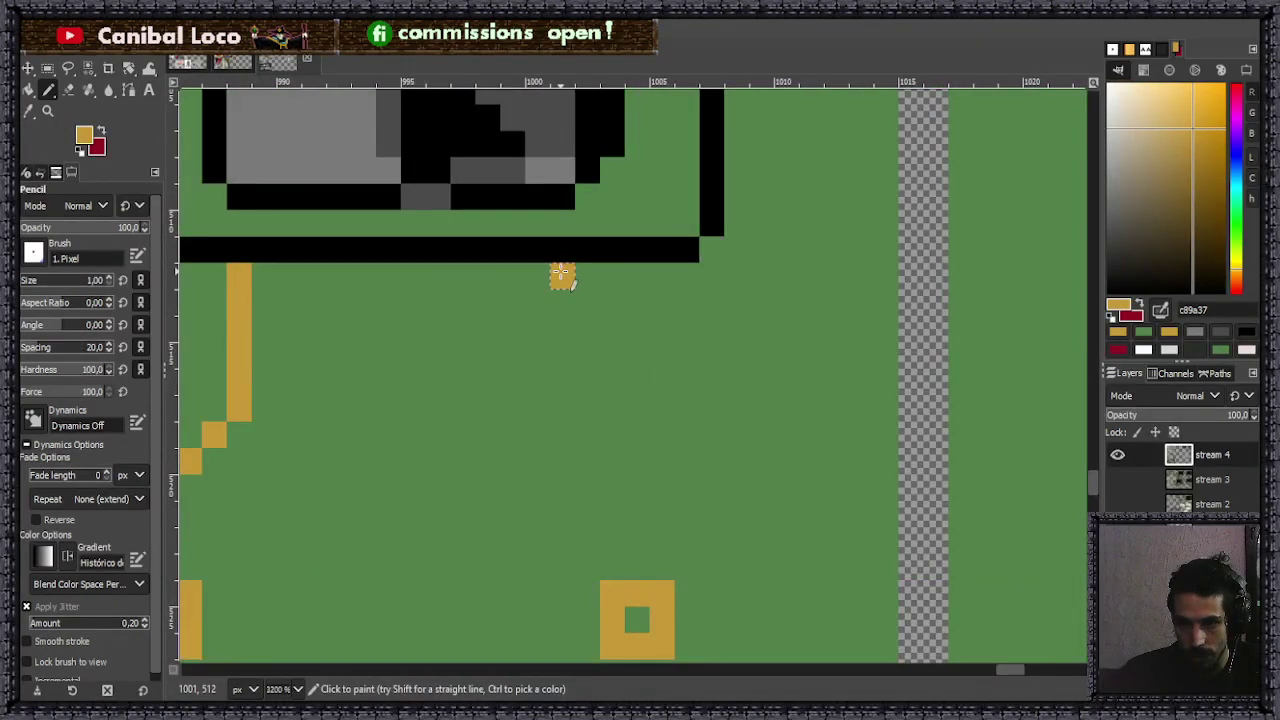
{"action": "left_click", "coordinate": [563, 380], "text": "shift"}
{"action": "left_click", "coordinate": [587, 408]}
{"action": "left_click", "coordinate": [610, 433]}
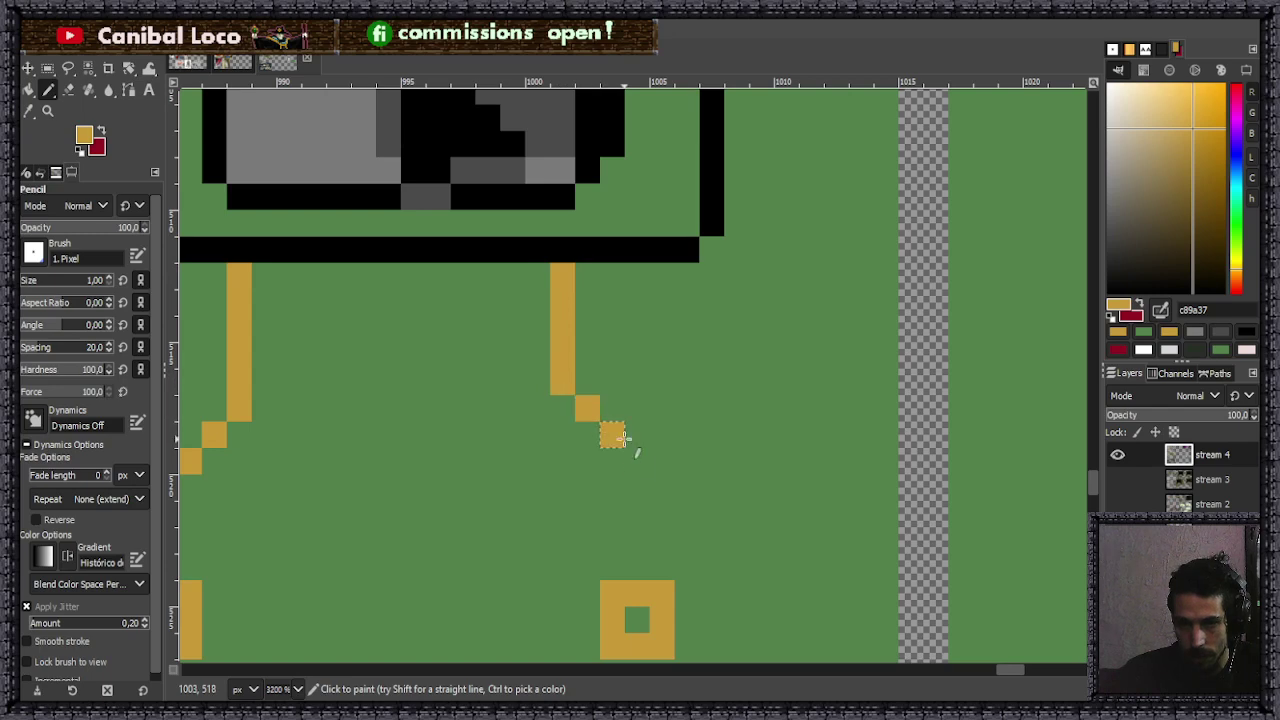
{"action": "left_click", "coordinate": [635, 457]}
{"action": "scroll", "coordinate": [588, 365], "scroll_direction": "down", "scroll_amount": 1}
{"action": "scroll", "coordinate": [618, 470], "scroll_direction": "up", "scroll_amount": 2}
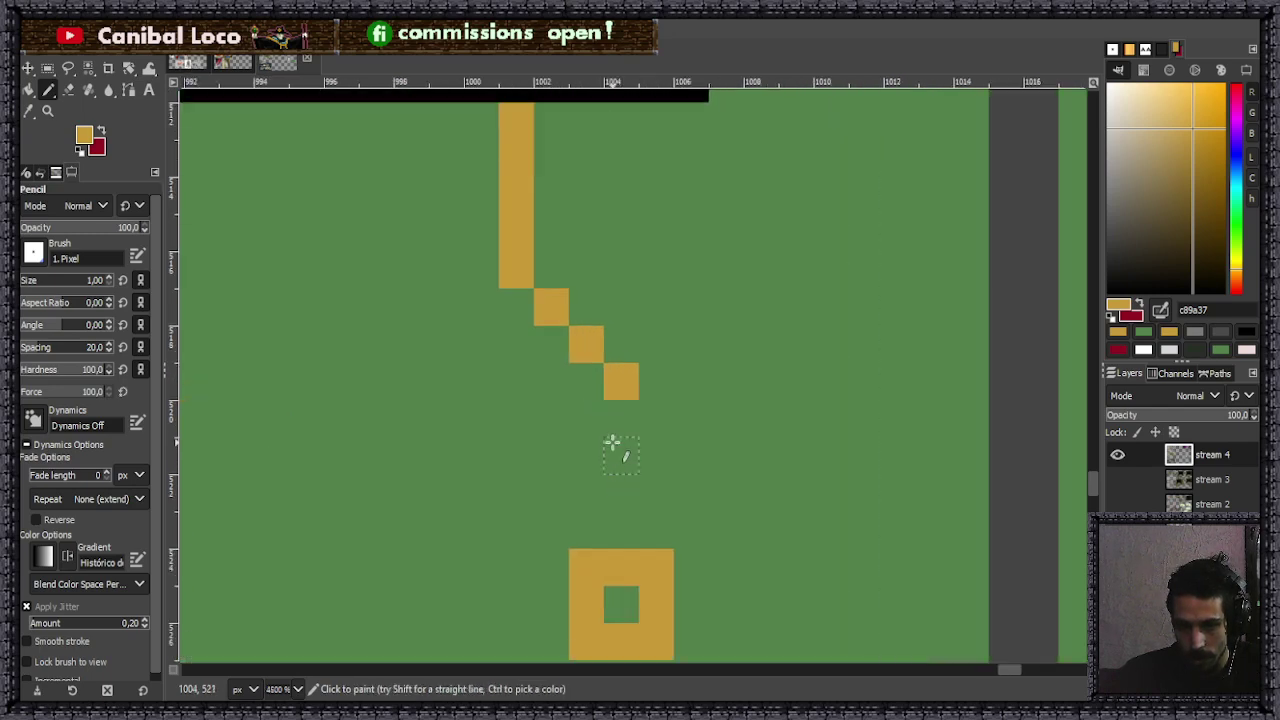
{"action": "left_click", "coordinate": [621, 531], "text": "shift"}
{"action": "scroll", "coordinate": [615, 430], "scroll_direction": "down", "scroll_amount": 5}
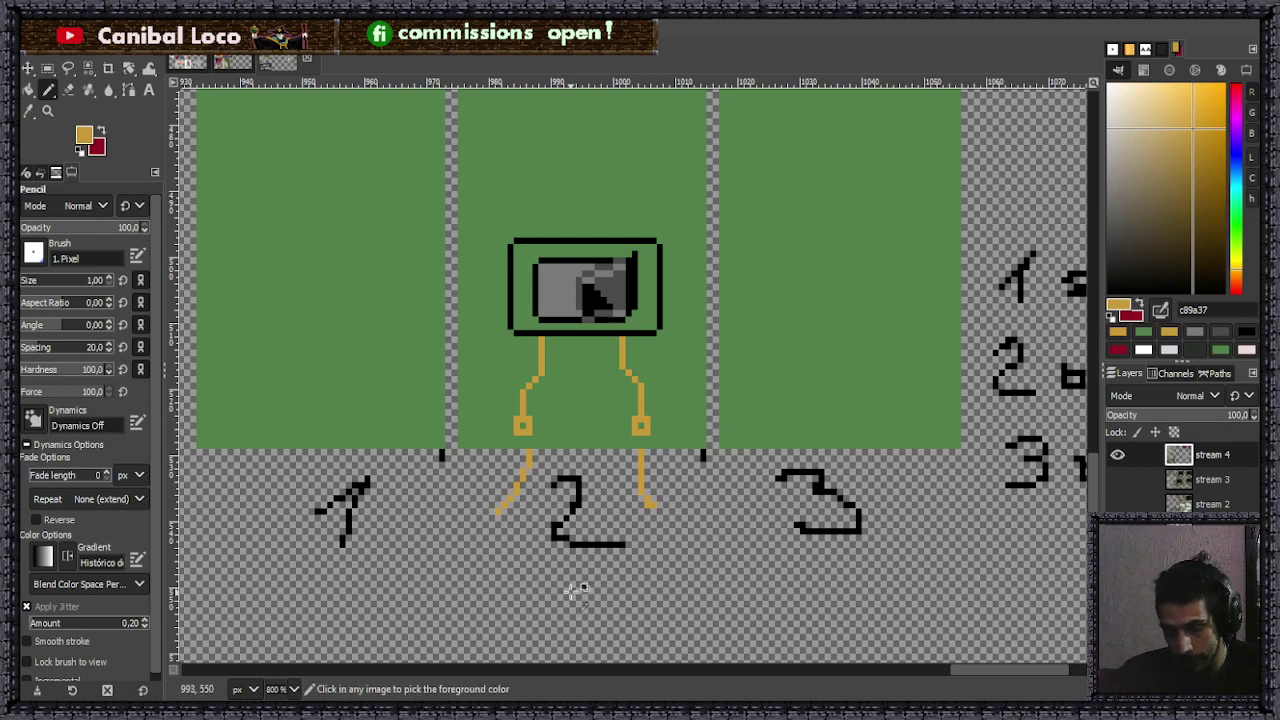
- Erase the right gold line below green section 2, beside the number 2
{"action": "scroll", "coordinate": [677, 477], "scroll_direction": "up", "scroll_amount": 3}
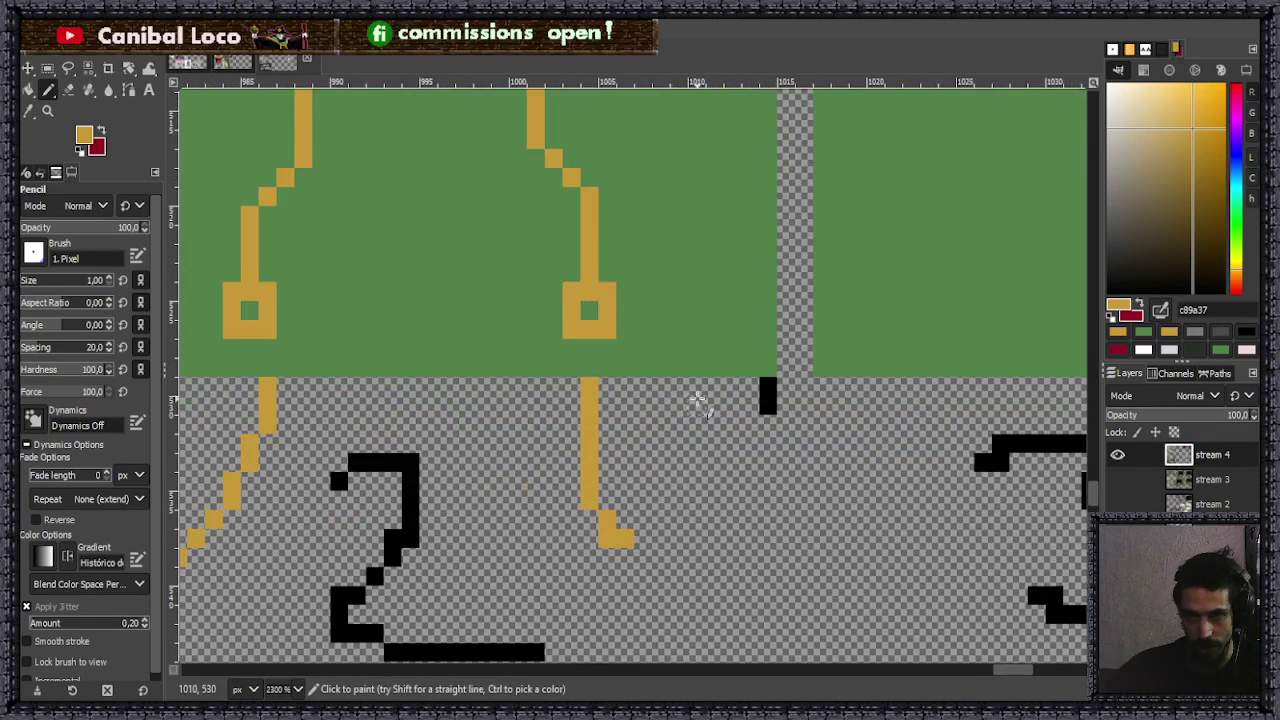
{"action": "key", "text": "r"}
{"action": "mouse_move", "coordinate": [563, 378]}
{"action": "left_mouse_down"}
{"action": "mouse_move", "coordinate": [677, 546]}
{"action": "mouse_move", "coordinate": [704, 564]}
{"action": "left_mouse_up"}
{"action": "key", "text": "Delete"}
{"action": "left_click", "coordinate": [737, 486]}
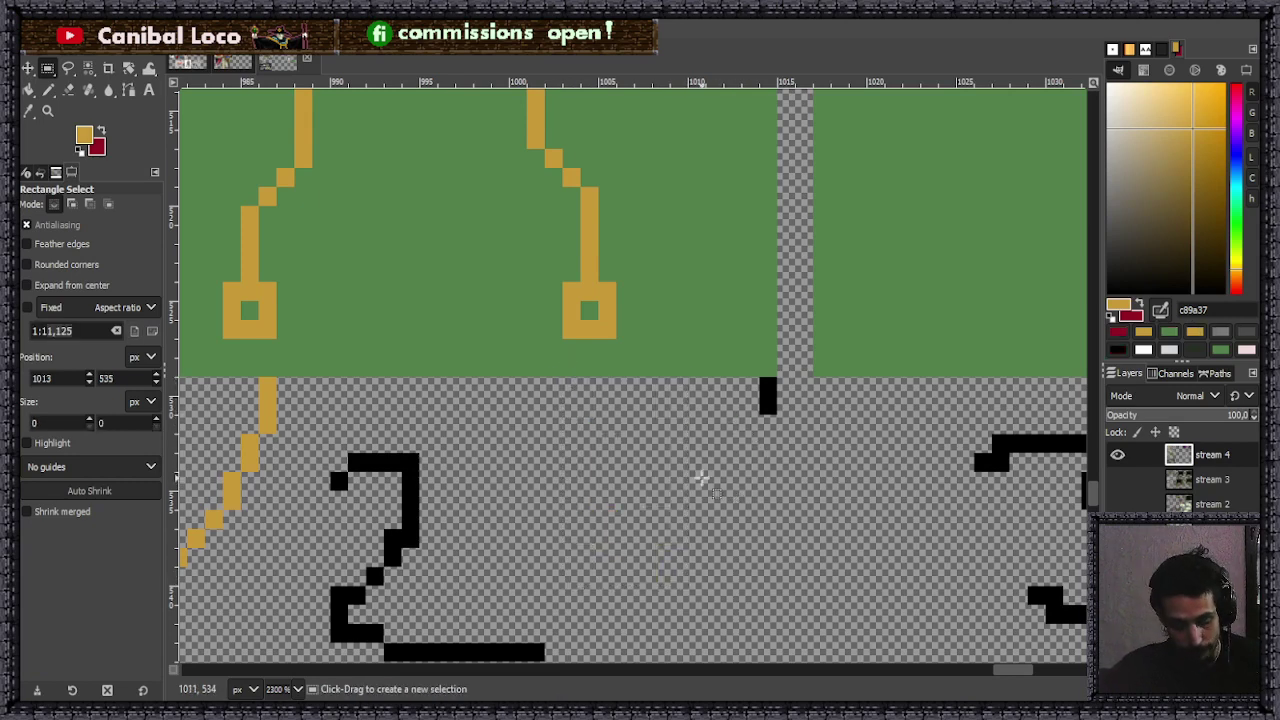
{"action": "key", "text": "n"}
{"action": "scroll", "coordinate": [601, 451], "scroll_direction": "down", "scroll_amount": 3}
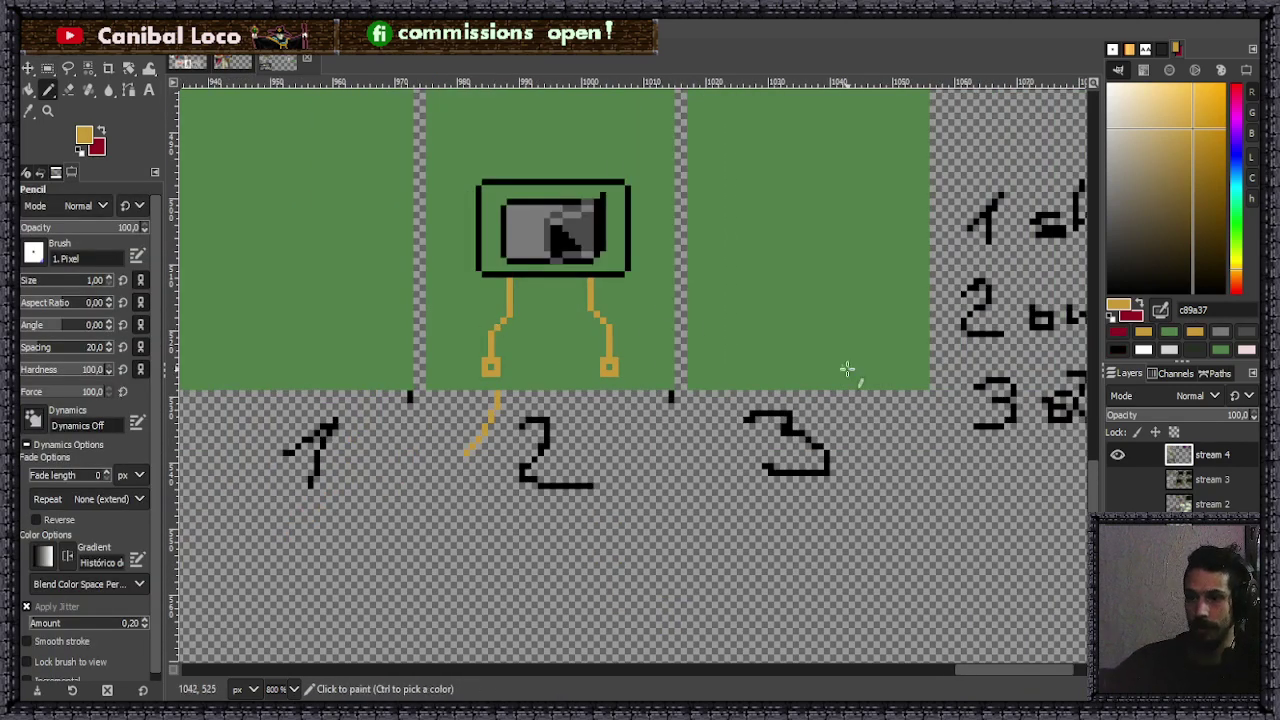
- Color the right gold ring's center pixel light gray d2d5d8 and its upper-right corner pixel blue-gray 7a98b6
{"action": "key", "text": "ctrl"}
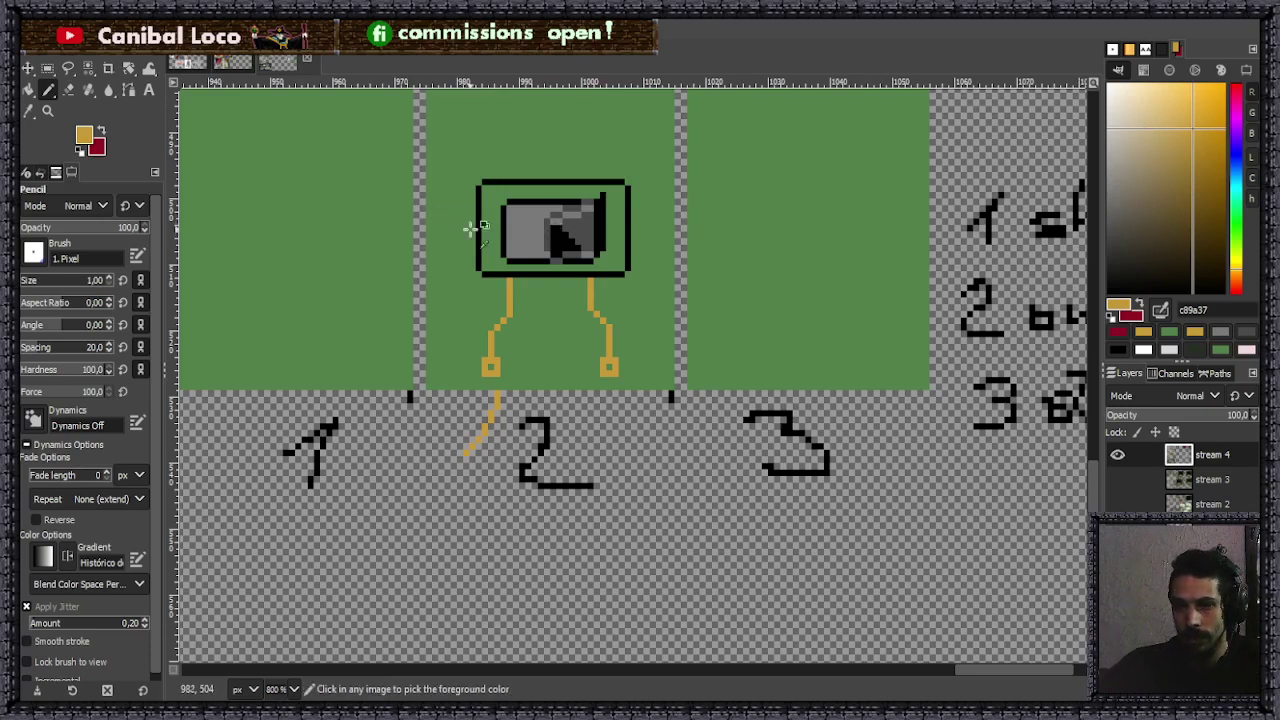
{"action": "scroll", "coordinate": [528, 240], "scroll_direction": "down", "scroll_amount": 3}
{"action": "scroll", "coordinate": [340, 125], "scroll_direction": "down", "scroll_amount": 3}
{"action": "scroll", "coordinate": [341, 125], "scroll_direction": "up", "scroll_amount": 8}
{"action": "left_click", "coordinate": [495, 205], "text": "ctrl"}
{"action": "scroll", "coordinate": [650, 345], "scroll_direction": "down", "scroll_amount": 8}
{"action": "scroll", "coordinate": [829, 371], "scroll_direction": "up", "scroll_amount": 8}
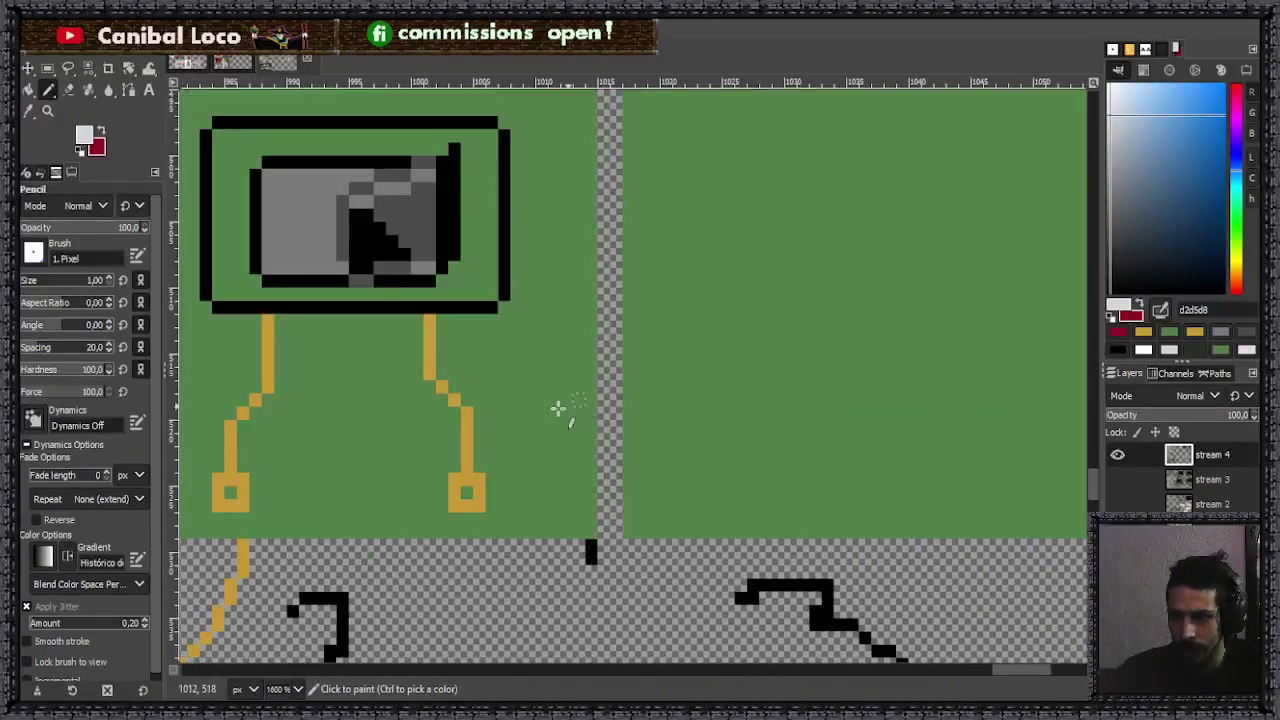
{"action": "left_click", "coordinate": [467, 492]}
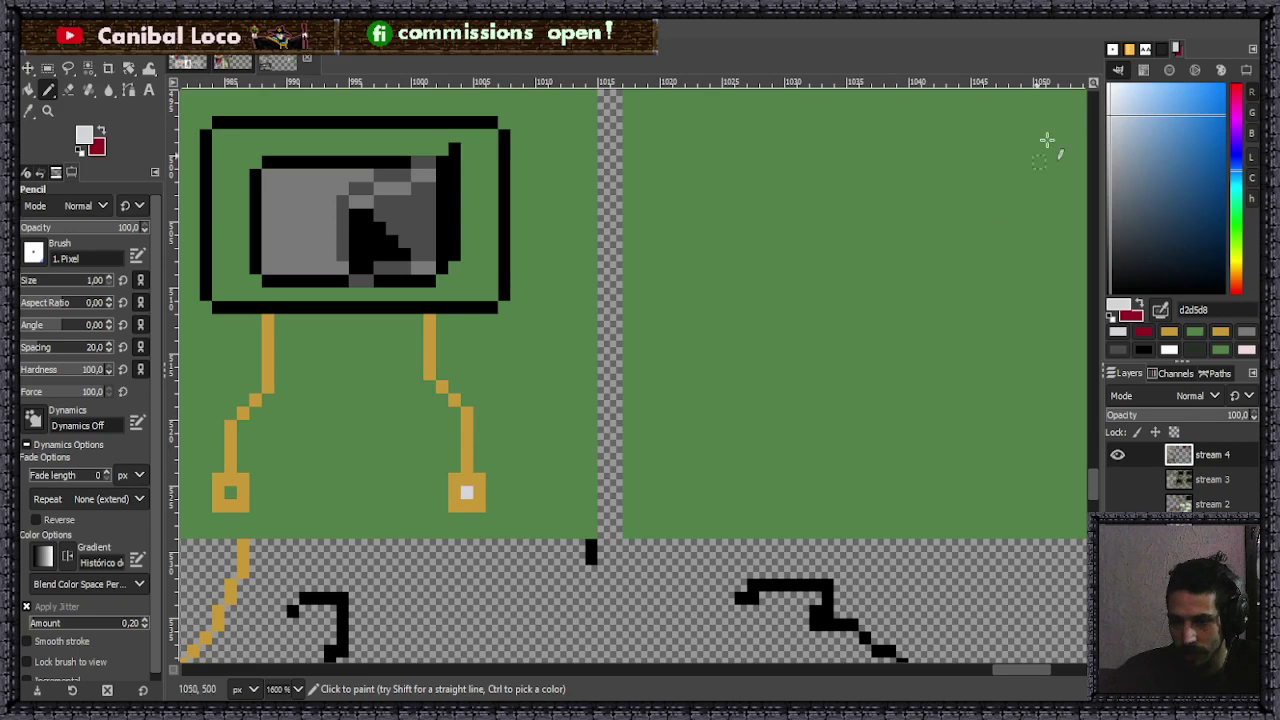
{"action": "left_click", "coordinate": [1145, 145]}
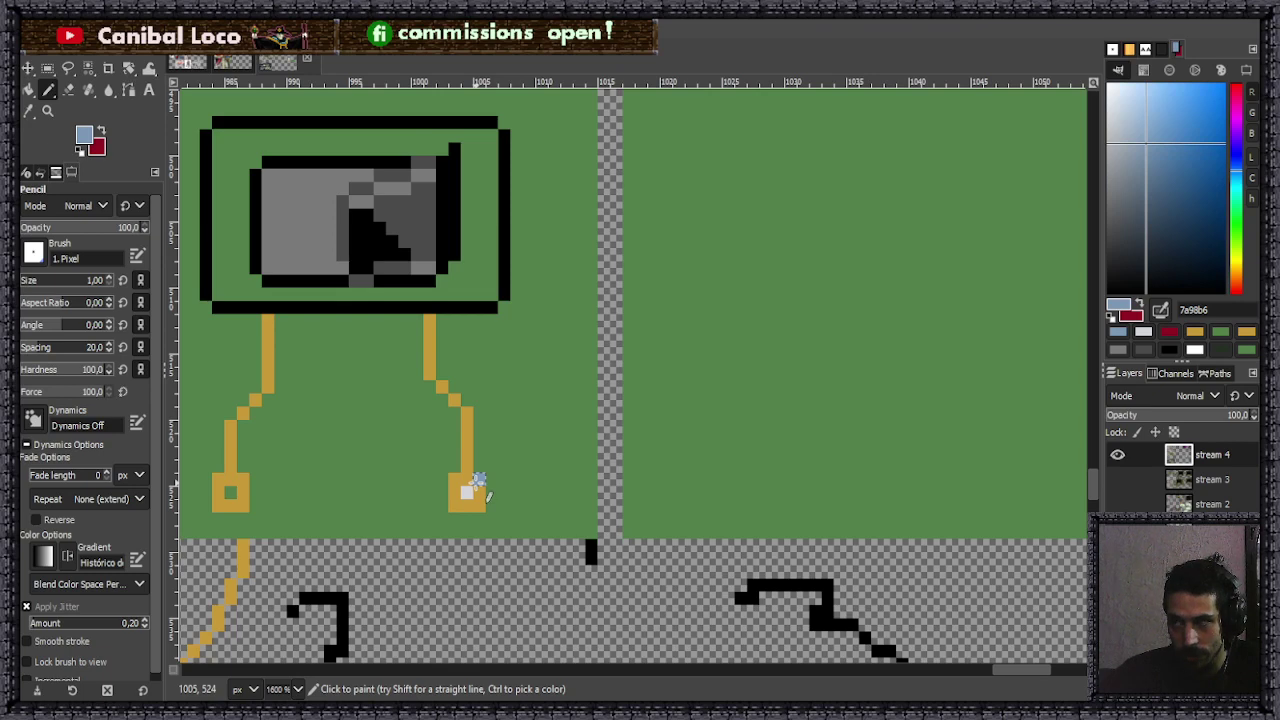
{"action": "scroll", "coordinate": [495, 500], "scroll_direction": "down", "scroll_amount": 3}
{"action": "scroll", "coordinate": [580, 360], "scroll_direction": "up", "scroll_amount": 2}
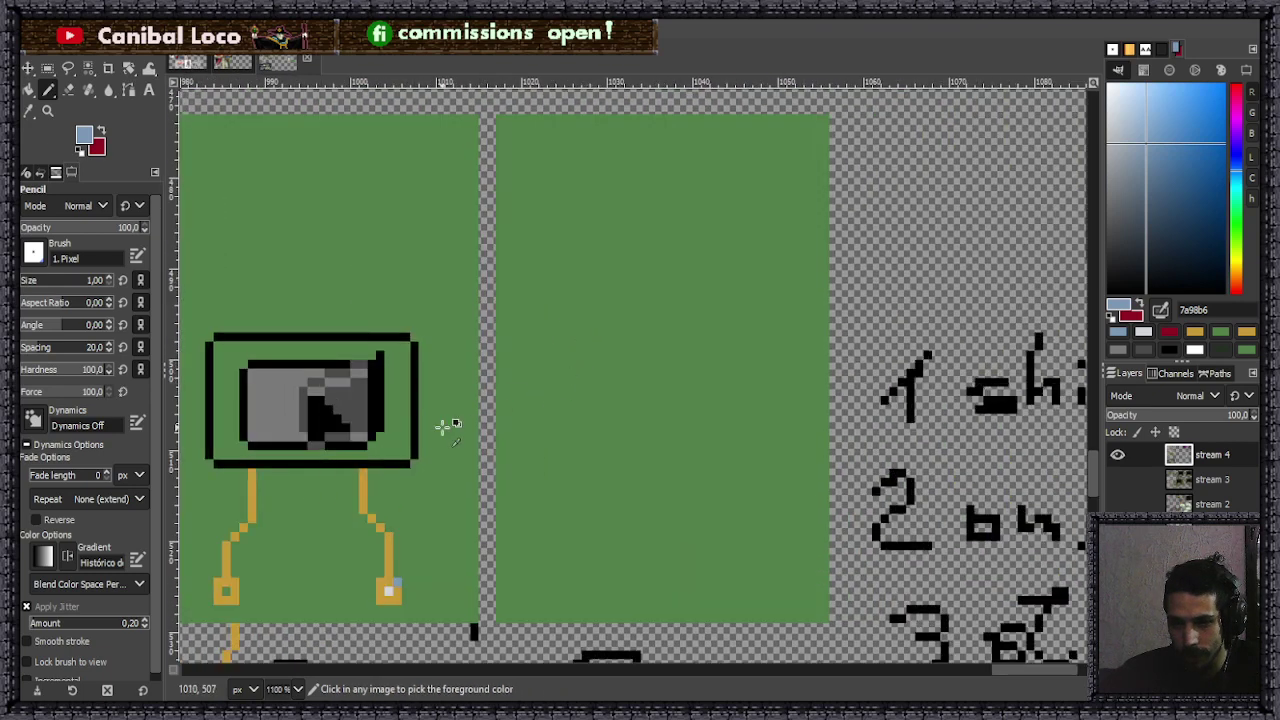
- Draw a filled black circle of 7 x 7 px near the middle of green section 3
{"action": "left_click", "coordinate": [335, 410], "text": "ctrl"}
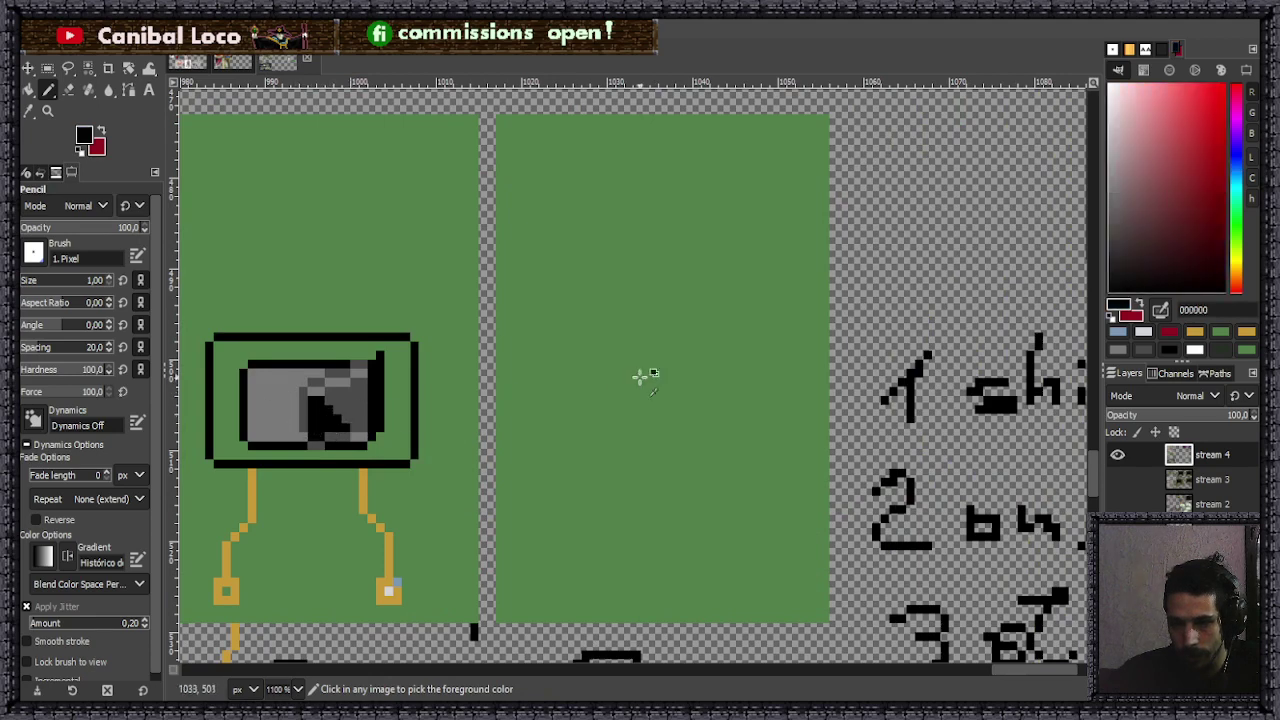
{"action": "scroll", "coordinate": [650, 333], "scroll_direction": "up", "scroll_amount": 2}
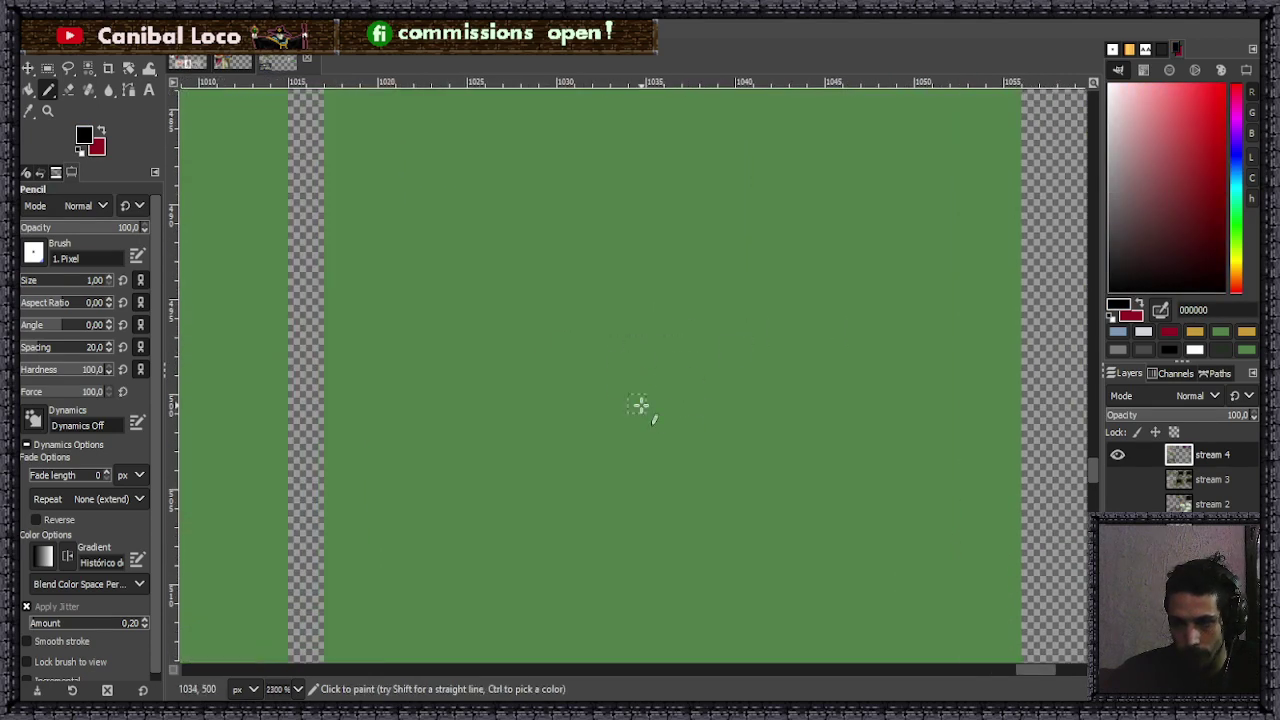
{"action": "key", "text": "e"}
{"action": "mouse_move", "coordinate": [628, 338]}
{"action": "left_mouse_down"}
{"action": "mouse_move", "coordinate": [766, 417]}
{"action": "mouse_move", "coordinate": [766, 457]}
{"action": "mouse_move", "coordinate": [745, 473]}
{"action": "left_mouse_up"}
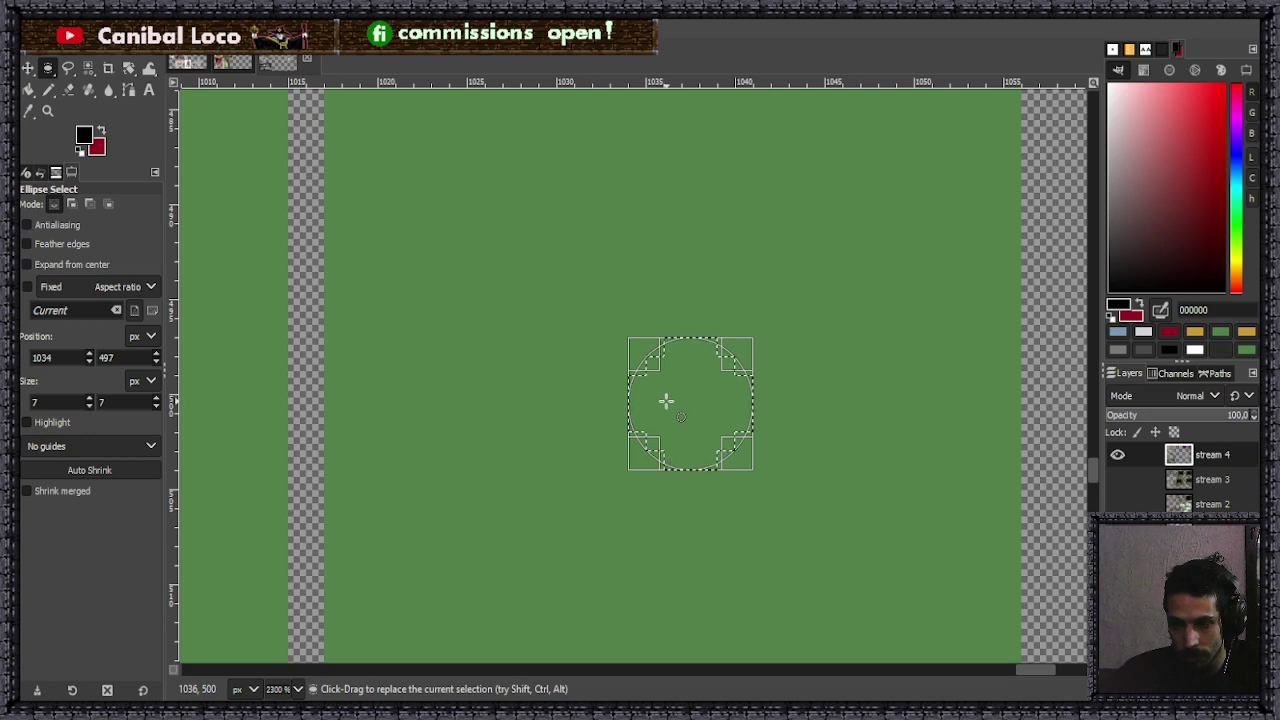
{"action": "key", "text": "Delete"}
{"action": "key", "text": "ctrl+comma"}
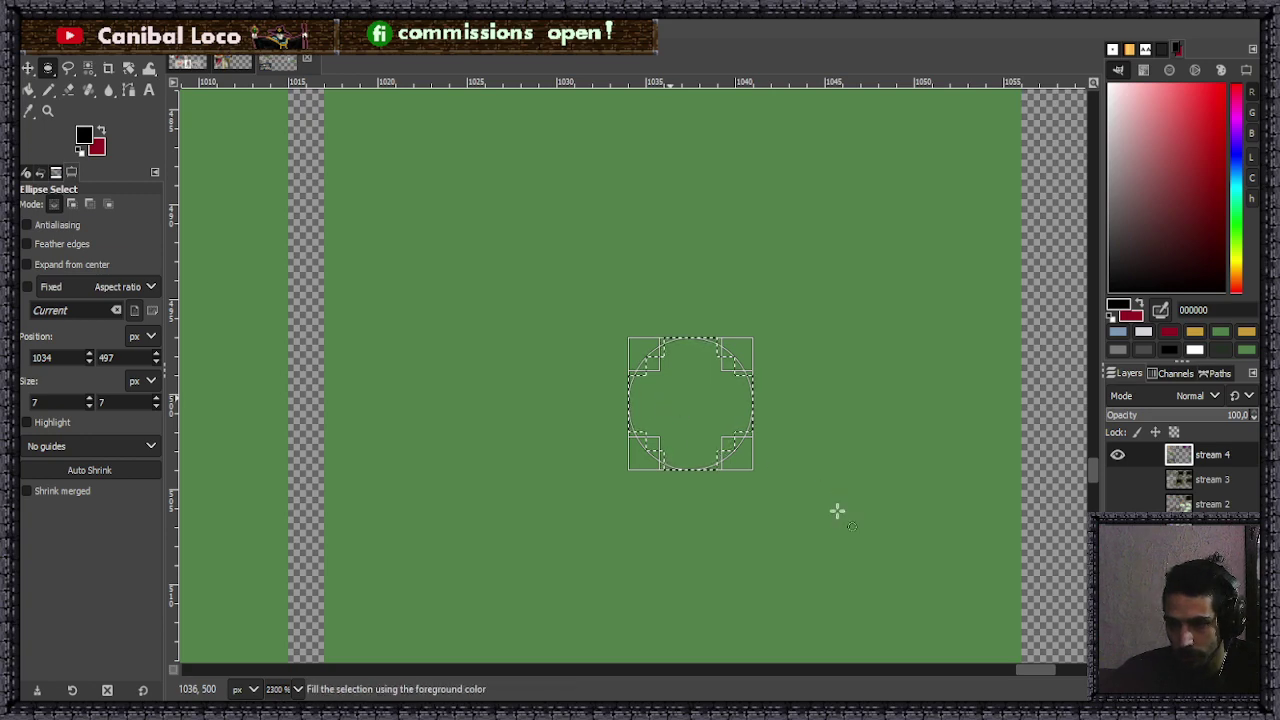
{"action": "left_click", "coordinate": [806, 506]}
{"action": "scroll", "coordinate": [734, 355], "scroll_direction": "down", "scroll_amount": 4}
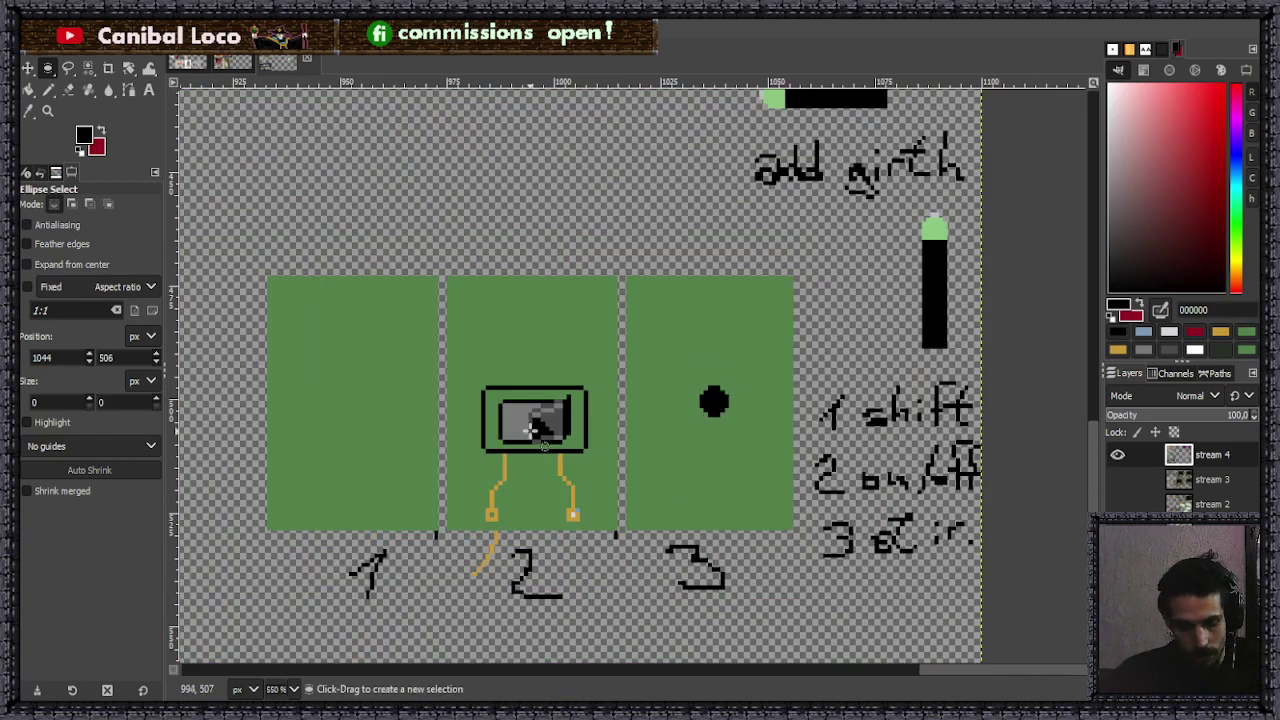
- Draw a dark gray 4b4b4b stepped outline around the black circle's upper and right sides, leaving a one-pixel green gap
{"action": "key", "text": "n"}
{"action": "scroll", "coordinate": [545, 423], "scroll_direction": "up", "scroll_amount": 3}
{"action": "left_click", "coordinate": [559, 422], "text": "ctrl"}
{"action": "scroll", "coordinate": [590, 435], "scroll_direction": "down", "scroll_amount": 3}
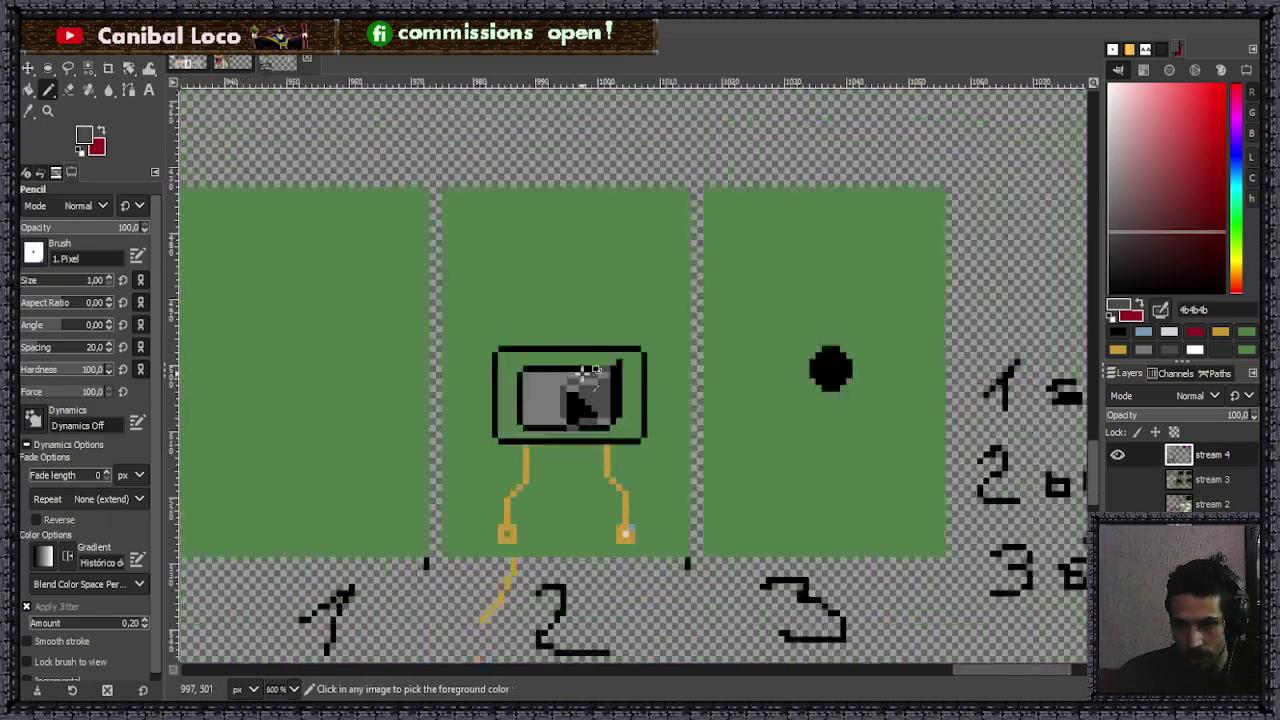
{"action": "scroll", "coordinate": [619, 372], "scroll_direction": "up", "scroll_amount": 6}
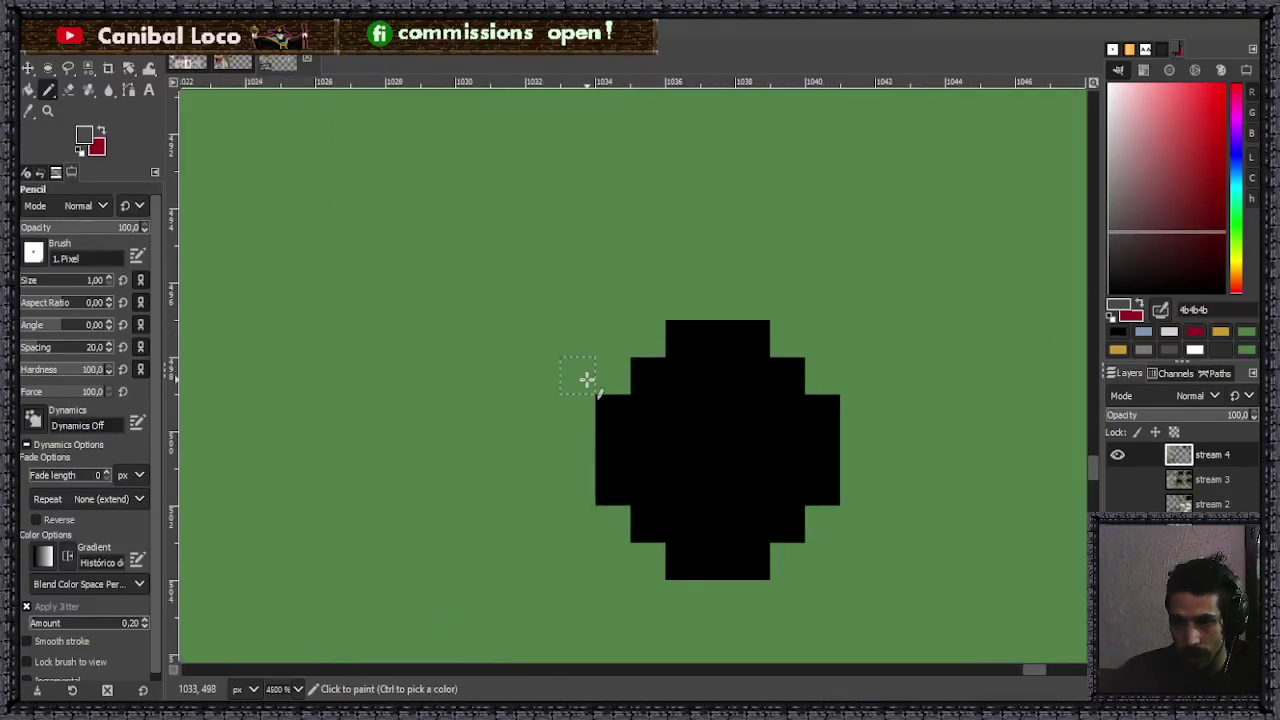
{"action": "left_click", "coordinate": [577, 375]}
{"action": "left_click", "coordinate": [612, 338]}
{"action": "left_click", "coordinate": [647, 301]}
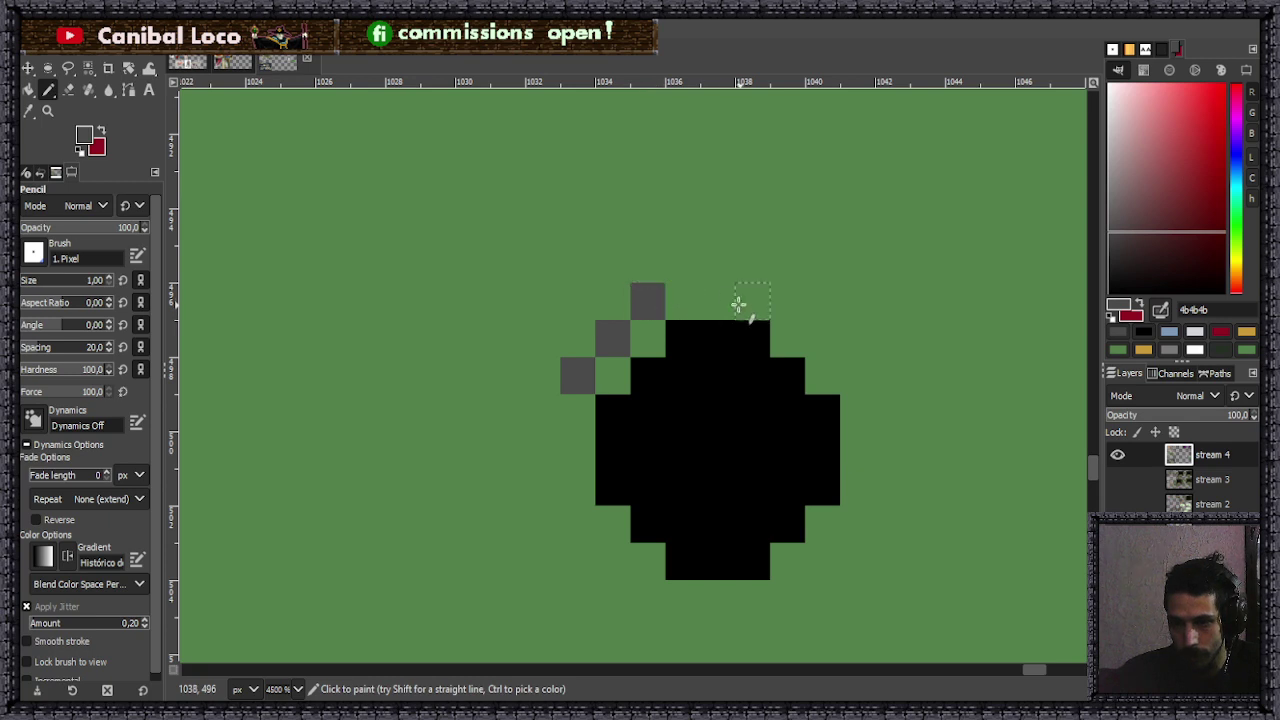
{"action": "left_click", "coordinate": [683, 263]}
{"action": "left_click_drag", "start_coordinate": [717, 263], "coordinate": [752, 263]}
{"action": "left_click", "coordinate": [790, 308]}
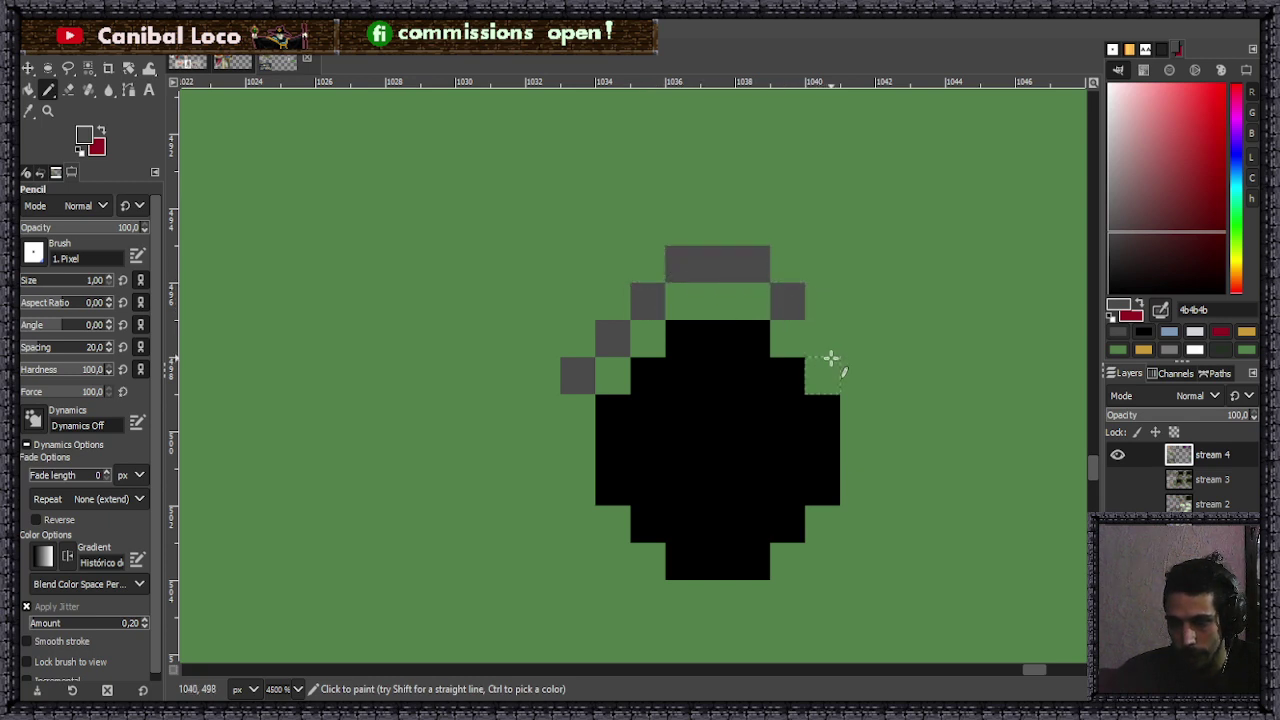
{"action": "left_click", "coordinate": [857, 372], "text": "shift"}
{"action": "left_click_drag", "start_coordinate": [891, 412], "coordinate": [890, 448]}
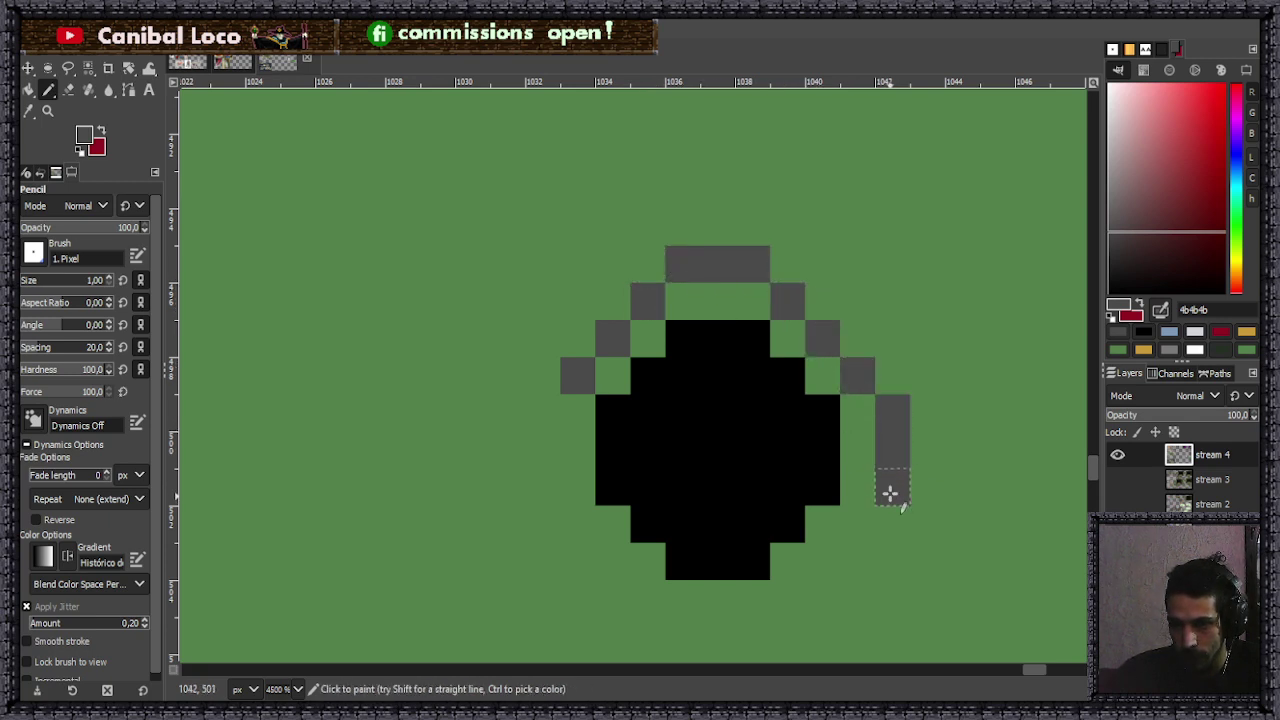
- Close the dark gray outline around the black circle's lower and left sides with the same one-pixel gap
{"action": "left_click", "coordinate": [854, 516]}
{"action": "left_click", "coordinate": [785, 600], "text": "shift"}
{"action": "left_click_drag", "start_coordinate": [757, 632], "coordinate": [683, 635]}
{"action": "left_click", "coordinate": [650, 600]}
{"action": "left_click", "coordinate": [580, 526], "text": "shift"}
{"action": "left_click_drag", "start_coordinate": [538, 404], "coordinate": [538, 476]}
- Fill the green gap between the black circle and its dark gray outline with lighter gray 797979, sampled from the switch
{"action": "scroll", "coordinate": [722, 371], "scroll_direction": "down", "scroll_amount": 4}
{"action": "scroll", "coordinate": [349, 500], "scroll_direction": "up", "scroll_amount": 3}
{"action": "left_click", "coordinate": [350, 500], "text": "ctrl"}
{"action": "scroll", "coordinate": [415, 405], "scroll_direction": "down", "scroll_amount": 2}
{"action": "scroll", "coordinate": [763, 466], "scroll_direction": "up", "scroll_amount": 4}
{"action": "left_click", "coordinate": [558, 405]}
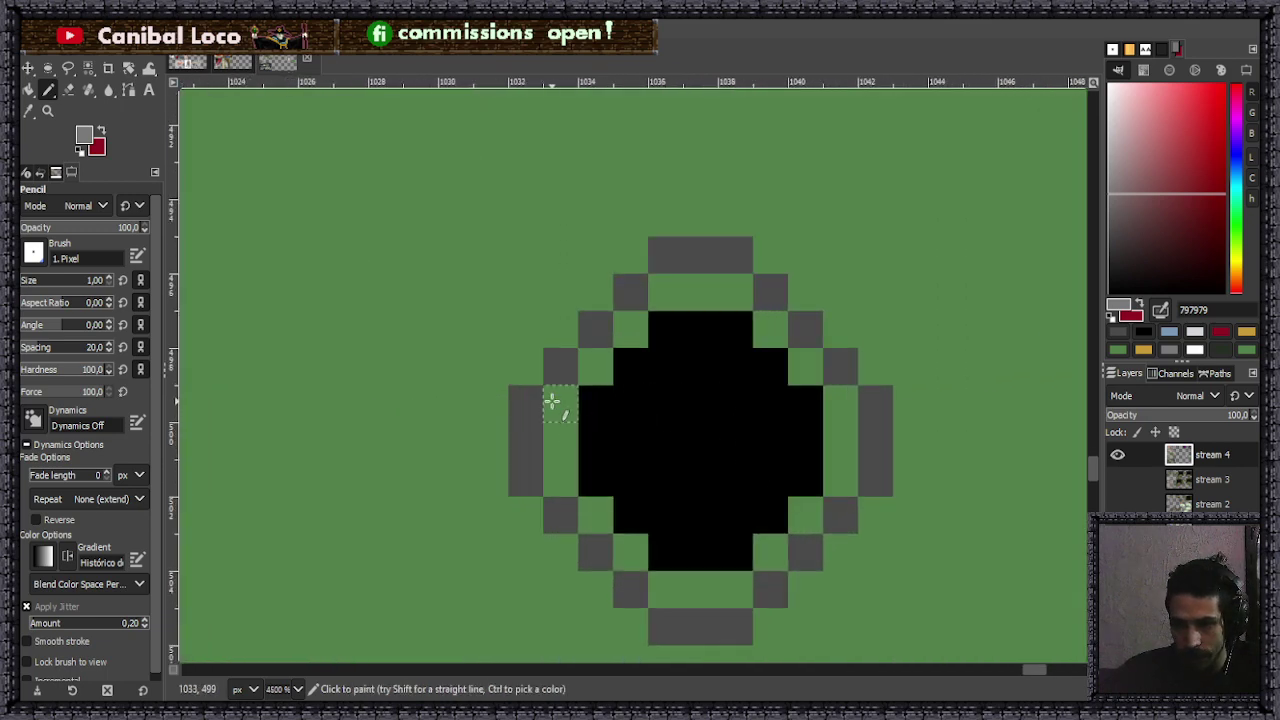
{"action": "left_click", "coordinate": [562, 480], "text": "shift"}
{"action": "left_click", "coordinate": [665, 590], "text": "shift"}
{"action": "left_click", "coordinate": [700, 590], "text": "shift"}
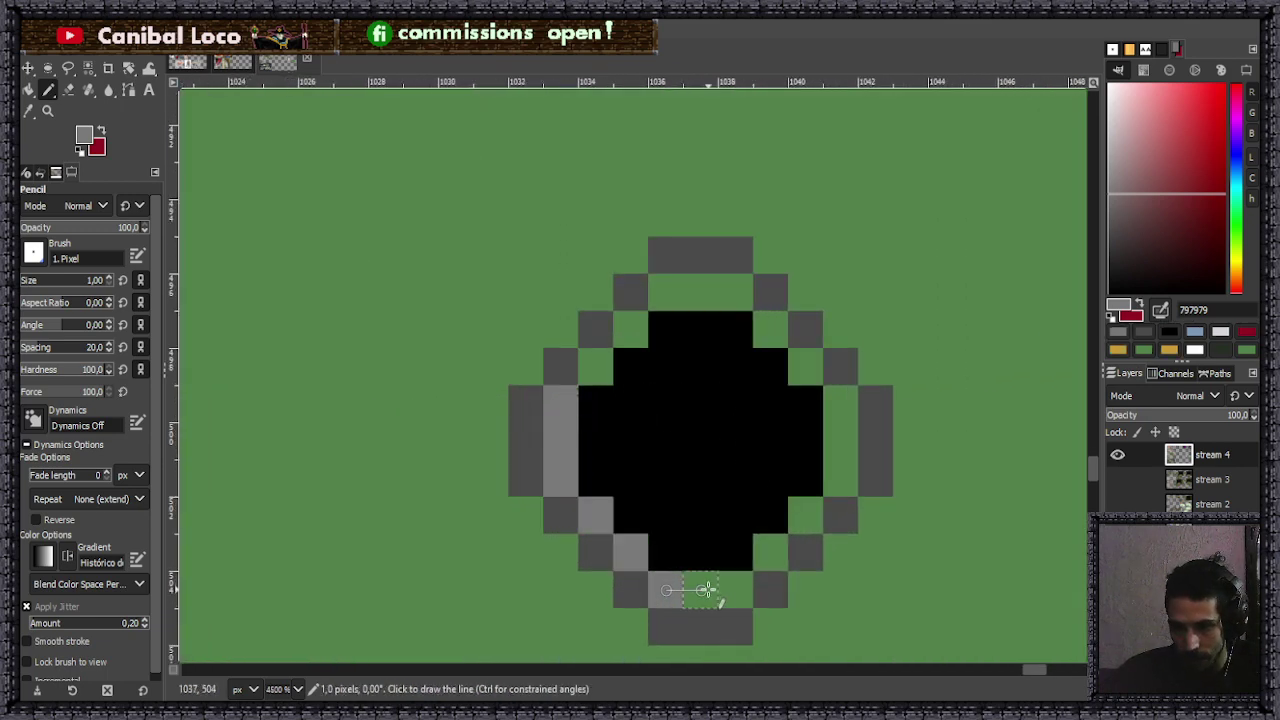
{"action": "left_click", "coordinate": [738, 590], "text": "shift"}
{"action": "left_click", "coordinate": [840, 480], "text": "shift"}
{"action": "left_click", "coordinate": [841, 403], "text": "shift"}
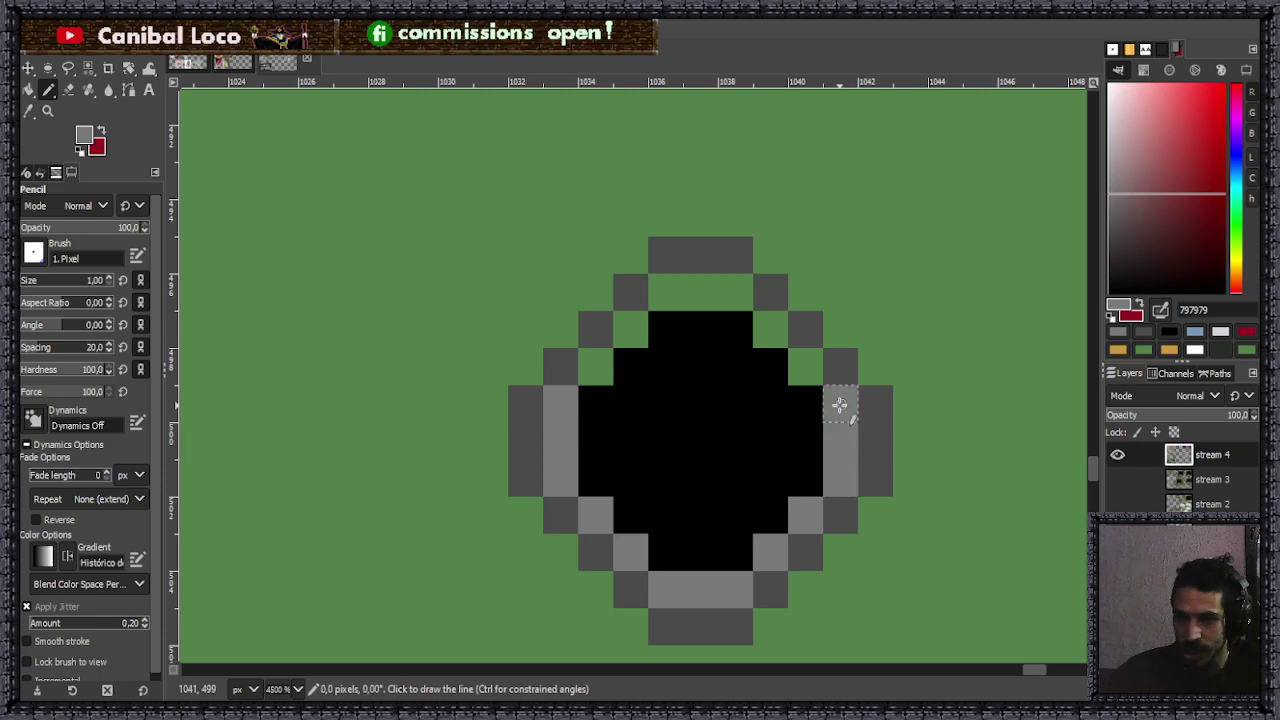
{"action": "left_click", "coordinate": [701, 293], "text": "shift"}
{"action": "left_click", "coordinate": [665, 293], "text": "shift"}
{"action": "left_click", "coordinate": [596, 369], "text": "shift"}
{"action": "scroll", "coordinate": [700, 330], "scroll_direction": "down", "scroll_amount": 4}
{"action": "scroll", "coordinate": [650, 326], "scroll_direction": "down", "scroll_amount": 2}
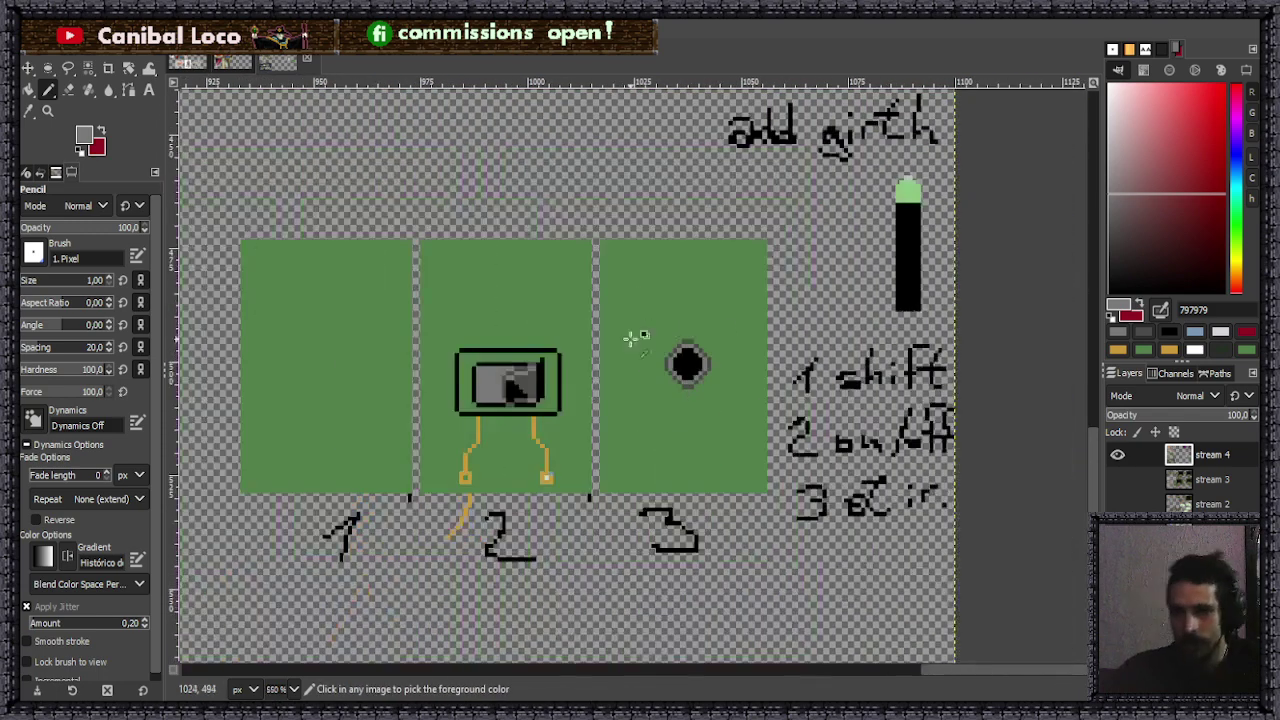
- Fill a 21 x 21 px circular area around the gray ring in section 3 with black sampled from the switch
{"action": "scroll", "coordinate": [557, 352], "scroll_direction": "up", "scroll_amount": 2}
{"action": "scroll", "coordinate": [457, 366], "scroll_direction": "up", "scroll_amount": 2}
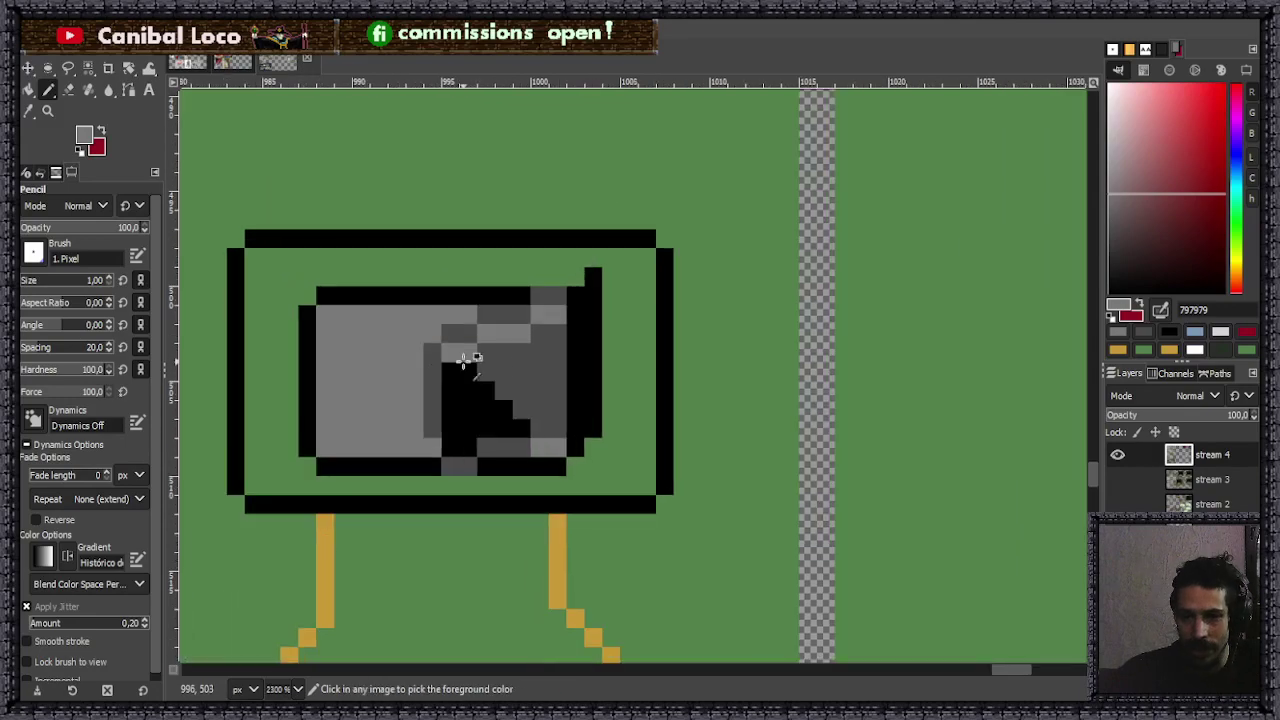
{"action": "scroll", "coordinate": [600, 374], "scroll_direction": "down", "scroll_amount": 2}
{"action": "scroll", "coordinate": [600, 360], "scroll_direction": "up", "scroll_amount": 1}
{"action": "left_click", "coordinate": [586, 377], "text": "ctrl"}
{"action": "scroll", "coordinate": [766, 290], "scroll_direction": "down", "scroll_amount": 3}
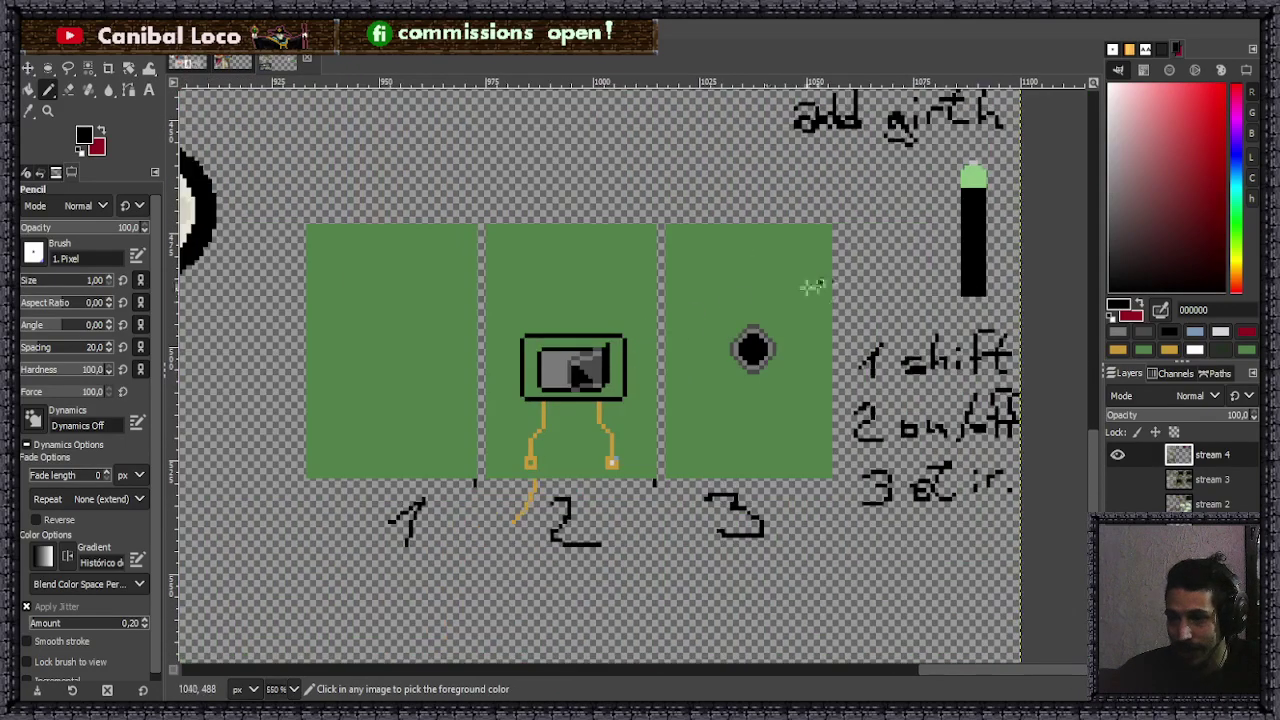
{"action": "scroll", "coordinate": [760, 335], "scroll_direction": "up", "scroll_amount": 3}
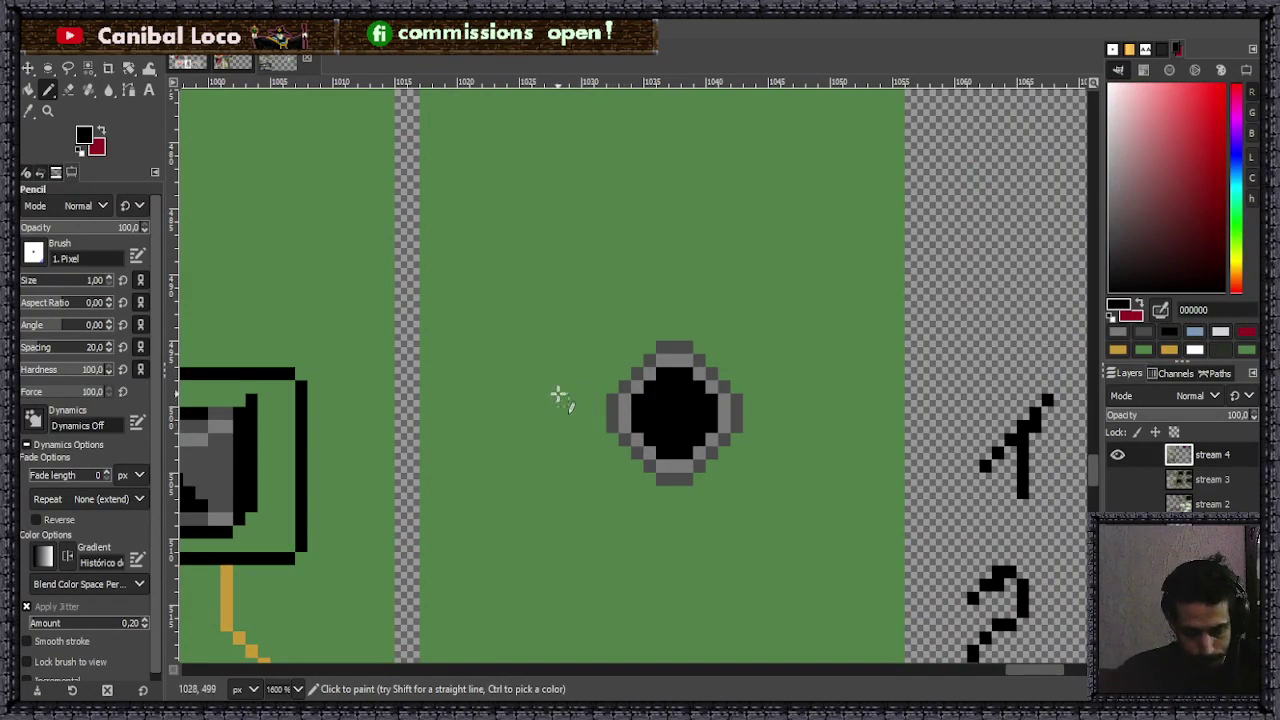
{"action": "key", "text": "e"}
{"action": "mouse_move", "coordinate": [531, 274]}
{"action": "left_mouse_down"}
{"action": "mouse_move", "coordinate": [826, 566]}
{"action": "mouse_move", "coordinate": [811, 567]}
{"action": "left_mouse_up"}
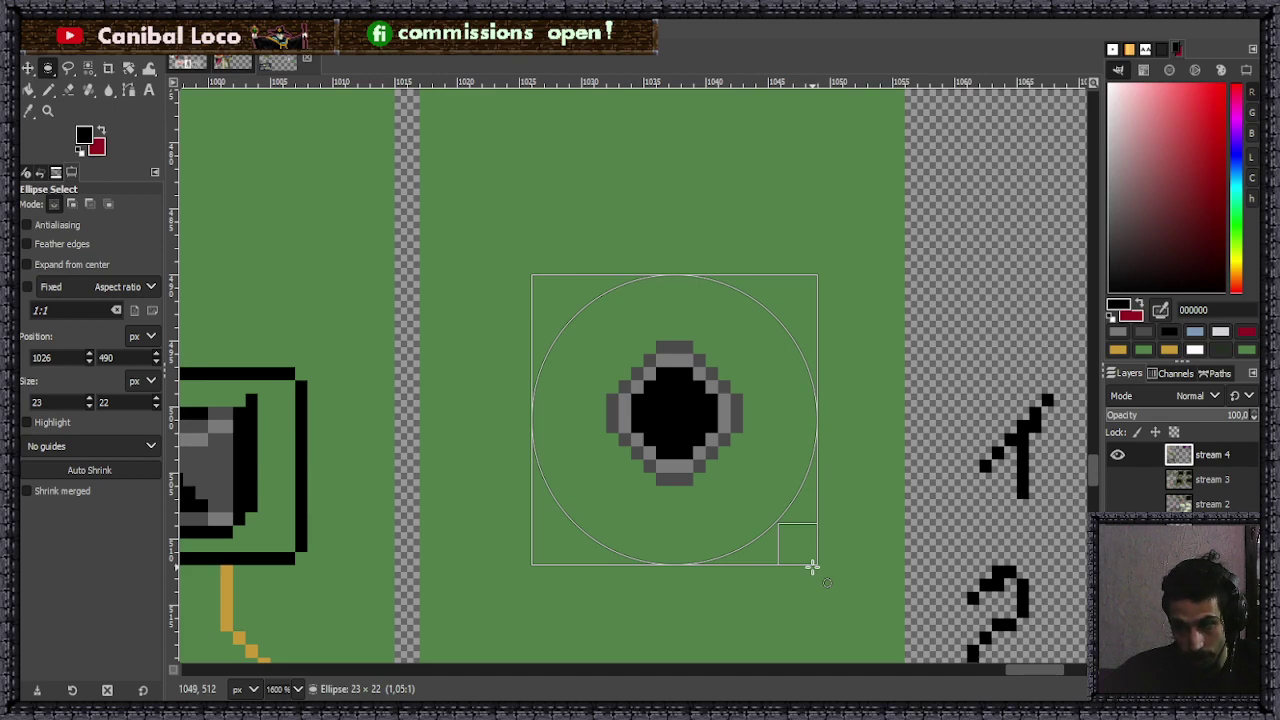
{"action": "left_click_drag", "start_coordinate": [813, 565], "coordinate": [786, 546]}
{"action": "left_click_drag", "start_coordinate": [685, 438], "coordinate": [698, 434]}
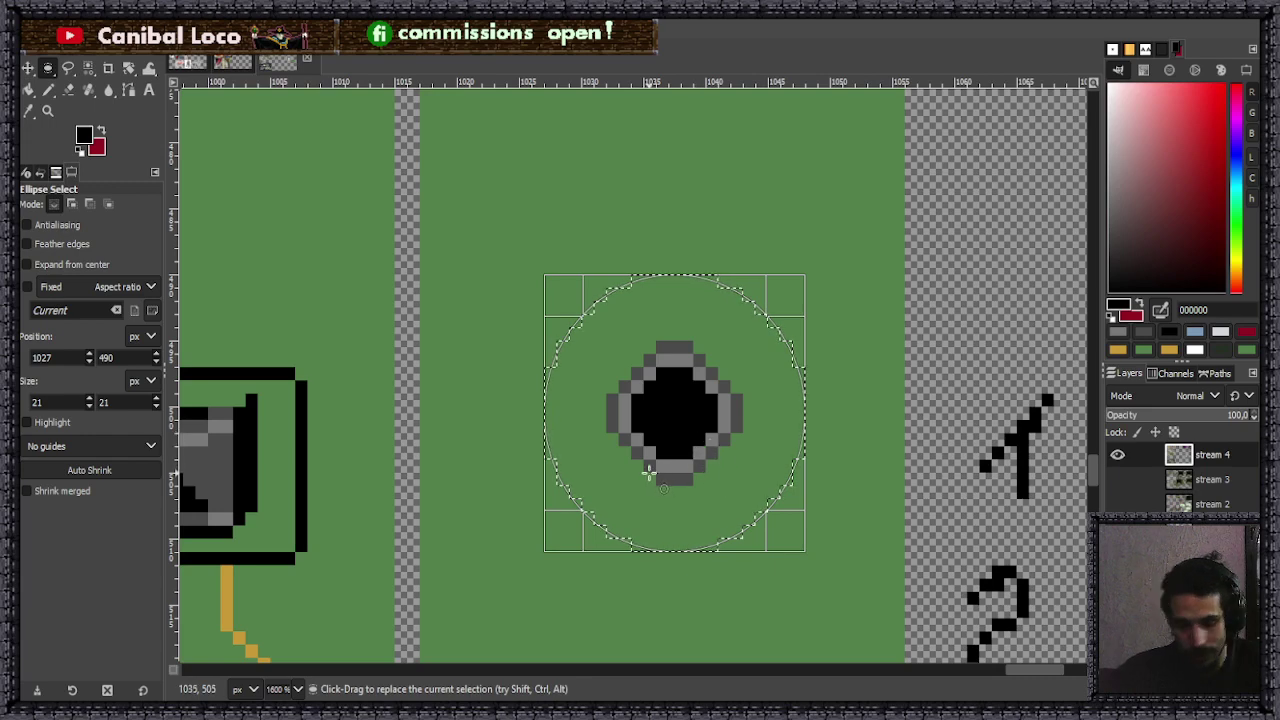
{"action": "key", "text": "shift+b"}
{"action": "left_click", "coordinate": [611, 494]}
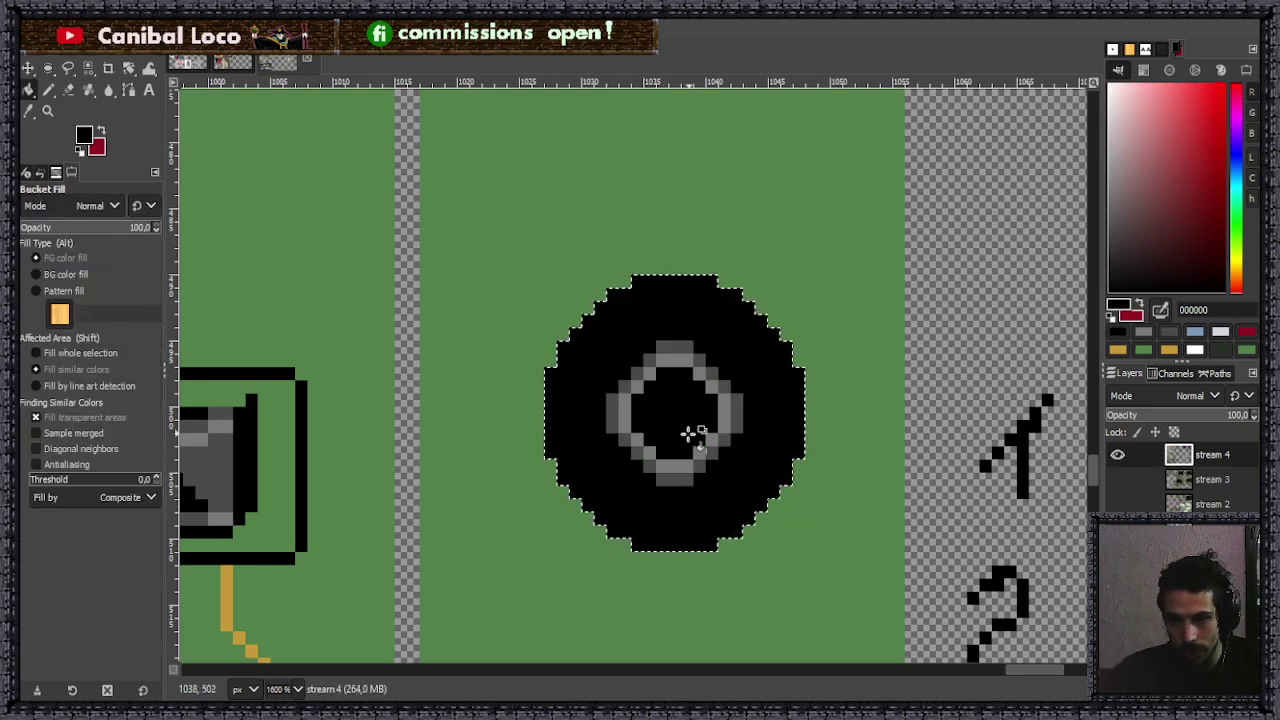
{"action": "key", "text": "r"}
{"action": "key", "text": "ctrl+shift+a"}
{"action": "scroll", "coordinate": [626, 375], "scroll_direction": "down", "scroll_amount": 4}
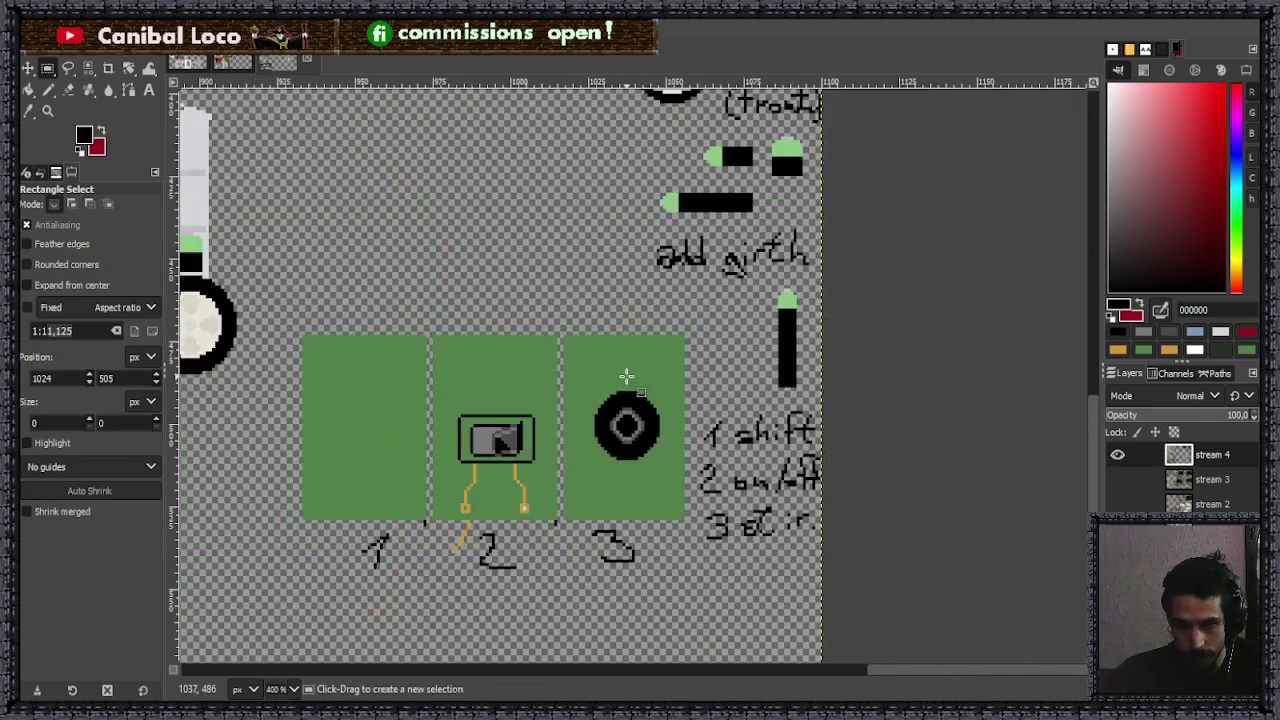
{"action": "key", "text": "n"}
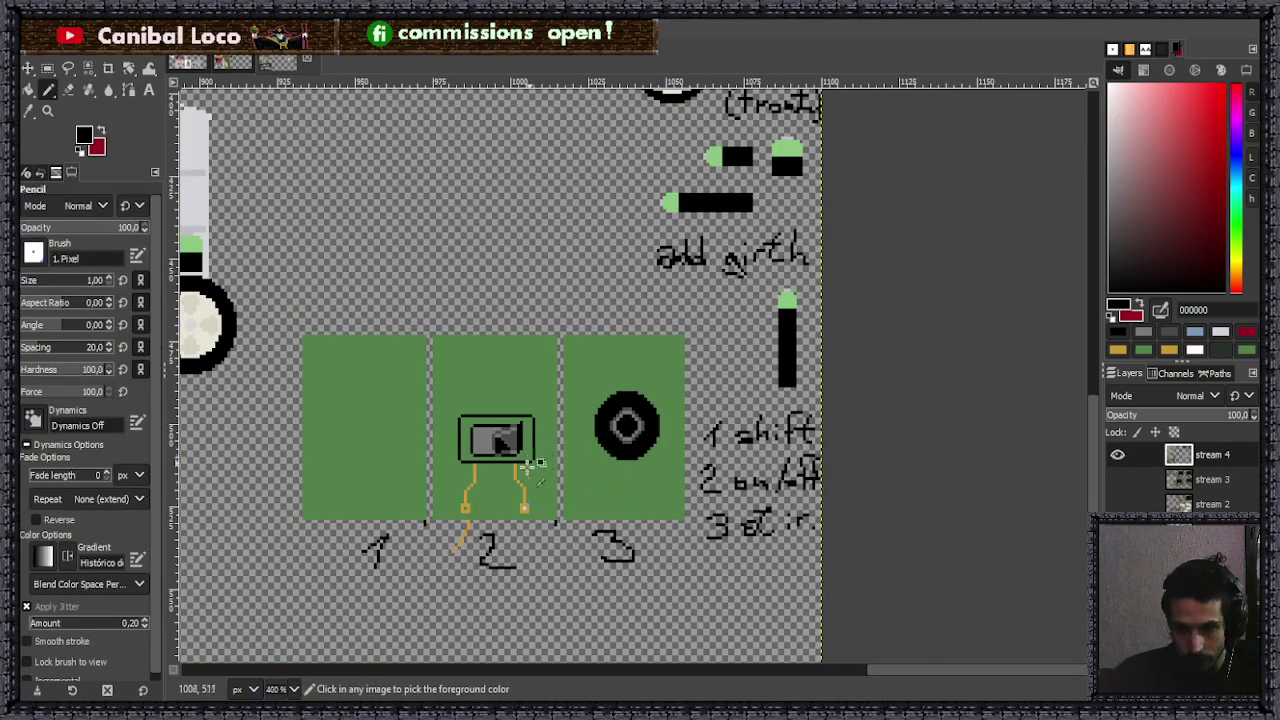
- Sample the gold of the section 2 wiring and examine the three green panels alongside their numbered notes
{"action": "scroll", "coordinate": [527, 494], "scroll_direction": "up", "scroll_amount": 4}
{"action": "left_click", "coordinate": [530, 488], "text": "ctrl"}
{"action": "scroll", "coordinate": [530, 488], "scroll_direction": "down", "scroll_amount": 4}
{"action": "scroll", "coordinate": [714, 434], "scroll_direction": "up", "scroll_amount": 4}
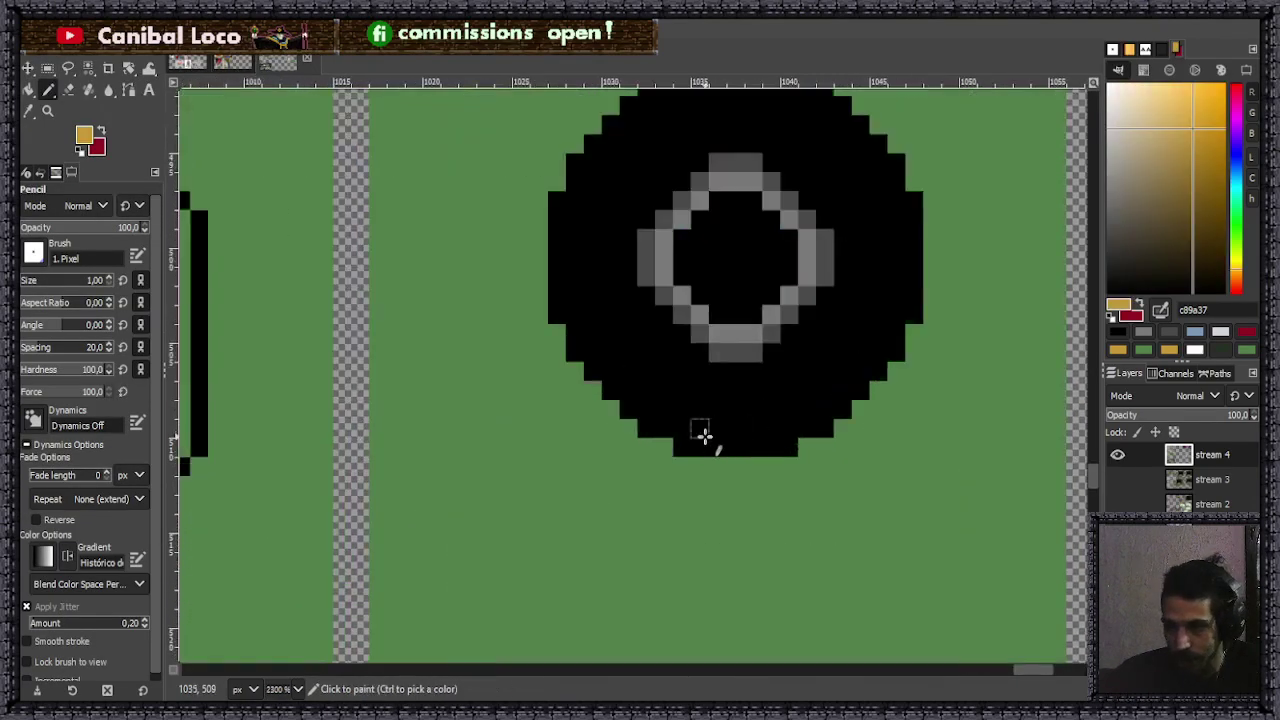
{"action": "scroll", "coordinate": [580, 520], "scroll_direction": "up", "scroll_amount": 1}
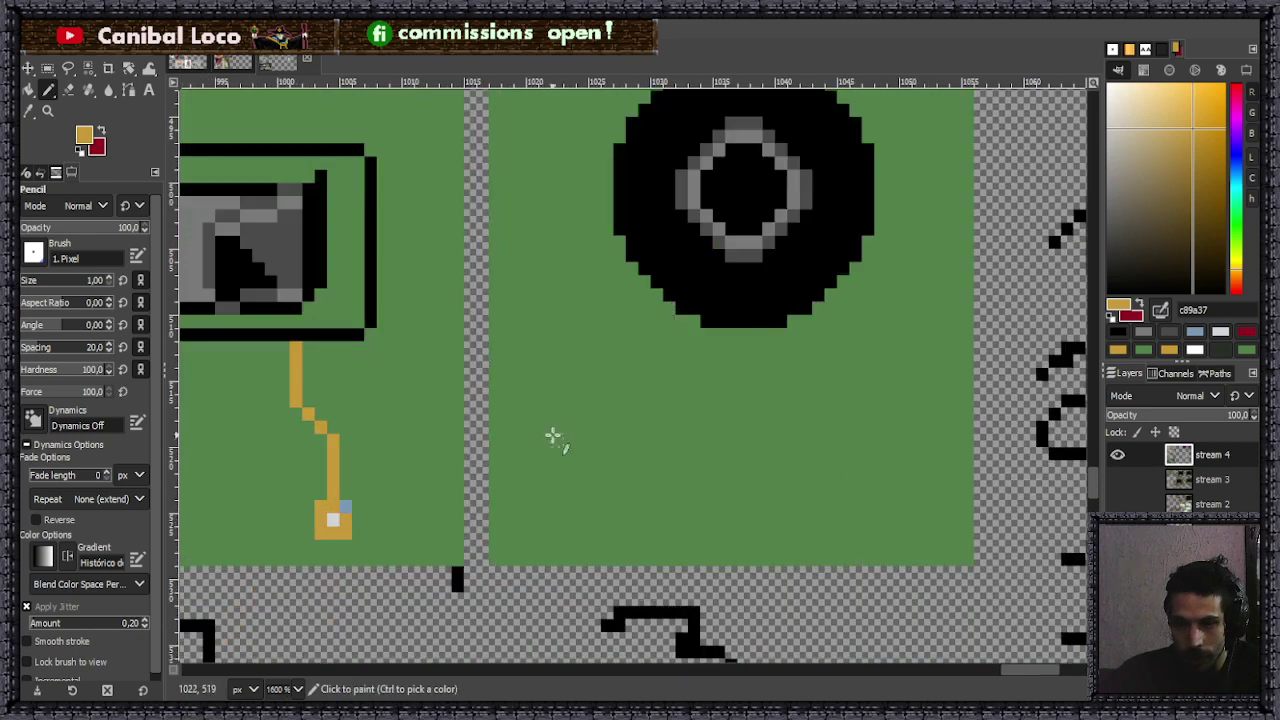
{"action": "scroll", "coordinate": [566, 437], "scroll_direction": "down", "scroll_amount": 2}
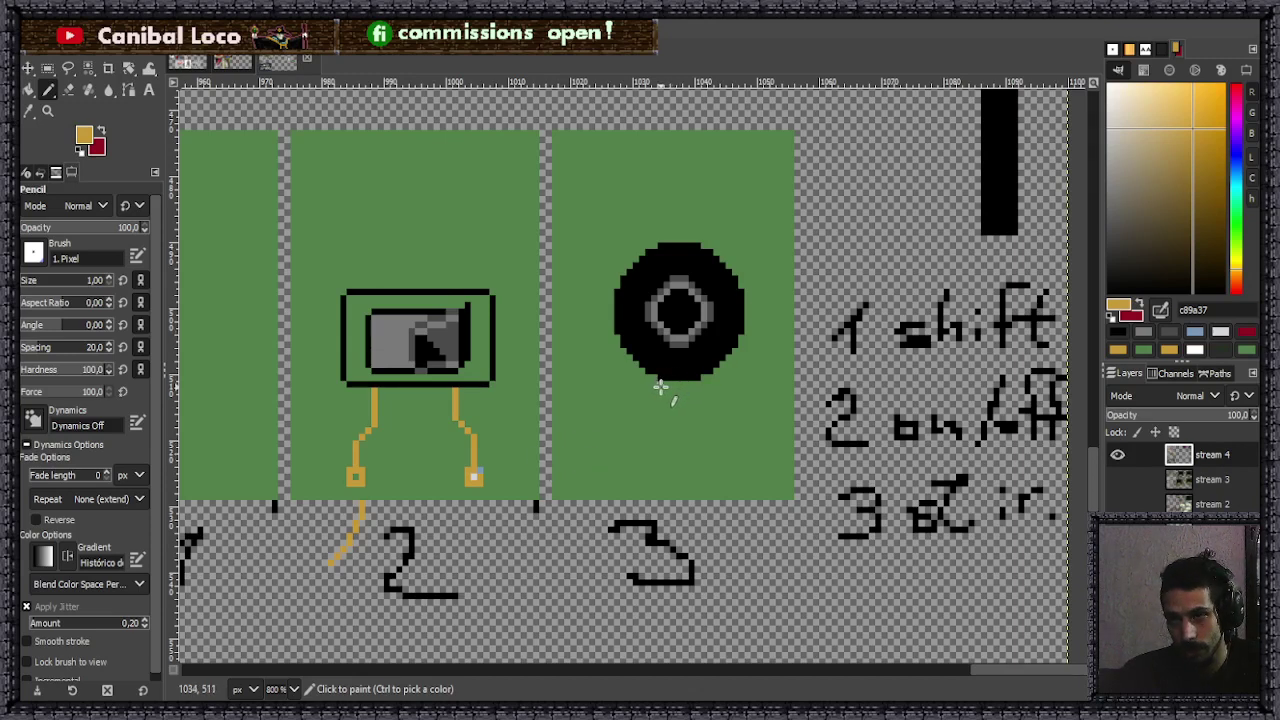
{"action": "scroll", "coordinate": [660, 385], "scroll_direction": "down", "scroll_amount": 4}
{"action": "scroll", "coordinate": [634, 345], "scroll_direction": "up", "scroll_amount": 4}
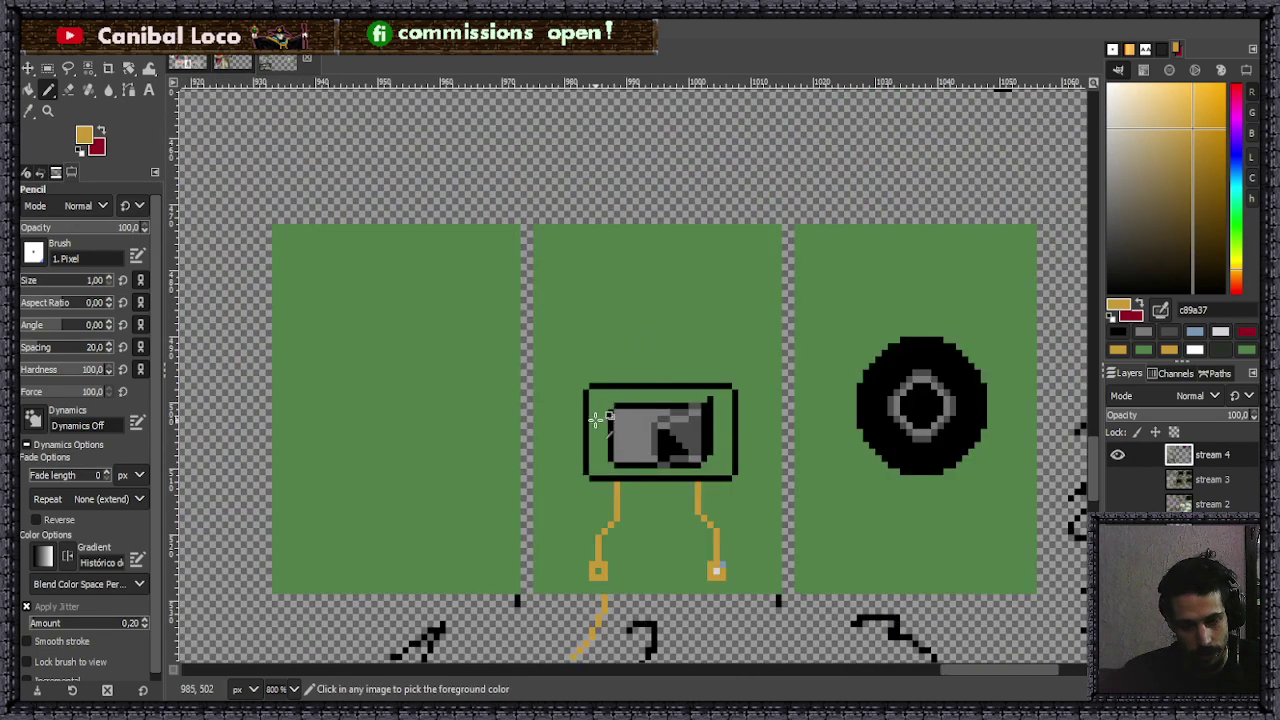
{"action": "scroll", "coordinate": [532, 512], "scroll_direction": "down", "scroll_amount": 3}
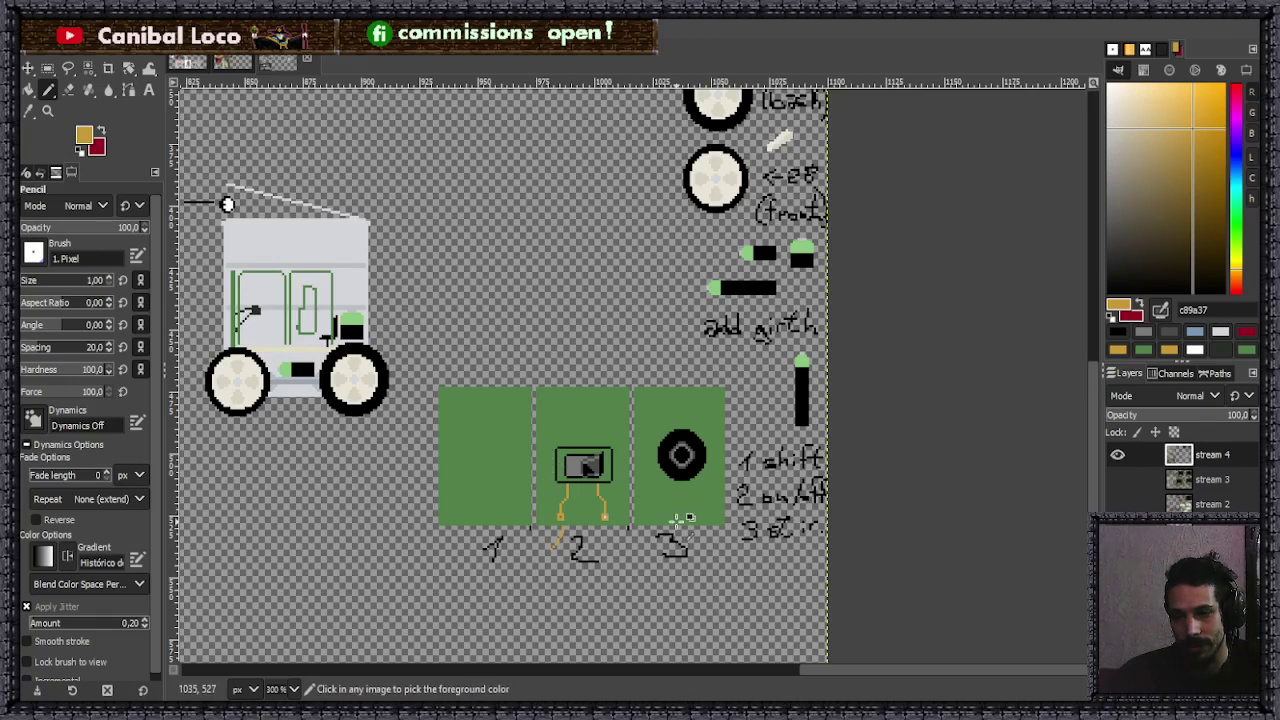
- Save the drawing to stream.xcf
{"action": "scroll", "coordinate": [651, 515], "scroll_direction": "up", "scroll_amount": 2}
{"action": "scroll", "coordinate": [658, 530], "scroll_direction": "up", "scroll_amount": 3}
{"action": "scroll", "coordinate": [657, 509], "scroll_direction": "down", "scroll_amount": 2}
{"action": "scroll", "coordinate": [623, 486], "scroll_direction": "up", "scroll_amount": 2}
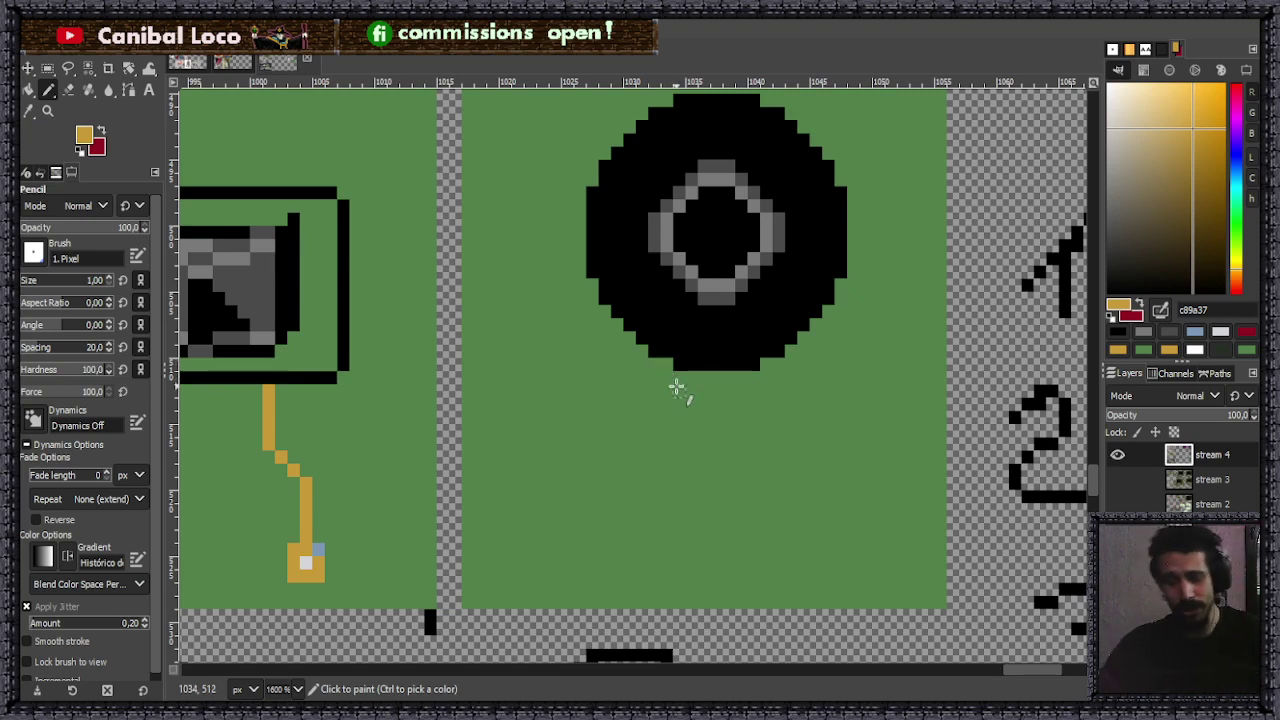
{"action": "key", "text": "ctrl+s"}
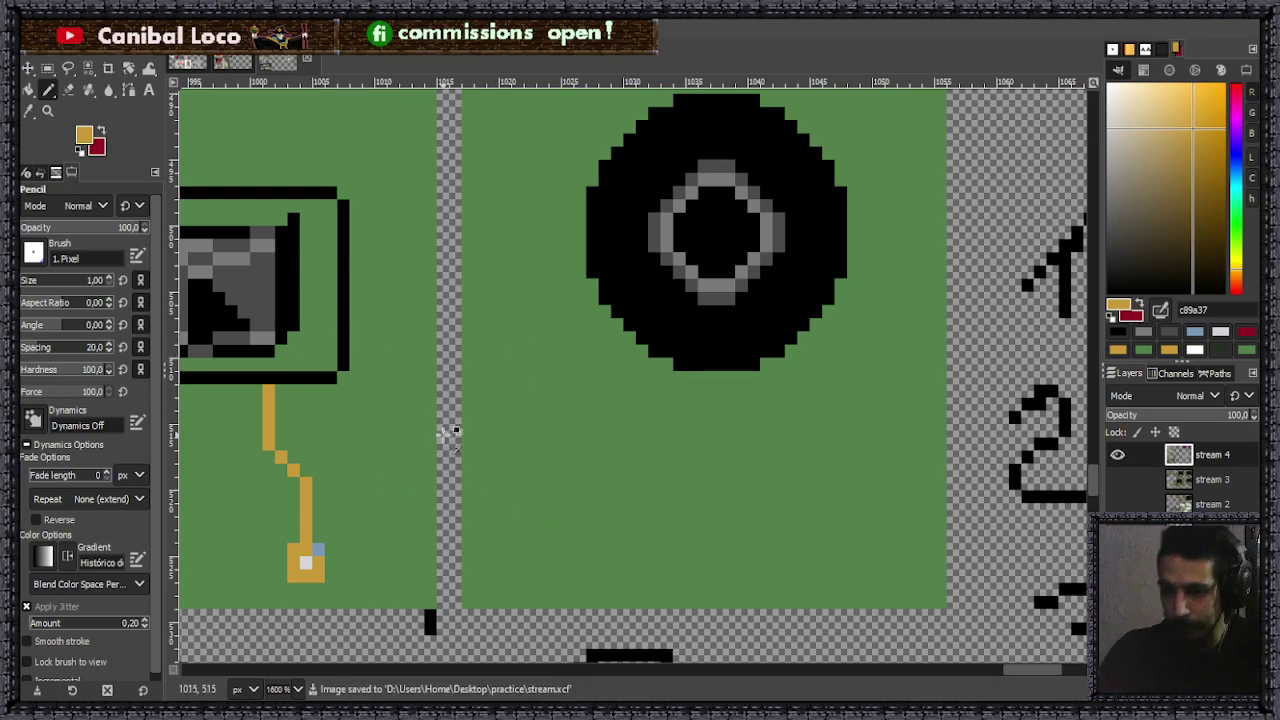
- In the section 1 panel, draw a black 16 px horizontal top edge and a 15 px right side running down from its end
{"action": "scroll", "coordinate": [437, 423], "scroll_direction": "down", "scroll_amount": 4}
{"action": "scroll", "coordinate": [434, 466], "scroll_direction": "down", "scroll_amount": 1}
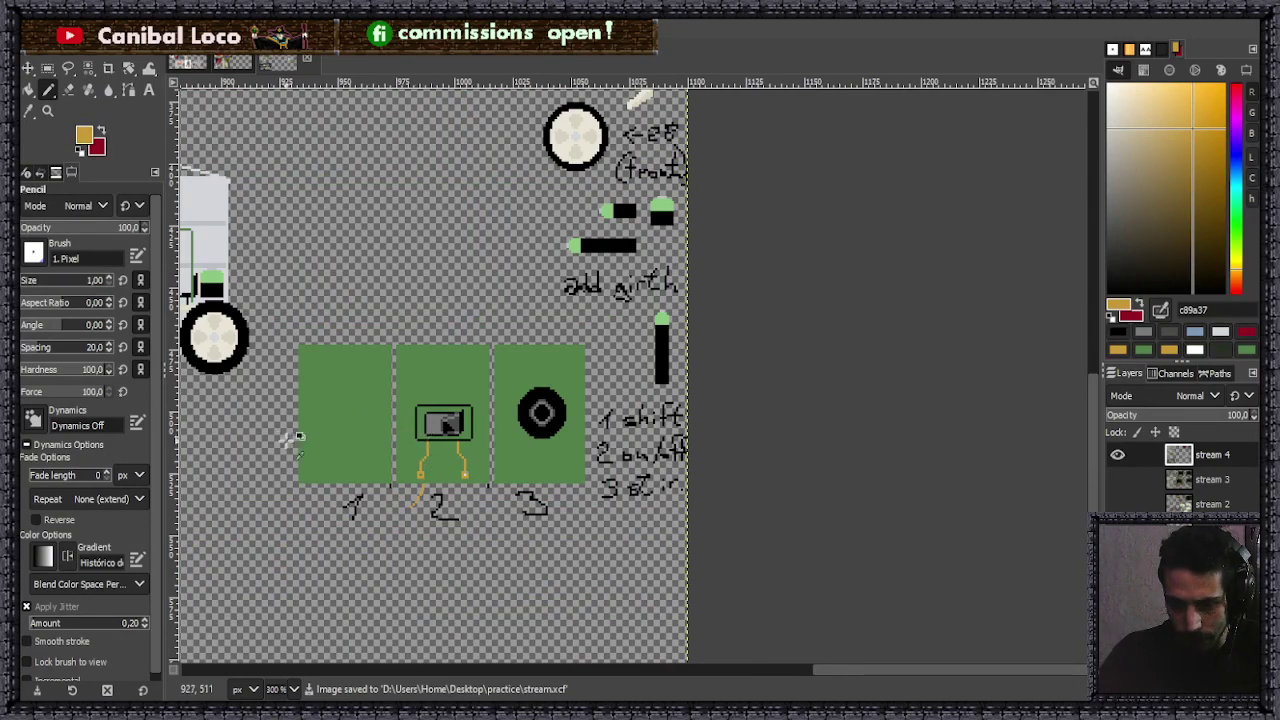
{"action": "scroll", "coordinate": [320, 410], "scroll_direction": "up", "scroll_amount": 3}
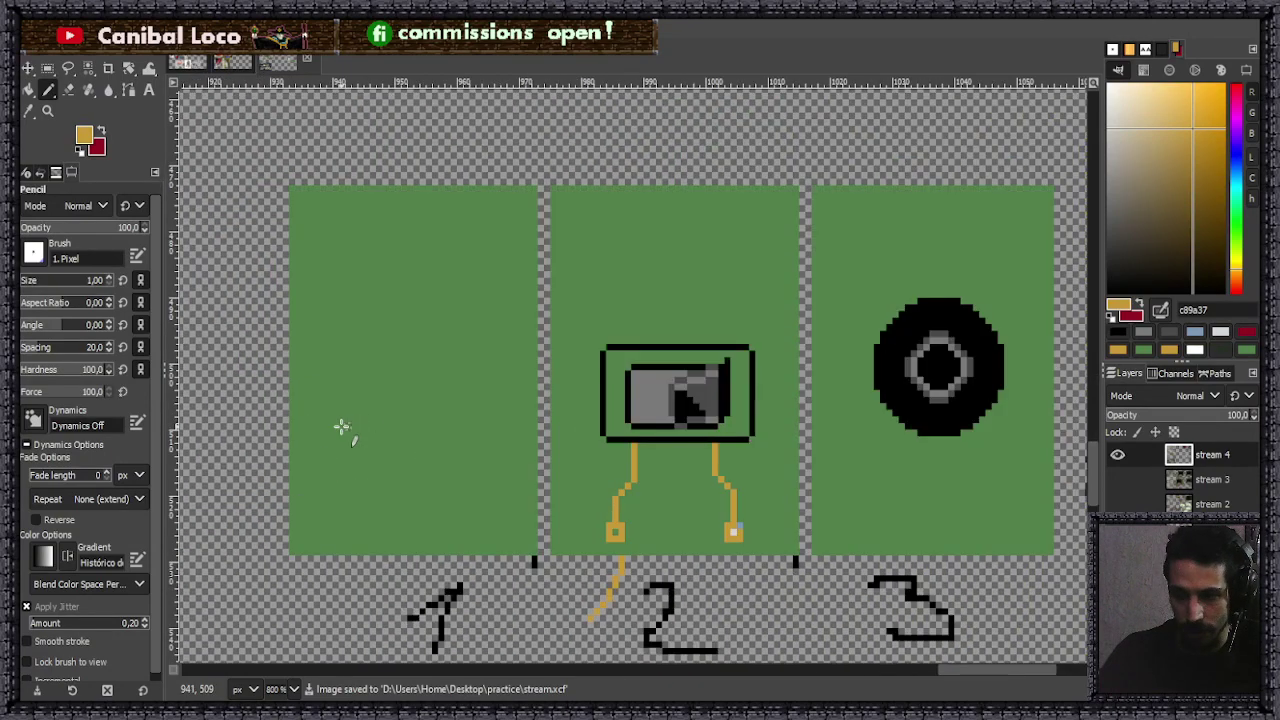
{"action": "scroll", "coordinate": [350, 420], "scroll_direction": "down", "scroll_amount": 2}
{"action": "scroll", "coordinate": [322, 393], "scroll_direction": "up", "scroll_amount": 3}
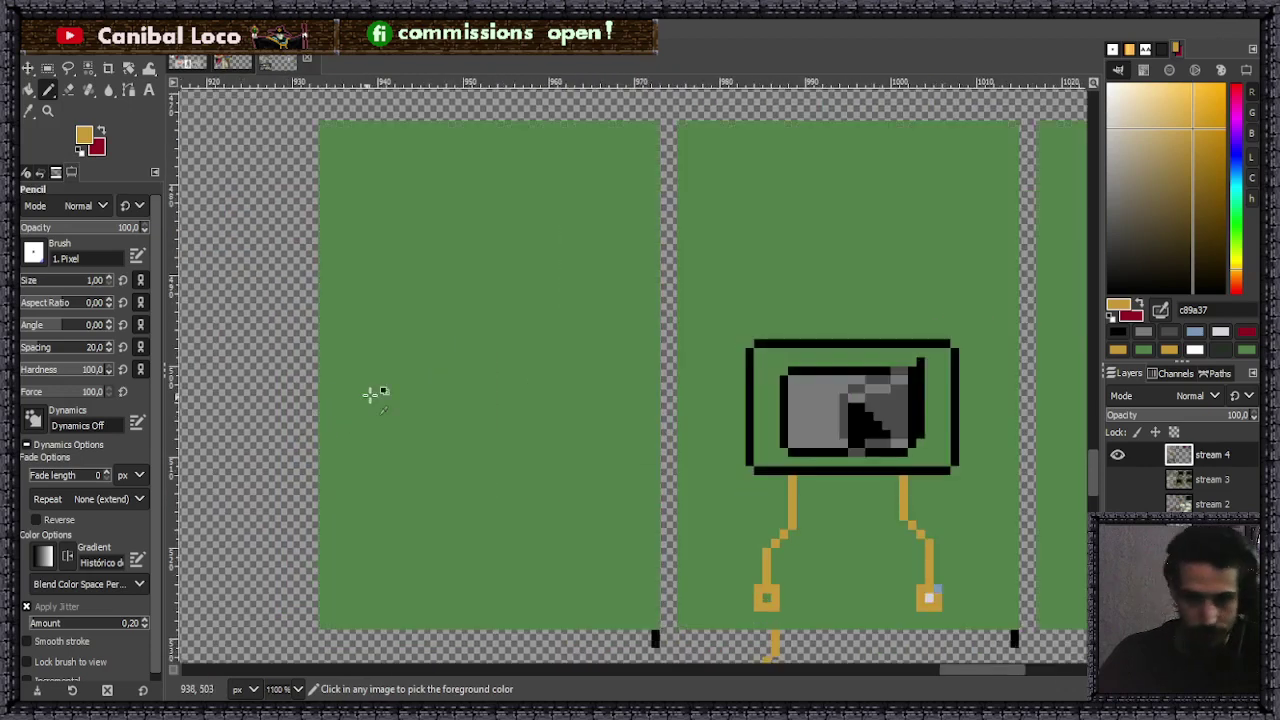
{"action": "left_click", "coordinate": [832, 399], "text": "ctrl"}
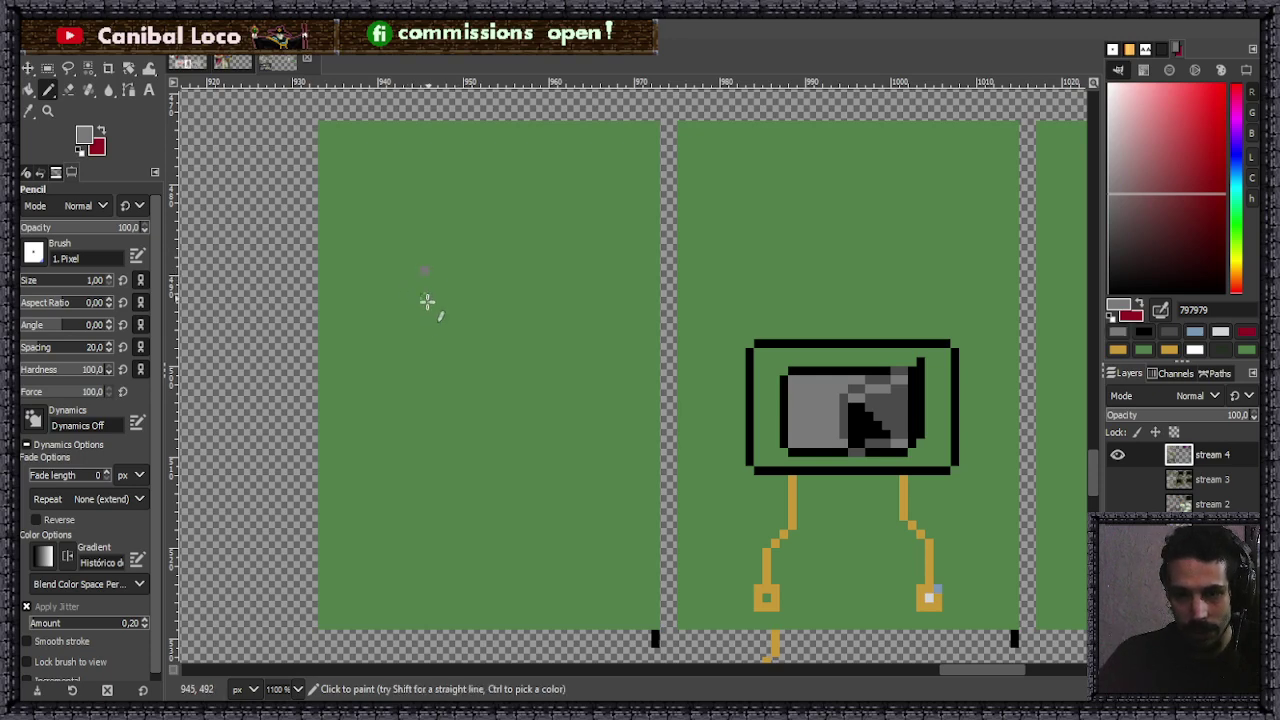
{"action": "left_click", "coordinate": [750, 342], "text": "ctrl"}
{"action": "left_click_drag", "start_coordinate": [417, 270], "coordinate": [547, 271]}
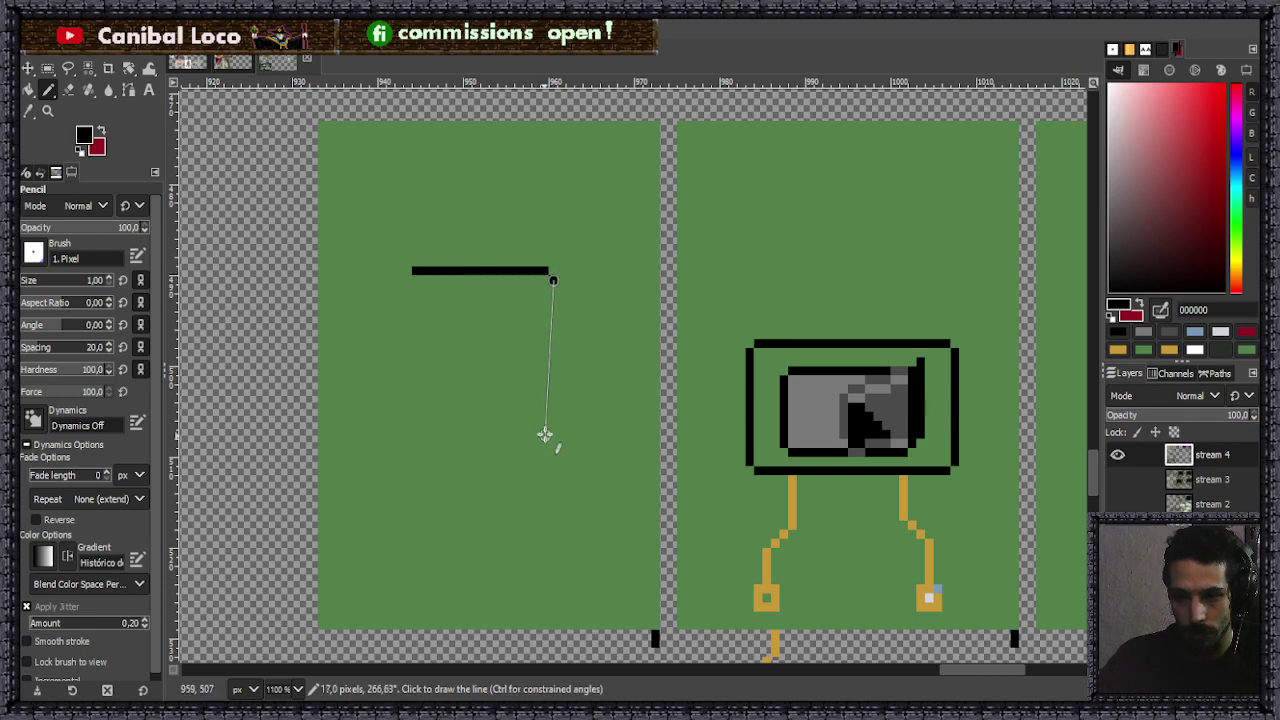
{"action": "left_click", "coordinate": [552, 408], "text": "shift"}
- Draw the section 1 outline's black left side, about 31 px tall, and a 7 px bottom edge from its lower end
{"action": "left_click", "coordinate": [408, 280]}
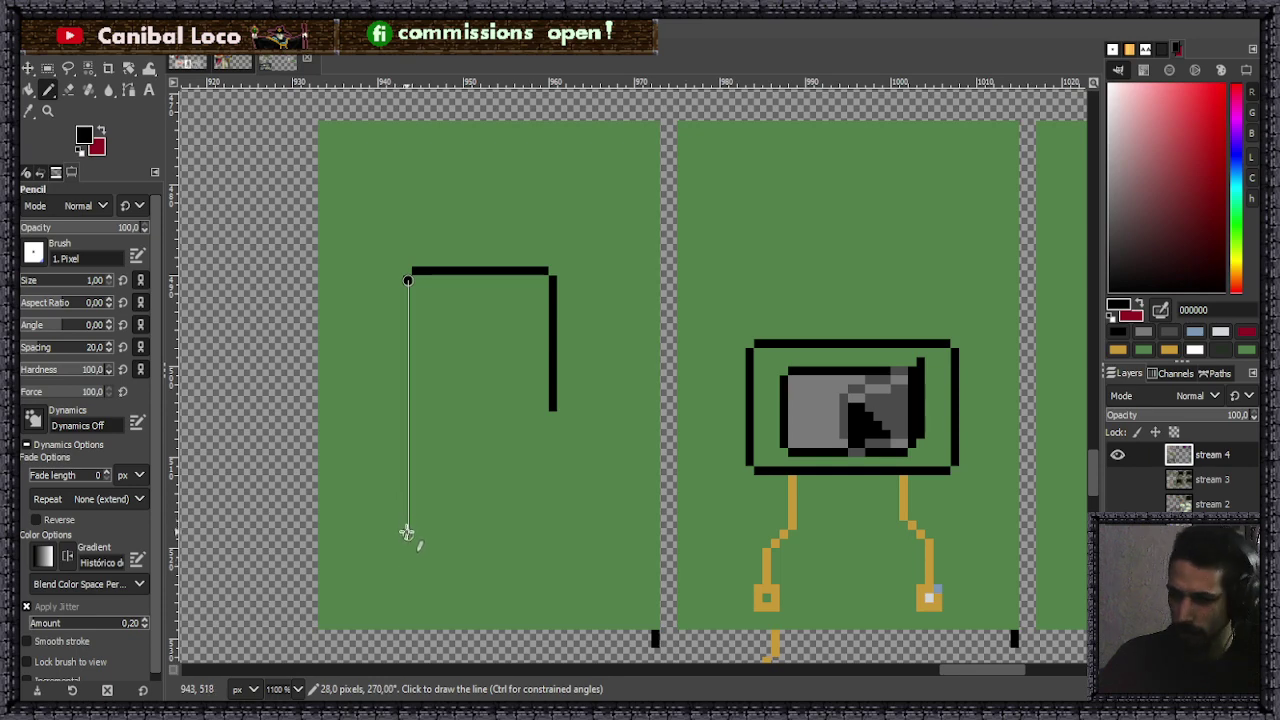
{"action": "left_click", "coordinate": [451, 280]}
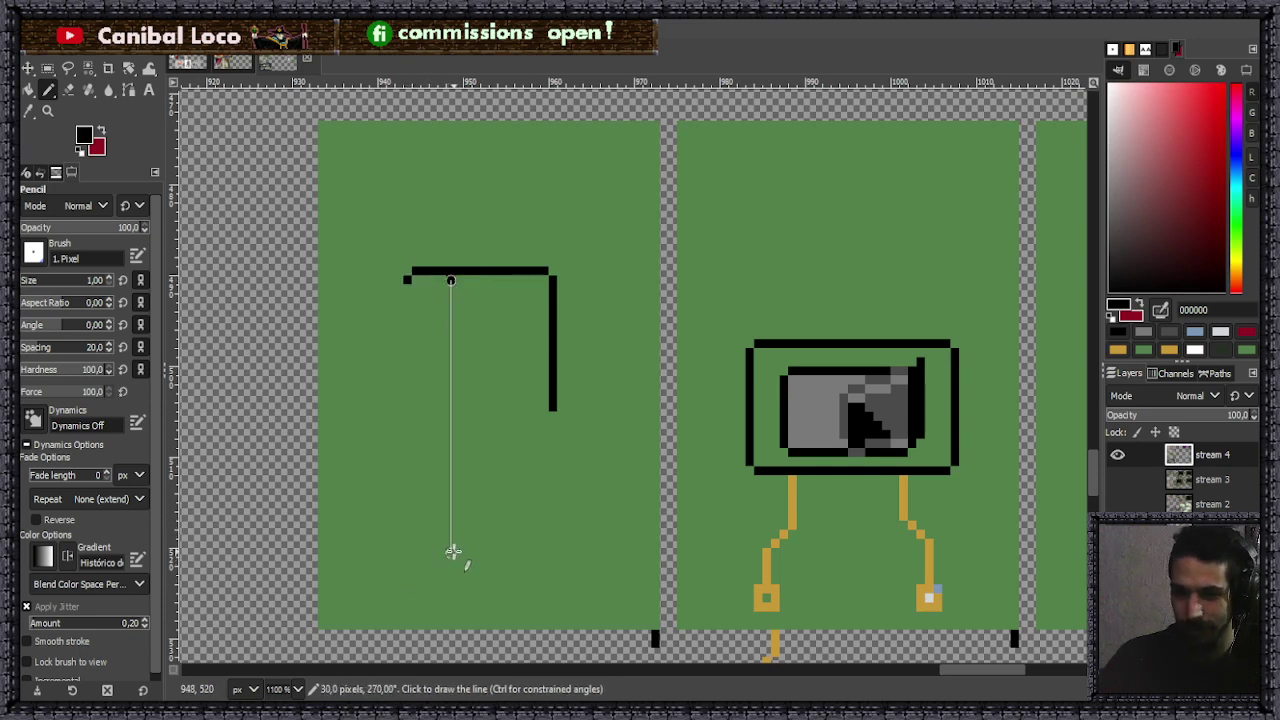
{"action": "left_click", "coordinate": [448, 551], "text": "shift"}
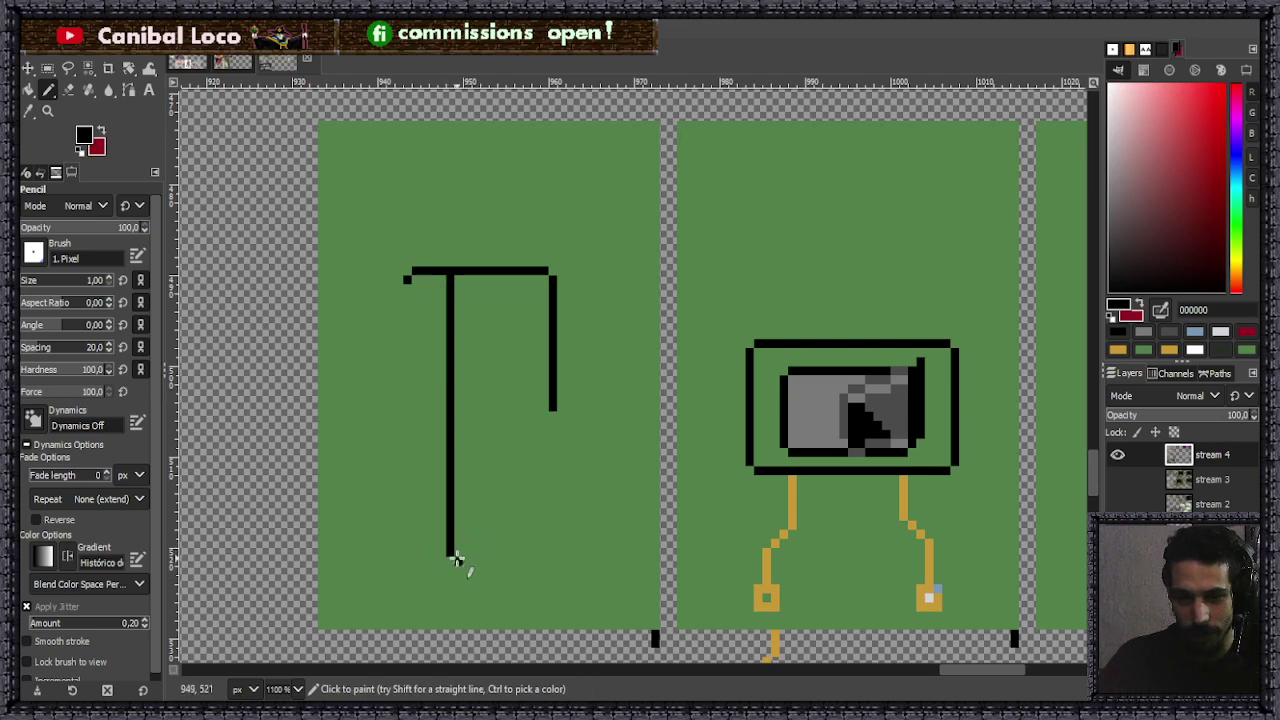
{"action": "left_click", "coordinate": [514, 561], "text": "shift"}
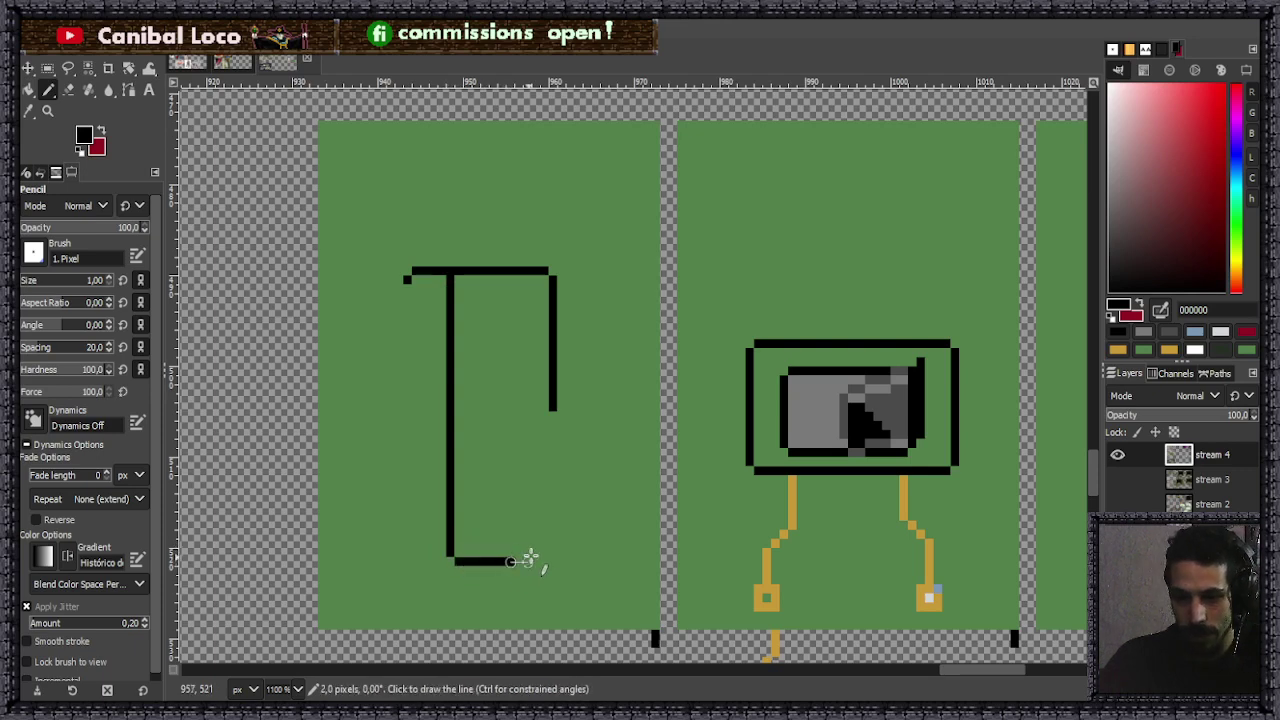
- Step the right side's lower end inward in black, and paint out the top edge's left overhang with the panel's green
{"action": "left_click", "coordinate": [526, 424], "text": "shift"}
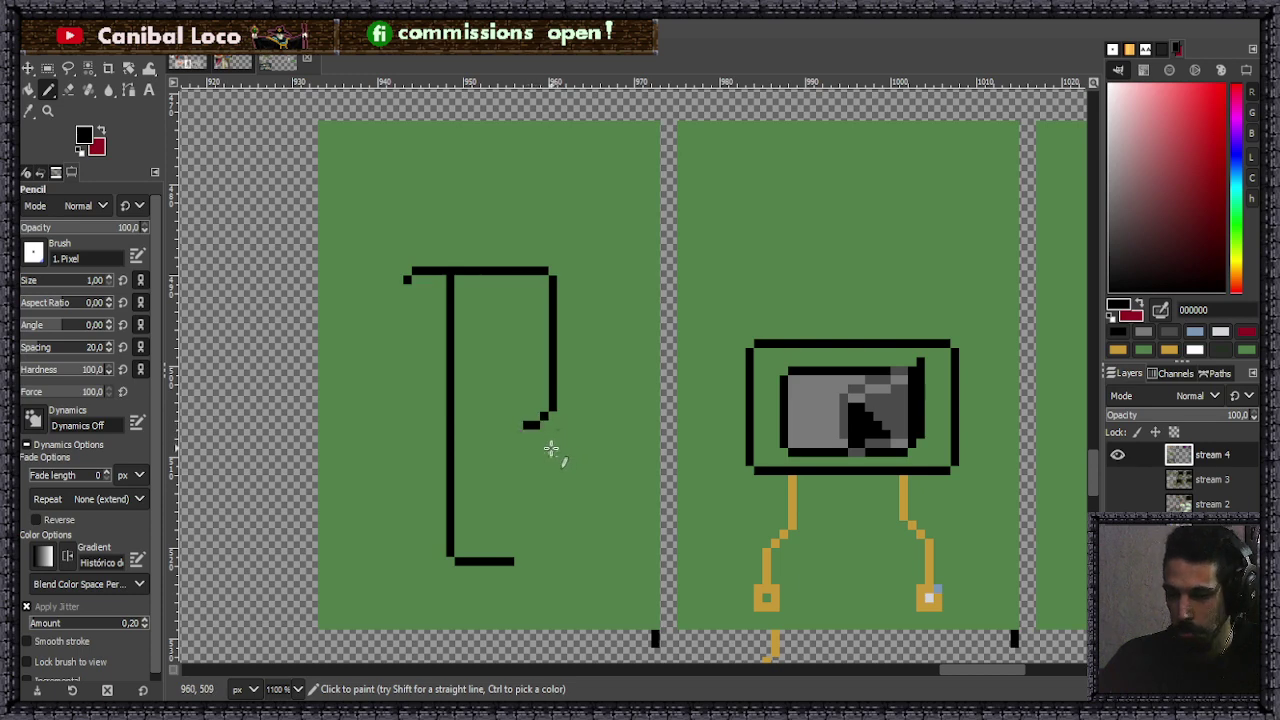
{"action": "left_click", "coordinate": [517, 432]}
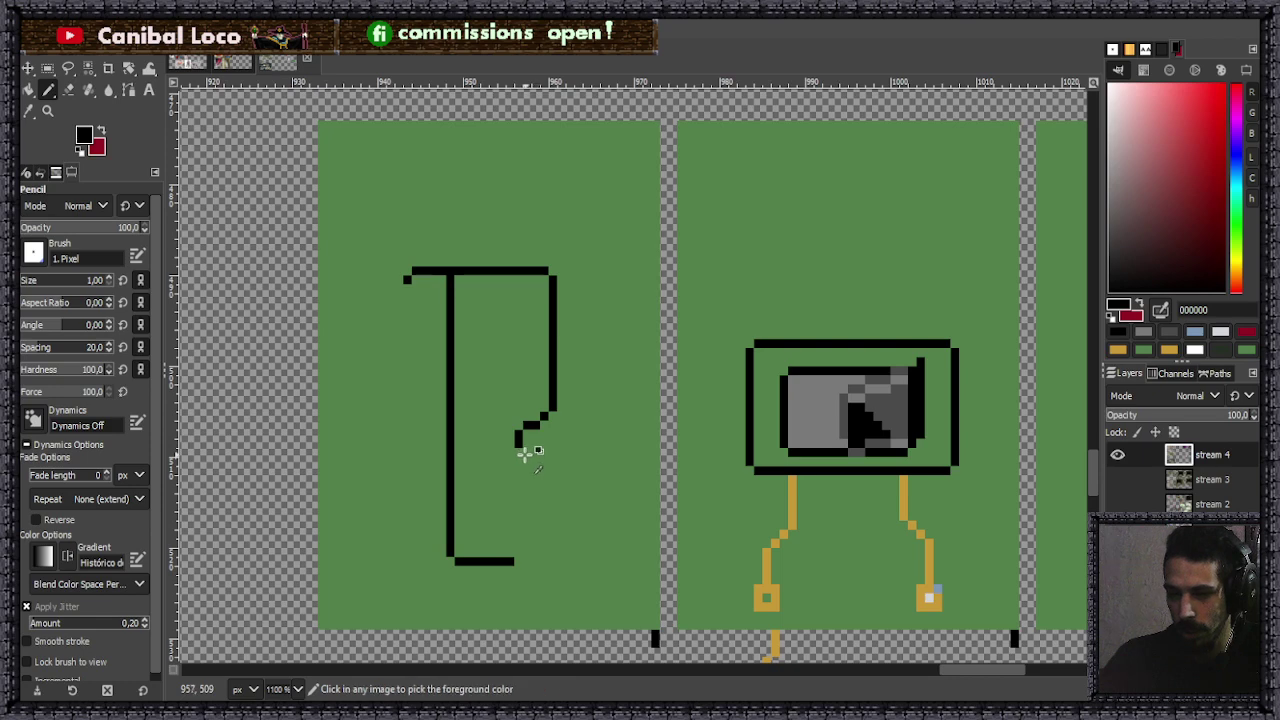
{"action": "left_click", "coordinate": [486, 420], "text": "ctrl"}
{"action": "left_click_drag", "start_coordinate": [450, 270], "coordinate": [406, 279]}
- Draw two black 4 px horizontal ticks, five rows apart, inward from the right side of the section 1 outline
{"action": "left_click", "coordinate": [500, 277], "text": "ctrl"}
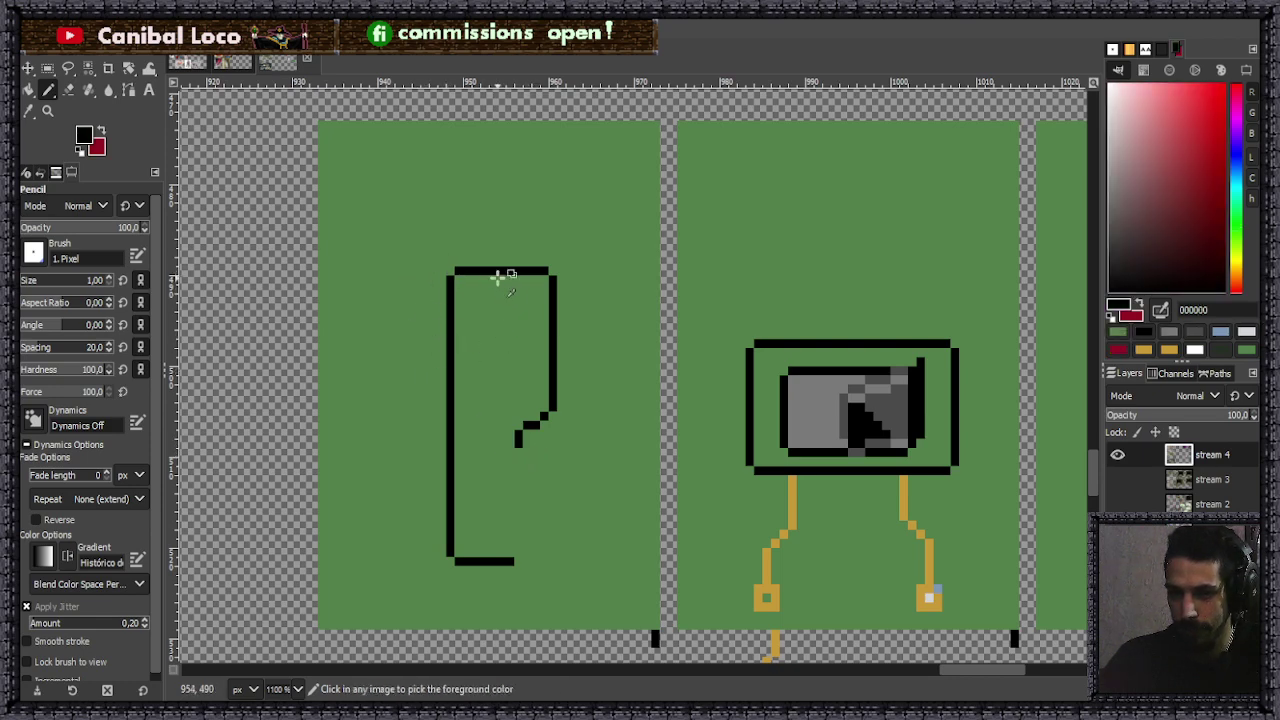
{"action": "scroll", "coordinate": [510, 420], "scroll_direction": "up", "scroll_amount": 3}
{"action": "scroll", "coordinate": [585, 365], "scroll_direction": "up", "scroll_amount": 3}
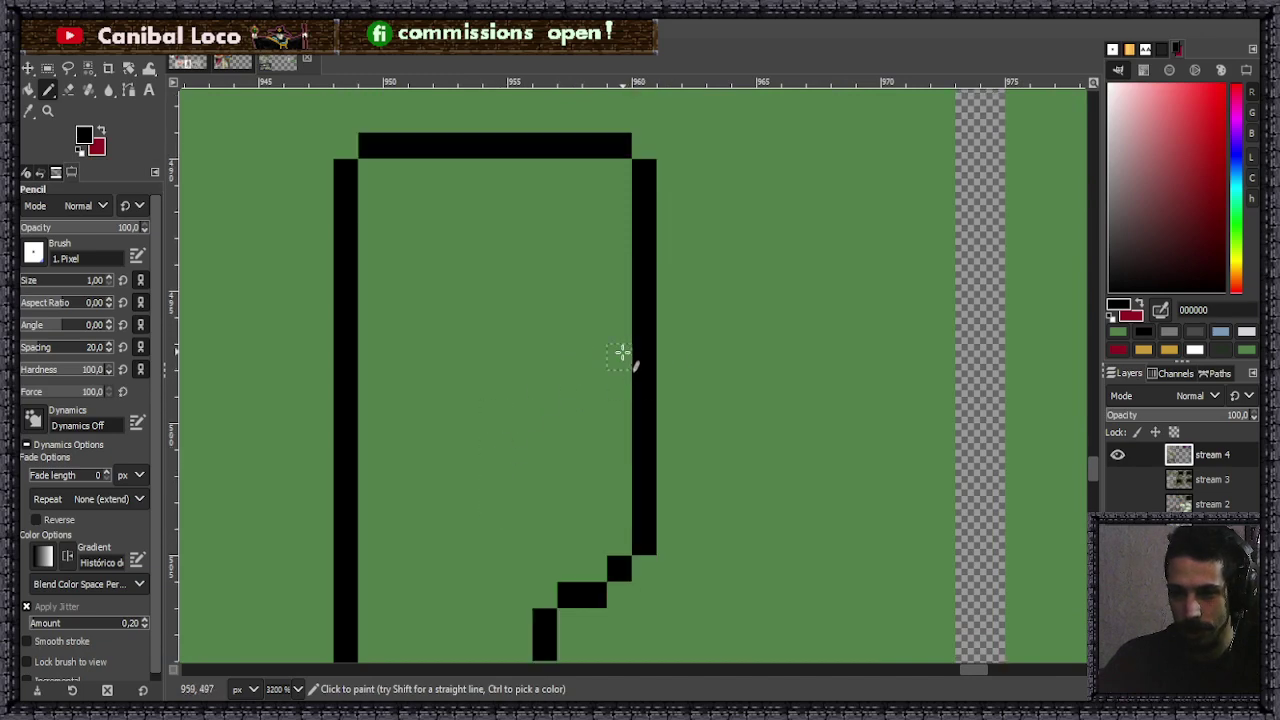
{"action": "left_click", "coordinate": [629, 406]}
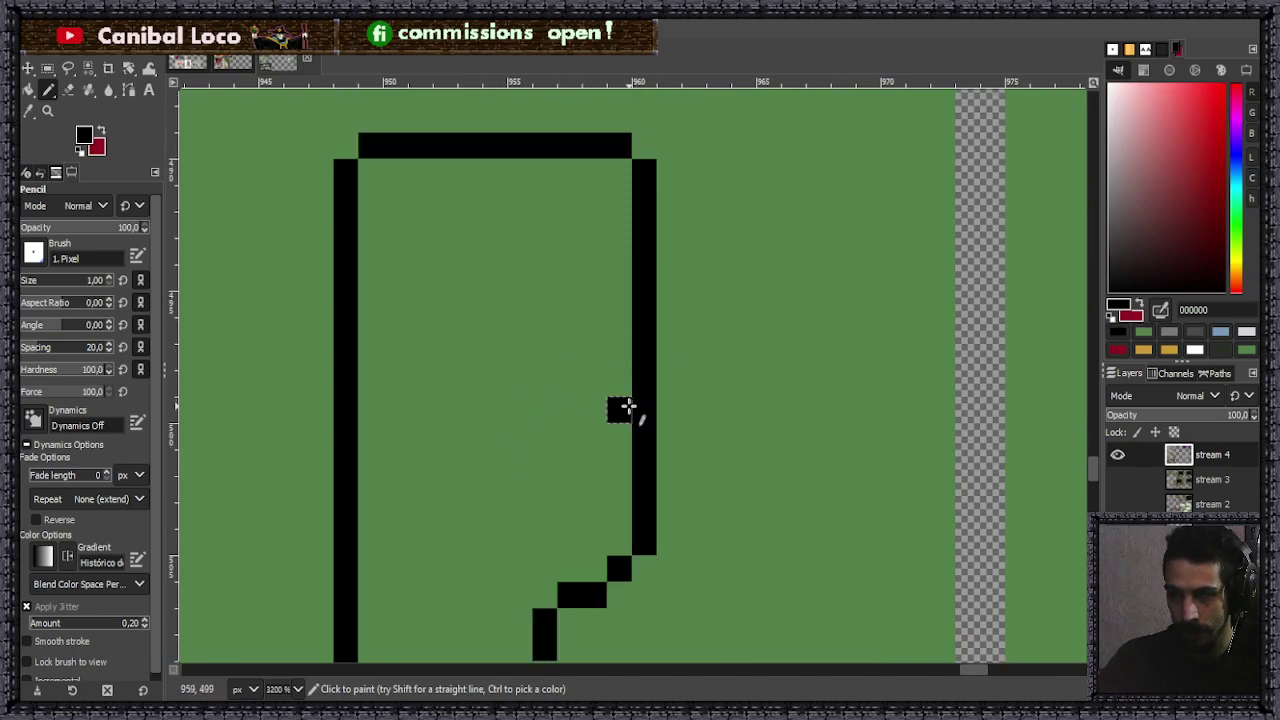
{"action": "left_click", "coordinate": [544, 410], "text": "shift"}
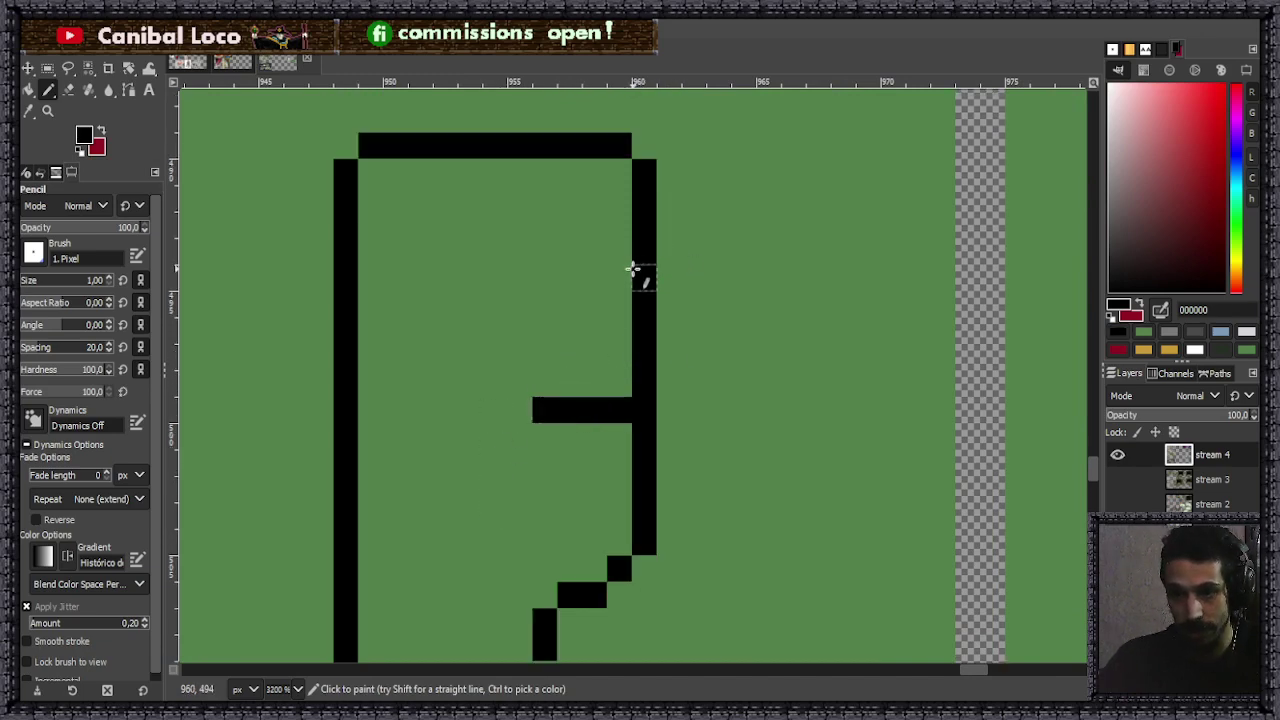
{"action": "left_click_drag", "start_coordinate": [631, 272], "coordinate": [563, 270]}
{"action": "scroll", "coordinate": [451, 334], "scroll_direction": "down", "scroll_amount": 1}
{"action": "scroll", "coordinate": [477, 466], "scroll_direction": "up", "scroll_amount": 1}
{"action": "scroll", "coordinate": [490, 376], "scroll_direction": "down", "scroll_amount": 3}
{"action": "scroll", "coordinate": [490, 376], "scroll_direction": "up", "scroll_amount": 3}
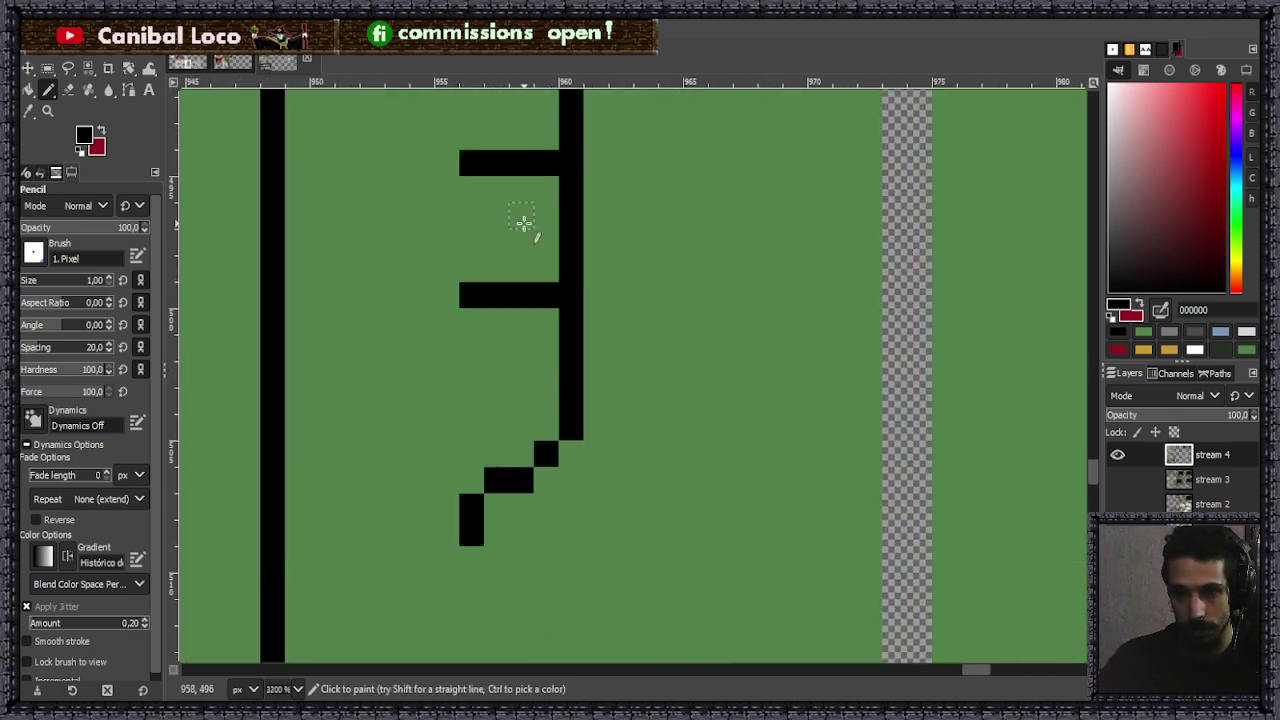
- Extend the recessed lower part of the section 1 outline's right side downward in black to 7 px
{"action": "scroll", "coordinate": [501, 326], "scroll_direction": "down", "scroll_amount": 3}
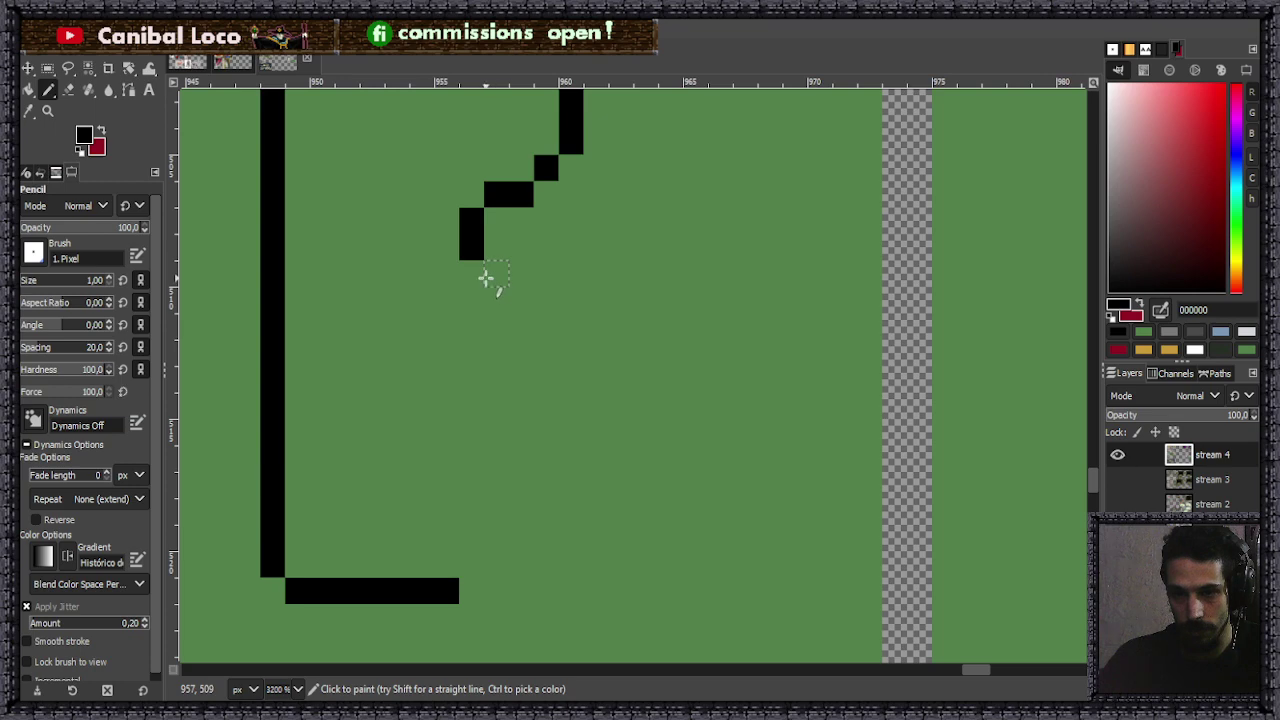
{"action": "left_click_drag", "start_coordinate": [473, 277], "coordinate": [472, 360]}
{"action": "scroll", "coordinate": [500, 330], "scroll_direction": "down", "scroll_amount": 4}
{"action": "scroll", "coordinate": [485, 320], "scroll_direction": "up", "scroll_amount": 4}
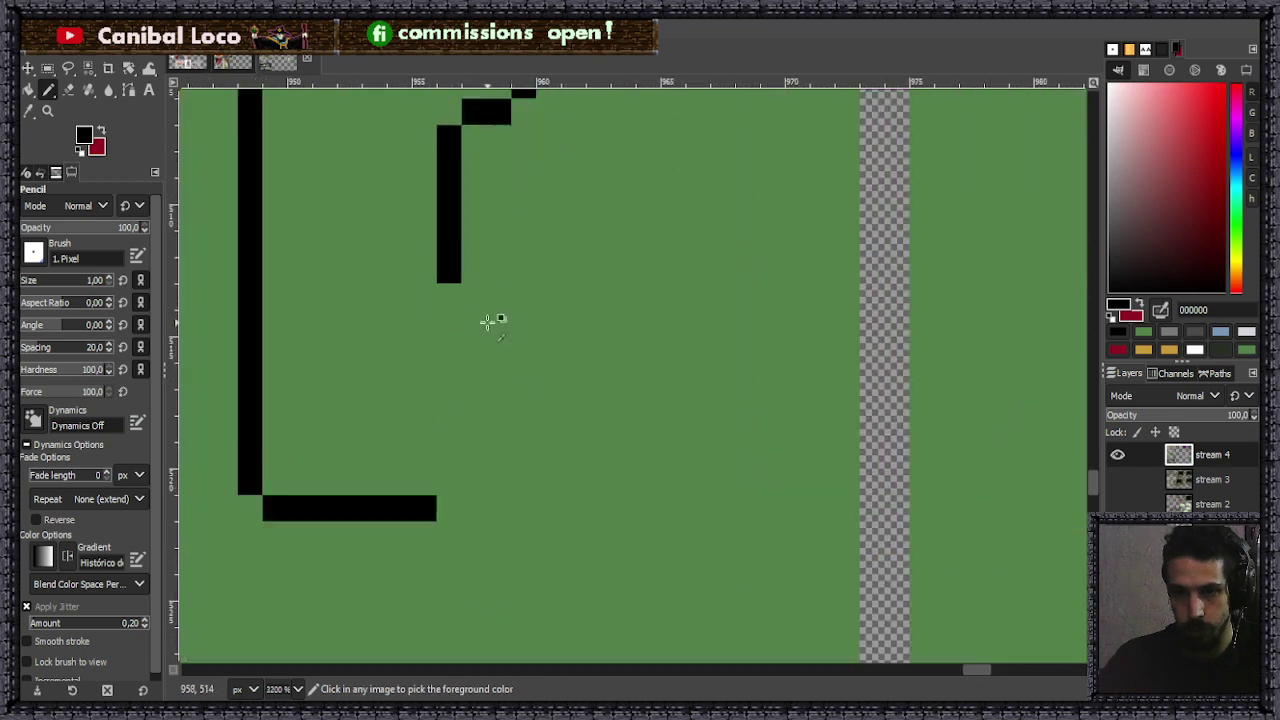
{"action": "left_click", "coordinate": [456, 294]}
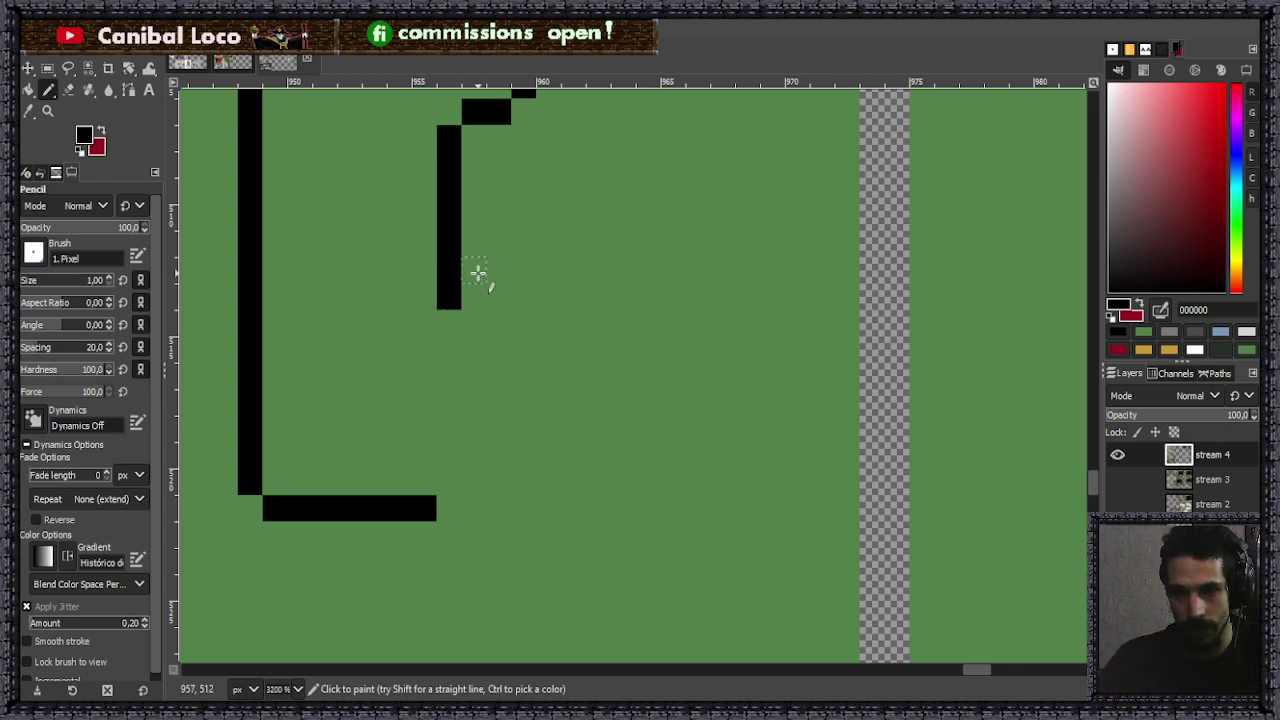
- Draw black stepped pixels rising outward from the right end of the section 1 outline's bottom edge
{"action": "left_click", "coordinate": [449, 486]}
{"action": "left_click", "coordinate": [473, 458]}
{"action": "scroll", "coordinate": [500, 330], "scroll_direction": "down", "scroll_amount": 2}
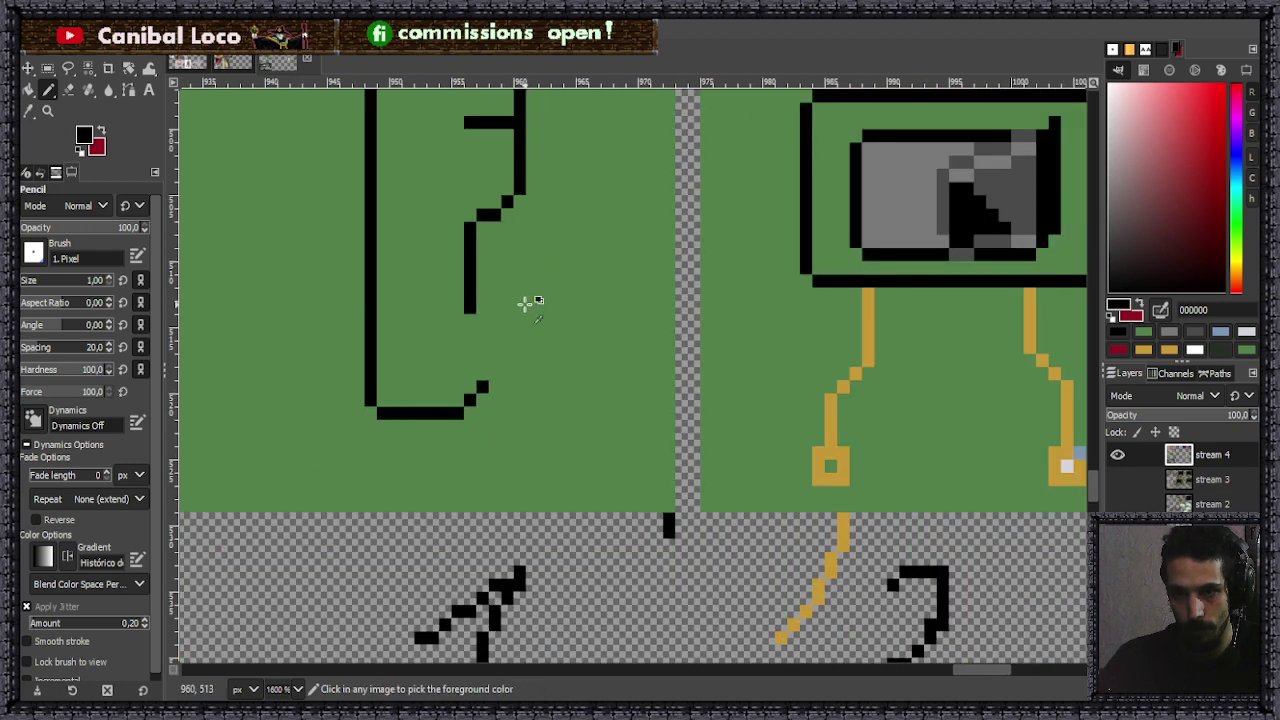
{"action": "scroll", "coordinate": [495, 365], "scroll_direction": "up", "scroll_amount": 3}
{"action": "left_click", "coordinate": [503, 371]}
- Draw a 5 px black vertical segment above the bottom steps and join it diagonally to the recessed right side
{"action": "scroll", "coordinate": [550, 380], "scroll_direction": "up", "scroll_amount": 3}
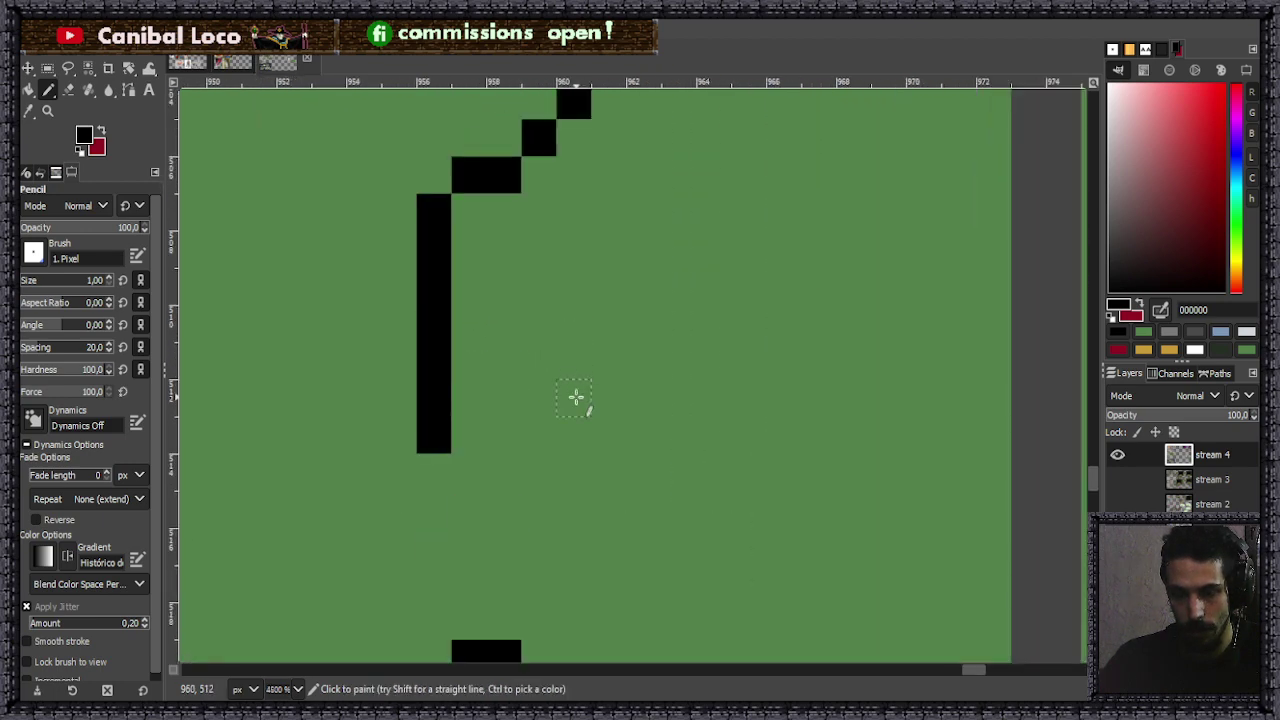
{"action": "left_click_drag", "start_coordinate": [547, 627], "coordinate": [550, 506]}
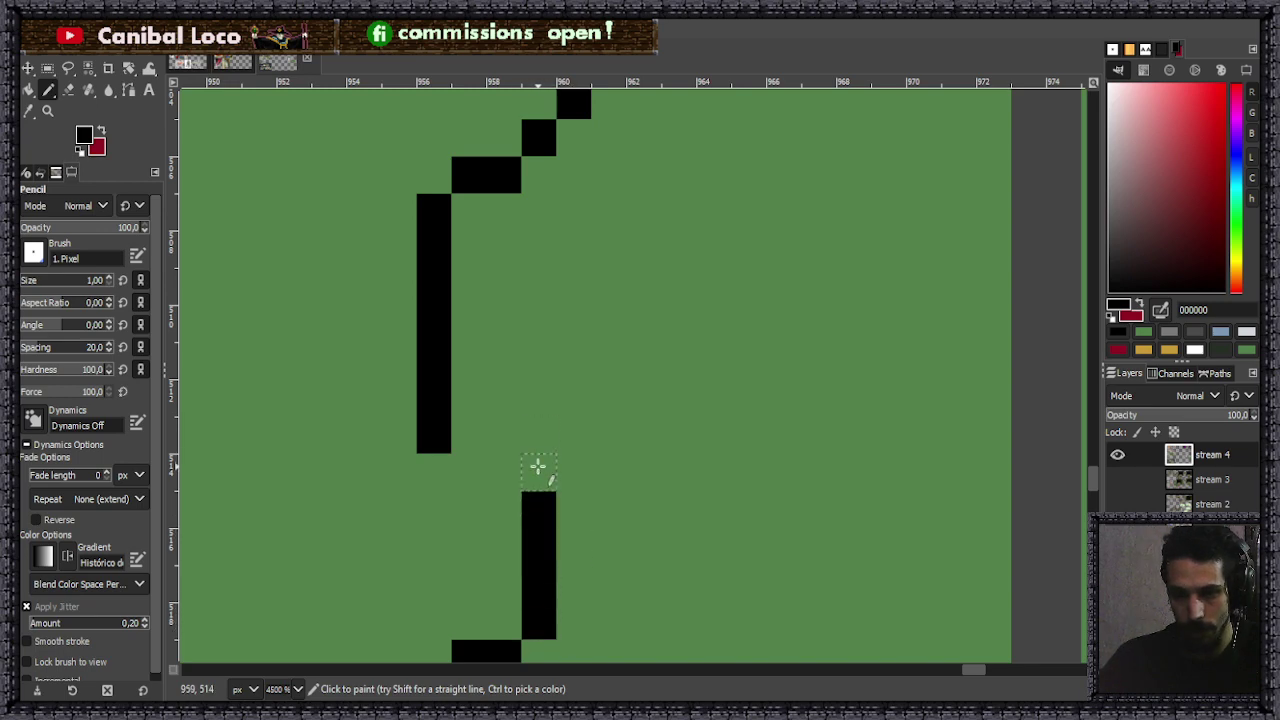
{"action": "left_click", "coordinate": [528, 467]}
{"action": "left_click", "coordinate": [503, 440]}
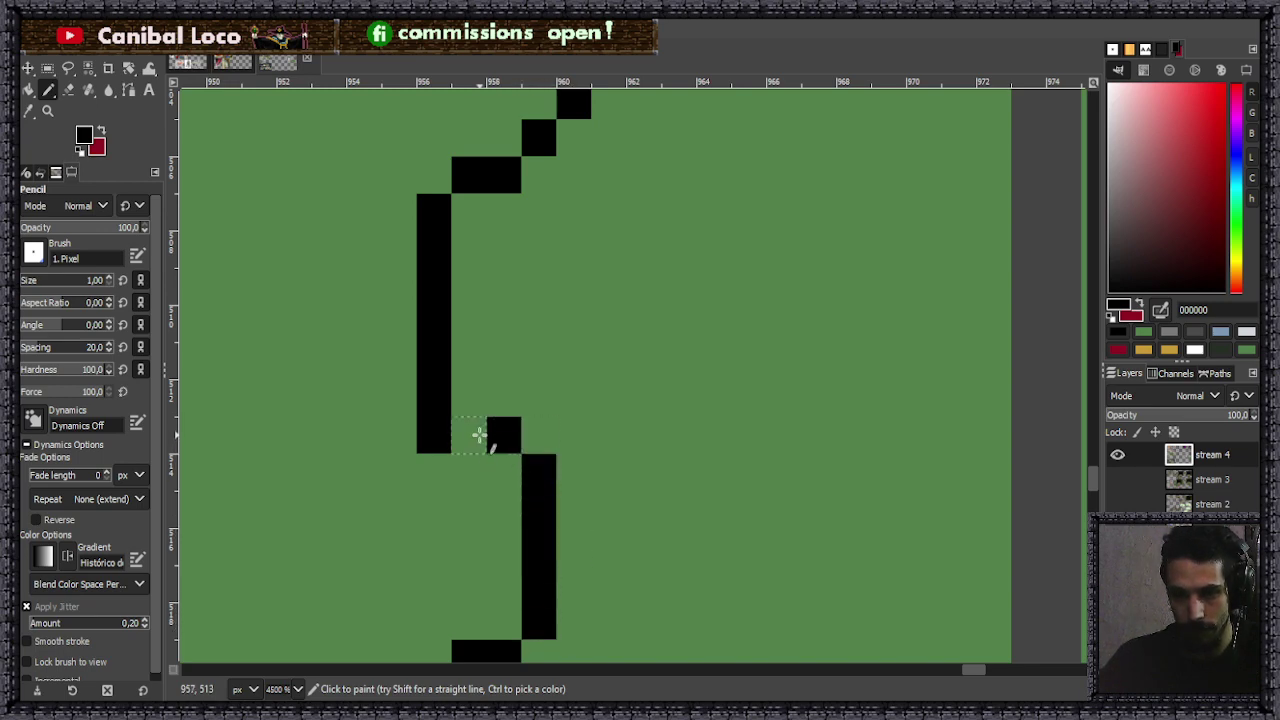
{"action": "scroll", "coordinate": [507, 411], "scroll_direction": "down", "scroll_amount": 1}
{"action": "scroll", "coordinate": [507, 411], "scroll_direction": "down", "scroll_amount": 1}
{"action": "scroll", "coordinate": [480, 391], "scroll_direction": "up", "scroll_amount": 1}
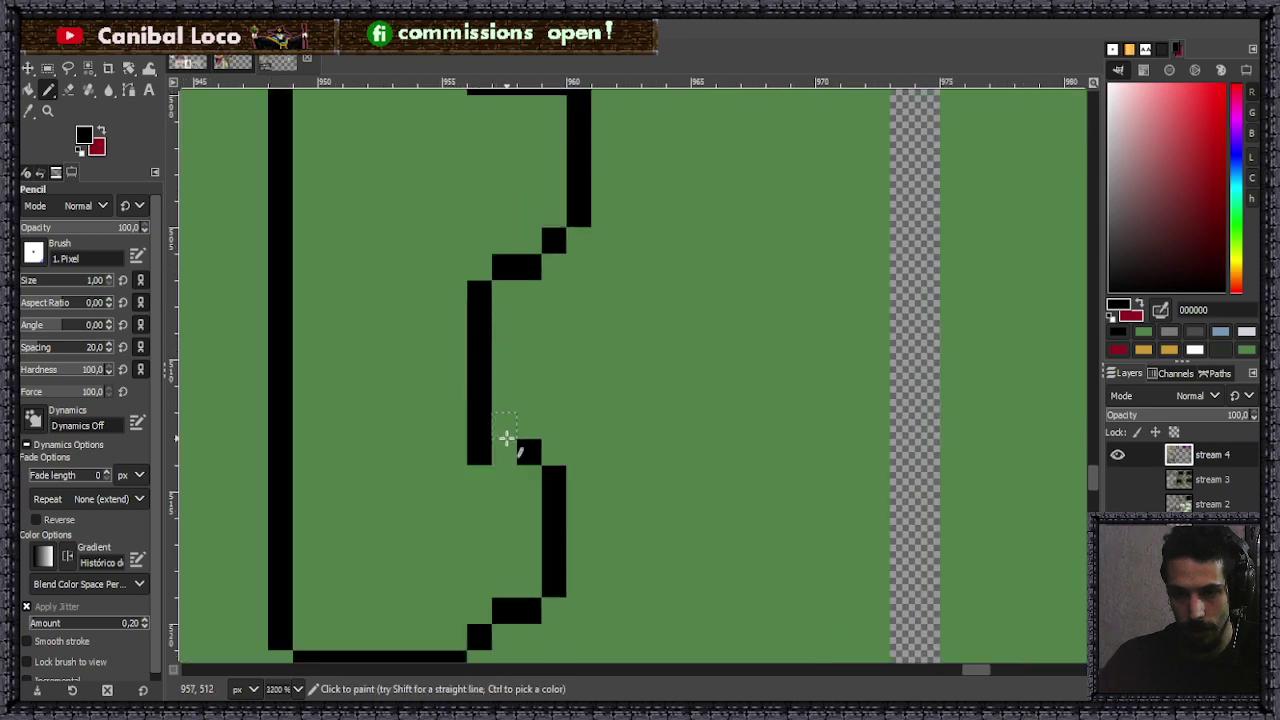
{"action": "left_click", "coordinate": [504, 429]}
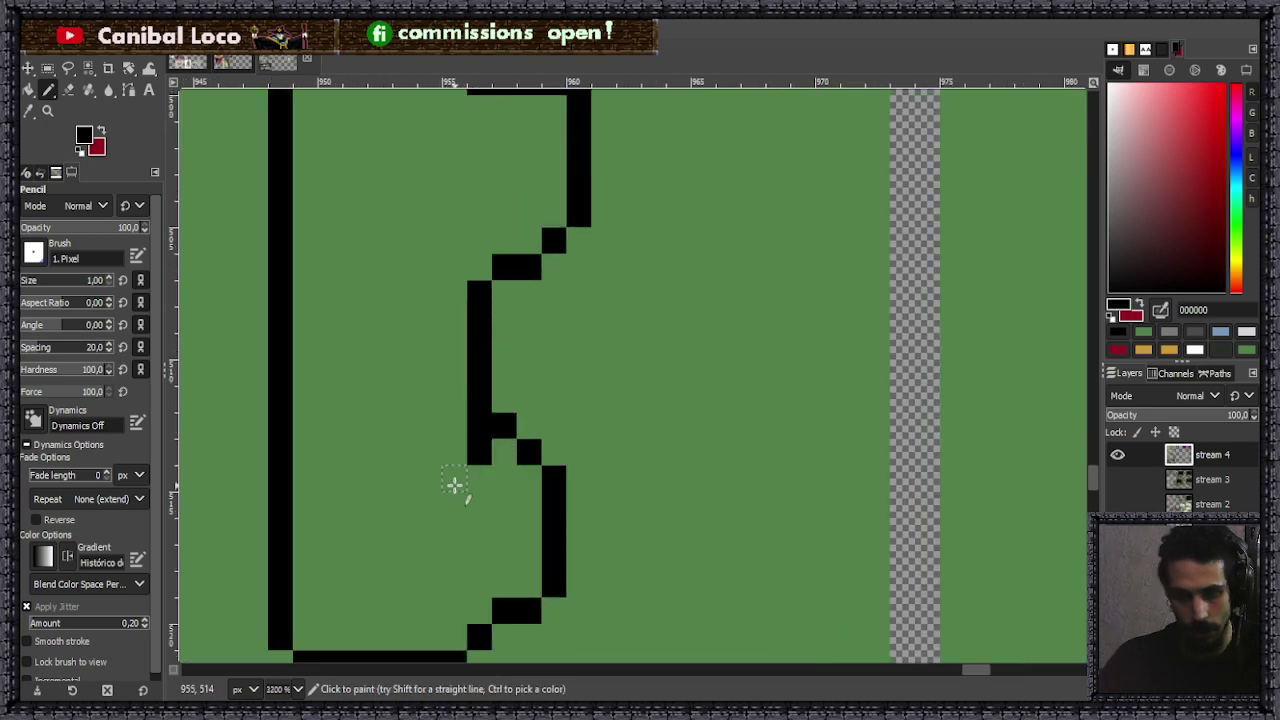
- Paint out the extra black pixel at the recess's lower end with green sampled from the panel
{"action": "key", "text": "shift+e"}
{"action": "key", "text": "n"}
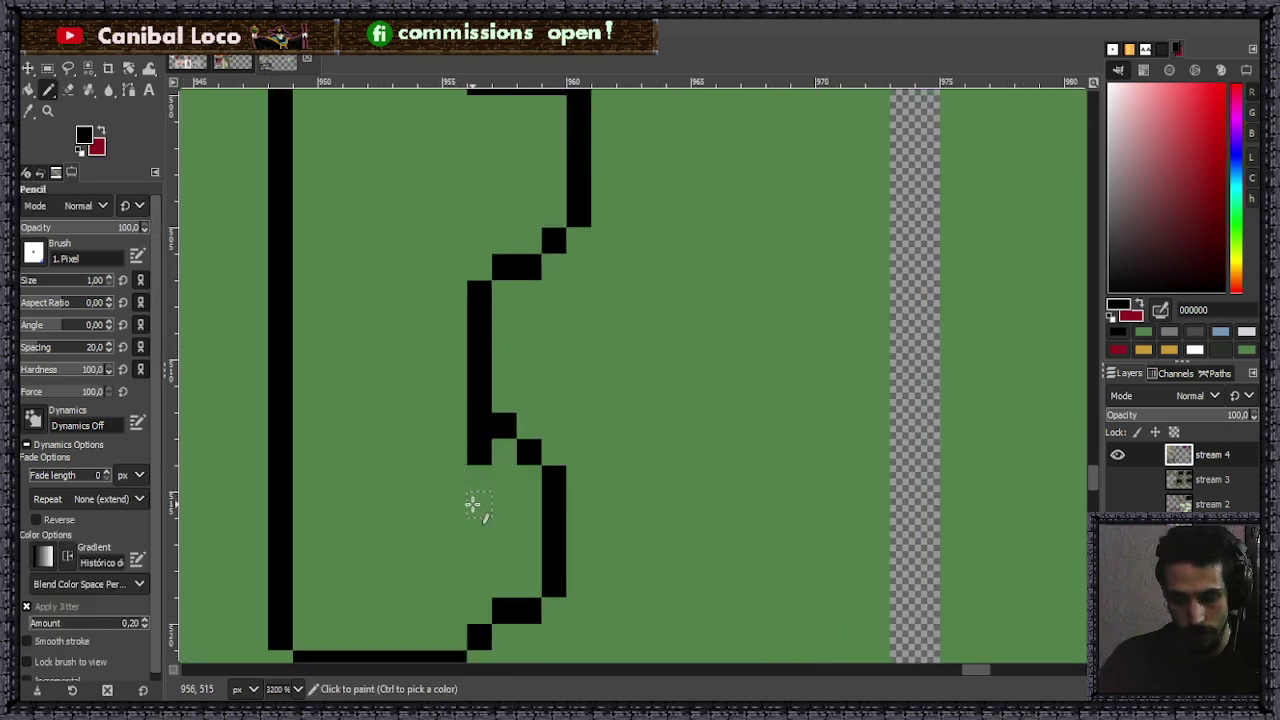
{"action": "left_click", "coordinate": [477, 485], "text": "ctrl"}
{"action": "left_click", "coordinate": [479, 451]}
{"action": "left_click", "coordinate": [475, 399]}
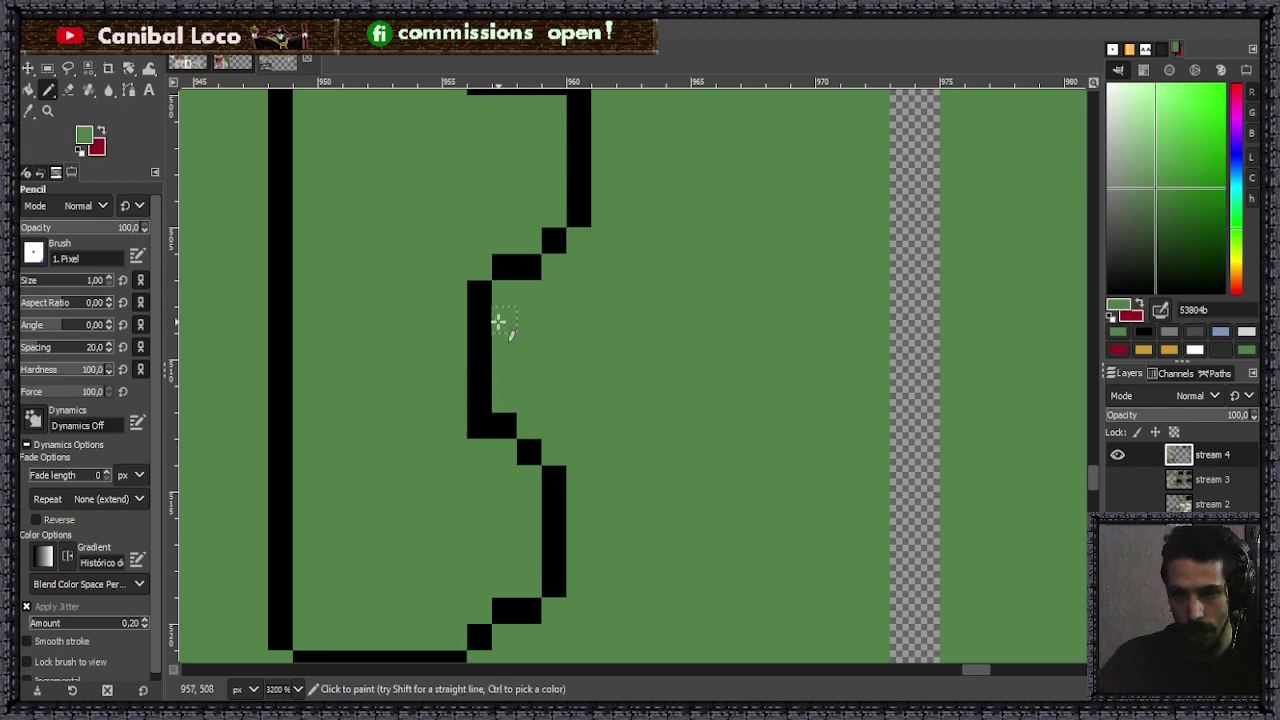
{"action": "scroll", "coordinate": [533, 325], "scroll_direction": "down", "scroll_amount": 3, "text": "ctrl"}
{"action": "scroll", "coordinate": [530, 290], "scroll_direction": "down", "scroll_amount": 1, "text": "ctrl"}
{"action": "scroll", "coordinate": [510, 300], "scroll_direction": "up", "scroll_amount": 3, "text": "ctrl"}
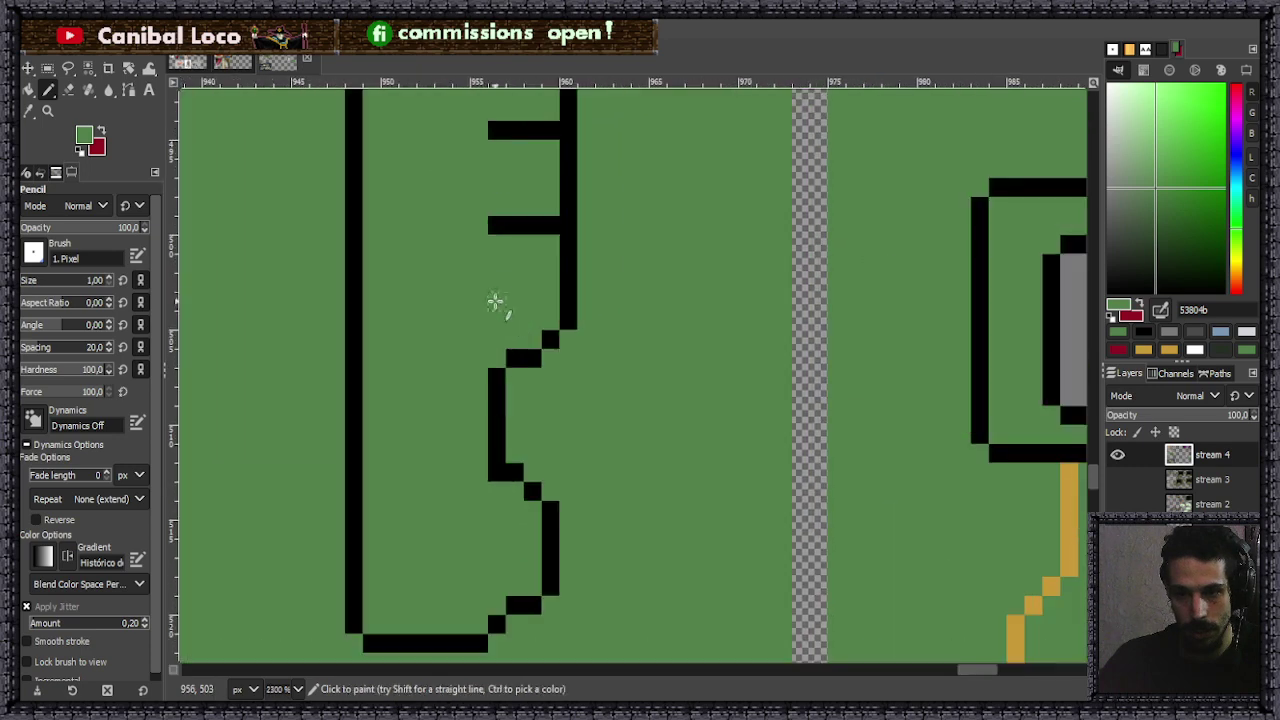
- Draw a small lowercase letter r in black pixels just outside the lower right side of the section 1 outline
{"action": "scroll", "coordinate": [590, 432], "scroll_direction": "down", "scroll_amount": 3}
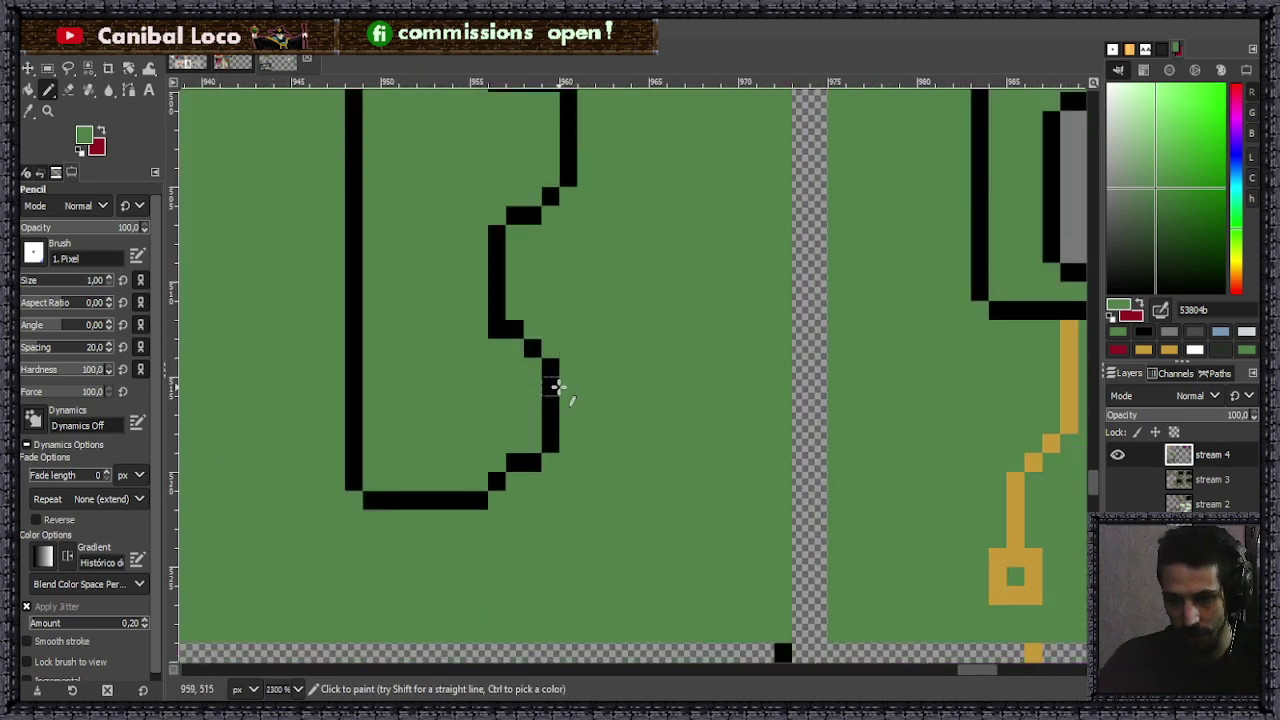
{"action": "left_click", "coordinate": [547, 389], "text": "ctrl"}
{"action": "mouse_move", "coordinate": [600, 386]}
{"action": "left_mouse_down"}
{"action": "mouse_move", "coordinate": [597, 431]}
{"action": "mouse_move", "coordinate": [645, 404]}
{"action": "left_mouse_up"}
{"action": "key", "text": "ctrl+z"}
{"action": "left_click", "coordinate": [640, 386]}
{"action": "left_click", "coordinate": [605, 441]}
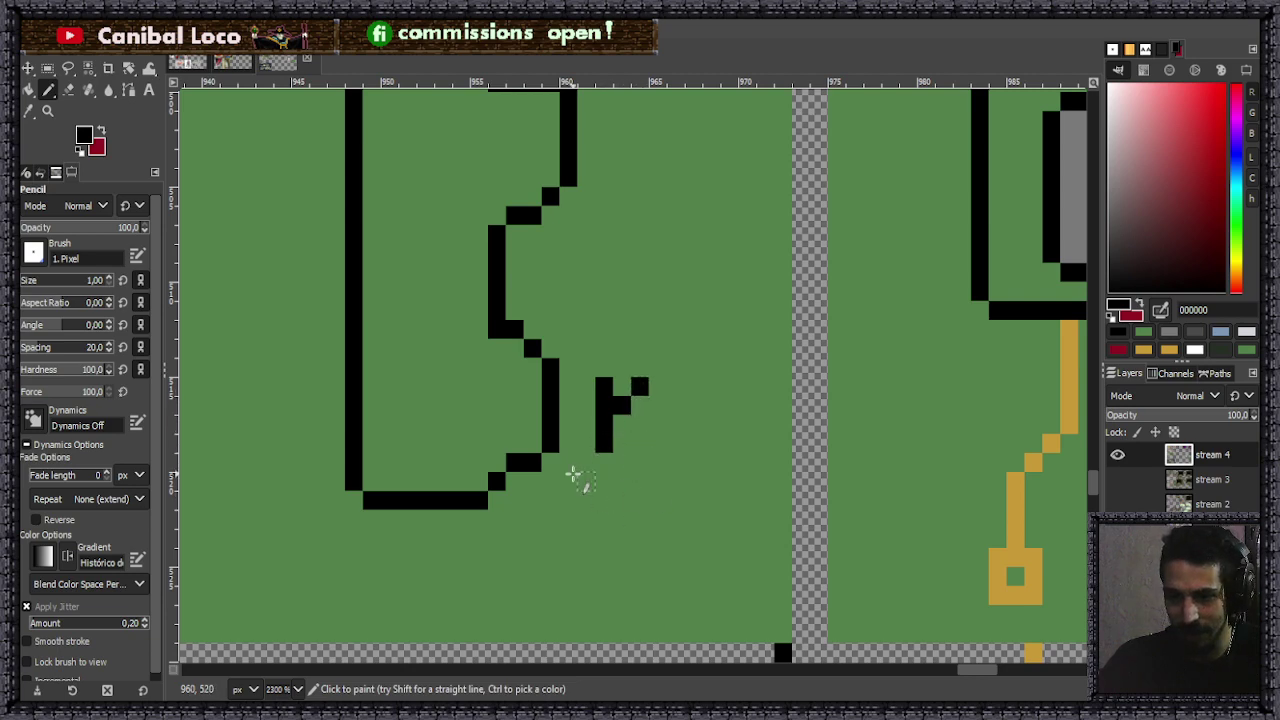
- Redraw the section 1 outline's recess farther outward in black and paint out its old vertical line with the panel's green
{"action": "scroll", "coordinate": [586, 391], "scroll_direction": "up", "scroll_amount": 3}
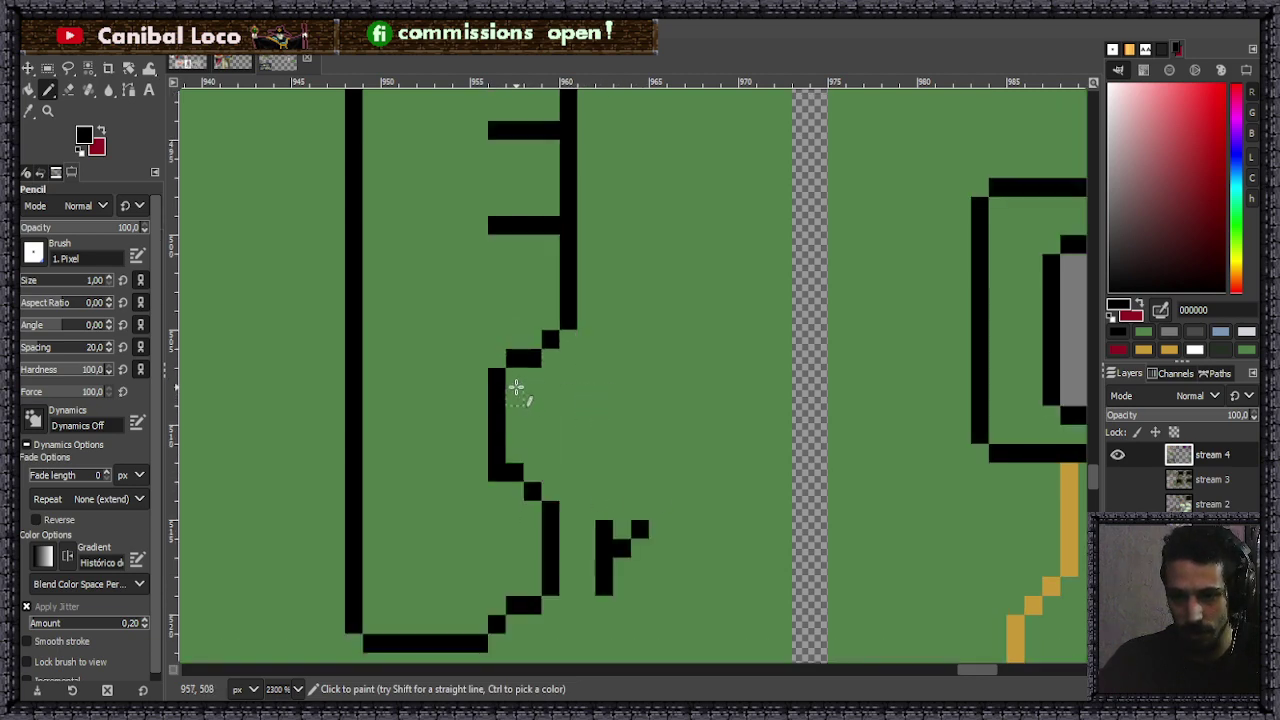
{"action": "left_click", "coordinate": [543, 382]}
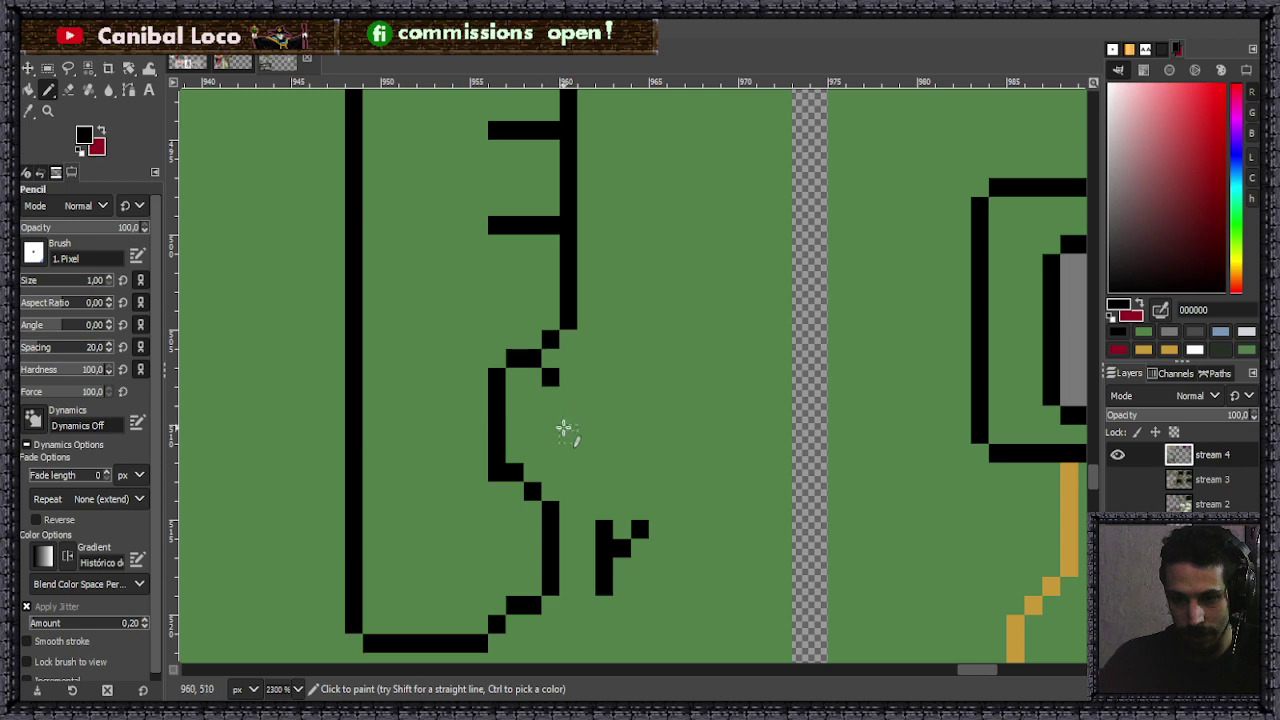
{"action": "mouse_move", "coordinate": [554, 400]}
{"action": "left_mouse_down"}
{"action": "mouse_move", "coordinate": [543, 450]}
{"action": "mouse_move", "coordinate": [514, 463]}
{"action": "left_mouse_up"}
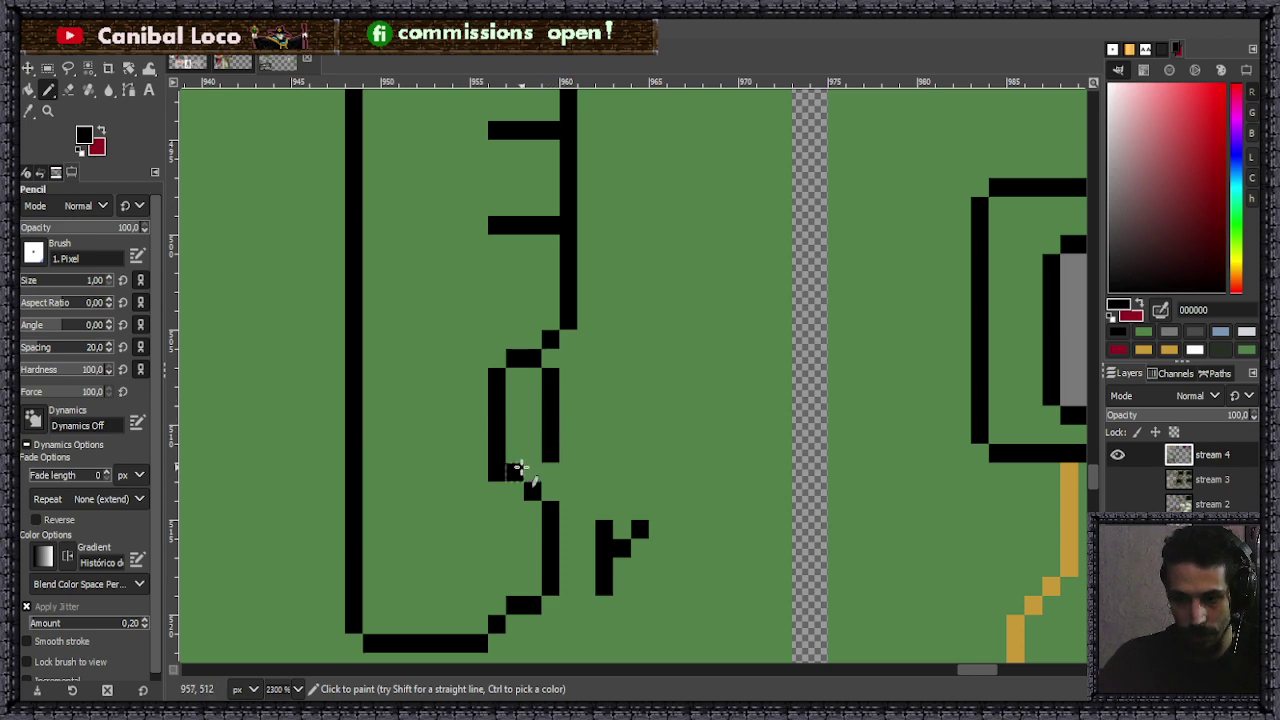
{"action": "left_click", "coordinate": [576, 463], "text": "ctrl"}
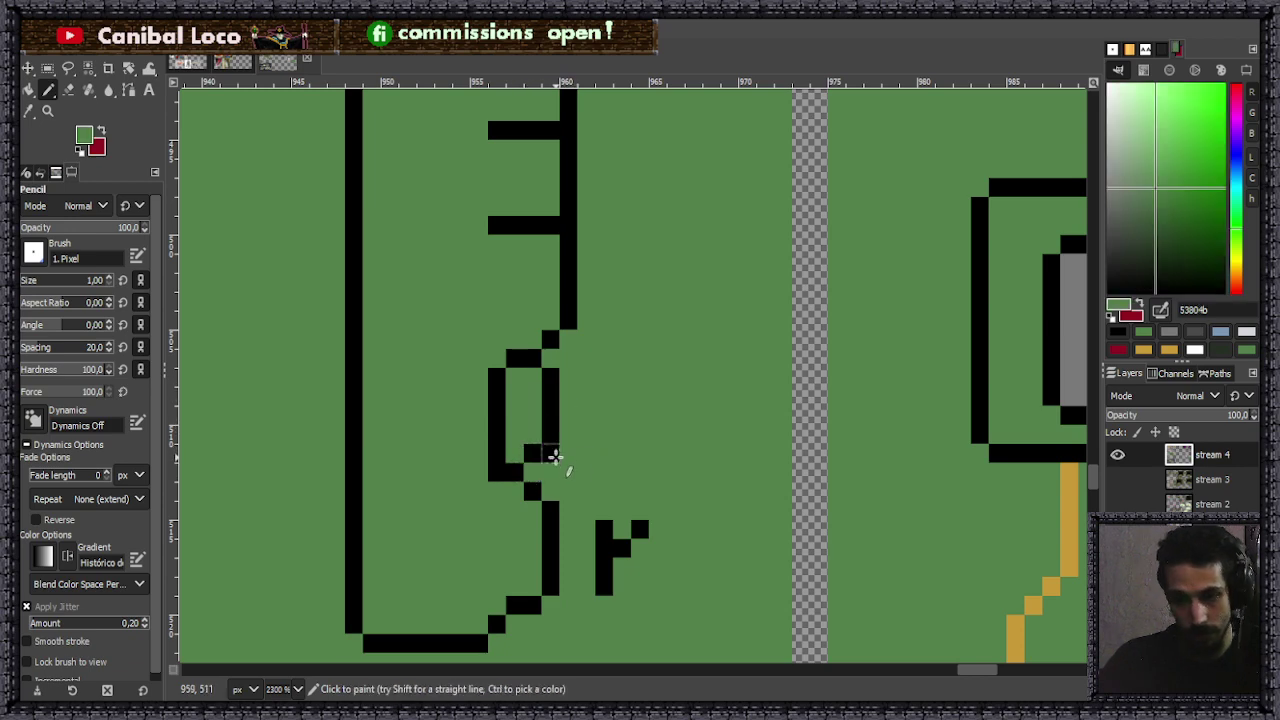
{"action": "left_click", "coordinate": [497, 453]}
{"action": "mouse_move", "coordinate": [497, 453]}
{"action": "left_mouse_down"}
{"action": "mouse_move", "coordinate": [509, 391]}
{"action": "mouse_move", "coordinate": [499, 383]}
{"action": "mouse_move", "coordinate": [531, 396]}
{"action": "left_mouse_up"}
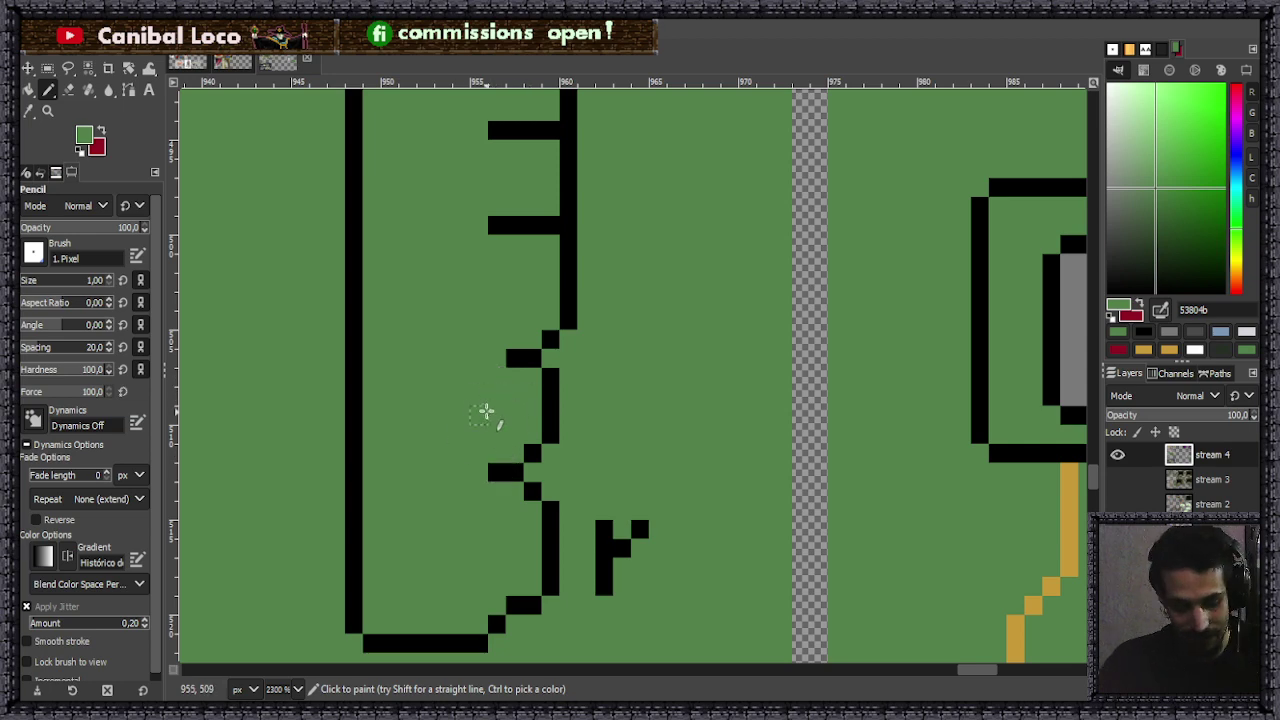
- Paint out the whole stepped lower right side of the section 1 outline with green sampled from the panel
{"action": "left_click", "coordinate": [523, 357], "text": "ctrl"}
{"action": "scroll", "coordinate": [510, 362], "scroll_direction": "down", "scroll_amount": 3, "text": "ctrl"}
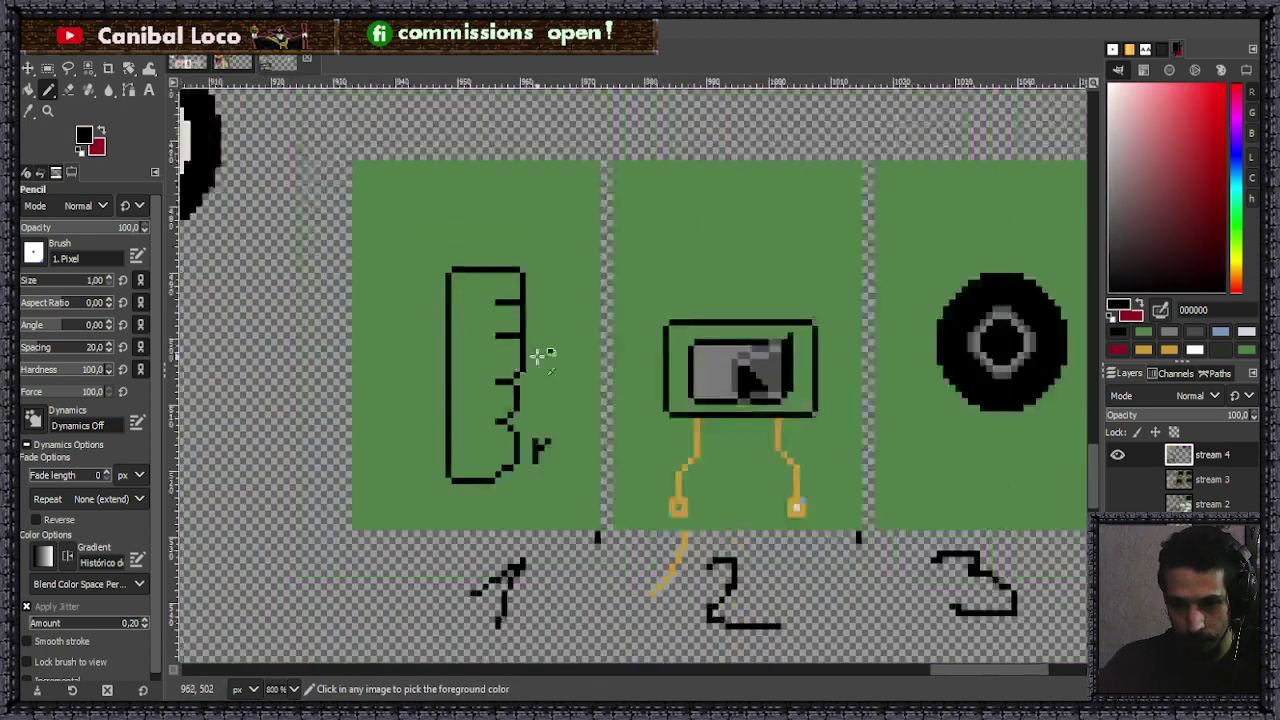
{"action": "scroll", "coordinate": [537, 357], "scroll_direction": "down", "scroll_amount": 4, "text": "ctrl"}
{"action": "scroll", "coordinate": [523, 371], "scroll_direction": "up", "scroll_amount": 7, "text": "ctrl"}
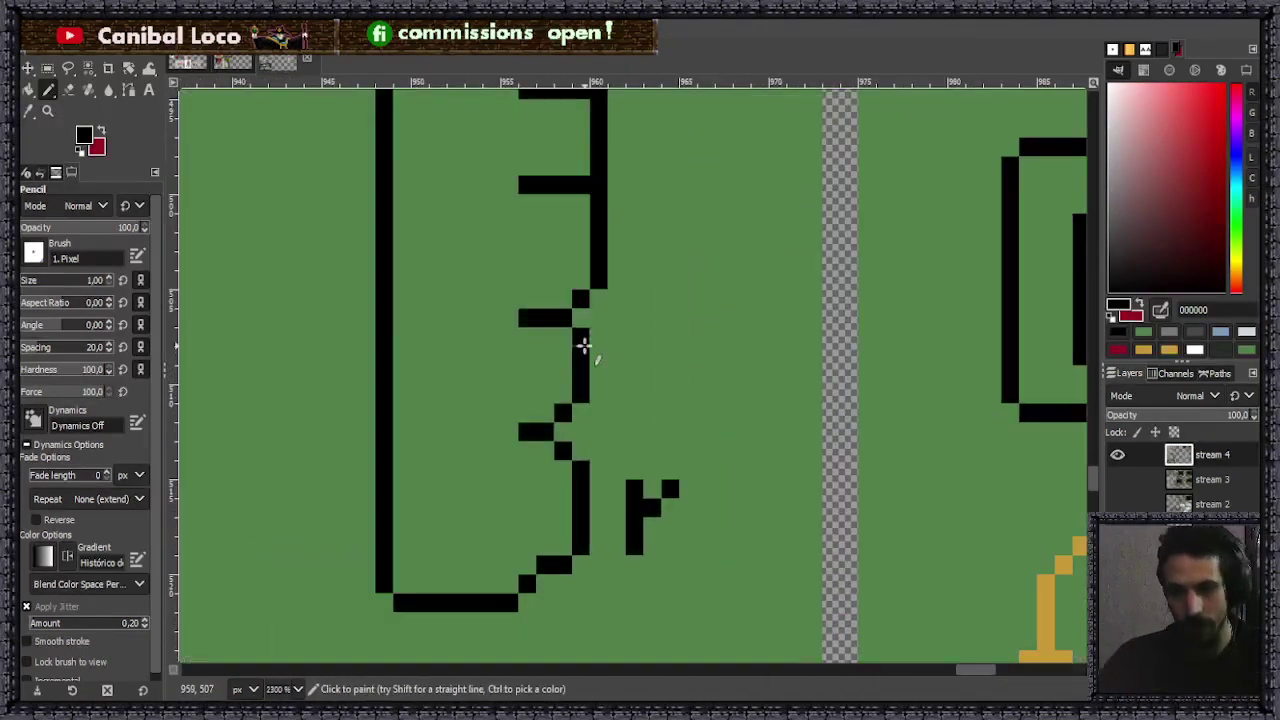
{"action": "scroll", "coordinate": [599, 343], "scroll_direction": "down", "scroll_amount": 5, "text": "ctrl"}
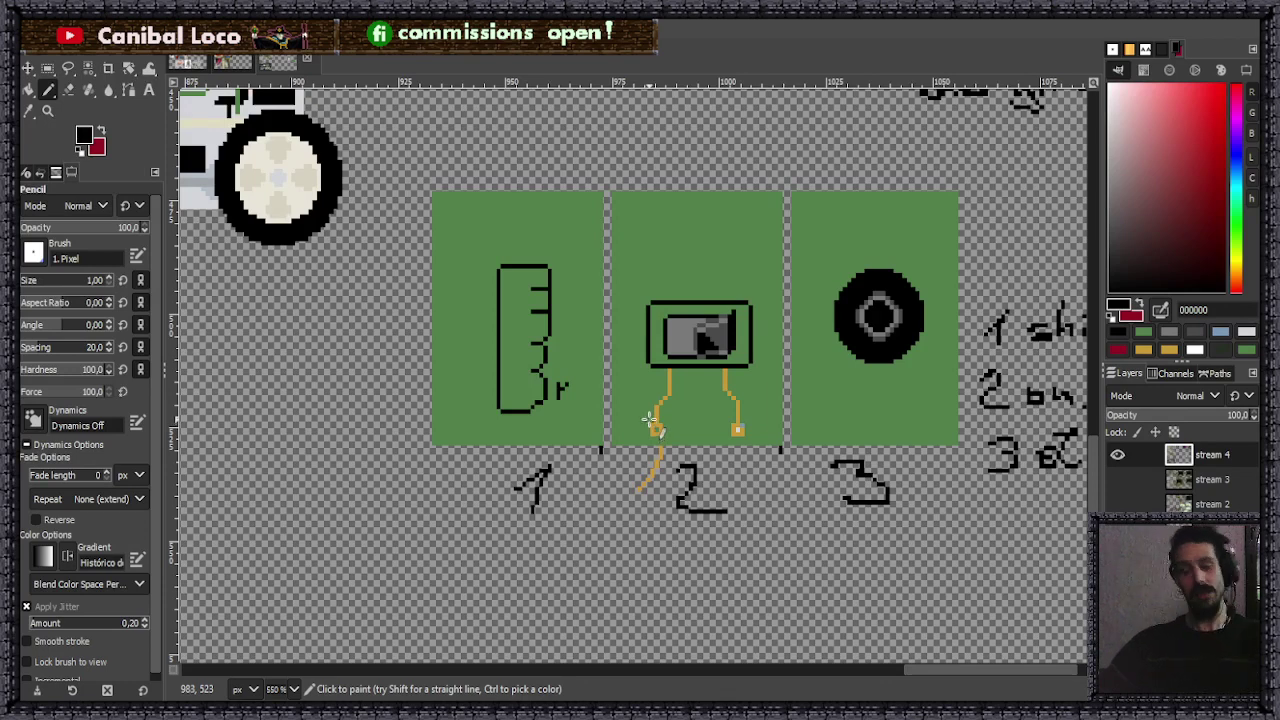
{"action": "scroll", "coordinate": [571, 330], "scroll_direction": "up", "scroll_amount": 3, "text": "ctrl"}
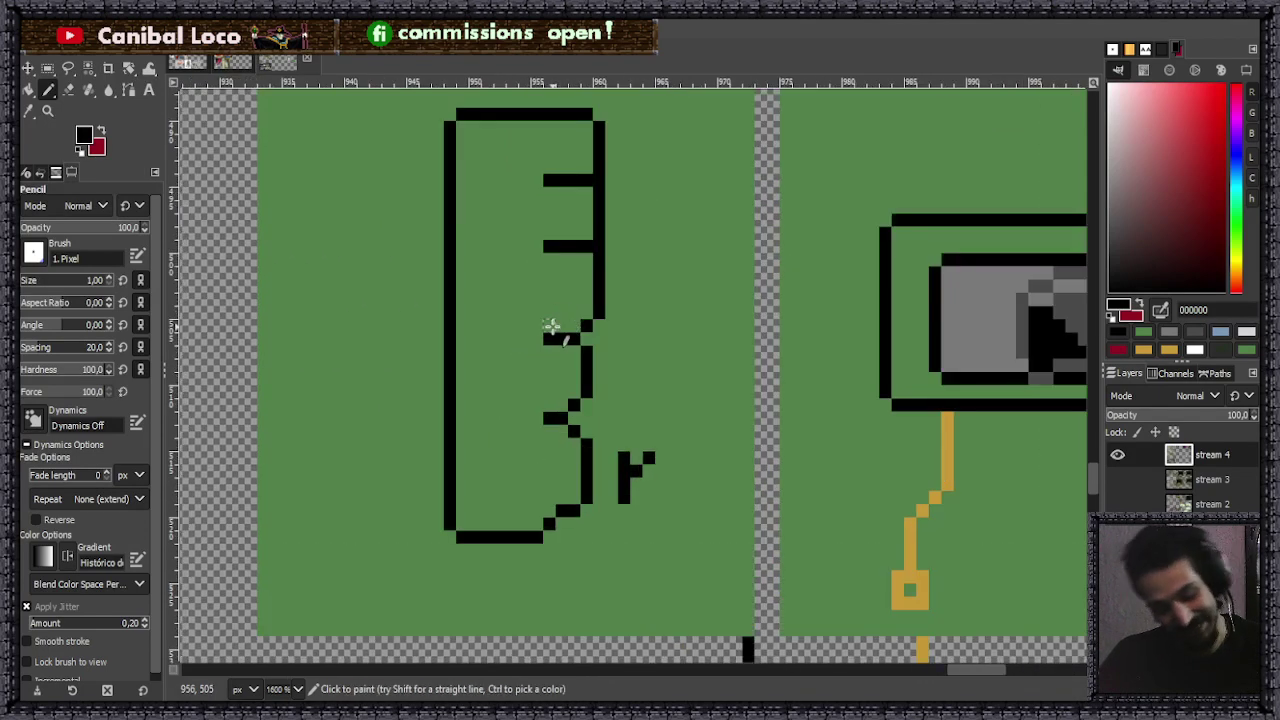
{"action": "left_click", "coordinate": [628, 350], "text": "ctrl"}
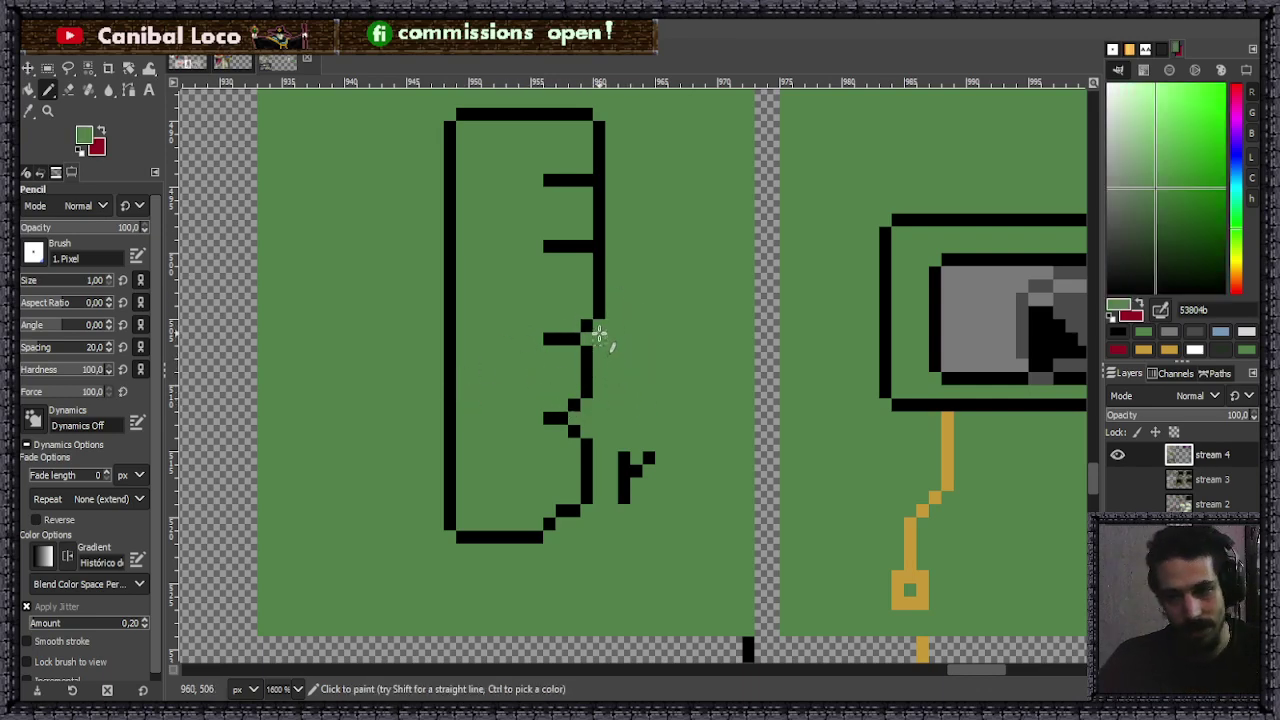
{"action": "mouse_move", "coordinate": [590, 338]}
{"action": "left_mouse_down"}
{"action": "mouse_move", "coordinate": [573, 403]}
{"action": "mouse_move", "coordinate": [584, 366]}
{"action": "mouse_move", "coordinate": [584, 513]}
{"action": "mouse_move", "coordinate": [559, 516]}
{"action": "mouse_move", "coordinate": [550, 416]}
{"action": "left_mouse_up"}
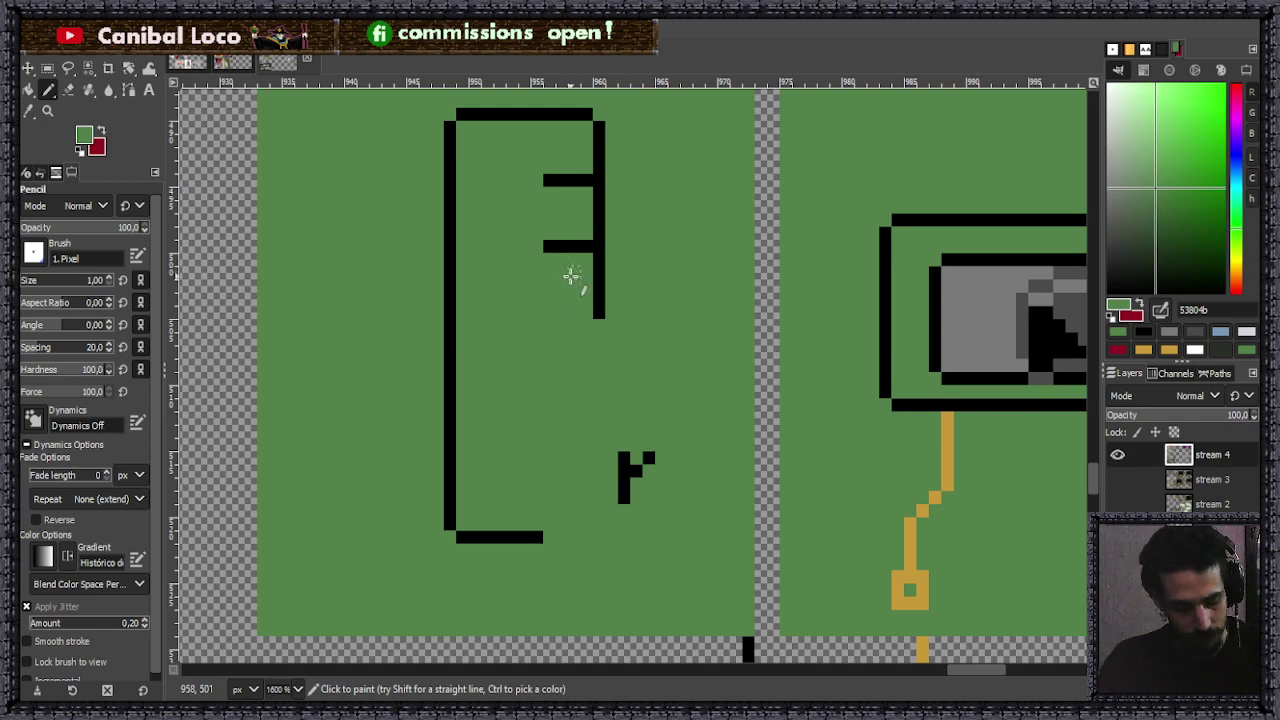
- Copy the ticked upper part of the section 1 outline and paste it below, extending the right side with three more ticks
{"action": "key", "text": "r"}
{"action": "mouse_move", "coordinate": [597, 124]}
{"action": "left_mouse_down"}
{"action": "mouse_move", "coordinate": [471, 149]}
{"action": "mouse_move", "coordinate": [445, 186]}
{"action": "left_mouse_up"}
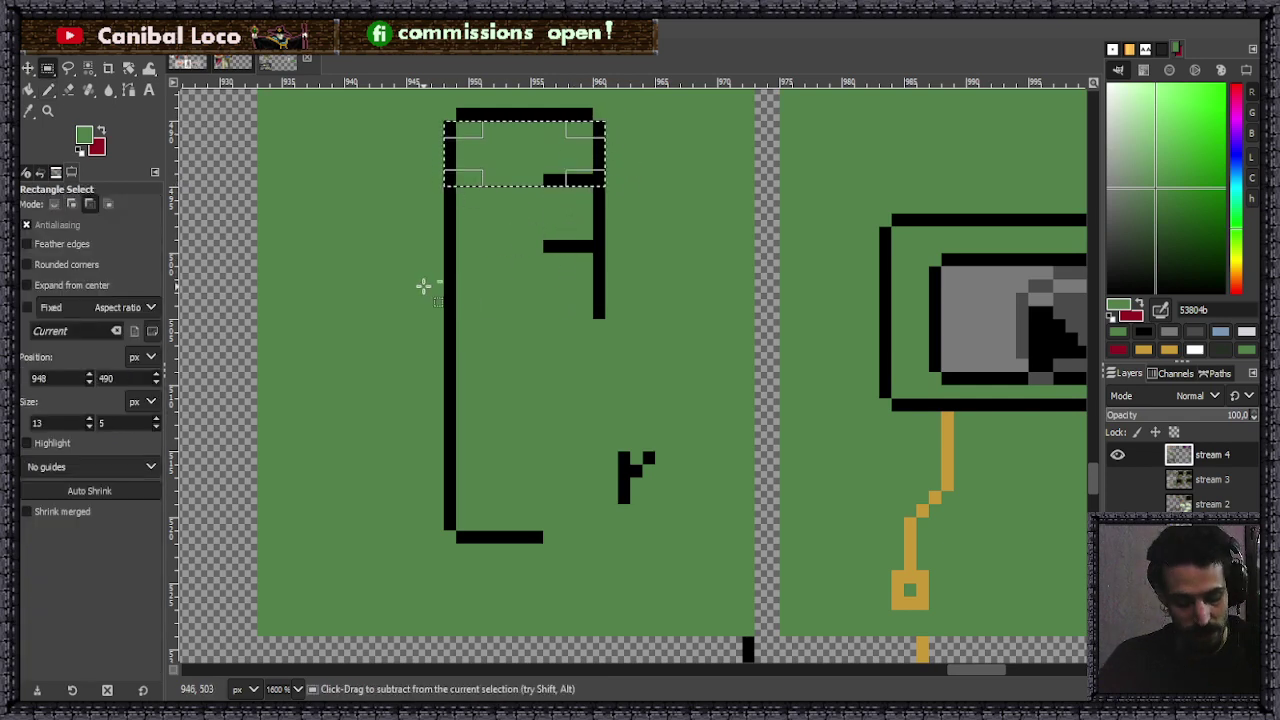
{"action": "key", "text": "ctrl+c"}
{"action": "key", "text": "ctrl+v"}
{"action": "left_click_drag", "start_coordinate": [552, 149], "coordinate": [557, 417]}
{"action": "left_click", "coordinate": [630, 434]}
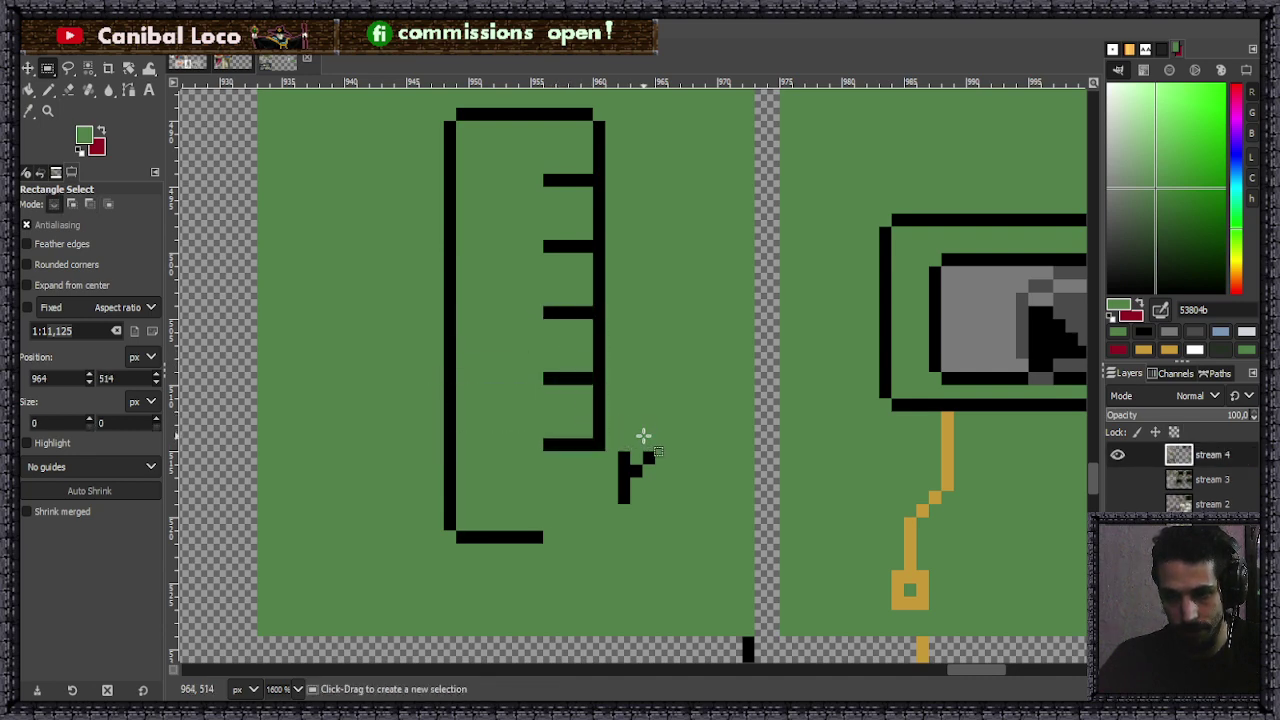
- Connect the lowest tick to the bottom edge with a black vertical line about 6 px long and paint the corner pixel green
{"action": "key", "text": "n"}
{"action": "scroll", "coordinate": [467, 512], "scroll_direction": "up", "scroll_amount": 2, "text": "ctrl"}
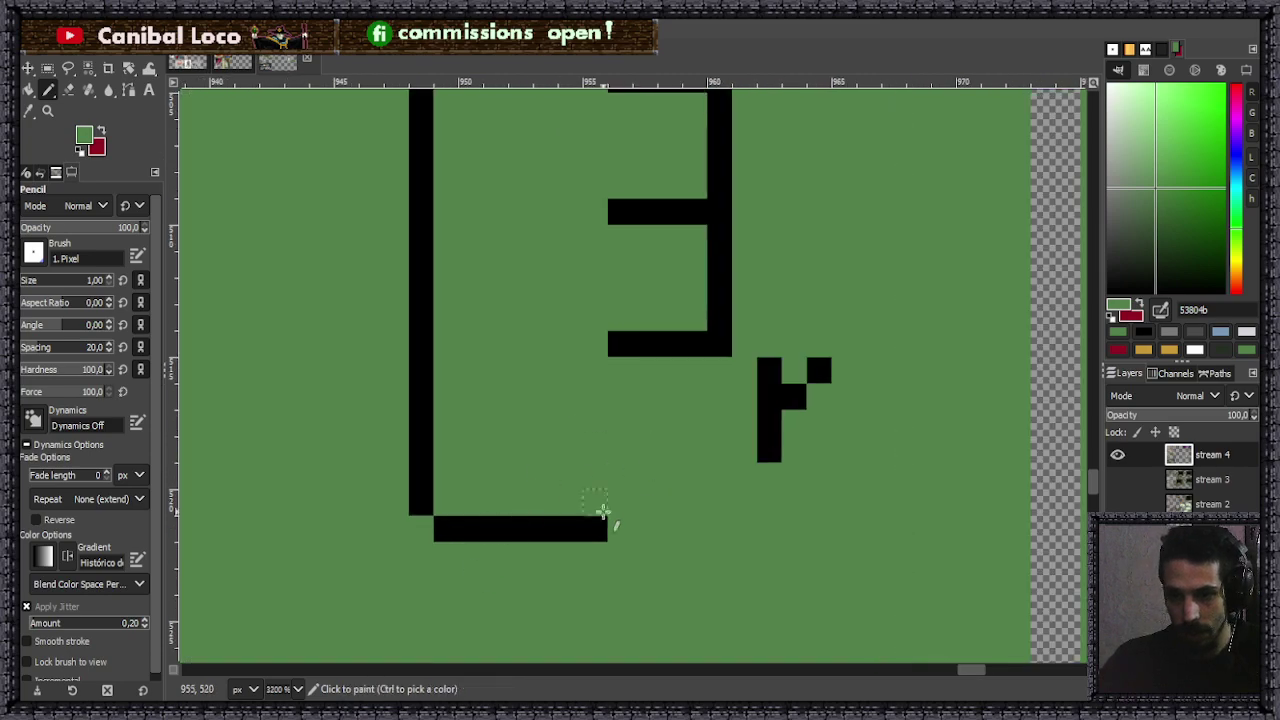
{"action": "left_click", "coordinate": [627, 418], "text": "ctrl"}
{"action": "left_click_drag", "start_coordinate": [600, 372], "coordinate": [595, 512]}
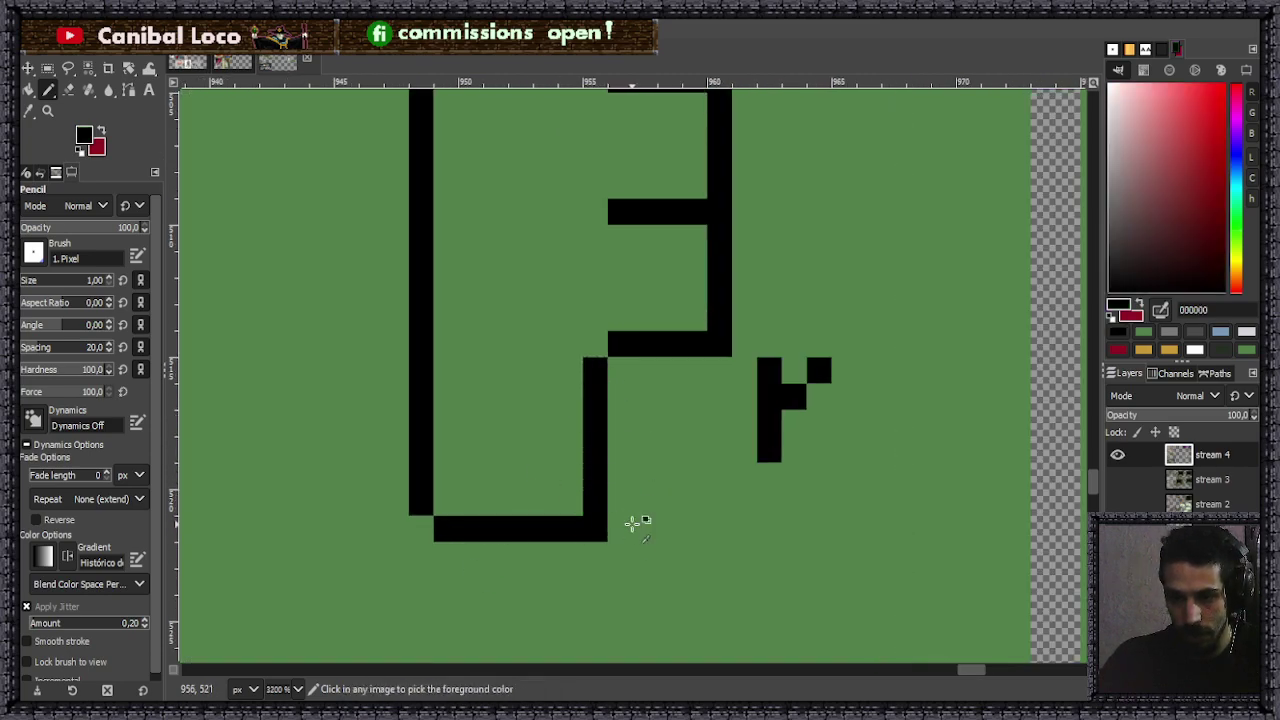
{"action": "left_click", "coordinate": [626, 517], "text": "ctrl"}
{"action": "left_click", "coordinate": [594, 528]}
{"action": "scroll", "coordinate": [740, 372], "scroll_direction": "down", "scroll_amount": 7, "text": "ctrl"}
{"action": "scroll", "coordinate": [743, 378], "scroll_direction": "up", "scroll_amount": 4, "text": "ctrl"}
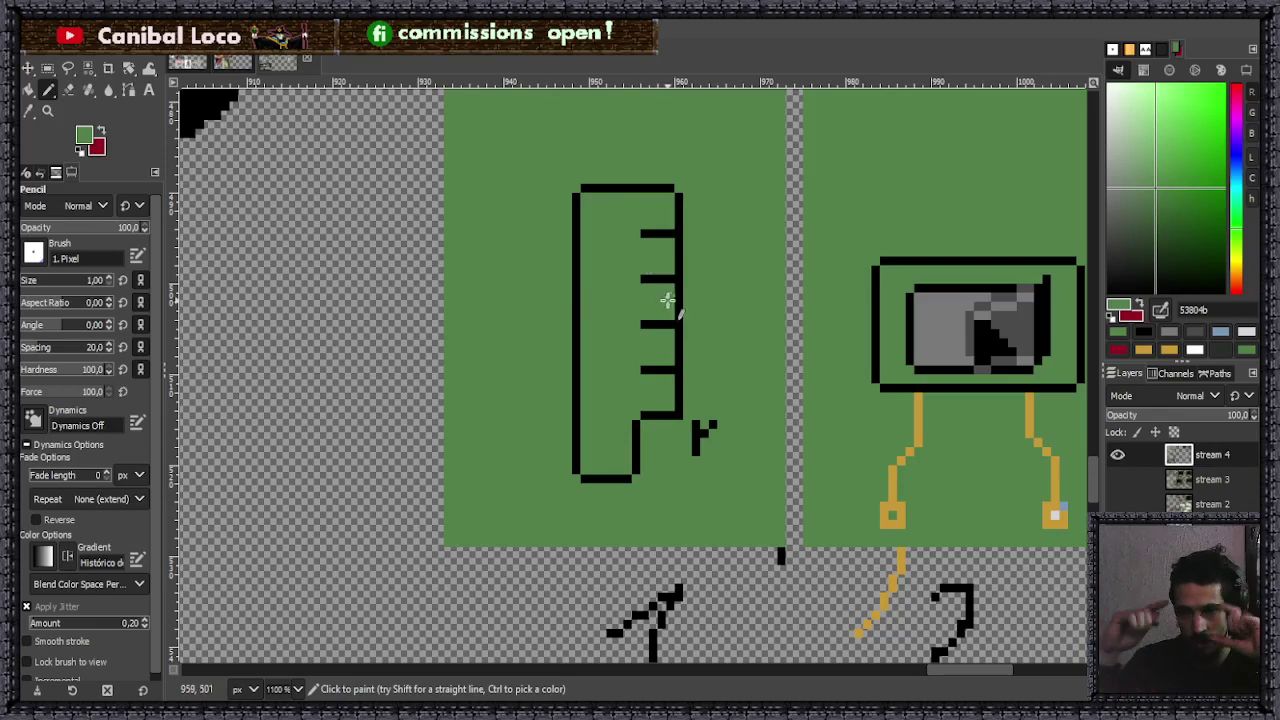
{"action": "left_click", "coordinate": [940, 332], "text": "ctrl"}
{"action": "scroll", "coordinate": [700, 365], "scroll_direction": "up", "scroll_amount": 5, "text": "ctrl"}
{"action": "scroll", "coordinate": [707, 418], "scroll_direction": "down", "scroll_amount": 5, "text": "ctrl"}
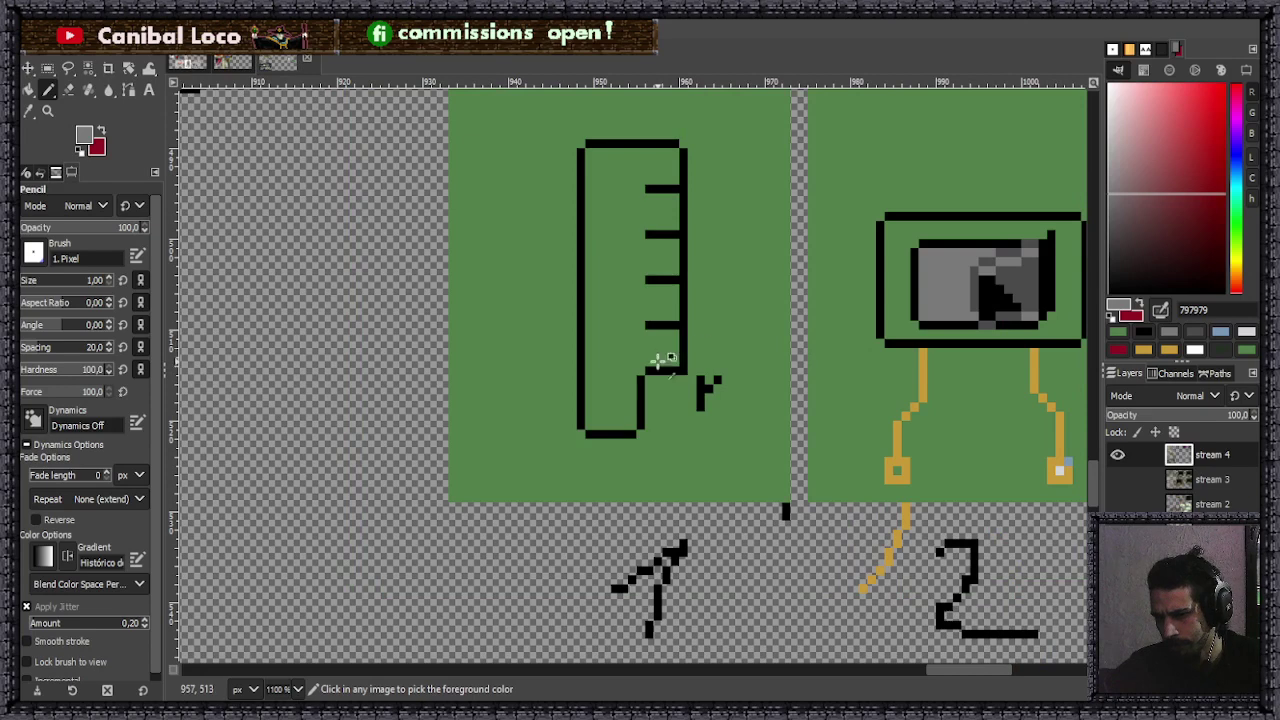
{"action": "scroll", "coordinate": [735, 360], "scroll_direction": "down", "scroll_amount": 3, "text": "ctrl"}
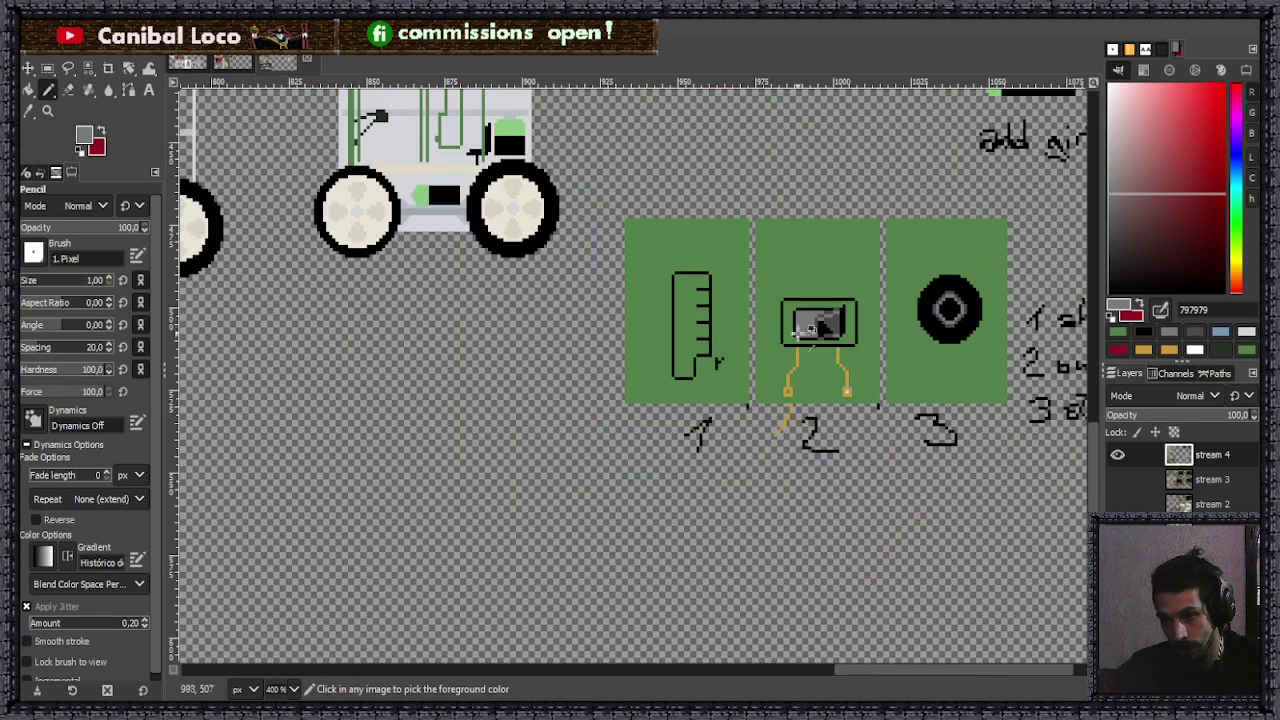
- Sample the vehicle body's light gray d2d5d8 and fill a 1 px strip inside the right side across the two lowest tick gaps
{"action": "left_click", "coordinate": [392, 138]}
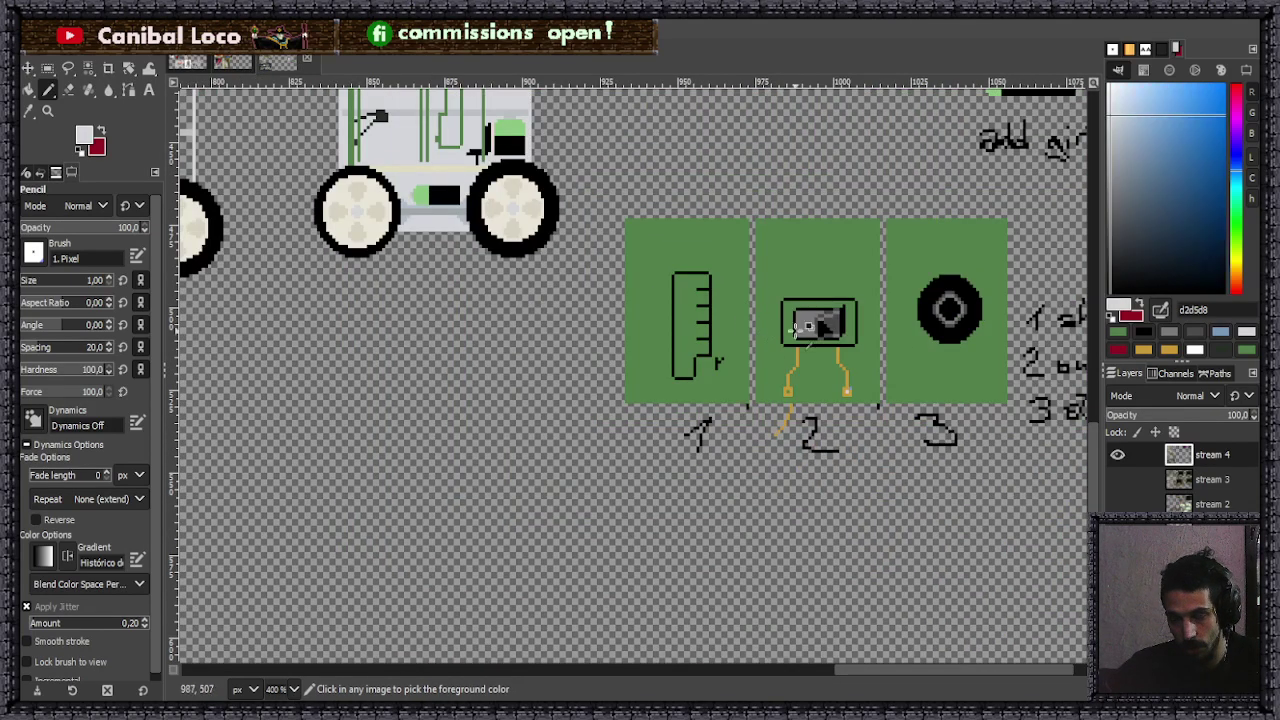
{"action": "left_click_drag", "start_coordinate": [1109, 110], "coordinate": [1117, 116]}
{"action": "left_click", "coordinate": [386, 145], "text": "ctrl"}
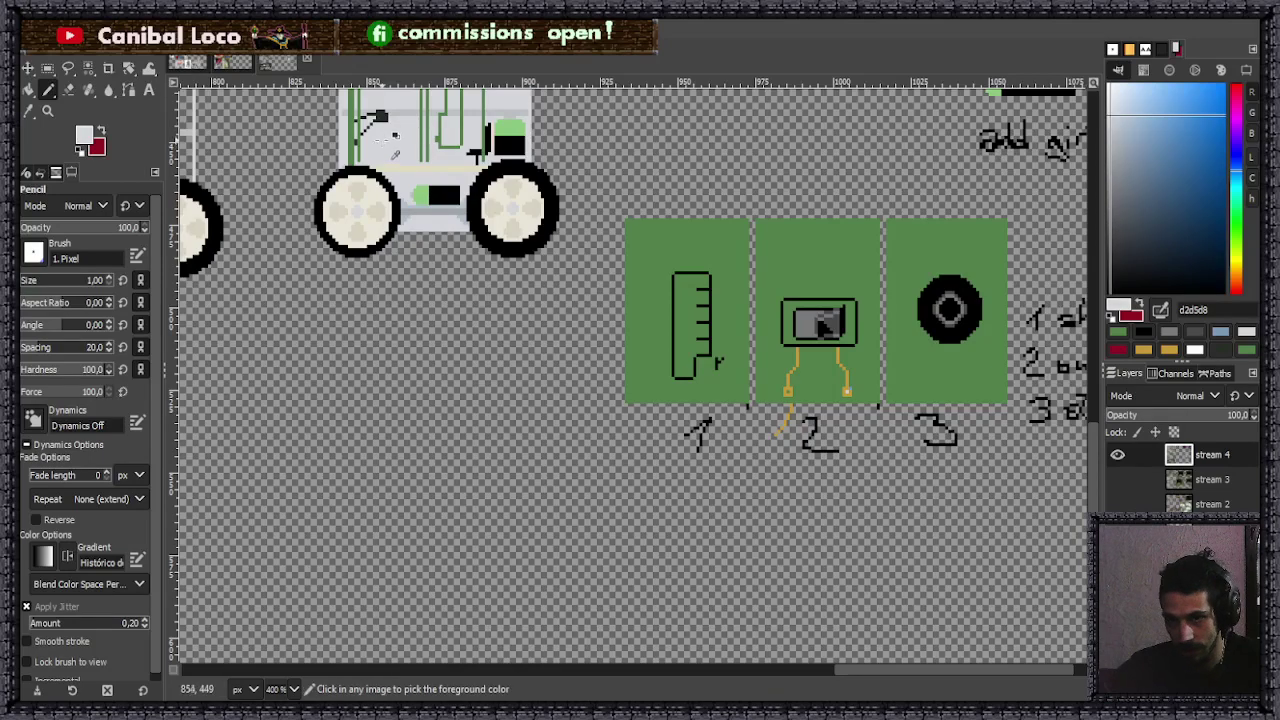
{"action": "scroll", "coordinate": [718, 340], "scroll_direction": "up", "scroll_amount": 1, "text": "ctrl"}
{"action": "scroll", "coordinate": [718, 340], "scroll_direction": "up", "scroll_amount": 7, "text": "ctrl"}
{"action": "left_click_drag", "start_coordinate": [692, 318], "coordinate": [694, 480]}
{"action": "scroll", "coordinate": [721, 430], "scroll_direction": "down", "scroll_amount": 4}
{"action": "scroll", "coordinate": [694, 294], "scroll_direction": "up", "scroll_amount": 4}
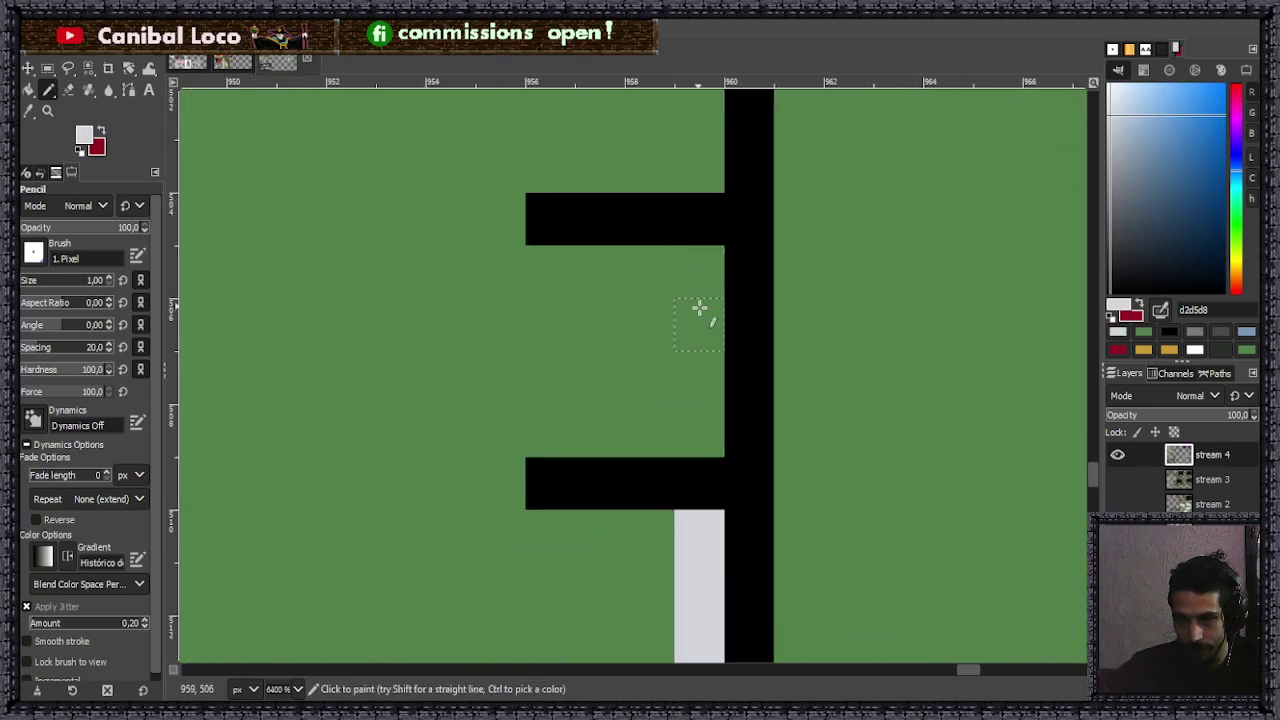
{"action": "left_click_drag", "start_coordinate": [704, 268], "coordinate": [705, 398]}
{"action": "left_click", "coordinate": [704, 423]}
- Continue the light gray strip up the inner right side through the three upper gaps between the ticks
{"action": "scroll", "coordinate": [737, 343], "scroll_direction": "up", "scroll_amount": 3}
{"action": "left_click_drag", "start_coordinate": [689, 149], "coordinate": [700, 330]}
{"action": "key", "text": "ctrl+z"}
{"action": "scroll", "coordinate": [778, 303], "scroll_direction": "up", "scroll_amount": 1}
{"action": "left_click_drag", "start_coordinate": [696, 110], "coordinate": [700, 352]}
{"action": "key", "text": "ctrl+z"}
{"action": "left_click_drag", "start_coordinate": [697, 150], "coordinate": [703, 520]}
{"action": "scroll", "coordinate": [754, 281], "scroll_direction": "up", "scroll_amount": 3}
{"action": "scroll", "coordinate": [737, 231], "scroll_direction": "down", "scroll_amount": 6}
{"action": "scroll", "coordinate": [732, 329], "scroll_direction": "up", "scroll_amount": 1}
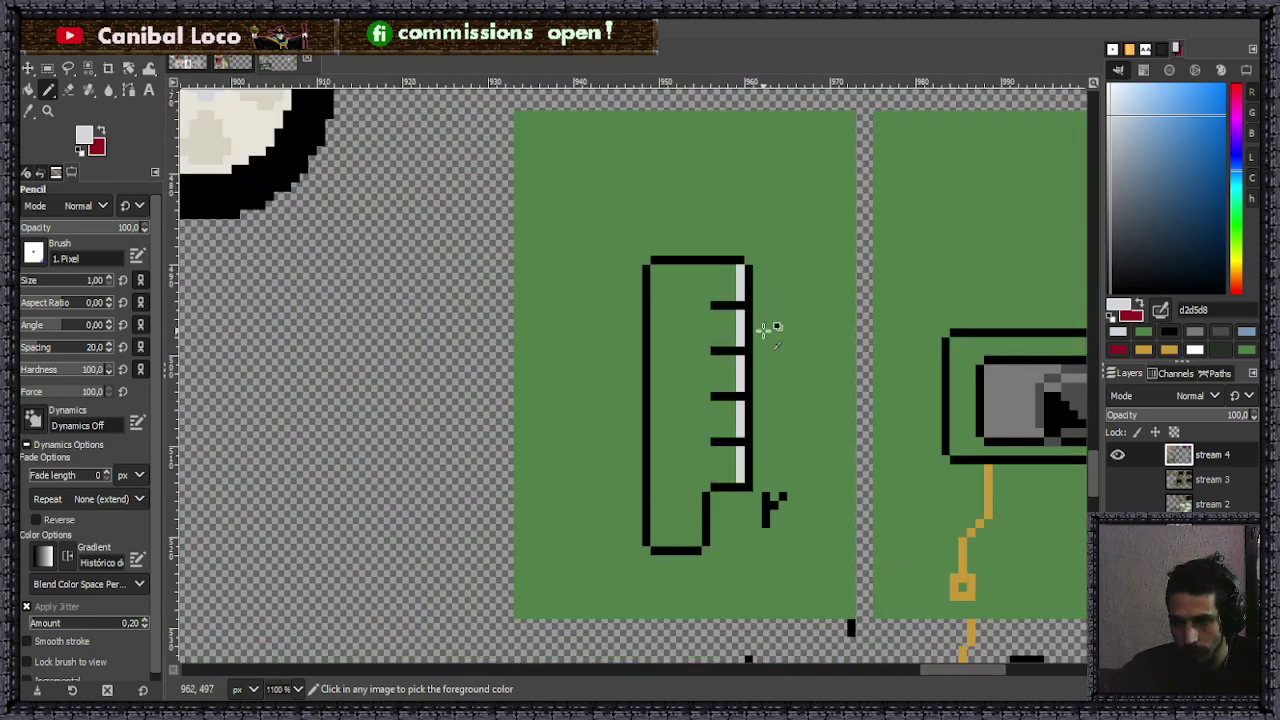
- Sample the wire's orange c89a37 and place five single pixels outside the section 1 right side, one beside each tick gap
{"action": "left_click", "coordinate": [988, 505], "text": "ctrl"}
{"action": "scroll", "coordinate": [987, 512], "scroll_direction": "down", "scroll_amount": 3}
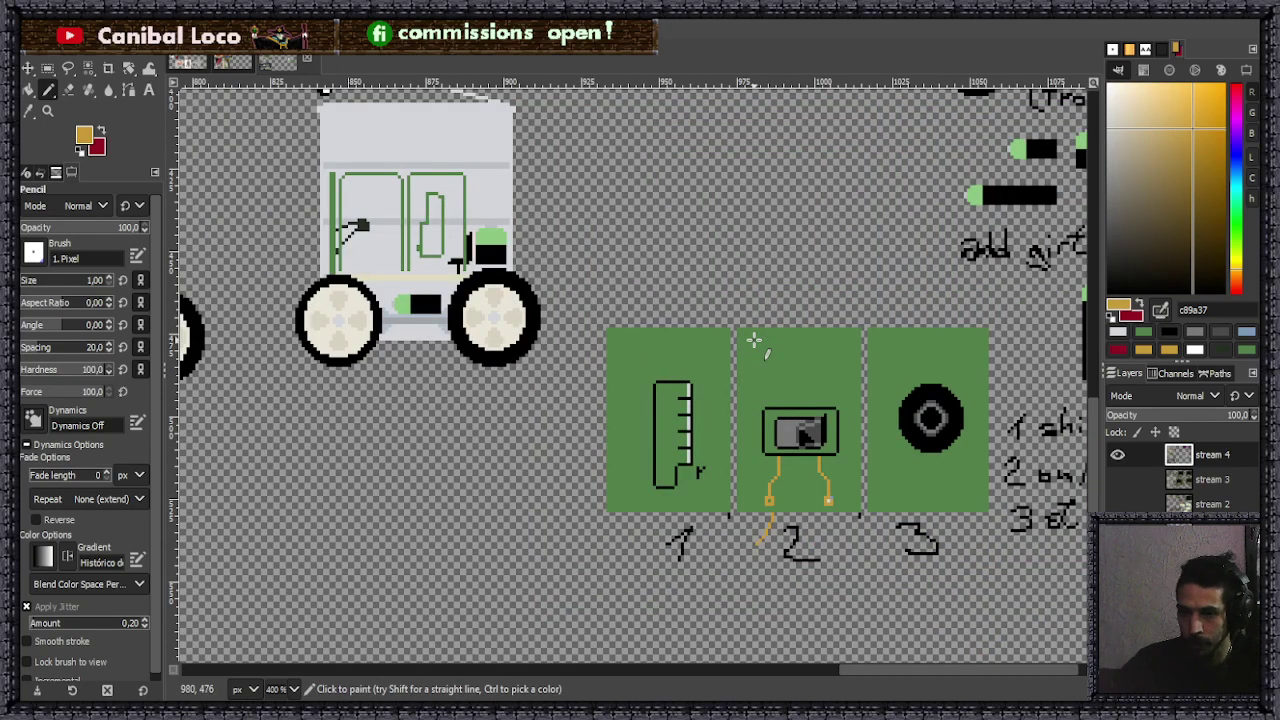
{"action": "scroll", "coordinate": [664, 462], "scroll_direction": "up", "scroll_amount": 3}
{"action": "scroll", "coordinate": [814, 400], "scroll_direction": "down", "scroll_amount": 2}
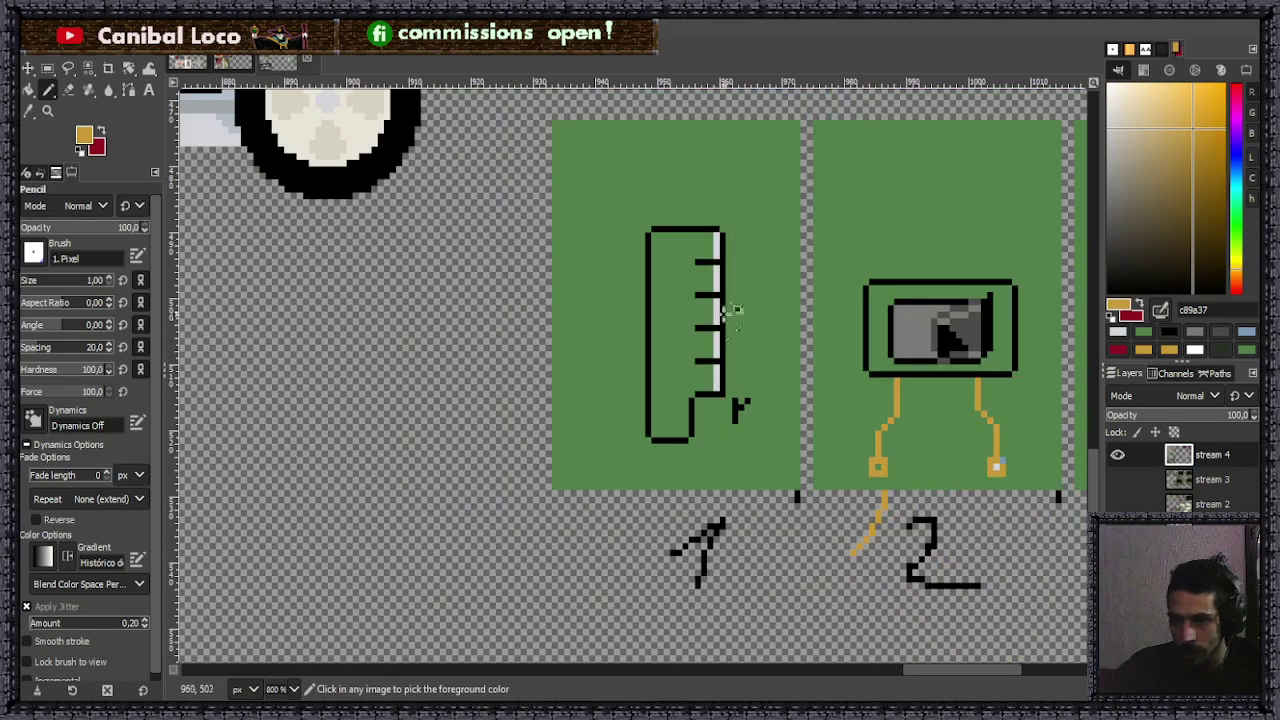
{"action": "scroll", "coordinate": [745, 266], "scroll_direction": "up", "scroll_amount": 2}
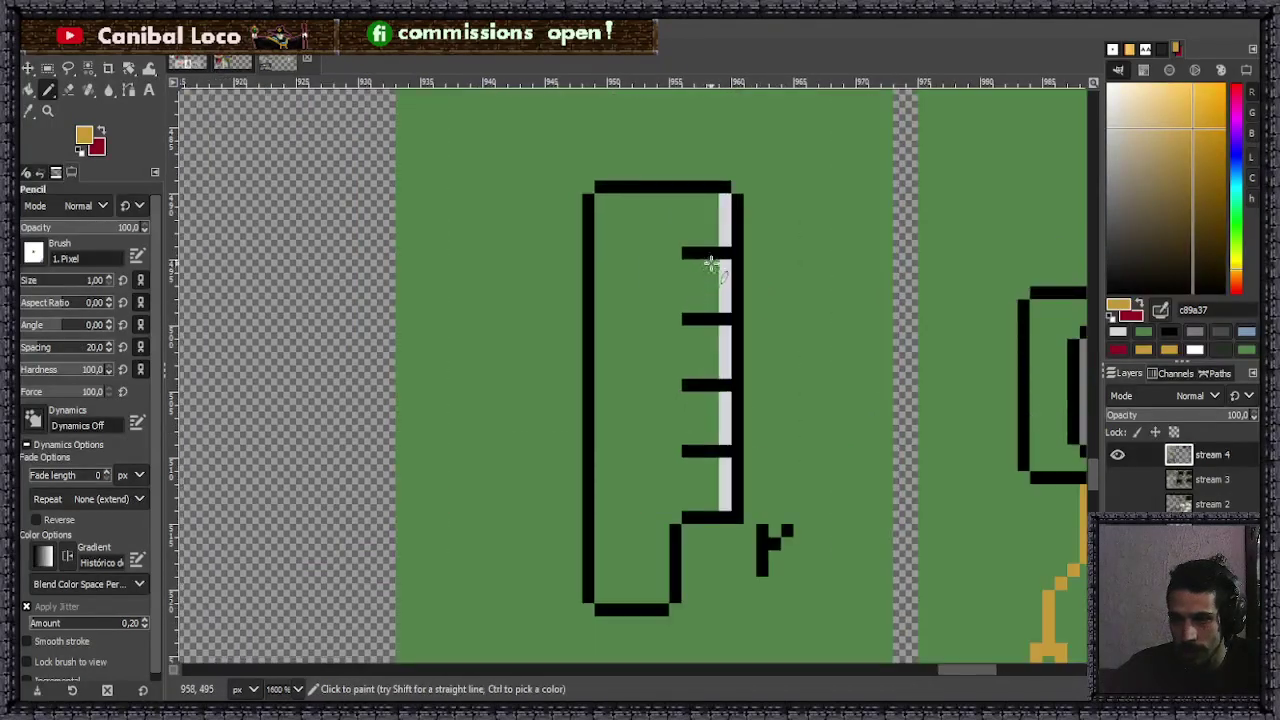
{"action": "left_click", "coordinate": [748, 228]}
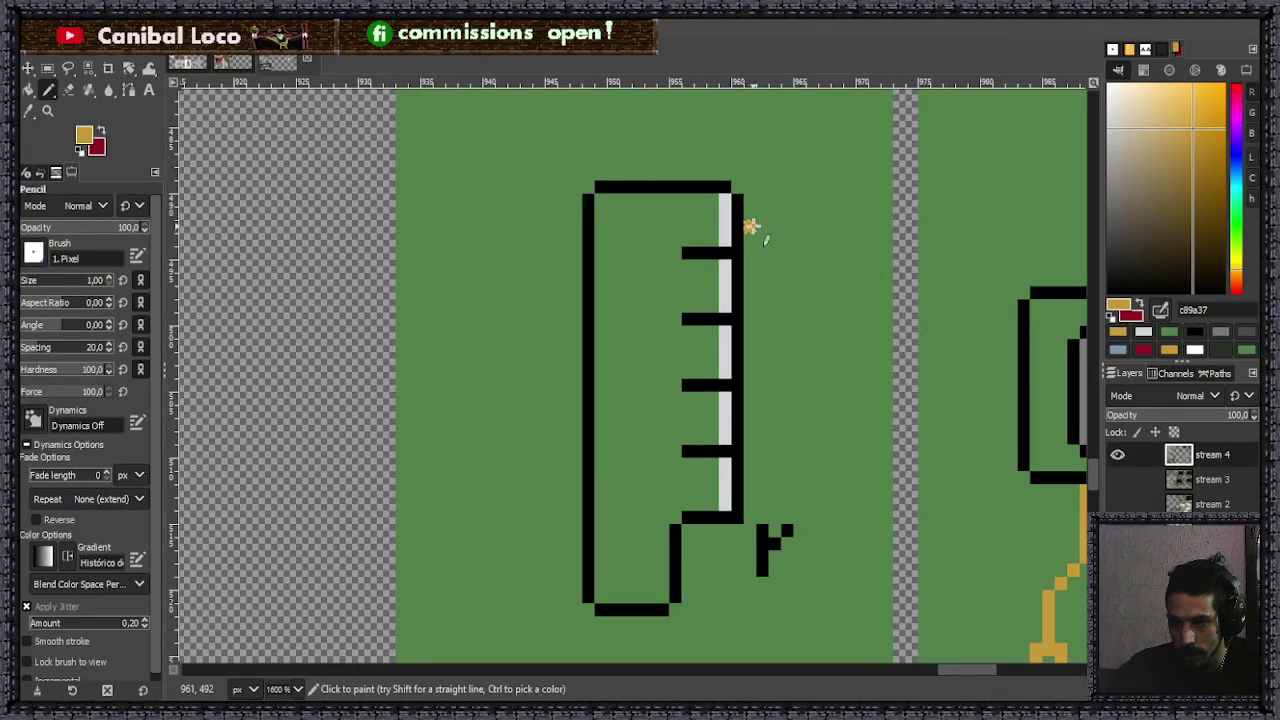
{"action": "left_click", "coordinate": [749, 292]}
{"action": "left_click", "coordinate": [748, 358]}
{"action": "left_click", "coordinate": [748, 412]}
{"action": "left_click", "coordinate": [749, 484]}
{"action": "scroll", "coordinate": [670, 310], "scroll_direction": "down", "scroll_amount": 5}
{"action": "scroll", "coordinate": [668, 310], "scroll_direction": "up", "scroll_amount": 4}
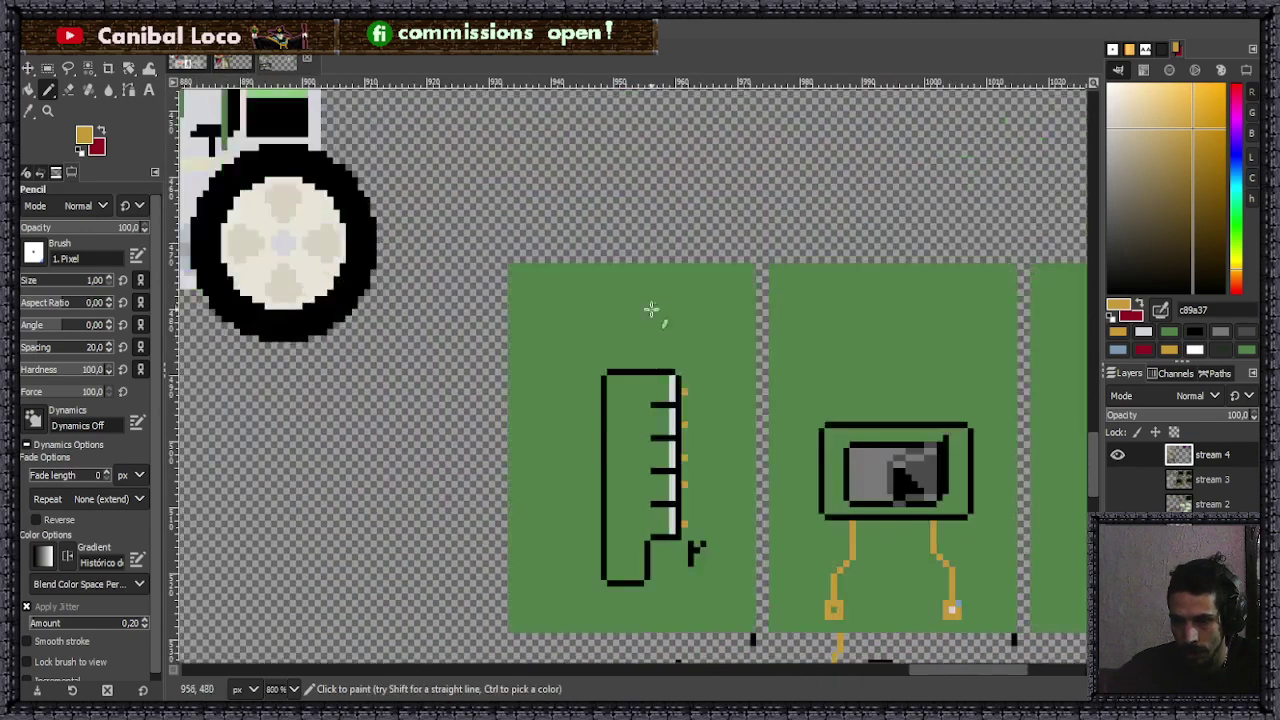
- Draw a rounded black dot about 4 px across inside the narrow foot of the section 1 outline
{"action": "scroll", "coordinate": [630, 575], "scroll_direction": "up", "scroll_amount": 3}
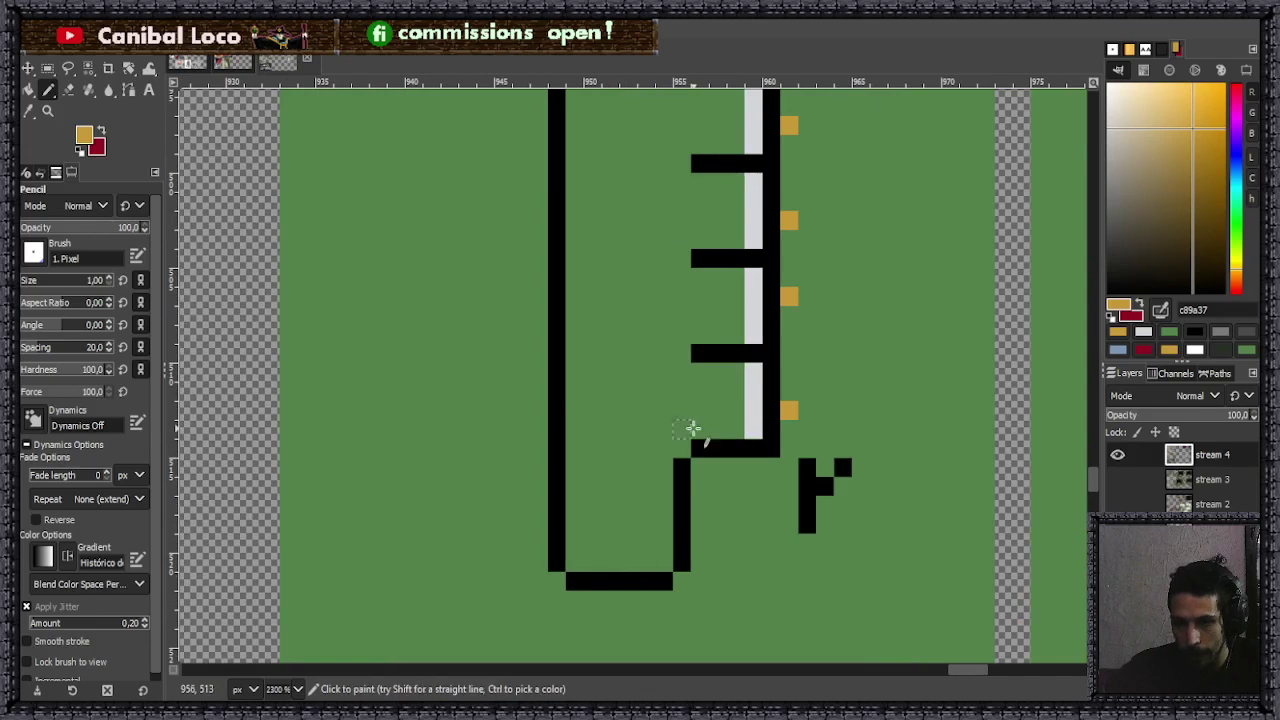
{"action": "left_click", "coordinate": [808, 490], "text": "ctrl"}
{"action": "mouse_move", "coordinate": [610, 504]}
{"action": "left_mouse_down"}
{"action": "mouse_move", "coordinate": [662, 502]}
{"action": "mouse_move", "coordinate": [614, 563]}
{"action": "left_mouse_up"}
{"action": "key", "text": "ctrl+z"}
{"action": "key", "text": "ctrl+z"}
{"action": "key", "text": "ctrl+z"}
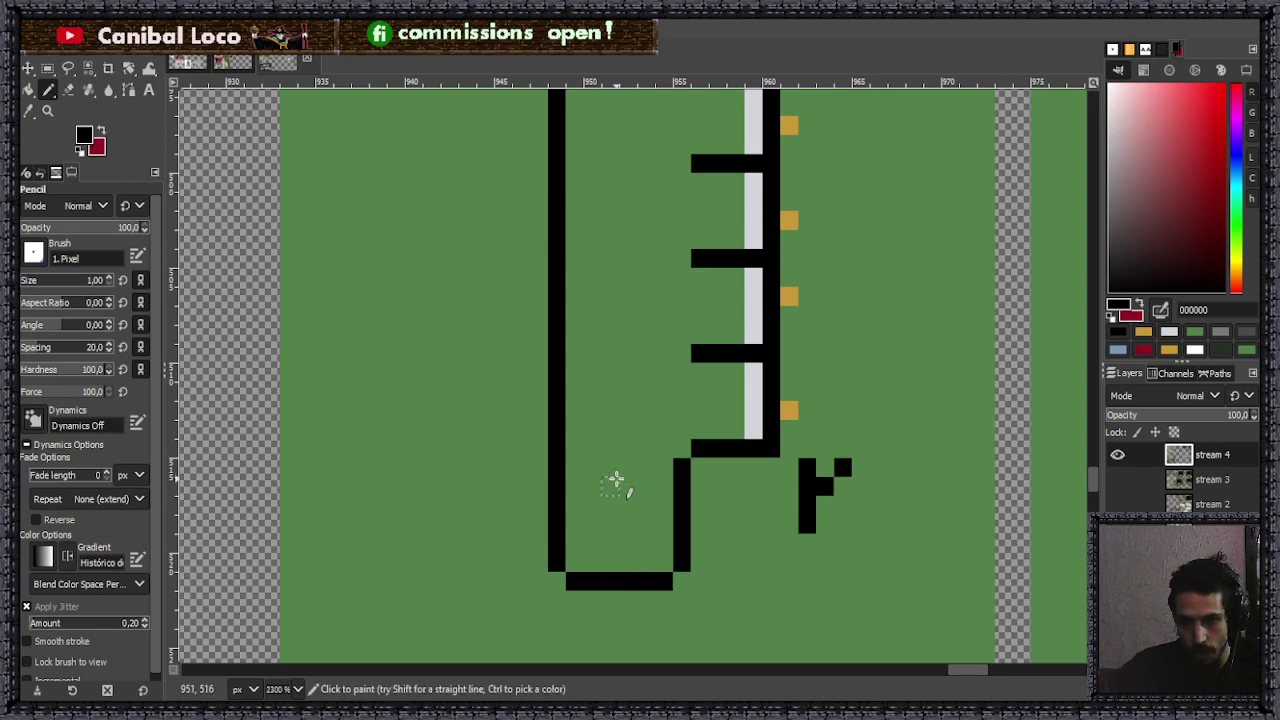
{"action": "mouse_move", "coordinate": [610, 467]}
{"action": "left_mouse_down"}
{"action": "mouse_move", "coordinate": [624, 470]}
{"action": "mouse_move", "coordinate": [589, 503]}
{"action": "mouse_move", "coordinate": [609, 523]}
{"action": "mouse_move", "coordinate": [617, 500]}
{"action": "left_mouse_up"}
{"action": "scroll", "coordinate": [620, 505], "scroll_direction": "down", "scroll_amount": 4}
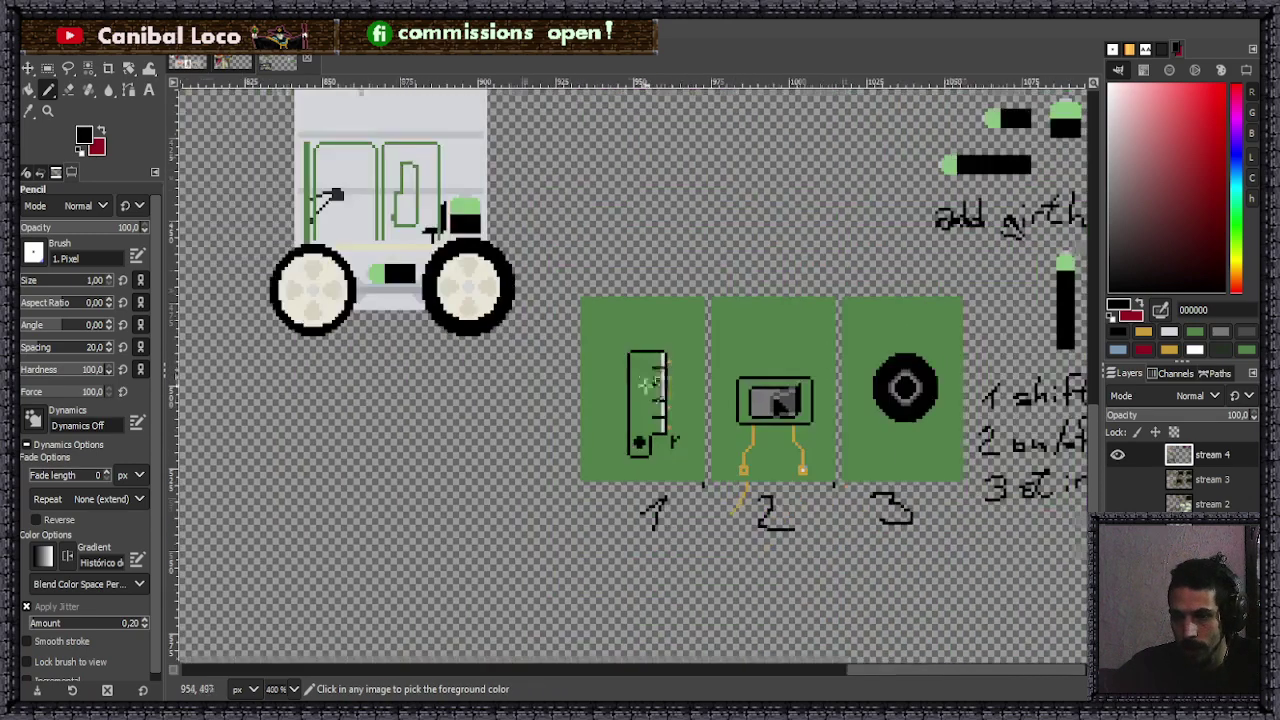
{"action": "scroll", "coordinate": [634, 420], "scroll_direction": "up", "scroll_amount": 1}
{"action": "scroll", "coordinate": [614, 492], "scroll_direction": "up", "scroll_amount": 1}
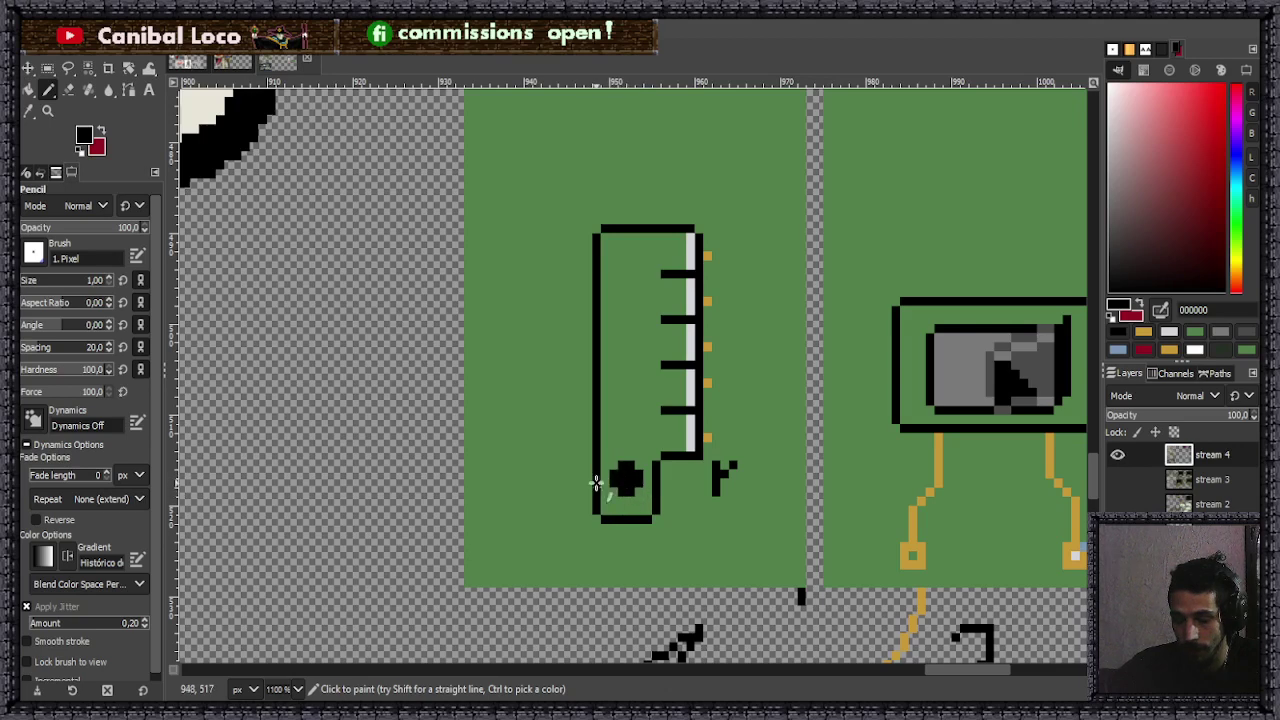
{"action": "scroll", "coordinate": [645, 450], "scroll_direction": "up", "scroll_amount": 2}
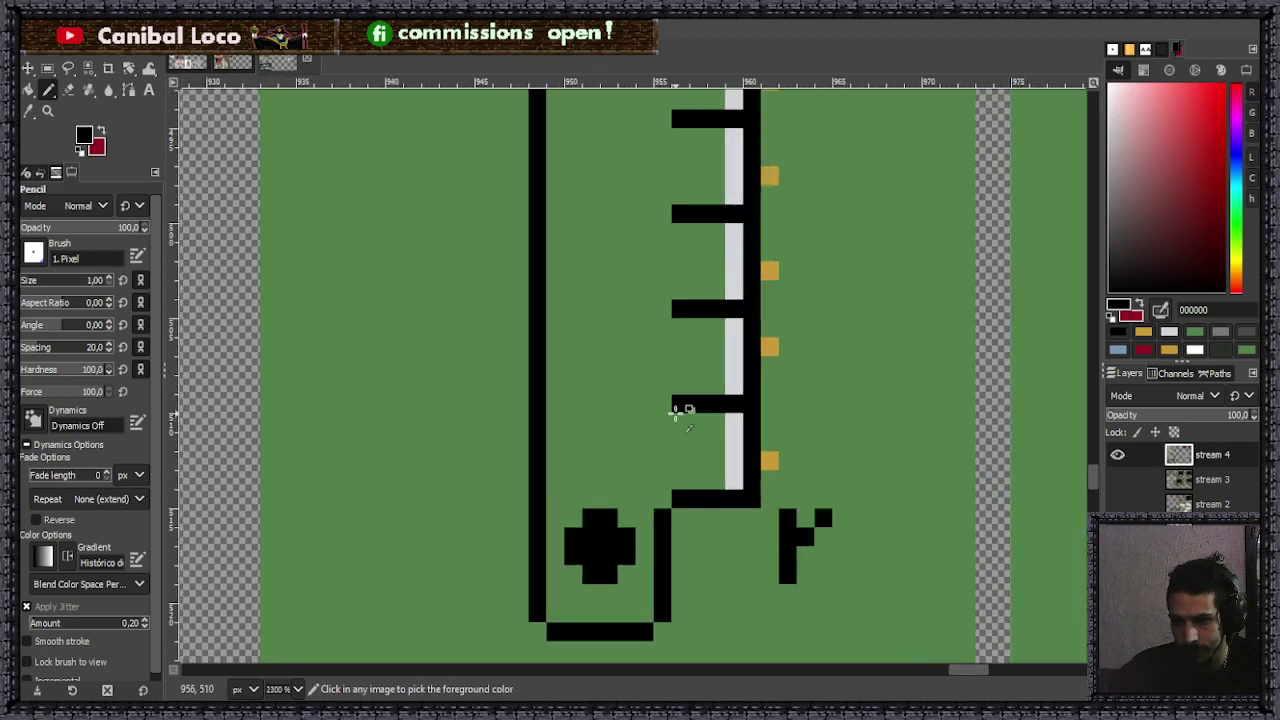
{"action": "scroll", "coordinate": [683, 451], "scroll_direction": "up", "scroll_amount": 1}
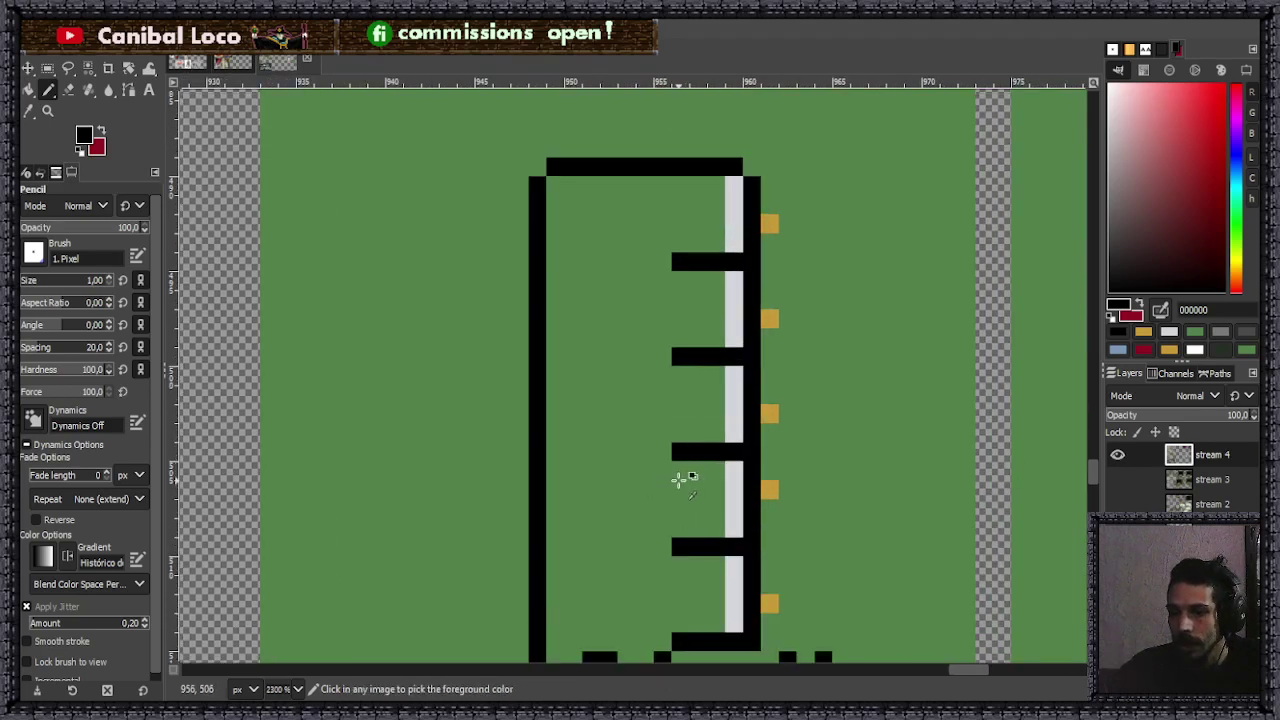
- Copy the small black r beside the section 1 foot and place the copy outside the outline's upper right corner
{"action": "scroll", "coordinate": [688, 480], "scroll_direction": "down", "scroll_amount": 2}
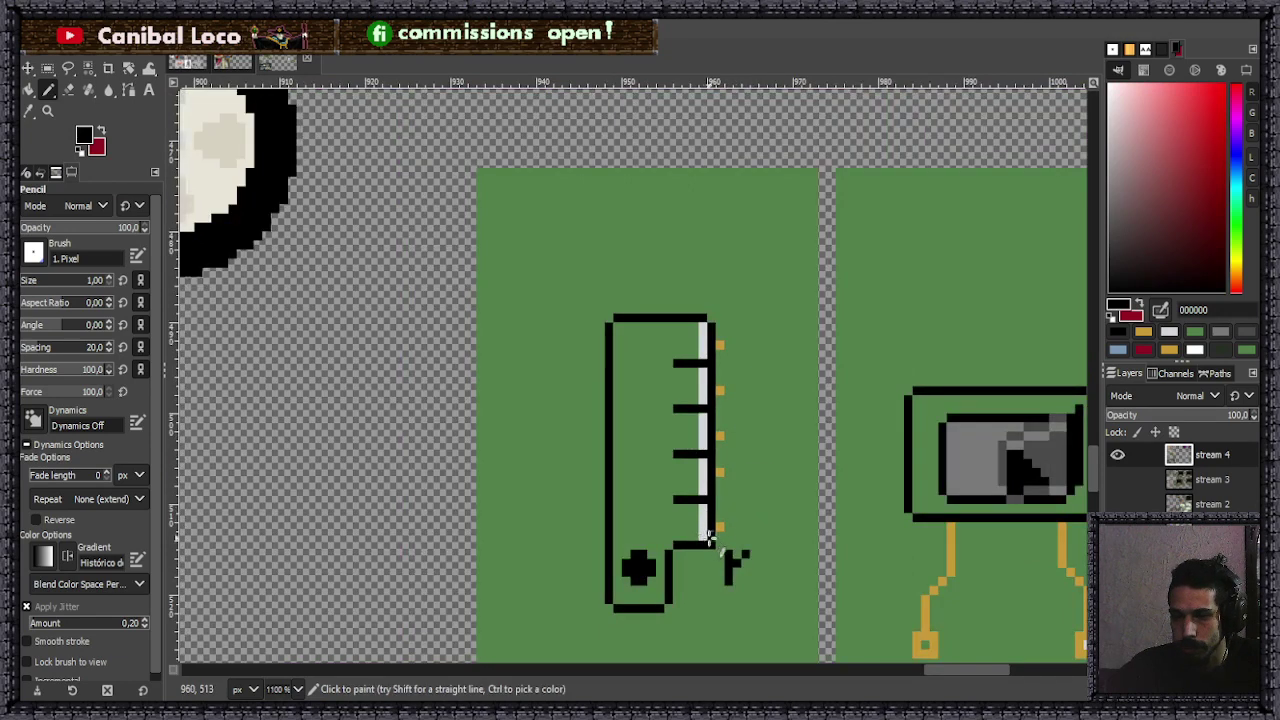
{"action": "key", "text": "r"}
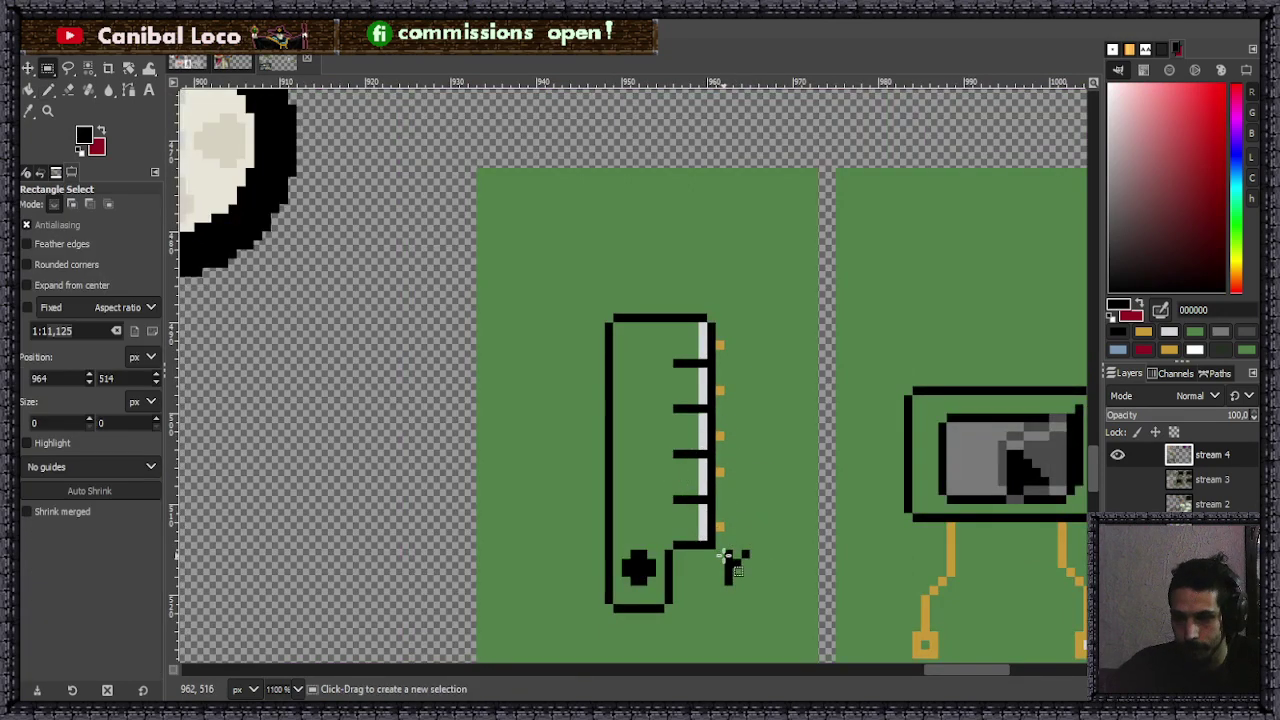
{"action": "left_click_drag", "start_coordinate": [718, 551], "coordinate": [760, 594]}
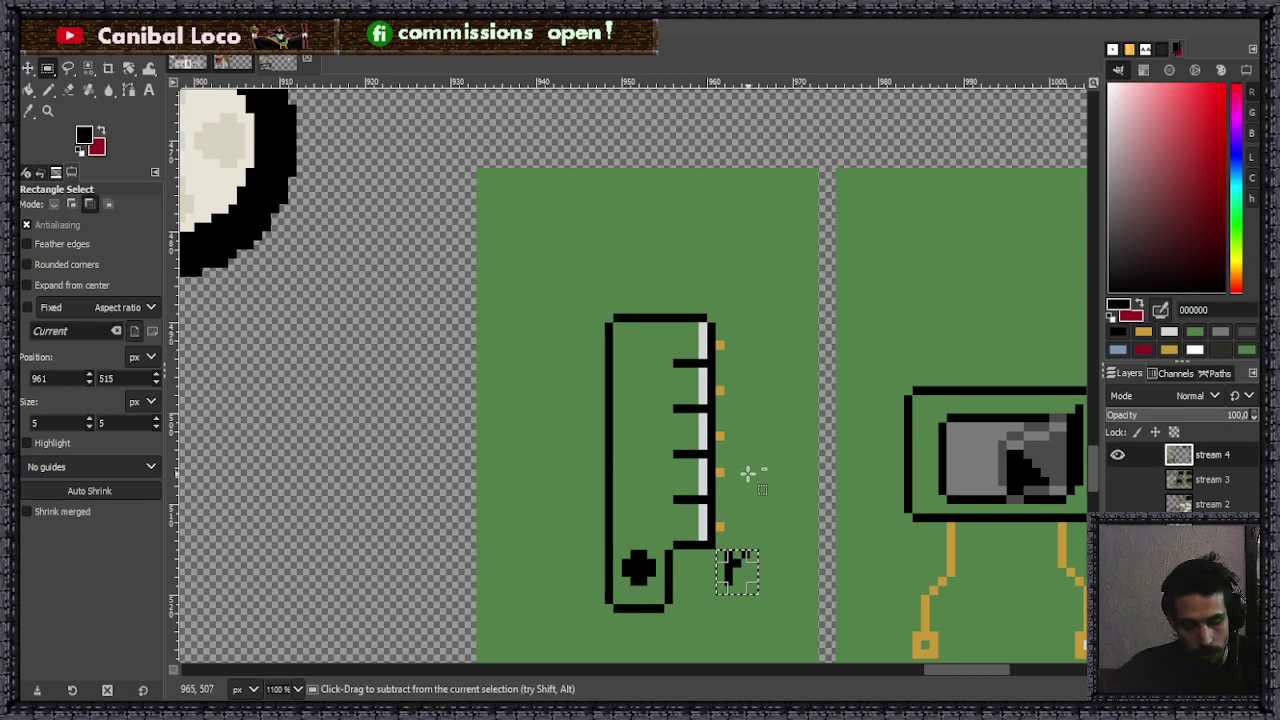
{"action": "key", "text": "ctrl+c"}
{"action": "key", "text": "ctrl+v"}
{"action": "left_click_drag", "start_coordinate": [732, 561], "coordinate": [757, 324]}
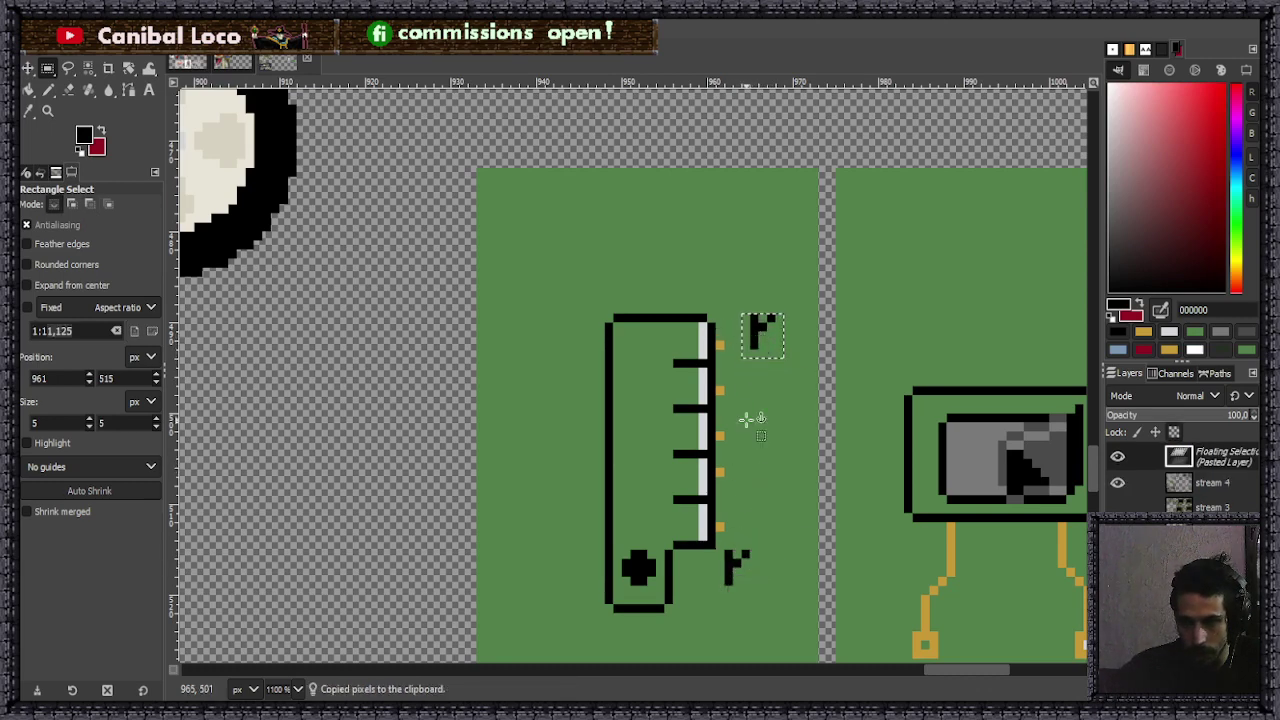
{"action": "left_click", "coordinate": [748, 474]}
- Sample the panel's green and paint over the original r beside the foot of the outline
{"action": "key", "text": "n"}
{"action": "scroll", "coordinate": [751, 600], "scroll_direction": "up", "scroll_amount": 3}
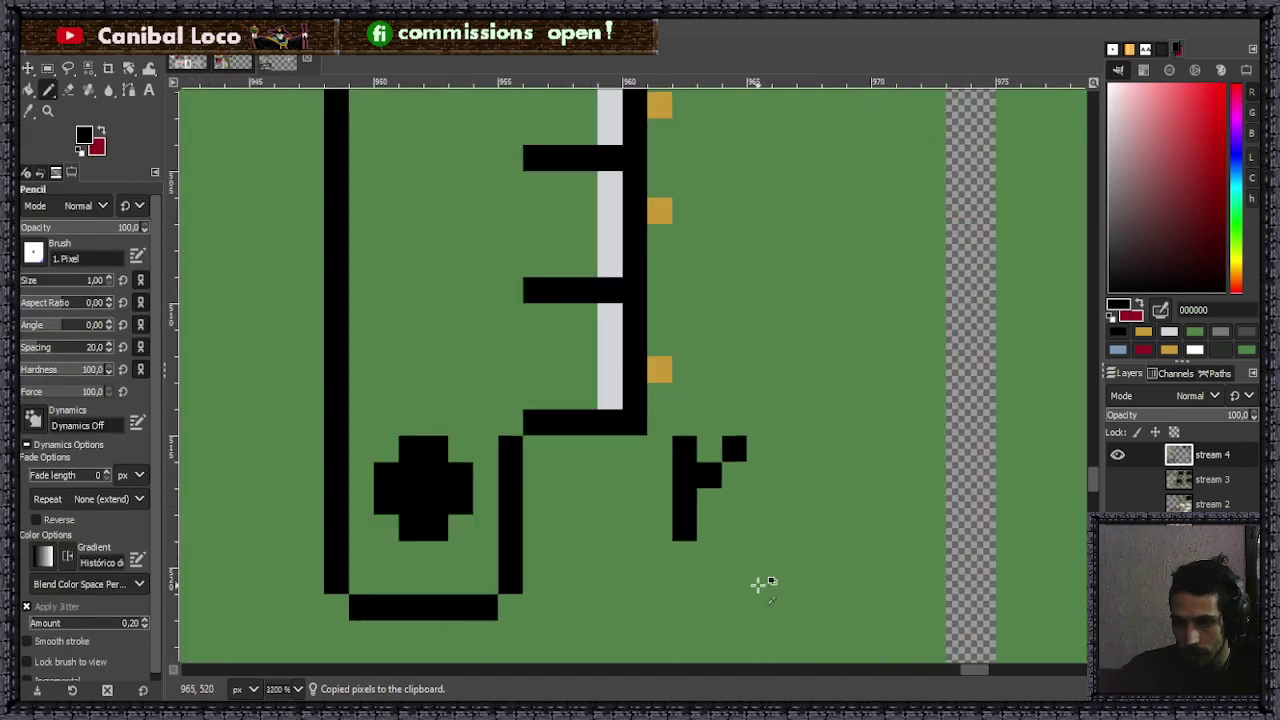
{"action": "left_click", "coordinate": [782, 515], "text": "ctrl"}
{"action": "left_click", "coordinate": [710, 448]}
{"action": "mouse_move", "coordinate": [685, 530]}
{"action": "left_mouse_down"}
{"action": "mouse_move", "coordinate": [691, 434]}
{"action": "mouse_move", "coordinate": [677, 528]}
{"action": "left_mouse_up"}
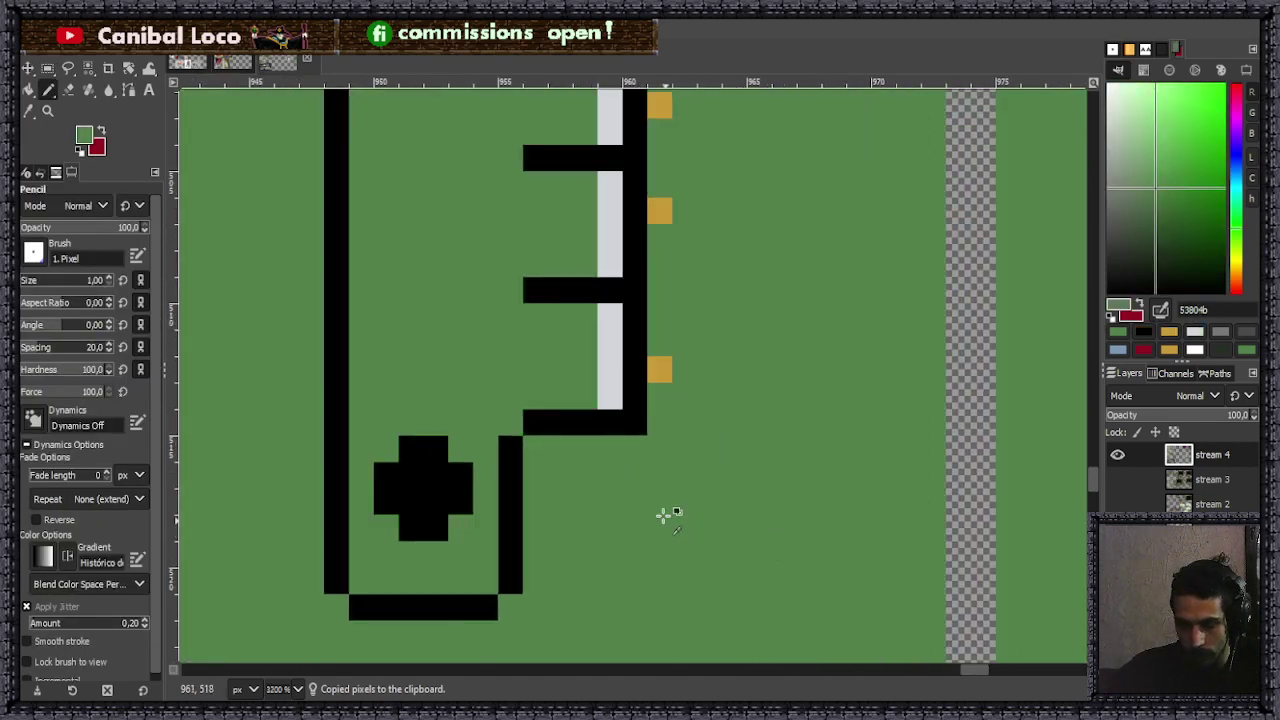
{"action": "scroll", "coordinate": [677, 528], "scroll_direction": "down", "scroll_amount": 3}
{"action": "scroll", "coordinate": [674, 494], "scroll_direction": "up", "scroll_amount": 3}
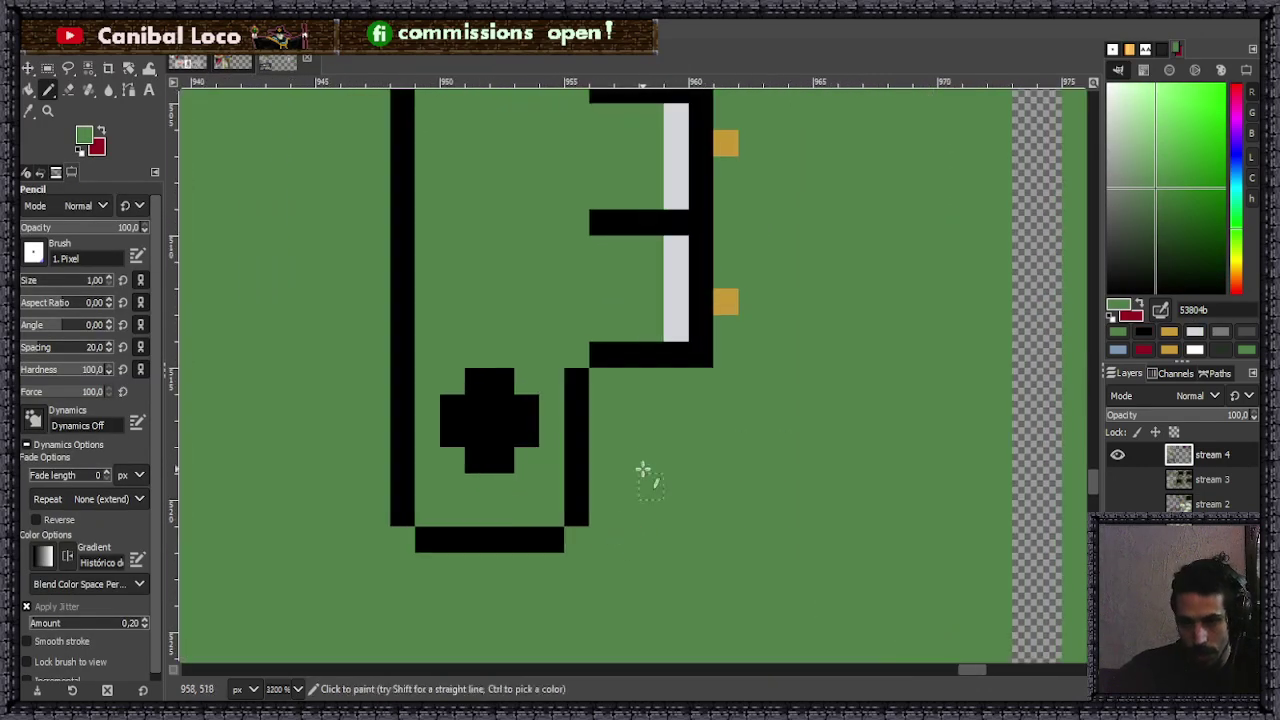
- Sample black and draw a five-pixel x, 3 px across, to the right of the outline's narrow foot
{"action": "left_click", "coordinate": [608, 350], "text": "ctrl"}
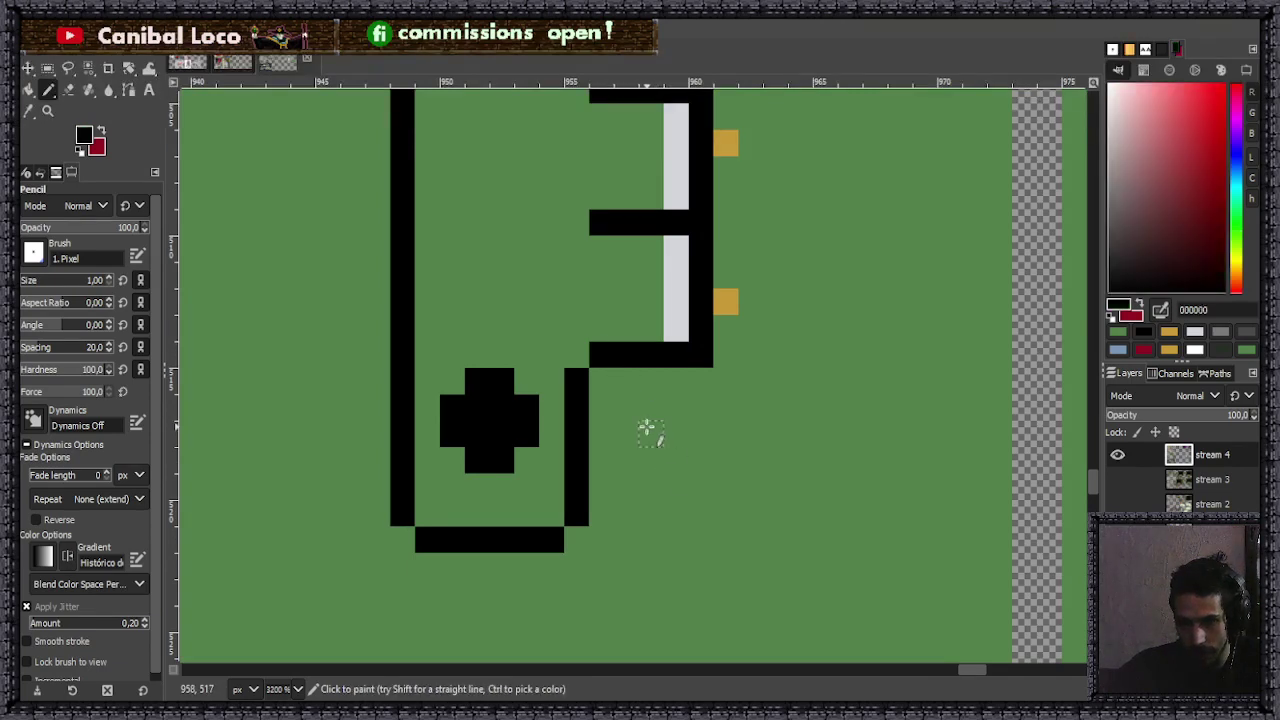
{"action": "left_click", "coordinate": [627, 408]}
{"action": "left_click", "coordinate": [651, 432]}
{"action": "left_click", "coordinate": [676, 458]}
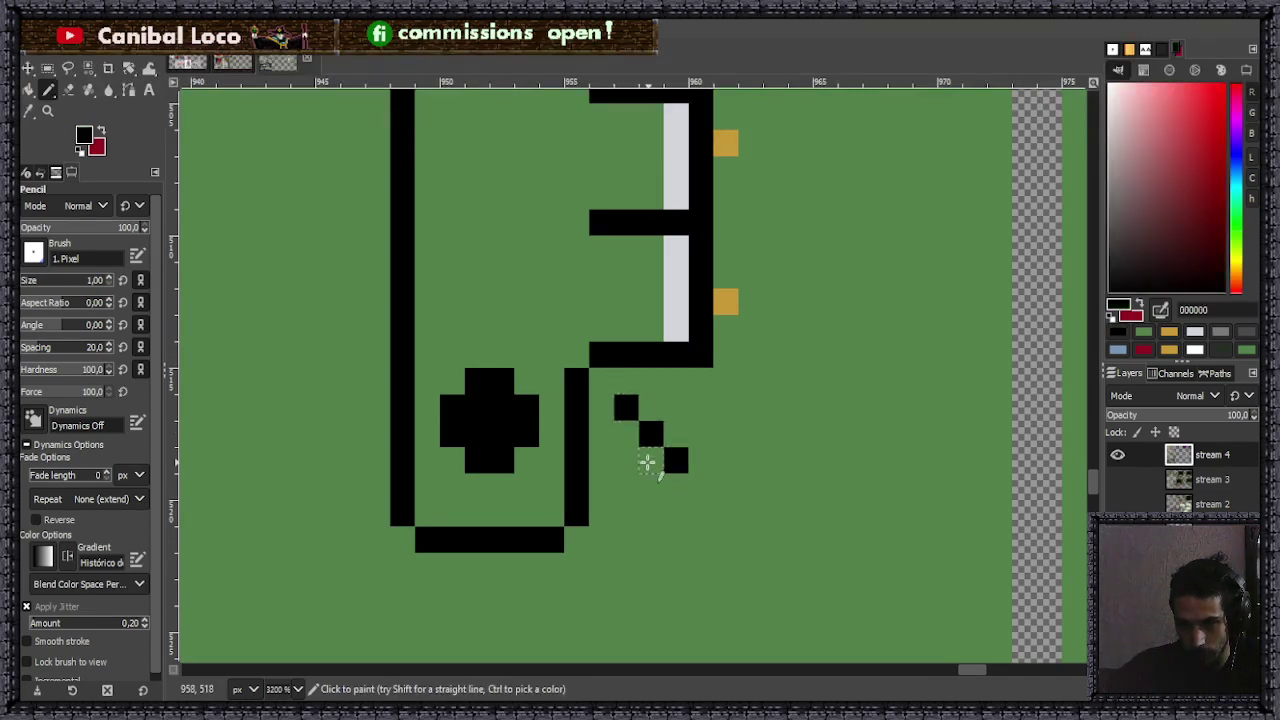
{"action": "left_click", "coordinate": [626, 458]}
{"action": "left_click", "coordinate": [676, 408]}
{"action": "scroll", "coordinate": [640, 506], "scroll_direction": "down", "scroll_amount": 4}
- Draw a black numeral 1 about 4 px tall beside the lowest orange marker, redoing it with a single-pixel flag
{"action": "scroll", "coordinate": [677, 331], "scroll_direction": "up", "scroll_amount": 3}
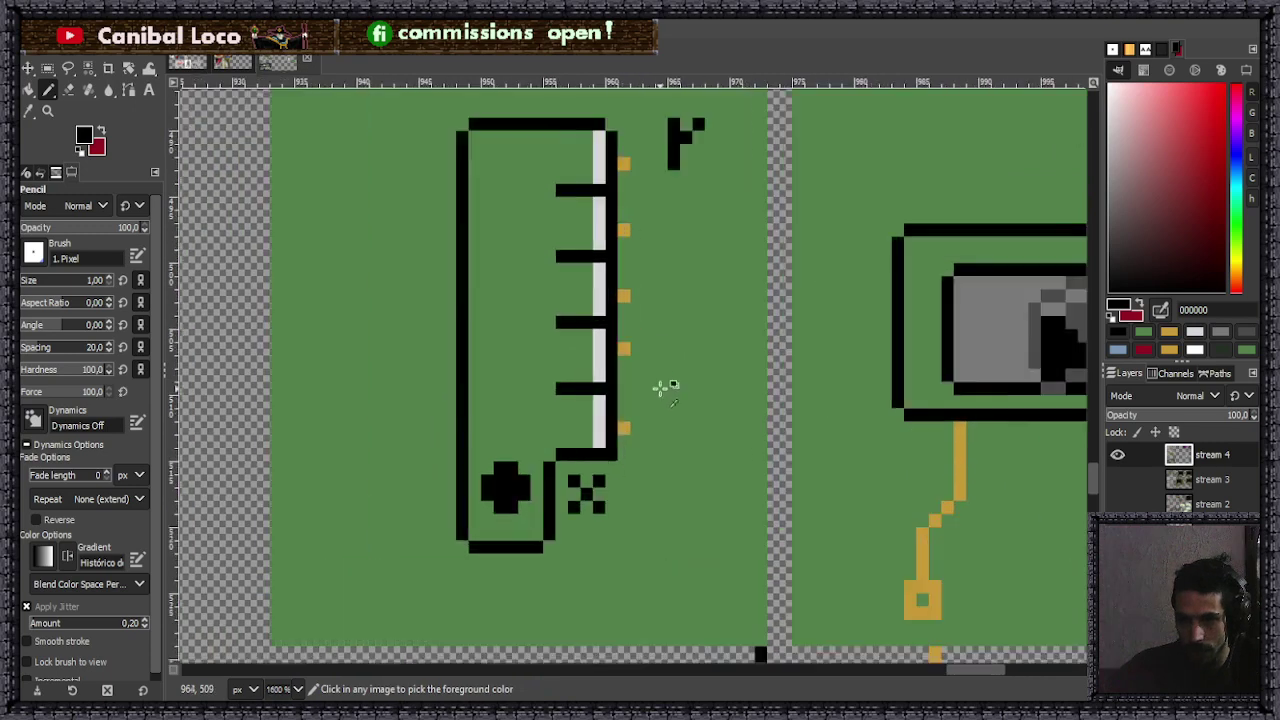
{"action": "left_click", "coordinate": [640, 420]}
{"action": "left_click", "coordinate": [658, 402]}
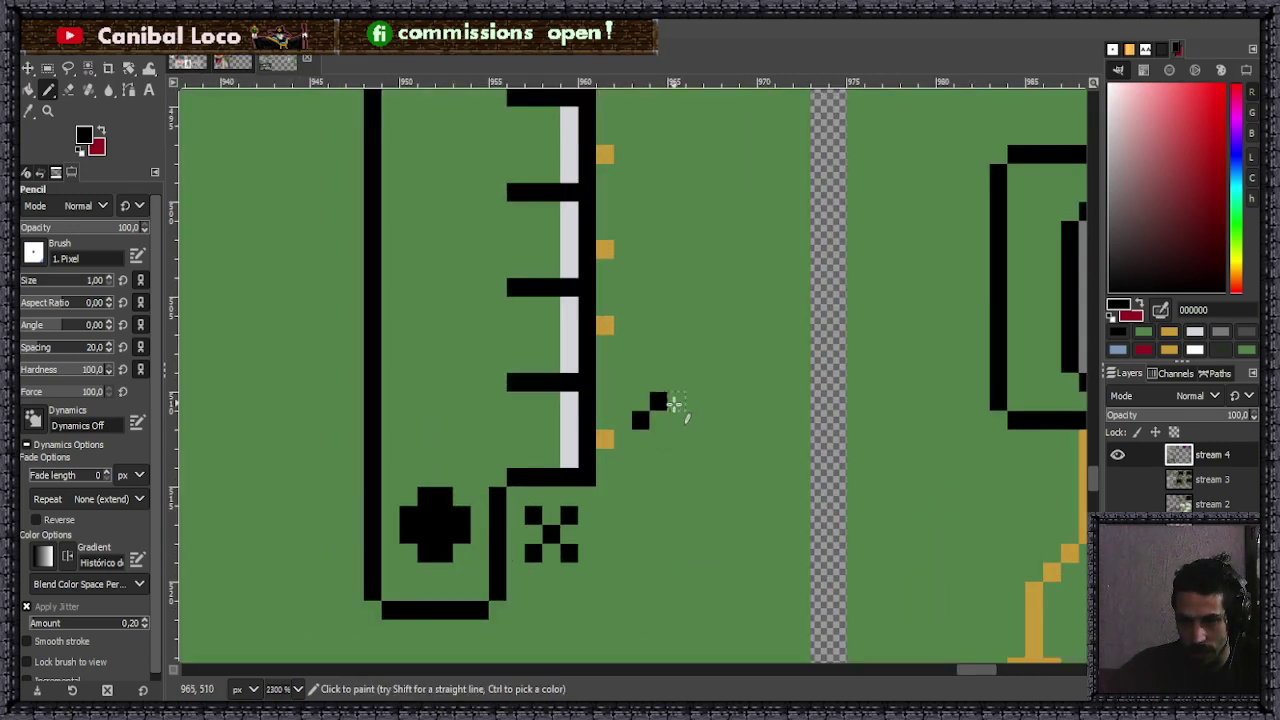
{"action": "left_click_drag", "start_coordinate": [680, 386], "coordinate": [676, 458]}
{"action": "scroll", "coordinate": [712, 449], "scroll_direction": "down", "scroll_amount": 3}
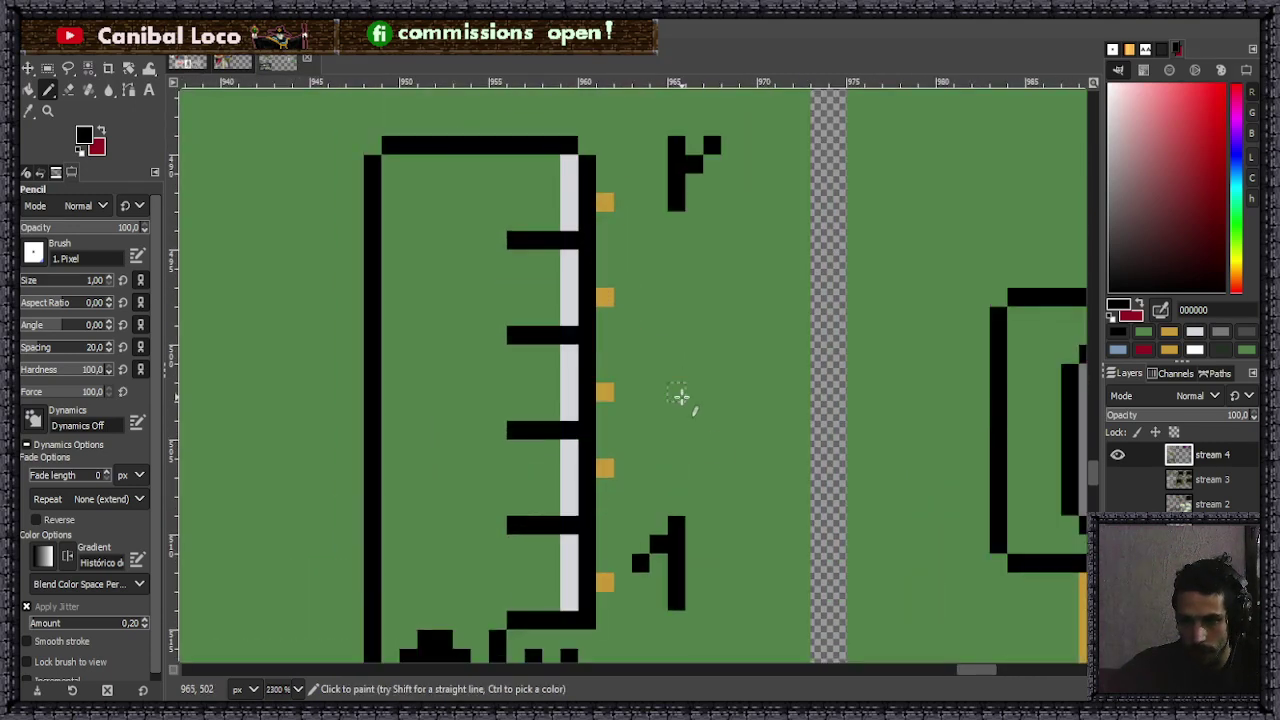
{"action": "scroll", "coordinate": [660, 475], "scroll_direction": "down", "scroll_amount": 6}
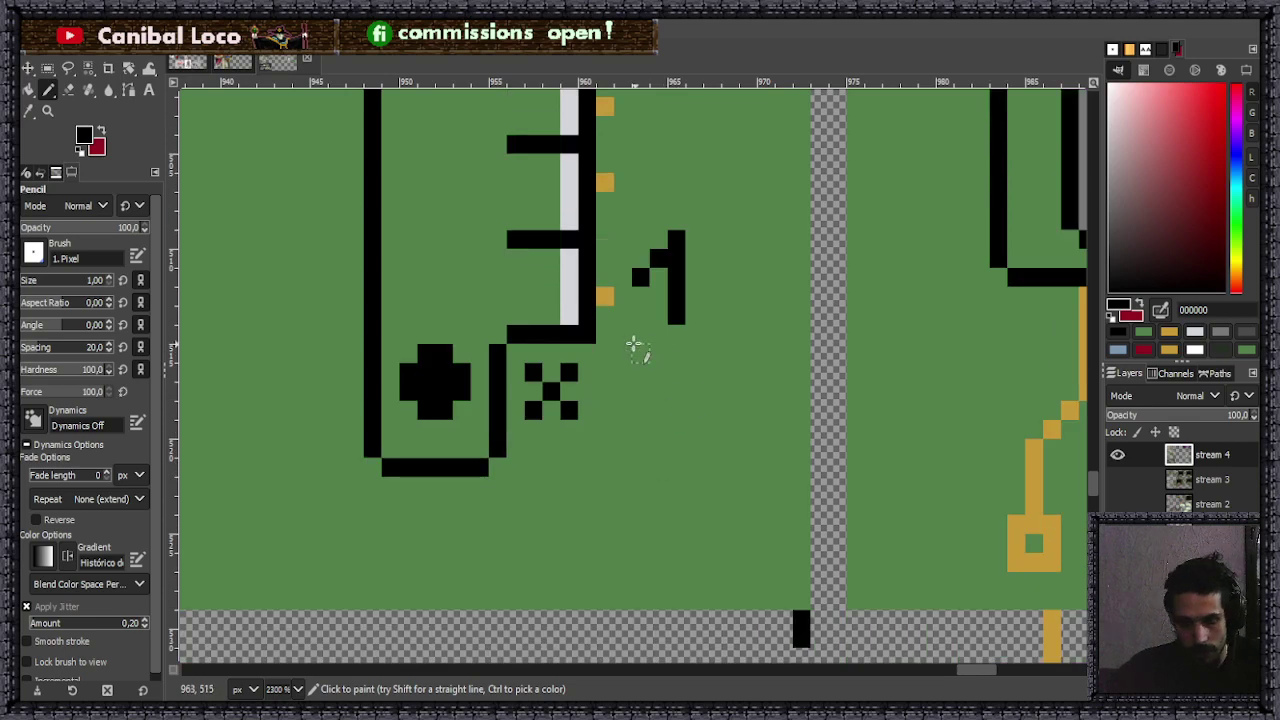
{"action": "key", "text": "ctrl+z"}
{"action": "key", "text": "ctrl+z"}
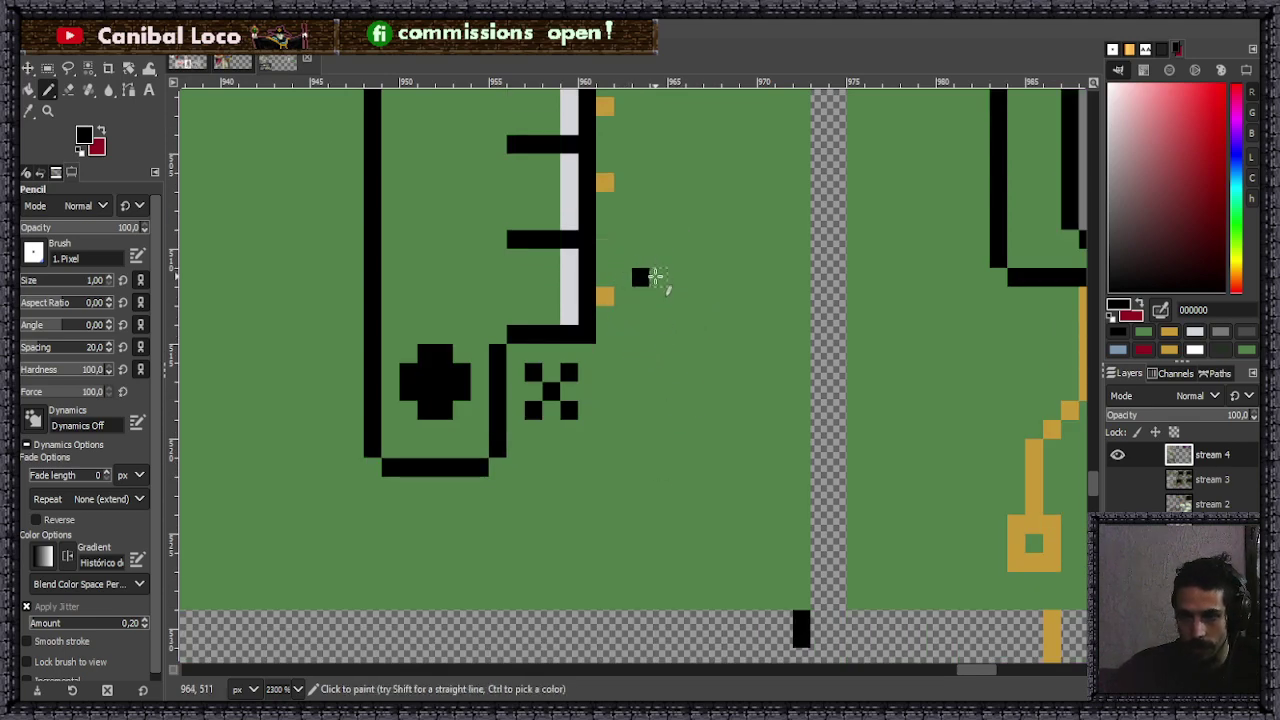
{"action": "left_click_drag", "start_coordinate": [658, 254], "coordinate": [660, 296]}
{"action": "left_click", "coordinate": [660, 314]}
- Draw a black numeral 2 about 3 px wide and 4 px tall beside the second-lowest orange marker
{"action": "scroll", "coordinate": [680, 340], "scroll_direction": "up", "scroll_amount": 3}
{"action": "left_click_drag", "start_coordinate": [658, 306], "coordinate": [678, 307]}
{"action": "left_click", "coordinate": [693, 325]}
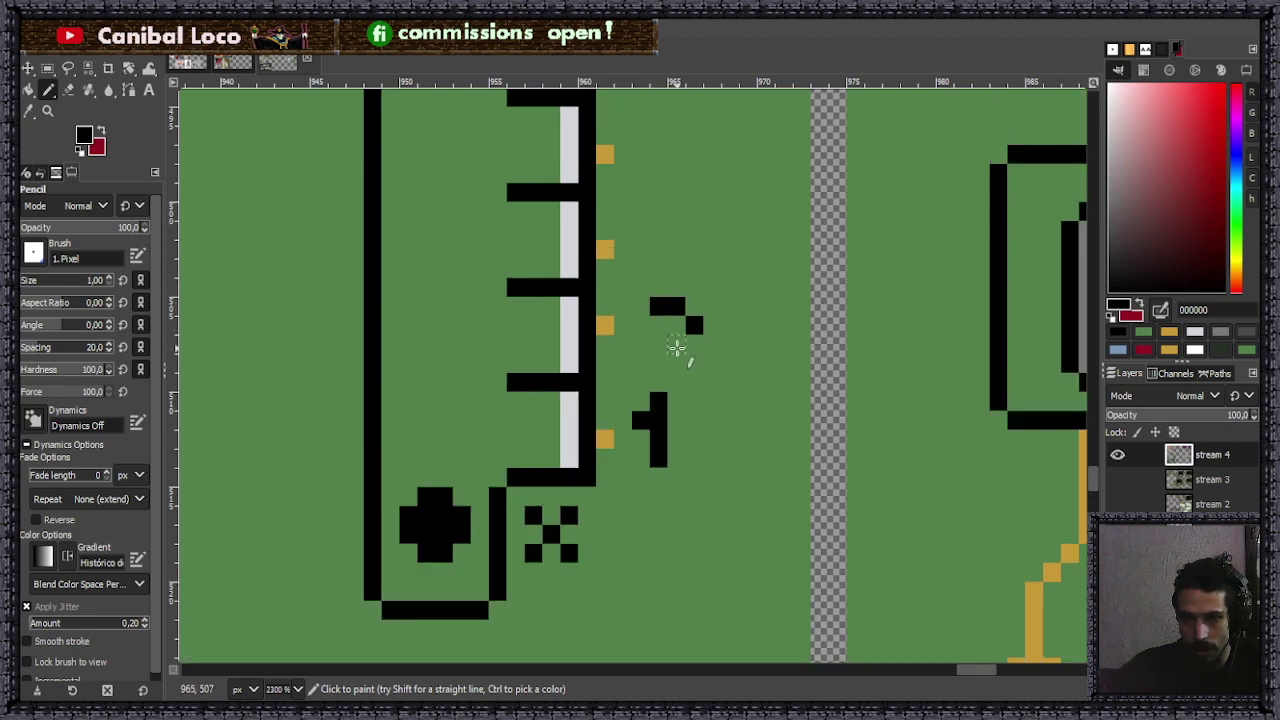
{"action": "left_click", "coordinate": [677, 343]}
{"action": "mouse_move", "coordinate": [659, 361]}
{"action": "left_mouse_down"}
{"action": "mouse_move", "coordinate": [697, 361]}
{"action": "mouse_move", "coordinate": [686, 354]}
{"action": "left_mouse_up"}
- Draw a black numeral 3 about 5 px tall directly above the 2, beside the middle orange marker
{"action": "scroll", "coordinate": [718, 366], "scroll_direction": "up", "scroll_amount": 3}
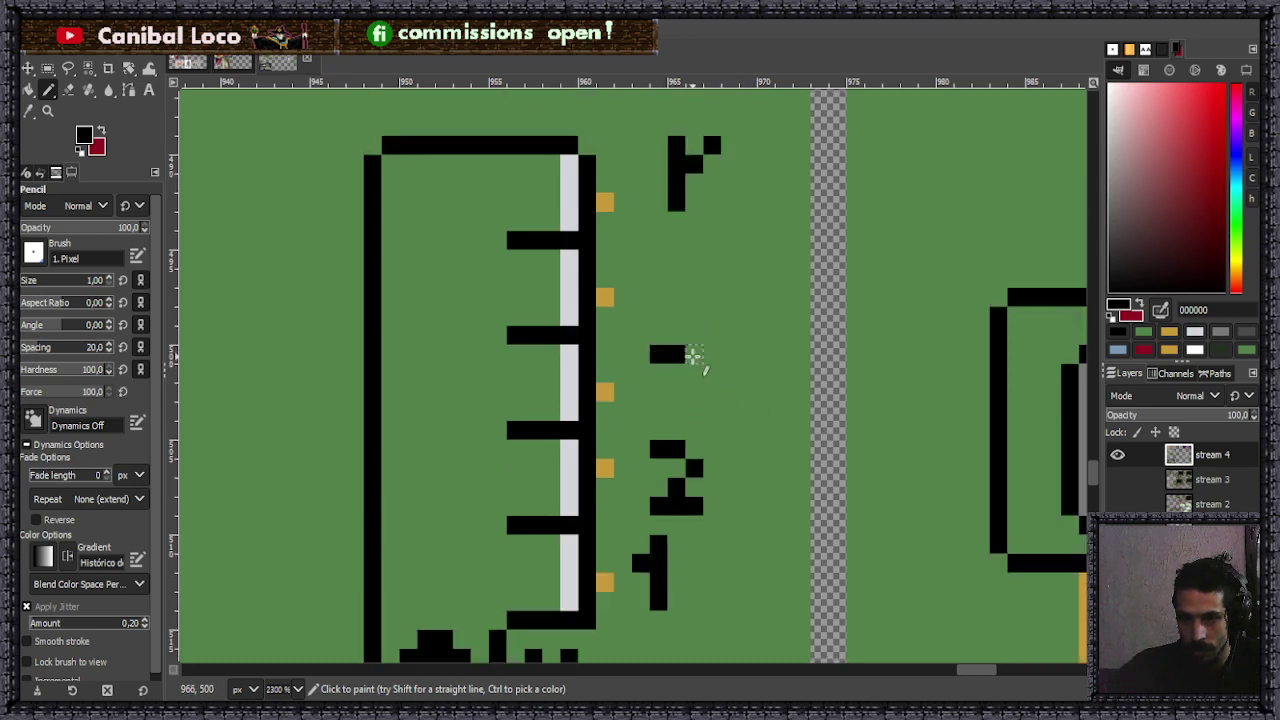
{"action": "left_click", "coordinate": [694, 372]}
{"action": "left_click", "coordinate": [677, 391]}
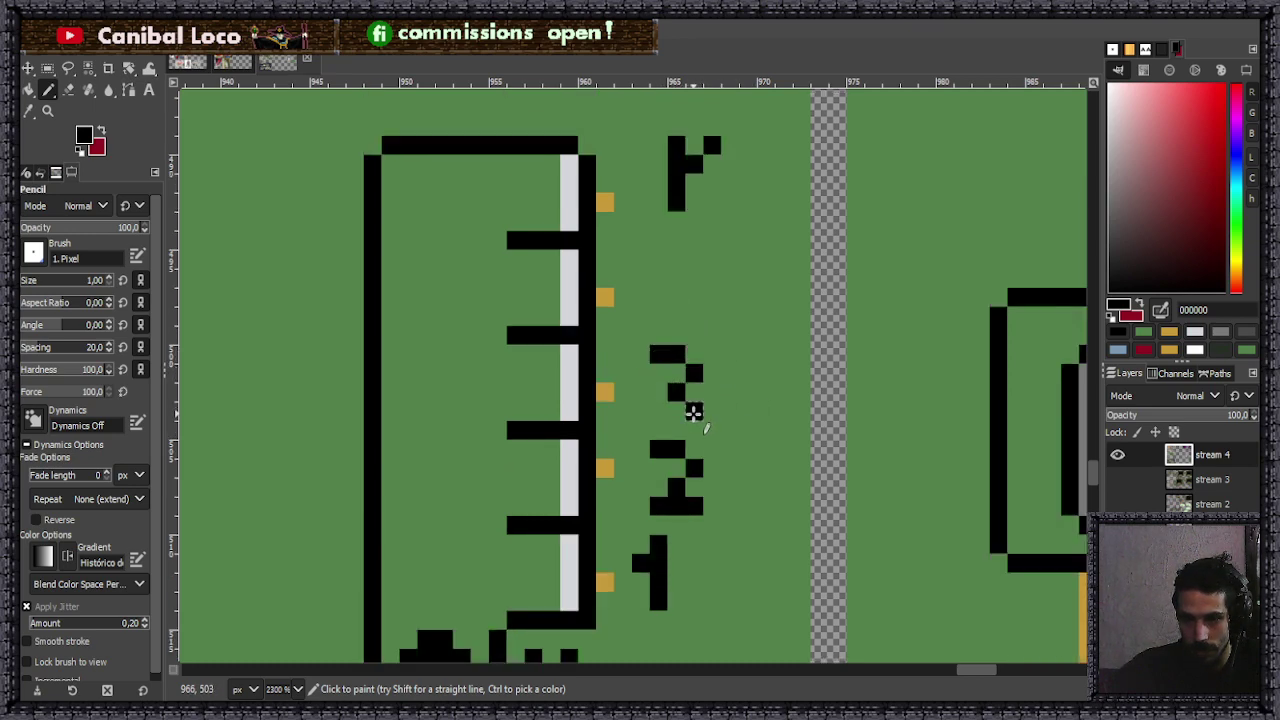
{"action": "left_click_drag", "start_coordinate": [680, 428], "coordinate": [663, 432]}
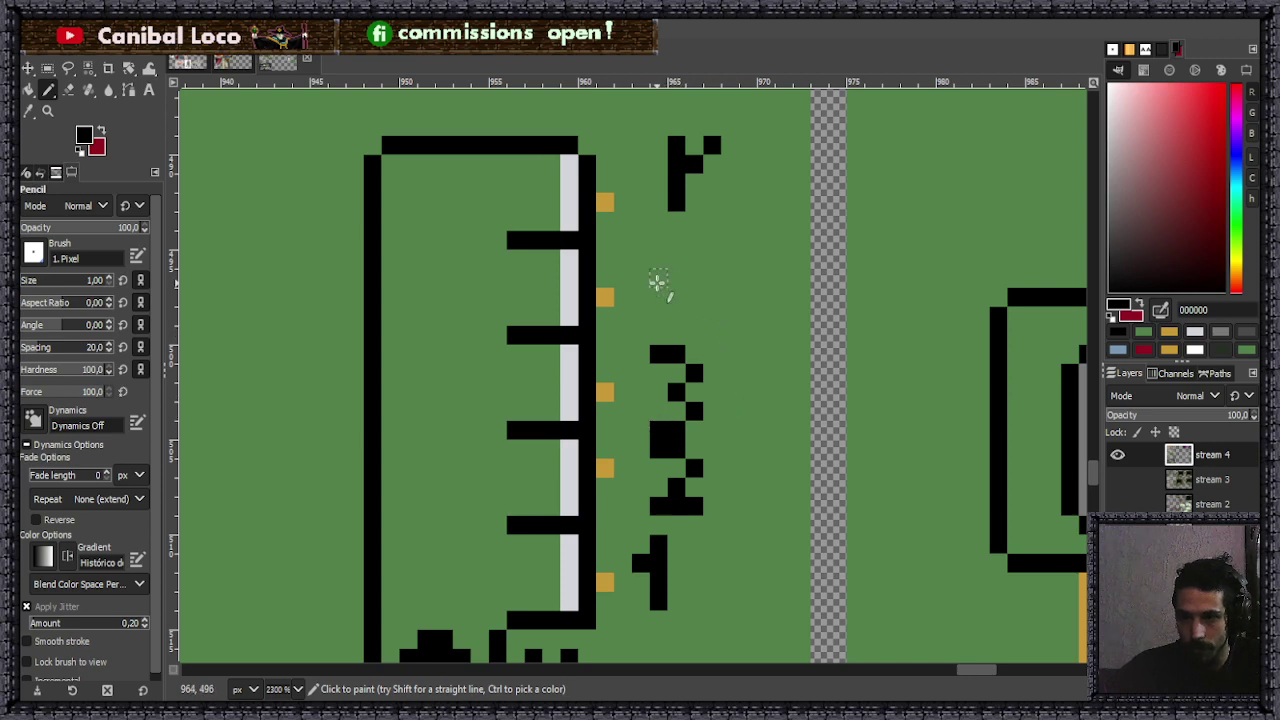
- Draw a black numeral 4 about 4 px wide and 5 px tall between the 3 and the r
{"action": "left_click_drag", "start_coordinate": [654, 292], "coordinate": [706, 294]}
{"action": "left_click", "coordinate": [658, 281]}
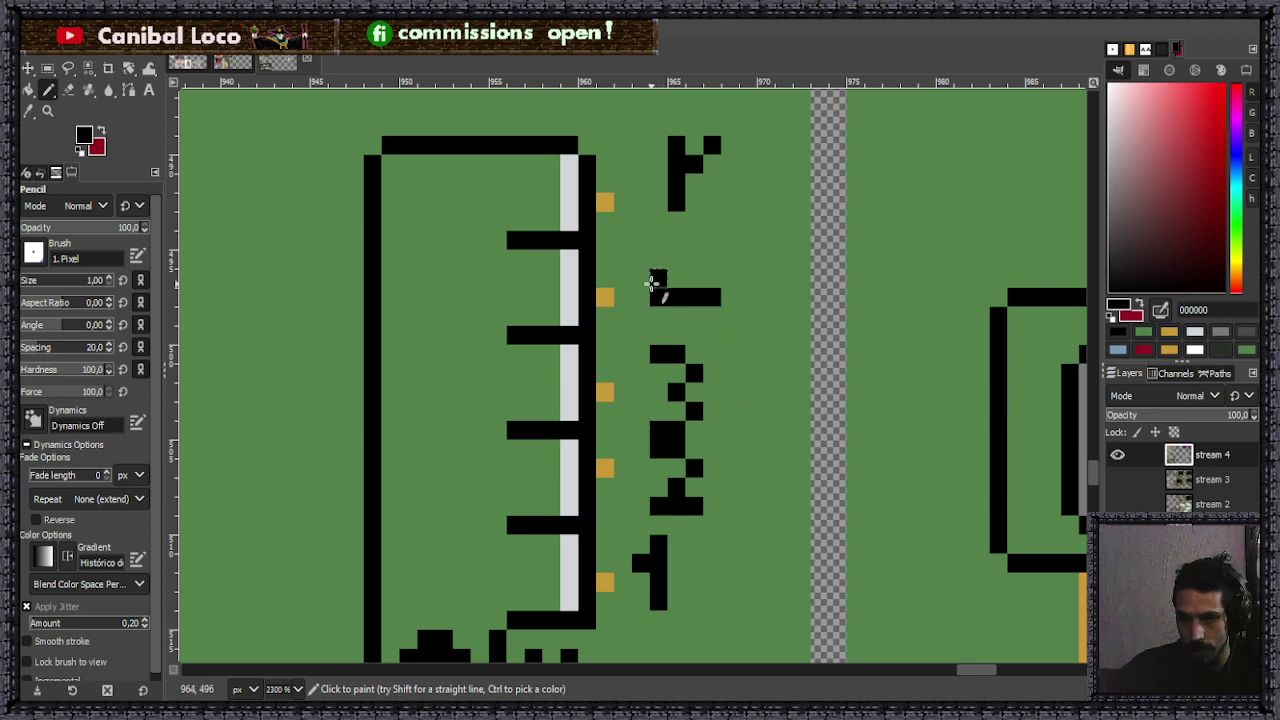
{"action": "left_click", "coordinate": [679, 261]}
{"action": "left_click_drag", "start_coordinate": [696, 244], "coordinate": [694, 286]}
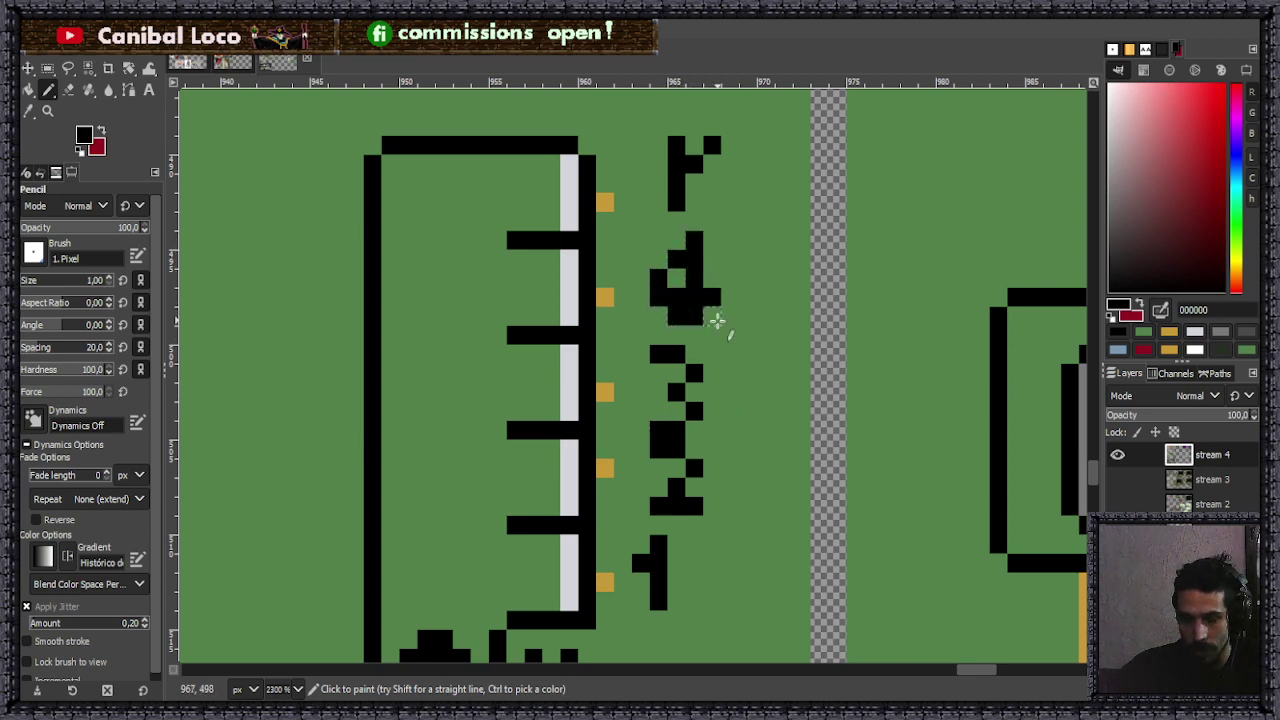
{"action": "key", "text": "ctrl+z"}
{"action": "left_click_drag", "start_coordinate": [696, 236], "coordinate": [695, 332]}
- Check the finished gear labels against the neighbouring panels and save the image
{"action": "scroll", "coordinate": [740, 320], "scroll_direction": "down", "scroll_amount": 6}
{"action": "scroll", "coordinate": [743, 268], "scroll_direction": "up", "scroll_amount": 2}
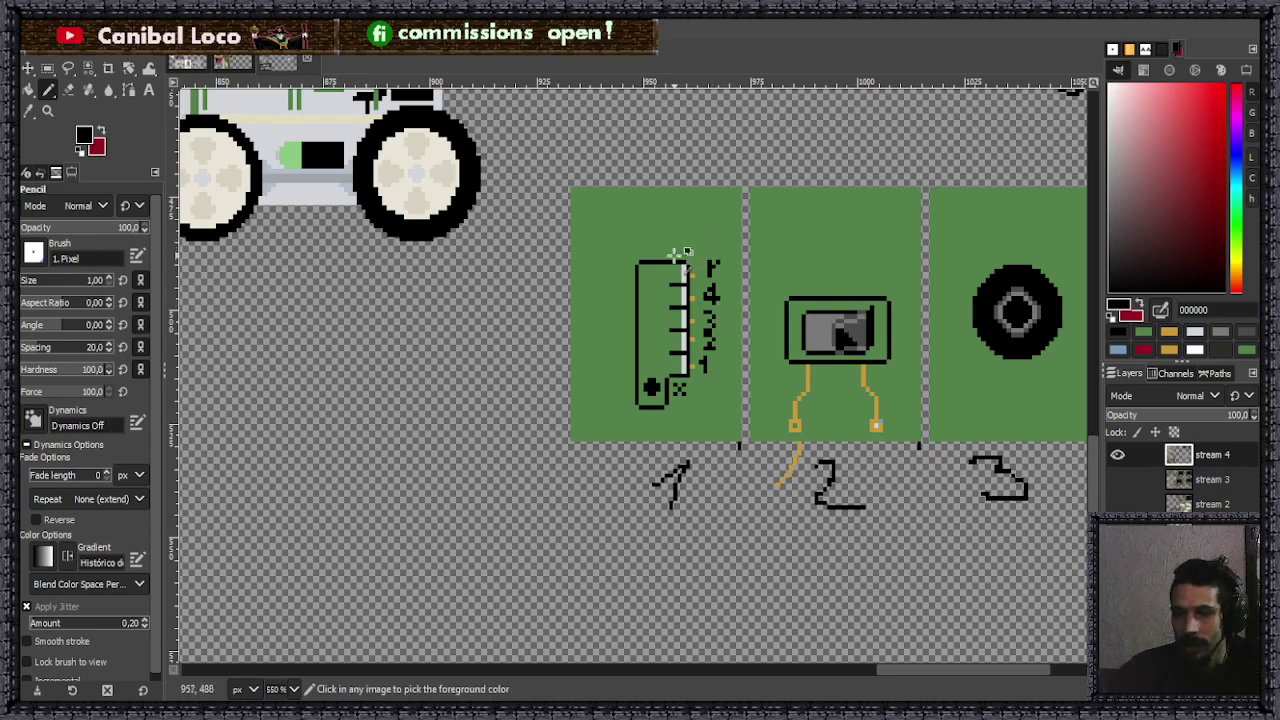
{"action": "scroll", "coordinate": [688, 250], "scroll_direction": "up", "scroll_amount": 2}
{"action": "key", "text": "ctrl+s"}
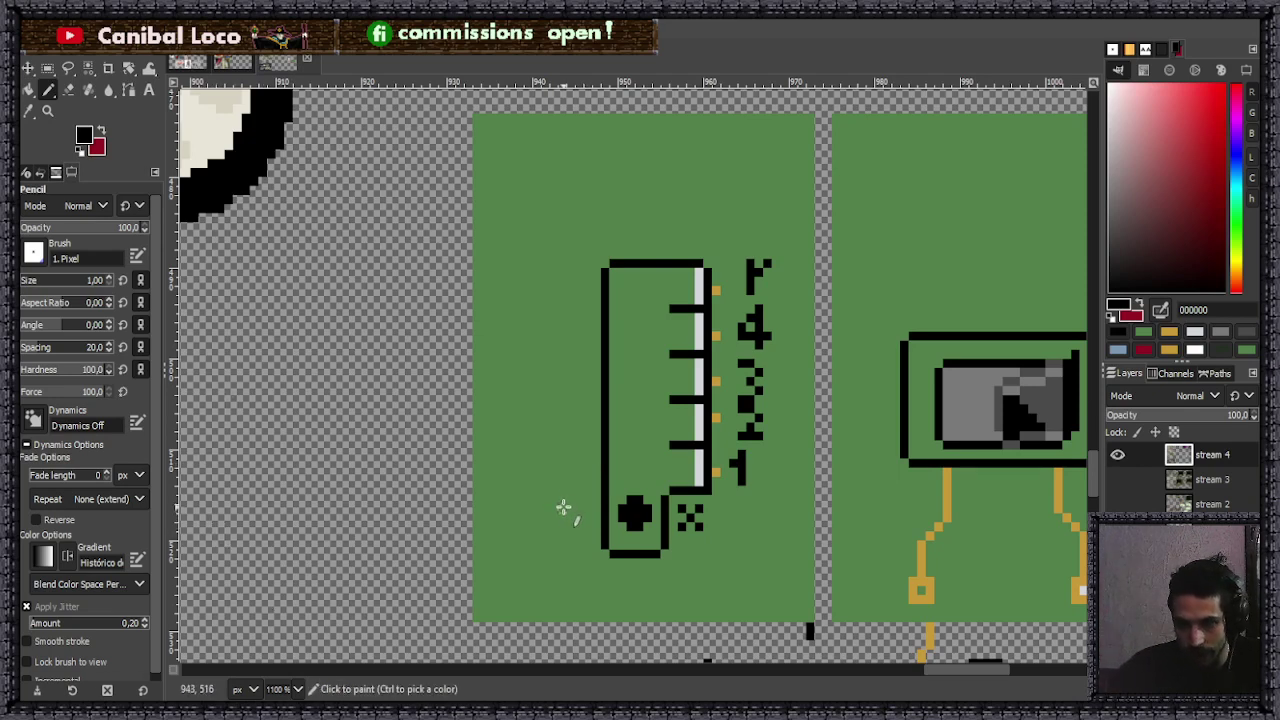
- Sample the wire's orange c89a37 and draw a 3 px horizontal lead outside the outline's left side, level with the dot
{"action": "left_click", "coordinate": [945, 491], "text": "ctrl"}
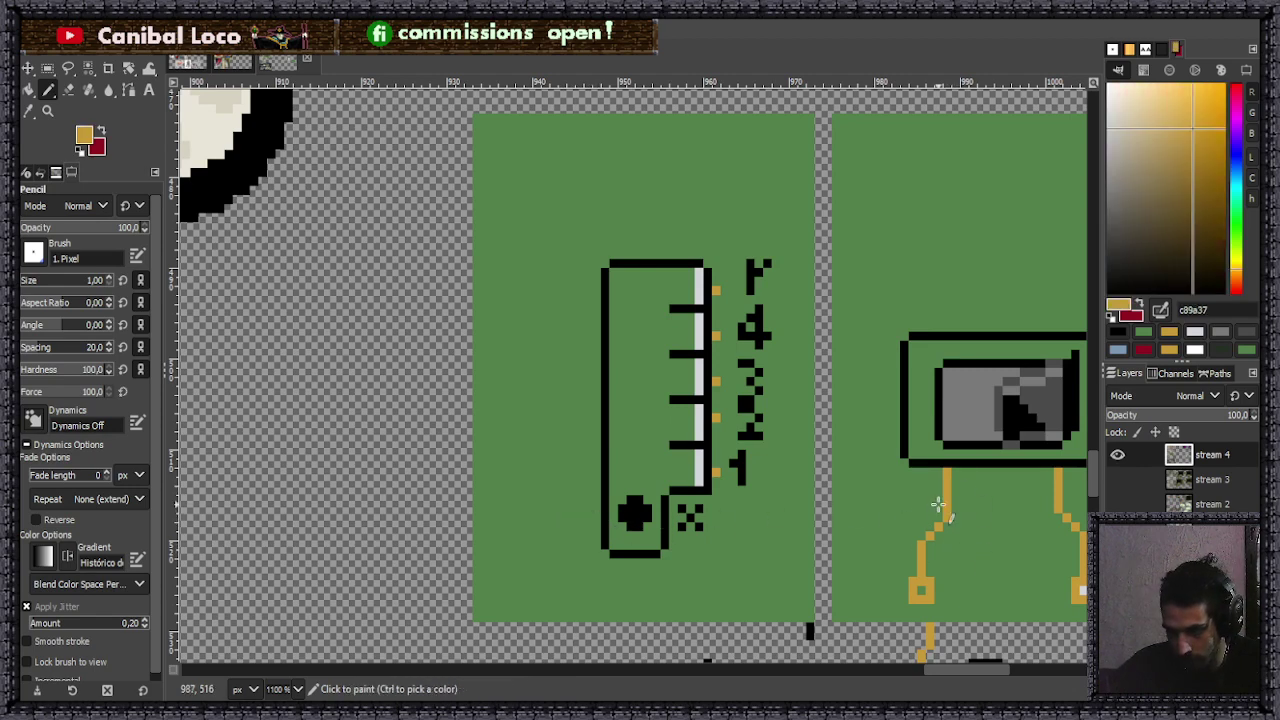
{"action": "scroll", "coordinate": [614, 514], "scroll_direction": "up", "scroll_amount": 3}
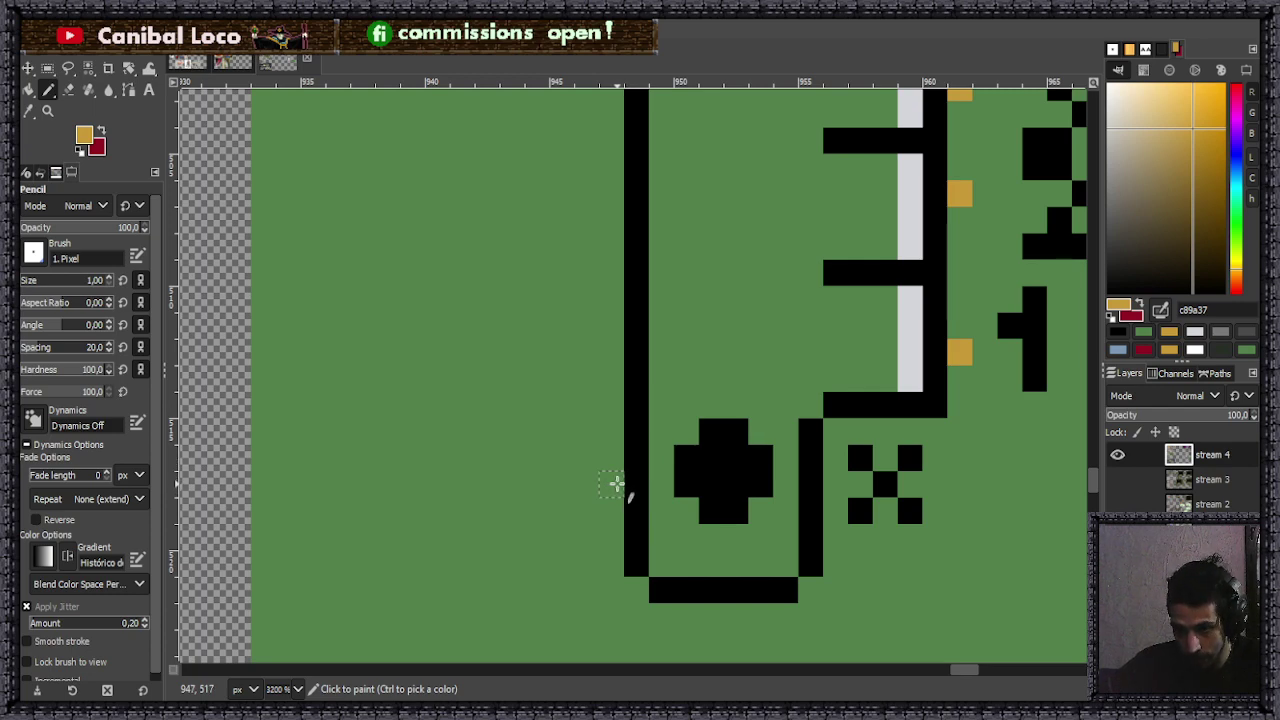
{"action": "left_click", "coordinate": [612, 485]}
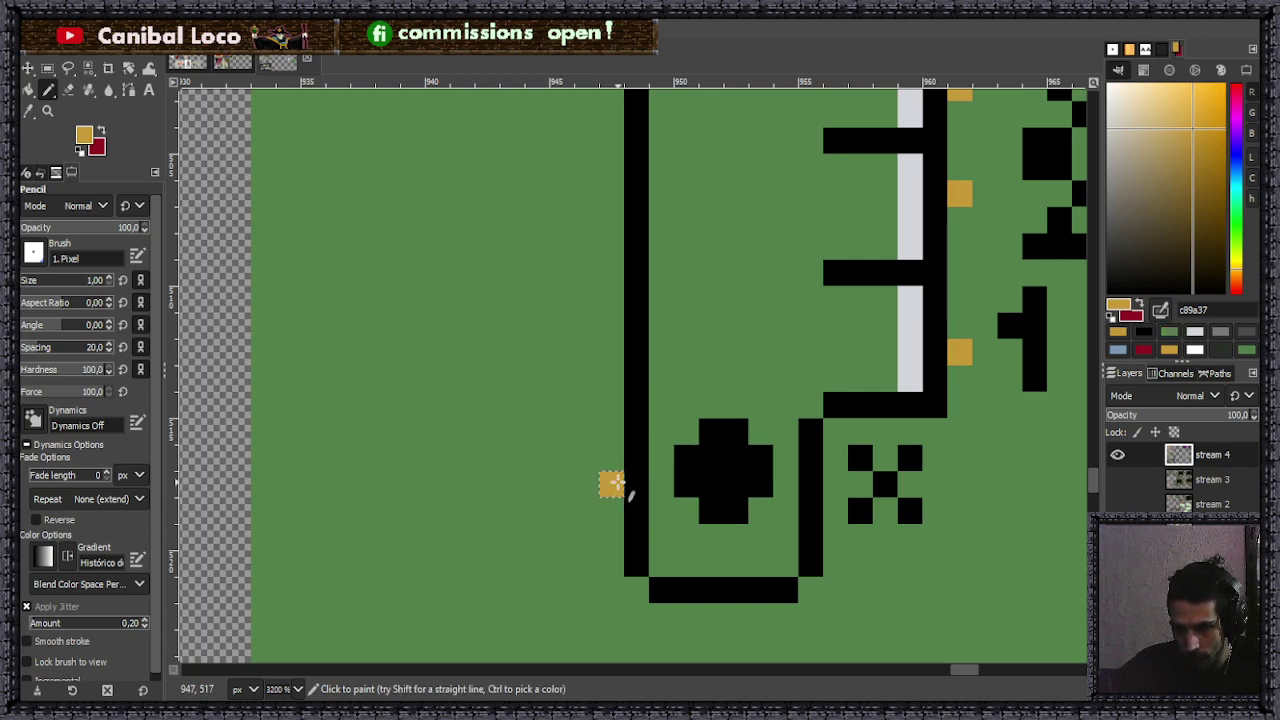
{"action": "left_click_drag", "start_coordinate": [612, 485], "coordinate": [560, 485]}
- Draw a straight 1 px orange line about 24 px long from the dot up to just below the outline's top edge
{"action": "scroll", "coordinate": [578, 490], "scroll_direction": "down", "scroll_amount": 2}
{"action": "scroll", "coordinate": [713, 313], "scroll_direction": "up", "scroll_amount": 1}
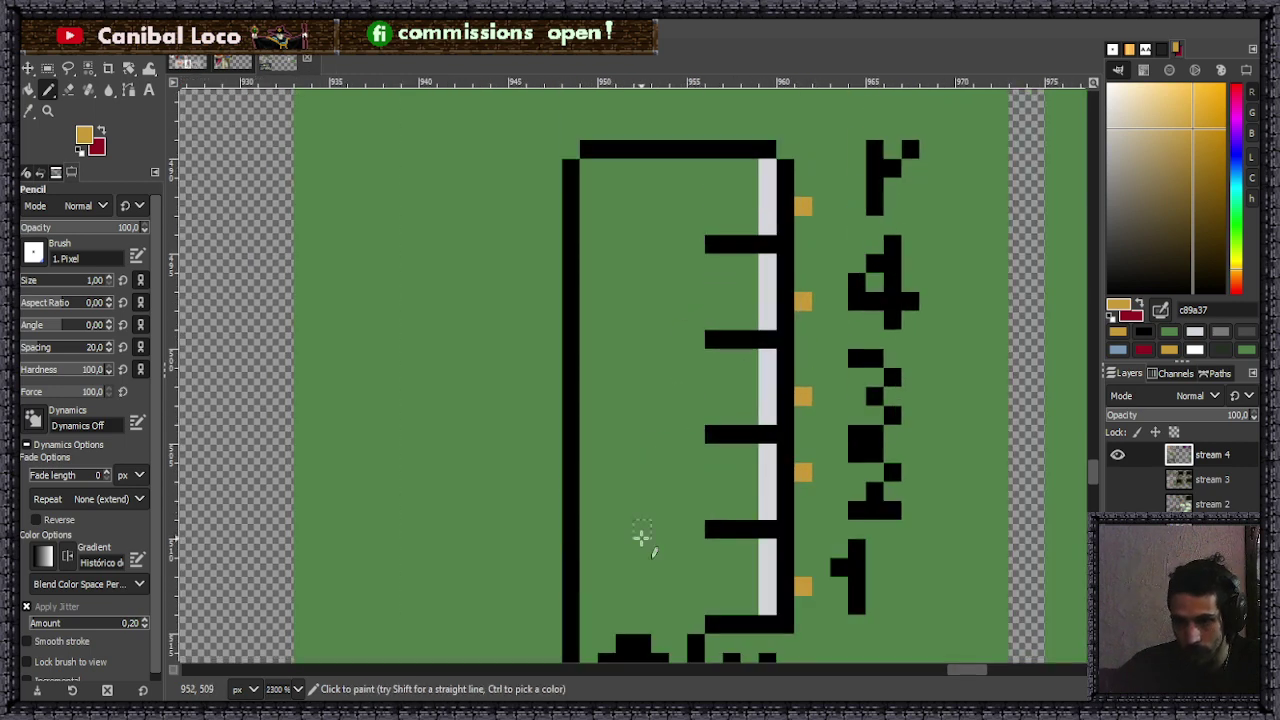
{"action": "scroll", "coordinate": [643, 523], "scroll_direction": "down", "scroll_amount": 2}
{"action": "left_click", "coordinate": [634, 479]}
{"action": "scroll", "coordinate": [634, 475], "scroll_direction": "up", "scroll_amount": 5}
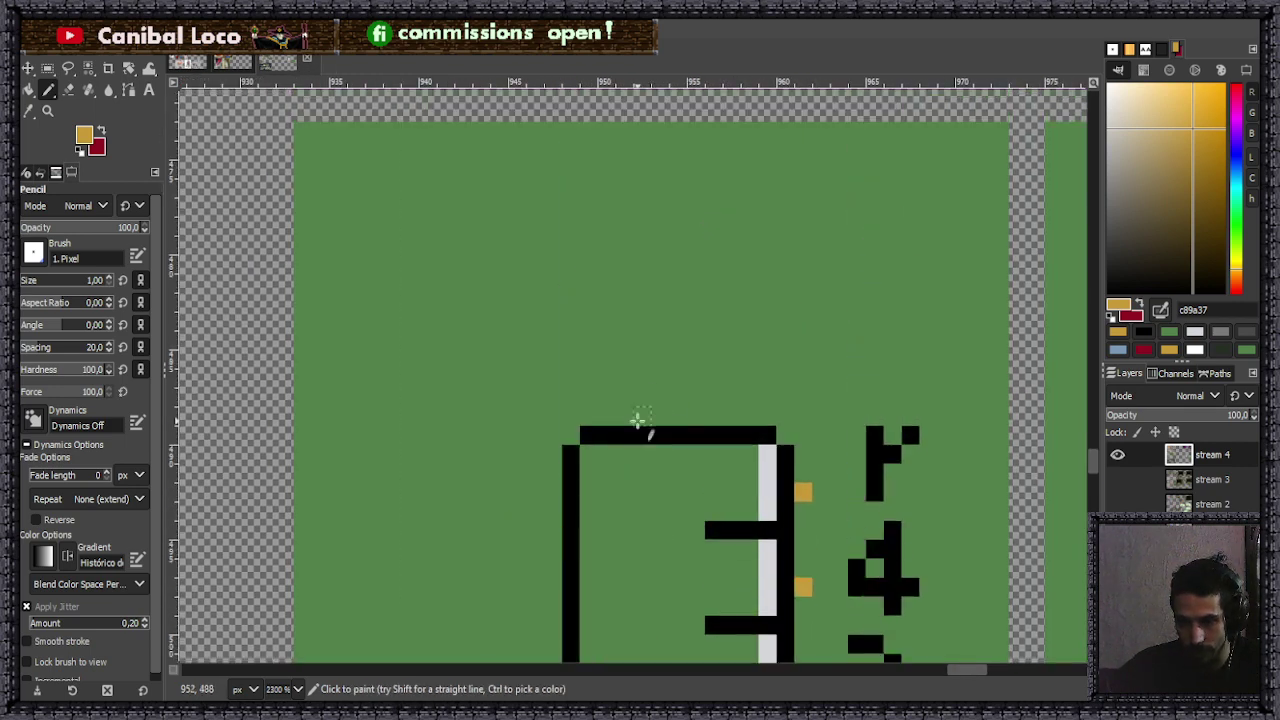
{"action": "left_click", "coordinate": [626, 472], "text": "shift"}
{"action": "scroll", "coordinate": [628, 481], "scroll_direction": "down", "scroll_amount": 3}
{"action": "scroll", "coordinate": [655, 500], "scroll_direction": "up", "scroll_amount": 2}
{"action": "scroll", "coordinate": [680, 470], "scroll_direction": "down", "scroll_amount": 2}
{"action": "scroll", "coordinate": [697, 450], "scroll_direction": "up", "scroll_amount": 1}
{"action": "scroll", "coordinate": [697, 452], "scroll_direction": "up", "scroll_amount": 2}
- Sample the light gray d2d5d8 and draw a two-row stepped contact in the middle tick gap, 3 px above 5 px wide
{"action": "left_click", "coordinate": [700, 457], "text": "ctrl"}
{"action": "scroll", "coordinate": [697, 457], "scroll_direction": "up", "scroll_amount": 1}
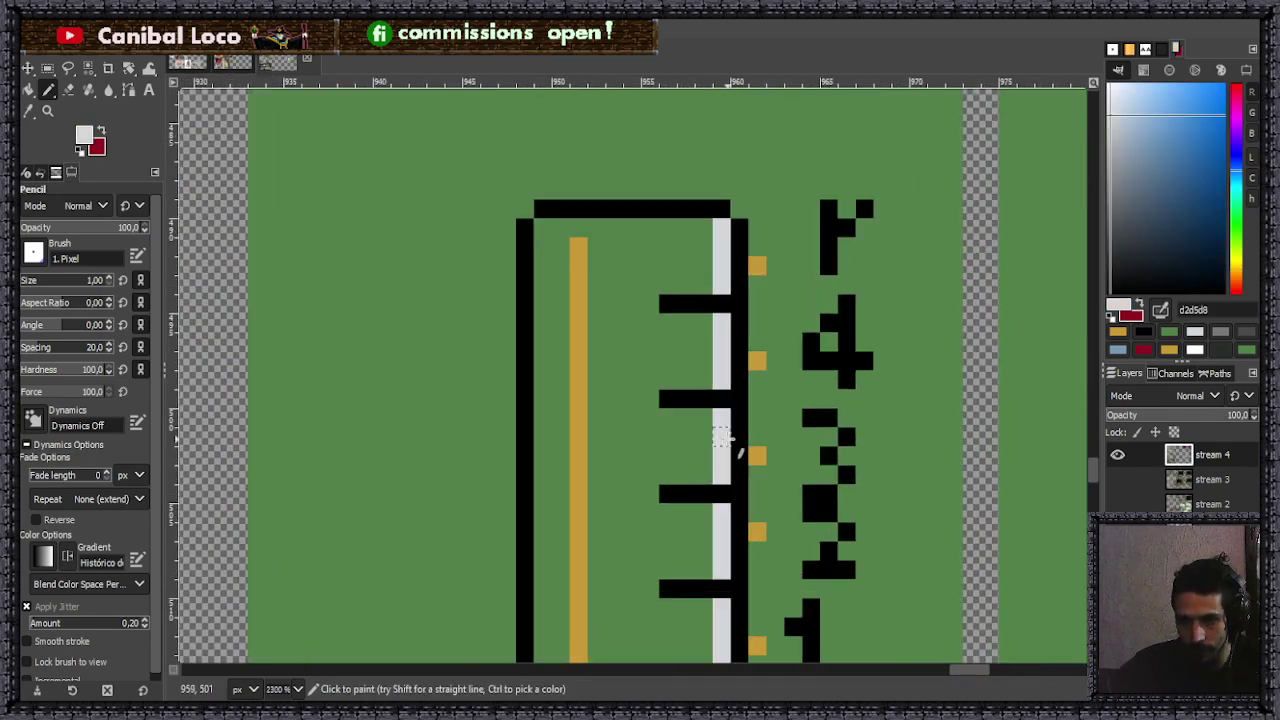
{"action": "mouse_move", "coordinate": [712, 437]}
{"action": "left_mouse_down"}
{"action": "mouse_move", "coordinate": [667, 437]}
{"action": "mouse_move", "coordinate": [666, 455]}
{"action": "mouse_move", "coordinate": [703, 455]}
{"action": "mouse_move", "coordinate": [685, 438]}
{"action": "mouse_move", "coordinate": [685, 453]}
{"action": "mouse_move", "coordinate": [578, 454]}
{"action": "mouse_move", "coordinate": [627, 456]}
{"action": "left_mouse_up"}
{"action": "key", "text": "ctrl+z"}
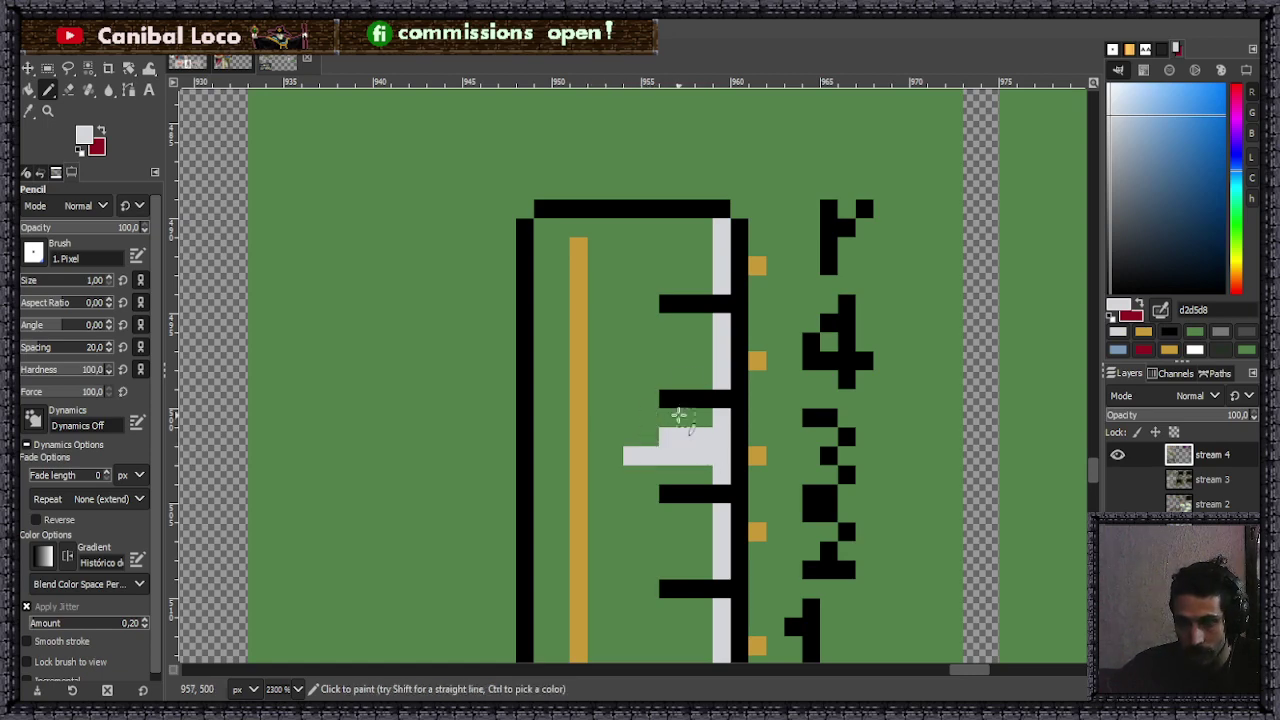
{"action": "left_click_drag", "start_coordinate": [705, 345], "coordinate": [646, 343]}
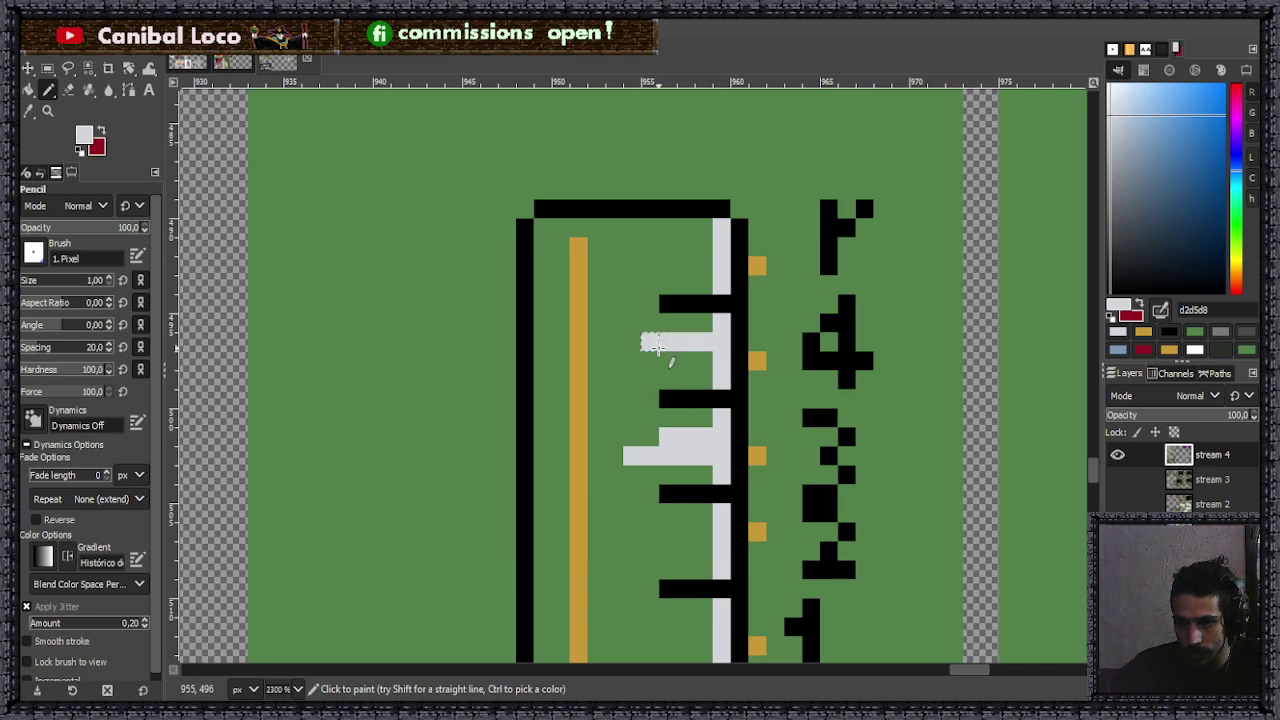
{"action": "key", "text": "ctrl+z"}
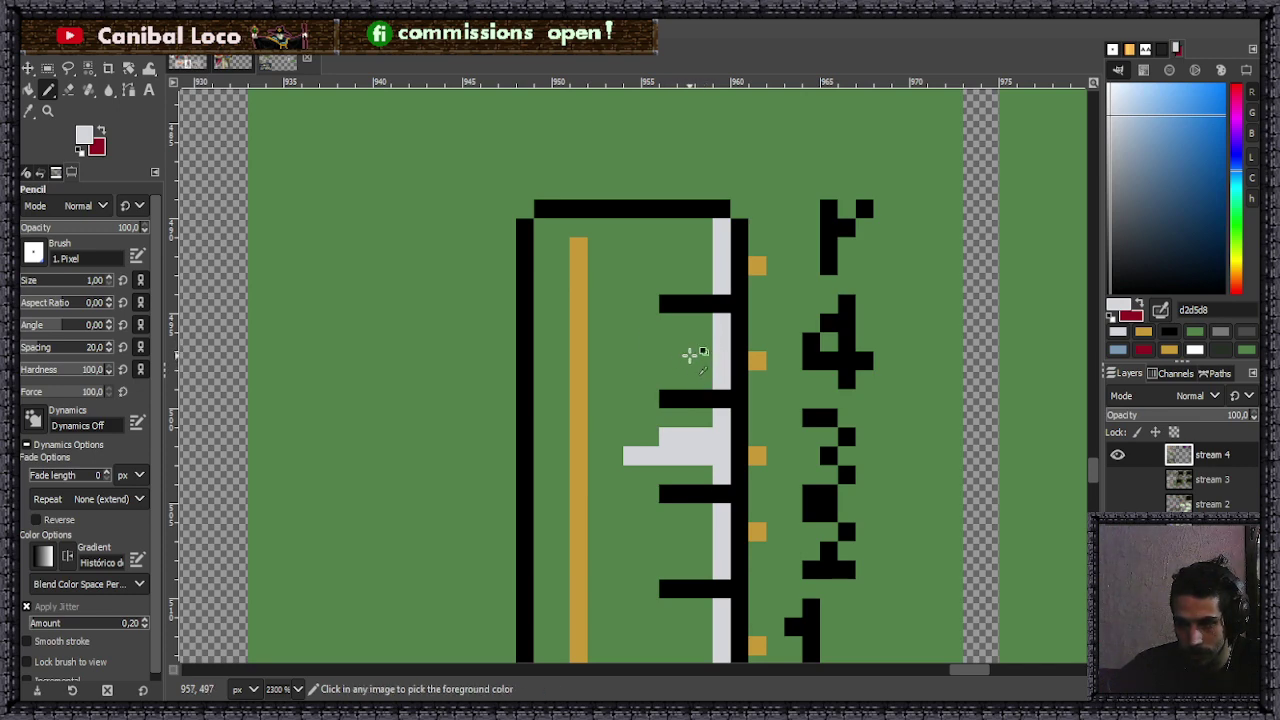
- Copy the stepped gray contact and place copies of it in the two upper tick gaps
{"action": "mouse_move", "coordinate": [712, 343]}
{"action": "left_mouse_down"}
{"action": "mouse_move", "coordinate": [625, 361]}
{"action": "mouse_move", "coordinate": [680, 349]}
{"action": "mouse_move", "coordinate": [713, 370]}
{"action": "mouse_move", "coordinate": [668, 255]}
{"action": "left_mouse_up"}
{"action": "key", "text": "r"}
{"action": "key", "text": "ctrl+c"}
{"action": "key", "text": "ctrl+v"}
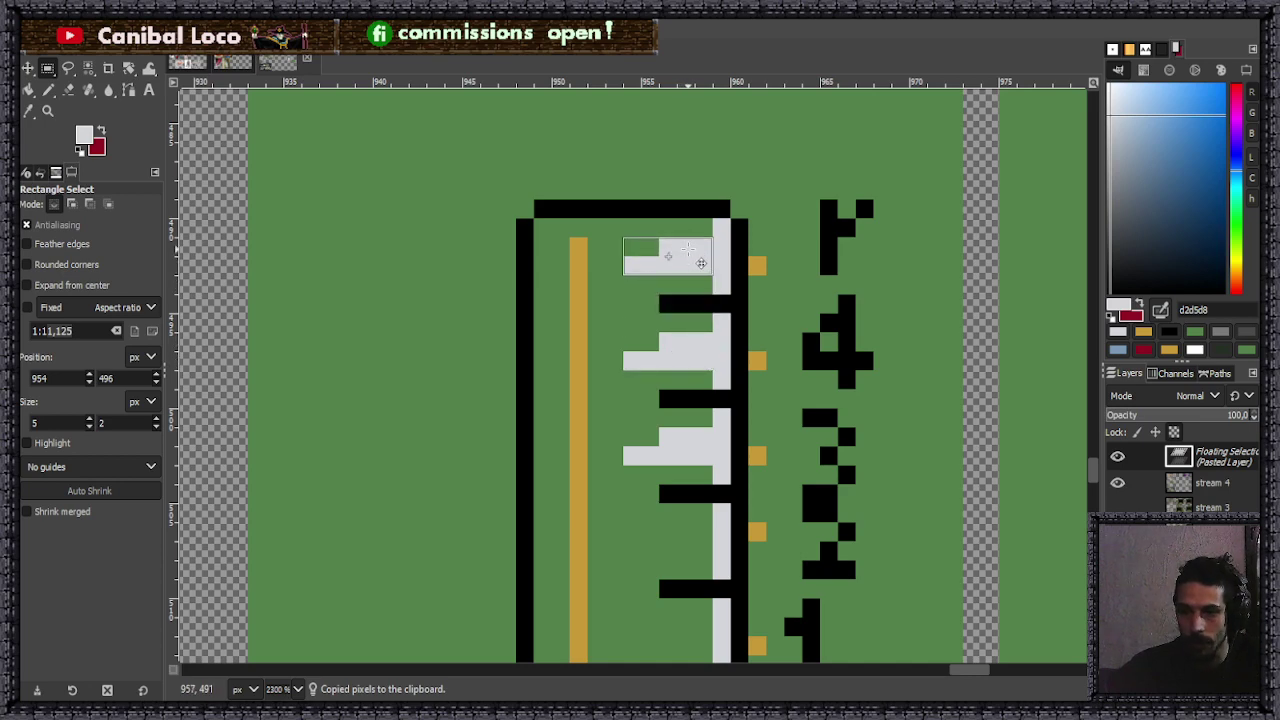
- Paste the stepped gray contact into the two lowest tick gaps and anchor it
{"action": "key", "text": "ctrl+v"}
{"action": "left_click_drag", "start_coordinate": [668, 444], "coordinate": [668, 540]}
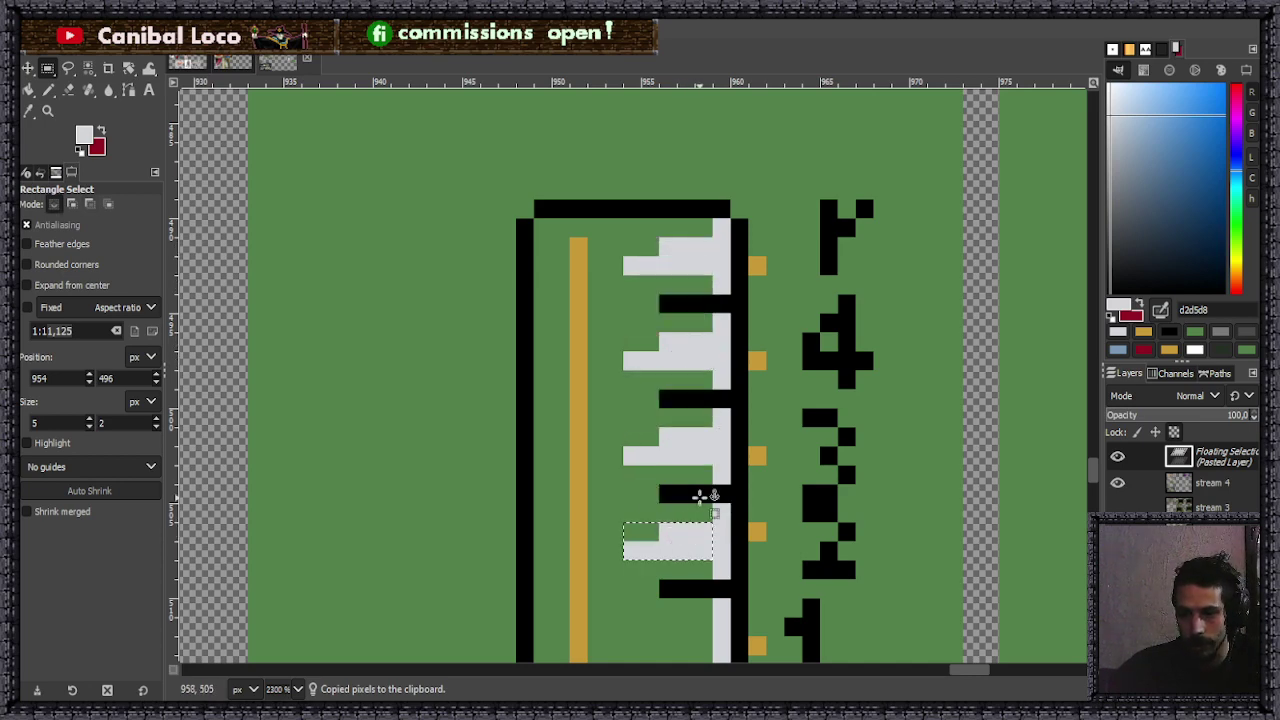
{"action": "scroll", "coordinate": [700, 535], "scroll_direction": "down", "scroll_amount": 3}
{"action": "mouse_move", "coordinate": [703, 372]}
{"action": "left_mouse_down"}
{"action": "mouse_move", "coordinate": [685, 372]}
{"action": "mouse_move", "coordinate": [703, 372]}
{"action": "left_mouse_up"}
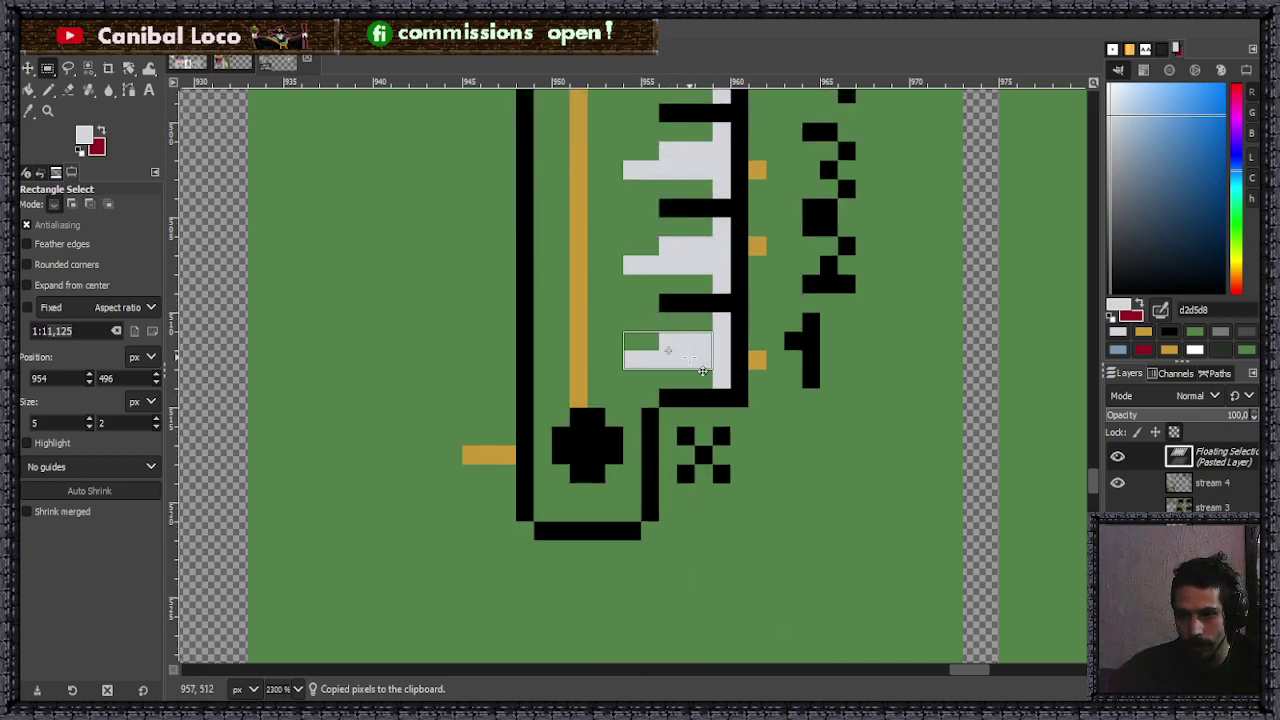
{"action": "left_click", "coordinate": [715, 425]}
{"action": "scroll", "coordinate": [692, 372], "scroll_direction": "down", "scroll_amount": 2, "text": "ctrl"}
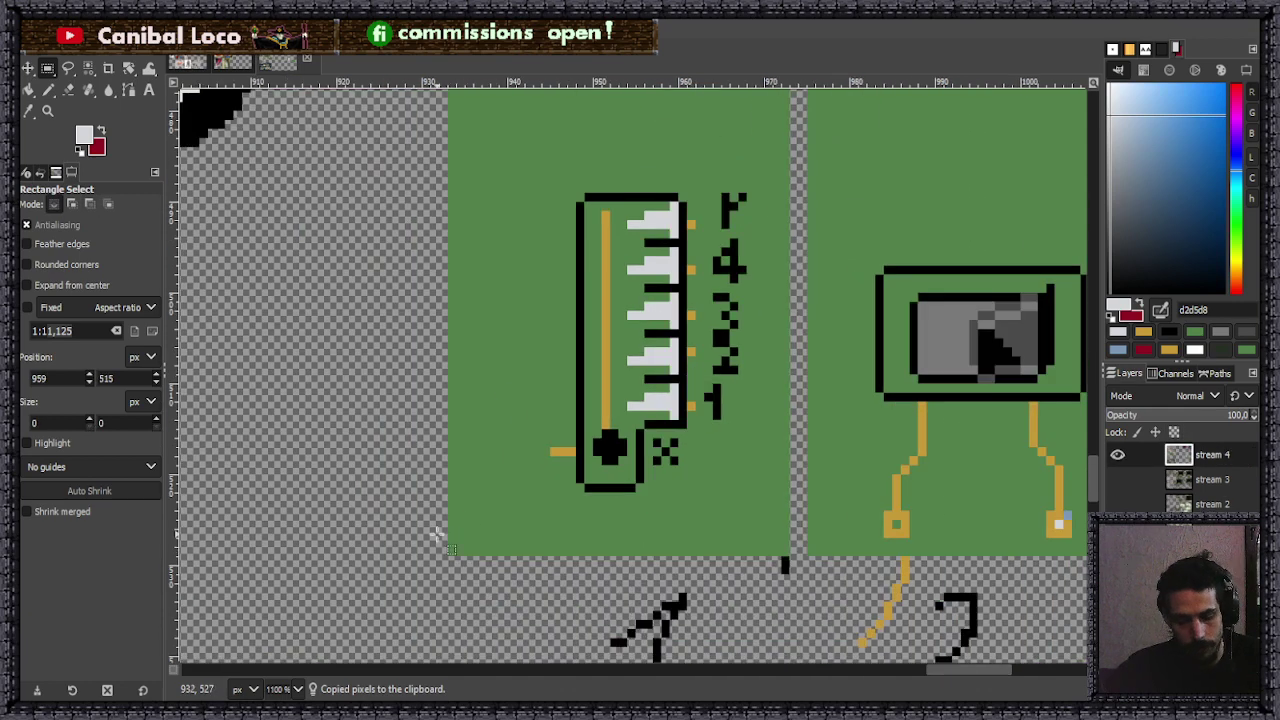
{"action": "key", "text": "n"}
{"action": "scroll", "coordinate": [612, 410], "scroll_direction": "up", "scroll_amount": 3, "text": "ctrl"}
{"action": "left_click", "coordinate": [584, 408], "text": "ctrl"}
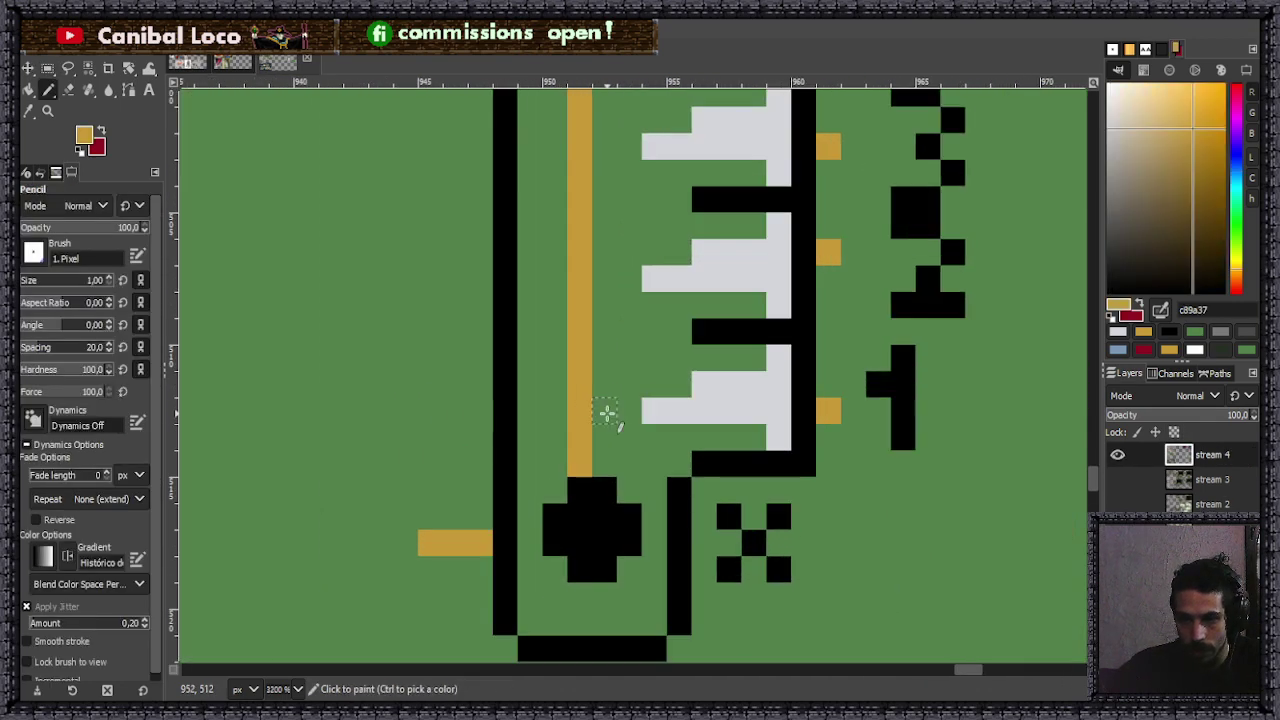
{"action": "left_click", "coordinate": [604, 410]}
{"action": "scroll", "coordinate": [608, 400], "scroll_direction": "up", "scroll_amount": 3}
{"action": "left_click", "coordinate": [604, 420]}
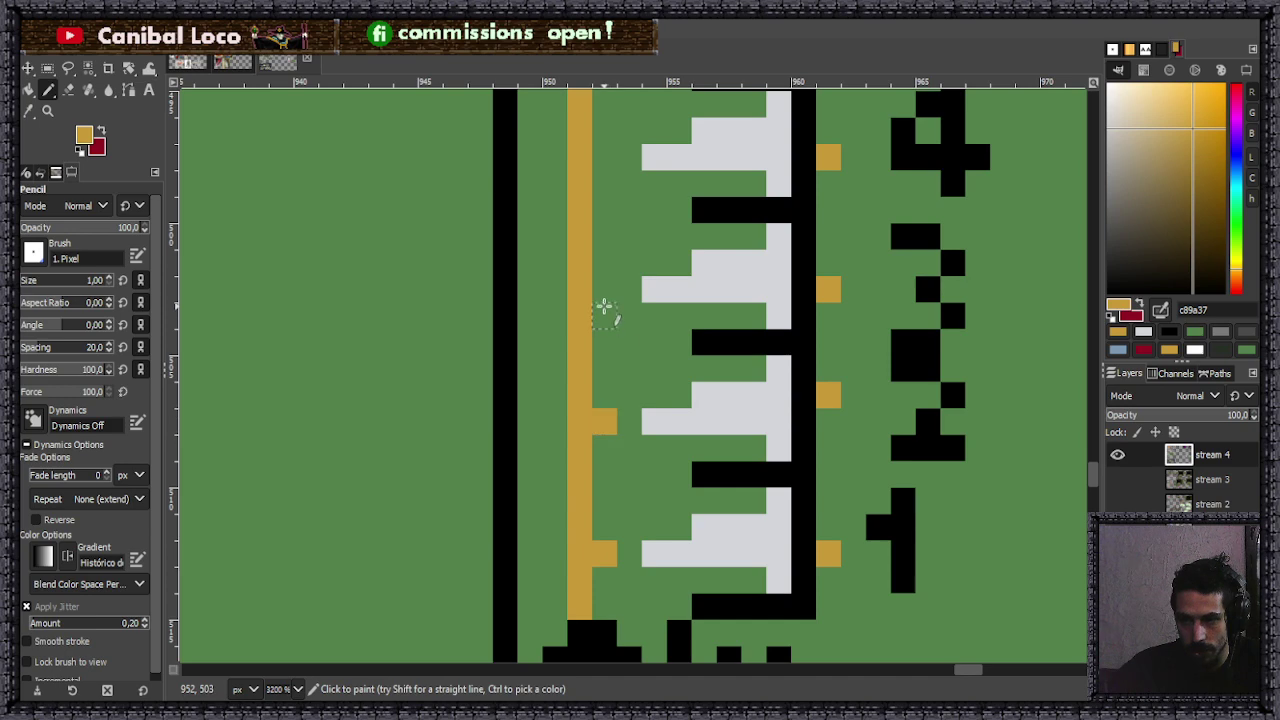
{"action": "key", "text": "ctrl+z"}
{"action": "key", "text": "ctrl+z"}
- Save the image stream.xcf
{"action": "scroll", "coordinate": [630, 345], "scroll_direction": "down", "scroll_amount": 4, "text": "ctrl"}
{"action": "key", "text": "ctrl+s"}
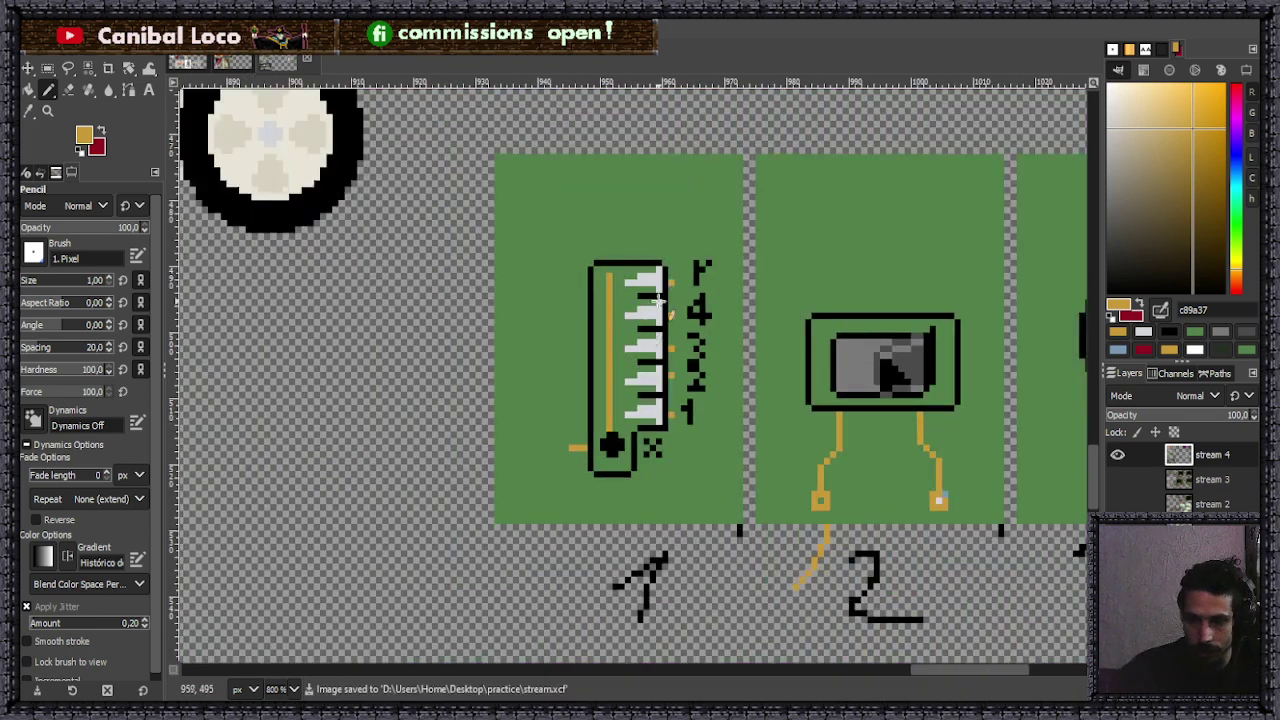
{"action": "scroll", "coordinate": [655, 335], "scroll_direction": "up", "scroll_amount": 2, "text": "ctrl"}
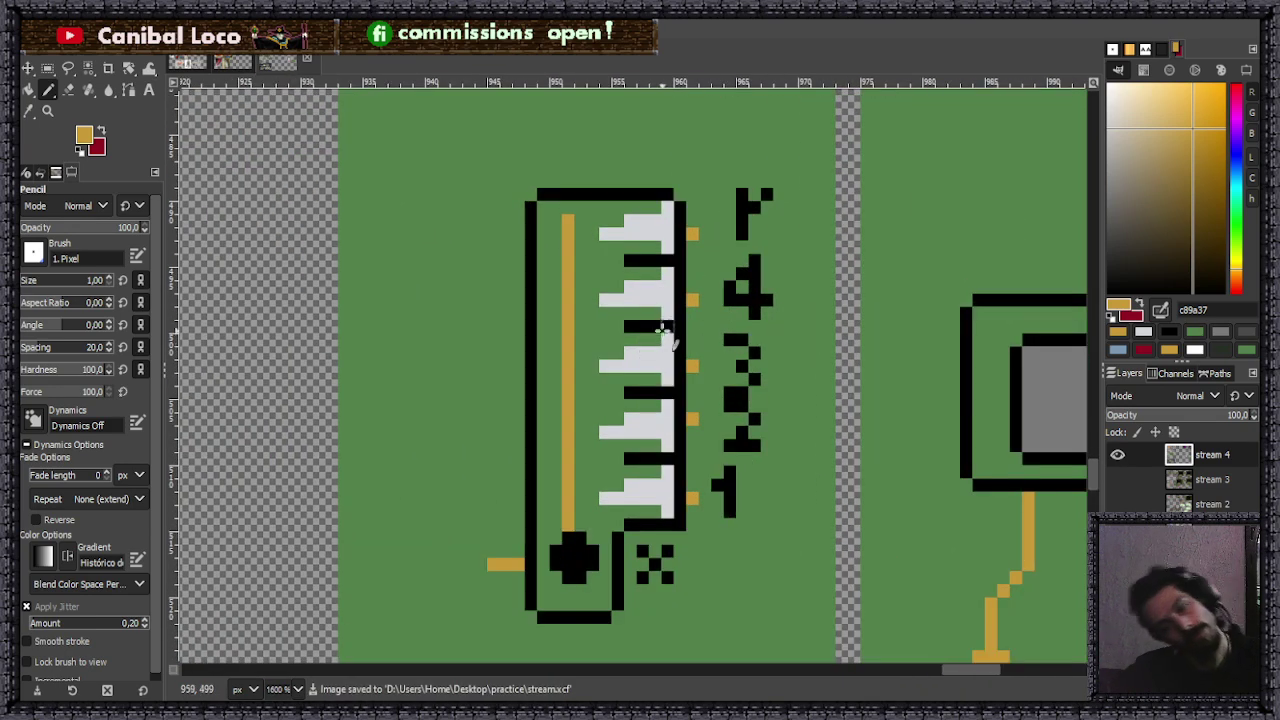
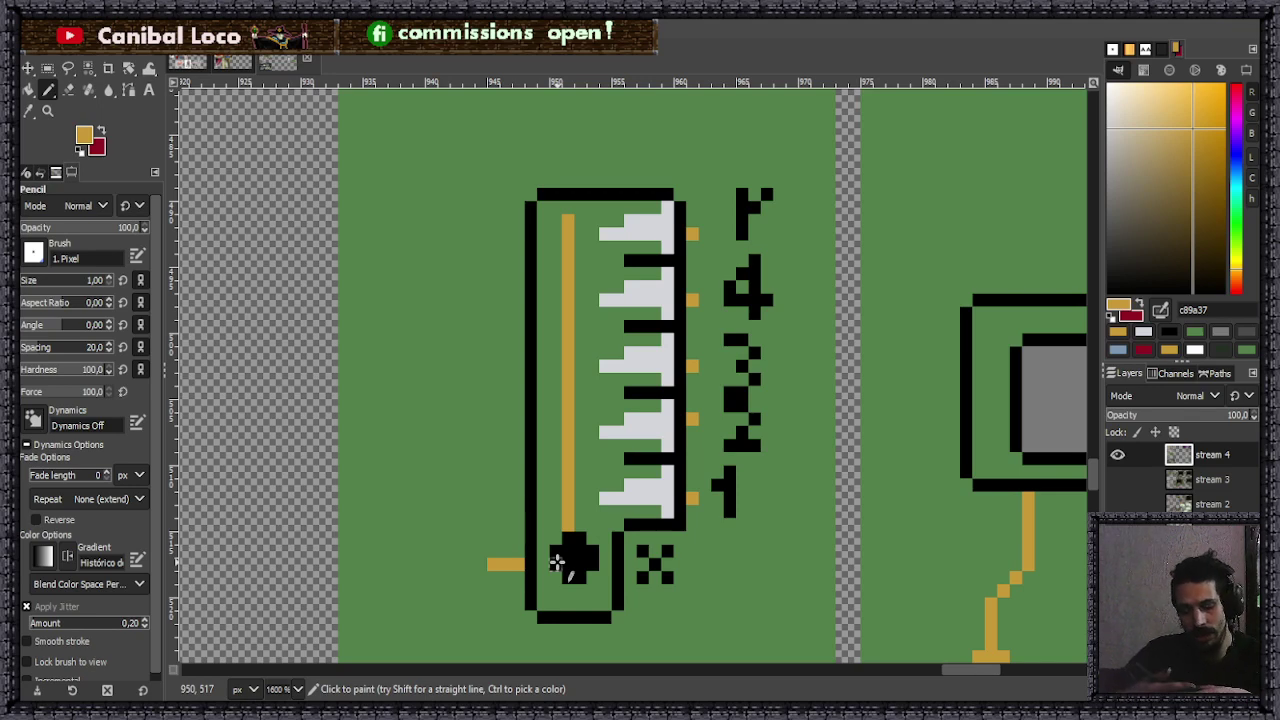
- Sample black and lengthen the four inner ticks of the section 1 shifter by two pixels toward the orange line
{"action": "left_click", "coordinate": [642, 458], "text": "ctrl"}
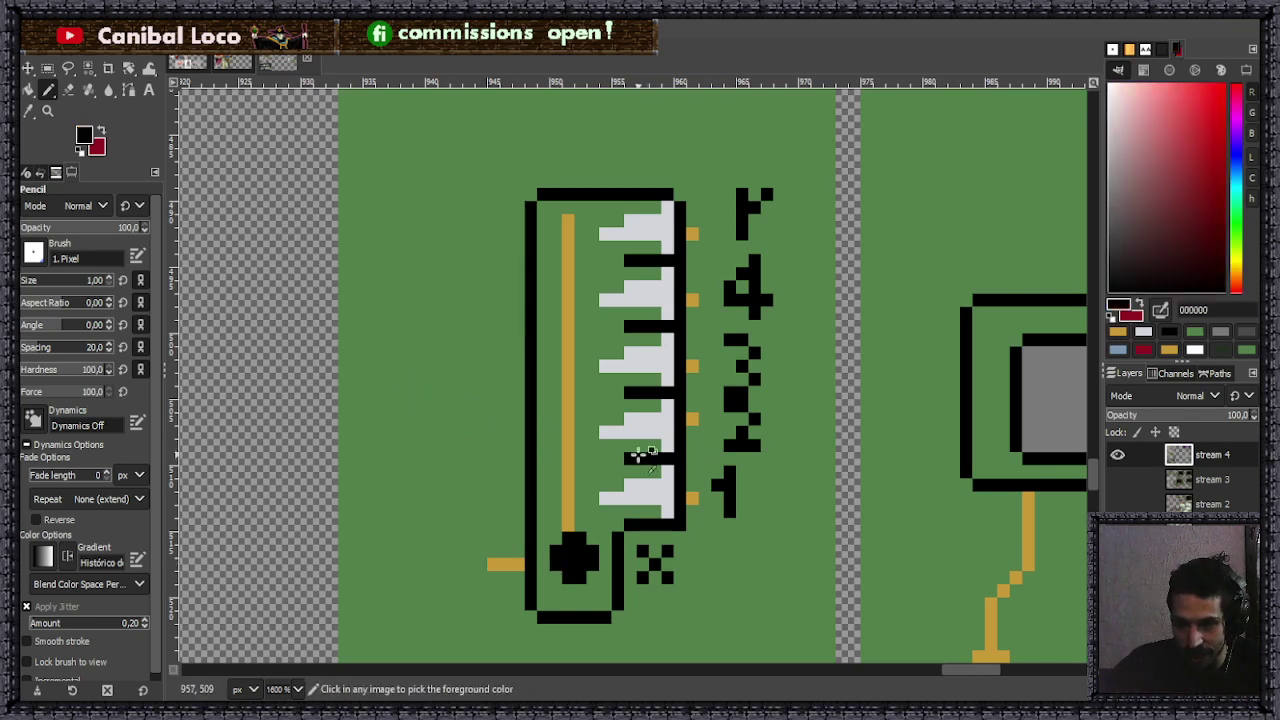
{"action": "scroll", "coordinate": [571, 430], "scroll_direction": "up", "scroll_amount": 3}
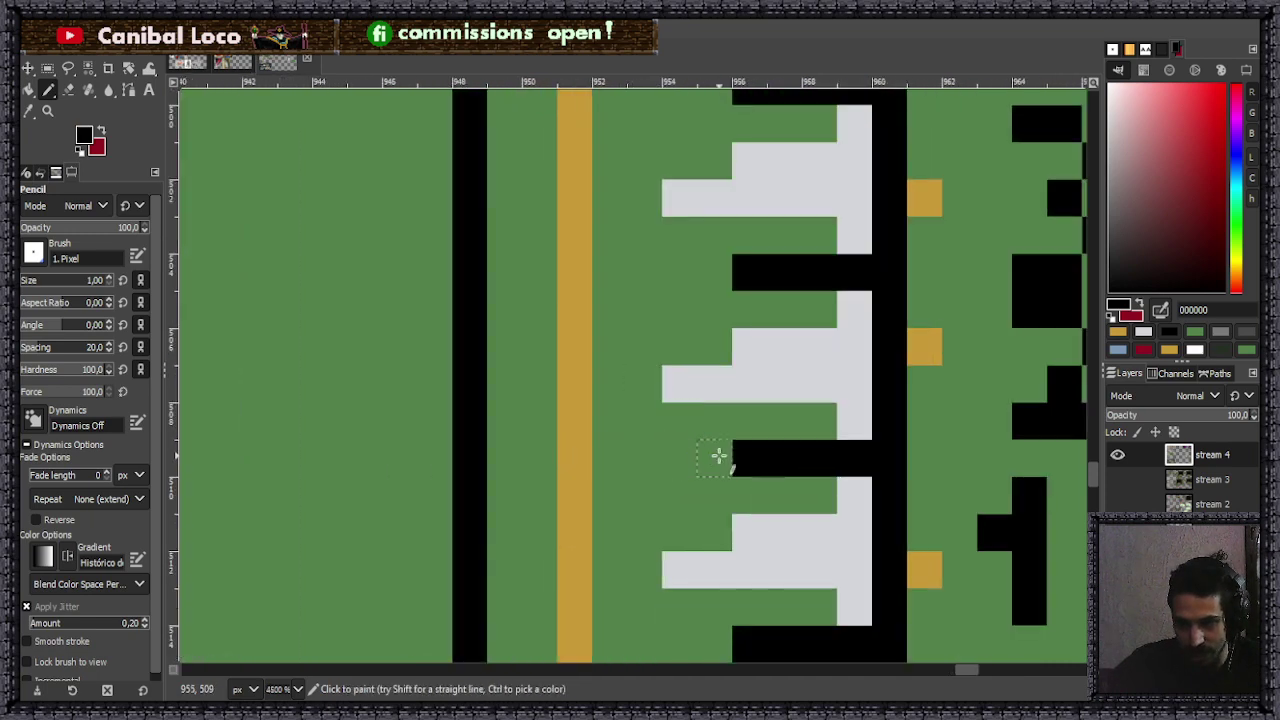
{"action": "mouse_move", "coordinate": [734, 459]}
{"action": "left_mouse_down"}
{"action": "mouse_move", "coordinate": [701, 454]}
{"action": "mouse_move", "coordinate": [739, 447]}
{"action": "mouse_move", "coordinate": [732, 419]}
{"action": "mouse_move", "coordinate": [749, 365]}
{"action": "mouse_move", "coordinate": [716, 375]}
{"action": "left_mouse_up"}
{"action": "scroll", "coordinate": [805, 415], "scroll_direction": "up", "scroll_amount": 3}
{"action": "scroll", "coordinate": [740, 395], "scroll_direction": "up", "scroll_amount": 3}
{"action": "left_click", "coordinate": [680, 186]}
{"action": "left_click", "coordinate": [714, 186]}
{"action": "scroll", "coordinate": [706, 274], "scroll_direction": "down", "scroll_amount": 4}
{"action": "scroll", "coordinate": [705, 338], "scroll_direction": "up", "scroll_amount": 1}
{"action": "scroll", "coordinate": [716, 338], "scroll_direction": "up", "scroll_amount": 2}
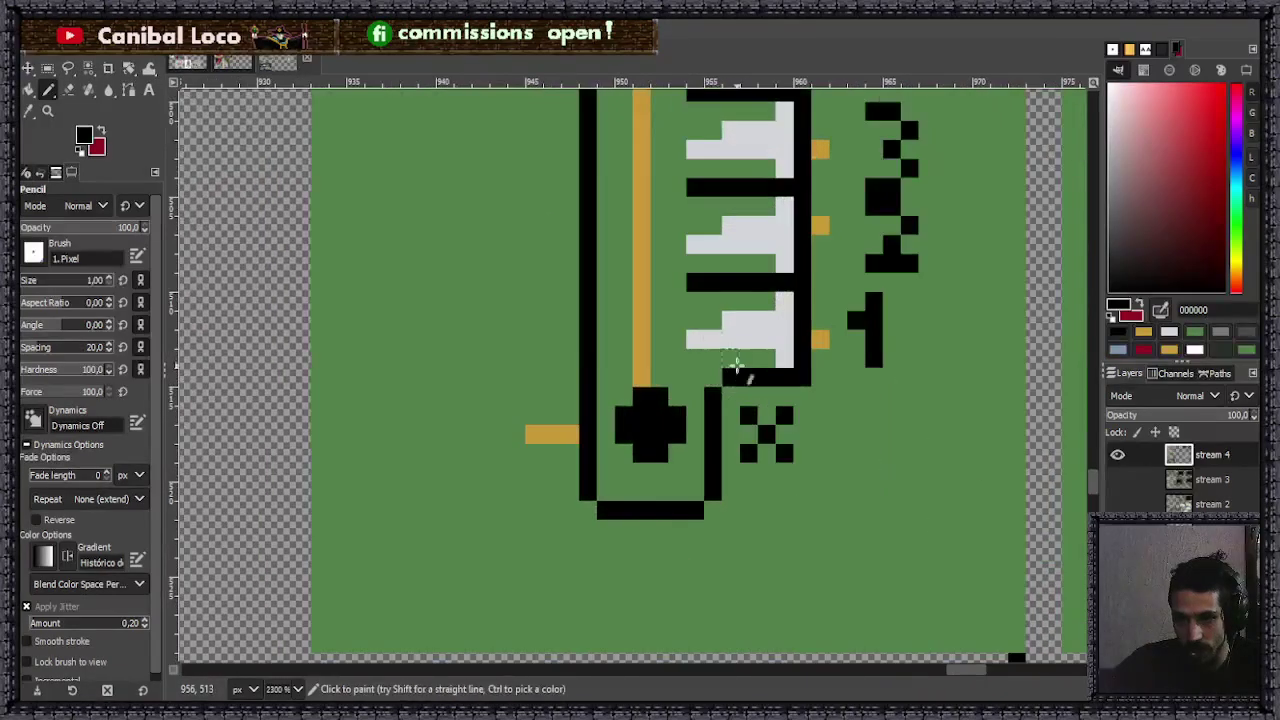
- Extend each of the four black ticks by one more pixel toward the orange line
{"action": "scroll", "coordinate": [693, 343], "scroll_direction": "up", "scroll_amount": 3}
{"action": "left_click", "coordinate": [677, 425]}
{"action": "left_click", "coordinate": [677, 331]}
{"action": "left_click", "coordinate": [677, 236]}
{"action": "left_click", "coordinate": [677, 140]}
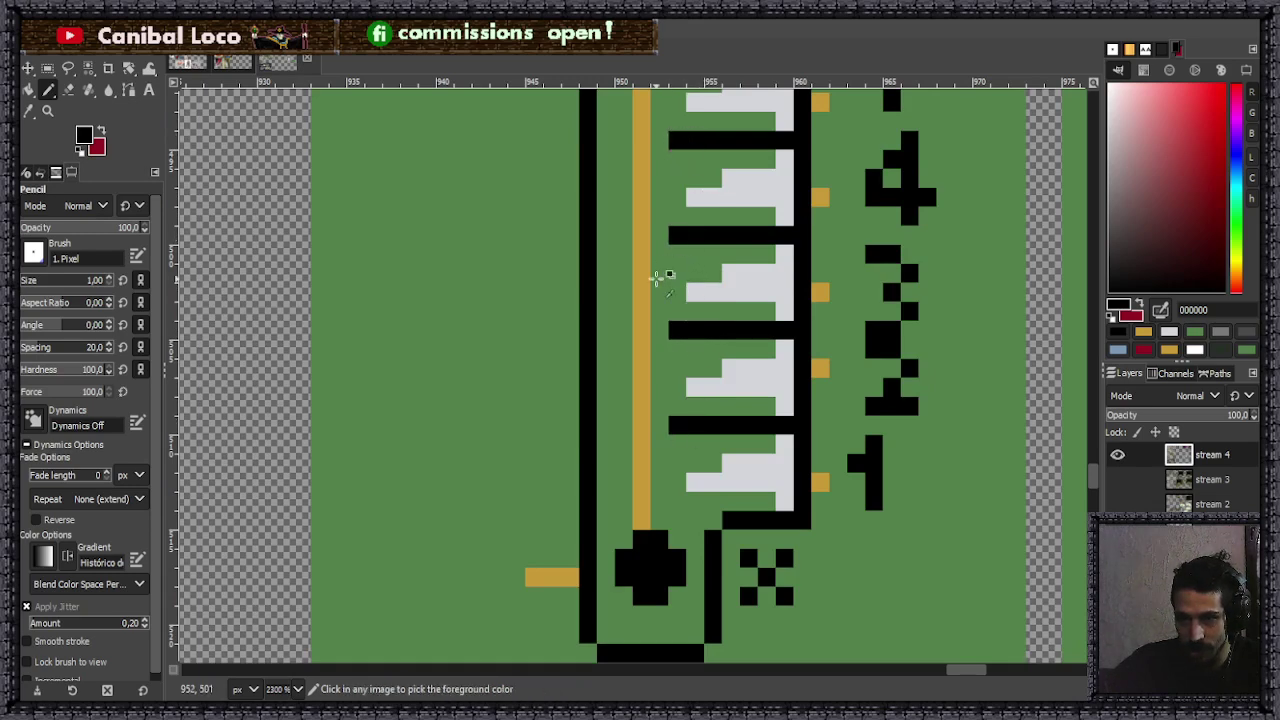
- Sample the light gray and widen the contacts' upper rows to match their lower rows, squaring off the steps
{"action": "scroll", "coordinate": [671, 263], "scroll_direction": "down", "scroll_amount": 3}
{"action": "scroll", "coordinate": [706, 186], "scroll_direction": "up", "scroll_amount": 3}
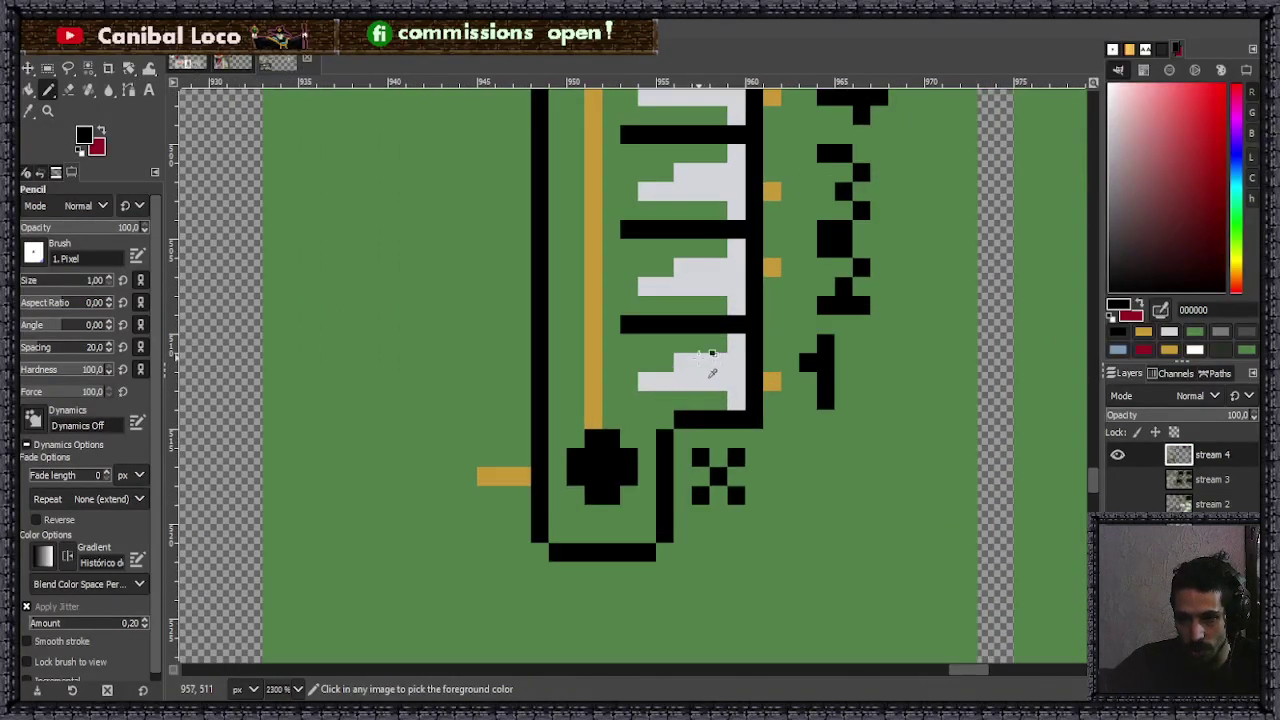
{"action": "left_click", "coordinate": [706, 380], "text": "ctrl"}
{"action": "left_click_drag", "start_coordinate": [706, 380], "coordinate": [660, 371]}
{"action": "mouse_move", "coordinate": [663, 262]}
{"action": "left_mouse_down"}
{"action": "mouse_move", "coordinate": [689, 291]}
{"action": "mouse_move", "coordinate": [663, 323]}
{"action": "left_mouse_up"}
{"action": "scroll", "coordinate": [689, 286], "scroll_direction": "up", "scroll_amount": 3}
{"action": "mouse_move", "coordinate": [666, 226]}
{"action": "left_mouse_down"}
{"action": "mouse_move", "coordinate": [654, 217]}
{"action": "mouse_move", "coordinate": [700, 222]}
{"action": "mouse_move", "coordinate": [646, 220]}
{"action": "mouse_move", "coordinate": [646, 234]}
{"action": "left_mouse_up"}
- Sample the panel green 53804b and trim all five gray contacts so each lower row projects one pixel past the upper row
{"action": "left_click", "coordinate": [612, 214], "text": "ctrl"}
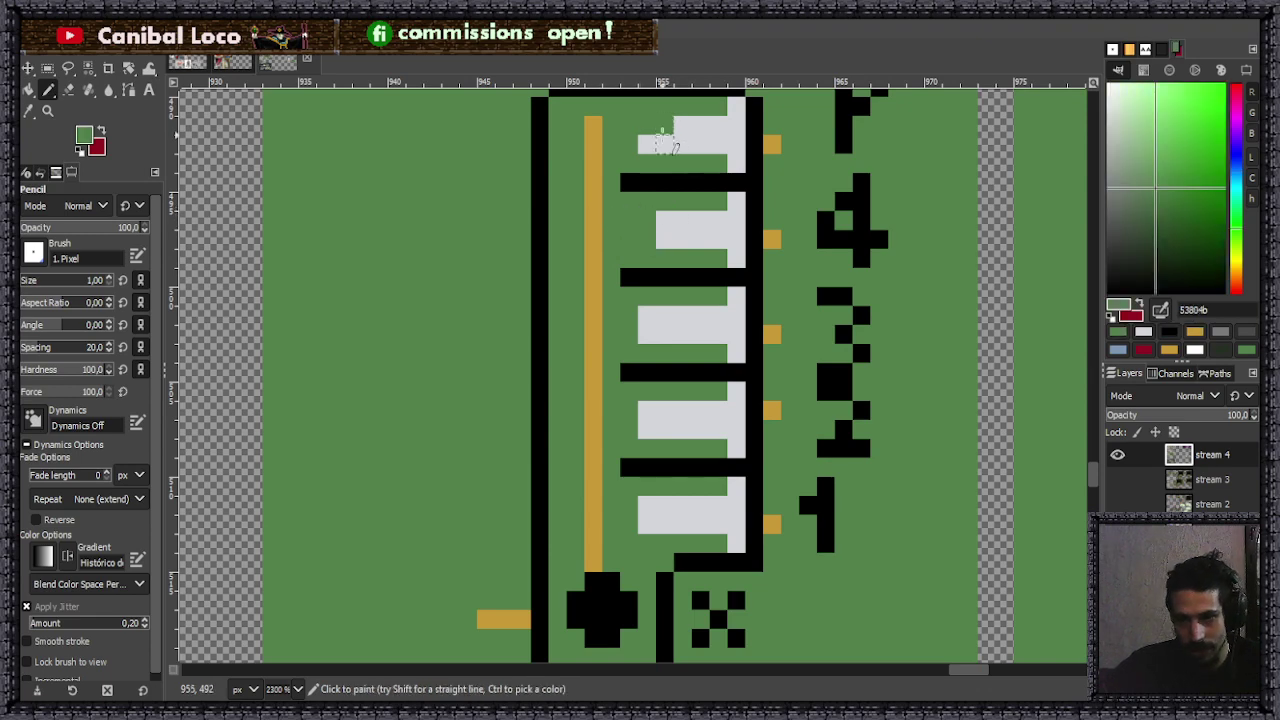
{"action": "left_click_drag", "start_coordinate": [648, 142], "coordinate": [718, 164]}
{"action": "left_click", "coordinate": [662, 220]}
{"action": "left_click", "coordinate": [665, 314]}
{"action": "left_click_drag", "start_coordinate": [660, 330], "coordinate": [643, 329]}
{"action": "mouse_move", "coordinate": [663, 412]}
{"action": "left_mouse_down"}
{"action": "mouse_move", "coordinate": [647, 410]}
{"action": "mouse_move", "coordinate": [665, 446]}
{"action": "left_mouse_up"}
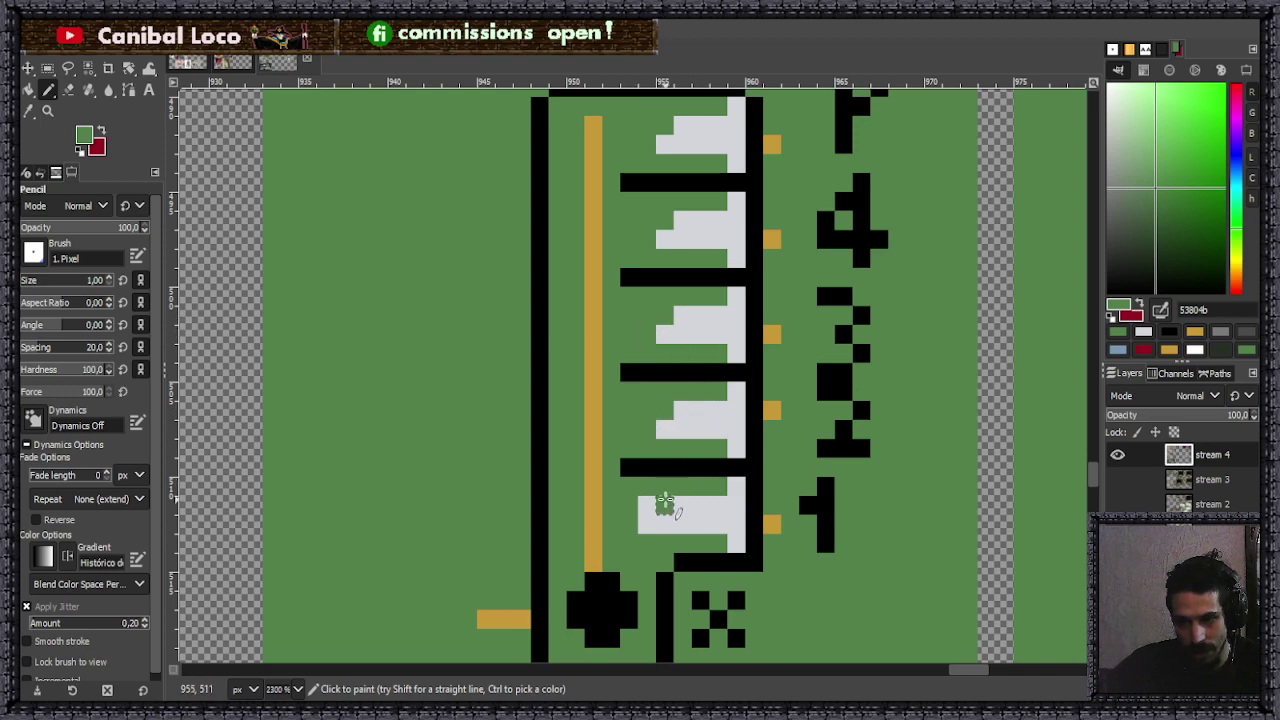
{"action": "scroll", "coordinate": [634, 517], "scroll_direction": "down", "scroll_amount": 3}
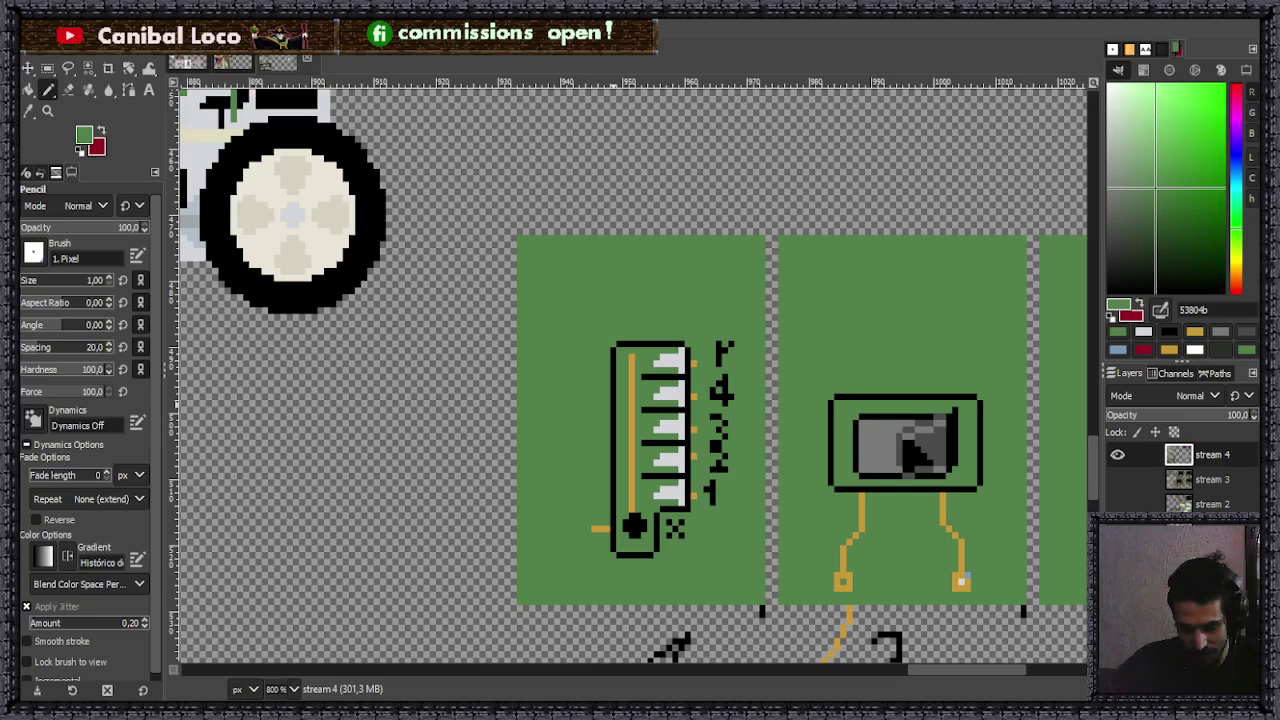
{"action": "scroll", "coordinate": [650, 475], "scroll_direction": "up", "scroll_amount": 3}
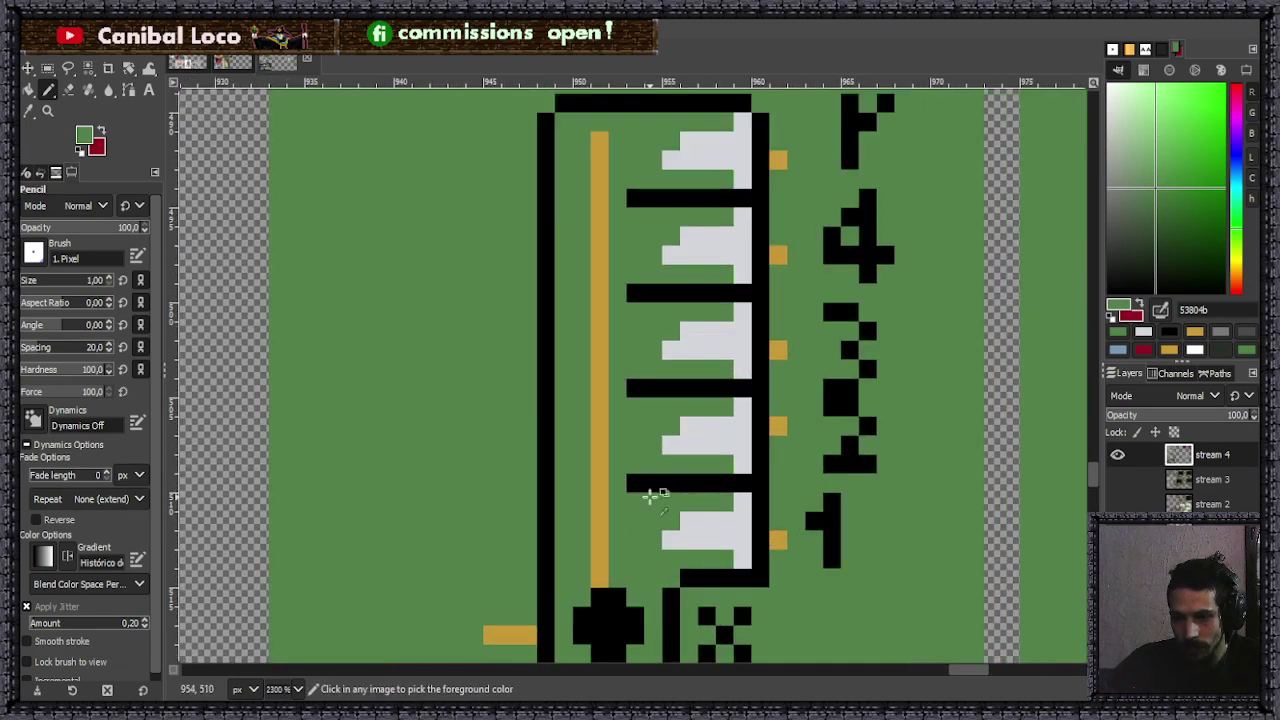
{"action": "left_click", "coordinate": [600, 612], "text": "ctrl"}
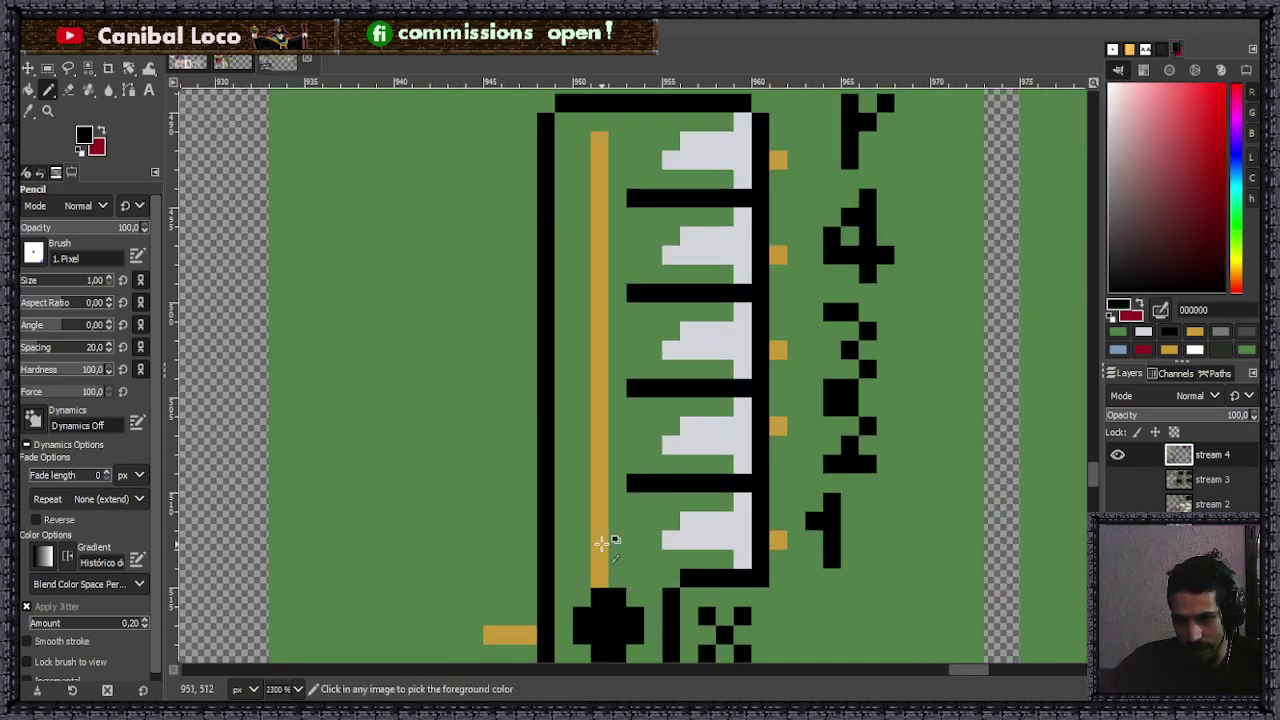
{"action": "scroll", "coordinate": [614, 598], "scroll_direction": "down", "scroll_amount": 3}
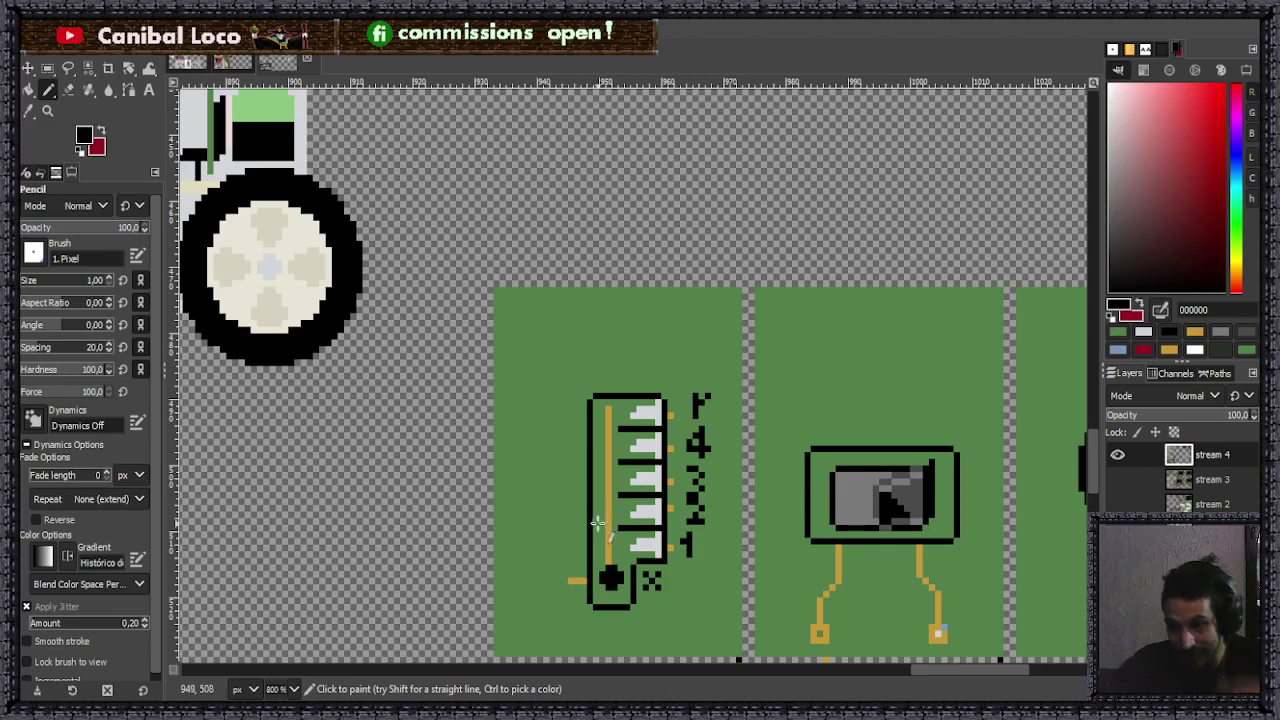
{"action": "scroll", "coordinate": [600, 525], "scroll_direction": "down", "scroll_amount": 4}
{"action": "scroll", "coordinate": [710, 530], "scroll_direction": "up", "scroll_amount": 3}
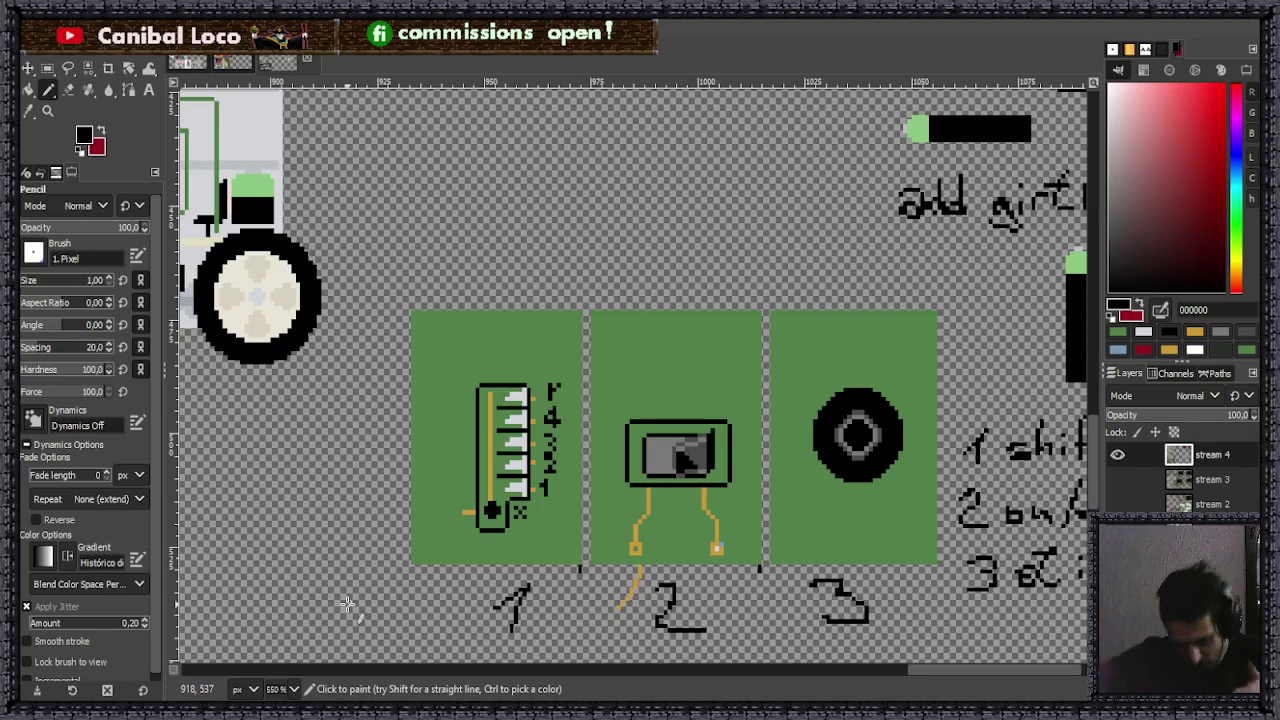
{"action": "scroll", "coordinate": [462, 510], "scroll_direction": "up", "scroll_amount": 3}
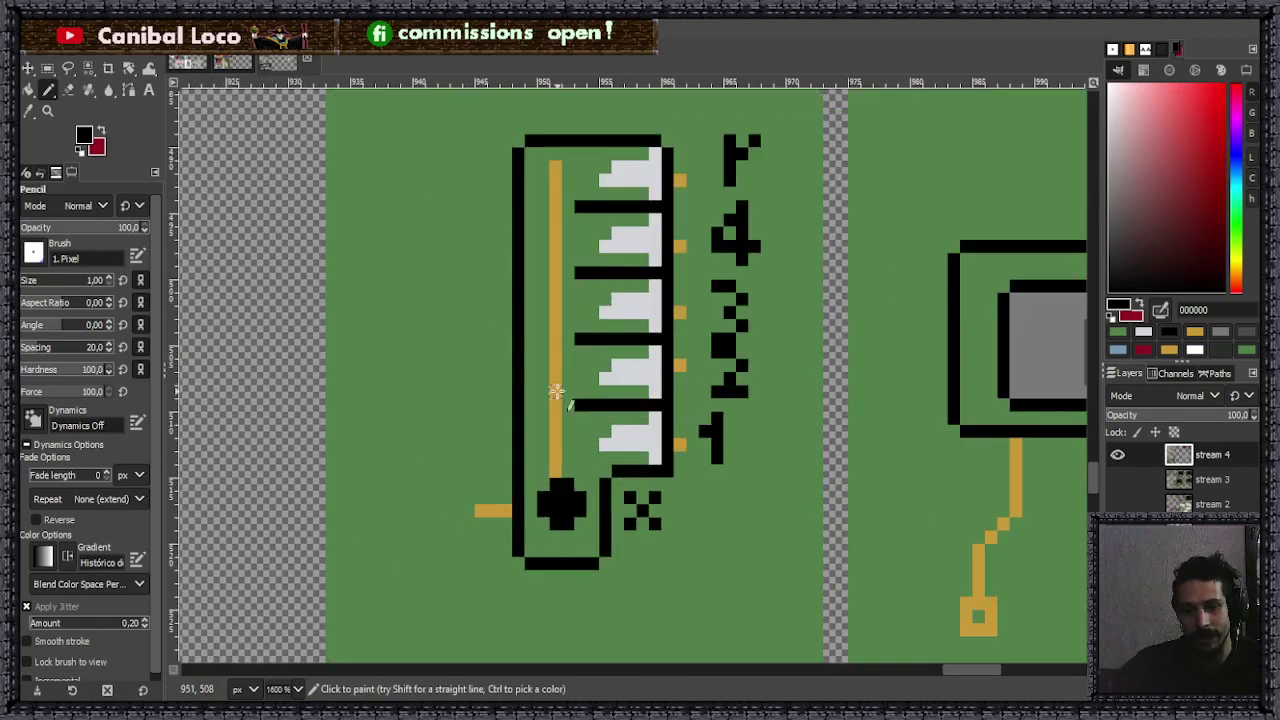
- Sample the light gray, change it to blue-gray 88a0b7, and paint a rounded blob about 6 x 4 px in section 1's upper-left corner
{"action": "left_click", "coordinate": [484, 510], "text": "ctrl"}
{"action": "left_click", "coordinate": [664, 430], "text": "ctrl"}
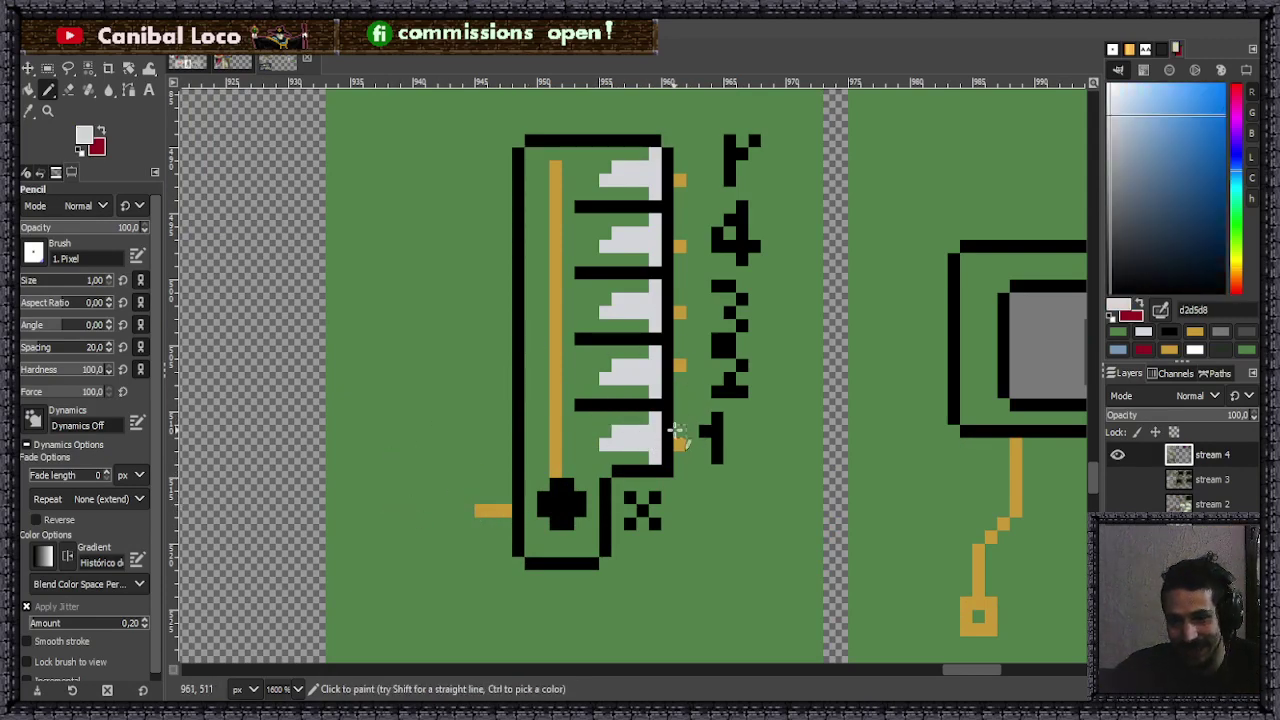
{"action": "left_click", "coordinate": [1137, 146]}
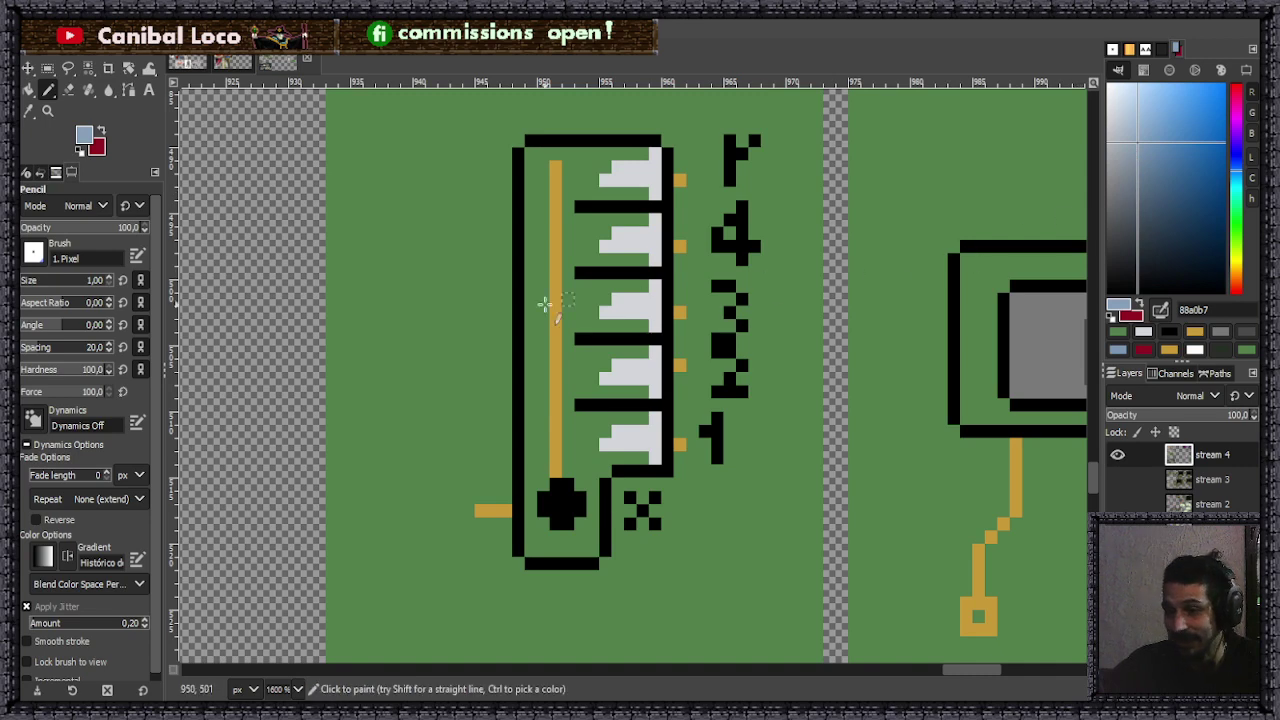
{"action": "scroll", "coordinate": [390, 310], "scroll_direction": "up", "scroll_amount": 5}
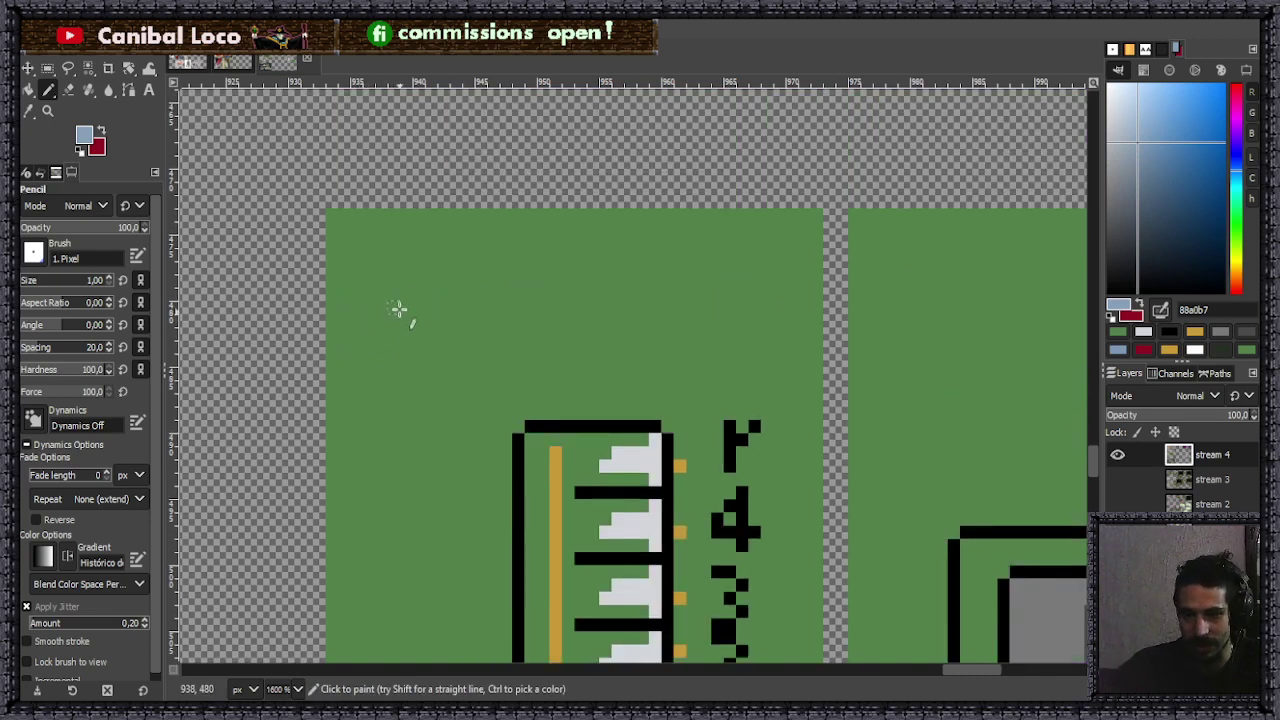
{"action": "scroll", "coordinate": [395, 320], "scroll_direction": "up", "scroll_amount": 1}
{"action": "mouse_move", "coordinate": [378, 285]}
{"action": "left_mouse_down"}
{"action": "mouse_move", "coordinate": [446, 285]}
{"action": "mouse_move", "coordinate": [434, 306]}
{"action": "mouse_move", "coordinate": [457, 300]}
{"action": "mouse_move", "coordinate": [460, 331]}
{"action": "mouse_move", "coordinate": [370, 320]}
{"action": "mouse_move", "coordinate": [450, 355]}
{"action": "left_mouse_up"}
{"action": "scroll", "coordinate": [540, 420], "scroll_direction": "down", "scroll_amount": 3}
{"action": "scroll", "coordinate": [514, 408], "scroll_direction": "down", "scroll_amount": 1}
{"action": "scroll", "coordinate": [543, 583], "scroll_direction": "up", "scroll_amount": 2}
{"action": "scroll", "coordinate": [571, 606], "scroll_direction": "up", "scroll_amount": 2}
{"action": "left_click", "coordinate": [568, 607], "text": "ctrl"}
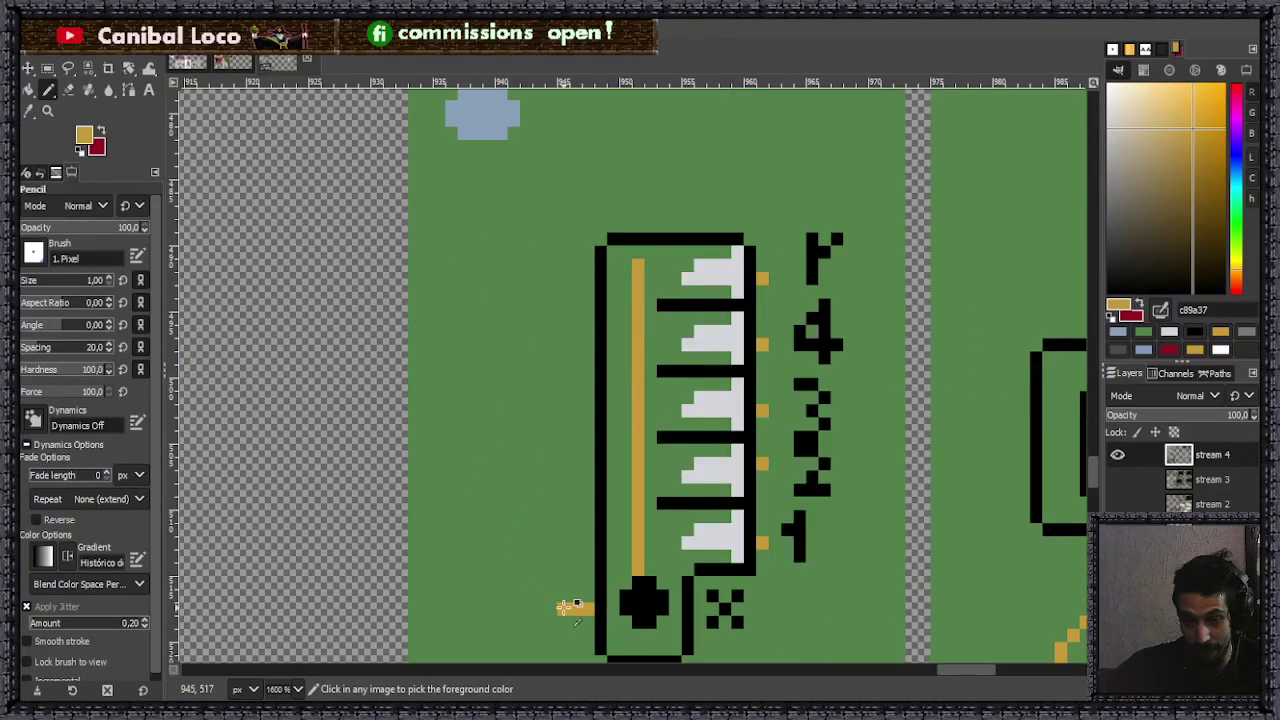
{"action": "scroll", "coordinate": [560, 520], "scroll_direction": "down", "scroll_amount": 2}
{"action": "scroll", "coordinate": [517, 330], "scroll_direction": "up", "scroll_amount": 2}
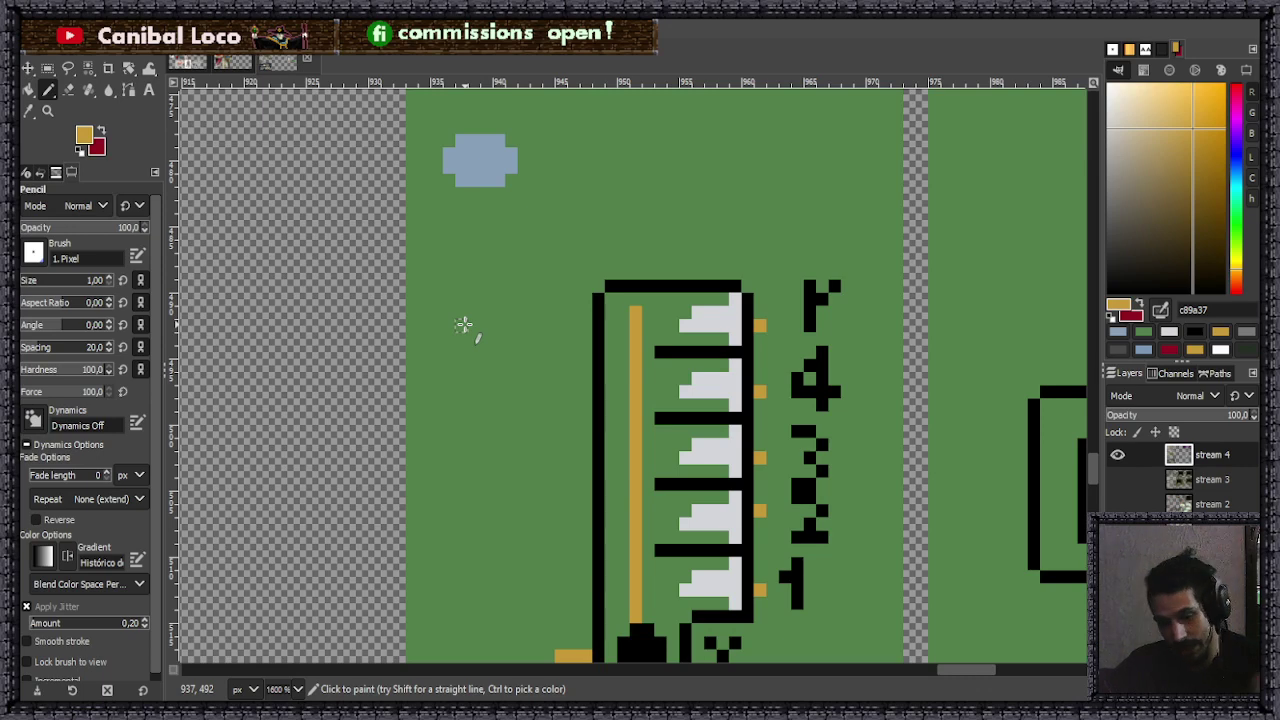
- Sample the cream e8e4d7 from the wheel hub and draw a 5 x 2 px rectangle near the top of the section 2 panel
{"action": "scroll", "coordinate": [508, 317], "scroll_direction": "down", "scroll_amount": 3}
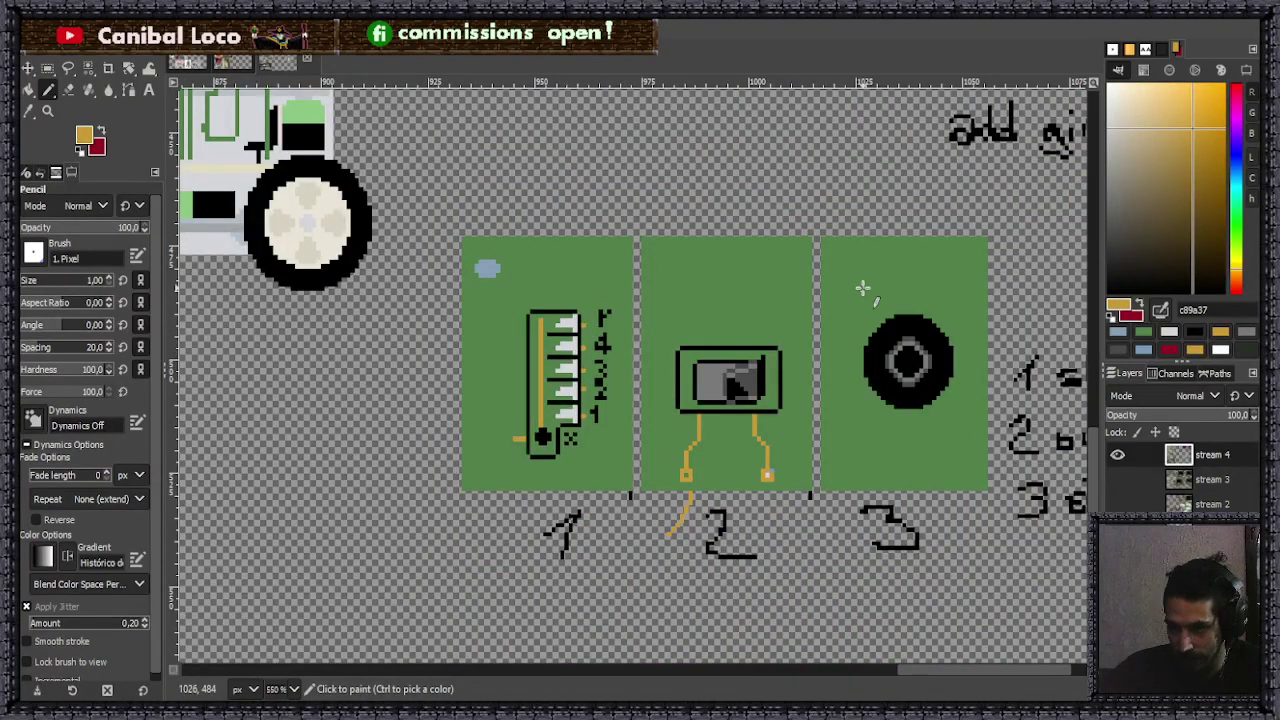
{"action": "left_click", "coordinate": [306, 214], "text": "ctrl"}
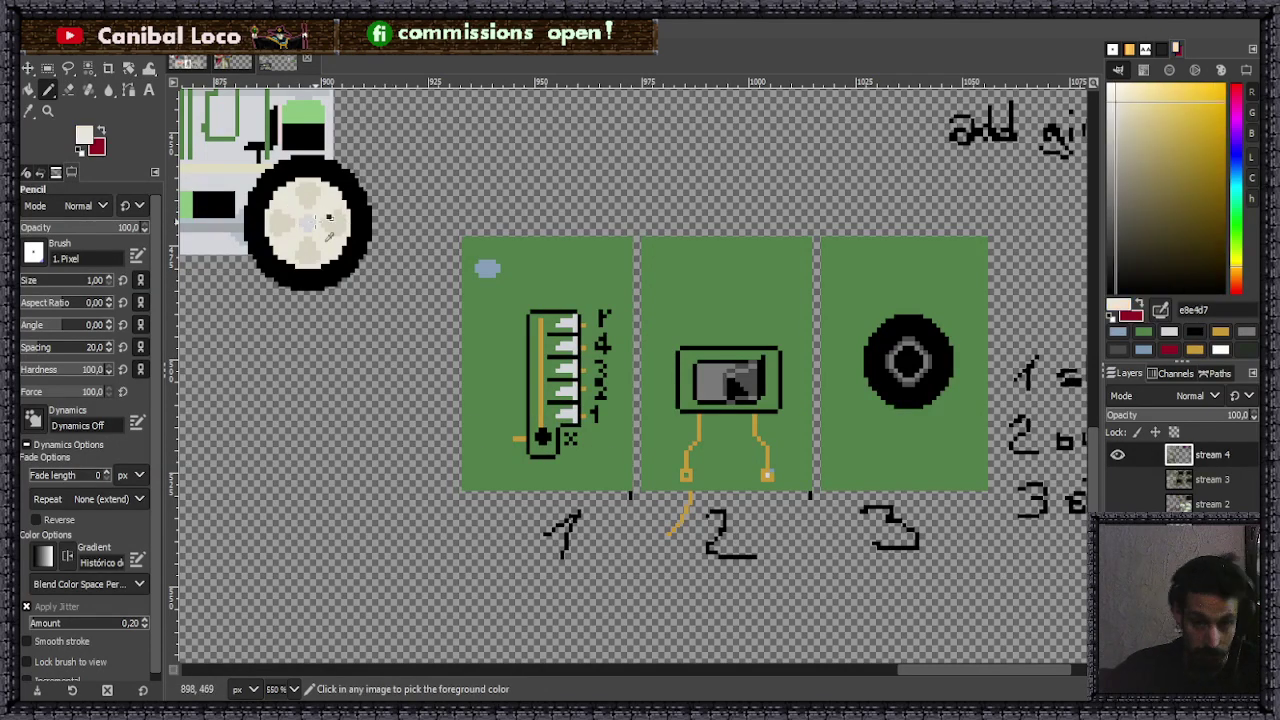
{"action": "scroll", "coordinate": [698, 238], "scroll_direction": "up", "scroll_amount": 3}
{"action": "scroll", "coordinate": [698, 279], "scroll_direction": "up", "scroll_amount": 2}
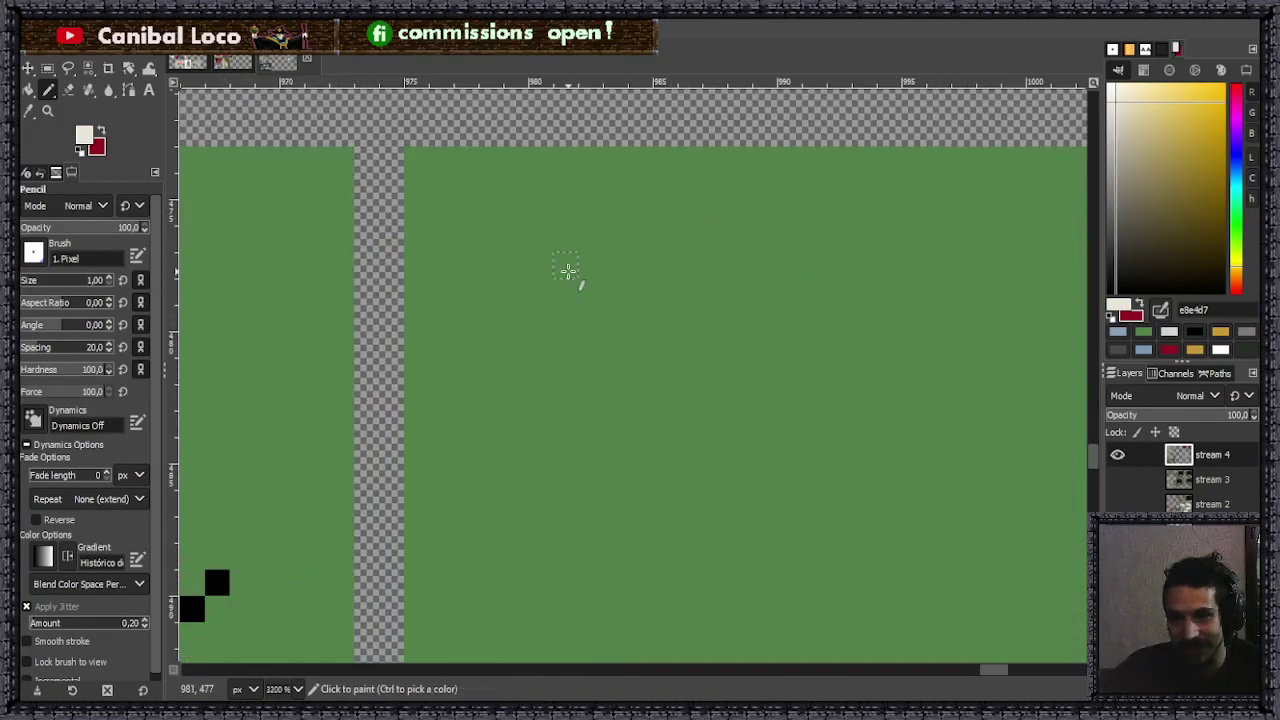
{"action": "left_click_drag", "start_coordinate": [566, 266], "coordinate": [626, 266]}
{"action": "mouse_move", "coordinate": [562, 290]}
{"action": "left_mouse_down"}
{"action": "mouse_move", "coordinate": [673, 291]}
{"action": "mouse_move", "coordinate": [615, 265]}
{"action": "mouse_move", "coordinate": [664, 266]}
{"action": "left_mouse_up"}
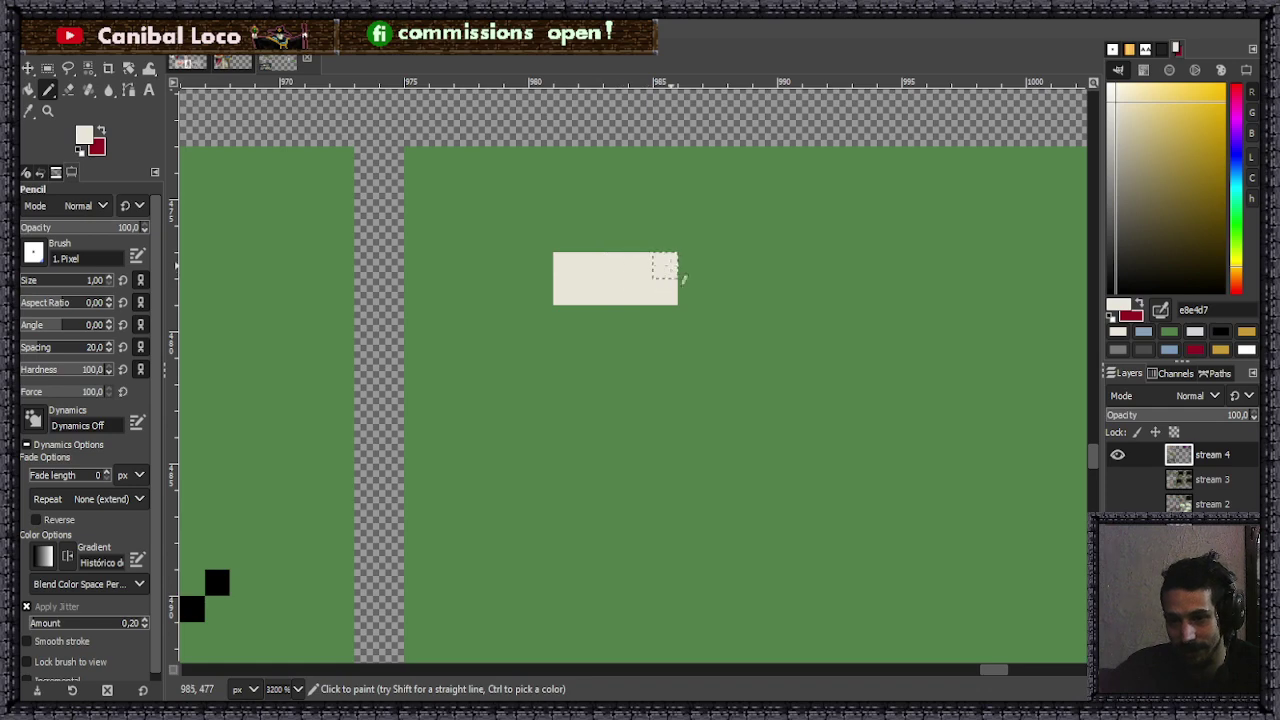
{"action": "scroll", "coordinate": [671, 249], "scroll_direction": "down", "scroll_amount": 3}
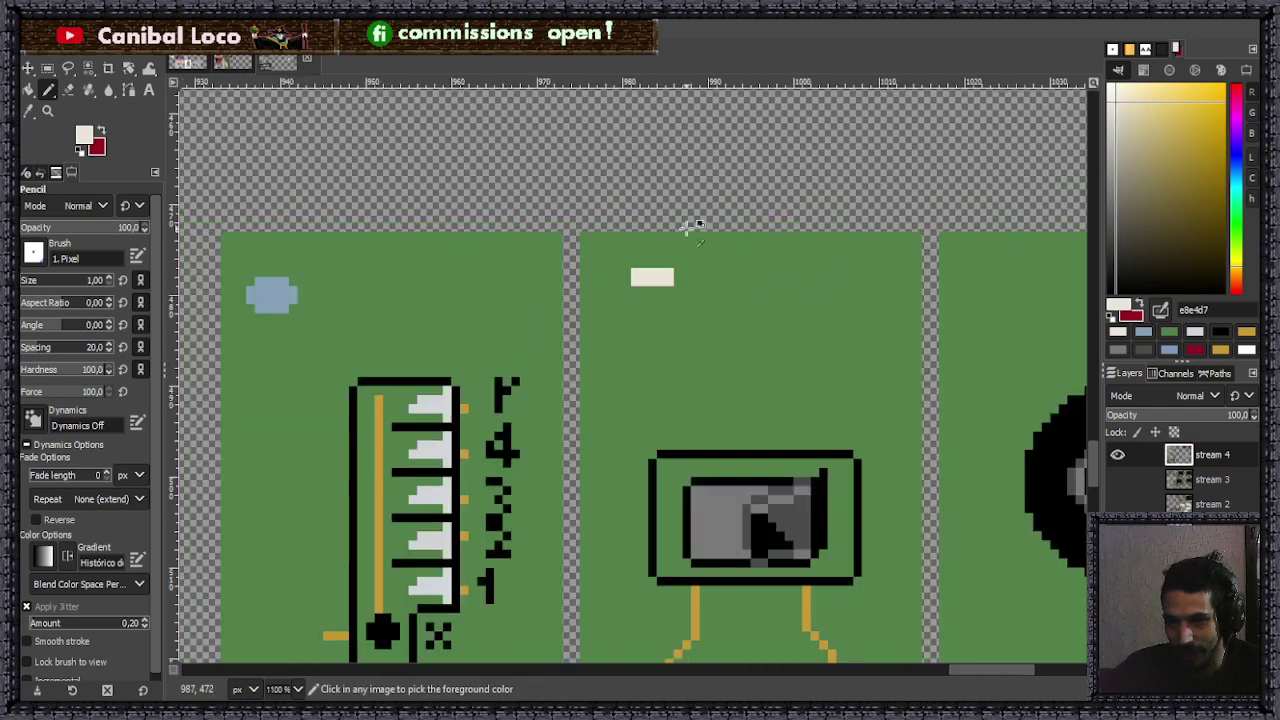
- Add two more cream rectangles in section 2, one 4 x 2 px right of the first and one 5 x 2 px below it
{"action": "scroll", "coordinate": [829, 231], "scroll_direction": "up", "scroll_amount": 3}
{"action": "mouse_move", "coordinate": [529, 310]}
{"action": "left_mouse_down"}
{"action": "mouse_move", "coordinate": [516, 330]}
{"action": "mouse_move", "coordinate": [592, 300]}
{"action": "mouse_move", "coordinate": [560, 330]}
{"action": "left_mouse_up"}
{"action": "left_click", "coordinate": [515, 303]}
{"action": "scroll", "coordinate": [674, 323], "scroll_direction": "down", "scroll_amount": 3}
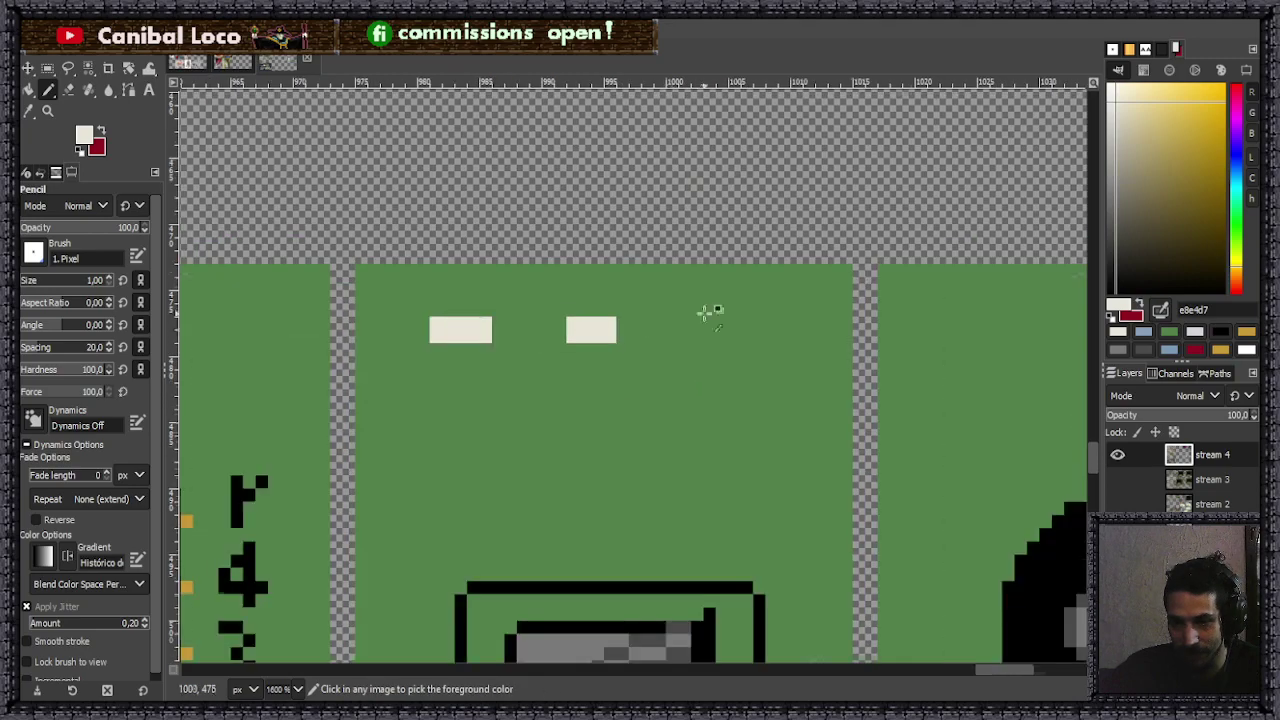
{"action": "scroll", "coordinate": [574, 363], "scroll_direction": "up", "scroll_amount": 4}
{"action": "mouse_move", "coordinate": [647, 274]}
{"action": "left_mouse_down"}
{"action": "mouse_move", "coordinate": [595, 262]}
{"action": "mouse_move", "coordinate": [738, 260]}
{"action": "mouse_move", "coordinate": [731, 297]}
{"action": "mouse_move", "coordinate": [620, 306]}
{"action": "left_mouse_up"}
{"action": "scroll", "coordinate": [641, 230], "scroll_direction": "down", "scroll_amount": 5}
- Draw a cream 5 x 2 px rectangle just above the shifter outline in section 1
{"action": "scroll", "coordinate": [640, 230], "scroll_direction": "up", "scroll_amount": 5}
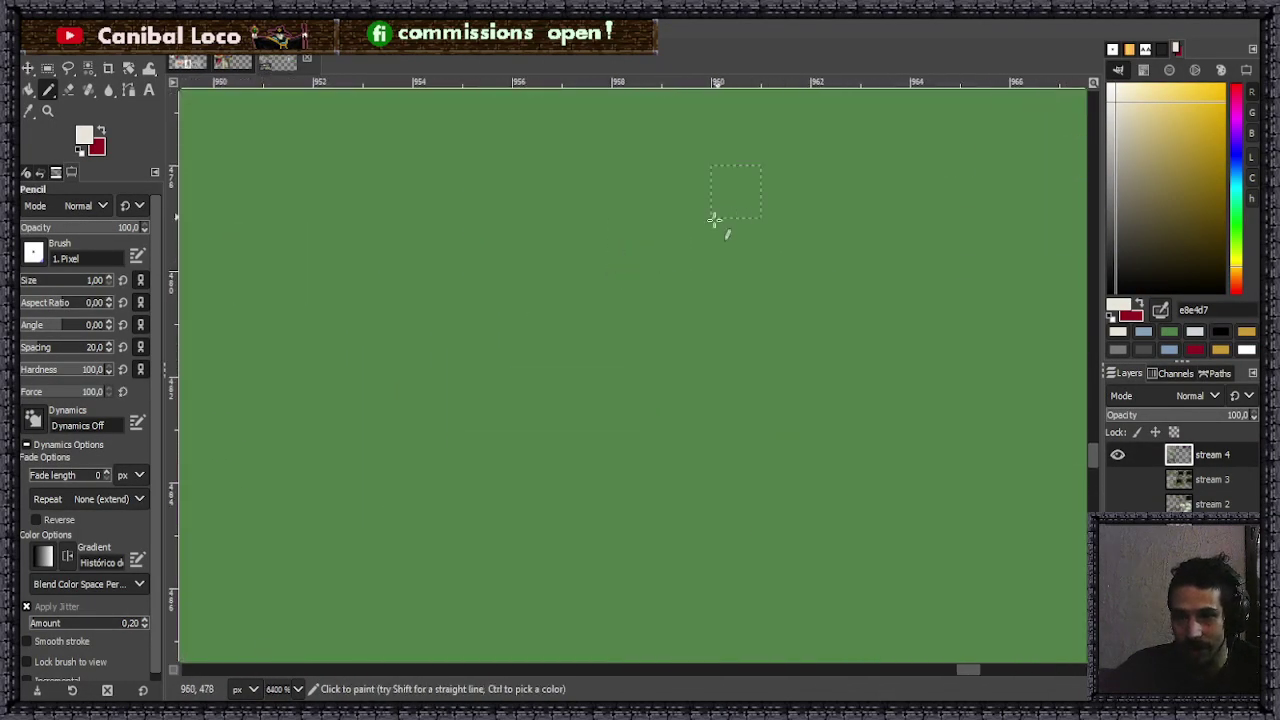
{"action": "scroll", "coordinate": [729, 206], "scroll_direction": "down", "scroll_amount": 2}
{"action": "scroll", "coordinate": [410, 332], "scroll_direction": "up", "scroll_amount": 1}
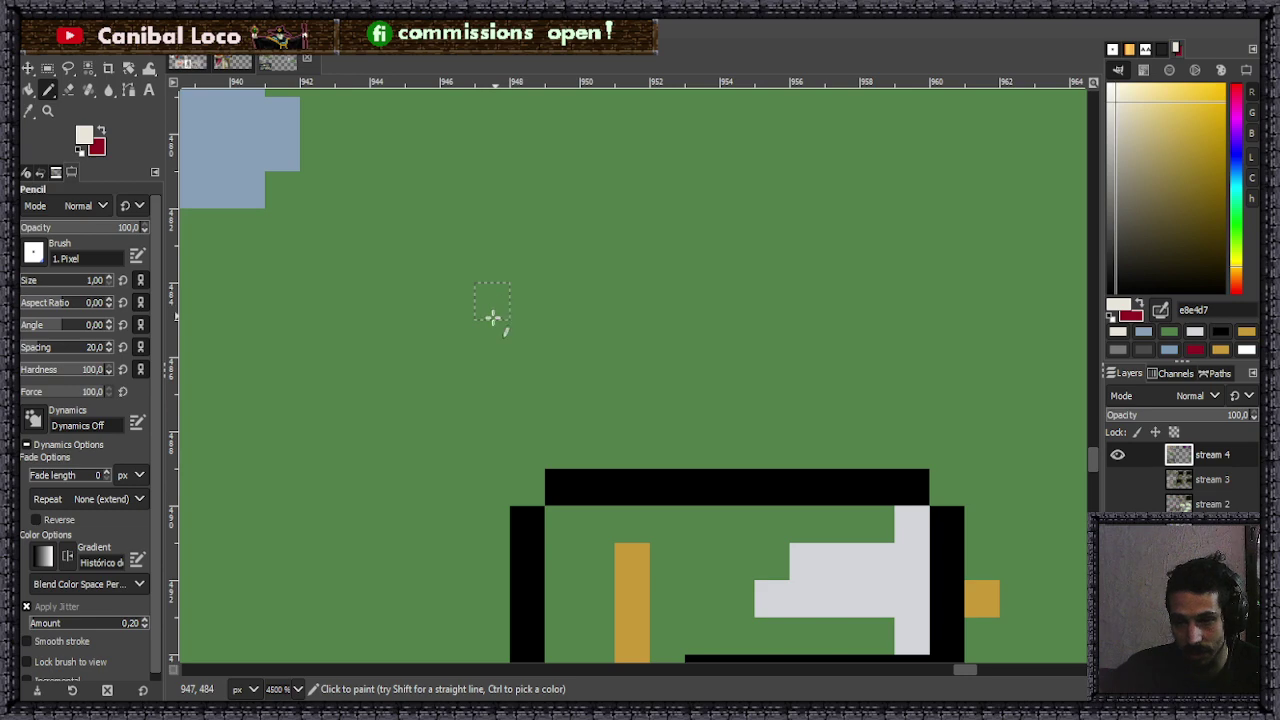
{"action": "scroll", "coordinate": [500, 309], "scroll_direction": "down", "scroll_amount": 3}
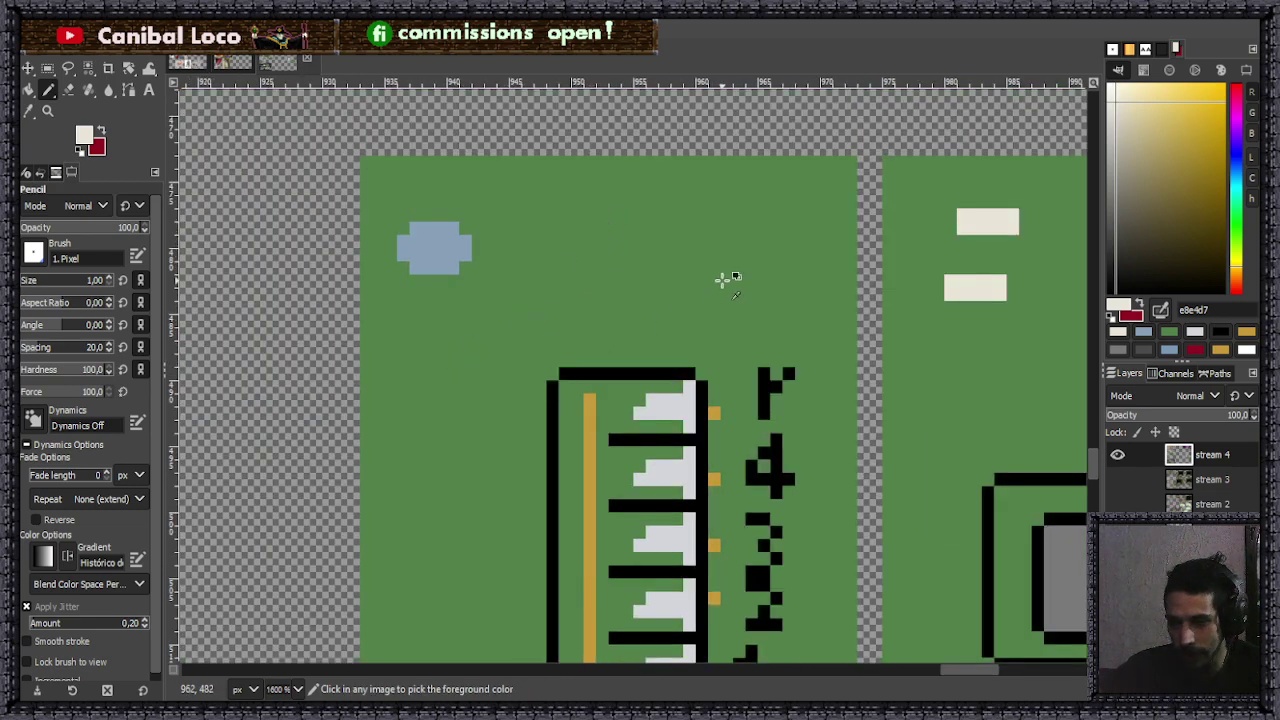
{"action": "scroll", "coordinate": [675, 265], "scroll_direction": "down", "scroll_amount": 2}
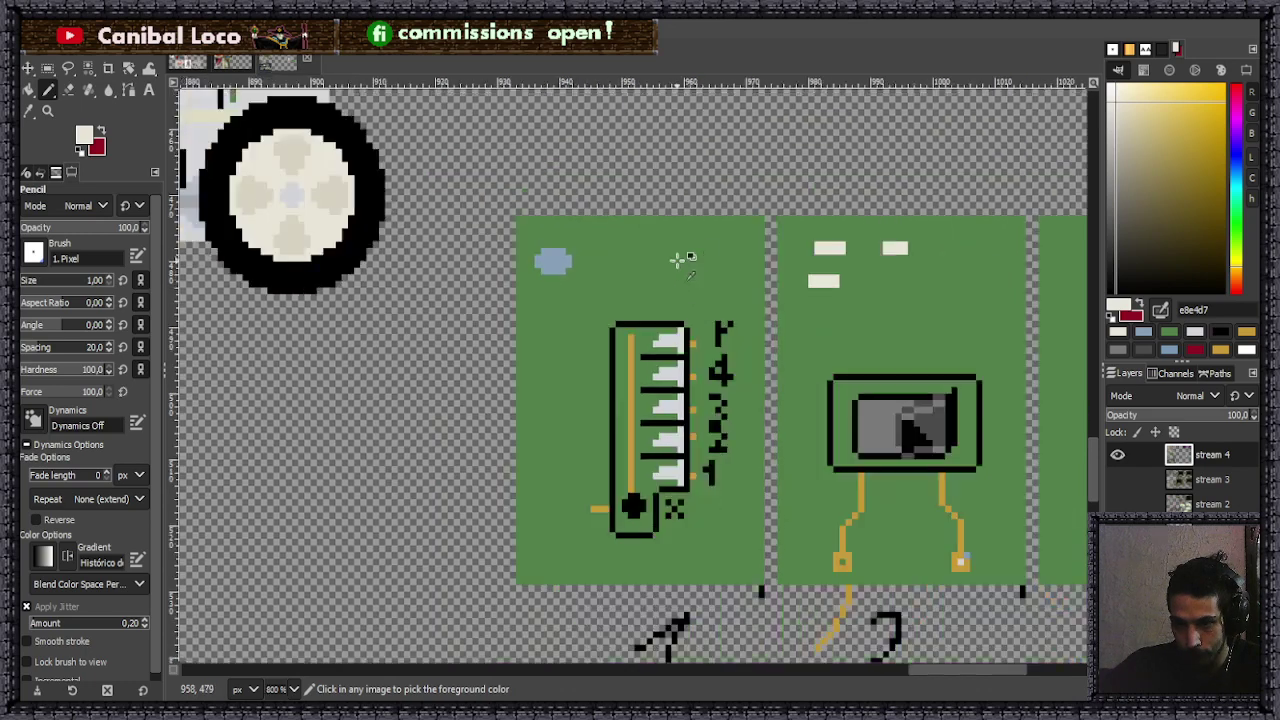
{"action": "scroll", "coordinate": [692, 258], "scroll_direction": "up", "scroll_amount": 4}
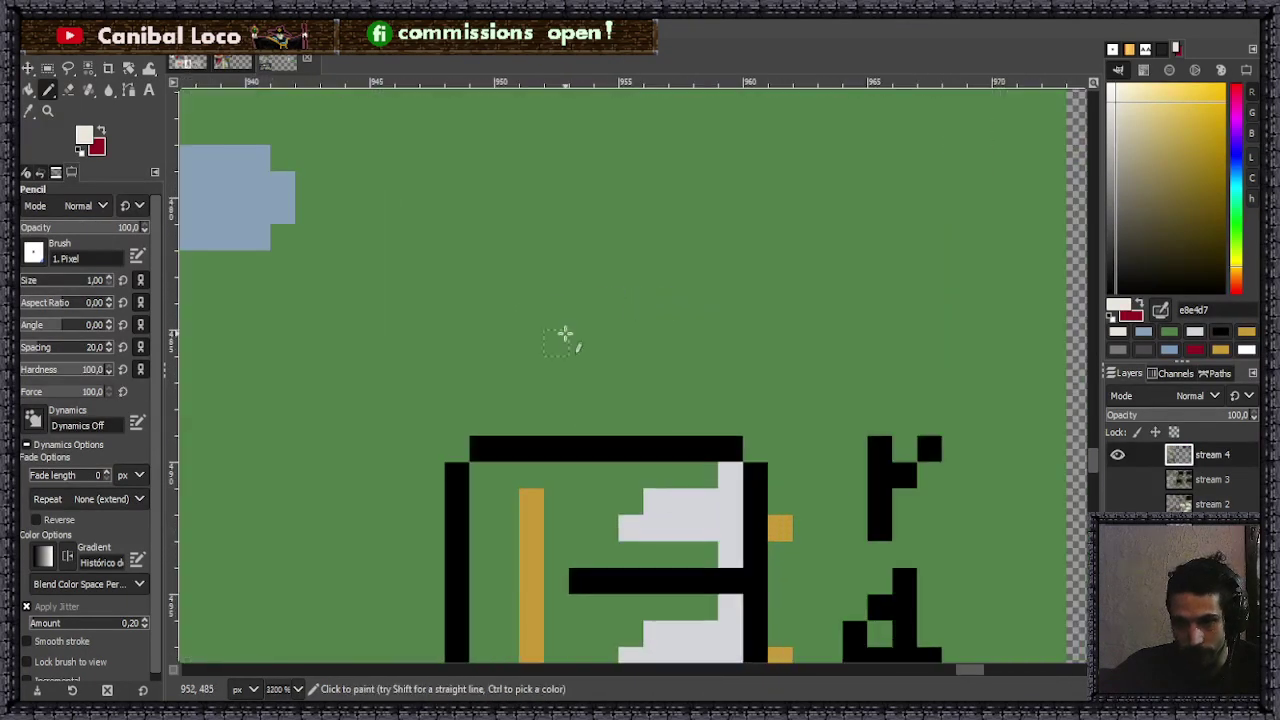
{"action": "left_click_drag", "start_coordinate": [556, 343], "coordinate": [656, 343]}
{"action": "left_click_drag", "start_coordinate": [556, 368], "coordinate": [656, 368]}
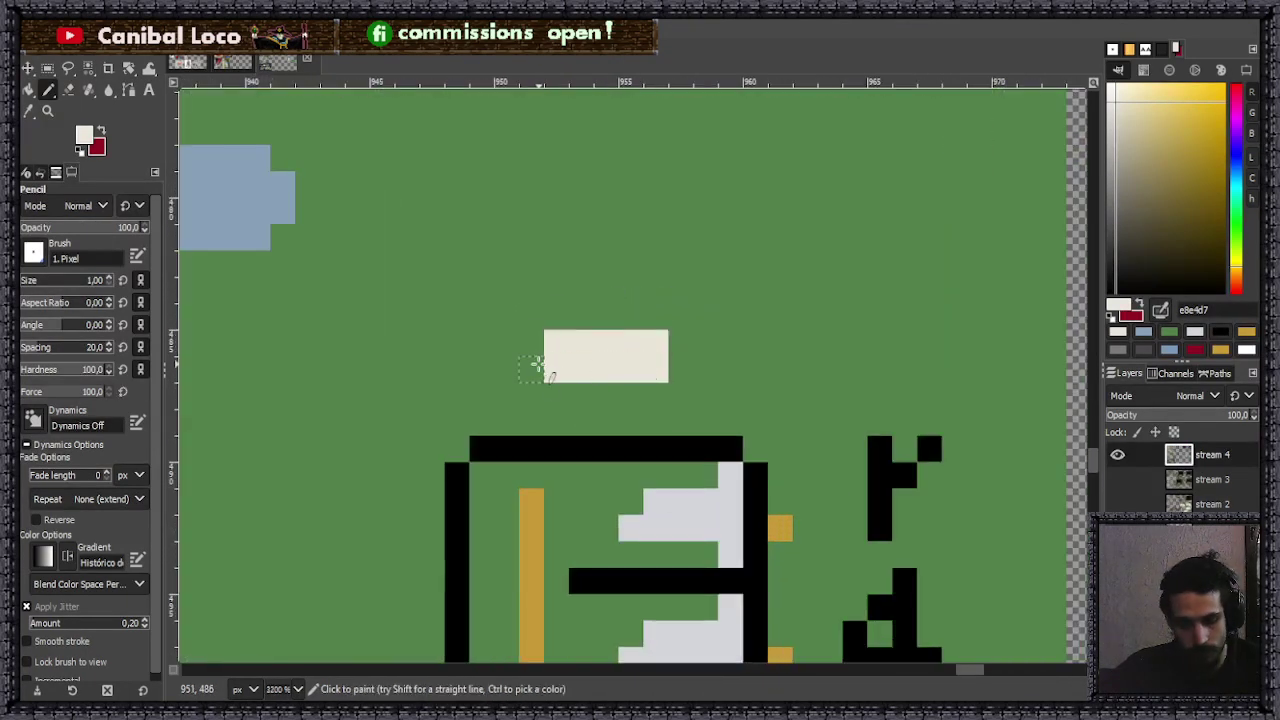
- Copy the cream 5 x 2 px rectangle above the section 1 shifter and stack three copies above it with 1 px gaps
{"action": "key", "text": "r"}
{"action": "left_click", "coordinate": [543, 330]}
{"action": "left_click_drag", "start_coordinate": [543, 330], "coordinate": [657, 371]}
{"action": "key", "text": "ctrl+c"}
{"action": "key", "text": "ctrl+v"}
{"action": "left_click_drag", "start_coordinate": [611, 366], "coordinate": [602, 279]}
{"action": "scroll", "coordinate": [697, 314], "scroll_direction": "up", "scroll_amount": 5}
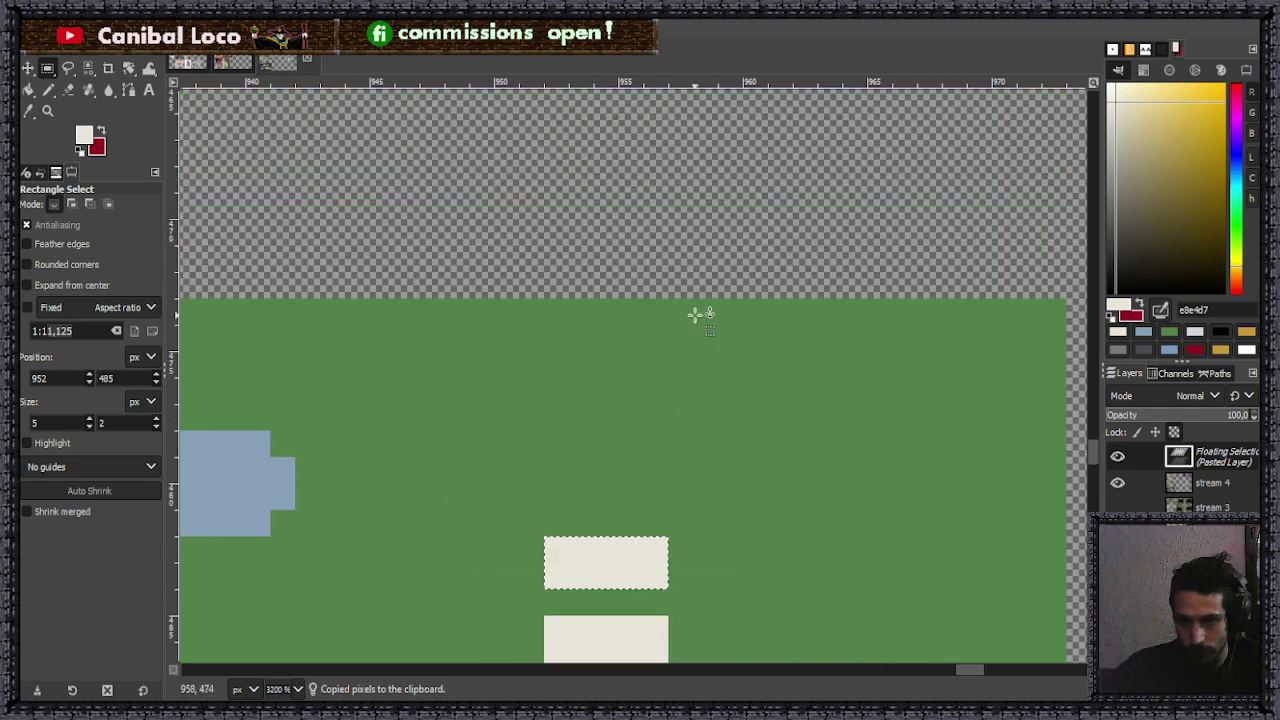
{"action": "left_click_drag", "start_coordinate": [627, 579], "coordinate": [619, 418]}
{"action": "key", "text": "ctrl+v"}
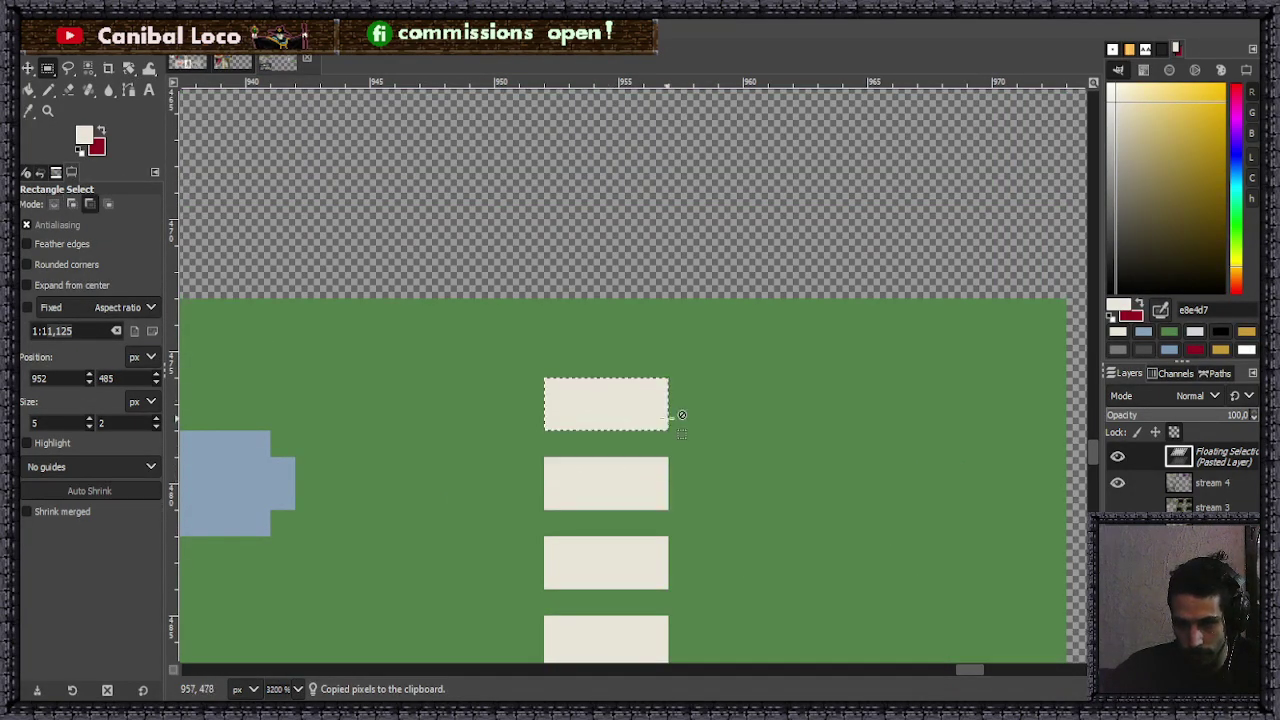
{"action": "scroll", "coordinate": [671, 423], "scroll_direction": "down", "scroll_amount": 4}
{"action": "scroll", "coordinate": [600, 500], "scroll_direction": "up", "scroll_amount": 3}
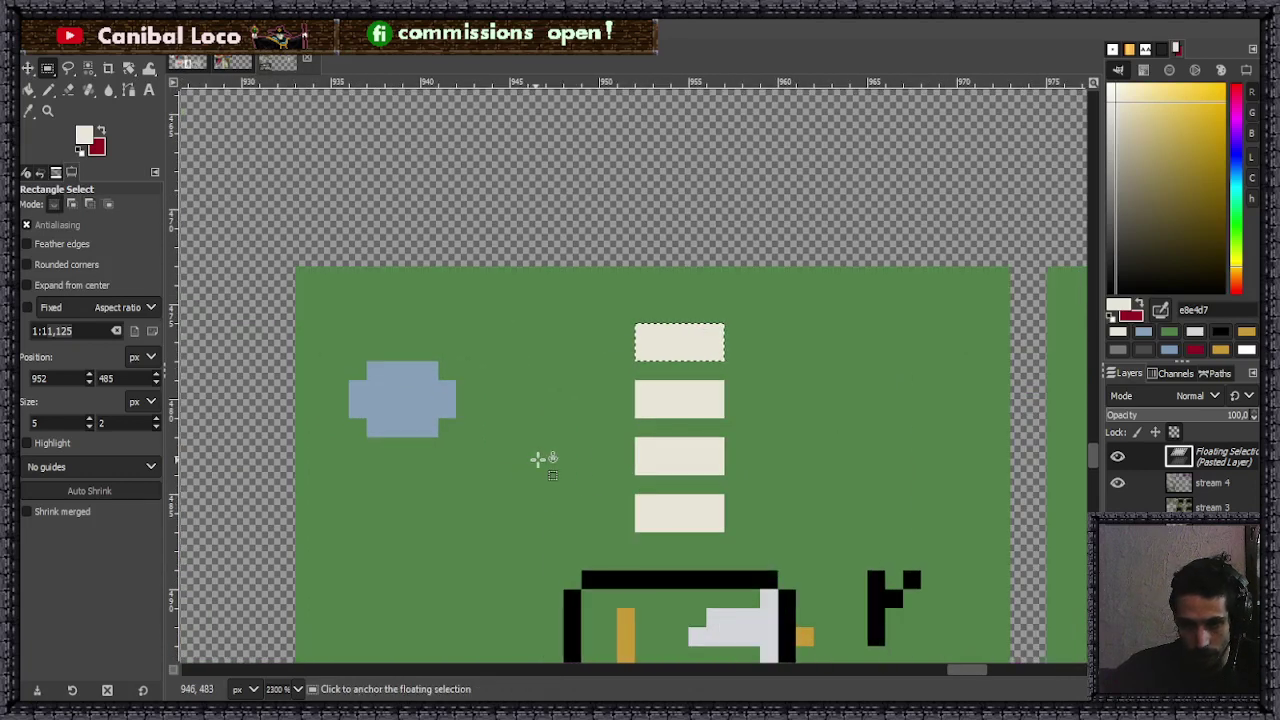
- Paste one more cream rectangle, turn it vertical to 2 x 5 px, and anchor it to the right of the section 1 stack
{"action": "key", "text": "ctrl+v"}
{"action": "left_click_drag", "start_coordinate": [686, 351], "coordinate": [486, 531]}
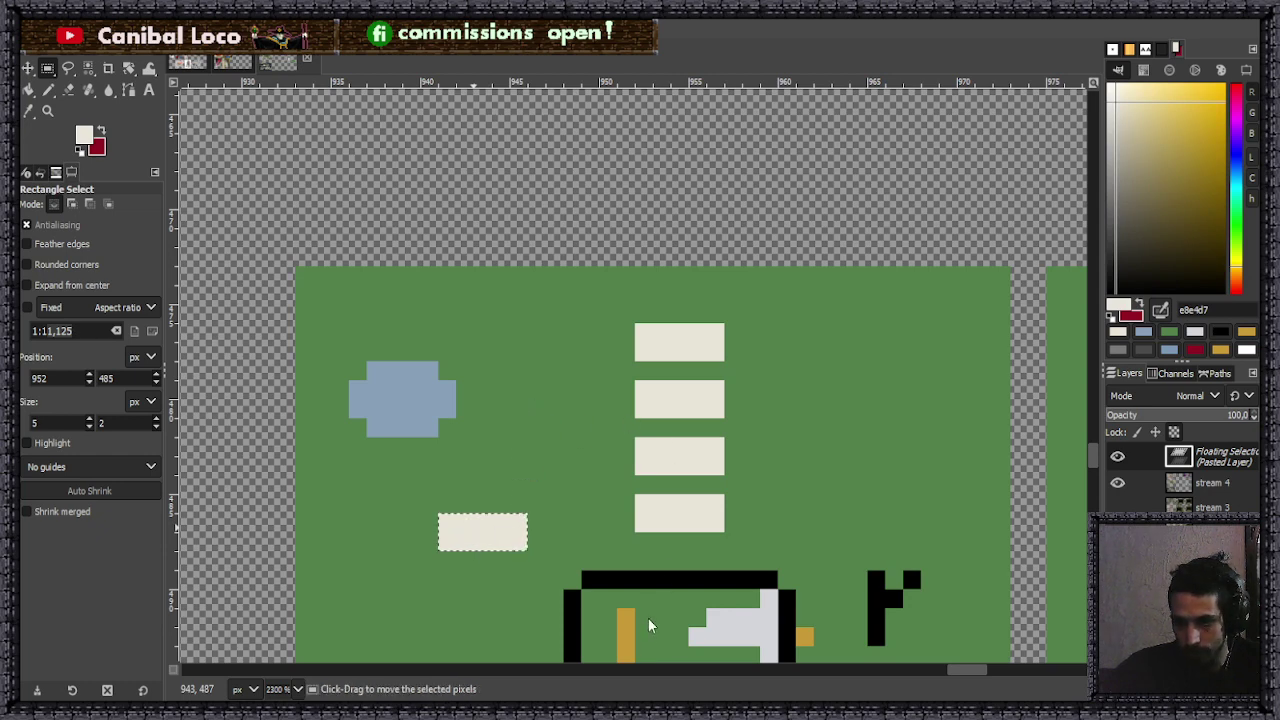
{"action": "left_click", "coordinate": [856, 648]}
{"action": "left_click_drag", "start_coordinate": [491, 540], "coordinate": [843, 434]}
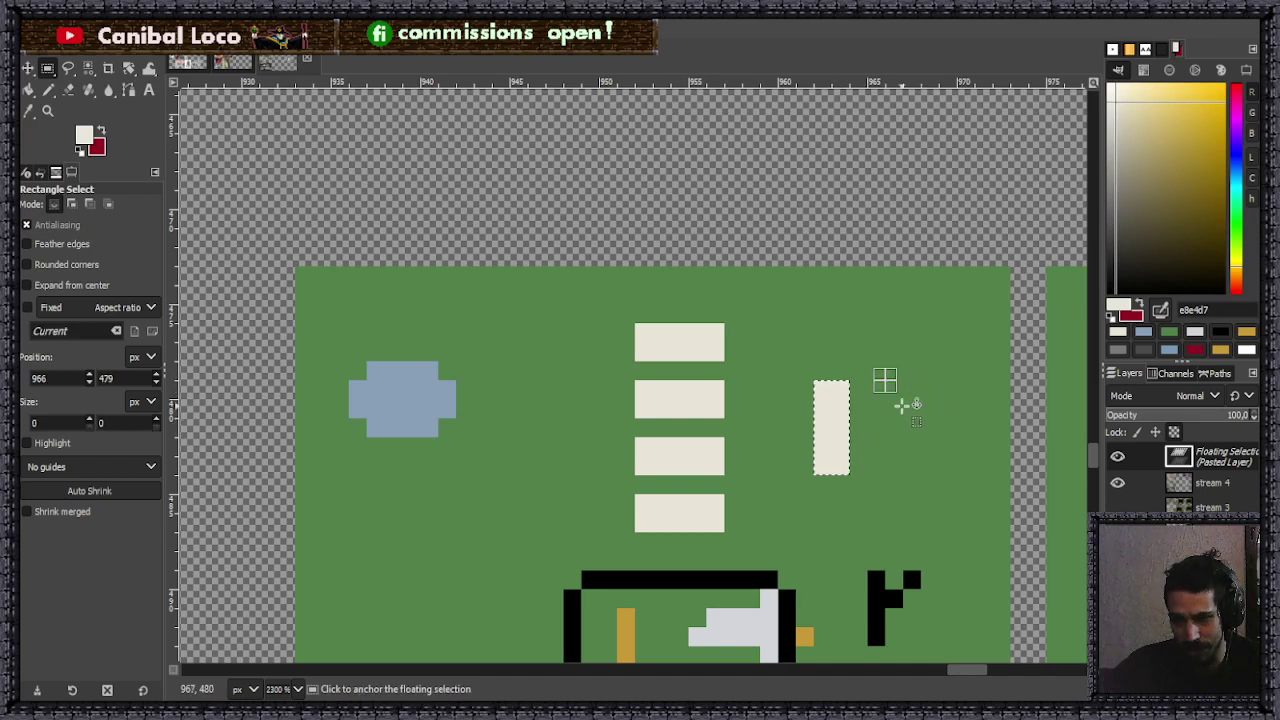
{"action": "left_click", "coordinate": [872, 334]}
- Sample black and draw a filled 6 x 4 px rectangle in the upper-right corner of the section 2 panel
{"action": "key", "text": "n"}
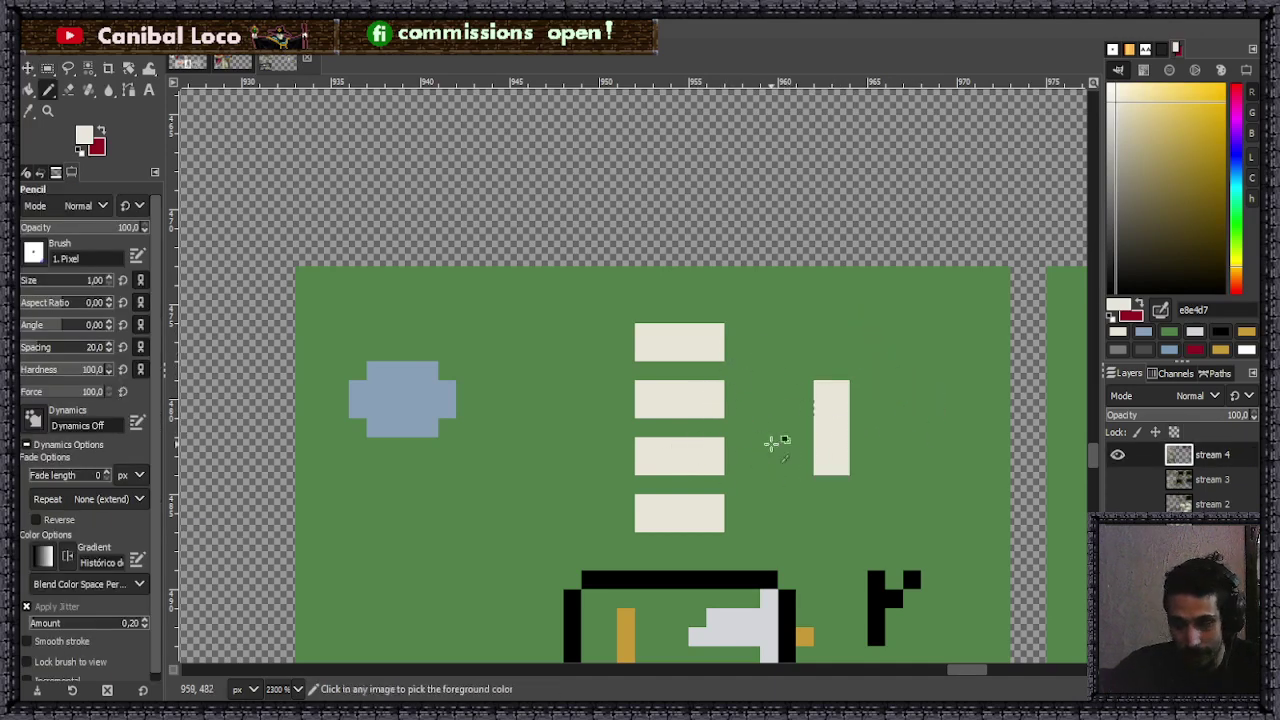
{"action": "scroll", "coordinate": [789, 429], "scroll_direction": "down", "scroll_amount": 3}
{"action": "scroll", "coordinate": [790, 440], "scroll_direction": "up", "scroll_amount": 3}
{"action": "left_click", "coordinate": [714, 460], "text": "ctrl"}
{"action": "scroll", "coordinate": [714, 460], "scroll_direction": "down", "scroll_amount": 5}
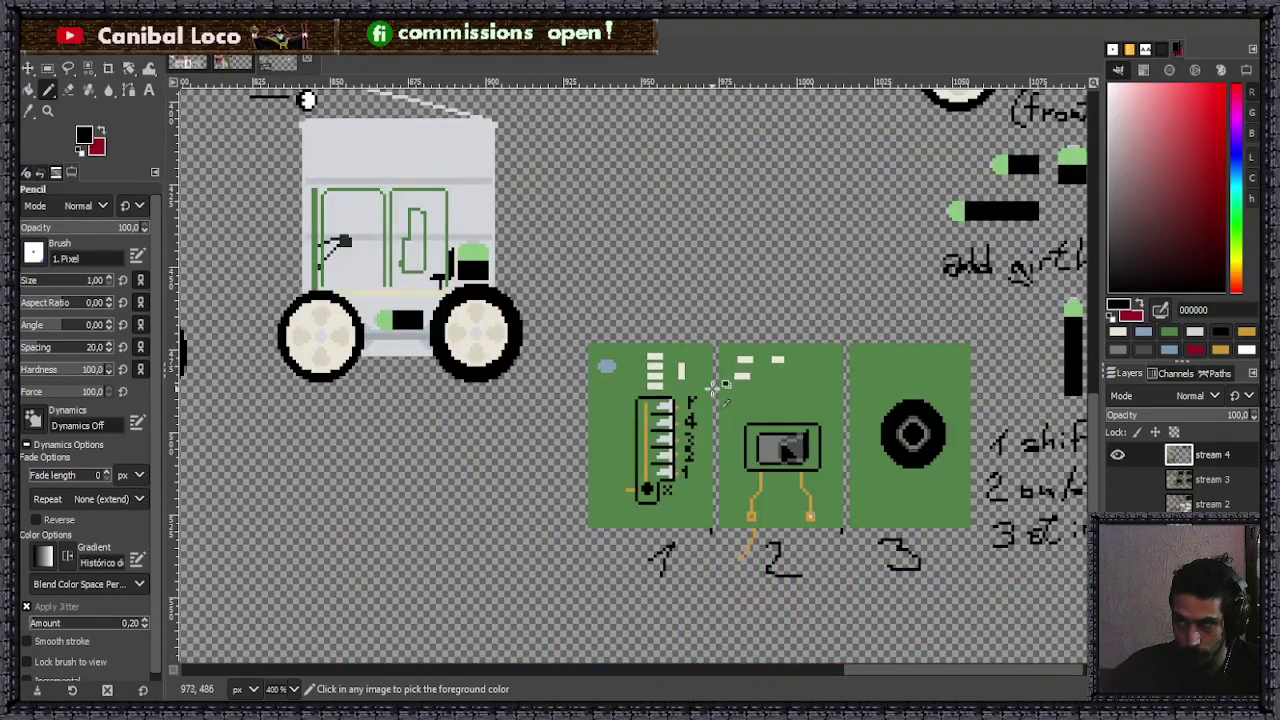
{"action": "scroll", "coordinate": [838, 356], "scroll_direction": "down", "scroll_amount": 1}
{"action": "scroll", "coordinate": [838, 356], "scroll_direction": "up", "scroll_amount": 6}
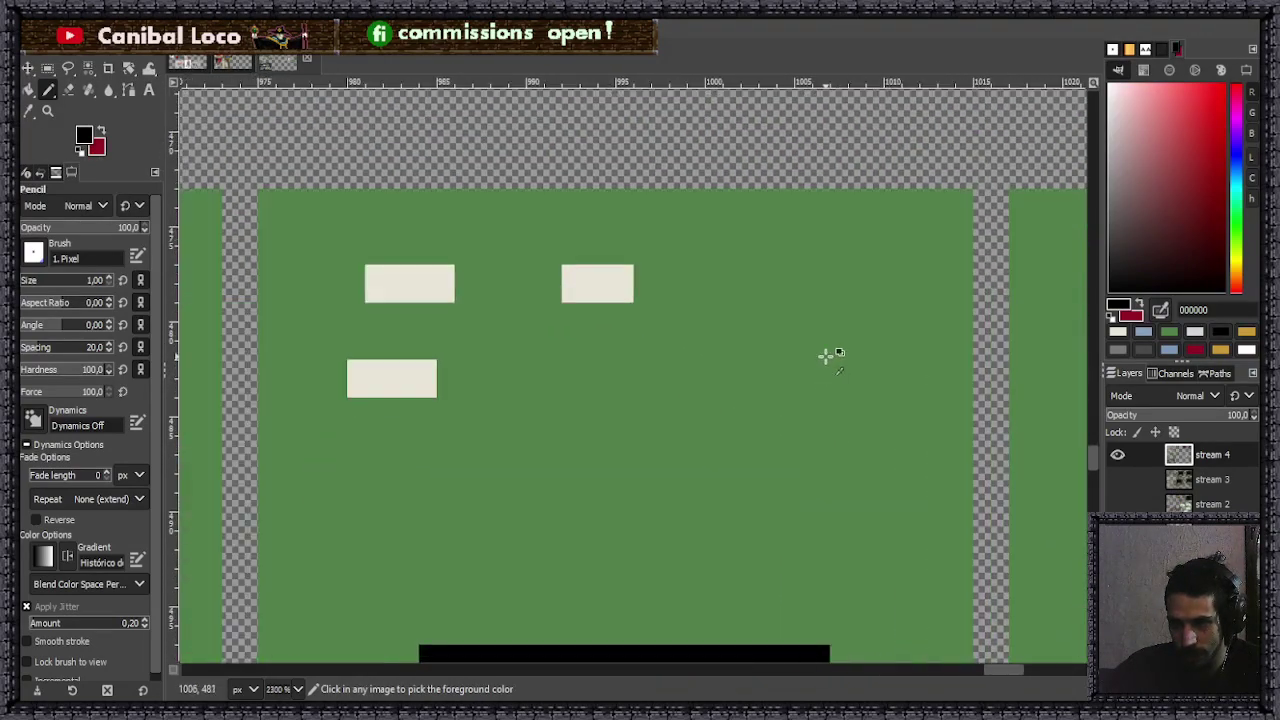
{"action": "scroll", "coordinate": [760, 380], "scroll_direction": "down", "scroll_amount": 5}
{"action": "scroll", "coordinate": [863, 351], "scroll_direction": "up", "scroll_amount": 5}
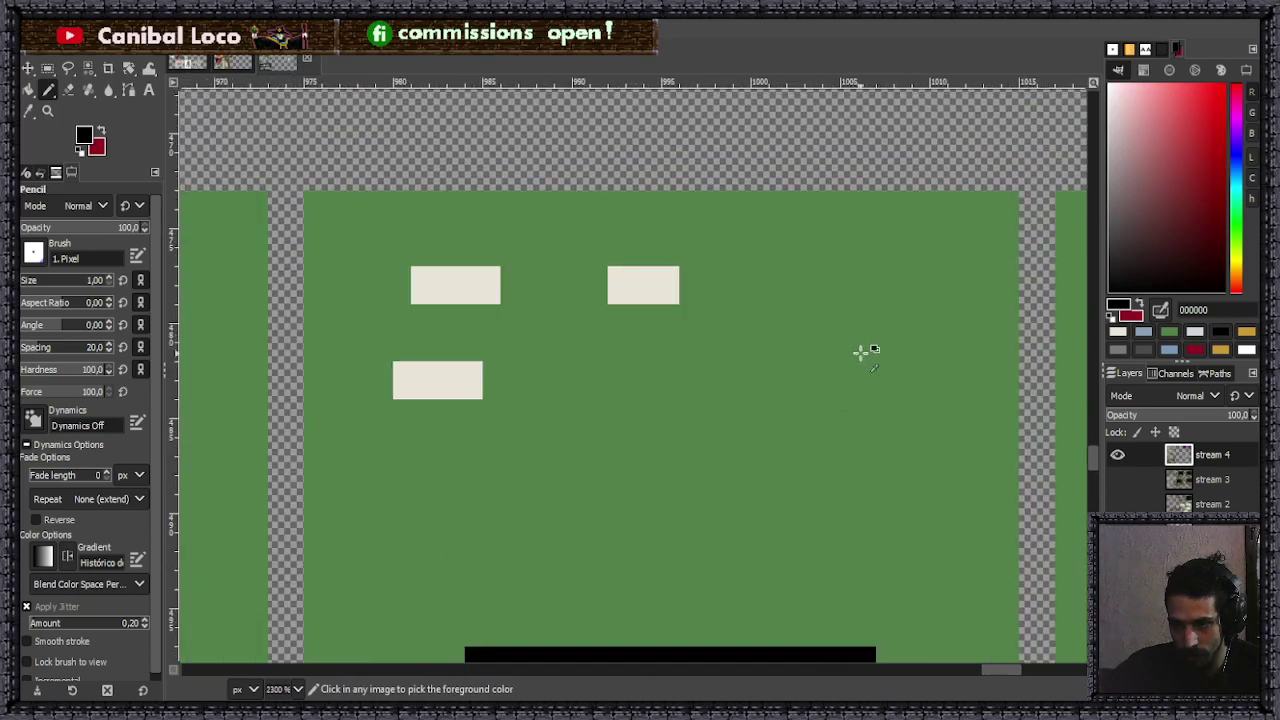
{"action": "mouse_move", "coordinate": [813, 296]}
{"action": "left_mouse_down"}
{"action": "mouse_move", "coordinate": [896, 303]}
{"action": "mouse_move", "coordinate": [898, 346]}
{"action": "mouse_move", "coordinate": [819, 346]}
{"action": "mouse_move", "coordinate": [815, 320]}
{"action": "mouse_move", "coordinate": [854, 315]}
{"action": "mouse_move", "coordinate": [888, 325]}
{"action": "mouse_move", "coordinate": [842, 329]}
{"action": "mouse_move", "coordinate": [807, 353]}
{"action": "mouse_move", "coordinate": [832, 336]}
{"action": "left_mouse_up"}
{"action": "scroll", "coordinate": [832, 336], "scroll_direction": "down", "scroll_amount": 2}
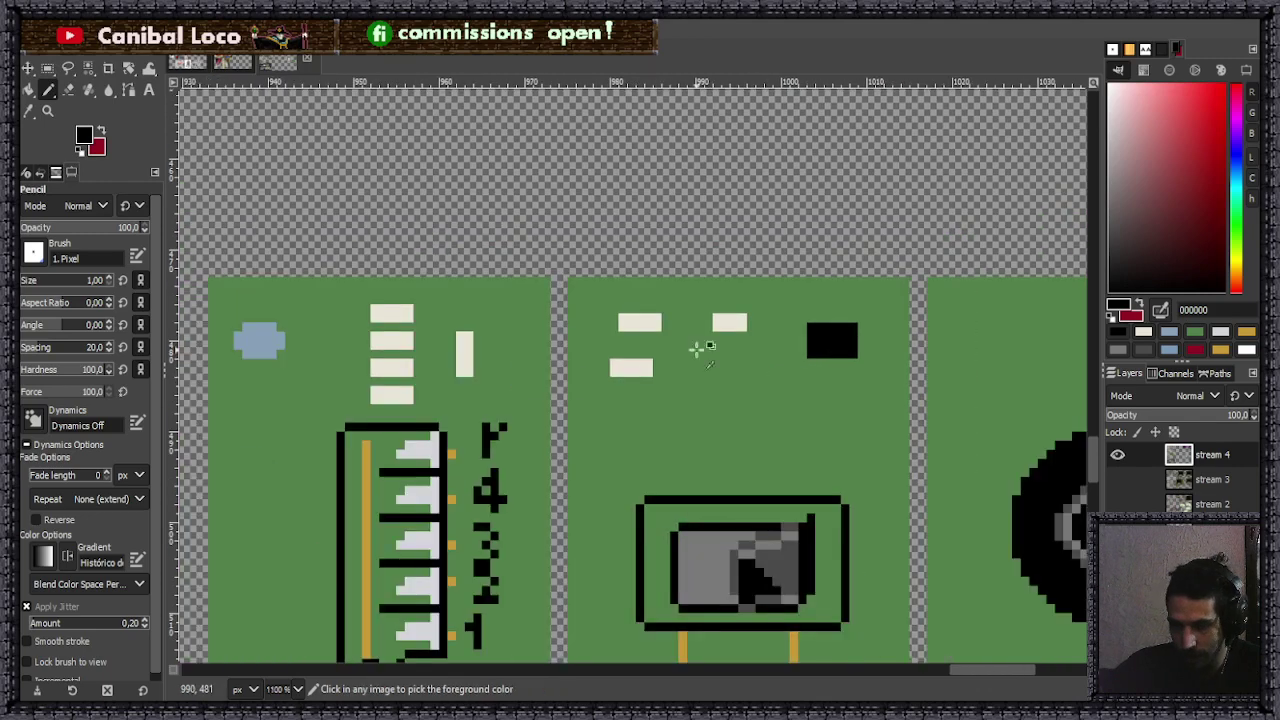
- Sample light gray d2d5d8 and add 1 px pins: one above the black chip's left end and three below its bottom edge
{"action": "left_click", "coordinate": [405, 427], "text": "ctrl"}
{"action": "scroll", "coordinate": [866, 300], "scroll_direction": "up", "scroll_amount": 5}
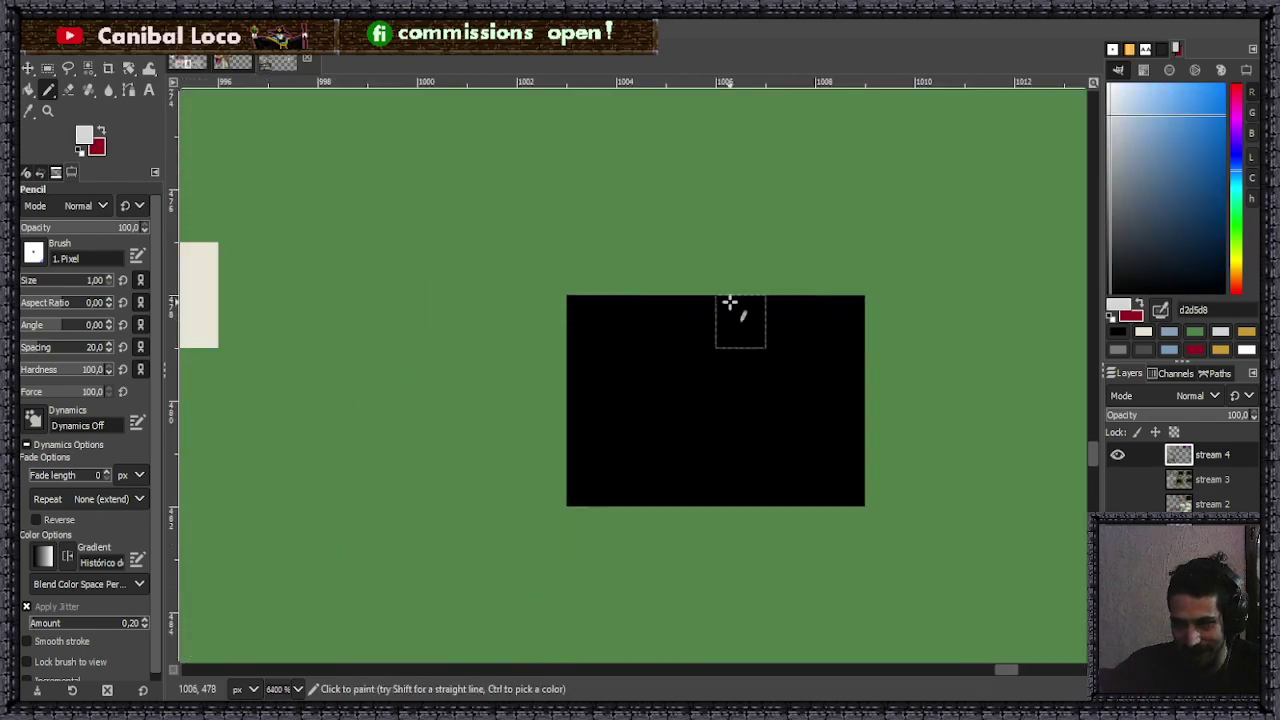
{"action": "left_click", "coordinate": [599, 281]}
{"action": "left_click", "coordinate": [840, 533]}
{"action": "left_click", "coordinate": [548, 535]}
{"action": "key", "text": "ctrl+z"}
{"action": "left_click", "coordinate": [594, 534]}
{"action": "left_click", "coordinate": [700, 527]}
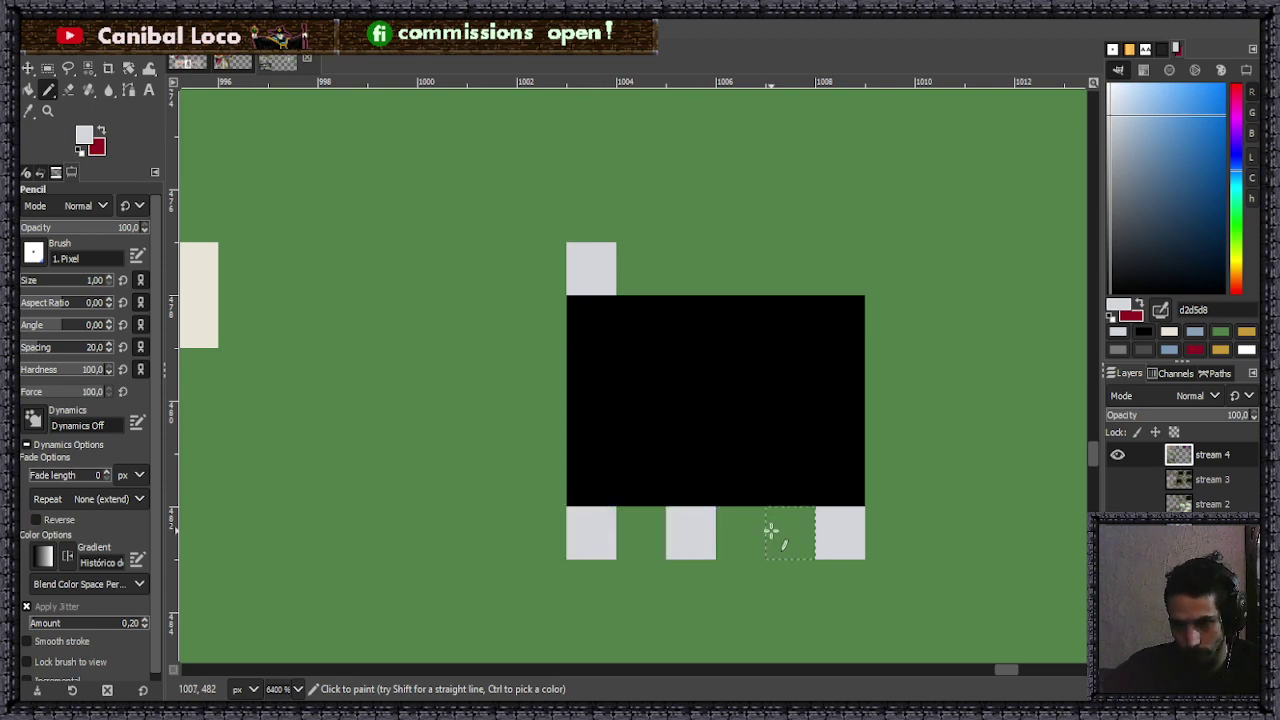
- Widen the black chip to 7 px by copying its rightmost 2 x 6 px strip and shifting the copy 1 px right
{"action": "key", "text": "r"}
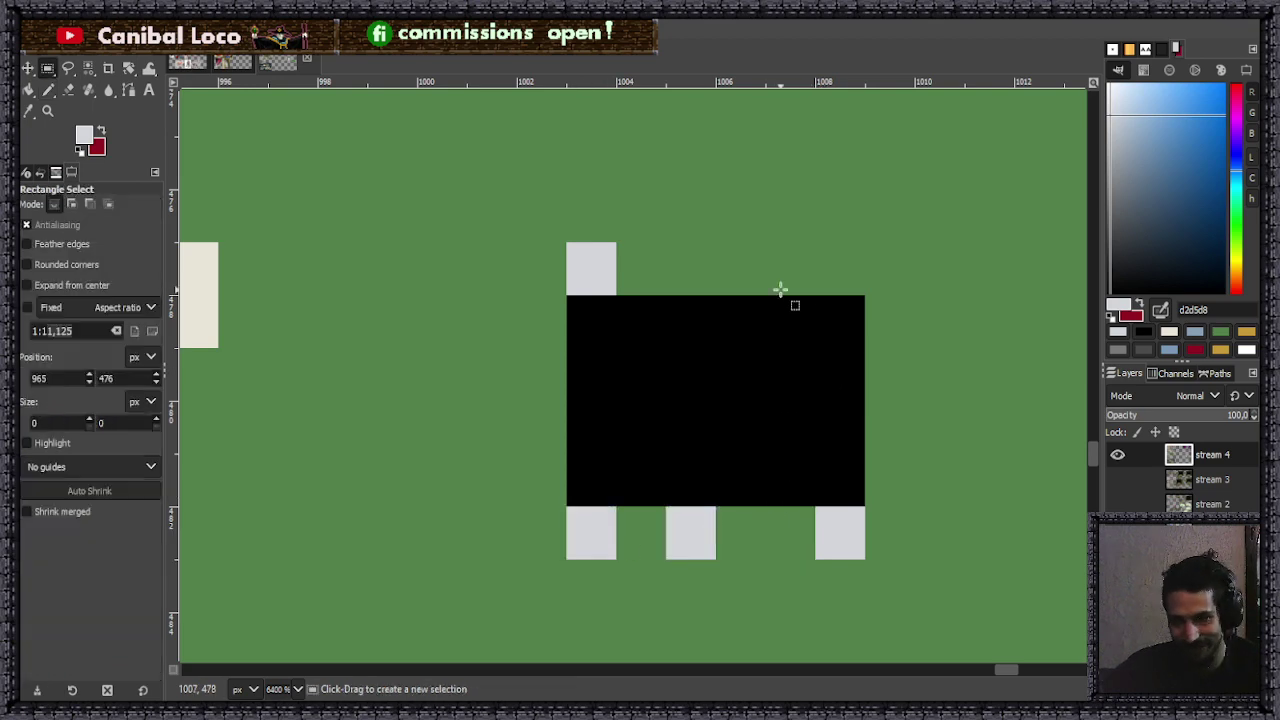
{"action": "left_click_drag", "start_coordinate": [784, 245], "coordinate": [871, 566]}
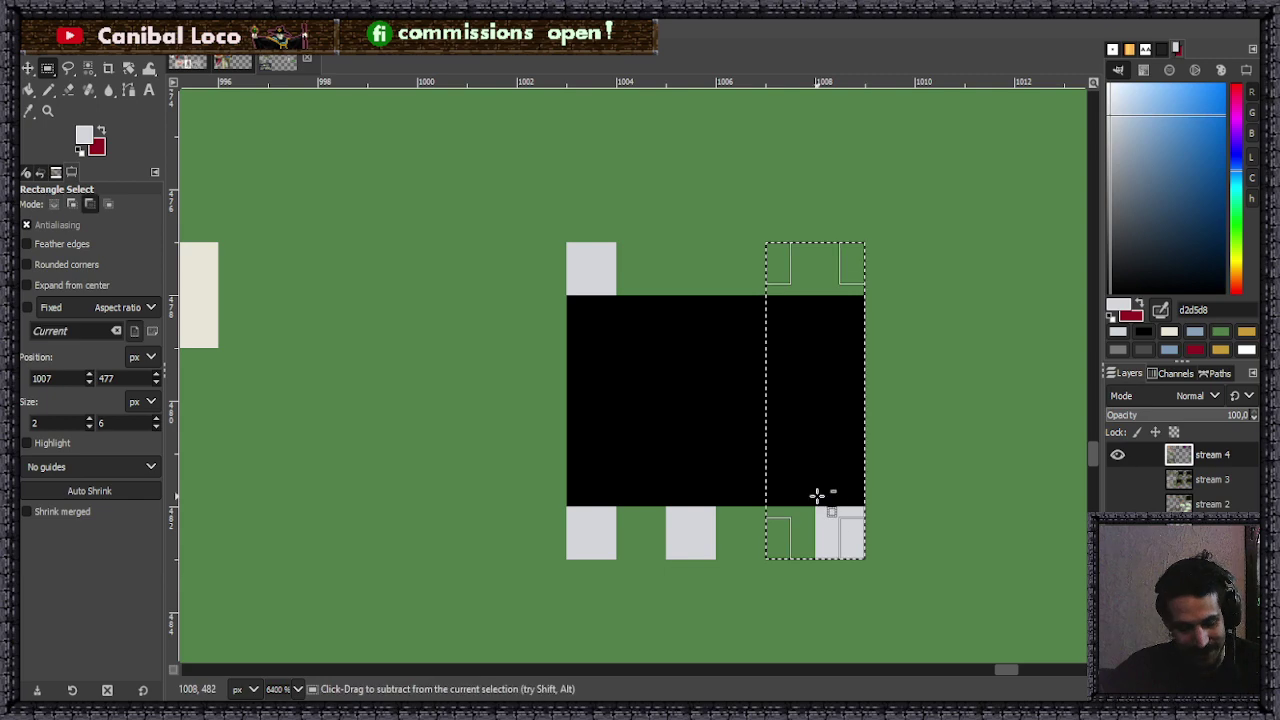
{"action": "key", "text": "ctrl+c"}
{"action": "key", "text": "ctrl+v"}
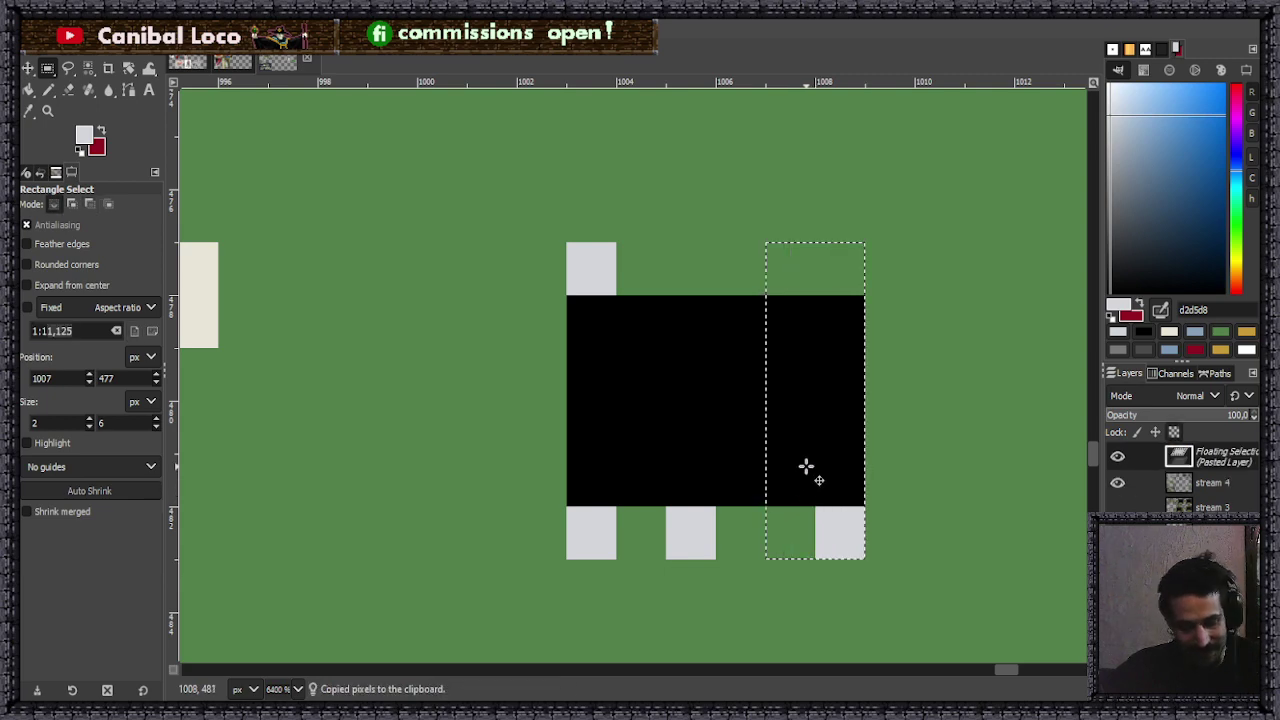
{"action": "left_click_drag", "start_coordinate": [851, 420], "coordinate": [877, 431]}
{"action": "left_click", "coordinate": [926, 463]}
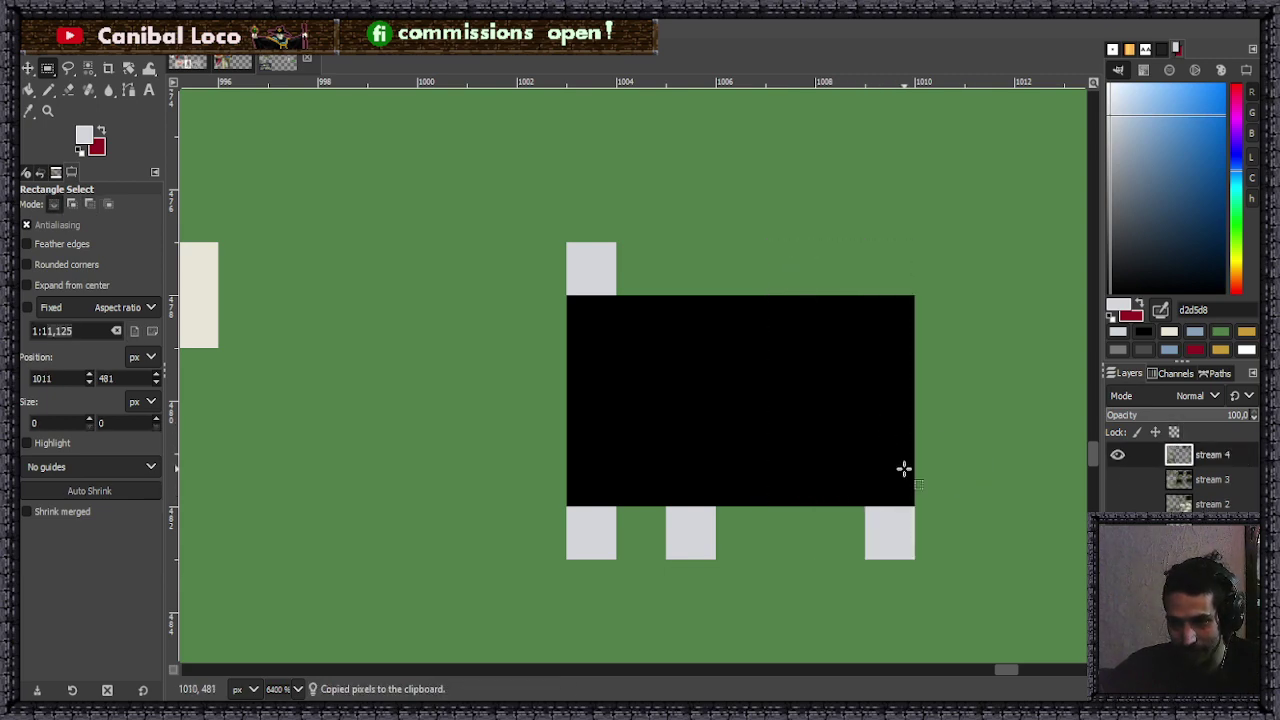
- Add the missing light gray pins so the chip has four evenly spaced pins along both its top and bottom edges
{"action": "key", "text": "n"}
{"action": "left_click", "coordinate": [790, 532]}
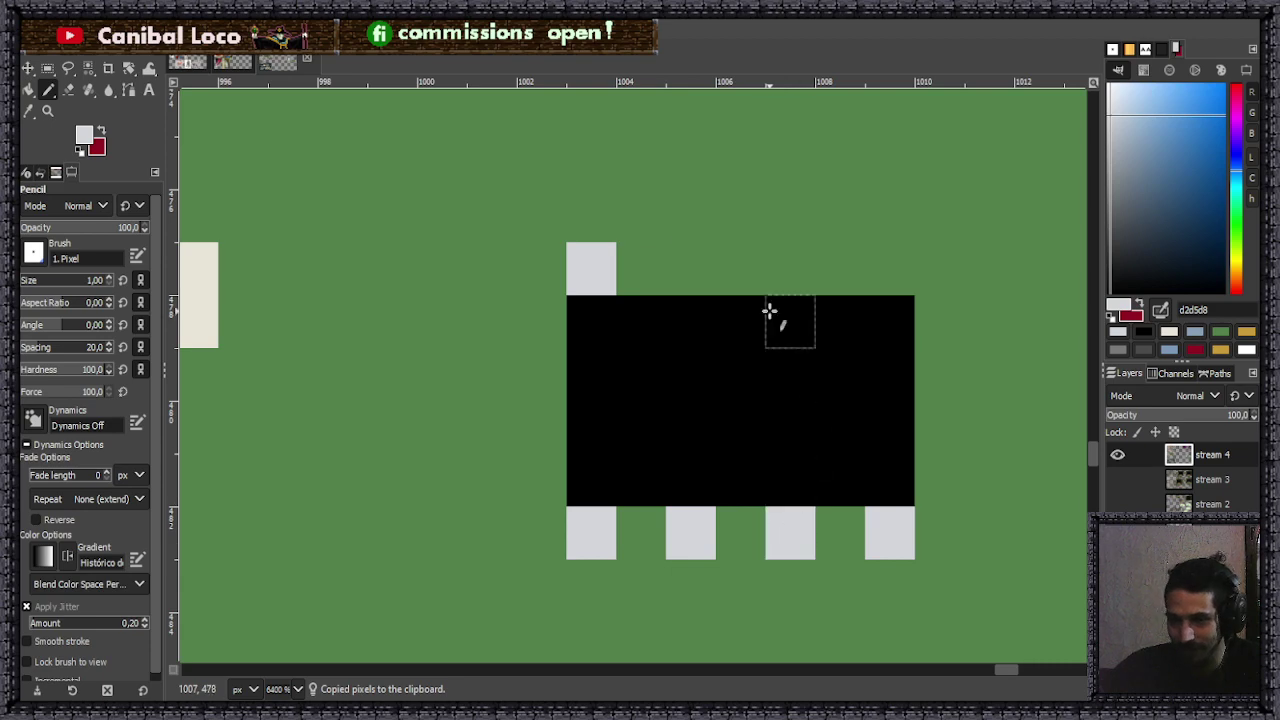
{"action": "left_click", "coordinate": [692, 280]}
{"action": "left_click", "coordinate": [788, 268]}
{"action": "left_click", "coordinate": [880, 270]}
{"action": "scroll", "coordinate": [749, 380], "scroll_direction": "down", "scroll_amount": 7}
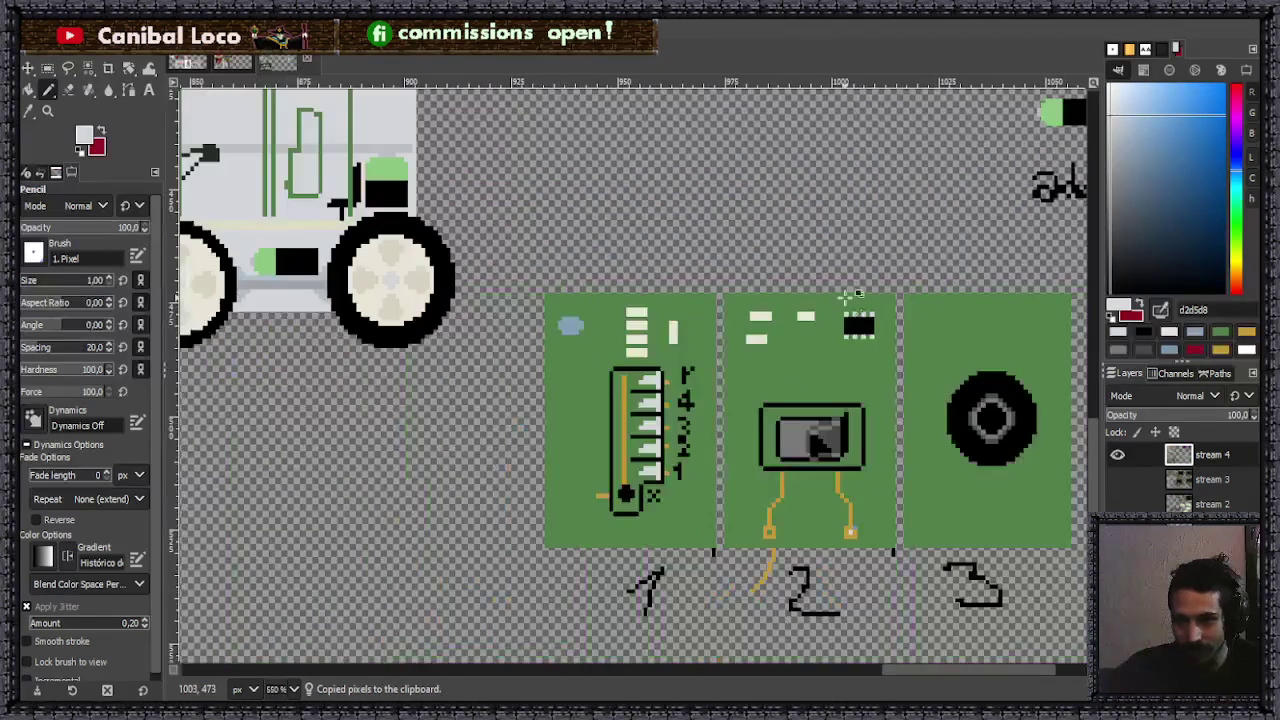
- Sample the gold c89a37 from the switch traces and add a gold pixel to the outer end of all eight chip pins
{"action": "scroll", "coordinate": [800, 413], "scroll_direction": "up", "scroll_amount": 2}
{"action": "left_click", "coordinate": [880, 545], "text": "ctrl"}
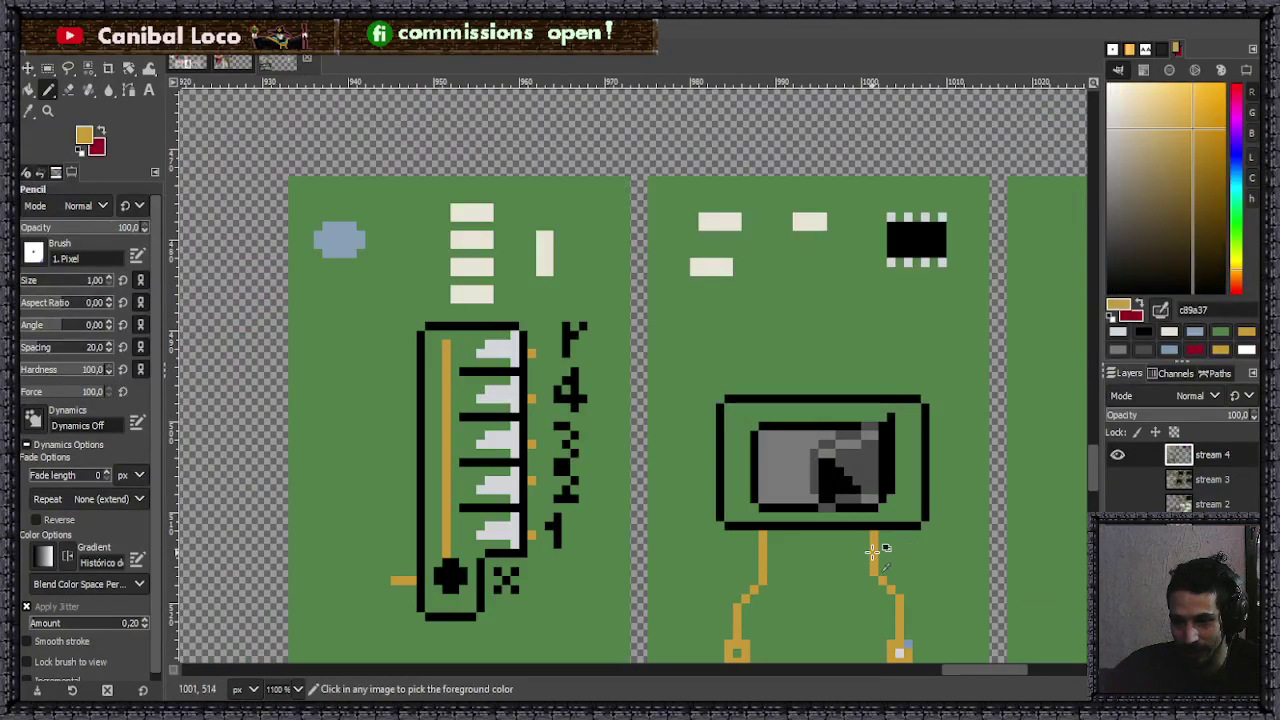
{"action": "scroll", "coordinate": [940, 265], "scroll_direction": "up", "scroll_amount": 3}
{"action": "left_click", "coordinate": [801, 290]}
{"action": "left_click", "coordinate": [851, 290]}
{"action": "left_click", "coordinate": [901, 290]}
{"action": "left_click", "coordinate": [951, 290]}
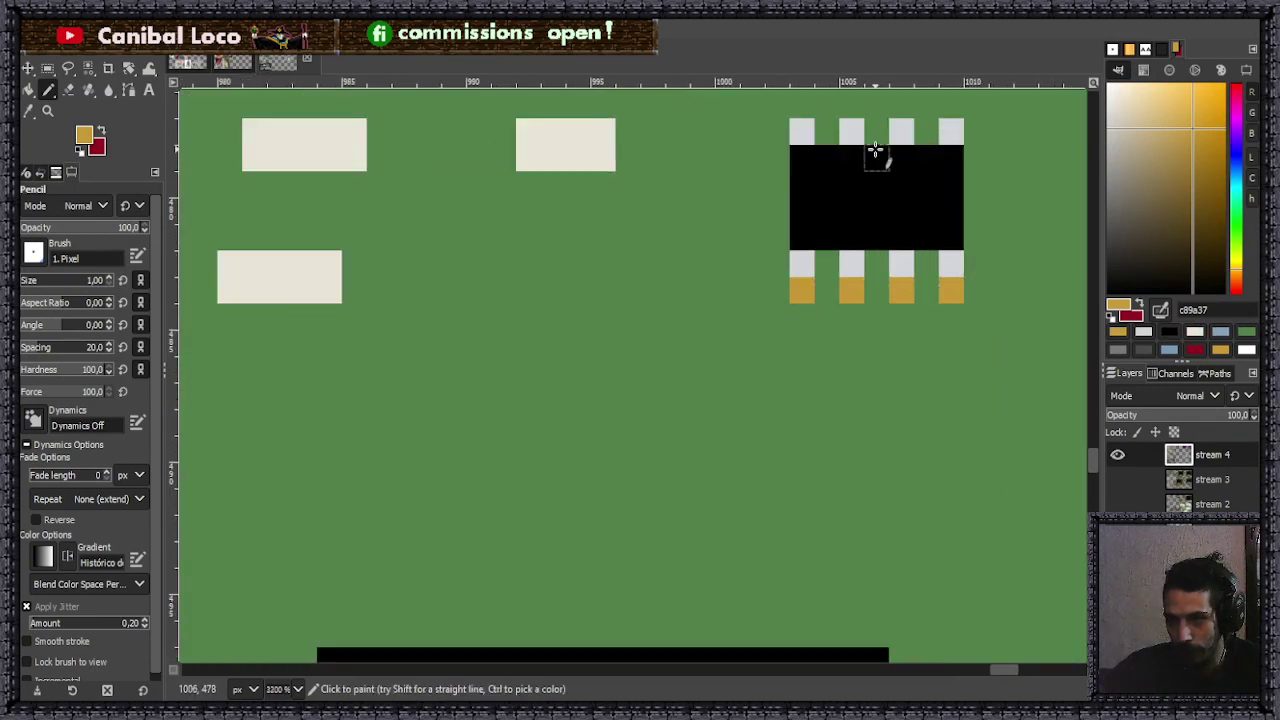
{"action": "scroll", "coordinate": [883, 367], "scroll_direction": "up", "scroll_amount": 3}
{"action": "left_click", "coordinate": [801, 390]}
{"action": "left_click", "coordinate": [851, 390]}
{"action": "left_click", "coordinate": [901, 390]}
{"action": "left_click", "coordinate": [951, 390]}
{"action": "scroll", "coordinate": [844, 342], "scroll_direction": "down", "scroll_amount": 4}
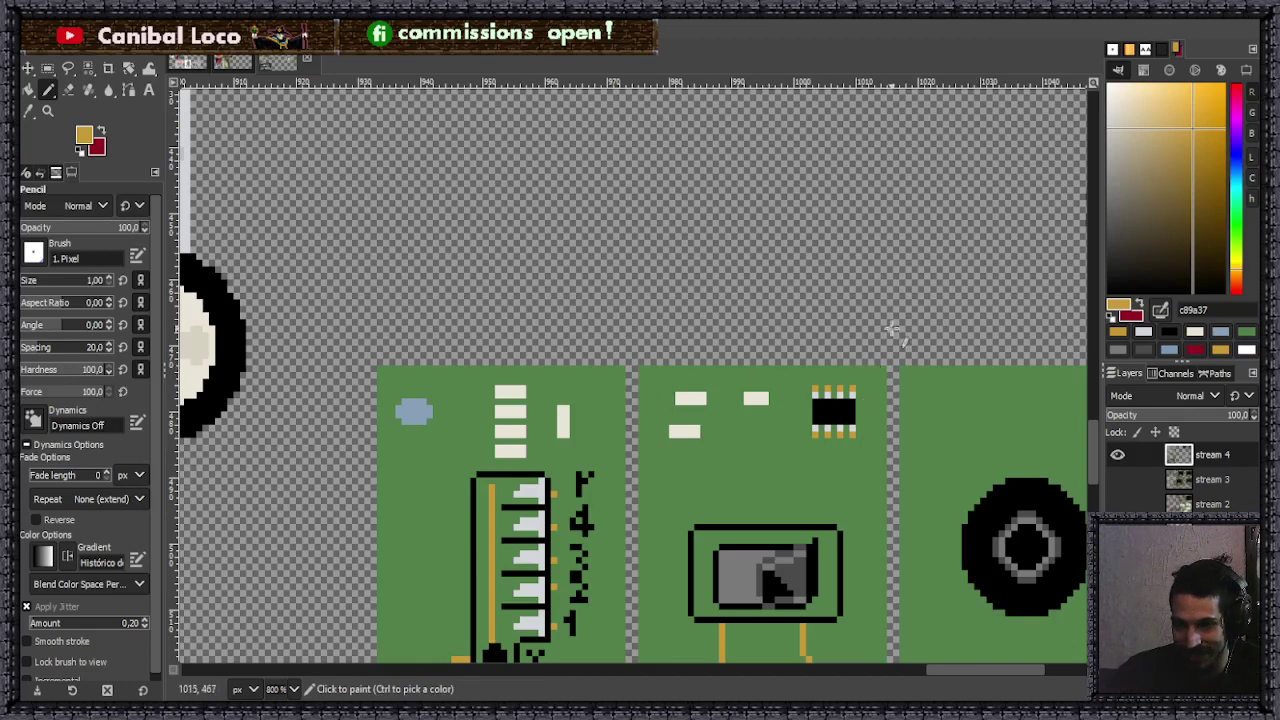
- Sample black and draw a 3 x 3 px square in section 2, between the cream rectangles and the switch outline
{"action": "scroll", "coordinate": [850, 380], "scroll_direction": "up", "scroll_amount": 3}
{"action": "left_click", "coordinate": [871, 334], "text": "ctrl"}
{"action": "scroll", "coordinate": [697, 383], "scroll_direction": "down", "scroll_amount": 2}
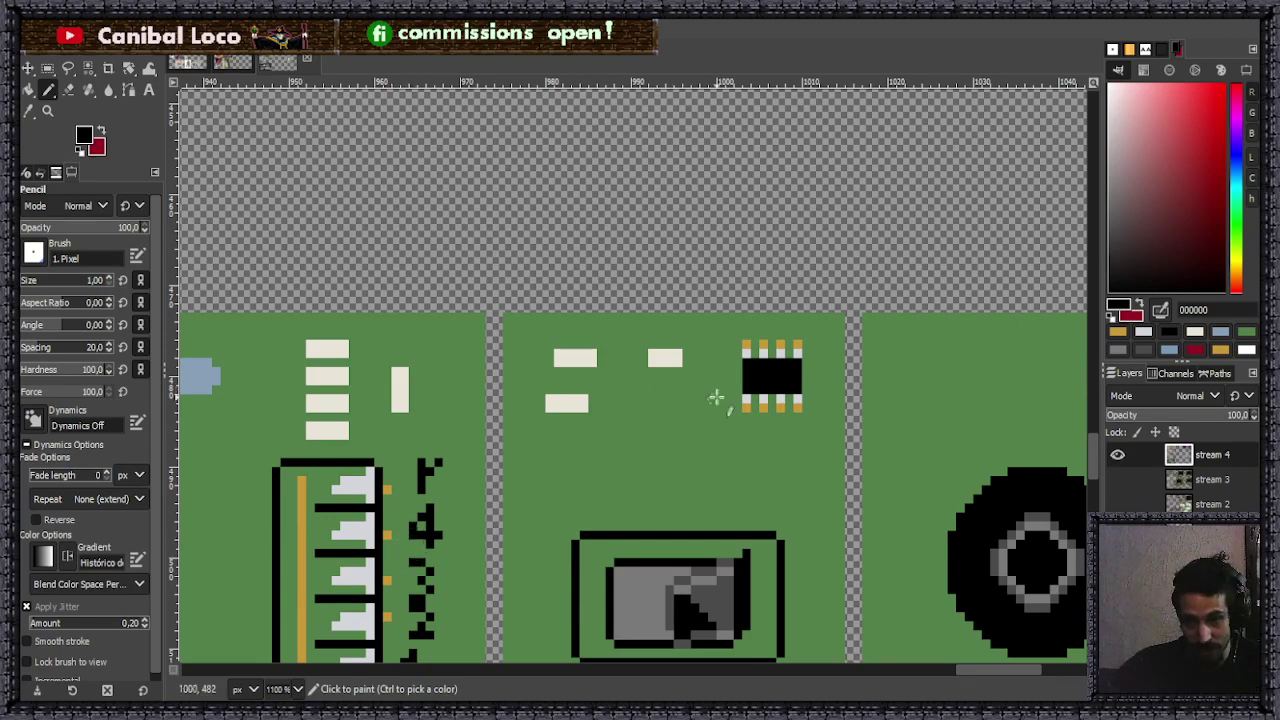
{"action": "scroll", "coordinate": [626, 460], "scroll_direction": "up", "scroll_amount": 5}
{"action": "scroll", "coordinate": [660, 440], "scroll_direction": "down", "scroll_amount": 4}
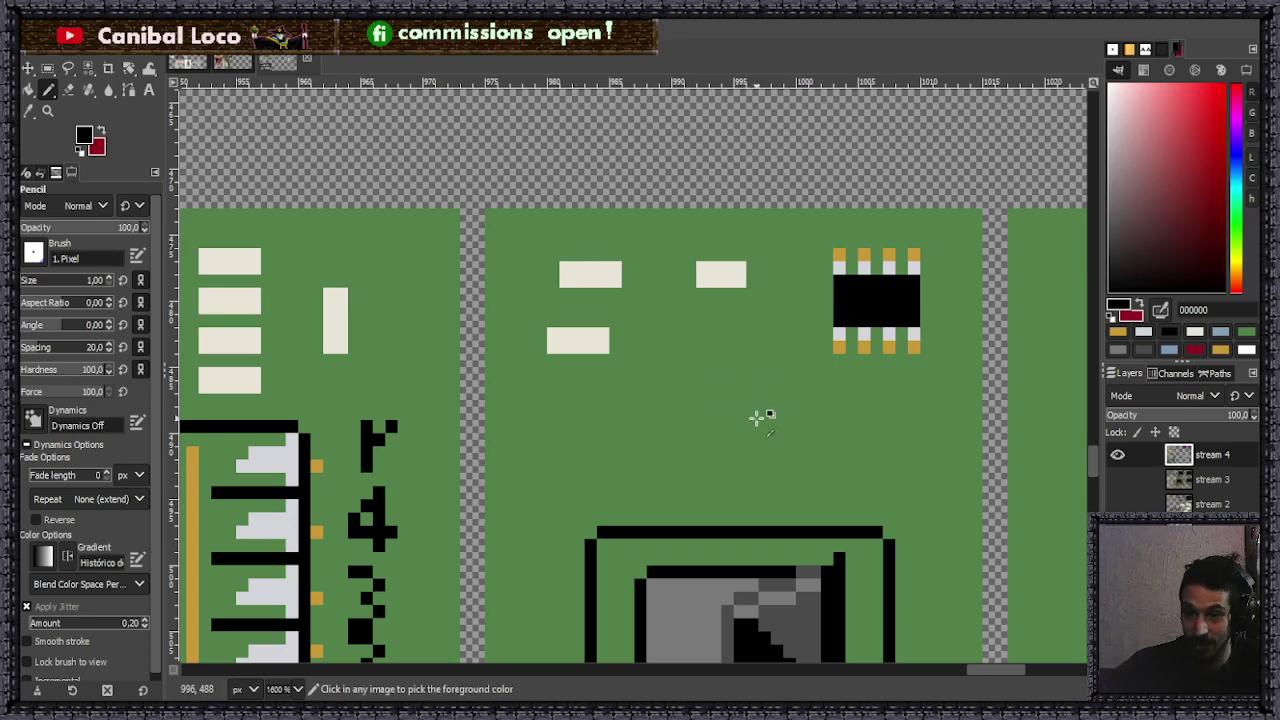
{"action": "scroll", "coordinate": [668, 424], "scroll_direction": "up", "scroll_amount": 1}
{"action": "mouse_move", "coordinate": [682, 407]}
{"action": "left_mouse_down"}
{"action": "mouse_move", "coordinate": [720, 407]}
{"action": "mouse_move", "coordinate": [720, 449]}
{"action": "mouse_move", "coordinate": [686, 443]}
{"action": "mouse_move", "coordinate": [709, 423]}
{"action": "left_mouse_up"}
{"action": "key", "text": "ctrl"}
- Sample light gray d2d5d8, draw an arch above the small black square and two 2 px legs below it, and save the image
{"action": "left_click", "coordinate": [906, 196], "text": "ctrl"}
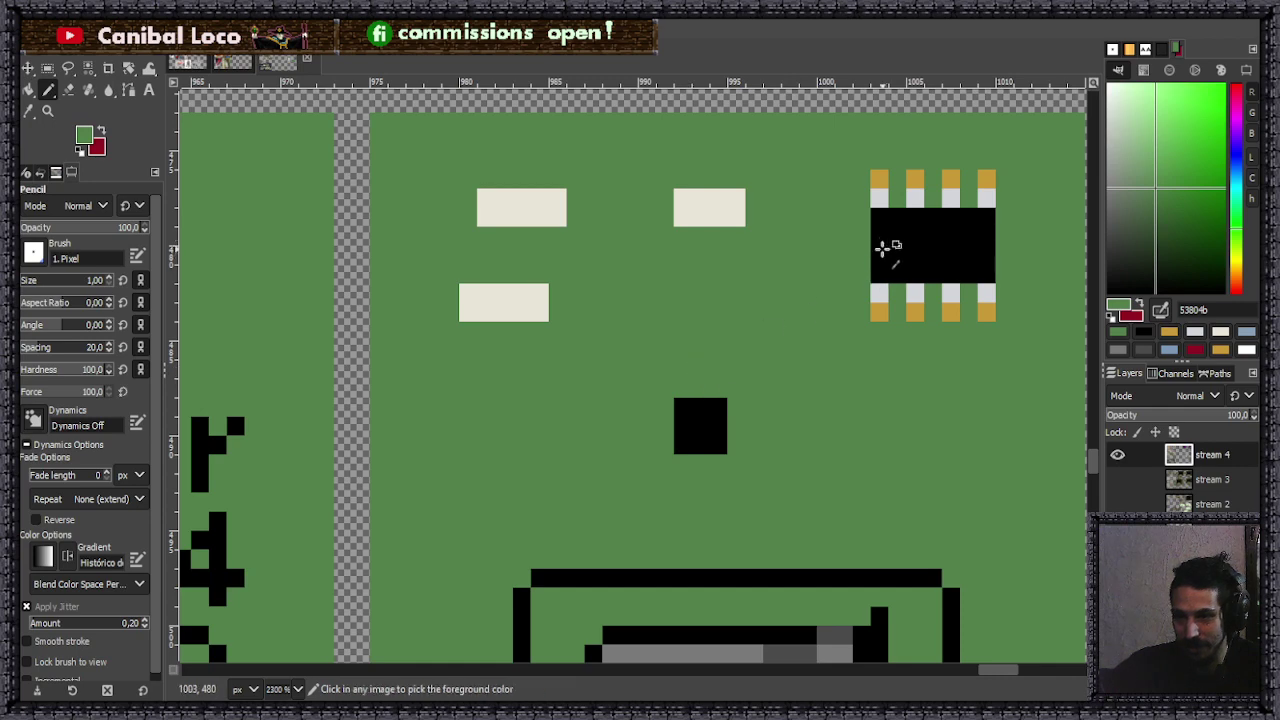
{"action": "left_click", "coordinate": [915, 194], "text": "ctrl"}
{"action": "left_click", "coordinate": [682, 388]}
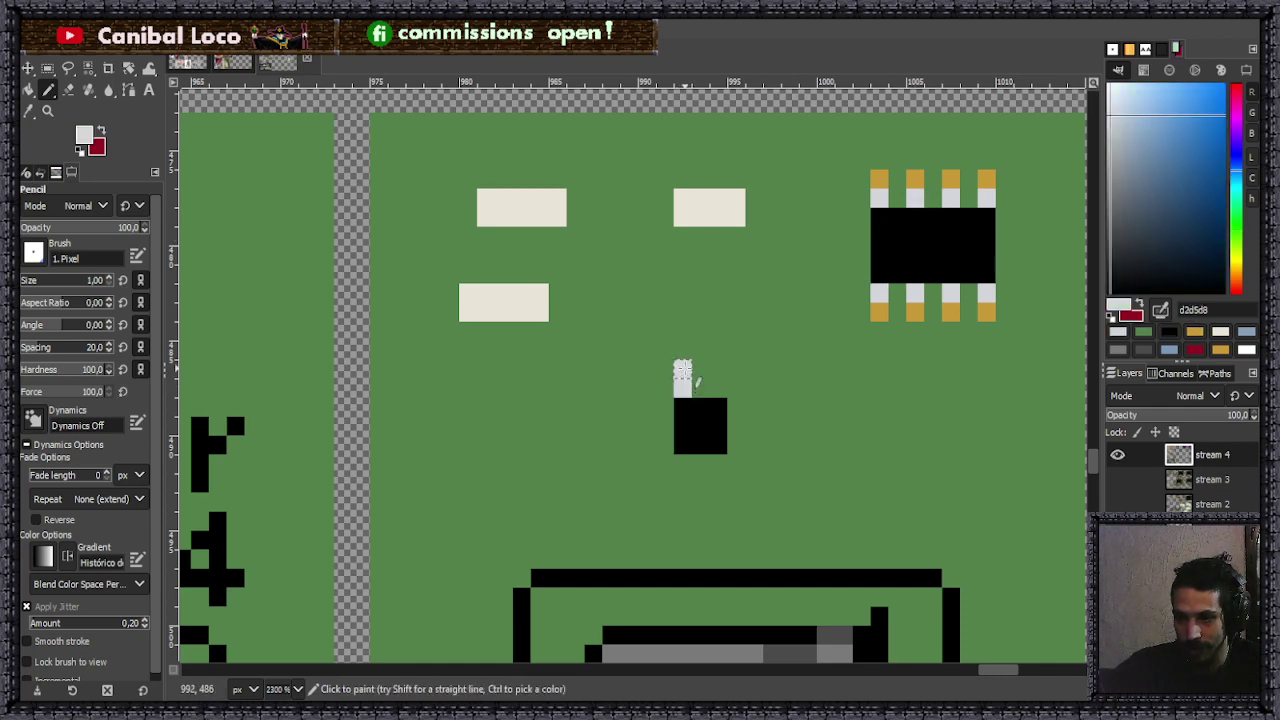
{"action": "mouse_move", "coordinate": [700, 369]}
{"action": "left_mouse_down"}
{"action": "mouse_move", "coordinate": [720, 374]}
{"action": "mouse_move", "coordinate": [718, 388]}
{"action": "left_mouse_up"}
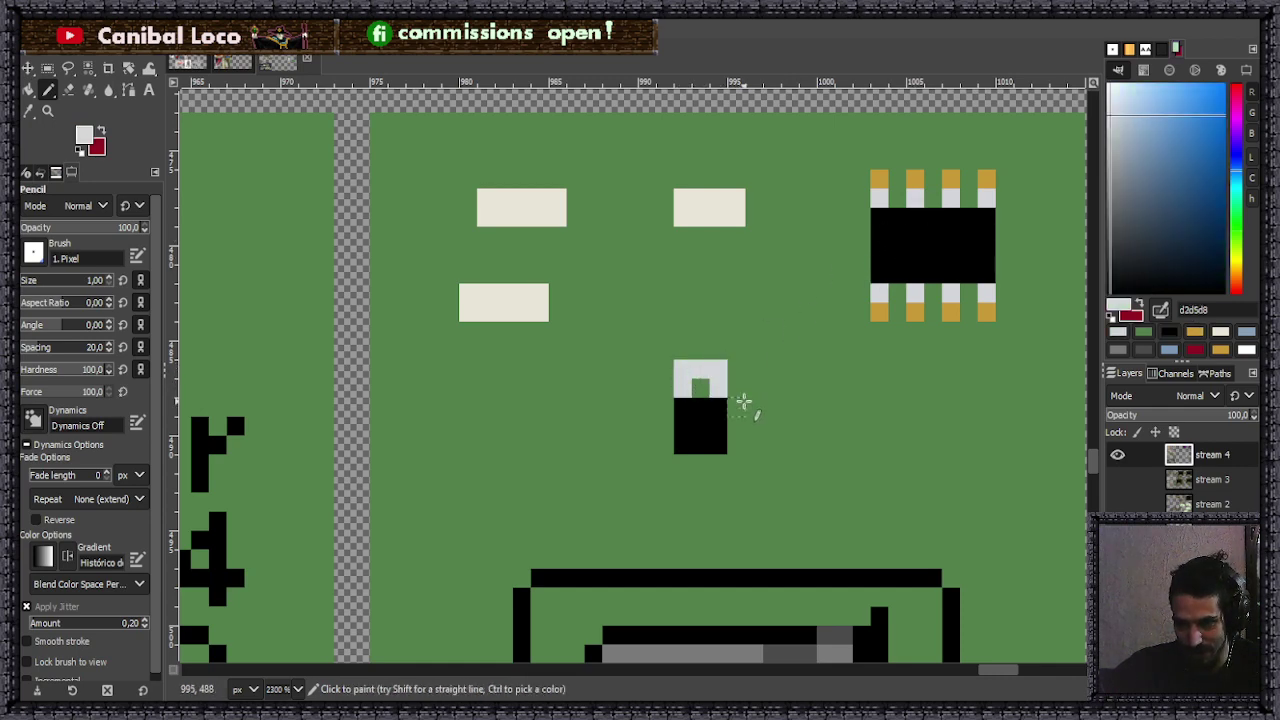
{"action": "mouse_move", "coordinate": [693, 462]}
{"action": "left_mouse_down"}
{"action": "mouse_move", "coordinate": [695, 485]}
{"action": "mouse_move", "coordinate": [682, 485]}
{"action": "mouse_move", "coordinate": [718, 485]}
{"action": "left_mouse_up"}
{"action": "key", "text": "ctrl+z"}
{"action": "scroll", "coordinate": [734, 480], "scroll_direction": "down", "scroll_amount": 3}
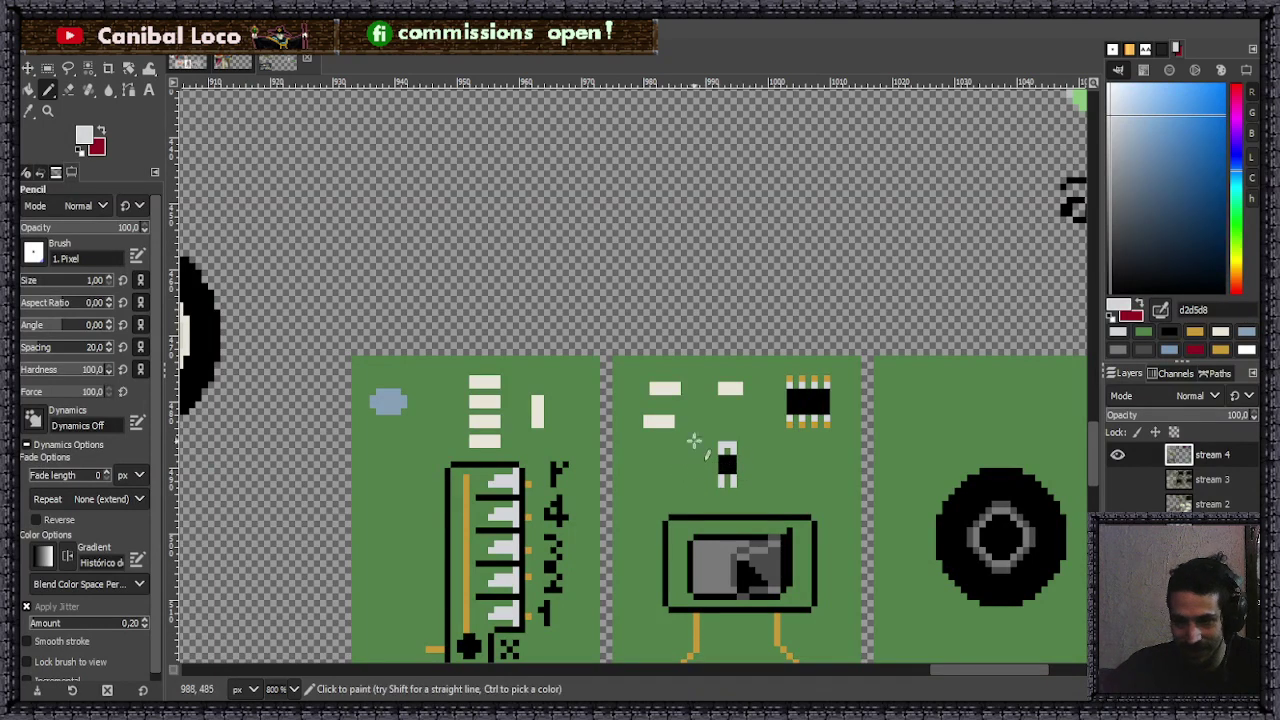
{"action": "key", "text": "ctrl+s"}
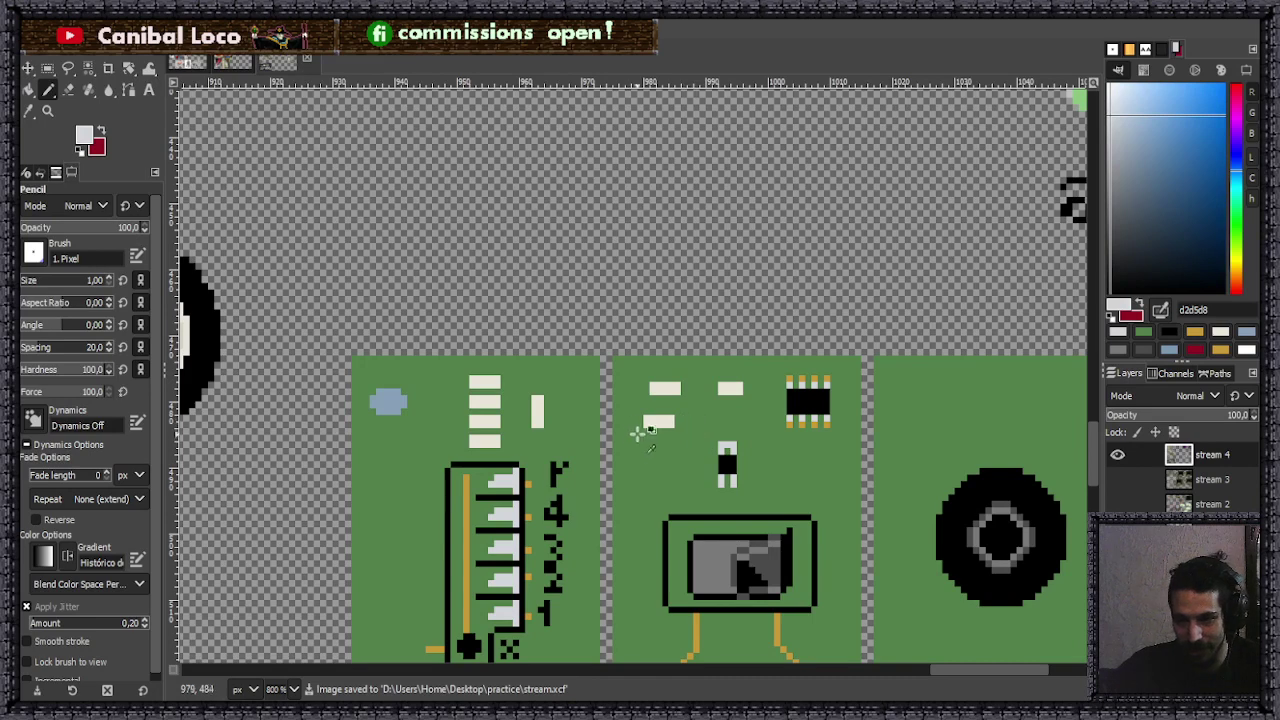
- Sample gold c89a37 and draw a vertical trace from the shifter outline up beside the four cream rectangles, with a 1 px stub to each
{"action": "scroll", "coordinate": [360, 418], "scroll_direction": "up", "scroll_amount": 3}
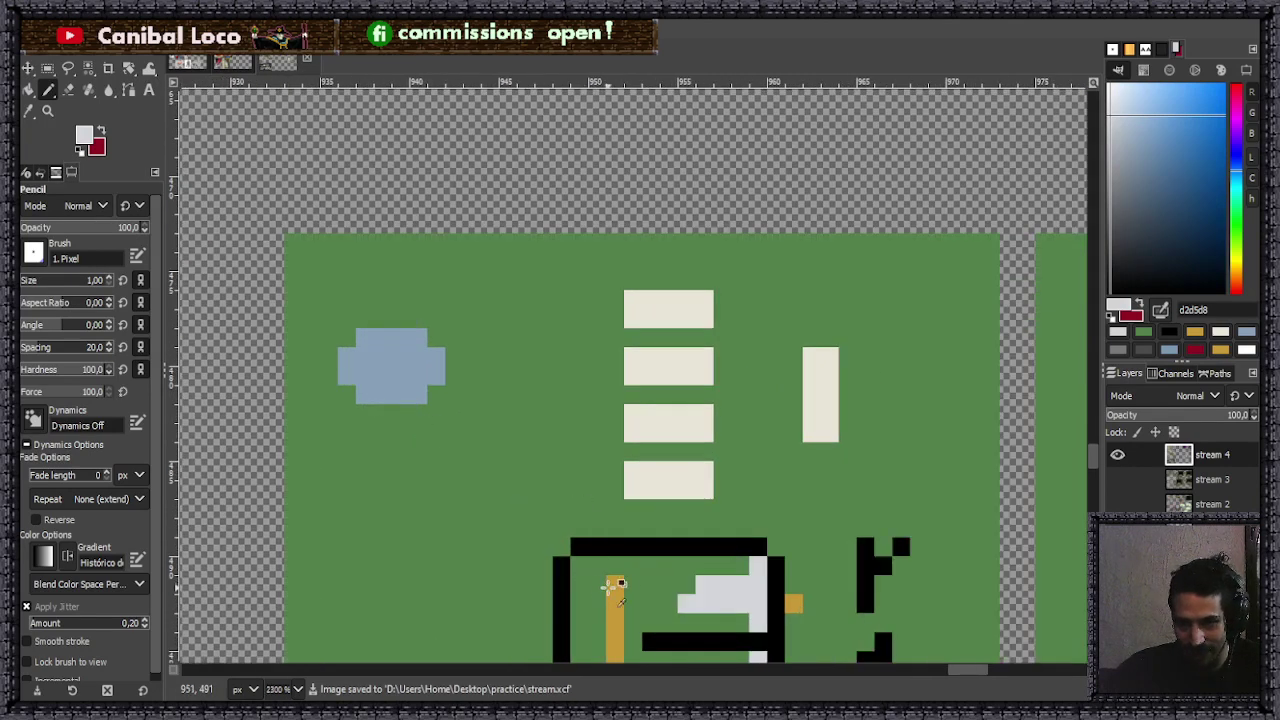
{"action": "left_click", "coordinate": [612, 585], "text": "ctrl"}
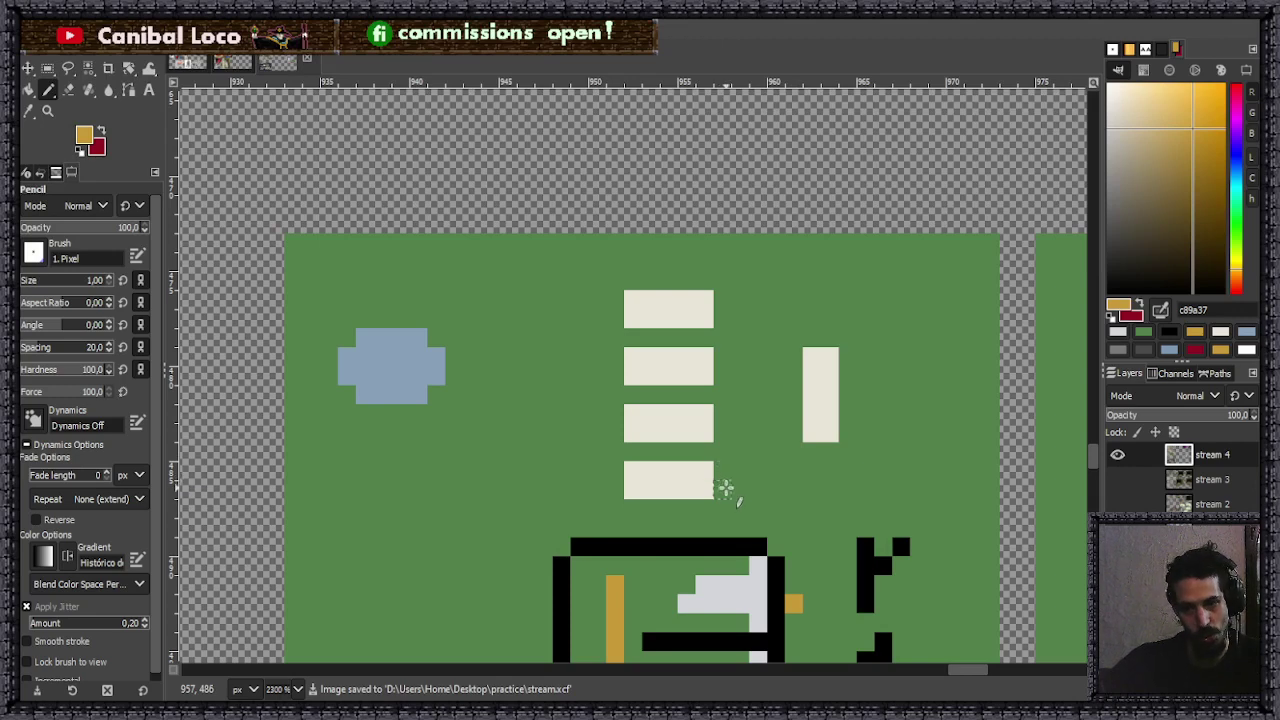
{"action": "left_click_drag", "start_coordinate": [722, 487], "coordinate": [739, 528]}
{"action": "key", "text": "ctrl+z"}
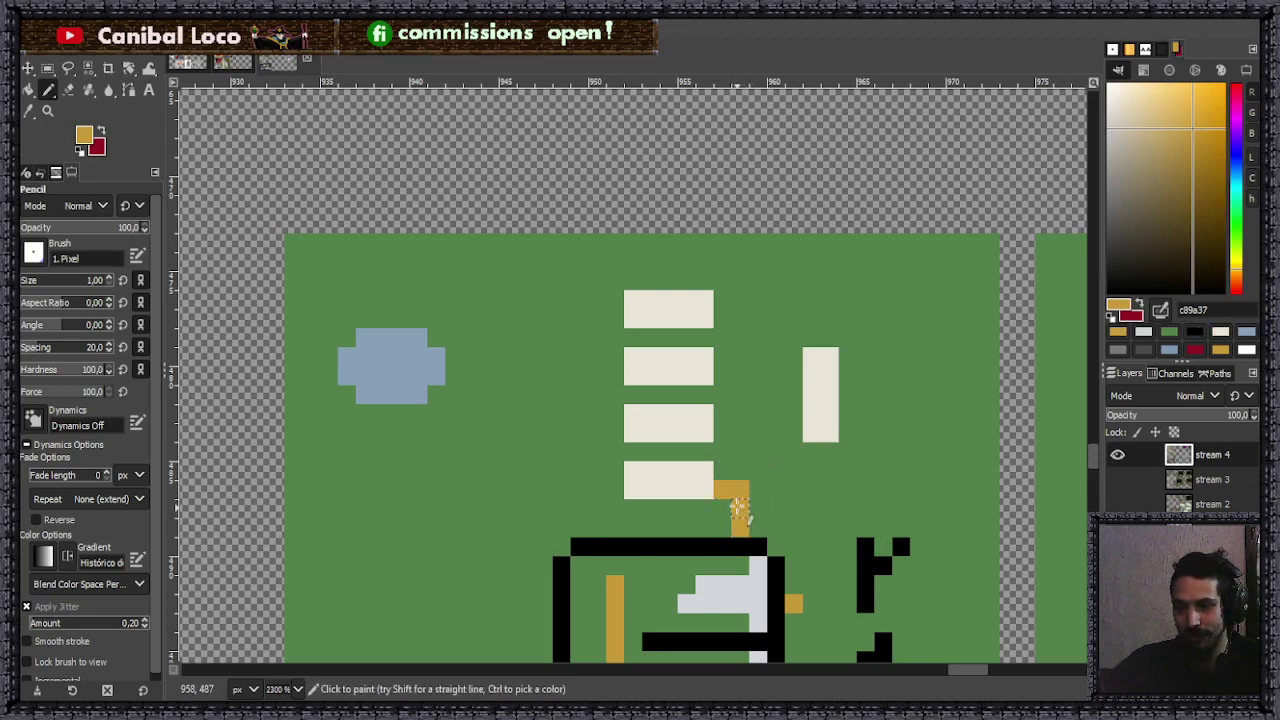
{"action": "left_click", "coordinate": [740, 302], "text": "shift"}
{"action": "left_click", "coordinate": [722, 420]}
{"action": "left_click", "coordinate": [722, 357]}
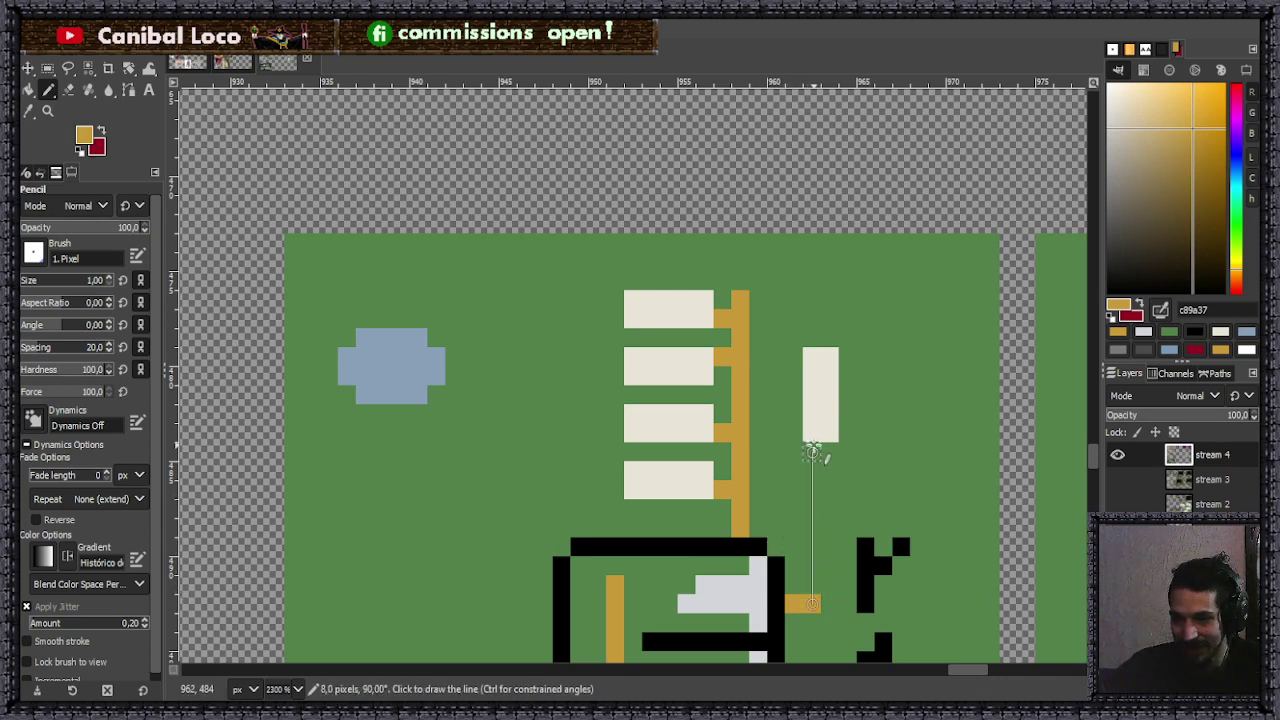
- Draw a gold trace from the top shifter contact to the vertical cream rectangle and try a horizontal trace from the blue-gray blob
{"action": "left_click", "coordinate": [814, 450], "text": "shift"}
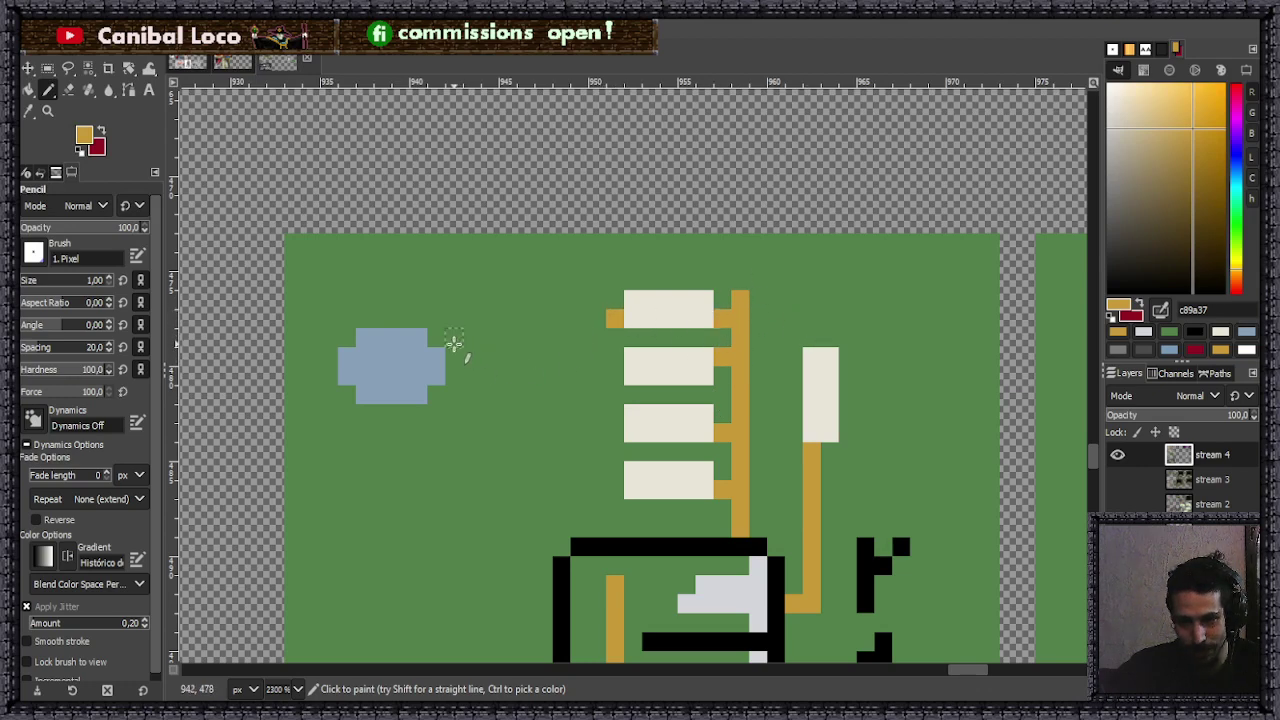
{"action": "left_click_drag", "start_coordinate": [455, 358], "coordinate": [573, 359]}
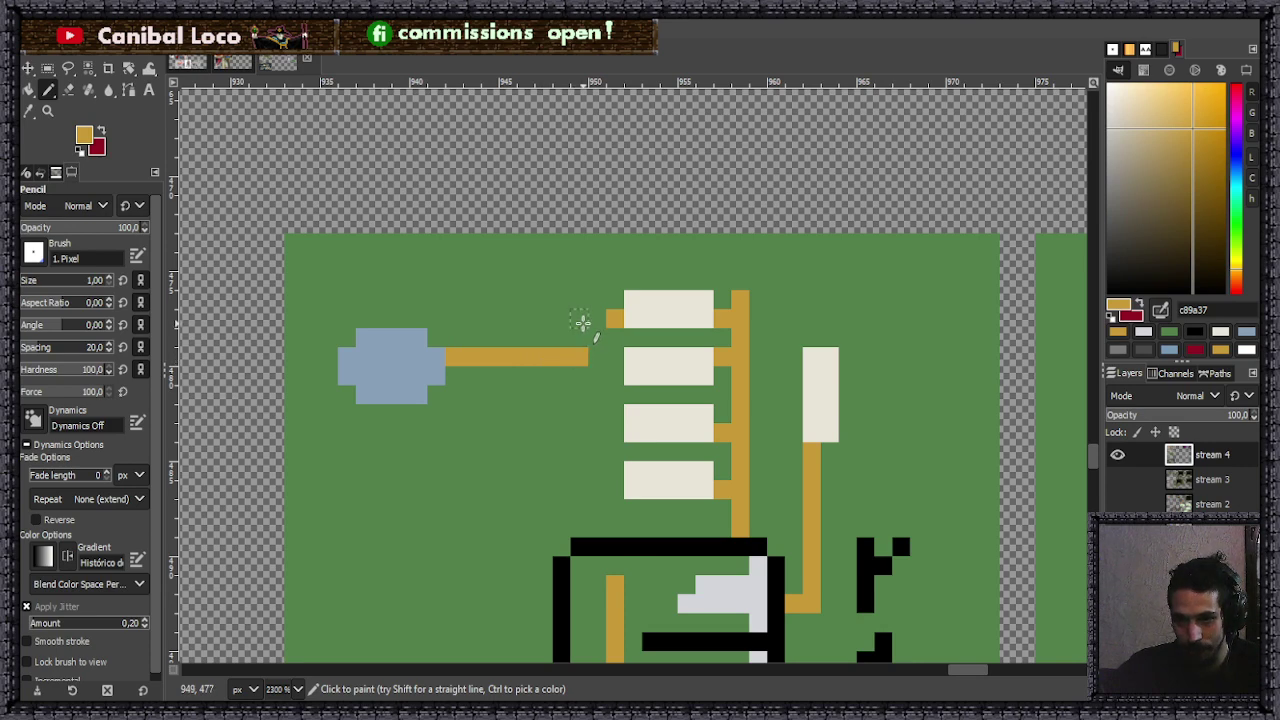
{"action": "key", "text": "ctrl+z"}
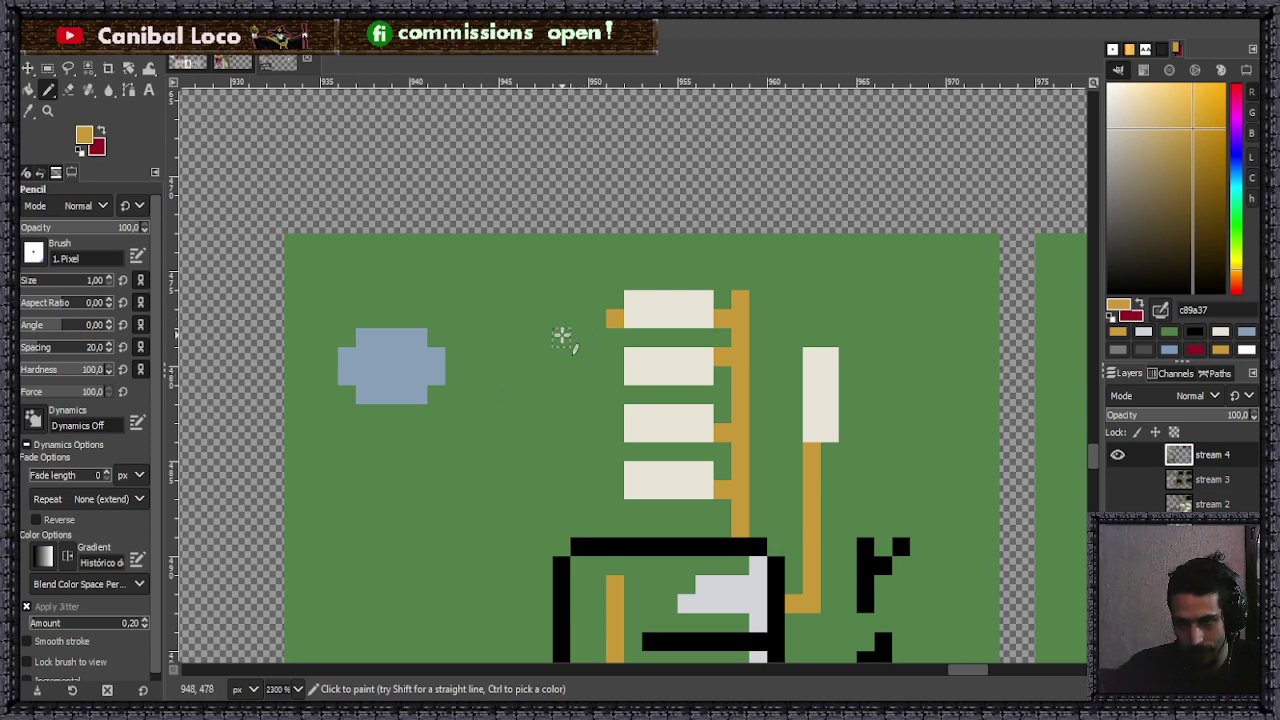
- Draw a gold trace from the blue-gray blob to the top cream rectangle in section 1 and branch it to the second one
{"action": "mouse_move", "coordinate": [452, 376]}
{"action": "left_mouse_down"}
{"action": "mouse_move", "coordinate": [490, 357]}
{"action": "mouse_move", "coordinate": [535, 375]}
{"action": "mouse_move", "coordinate": [588, 333]}
{"action": "left_mouse_up"}
{"action": "key", "text": "ctrl+z"}
{"action": "left_click", "coordinate": [594, 320], "text": "shift"}
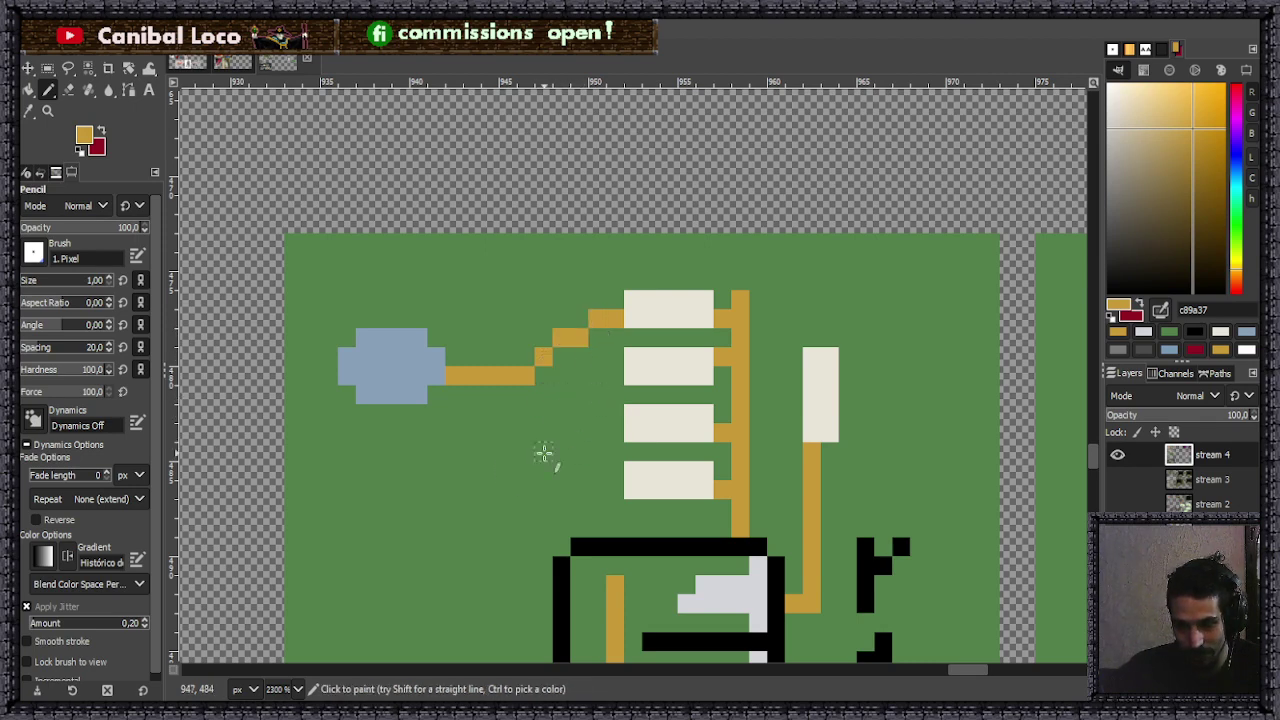
{"action": "left_click_drag", "start_coordinate": [543, 395], "coordinate": [618, 378]}
- Branch gold traces from the blob's line down to the third and fourth cream rectangles in section 1 and save the image
{"action": "left_click_drag", "start_coordinate": [615, 430], "coordinate": [530, 430]}
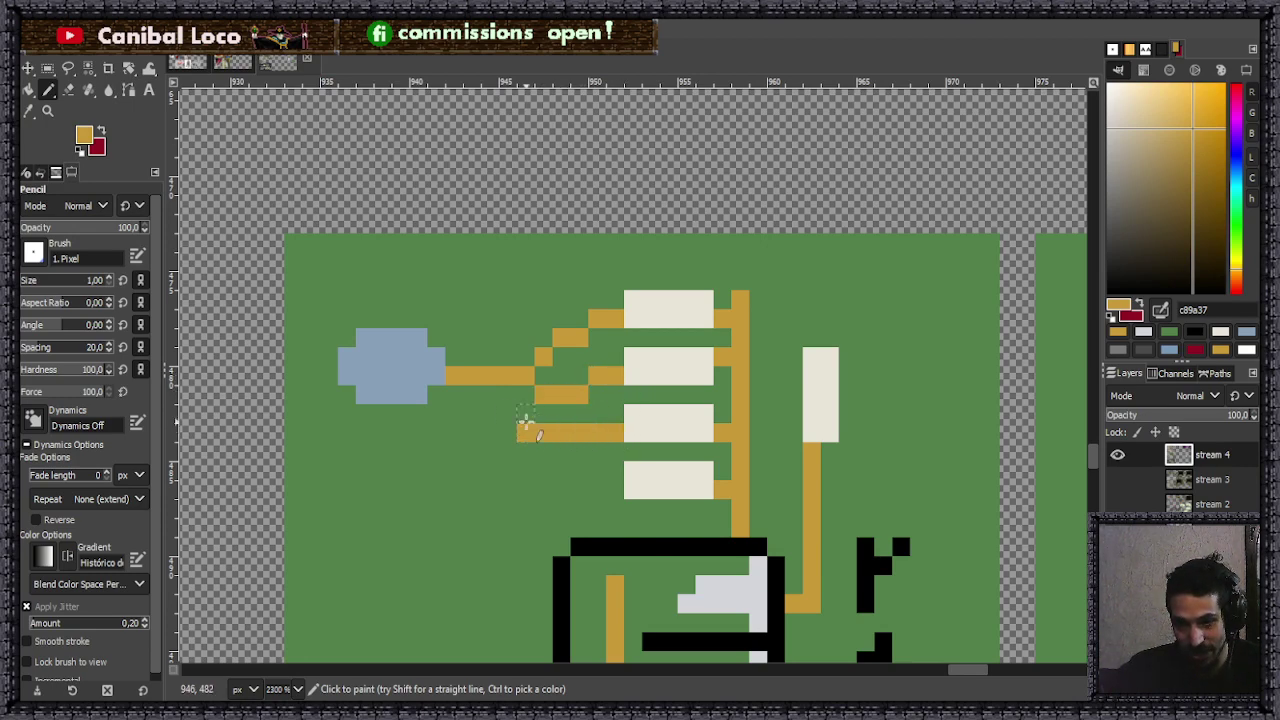
{"action": "left_click", "coordinate": [507, 396]}
{"action": "left_click_drag", "start_coordinate": [634, 488], "coordinate": [482, 488]}
{"action": "left_click", "coordinate": [471, 471]}
{"action": "left_click_drag", "start_coordinate": [467, 430], "coordinate": [480, 400]}
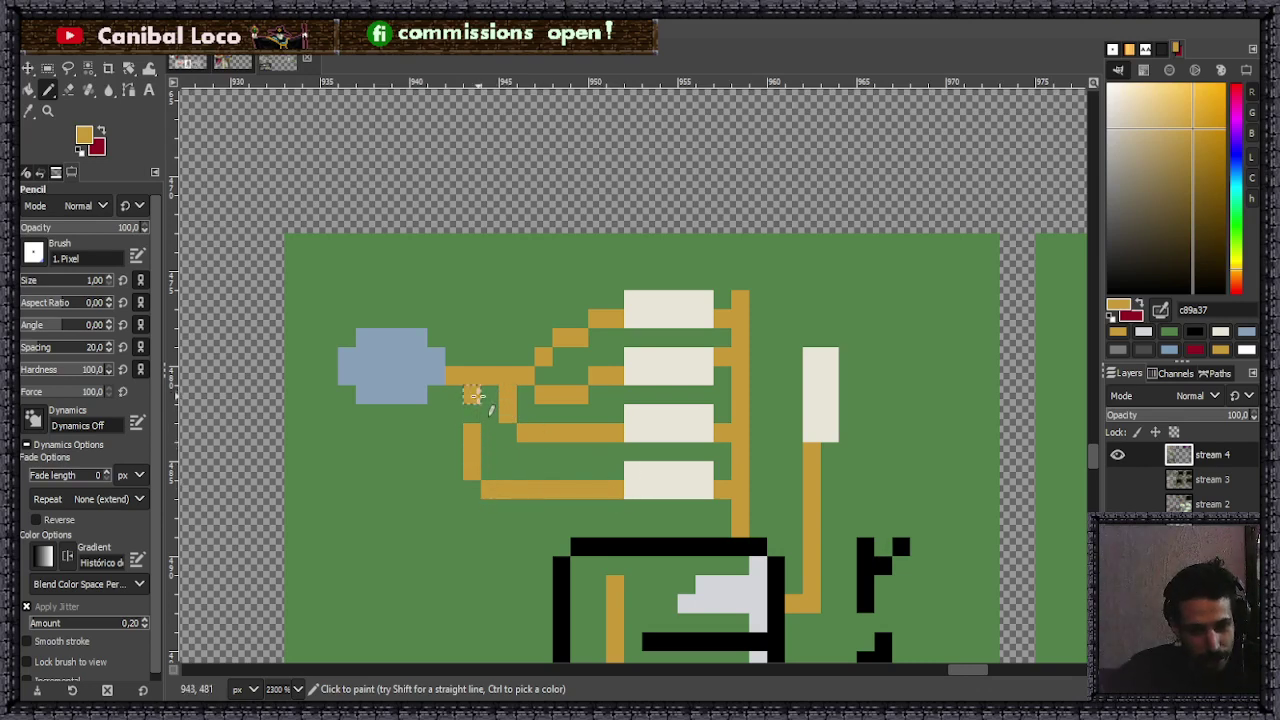
{"action": "scroll", "coordinate": [489, 408], "scroll_direction": "down", "scroll_amount": 1, "text": "ctrl"}
{"action": "scroll", "coordinate": [509, 449], "scroll_direction": "down", "scroll_amount": 4, "text": "ctrl"}
{"action": "key", "text": "ctrl+s"}
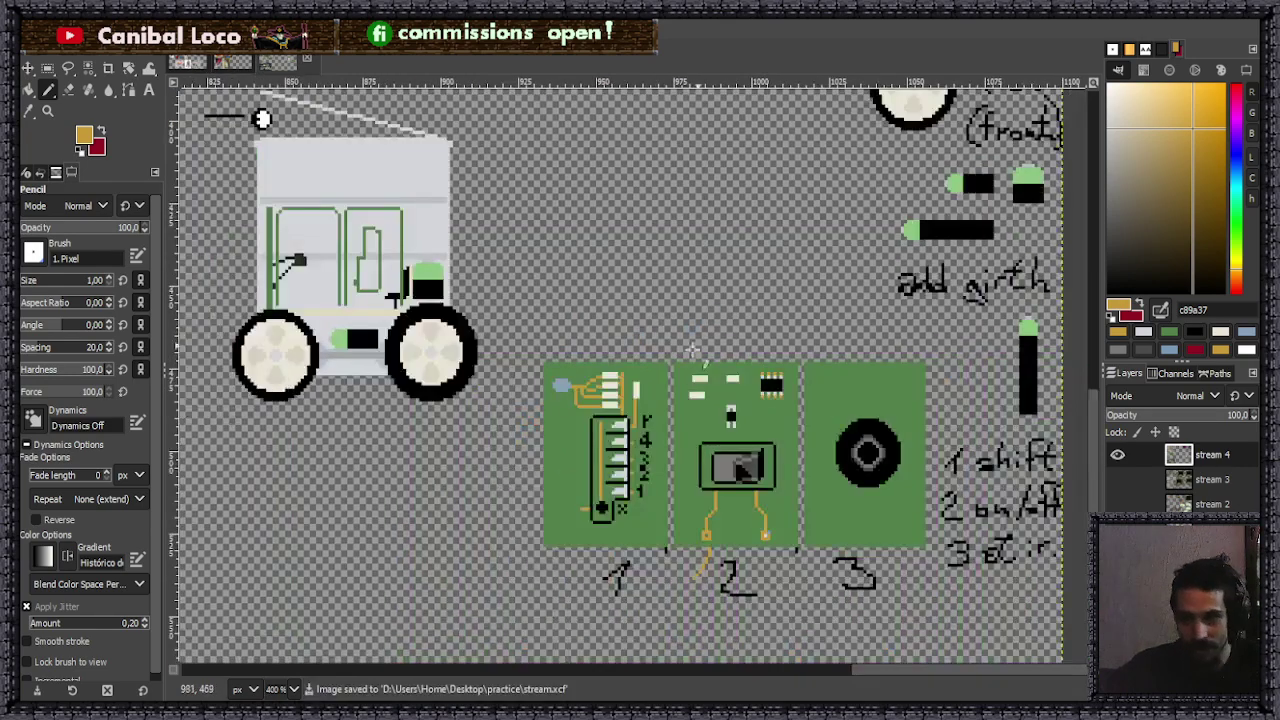
{"action": "scroll", "coordinate": [561, 530], "scroll_direction": "up", "scroll_amount": 3, "text": "ctrl"}
{"action": "scroll", "coordinate": [561, 531], "scroll_direction": "down", "scroll_amount": 3, "text": "ctrl"}
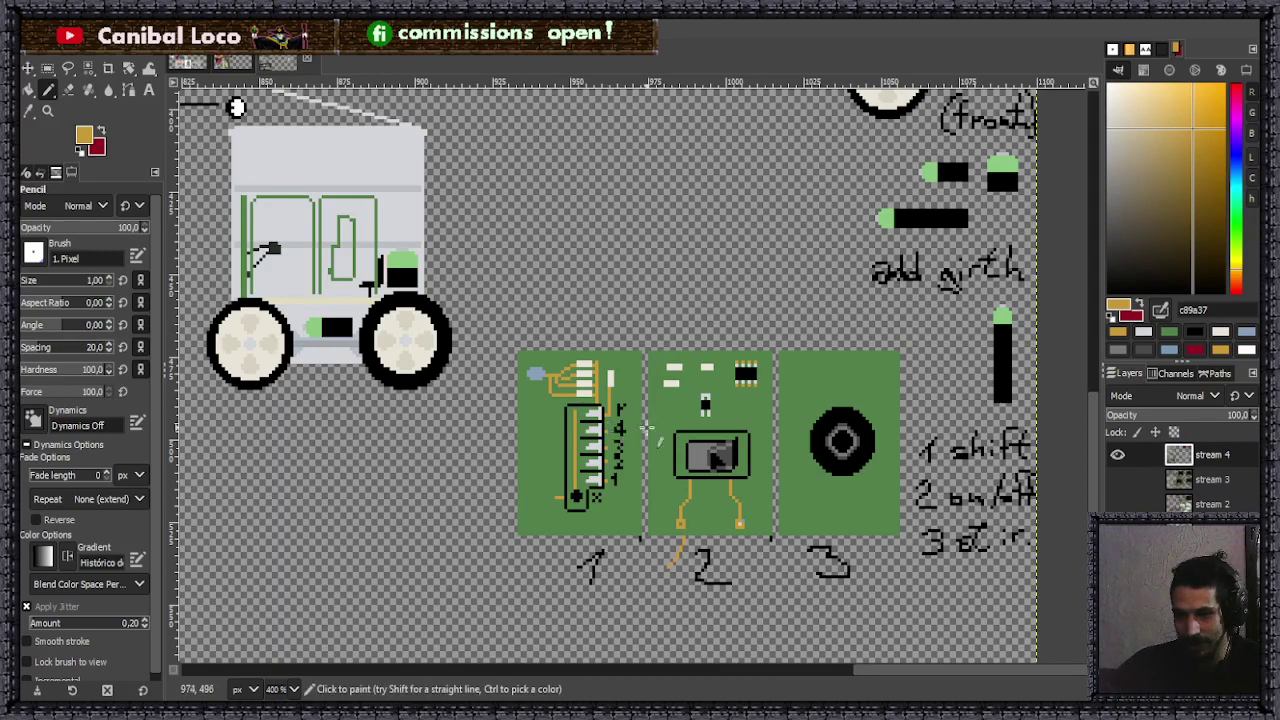
{"action": "scroll", "coordinate": [748, 436], "scroll_direction": "up", "scroll_amount": 3, "text": "ctrl"}
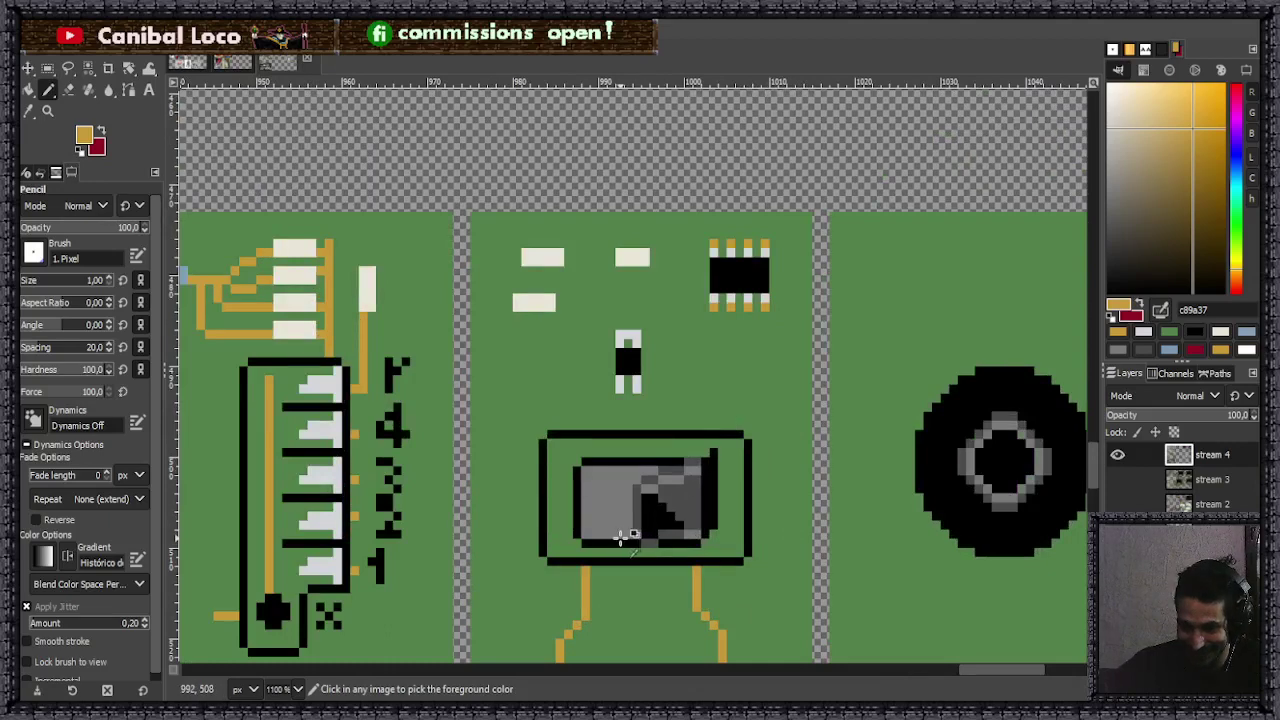
{"action": "key", "text": "ctrl+s"}
{"action": "scroll", "coordinate": [649, 432], "scroll_direction": "down", "scroll_amount": 3, "text": "ctrl"}
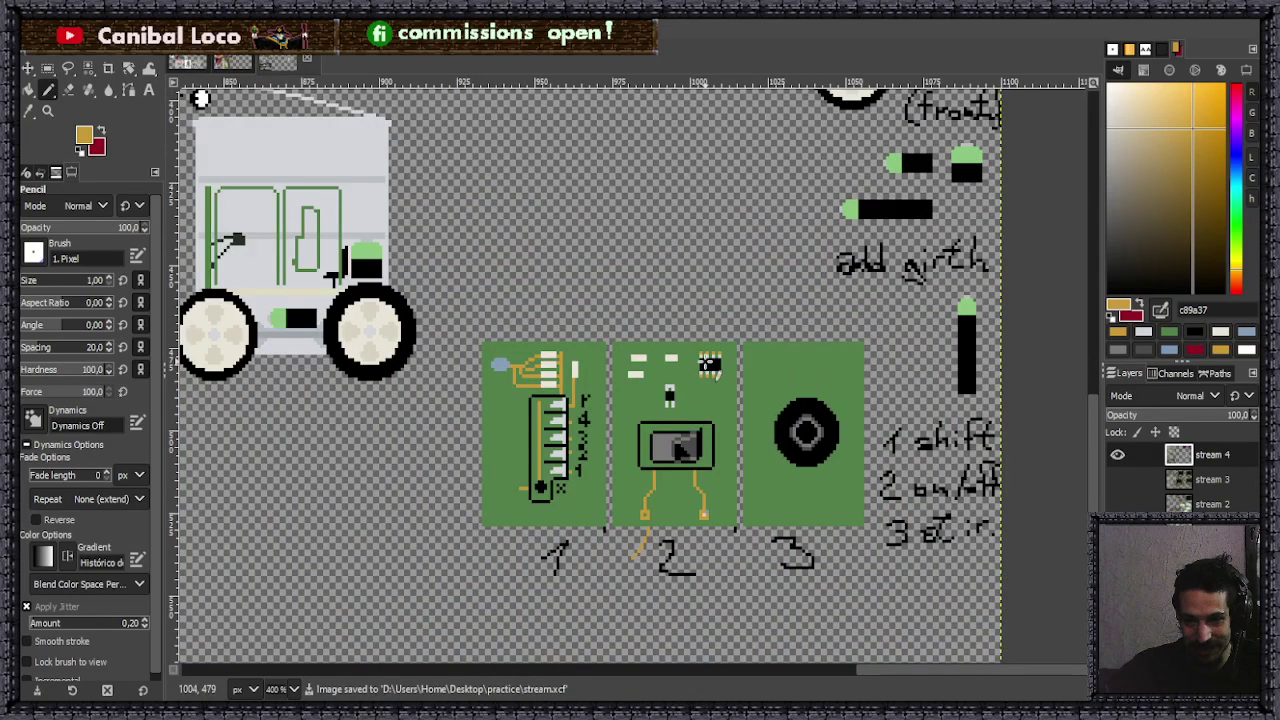
- Draw a gold trace from the top of the vertical cream rectangle toward section 1's right edge, ending in a small open pad
{"action": "scroll", "coordinate": [618, 353], "scroll_direction": "up", "scroll_amount": 5, "text": "ctrl"}
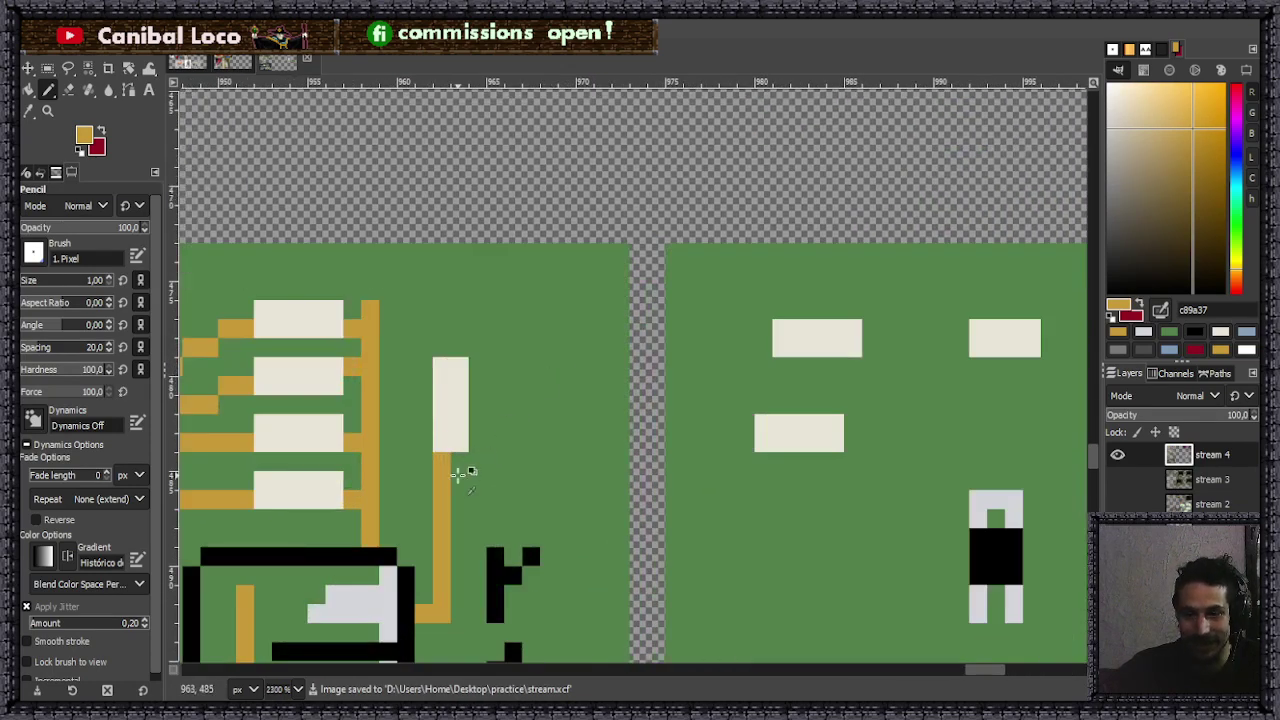
{"action": "mouse_move", "coordinate": [455, 347]}
{"action": "left_mouse_down"}
{"action": "mouse_move", "coordinate": [458, 334]}
{"action": "mouse_move", "coordinate": [538, 330]}
{"action": "left_mouse_up"}
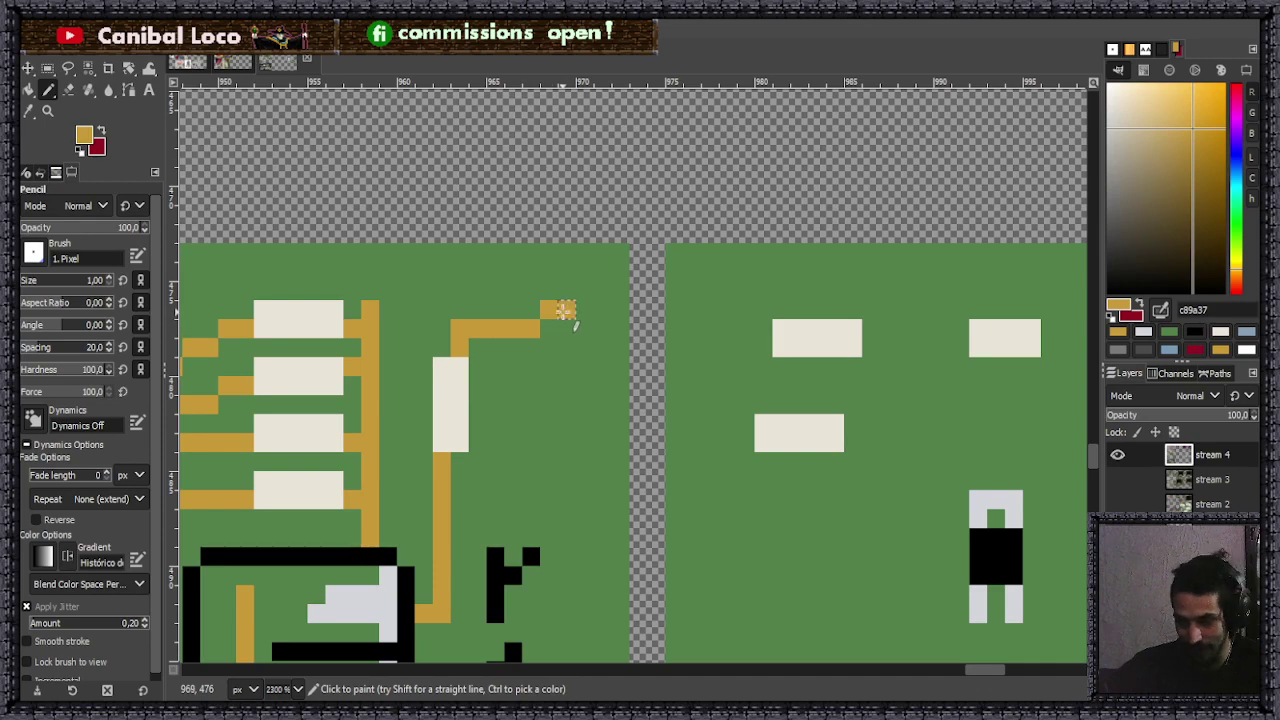
{"action": "scroll", "coordinate": [565, 360], "scroll_direction": "down", "scroll_amount": 5, "text": "ctrl"}
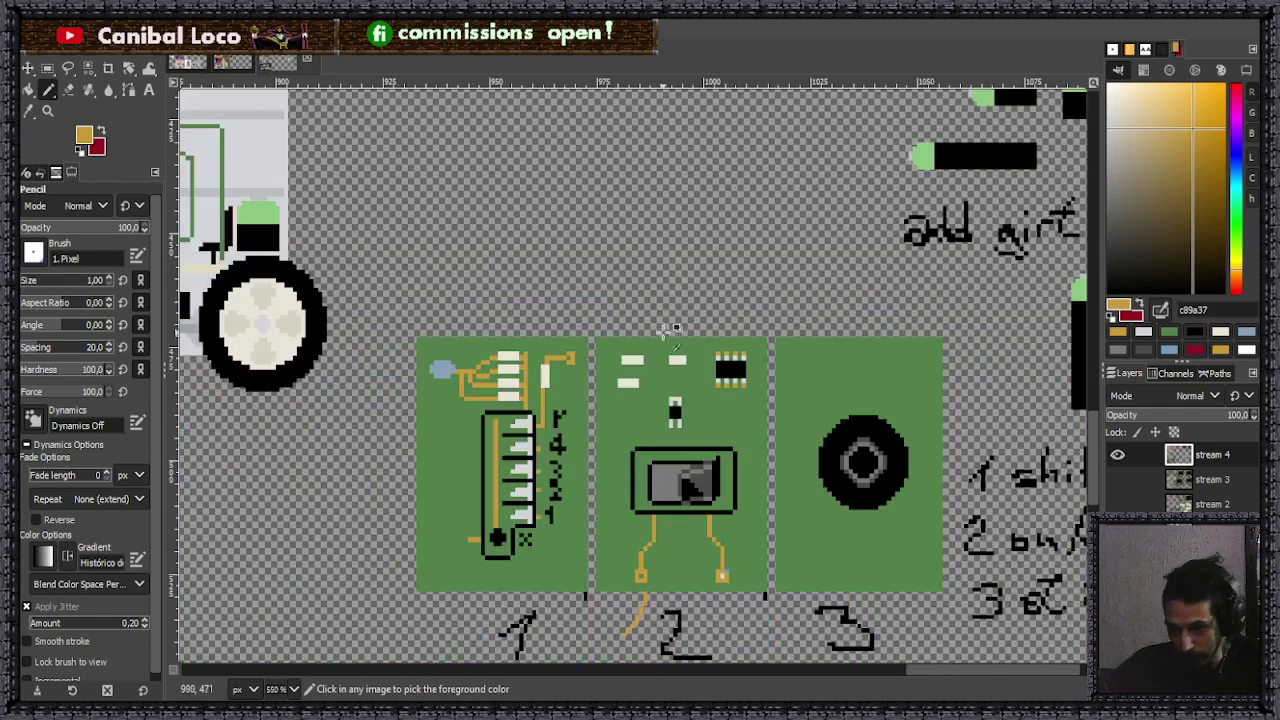
- Draw gold solder pads around the two lower legs of the small black chip in section 2
{"action": "scroll", "coordinate": [668, 378], "scroll_direction": "up", "scroll_amount": 6, "text": "ctrl"}
{"action": "left_click_drag", "start_coordinate": [666, 440], "coordinate": [697, 487]}
{"action": "left_click", "coordinate": [697, 485]}
{"action": "left_click", "coordinate": [776, 472]}
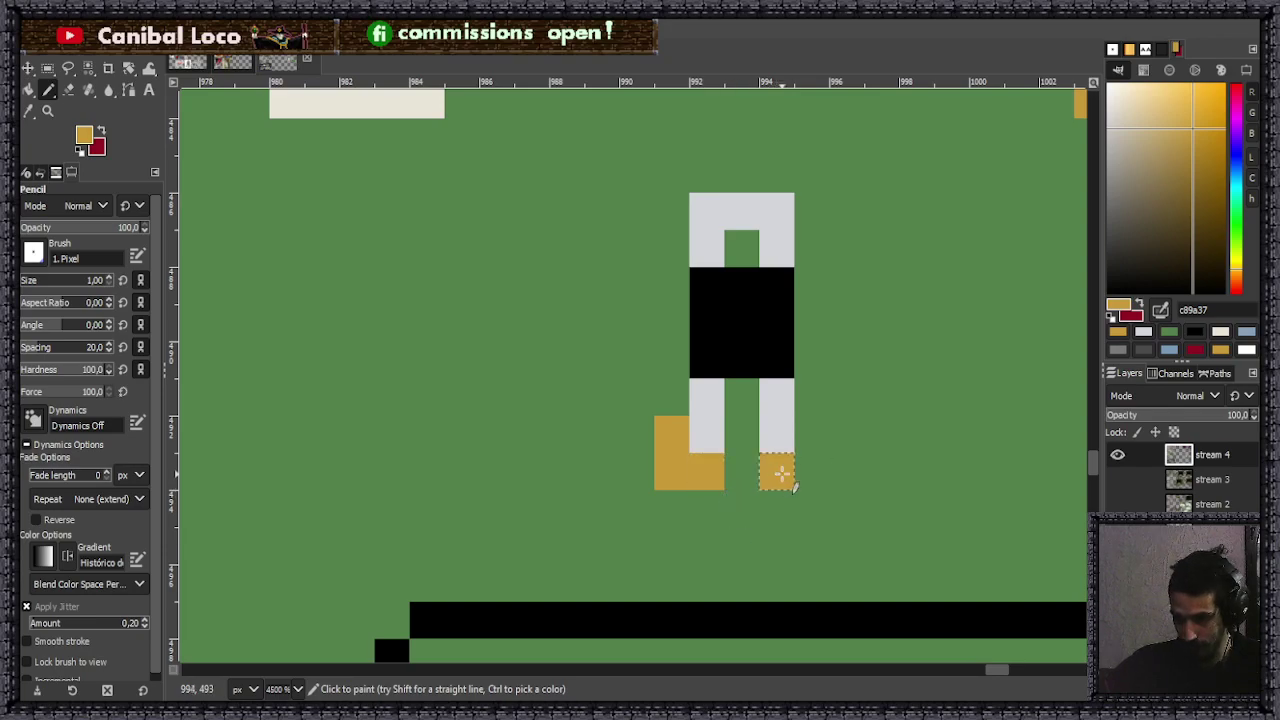
{"action": "left_click_drag", "start_coordinate": [817, 463], "coordinate": [815, 433]}
{"action": "scroll", "coordinate": [829, 414], "scroll_direction": "up", "scroll_amount": 1}
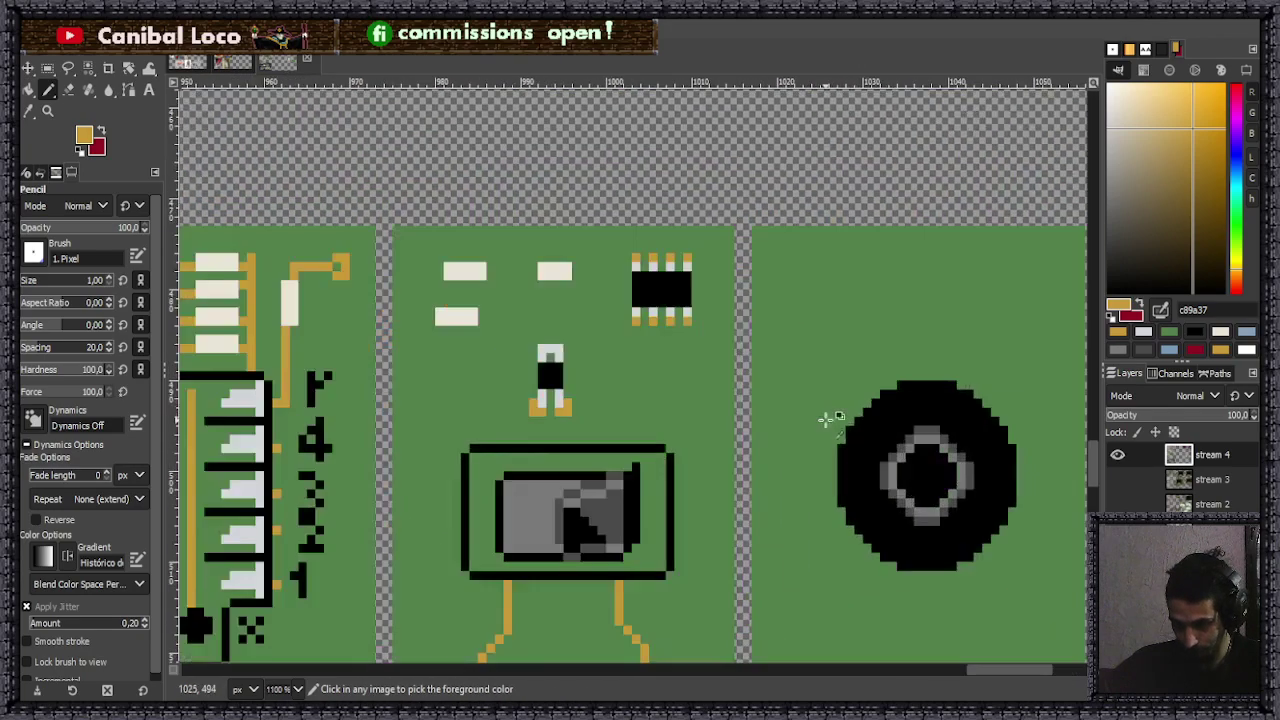
- Set the foreground to red e84512 and draw a curved wire from section 1's open pad to the small chip's left pad
{"action": "scroll", "coordinate": [700, 397], "scroll_direction": "down", "scroll_amount": 2}
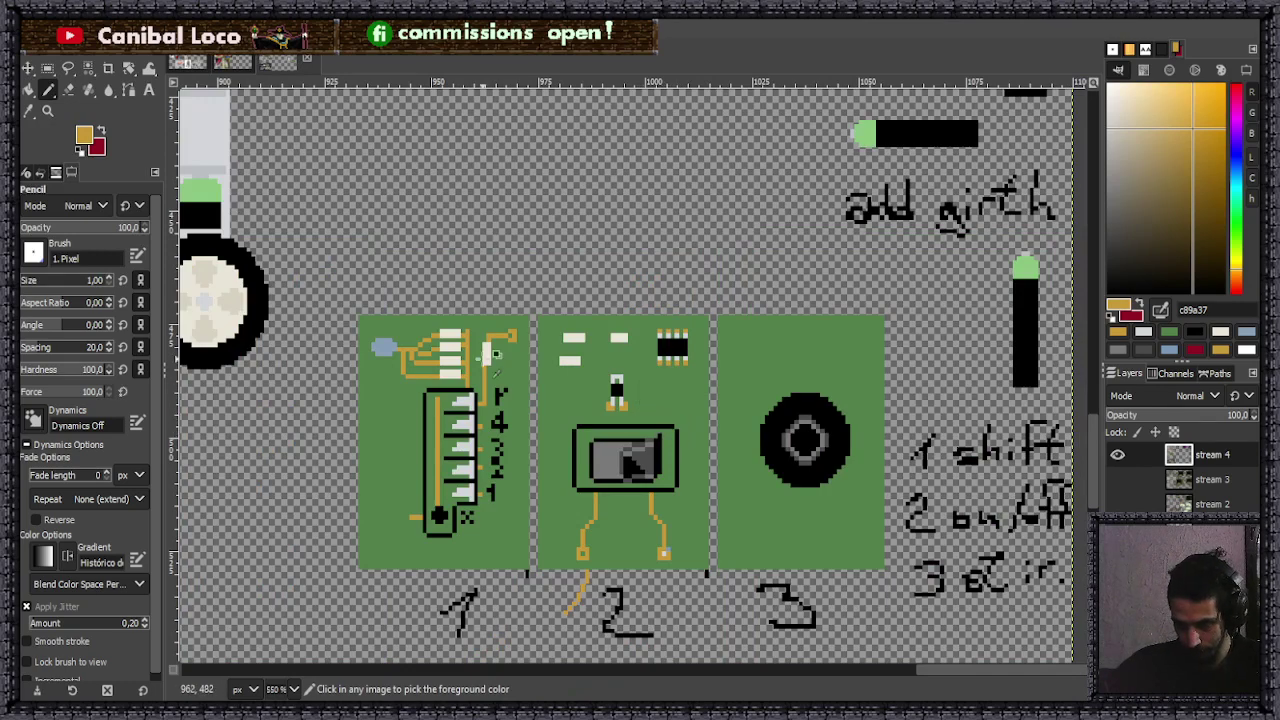
{"action": "scroll", "coordinate": [487, 372], "scroll_direction": "up", "scroll_amount": 5}
{"action": "scroll", "coordinate": [575, 381], "scroll_direction": "down", "scroll_amount": 6}
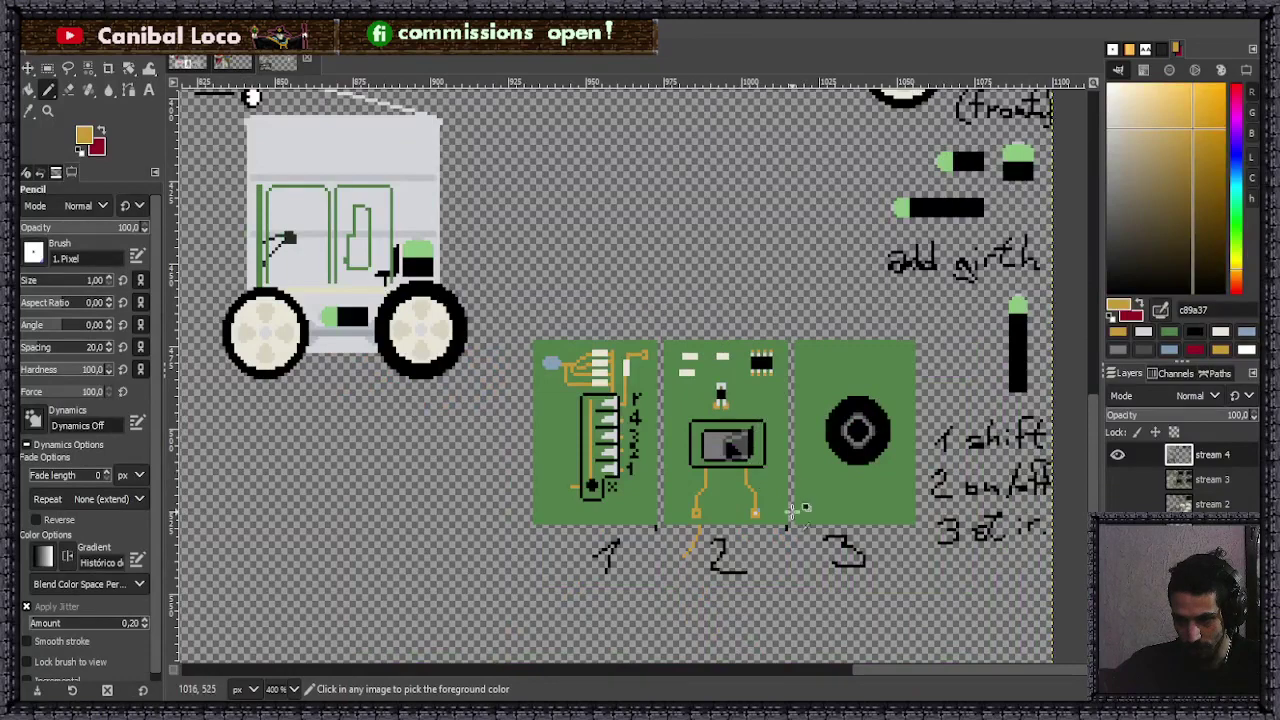
{"action": "scroll", "coordinate": [794, 486], "scroll_direction": "up", "scroll_amount": 4}
{"action": "scroll", "coordinate": [726, 463], "scroll_direction": "down", "scroll_amount": 4}
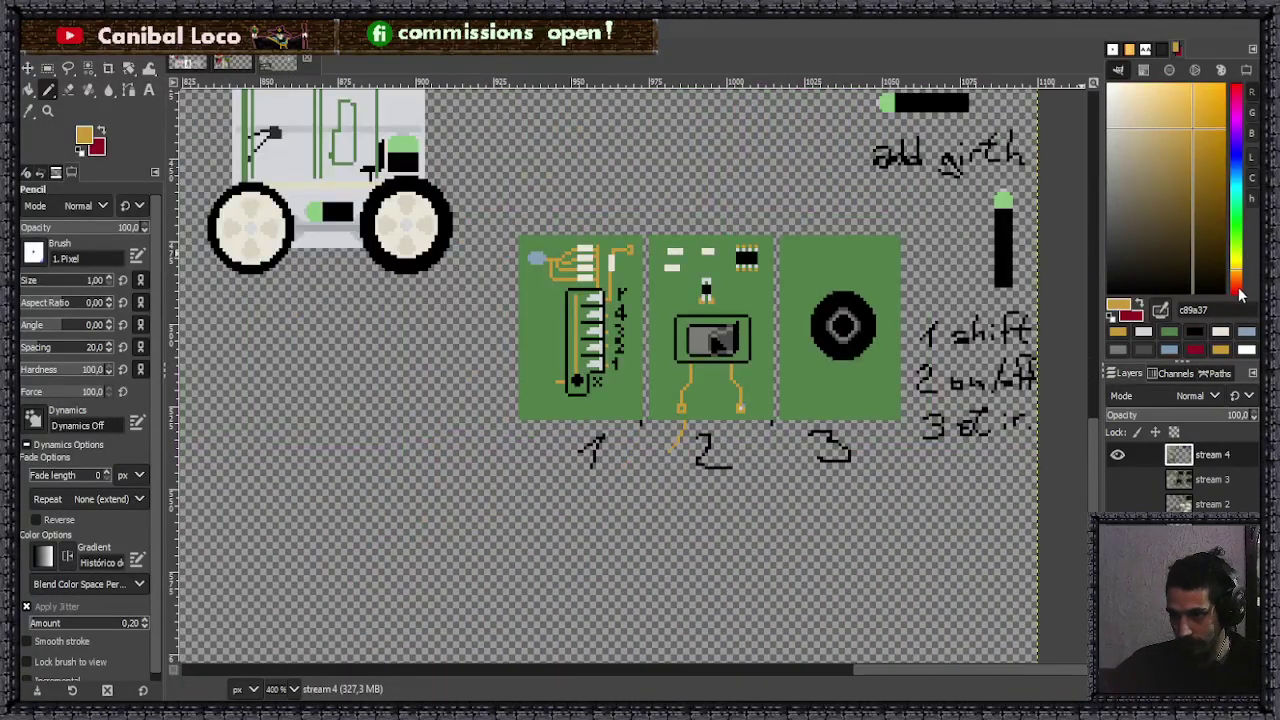
{"action": "left_click", "coordinate": [1238, 285]}
{"action": "left_click", "coordinate": [1216, 101]}
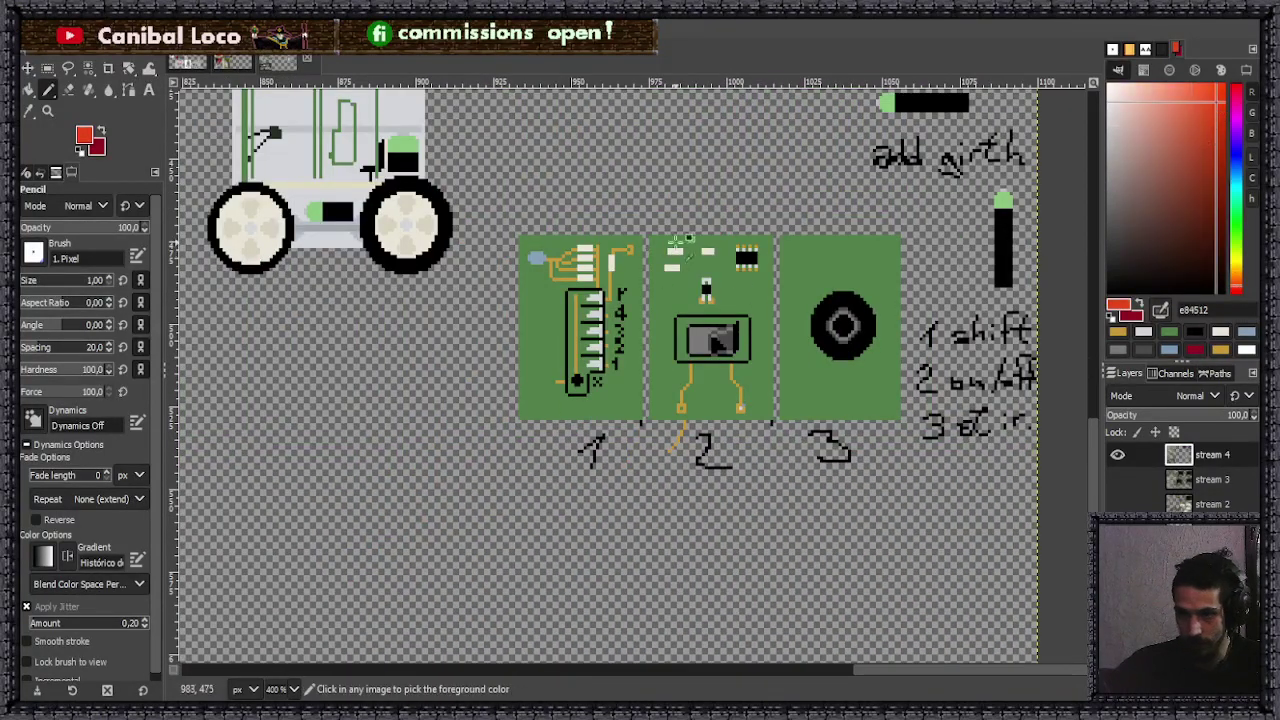
{"action": "scroll", "coordinate": [636, 245], "scroll_direction": "up", "scroll_amount": 3}
{"action": "mouse_move", "coordinate": [641, 233]}
{"action": "left_mouse_down"}
{"action": "mouse_move", "coordinate": [710, 323]}
{"action": "mouse_move", "coordinate": [828, 370]}
{"action": "left_mouse_up"}
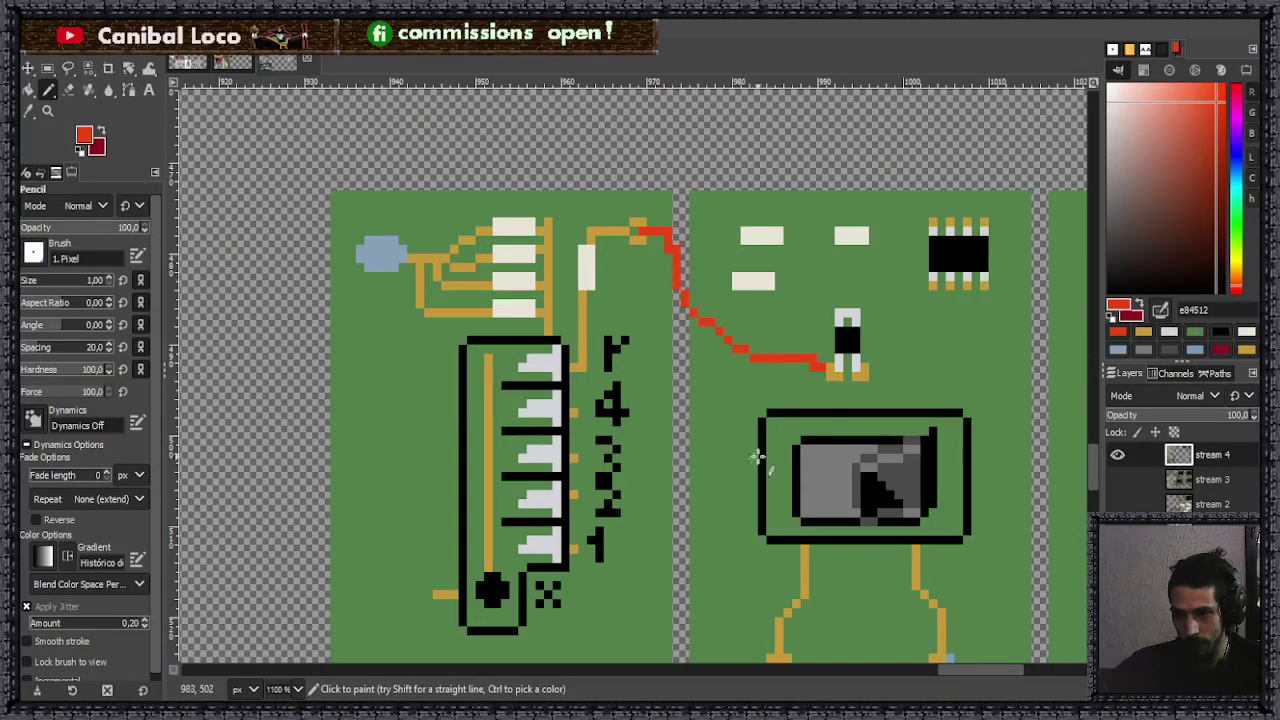
- Set the foreground to yellow e8d112 and draw an arching wire from above the blue-gray blob to section 2's upper-left cream rectangle
{"action": "scroll", "coordinate": [655, 377], "scroll_direction": "down", "scroll_amount": 3}
{"action": "scroll", "coordinate": [651, 326], "scroll_direction": "up", "scroll_amount": 3}
{"action": "scroll", "coordinate": [620, 328], "scroll_direction": "up", "scroll_amount": 1}
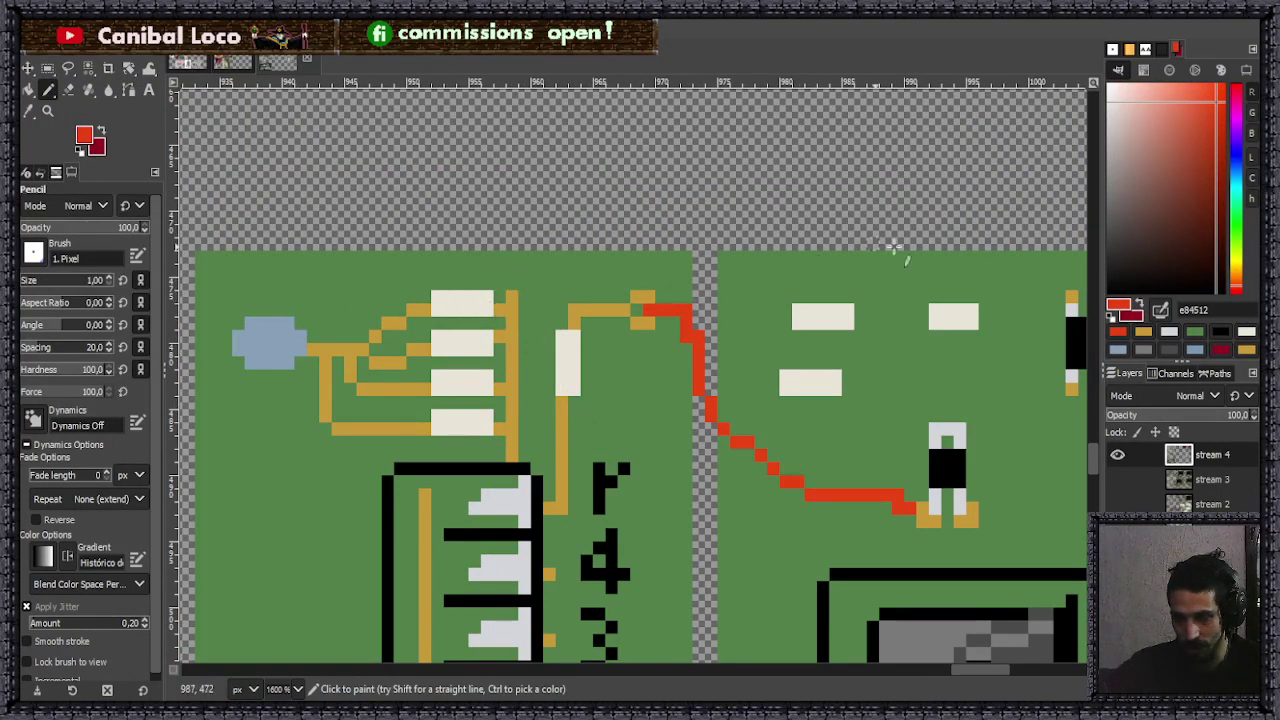
{"action": "left_click", "coordinate": [1238, 265]}
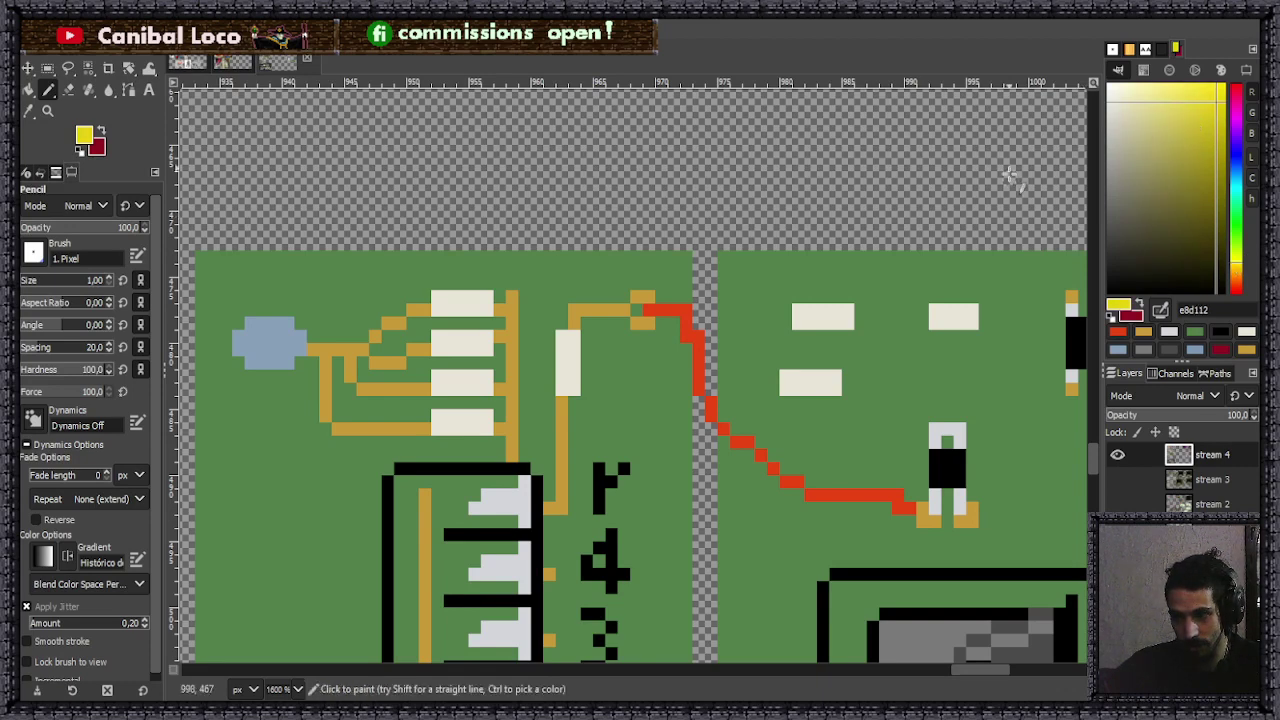
{"action": "left_click", "coordinate": [287, 298]}
{"action": "mouse_move", "coordinate": [287, 298]}
{"action": "left_mouse_down"}
{"action": "mouse_move", "coordinate": [392, 188]}
{"action": "mouse_move", "coordinate": [624, 138]}
{"action": "mouse_move", "coordinate": [736, 229]}
{"action": "mouse_move", "coordinate": [759, 295]}
{"action": "mouse_move", "coordinate": [786, 322]}
{"action": "left_mouse_up"}
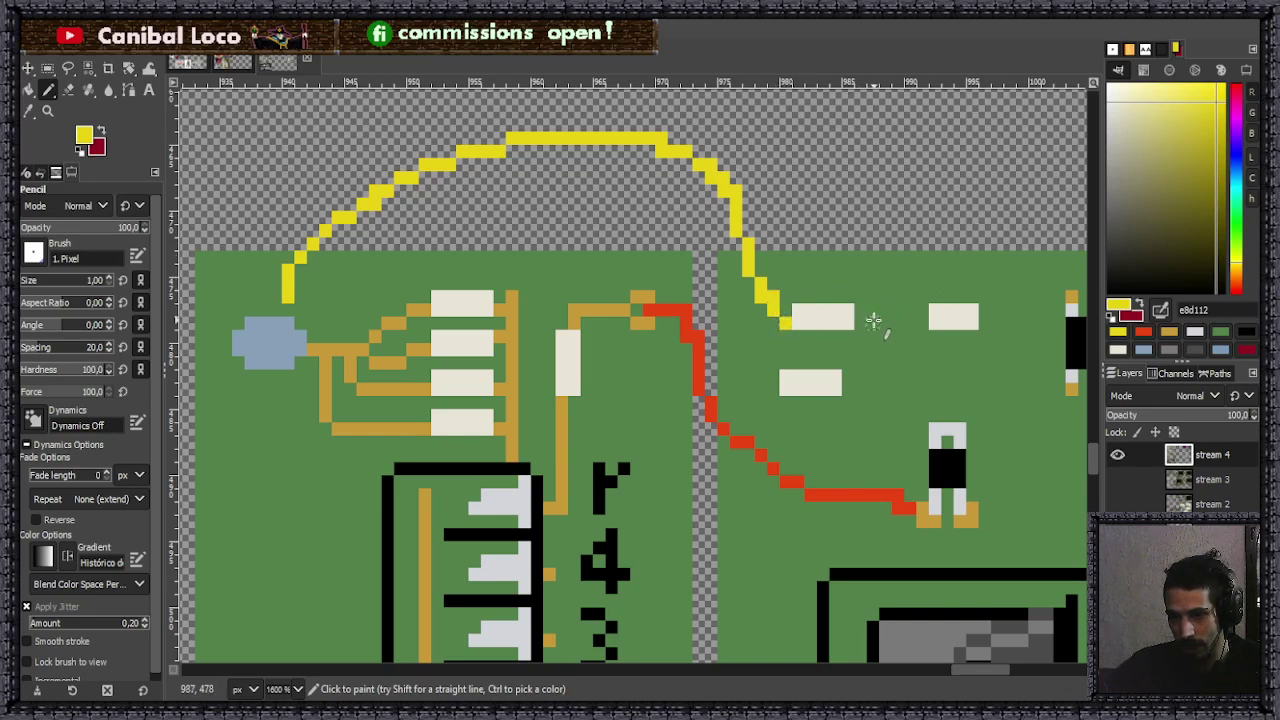
- Sample gold c89a37 and draw a 2 px stub from the right end of section 2's upper-left cream rectangle
{"action": "left_click", "coordinate": [941, 517], "text": "ctrl"}
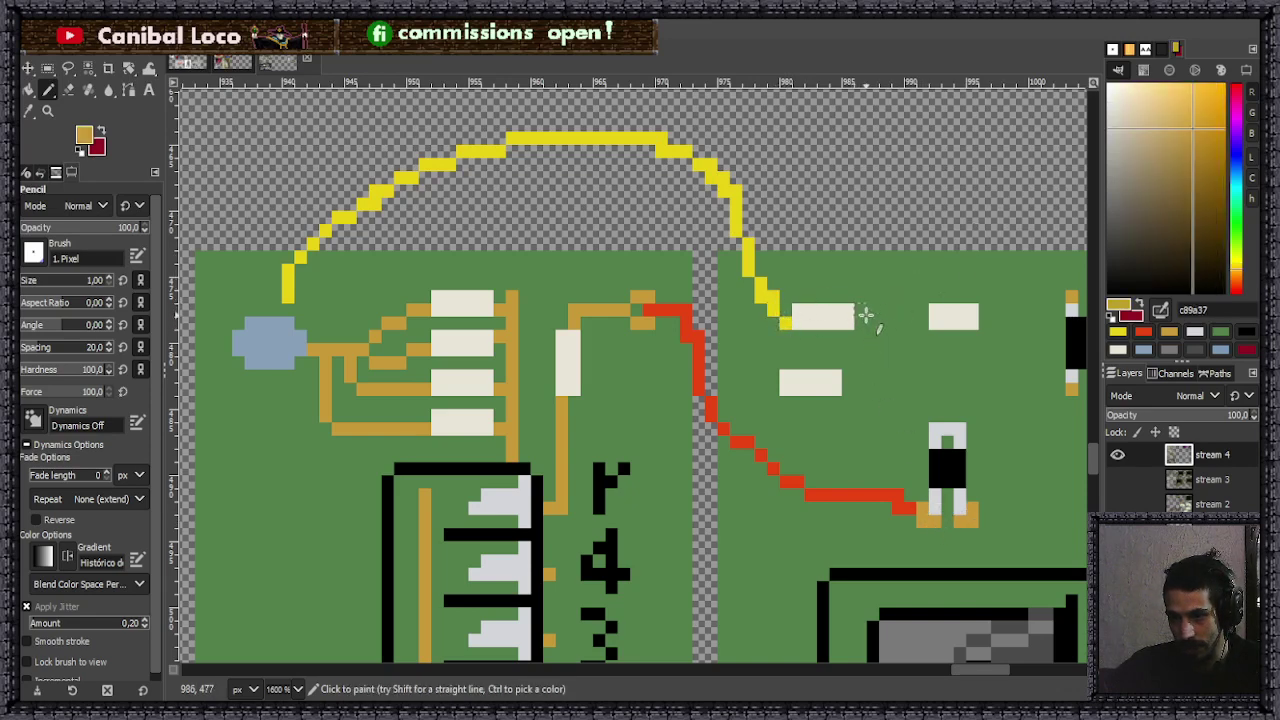
{"action": "left_click", "coordinate": [860, 320]}
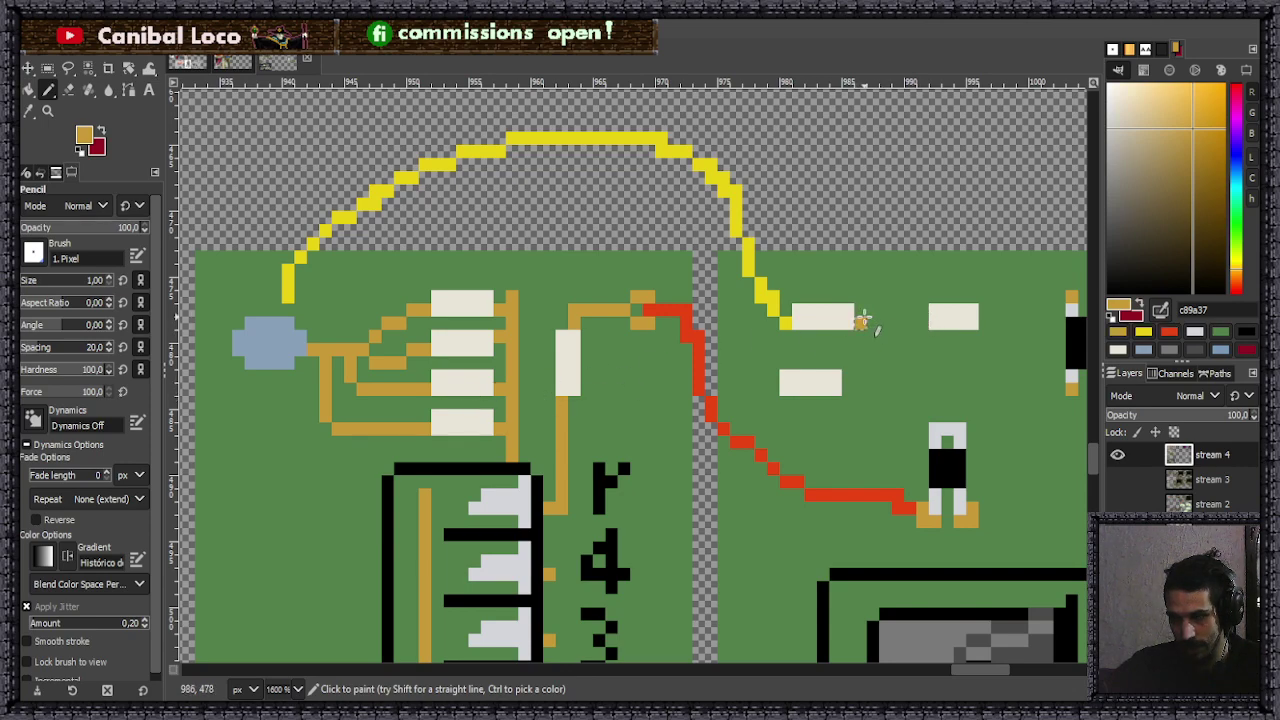
{"action": "scroll", "coordinate": [862, 318], "scroll_direction": "down", "scroll_amount": 3}
{"action": "scroll", "coordinate": [870, 310], "scroll_direction": "up", "scroll_amount": 2}
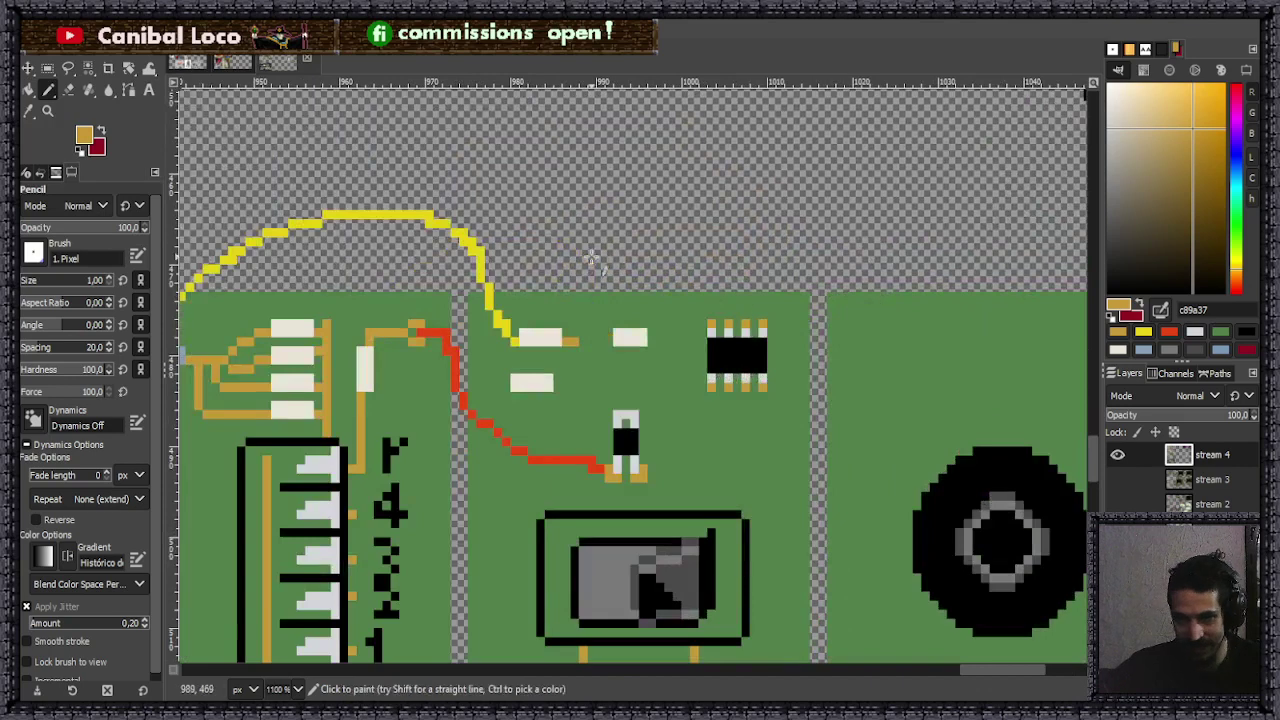
- Copy section 2's lower-left cream rectangle and paste the duplicate to its right, above the small chip
{"action": "scroll", "coordinate": [606, 309], "scroll_direction": "up", "scroll_amount": 1}
{"action": "key", "text": "r"}
{"action": "mouse_move", "coordinate": [455, 392]}
{"action": "left_mouse_down"}
{"action": "mouse_move", "coordinate": [567, 443]}
{"action": "mouse_move", "coordinate": [627, 422]}
{"action": "left_mouse_up"}
{"action": "key", "text": "ctrl+c"}
{"action": "key", "text": "ctrl+v"}
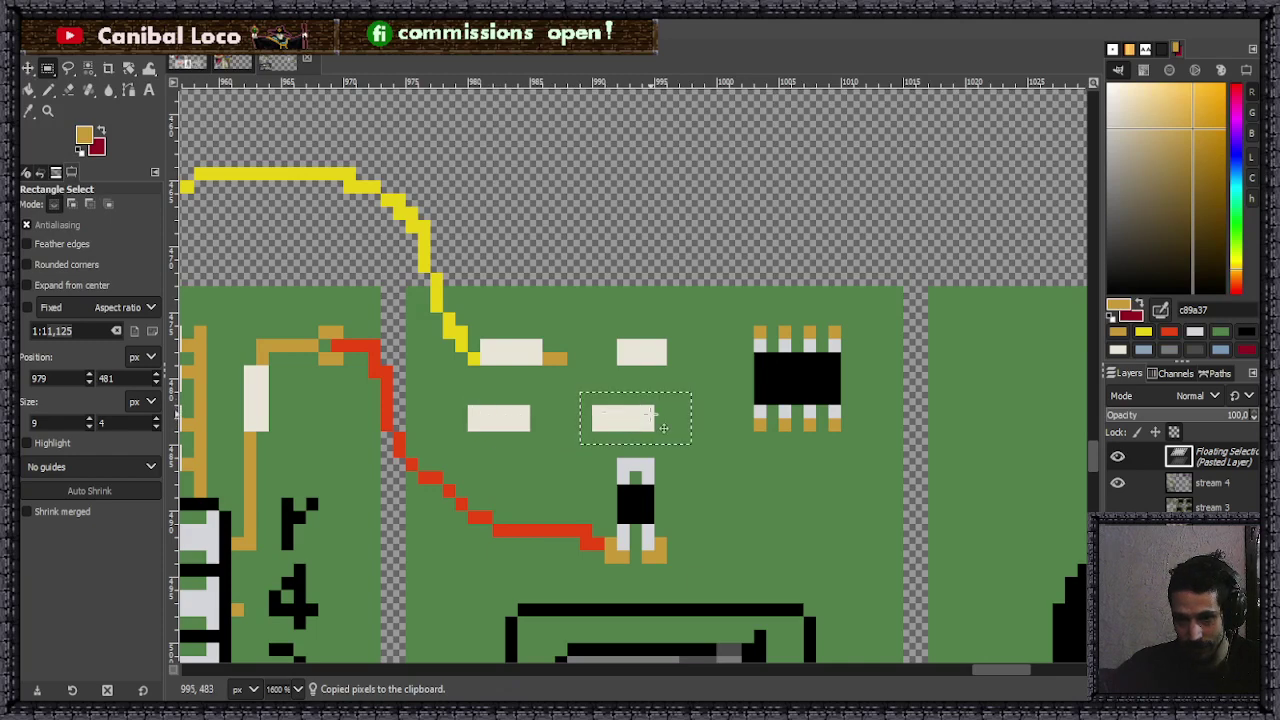
{"action": "left_click", "coordinate": [742, 468]}
- Extend the gold stub up and across section 2's upper edge, and connect it down to the large chip's two rightmost top pins
{"action": "key", "text": "n"}
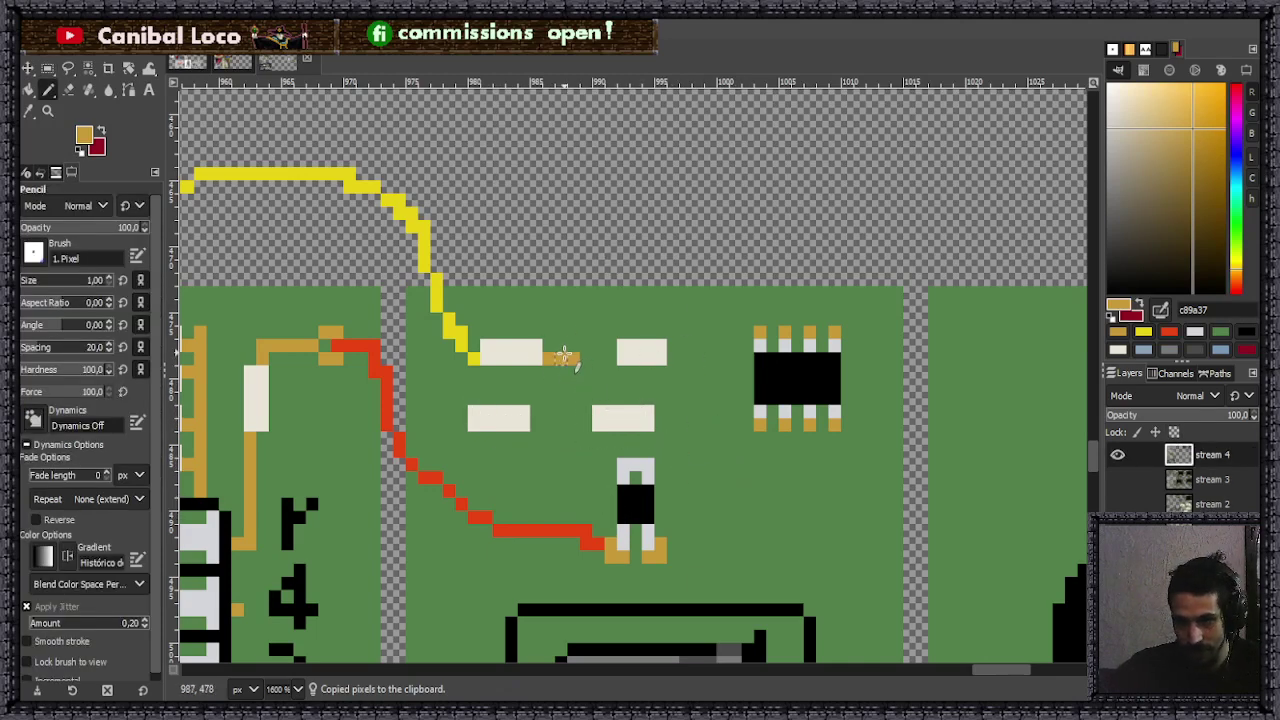
{"action": "left_click_drag", "start_coordinate": [573, 318], "coordinate": [572, 352]}
{"action": "left_click", "coordinate": [573, 304], "text": "shift"}
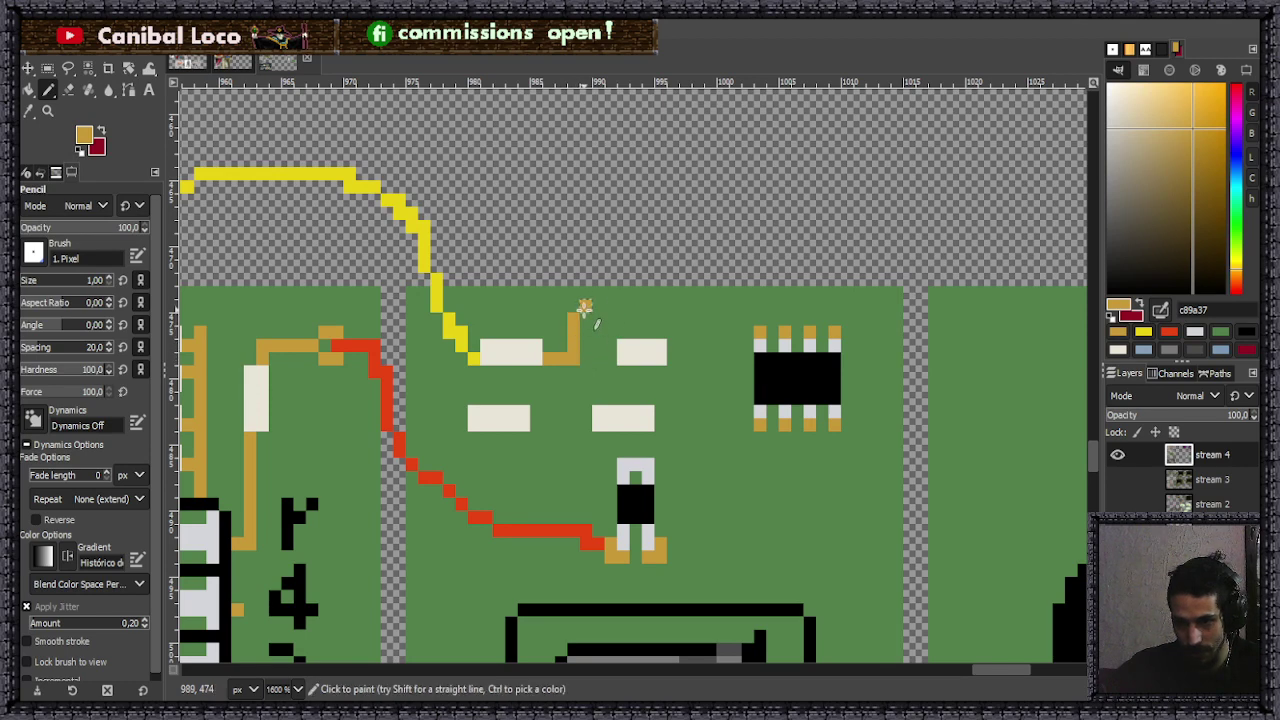
{"action": "left_click", "coordinate": [772, 302], "text": "shift"}
{"action": "key", "text": "ctrl+z"}
{"action": "left_click_drag", "start_coordinate": [598, 305], "coordinate": [838, 303]}
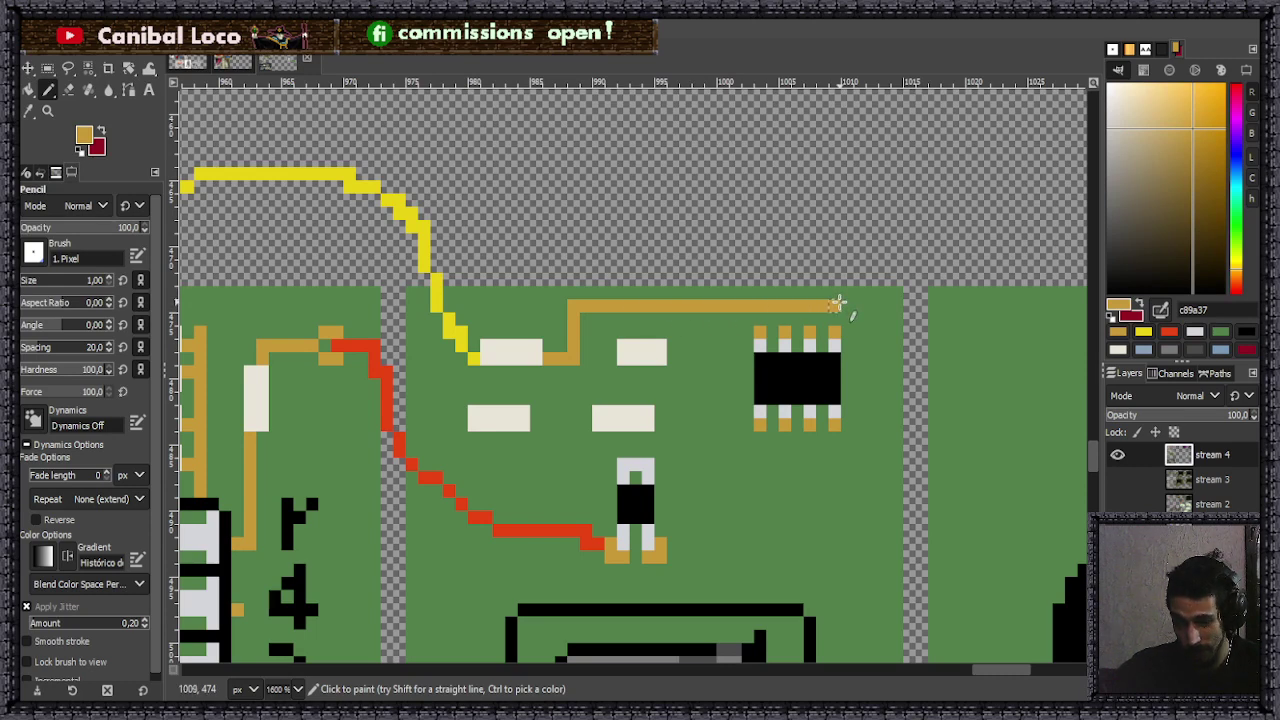
{"action": "mouse_move", "coordinate": [838, 305]}
{"action": "left_mouse_down"}
{"action": "mouse_move", "coordinate": [838, 326]}
{"action": "mouse_move", "coordinate": [808, 330]}
{"action": "left_mouse_up"}
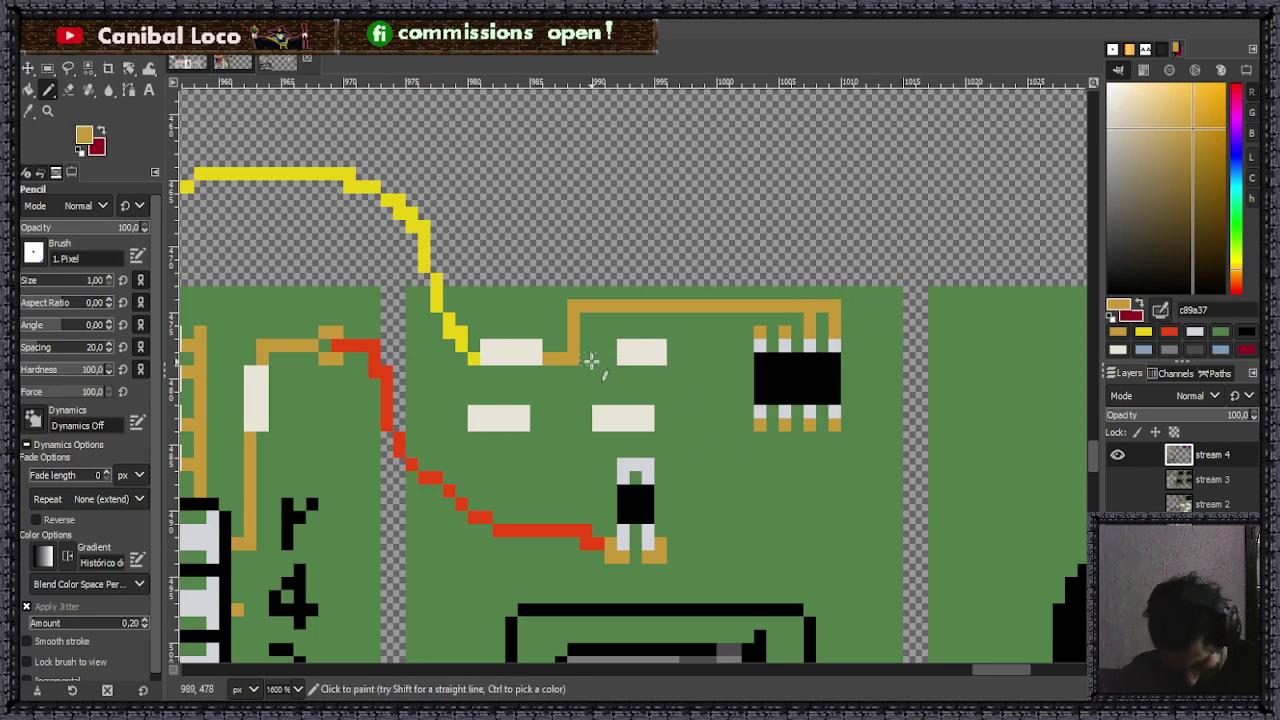
- Examine the three green control panels and their wiring, then compare them with the vehicle sprite
{"action": "scroll", "coordinate": [596, 356], "scroll_direction": "down", "scroll_amount": 3}
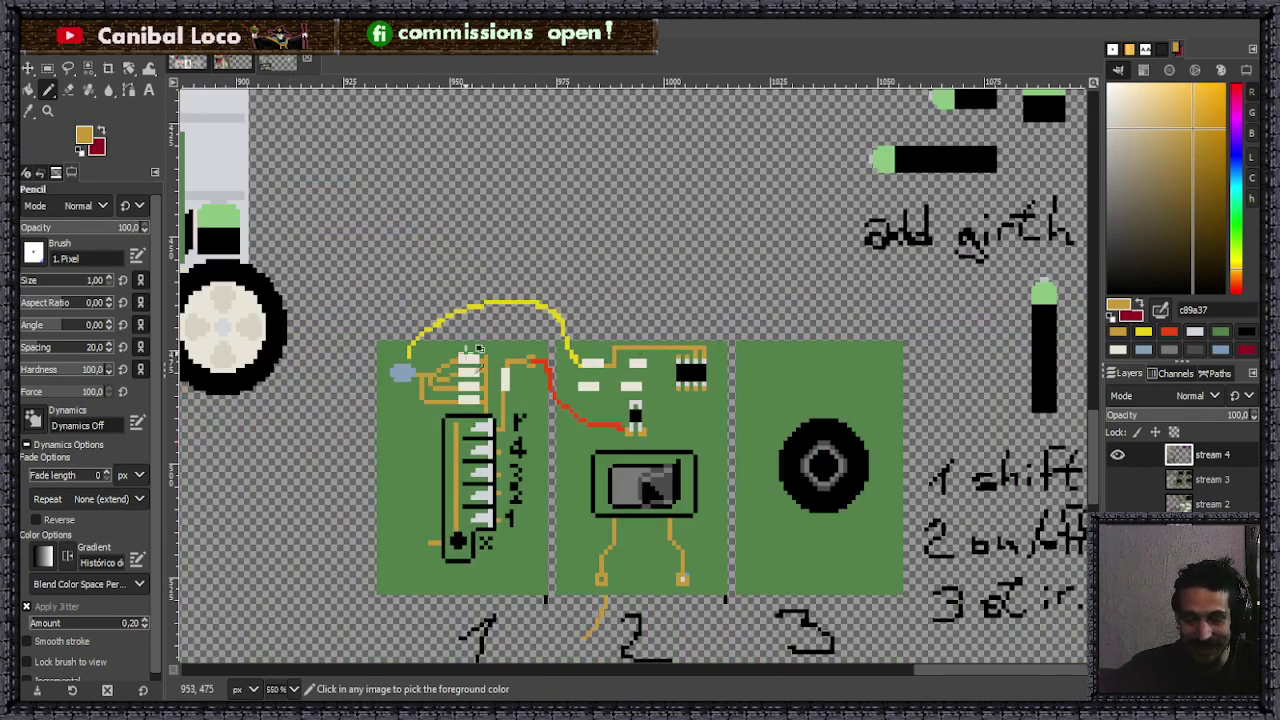
{"action": "scroll", "coordinate": [483, 338], "scroll_direction": "up", "scroll_amount": 1}
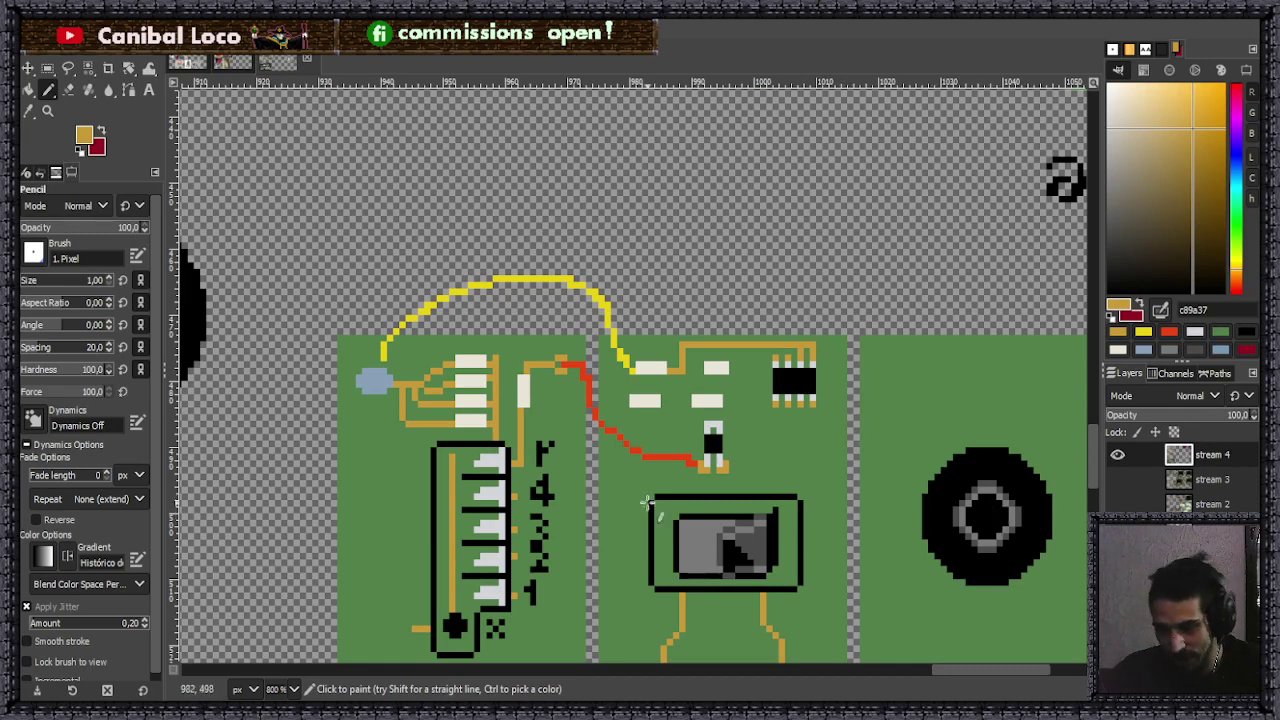
{"action": "scroll", "coordinate": [623, 497], "scroll_direction": "down", "scroll_amount": 3}
{"action": "scroll", "coordinate": [790, 488], "scroll_direction": "up", "scroll_amount": 1}
{"action": "scroll", "coordinate": [790, 488], "scroll_direction": "up", "scroll_amount": 2}
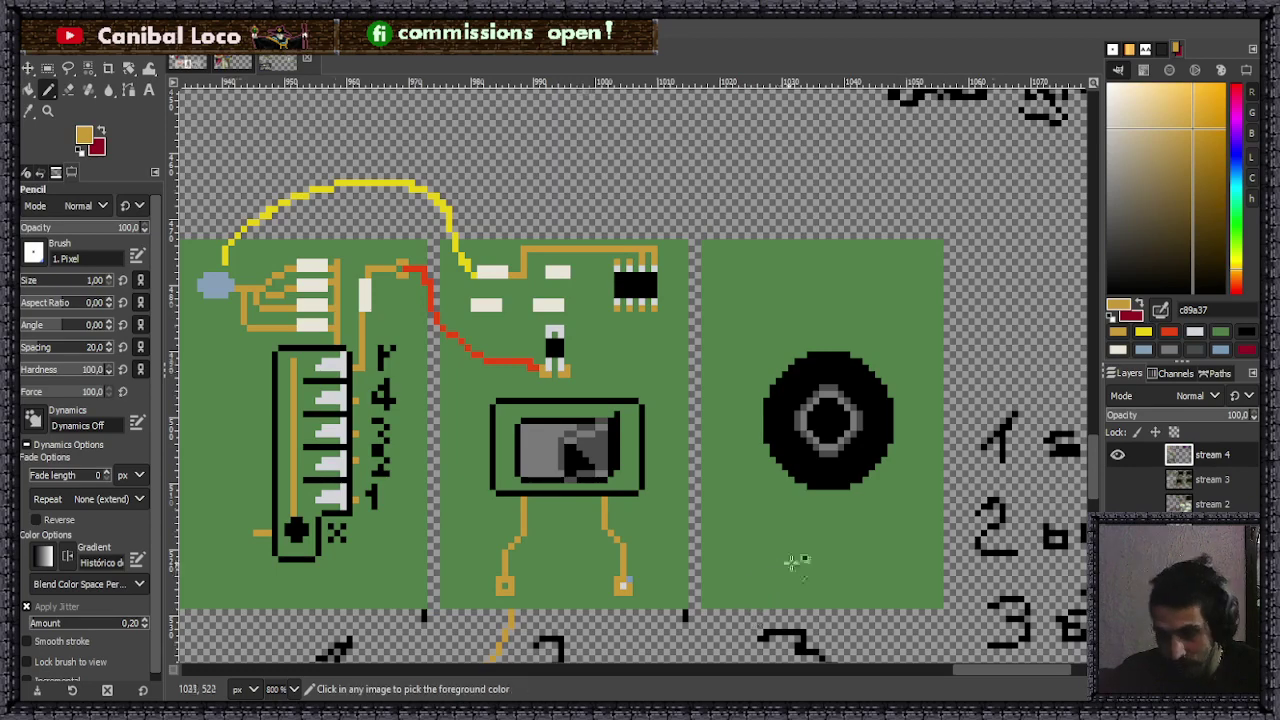
{"action": "scroll", "coordinate": [782, 568], "scroll_direction": "down", "scroll_amount": 3}
{"action": "scroll", "coordinate": [780, 540], "scroll_direction": "up", "scroll_amount": 1}
{"action": "scroll", "coordinate": [775, 500], "scroll_direction": "down", "scroll_amount": 1}
{"action": "scroll", "coordinate": [770, 462], "scroll_direction": "up", "scroll_amount": 2}
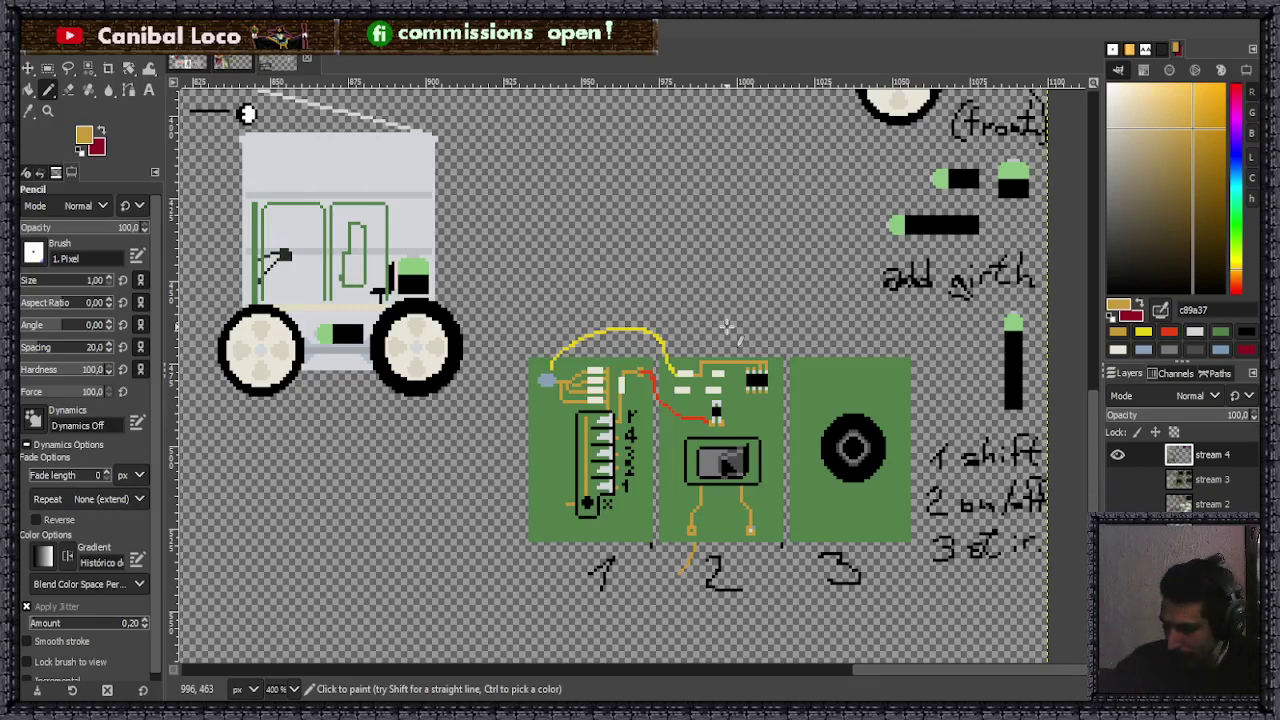
{"action": "scroll", "coordinate": [727, 325], "scroll_direction": "down", "scroll_amount": 2}
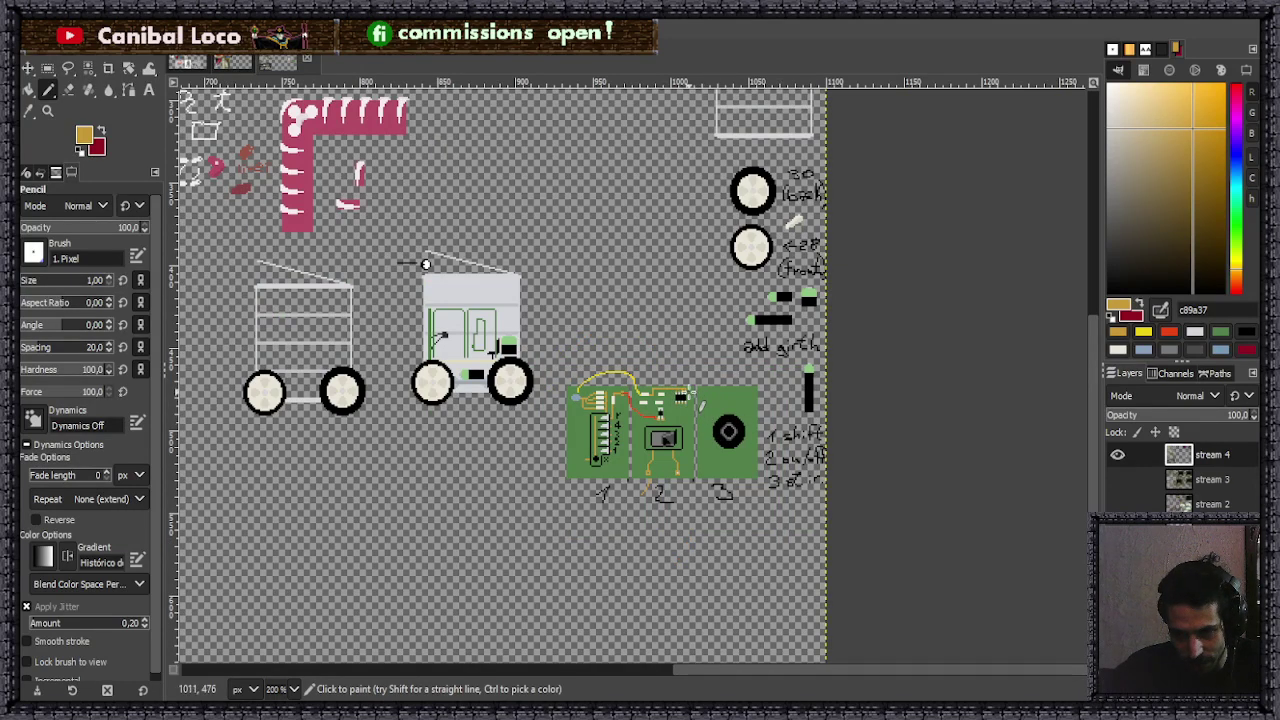
{"action": "key", "text": "ctrl"}
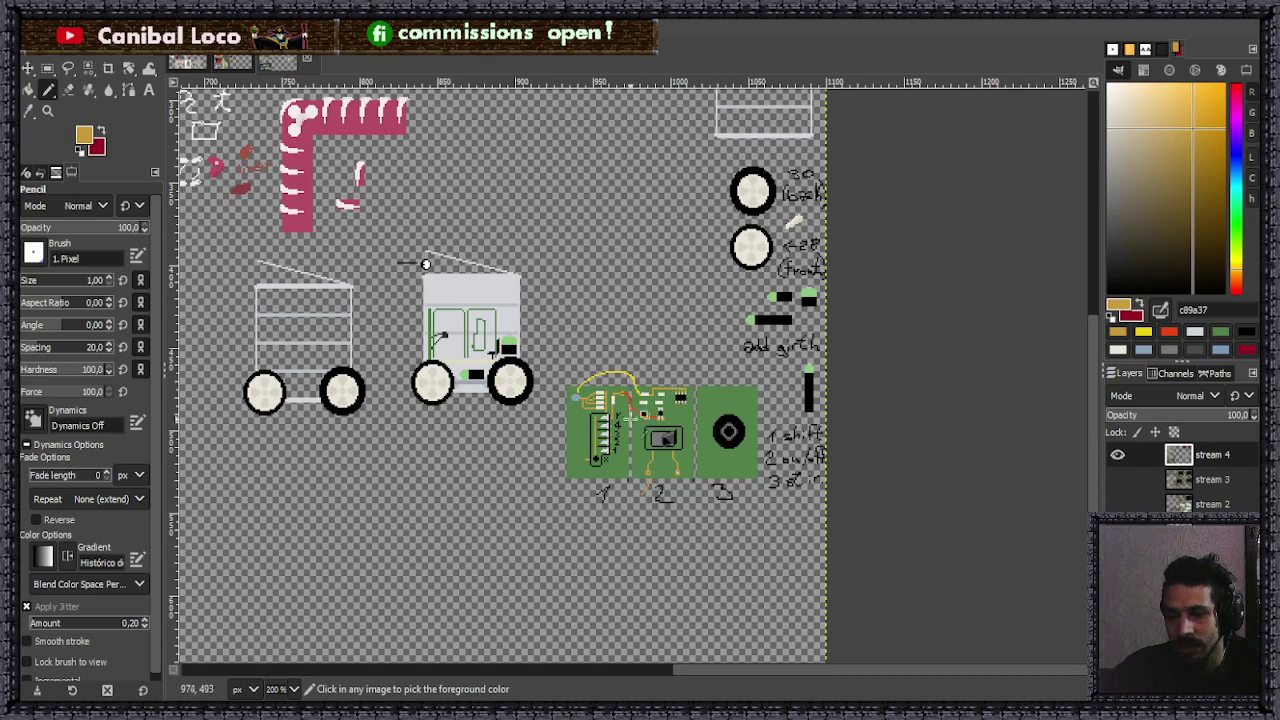
{"action": "scroll", "coordinate": [608, 450], "scroll_direction": "up", "scroll_amount": 2, "text": "ctrl"}
{"action": "scroll", "coordinate": [600, 300], "scroll_direction": "down", "scroll_amount": 3, "text": "ctrl"}
{"action": "scroll", "coordinate": [565, 240], "scroll_direction": "up", "scroll_amount": 3, "text": "ctrl"}
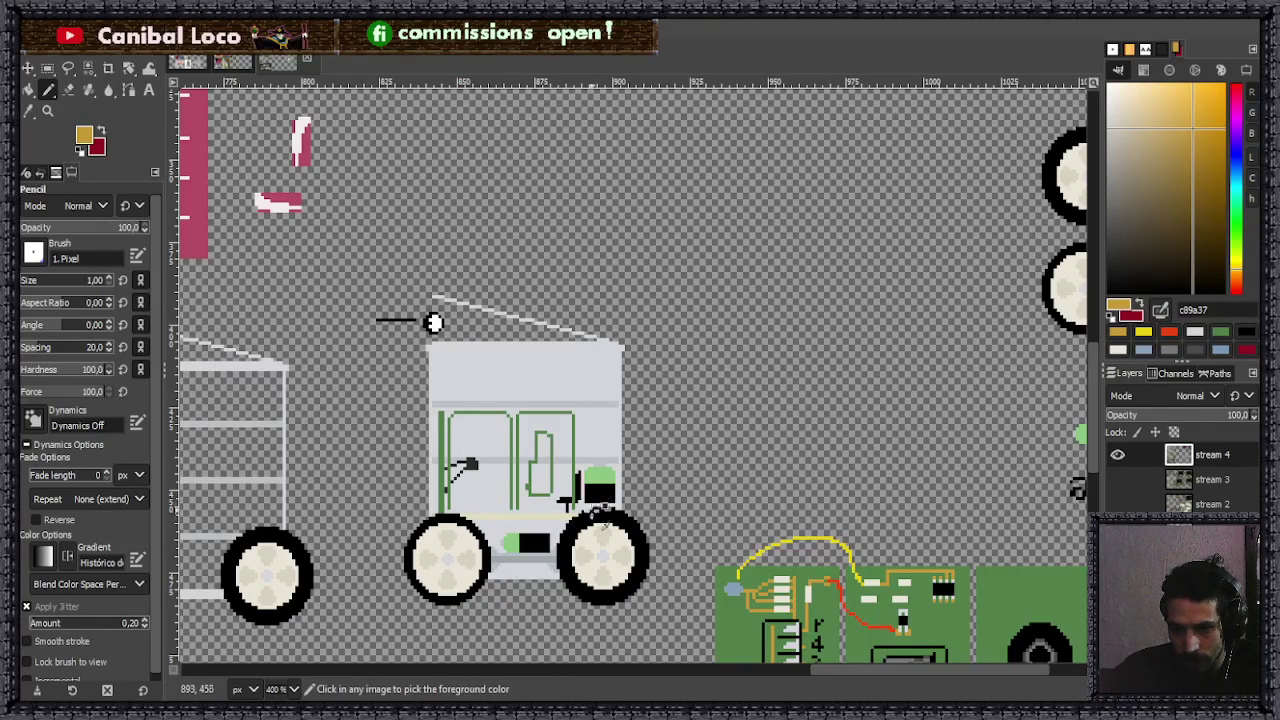
- Examine the vehicle's body, doors and wheels alongside the three green control panels
{"action": "scroll", "coordinate": [510, 490], "scroll_direction": "down", "scroll_amount": 3}
{"action": "scroll", "coordinate": [510, 490], "scroll_direction": "up", "scroll_amount": 1}
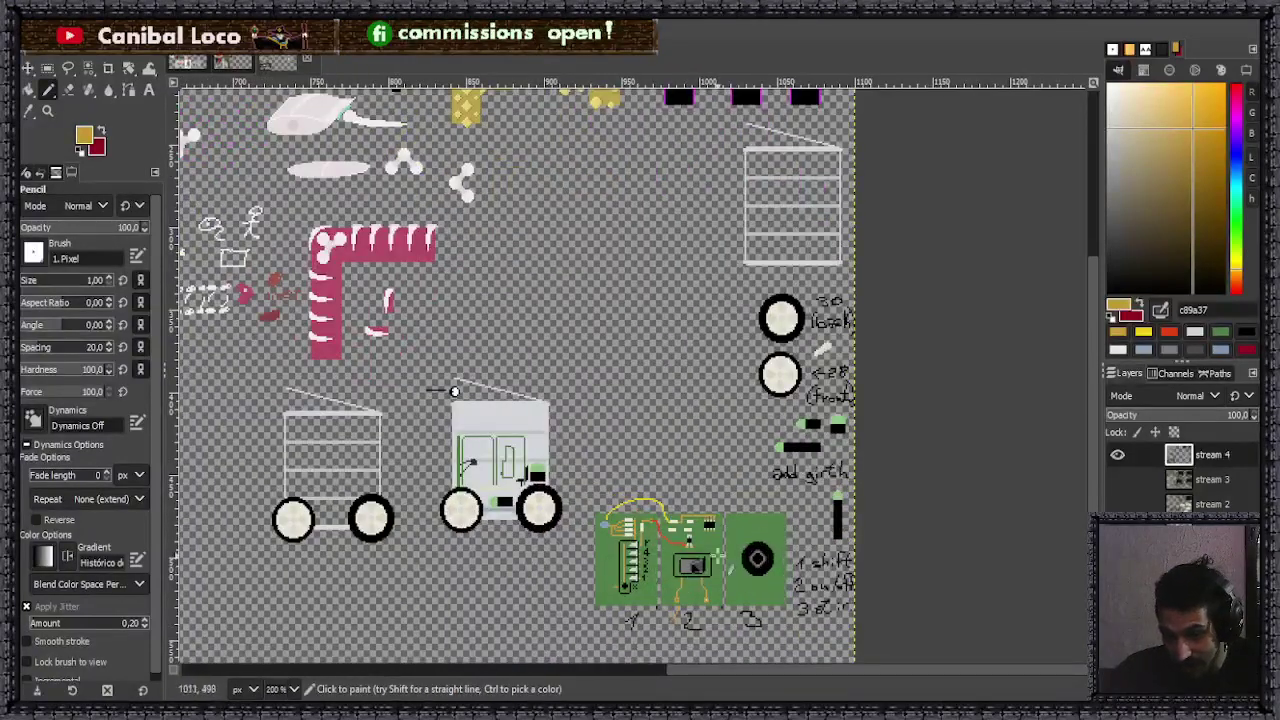
{"action": "scroll", "coordinate": [445, 391], "scroll_direction": "up", "scroll_amount": 3}
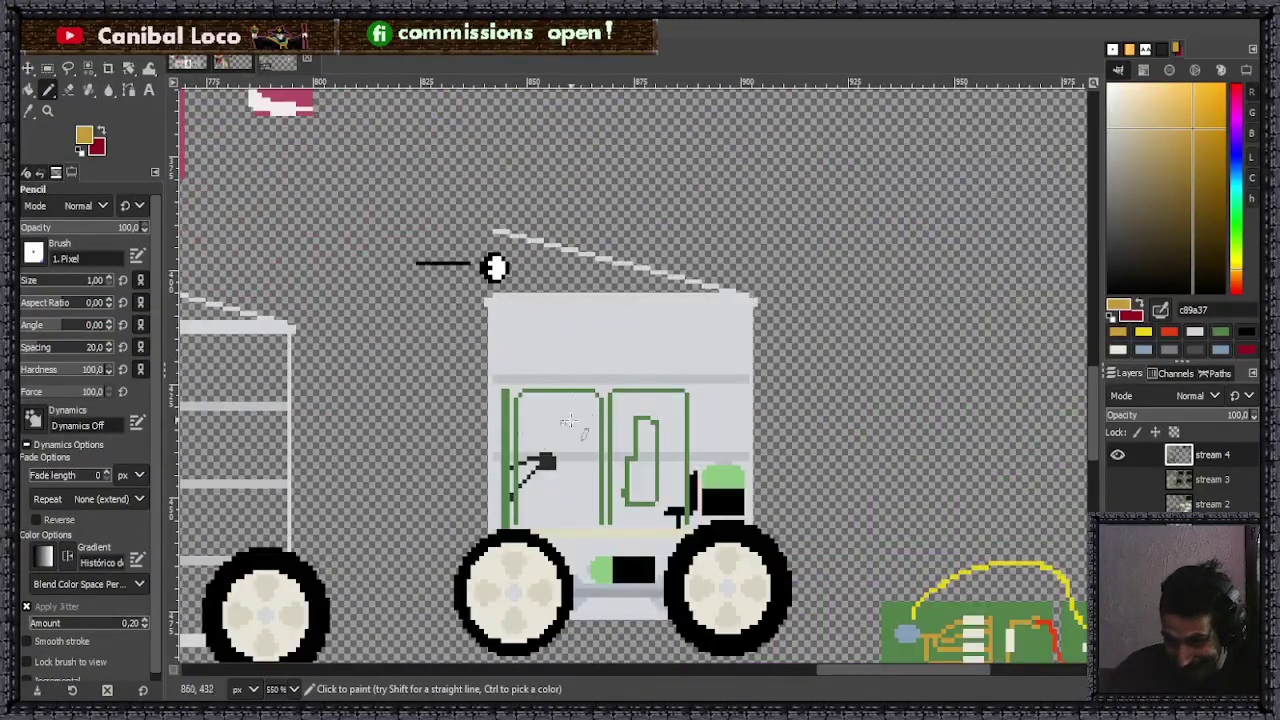
{"action": "scroll", "coordinate": [494, 267], "scroll_direction": "down", "scroll_amount": 4}
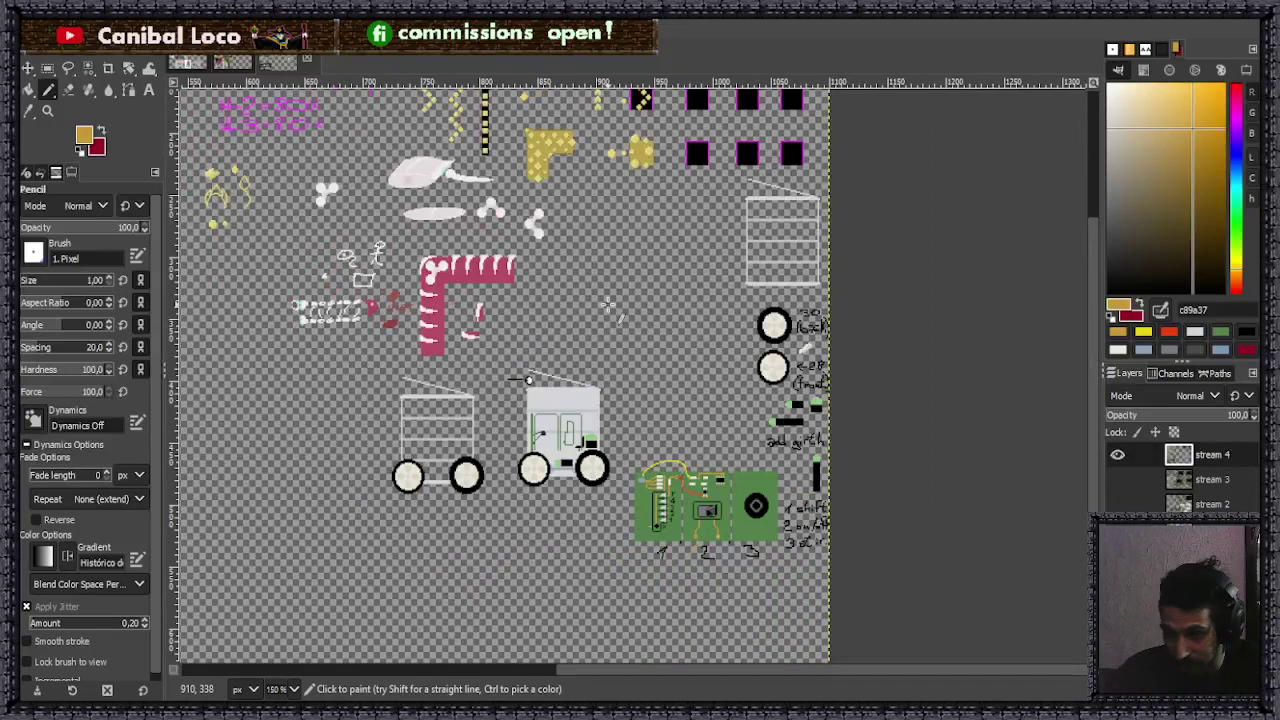
{"action": "scroll", "coordinate": [643, 427], "scroll_direction": "up", "scroll_amount": 2}
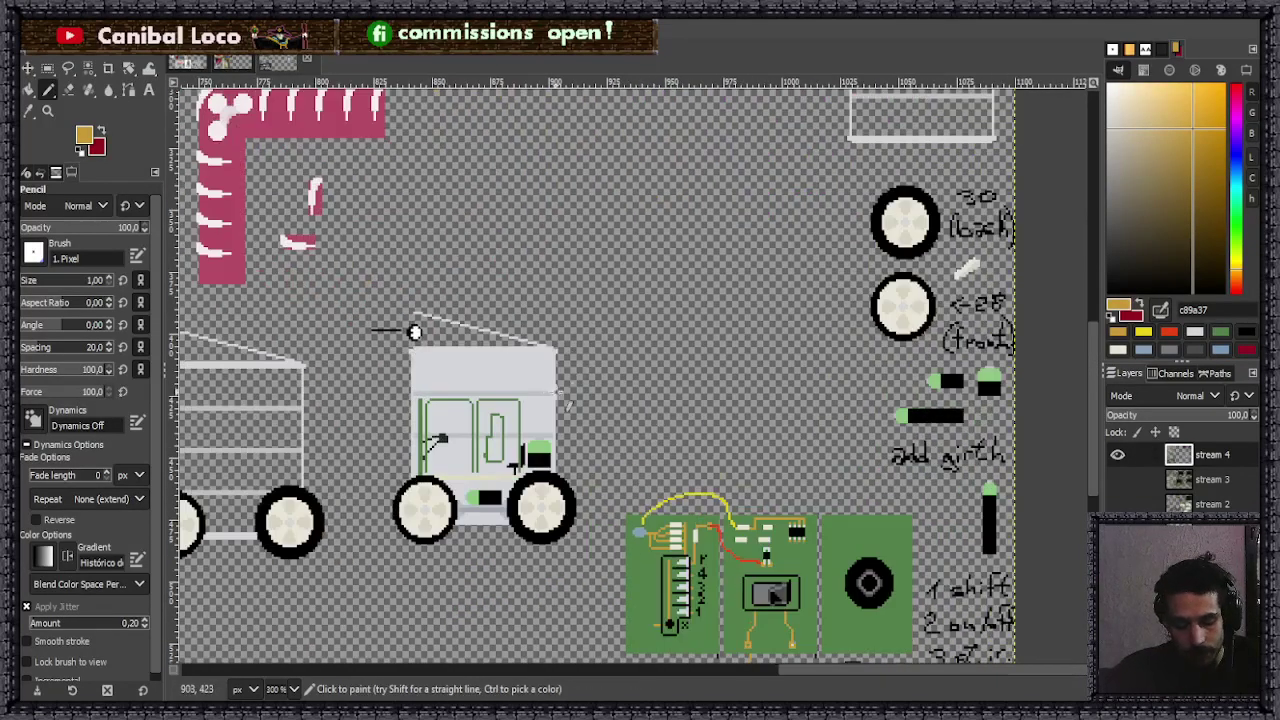
{"action": "scroll", "coordinate": [627, 382], "scroll_direction": "down", "scroll_amount": 3}
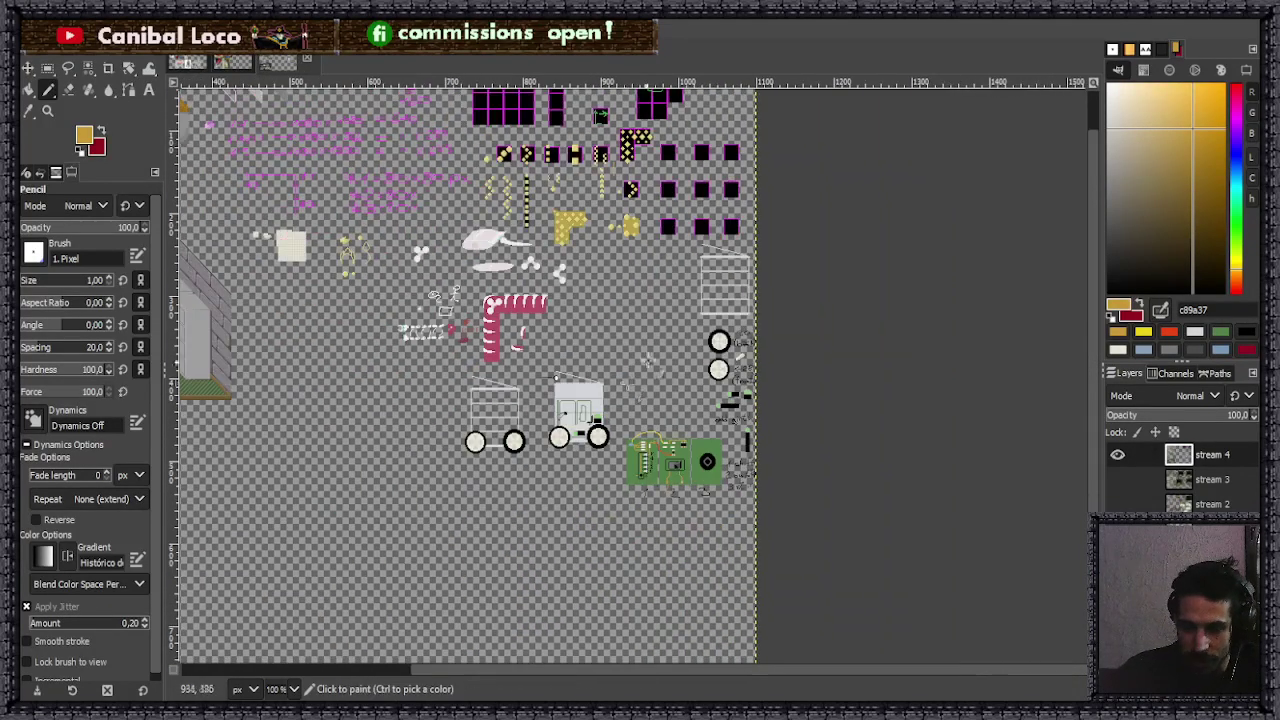
{"action": "scroll", "coordinate": [630, 390], "scroll_direction": "up", "scroll_amount": 2}
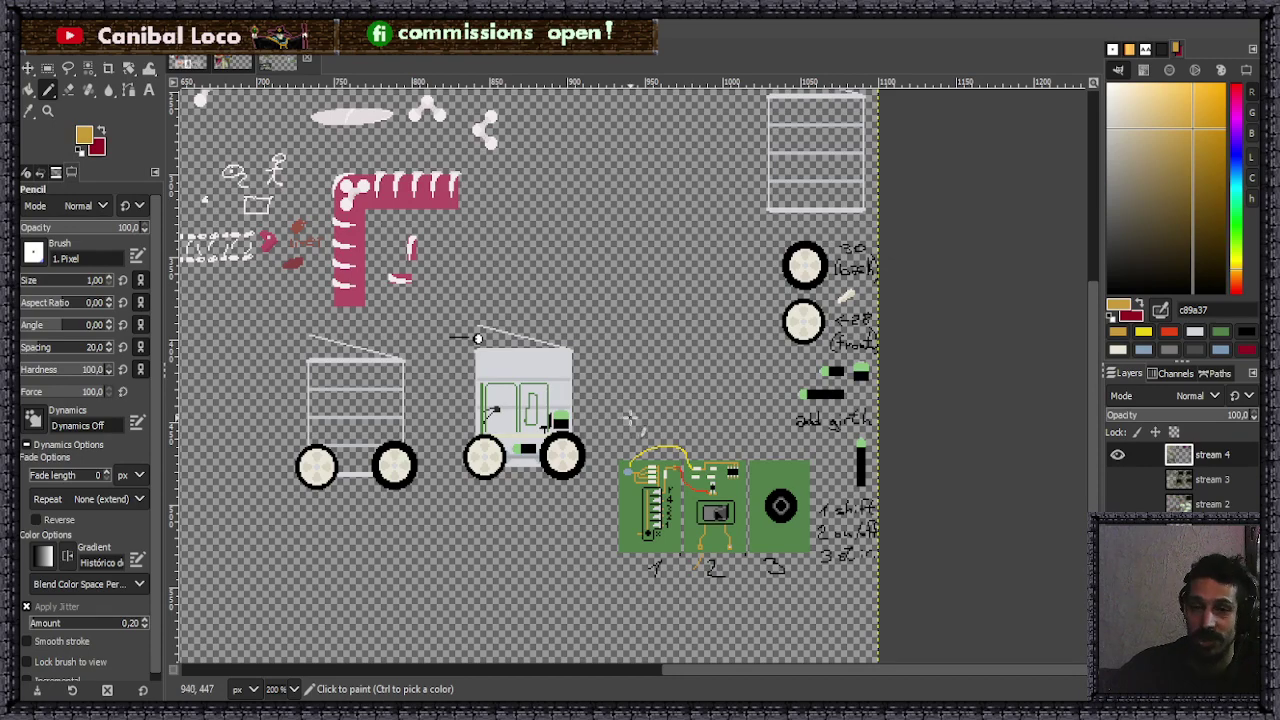
- Save the stream.xcf image with the current control-panel artwork
{"action": "key", "text": "minus"}
{"action": "key", "text": "minus"}
{"action": "key", "text": "minus"}
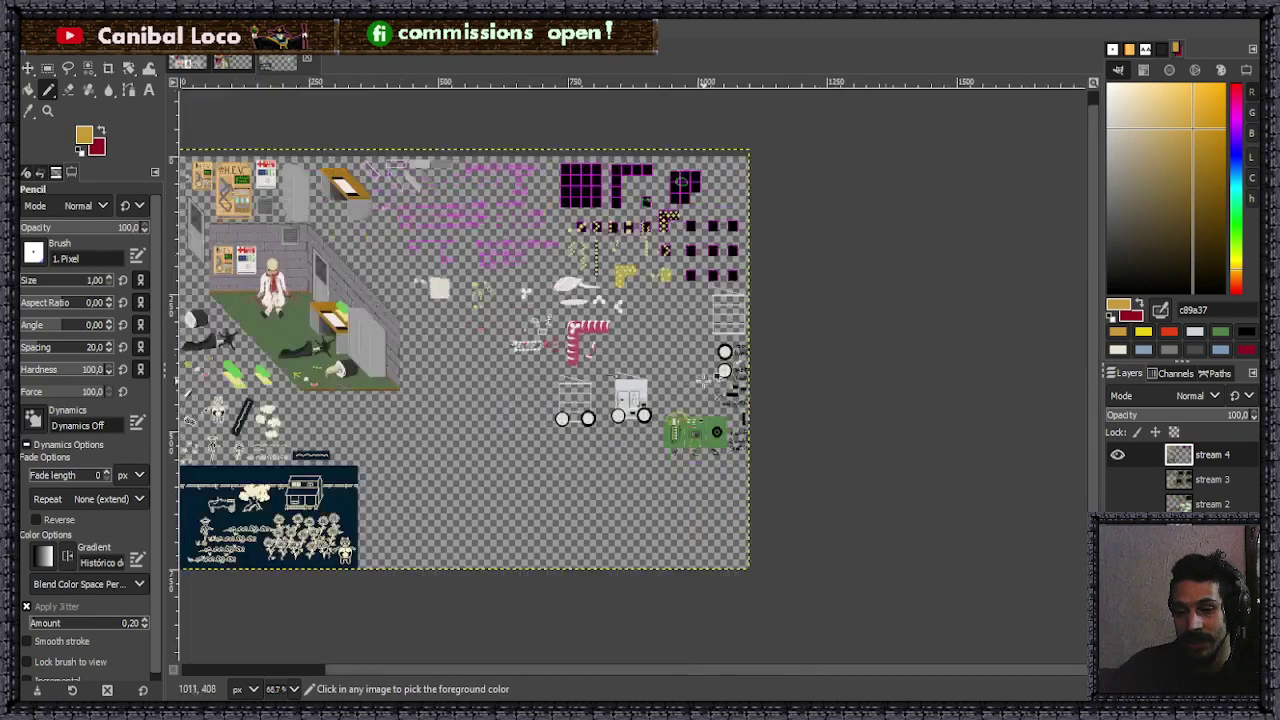
{"action": "key", "text": "ctrl+s"}
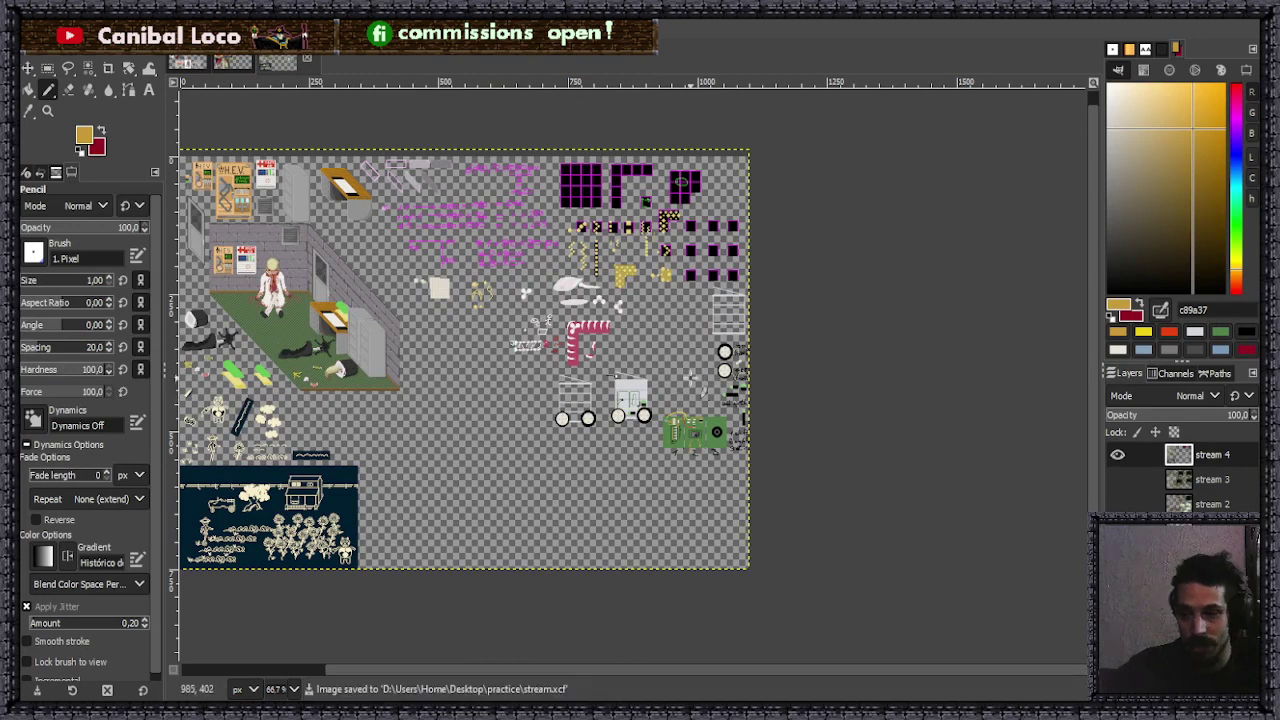
- Review the vehicle sprite, the spare wheels and parts, and the three wired control panels
{"action": "key", "text": "plus"}
{"action": "key", "text": "plus"}
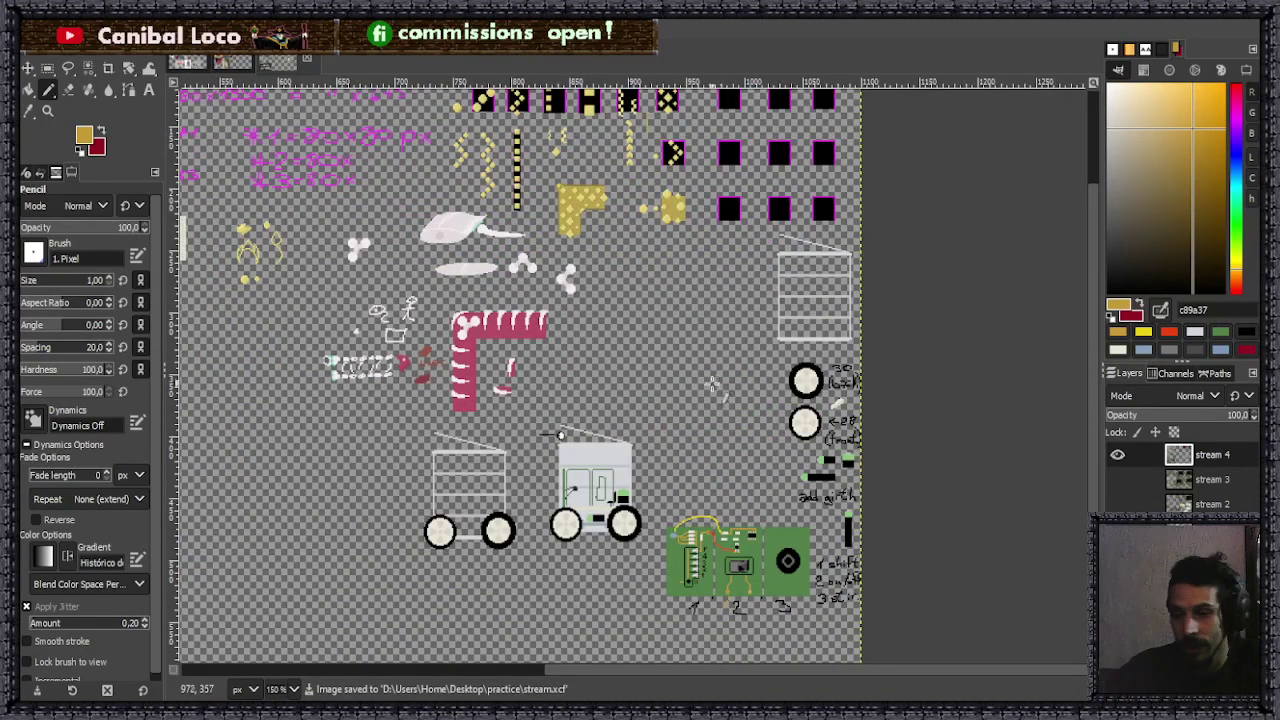
{"action": "key", "text": "minus"}
{"action": "key", "text": "plus"}
{"action": "key", "text": "plus"}
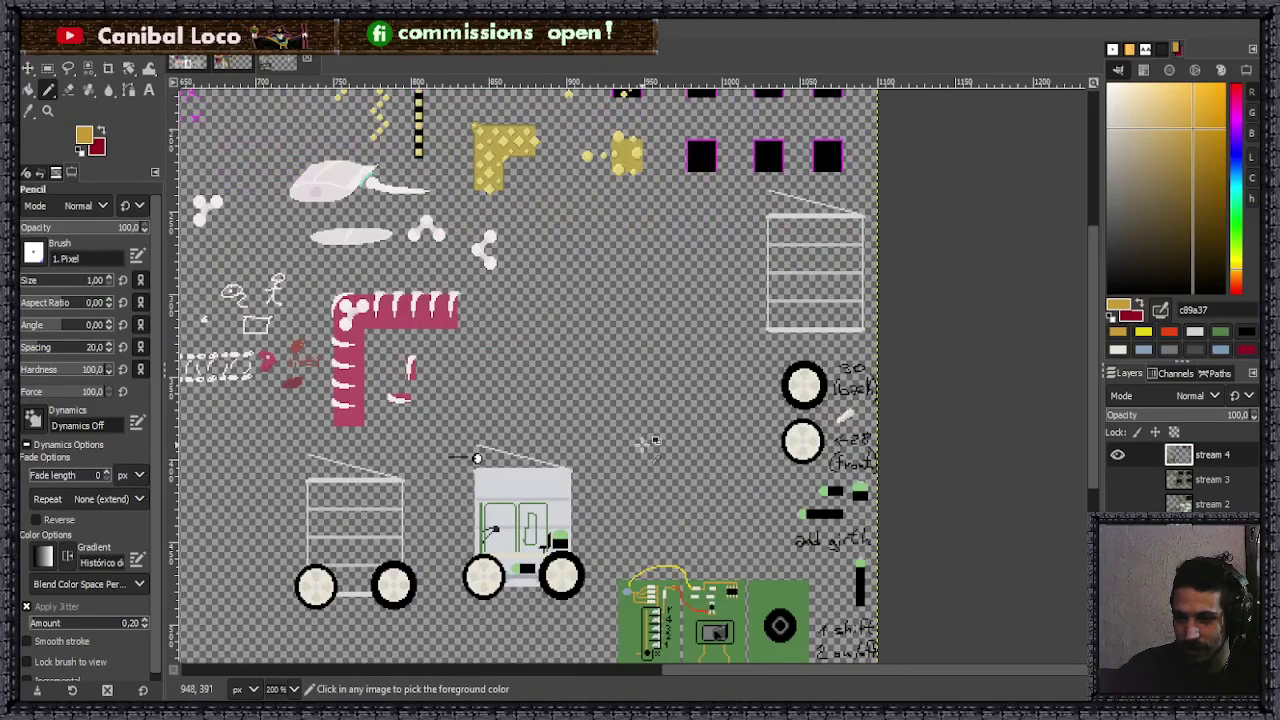
{"action": "scroll", "coordinate": [682, 390], "scroll_direction": "down", "scroll_amount": 1, "text": "ctrl"}
{"action": "scroll", "coordinate": [633, 438], "scroll_direction": "up", "scroll_amount": 2, "text": "ctrl"}
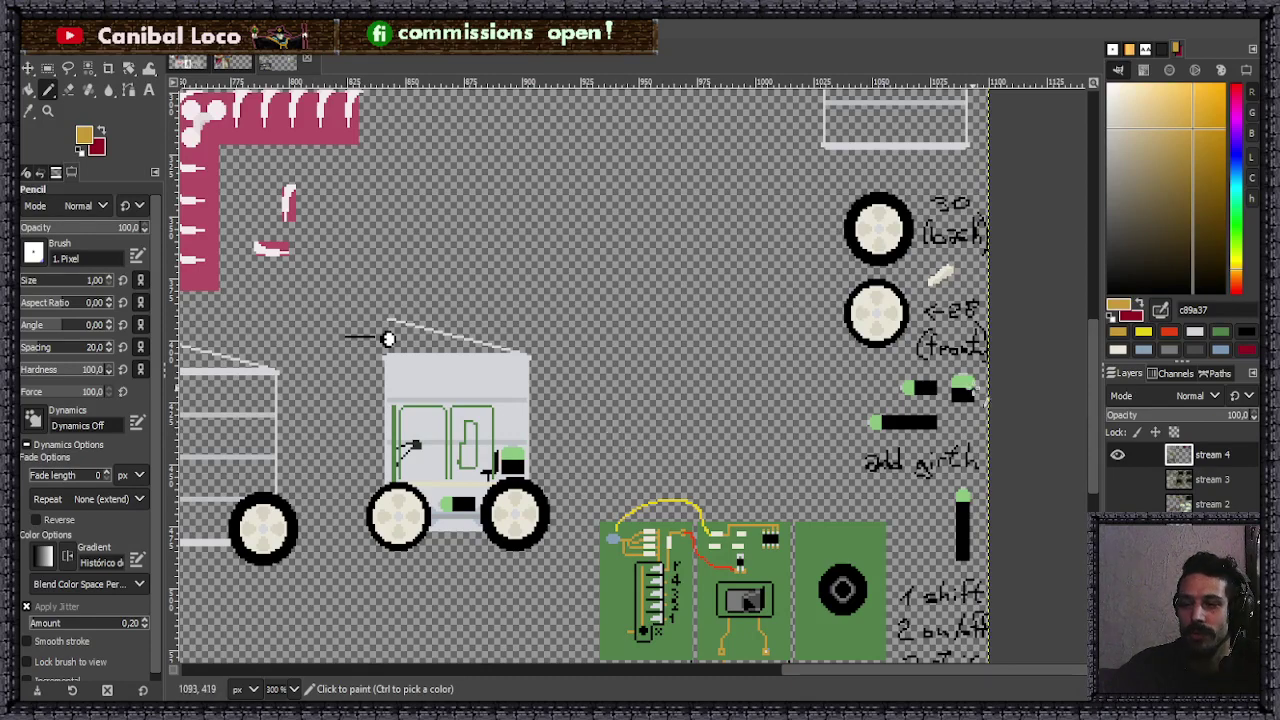
{"action": "scroll", "coordinate": [728, 437], "scroll_direction": "up", "scroll_amount": 3}
{"action": "scroll", "coordinate": [726, 436], "scroll_direction": "down", "scroll_amount": 2}
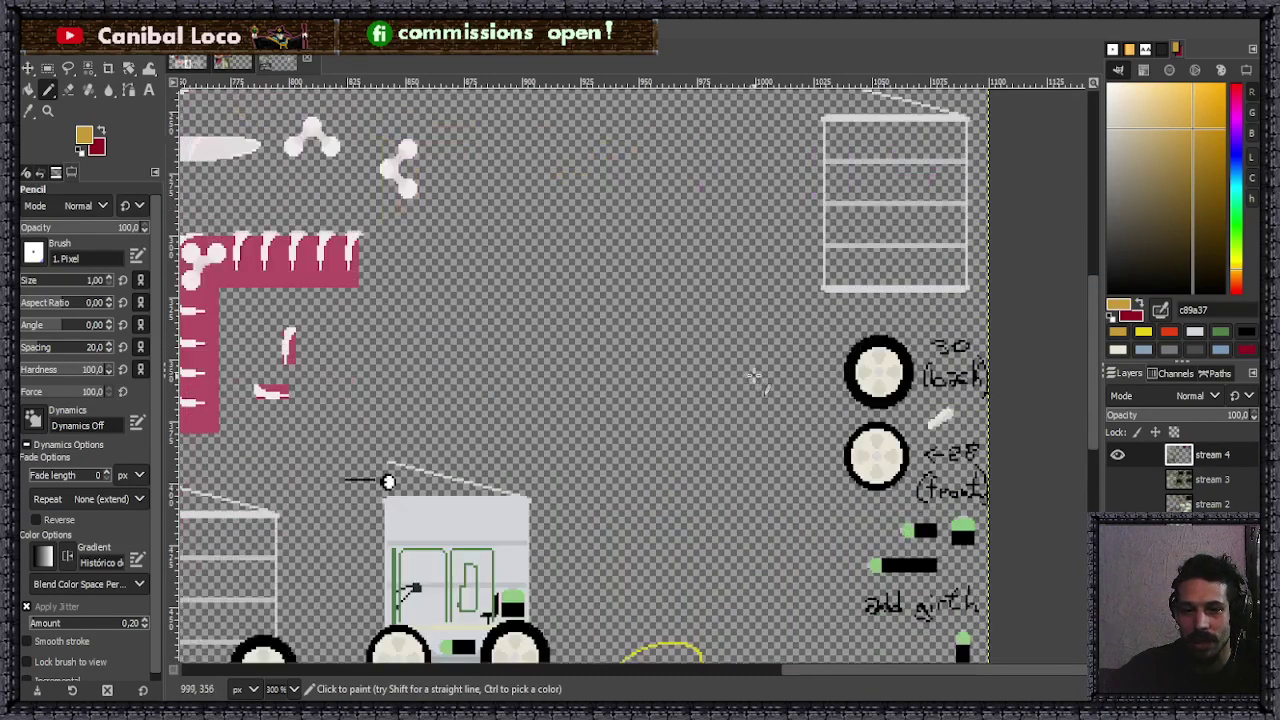
{"action": "scroll", "coordinate": [716, 432], "scroll_direction": "down", "scroll_amount": 3}
{"action": "scroll", "coordinate": [712, 432], "scroll_direction": "up", "scroll_amount": 2}
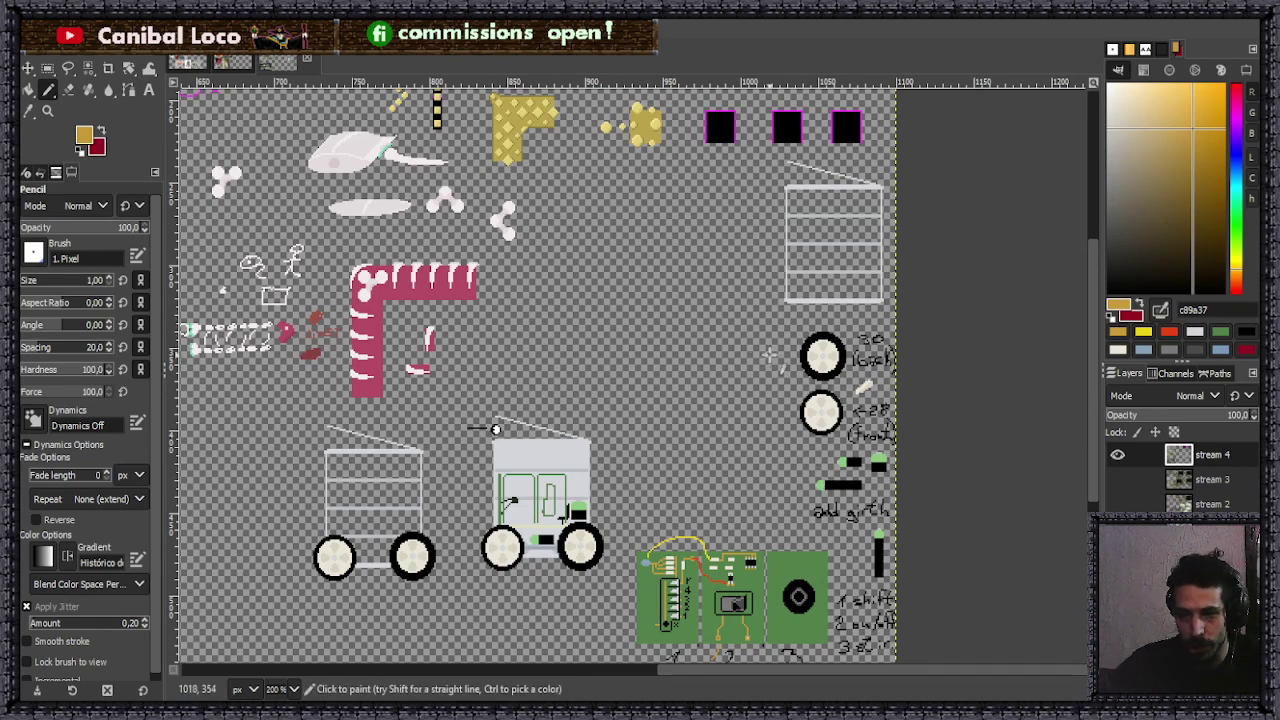
{"action": "key", "text": "ctrl"}
{"action": "scroll", "coordinate": [717, 398], "scroll_direction": "down", "scroll_amount": 4}
{"action": "scroll", "coordinate": [740, 440], "scroll_direction": "up", "scroll_amount": 5}
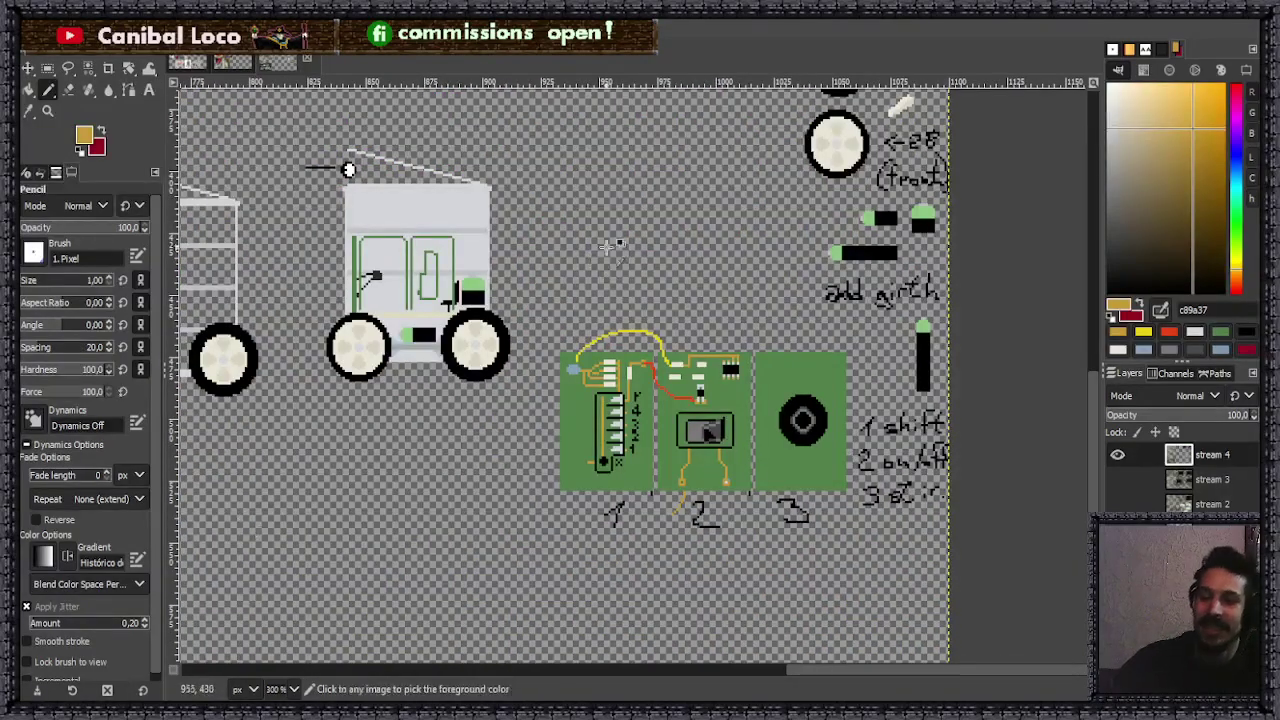
{"action": "scroll", "coordinate": [590, 250], "scroll_direction": "down", "scroll_amount": 5}
{"action": "scroll", "coordinate": [561, 165], "scroll_direction": "up", "scroll_amount": 3}
{"action": "scroll", "coordinate": [561, 165], "scroll_direction": "up", "scroll_amount": 1}
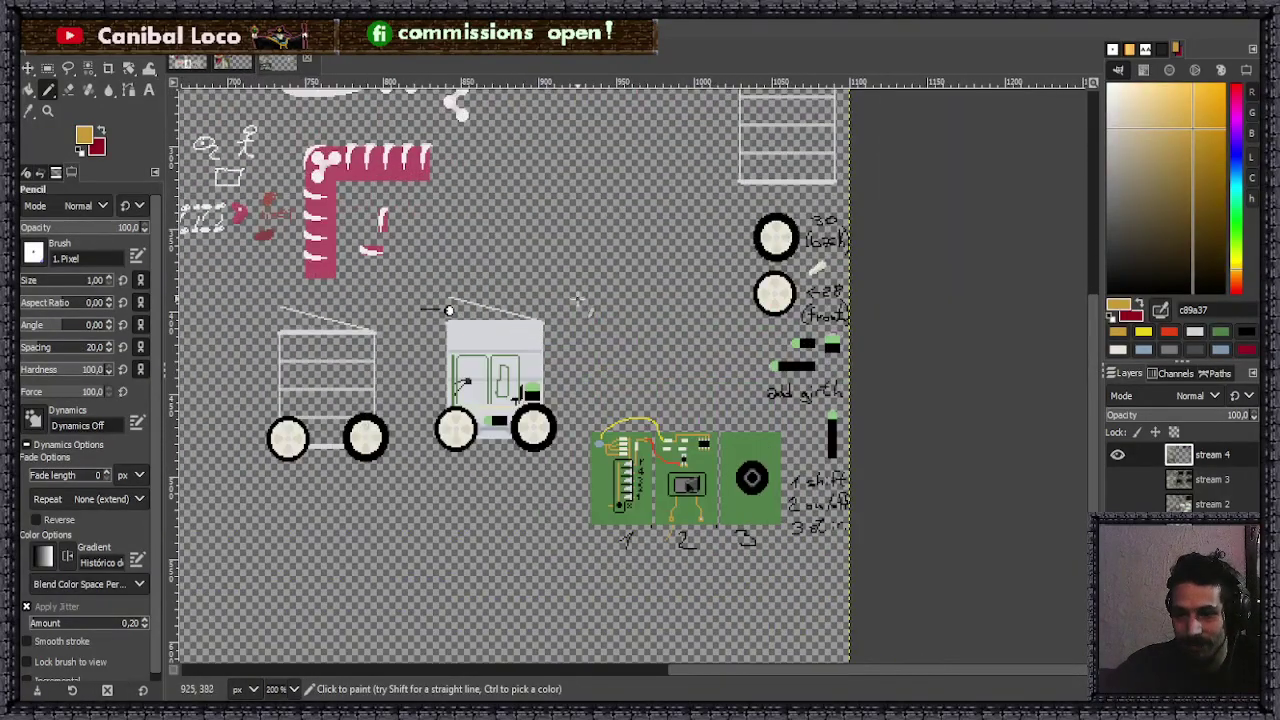
- Save stream.xcf again
{"action": "scroll", "coordinate": [578, 292], "scroll_direction": "up", "scroll_amount": 3}
{"action": "key", "text": "ctrl+s"}
{"action": "scroll", "coordinate": [648, 388], "scroll_direction": "down", "scroll_amount": 3}
{"action": "scroll", "coordinate": [694, 329], "scroll_direction": "up", "scroll_amount": 5}
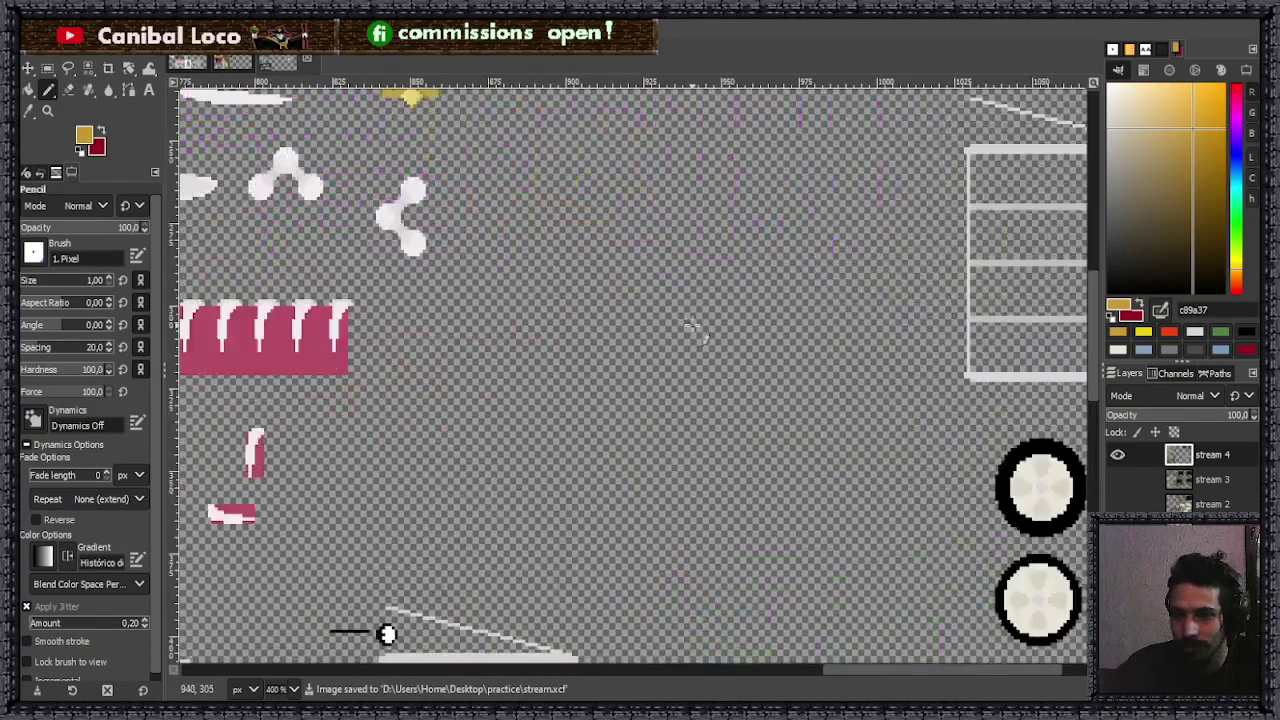
{"action": "scroll", "coordinate": [668, 310], "scroll_direction": "down", "scroll_amount": 3}
{"action": "scroll", "coordinate": [708, 365], "scroll_direction": "up", "scroll_amount": 1}
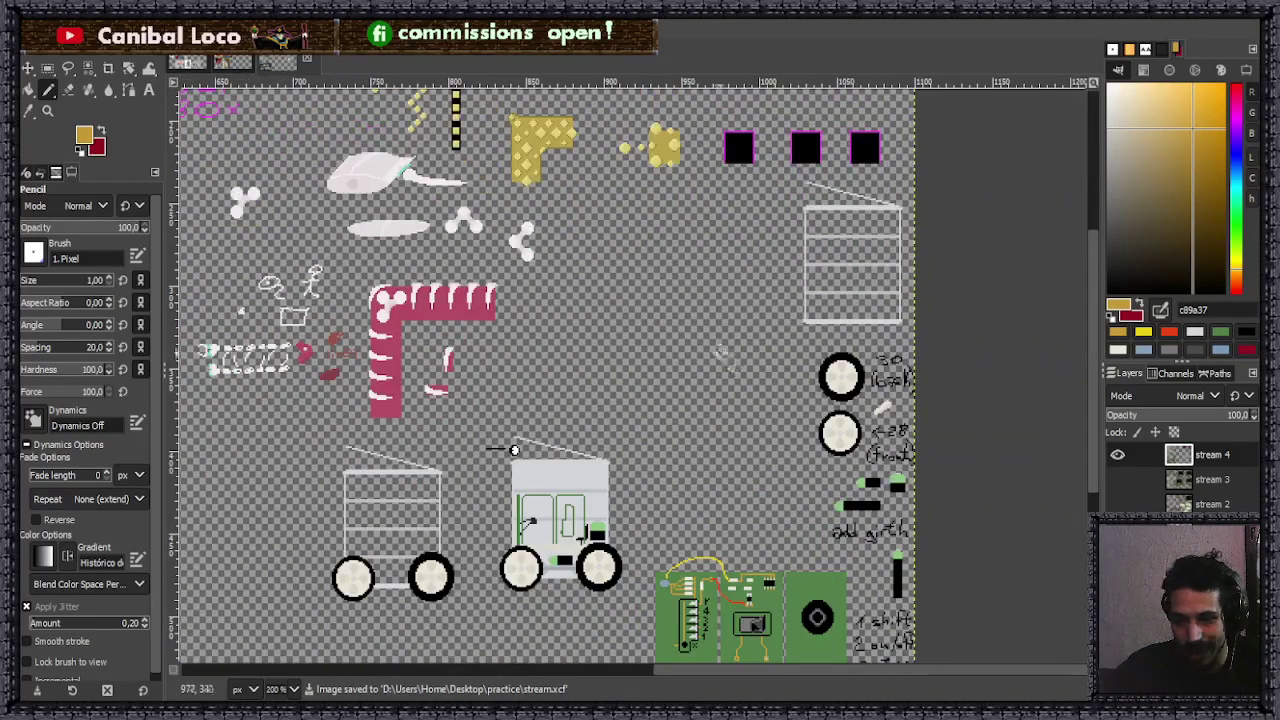
{"action": "scroll", "coordinate": [743, 292], "scroll_direction": "up", "scroll_amount": 1}
{"action": "scroll", "coordinate": [737, 304], "scroll_direction": "down", "scroll_amount": 2}
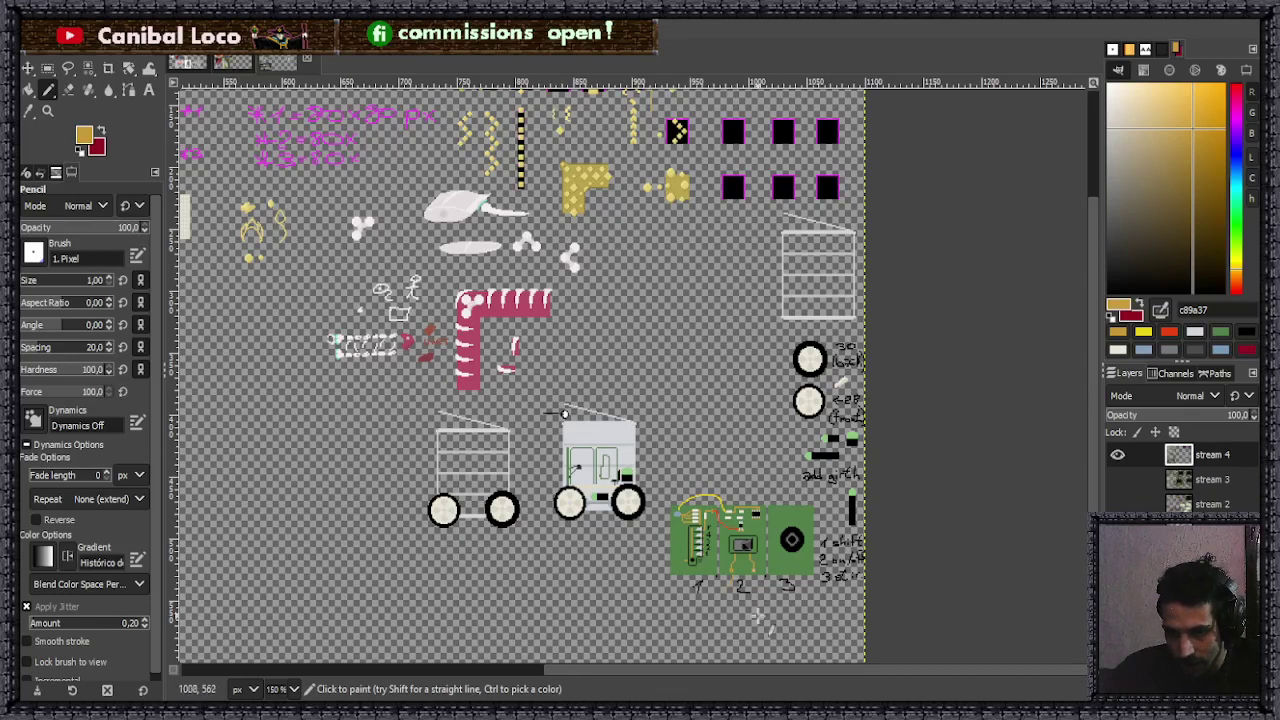
- Draw a gold wire from section 2's lower edge beneath the right pad, curving down and outward below the board
{"action": "scroll", "coordinate": [565, 413], "scroll_direction": "down", "scroll_amount": 4, "text": "ctrl"}
{"action": "scroll", "coordinate": [488, 259], "scroll_direction": "up", "scroll_amount": 5, "text": "ctrl"}
{"action": "scroll", "coordinate": [628, 493], "scroll_direction": "up", "scroll_amount": 5, "text": "ctrl"}
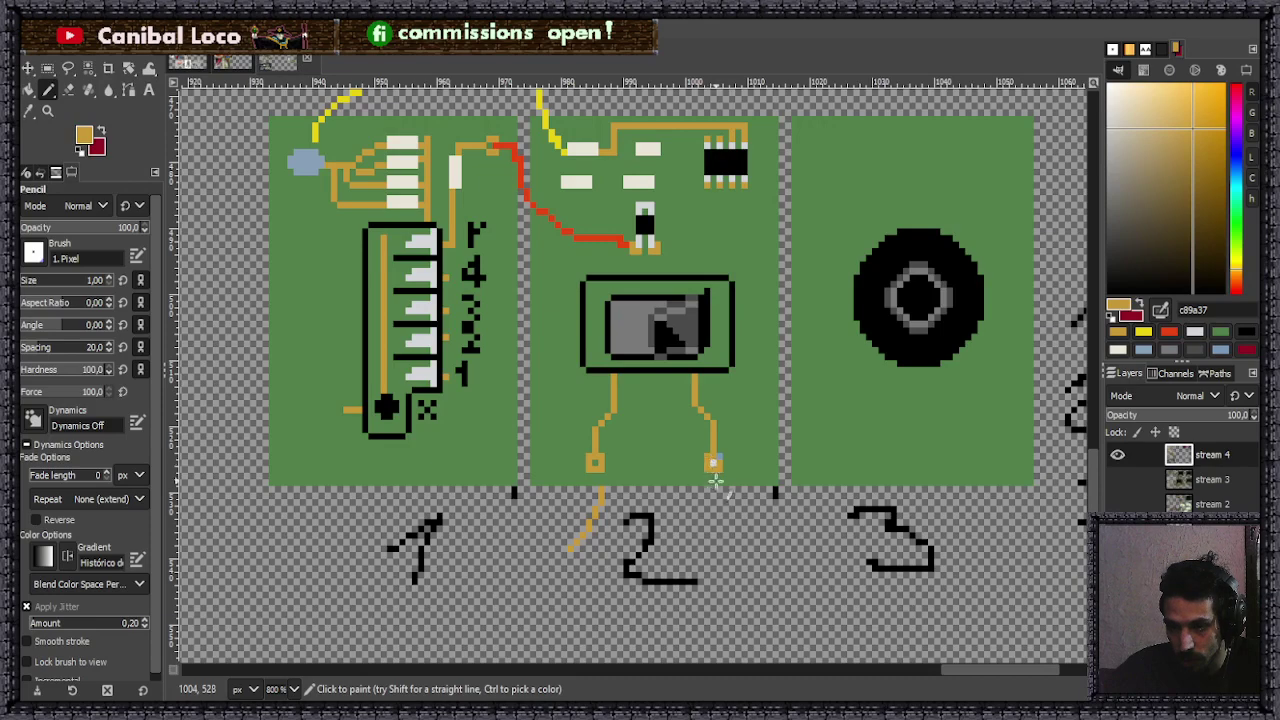
{"action": "left_click_drag", "start_coordinate": [716, 486], "coordinate": [765, 556]}
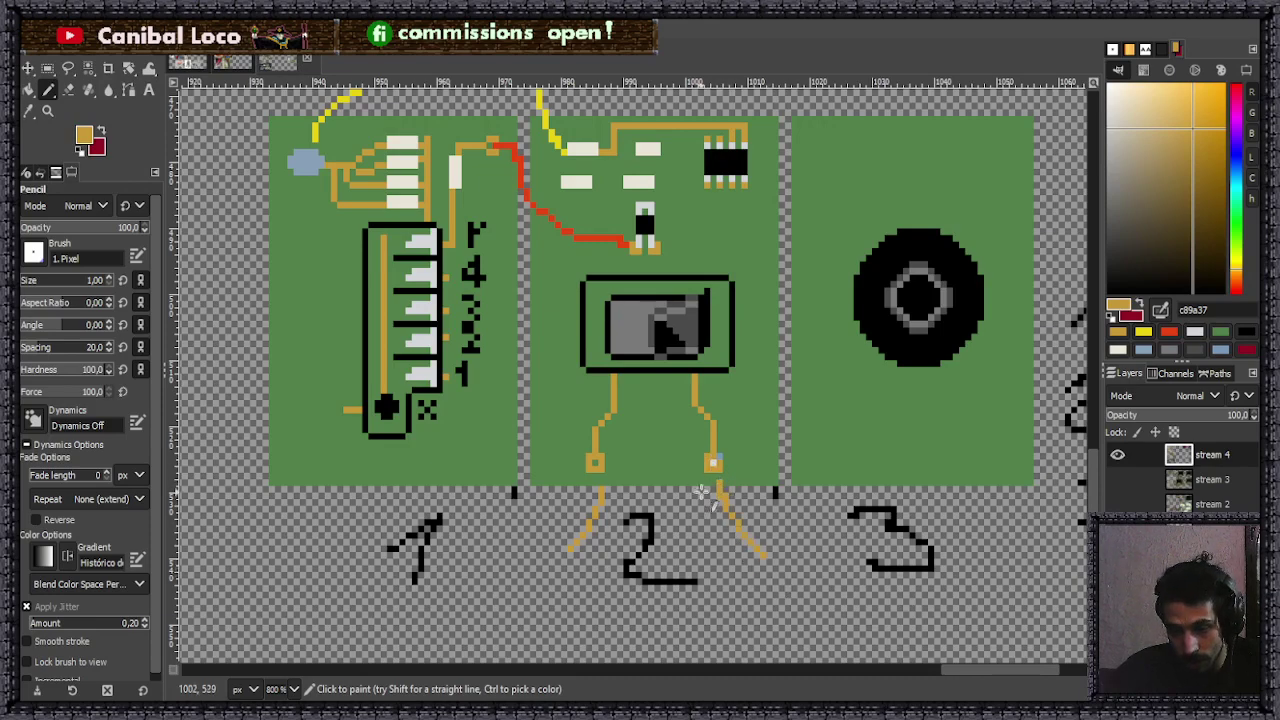
{"action": "scroll", "coordinate": [700, 490], "scroll_direction": "down", "scroll_amount": 3}
{"action": "scroll", "coordinate": [693, 430], "scroll_direction": "up", "scroll_amount": 2}
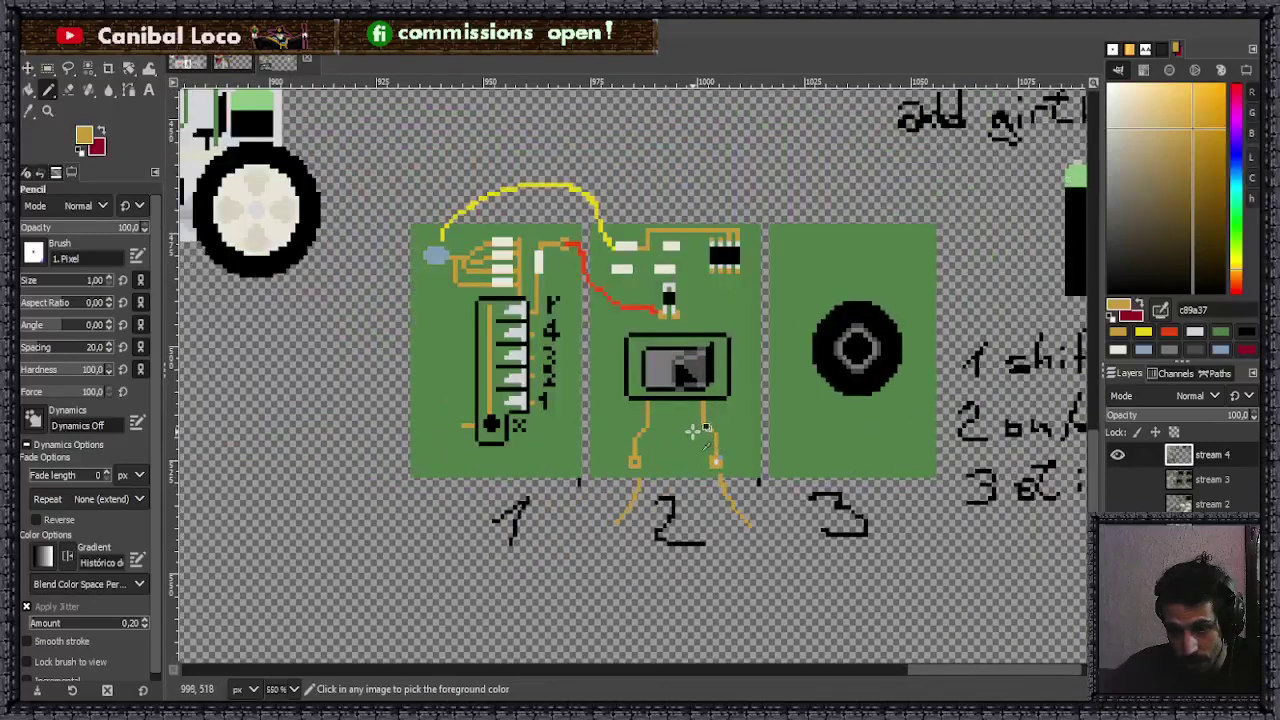
- Extend the gold stub beside section 1's shifter downward and finish it with a square gold pad near the lower edge
{"action": "scroll", "coordinate": [693, 430], "scroll_direction": "up", "scroll_amount": 1}
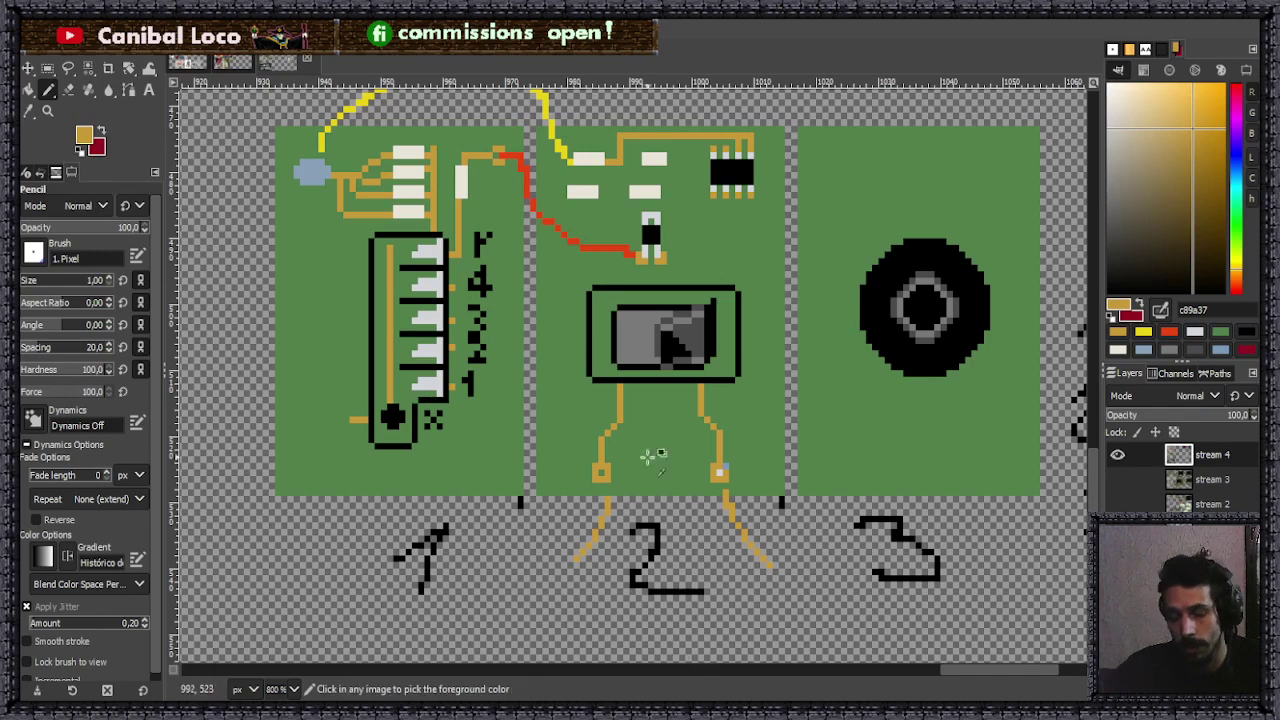
{"action": "scroll", "coordinate": [652, 443], "scroll_direction": "down", "scroll_amount": 2}
{"action": "scroll", "coordinate": [680, 420], "scroll_direction": "up", "scroll_amount": 1}
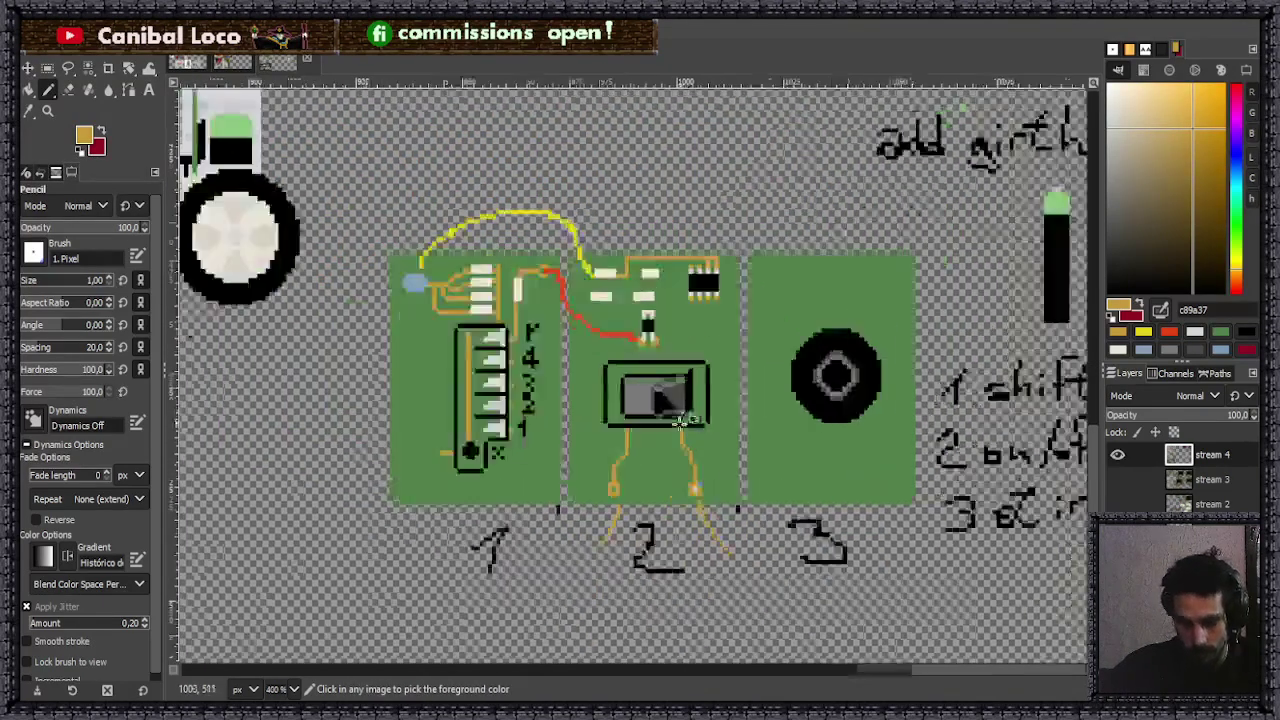
{"action": "scroll", "coordinate": [716, 335], "scroll_direction": "up", "scroll_amount": 2}
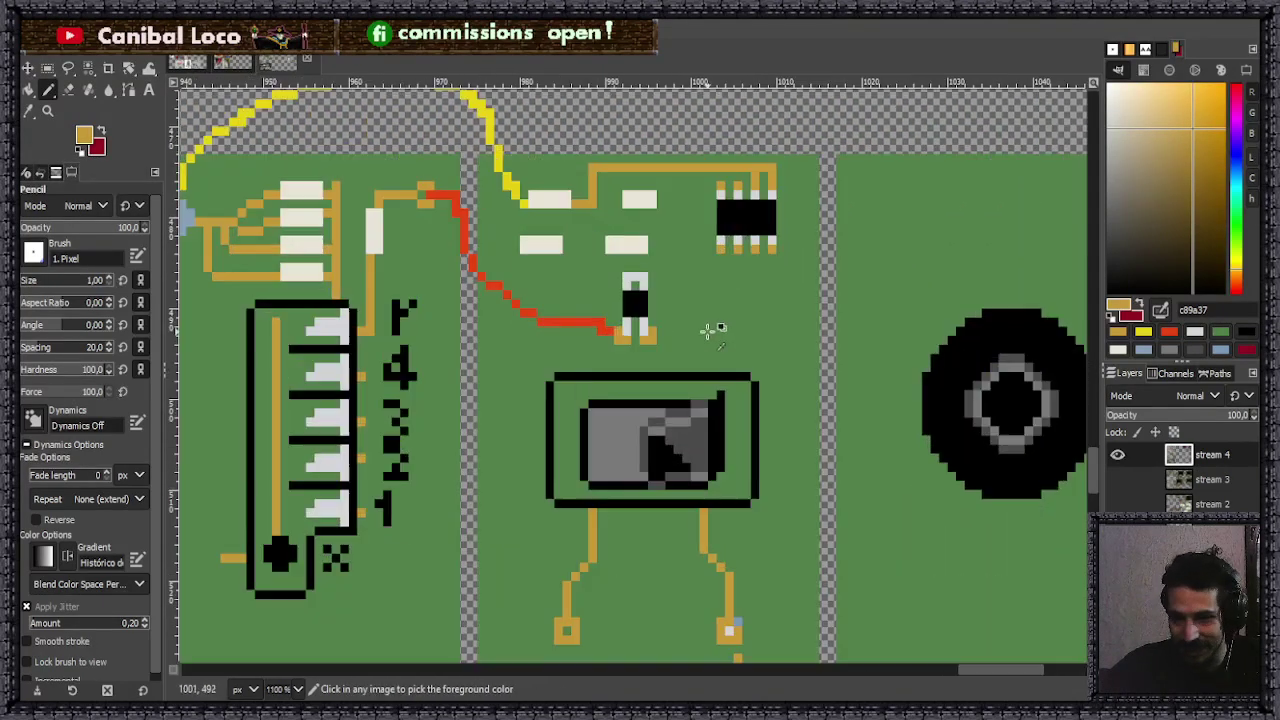
{"action": "scroll", "coordinate": [650, 337], "scroll_direction": "down", "scroll_amount": 3}
{"action": "scroll", "coordinate": [414, 451], "scroll_direction": "up", "scroll_amount": 3}
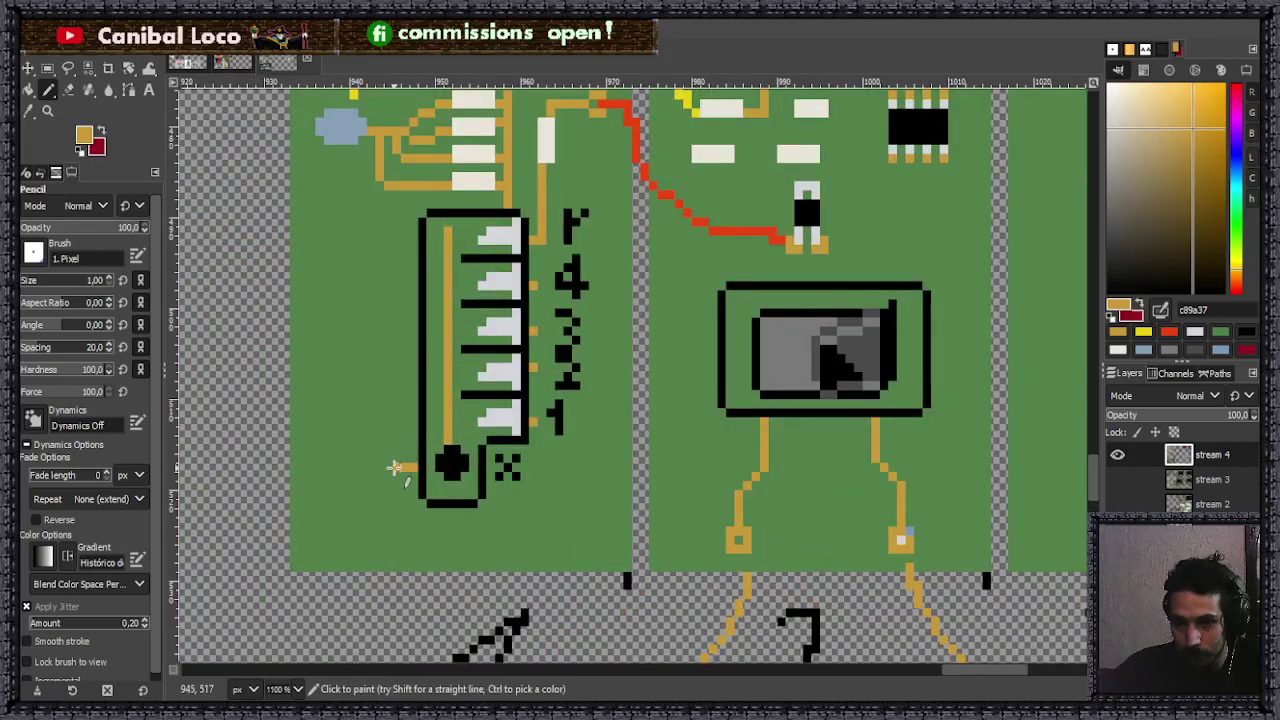
{"action": "mouse_move", "coordinate": [395, 467]}
{"action": "left_mouse_down"}
{"action": "mouse_move", "coordinate": [400, 529]}
{"action": "mouse_move", "coordinate": [412, 532]}
{"action": "mouse_move", "coordinate": [400, 543]}
{"action": "left_mouse_up"}
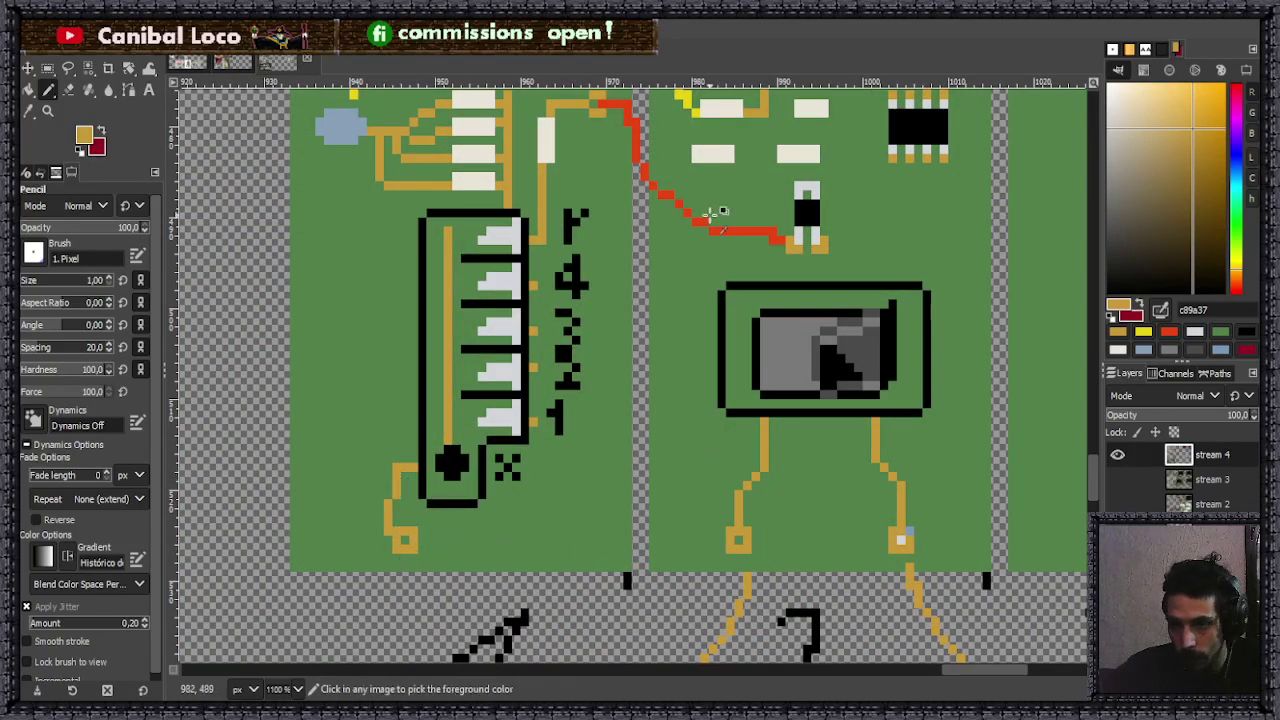
- Set the foreground to purple a558ae and draw a curved wire from section 1's lower pad to section 2's lower-right pad
{"action": "left_click", "coordinate": [1237, 128]}
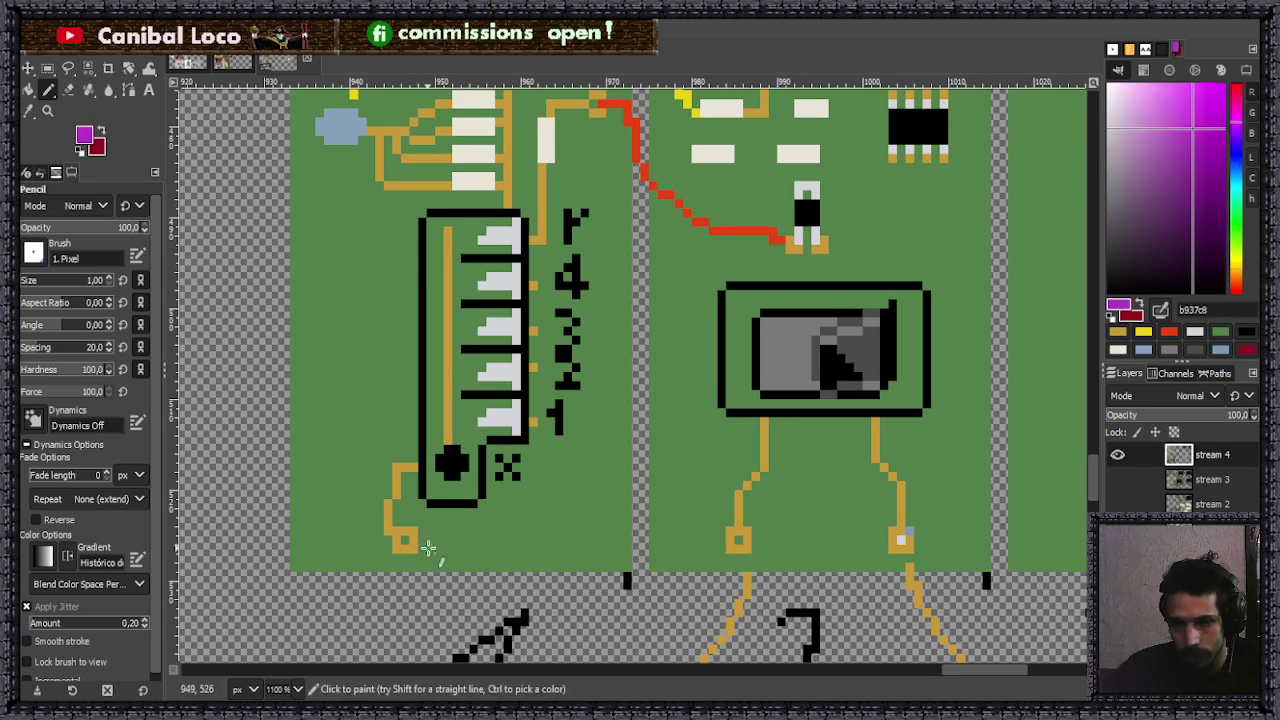
{"action": "left_click", "coordinate": [1165, 150]}
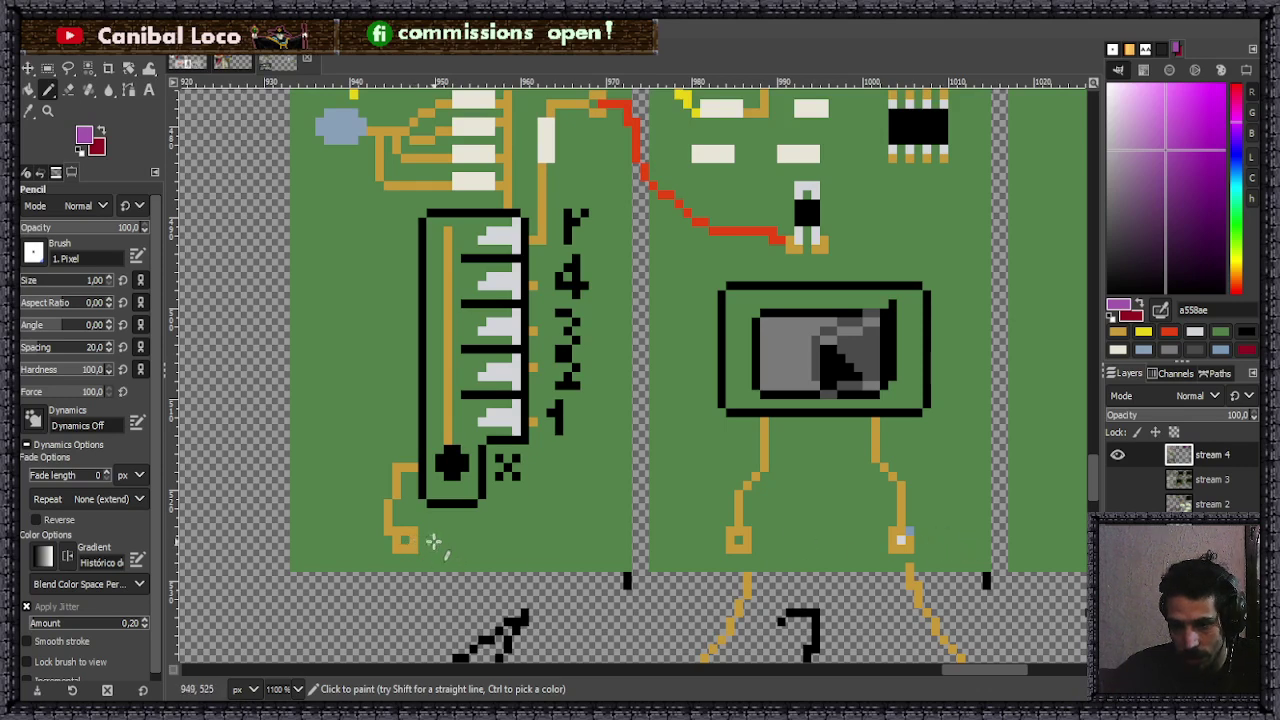
{"action": "mouse_move", "coordinate": [422, 541]}
{"action": "left_mouse_down"}
{"action": "mouse_move", "coordinate": [642, 488]}
{"action": "mouse_move", "coordinate": [747, 477]}
{"action": "mouse_move", "coordinate": [831, 484]}
{"action": "mouse_move", "coordinate": [900, 535]}
{"action": "left_mouse_up"}
{"action": "scroll", "coordinate": [905, 533], "scroll_direction": "down", "scroll_amount": 3}
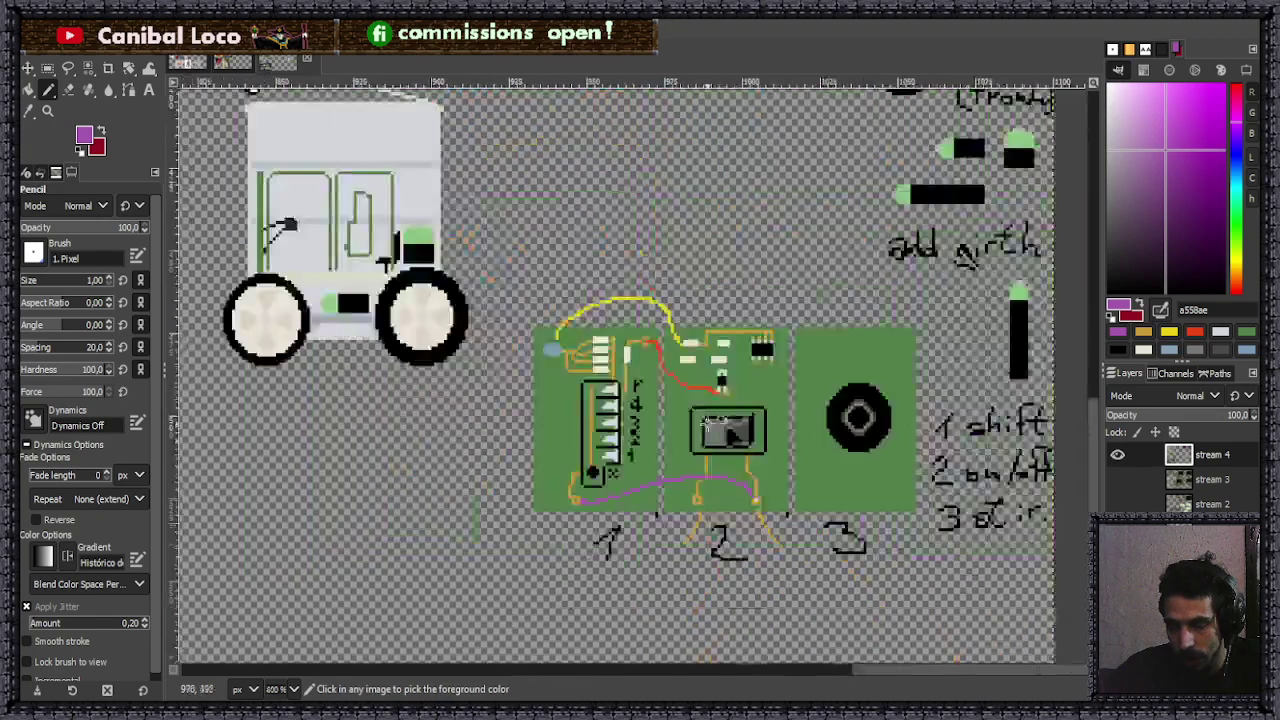
- Continue the purple wire from section 2's lower-right pad, curving down past the board's lower edge
{"action": "scroll", "coordinate": [716, 384], "scroll_direction": "up", "scroll_amount": 2}
{"action": "scroll", "coordinate": [725, 420], "scroll_direction": "down", "scroll_amount": 3}
{"action": "scroll", "coordinate": [740, 450], "scroll_direction": "up", "scroll_amount": 5}
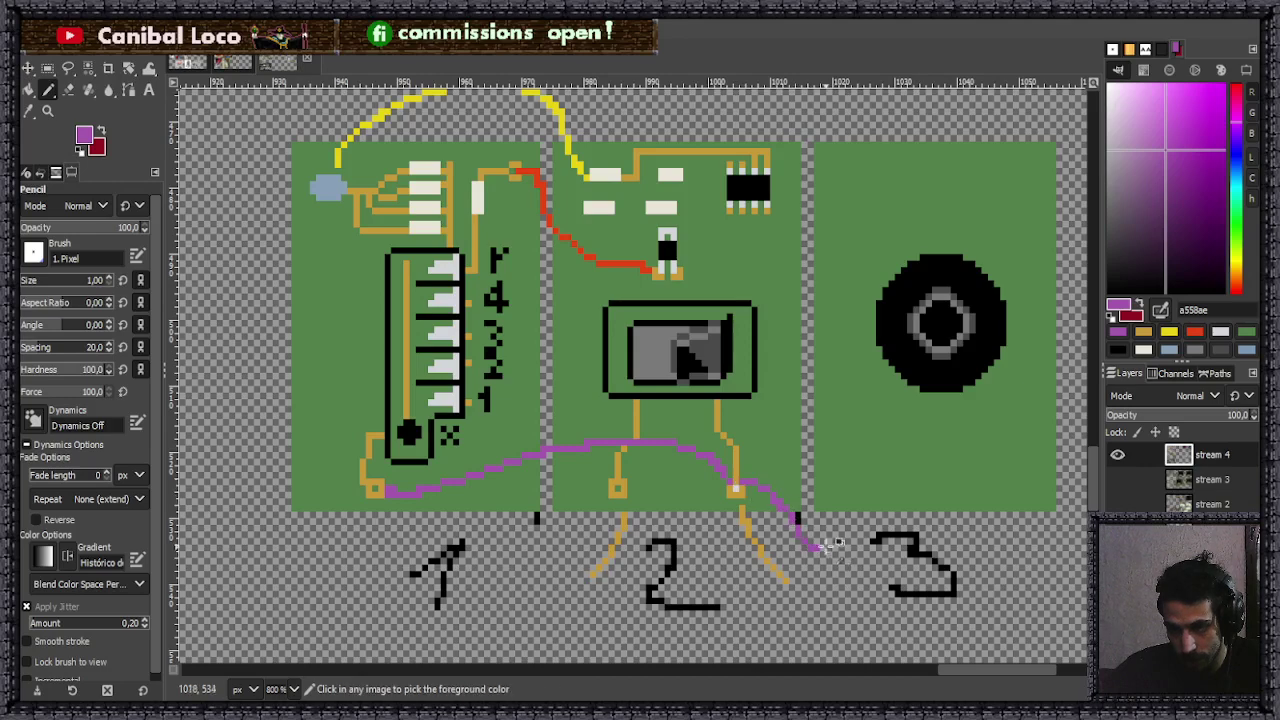
{"action": "mouse_move", "coordinate": [741, 484]}
{"action": "left_mouse_down"}
{"action": "mouse_move", "coordinate": [778, 522]}
{"action": "mouse_move", "coordinate": [786, 556]}
{"action": "left_mouse_up"}
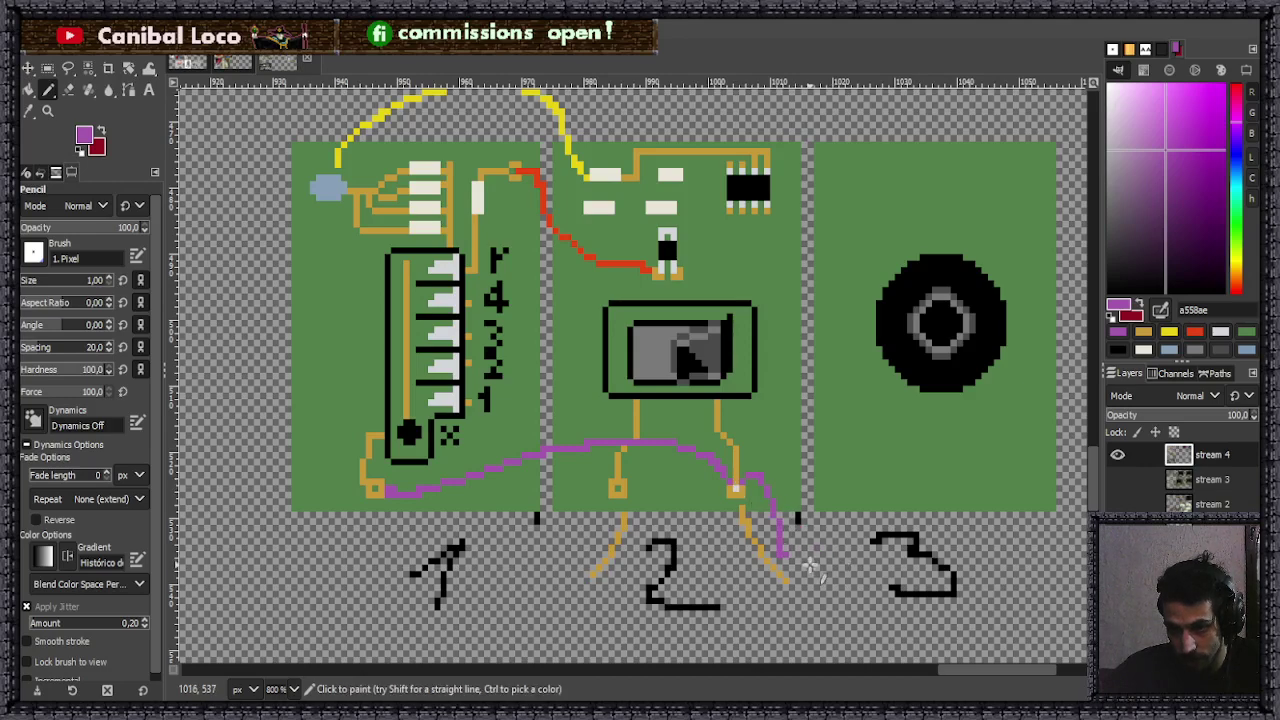
{"action": "scroll", "coordinate": [808, 568], "scroll_direction": "down", "scroll_amount": 4}
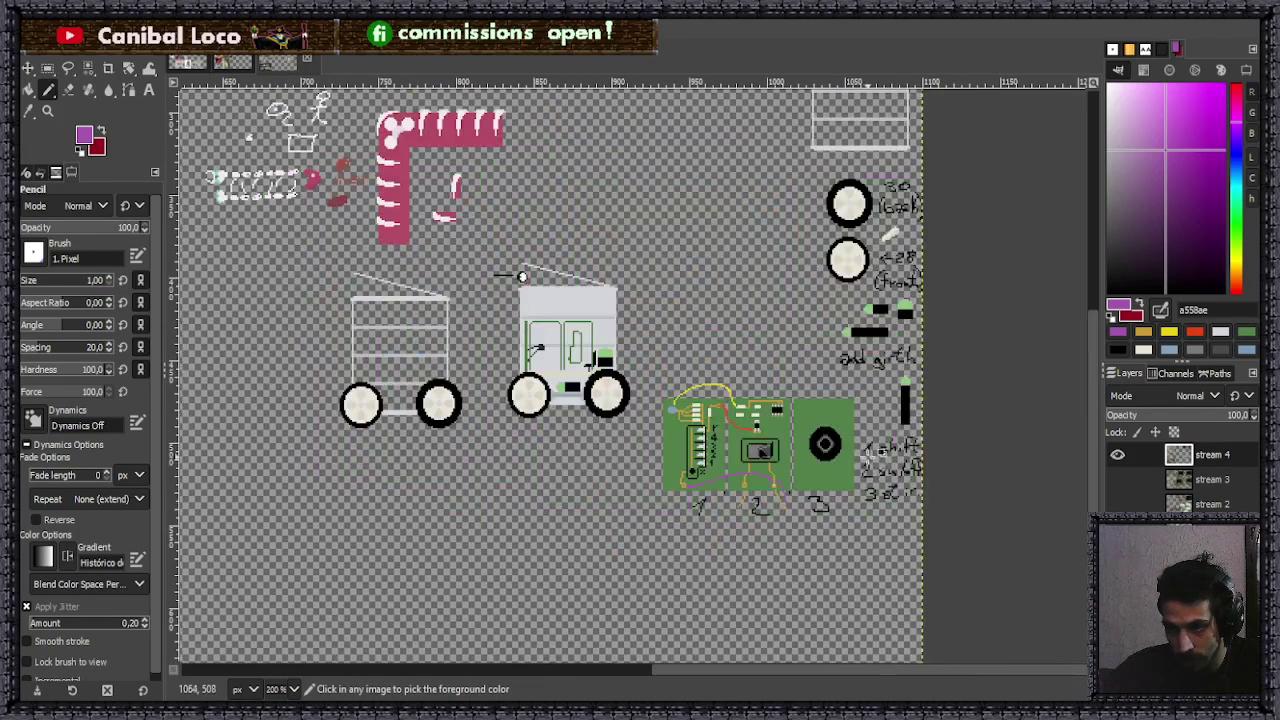
- Paint a small purple swatch below the handwritten "3" line of the notes, undoing the extra stroke beside it
{"action": "scroll", "coordinate": [903, 523], "scroll_direction": "up", "scroll_amount": 6}
{"action": "left_click_drag", "start_coordinate": [740, 474], "coordinate": [685, 485]}
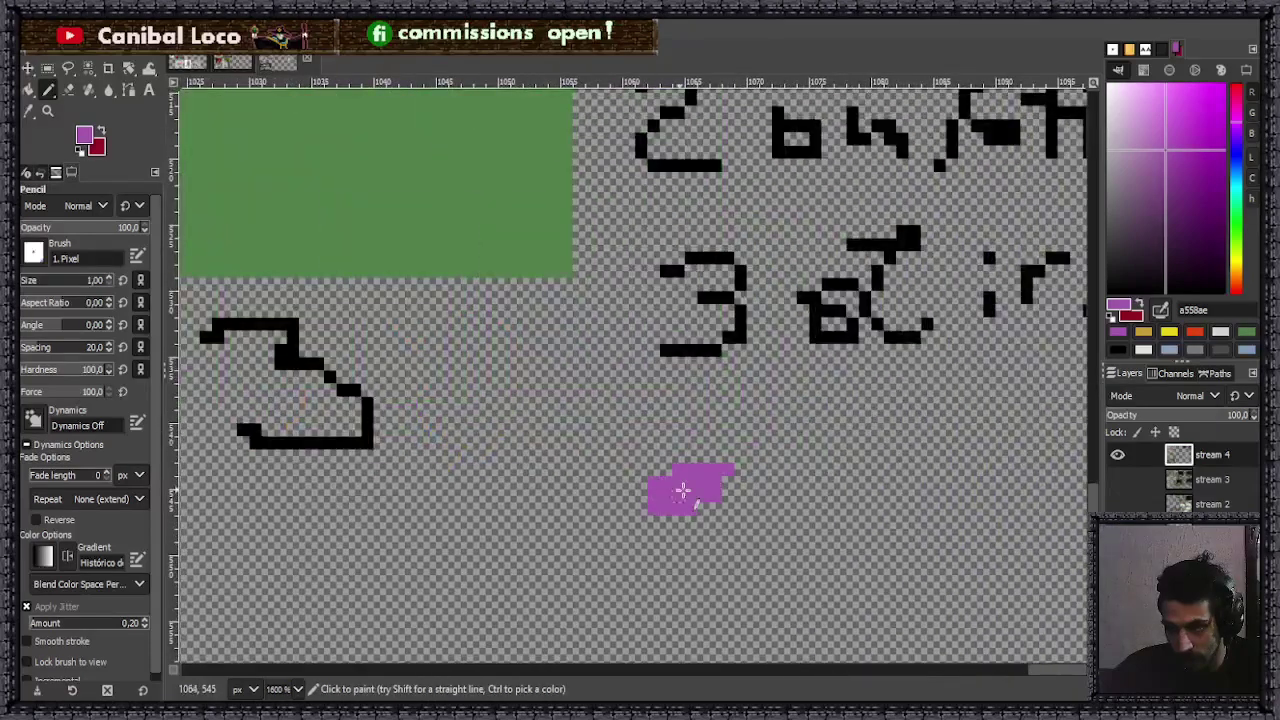
{"action": "left_click_drag", "start_coordinate": [814, 478], "coordinate": [862, 484]}
{"action": "key", "text": "ctrl+z"}
- Sample black 000000 from the notes and handwrite "eng" beside the purple swatch
{"action": "left_click", "coordinate": [833, 305], "text": "ctrl"}
{"action": "mouse_move", "coordinate": [820, 472]}
{"action": "left_mouse_down"}
{"action": "mouse_move", "coordinate": [780, 478]}
{"action": "mouse_move", "coordinate": [808, 510]}
{"action": "mouse_move", "coordinate": [880, 500]}
{"action": "left_mouse_up"}
{"action": "scroll", "coordinate": [930, 460], "scroll_direction": "down", "scroll_amount": 5}
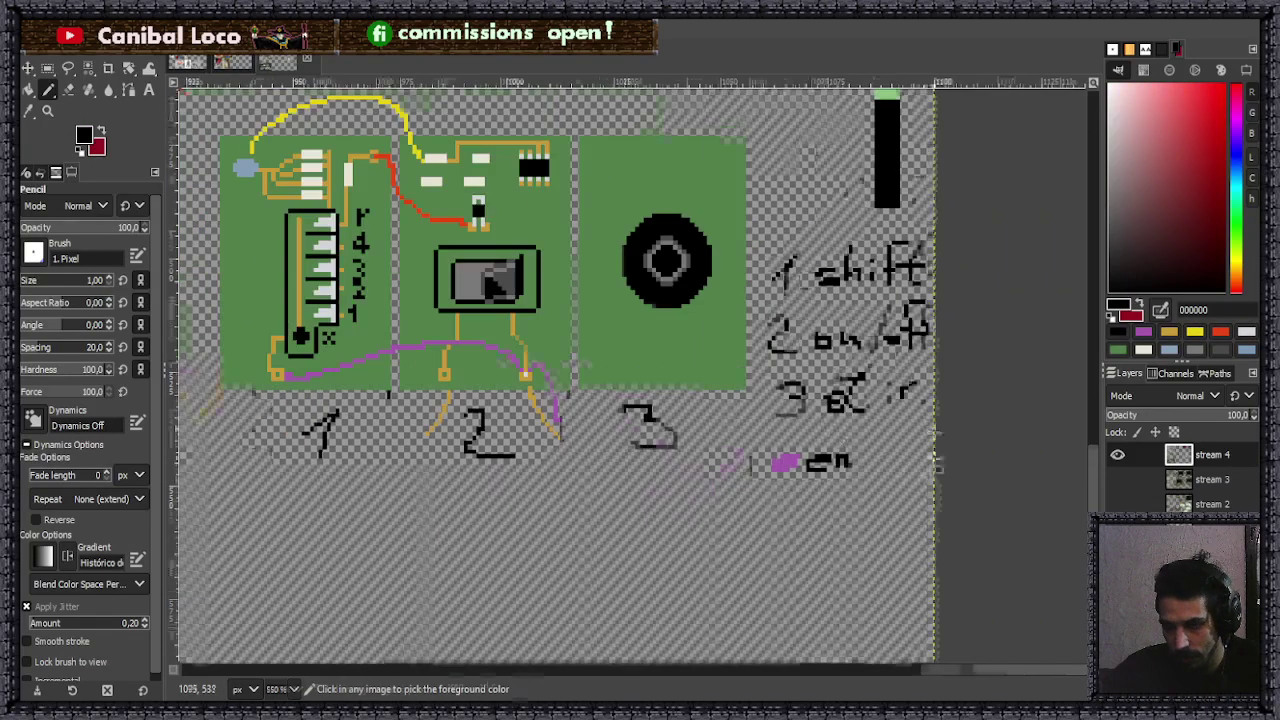
{"action": "scroll", "coordinate": [790, 425], "scroll_direction": "up", "scroll_amount": 5}
{"action": "mouse_move", "coordinate": [826, 436]}
{"action": "left_mouse_down"}
{"action": "mouse_move", "coordinate": [790, 466]}
{"action": "mouse_move", "coordinate": [828, 506]}
{"action": "mouse_move", "coordinate": [782, 492]}
{"action": "left_mouse_up"}
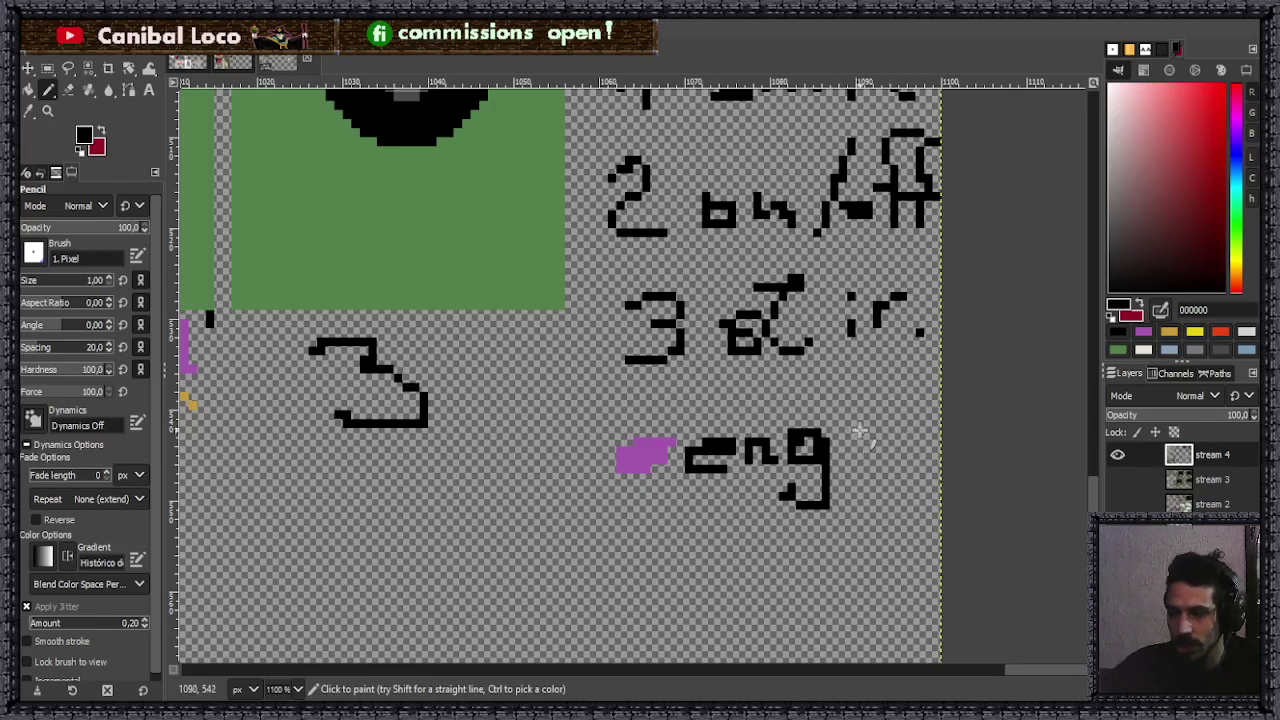
- Complete the handwritten label beside the purple swatch so it reads "engine", and save the image
{"action": "left_click", "coordinate": [850, 457]}
{"action": "mouse_move", "coordinate": [850, 432]}
{"action": "left_mouse_down"}
{"action": "mouse_move", "coordinate": [933, 441]}
{"action": "mouse_move", "coordinate": [919, 426]}
{"action": "mouse_move", "coordinate": [940, 452]}
{"action": "left_mouse_up"}
{"action": "left_click", "coordinate": [858, 406]}
{"action": "scroll", "coordinate": [955, 440], "scroll_direction": "down", "scroll_amount": 4}
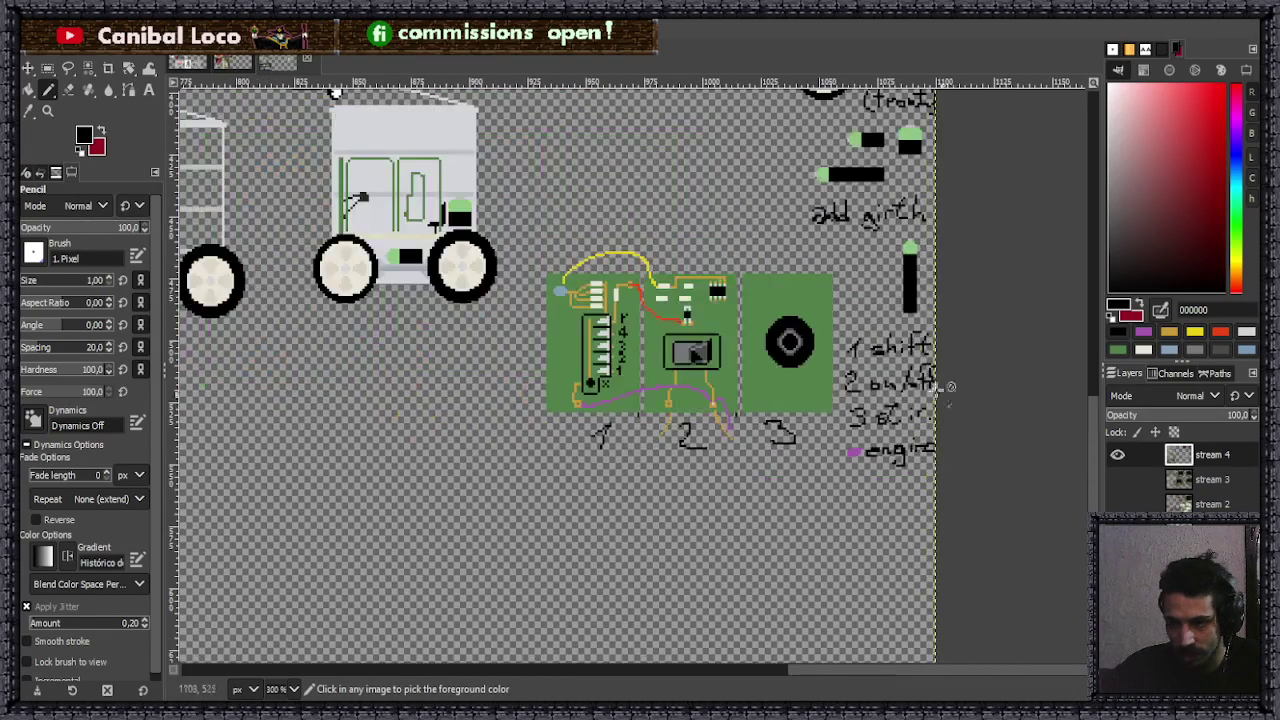
{"action": "scroll", "coordinate": [695, 370], "scroll_direction": "up", "scroll_amount": 3}
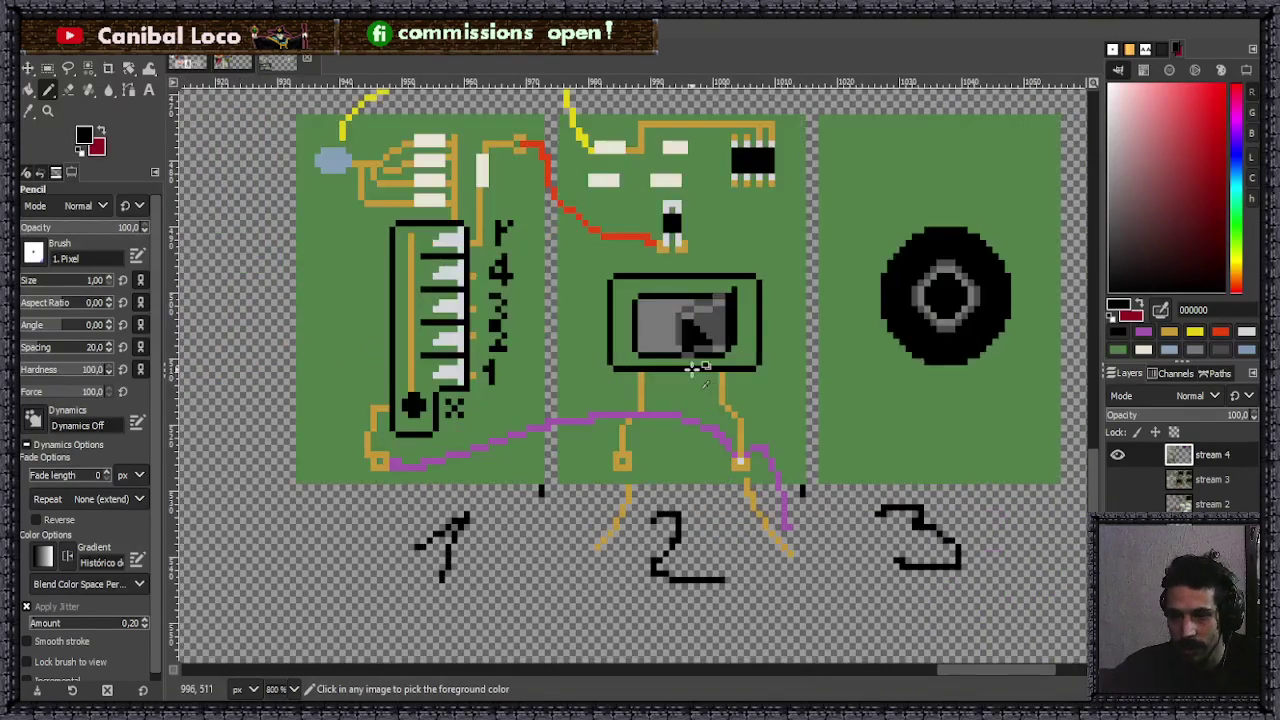
{"action": "key", "text": "ctrl+s"}
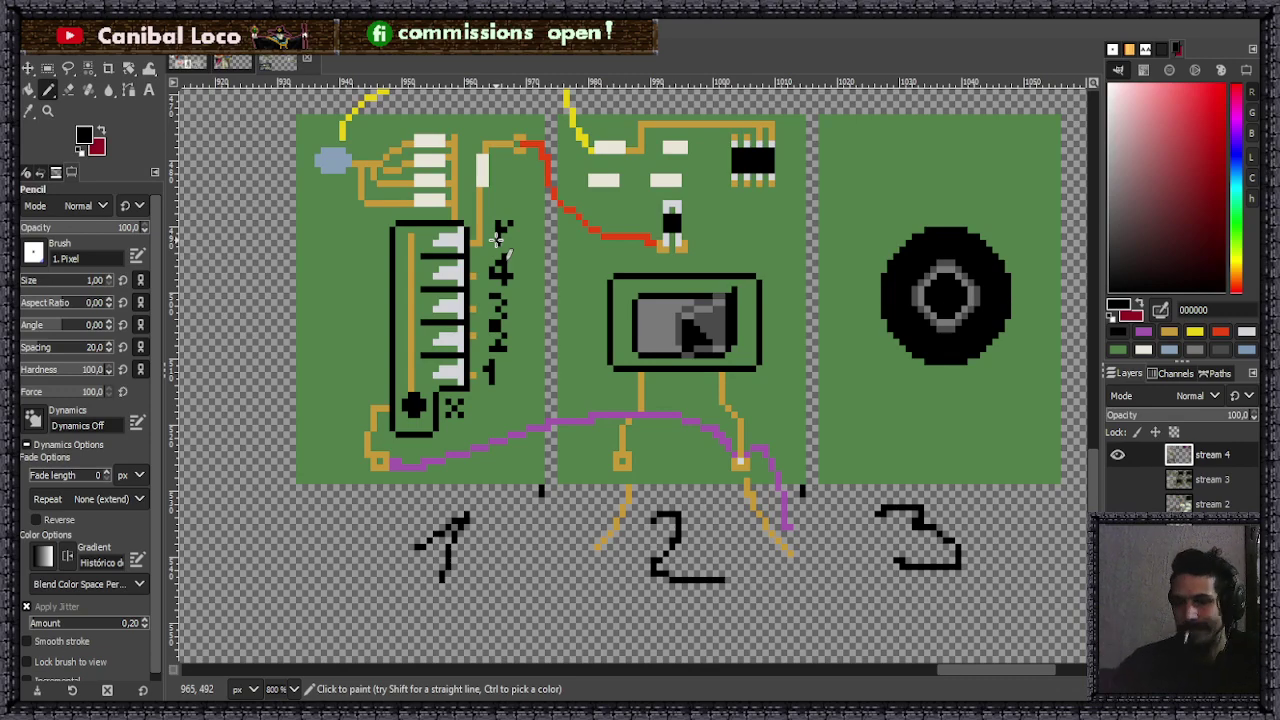
{"action": "scroll", "coordinate": [546, 323], "scroll_direction": "down", "scroll_amount": 5, "text": "ctrl"}
{"action": "scroll", "coordinate": [585, 203], "scroll_direction": "up", "scroll_amount": 2, "text": "ctrl"}
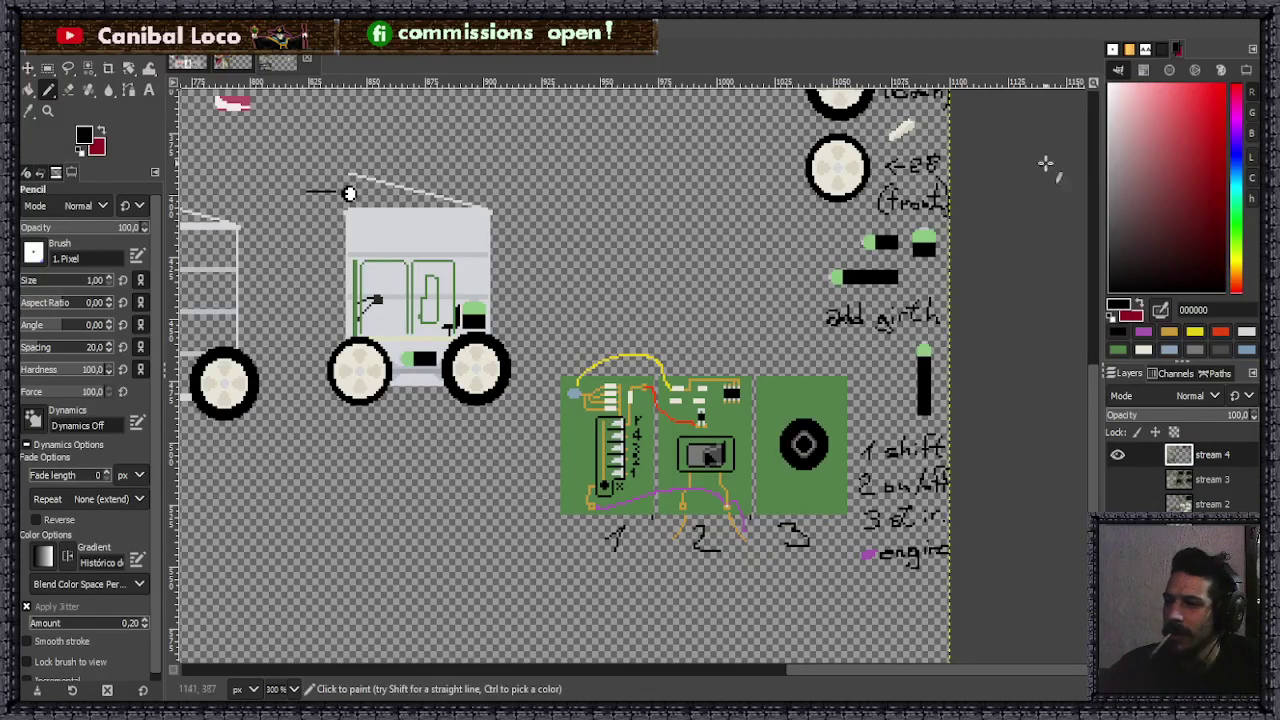
{"action": "left_click", "coordinate": [900, 130], "text": "ctrl"}
{"action": "scroll", "coordinate": [607, 226], "scroll_direction": "down", "scroll_amount": 4, "text": "ctrl"}
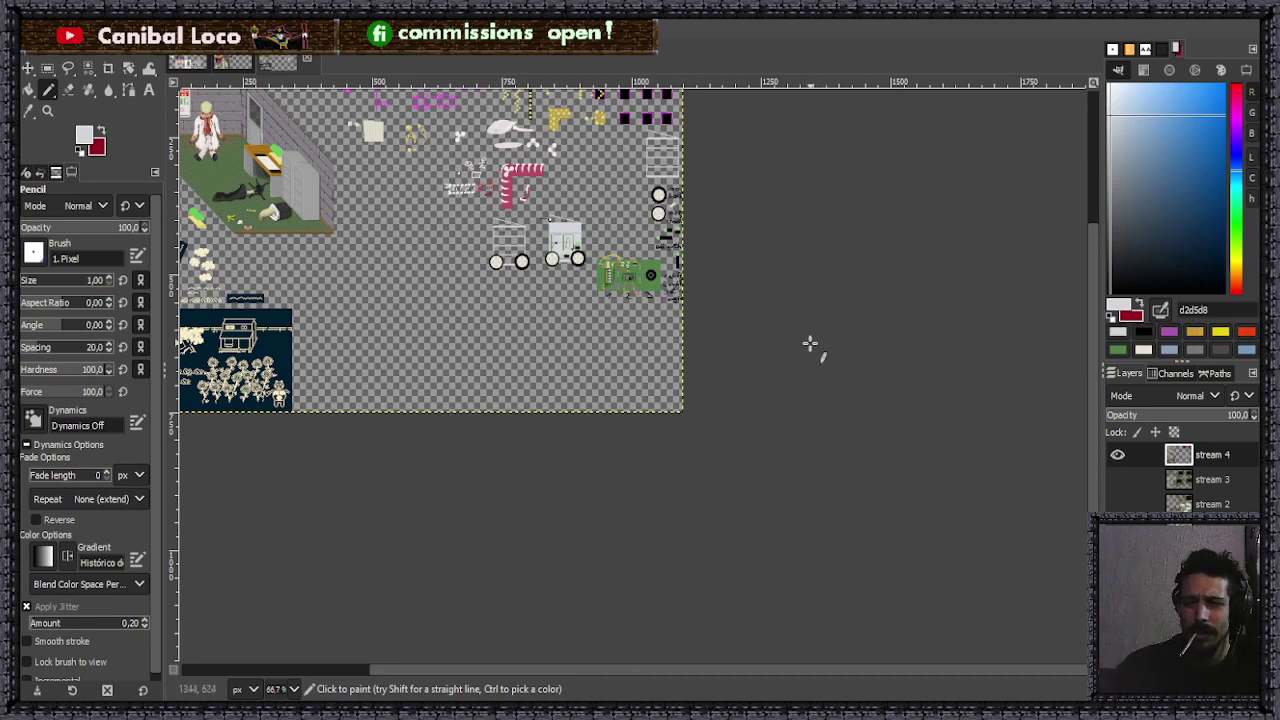
{"action": "scroll", "coordinate": [808, 355], "scroll_direction": "down", "scroll_amount": 3}
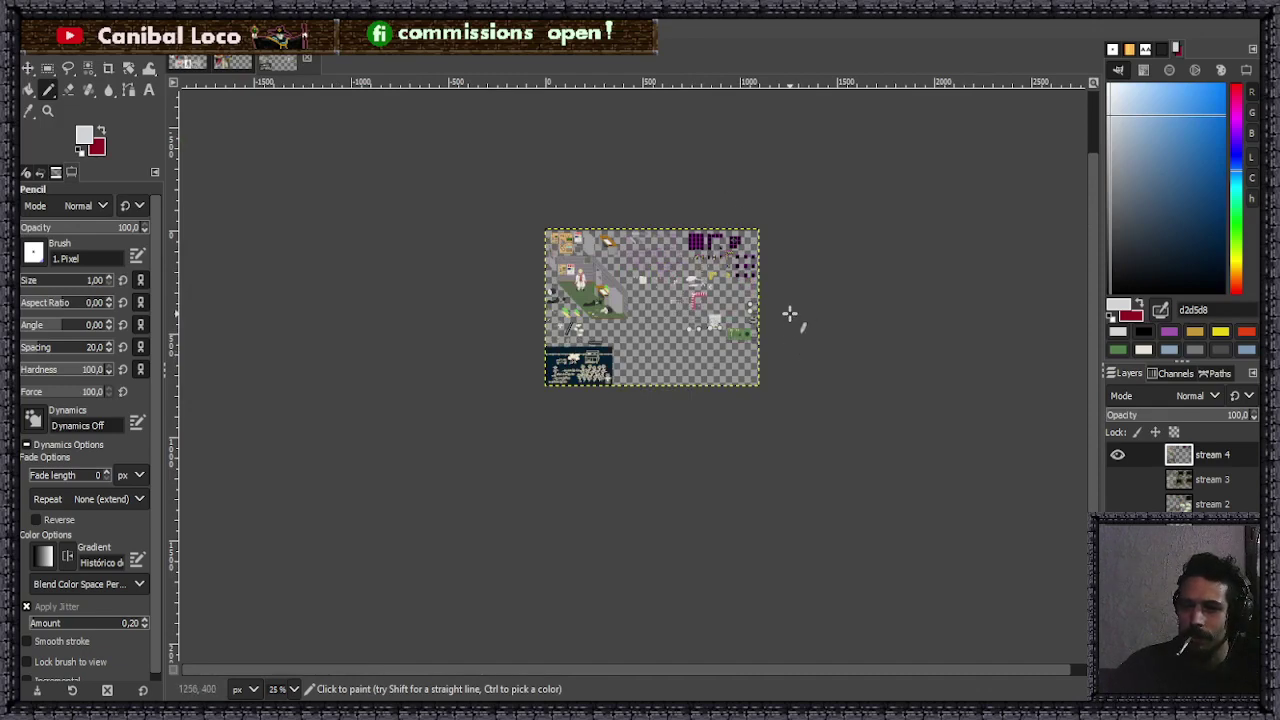
{"action": "scroll", "coordinate": [690, 316], "scroll_direction": "up", "scroll_amount": 5}
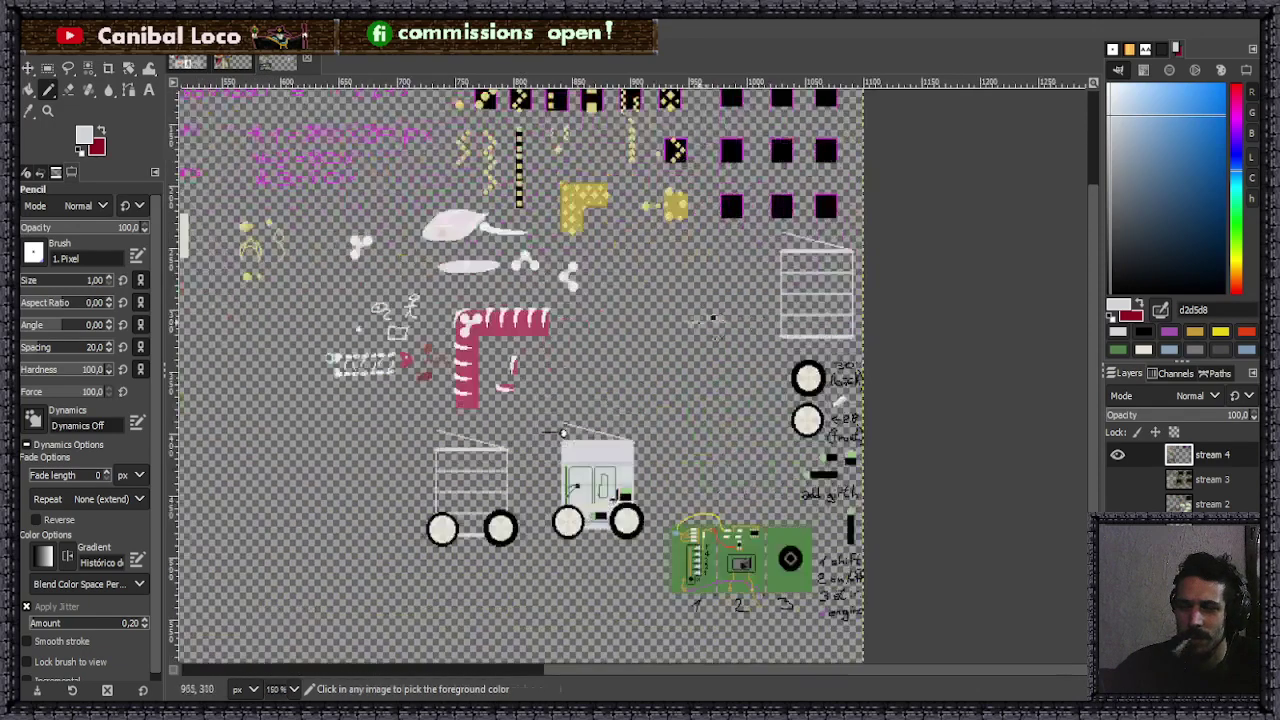
{"action": "scroll", "coordinate": [700, 290], "scroll_direction": "up", "scroll_amount": 2}
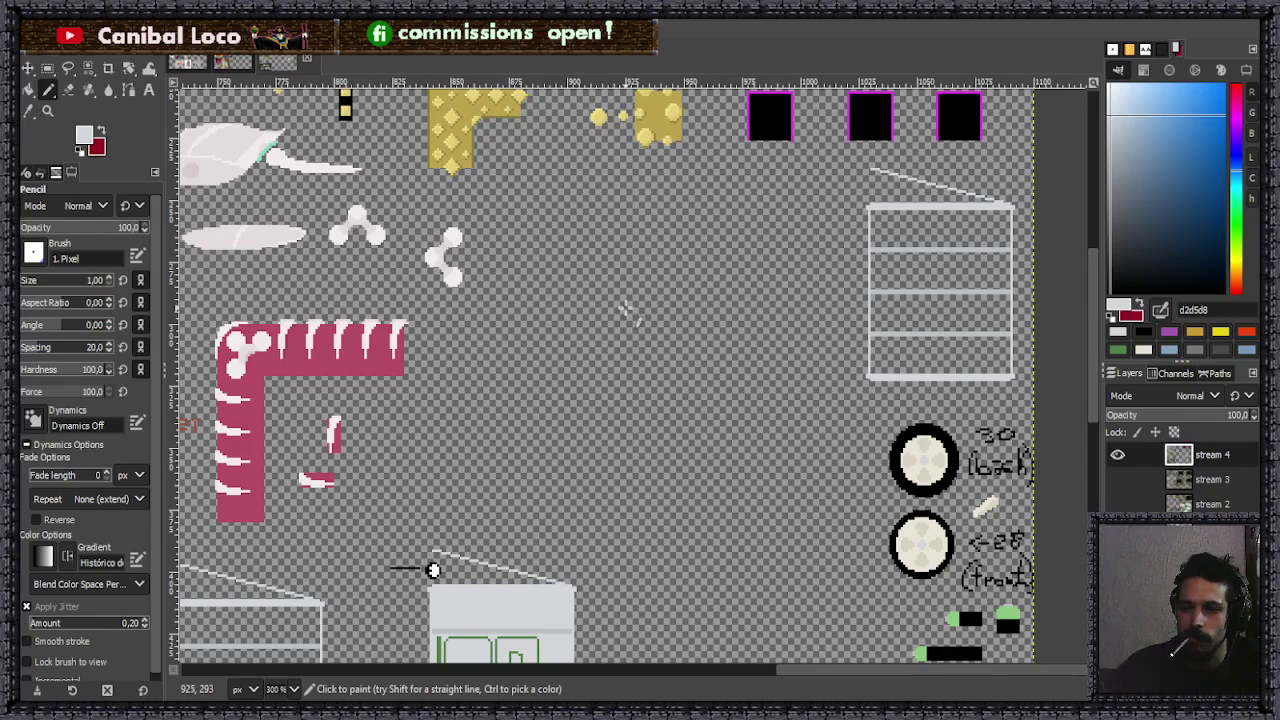
{"action": "scroll", "coordinate": [625, 315], "scroll_direction": "down", "scroll_amount": 5}
{"action": "scroll", "coordinate": [635, 340], "scroll_direction": "up", "scroll_amount": 4}
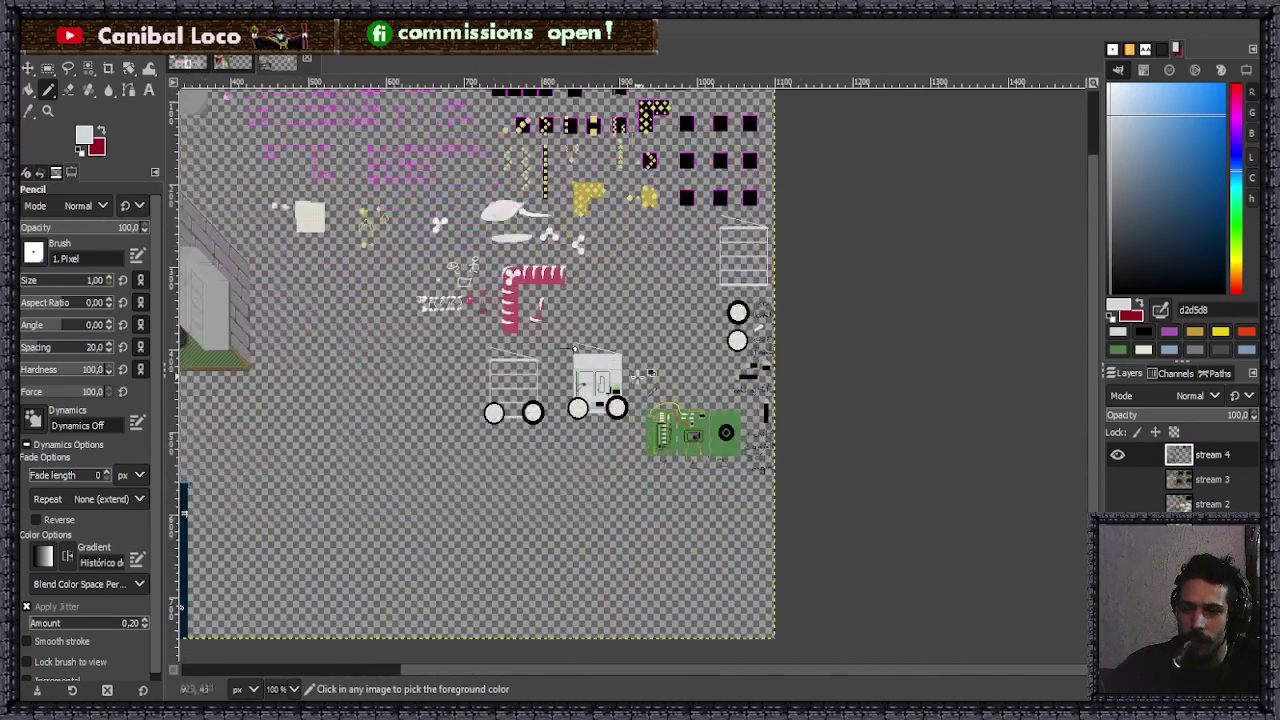
{"action": "scroll", "coordinate": [640, 348], "scroll_direction": "down", "scroll_amount": 4}
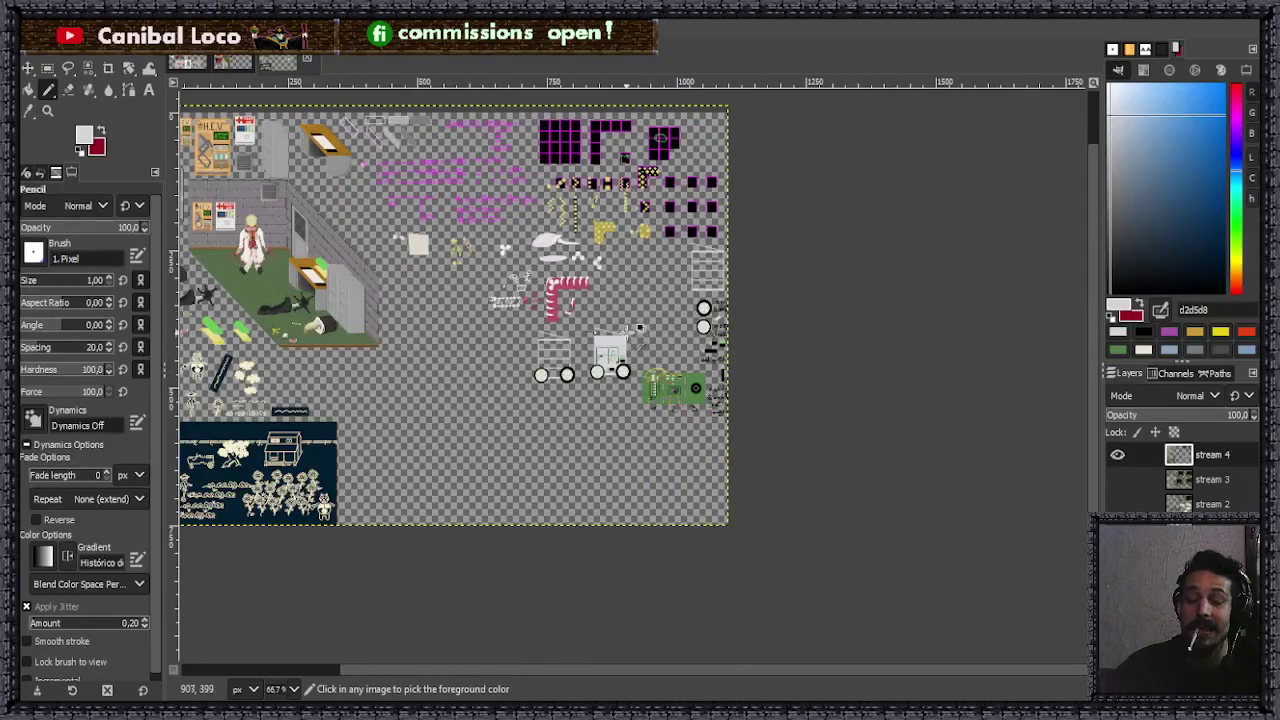
{"action": "scroll", "coordinate": [670, 336], "scroll_direction": "up", "scroll_amount": 4}
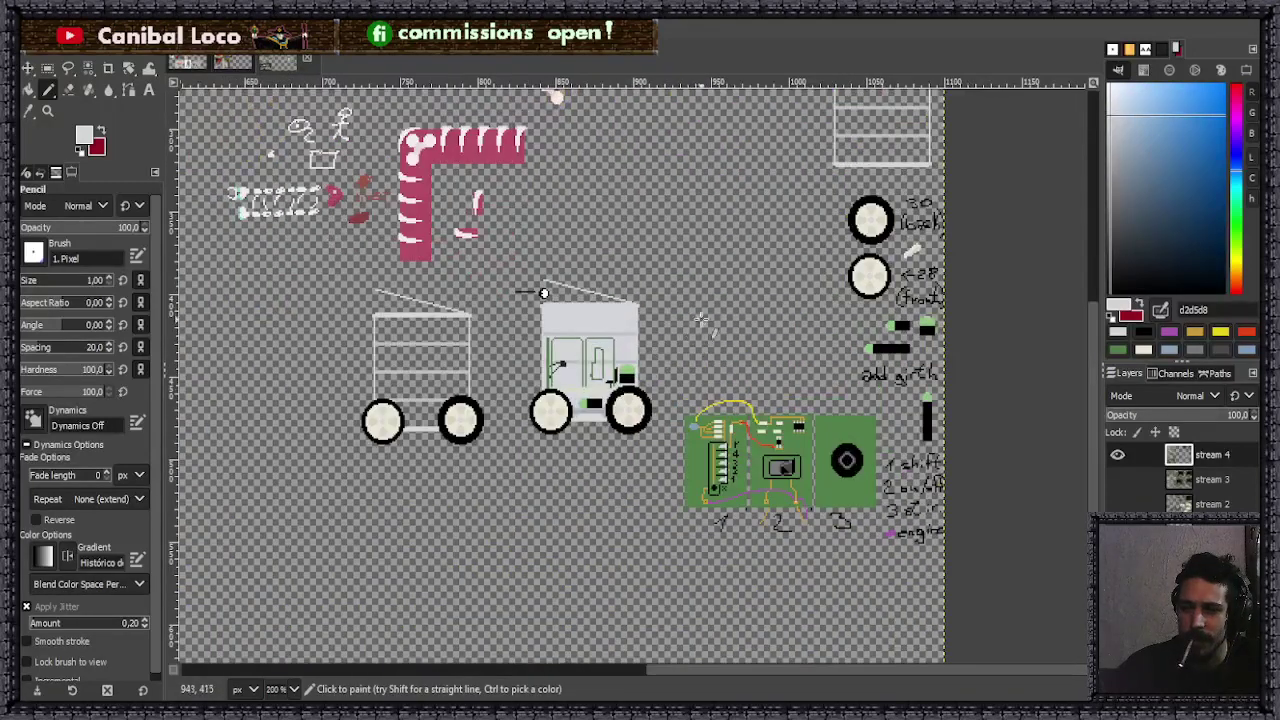
{"action": "scroll", "coordinate": [735, 308], "scroll_direction": "down", "scroll_amount": 4}
{"action": "scroll", "coordinate": [735, 313], "scroll_direction": "up", "scroll_amount": 4}
{"action": "scroll", "coordinate": [735, 316], "scroll_direction": "down", "scroll_amount": 4}
- Check the reference image board with the RC remote, car, arms and rat photos, and return to the sprite canvas
{"action": "left_click", "coordinate": [240, 62]}
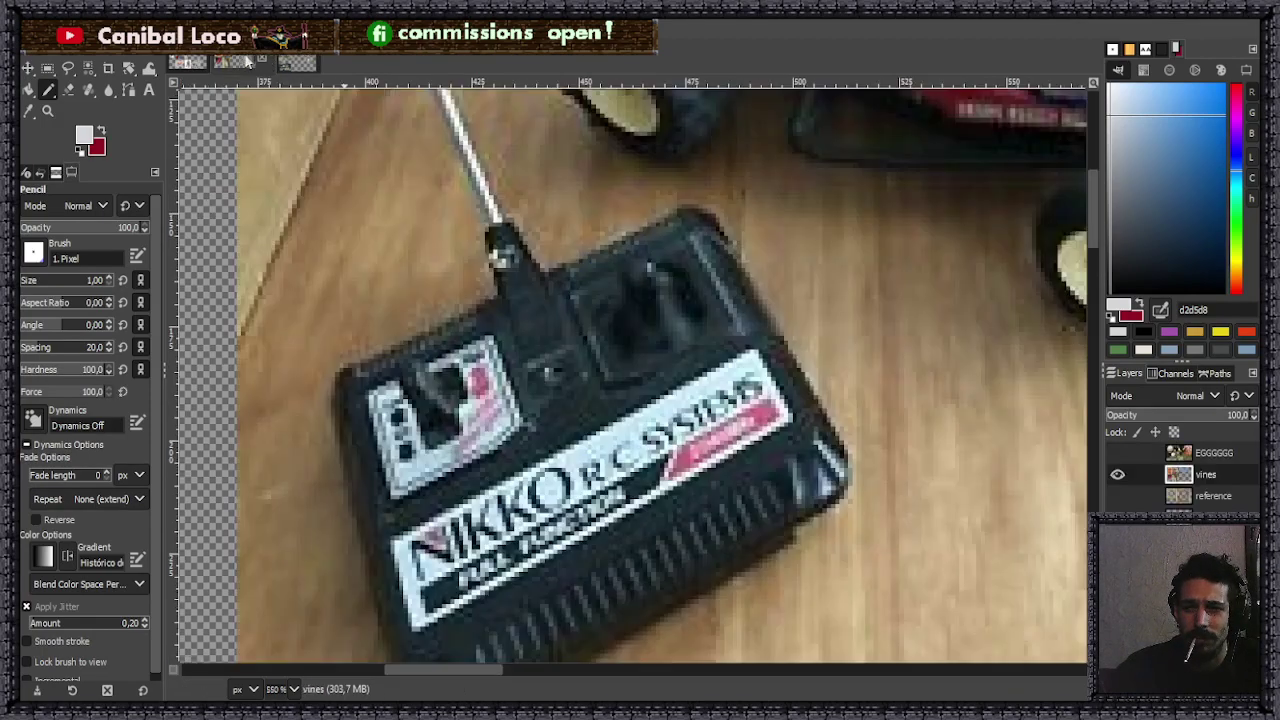
{"action": "key", "text": "ctrl+Tab"}
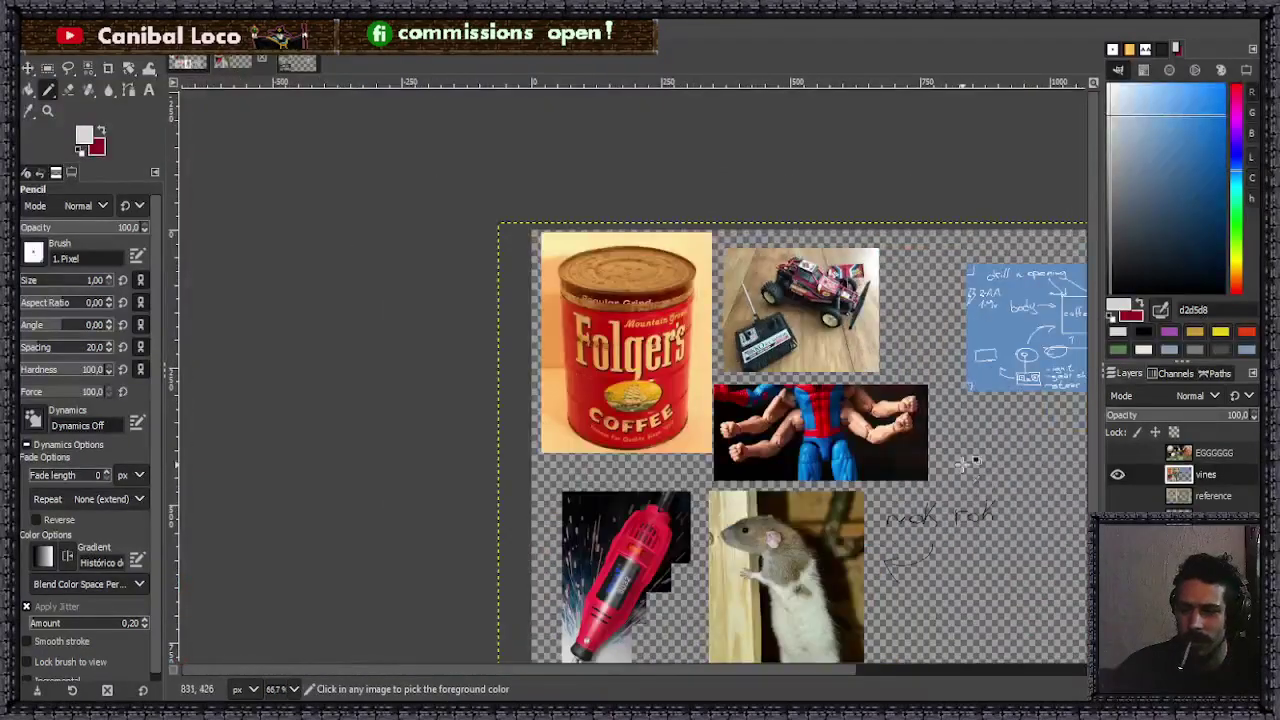
{"action": "scroll", "coordinate": [960, 450], "scroll_direction": "up", "scroll_amount": 4}
{"action": "scroll", "coordinate": [745, 420], "scroll_direction": "down", "scroll_amount": 4}
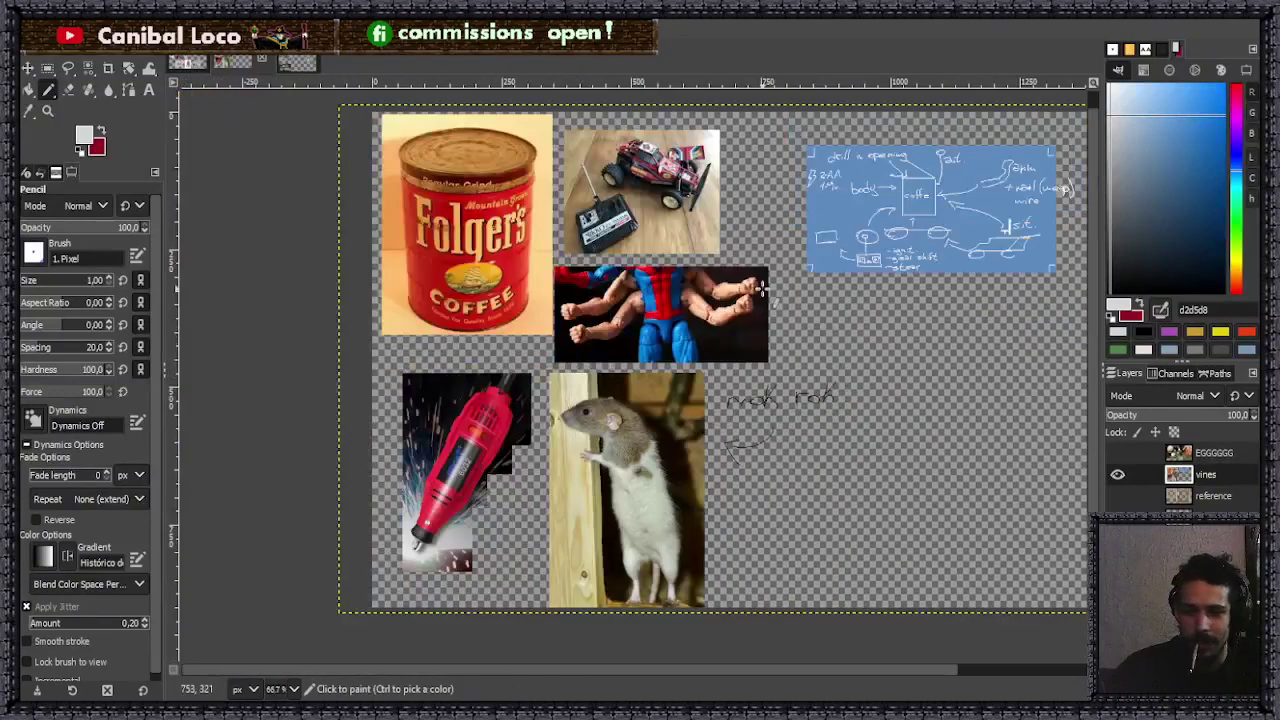
{"action": "left_click", "coordinate": [297, 62]}
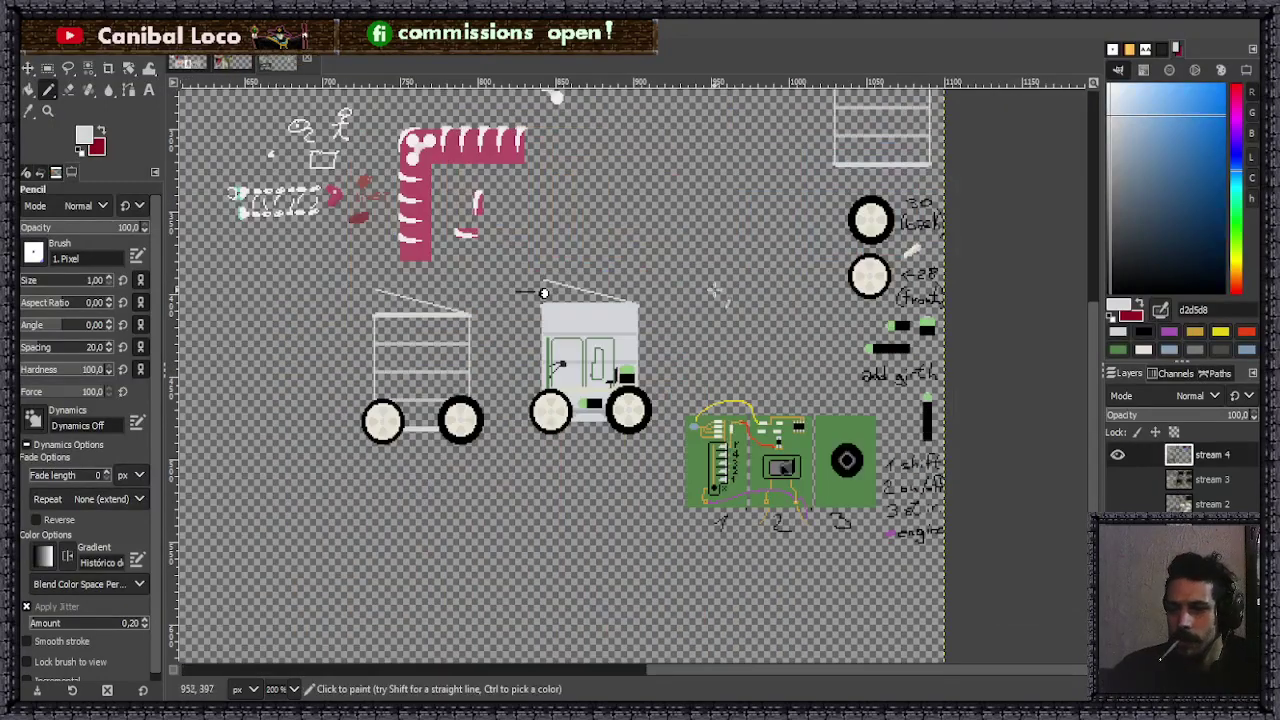
- Mix a pale pinkish-lilac foreground color, e0cae3
{"action": "scroll", "coordinate": [708, 285], "scroll_direction": "up", "scroll_amount": 2}
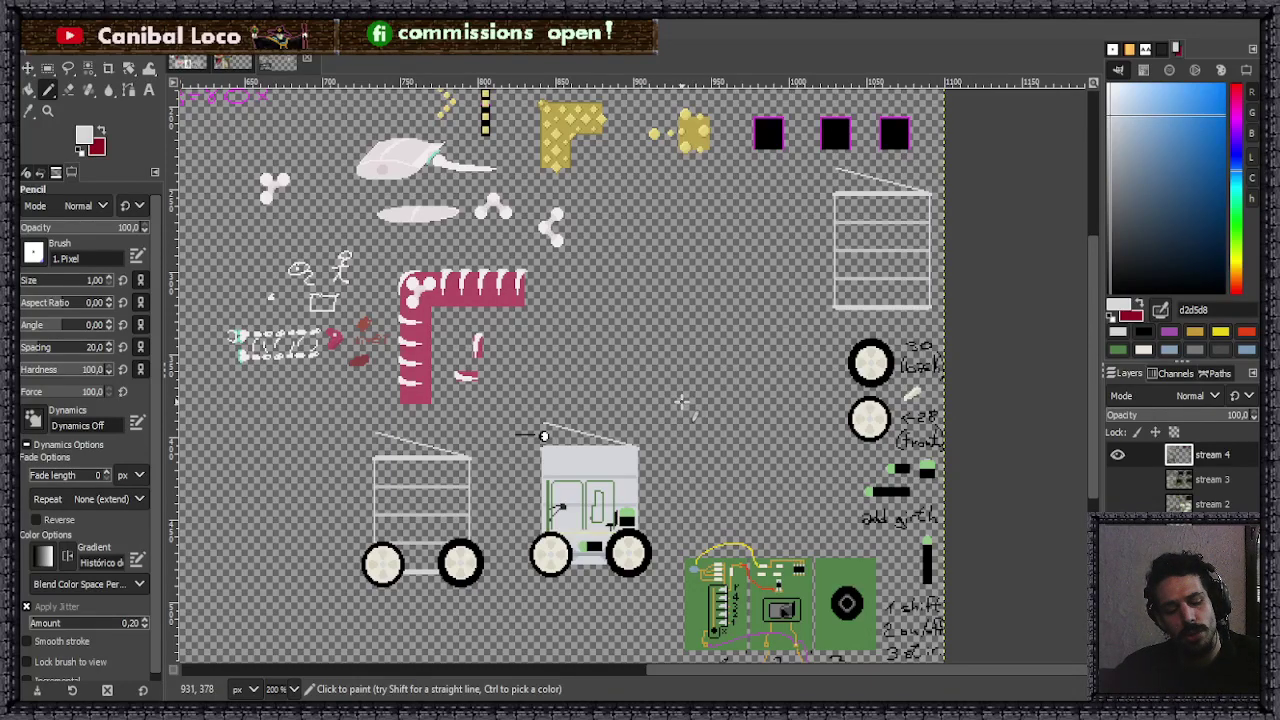
{"action": "scroll", "coordinate": [722, 436], "scroll_direction": "down", "scroll_amount": 3}
{"action": "scroll", "coordinate": [724, 446], "scroll_direction": "up", "scroll_amount": 6}
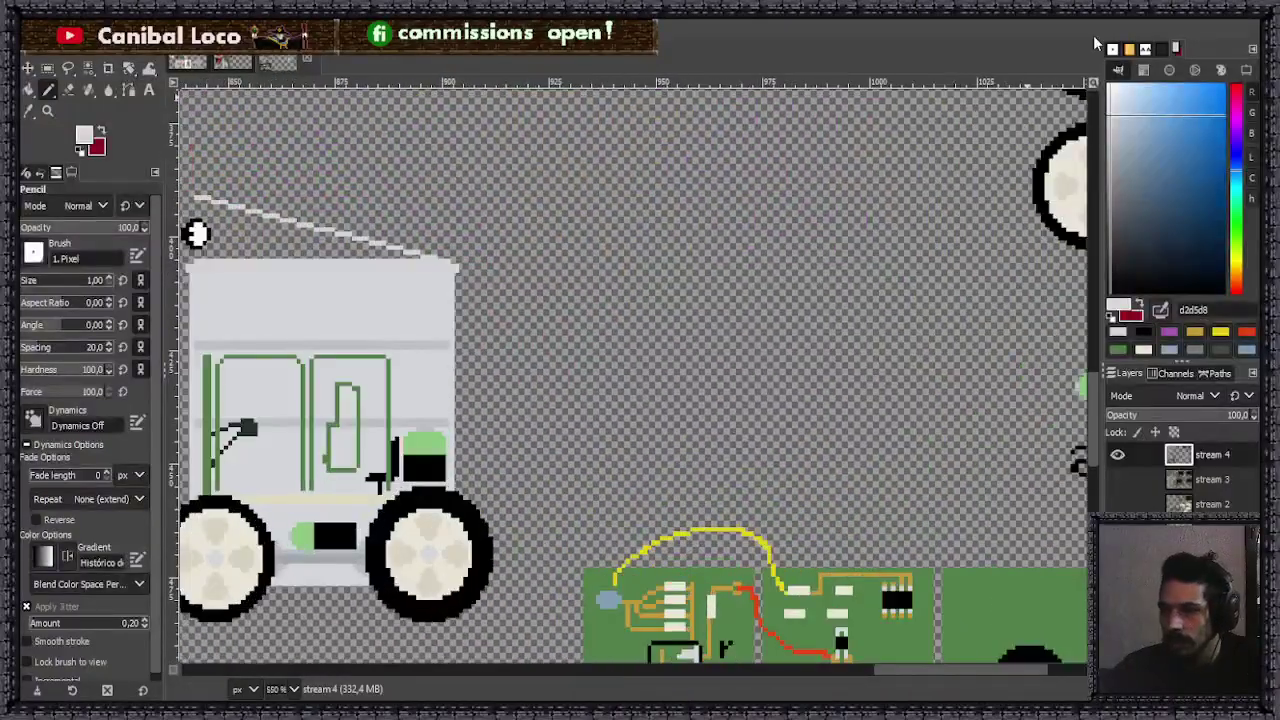
{"action": "key", "text": "minus"}
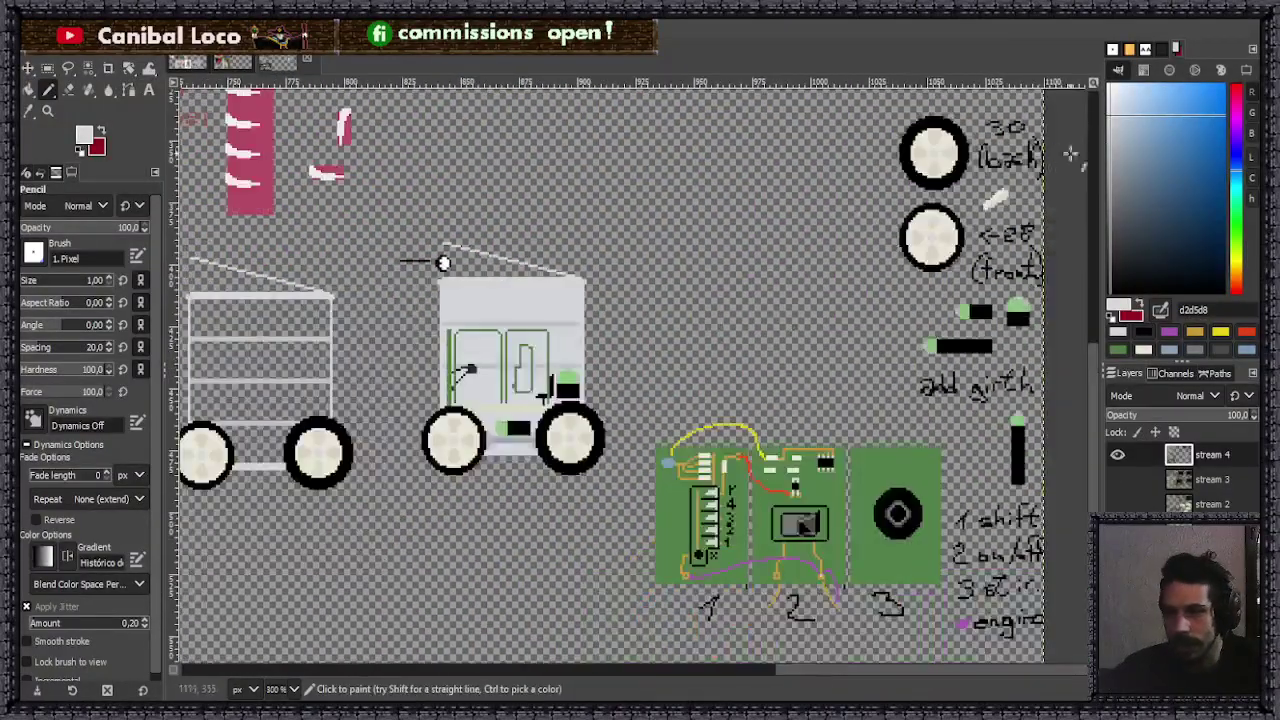
{"action": "left_click", "coordinate": [1238, 129]}
{"action": "left_click_drag", "start_coordinate": [1118, 104], "coordinate": [1129, 102]}
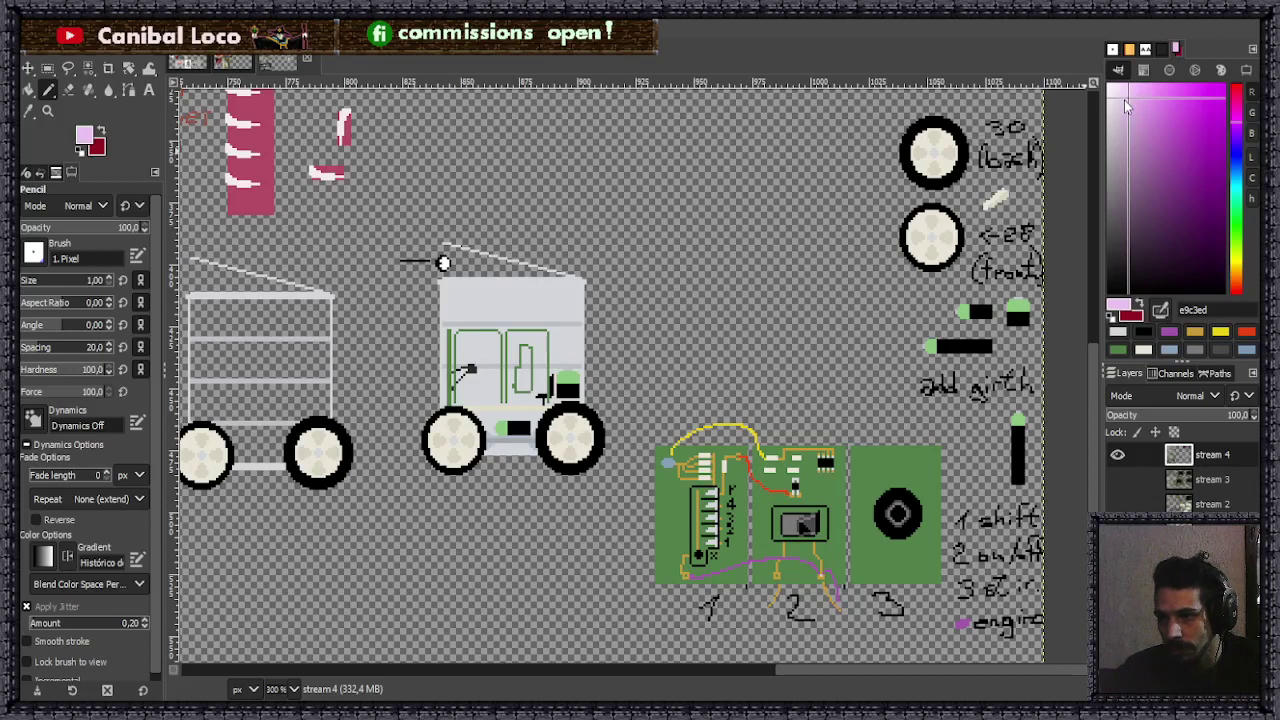
{"action": "left_click", "coordinate": [1124, 99]}
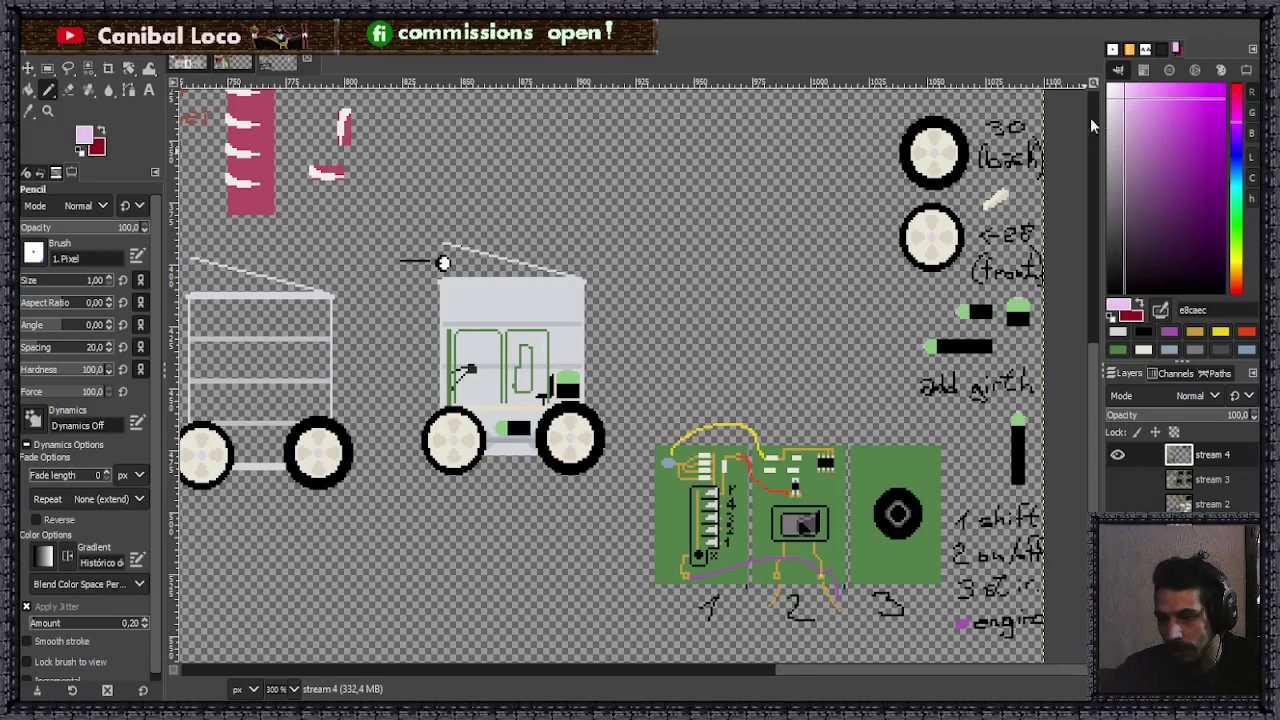
{"action": "left_click", "coordinate": [1121, 105]}
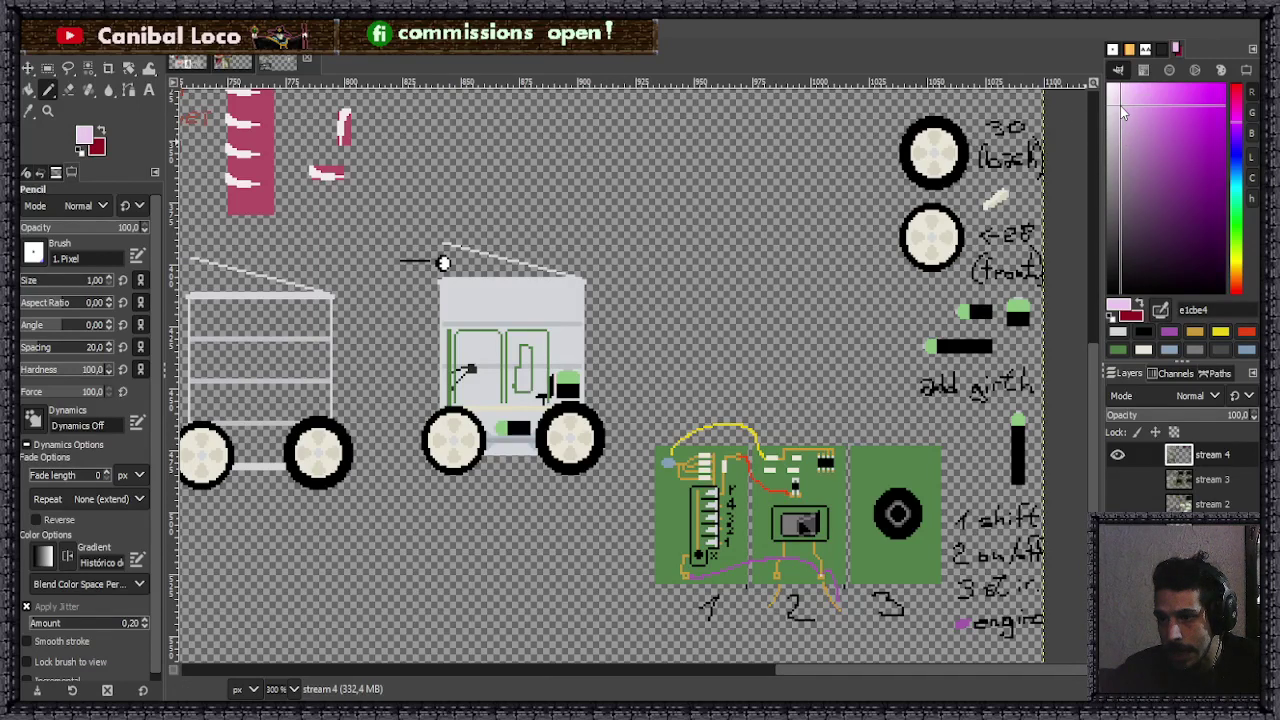
{"action": "left_click", "coordinate": [1121, 107]}
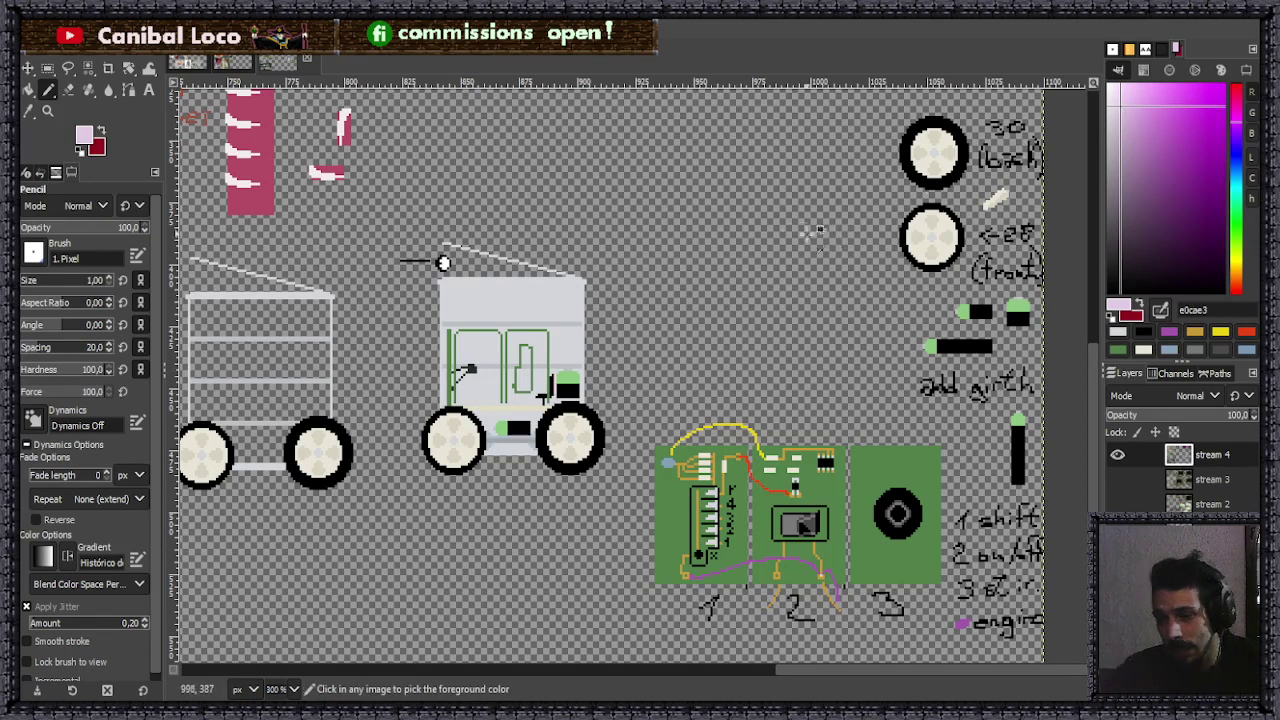
- Pencil a small forked lilac shape about 7 px wide and 5 px tall above the green boards, undoing the stray first stroke
{"action": "scroll", "coordinate": [789, 204], "scroll_direction": "down", "scroll_amount": 3}
{"action": "scroll", "coordinate": [800, 171], "scroll_direction": "up", "scroll_amount": 3}
{"action": "mouse_move", "coordinate": [714, 357]}
{"action": "left_mouse_down"}
{"action": "mouse_move", "coordinate": [686, 400]}
{"action": "mouse_move", "coordinate": [720, 362]}
{"action": "left_mouse_up"}
{"action": "key", "text": "ctrl+z"}
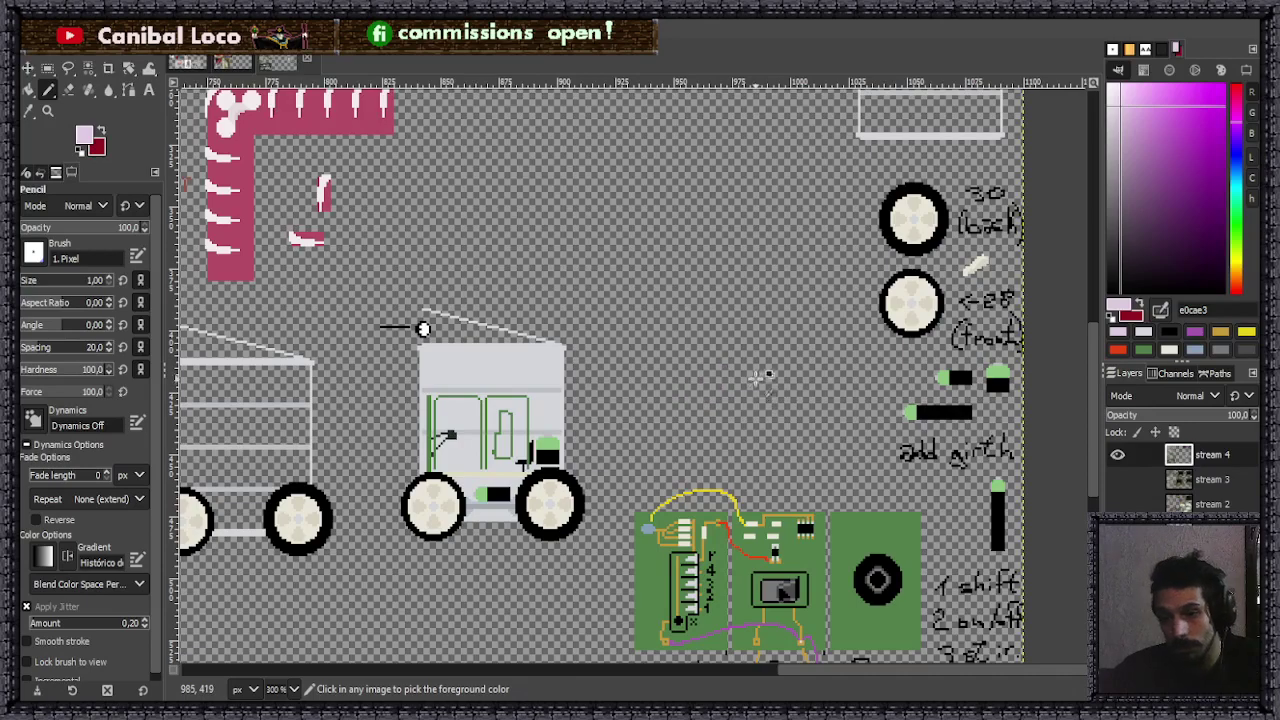
{"action": "scroll", "coordinate": [630, 345], "scroll_direction": "down", "scroll_amount": 3}
{"action": "scroll", "coordinate": [697, 345], "scroll_direction": "up", "scroll_amount": 8}
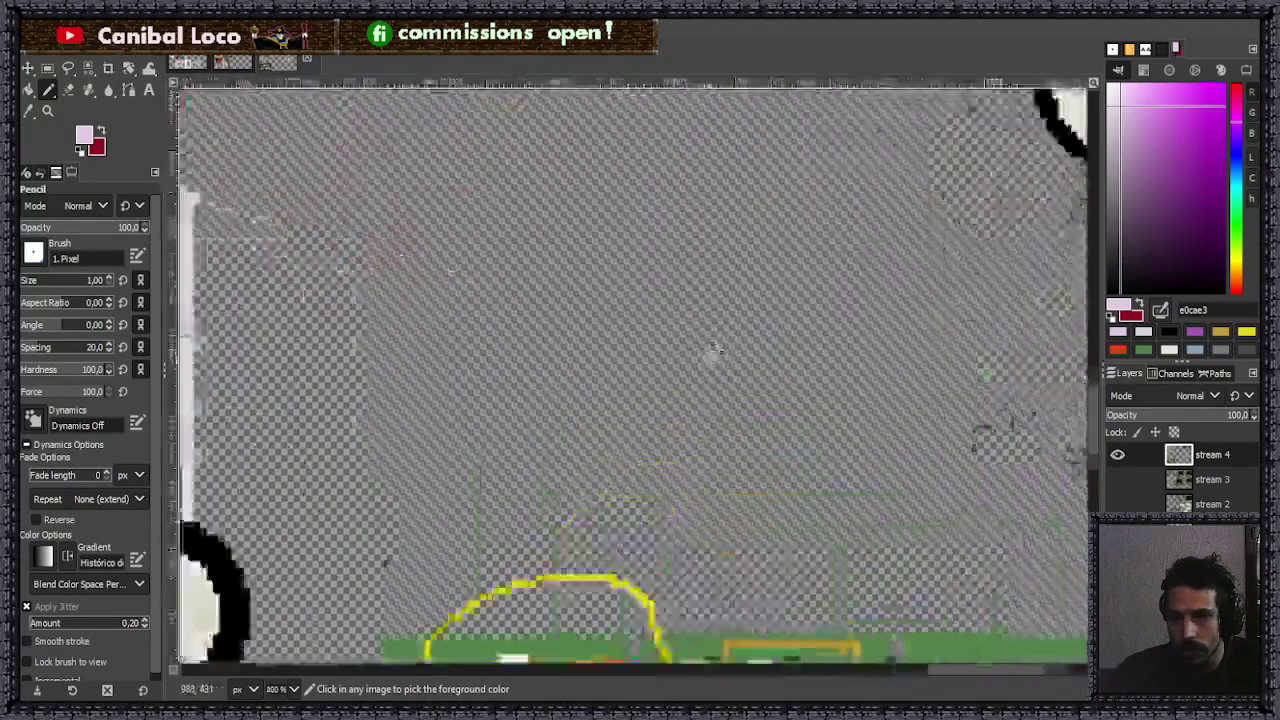
{"action": "mouse_move", "coordinate": [610, 476]}
{"action": "left_mouse_down"}
{"action": "mouse_move", "coordinate": [671, 465]}
{"action": "mouse_move", "coordinate": [673, 500]}
{"action": "mouse_move", "coordinate": [668, 469]}
{"action": "mouse_move", "coordinate": [680, 461]}
{"action": "mouse_move", "coordinate": [657, 503]}
{"action": "left_mouse_up"}
{"action": "left_click", "coordinate": [657, 501]}
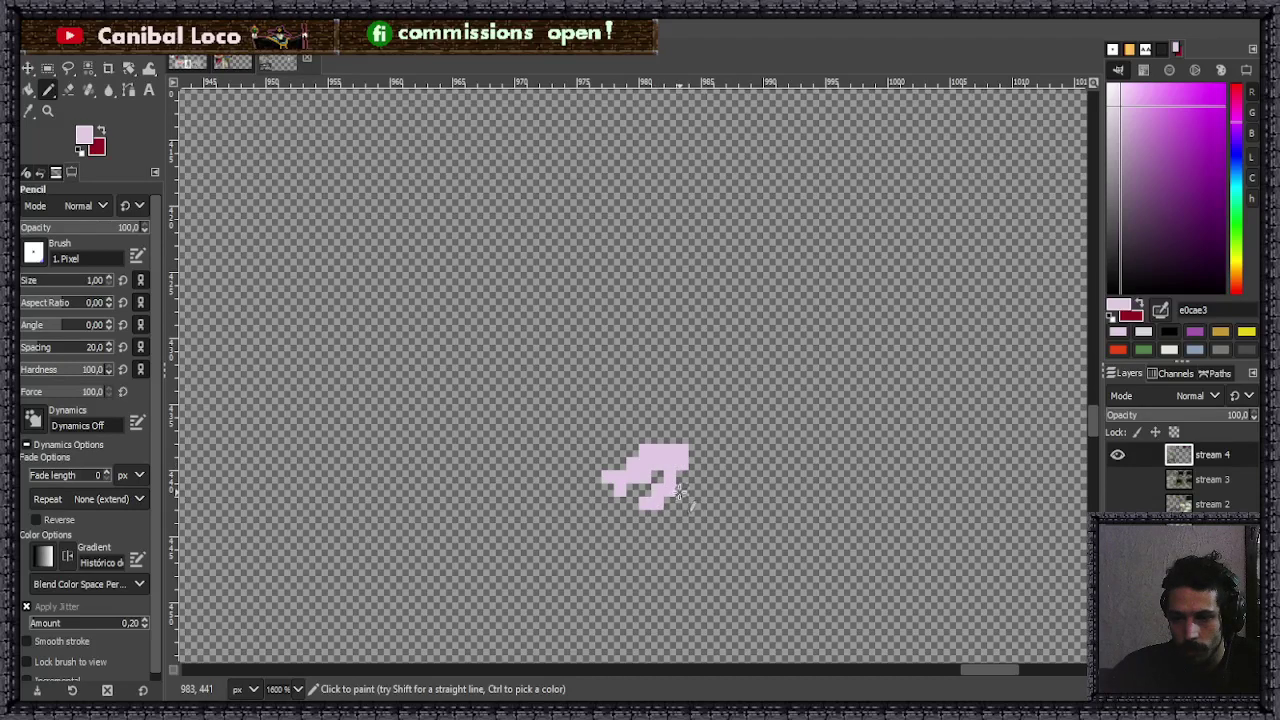
- Set the foreground to near-white fbfbfb and paint pointed tips on the lilac shape's two prongs, undoing the misplaced strokes
{"action": "left_click_drag", "start_coordinate": [1119, 93], "coordinate": [1108, 86]}
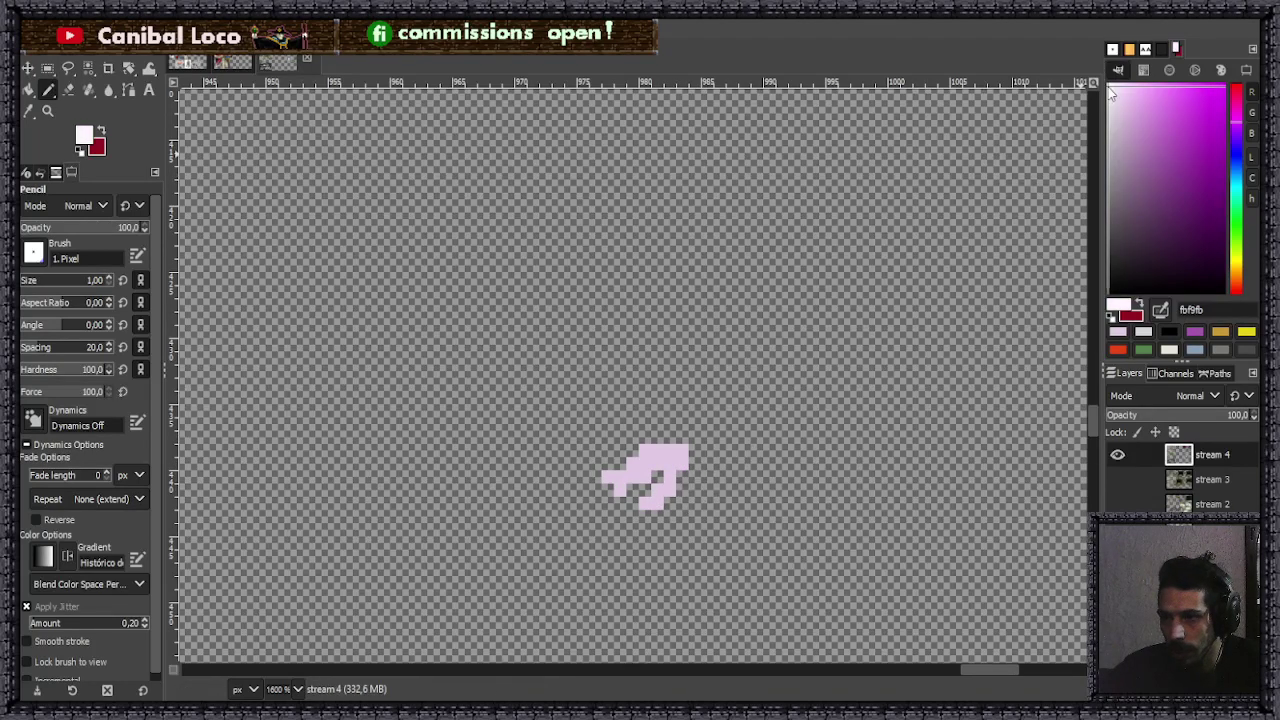
{"action": "mouse_move", "coordinate": [612, 480]}
{"action": "left_mouse_down"}
{"action": "mouse_move", "coordinate": [595, 488]}
{"action": "mouse_move", "coordinate": [622, 480]}
{"action": "left_mouse_up"}
{"action": "key", "text": "ctrl+z"}
{"action": "key", "text": "ctrl+z"}
{"action": "key", "text": "ctrl+z"}
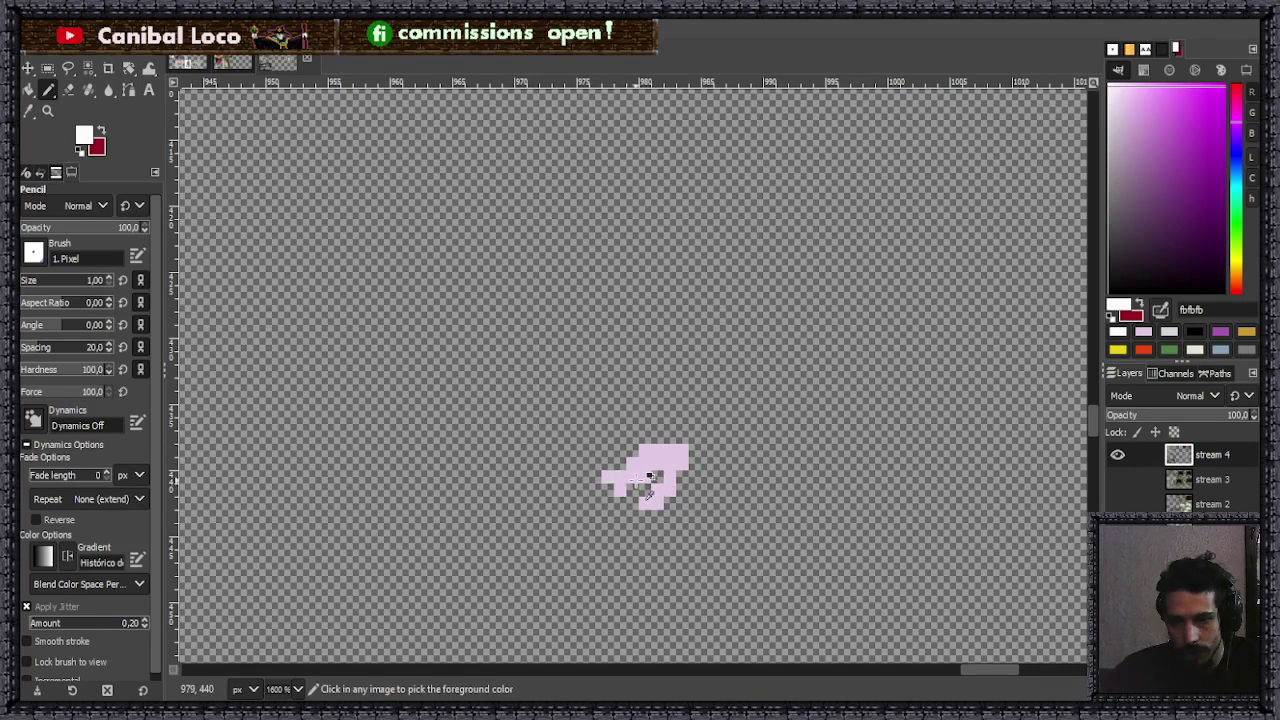
{"action": "left_click_drag", "start_coordinate": [606, 478], "coordinate": [588, 475]}
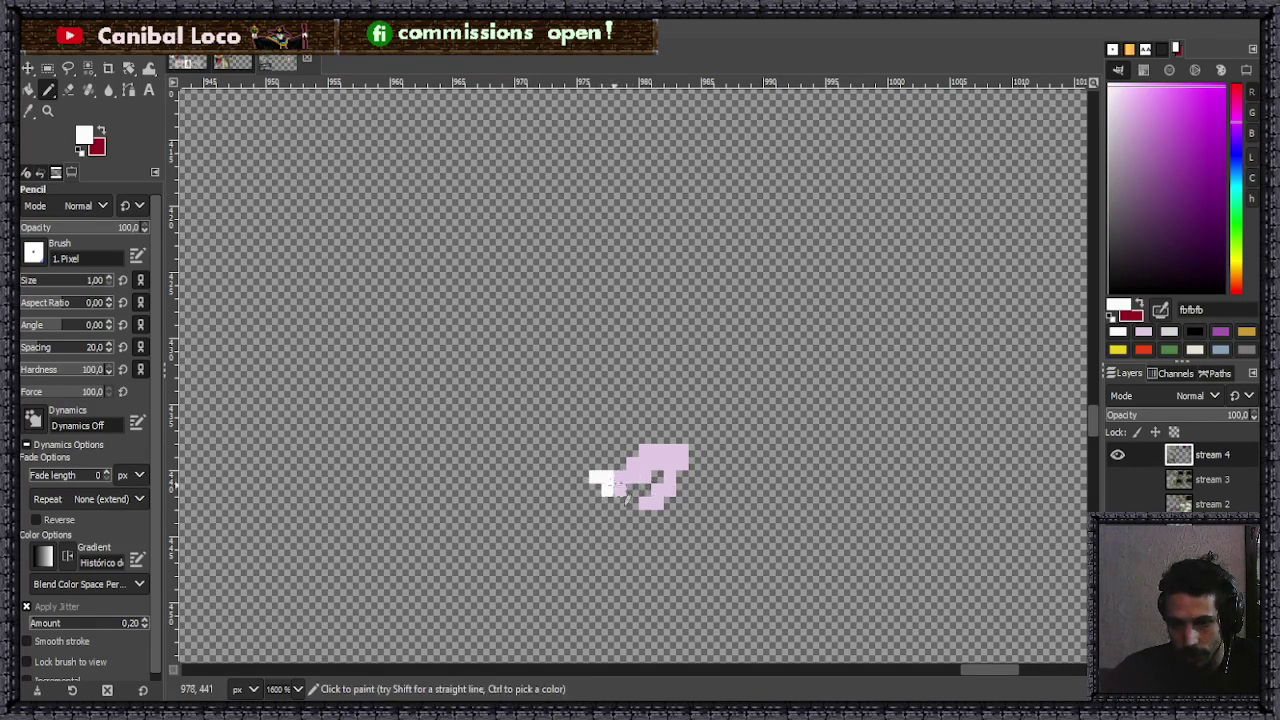
{"action": "scroll", "coordinate": [652, 497], "scroll_direction": "up", "scroll_amount": 1}
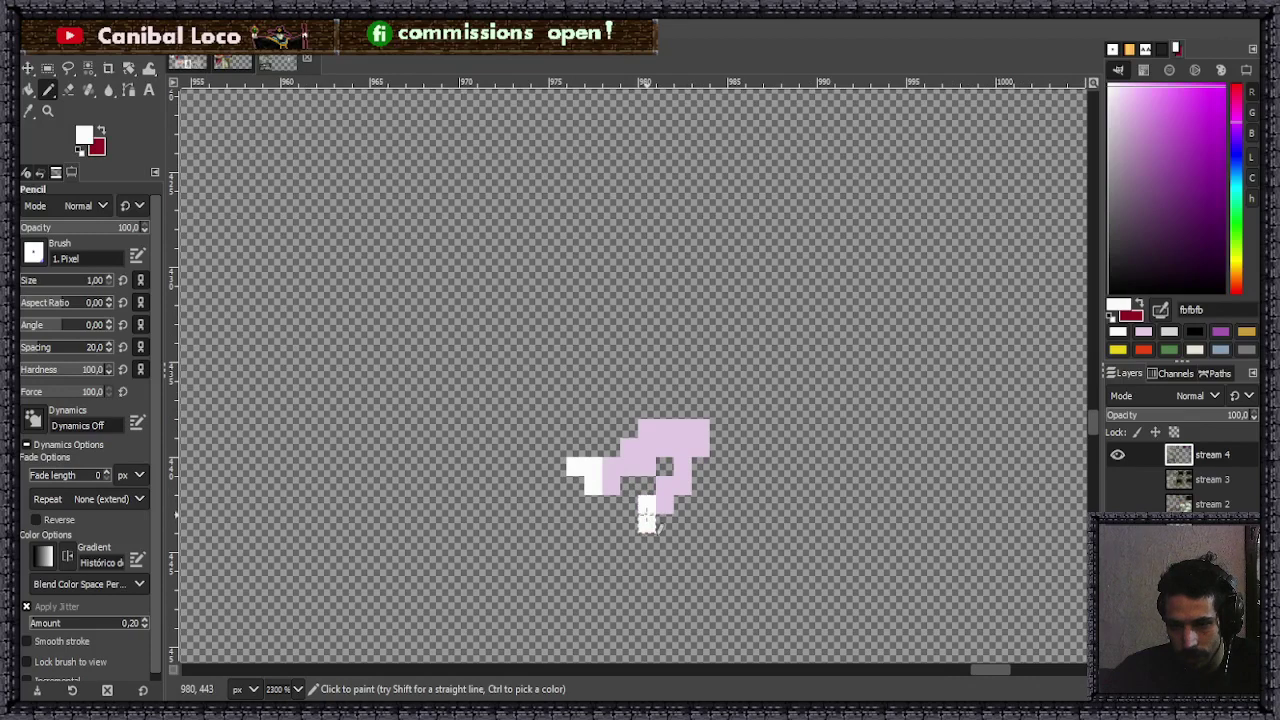
{"action": "scroll", "coordinate": [680, 470], "scroll_direction": "down", "scroll_amount": 4}
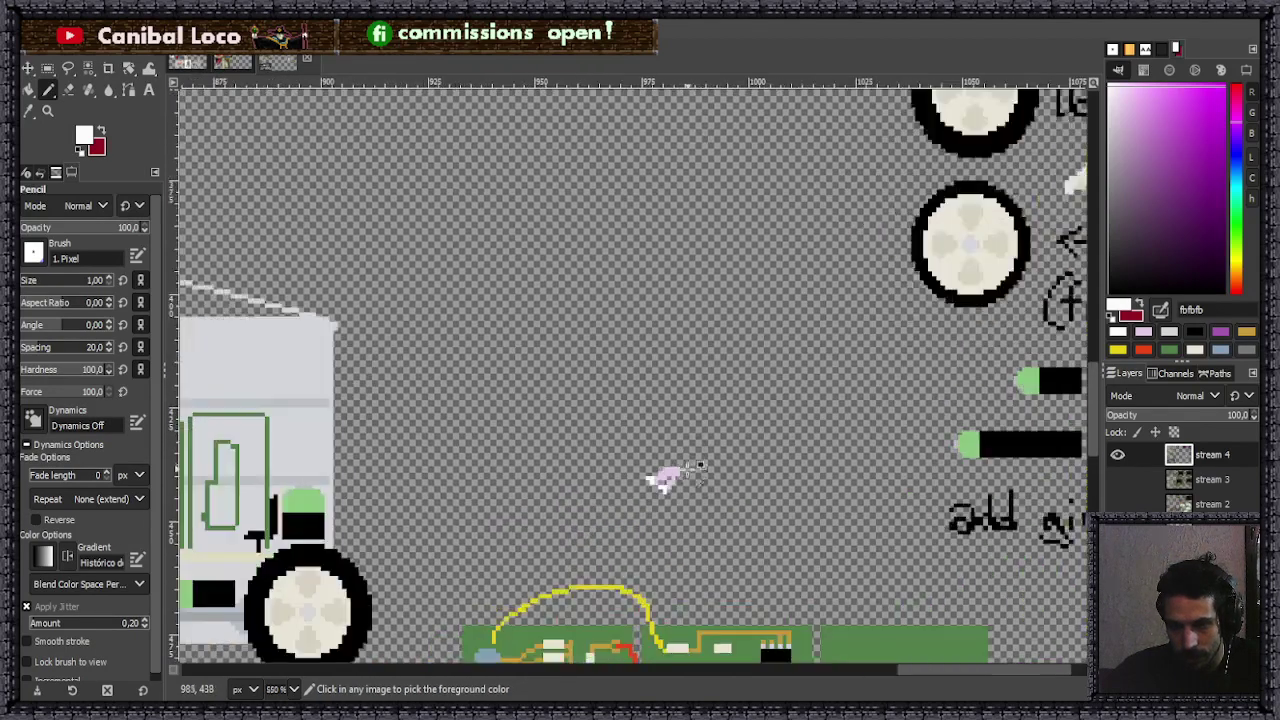
{"action": "scroll", "coordinate": [700, 463], "scroll_direction": "up", "scroll_amount": 3}
{"action": "scroll", "coordinate": [727, 408], "scroll_direction": "down", "scroll_amount": 2}
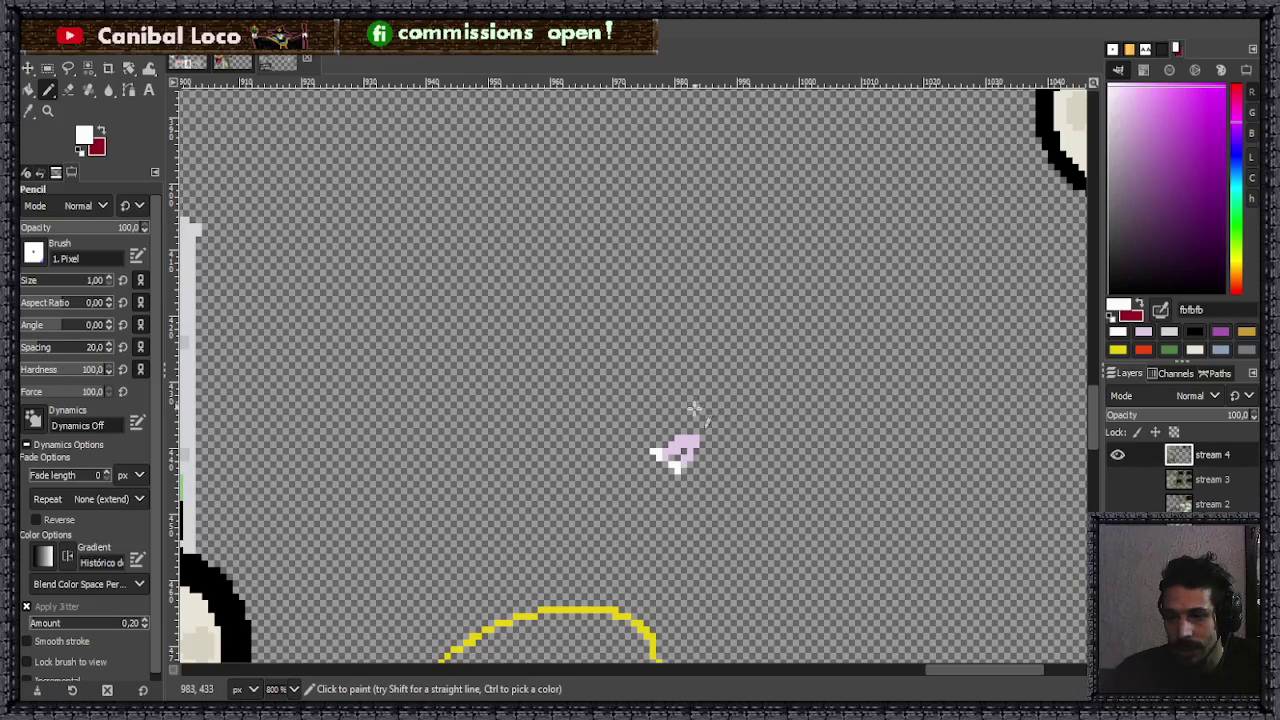
{"action": "scroll", "coordinate": [700, 405], "scroll_direction": "up", "scroll_amount": 3}
{"action": "scroll", "coordinate": [658, 497], "scroll_direction": "down", "scroll_amount": 4}
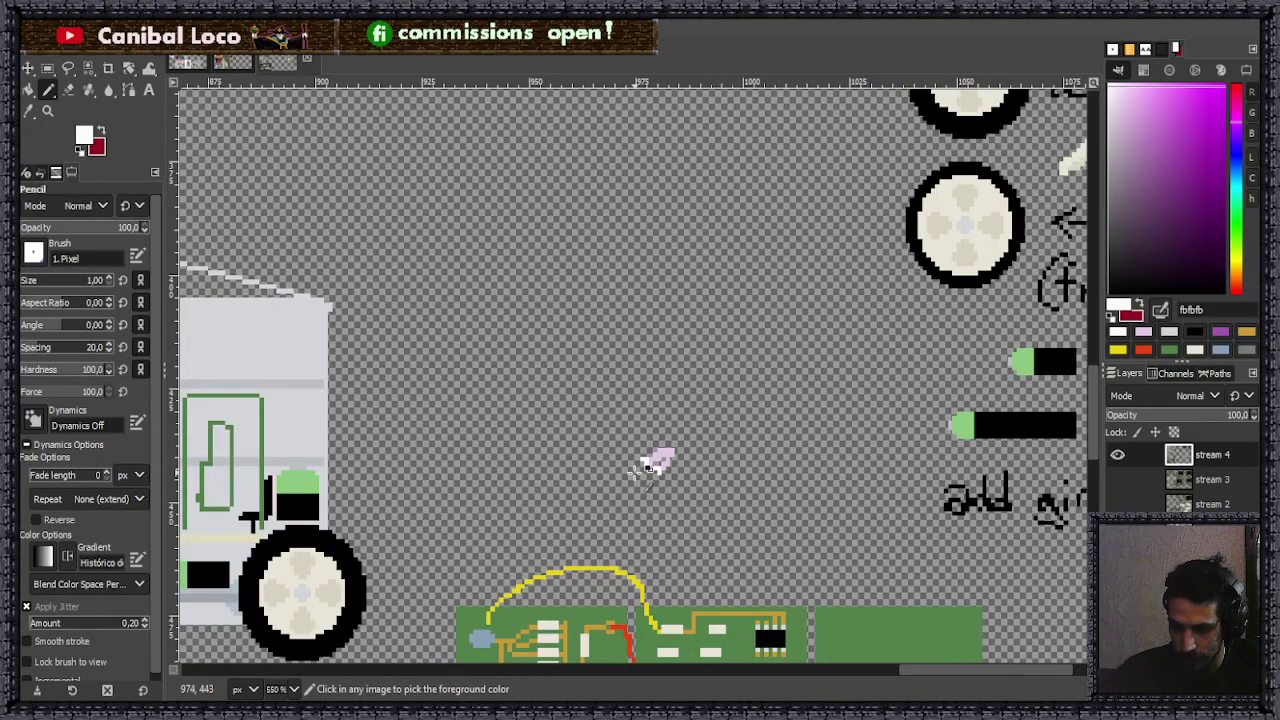
- Examine the rat reference photo, especially its front paw, body and hind feet, and return to the lilac shape on the sprite canvas
{"action": "left_click", "coordinate": [228, 64]}
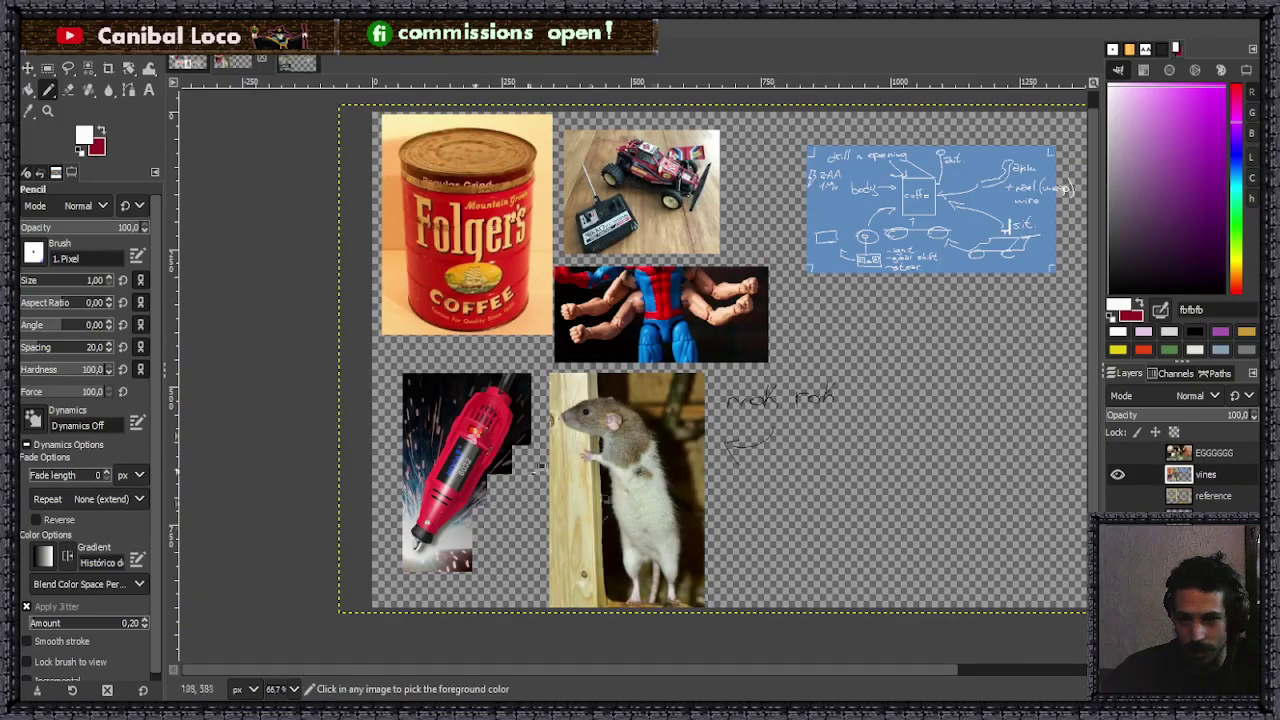
{"action": "scroll", "coordinate": [545, 475], "scroll_direction": "up", "scroll_amount": 4}
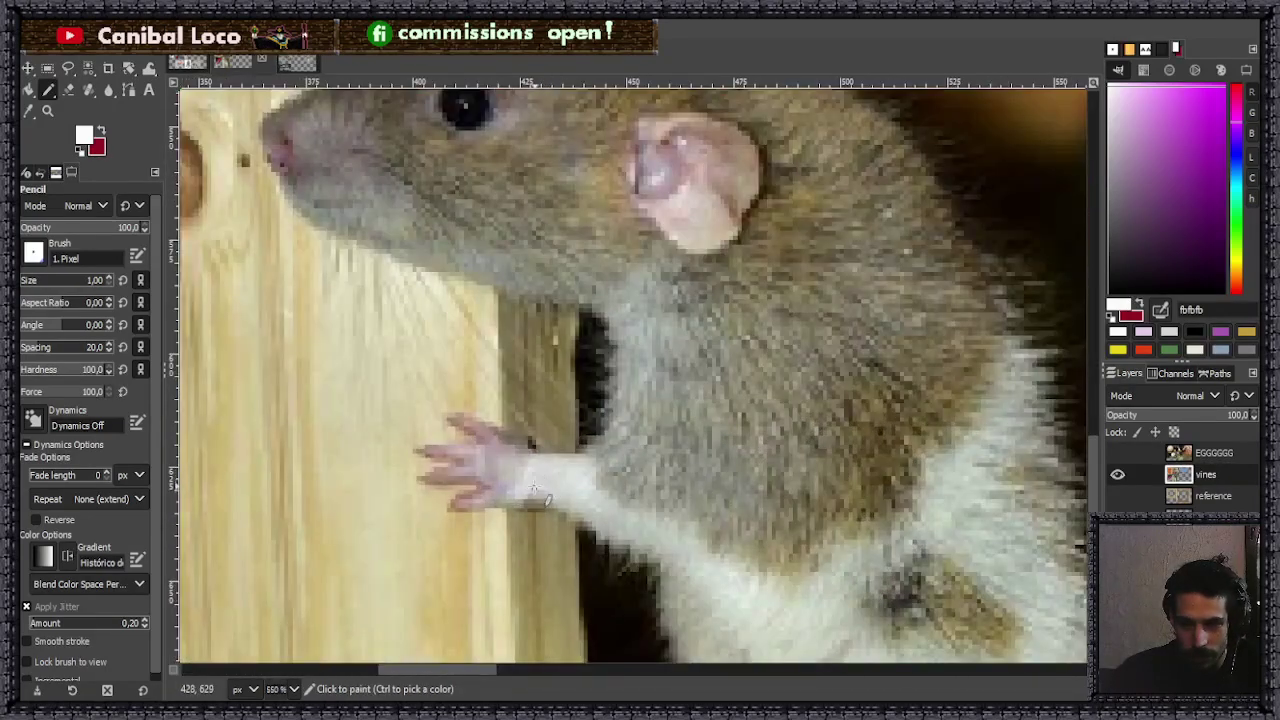
{"action": "scroll", "coordinate": [530, 500], "scroll_direction": "down", "scroll_amount": 5}
{"action": "scroll", "coordinate": [592, 460], "scroll_direction": "down", "scroll_amount": 2}
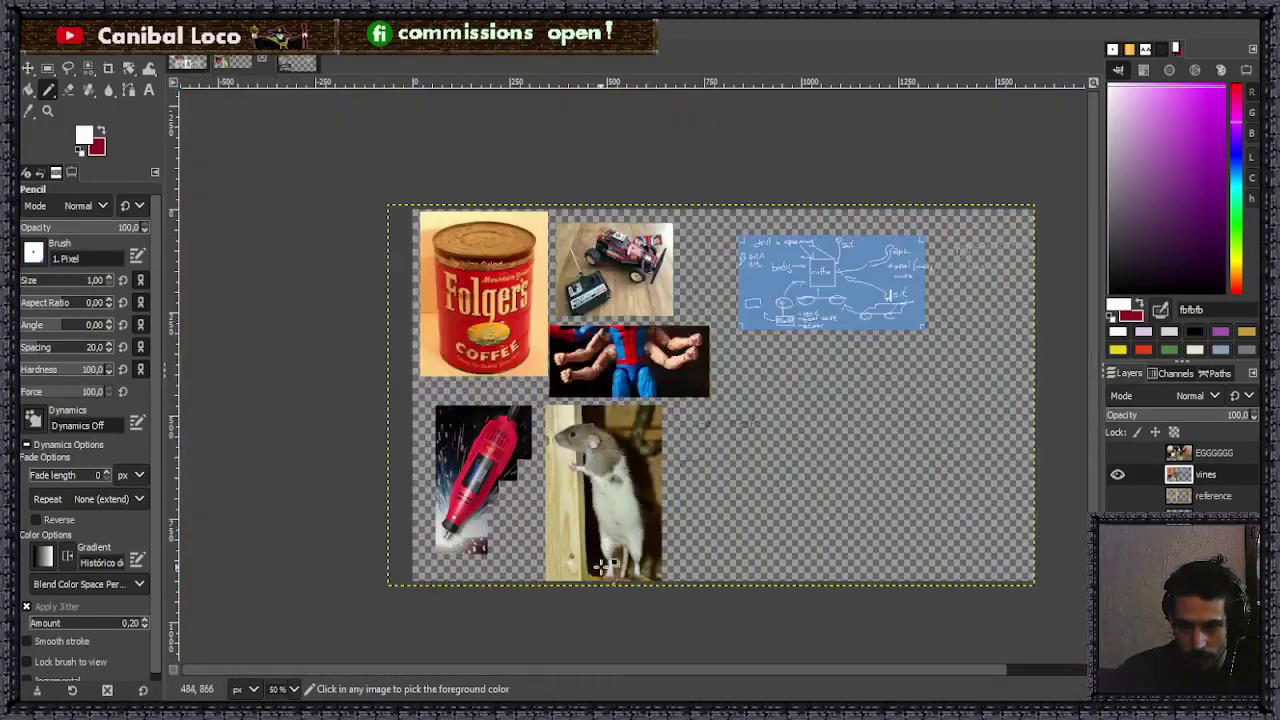
{"action": "scroll", "coordinate": [600, 546], "scroll_direction": "up", "scroll_amount": 6}
{"action": "scroll", "coordinate": [622, 566], "scroll_direction": "down", "scroll_amount": 4}
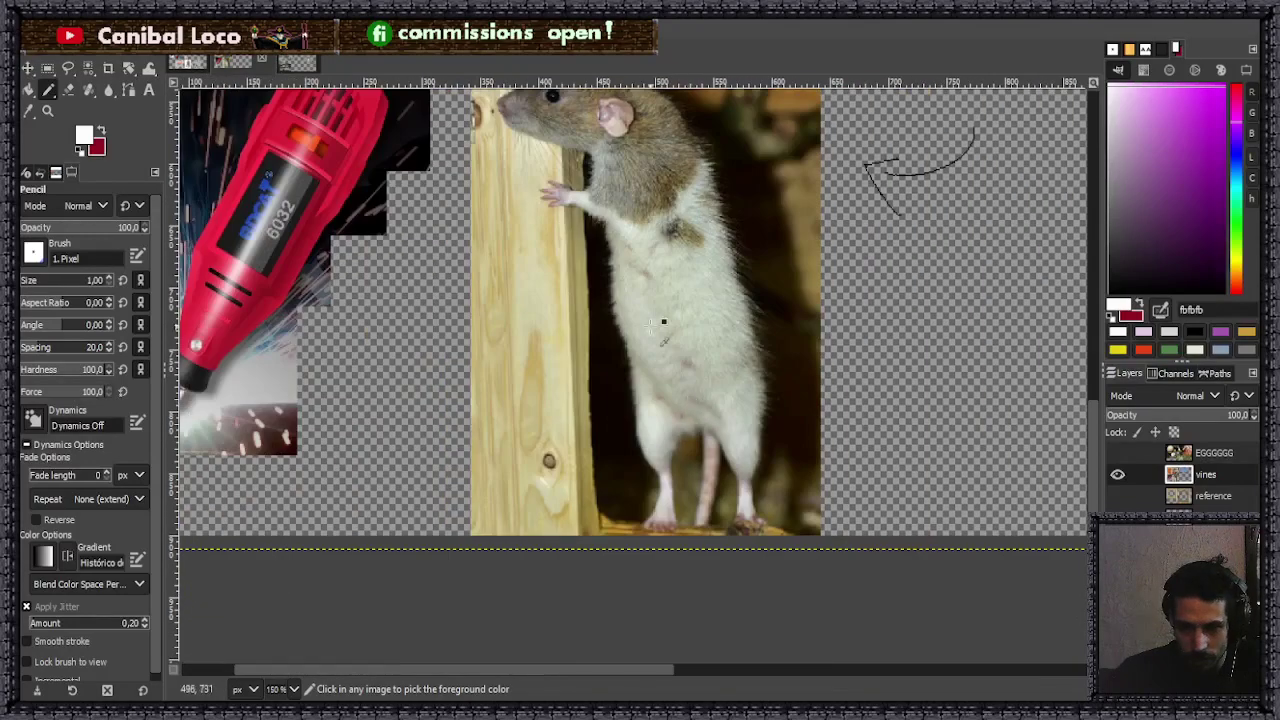
{"action": "scroll", "coordinate": [575, 230], "scroll_direction": "up", "scroll_amount": 6}
{"action": "scroll", "coordinate": [575, 230], "scroll_direction": "down", "scroll_amount": 2}
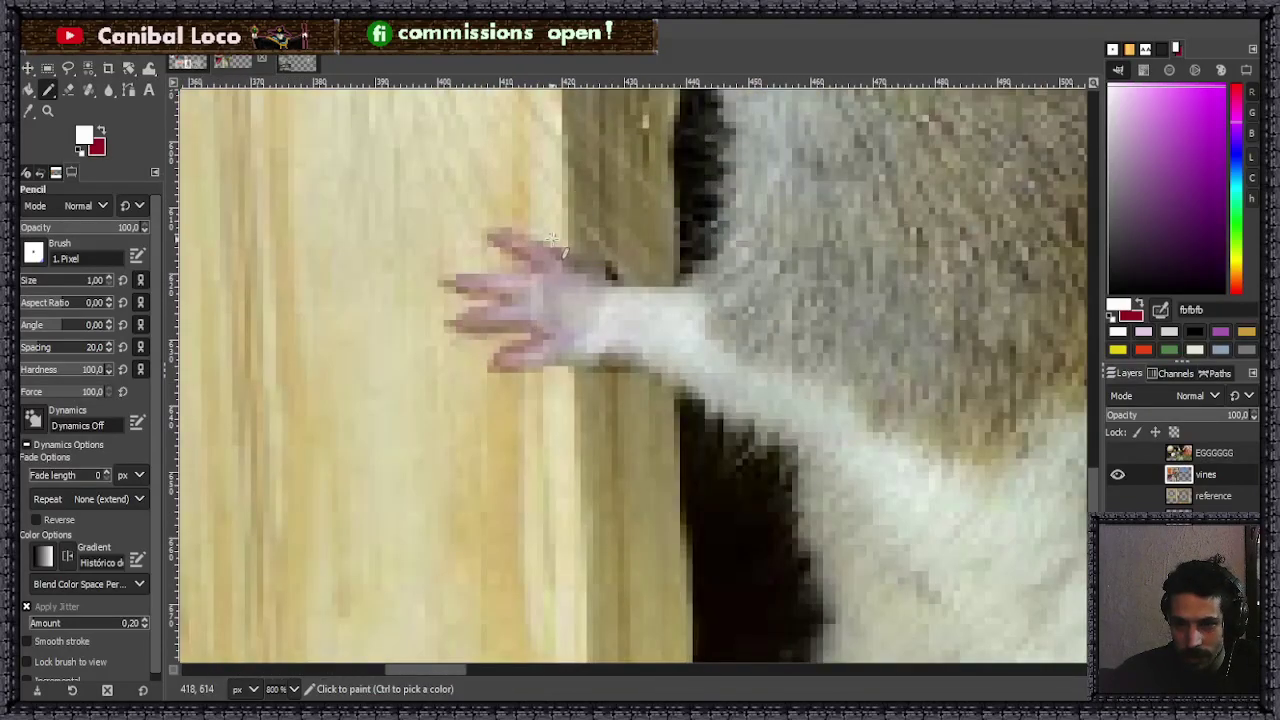
{"action": "scroll", "coordinate": [569, 238], "scroll_direction": "up", "scroll_amount": 2}
{"action": "scroll", "coordinate": [562, 285], "scroll_direction": "up", "scroll_amount": 3}
{"action": "scroll", "coordinate": [559, 297], "scroll_direction": "down", "scroll_amount": 4}
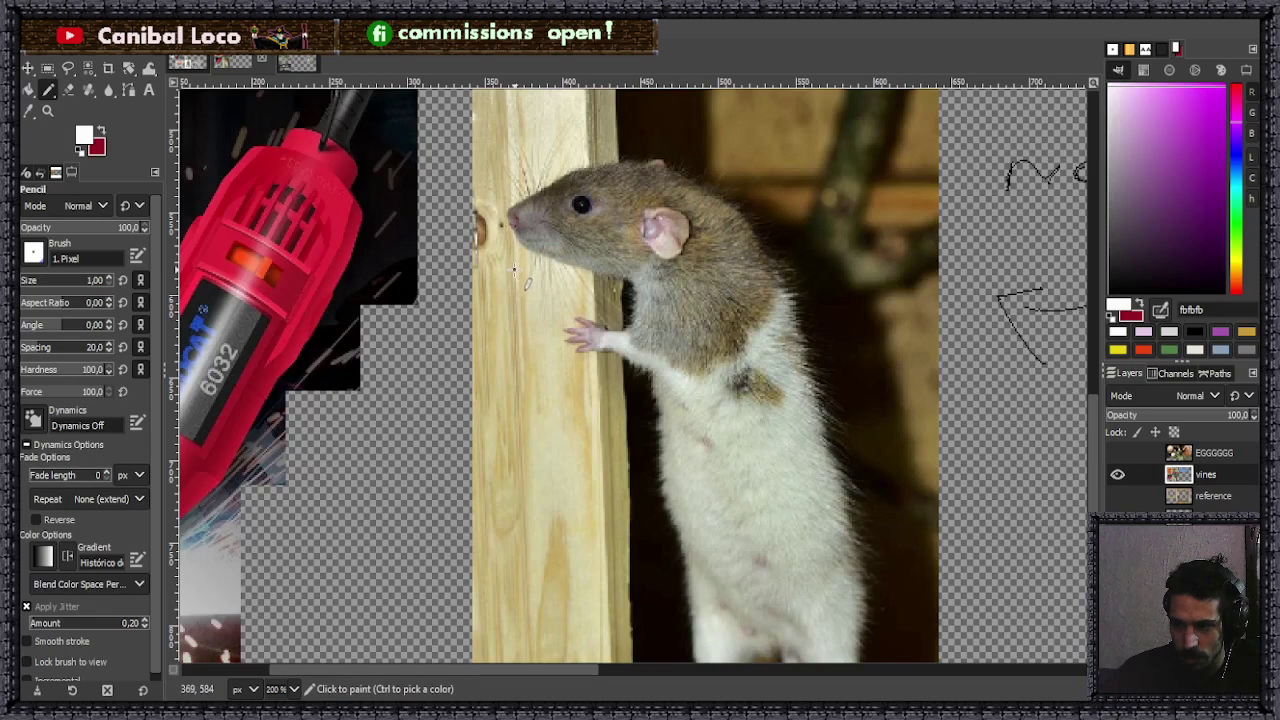
{"action": "left_click", "coordinate": [296, 63]}
{"action": "scroll", "coordinate": [629, 451], "scroll_direction": "down", "scroll_amount": 2}
{"action": "scroll", "coordinate": [600, 450], "scroll_direction": "up", "scroll_amount": 5}
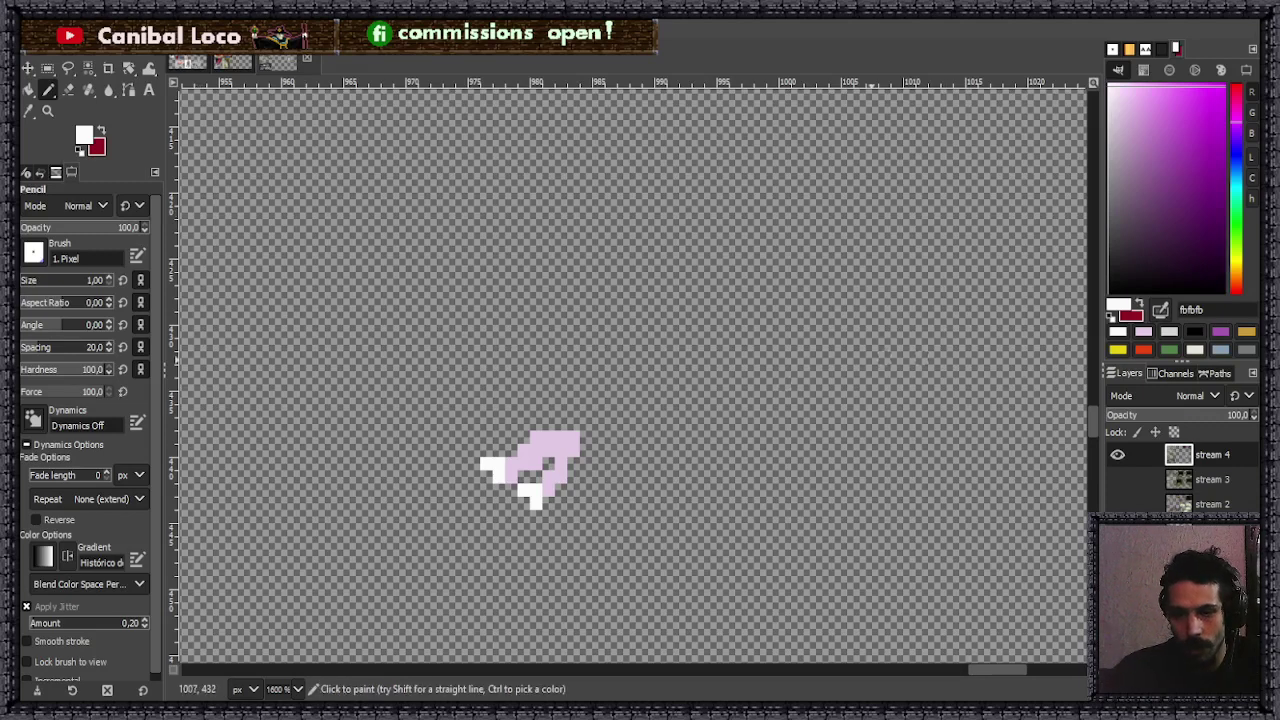
- Extend the paw up and to the right in its own light pink and add another white claw at its upper left
{"action": "left_click", "coordinate": [563, 440], "text": "ctrl"}
{"action": "mouse_move", "coordinate": [566, 422]}
{"action": "left_mouse_down"}
{"action": "mouse_move", "coordinate": [513, 422]}
{"action": "mouse_move", "coordinate": [586, 452]}
{"action": "mouse_move", "coordinate": [583, 476]}
{"action": "mouse_move", "coordinate": [599, 461]}
{"action": "mouse_move", "coordinate": [599, 481]}
{"action": "mouse_move", "coordinate": [572, 448]}
{"action": "mouse_move", "coordinate": [578, 491]}
{"action": "left_mouse_up"}
{"action": "left_click", "coordinate": [495, 468], "text": "ctrl"}
{"action": "mouse_move", "coordinate": [500, 445]}
{"action": "left_mouse_down"}
{"action": "mouse_move", "coordinate": [486, 424]}
{"action": "mouse_move", "coordinate": [537, 443]}
{"action": "left_mouse_up"}
- Paint a small white claw on the toe at the paw's lower right
{"action": "scroll", "coordinate": [550, 450], "scroll_direction": "down", "scroll_amount": 2}
{"action": "scroll", "coordinate": [565, 460], "scroll_direction": "up", "scroll_amount": 3}
{"action": "scroll", "coordinate": [574, 466], "scroll_direction": "up", "scroll_amount": 3}
{"action": "left_click", "coordinate": [587, 459]}
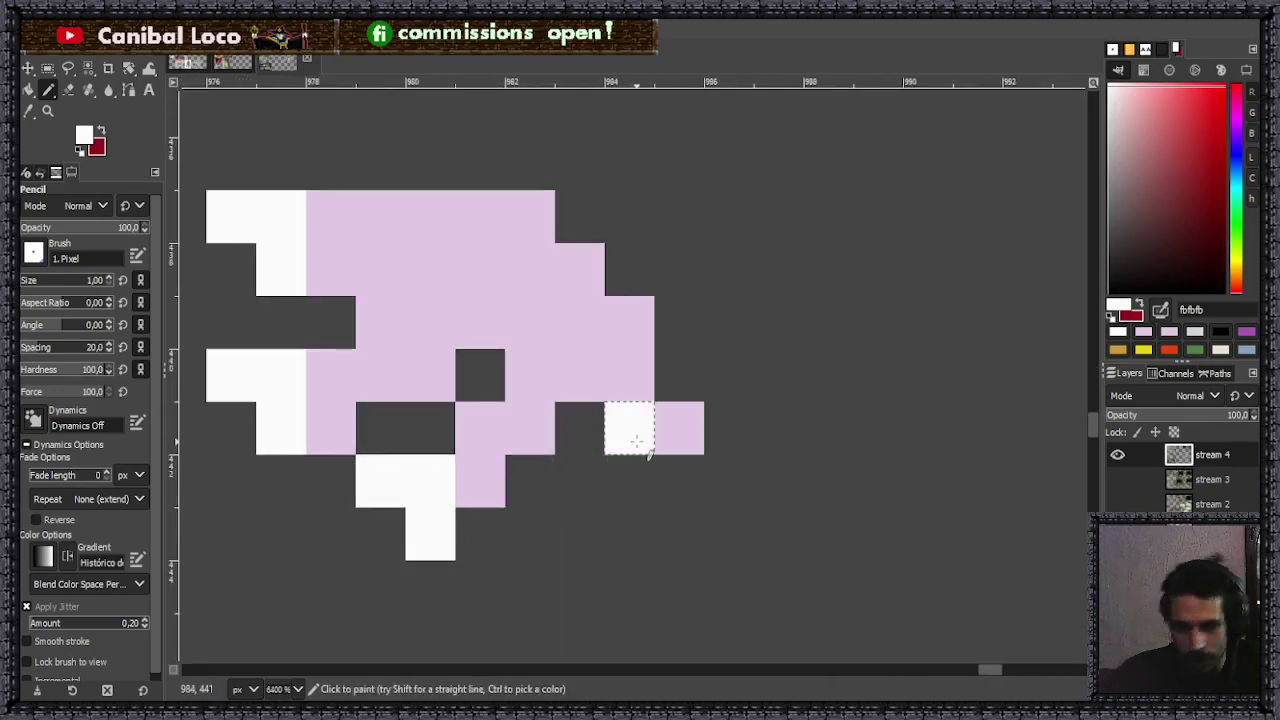
{"action": "left_click", "coordinate": [605, 459]}
{"action": "scroll", "coordinate": [663, 455], "scroll_direction": "down", "scroll_amount": 3}
{"action": "scroll", "coordinate": [649, 458], "scroll_direction": "down", "scroll_amount": 3}
{"action": "scroll", "coordinate": [655, 445], "scroll_direction": "up", "scroll_amount": 6}
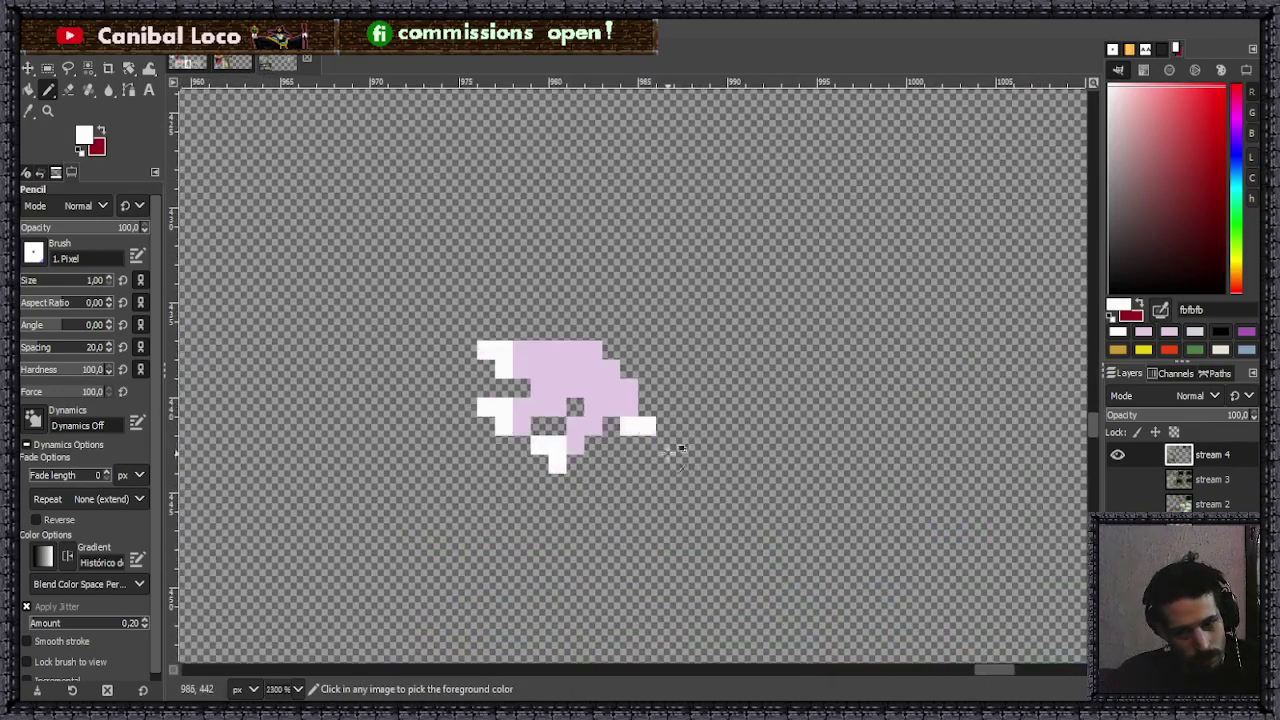
{"action": "scroll", "coordinate": [608, 443], "scroll_direction": "down", "scroll_amount": 6}
{"action": "scroll", "coordinate": [590, 380], "scroll_direction": "up", "scroll_amount": 2}
{"action": "scroll", "coordinate": [578, 288], "scroll_direction": "up", "scroll_amount": 2, "text": "ctrl"}
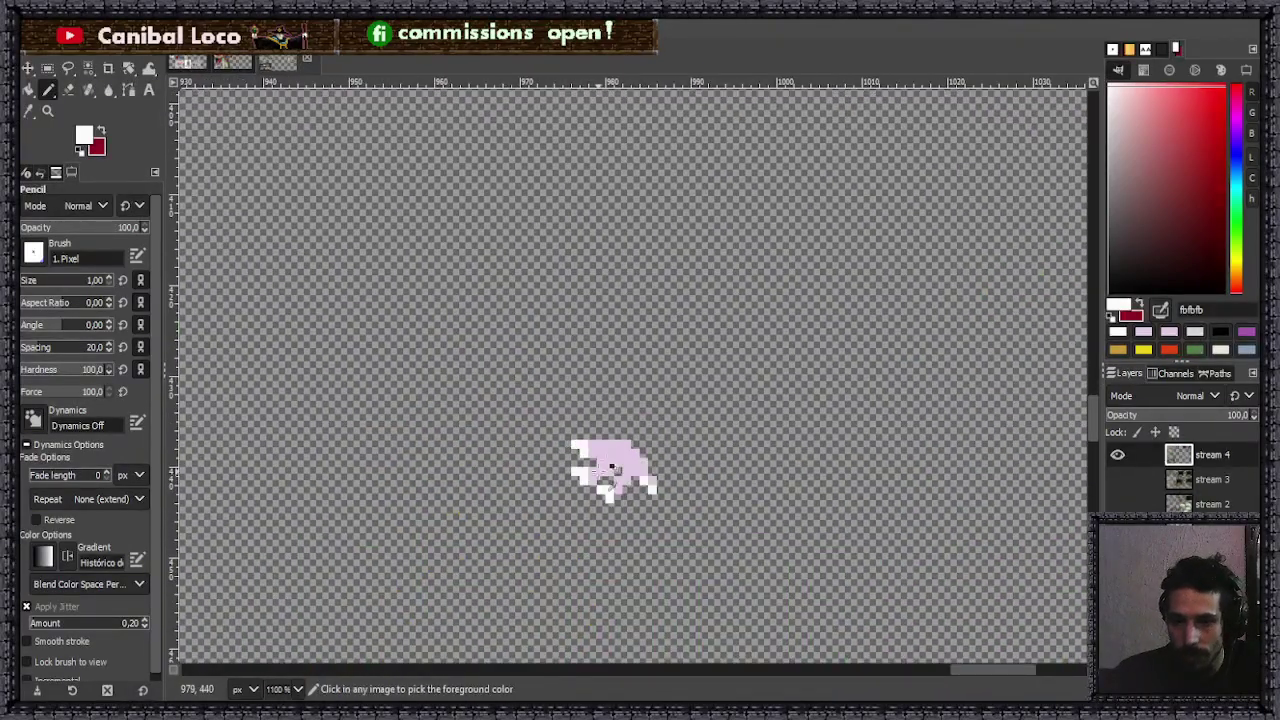
- Draw a solid brown (766343) rounded blob about 16 by 10 pixels above and to the right of the paw
{"action": "left_click", "coordinate": [1237, 272]}
{"action": "left_click_drag", "start_coordinate": [1238, 272], "coordinate": [1238, 277]}
{"action": "left_click_drag", "start_coordinate": [1161, 160], "coordinate": [1158, 200]}
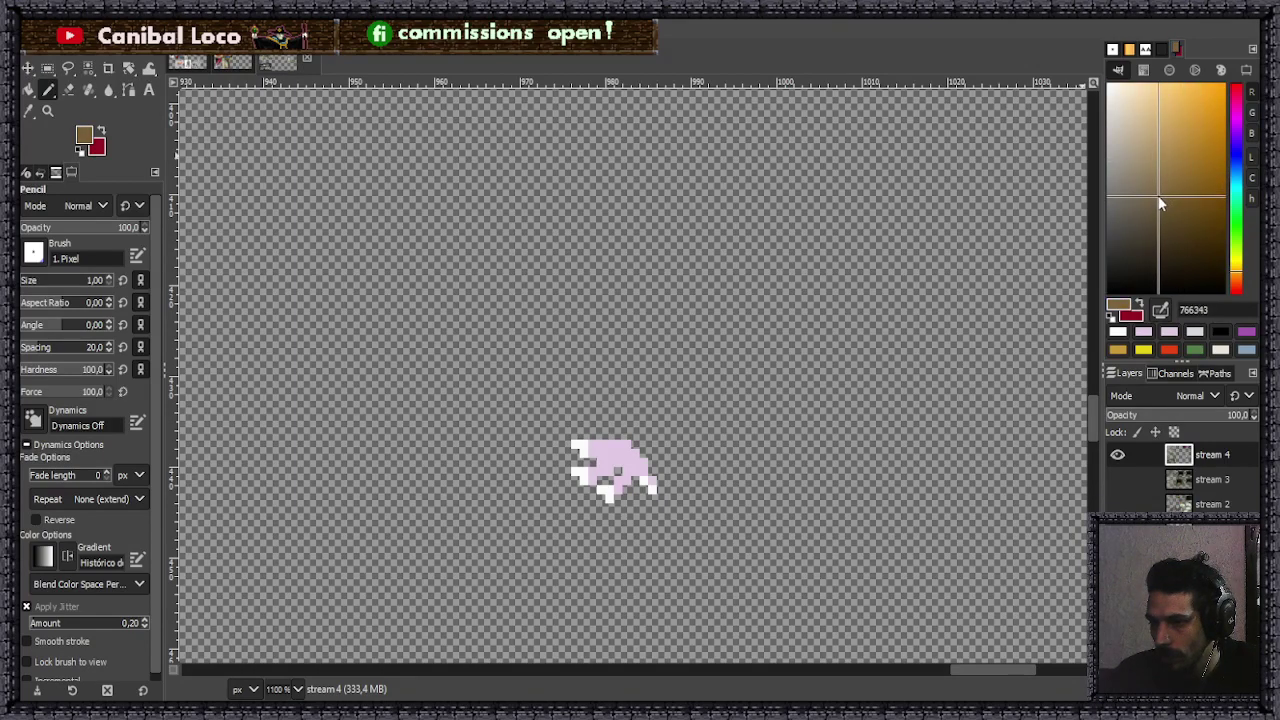
{"action": "scroll", "coordinate": [652, 366], "scroll_direction": "down", "scroll_amount": 2}
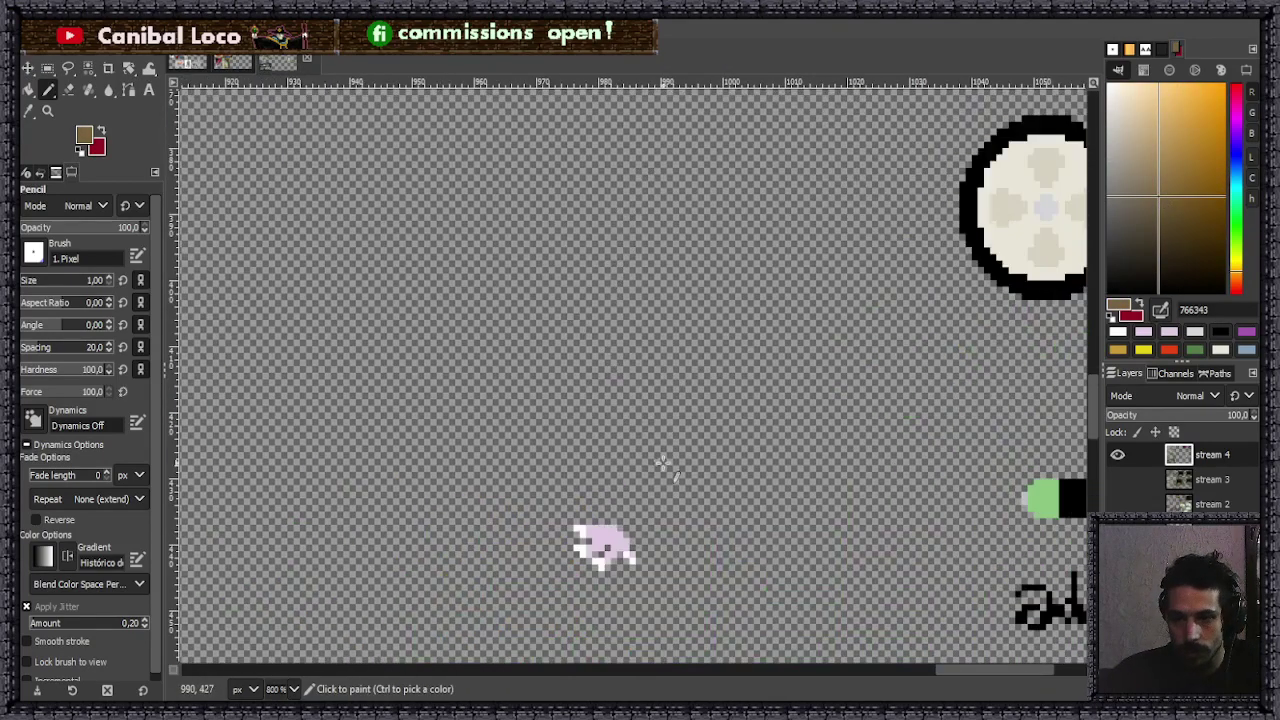
{"action": "left_click", "coordinate": [658, 447]}
{"action": "mouse_move", "coordinate": [704, 456]}
{"action": "left_mouse_down"}
{"action": "mouse_move", "coordinate": [660, 445]}
{"action": "mouse_move", "coordinate": [650, 467]}
{"action": "mouse_move", "coordinate": [717, 456]}
{"action": "mouse_move", "coordinate": [657, 453]}
{"action": "mouse_move", "coordinate": [637, 480]}
{"action": "mouse_move", "coordinate": [704, 468]}
{"action": "mouse_move", "coordinate": [684, 449]}
{"action": "mouse_move", "coordinate": [703, 459]}
{"action": "mouse_move", "coordinate": [683, 455]}
{"action": "mouse_move", "coordinate": [691, 479]}
{"action": "mouse_move", "coordinate": [717, 461]}
{"action": "mouse_move", "coordinate": [694, 442]}
{"action": "mouse_move", "coordinate": [637, 482]}
{"action": "mouse_move", "coordinate": [658, 493]}
{"action": "mouse_move", "coordinate": [728, 465]}
{"action": "left_mouse_up"}
{"action": "scroll", "coordinate": [667, 466], "scroll_direction": "up", "scroll_amount": 3}
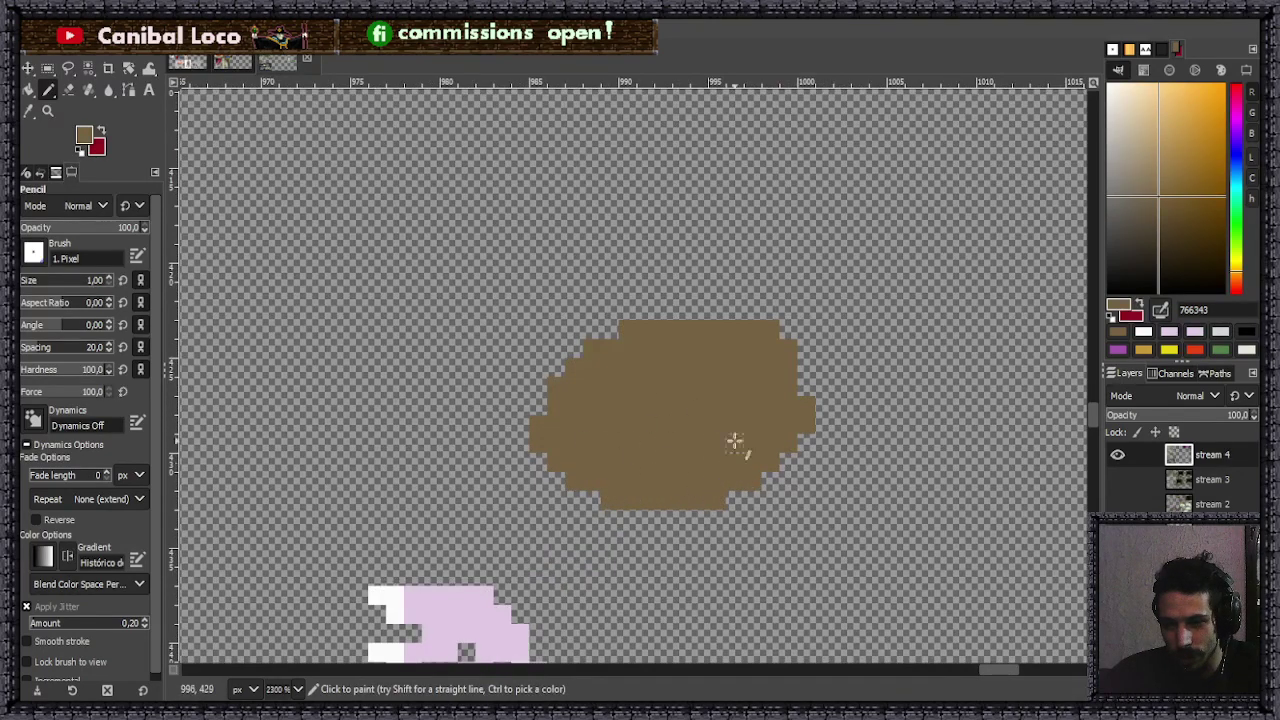
- Round out the upper outline of the blob in the same brown
{"action": "mouse_move", "coordinate": [771, 346]}
{"action": "left_mouse_down"}
{"action": "mouse_move", "coordinate": [642, 370]}
{"action": "mouse_move", "coordinate": [652, 393]}
{"action": "mouse_move", "coordinate": [685, 404]}
{"action": "mouse_move", "coordinate": [653, 428]}
{"action": "mouse_move", "coordinate": [692, 389]}
{"action": "mouse_move", "coordinate": [594, 336]}
{"action": "left_mouse_up"}
{"action": "scroll", "coordinate": [720, 428], "scroll_direction": "down", "scroll_amount": 1}
{"action": "scroll", "coordinate": [706, 431], "scroll_direction": "up", "scroll_amount": 1}
{"action": "key", "text": "shift+e"}
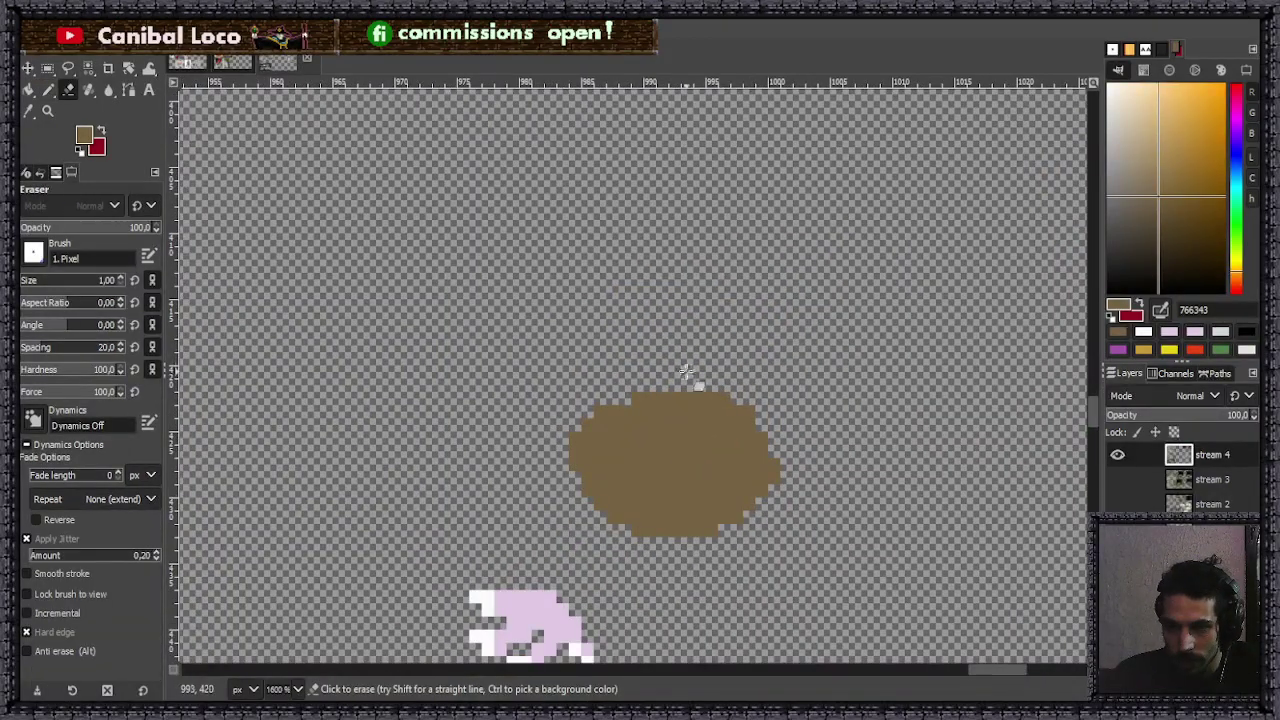
{"action": "key", "text": "n"}
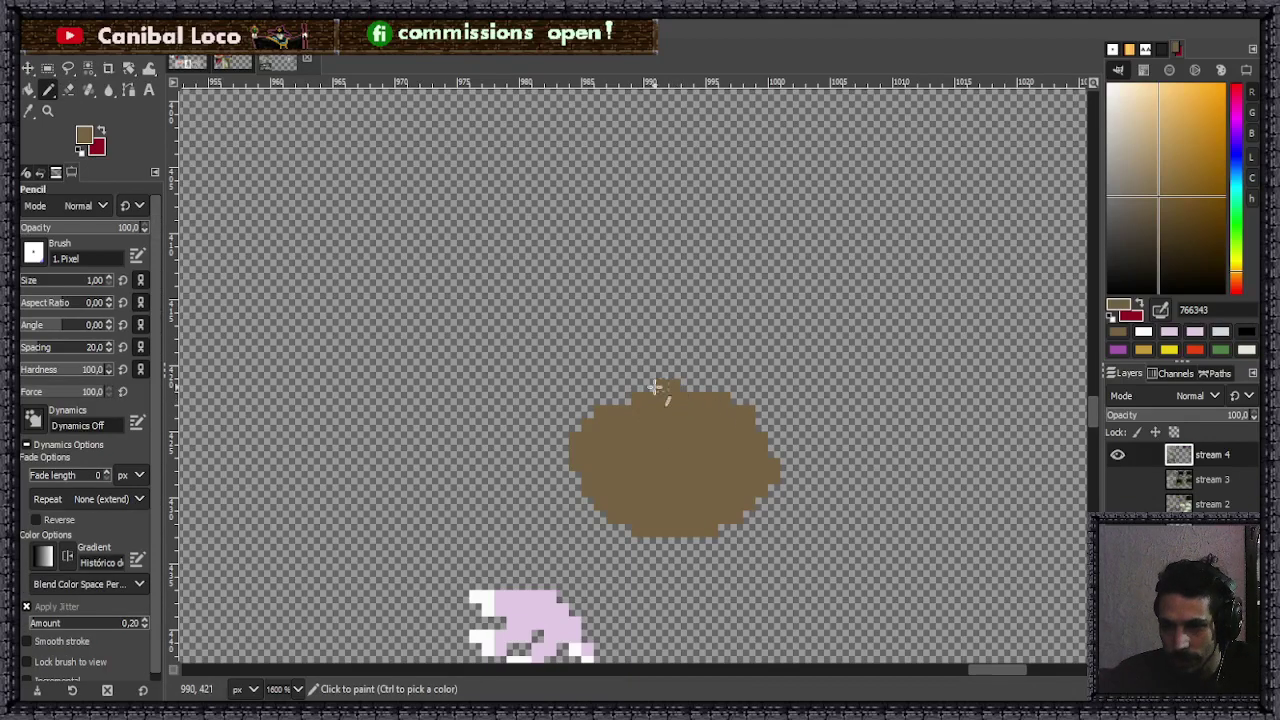
{"action": "scroll", "coordinate": [690, 418], "scroll_direction": "down", "scroll_amount": 2}
{"action": "scroll", "coordinate": [706, 470], "scroll_direction": "up", "scroll_amount": 3}
{"action": "scroll", "coordinate": [660, 472], "scroll_direction": "down", "scroll_amount": 2}
{"action": "scroll", "coordinate": [640, 474], "scroll_direction": "up", "scroll_amount": 1}
{"action": "scroll", "coordinate": [698, 400], "scroll_direction": "down", "scroll_amount": 3}
{"action": "scroll", "coordinate": [700, 374], "scroll_direction": "up", "scroll_amount": 2}
{"action": "scroll", "coordinate": [725, 398], "scroll_direction": "up", "scroll_amount": 3}
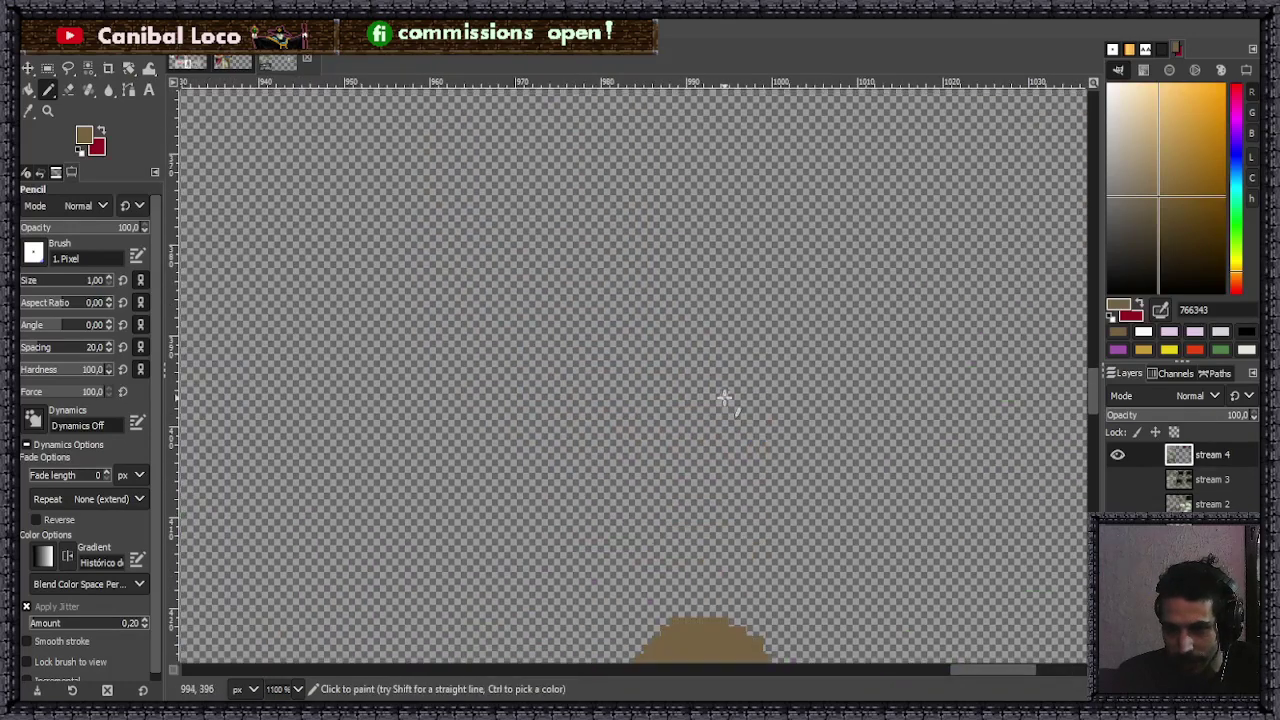
{"action": "scroll", "coordinate": [679, 420], "scroll_direction": "down", "scroll_amount": 3}
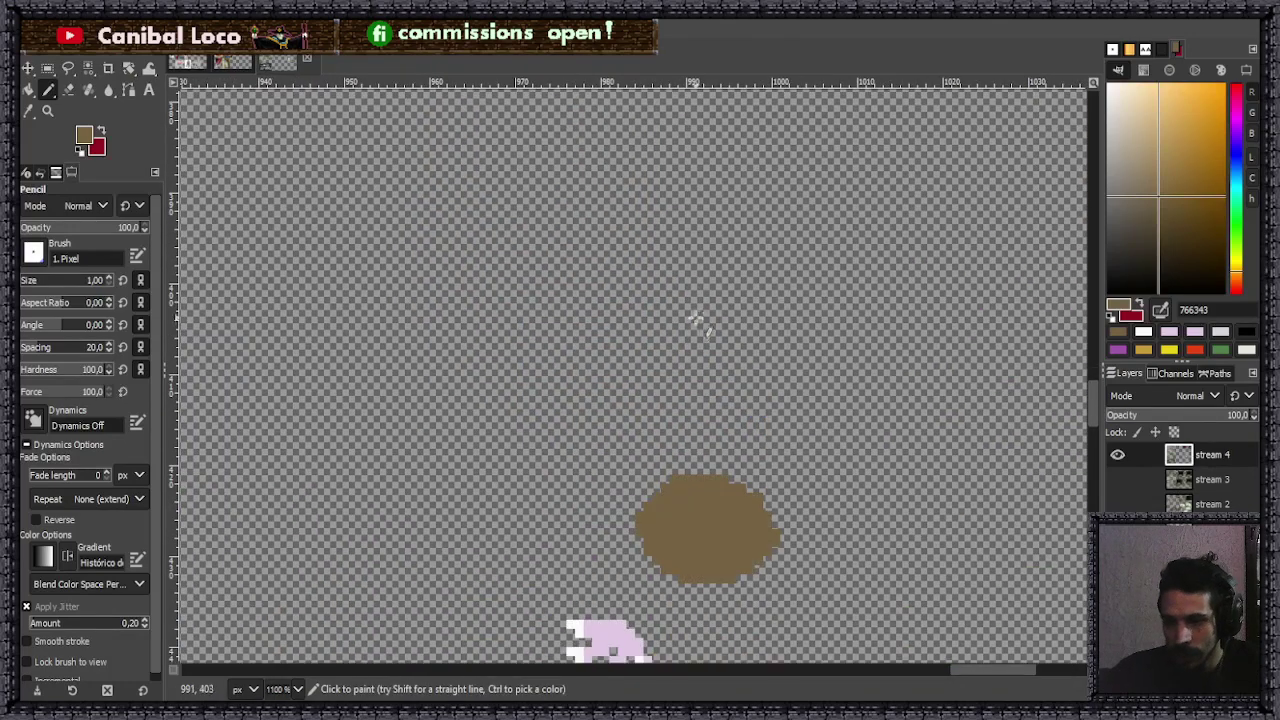
- Draw a darker brown (604d2d) patch rising from the blob's upper right and a light grey (d6d2cc) strip rising from its left side
{"action": "left_click_drag", "start_coordinate": [1160, 205], "coordinate": [1170, 215]}
{"action": "mouse_move", "coordinate": [752, 475]}
{"action": "left_mouse_down"}
{"action": "mouse_move", "coordinate": [768, 507]}
{"action": "mouse_move", "coordinate": [742, 433]}
{"action": "mouse_move", "coordinate": [760, 485]}
{"action": "mouse_move", "coordinate": [728, 474]}
{"action": "left_mouse_up"}
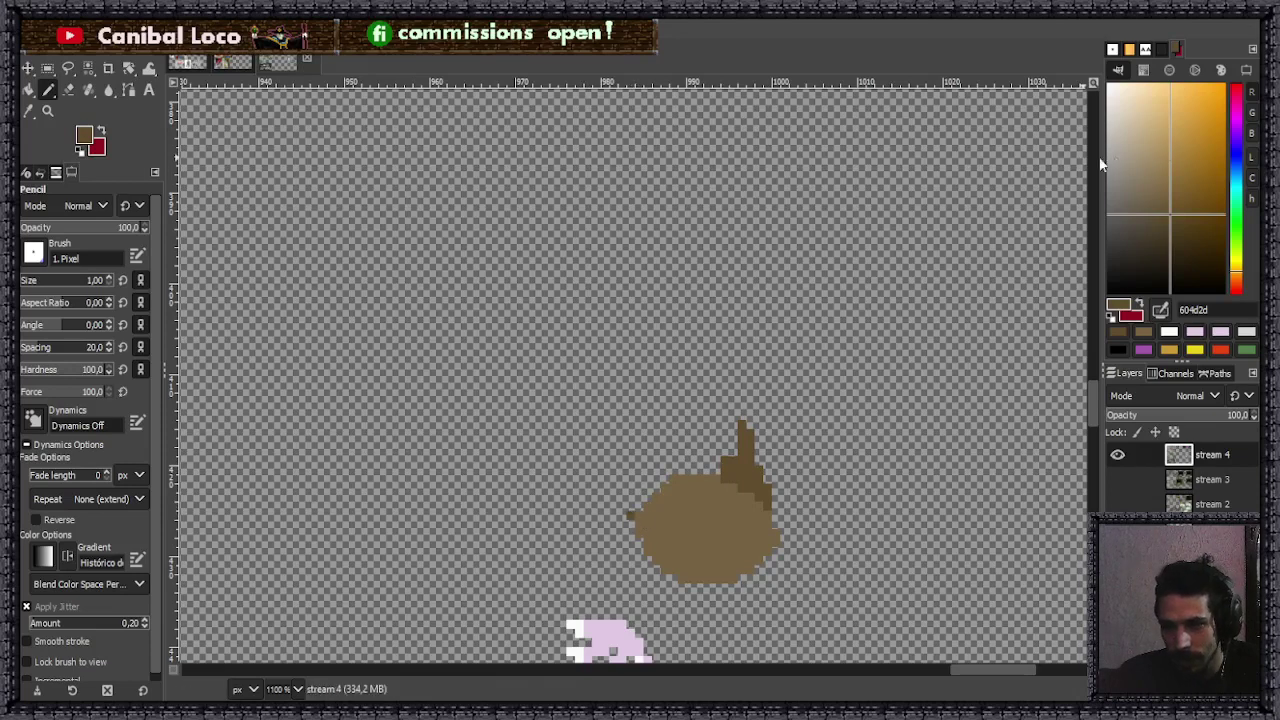
{"action": "left_click", "coordinate": [1119, 146]}
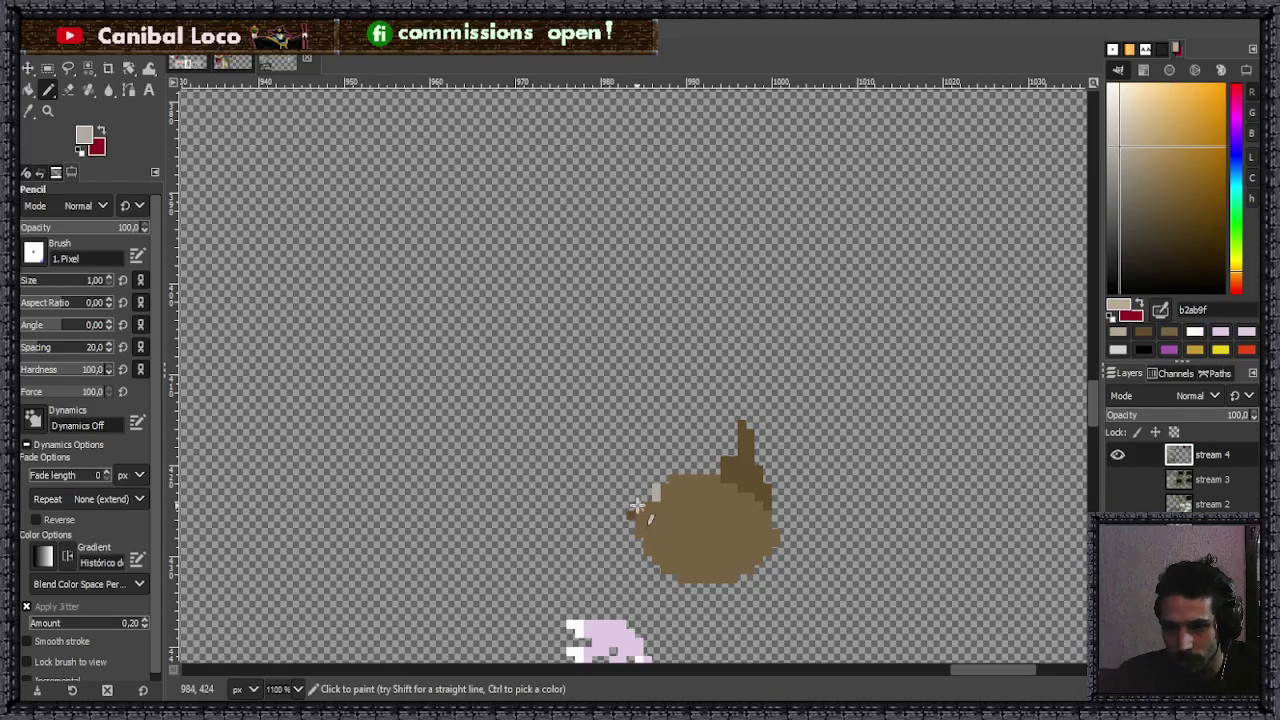
{"action": "left_click_drag", "start_coordinate": [630, 517], "coordinate": [665, 430]}
{"action": "left_click", "coordinate": [1111, 119]}
{"action": "left_click", "coordinate": [1109, 117]}
{"action": "mouse_move", "coordinate": [629, 516]}
{"action": "left_mouse_down"}
{"action": "mouse_move", "coordinate": [665, 391]}
{"action": "mouse_move", "coordinate": [648, 448]}
{"action": "left_mouse_up"}
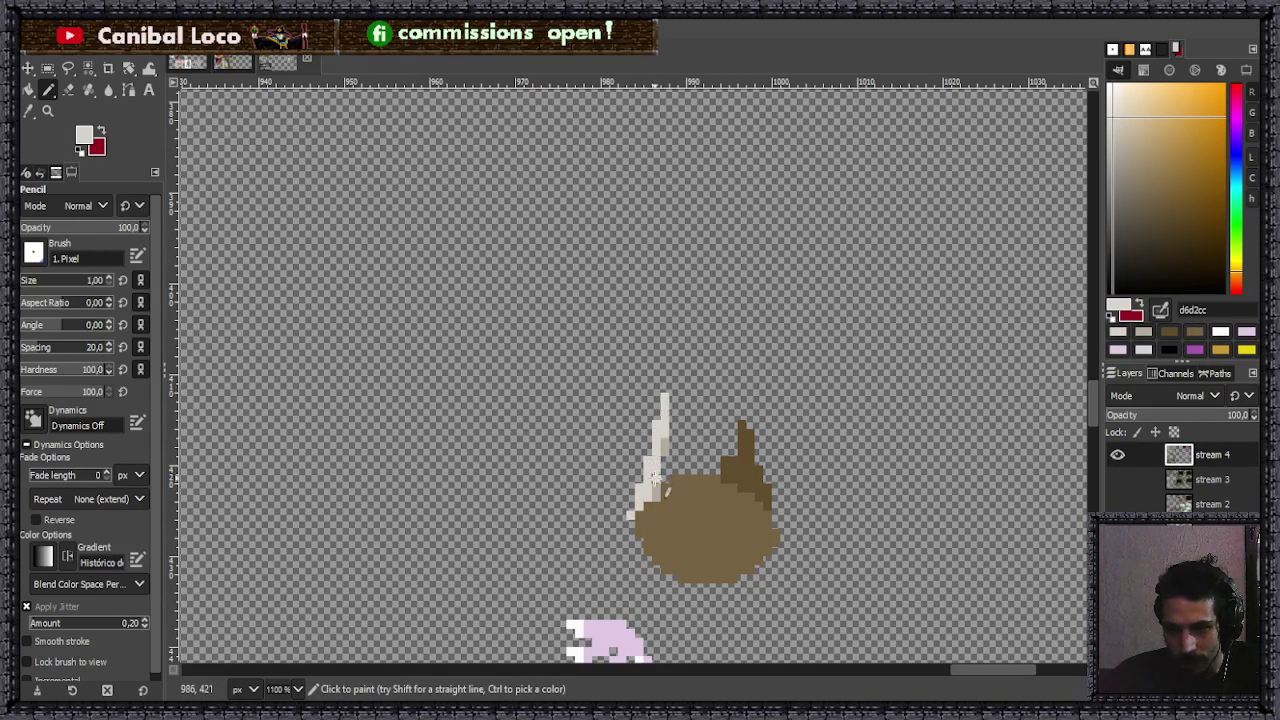
- Build up the brown torso in 766343 between the grey strip and the dark patch, and compare it with the rat reference photo
{"action": "left_click", "coordinate": [706, 466], "text": "ctrl"}
{"action": "mouse_move", "coordinate": [673, 455]}
{"action": "left_mouse_down"}
{"action": "mouse_move", "coordinate": [653, 496]}
{"action": "mouse_move", "coordinate": [672, 441]}
{"action": "mouse_move", "coordinate": [664, 487]}
{"action": "mouse_move", "coordinate": [686, 458]}
{"action": "mouse_move", "coordinate": [697, 481]}
{"action": "mouse_move", "coordinate": [700, 424]}
{"action": "mouse_move", "coordinate": [702, 469]}
{"action": "mouse_move", "coordinate": [713, 437]}
{"action": "mouse_move", "coordinate": [724, 453]}
{"action": "mouse_move", "coordinate": [723, 425]}
{"action": "mouse_move", "coordinate": [732, 449]}
{"action": "mouse_move", "coordinate": [743, 438]}
{"action": "mouse_move", "coordinate": [727, 381]}
{"action": "mouse_move", "coordinate": [726, 417]}
{"action": "mouse_move", "coordinate": [725, 380]}
{"action": "mouse_move", "coordinate": [701, 400]}
{"action": "mouse_move", "coordinate": [678, 394]}
{"action": "mouse_move", "coordinate": [681, 405]}
{"action": "mouse_move", "coordinate": [710, 376]}
{"action": "mouse_move", "coordinate": [717, 390]}
{"action": "mouse_move", "coordinate": [701, 343]}
{"action": "mouse_move", "coordinate": [713, 403]}
{"action": "mouse_move", "coordinate": [684, 385]}
{"action": "left_mouse_up"}
{"action": "left_click", "coordinate": [240, 64]}
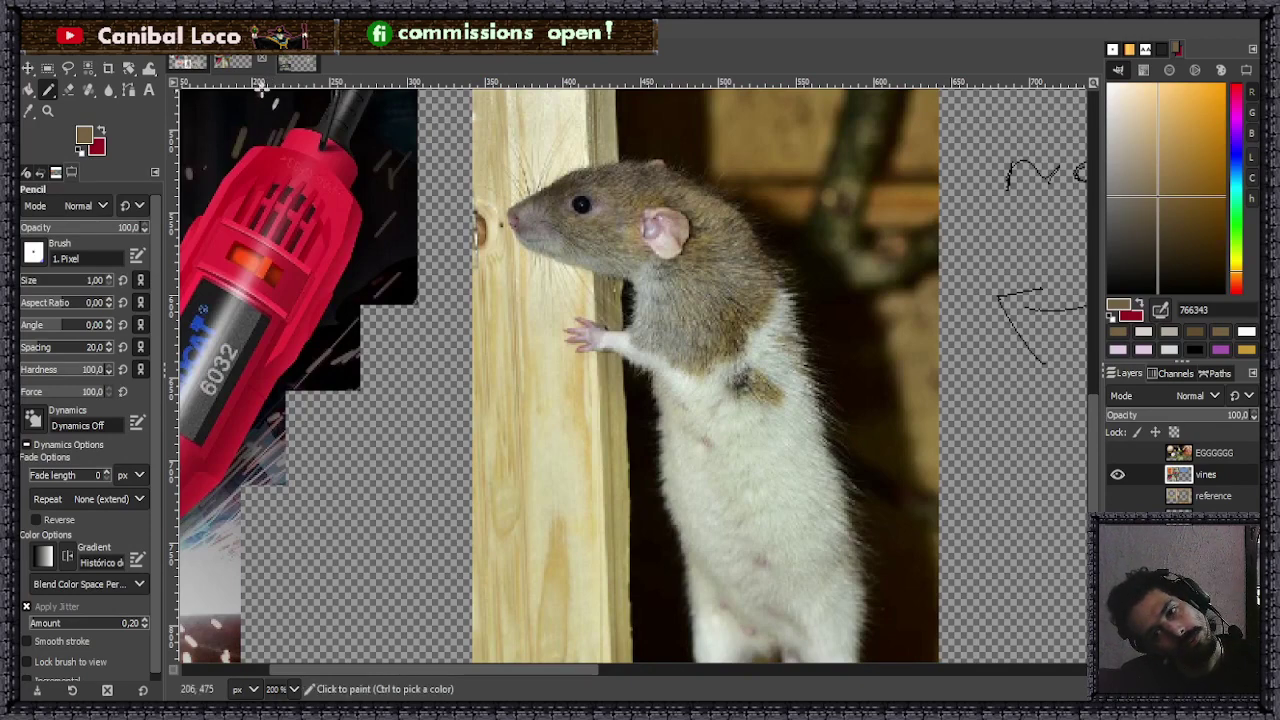
{"action": "scroll", "coordinate": [492, 270], "scroll_direction": "down", "scroll_amount": 3}
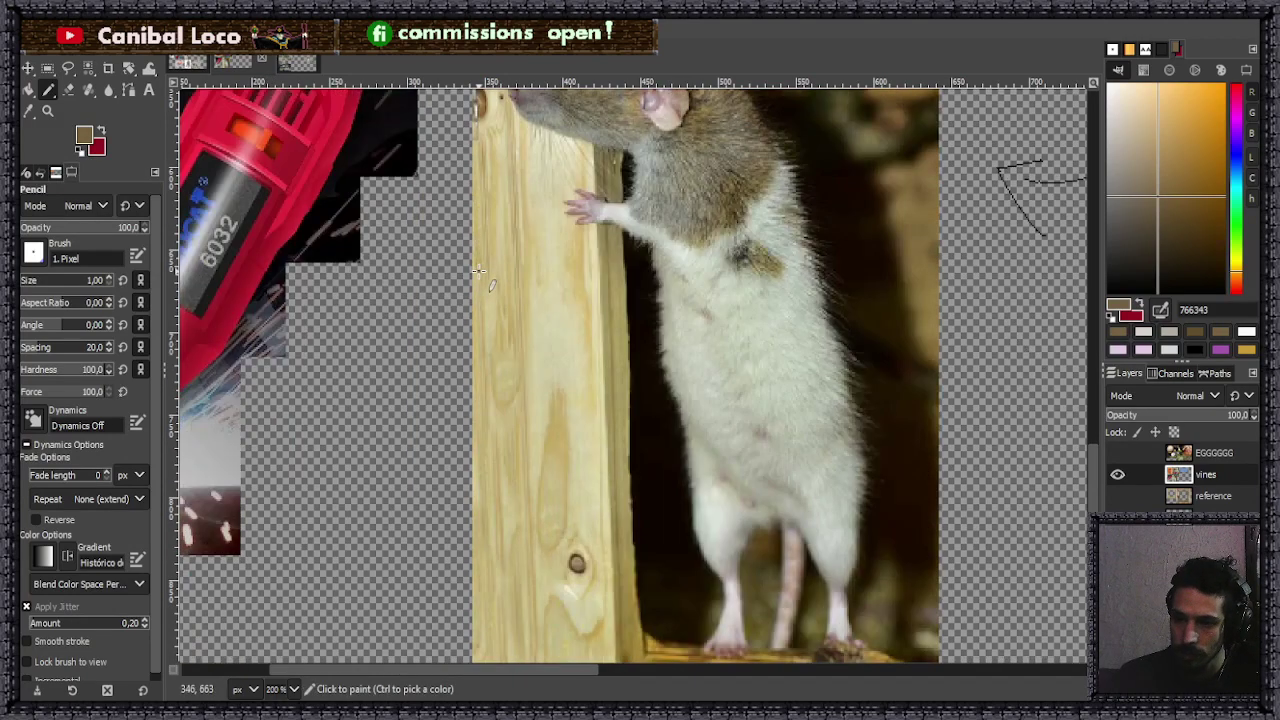
{"action": "scroll", "coordinate": [480, 270], "scroll_direction": "up", "scroll_amount": 6}
{"action": "key", "text": "ctrl+Page_Down"}
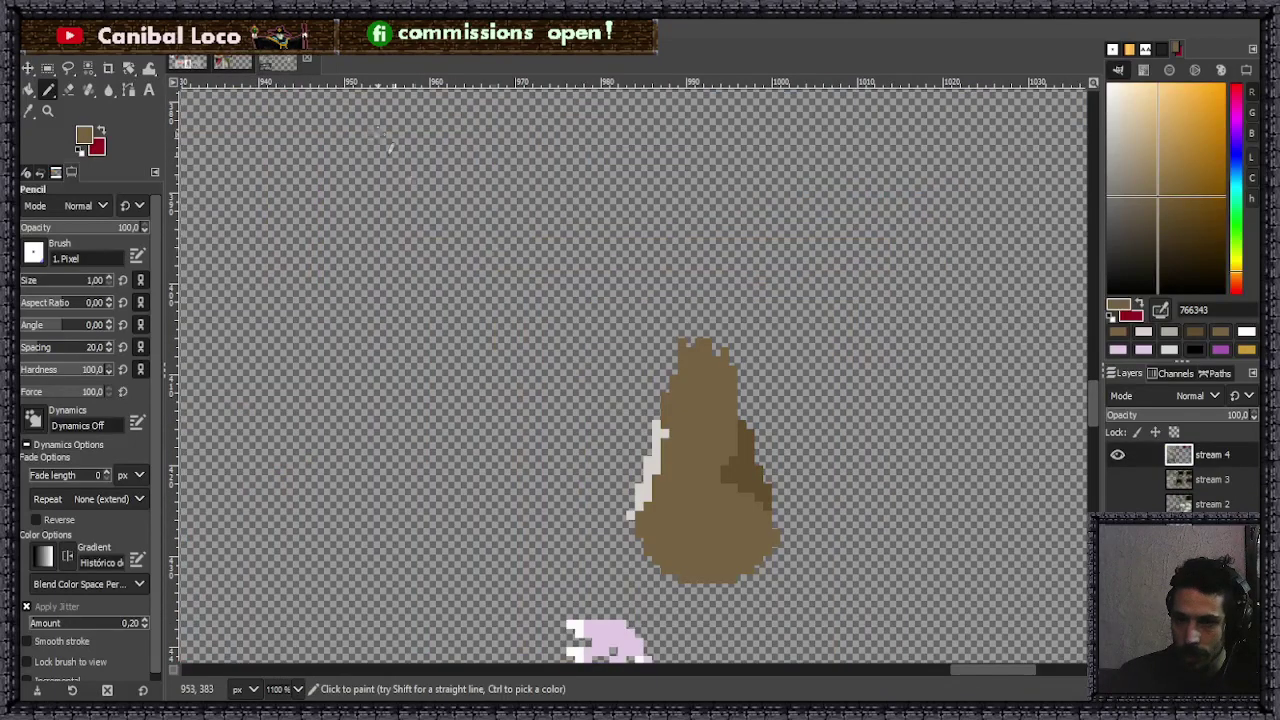
- Draw a curved waistband across the lower brown body in 62629f and repaint it in the lighter blue 7e8dbf
{"action": "scroll", "coordinate": [757, 470], "scroll_direction": "down", "scroll_amount": 6}
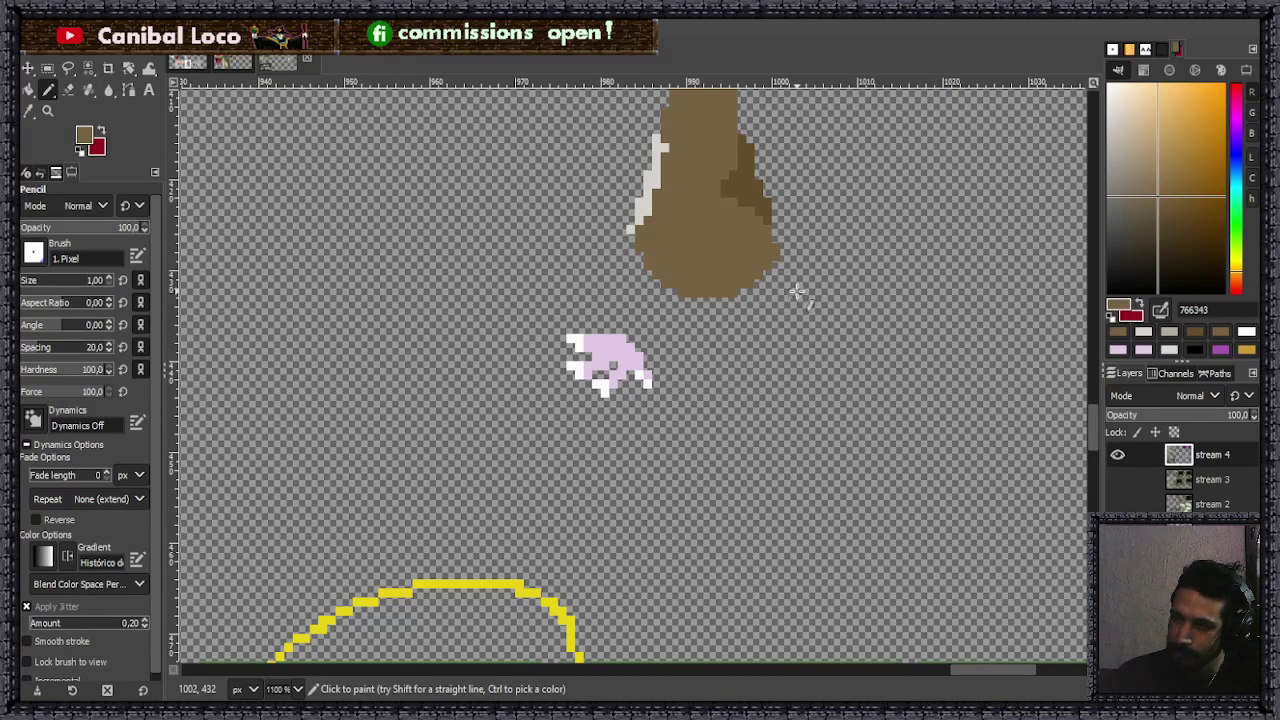
{"action": "left_click", "coordinate": [1237, 152]}
{"action": "left_click", "coordinate": [1138, 128]}
{"action": "left_click_drag", "start_coordinate": [1138, 128], "coordinate": [1152, 162]}
{"action": "scroll", "coordinate": [688, 275], "scroll_direction": "up", "scroll_amount": 2}
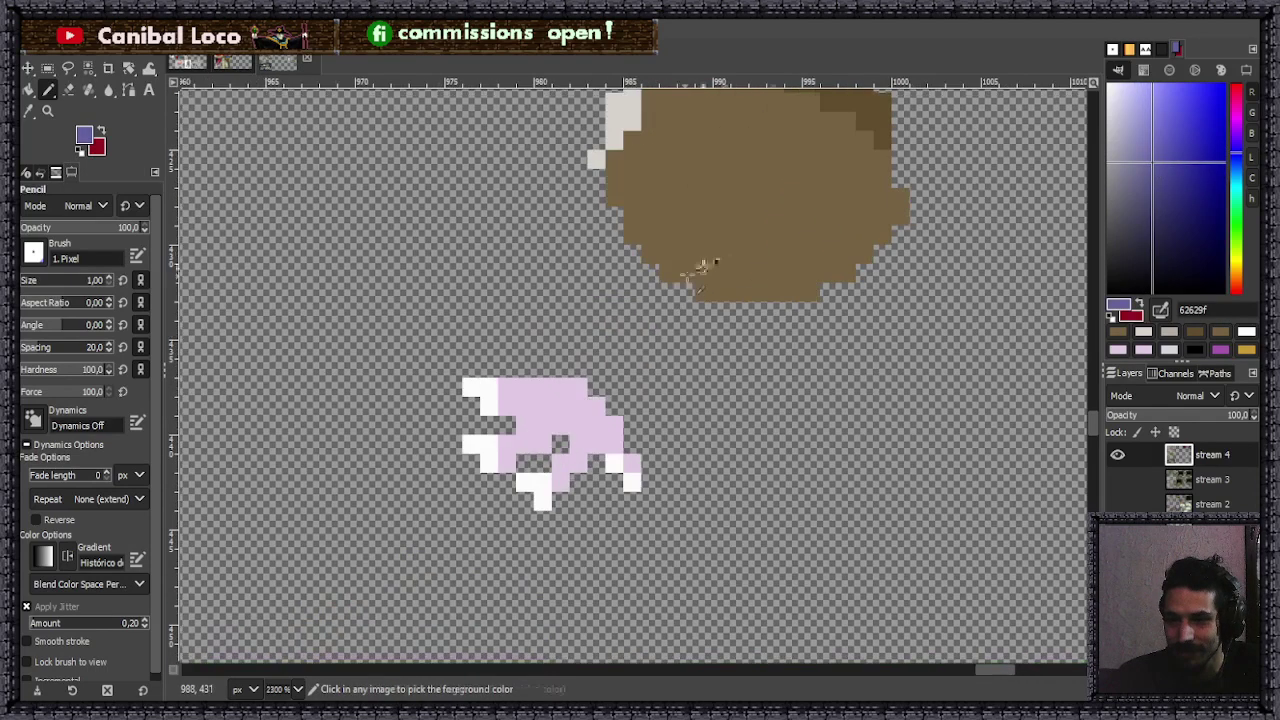
{"action": "mouse_move", "coordinate": [634, 214]}
{"action": "left_mouse_down"}
{"action": "mouse_move", "coordinate": [850, 214]}
{"action": "mouse_move", "coordinate": [662, 222]}
{"action": "mouse_move", "coordinate": [849, 200]}
{"action": "mouse_move", "coordinate": [882, 182]}
{"action": "left_mouse_up"}
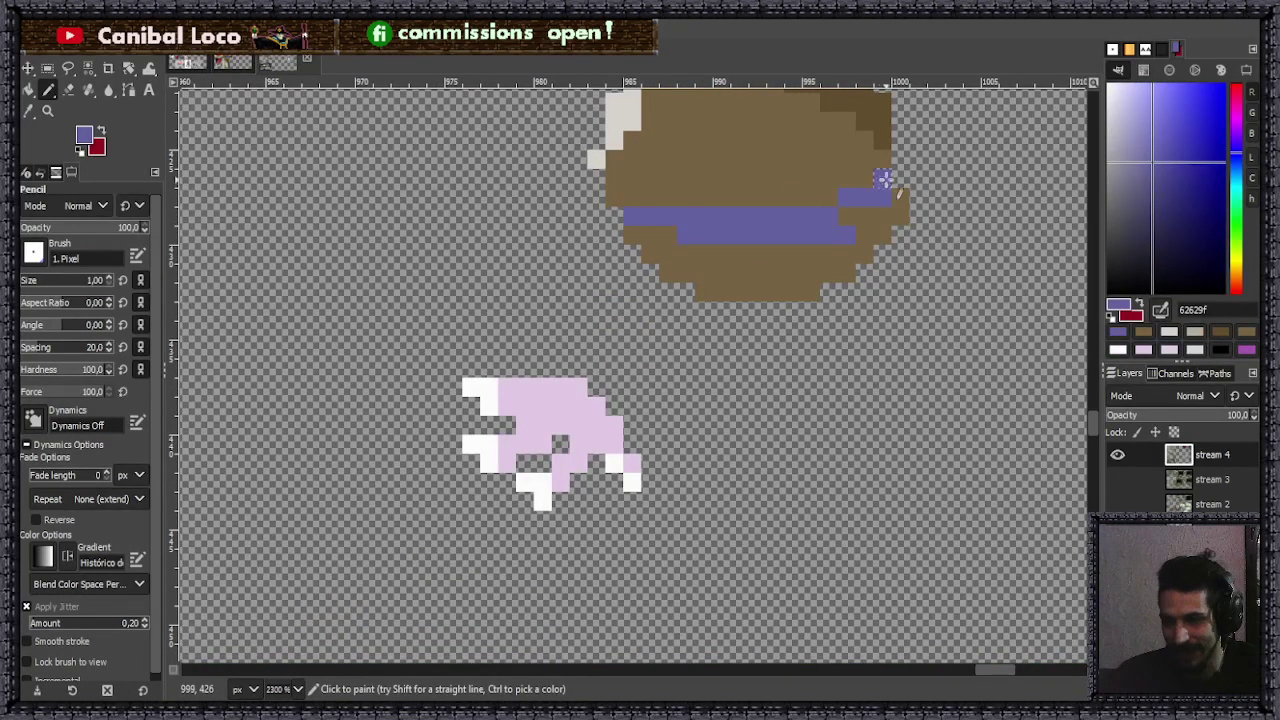
{"action": "left_click_drag", "start_coordinate": [1153, 162], "coordinate": [1147, 135]}
{"action": "left_click", "coordinate": [1242, 160]}
{"action": "mouse_move", "coordinate": [629, 214]}
{"action": "left_mouse_down"}
{"action": "mouse_move", "coordinate": [774, 217]}
{"action": "mouse_move", "coordinate": [880, 180]}
{"action": "mouse_move", "coordinate": [849, 230]}
{"action": "mouse_move", "coordinate": [679, 236]}
{"action": "left_mouse_up"}
{"action": "scroll", "coordinate": [660, 260], "scroll_direction": "down", "scroll_amount": 2}
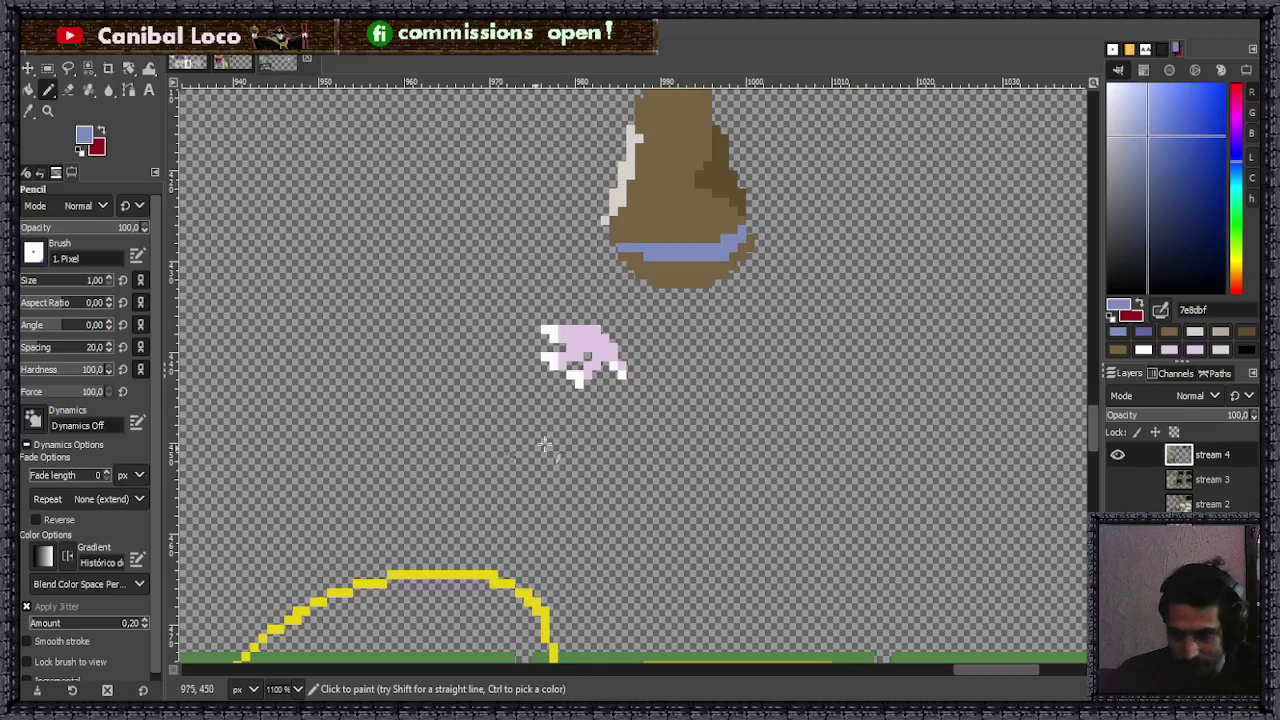
- Outline the front edge of a blue leg from the waistband to the paw and start its underside from the paw's right side
{"action": "scroll", "coordinate": [668, 231], "scroll_direction": "up", "scroll_amount": 3}
{"action": "mouse_move", "coordinate": [549, 290]}
{"action": "left_mouse_down"}
{"action": "mouse_move", "coordinate": [542, 363]}
{"action": "mouse_move", "coordinate": [563, 307]}
{"action": "mouse_move", "coordinate": [512, 478]}
{"action": "left_mouse_up"}
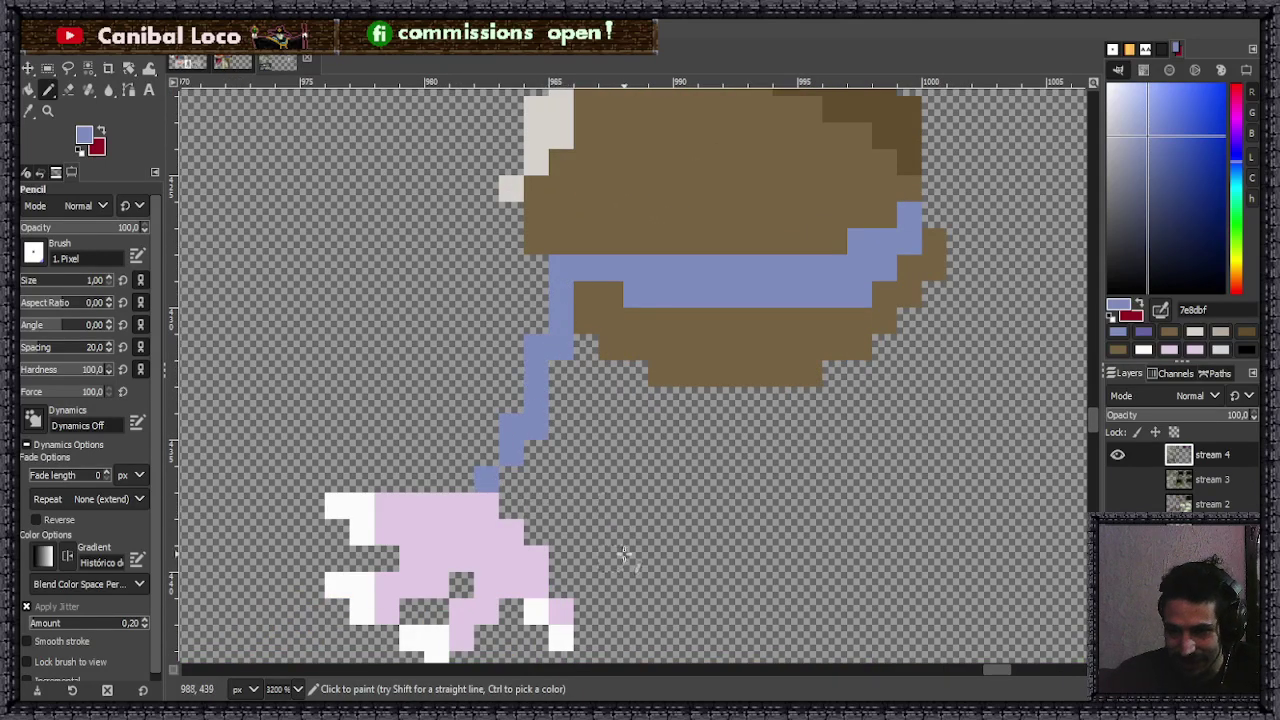
{"action": "left_click_drag", "start_coordinate": [574, 586], "coordinate": [665, 532]}
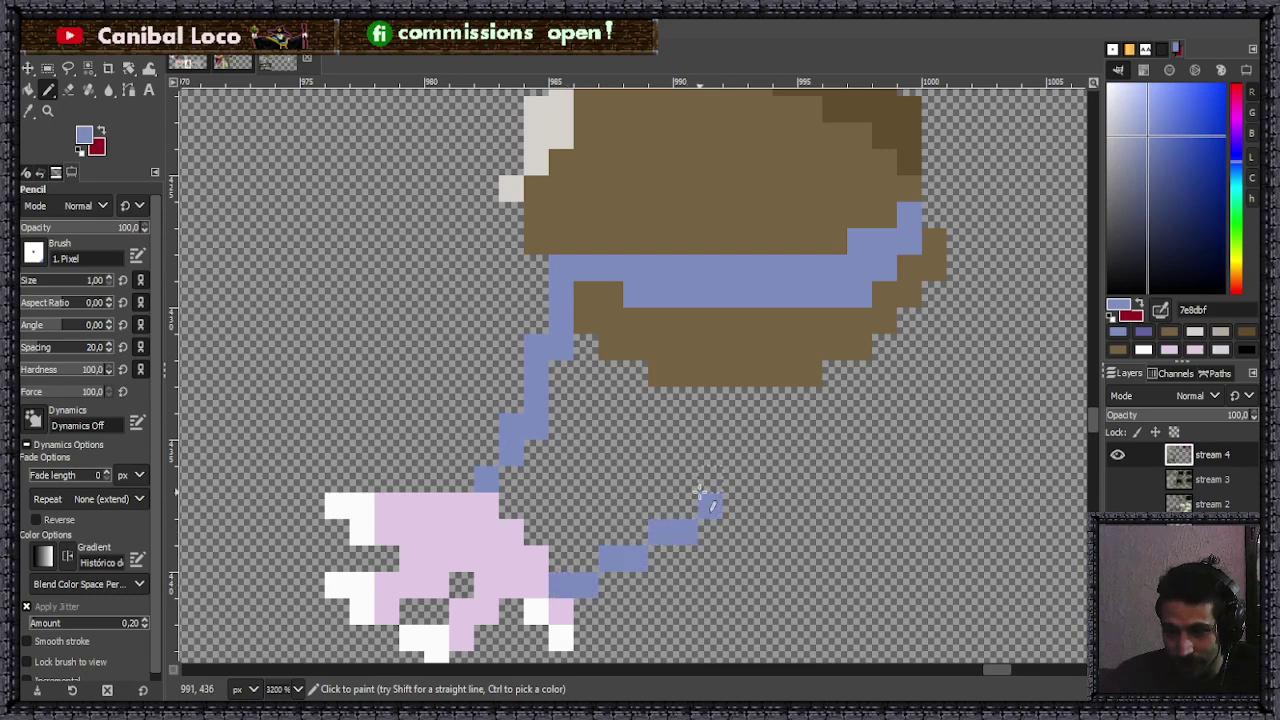
- Check the rat photo's legs and try a vertical blue leg edge down from the middle of the waistband
{"action": "left_click", "coordinate": [233, 62]}
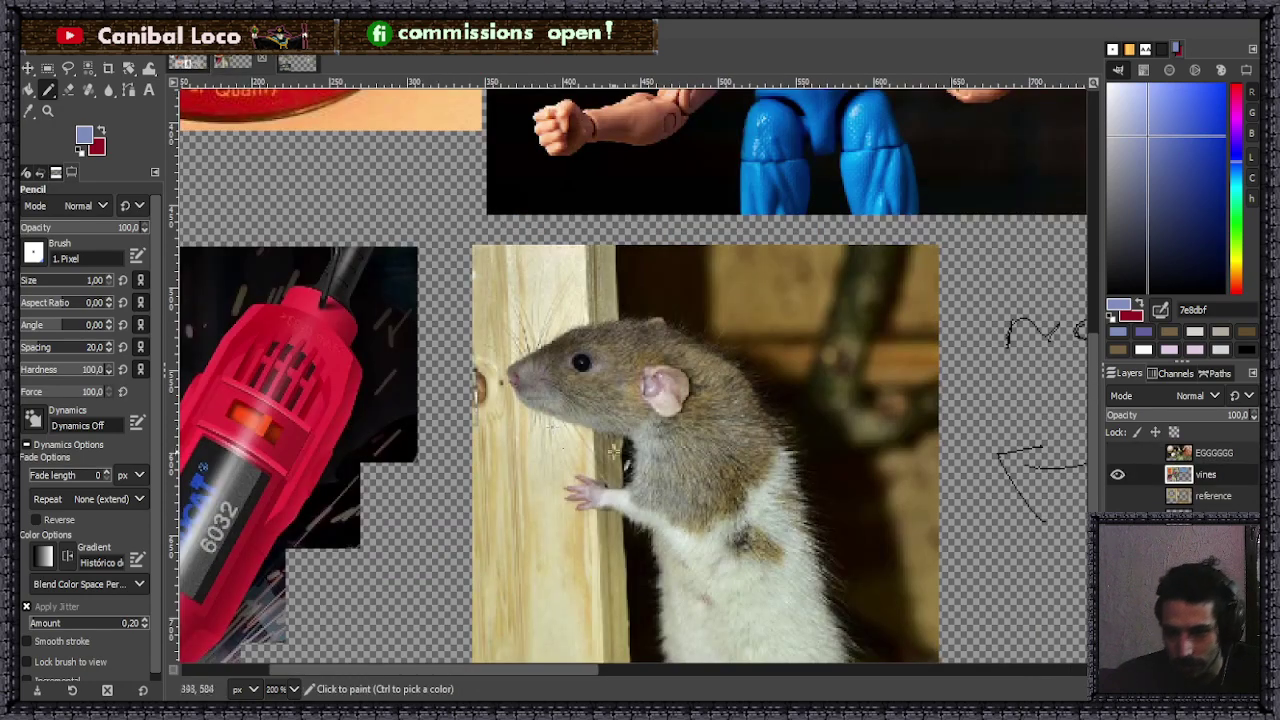
{"action": "scroll", "coordinate": [617, 403], "scroll_direction": "down", "scroll_amount": 5}
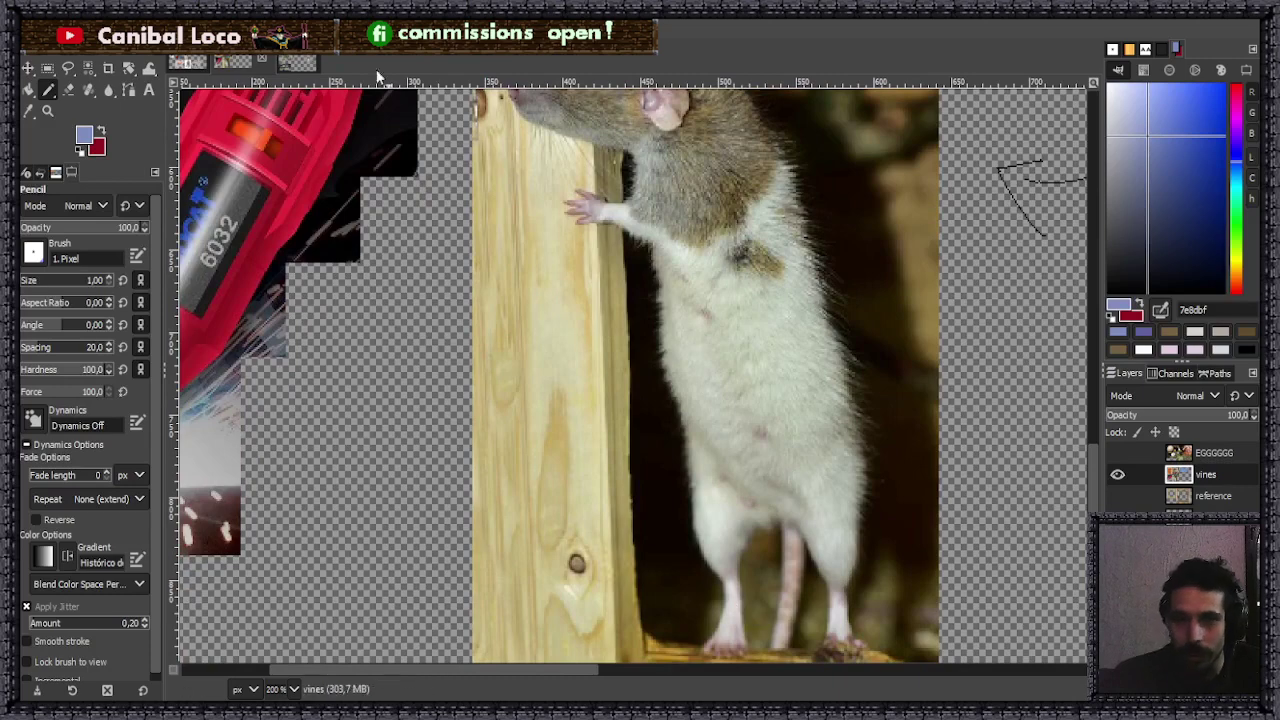
{"action": "left_click", "coordinate": [297, 62]}
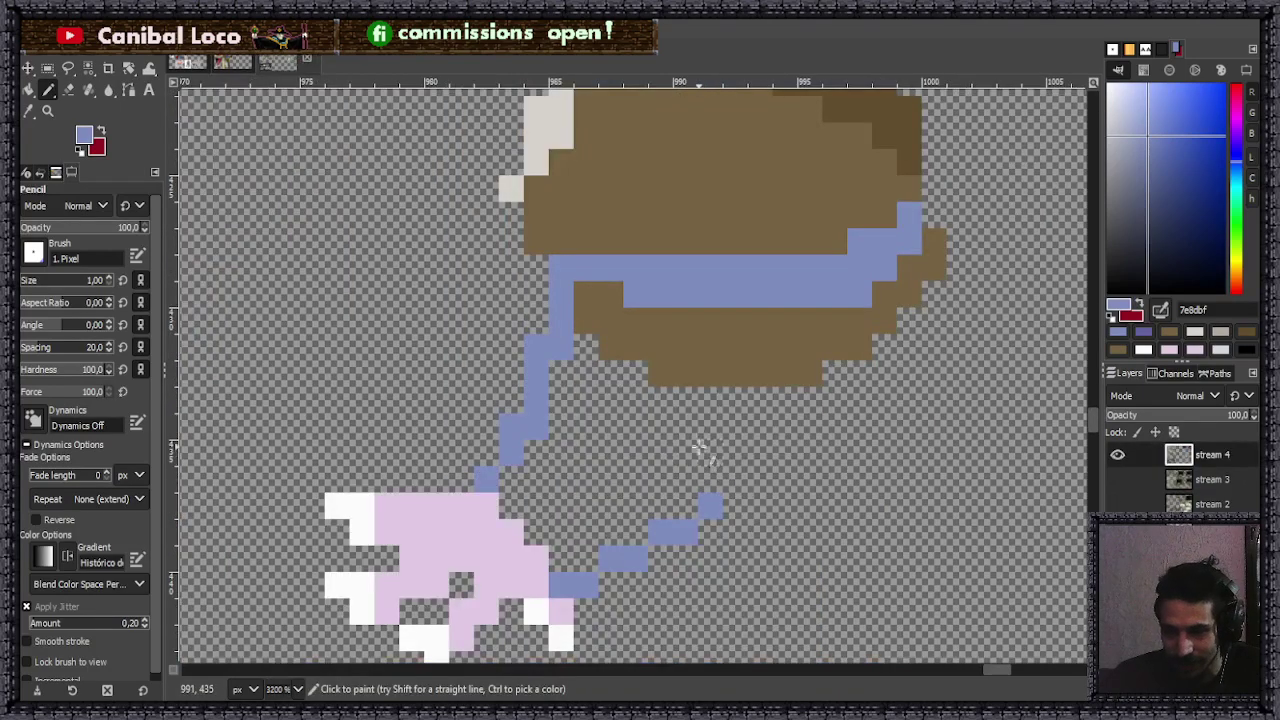
{"action": "mouse_move", "coordinate": [575, 517]}
{"action": "left_mouse_down"}
{"action": "mouse_move", "coordinate": [609, 509]}
{"action": "mouse_move", "coordinate": [689, 443]}
{"action": "mouse_move", "coordinate": [695, 315]}
{"action": "left_mouse_up"}
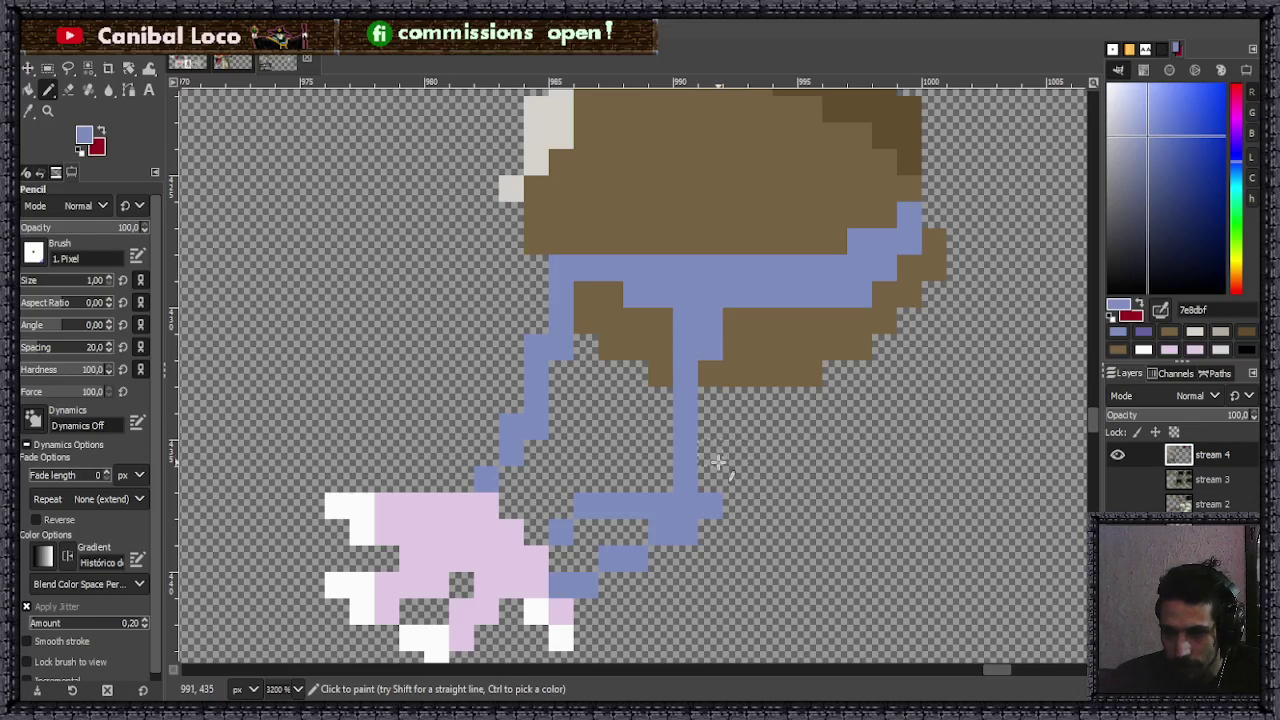
{"action": "key", "text": "ctrl+z"}
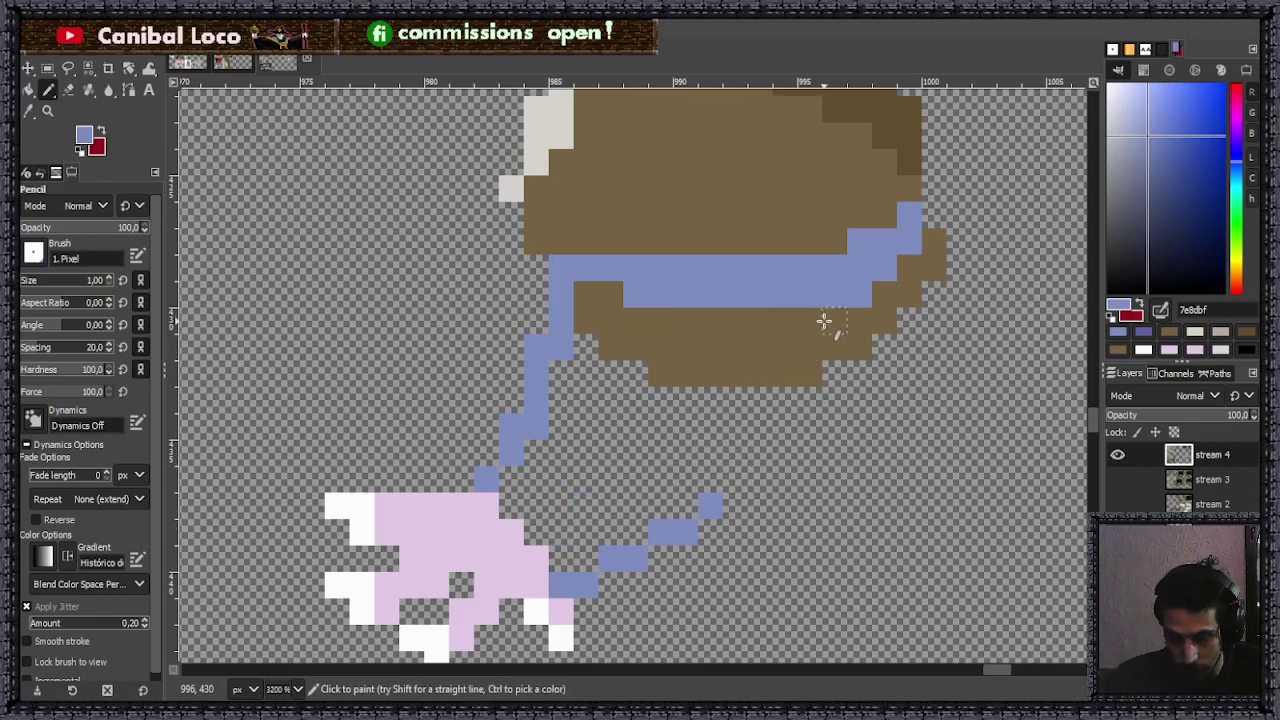
- Close the leg outline with a back edge from the waistband's right part and bucket-fill the enclosed areas with blue 7e8dbf
{"action": "left_click_drag", "start_coordinate": [823, 320], "coordinate": [777, 462]}
{"action": "left_click_drag", "start_coordinate": [722, 508], "coordinate": [776, 479]}
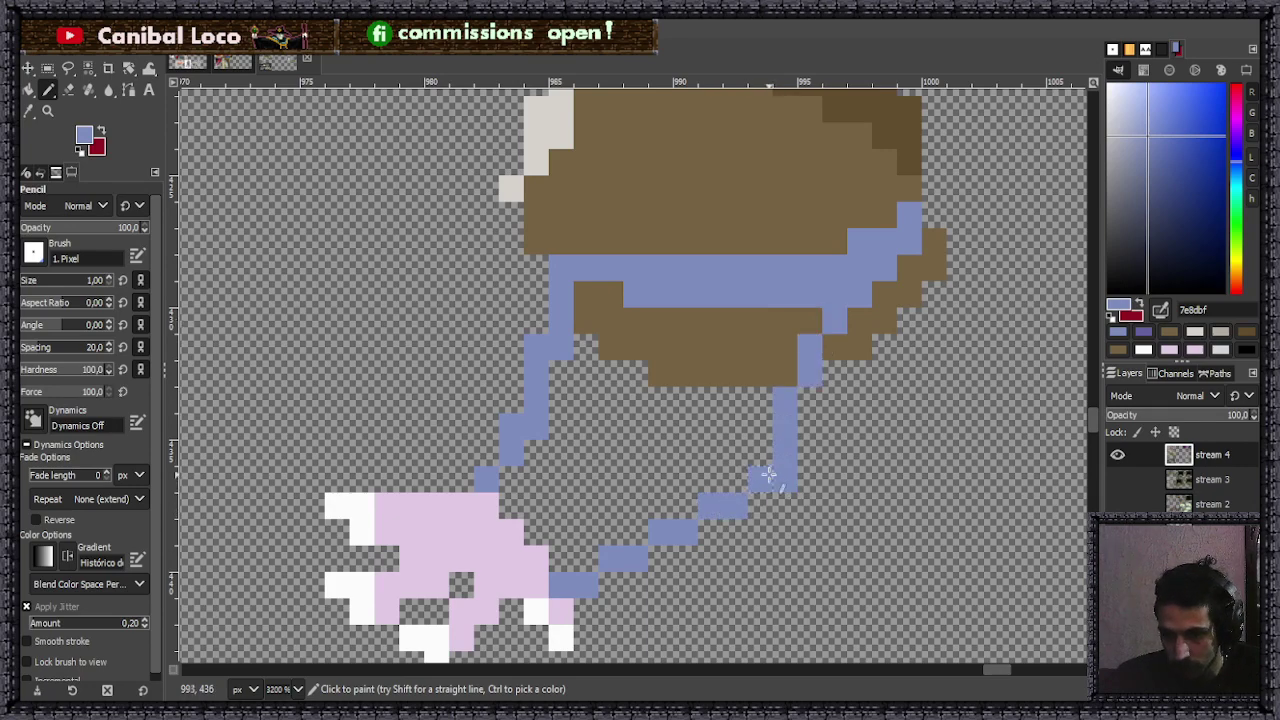
{"action": "key", "text": "shift+b"}
{"action": "left_click", "coordinate": [666, 434]}
{"action": "left_click", "coordinate": [714, 371]}
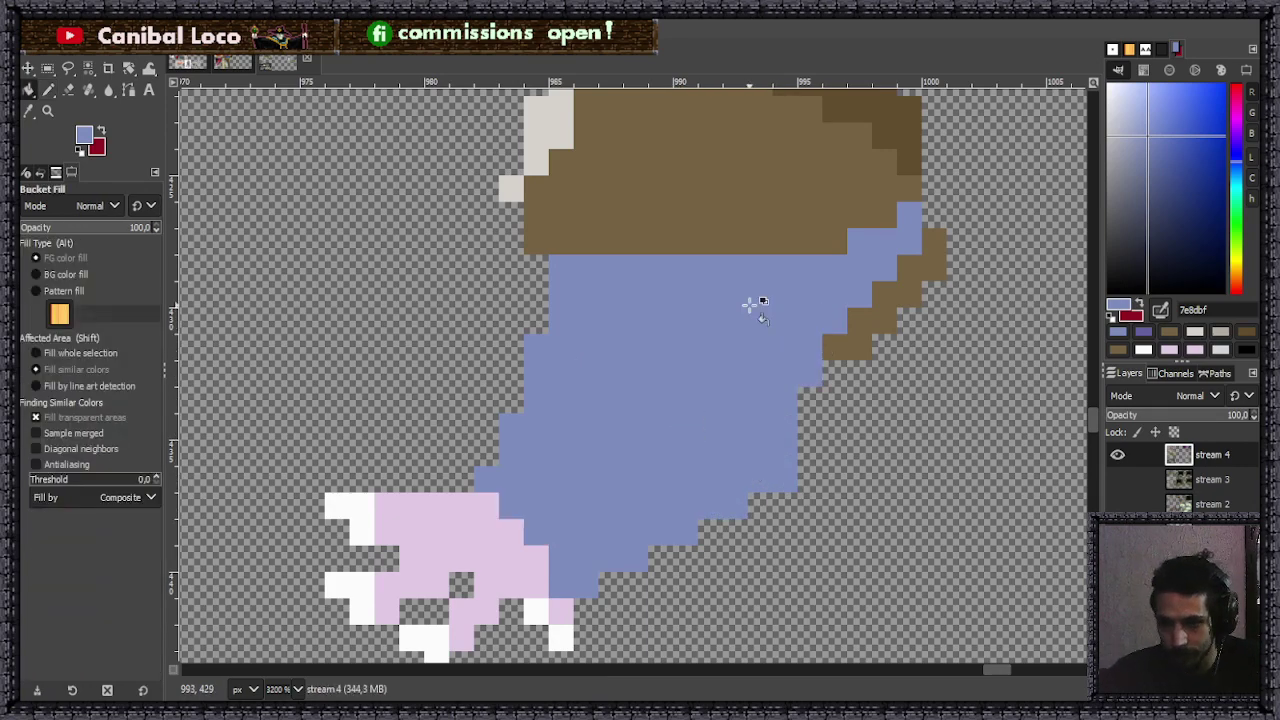
{"action": "key", "text": "n"}
- Paint over the brown fringe along the leg's upper back edge in the same blue
{"action": "scroll", "coordinate": [749, 528], "scroll_direction": "down", "scroll_amount": 5}
{"action": "scroll", "coordinate": [730, 321], "scroll_direction": "up", "scroll_amount": 4}
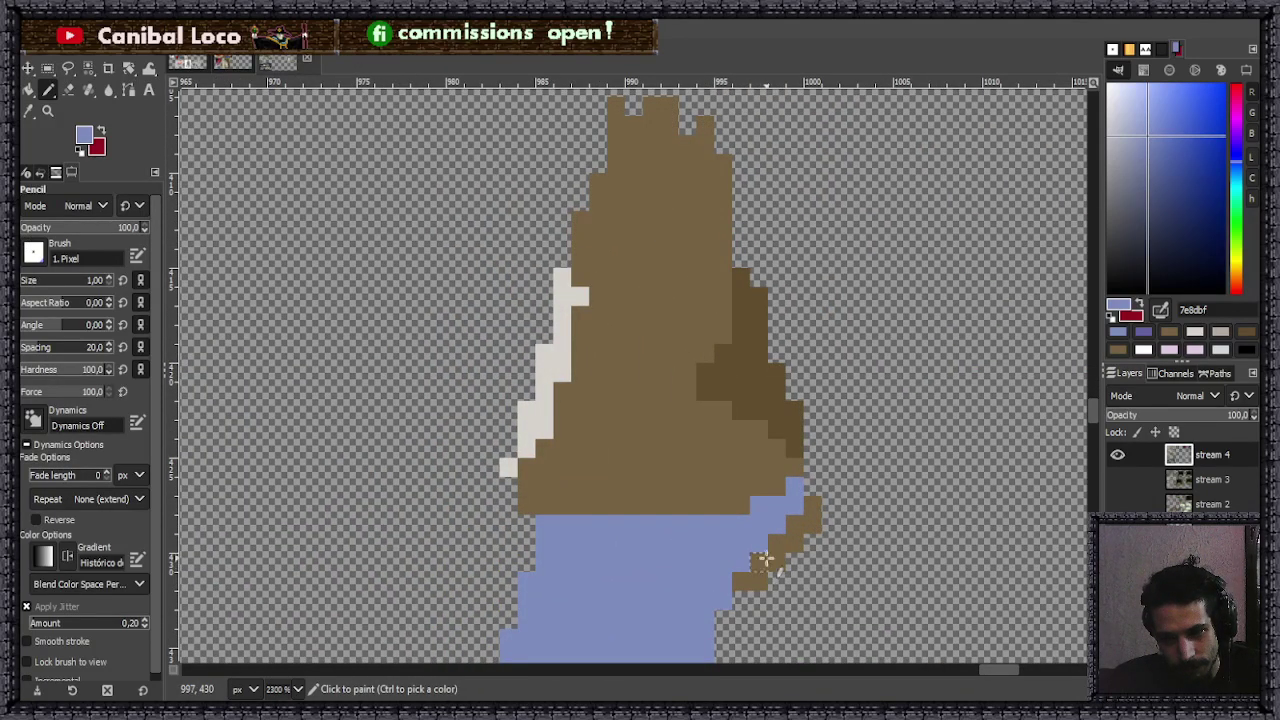
{"action": "mouse_move", "coordinate": [787, 520]}
{"action": "left_mouse_down"}
{"action": "mouse_move", "coordinate": [740, 618]}
{"action": "mouse_move", "coordinate": [724, 619]}
{"action": "mouse_move", "coordinate": [754, 543]}
{"action": "mouse_move", "coordinate": [777, 541]}
{"action": "mouse_move", "coordinate": [752, 575]}
{"action": "left_mouse_up"}
{"action": "scroll", "coordinate": [752, 575], "scroll_direction": "down", "scroll_amount": 4}
{"action": "scroll", "coordinate": [690, 540], "scroll_direction": "up", "scroll_amount": 3}
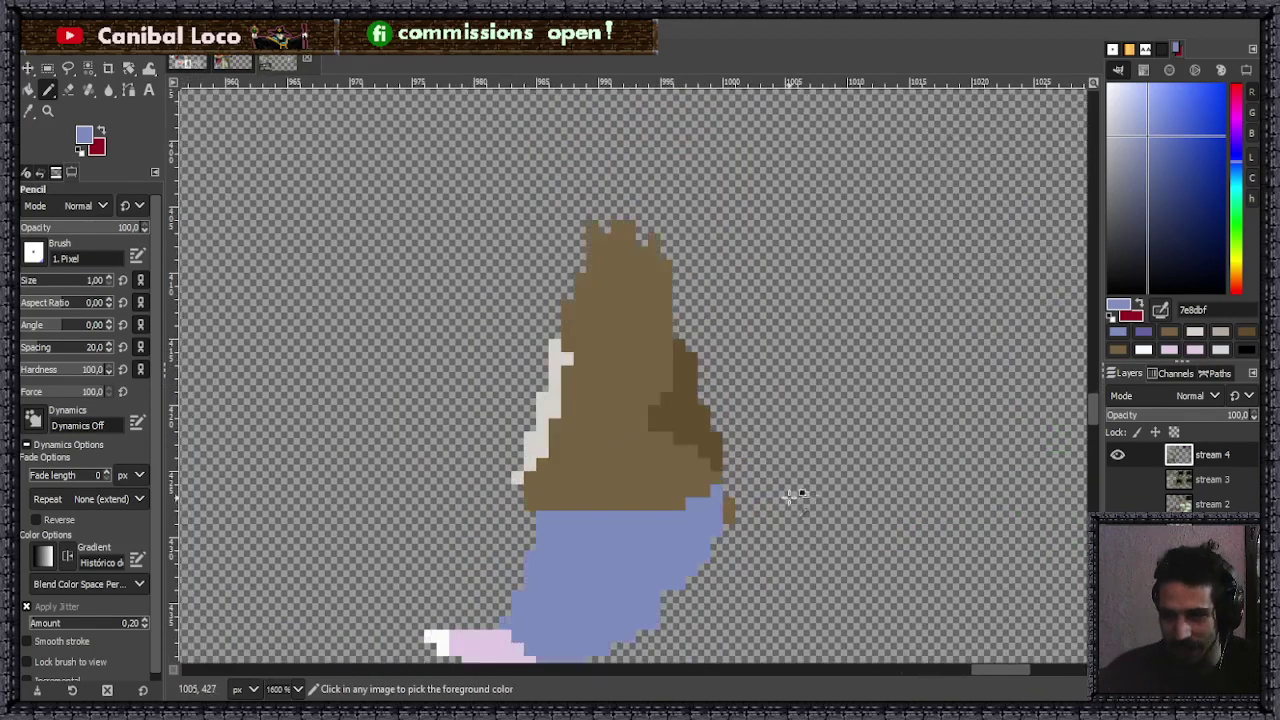
{"action": "scroll", "coordinate": [715, 527], "scroll_direction": "down", "scroll_amount": 3}
{"action": "scroll", "coordinate": [621, 556], "scroll_direction": "up", "scroll_amount": 3}
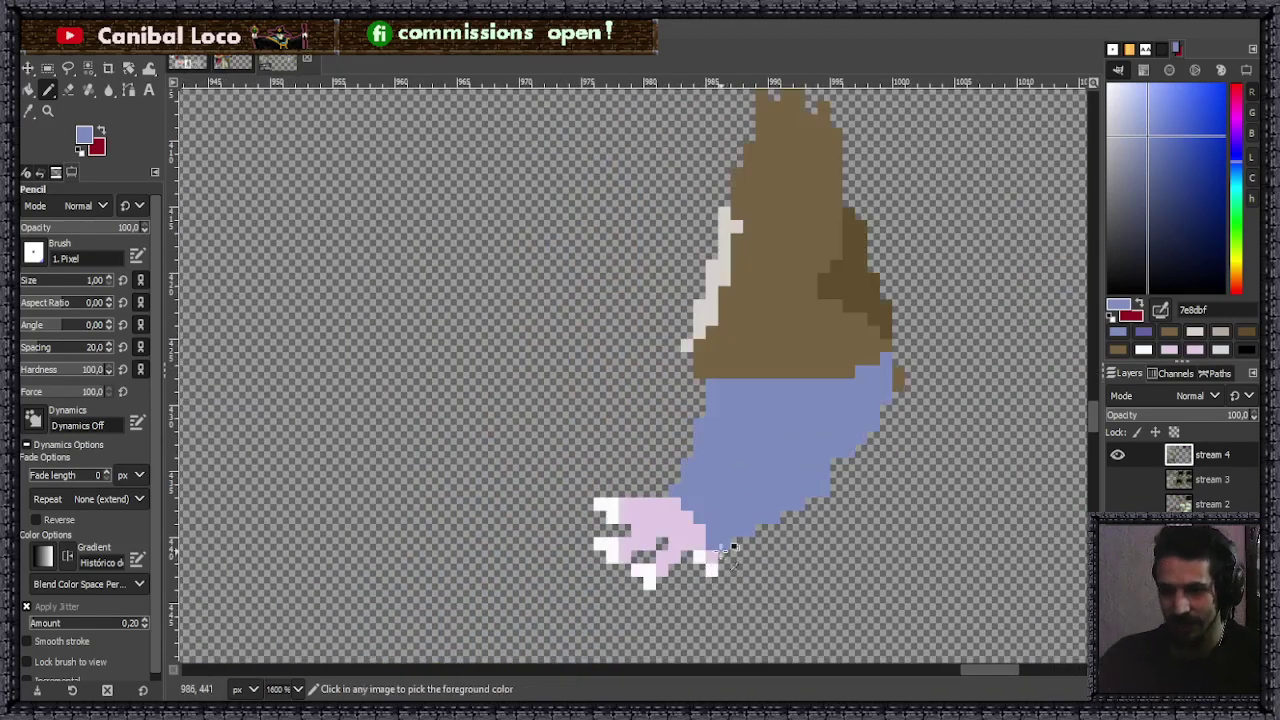
- Try deleting the paw with a 17 by 11 pixel rectangular selection, and undo the deletion
{"action": "key", "text": "r"}
{"action": "left_click_drag", "start_coordinate": [544, 486], "coordinate": [756, 628]}
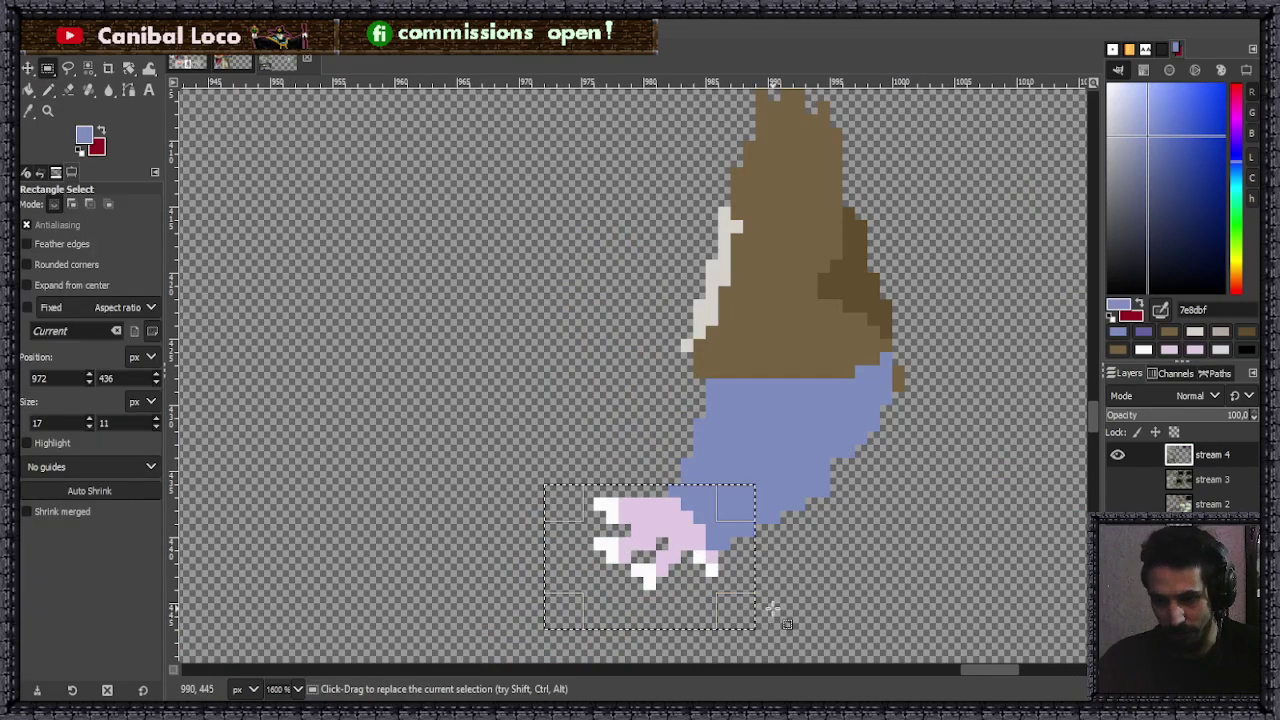
{"action": "key", "text": "Delete"}
{"action": "key", "text": "ctrl+shift+a"}
{"action": "key", "text": "n"}
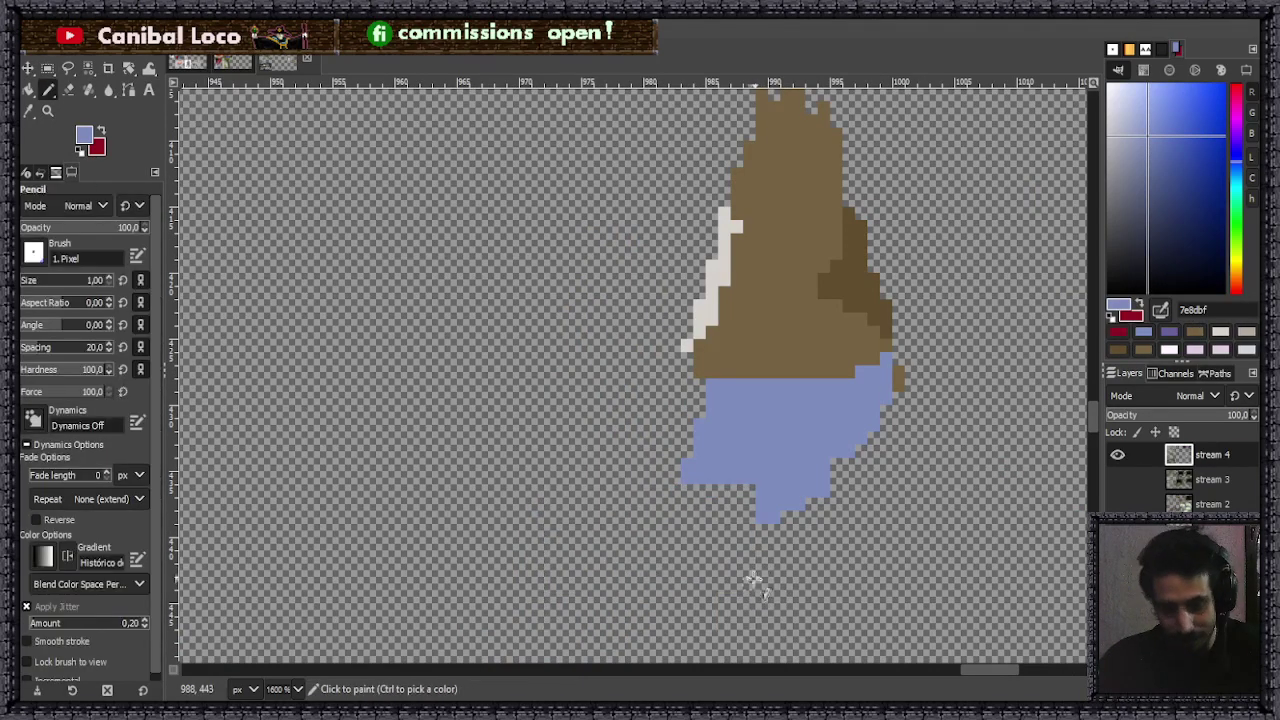
{"action": "key", "text": "ctrl+z"}
{"action": "key", "text": "ctrl+z"}
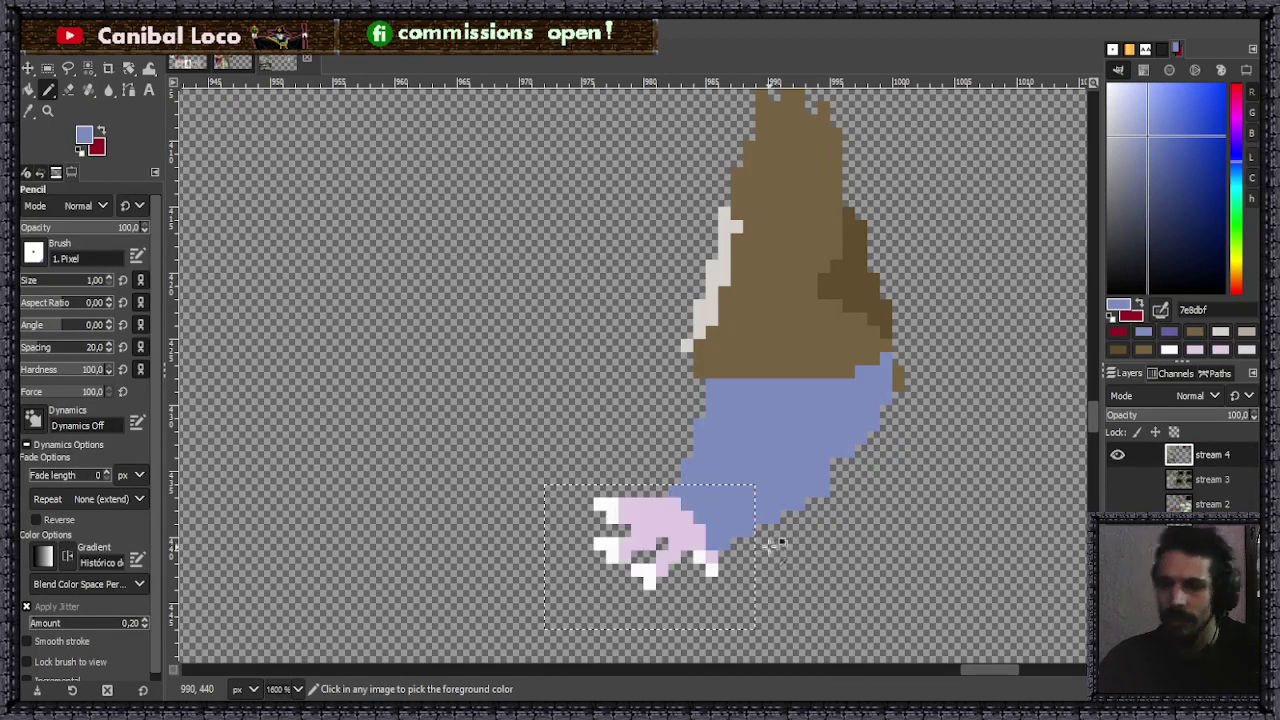
- Cut the selected paw with its blue edge and paste it onto the empty canvas well away from the body
{"action": "key", "text": "ctrl+x"}
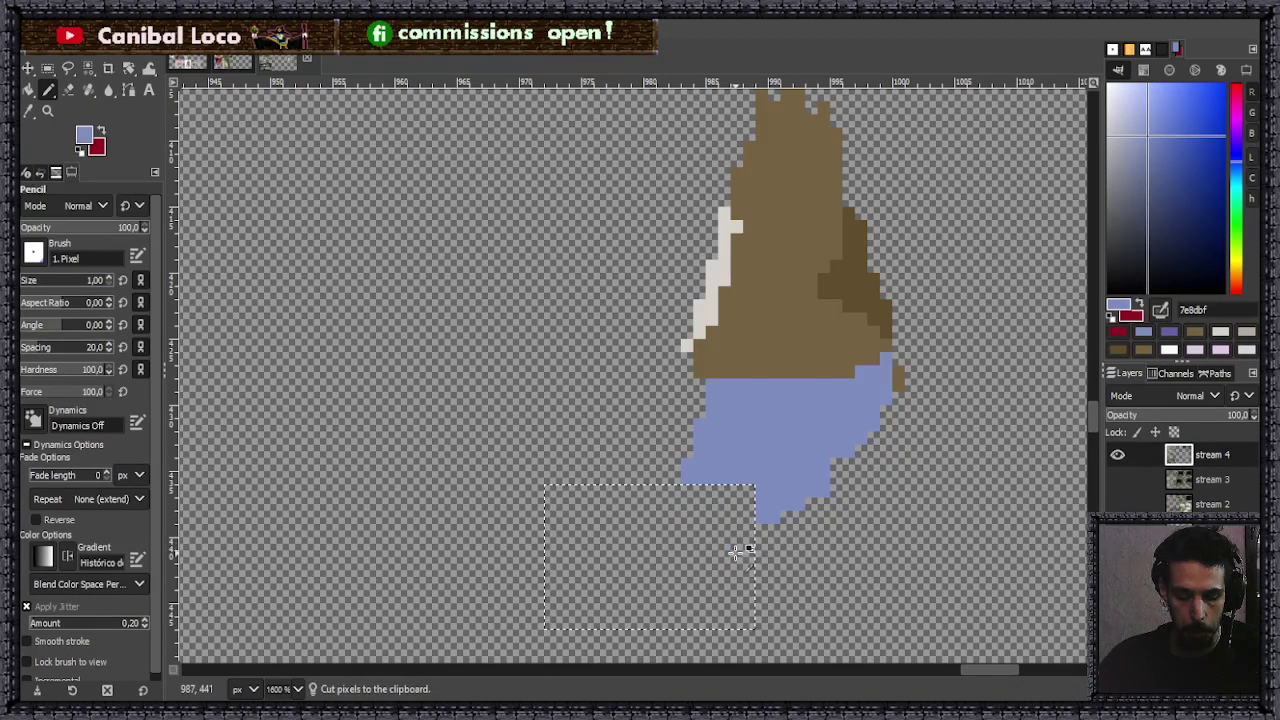
{"action": "key", "text": "ctrl+v"}
{"action": "mouse_move", "coordinate": [740, 545]}
{"action": "left_mouse_down"}
{"action": "mouse_move", "coordinate": [678, 535]}
{"action": "mouse_move", "coordinate": [363, 586]}
{"action": "left_mouse_up"}
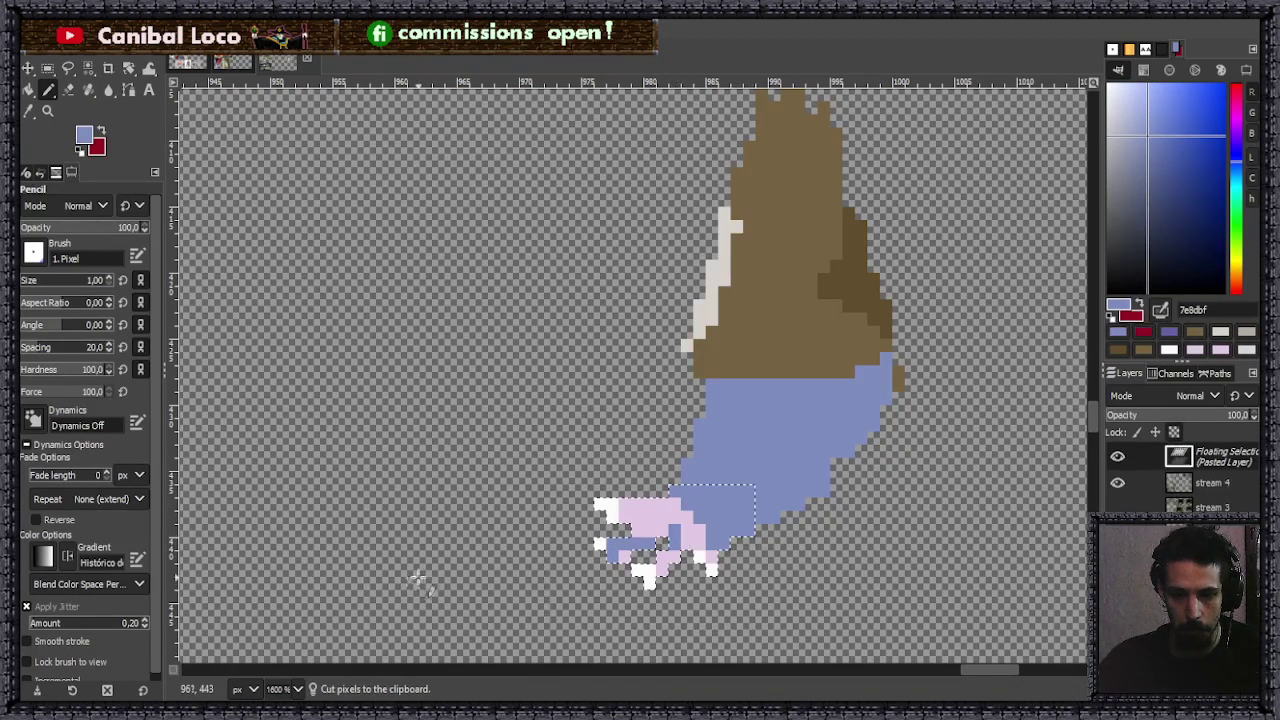
{"action": "key", "text": "r"}
{"action": "left_click_drag", "start_coordinate": [612, 550], "coordinate": [238, 587]}
{"action": "left_click", "coordinate": [588, 578]}
{"action": "key", "text": "n"}
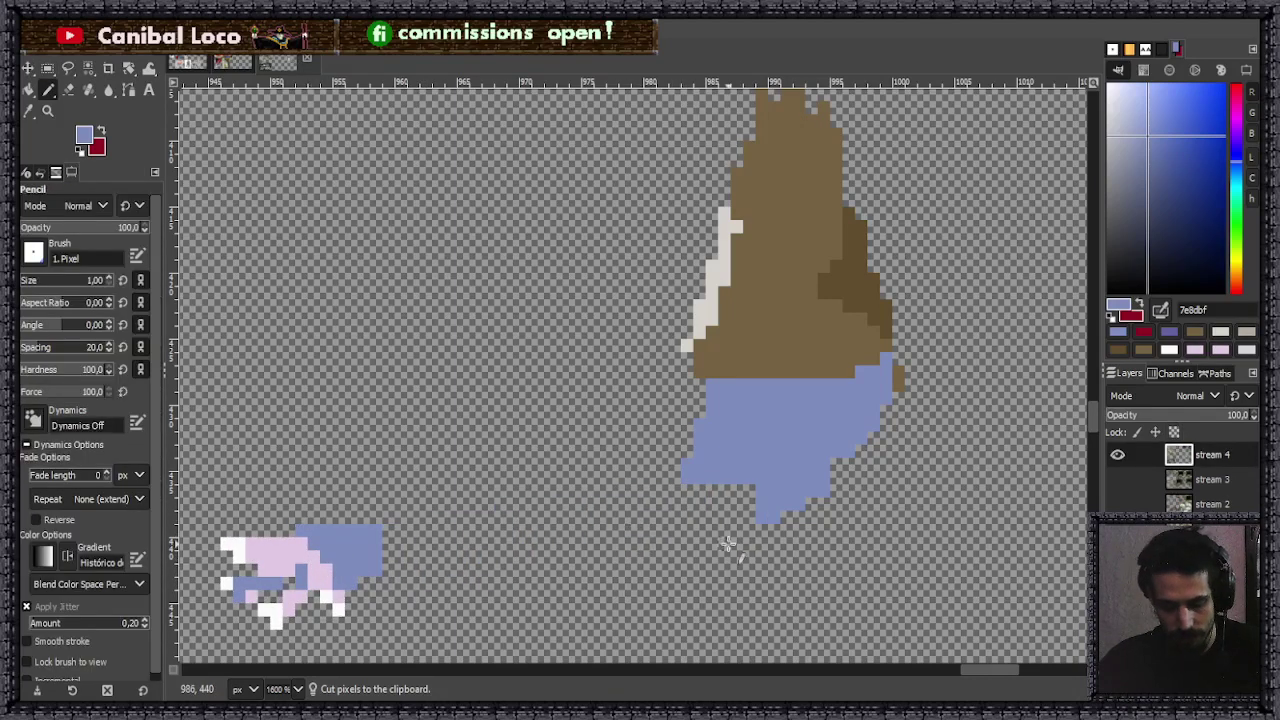
- Repaint the cut-out lower end of the leg in blue 7e8dbf, tapering it to a narrow ankle
{"action": "scroll", "coordinate": [846, 437], "scroll_direction": "up", "scroll_amount": 2}
{"action": "mouse_move", "coordinate": [694, 532]}
{"action": "left_mouse_down"}
{"action": "mouse_move", "coordinate": [714, 490]}
{"action": "mouse_move", "coordinate": [694, 461]}
{"action": "mouse_move", "coordinate": [639, 491]}
{"action": "mouse_move", "coordinate": [625, 438]}
{"action": "left_mouse_up"}
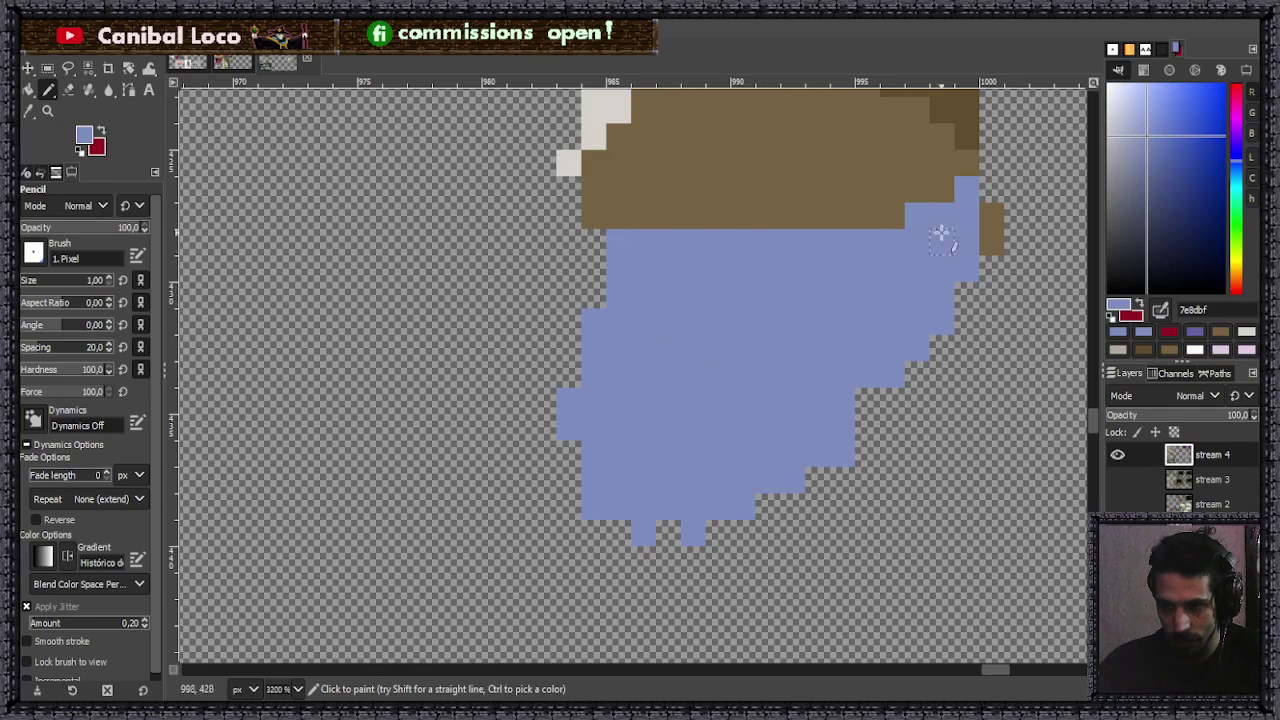
{"action": "mouse_move", "coordinate": [718, 532]}
{"action": "left_mouse_down"}
{"action": "mouse_move", "coordinate": [666, 561]}
{"action": "mouse_move", "coordinate": [675, 551]}
{"action": "mouse_move", "coordinate": [652, 518]}
{"action": "left_mouse_up"}
{"action": "scroll", "coordinate": [620, 484], "scroll_direction": "down", "scroll_amount": 3}
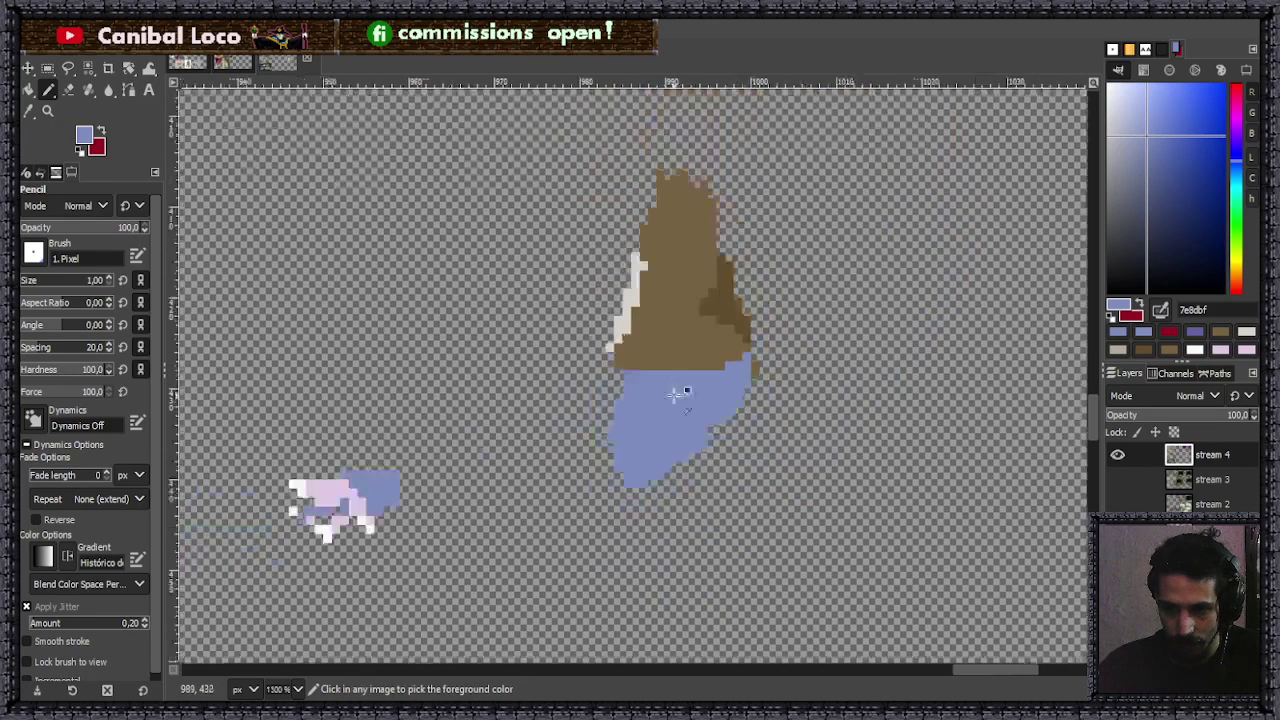
{"action": "scroll", "coordinate": [571, 443], "scroll_direction": "up", "scroll_amount": 3}
{"action": "scroll", "coordinate": [688, 517], "scroll_direction": "down", "scroll_amount": 3}
{"action": "scroll", "coordinate": [262, 452], "scroll_direction": "up", "scroll_amount": 2}
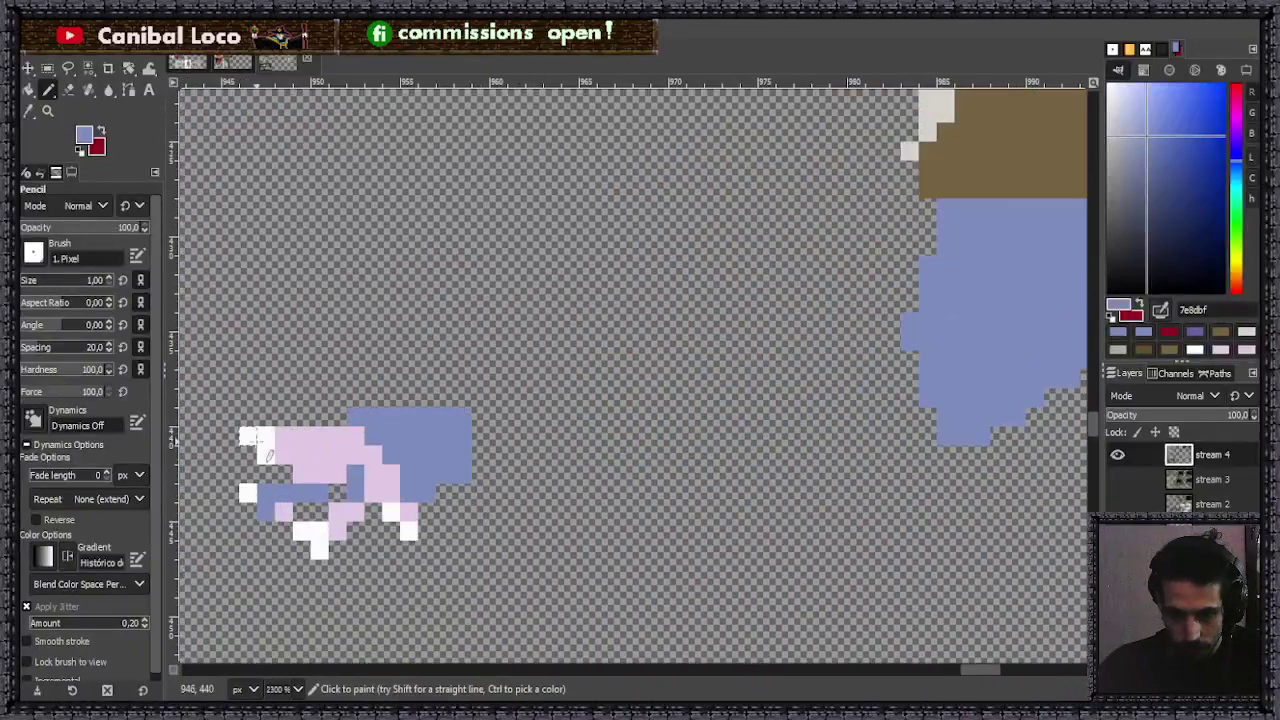
- Sample the paw's pink e0cae3 and paint a small forward-pointing foot beneath the blue leg's ankle
{"action": "left_click", "coordinate": [356, 441], "text": "ctrl"}
{"action": "scroll", "coordinate": [400, 460], "scroll_direction": "down", "scroll_amount": 3}
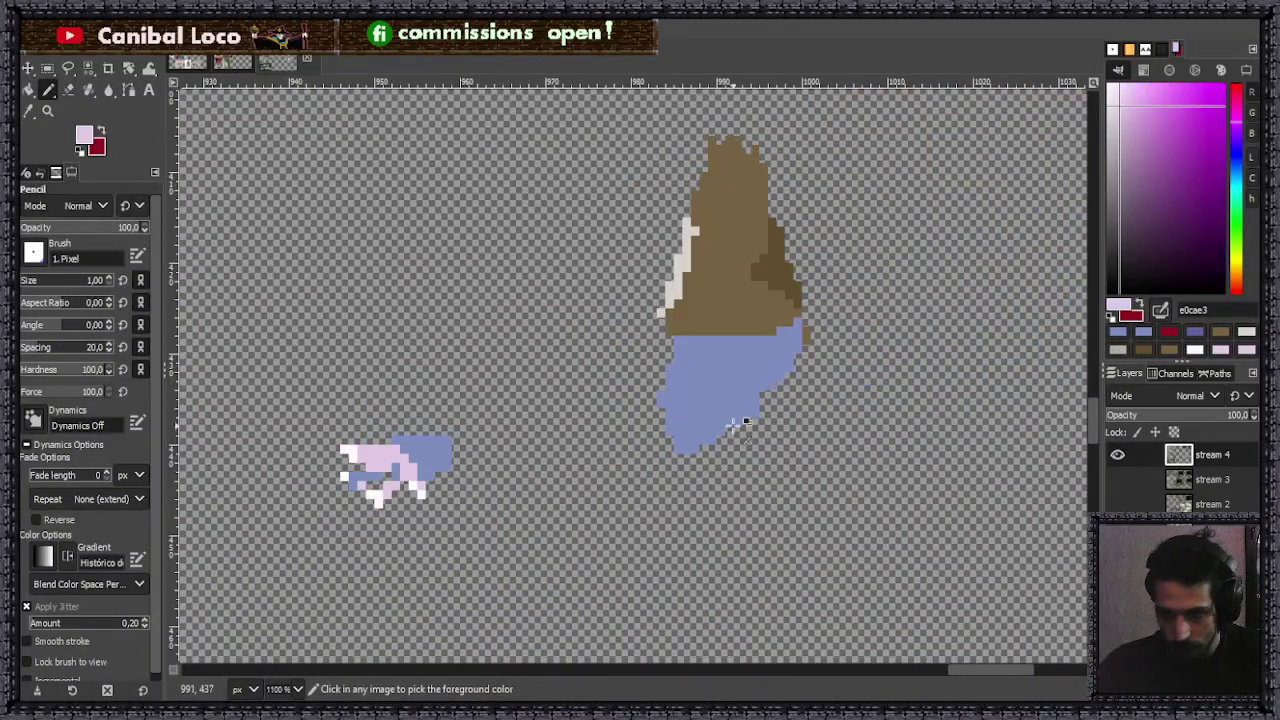
{"action": "scroll", "coordinate": [690, 455], "scroll_direction": "up", "scroll_amount": 3}
{"action": "left_click", "coordinate": [645, 524]}
{"action": "mouse_move", "coordinate": [645, 524]}
{"action": "left_mouse_down"}
{"action": "mouse_move", "coordinate": [520, 550]}
{"action": "mouse_move", "coordinate": [595, 500]}
{"action": "mouse_move", "coordinate": [620, 503]}
{"action": "left_mouse_up"}
{"action": "left_click", "coordinate": [670, 498]}
{"action": "scroll", "coordinate": [670, 498], "scroll_direction": "down", "scroll_amount": 3}
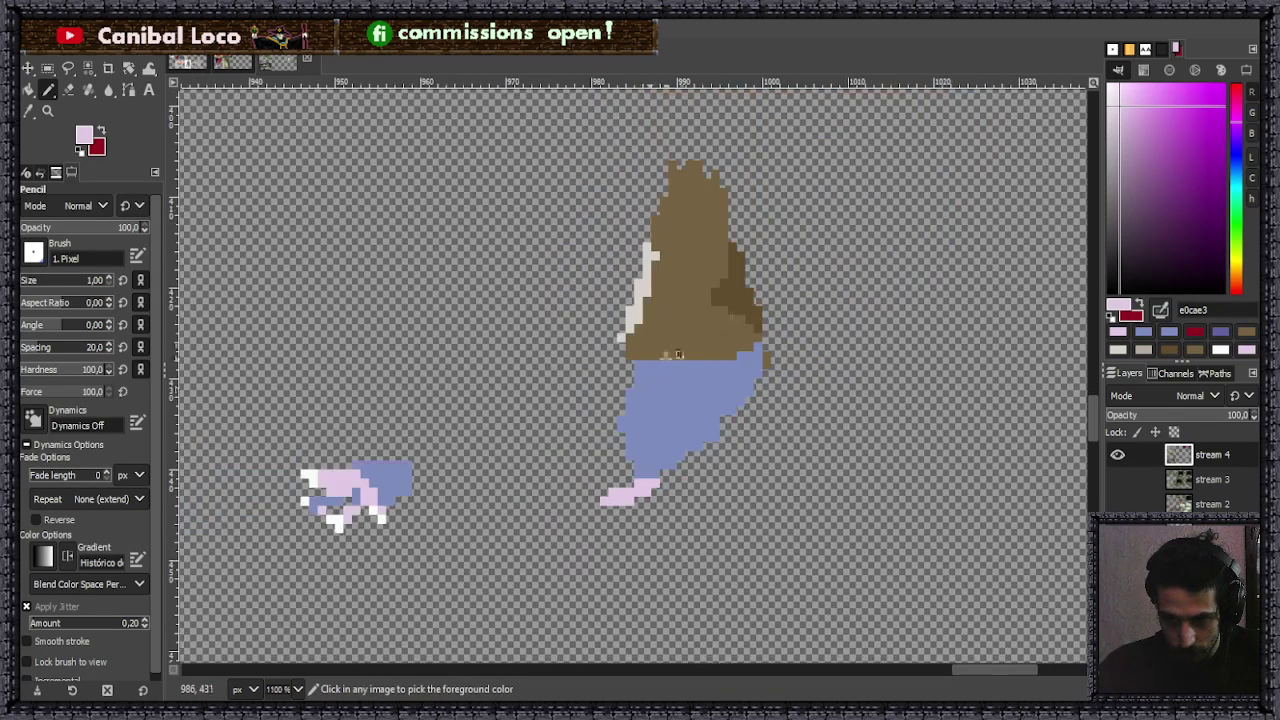
{"action": "scroll", "coordinate": [742, 352], "scroll_direction": "up", "scroll_amount": 3}
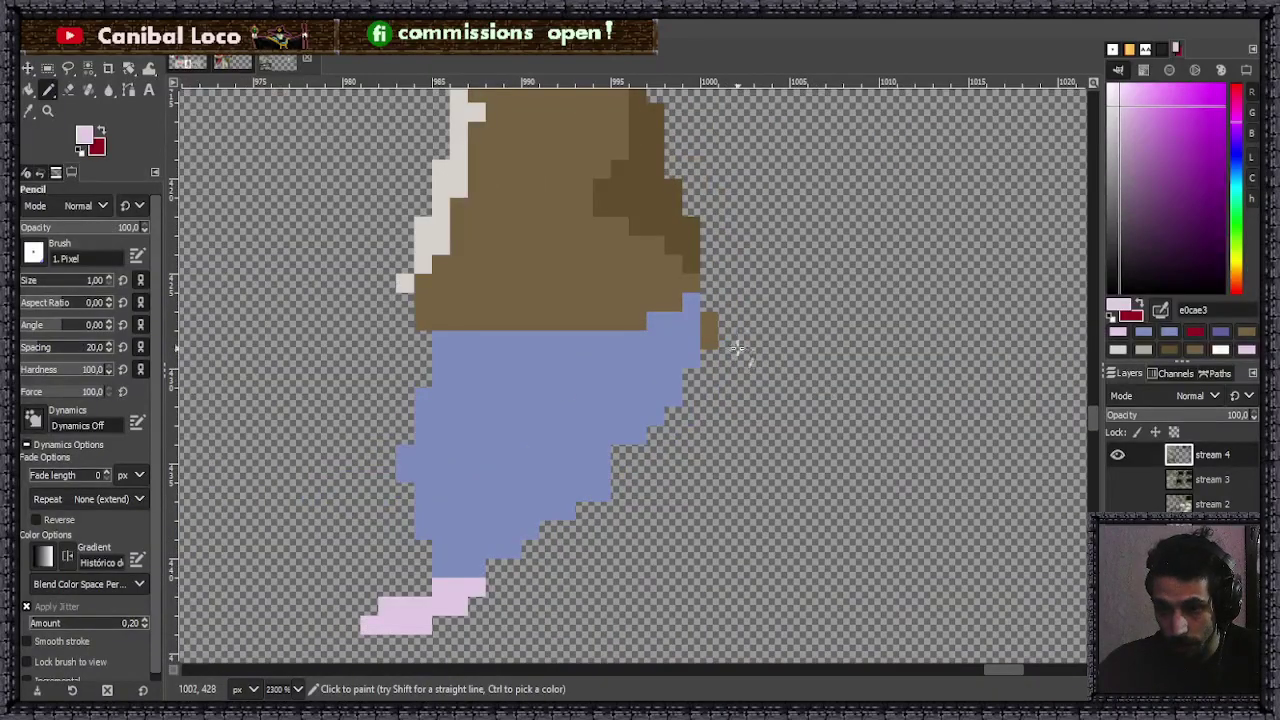
{"action": "left_click_drag", "start_coordinate": [714, 327], "coordinate": [826, 420]}
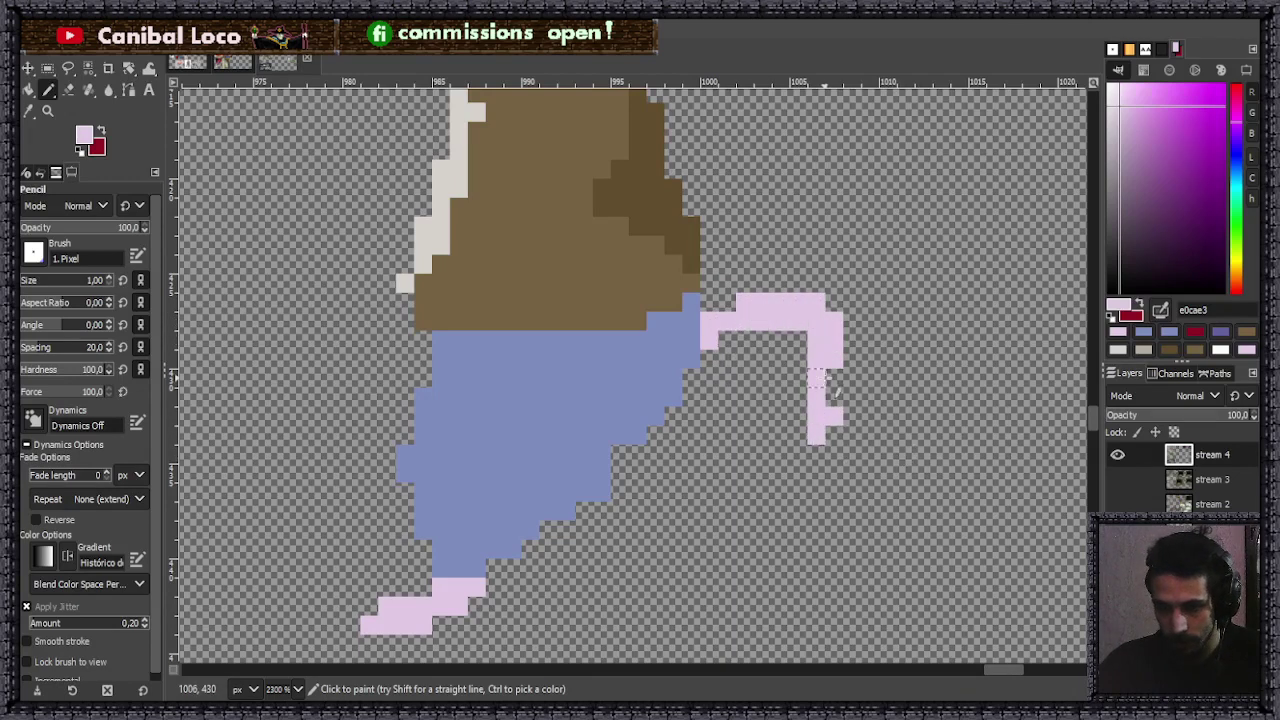
{"action": "key", "text": "ctrl+z"}
{"action": "key", "text": "ctrl+z"}
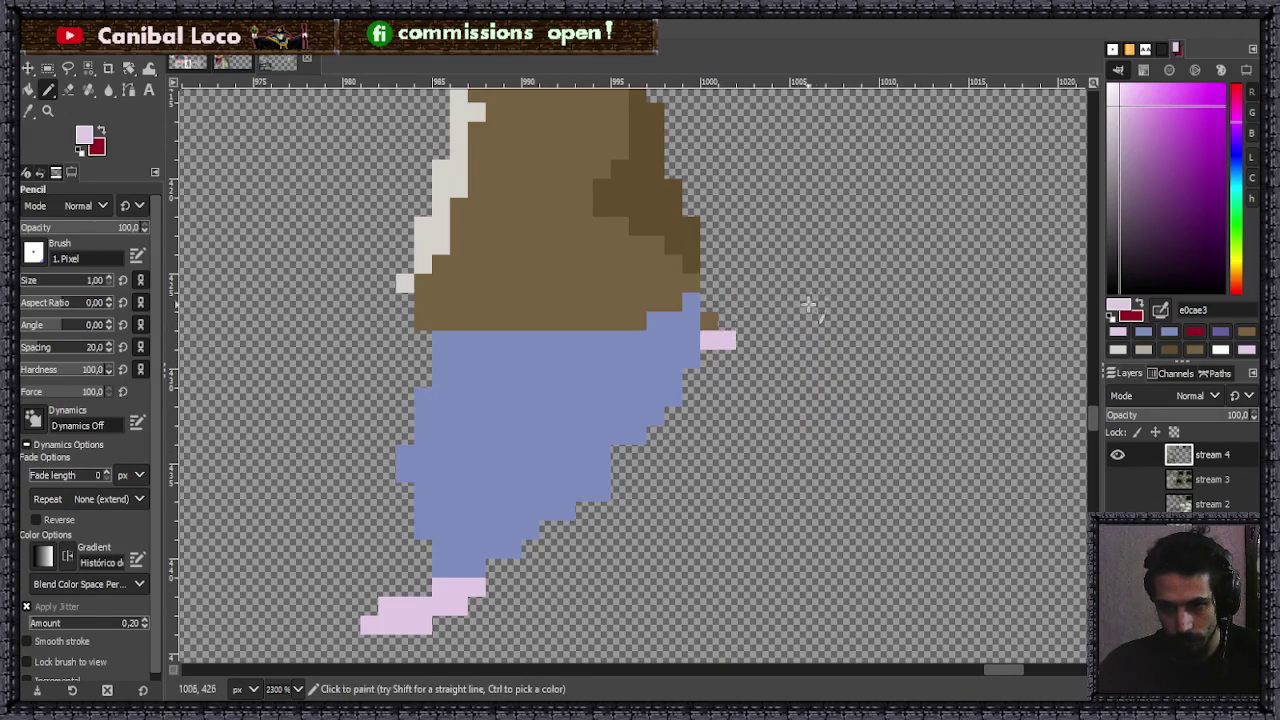
- Paint a pink e0cae3 tail that leaves the back of the waistband and curves upward, about two pixels thick
{"action": "scroll", "coordinate": [710, 330], "scroll_direction": "down", "scroll_amount": 3}
{"action": "scroll", "coordinate": [780, 148], "scroll_direction": "down", "scroll_amount": 1}
{"action": "scroll", "coordinate": [783, 130], "scroll_direction": "up", "scroll_amount": 3}
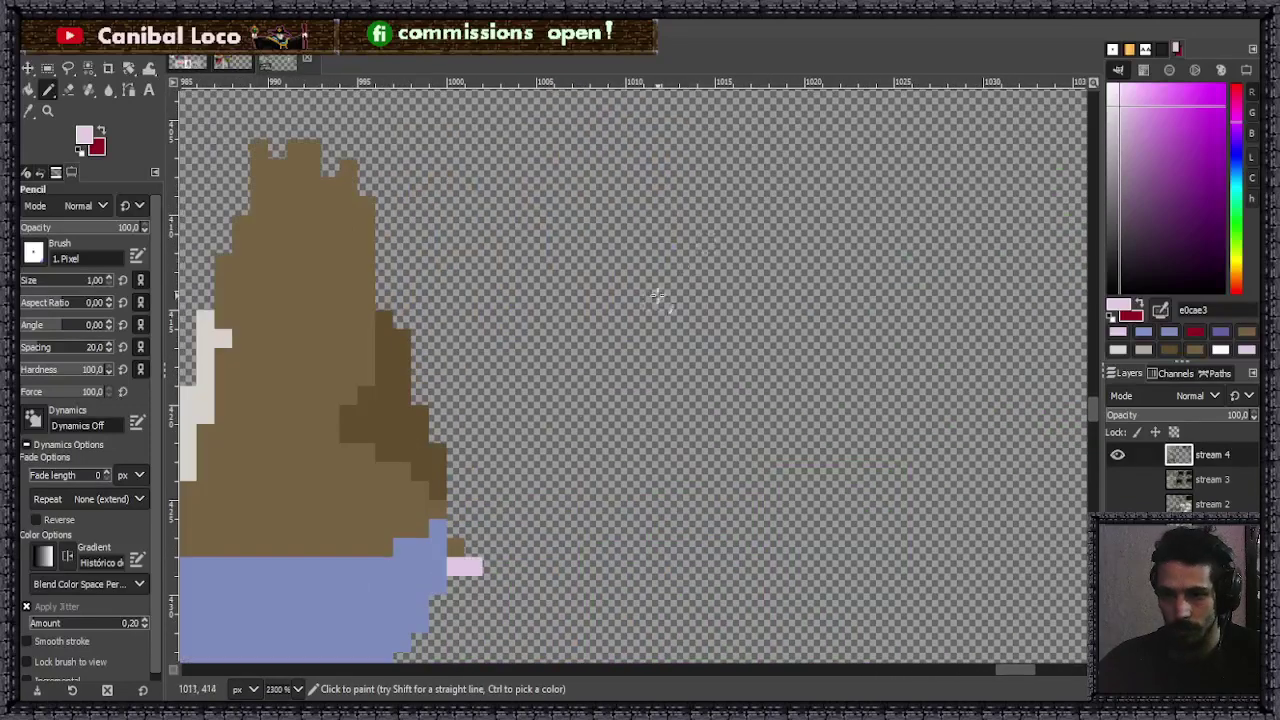
{"action": "left_click_drag", "start_coordinate": [475, 565], "coordinate": [547, 393]}
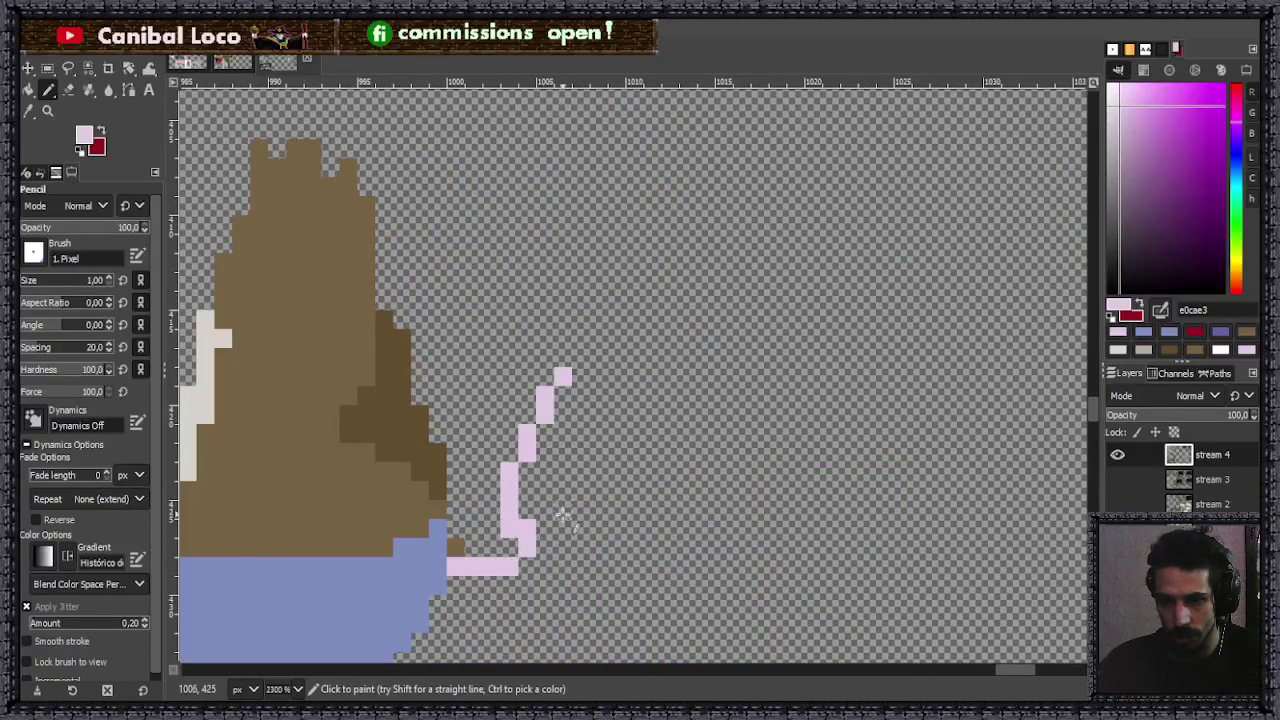
{"action": "mouse_move", "coordinate": [452, 562]}
{"action": "left_mouse_down"}
{"action": "mouse_move", "coordinate": [530, 445]}
{"action": "mouse_move", "coordinate": [565, 355]}
{"action": "left_mouse_up"}
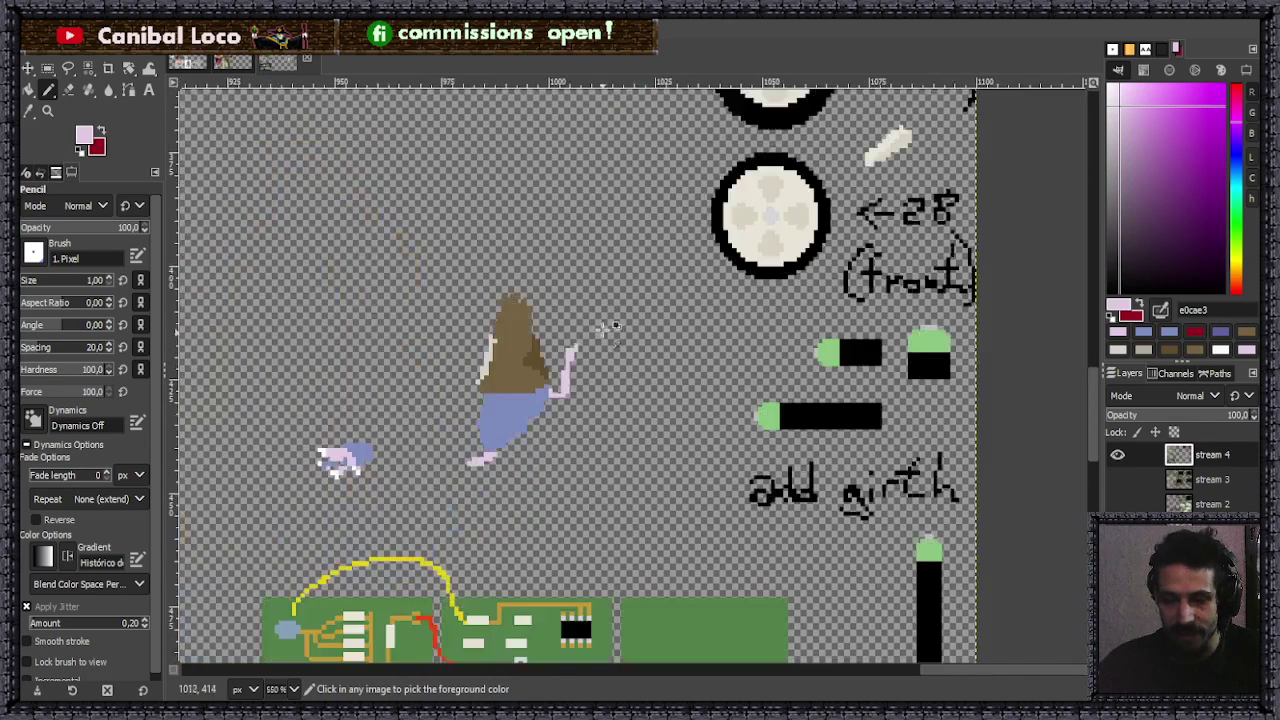
- Fill in and thicken the pink tail's base where it joins the blue clothing
{"action": "scroll", "coordinate": [575, 365], "scroll_direction": "down", "scroll_amount": 4}
{"action": "scroll", "coordinate": [587, 373], "scroll_direction": "up", "scroll_amount": 5}
{"action": "left_click", "coordinate": [457, 460]}
{"action": "left_click", "coordinate": [438, 470]}
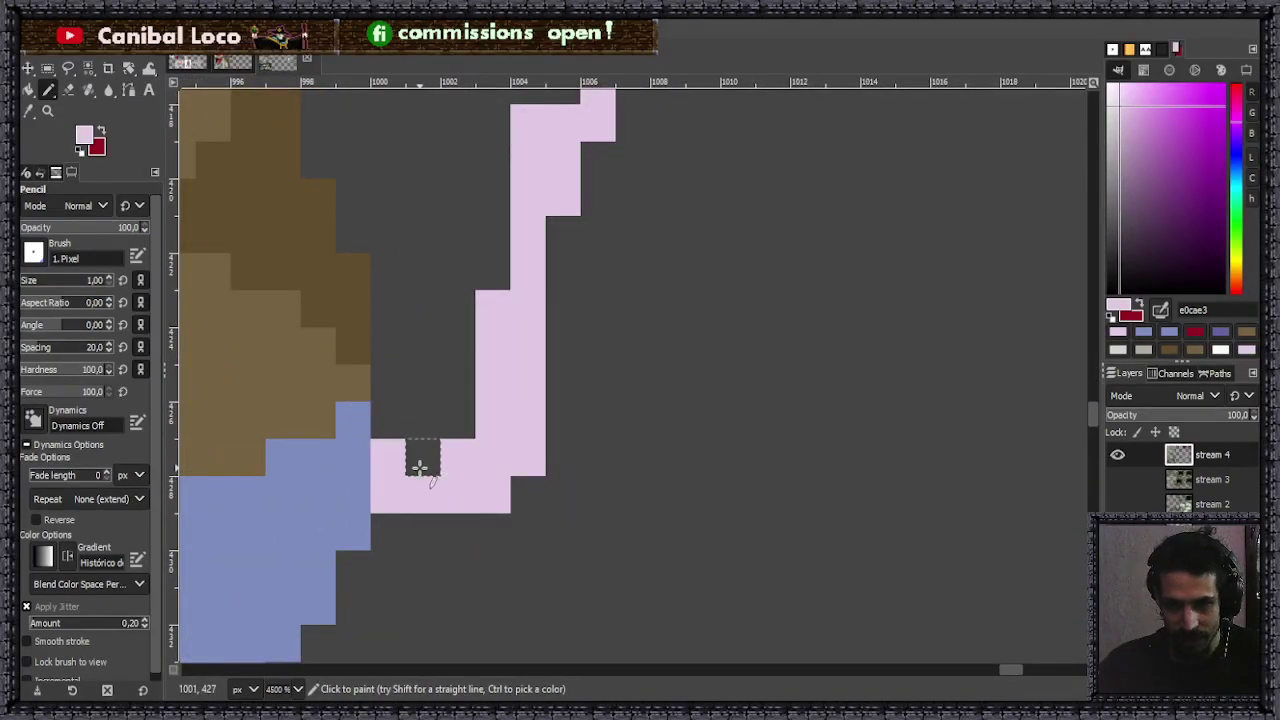
{"action": "left_click", "coordinate": [388, 420]}
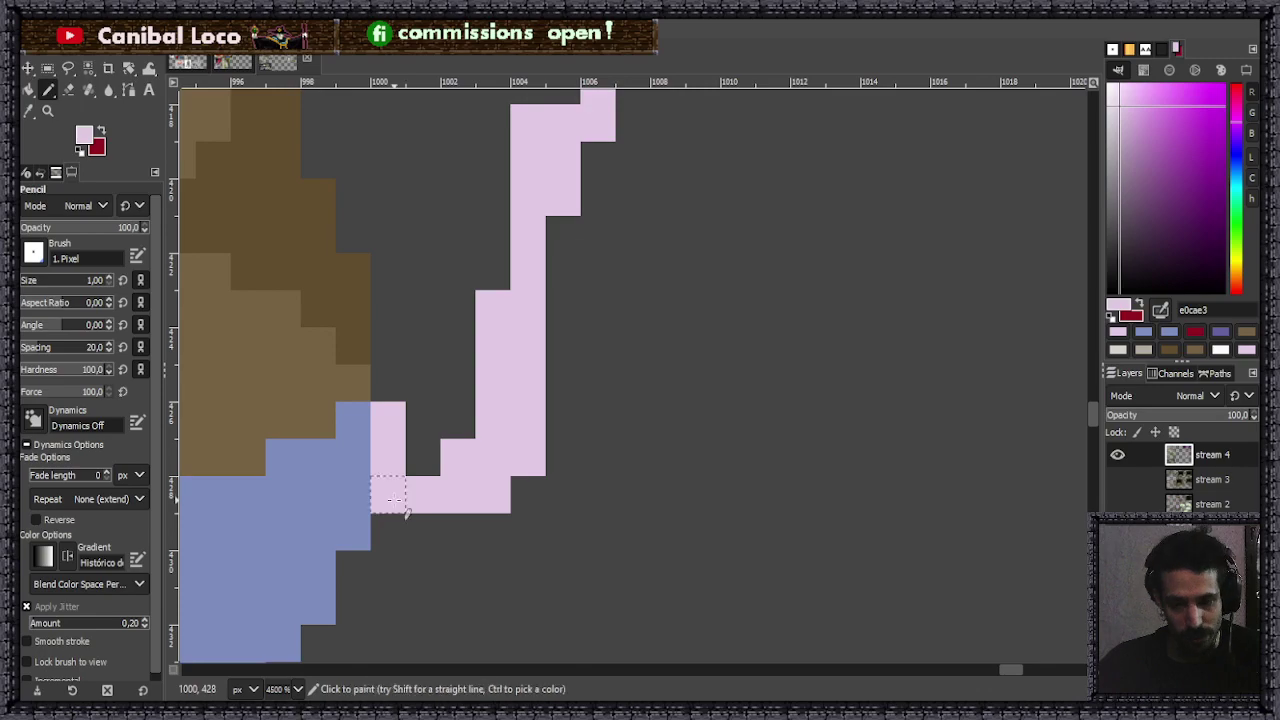
{"action": "key", "text": "ctrl+z"}
{"action": "left_click", "coordinate": [388, 530]}
{"action": "left_click", "coordinate": [423, 530]}
- Try a light grey bcc0c4 claw pixel, sampled from the separate paw, at the tip of the pink foot
{"action": "scroll", "coordinate": [486, 500], "scroll_direction": "down", "scroll_amount": 10}
{"action": "scroll", "coordinate": [330, 410], "scroll_direction": "up", "scroll_amount": 5}
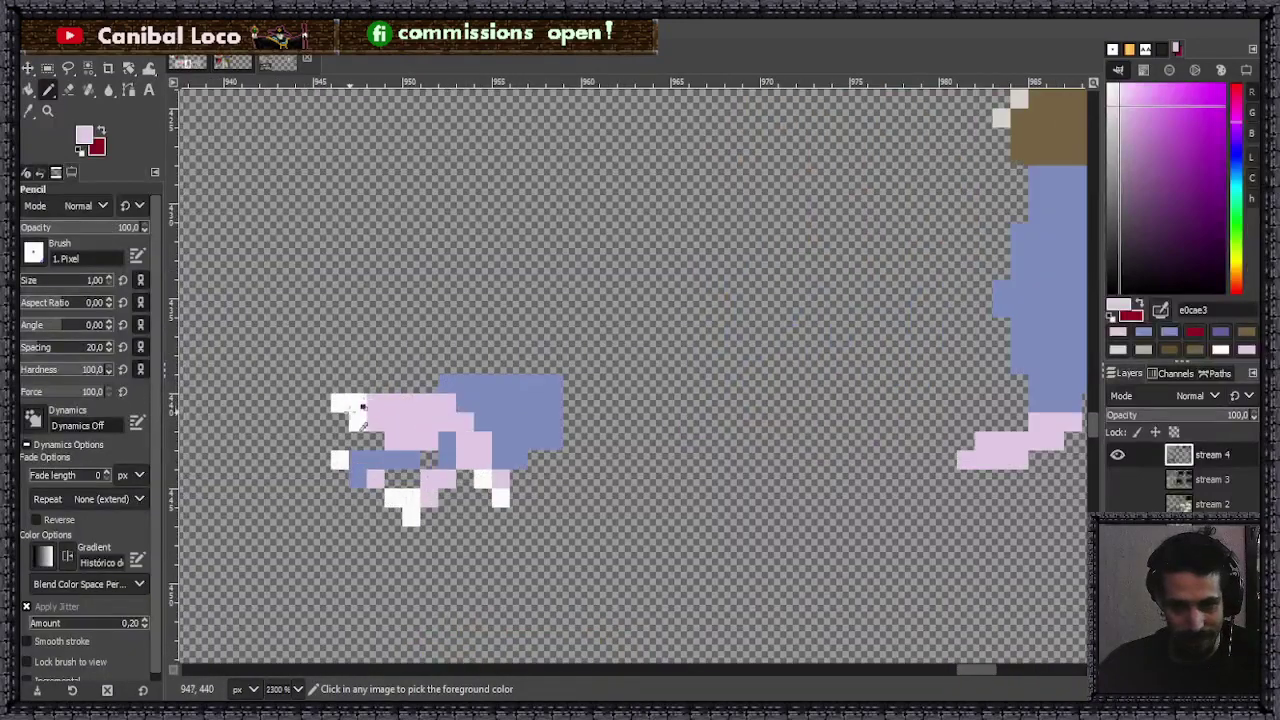
{"action": "left_click", "coordinate": [362, 408], "text": "ctrl"}
{"action": "scroll", "coordinate": [415, 412], "scroll_direction": "down", "scroll_amount": 2}
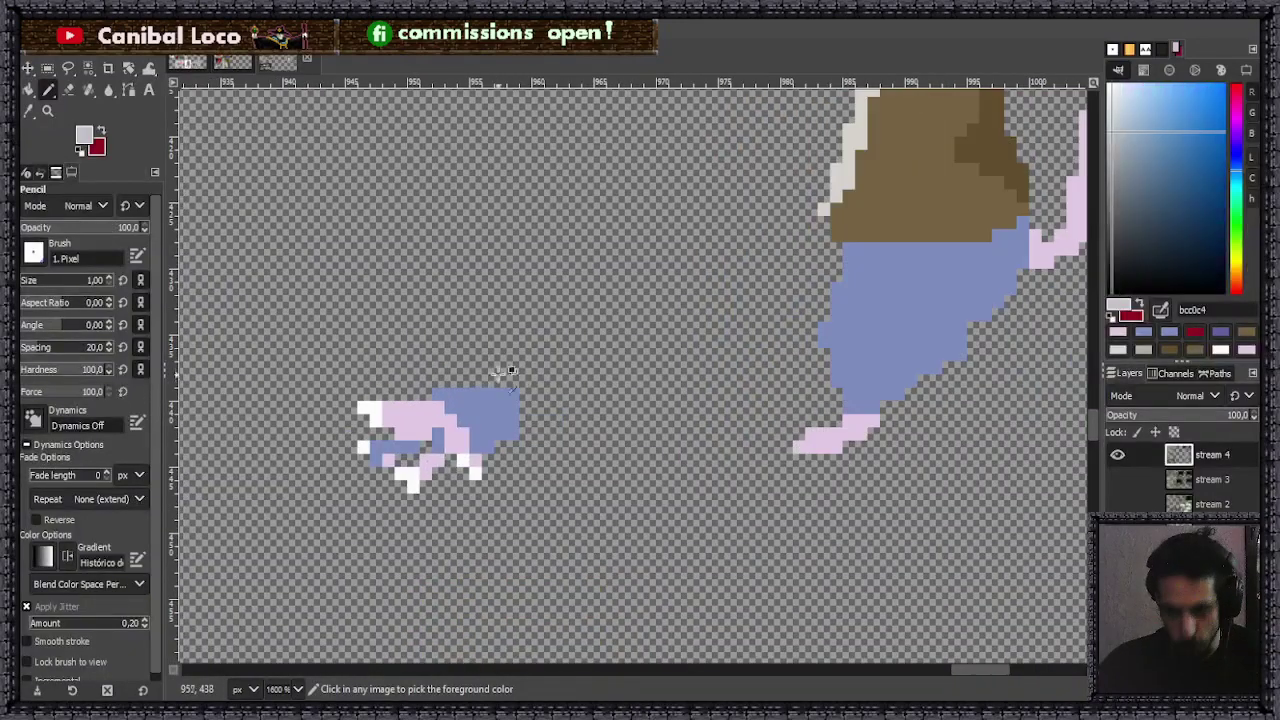
{"action": "scroll", "coordinate": [830, 410], "scroll_direction": "up", "scroll_amount": 3}
{"action": "left_click", "coordinate": [749, 503]}
{"action": "scroll", "coordinate": [671, 514], "scroll_direction": "down", "scroll_amount": 2}
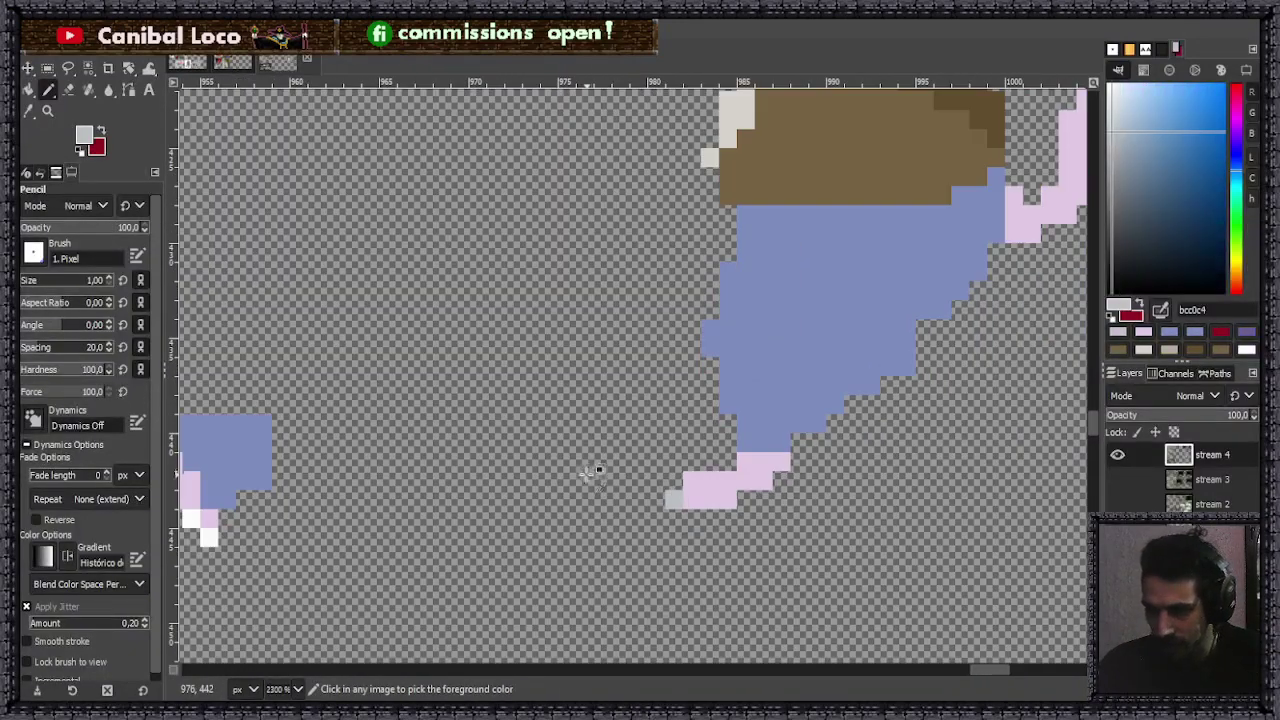
{"action": "scroll", "coordinate": [640, 460], "scroll_direction": "down", "scroll_amount": 1}
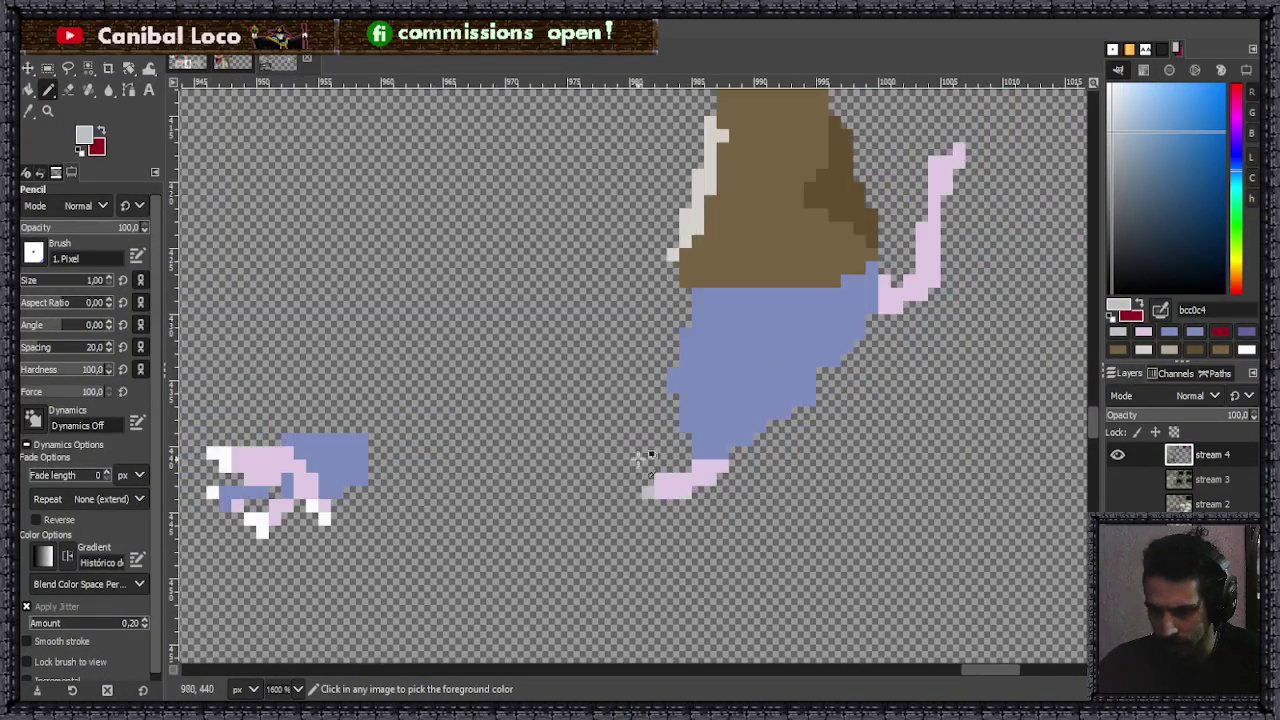
- Sample the separate paw's white fbfbfb and paint the claw pixel at the pink foot's tip with it
{"action": "left_click", "coordinate": [228, 453], "text": "ctrl"}
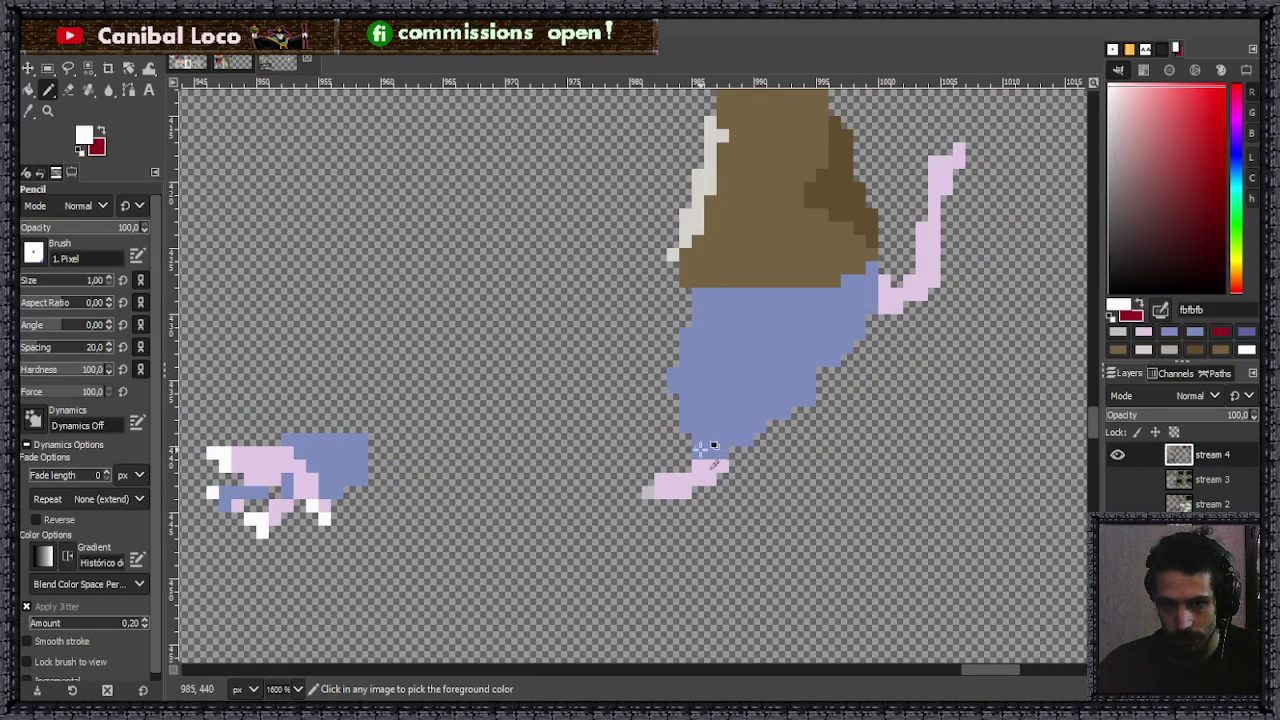
{"action": "scroll", "coordinate": [705, 445], "scroll_direction": "up", "scroll_amount": 3}
{"action": "left_click", "coordinate": [509, 555]}
{"action": "scroll", "coordinate": [560, 535], "scroll_direction": "down", "scroll_amount": 4}
{"action": "scroll", "coordinate": [650, 393], "scroll_direction": "up", "scroll_amount": 2}
{"action": "scroll", "coordinate": [645, 397], "scroll_direction": "down", "scroll_amount": 1}
{"action": "scroll", "coordinate": [690, 320], "scroll_direction": "down", "scroll_amount": 3}
{"action": "scroll", "coordinate": [692, 308], "scroll_direction": "up", "scroll_amount": 2}
{"action": "scroll", "coordinate": [692, 308], "scroll_direction": "up", "scroll_amount": 2}
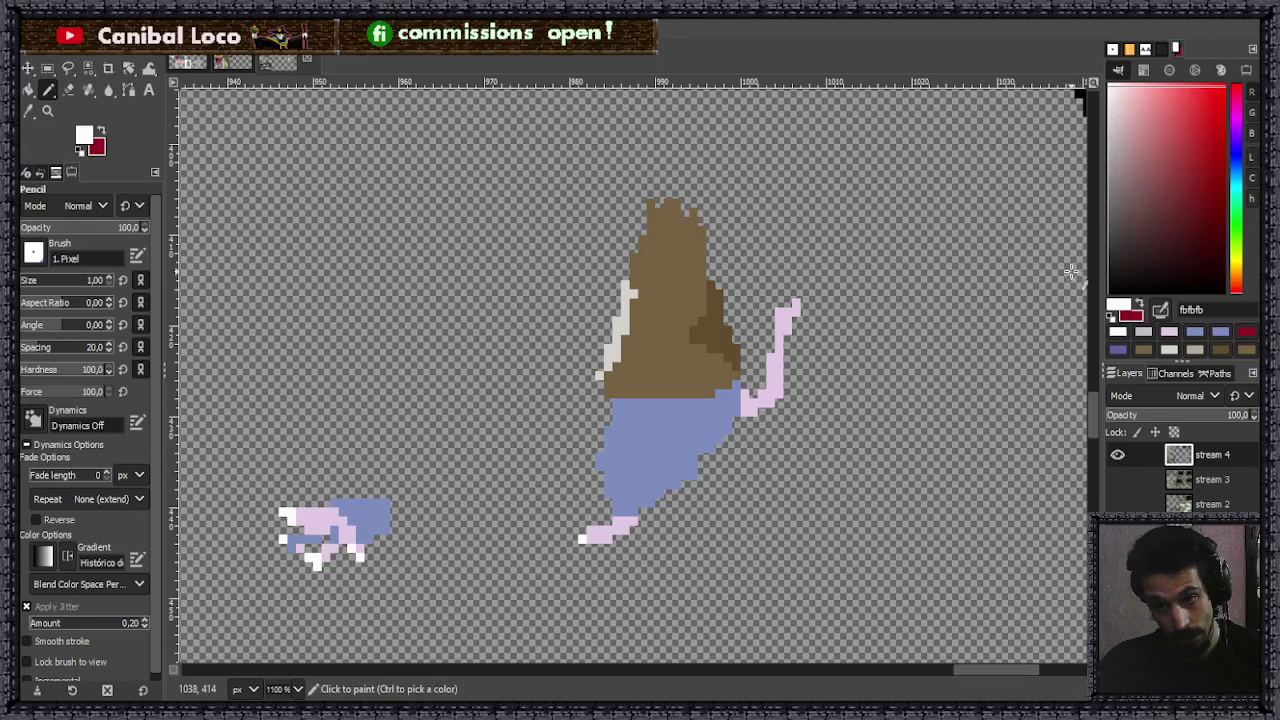
- Darken the leg's blue to 6070a4 and paint a second, tapering hind leg behind the front one
{"action": "left_click", "coordinate": [1134, 254]}
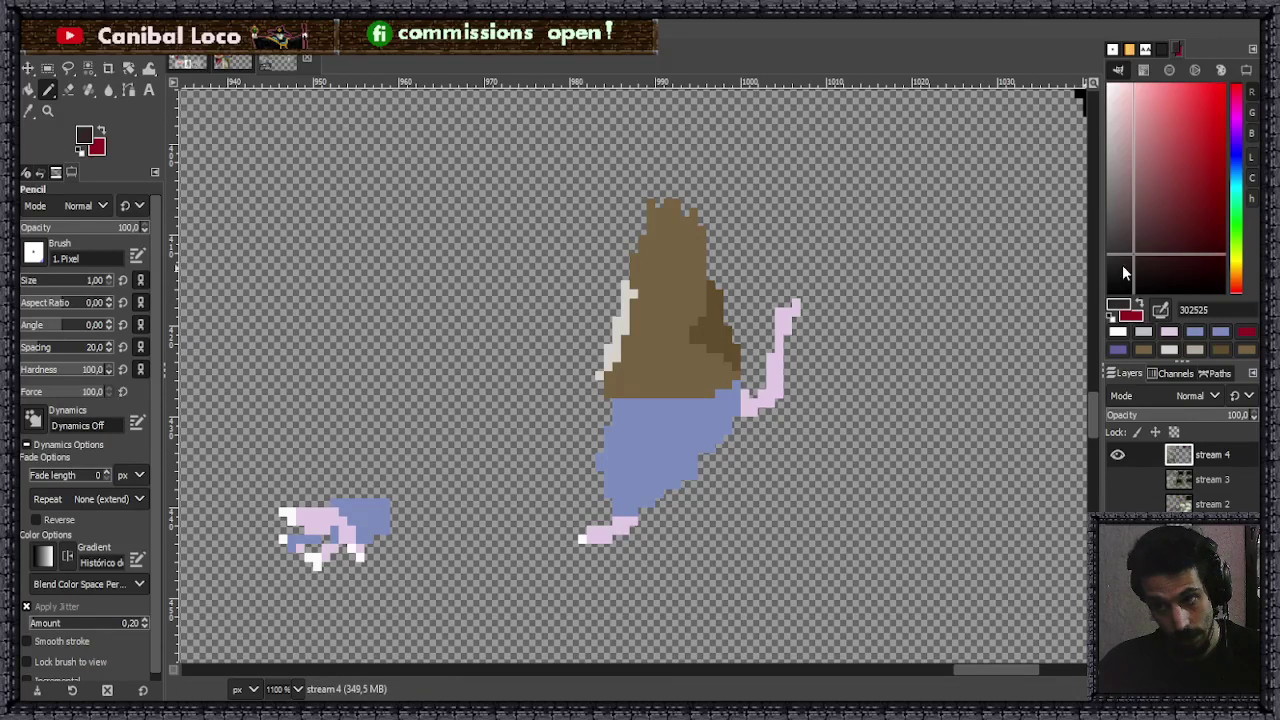
{"action": "left_click", "coordinate": [716, 452], "text": "ctrl"}
{"action": "scroll", "coordinate": [705, 430], "scroll_direction": "up", "scroll_amount": 3}
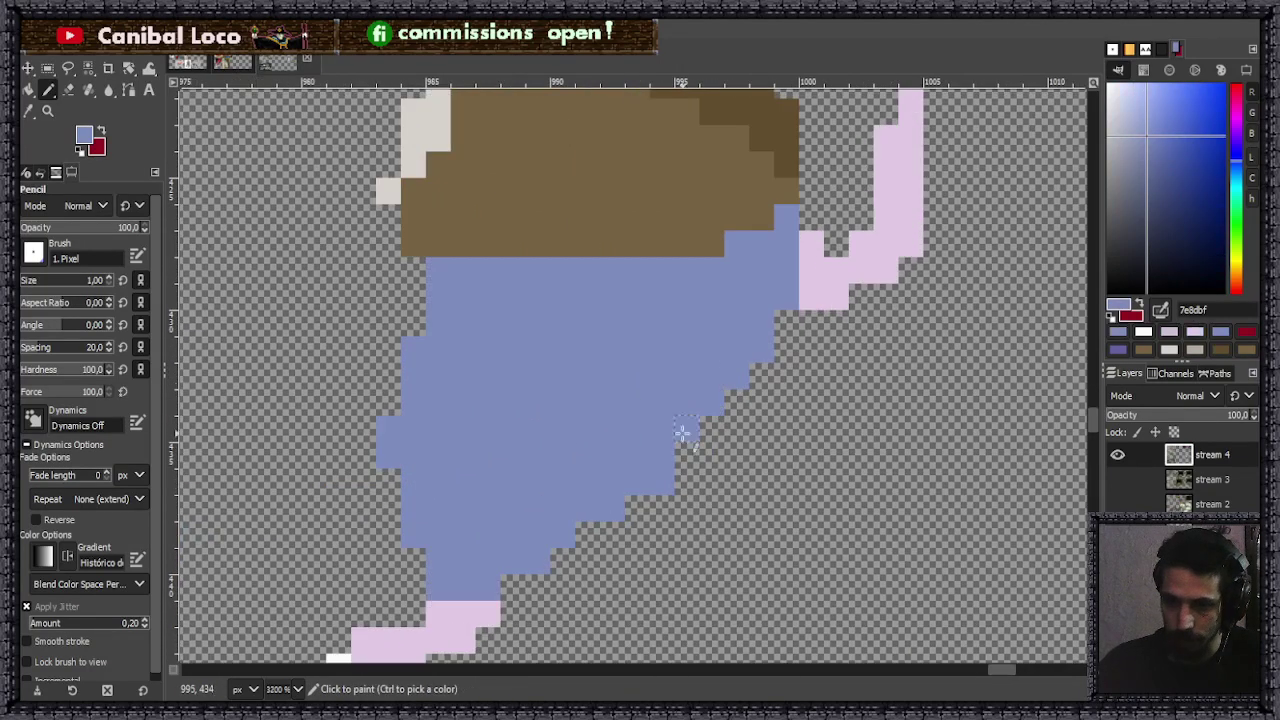
{"action": "scroll", "coordinate": [703, 425], "scroll_direction": "down", "scroll_amount": 3}
{"action": "scroll", "coordinate": [722, 236], "scroll_direction": "down", "scroll_amount": 2}
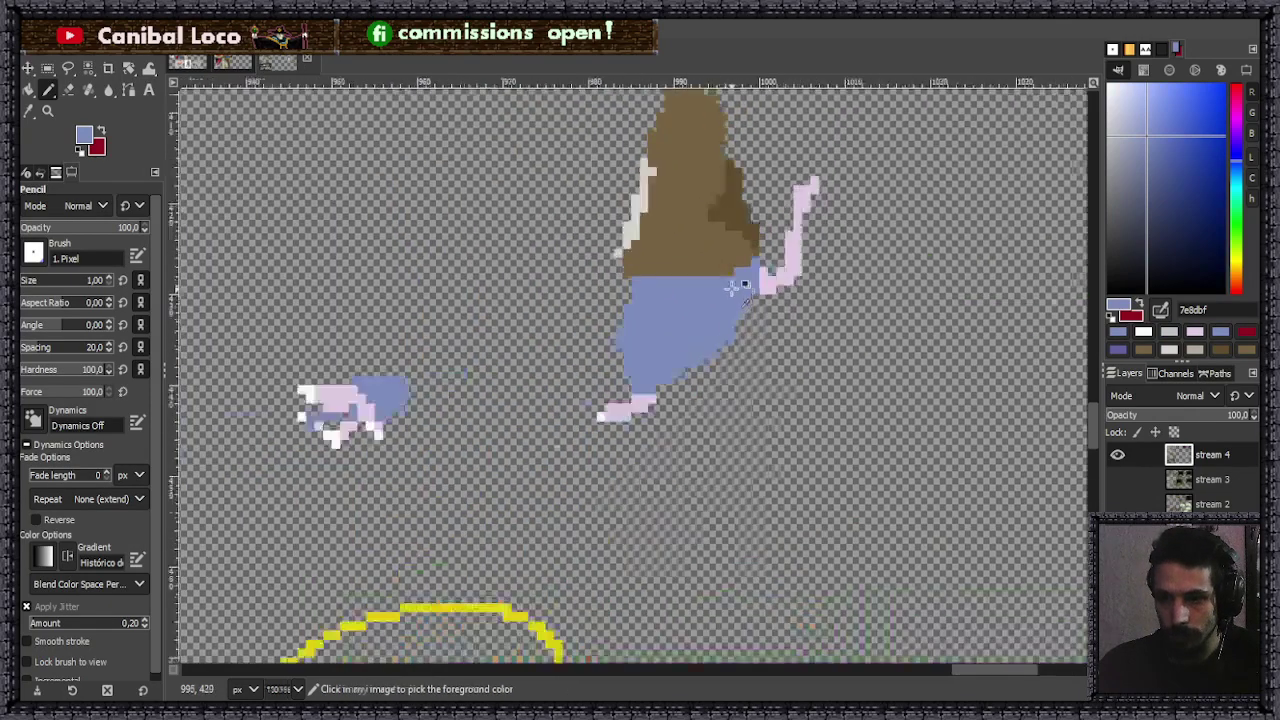
{"action": "scroll", "coordinate": [710, 410], "scroll_direction": "up", "scroll_amount": 3}
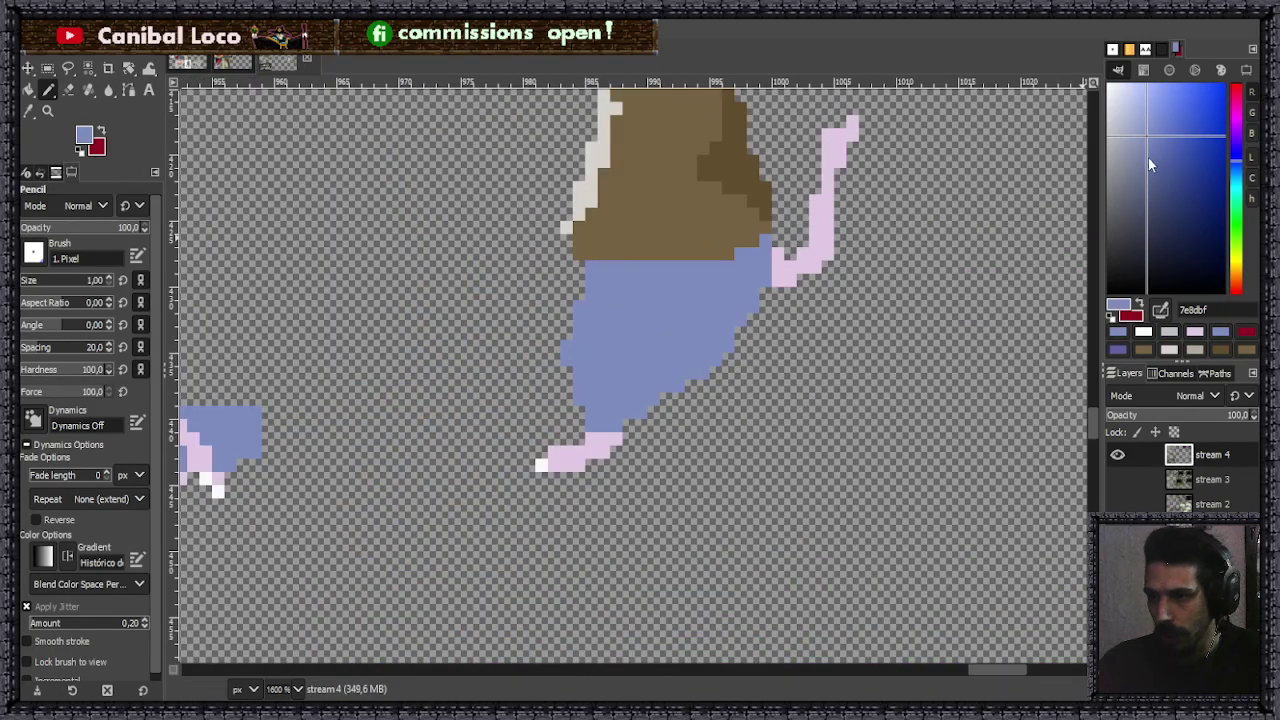
{"action": "left_click_drag", "start_coordinate": [1148, 155], "coordinate": [1157, 160]}
{"action": "scroll", "coordinate": [700, 318], "scroll_direction": "up", "scroll_amount": 2}
{"action": "mouse_move", "coordinate": [680, 300]}
{"action": "left_mouse_down"}
{"action": "mouse_move", "coordinate": [686, 380]}
{"action": "mouse_move", "coordinate": [714, 446]}
{"action": "left_mouse_up"}
{"action": "mouse_move", "coordinate": [630, 325]}
{"action": "left_mouse_down"}
{"action": "mouse_move", "coordinate": [651, 360]}
{"action": "mouse_move", "coordinate": [609, 356]}
{"action": "mouse_move", "coordinate": [723, 479]}
{"action": "mouse_move", "coordinate": [651, 350]}
{"action": "mouse_move", "coordinate": [665, 380]}
{"action": "mouse_move", "coordinate": [633, 354]}
{"action": "left_mouse_up"}
{"action": "key", "text": "ctrl+z"}
{"action": "key", "text": "ctrl+z"}
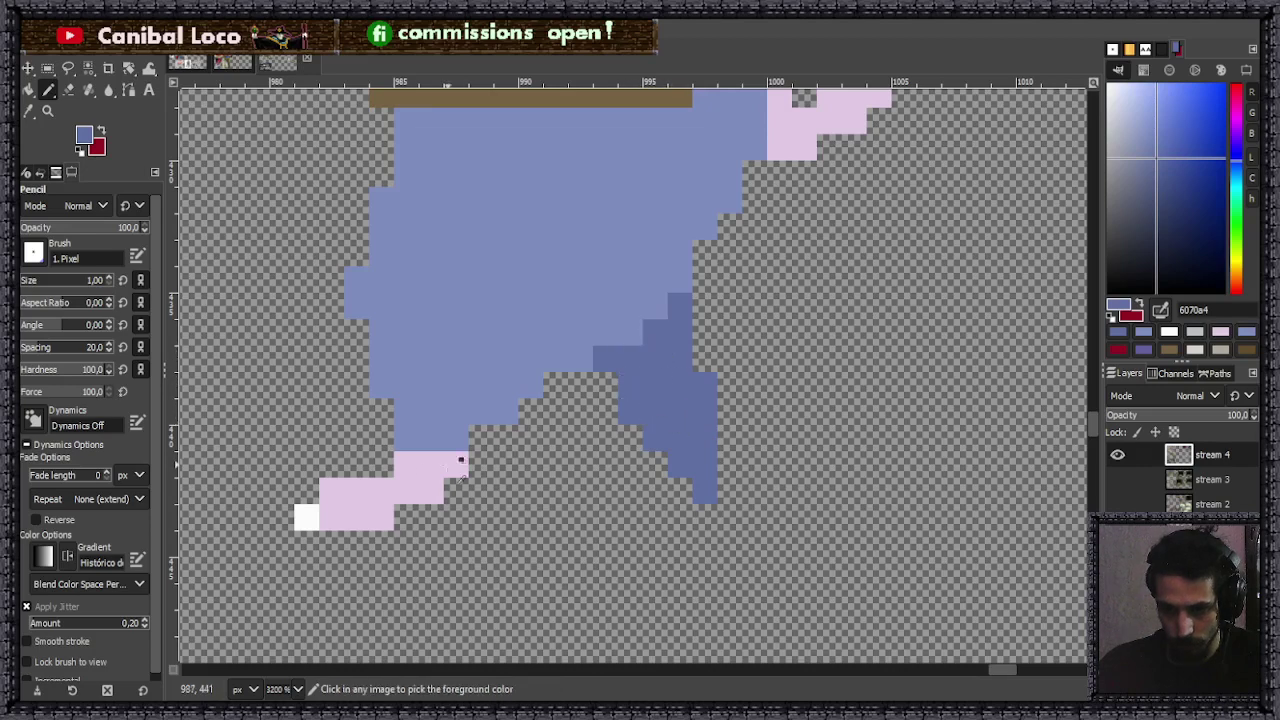
- Sample the pink e0cae3 and paint a narrow, downward-pointing foot along the back of the darker leg's end
{"action": "left_click", "coordinate": [455, 466], "text": "ctrl"}
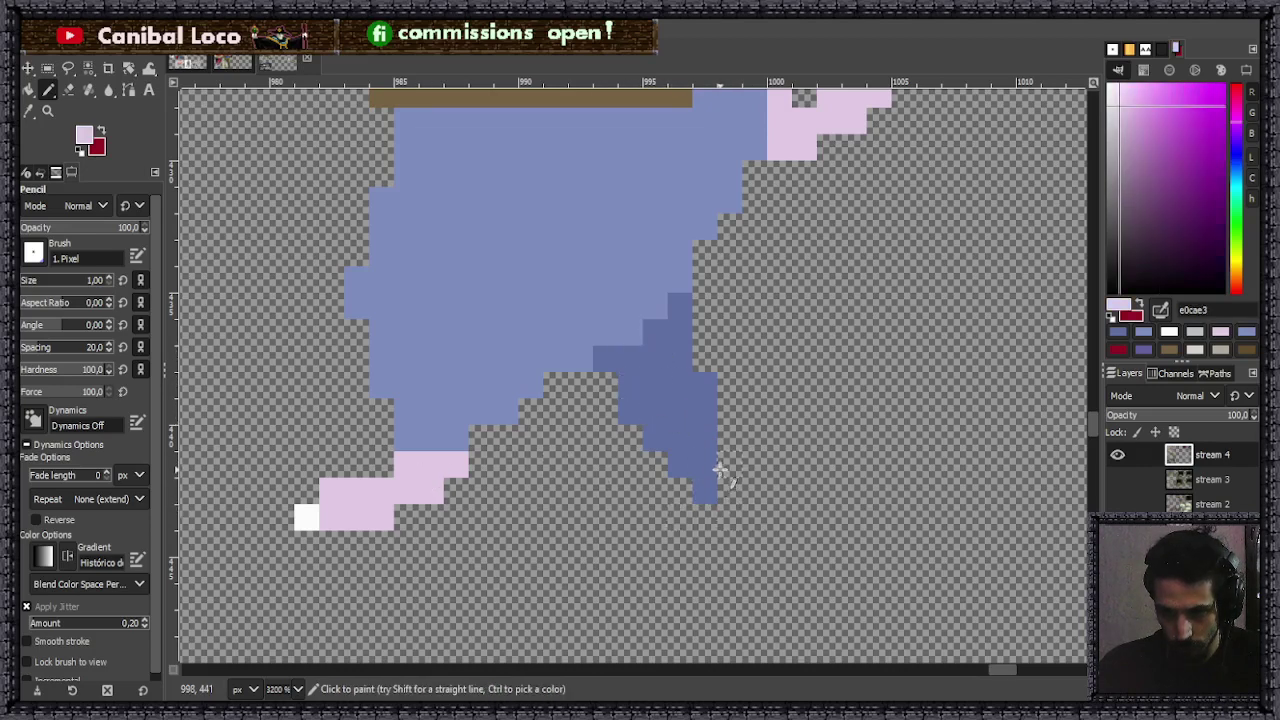
{"action": "left_click_drag", "start_coordinate": [721, 472], "coordinate": [757, 543]}
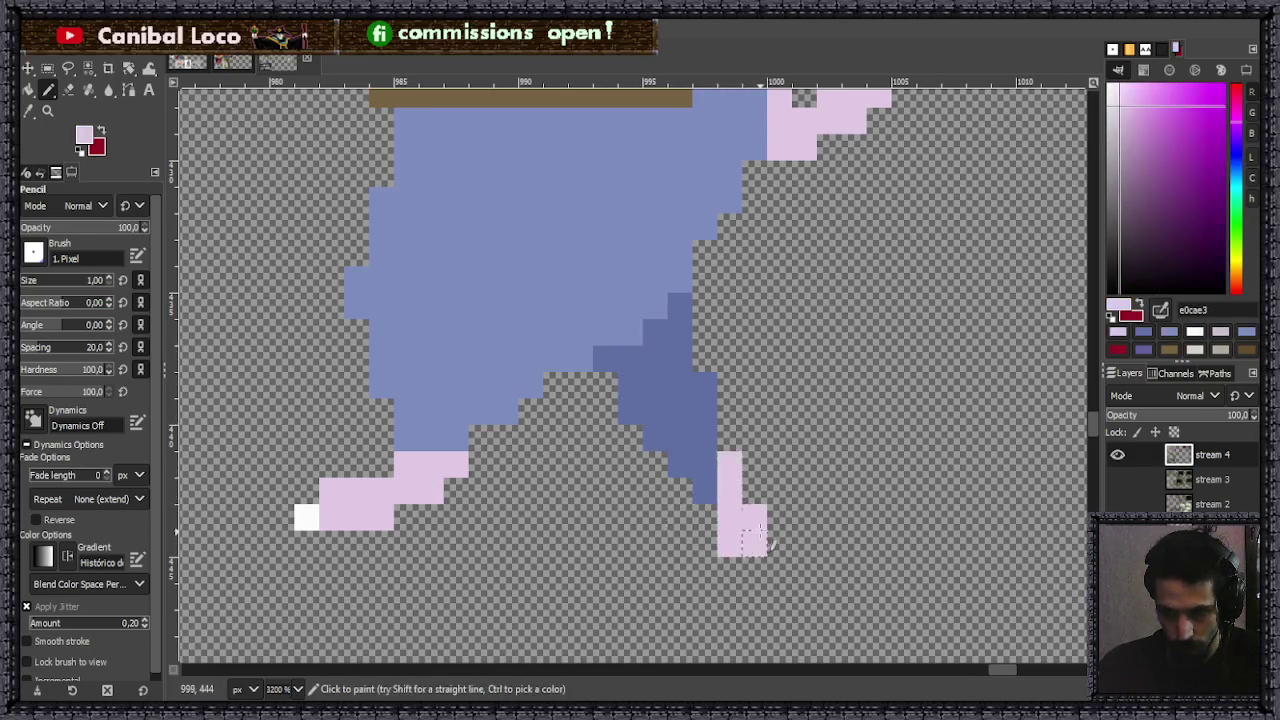
{"action": "key", "text": "ctrl+z"}
{"action": "left_click", "coordinate": [729, 463]}
{"action": "mouse_move", "coordinate": [729, 463]}
{"action": "left_mouse_down"}
{"action": "mouse_move", "coordinate": [793, 542]}
{"action": "mouse_move", "coordinate": [737, 472]}
{"action": "mouse_move", "coordinate": [755, 542]}
{"action": "mouse_move", "coordinate": [747, 490]}
{"action": "left_mouse_up"}
{"action": "key", "text": "ctrl+z"}
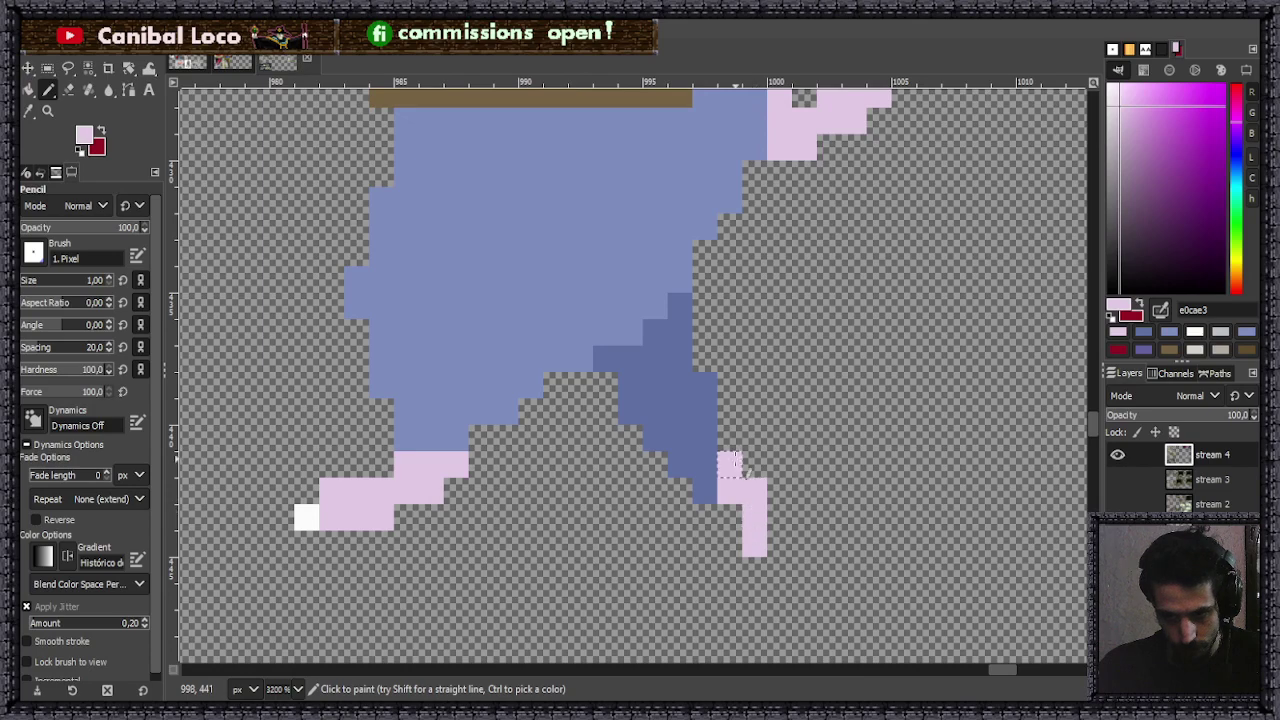
{"action": "left_click", "coordinate": [729, 440]}
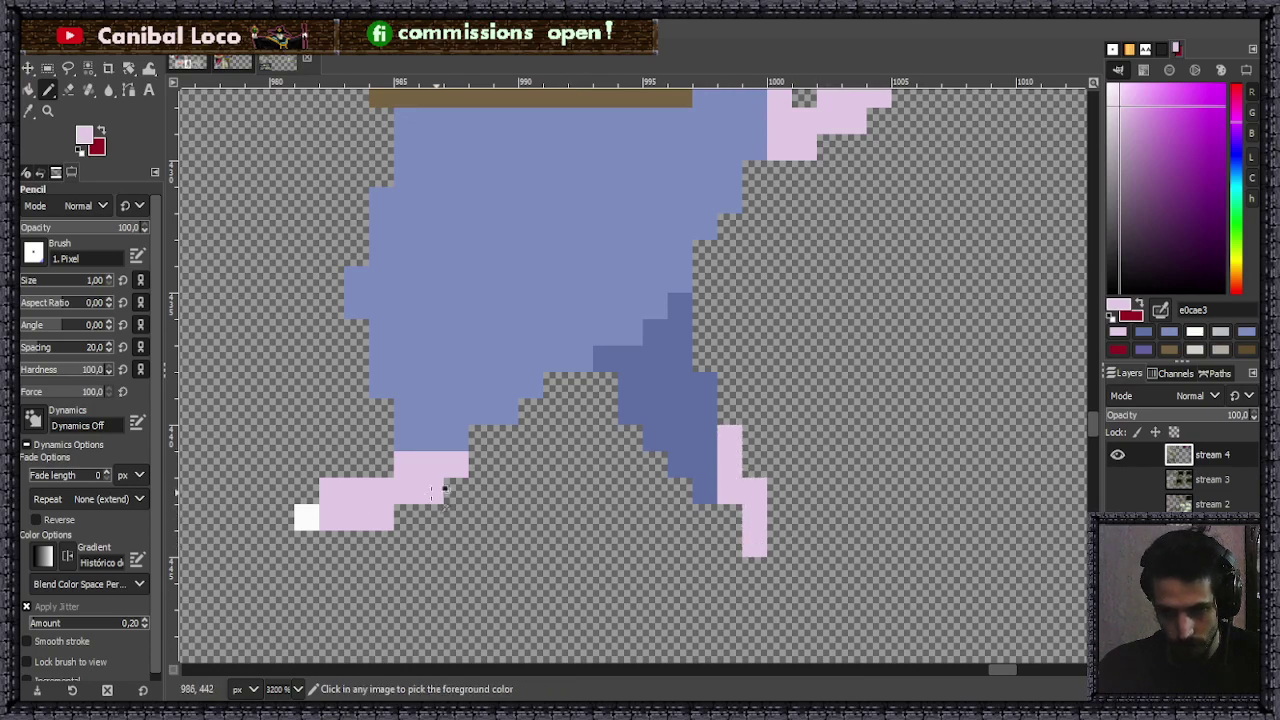
- Sample the white fbfbfb claw colour and add one claw pixel to the rear foot's tip
{"action": "left_click", "coordinate": [305, 518], "text": "ctrl"}
{"action": "left_click", "coordinate": [730, 540]}
{"action": "scroll", "coordinate": [700, 500], "scroll_direction": "down", "scroll_amount": 5}
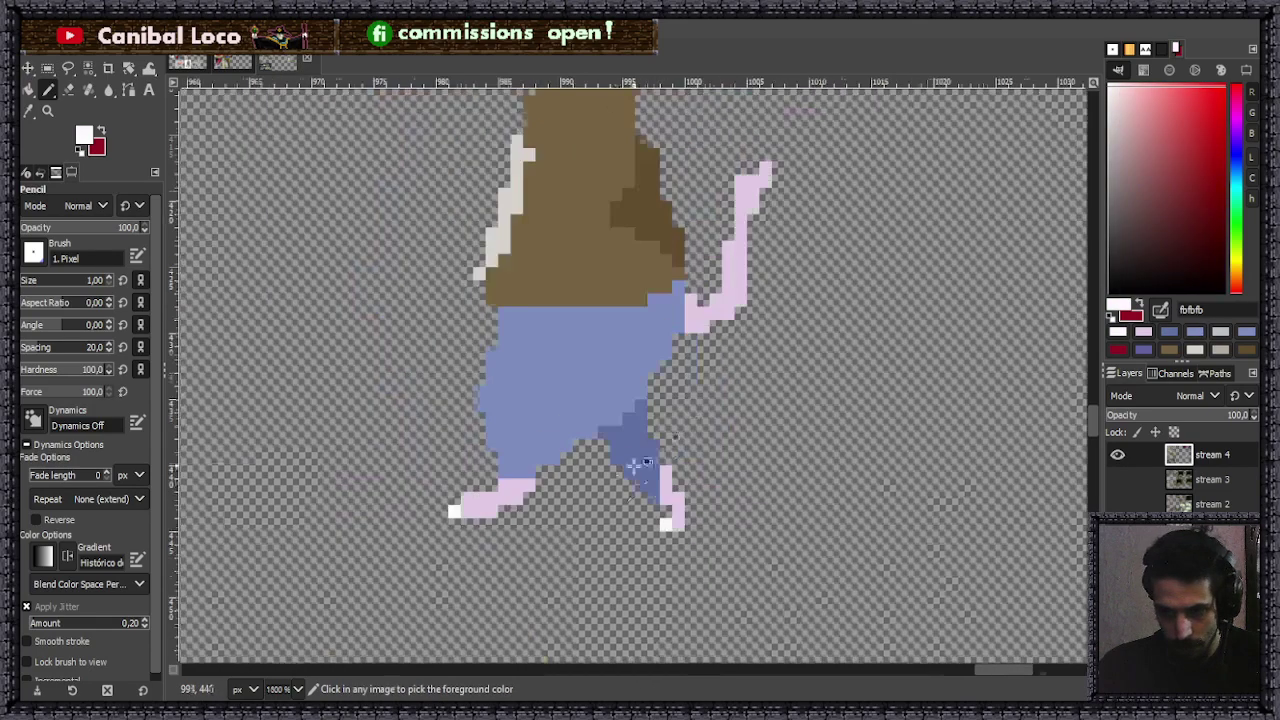
{"action": "scroll", "coordinate": [654, 396], "scroll_direction": "up", "scroll_amount": 2}
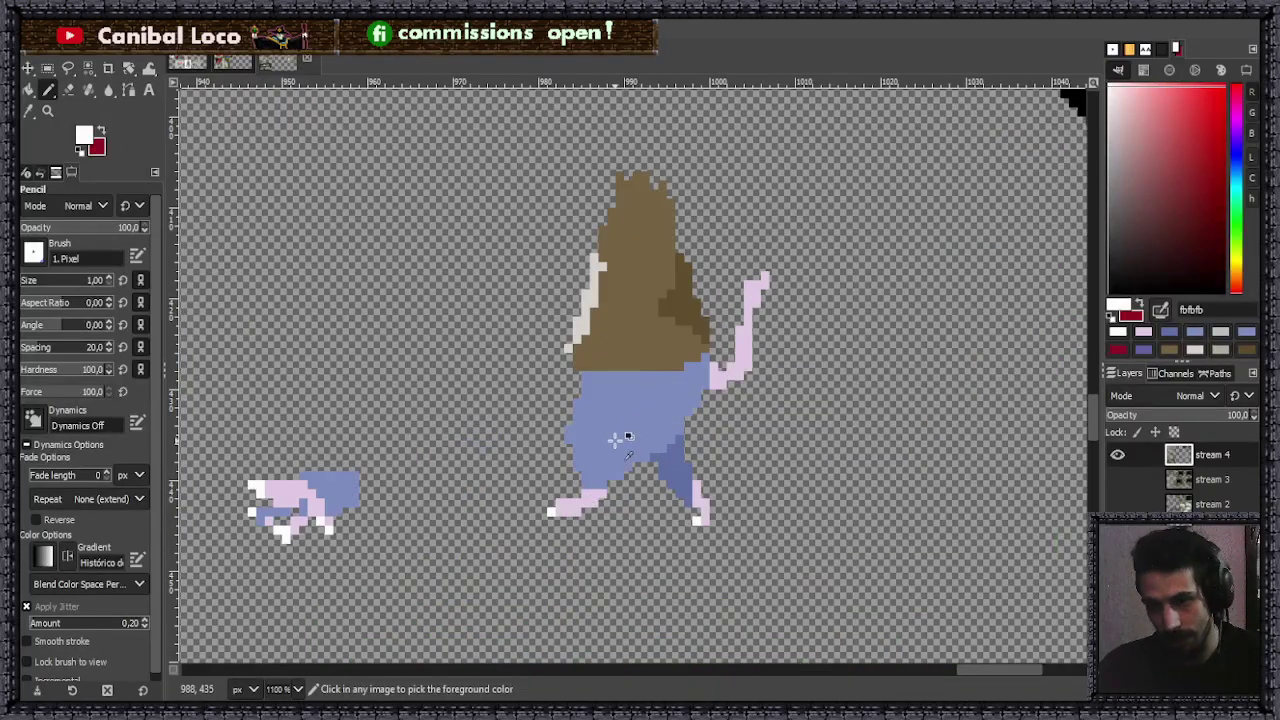
{"action": "scroll", "coordinate": [640, 425], "scroll_direction": "up", "scroll_amount": 1}
{"action": "left_click", "coordinate": [697, 494], "text": "ctrl"}
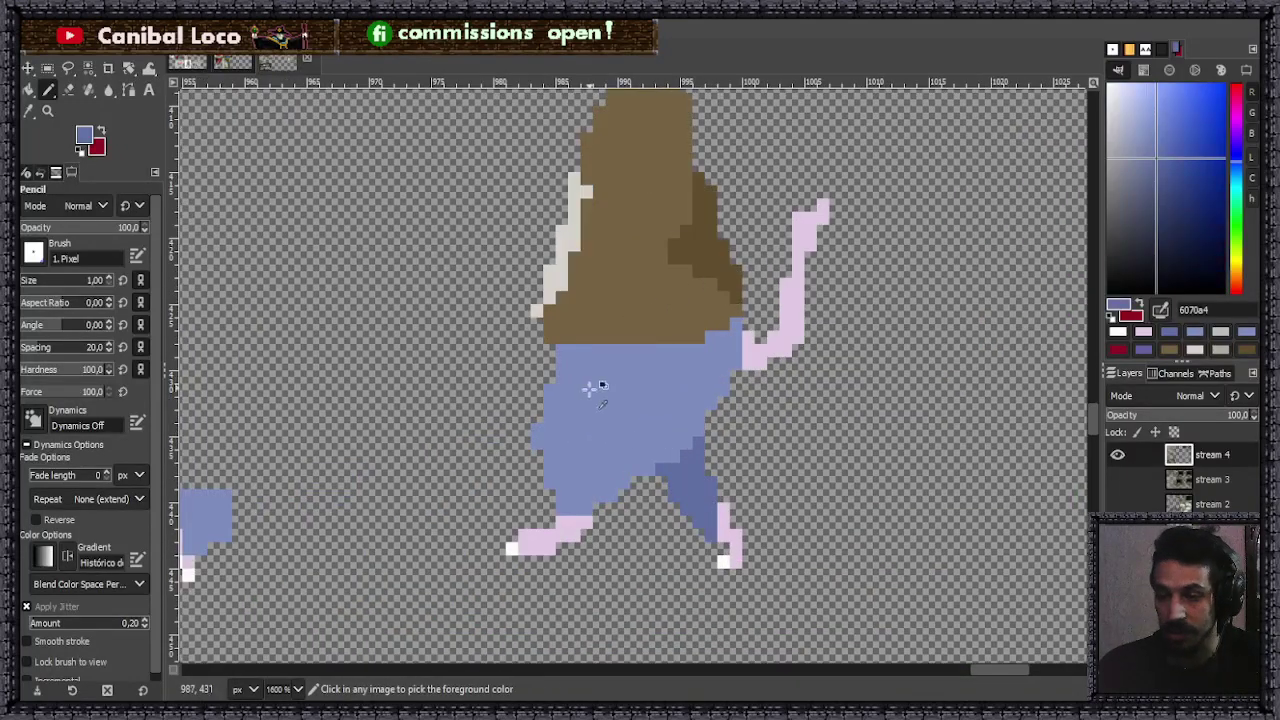
{"action": "scroll", "coordinate": [619, 200], "scroll_direction": "up", "scroll_amount": 1}
{"action": "scroll", "coordinate": [580, 260], "scroll_direction": "down", "scroll_amount": 4}
{"action": "scroll", "coordinate": [634, 214], "scroll_direction": "up", "scroll_amount": 4}
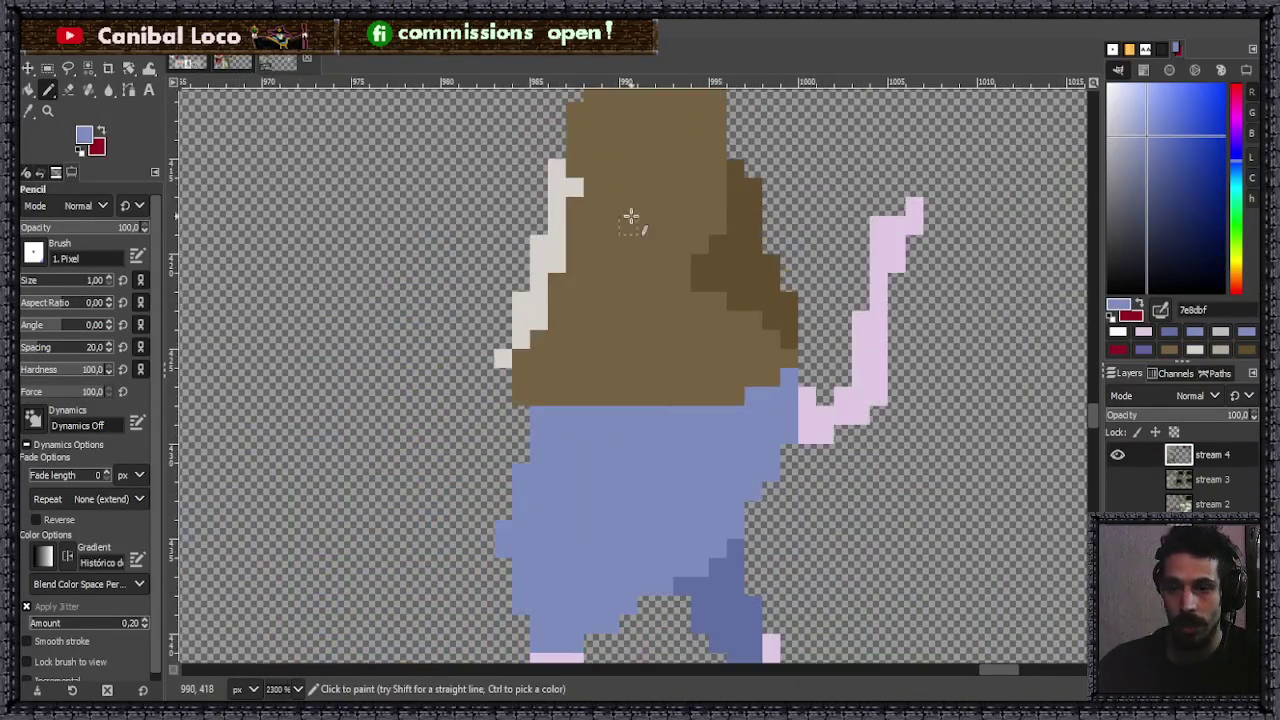
{"action": "scroll", "coordinate": [630, 360], "scroll_direction": "up", "scroll_amount": 4}
{"action": "scroll", "coordinate": [697, 334], "scroll_direction": "down", "scroll_amount": 2}
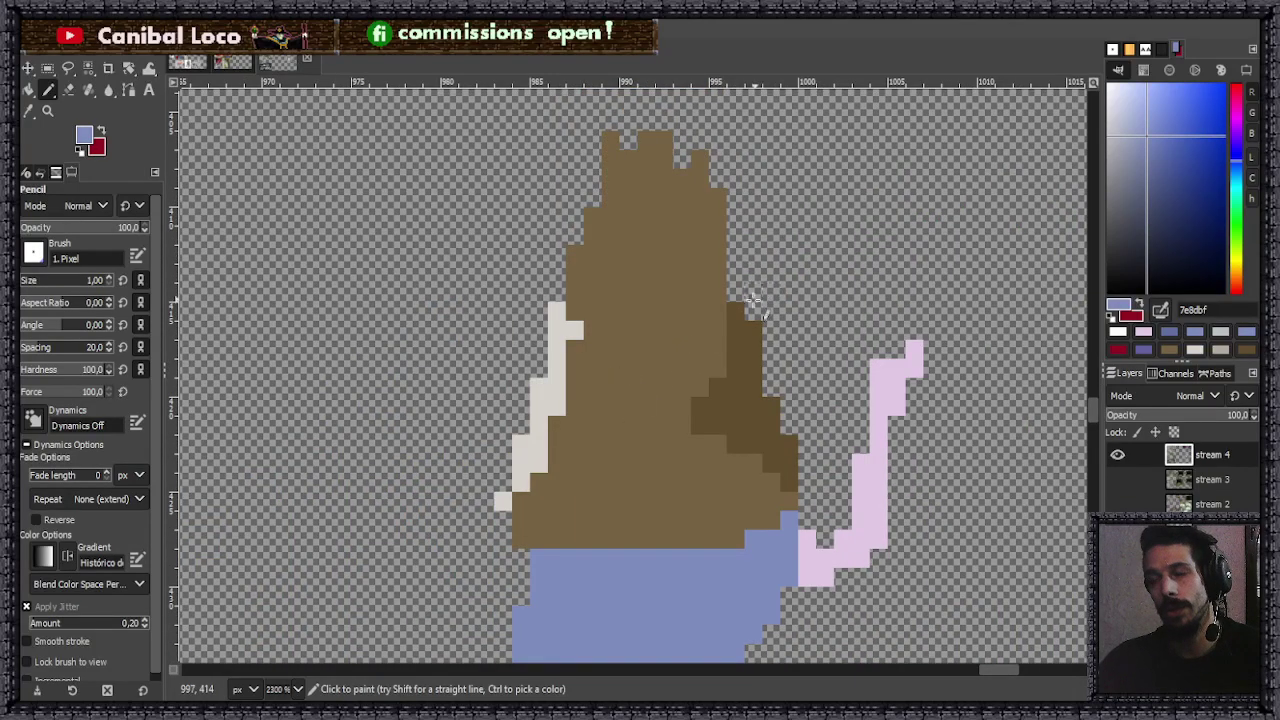
- Choose the reddish brown 864639 and paint a stepped strip down the body's front edge and past the waist
{"action": "left_click", "coordinate": [1240, 290]}
{"action": "left_click", "coordinate": [1163, 124]}
{"action": "left_click_drag", "start_coordinate": [1163, 124], "coordinate": [1174, 183]}
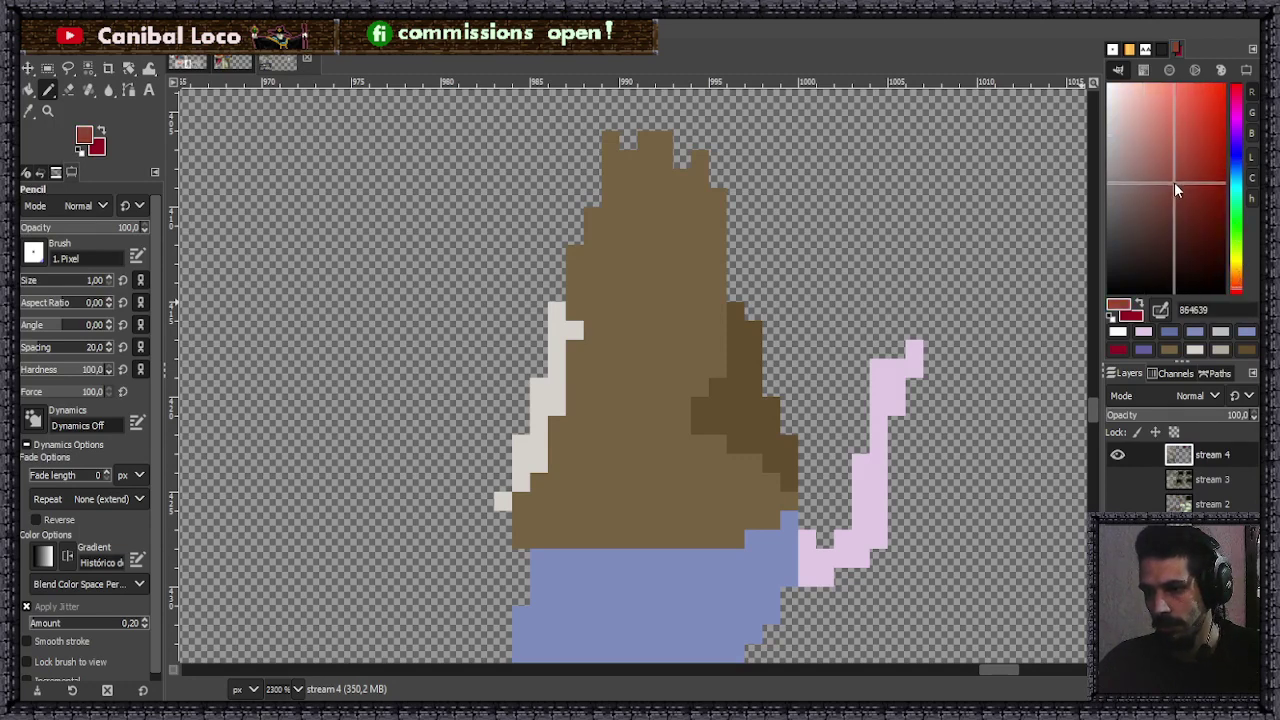
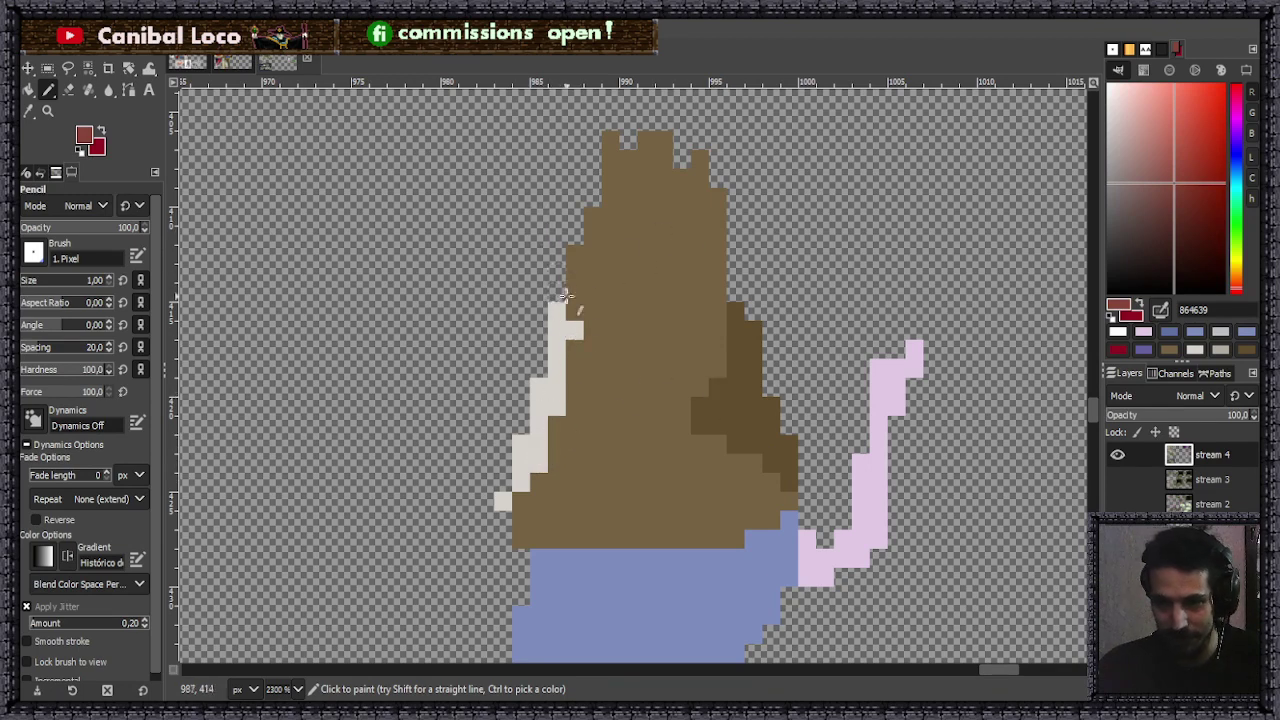
{"action": "mouse_move", "coordinate": [573, 258]}
{"action": "left_mouse_down"}
{"action": "mouse_move", "coordinate": [571, 240]}
{"action": "mouse_move", "coordinate": [520, 500]}
{"action": "left_mouse_up"}
{"action": "mouse_move", "coordinate": [529, 378]}
{"action": "left_mouse_down"}
{"action": "mouse_move", "coordinate": [525, 570]}
{"action": "mouse_move", "coordinate": [499, 606]}
{"action": "mouse_move", "coordinate": [565, 570]}
{"action": "mouse_move", "coordinate": [548, 625]}
{"action": "left_mouse_up"}
{"action": "scroll", "coordinate": [499, 606], "scroll_direction": "down", "scroll_amount": 1}
{"action": "scroll", "coordinate": [486, 563], "scroll_direction": "up", "scroll_amount": 2}
{"action": "left_click_drag", "start_coordinate": [590, 490], "coordinate": [566, 531]}
{"action": "scroll", "coordinate": [566, 531], "scroll_direction": "down", "scroll_amount": 4}
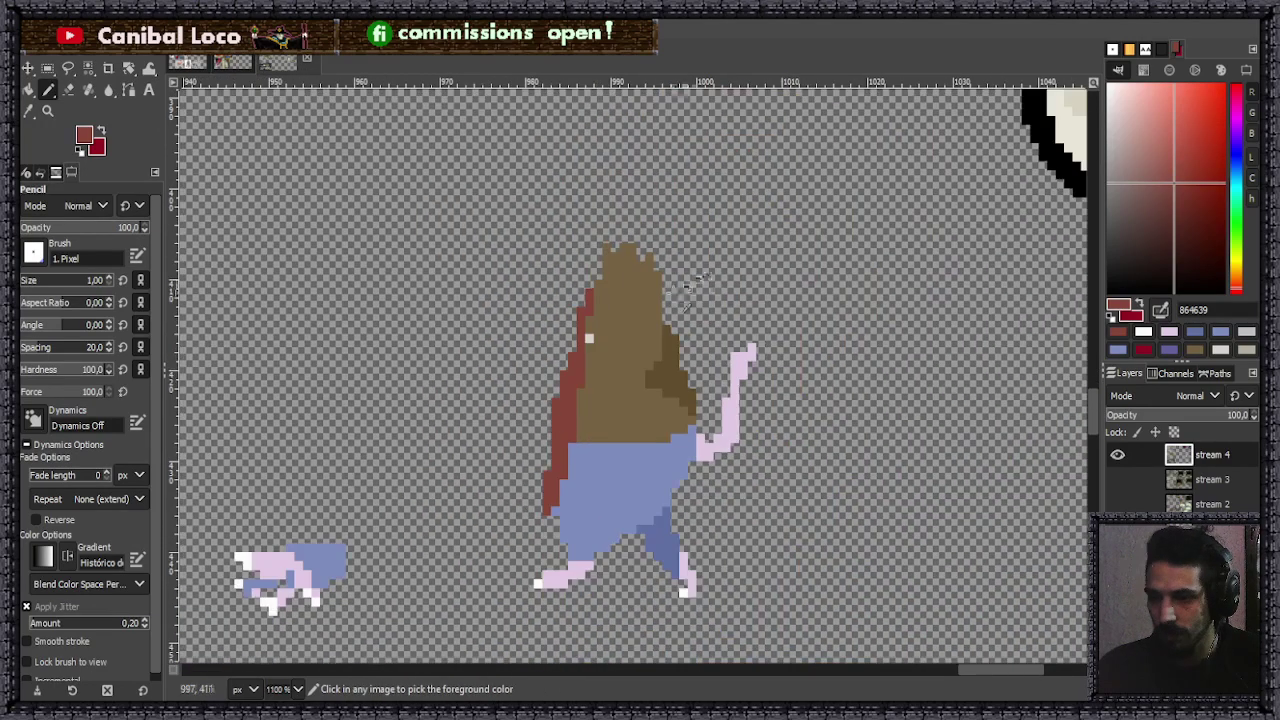
- Paint a slanted belt in the same reddish brown across the lower torso, rising from the front strip to beyond the back
{"action": "scroll", "coordinate": [638, 416], "scroll_direction": "up", "scroll_amount": 3}
{"action": "mouse_move", "coordinate": [420, 543]}
{"action": "left_mouse_down"}
{"action": "mouse_move", "coordinate": [544, 528]}
{"action": "mouse_move", "coordinate": [660, 489]}
{"action": "left_mouse_up"}
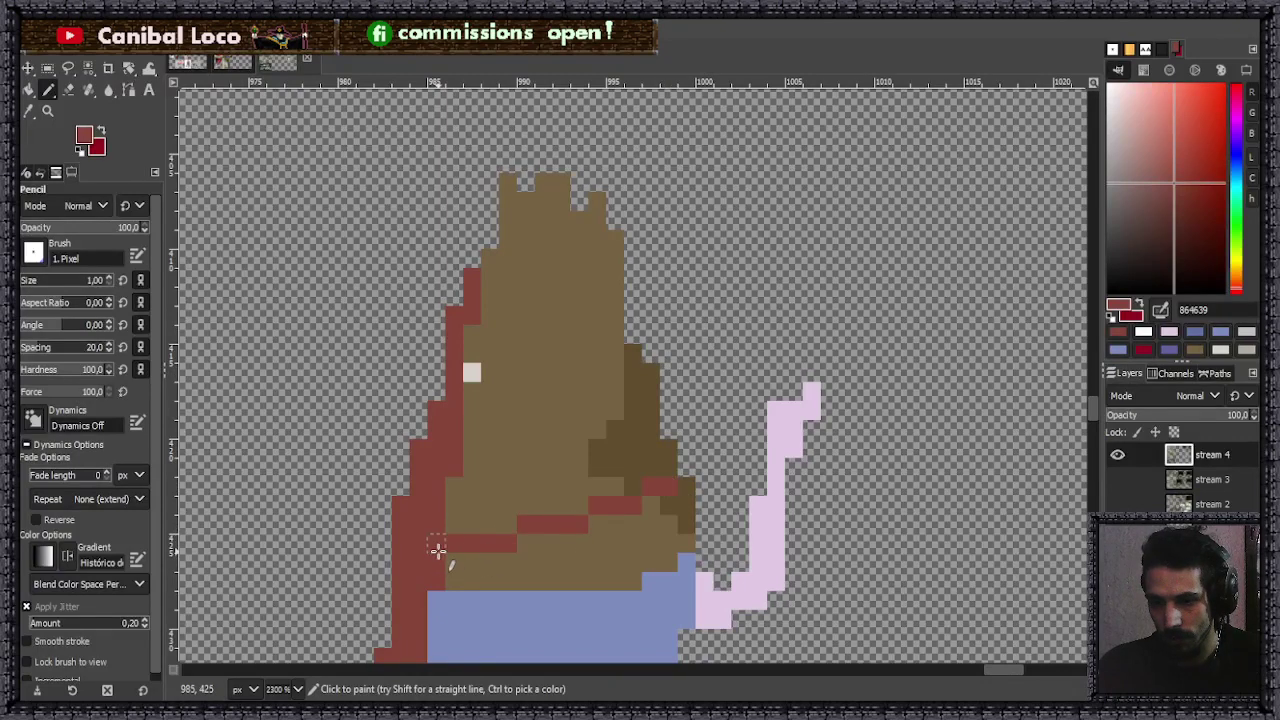
{"action": "mouse_move", "coordinate": [441, 540]}
{"action": "left_mouse_down"}
{"action": "mouse_move", "coordinate": [722, 469]}
{"action": "mouse_move", "coordinate": [694, 466]}
{"action": "mouse_move", "coordinate": [702, 498]}
{"action": "left_mouse_up"}
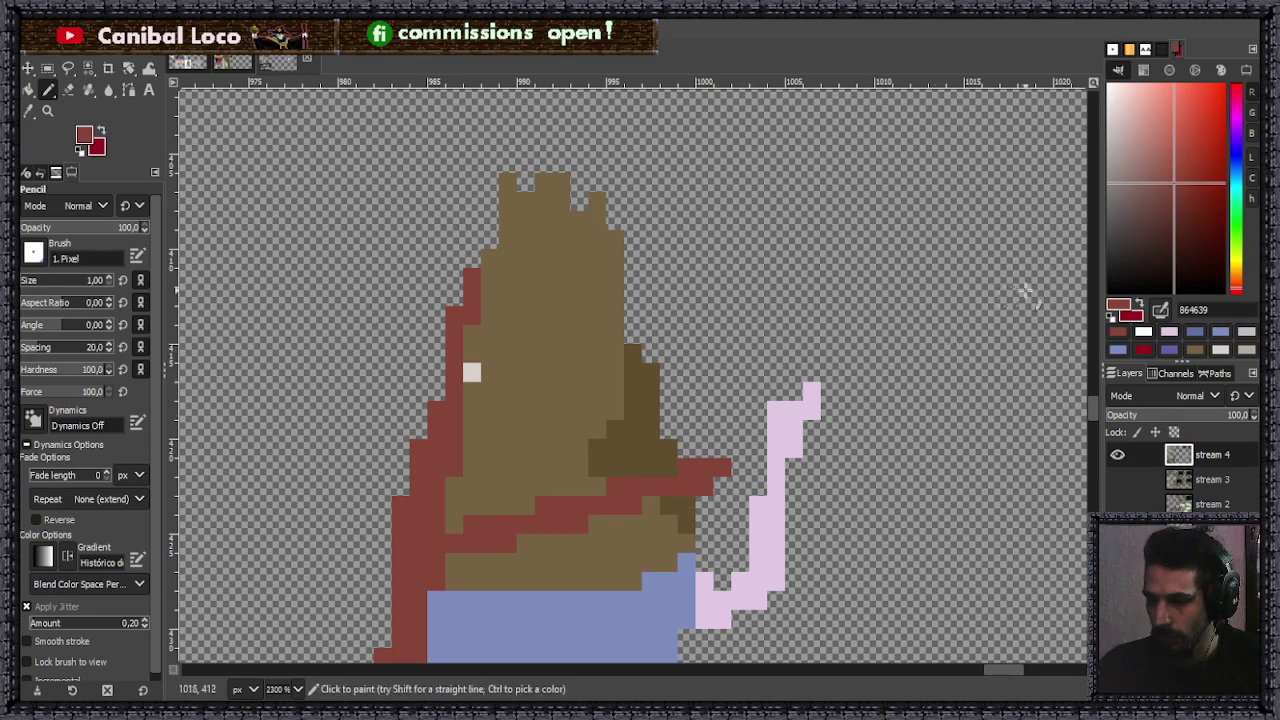
- Darken the red to 613228 and paint shadow pixels along the belt's underside and rear end
{"action": "left_click", "coordinate": [1175, 200]}
{"action": "left_click_drag", "start_coordinate": [1171, 212], "coordinate": [1176, 213]}
{"action": "left_click_drag", "start_coordinate": [484, 541], "coordinate": [507, 542]}
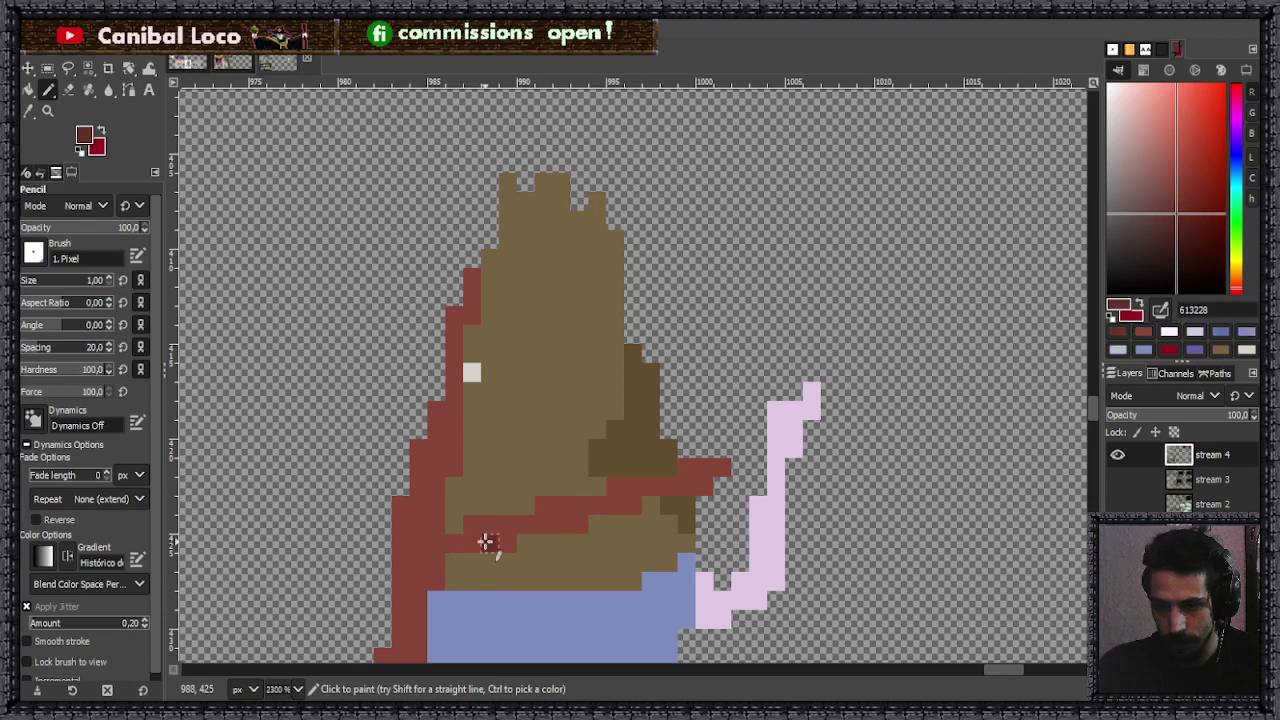
{"action": "left_click", "coordinate": [597, 505]}
{"action": "left_click_drag", "start_coordinate": [633, 487], "coordinate": [697, 484]}
{"action": "left_click", "coordinate": [703, 470]}
- Sample the belt's red 864639 and add single pixels around its rear end to form a knot
{"action": "scroll", "coordinate": [720, 394], "scroll_direction": "down", "scroll_amount": 3}
{"action": "scroll", "coordinate": [737, 477], "scroll_direction": "up", "scroll_amount": 4}
{"action": "left_click", "coordinate": [568, 230], "text": "ctrl"}
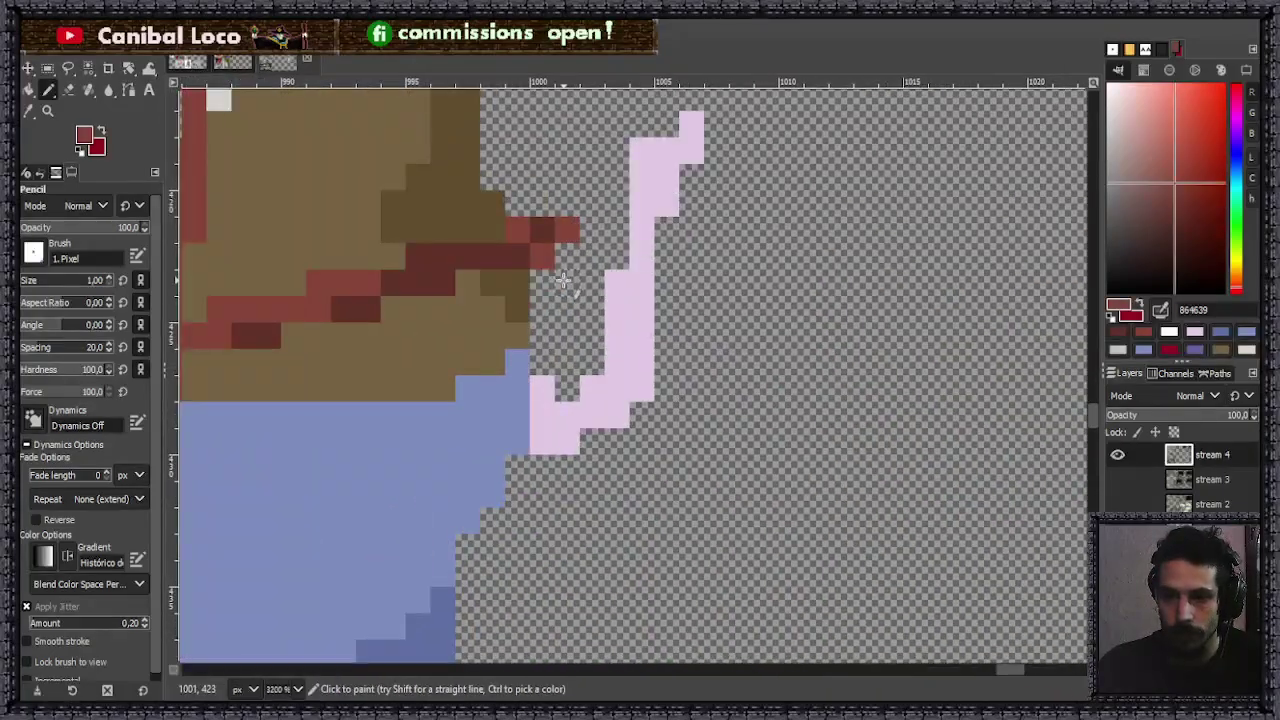
{"action": "left_click", "coordinate": [566, 280]}
{"action": "left_click", "coordinate": [591, 255]}
{"action": "scroll", "coordinate": [577, 318], "scroll_direction": "down", "scroll_amount": 3}
{"action": "scroll", "coordinate": [600, 300], "scroll_direction": "up", "scroll_amount": 3}
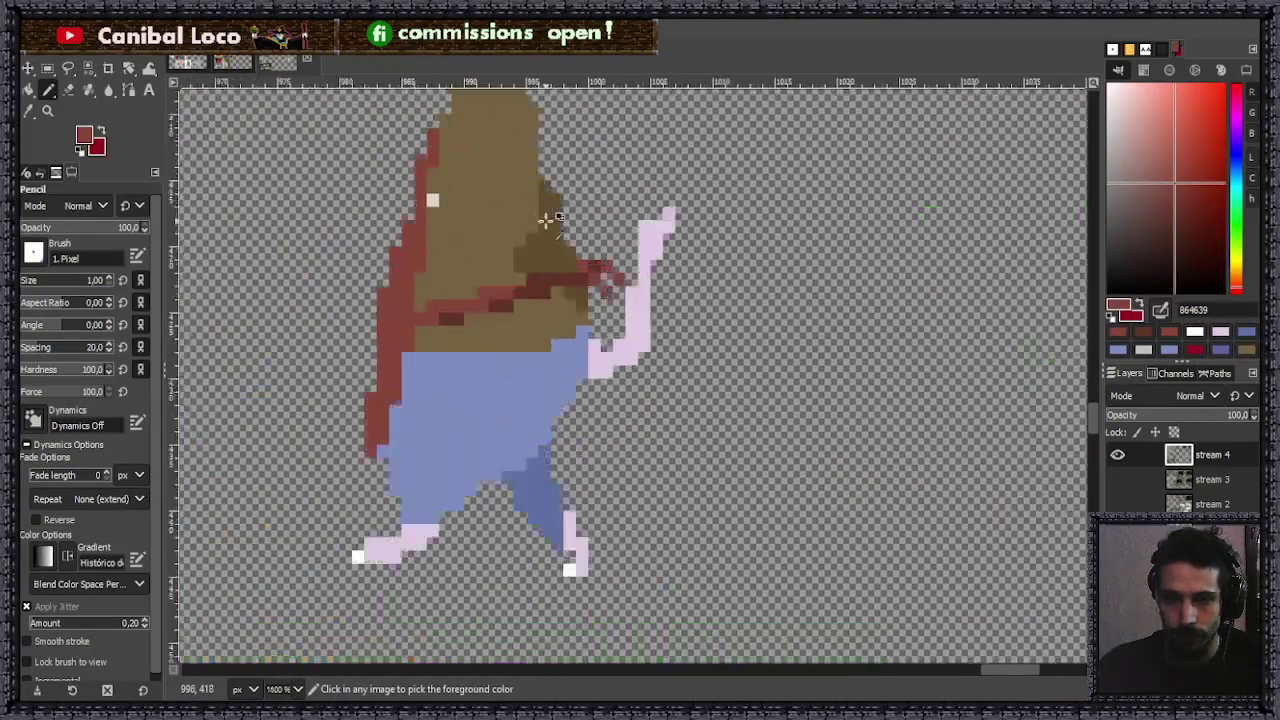
{"action": "left_click", "coordinate": [622, 283]}
{"action": "scroll", "coordinate": [640, 280], "scroll_direction": "down", "scroll_amount": 3}
{"action": "scroll", "coordinate": [620, 230], "scroll_direction": "up", "scroll_amount": 3}
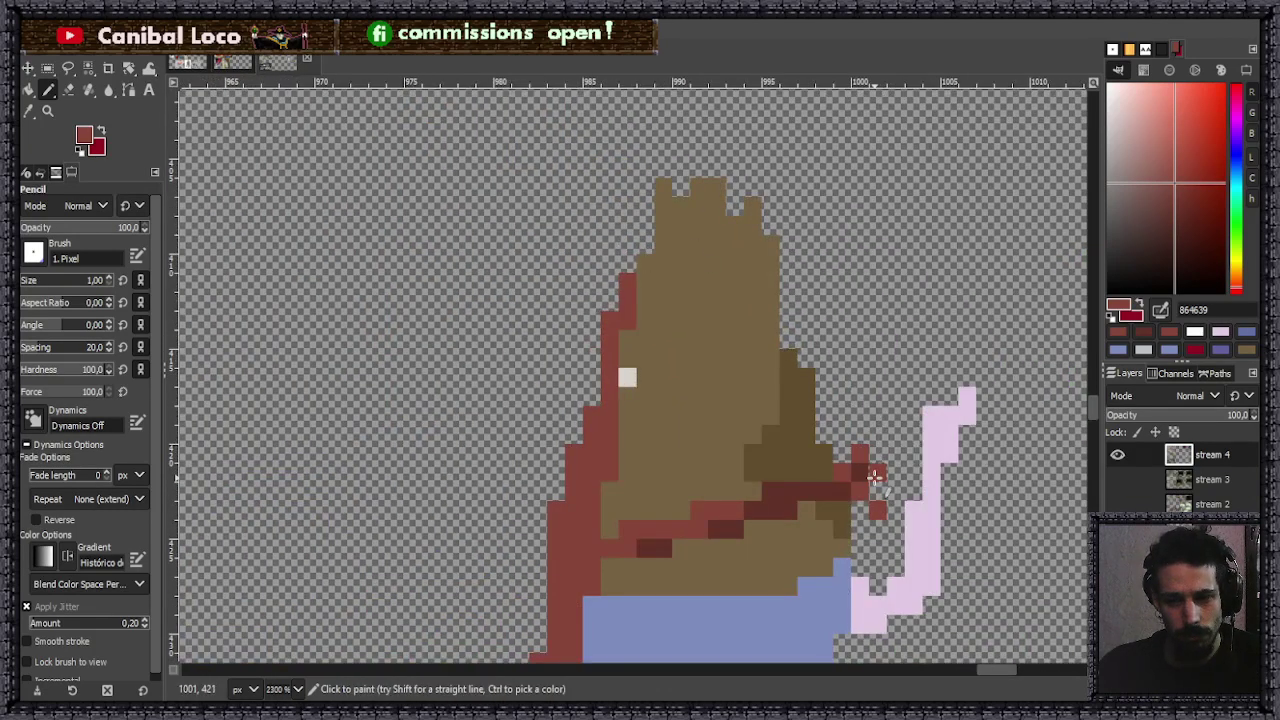
{"action": "scroll", "coordinate": [741, 446], "scroll_direction": "down", "scroll_amount": 1}
{"action": "scroll", "coordinate": [741, 446], "scroll_direction": "down", "scroll_amount": 3}
{"action": "scroll", "coordinate": [691, 417], "scroll_direction": "up", "scroll_amount": 4}
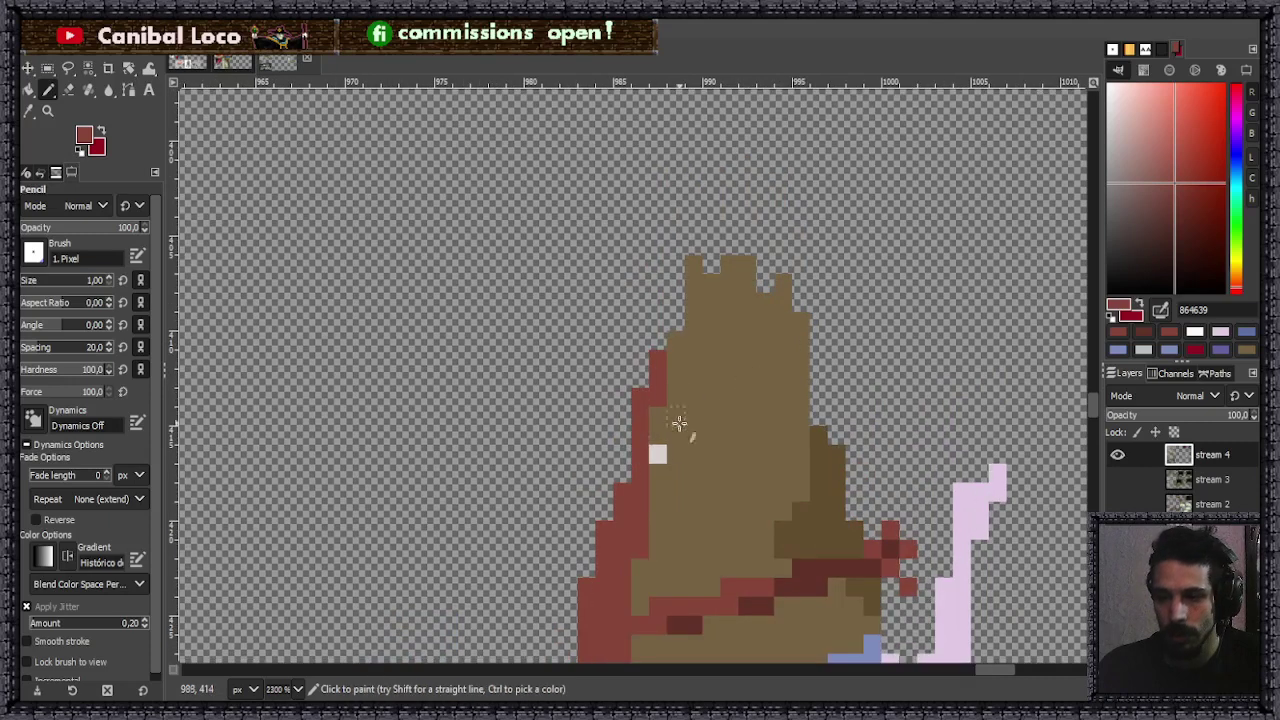
- Cover the leftover white pixel with red 864639, widen the front strip's upper part and extend it diagonally across the neck
{"action": "left_click", "coordinate": [657, 453], "text": "ctrl"}
{"action": "mouse_move", "coordinate": [657, 392]}
{"action": "left_mouse_down"}
{"action": "mouse_move", "coordinate": [640, 453]}
{"action": "mouse_move", "coordinate": [651, 446]}
{"action": "left_mouse_up"}
{"action": "left_click", "coordinate": [641, 418], "text": "ctrl"}
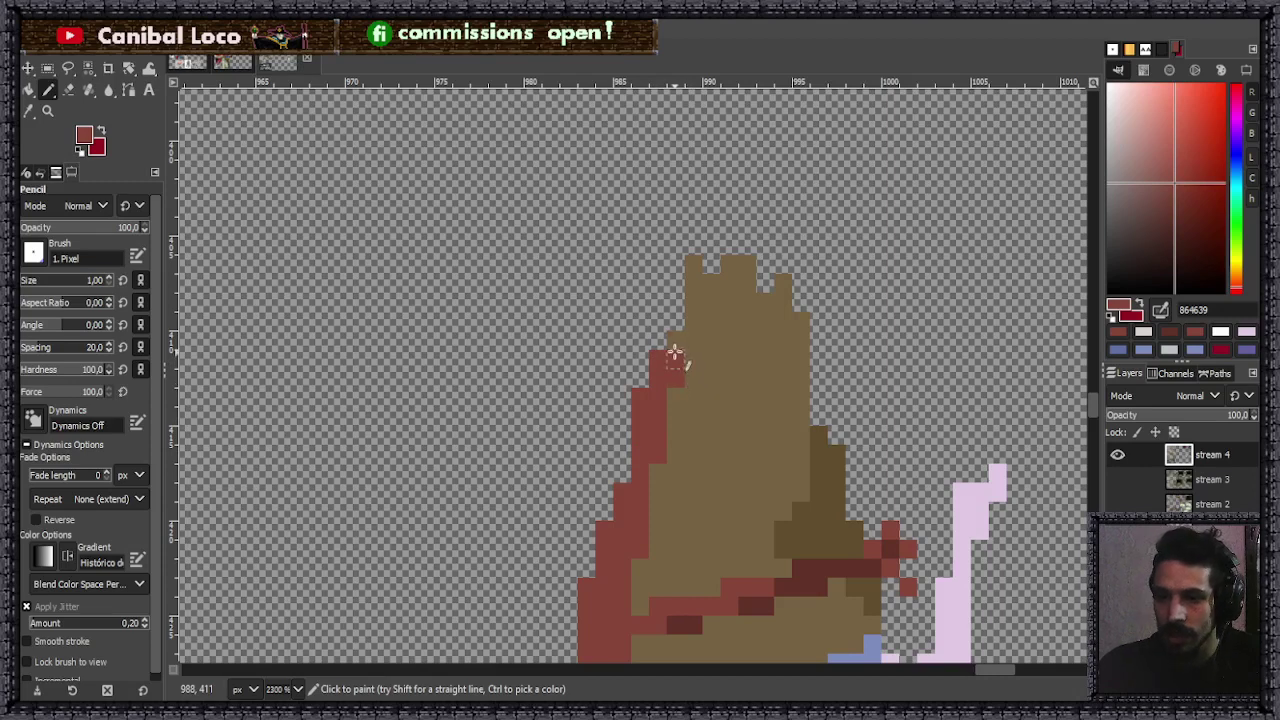
{"action": "scroll", "coordinate": [683, 290], "scroll_direction": "down", "scroll_amount": 1}
{"action": "scroll", "coordinate": [683, 290], "scroll_direction": "up", "scroll_amount": 1}
{"action": "mouse_move", "coordinate": [690, 414]}
{"action": "left_mouse_down"}
{"action": "mouse_move", "coordinate": [808, 351]}
{"action": "mouse_move", "coordinate": [707, 408]}
{"action": "mouse_move", "coordinate": [704, 427]}
{"action": "left_mouse_up"}
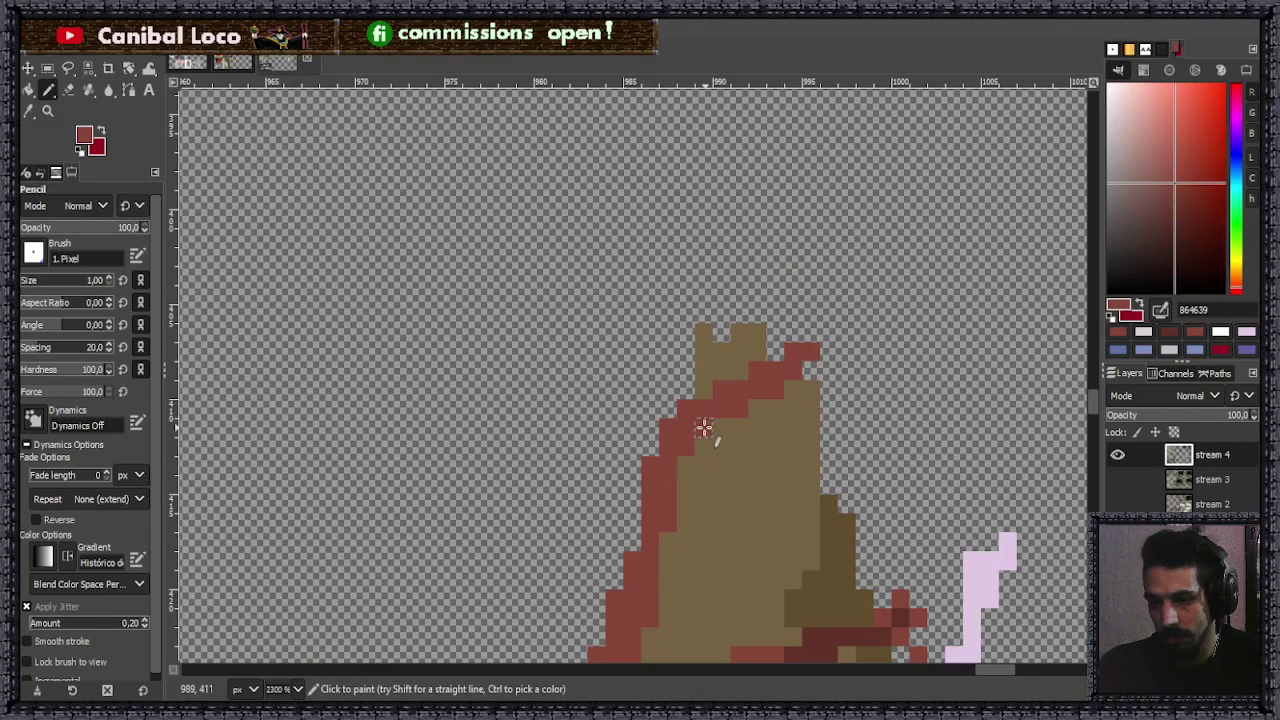
- Sample the body brown 766343 and fill the missing pixels beside the red band at the neck's upper back edge
{"action": "key", "text": "ctrl"}
{"action": "left_click", "coordinate": [797, 416], "text": "ctrl"}
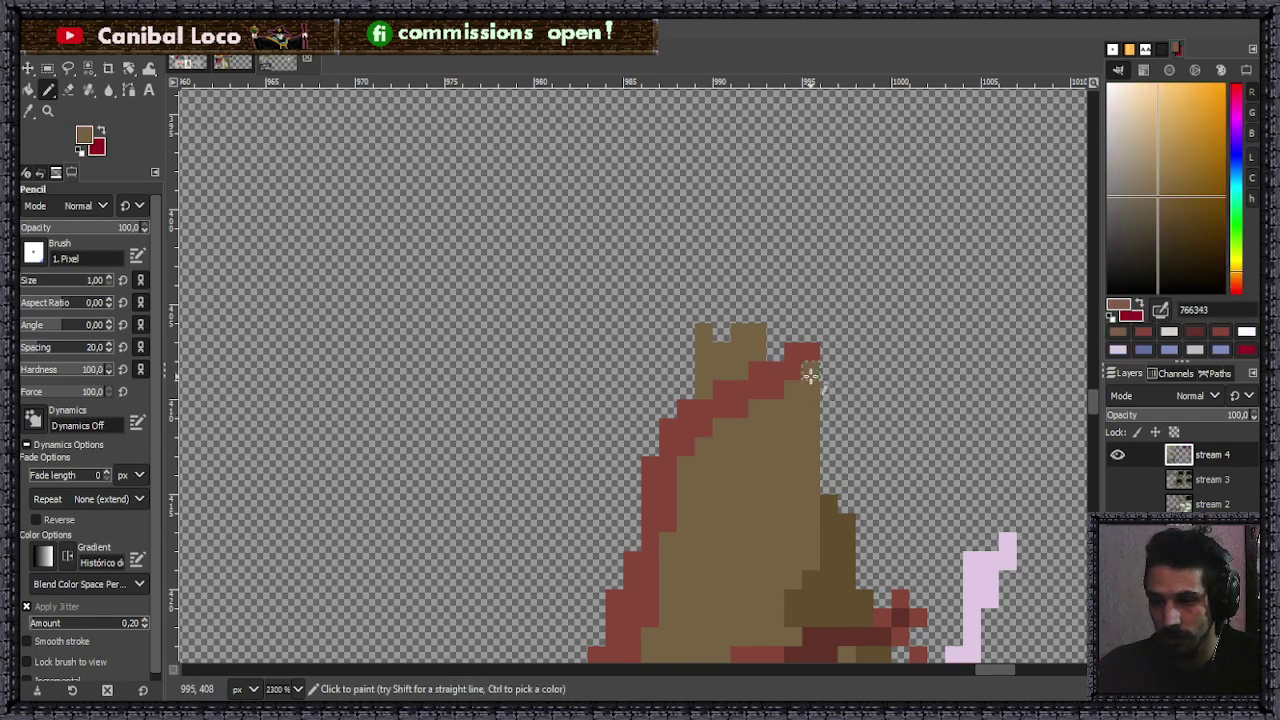
{"action": "left_click", "coordinate": [776, 340]}
{"action": "scroll", "coordinate": [780, 350], "scroll_direction": "down", "scroll_amount": 2}
{"action": "scroll", "coordinate": [790, 360], "scroll_direction": "up", "scroll_amount": 2}
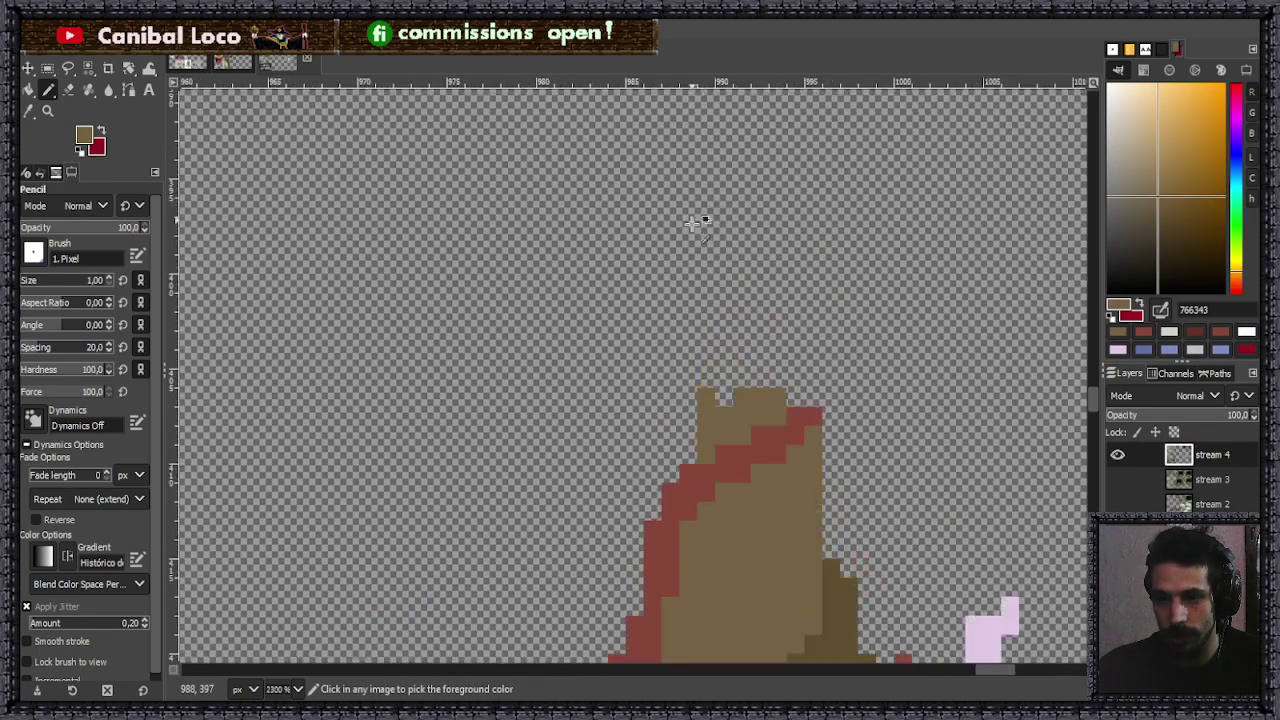
- Outline the rat's pointed snout in brown 766343, with a flat lower jaw and a forehead sloping up toward the back
{"action": "scroll", "coordinate": [680, 360], "scroll_direction": "down", "scroll_amount": 3}
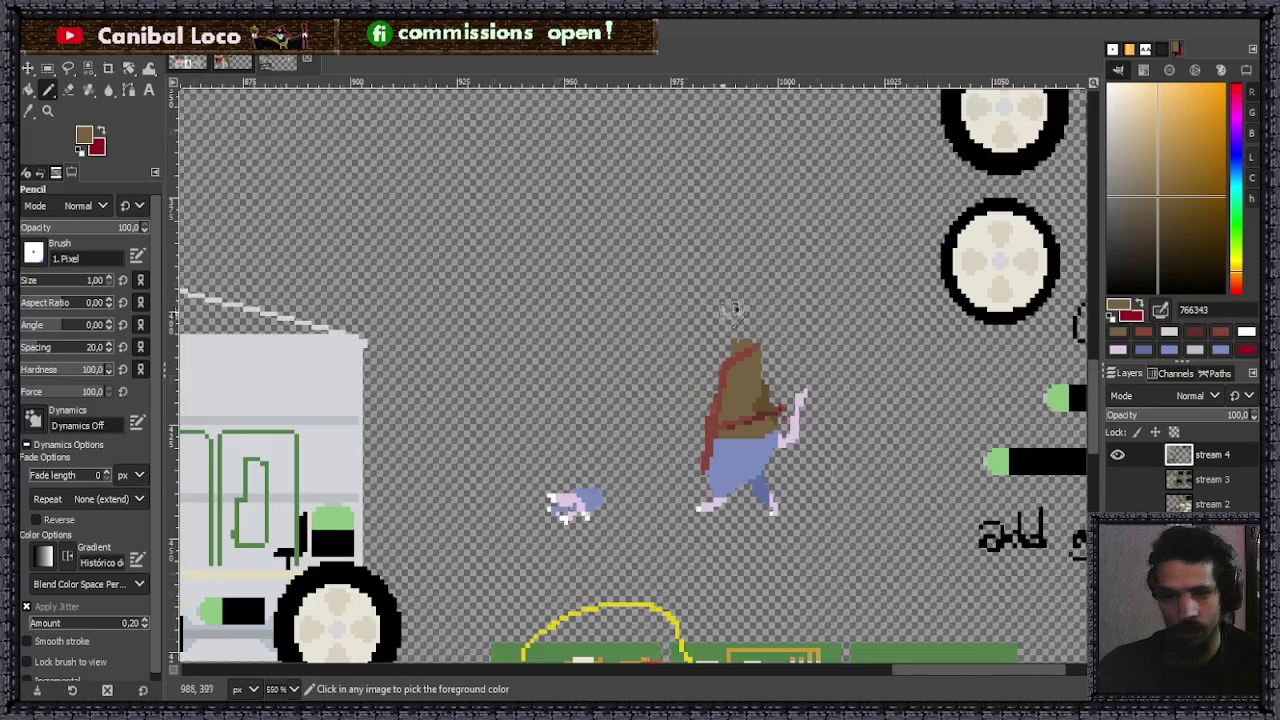
{"action": "scroll", "coordinate": [728, 309], "scroll_direction": "up", "scroll_amount": 2}
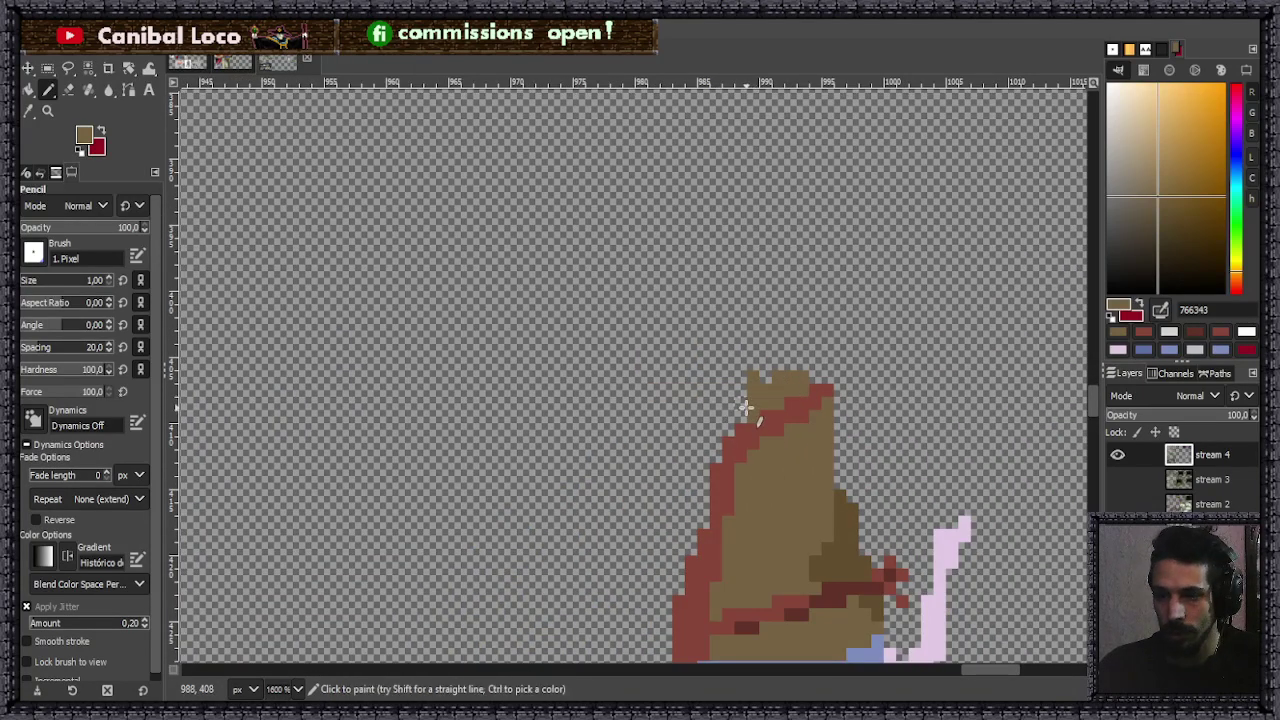
{"action": "mouse_move", "coordinate": [722, 388]}
{"action": "left_mouse_down"}
{"action": "mouse_move", "coordinate": [646, 386]}
{"action": "mouse_move", "coordinate": [695, 344]}
{"action": "mouse_move", "coordinate": [667, 375]}
{"action": "left_mouse_up"}
{"action": "left_click_drag", "start_coordinate": [703, 335], "coordinate": [753, 319]}
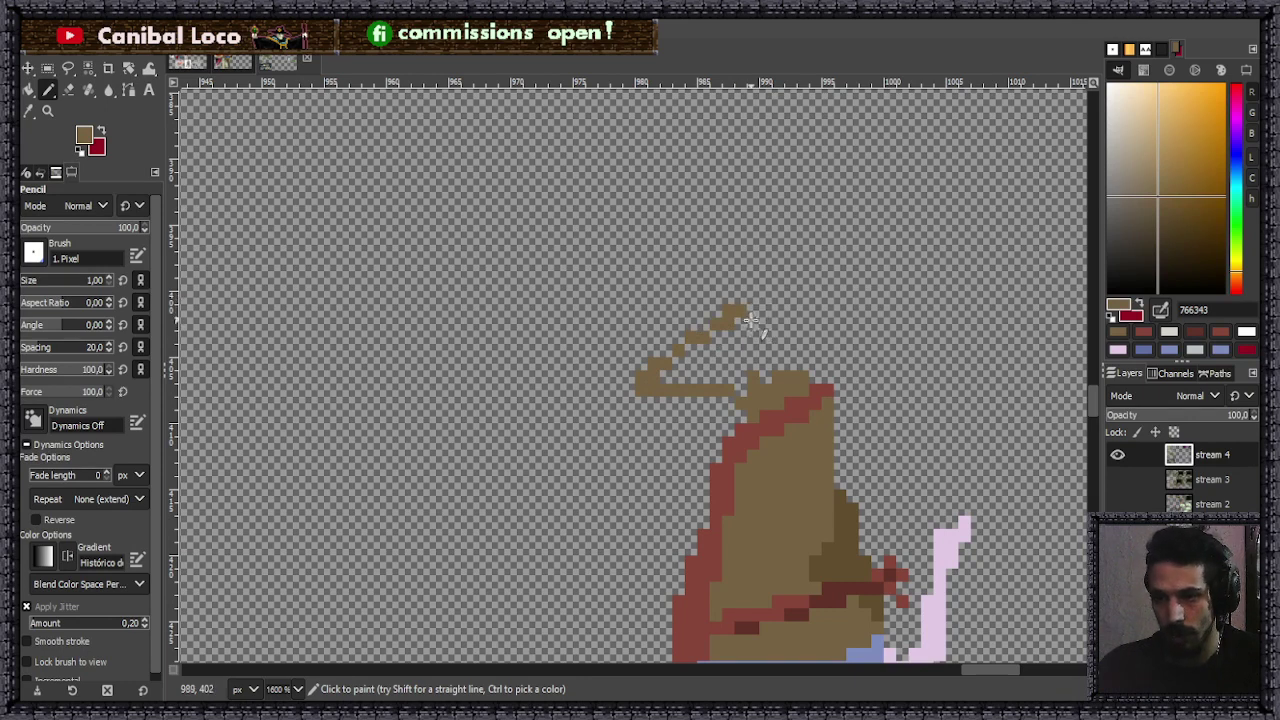
- Sample the darker brown 604d2d and paint a small ear at the forehead line's upper end
{"action": "left_click", "coordinate": [849, 529], "text": "ctrl"}
{"action": "scroll", "coordinate": [791, 257], "scroll_direction": "up", "scroll_amount": 2, "text": "ctrl"}
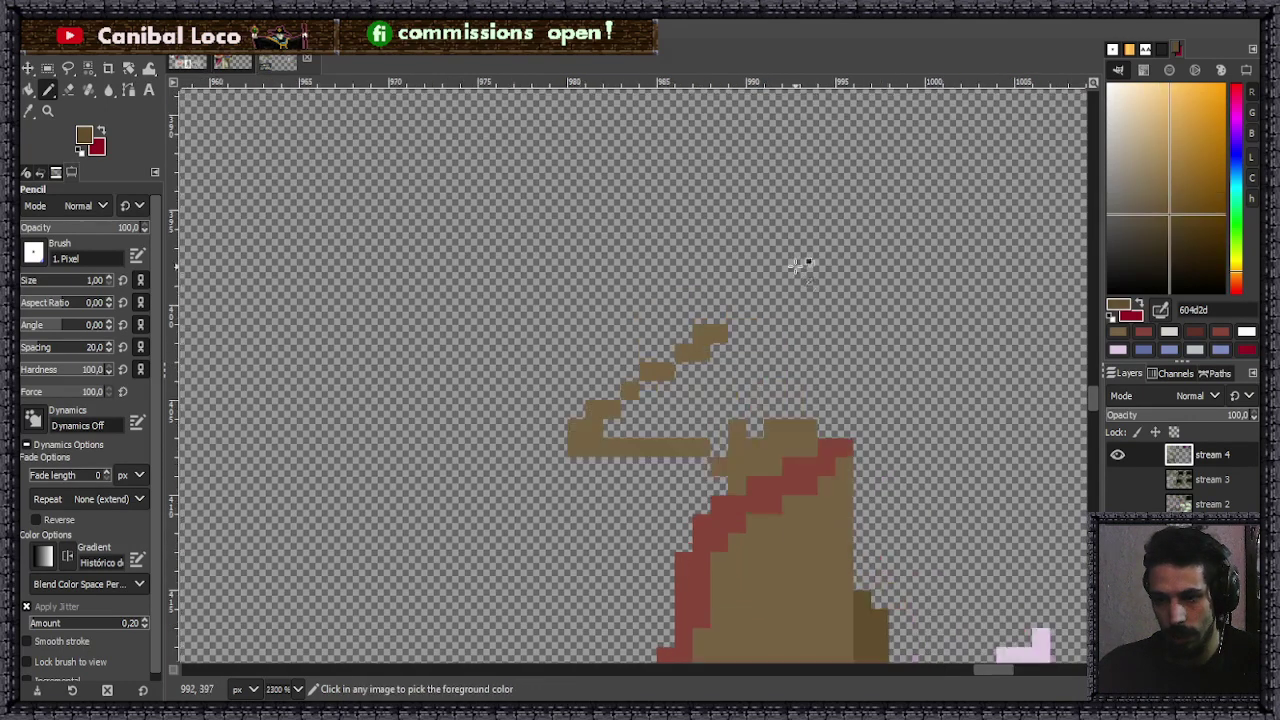
{"action": "mouse_move", "coordinate": [703, 366]}
{"action": "left_mouse_down"}
{"action": "mouse_move", "coordinate": [731, 321]}
{"action": "mouse_move", "coordinate": [764, 366]}
{"action": "left_mouse_up"}
{"action": "left_click", "coordinate": [740, 350]}
{"action": "scroll", "coordinate": [740, 352], "scroll_direction": "down", "scroll_amount": 2, "text": "ctrl"}
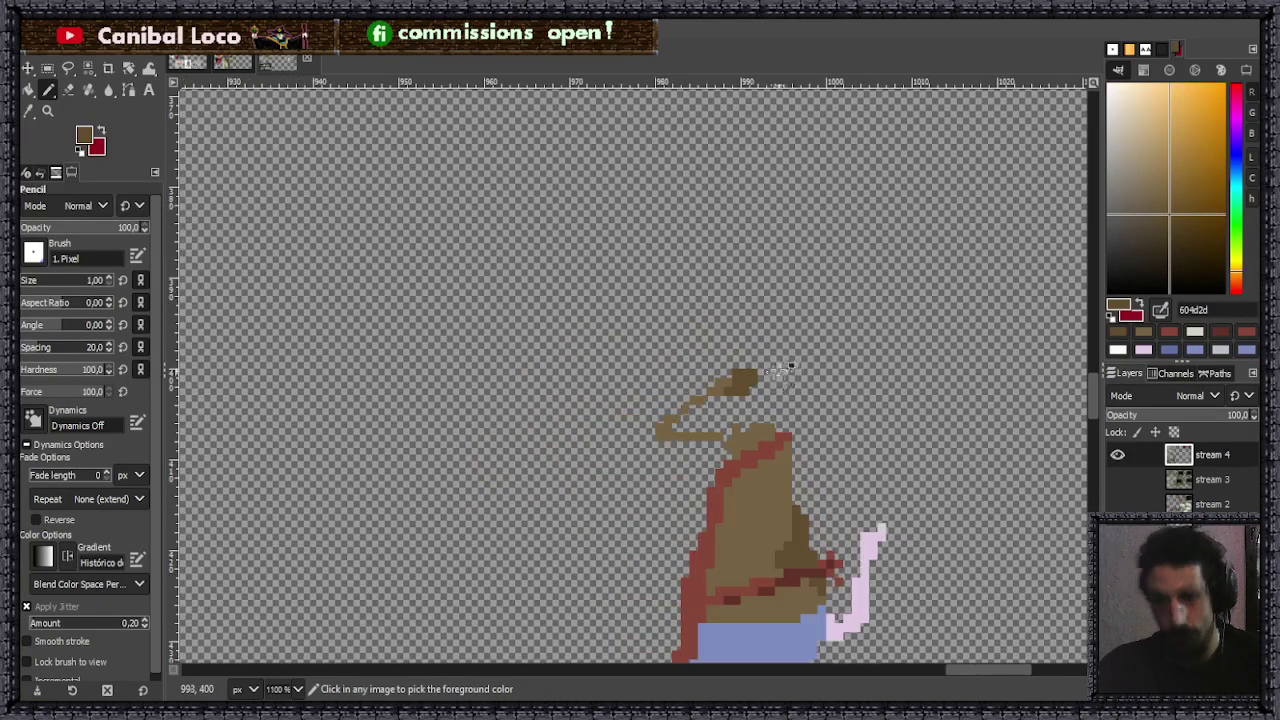
- Sample the lighter brown and outline the back of the head from the ear down to the neck
{"action": "scroll", "coordinate": [604, 368], "scroll_direction": "up", "scroll_amount": 2, "text": "ctrl"}
{"action": "left_click", "coordinate": [604, 368], "text": "ctrl"}
{"action": "mouse_move", "coordinate": [707, 392]}
{"action": "left_mouse_down"}
{"action": "mouse_move", "coordinate": [739, 442]}
{"action": "mouse_move", "coordinate": [733, 418]}
{"action": "mouse_move", "coordinate": [760, 500]}
{"action": "left_mouse_up"}
{"action": "scroll", "coordinate": [700, 480], "scroll_direction": "down", "scroll_amount": 2, "text": "ctrl"}
{"action": "scroll", "coordinate": [650, 508], "scroll_direction": "up", "scroll_amount": 1, "text": "ctrl"}
- Sample the ear's dark brown 604d2d and shade the throat beneath the jaw
{"action": "scroll", "coordinate": [650, 508], "scroll_direction": "up", "scroll_amount": 2, "text": "ctrl"}
{"action": "left_click", "coordinate": [716, 290], "text": "ctrl"}
{"action": "mouse_move", "coordinate": [626, 523]}
{"action": "left_mouse_down"}
{"action": "mouse_move", "coordinate": [681, 563]}
{"action": "mouse_move", "coordinate": [675, 554]}
{"action": "mouse_move", "coordinate": [693, 549]}
{"action": "mouse_move", "coordinate": [663, 525]}
{"action": "mouse_move", "coordinate": [703, 536]}
{"action": "left_mouse_up"}
{"action": "left_click", "coordinate": [737, 518]}
{"action": "left_click", "coordinate": [674, 488]}
{"action": "scroll", "coordinate": [731, 580], "scroll_direction": "down", "scroll_amount": 3, "text": "ctrl"}
{"action": "scroll", "coordinate": [716, 390], "scroll_direction": "up", "scroll_amount": 2, "text": "ctrl"}
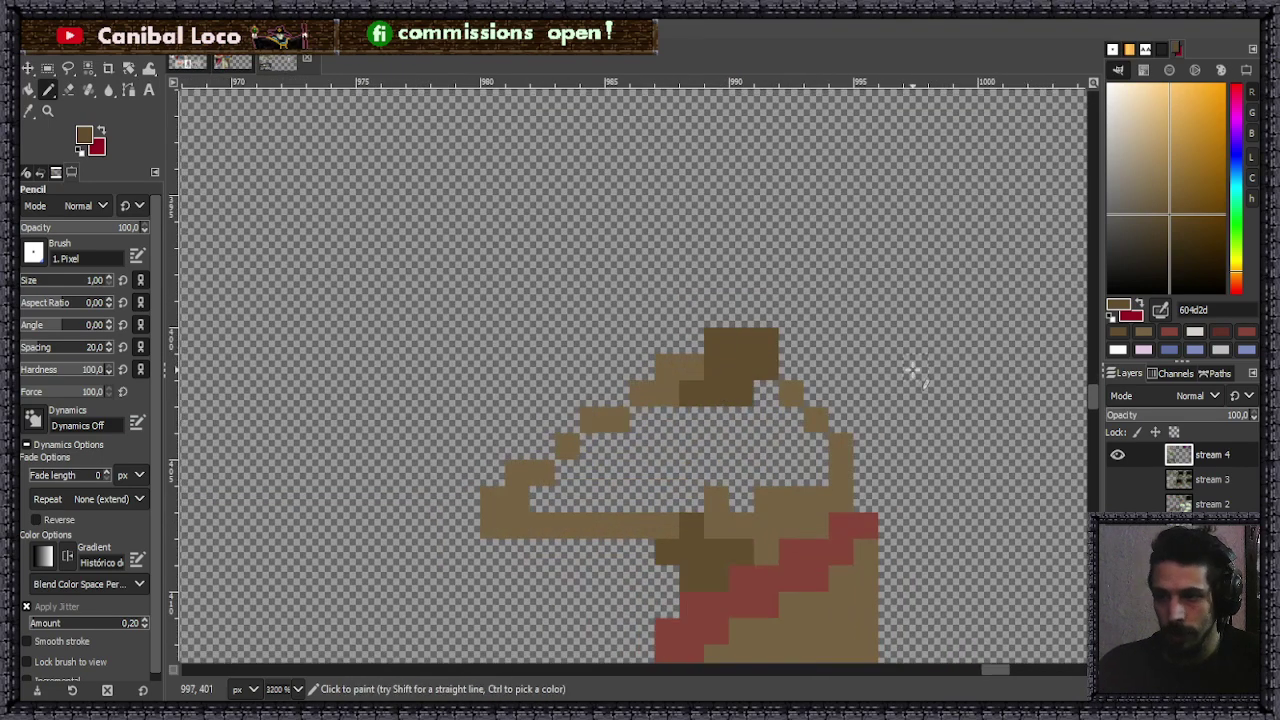
- Sample black 000000 and paint a small three-pixel eye just under the forehead line
{"action": "left_click", "coordinate": [1060, 323], "text": "ctrl"}
{"action": "mouse_move", "coordinate": [640, 424]}
{"action": "left_mouse_down"}
{"action": "mouse_move", "coordinate": [634, 443]}
{"action": "mouse_move", "coordinate": [663, 434]}
{"action": "mouse_move", "coordinate": [614, 443]}
{"action": "mouse_move", "coordinate": [640, 443]}
{"action": "mouse_move", "coordinate": [646, 420]}
{"action": "left_mouse_up"}
{"action": "key", "text": "ctrl+z"}
{"action": "scroll", "coordinate": [640, 400], "scroll_direction": "down", "scroll_amount": 5, "text": "ctrl"}
{"action": "scroll", "coordinate": [624, 338], "scroll_direction": "up", "scroll_amount": 5, "text": "ctrl"}
{"action": "scroll", "coordinate": [634, 400], "scroll_direction": "down", "scroll_amount": 1}
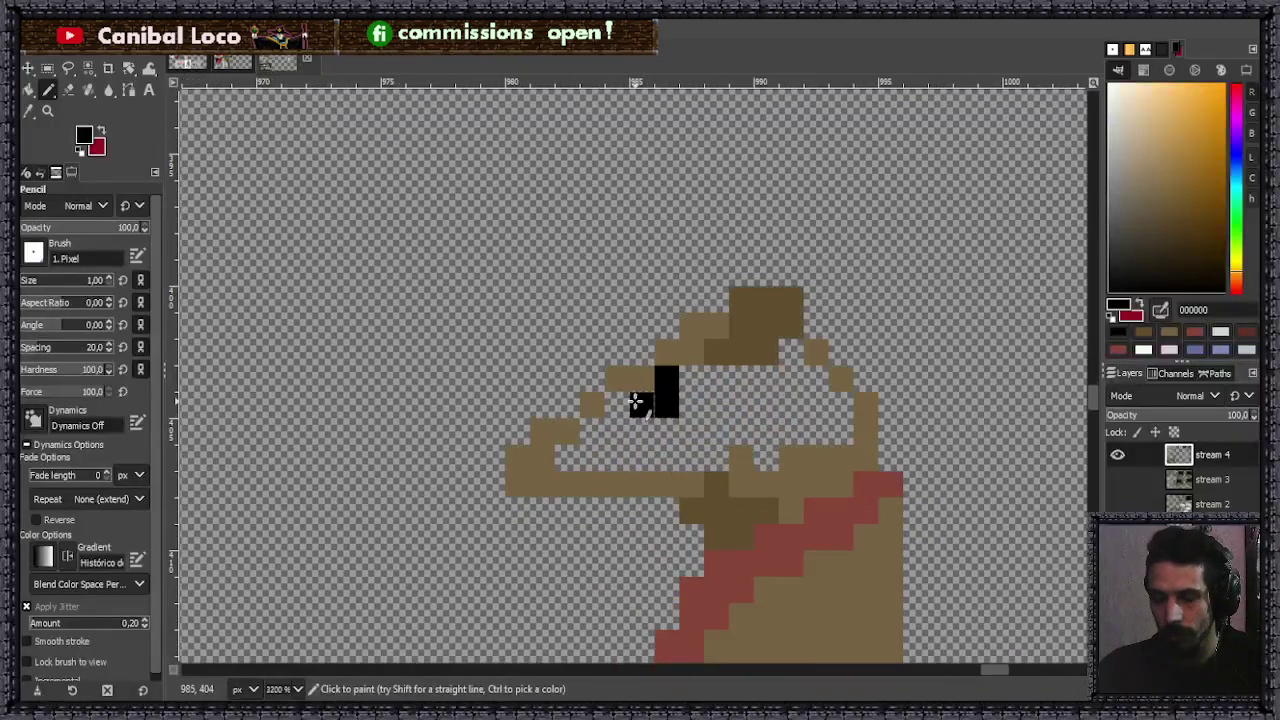
- Sample the tail's pink, lighten it to ecd7ef and bucket-fill the tail and both feet with it
{"action": "scroll", "coordinate": [635, 400], "scroll_direction": "down", "scroll_amount": 5, "text": "ctrl"}
{"action": "scroll", "coordinate": [776, 462], "scroll_direction": "up", "scroll_amount": 3, "text": "ctrl"}
{"action": "left_click", "coordinate": [785, 447], "text": "ctrl"}
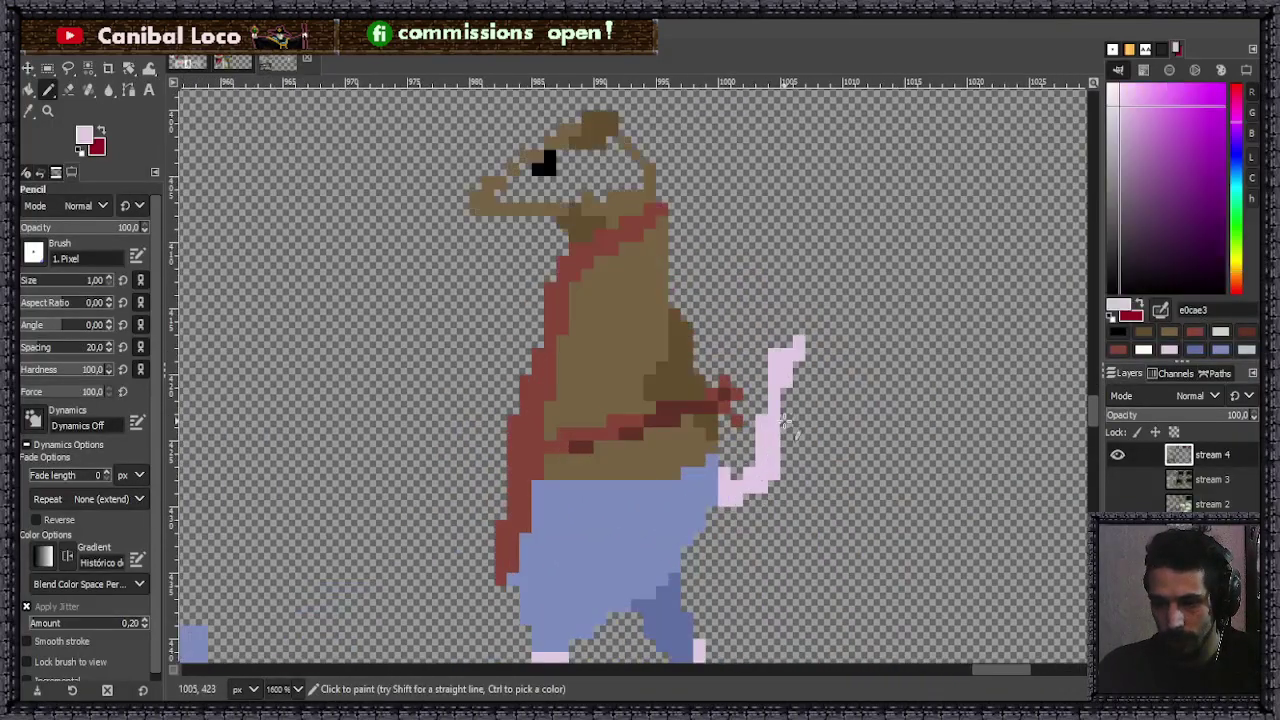
{"action": "left_click", "coordinate": [1122, 100]}
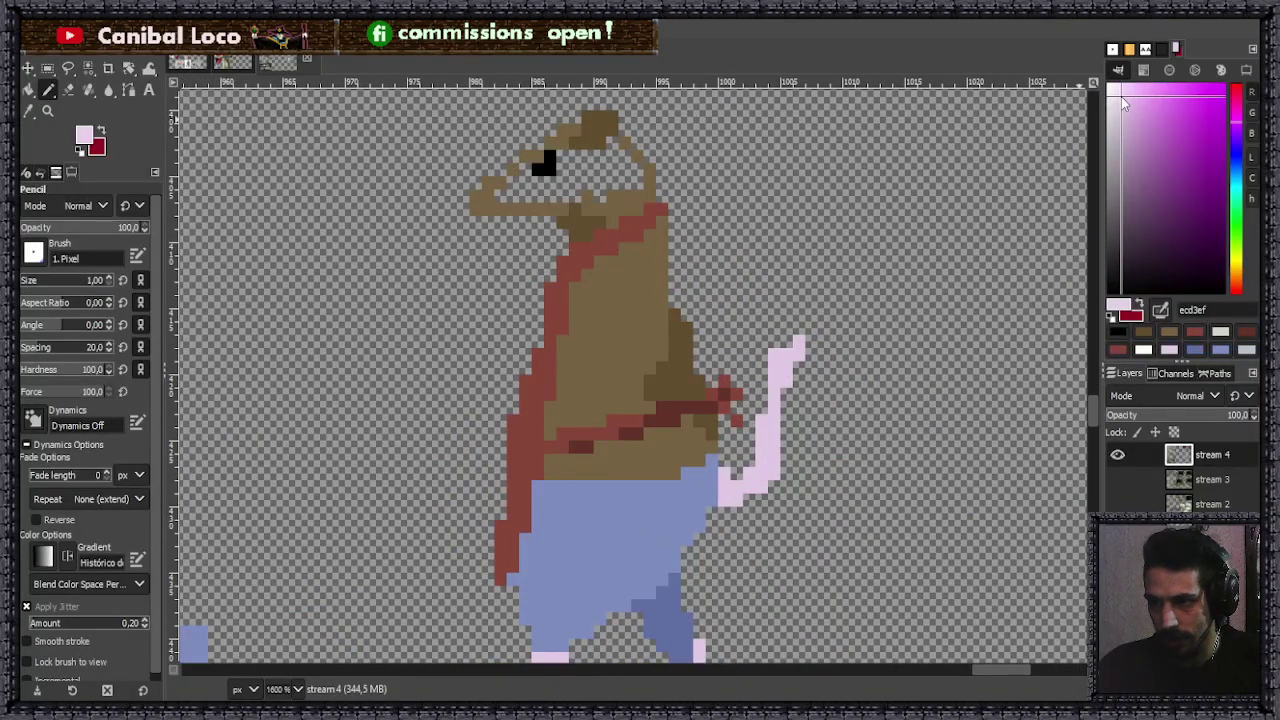
{"action": "key", "text": "shift+b"}
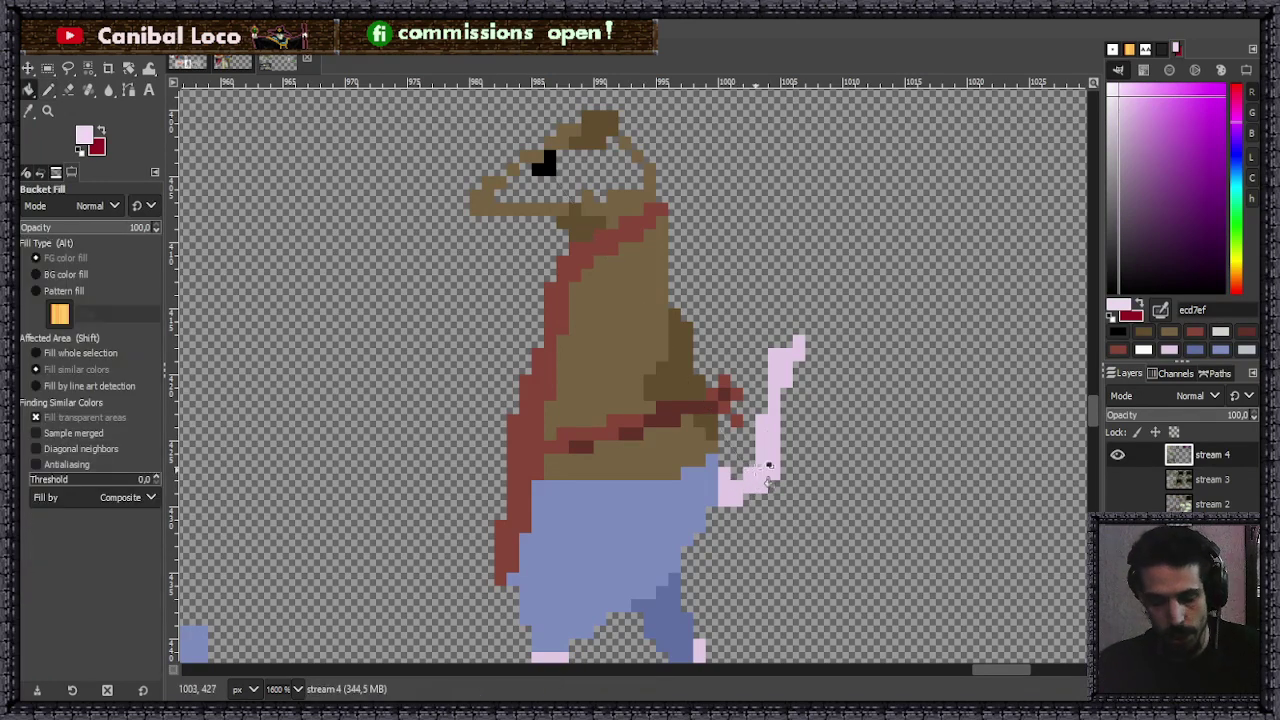
{"action": "left_click", "coordinate": [764, 467]}
{"action": "scroll", "coordinate": [757, 491], "scroll_direction": "down", "scroll_amount": 5}
{"action": "left_click", "coordinate": [707, 397]}
{"action": "left_click", "coordinate": [516, 400]}
{"action": "scroll", "coordinate": [554, 438], "scroll_direction": "down", "scroll_amount": 3}
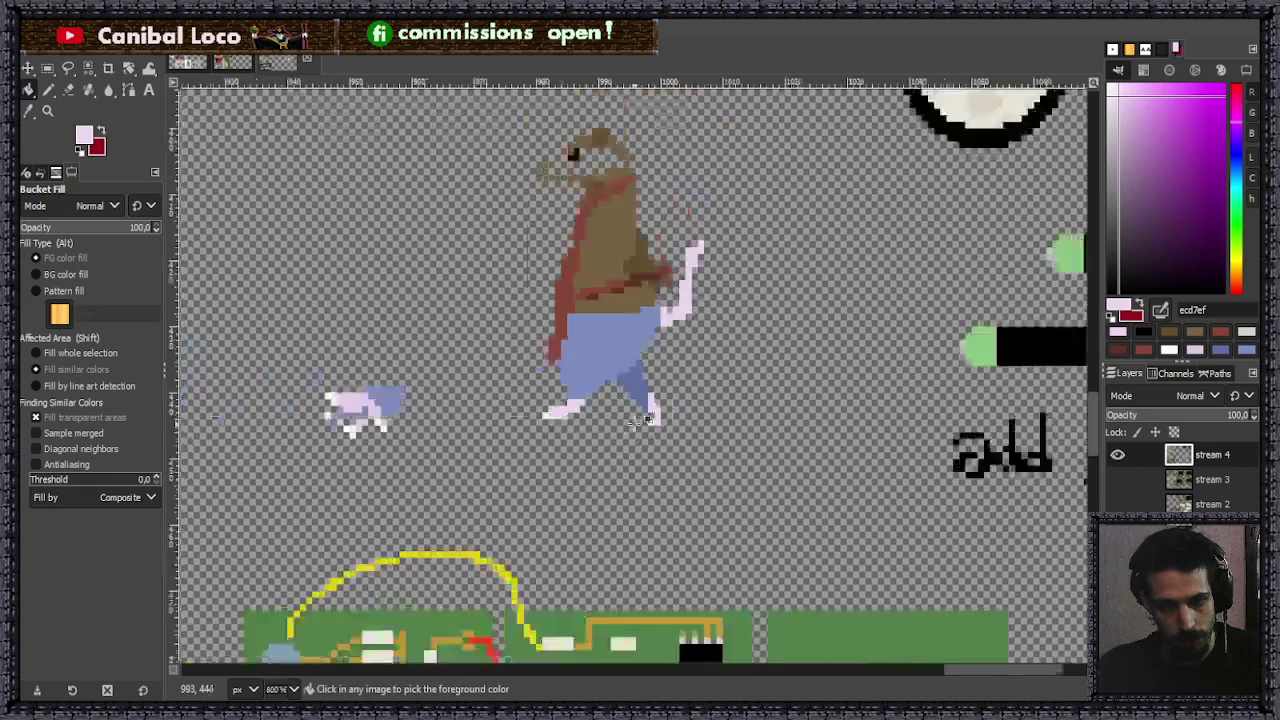
- Delete the separate clawed paw sketch beside the rat with a rectangular selection and clear the selection
{"action": "key", "text": "r"}
{"action": "scroll", "coordinate": [400, 420], "scroll_direction": "up", "scroll_amount": 3}
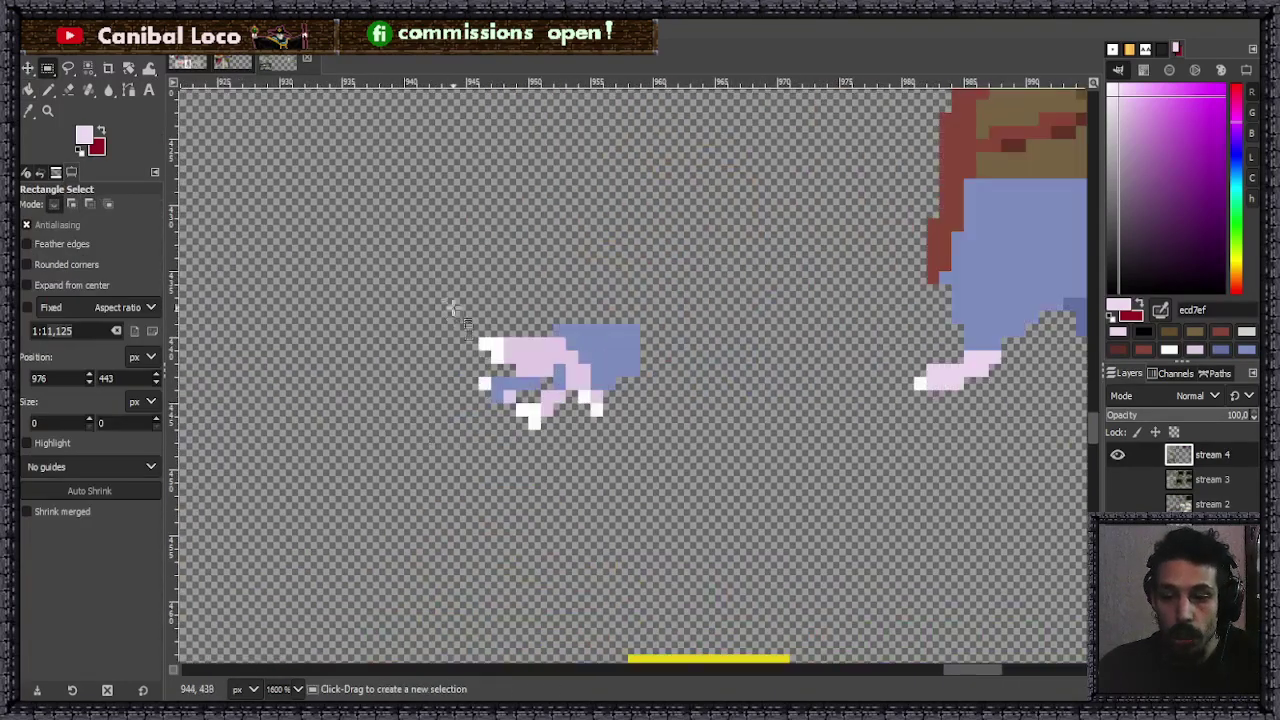
{"action": "left_click_drag", "start_coordinate": [430, 298], "coordinate": [703, 441]}
{"action": "key", "text": "Delete"}
{"action": "key", "text": "ctrl+shift+a"}
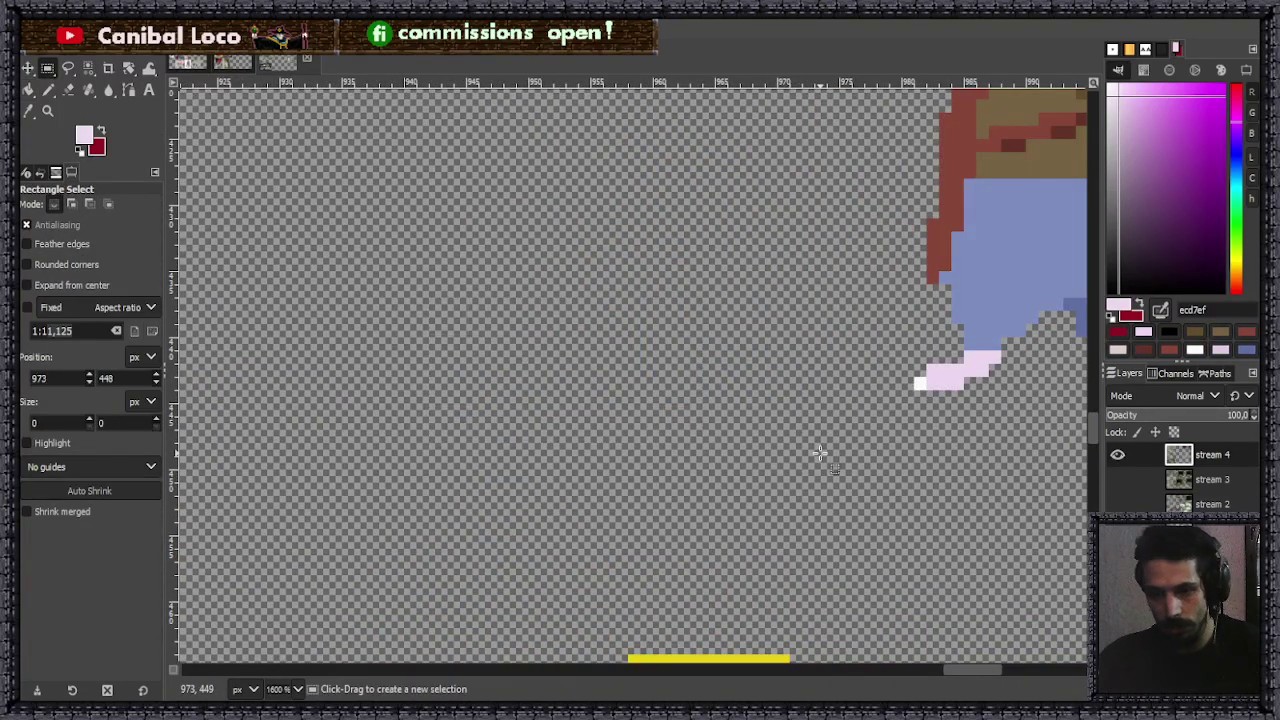
- Sample the trousers' darker blue 6070a4 and pencil a short diagonal fold running down from the front of the waistband
{"action": "key", "text": "n"}
{"action": "scroll", "coordinate": [797, 472], "scroll_direction": "down", "scroll_amount": 4}
{"action": "scroll", "coordinate": [845, 352], "scroll_direction": "up", "scroll_amount": 3}
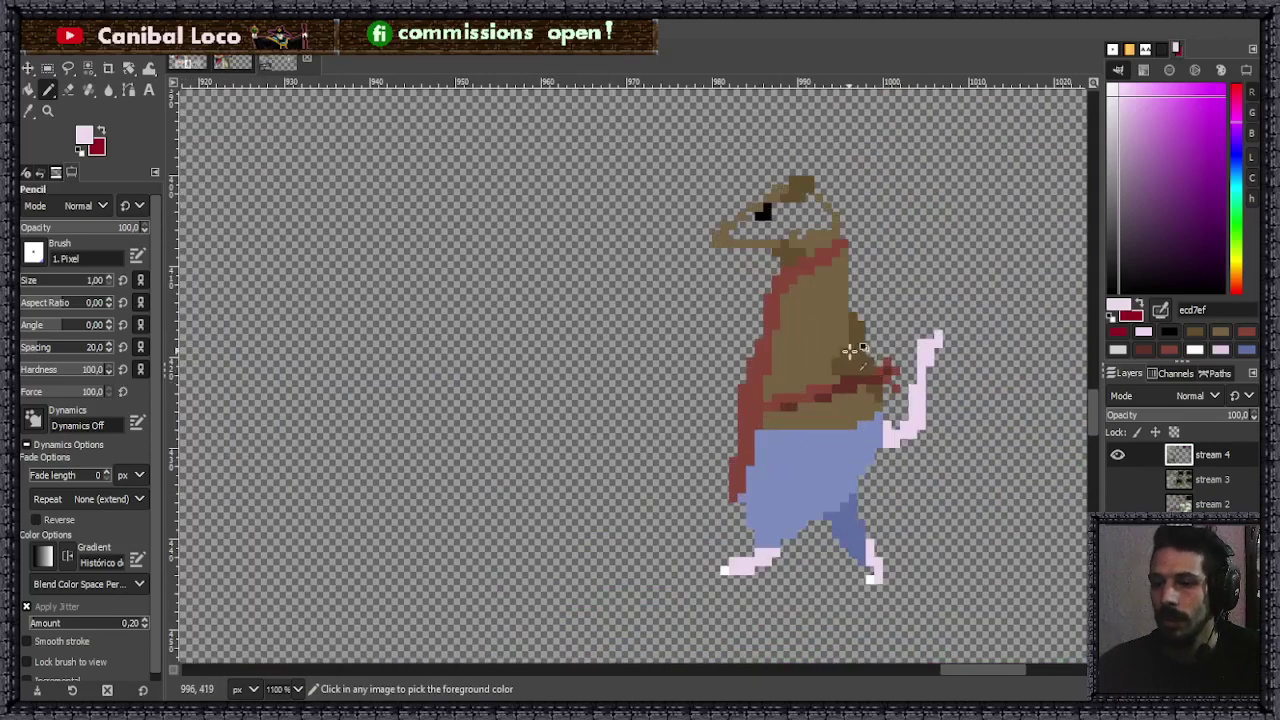
{"action": "scroll", "coordinate": [791, 466], "scroll_direction": "up", "scroll_amount": 1}
{"action": "left_click", "coordinate": [951, 623], "text": "ctrl"}
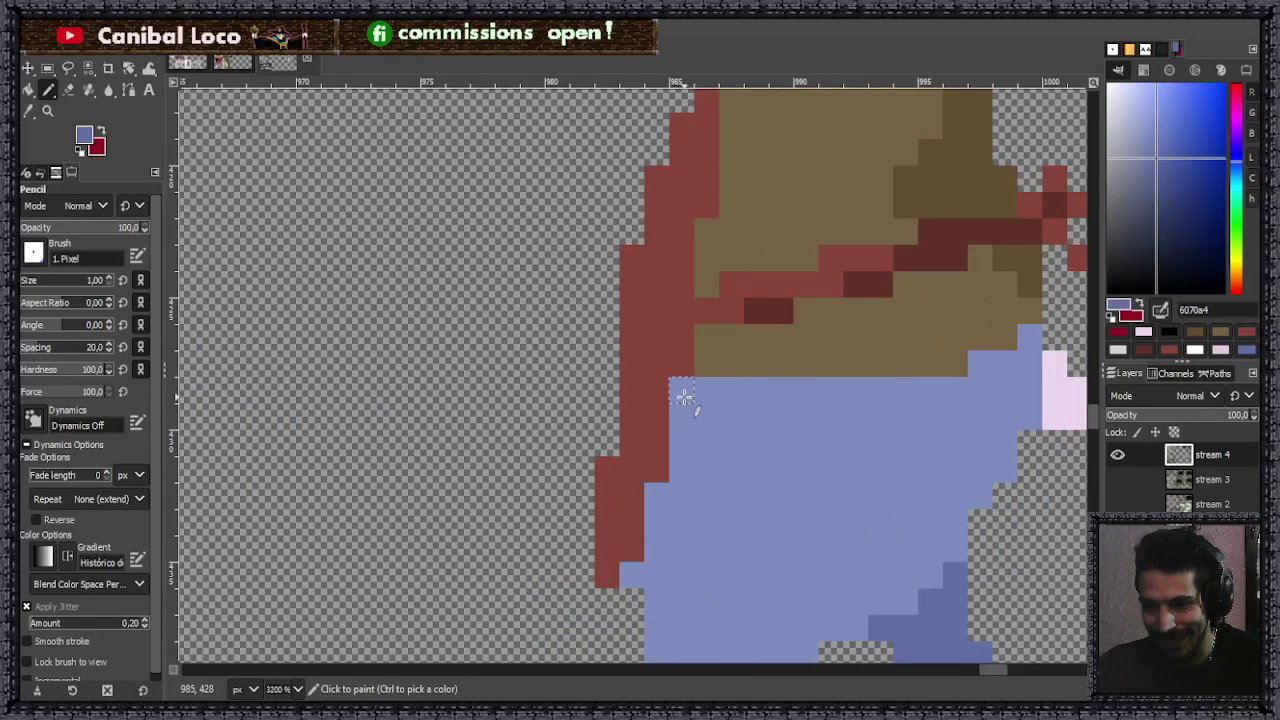
{"action": "left_click", "coordinate": [684, 392]}
{"action": "left_click", "coordinate": [682, 415]}
{"action": "left_click", "coordinate": [706, 443]}
{"action": "left_click", "coordinate": [731, 468]}
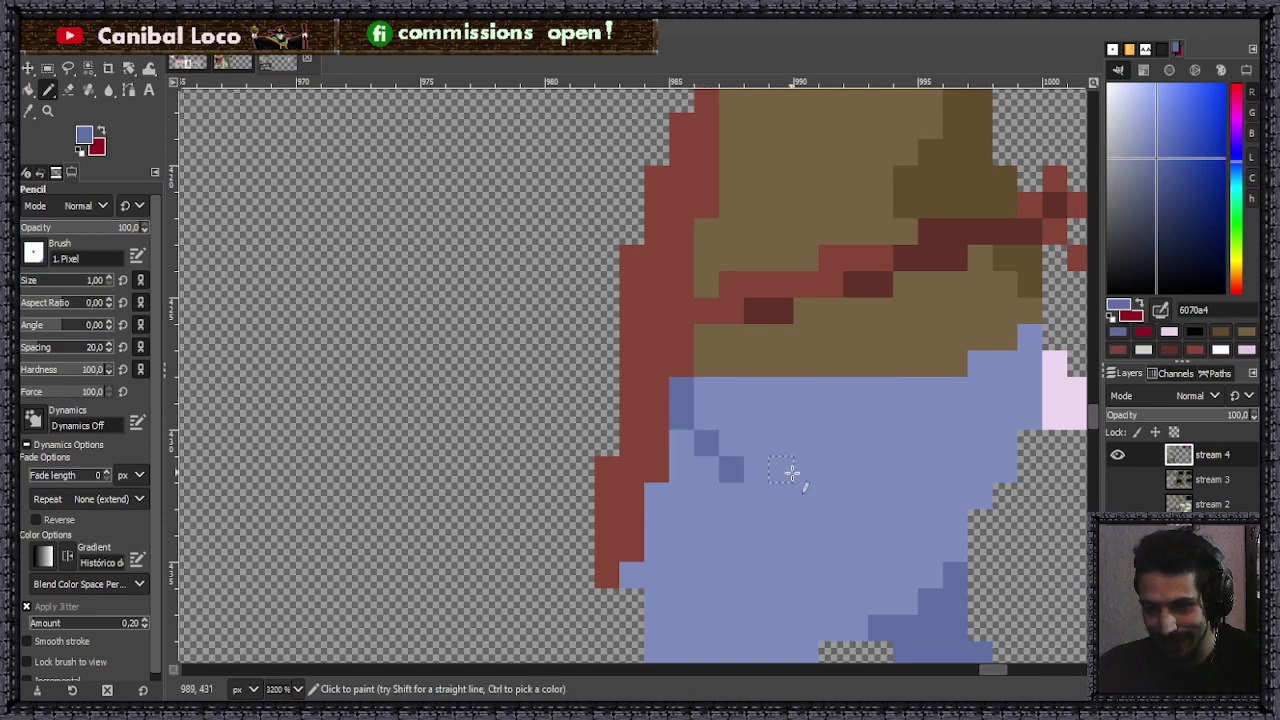
{"action": "scroll", "coordinate": [760, 474], "scroll_direction": "down", "scroll_amount": 3}
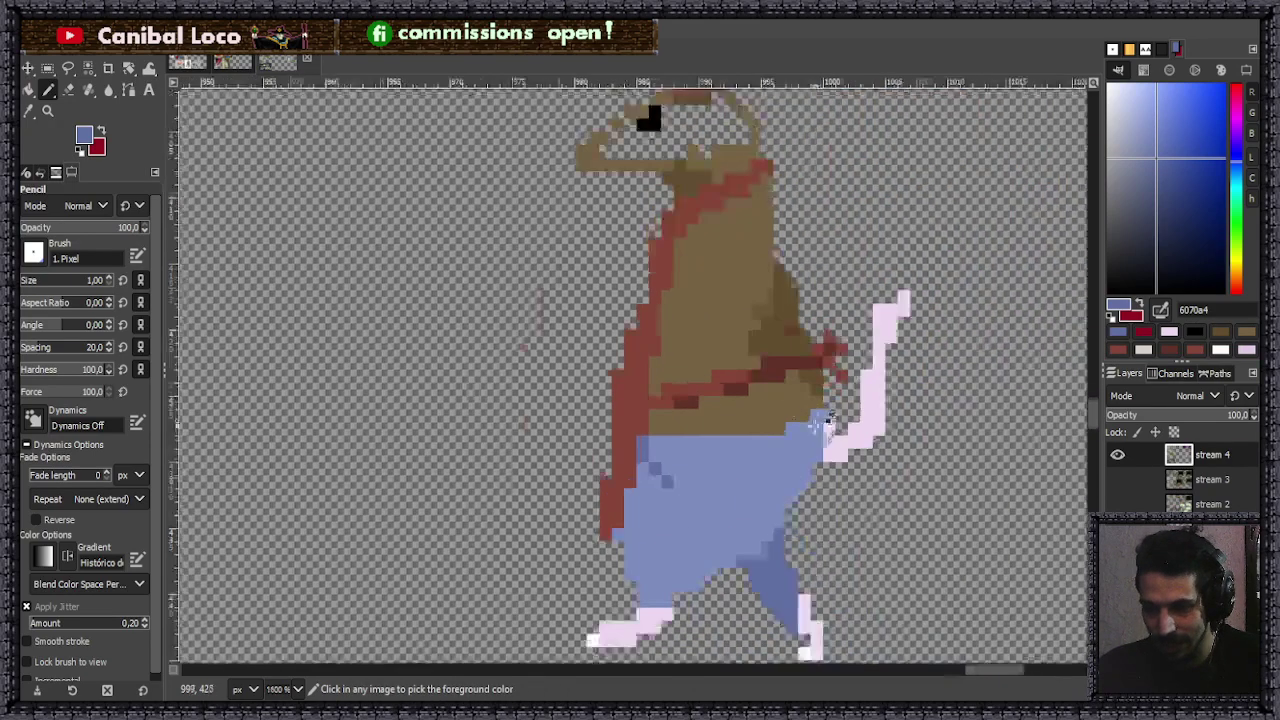
- Pencil a curved 6070a4 fold on the rear of the trousers, just in front of the tail
{"action": "scroll", "coordinate": [777, 480], "scroll_direction": "up", "scroll_amount": 3}
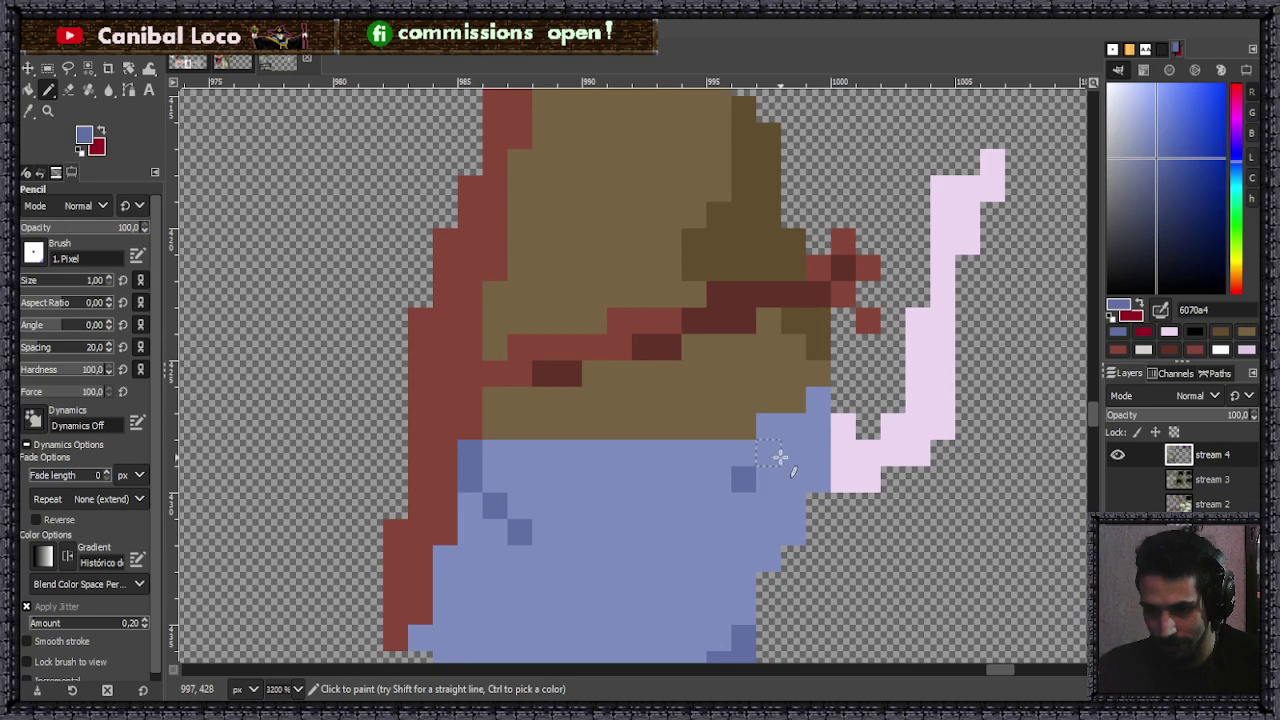
{"action": "left_click", "coordinate": [767, 476]}
{"action": "left_click", "coordinate": [740, 512]}
{"action": "left_click", "coordinate": [749, 529]}
{"action": "left_click", "coordinate": [774, 554]}
{"action": "scroll", "coordinate": [781, 454], "scroll_direction": "down", "scroll_amount": 2}
{"action": "scroll", "coordinate": [781, 454], "scroll_direction": "down", "scroll_amount": 2}
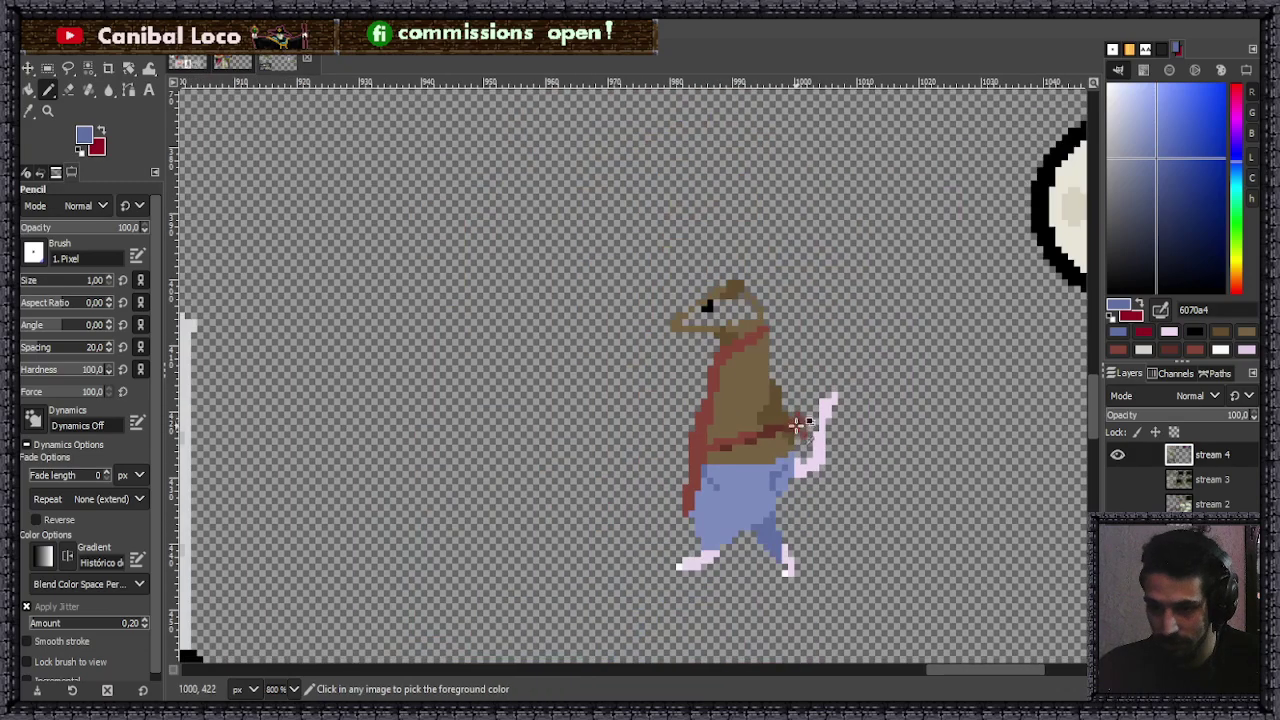
- Sample the tail's pink ecd7ef and paint a three-pixel L-shaped nose at the tip of the snout
{"action": "scroll", "coordinate": [805, 430], "scroll_direction": "down", "scroll_amount": 3}
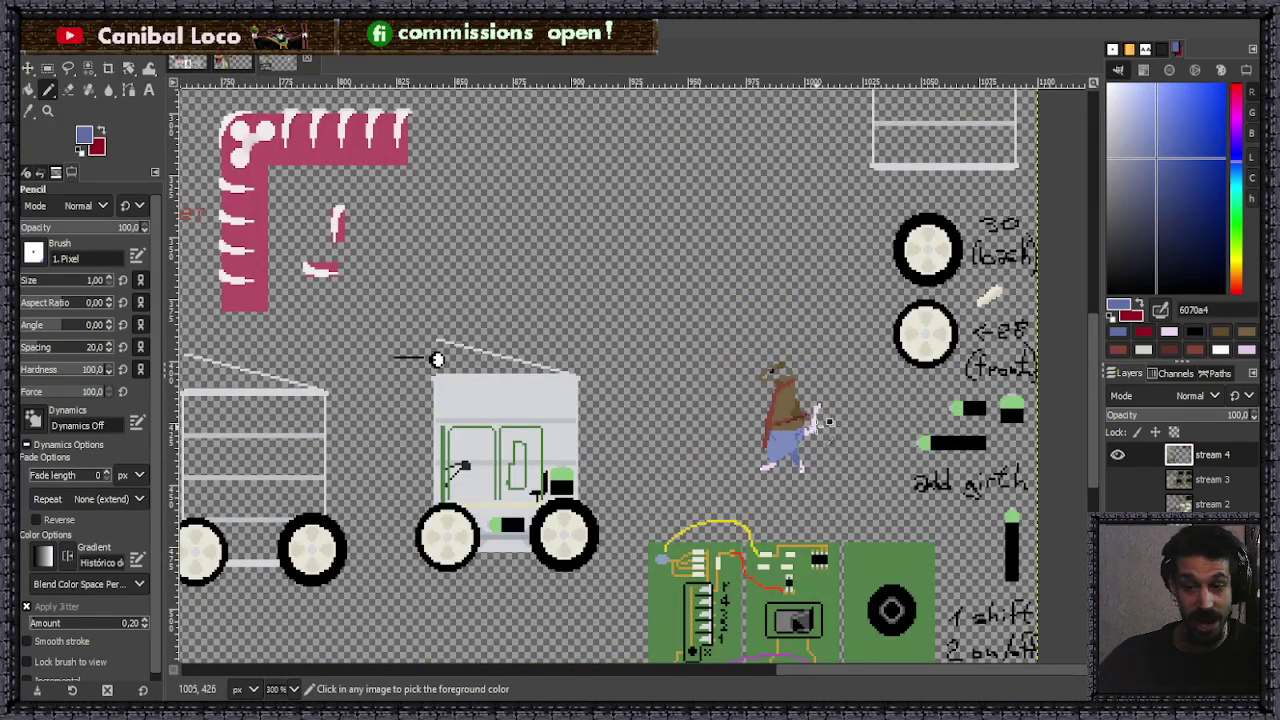
{"action": "scroll", "coordinate": [826, 421], "scroll_direction": "up", "scroll_amount": 6}
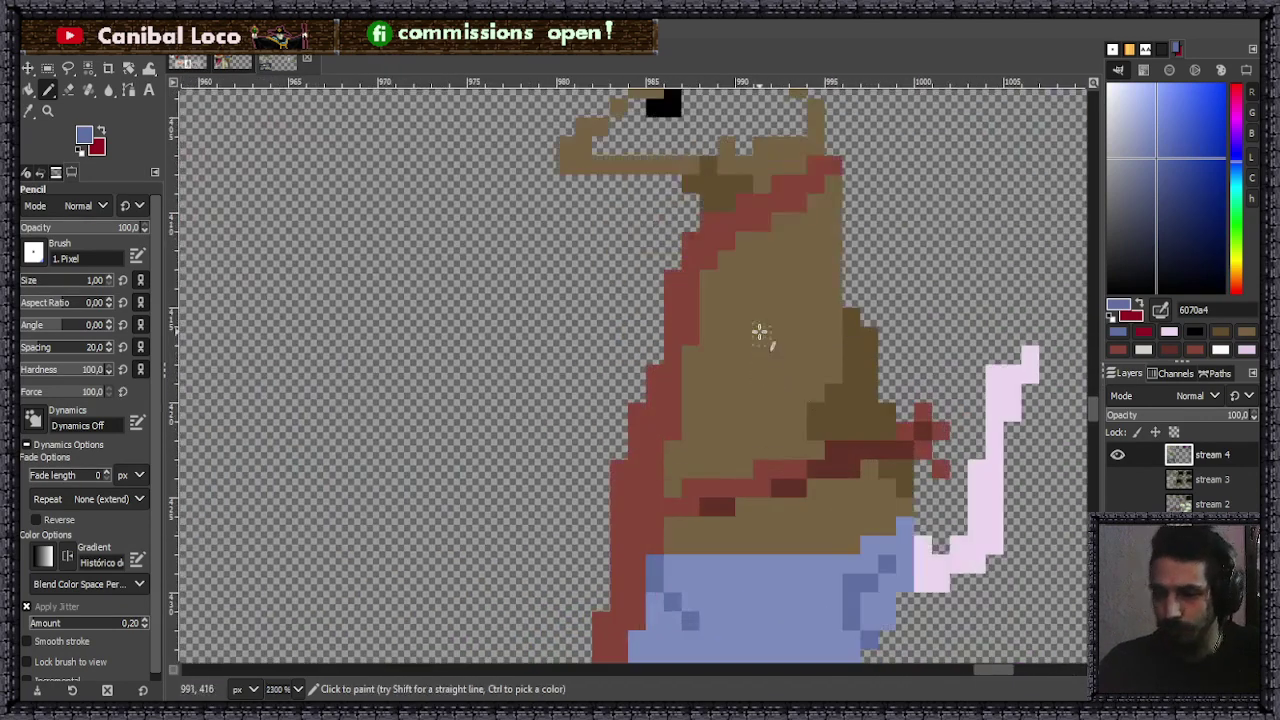
{"action": "scroll", "coordinate": [740, 403], "scroll_direction": "down", "scroll_amount": 4}
{"action": "scroll", "coordinate": [660, 458], "scroll_direction": "up", "scroll_amount": 5}
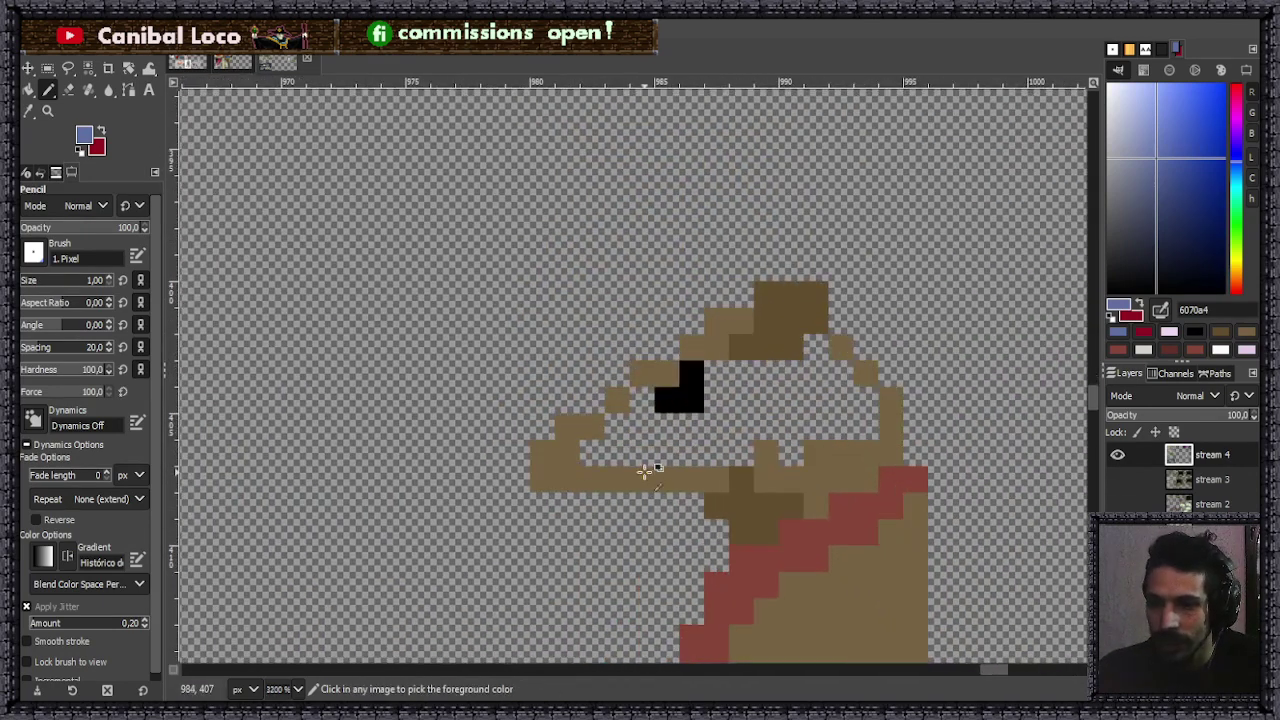
{"action": "scroll", "coordinate": [660, 425], "scroll_direction": "down", "scroll_amount": 5}
{"action": "left_click", "coordinate": [850, 592], "text": "ctrl"}
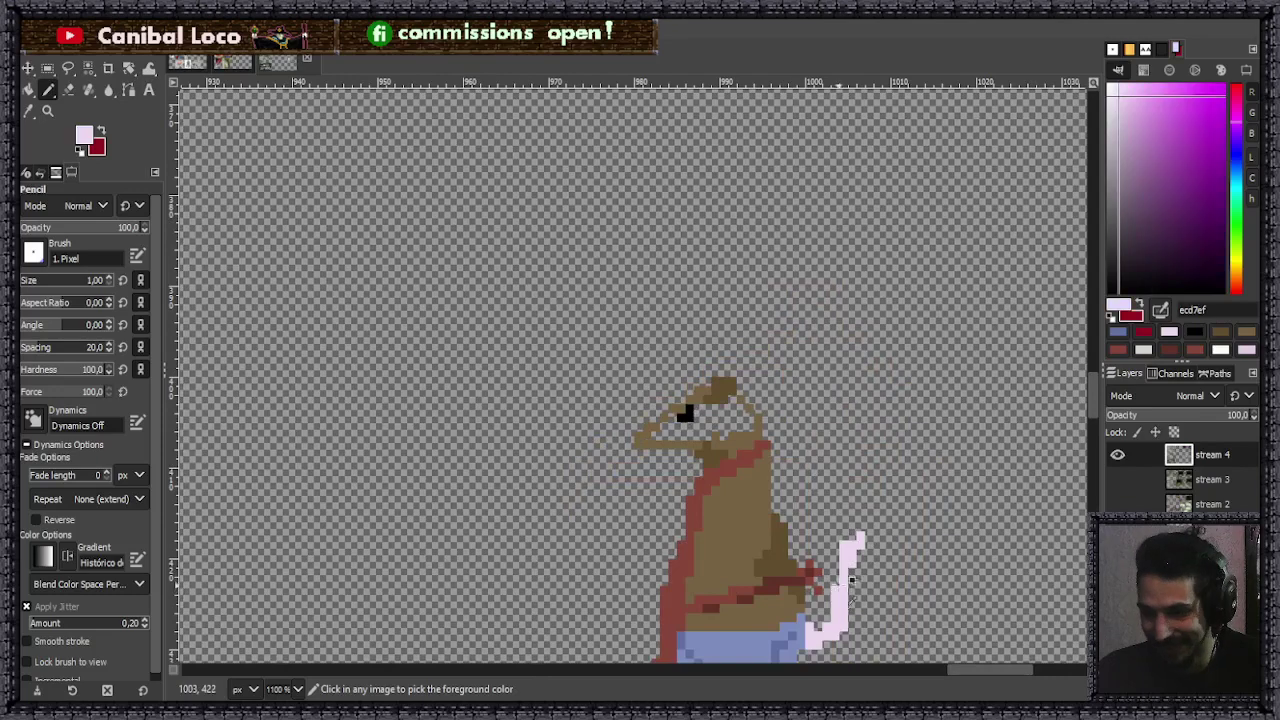
{"action": "scroll", "coordinate": [660, 413], "scroll_direction": "up", "scroll_amount": 5}
{"action": "scroll", "coordinate": [660, 413], "scroll_direction": "up", "scroll_amount": 2}
{"action": "left_click", "coordinate": [584, 494]}
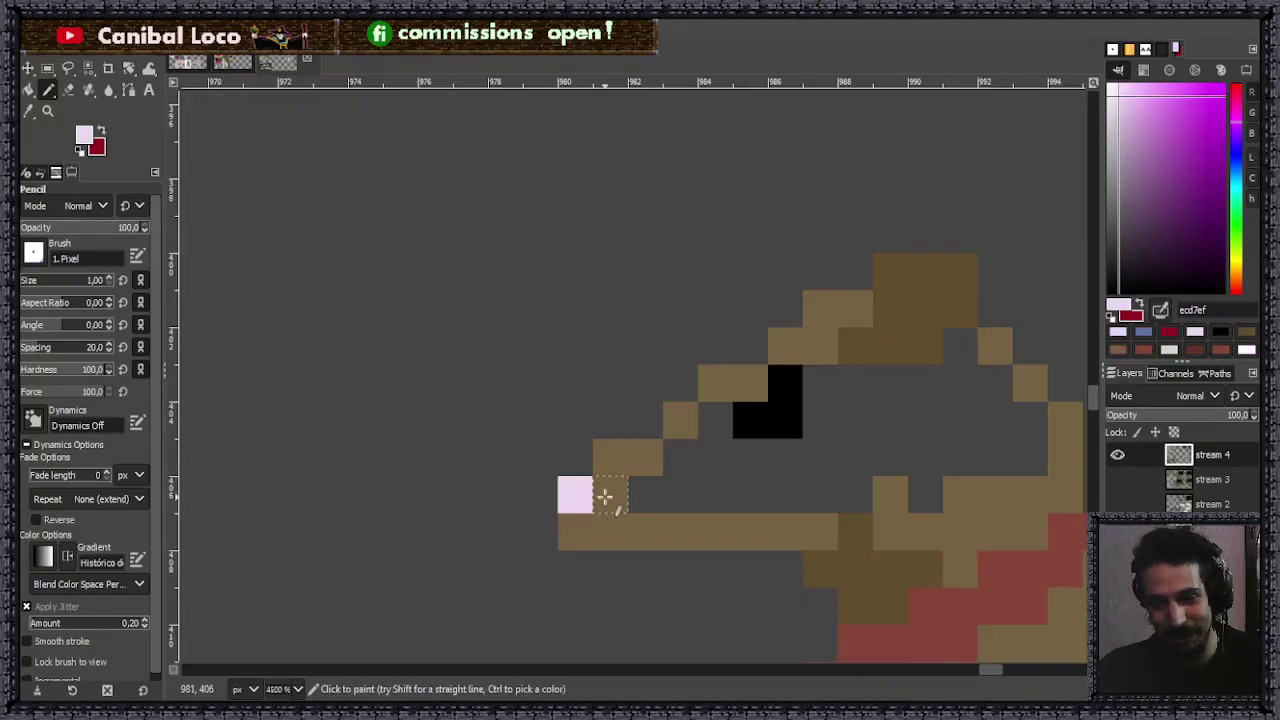
{"action": "scroll", "coordinate": [597, 512], "scroll_direction": "up", "scroll_amount": 2}
{"action": "left_click", "coordinate": [622, 438]}
{"action": "scroll", "coordinate": [610, 484], "scroll_direction": "down", "scroll_amount": 8}
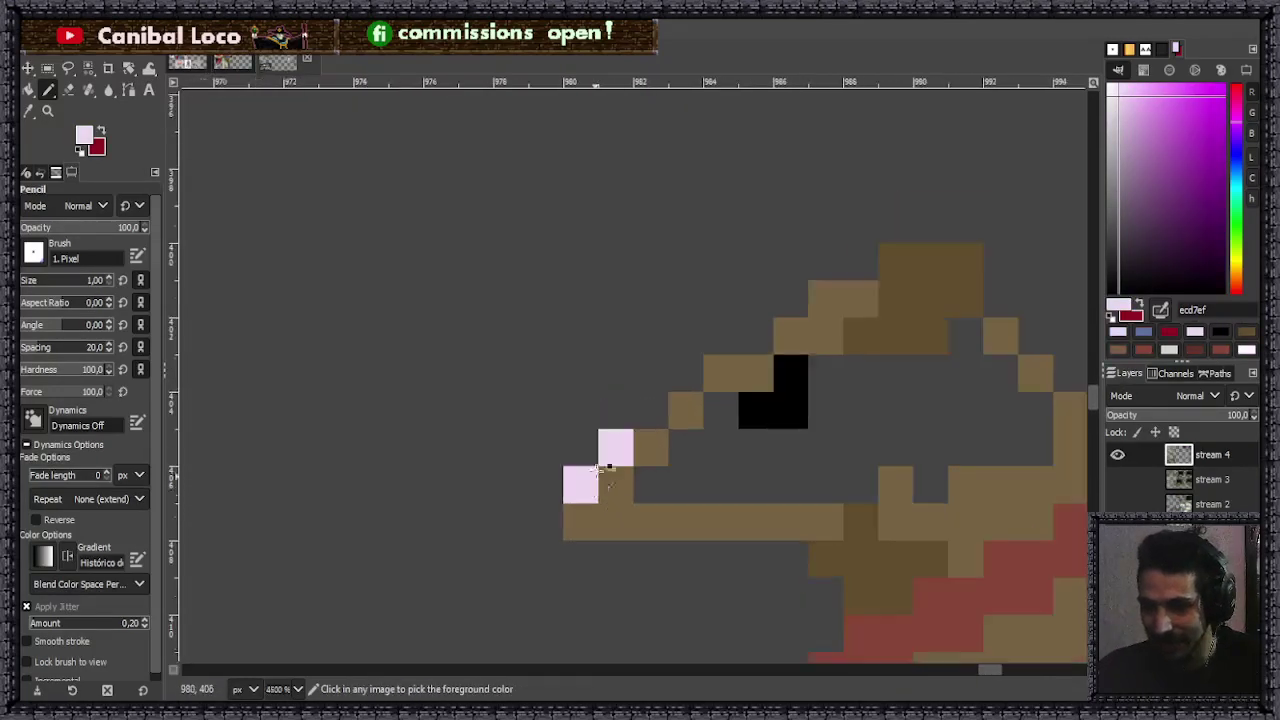
{"action": "scroll", "coordinate": [618, 400], "scroll_direction": "up", "scroll_amount": 2}
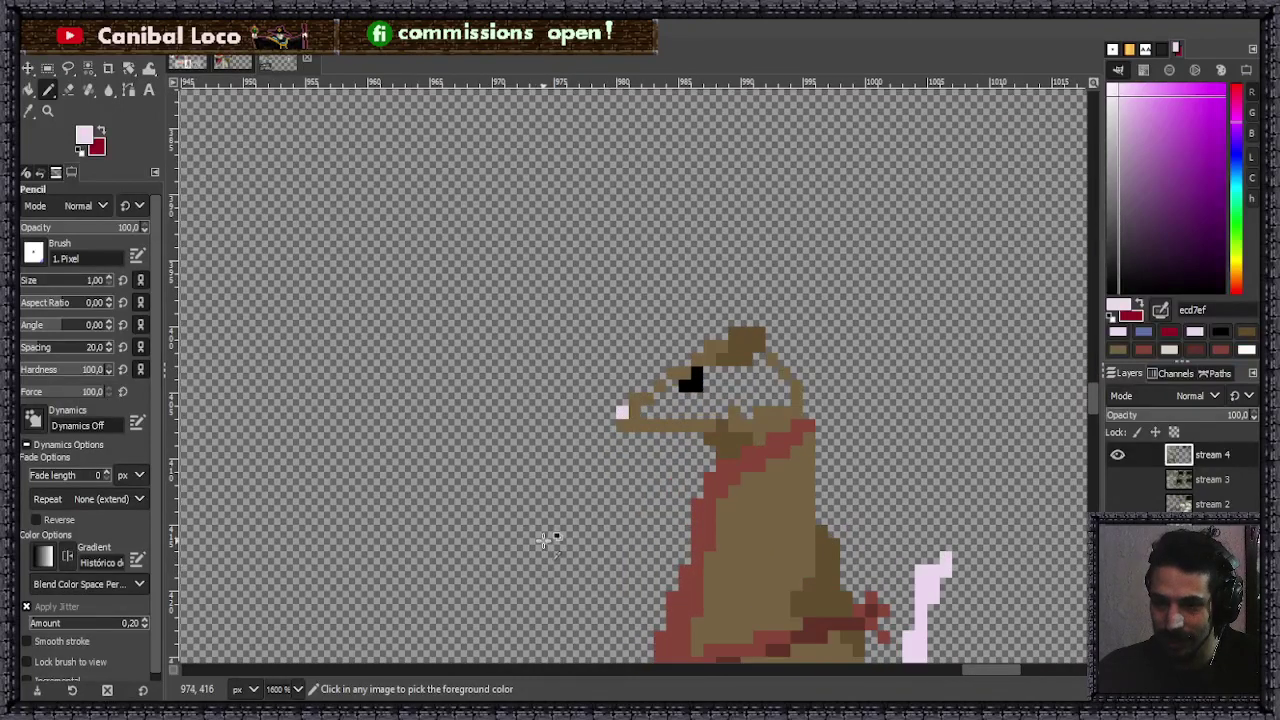
{"action": "left_click", "coordinate": [634, 402]}
{"action": "left_click", "coordinate": [622, 400]}
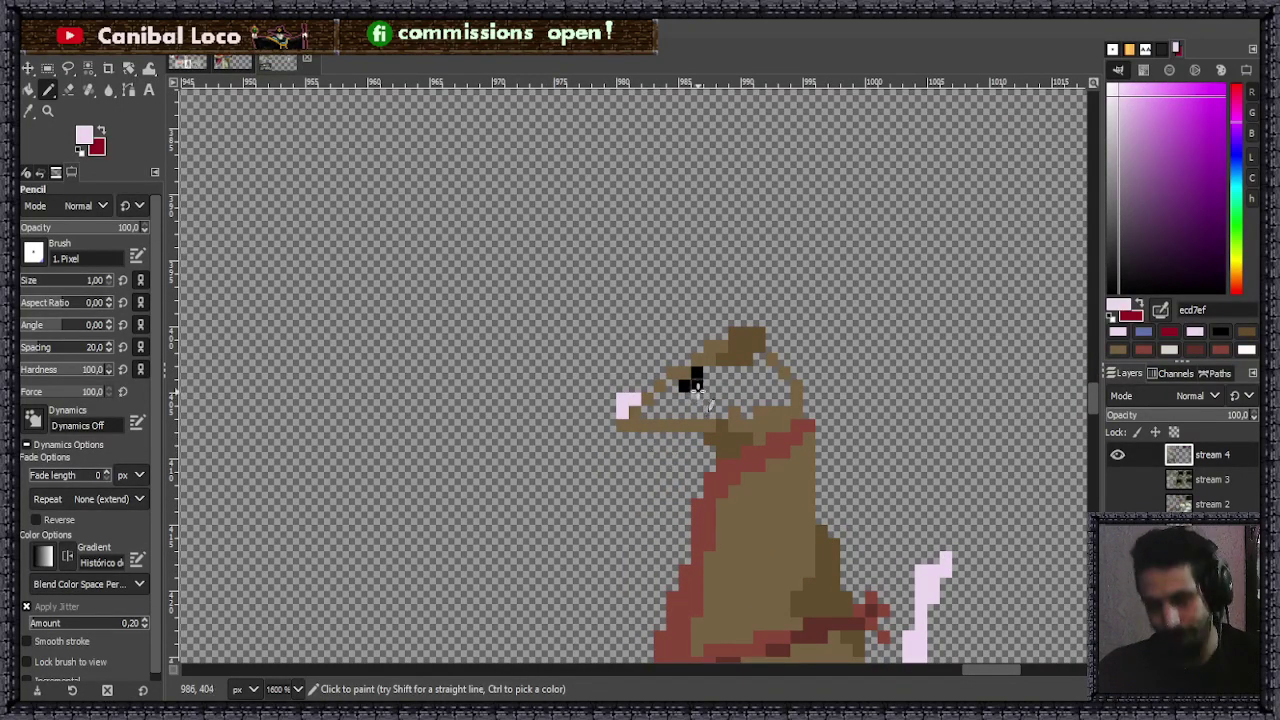
- Sample the head's brown 766343 and bucket-fill the empty interior of the head
{"action": "scroll", "coordinate": [750, 360], "scroll_direction": "up", "scroll_amount": 4}
{"action": "left_click", "coordinate": [885, 477], "text": "ctrl"}
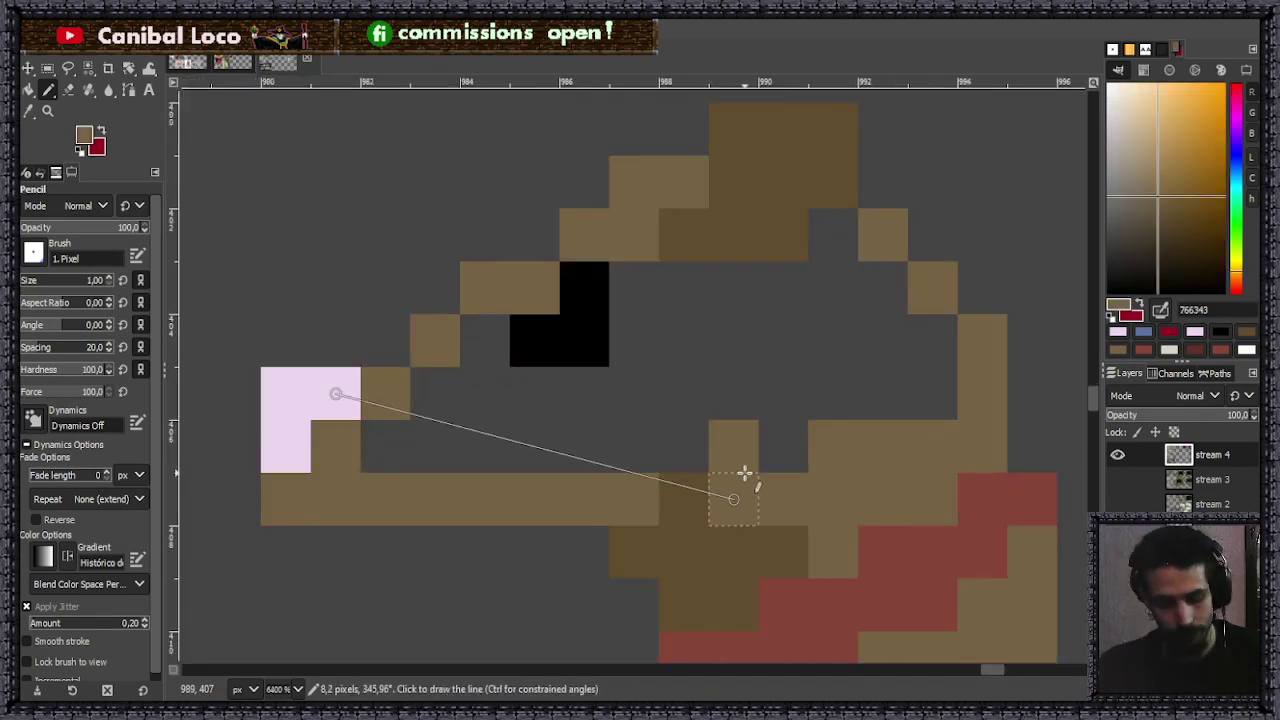
{"action": "key", "text": "shift+b"}
{"action": "left_click", "coordinate": [791, 394]}
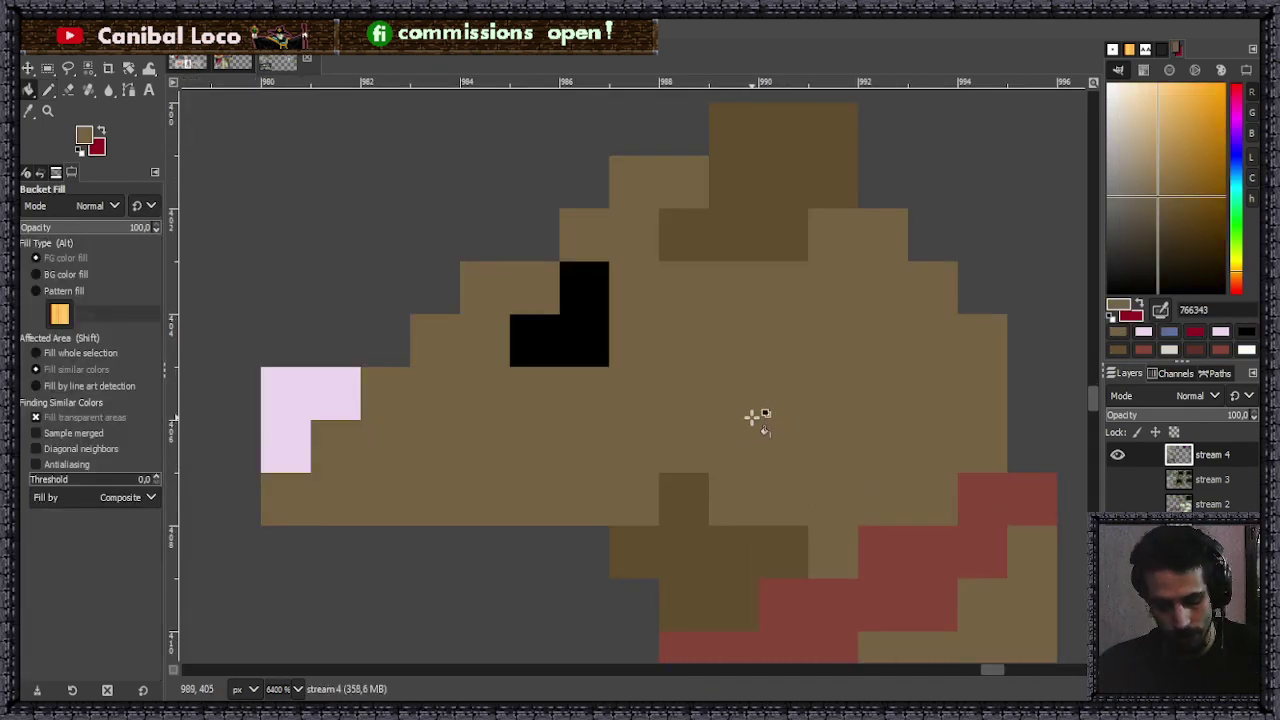
- Sample the nose's pink ecd7ef and pencil a single inner-ear pixel in the middle of the dark brown ear
{"action": "key", "text": "n"}
{"action": "left_click", "coordinate": [772, 225], "text": "ctrl"}
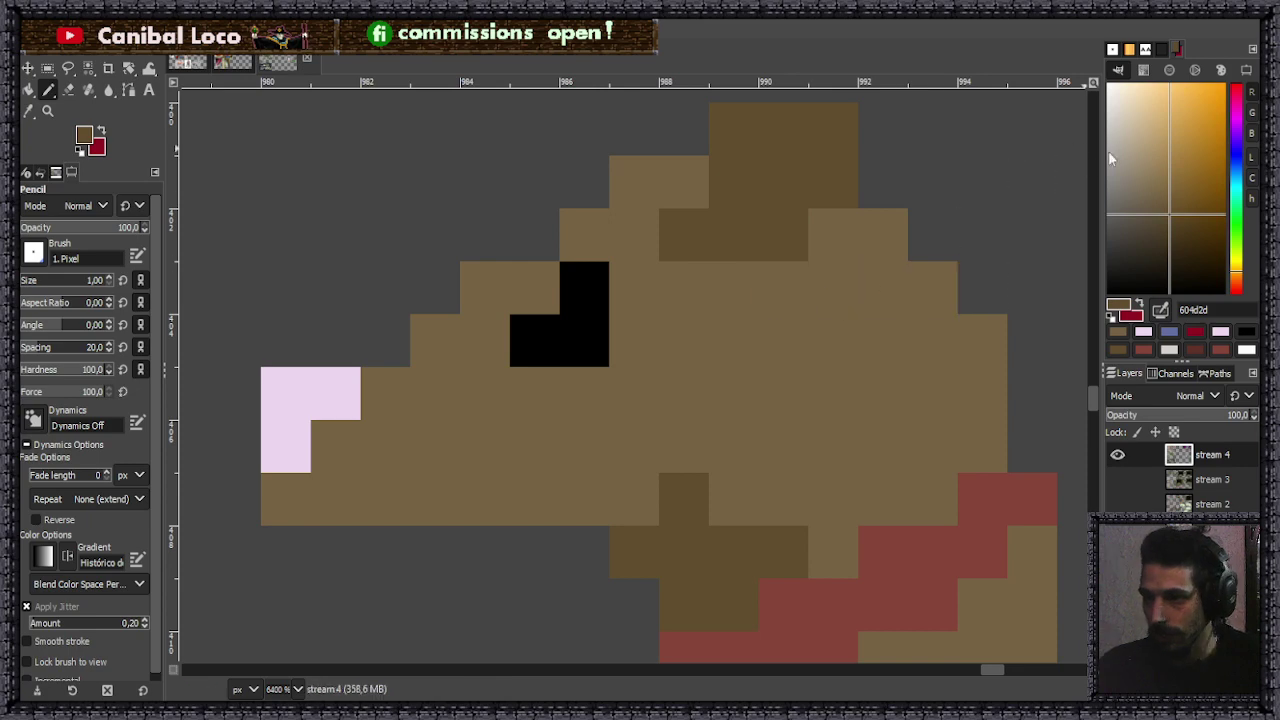
{"action": "left_click", "coordinate": [358, 390], "text": "ctrl"}
{"action": "left_click", "coordinate": [733, 181]}
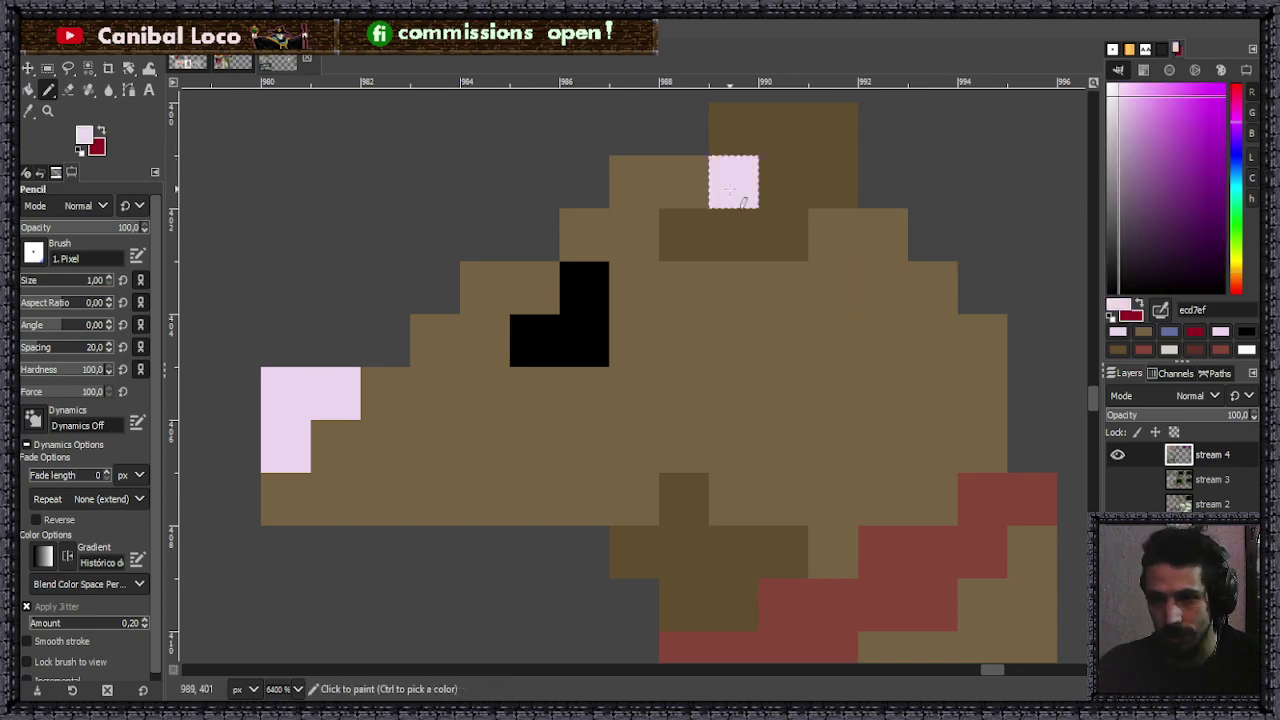
{"action": "key", "text": "ctrl+z"}
{"action": "left_click", "coordinate": [798, 172]}
{"action": "scroll", "coordinate": [740, 160], "scroll_direction": "down", "scroll_amount": 6}
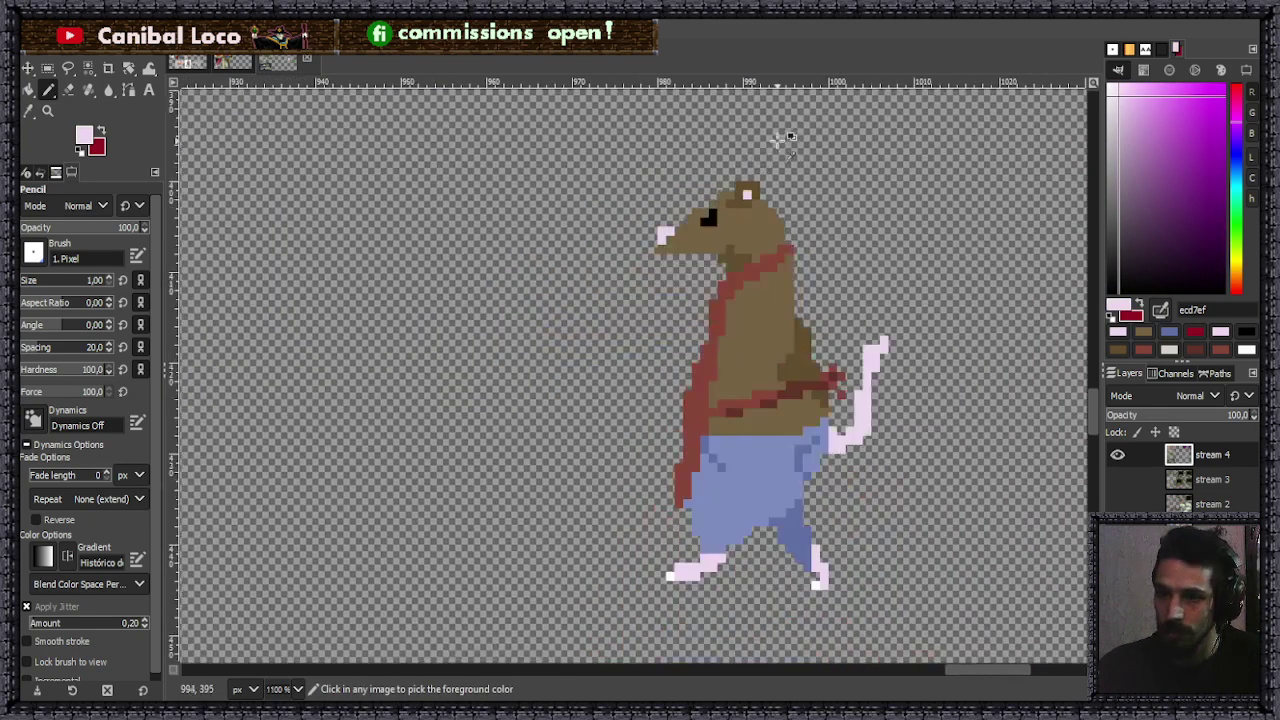
- Mix a light tan b49b5e and pencil a ring of pixels around the black eye
{"action": "scroll", "coordinate": [806, 148], "scroll_direction": "up", "scroll_amount": 5}
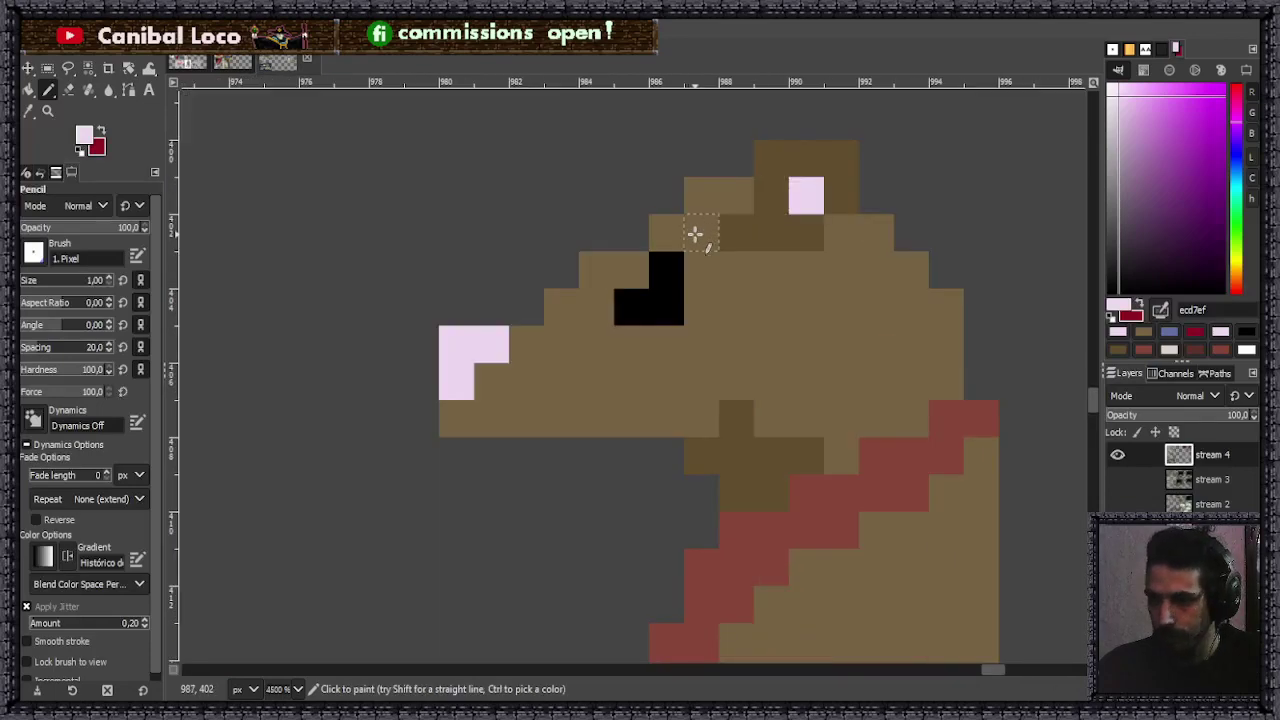
{"action": "left_click_drag", "start_coordinate": [1245, 258], "coordinate": [1245, 268]}
{"action": "mouse_move", "coordinate": [1157, 155]}
{"action": "left_mouse_down"}
{"action": "mouse_move", "coordinate": [1164, 135]}
{"action": "mouse_move", "coordinate": [1151, 153]}
{"action": "mouse_move", "coordinate": [1164, 146]}
{"action": "left_mouse_up"}
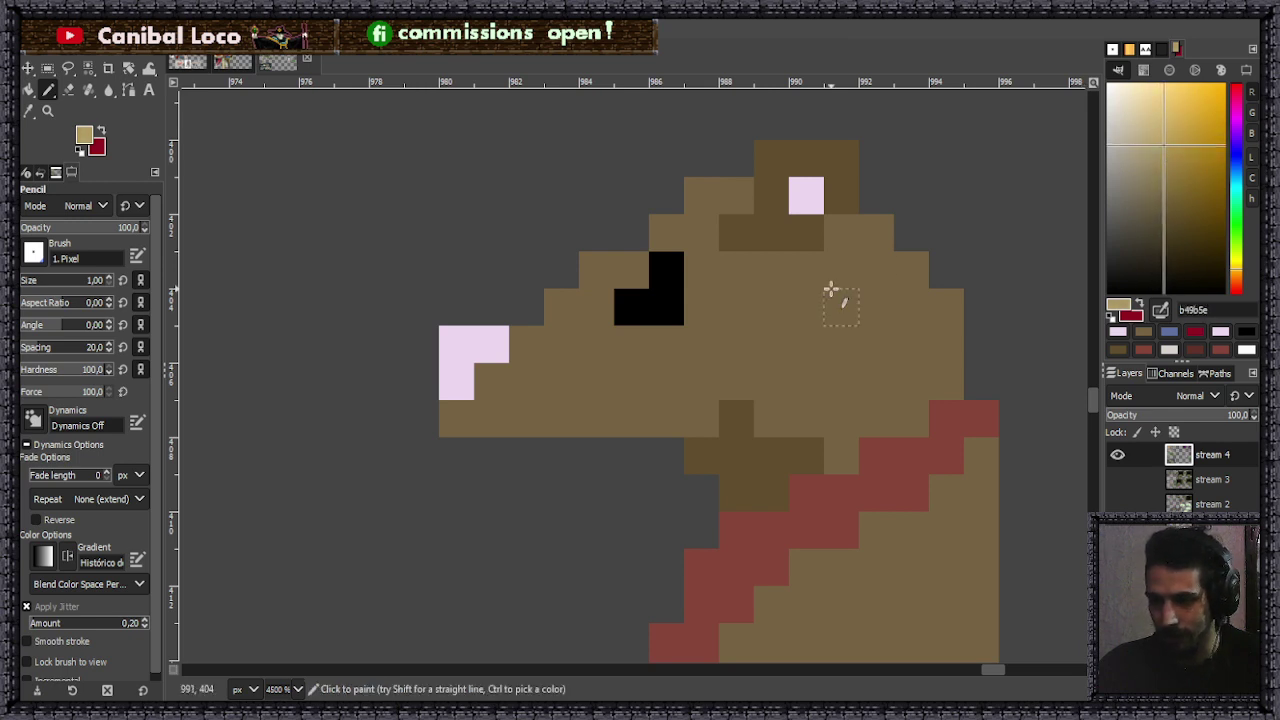
{"action": "left_click", "coordinate": [606, 263]}
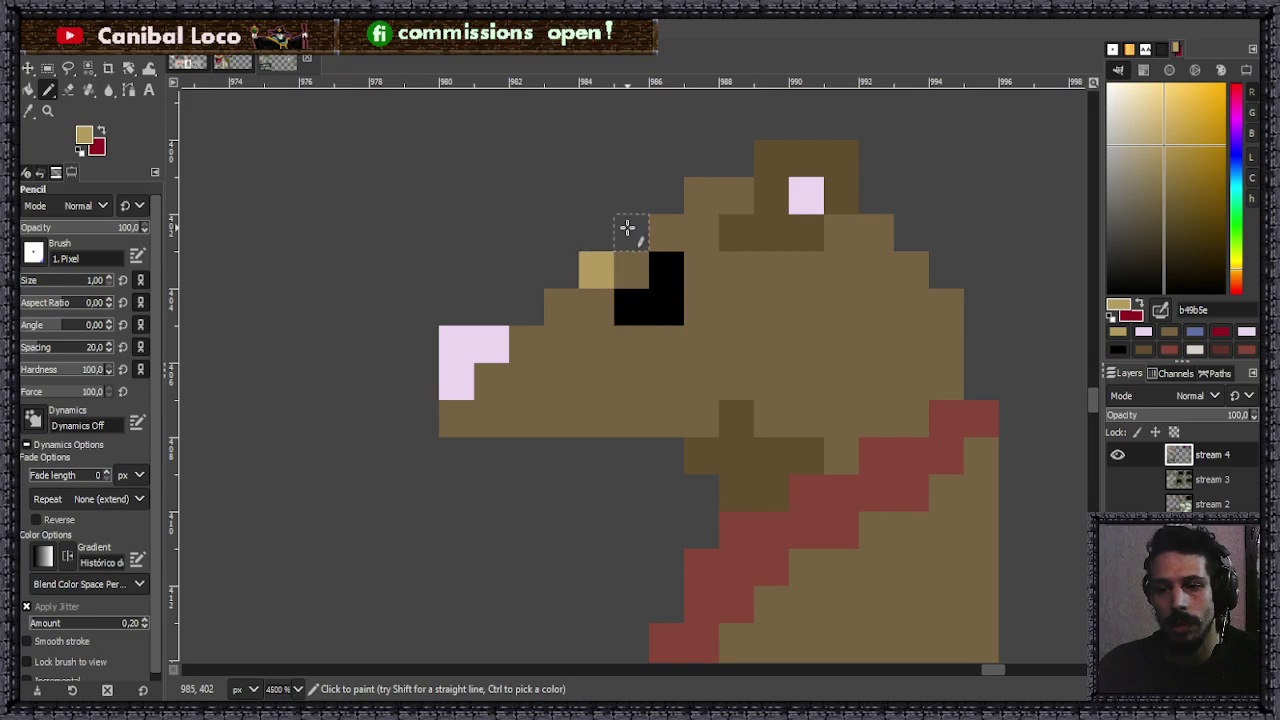
{"action": "left_click", "coordinate": [628, 230]}
{"action": "left_click", "coordinate": [674, 238]}
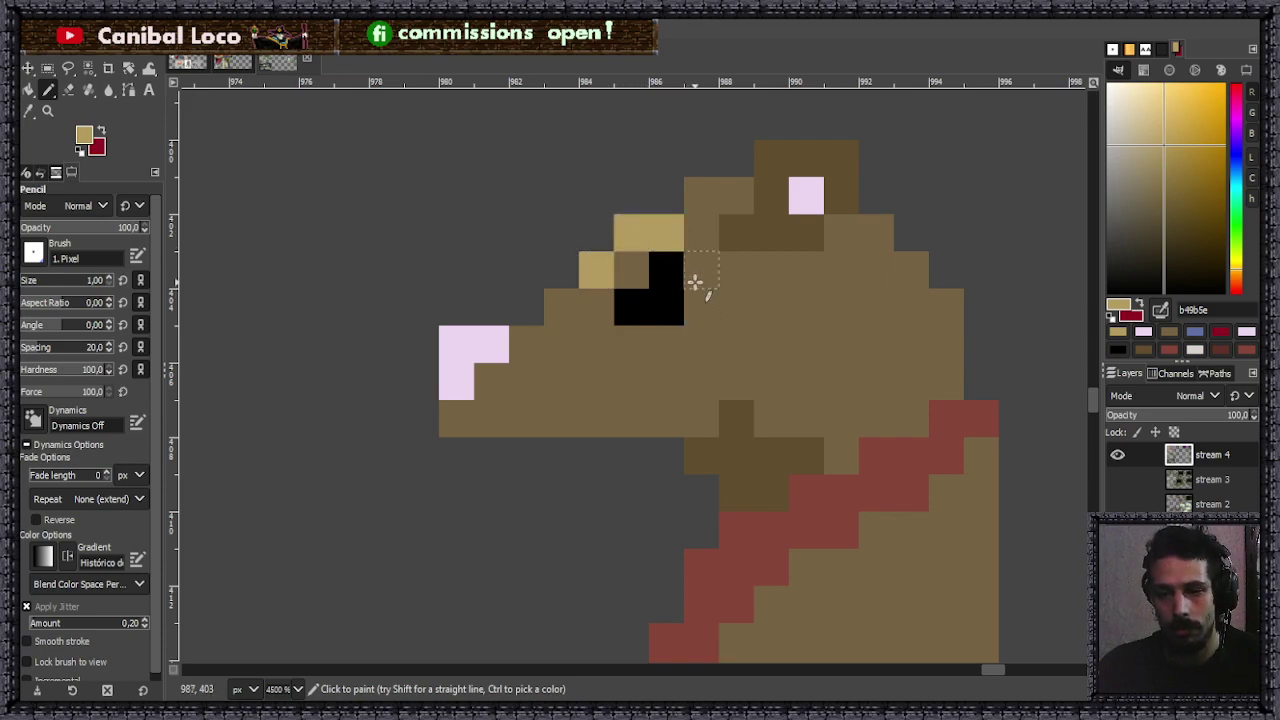
{"action": "left_click", "coordinate": [700, 268]}
{"action": "left_click", "coordinate": [703, 306]}
{"action": "left_click", "coordinate": [652, 343]}
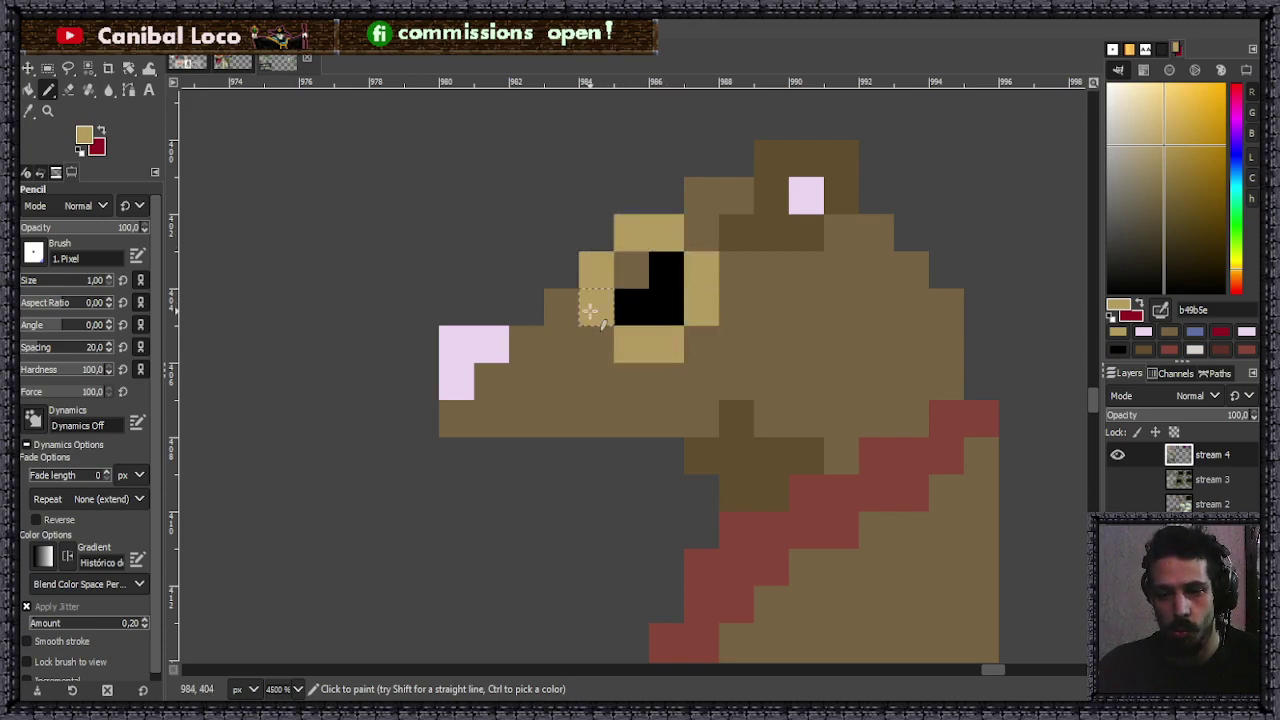
{"action": "scroll", "coordinate": [600, 300], "scroll_direction": "down", "scroll_amount": 8}
- Sample the ear's brown, shift it to 563907 and paint a stepped shadow strip beneath and behind the ear
{"action": "scroll", "coordinate": [800, 245], "scroll_direction": "up", "scroll_amount": 3}
{"action": "scroll", "coordinate": [807, 243], "scroll_direction": "up", "scroll_amount": 6}
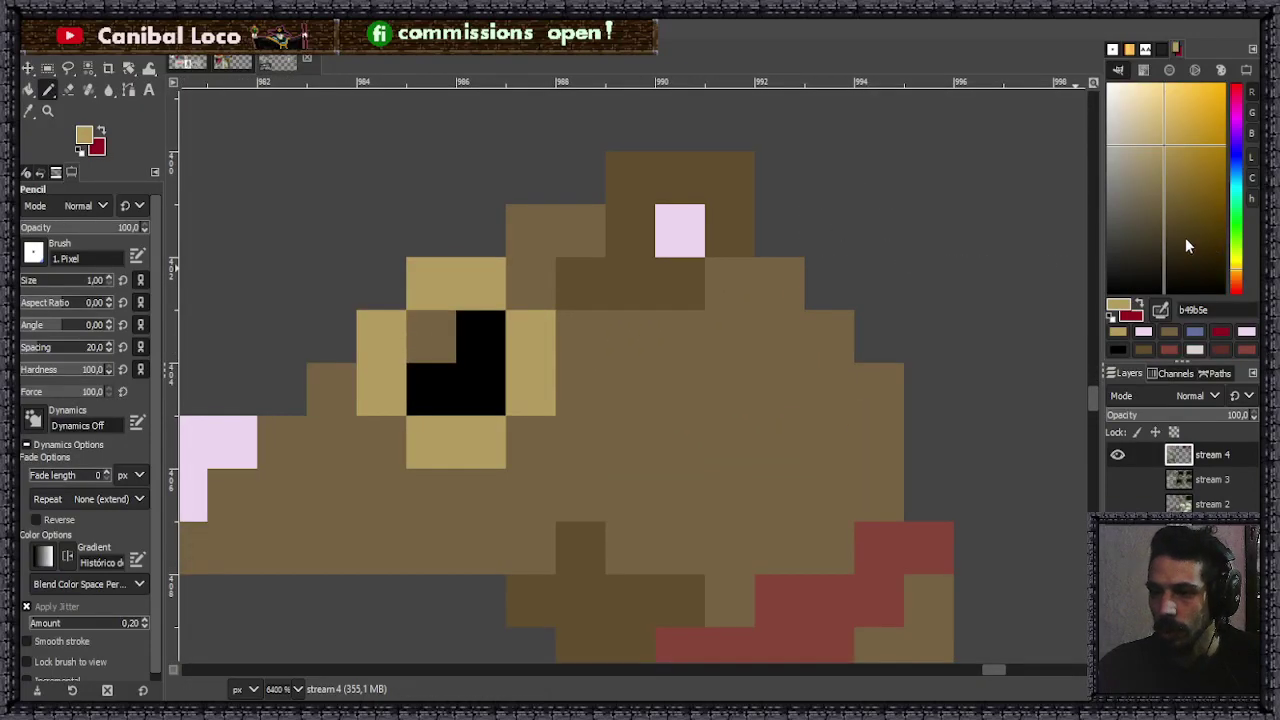
{"action": "left_click", "coordinate": [686, 274], "text": "ctrl"}
{"action": "left_click", "coordinate": [1205, 229]}
{"action": "mouse_move", "coordinate": [1205, 234]}
{"action": "left_mouse_down"}
{"action": "mouse_move", "coordinate": [1208, 245]}
{"action": "mouse_move", "coordinate": [1217, 222]}
{"action": "left_mouse_up"}
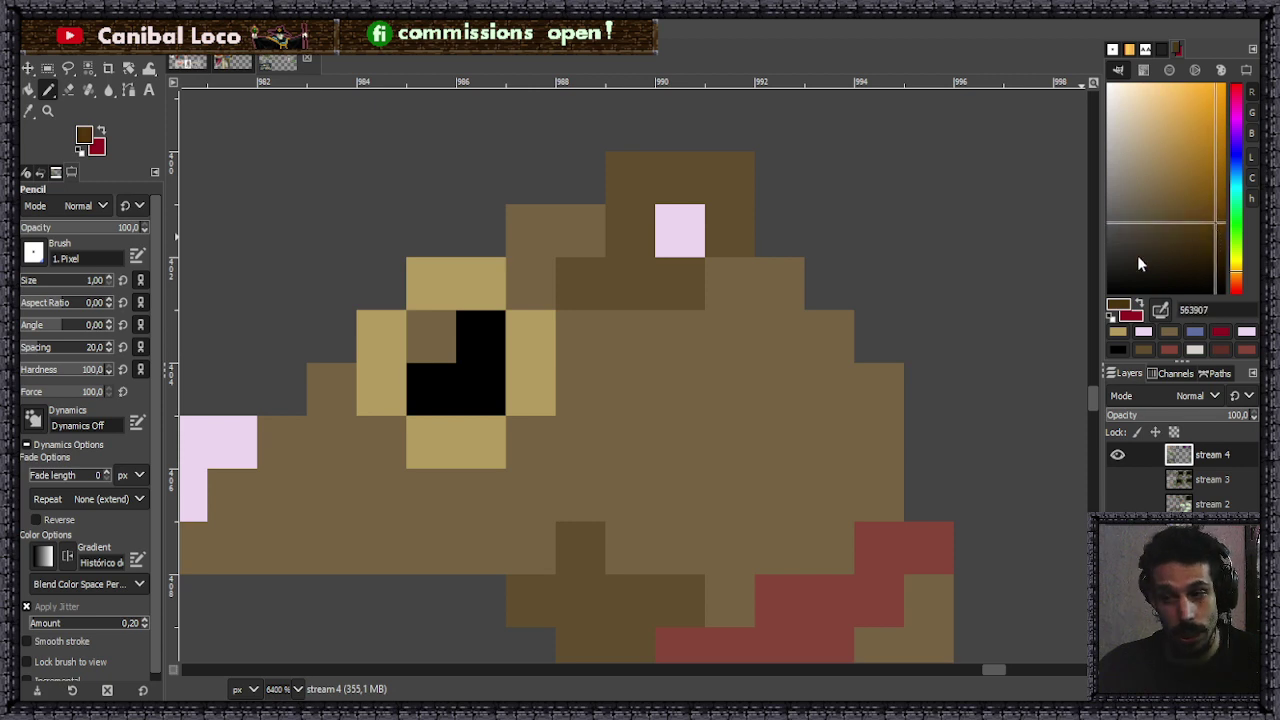
{"action": "left_click_drag", "start_coordinate": [575, 345], "coordinate": [635, 336]}
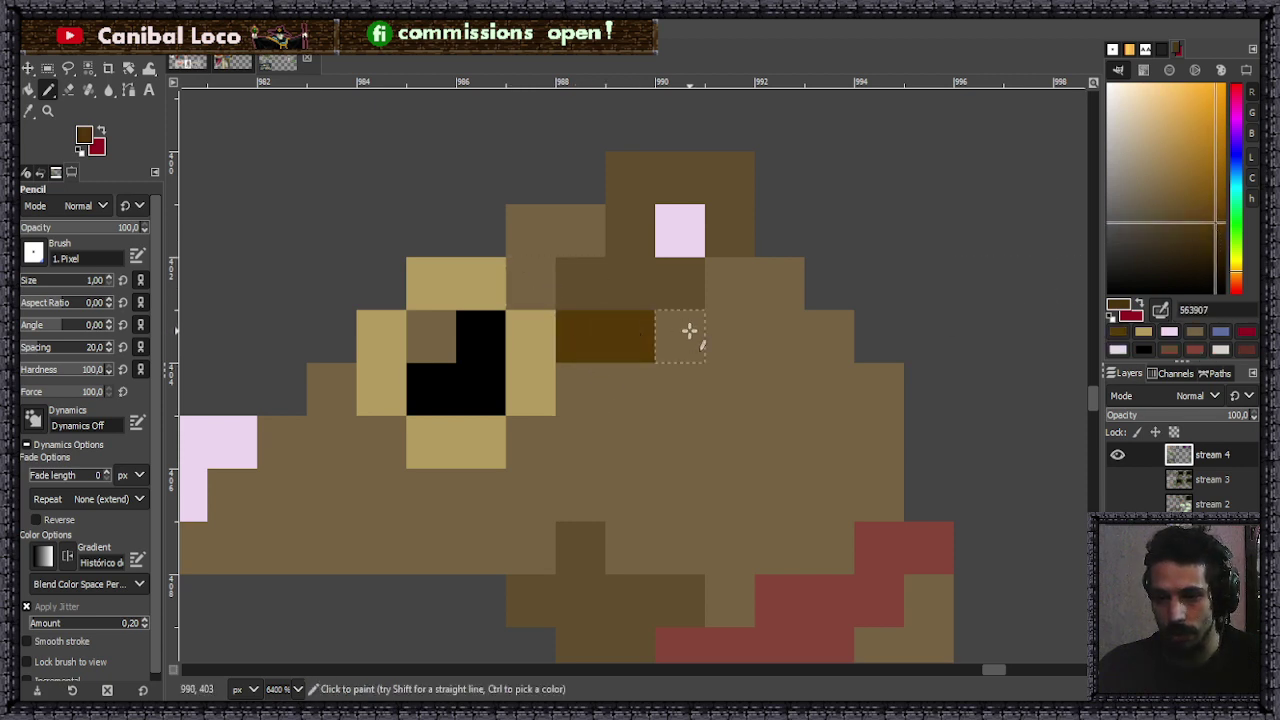
{"action": "left_click", "coordinate": [680, 337]}
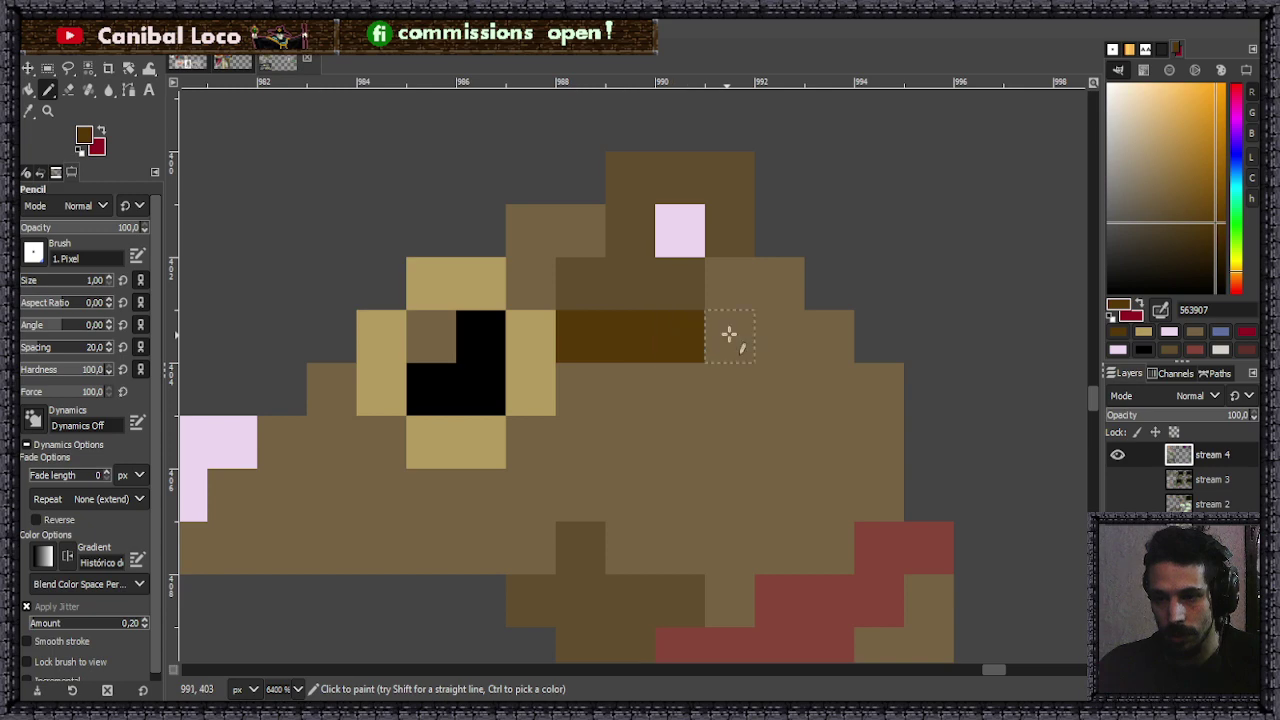
{"action": "left_click_drag", "start_coordinate": [732, 303], "coordinate": [789, 294]}
{"action": "scroll", "coordinate": [789, 294], "scroll_direction": "down", "scroll_amount": 5}
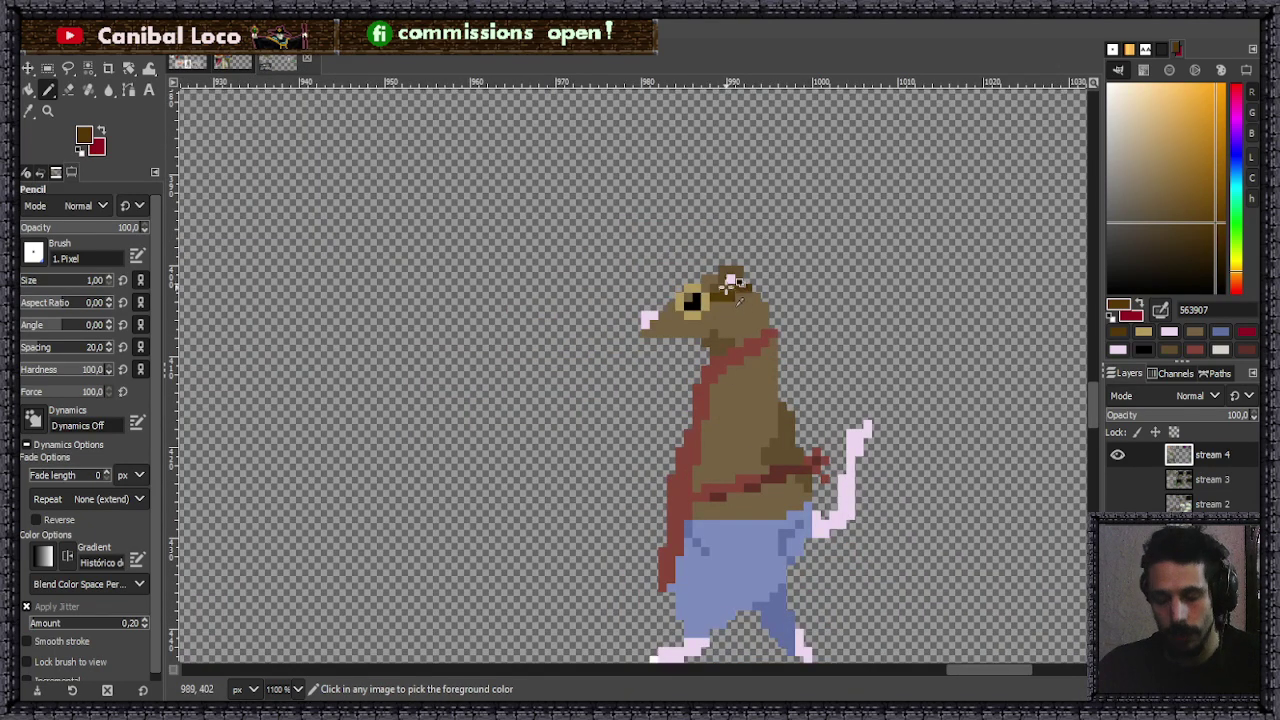
- Sample the body brown, lighten it to 9a8e7a and paint belly patches above and below the belt beside the red vest trim
{"action": "scroll", "coordinate": [722, 289], "scroll_direction": "up", "scroll_amount": 1}
{"action": "scroll", "coordinate": [722, 289], "scroll_direction": "up", "scroll_amount": 4}
{"action": "scroll", "coordinate": [645, 255], "scroll_direction": "down", "scroll_amount": 8}
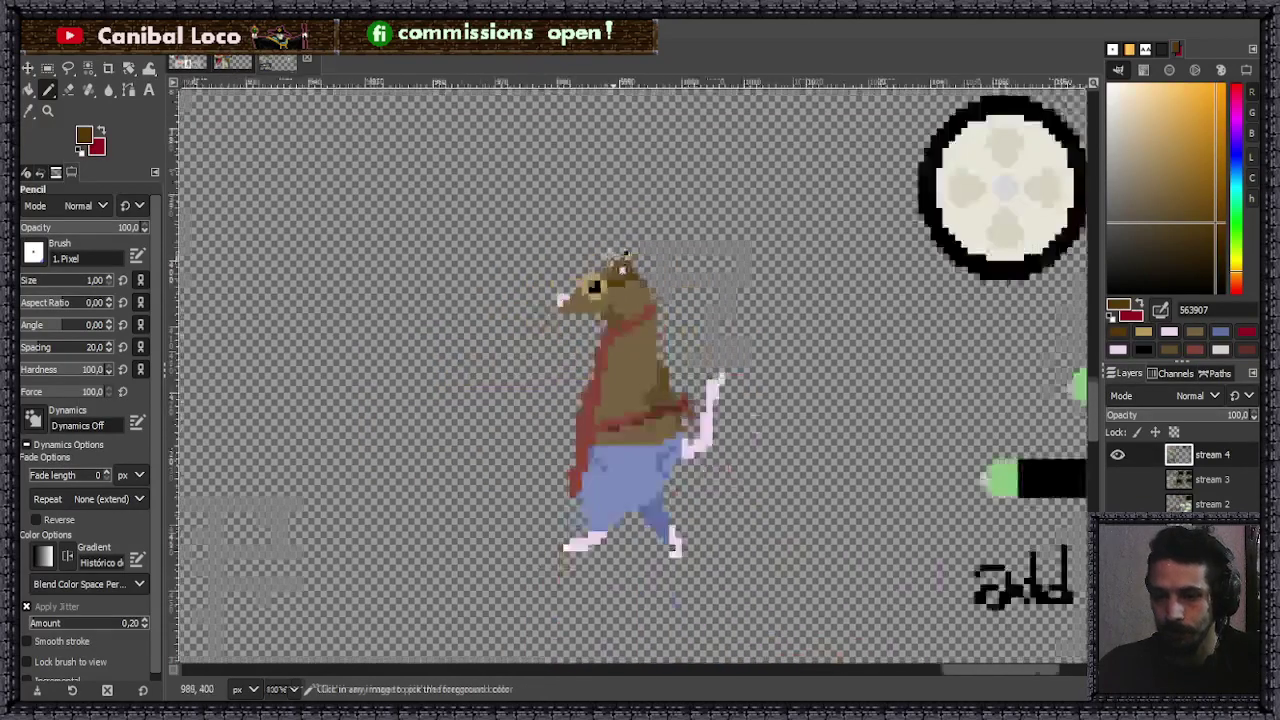
{"action": "scroll", "coordinate": [632, 372], "scroll_direction": "up", "scroll_amount": 5}
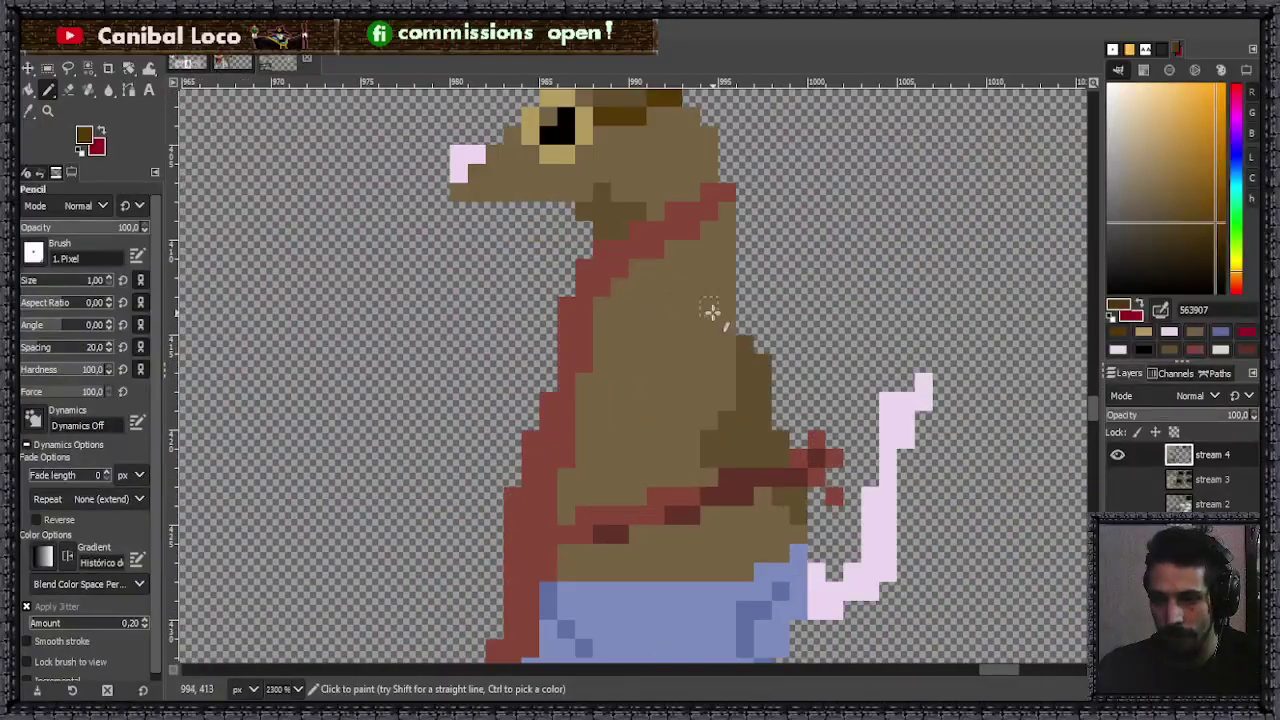
{"action": "left_click", "coordinate": [740, 432], "text": "ctrl"}
{"action": "left_click", "coordinate": [1150, 190]}
{"action": "left_click", "coordinate": [703, 364], "text": "ctrl"}
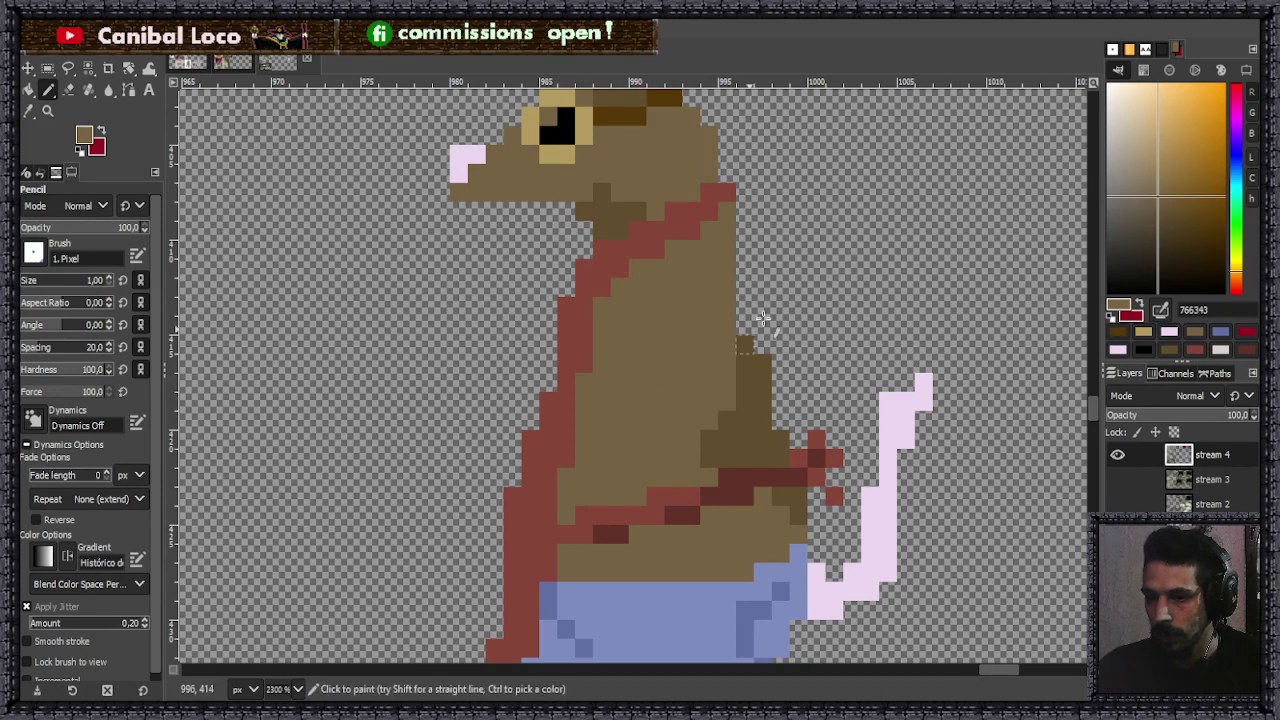
{"action": "left_click_drag", "start_coordinate": [1142, 176], "coordinate": [1132, 165]}
{"action": "mouse_move", "coordinate": [580, 443]}
{"action": "left_mouse_down"}
{"action": "mouse_move", "coordinate": [604, 494]}
{"action": "mouse_move", "coordinate": [566, 479]}
{"action": "mouse_move", "coordinate": [569, 520]}
{"action": "left_mouse_up"}
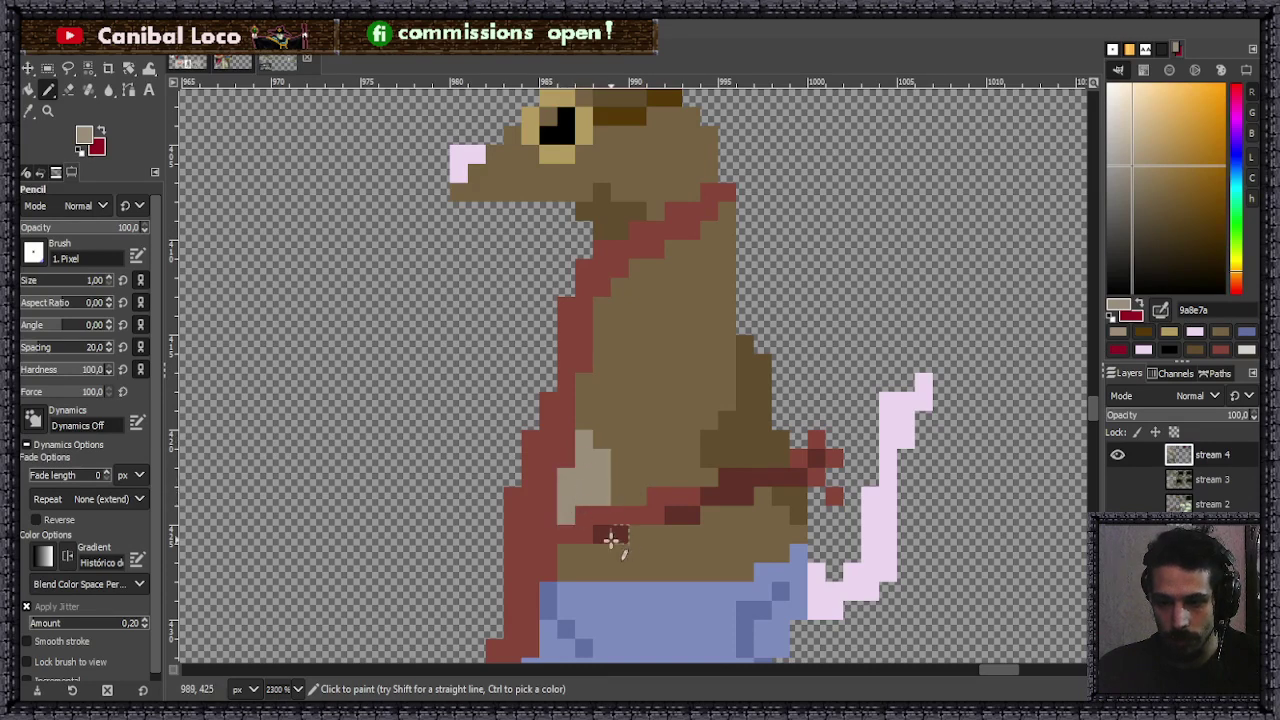
{"action": "left_click_drag", "start_coordinate": [585, 568], "coordinate": [567, 555]}
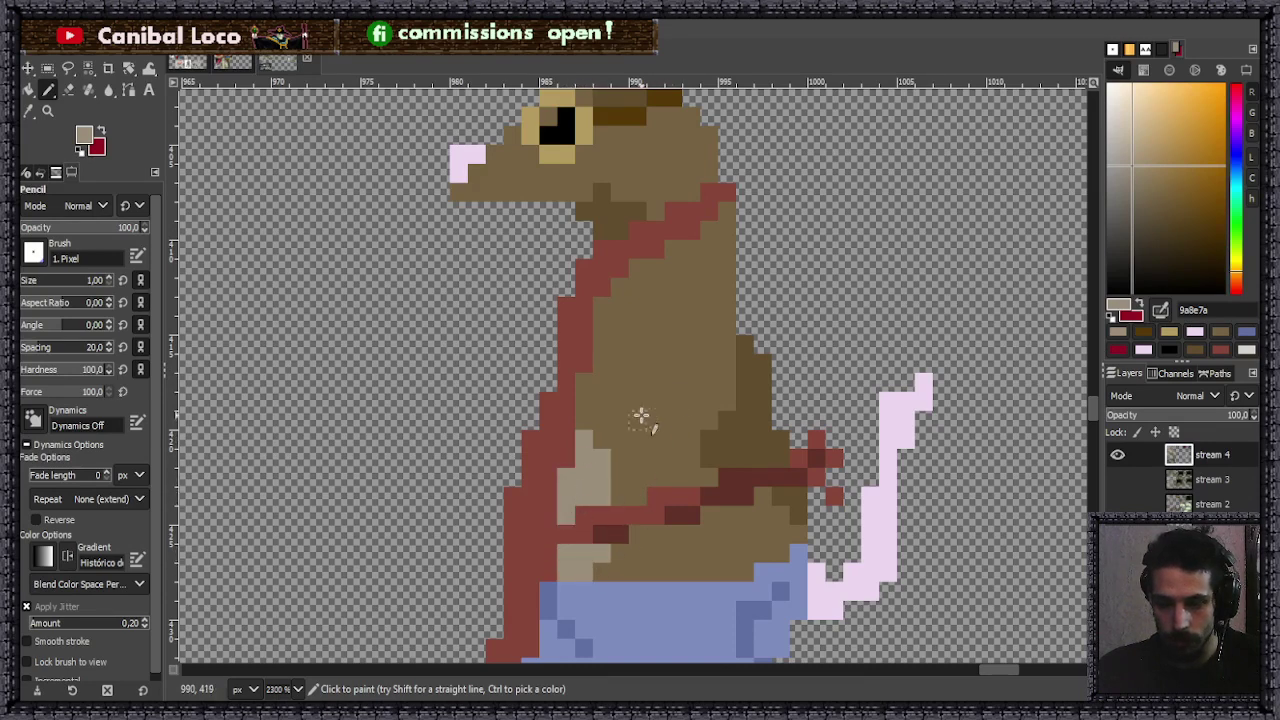
{"action": "scroll", "coordinate": [623, 377], "scroll_direction": "down", "scroll_amount": 3}
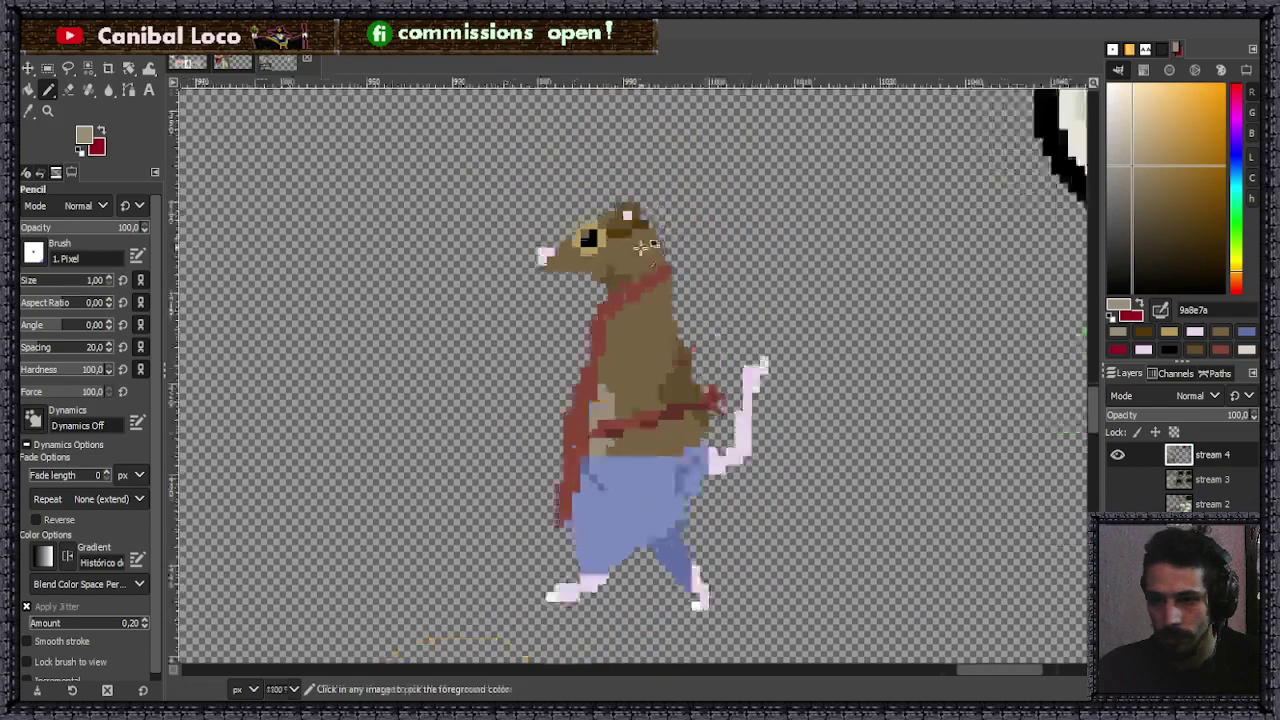
- Paint light 9a8e7a patches along the back of the head and the nape below the red vest trim
{"action": "scroll", "coordinate": [742, 316], "scroll_direction": "up", "scroll_amount": 6}
{"action": "mouse_move", "coordinate": [749, 343]}
{"action": "left_mouse_down"}
{"action": "mouse_move", "coordinate": [777, 496]}
{"action": "mouse_move", "coordinate": [758, 496]}
{"action": "mouse_move", "coordinate": [711, 431]}
{"action": "mouse_move", "coordinate": [713, 416]}
{"action": "mouse_move", "coordinate": [783, 446]}
{"action": "mouse_move", "coordinate": [860, 523]}
{"action": "left_mouse_up"}
{"action": "scroll", "coordinate": [712, 415], "scroll_direction": "down", "scroll_amount": 5}
{"action": "scroll", "coordinate": [651, 234], "scroll_direction": "up", "scroll_amount": 7}
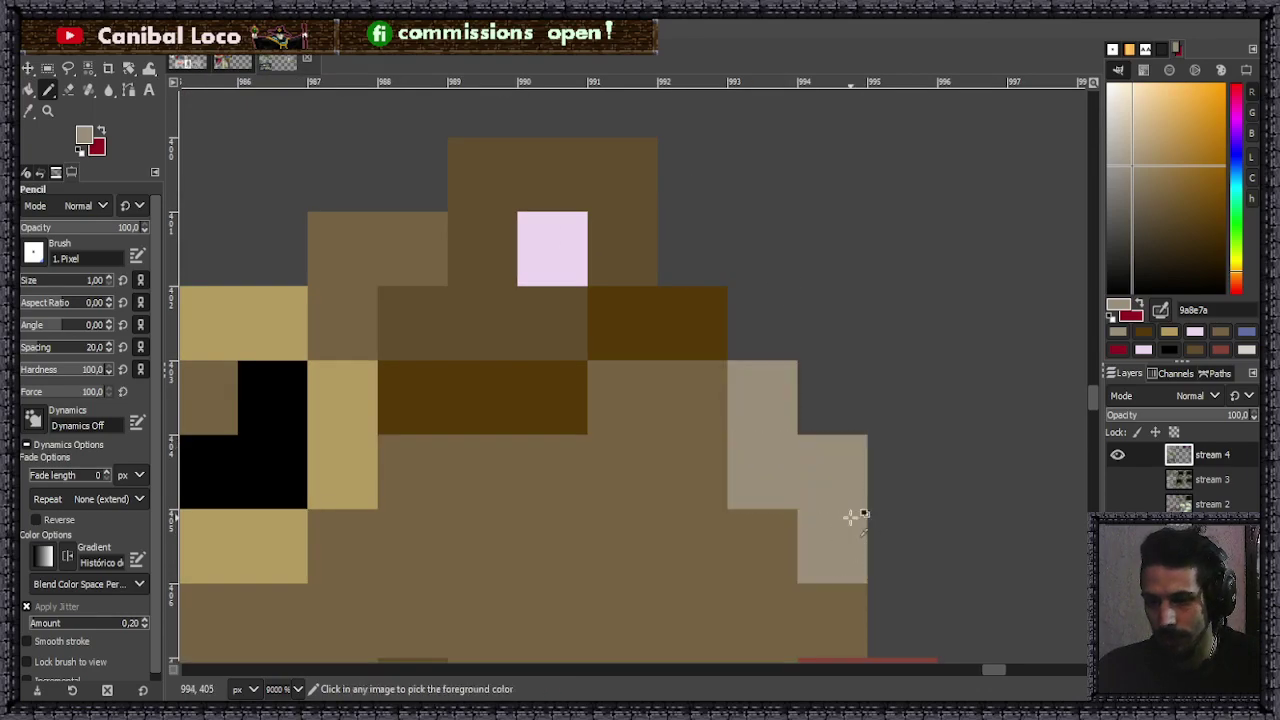
{"action": "scroll", "coordinate": [826, 356], "scroll_direction": "down", "scroll_amount": 6}
{"action": "scroll", "coordinate": [826, 356], "scroll_direction": "down", "scroll_amount": 5}
{"action": "scroll", "coordinate": [814, 386], "scroll_direction": "up", "scroll_amount": 6}
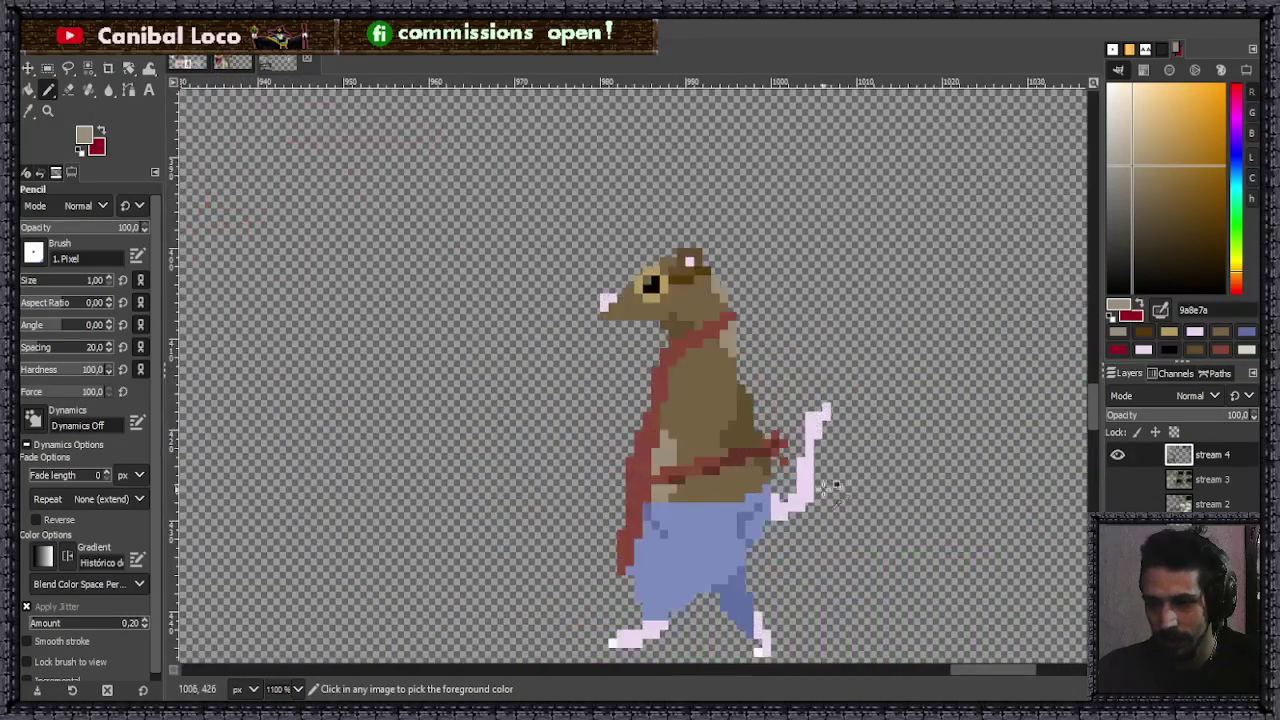
- Sample the shadow brown 604d2d and paint a stepped upper-arm shape on the torso, using the standing rat photo as reference
{"action": "scroll", "coordinate": [660, 340], "scroll_direction": "up", "scroll_amount": 2}
{"action": "left_click", "coordinate": [774, 423], "text": "ctrl"}
{"action": "scroll", "coordinate": [714, 391], "scroll_direction": "down", "scroll_amount": 4}
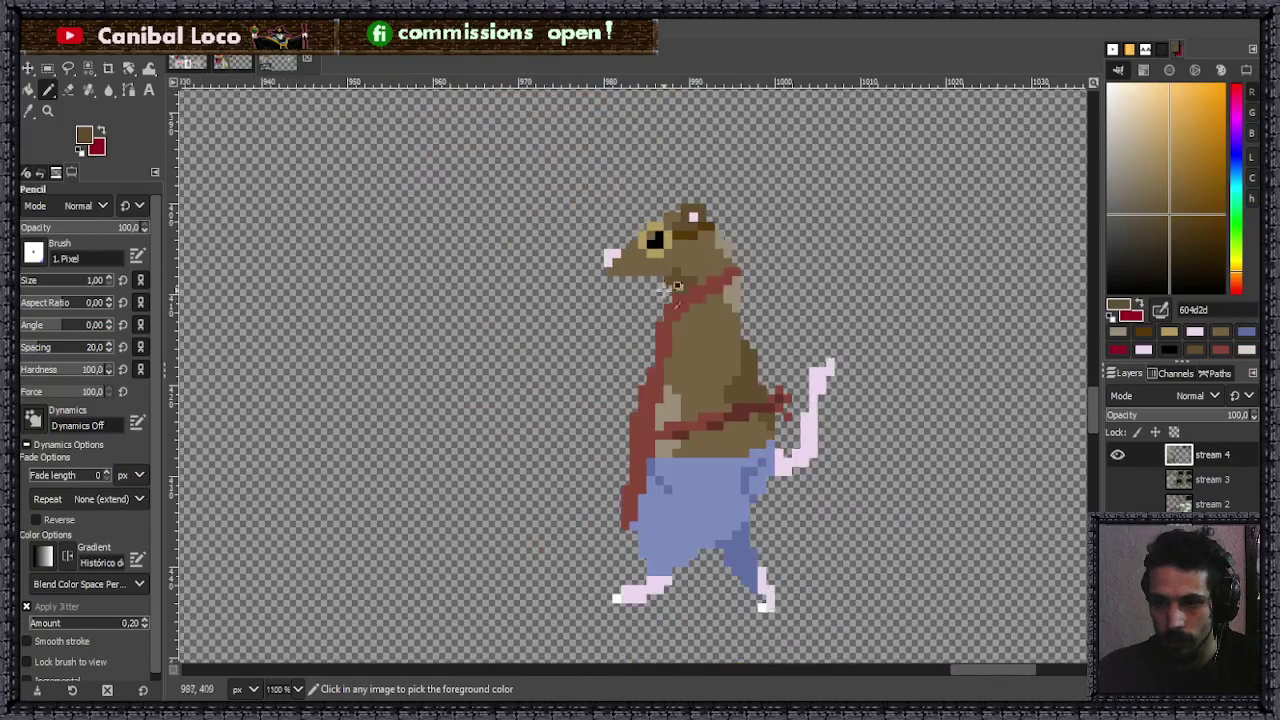
{"action": "scroll", "coordinate": [824, 316], "scroll_direction": "up", "scroll_amount": 4}
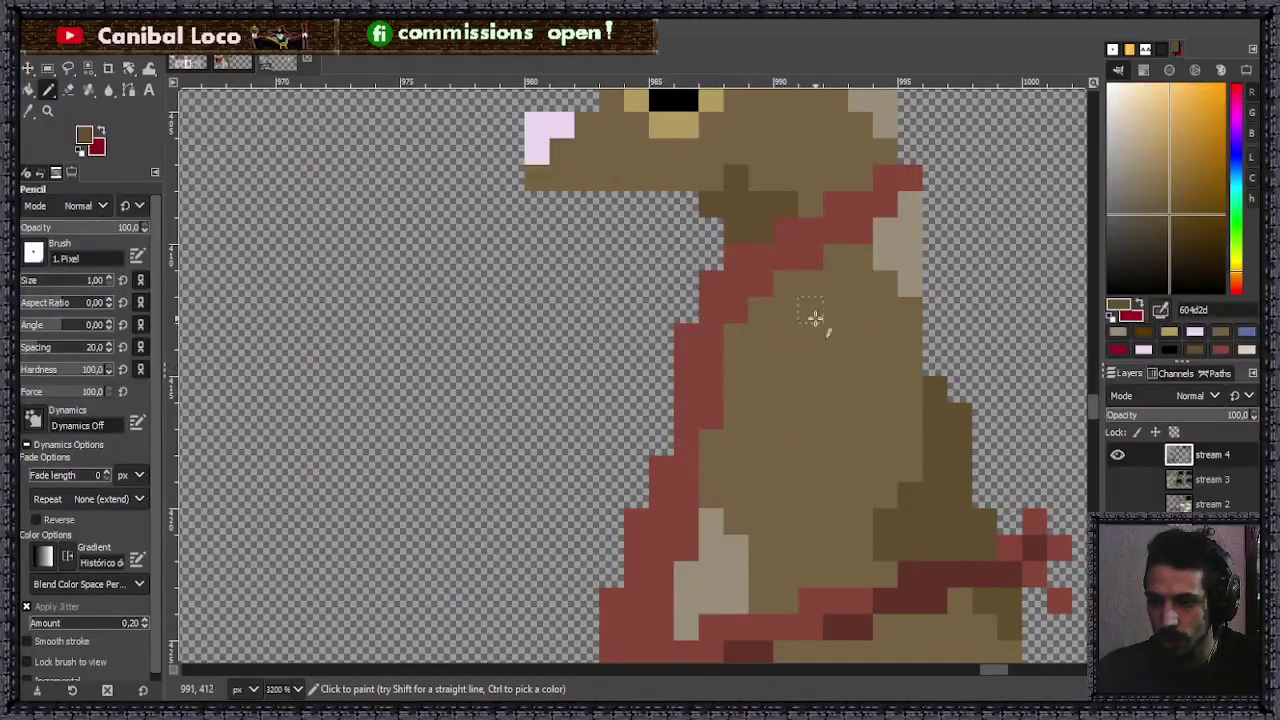
{"action": "mouse_move", "coordinate": [794, 327]}
{"action": "left_mouse_down"}
{"action": "mouse_move", "coordinate": [787, 373]}
{"action": "mouse_move", "coordinate": [799, 341]}
{"action": "mouse_move", "coordinate": [825, 337]}
{"action": "mouse_move", "coordinate": [829, 381]}
{"action": "mouse_move", "coordinate": [784, 403]}
{"action": "left_mouse_up"}
{"action": "key", "text": "ctrl+Page_Up"}
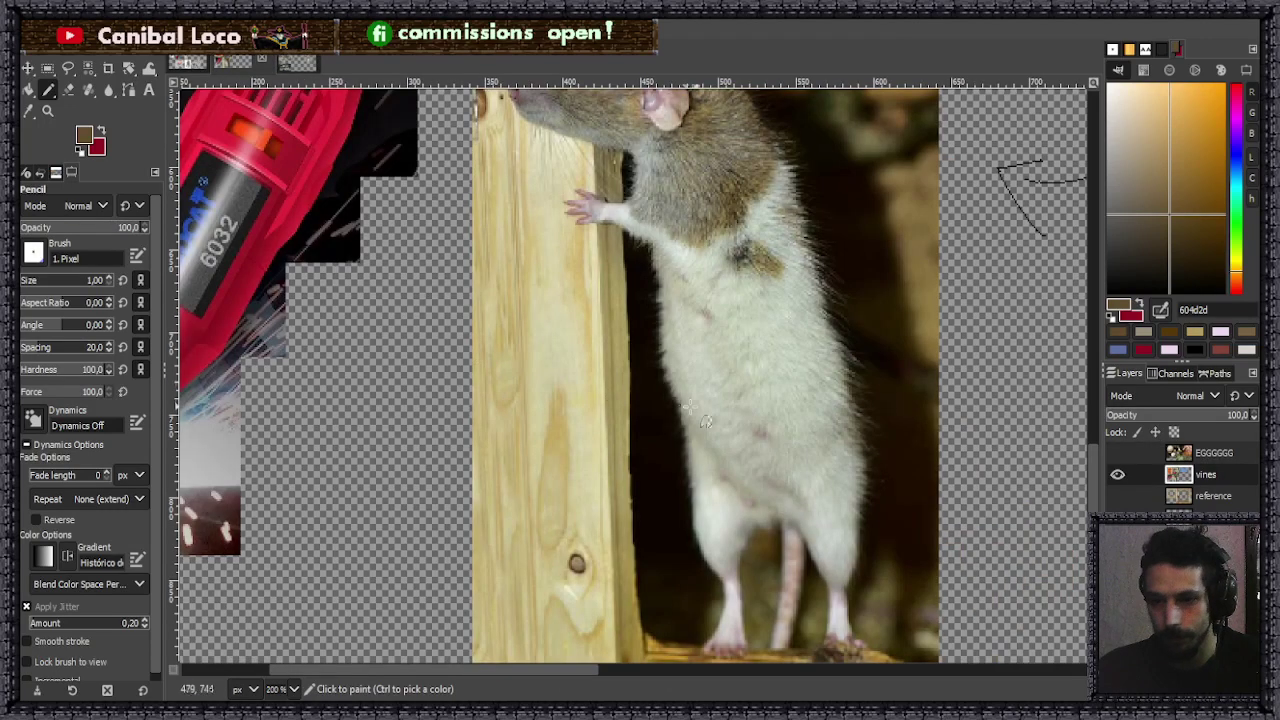
{"action": "scroll", "coordinate": [600, 280], "scroll_direction": "down", "scroll_amount": 3}
{"action": "scroll", "coordinate": [680, 250], "scroll_direction": "up", "scroll_amount": 2}
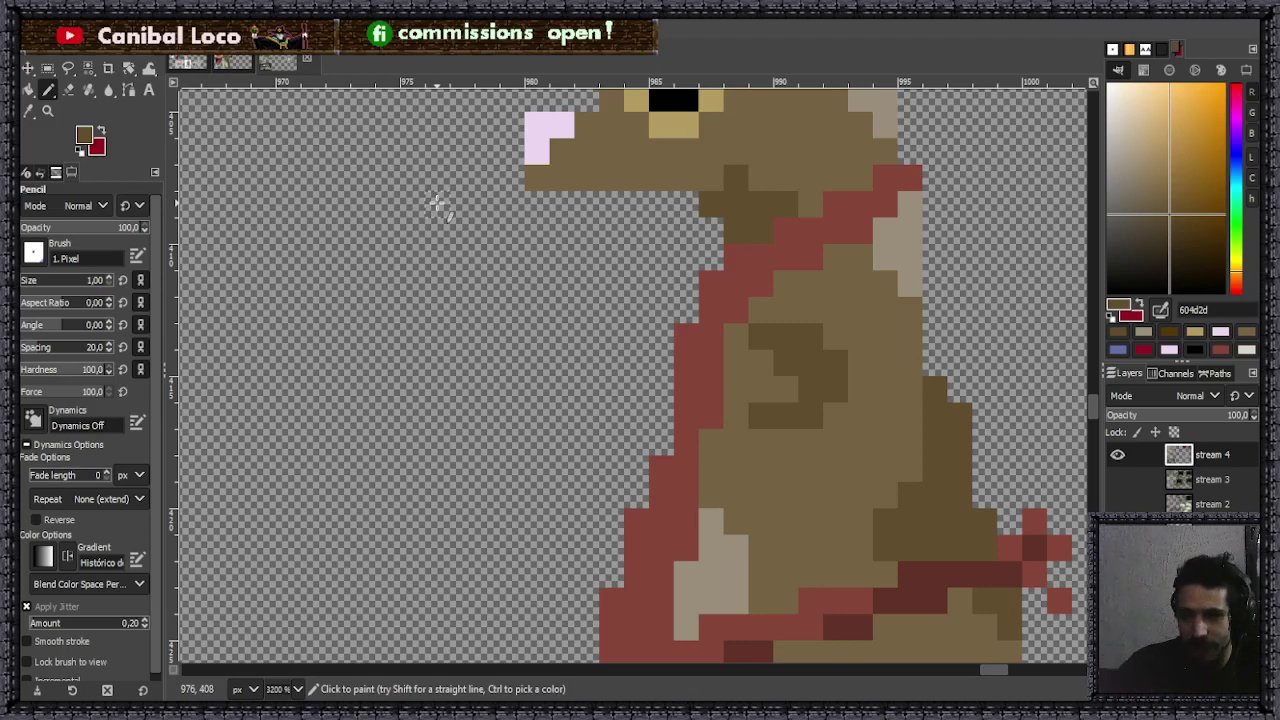
{"action": "scroll", "coordinate": [743, 412], "scroll_direction": "up", "scroll_amount": 2}
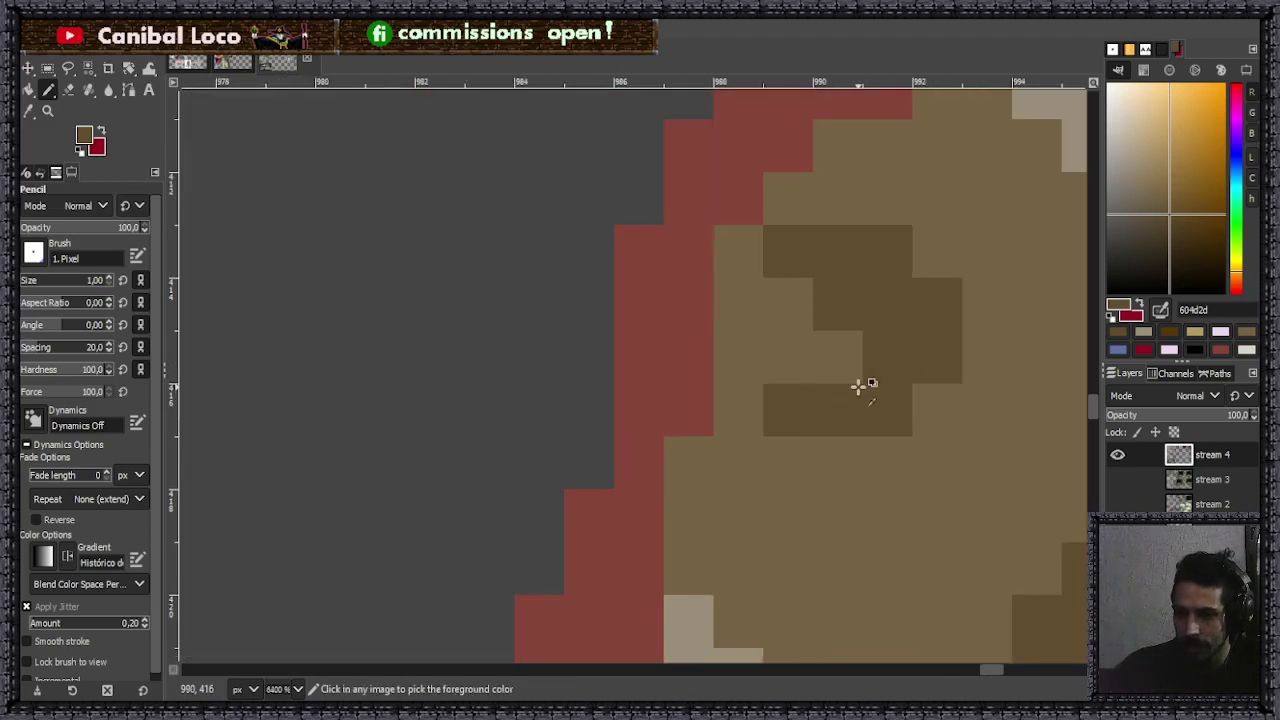
{"action": "mouse_move", "coordinate": [737, 462]}
{"action": "left_mouse_down"}
{"action": "mouse_move", "coordinate": [805, 397]}
{"action": "mouse_move", "coordinate": [832, 307]}
{"action": "mouse_move", "coordinate": [730, 397]}
{"action": "left_mouse_up"}
{"action": "left_click_drag", "start_coordinate": [778, 347], "coordinate": [811, 297]}
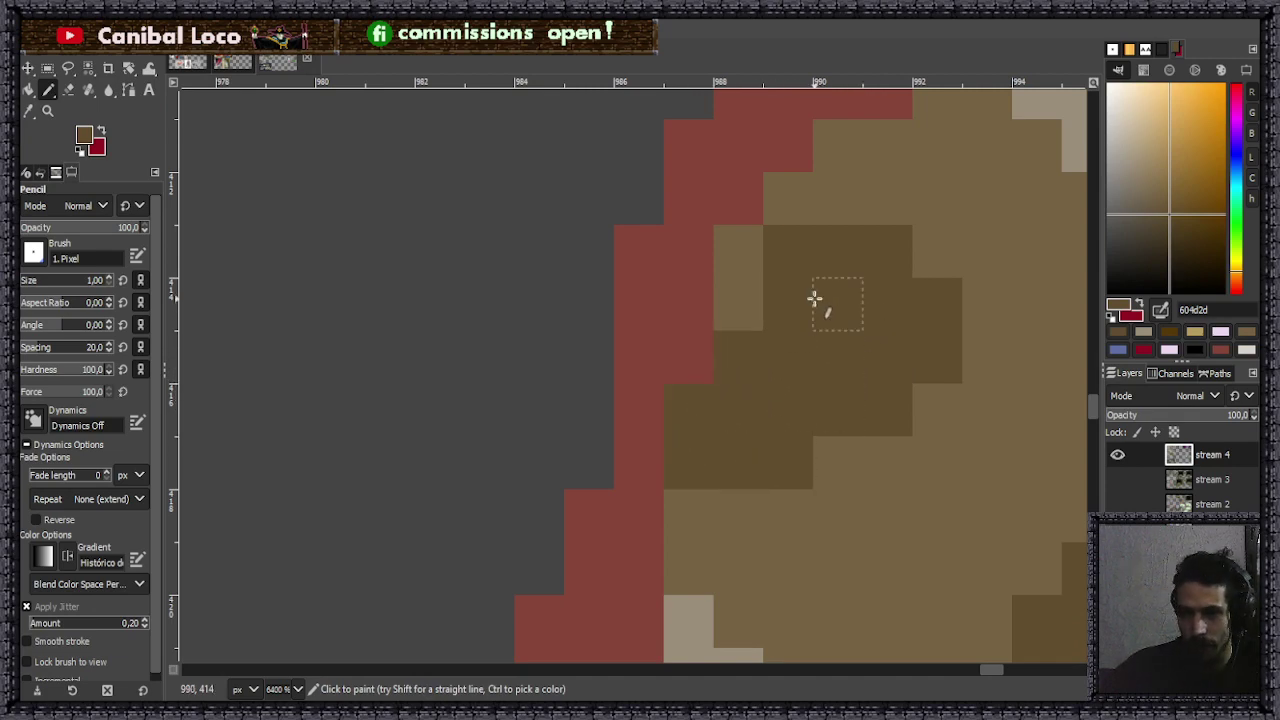
{"action": "scroll", "coordinate": [835, 330], "scroll_direction": "down", "scroll_amount": 5}
- Sample the body brown 766343 and paint a forearm reaching forward across the red vest trim
{"action": "scroll", "coordinate": [838, 329], "scroll_direction": "up", "scroll_amount": 6}
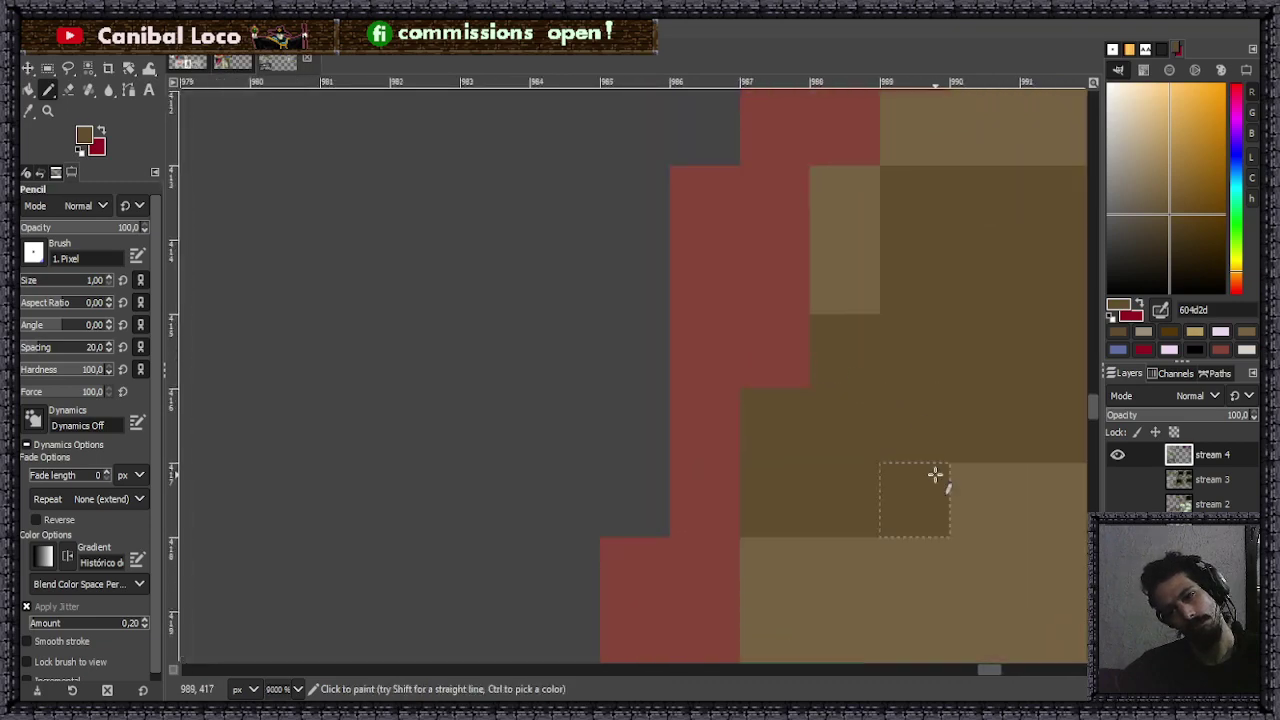
{"action": "left_click", "coordinate": [918, 555], "text": "ctrl"}
{"action": "mouse_move", "coordinate": [705, 430]}
{"action": "left_mouse_down"}
{"action": "mouse_move", "coordinate": [680, 481]}
{"action": "mouse_move", "coordinate": [613, 547]}
{"action": "mouse_move", "coordinate": [536, 560]}
{"action": "left_mouse_up"}
{"action": "left_click_drag", "start_coordinate": [610, 483], "coordinate": [608, 466]}
{"action": "scroll", "coordinate": [580, 475], "scroll_direction": "down", "scroll_amount": 6}
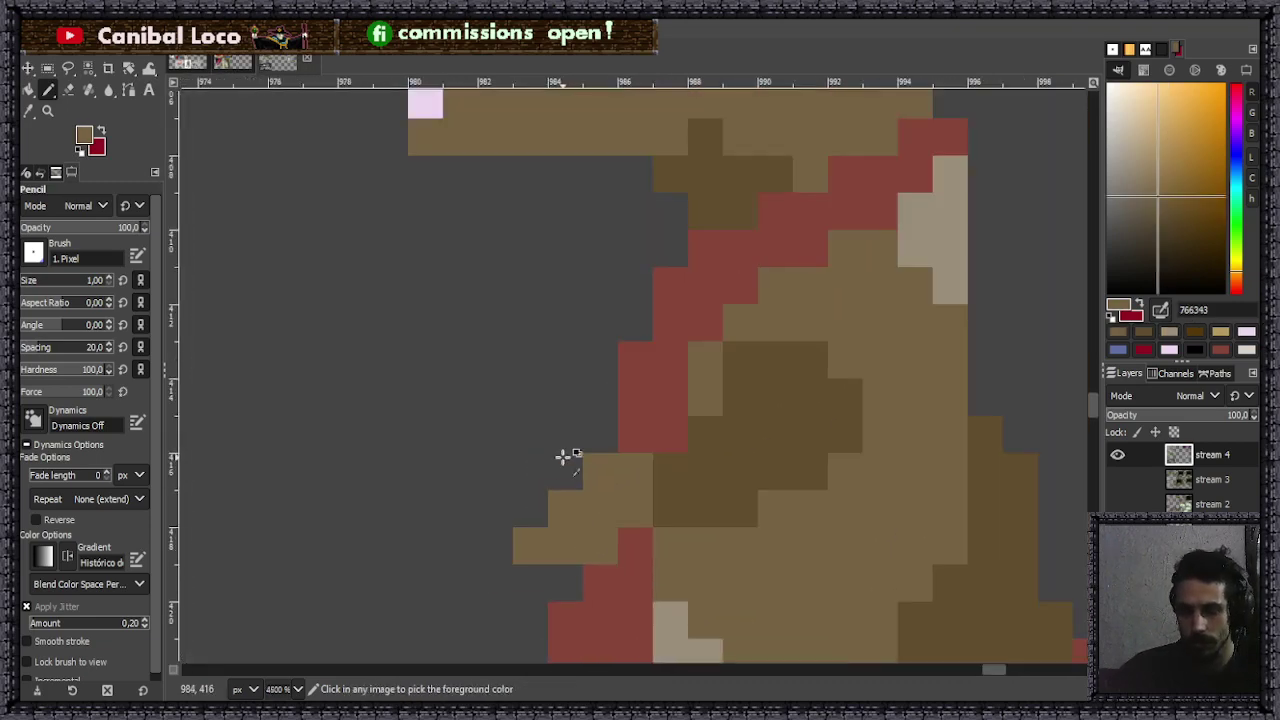
{"action": "scroll", "coordinate": [475, 410], "scroll_direction": "up", "scroll_amount": 3}
{"action": "scroll", "coordinate": [520, 445], "scroll_direction": "down", "scroll_amount": 2}
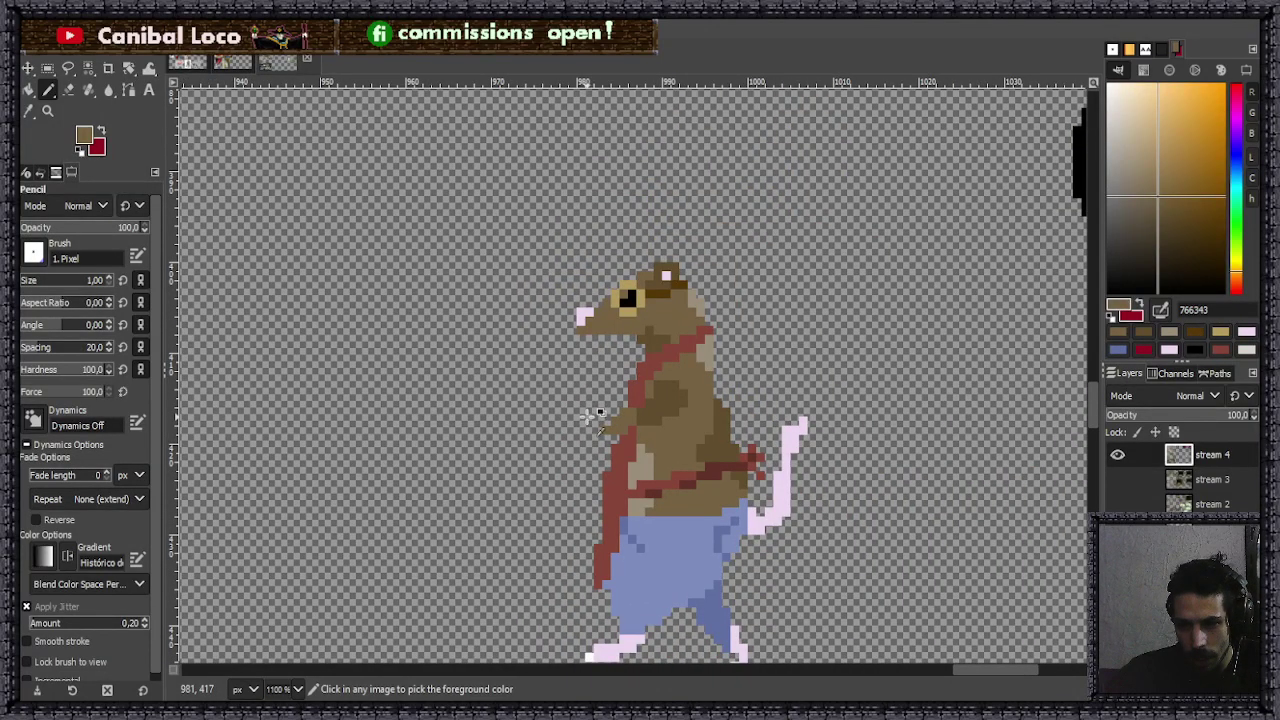
{"action": "scroll", "coordinate": [640, 410], "scroll_direction": "up", "scroll_amount": 5}
{"action": "mouse_move", "coordinate": [360, 575]}
{"action": "left_mouse_down"}
{"action": "mouse_move", "coordinate": [430, 553]}
{"action": "mouse_move", "coordinate": [449, 586]}
{"action": "left_mouse_up"}
{"action": "scroll", "coordinate": [466, 537], "scroll_direction": "down", "scroll_amount": 5}
- Sample the pink ecd7ef and paint a filled, rounded hand at the end of the forearm
{"action": "scroll", "coordinate": [565, 355], "scroll_direction": "up", "scroll_amount": 2}
{"action": "left_click", "coordinate": [739, 498], "text": "ctrl"}
{"action": "scroll", "coordinate": [398, 425], "scroll_direction": "up", "scroll_amount": 3}
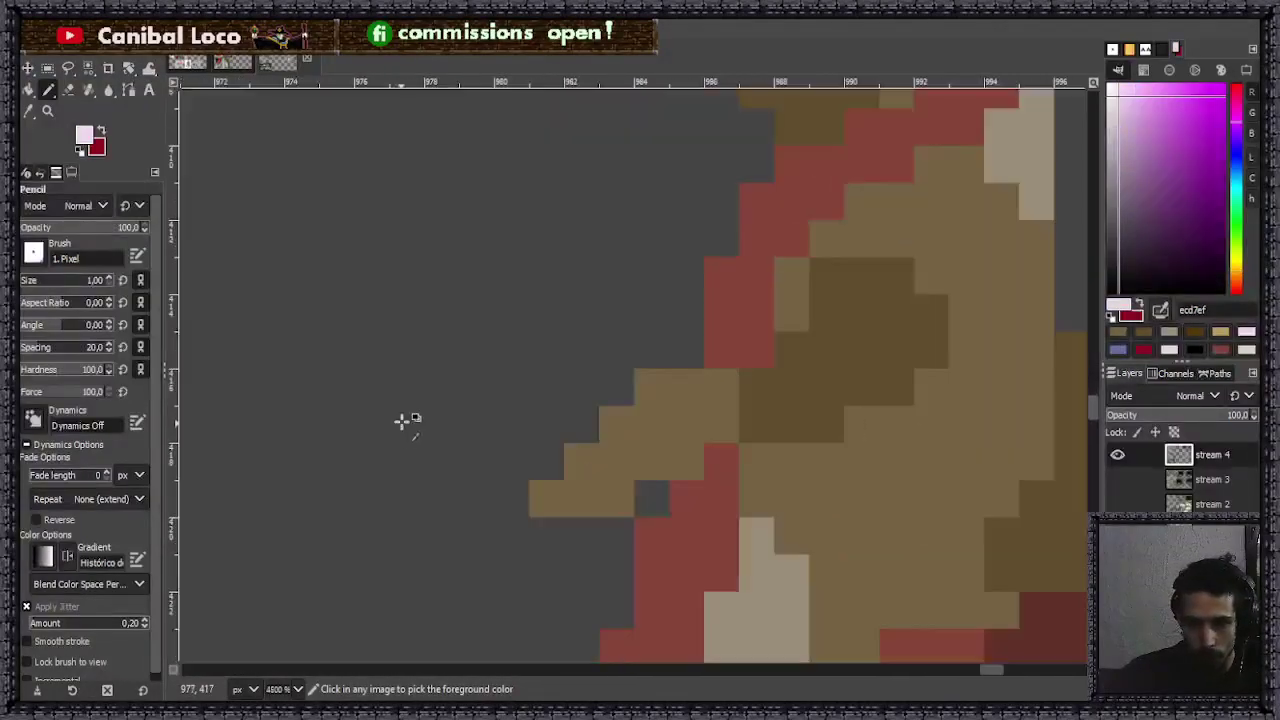
{"action": "scroll", "coordinate": [398, 425], "scroll_direction": "up", "scroll_amount": 1}
{"action": "left_click", "coordinate": [655, 428]}
{"action": "left_click", "coordinate": [608, 478]}
{"action": "left_click", "coordinate": [508, 425]}
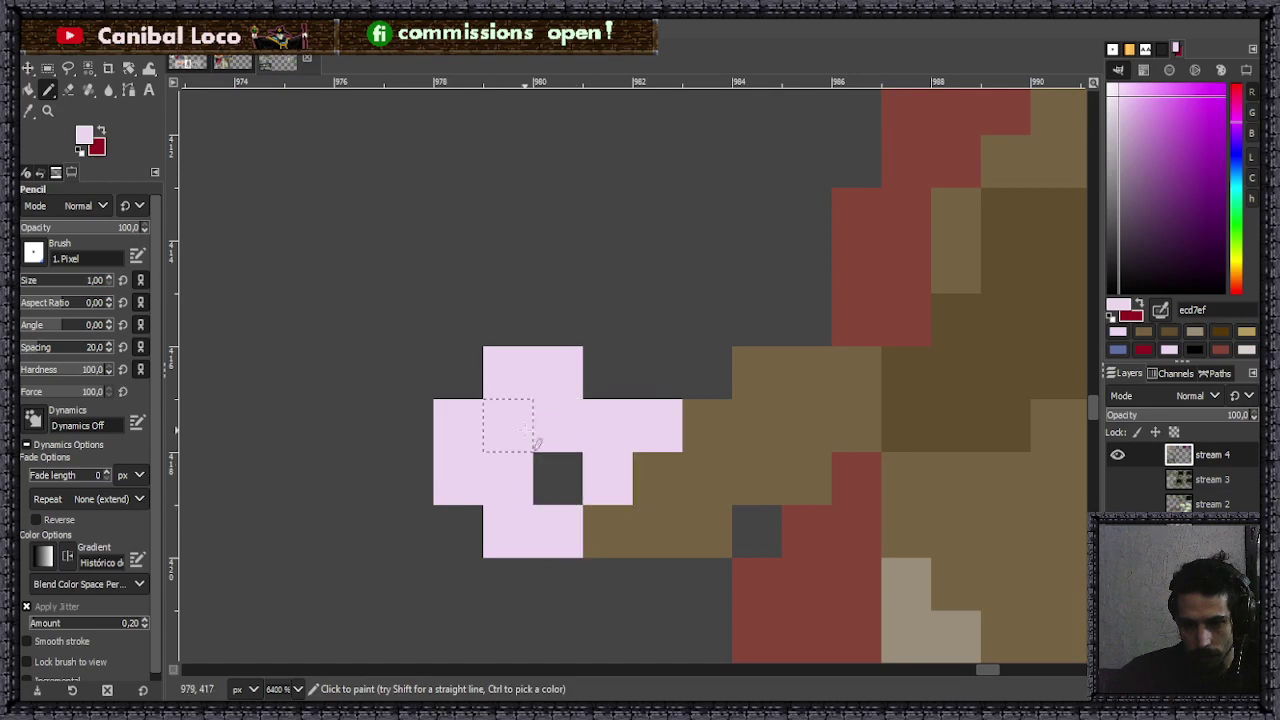
{"action": "scroll", "coordinate": [580, 457], "scroll_direction": "down", "scroll_amount": 1}
{"action": "scroll", "coordinate": [545, 345], "scroll_direction": "down", "scroll_amount": 2}
{"action": "scroll", "coordinate": [543, 345], "scroll_direction": "down", "scroll_amount": 4}
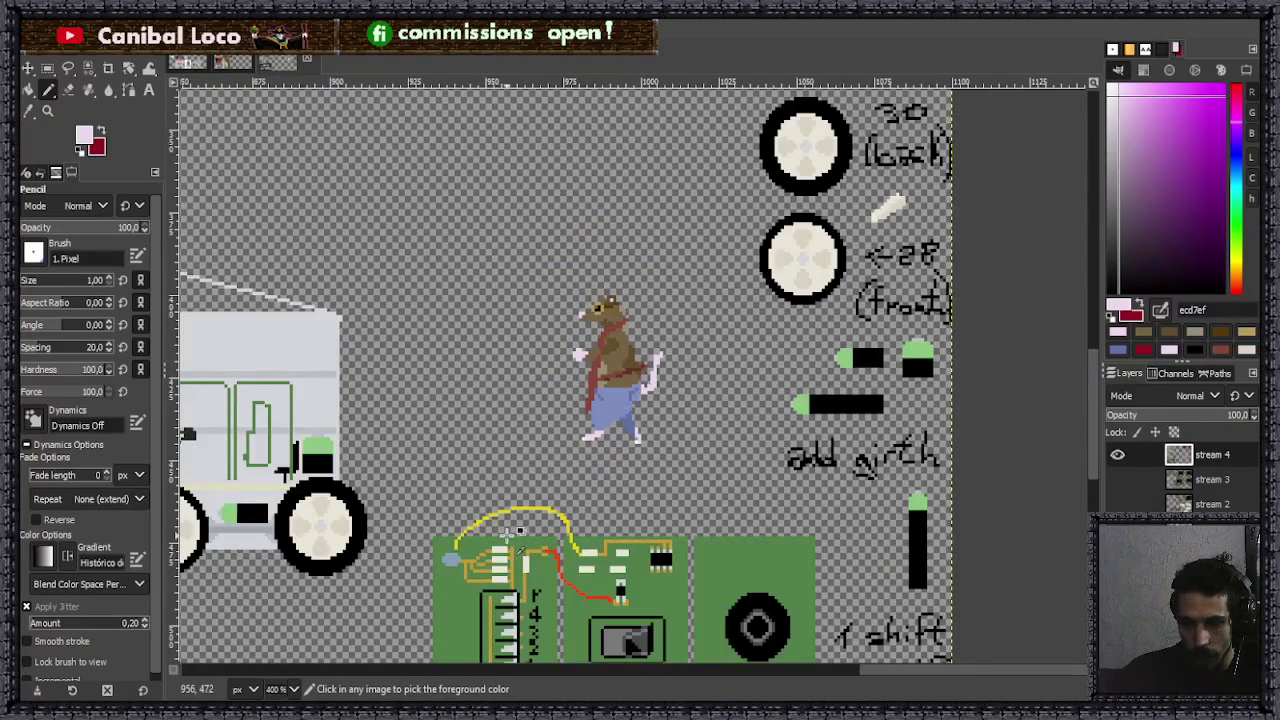
- Sample the toe's white fbfbfb and pencil a single claw pixel on top of the hand
{"action": "scroll", "coordinate": [571, 403], "scroll_direction": "up", "scroll_amount": 3}
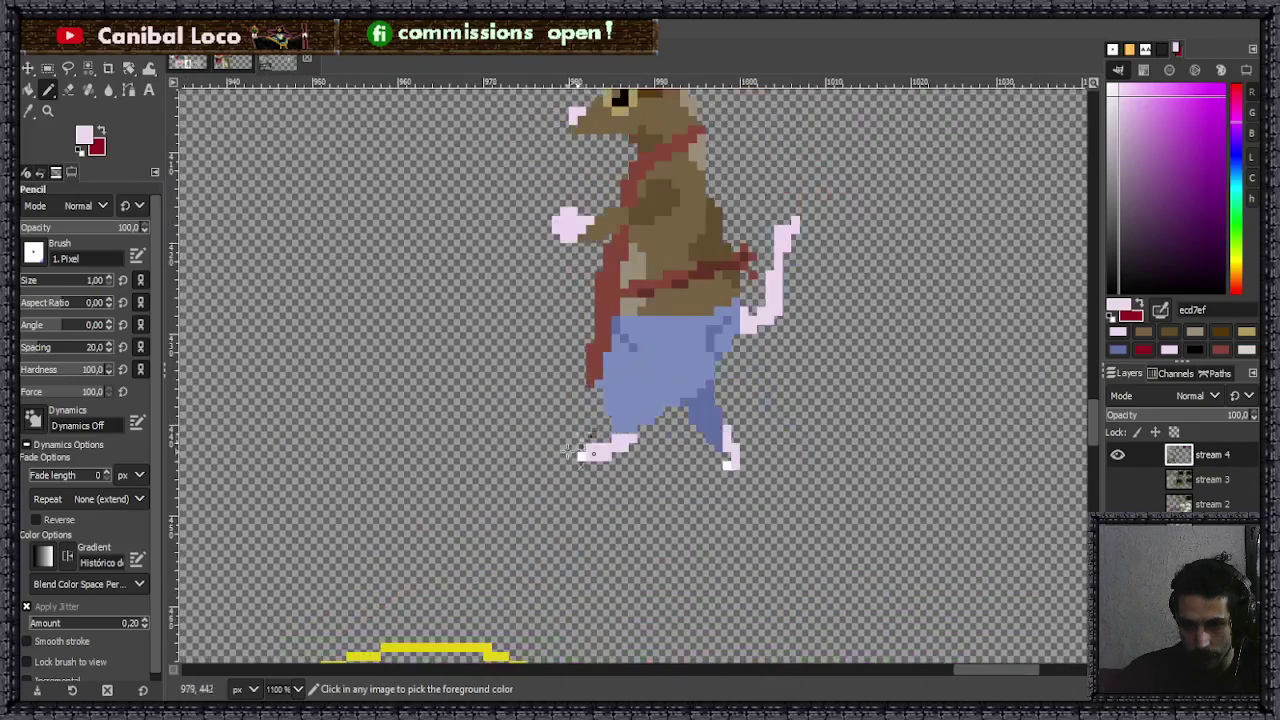
{"action": "left_click", "coordinate": [594, 449], "text": "ctrl"}
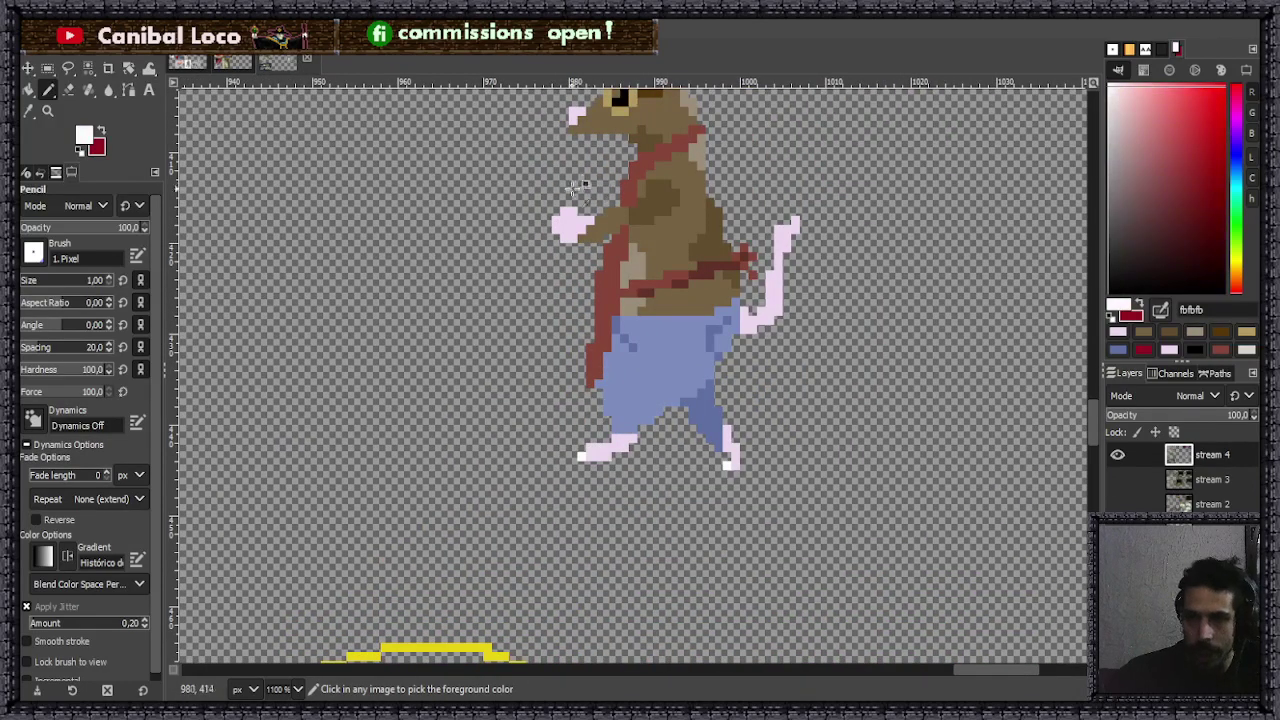
{"action": "scroll", "coordinate": [595, 179], "scroll_direction": "up", "scroll_amount": 5}
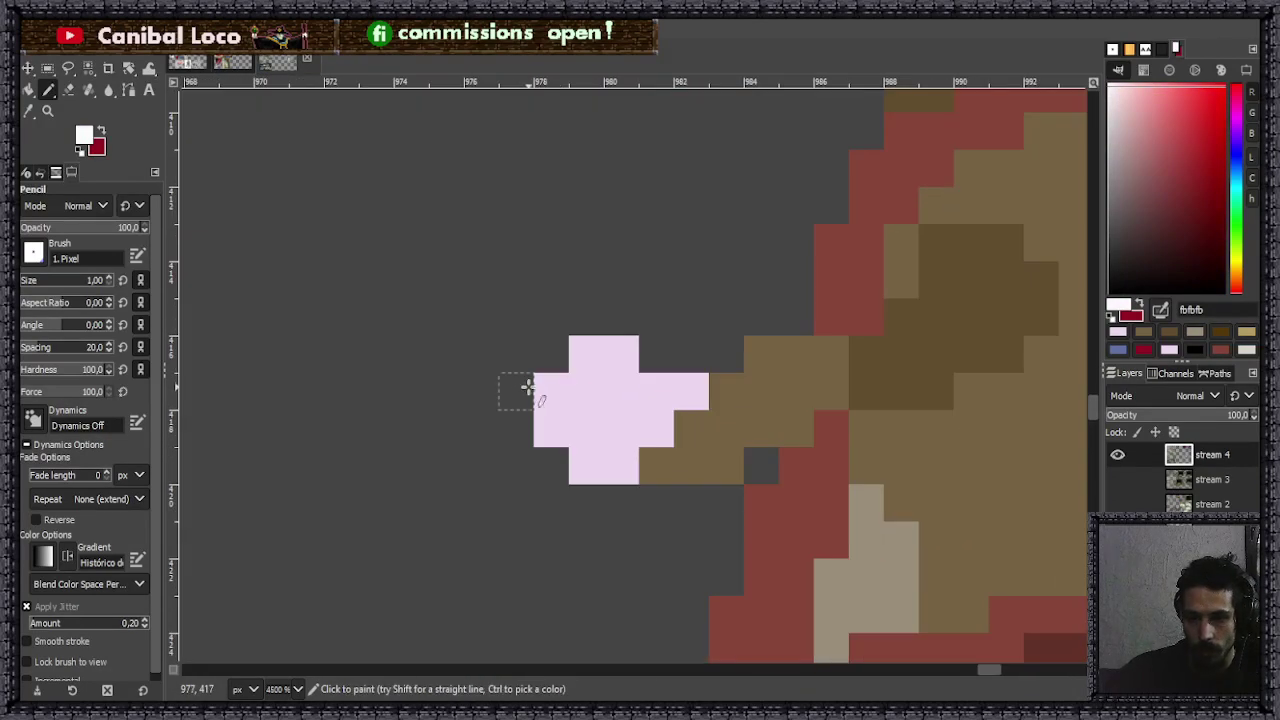
{"action": "left_click", "coordinate": [621, 316]}
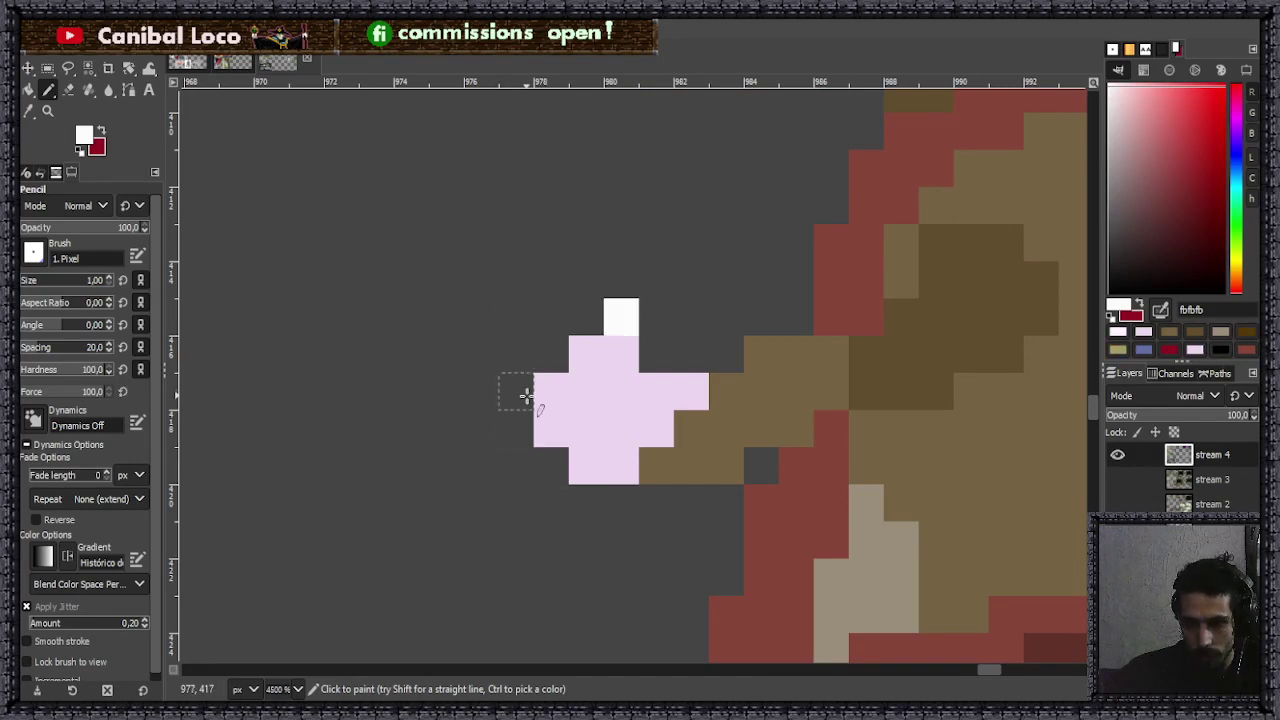
- Sample the hand's pink ecd7ef and add a pixel to its upper edge on the forearm side
{"action": "scroll", "coordinate": [500, 446], "scroll_direction": "down", "scroll_amount": 4}
{"action": "scroll", "coordinate": [590, 380], "scroll_direction": "up", "scroll_amount": 3}
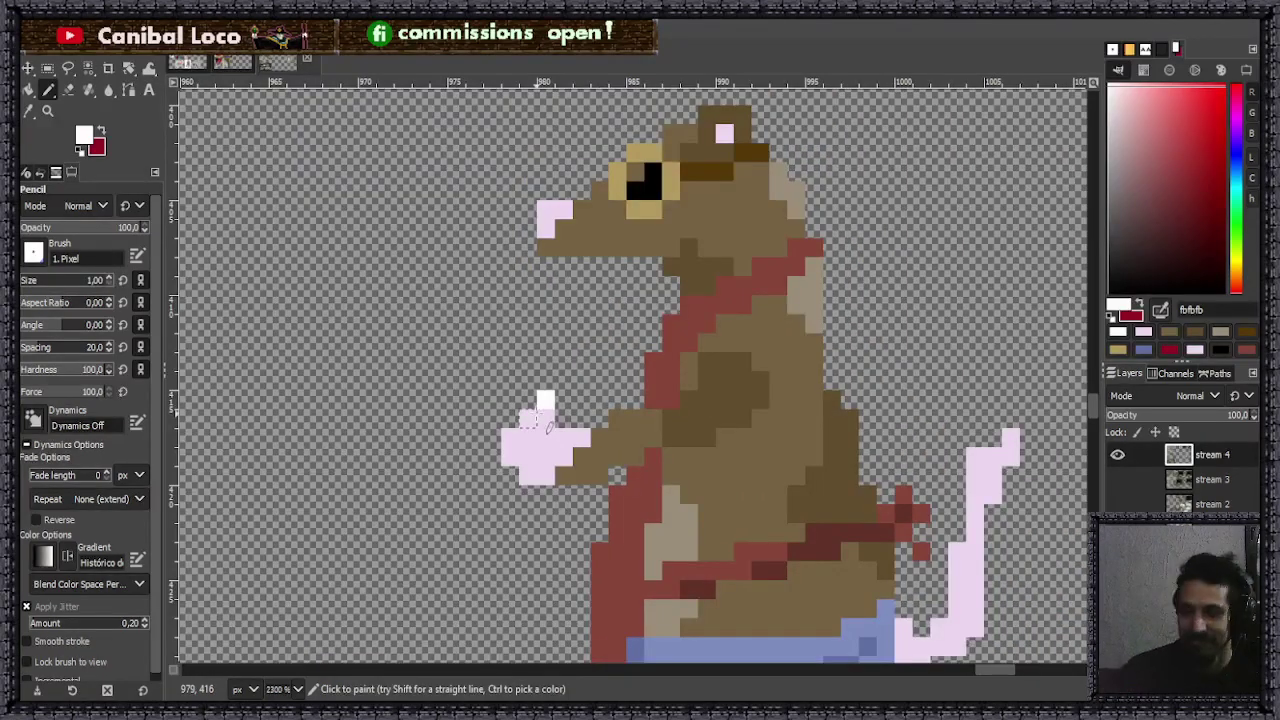
{"action": "scroll", "coordinate": [566, 414], "scroll_direction": "up", "scroll_amount": 2}
{"action": "scroll", "coordinate": [497, 497], "scroll_direction": "up", "scroll_amount": 2}
{"action": "left_click", "coordinate": [497, 497], "text": "ctrl"}
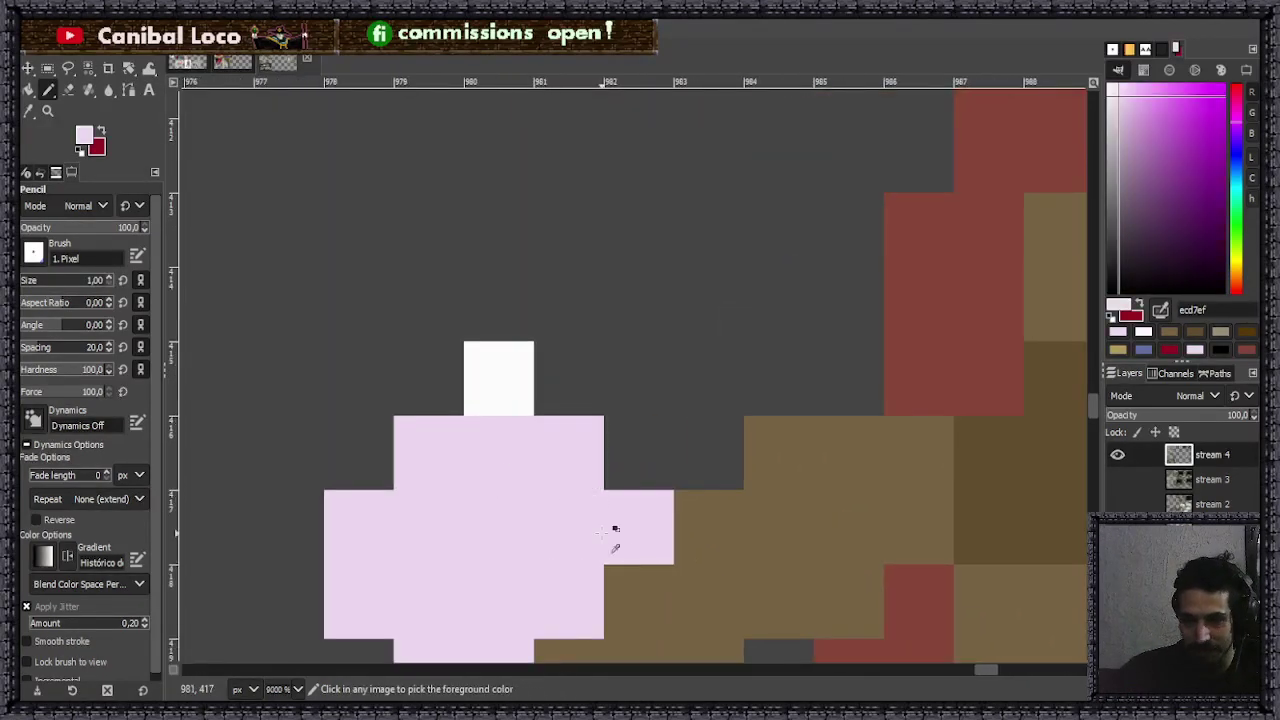
- Examine how the whole rat reads at small size beside the other artwork
{"action": "scroll", "coordinate": [487, 290], "scroll_direction": "down", "scroll_amount": 6}
{"action": "scroll", "coordinate": [487, 290], "scroll_direction": "down", "scroll_amount": 4}
{"action": "scroll", "coordinate": [483, 199], "scroll_direction": "up", "scroll_amount": 3}
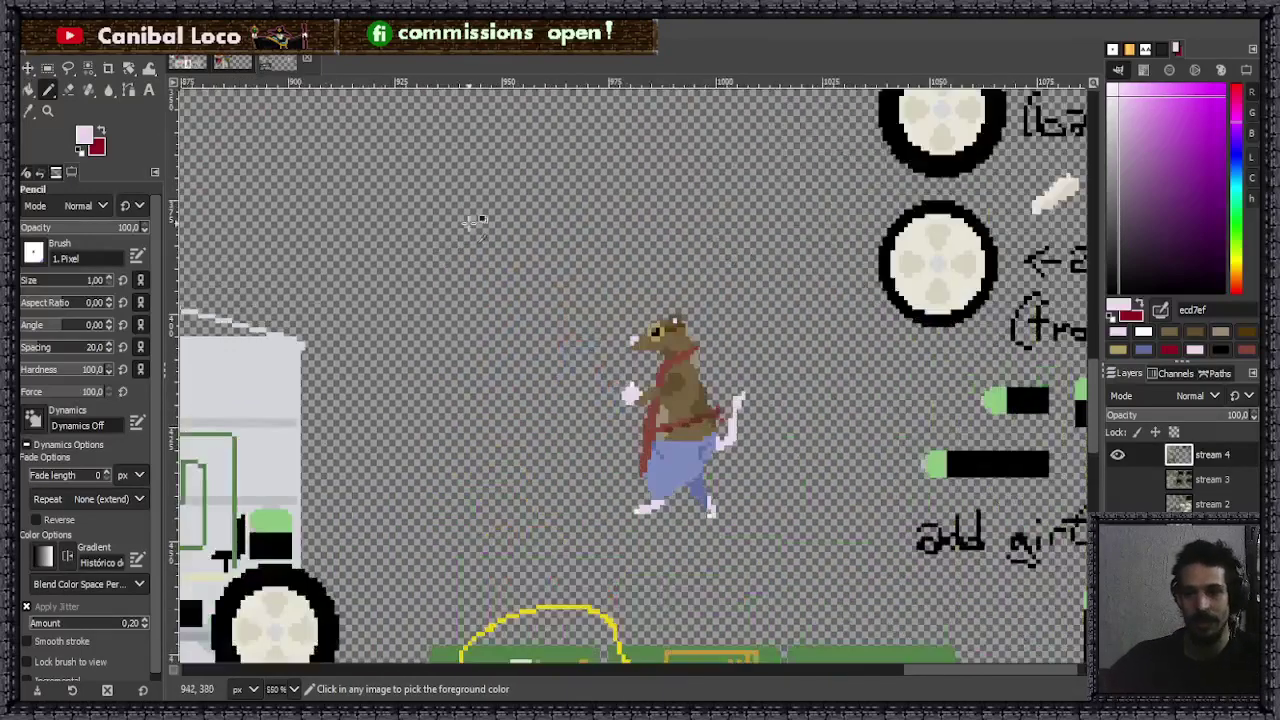
{"action": "scroll", "coordinate": [566, 298], "scroll_direction": "down", "scroll_amount": 2}
{"action": "scroll", "coordinate": [663, 348], "scroll_direction": "up", "scroll_amount": 4}
{"action": "scroll", "coordinate": [540, 360], "scroll_direction": "down", "scroll_amount": 3}
{"action": "scroll", "coordinate": [540, 360], "scroll_direction": "up", "scroll_amount": 3}
{"action": "scroll", "coordinate": [540, 362], "scroll_direction": "down", "scroll_amount": 2}
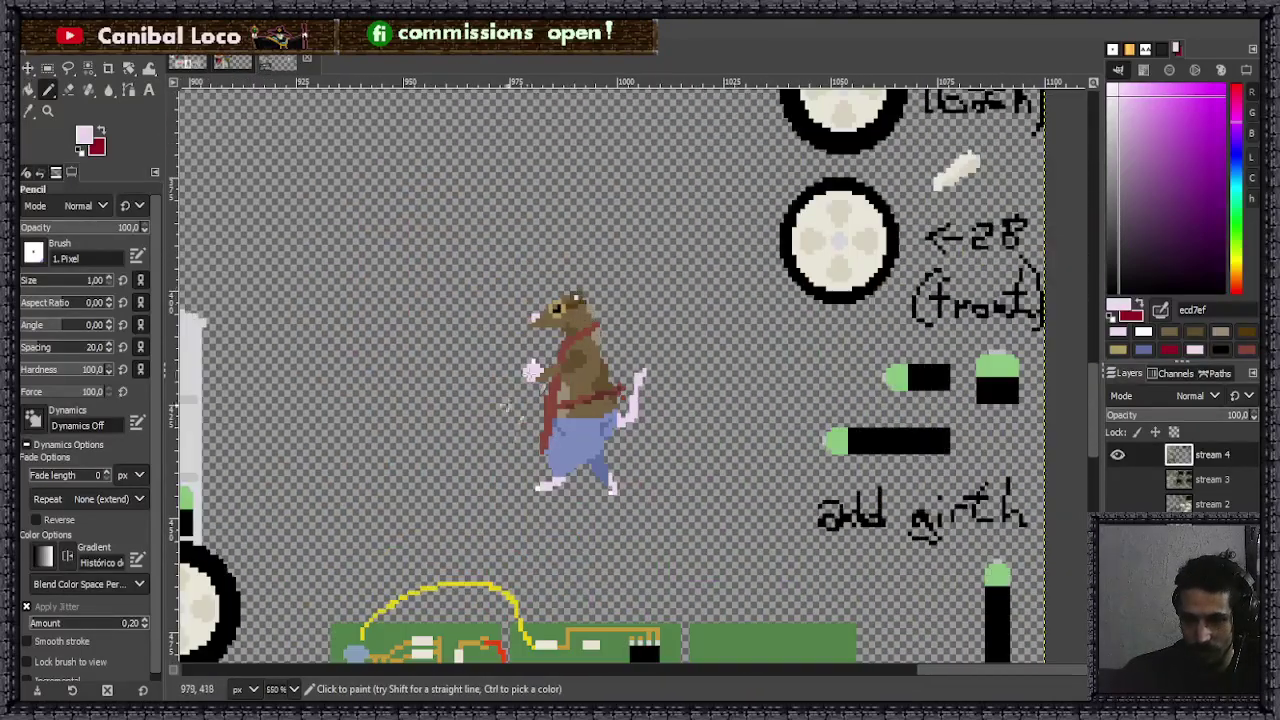
- Sample the trousers' shadow blue, darken it to 54628d and paint a stepped crease along the top of the rear leg
{"action": "scroll", "coordinate": [610, 470], "scroll_direction": "up", "scroll_amount": 4}
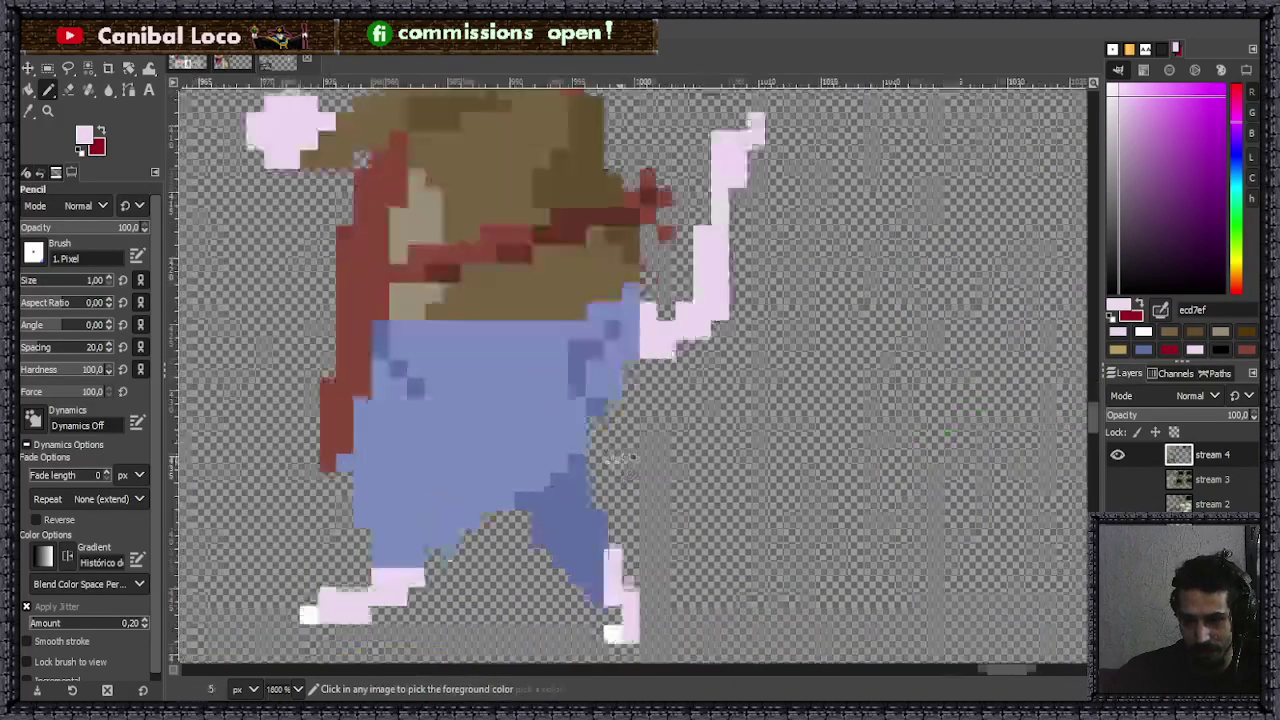
{"action": "left_click", "coordinate": [591, 524], "text": "ctrl"}
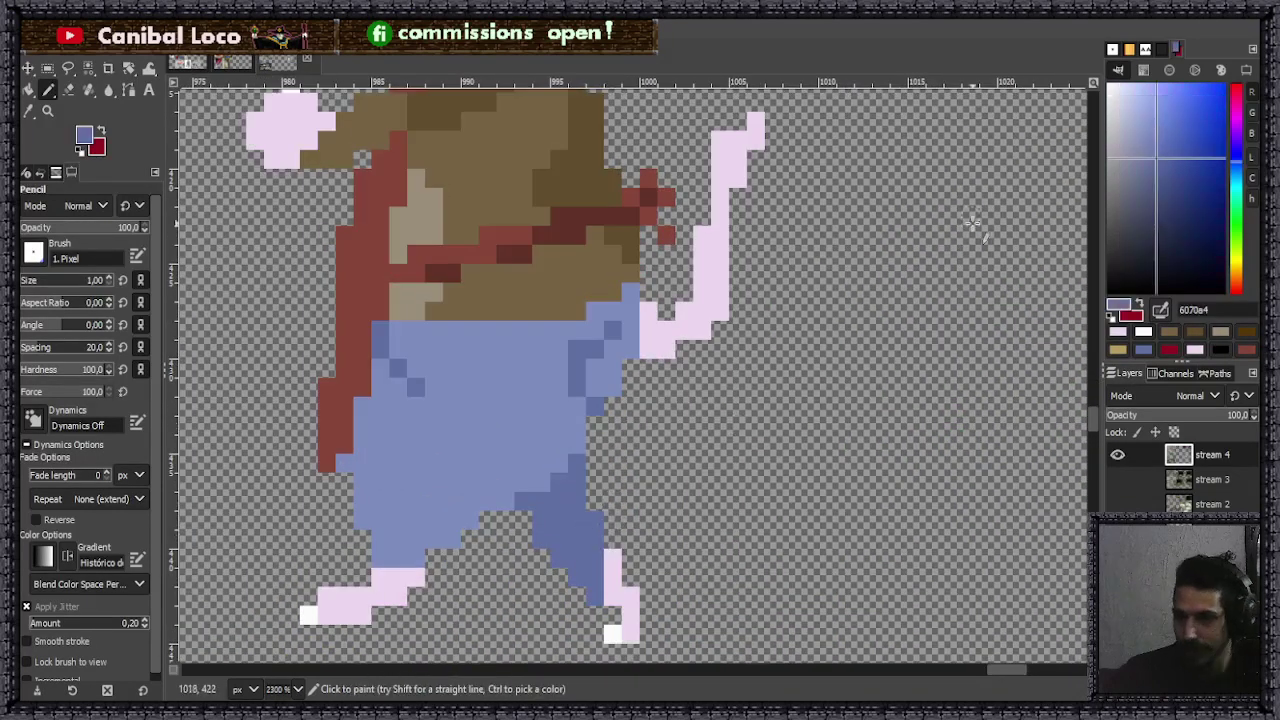
{"action": "left_click", "coordinate": [1151, 175]}
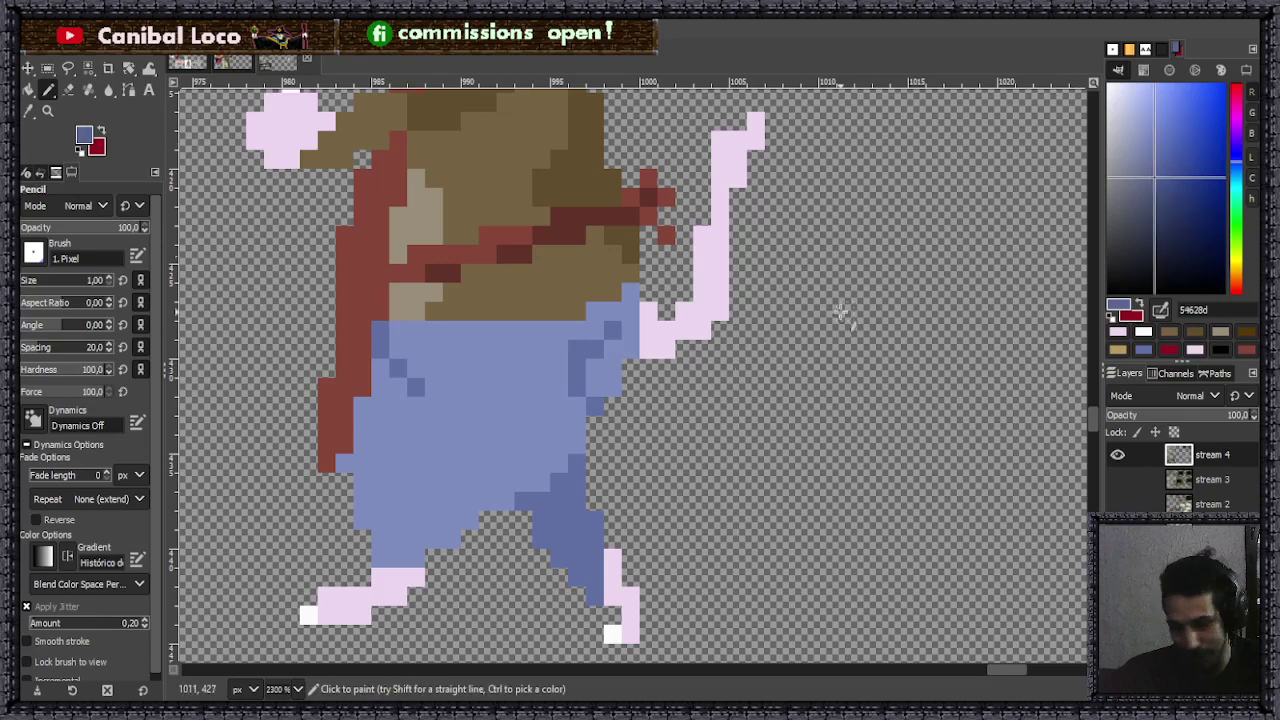
{"action": "scroll", "coordinate": [560, 503], "scroll_direction": "up", "scroll_amount": 2}
{"action": "scroll", "coordinate": [560, 503], "scroll_direction": "up", "scroll_amount": 3}
{"action": "mouse_move", "coordinate": [408, 486]}
{"action": "left_mouse_down"}
{"action": "mouse_move", "coordinate": [568, 430]}
{"action": "mouse_move", "coordinate": [665, 300]}
{"action": "left_mouse_up"}
{"action": "scroll", "coordinate": [598, 375], "scroll_direction": "down", "scroll_amount": 1}
{"action": "scroll", "coordinate": [598, 375], "scroll_direction": "down", "scroll_amount": 3}
{"action": "scroll", "coordinate": [586, 243], "scroll_direction": "up", "scroll_amount": 2}
- Sample the rear leg's blue 6070a4 and shade the trousers' front edge and waist corner beside the red vest trim
{"action": "left_click", "coordinate": [691, 480], "text": "ctrl"}
{"action": "scroll", "coordinate": [548, 470], "scroll_direction": "up", "scroll_amount": 1}
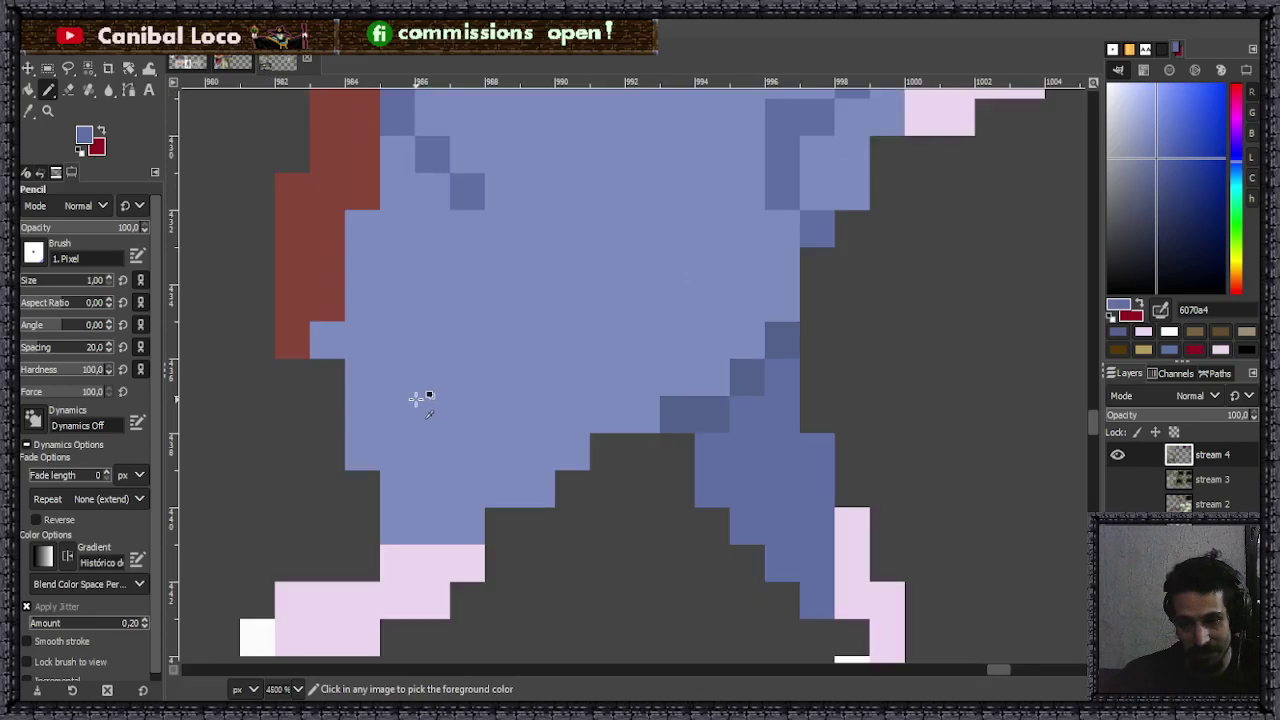
{"action": "left_click", "coordinate": [335, 345]}
{"action": "mouse_move", "coordinate": [362, 318]}
{"action": "left_mouse_down"}
{"action": "mouse_move", "coordinate": [362, 241]}
{"action": "mouse_move", "coordinate": [466, 368]}
{"action": "mouse_move", "coordinate": [672, 248]}
{"action": "mouse_move", "coordinate": [437, 321]}
{"action": "mouse_move", "coordinate": [382, 253]}
{"action": "mouse_move", "coordinate": [403, 229]}
{"action": "mouse_move", "coordinate": [435, 300]}
{"action": "left_mouse_up"}
{"action": "scroll", "coordinate": [466, 368], "scroll_direction": "up", "scroll_amount": 2}
{"action": "left_click", "coordinate": [746, 520], "text": "ctrl"}
{"action": "left_click", "coordinate": [794, 266], "text": "ctrl"}
{"action": "left_click", "coordinate": [433, 220]}
{"action": "mouse_move", "coordinate": [433, 220]}
{"action": "left_mouse_down"}
{"action": "mouse_move", "coordinate": [397, 289]}
{"action": "mouse_move", "coordinate": [397, 385]}
{"action": "left_mouse_up"}
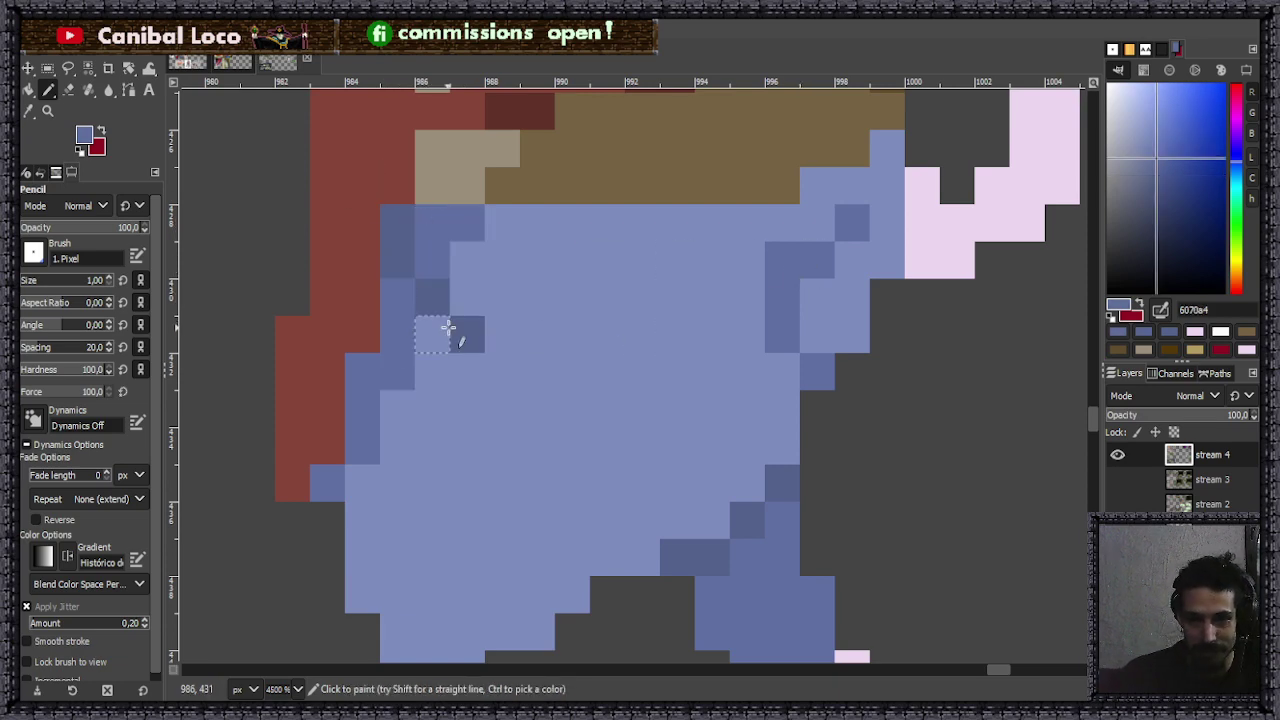
- Sample the body brown, darken it to 615034 and paint a shadow strip beneath the red belt
{"action": "scroll", "coordinate": [322, 460], "scroll_direction": "down", "scroll_amount": 4}
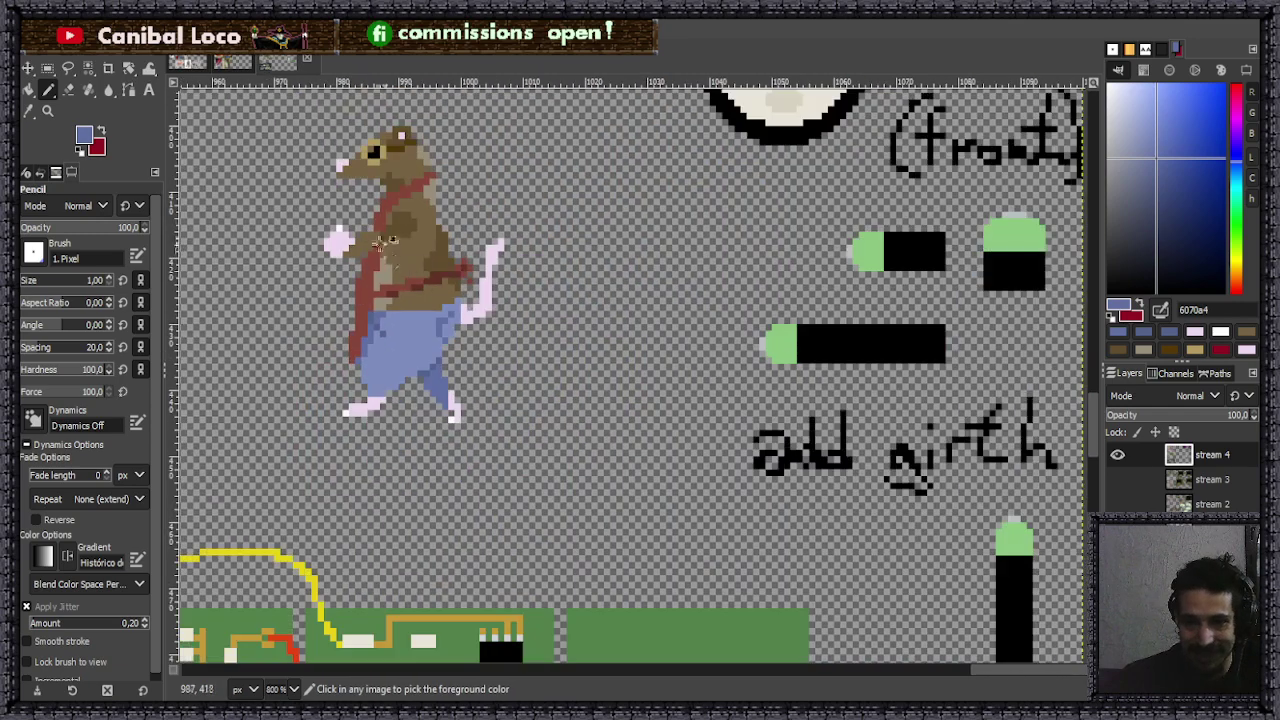
{"action": "scroll", "coordinate": [400, 240], "scroll_direction": "up", "scroll_amount": 3}
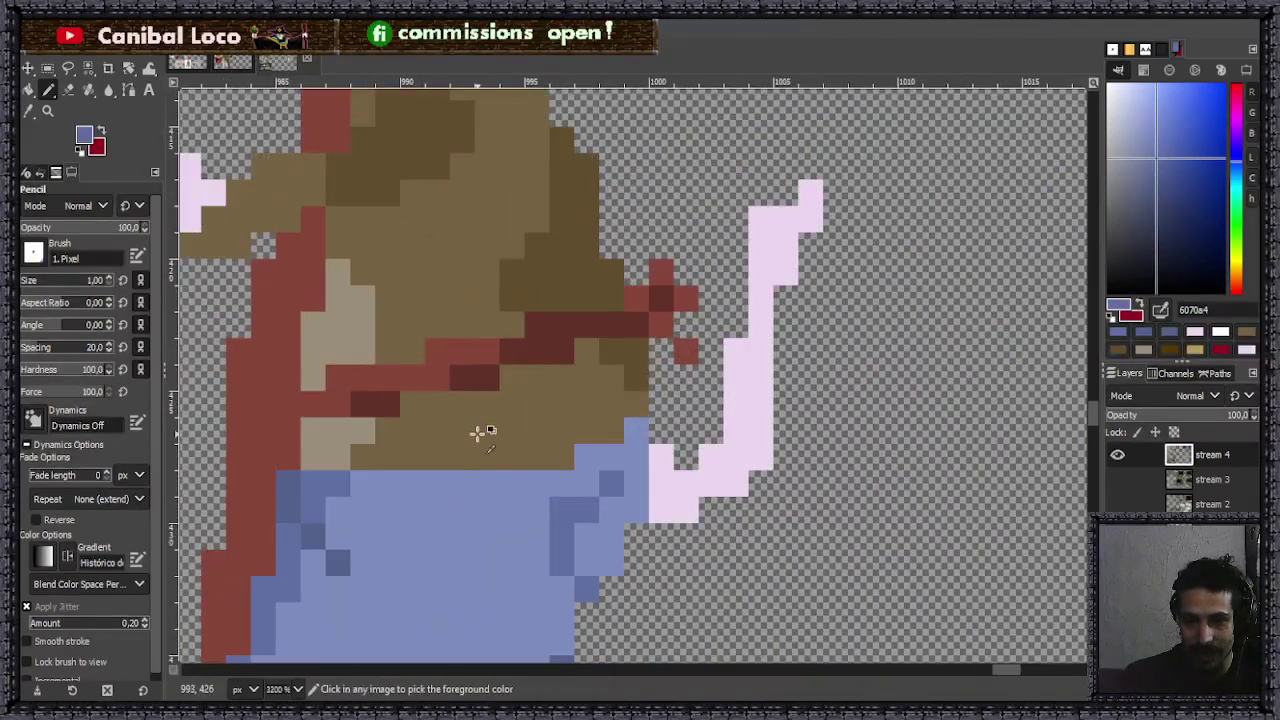
{"action": "left_click", "coordinate": [480, 443], "text": "ctrl"}
{"action": "left_click", "coordinate": [1160, 211]}
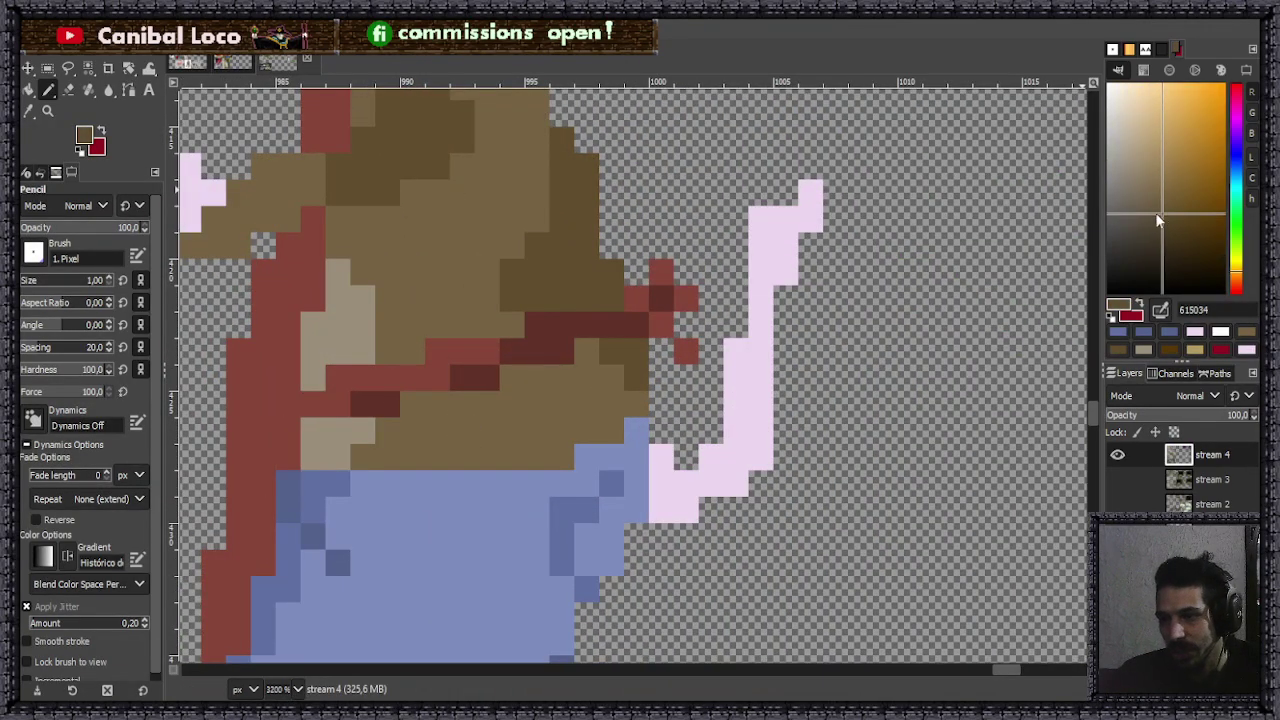
{"action": "mouse_move", "coordinate": [427, 409]}
{"action": "left_mouse_down"}
{"action": "mouse_move", "coordinate": [591, 389]}
{"action": "mouse_move", "coordinate": [479, 377]}
{"action": "mouse_move", "coordinate": [502, 390]}
{"action": "mouse_move", "coordinate": [497, 403]}
{"action": "mouse_move", "coordinate": [581, 386]}
{"action": "mouse_move", "coordinate": [539, 375]}
{"action": "left_mouse_up"}
{"action": "key", "text": "ctrl+z"}
{"action": "left_click", "coordinate": [587, 350]}
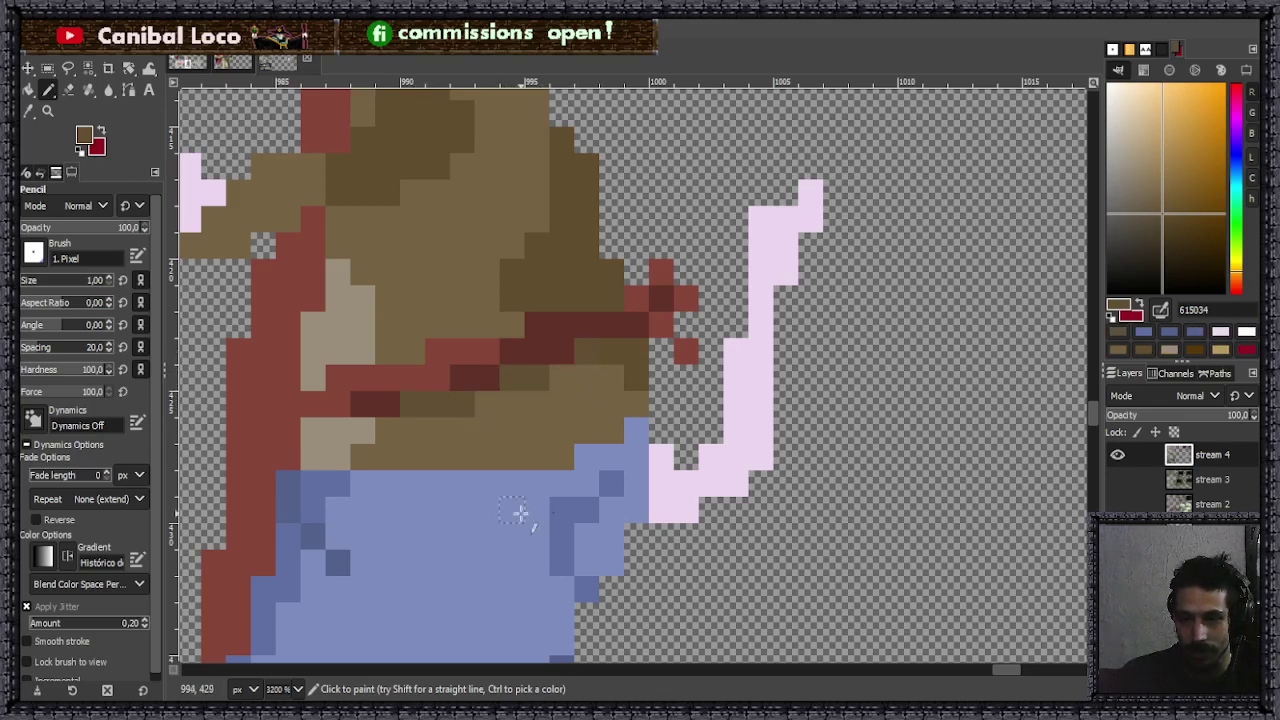
- Mix a deeper brown 443317 and pencil the darkest shadow under the belt's rear end
{"action": "left_click", "coordinate": [1170, 238]}
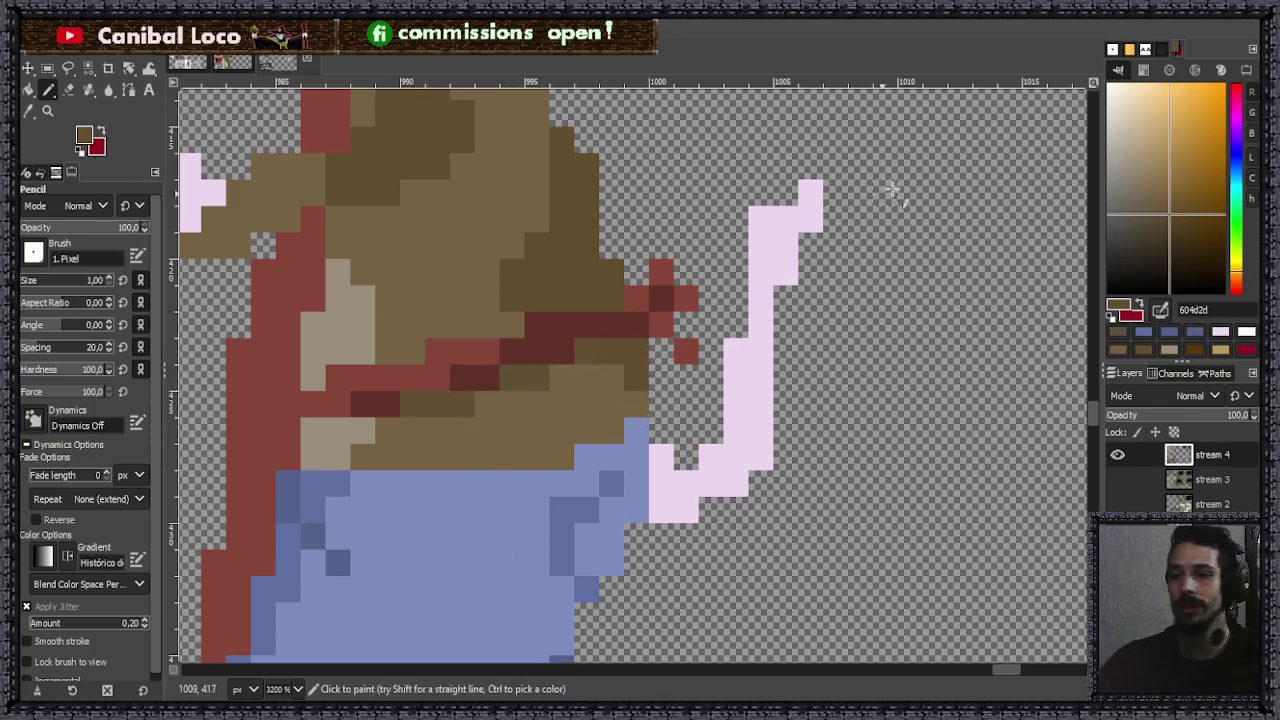
{"action": "left_click", "coordinate": [1182, 238]}
{"action": "left_click", "coordinate": [609, 354]}
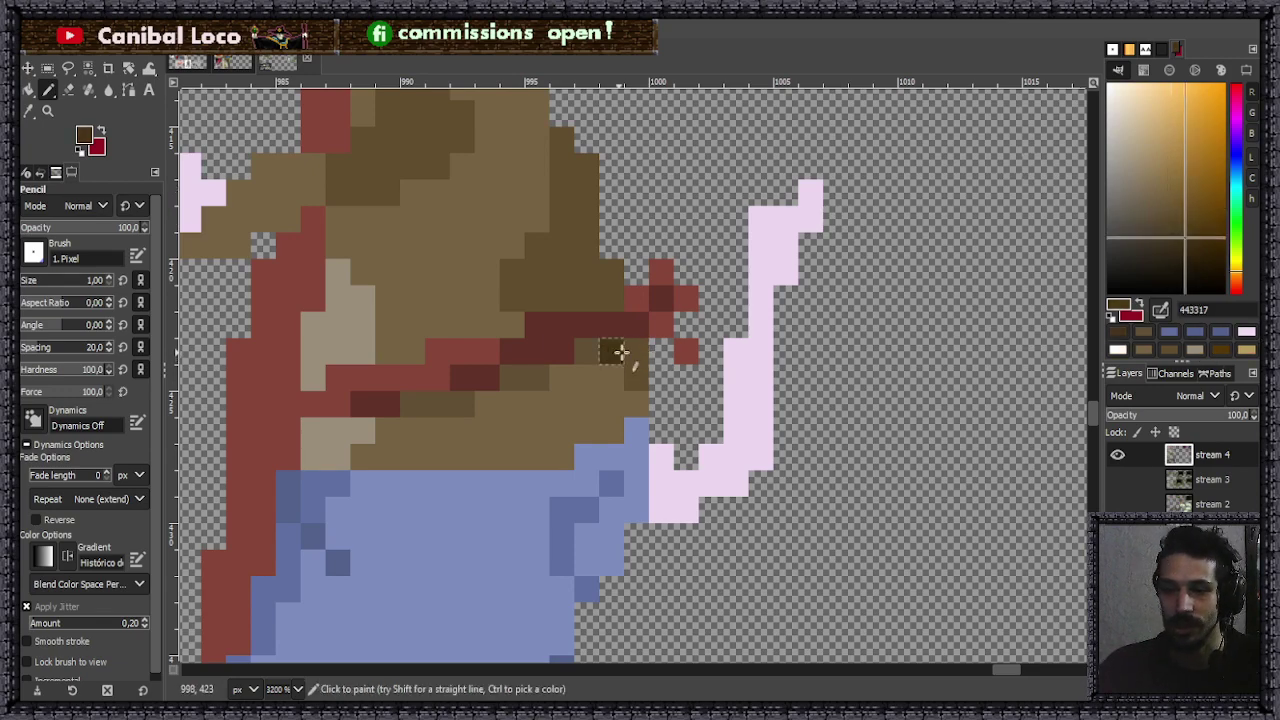
- Sample the back shadow's brown, darken it to 504127 and repaint the darkest shadow under the belt's rear end
{"action": "scroll", "coordinate": [600, 300], "scroll_direction": "down", "scroll_amount": 4}
{"action": "scroll", "coordinate": [597, 298], "scroll_direction": "up", "scroll_amount": 5}
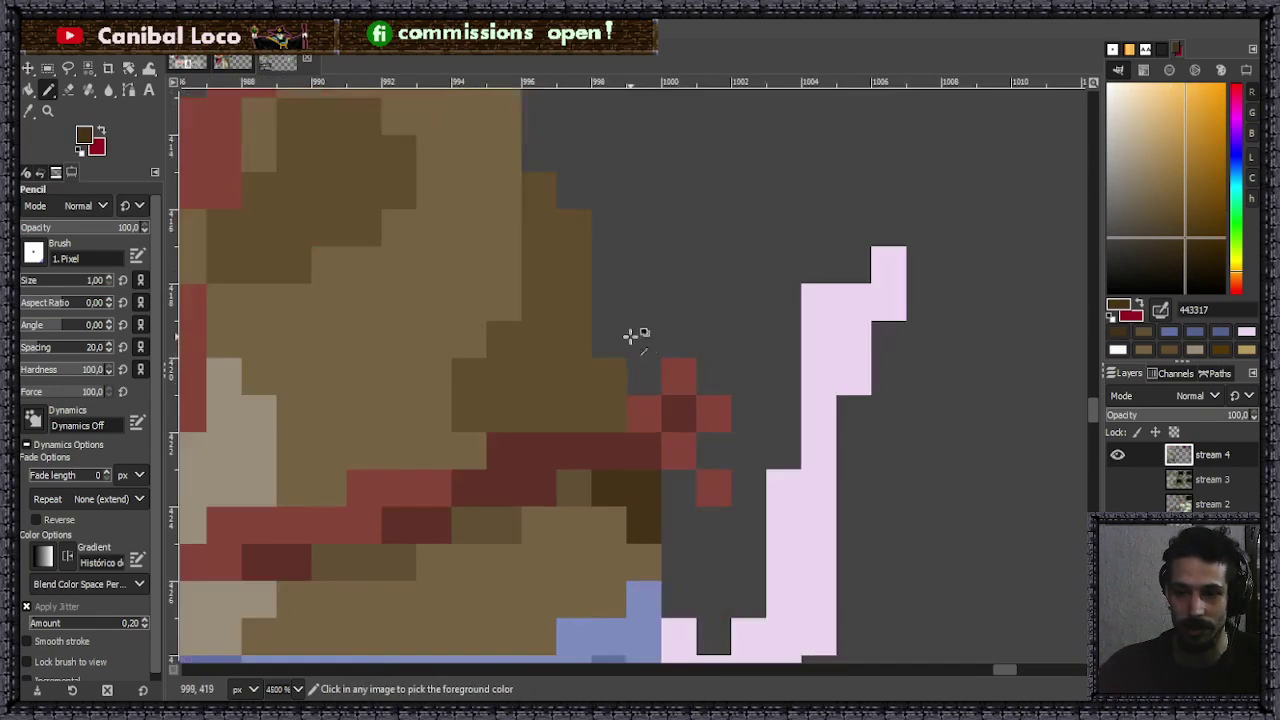
{"action": "left_click", "coordinate": [620, 427], "text": "ctrl"}
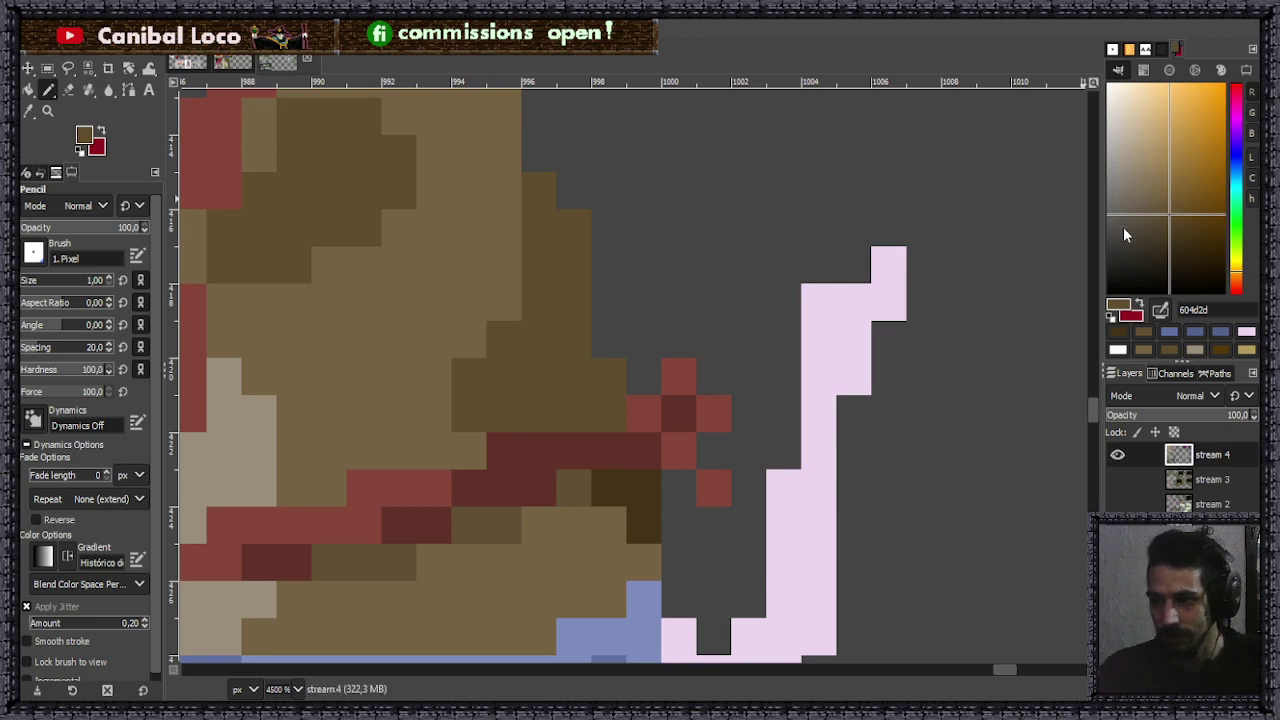
{"action": "left_click", "coordinate": [1167, 228]}
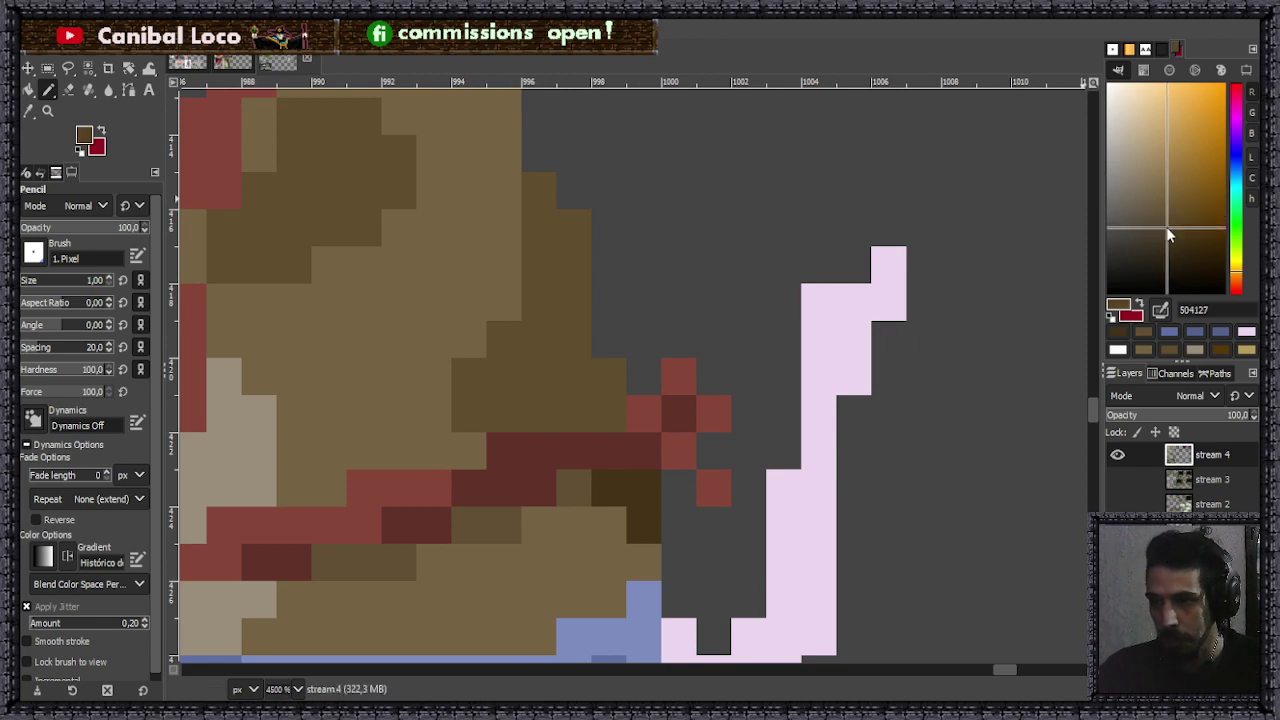
{"action": "mouse_move", "coordinate": [601, 482]}
{"action": "left_mouse_down"}
{"action": "mouse_move", "coordinate": [635, 491]}
{"action": "mouse_move", "coordinate": [648, 520]}
{"action": "left_mouse_up"}
{"action": "scroll", "coordinate": [648, 520], "scroll_direction": "down", "scroll_amount": 5}
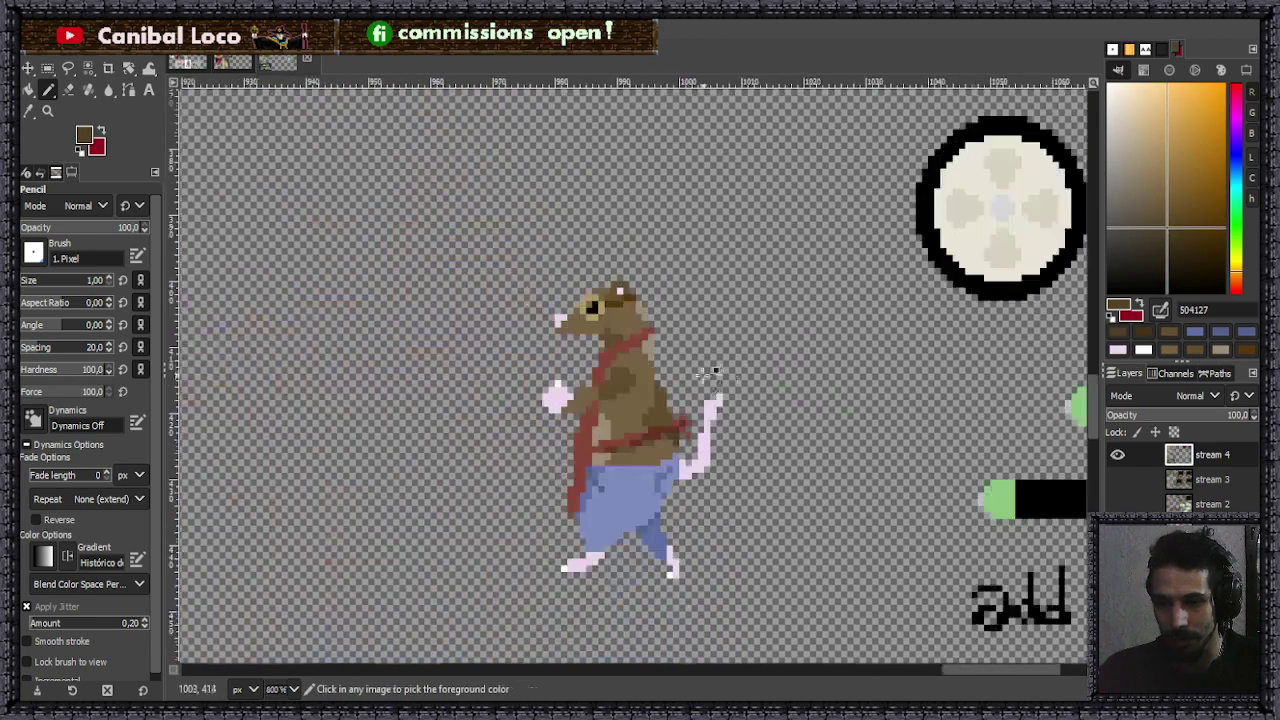
- Sample the under-belt shadow brown 615034 and paint a short shadow below the upper arm, beside the red vest trim
{"action": "scroll", "coordinate": [644, 391], "scroll_direction": "up", "scroll_amount": 4}
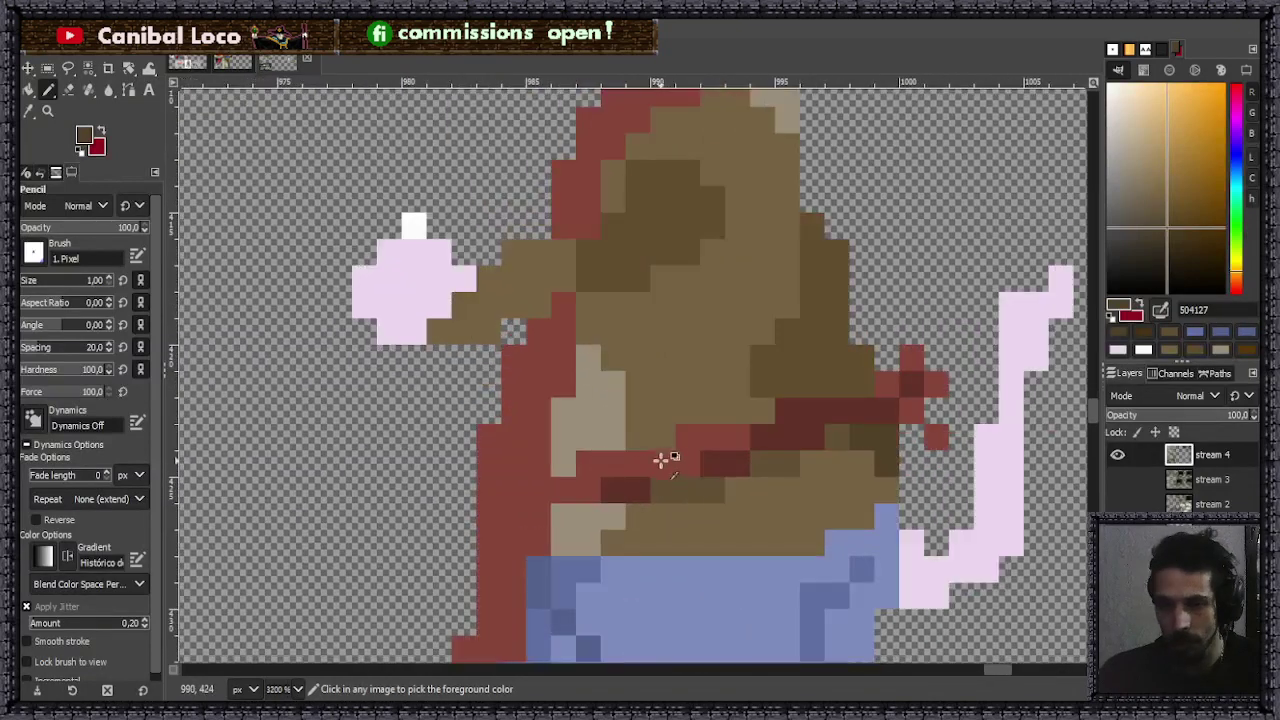
{"action": "scroll", "coordinate": [613, 396], "scroll_direction": "up", "scroll_amount": 2}
{"action": "left_click", "coordinate": [761, 523], "text": "ctrl"}
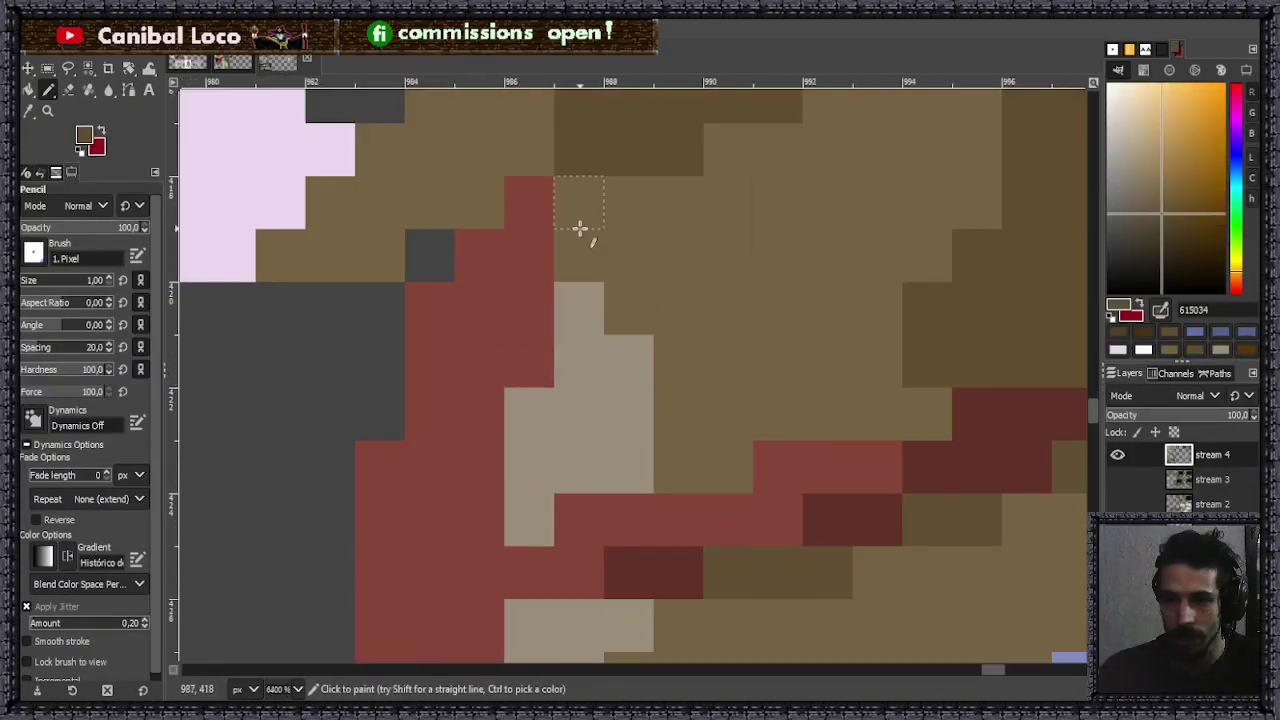
{"action": "left_click_drag", "start_coordinate": [575, 220], "coordinate": [580, 237]}
{"action": "scroll", "coordinate": [580, 237], "scroll_direction": "down", "scroll_amount": 5}
{"action": "scroll", "coordinate": [628, 207], "scroll_direction": "up", "scroll_amount": 1}
{"action": "scroll", "coordinate": [628, 207], "scroll_direction": "down", "scroll_amount": 2}
{"action": "scroll", "coordinate": [605, 305], "scroll_direction": "up", "scroll_amount": 5}
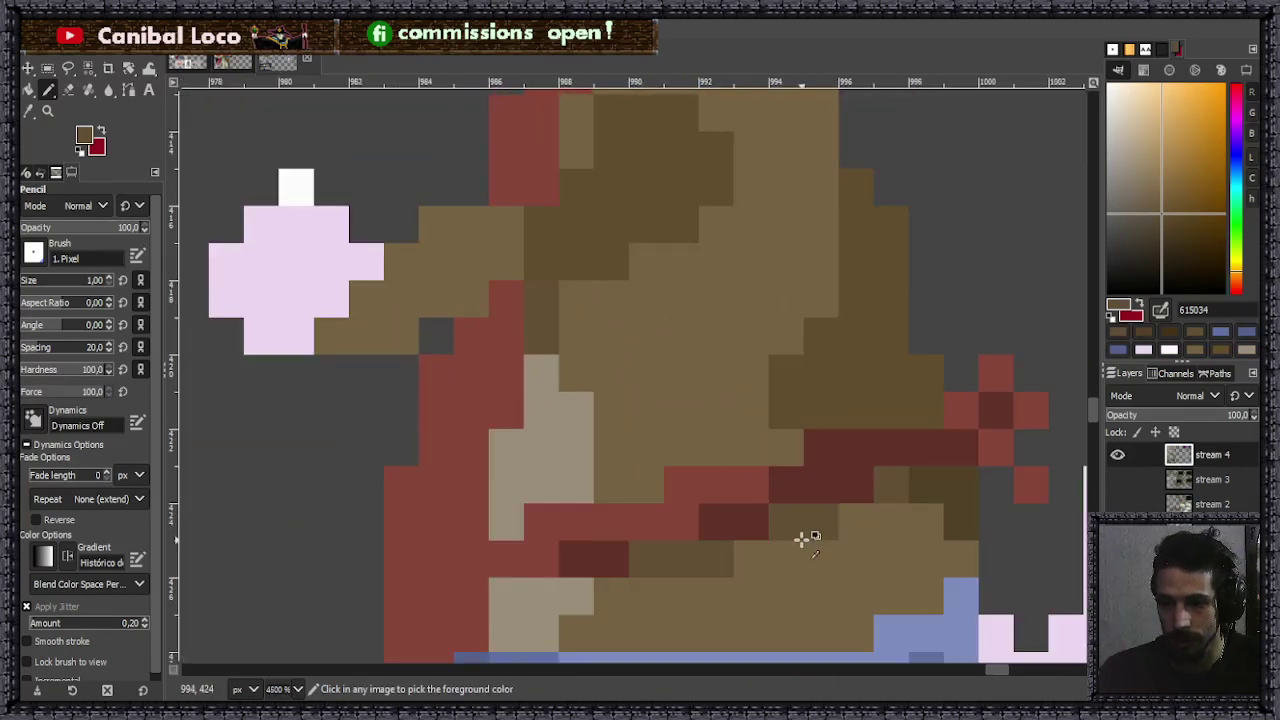
- Sample the dark brown 504127 from the belt's rear shadow and paint a short strip beneath the arm's shadow
{"action": "left_click", "coordinate": [961, 490]}
{"action": "left_click", "coordinate": [969, 514], "text": "ctrl"}
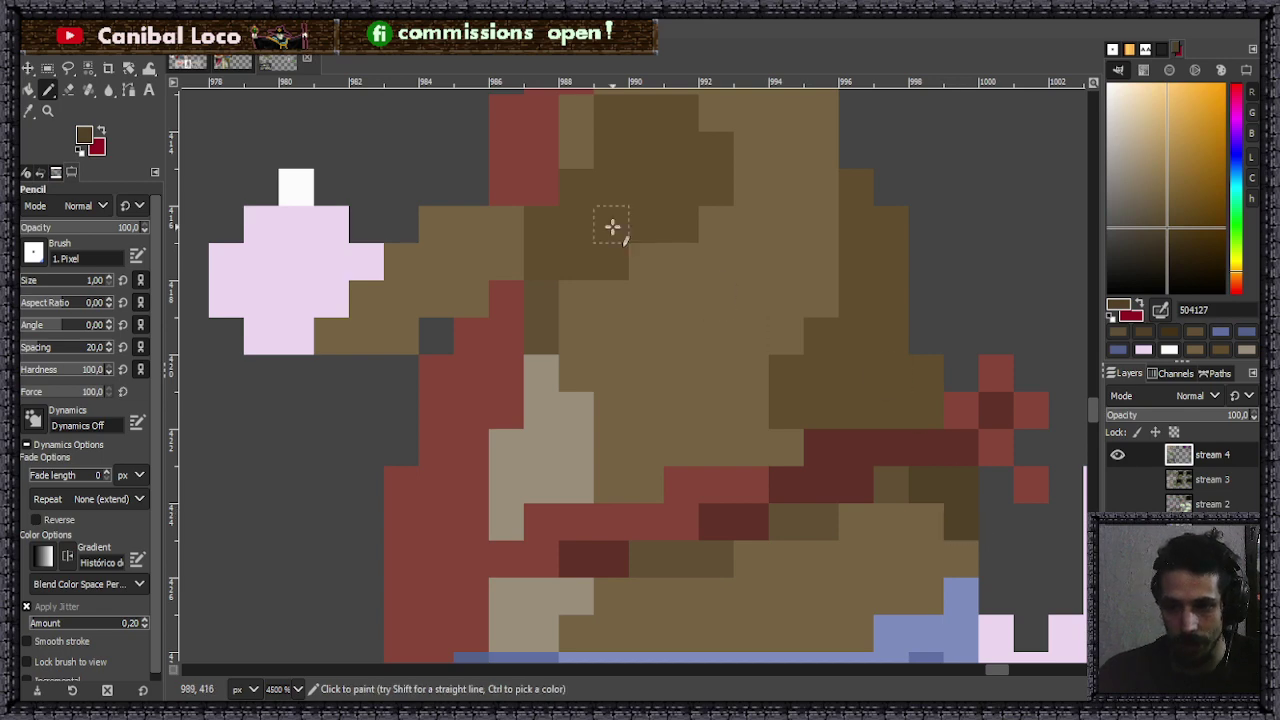
{"action": "left_click_drag", "start_coordinate": [541, 293], "coordinate": [610, 293]}
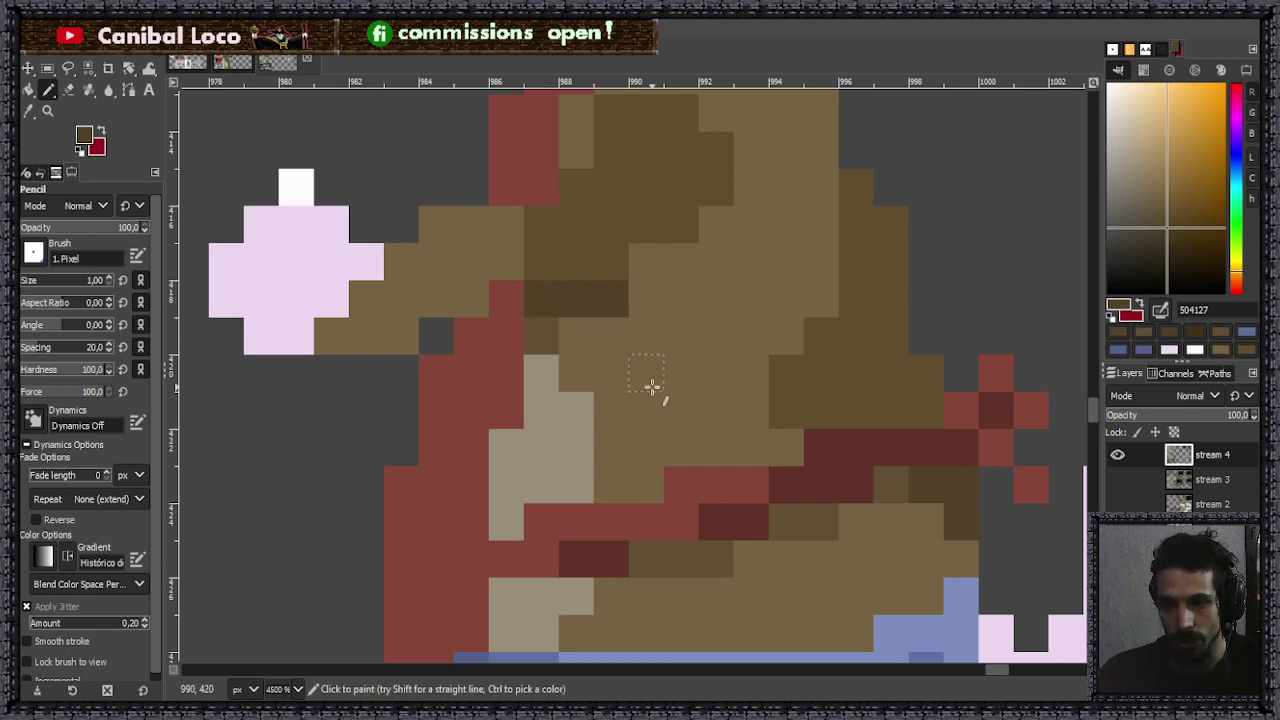
- Extend the arm shadow's lower edge with stepped pixels of the mid shadow brown 615034
{"action": "left_click", "coordinate": [583, 334], "text": "ctrl"}
{"action": "left_click", "coordinate": [541, 335]}
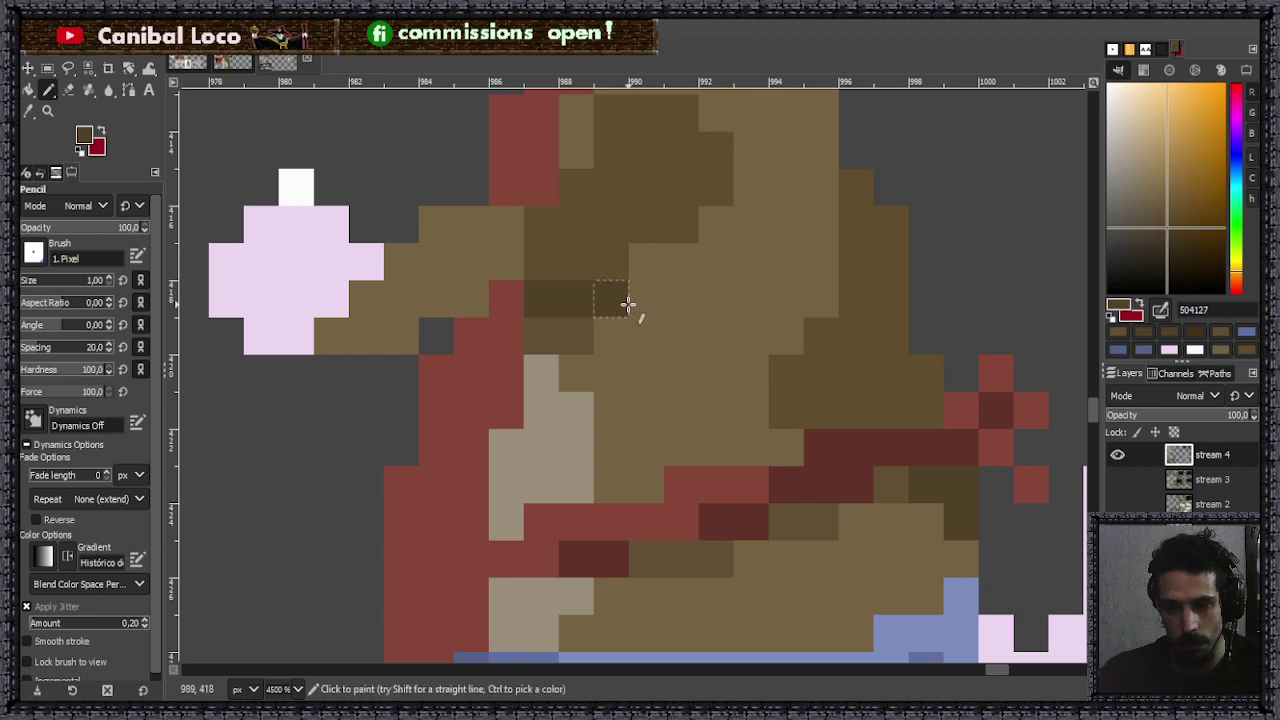
{"action": "left_click_drag", "start_coordinate": [646, 264], "coordinate": [680, 268]}
{"action": "left_click", "coordinate": [716, 224]}
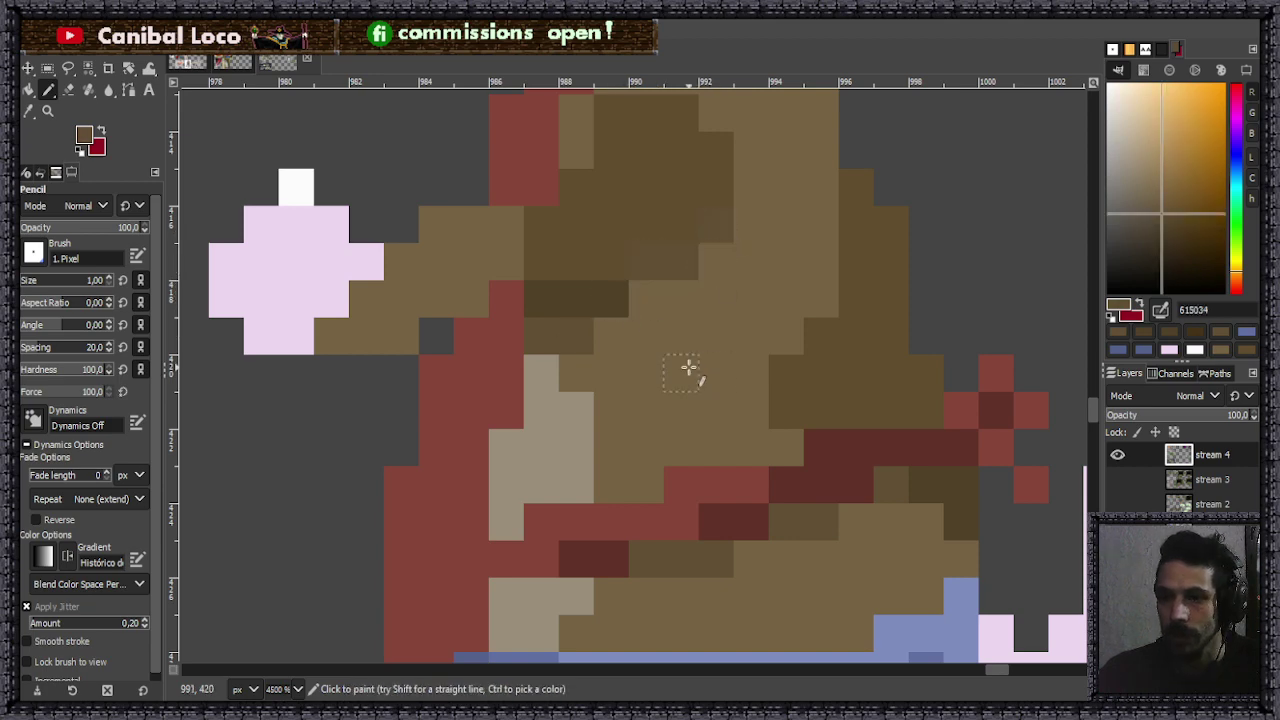
{"action": "scroll", "coordinate": [700, 363], "scroll_direction": "down", "scroll_amount": 4}
{"action": "scroll", "coordinate": [727, 237], "scroll_direction": "up", "scroll_amount": 3}
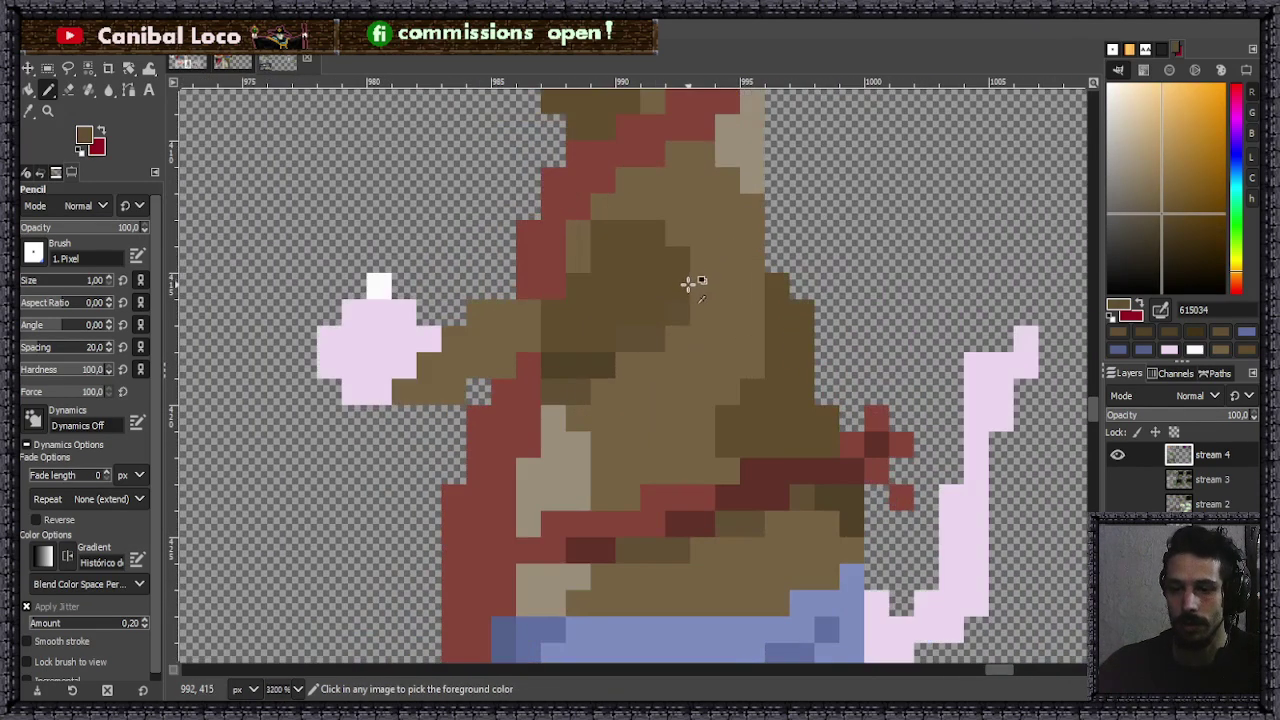
- Sample the body shadow brown, lighten it to 6e5b3a and repaint the stepped pixels along the arm shadow's lower edge
{"action": "scroll", "coordinate": [695, 283], "scroll_direction": "up", "scroll_amount": 3}
{"action": "left_click", "coordinate": [636, 462], "text": "ctrl"}
{"action": "left_click", "coordinate": [589, 404], "text": "ctrl"}
{"action": "left_click", "coordinate": [600, 528], "text": "ctrl"}
{"action": "left_click", "coordinate": [931, 439], "text": "ctrl"}
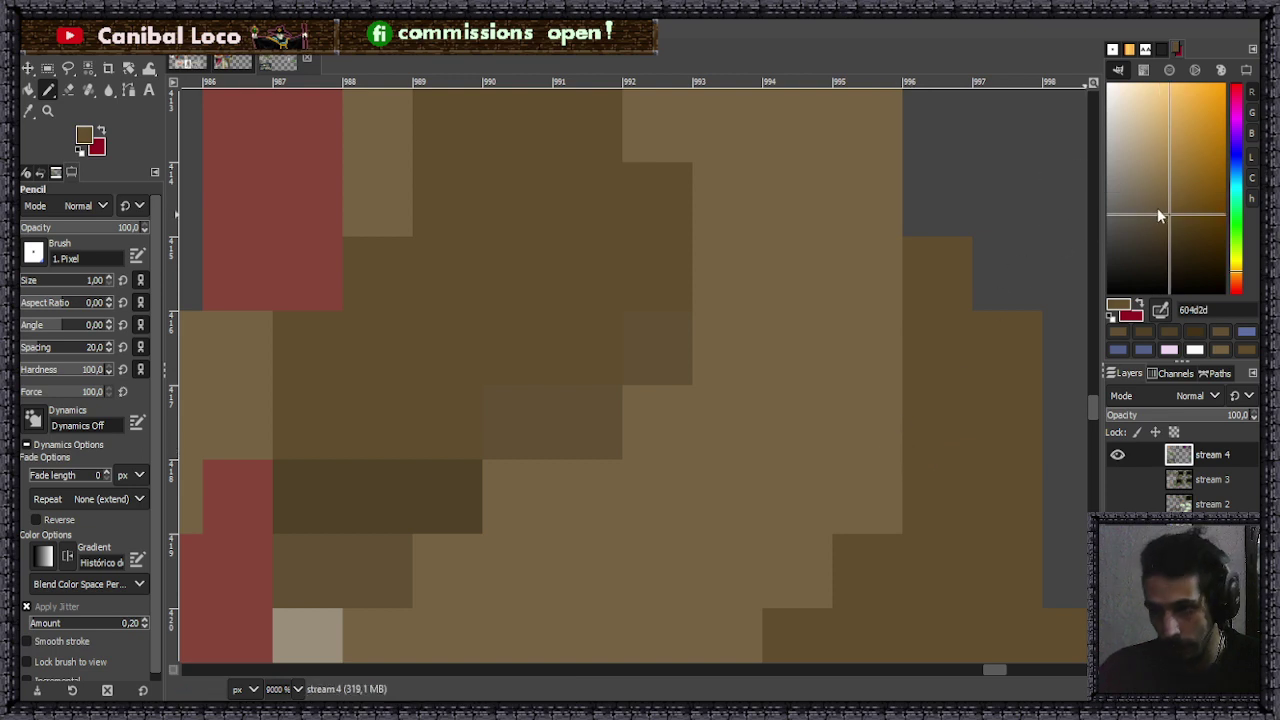
{"action": "left_click_drag", "start_coordinate": [1168, 215], "coordinate": [1163, 203]}
{"action": "left_click_drag", "start_coordinate": [514, 422], "coordinate": [600, 420]}
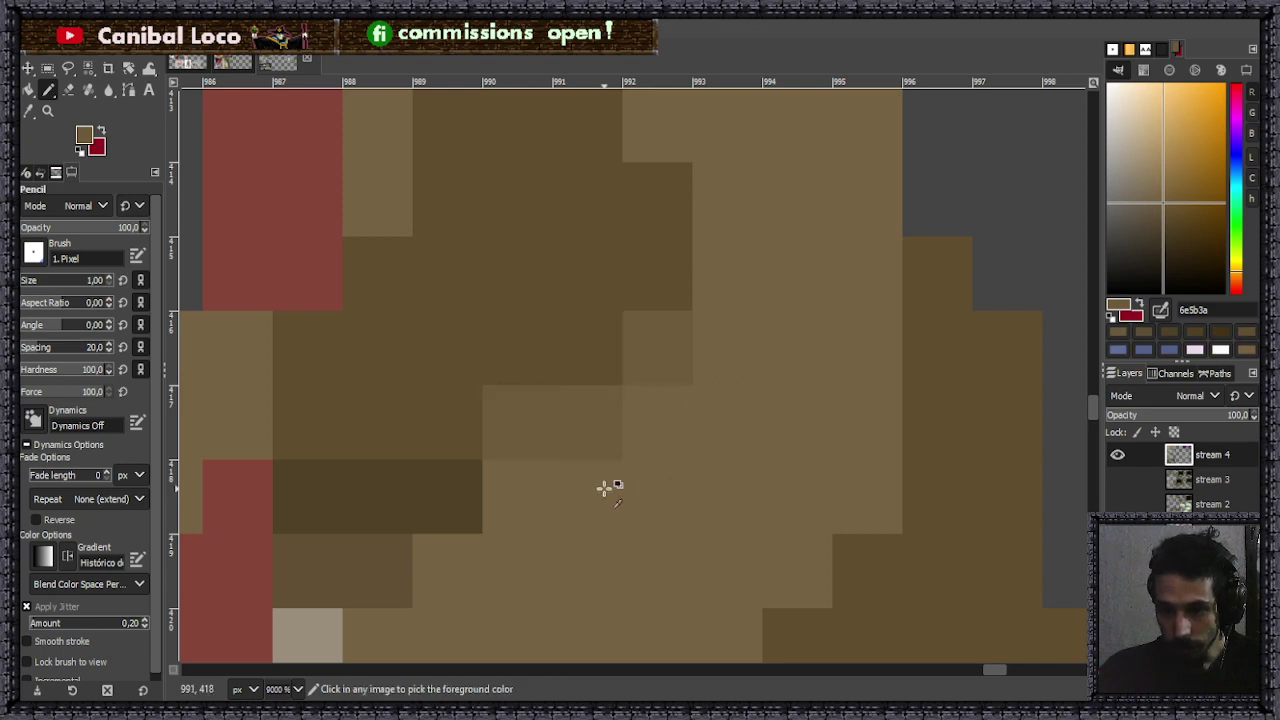
- Soften the shadow strip beneath the front half of the red belt with brown 6e5b3a
{"action": "scroll", "coordinate": [685, 318], "scroll_direction": "down", "scroll_amount": 6}
{"action": "scroll", "coordinate": [658, 380], "scroll_direction": "up", "scroll_amount": 5}
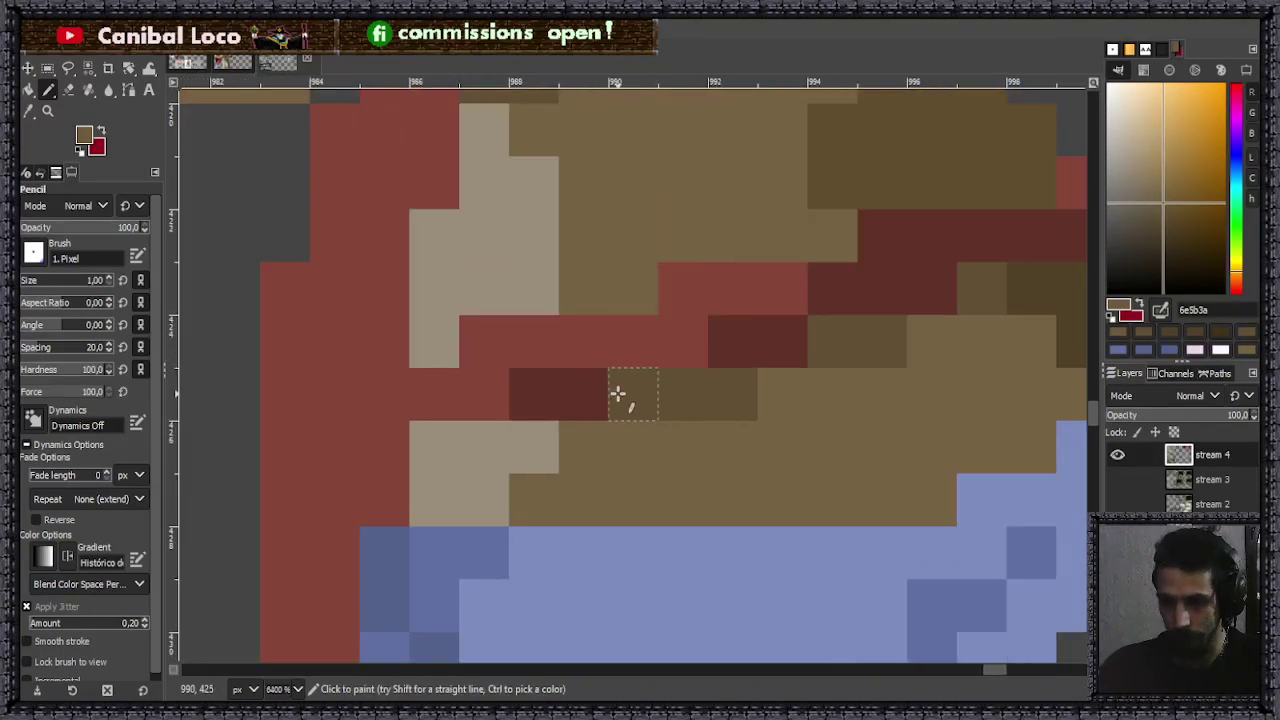
{"action": "scroll", "coordinate": [703, 277], "scroll_direction": "down", "scroll_amount": 5}
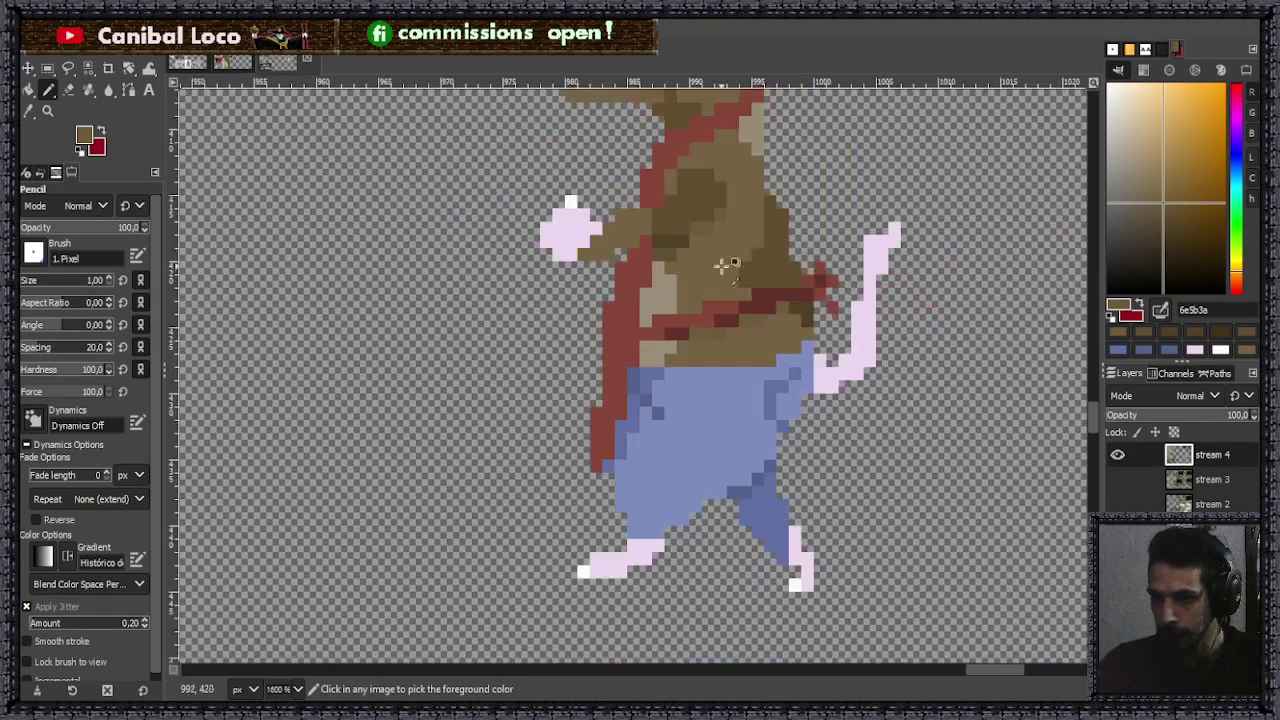
{"action": "scroll", "coordinate": [703, 277], "scroll_direction": "up", "scroll_amount": 3}
{"action": "scroll", "coordinate": [607, 330], "scroll_direction": "down", "scroll_amount": 3}
{"action": "scroll", "coordinate": [634, 214], "scroll_direction": "up", "scroll_amount": 3}
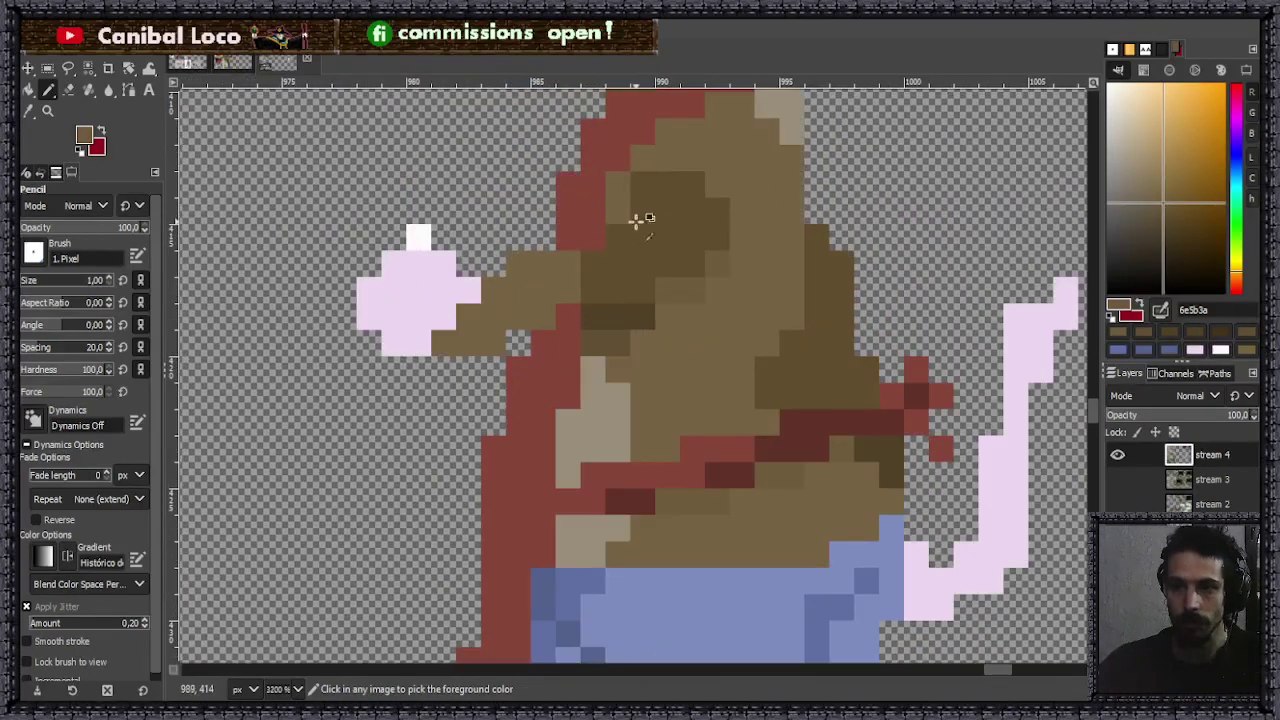
- Repaint the dark strip beneath the arm's shadow with 6e5b3a and clean up below it with the body brown 766343
{"action": "scroll", "coordinate": [700, 290], "scroll_direction": "up", "scroll_amount": 3}
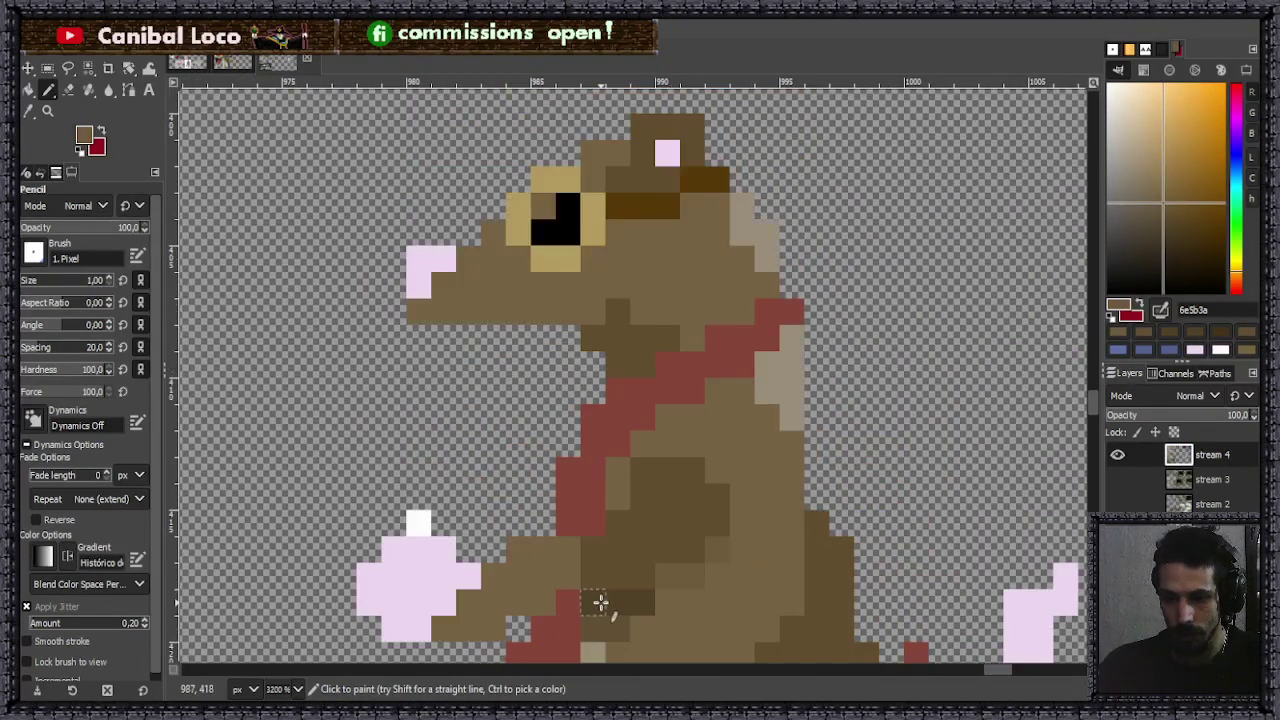
{"action": "left_click_drag", "start_coordinate": [598, 601], "coordinate": [645, 601]}
{"action": "scroll", "coordinate": [670, 623], "scroll_direction": "down", "scroll_amount": 3}
{"action": "scroll", "coordinate": [657, 625], "scroll_direction": "up", "scroll_amount": 4}
{"action": "left_click", "coordinate": [621, 627], "text": "ctrl"}
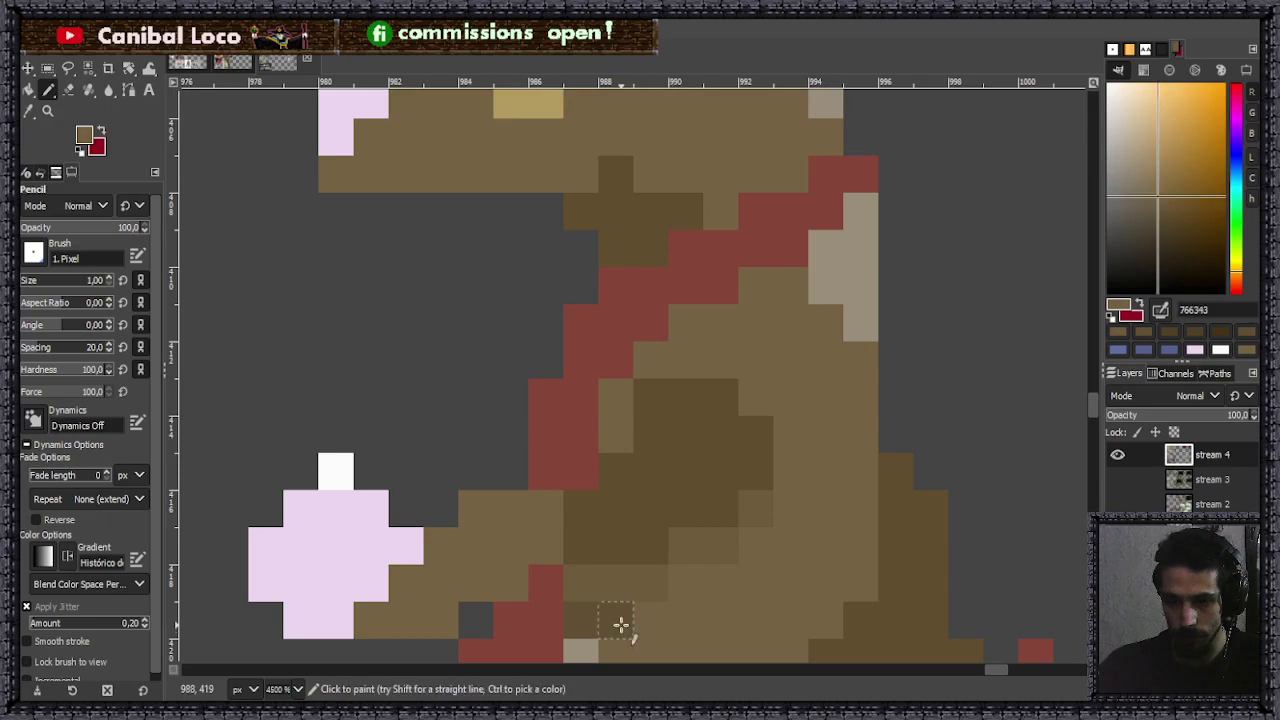
{"action": "scroll", "coordinate": [610, 628], "scroll_direction": "down", "scroll_amount": 5}
{"action": "scroll", "coordinate": [606, 530], "scroll_direction": "up", "scroll_amount": 4}
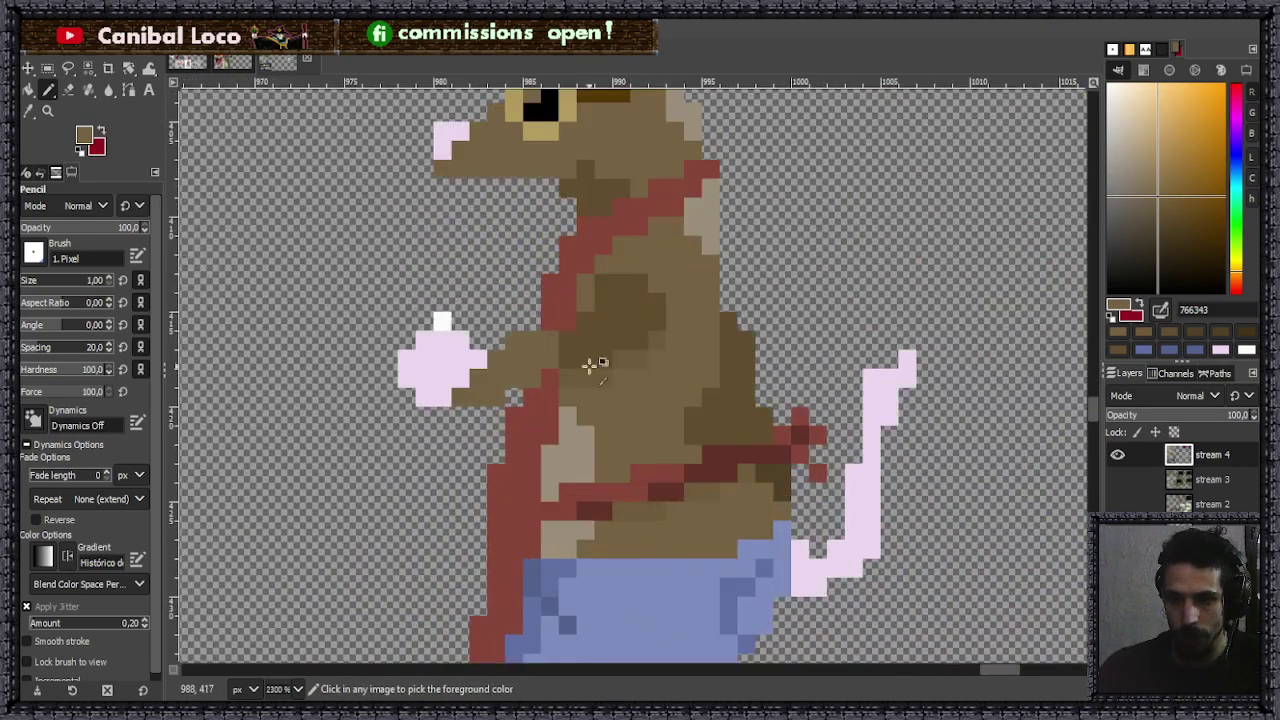
- Sample the soft shadow brown 6e5b3a and shade the upper chest along the underside of the red vest trim
{"action": "scroll", "coordinate": [590, 350], "scroll_direction": "up", "scroll_amount": 2}
{"action": "left_click", "coordinate": [566, 352], "text": "ctrl"}
{"action": "scroll", "coordinate": [660, 306], "scroll_direction": "up", "scroll_amount": 4}
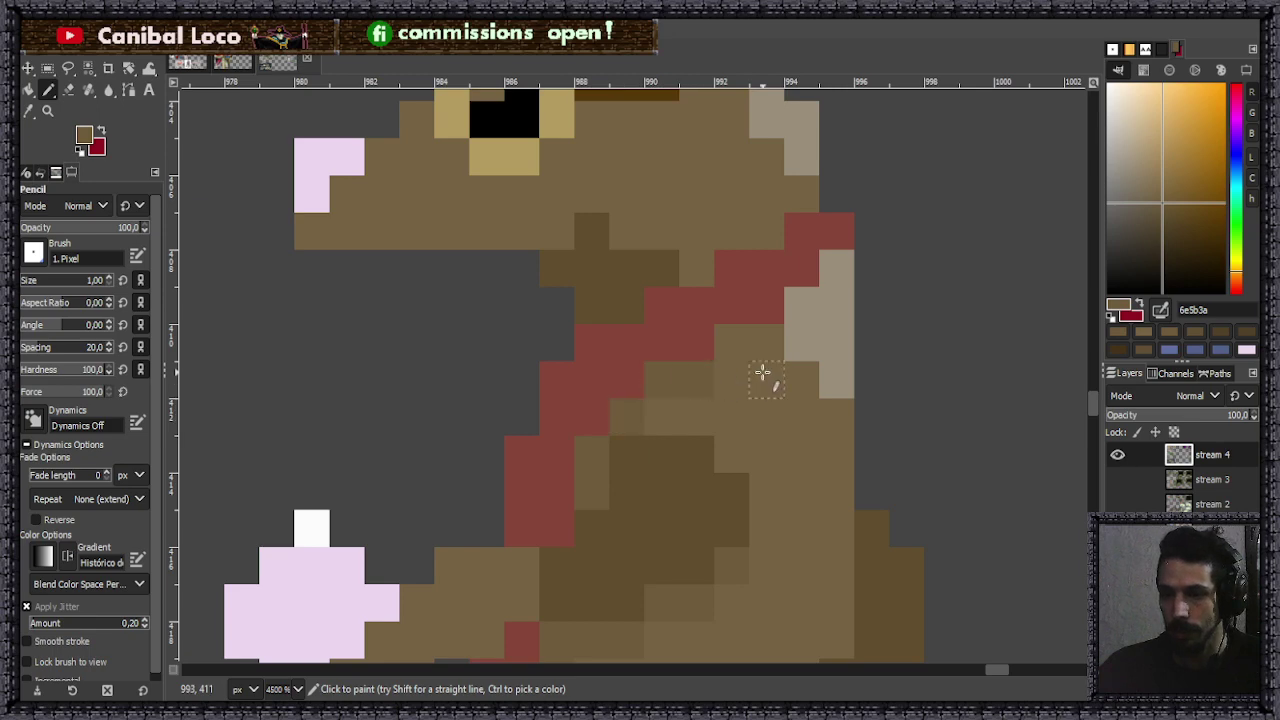
{"action": "scroll", "coordinate": [729, 417], "scroll_direction": "down", "scroll_amount": 5}
{"action": "scroll", "coordinate": [700, 391], "scroll_direction": "up", "scroll_amount": 4}
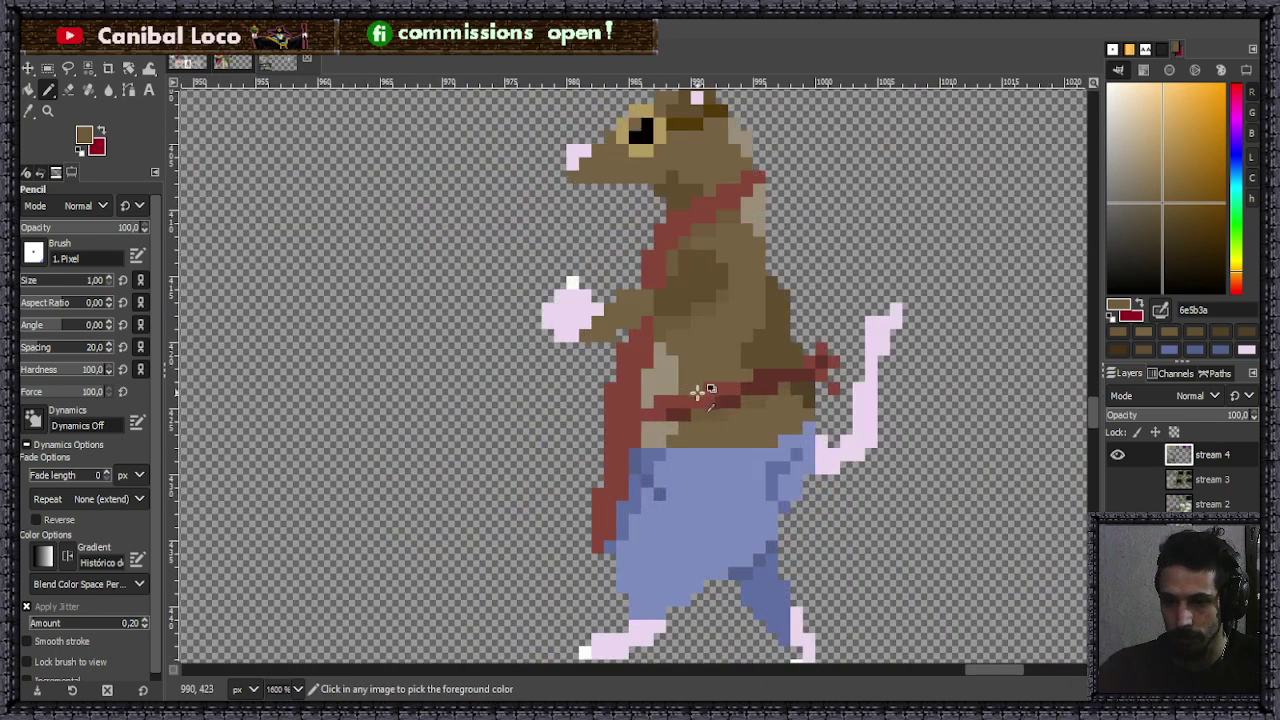
- Sample the belly's grey, darken it to 8b7f6c and shade the belly's front edge along the red vest trim
{"action": "left_click", "coordinate": [634, 357], "text": "ctrl"}
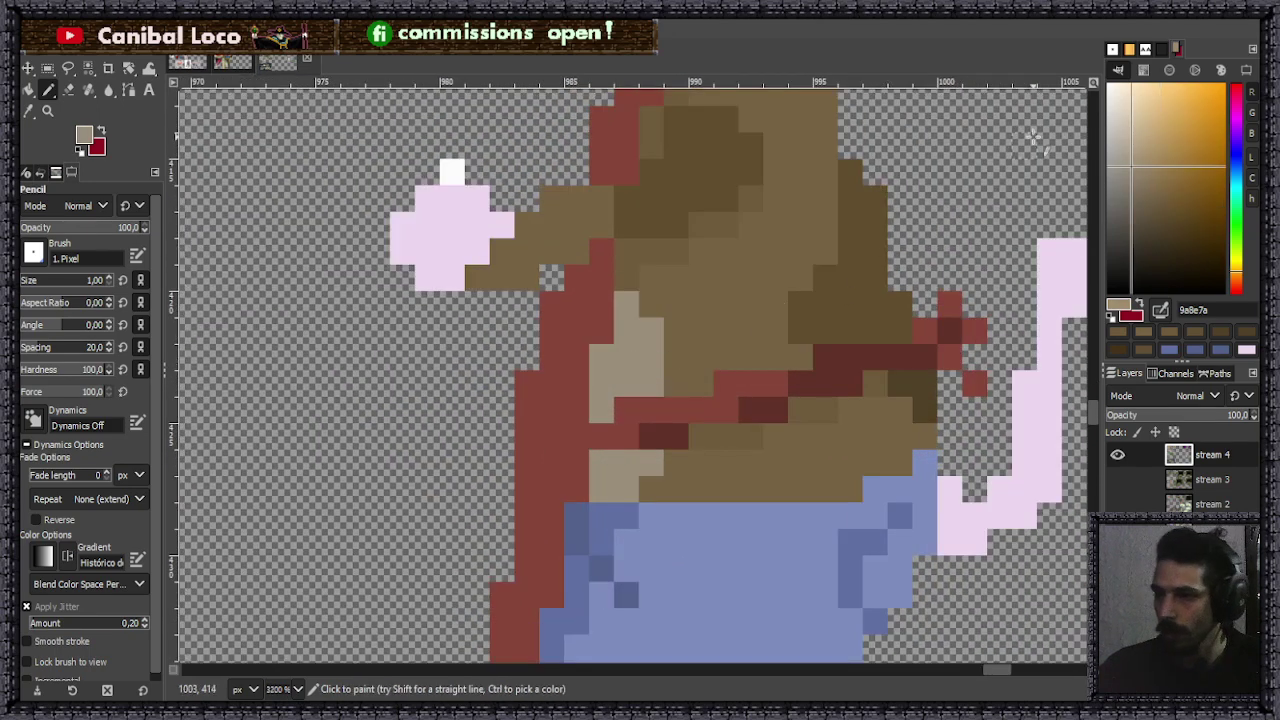
{"action": "left_click", "coordinate": [1134, 178]}
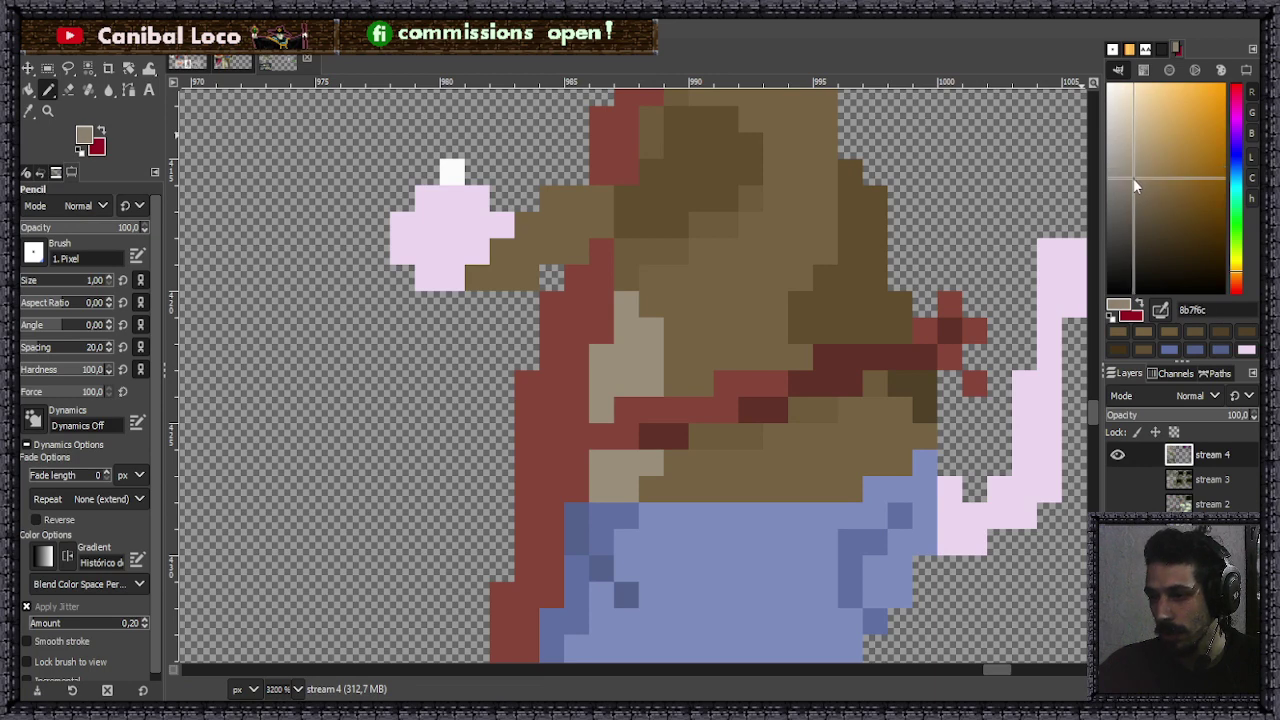
{"action": "left_click_drag", "start_coordinate": [598, 357], "coordinate": [600, 418]}
{"action": "left_click_drag", "start_coordinate": [601, 490], "coordinate": [600, 463]}
{"action": "left_click_drag", "start_coordinate": [643, 276], "coordinate": [627, 321]}
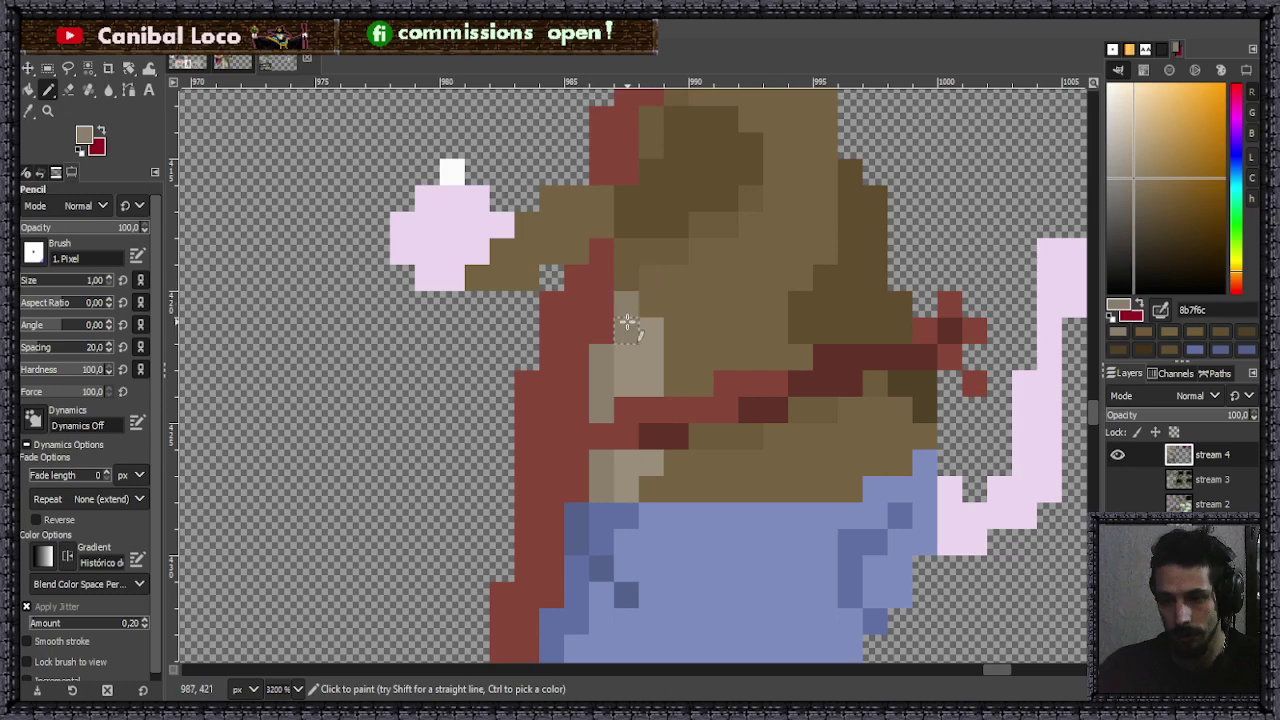
- Add 8b7f6c shading pixels to the grey patches on the upper back and nape, and save the image
{"action": "scroll", "coordinate": [693, 348], "scroll_direction": "up", "scroll_amount": 5}
{"action": "left_click", "coordinate": [803, 310]}
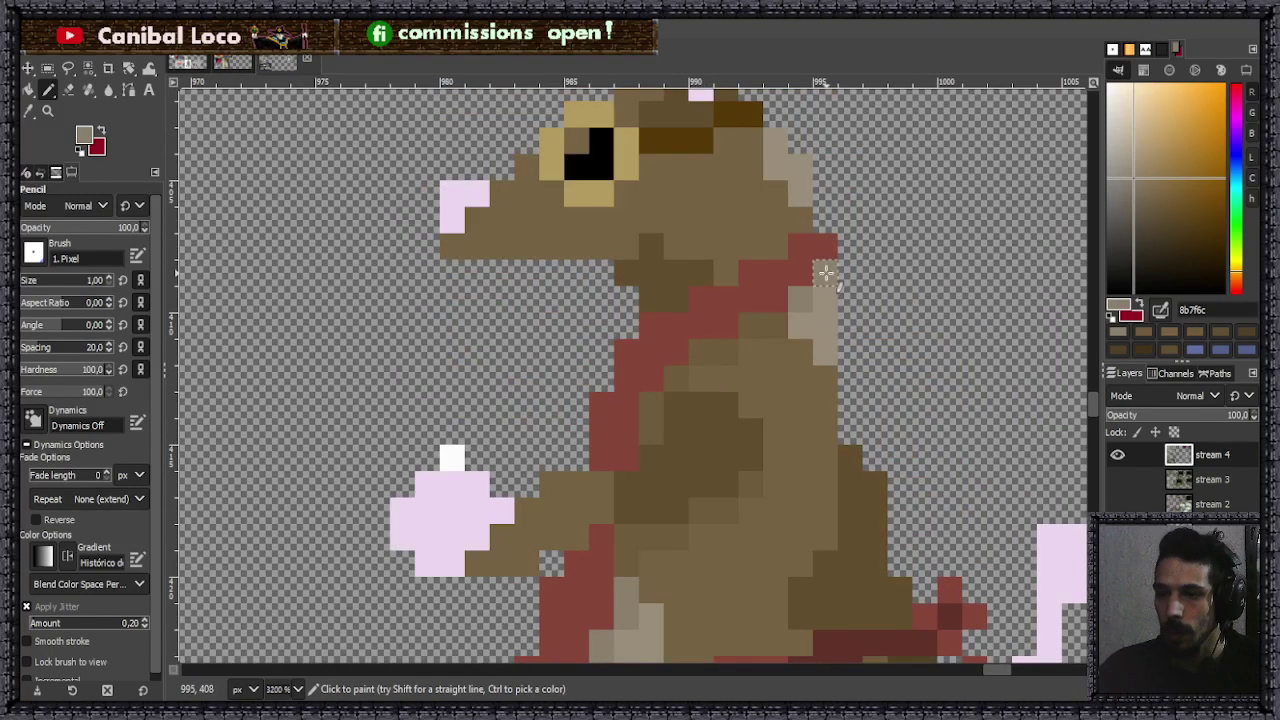
{"action": "scroll", "coordinate": [818, 276], "scroll_direction": "down", "scroll_amount": 4, "text": "ctrl"}
{"action": "scroll", "coordinate": [818, 276], "scroll_direction": "up", "scroll_amount": 5, "text": "ctrl"}
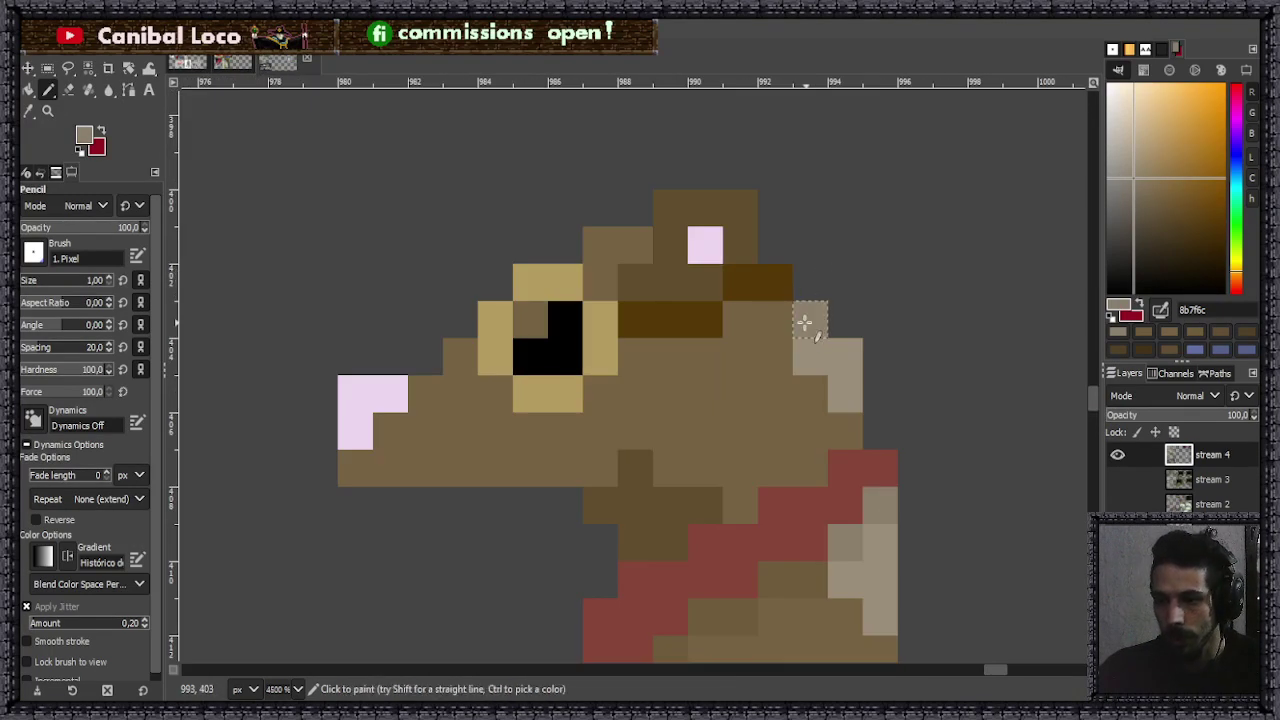
{"action": "left_click", "coordinate": [810, 320]}
{"action": "scroll", "coordinate": [806, 300], "scroll_direction": "down", "scroll_amount": 8, "text": "ctrl"}
{"action": "key", "text": "ctrl+s"}
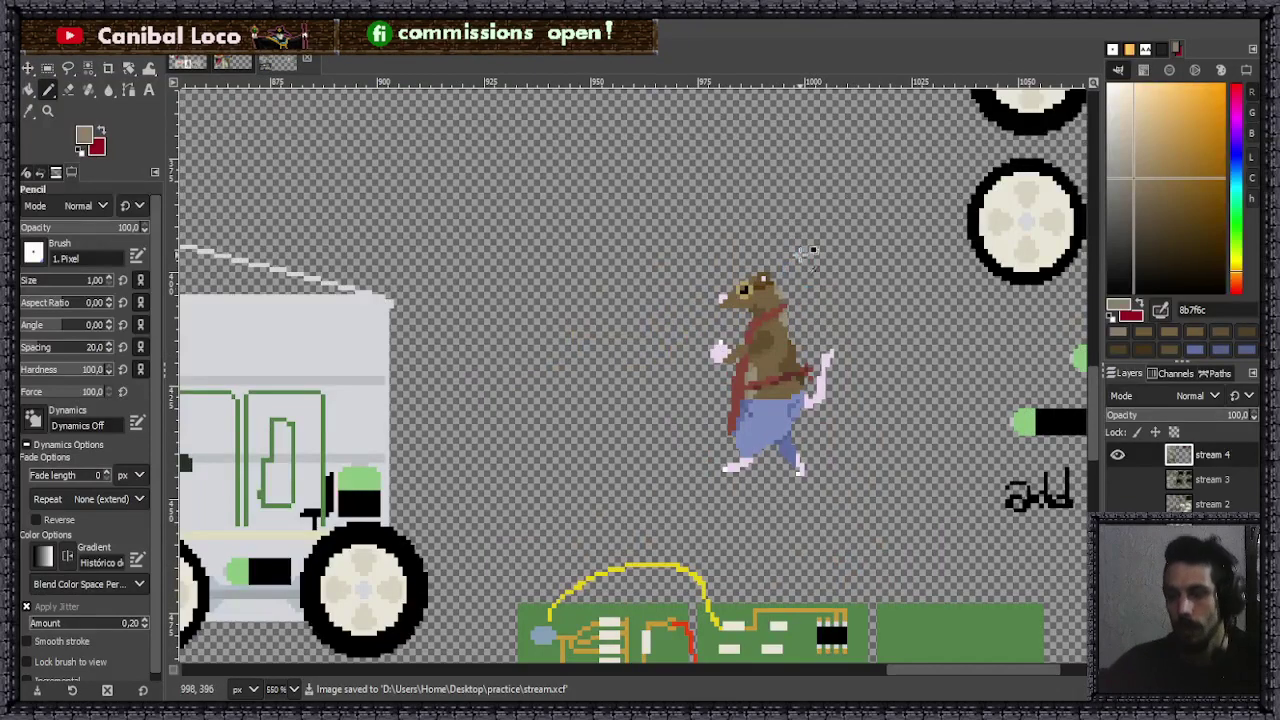
- Sample the soft shadow brown 6e5b3a, shade the head below the ear and beside the eye ring, and save the image
{"action": "scroll", "coordinate": [770, 300], "scroll_direction": "up", "scroll_amount": 5, "text": "ctrl"}
{"action": "left_click", "coordinate": [679, 332], "text": "ctrl"}
{"action": "scroll", "coordinate": [637, 388], "scroll_direction": "up", "scroll_amount": 5}
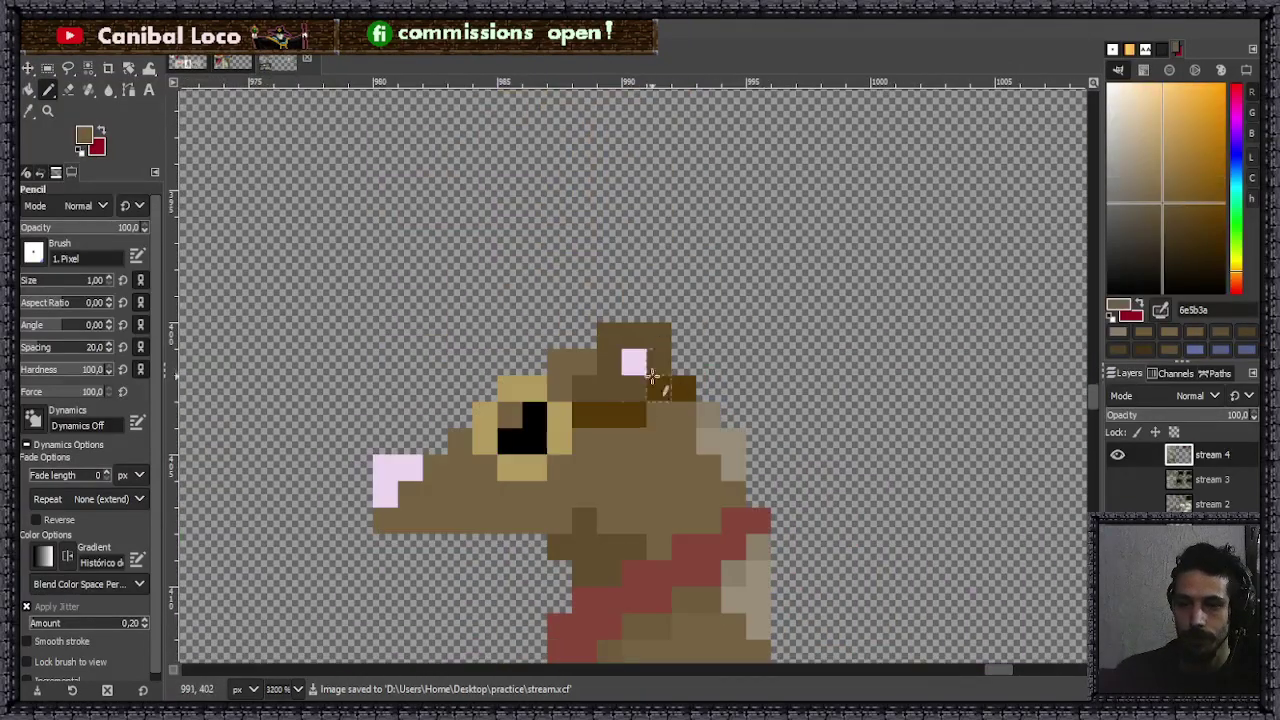
{"action": "scroll", "coordinate": [651, 396], "scroll_direction": "up", "scroll_amount": 2, "text": "ctrl"}
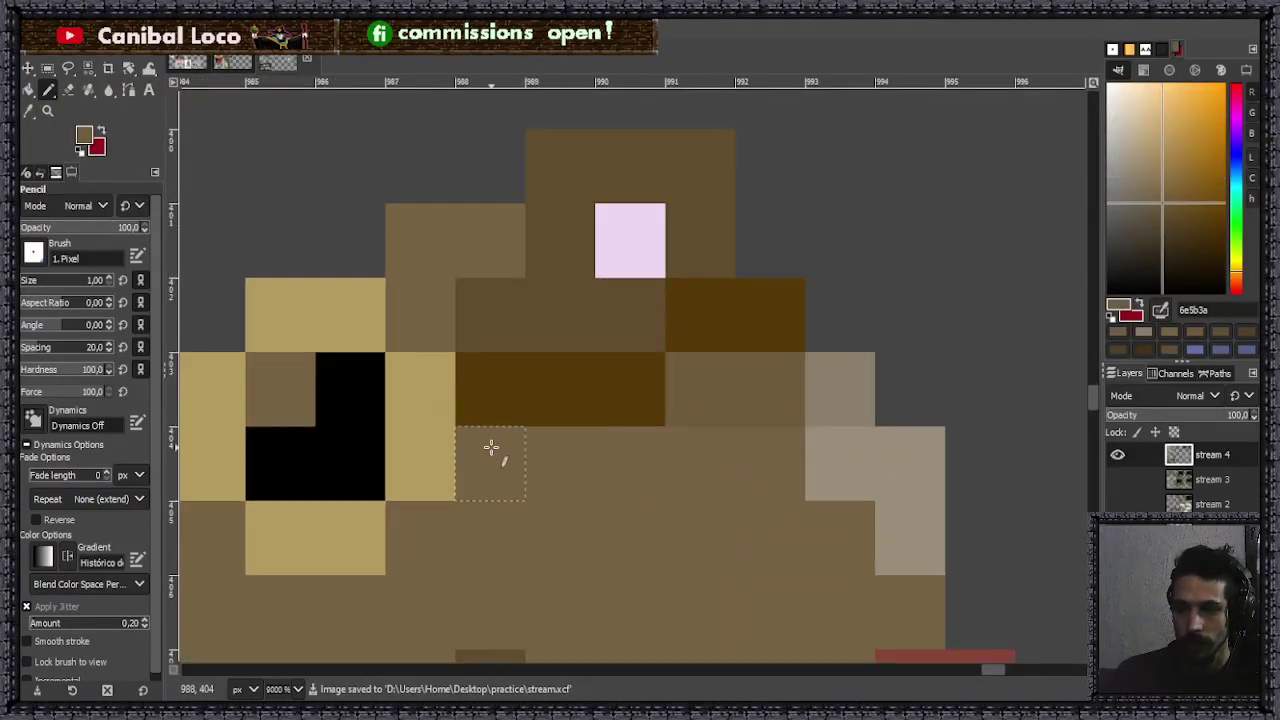
{"action": "scroll", "coordinate": [626, 463], "scroll_direction": "down", "scroll_amount": 3, "text": "ctrl"}
{"action": "scroll", "coordinate": [648, 438], "scroll_direction": "up", "scroll_amount": 3, "text": "ctrl"}
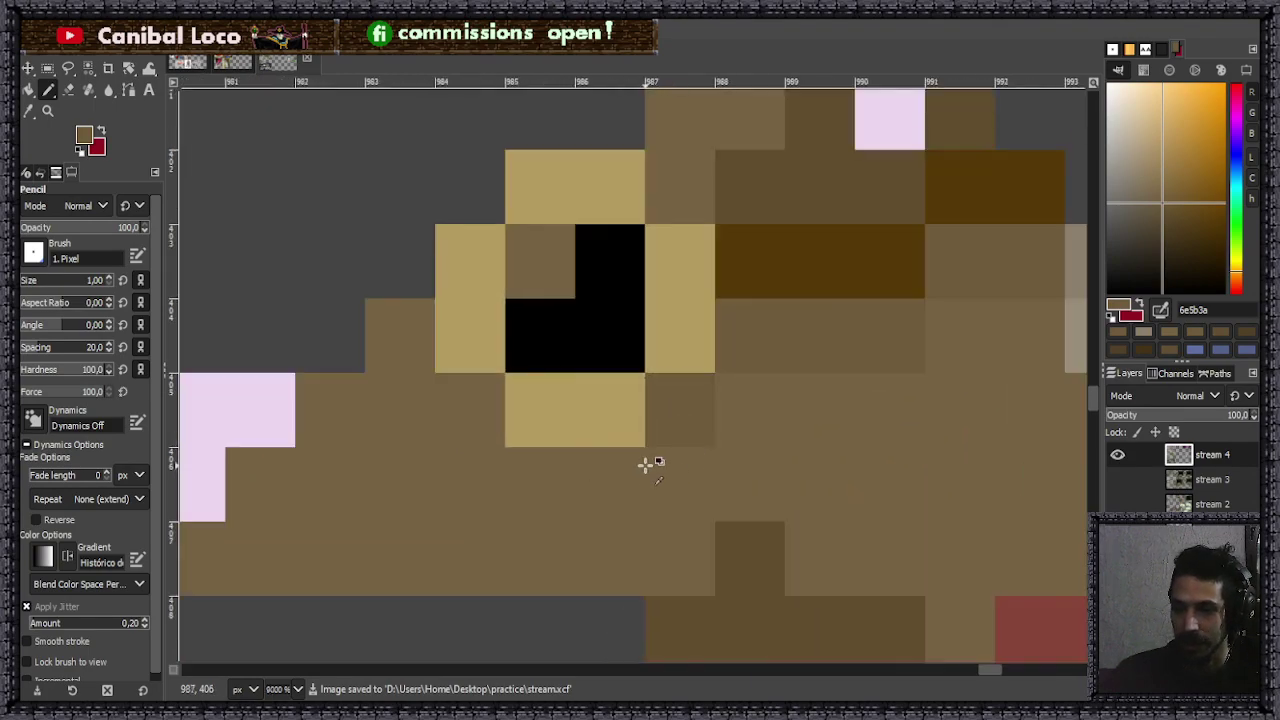
{"action": "scroll", "coordinate": [652, 476], "scroll_direction": "down", "scroll_amount": 4, "text": "ctrl"}
{"action": "scroll", "coordinate": [690, 267], "scroll_direction": "up", "scroll_amount": 3, "text": "ctrl"}
{"action": "scroll", "coordinate": [700, 325], "scroll_direction": "down", "scroll_amount": 4, "text": "ctrl"}
{"action": "key", "text": "ctrl+s"}
{"action": "scroll", "coordinate": [700, 420], "scroll_direction": "down", "scroll_amount": 2, "text": "ctrl"}
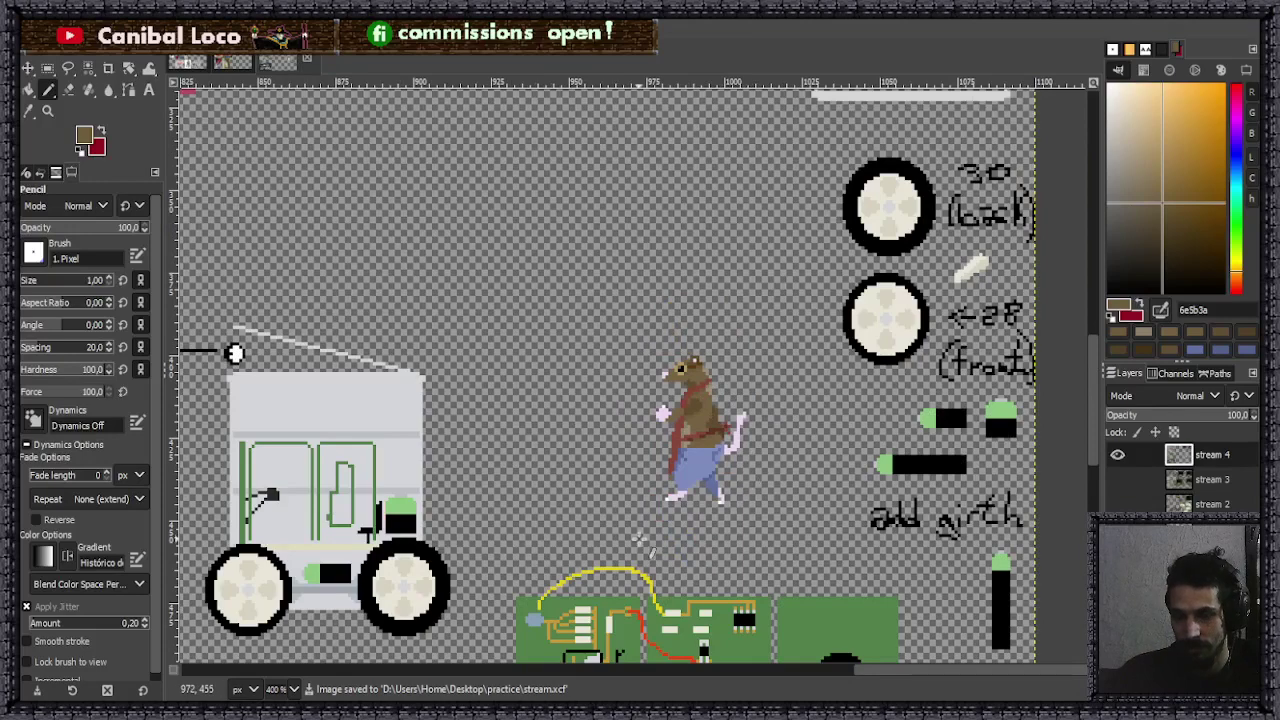
- Sample the dark trouser blue 54628d and repaint the stepped crease near the tail with it
{"action": "scroll", "coordinate": [728, 470], "scroll_direction": "up", "scroll_amount": 6, "text": "ctrl"}
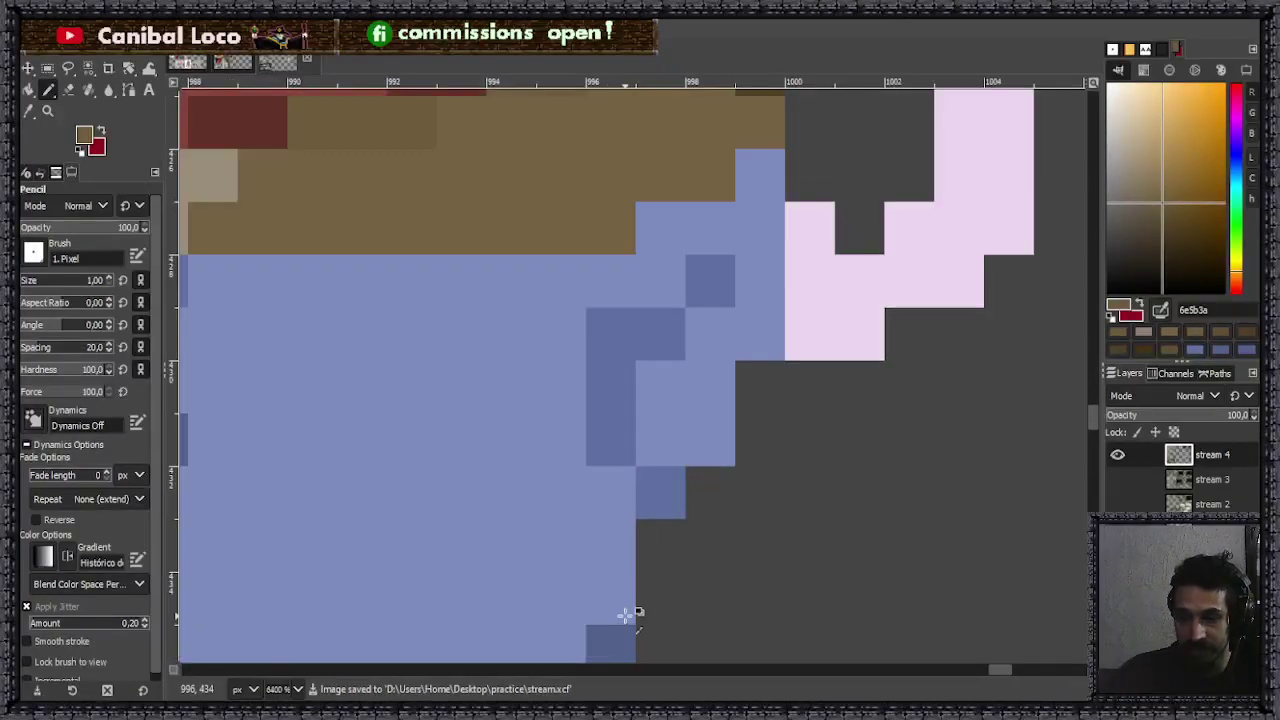
{"action": "left_click", "coordinate": [605, 640], "text": "ctrl"}
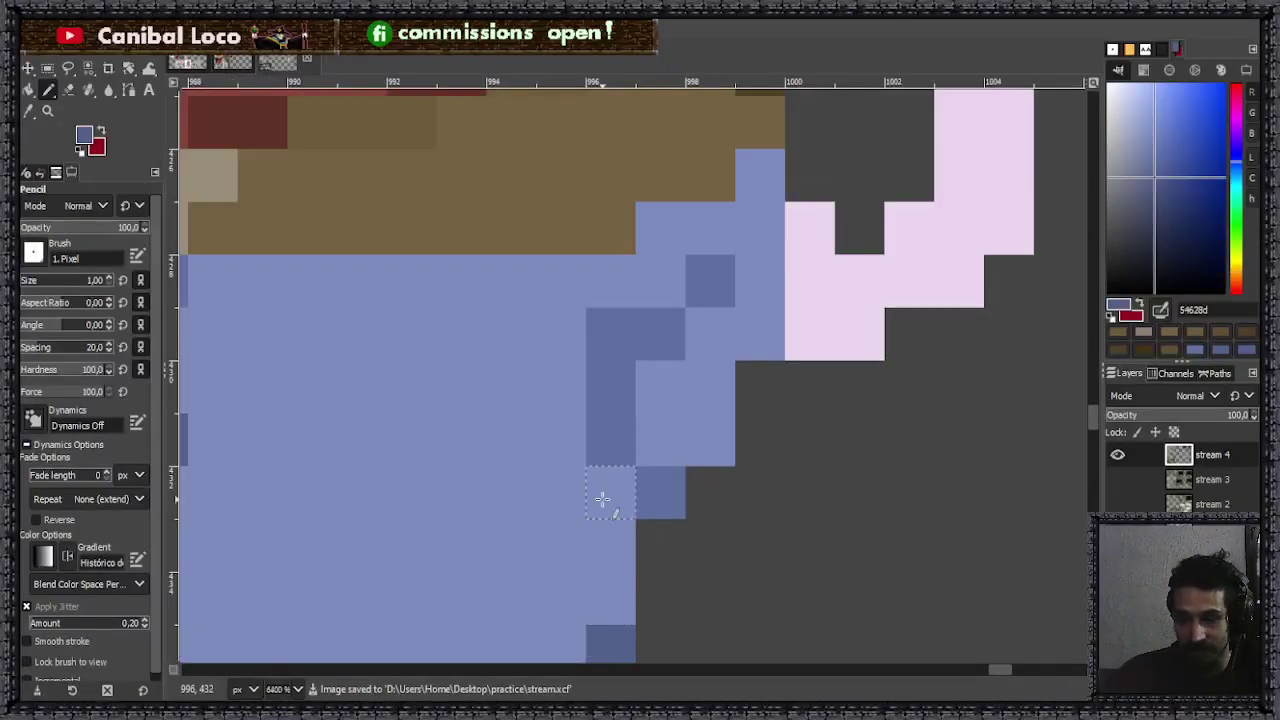
{"action": "left_click_drag", "start_coordinate": [597, 350], "coordinate": [605, 440]}
{"action": "left_click", "coordinate": [660, 335]}
{"action": "left_click", "coordinate": [700, 285]}
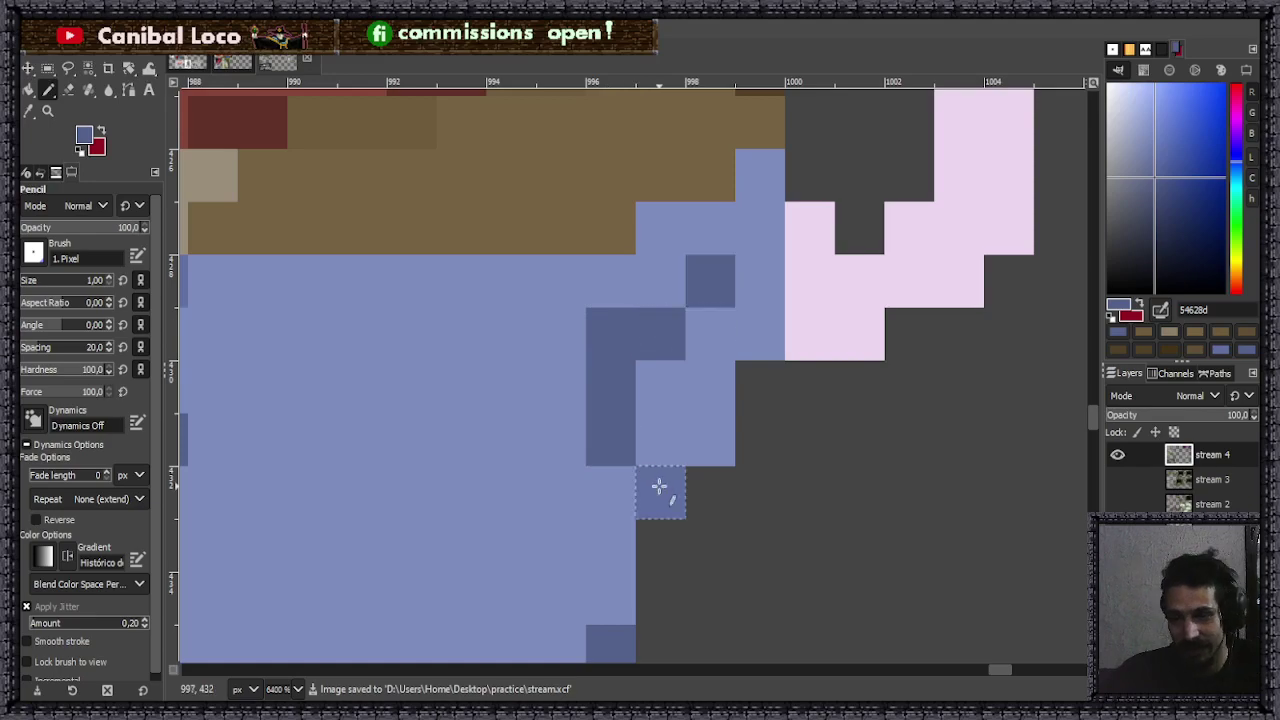
- Add a 54628d pixel below the trouser crease near the tail, extending its lower end outward
{"action": "left_click", "coordinate": [651, 486]}
{"action": "scroll", "coordinate": [690, 433], "scroll_direction": "down", "scroll_amount": 2, "text": "ctrl"}
{"action": "scroll", "coordinate": [690, 433], "scroll_direction": "down", "scroll_amount": 6, "text": "ctrl"}
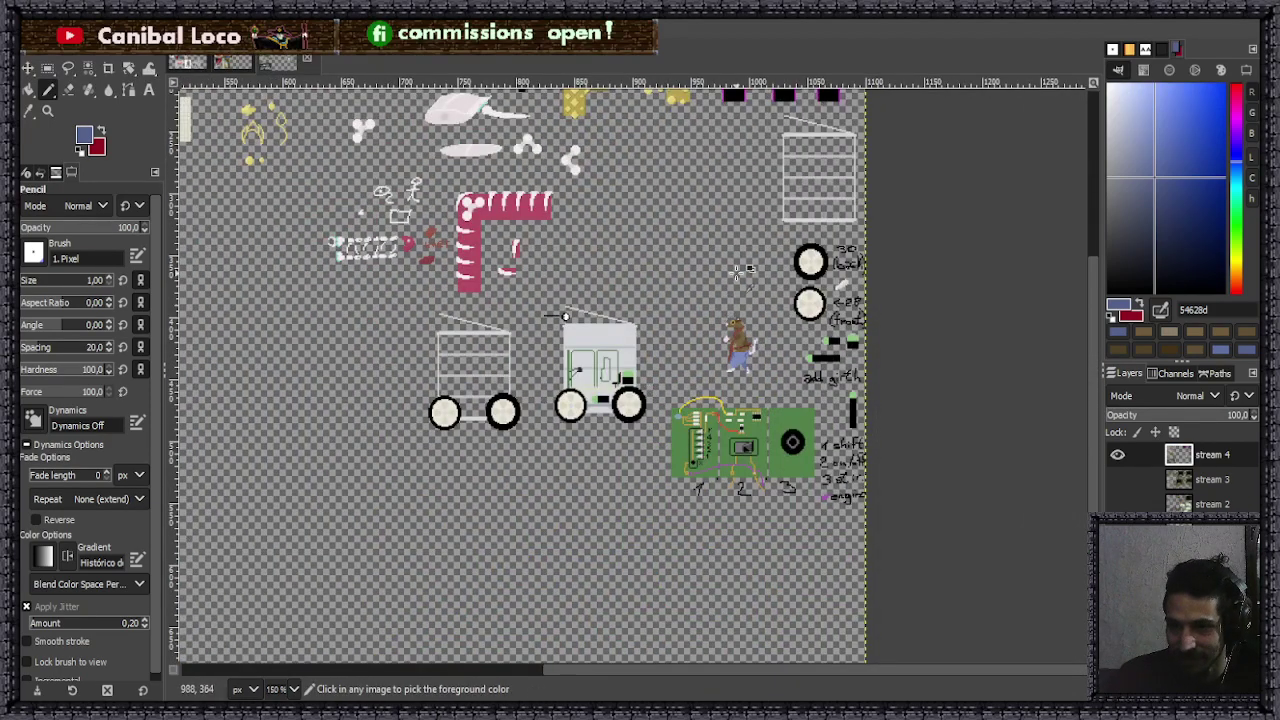
{"action": "scroll", "coordinate": [750, 360], "scroll_direction": "up", "scroll_amount": 9, "text": "ctrl"}
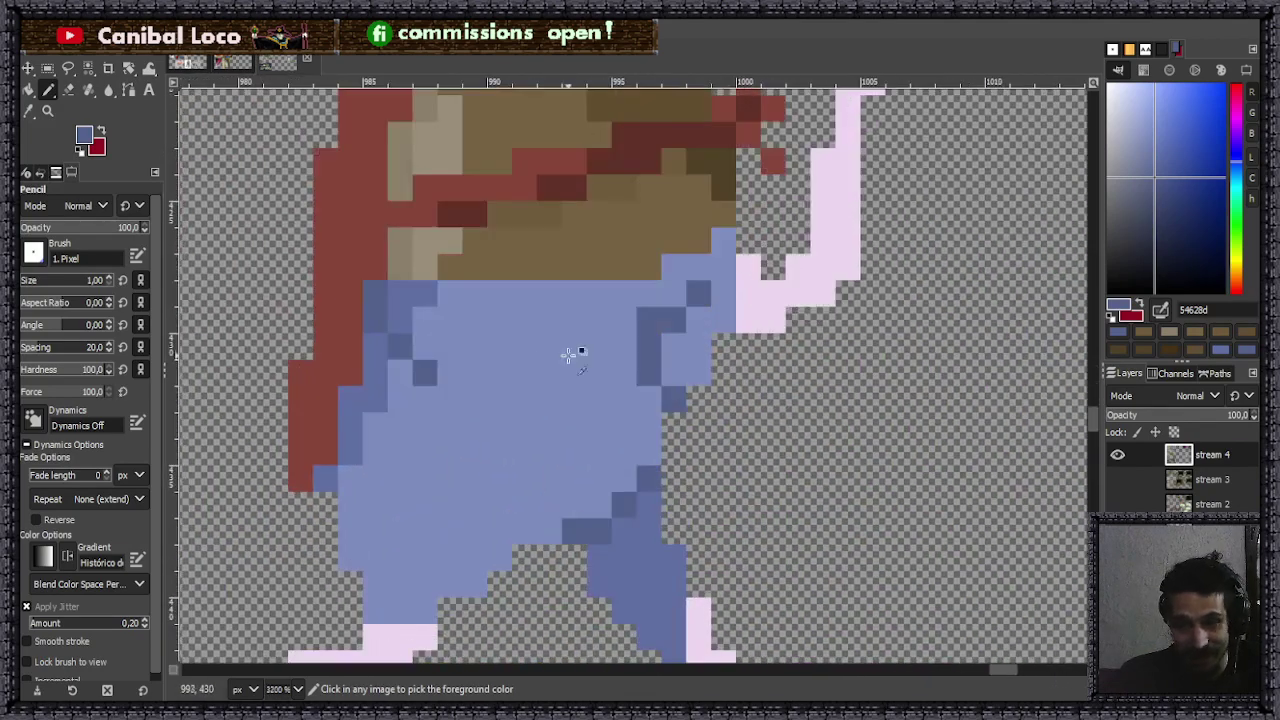
- Sample the mid trouser blue 6070a4, shade the seat below the tail and the back edge beneath it, and save the image
{"action": "left_click", "coordinate": [410, 310], "text": "ctrl"}
{"action": "scroll", "coordinate": [699, 346], "scroll_direction": "up", "scroll_amount": 1, "text": "ctrl"}
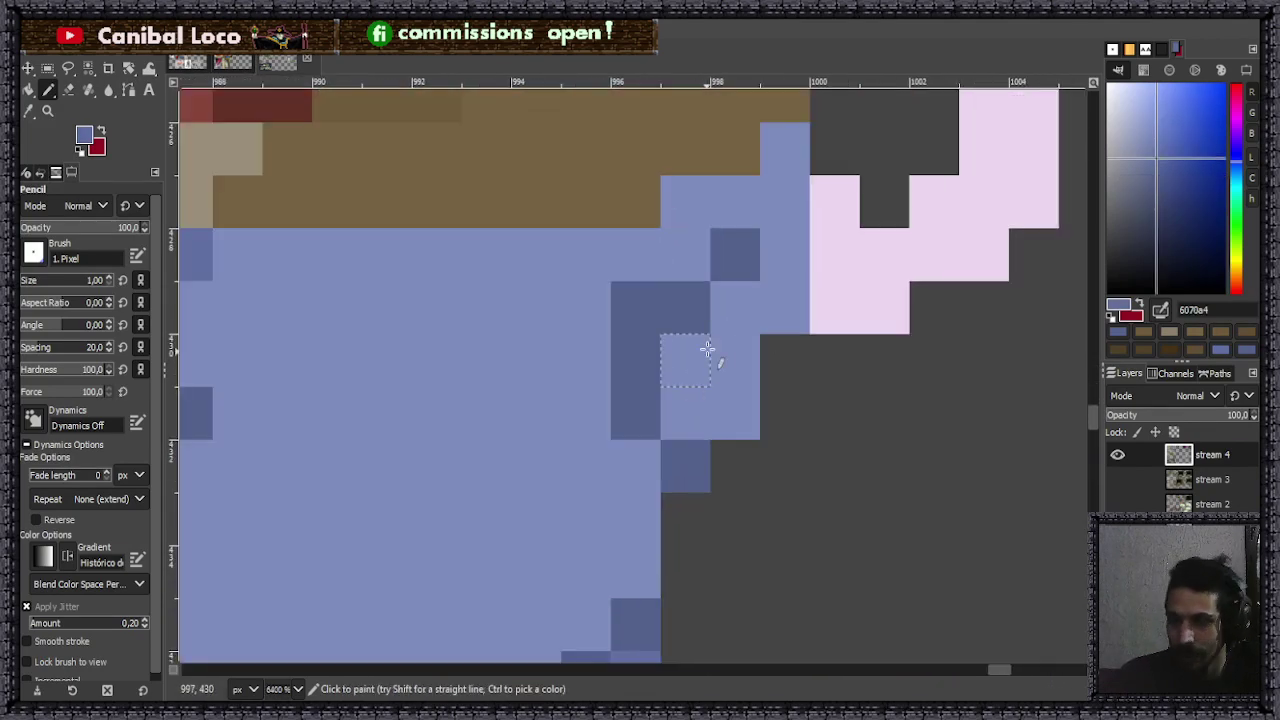
{"action": "mouse_move", "coordinate": [685, 283]}
{"action": "left_mouse_down"}
{"action": "mouse_move", "coordinate": [704, 204]}
{"action": "mouse_move", "coordinate": [693, 237]}
{"action": "mouse_move", "coordinate": [757, 198]}
{"action": "mouse_move", "coordinate": [745, 203]}
{"action": "mouse_move", "coordinate": [781, 155]}
{"action": "mouse_move", "coordinate": [762, 273]}
{"action": "mouse_move", "coordinate": [778, 294]}
{"action": "mouse_move", "coordinate": [736, 332]}
{"action": "mouse_move", "coordinate": [729, 396]}
{"action": "mouse_move", "coordinate": [690, 370]}
{"action": "mouse_move", "coordinate": [719, 368]}
{"action": "mouse_move", "coordinate": [726, 451]}
{"action": "left_mouse_up"}
{"action": "scroll", "coordinate": [720, 371], "scroll_direction": "down", "scroll_amount": 8, "text": "ctrl"}
{"action": "scroll", "coordinate": [712, 373], "scroll_direction": "up", "scroll_amount": 8, "text": "ctrl"}
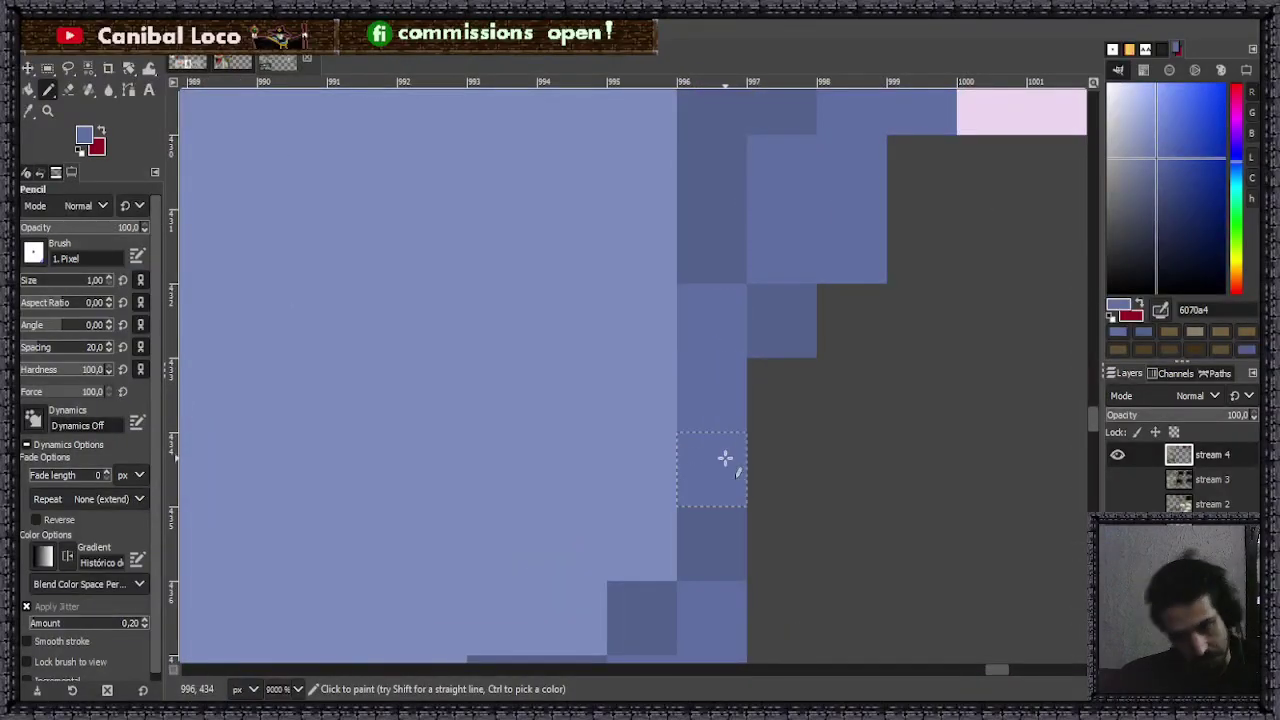
{"action": "scroll", "coordinate": [697, 394], "scroll_direction": "down", "scroll_amount": 8, "text": "ctrl"}
{"action": "key", "text": "ctrl+s"}
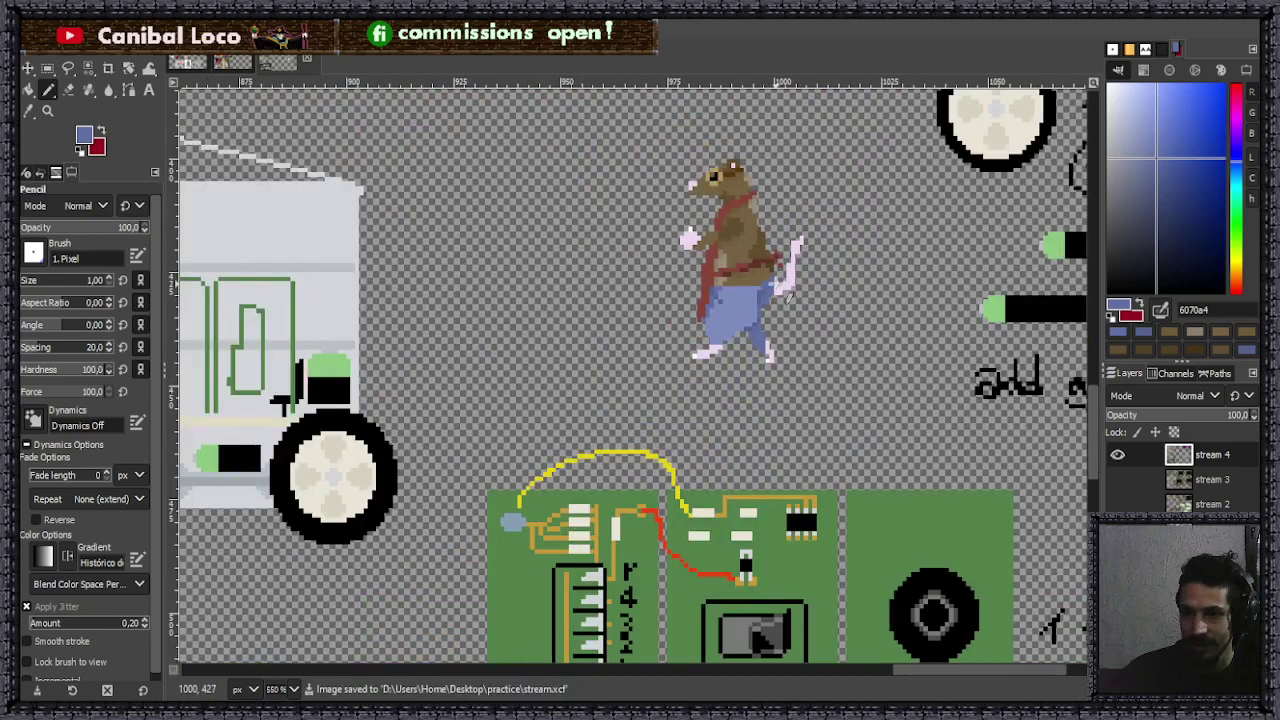
- Shade the front leg's thigh above the crotch crease and its stepped rear edge with 6070a4, and save the image
{"action": "scroll", "coordinate": [770, 320], "scroll_direction": "up", "scroll_amount": 8, "text": "ctrl"}
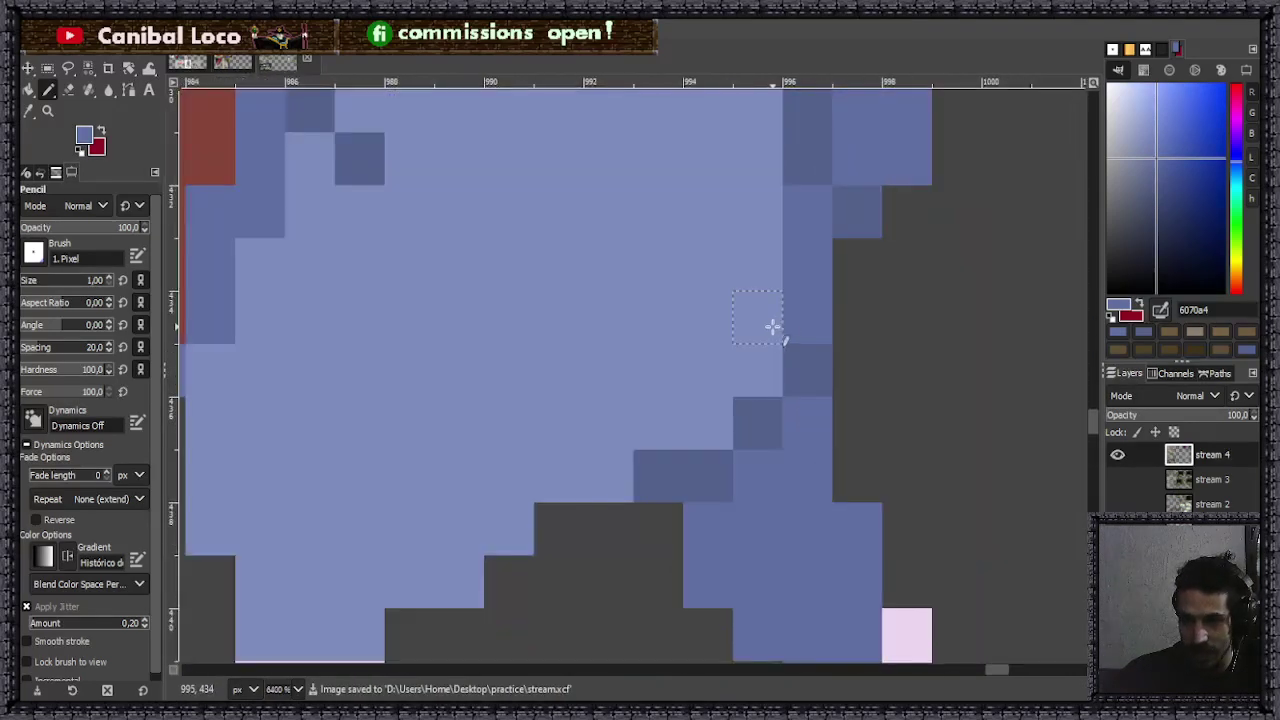
{"action": "left_click_drag", "start_coordinate": [772, 326], "coordinate": [731, 371]}
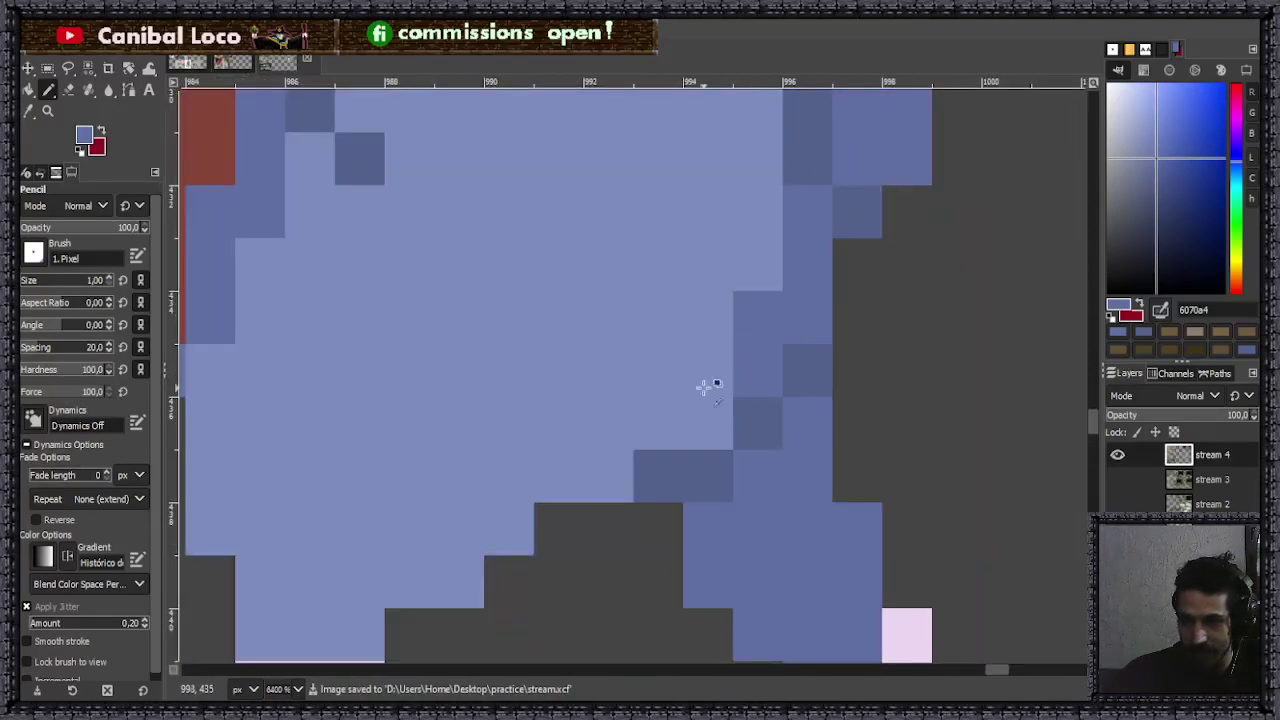
{"action": "scroll", "coordinate": [731, 371], "scroll_direction": "down", "scroll_amount": 6, "text": "ctrl"}
{"action": "scroll", "coordinate": [793, 262], "scroll_direction": "up", "scroll_amount": 8, "text": "ctrl"}
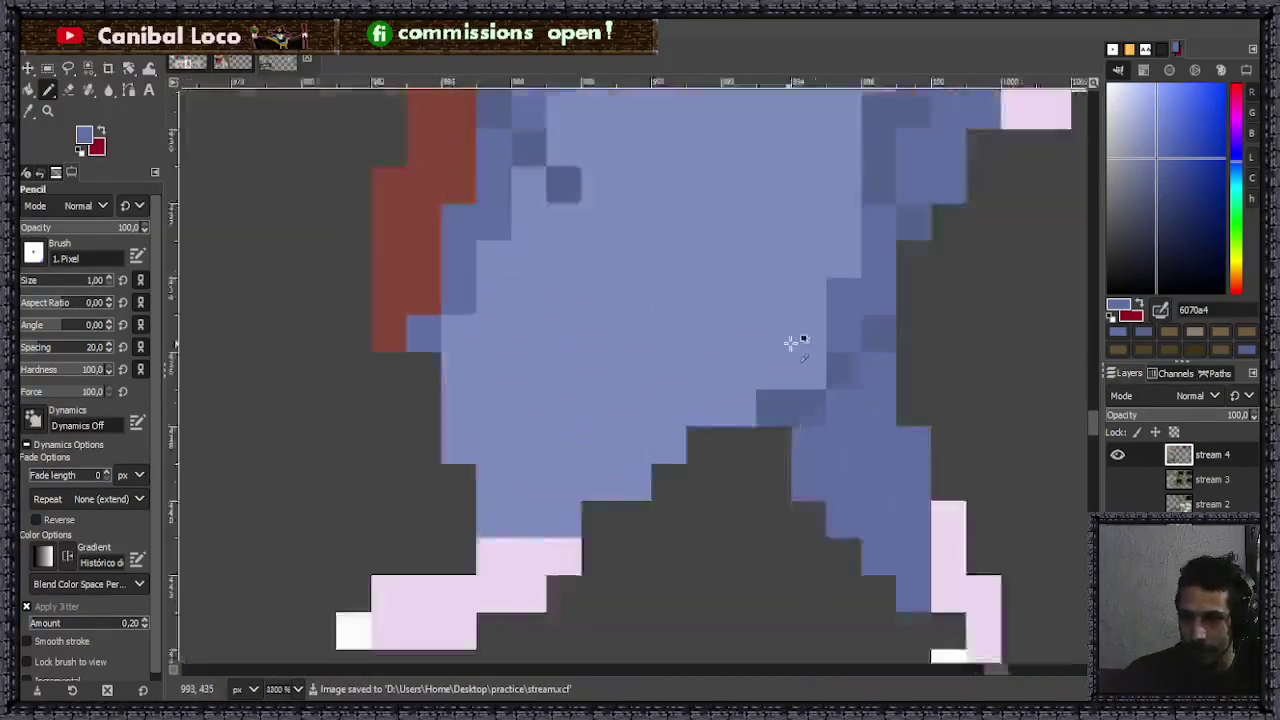
{"action": "left_click_drag", "start_coordinate": [836, 332], "coordinate": [826, 375]}
{"action": "scroll", "coordinate": [731, 363], "scroll_direction": "down", "scroll_amount": 3, "text": "ctrl"}
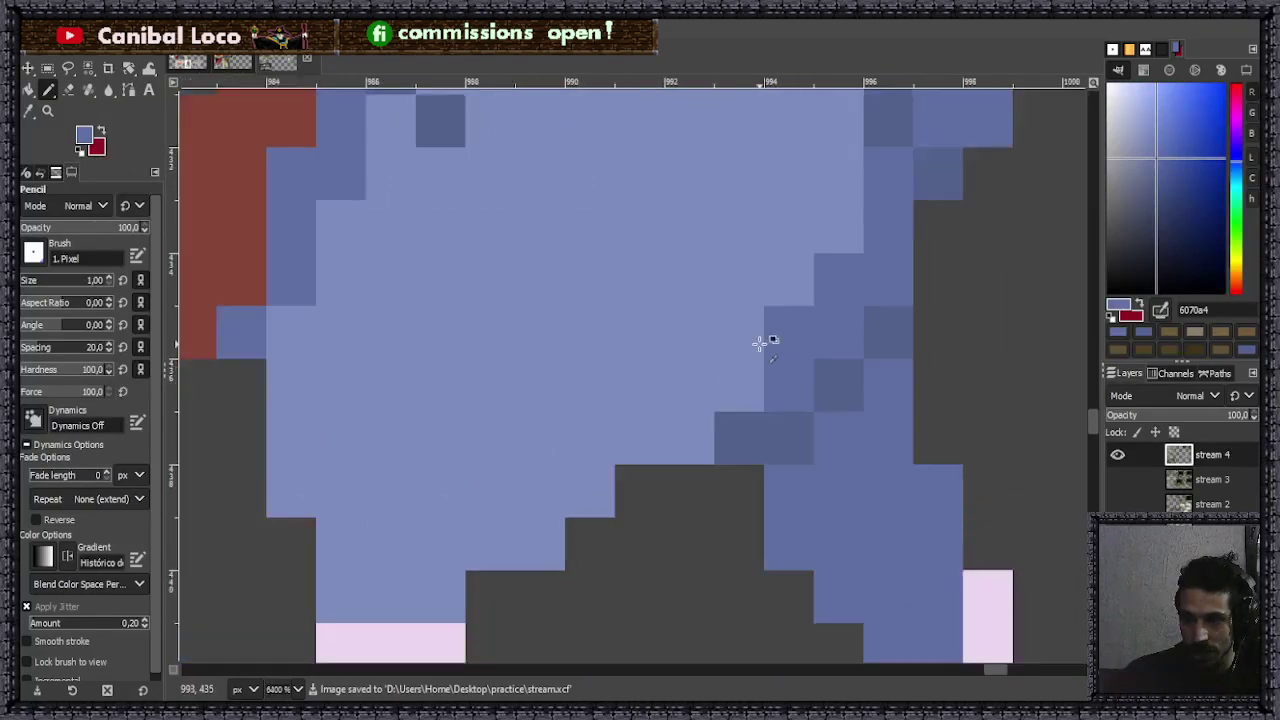
{"action": "scroll", "coordinate": [703, 418], "scroll_direction": "up", "scroll_amount": 1, "text": "ctrl"}
{"action": "left_click_drag", "start_coordinate": [703, 418], "coordinate": [745, 396]}
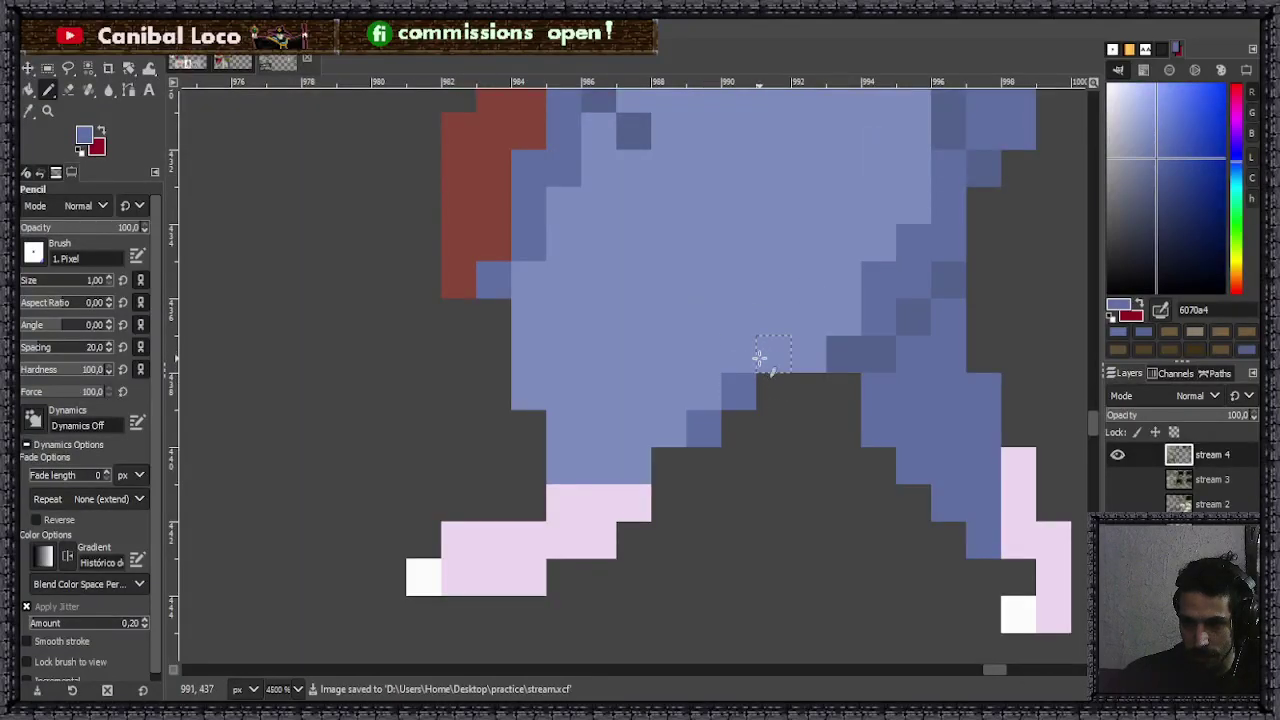
{"action": "scroll", "coordinate": [760, 350], "scroll_direction": "down", "scroll_amount": 6, "text": "ctrl"}
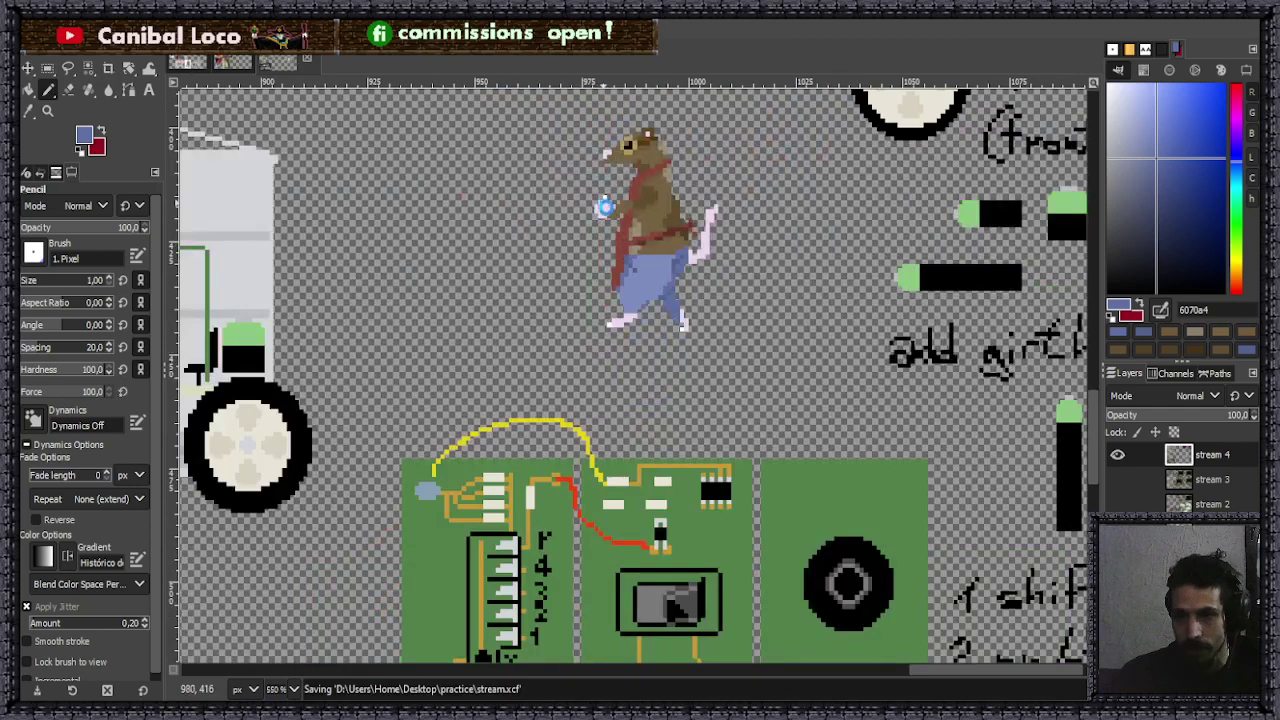
- Sample the dark trouser blue 54628d and shade the upper back edge of the rear leg
{"action": "scroll", "coordinate": [690, 285], "scroll_direction": "up", "scroll_amount": 7, "text": "ctrl"}
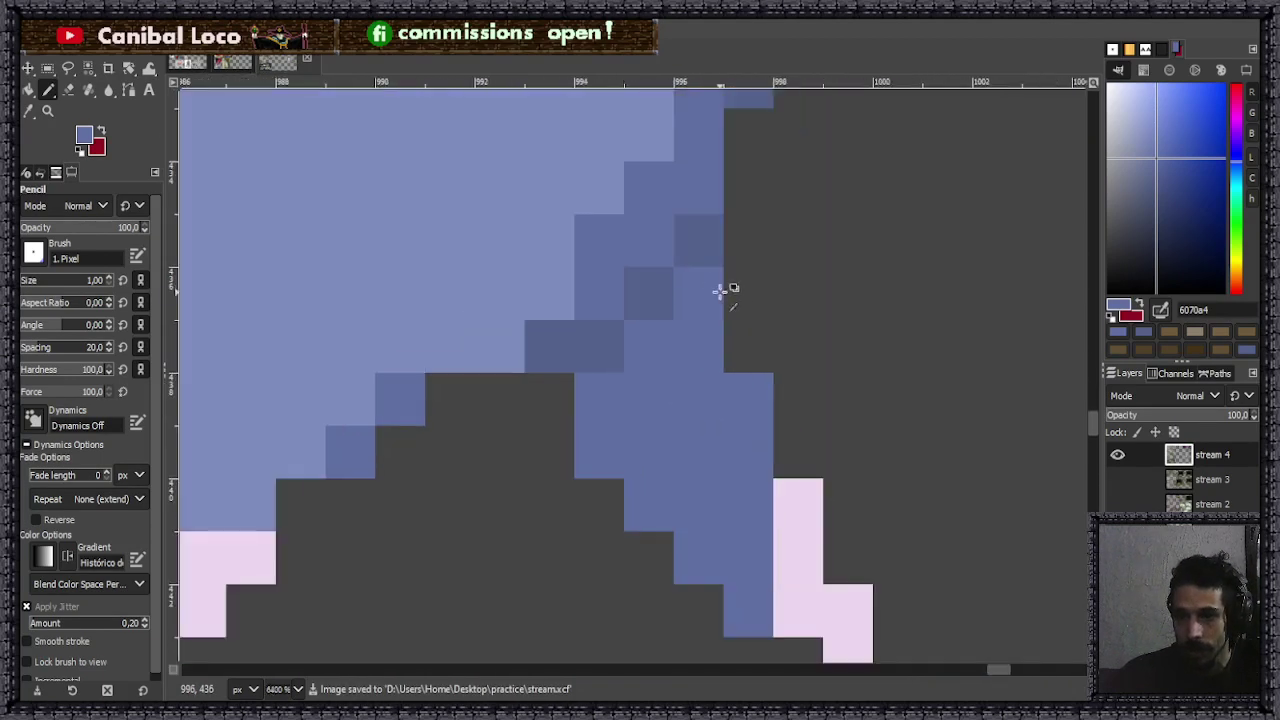
{"action": "mouse_move", "coordinate": [656, 310]}
{"action": "left_mouse_down"}
{"action": "mouse_move", "coordinate": [763, 383]}
{"action": "mouse_move", "coordinate": [754, 448]}
{"action": "mouse_move", "coordinate": [771, 494]}
{"action": "left_mouse_up"}
{"action": "scroll", "coordinate": [614, 366], "scroll_direction": "down", "scroll_amount": 2, "text": "ctrl"}
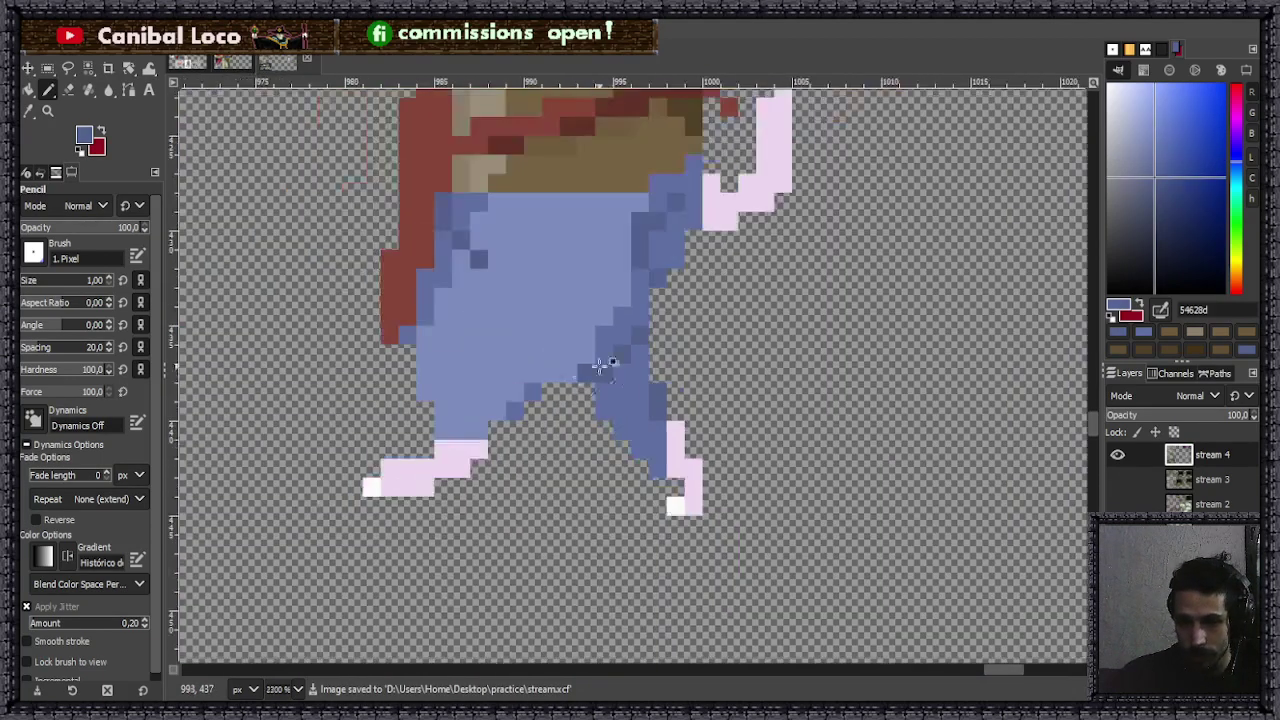
- Sample the foot's pink, darken it to e3cee6 and shade the rear foot's ankle
{"action": "left_click", "coordinate": [484, 448], "text": "ctrl"}
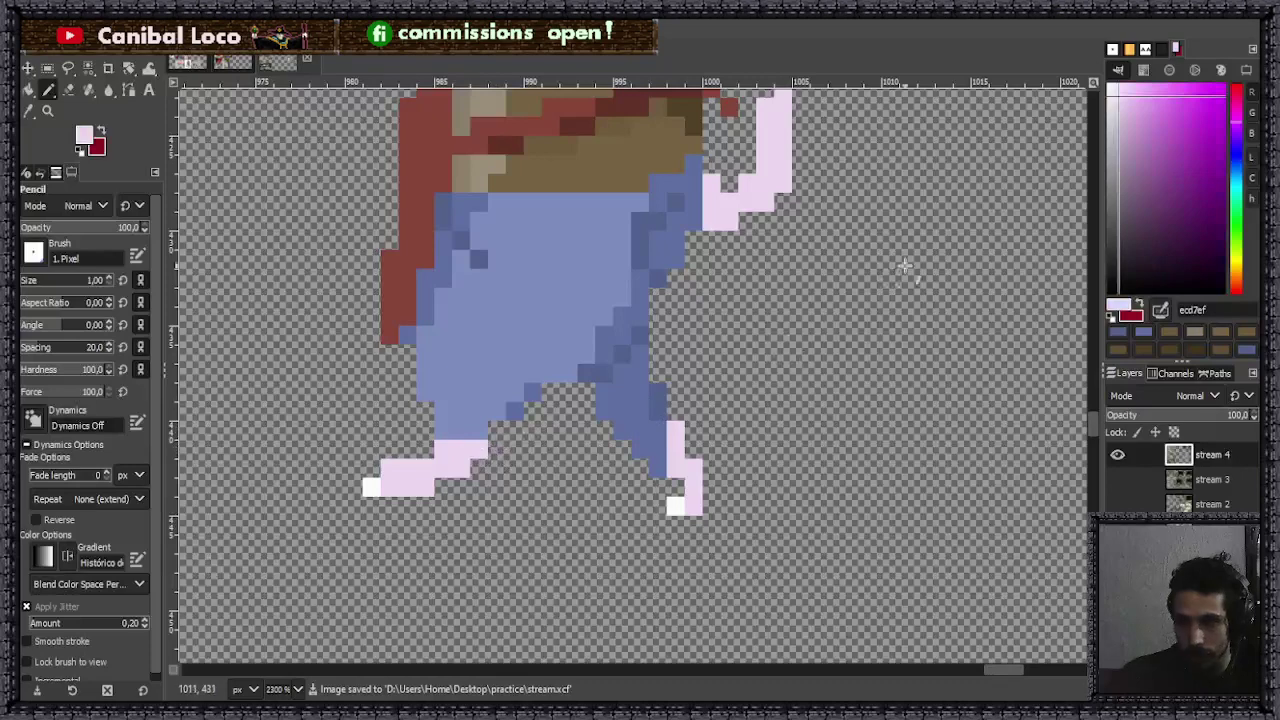
{"action": "left_click", "coordinate": [1119, 103]}
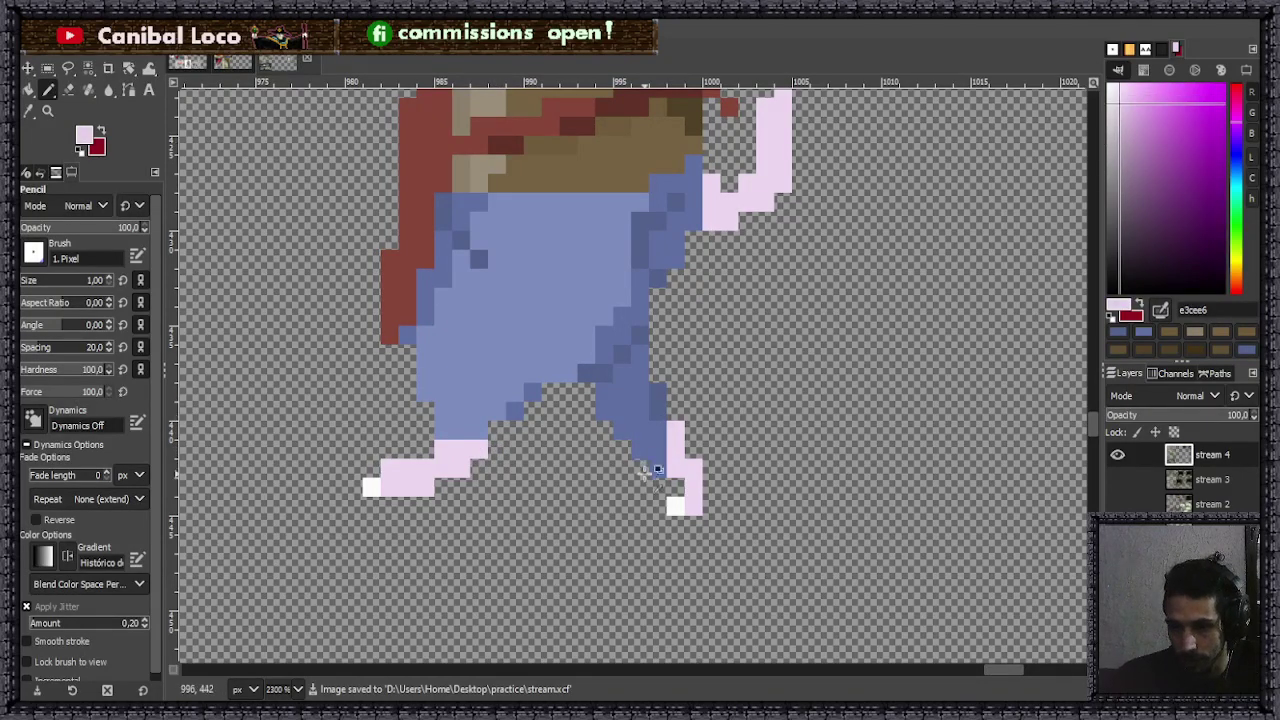
{"action": "scroll", "coordinate": [680, 462], "scroll_direction": "up", "scroll_amount": 4, "text": "ctrl"}
{"action": "left_click", "coordinate": [675, 430]}
{"action": "left_click", "coordinate": [672, 350]}
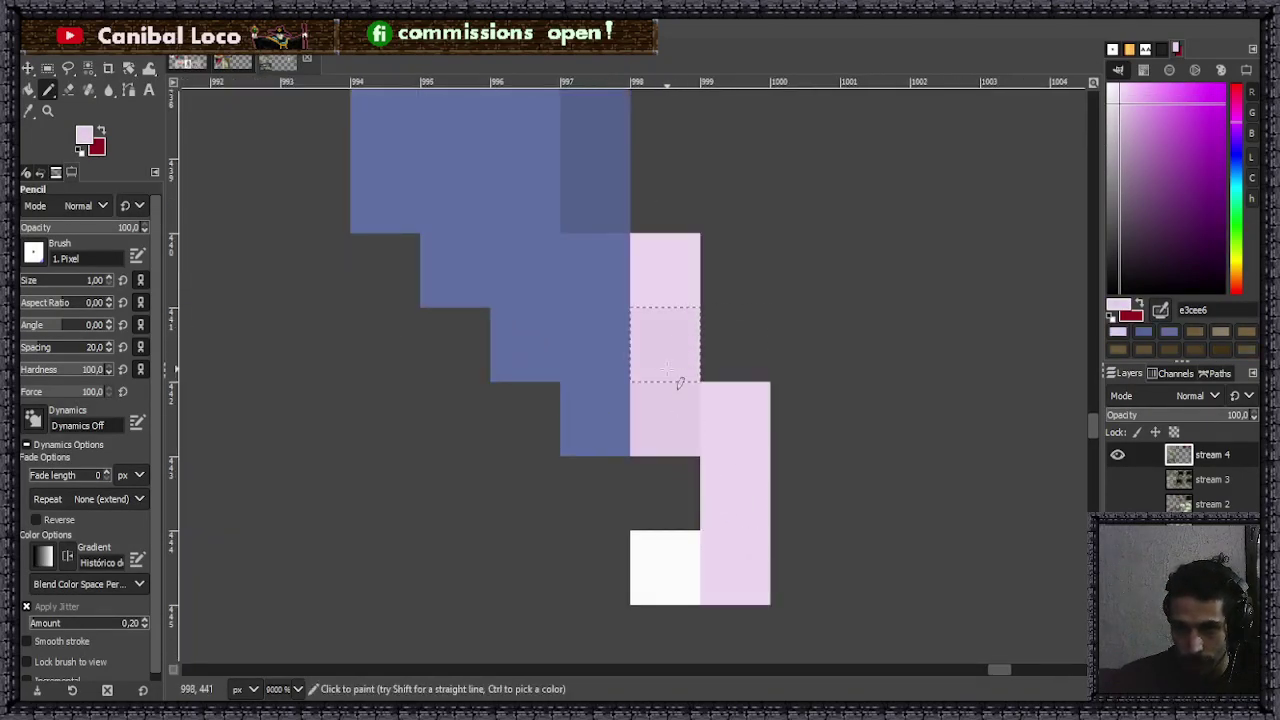
{"action": "scroll", "coordinate": [678, 415], "scroll_direction": "down", "scroll_amount": 5}
{"action": "scroll", "coordinate": [700, 360], "scroll_direction": "up", "scroll_amount": 1}
{"action": "scroll", "coordinate": [640, 375], "scroll_direction": "down", "scroll_amount": 2}
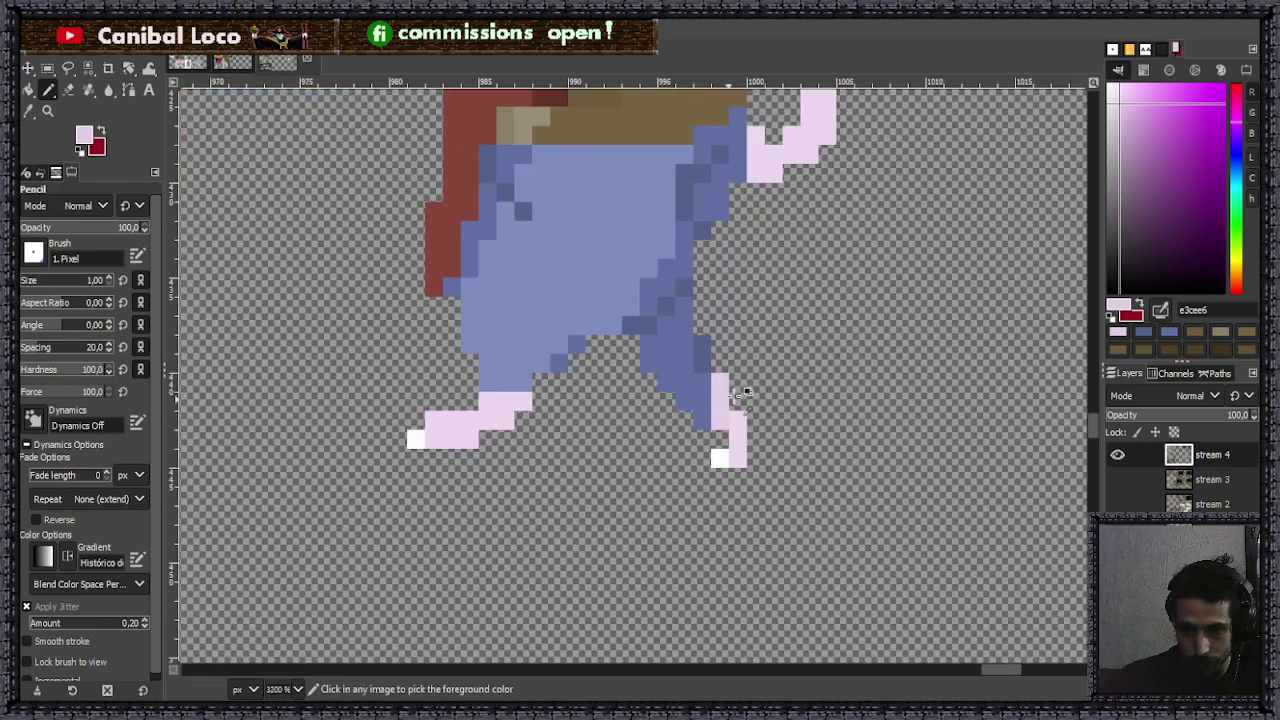
- Shade the heel and underside of the front foot with e3cee6
{"action": "scroll", "coordinate": [700, 390], "scroll_direction": "up", "scroll_amount": 4}
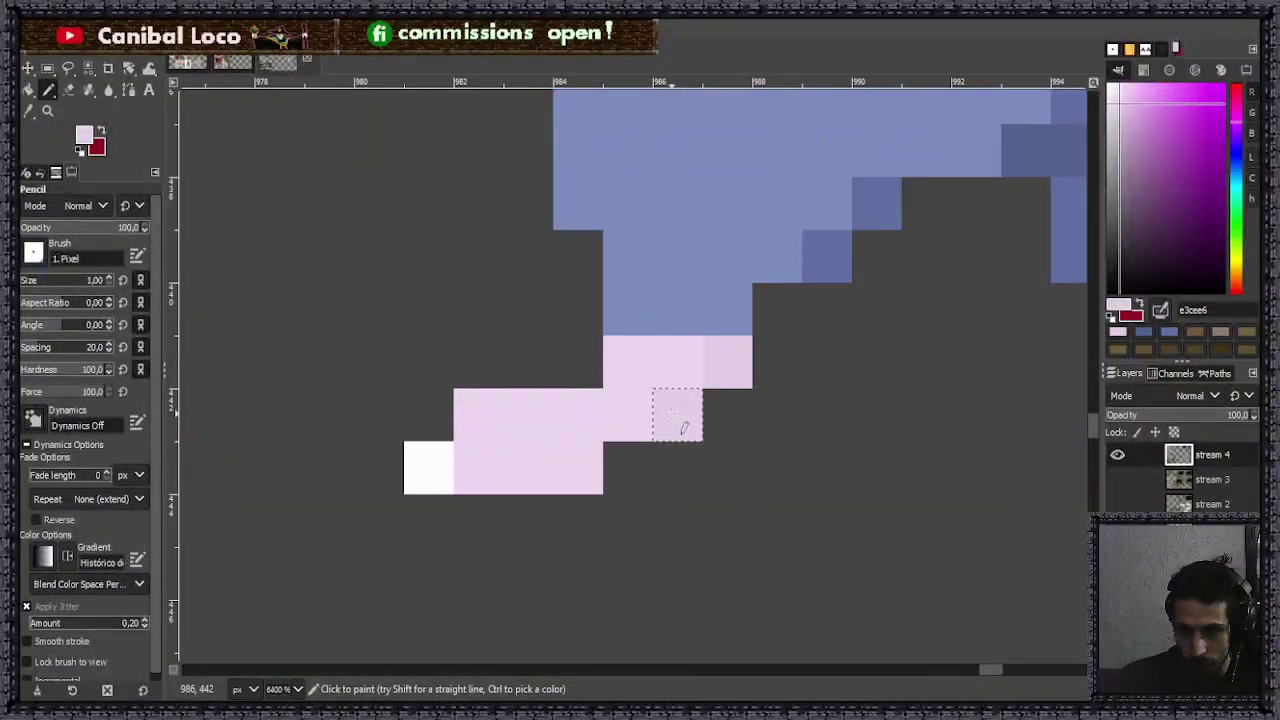
{"action": "scroll", "coordinate": [712, 340], "scroll_direction": "down", "scroll_amount": 7}
{"action": "scroll", "coordinate": [706, 346], "scroll_direction": "up", "scroll_amount": 7}
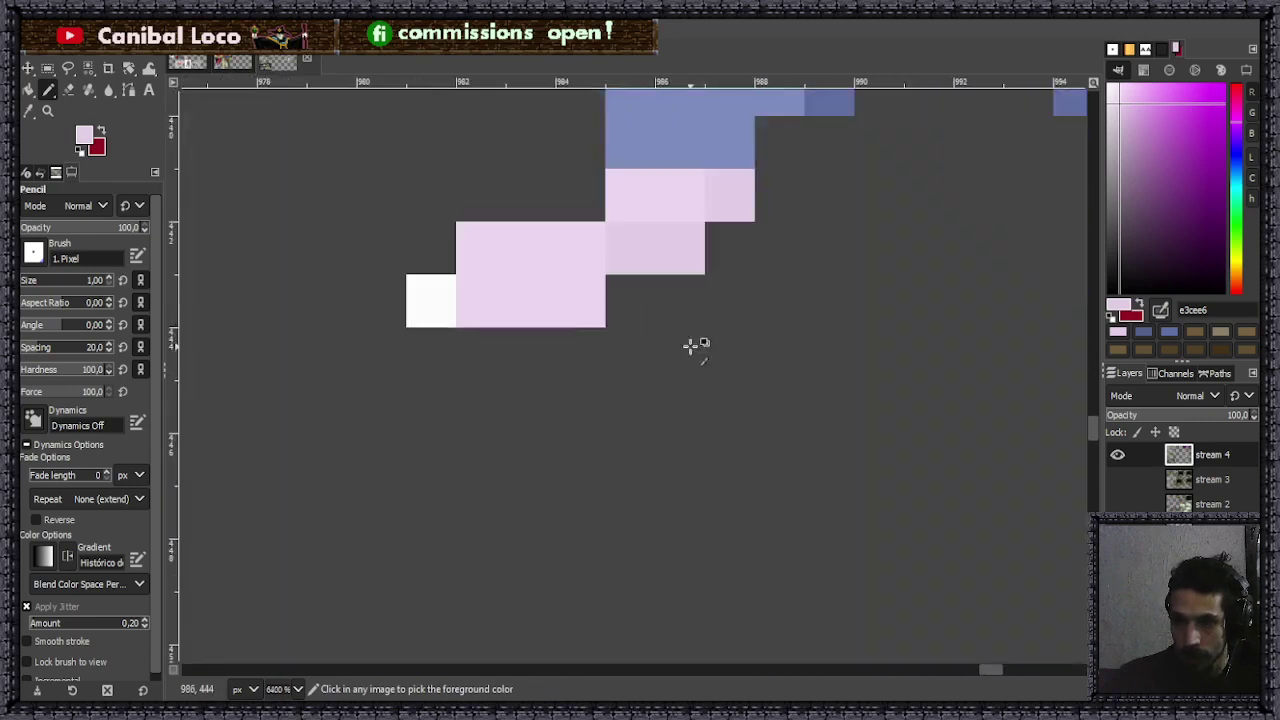
{"action": "scroll", "coordinate": [577, 302], "scroll_direction": "down", "scroll_amount": 7}
- Add e3cee6 shading pixels along the inner bend at the base of the tail
{"action": "scroll", "coordinate": [651, 294], "scroll_direction": "up", "scroll_amount": 9}
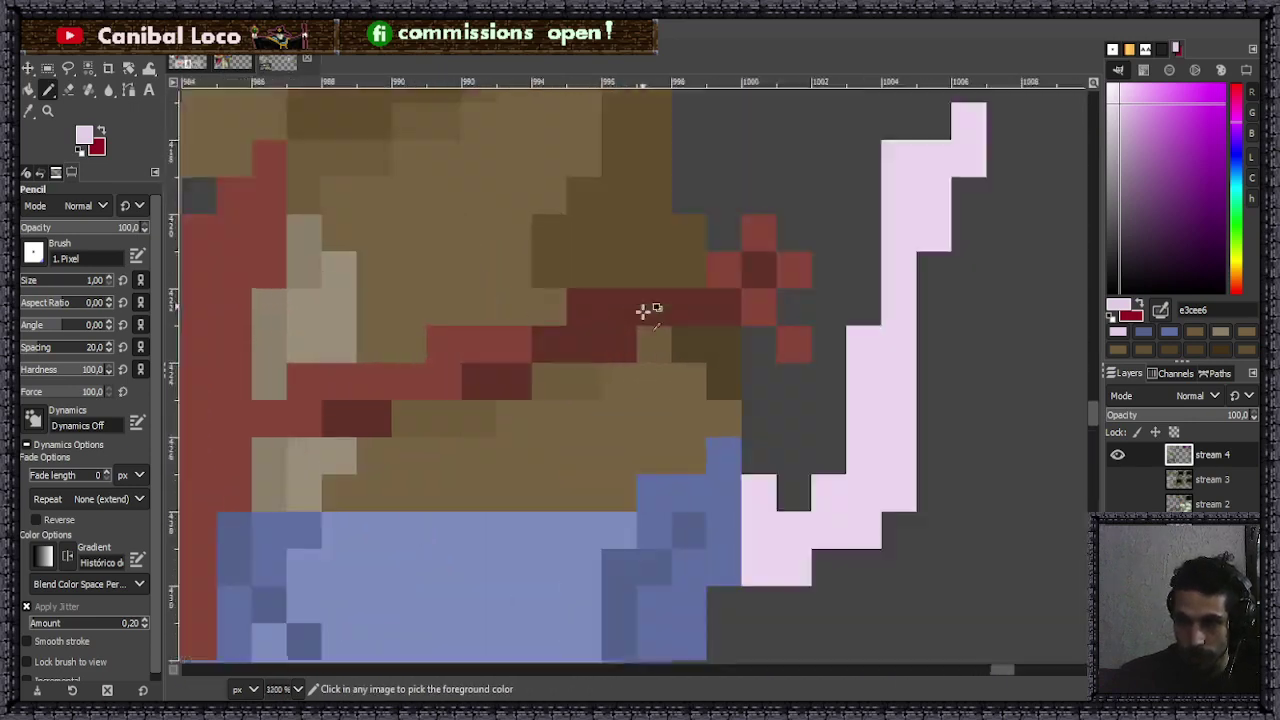
{"action": "scroll", "coordinate": [778, 437], "scroll_direction": "down", "scroll_amount": 8}
{"action": "scroll", "coordinate": [700, 432], "scroll_direction": "up", "scroll_amount": 6}
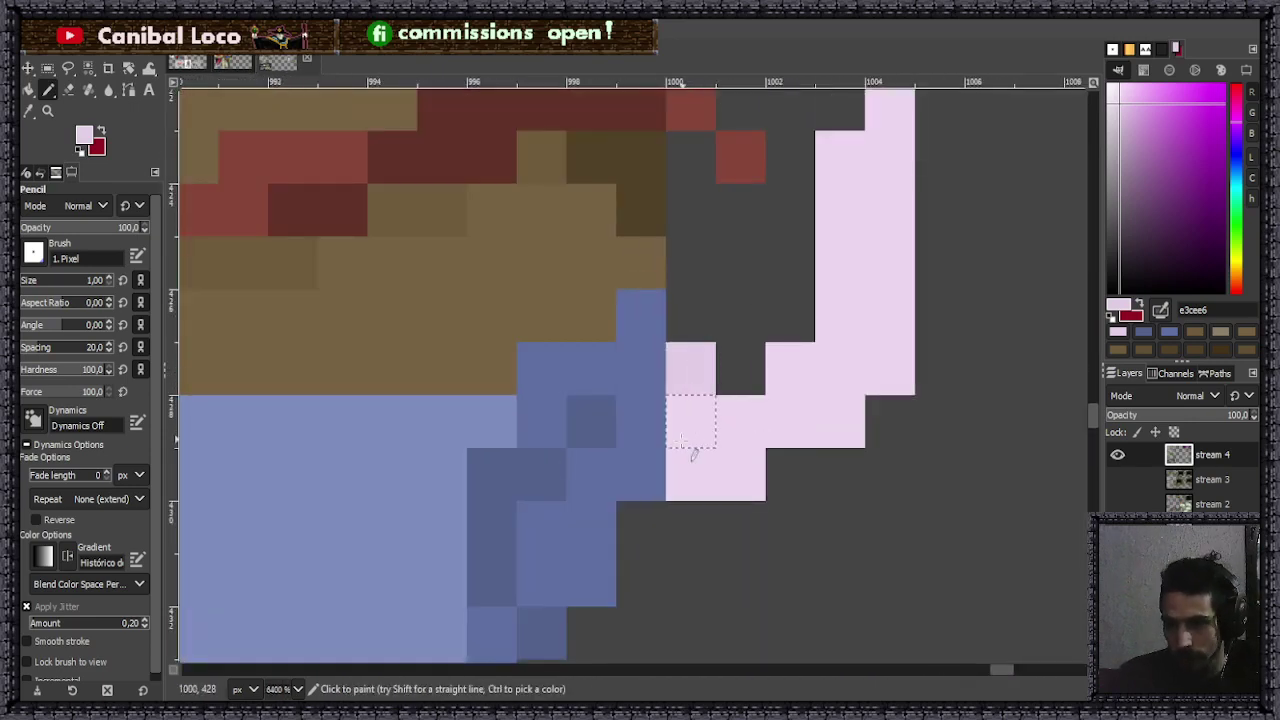
{"action": "scroll", "coordinate": [905, 340], "scroll_direction": "up", "scroll_amount": 3}
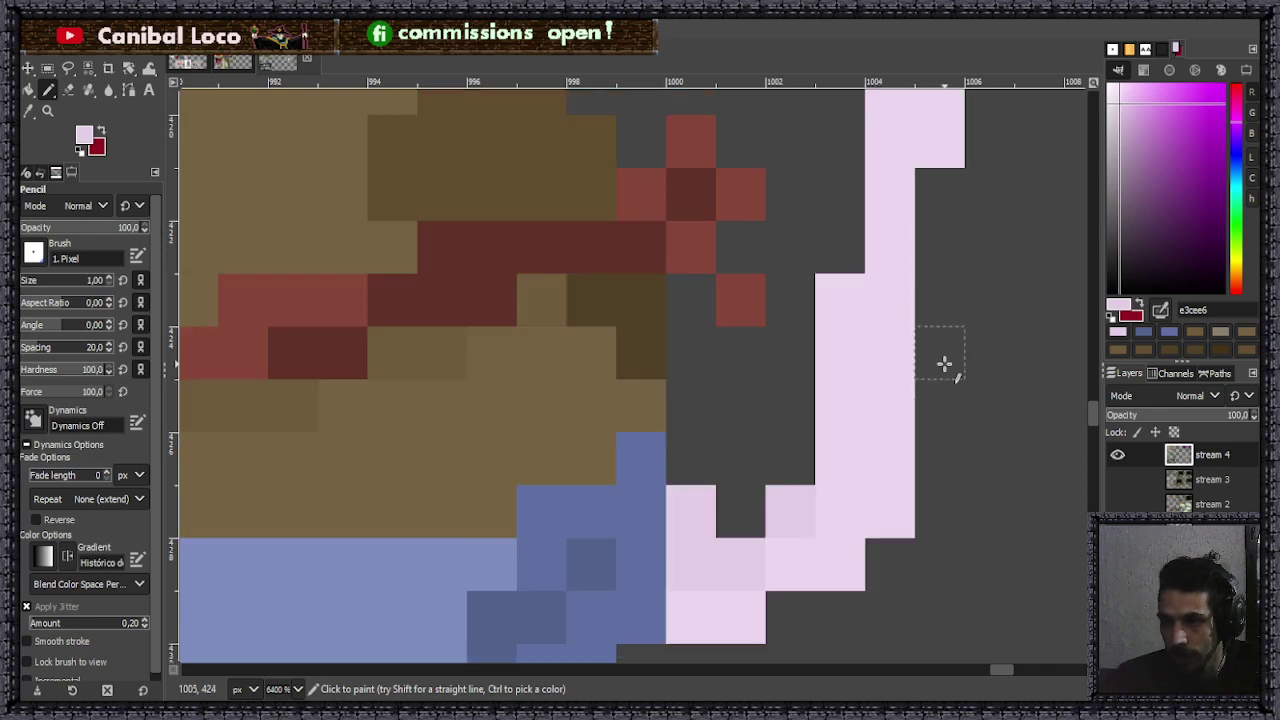
{"action": "scroll", "coordinate": [977, 377], "scroll_direction": "down", "scroll_amount": 2}
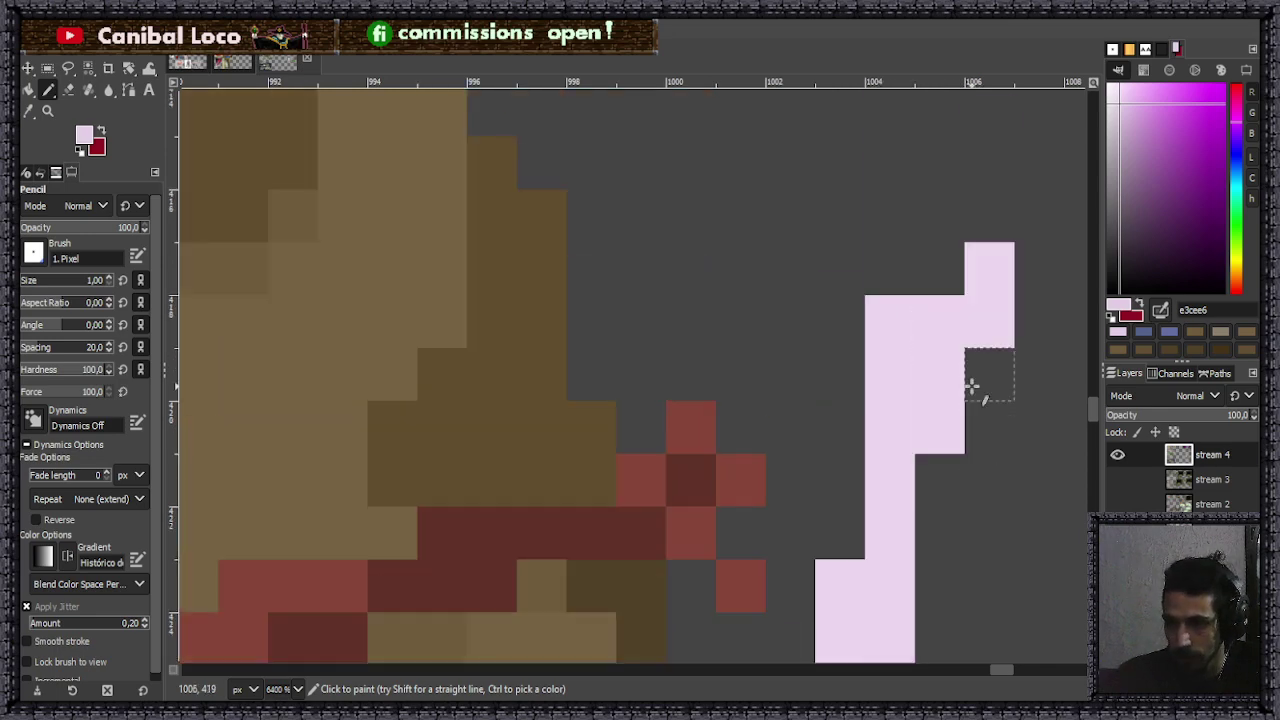
{"action": "scroll", "coordinate": [960, 355], "scroll_direction": "down", "scroll_amount": 1}
{"action": "scroll", "coordinate": [1006, 229], "scroll_direction": "down", "scroll_amount": 3}
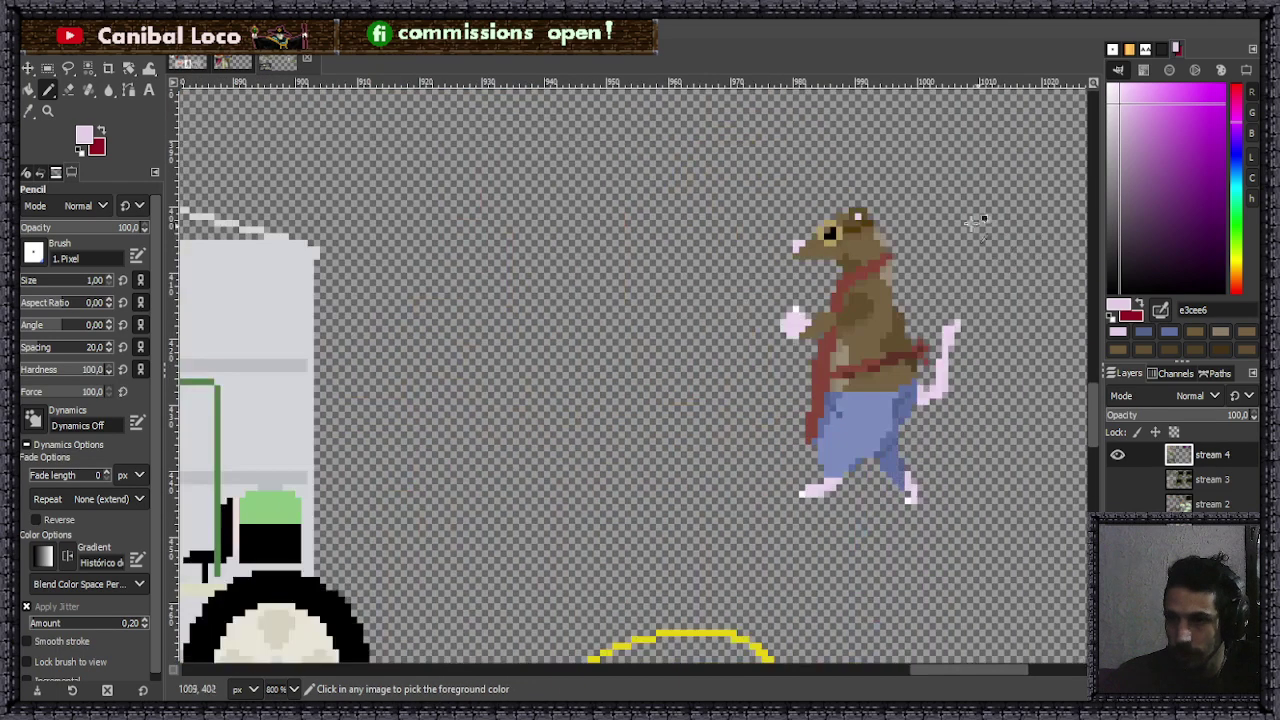
- Dot e3cee6 shading pixels in a checkered pattern across the pink hand
{"action": "scroll", "coordinate": [823, 334], "scroll_direction": "up", "scroll_amount": 6}
{"action": "scroll", "coordinate": [690, 381], "scroll_direction": "up", "scroll_amount": 2}
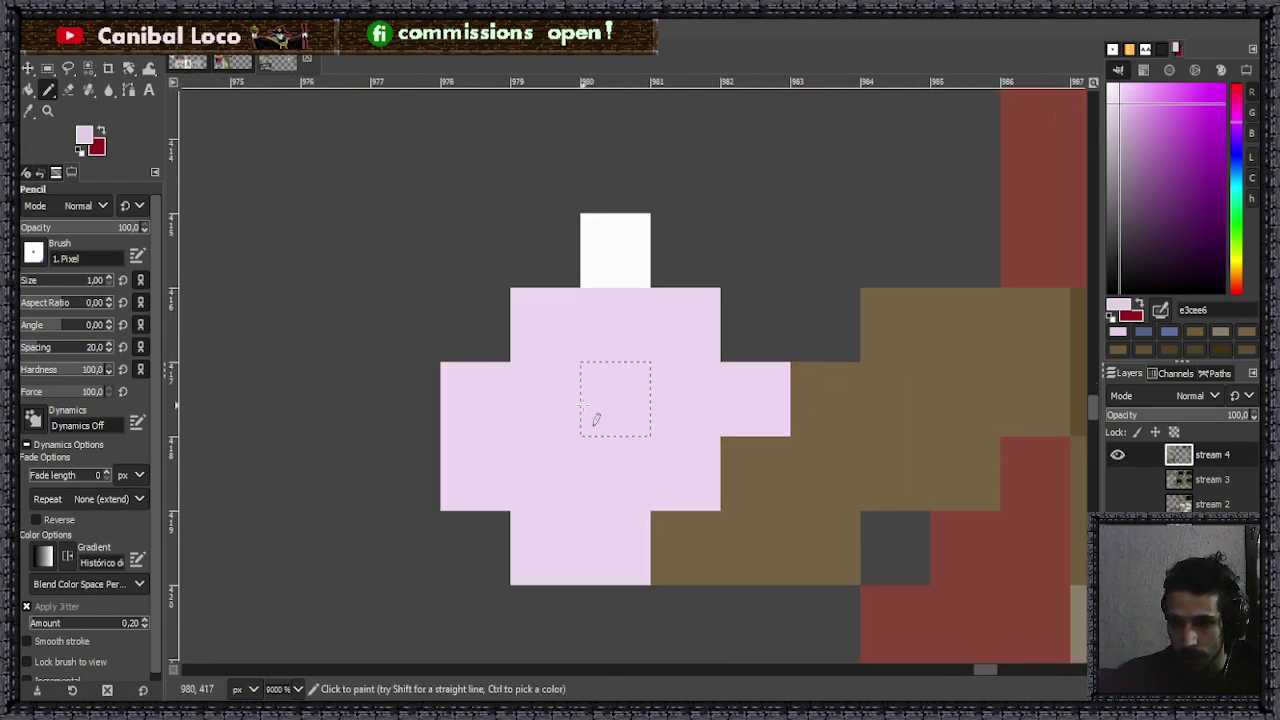
{"action": "left_click", "coordinate": [491, 405]}
{"action": "left_click", "coordinate": [556, 450]}
{"action": "left_click", "coordinate": [576, 340]}
{"action": "left_click", "coordinate": [641, 395]}
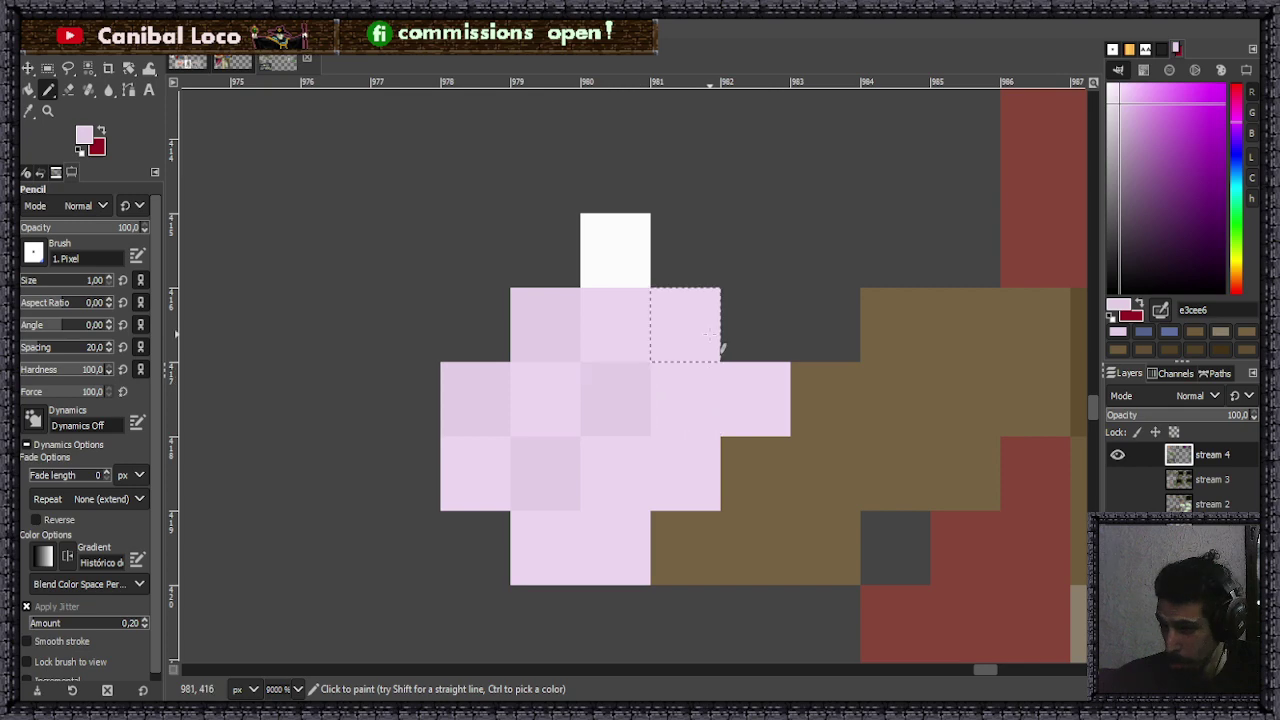
{"action": "left_click", "coordinate": [715, 405]}
{"action": "scroll", "coordinate": [715, 405], "scroll_direction": "down", "scroll_amount": 3}
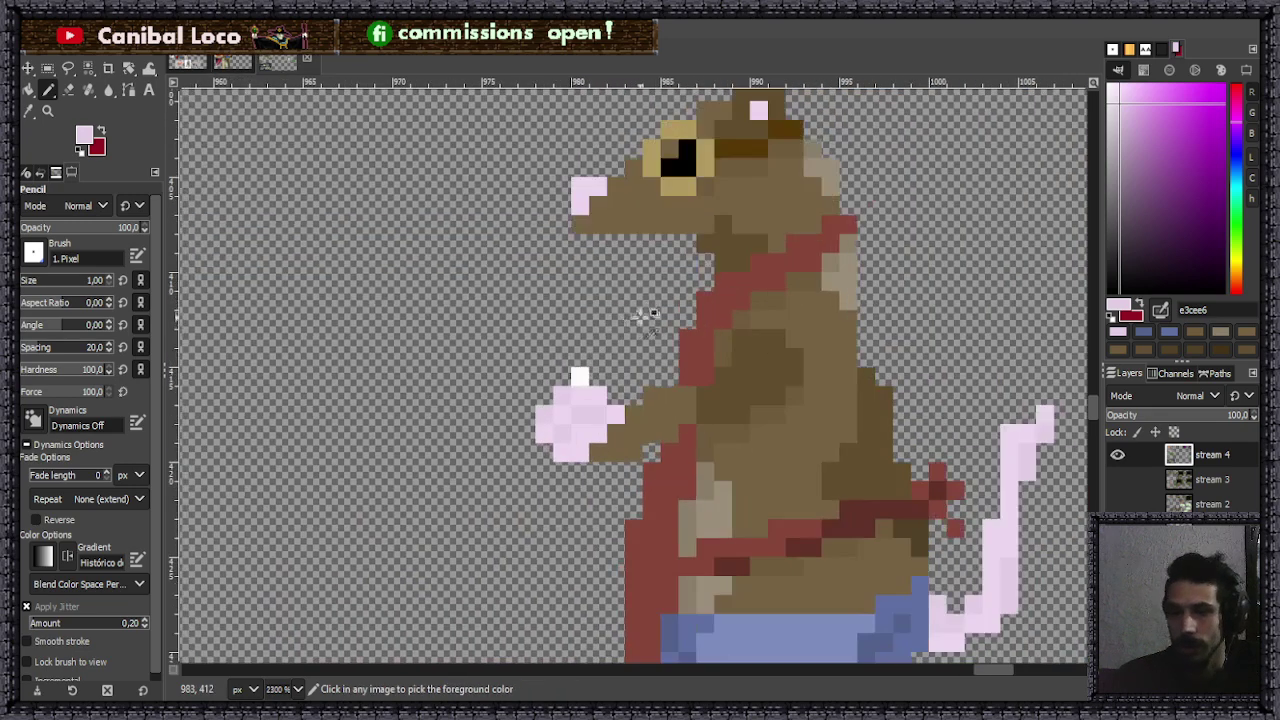
{"action": "scroll", "coordinate": [683, 181], "scroll_direction": "down", "scroll_amount": 3}
{"action": "scroll", "coordinate": [720, 126], "scroll_direction": "up", "scroll_amount": 3}
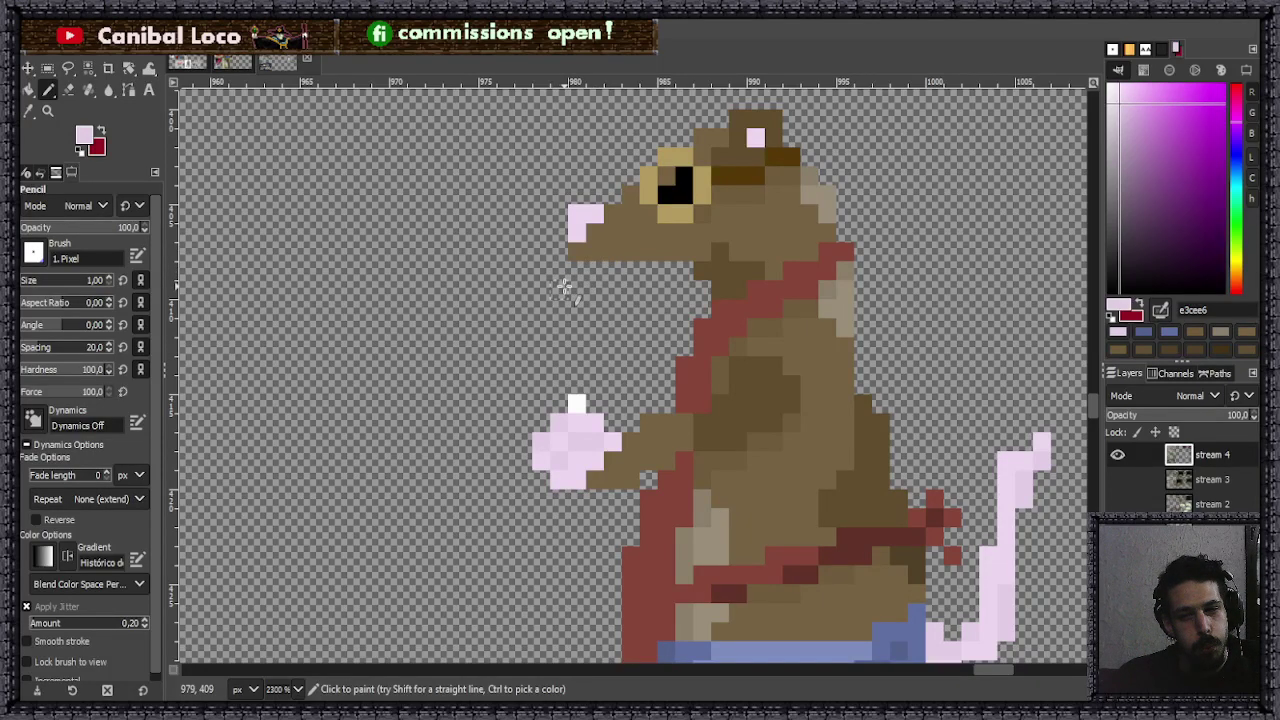
{"action": "scroll", "coordinate": [562, 292], "scroll_direction": "down", "scroll_amount": 4}
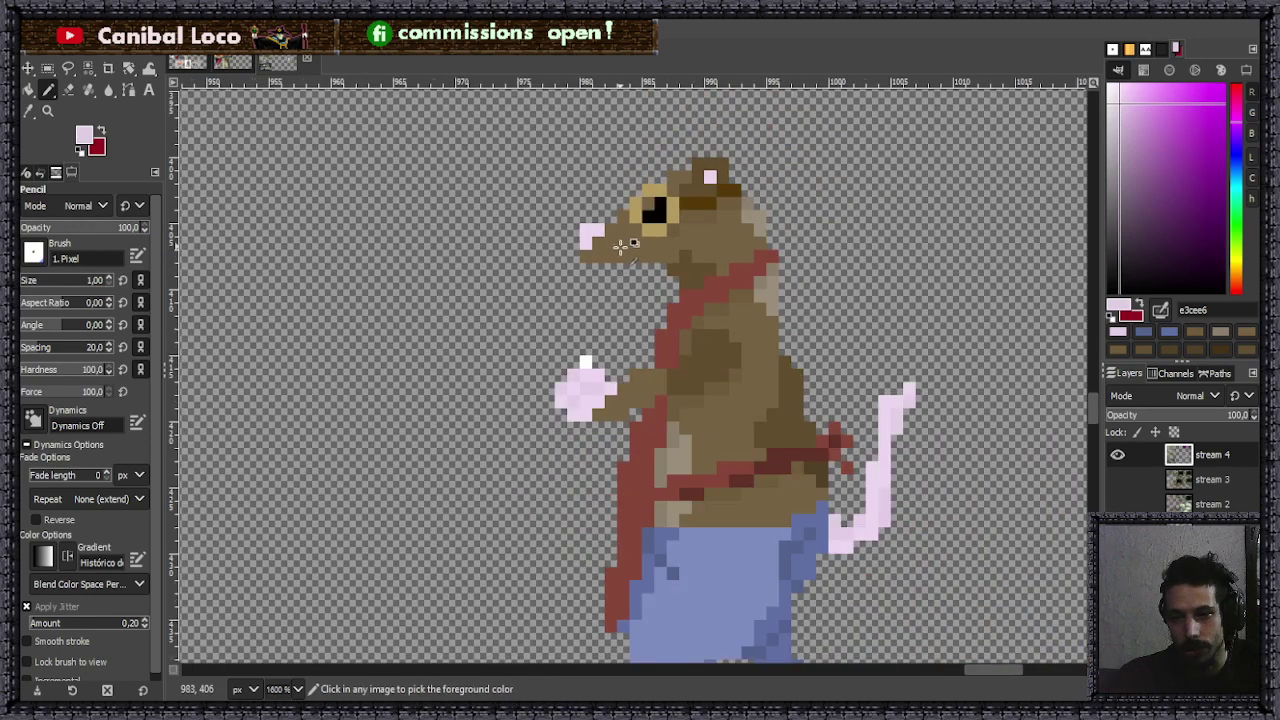
{"action": "scroll", "coordinate": [685, 197], "scroll_direction": "up", "scroll_amount": 1}
{"action": "scroll", "coordinate": [685, 197], "scroll_direction": "up", "scroll_amount": 6}
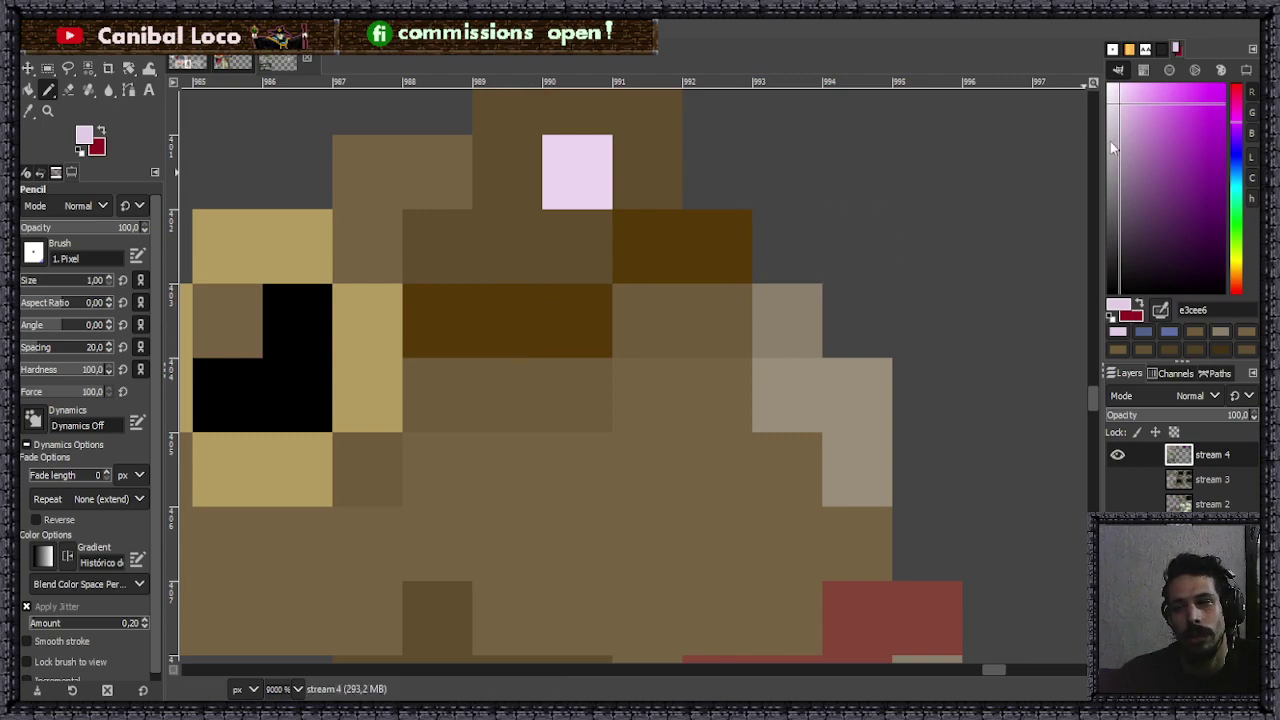
{"action": "scroll", "coordinate": [640, 334], "scroll_direction": "down", "scroll_amount": 6}
{"action": "scroll", "coordinate": [667, 289], "scroll_direction": "down", "scroll_amount": 4}
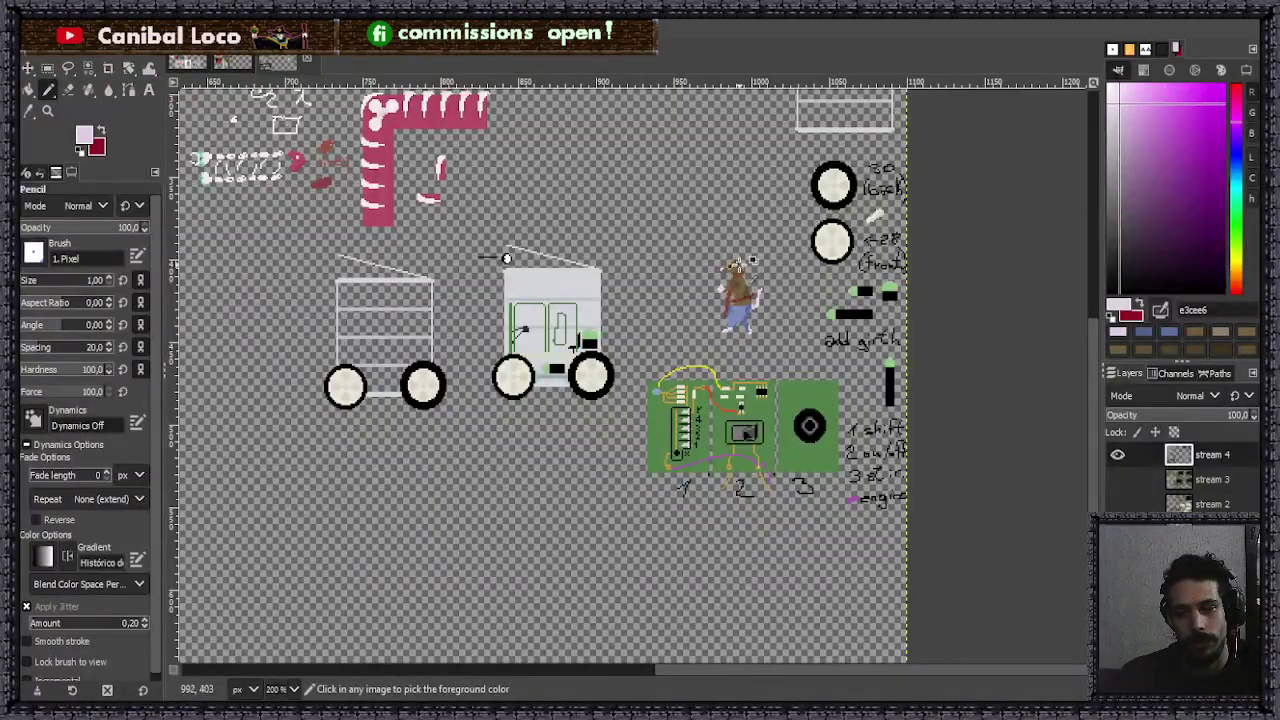
- Sample the yellow e8d112 from the circuit board's wire and repaint the three-pixel dark brown band between eye ring and ear
{"action": "scroll", "coordinate": [706, 316], "scroll_direction": "up", "scroll_amount": 6}
{"action": "left_click", "coordinate": [705, 340], "text": "ctrl"}
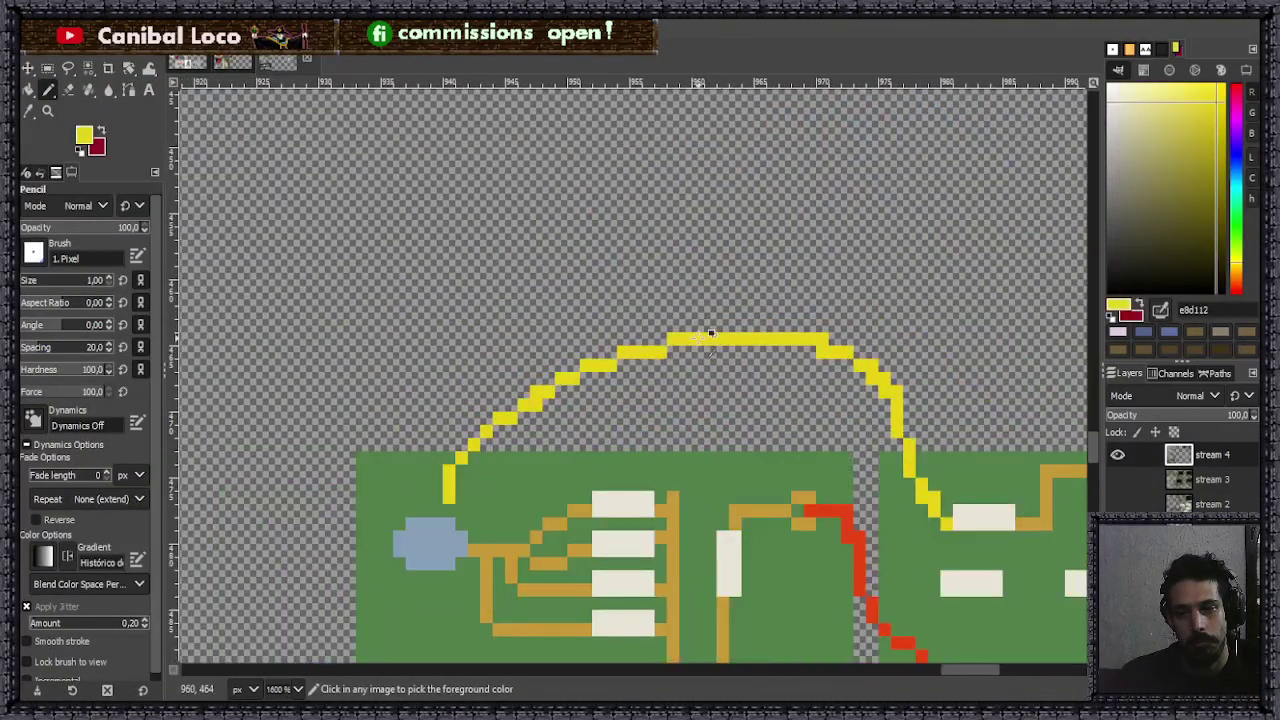
{"action": "scroll", "coordinate": [705, 338], "scroll_direction": "down", "scroll_amount": 6}
{"action": "scroll", "coordinate": [781, 354], "scroll_direction": "up", "scroll_amount": 8}
{"action": "scroll", "coordinate": [781, 354], "scroll_direction": "up", "scroll_amount": 2}
{"action": "left_click_drag", "start_coordinate": [503, 370], "coordinate": [600, 366]}
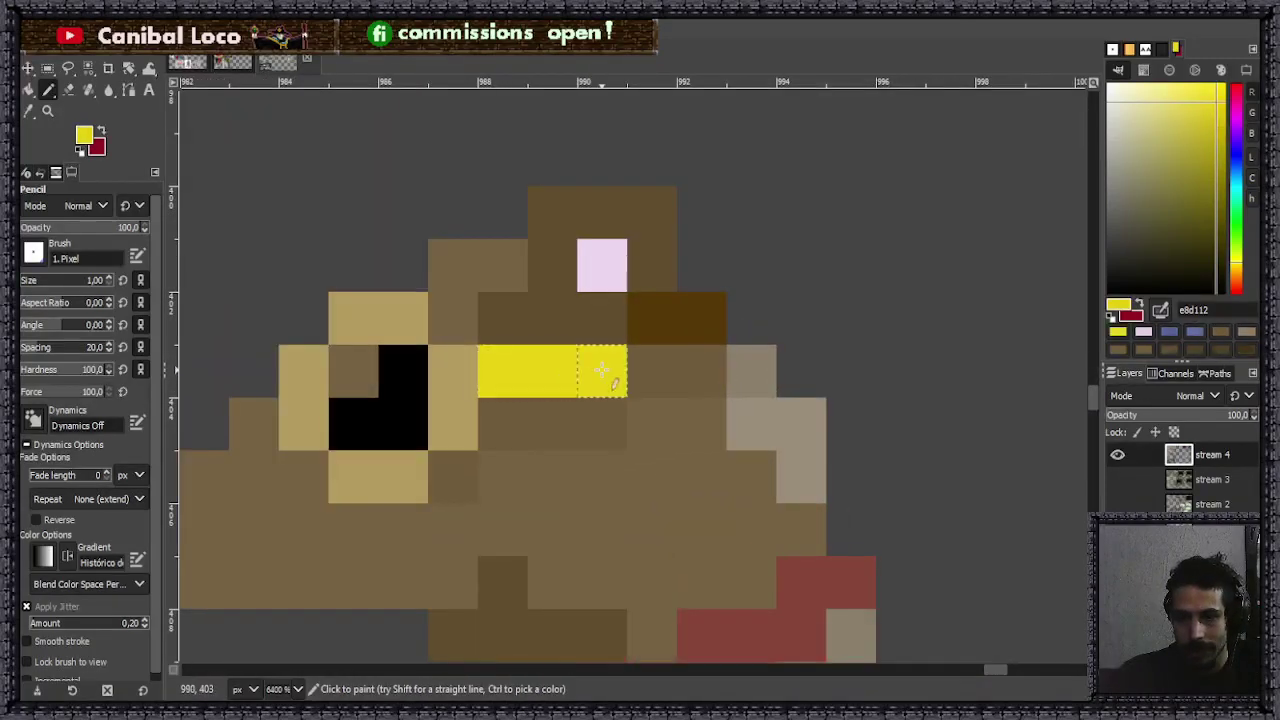
- Choose the light green 9fcb37 and repaint the three yellow band pixels and the two dark brown pixels behind the ear
{"action": "left_click", "coordinate": [1237, 193]}
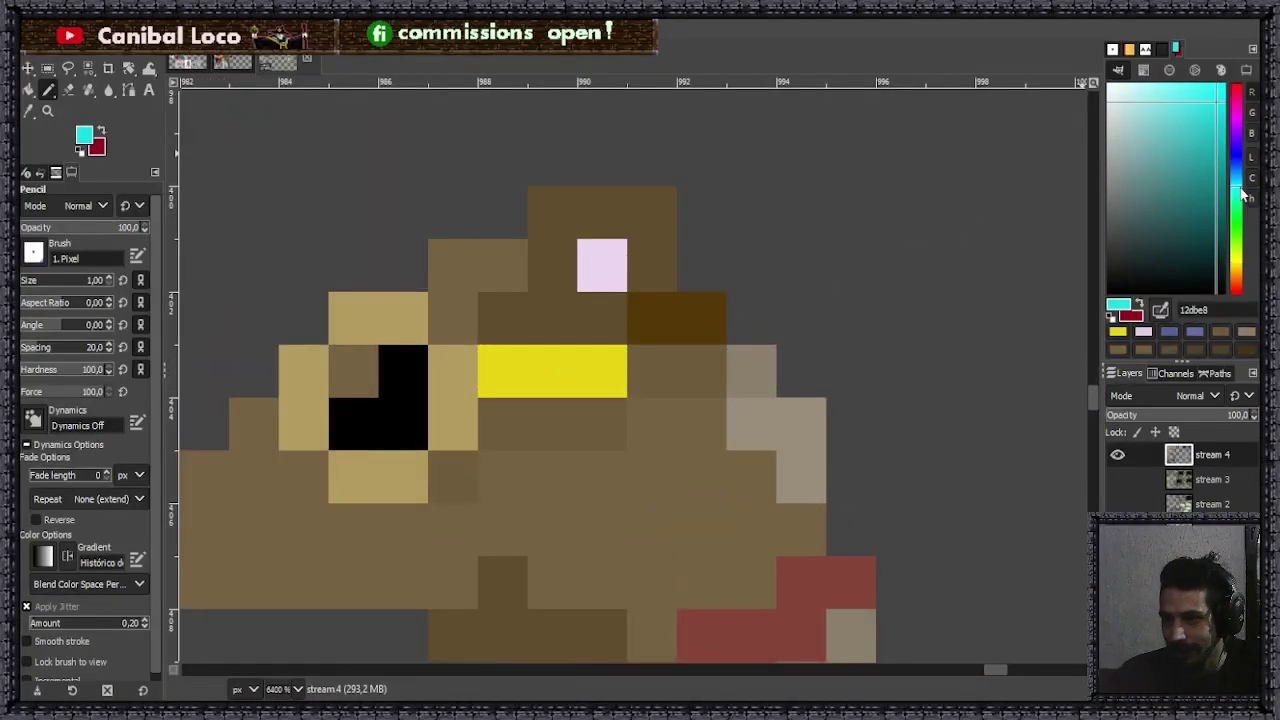
{"action": "left_click", "coordinate": [1239, 252]}
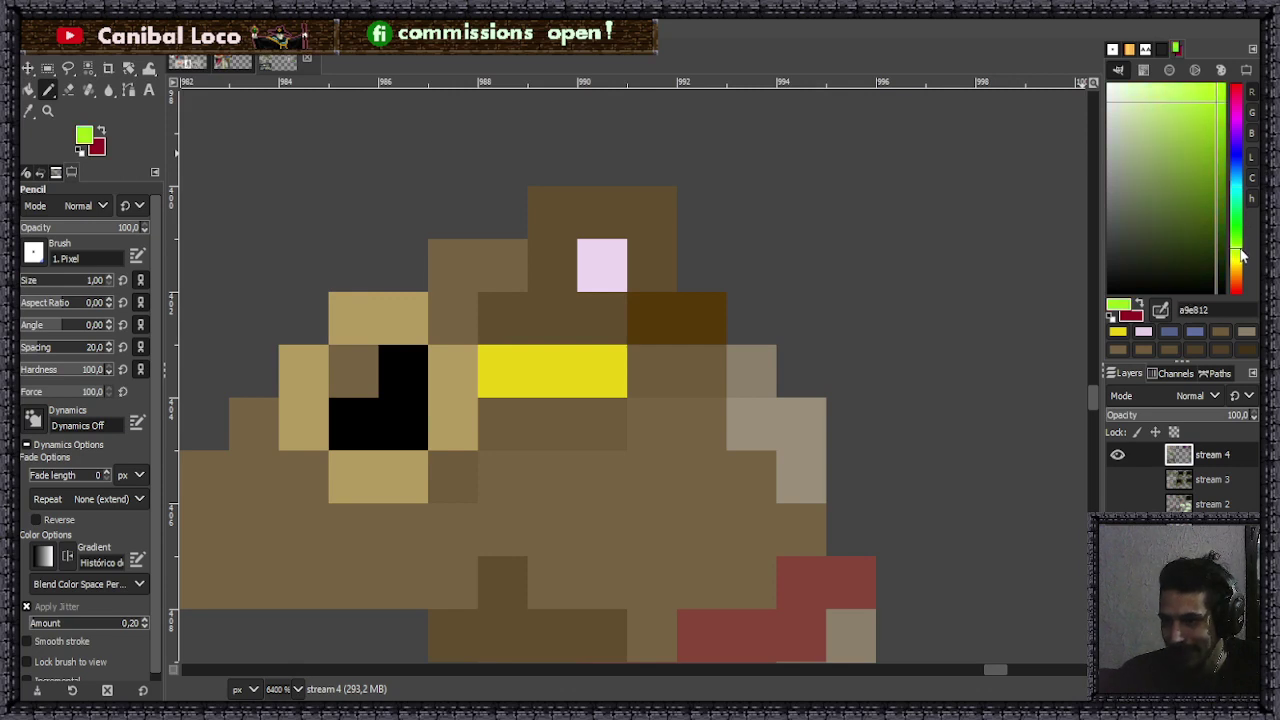
{"action": "left_click_drag", "start_coordinate": [1185, 120], "coordinate": [1194, 125]}
{"action": "scroll", "coordinate": [591, 363], "scroll_direction": "up", "scroll_amount": 1}
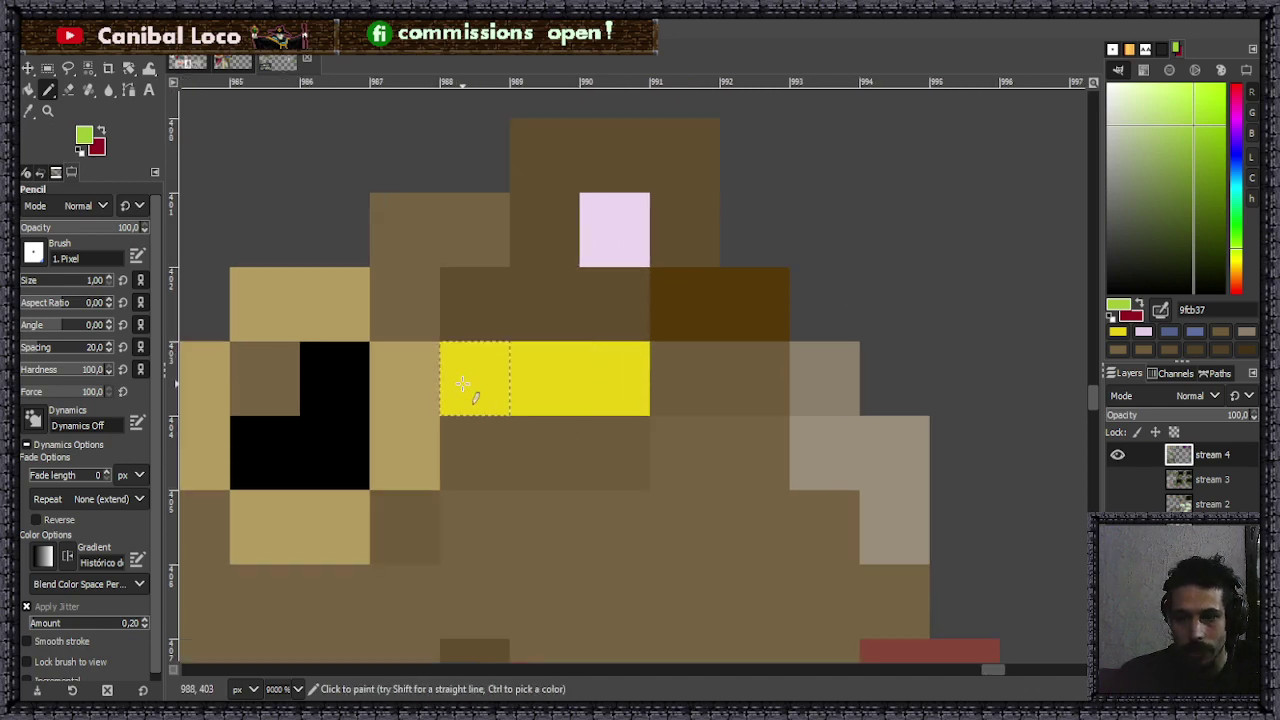
{"action": "left_click_drag", "start_coordinate": [471, 391], "coordinate": [598, 360]}
{"action": "left_click", "coordinate": [605, 370]}
{"action": "left_click_drag", "start_coordinate": [675, 302], "coordinate": [751, 294]}
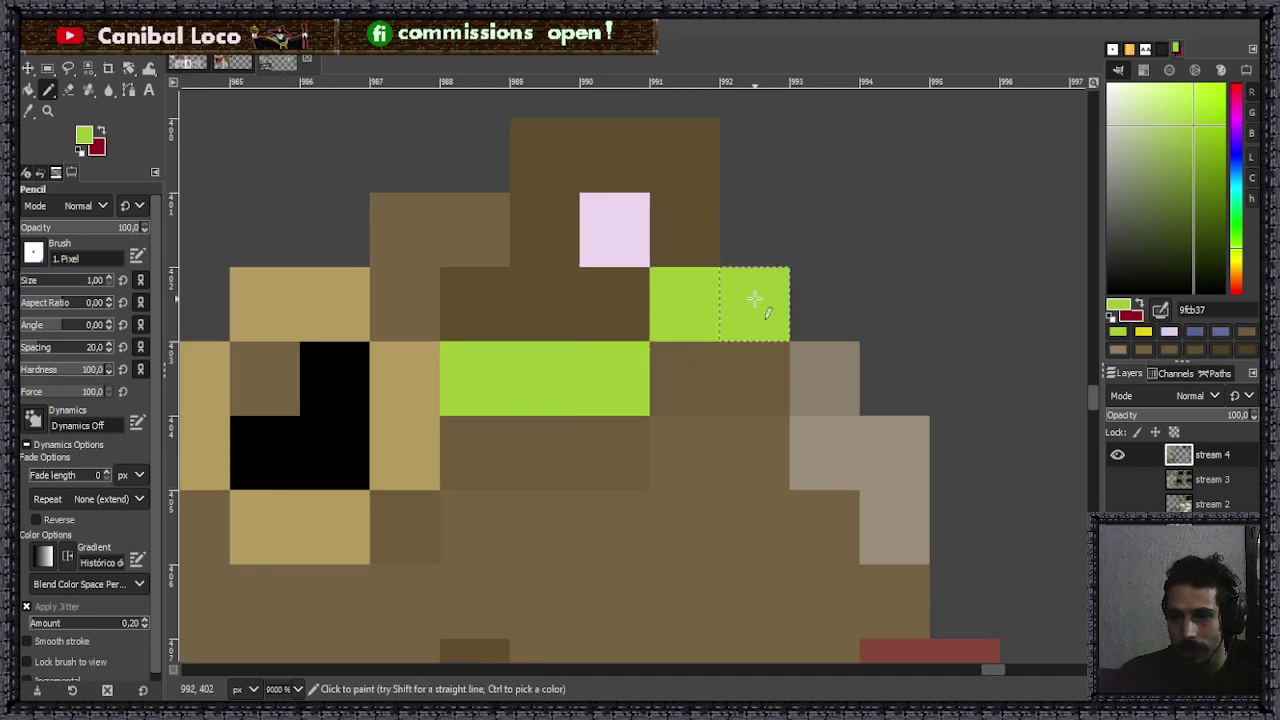
- Darken the green to 8eb531 and repaint all five head band pixels with it
{"action": "left_click", "coordinate": [1193, 144]}
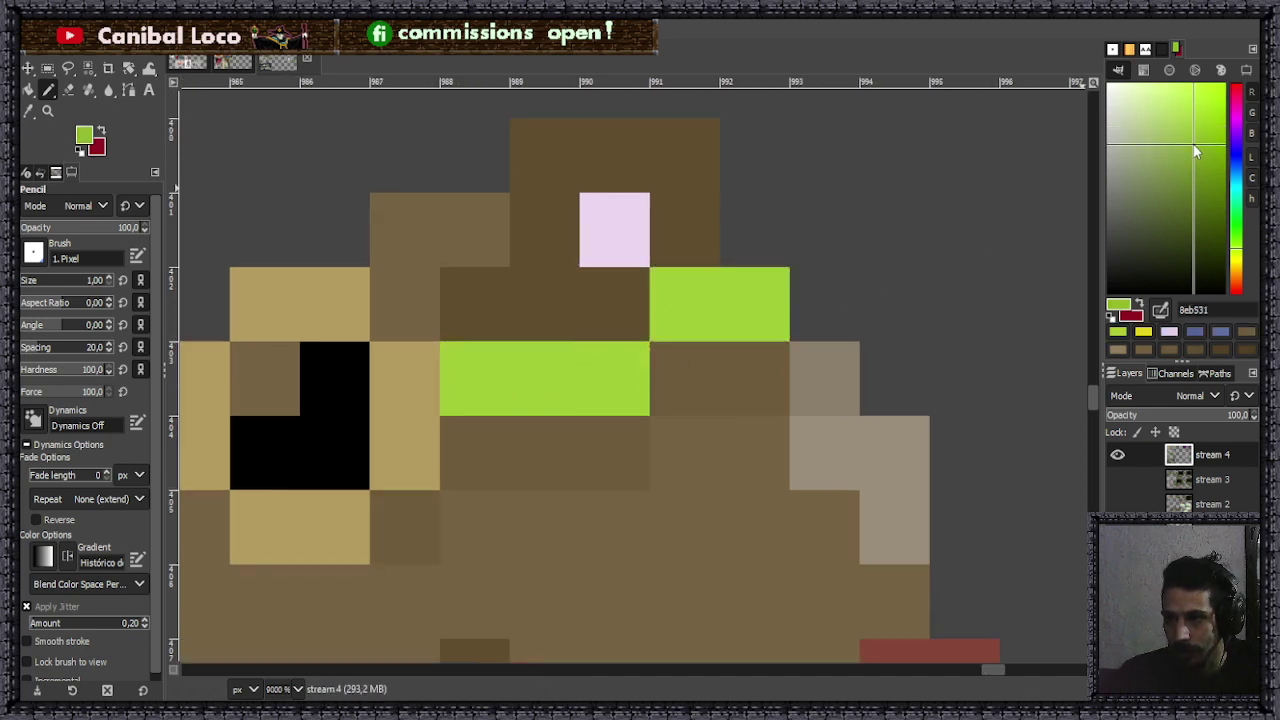
{"action": "left_click_drag", "start_coordinate": [481, 378], "coordinate": [615, 378]}
{"action": "left_click_drag", "start_coordinate": [685, 305], "coordinate": [757, 309]}
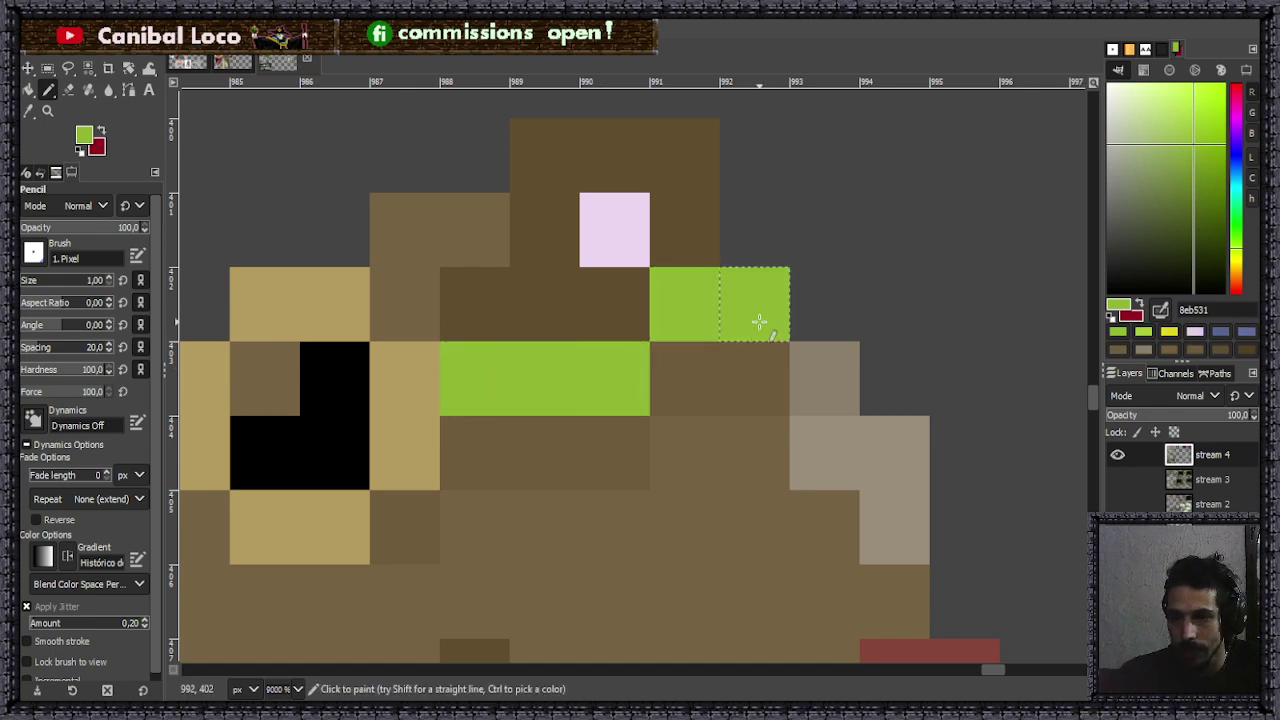
{"action": "scroll", "coordinate": [757, 309], "scroll_direction": "down", "scroll_amount": 4}
{"action": "scroll", "coordinate": [704, 282], "scroll_direction": "up", "scroll_amount": 2}
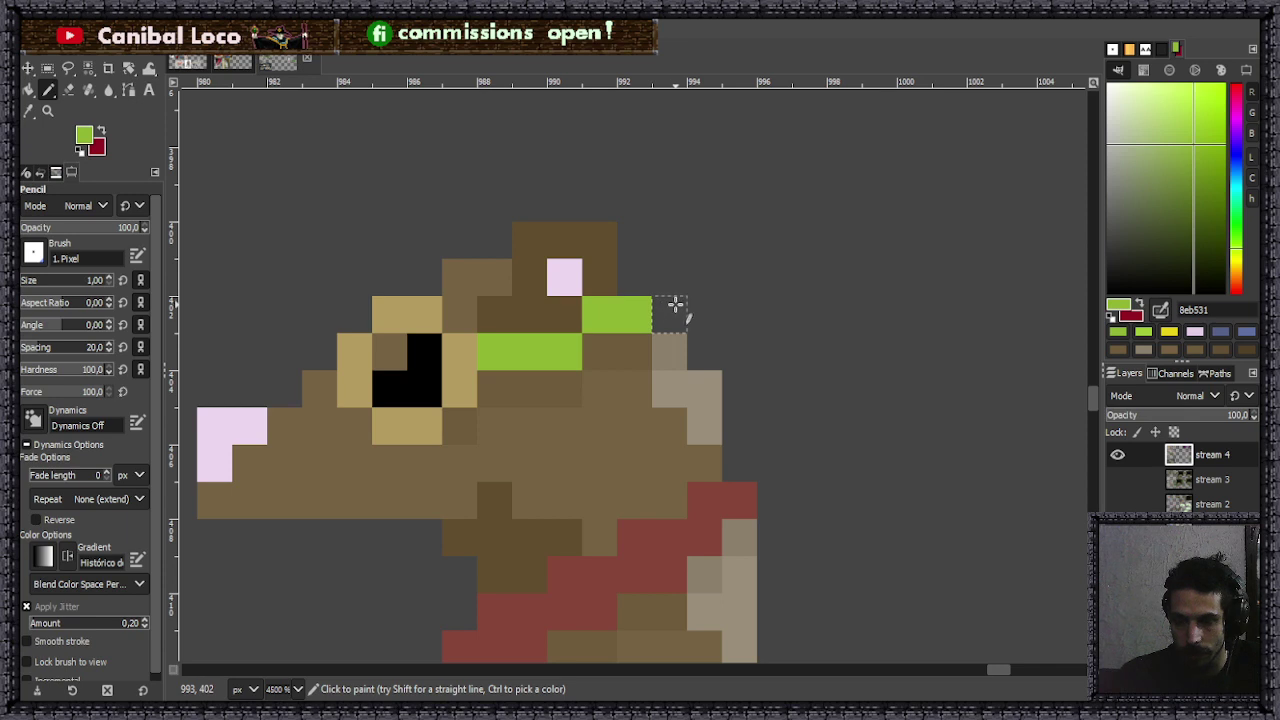
- Add a knot at the back of the head band in alternating 8eb531 and darker 81a529 green pixels
{"action": "left_click", "coordinate": [676, 284]}
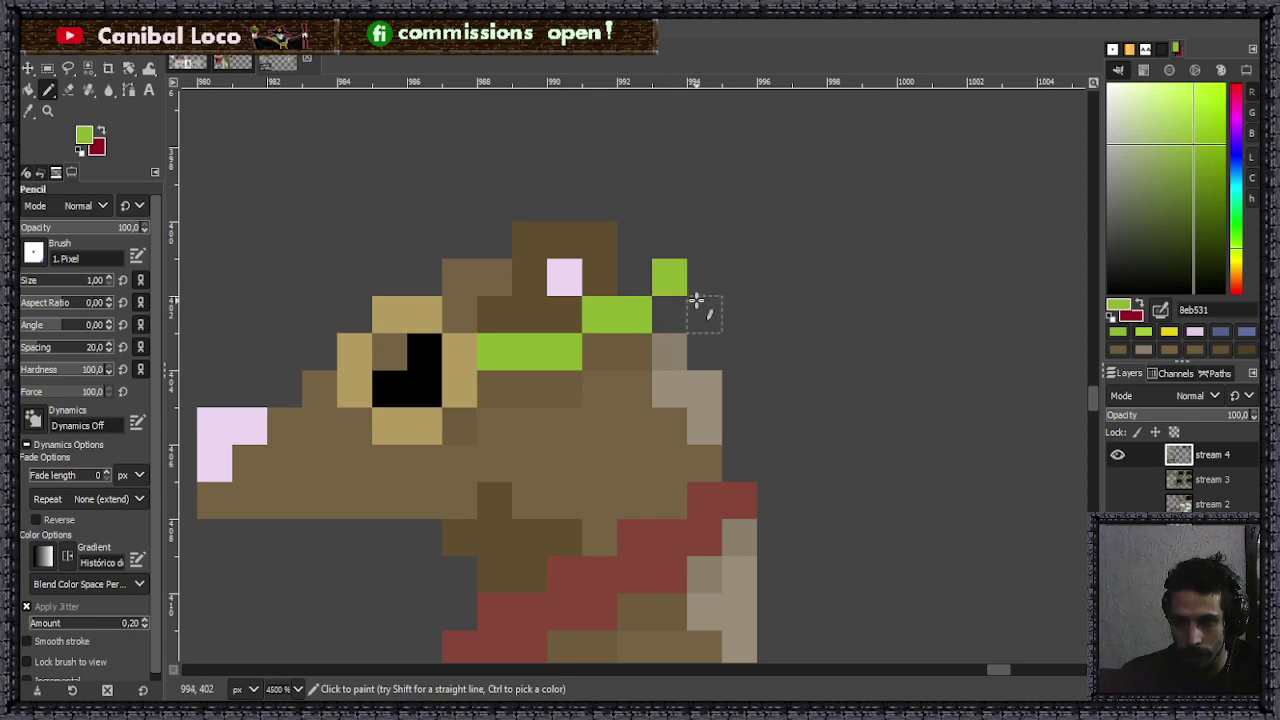
{"action": "left_click", "coordinate": [1194, 160]}
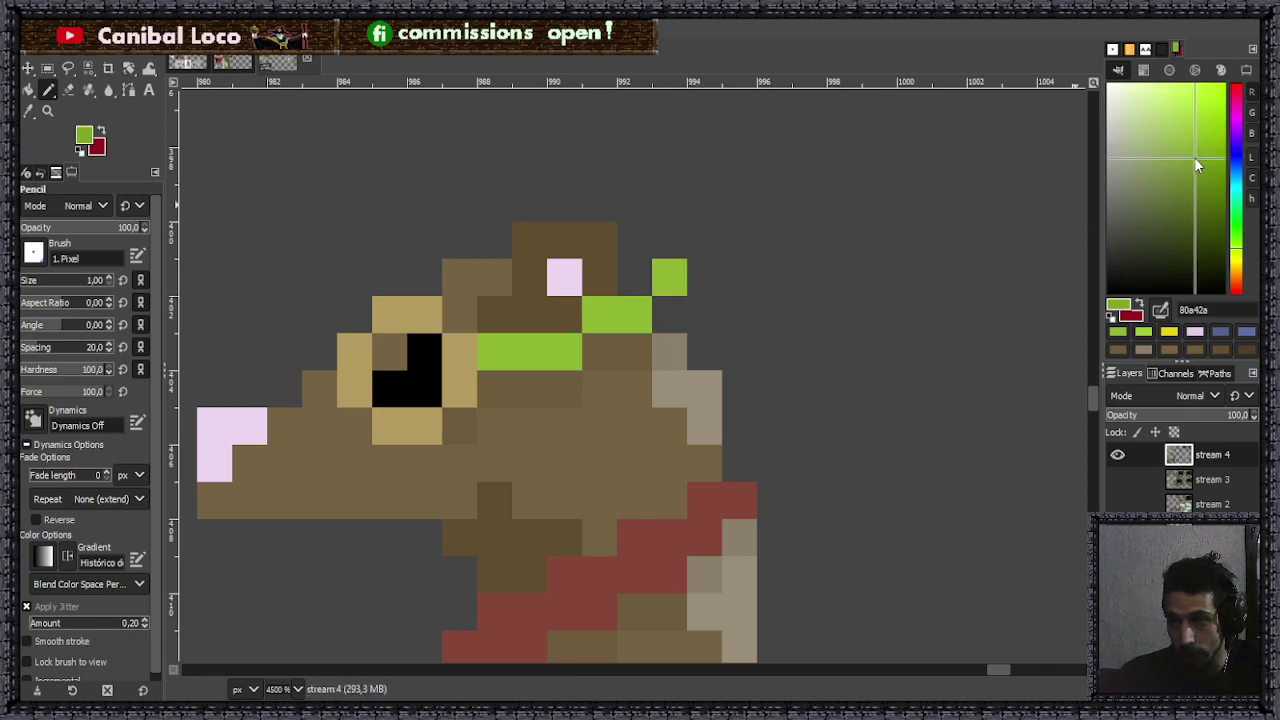
{"action": "left_click", "coordinate": [674, 279]}
{"action": "left_click", "coordinate": [683, 311]}
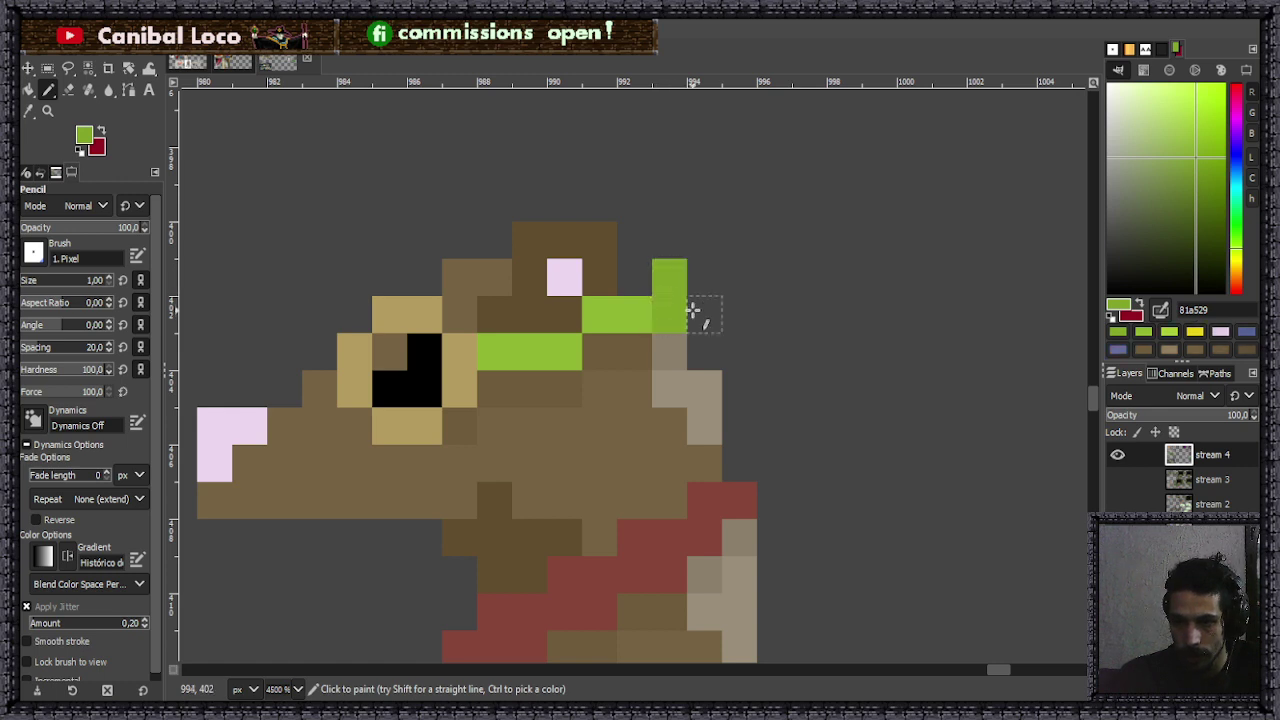
{"action": "left_click", "coordinate": [648, 279]}
{"action": "left_click", "coordinate": [634, 308], "text": "ctrl"}
{"action": "left_click", "coordinate": [669, 278]}
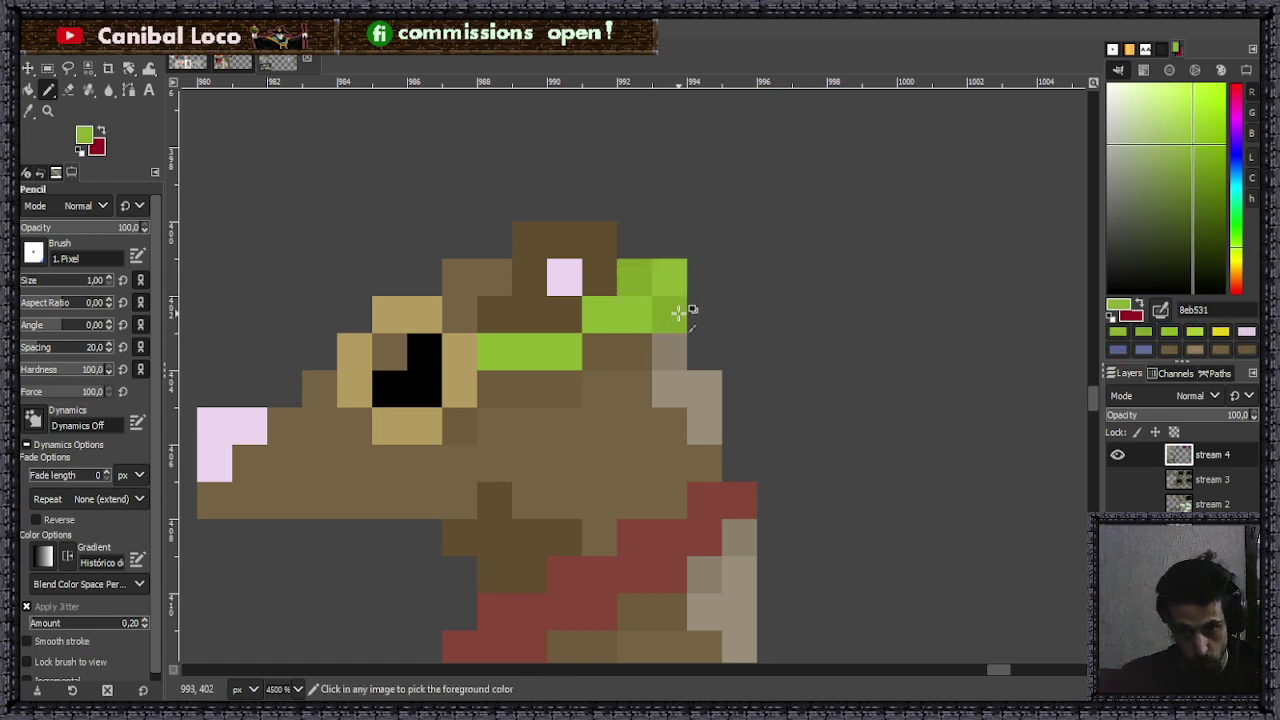
- Sample green 81a529, add two diagonal pixels descending from the knot as the band's loose end, and save the image
{"action": "left_click", "coordinate": [674, 304], "text": "ctrl"}
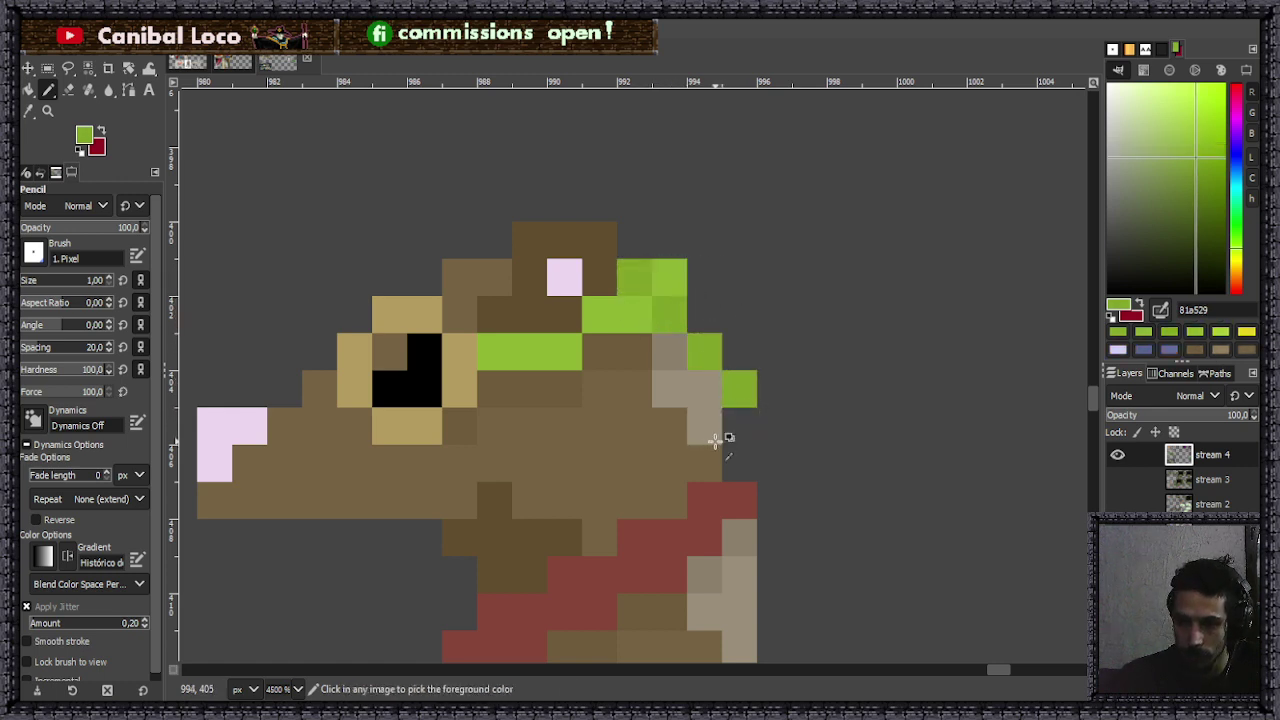
{"action": "scroll", "coordinate": [723, 449], "scroll_direction": "down", "scroll_amount": 5}
{"action": "scroll", "coordinate": [745, 270], "scroll_direction": "down", "scroll_amount": 3}
{"action": "scroll", "coordinate": [745, 270], "scroll_direction": "up", "scroll_amount": 3}
{"action": "key", "text": "ctrl+s"}
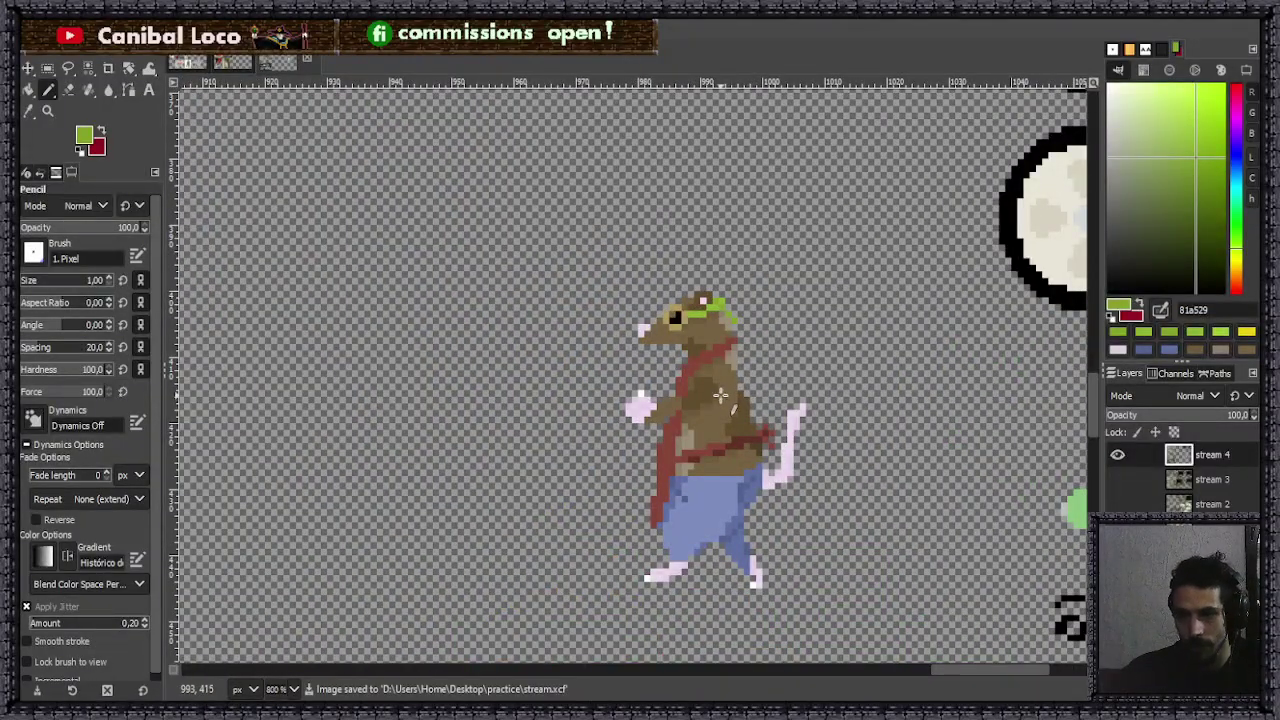
- Sample the brown 766343 from the rat's body beside the arm and save the image
{"action": "scroll", "coordinate": [723, 395], "scroll_direction": "up", "scroll_amount": 5}
{"action": "left_click", "coordinate": [758, 354], "text": "ctrl"}
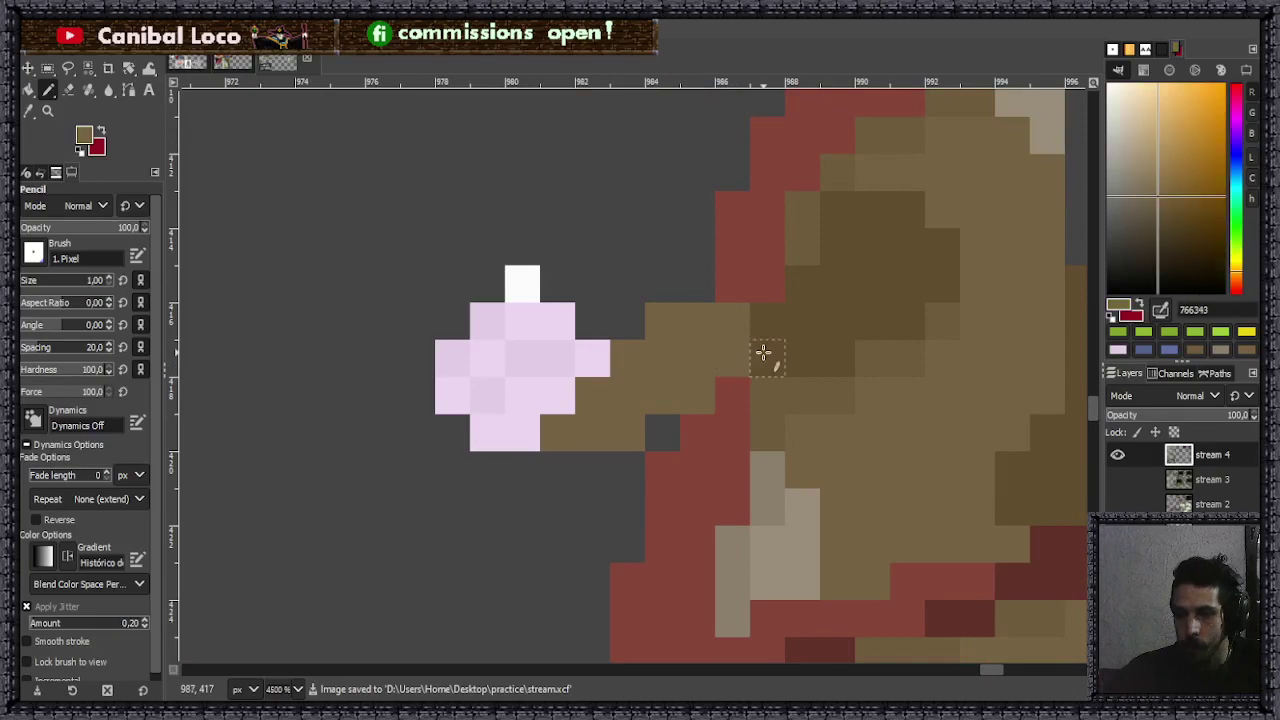
{"action": "scroll", "coordinate": [760, 352], "scroll_direction": "down", "scroll_amount": 6}
{"action": "key", "text": "ctrl+s"}
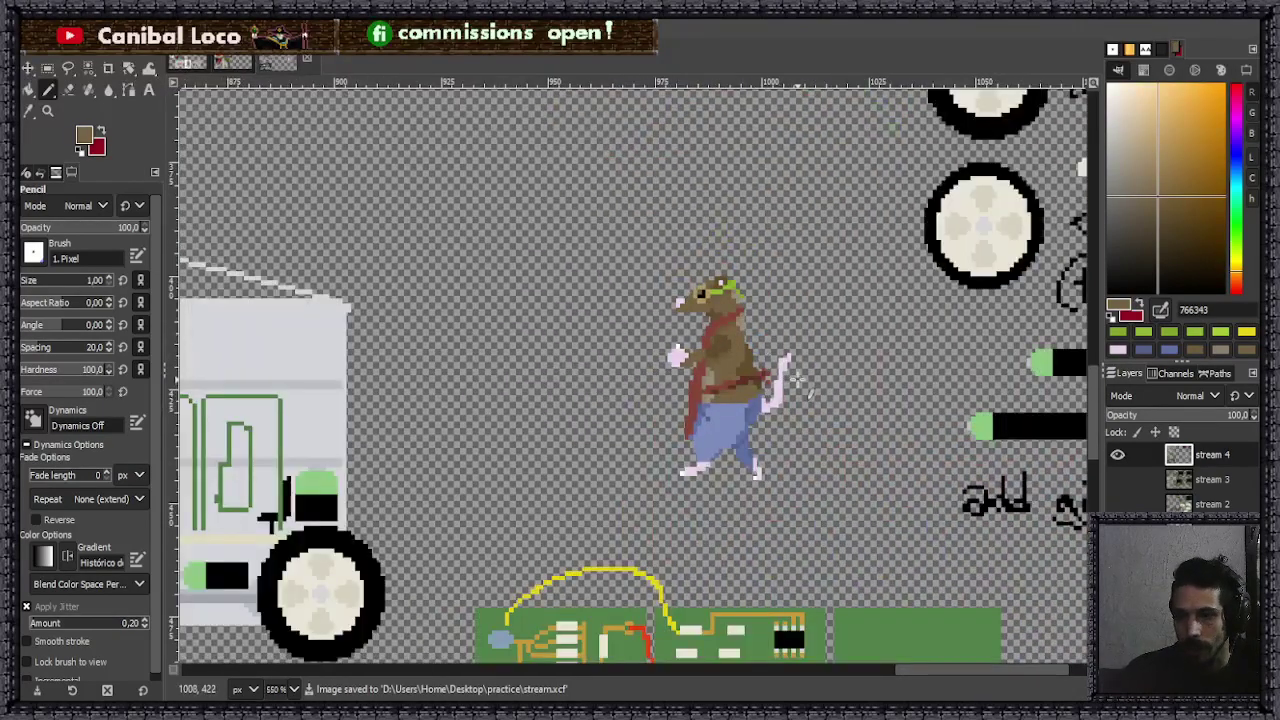
- Draw the letter m's stem in brown 766343, two pixels wide and eight high, in the empty area up-left of the rat
{"action": "scroll", "coordinate": [798, 380], "scroll_direction": "down", "scroll_amount": 3}
{"action": "scroll", "coordinate": [752, 392], "scroll_direction": "up", "scroll_amount": 4}
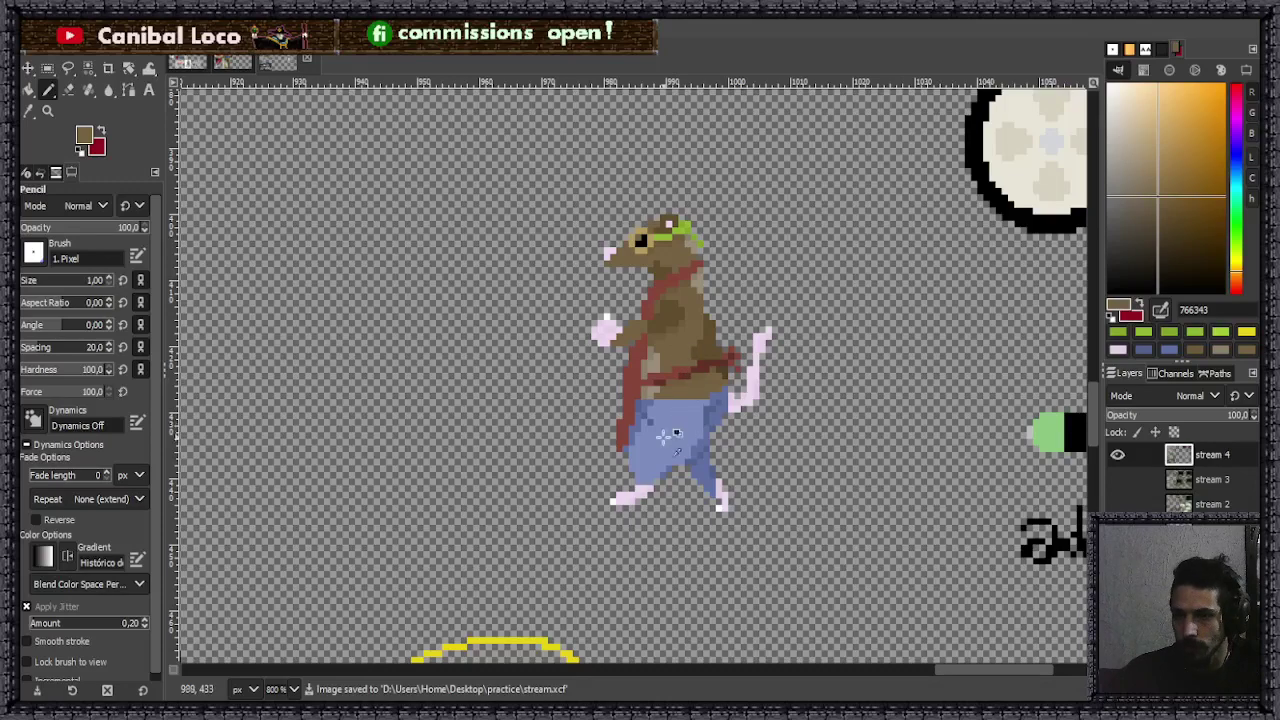
{"action": "scroll", "coordinate": [672, 355], "scroll_direction": "down", "scroll_amount": 3}
{"action": "scroll", "coordinate": [595, 262], "scroll_direction": "up", "scroll_amount": 3}
{"action": "scroll", "coordinate": [514, 263], "scroll_direction": "up", "scroll_amount": 2}
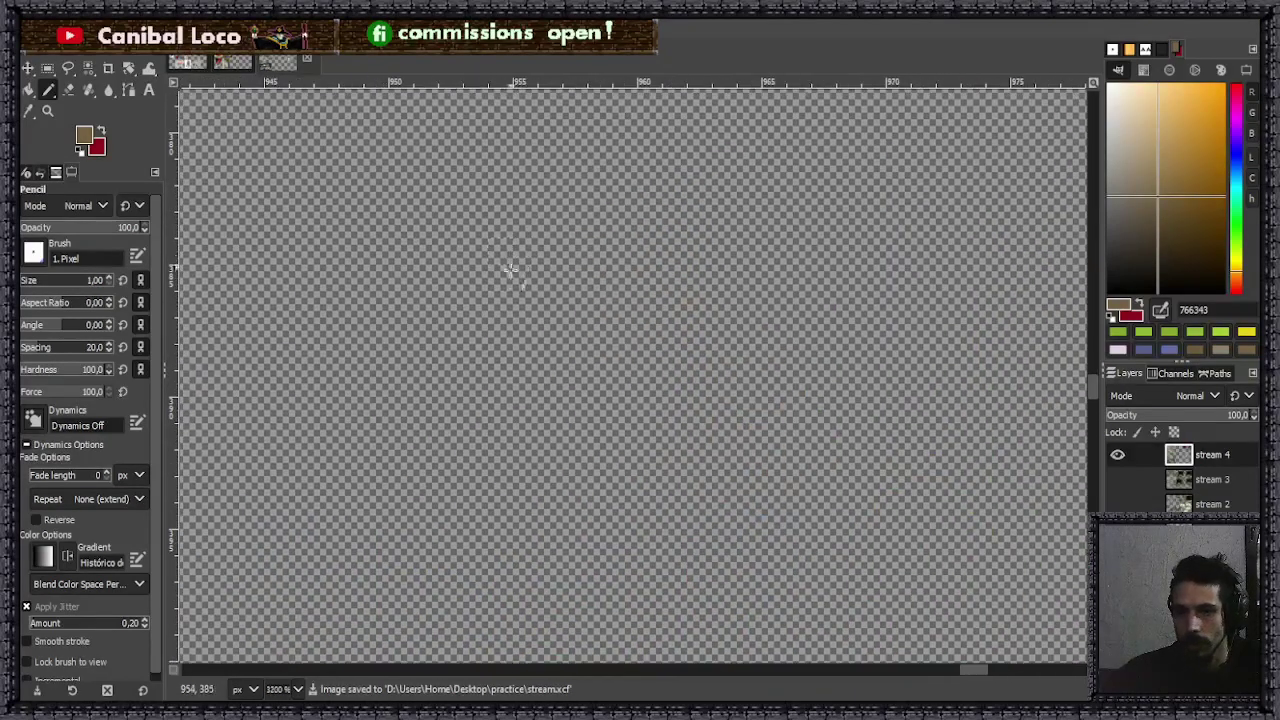
{"action": "scroll", "coordinate": [530, 315], "scroll_direction": "down", "scroll_amount": 1}
{"action": "scroll", "coordinate": [520, 327], "scroll_direction": "up", "scroll_amount": 2}
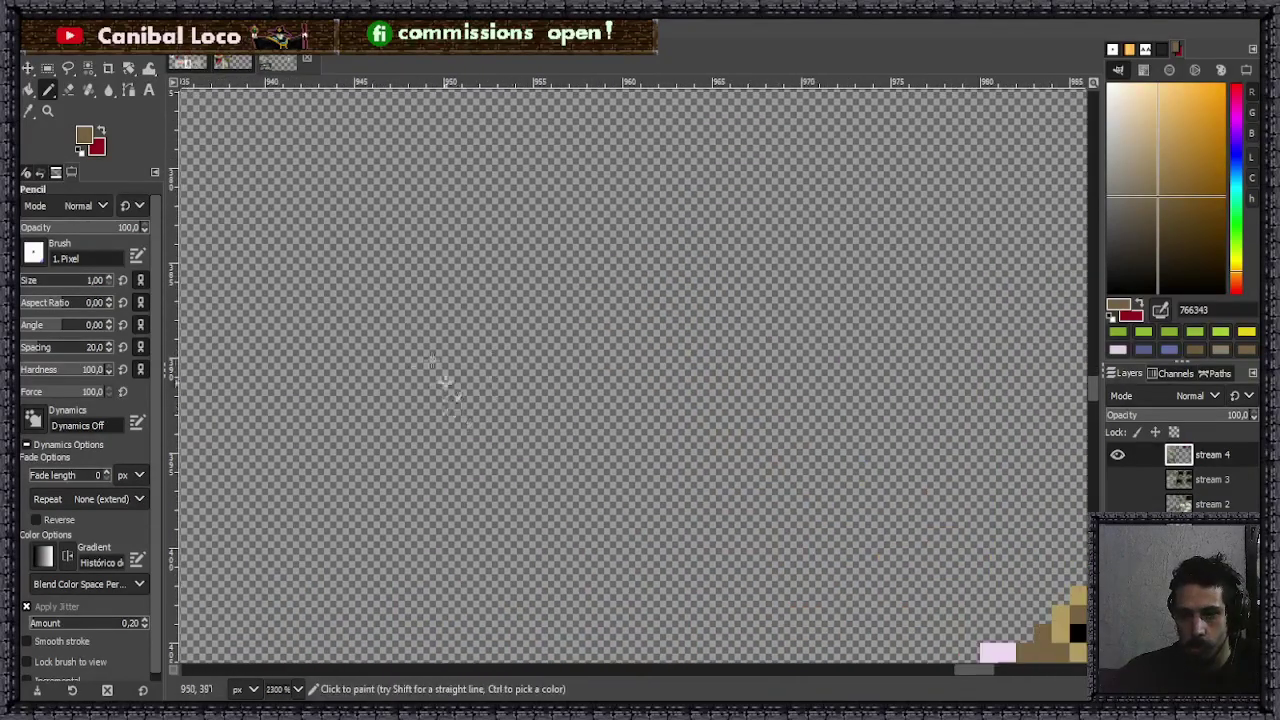
{"action": "mouse_move", "coordinate": [422, 373]}
{"action": "left_mouse_down"}
{"action": "mouse_move", "coordinate": [452, 382]}
{"action": "mouse_move", "coordinate": [437, 375]}
{"action": "mouse_move", "coordinate": [452, 474]}
{"action": "left_mouse_up"}
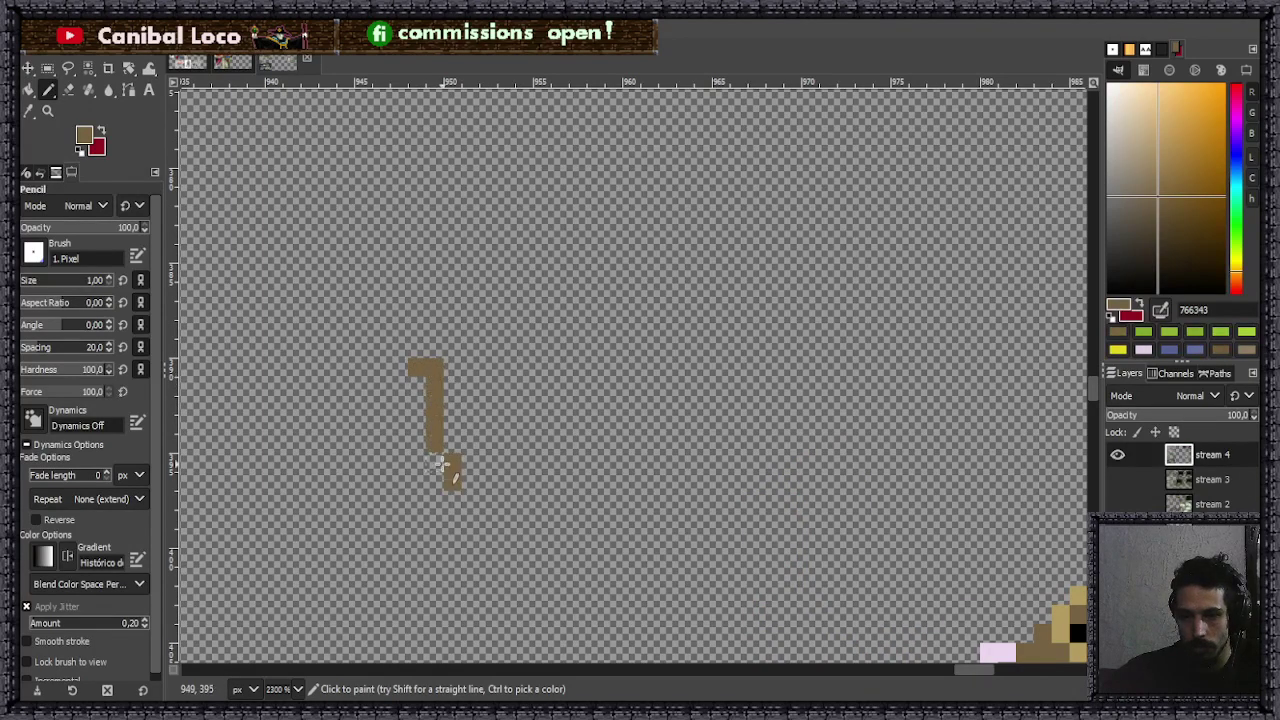
{"action": "key", "text": "ctrl+z"}
{"action": "mouse_move", "coordinate": [436, 375]}
{"action": "left_mouse_down"}
{"action": "mouse_move", "coordinate": [430, 489]}
{"action": "mouse_move", "coordinate": [417, 494]}
{"action": "mouse_move", "coordinate": [422, 372]}
{"action": "left_mouse_up"}
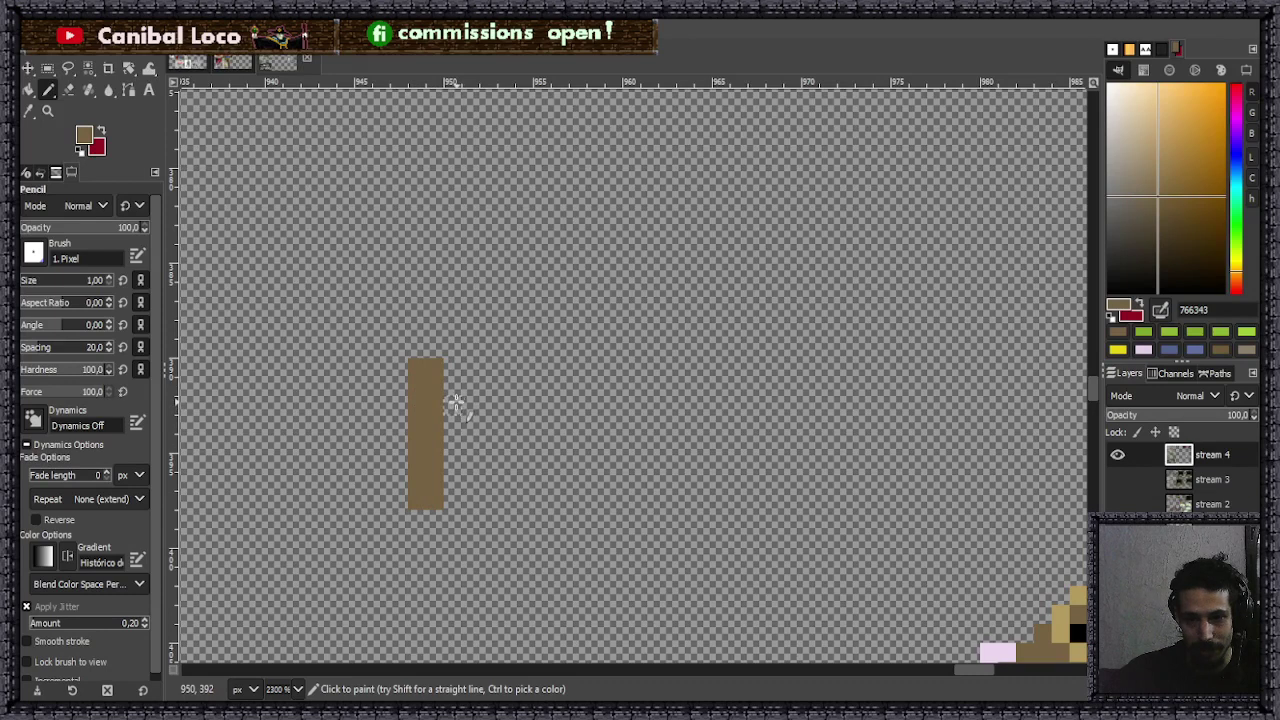
- Complete the brown letter m with two stepped arches and two one-pixel-wide legs reaching the stem's base
{"action": "left_click", "coordinate": [472, 386]}
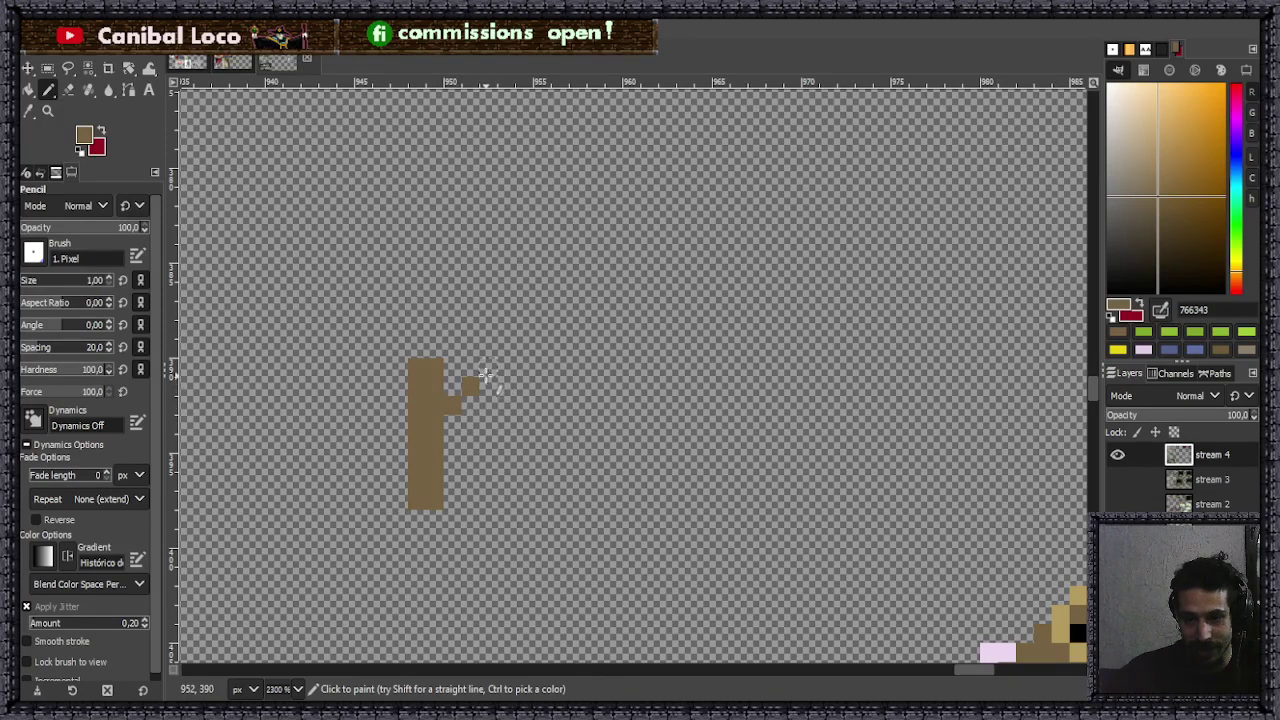
{"action": "key", "text": "ctrl+z"}
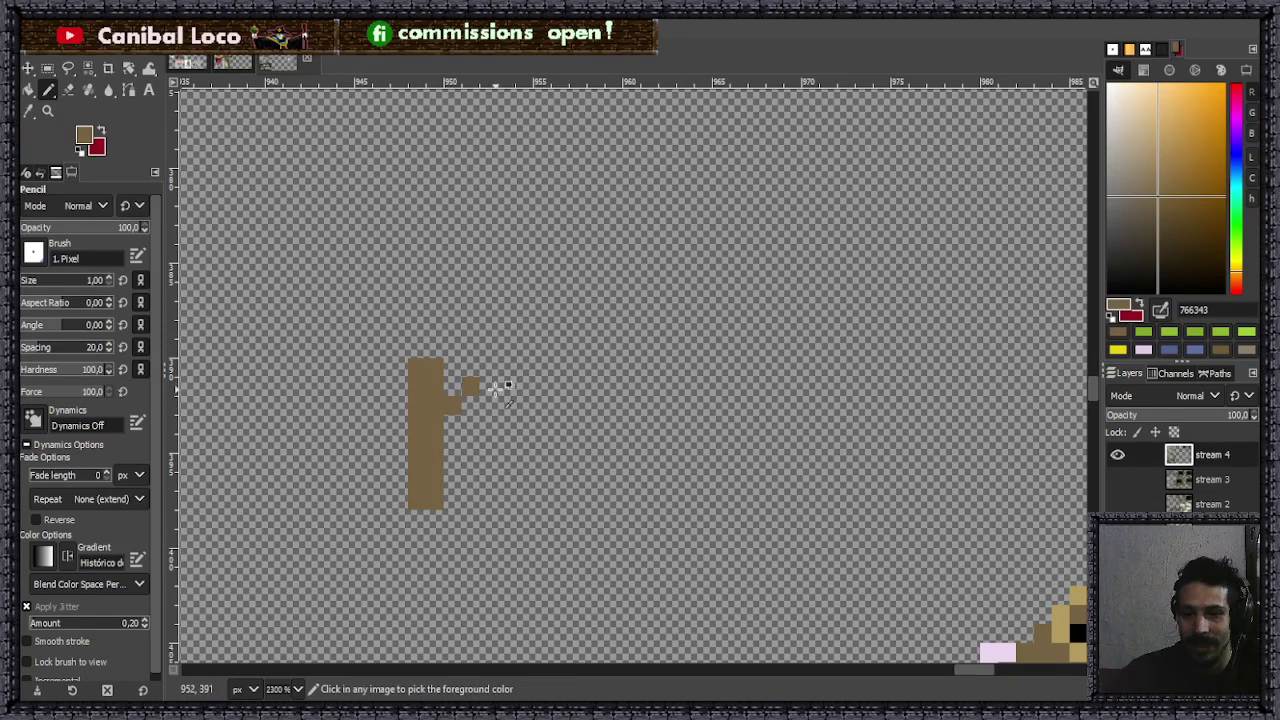
{"action": "left_click_drag", "start_coordinate": [474, 387], "coordinate": [490, 387]}
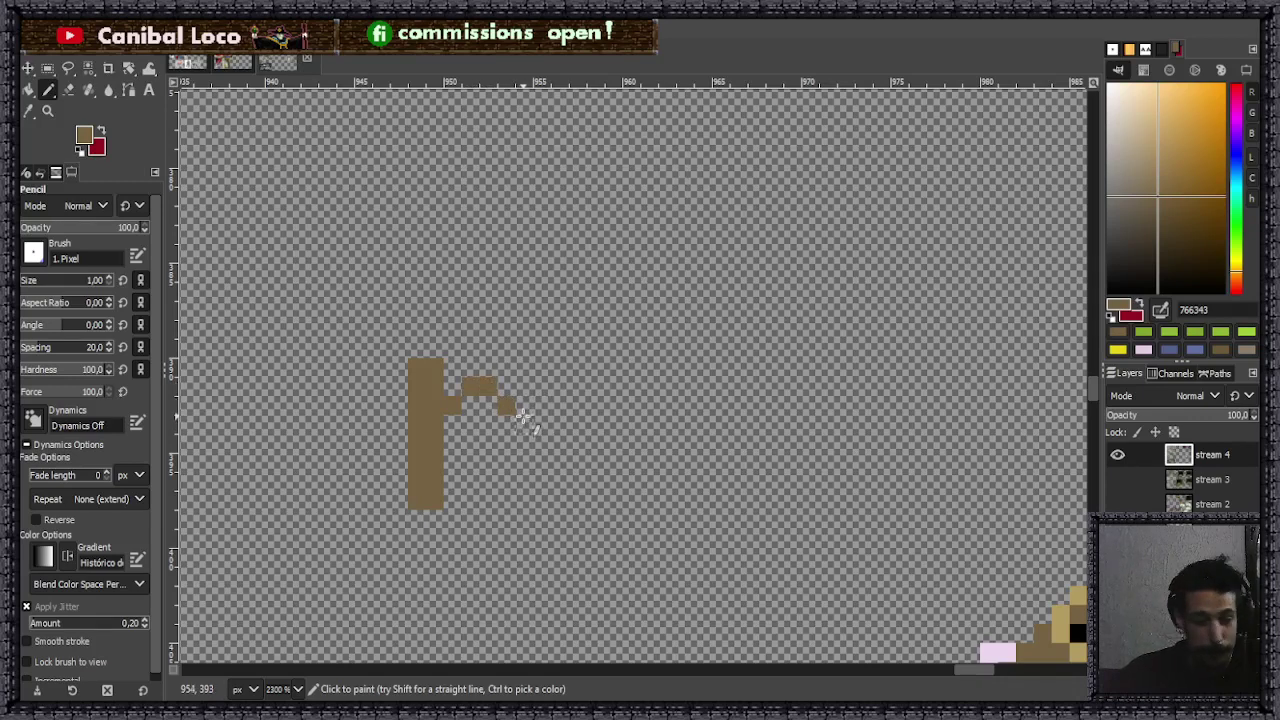
{"action": "left_click_drag", "start_coordinate": [524, 422], "coordinate": [511, 474]}
{"action": "key", "text": "ctrl+z"}
{"action": "left_click_drag", "start_coordinate": [524, 424], "coordinate": [524, 502]}
{"action": "mouse_move", "coordinate": [540, 412]}
{"action": "left_mouse_down"}
{"action": "mouse_move", "coordinate": [574, 386]}
{"action": "mouse_move", "coordinate": [608, 423]}
{"action": "mouse_move", "coordinate": [609, 491]}
{"action": "left_mouse_up"}
{"action": "key", "text": "ctrl+z"}
{"action": "left_click_drag", "start_coordinate": [612, 420], "coordinate": [614, 500]}
{"action": "scroll", "coordinate": [614, 497], "scroll_direction": "down", "scroll_amount": 2}
{"action": "scroll", "coordinate": [614, 434], "scroll_direction": "up", "scroll_amount": 2}
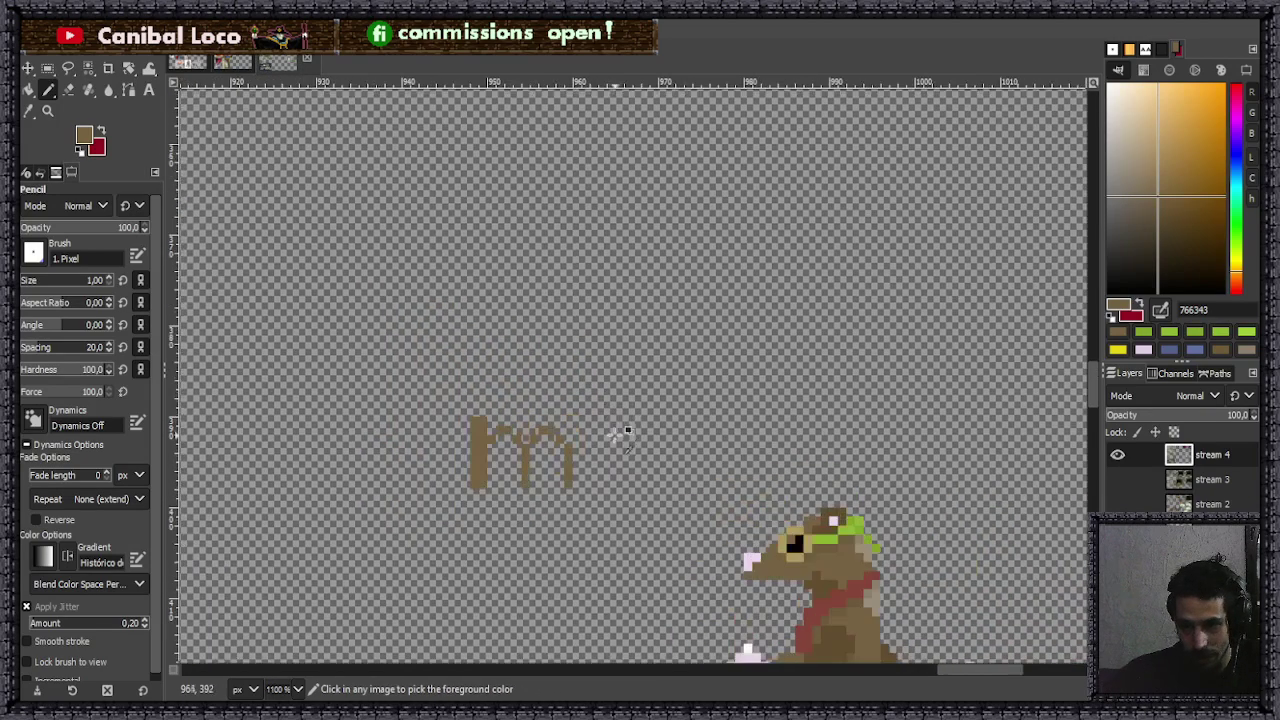
- Draw a second brown letter after the m, with a two-pixel-wide stem and a closed rounded bowl
{"action": "mouse_move", "coordinate": [588, 390]}
{"action": "left_mouse_down"}
{"action": "mouse_move", "coordinate": [585, 510]}
{"action": "mouse_move", "coordinate": [604, 521]}
{"action": "mouse_move", "coordinate": [612, 420]}
{"action": "left_mouse_up"}
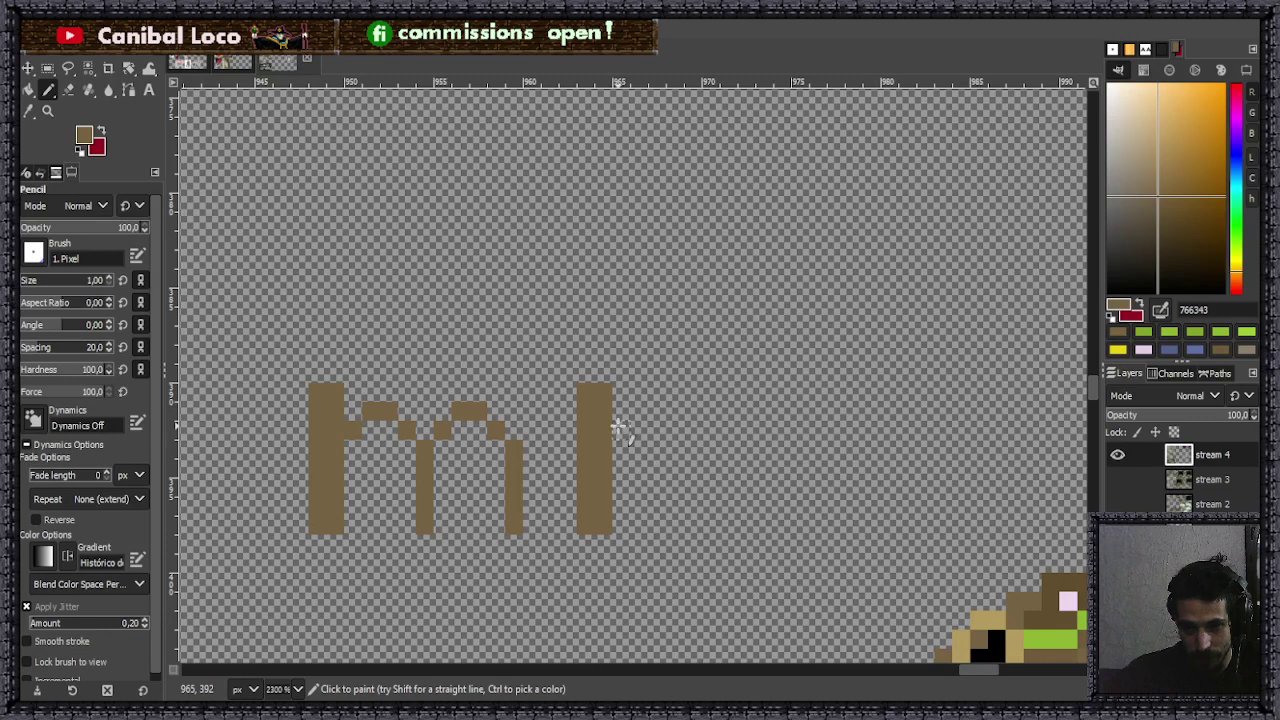
{"action": "left_click", "coordinate": [620, 428]}
{"action": "left_click_drag", "start_coordinate": [638, 415], "coordinate": [656, 414]}
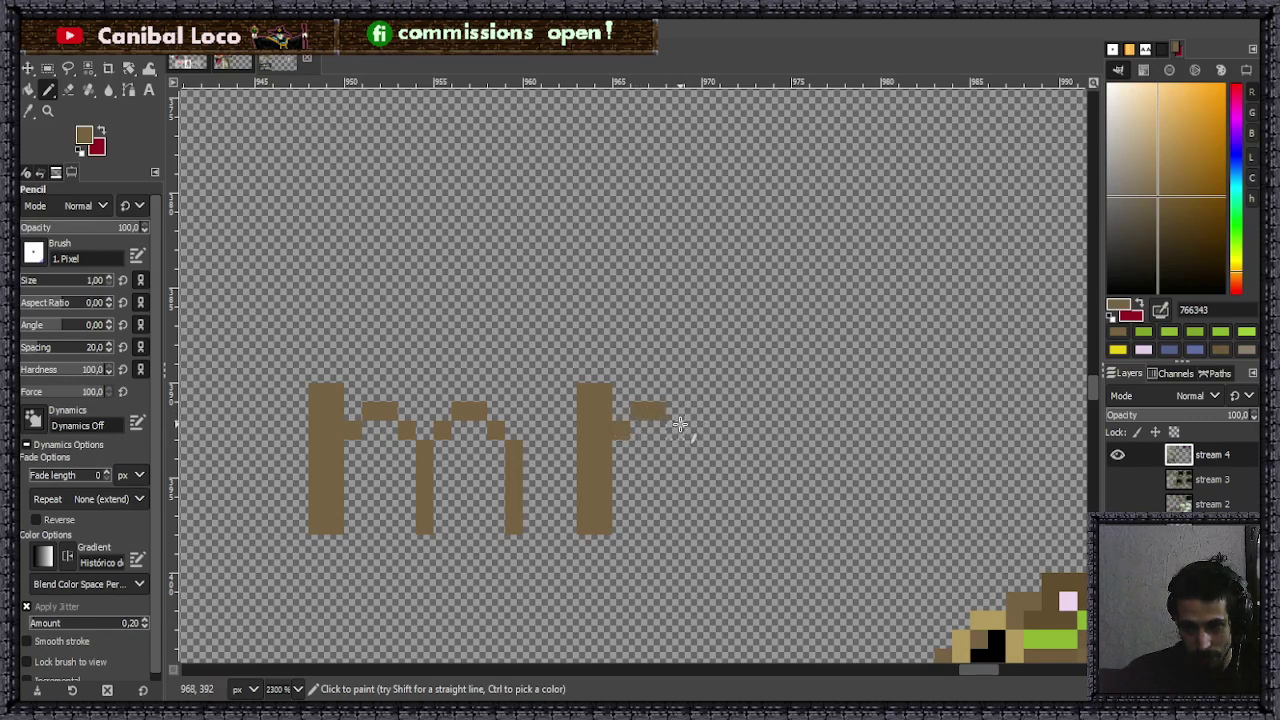
{"action": "left_click", "coordinate": [692, 430]}
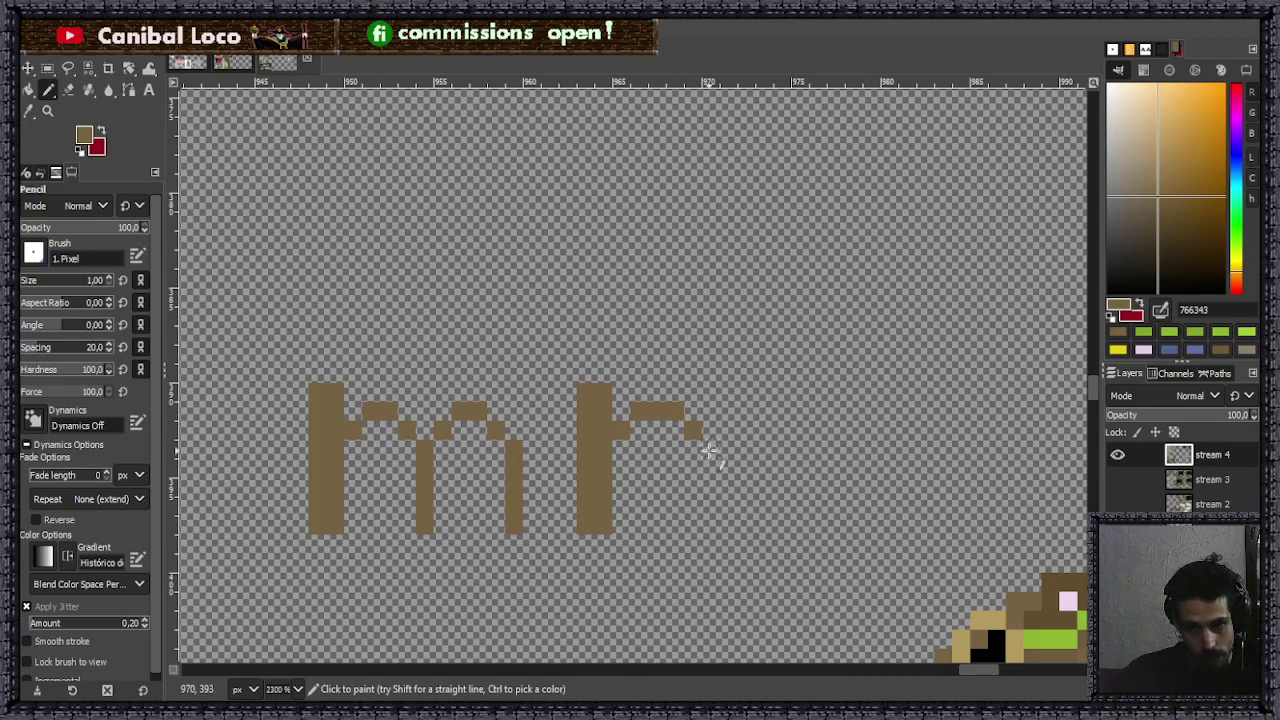
{"action": "left_click_drag", "start_coordinate": [710, 452], "coordinate": [712, 512]}
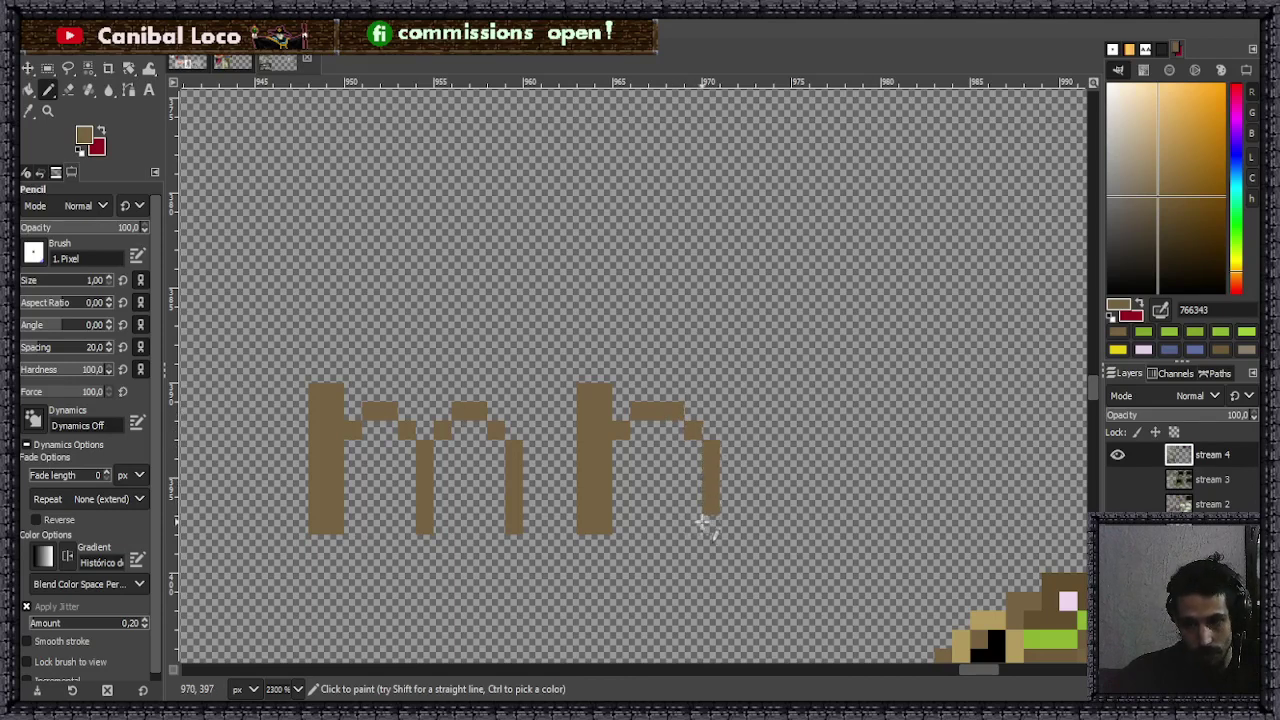
{"action": "left_click_drag", "start_coordinate": [632, 524], "coordinate": [673, 523]}
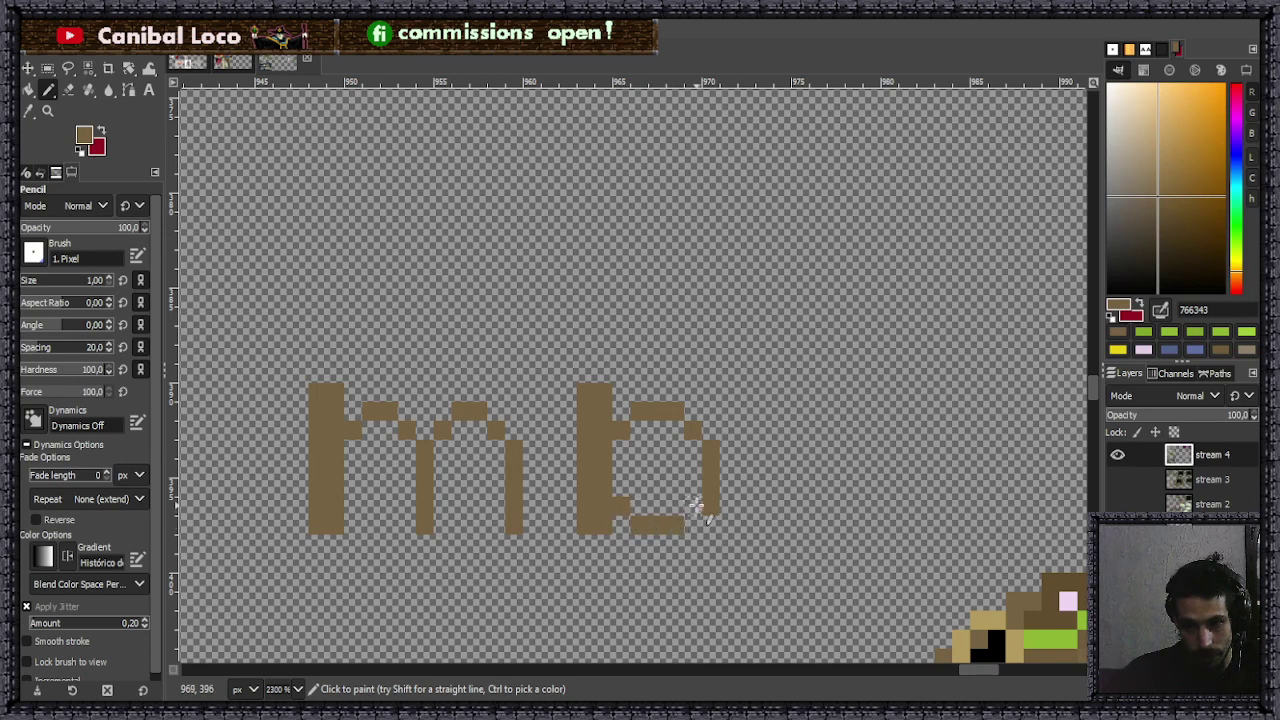
{"action": "key", "text": "shift+e"}
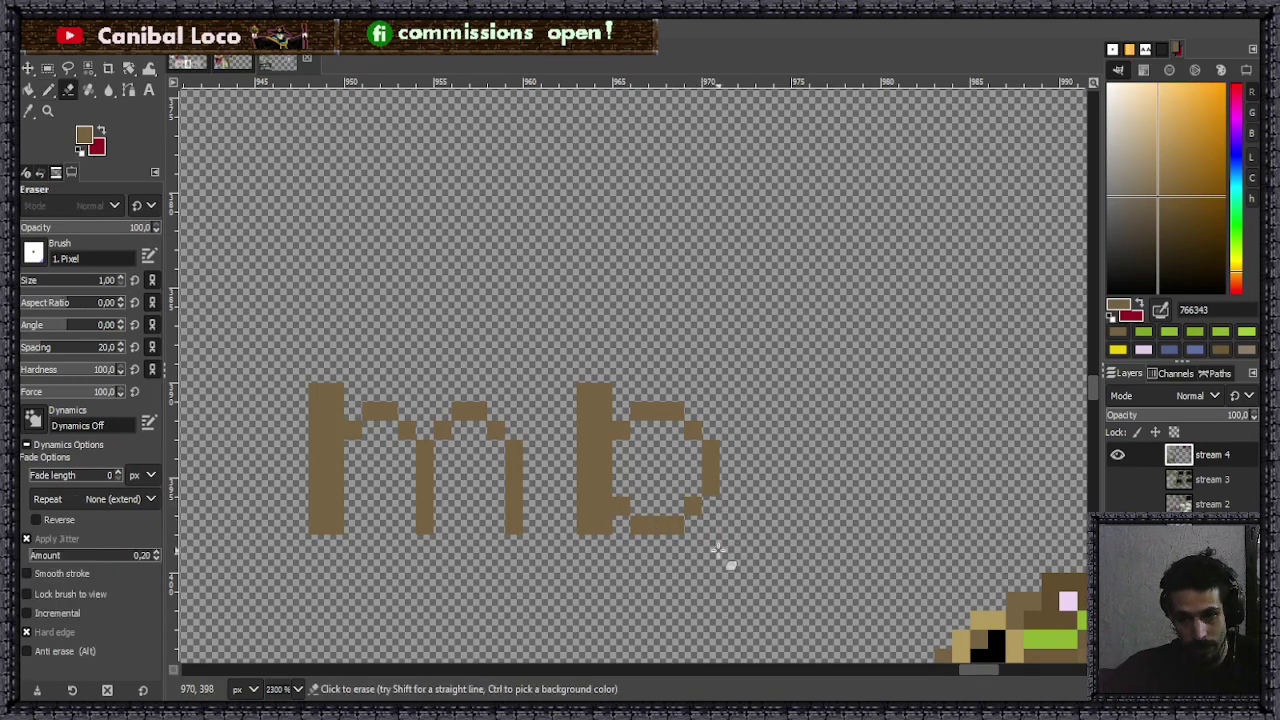
{"action": "key", "text": "n"}
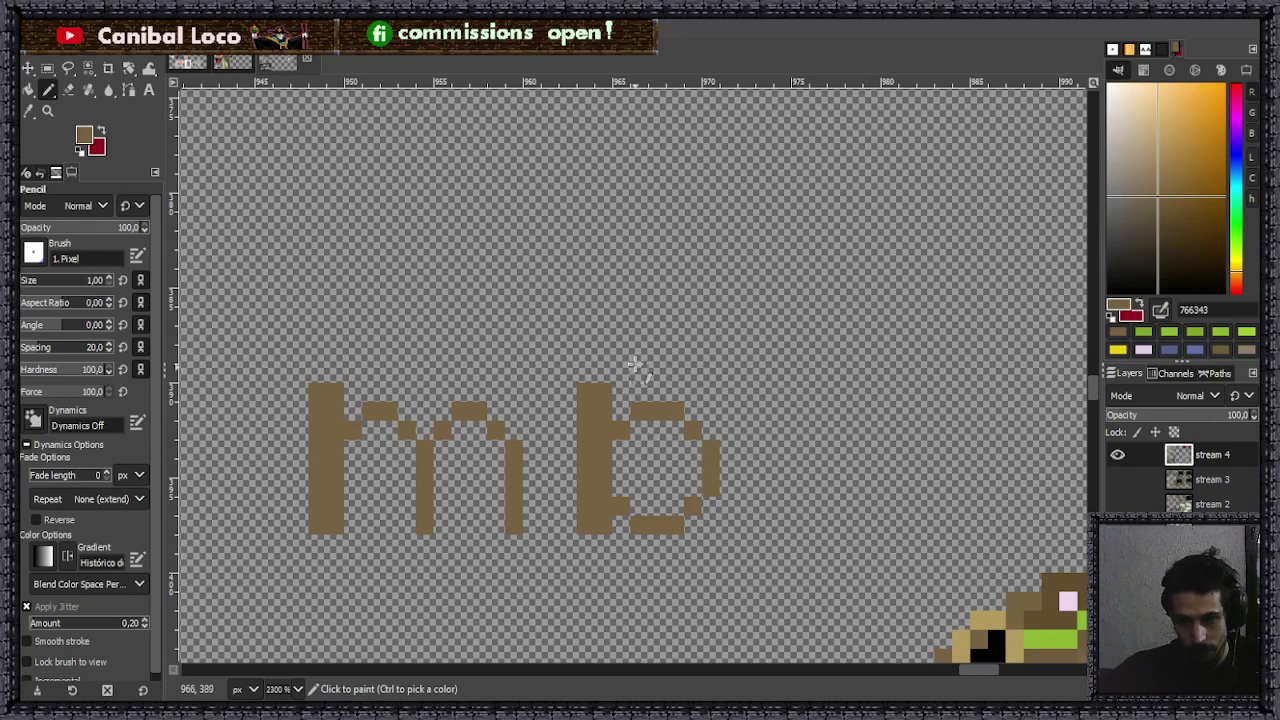
- Erase the top row of the second letter's stem so it is level with the top of the bowl
{"action": "scroll", "coordinate": [635, 385], "scroll_direction": "down", "scroll_amount": 5}
{"action": "scroll", "coordinate": [640, 400], "scroll_direction": "up", "scroll_amount": 5}
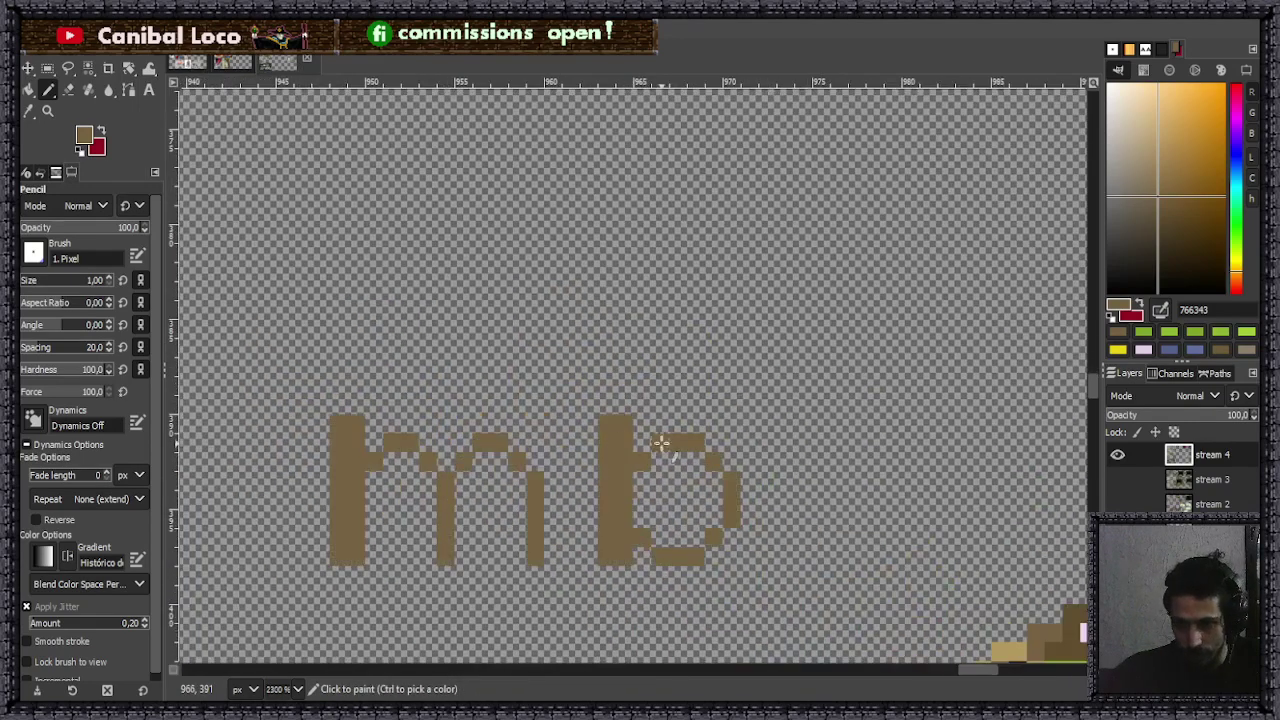
{"action": "key", "text": "shift+e"}
{"action": "scroll", "coordinate": [605, 410], "scroll_direction": "down", "scroll_amount": 3}
{"action": "scroll", "coordinate": [610, 405], "scroll_direction": "up", "scroll_amount": 4}
{"action": "key", "text": "n"}
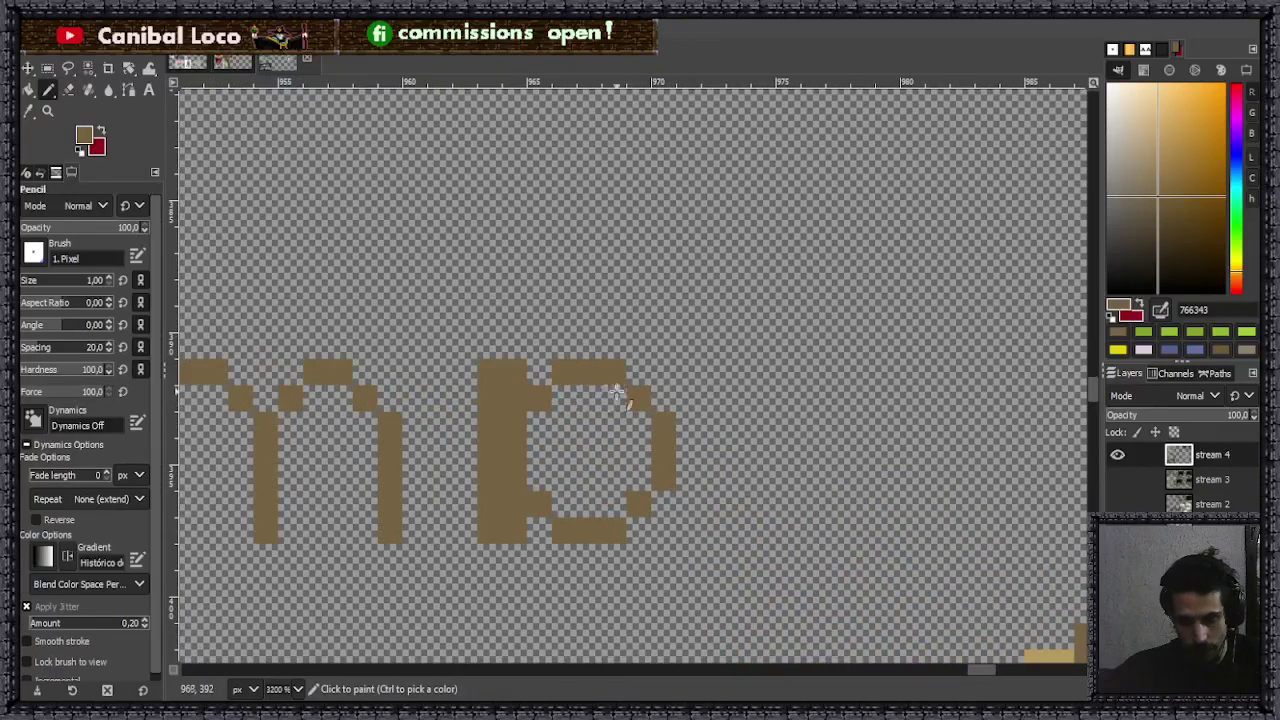
{"action": "scroll", "coordinate": [645, 430], "scroll_direction": "down", "scroll_amount": 4}
{"action": "scroll", "coordinate": [630, 420], "scroll_direction": "up", "scroll_amount": 3}
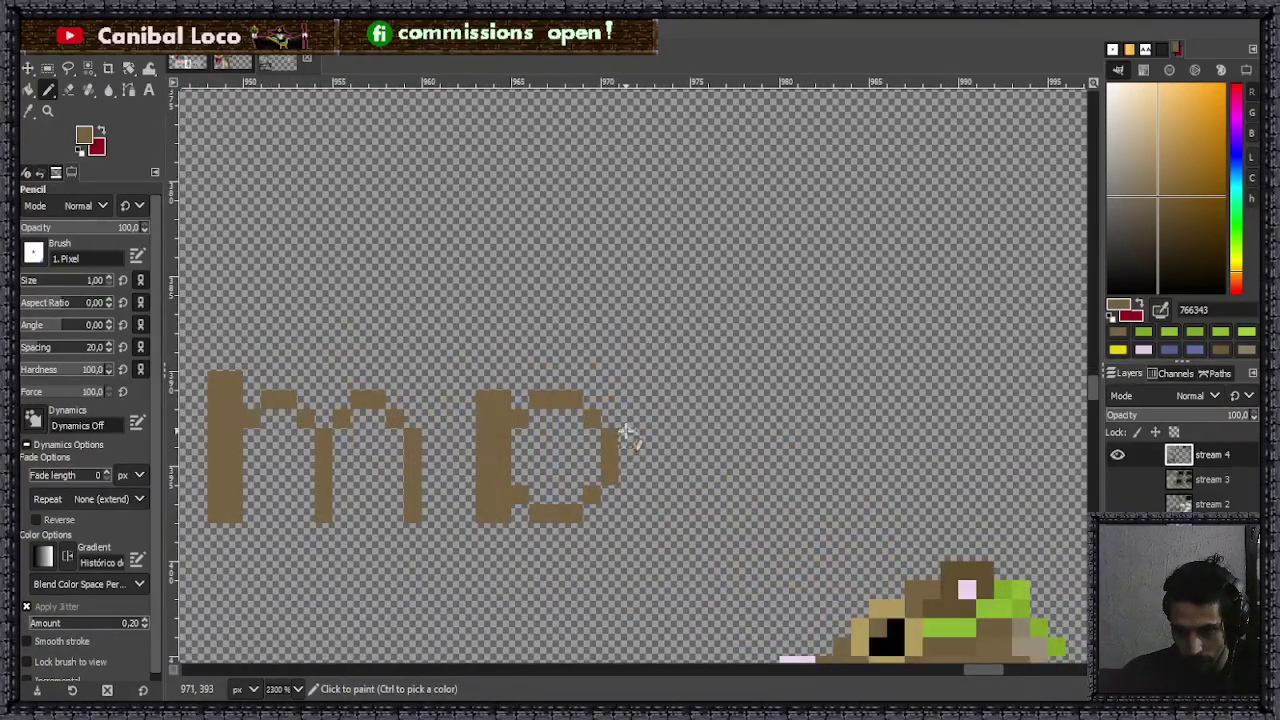
{"action": "scroll", "coordinate": [623, 432], "scroll_direction": "down", "scroll_amount": 5}
{"action": "scroll", "coordinate": [647, 393], "scroll_direction": "up", "scroll_amount": 1}
{"action": "scroll", "coordinate": [660, 386], "scroll_direction": "up", "scroll_amount": 3}
{"action": "scroll", "coordinate": [715, 420], "scroll_direction": "up", "scroll_amount": 2}
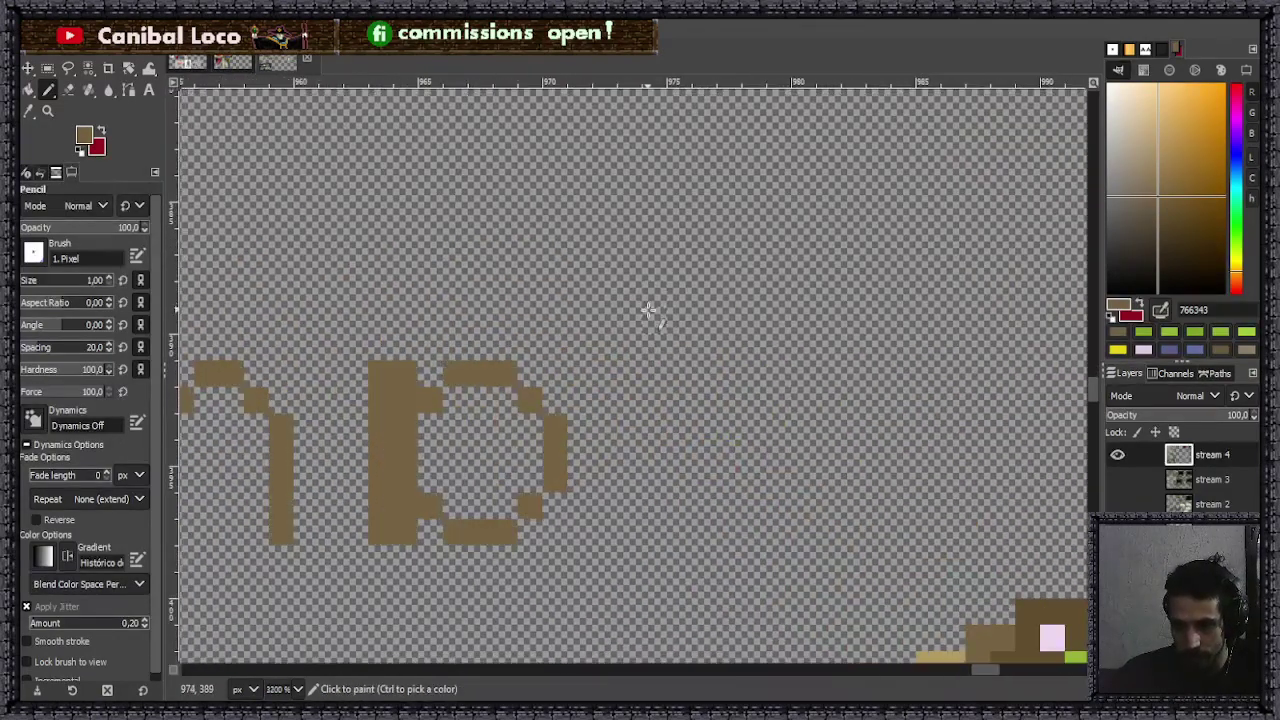
- Draw the third letter's stem in brown 766343 after the bowl letter, two pixels wide and 13 high, on the same baseline
{"action": "left_click", "coordinate": [650, 218]}
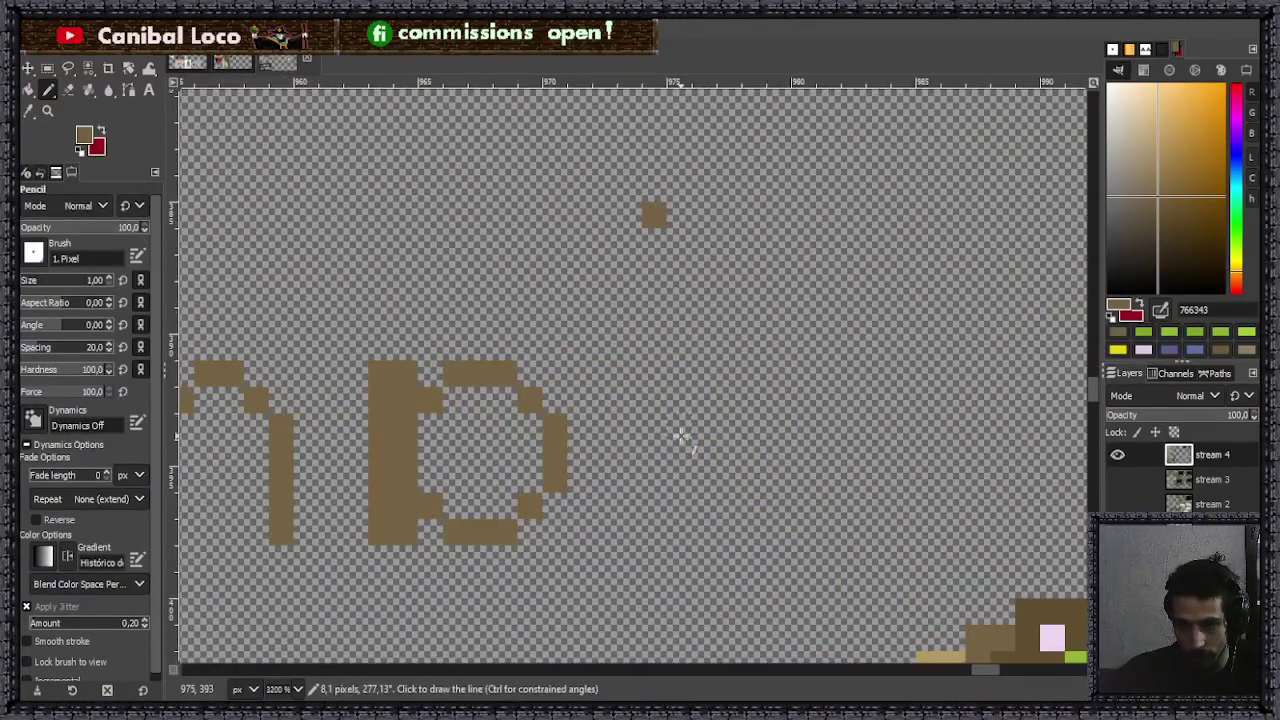
{"action": "left_click", "coordinate": [654, 535], "text": "shift"}
{"action": "left_click", "coordinate": [679, 220]}
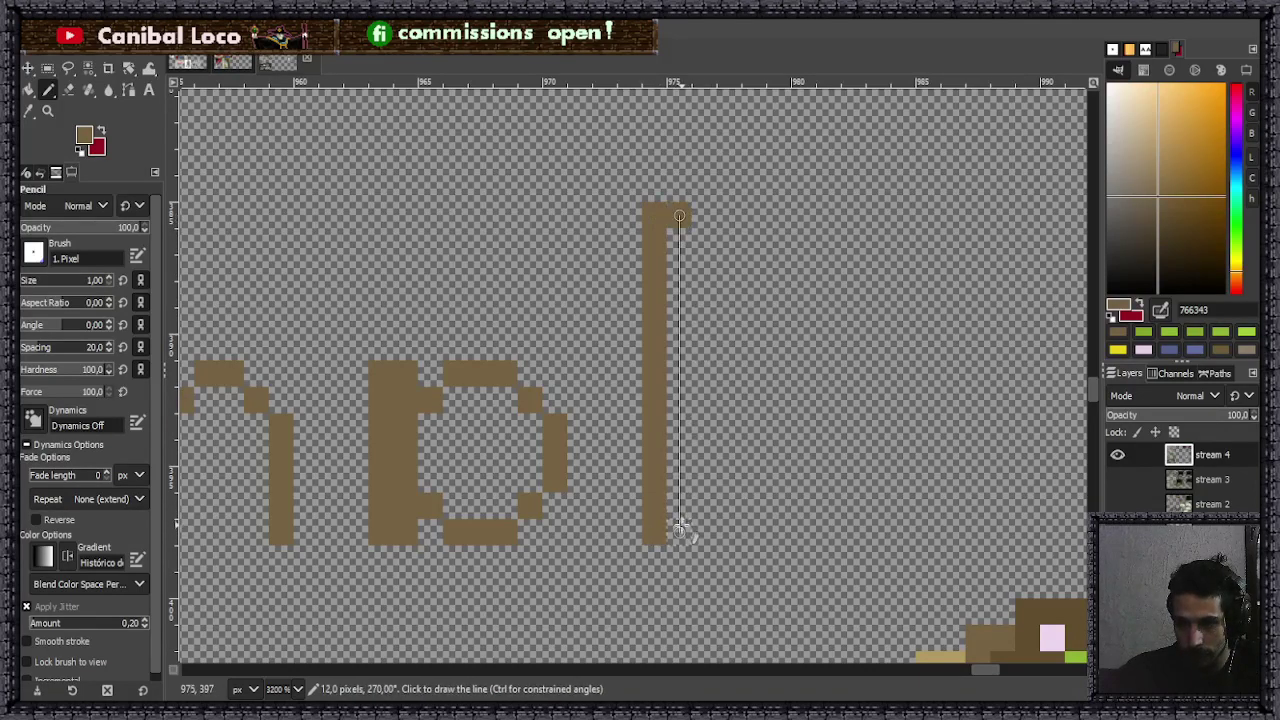
{"action": "left_click", "coordinate": [681, 530], "text": "shift"}
- Add a stepped arch and a one-pixel-wide leg reaching the baseline to the third letter, beginning level with its neighbours' tops
{"action": "left_click", "coordinate": [704, 399]}
{"action": "left_click", "coordinate": [729, 374]}
{"action": "left_click", "coordinate": [754, 375]}
{"action": "left_click", "coordinate": [781, 377]}
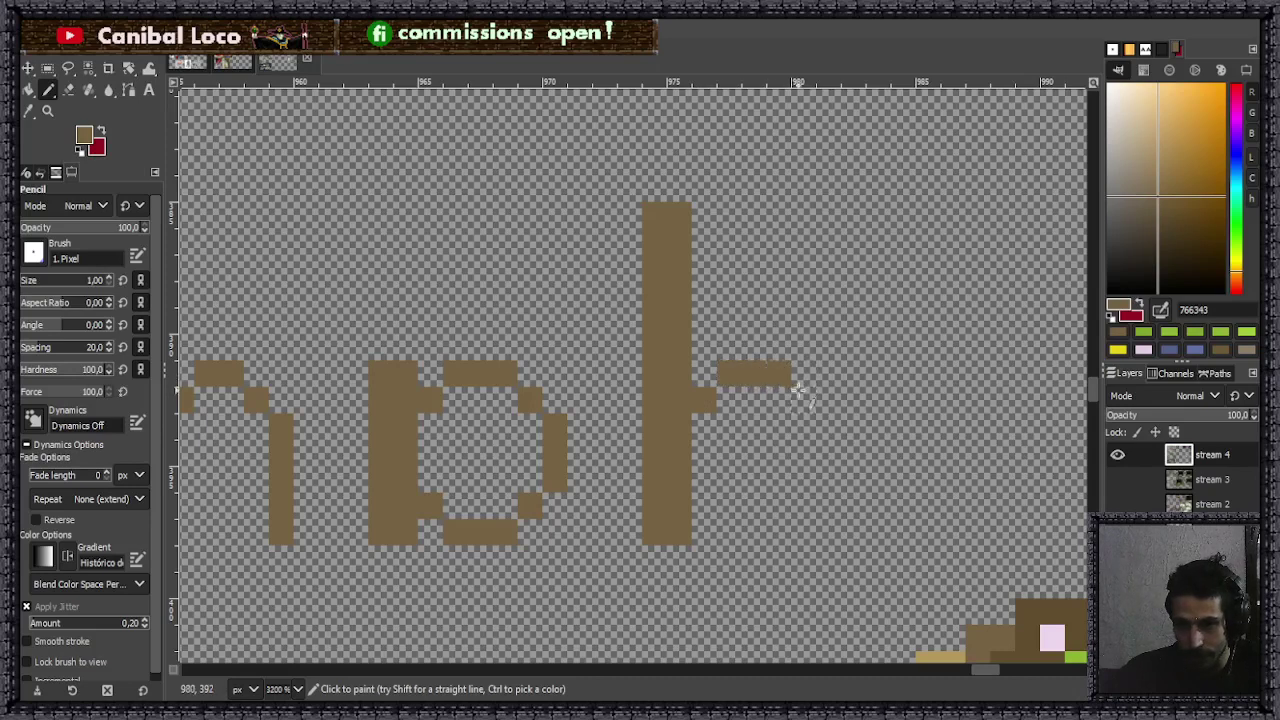
{"action": "left_click", "coordinate": [804, 400]}
{"action": "left_click", "coordinate": [827, 437], "text": "shift"}
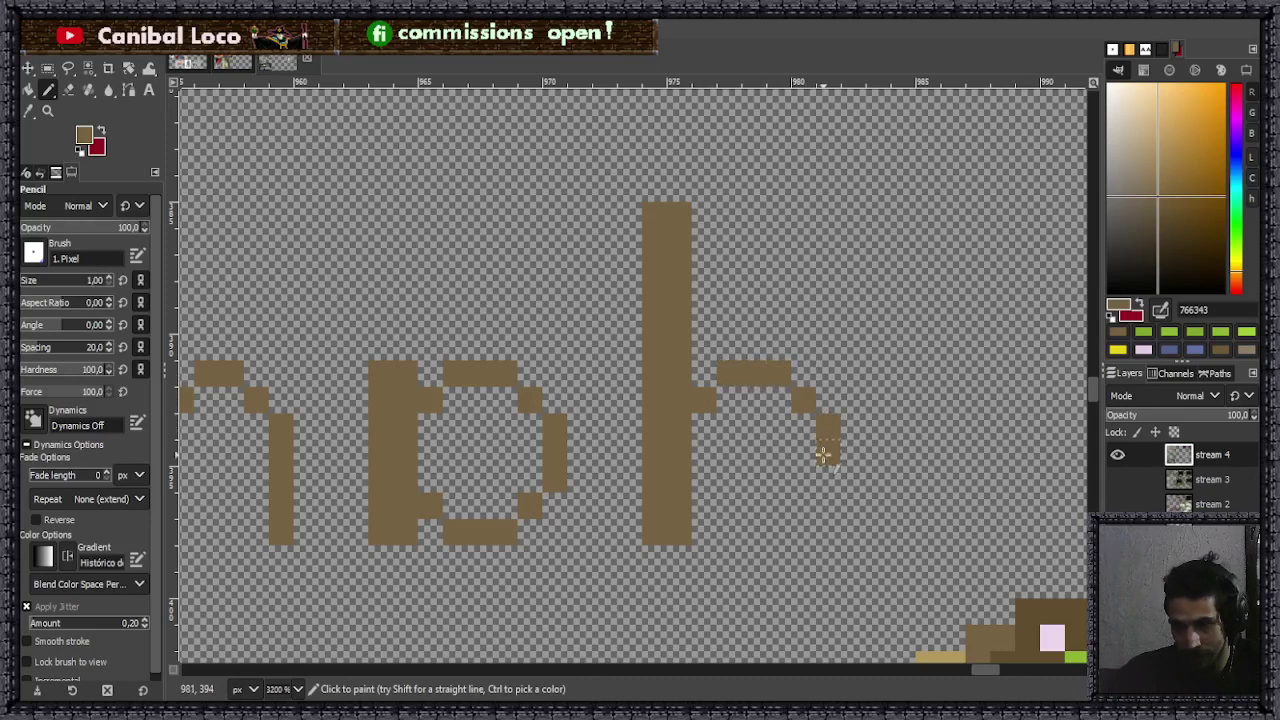
{"action": "left_click", "coordinate": [814, 507], "text": "shift"}
{"action": "key", "text": "ctrl+z"}
{"action": "key", "text": "ctrl+z"}
{"action": "left_click_drag", "start_coordinate": [828, 418], "coordinate": [828, 540]}
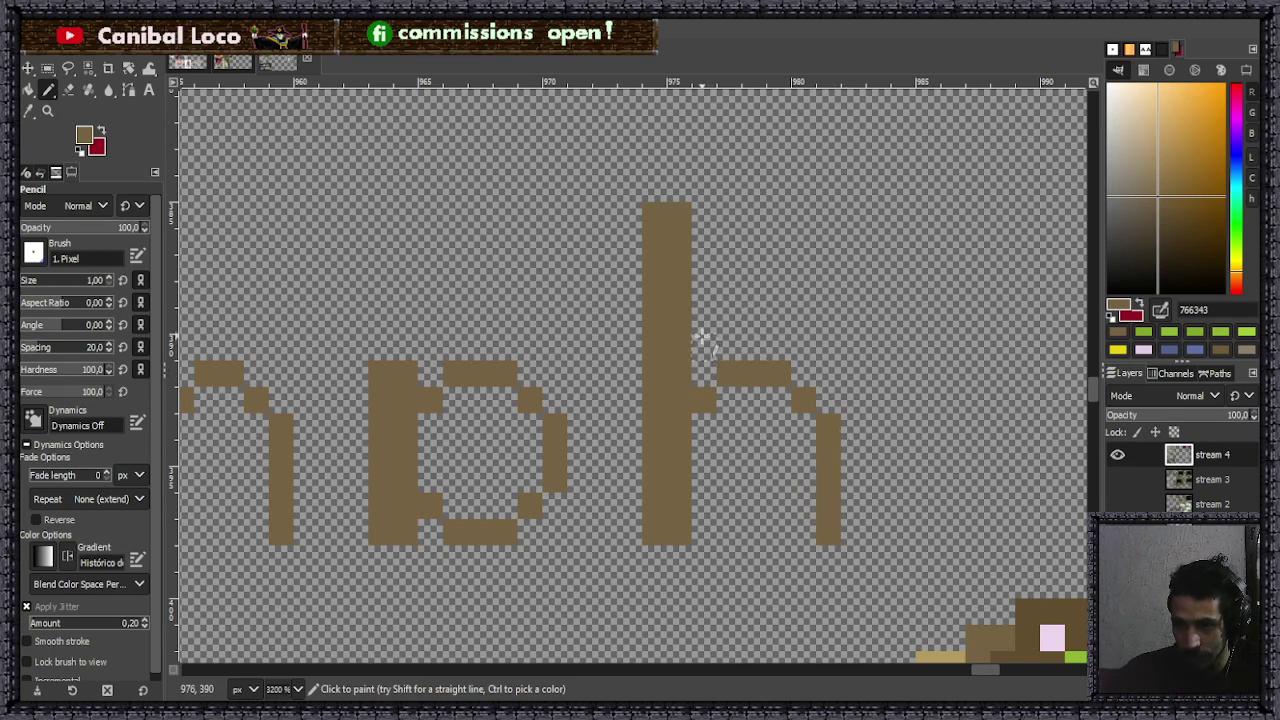
- Turn the third letter into a k with a thickened diagonal arm rising from the stem above the arch
{"action": "left_click", "coordinate": [708, 373]}
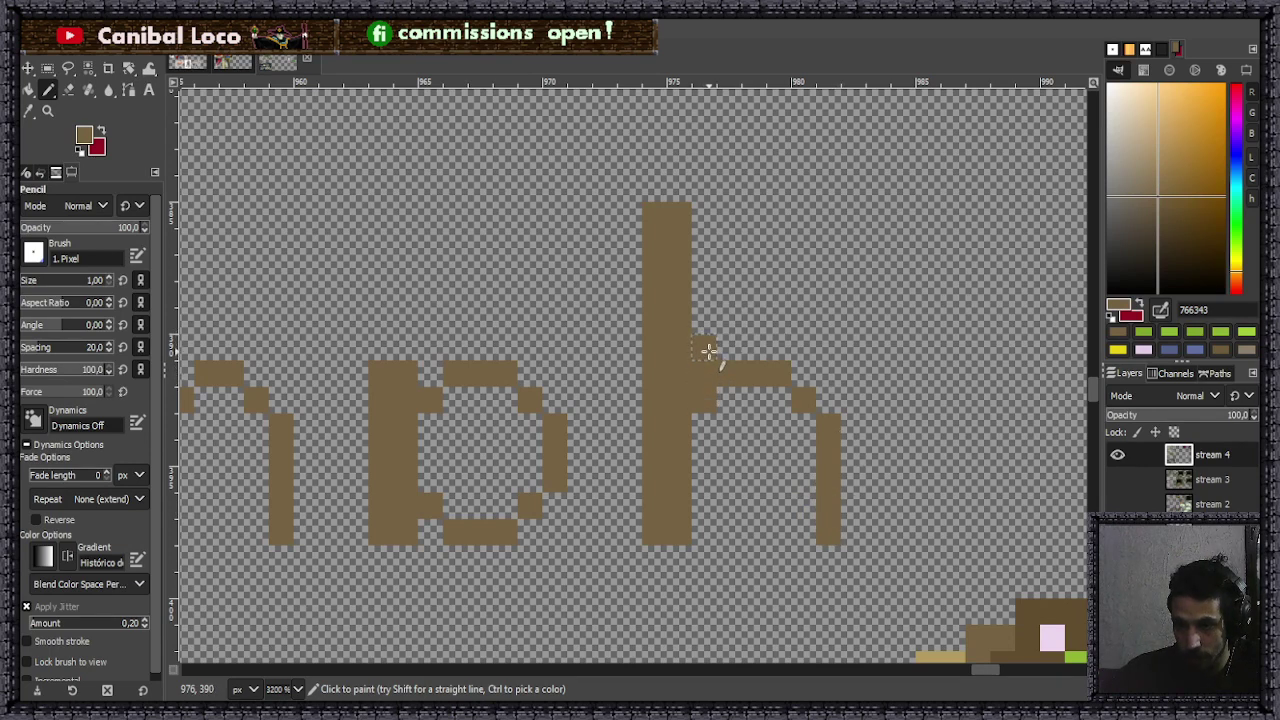
{"action": "left_click_drag", "start_coordinate": [727, 352], "coordinate": [766, 357]}
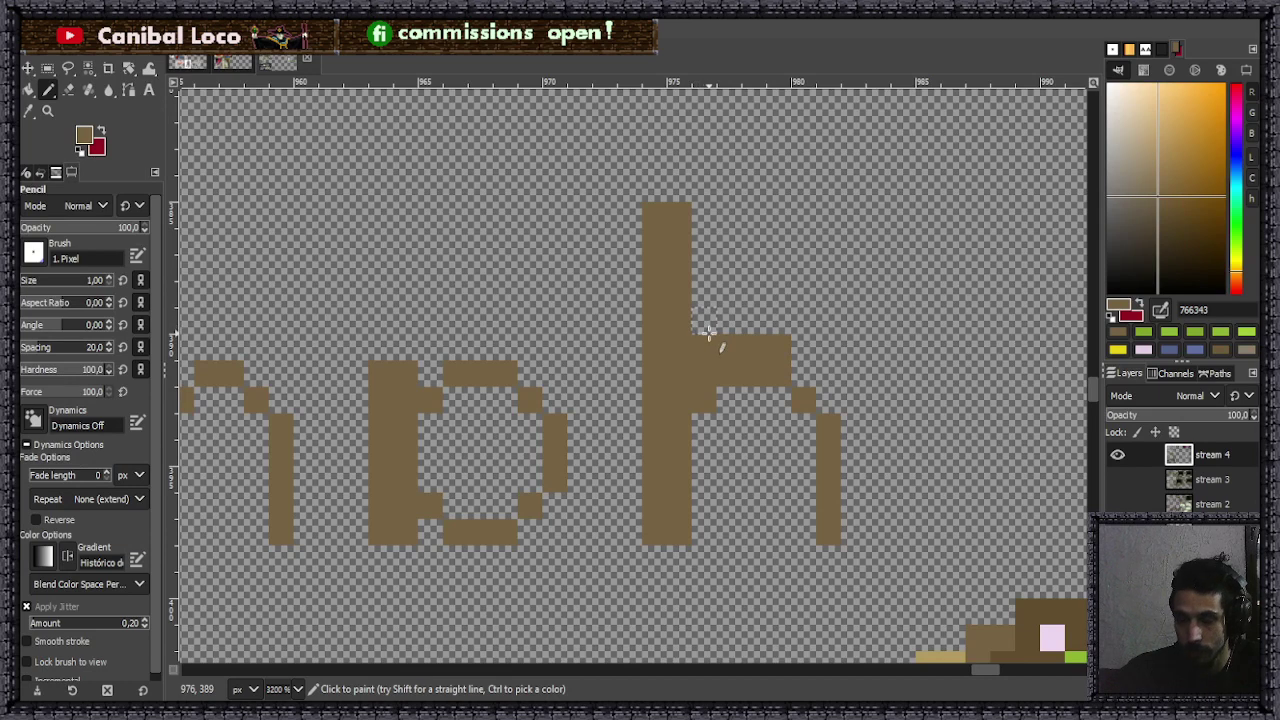
{"action": "key", "text": "ctrl+z"}
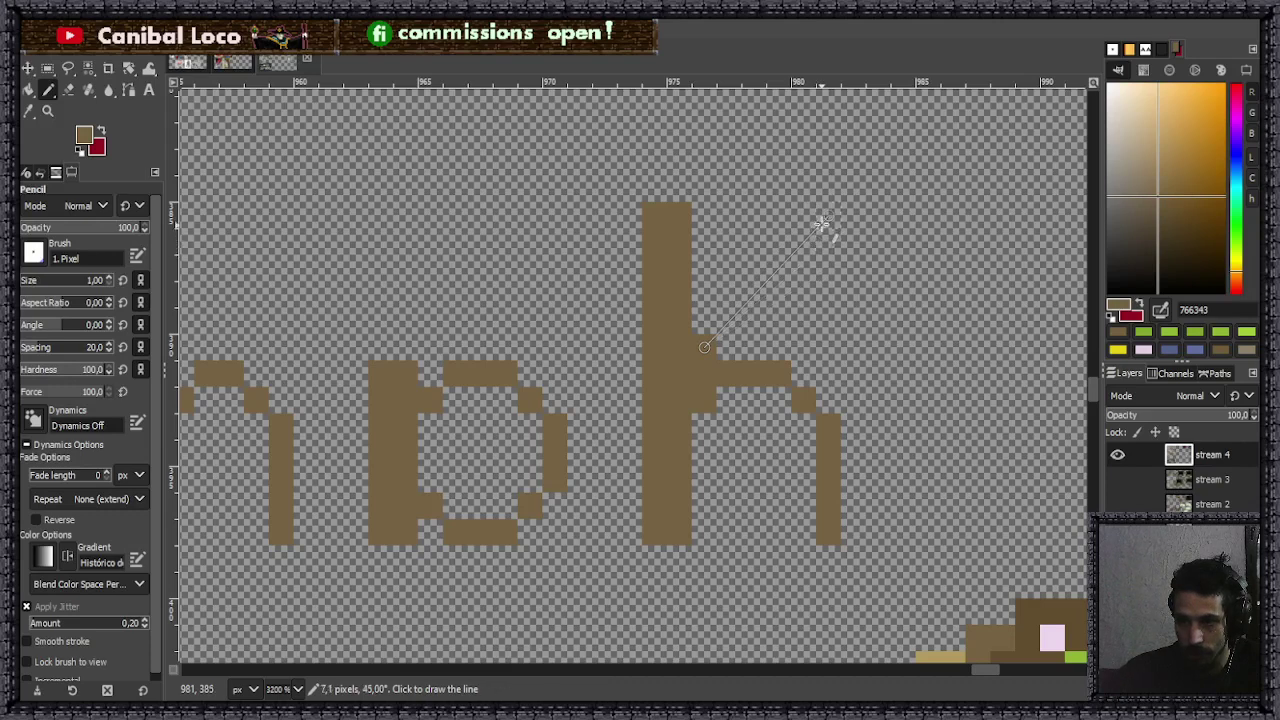
{"action": "left_click", "coordinate": [800, 243], "text": "shift"}
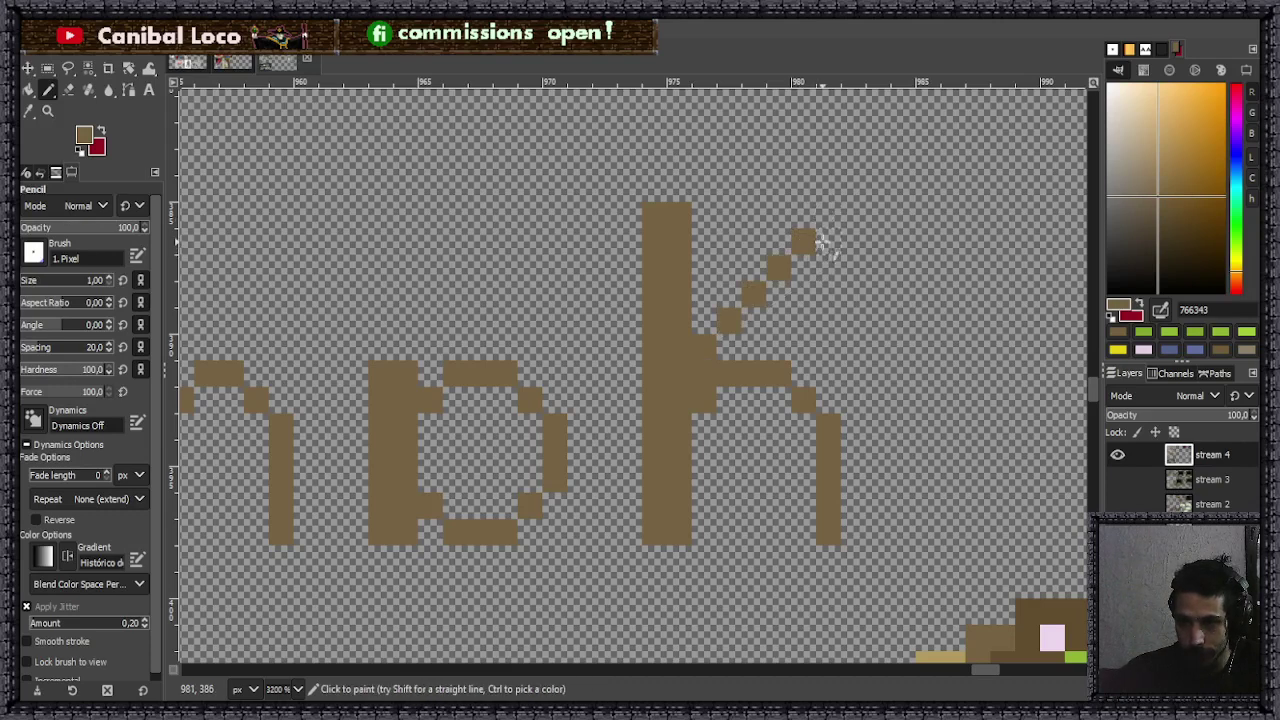
{"action": "left_click", "coordinate": [732, 345]}
{"action": "left_click", "coordinate": [806, 258], "text": "shift"}
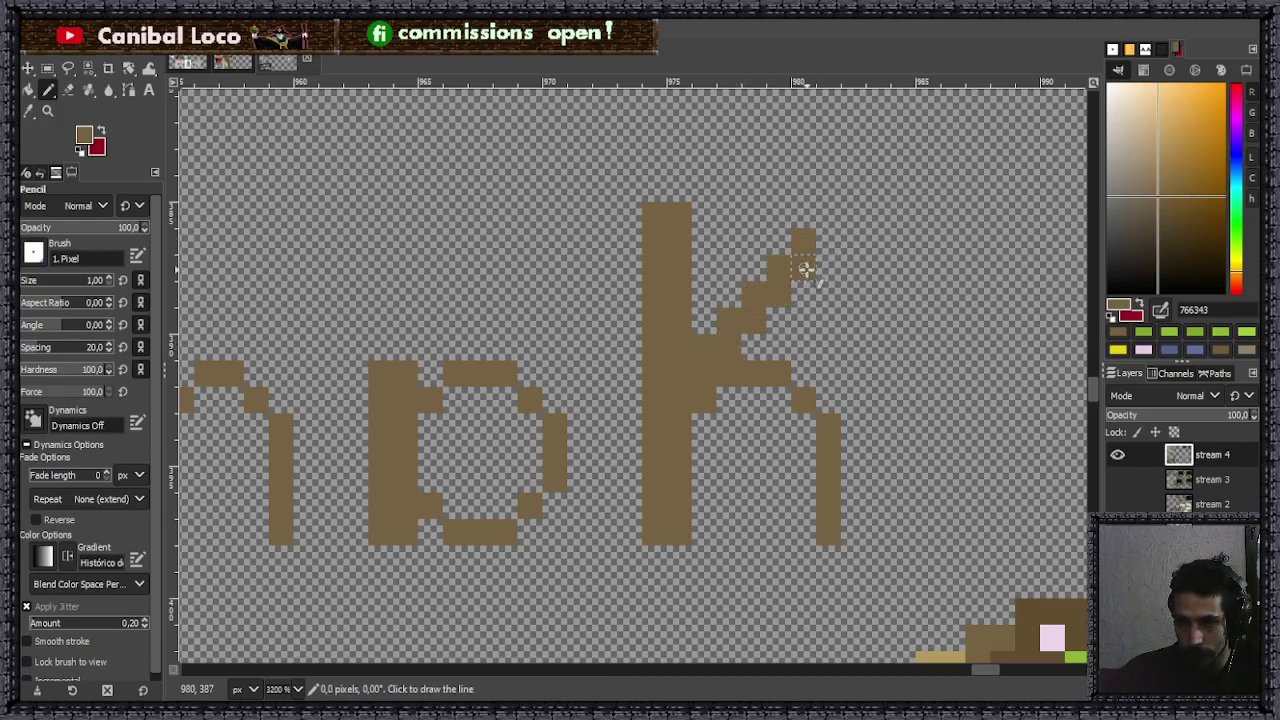
- Copy the m's stem and the start of its first arch, and place the copy below the m as a letter r
{"action": "scroll", "coordinate": [657, 394], "scroll_direction": "down", "scroll_amount": 5}
{"action": "scroll", "coordinate": [790, 300], "scroll_direction": "up", "scroll_amount": 3}
{"action": "scroll", "coordinate": [694, 334], "scroll_direction": "down", "scroll_amount": 3}
{"action": "scroll", "coordinate": [605, 385], "scroll_direction": "up", "scroll_amount": 2}
{"action": "scroll", "coordinate": [605, 385], "scroll_direction": "up", "scroll_amount": 1}
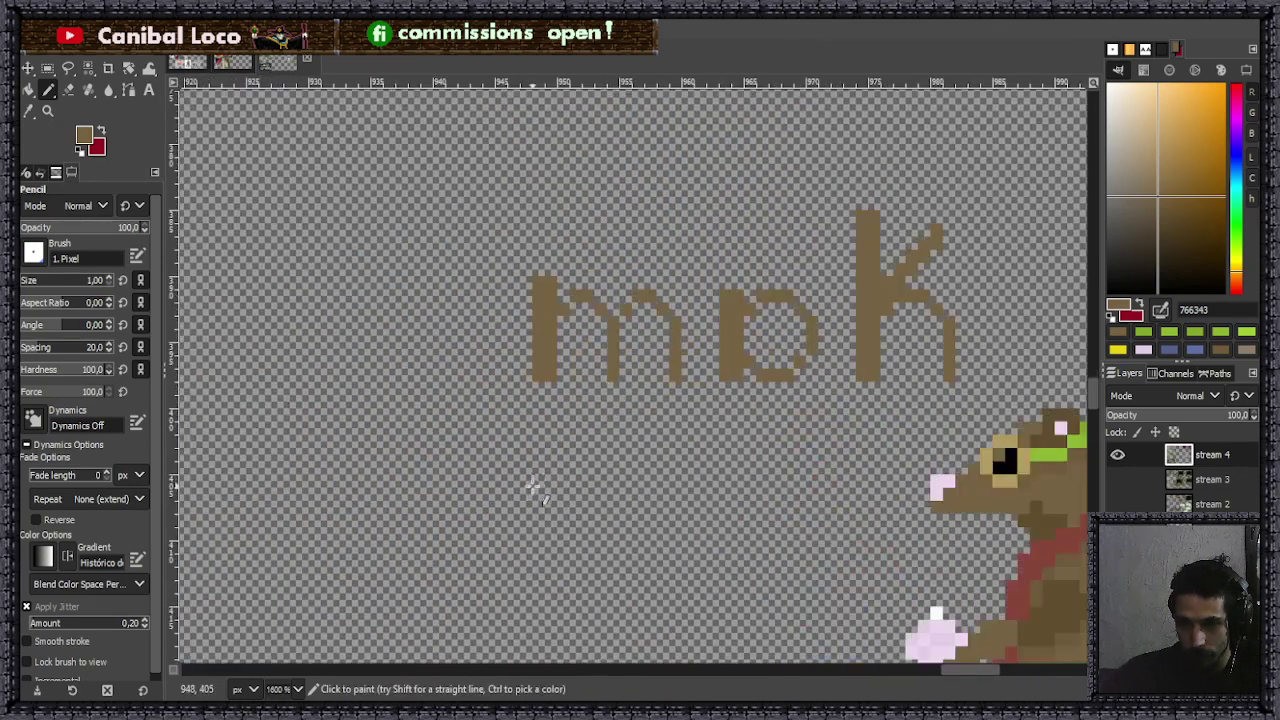
{"action": "key", "text": "r"}
{"action": "left_click_drag", "start_coordinate": [549, 272], "coordinate": [606, 381]}
{"action": "left_click_drag", "start_coordinate": [576, 323], "coordinate": [578, 326]}
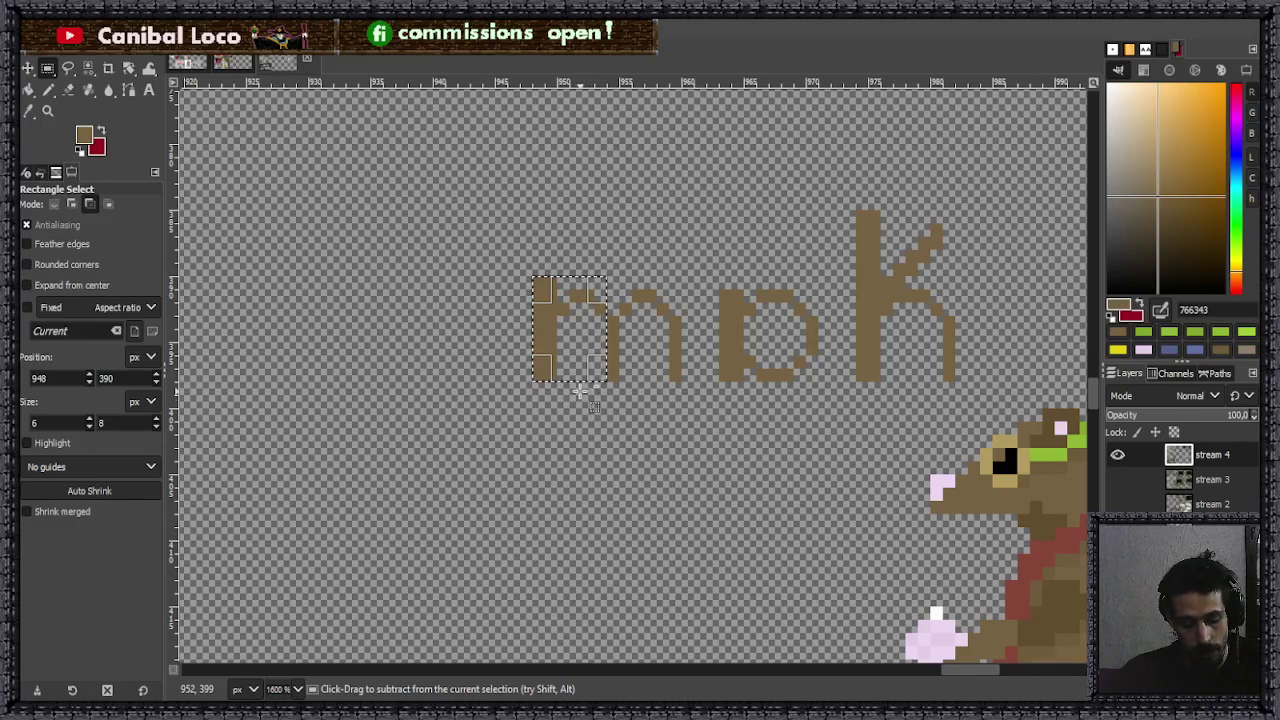
{"action": "key", "text": "ctrl+c"}
{"action": "key", "text": "ctrl+v"}
{"action": "left_click_drag", "start_coordinate": [552, 316], "coordinate": [552, 502]}
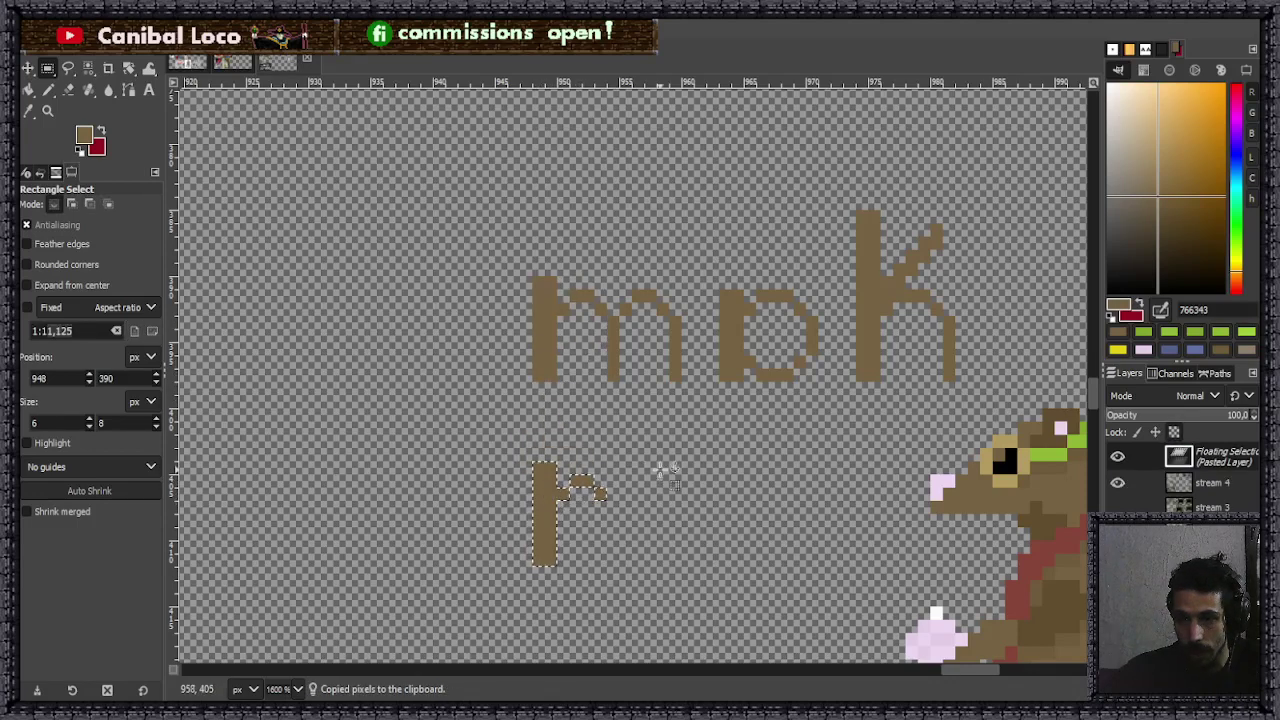
{"action": "left_click", "coordinate": [652, 470]}
- Copy the bowl letter from the upper word and place it after the r on the same baseline
{"action": "left_click_drag", "start_coordinate": [718, 278], "coordinate": [829, 380]}
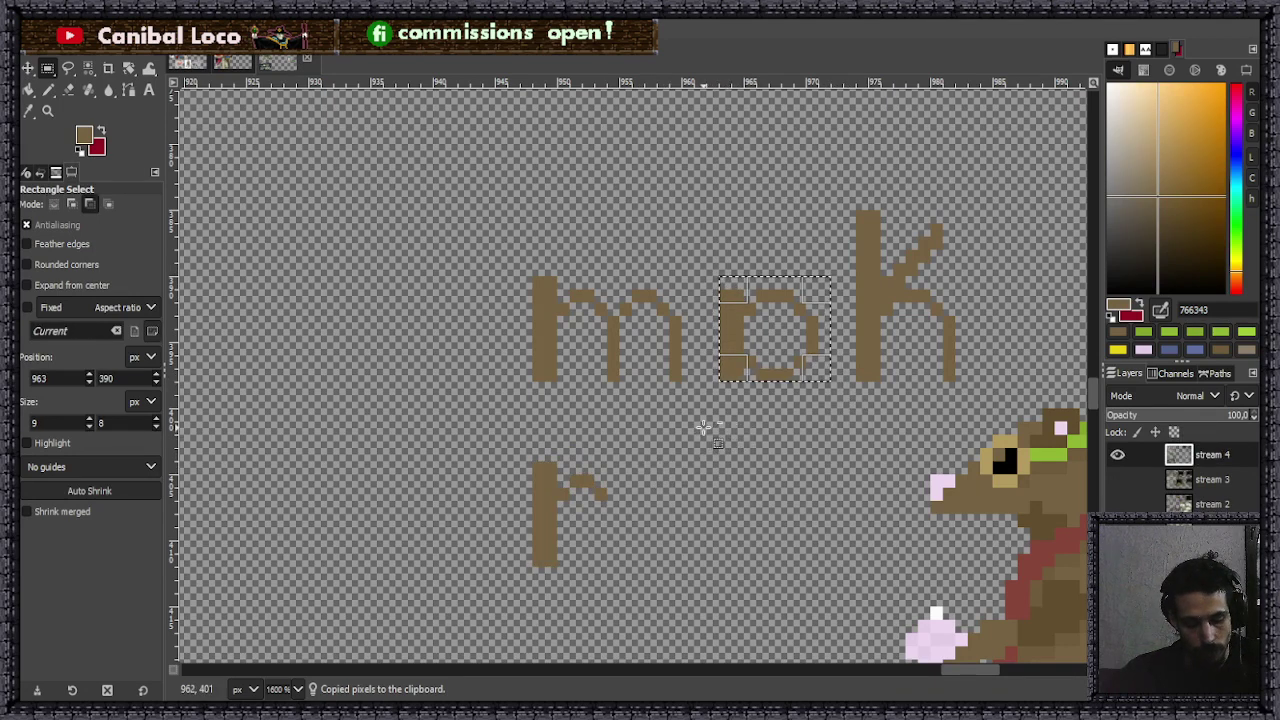
{"action": "key", "text": "ctrl+v"}
{"action": "left_click_drag", "start_coordinate": [739, 348], "coordinate": [739, 378]}
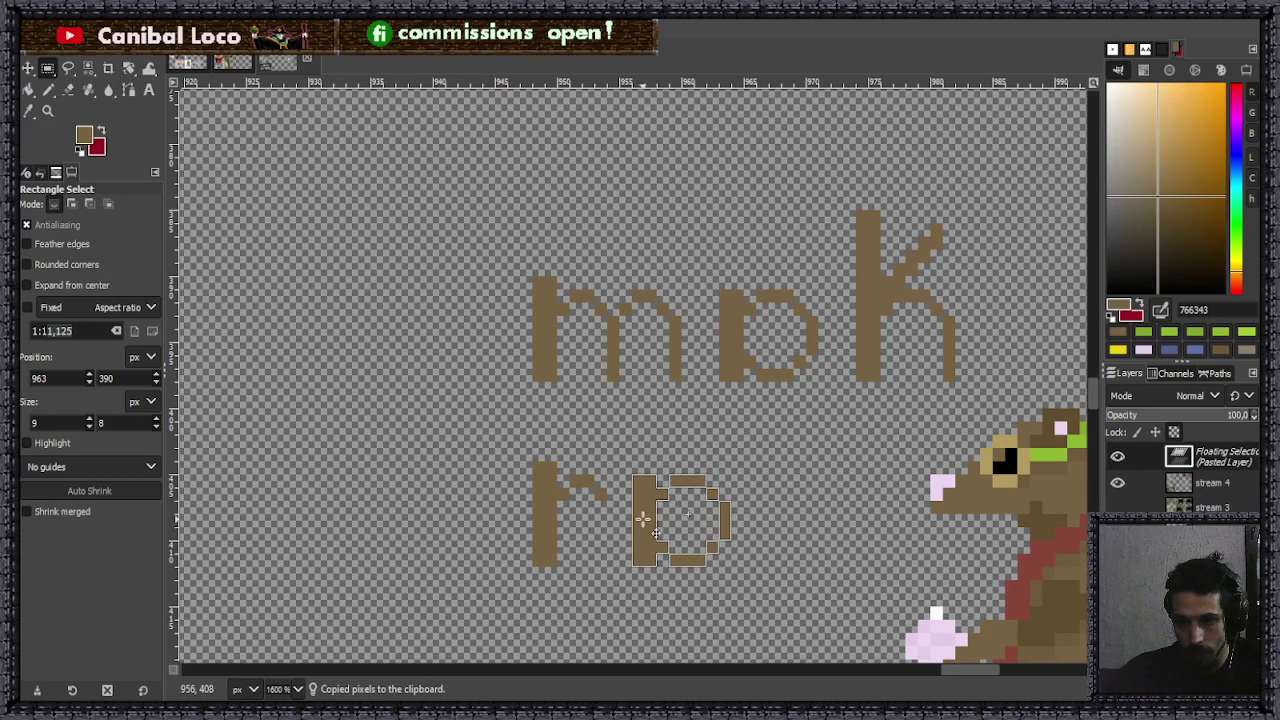
{"action": "left_click", "coordinate": [840, 466]}
- Copy the k from the upper word and place it after the lower bowl letter to complete the second word
{"action": "left_click_drag", "start_coordinate": [856, 198], "coordinate": [967, 394]}
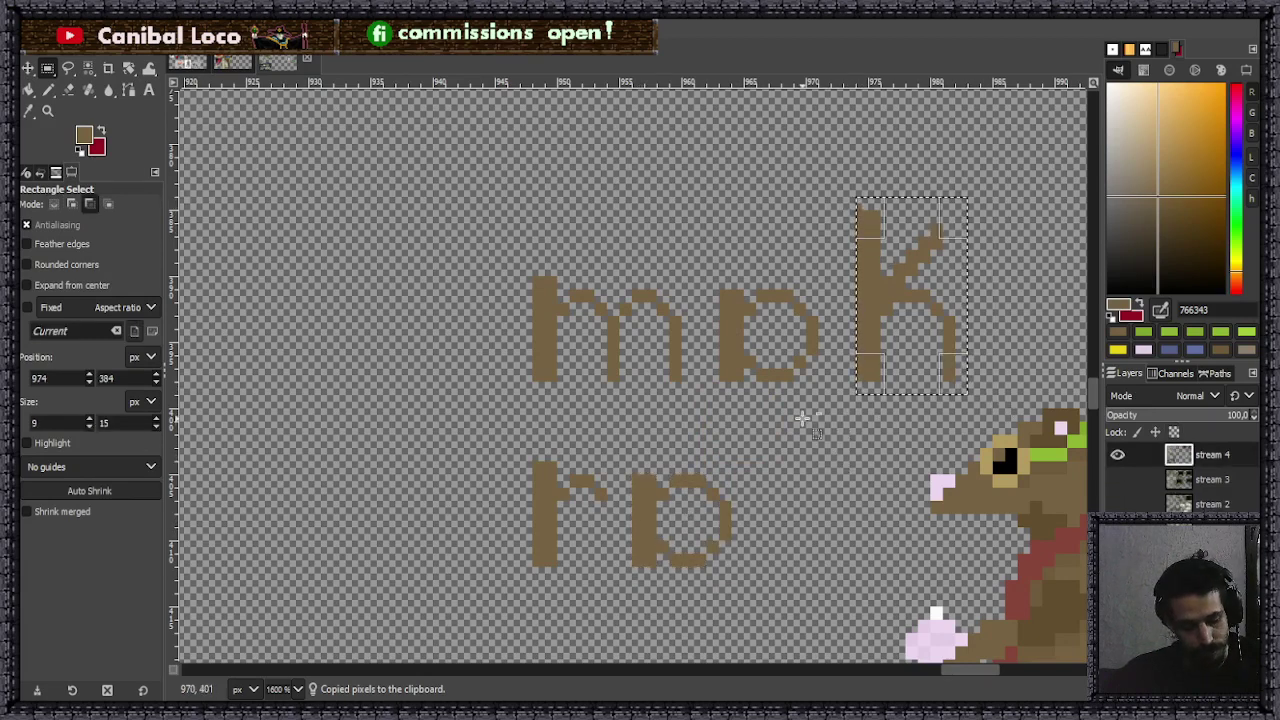
{"action": "key", "text": "ctrl+v"}
{"action": "left_click_drag", "start_coordinate": [880, 302], "coordinate": [780, 487]}
{"action": "left_click", "coordinate": [704, 557]}
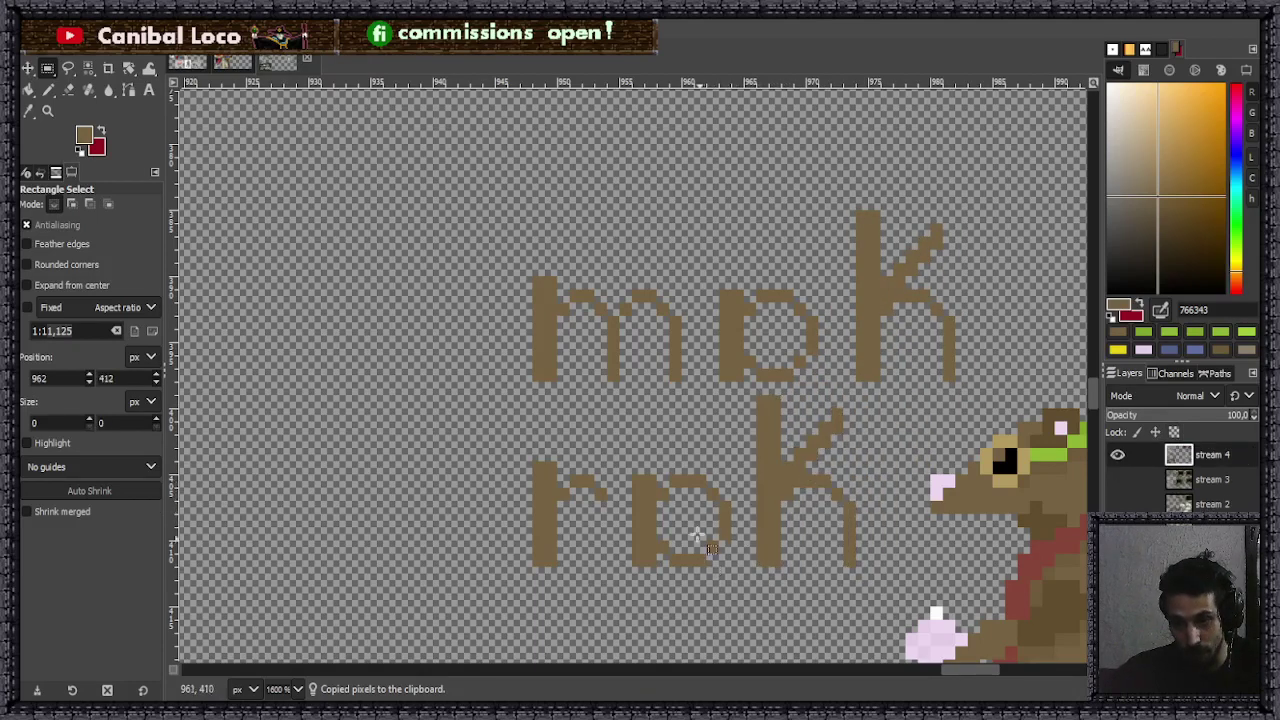
- Cut the upper word and paste it farther left so it is offset from the word below
{"action": "left_click_drag", "start_coordinate": [483, 185], "coordinate": [968, 384]}
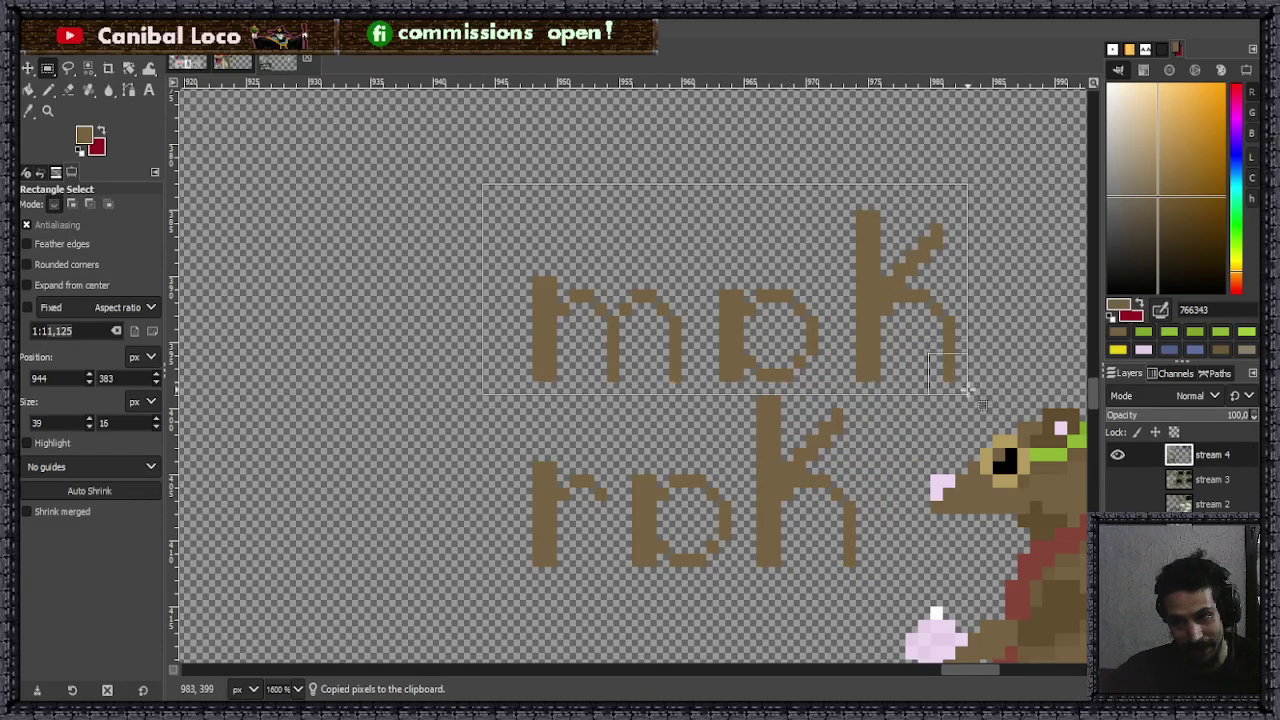
{"action": "key", "text": "ctrl+x"}
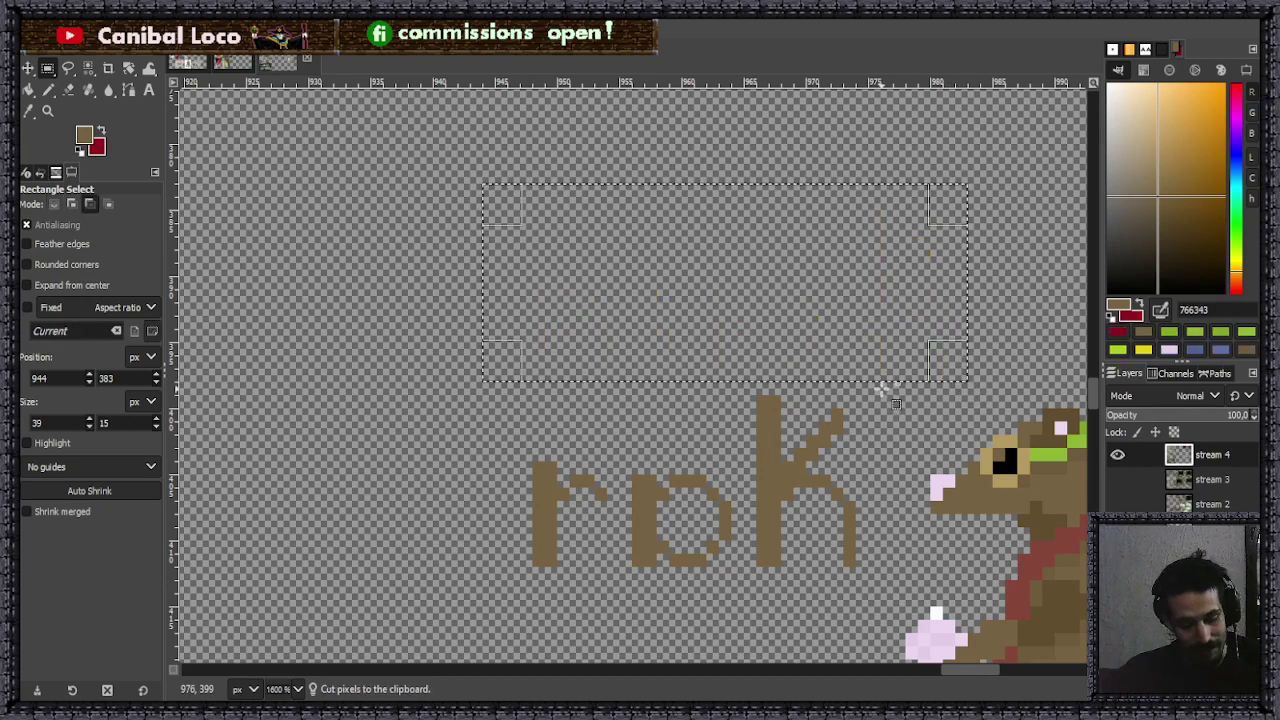
{"action": "key", "text": "ctrl+v"}
{"action": "left_click_drag", "start_coordinate": [876, 376], "coordinate": [628, 330]}
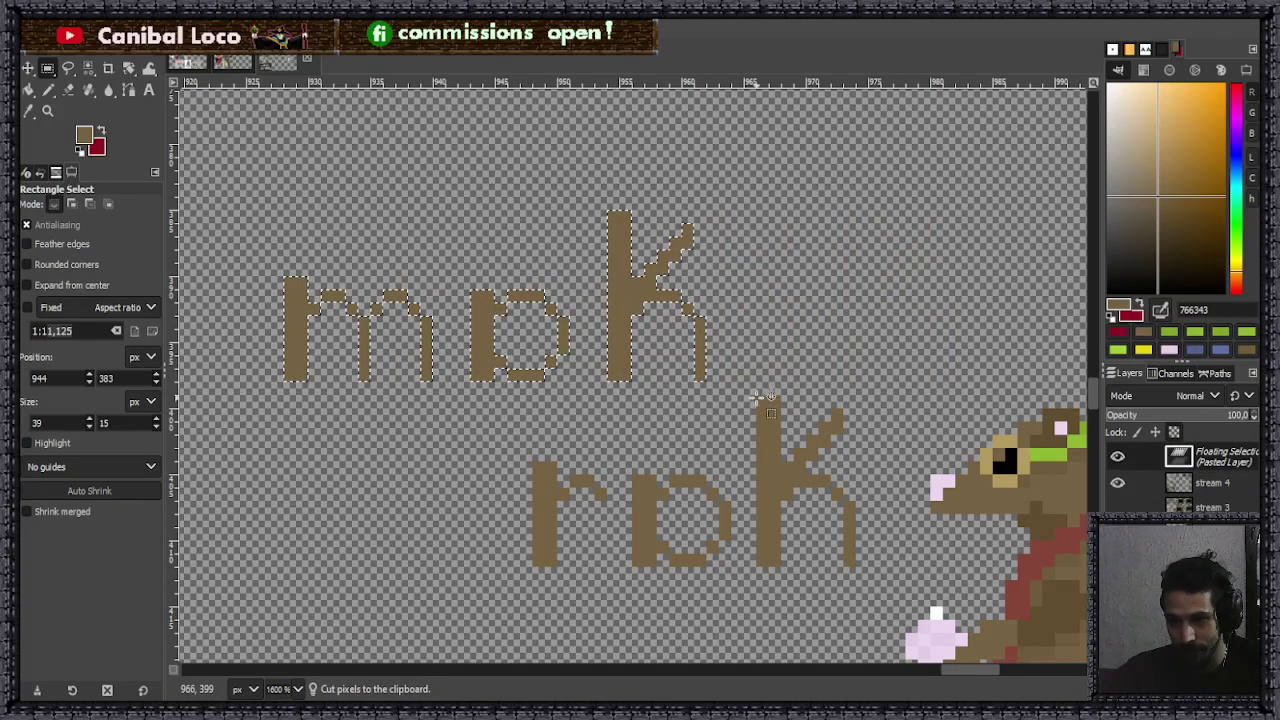
{"action": "left_click", "coordinate": [752, 400]}
- Move the rat and both words together up to the empty area beside the grey shelf frame, below the magenta-edged black squares
{"action": "key", "text": "minus"}
{"action": "key", "text": "minus"}
{"action": "key", "text": "minus"}
{"action": "key", "text": "minus"}
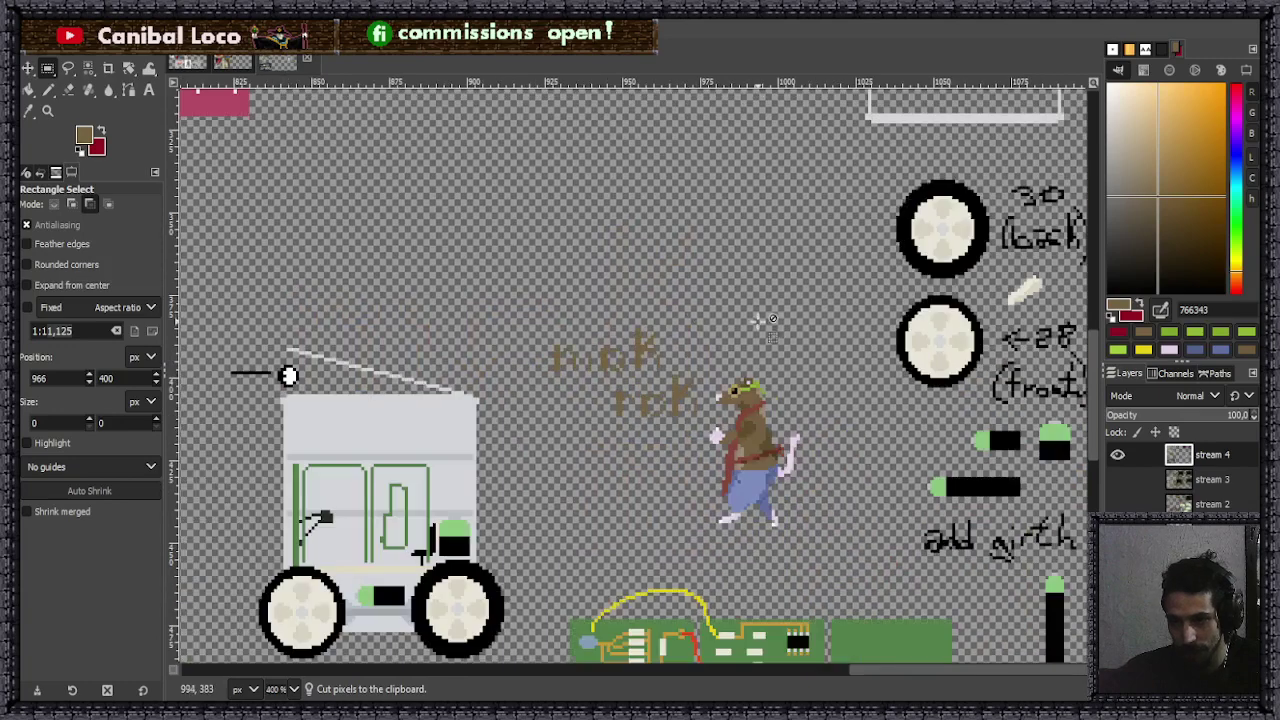
{"action": "left_click_drag", "start_coordinate": [541, 307], "coordinate": [815, 545]}
{"action": "key", "text": "ctrl+x"}
{"action": "key", "text": "ctrl+v"}
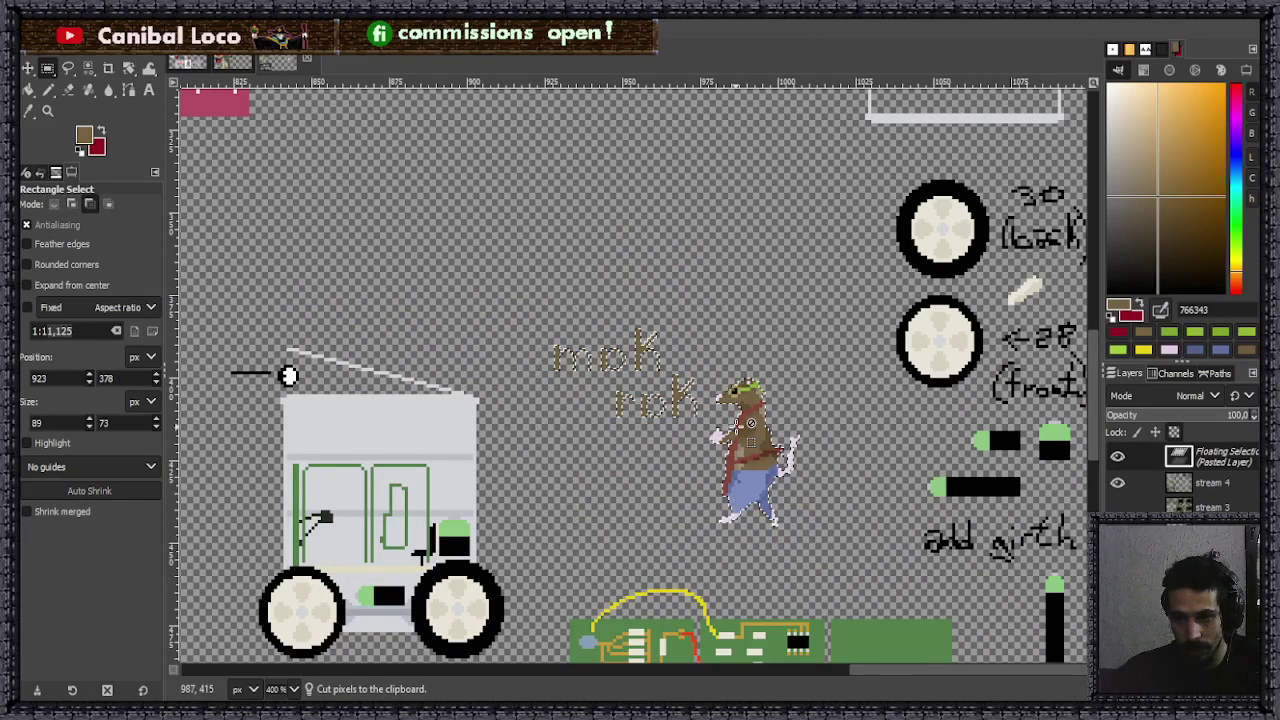
{"action": "left_click_drag", "start_coordinate": [746, 443], "coordinate": [784, 452]}
{"action": "left_click", "coordinate": [703, 485]}
- Pick the dark brown 604d2d and shade the r's stem base and the upper half of the upper bowl letter's stem with the Pencil
{"action": "key", "text": "n"}
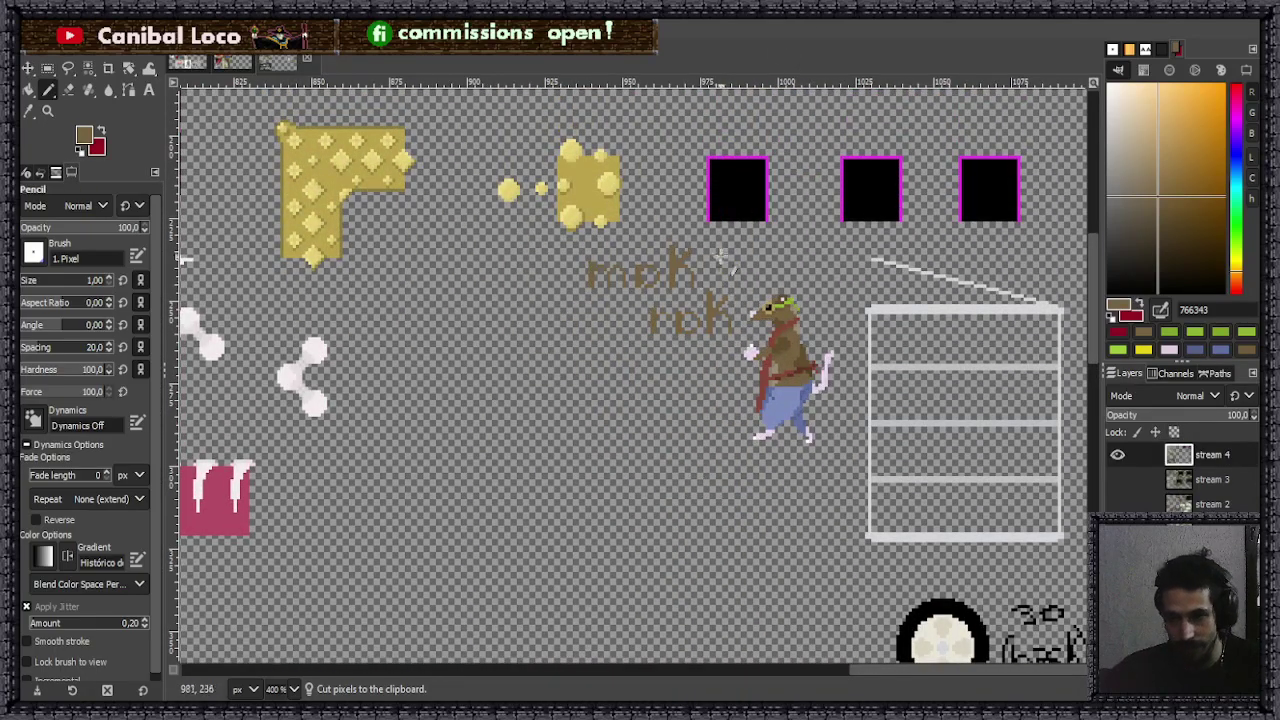
{"action": "scroll", "coordinate": [760, 278], "scroll_direction": "up", "scroll_amount": 4}
{"action": "left_click", "coordinate": [880, 529], "text": "ctrl"}
{"action": "scroll", "coordinate": [471, 386], "scroll_direction": "up", "scroll_amount": 2}
{"action": "mouse_move", "coordinate": [413, 521]}
{"action": "left_mouse_down"}
{"action": "mouse_move", "coordinate": [447, 564]}
{"action": "mouse_move", "coordinate": [454, 587]}
{"action": "mouse_move", "coordinate": [430, 583]}
{"action": "mouse_move", "coordinate": [457, 611]}
{"action": "left_mouse_up"}
{"action": "scroll", "coordinate": [414, 580], "scroll_direction": "down", "scroll_amount": 3}
{"action": "scroll", "coordinate": [425, 413], "scroll_direction": "down", "scroll_amount": 4}
{"action": "scroll", "coordinate": [420, 349], "scroll_direction": "up", "scroll_amount": 7}
{"action": "left_click", "coordinate": [618, 478]}
{"action": "mouse_move", "coordinate": [618, 478]}
{"action": "left_mouse_down"}
{"action": "mouse_move", "coordinate": [593, 538]}
{"action": "mouse_move", "coordinate": [586, 480]}
{"action": "left_mouse_up"}
{"action": "scroll", "coordinate": [663, 380], "scroll_direction": "down", "scroll_amount": 5}
{"action": "scroll", "coordinate": [723, 489], "scroll_direction": "up", "scroll_amount": 5}
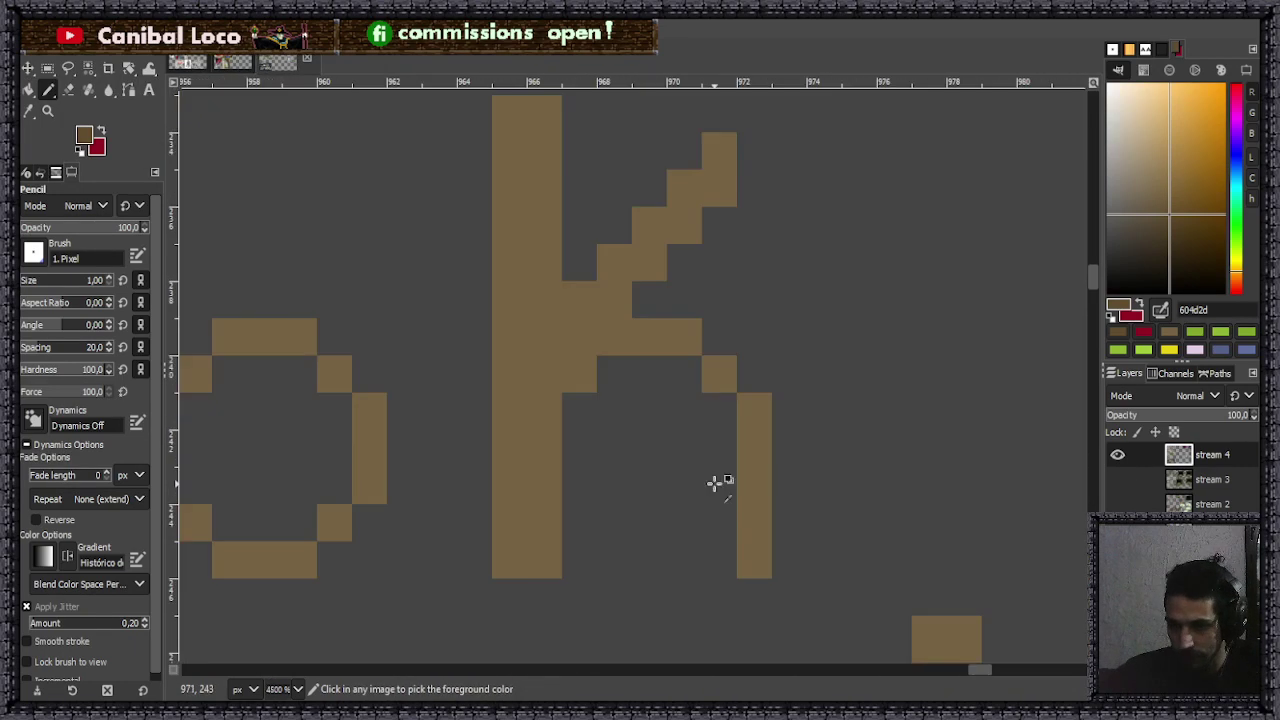
- Shade the upper k's leg and stem top, and the joint of the lower k, in dark brown 604d2d
{"action": "left_click_drag", "start_coordinate": [754, 400], "coordinate": [766, 543]}
{"action": "scroll", "coordinate": [586, 306], "scroll_direction": "down", "scroll_amount": 2}
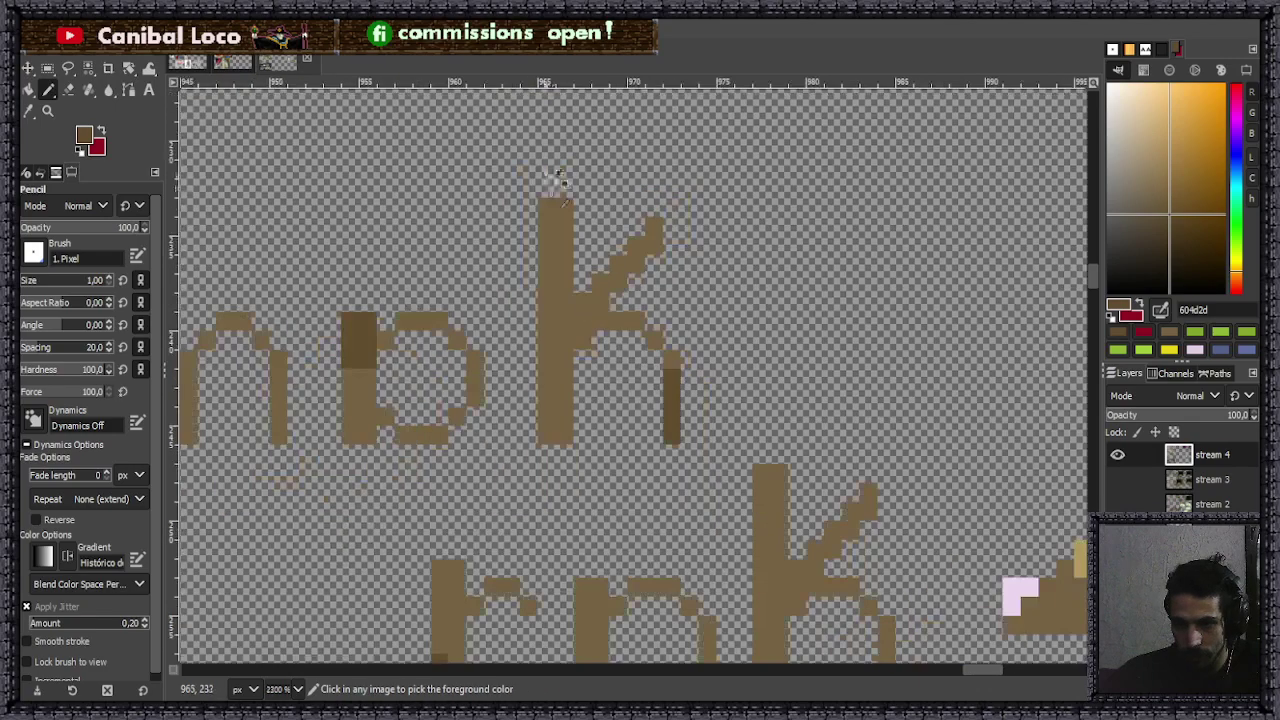
{"action": "scroll", "coordinate": [551, 188], "scroll_direction": "up", "scroll_amount": 3}
{"action": "mouse_move", "coordinate": [500, 360]}
{"action": "left_mouse_down"}
{"action": "mouse_move", "coordinate": [568, 267]}
{"action": "mouse_move", "coordinate": [567, 228]}
{"action": "mouse_move", "coordinate": [507, 294]}
{"action": "mouse_move", "coordinate": [511, 223]}
{"action": "left_mouse_up"}
{"action": "scroll", "coordinate": [537, 329], "scroll_direction": "down", "scroll_amount": 4}
{"action": "scroll", "coordinate": [700, 449], "scroll_direction": "up", "scroll_amount": 4}
{"action": "mouse_move", "coordinate": [655, 440]}
{"action": "left_mouse_down"}
{"action": "mouse_move", "coordinate": [596, 452]}
{"action": "mouse_move", "coordinate": [653, 458]}
{"action": "left_mouse_up"}
{"action": "scroll", "coordinate": [680, 524], "scroll_direction": "down", "scroll_amount": 4}
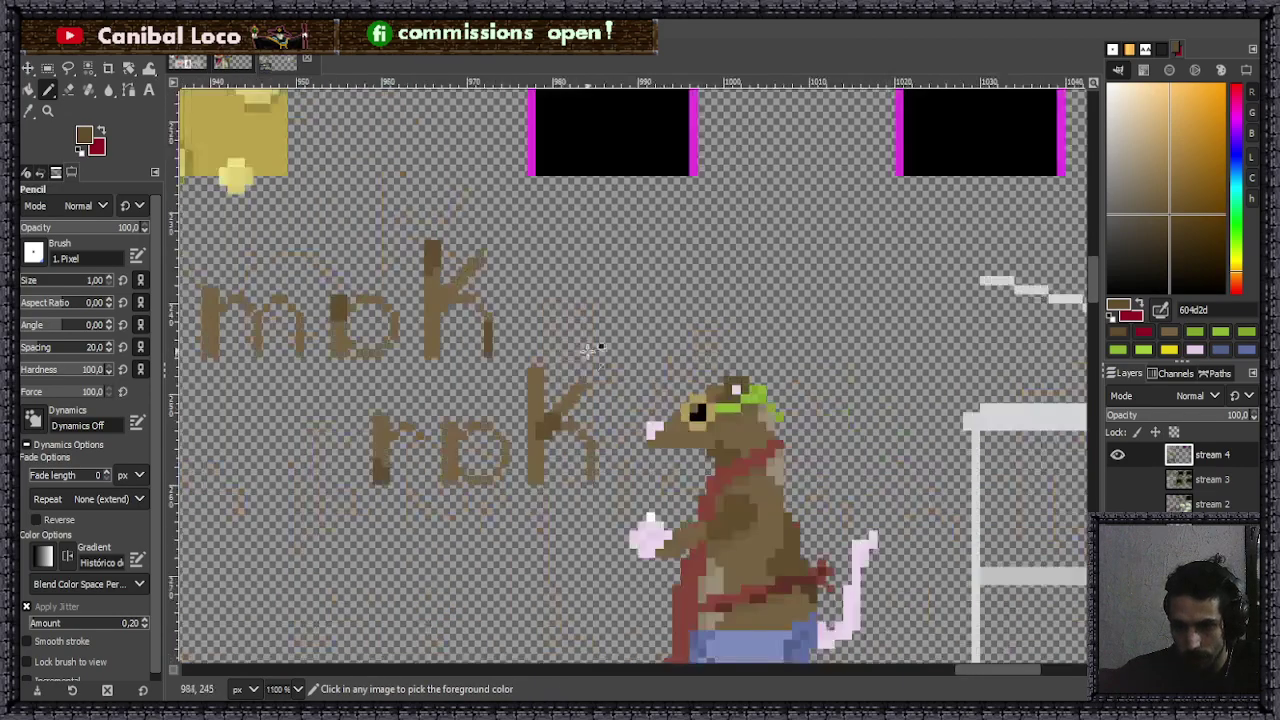
- Shade the lower bowl letter's upper curve, the start of the m's first arch and its last leg's base in dark brown 604d2d
{"action": "scroll", "coordinate": [368, 366], "scroll_direction": "up", "scroll_amount": 4}
{"action": "left_click", "coordinate": [606, 449]}
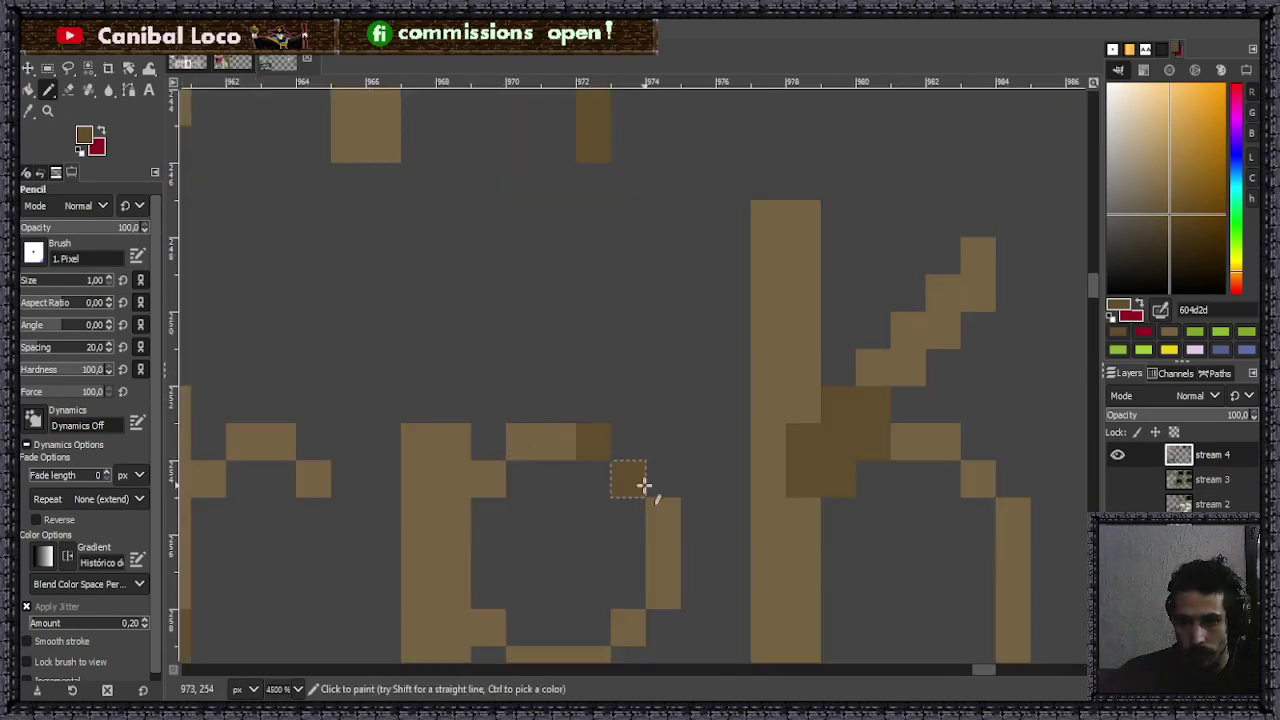
{"action": "scroll", "coordinate": [735, 418], "scroll_direction": "down", "scroll_amount": 3}
{"action": "scroll", "coordinate": [735, 418], "scroll_direction": "down", "scroll_amount": 2}
{"action": "scroll", "coordinate": [690, 445], "scroll_direction": "up", "scroll_amount": 6}
{"action": "left_click", "coordinate": [651, 460]}
{"action": "left_click", "coordinate": [704, 409]}
{"action": "scroll", "coordinate": [738, 416], "scroll_direction": "down", "scroll_amount": 5}
{"action": "scroll", "coordinate": [603, 374], "scroll_direction": "up", "scroll_amount": 5}
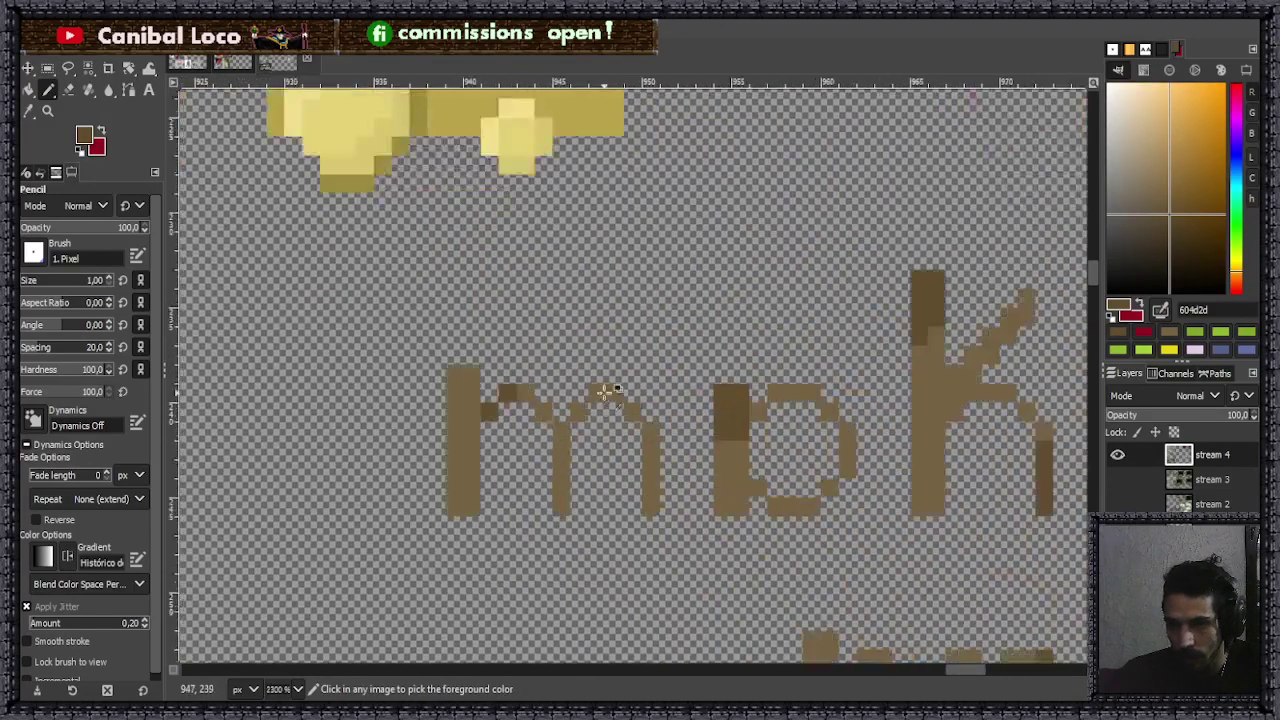
{"action": "scroll", "coordinate": [705, 491], "scroll_direction": "down", "scroll_amount": 3}
{"action": "left_click_drag", "start_coordinate": [718, 280], "coordinate": [720, 395]}
- Pick the light brown 9a8e7a and highlight the lower part of the m's stem and the base of the upper bowl letter's bowl
{"action": "scroll", "coordinate": [688, 292], "scroll_direction": "down", "scroll_amount": 5}
{"action": "scroll", "coordinate": [958, 448], "scroll_direction": "down", "scroll_amount": 3}
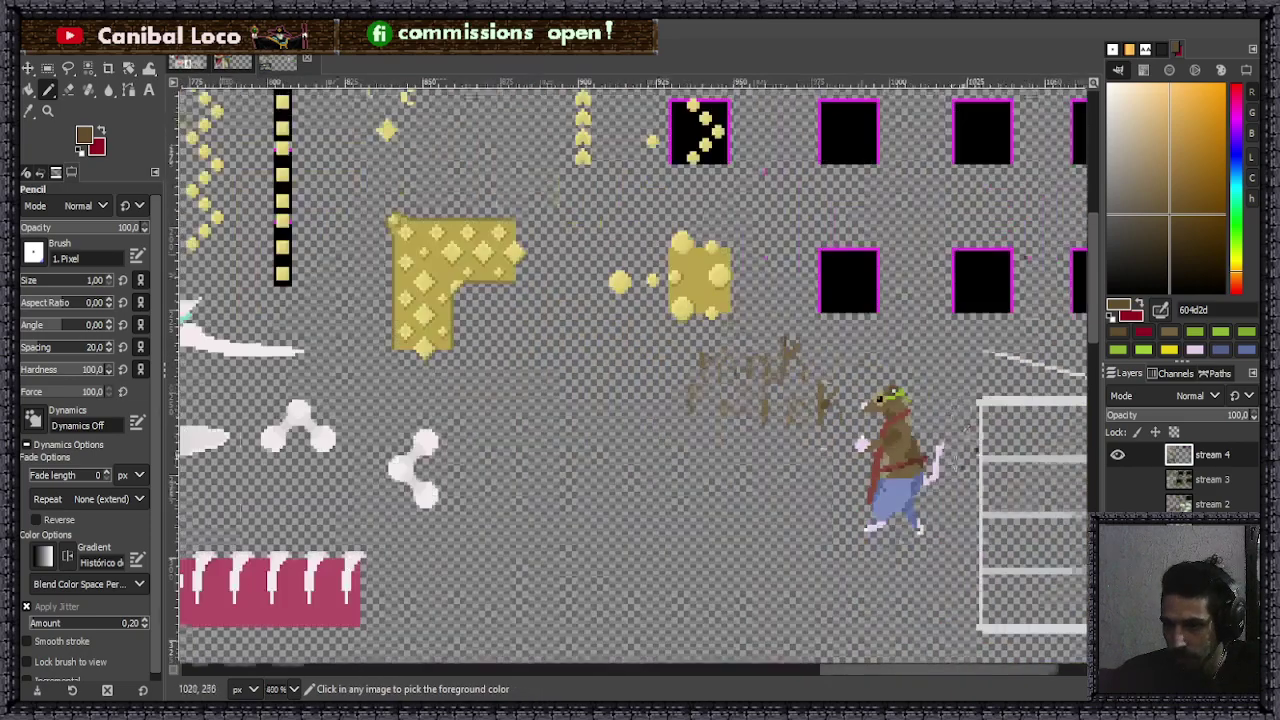
{"action": "scroll", "coordinate": [900, 440], "scroll_direction": "up", "scroll_amount": 5}
{"action": "left_click", "coordinate": [580, 436], "text": "ctrl"}
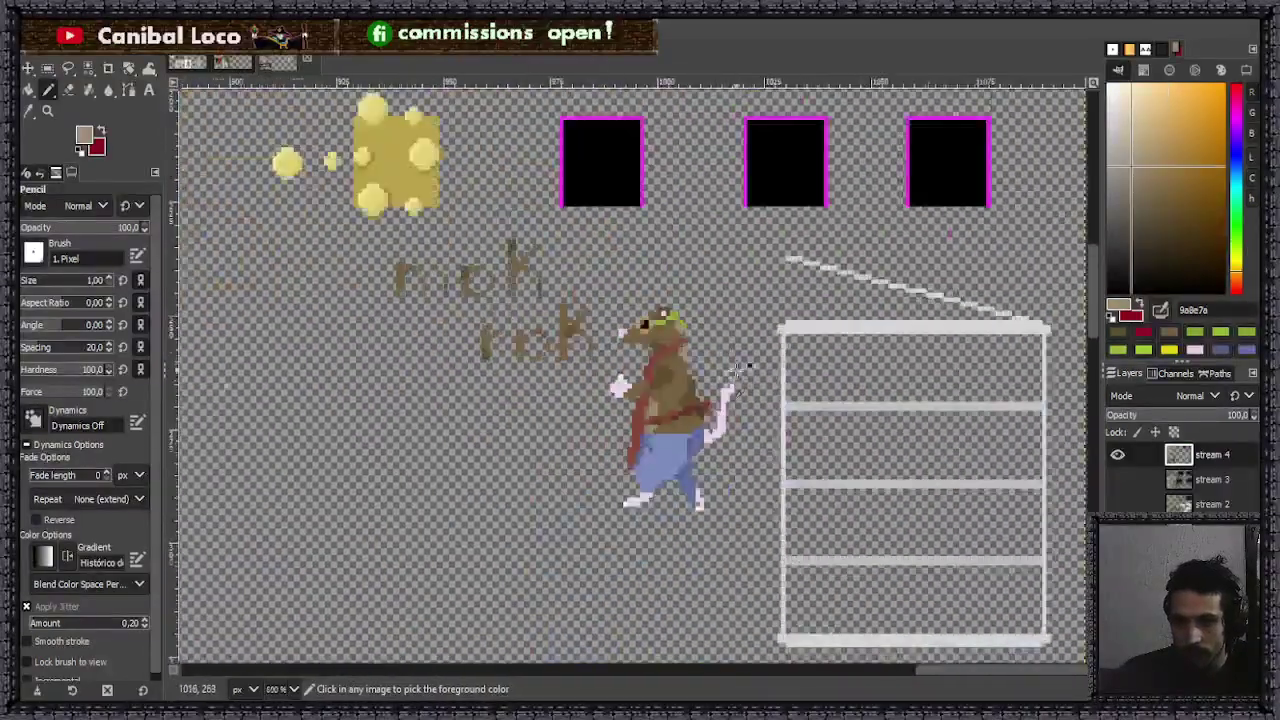
{"action": "scroll", "coordinate": [580, 436], "scroll_direction": "down", "scroll_amount": 4}
{"action": "scroll", "coordinate": [580, 436], "scroll_direction": "up", "scroll_amount": 5}
{"action": "left_click_drag", "start_coordinate": [543, 410], "coordinate": [570, 452]}
{"action": "left_click", "coordinate": [543, 382]}
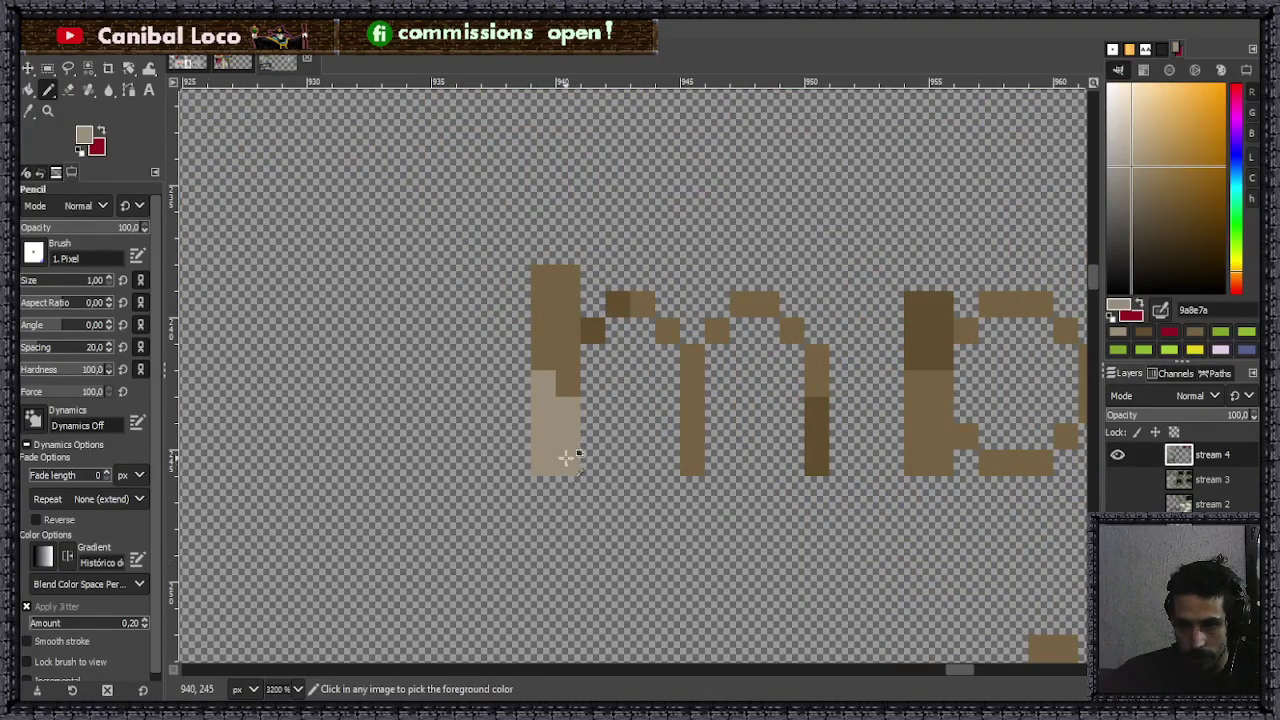
{"action": "scroll", "coordinate": [545, 400], "scroll_direction": "down", "scroll_amount": 2}
{"action": "scroll", "coordinate": [822, 468], "scroll_direction": "up", "scroll_amount": 2}
{"action": "left_click_drag", "start_coordinate": [880, 472], "coordinate": [902, 482]}
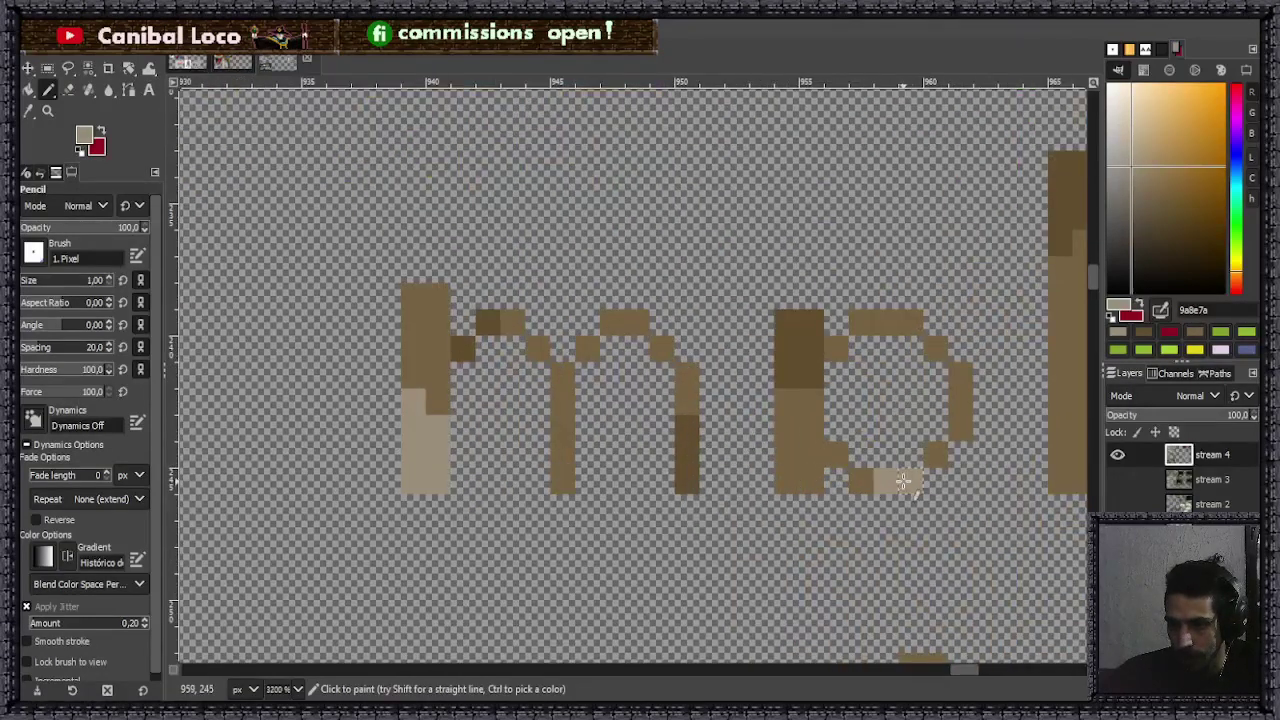
- Add further light brown 9a8e7a highlights to the lettering, including the diagonal arm of the upper k
{"action": "scroll", "coordinate": [900, 420], "scroll_direction": "down", "scroll_amount": 5}
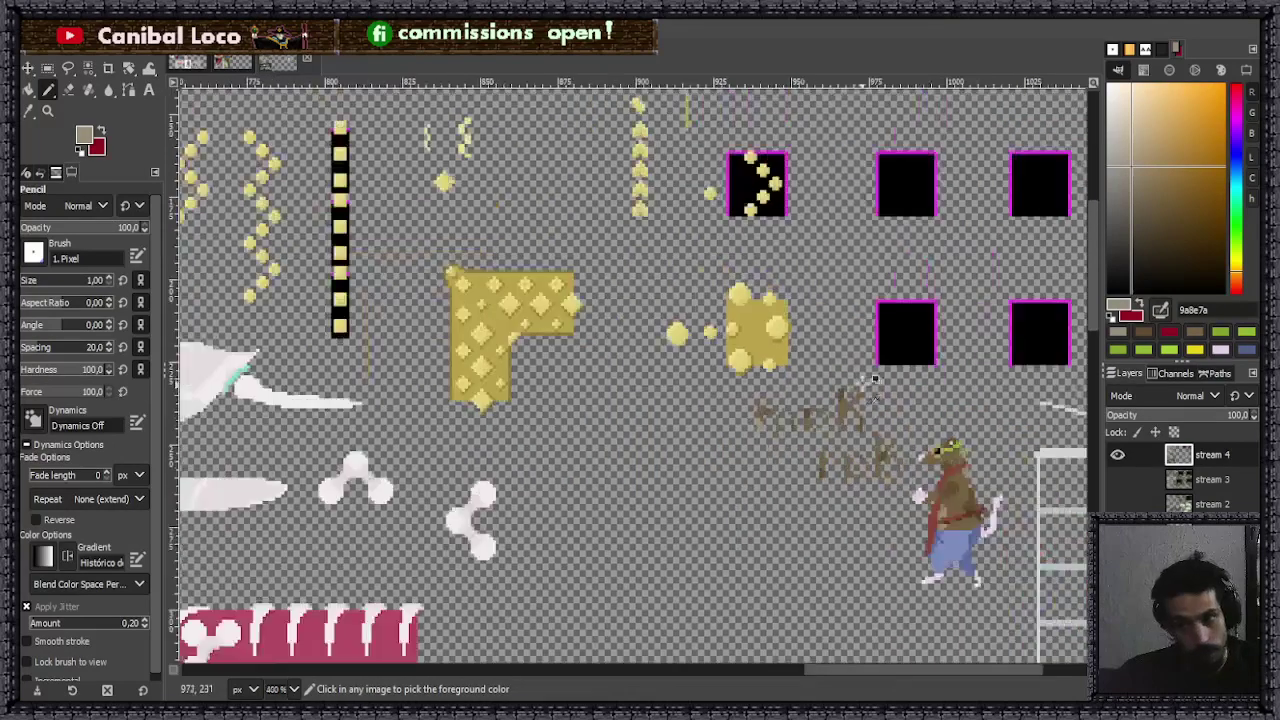
{"action": "scroll", "coordinate": [875, 380], "scroll_direction": "up", "scroll_amount": 7}
{"action": "mouse_move", "coordinate": [665, 456]}
{"action": "left_mouse_down"}
{"action": "mouse_move", "coordinate": [705, 517]}
{"action": "mouse_move", "coordinate": [679, 520]}
{"action": "mouse_move", "coordinate": [674, 480]}
{"action": "left_mouse_up"}
{"action": "scroll", "coordinate": [860, 425], "scroll_direction": "up", "scroll_amount": 3}
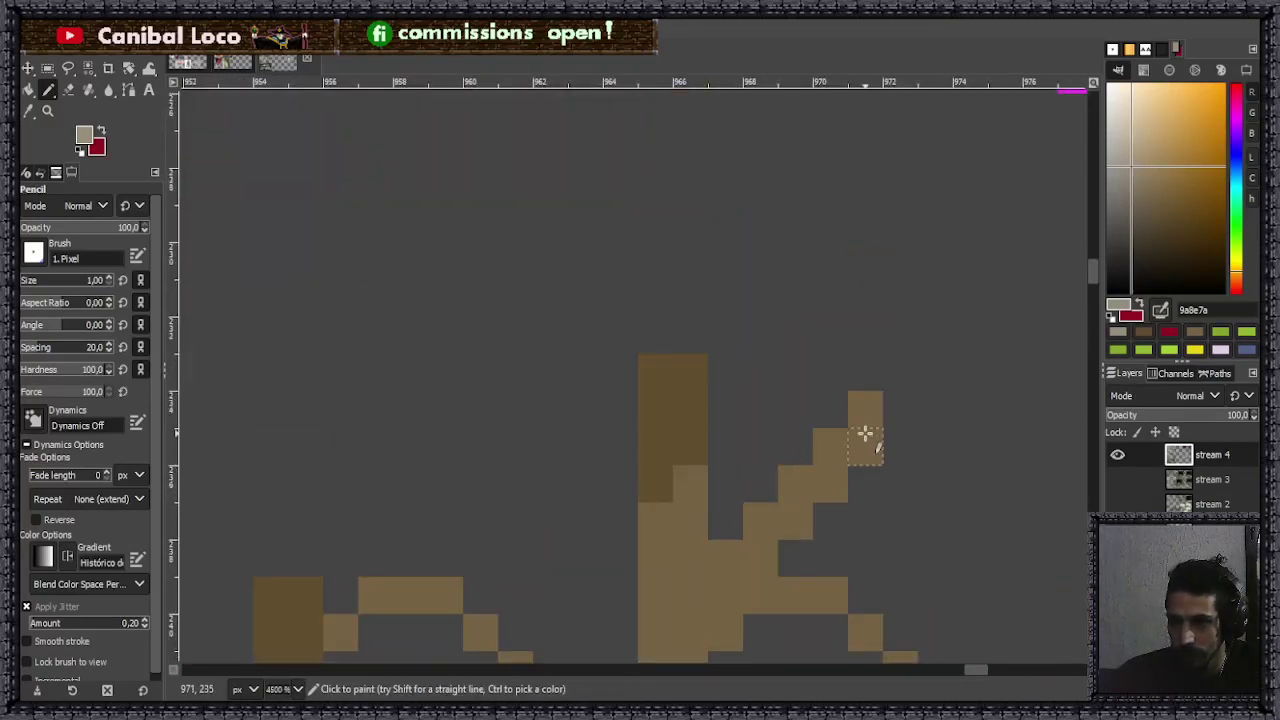
{"action": "left_click_drag", "start_coordinate": [872, 441], "coordinate": [846, 488]}
{"action": "scroll", "coordinate": [840, 486], "scroll_direction": "down", "scroll_amount": 6}
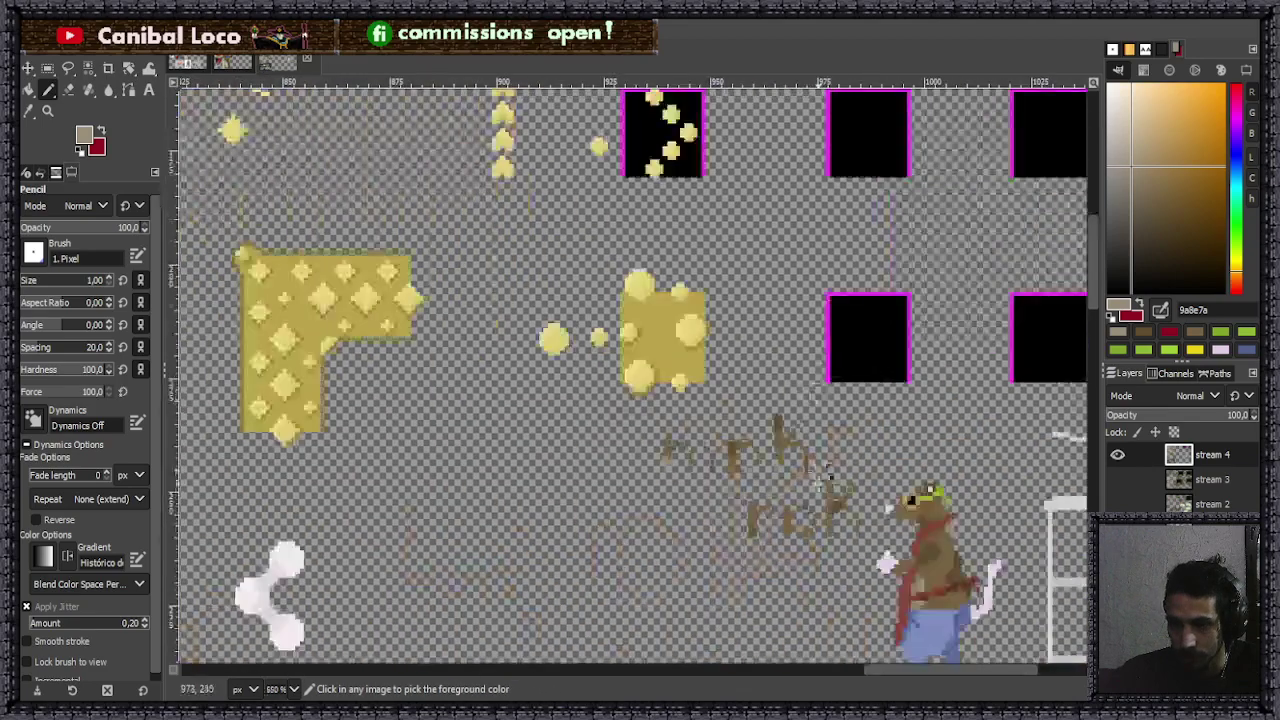
- Highlight the base of the lower bowl letter and the top of the r's stem in light brown 9a8e7a
{"action": "scroll", "coordinate": [826, 484], "scroll_direction": "up", "scroll_amount": 6}
{"action": "scroll", "coordinate": [826, 484], "scroll_direction": "up", "scroll_amount": 2}
{"action": "left_click_drag", "start_coordinate": [763, 549], "coordinate": [817, 579]}
{"action": "left_click", "coordinate": [708, 553]}
{"action": "left_click", "coordinate": [677, 586]}
{"action": "scroll", "coordinate": [740, 447], "scroll_direction": "down", "scroll_amount": 3}
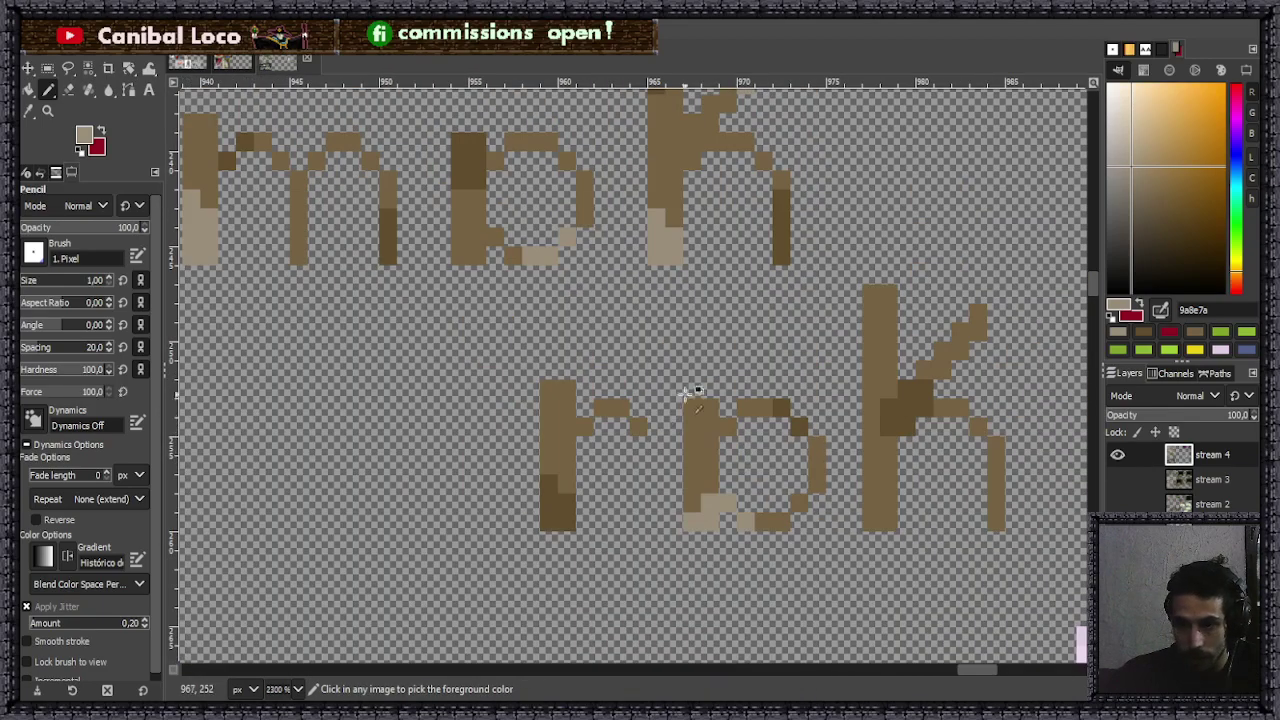
{"action": "scroll", "coordinate": [690, 400], "scroll_direction": "up", "scroll_amount": 3}
{"action": "left_click", "coordinate": [625, 432]}
{"action": "scroll", "coordinate": [640, 477], "scroll_direction": "down", "scroll_amount": 5}
{"action": "scroll", "coordinate": [808, 400], "scroll_direction": "up", "scroll_amount": 3}
{"action": "left_click", "coordinate": [808, 400], "text": "ctrl"}
{"action": "left_click", "coordinate": [381, 451]}
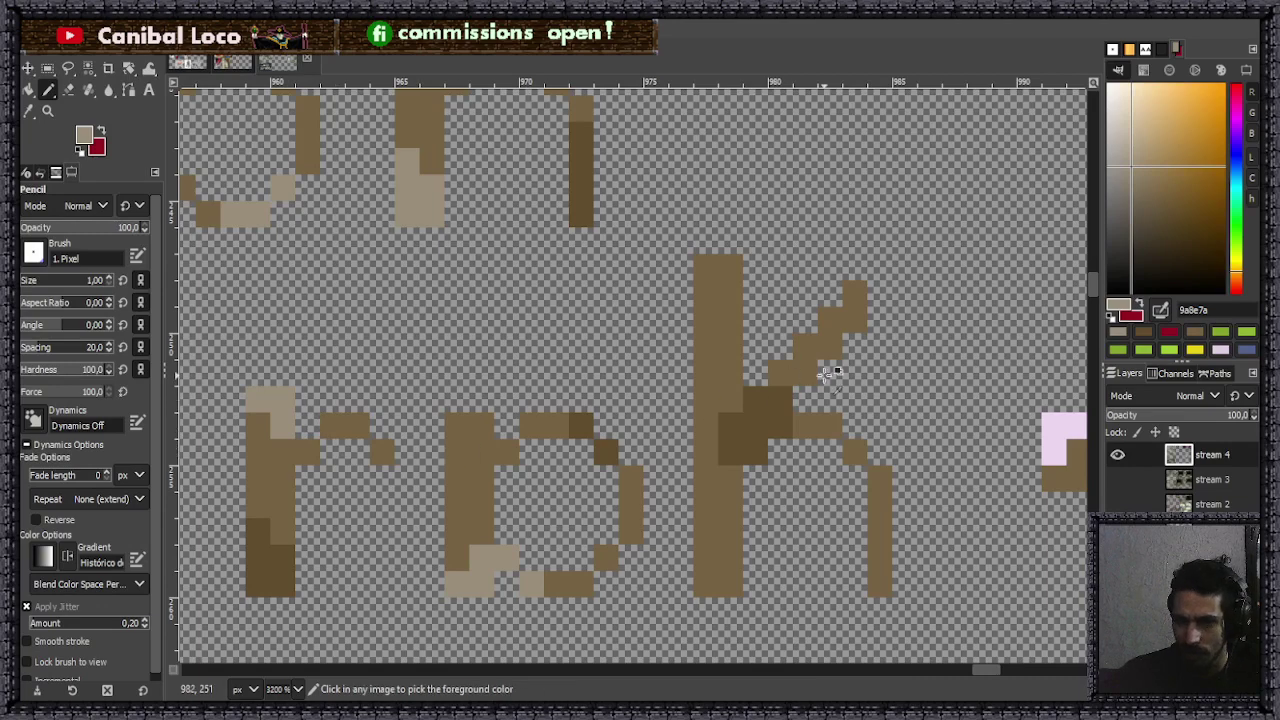
- Highlight the ends of the lower k's leg and stem base in light brown 9a8e7a
{"action": "scroll", "coordinate": [814, 366], "scroll_direction": "up", "scroll_amount": 3}
{"action": "scroll", "coordinate": [731, 380], "scroll_direction": "down", "scroll_amount": 3}
{"action": "scroll", "coordinate": [731, 366], "scroll_direction": "up", "scroll_amount": 3}
{"action": "scroll", "coordinate": [795, 560], "scroll_direction": "down", "scroll_amount": 3}
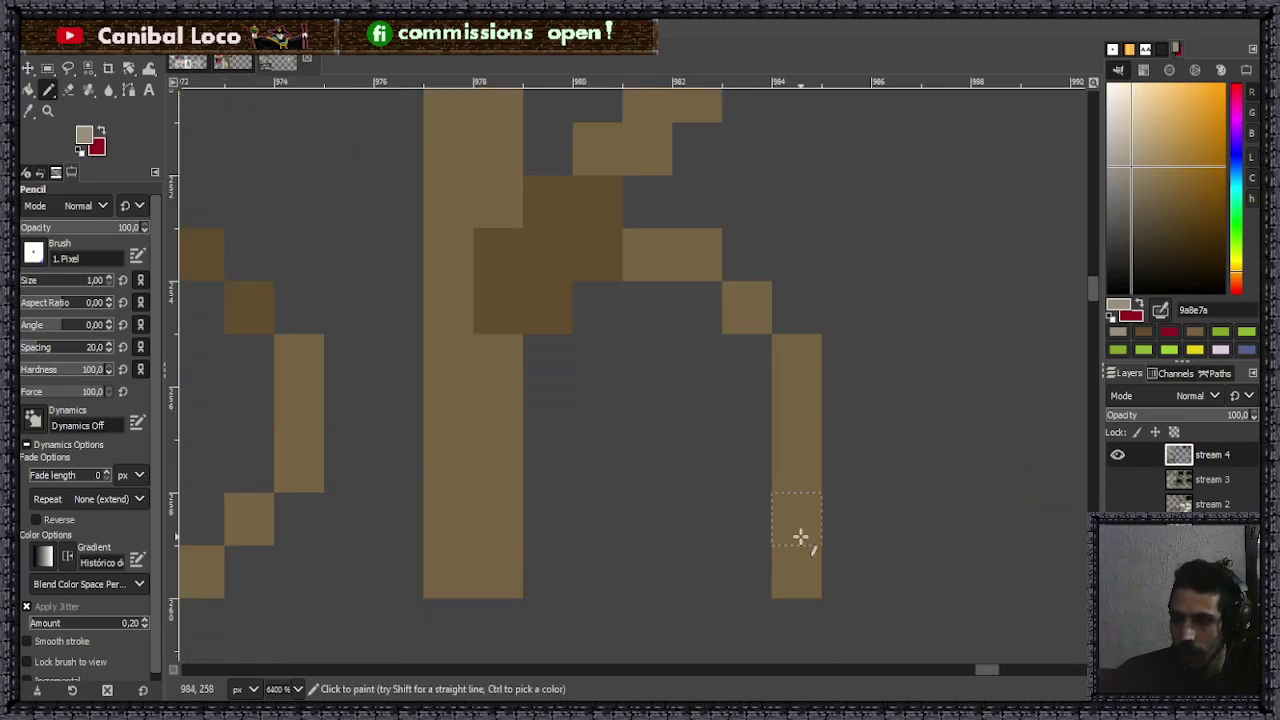
{"action": "left_click_drag", "start_coordinate": [787, 523], "coordinate": [784, 555]}
{"action": "left_click", "coordinate": [438, 497]}
{"action": "left_click", "coordinate": [491, 557]}
{"action": "left_click", "coordinate": [443, 566]}
- Highlight the top of the lower k's stem in light brown 9a8e7a and save the image
{"action": "scroll", "coordinate": [580, 480], "scroll_direction": "down", "scroll_amount": 3}
{"action": "scroll", "coordinate": [538, 313], "scroll_direction": "up", "scroll_amount": 3}
{"action": "scroll", "coordinate": [538, 313], "scroll_direction": "up", "scroll_amount": 1}
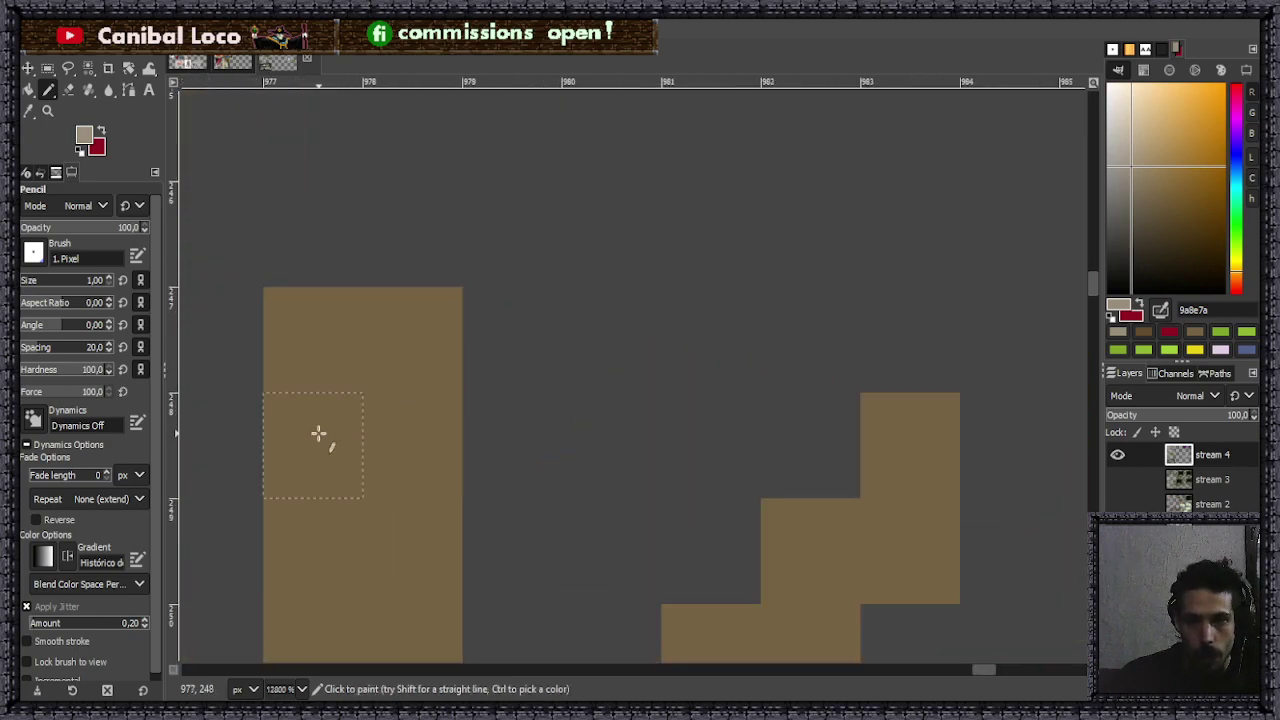
{"action": "left_click_drag", "start_coordinate": [334, 426], "coordinate": [411, 340]}
{"action": "left_click", "coordinate": [334, 355]}
{"action": "scroll", "coordinate": [383, 423], "scroll_direction": "down", "scroll_amount": 2}
{"action": "scroll", "coordinate": [636, 364], "scroll_direction": "down", "scroll_amount": 2}
{"action": "scroll", "coordinate": [700, 340], "scroll_direction": "up", "scroll_amount": 1}
{"action": "scroll", "coordinate": [729, 330], "scroll_direction": "down", "scroll_amount": 1}
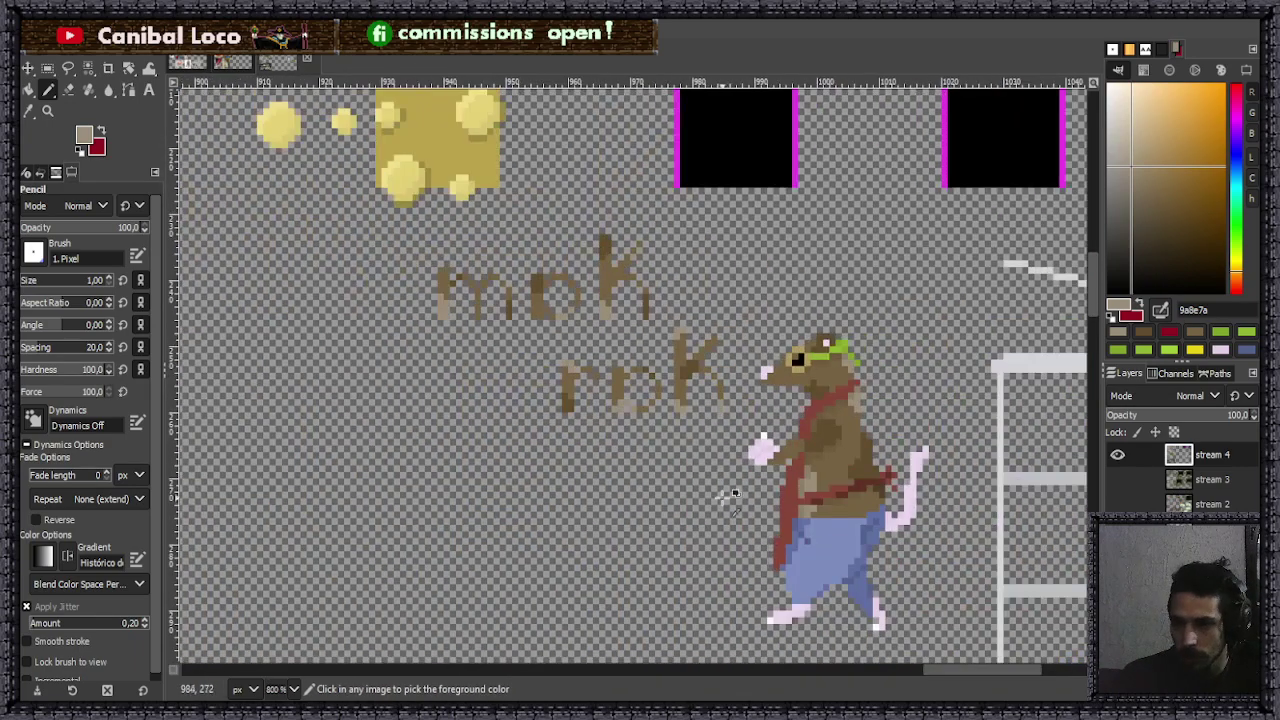
{"action": "key", "text": "ctrl+s"}
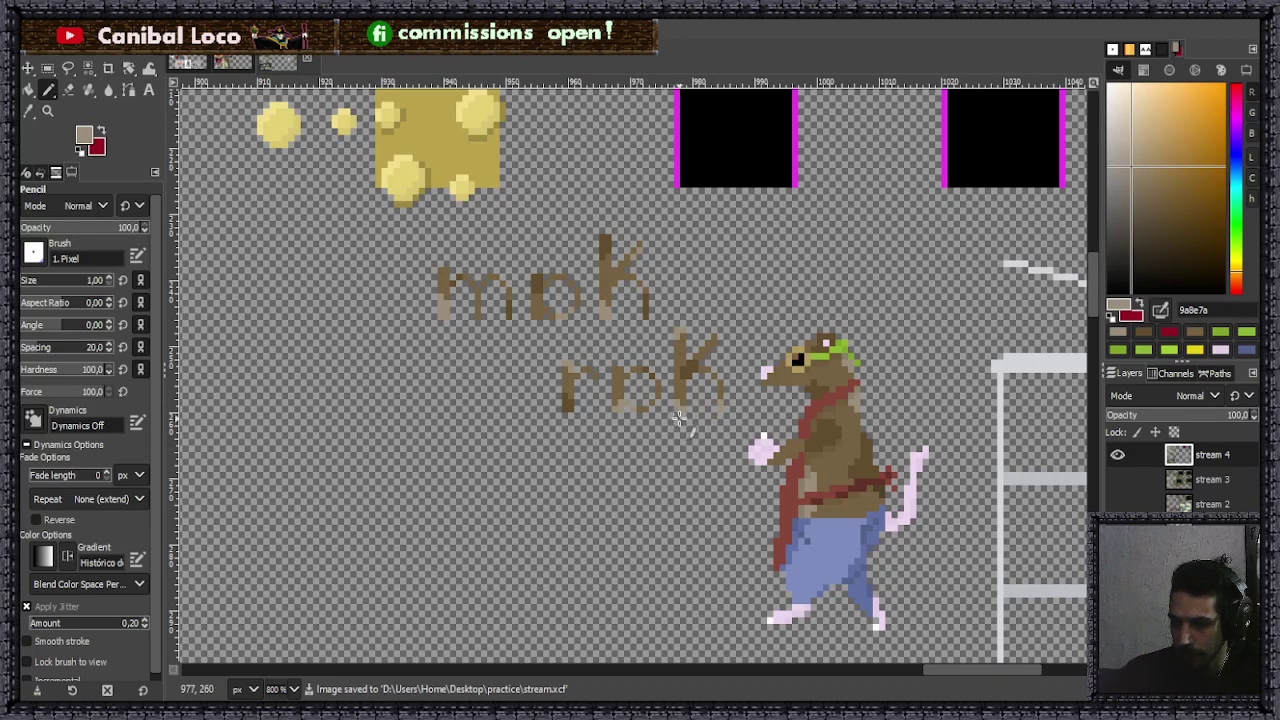
- Select both words of lettering, cut and paste them, and shift them about 4 pixels left and 4 pixels down
{"action": "key", "text": "r"}
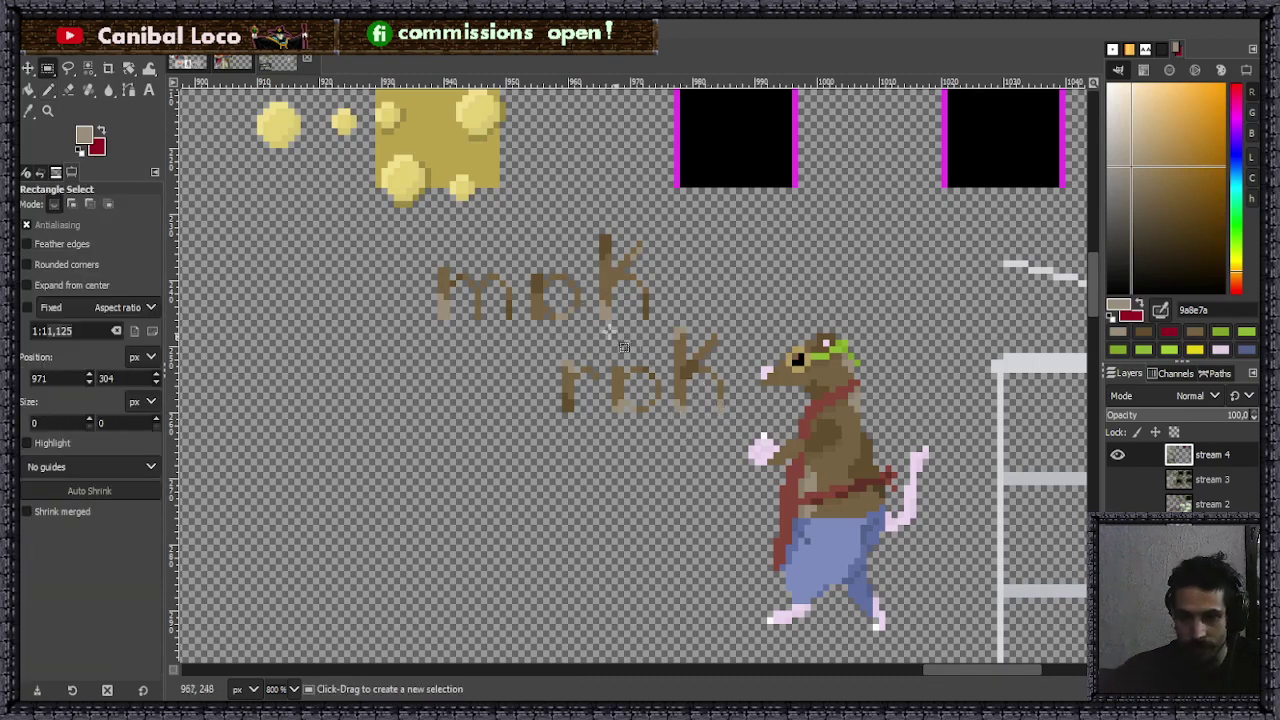
{"action": "left_click_drag", "start_coordinate": [420, 234], "coordinate": [738, 432]}
{"action": "left_click_drag", "start_coordinate": [605, 272], "coordinate": [605, 260]}
{"action": "key", "text": "ctrl+c"}
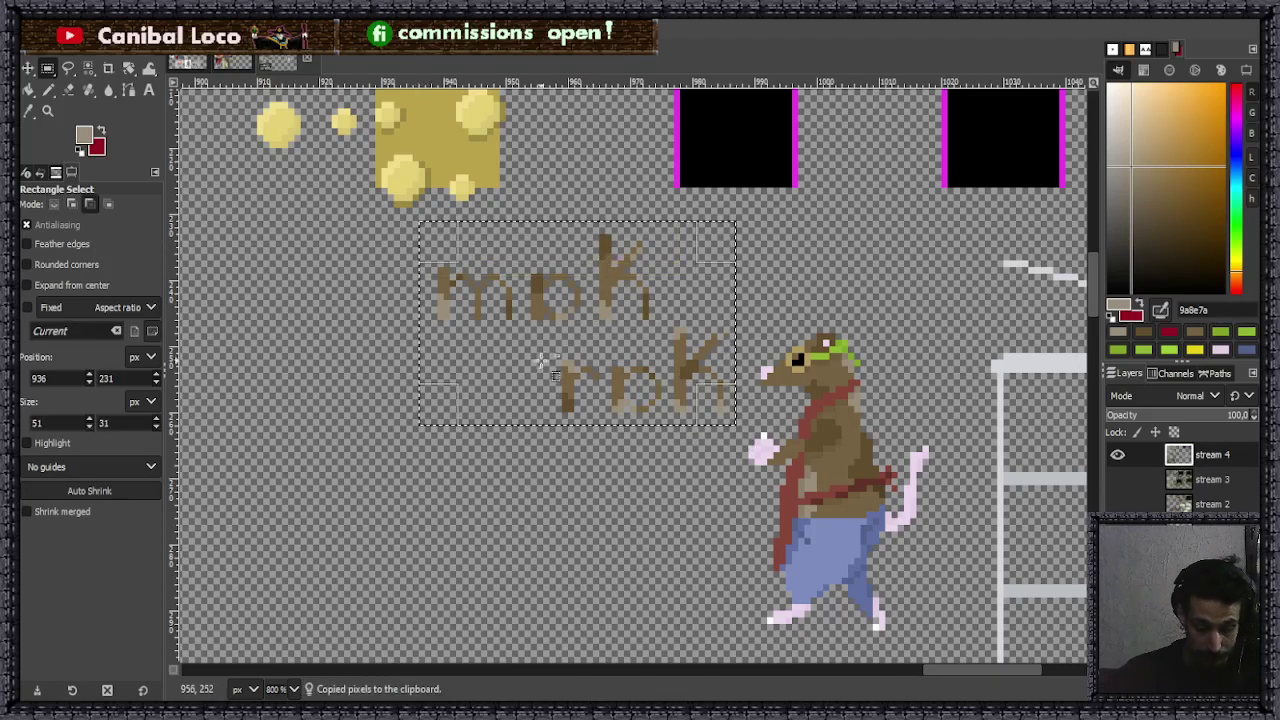
{"action": "key", "text": "ctrl+x"}
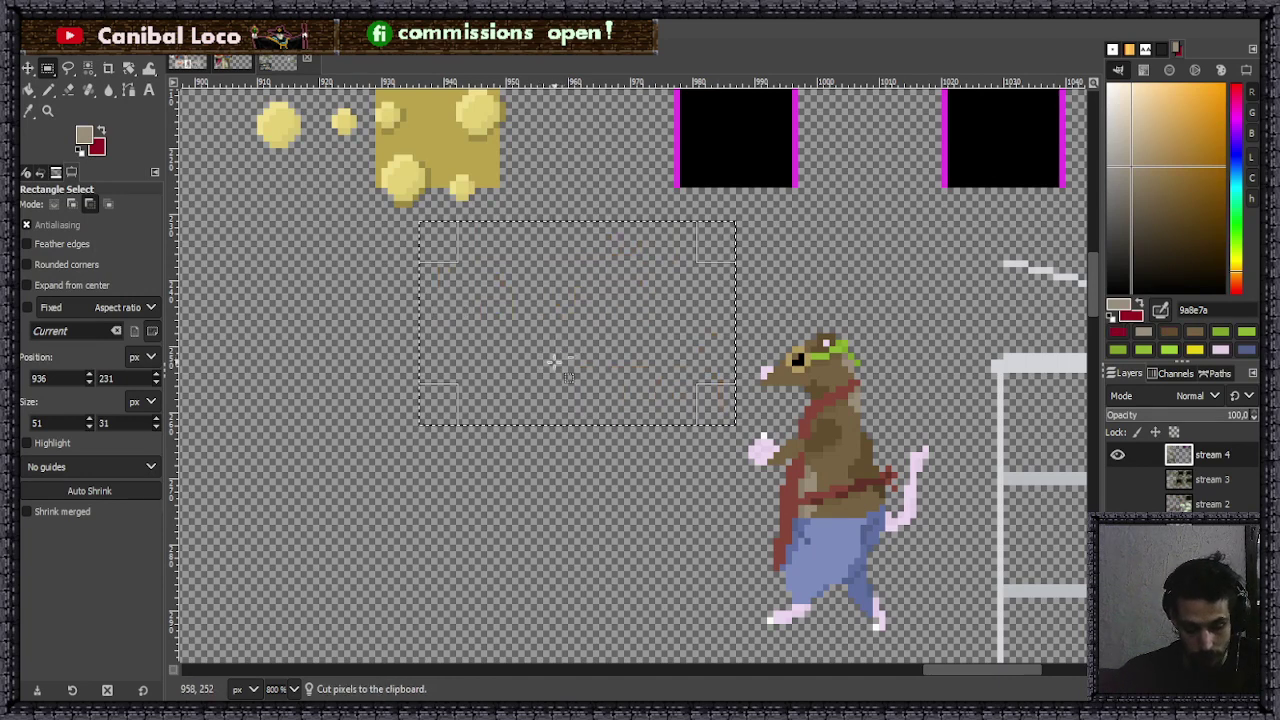
{"action": "key", "text": "ctrl+v"}
{"action": "left_click_drag", "start_coordinate": [697, 388], "coordinate": [673, 414]}
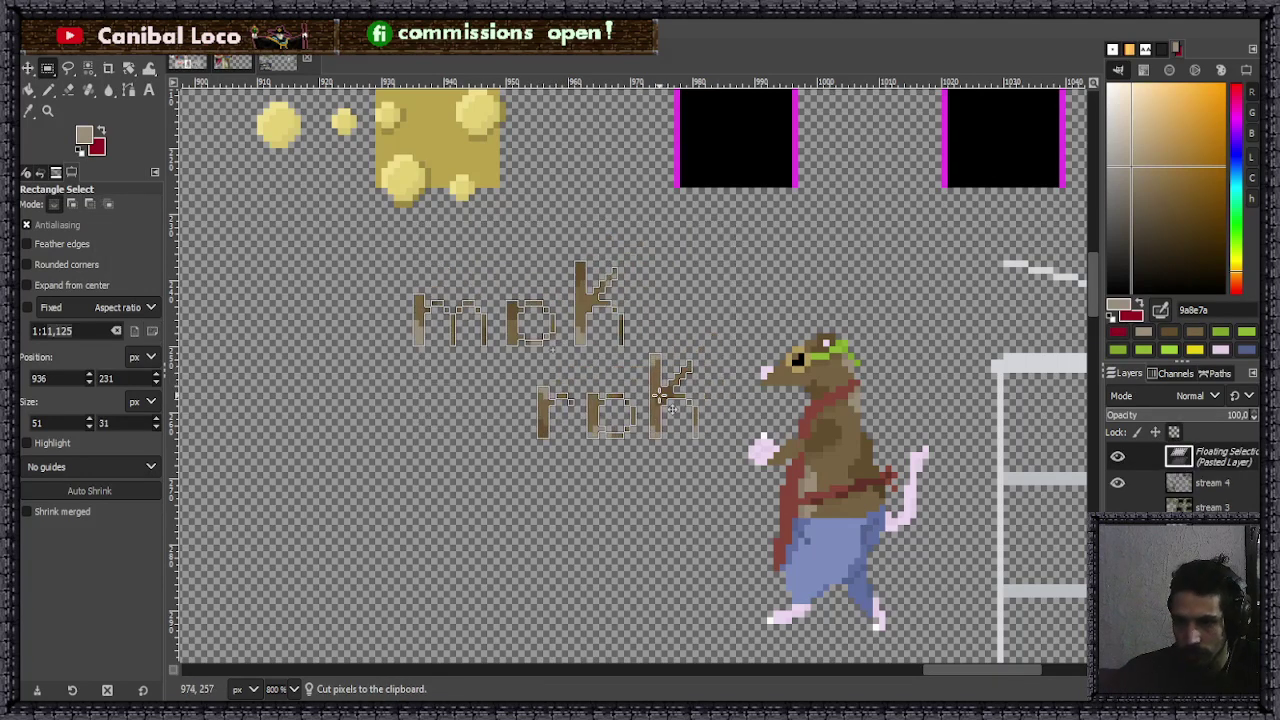
{"action": "left_click", "coordinate": [612, 480]}
{"action": "key", "text": "n"}
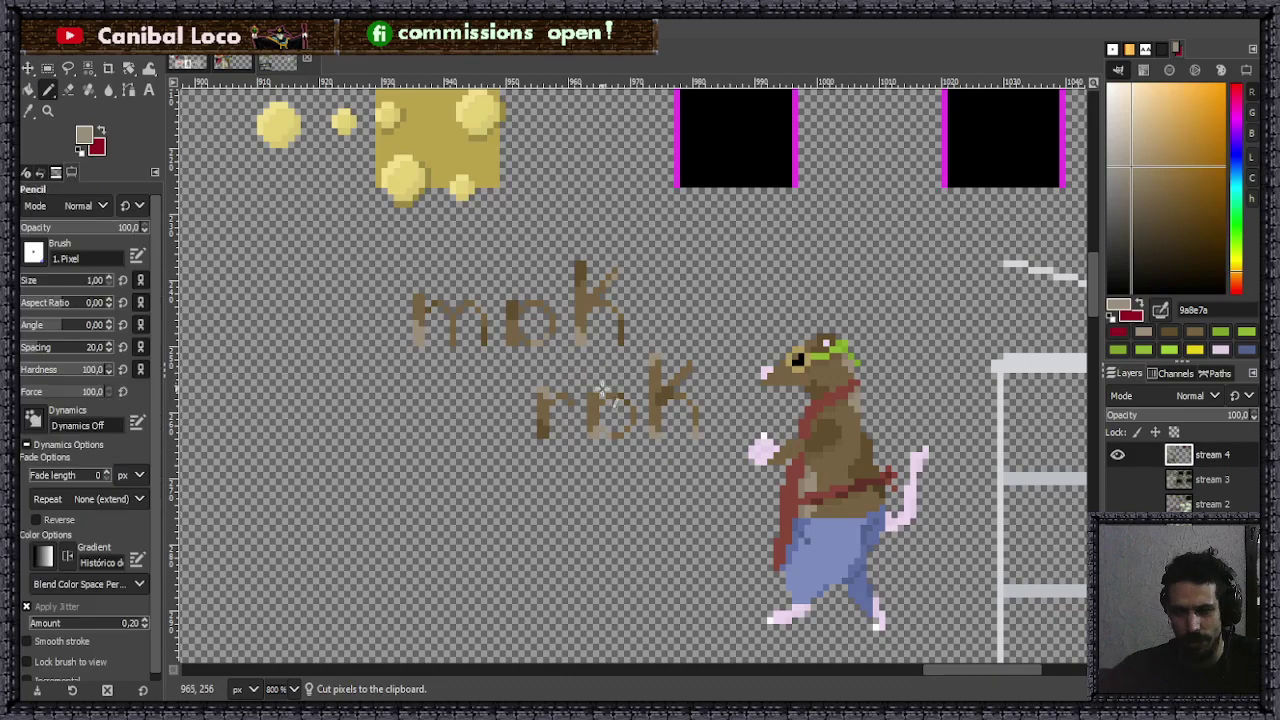
- Pick the truck's grey bcc0c4 and fill a 51 × 31 pixel rectangle behind both words, leaving the lettering uncovered
{"action": "scroll", "coordinate": [568, 390], "scroll_direction": "down", "scroll_amount": 5}
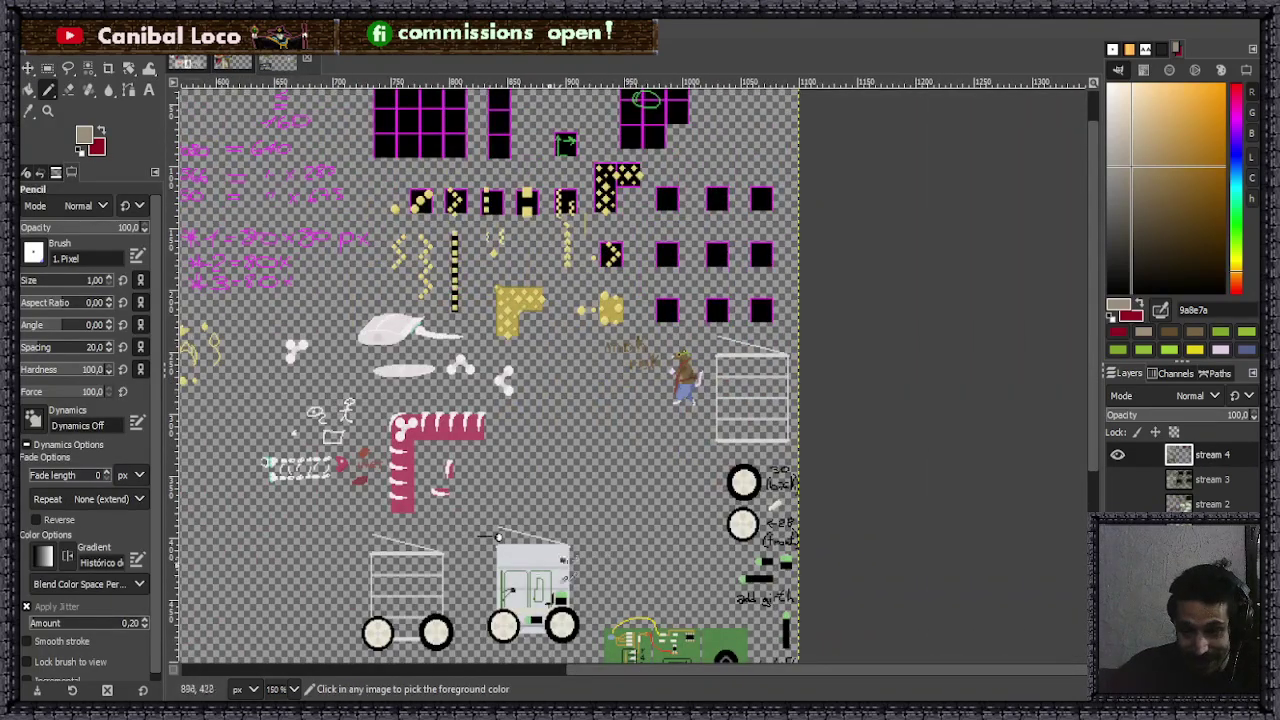
{"action": "scroll", "coordinate": [497, 541], "scroll_direction": "up", "scroll_amount": 4}
{"action": "left_click", "coordinate": [626, 508], "text": "ctrl"}
{"action": "scroll", "coordinate": [626, 508], "scroll_direction": "down", "scroll_amount": 4}
{"action": "scroll", "coordinate": [720, 335], "scroll_direction": "up", "scroll_amount": 2}
{"action": "scroll", "coordinate": [723, 333], "scroll_direction": "up", "scroll_amount": 3}
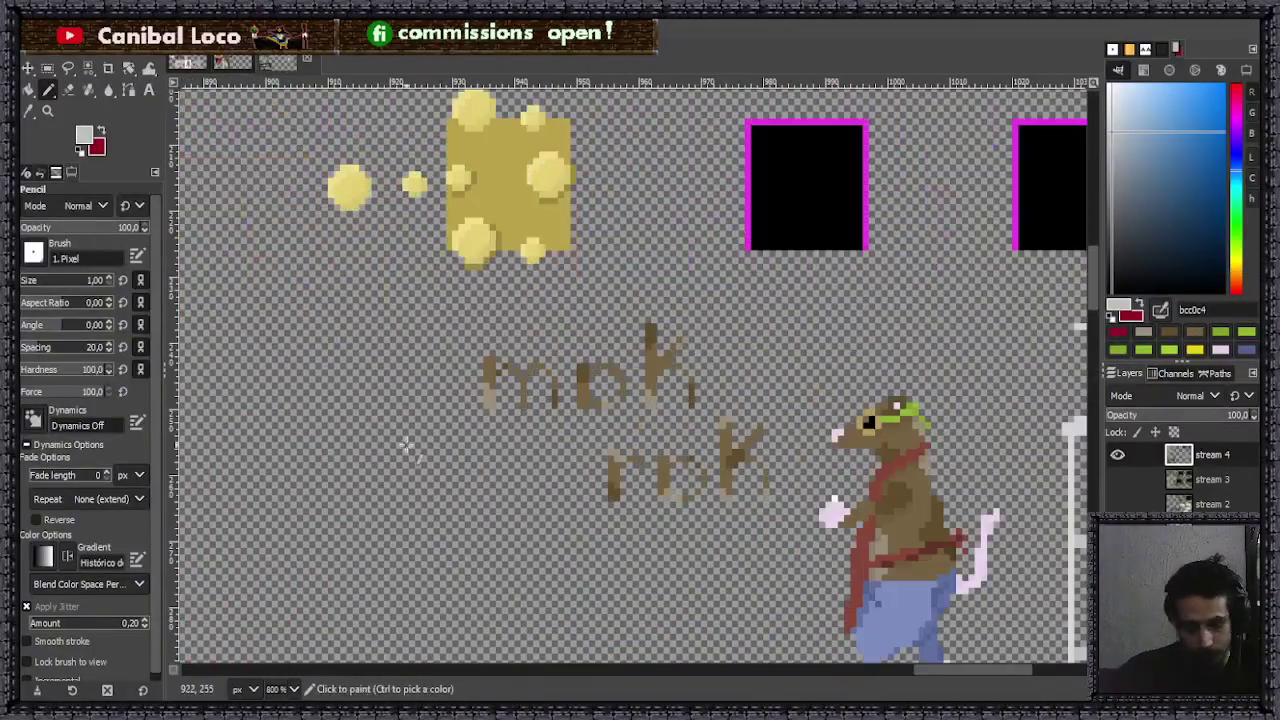
{"action": "key", "text": "r"}
{"action": "left_click_drag", "start_coordinate": [470, 318], "coordinate": [788, 520]}
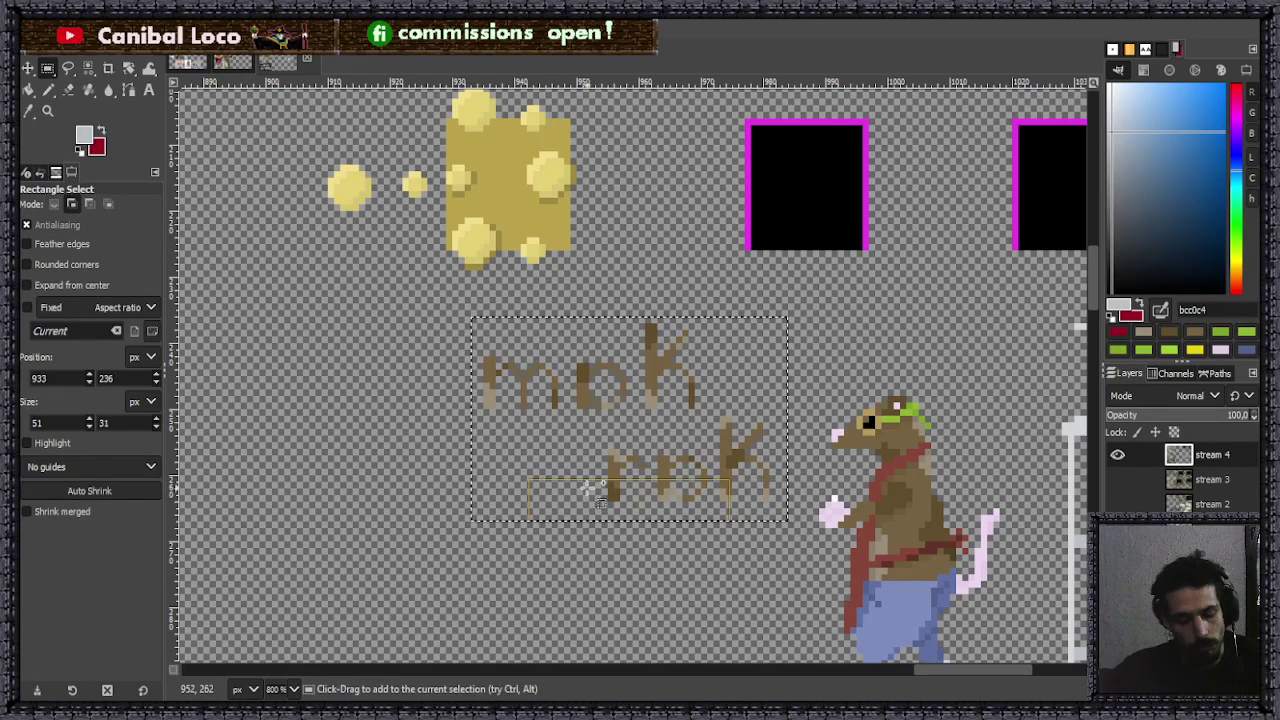
{"action": "key", "text": "shift+b"}
{"action": "left_click", "coordinate": [564, 447]}
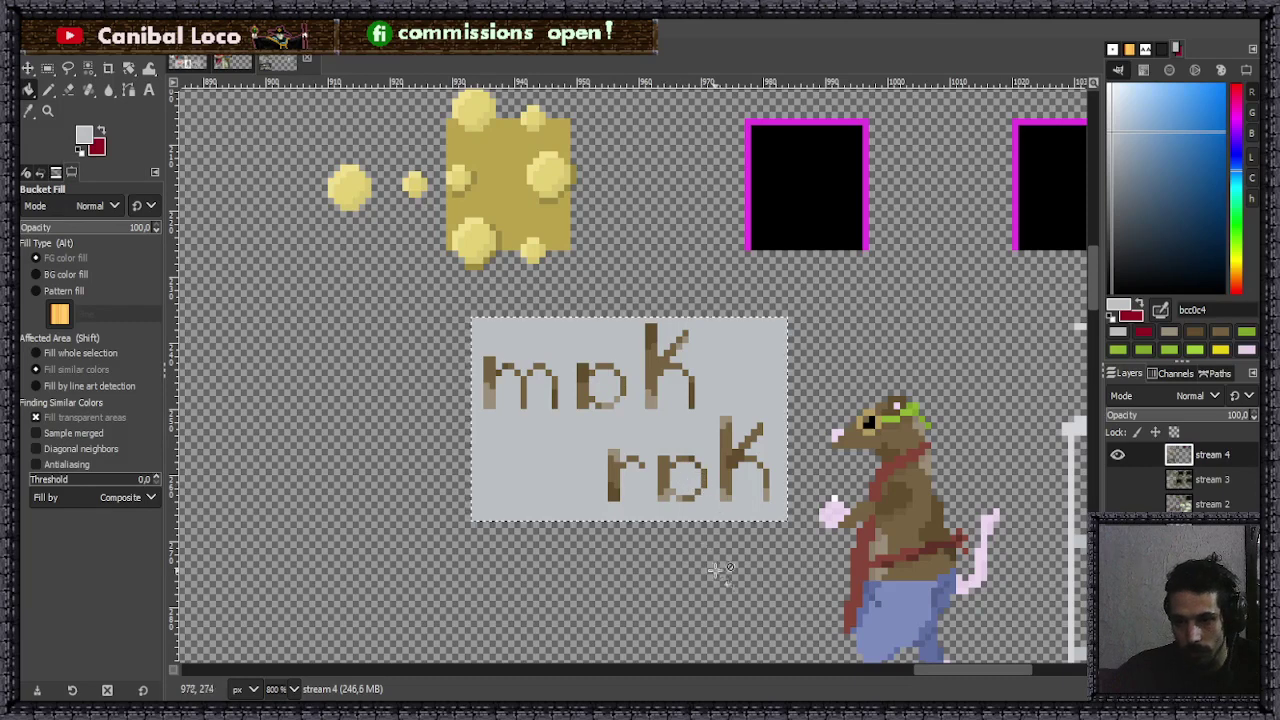
{"action": "key", "text": "r"}
{"action": "left_click", "coordinate": [576, 543]}
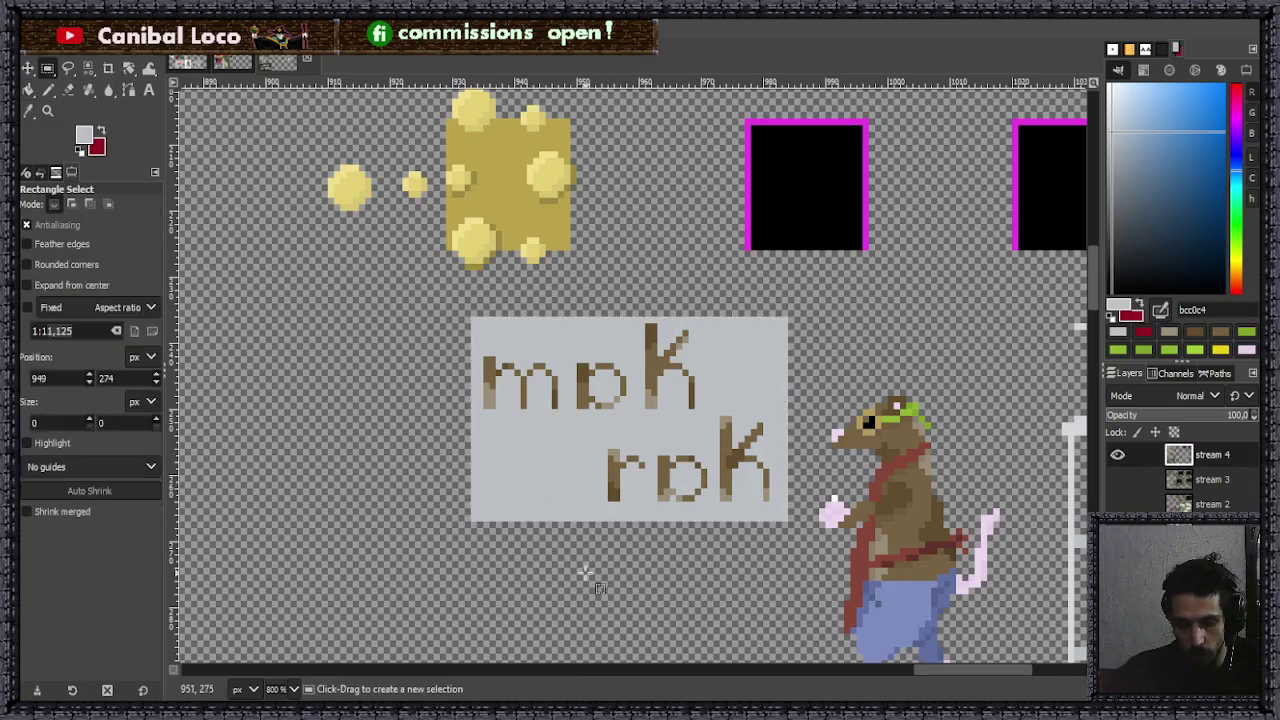
- Lighten the colour to d1d4d7 and edge the sign's upper-left corner, left side and lower-left corner with it
{"action": "key", "text": "n"}
{"action": "mouse_move", "coordinate": [1112, 131]}
{"action": "left_mouse_down"}
{"action": "mouse_move", "coordinate": [1111, 117]}
{"action": "mouse_move", "coordinate": [1101, 128]}
{"action": "left_mouse_up"}
{"action": "scroll", "coordinate": [479, 333], "scroll_direction": "up", "scroll_amount": 4}
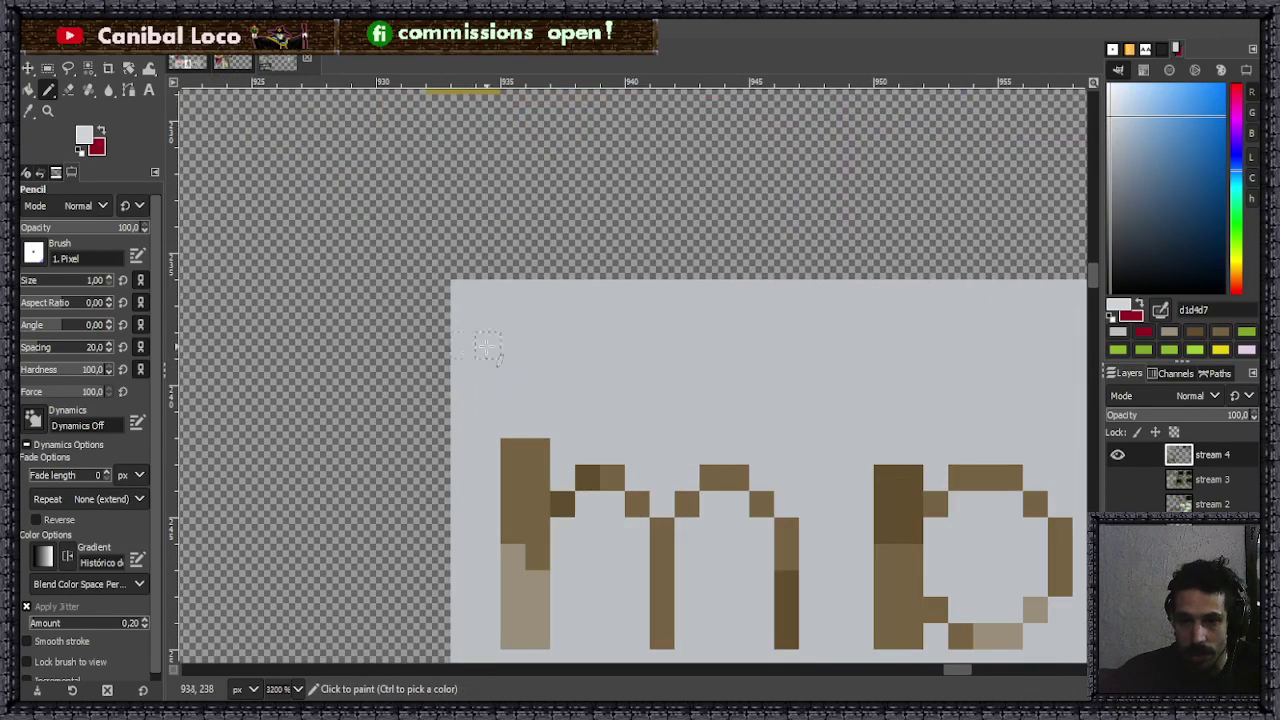
{"action": "left_click", "coordinate": [488, 318]}
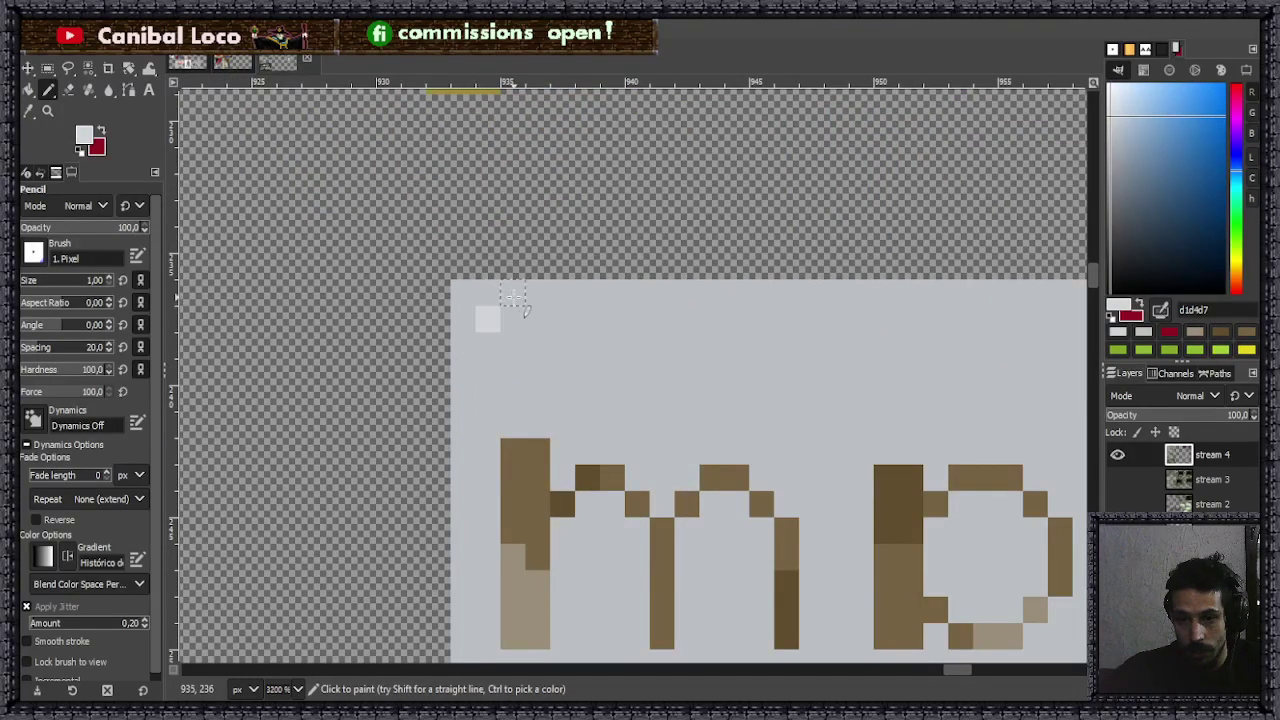
{"action": "left_click_drag", "start_coordinate": [512, 293], "coordinate": [662, 293]}
{"action": "scroll", "coordinate": [470, 345], "scroll_direction": "down", "scroll_amount": 10}
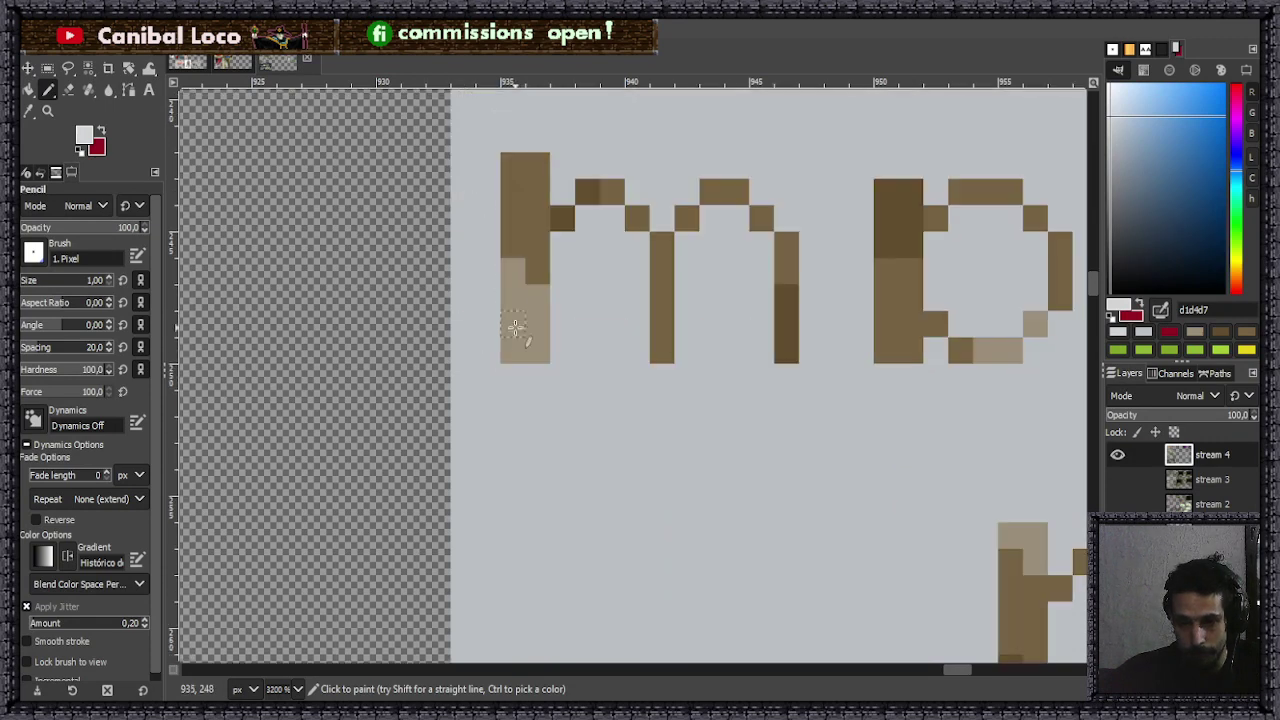
{"action": "left_click", "coordinate": [463, 461], "text": "shift"}
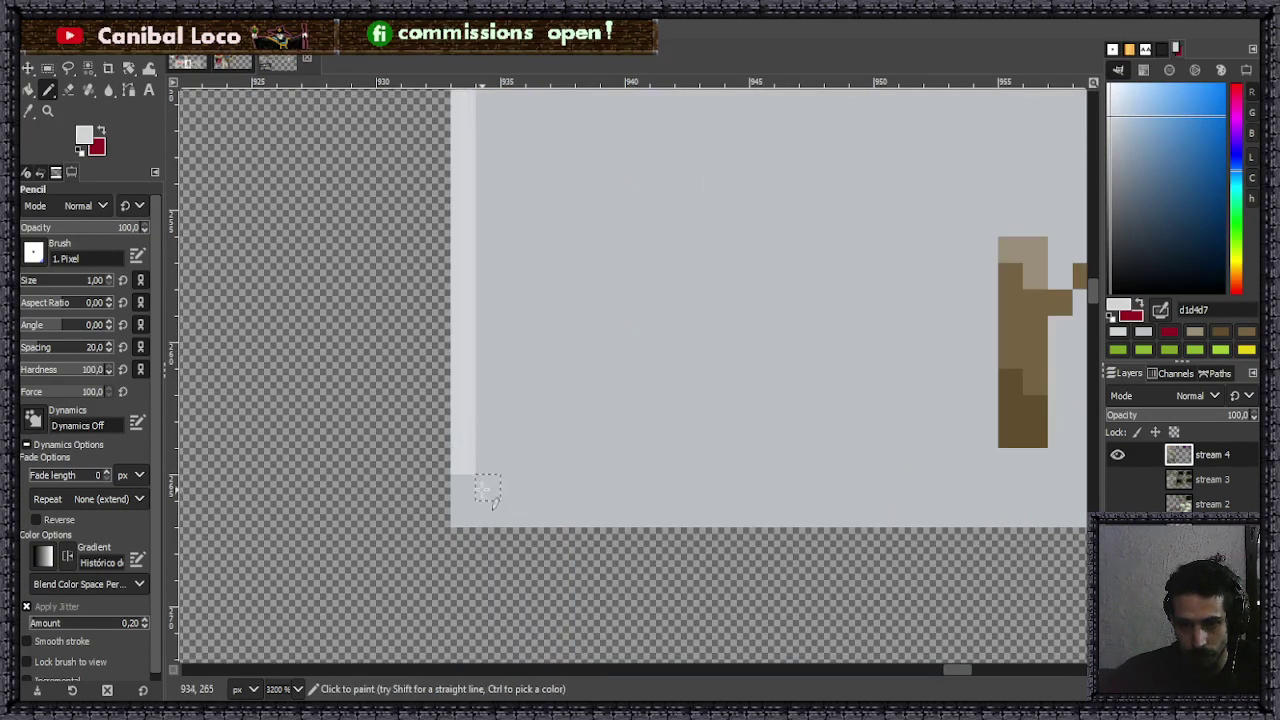
{"action": "left_click_drag", "start_coordinate": [488, 489], "coordinate": [600, 512]}
{"action": "scroll", "coordinate": [571, 371], "scroll_direction": "down", "scroll_amount": 3}
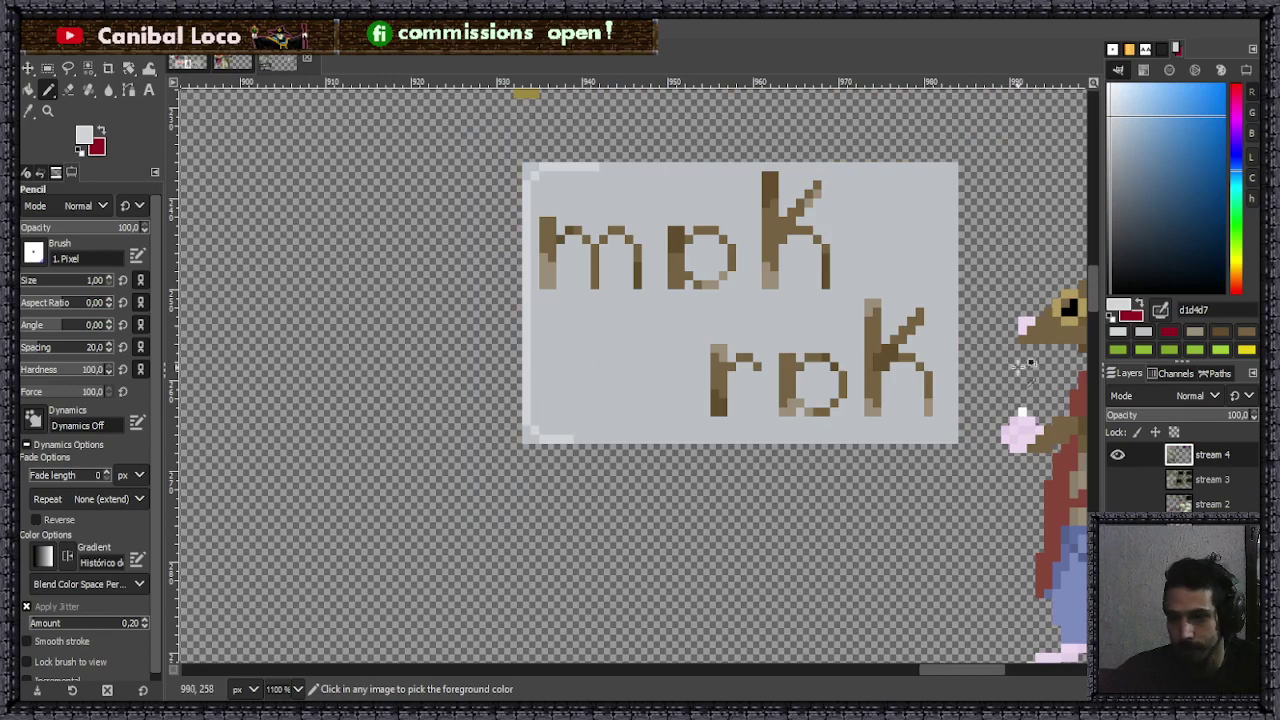
- Continue the d1d4d7 border along the sign's bottom, right and top edges, stepping it inward at the corners
{"action": "scroll", "coordinate": [925, 460], "scroll_direction": "up", "scroll_amount": 3}
{"action": "left_click", "coordinate": [873, 516], "text": "shift"}
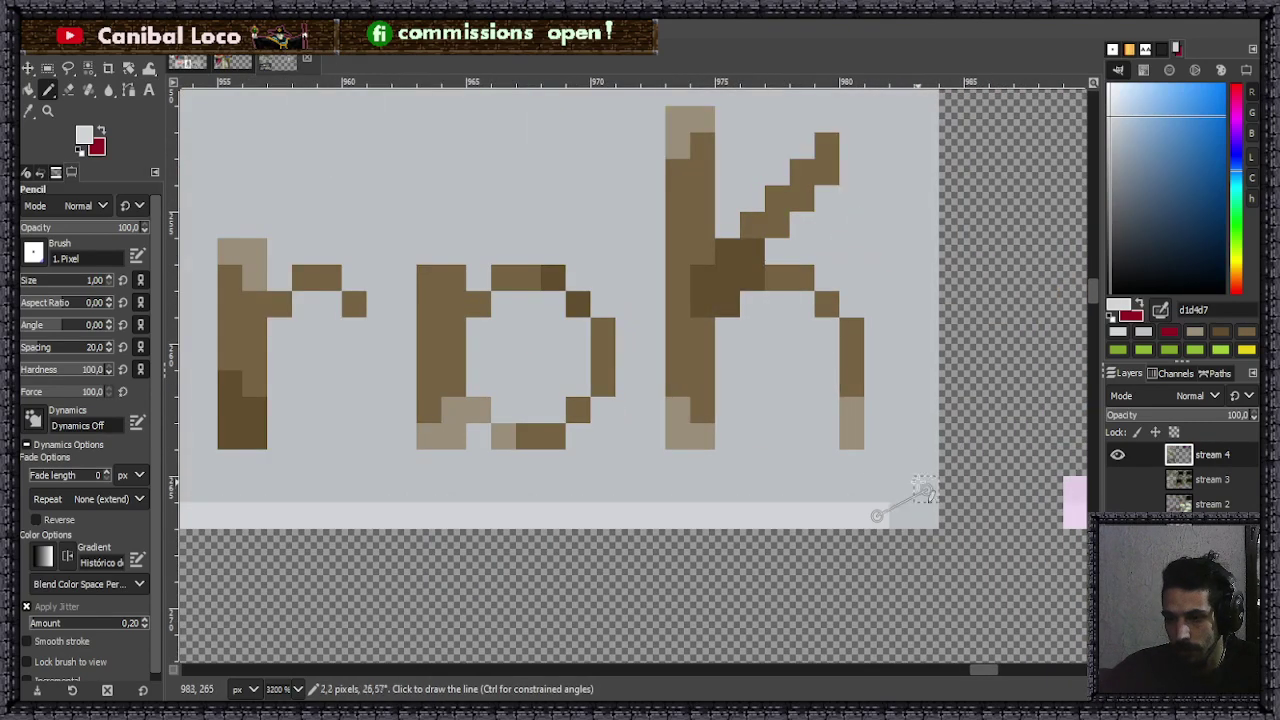
{"action": "left_click", "coordinate": [927, 468], "text": "shift"}
{"action": "scroll", "coordinate": [925, 440], "scroll_direction": "up", "scroll_amount": 3}
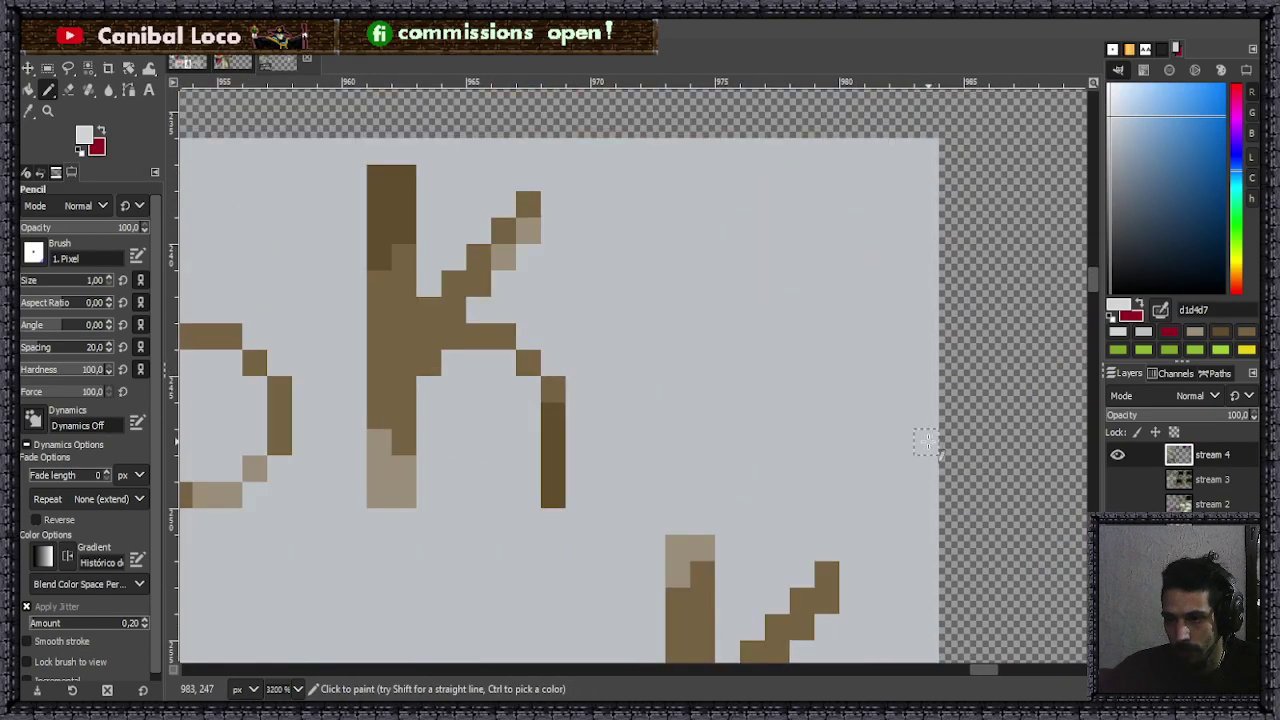
{"action": "left_click", "coordinate": [926, 206], "text": "shift"}
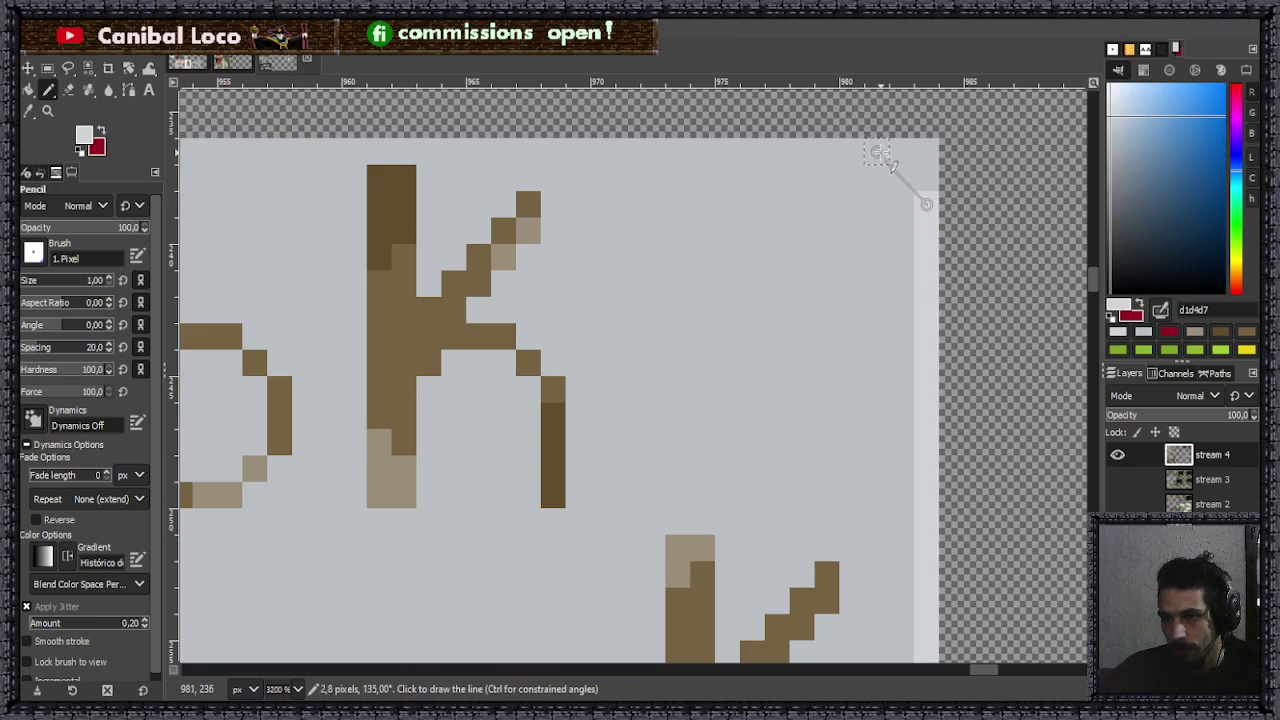
{"action": "scroll", "coordinate": [870, 160], "scroll_direction": "down", "scroll_amount": 5}
{"action": "scroll", "coordinate": [683, 140], "scroll_direction": "up", "scroll_amount": 3}
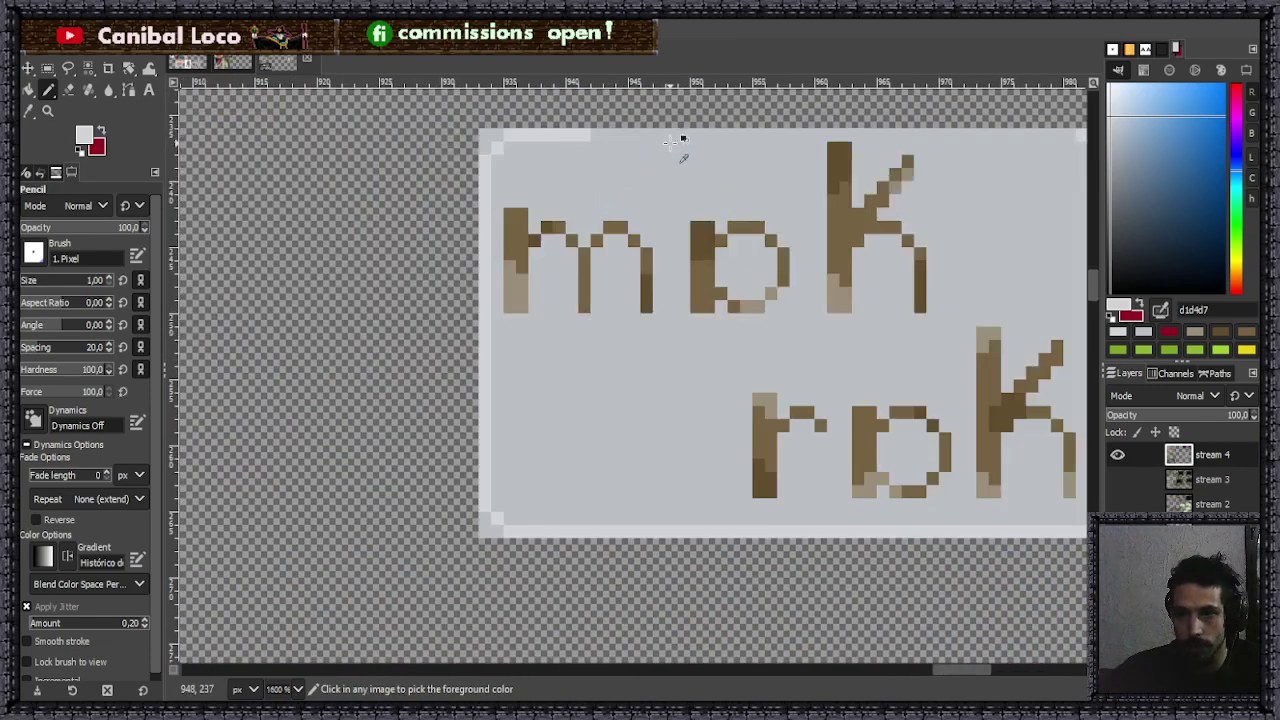
{"action": "scroll", "coordinate": [683, 140], "scroll_direction": "up", "scroll_amount": 1}
{"action": "left_click", "coordinate": [563, 134], "text": "ctrl+shift"}
{"action": "scroll", "coordinate": [543, 249], "scroll_direction": "down", "scroll_amount": 5}
{"action": "scroll", "coordinate": [527, 231], "scroll_direction": "up", "scroll_amount": 7}
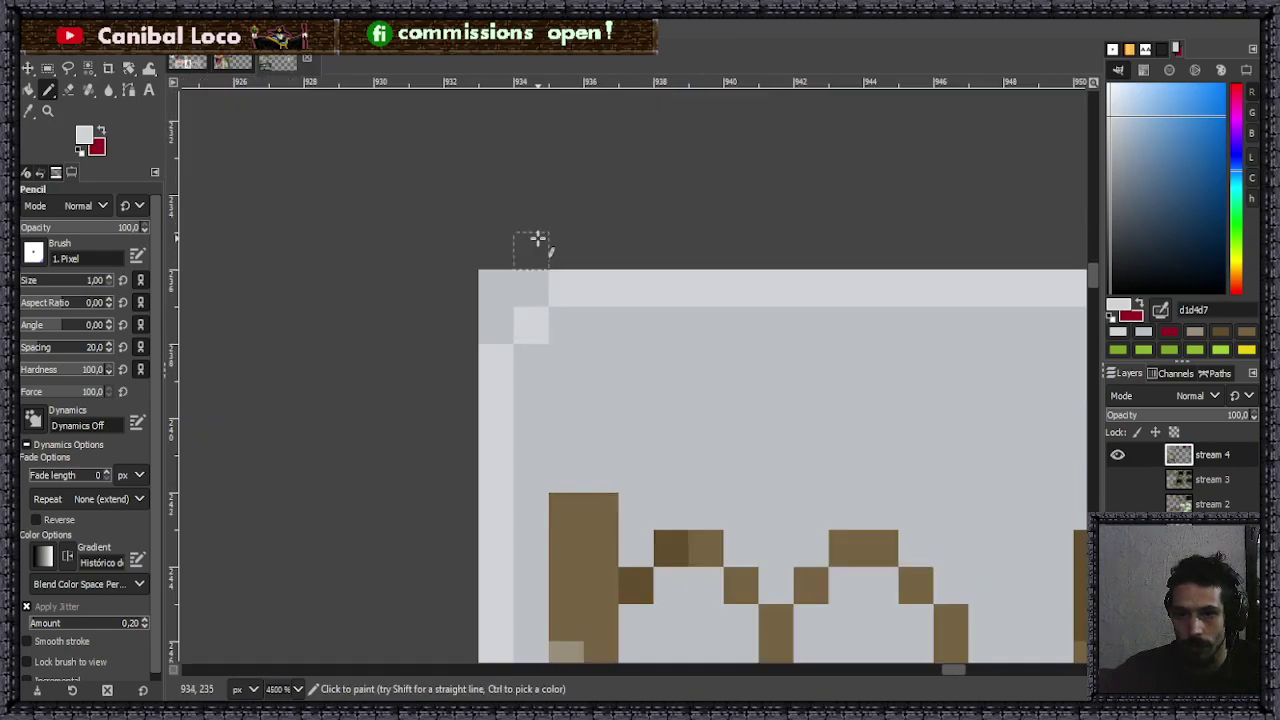
- Erase the outermost pixels at the sign's four corners to round them off
{"action": "key", "text": "shift+e"}
{"action": "mouse_move", "coordinate": [531, 287]}
{"action": "left_mouse_down"}
{"action": "mouse_move", "coordinate": [500, 281]}
{"action": "mouse_move", "coordinate": [496, 322]}
{"action": "left_mouse_up"}
{"action": "scroll", "coordinate": [425, 295], "scroll_direction": "down", "scroll_amount": 2}
{"action": "scroll", "coordinate": [425, 295], "scroll_direction": "down", "scroll_amount": 3}
{"action": "scroll", "coordinate": [738, 300], "scroll_direction": "up", "scroll_amount": 3}
{"action": "scroll", "coordinate": [762, 320], "scroll_direction": "down", "scroll_amount": 3}
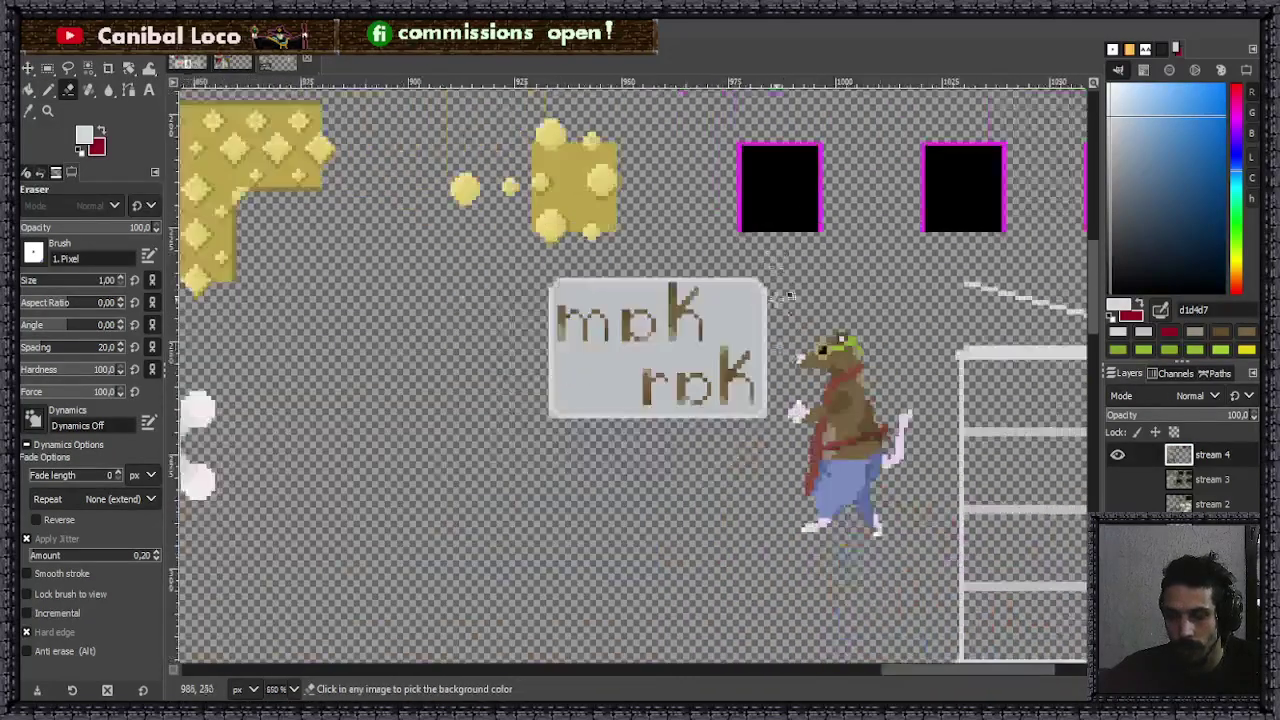
{"action": "scroll", "coordinate": [780, 410], "scroll_direction": "up", "scroll_amount": 7}
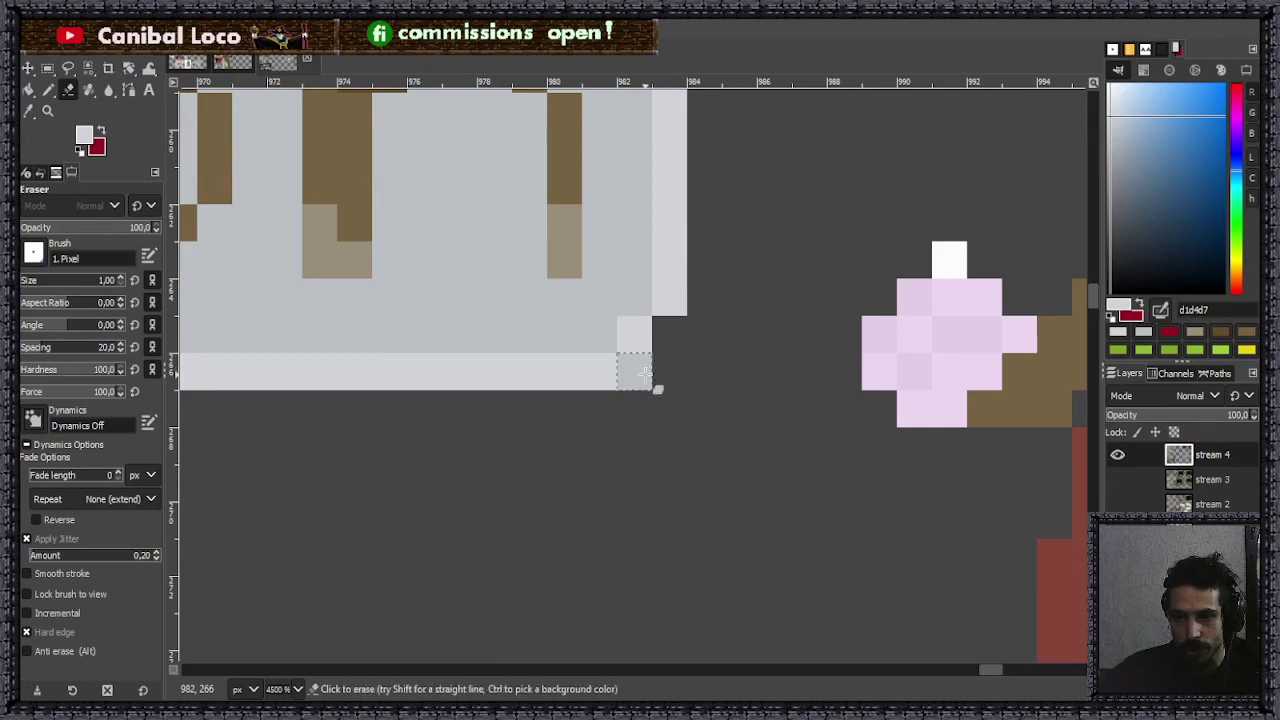
{"action": "left_click", "coordinate": [635, 371]}
{"action": "scroll", "coordinate": [660, 375], "scroll_direction": "down", "scroll_amount": 4}
{"action": "scroll", "coordinate": [484, 362], "scroll_direction": "up", "scroll_amount": 4}
{"action": "left_click", "coordinate": [455, 408]}
{"action": "left_click", "coordinate": [474, 426]}
{"action": "scroll", "coordinate": [474, 426], "scroll_direction": "down", "scroll_amount": 4}
{"action": "scroll", "coordinate": [612, 340], "scroll_direction": "up", "scroll_amount": 1}
{"action": "scroll", "coordinate": [612, 340], "scroll_direction": "up", "scroll_amount": 1}
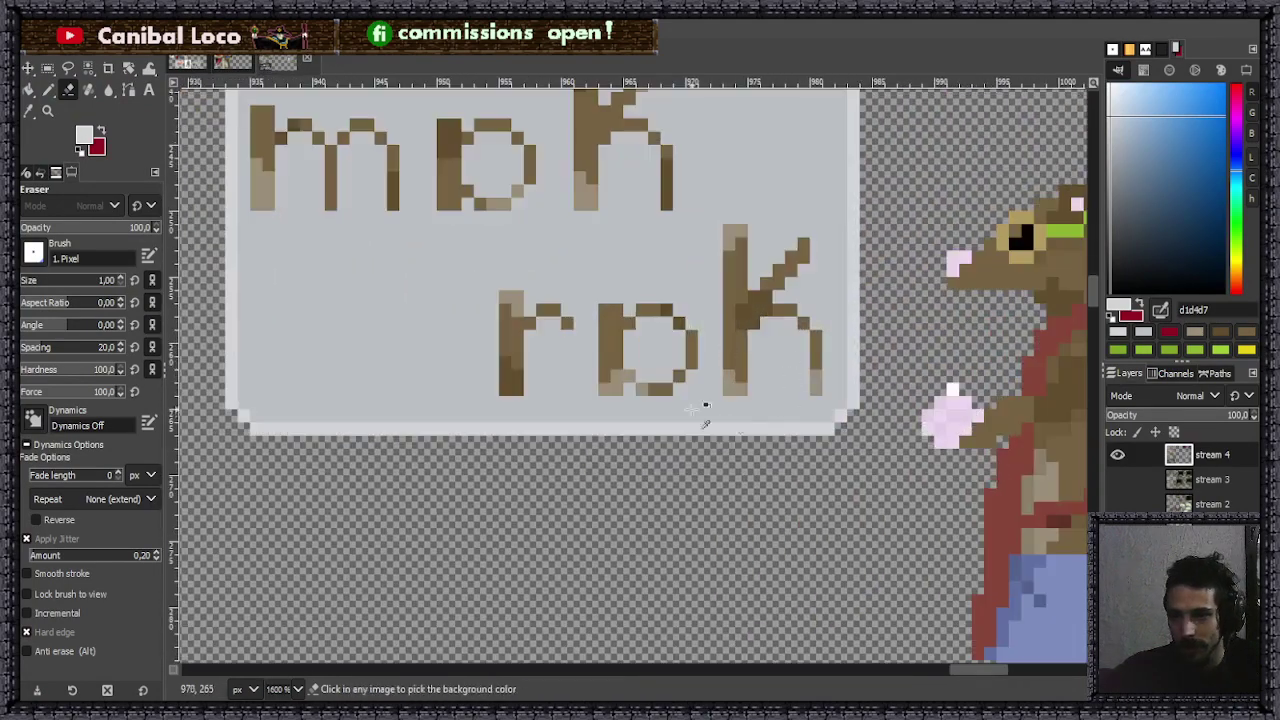
- Return to the Pencil tool and save the image with the finished sign border
{"action": "scroll", "coordinate": [743, 420], "scroll_direction": "down", "scroll_amount": 3}
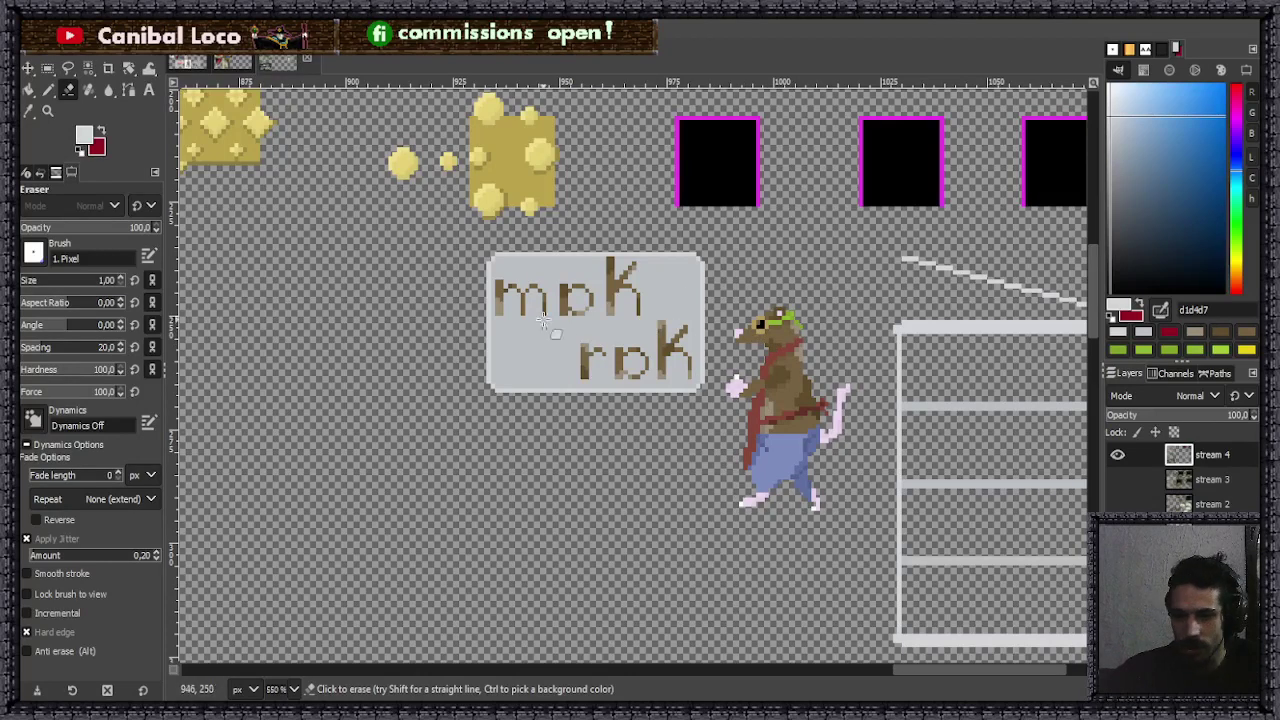
{"action": "key", "text": "n"}
{"action": "scroll", "coordinate": [575, 305], "scroll_direction": "up", "scroll_amount": 3}
{"action": "key", "text": "ctrl+s"}
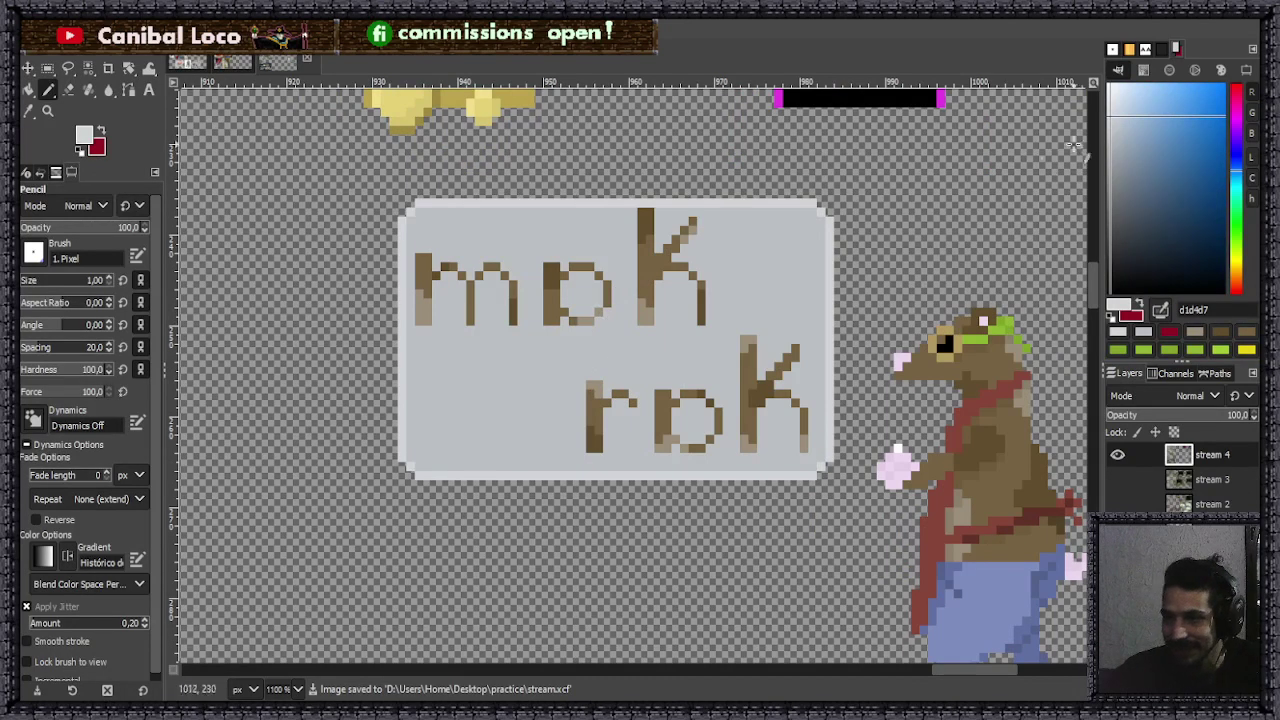
- Sample the sign's grey fill and darken the drawing colour to a3a8ae
{"action": "left_click", "coordinate": [724, 268], "text": "ctrl"}
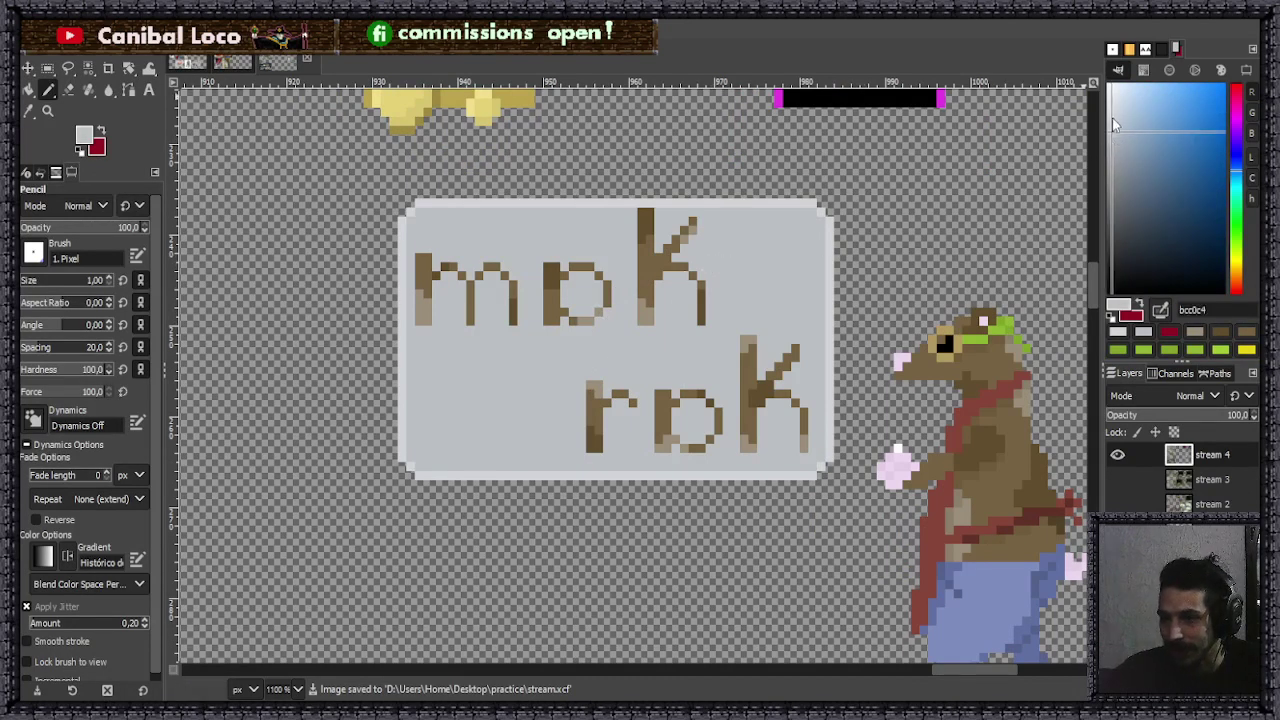
{"action": "left_click_drag", "start_coordinate": [1113, 145], "coordinate": [1114, 149]}
- Try a small 2 × 2 pixel rivet in grey a3a8ae inside the sign's upper-right corner
{"action": "scroll", "coordinate": [766, 216], "scroll_direction": "up", "scroll_amount": 4}
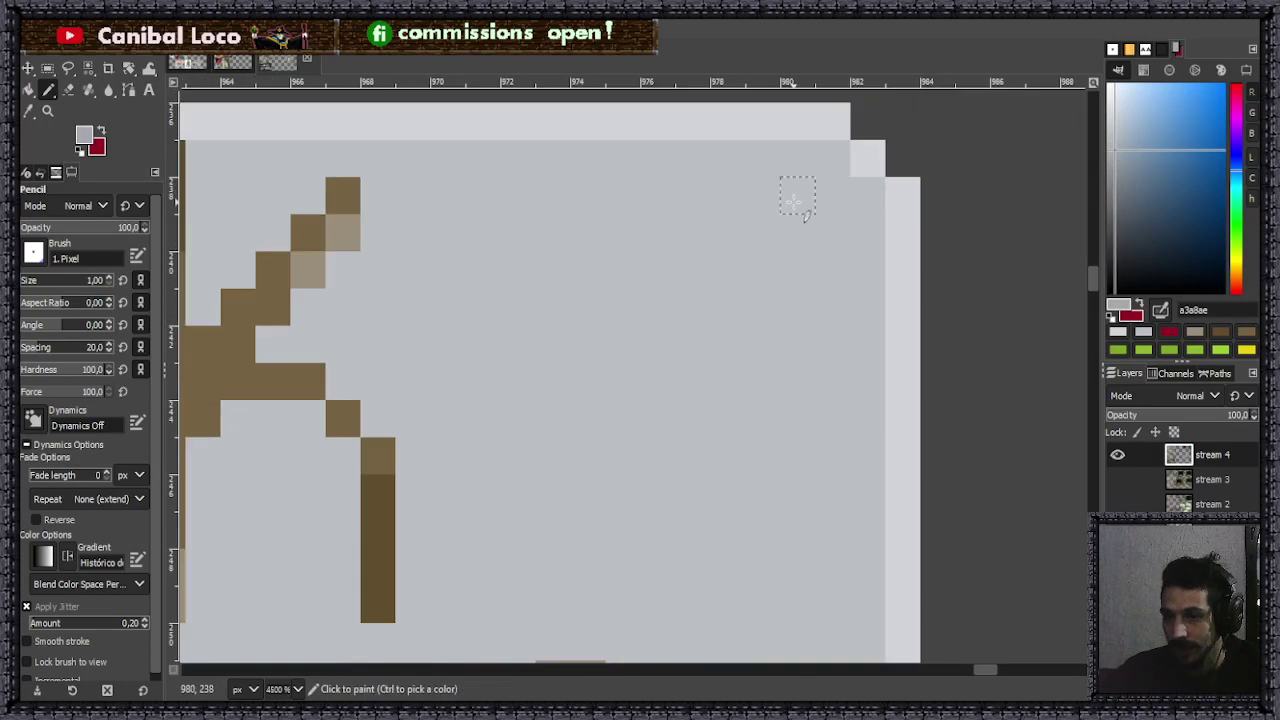
{"action": "left_click_drag", "start_coordinate": [798, 202], "coordinate": [802, 200]}
{"action": "left_click", "coordinate": [833, 231]}
{"action": "scroll", "coordinate": [833, 231], "scroll_direction": "down", "scroll_amount": 6}
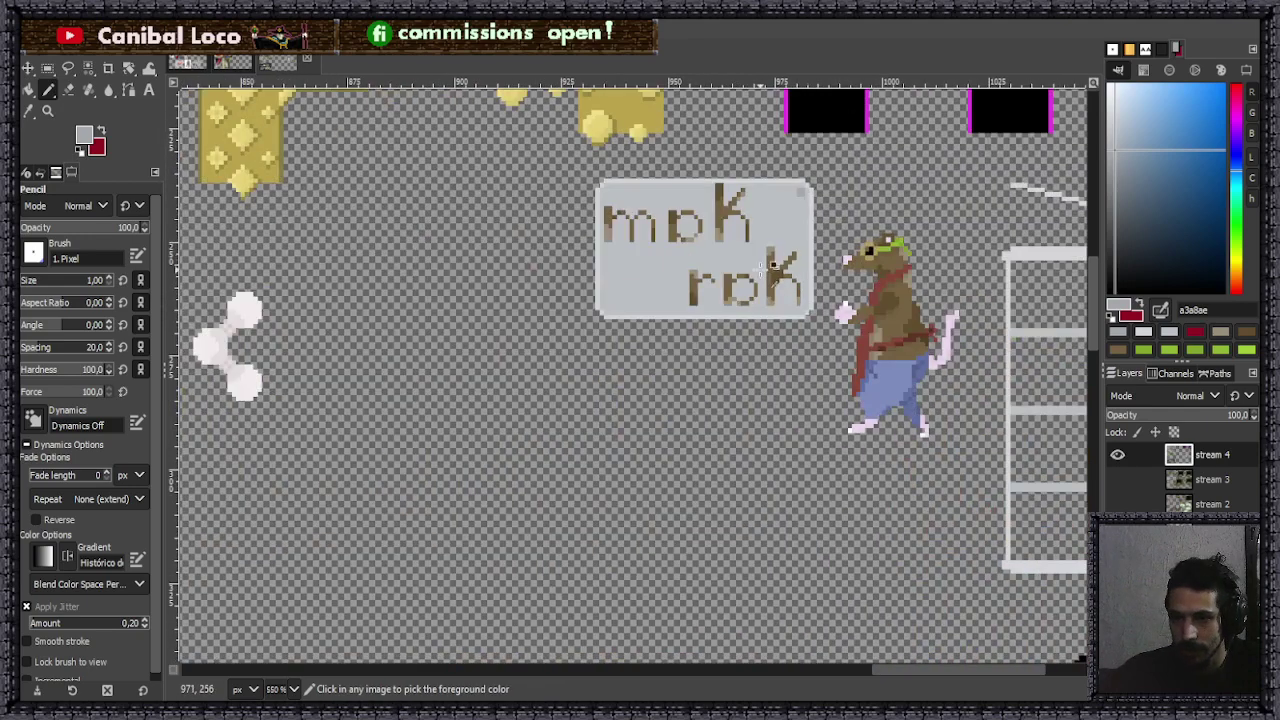
{"action": "scroll", "coordinate": [780, 230], "scroll_direction": "up", "scroll_amount": 6}
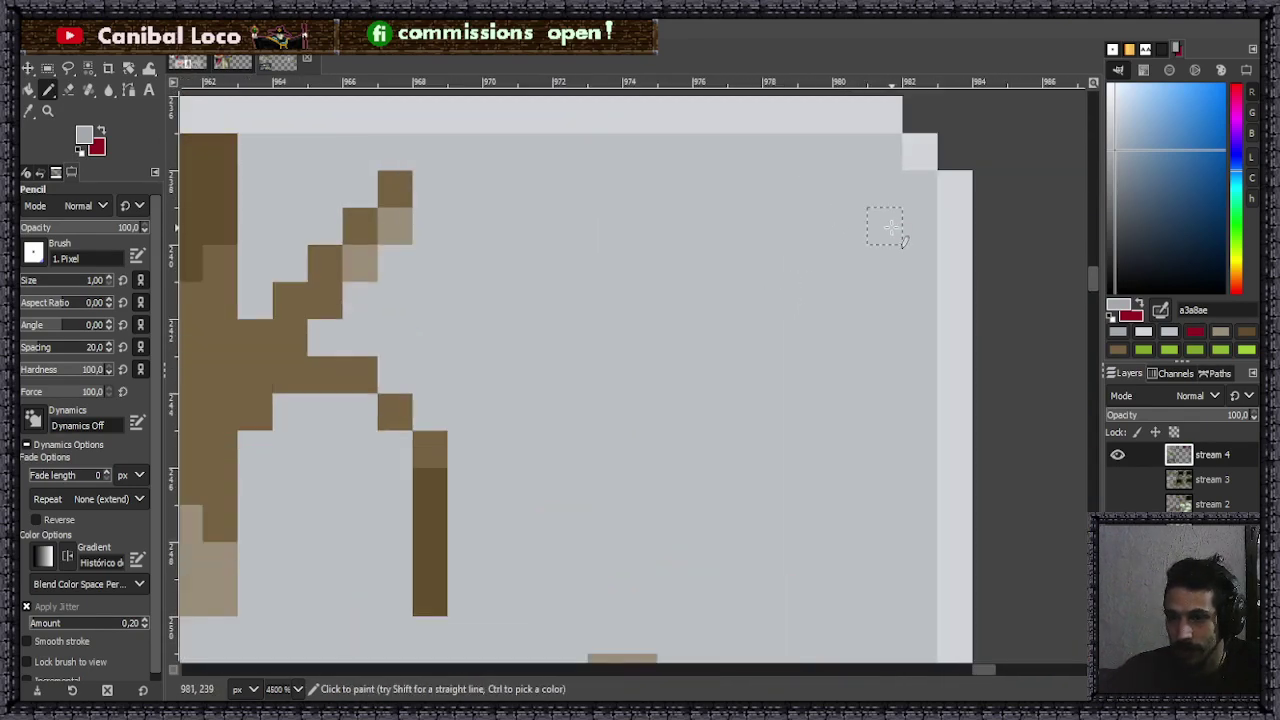
- Enlarge the rivet in the sign's upper-right corner to a 4 × 4 pixel shape with cut corners in a3a8ae
{"action": "left_click_drag", "start_coordinate": [893, 229], "coordinate": [877, 254]}
{"action": "mouse_move", "coordinate": [850, 195]}
{"action": "left_mouse_down"}
{"action": "mouse_move", "coordinate": [788, 231]}
{"action": "mouse_move", "coordinate": [781, 221]}
{"action": "mouse_move", "coordinate": [780, 260]}
{"action": "mouse_move", "coordinate": [811, 293]}
{"action": "mouse_move", "coordinate": [841, 291]}
{"action": "mouse_move", "coordinate": [843, 260]}
{"action": "left_mouse_up"}
{"action": "scroll", "coordinate": [820, 270], "scroll_direction": "down", "scroll_amount": 1}
{"action": "scroll", "coordinate": [800, 280], "scroll_direction": "down", "scroll_amount": 1}
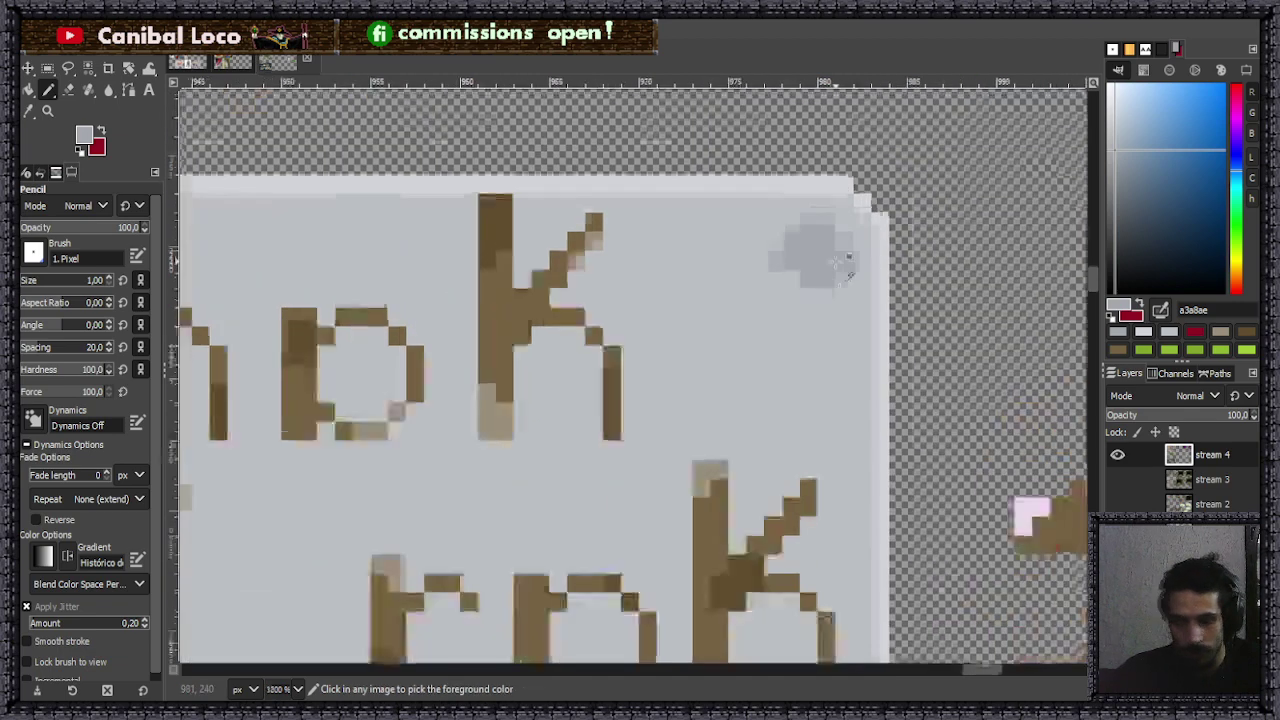
- Select a rectangle around the upper-right rivet, copy it and clear the selection
{"action": "scroll", "coordinate": [750, 305], "scroll_direction": "up", "scroll_amount": 1}
{"action": "key", "text": "r"}
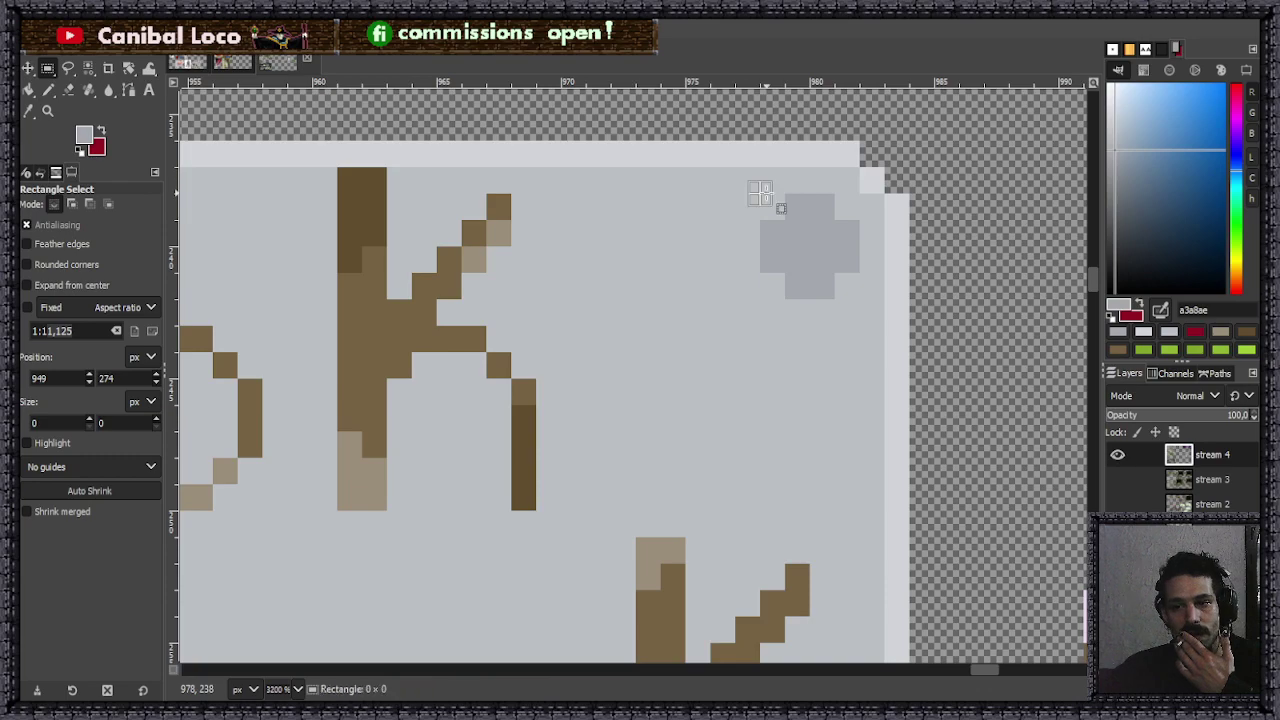
{"action": "left_click_drag", "start_coordinate": [765, 193], "coordinate": [862, 294]}
{"action": "key", "text": "ctrl+c"}
{"action": "key", "text": "ctrl+shift+a"}
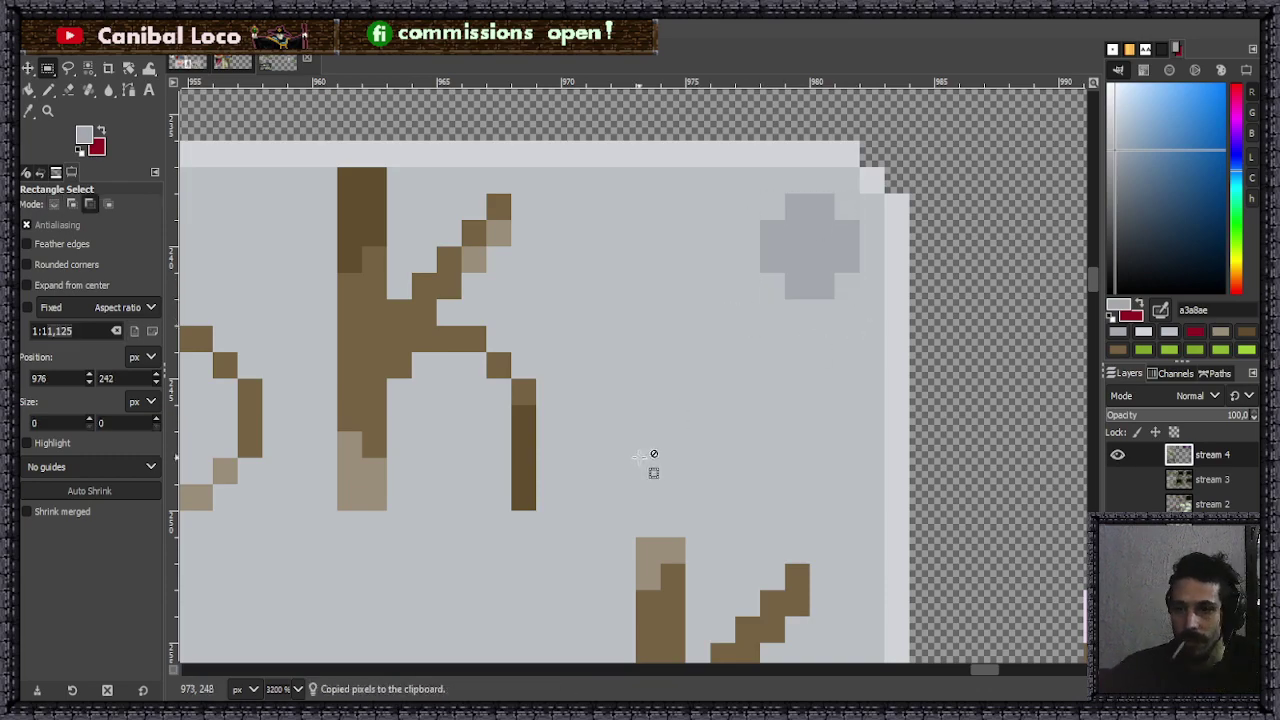
- Paste the copied rivet and move it into the sign's lower-left corner
{"action": "scroll", "coordinate": [640, 450], "scroll_direction": "down", "scroll_amount": 5}
{"action": "scroll", "coordinate": [706, 435], "scroll_direction": "up", "scroll_amount": 3}
{"action": "scroll", "coordinate": [681, 441], "scroll_direction": "down", "scroll_amount": 4}
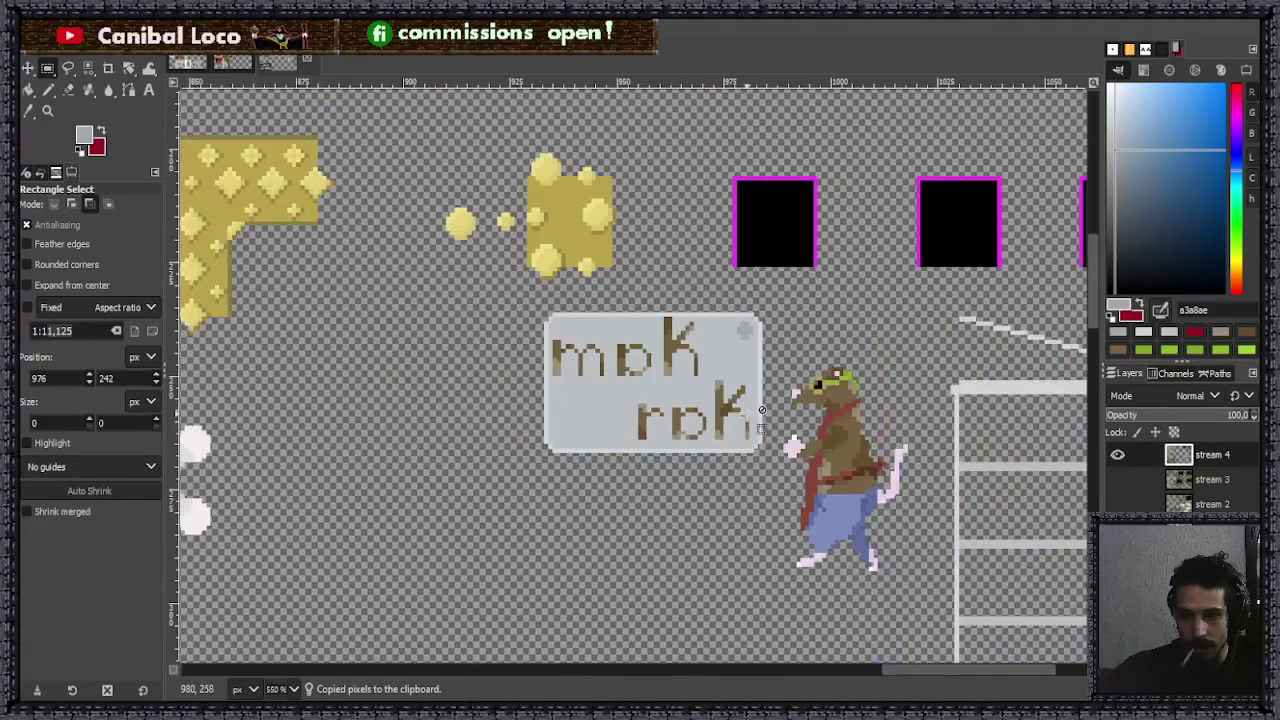
{"action": "scroll", "coordinate": [570, 446], "scroll_direction": "up", "scroll_amount": 6}
{"action": "scroll", "coordinate": [567, 443], "scroll_direction": "up", "scroll_amount": 1}
{"action": "key", "text": "ctrl+v"}
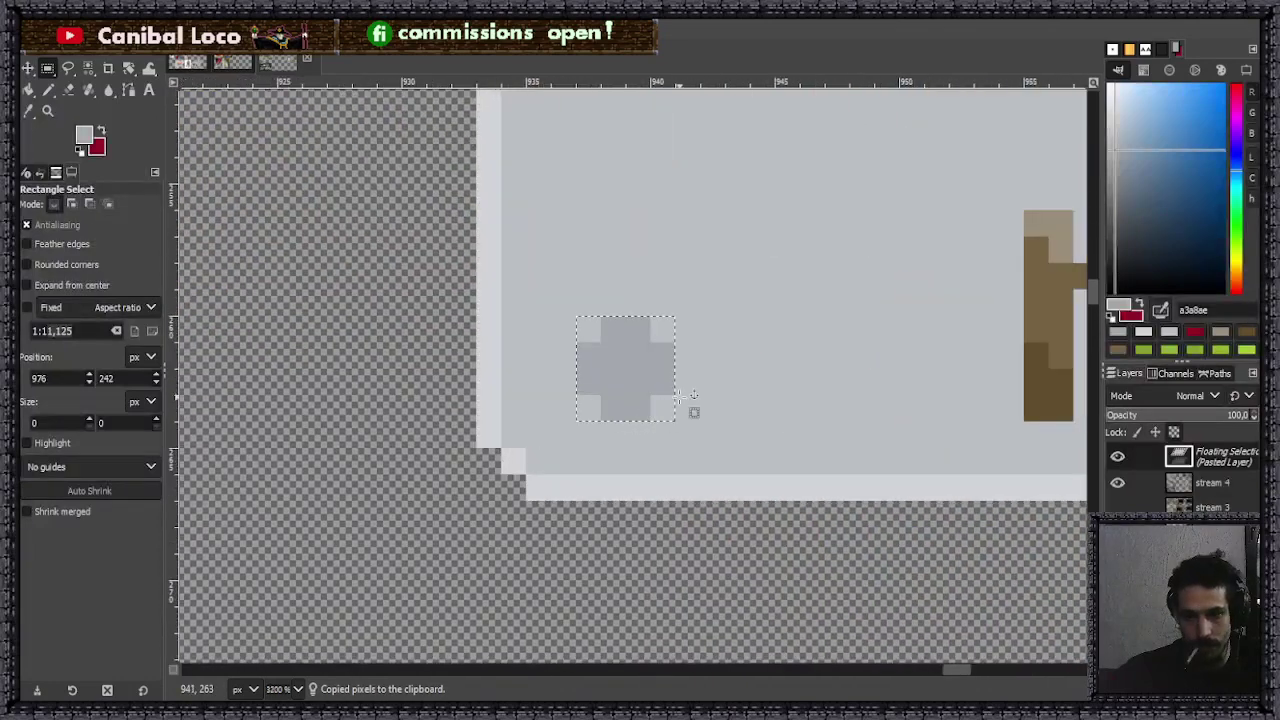
{"action": "left_click_drag", "start_coordinate": [628, 371], "coordinate": [590, 403]}
{"action": "scroll", "coordinate": [618, 403], "scroll_direction": "down", "scroll_amount": 5}
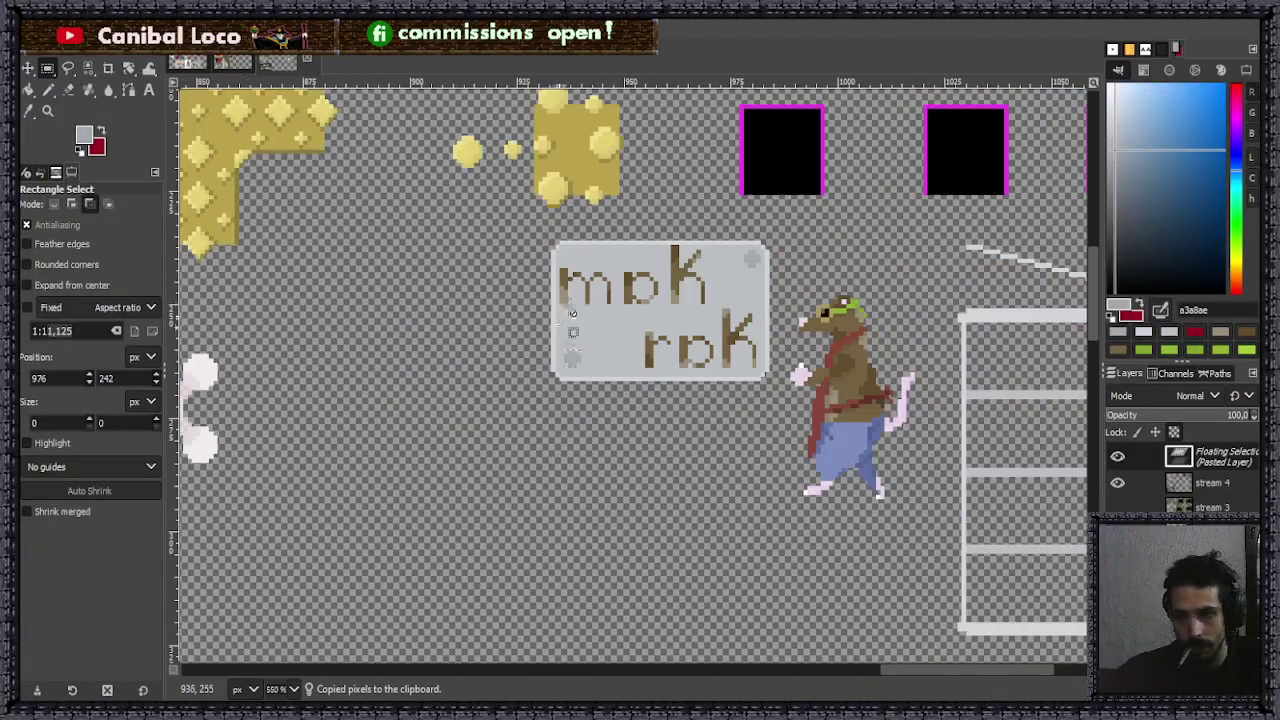
- Nudge the pasted rivet closer to the sign's left border and anchor it to the layer
{"action": "scroll", "coordinate": [548, 305], "scroll_direction": "up", "scroll_amount": 6}
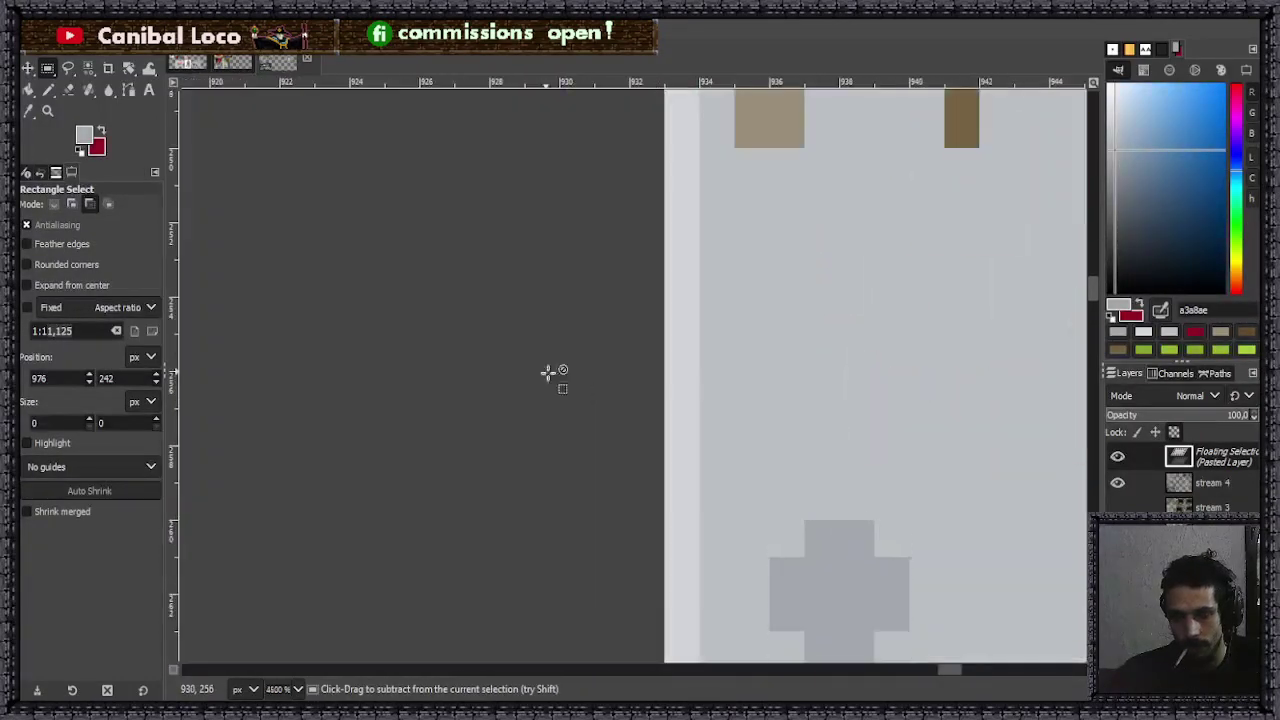
{"action": "scroll", "coordinate": [734, 491], "scroll_direction": "down", "scroll_amount": 2}
{"action": "scroll", "coordinate": [789, 537], "scroll_direction": "up", "scroll_amount": 2}
{"action": "mouse_move", "coordinate": [751, 443]}
{"action": "left_mouse_down"}
{"action": "mouse_move", "coordinate": [760, 466]}
{"action": "mouse_move", "coordinate": [740, 465]}
{"action": "left_mouse_up"}
{"action": "left_click", "coordinate": [840, 449]}
{"action": "scroll", "coordinate": [660, 397], "scroll_direction": "down", "scroll_amount": 3}
{"action": "scroll", "coordinate": [660, 397], "scroll_direction": "down", "scroll_amount": 5}
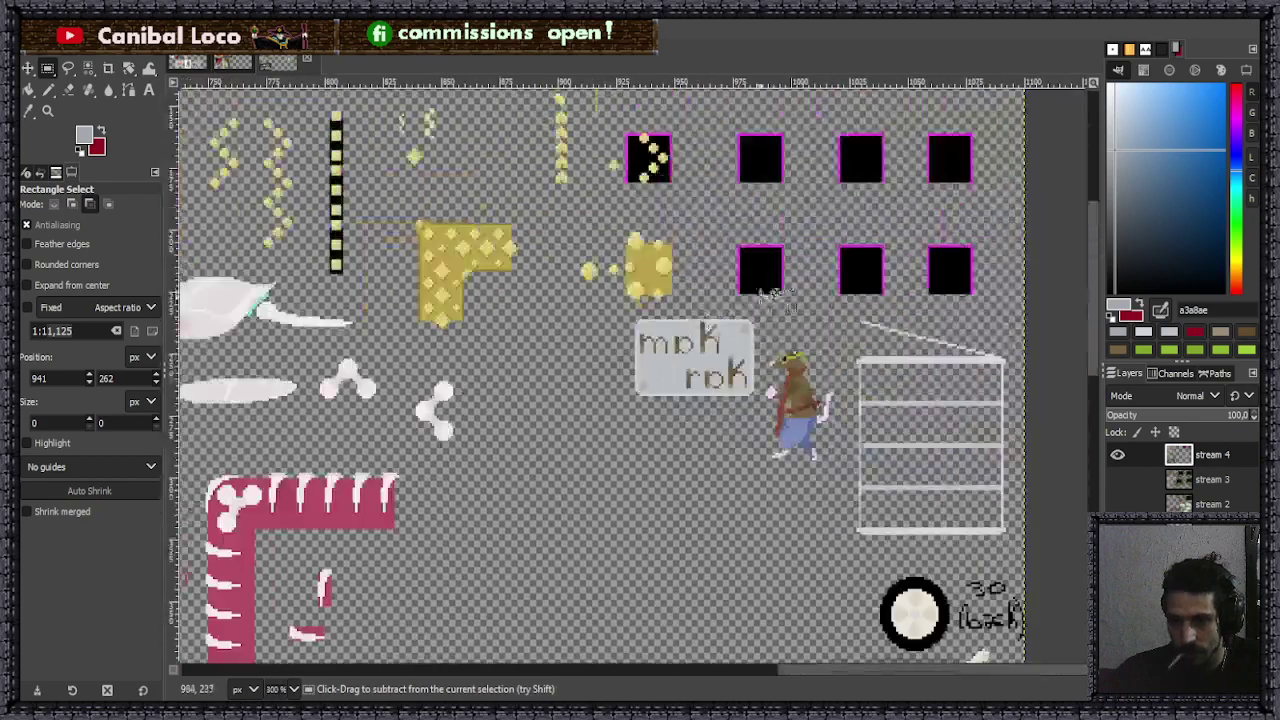
{"action": "scroll", "coordinate": [766, 366], "scroll_direction": "up", "scroll_amount": 5}
{"action": "scroll", "coordinate": [766, 366], "scroll_direction": "down", "scroll_amount": 3}
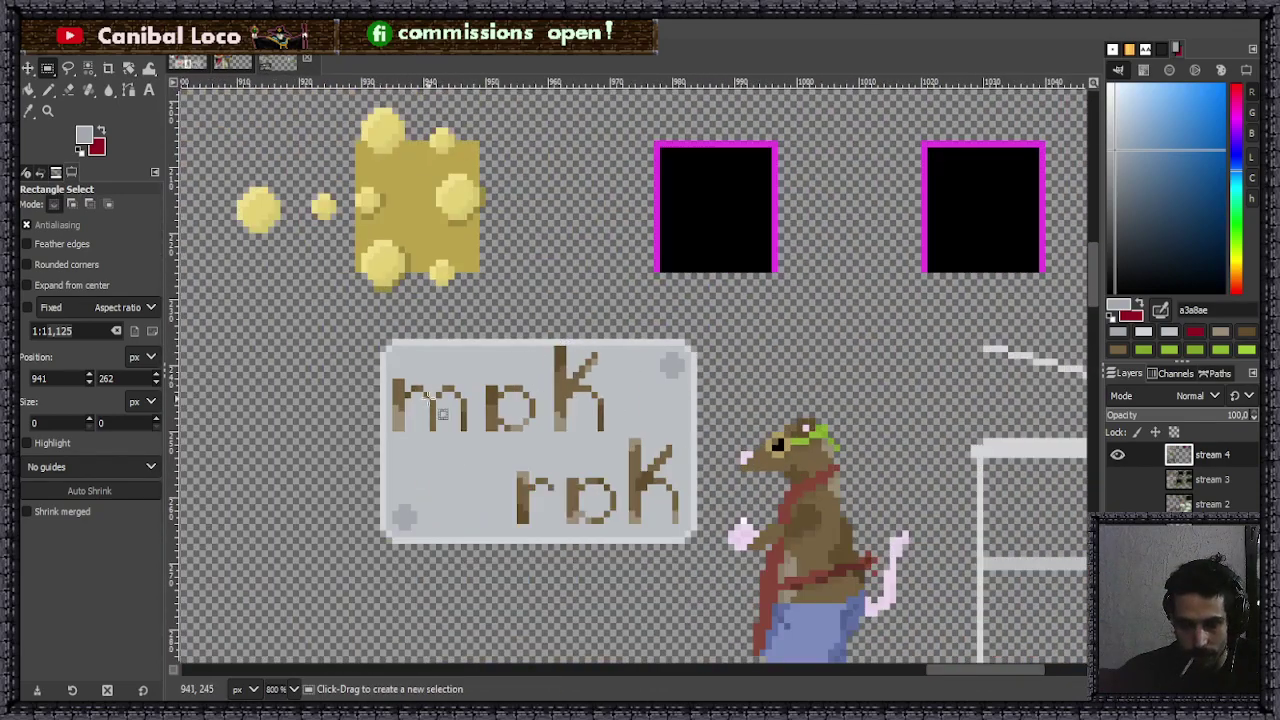
- Pencil a highlight along the border at the sign's upper-left corner, using the sampled border grey lightened to e1e4e6
{"action": "key", "text": "n"}
{"action": "scroll", "coordinate": [406, 404], "scroll_direction": "down", "scroll_amount": 3}
{"action": "scroll", "coordinate": [406, 404], "scroll_direction": "up", "scroll_amount": 8}
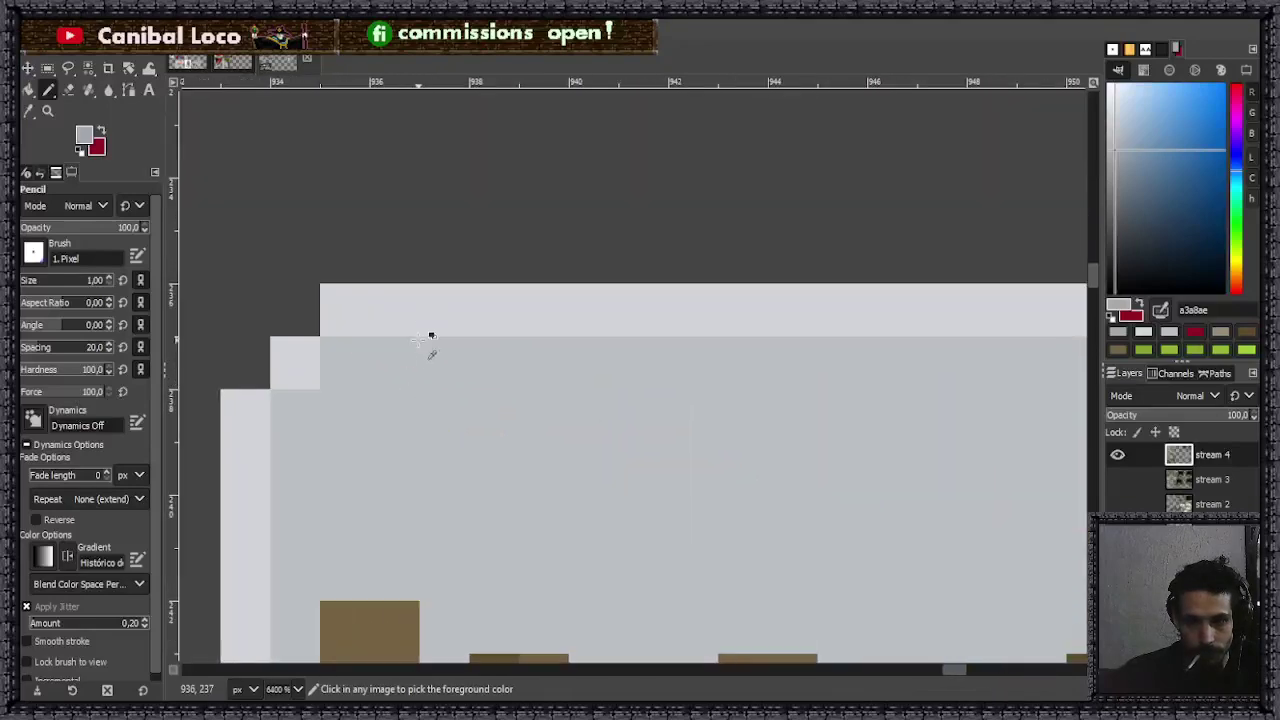
{"action": "left_click", "coordinate": [450, 330], "text": "ctrl"}
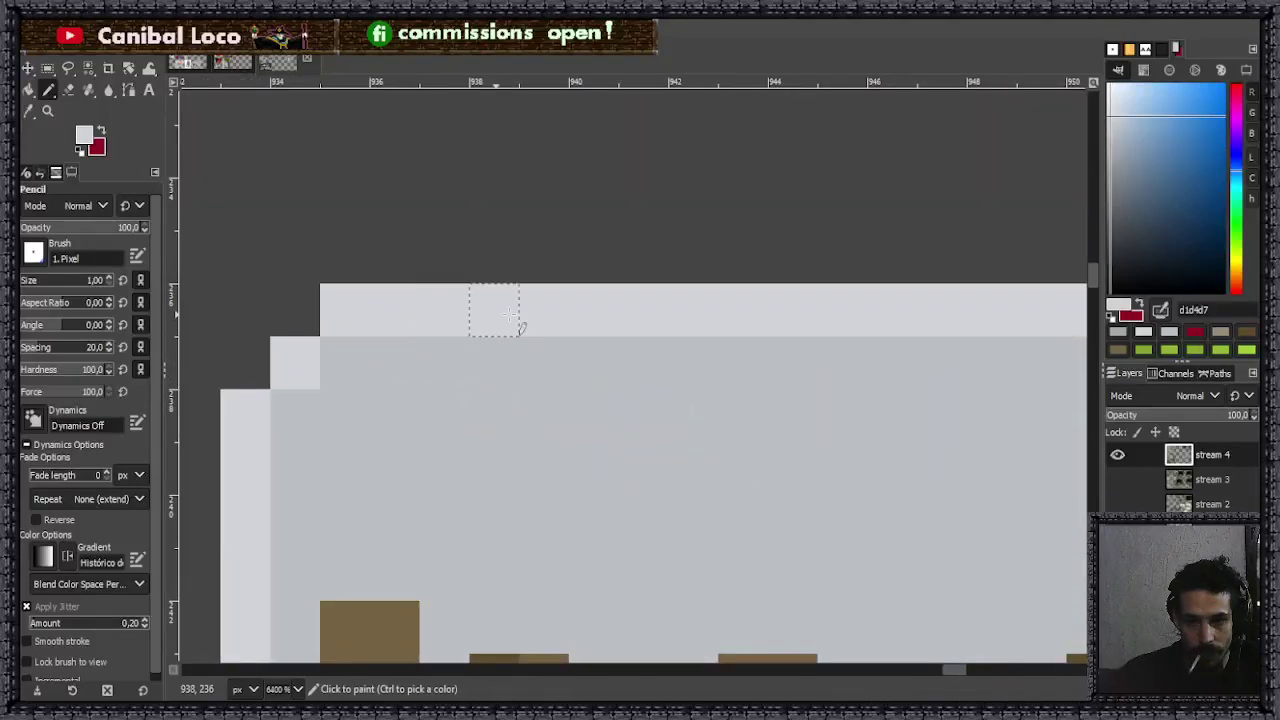
{"action": "left_click_drag", "start_coordinate": [1112, 117], "coordinate": [1111, 106]}
{"action": "left_click_drag", "start_coordinate": [357, 318], "coordinate": [742, 312]}
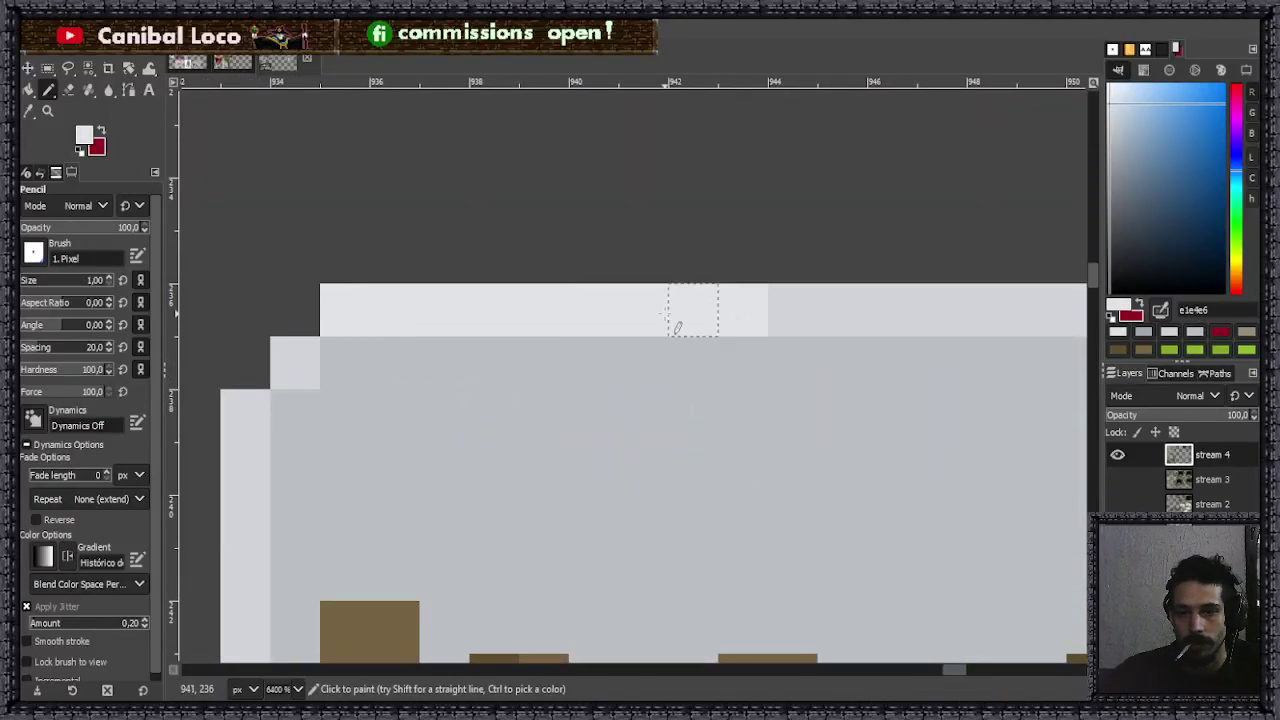
{"action": "mouse_move", "coordinate": [295, 362]}
{"action": "left_mouse_down"}
{"action": "mouse_move", "coordinate": [240, 447]}
{"action": "mouse_move", "coordinate": [255, 610]}
{"action": "left_mouse_up"}
{"action": "left_click", "coordinate": [262, 625]}
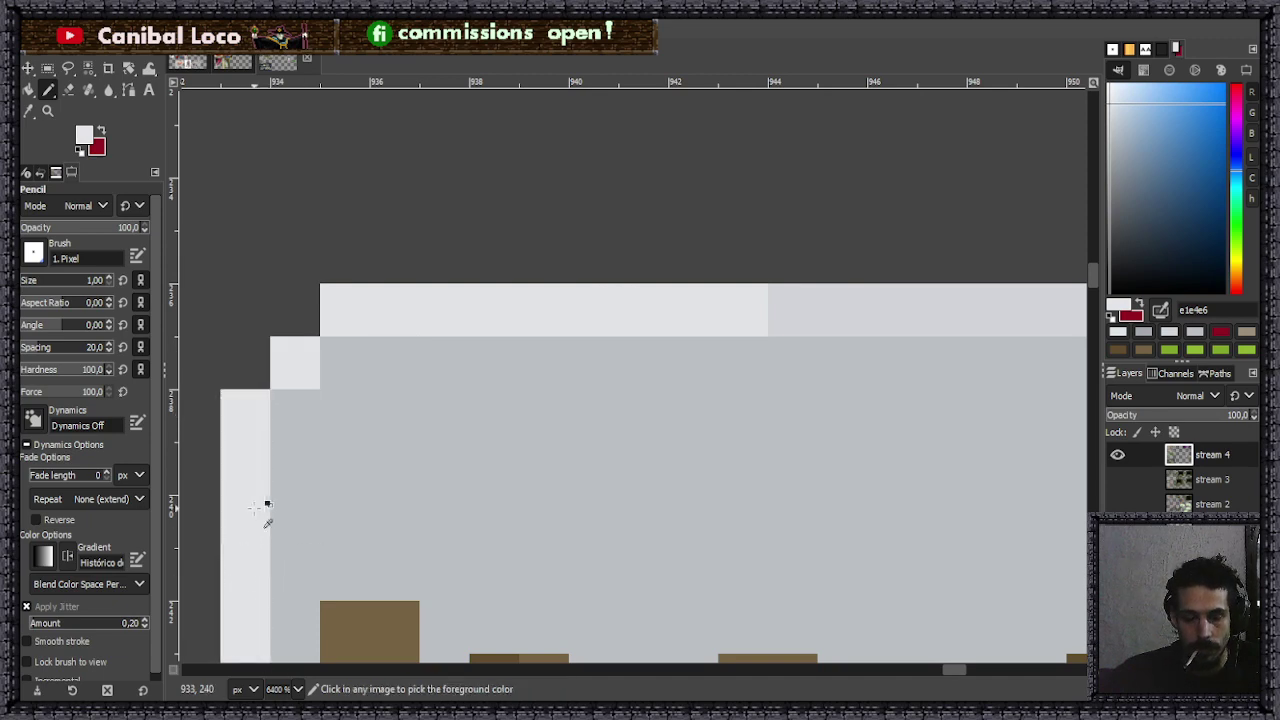
- Add a separate highlight dash about 3 pixels long on the left border and a single highlight pixel on the top border
{"action": "scroll", "coordinate": [271, 509], "scroll_direction": "down", "scroll_amount": 5, "text": "ctrl"}
{"action": "scroll", "coordinate": [300, 492], "scroll_direction": "up", "scroll_amount": 3, "text": "ctrl"}
{"action": "left_click_drag", "start_coordinate": [293, 497], "coordinate": [293, 555]}
{"action": "key", "text": "ctrl+z"}
{"action": "left_click_drag", "start_coordinate": [300, 495], "coordinate": [296, 558]}
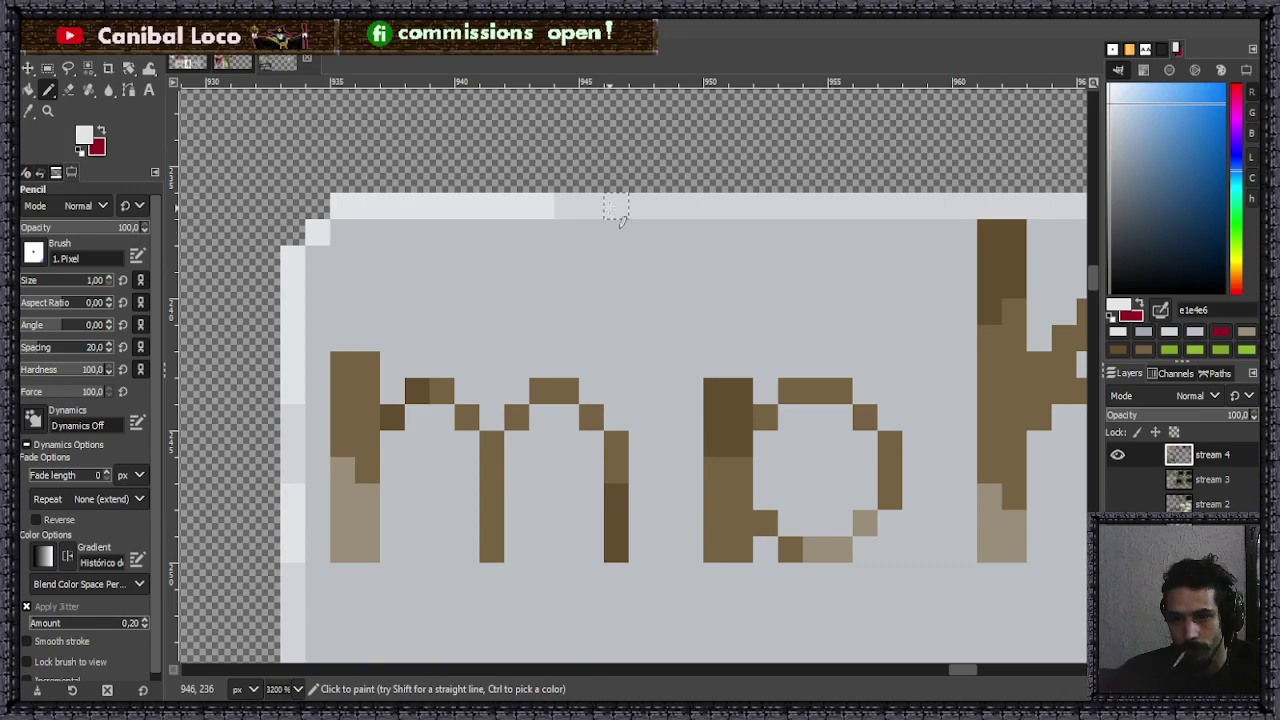
{"action": "scroll", "coordinate": [610, 225], "scroll_direction": "down", "scroll_amount": 2, "text": "ctrl"}
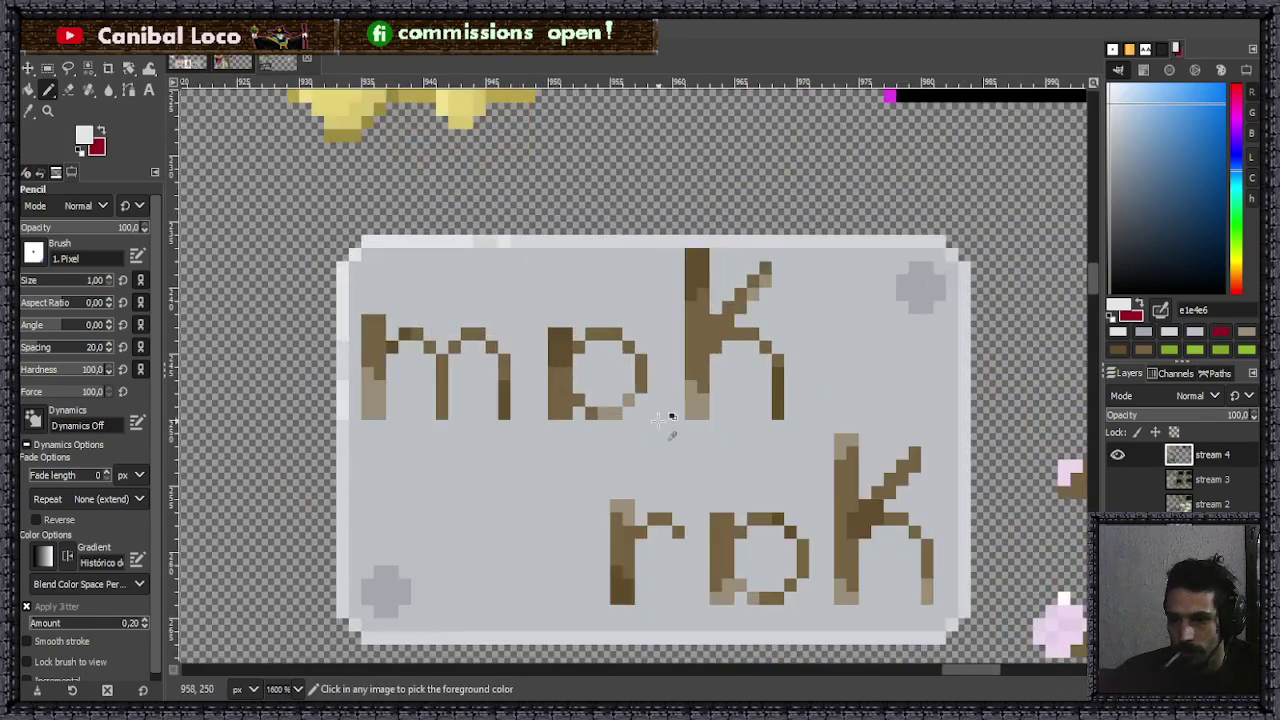
- Sample the rivet grey a3a8ae and draw a one-pixel shadow line directly beneath the sign's bottom border
{"action": "scroll", "coordinate": [686, 449], "scroll_direction": "right", "scroll_amount": 3}
{"action": "scroll", "coordinate": [766, 486], "scroll_direction": "up", "scroll_amount": 1, "text": "ctrl"}
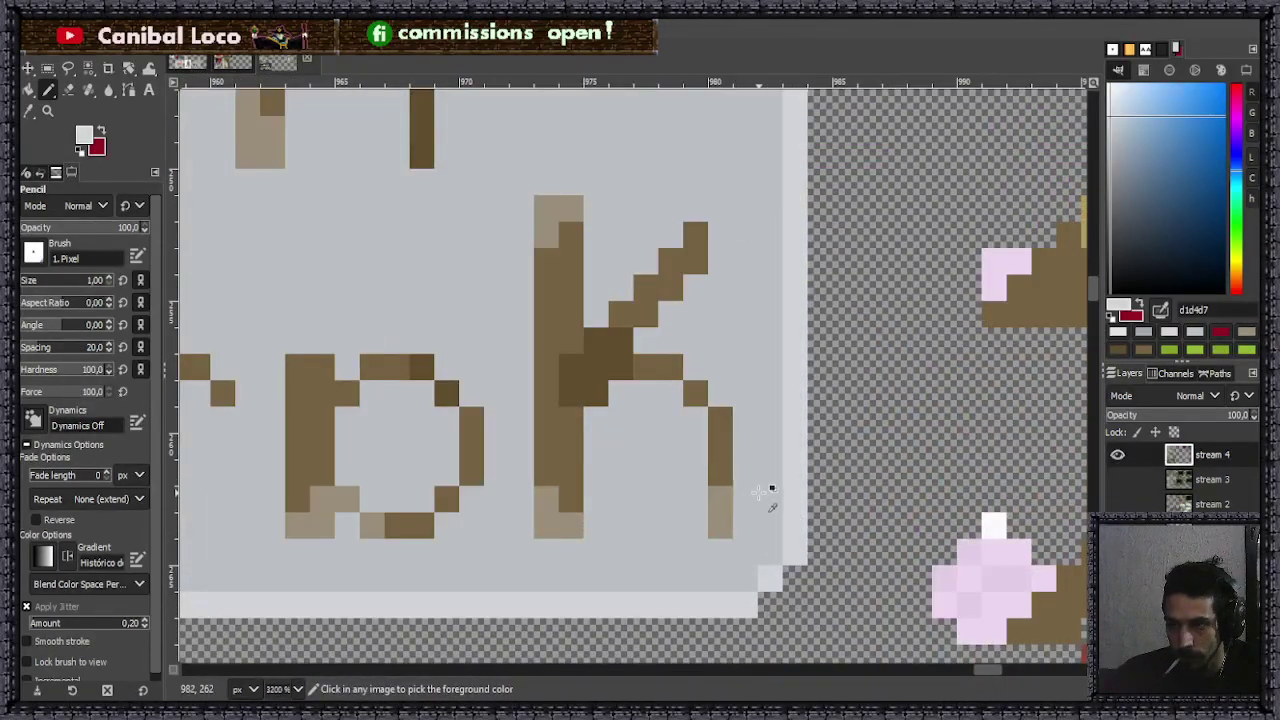
{"action": "scroll", "coordinate": [733, 421], "scroll_direction": "down", "scroll_amount": 3, "text": "ctrl"}
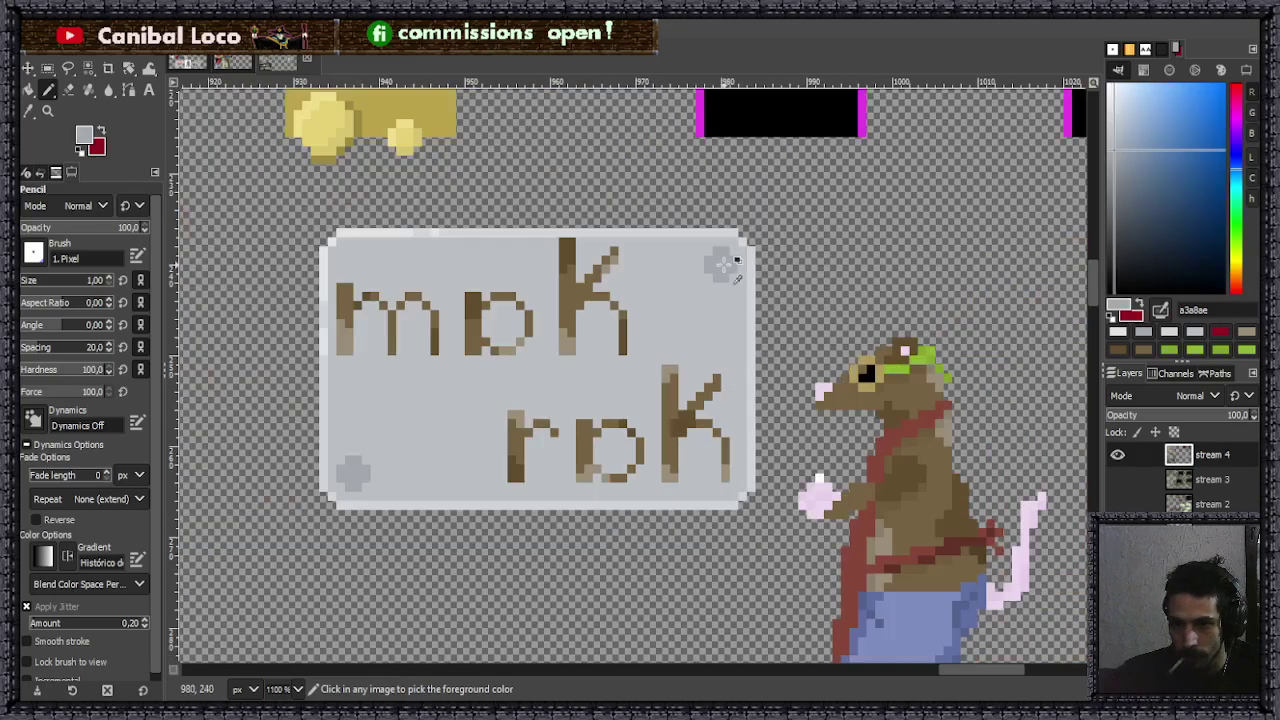
{"action": "scroll", "coordinate": [748, 470], "scroll_direction": "up", "scroll_amount": 2, "text": "ctrl"}
{"action": "scroll", "coordinate": [697, 388], "scroll_direction": "down", "scroll_amount": 4, "text": "ctrl"}
{"action": "scroll", "coordinate": [437, 410], "scroll_direction": "up", "scroll_amount": 4, "text": "ctrl"}
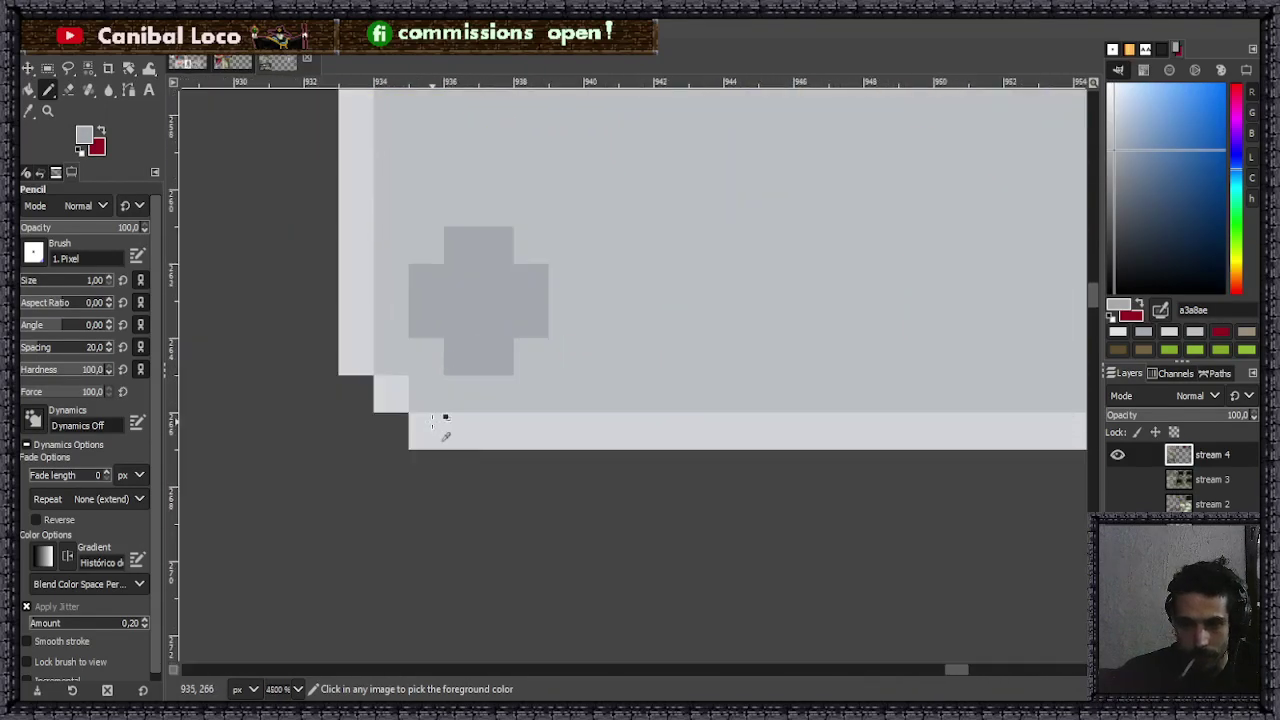
{"action": "scroll", "coordinate": [430, 472], "scroll_direction": "down", "scroll_amount": 3, "text": "ctrl"}
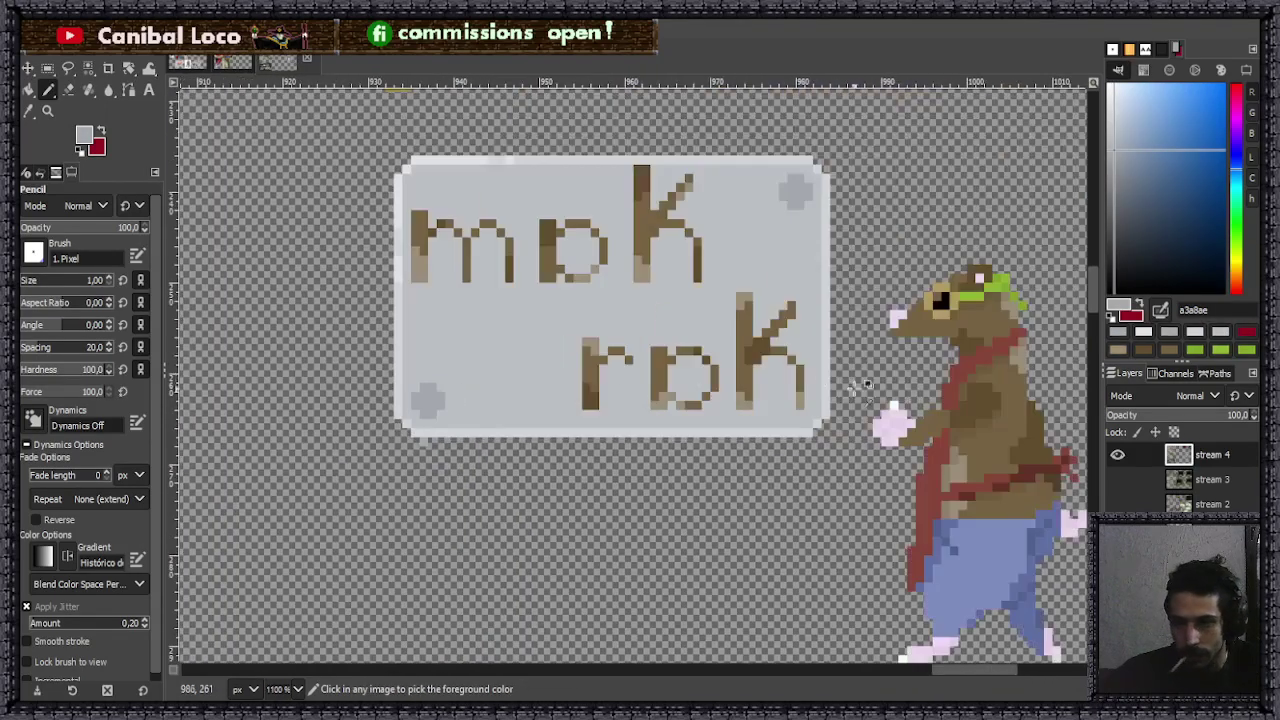
{"action": "scroll", "coordinate": [790, 450], "scroll_direction": "up", "scroll_amount": 4, "text": "ctrl"}
{"action": "left_click", "coordinate": [815, 438], "text": "shift"}
- Continue the shadow in steps around the lower-right corner and up beside the right border, then save the image
{"action": "left_click", "coordinate": [810, 402], "text": "shift"}
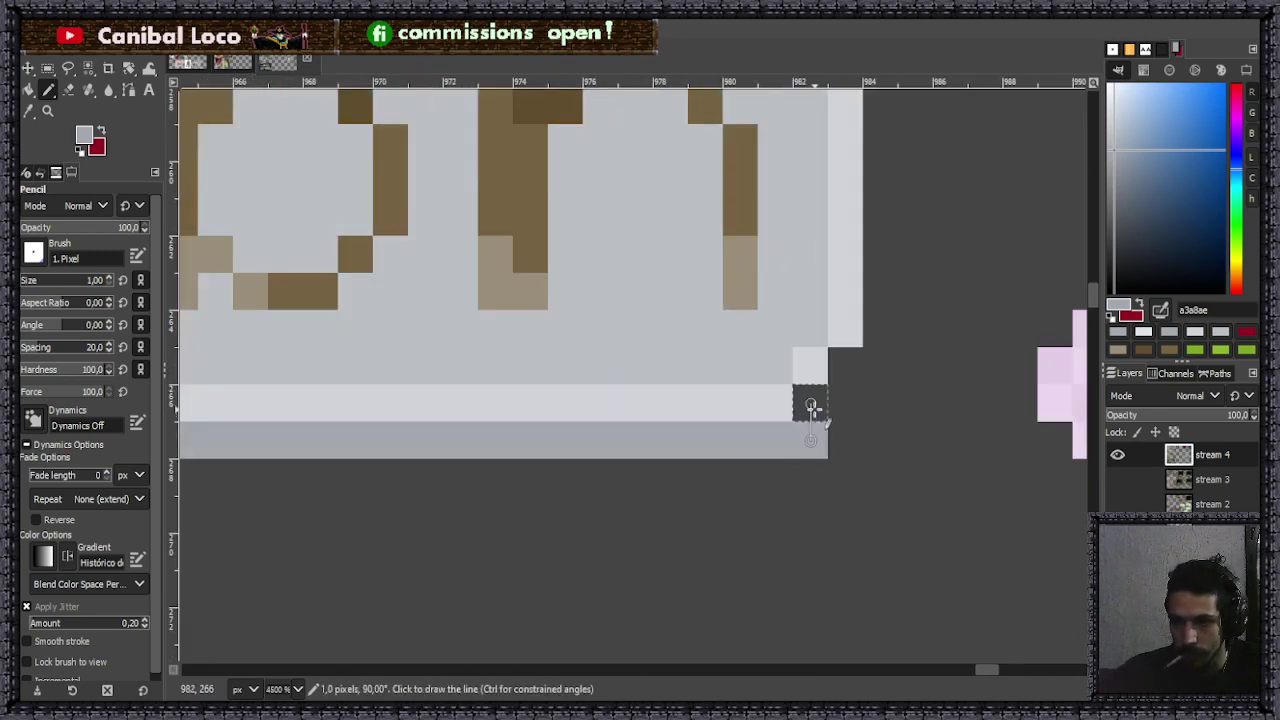
{"action": "left_click", "coordinate": [845, 402], "text": "shift"}
{"action": "left_click", "coordinate": [845, 365], "text": "shift"}
{"action": "left_click", "coordinate": [880, 365], "text": "shift"}
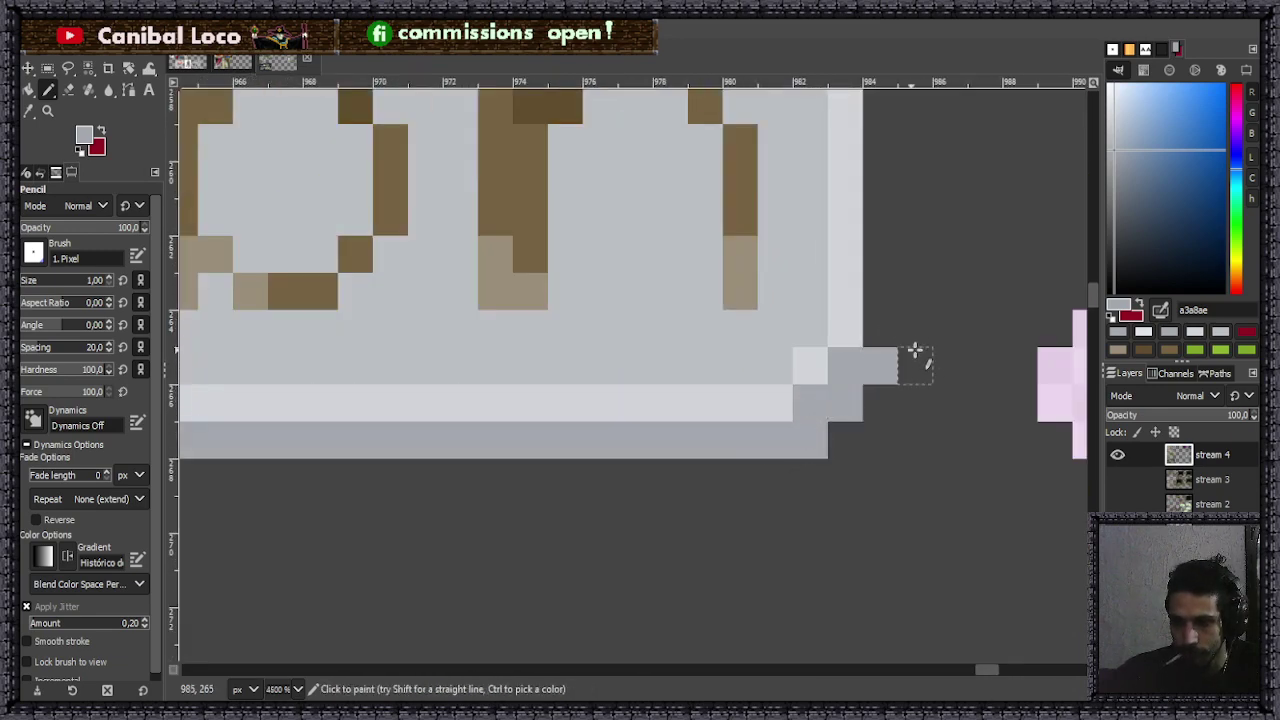
{"action": "scroll", "coordinate": [908, 380], "scroll_direction": "up", "scroll_amount": 10}
{"action": "left_click", "coordinate": [886, 402], "text": "shift"}
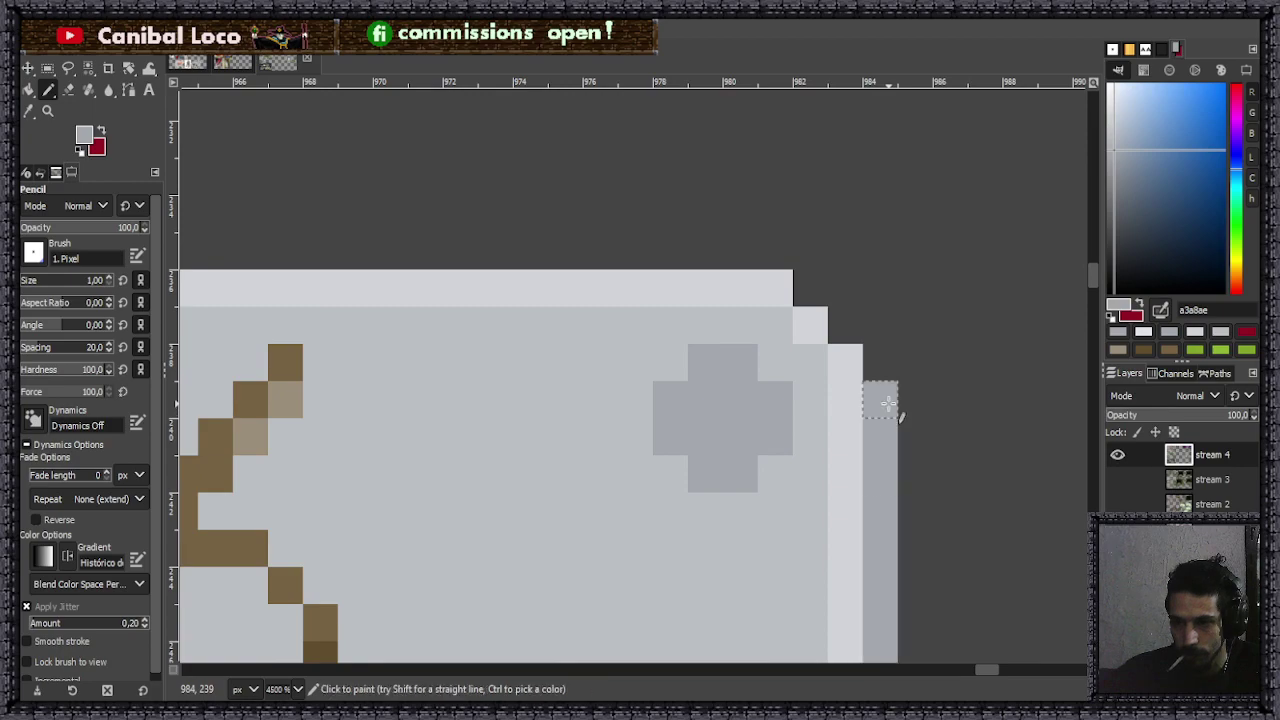
{"action": "scroll", "coordinate": [884, 400], "scroll_direction": "down", "scroll_amount": 6, "text": "ctrl"}
{"action": "key", "text": "ctrl+s"}
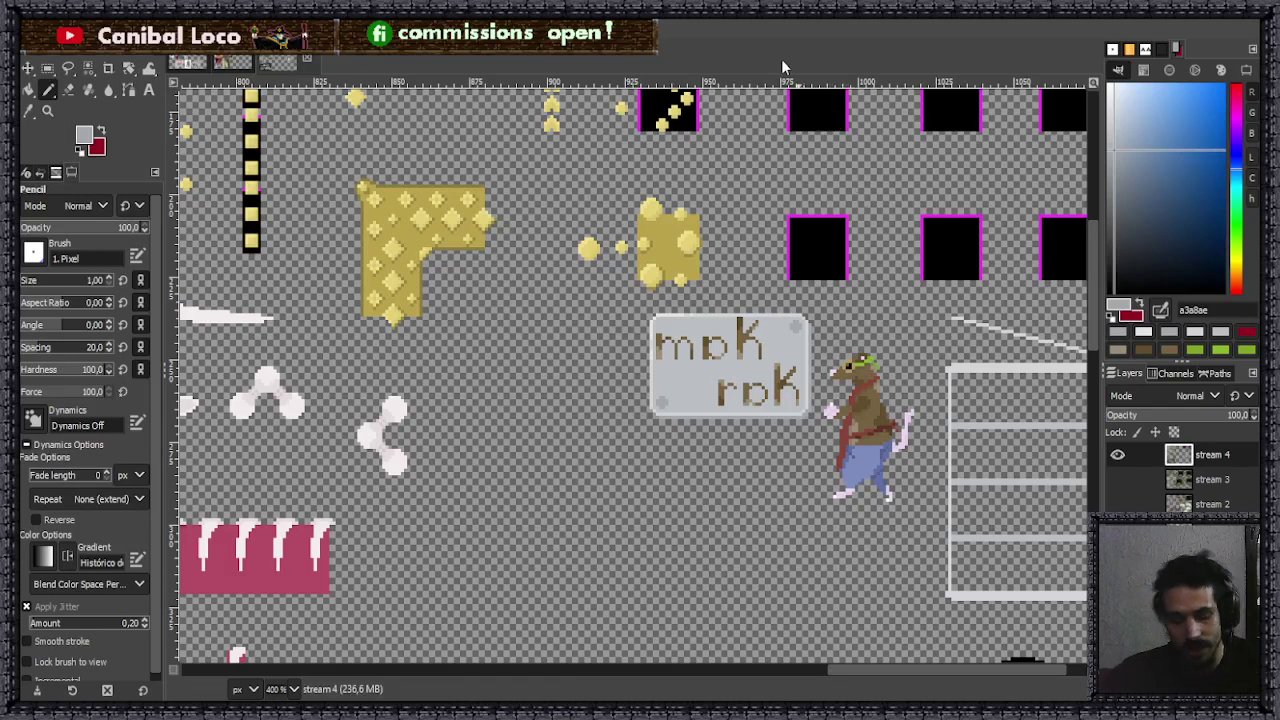
- Sample the border grey d1d4d7 and paint two highlight pixels on the upper-left side of the lower-left rivet
{"action": "scroll", "coordinate": [668, 360], "scroll_direction": "up", "scroll_amount": 5}
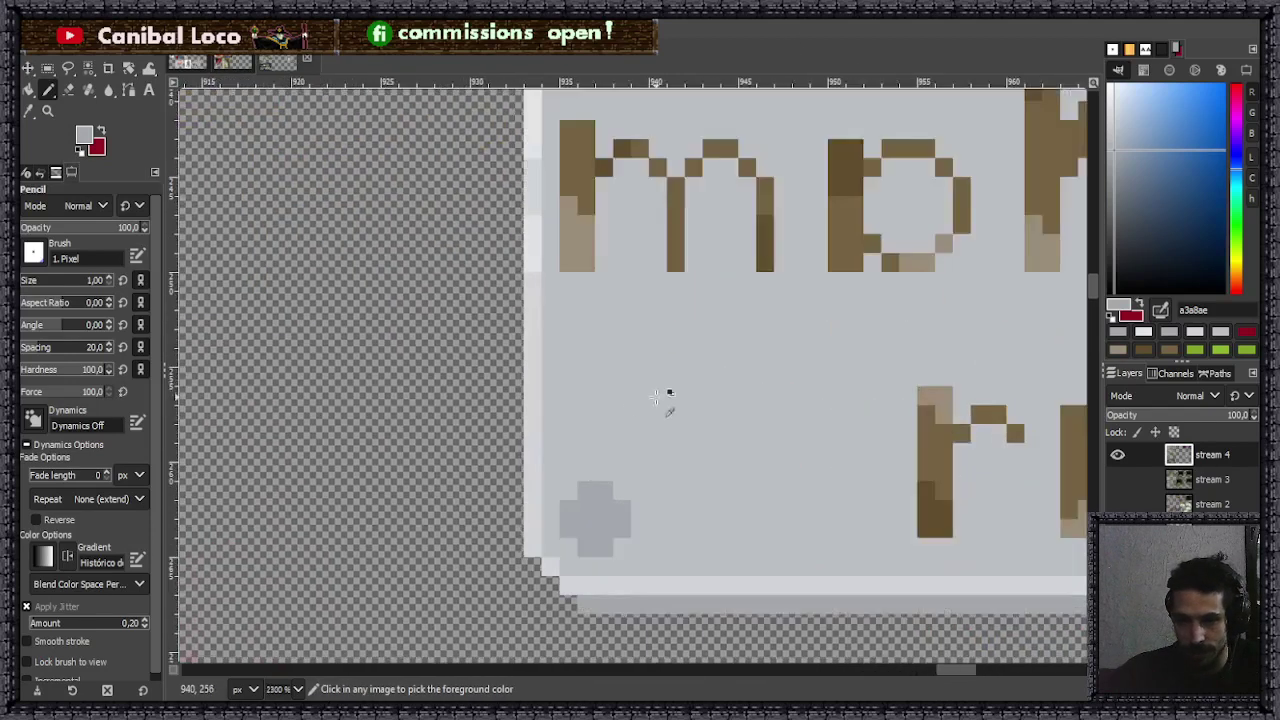
{"action": "left_click", "coordinate": [536, 450], "text": "ctrl"}
{"action": "scroll", "coordinate": [623, 540], "scroll_direction": "up", "scroll_amount": 3}
{"action": "left_click", "coordinate": [477, 424]}
{"action": "left_click", "coordinate": [518, 373]}
{"action": "scroll", "coordinate": [551, 520], "scroll_direction": "down", "scroll_amount": 5}
- Paint two matching d1d4d7 highlight pixels on the upper-left side of the upper-right rivet
{"action": "scroll", "coordinate": [828, 328], "scroll_direction": "up", "scroll_amount": 5}
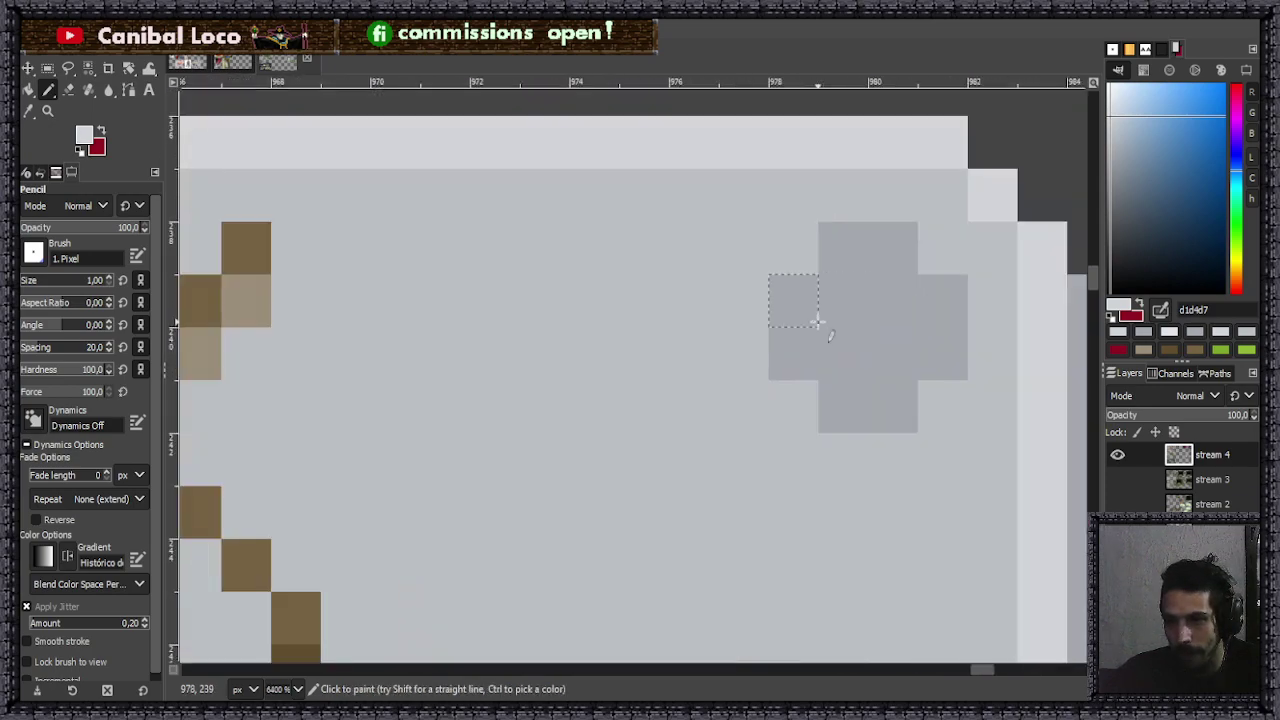
{"action": "left_click", "coordinate": [793, 298]}
{"action": "left_click", "coordinate": [843, 248]}
{"action": "scroll", "coordinate": [780, 372], "scroll_direction": "down", "scroll_amount": 5}
{"action": "scroll", "coordinate": [787, 310], "scroll_direction": "up", "scroll_amount": 4}
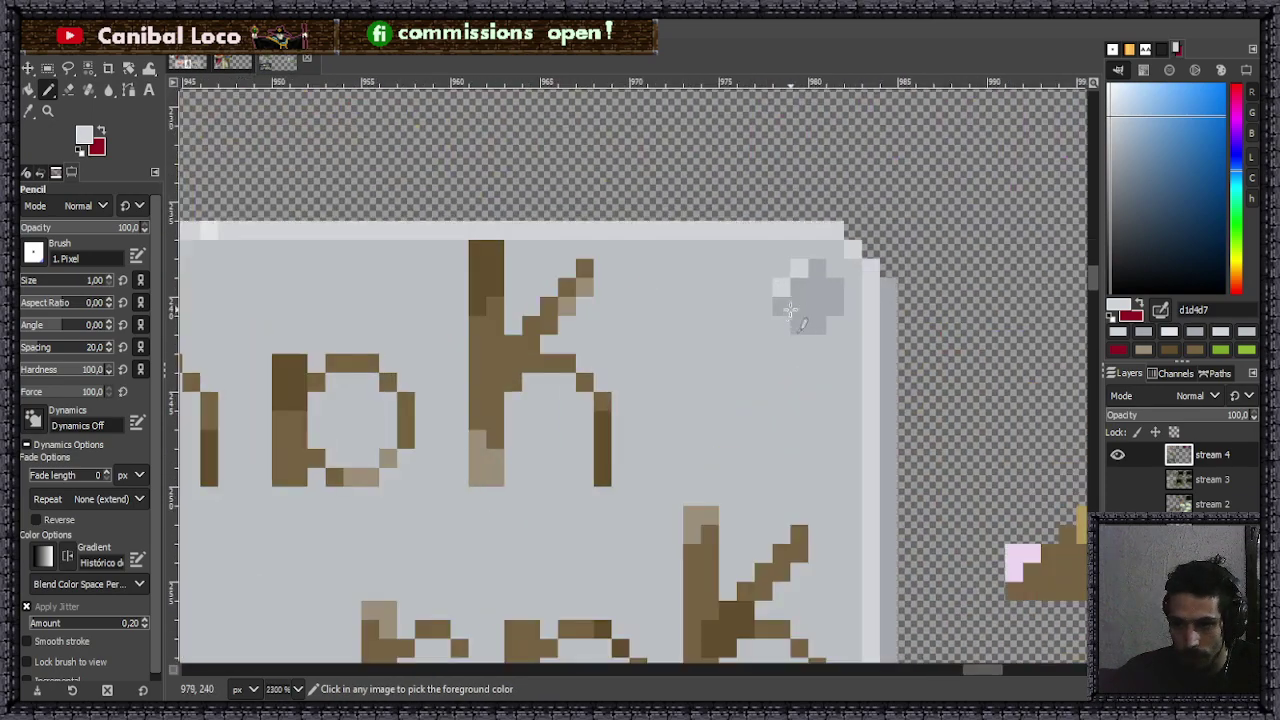
{"action": "scroll", "coordinate": [787, 310], "scroll_direction": "down", "scroll_amount": 4}
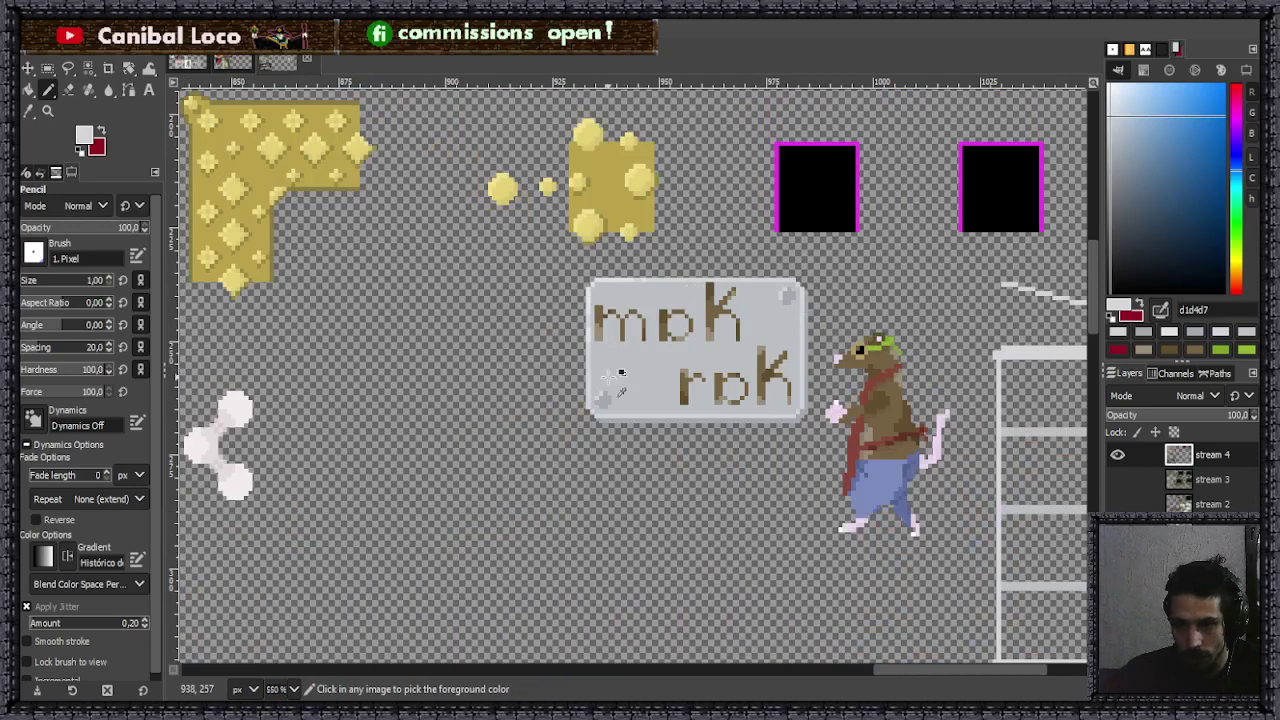
- Touch up the lower-left rivet with one more d1d4d7 pixel and save the image
{"action": "scroll", "coordinate": [620, 373], "scroll_direction": "up", "scroll_amount": 5}
{"action": "left_click", "coordinate": [600, 425]}
{"action": "scroll", "coordinate": [623, 323], "scroll_direction": "down", "scroll_amount": 6}
{"action": "scroll", "coordinate": [623, 325], "scroll_direction": "down", "scroll_amount": 3}
{"action": "scroll", "coordinate": [628, 320], "scroll_direction": "up", "scroll_amount": 2}
{"action": "key", "text": "ctrl+s"}
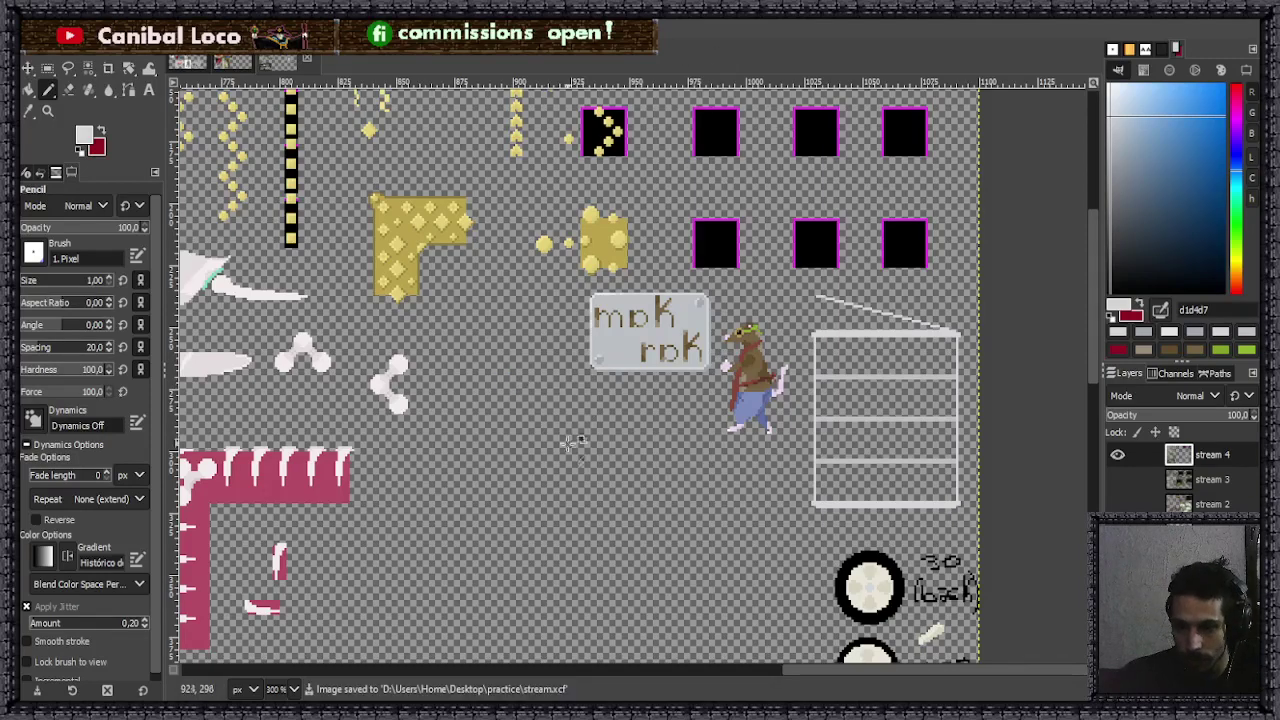
- Examine the finished sign and rat alongside the other sprites on the sheet
{"action": "scroll", "coordinate": [575, 437], "scroll_direction": "down", "scroll_amount": 2}
{"action": "scroll", "coordinate": [484, 567], "scroll_direction": "down", "scroll_amount": 3}
{"action": "scroll", "coordinate": [554, 343], "scroll_direction": "up", "scroll_amount": 4}
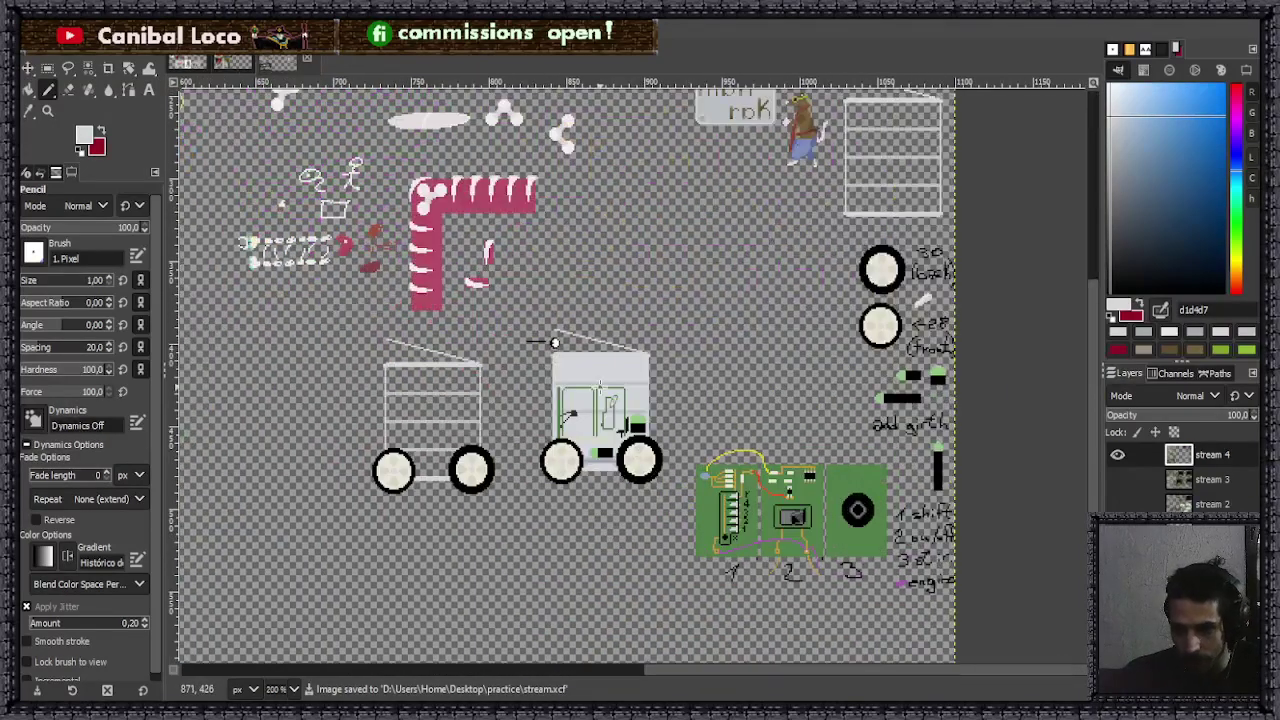
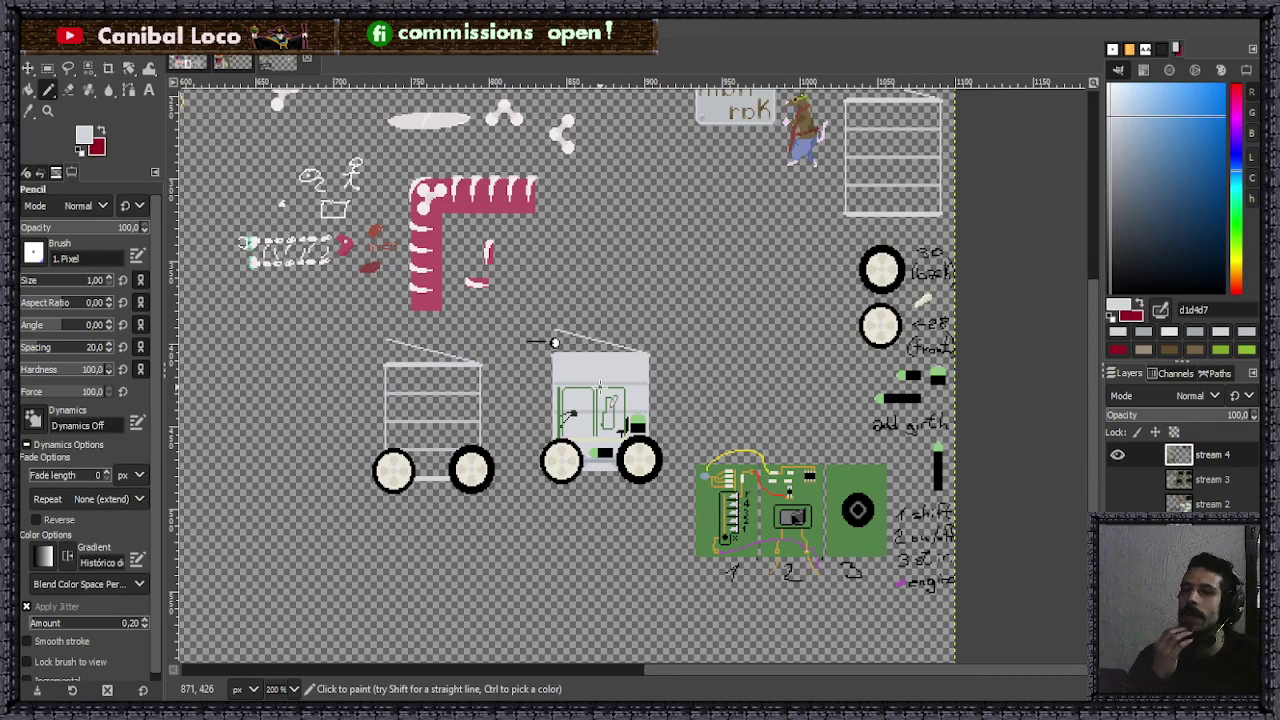
{"action": "scroll", "coordinate": [555, 343], "scroll_direction": "down", "scroll_amount": 2}
{"action": "scroll", "coordinate": [790, 280], "scroll_direction": "up", "scroll_amount": 6}
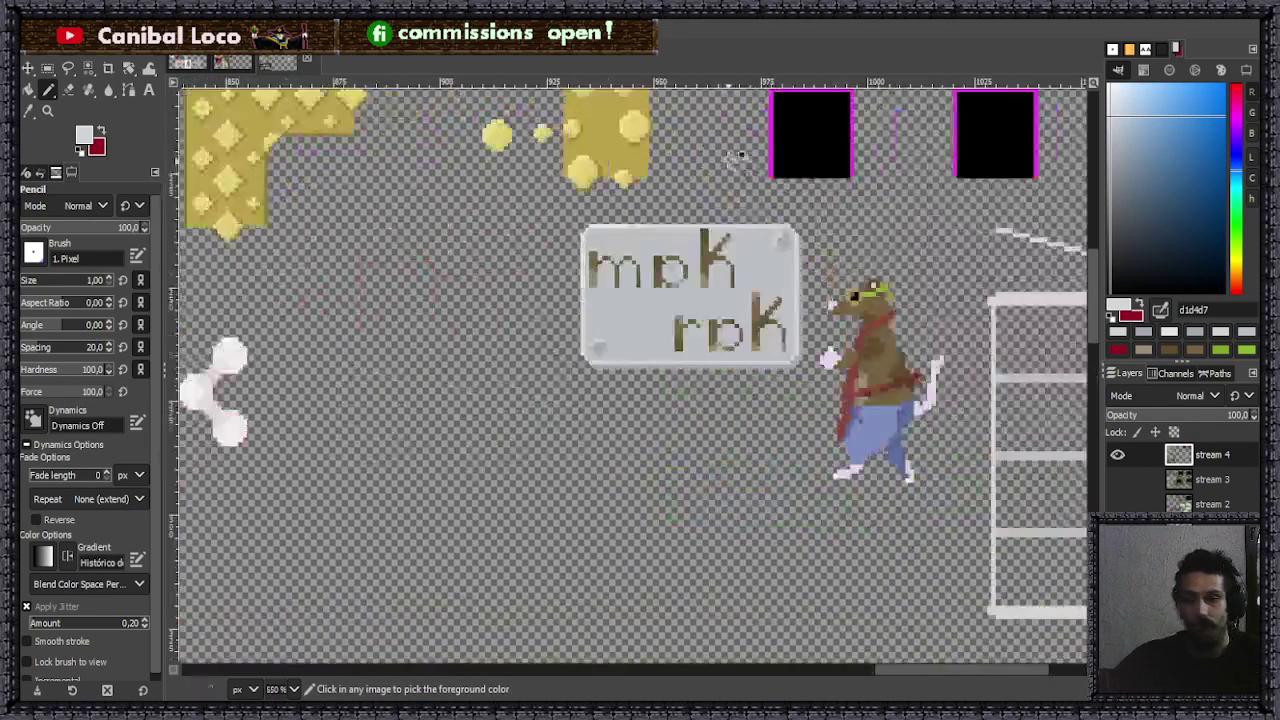
{"action": "scroll", "coordinate": [805, 288], "scroll_direction": "down", "scroll_amount": 2}
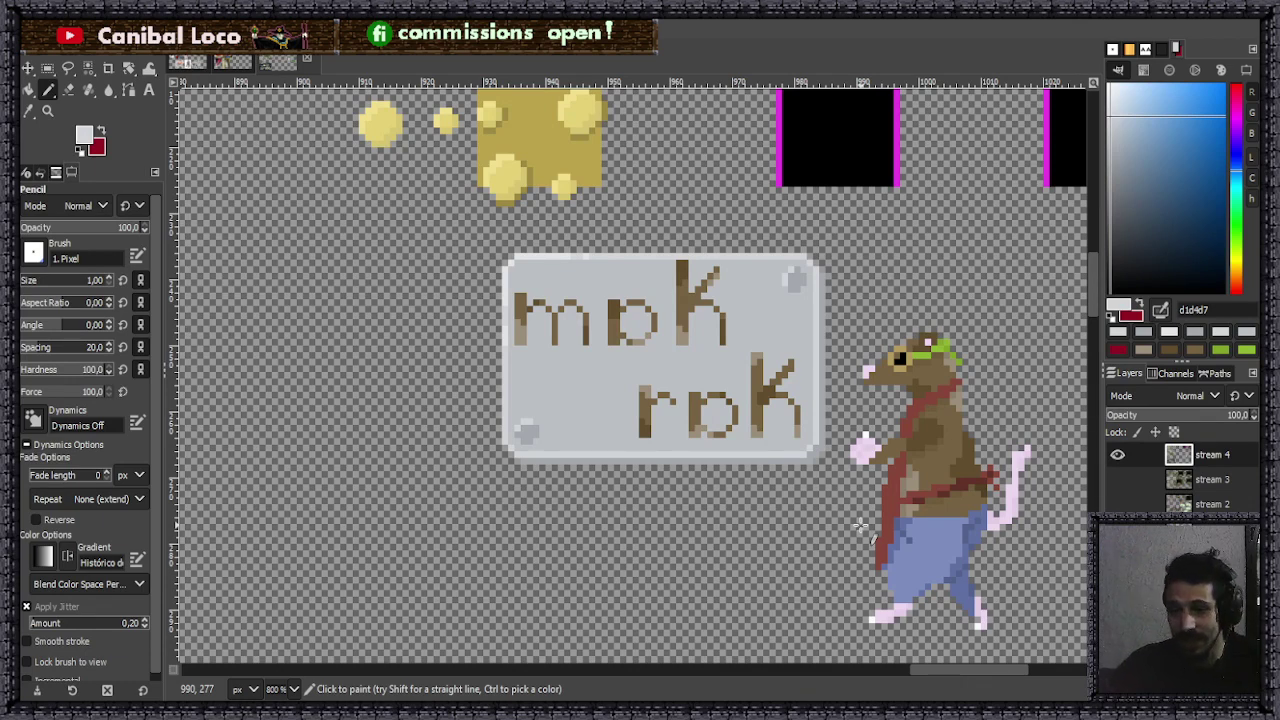
{"action": "key", "text": "ctrl"}
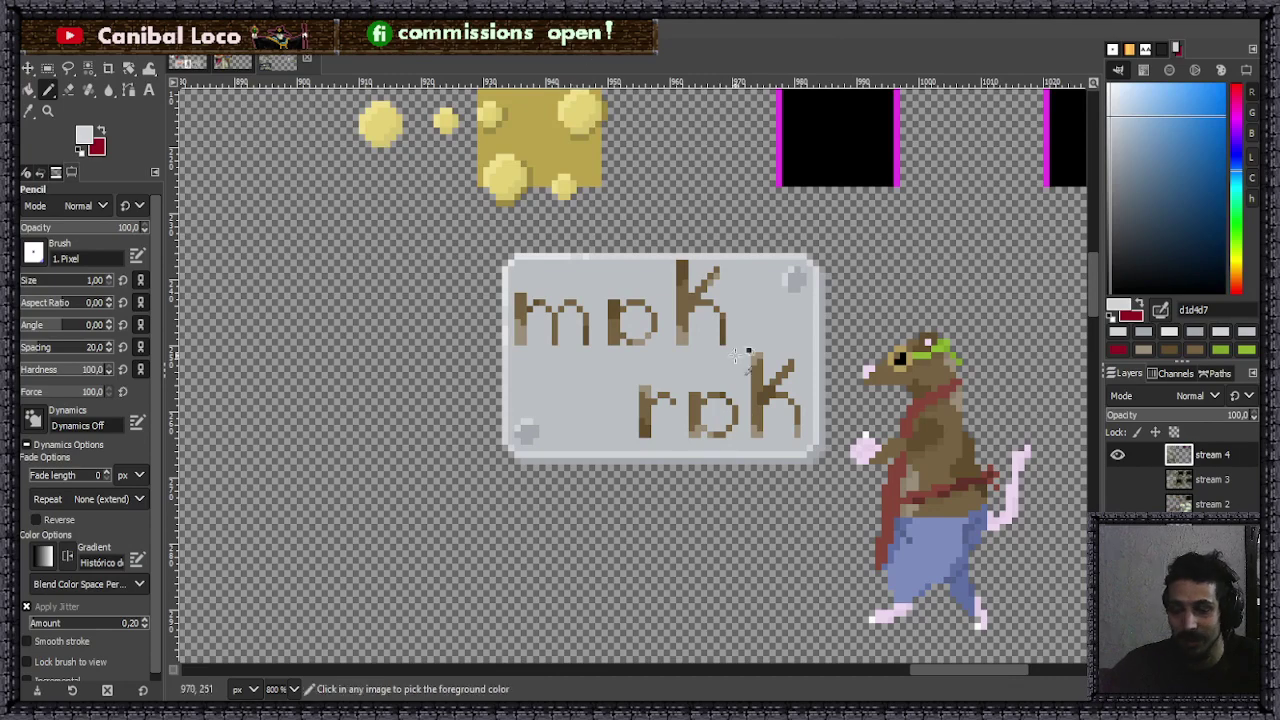
{"action": "scroll", "coordinate": [682, 226], "scroll_direction": "down", "scroll_amount": 4}
{"action": "scroll", "coordinate": [788, 380], "scroll_direction": "up", "scroll_amount": 5}
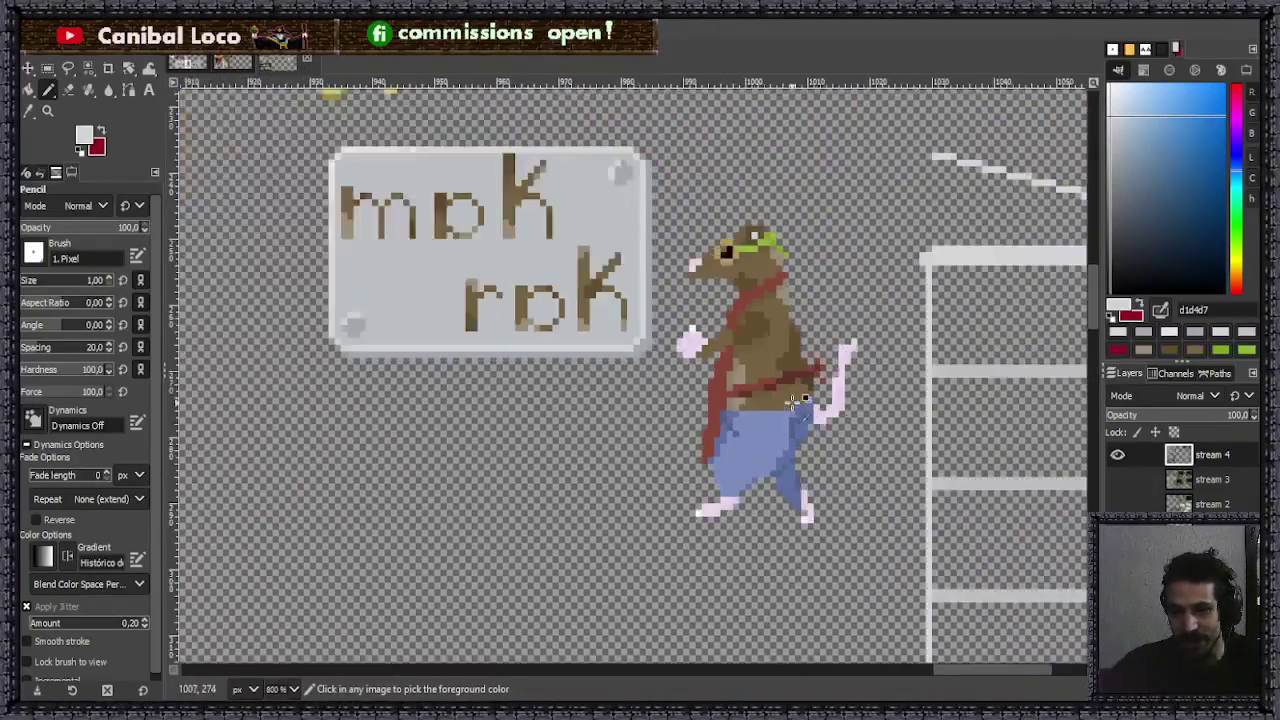
{"action": "scroll", "coordinate": [790, 404], "scroll_direction": "down", "scroll_amount": 1}
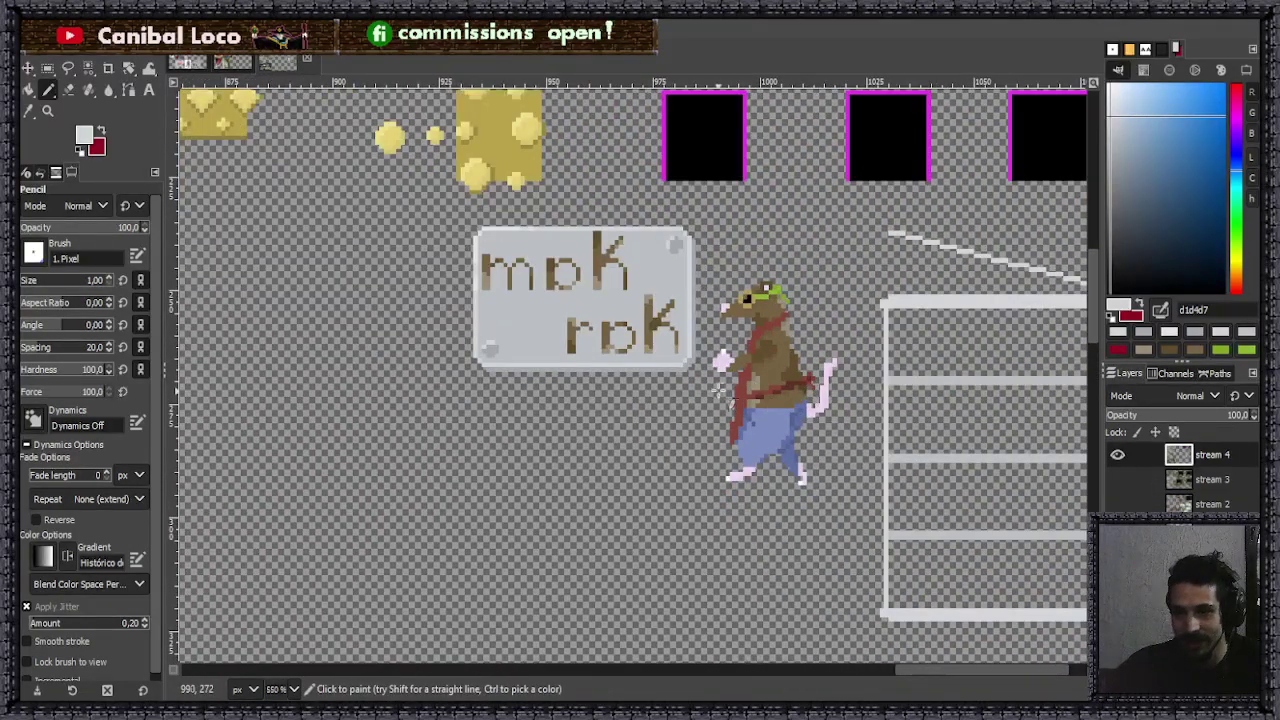
- Sample the white fbfbfb from the rat's hand, paint one highlight pixel at the edge of its eye, and save the image
{"action": "scroll", "coordinate": [737, 300], "scroll_direction": "up", "scroll_amount": 2}
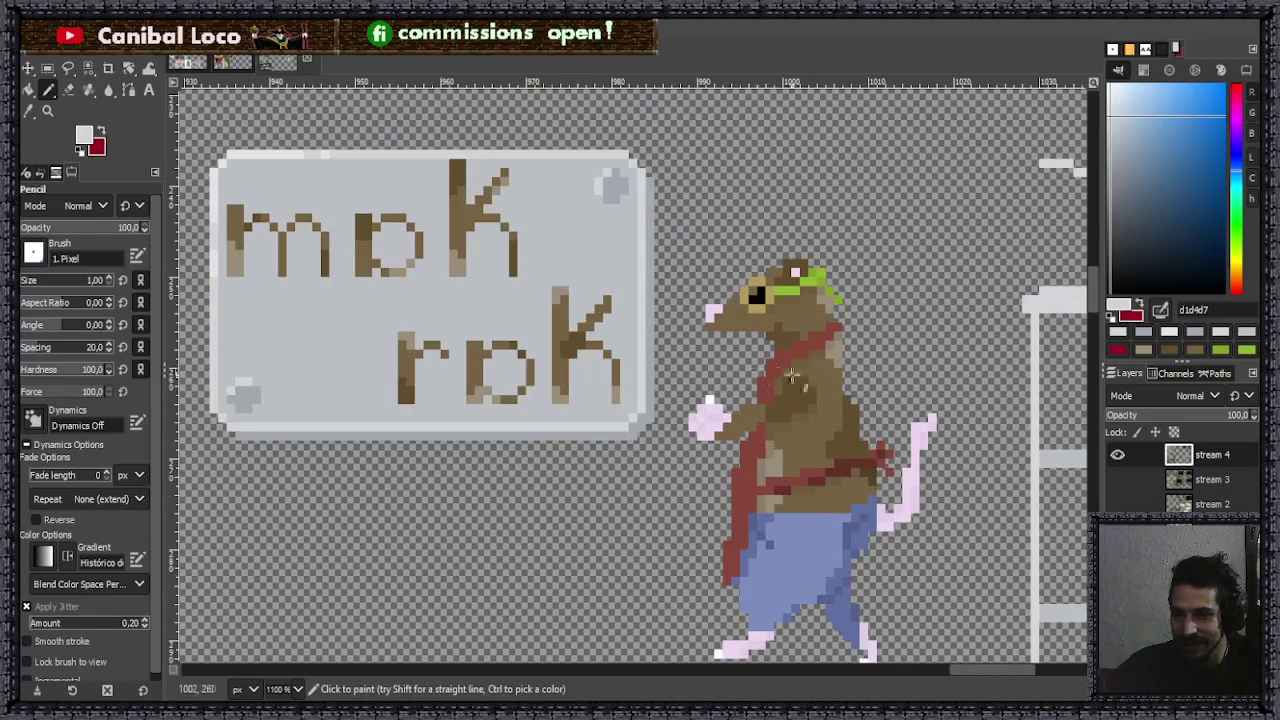
{"action": "scroll", "coordinate": [736, 347], "scroll_direction": "up", "scroll_amount": 3}
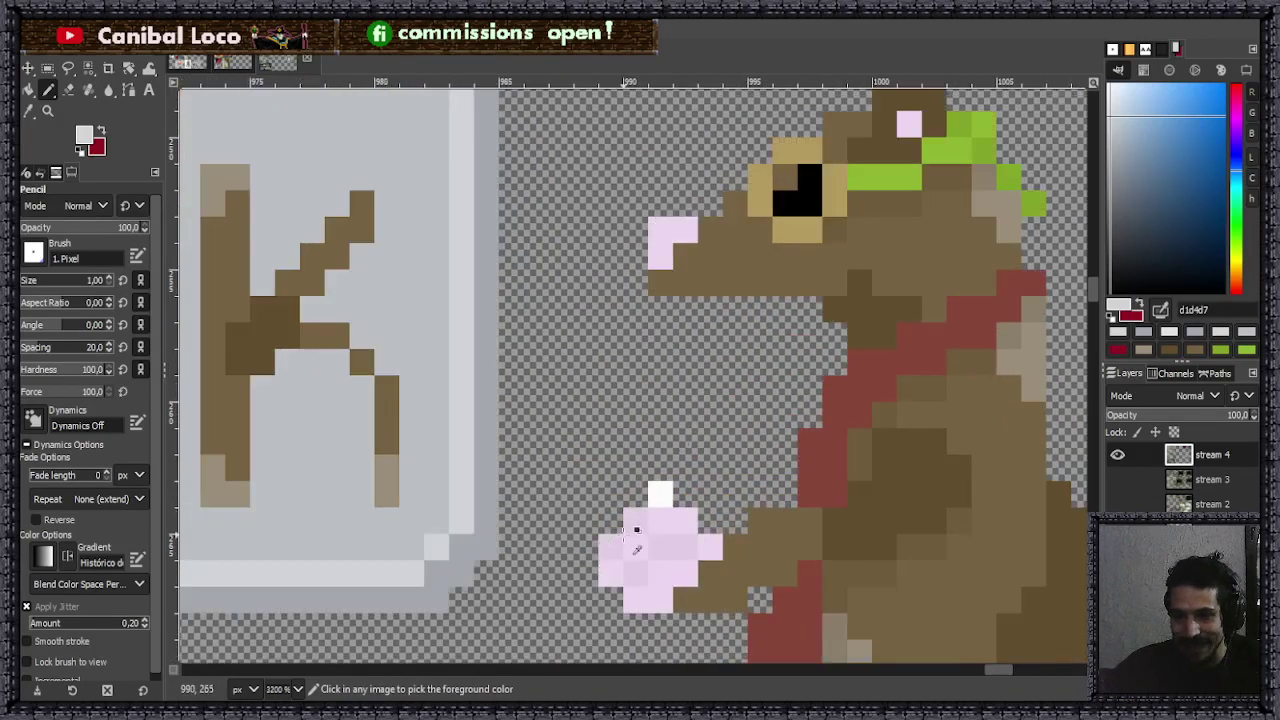
{"action": "left_click", "coordinate": [665, 498], "text": "ctrl"}
{"action": "left_click", "coordinate": [784, 178]}
{"action": "scroll", "coordinate": [795, 308], "scroll_direction": "down", "scroll_amount": 1}
{"action": "scroll", "coordinate": [795, 308], "scroll_direction": "down", "scroll_amount": 5}
{"action": "key", "text": "ctrl+s"}
{"action": "scroll", "coordinate": [770, 360], "scroll_direction": "down", "scroll_amount": 4}
{"action": "scroll", "coordinate": [780, 340], "scroll_direction": "up", "scroll_amount": 5}
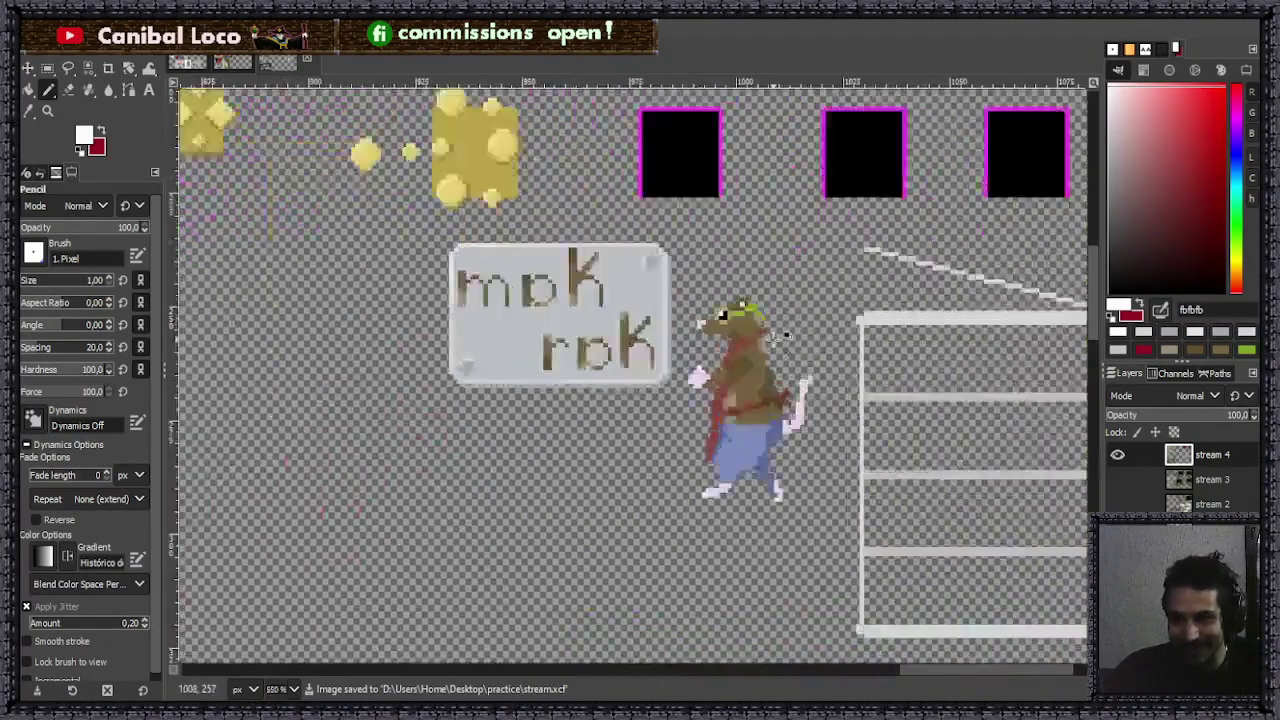
{"action": "scroll", "coordinate": [785, 334], "scroll_direction": "up", "scroll_amount": 1}
{"action": "scroll", "coordinate": [800, 338], "scroll_direction": "down", "scroll_amount": 3}
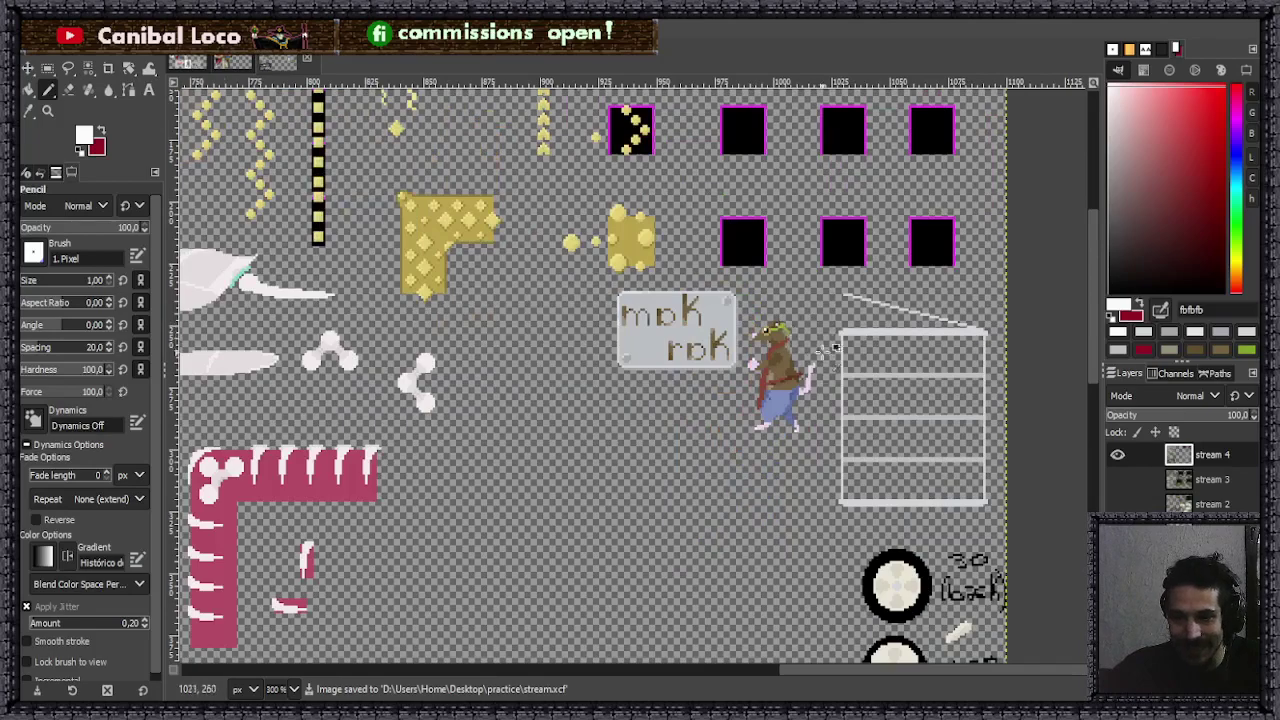
- Sample the pale pink e3cee6 from the rat, touch it up with a short vertical pencil stroke, and save the image
{"action": "scroll", "coordinate": [818, 343], "scroll_direction": "up", "scroll_amount": 5}
{"action": "scroll", "coordinate": [800, 266], "scroll_direction": "up", "scroll_amount": 3}
{"action": "left_click", "coordinate": [790, 278], "text": "ctrl"}
{"action": "left_click_drag", "start_coordinate": [760, 318], "coordinate": [760, 390]}
{"action": "scroll", "coordinate": [765, 385], "scroll_direction": "down", "scroll_amount": 4}
{"action": "scroll", "coordinate": [830, 230], "scroll_direction": "down", "scroll_amount": 2}
{"action": "key", "text": "ctrl+s"}
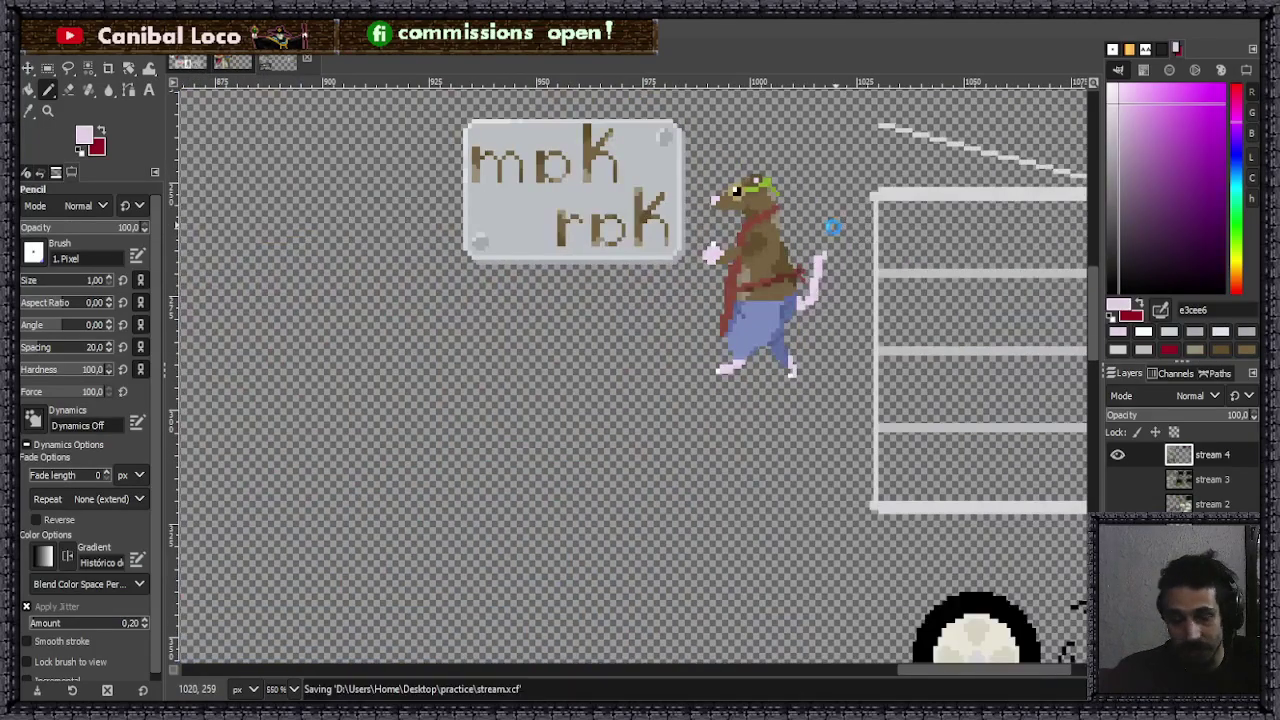
- Examine the rat and sign alongside the wheeled vehicles, circuit board and other sprites across the sheet
{"action": "scroll", "coordinate": [727, 323], "scroll_direction": "down", "scroll_amount": 3}
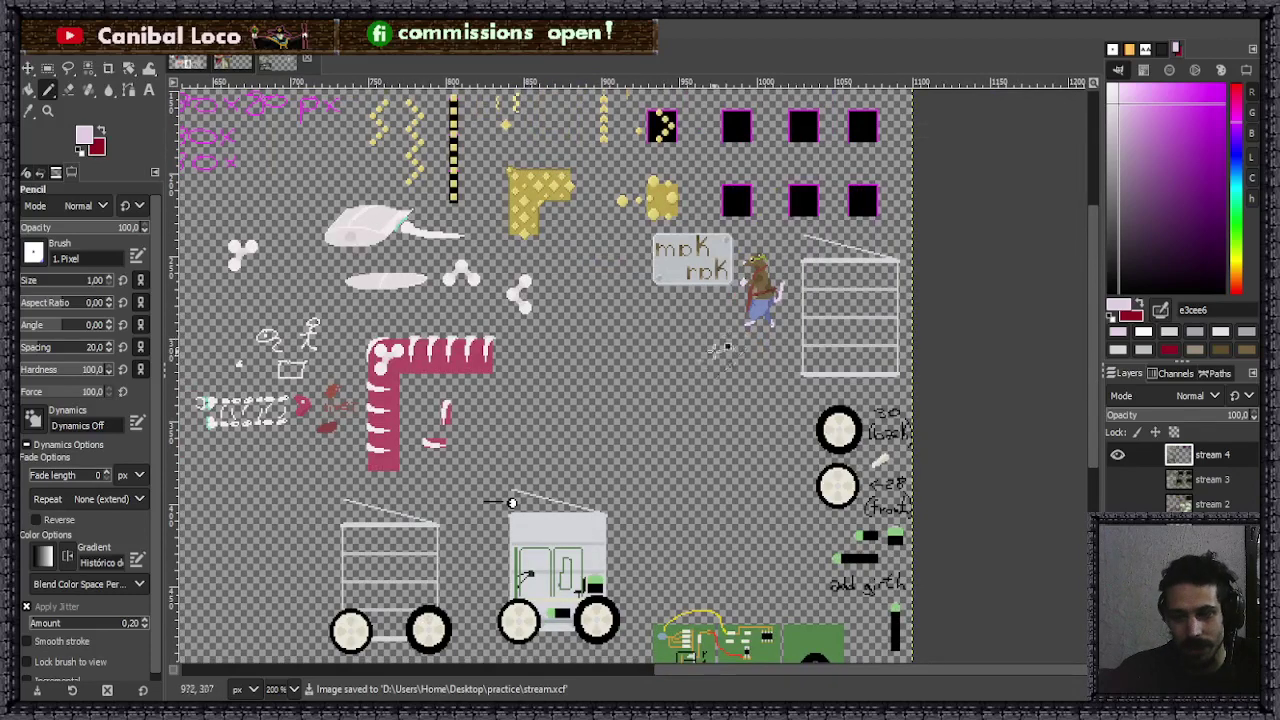
{"action": "scroll", "coordinate": [733, 335], "scroll_direction": "down", "scroll_amount": 2}
{"action": "scroll", "coordinate": [710, 330], "scroll_direction": "up", "scroll_amount": 3}
{"action": "scroll", "coordinate": [696, 315], "scroll_direction": "down", "scroll_amount": 3}
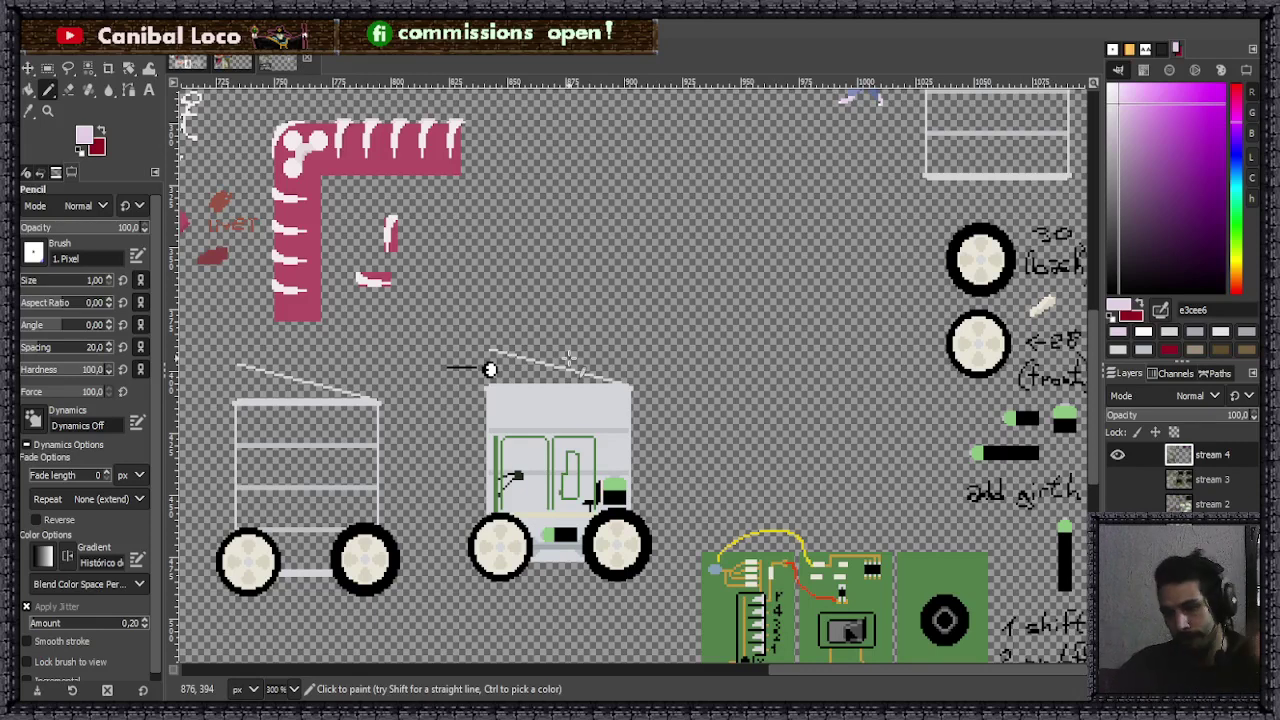
{"action": "scroll", "coordinate": [415, 445], "scroll_direction": "down", "scroll_amount": 4}
{"action": "scroll", "coordinate": [596, 390], "scroll_direction": "up", "scroll_amount": 3}
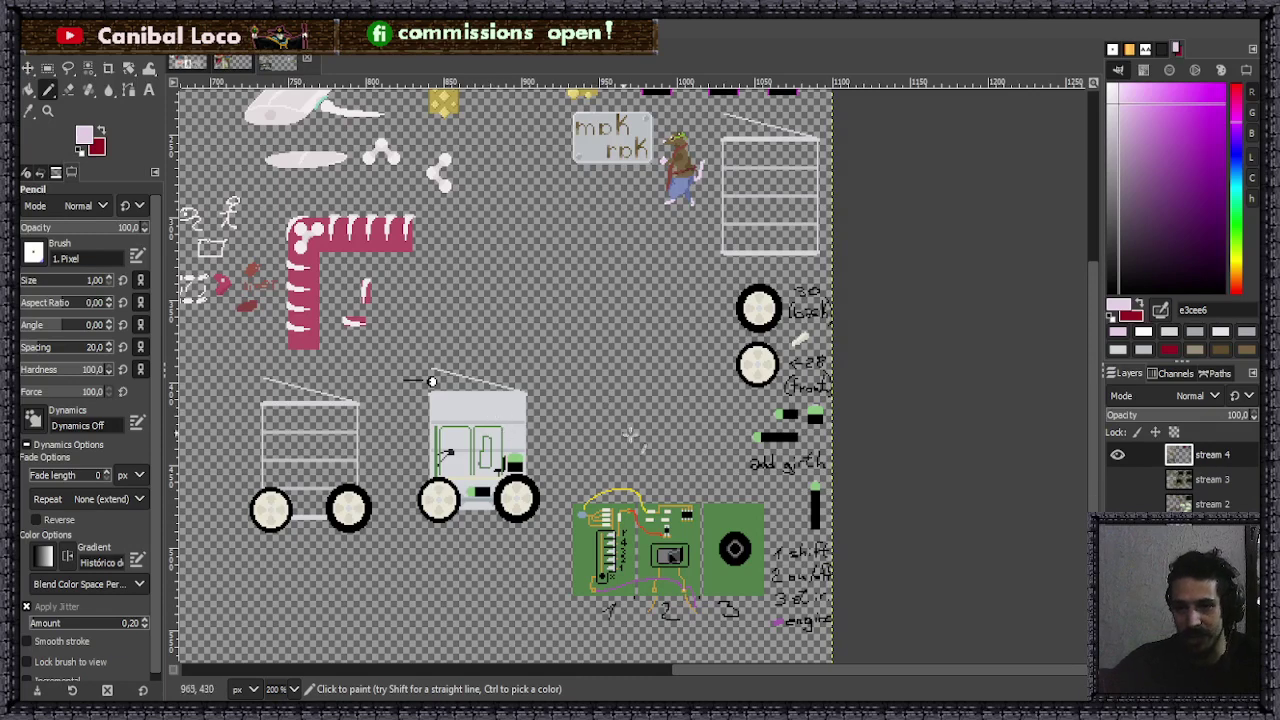
{"action": "scroll", "coordinate": [857, 354], "scroll_direction": "down", "scroll_amount": 2}
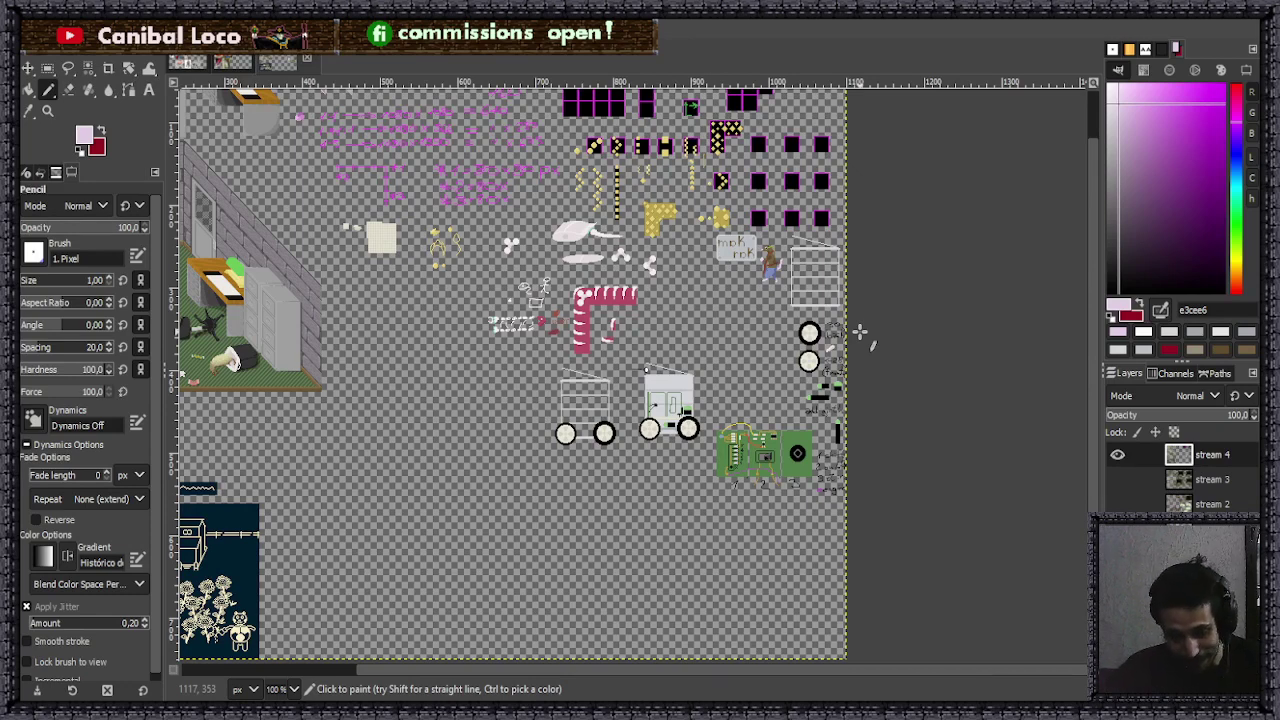
{"action": "scroll", "coordinate": [731, 468], "scroll_direction": "up", "scroll_amount": 3}
{"action": "scroll", "coordinate": [716, 482], "scroll_direction": "up", "scroll_amount": 2}
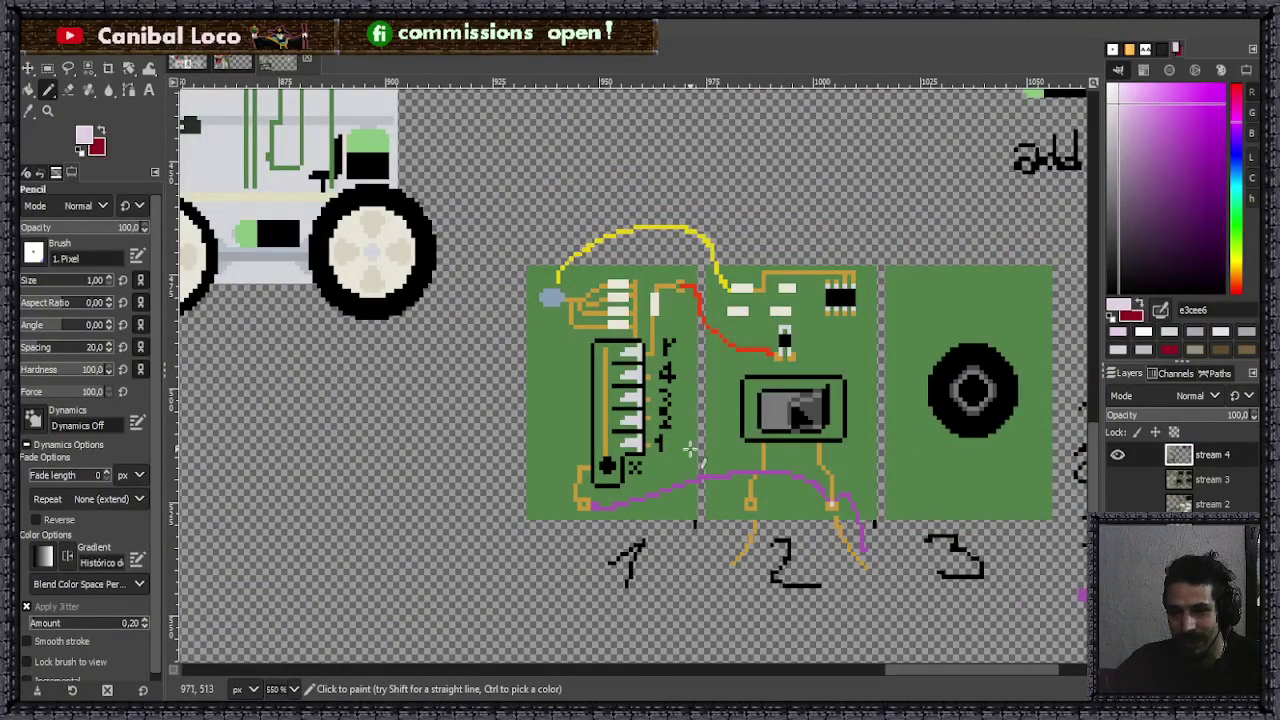
{"action": "scroll", "coordinate": [704, 460], "scroll_direction": "down", "scroll_amount": 3}
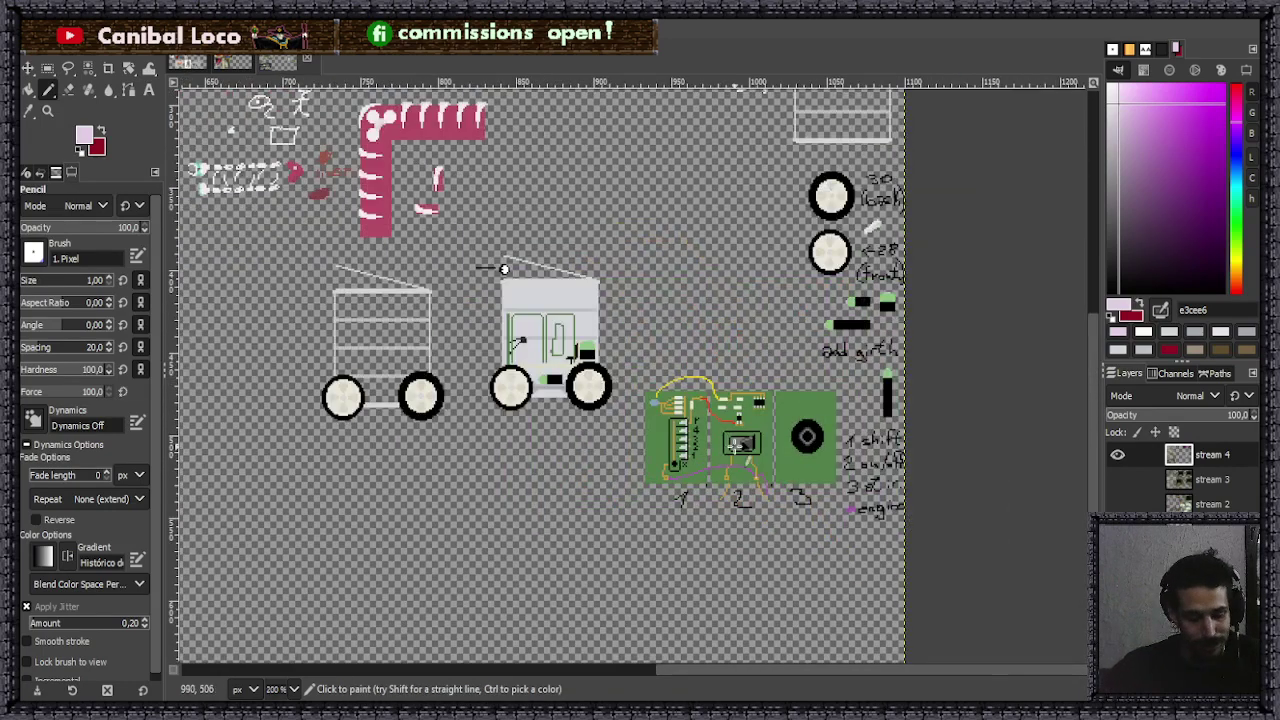
- Switch to the Rectangle Select tool, leave nothing selected, and save the image
{"action": "key", "text": "r"}
{"action": "key", "text": "ctrl+s"}
{"action": "scroll", "coordinate": [700, 495], "scroll_direction": "down", "scroll_amount": 2}
{"action": "scroll", "coordinate": [683, 492], "scroll_direction": "up", "scroll_amount": 1}
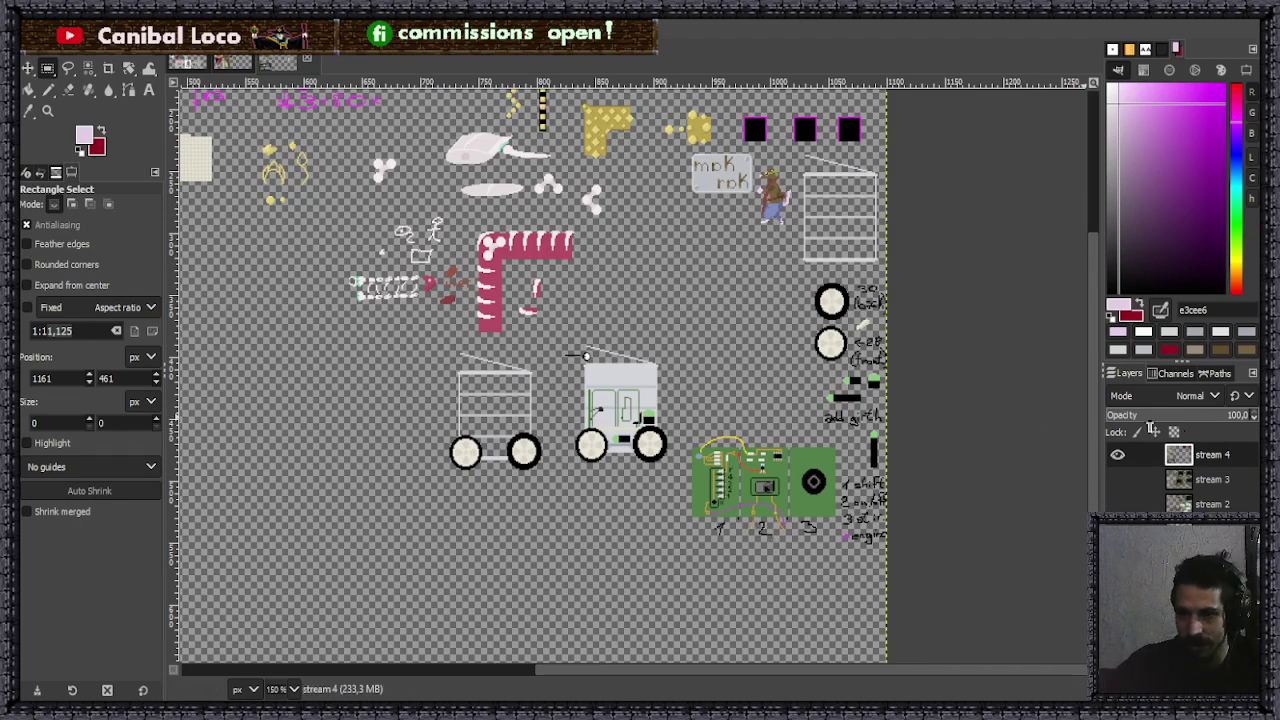
{"action": "left_click", "coordinate": [910, 518]}
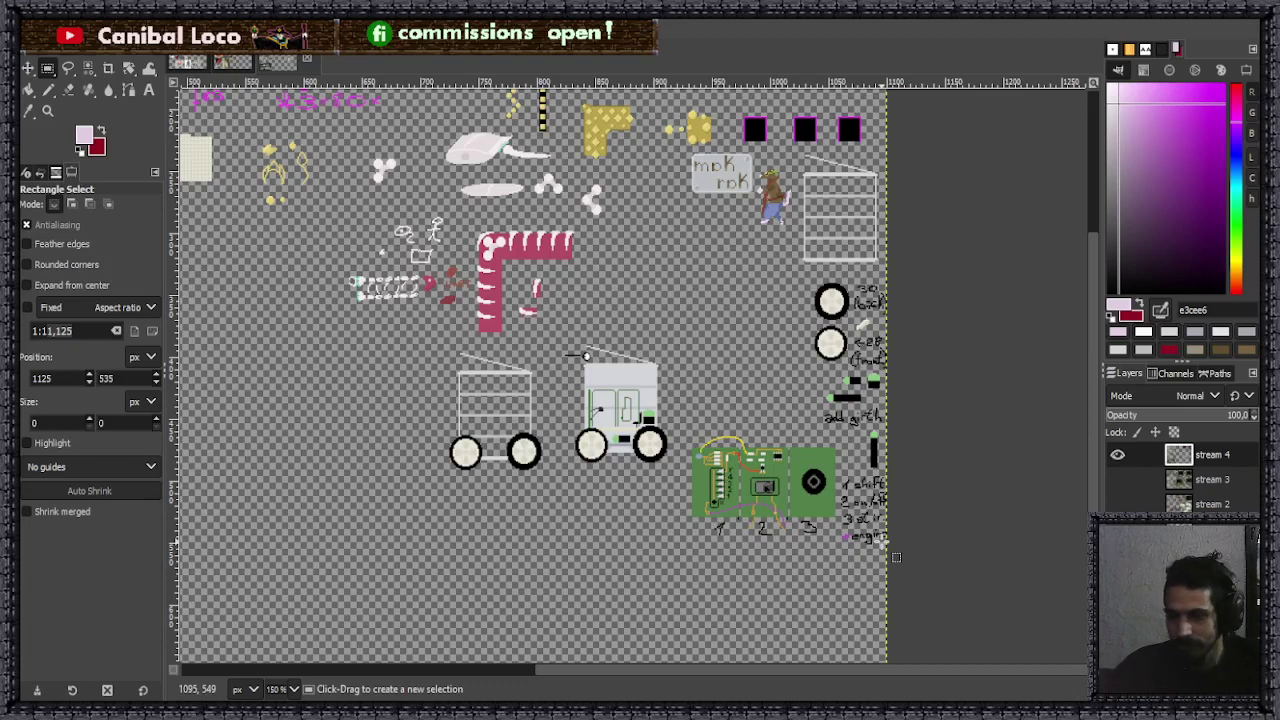
{"action": "left_click_drag", "start_coordinate": [921, 467], "coordinate": [933, 468]}
{"action": "left_click", "coordinate": [945, 547]}
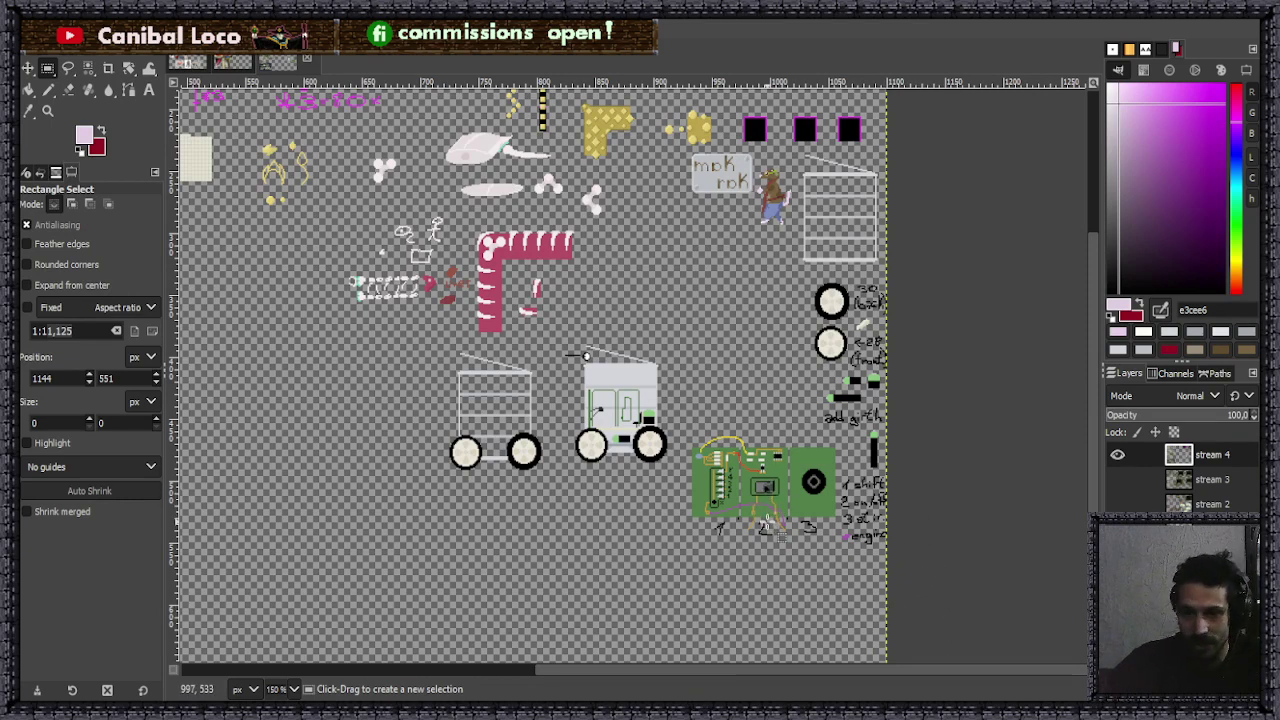
{"action": "left_click", "coordinate": [950, 489]}
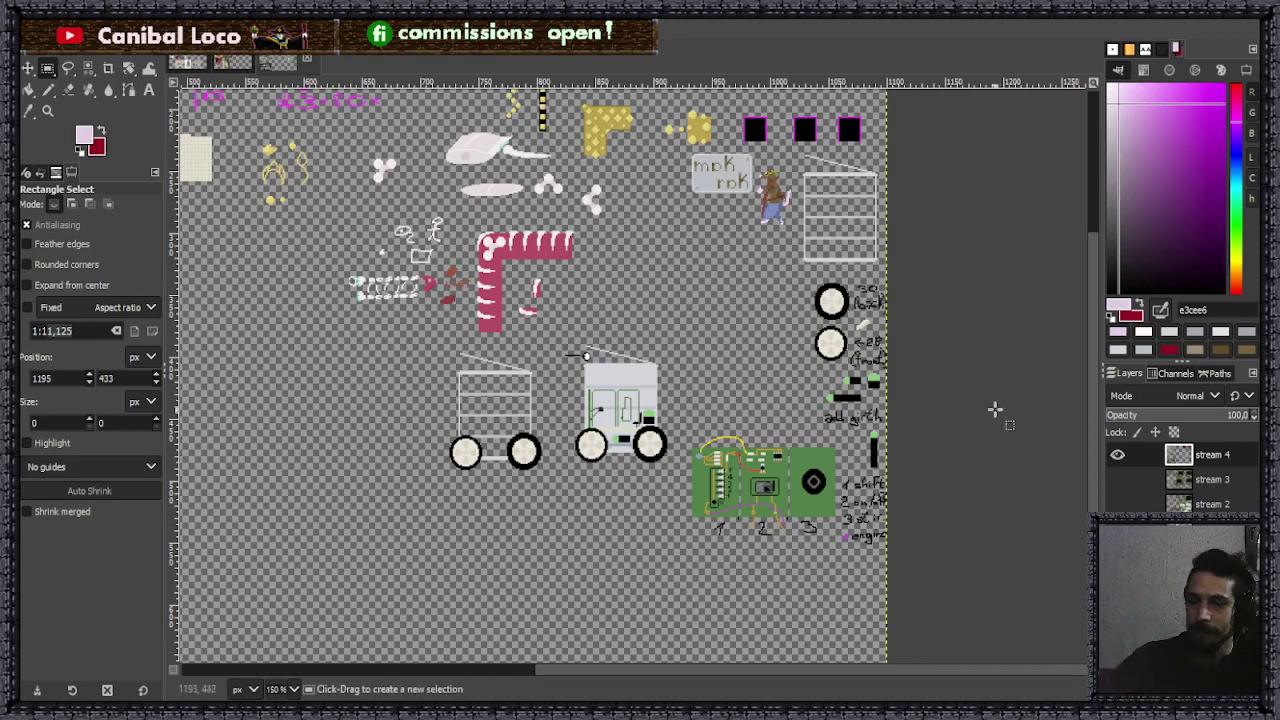
{"action": "key", "text": "ctrl+s"}
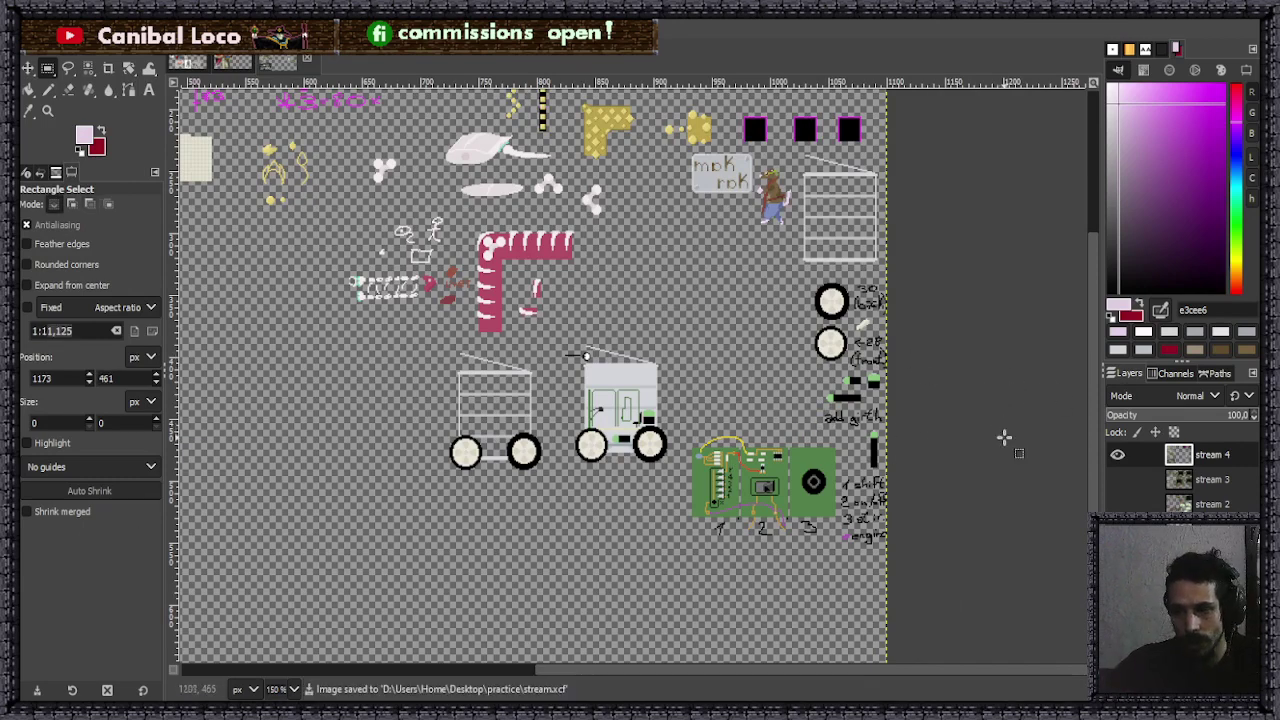